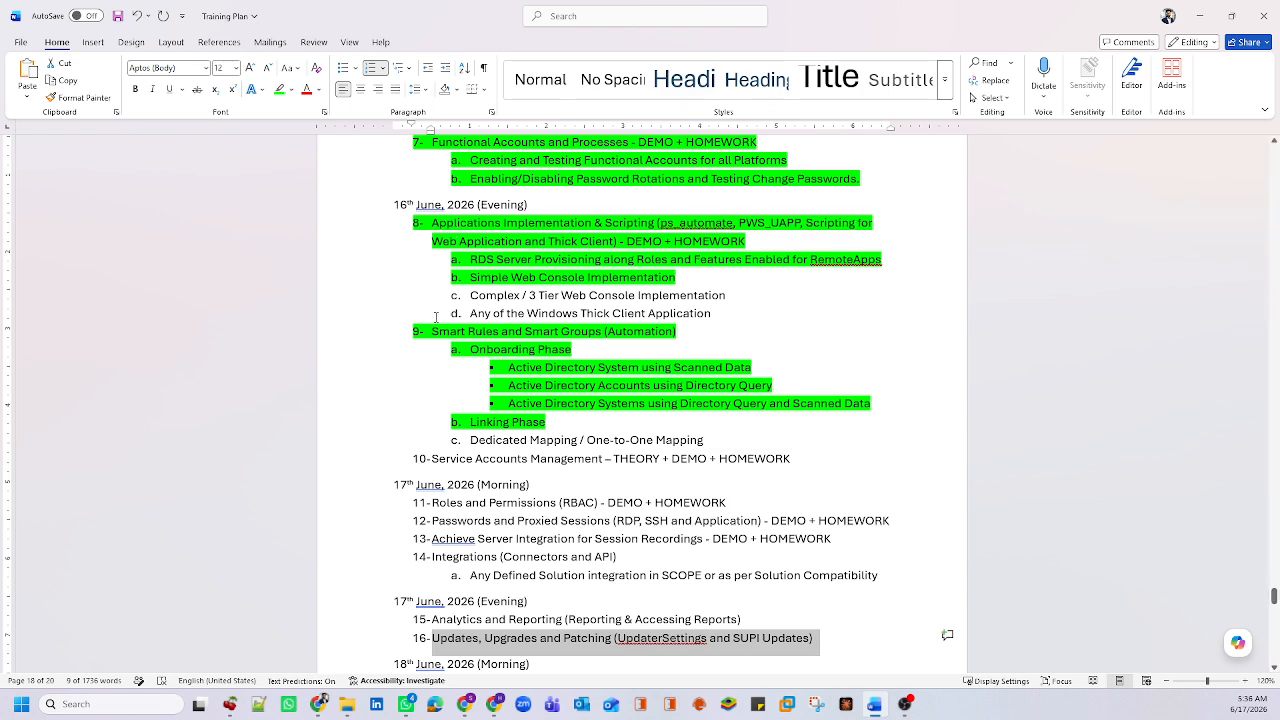
Highlight the Windows Thick Client, Dedicated Mapping and Service Accounts Management lines, then bring up Windows search
drag(504, 314, 645, 318)
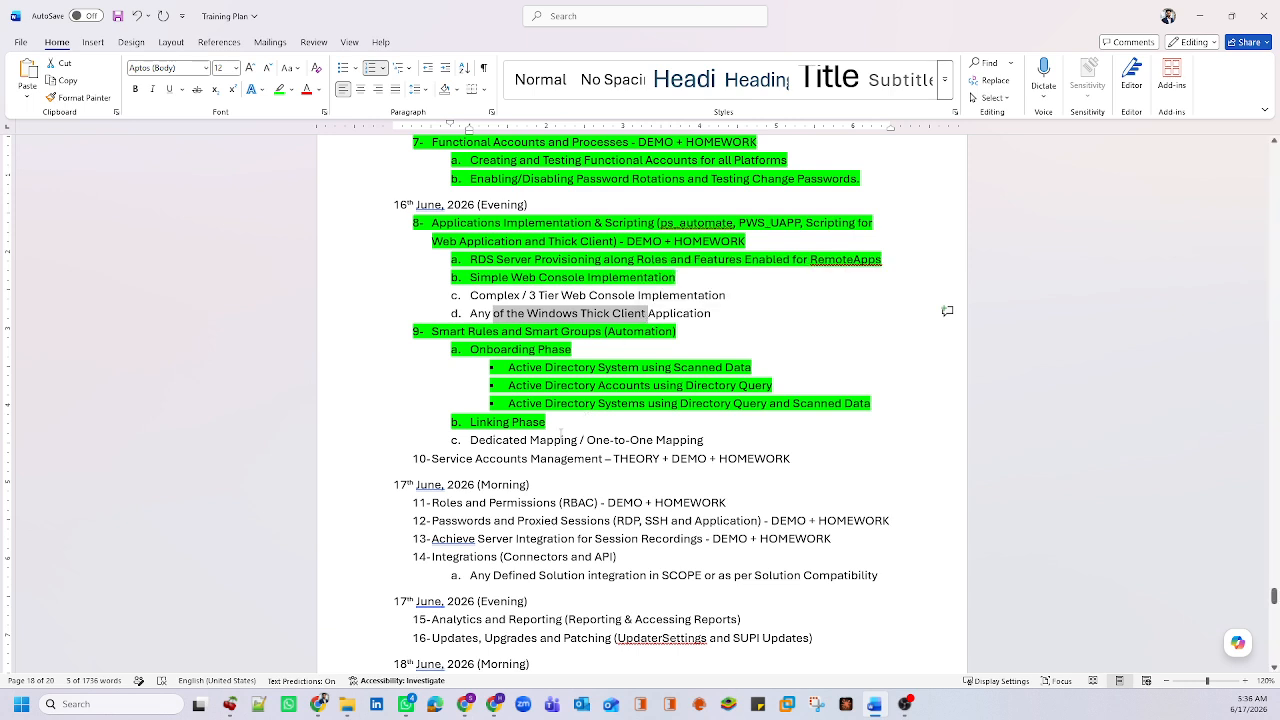
drag(530, 440, 582, 430)
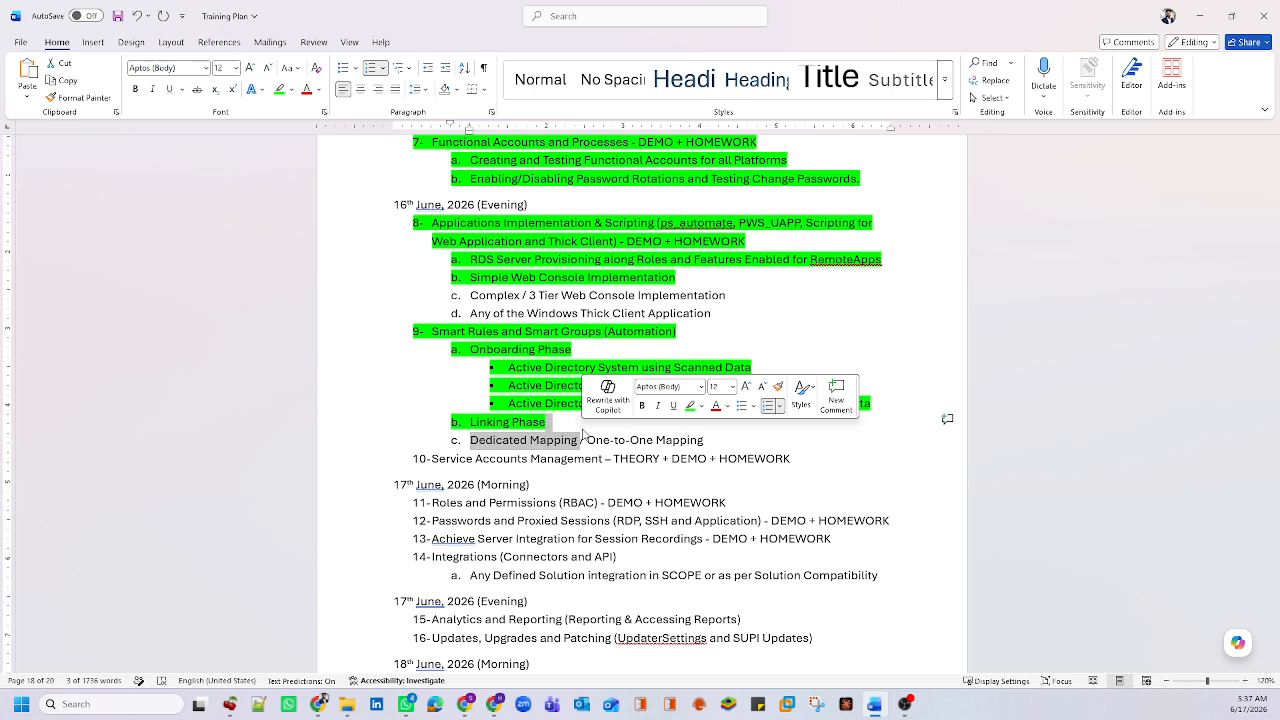
drag(604, 460, 455, 467)
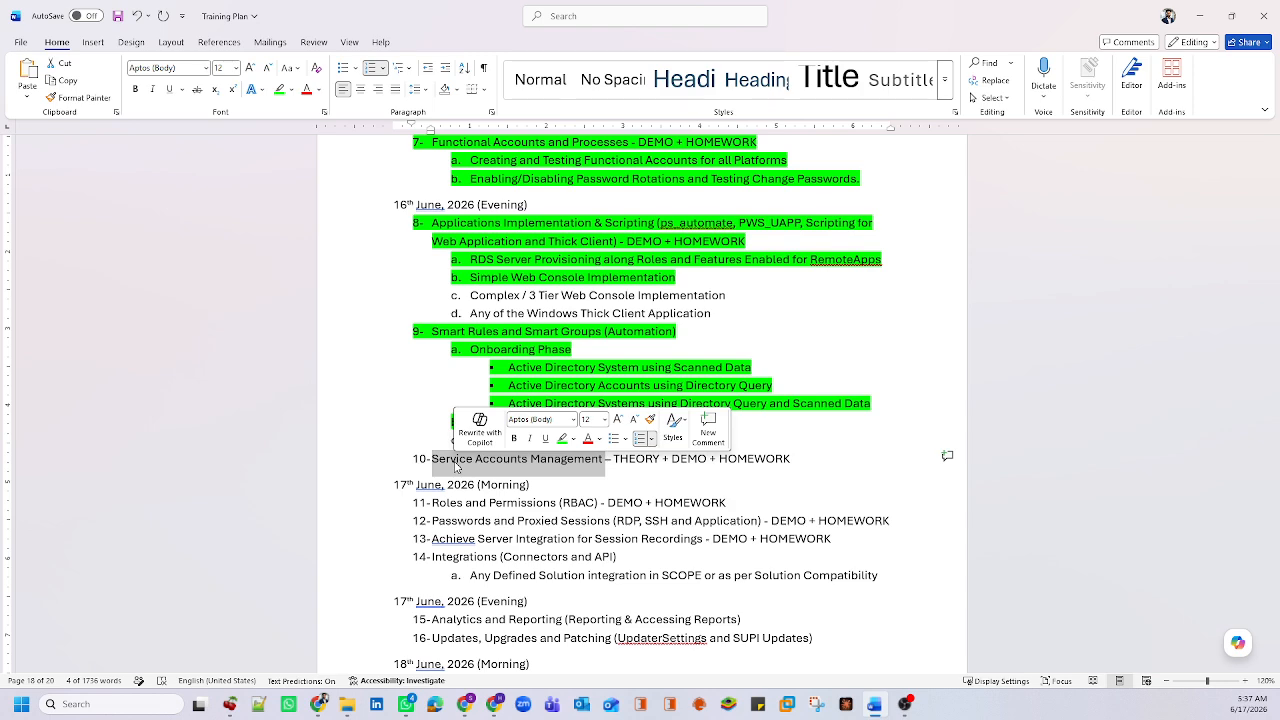
click(505, 311)
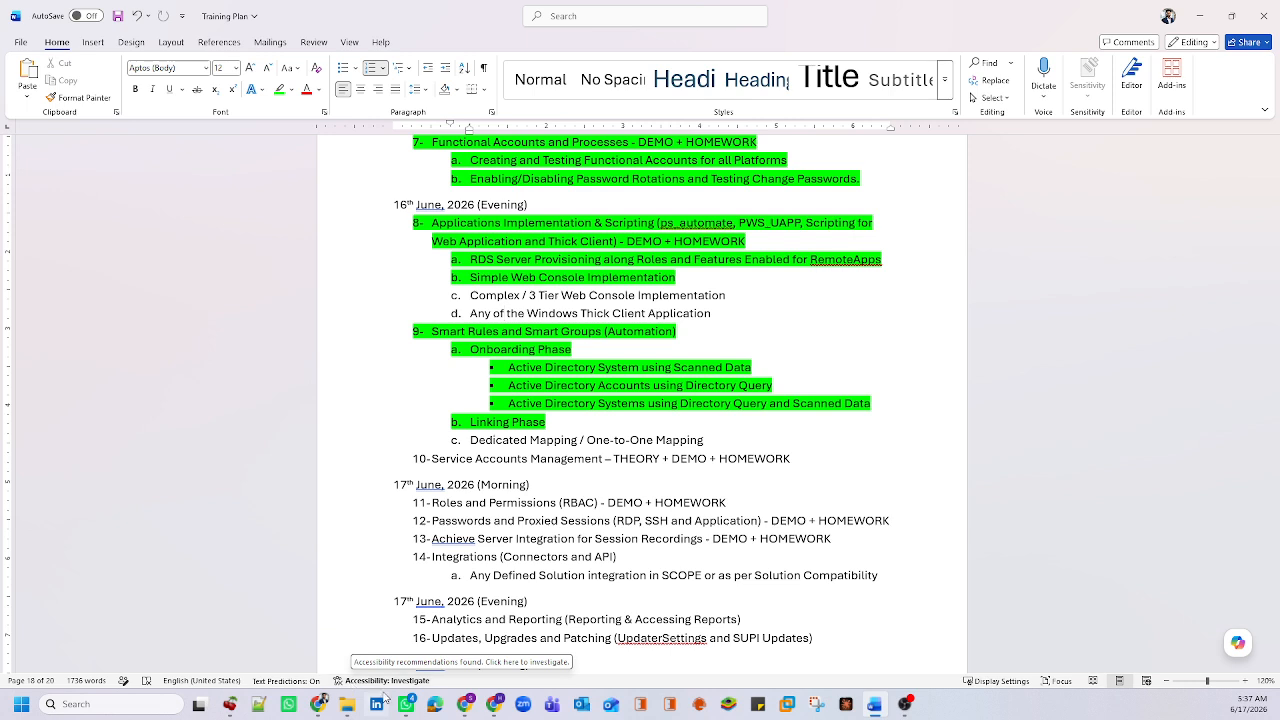
click(135, 704)
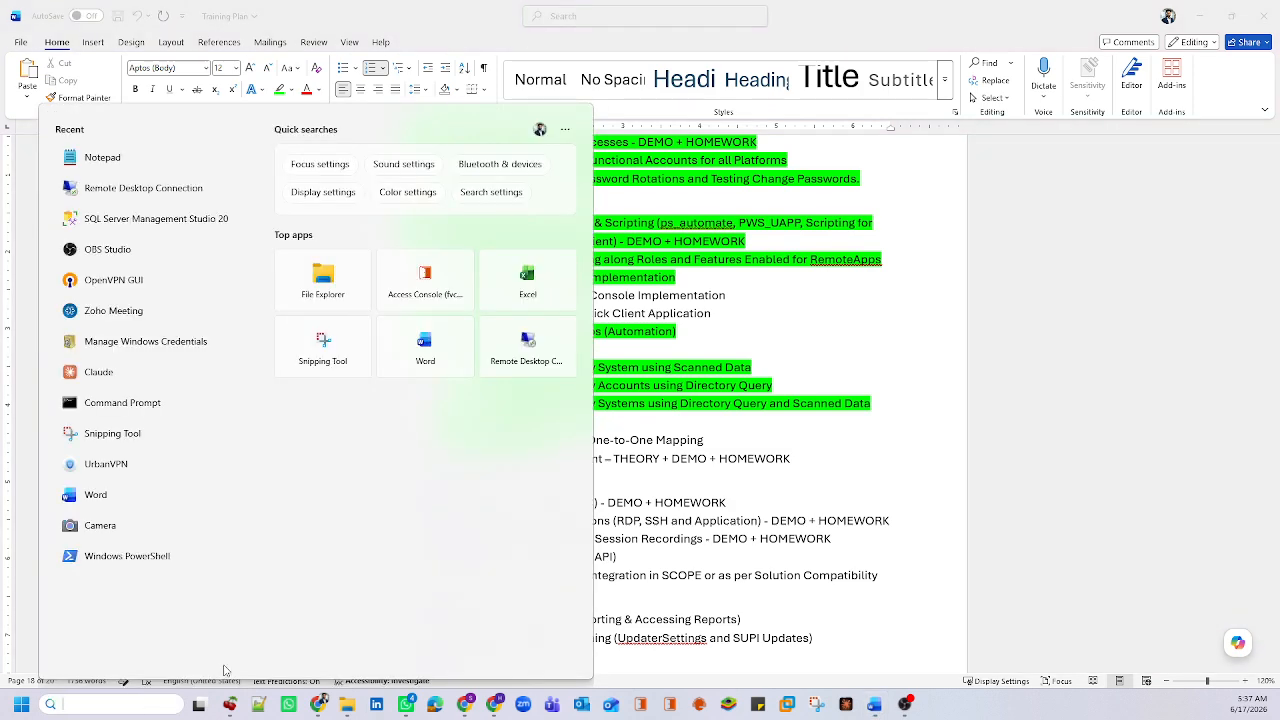
Connect via Remote Desktop to 192.168.1.225, signing in and accepting the untrusted certificate
text(rdp)
key(Return)
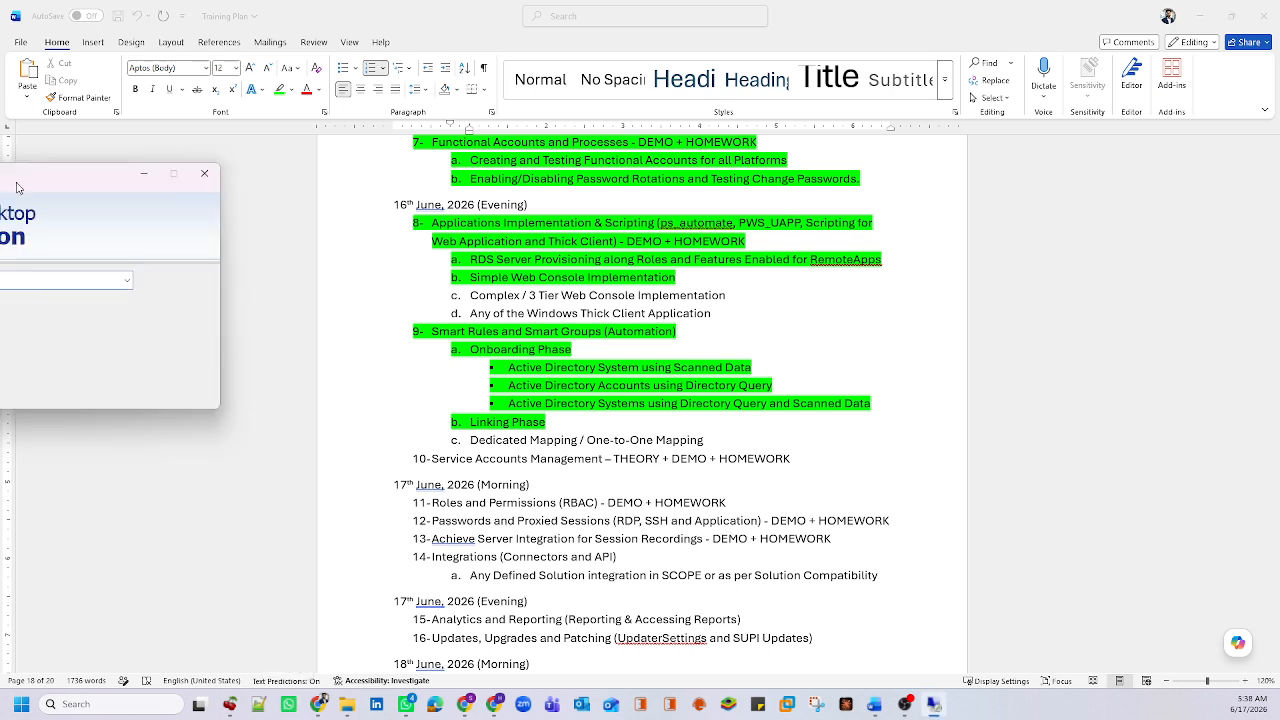
click(490, 332)
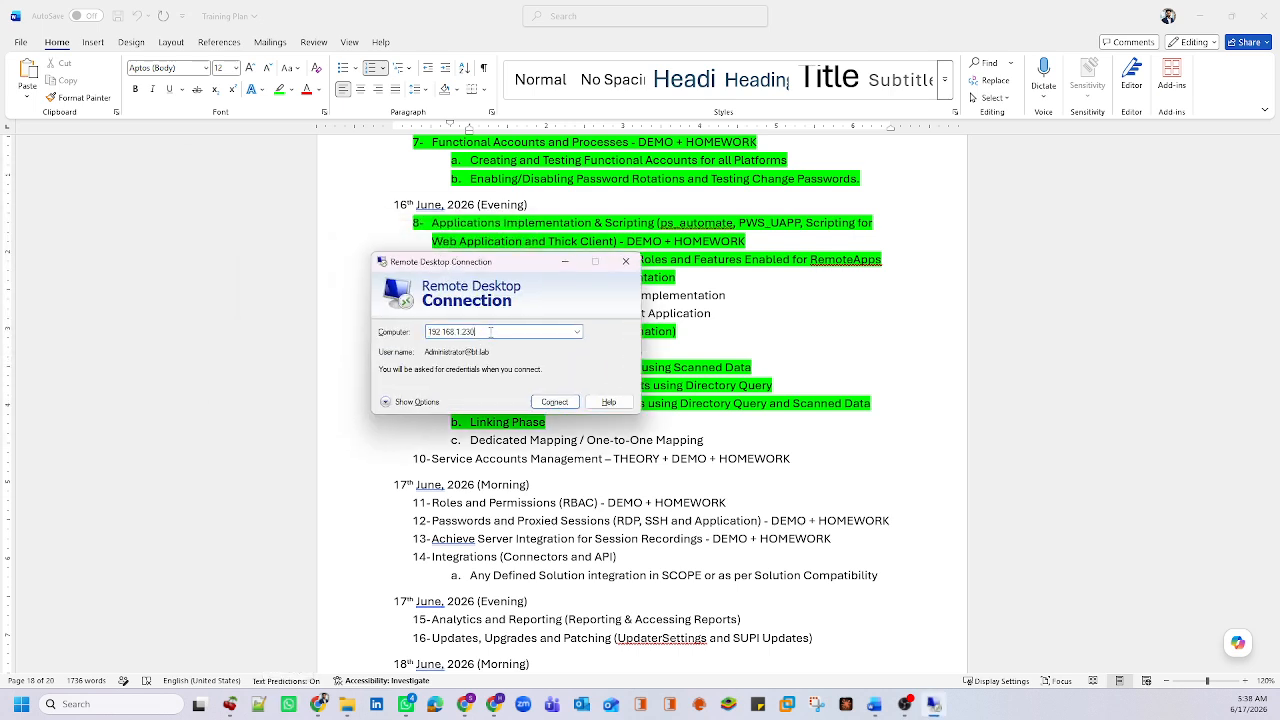
key(BackSpace)
key(BackSpace)
text(25)
key(Return)
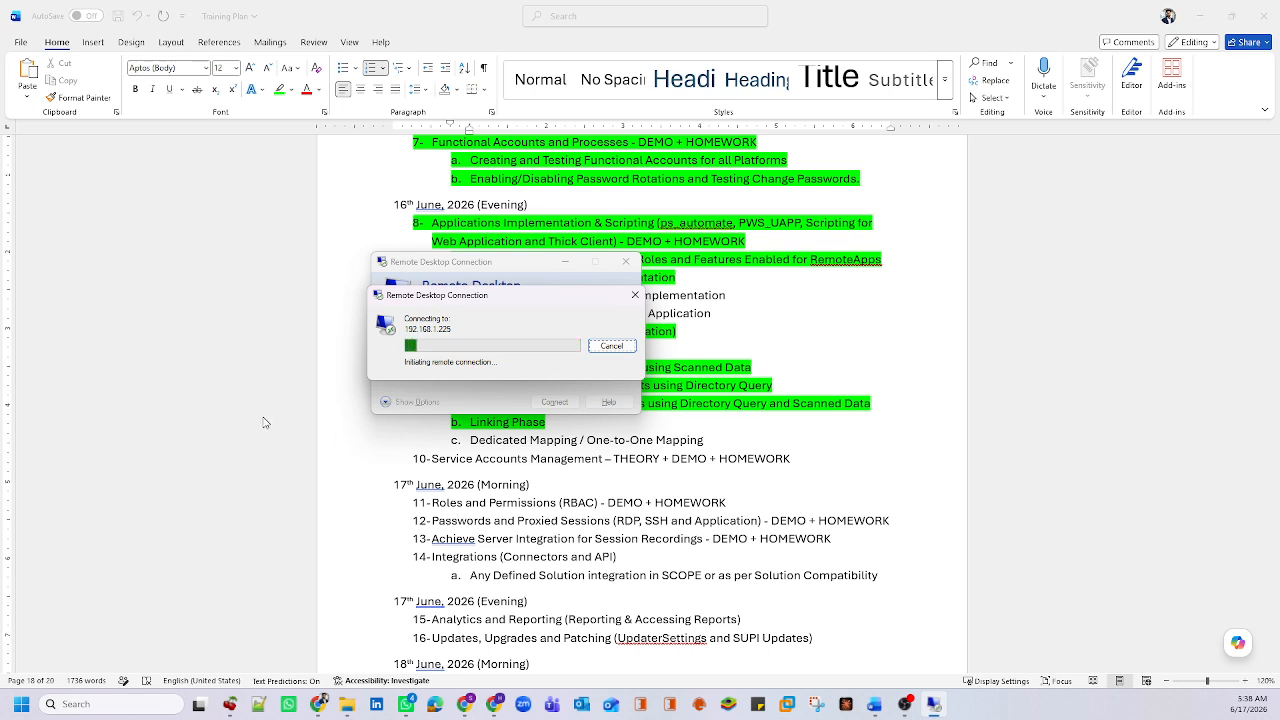
click(612, 345)
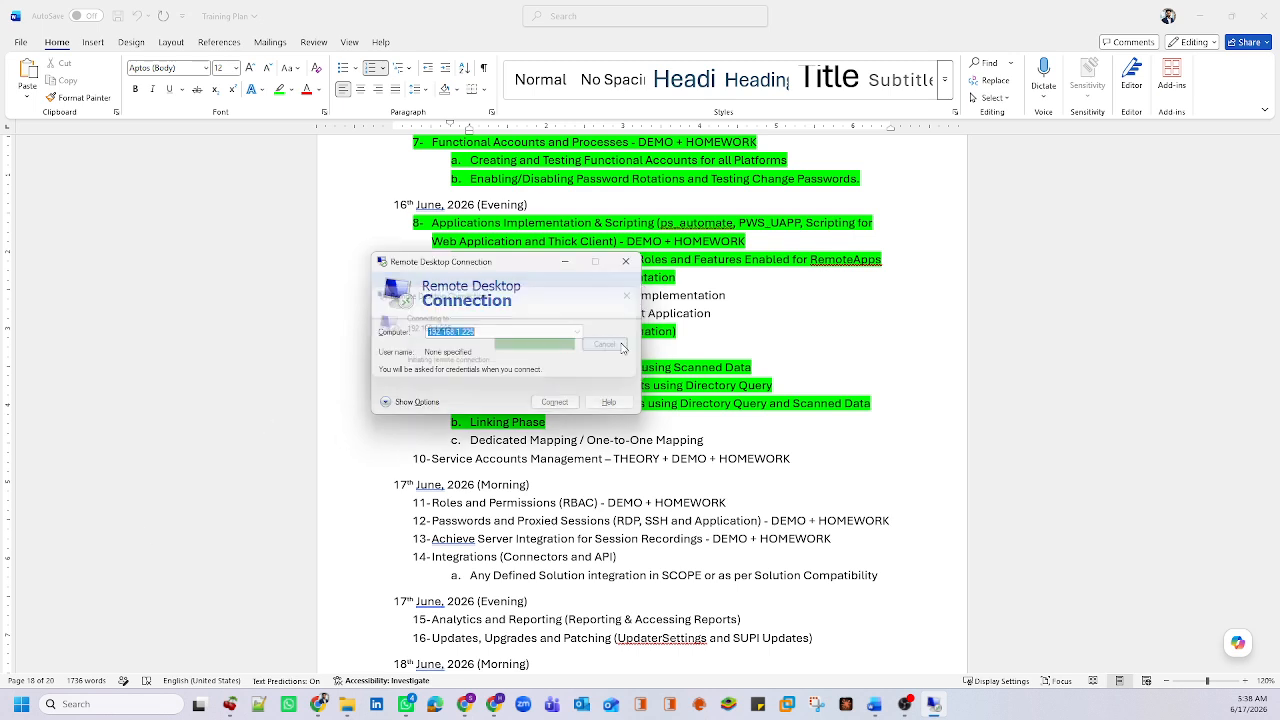
key(Return)
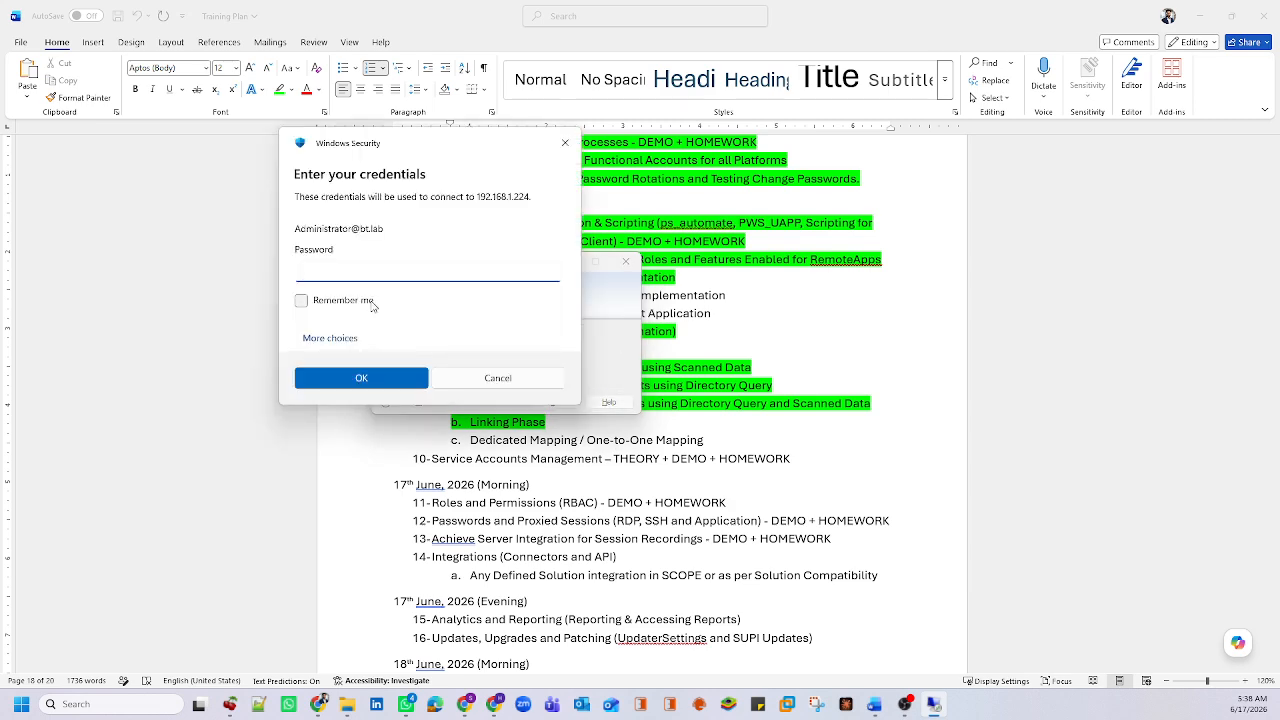
text(••••••••)
key(Return)
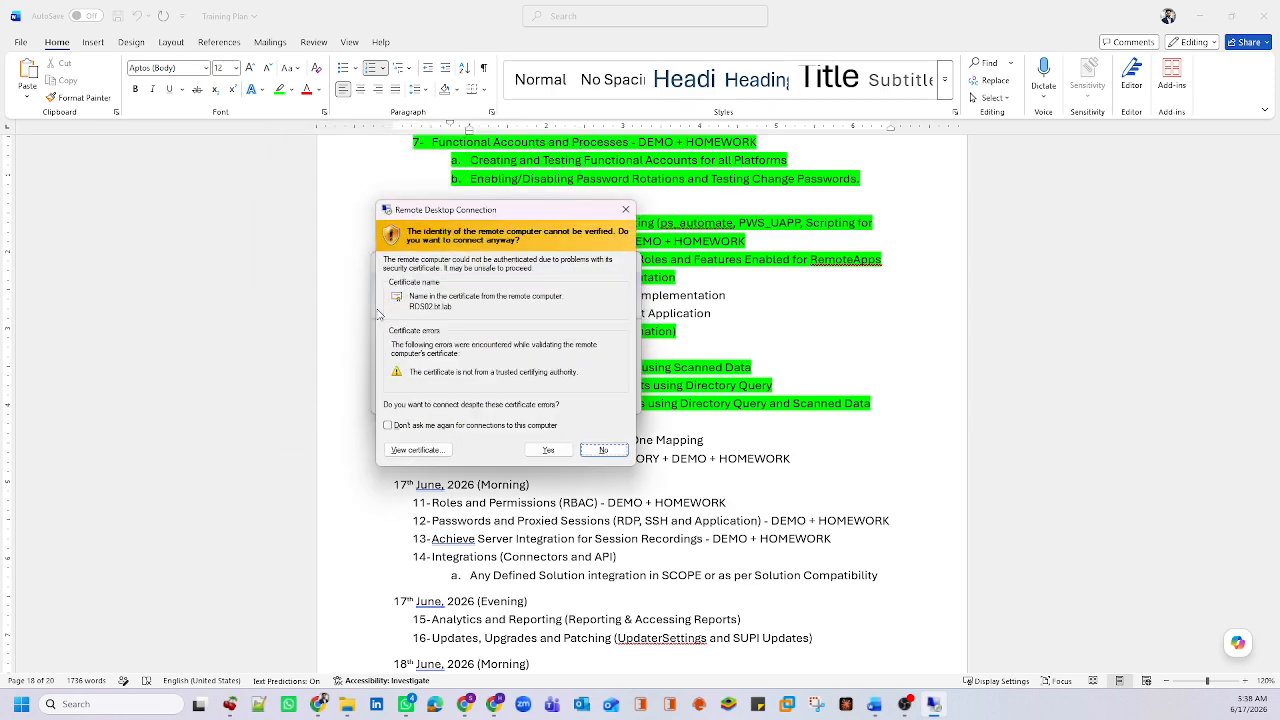
click(548, 450)
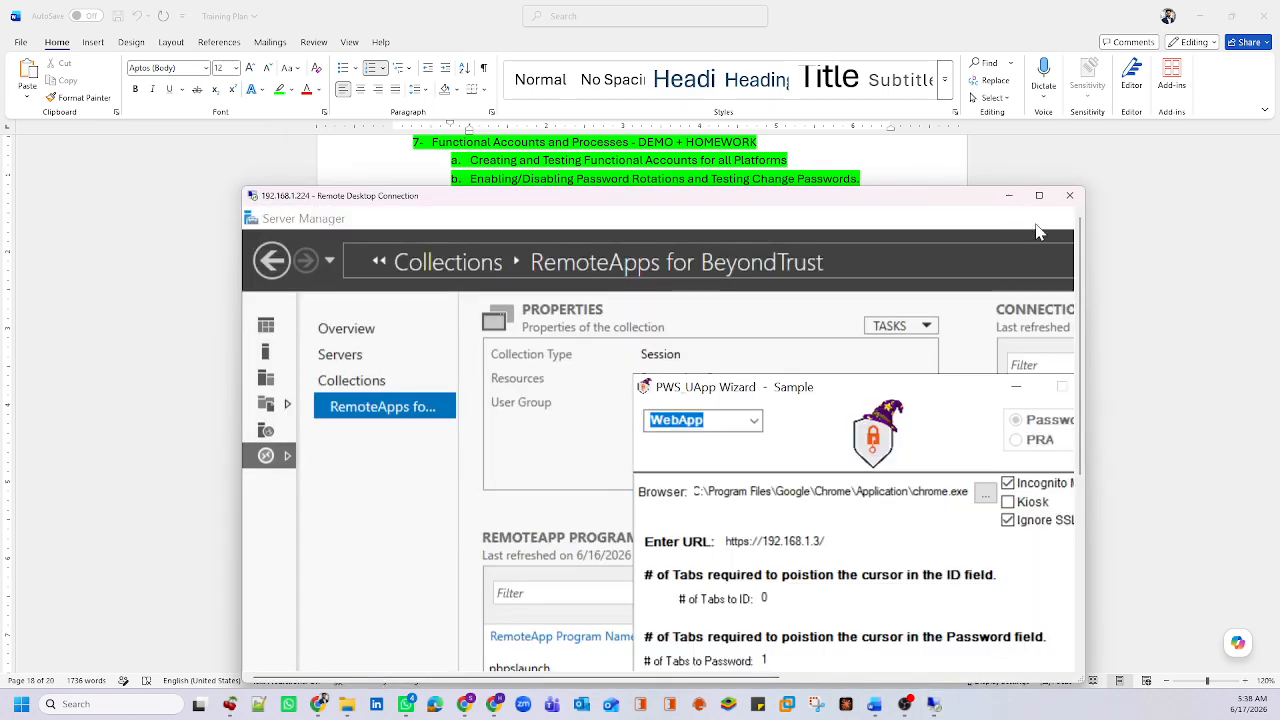
Maximize the remote session, move it aside, and select 'Web Console Implementation' in the Word plan
click(1037, 199)
drag(922, 14, 1056, 496)
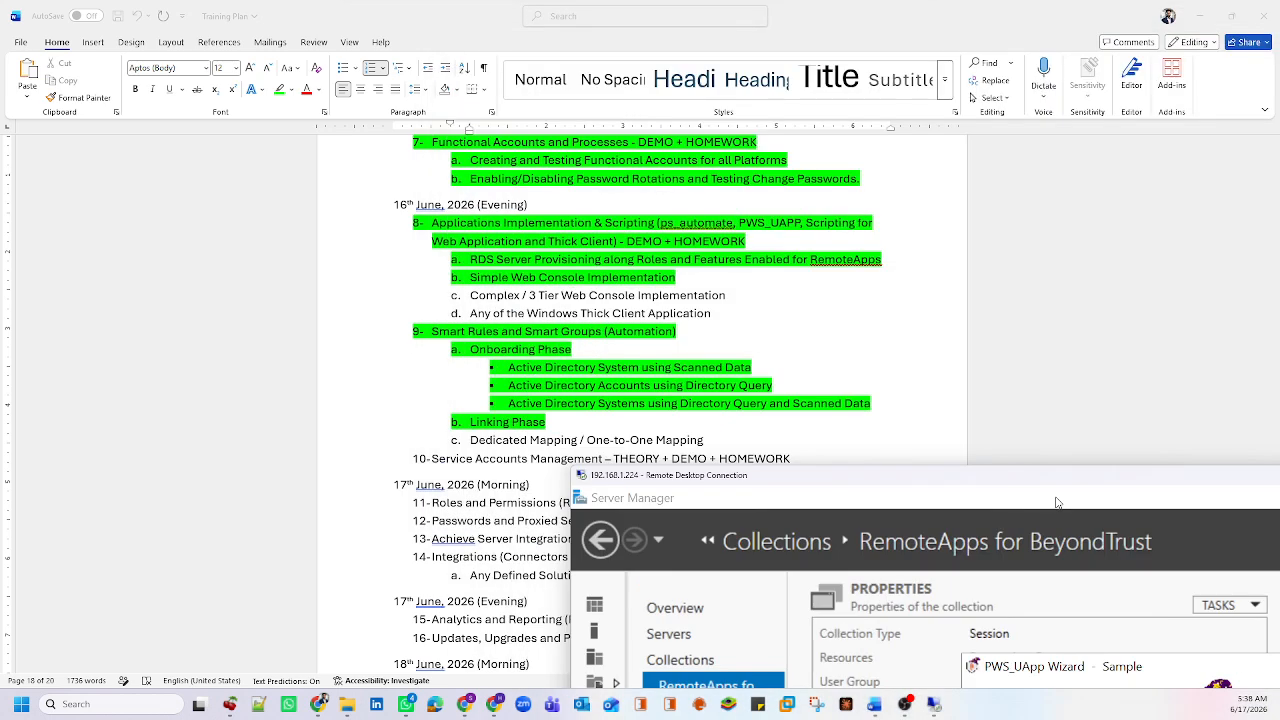
click(619, 351)
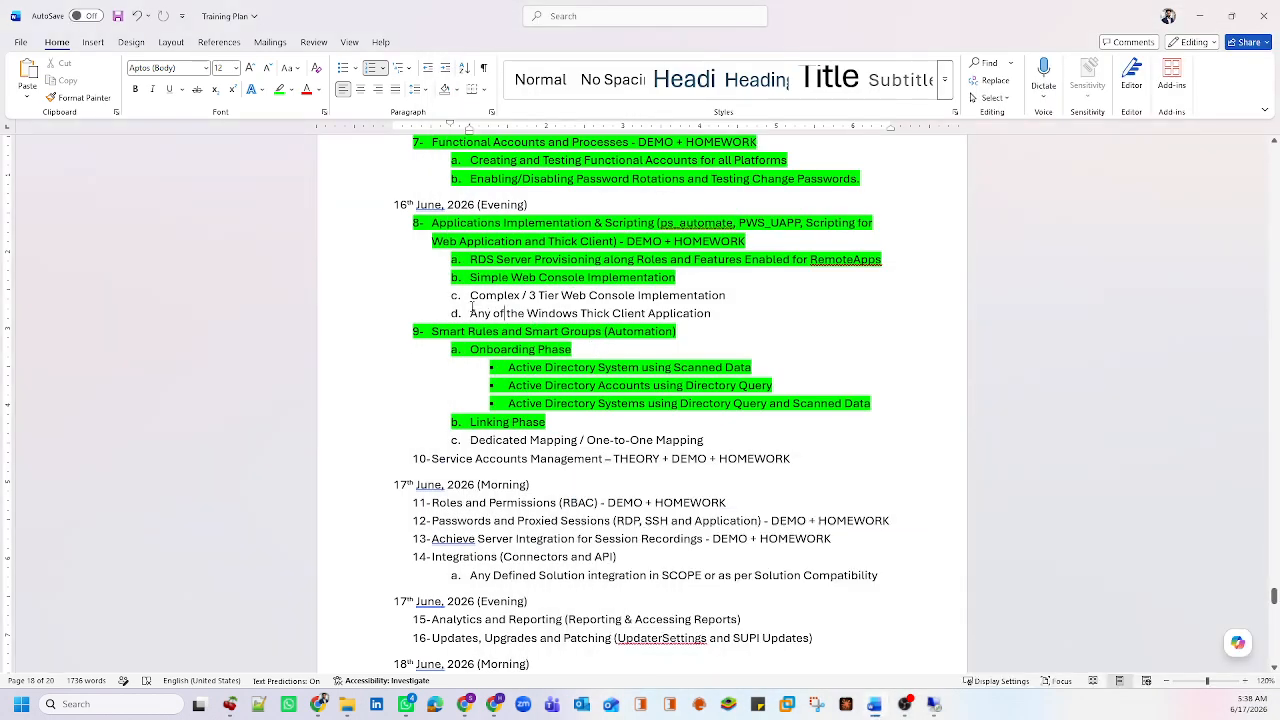
drag(474, 307, 590, 302)
Select the Windows Thick Client Application line, then restore the Chrome window with the OneDrive results
triple_click(659, 313)
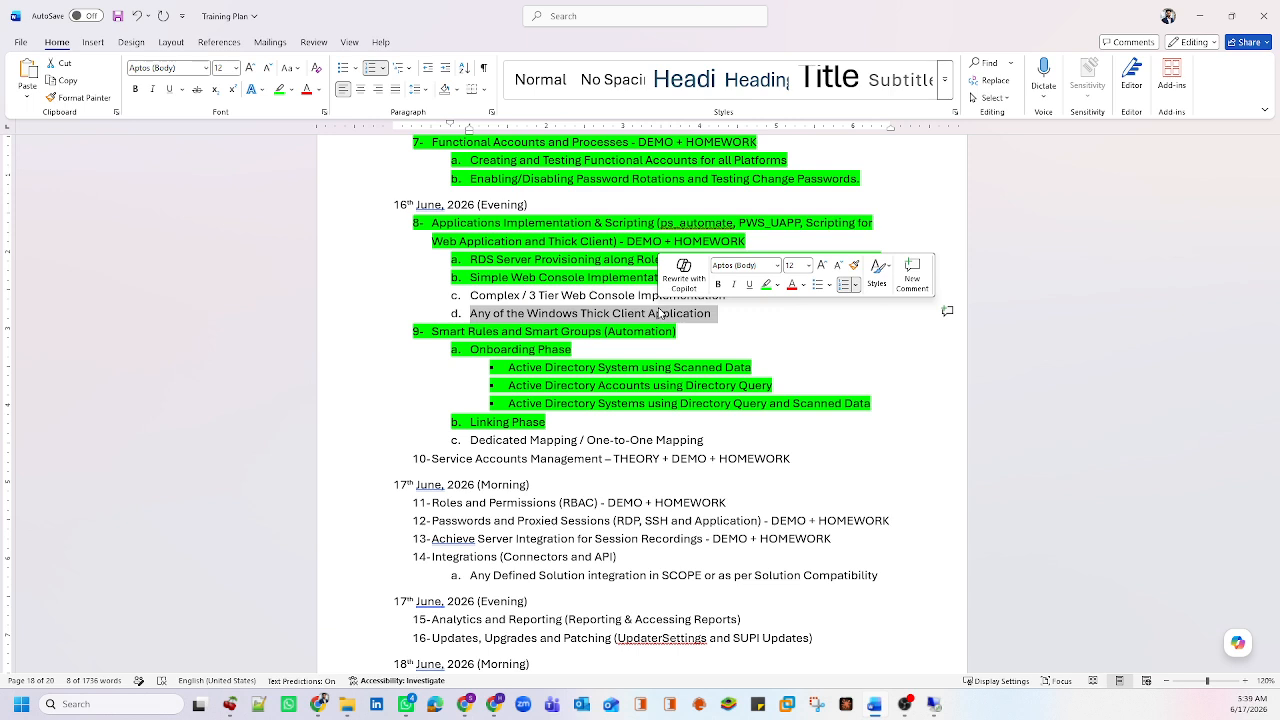
mouse_move(467, 708)
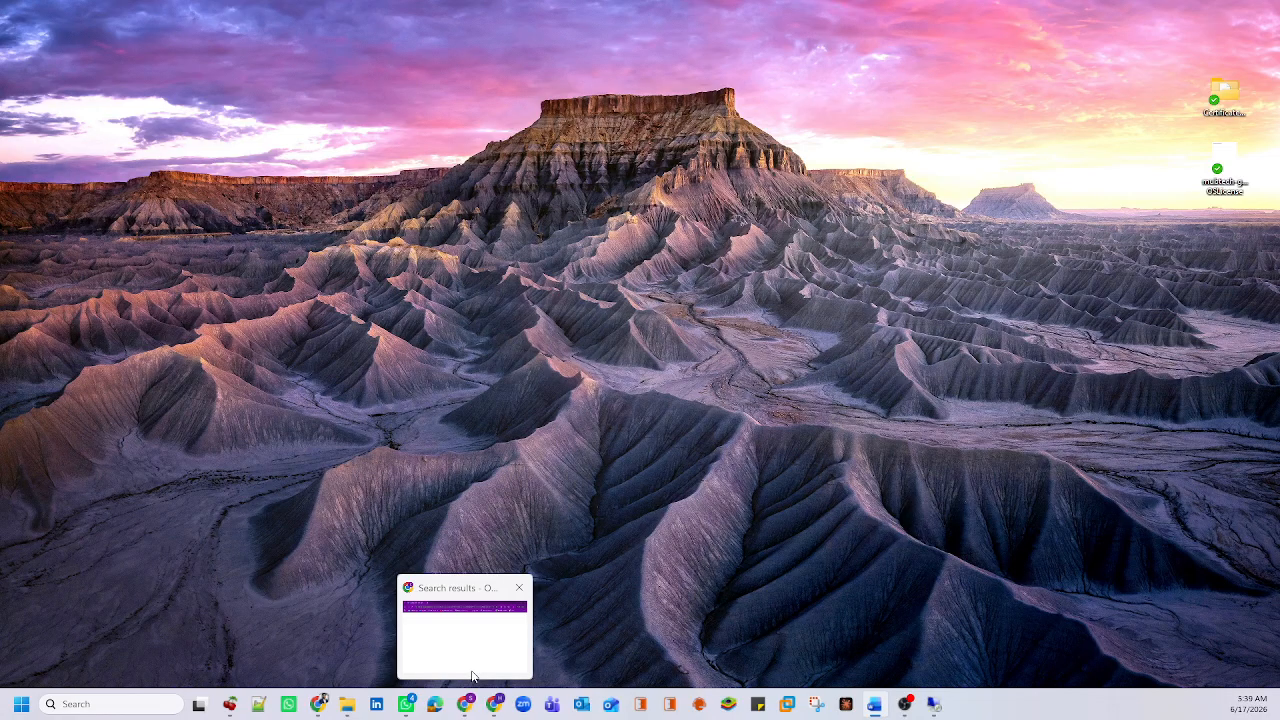
click(472, 677)
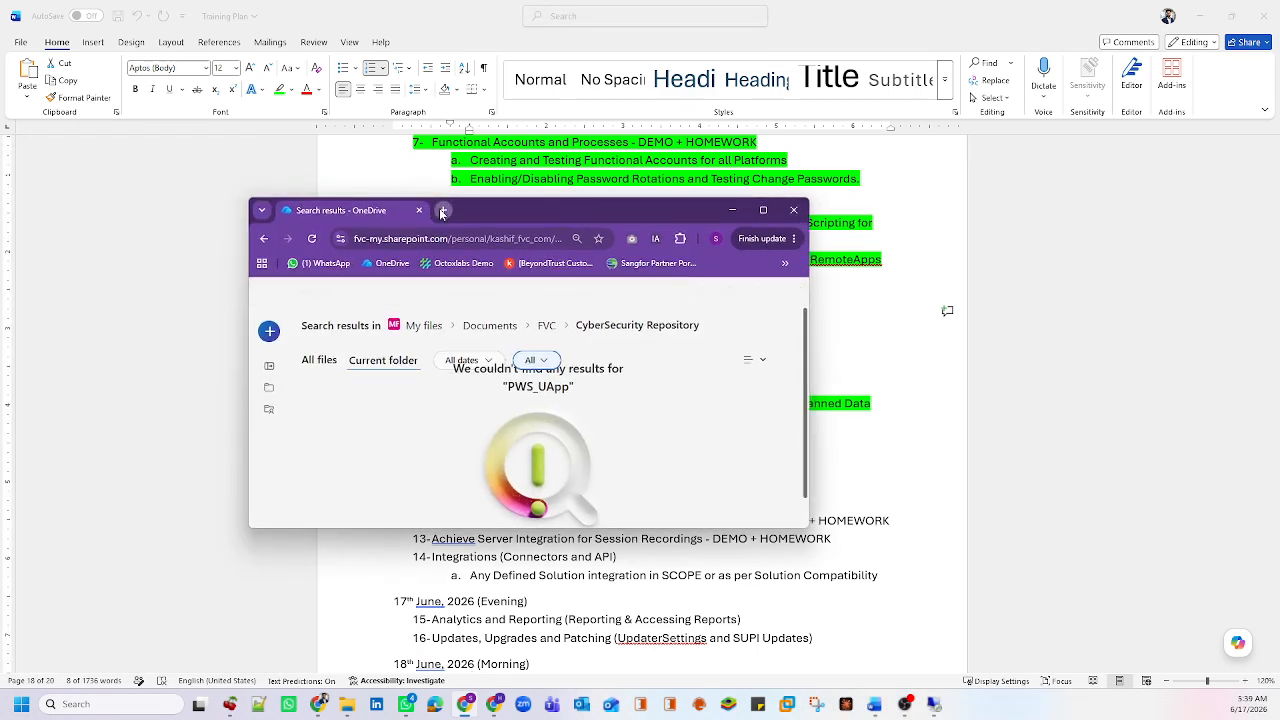
click(442, 211)
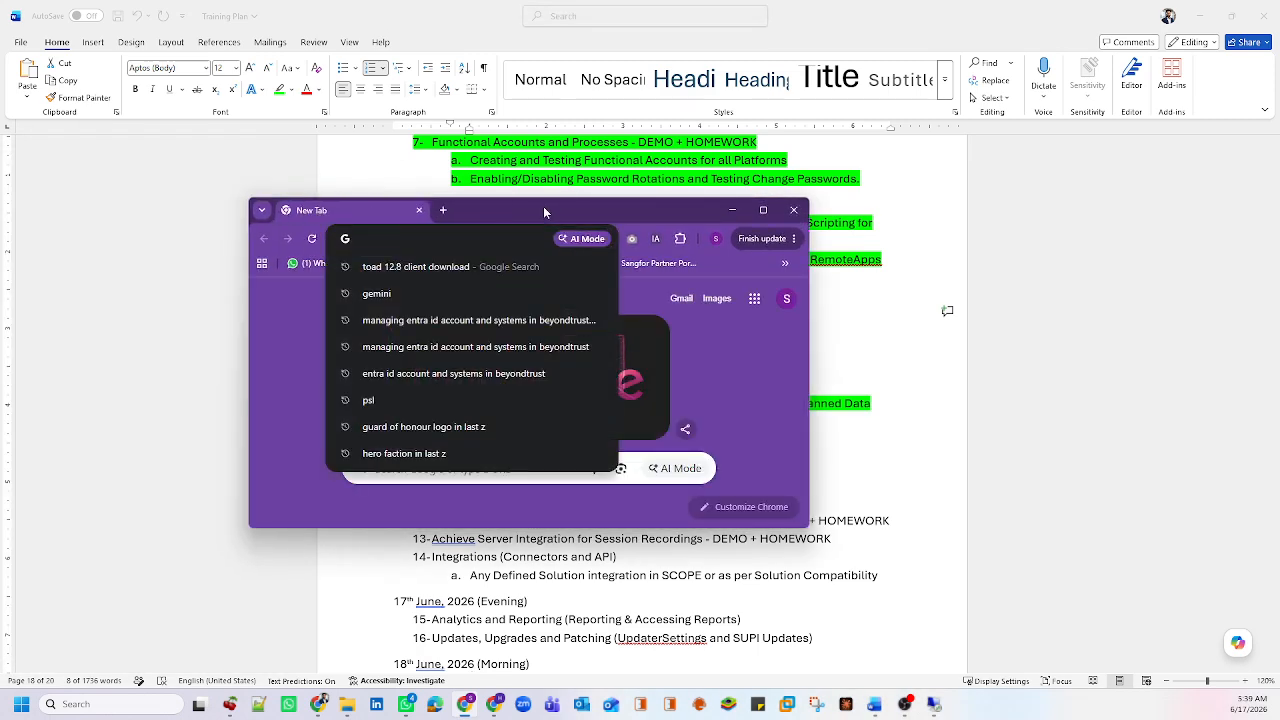
double_click(544, 210)
text(192.)
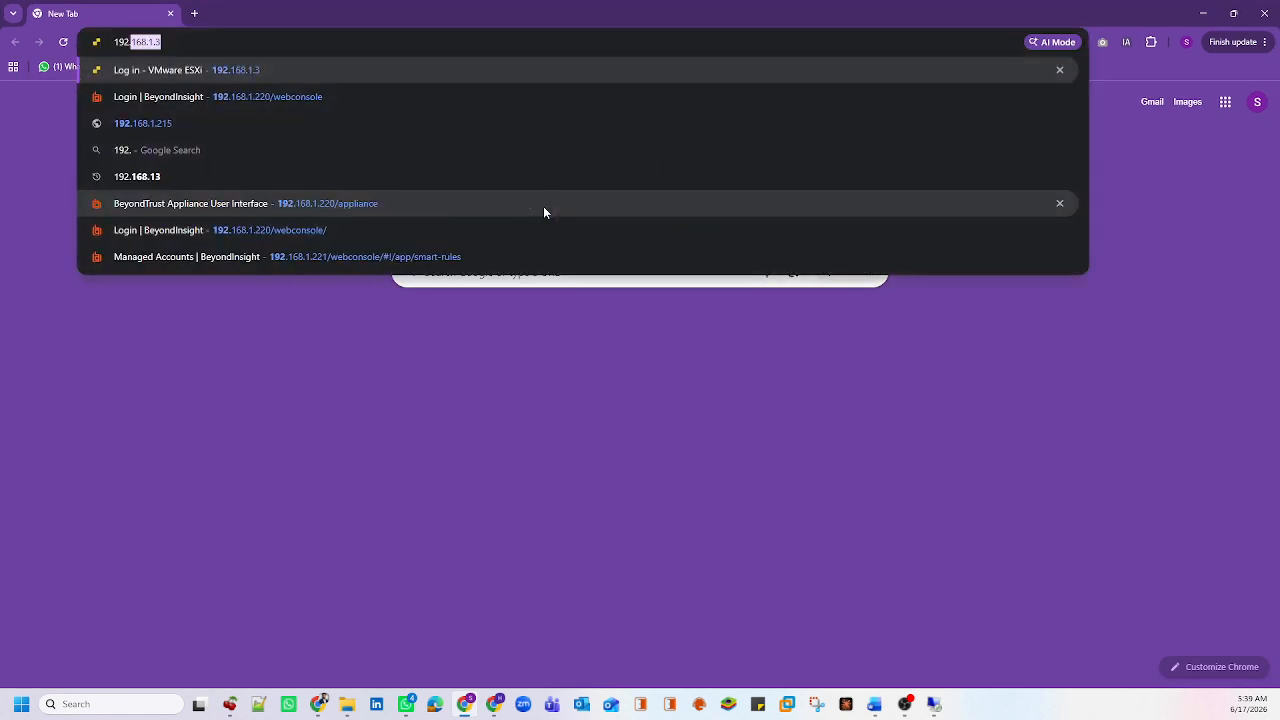
text(168.1)
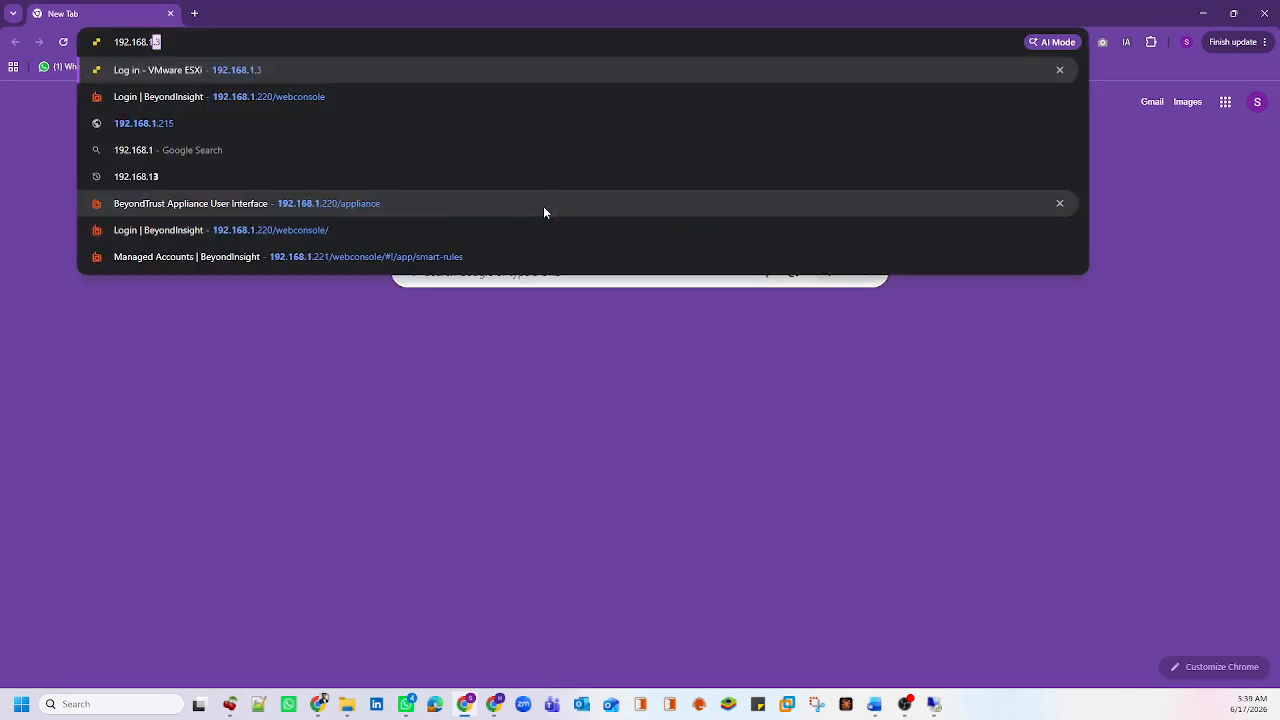
text(221)
key(Return)
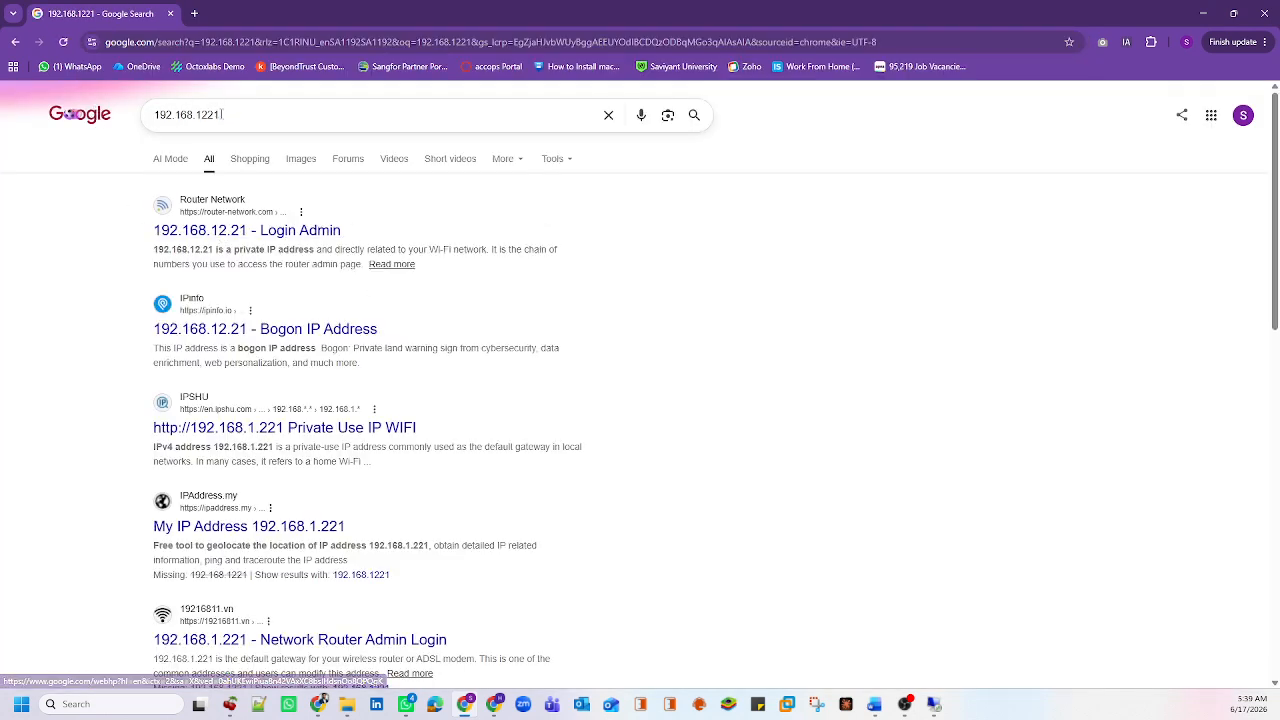
double_click(224, 115)
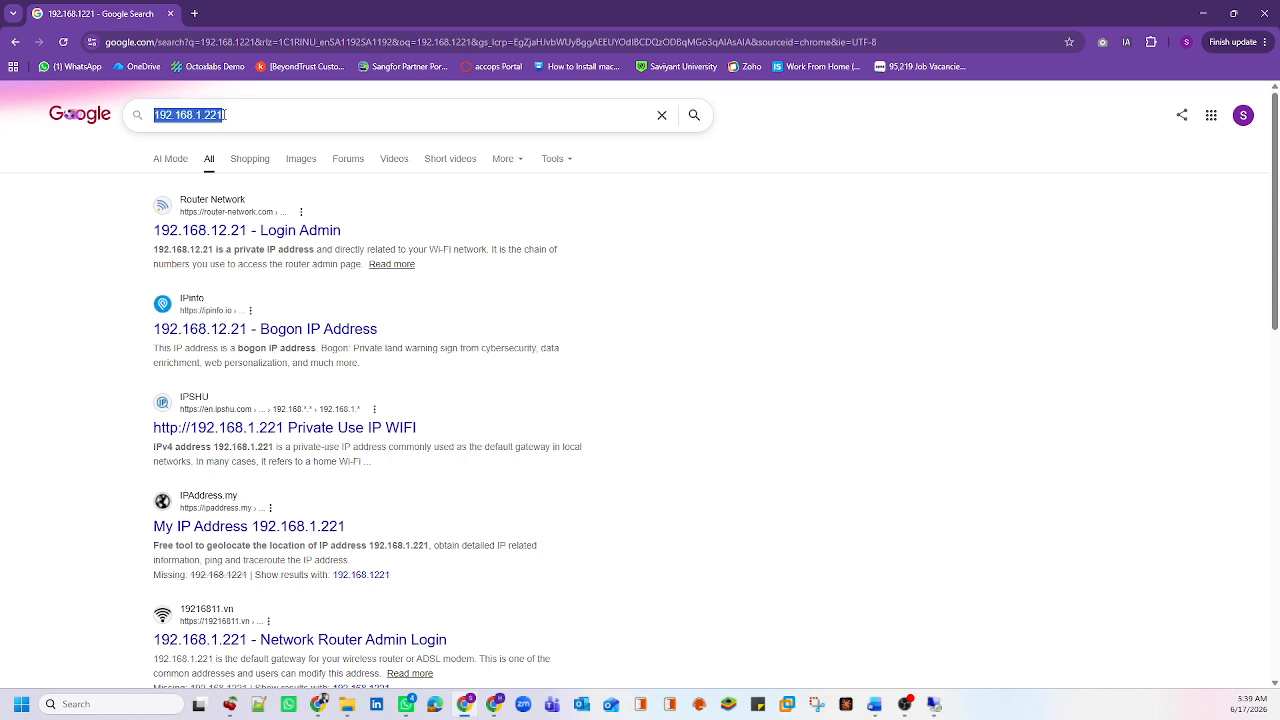
click(251, 43)
text(ht)
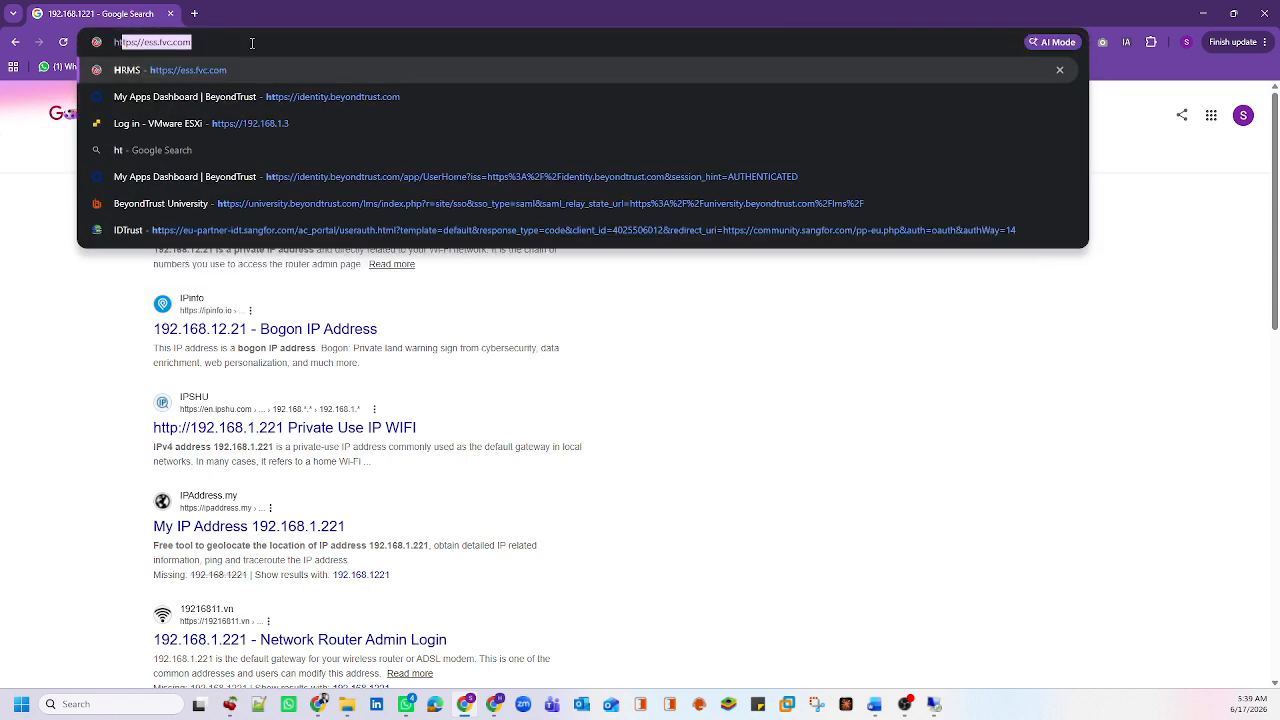
text(tps://192.168.1.221)
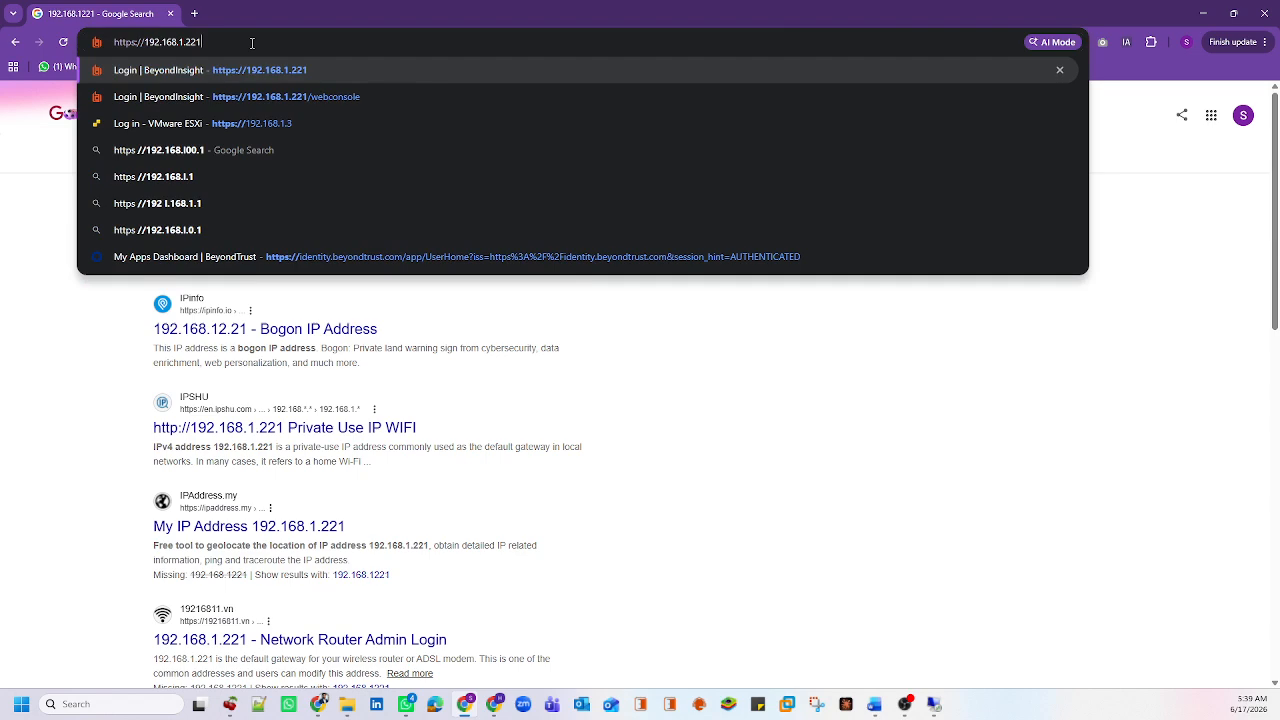
key(Return)
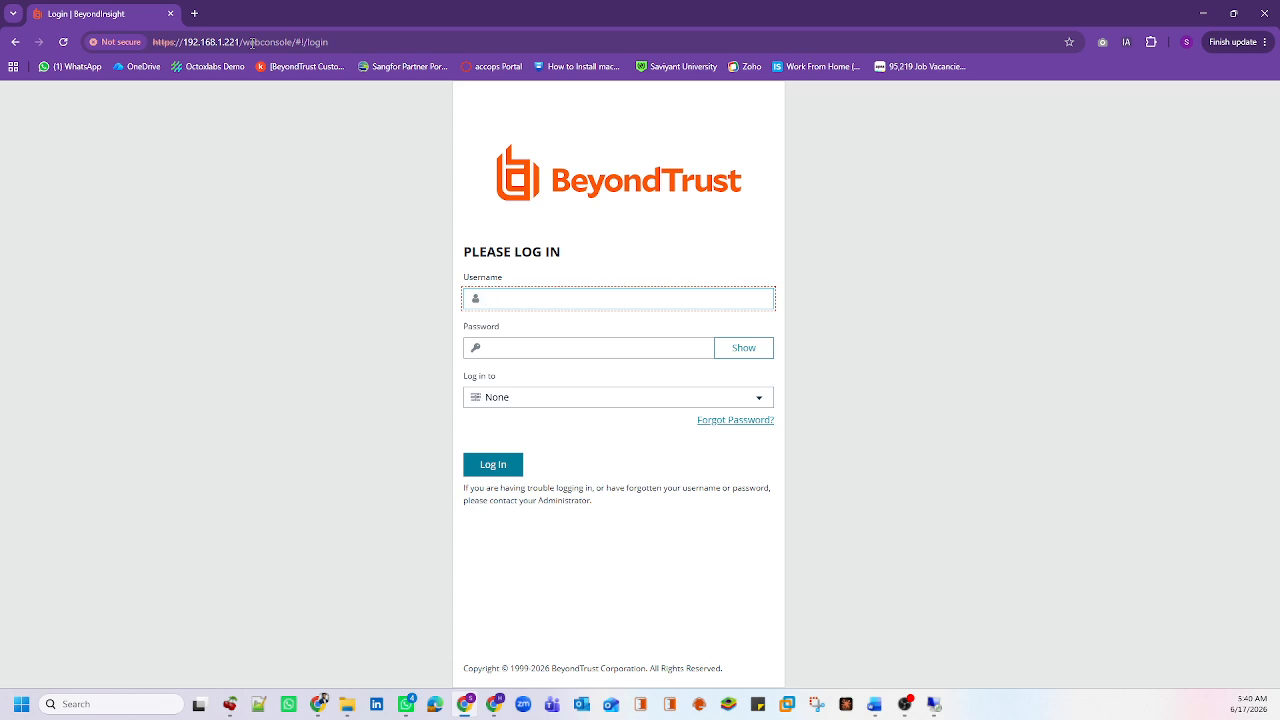
Log in to the BeyondInsight web console with the admin username and password
text(btadmin)
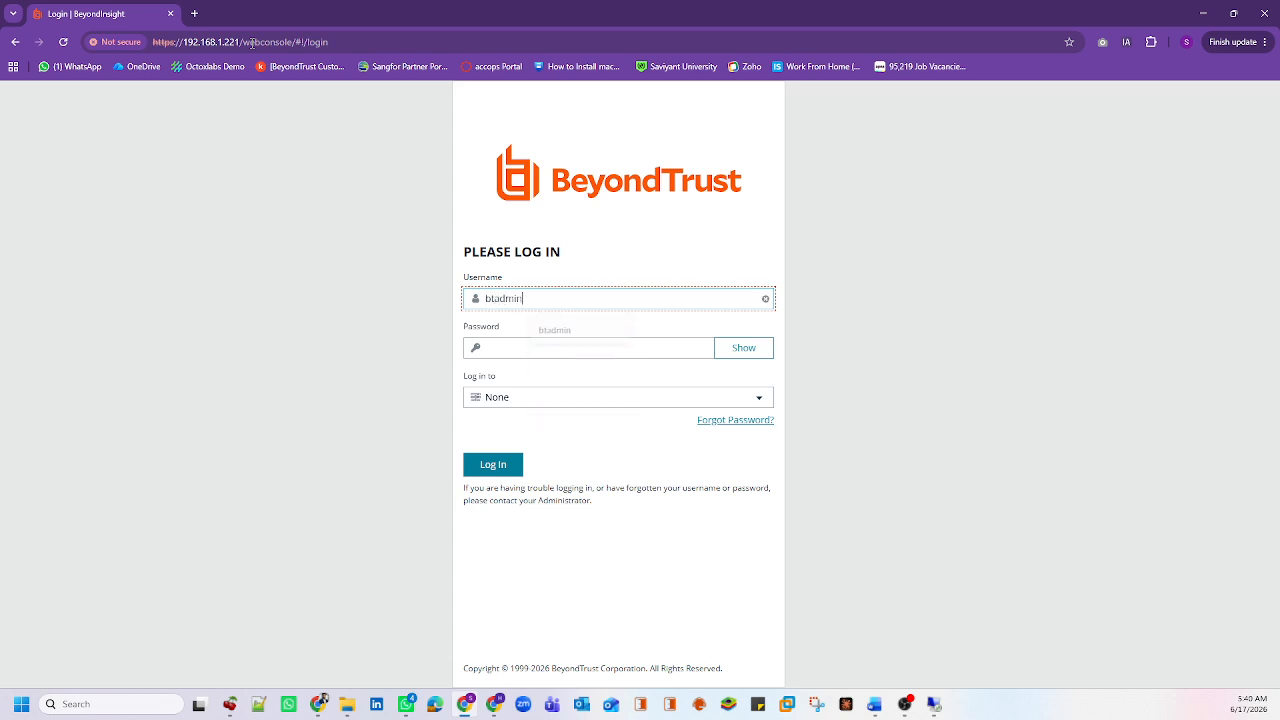
key(Tab)
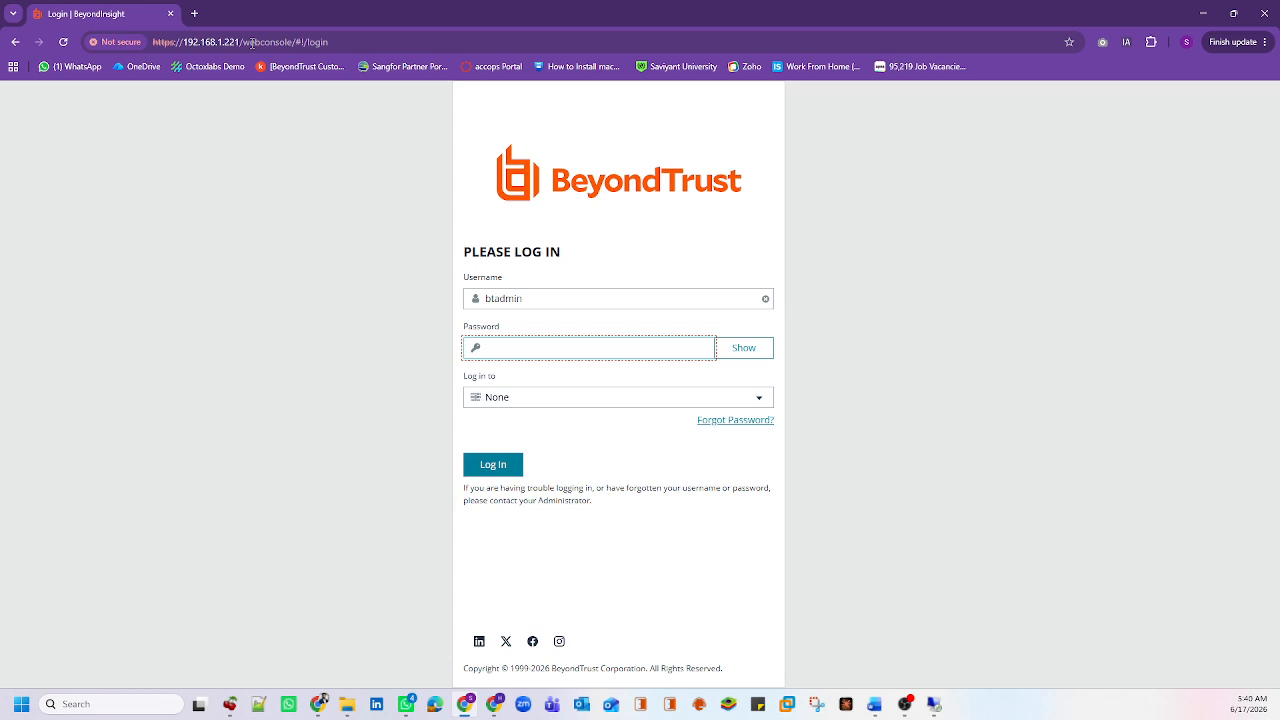
text(•)
text(•••••••••••••••••)
key(Return)
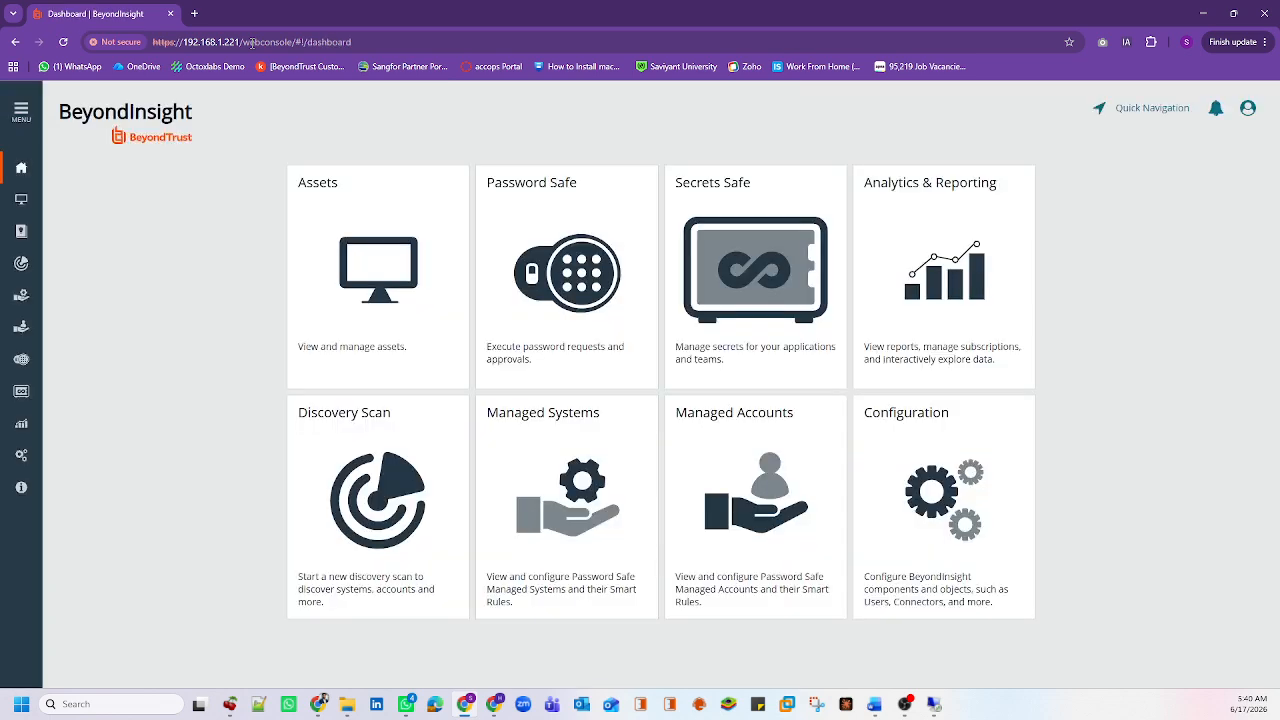
From JUMPSERVER01's Databases list, add MSSQLSERVER to Password Safe using the DB MSSQL Functional Account
click(22, 202)
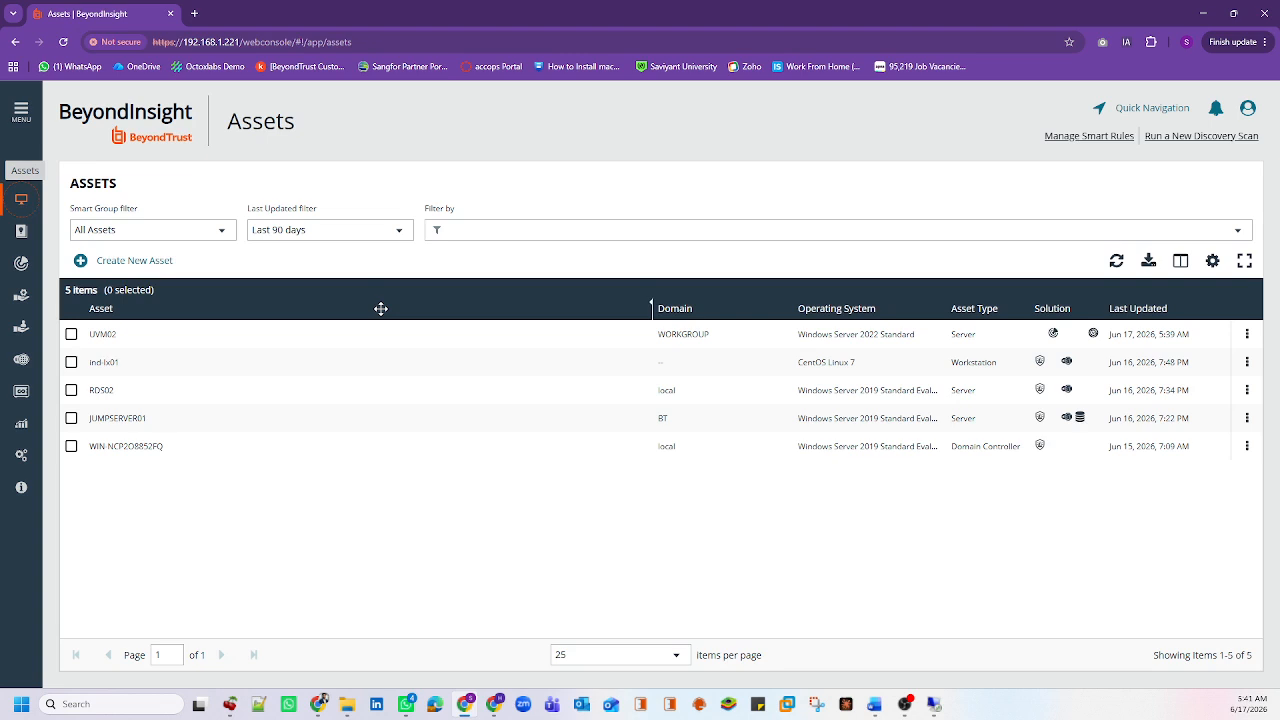
click(1246, 420)
click(1180, 484)
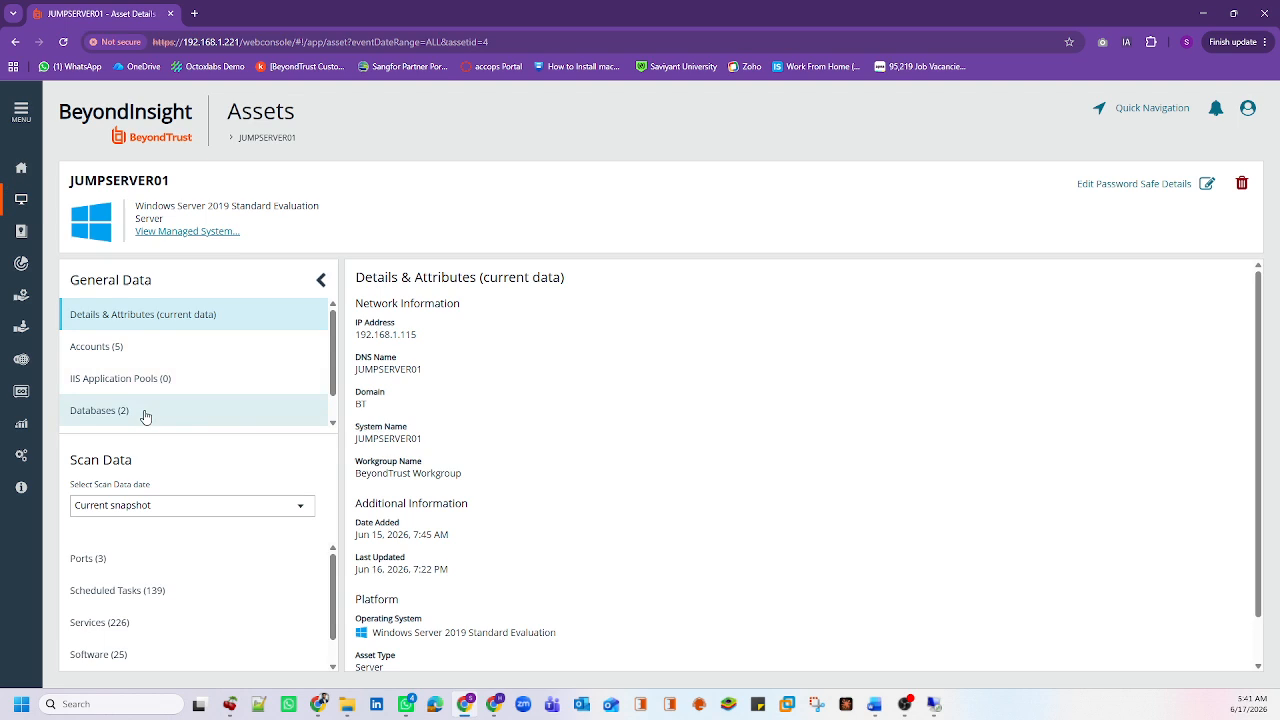
click(145, 414)
click(1237, 434)
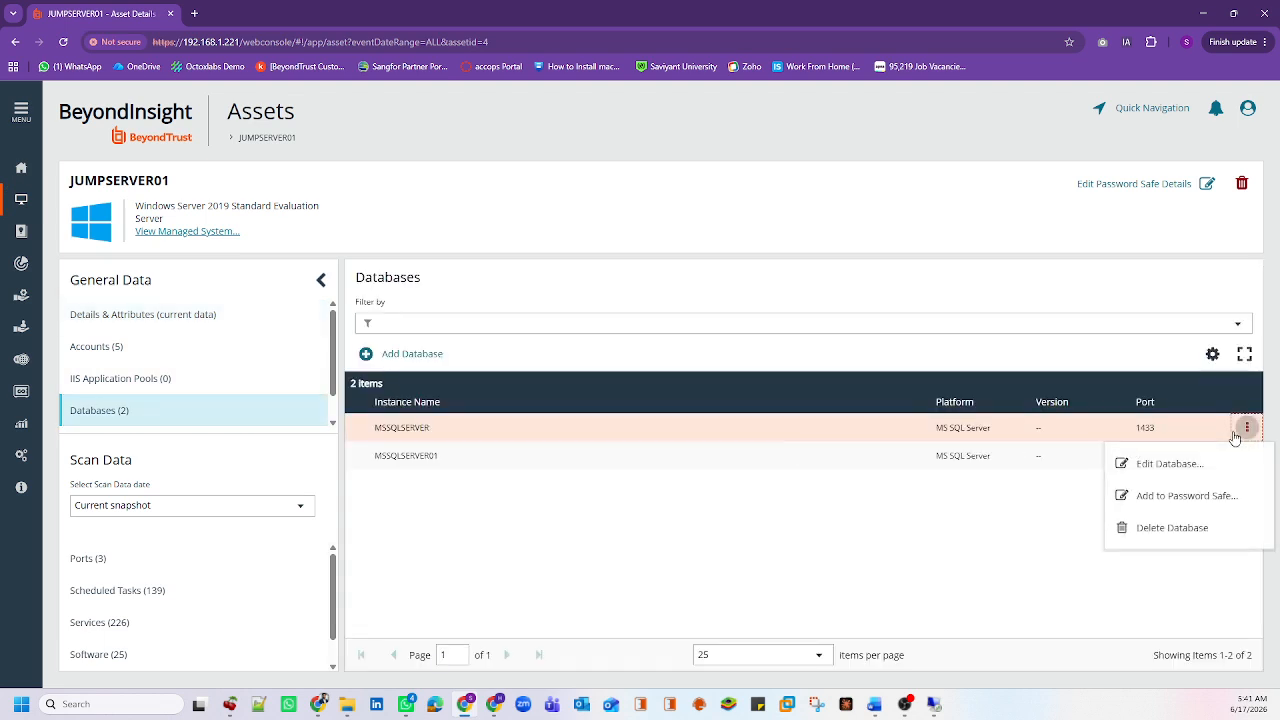
click(1180, 495)
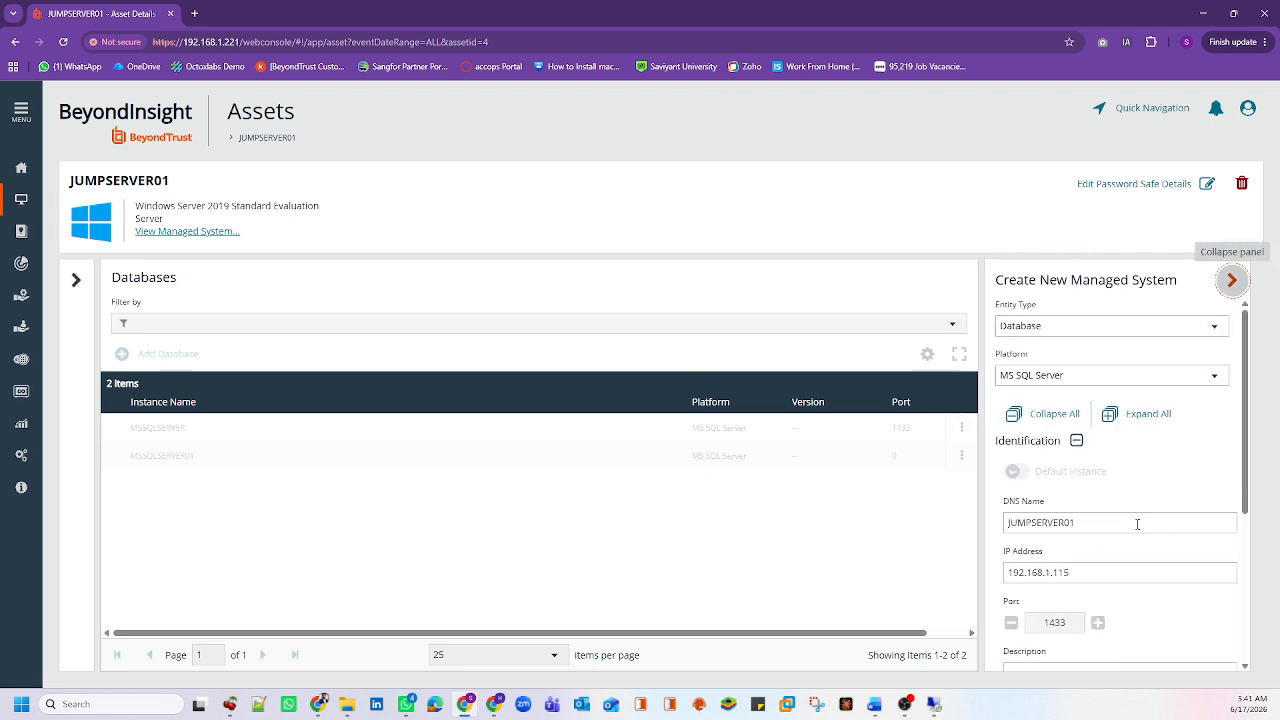
scroll(1134, 526, down, 5)
click(1067, 551)
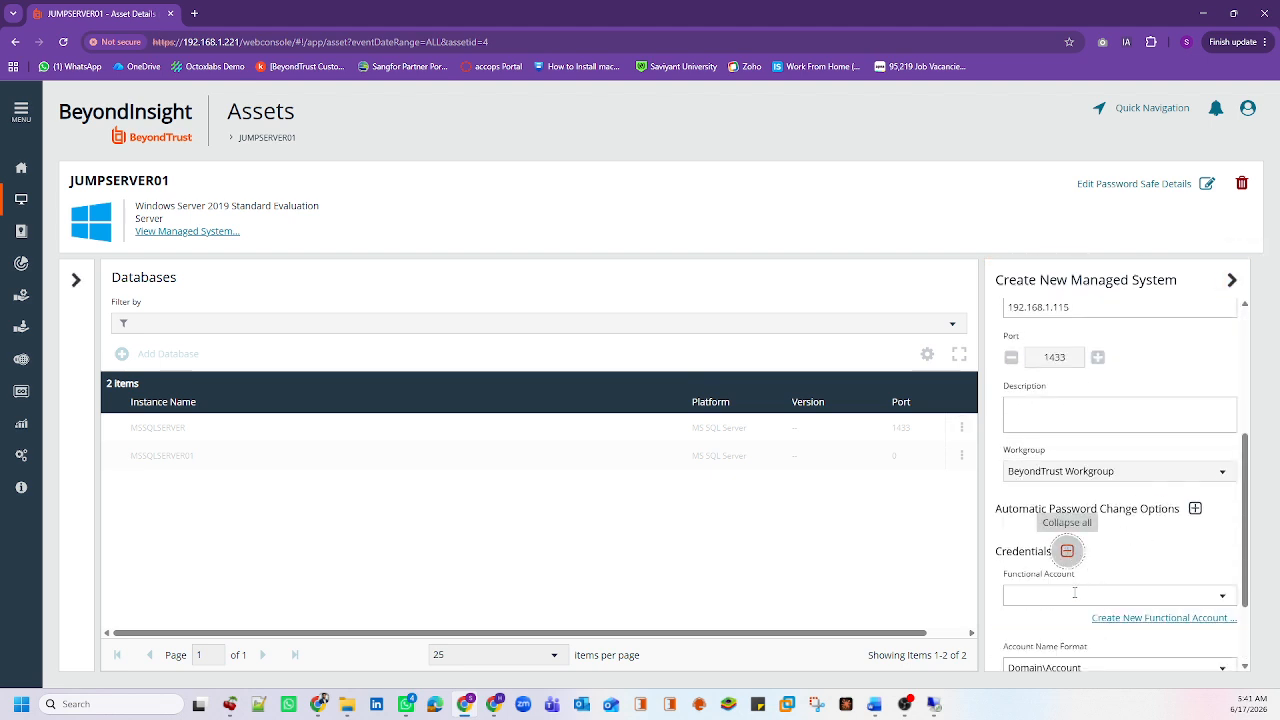
click(1082, 586)
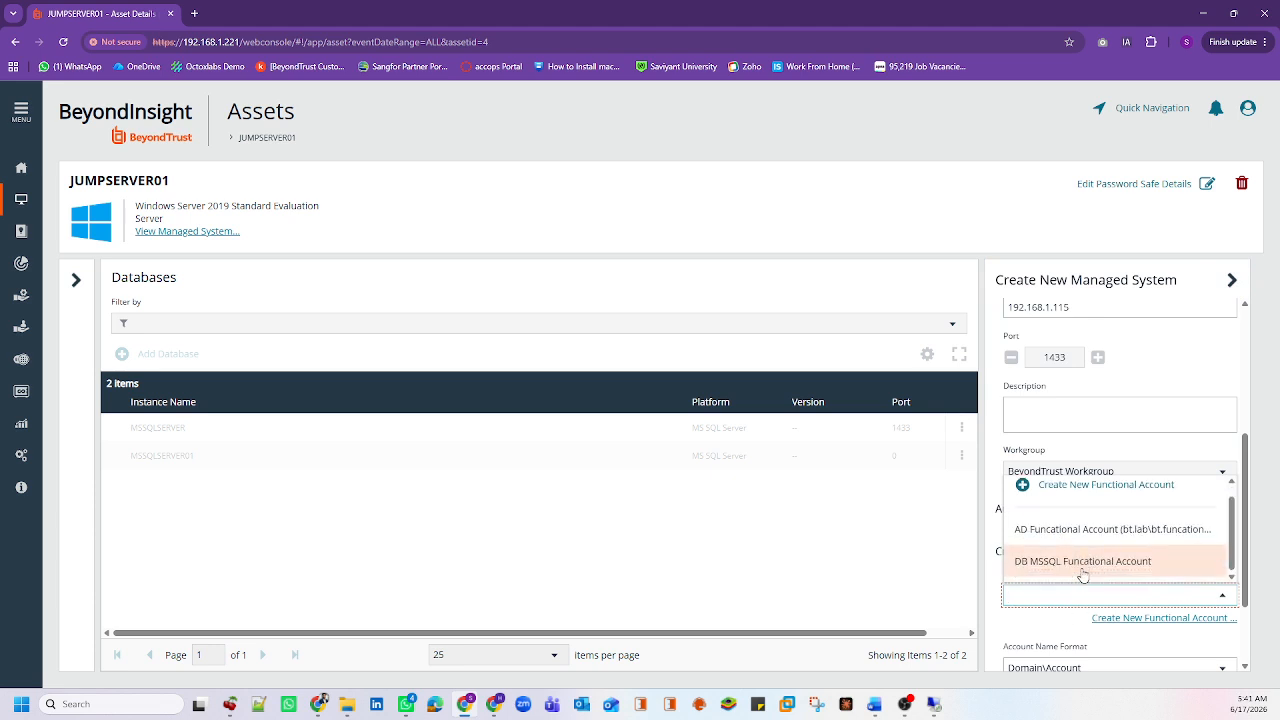
click(1089, 573)
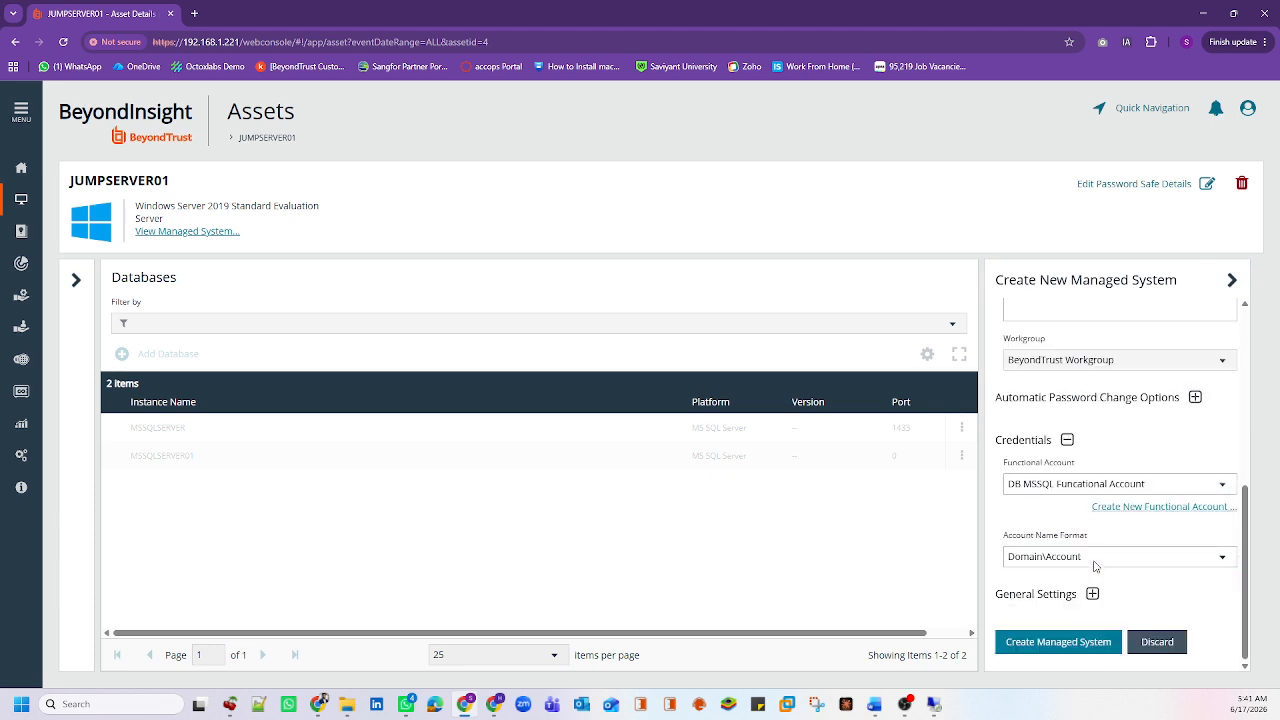
click(1058, 642)
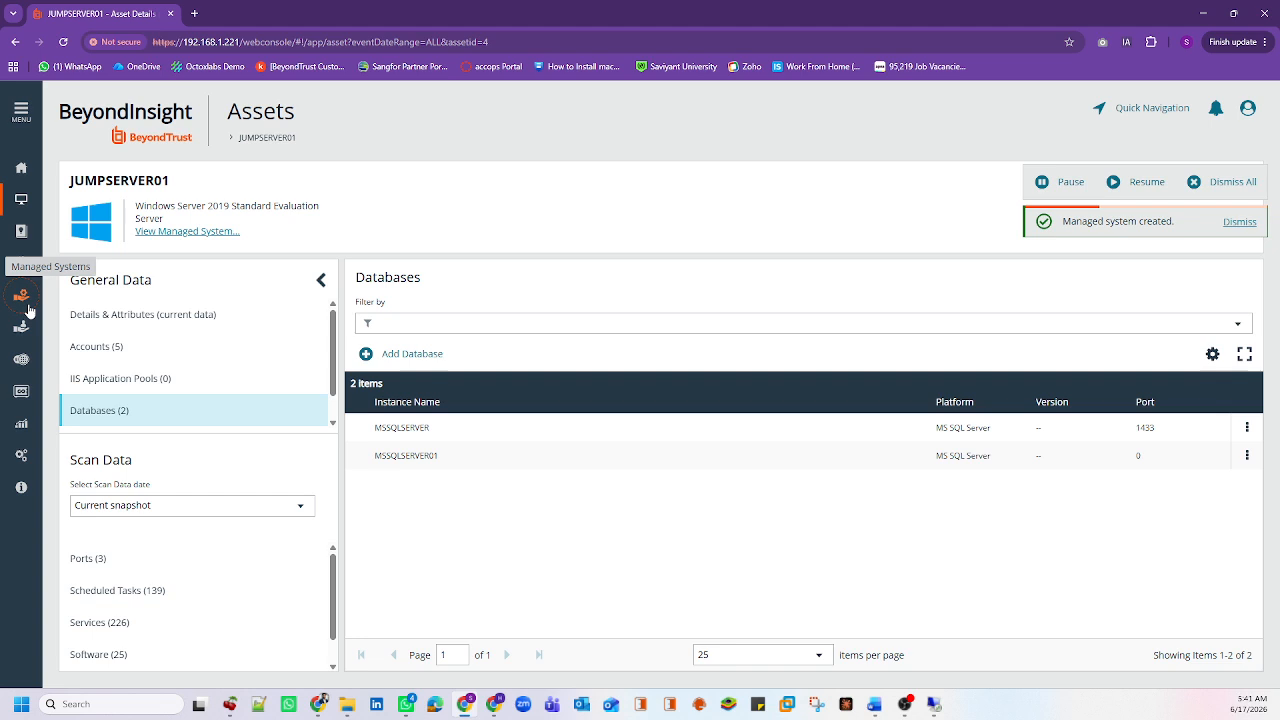
Open Create New Managed Account from the JUMPSERVER01 Db Instance's advanced details under Managed Systems
click(28, 308)
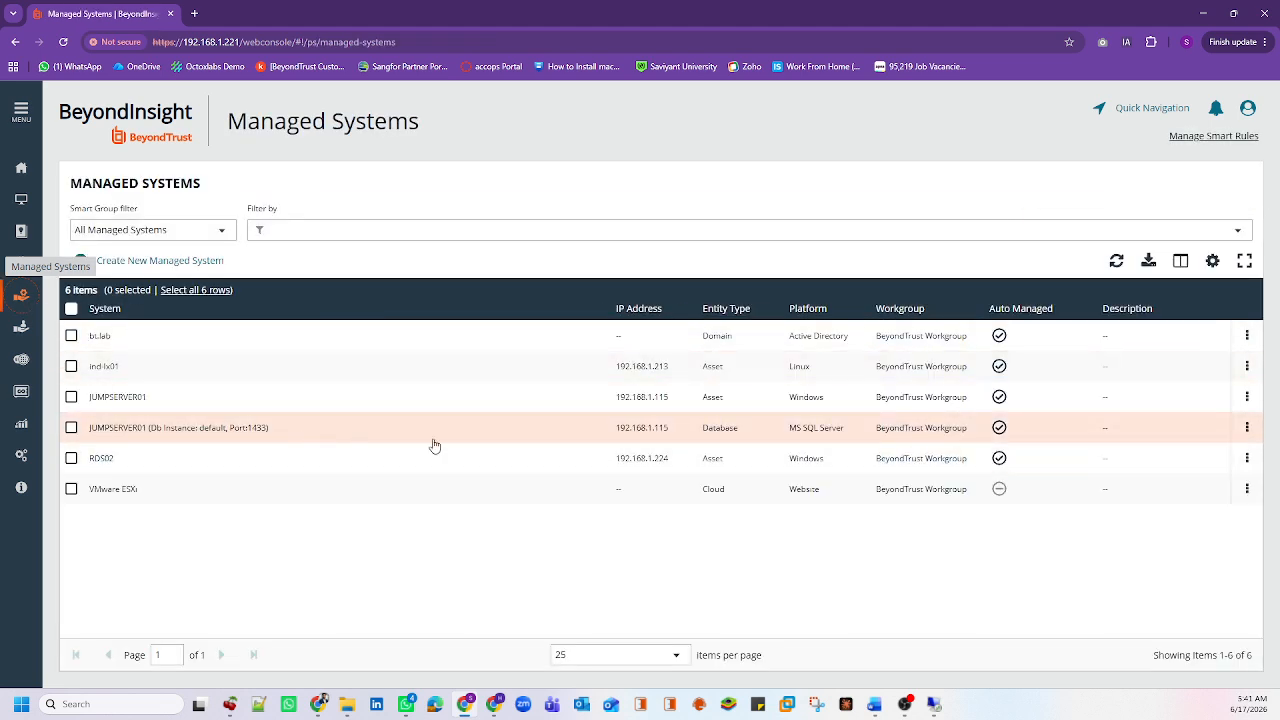
click(1247, 427)
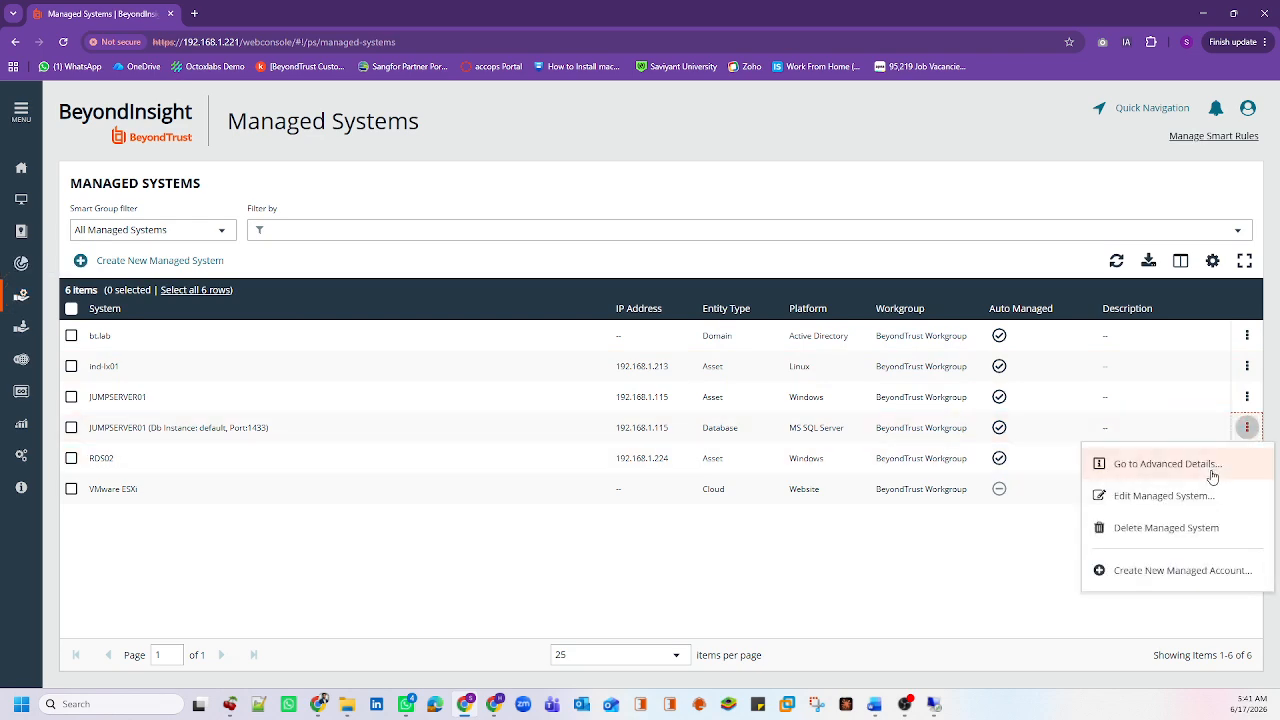
click(1207, 474)
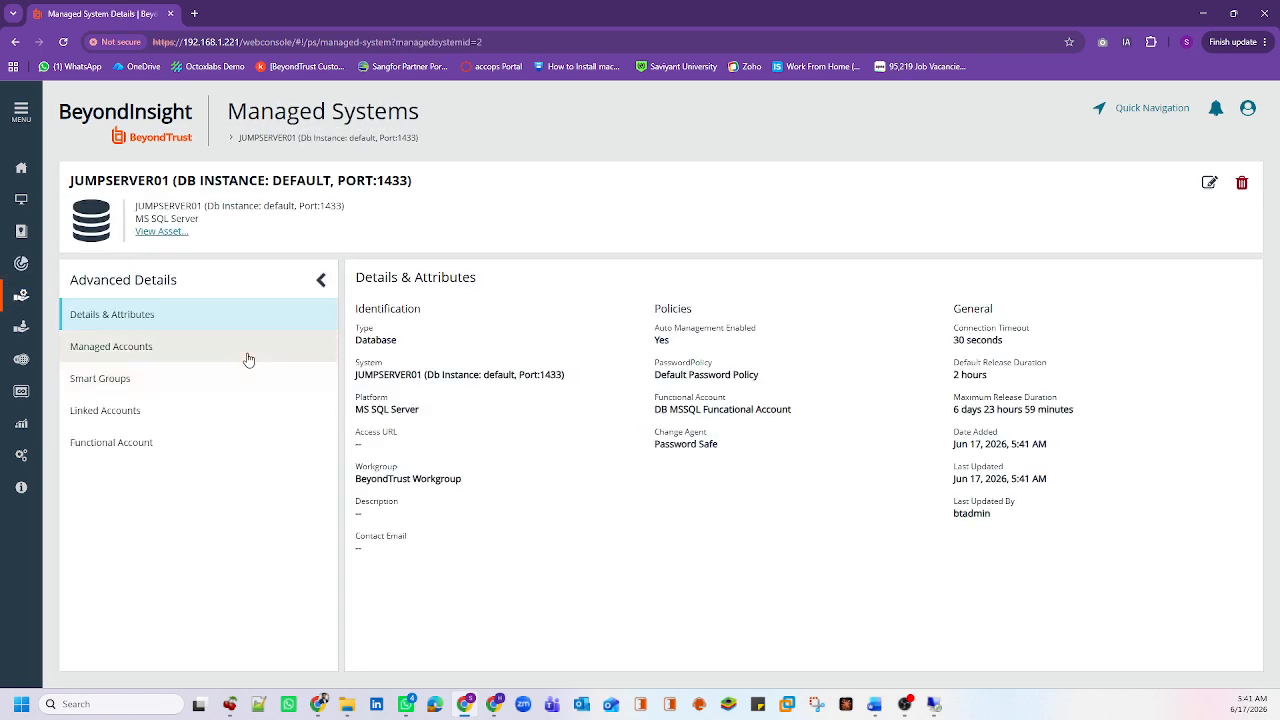
click(249, 347)
click(429, 354)
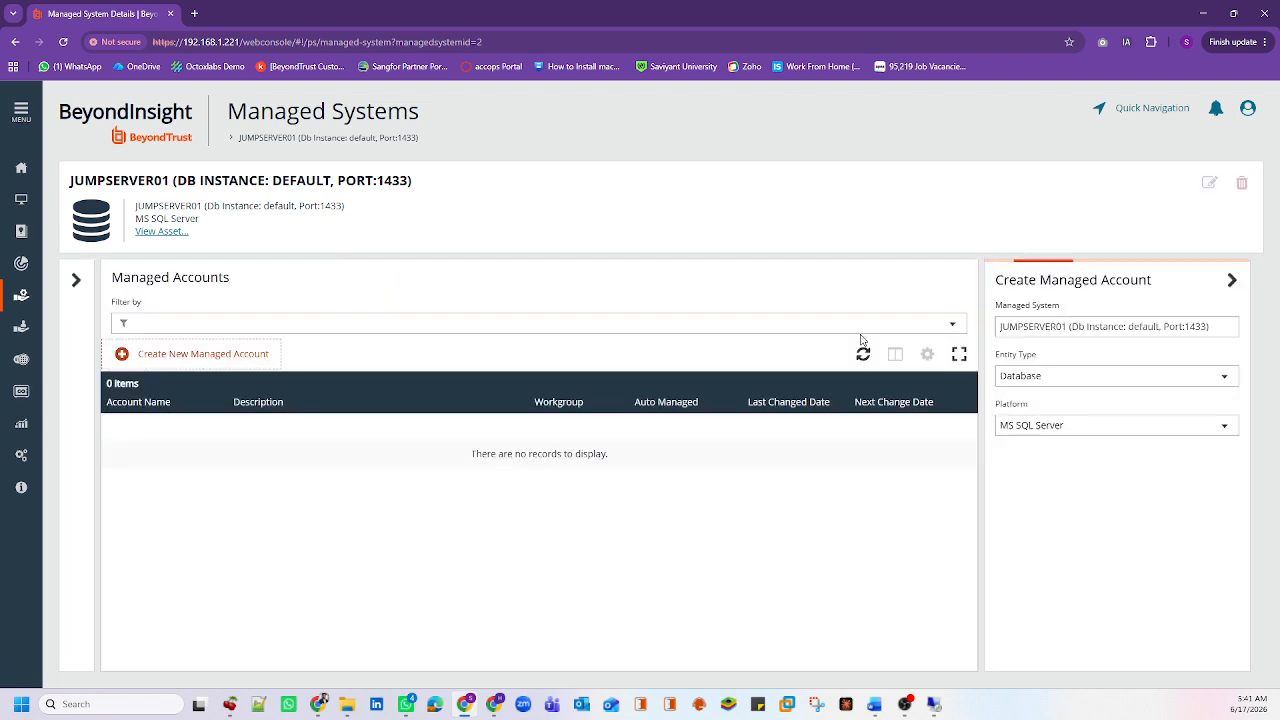
click(1053, 537)
Name the new managed account sa and enter and confirm its password
text(sa)
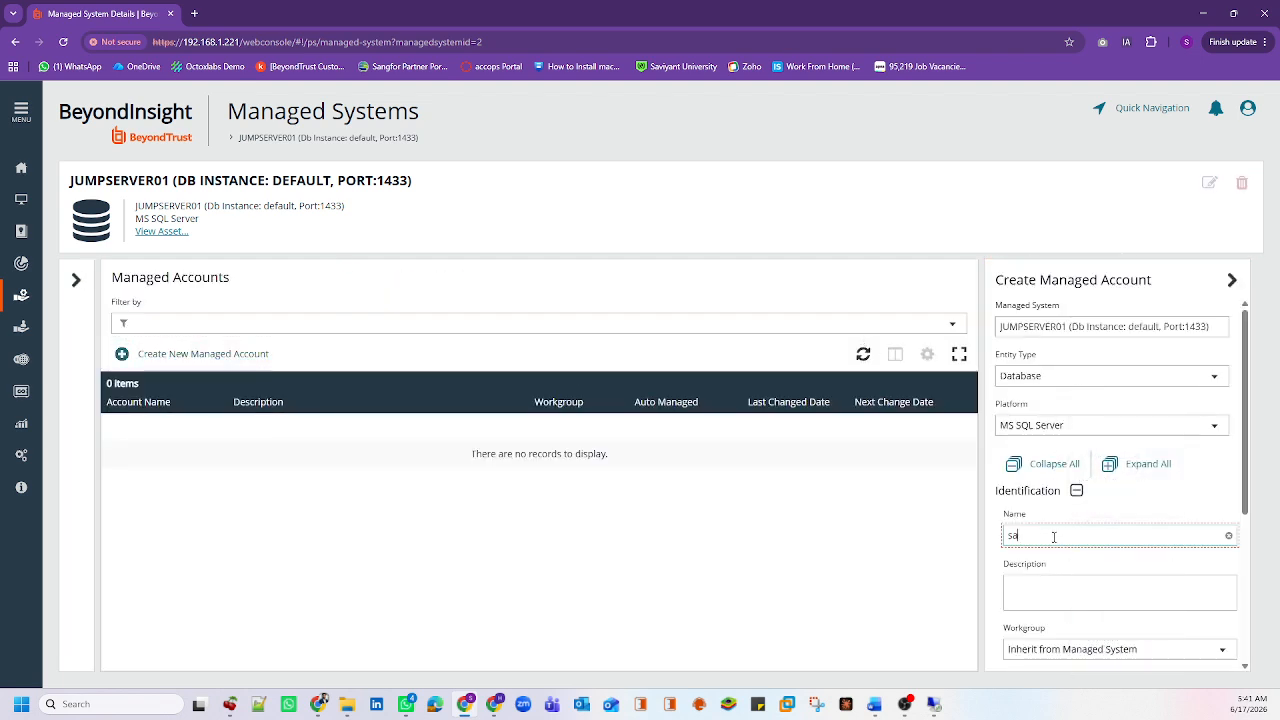
scroll(1051, 531, down, 2)
click(1067, 535)
click(1067, 535)
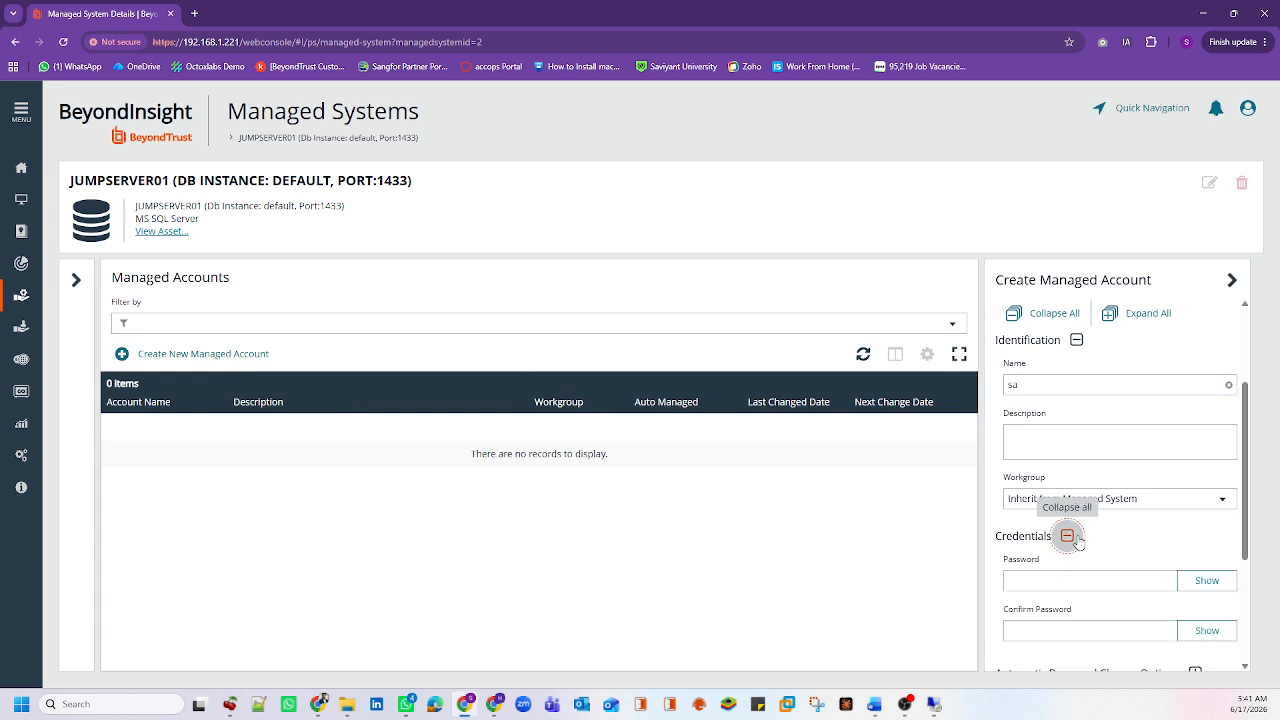
click(1078, 580)
text(**********)
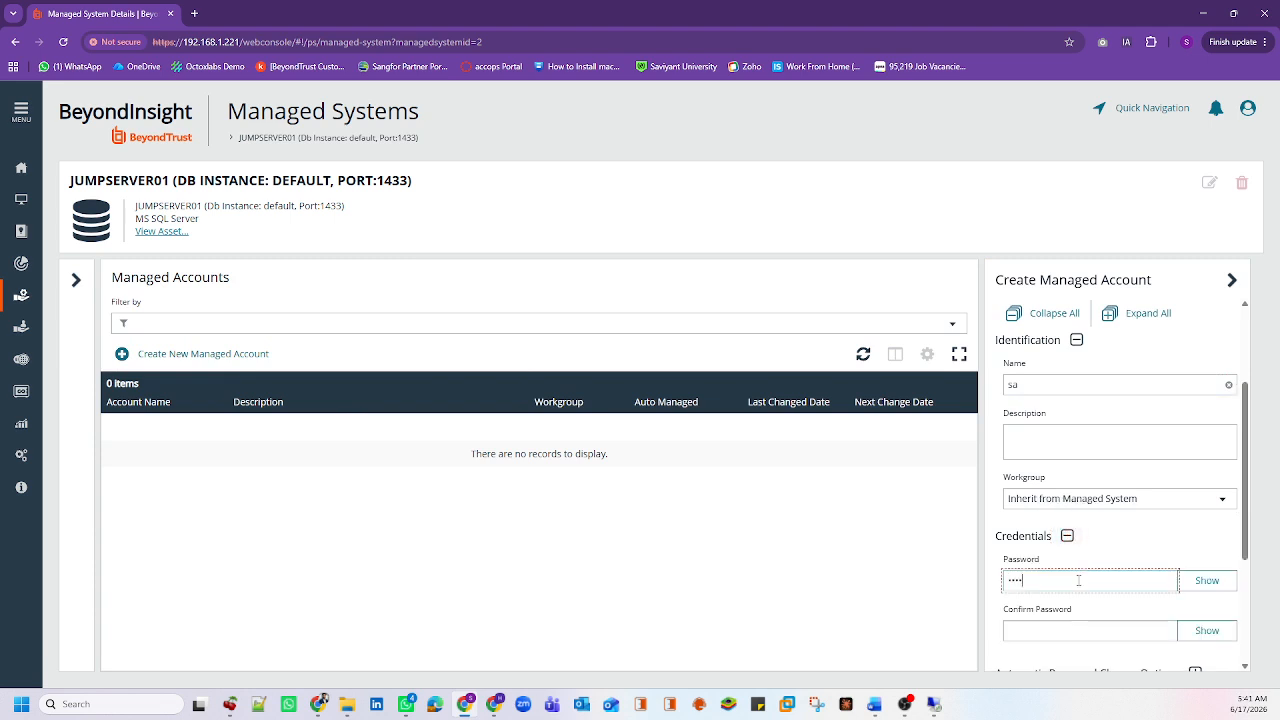
key(Tab)
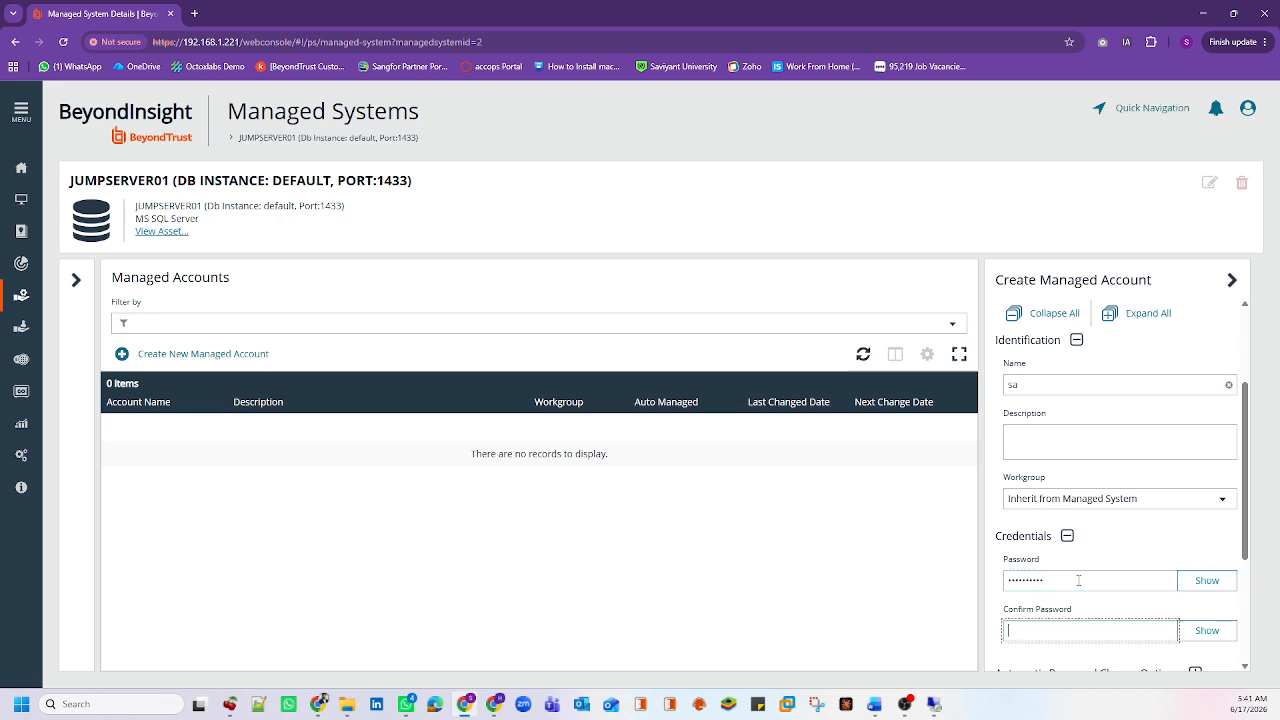
text(**********)
Apply the MSSQL Password Policy, allow unlimited concurrent requests, and create the account
scroll(1078, 580, down, 3)
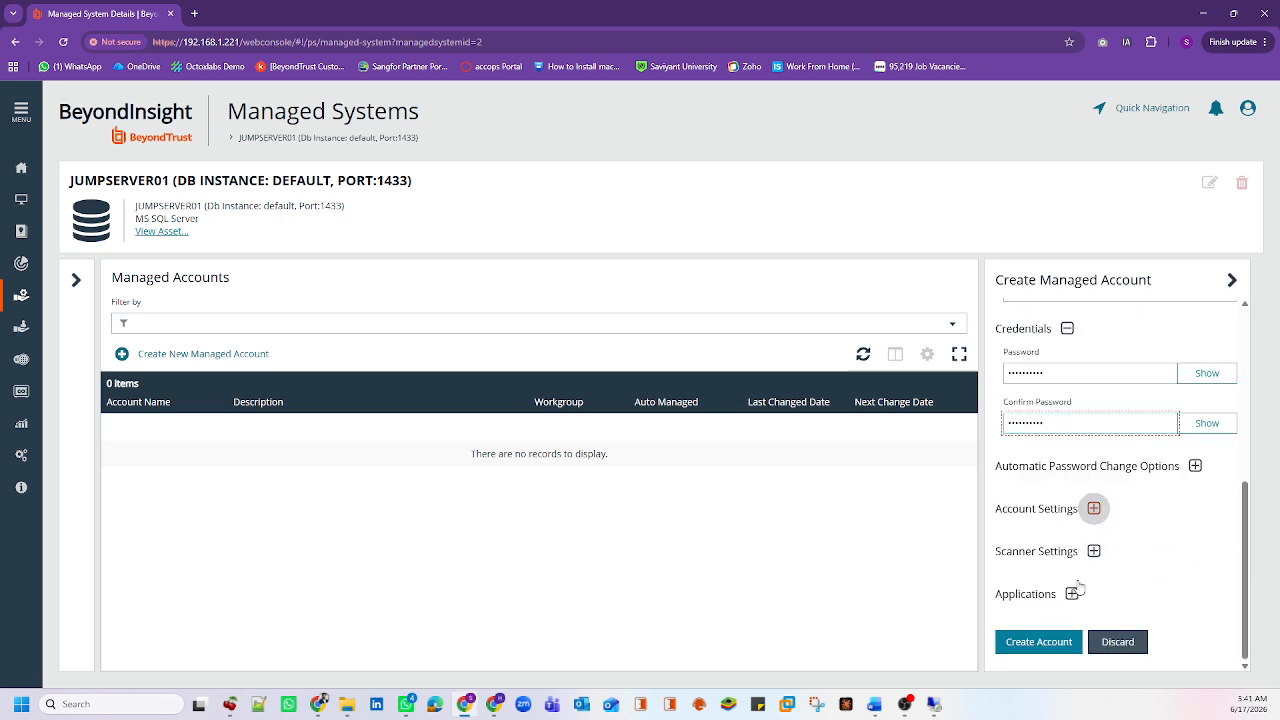
click(1195, 466)
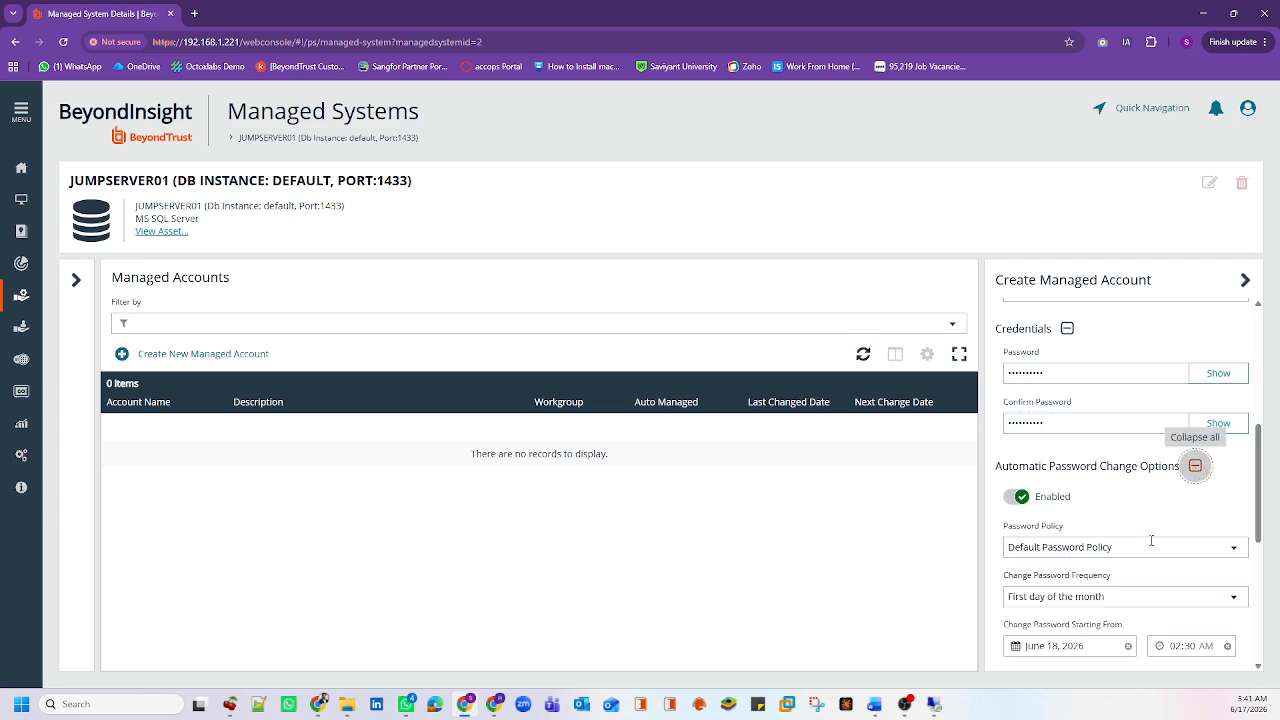
scroll(1150, 500, down, 1)
click(1120, 499)
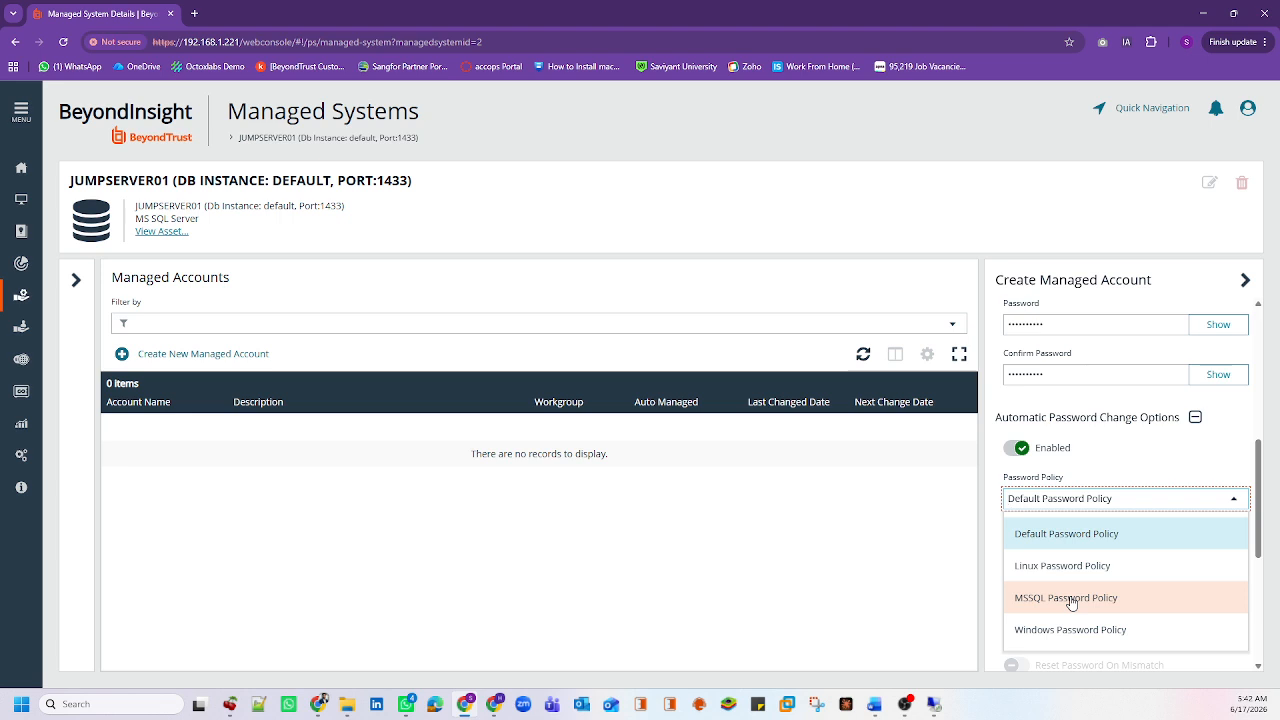
click(1070, 598)
scroll(1122, 569, down, 5)
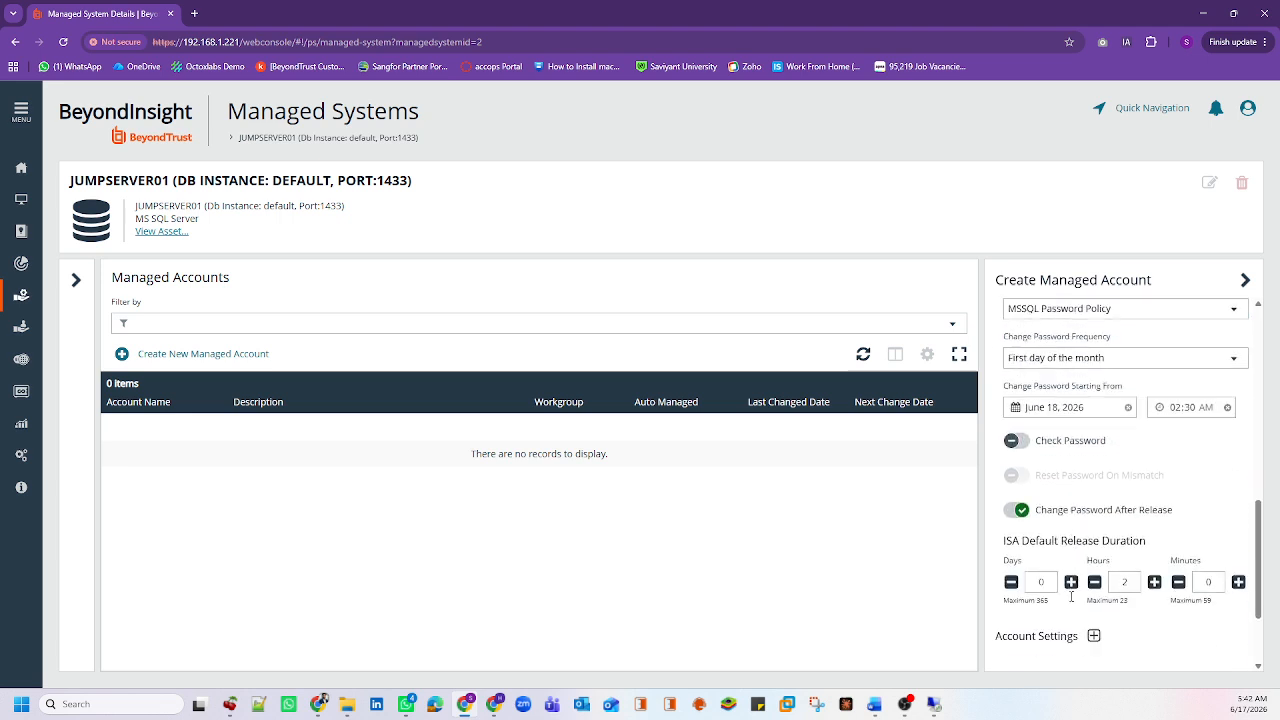
click(1094, 571)
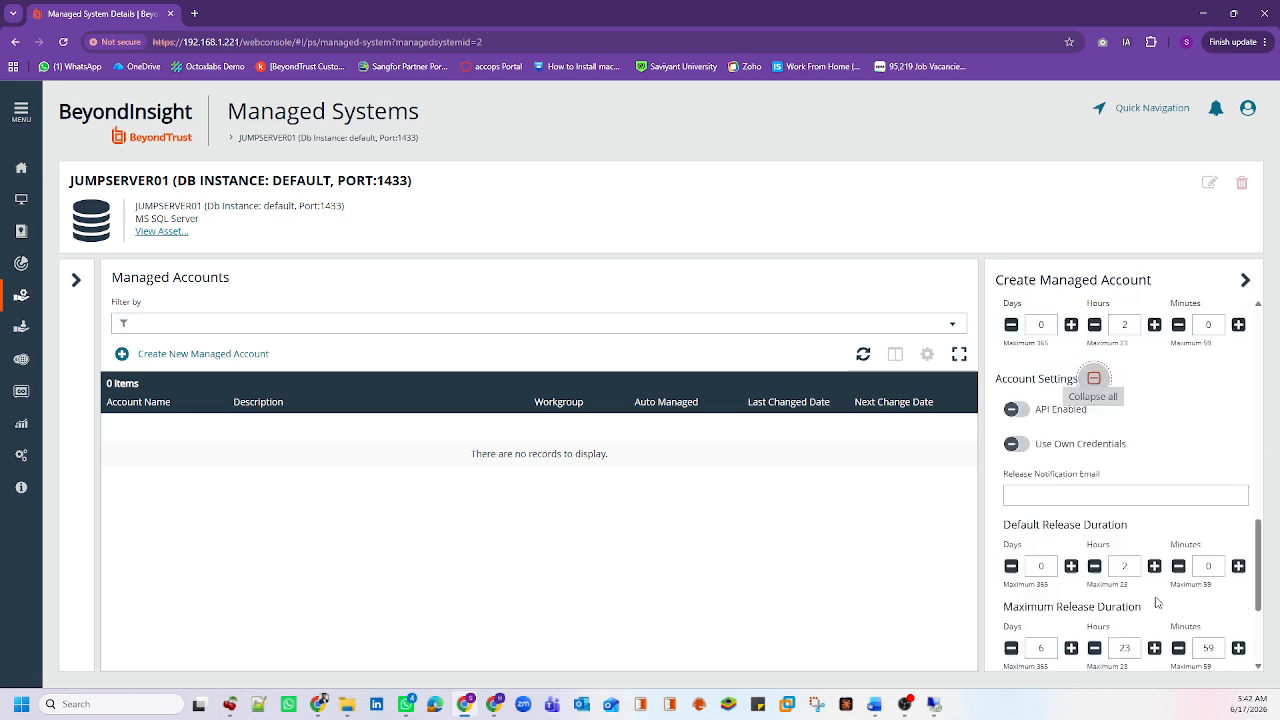
scroll(1094, 377, down, 1)
click(1136, 634)
scroll(1111, 640, down, 3)
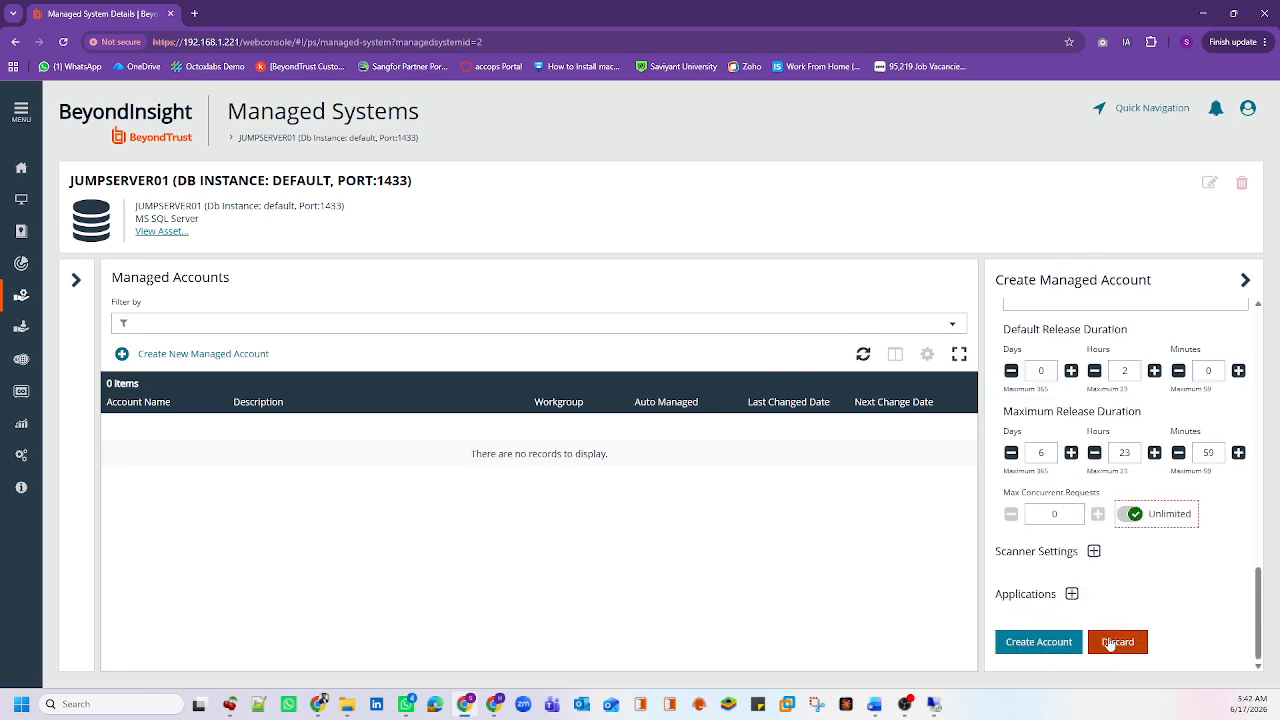
click(1074, 594)
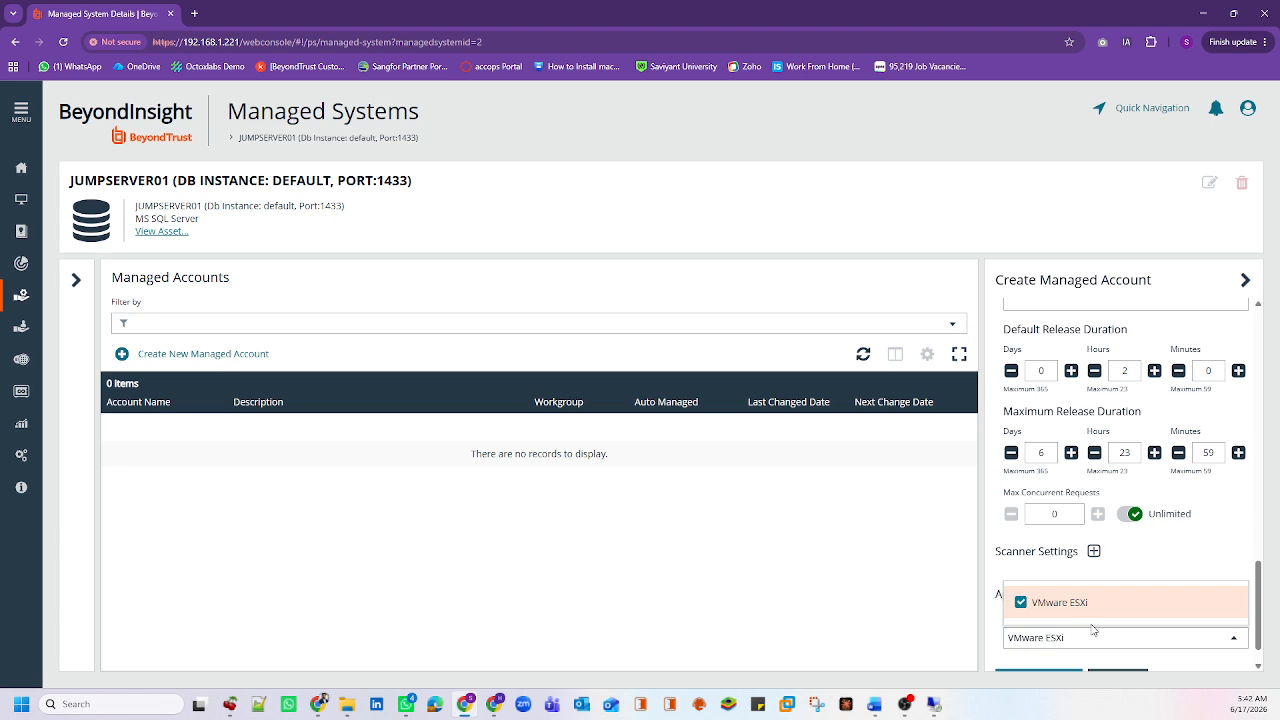
click(1044, 672)
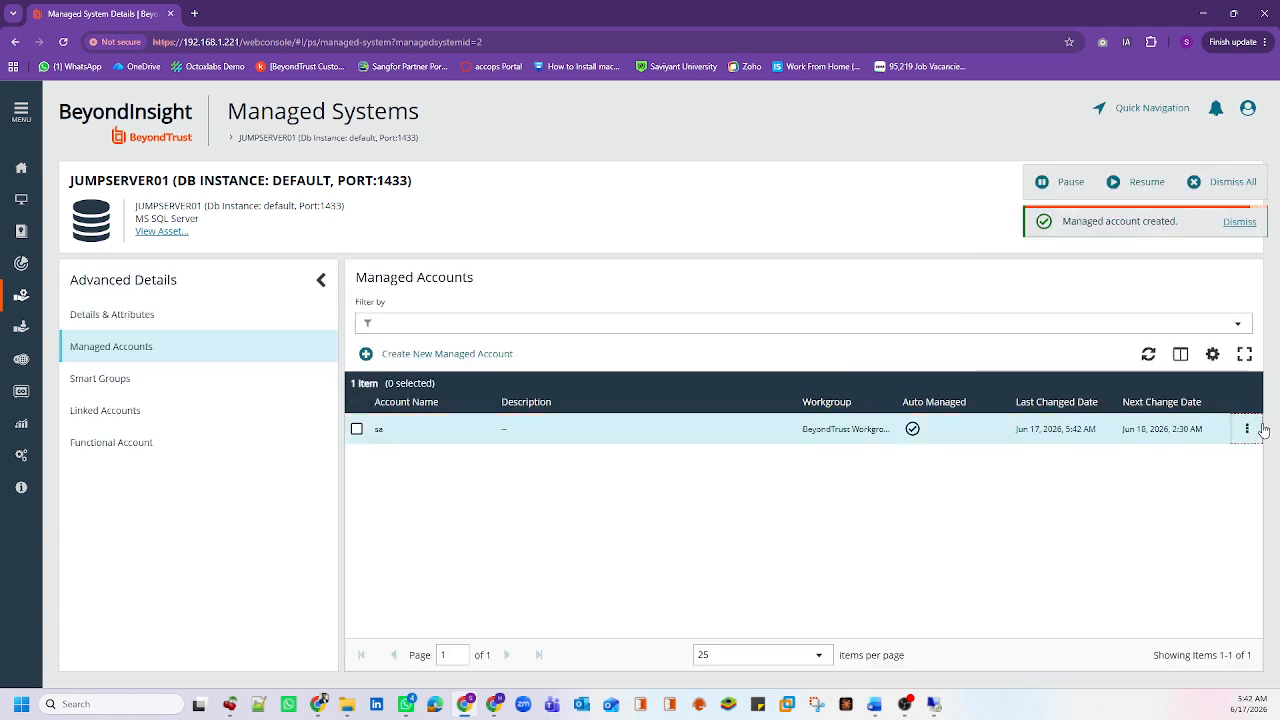
Close the sa account's action menu and dismiss all notifications
click(1247, 428)
click(1175, 572)
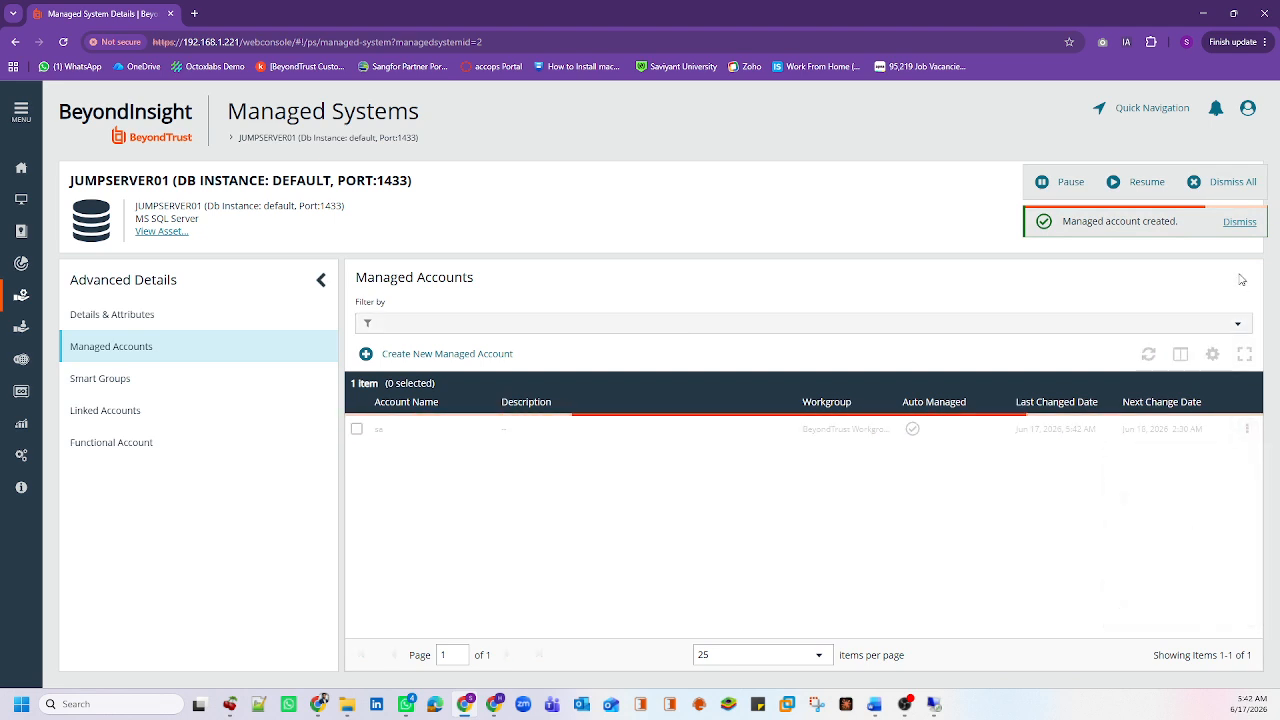
click(1236, 180)
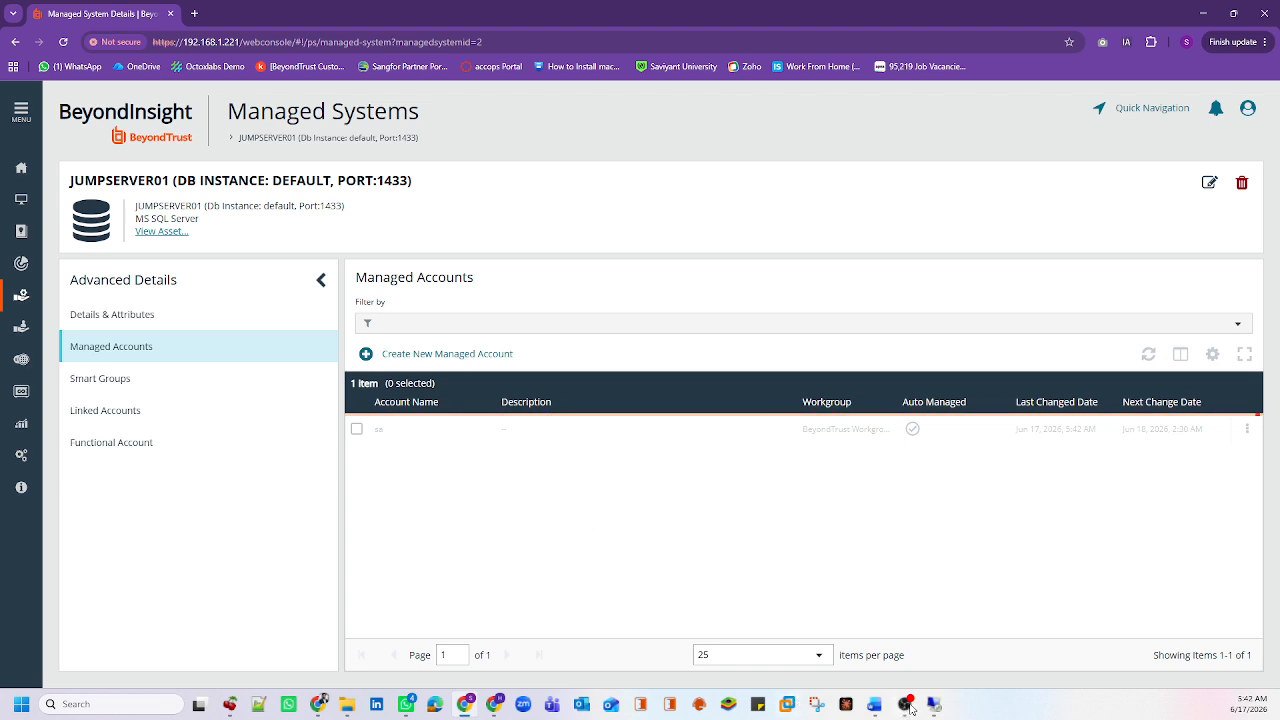
In the remote session, close the PWS_UApp wizard, Server Manager and File Explorer windows
mouse_move(906, 705)
click(866, 487)
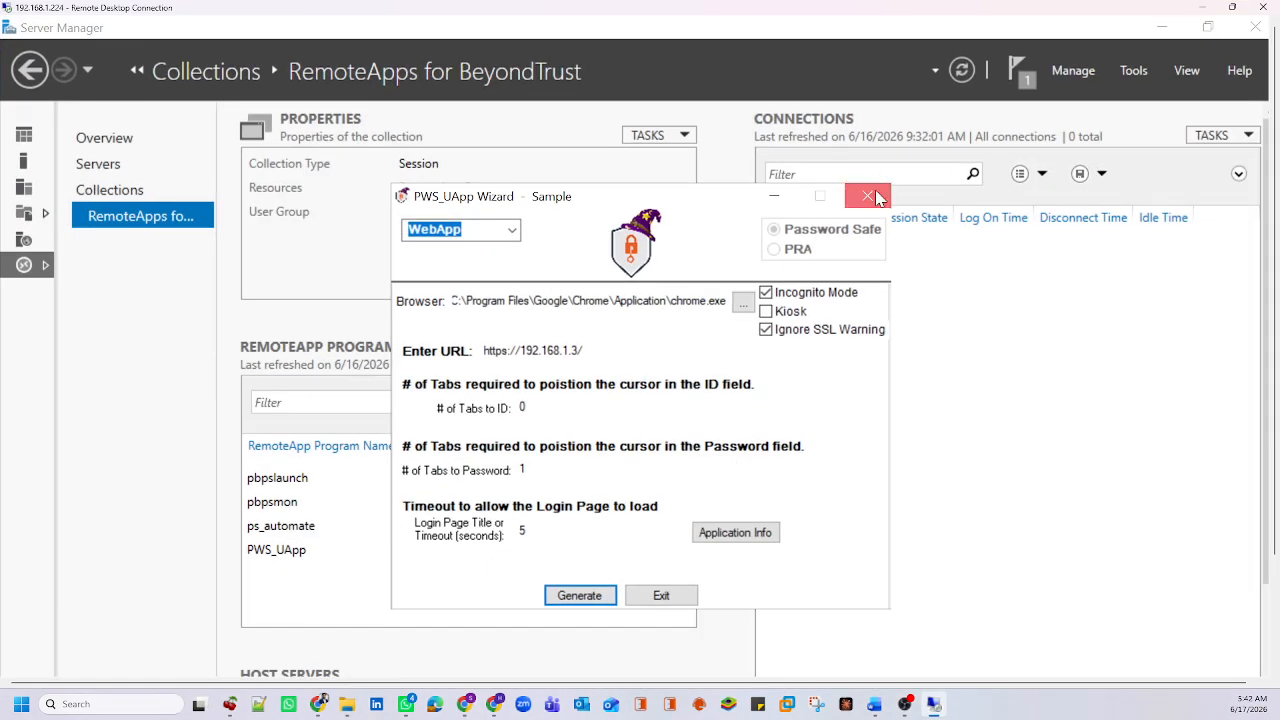
click(867, 195)
click(1257, 27)
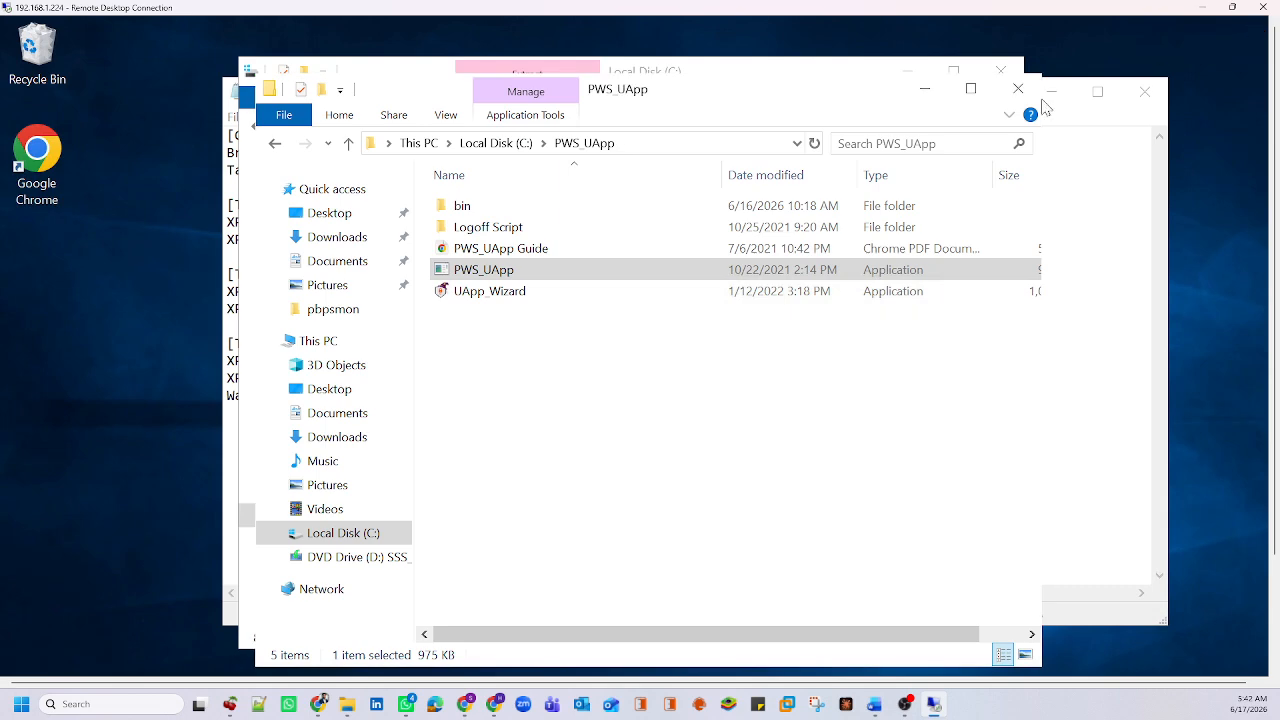
click(1017, 90)
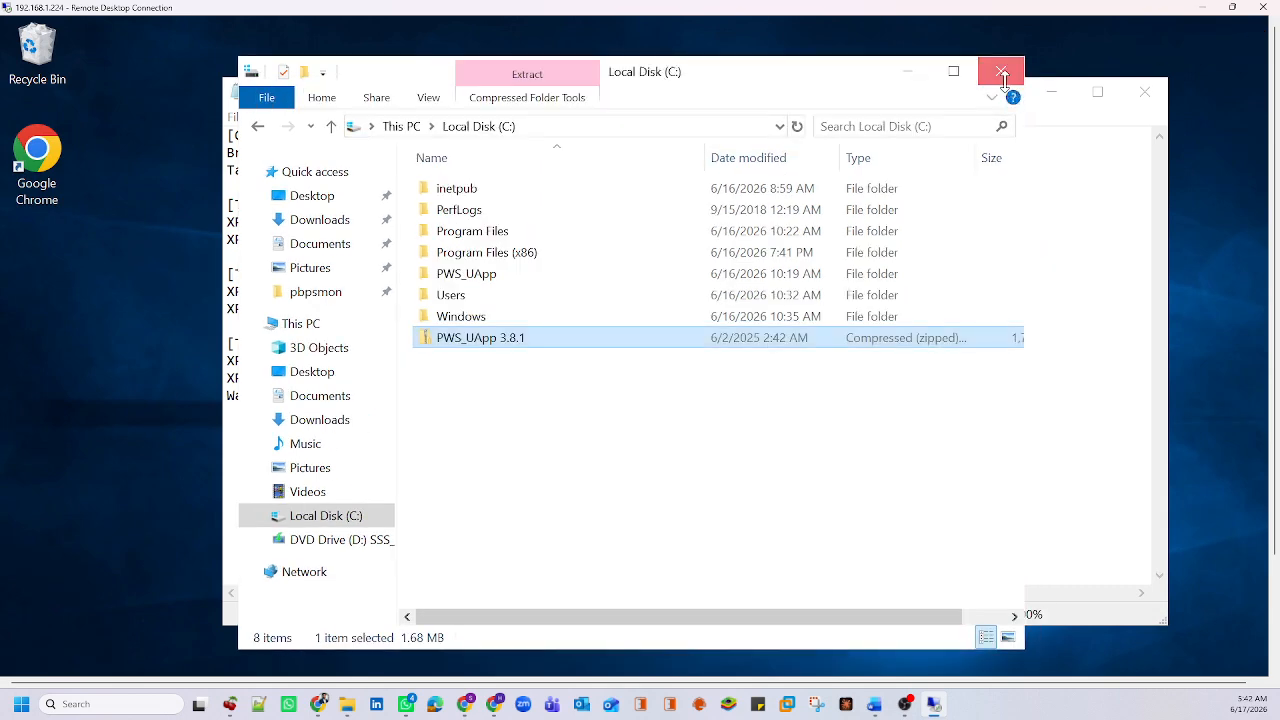
click(1000, 69)
click(1145, 91)
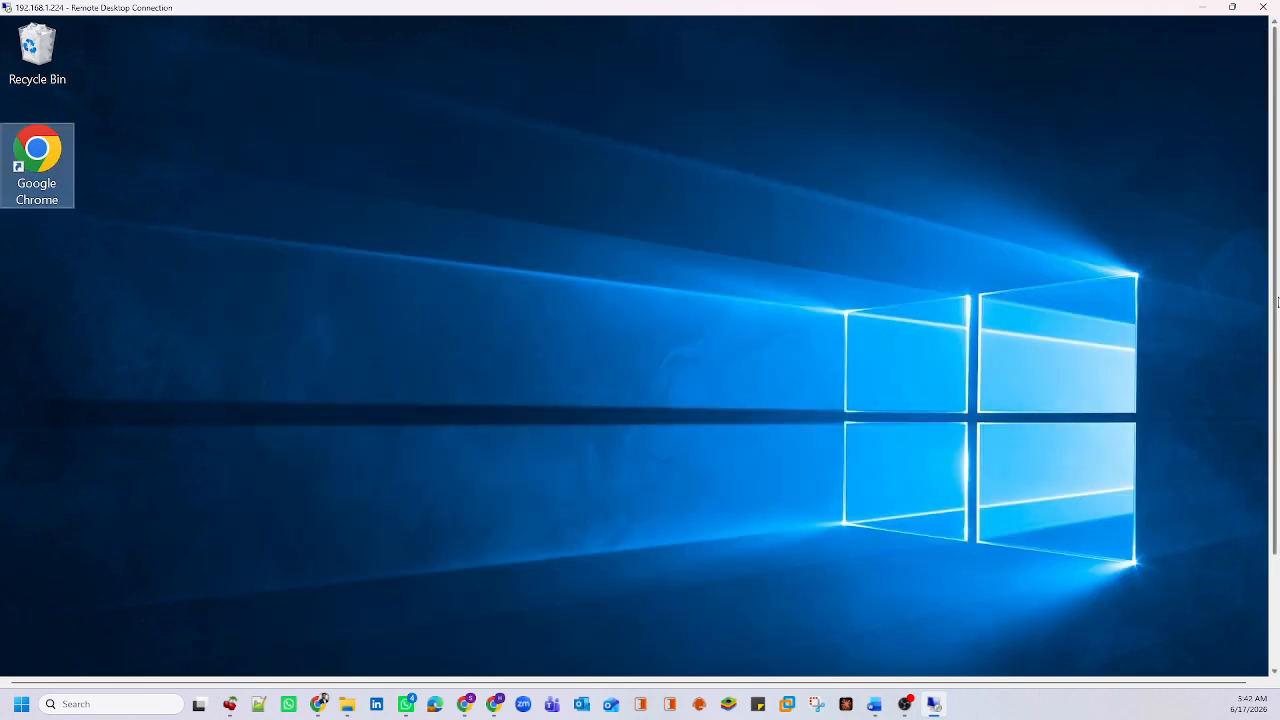
Launch Google Chrome from the remote server's taskbar
drag(1275, 300, 1275, 415)
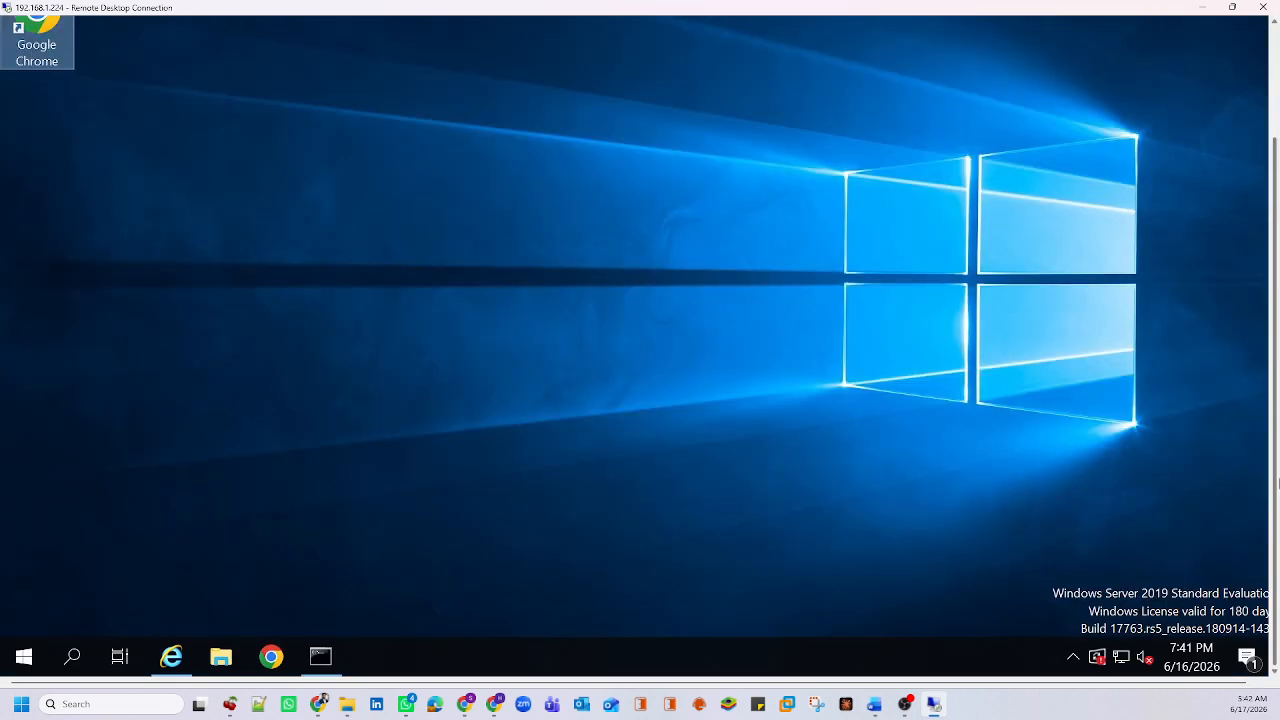
click(284, 657)
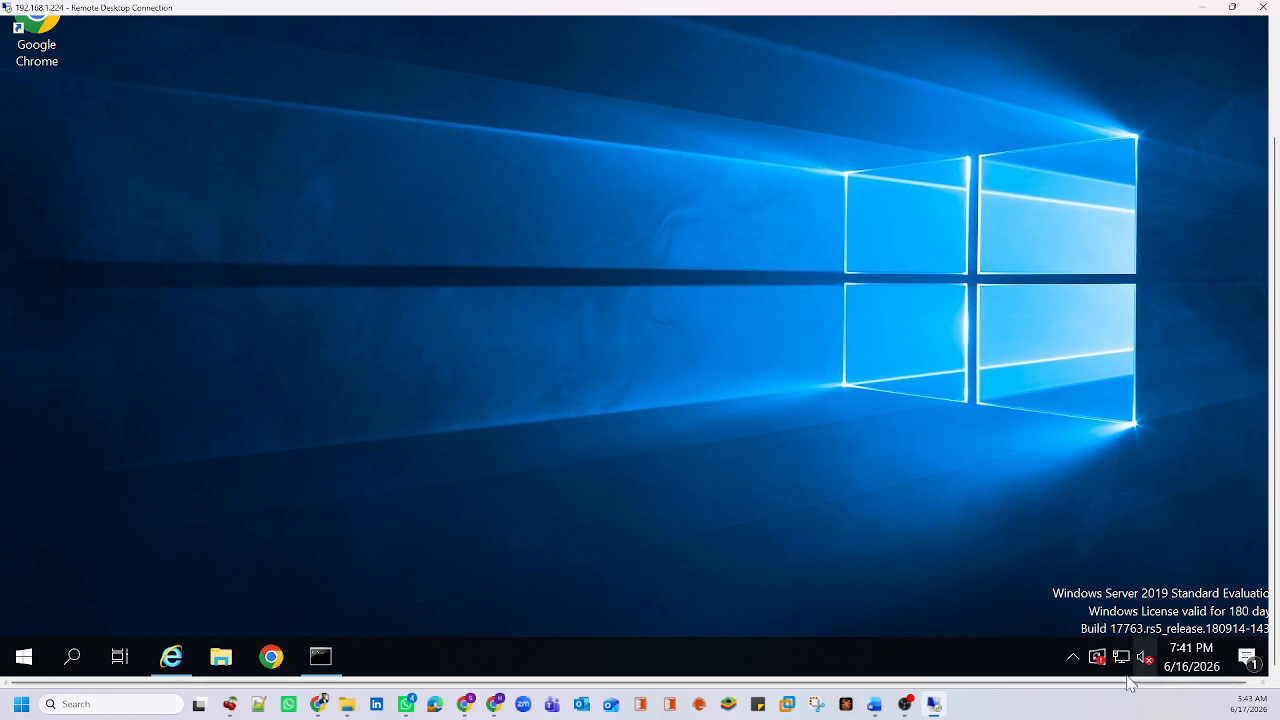
drag(1275, 432, 1254, 311)
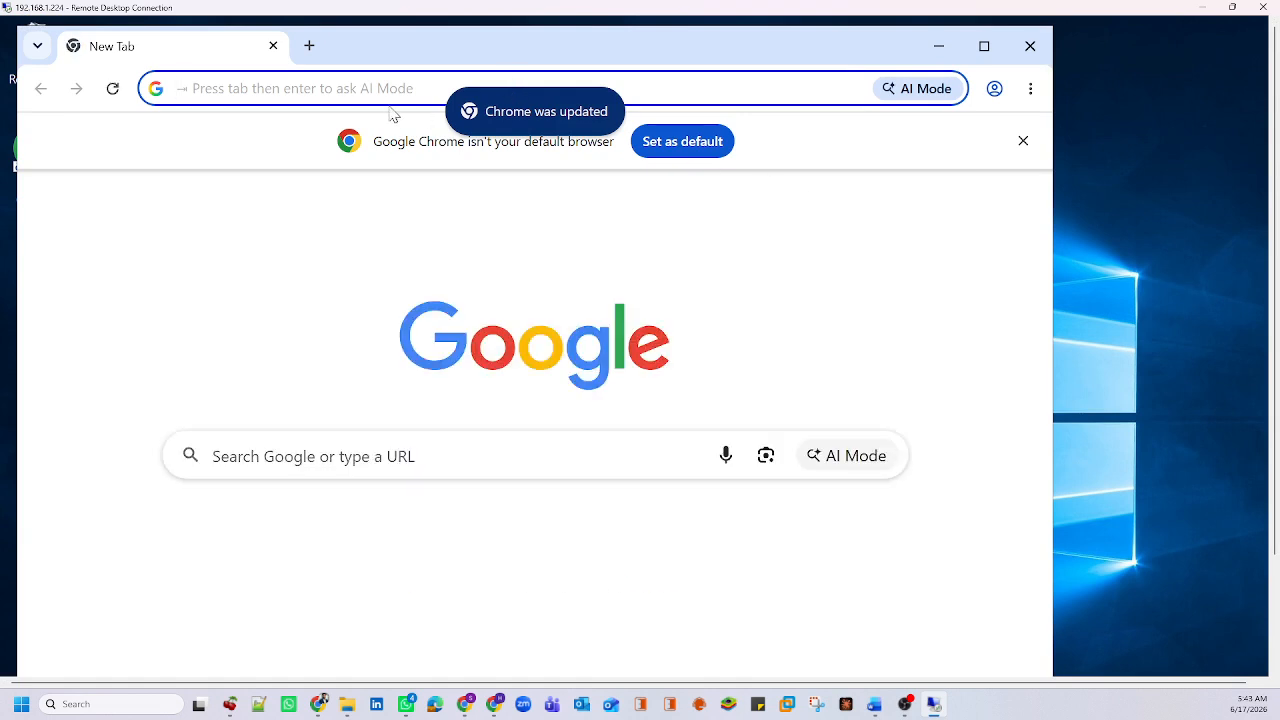
Search the web for 'ssms v18 download' and review the SSMS 18.0 release blog post
click(368, 100)
text(ssms)
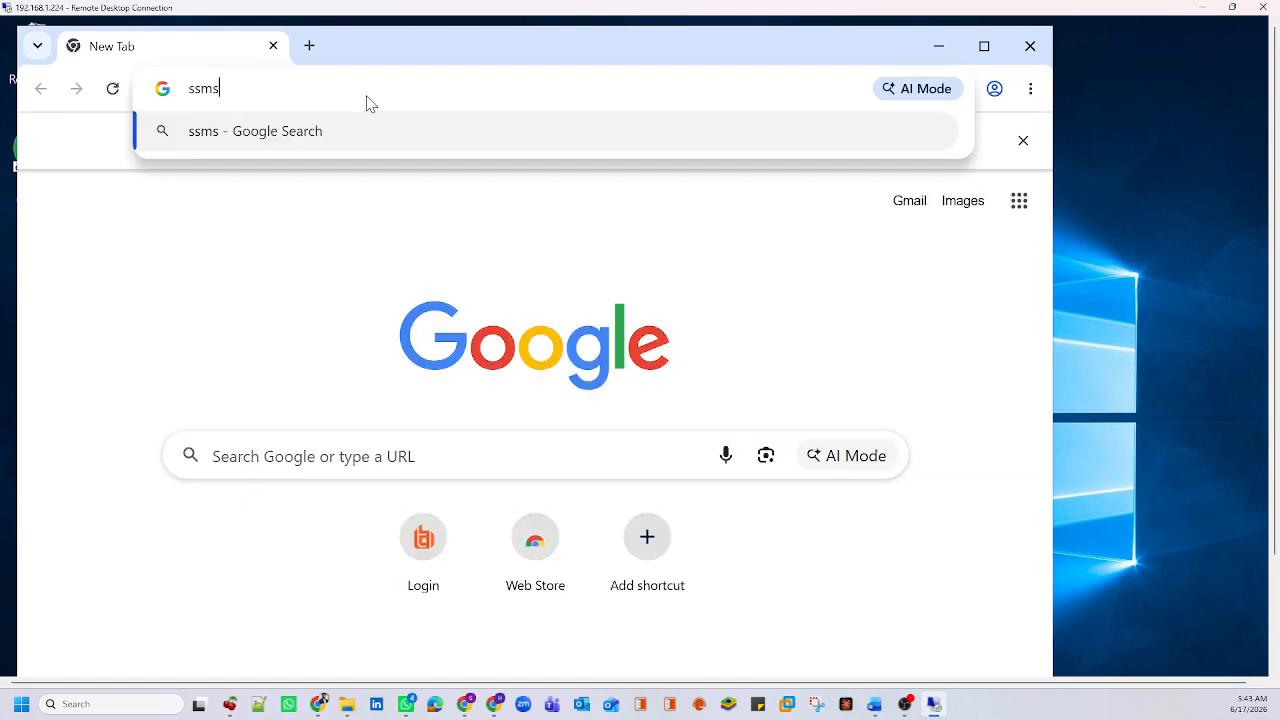
text( v18 download)
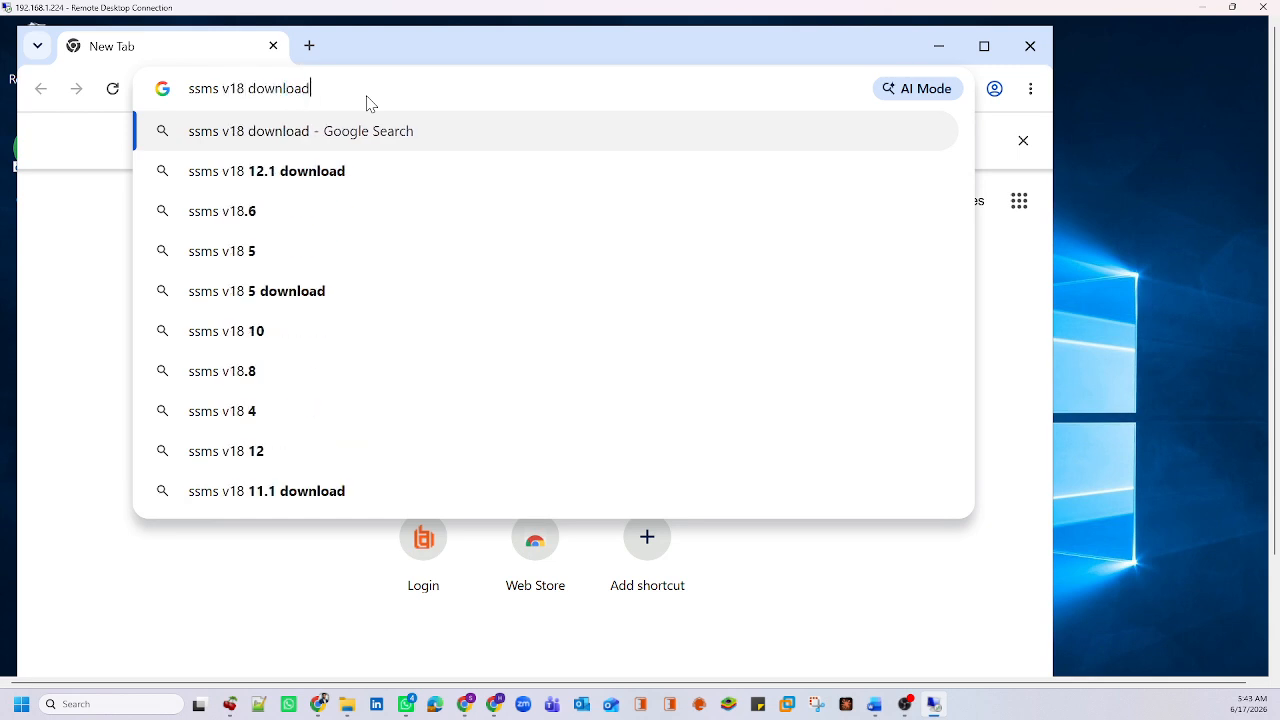
key(Return)
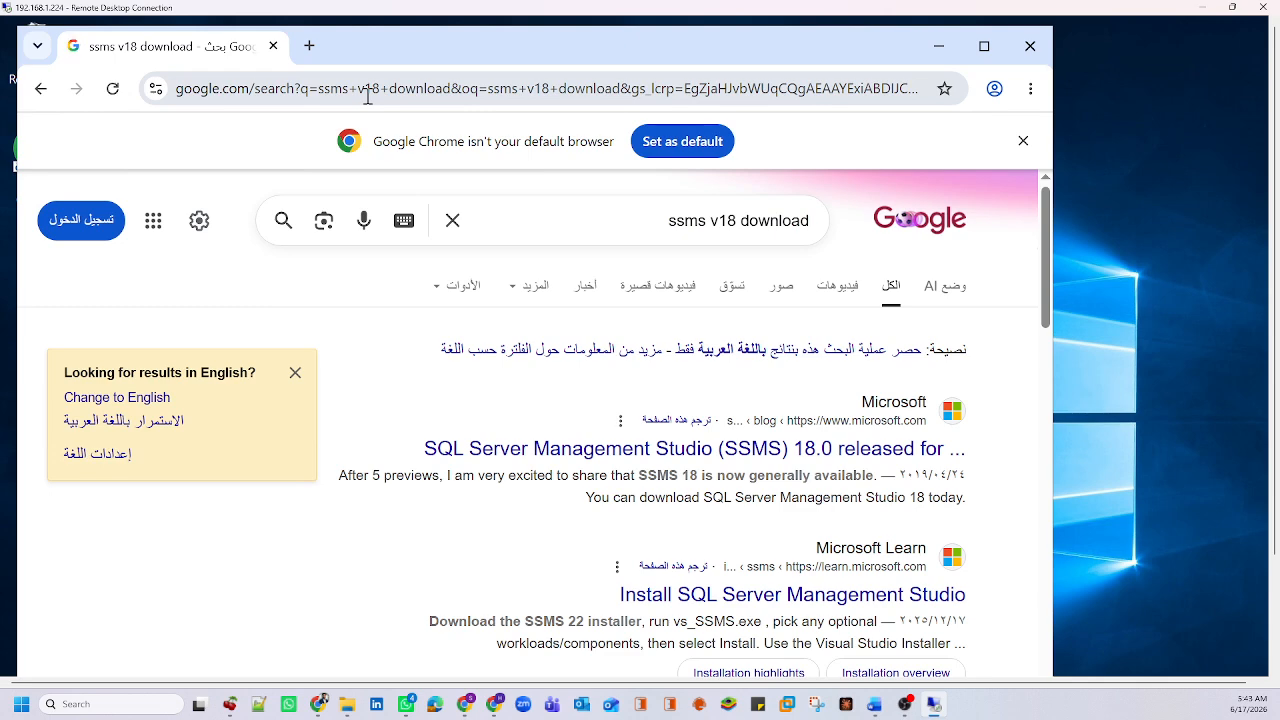
click(665, 445)
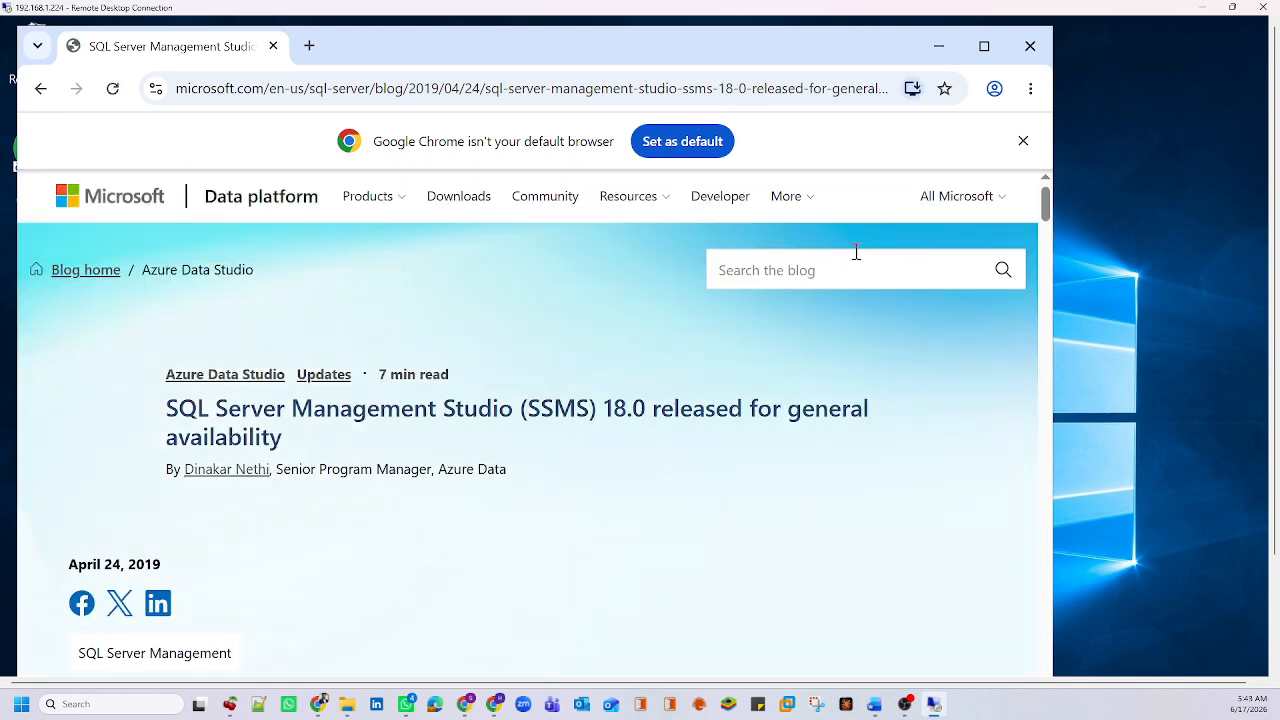
drag(1047, 205, 1126, 597)
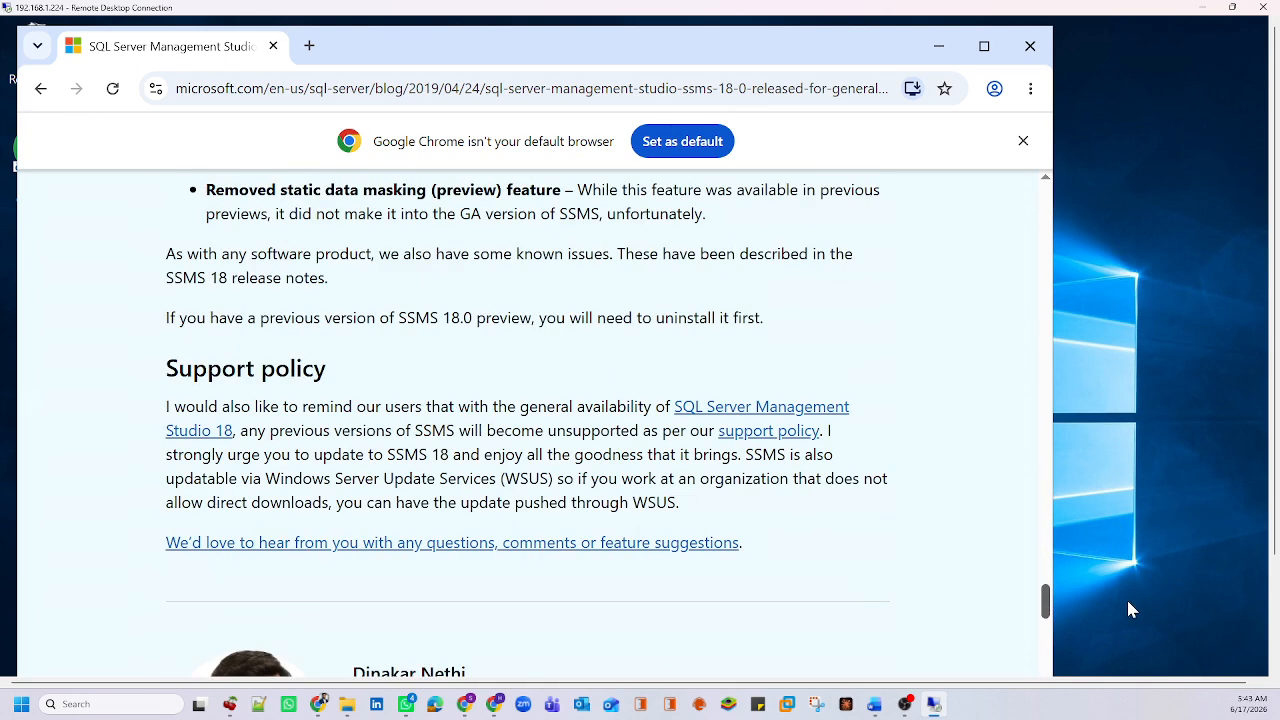
click(40, 88)
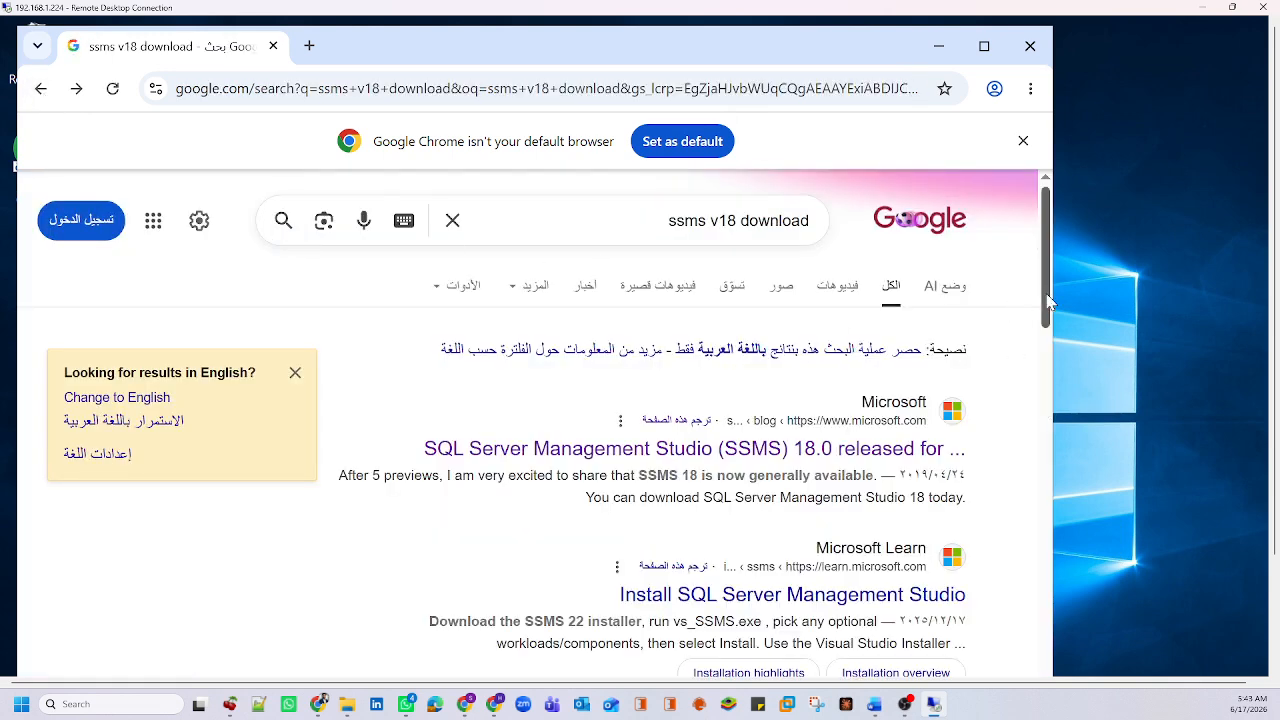
From the SSMS versions list, direct-download SSMS-Setup-ENU.exe and return to the BeyondInsight console
drag(1048, 303, 1055, 387)
click(955, 430)
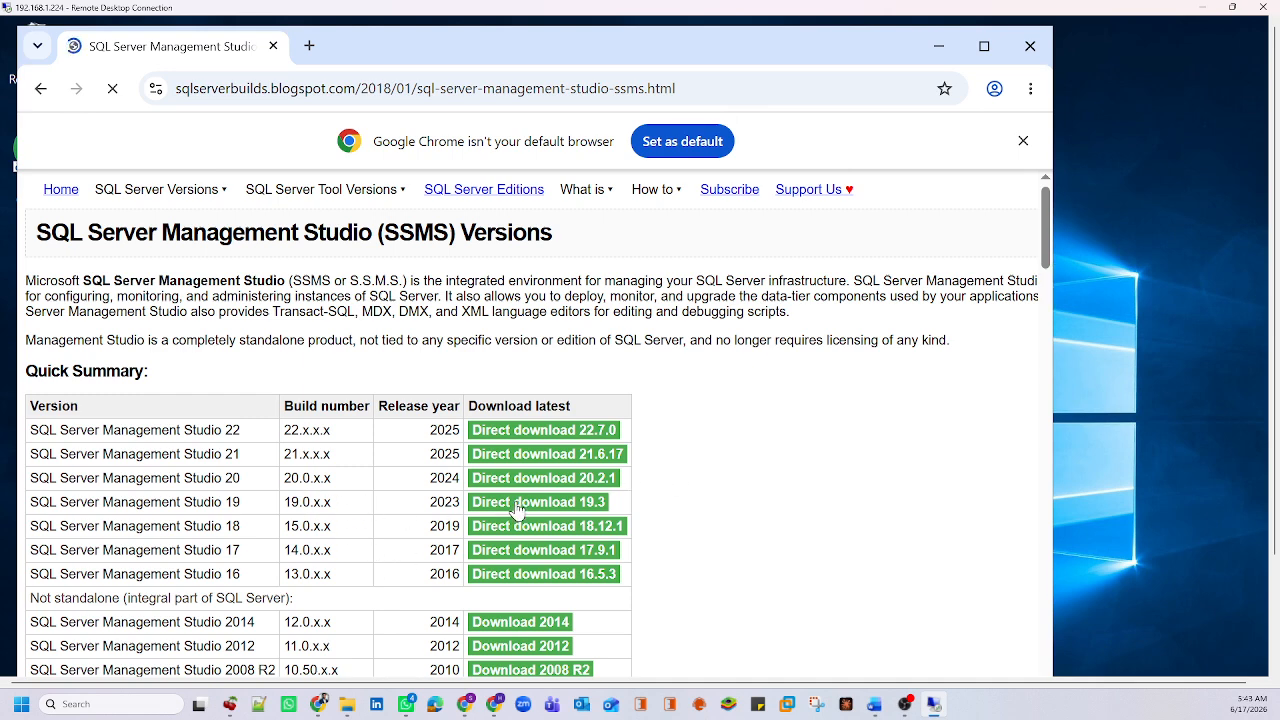
drag(516, 510, 952, 414)
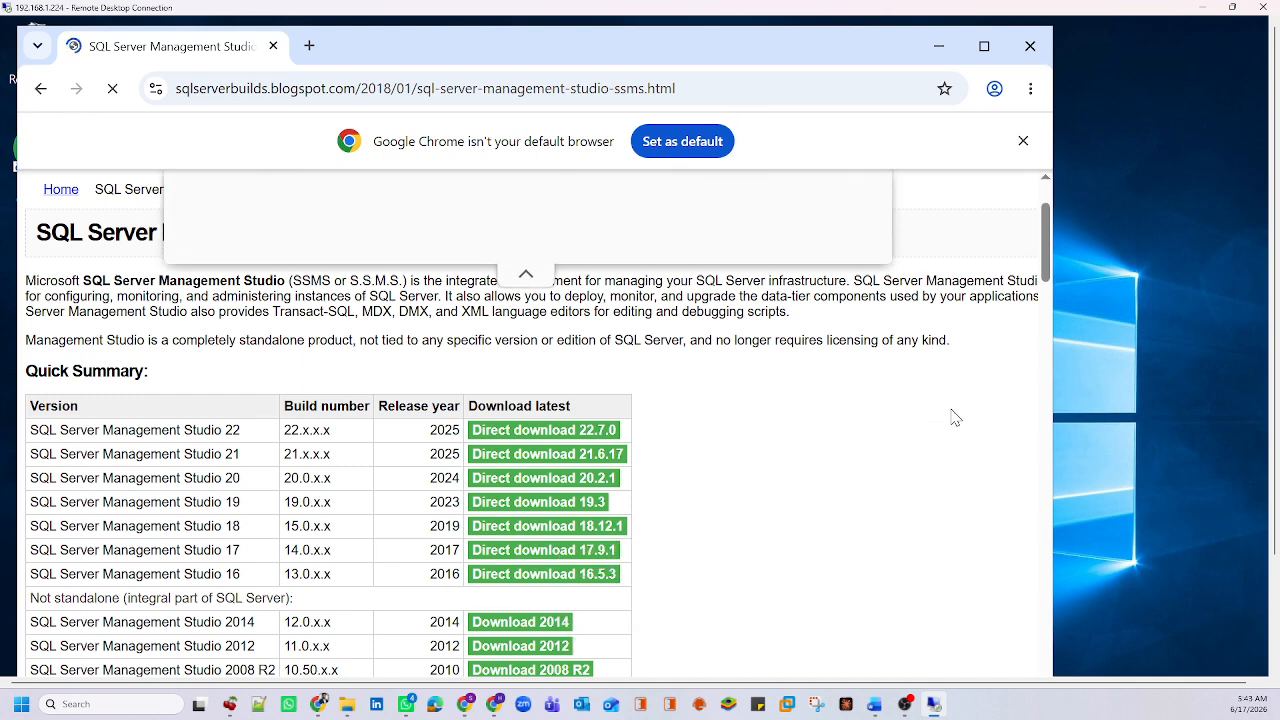
click(549, 535)
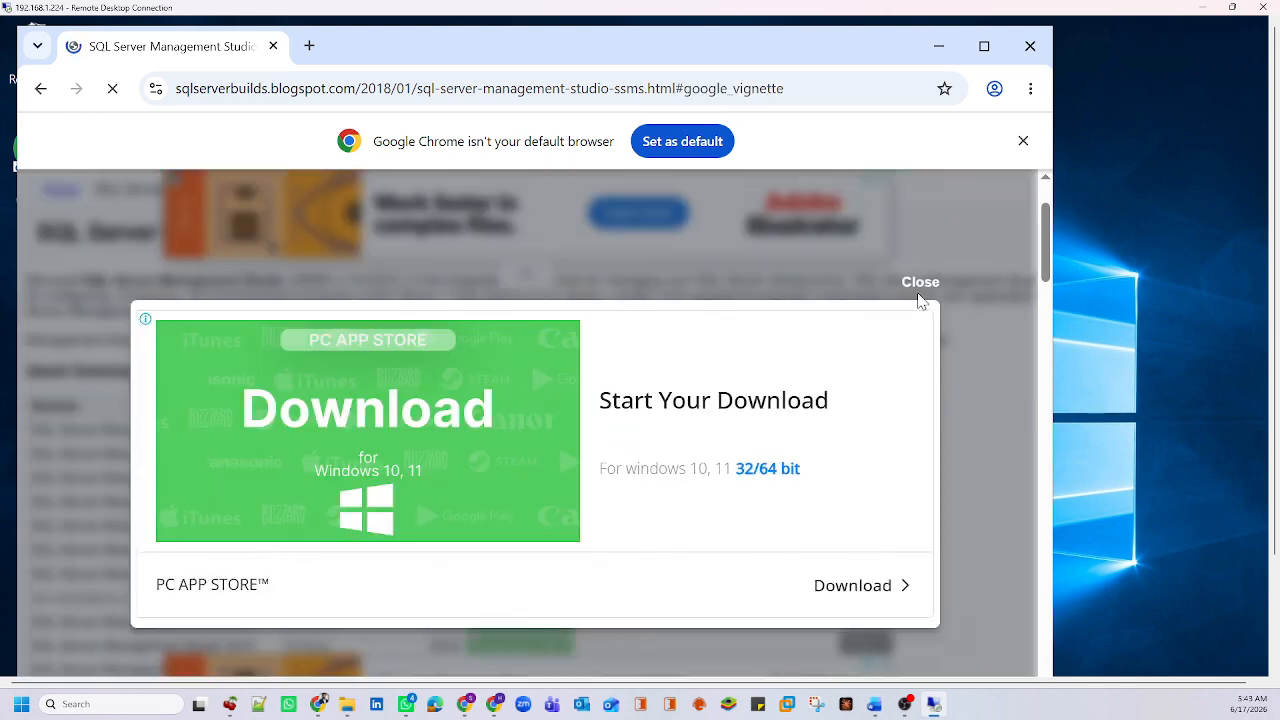
click(919, 288)
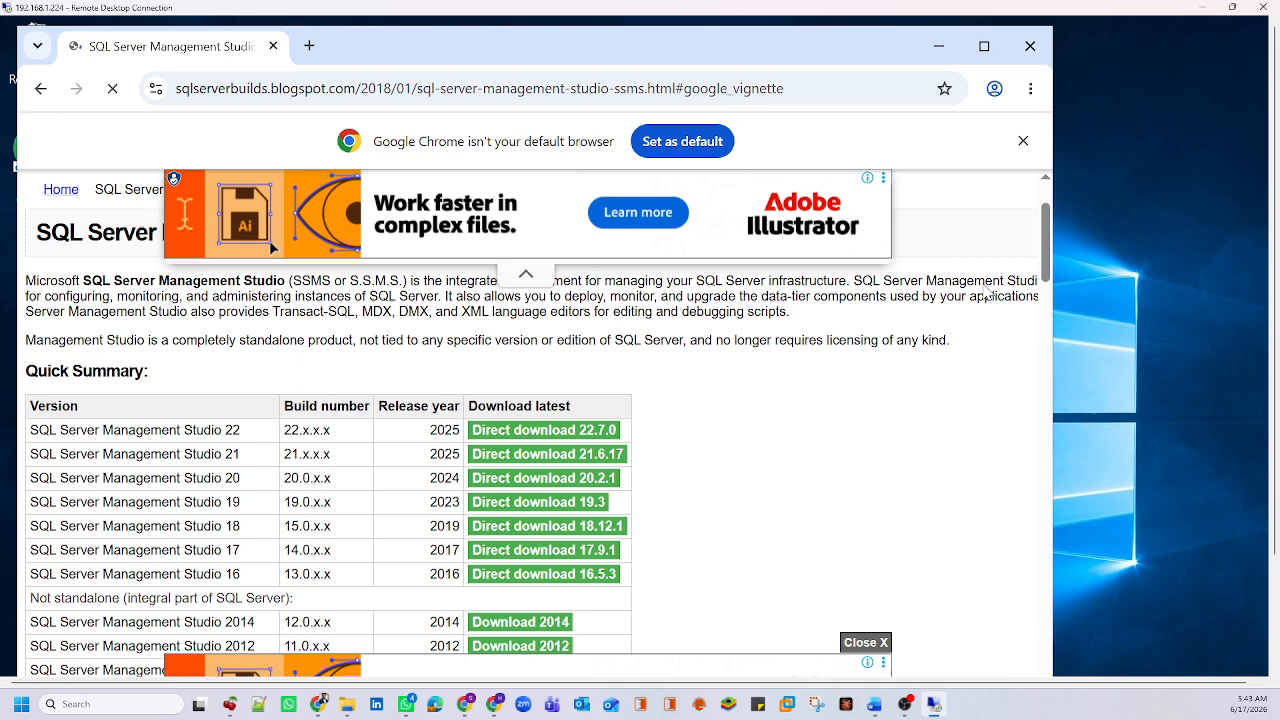
click(958, 88)
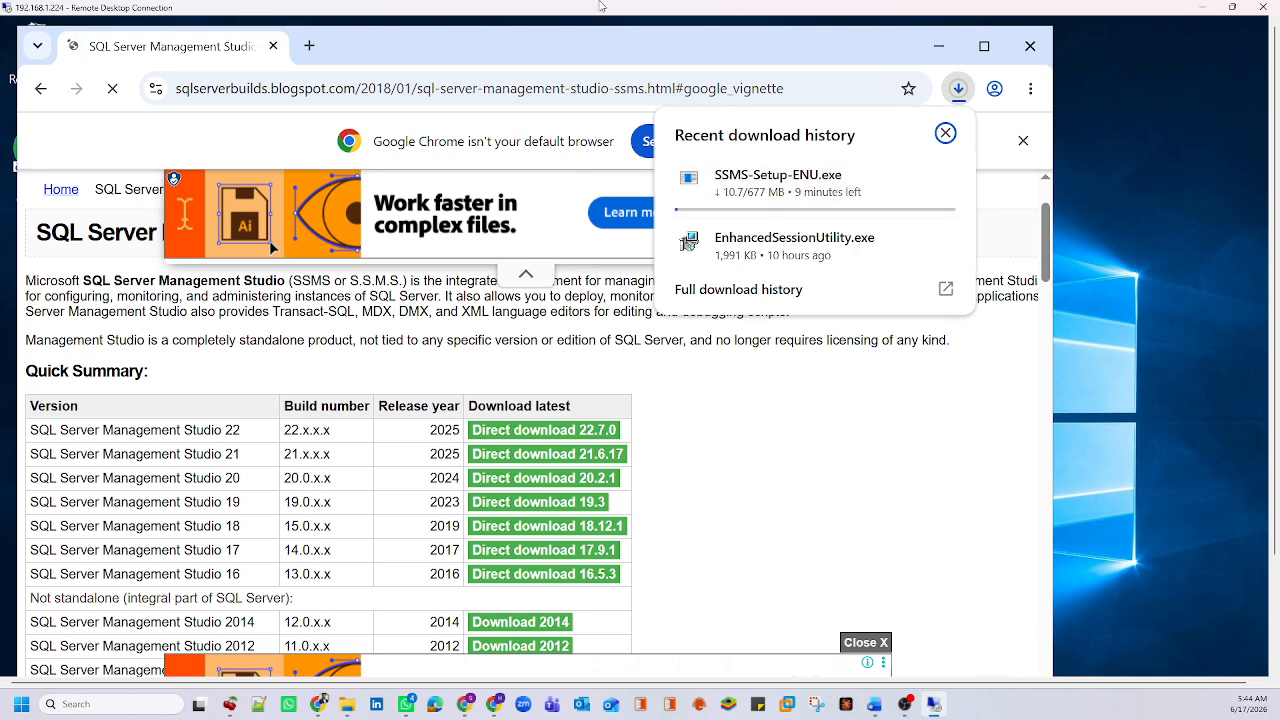
drag(577, 4, 826, 362)
click(745, 267)
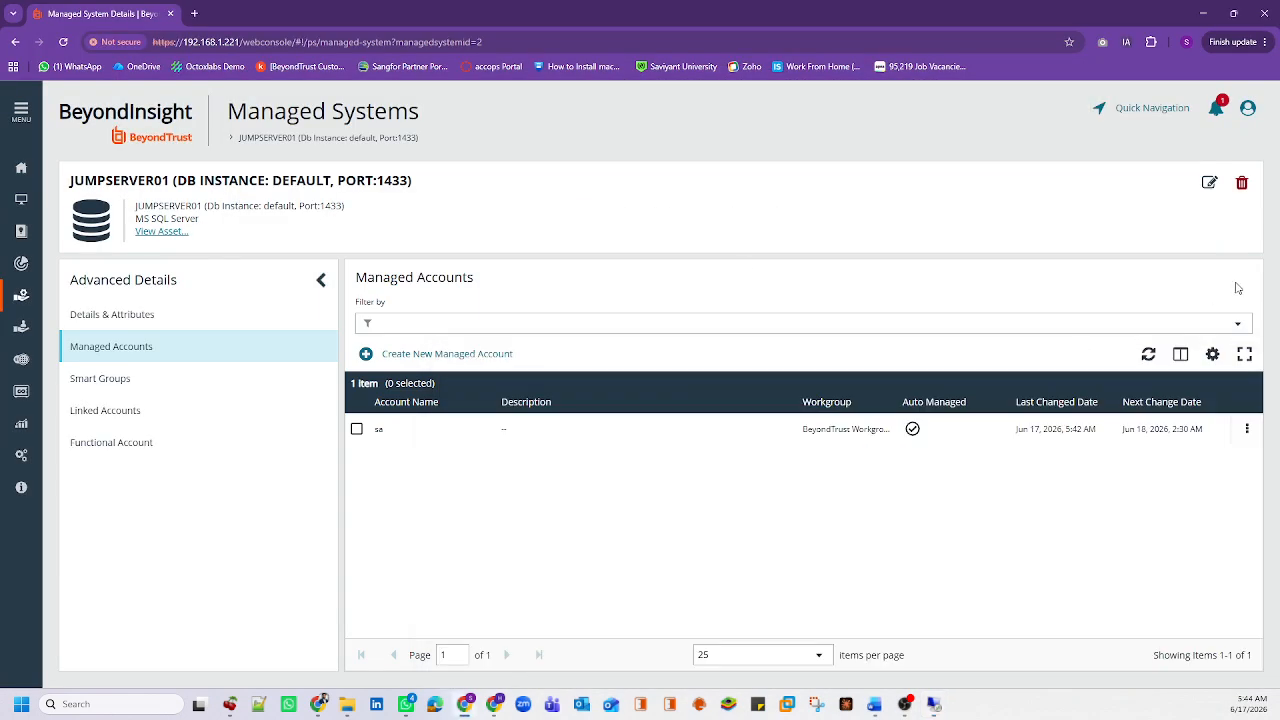
Show the failed password change notification's details and highlight the failing functional account name
click(1216, 108)
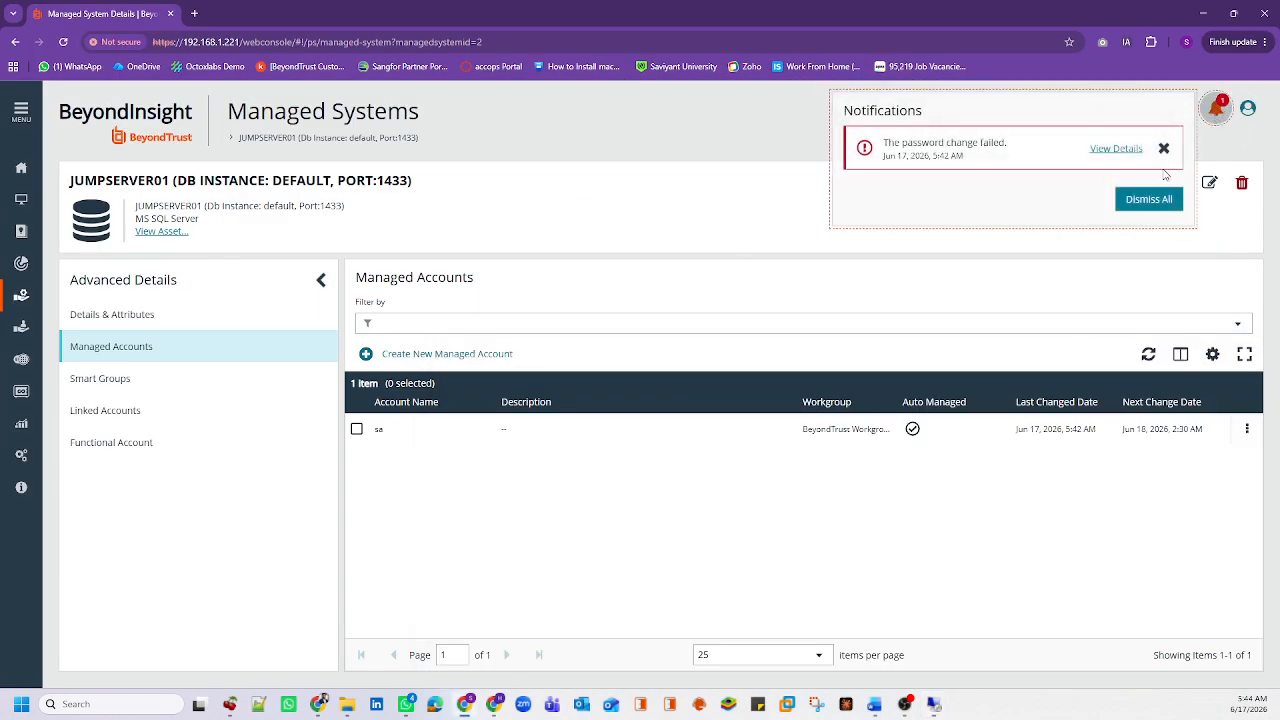
click(1114, 149)
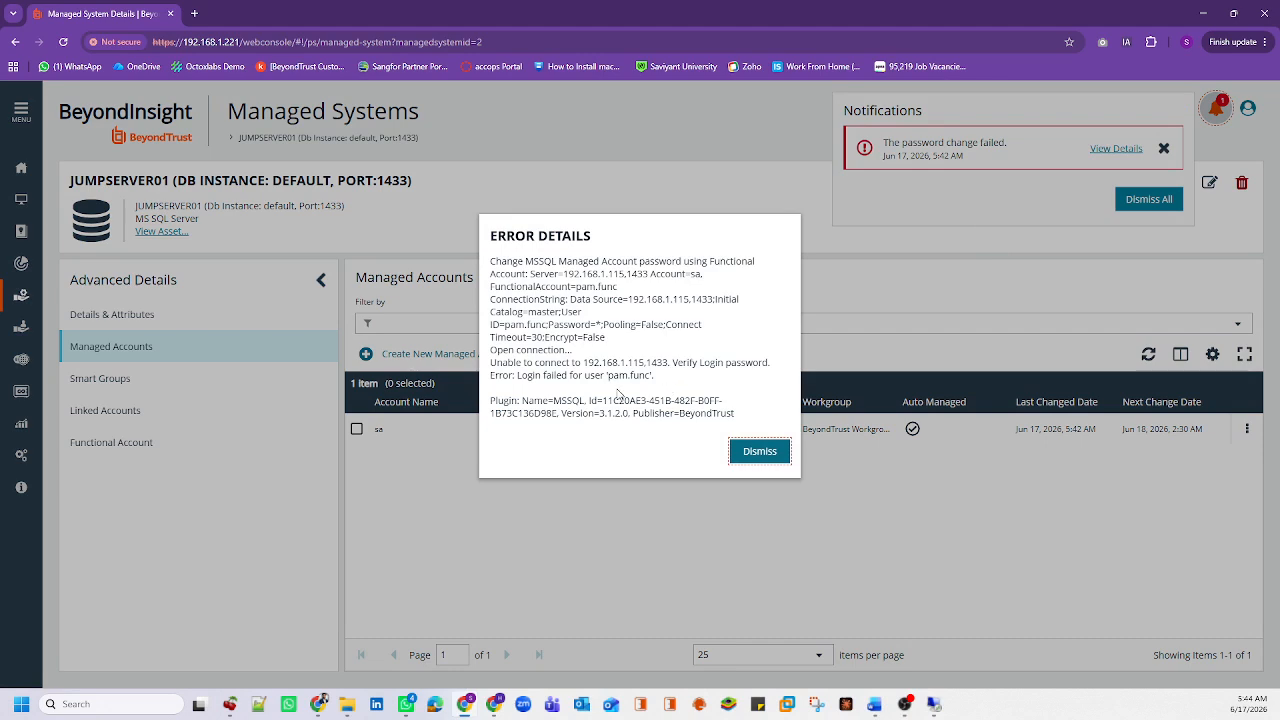
drag(651, 375, 608, 378)
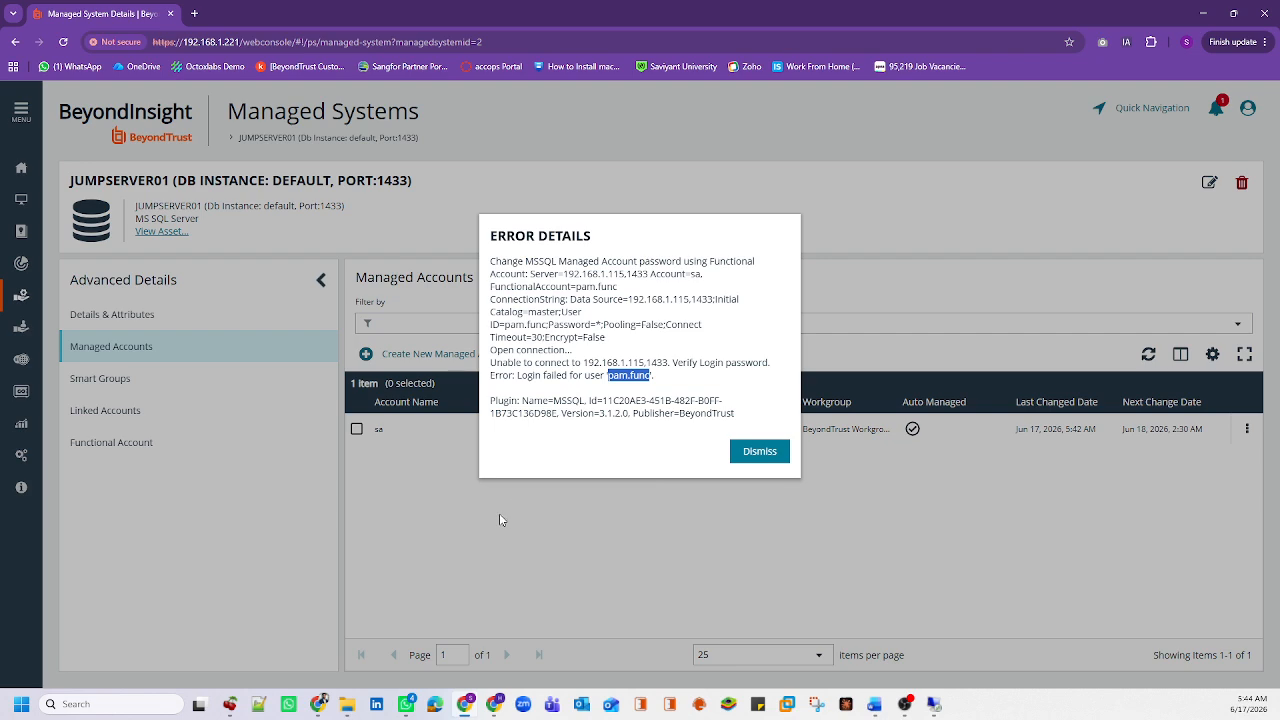
click(95, 706)
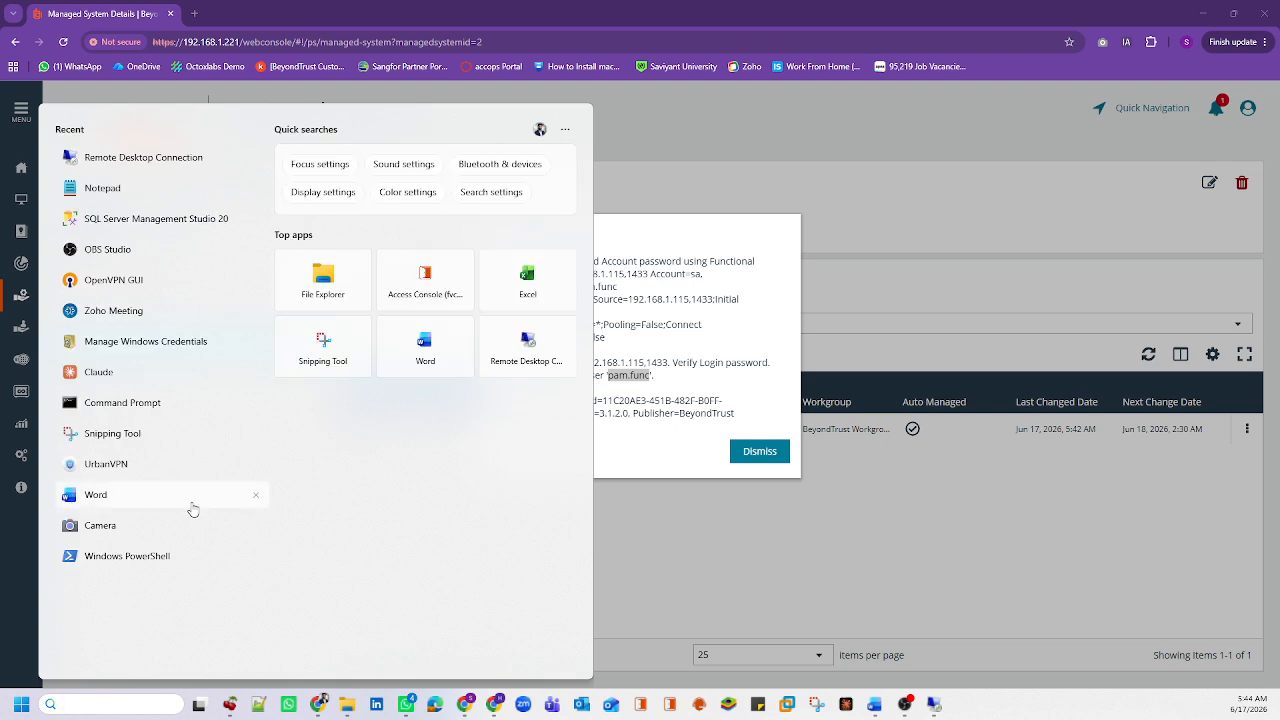
Launch SQL Server Management Studio 20, then open Remote Desktop Connection and edit the computer address
text(sqll)
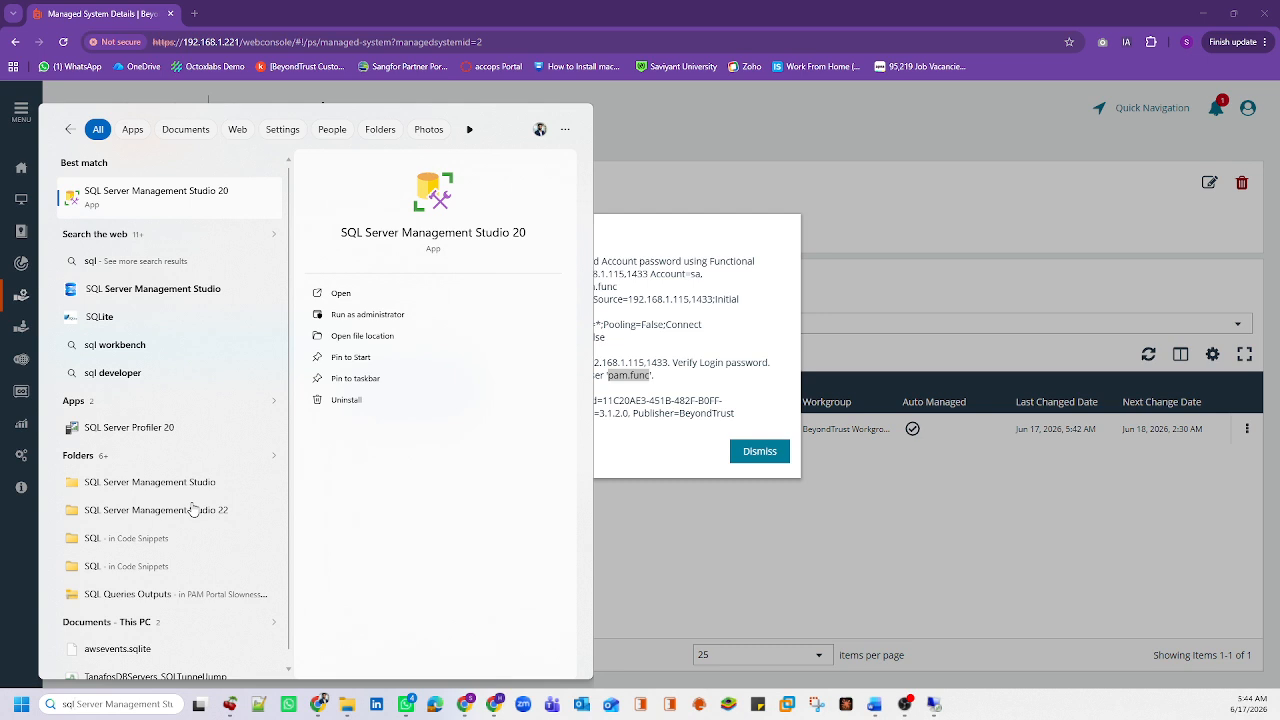
key(Return)
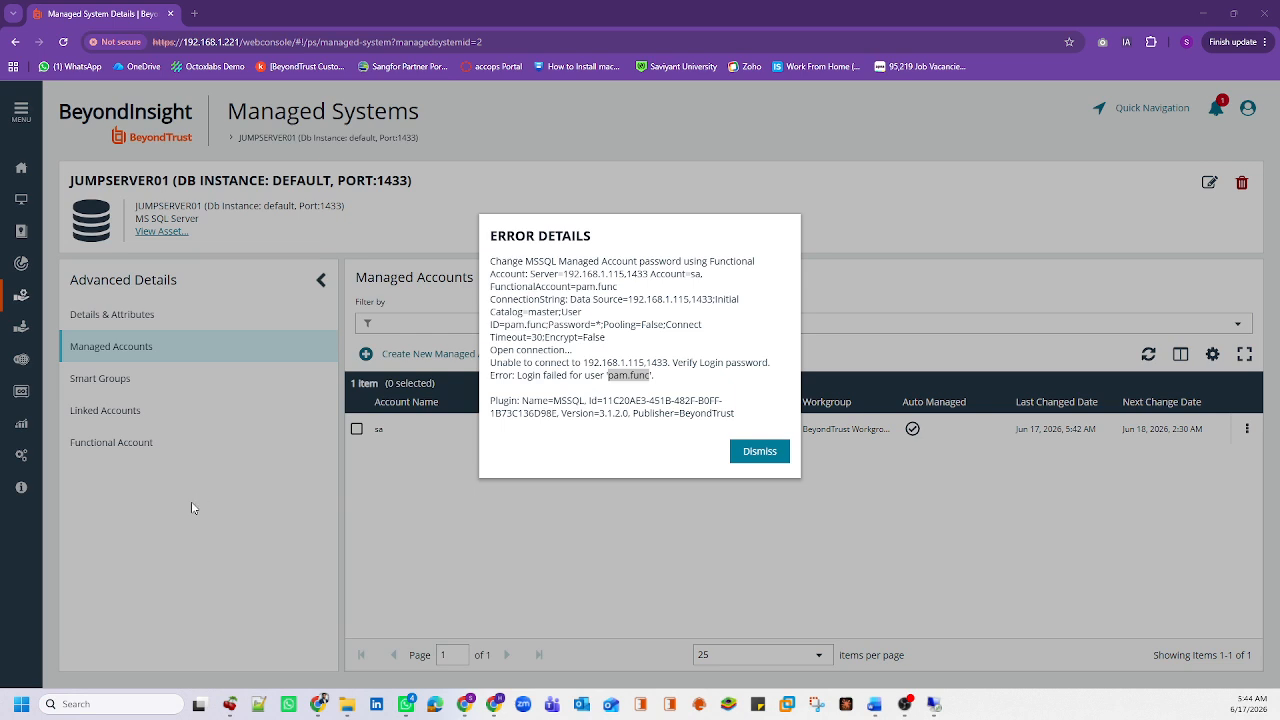
click(166, 705)
text(rdp)
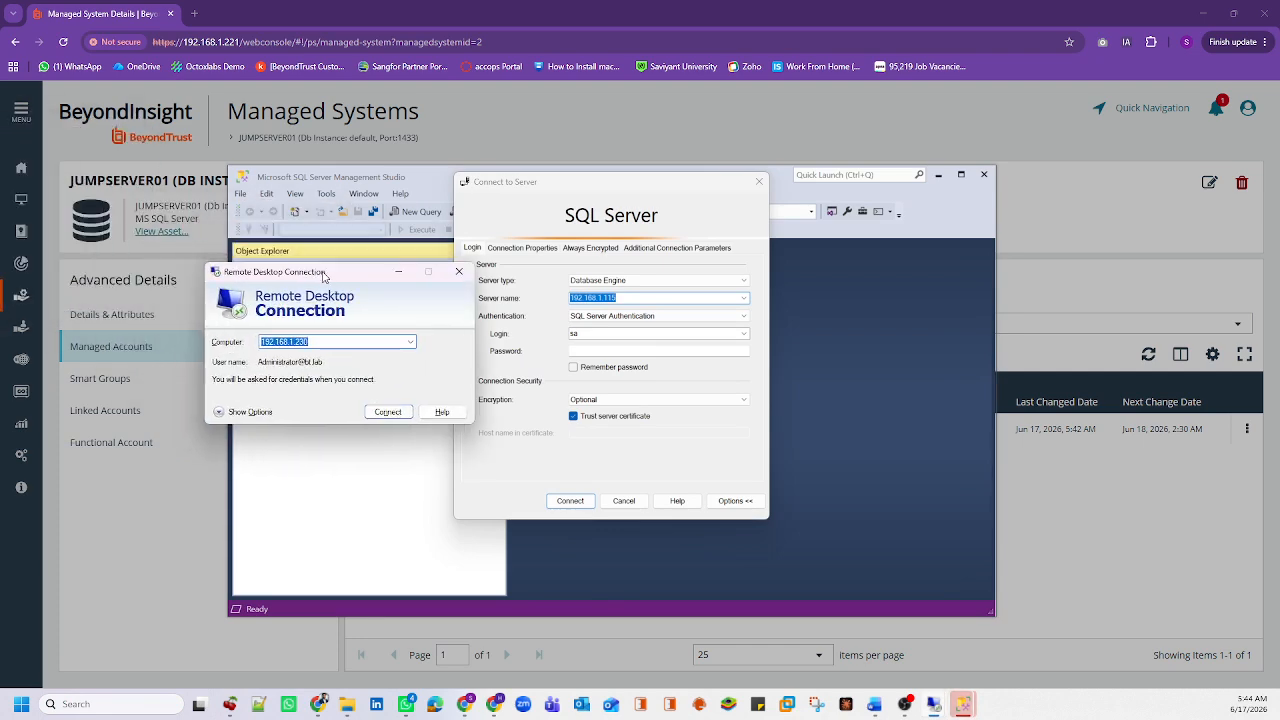
click(319, 341)
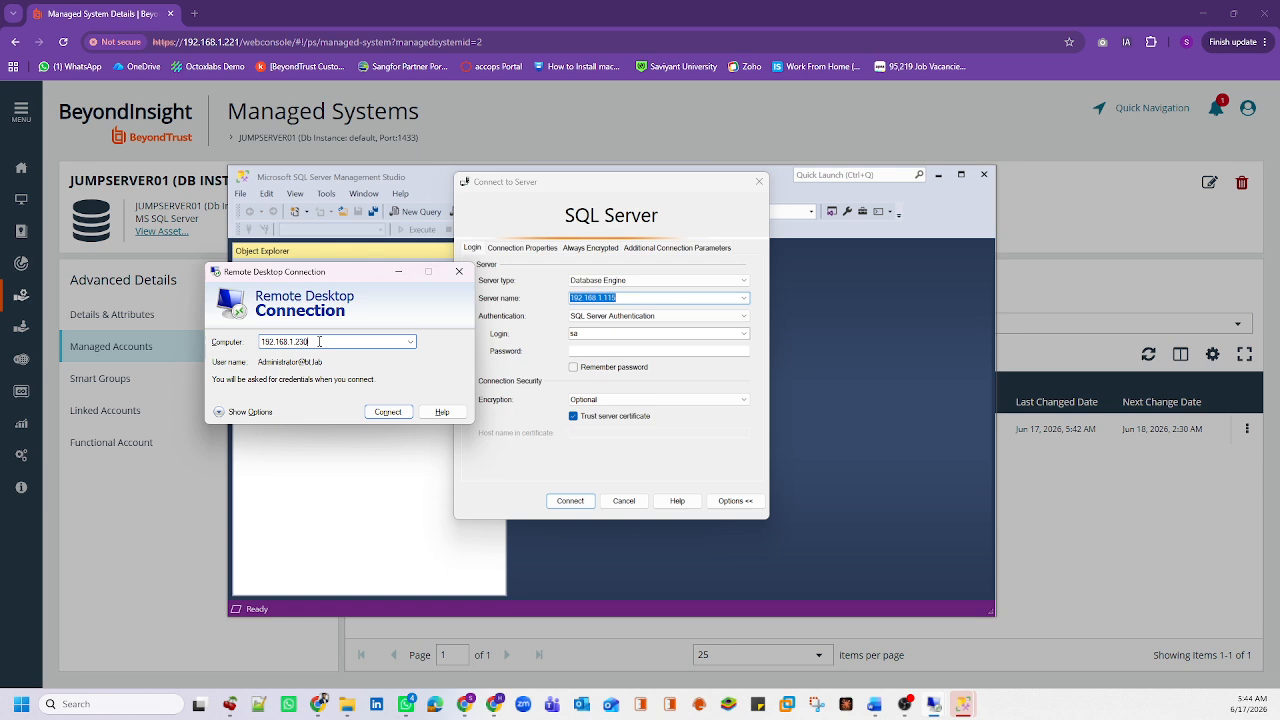
key(BackSpace)
key(BackSpace)
key(BackSpace)
Connect Remote Desktop to 192.168.1.115 with the administrator credentials, accepting the certificate
text(115)
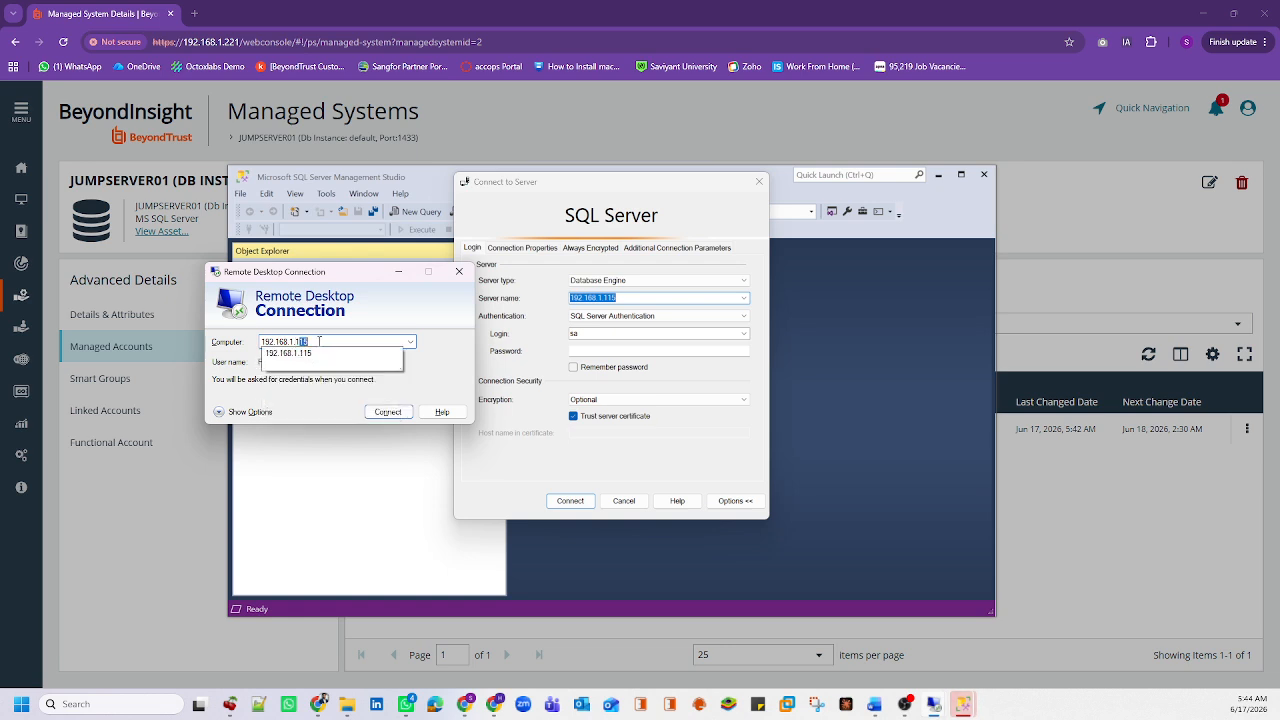
key(Return)
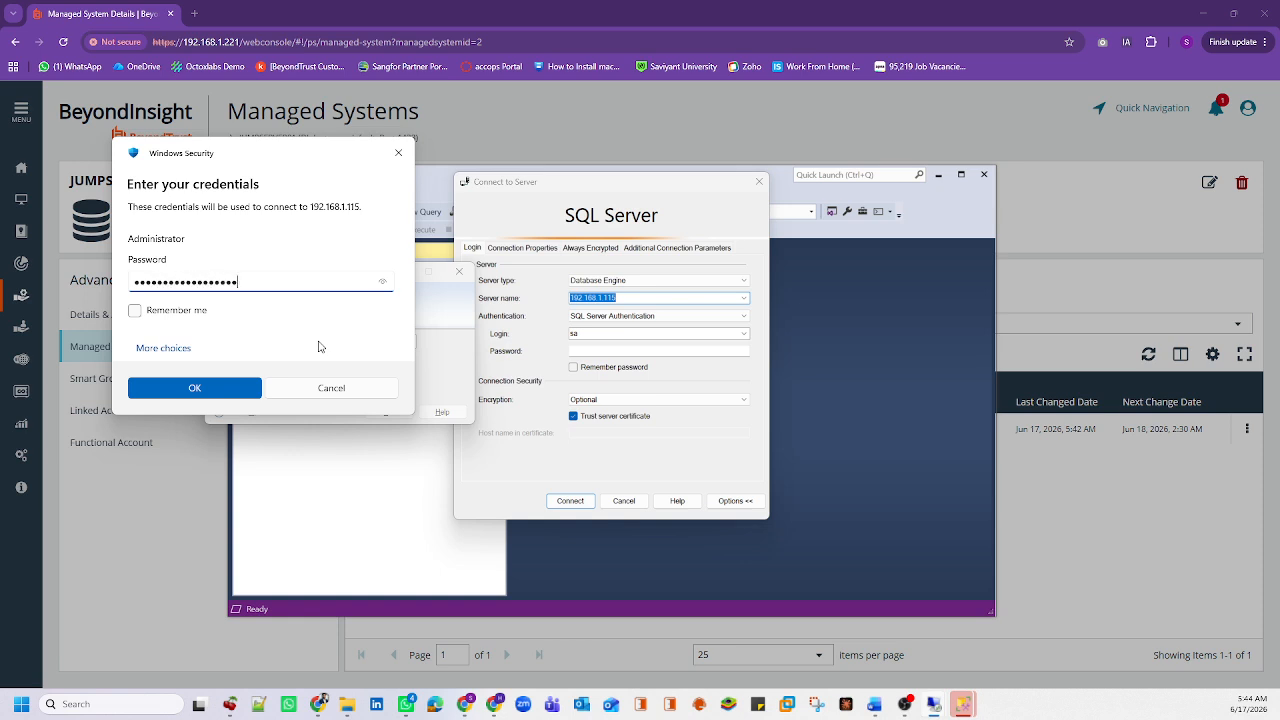
key(Return)
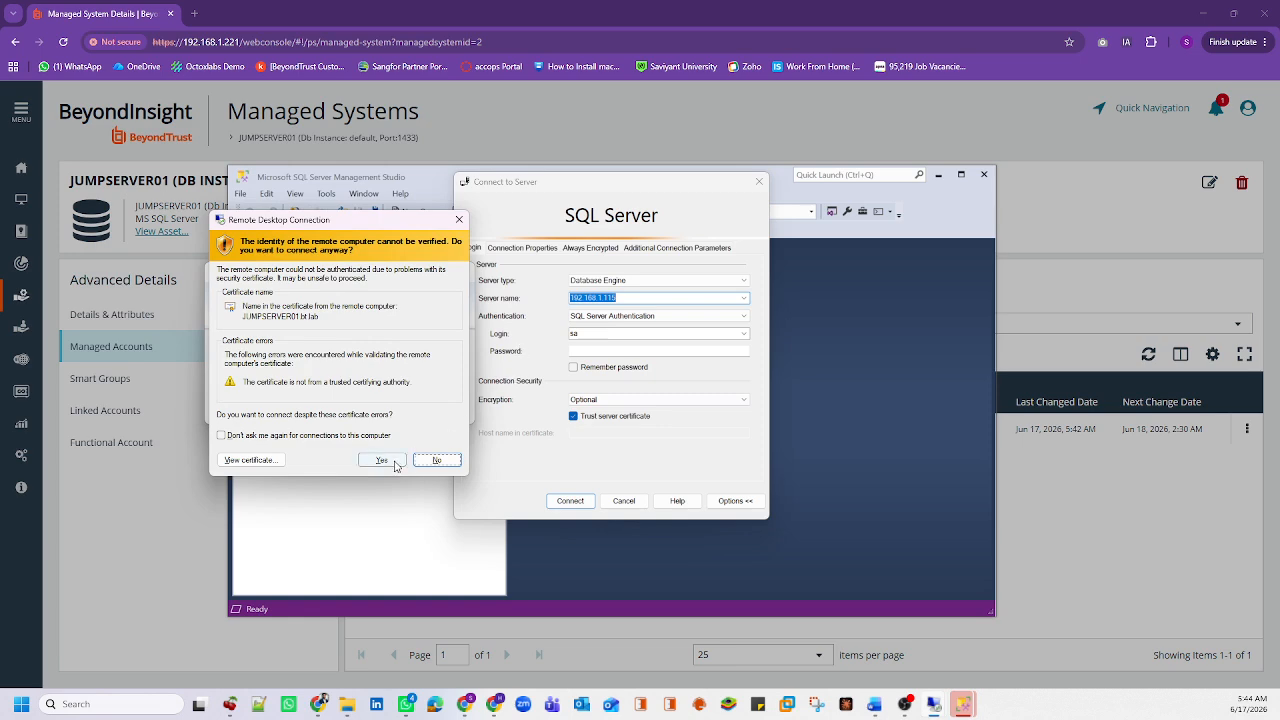
click(381, 459)
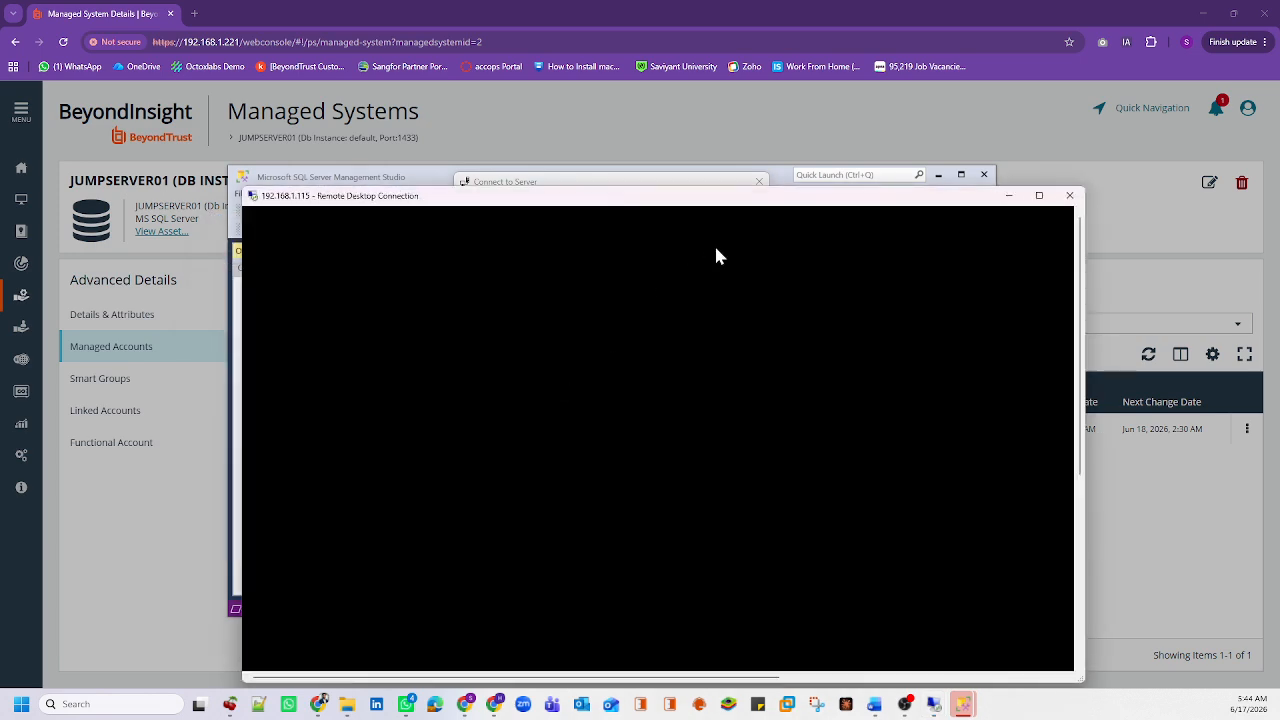
Maximize the remote session and show the remote browser's 'youtube tv' search results
drag(693, 197, 694, 131)
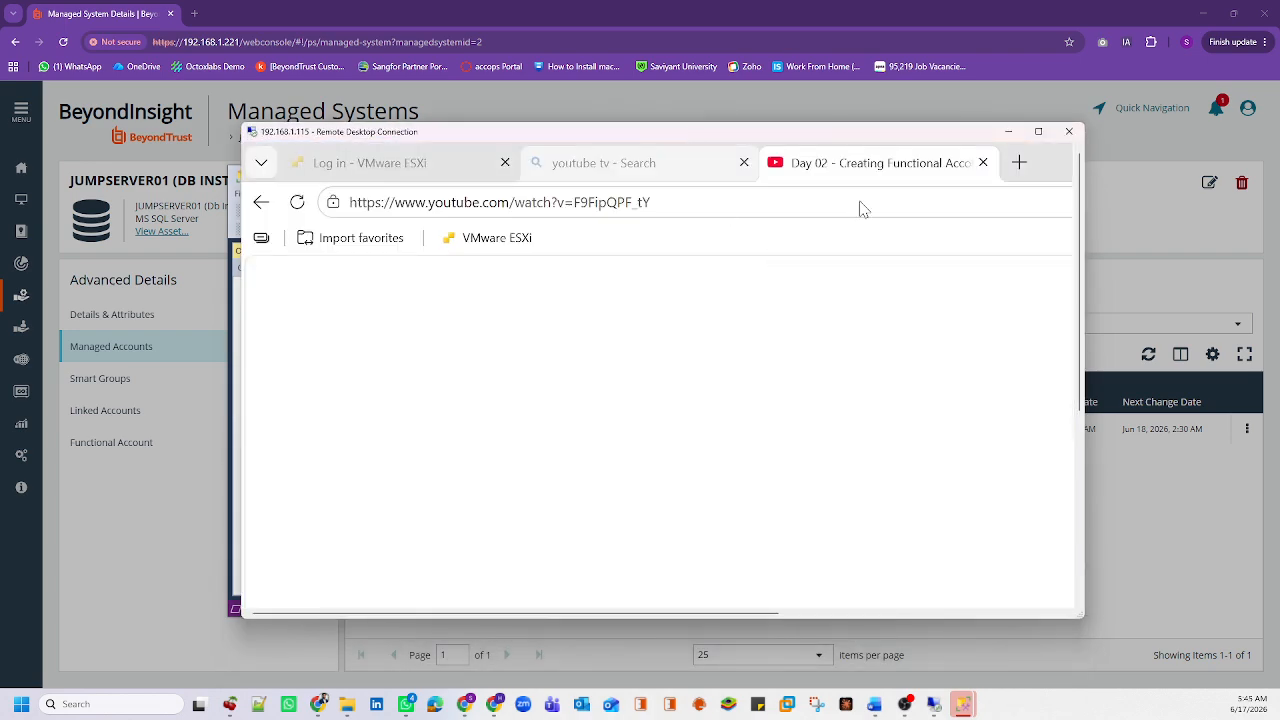
click(1038, 131)
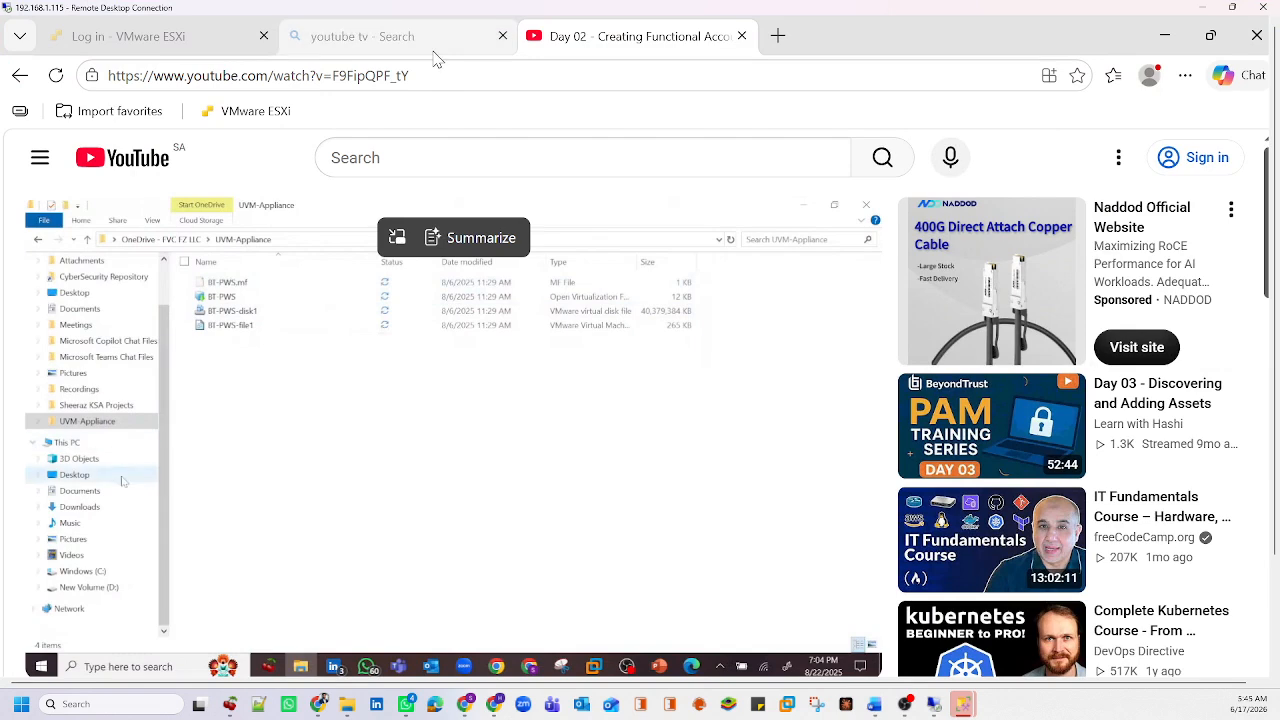
click(360, 36)
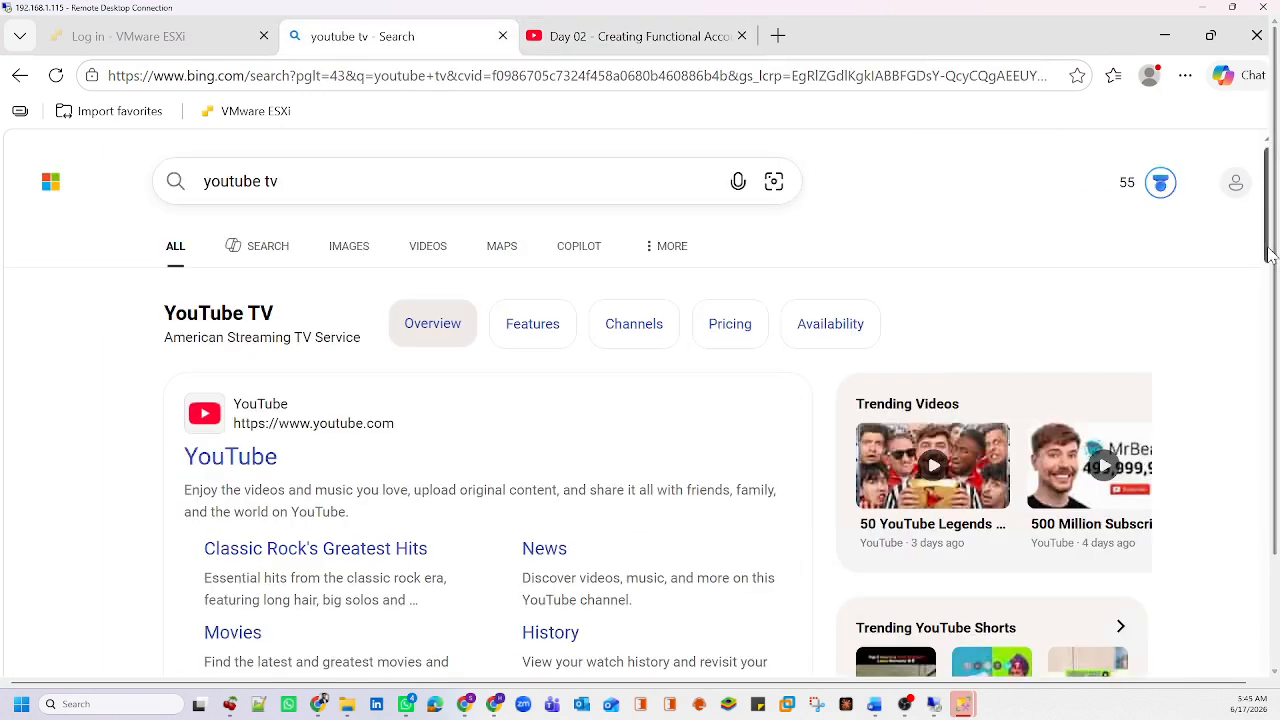
drag(1269, 249, 1272, 326)
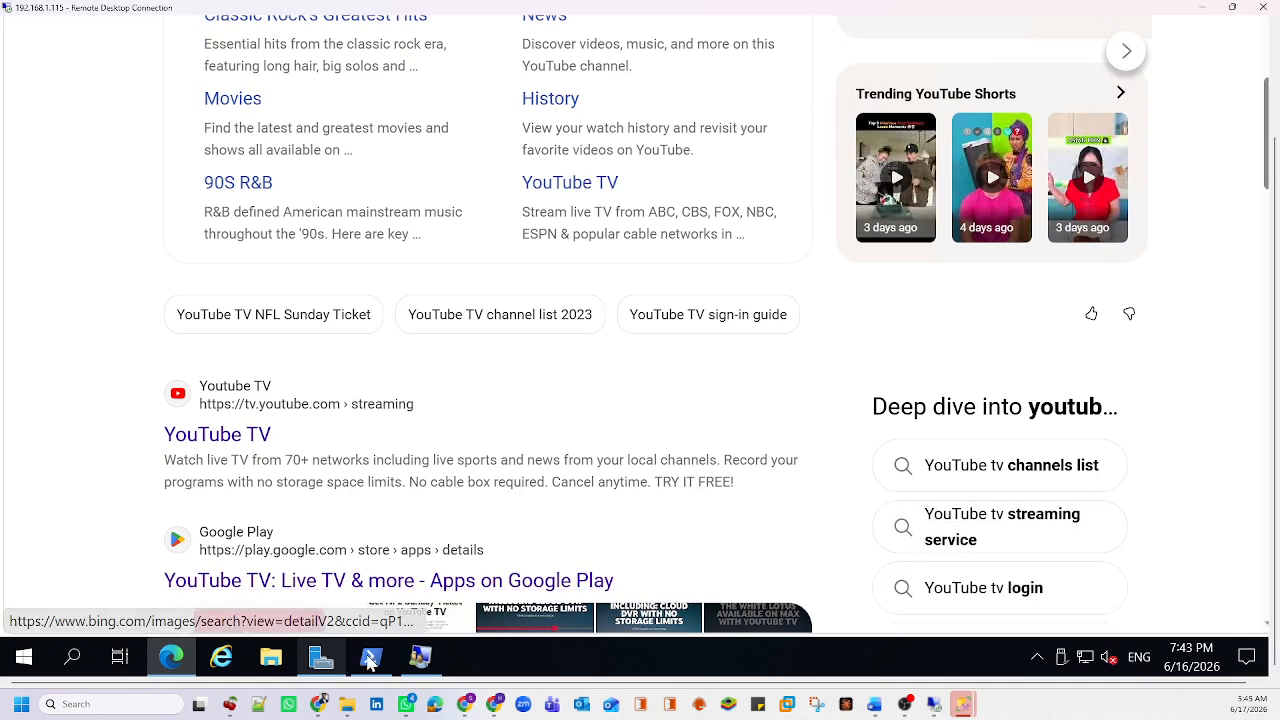
Launch SQL Server Management Studio on the remote machine via an 'ssms' search
click(84, 659)
text(s)
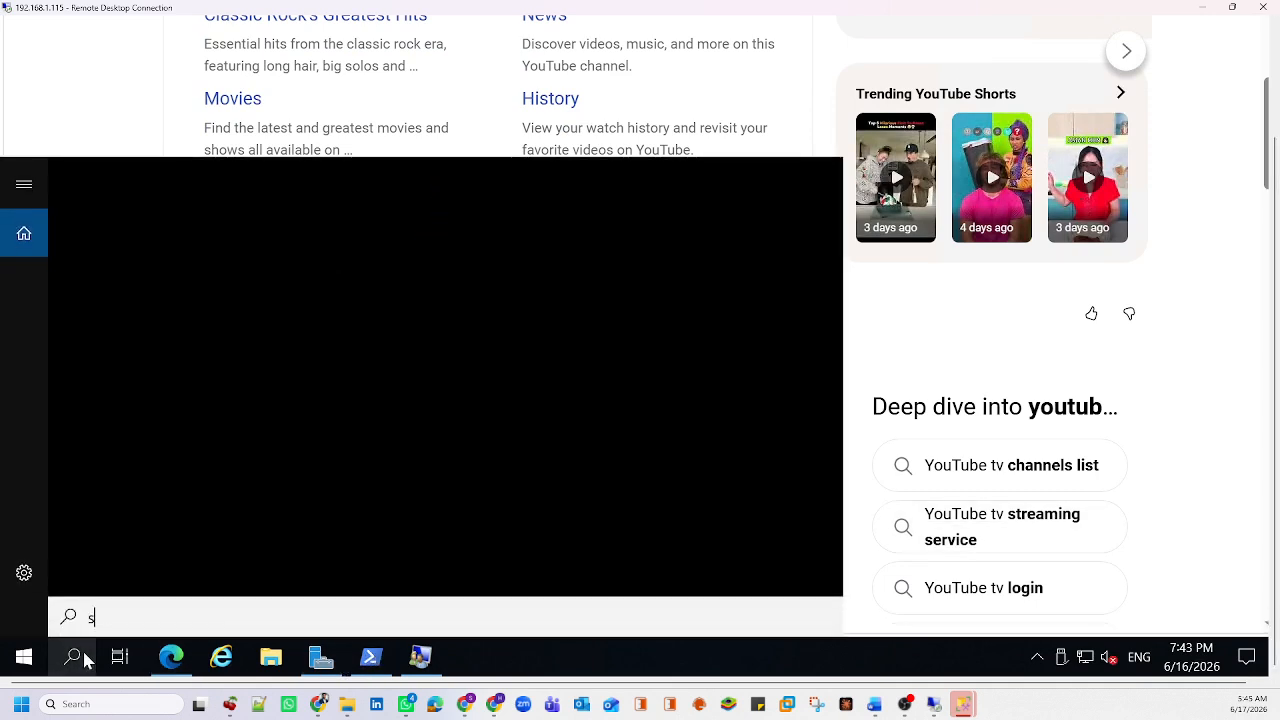
text(sms)
key(Return)
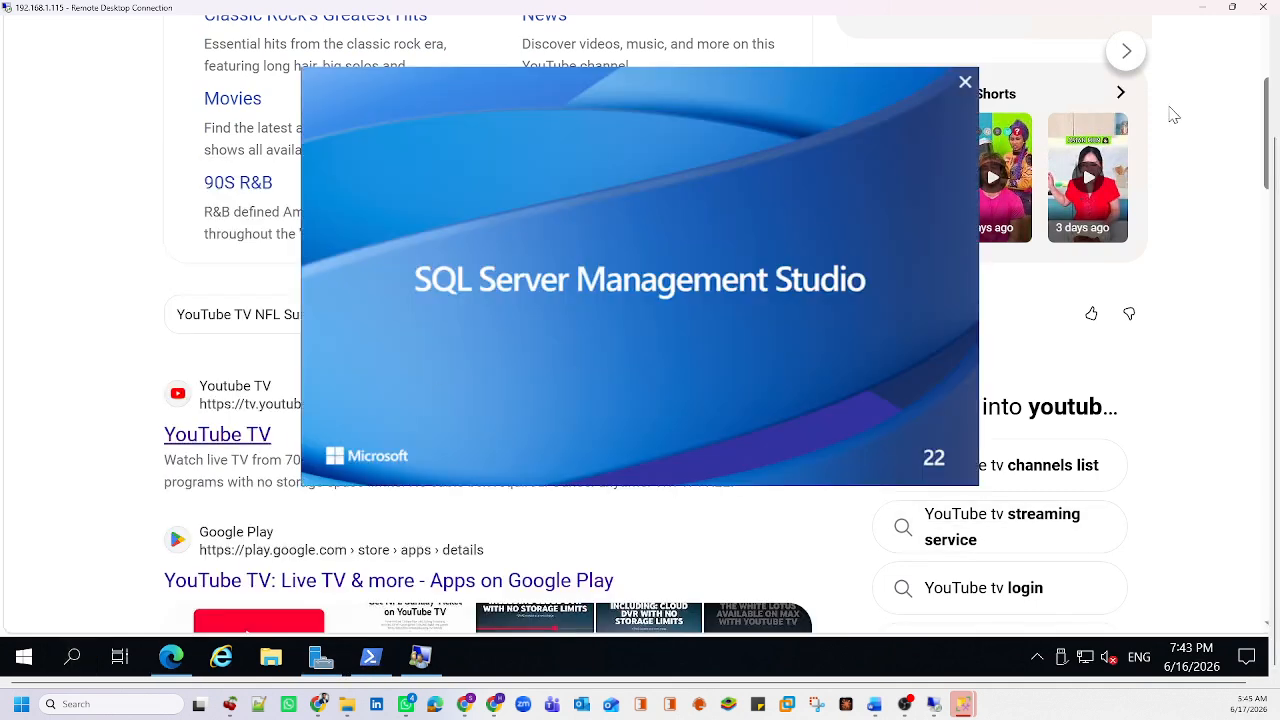
drag(1275, 168, 1276, 118)
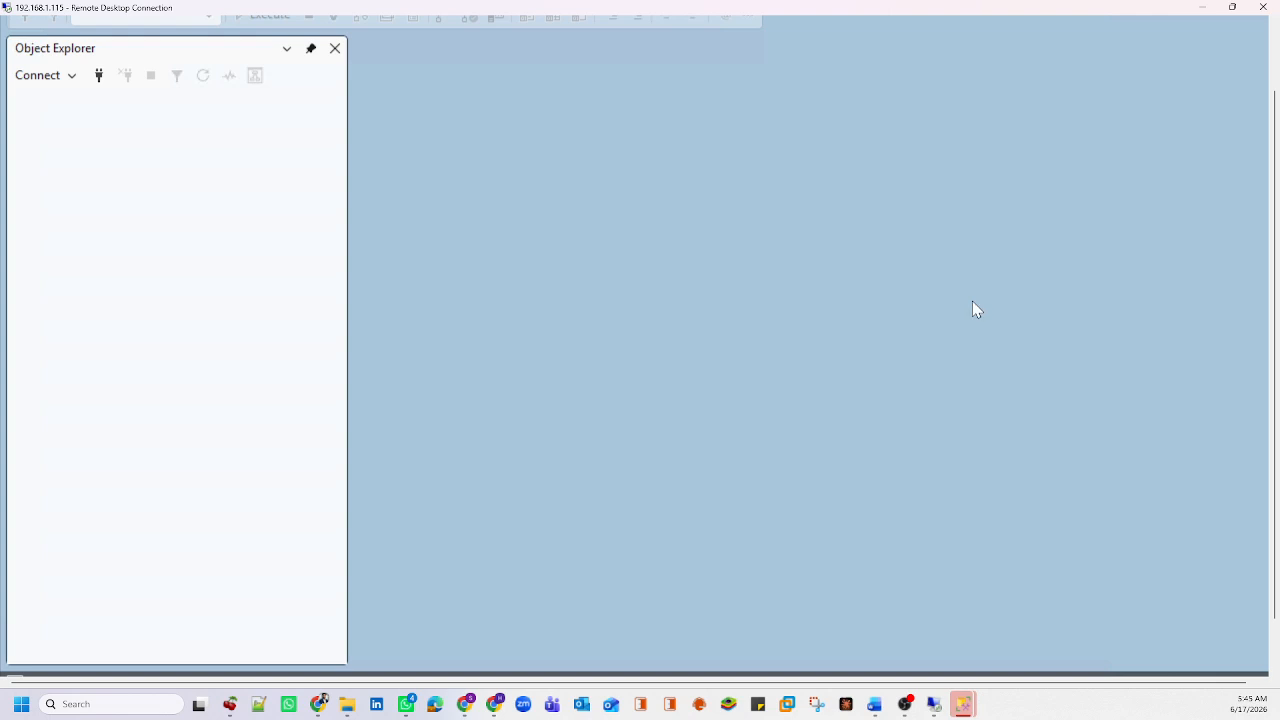
drag(1276, 252, 1264, 173)
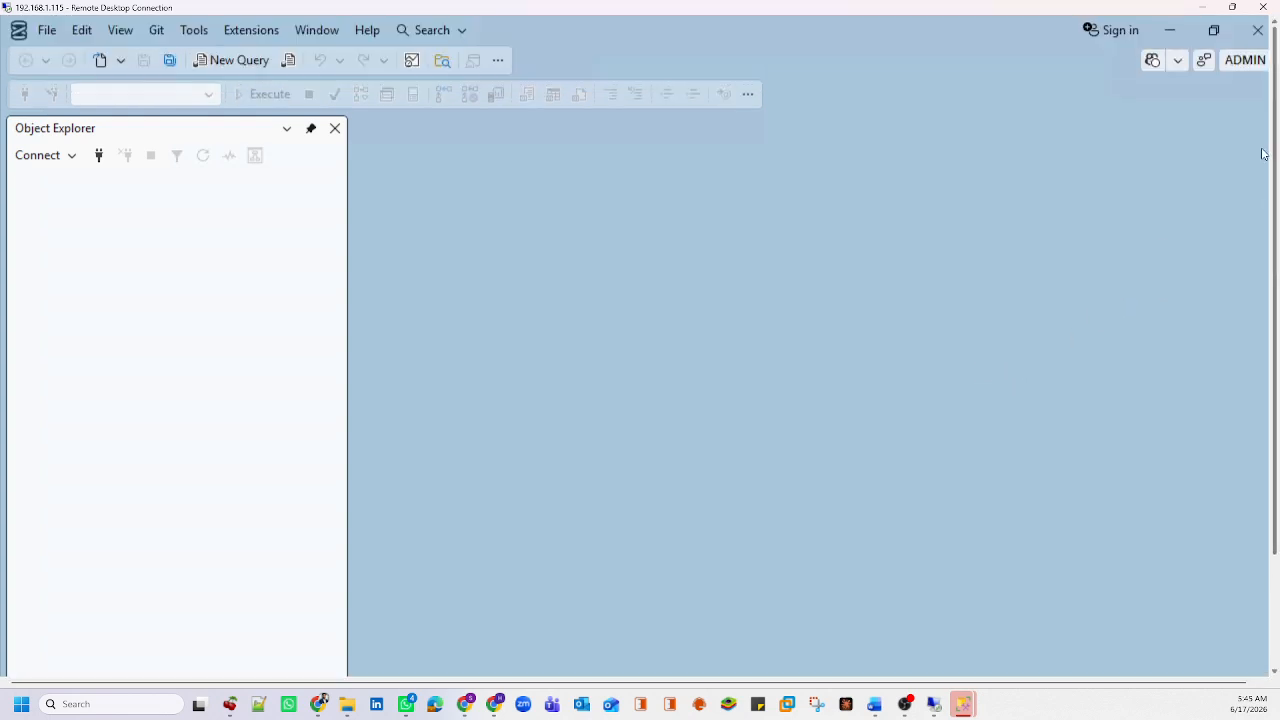
mouse_move(1276, 225)
mouse_down()
mouse_move(1278, 340)
mouse_move(1276, 232)
mouse_up()
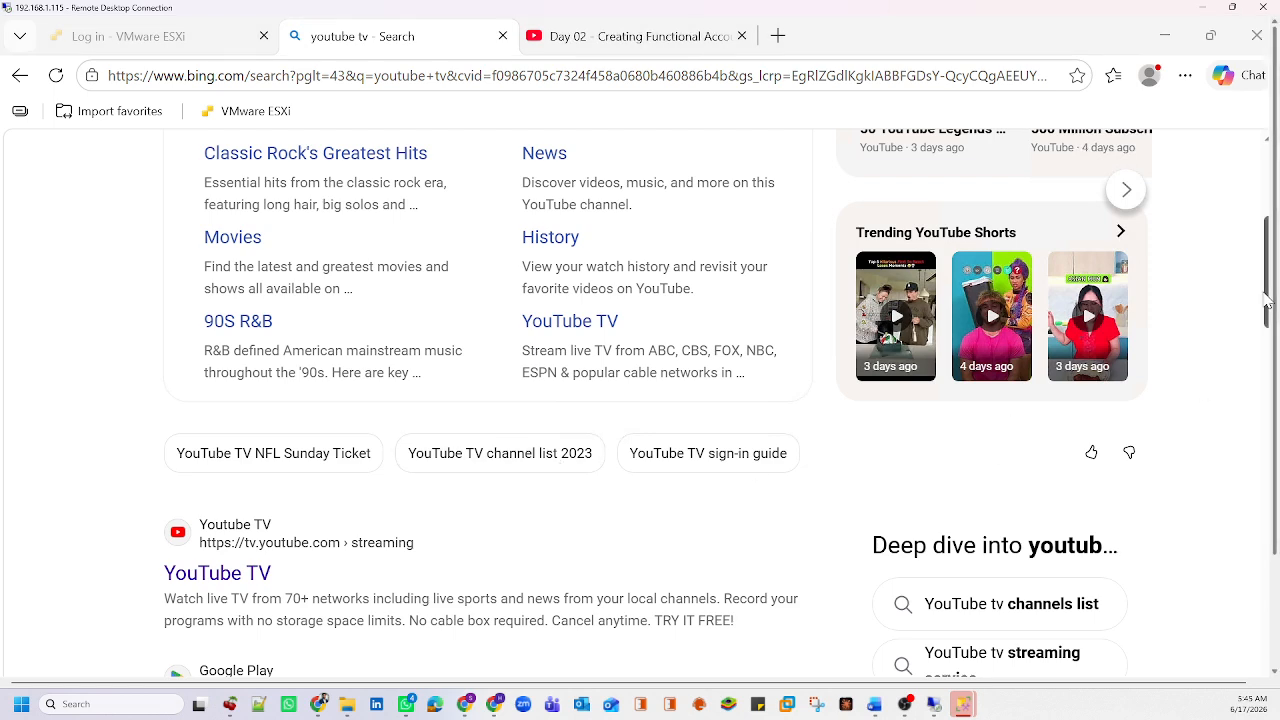
drag(1276, 245, 1276, 362)
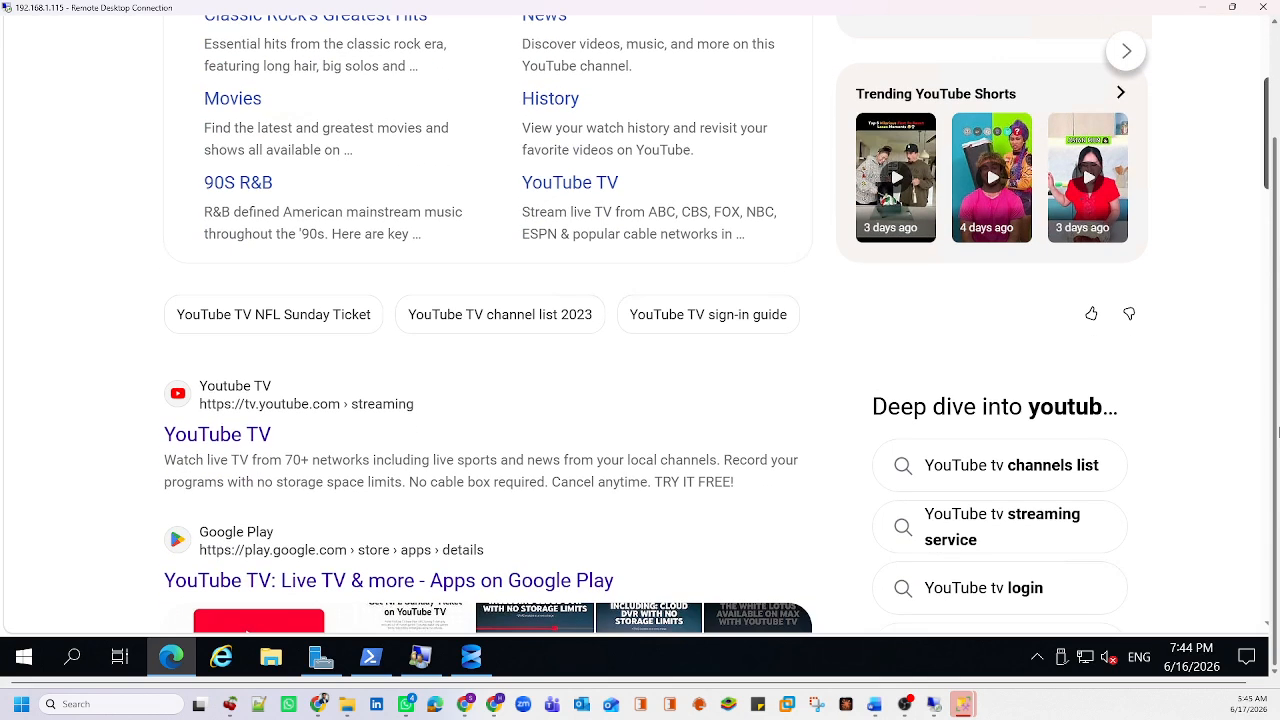
Connect to localhost using Windows Authentication
click(478, 658)
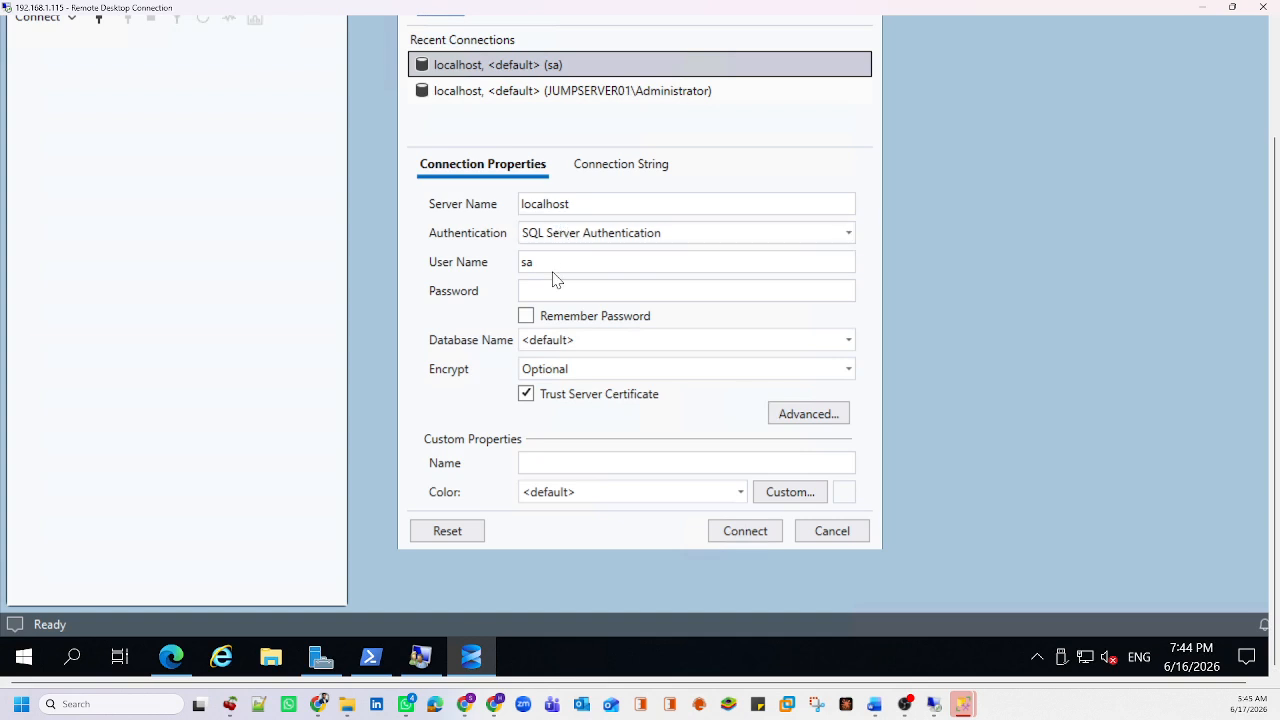
click(556, 233)
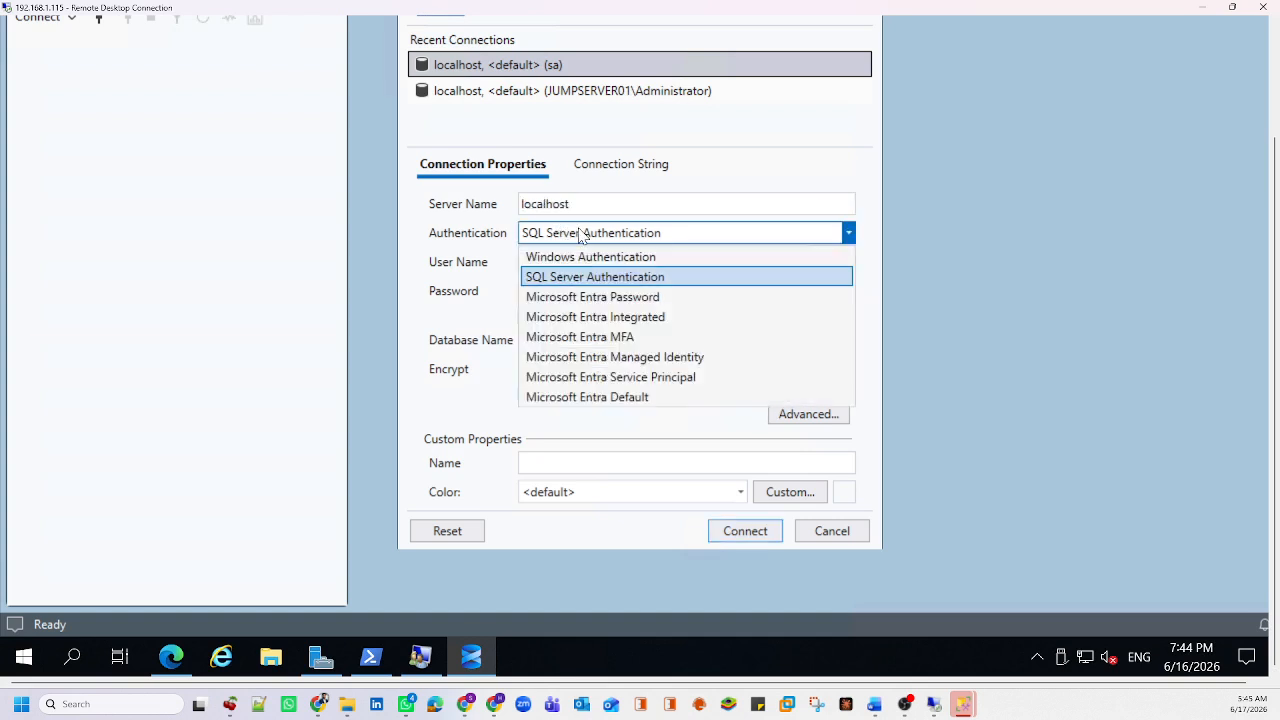
click(558, 256)
click(745, 531)
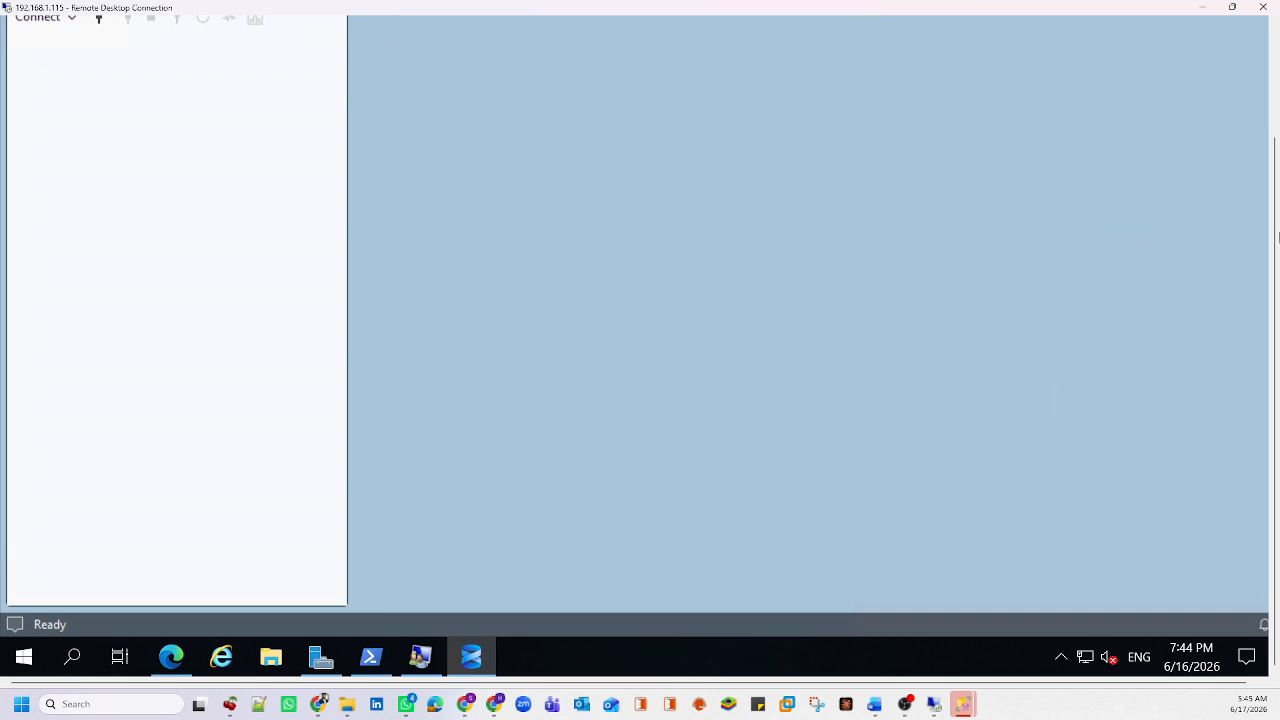
drag(1273, 247, 1273, 117)
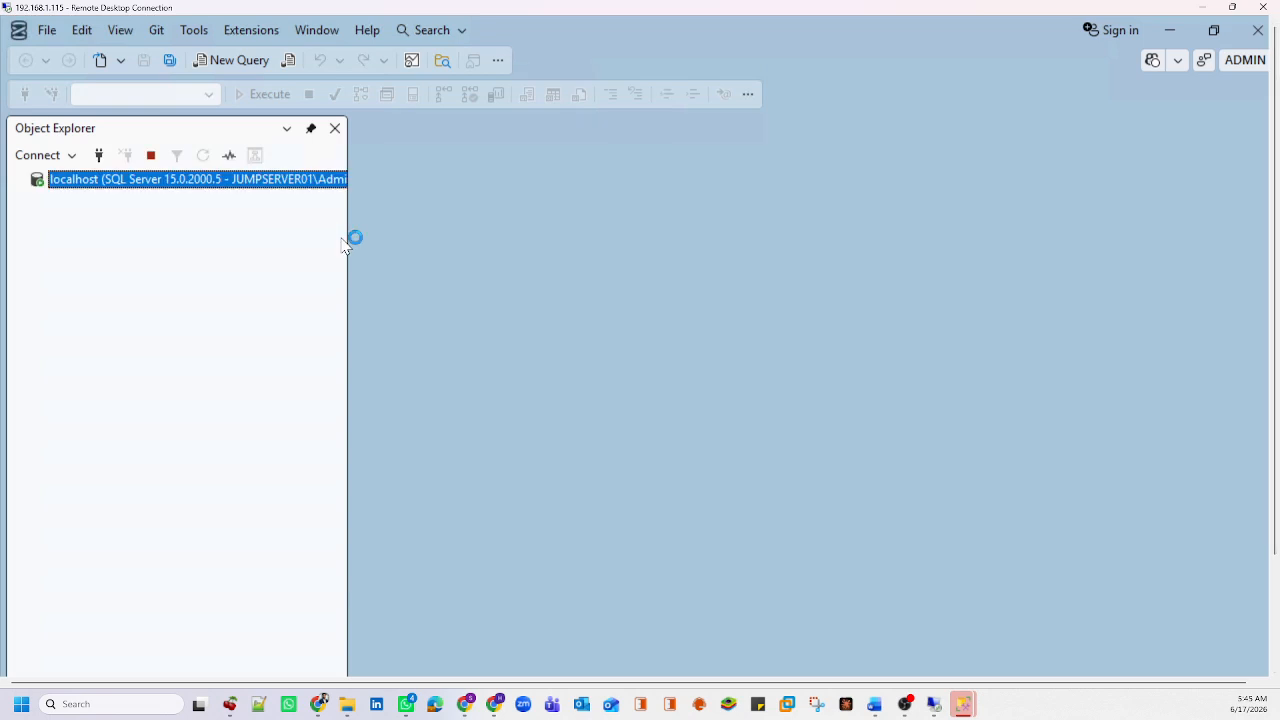
Open the properties of the pam.func login under Security > Logins
click(37, 216)
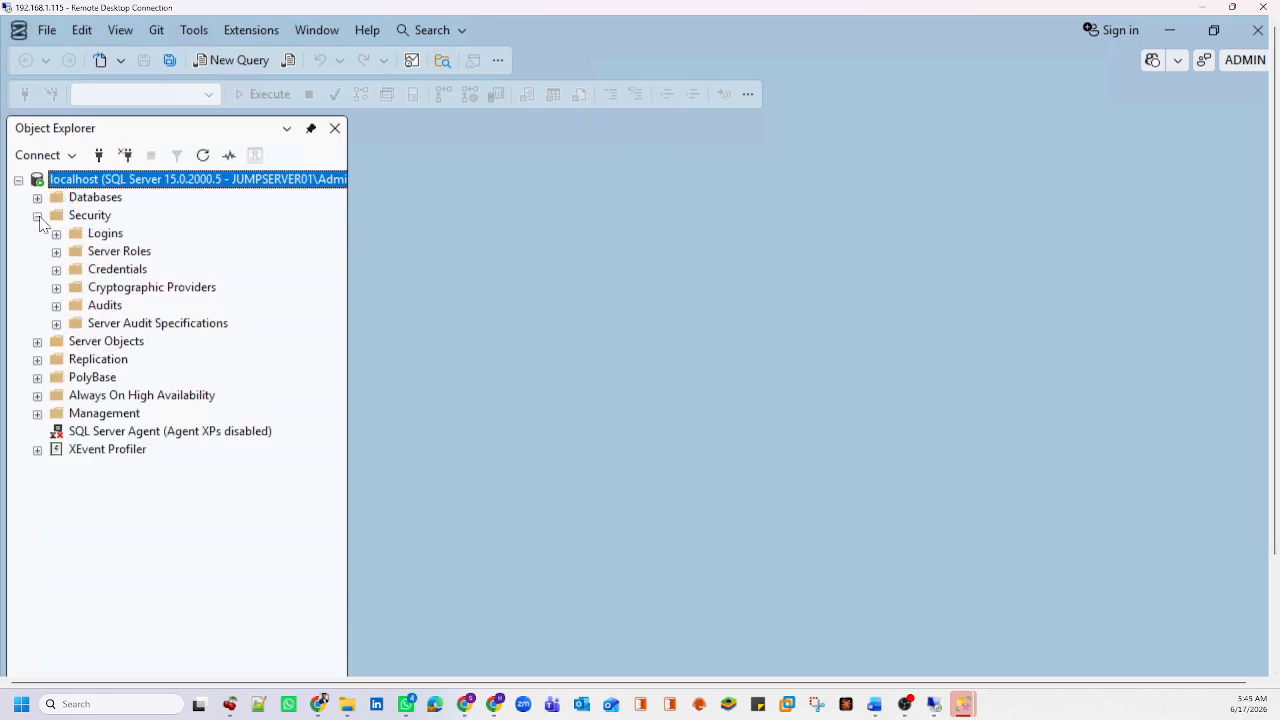
click(56, 233)
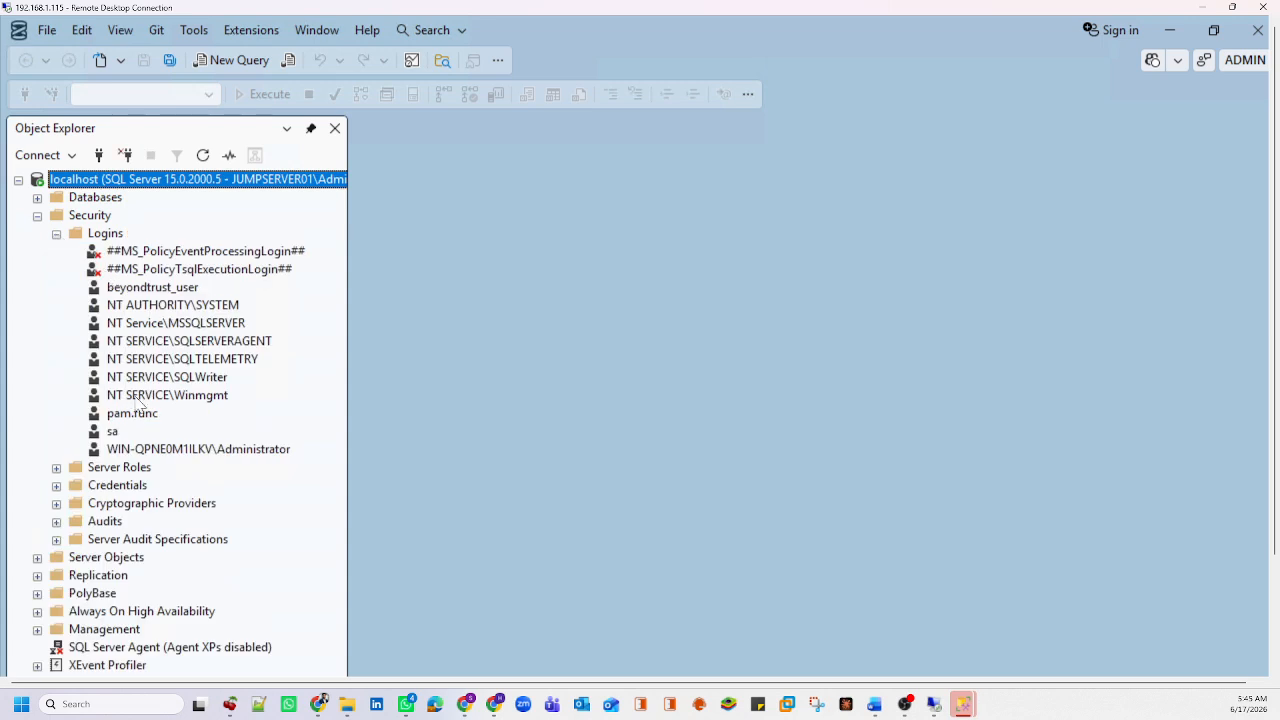
click(127, 416)
click(115, 432)
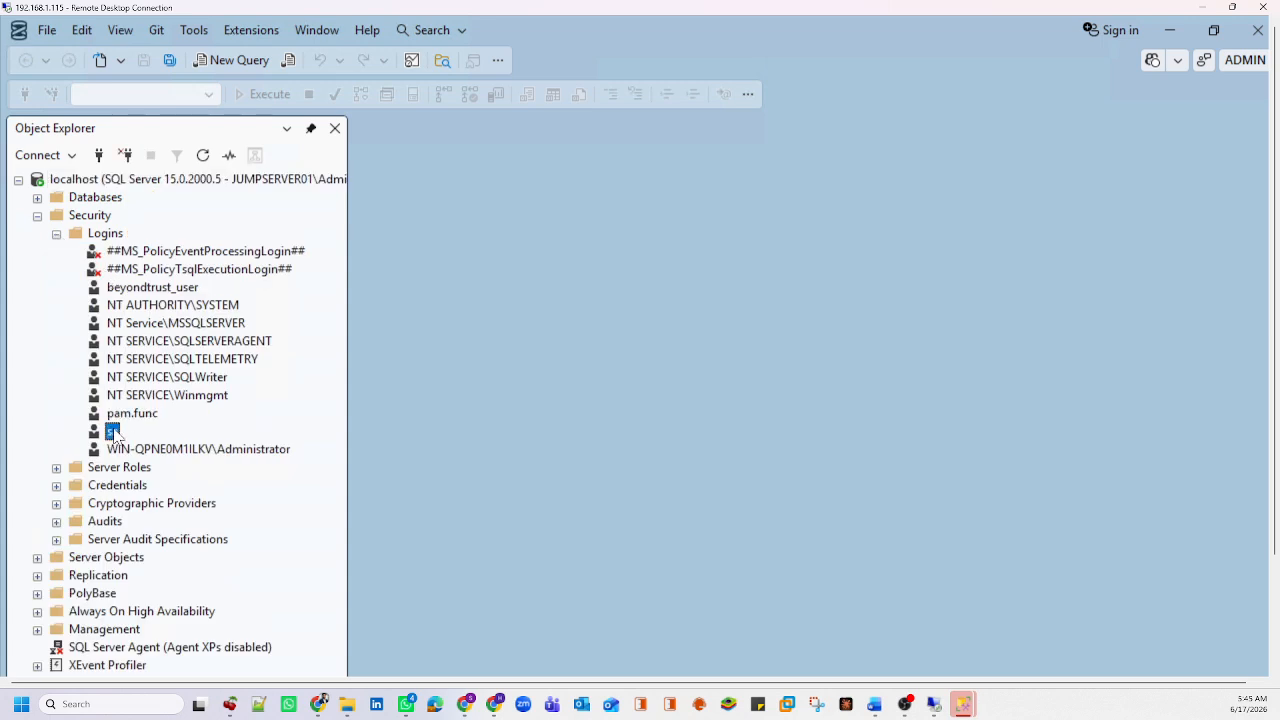
click(127, 418)
right_click(128, 423)
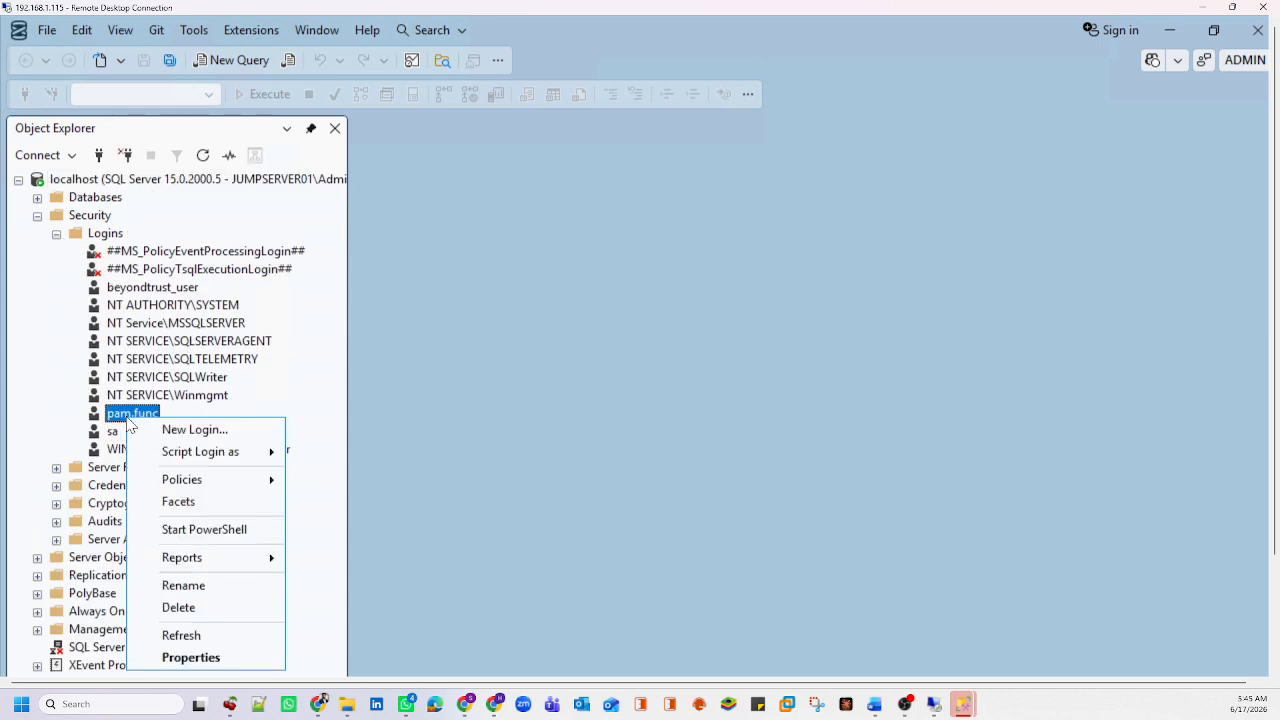
click(210, 658)
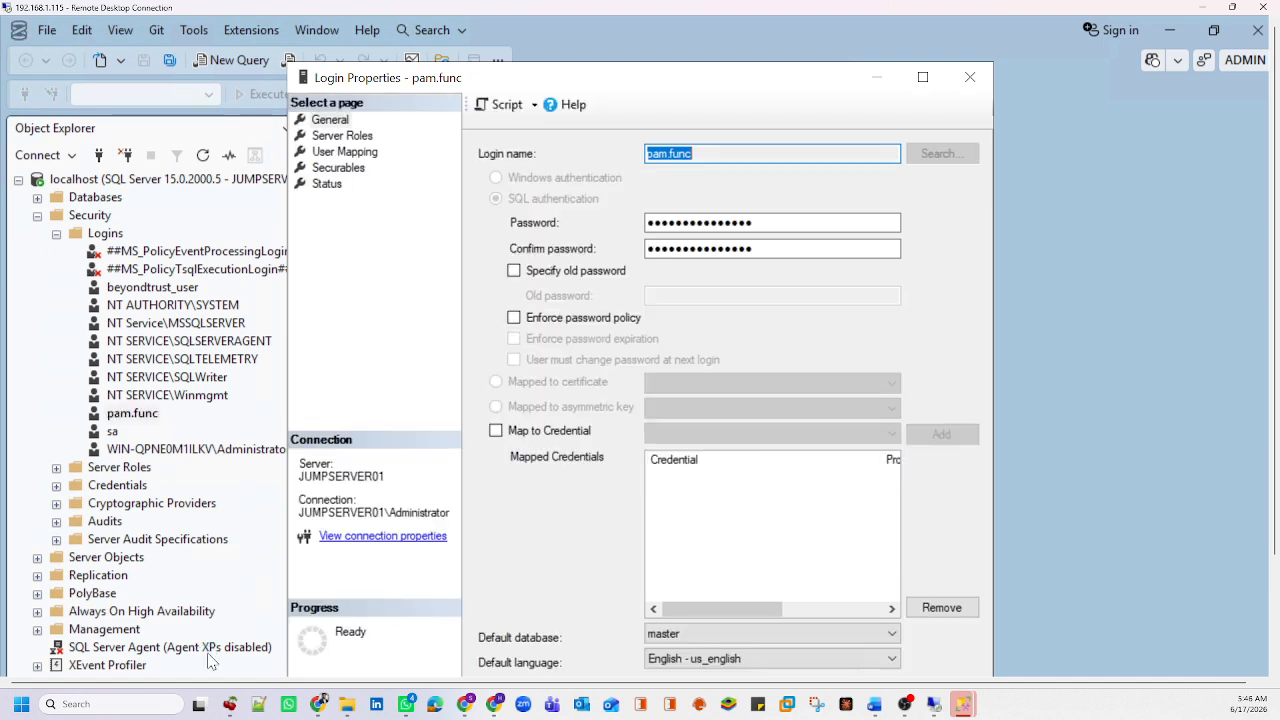
Enter and confirm a new pam.func password, save it, and restore the remote window
drag(791, 222, 610, 217)
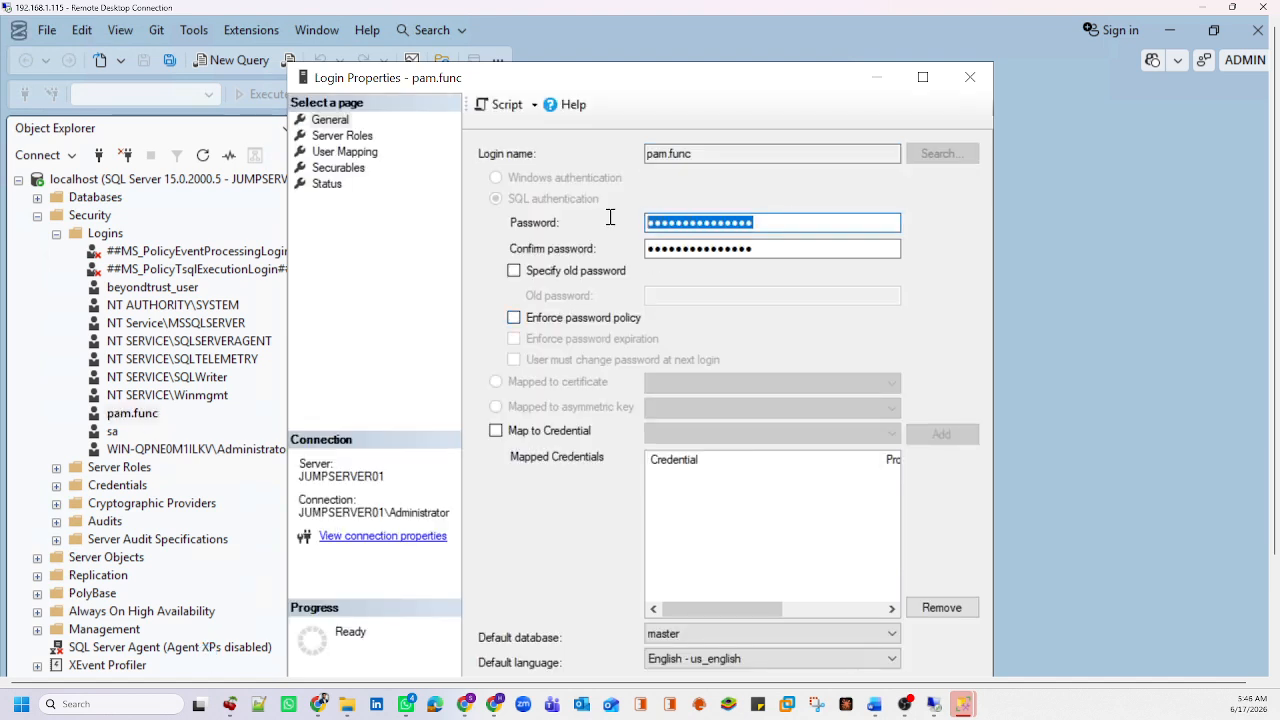
key(Caps_Lock)
text(•••••)
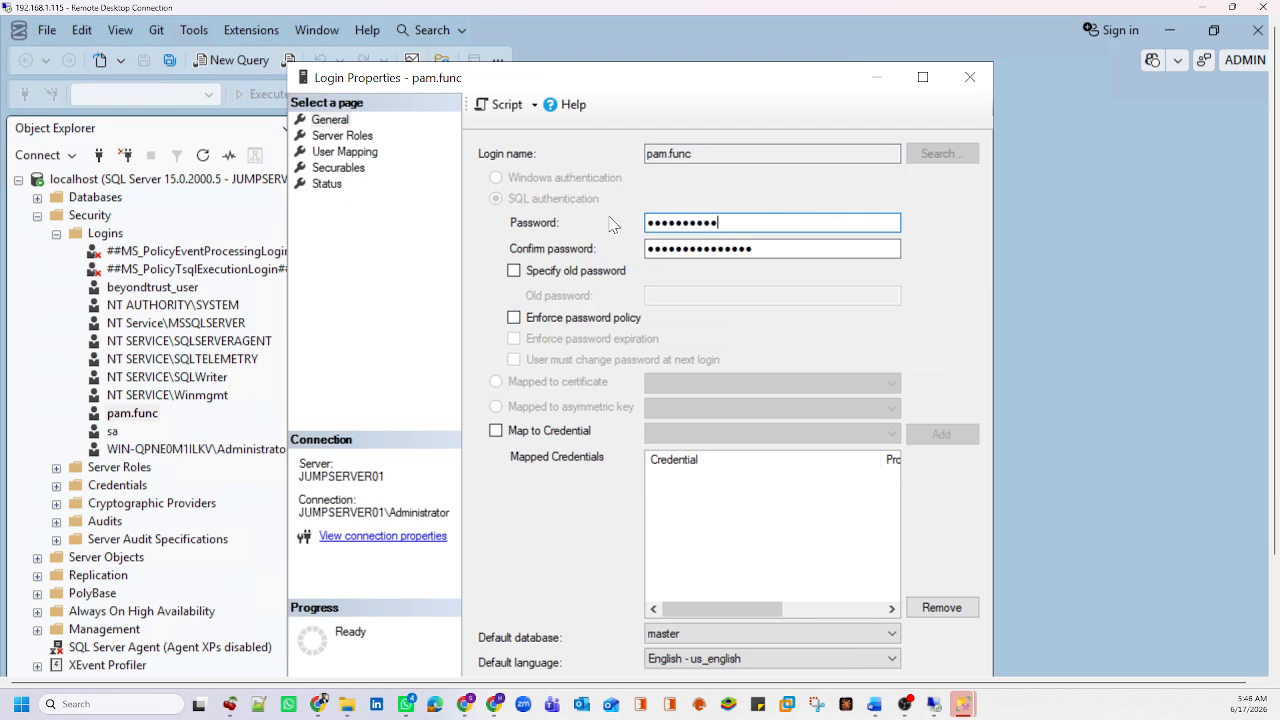
key(Tab)
key(Caps_Lock)
text(••)
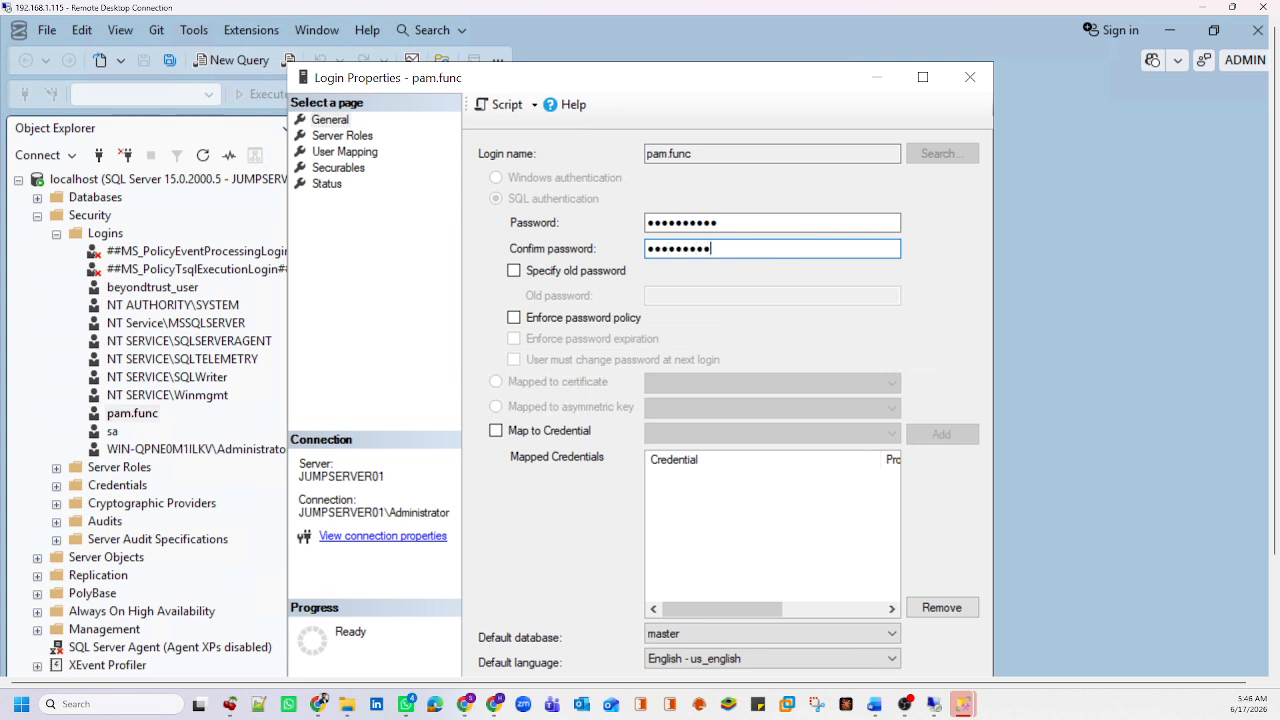
drag(784, 78, 780, 32)
click(858, 655)
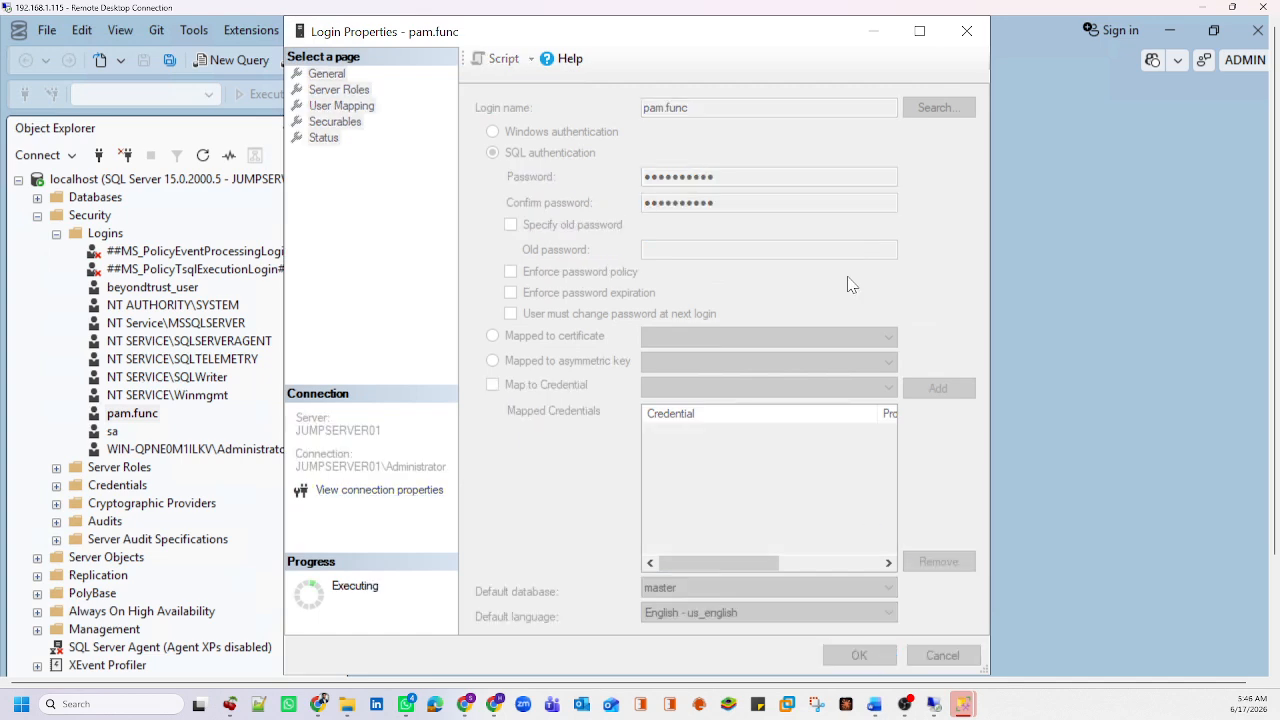
double_click(812, 6)
drag(827, 110, 922, 371)
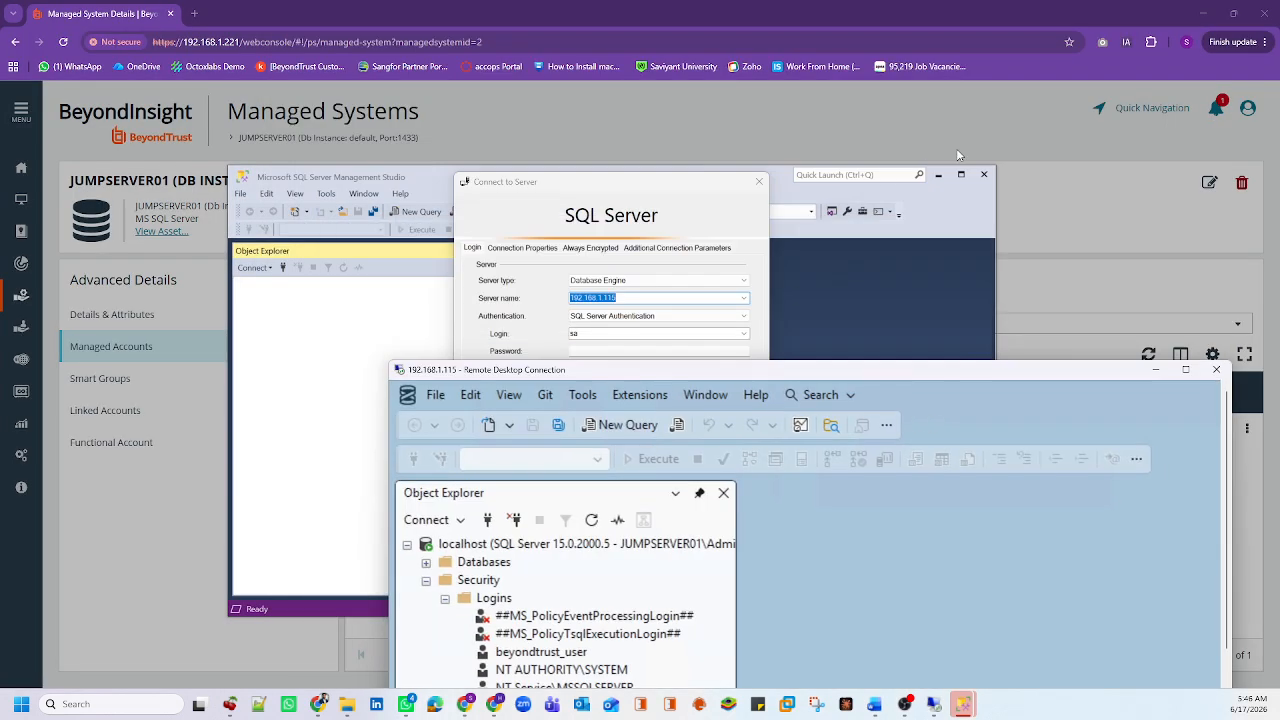
Open the DB MSSQL Functional Account for editing from BeyondInsight's Functional Accounts list
click(758, 182)
click(984, 174)
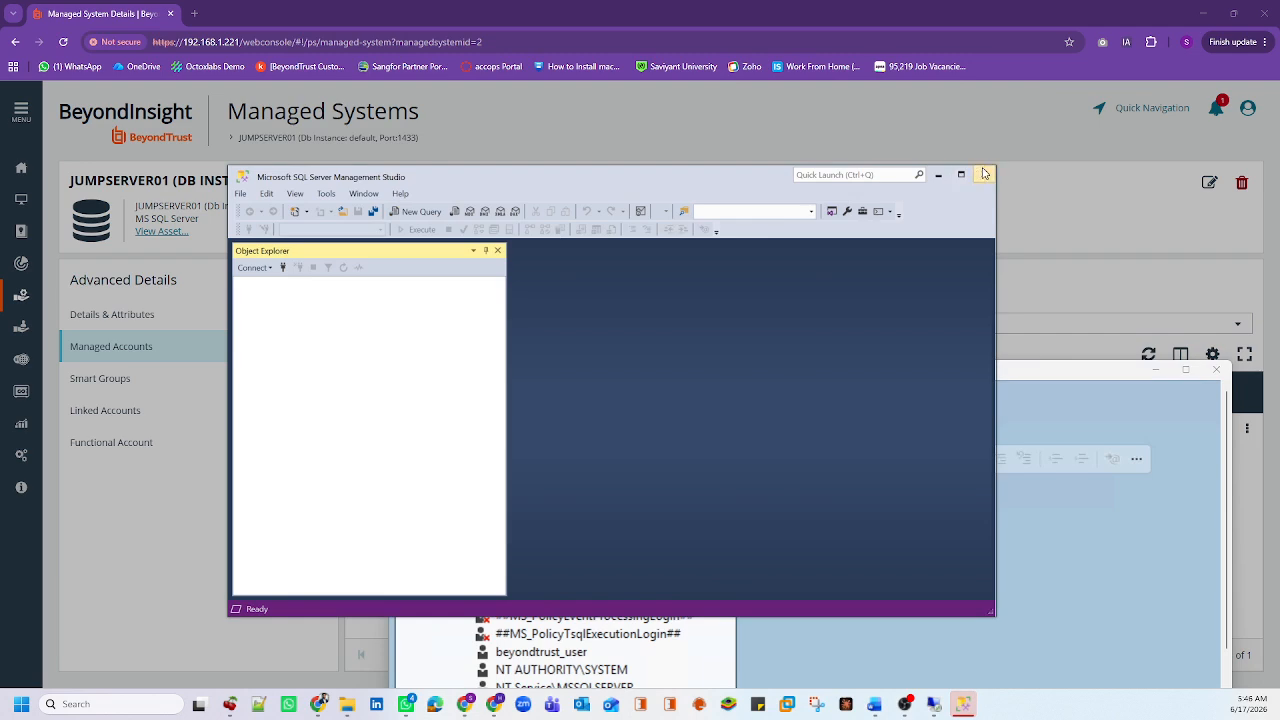
click(961, 141)
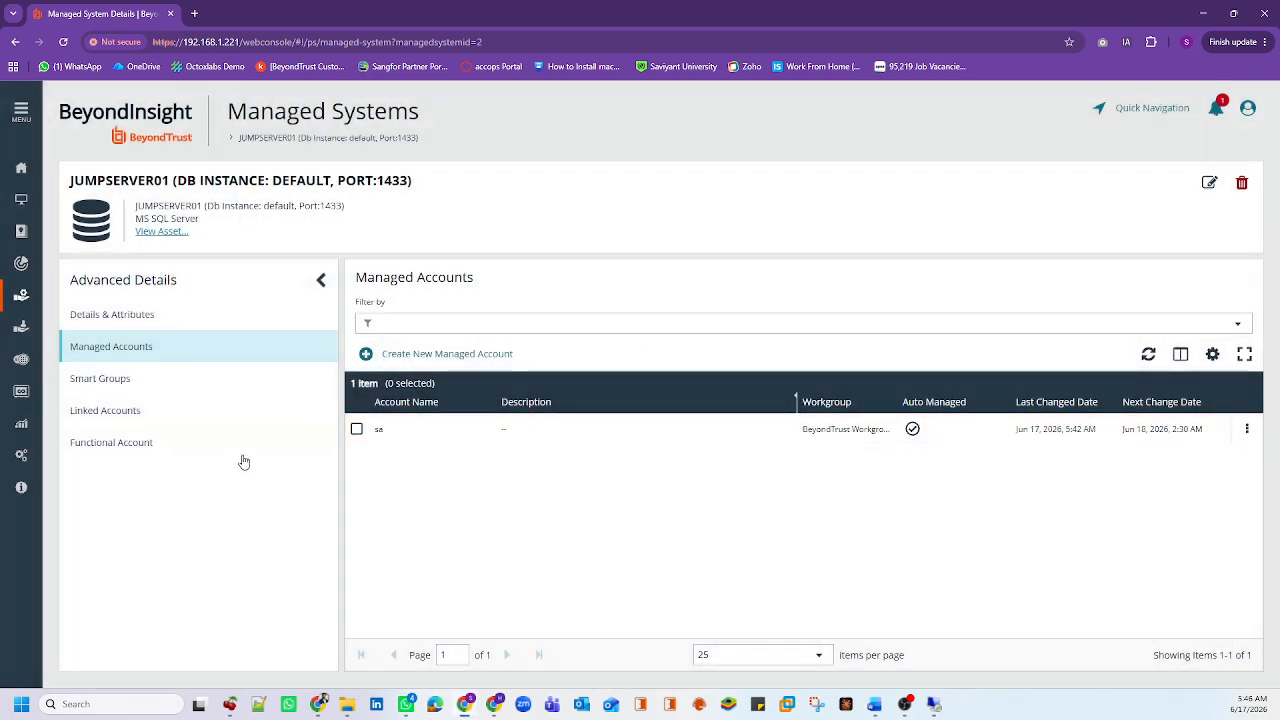
click(21, 455)
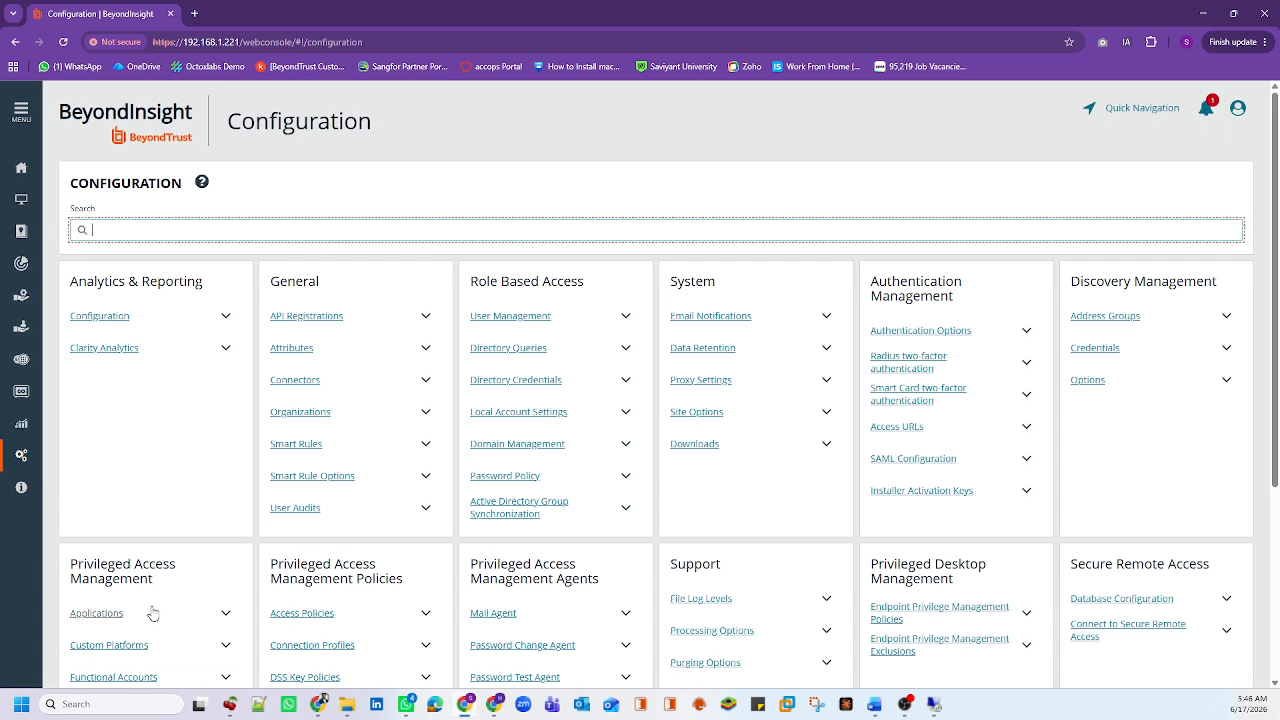
scroll(152, 612, down, 1)
click(126, 653)
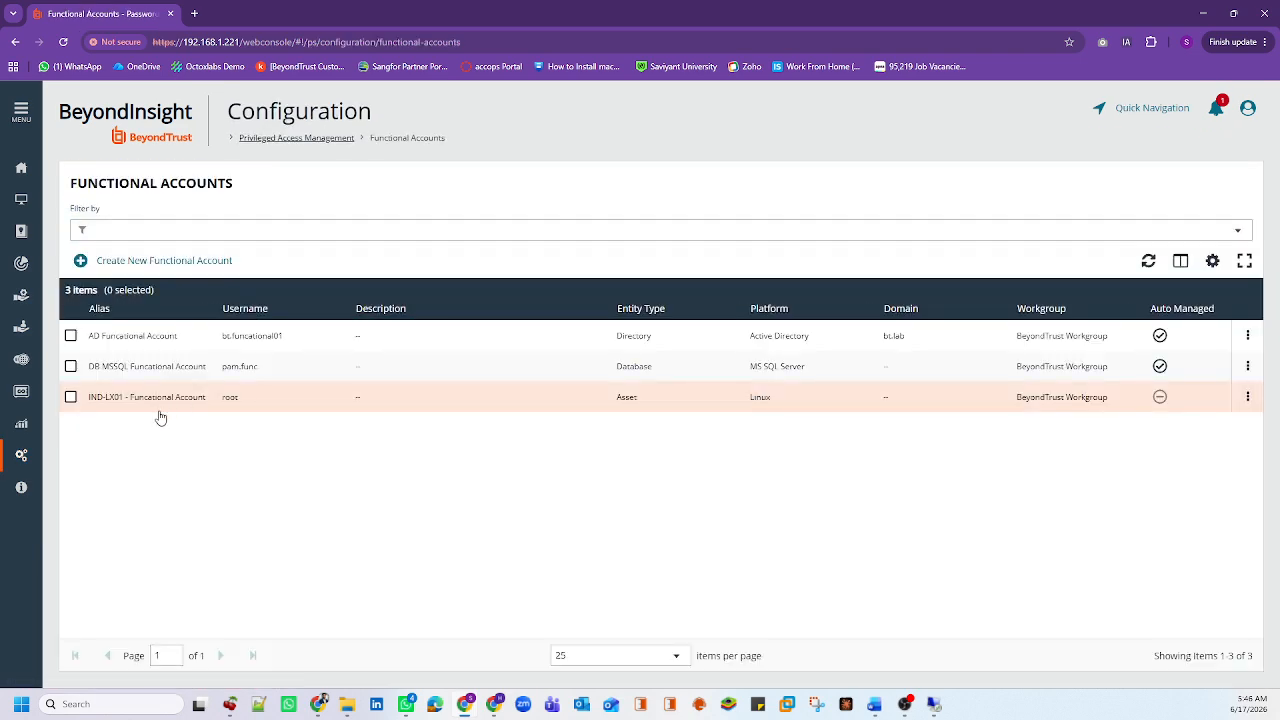
click(140, 376)
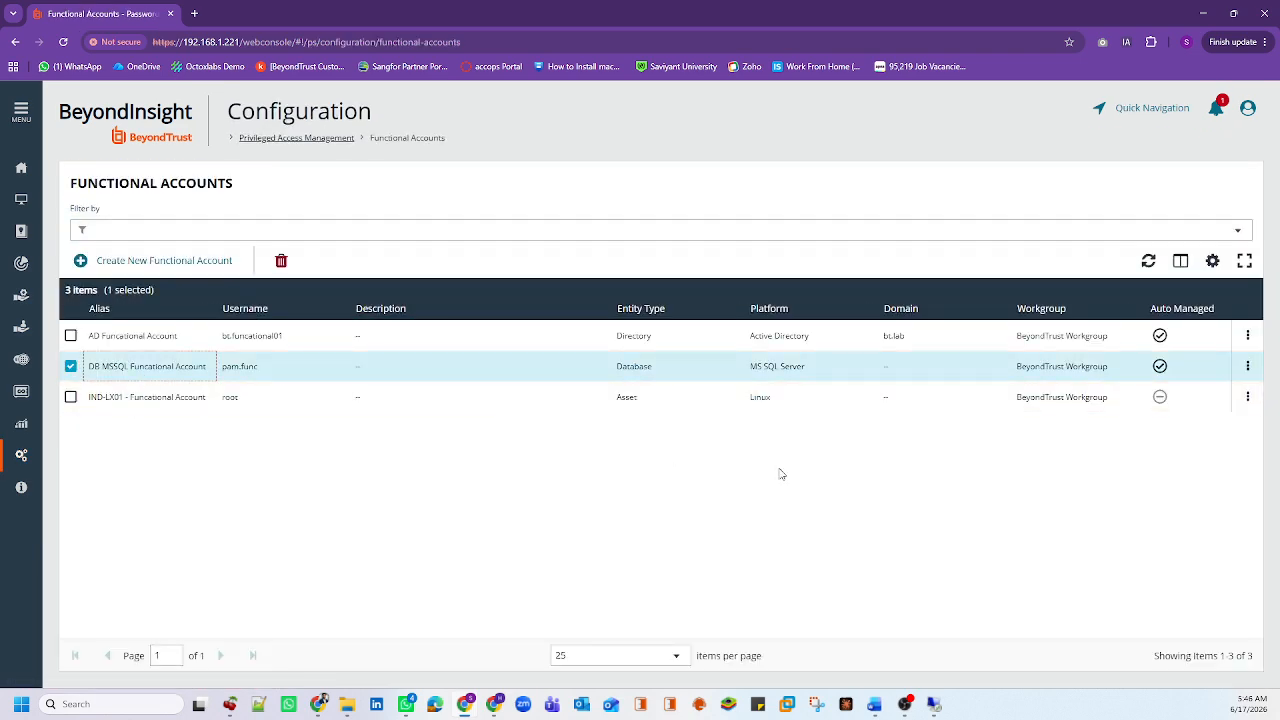
click(1248, 366)
click(1140, 404)
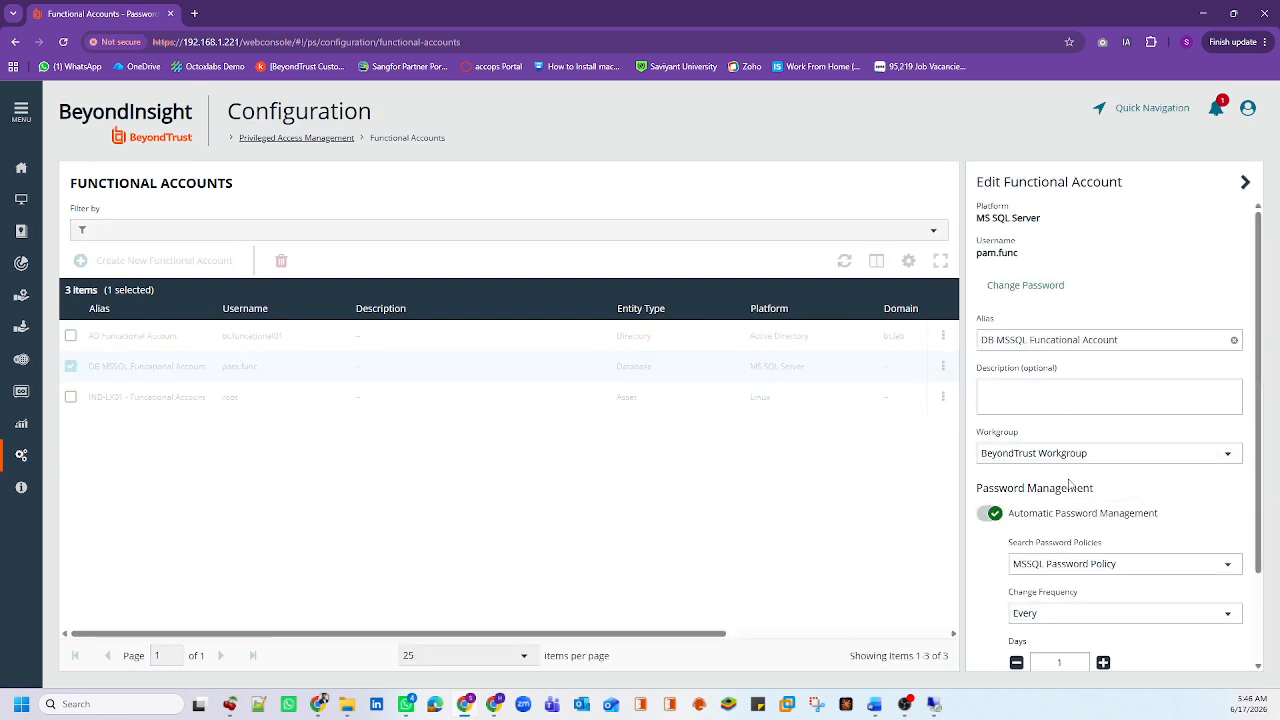
Enter the new functional account password and paste it into the confirmation field
click(1044, 294)
click(1027, 318)
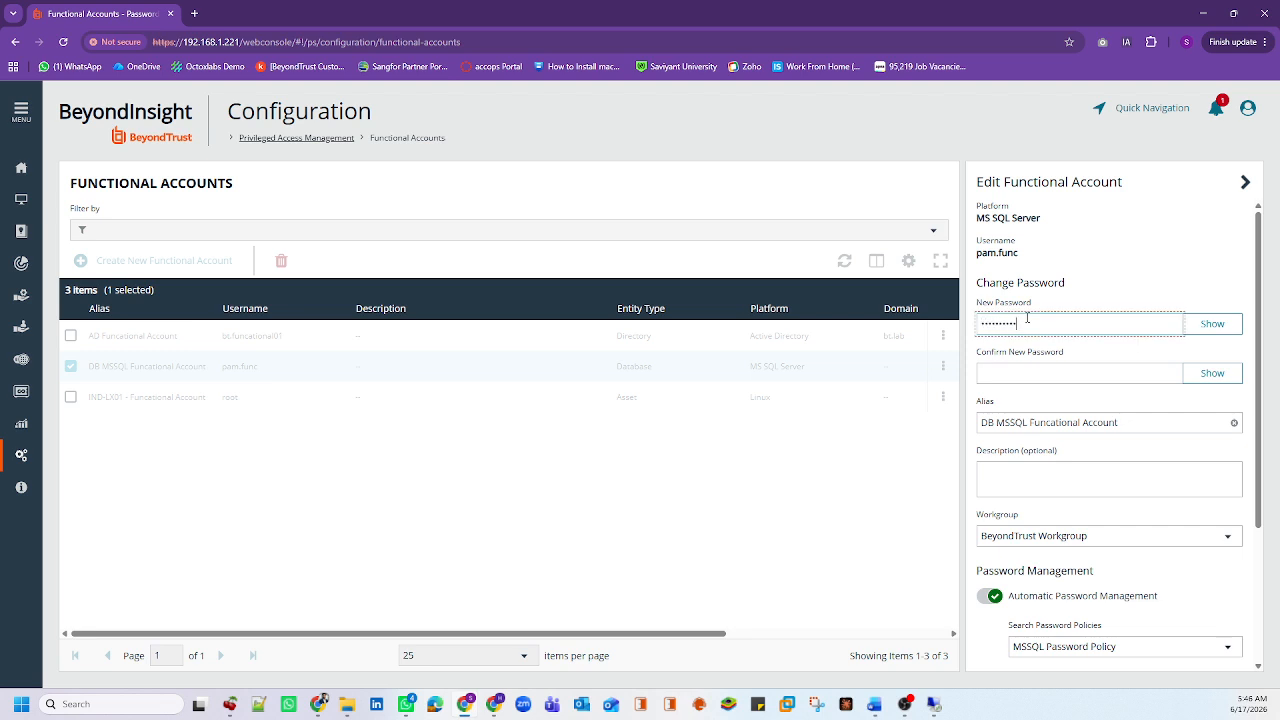
click(1198, 329)
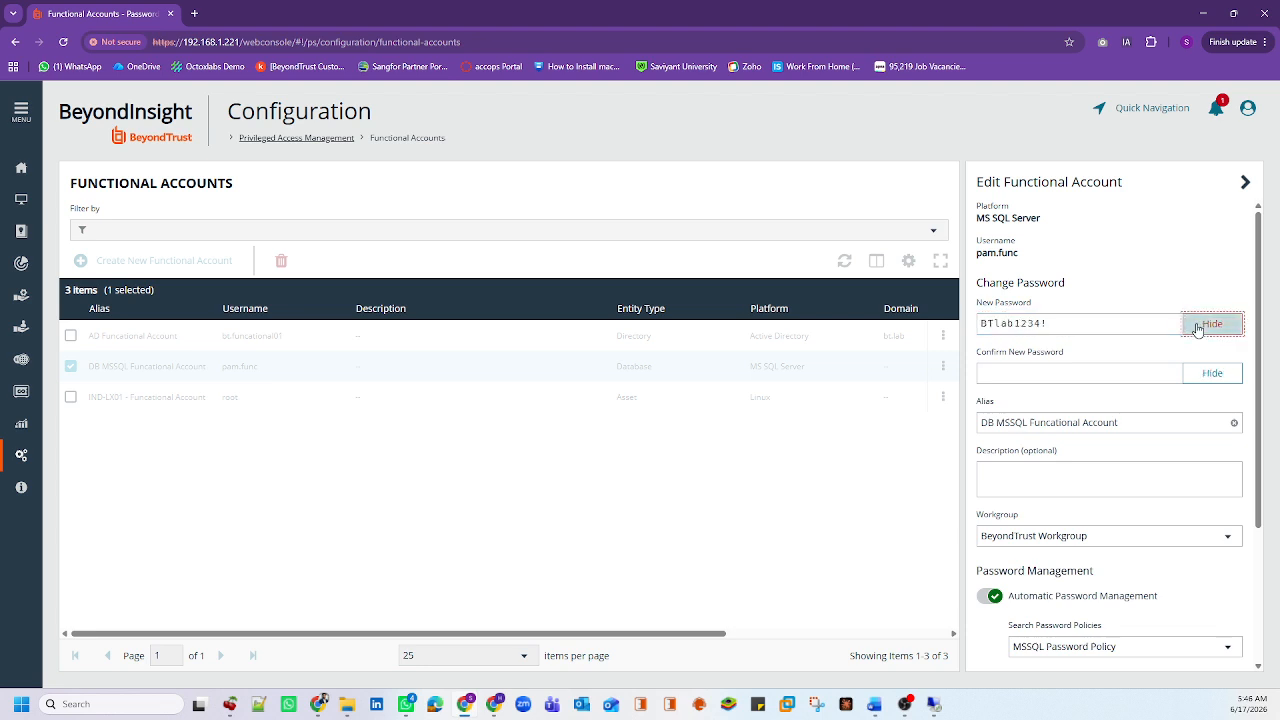
drag(1108, 323, 955, 325)
key(ctrl+c)
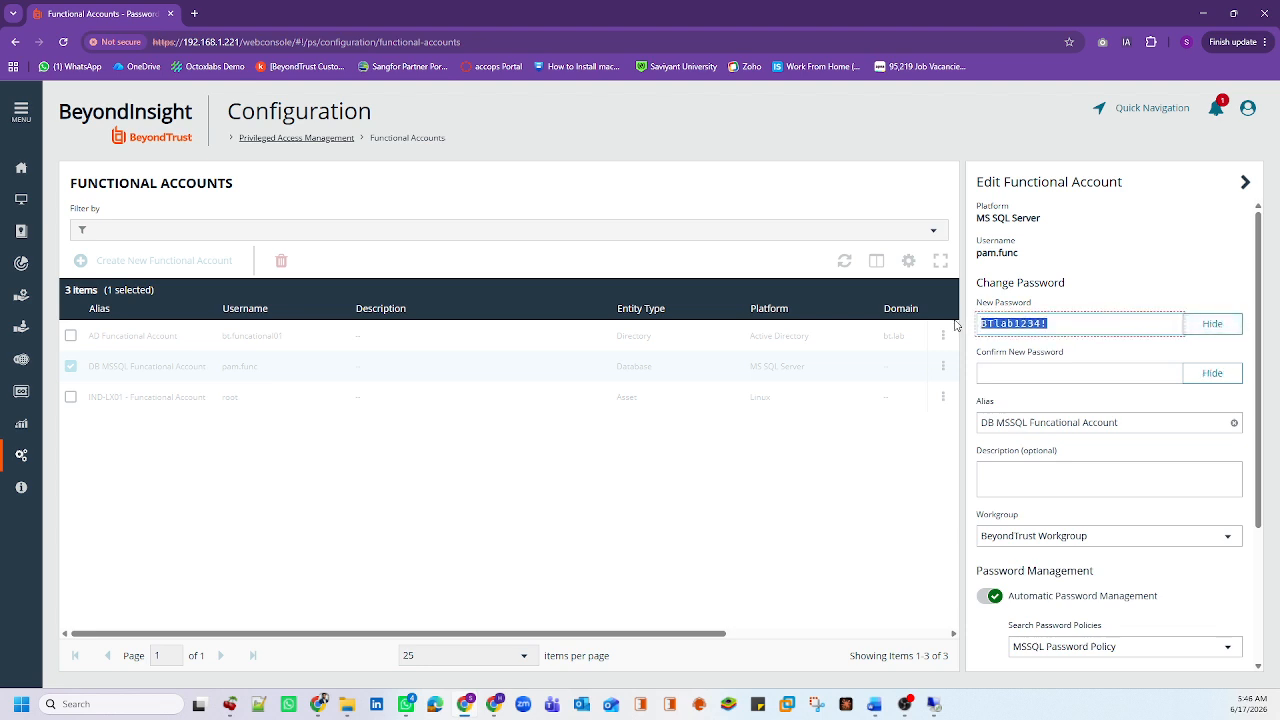
click(1037, 374)
key(ctrl+v)
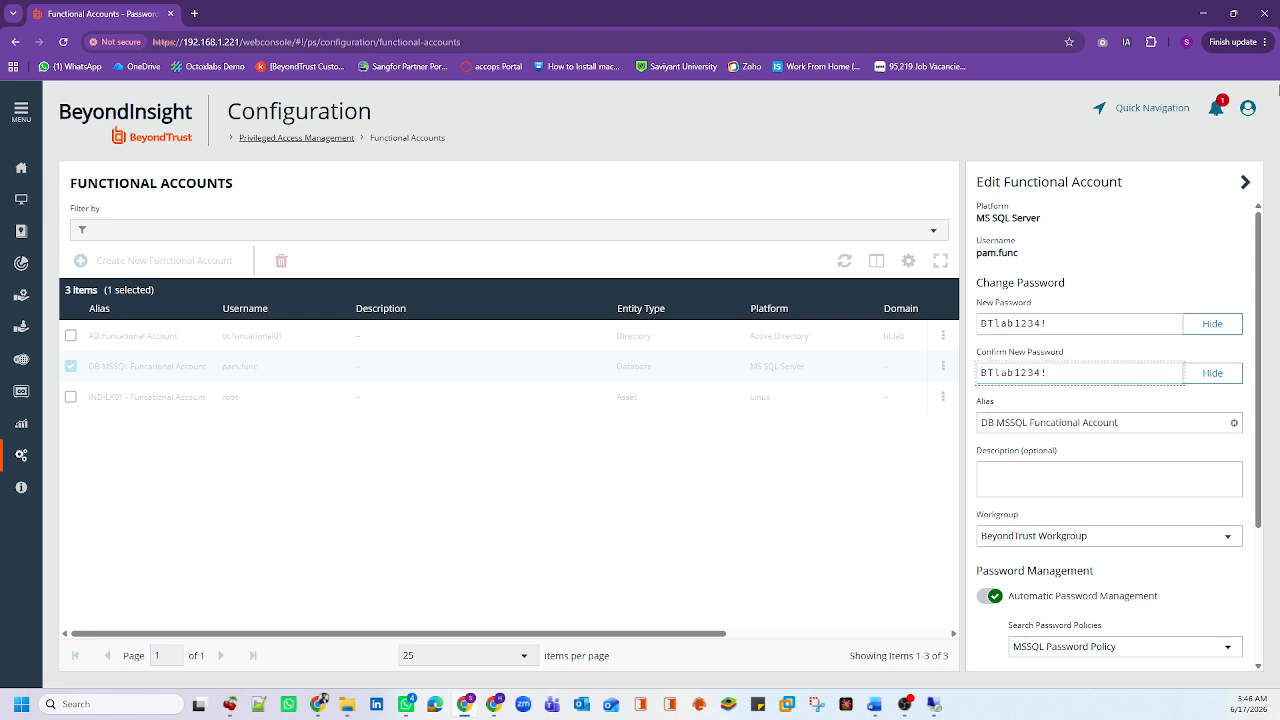
Review the failed-change error for pam.func, then save the functional account update
click(1216, 108)
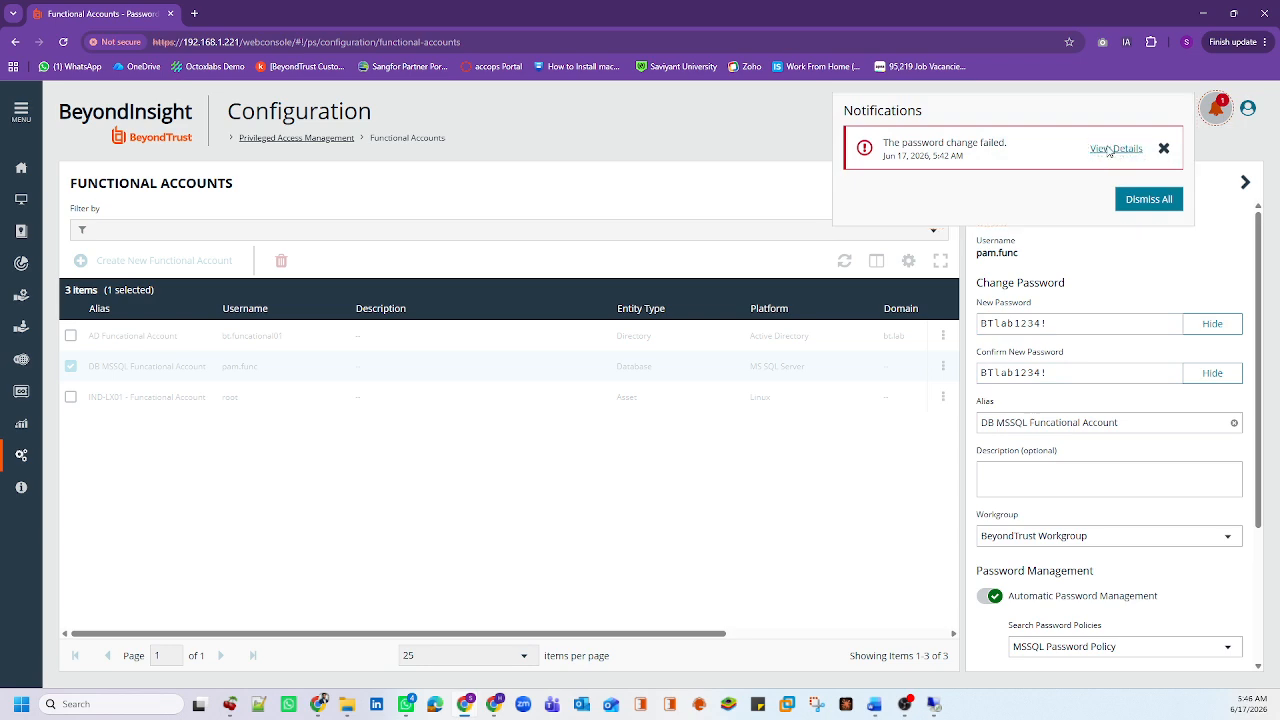
click(1112, 149)
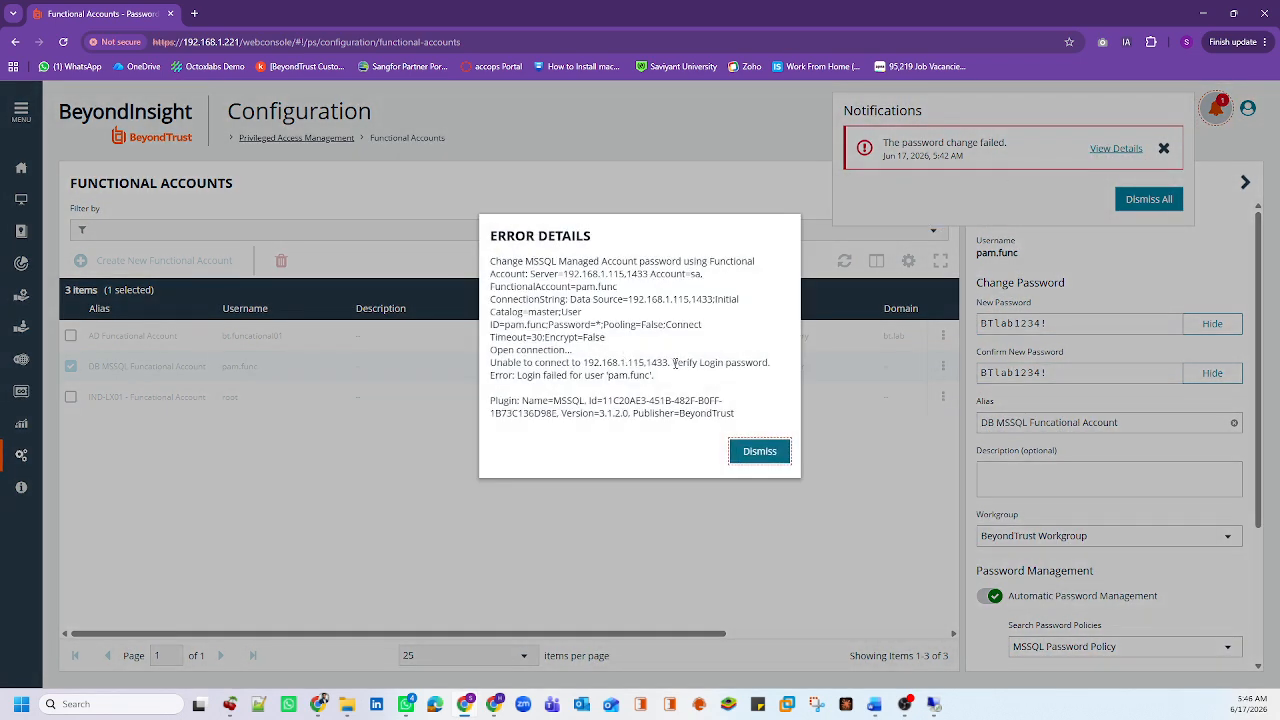
drag(674, 364, 738, 368)
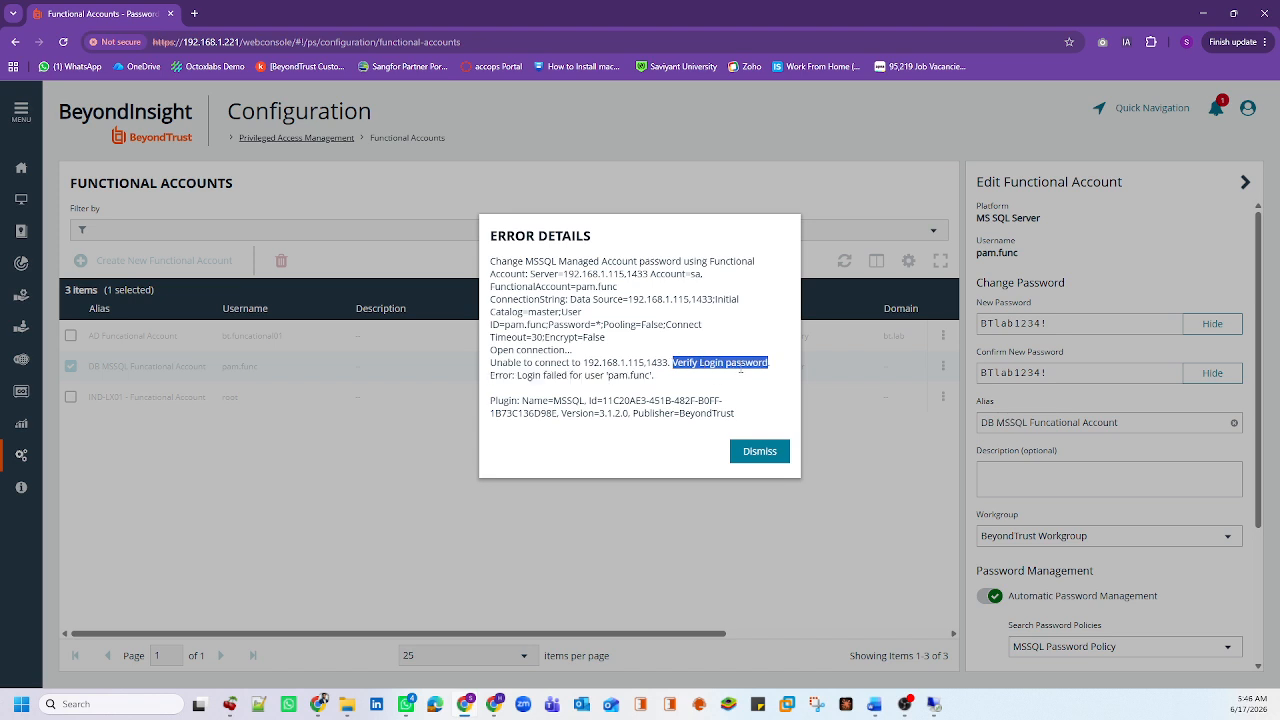
drag(653, 375, 610, 378)
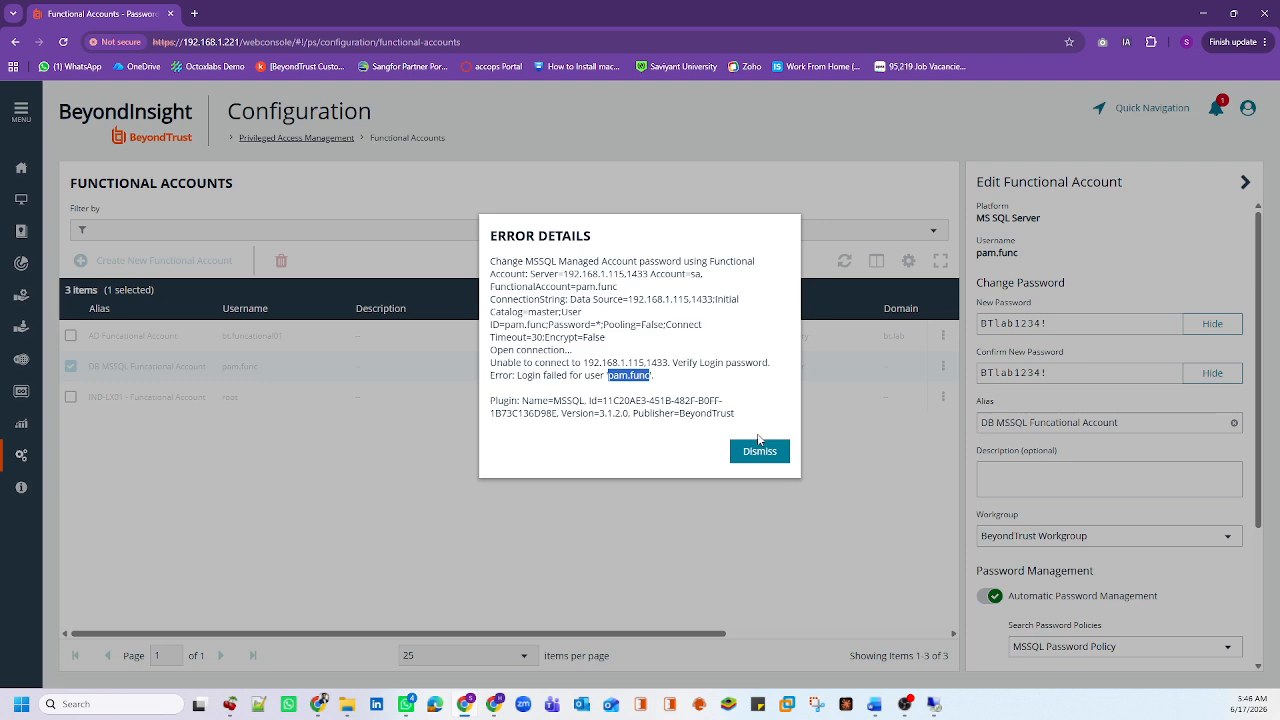
click(761, 451)
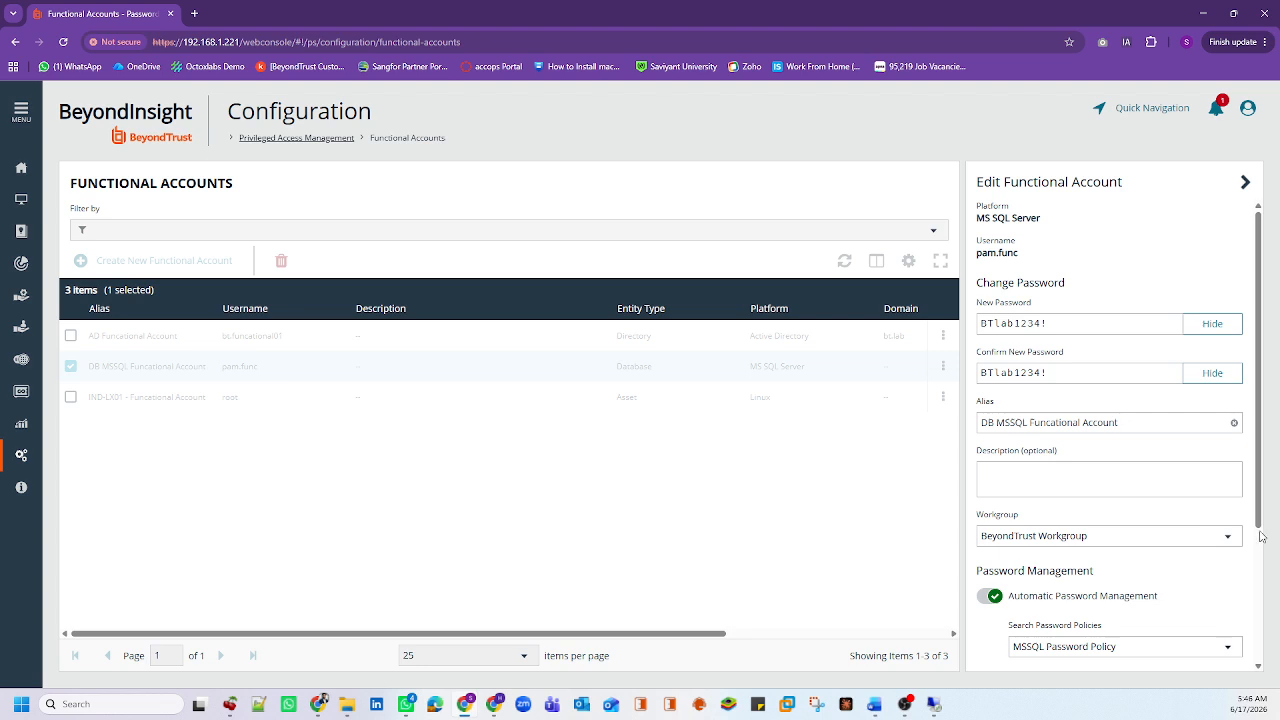
scroll(1260, 553, down, 5)
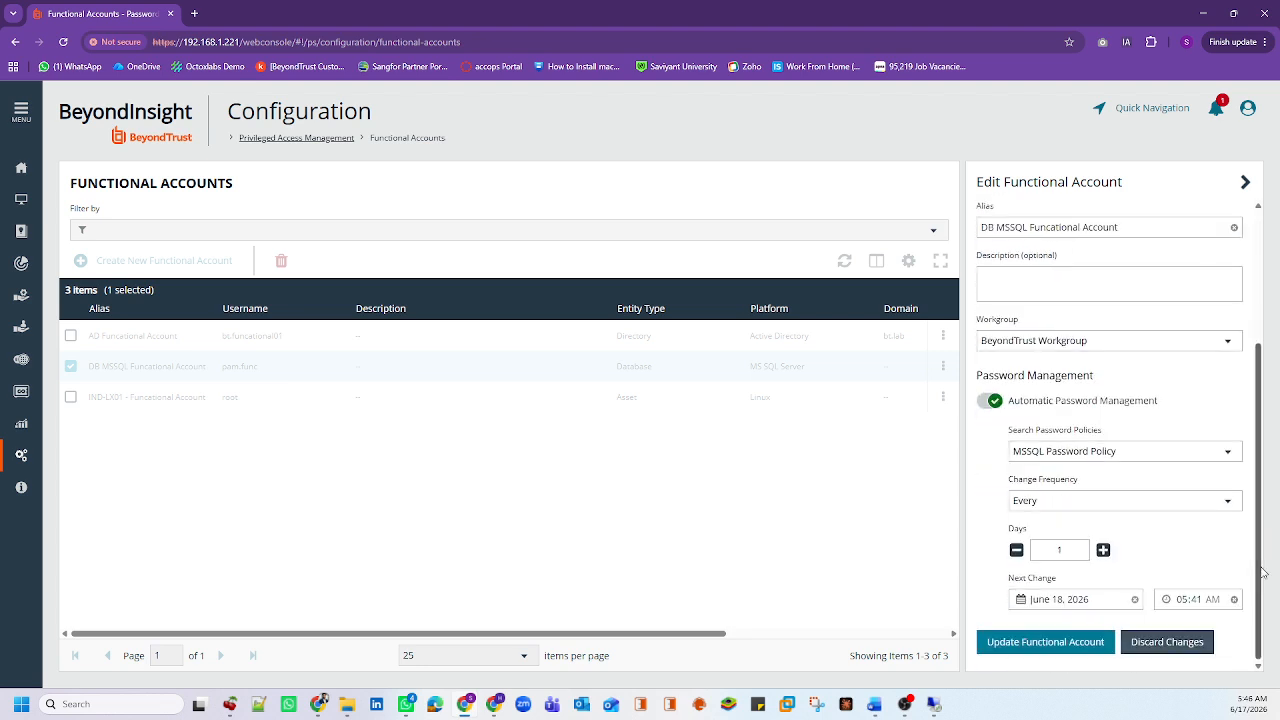
click(1032, 643)
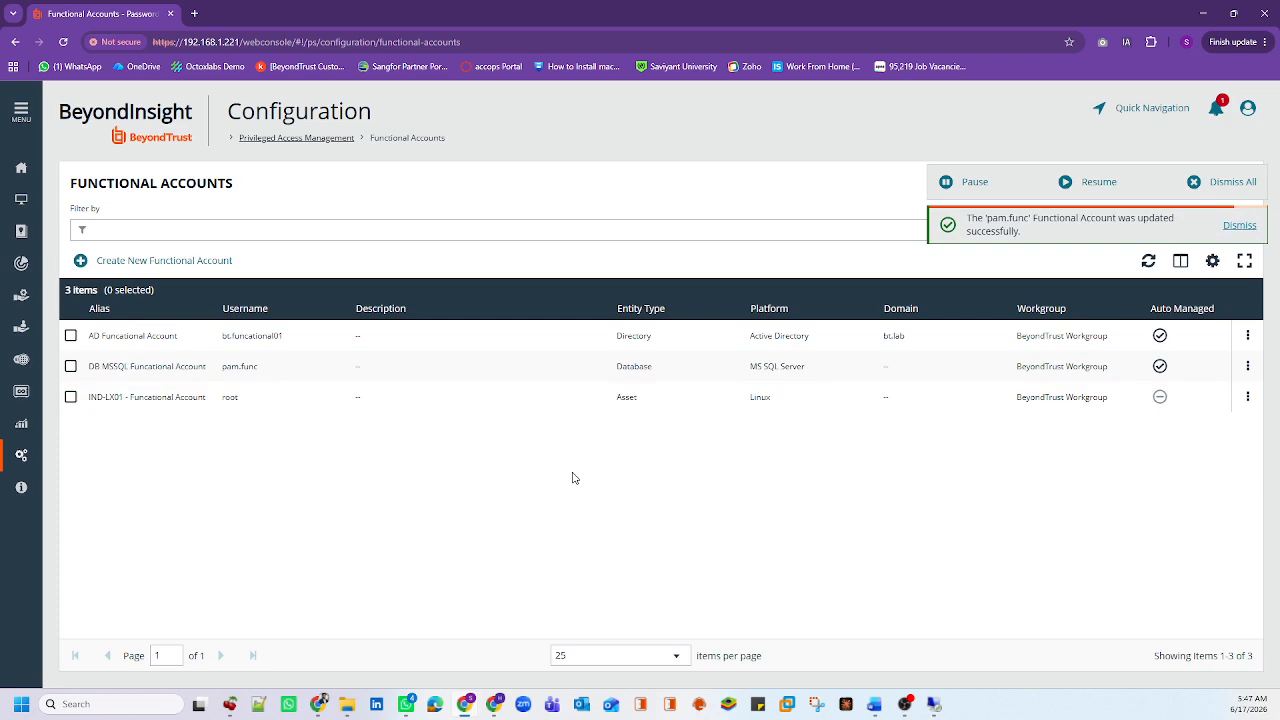
click(21, 326)
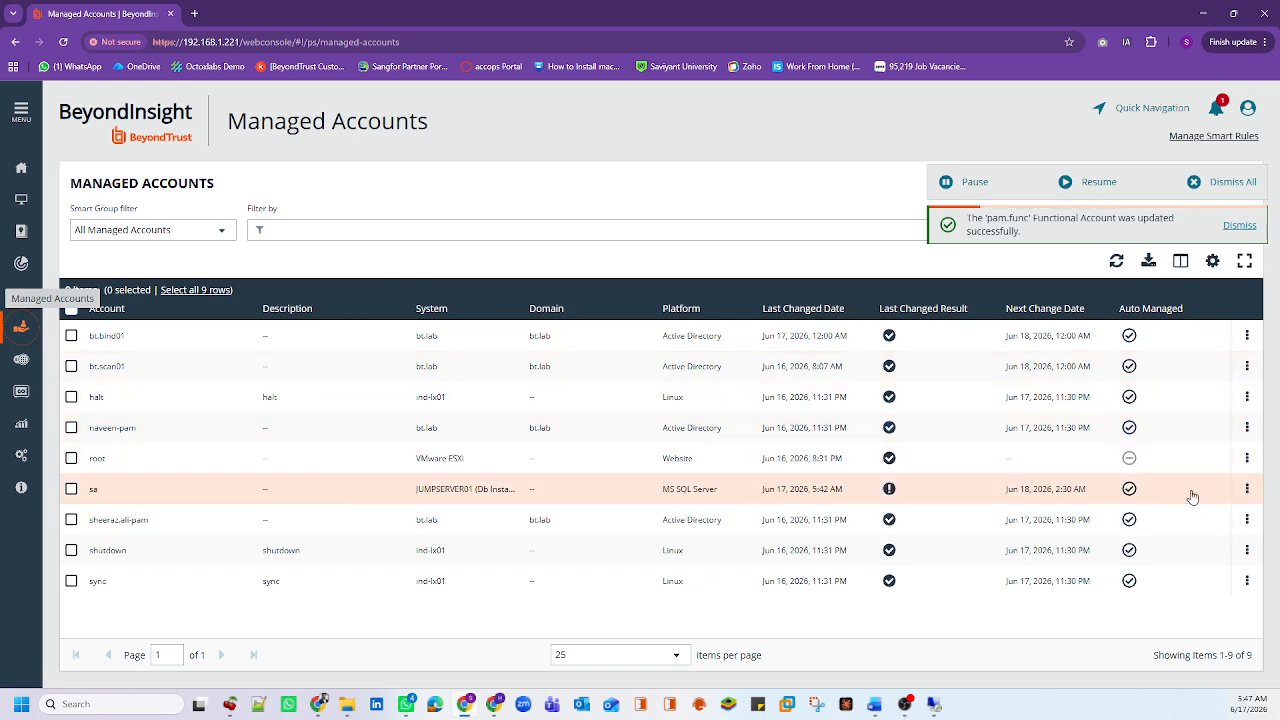
Change the sa account's password and refresh the Managed Accounts list
click(1247, 489)
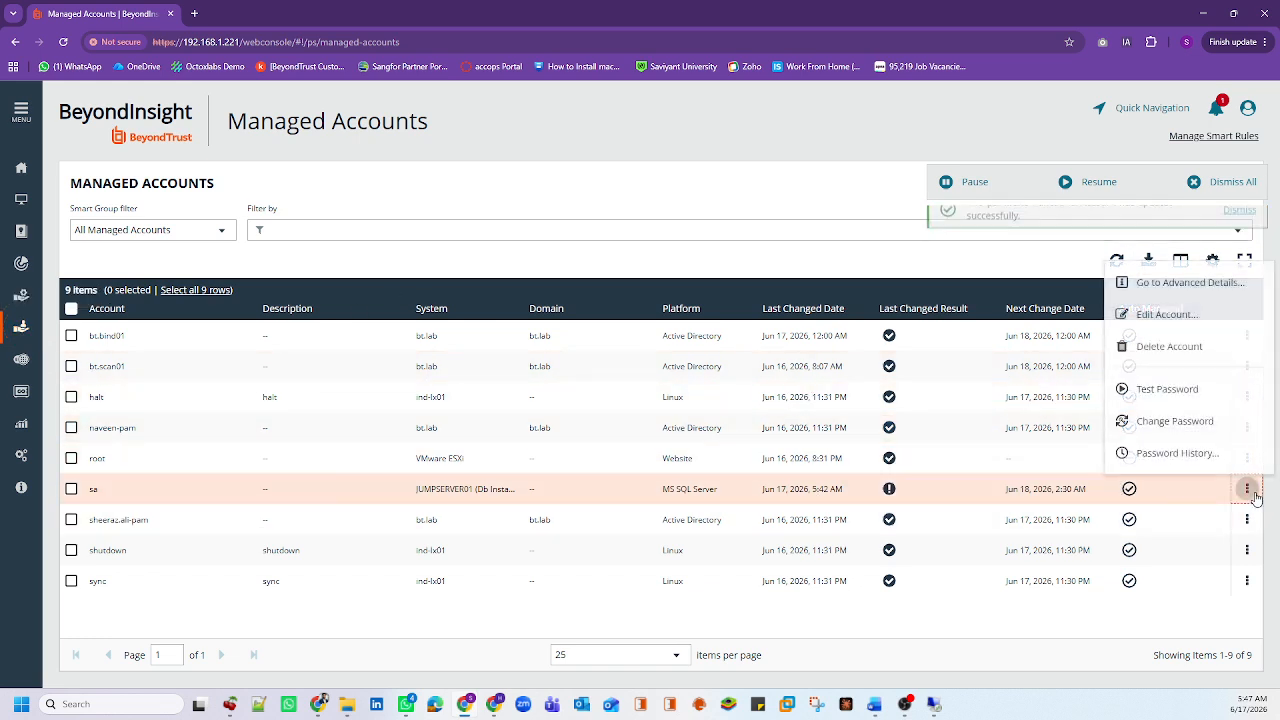
click(1171, 423)
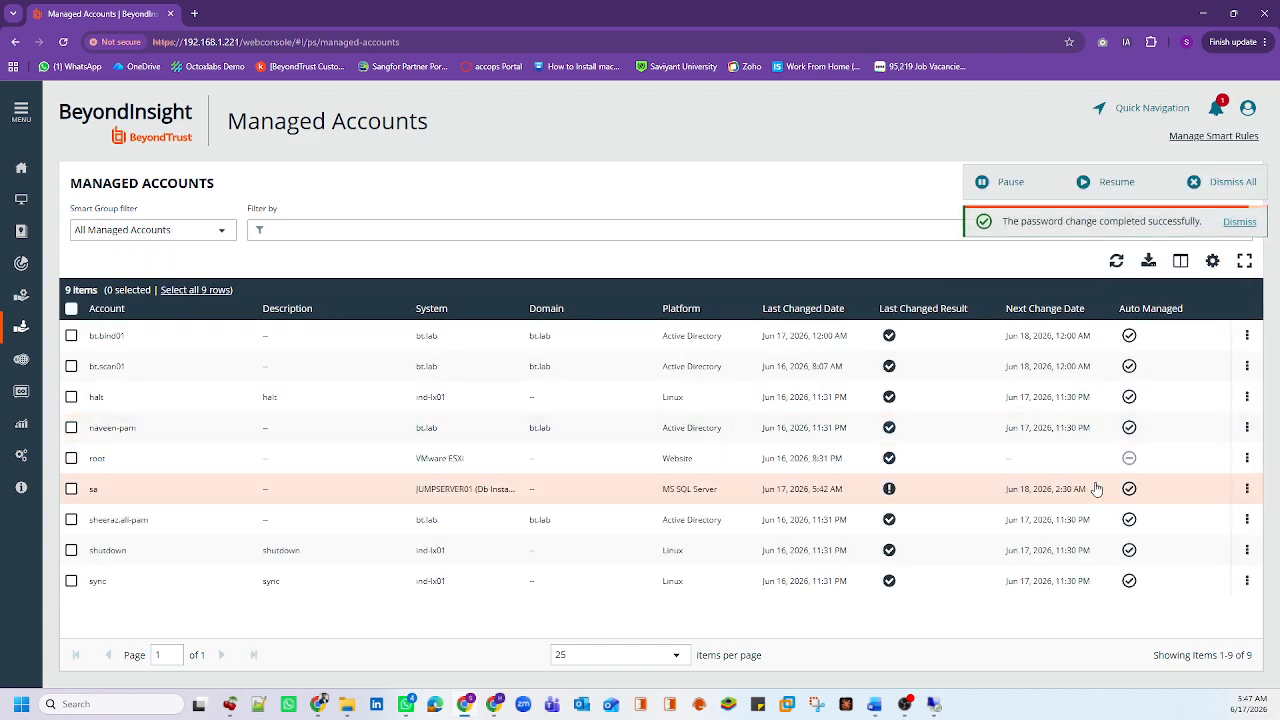
click(1116, 261)
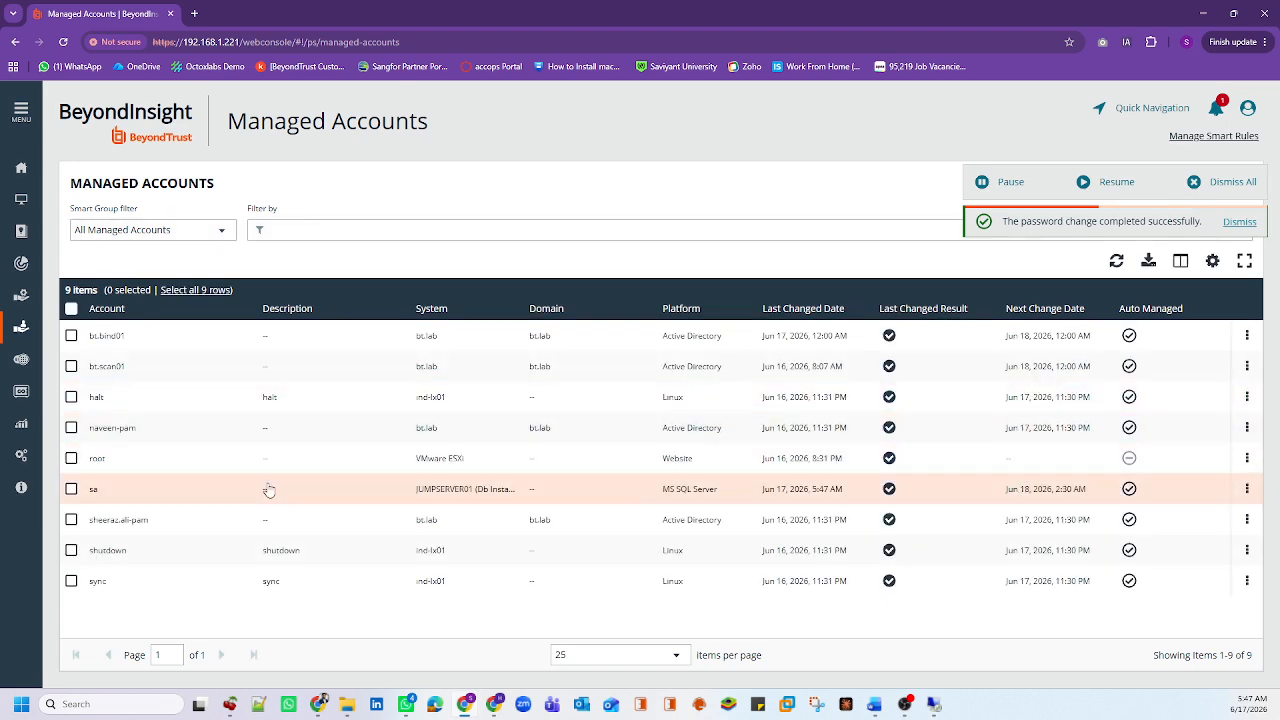
Check the MSSQL functional account's pam.func username and workgroup, then return to Managed Accounts
click(22, 454)
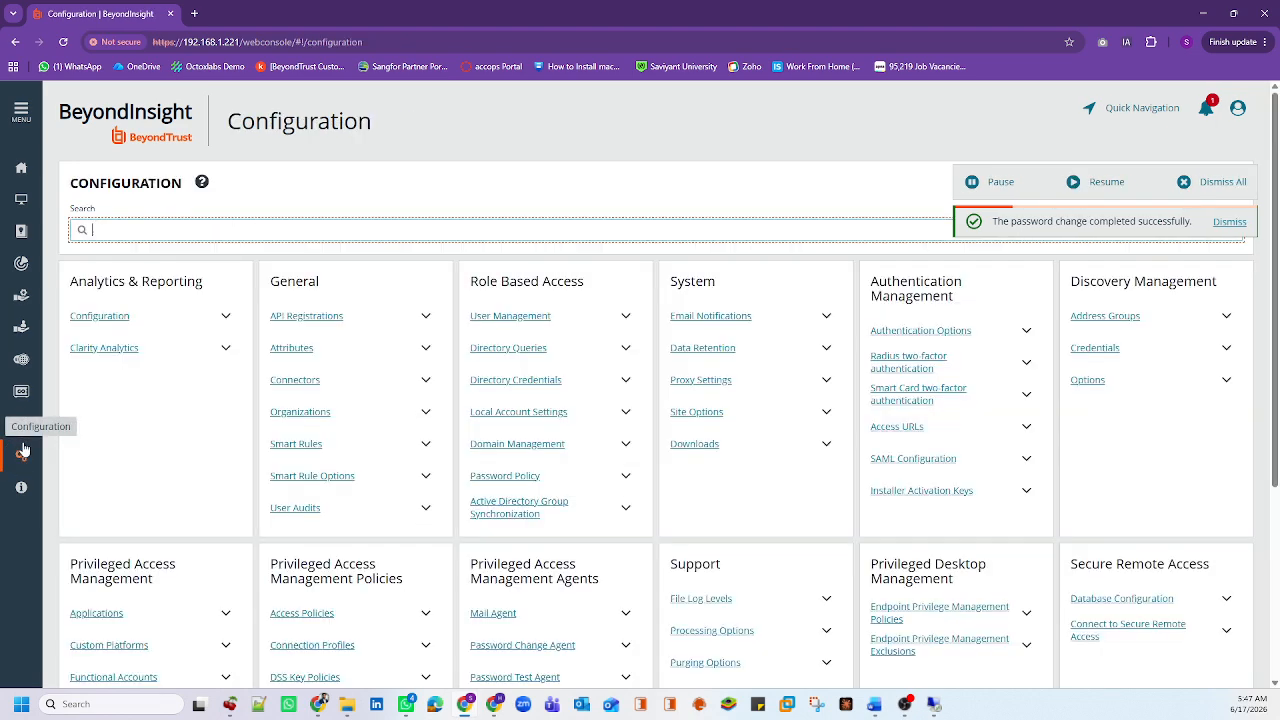
click(98, 676)
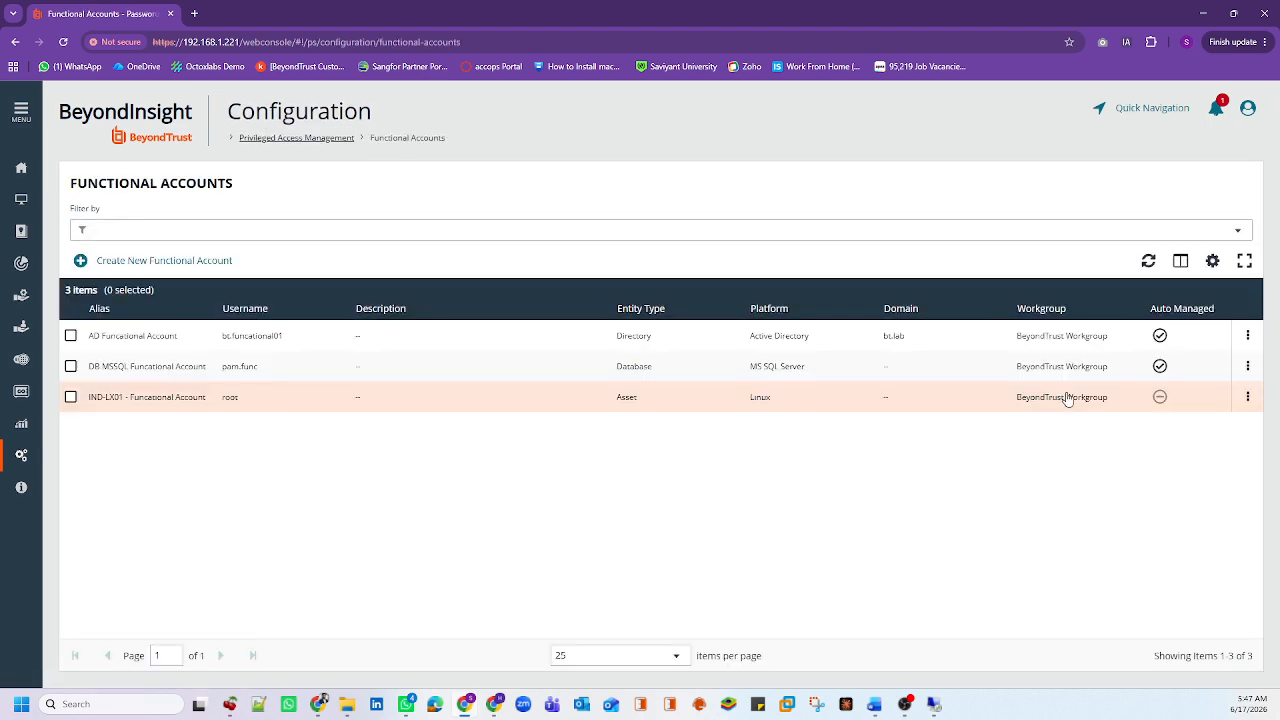
drag(1107, 367, 1043, 365)
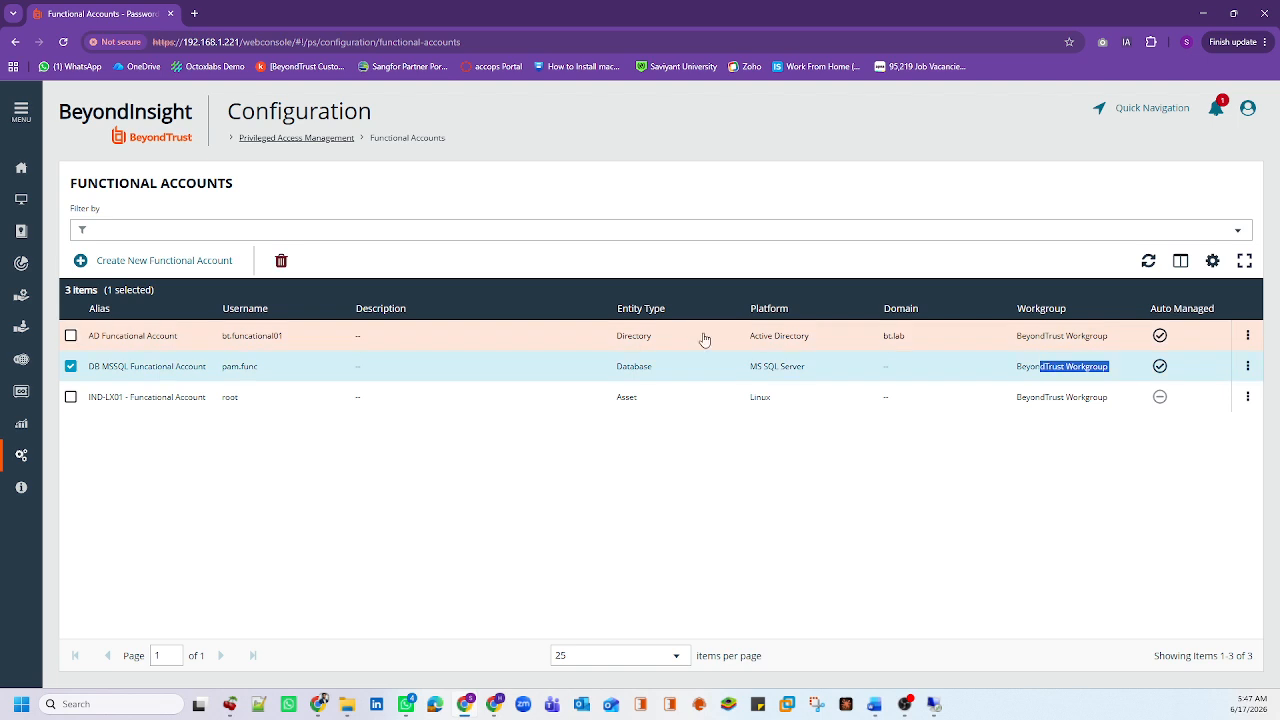
drag(277, 366, 215, 369)
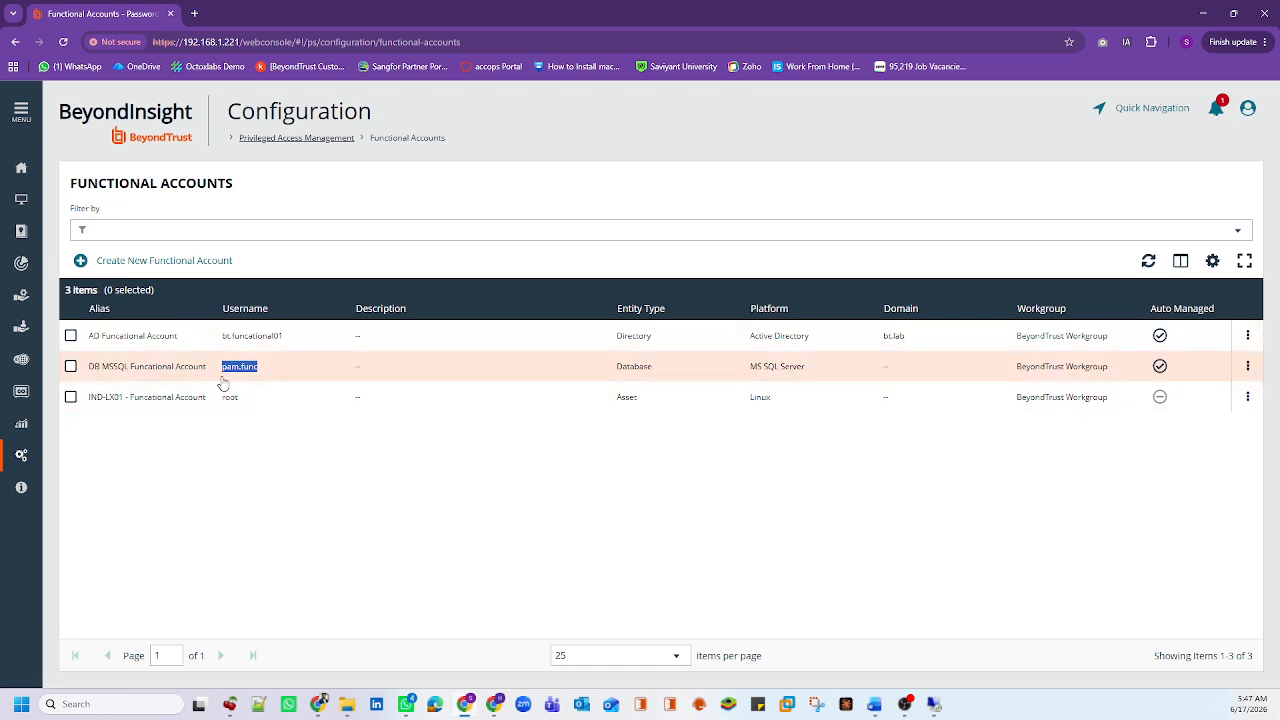
click(21, 326)
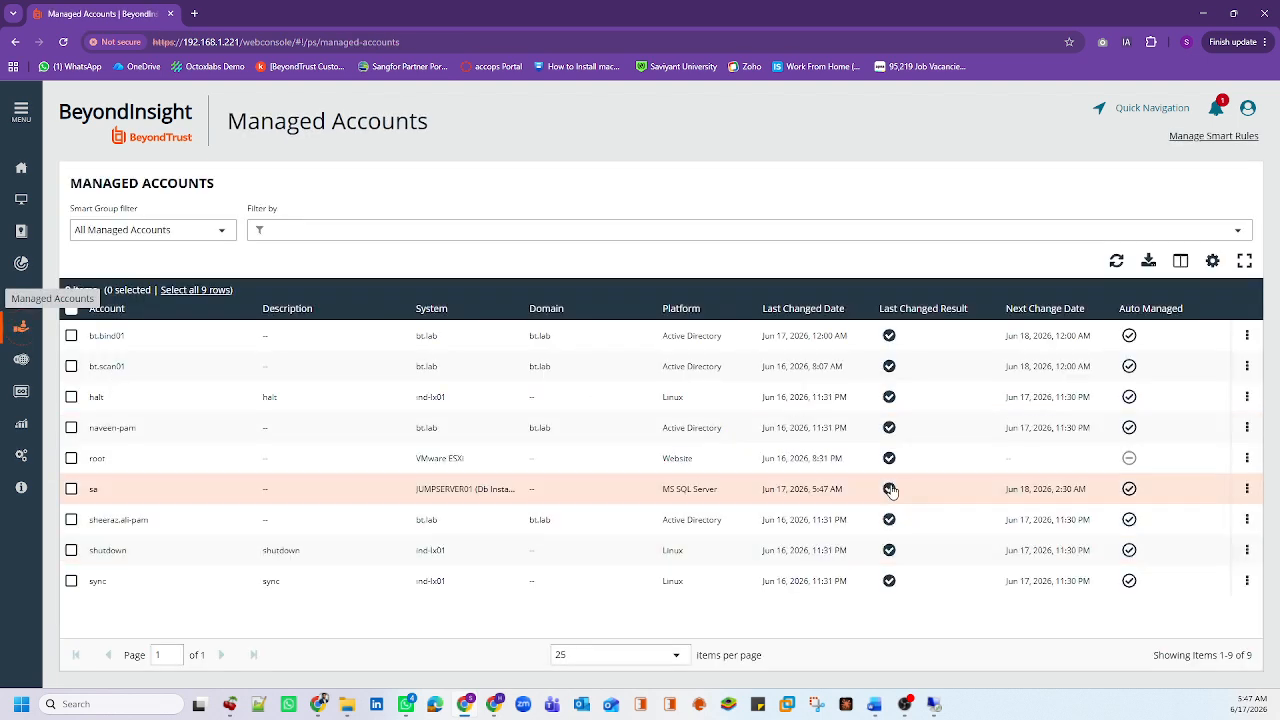
Check sa's last-changed date, test its password, and go to Password Safe
drag(846, 490, 760, 490)
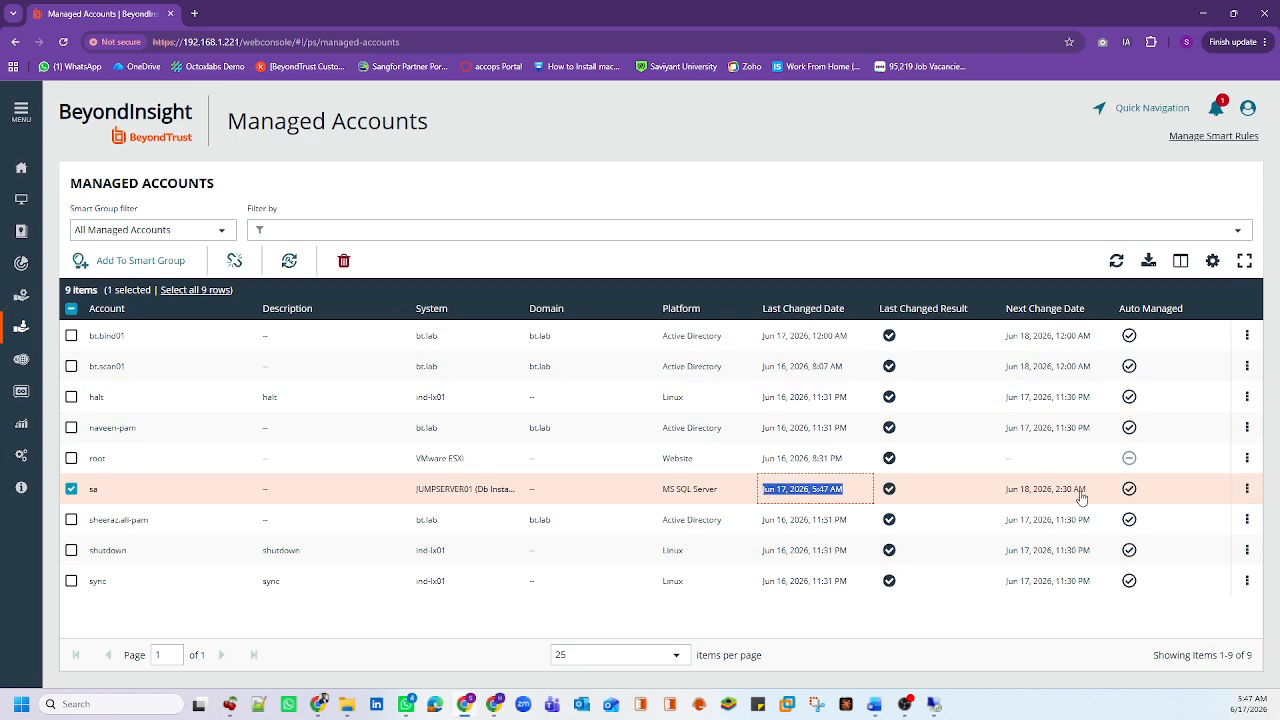
click(1247, 488)
click(1140, 393)
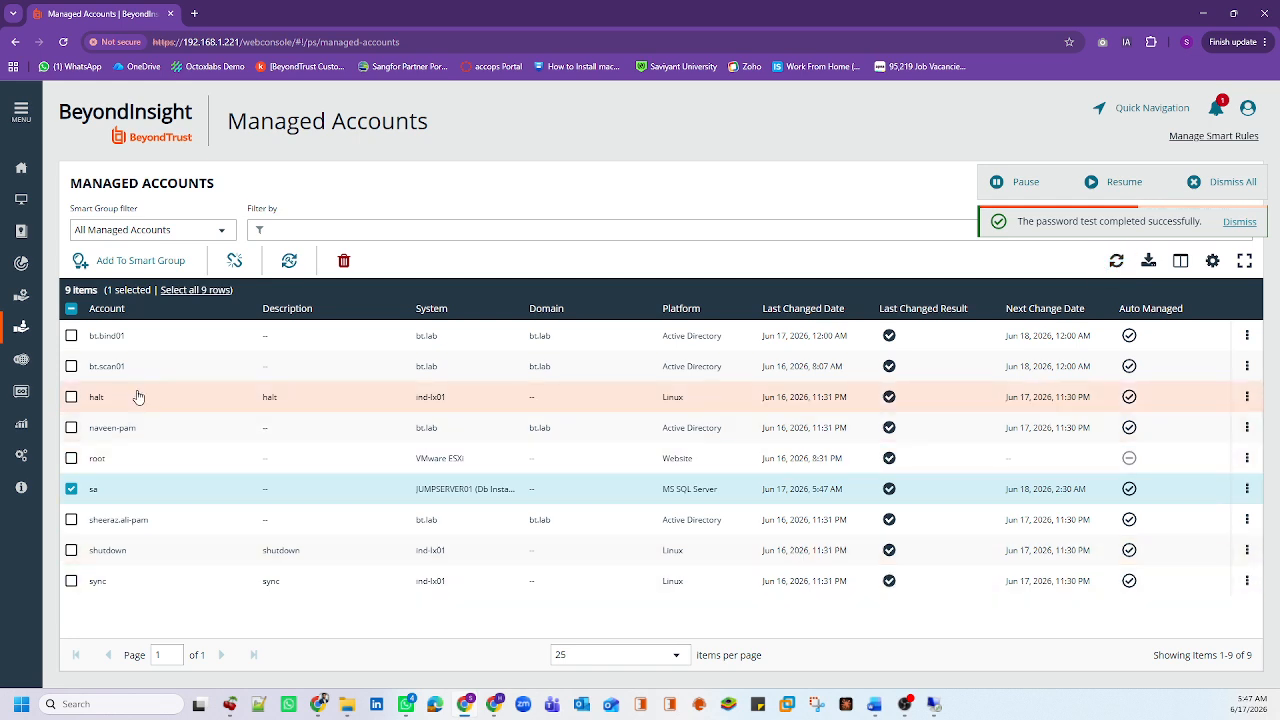
click(21, 359)
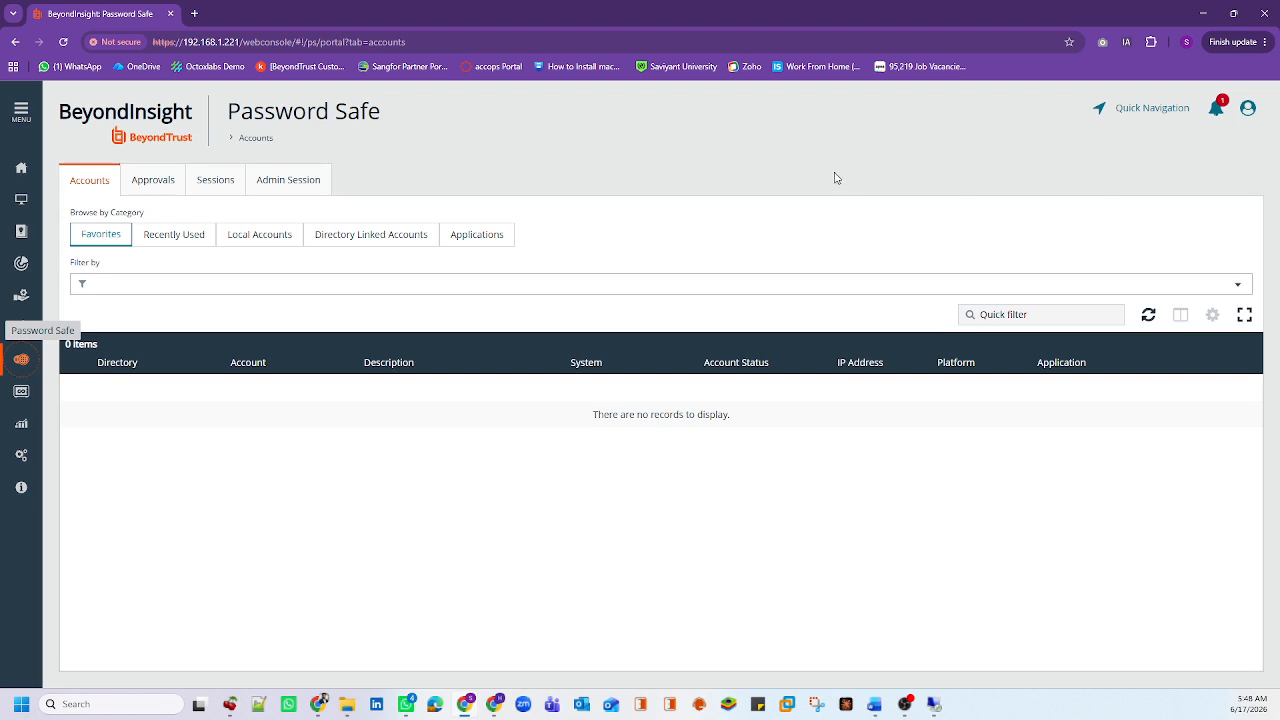
Show all local accounts, with Always load all accounts enabled
click(286, 236)
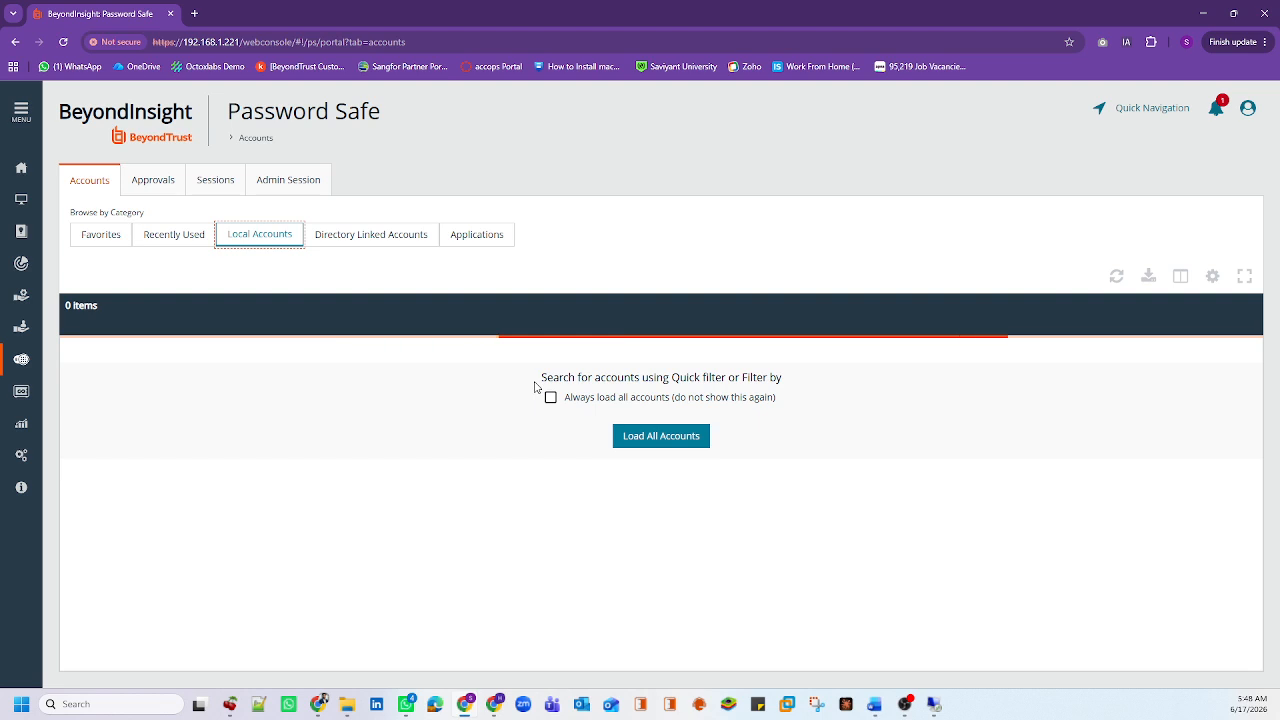
click(636, 437)
click(674, 480)
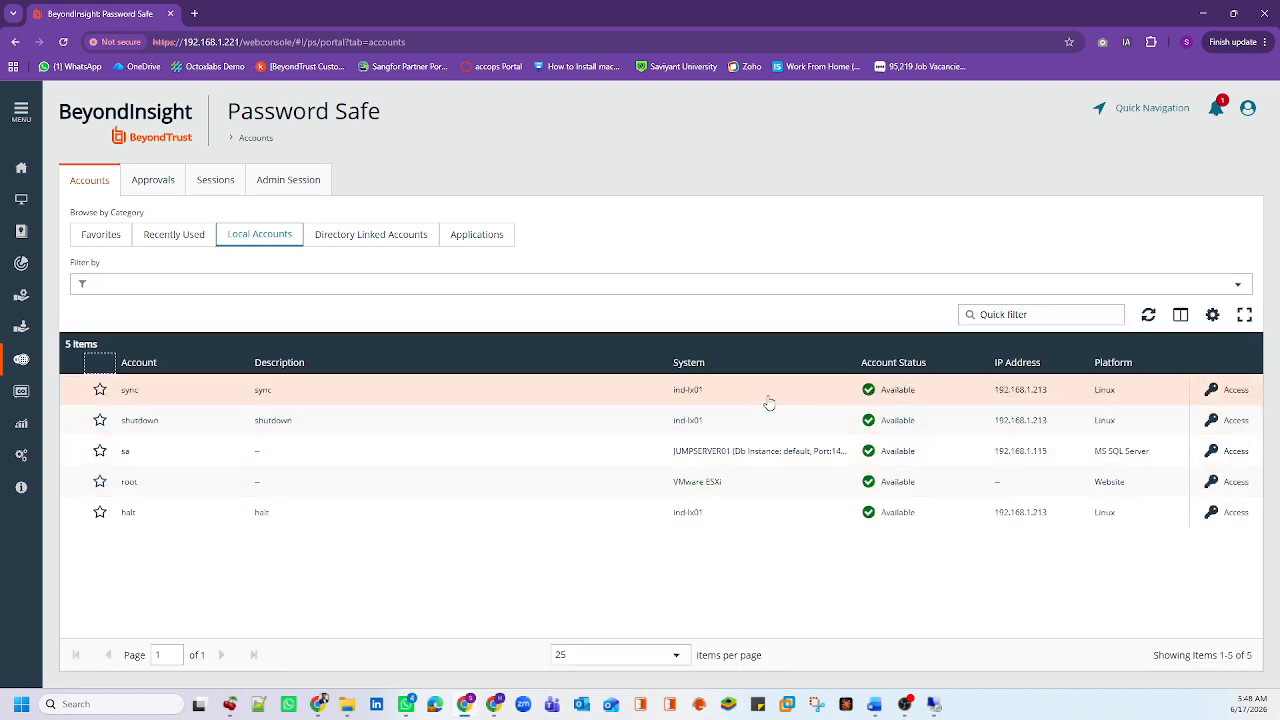
Start an access request for the sa account on JUMPSERVER01
click(1232, 390)
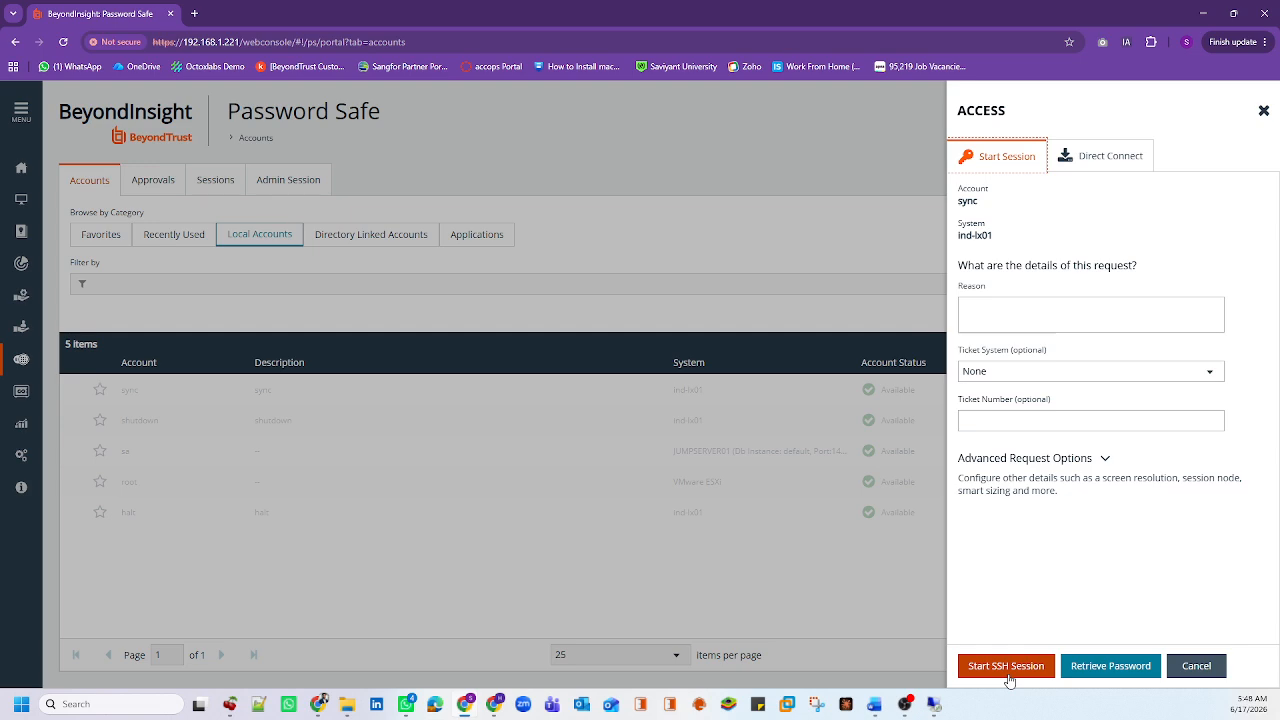
click(1262, 111)
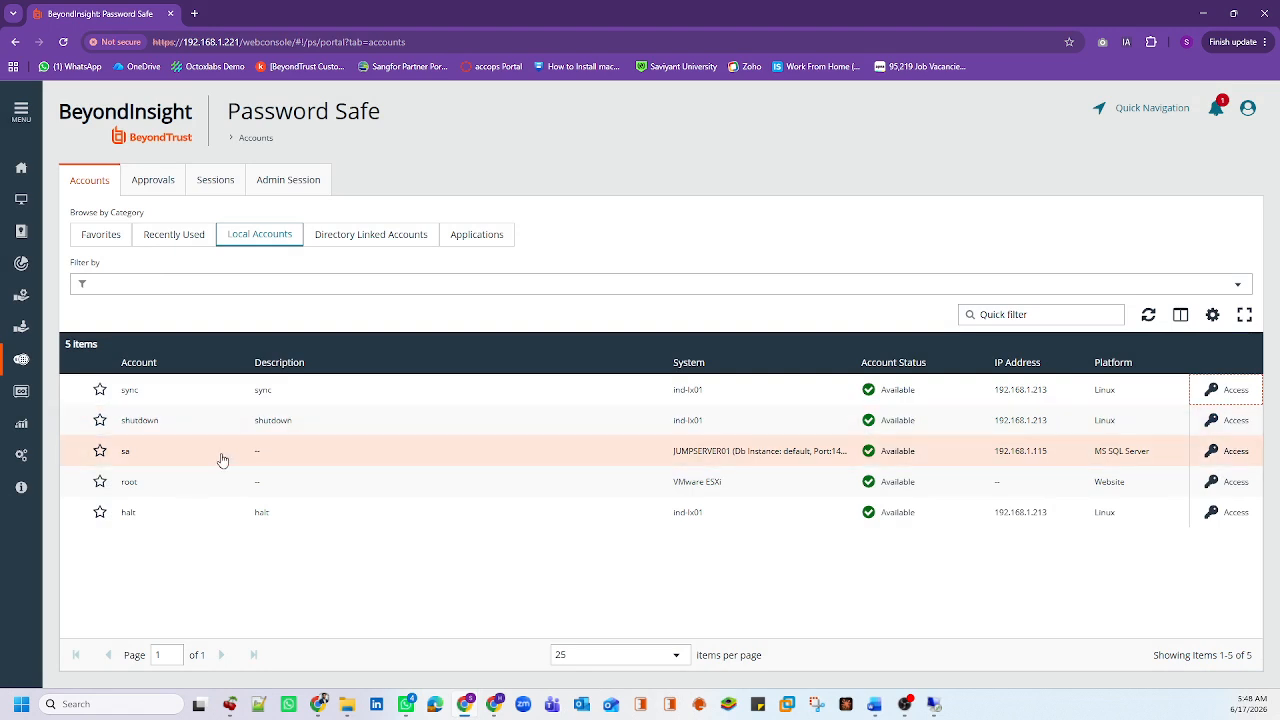
click(1214, 453)
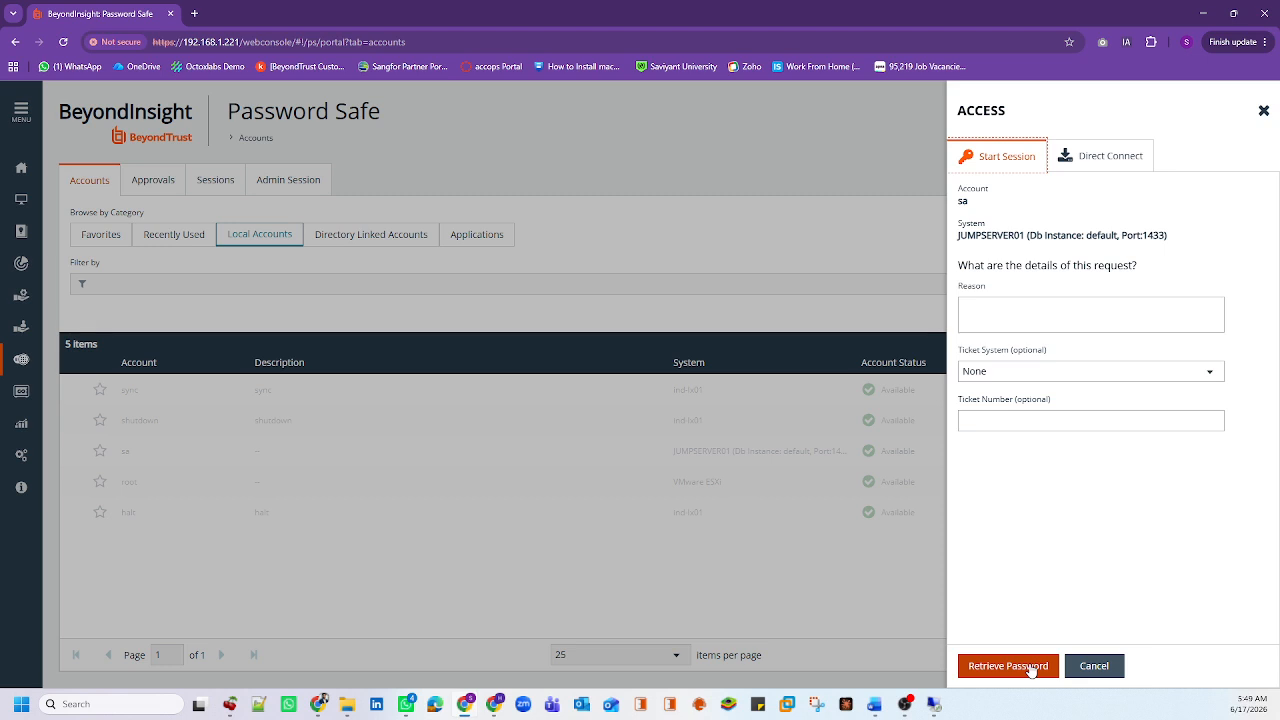
mouse_move(938, 703)
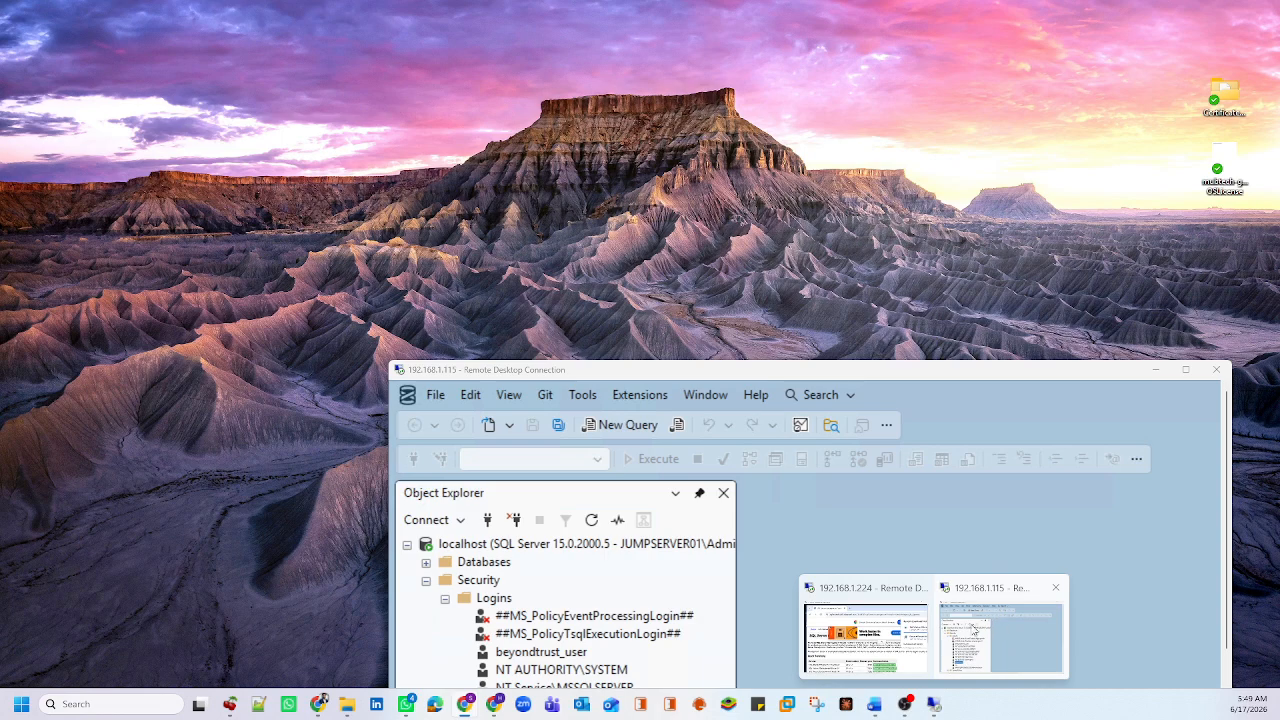
Maximize the Remote Desktop session to 192.168.1.224 and close Chrome's download history panel
click(865, 630)
drag(868, 362, 596, 21)
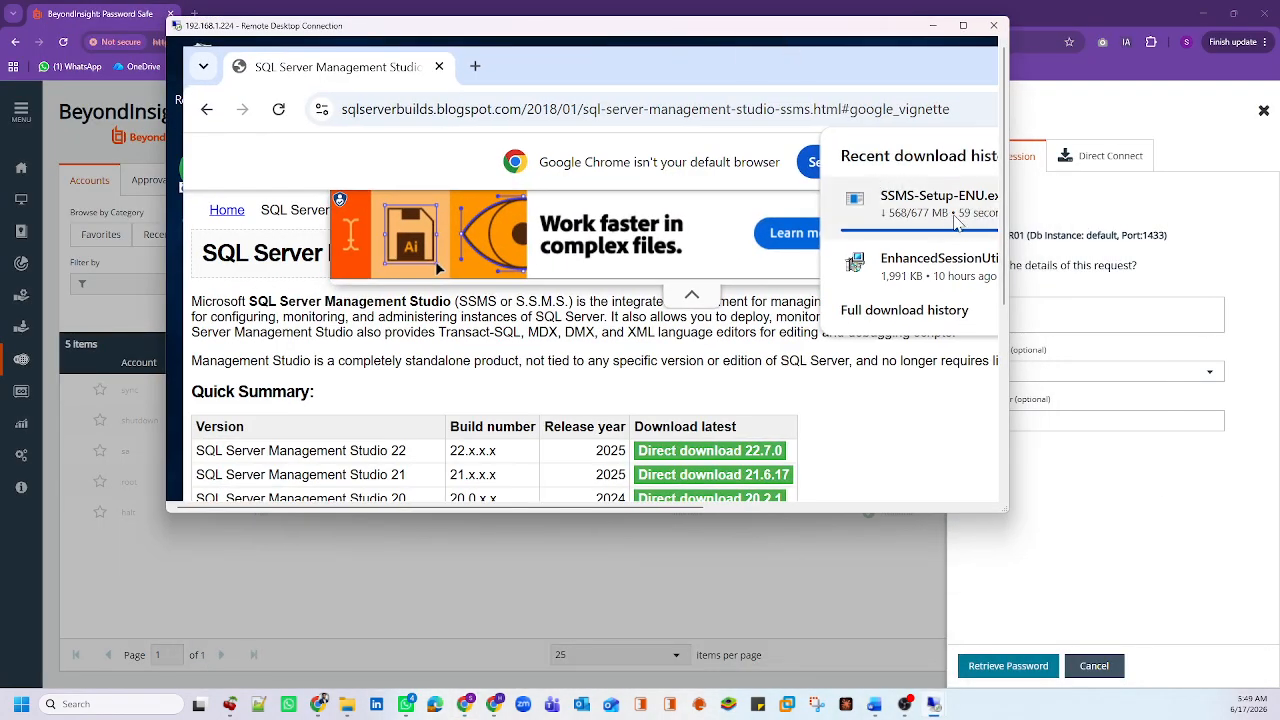
click(966, 27)
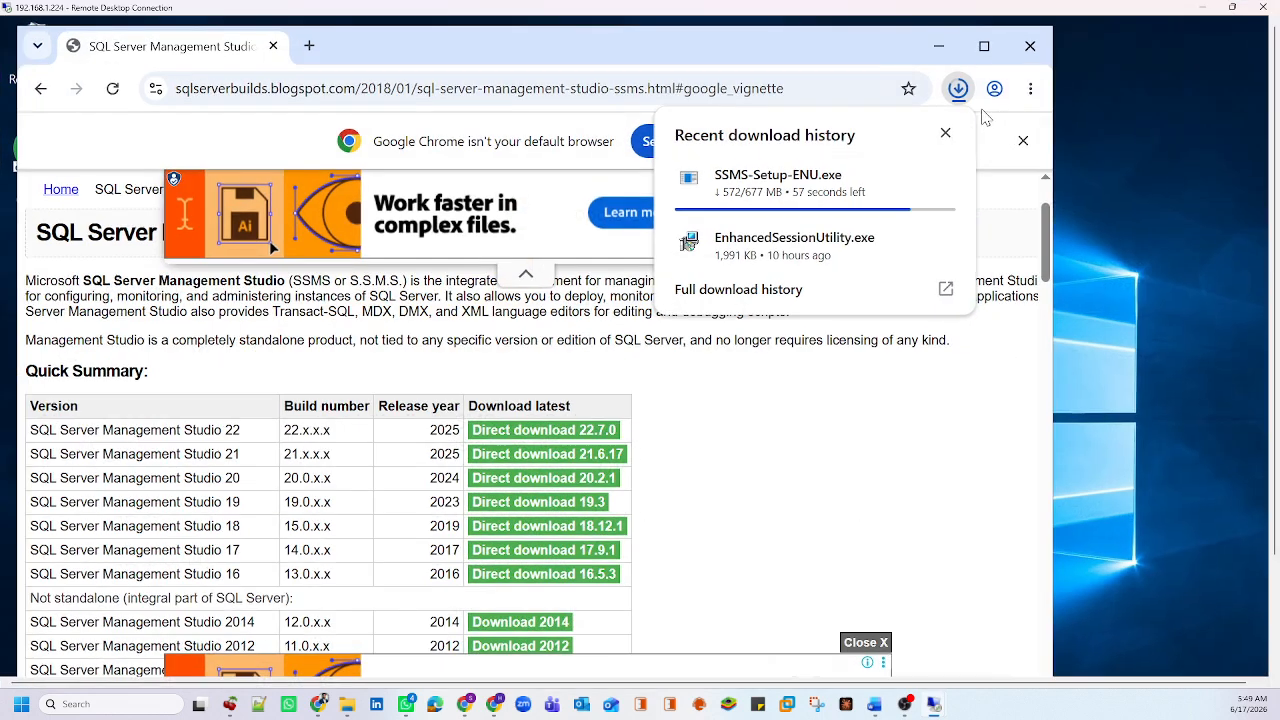
click(1088, 287)
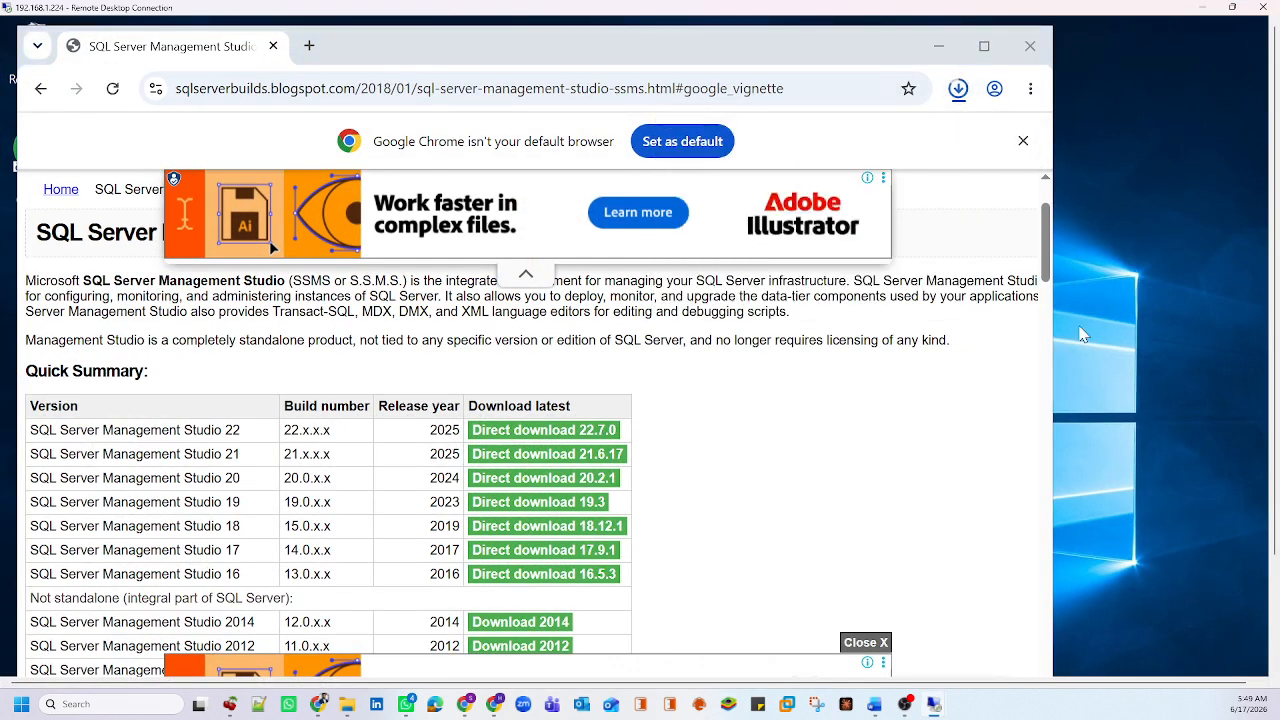
drag(1274, 240, 1274, 415)
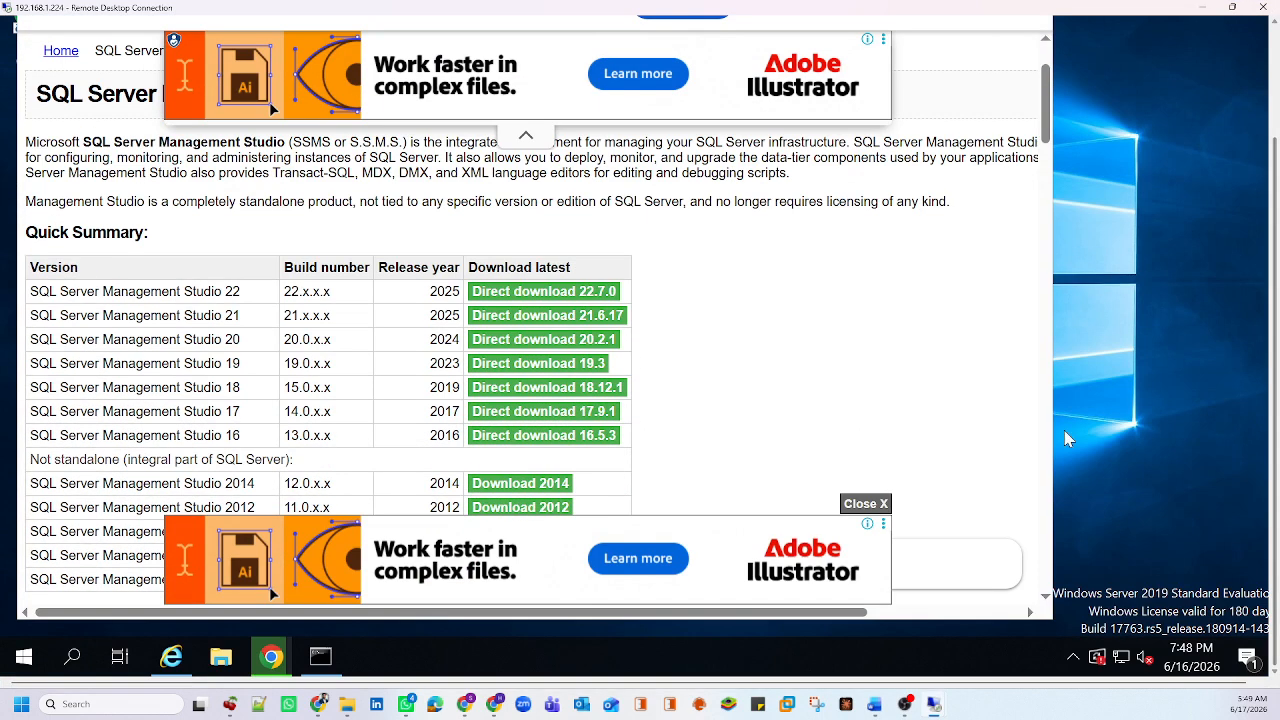
Edit the recent ssms_database script in Notepad to check its AppWindowTitle line, then return to Chrome
click(215, 665)
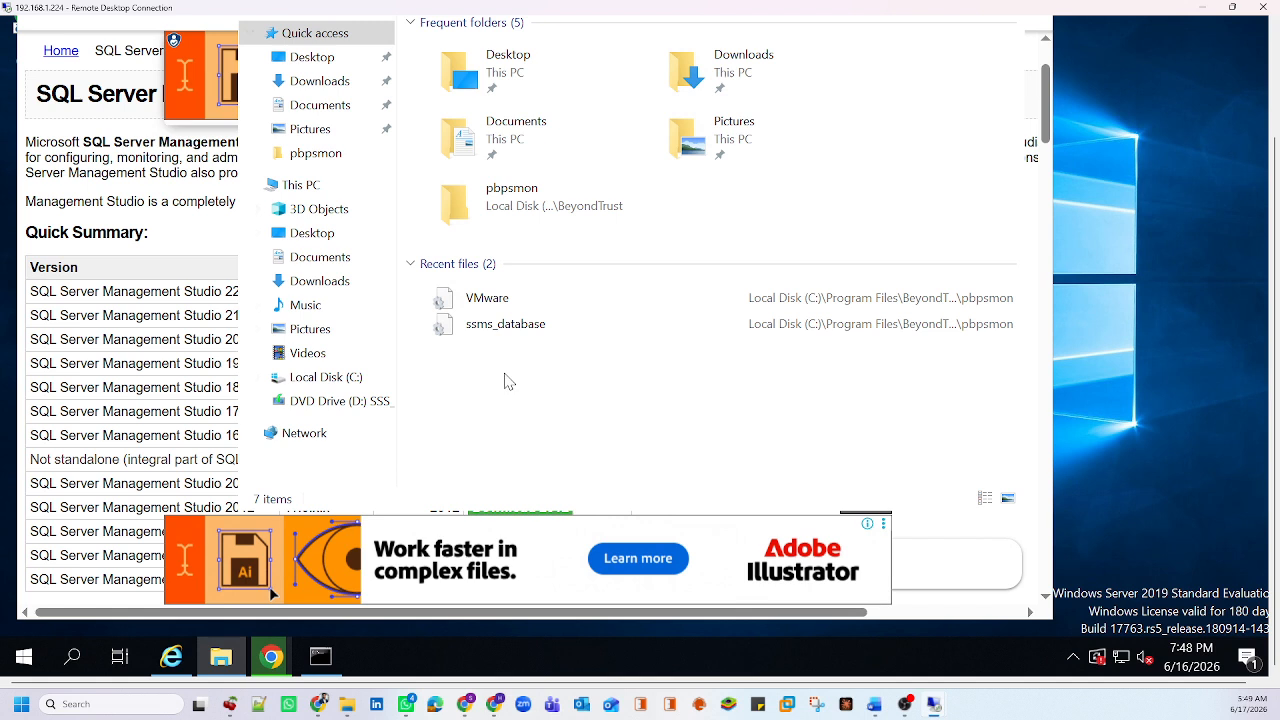
click(508, 326)
right_click(508, 325)
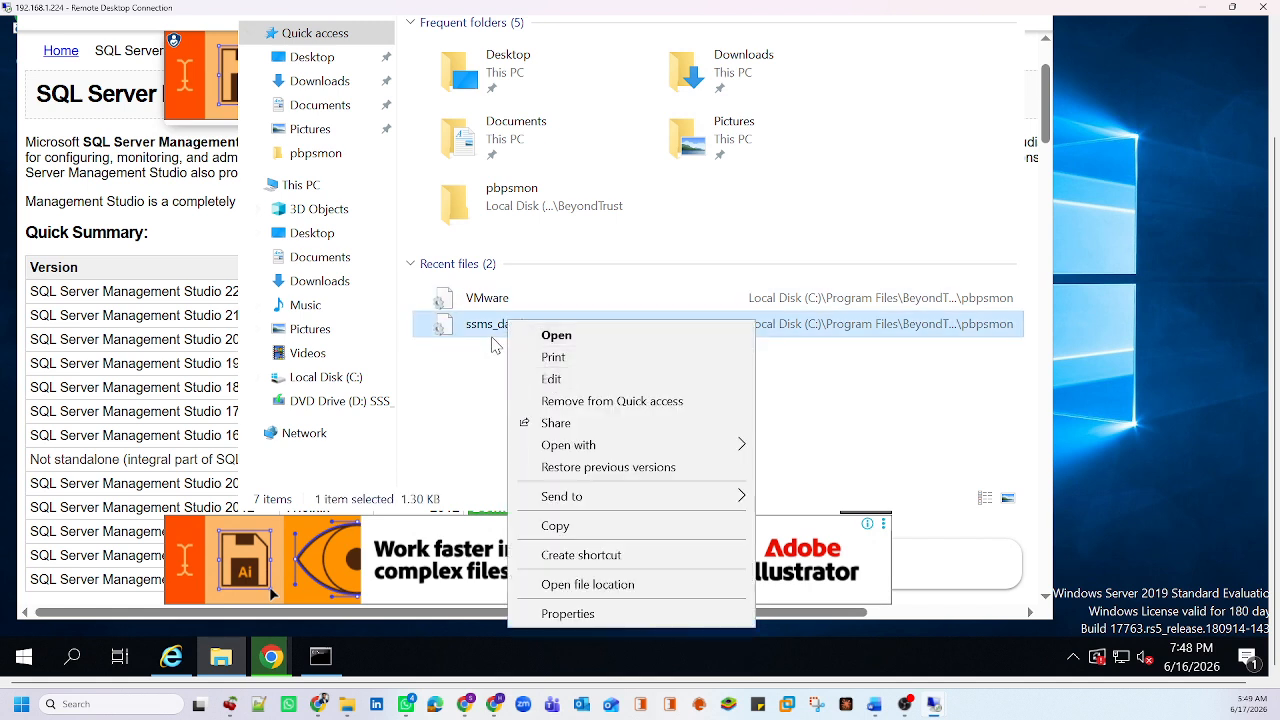
click(503, 343)
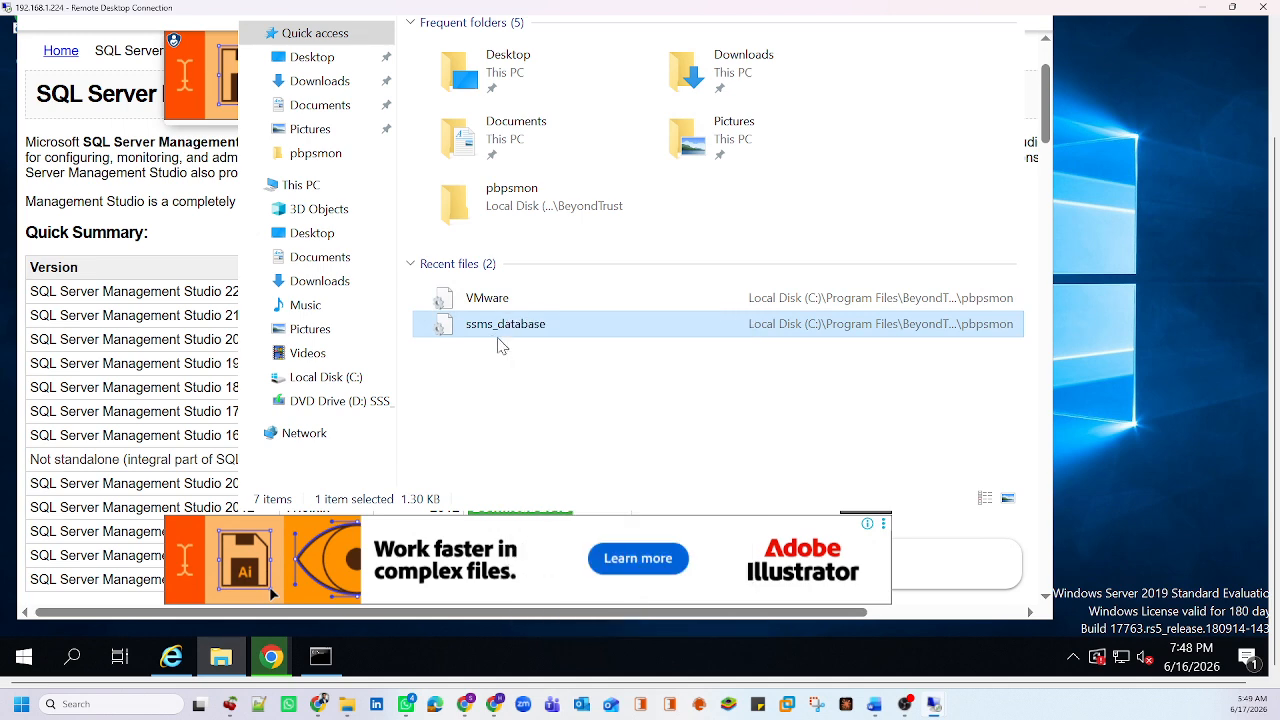
right_click(511, 332)
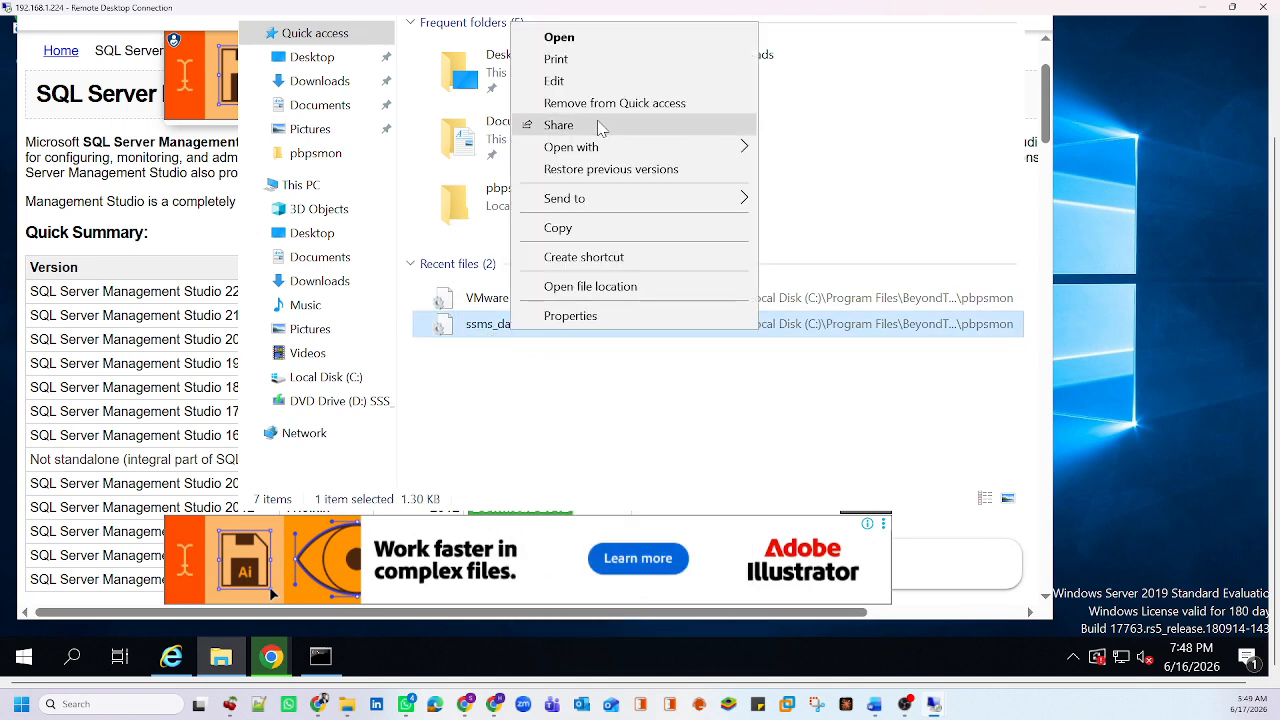
click(551, 81)
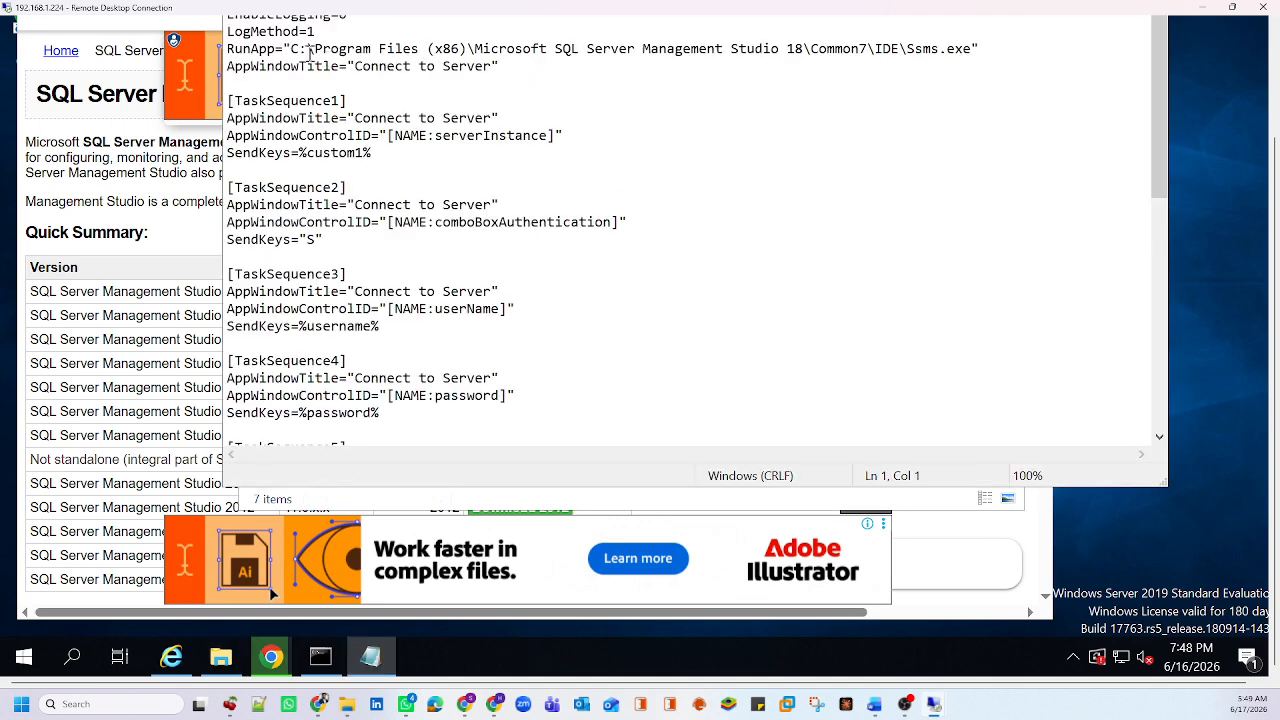
drag(227, 50, 457, 67)
click(401, 70)
double_click(401, 70)
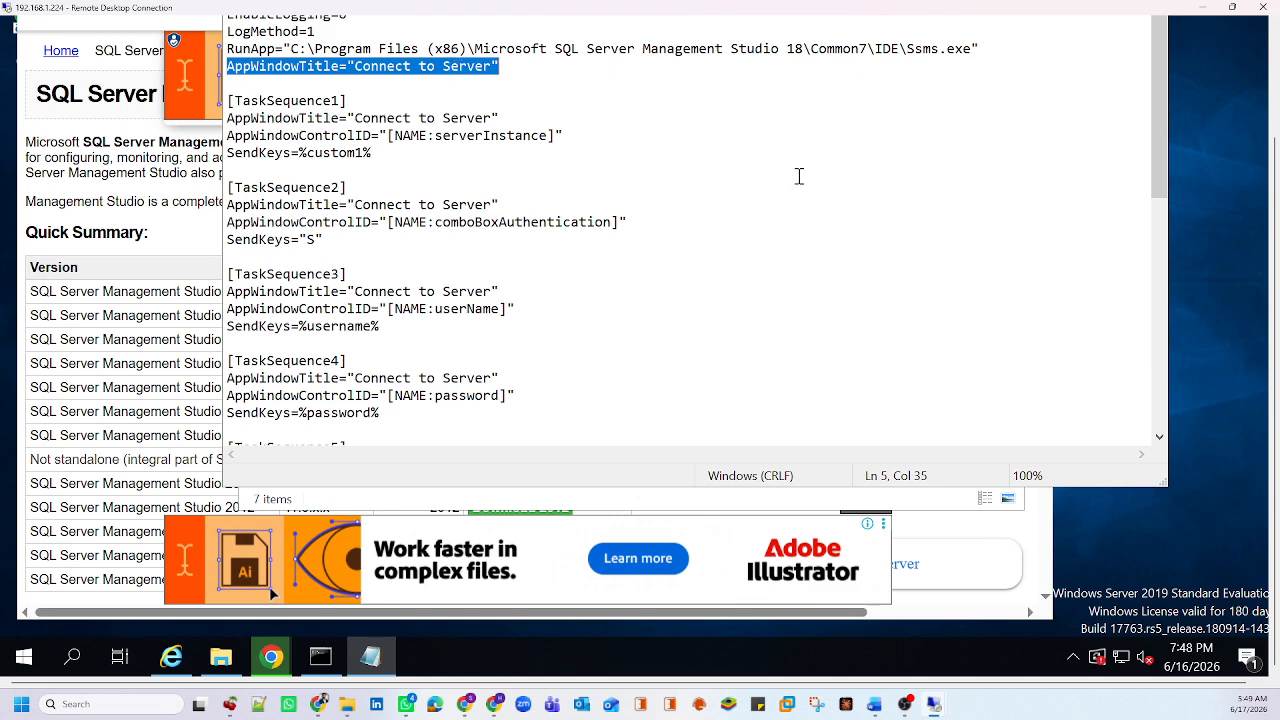
click(218, 176)
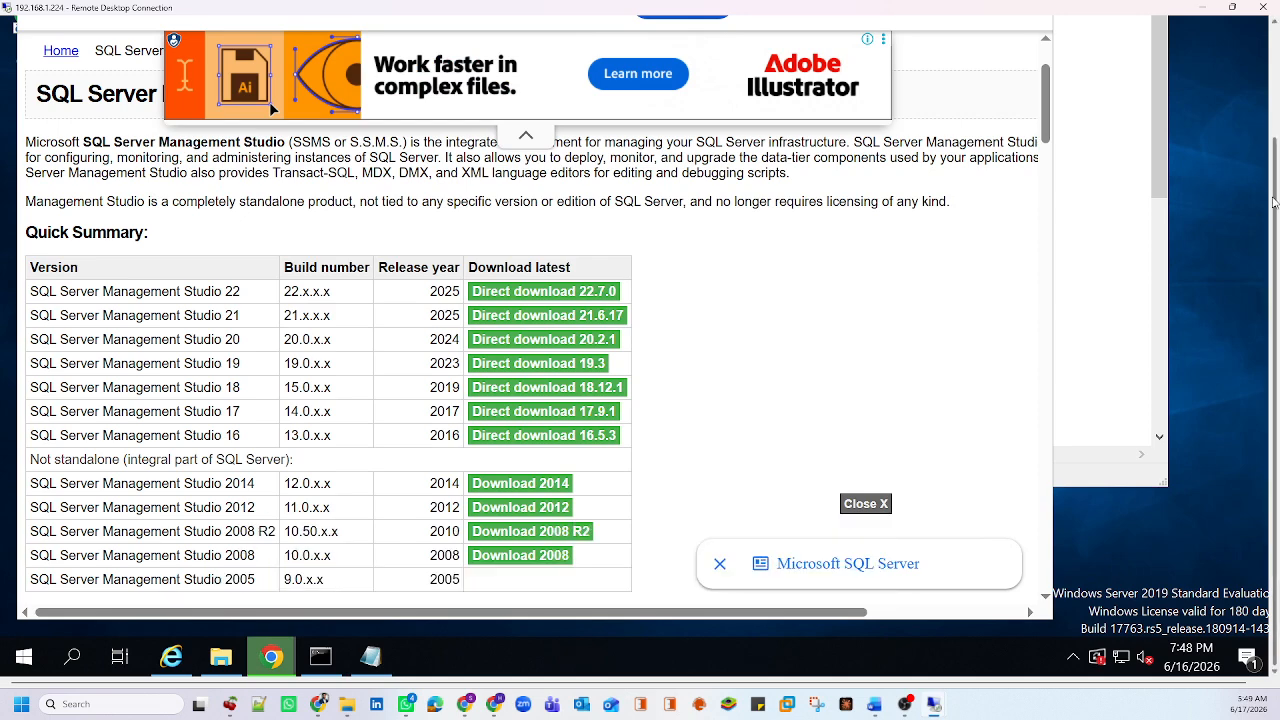
drag(1273, 203, 1273, 83)
Show the downloaded SSMS-Setup-ENU.exe in Downloads and launch the SSMS 18.12.1 installer
click(960, 74)
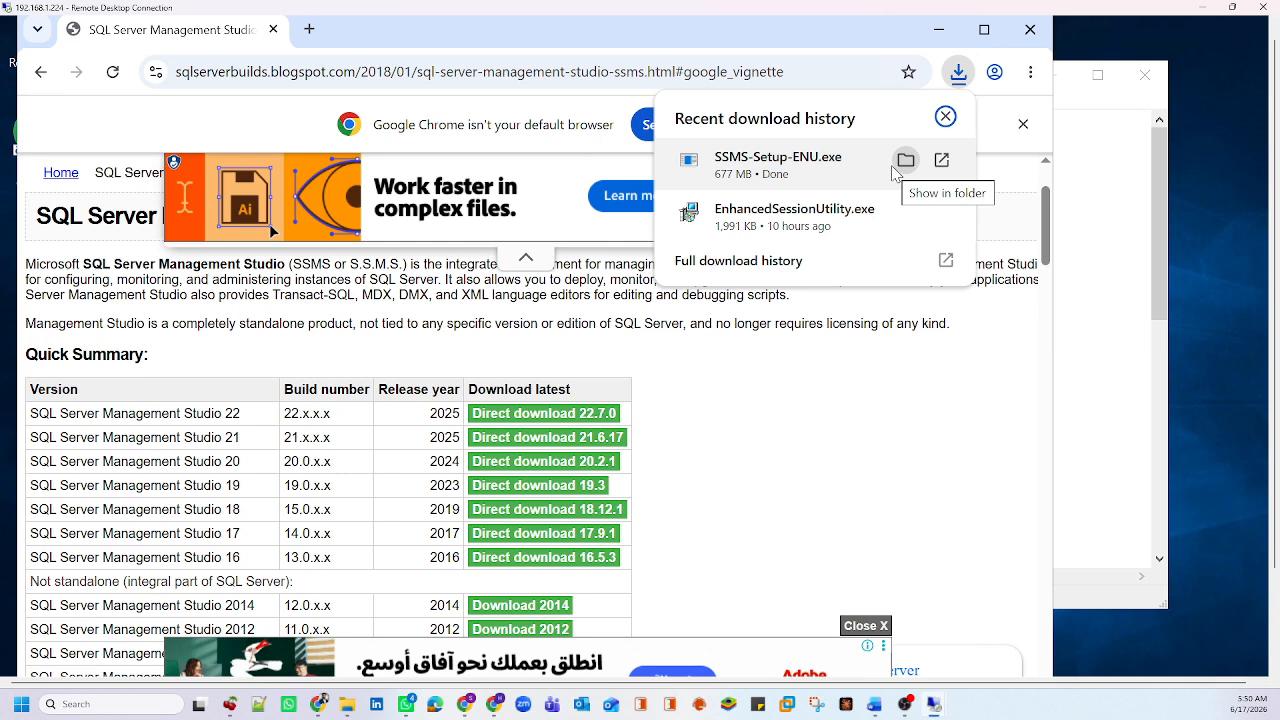
click(893, 172)
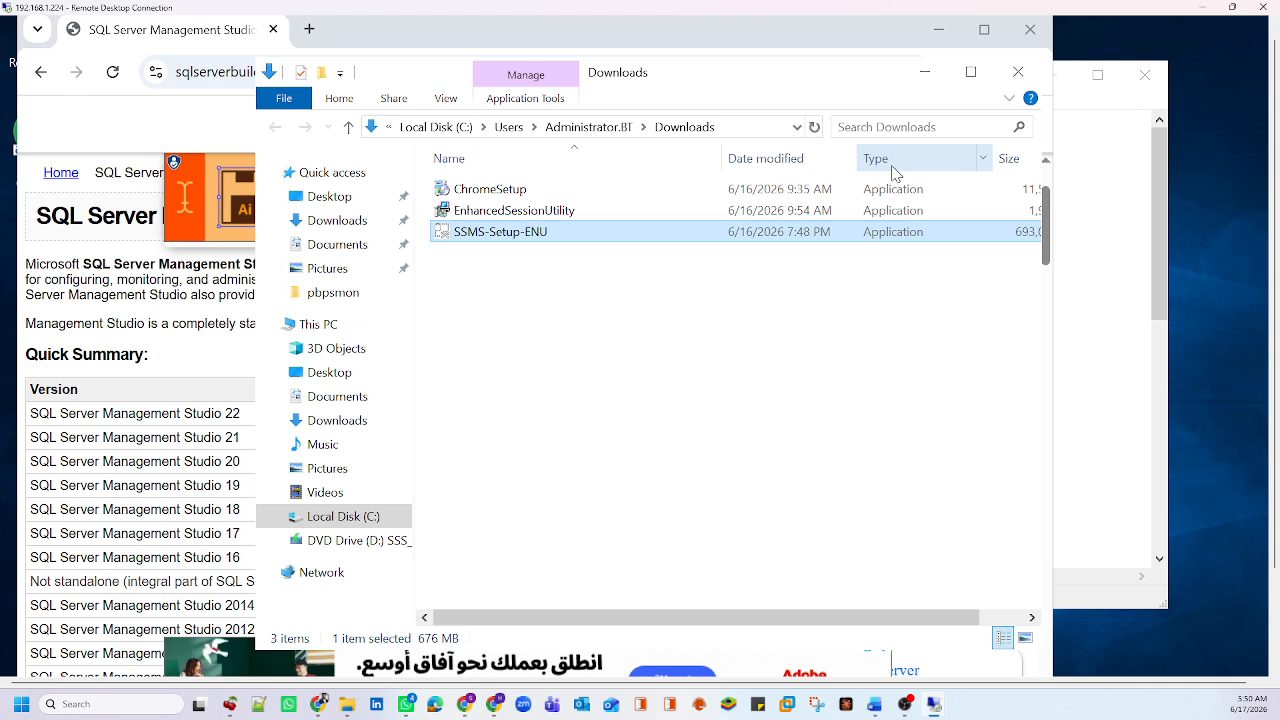
double_click(550, 238)
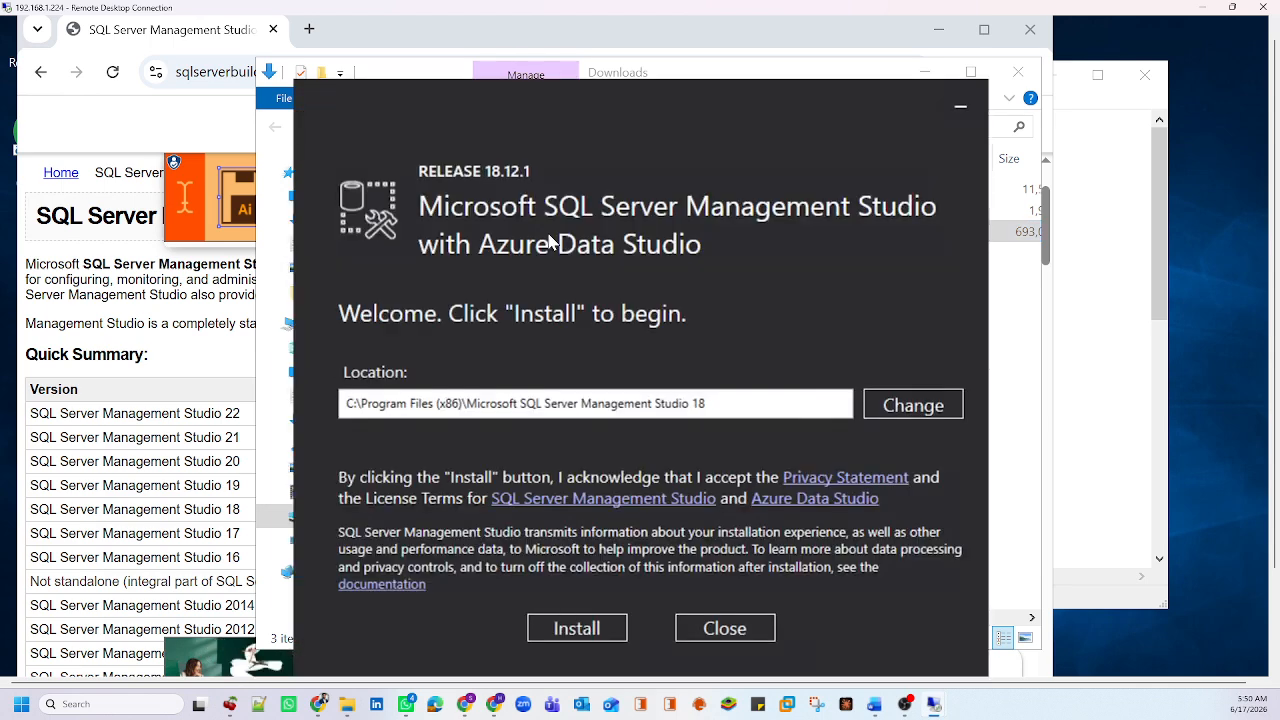
Install SSMS 18.12.1 to the default location, then bring the Word 'Training Plan' document forward
click(577, 628)
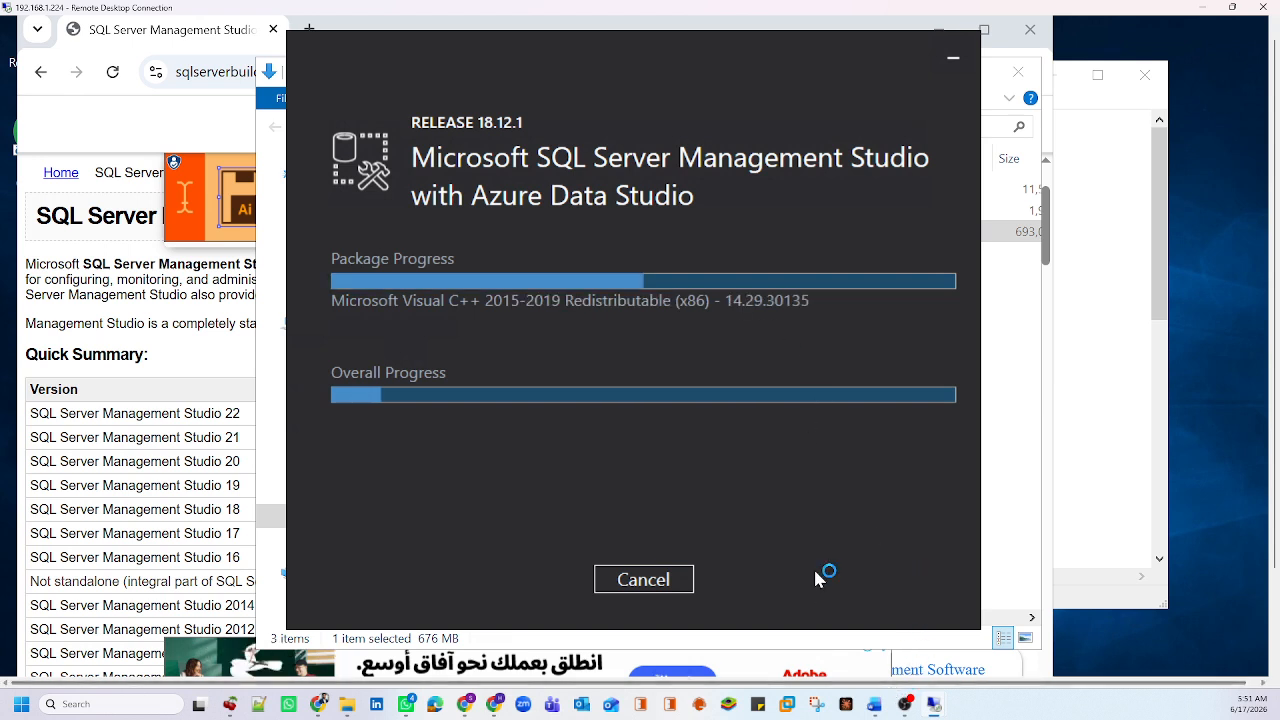
mouse_move(876, 704)
click(876, 654)
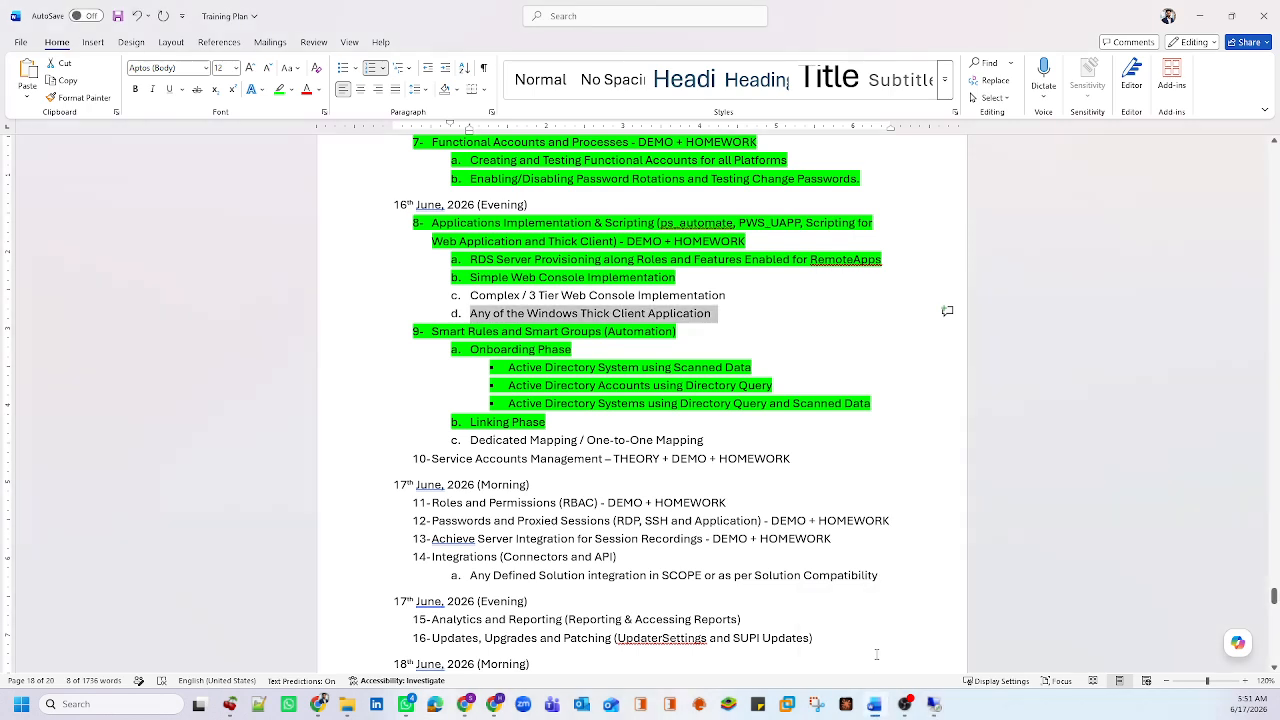
Append '(SSMS)' to the Windows Thick Client Application item of the training plan
click(722, 314)
text((SSMS))
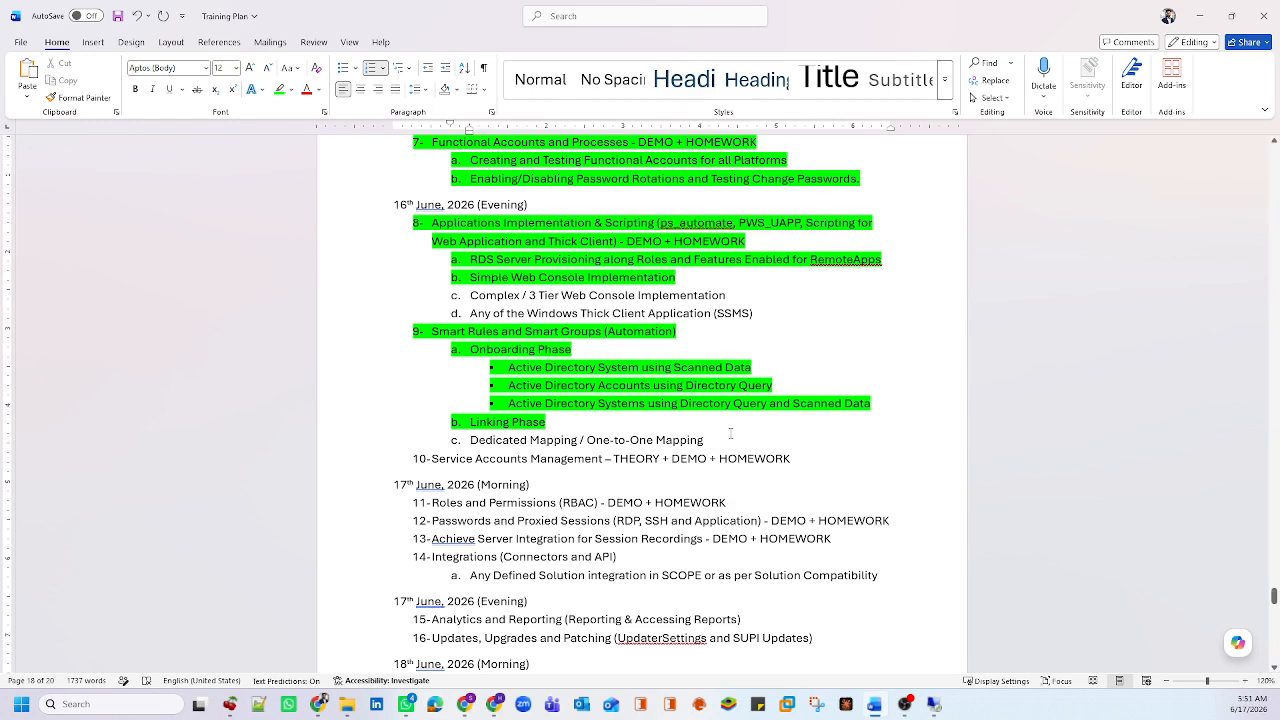
drag(713, 447, 472, 445)
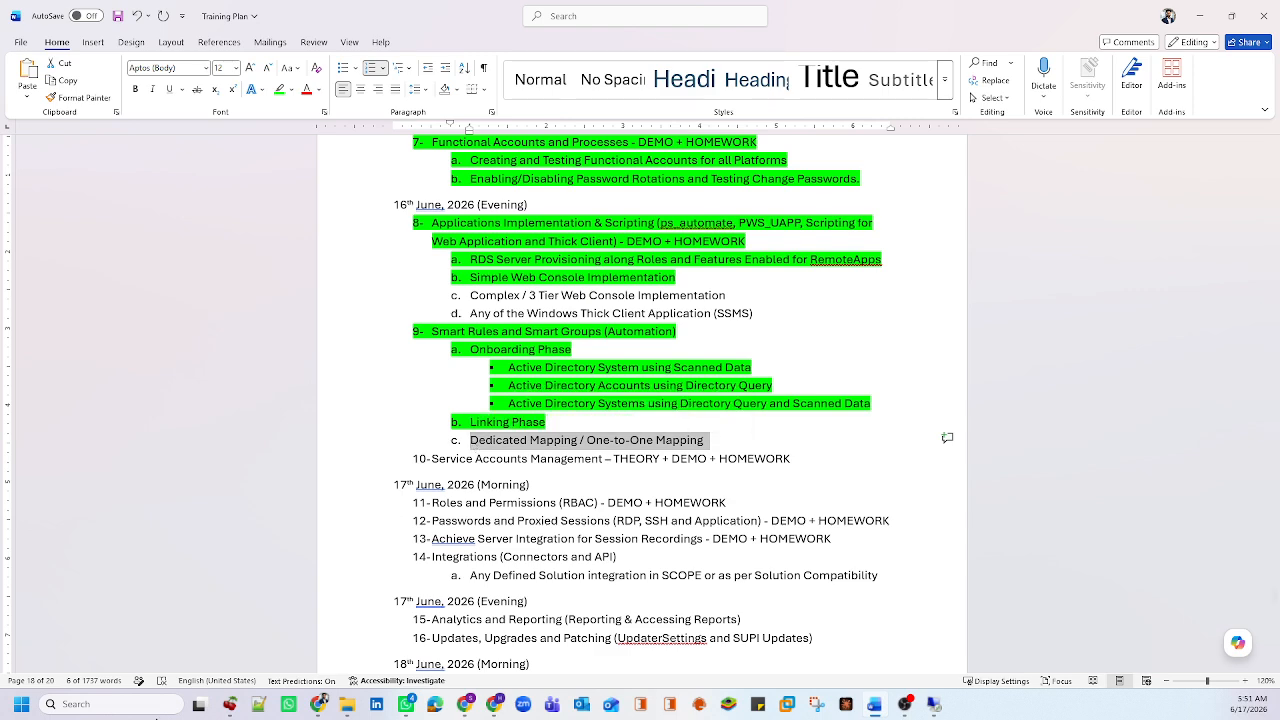
Launch Notepad through Windows search
click(166, 703)
text(notepad)
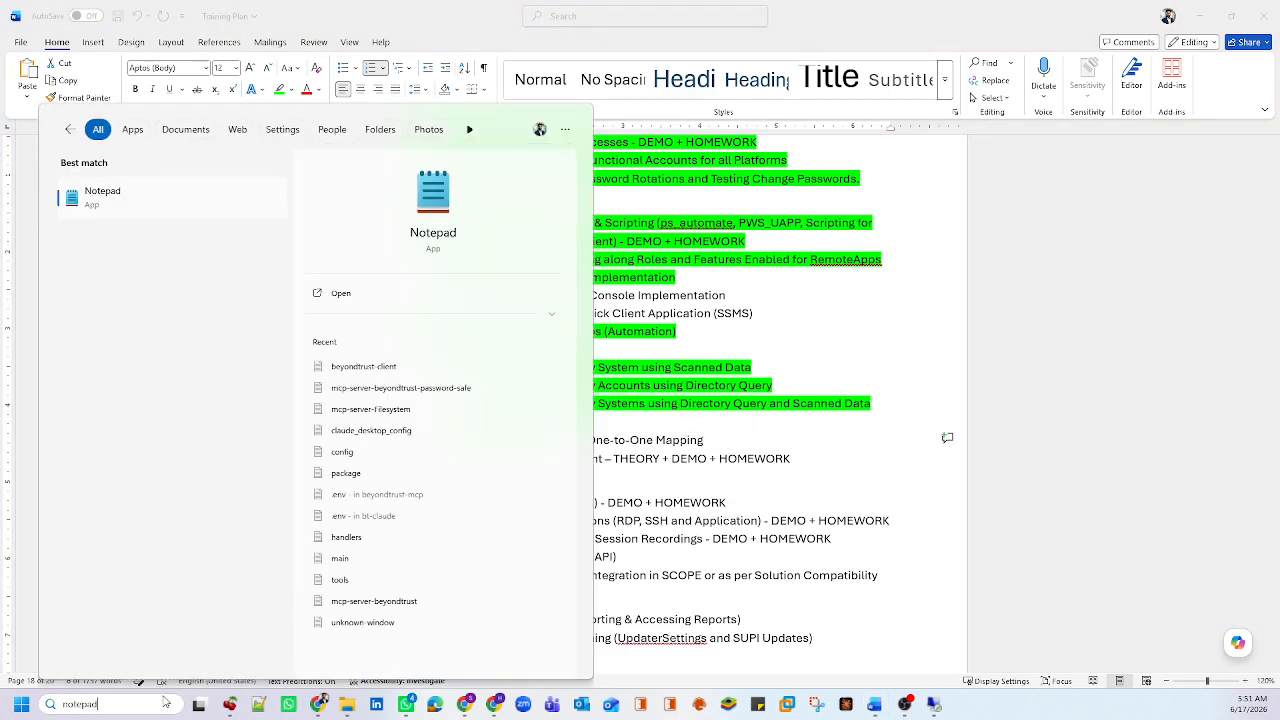
key(Return)
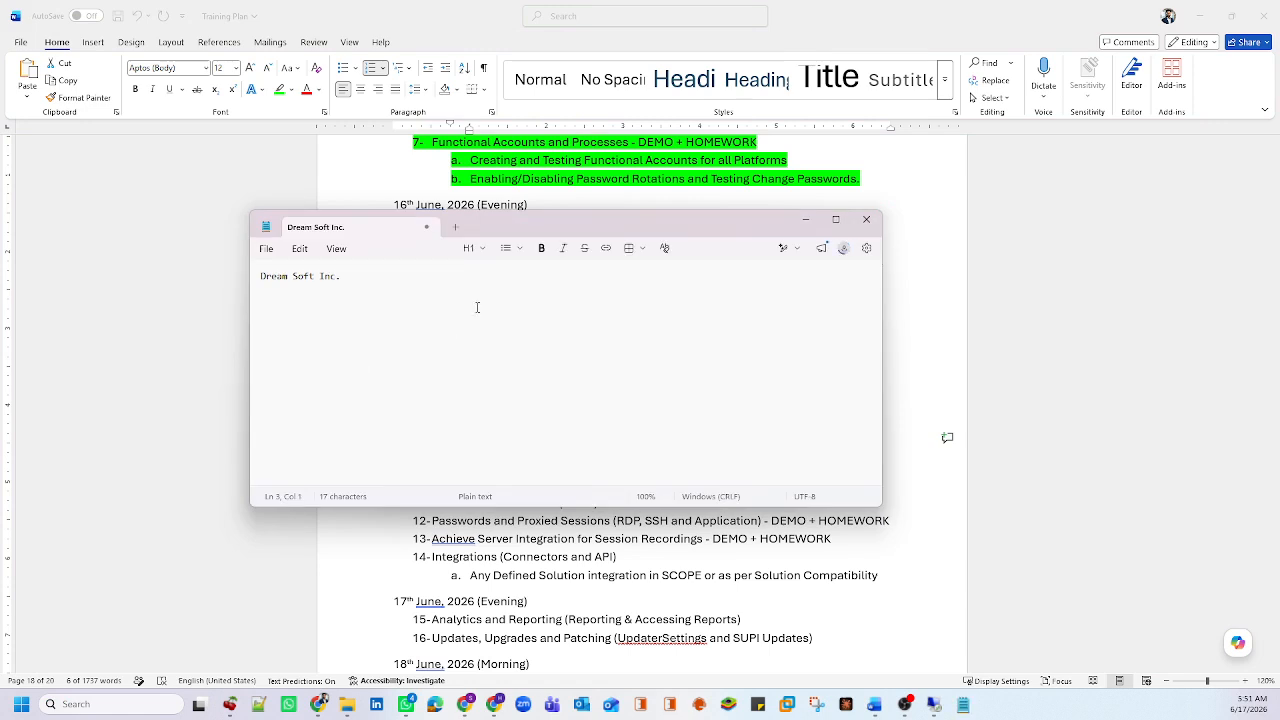
In a new Notepad tab, type the heading 'Before Implementation PAM Stage:'
click(455, 228)
text(D)
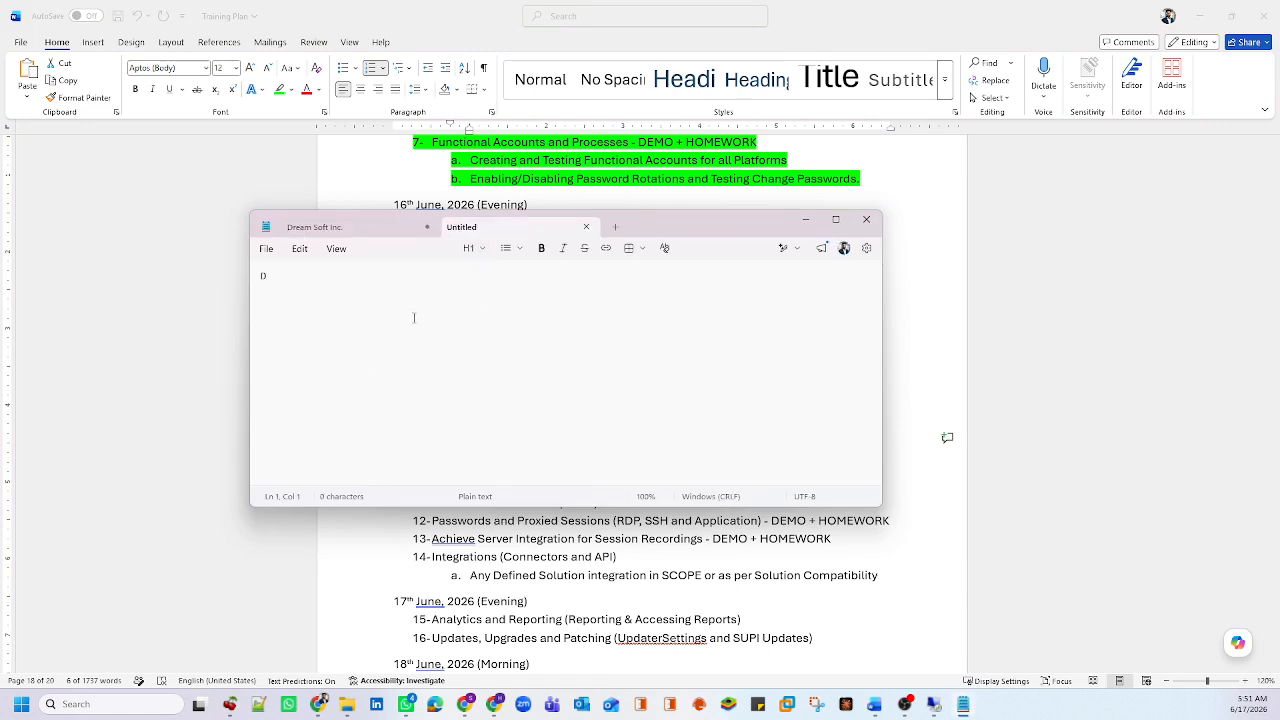
text(uring)
key(BackSpace)
key(BackSpace)
key(BackSpace)
key(BackSpace)
key(BackSpace)
key(BackSpace)
key(BackSpace)
text(Before Implementation )
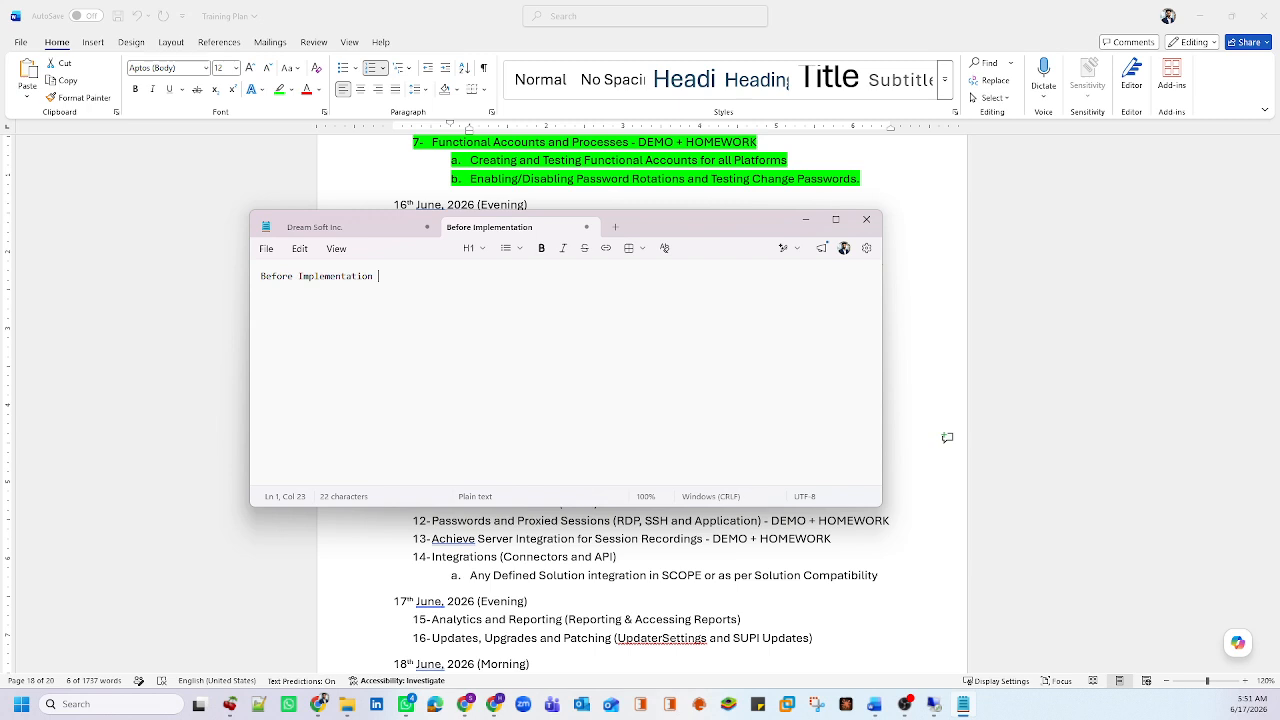
text(PAM Stage:)
key(Return)
key(Return)
Add a 'Normal Account :' line listing both domain accounts as used for the RDP server
text(Nora)
key(BackSpace)
text(mal Account : )
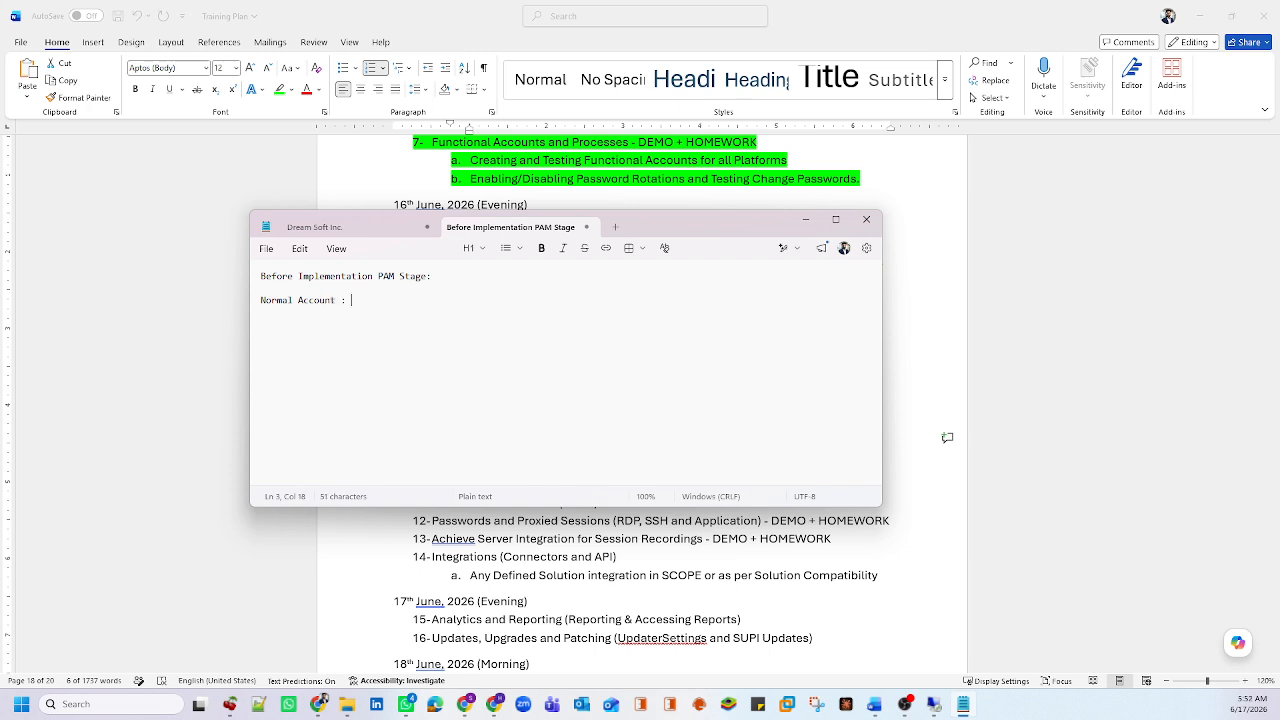
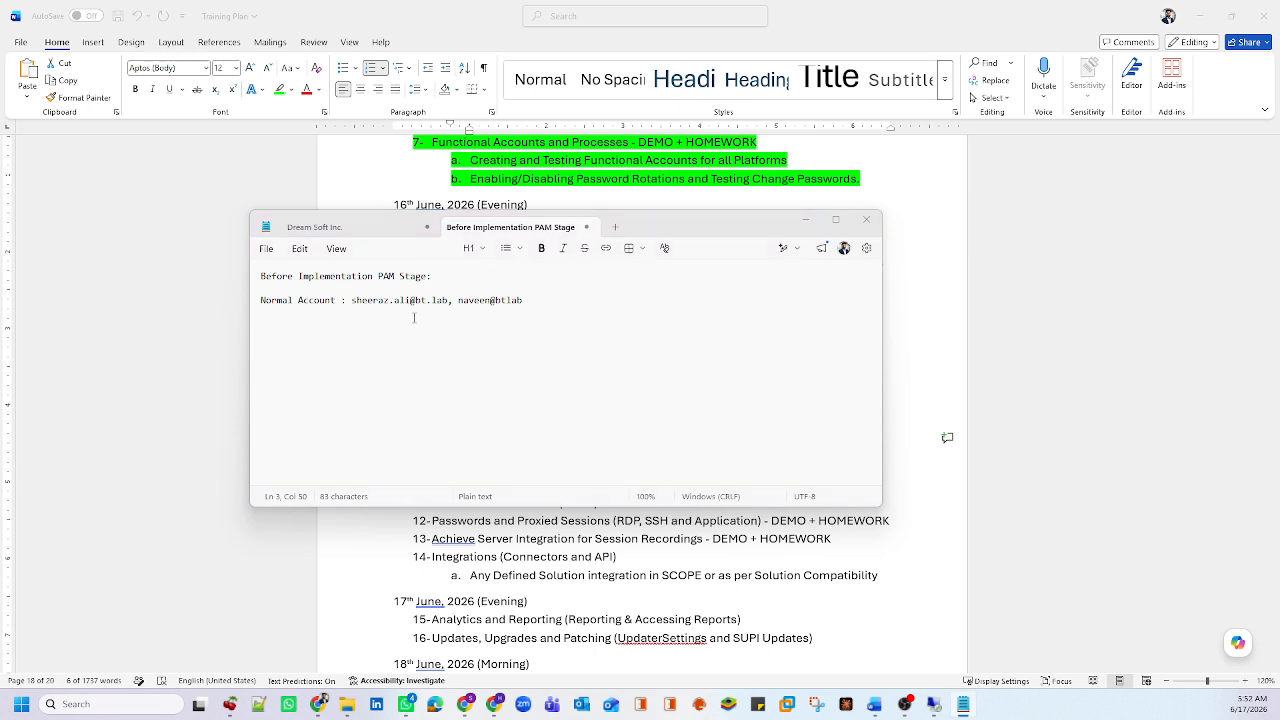
click(507, 300)
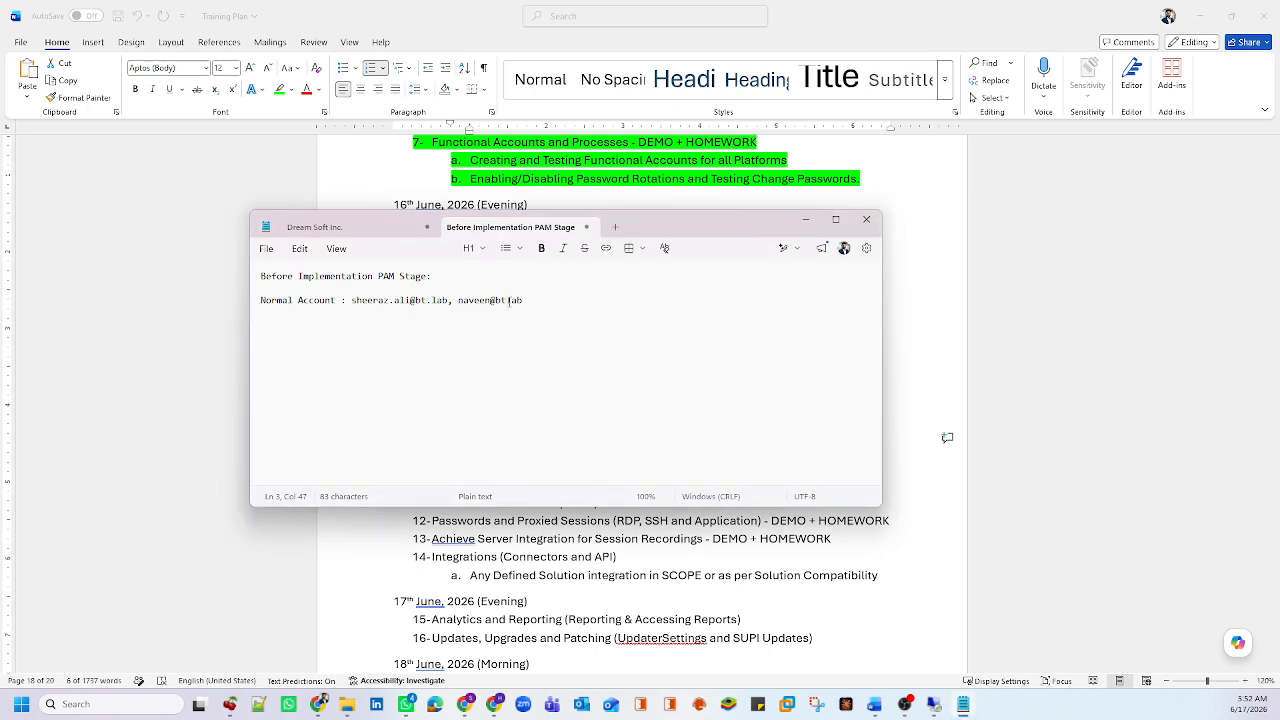
text(.)
text(used for RDP se)
text(rver)
key(Delete)
key(ctrl+z)
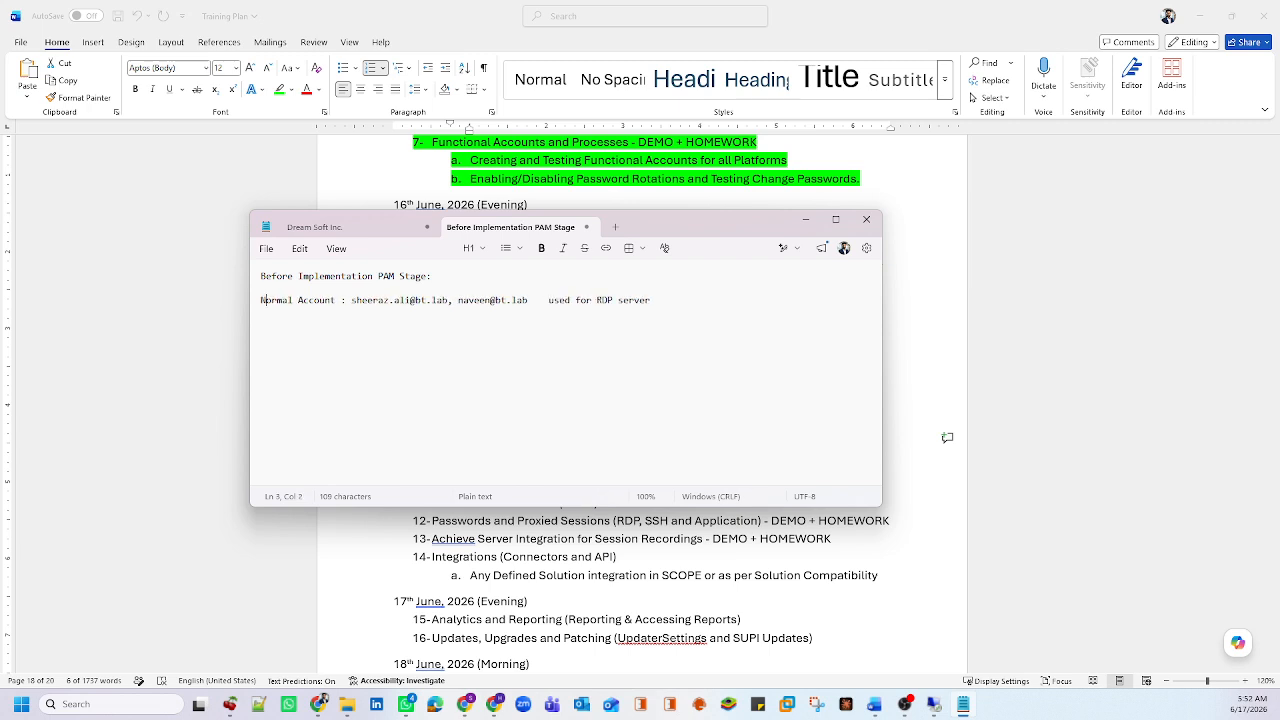
key(BackSpace)
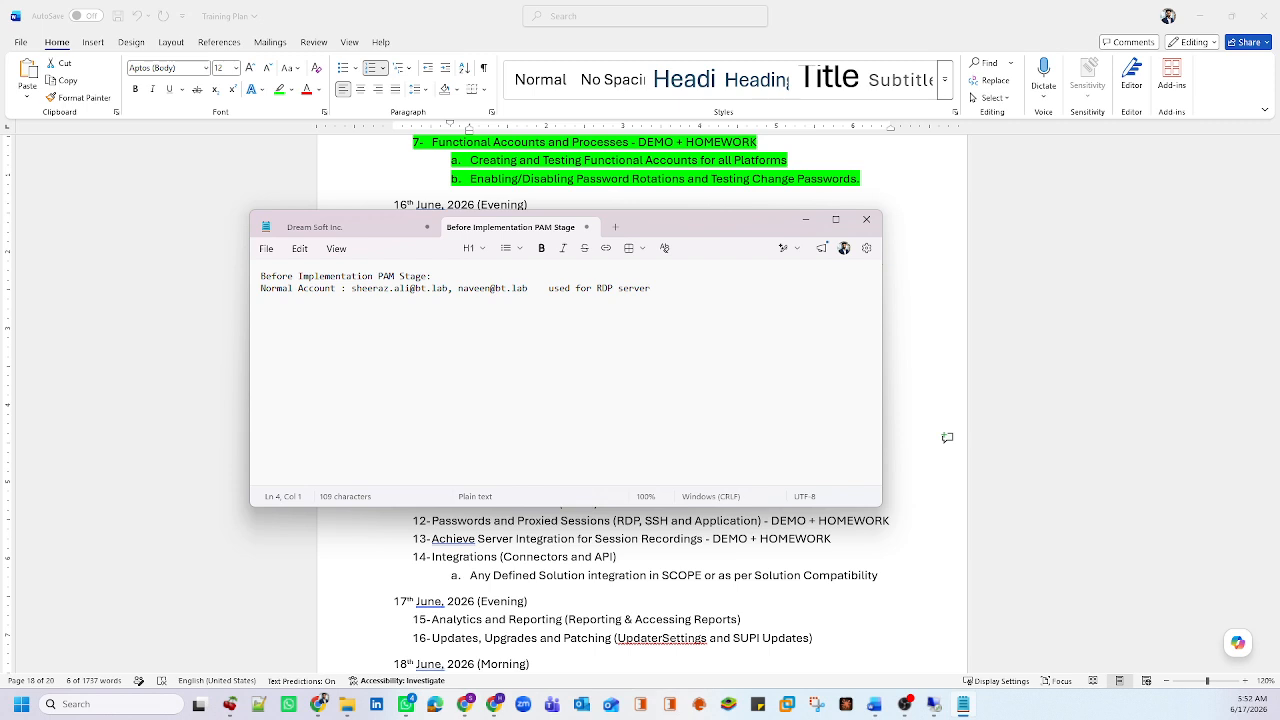
Type the 'During Implementation PAM Stage:' heading and a 'Normal Account:' line with both bt.lab accounts
text(During Implementation PAM Stage)
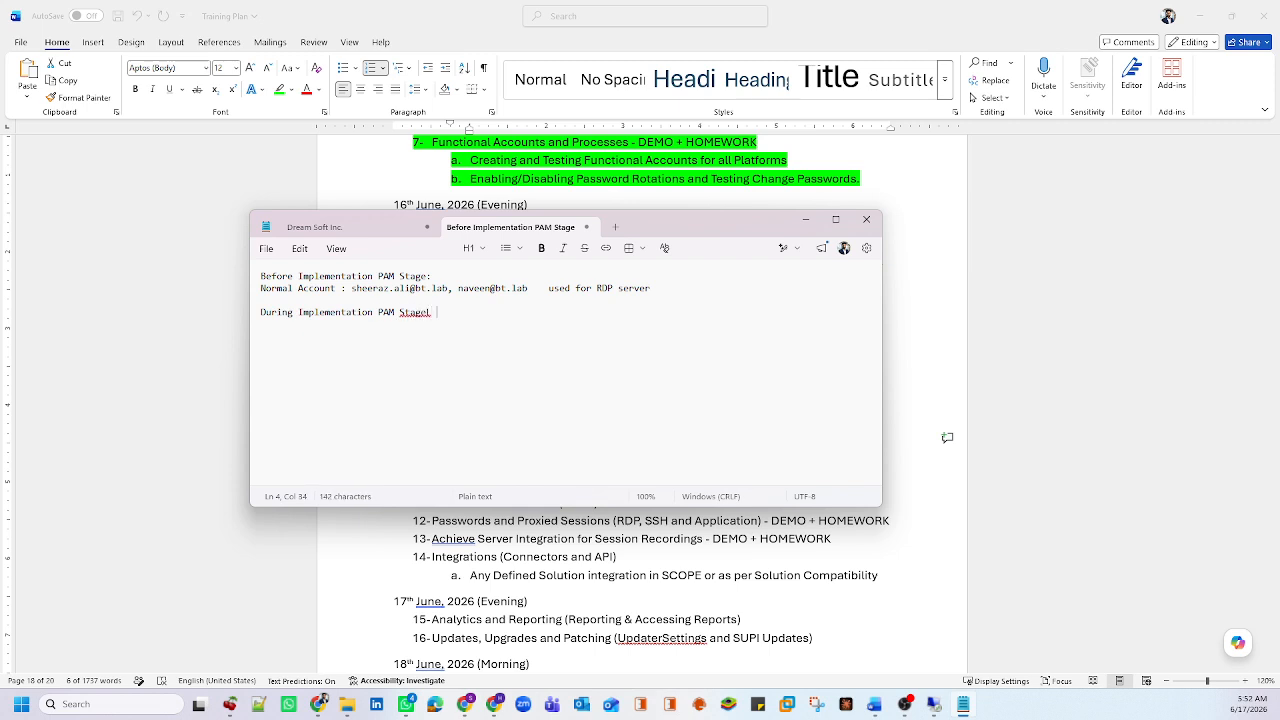
text(:)
key(Return)
key(Return)
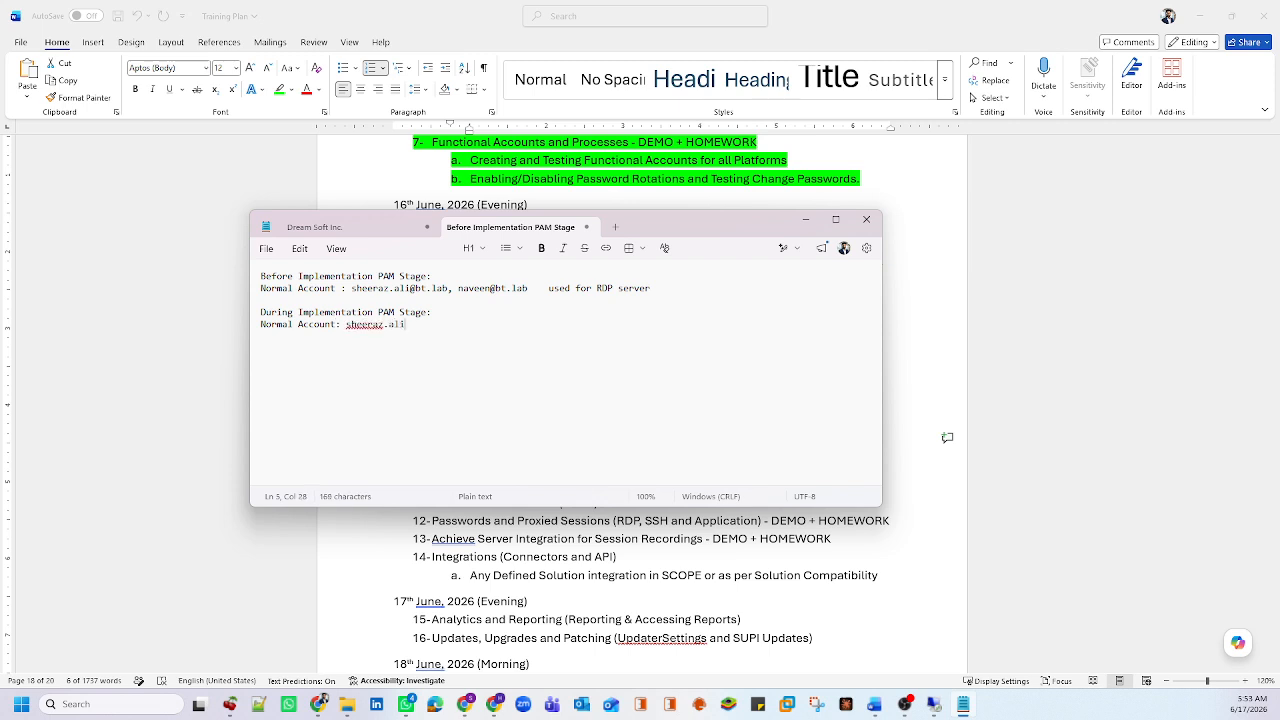
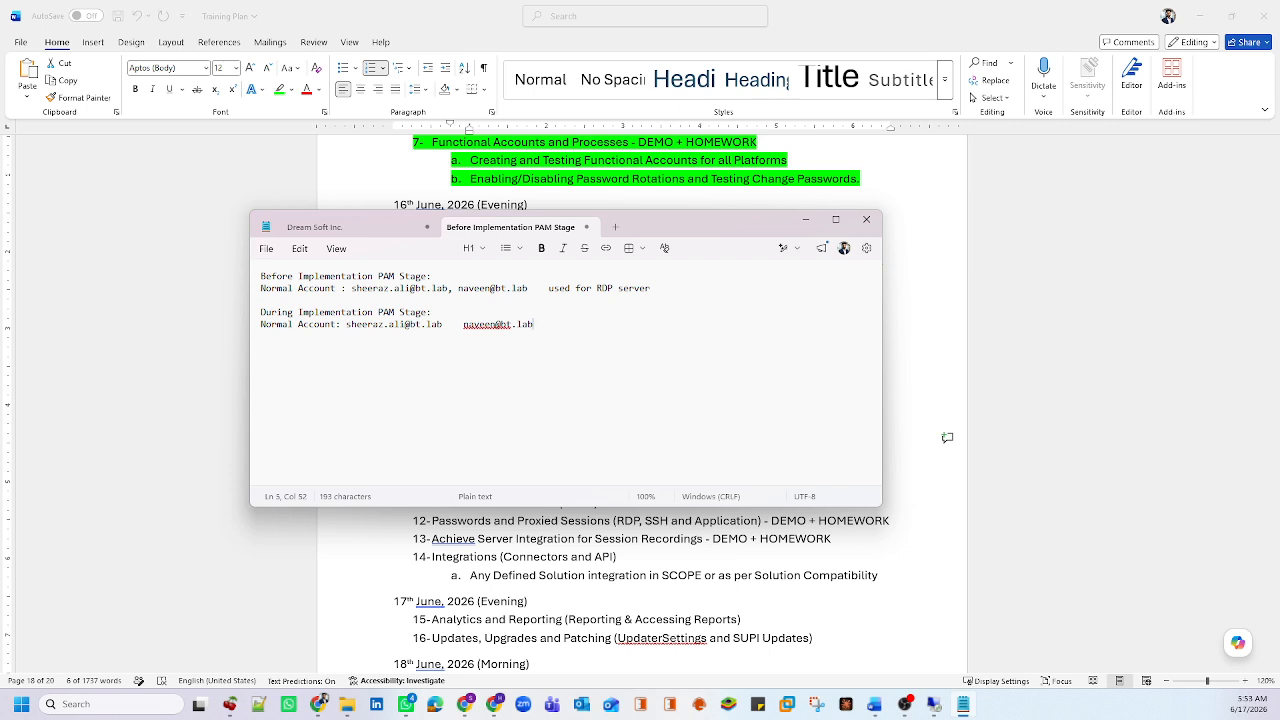
key(Return)
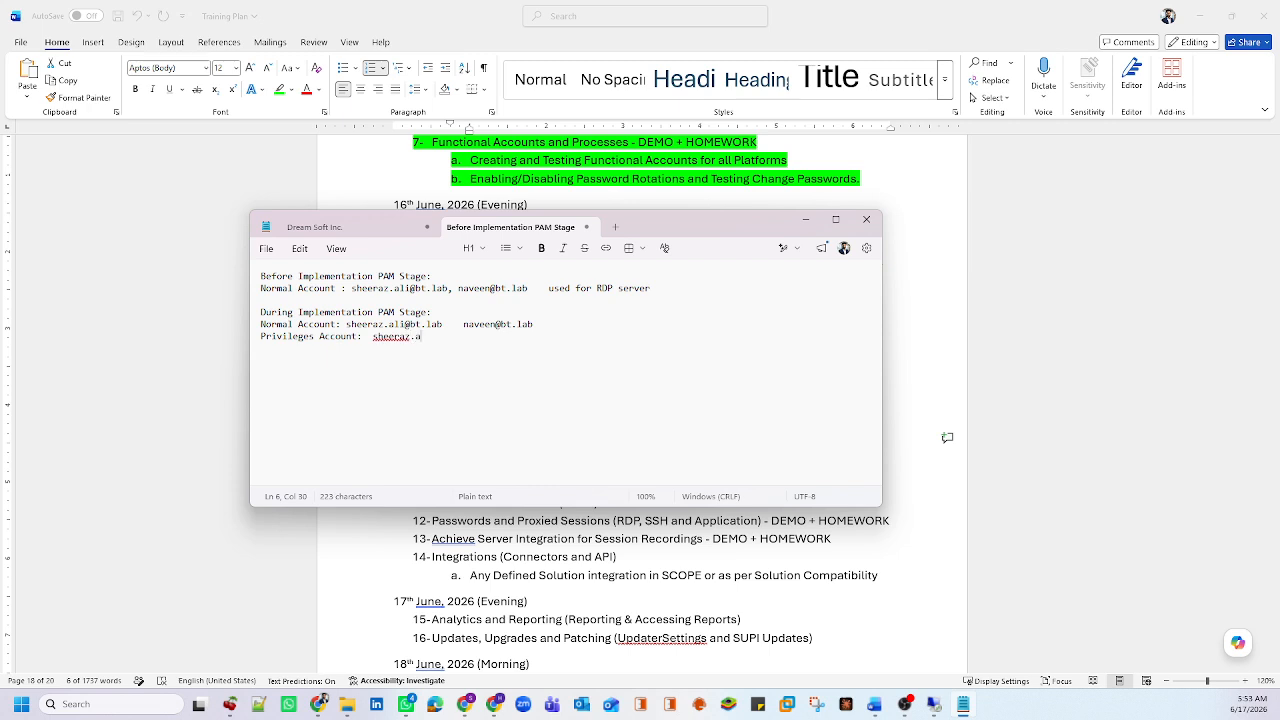
drag(436, 340, 455, 344)
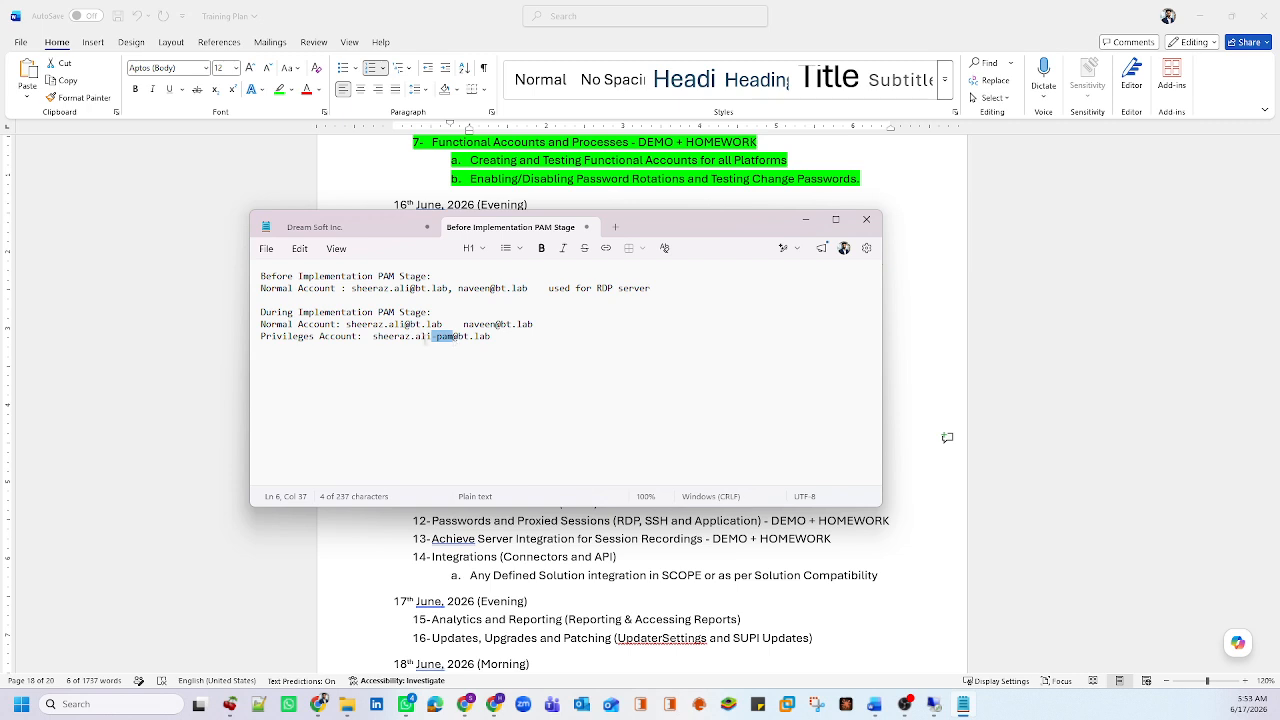
click(347, 325)
key(Tab)
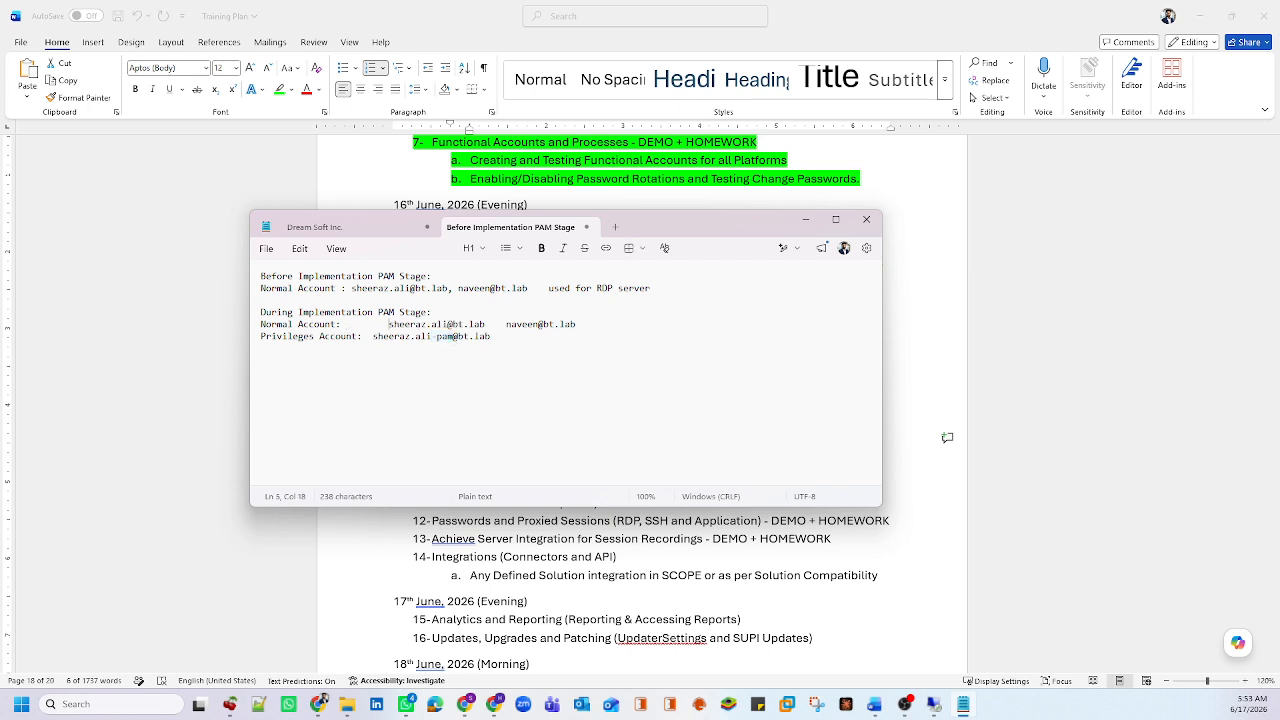
click(370, 343)
key(Tab)
key(Tab)
key(Tab)
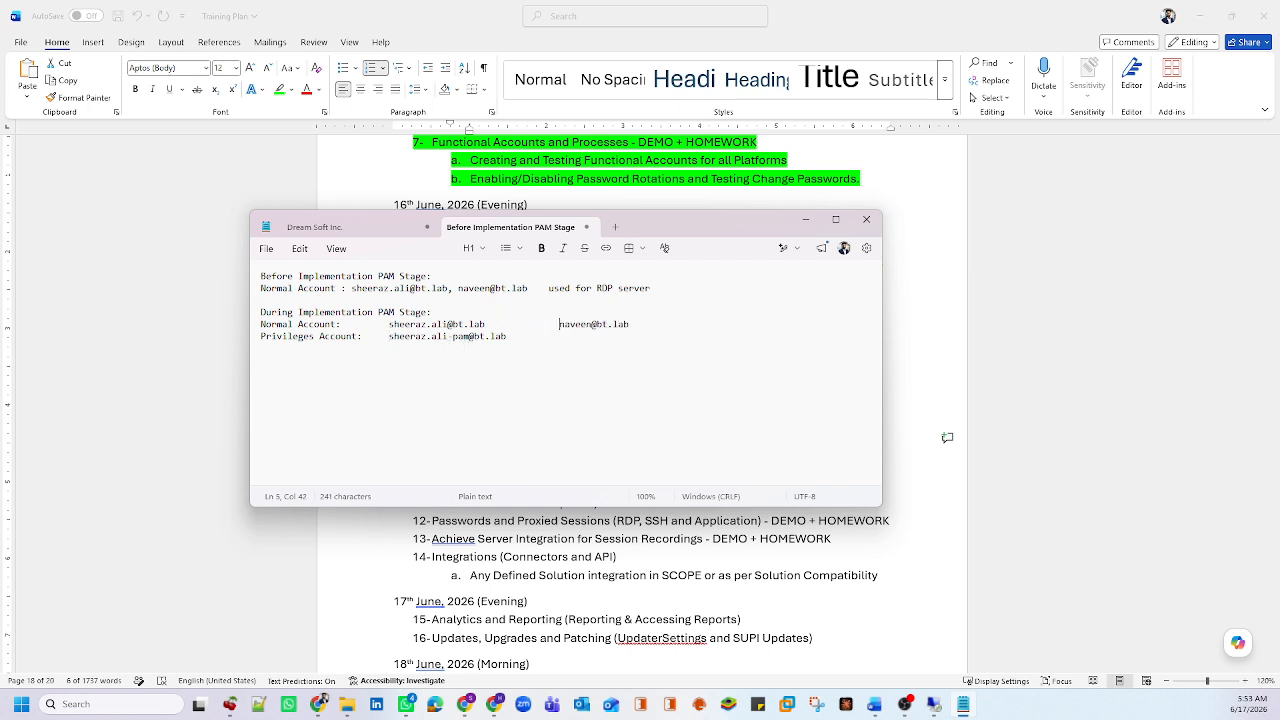
key(Tab)
key(Tab)
drag(471, 336, 447, 336)
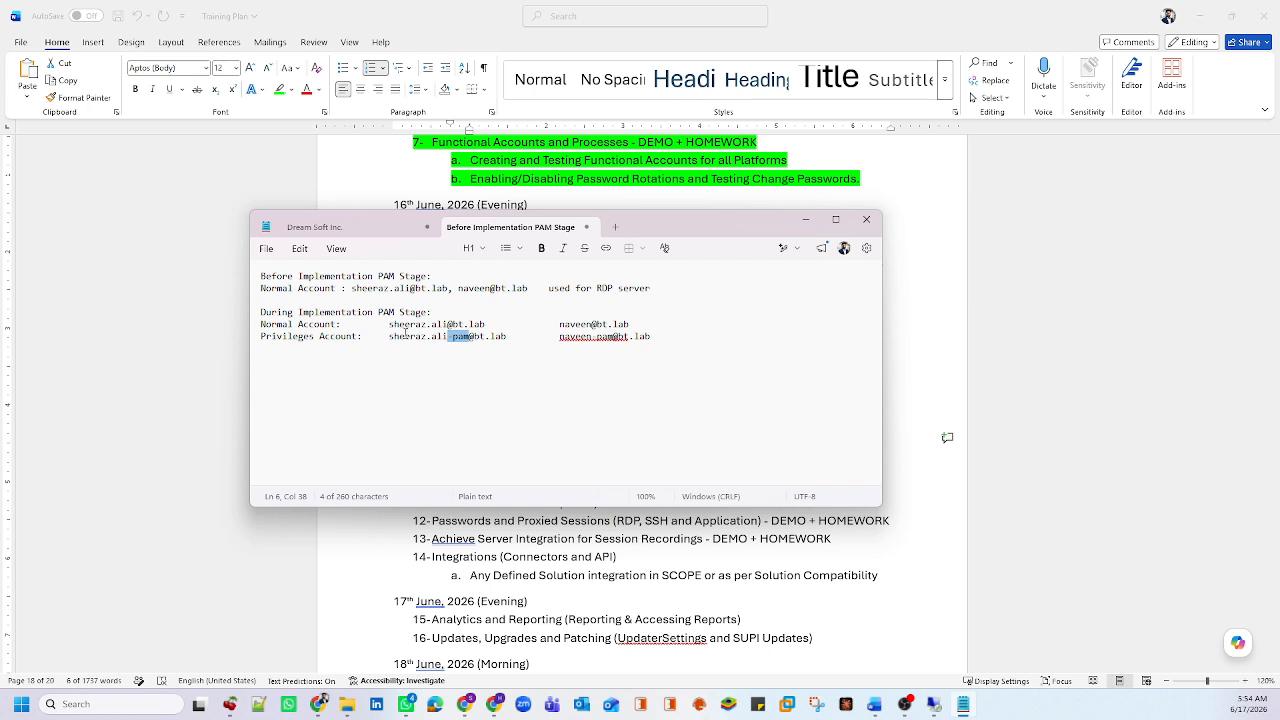
Add the note '->Onboard these account into PAM' below the privileged accounts
click(661, 336)
key(Return)
key(Return)
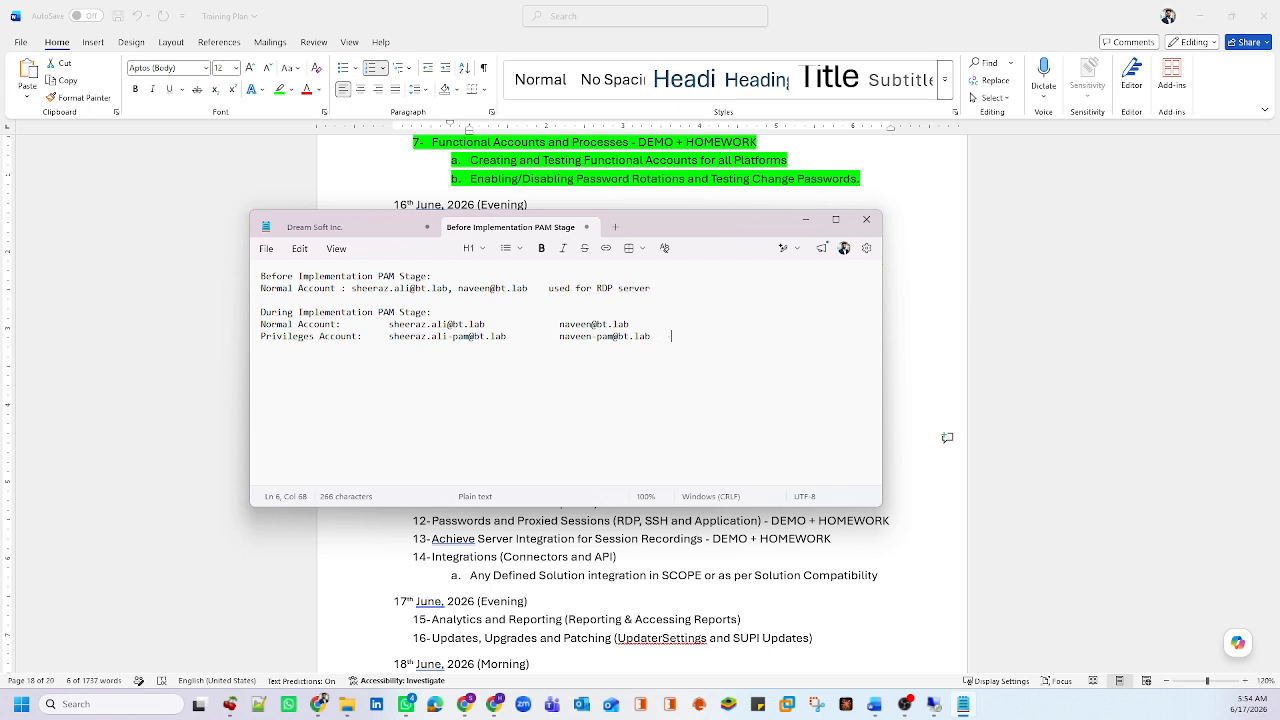
text(->Om)
text(b)
key(BackSpace)
key(BackSpace)
text(nboard these account into PAM)
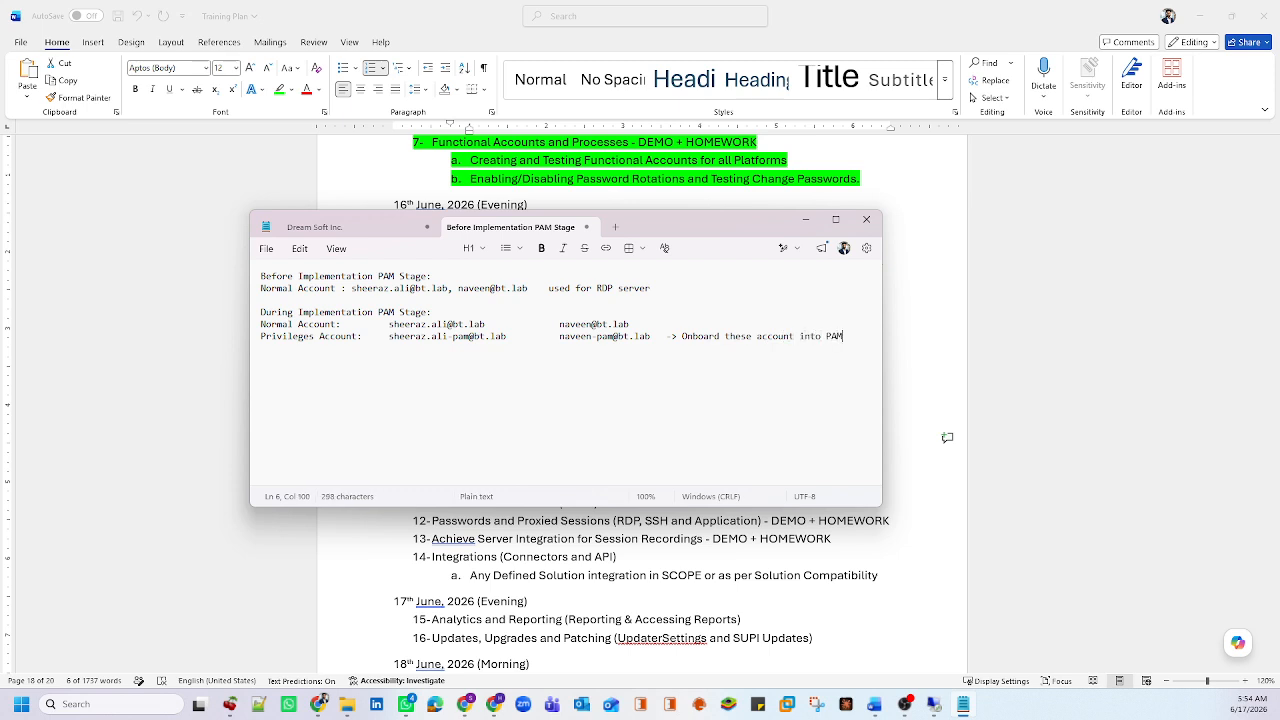
Mark the normal accounts line with '> BeyondTrust Console'
key(Up)
text(> USer)
key(BackSpace)
key(BackSpace)
key(BackSpace)
key(BackSpace)
key(BackSpace)
text(BeyondTrust)
text( Ci)
text(nsole)
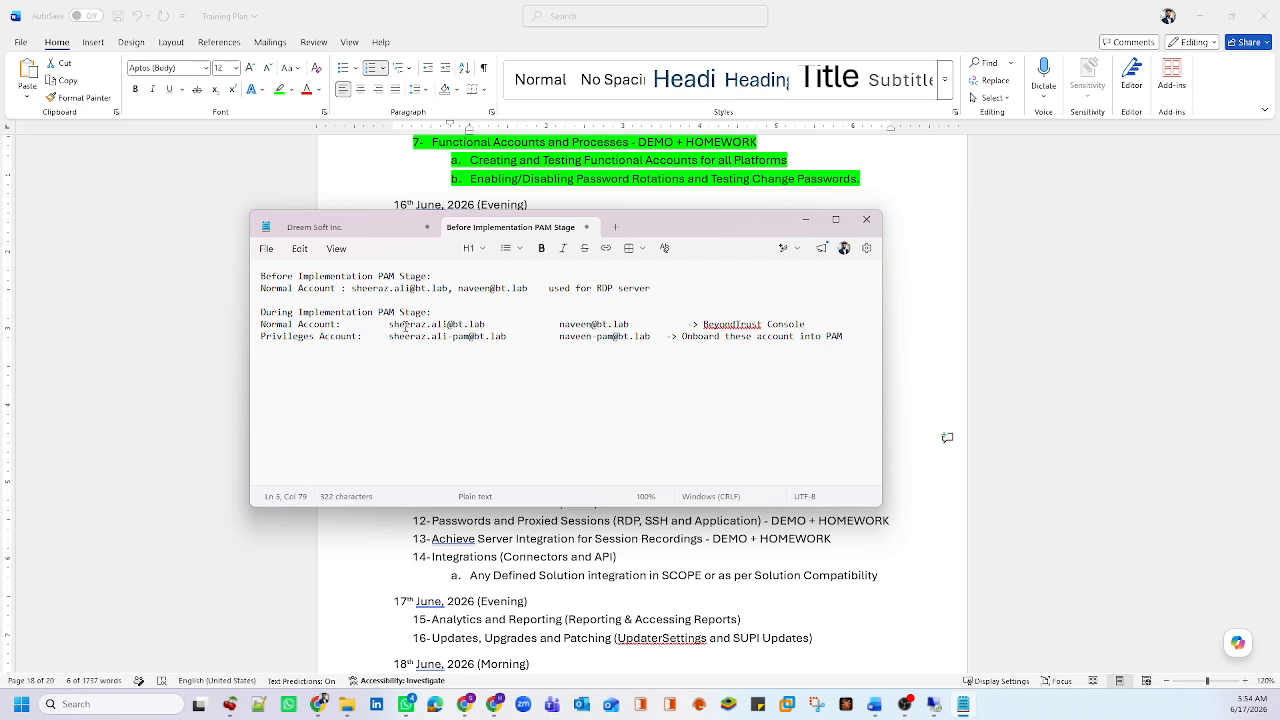
drag(393, 326, 607, 327)
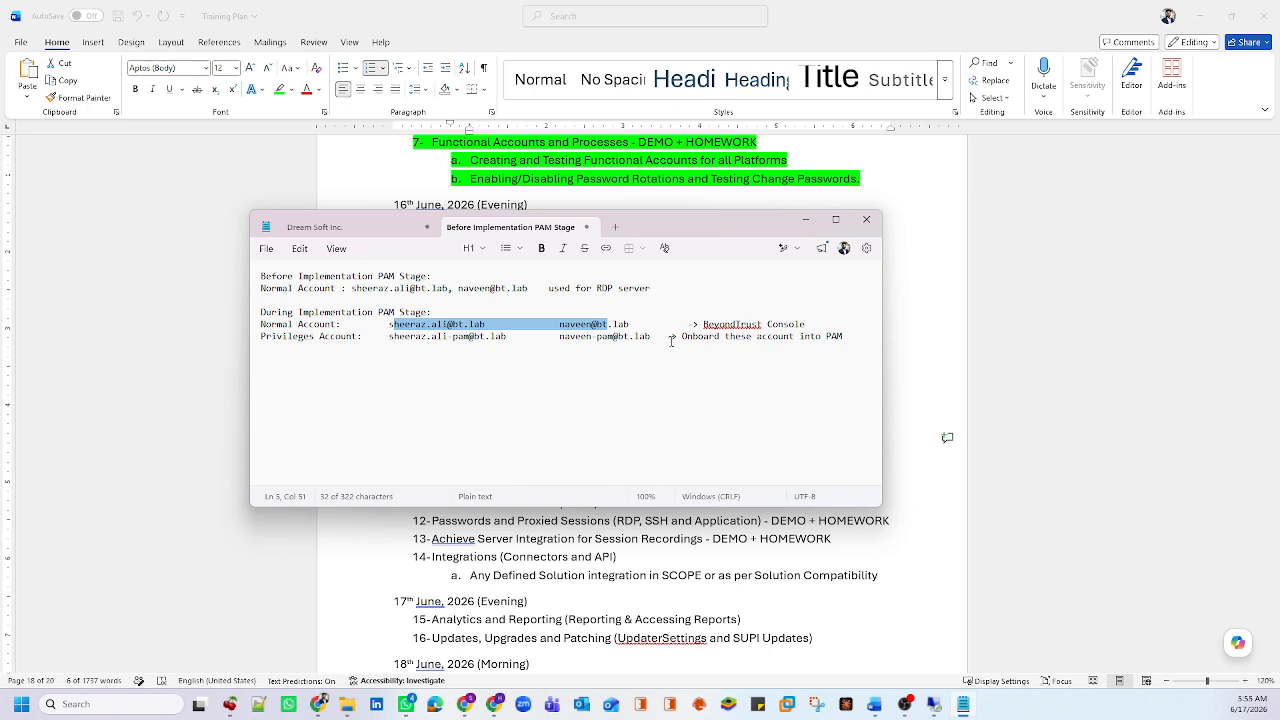
drag(559, 337, 637, 337)
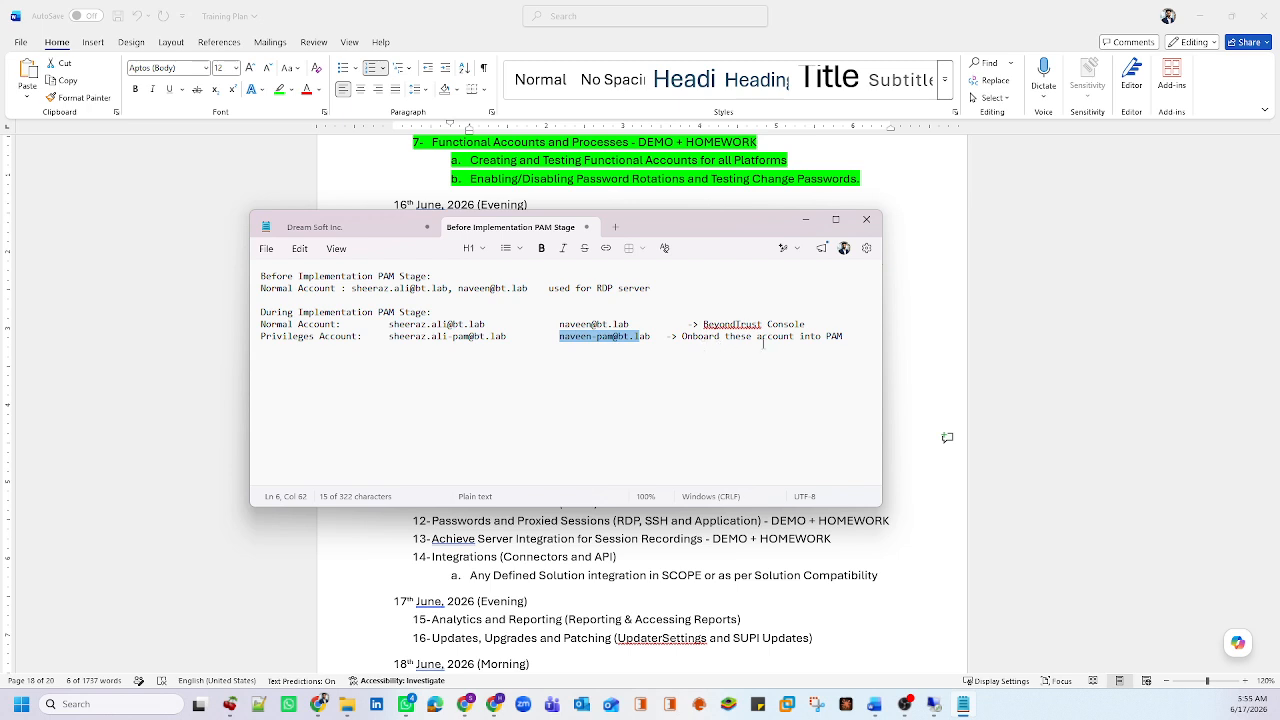
Append ', Launching RDP Session' to the onboarding note and add an 'After Implementing:' heading
click(846, 338)
text(, )
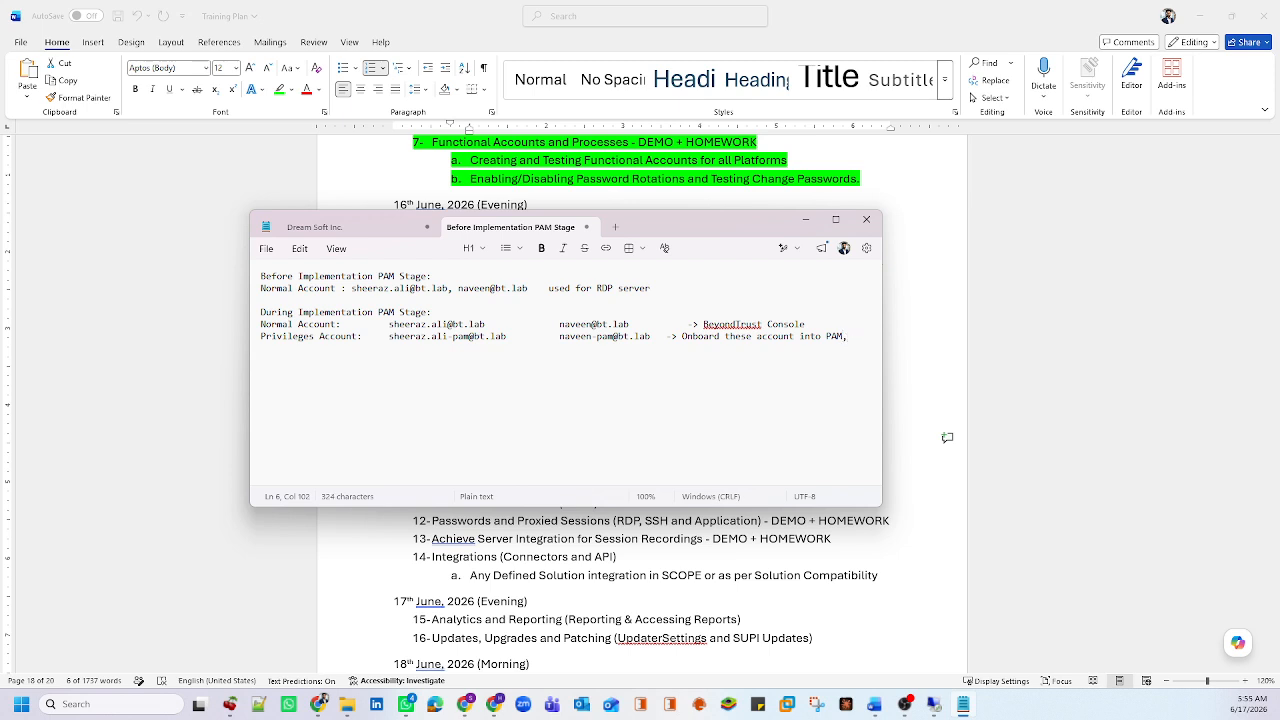
text(Launching RDP Session)
drag(883, 360, 1038, 353)
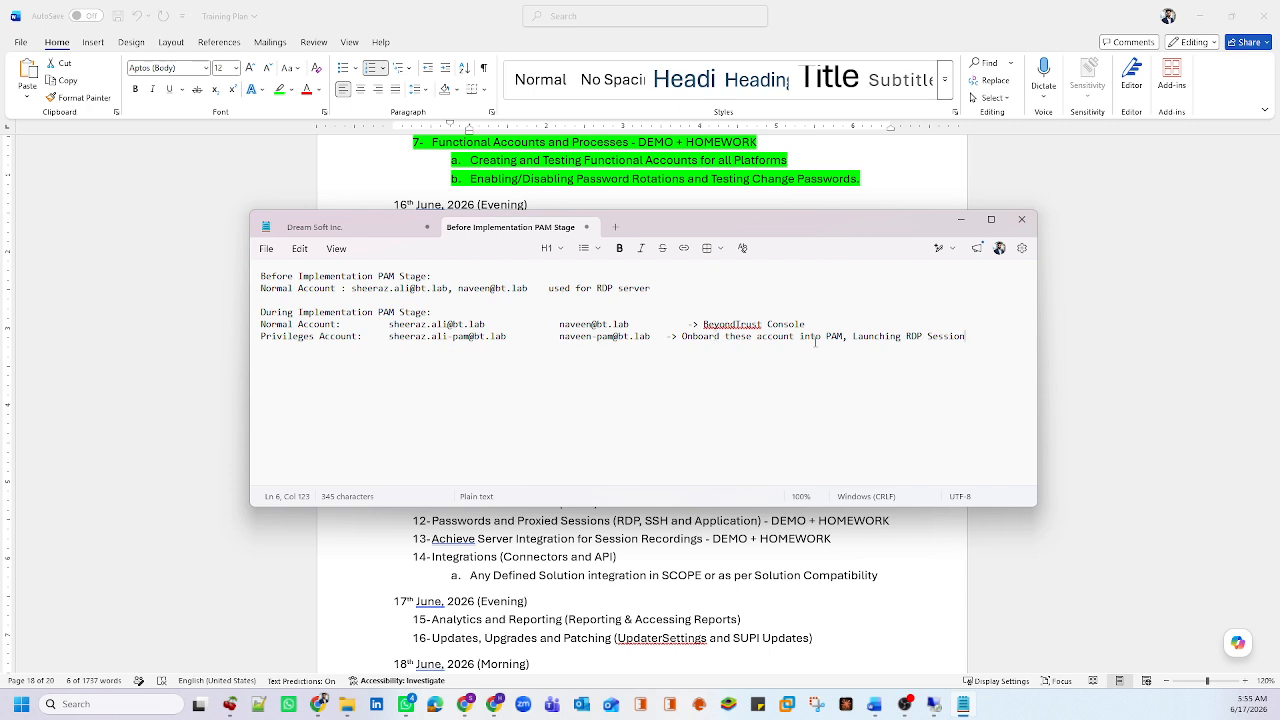
key(Return)
key(Return)
key(Return)
key(Return)
text(After Implementing:)
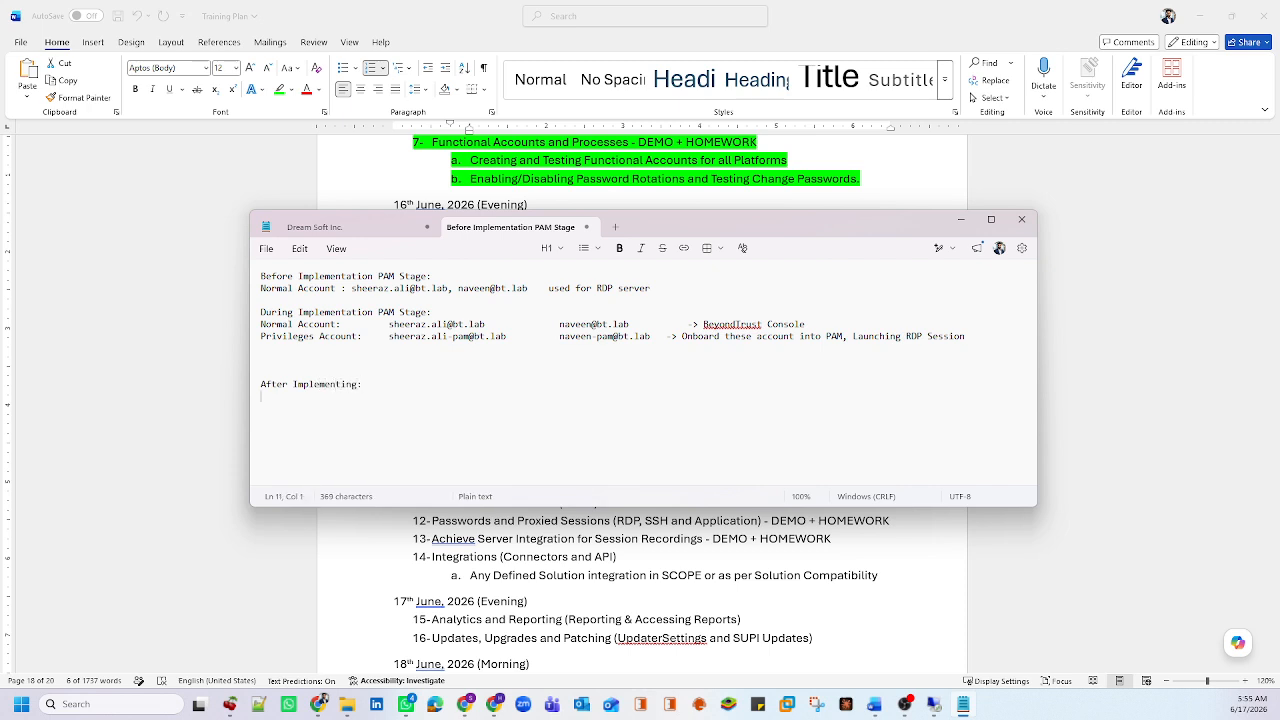
key(Return)
key(Return)
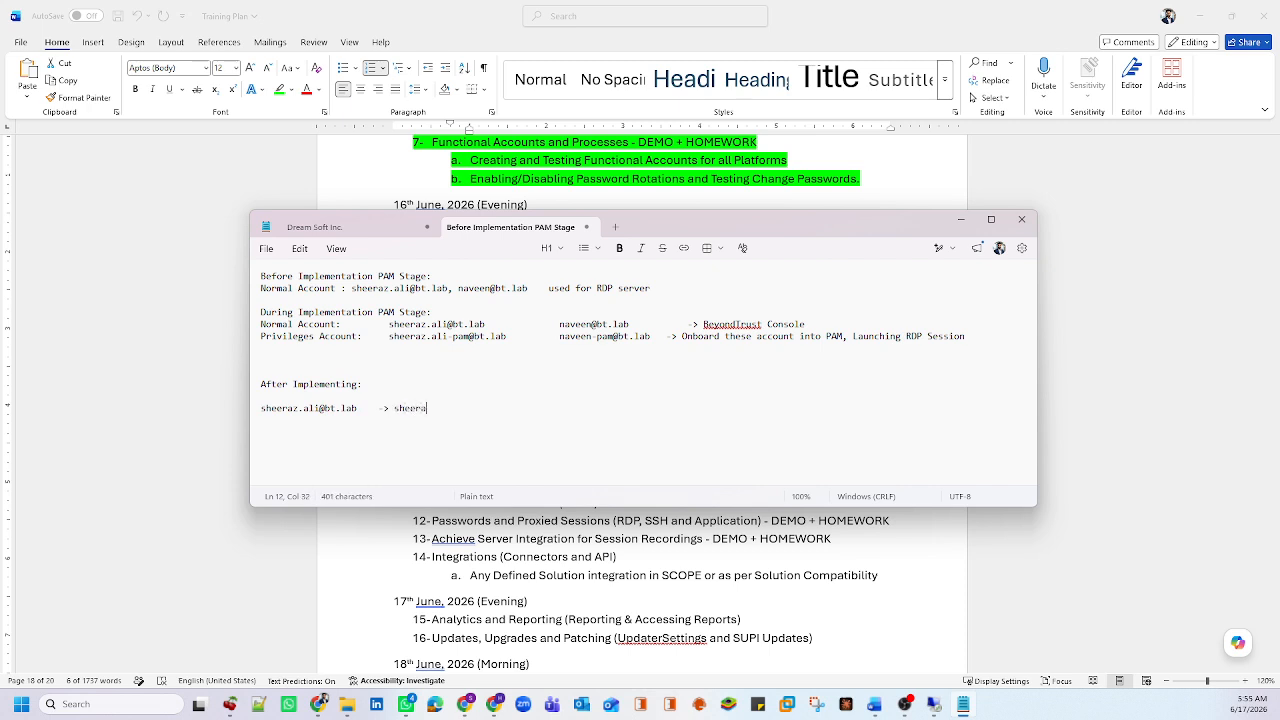
key(Return)
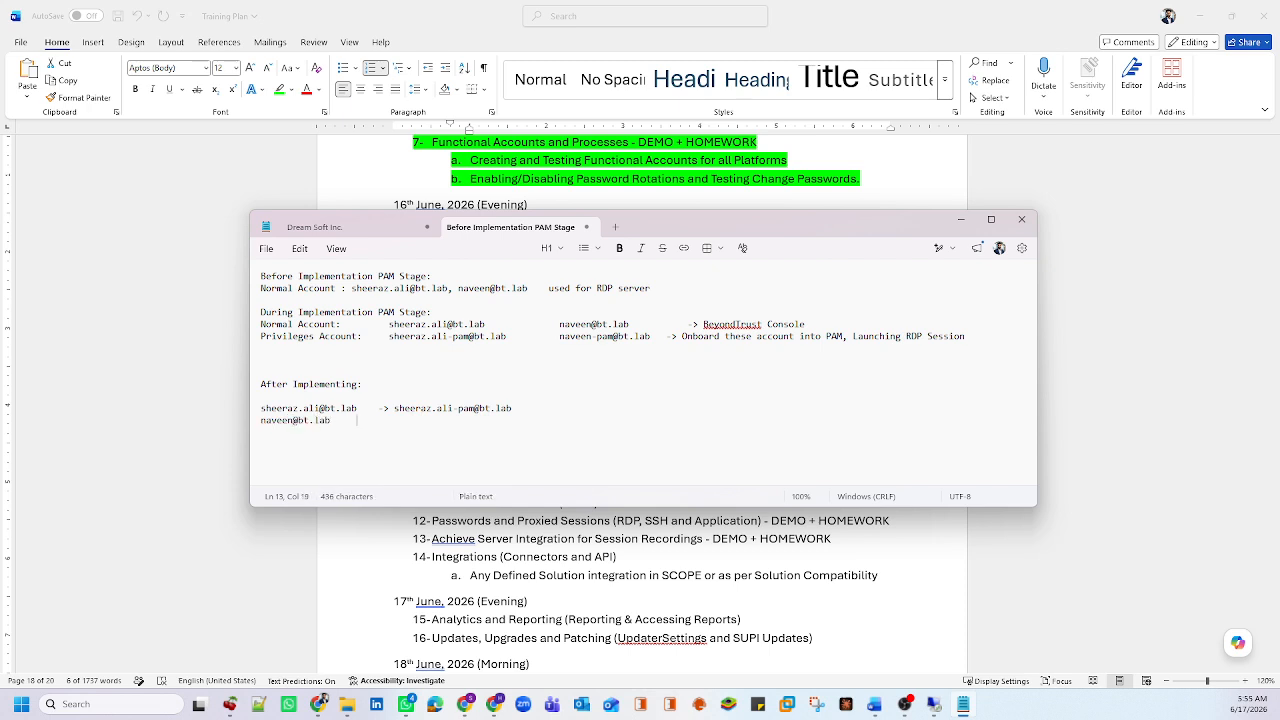
text(    ->   )
text(  va)
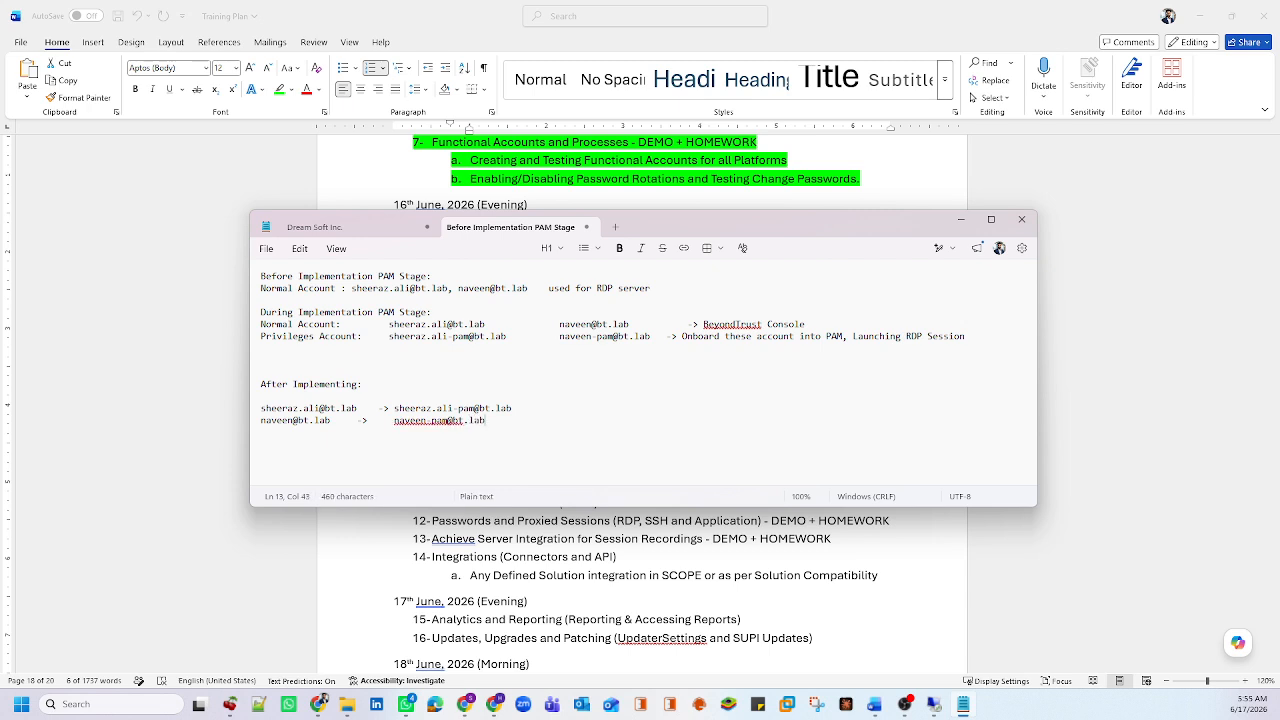
Highlight each normal account and its -pam counterpart to point out the mappings
click(357, 408)
drag(357, 408, 262, 408)
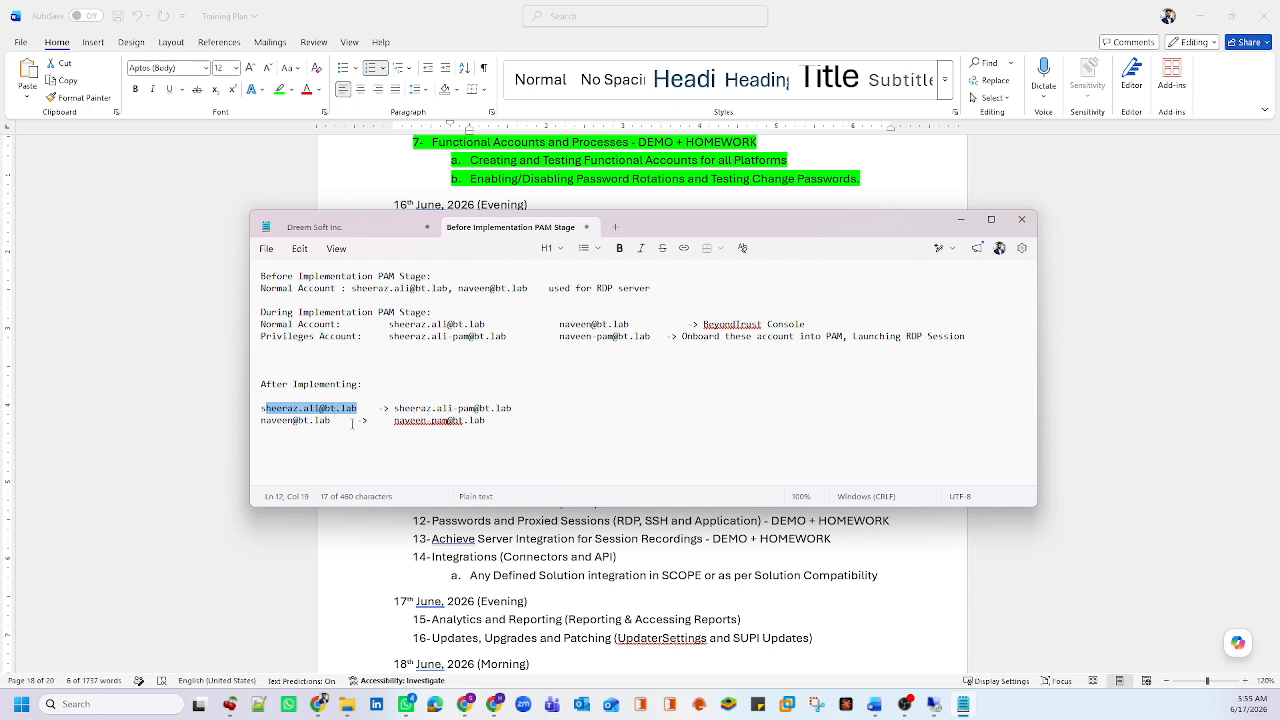
drag(394, 408, 508, 406)
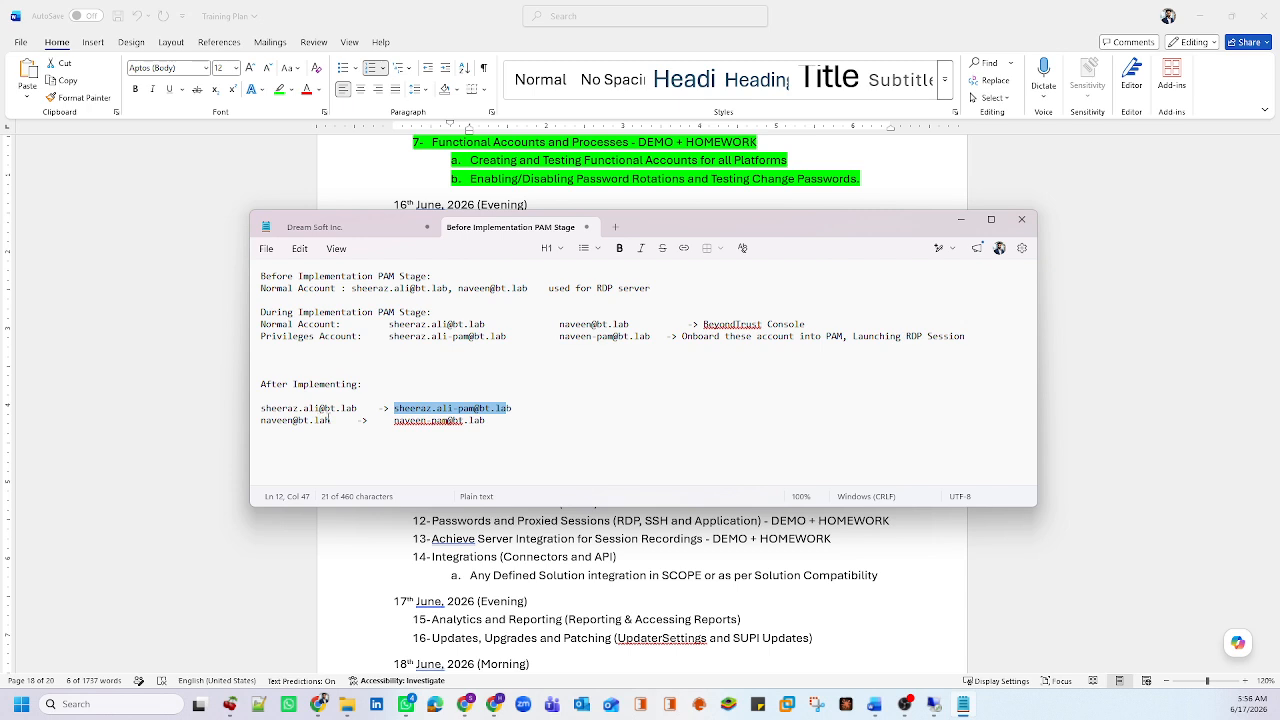
drag(328, 420, 273, 424)
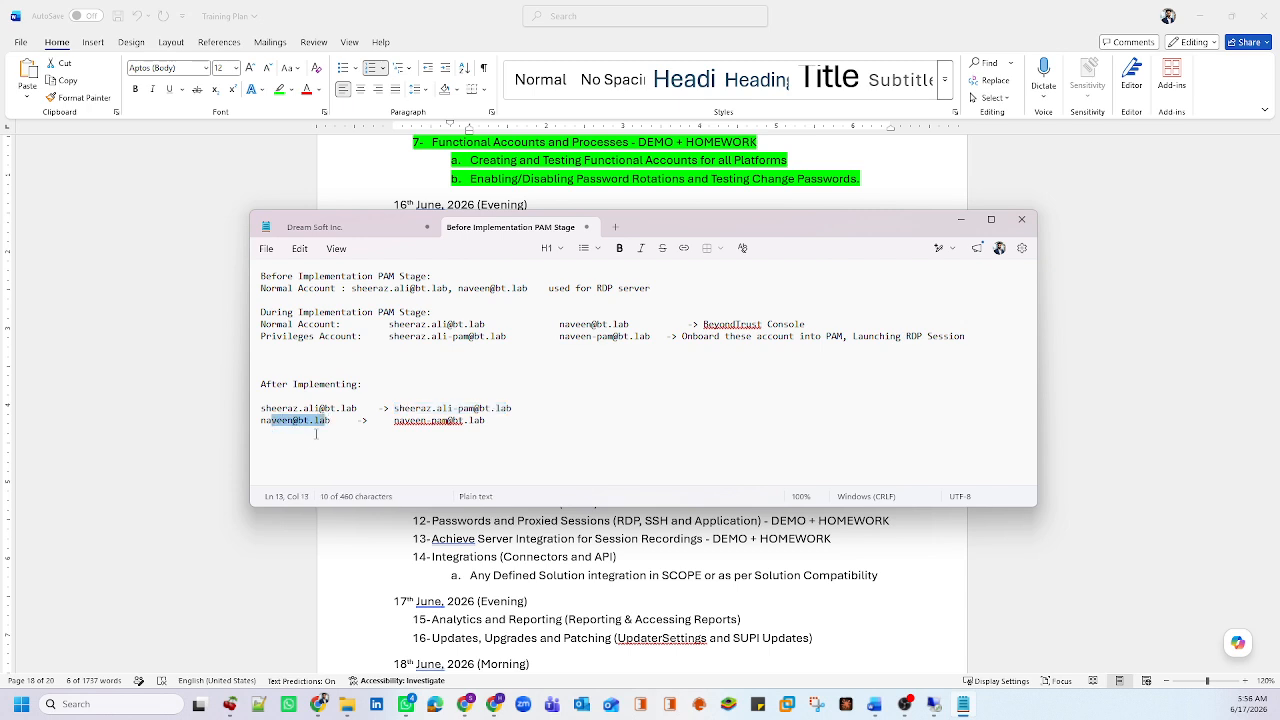
drag(395, 420, 481, 420)
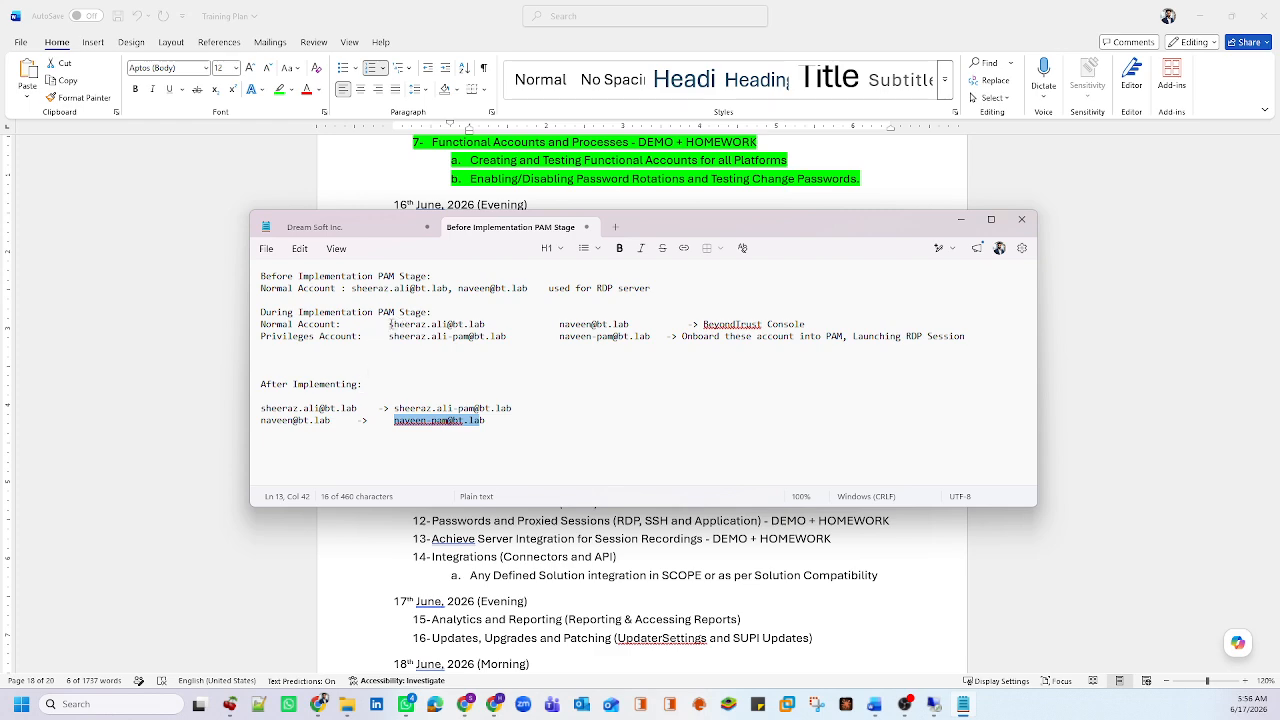
drag(390, 324, 643, 327)
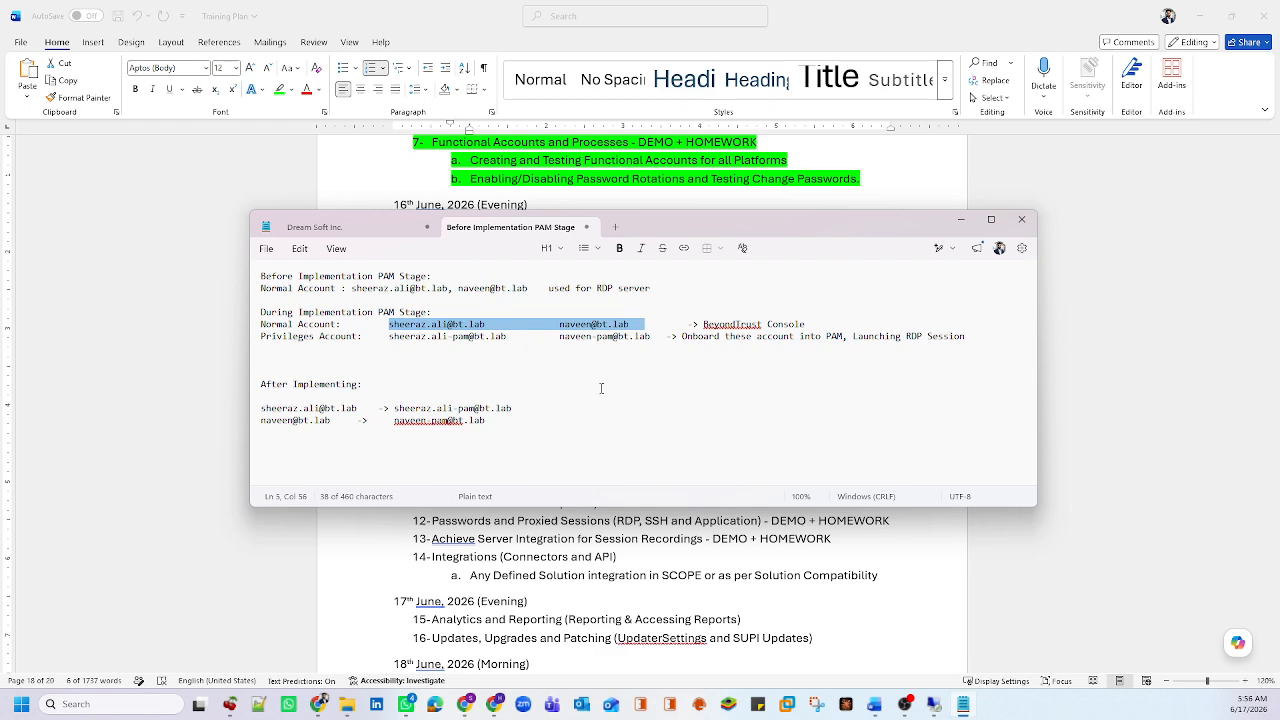
Append '(One-to-One Mapping)' to the After Implementing heading and compare the account addresses above
click(571, 414)
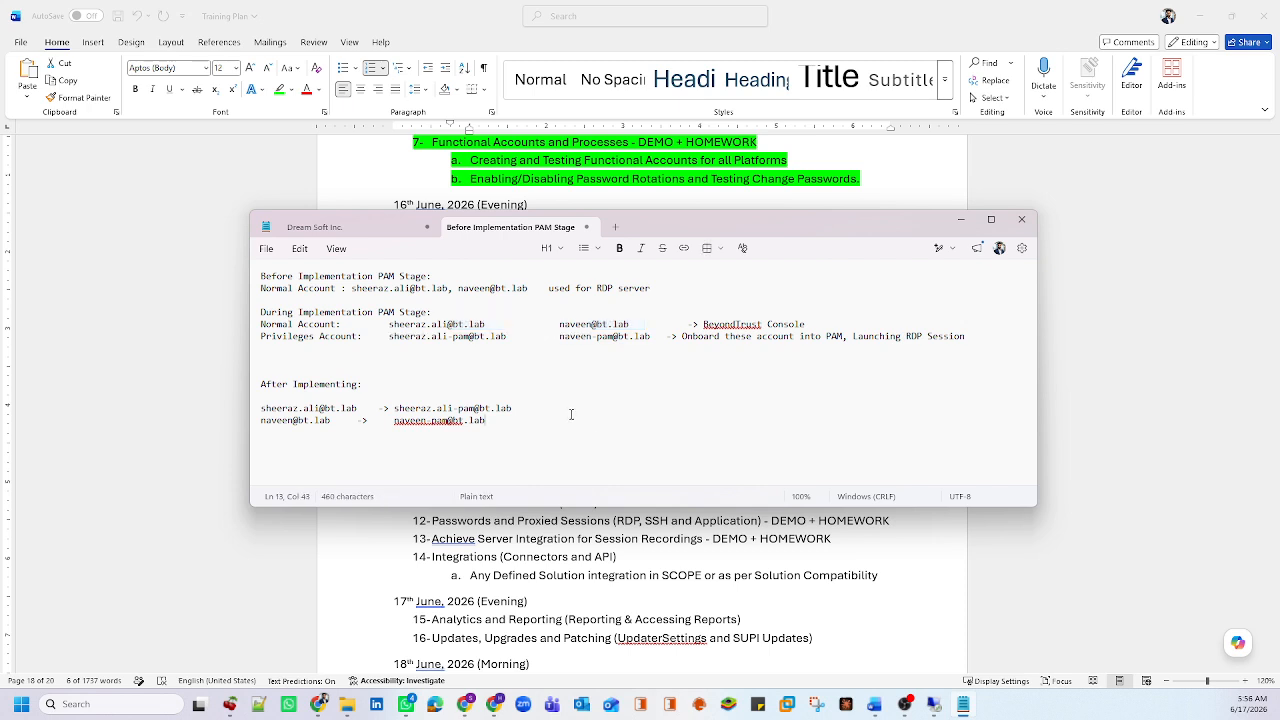
click(381, 377)
click(369, 384)
text((One-to-One Mapping))
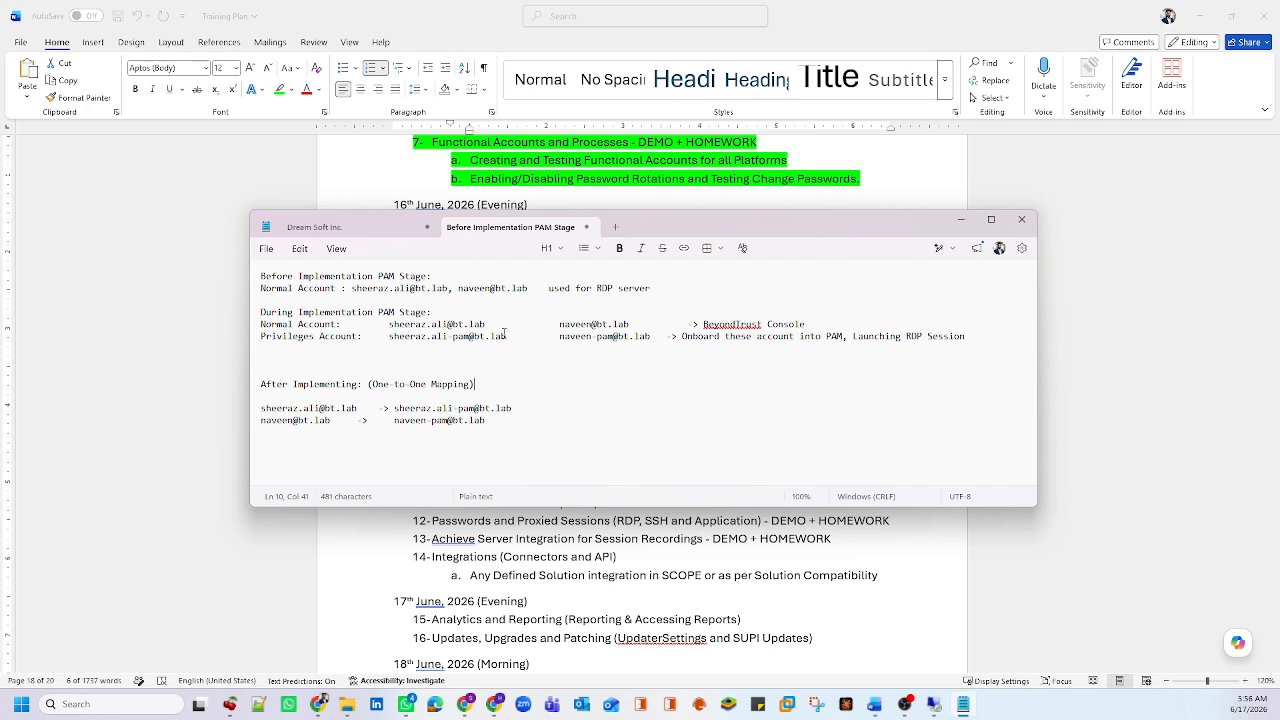
drag(506, 336, 391, 343)
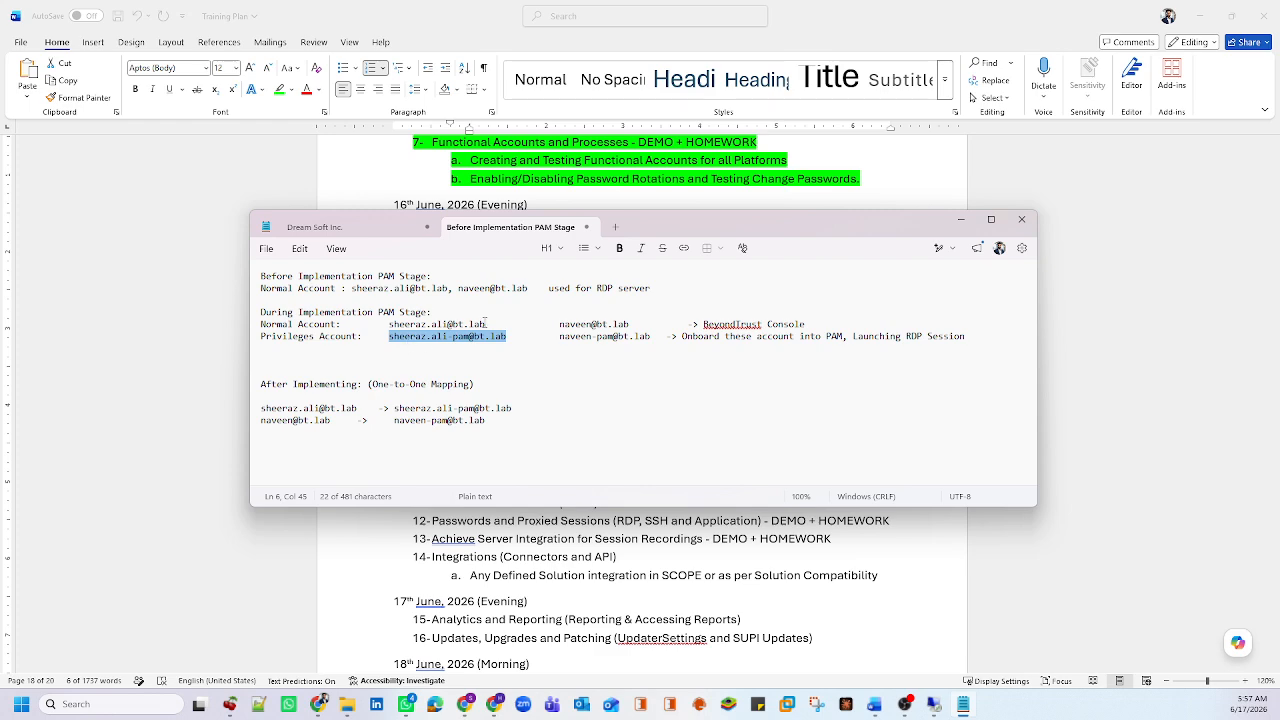
drag(486, 324, 390, 326)
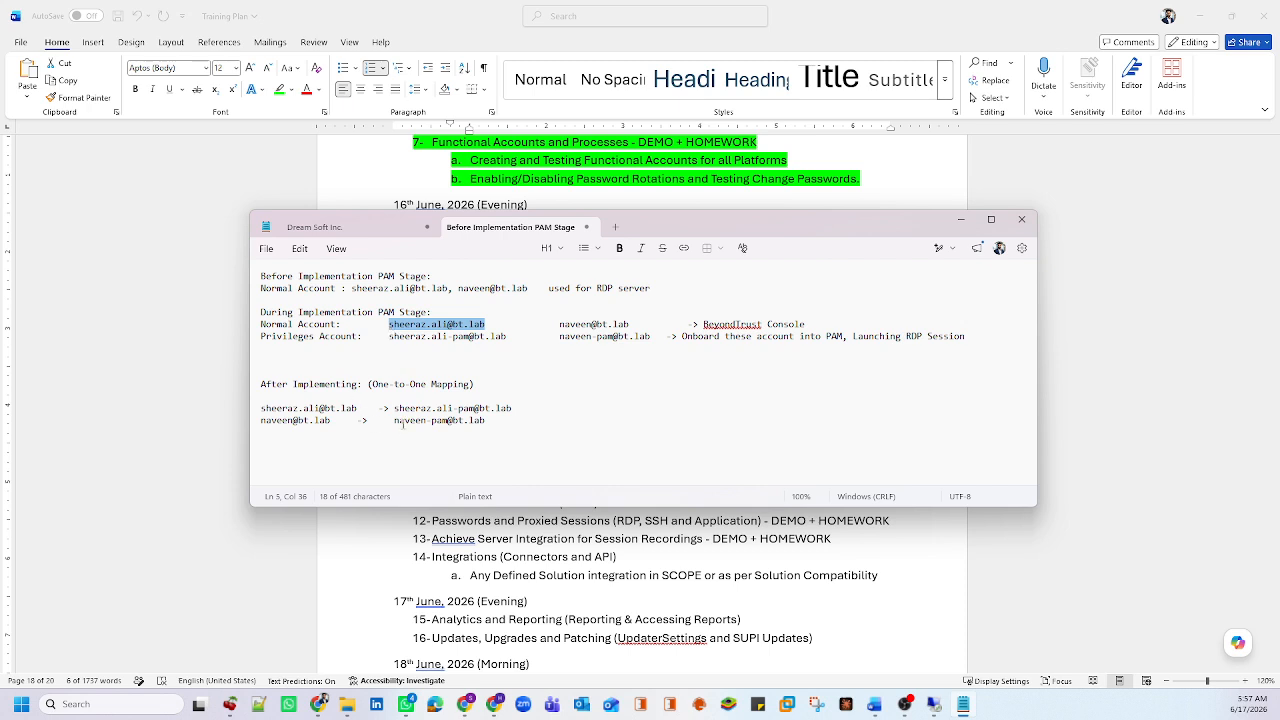
Select the second -pam account address in the notes and launch Remote Desktop Connection via an 'rd' search
drag(393, 421, 486, 421)
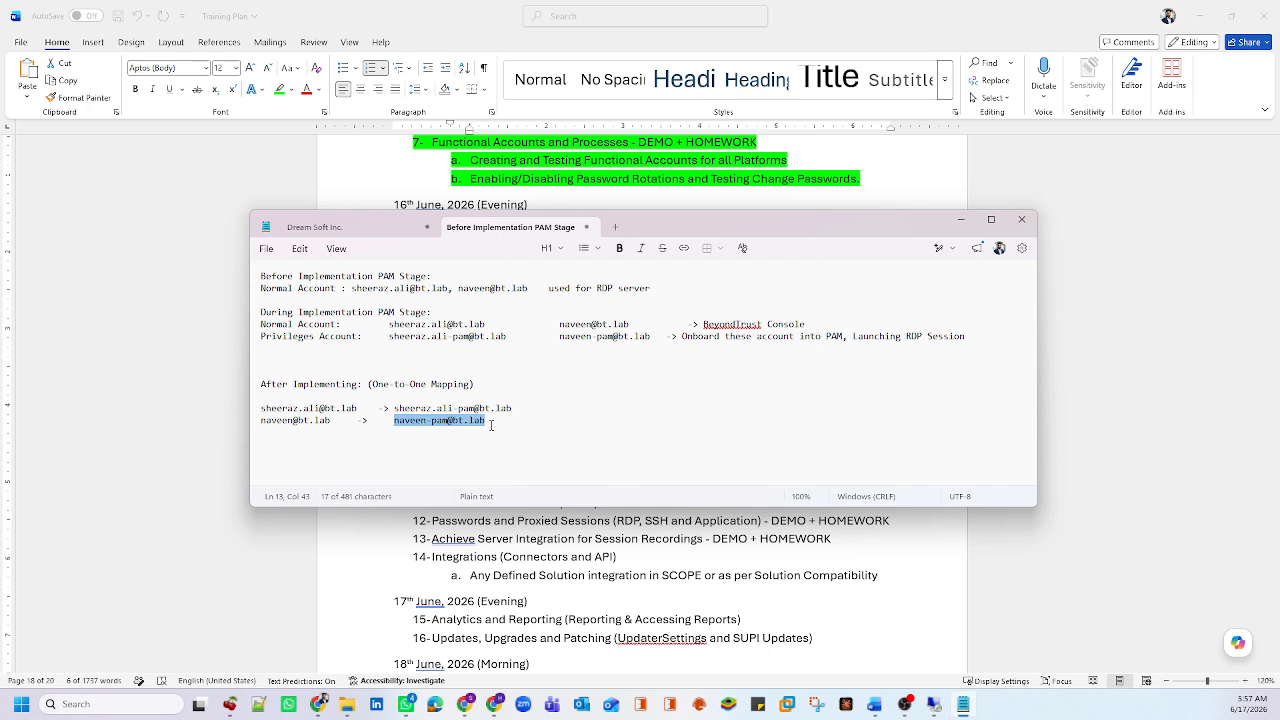
click(160, 710)
text(rd)
key(Return)
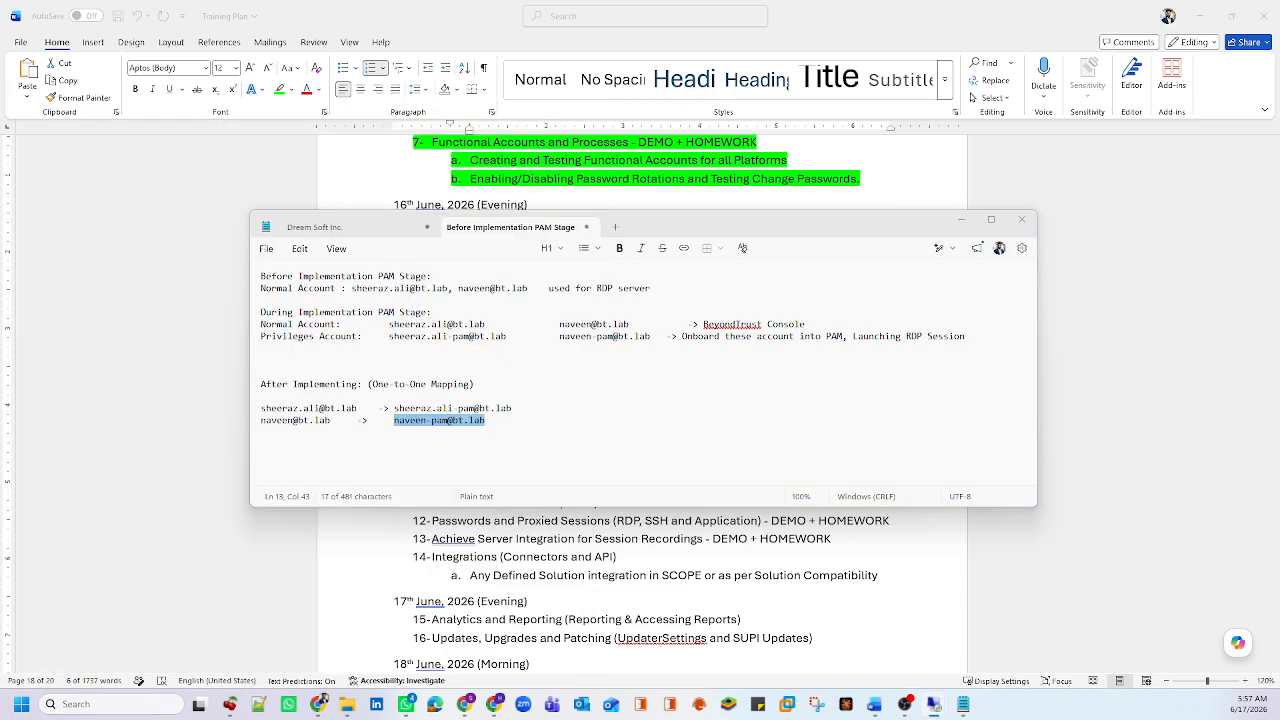
Connect to 192.168.1.230 with the administrator password, accept the certificate, and maximize the session
click(408, 348)
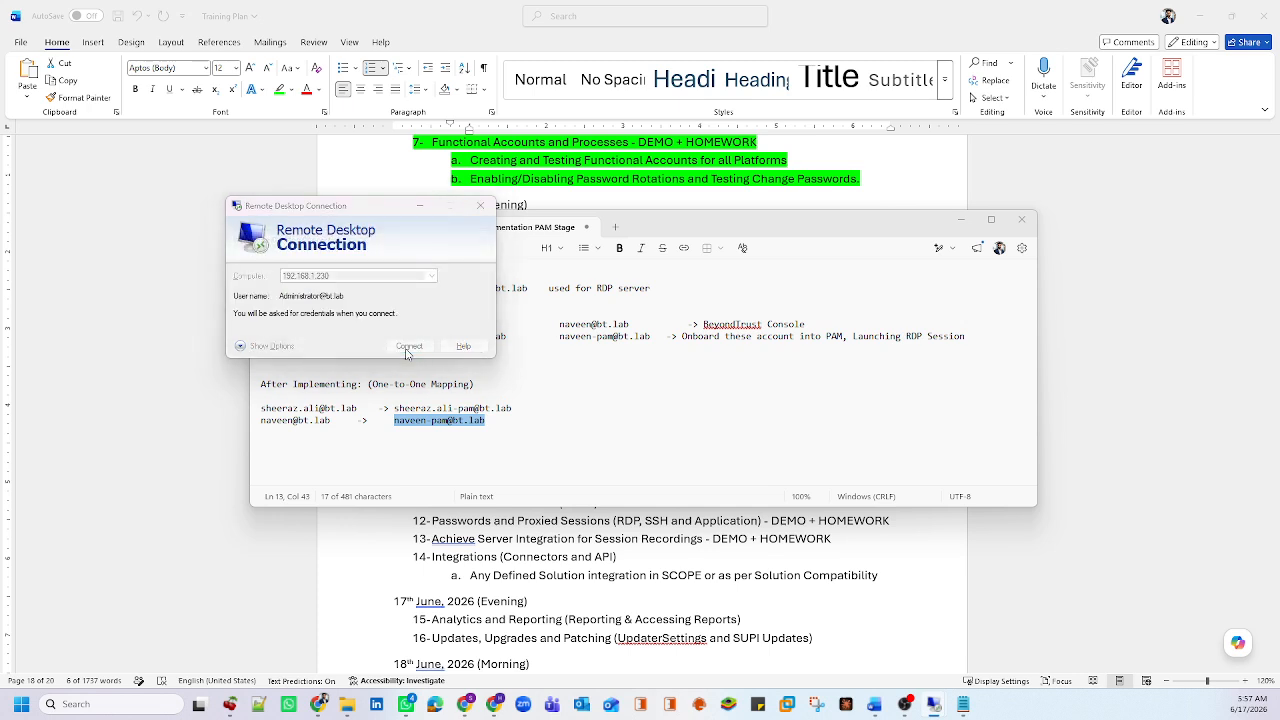
text(••••••••••)
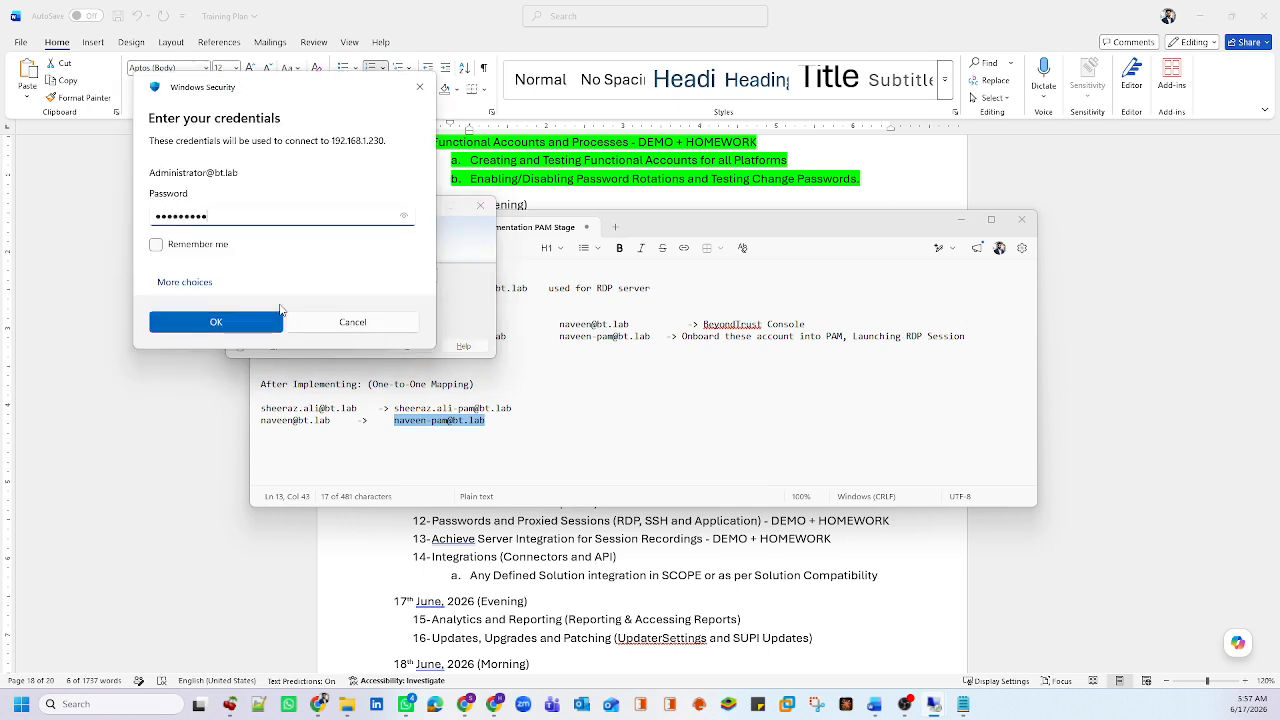
key(BackSpace)
key(BackSpace)
key(Return)
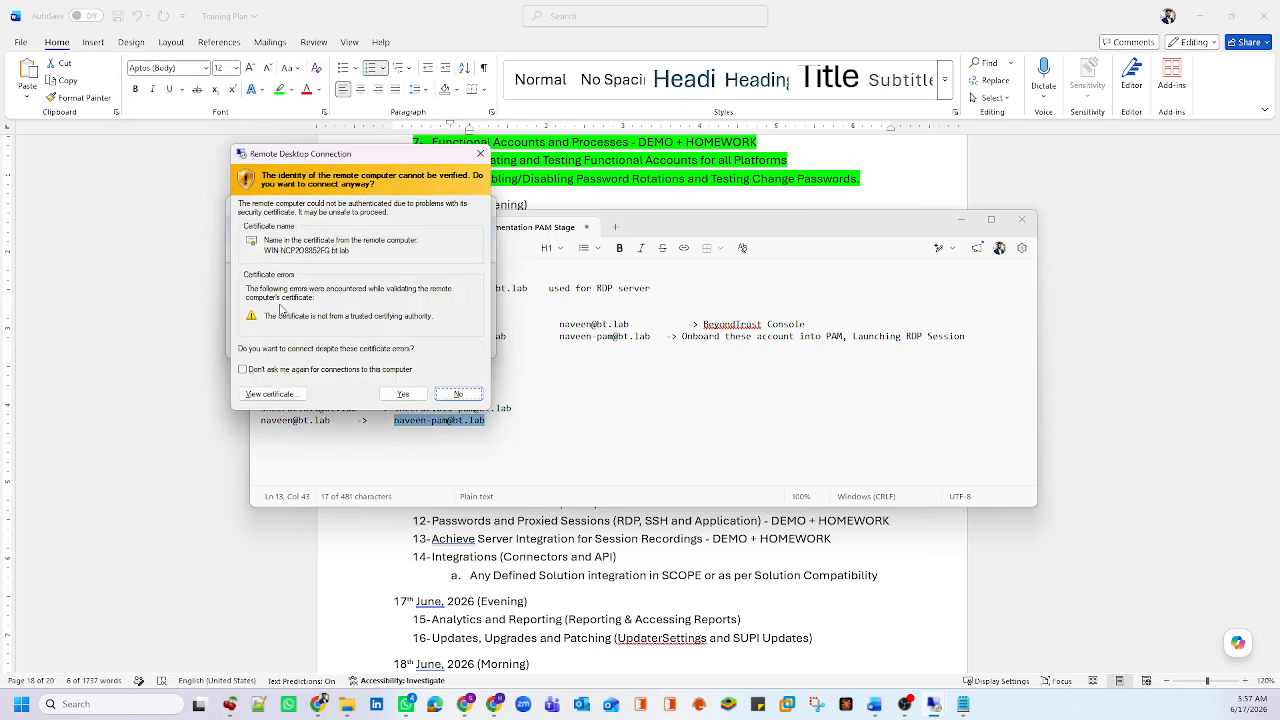
click(403, 395)
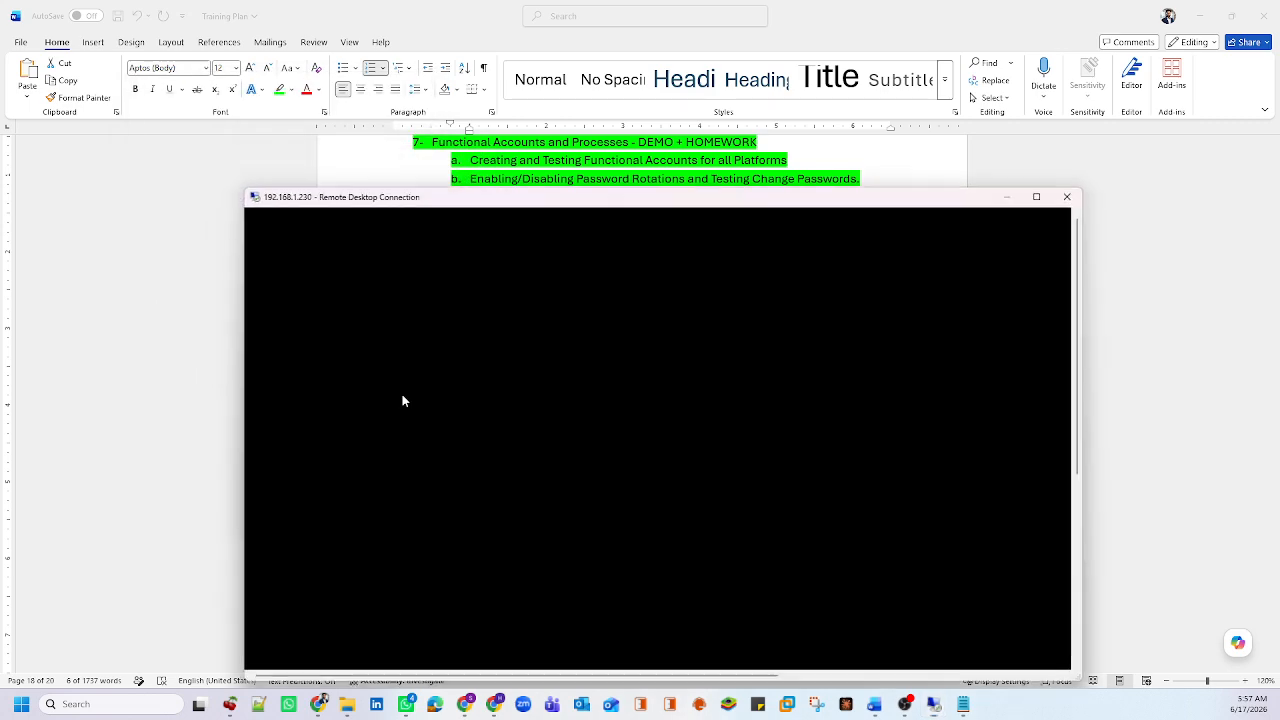
double_click(557, 197)
Check the pam-suffixed logon names on both PAM user accounts' Account tabs
click(362, 477)
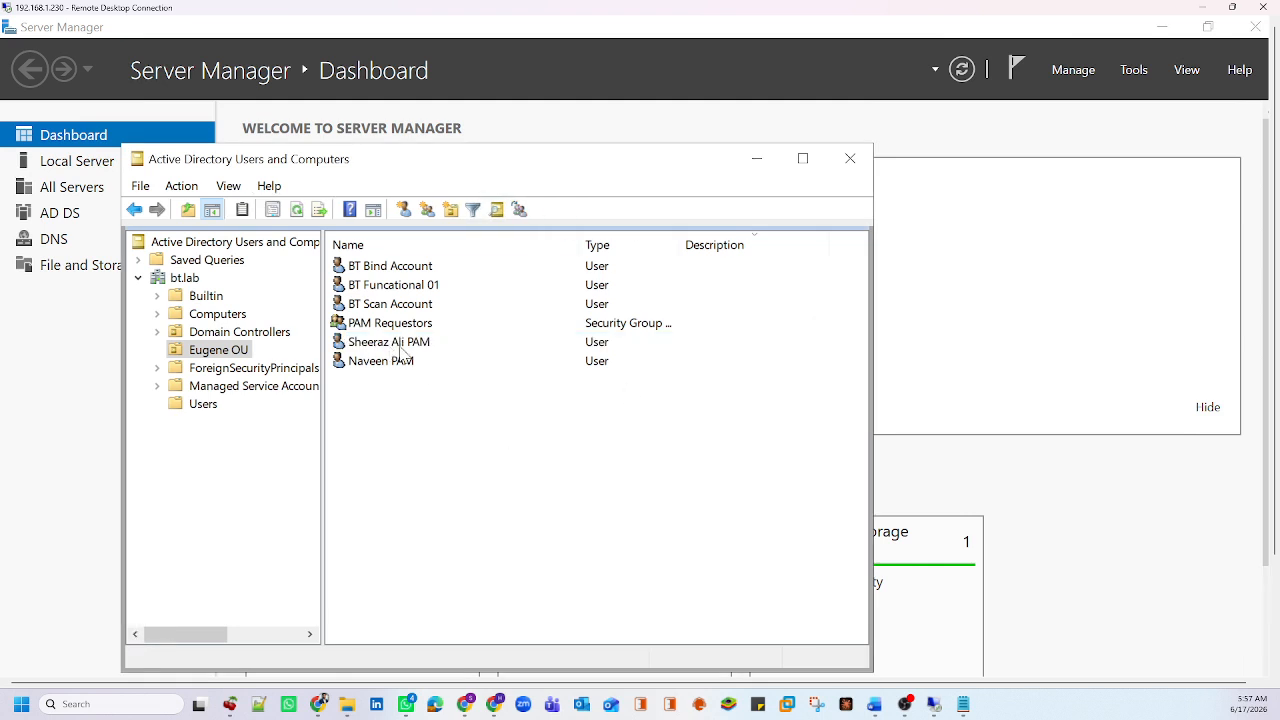
click(406, 349)
double_click(406, 349)
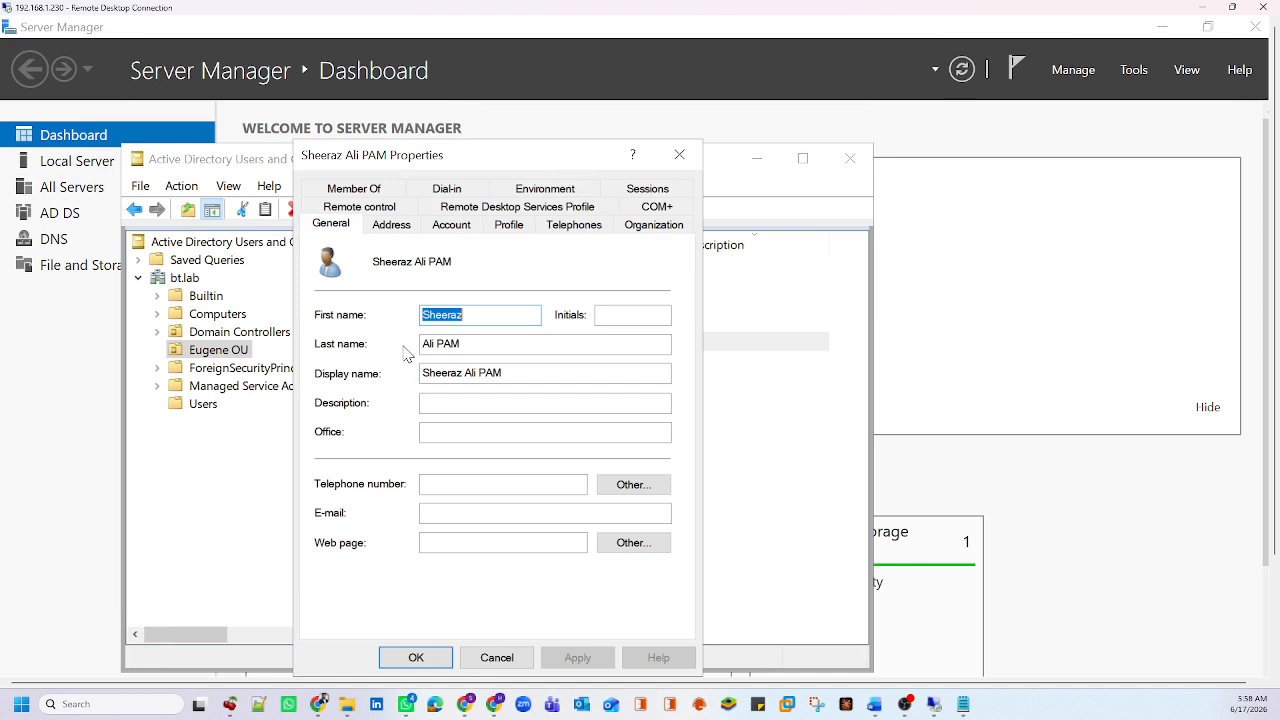
click(451, 224)
drag(420, 273, 363, 273)
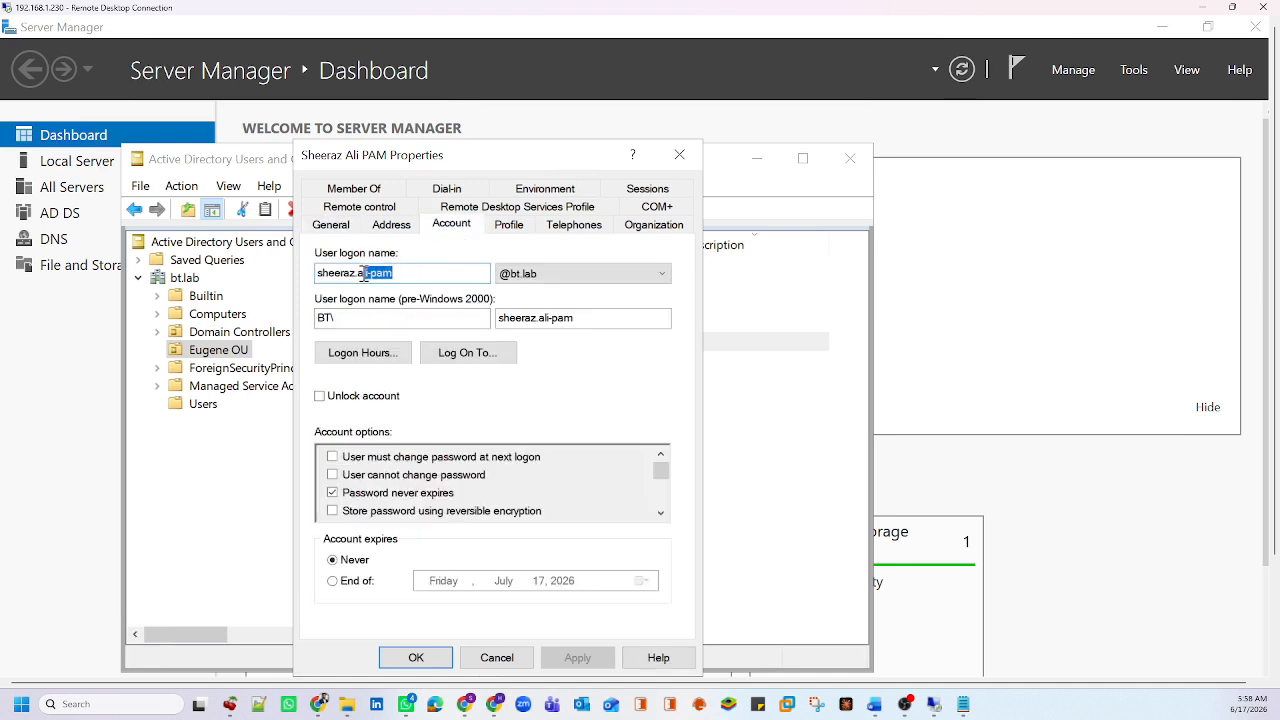
click(679, 156)
double_click(423, 364)
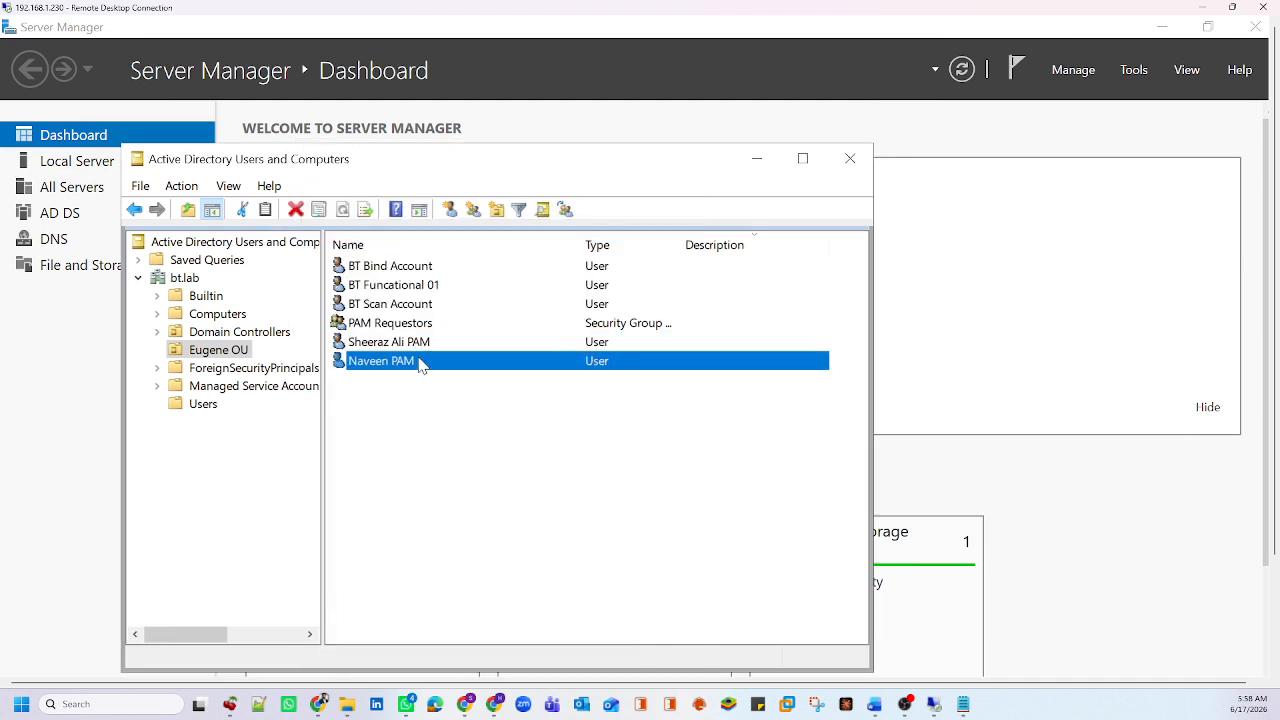
click(451, 225)
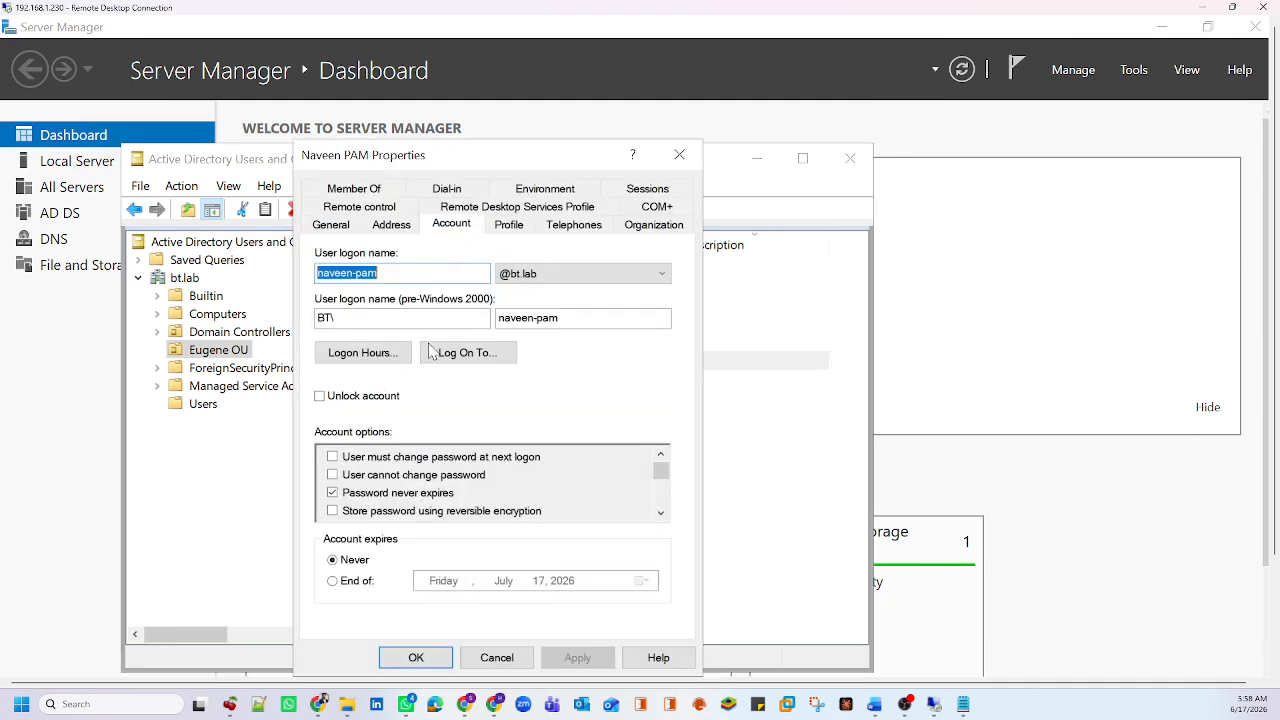
click(397, 272)
click(679, 154)
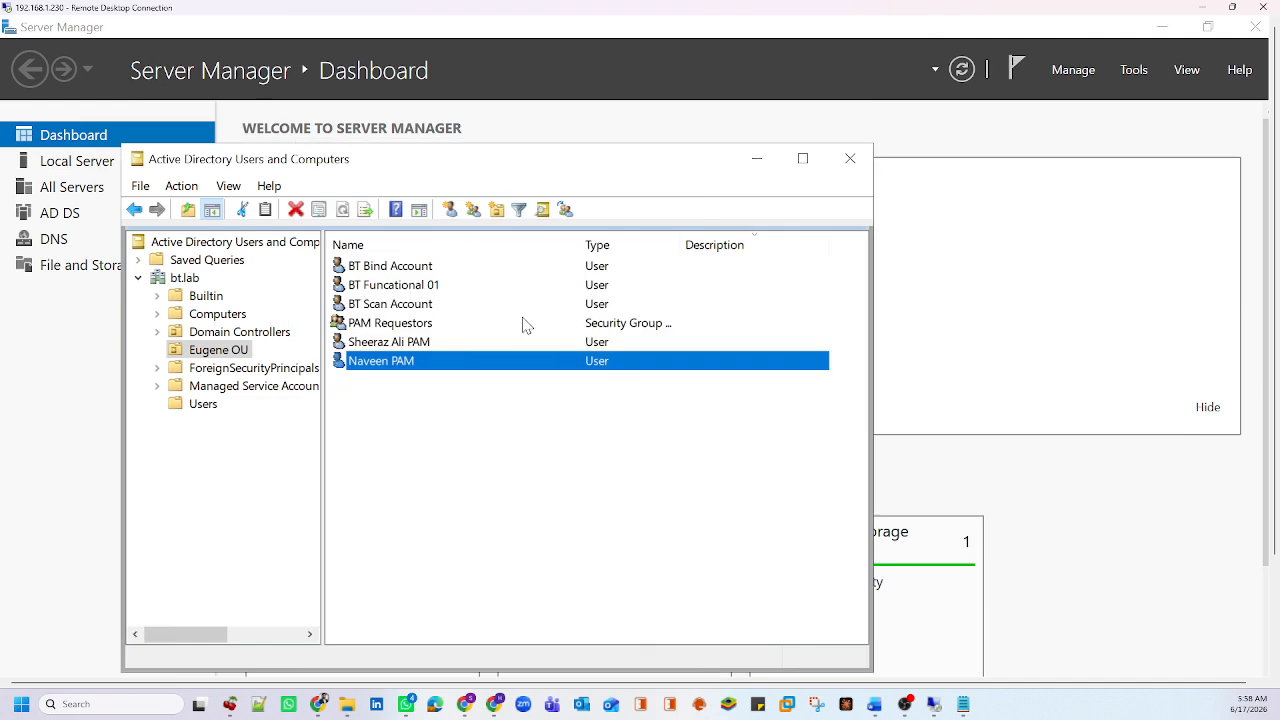
right_click(371, 413)
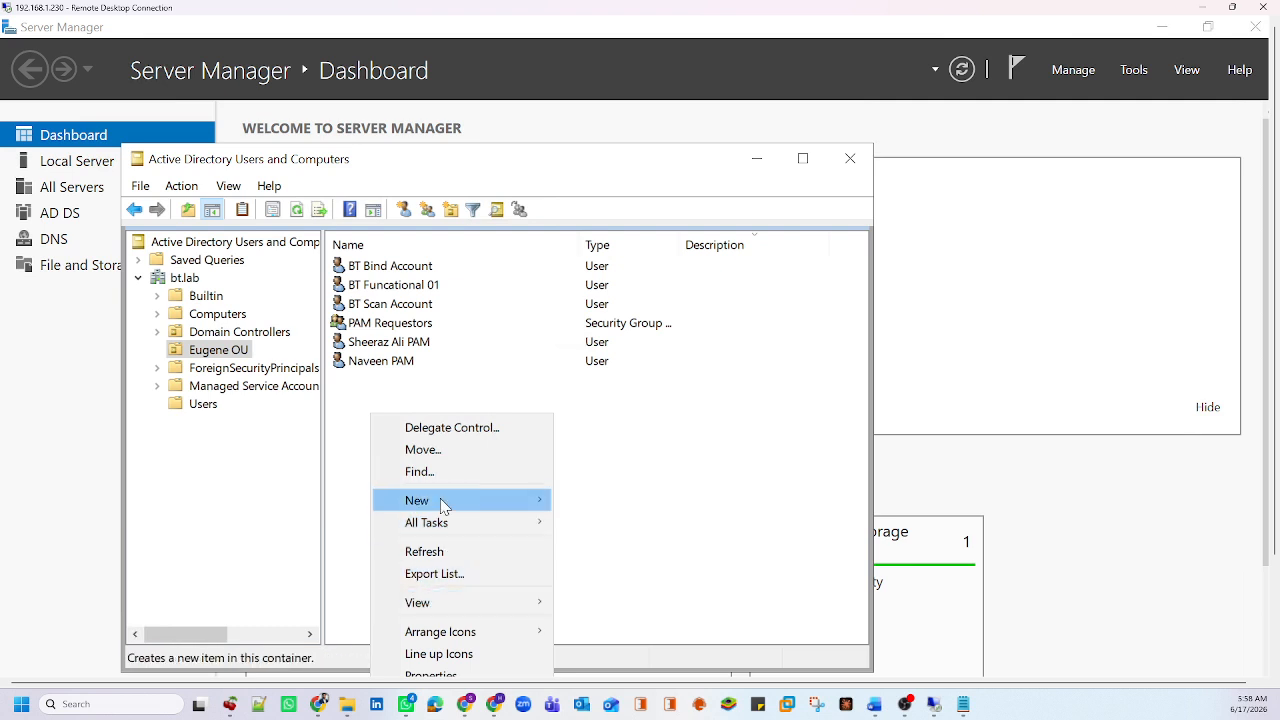
Add a new Global Security group named 'Dedicated Mapping' from the OU's New > Group menu
mouse_move(445, 500)
click(602, 544)
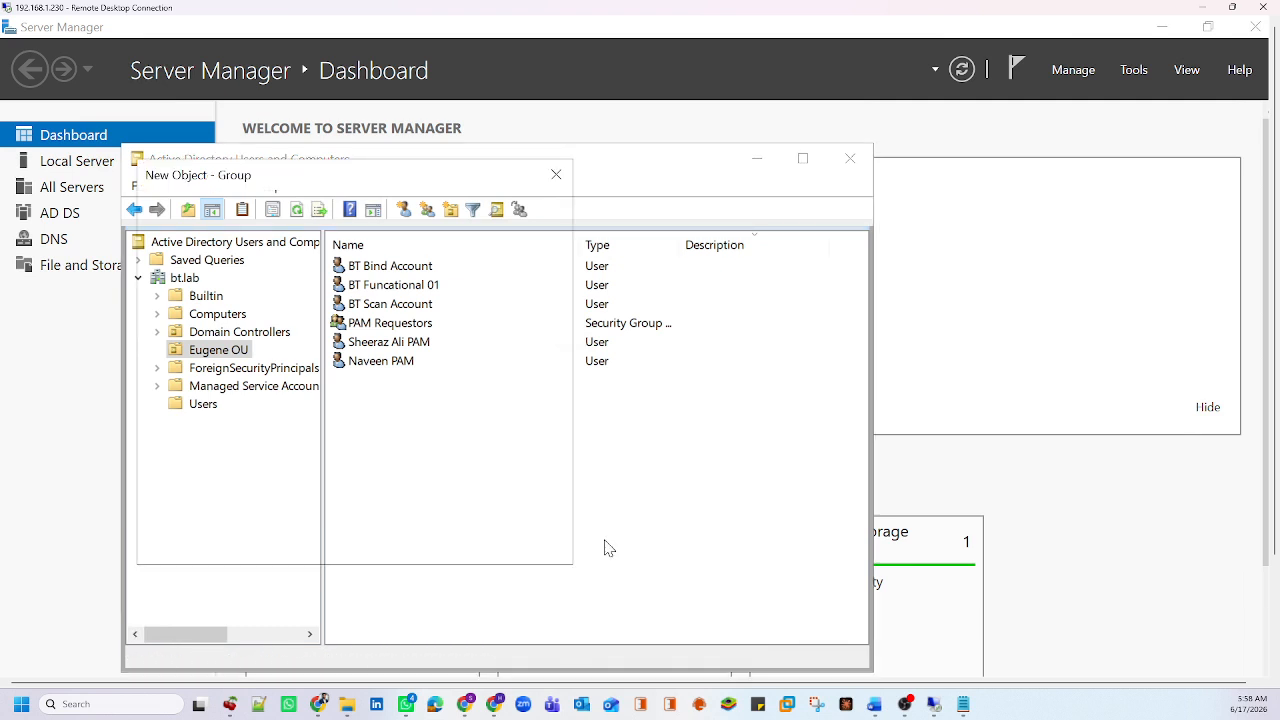
text(Ded)
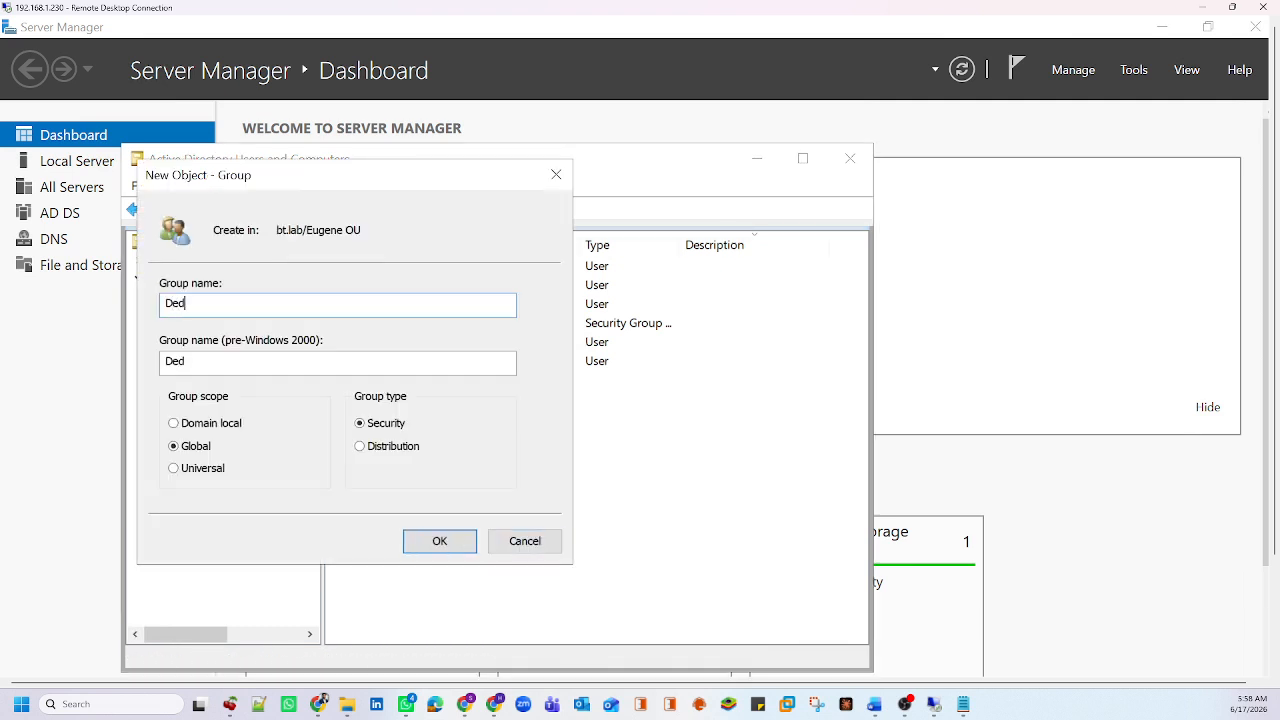
text(icated Mapping)
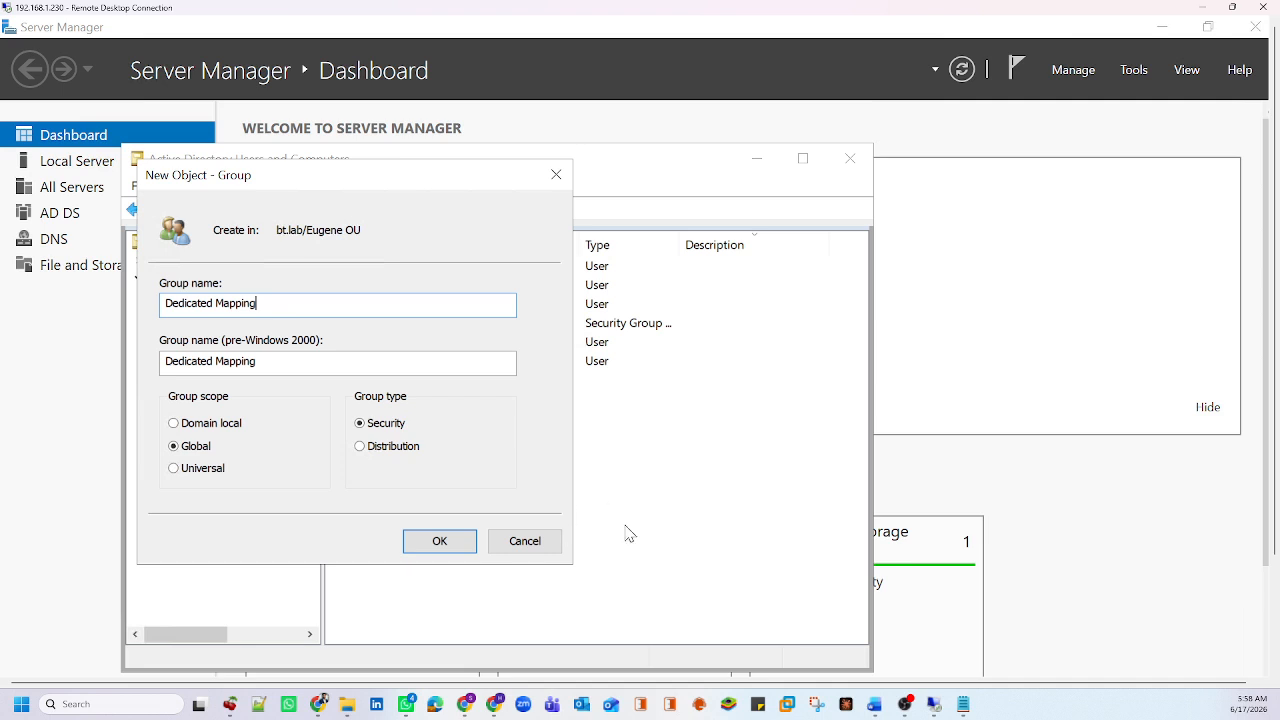
click(432, 538)
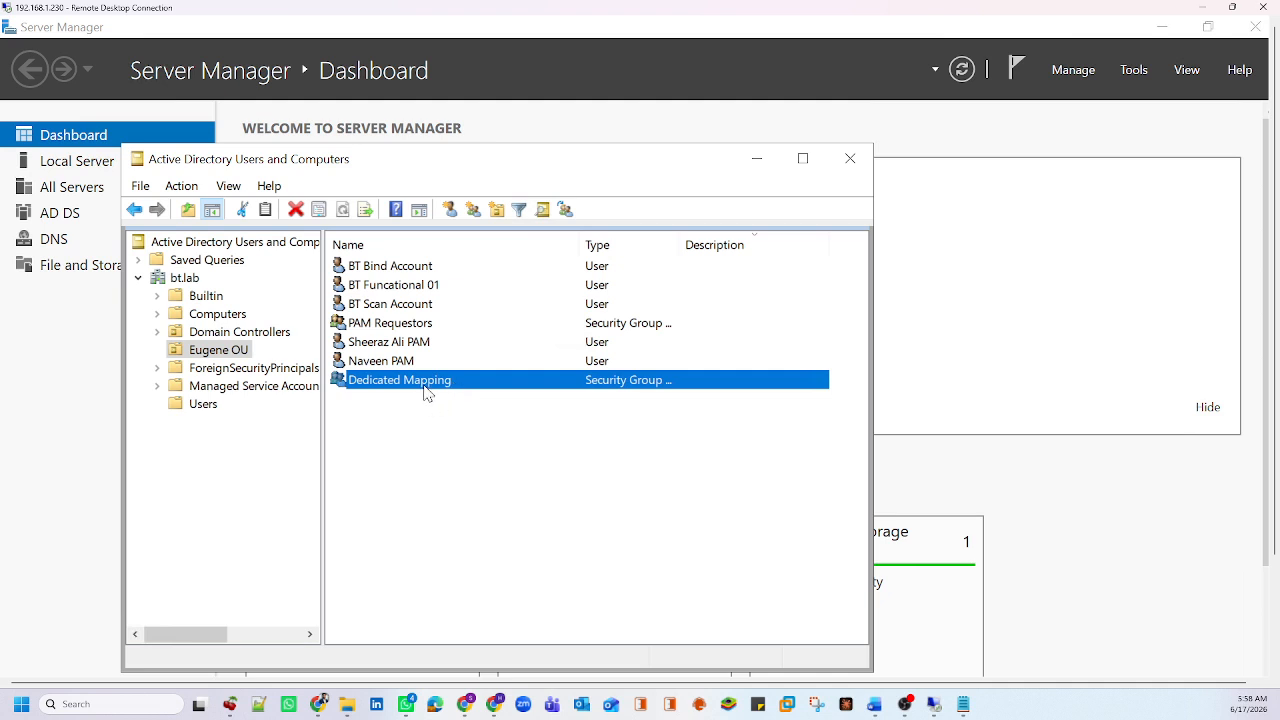
In the group's Members list, resolve the first user to the standard bt.lab/Users account, not the PAM one
double_click(368, 386)
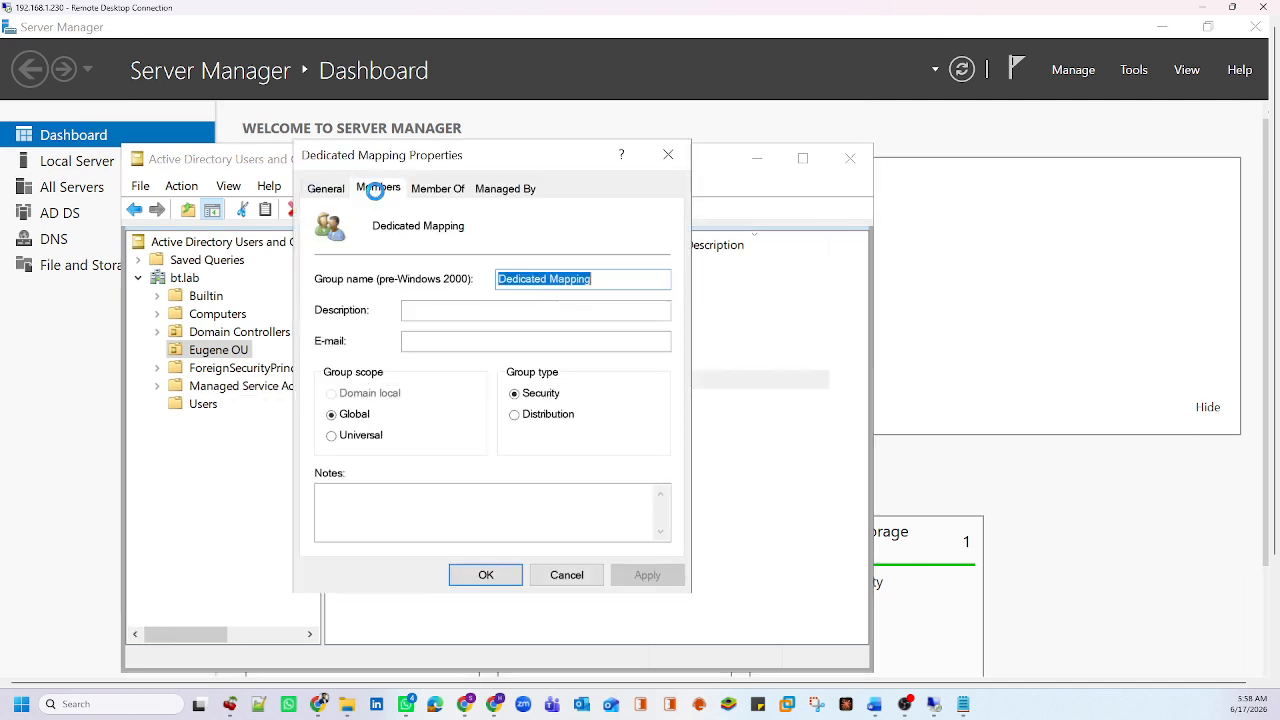
click(378, 188)
click(349, 516)
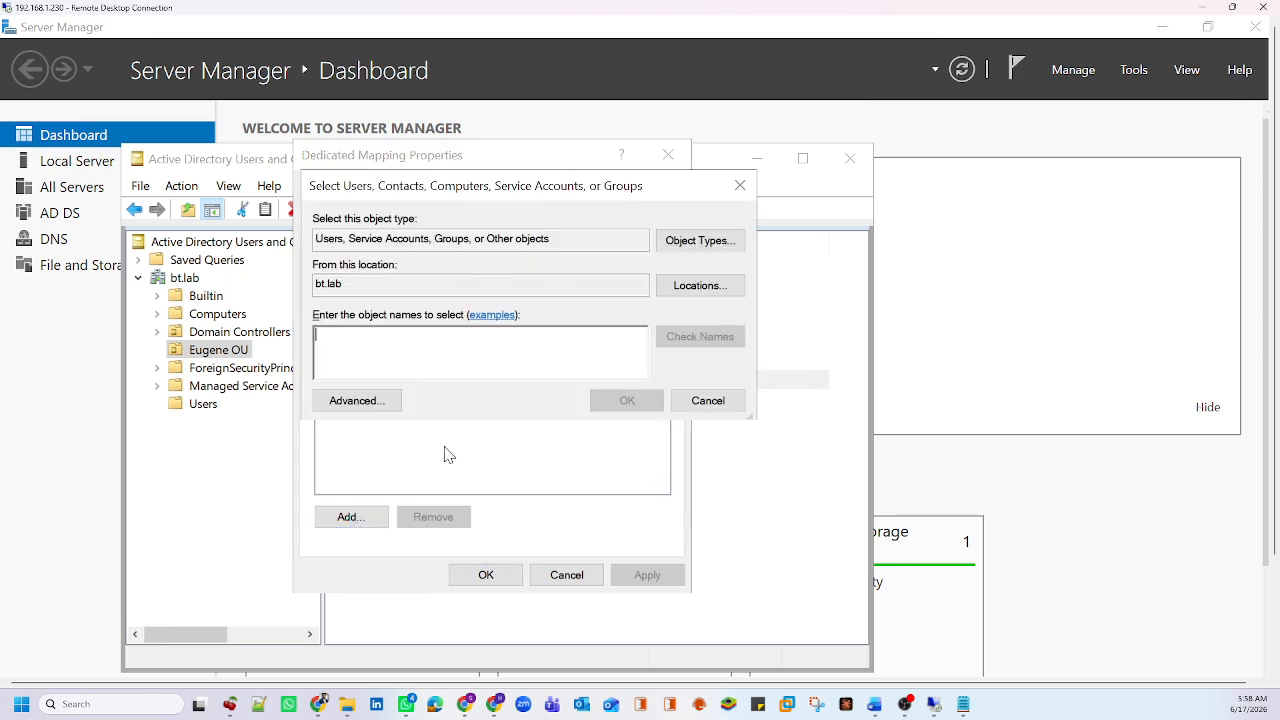
text(naveen)
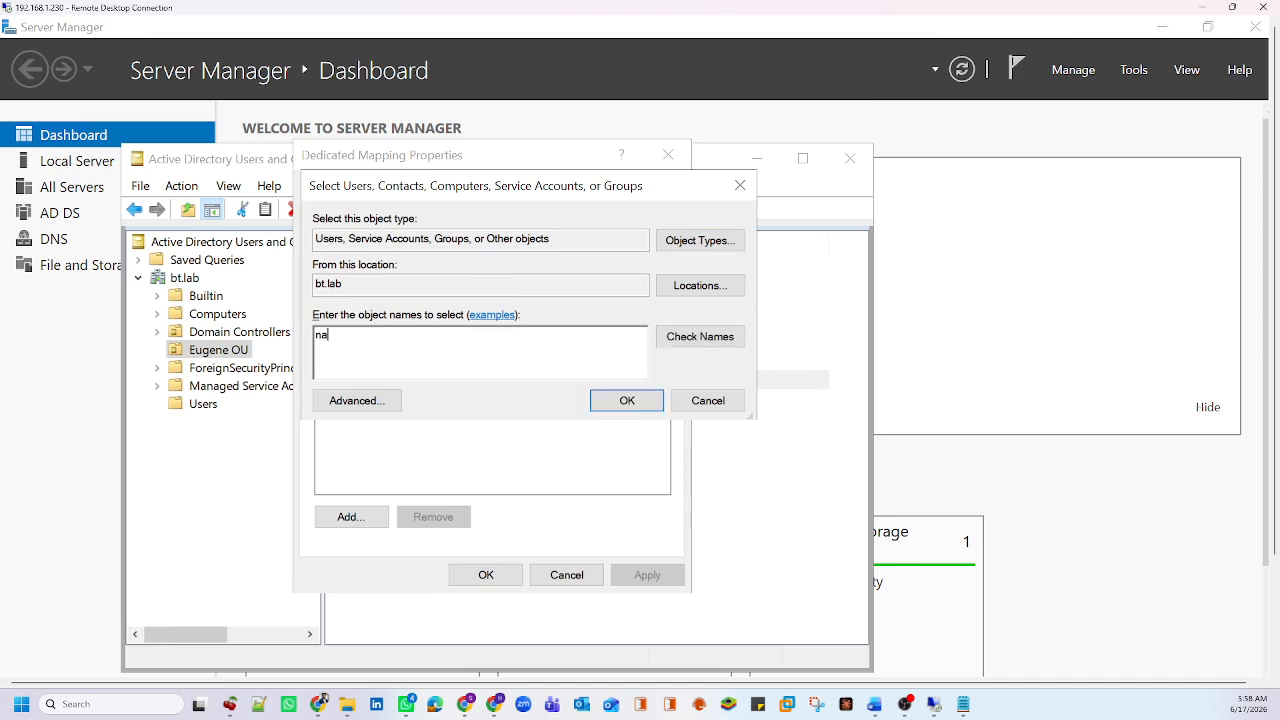
click(679, 337)
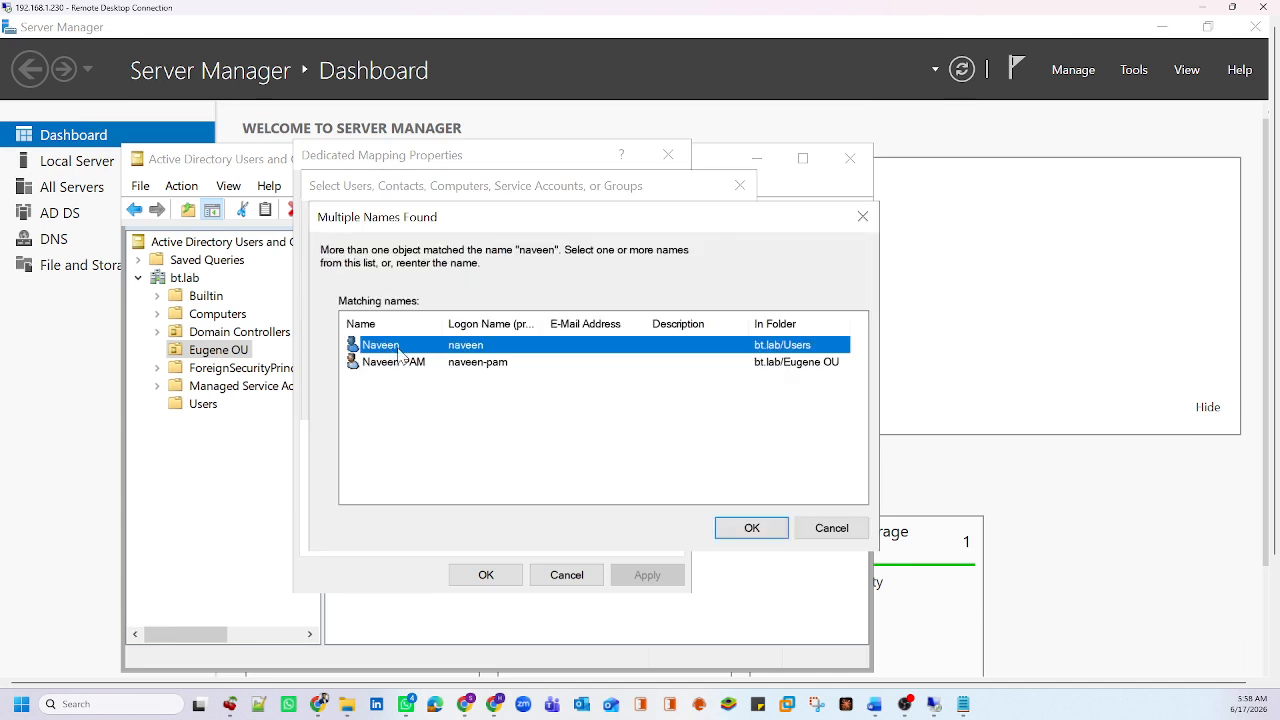
click(501, 368)
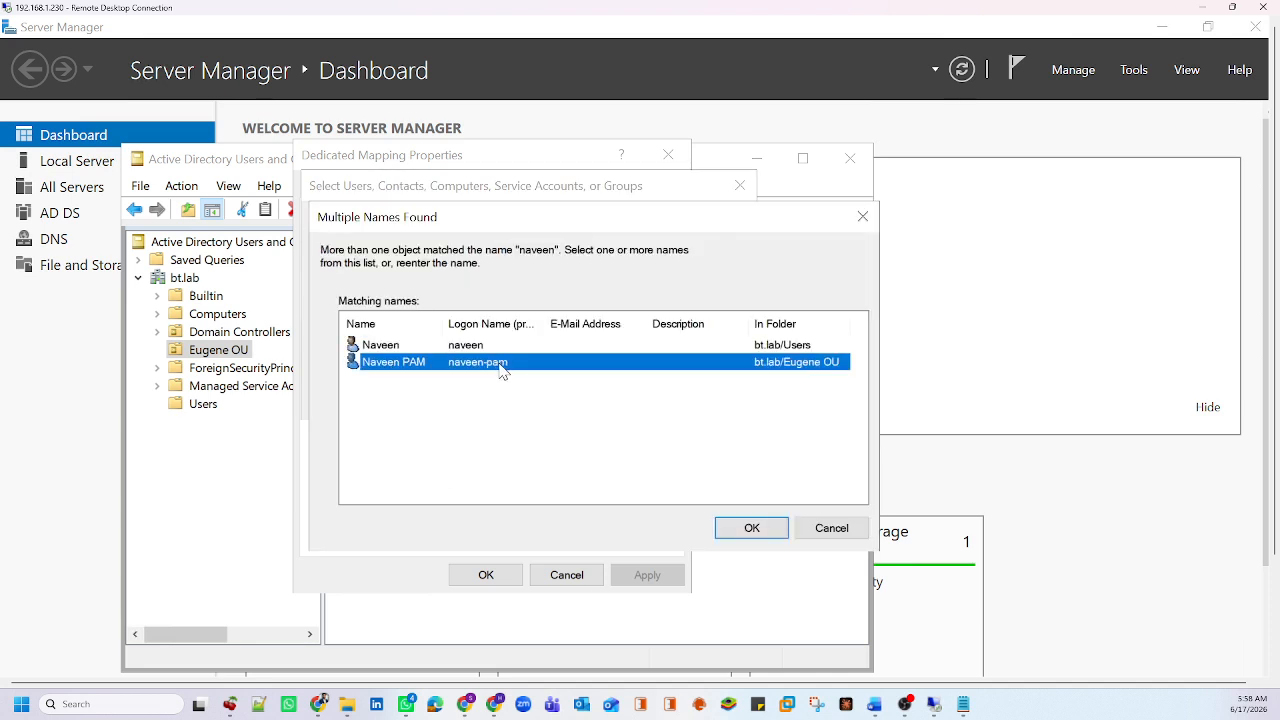
click(484, 347)
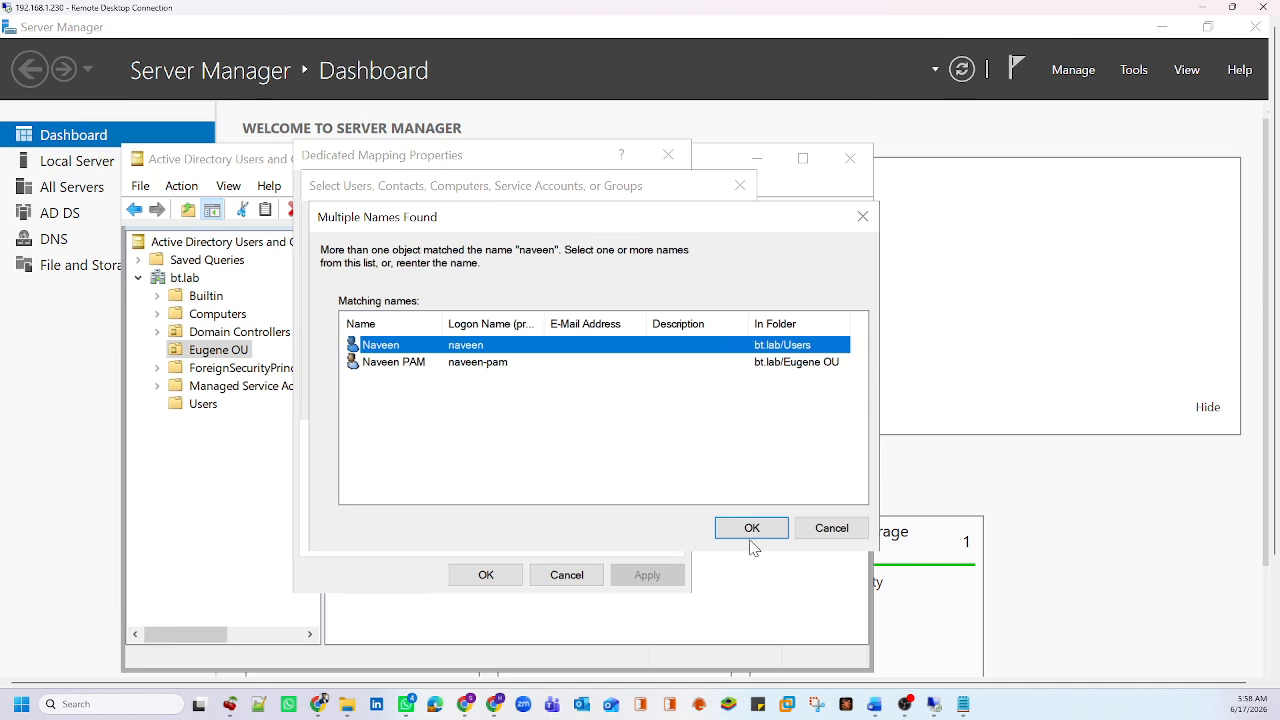
click(752, 536)
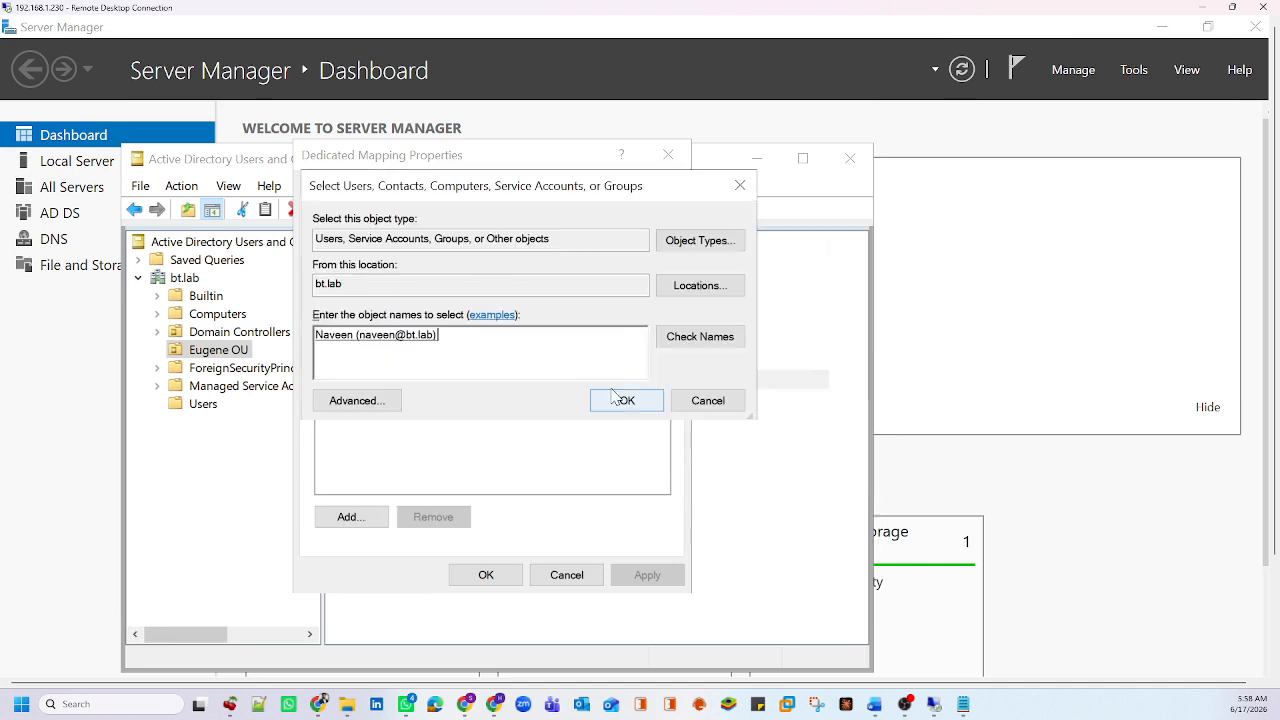
Resolve the second user's standard account, then add both members and apply the change
text(sheeraz)
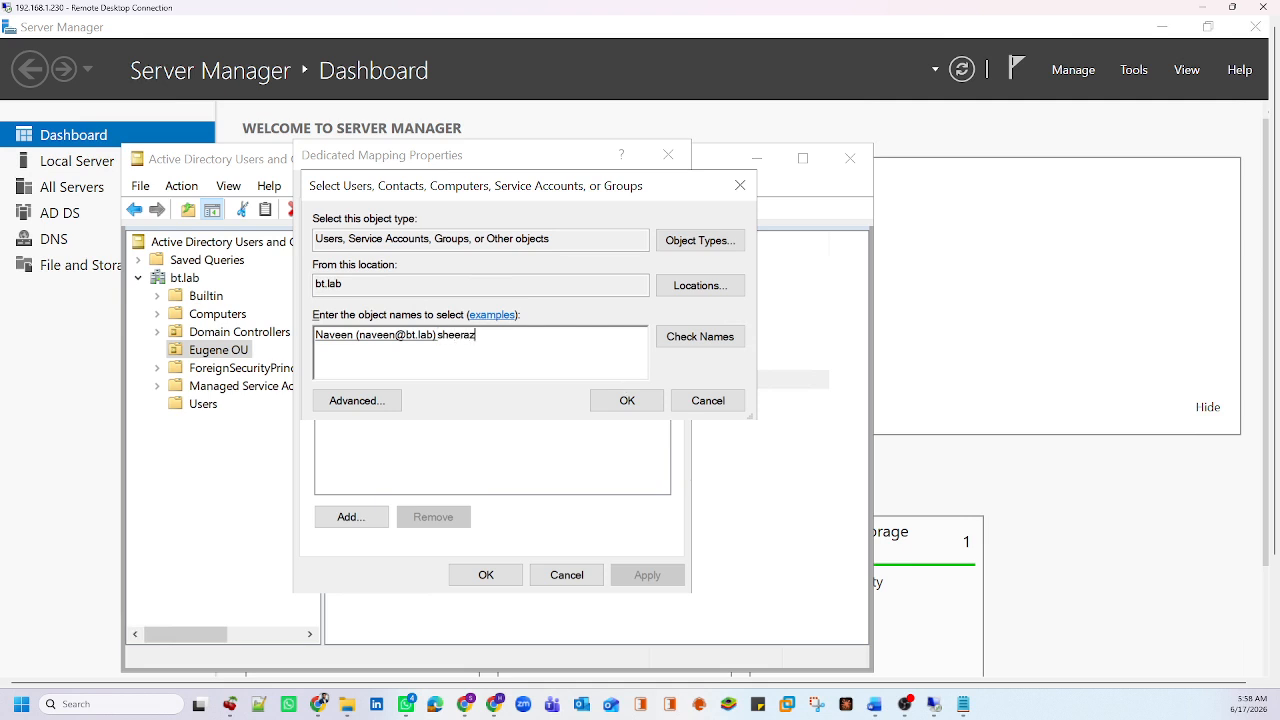
click(714, 330)
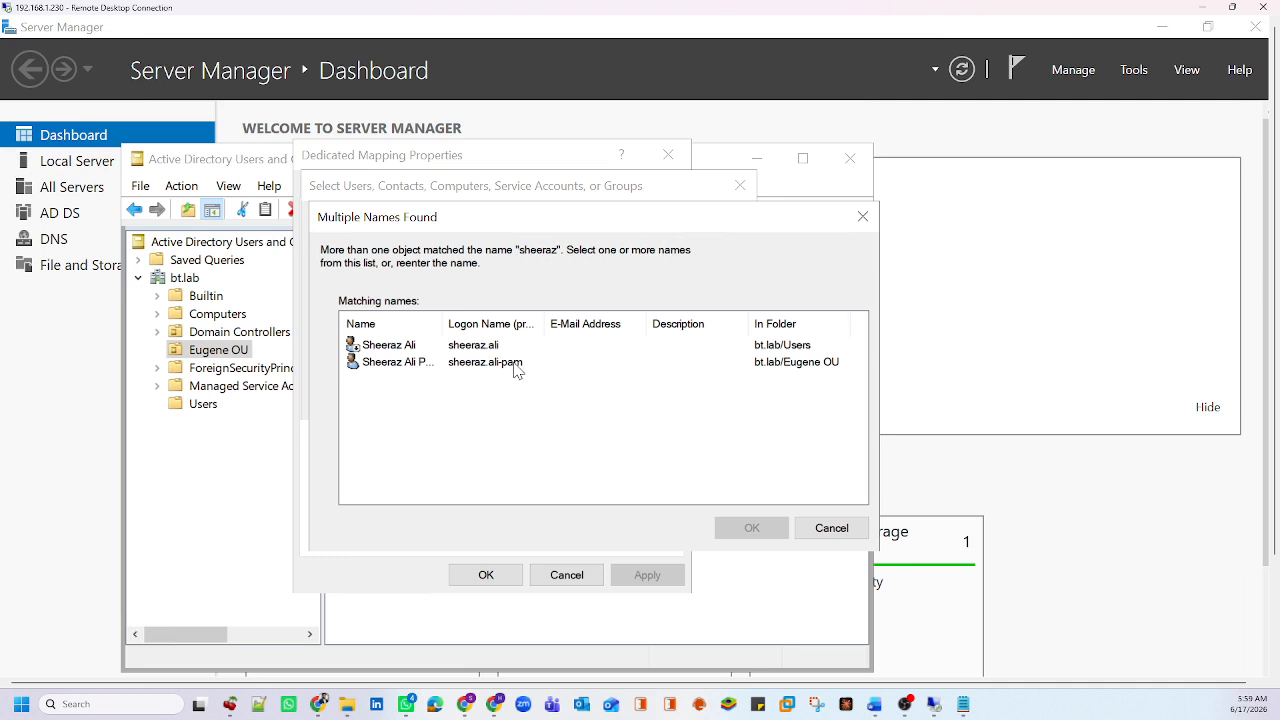
click(497, 345)
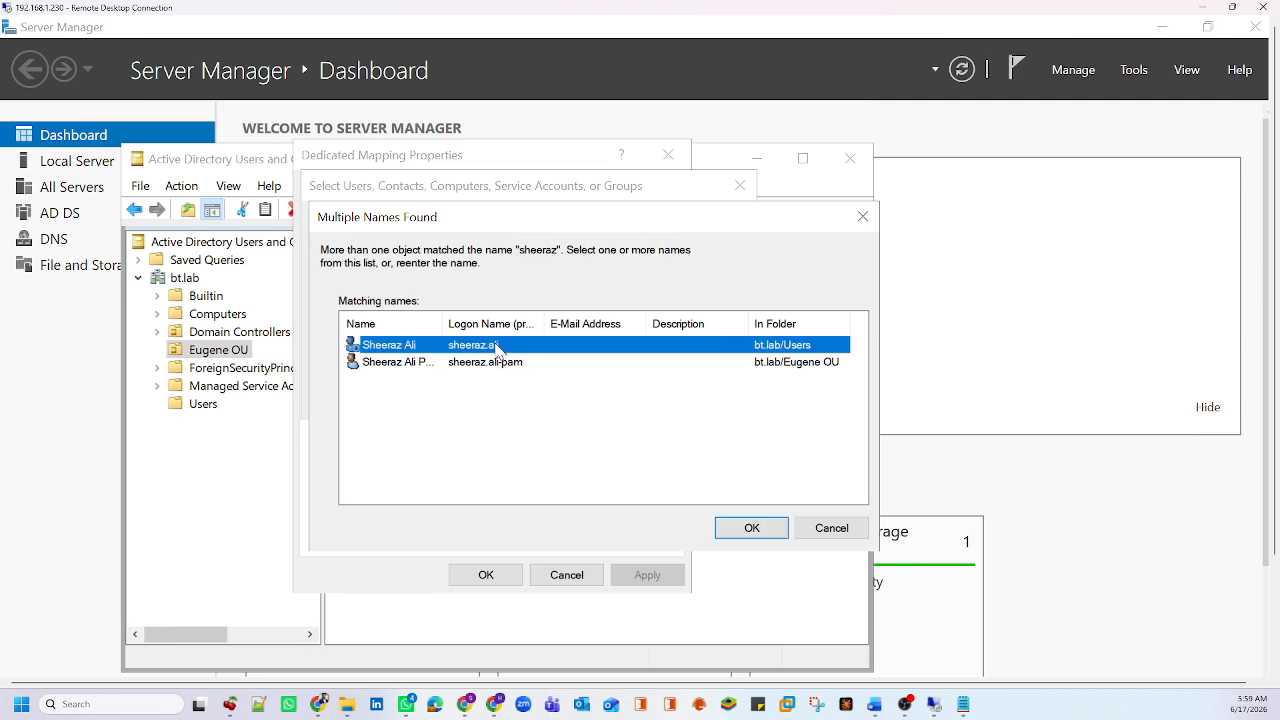
click(721, 533)
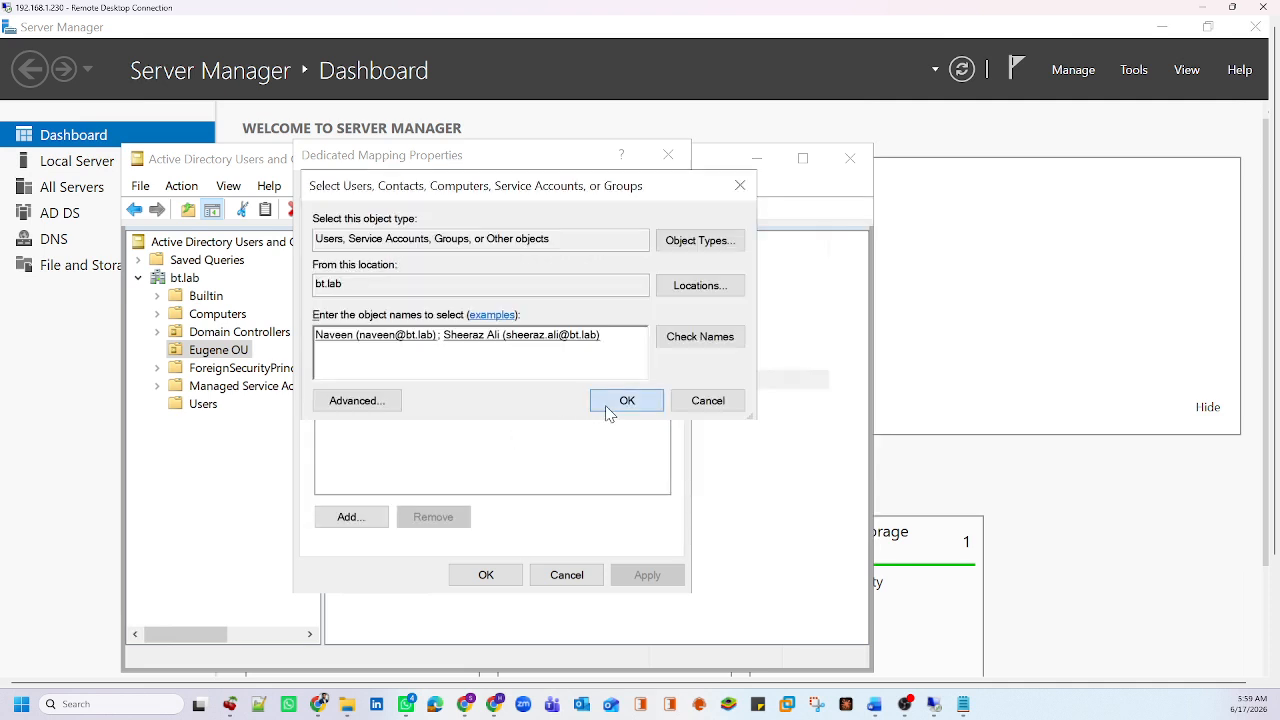
click(623, 400)
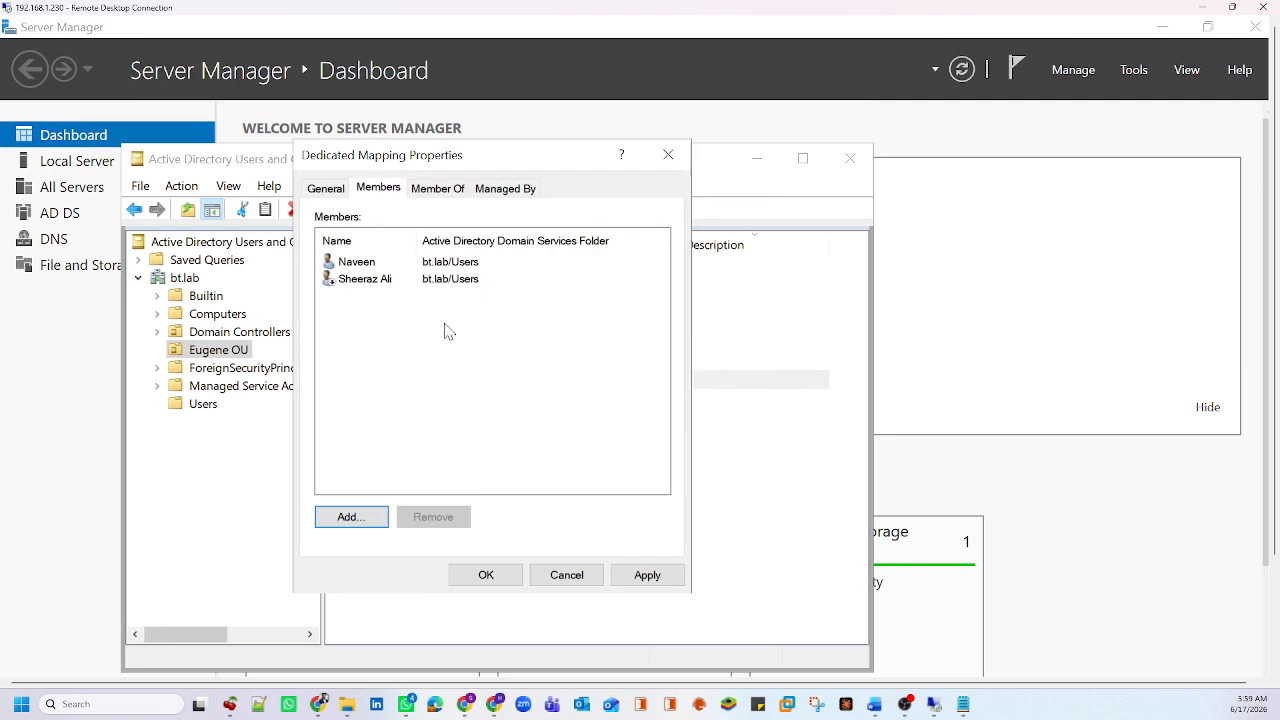
click(615, 575)
click(486, 575)
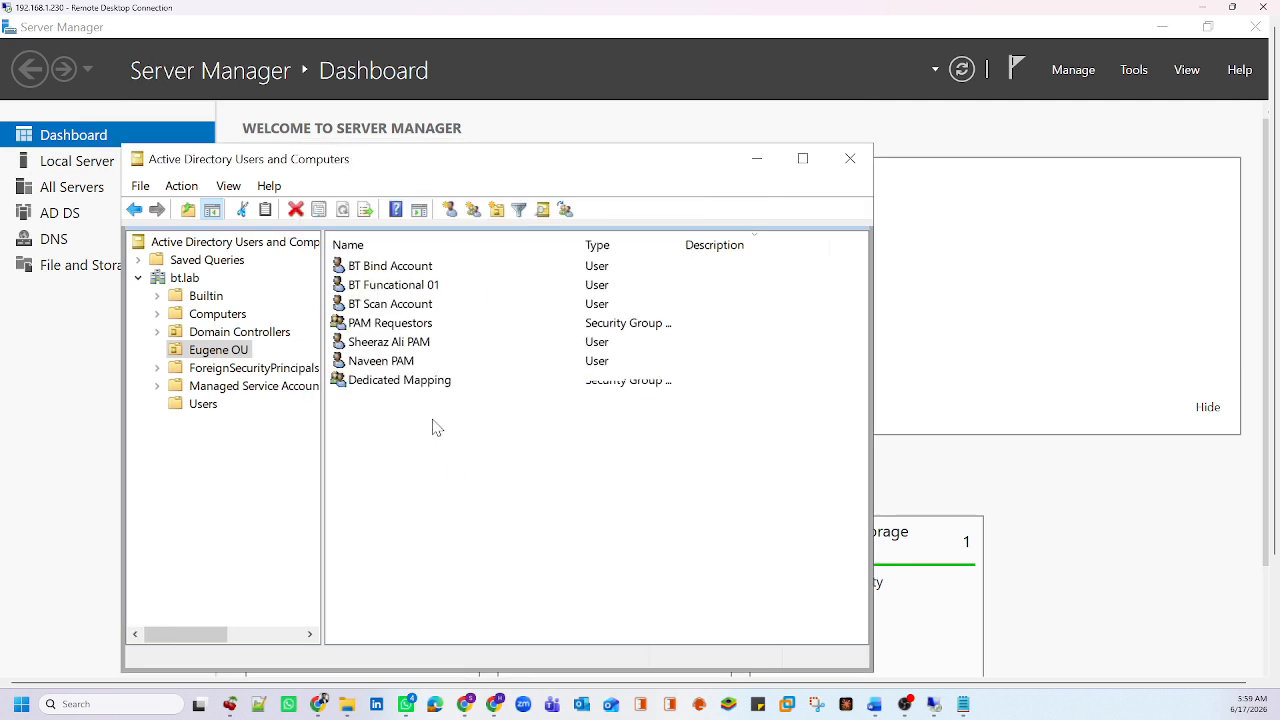
drag(384, 7, 458, 264)
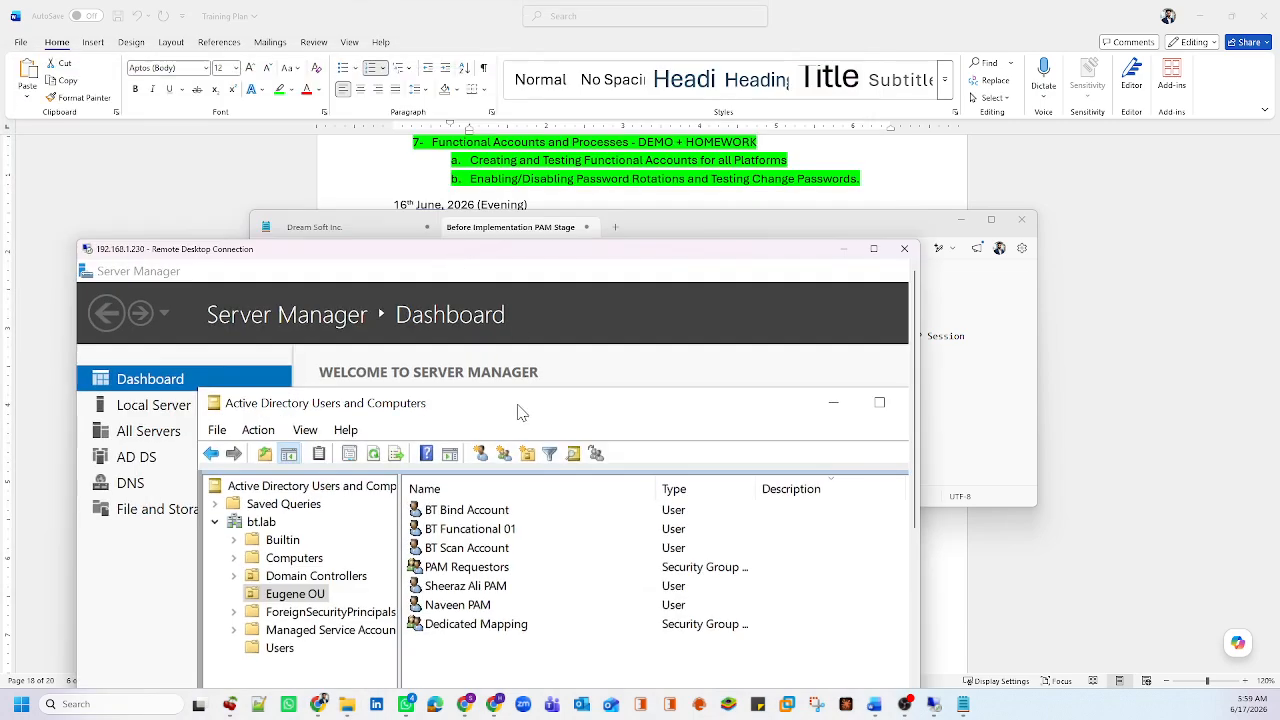
Dismiss the sa account access request and go to Configuration > User Management
click(466, 702)
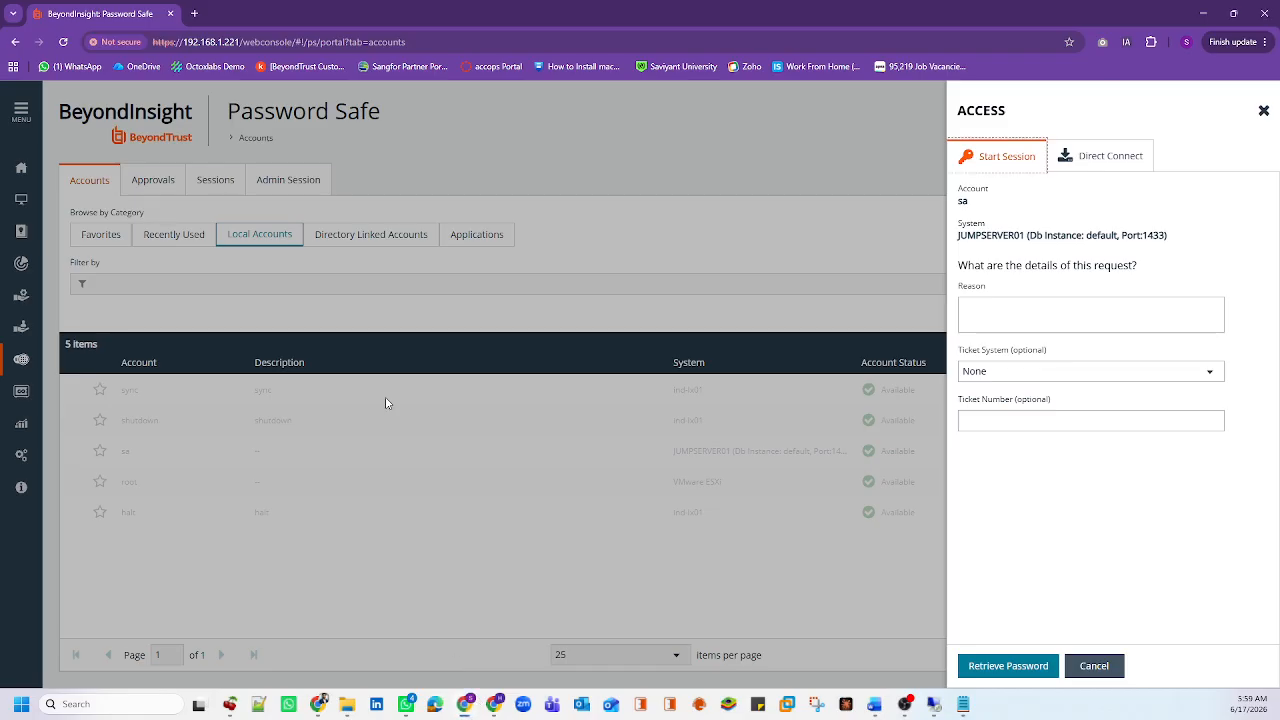
click(1110, 675)
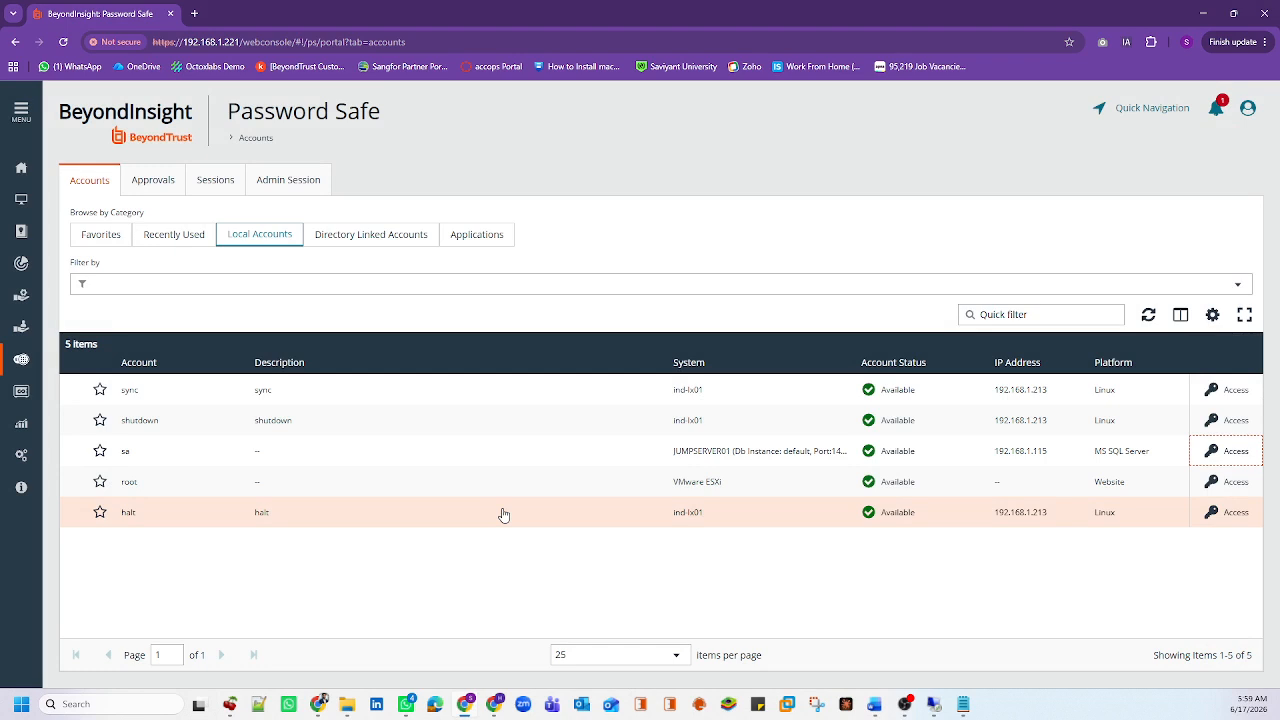
click(27, 458)
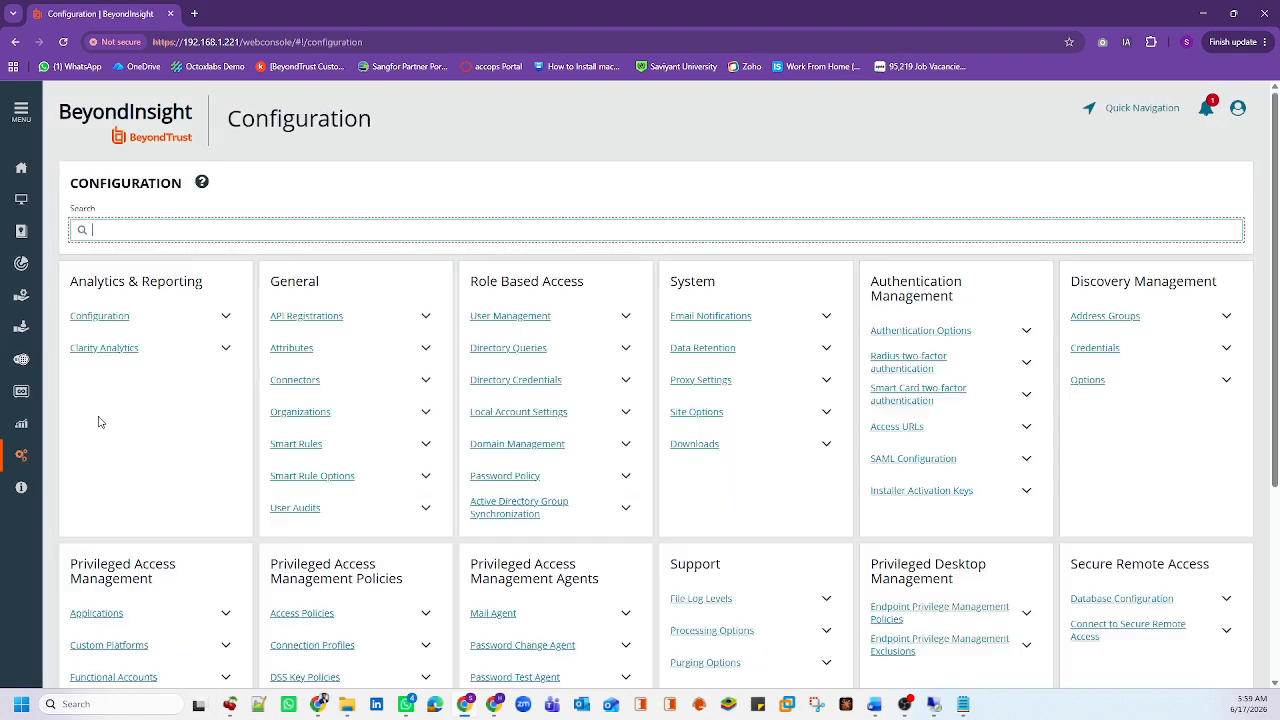
click(522, 318)
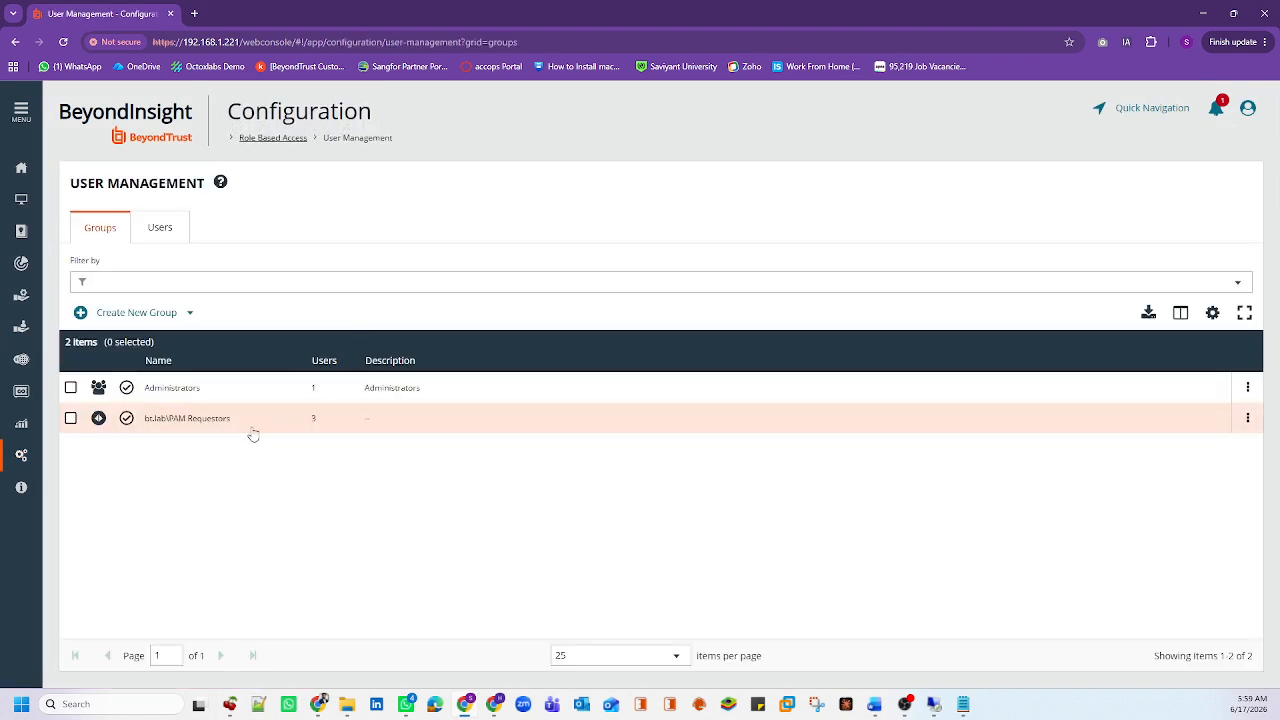
Add the Active Directory group Dedicated Mapping, found with the '*Dedicate' filter
click(167, 313)
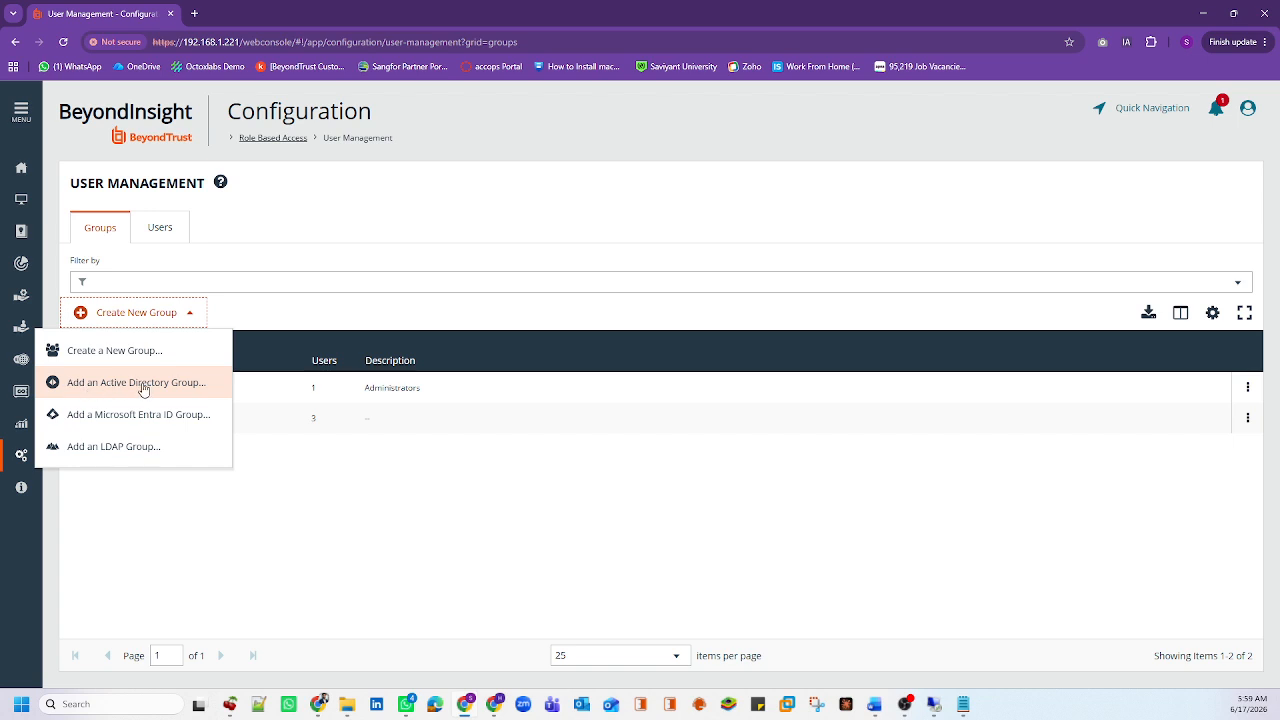
click(143, 390)
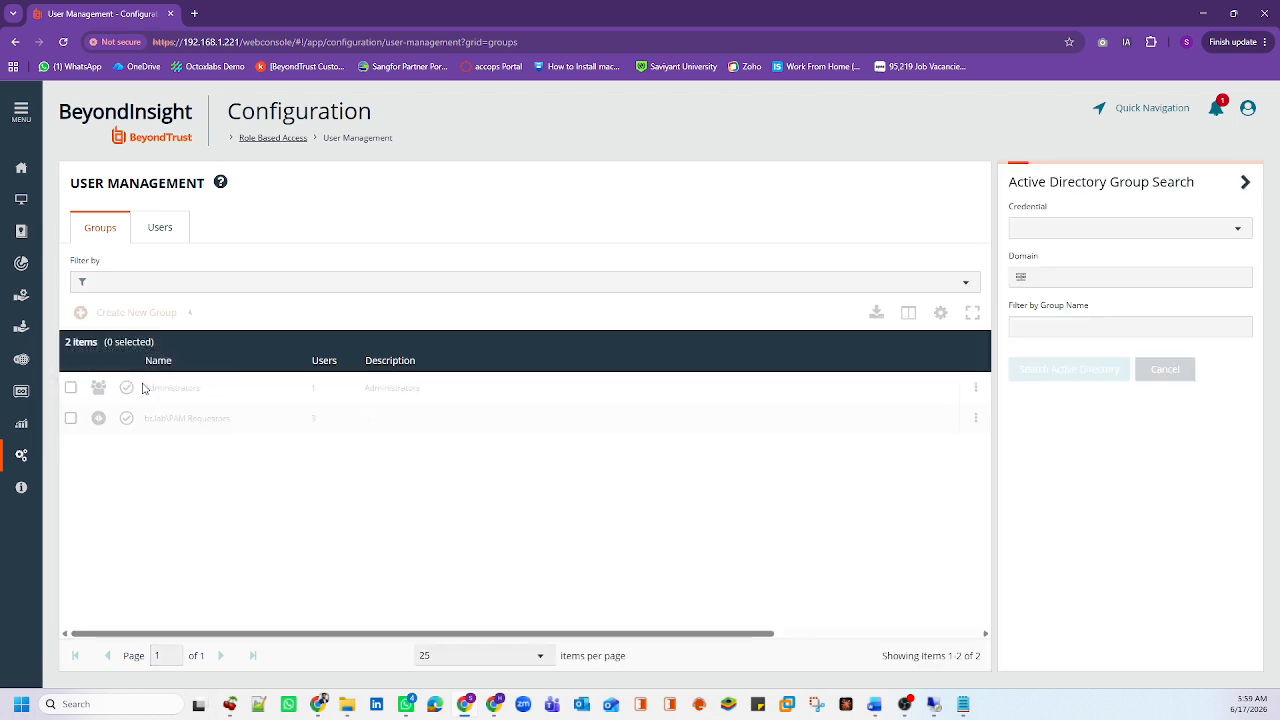
click(1040, 338)
text(*Dedicated*)
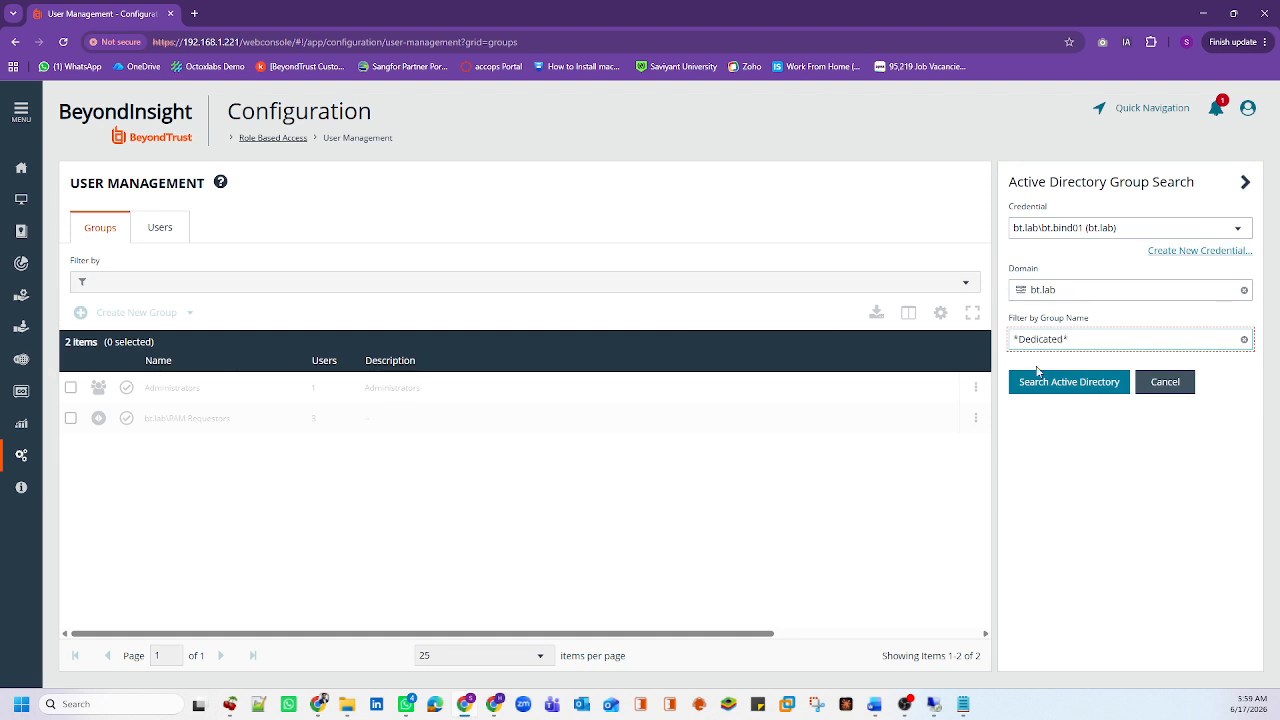
click(1038, 375)
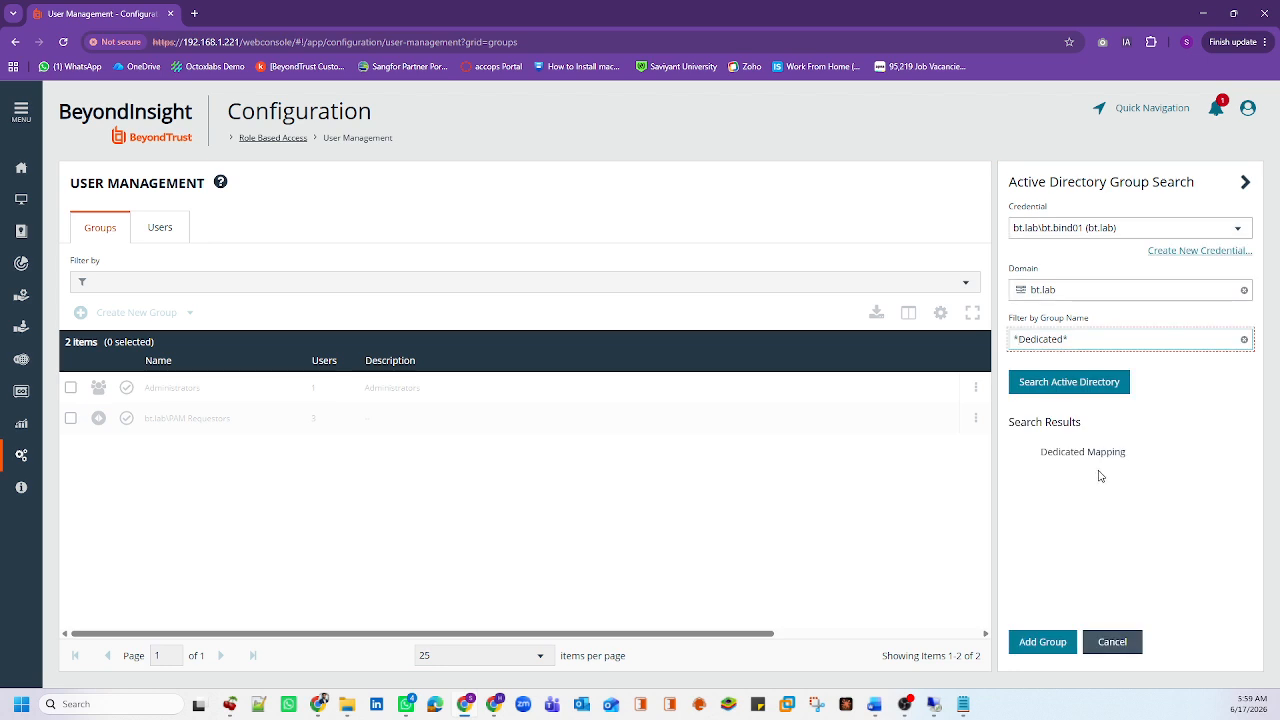
click(1106, 458)
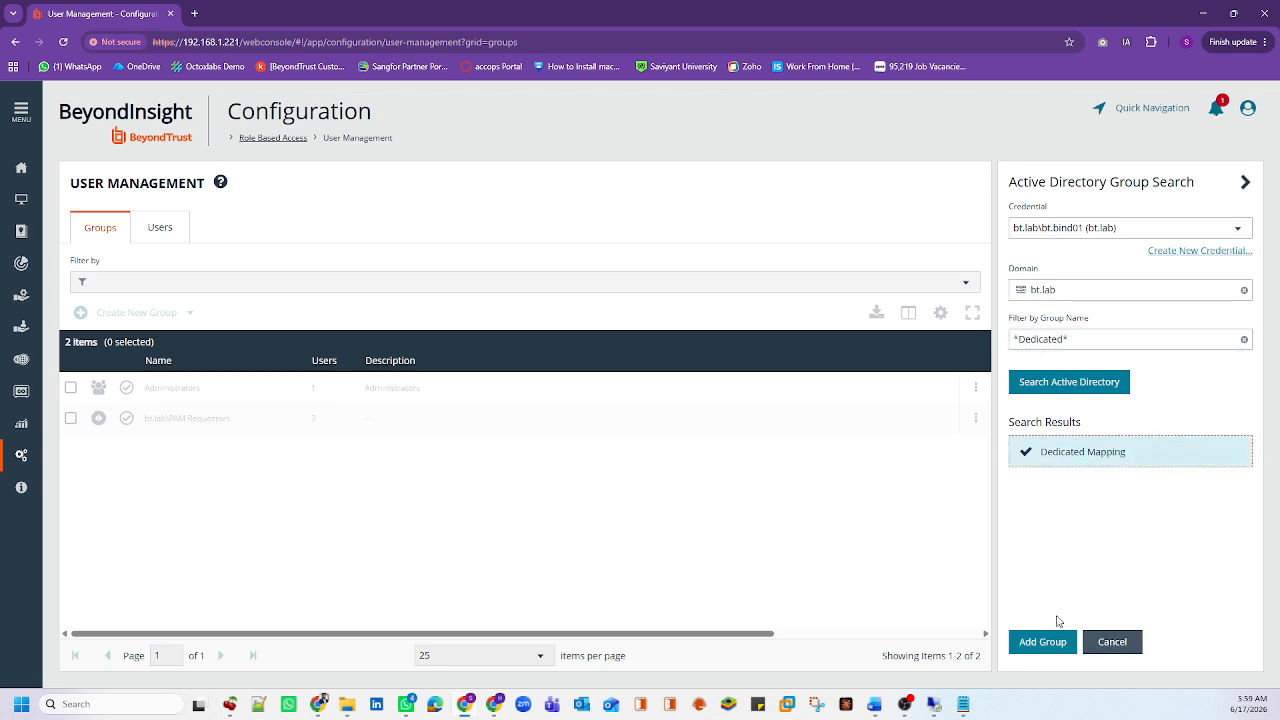
click(1045, 641)
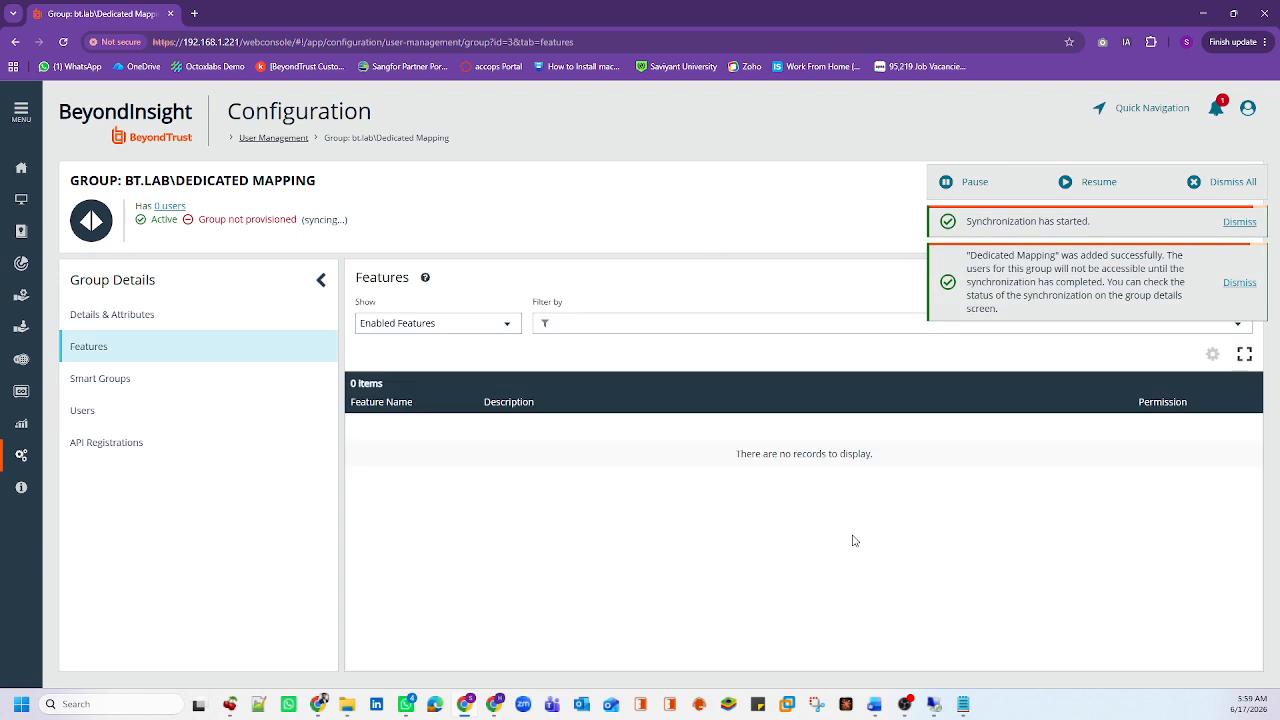
Refresh the Dedicated Mapping group to show its 2 synced users, then open Directory Queries
click(232, 408)
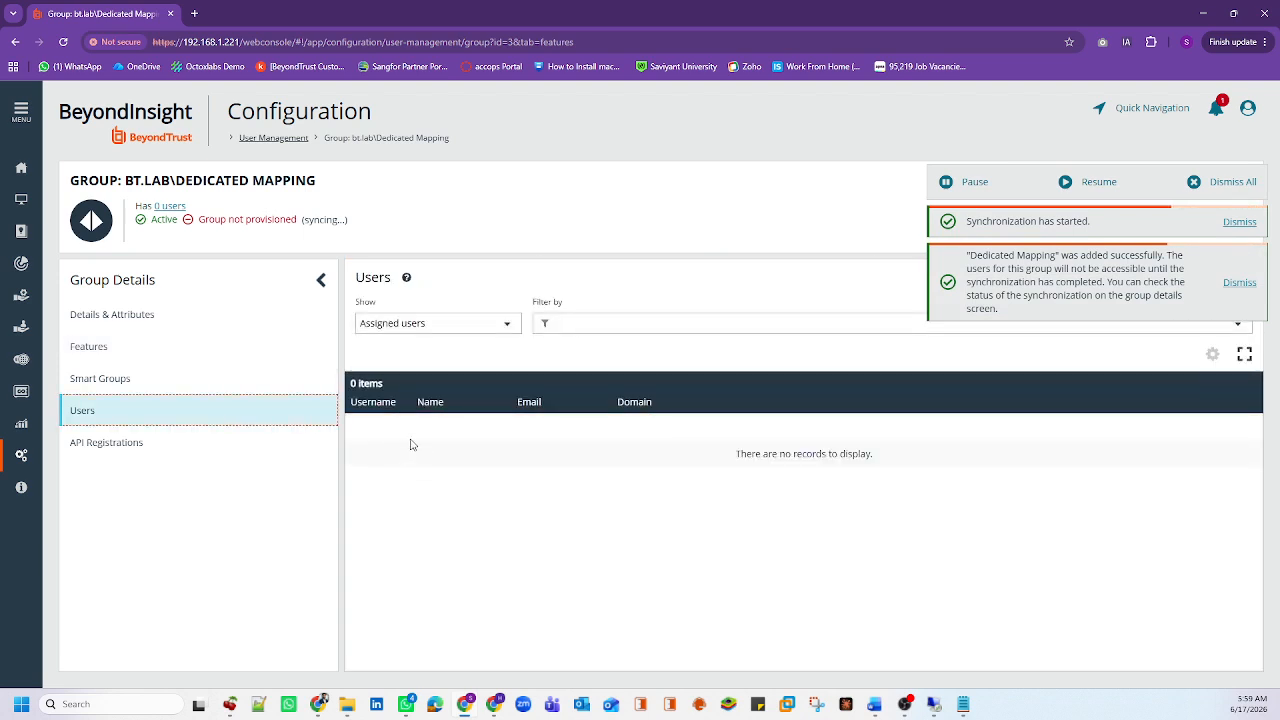
click(420, 323)
click(402, 390)
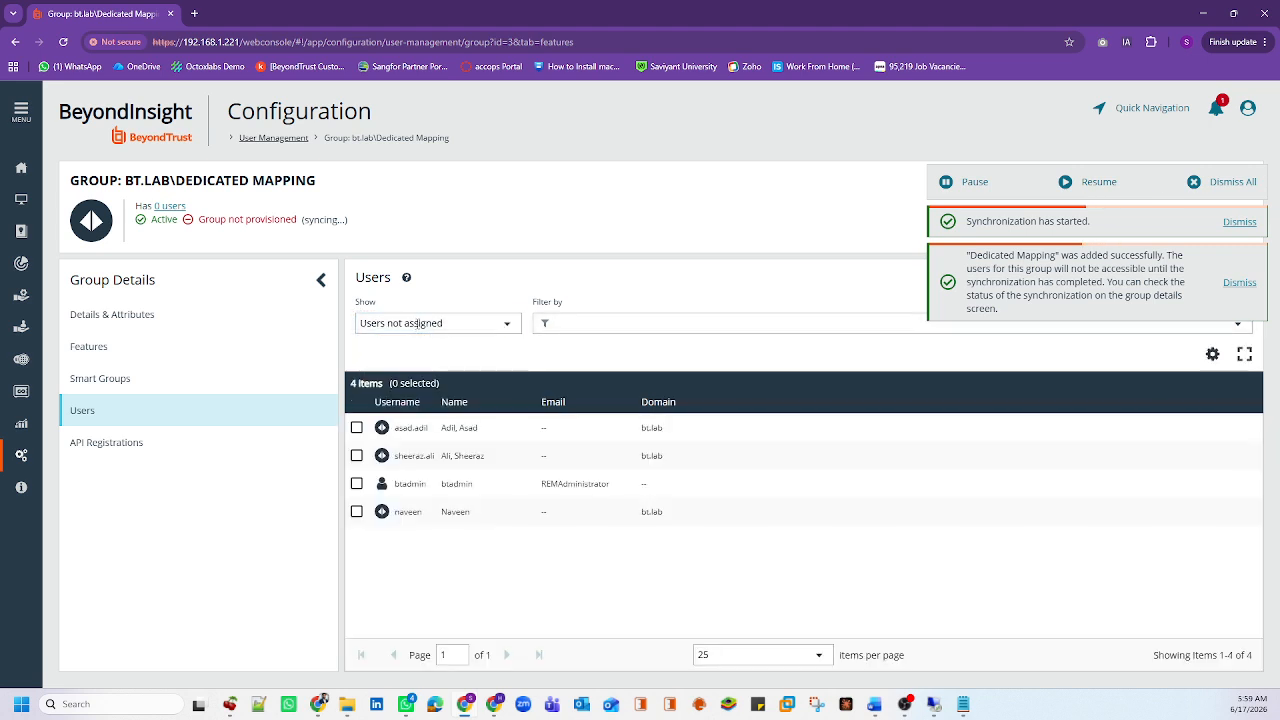
click(418, 323)
click(398, 357)
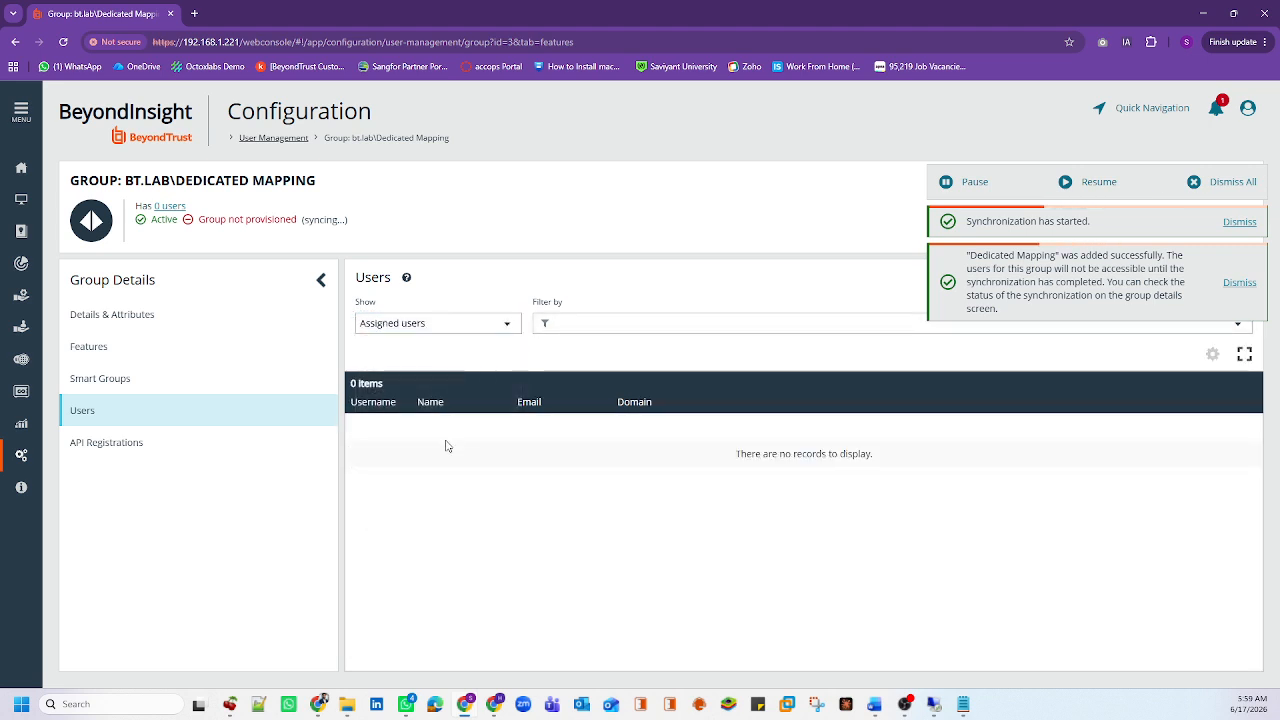
click(96, 122)
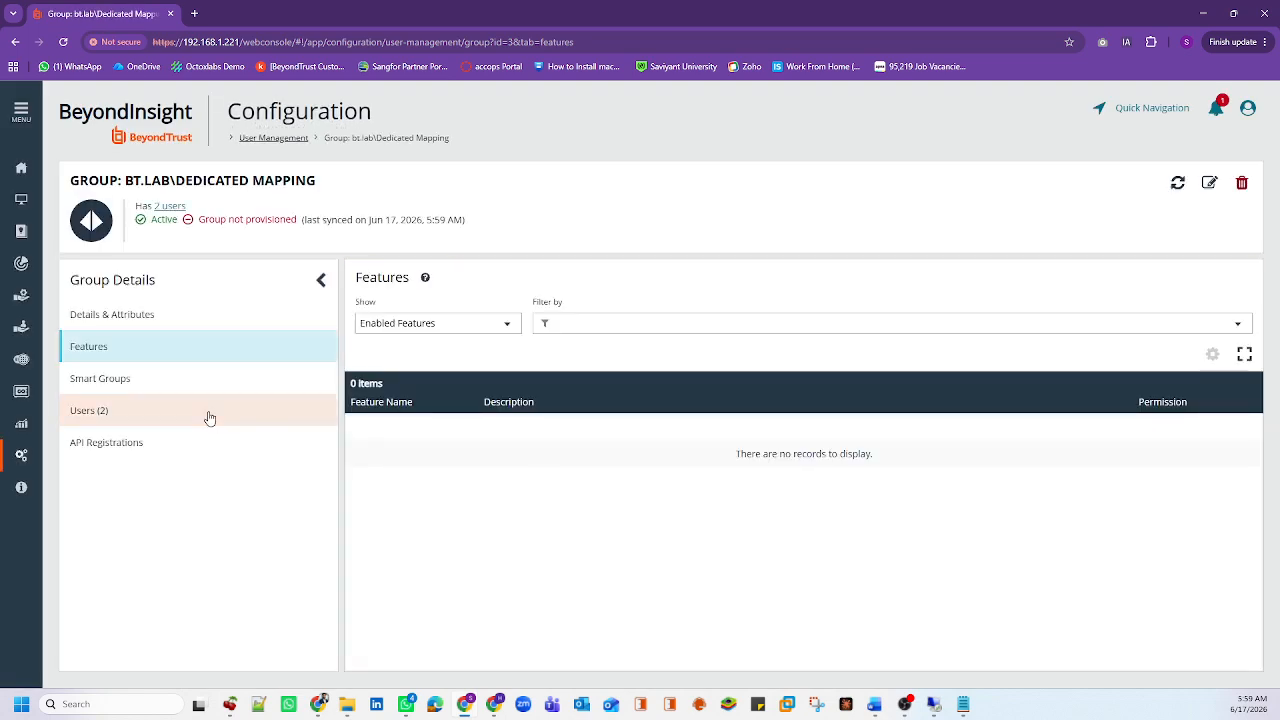
click(210, 418)
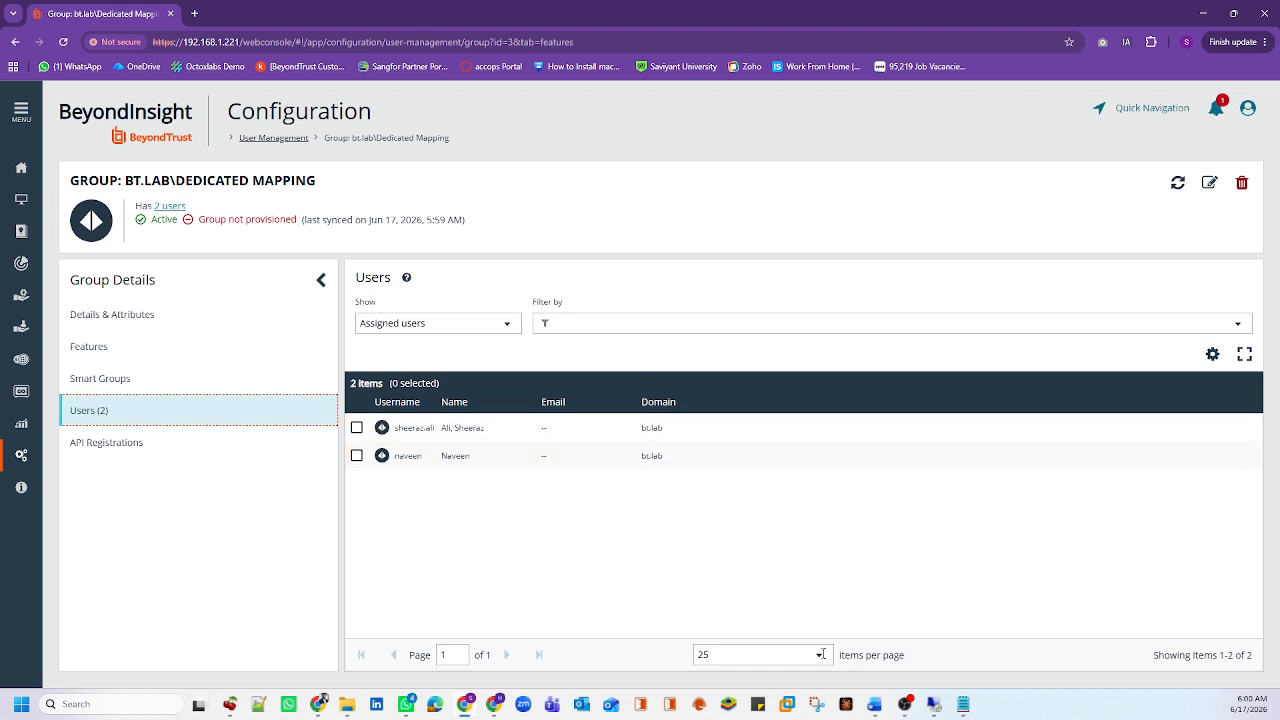
click(22, 455)
click(507, 350)
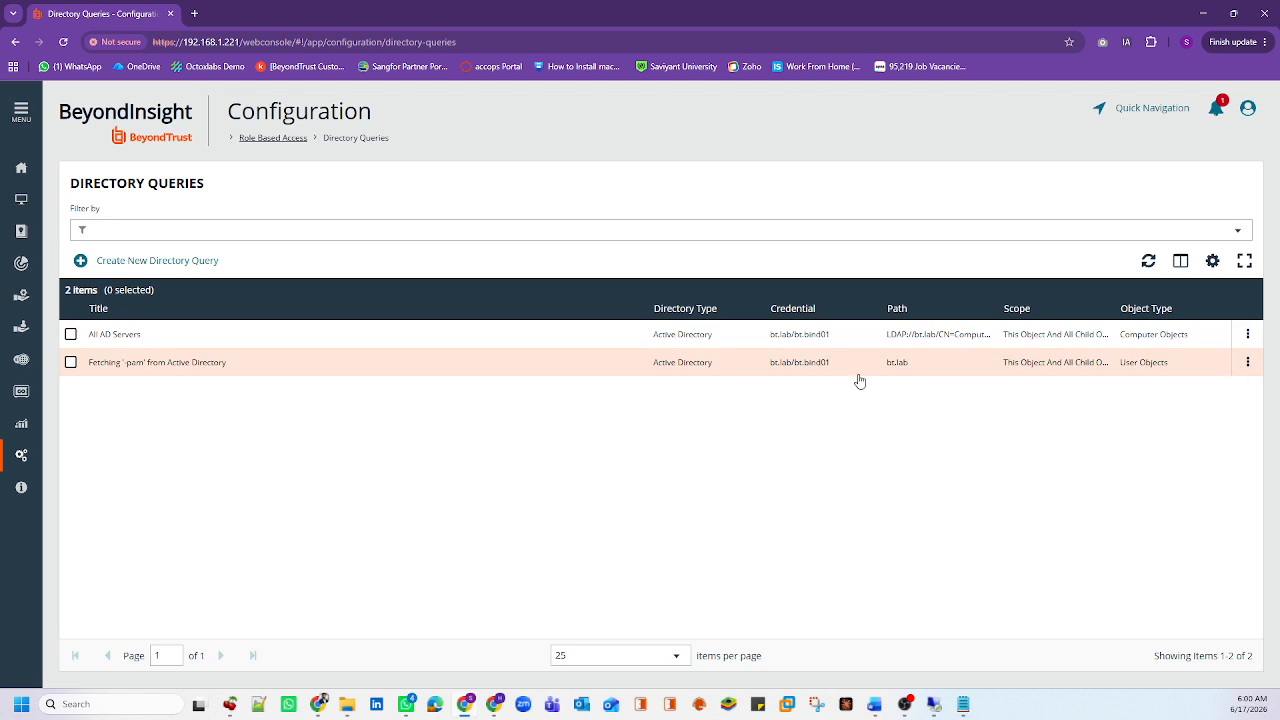
click(251, 368)
drag(251, 368, 89, 371)
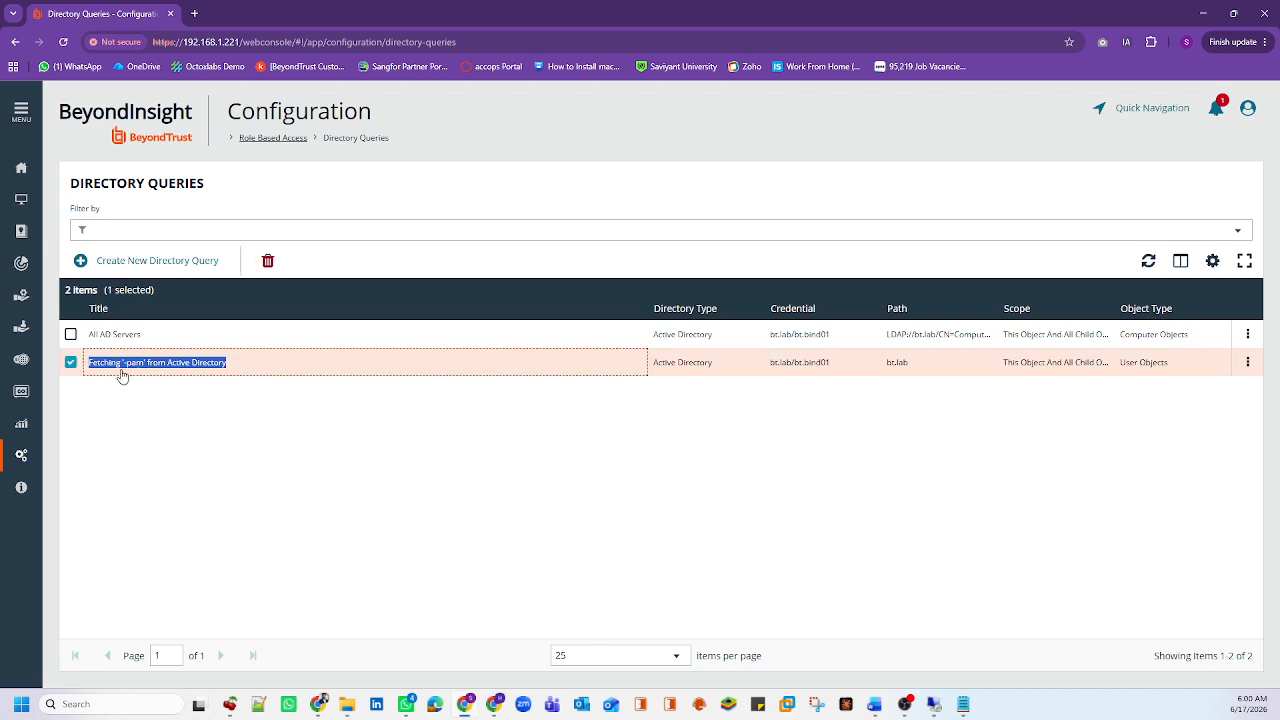
click(1248, 364)
click(1174, 430)
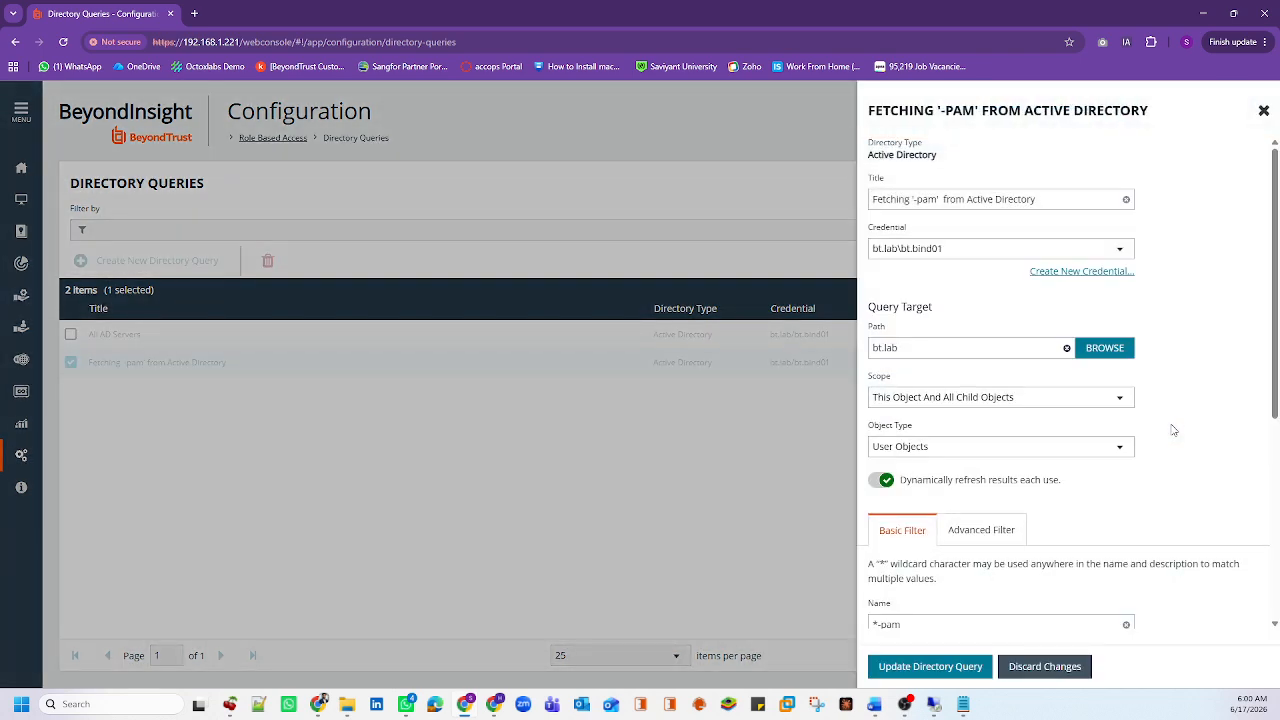
scroll(1171, 429, down, 4)
drag(904, 265, 878, 266)
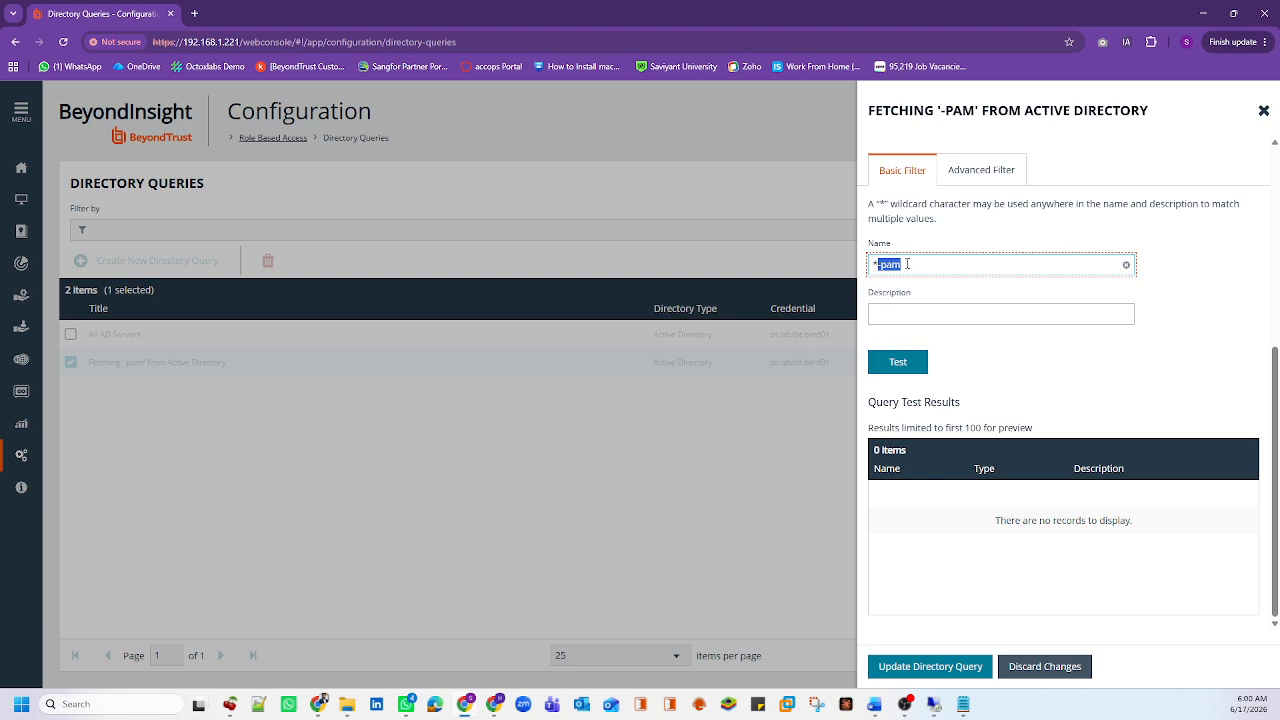
click(907, 358)
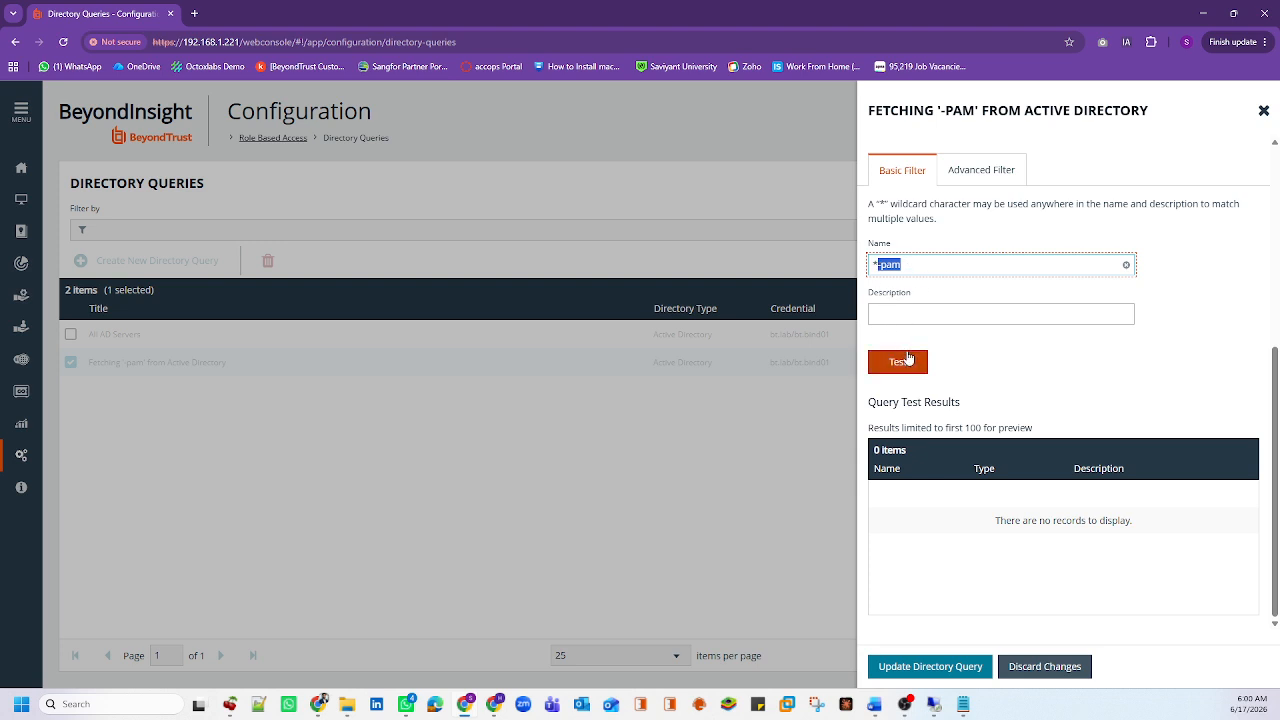
drag(943, 494, 912, 505)
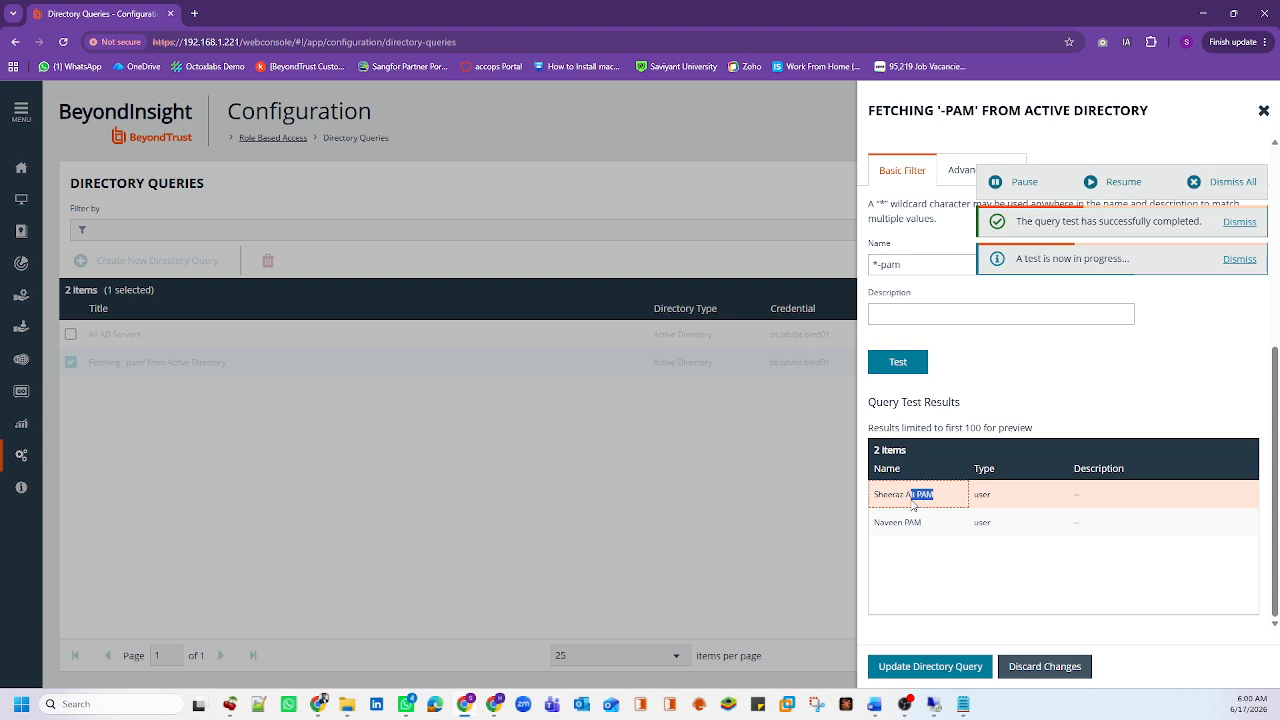
drag(933, 494, 872, 494)
drag(925, 527, 872, 524)
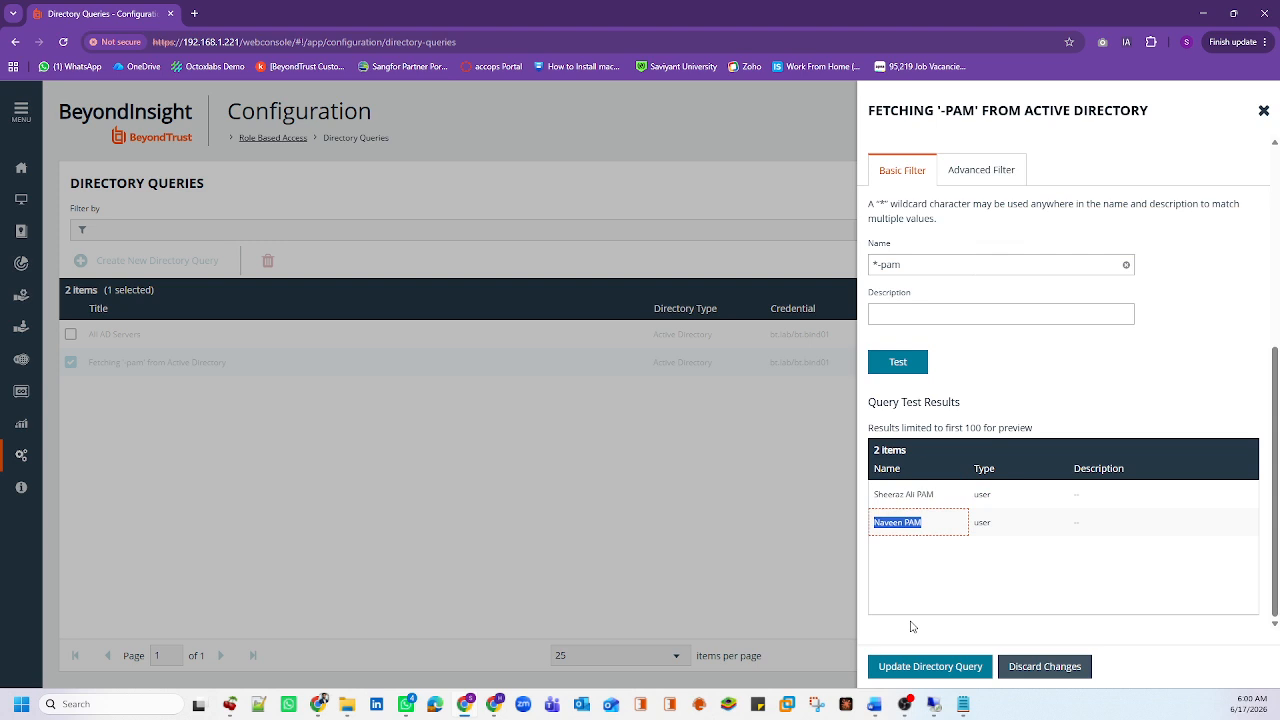
click(1045, 668)
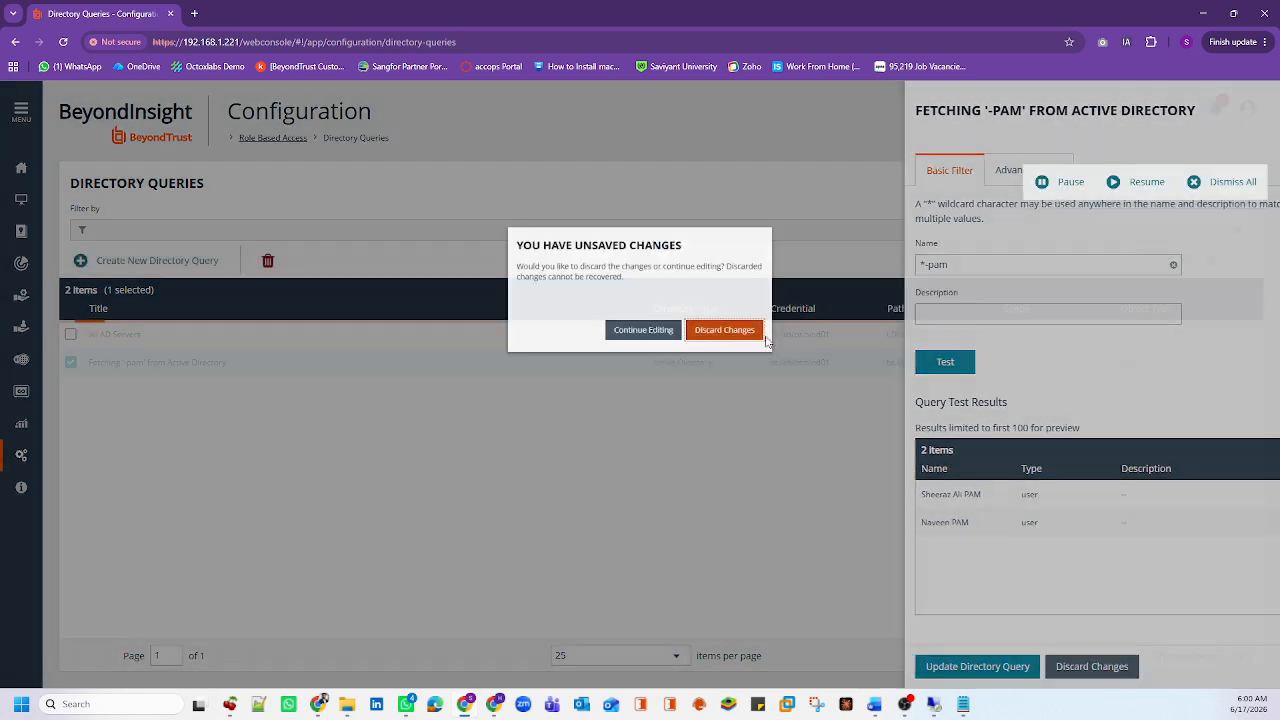
click(764, 337)
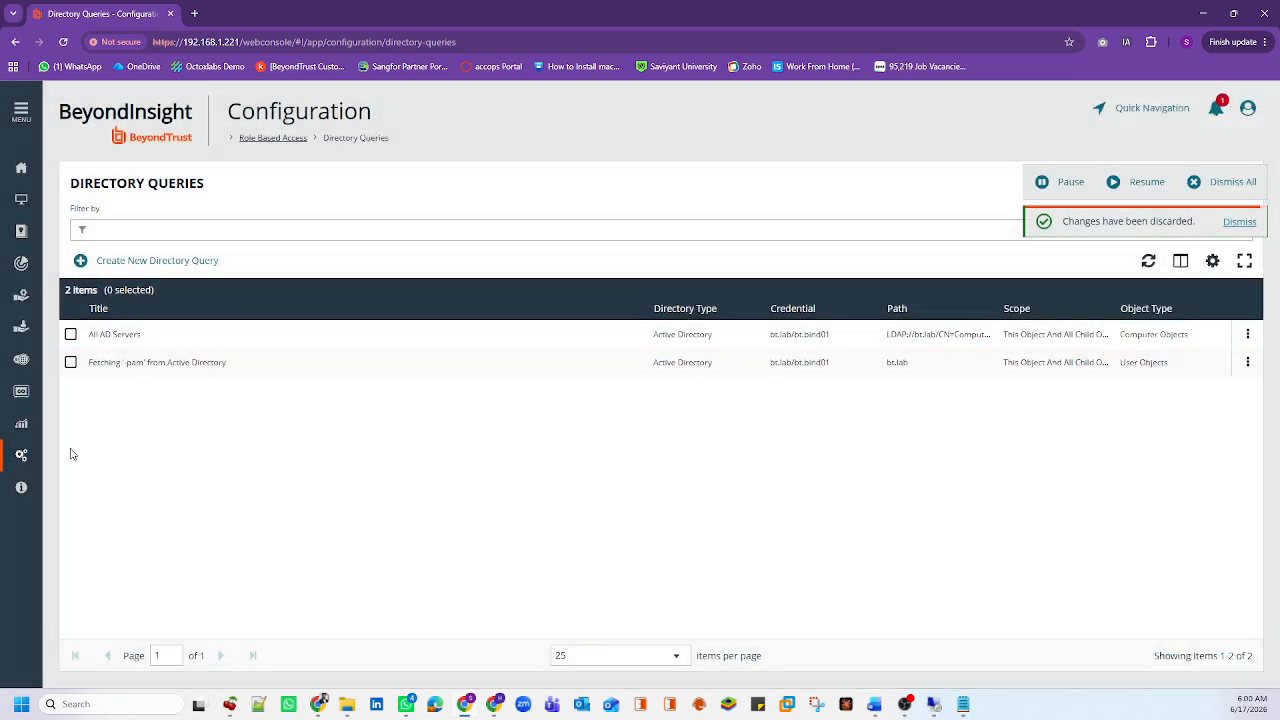
Highlight Dedicated Mapping in the User Management group list, then switch to the 192.168.1.230 remote session
click(21, 455)
click(487, 322)
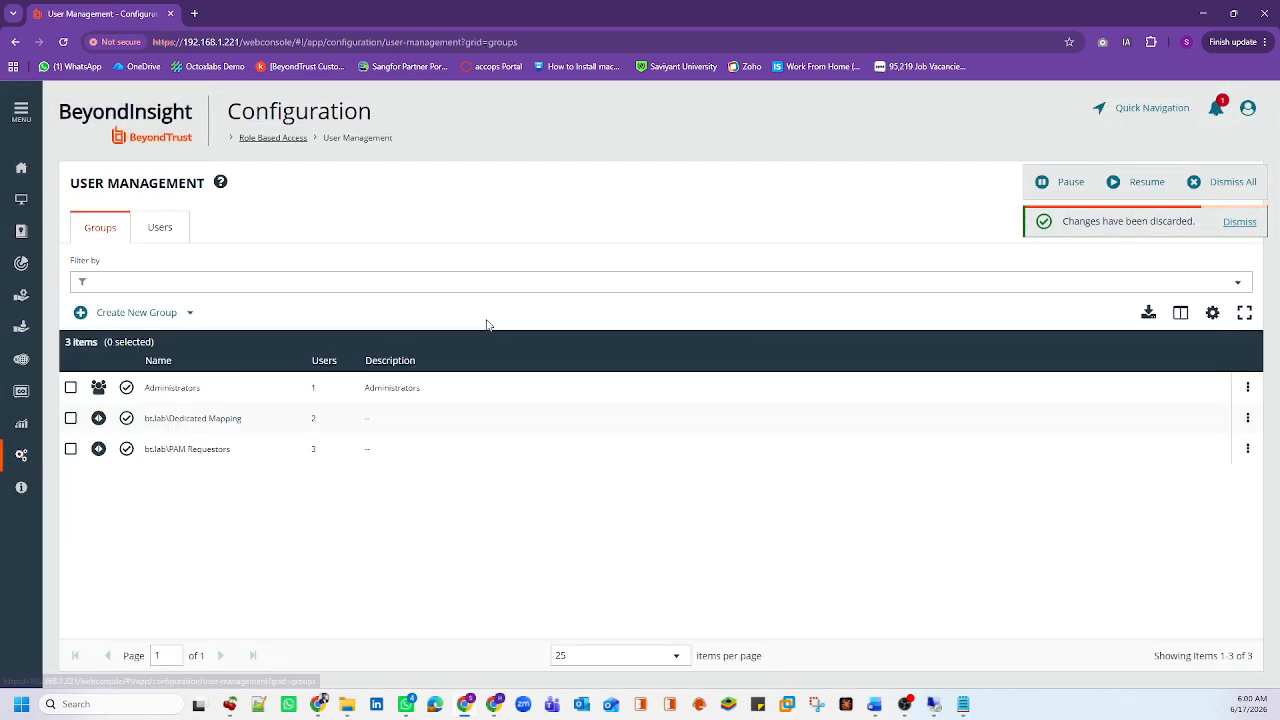
drag(258, 418, 143, 428)
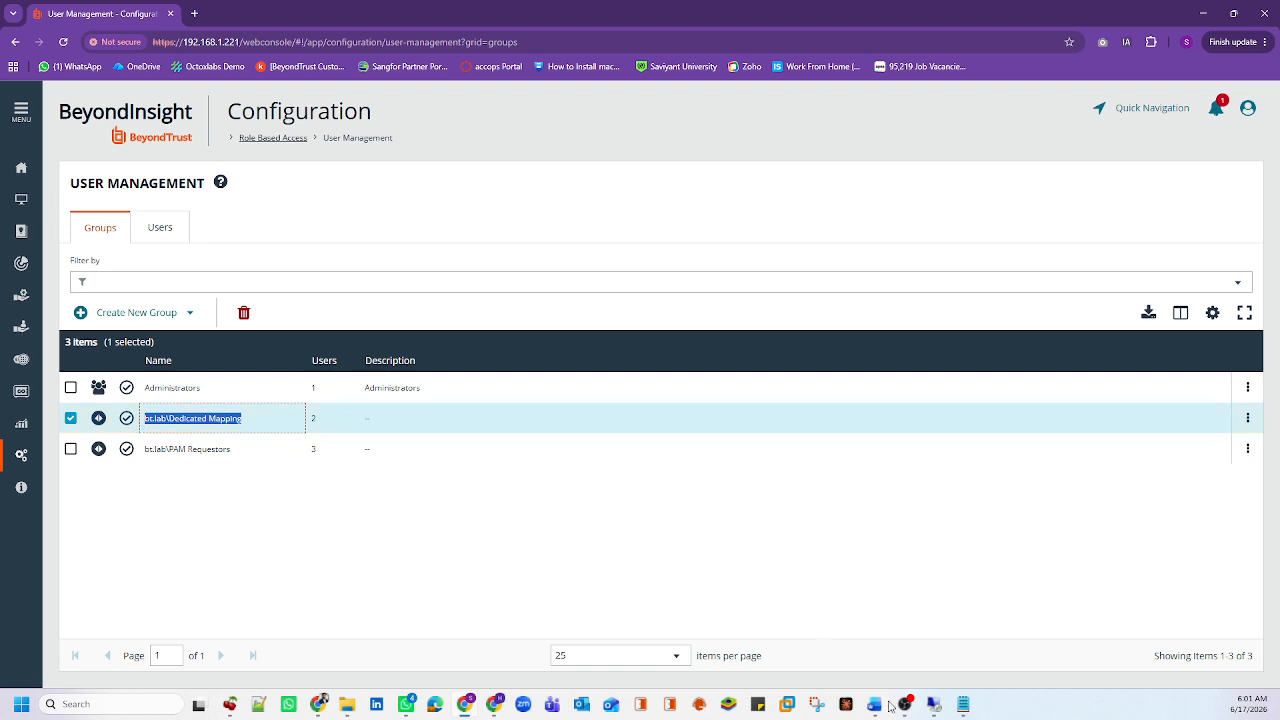
mouse_move(895, 706)
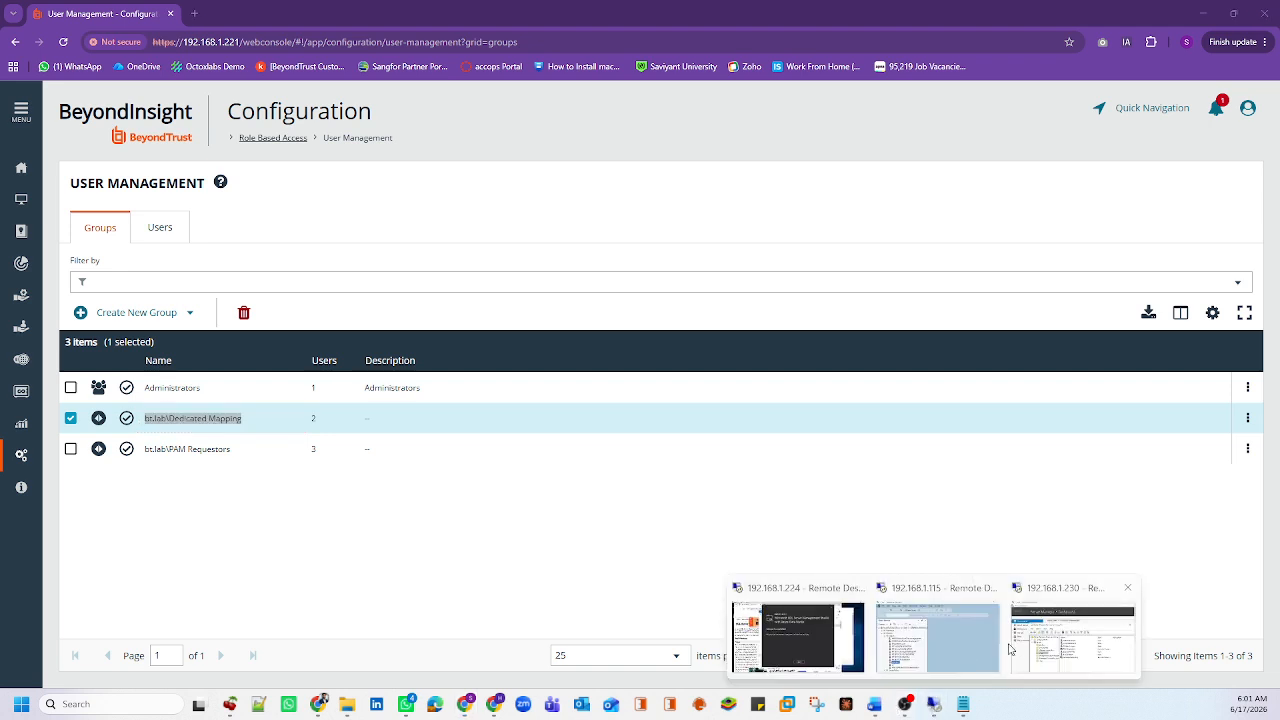
click(1048, 645)
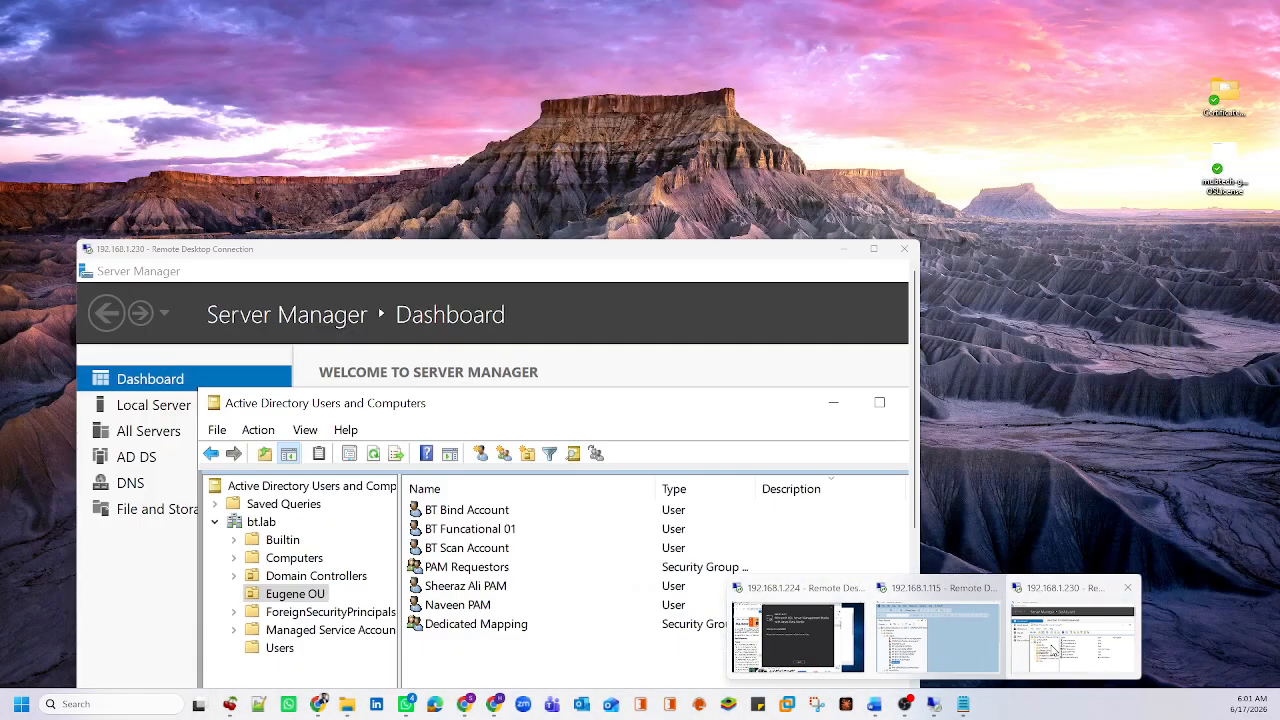
Select the Dedicated Mapping security group in the Eugene OU, then return to BeyondInsight User Management
click(1022, 645)
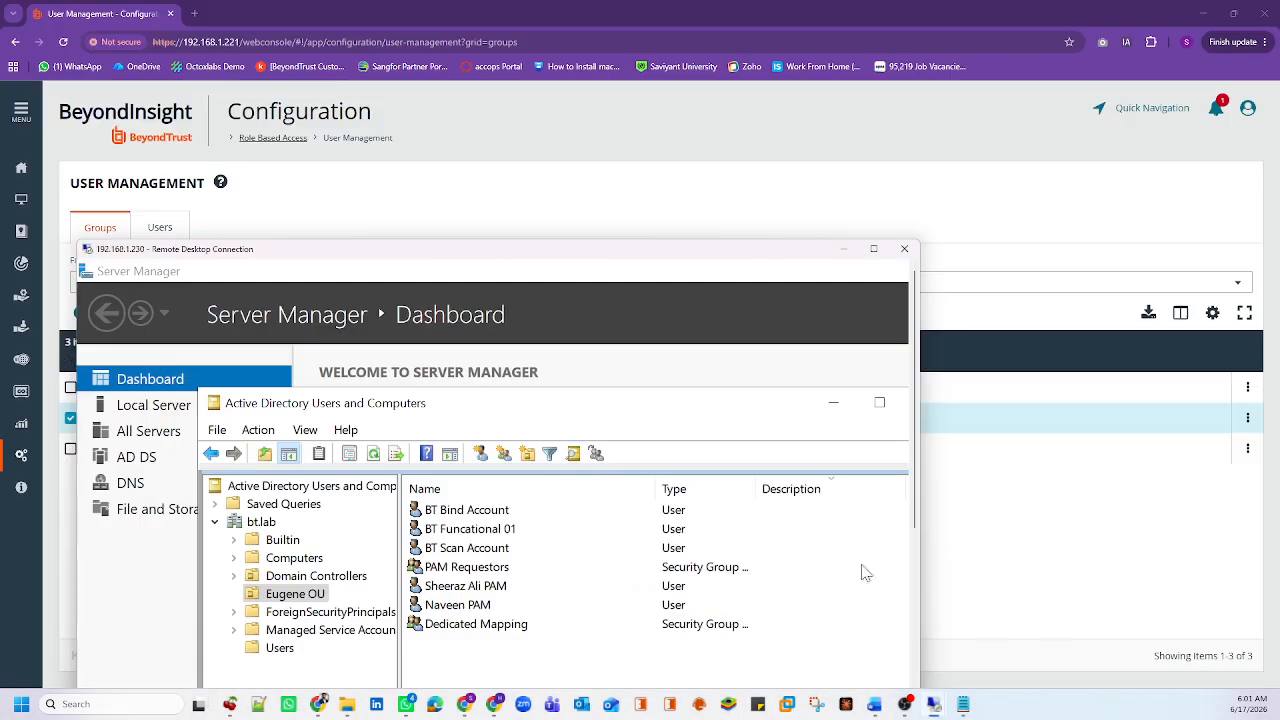
click(543, 626)
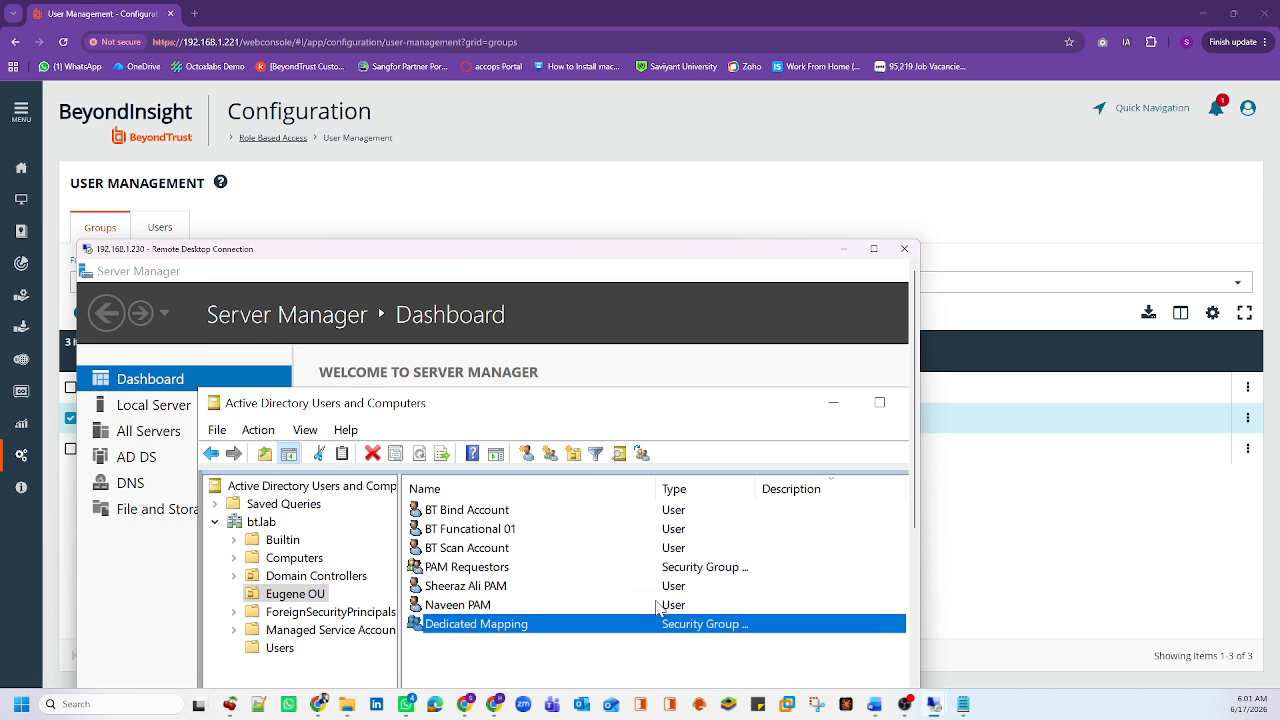
click(1096, 536)
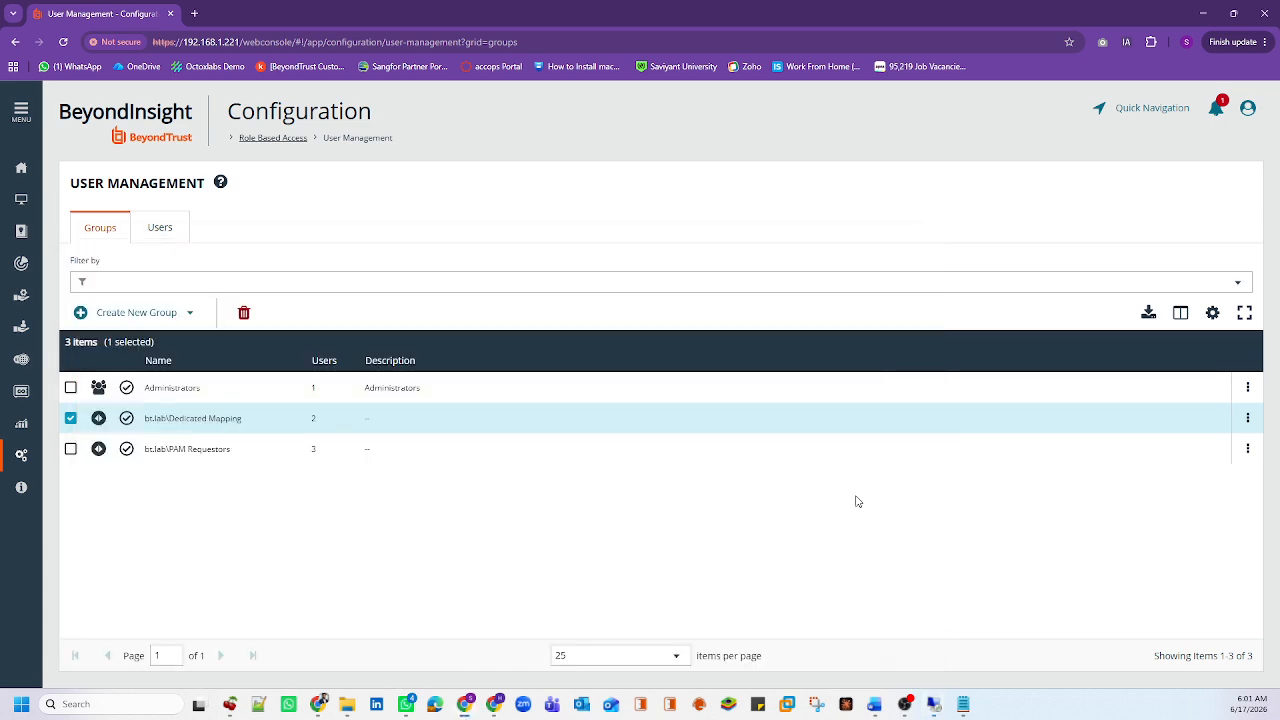
In the Users list, highlight a user whose group count is 2
click(162, 228)
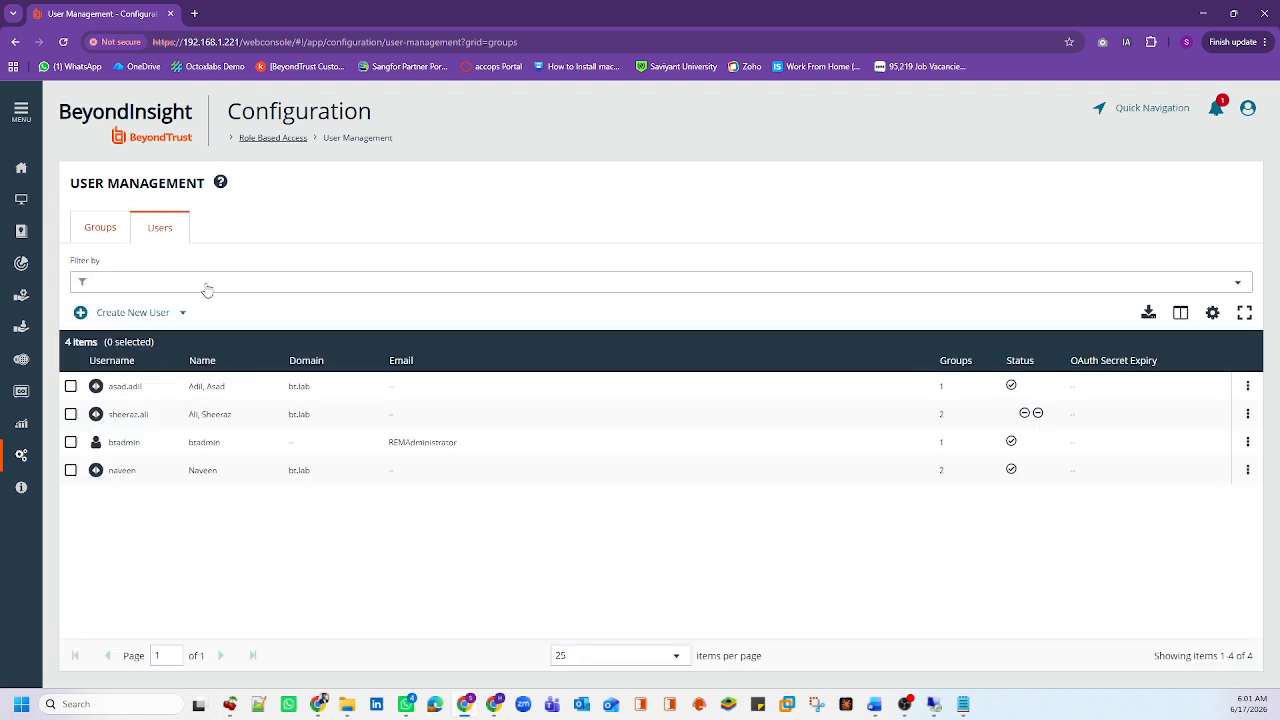
click(941, 424)
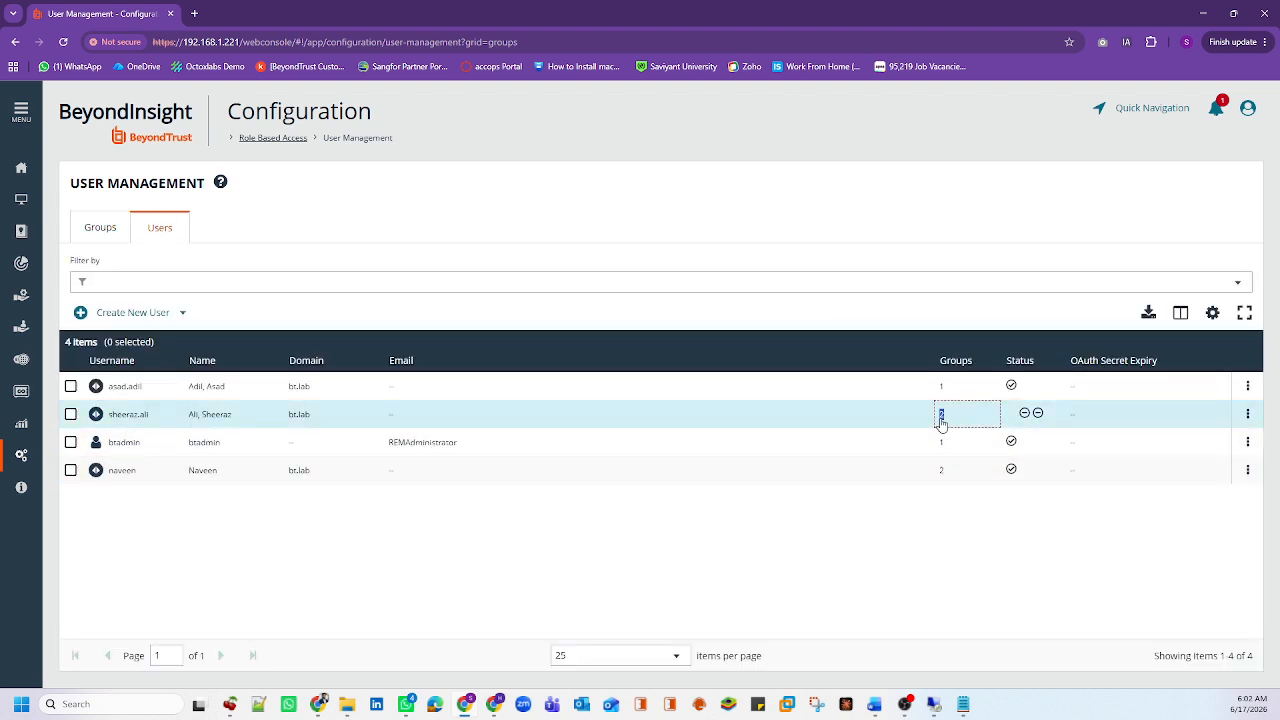
click(140, 422)
drag(140, 422, 117, 424)
drag(114, 253, 116, 240)
Highlight the PAM Requestors and Dedicated Mapping groups in the group list, then open the Configuration overview
click(116, 240)
drag(251, 449, 175, 458)
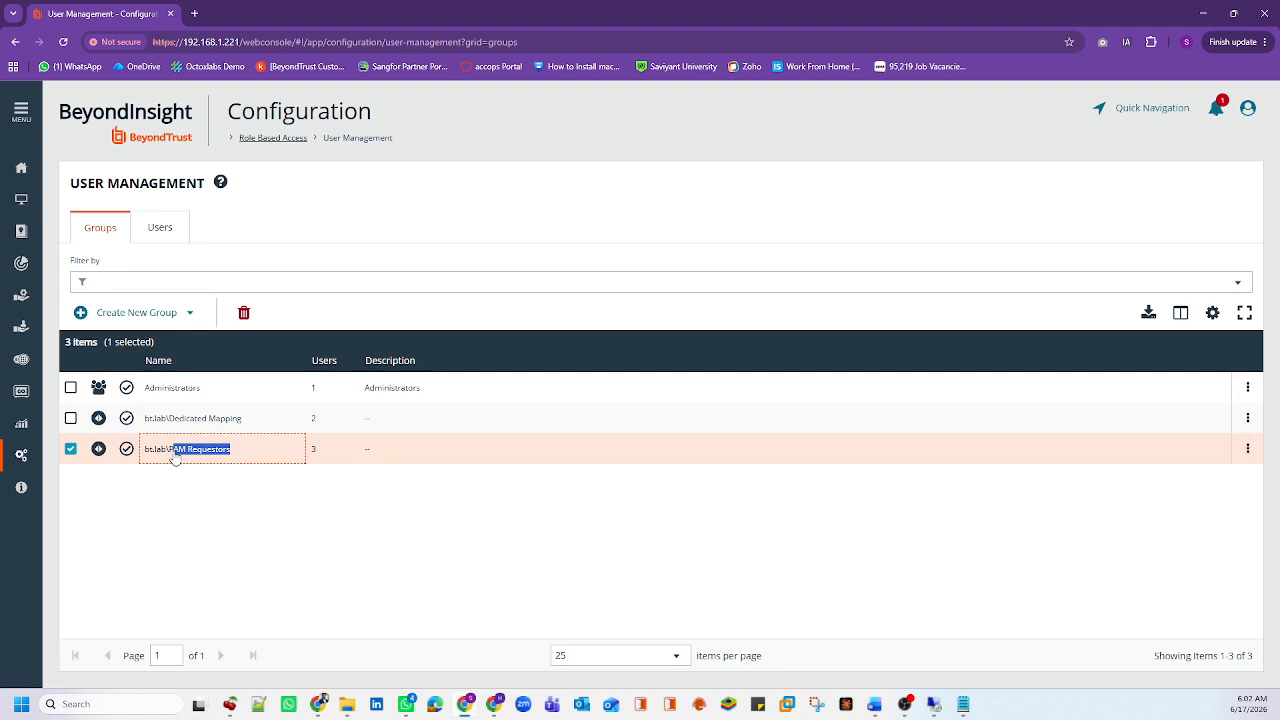
drag(246, 423, 172, 425)
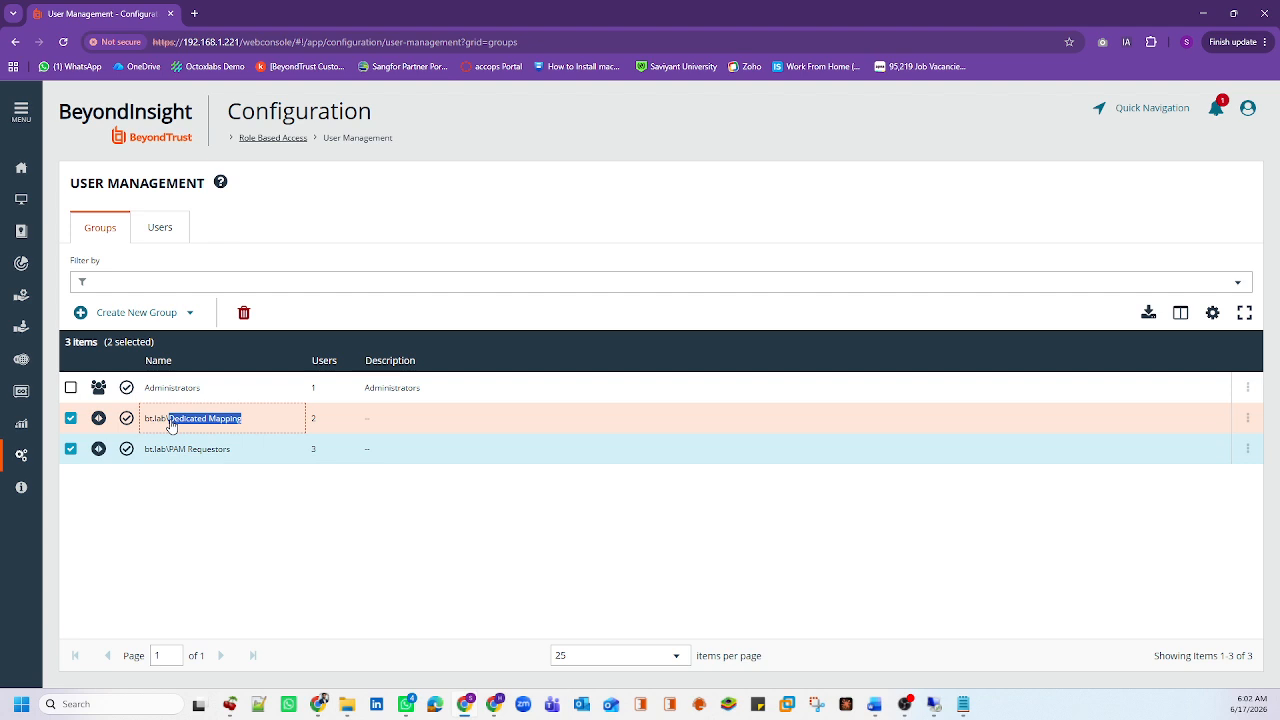
click(70, 418)
click(70, 449)
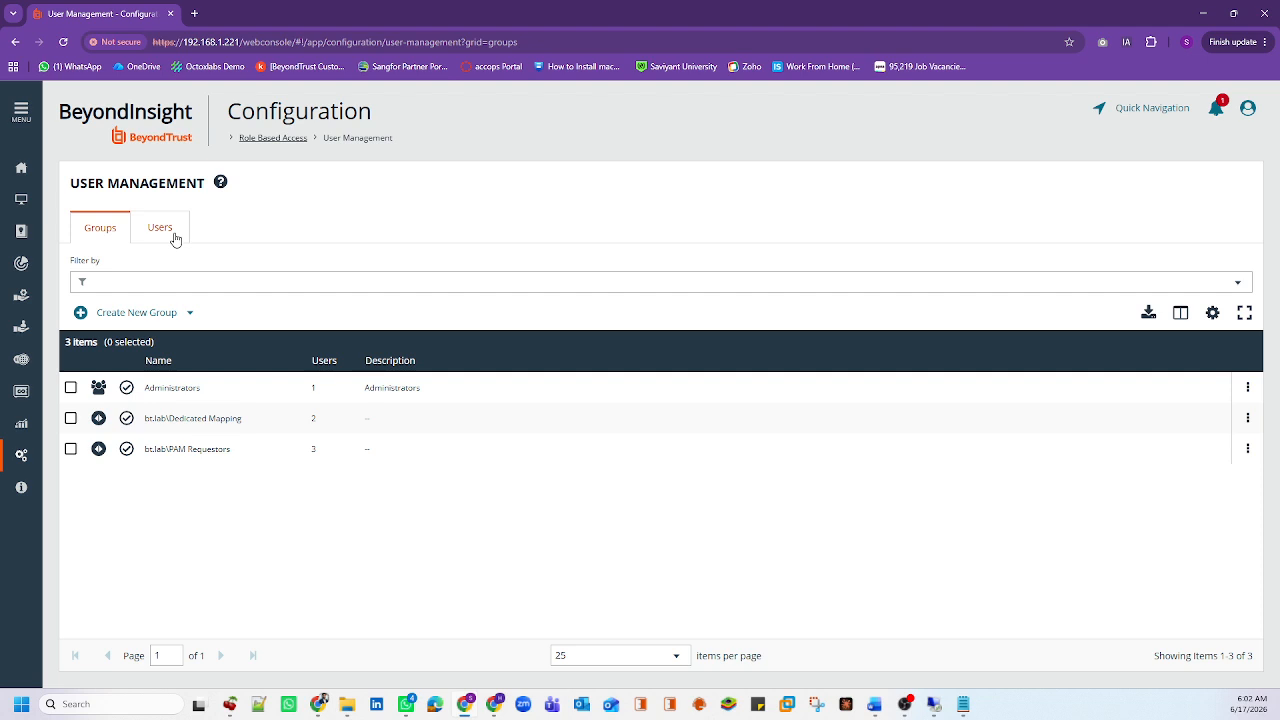
click(21, 455)
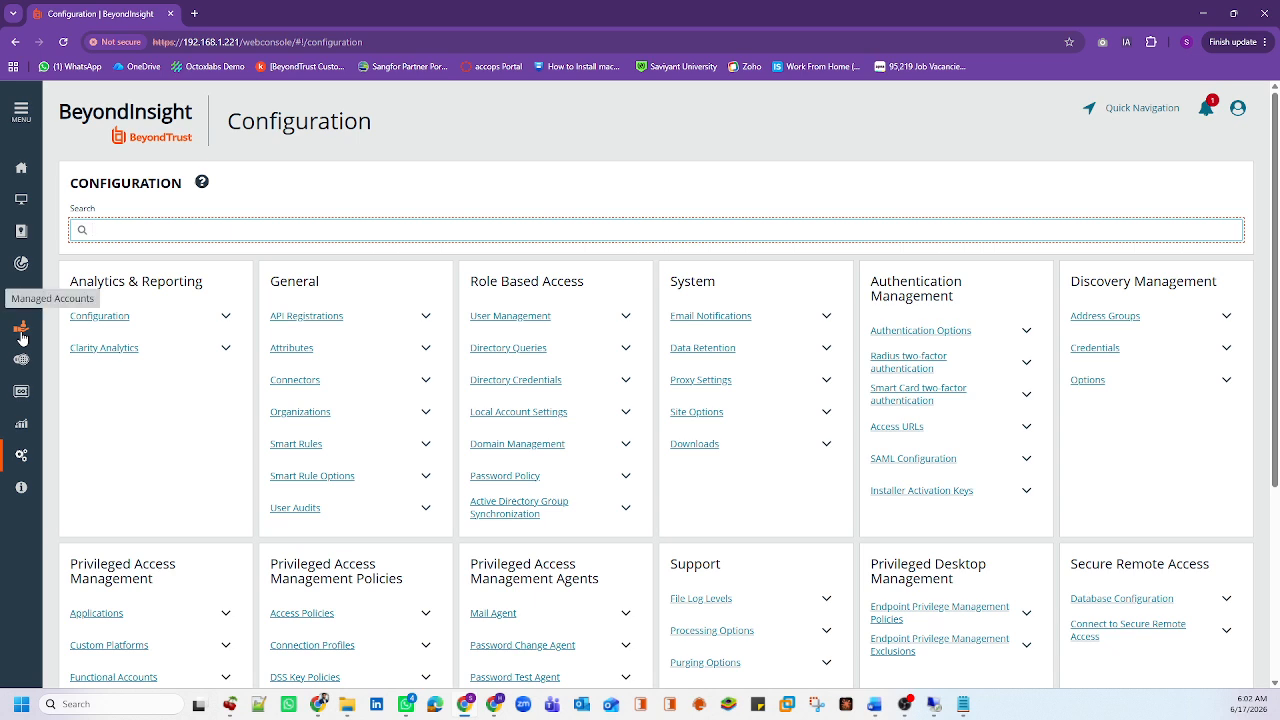
Test the '-pam' directory query to confirm it returns two users, discarding the edit
click(541, 355)
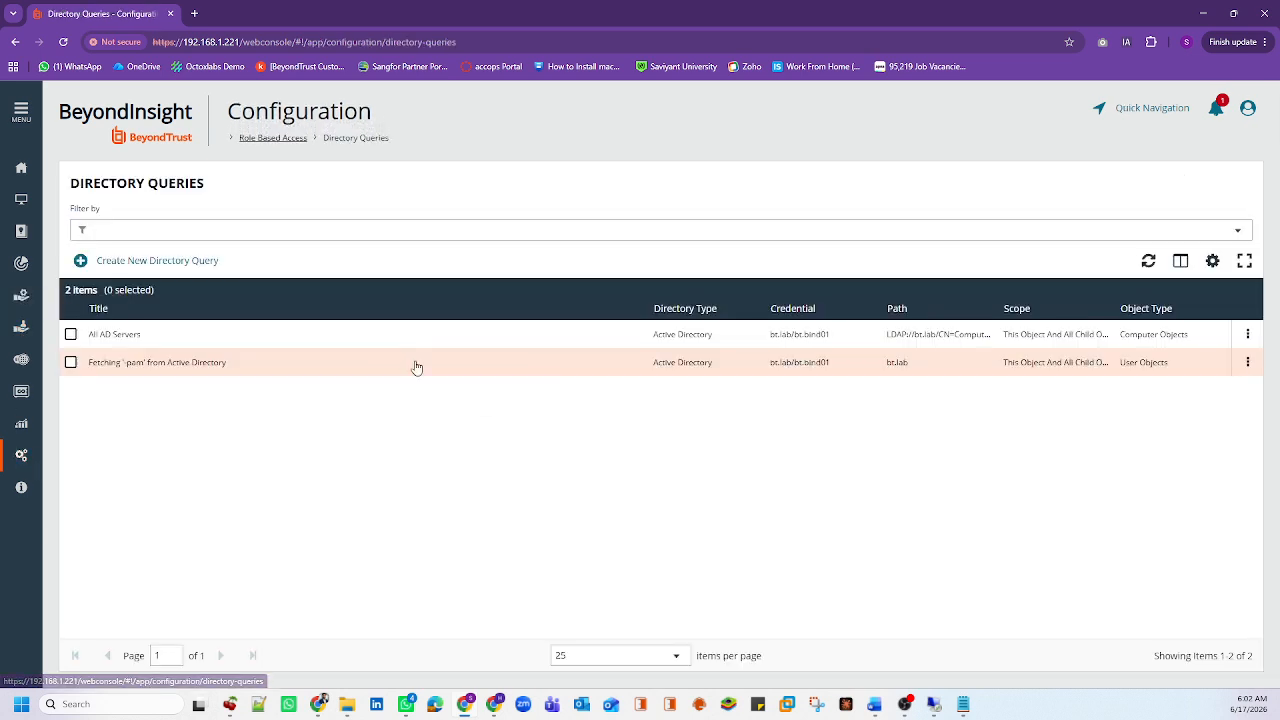
drag(228, 363, 91, 366)
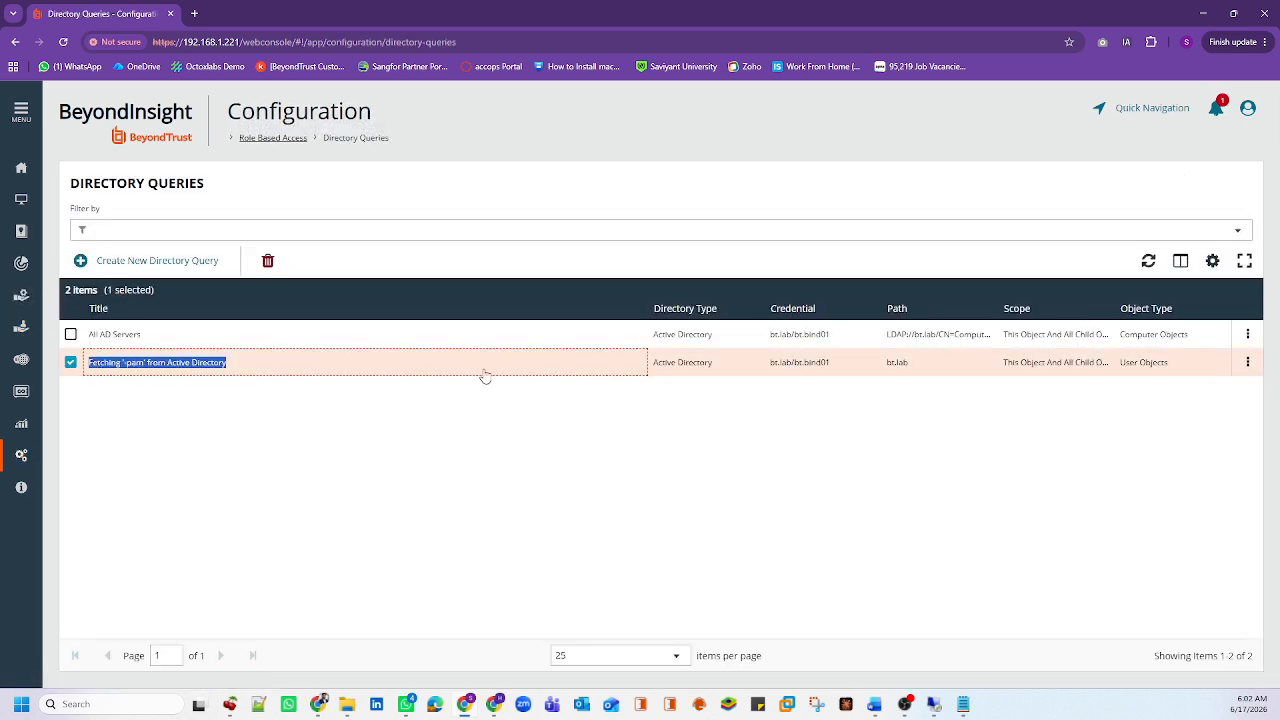
click(1245, 364)
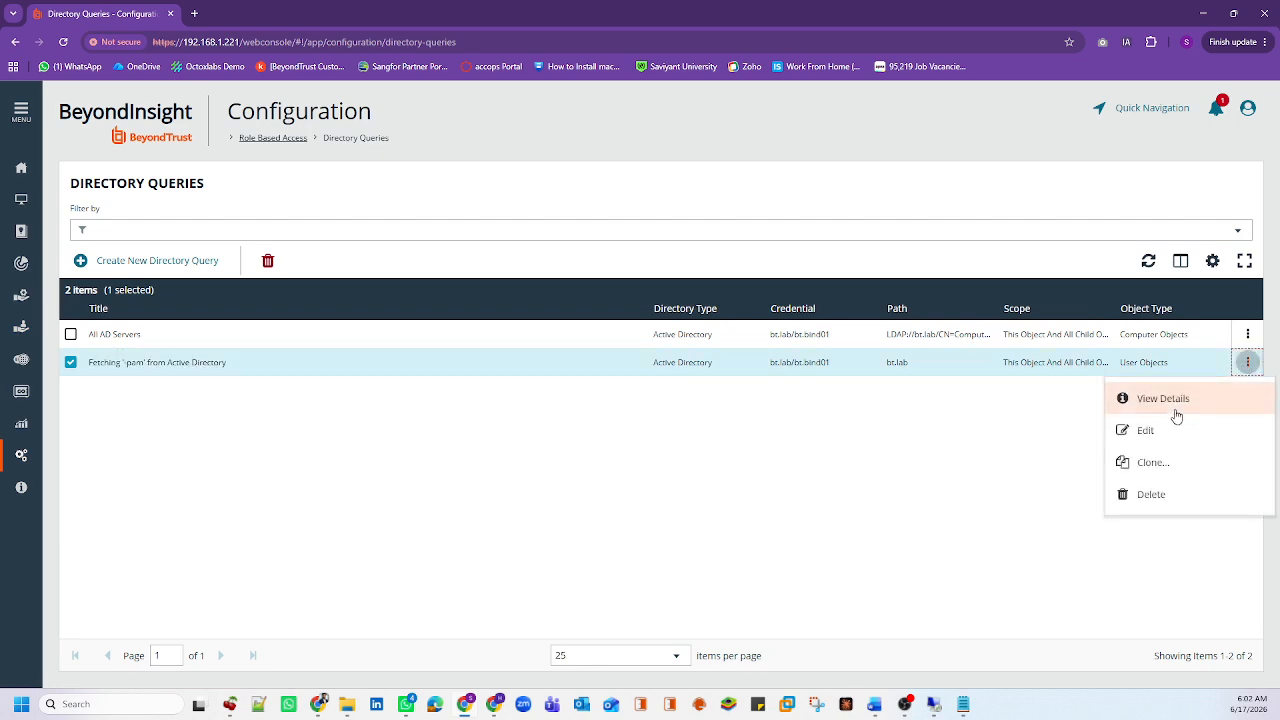
click(1164, 426)
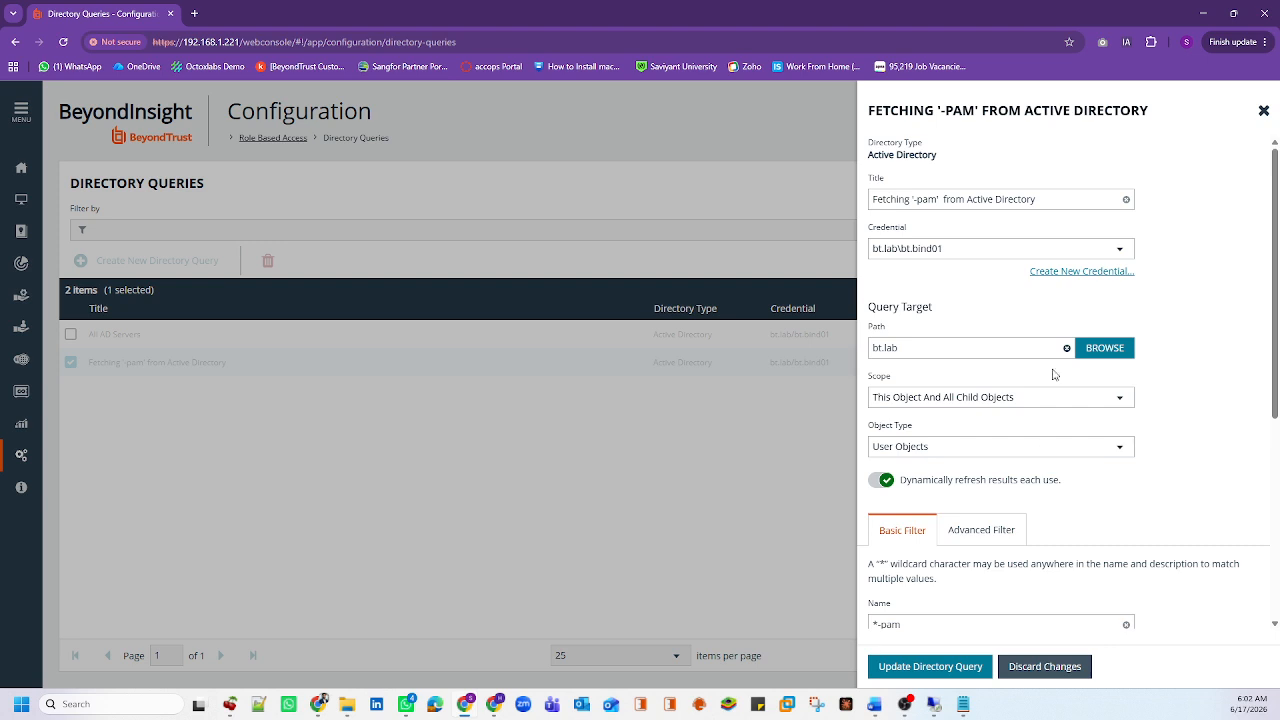
scroll(1033, 494, down, 3)
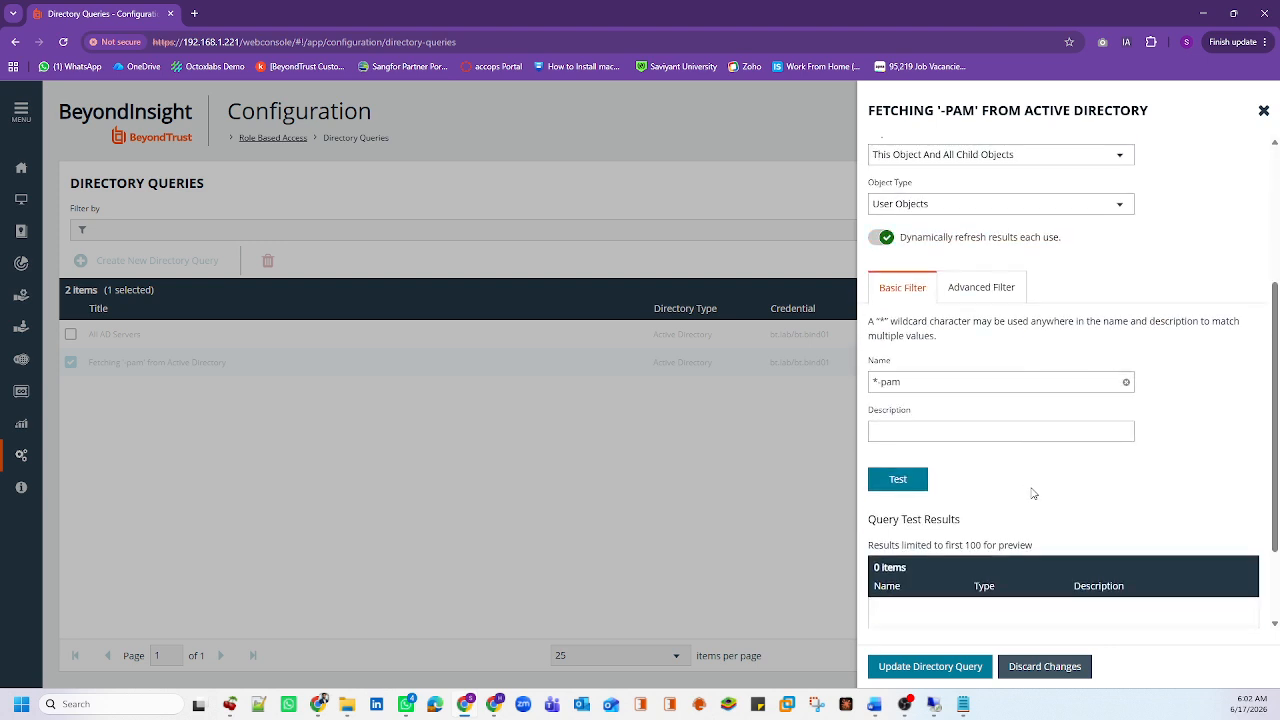
click(916, 480)
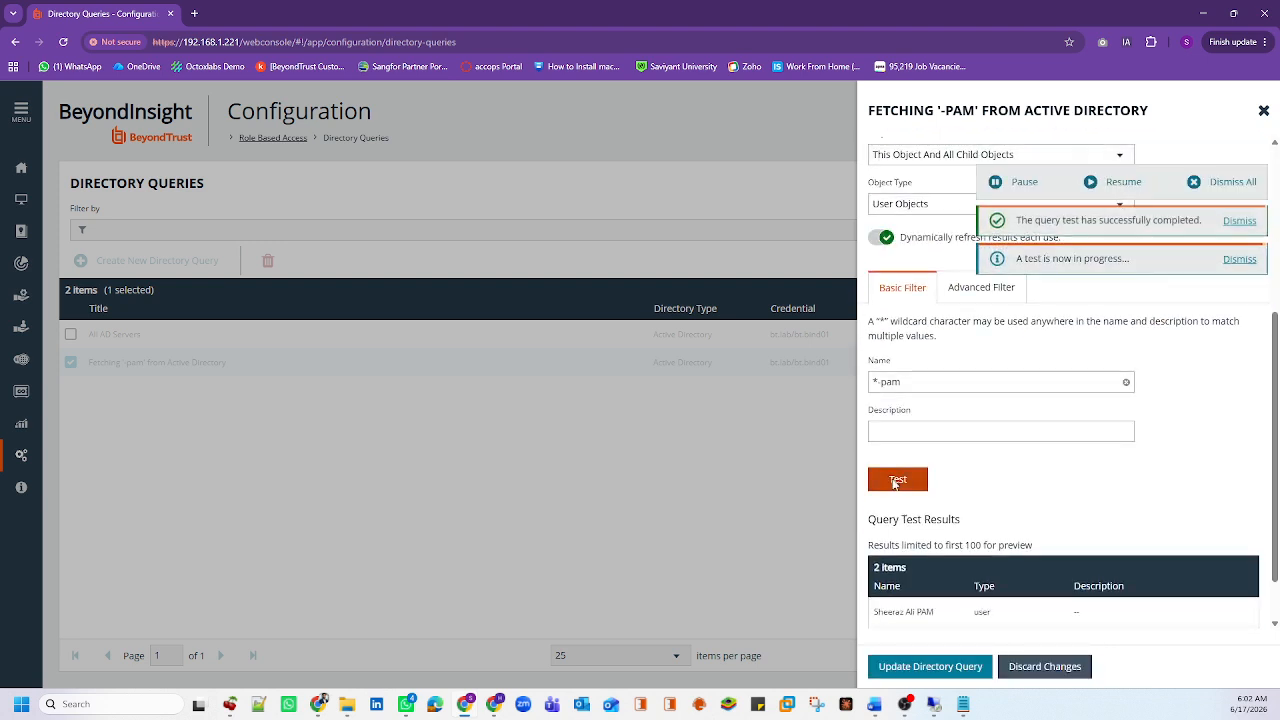
scroll(990, 494, down, 1)
drag(936, 494, 872, 524)
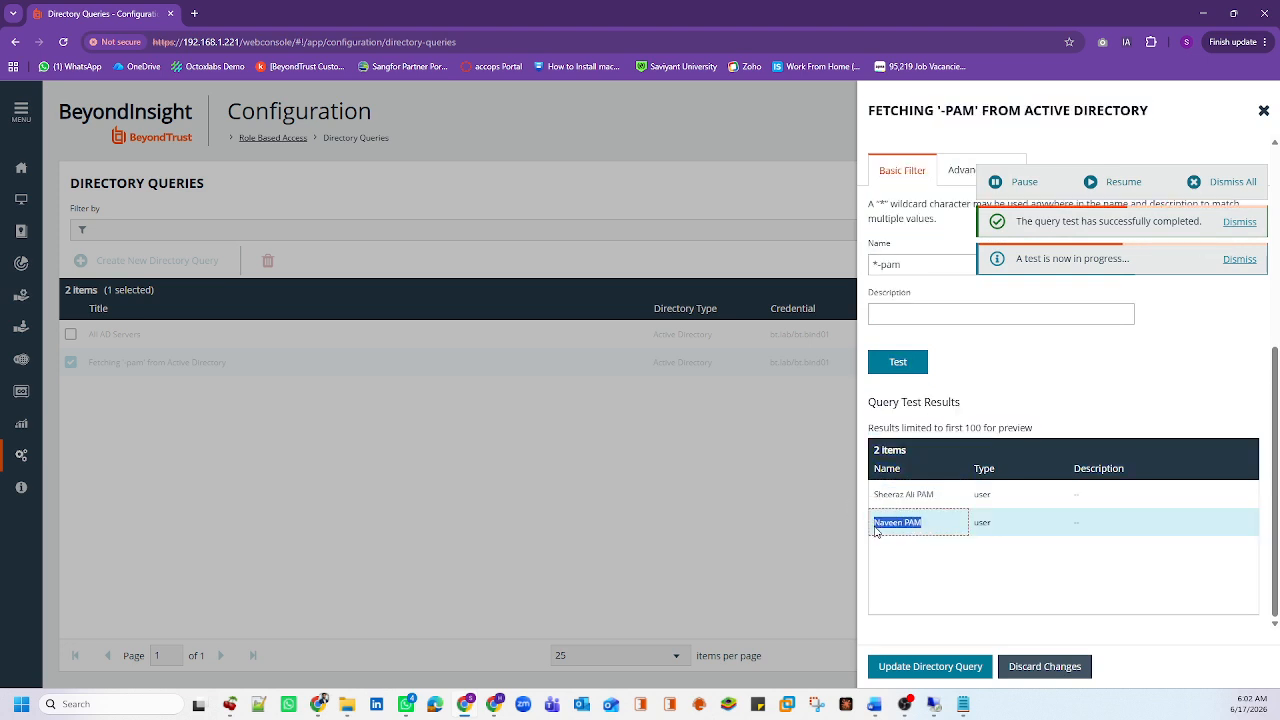
click(1014, 668)
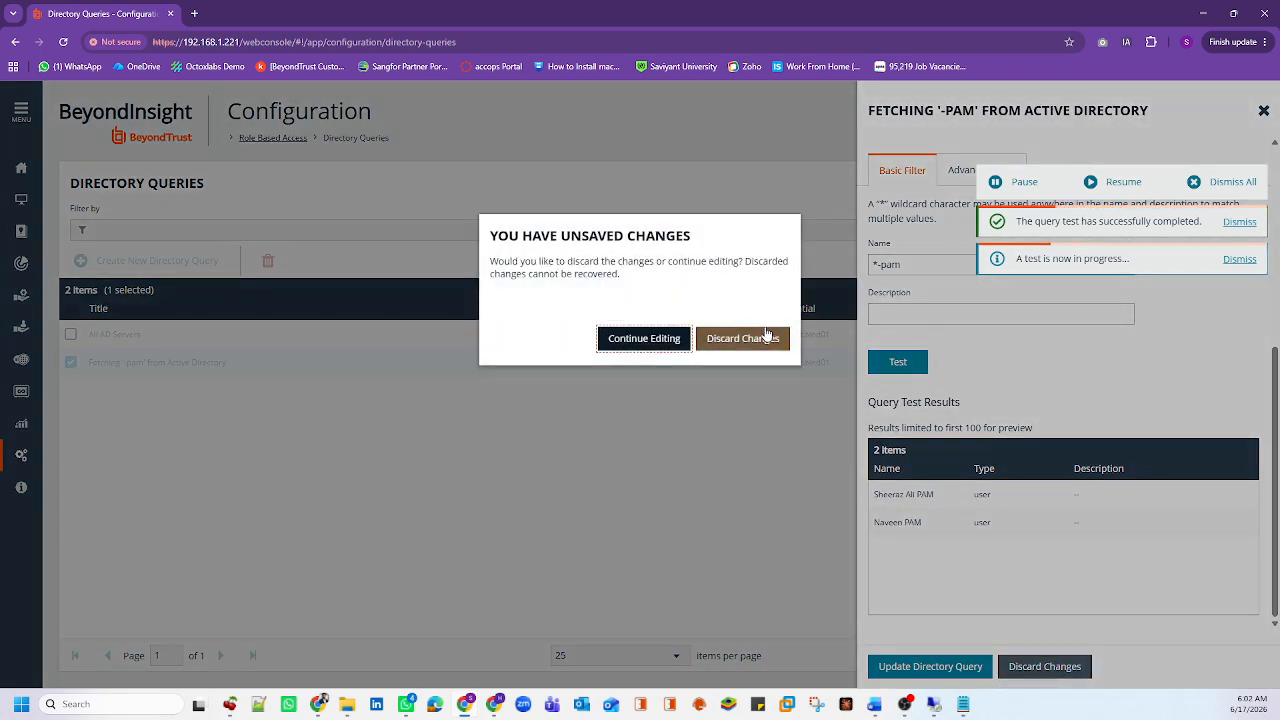
click(746, 338)
View the '-pam' query's details to find its linked smart rule, then open Smart Rules
click(1247, 362)
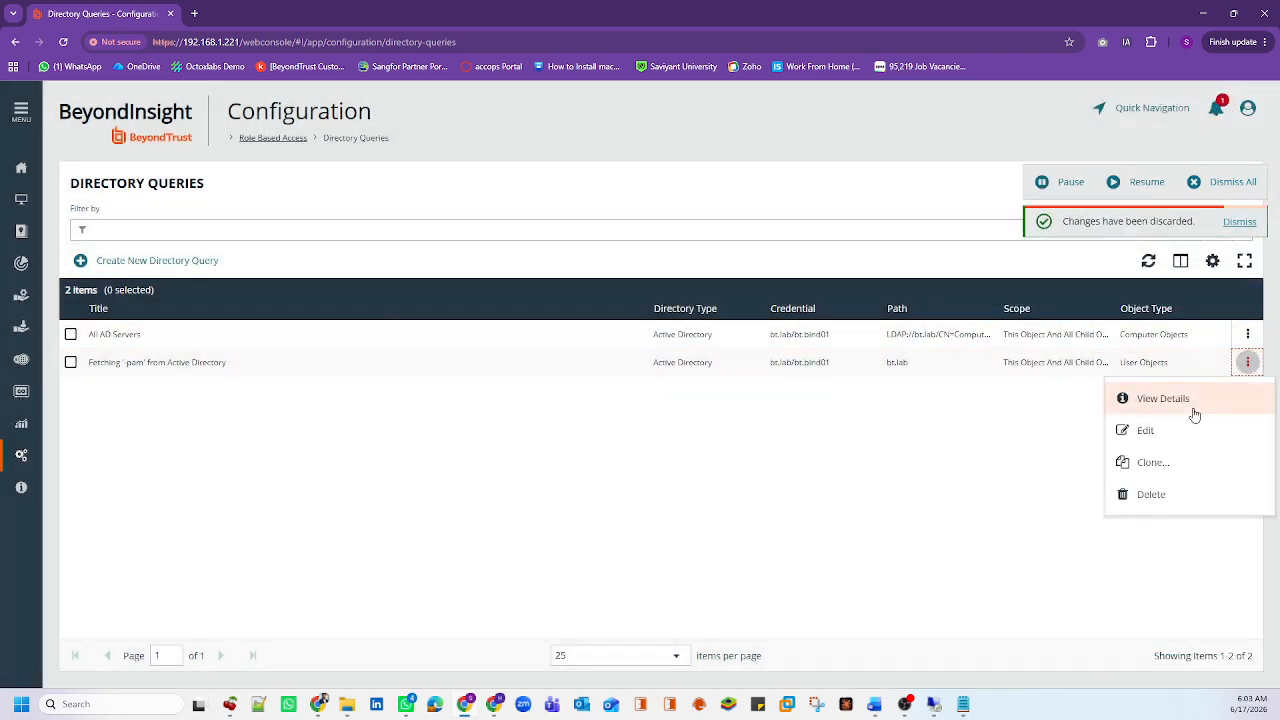
click(1155, 398)
click(1249, 183)
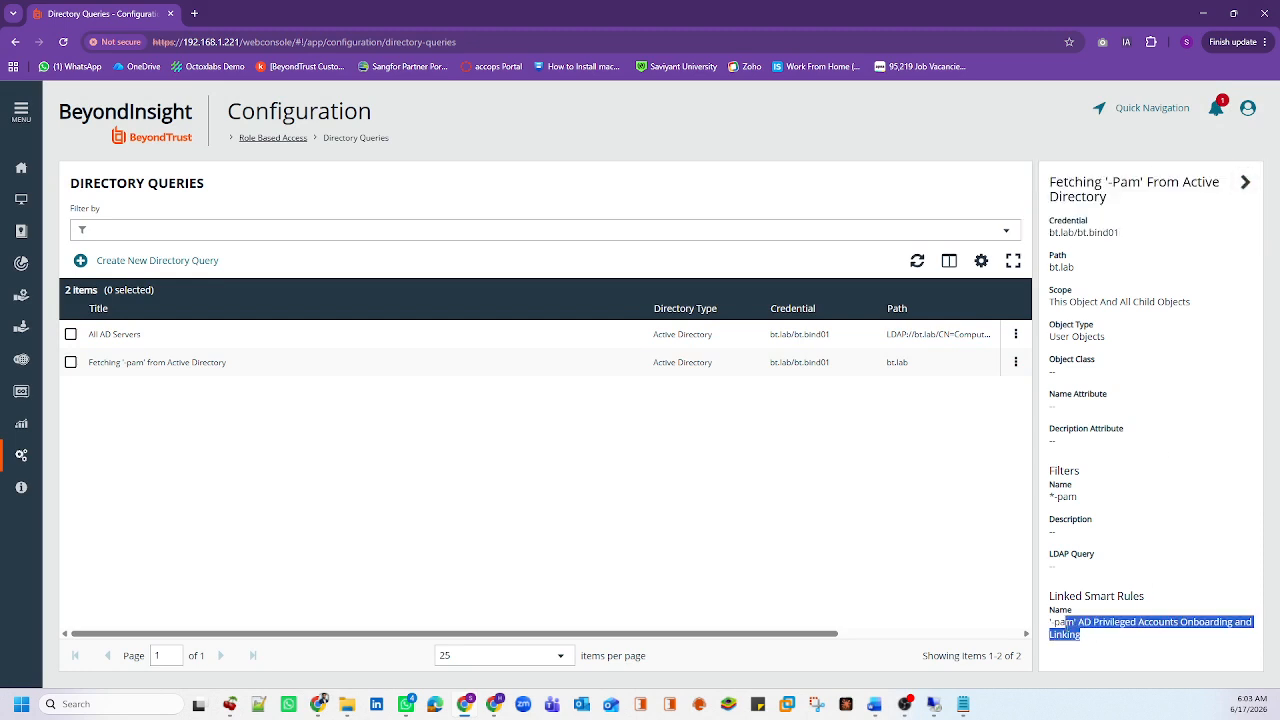
drag(1090, 638, 1049, 622)
click(20, 233)
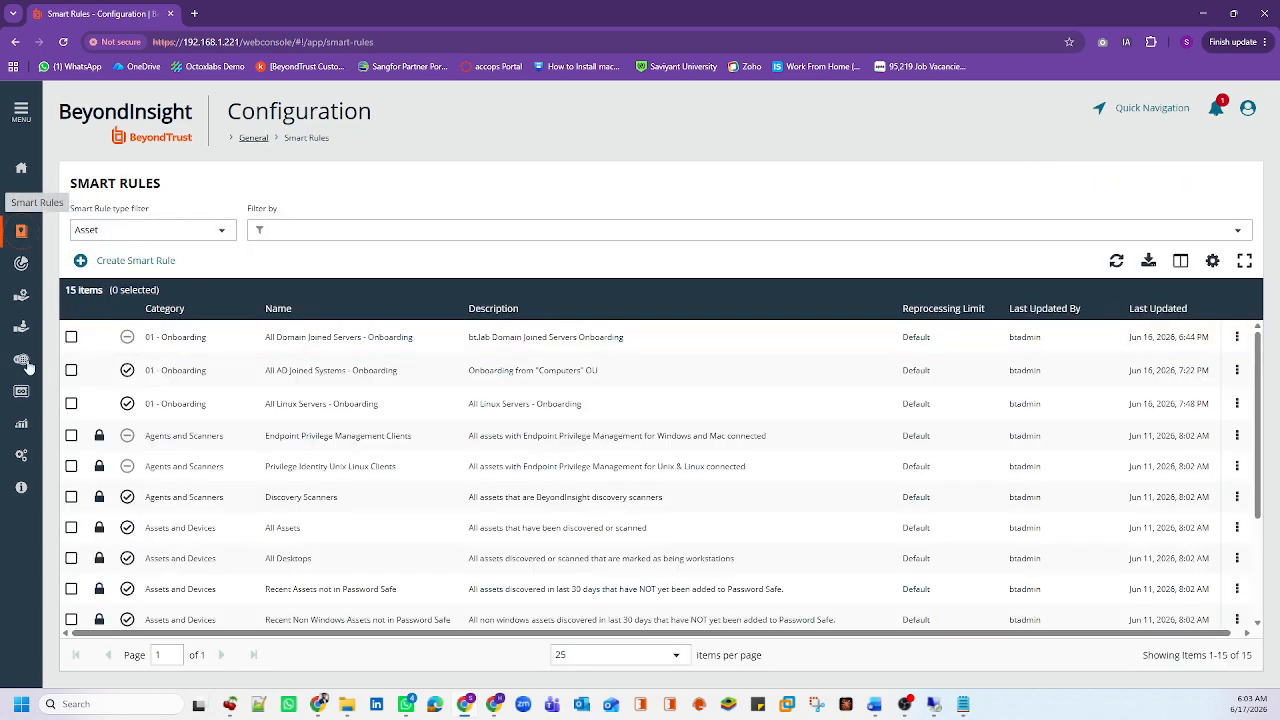
Filter Managed Accounts to the '-pam' AD Privileged Accounts smart group and check, then uncheck, both account rows
click(20, 327)
click(160, 230)
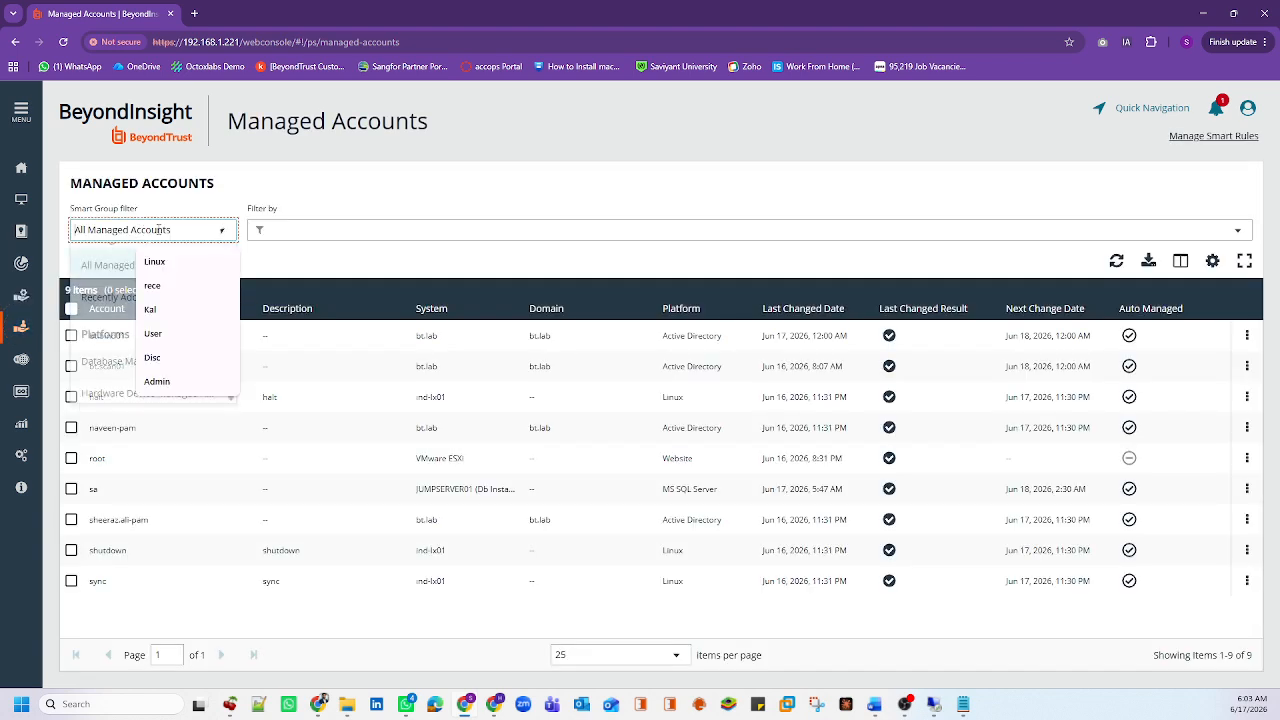
key(ctrl+a)
key(ctrl+v)
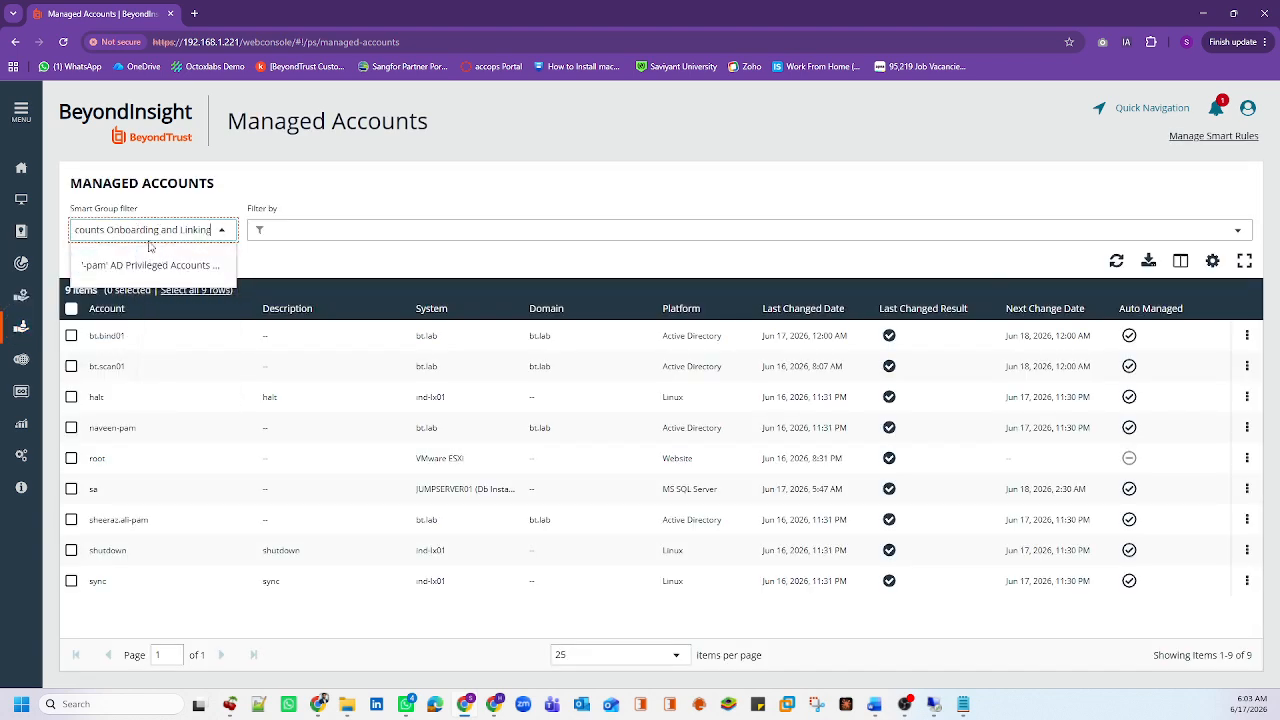
click(123, 265)
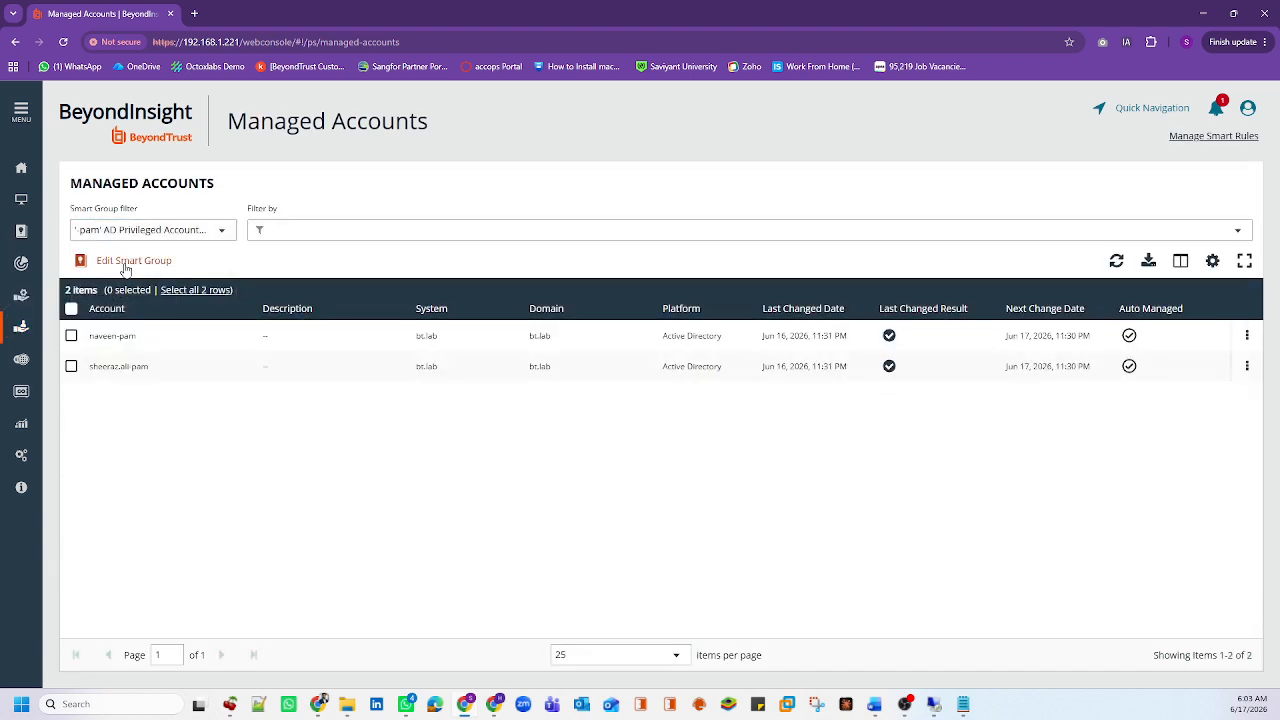
drag(177, 343, 92, 340)
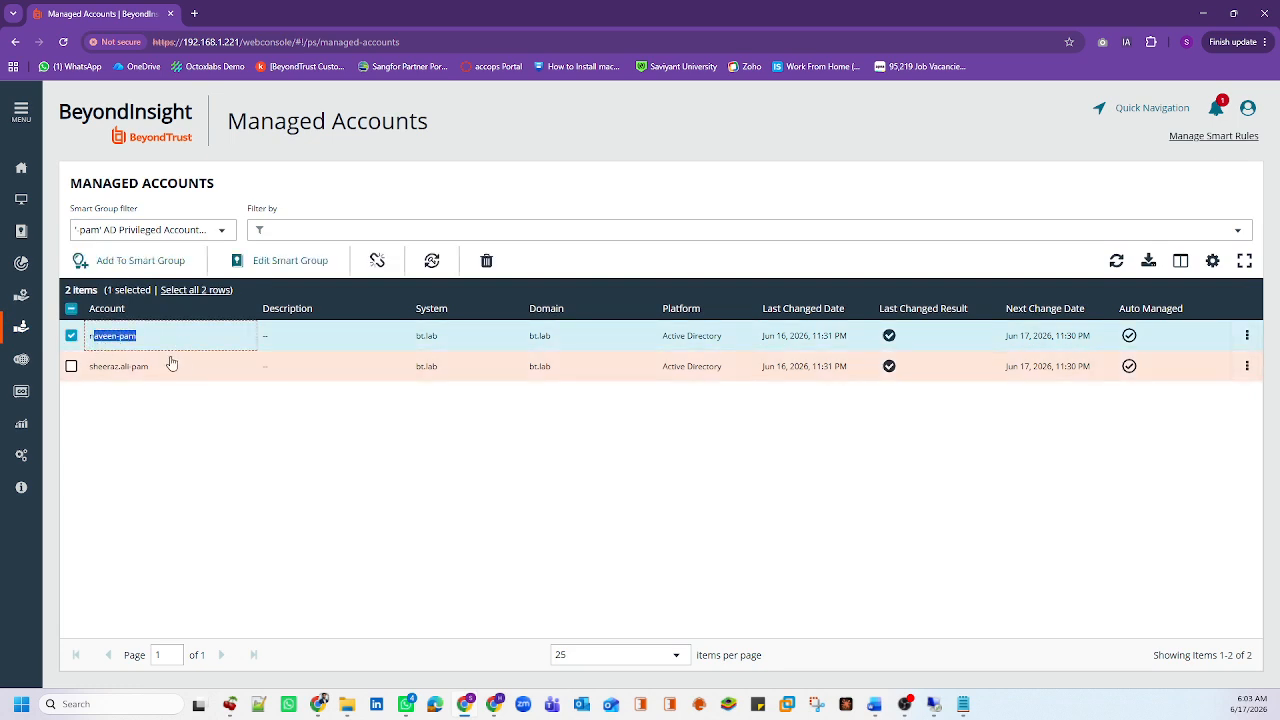
drag(190, 375, 92, 378)
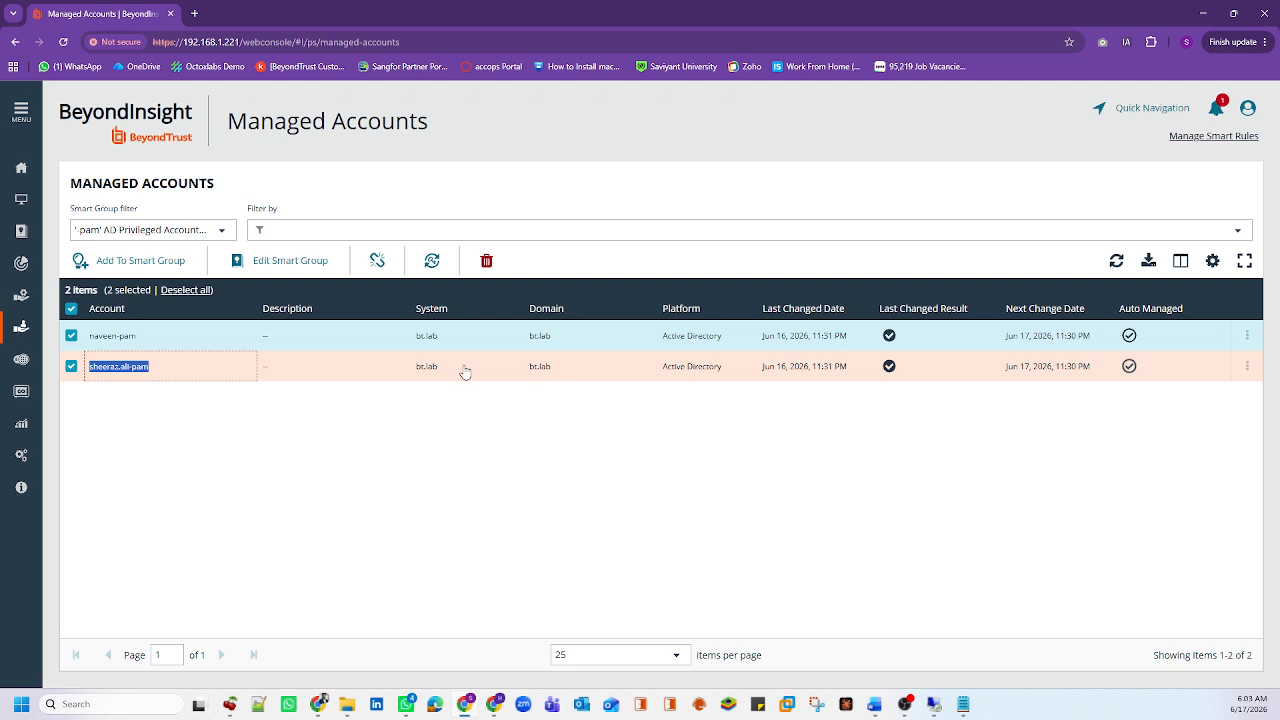
click(163, 367)
click(130, 343)
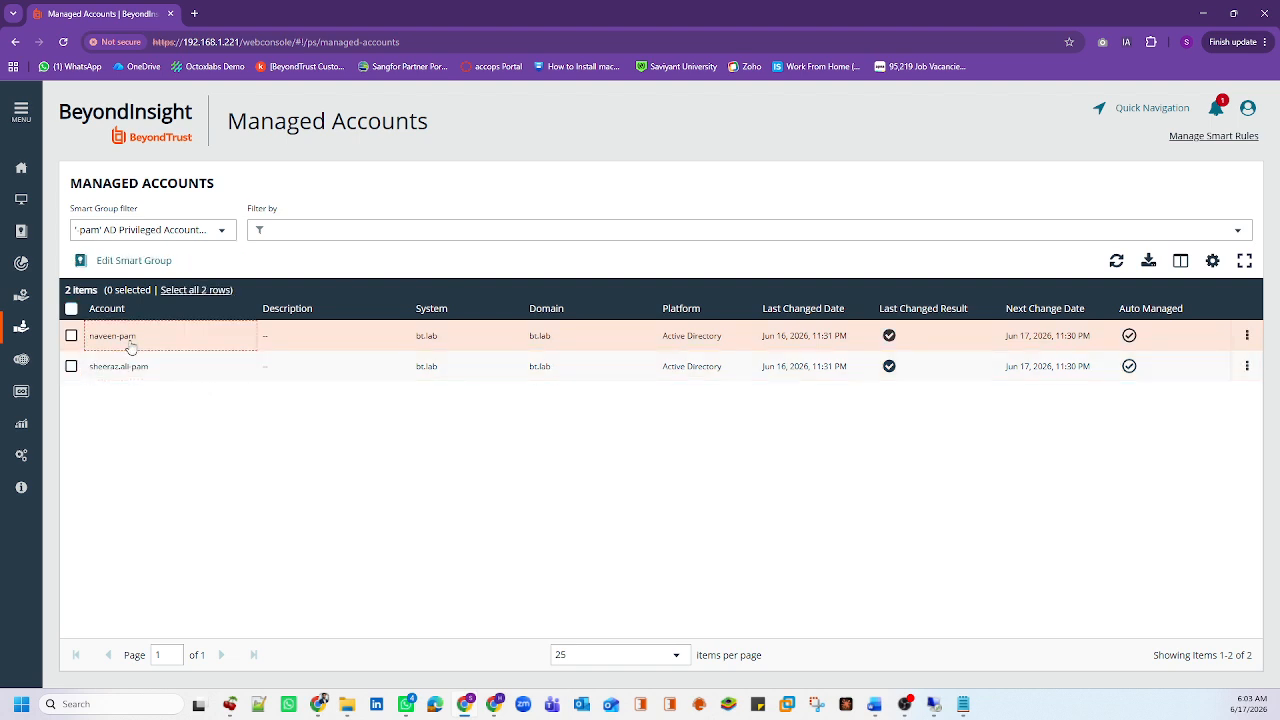
Start a new managed account smart rule in a new category '03 - Dedicated Mapping'
click(25, 240)
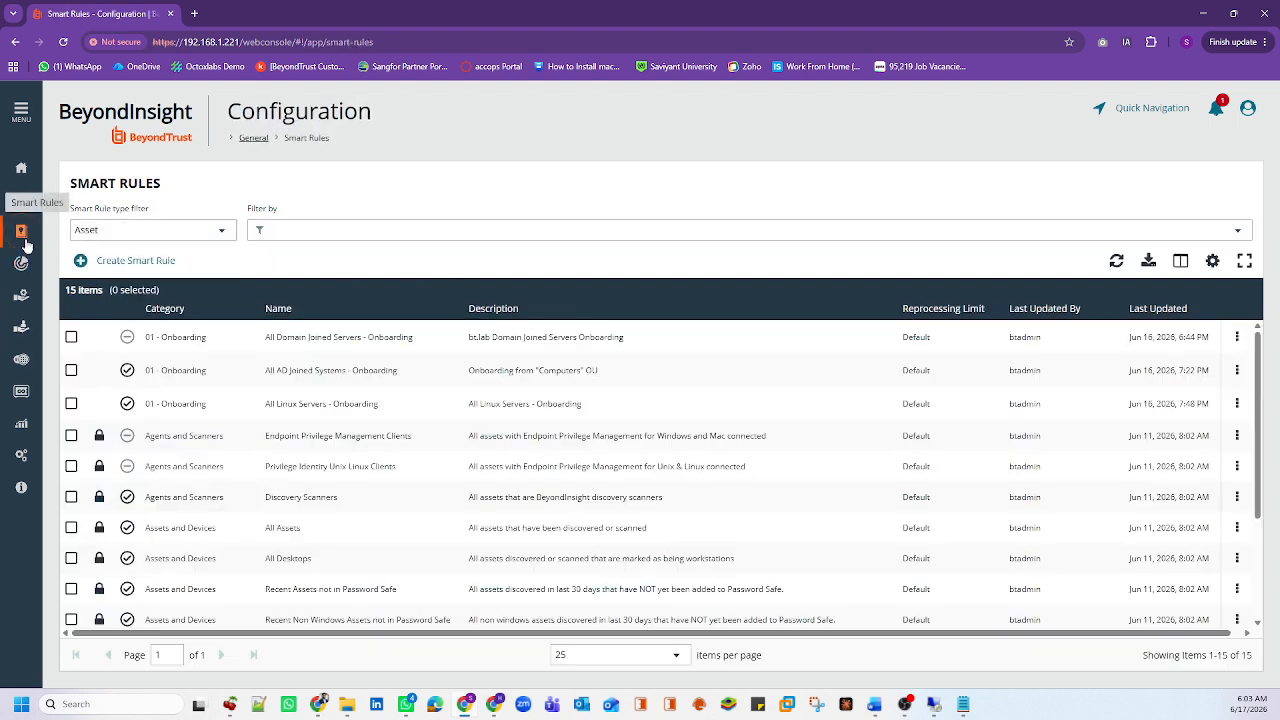
click(122, 238)
click(128, 296)
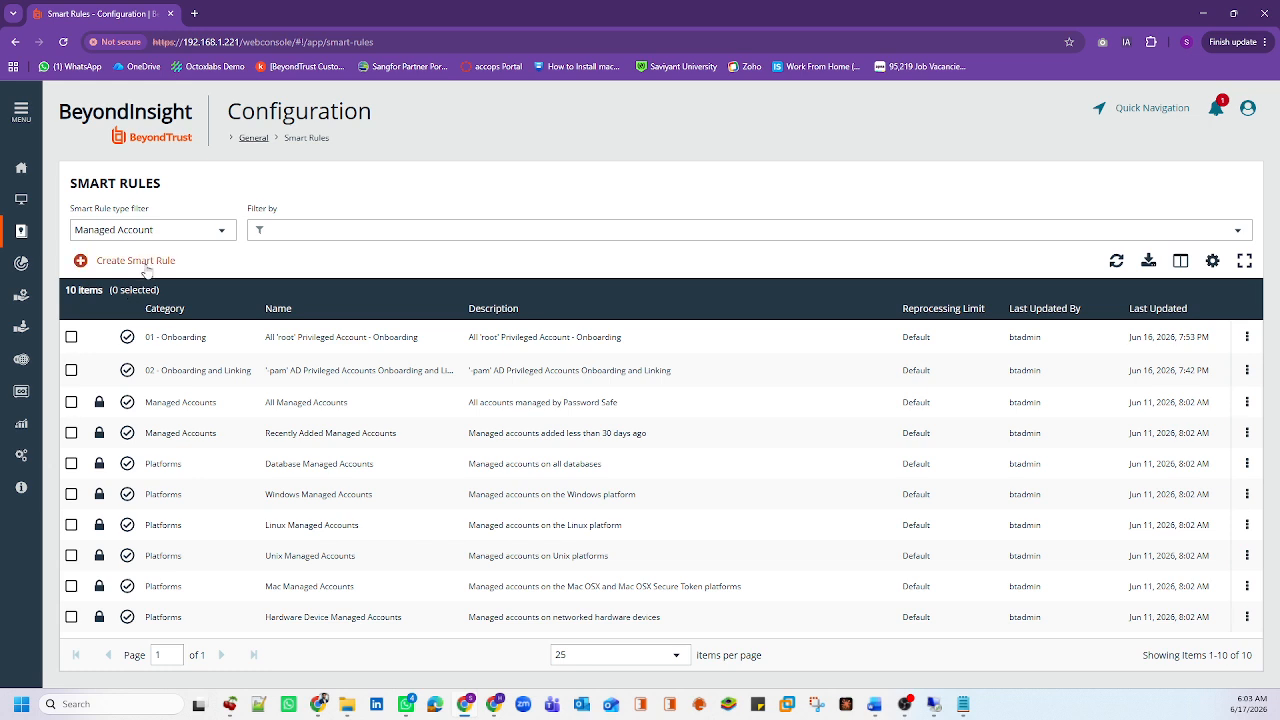
click(140, 262)
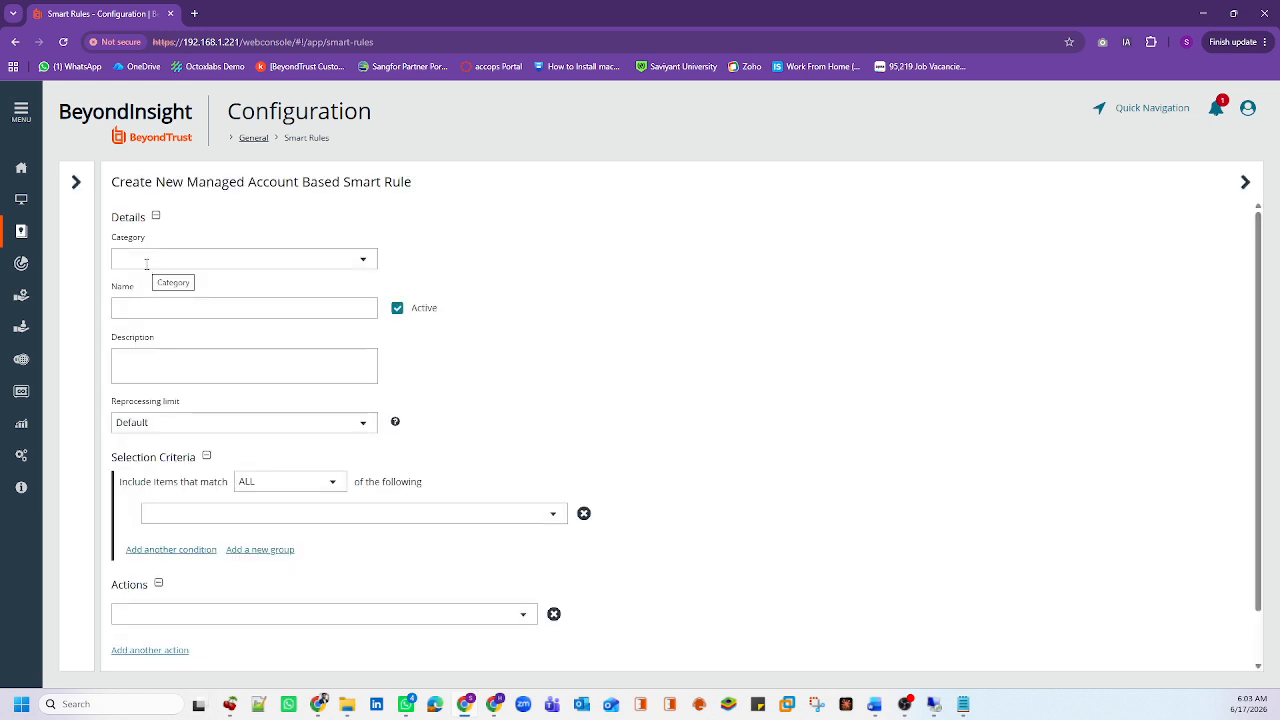
drag(186, 181, 301, 181)
click(232, 255)
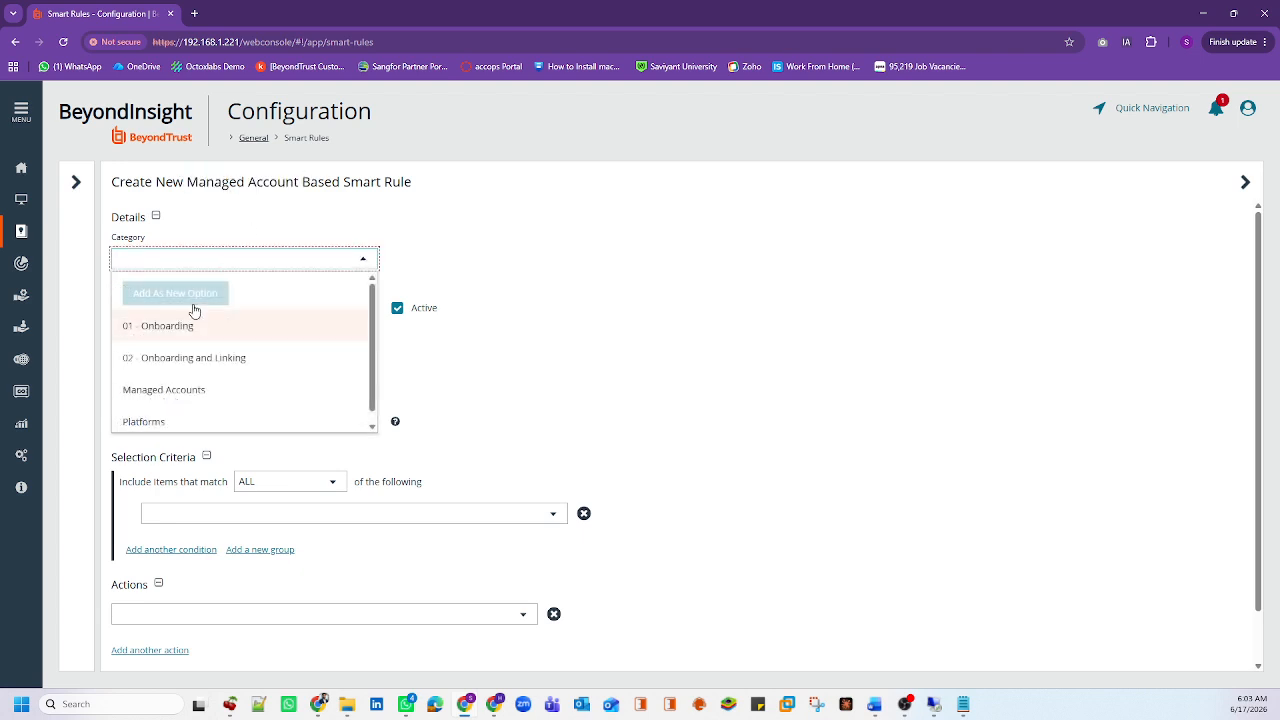
text(03)
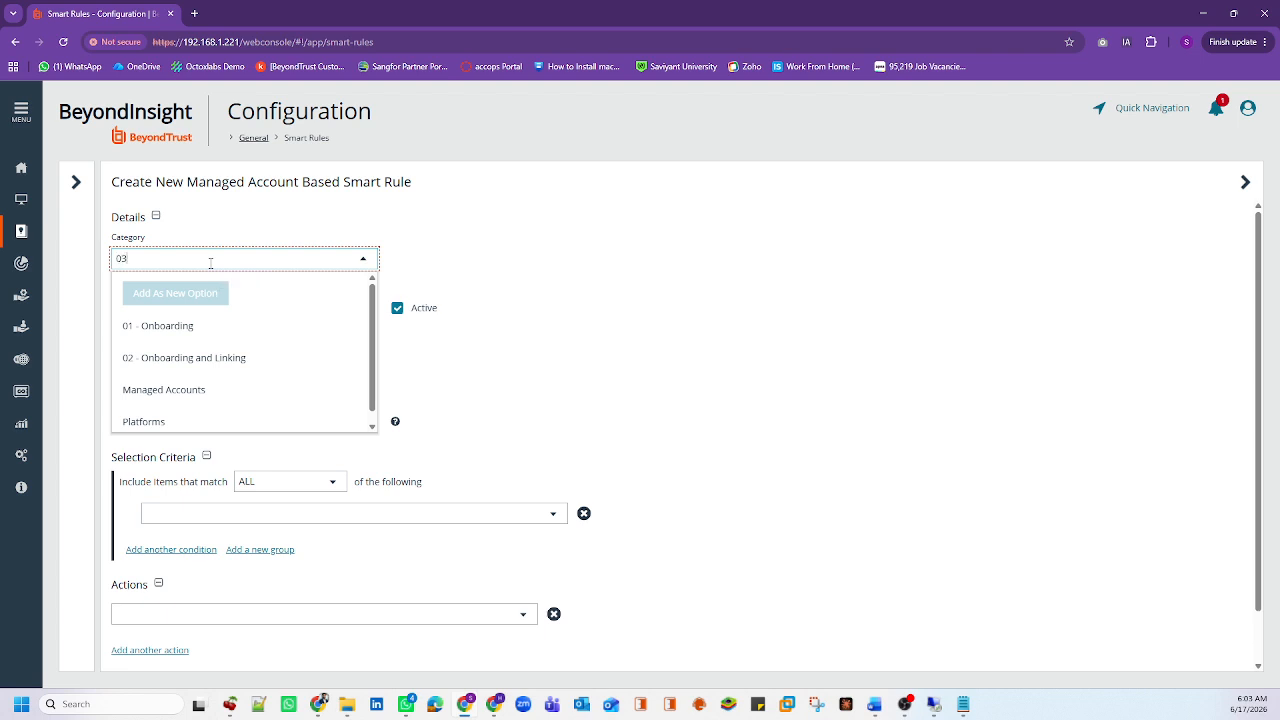
text( - Dedicat)
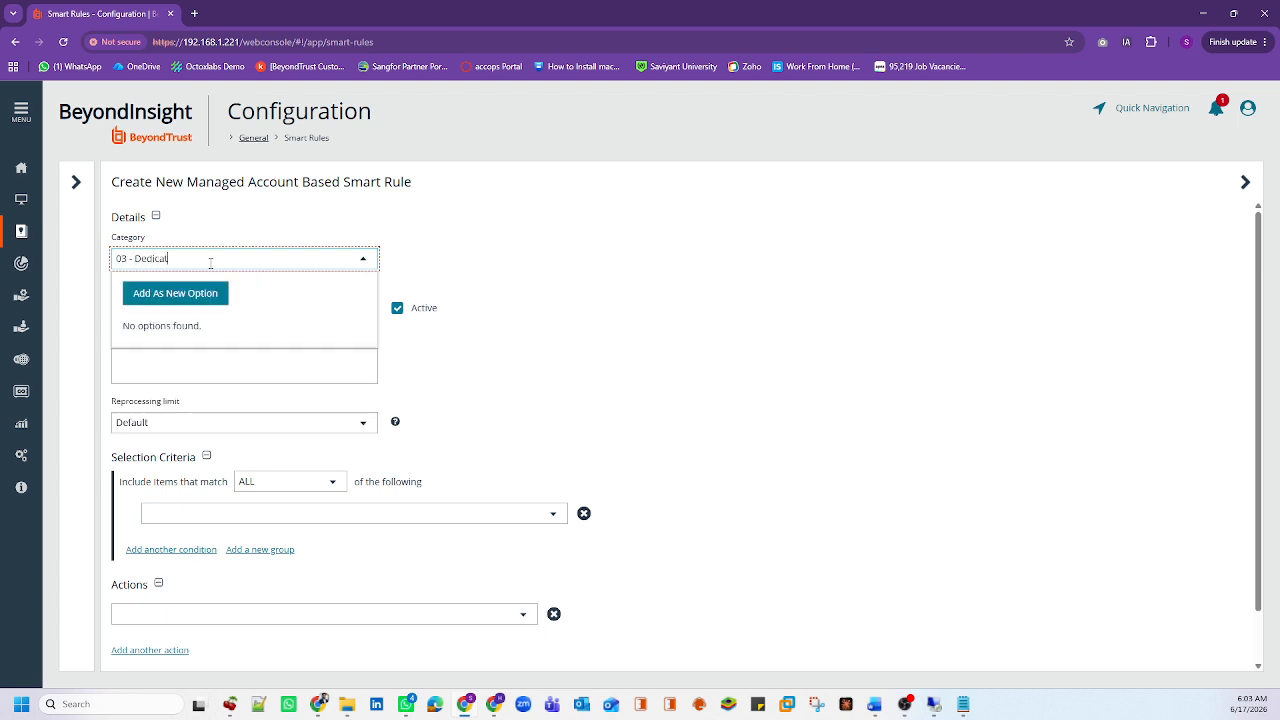
text(ed Maap)
text(pin)
text(g)
click(175, 293)
Name the rule 'Dedicated Mapping of Admin Account' and reuse that name as its description
click(252, 308)
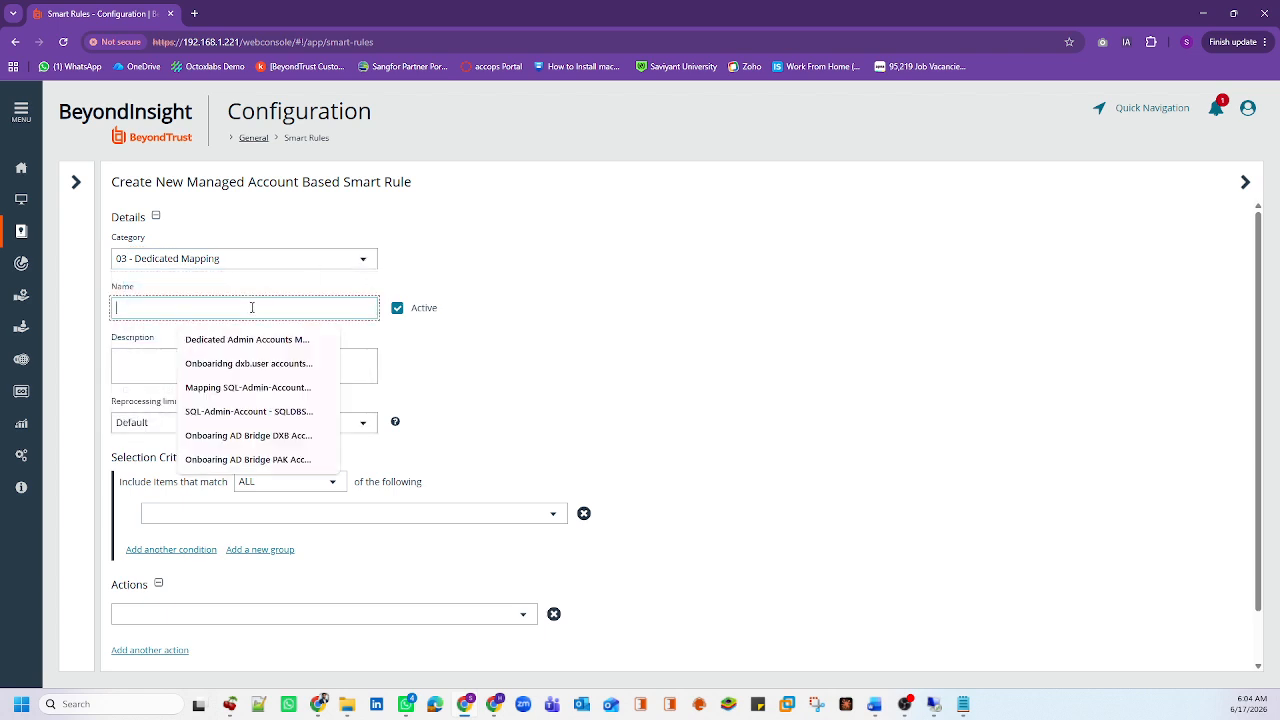
text(D)
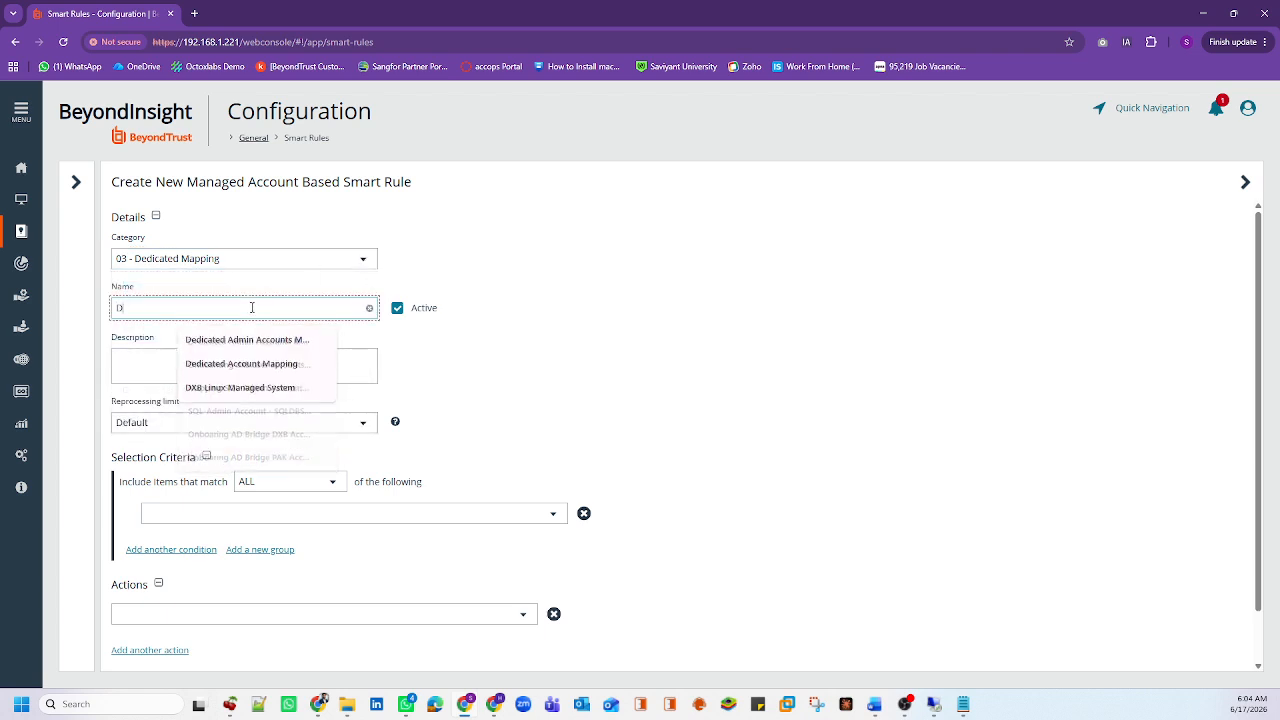
text(edicated )
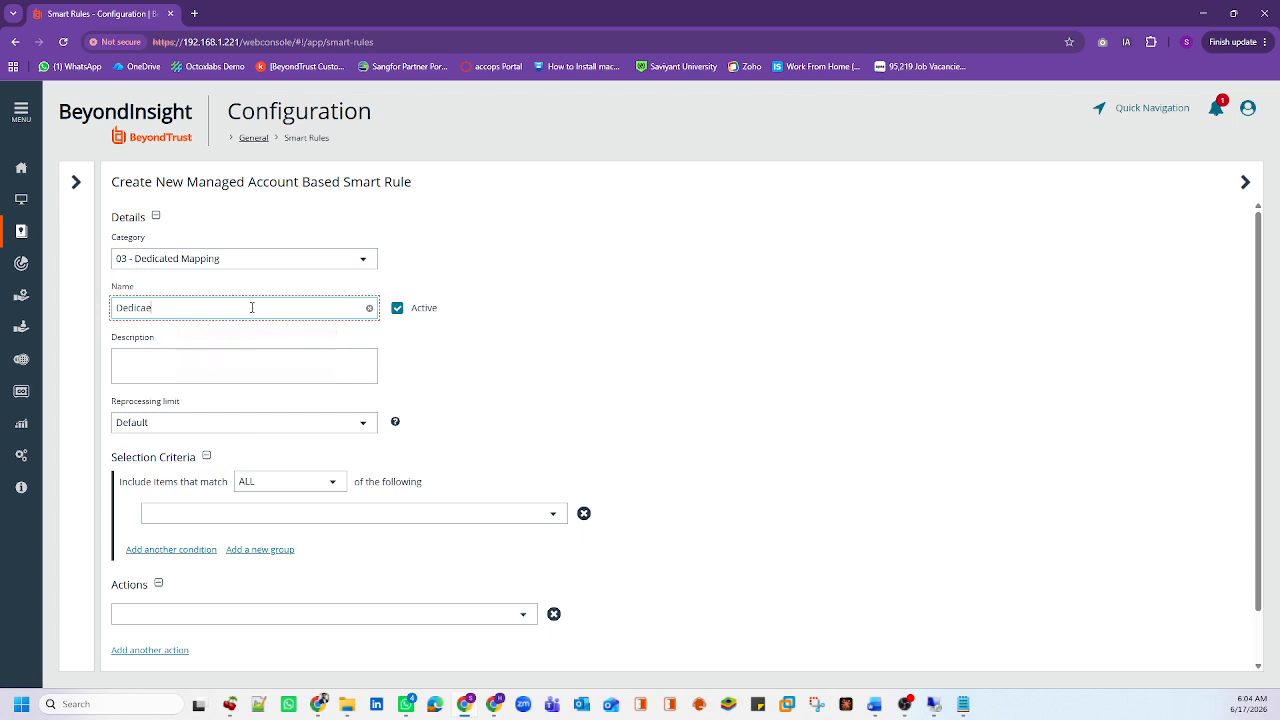
text(Mapping of Admin Account)
key(ctrl+a)
key(ctrl+c)
key(Tab)
key(ctrl+v)
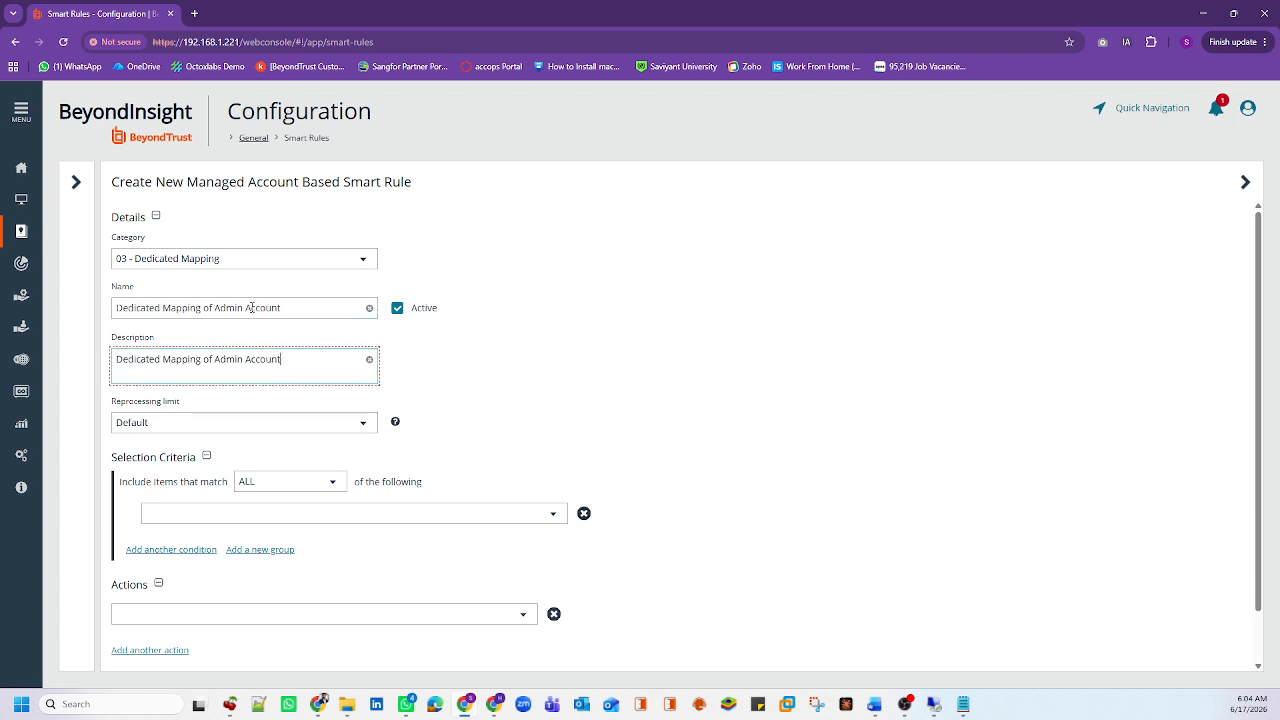
scroll(251, 308, down, 1)
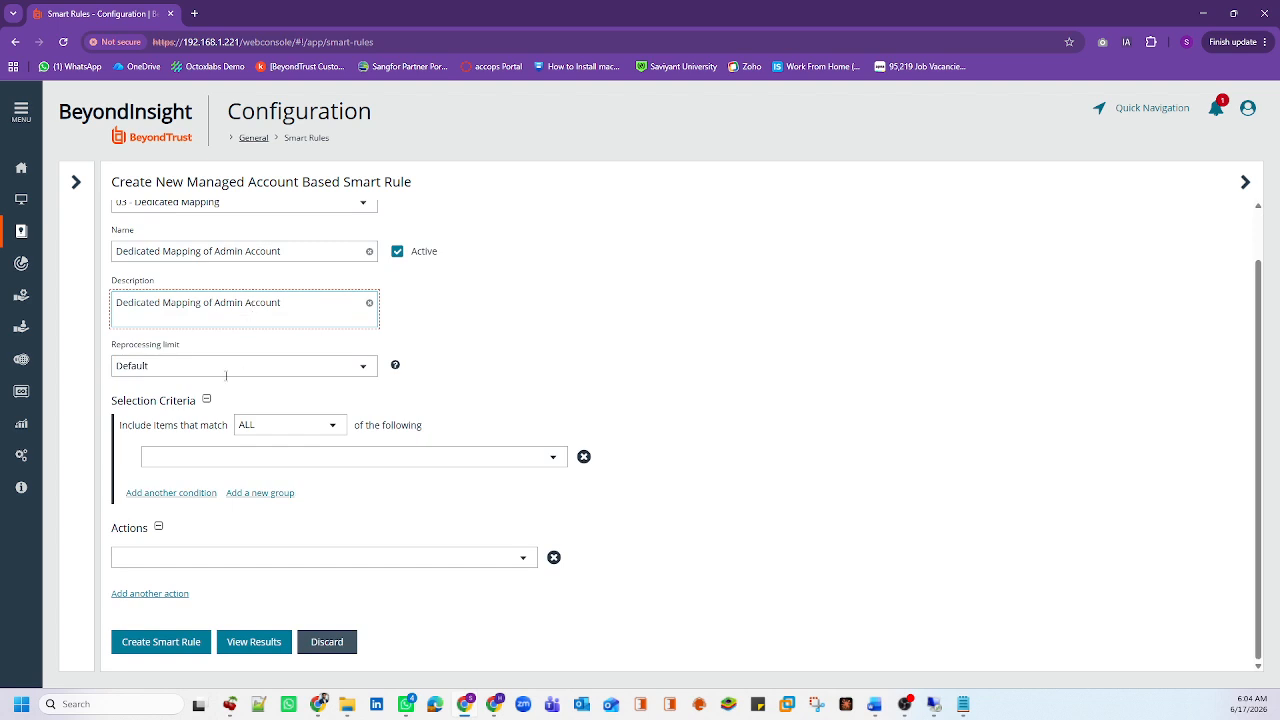
Add a Dedicated Account selection condition on the UPN Suffix attribute
click(197, 456)
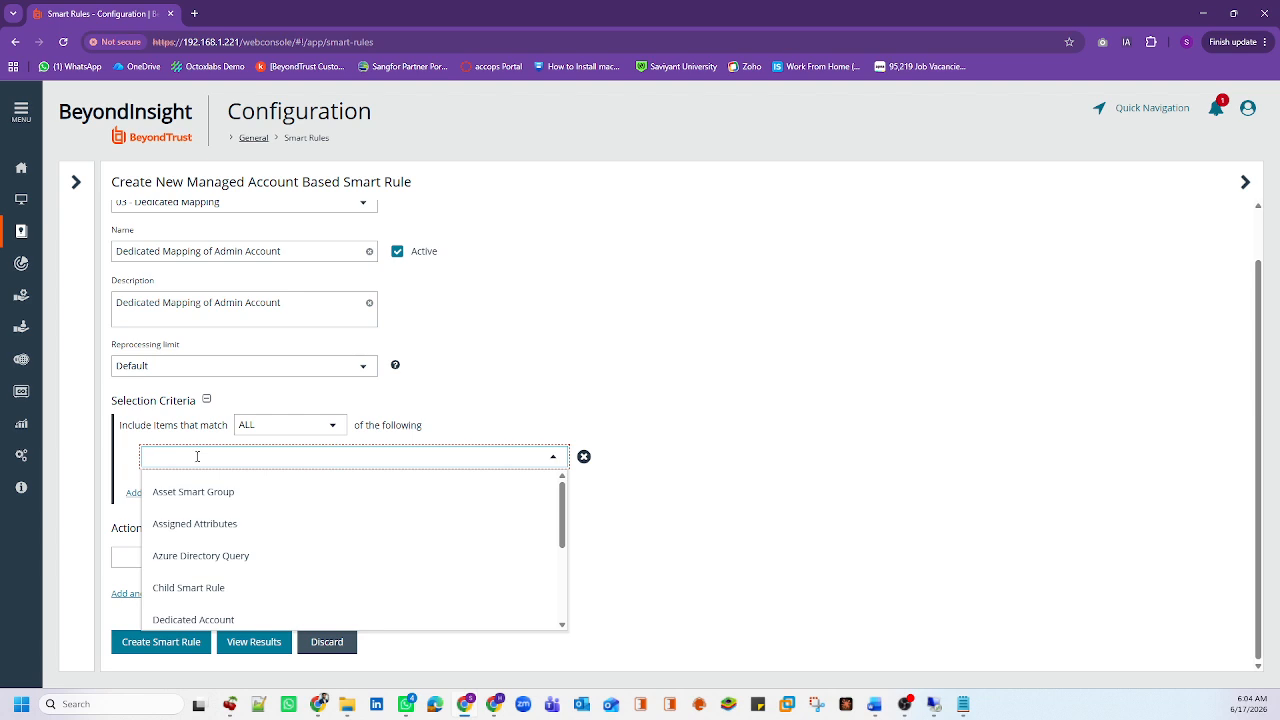
text(Dedi)
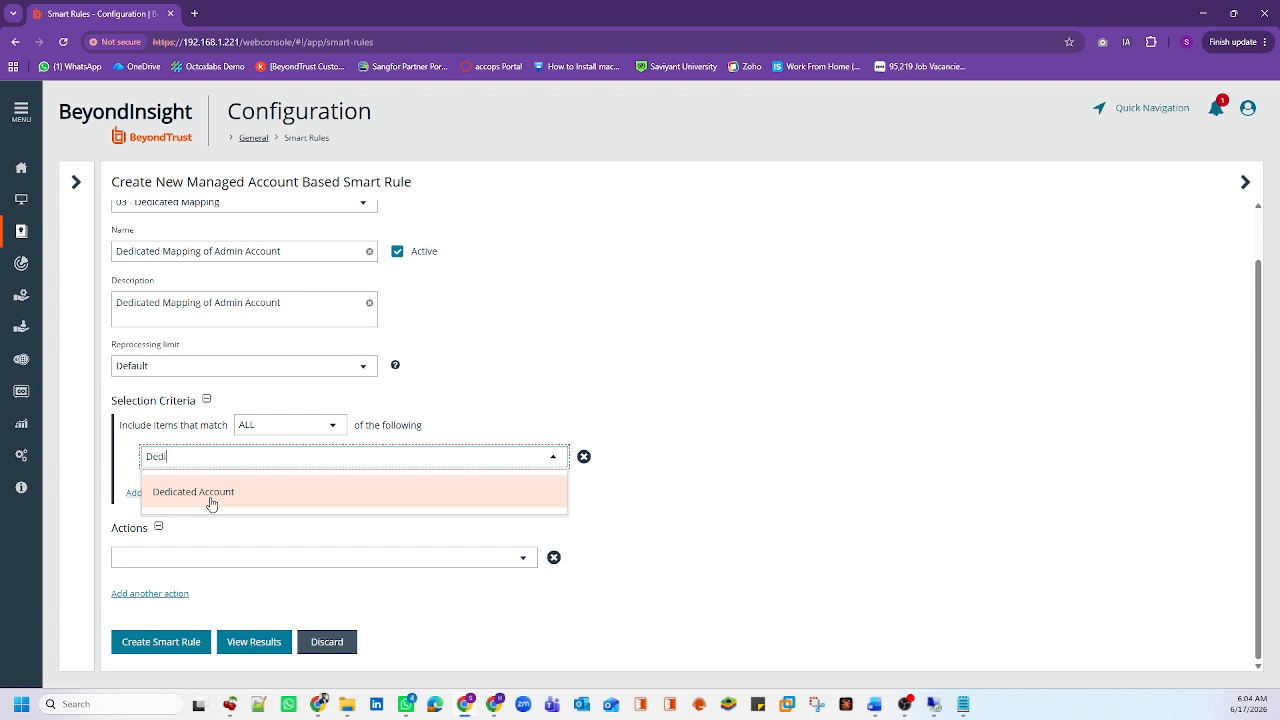
click(211, 504)
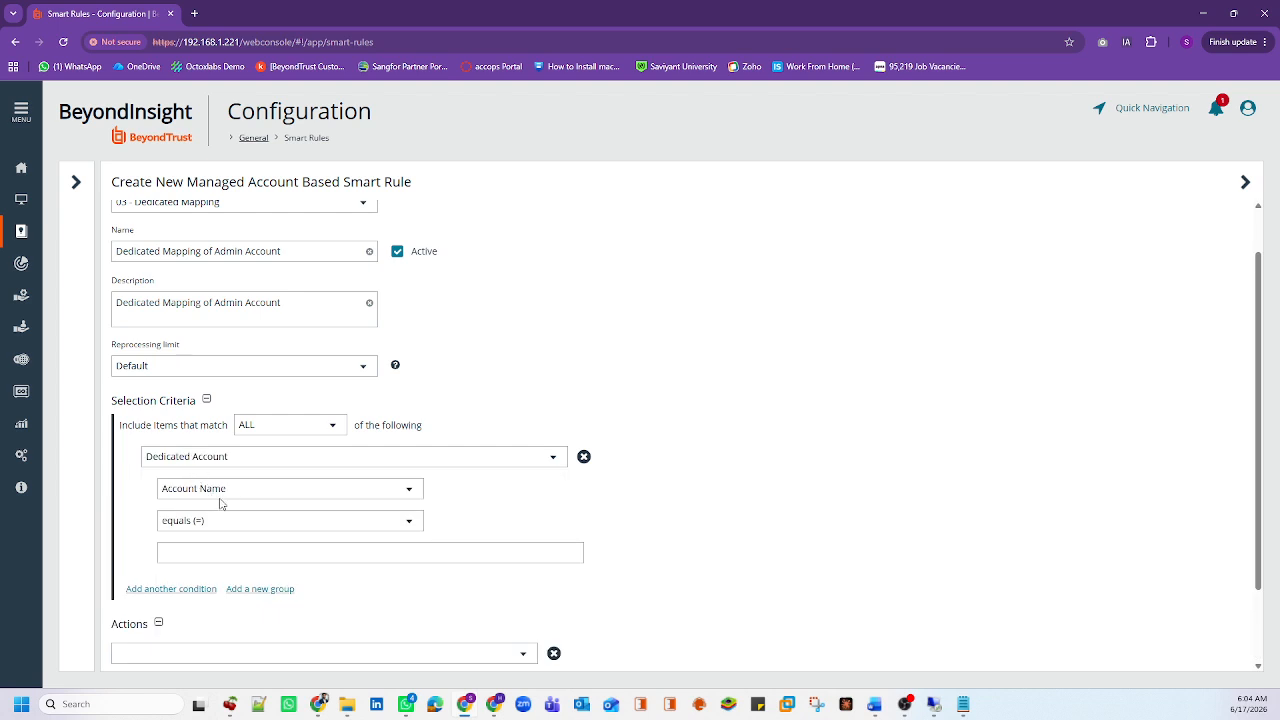
click(230, 490)
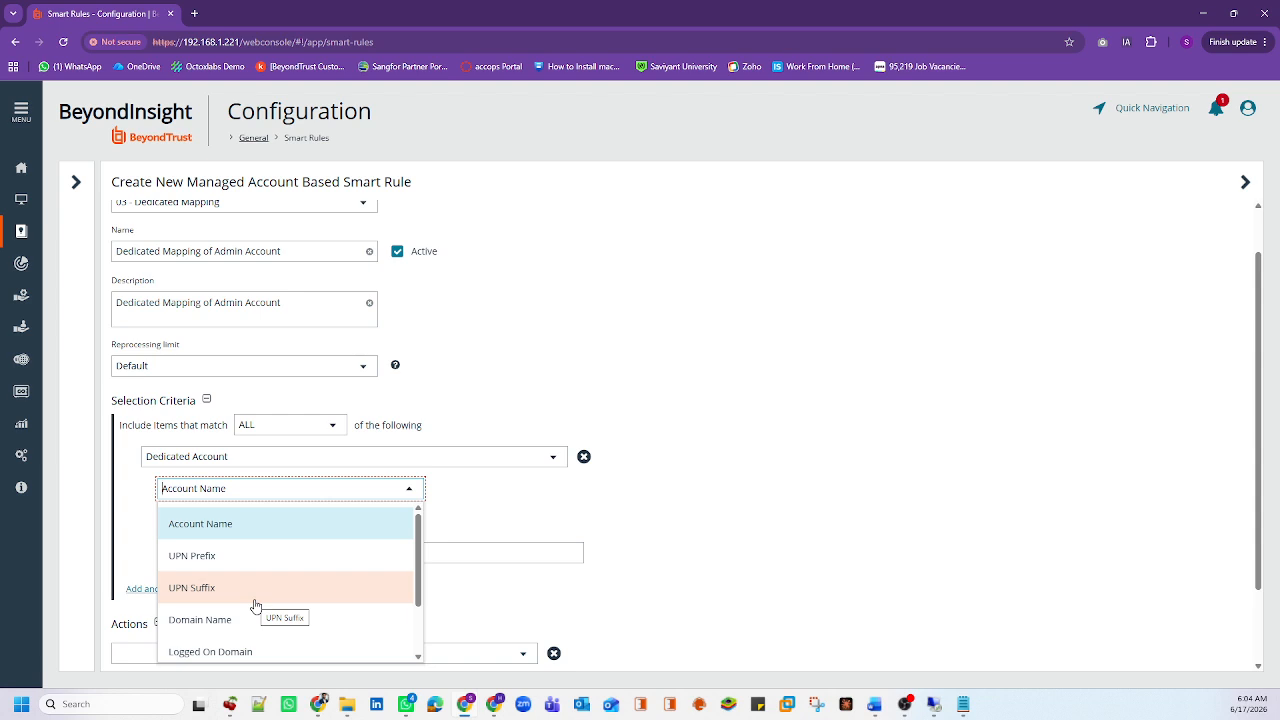
click(201, 589)
Make the UPN Suffix condition equal -pam, replacing the initial contains operator
click(205, 520)
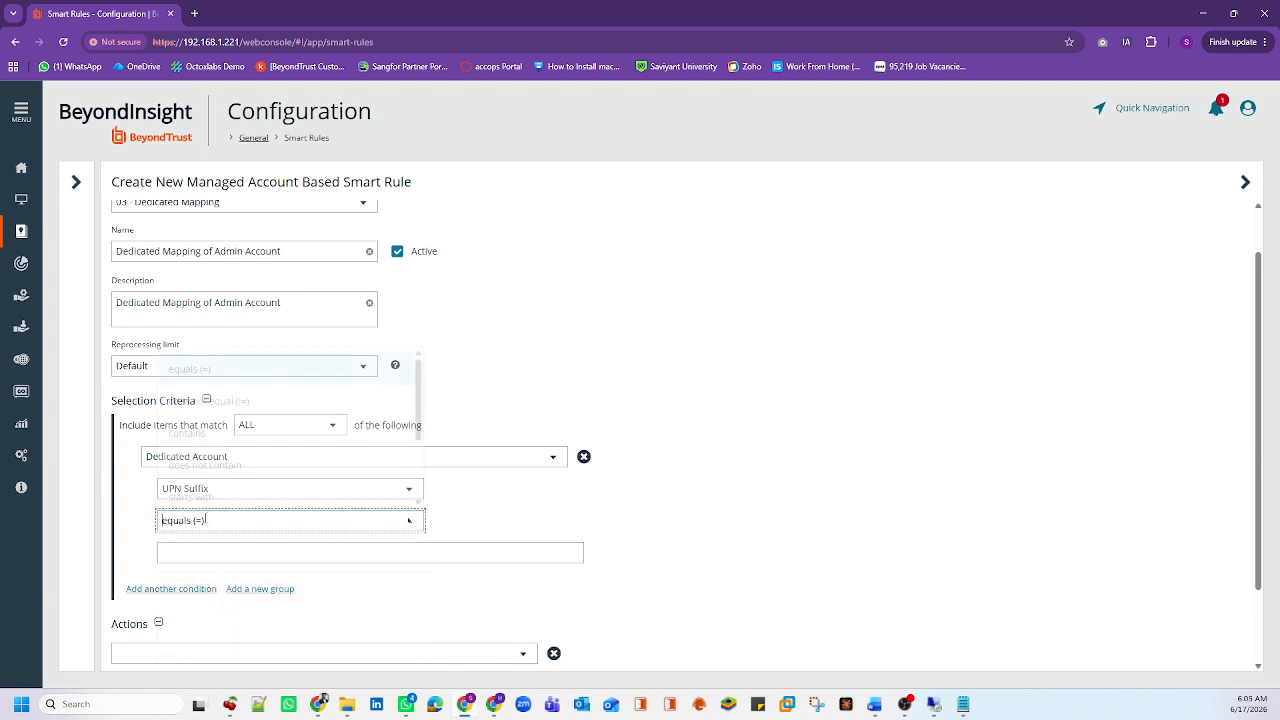
scroll(214, 418, down, 2)
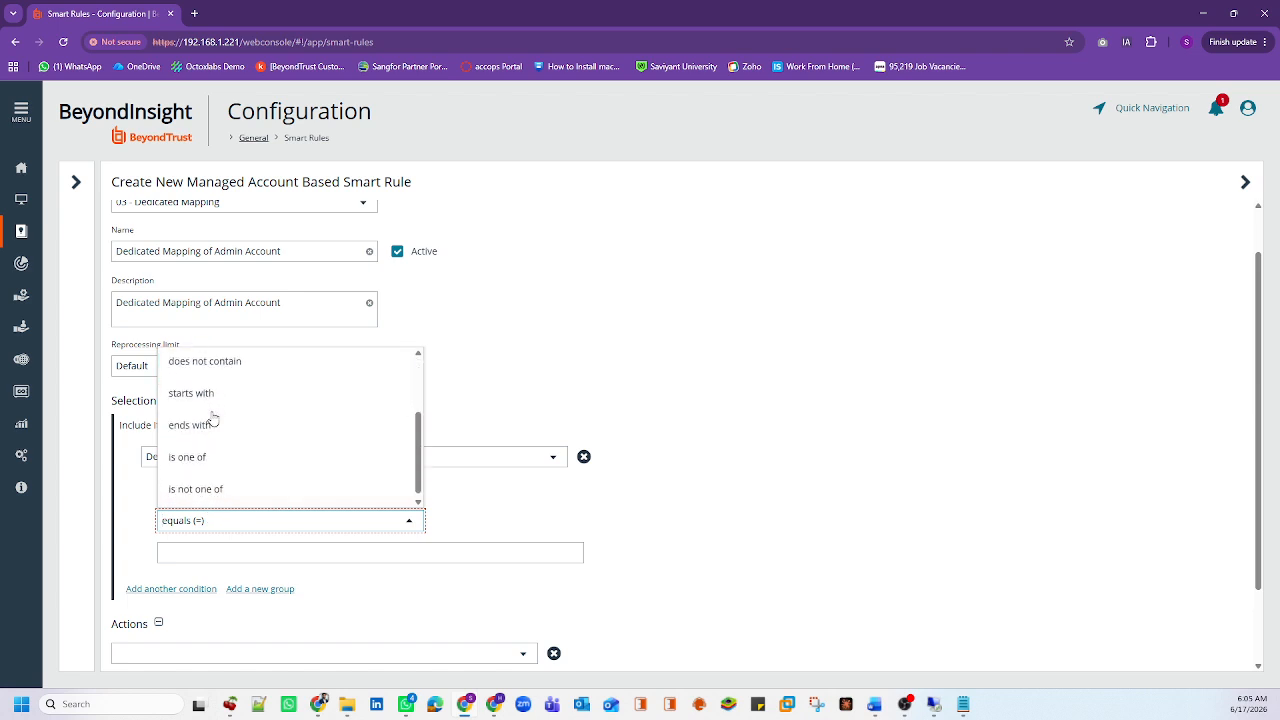
scroll(214, 420, up, 2)
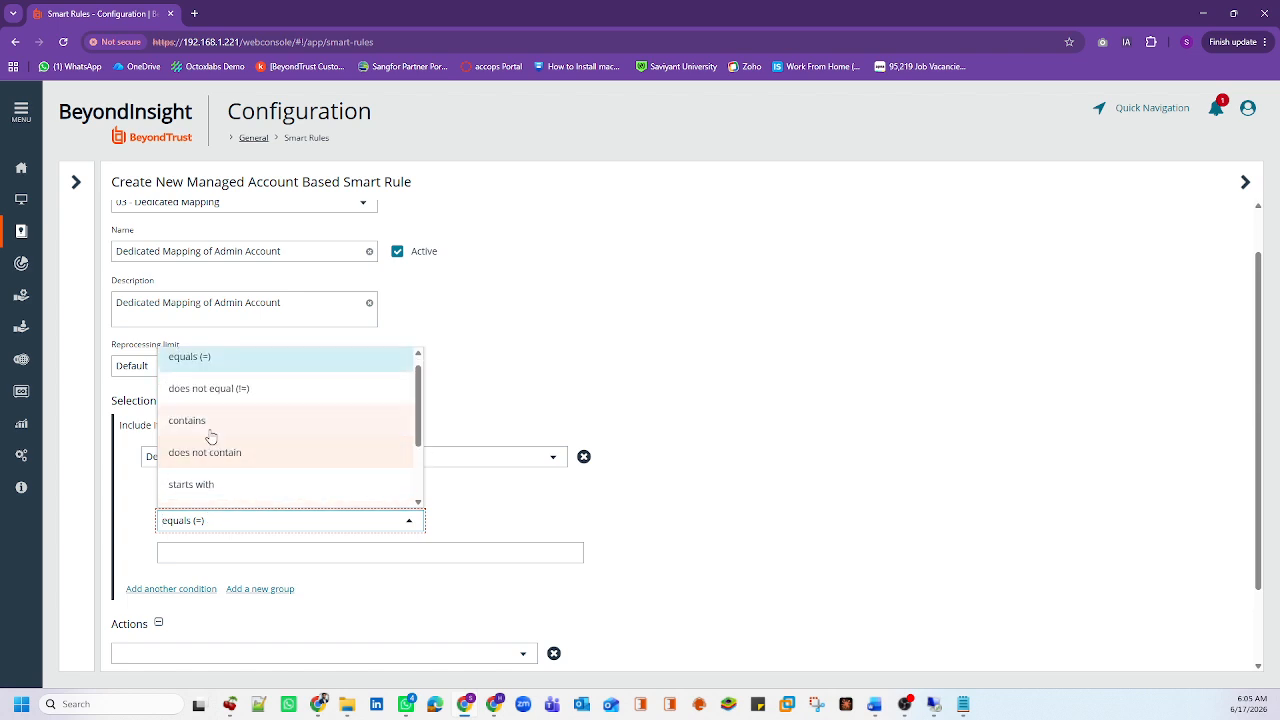
click(210, 421)
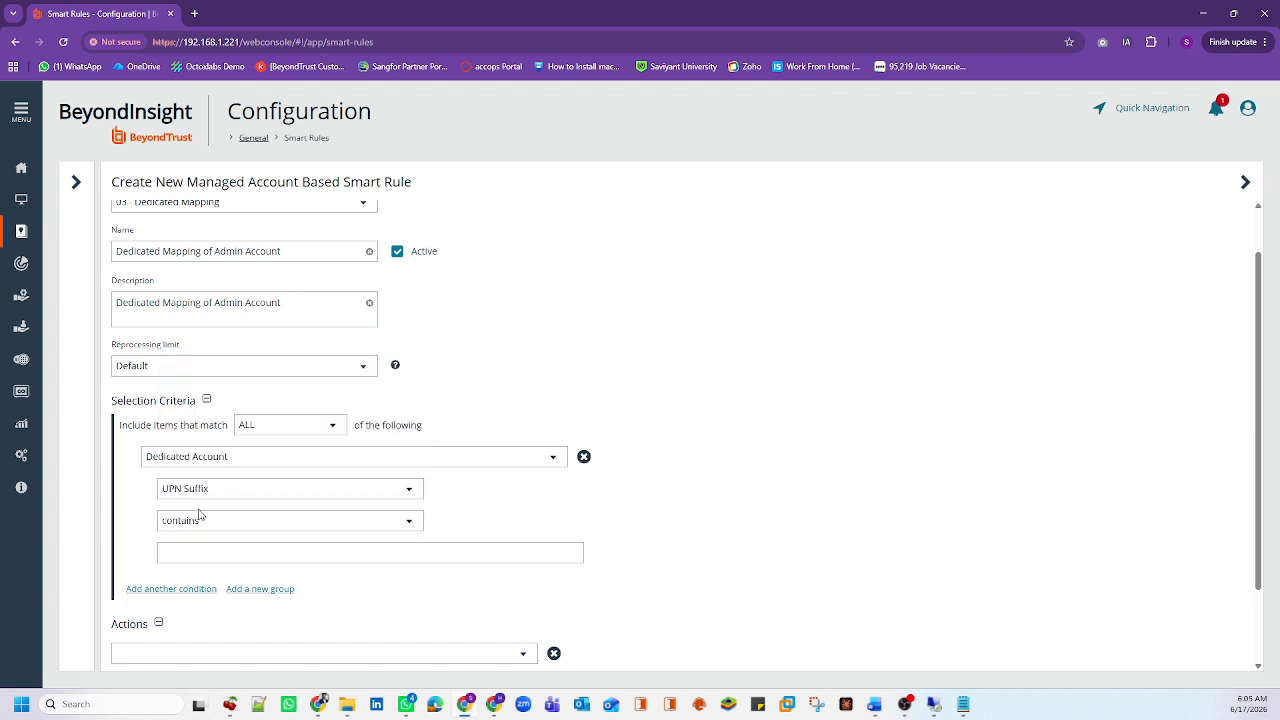
click(189, 559)
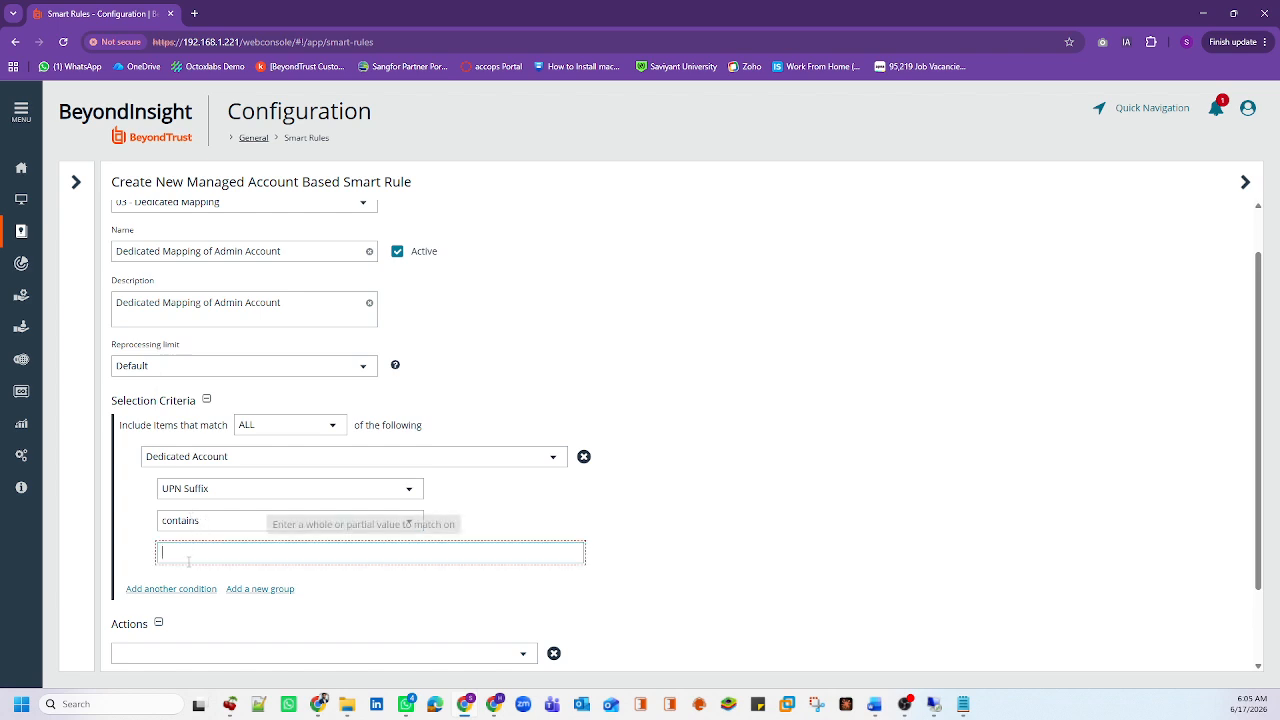
text(-pam)
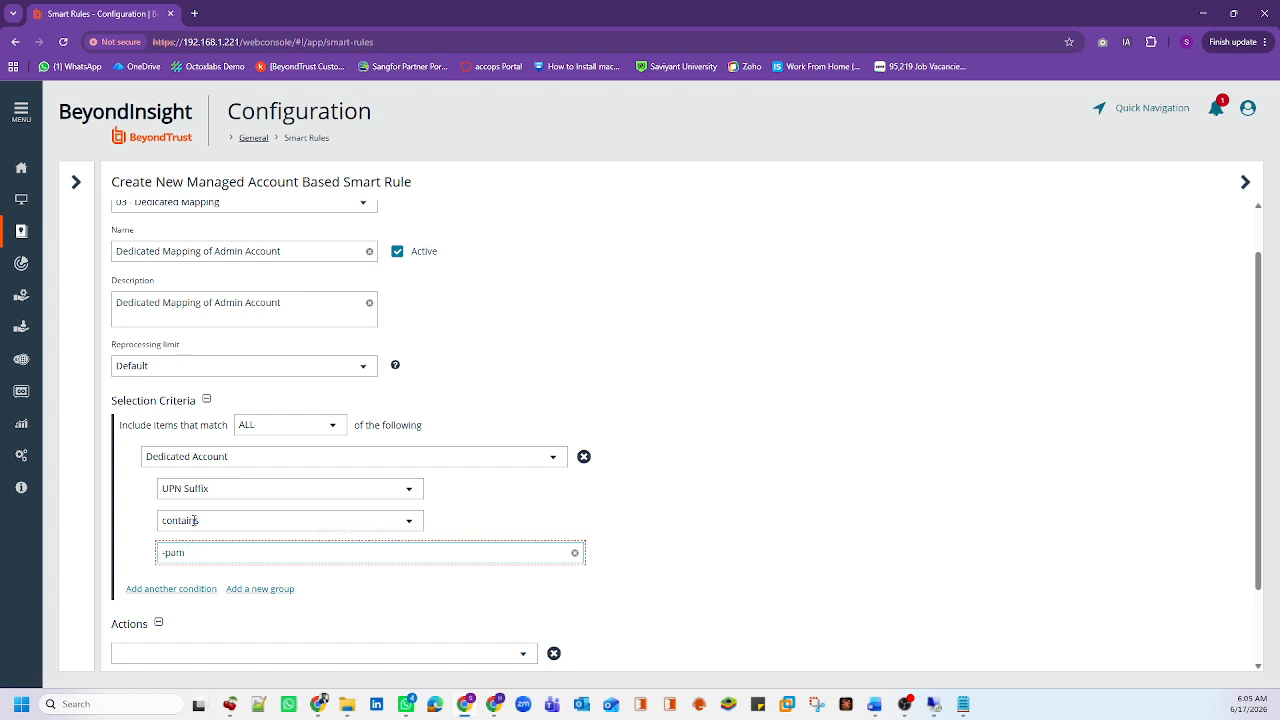
click(195, 520)
scroll(214, 463, up, 2)
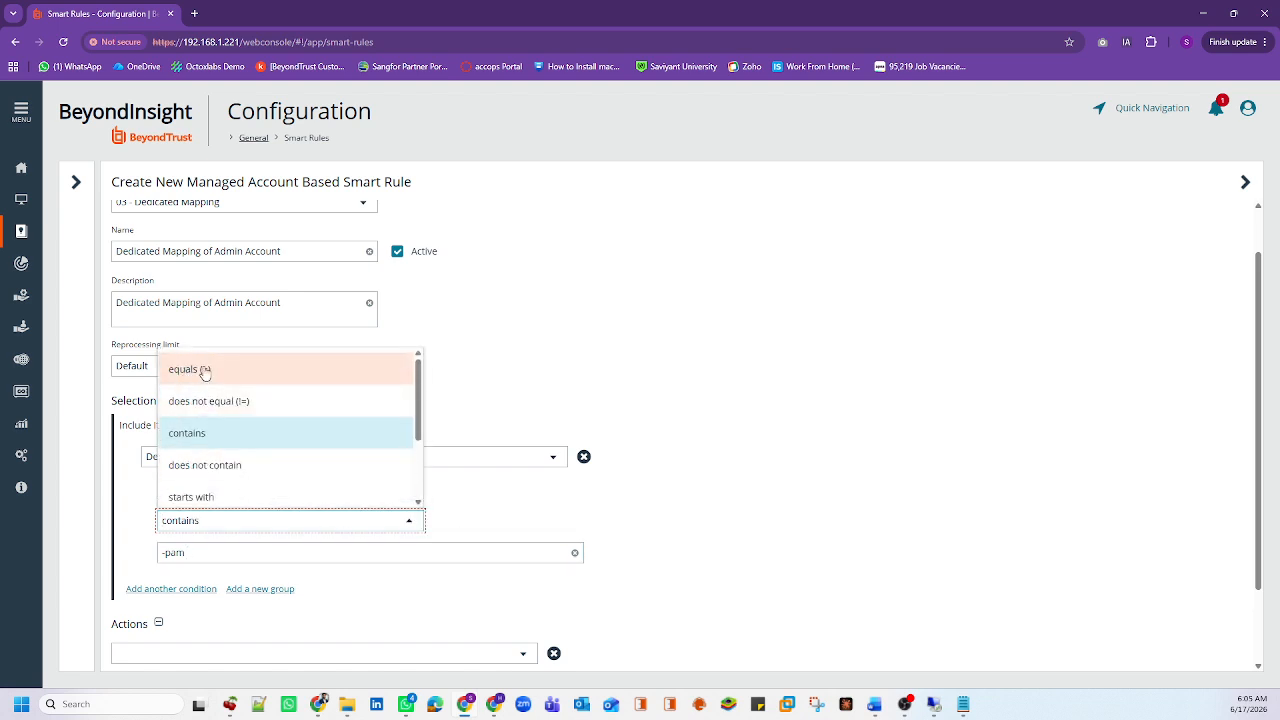
click(187, 371)
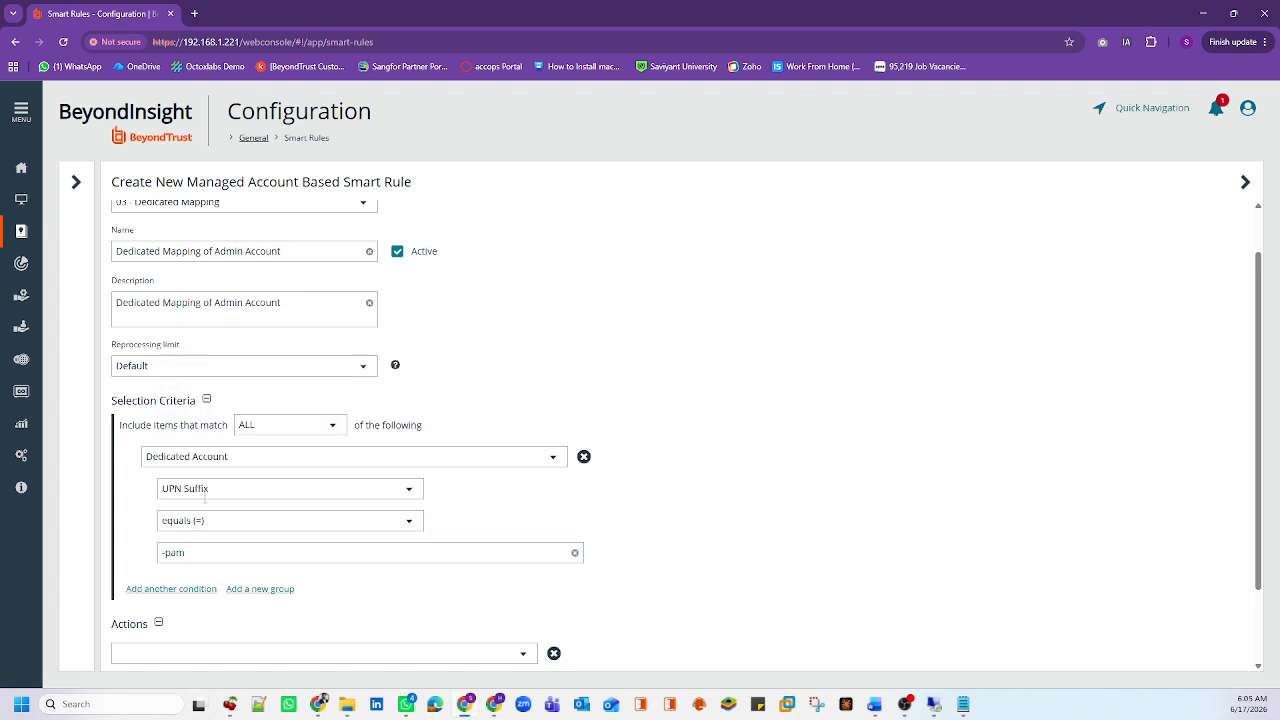
drag(187, 556, 163, 556)
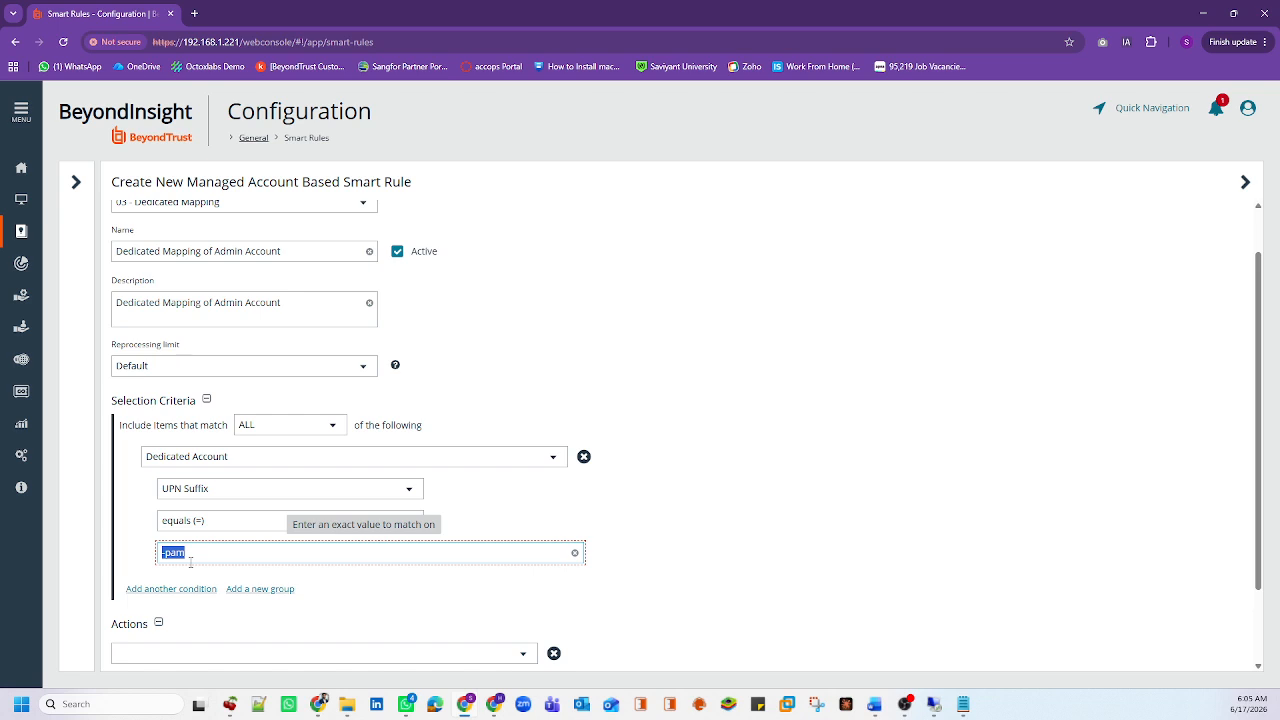
scroll(190, 563, down, 2)
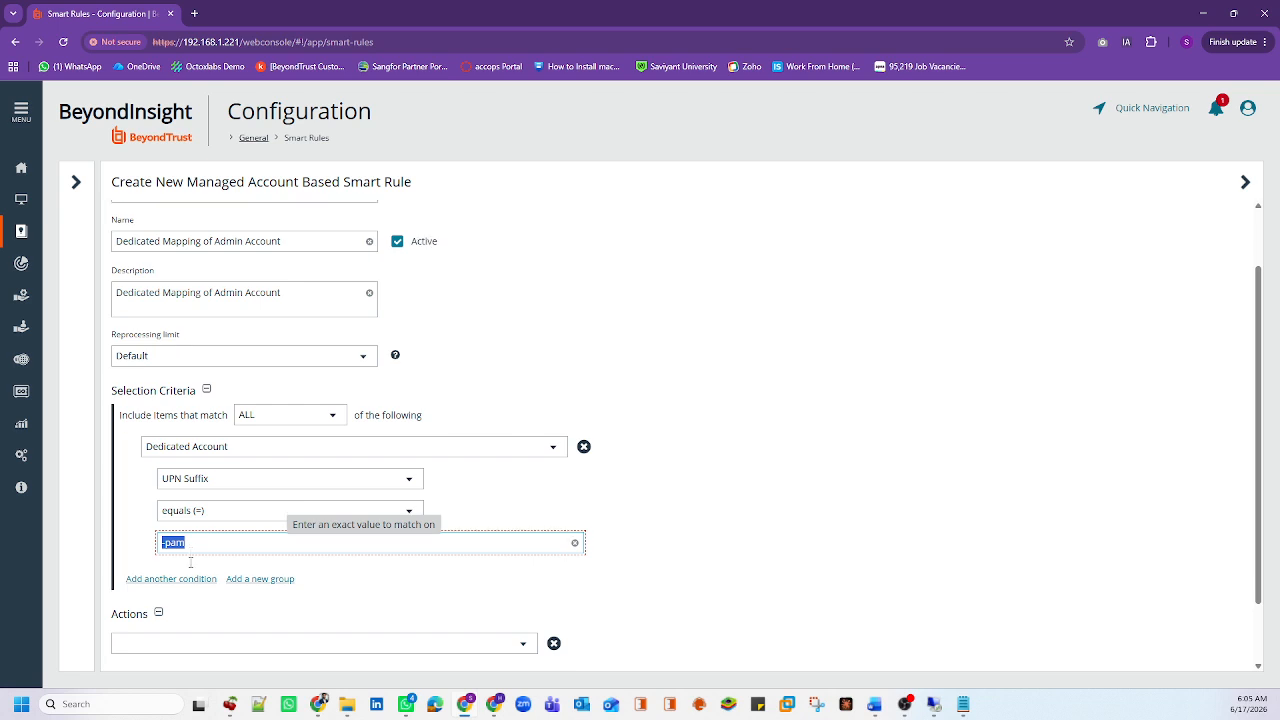
click(162, 567)
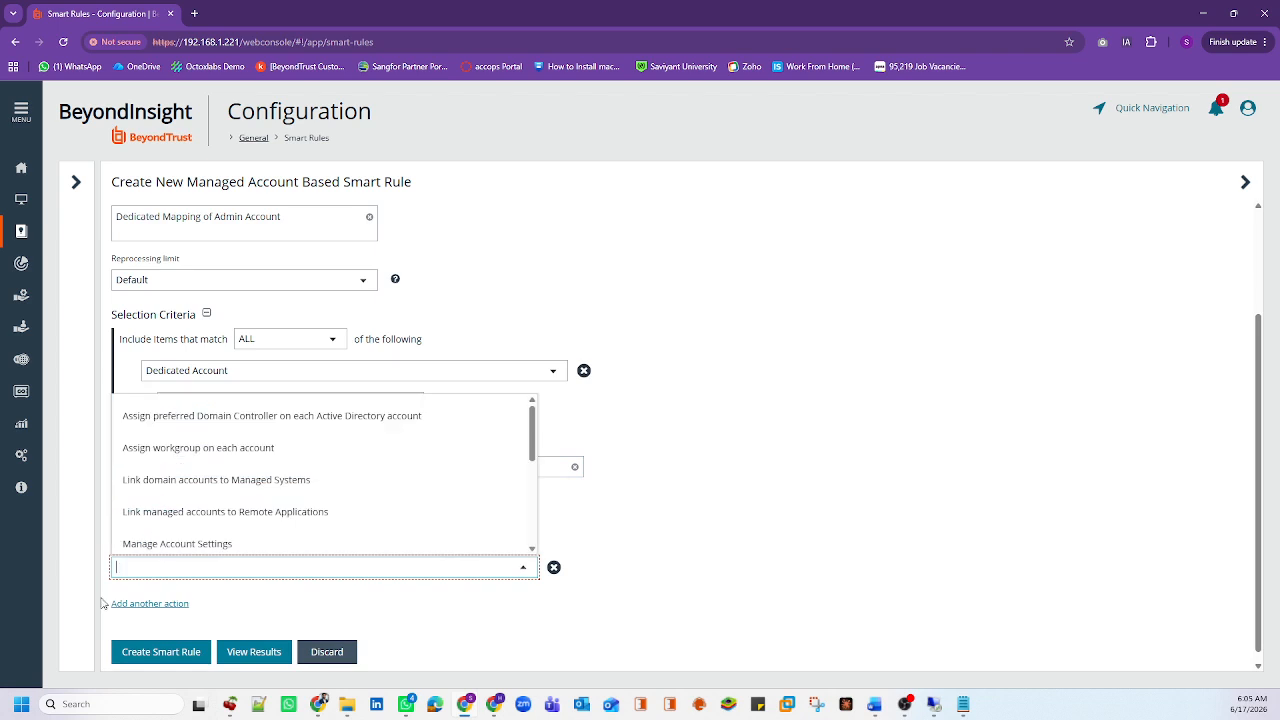
Add a Map Dedicated Accounts To action with user group bt.lab\Dedicated Mapping
click(145, 566)
click(133, 567)
text(Map)
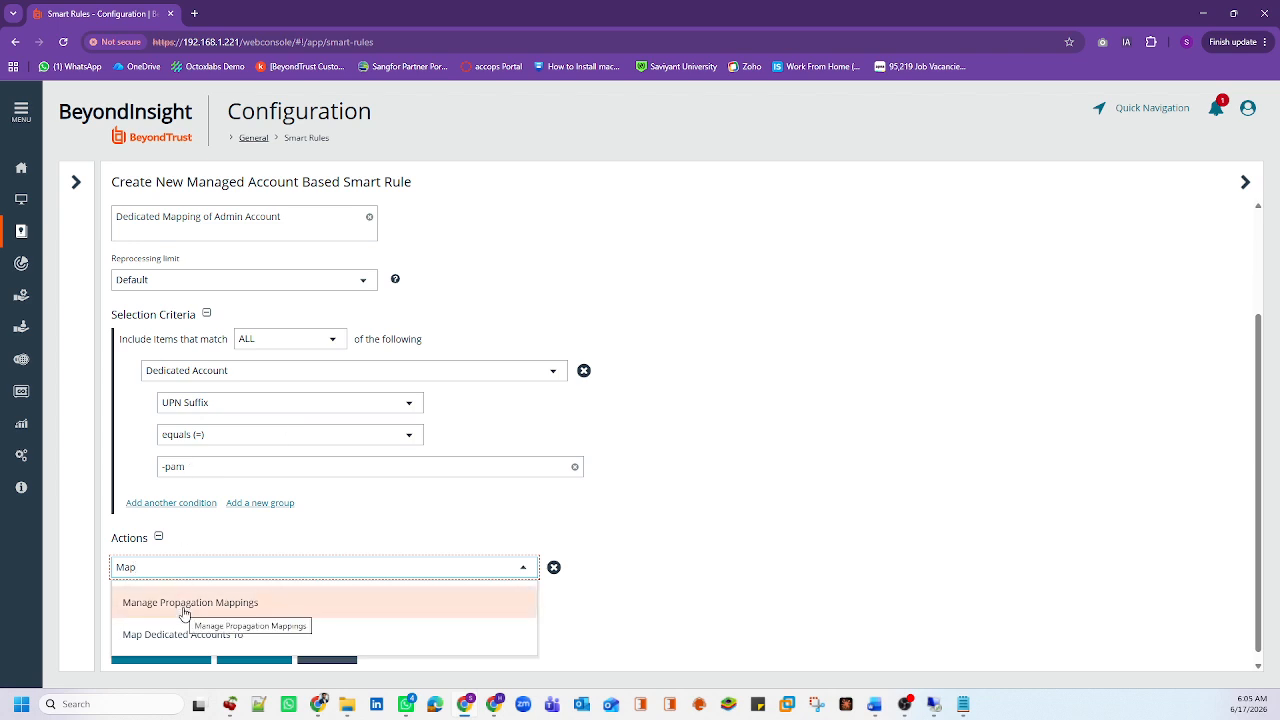
click(160, 636)
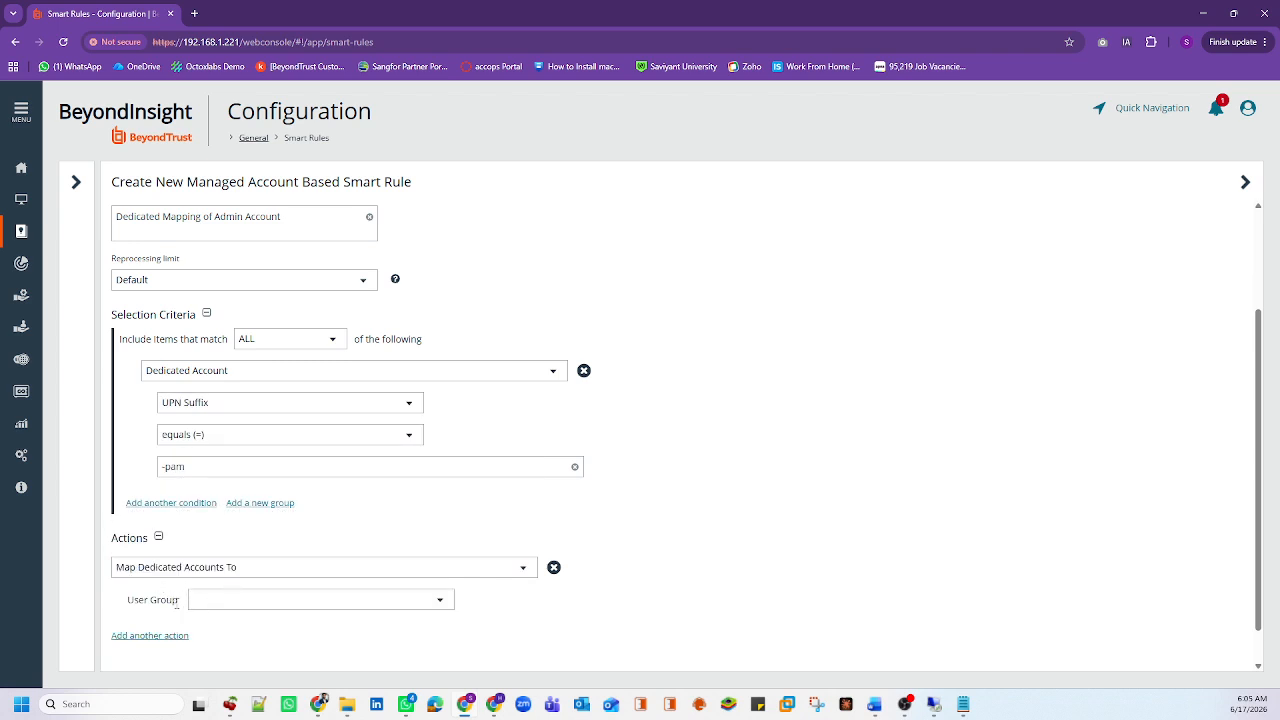
drag(176, 599, 127, 600)
click(204, 601)
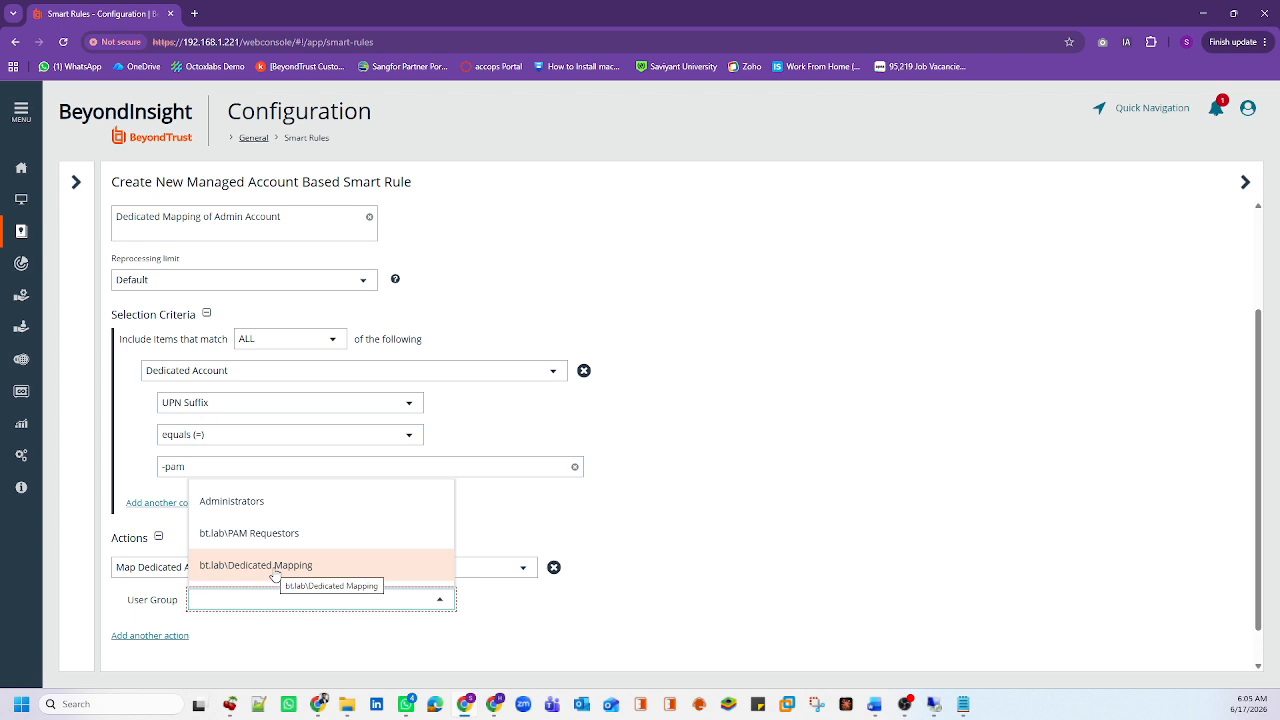
click(274, 568)
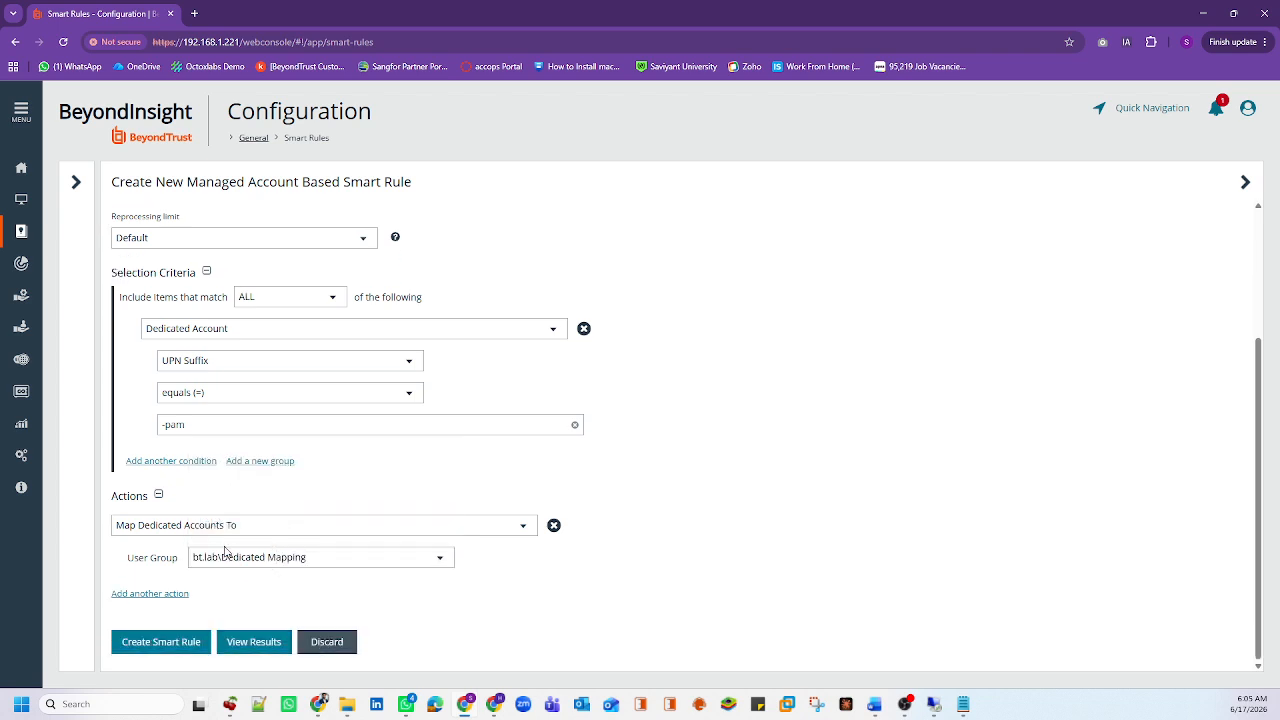
Add a second action, Show managed account as Smart Group
click(166, 595)
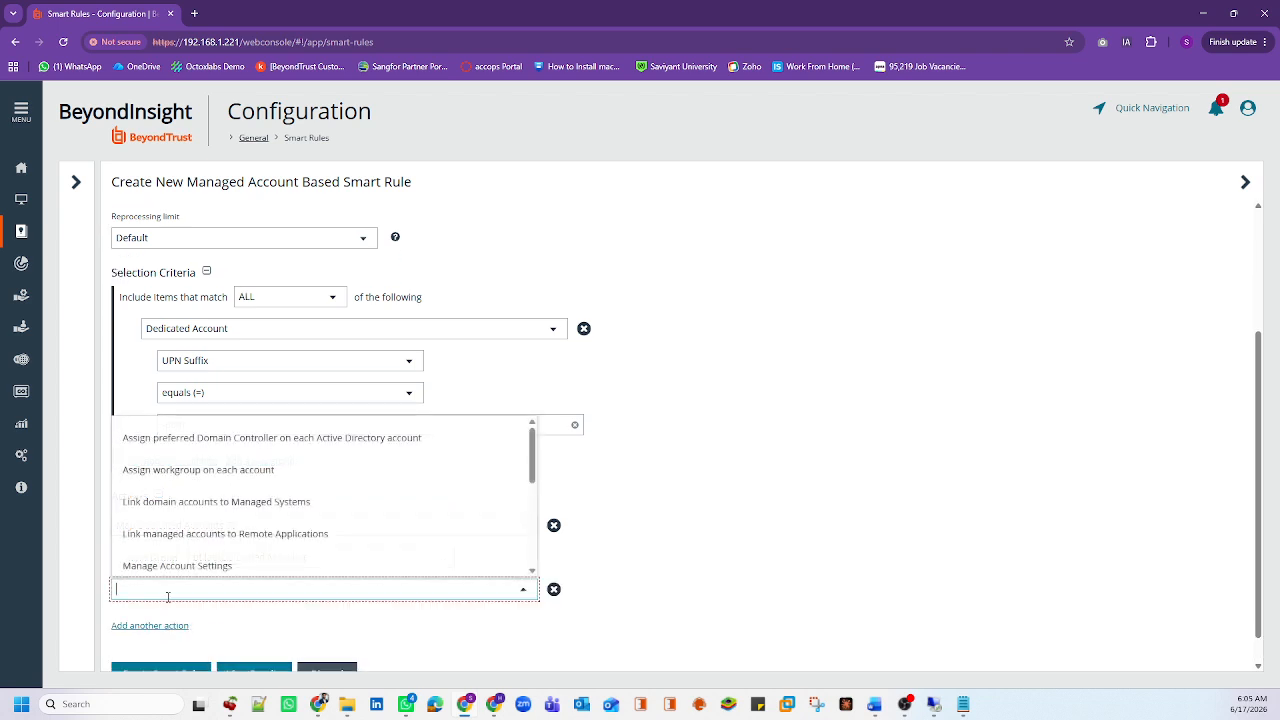
text(Show)
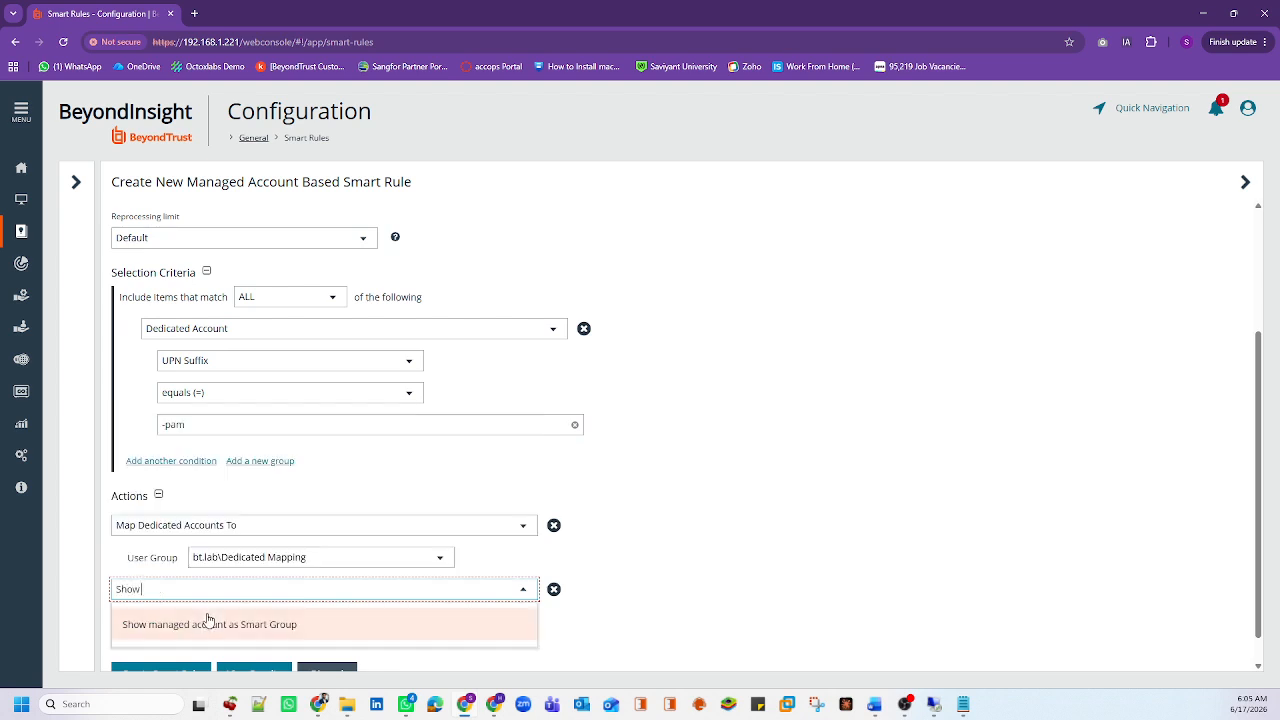
click(207, 620)
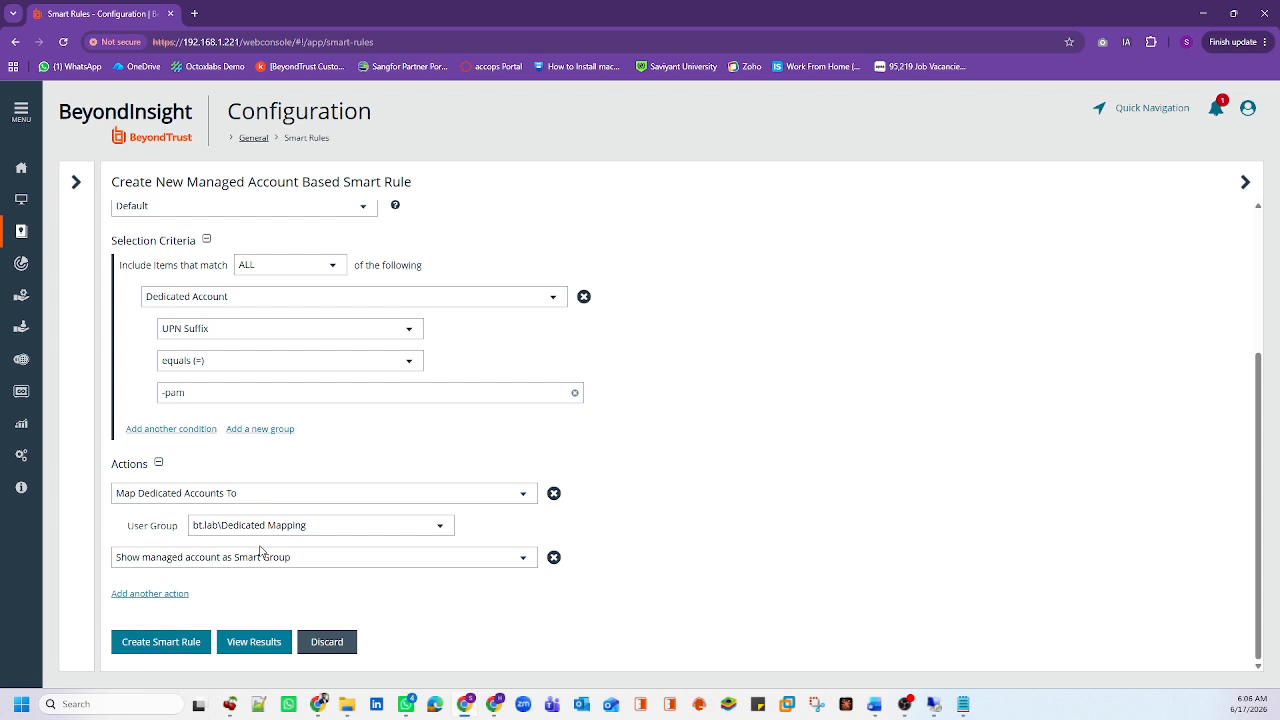
drag(209, 395, 156, 398)
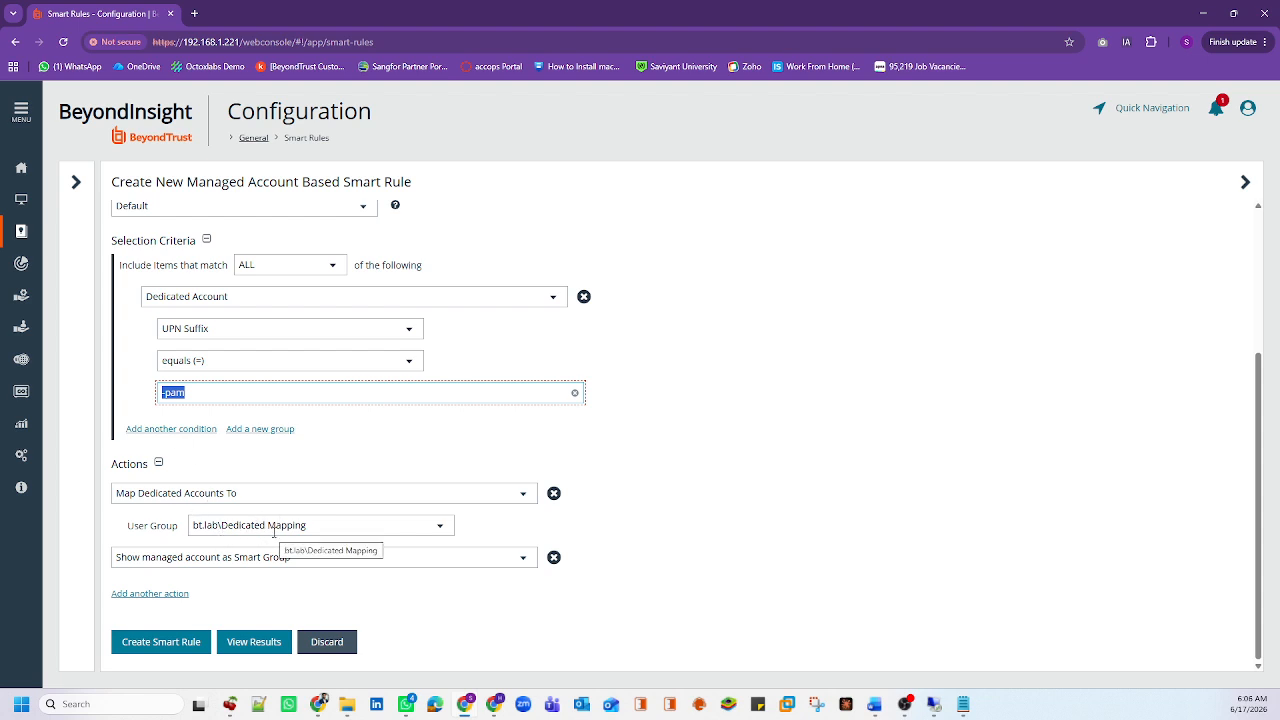
scroll(273, 532, up, 1)
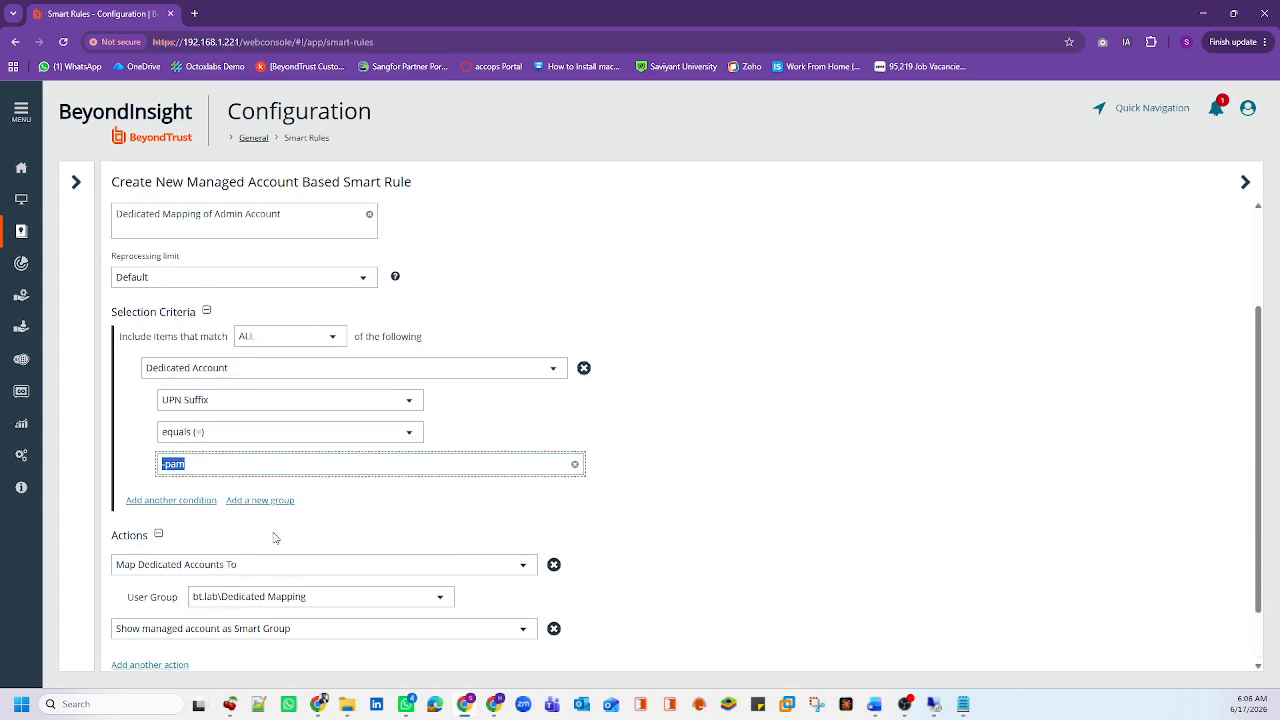
scroll(275, 538, down, 1)
Create the smart rule, then tick 03 - Dedicated Mapping in Smart Rules and queue it for processing
click(167, 643)
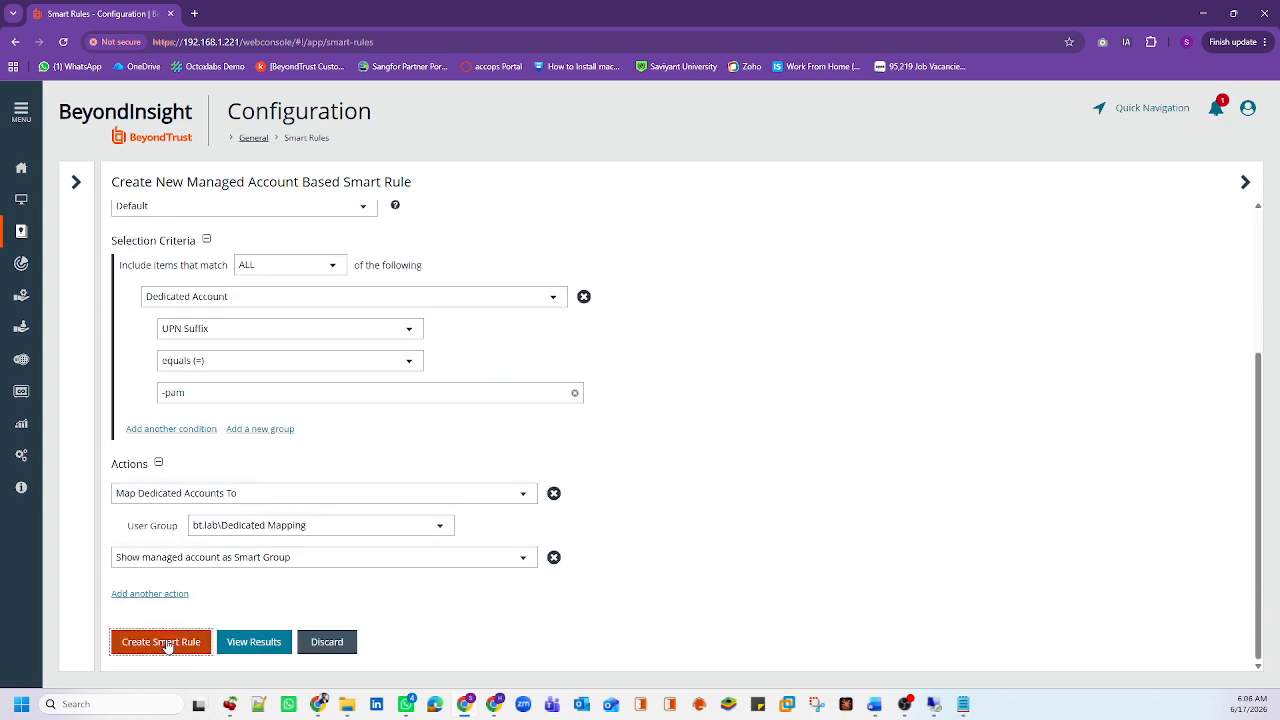
click(224, 650)
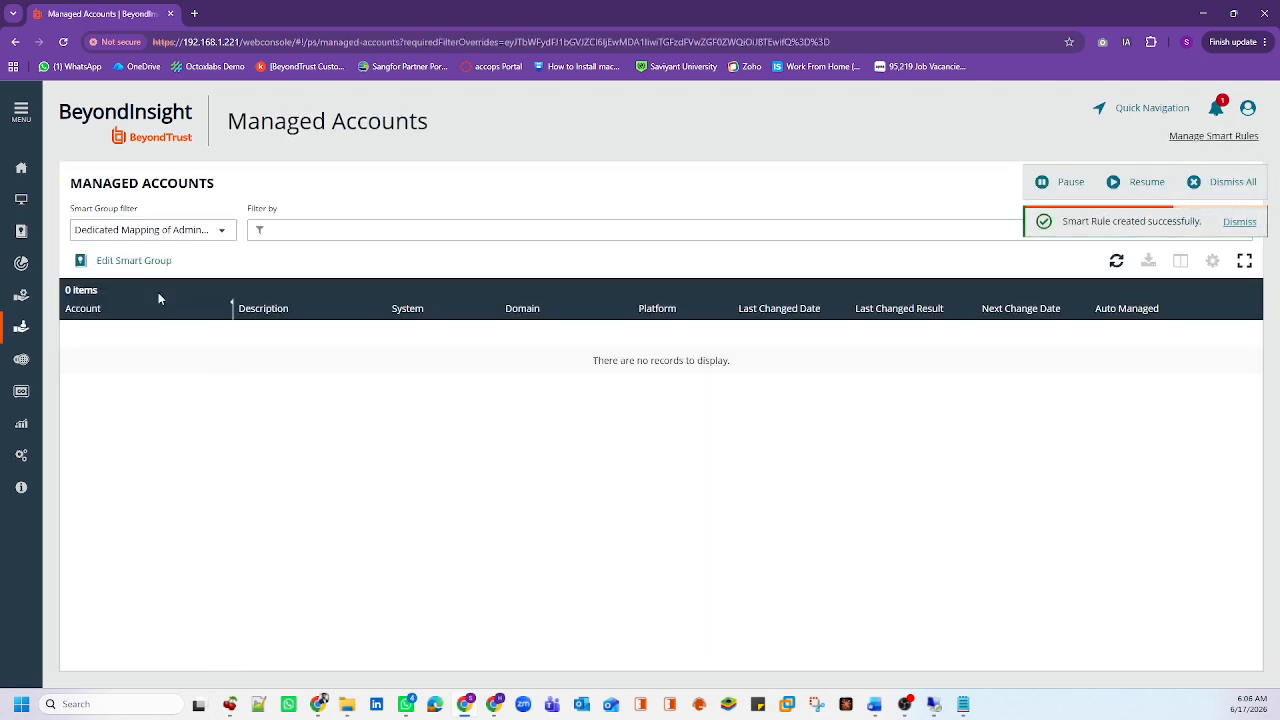
click(21, 230)
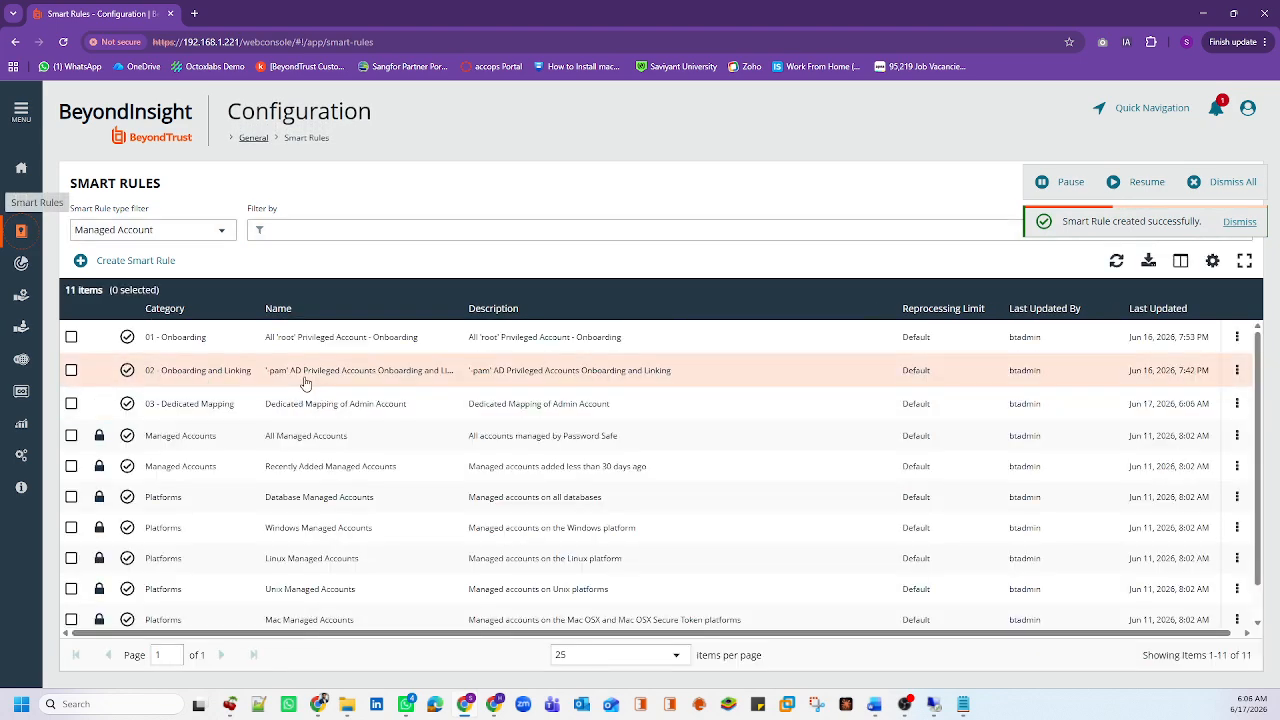
click(268, 410)
click(352, 260)
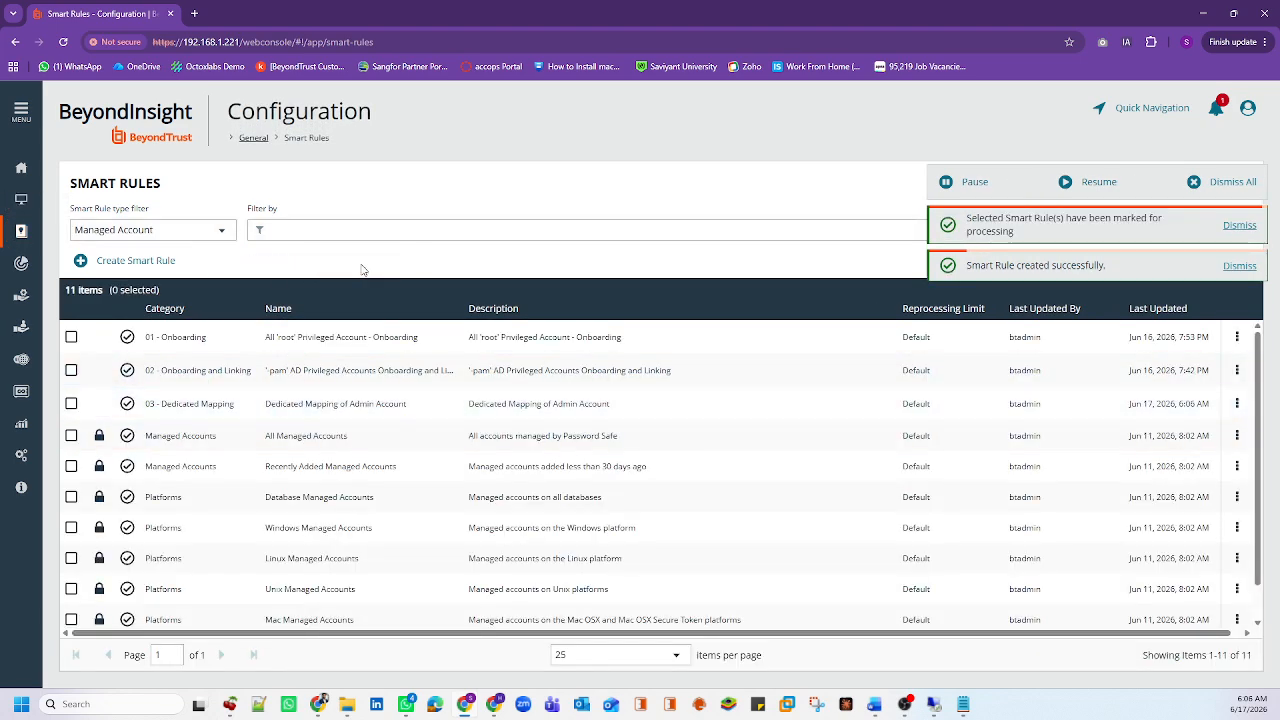
Reopen the rule for editing, check its results show zero accounts, and return to its settings
scroll(662, 431, down, 1)
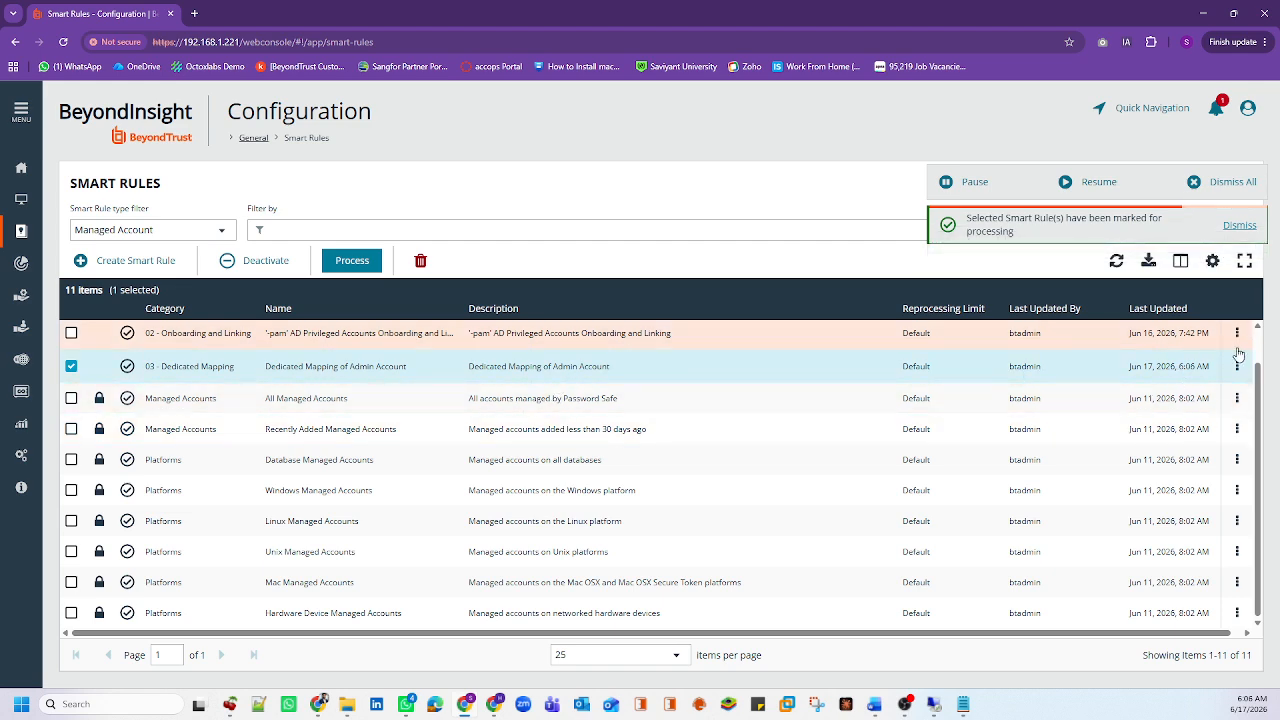
click(1237, 366)
click(1170, 434)
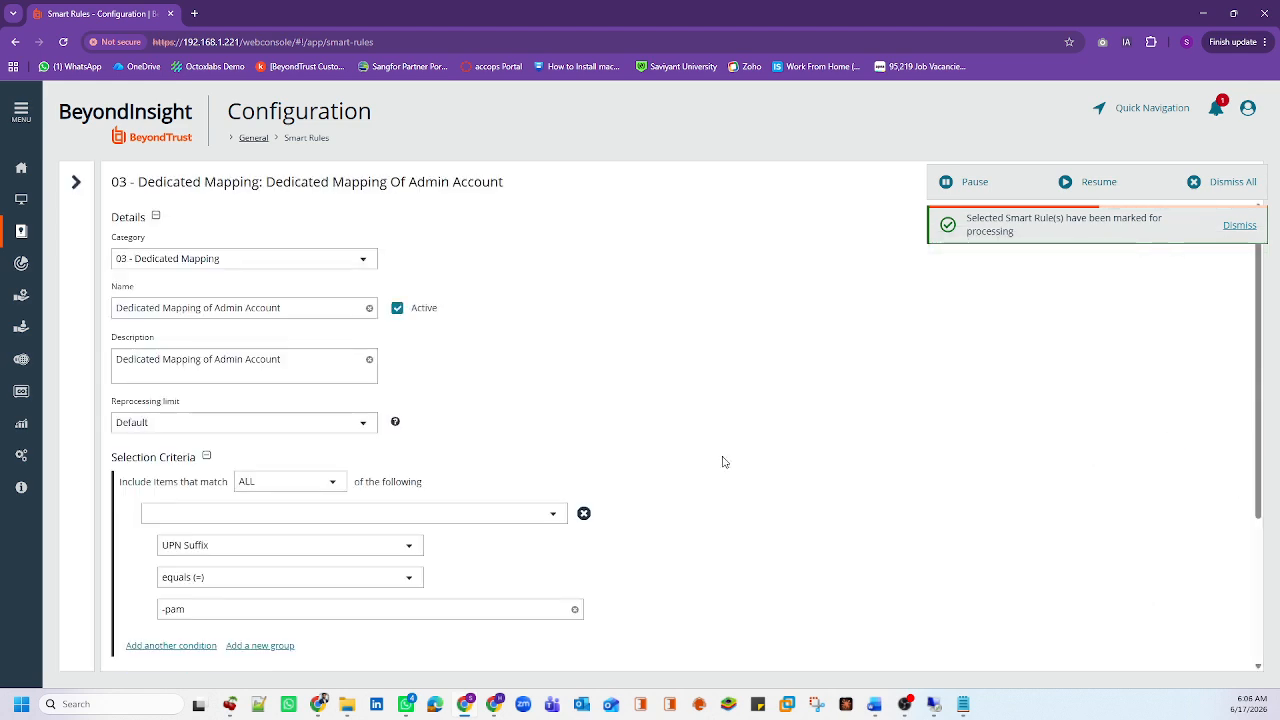
scroll(372, 537, down, 3)
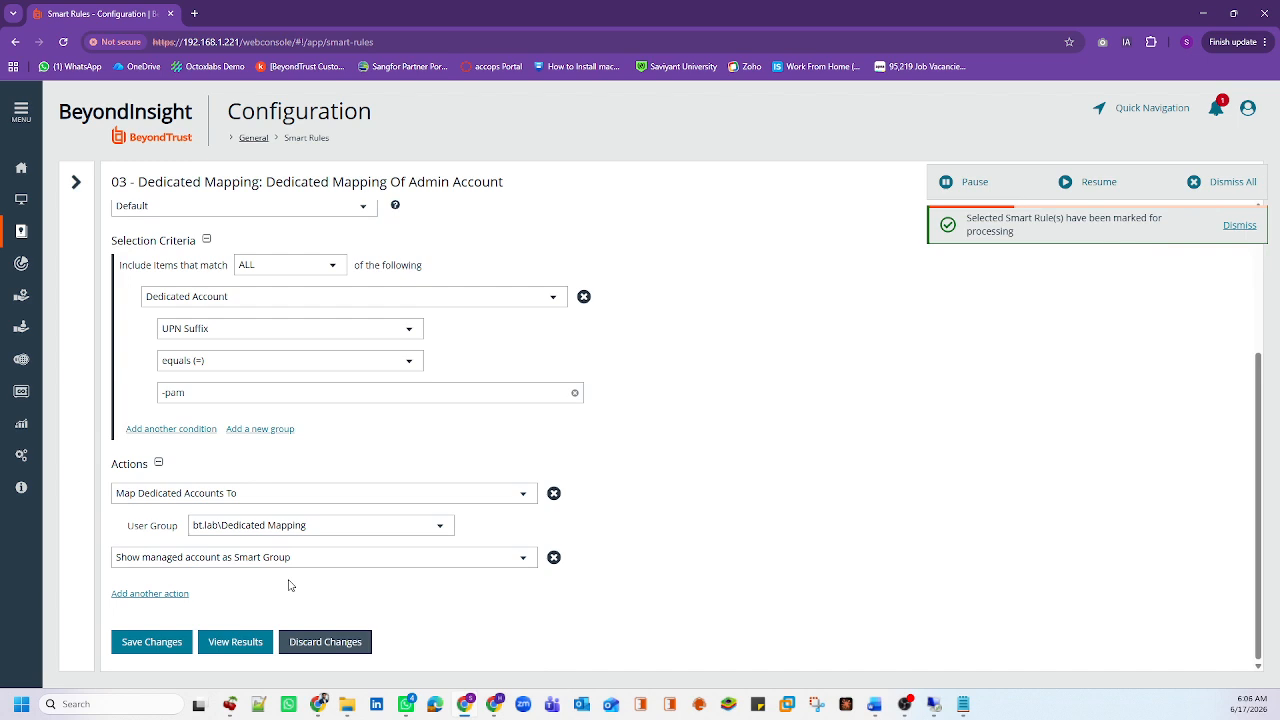
click(150, 642)
click(233, 643)
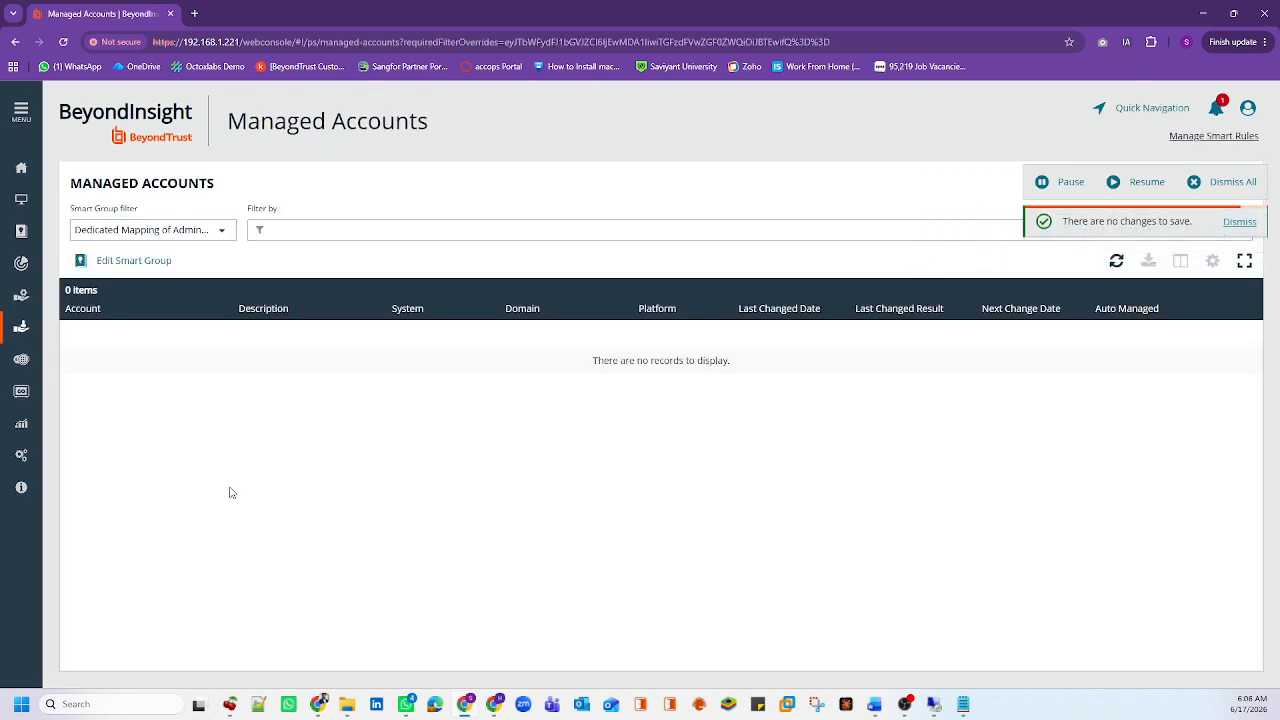
click(118, 264)
Change the condition to Account Name with suffix -pam, save the rule, and view its two matches
scroll(240, 493, down, 1)
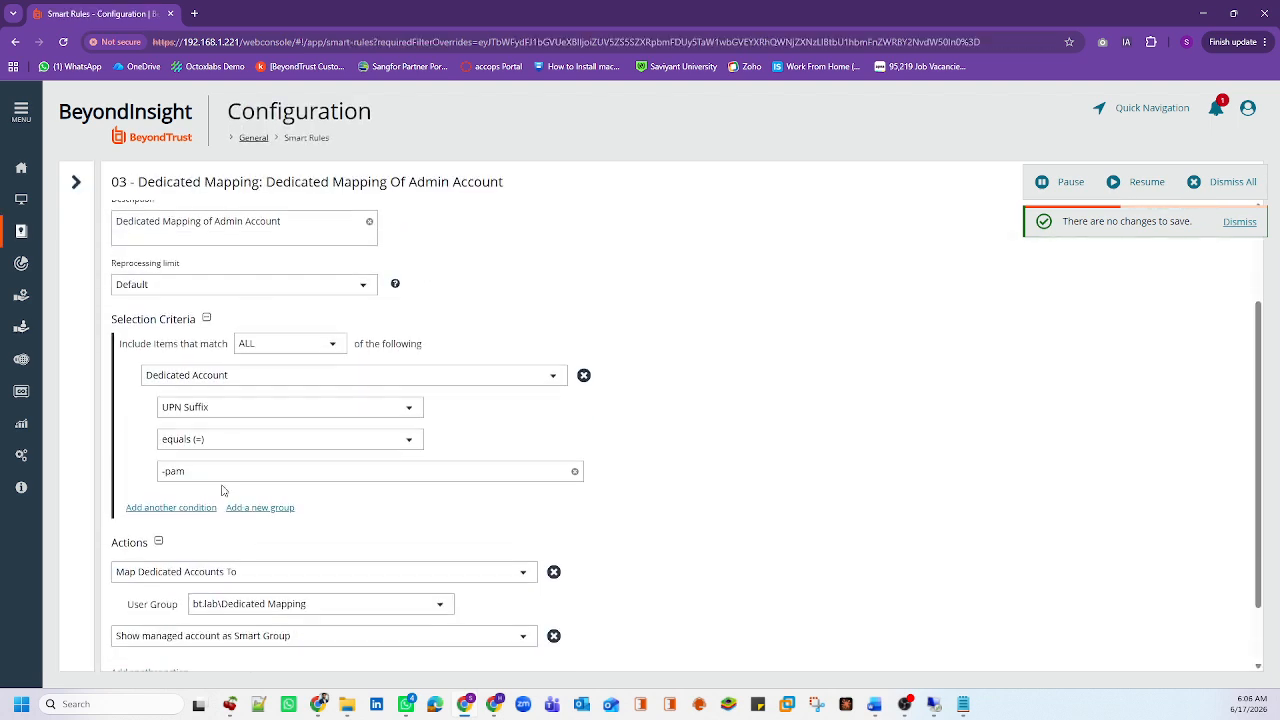
click(216, 412)
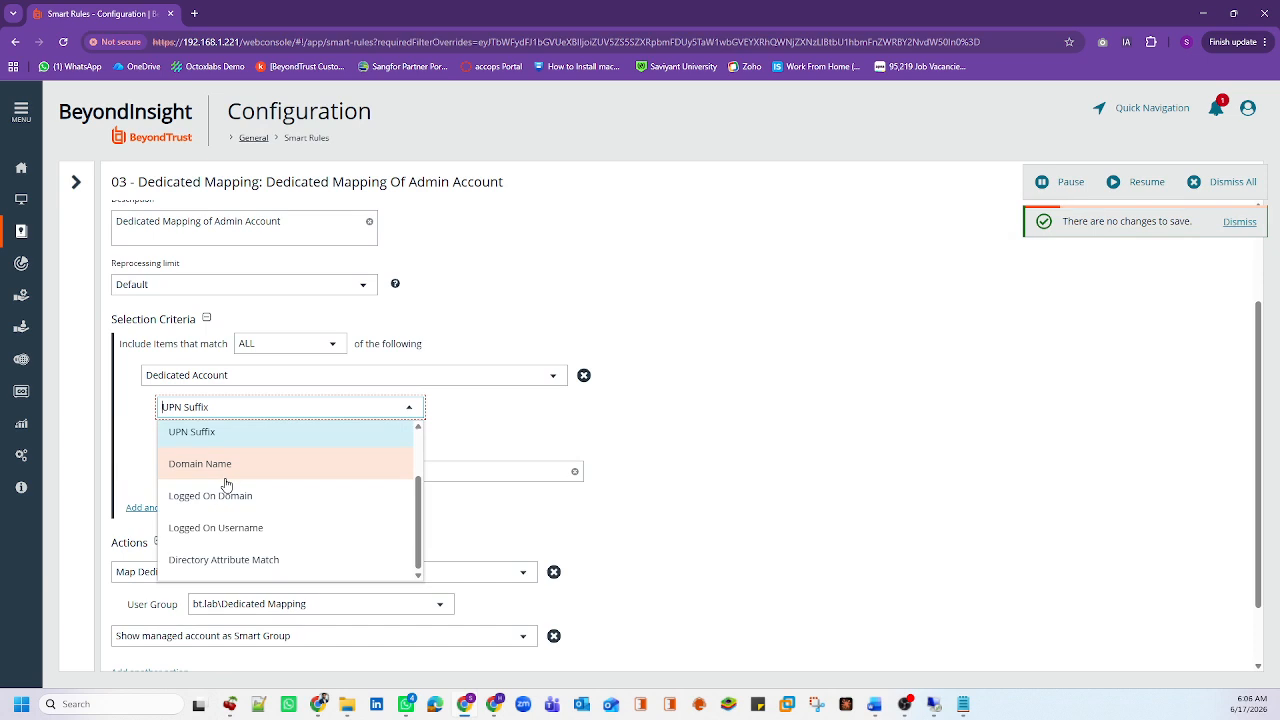
scroll(230, 540, up, 2)
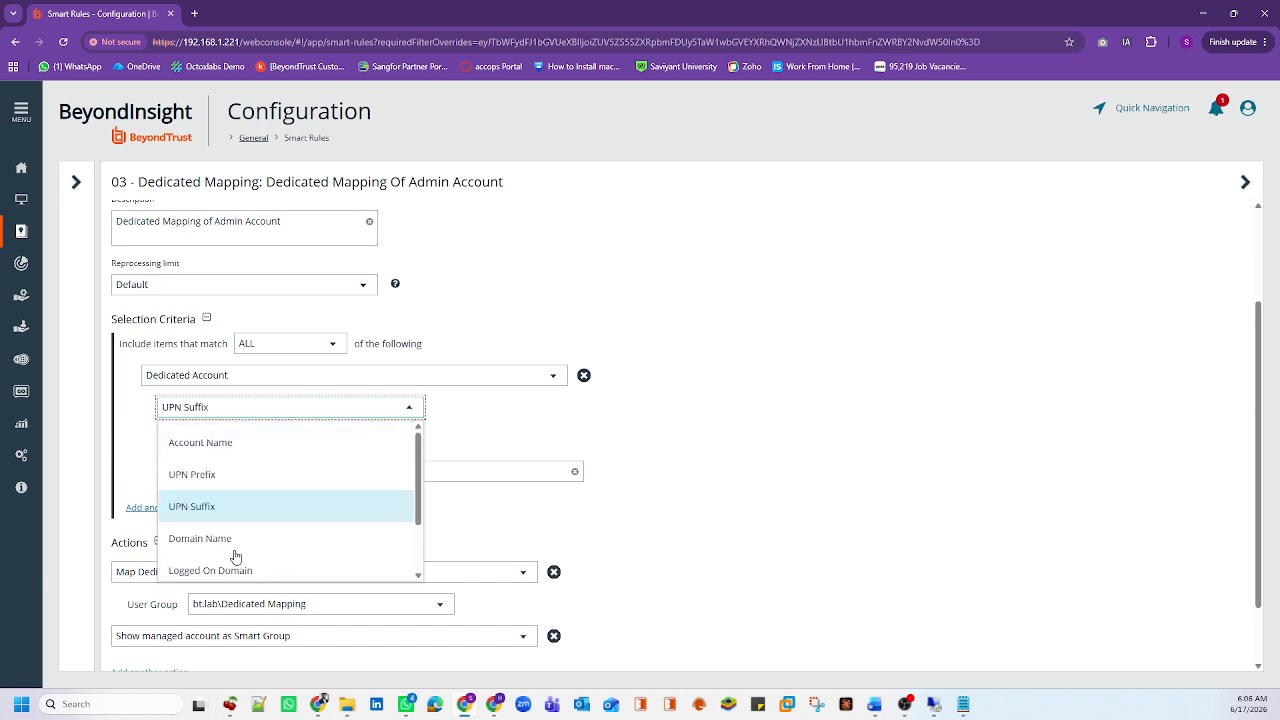
click(203, 443)
click(218, 440)
scroll(214, 580, down, 2)
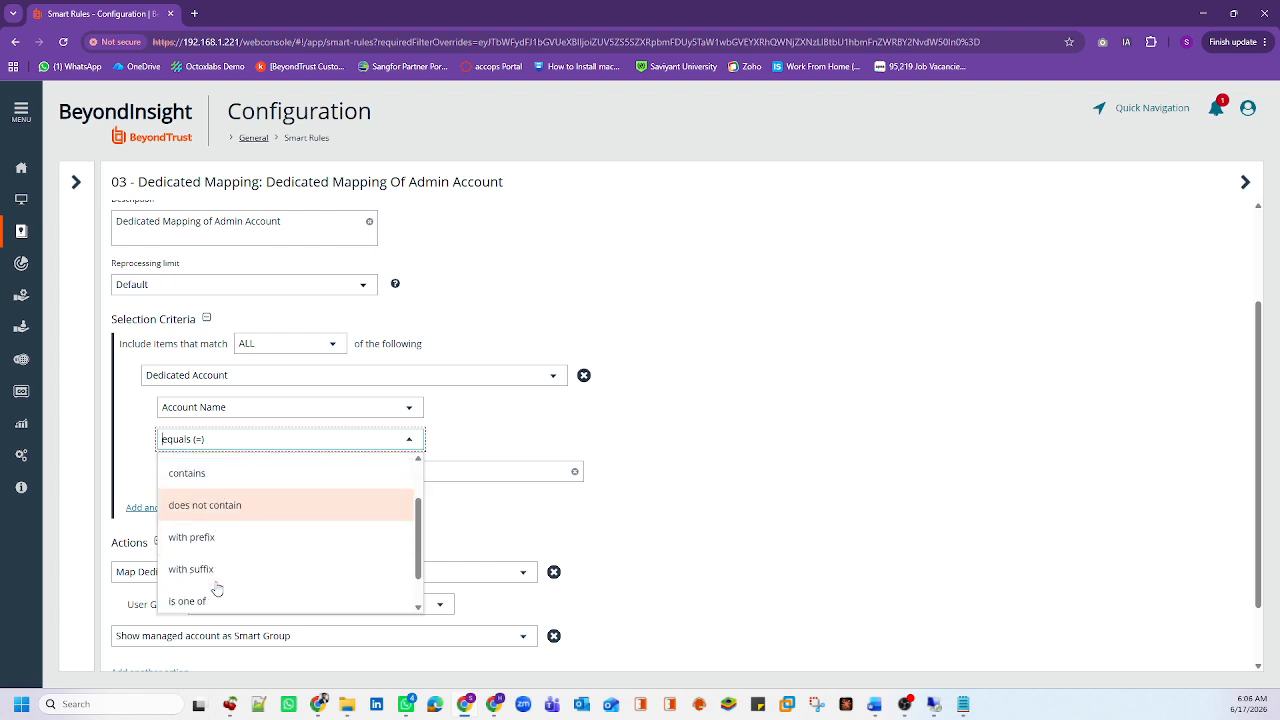
click(204, 566)
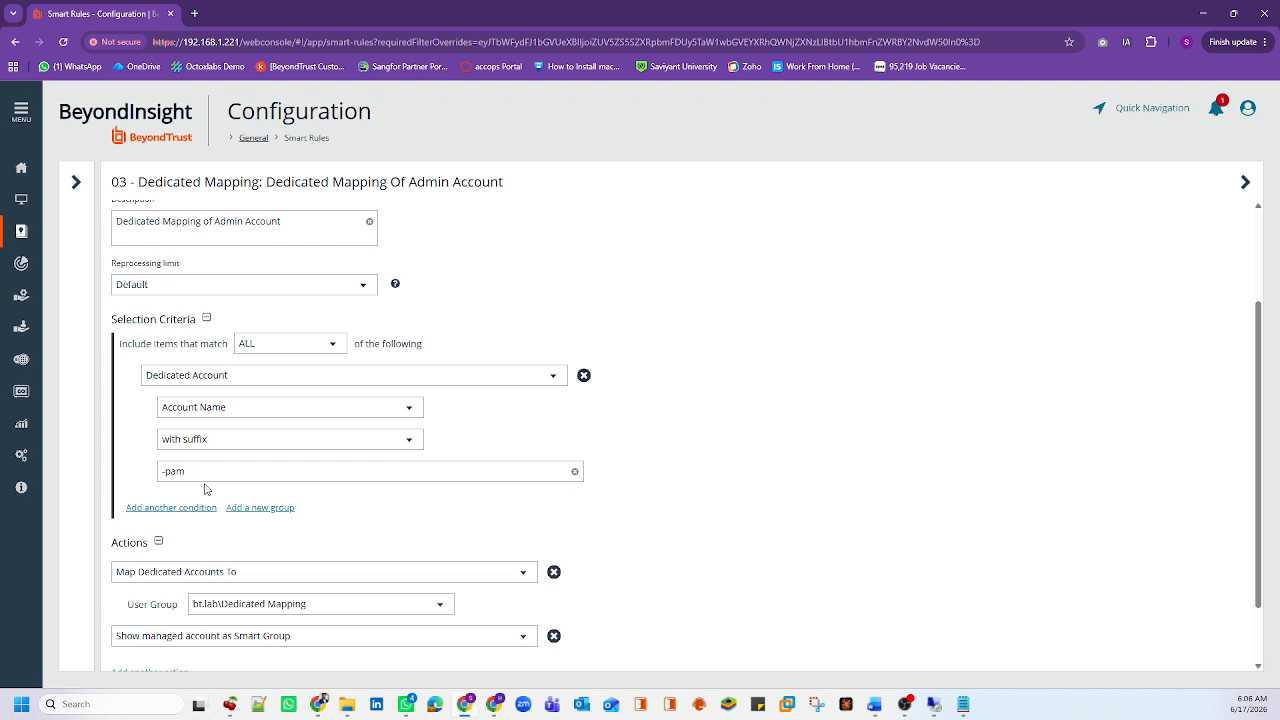
scroll(208, 489, down, 2)
click(162, 643)
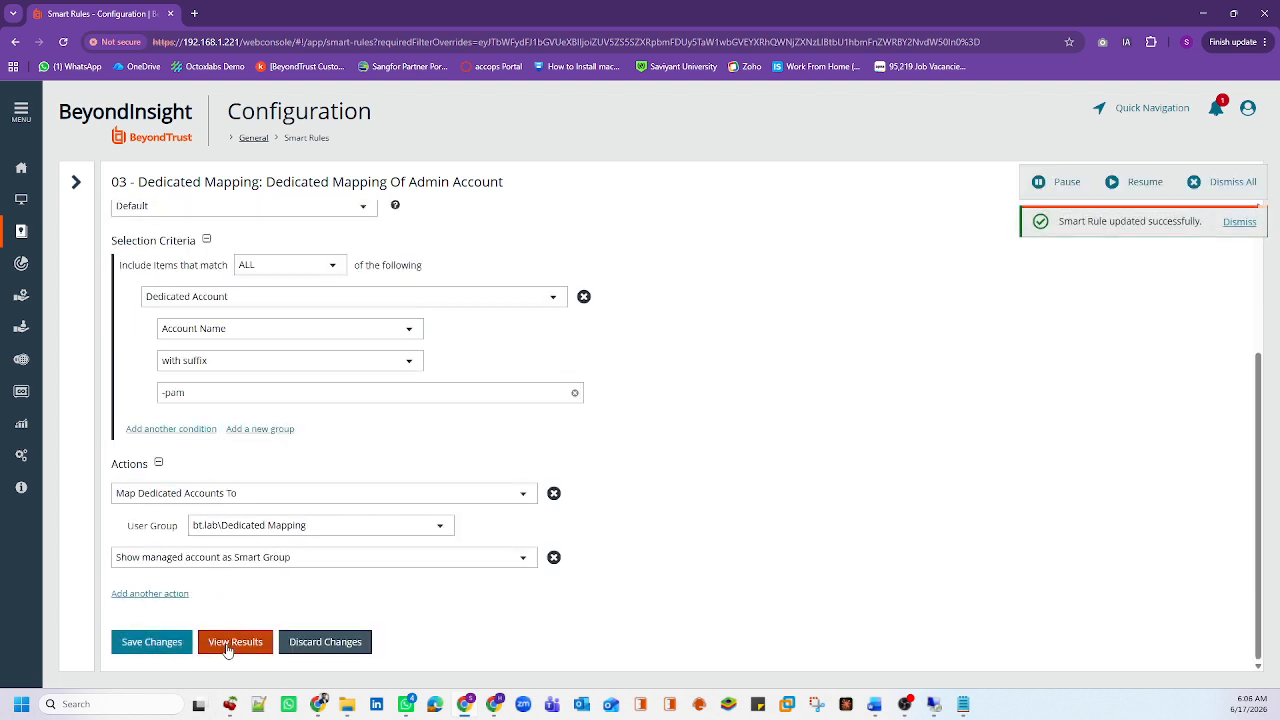
click(218, 645)
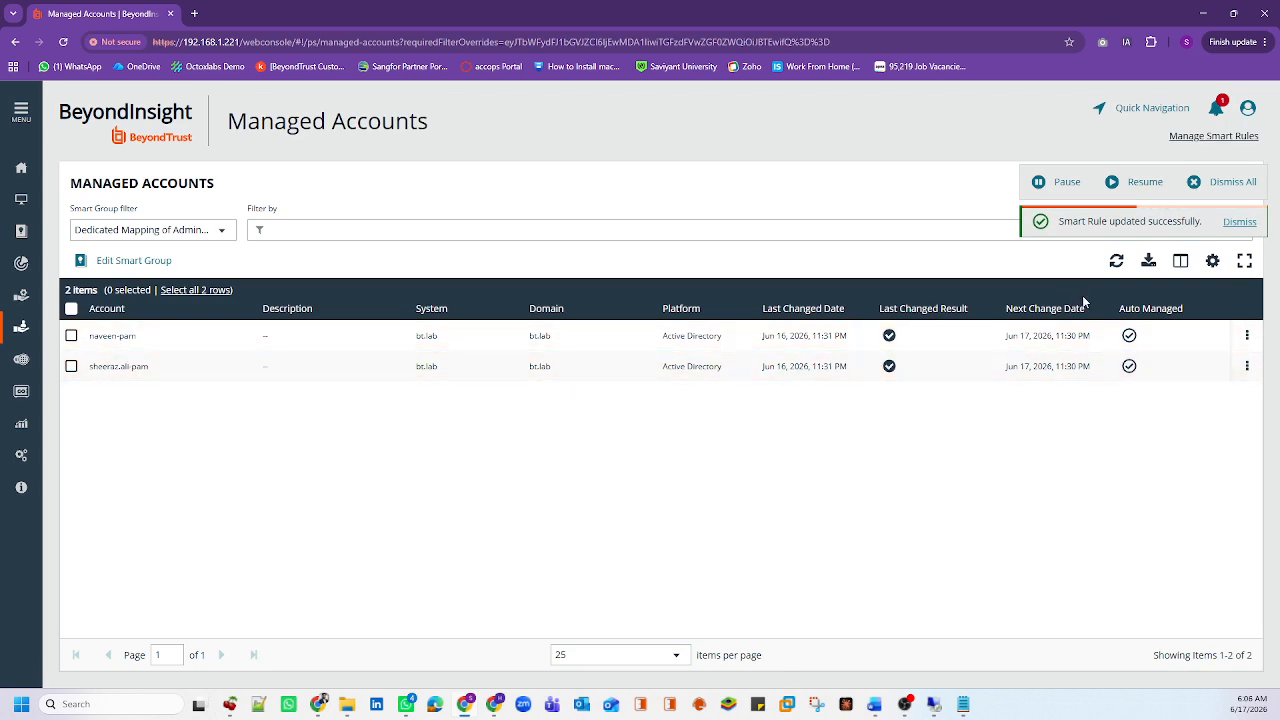
Add the Mapped To User column and move it right after the Account column
click(1180, 261)
scroll(1188, 391, down, 2)
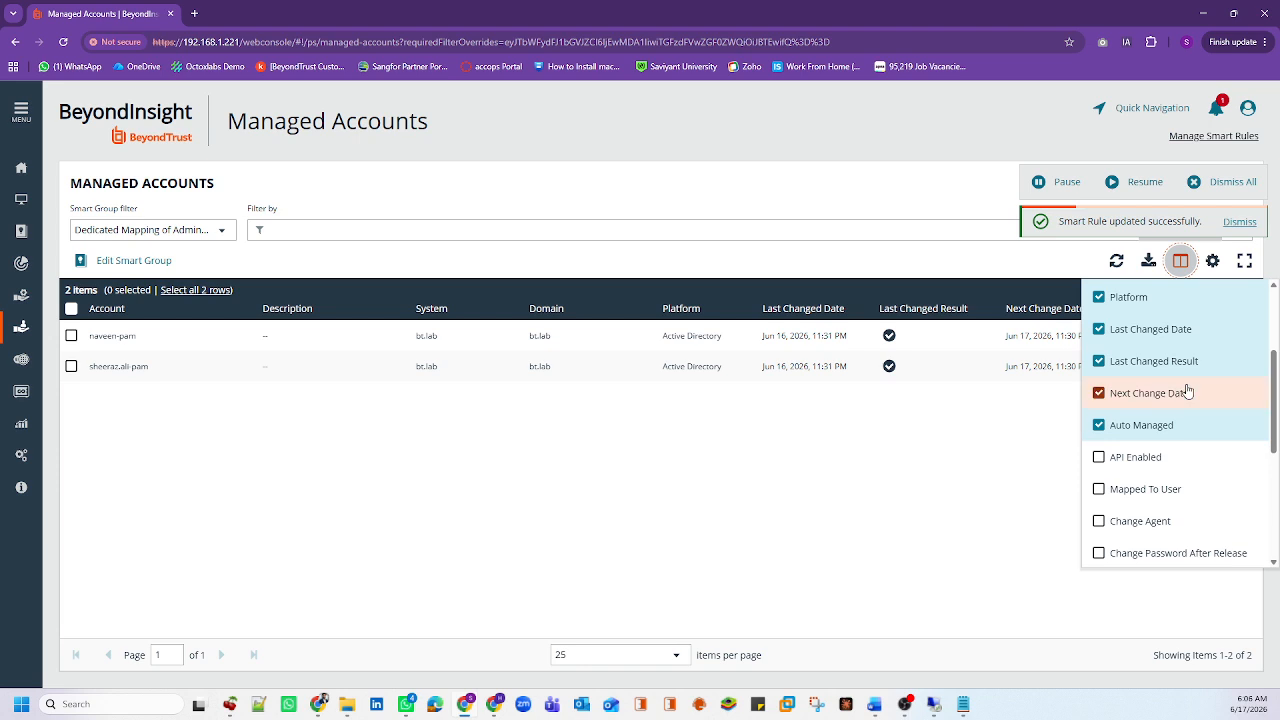
click(1138, 490)
click(939, 498)
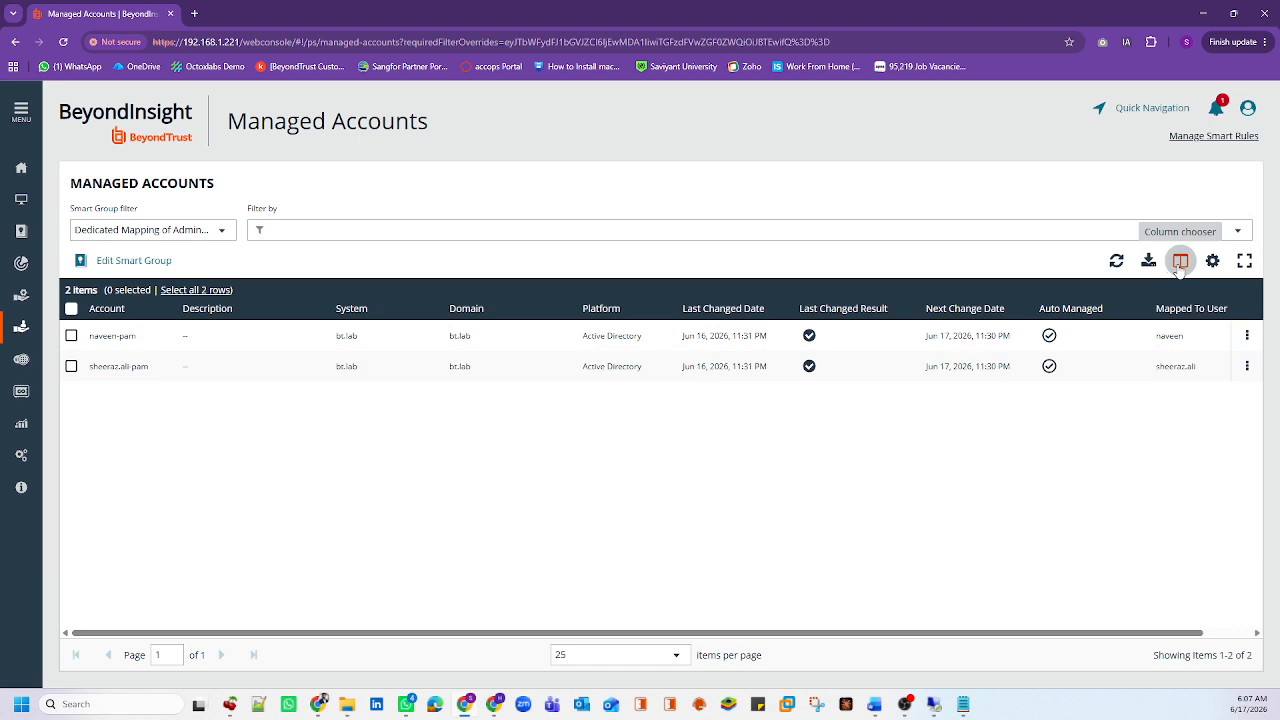
click(1181, 262)
scroll(1150, 460, down, 3)
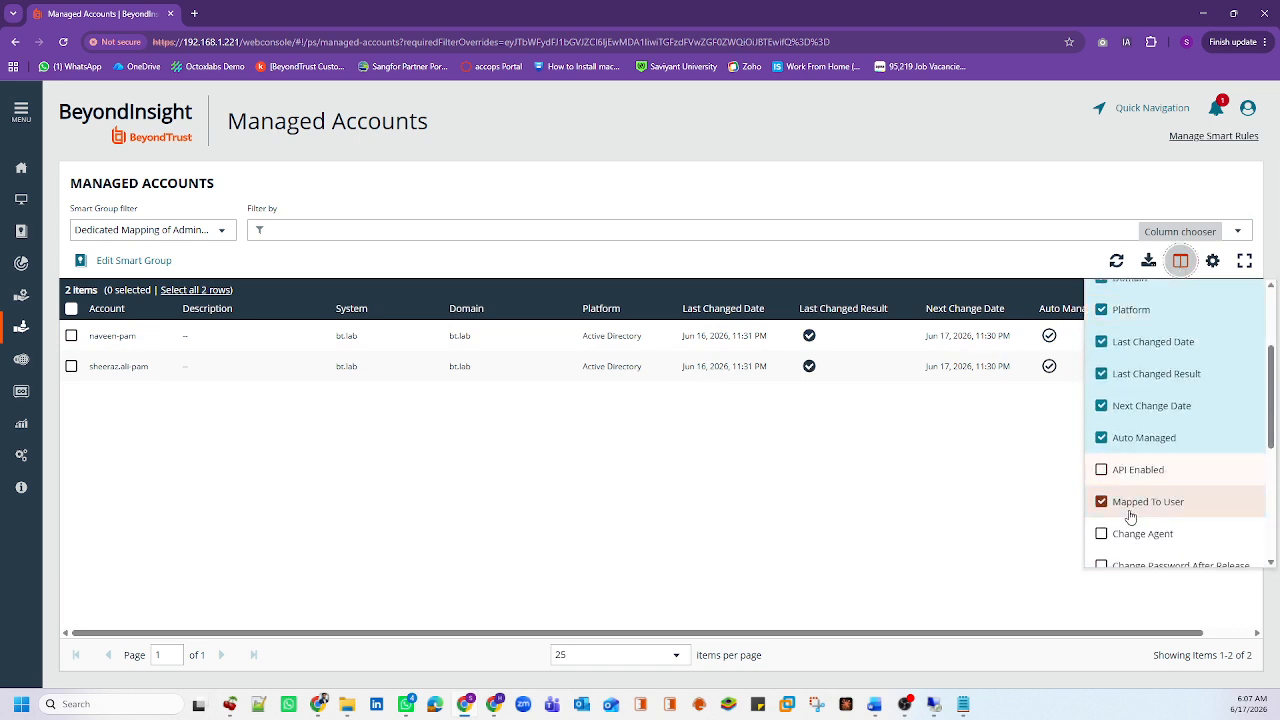
click(1010, 539)
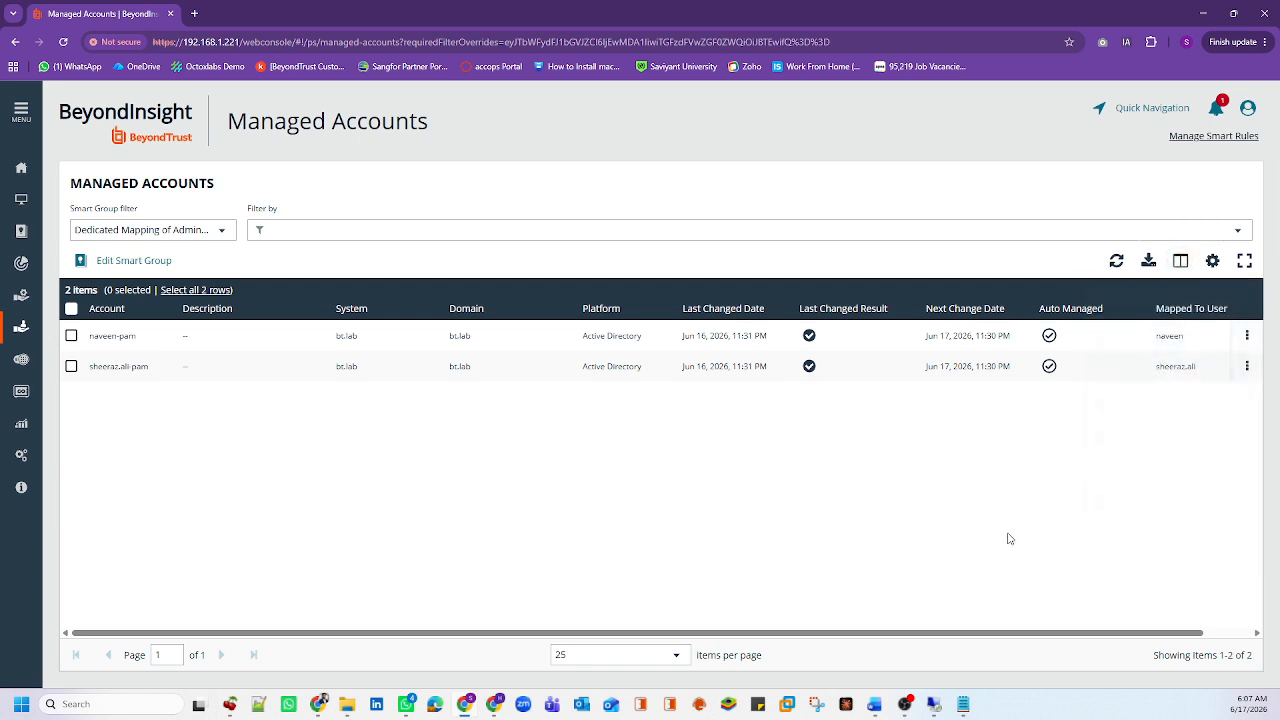
drag(1058, 634, 1243, 615)
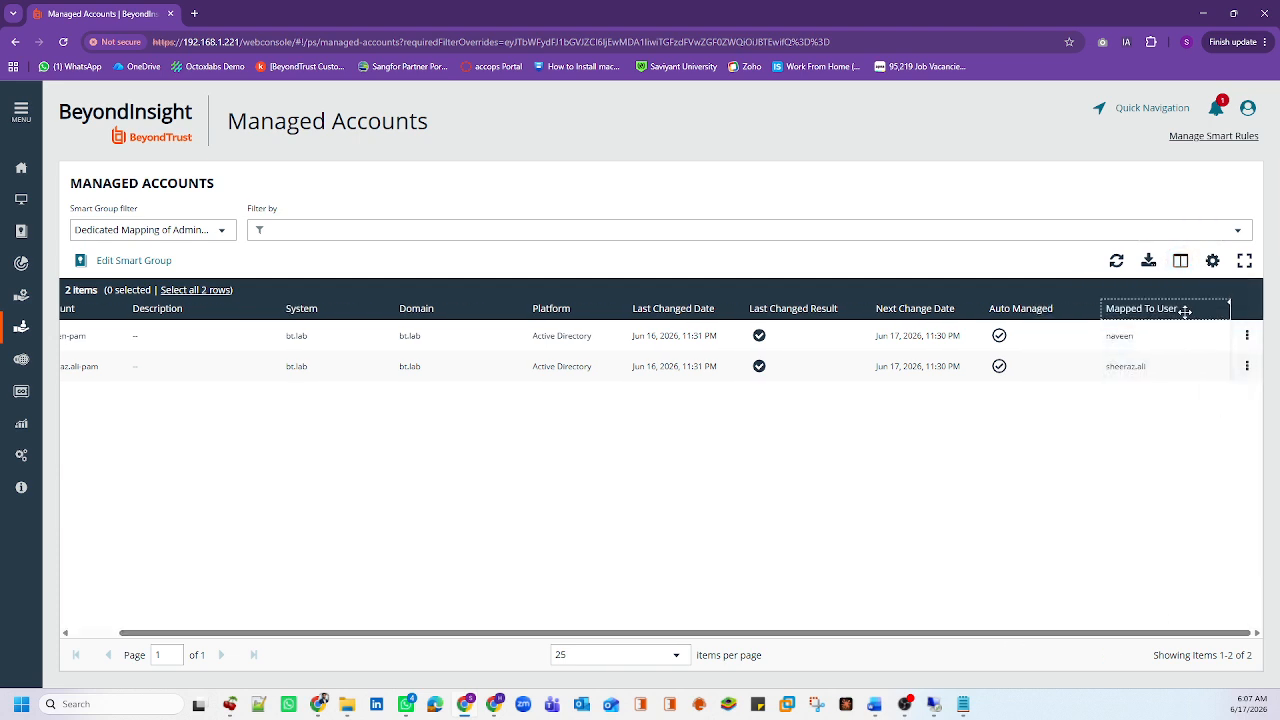
drag(1185, 311, 230, 316)
Highlight each account's mapped user, refresh the list, and dismiss all pending notifications
drag(331, 632, 126, 640)
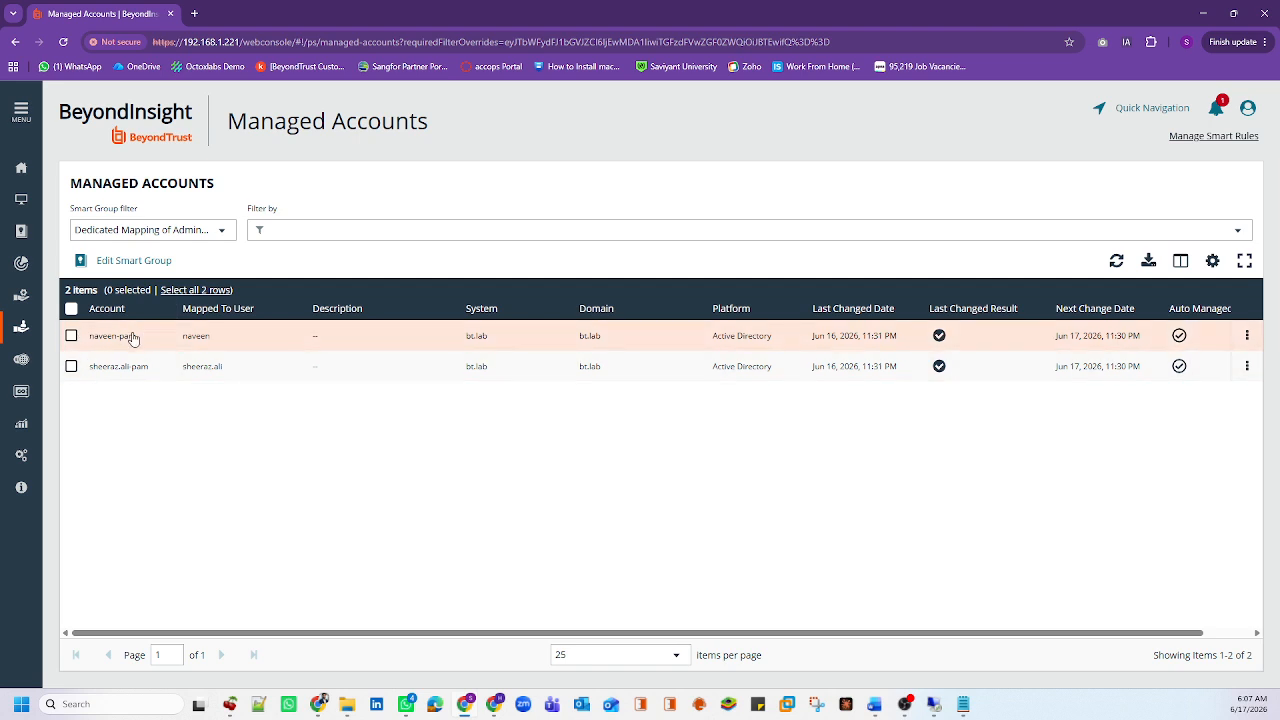
drag(160, 335, 97, 347)
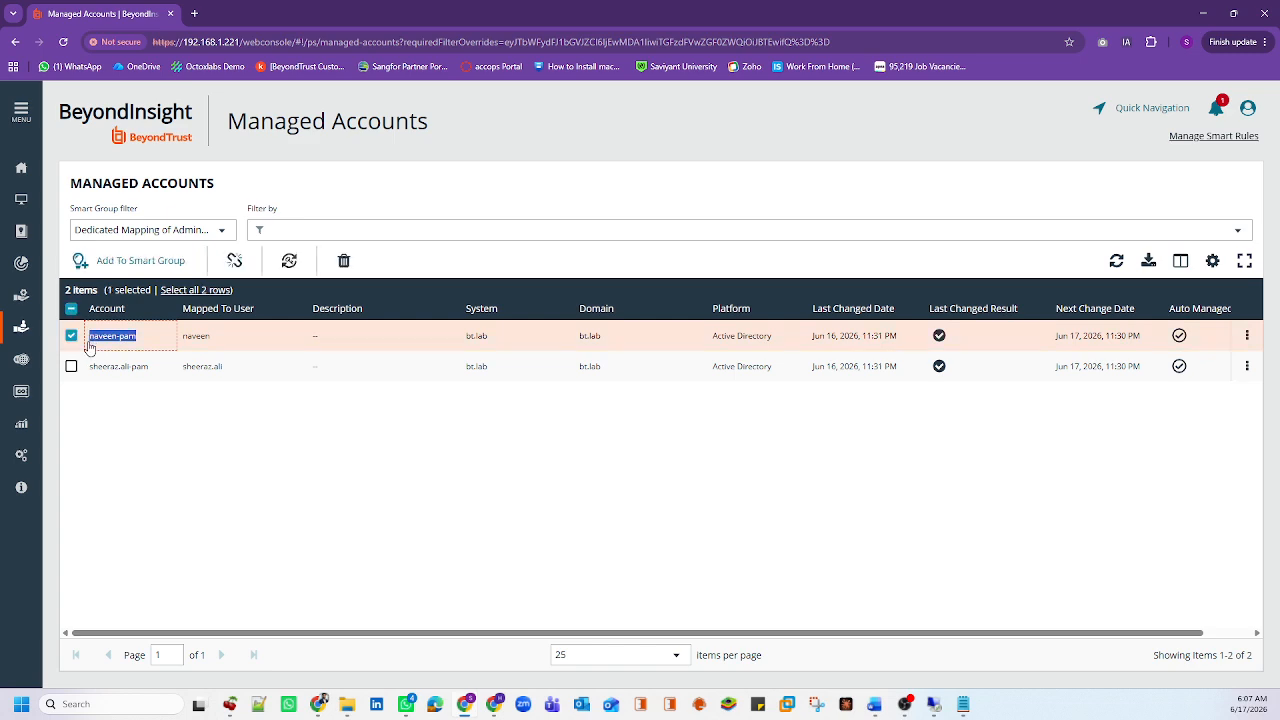
drag(212, 338, 86, 375)
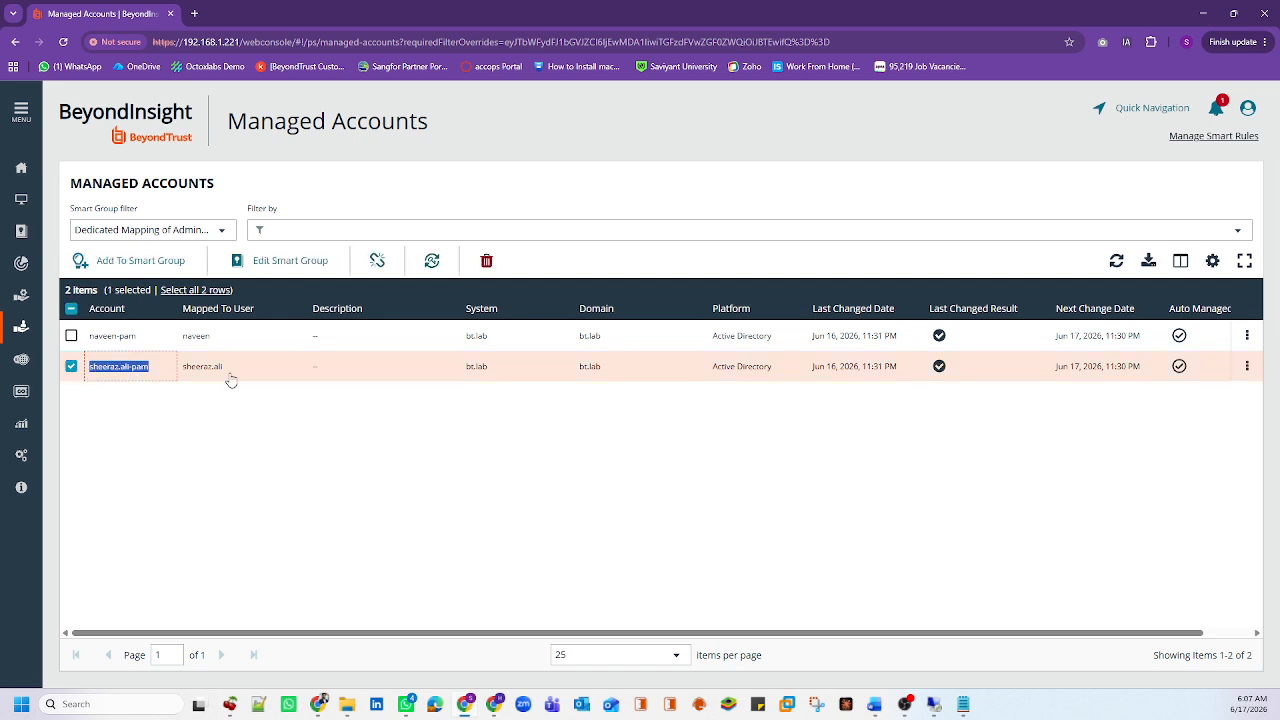
drag(228, 379, 184, 377)
click(180, 404)
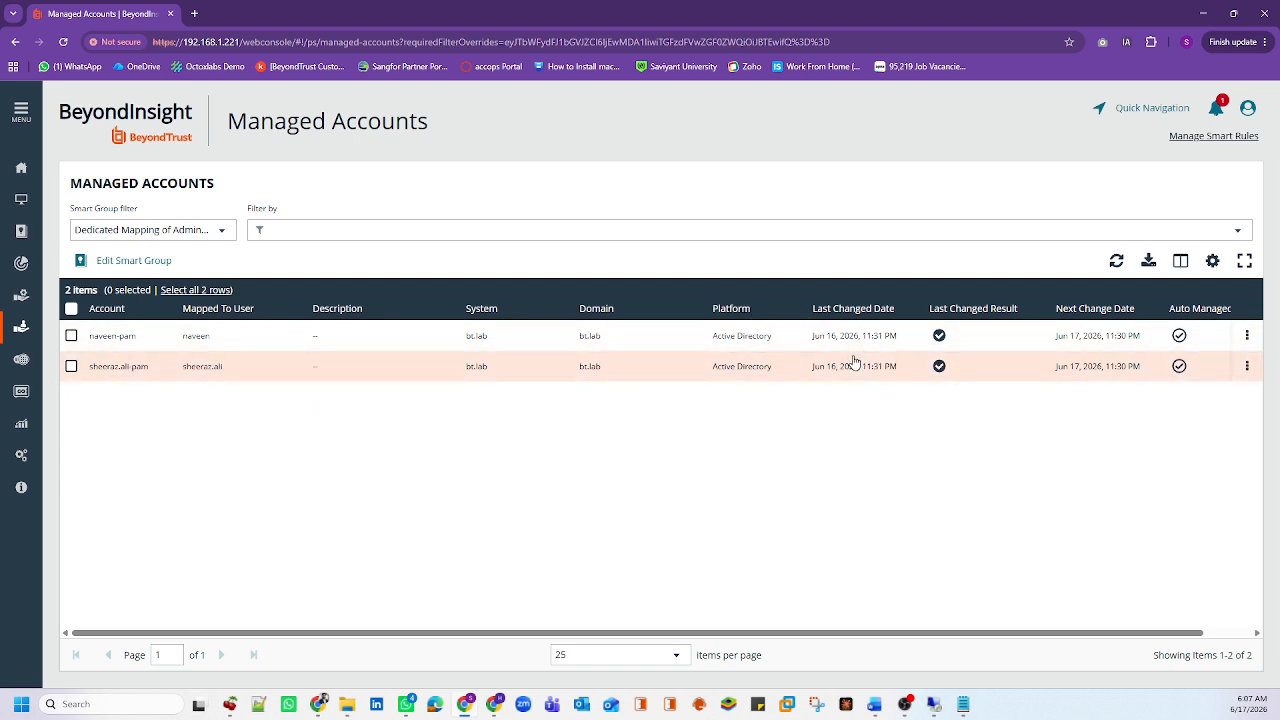
click(1116, 262)
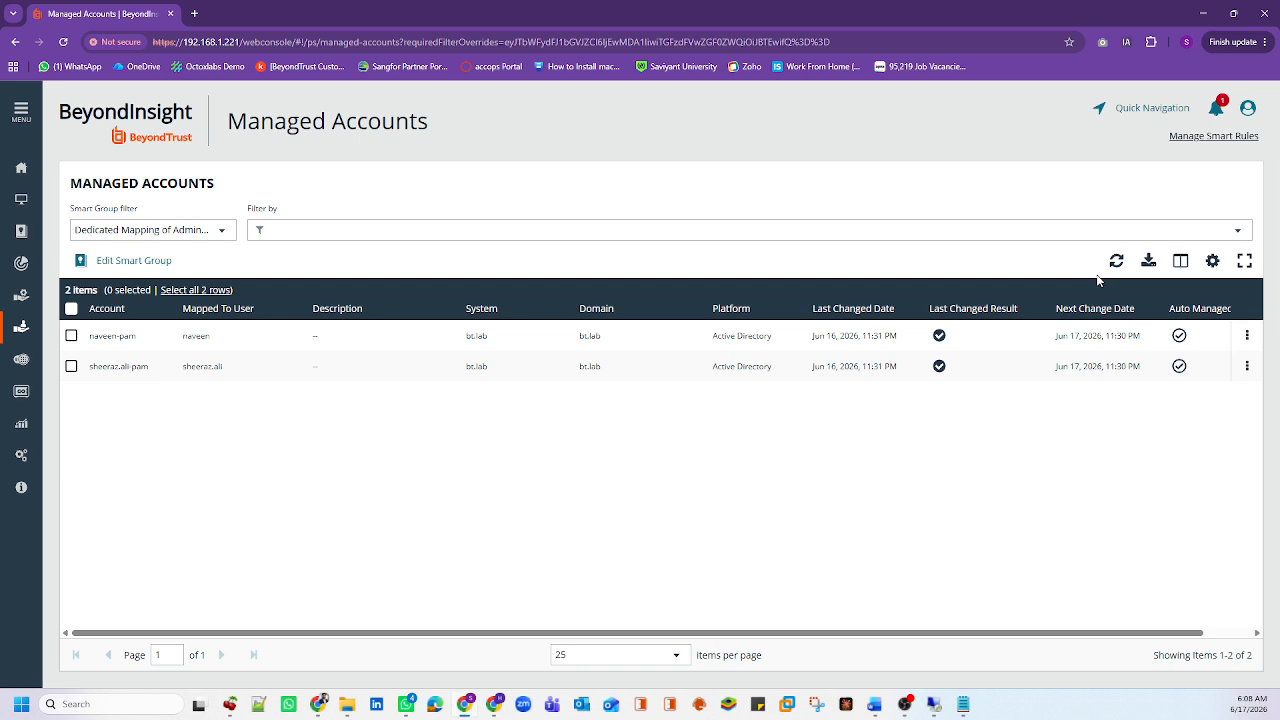
click(1216, 107)
click(1149, 199)
Launch Microsoft Paint from Windows search
click(116, 706)
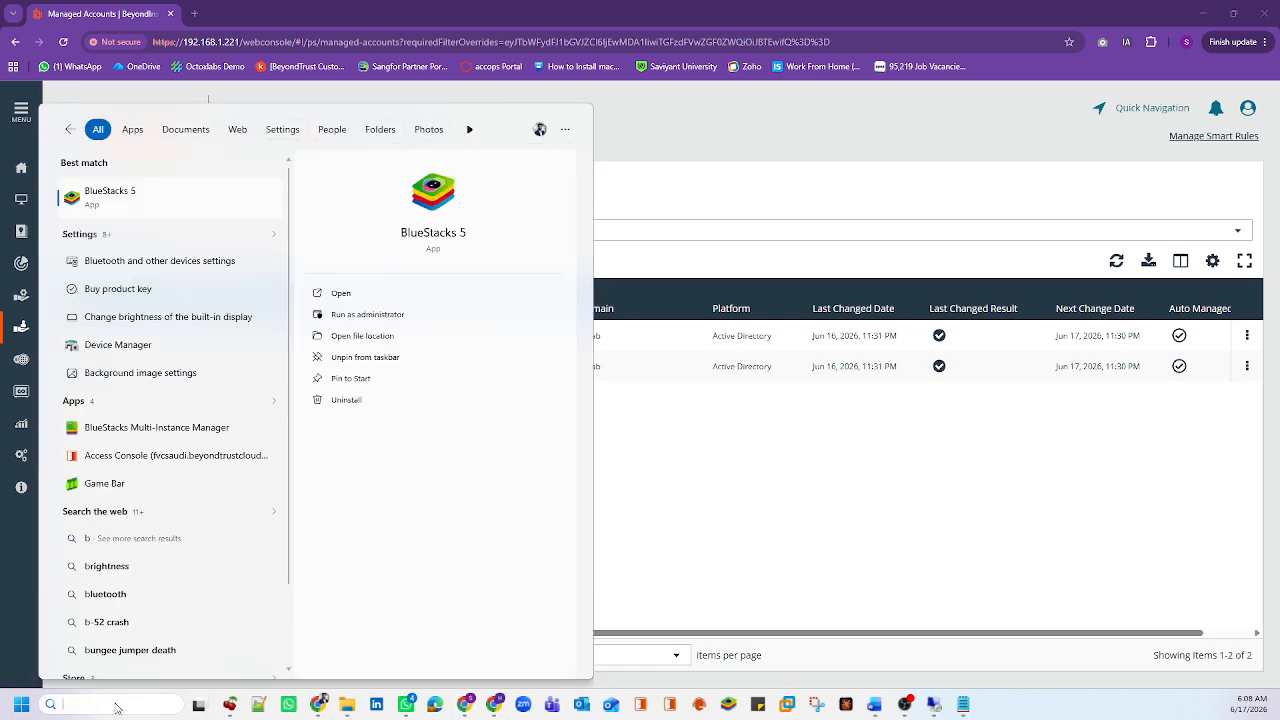
text(paint)
key(Return)
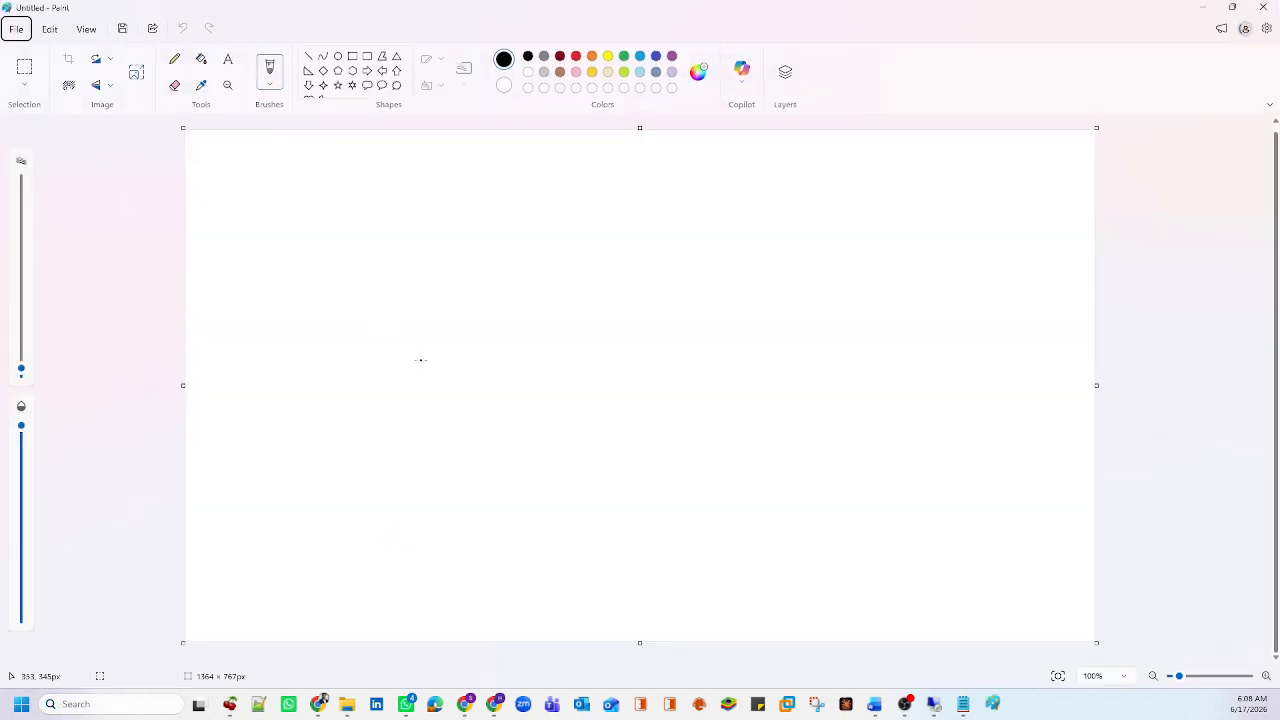
Draw a box labelled 'Onboarded Rule without Password Rotation' with a line extending rightward from it
click(352, 56)
drag(355, 247, 535, 309)
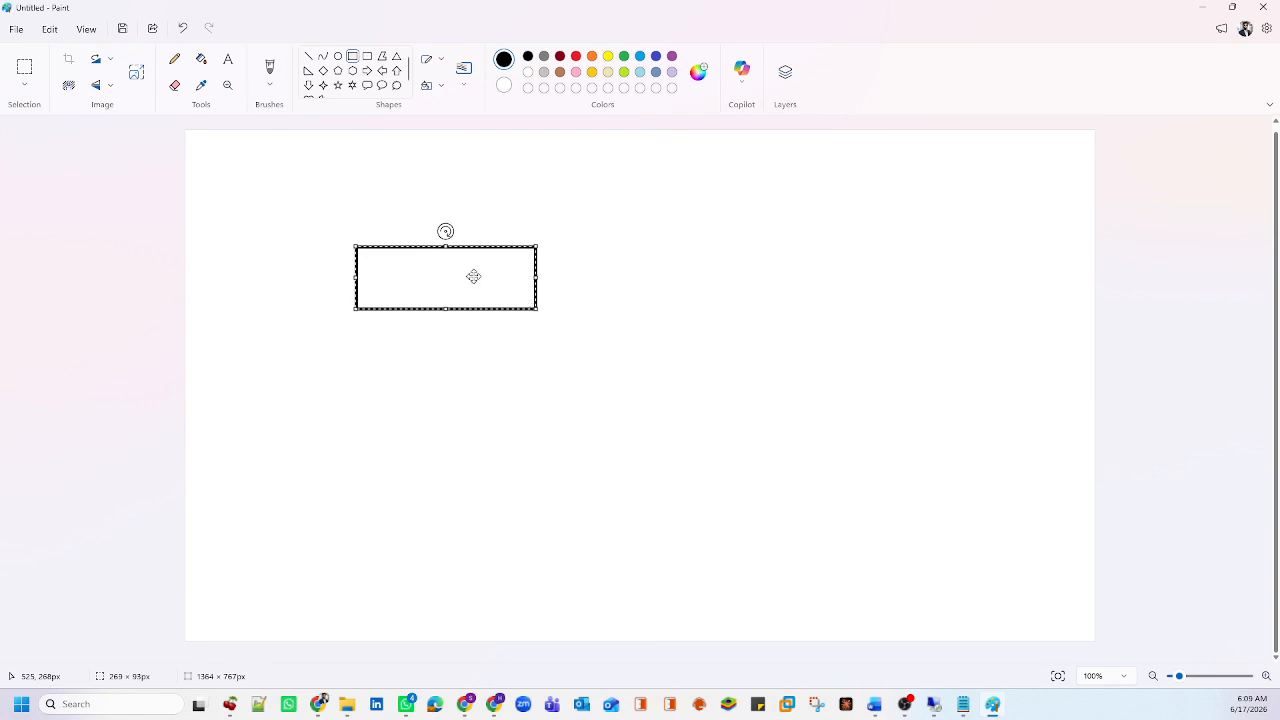
click(376, 266)
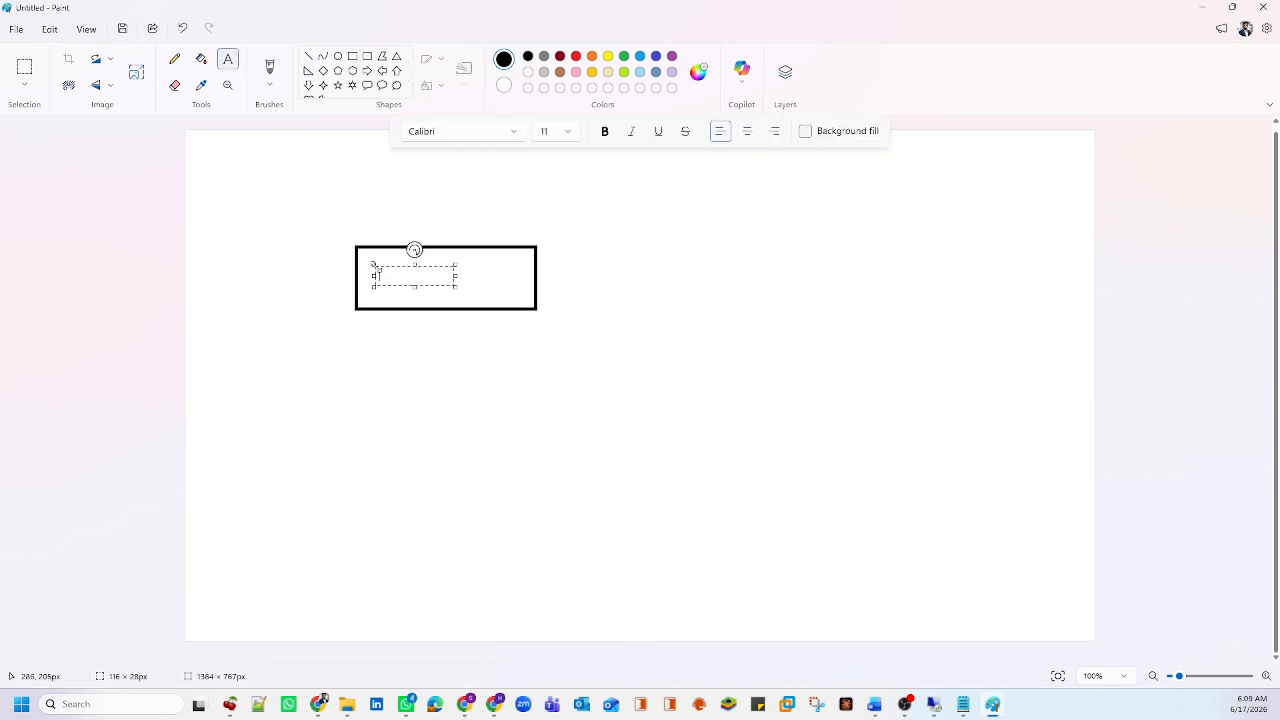
text(Onboarded Rule without Password Rotation)
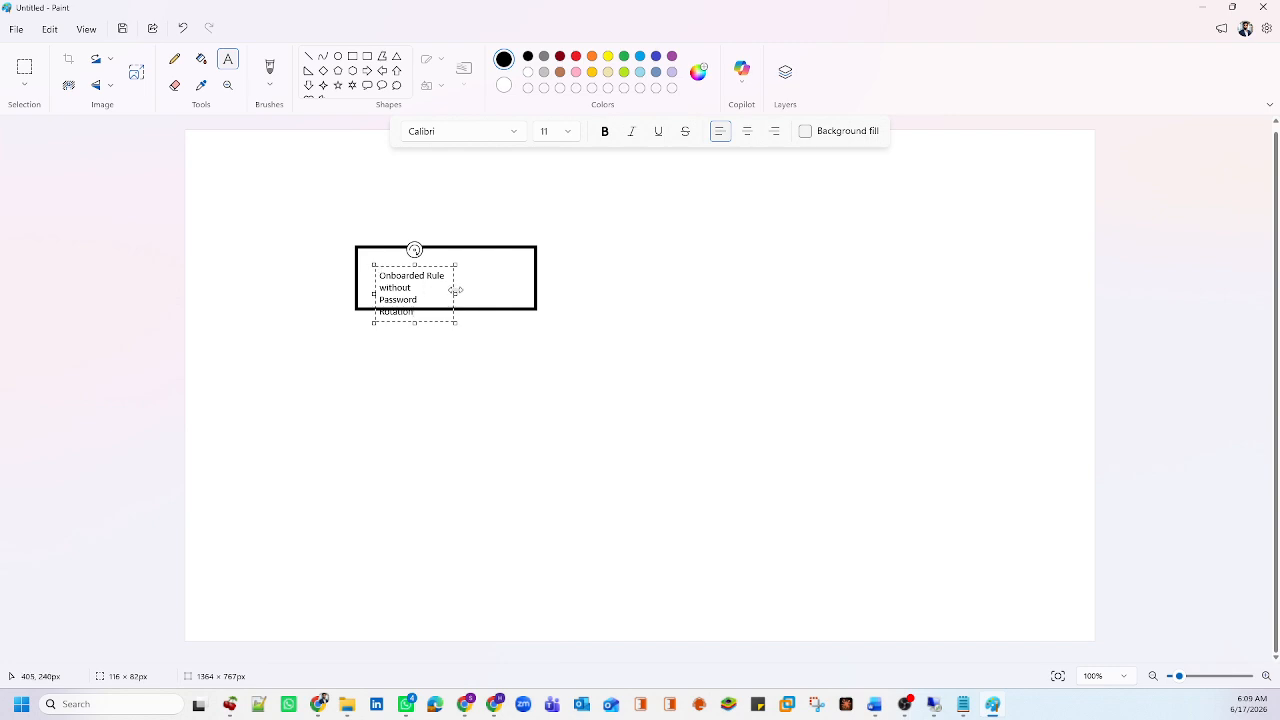
drag(455, 289, 480, 262)
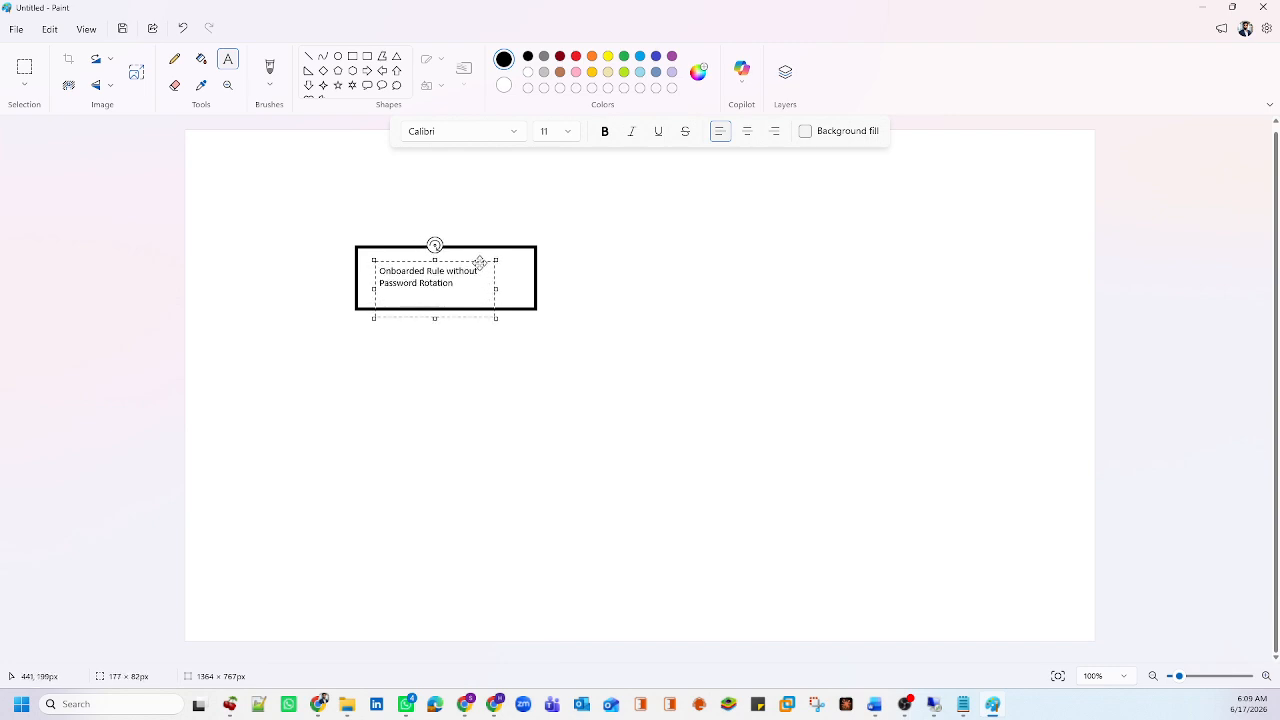
click(553, 380)
click(308, 56)
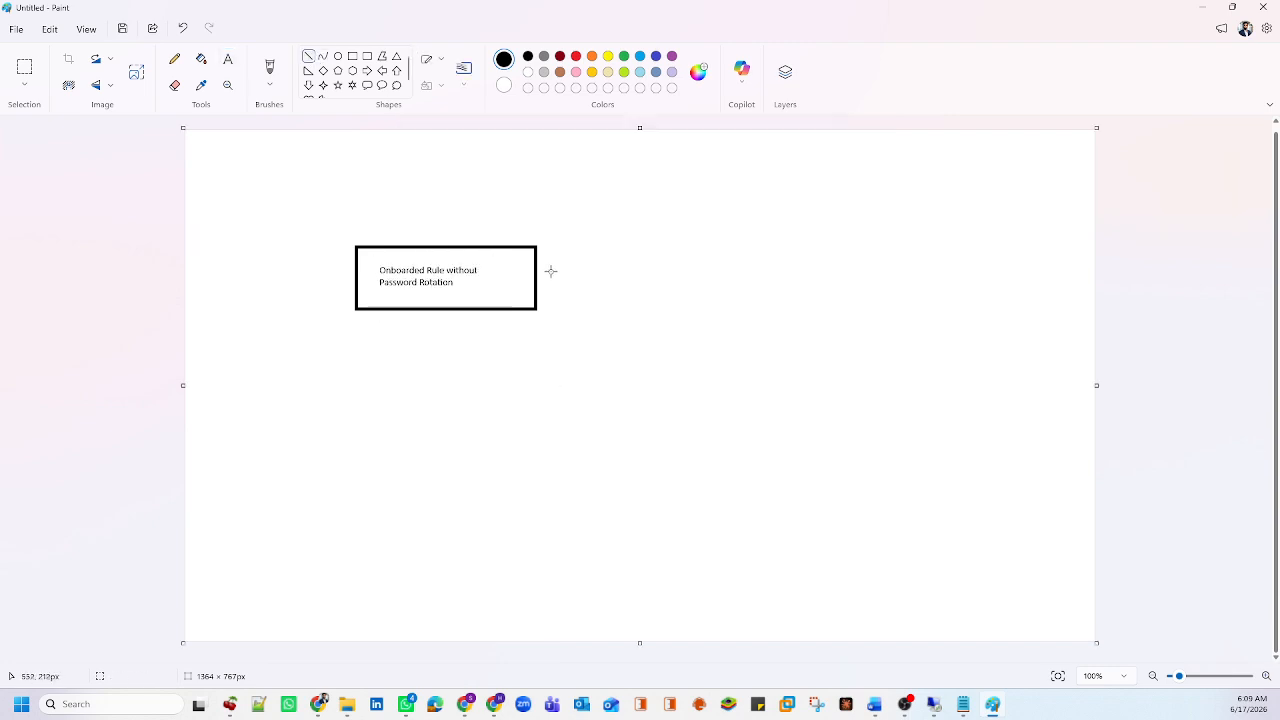
mouse_move(535, 275)
mouse_down()
mouse_move(934, 303)
mouse_move(988, 335)
mouse_up()
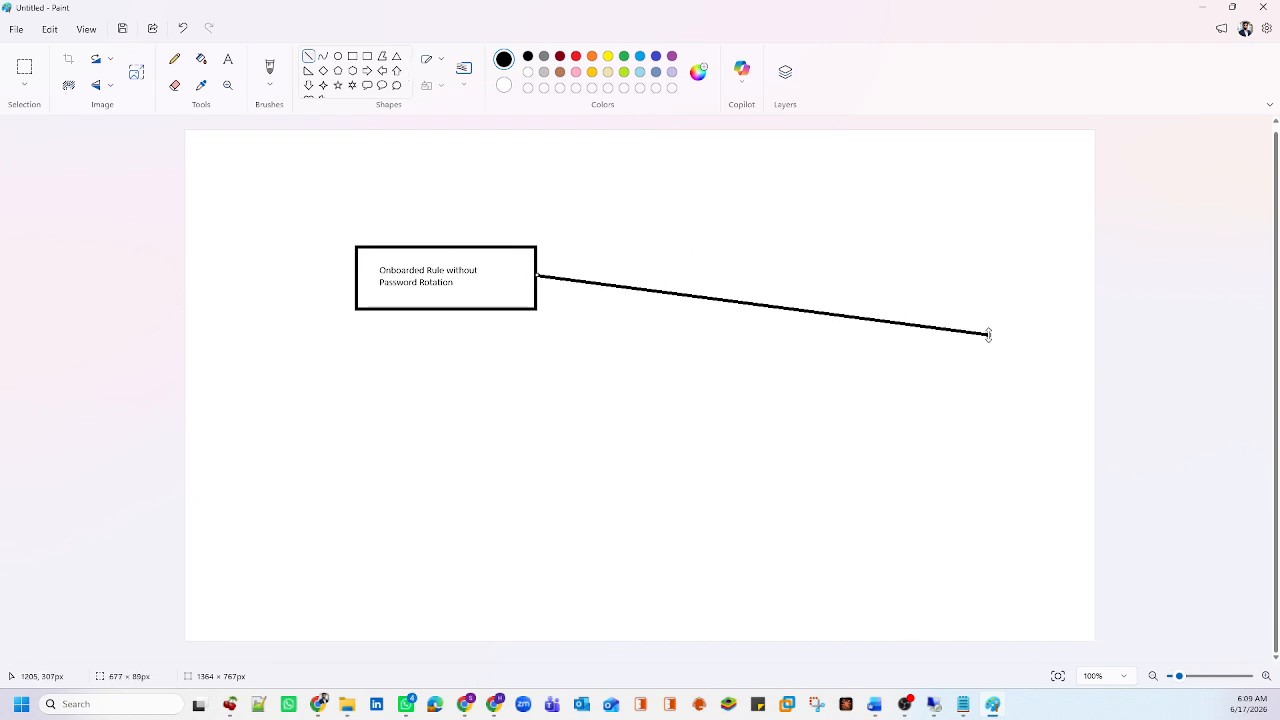
Draw a small box at the line's end and a wider box lower right
click(352, 56)
drag(978, 328, 1065, 384)
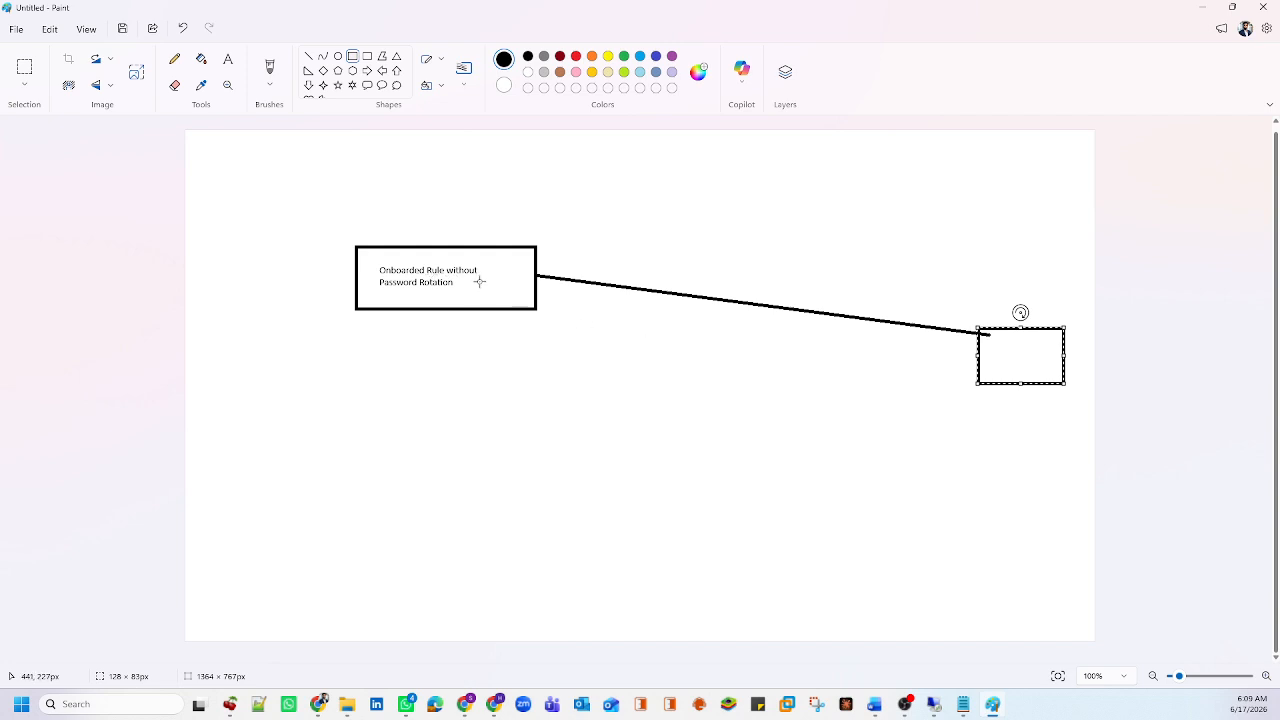
click(1024, 443)
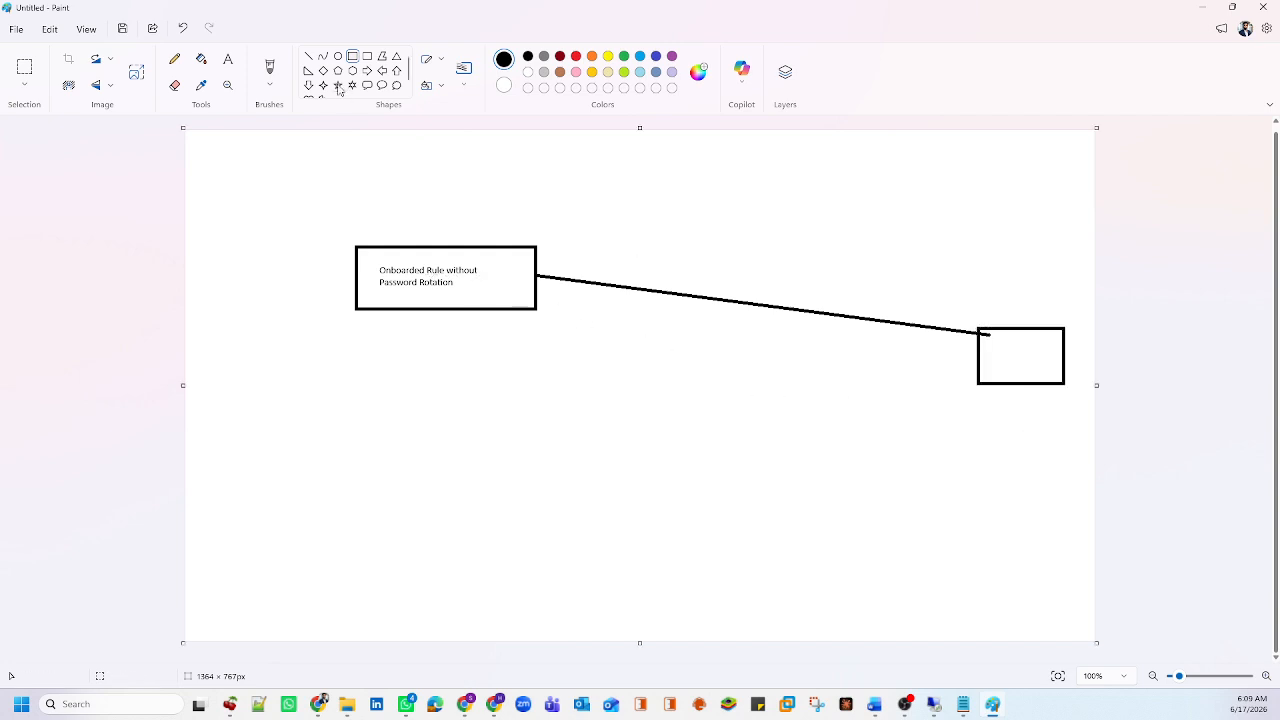
drag(776, 436, 968, 499)
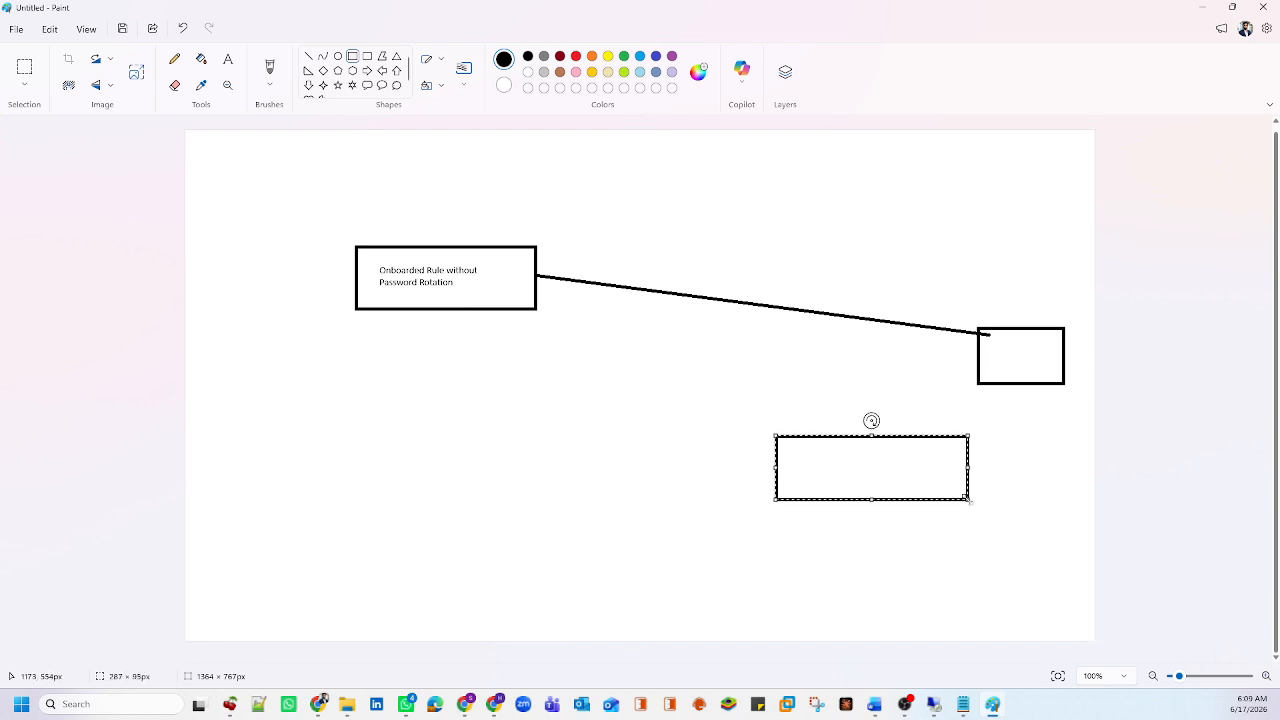
Label the lower box 'Enabling Password Rotation' on one line
click(228, 60)
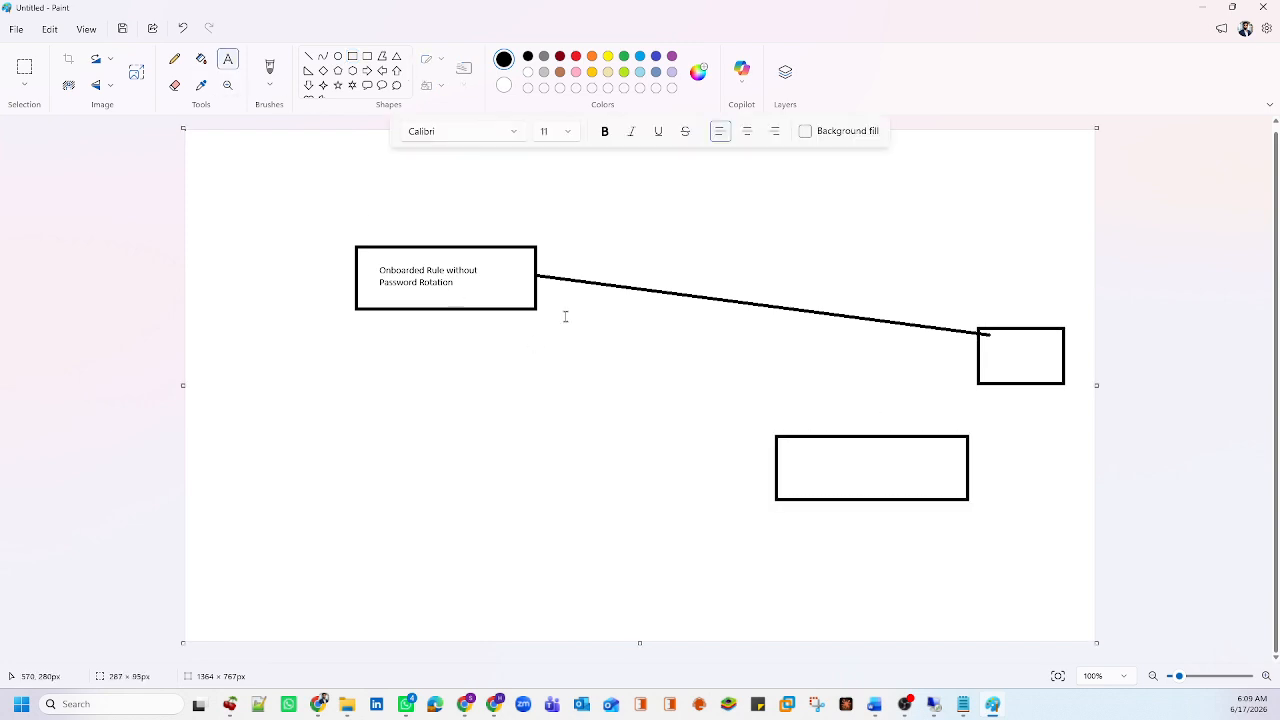
click(793, 460)
text(En)
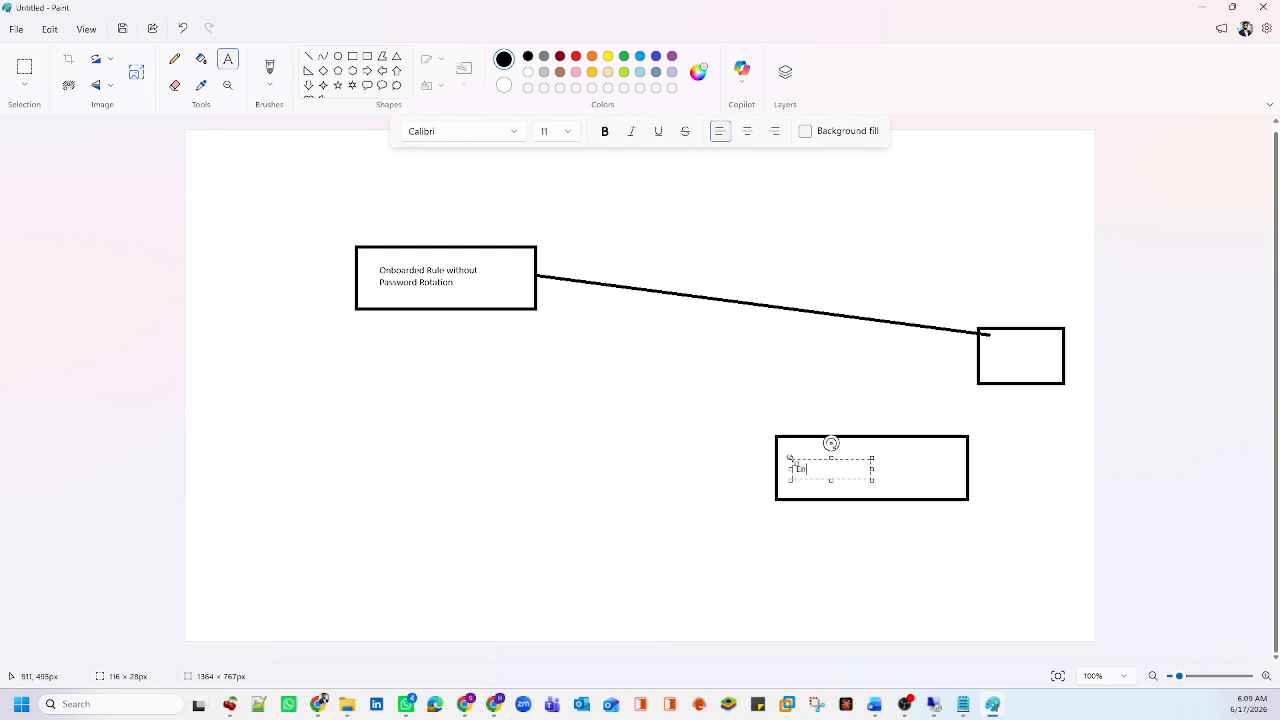
text(abling Password Rotation)
drag(871, 481, 943, 481)
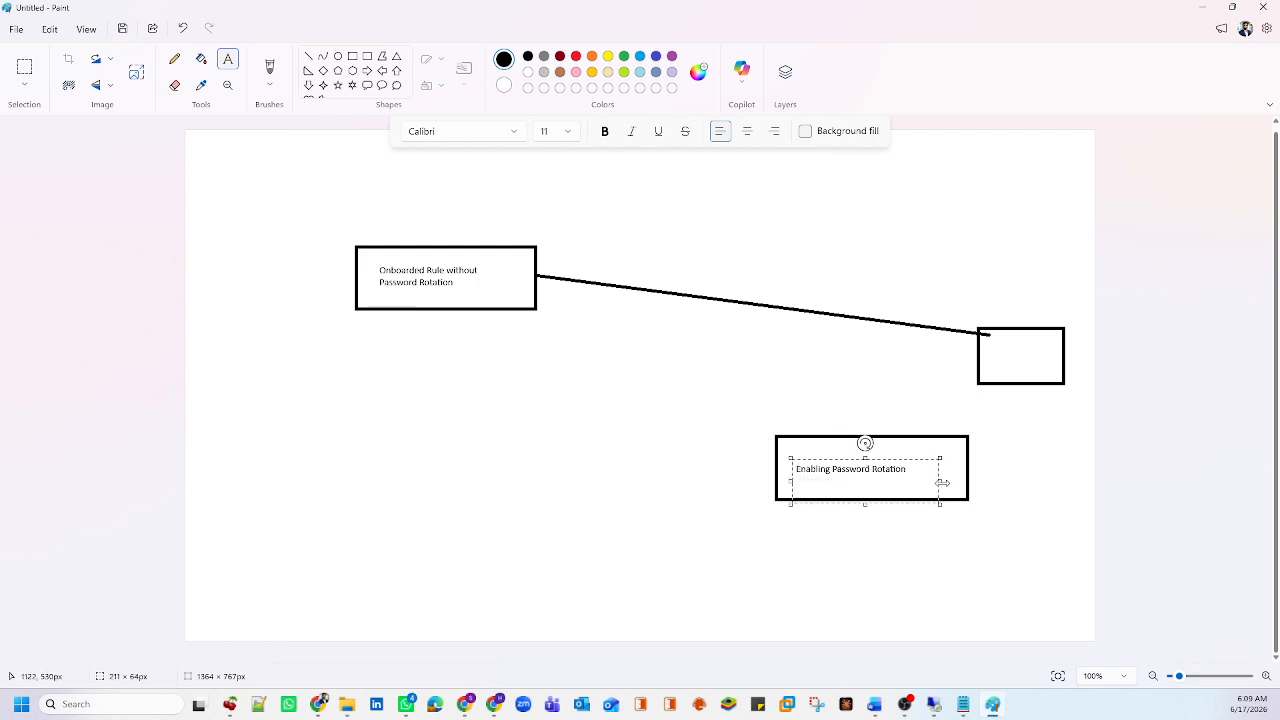
click(954, 519)
Return to BeyondInsight and open the first managed account's Smart Groups in Advanced Details
click(1201, 7)
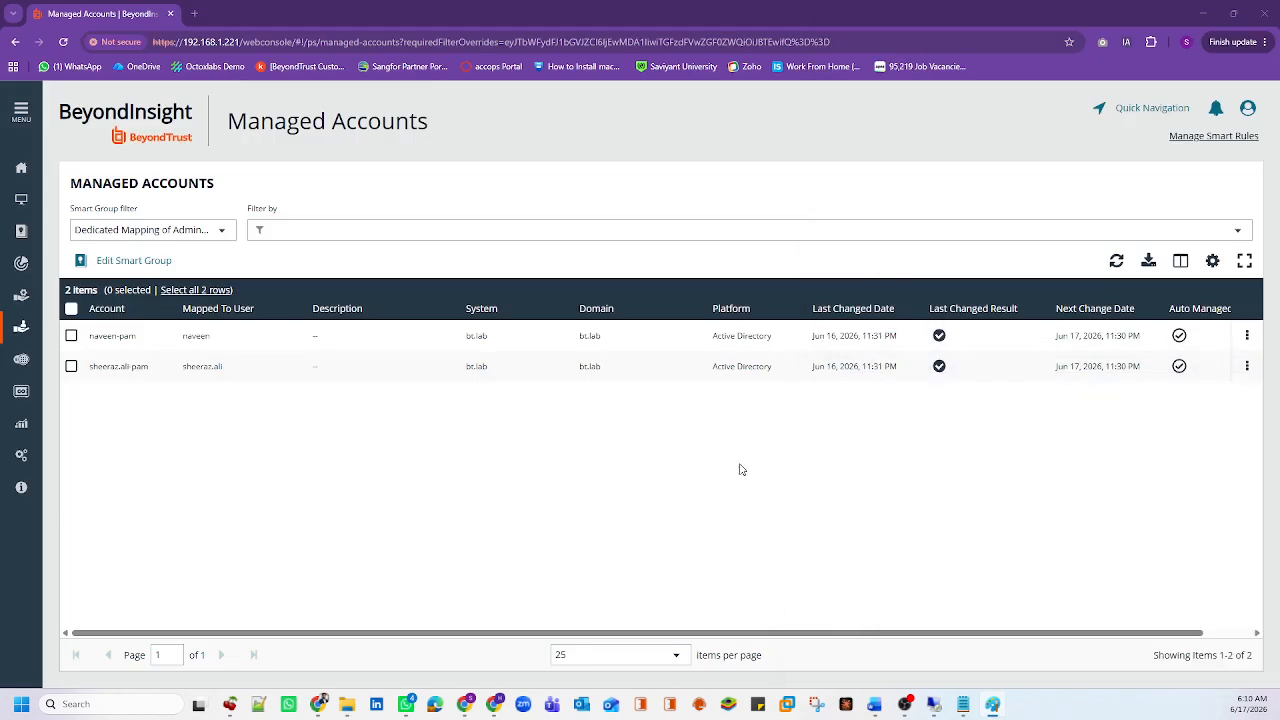
click(1247, 337)
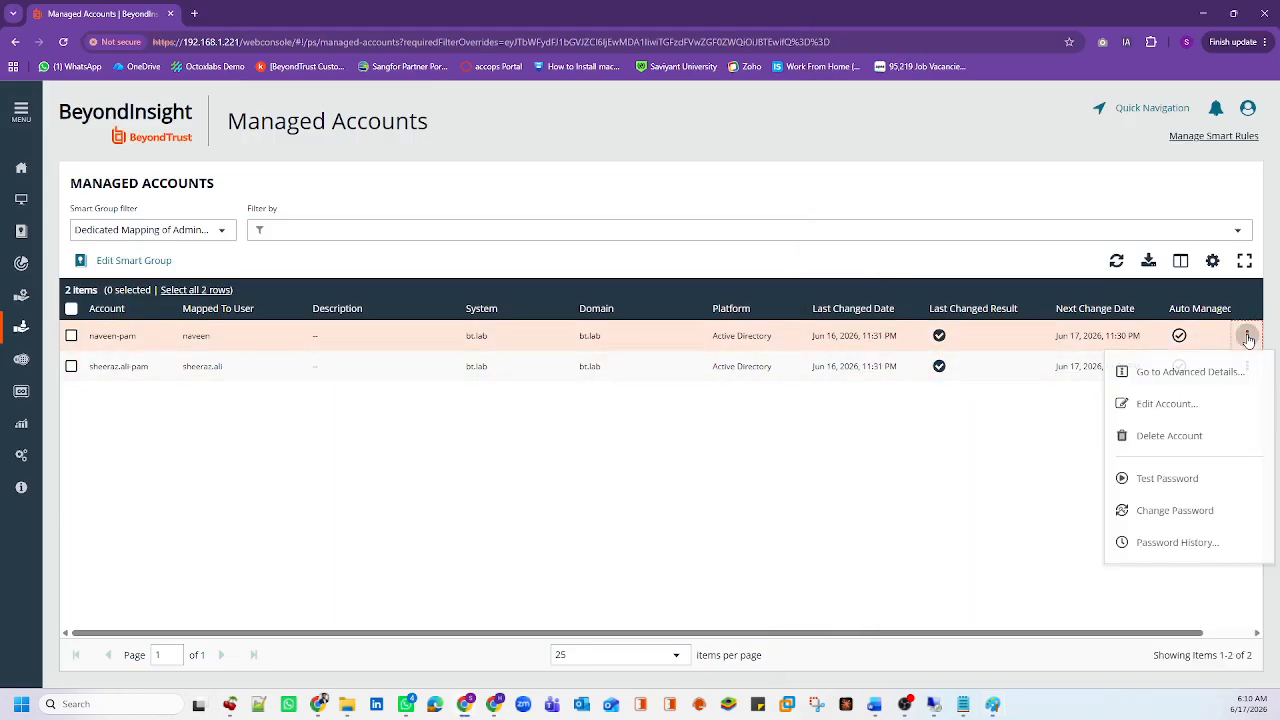
click(1194, 373)
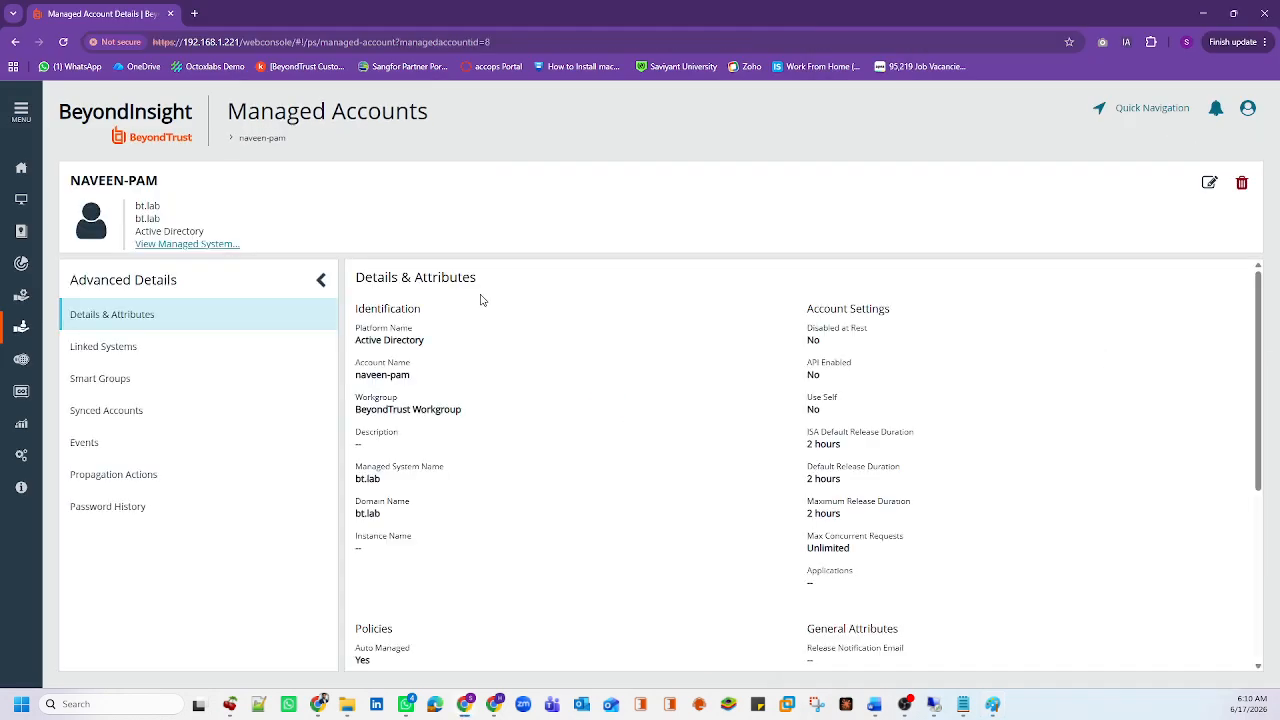
click(140, 379)
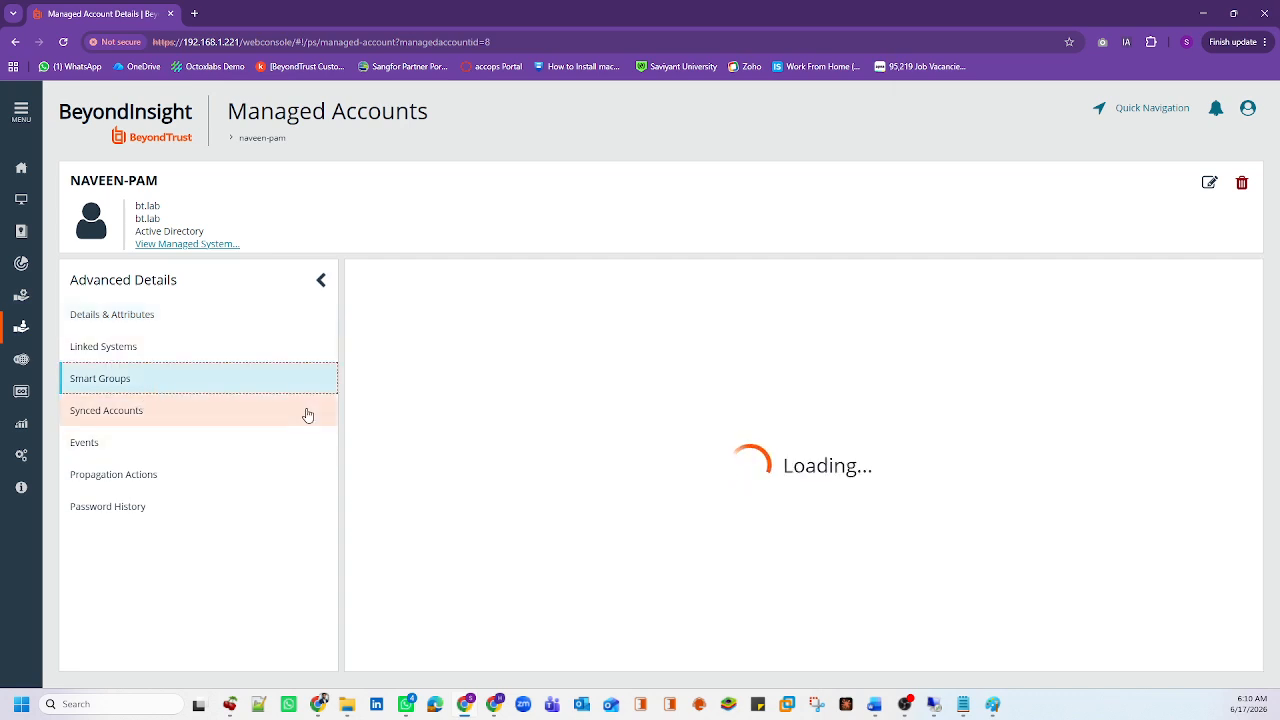
Highlight the smart group names, including the first group's full name
drag(509, 477, 596, 361)
click(373, 378)
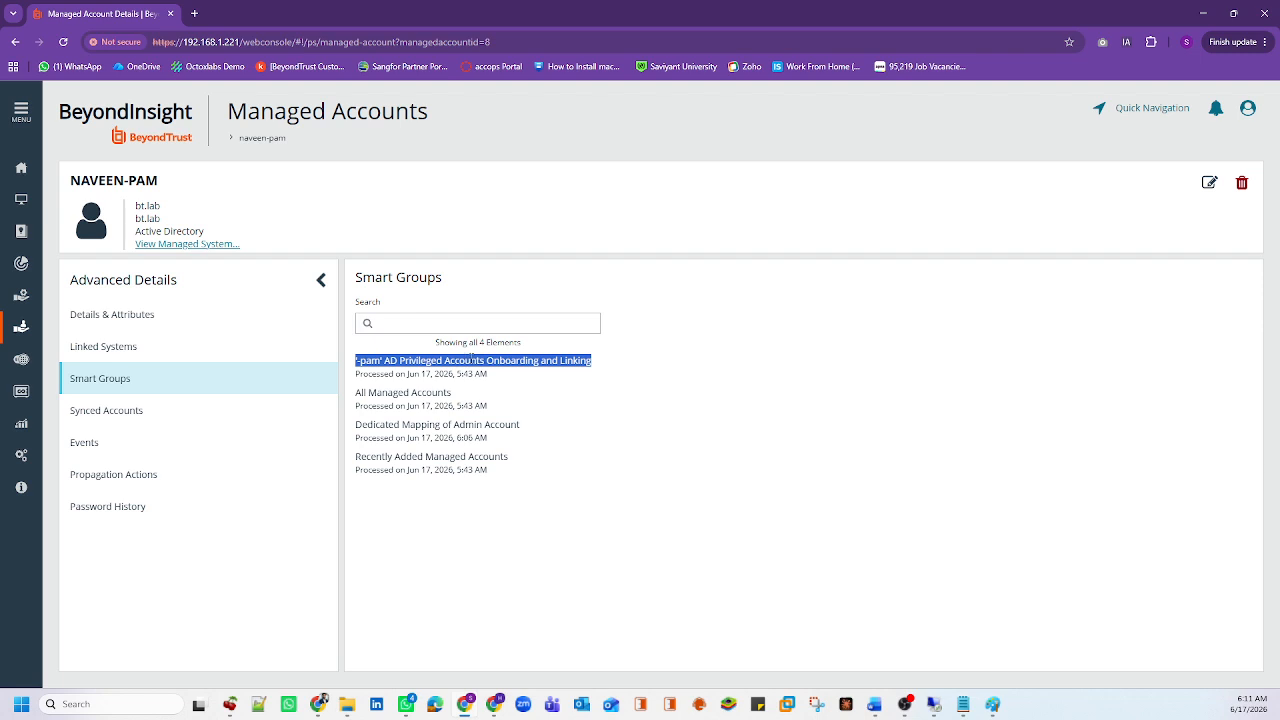
click(590, 361)
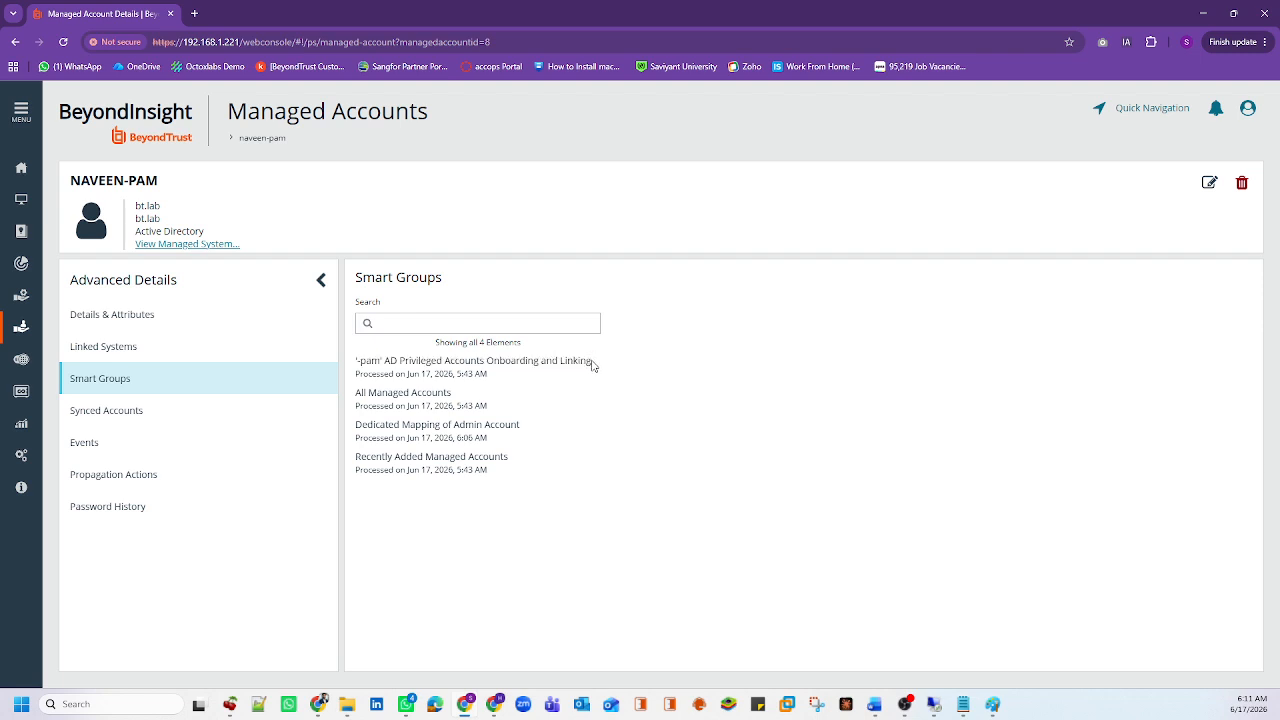
drag(538, 361, 486, 361)
drag(355, 362, 592, 364)
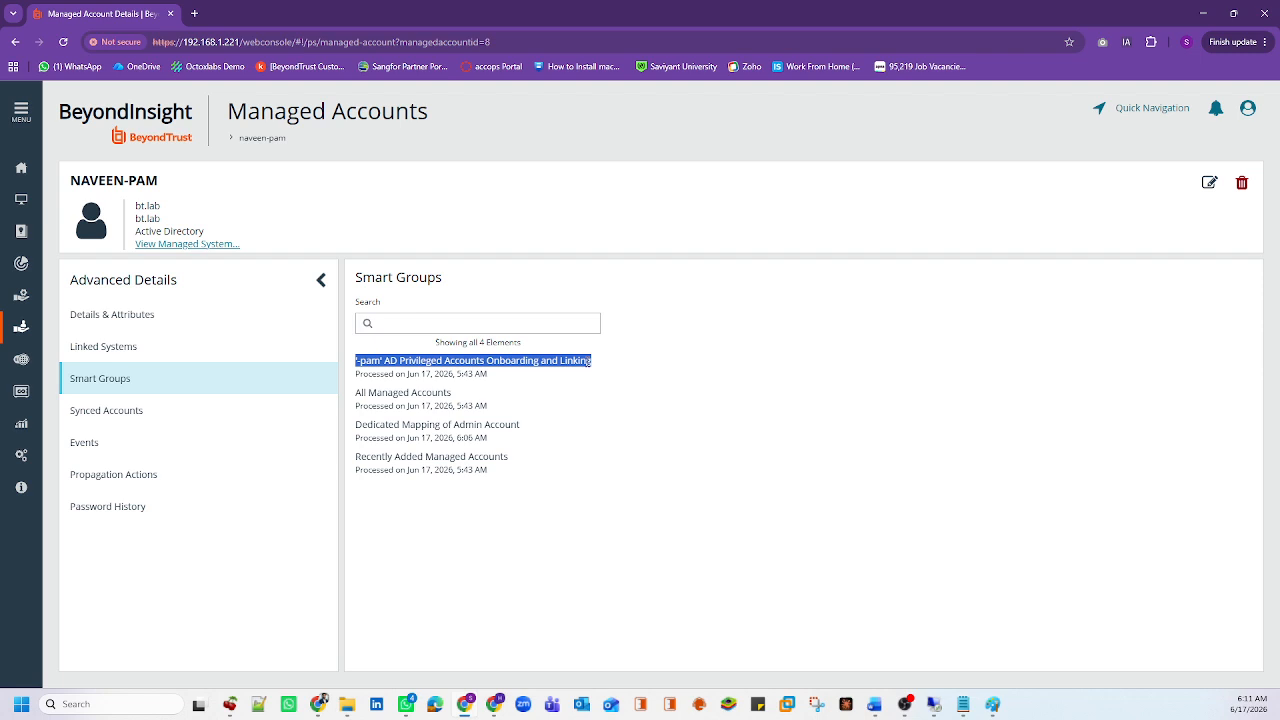
click(898, 687)
In the 1.224 RDP session, close SSMS setup, Downloads, Chrome and ssms_database, leaving the command prompt
click(934, 704)
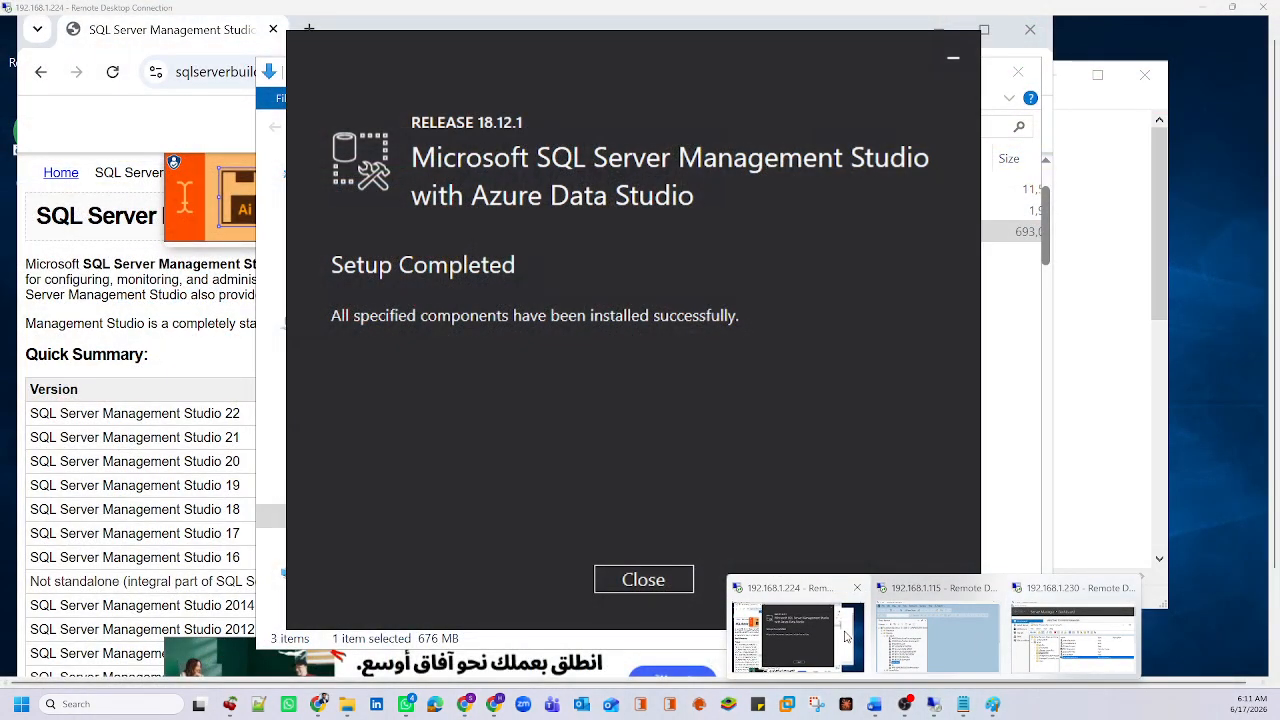
click(845, 636)
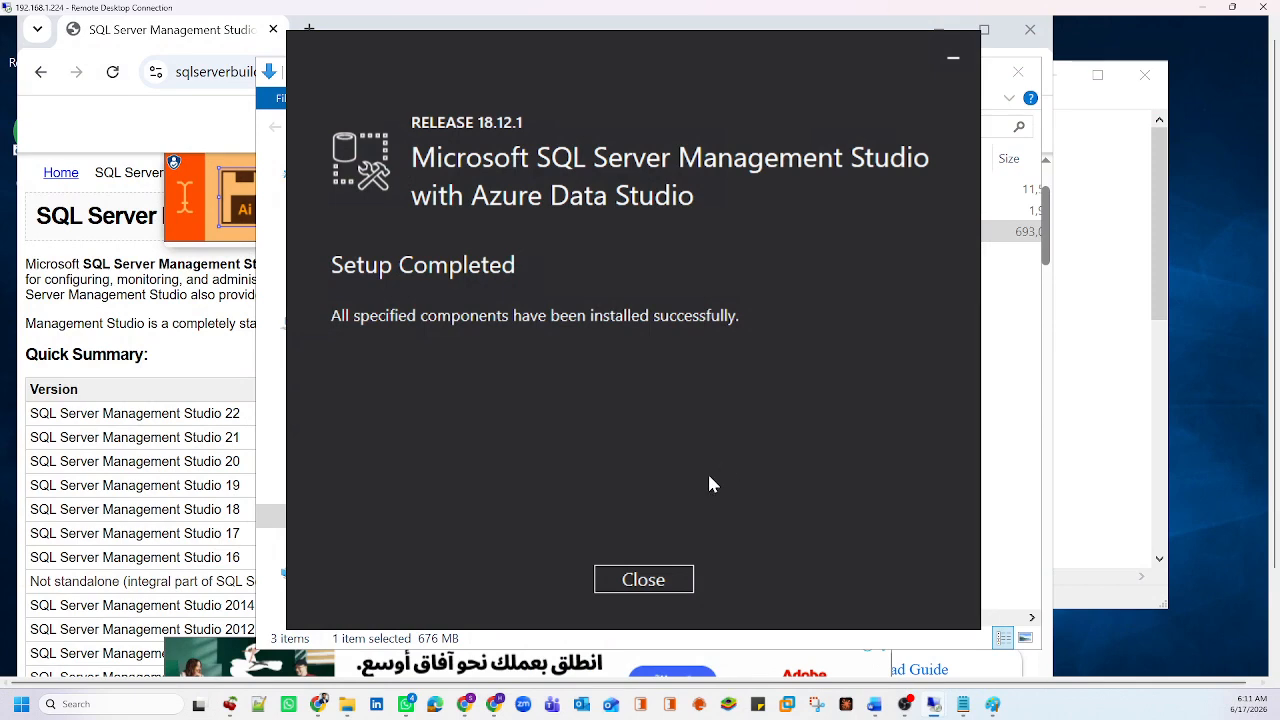
click(652, 580)
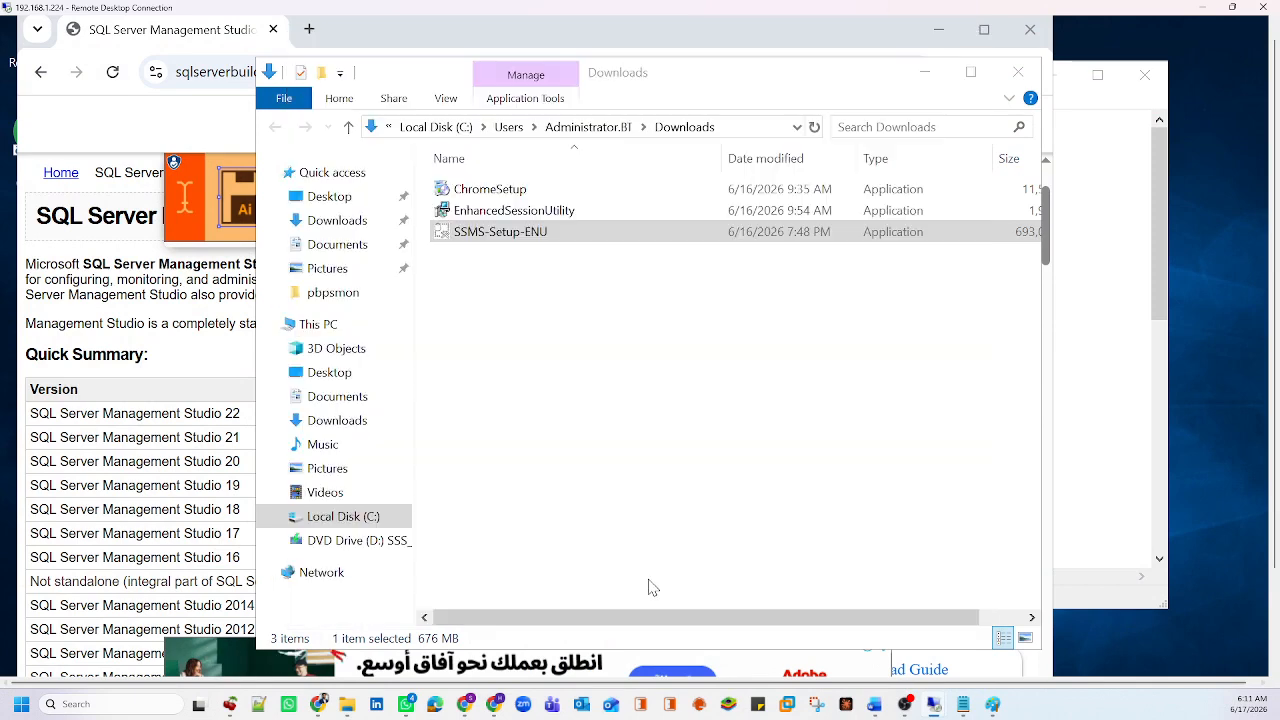
click(1018, 72)
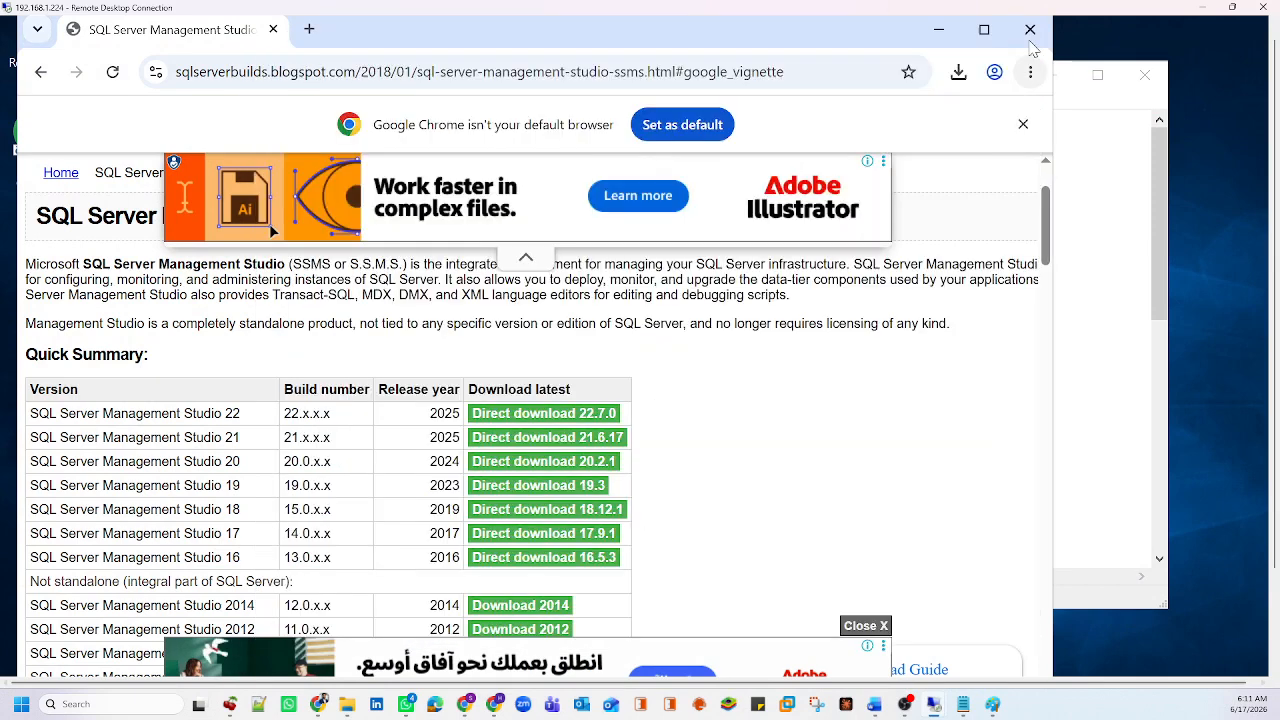
click(1031, 36)
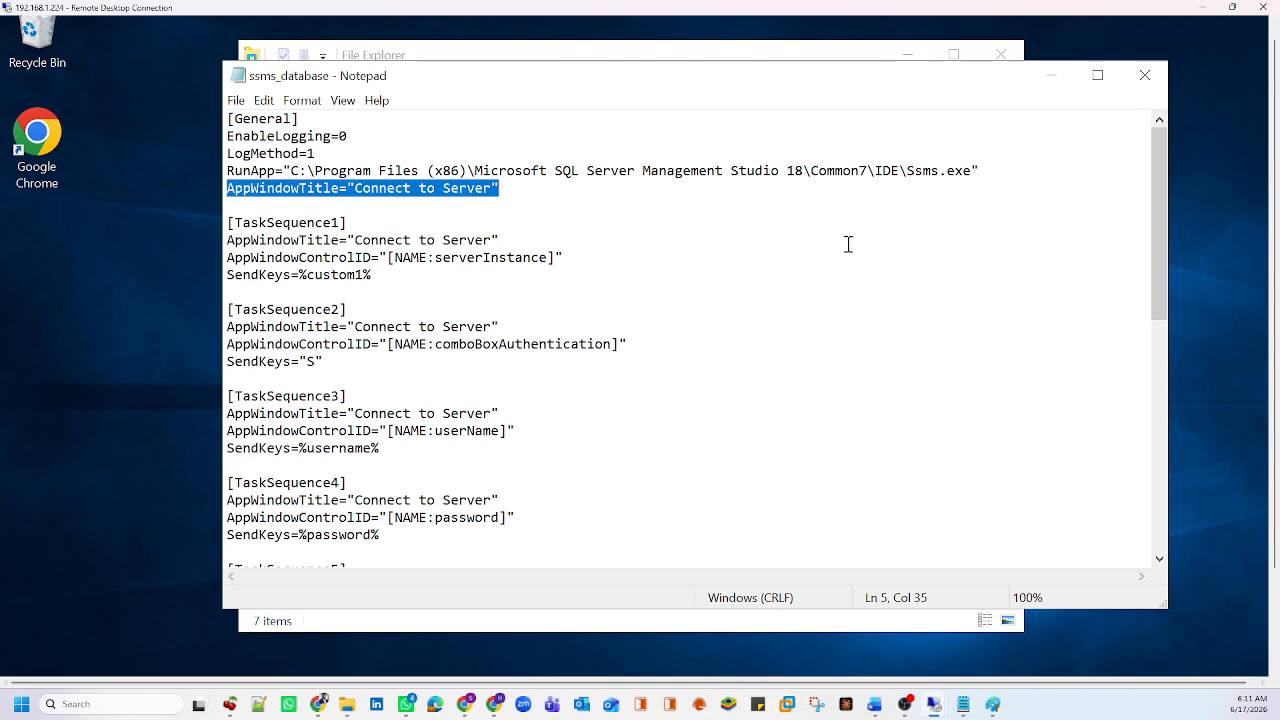
click(1145, 77)
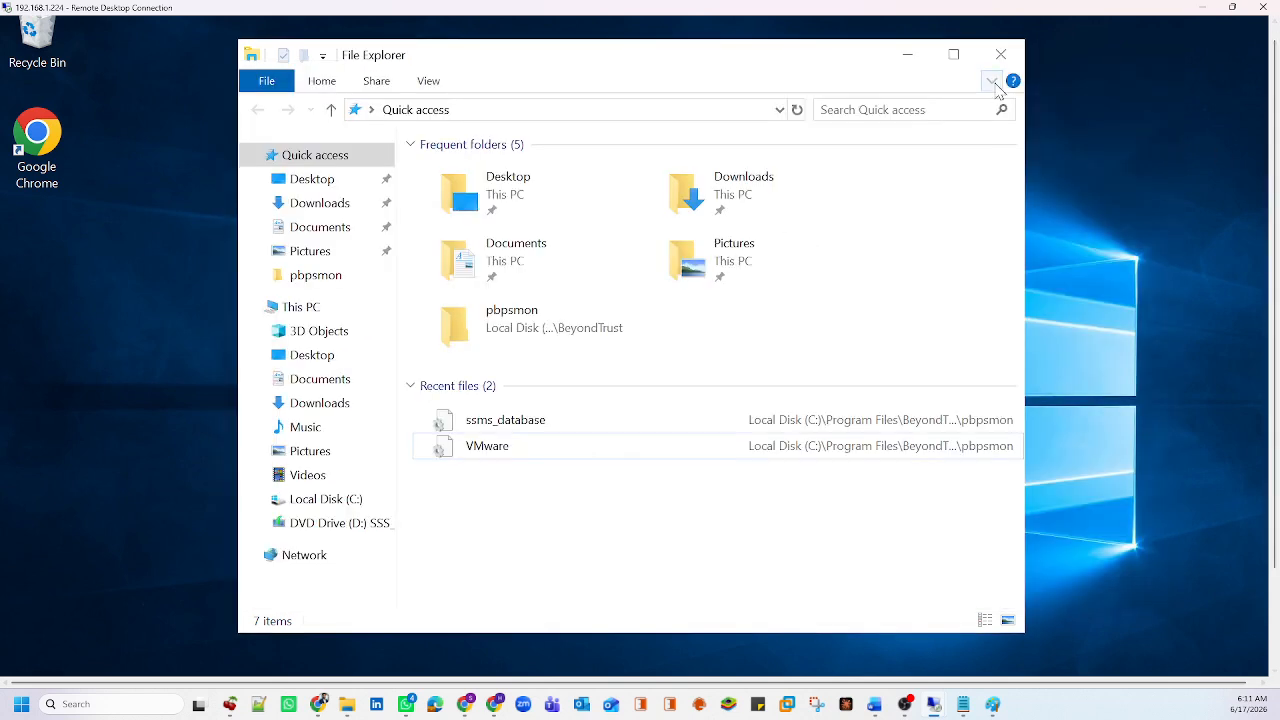
click(507, 449)
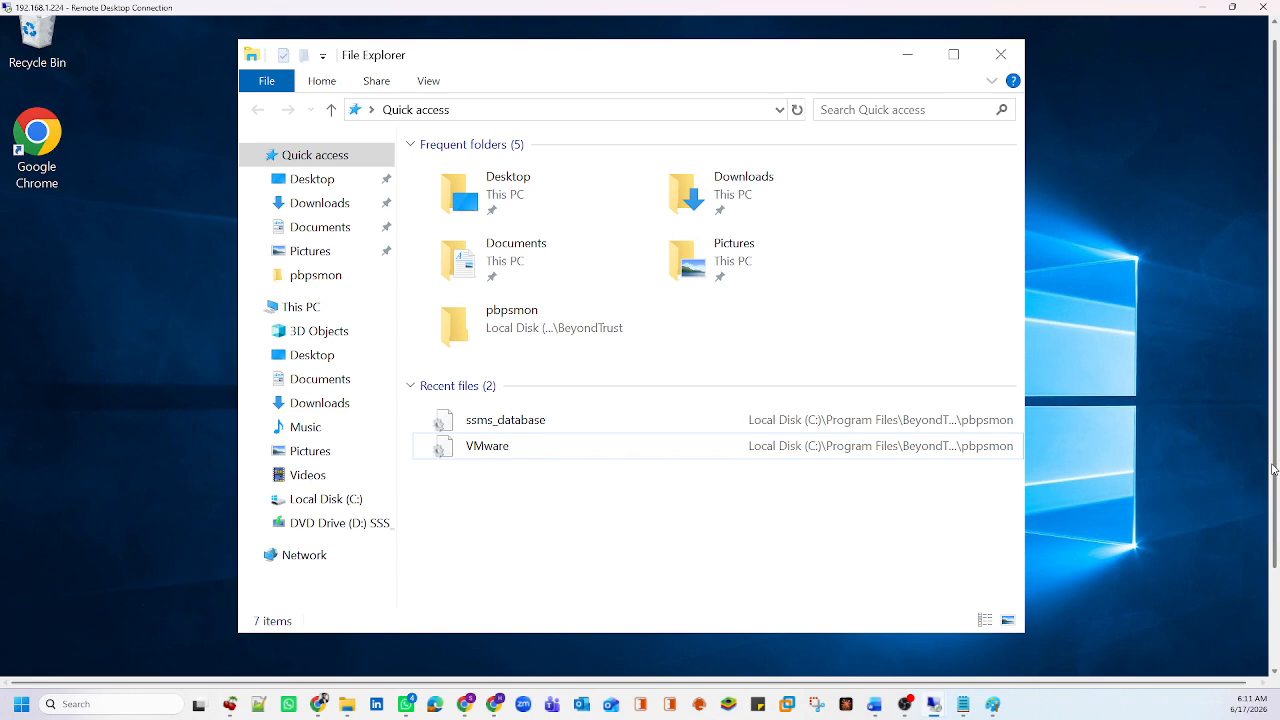
drag(1275, 467, 1277, 559)
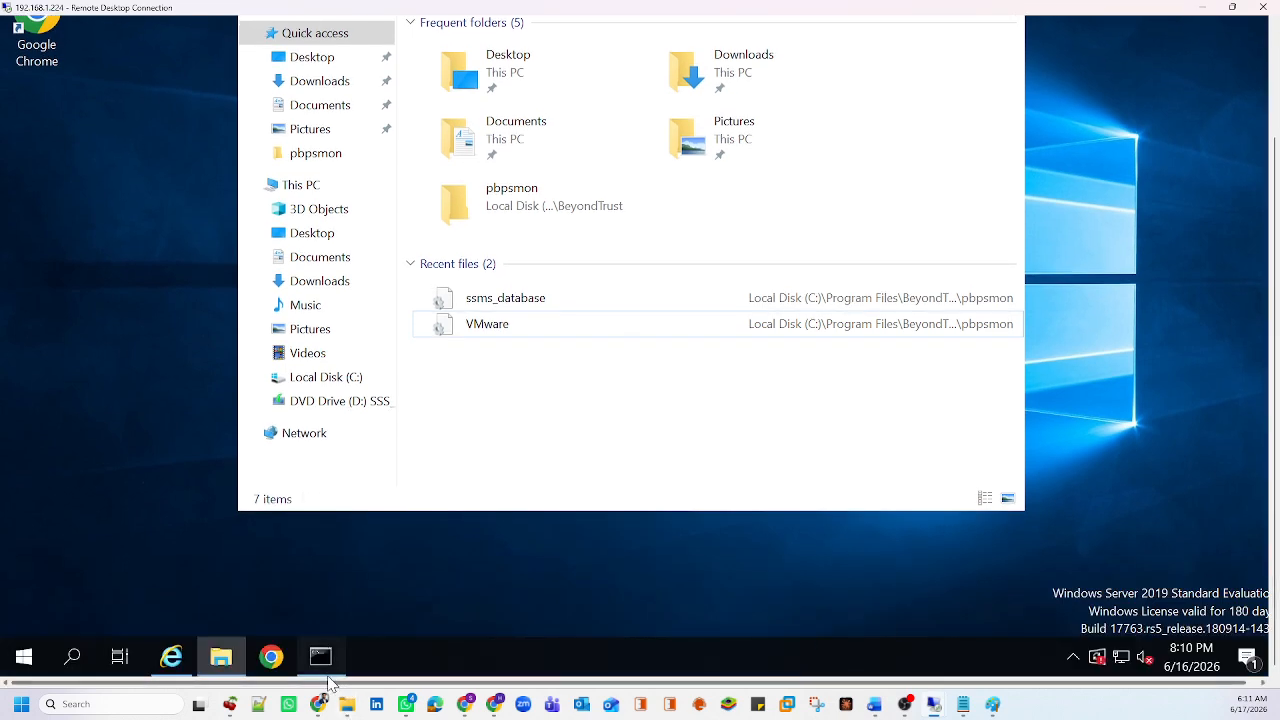
click(320, 662)
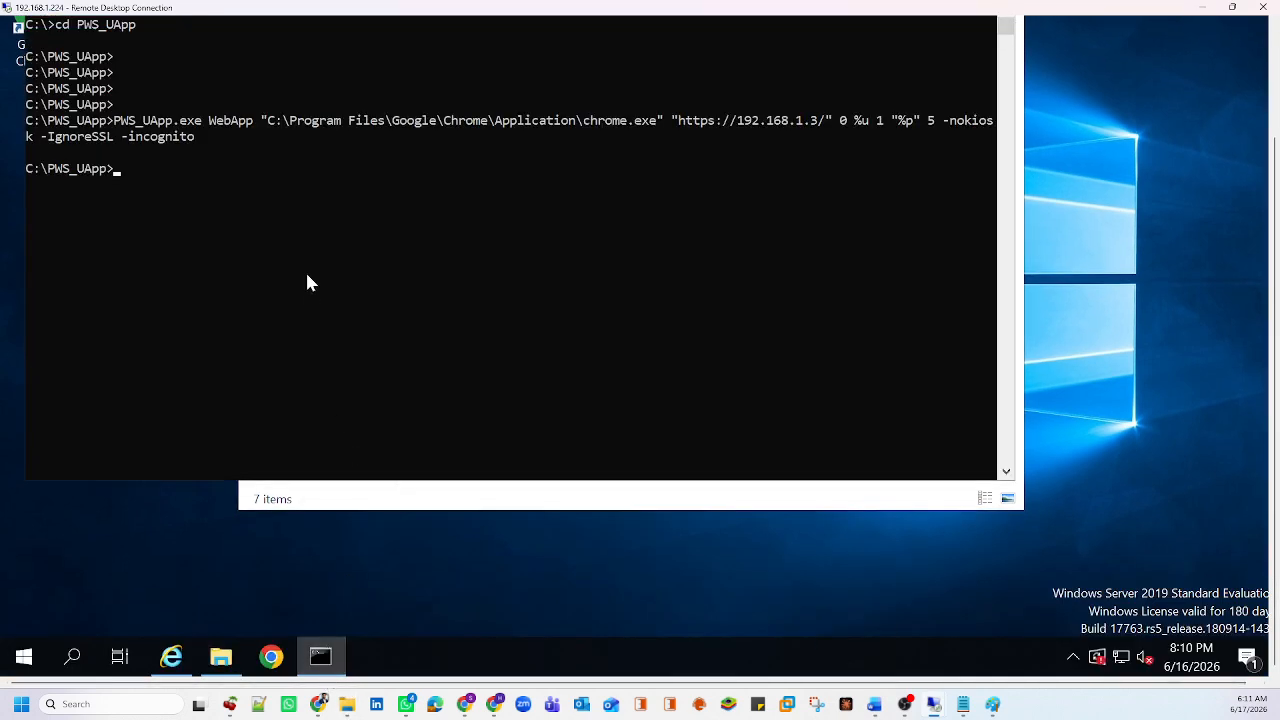
Begin a PWS_UApp.exe command with ini="C:\Program Files\BeyondTrust\pbpsmon\ssms_database.ini"
text(PWS_)
key(Tab)
key(Tab)
text(init)
key(BackSpace)
text(="C""C)
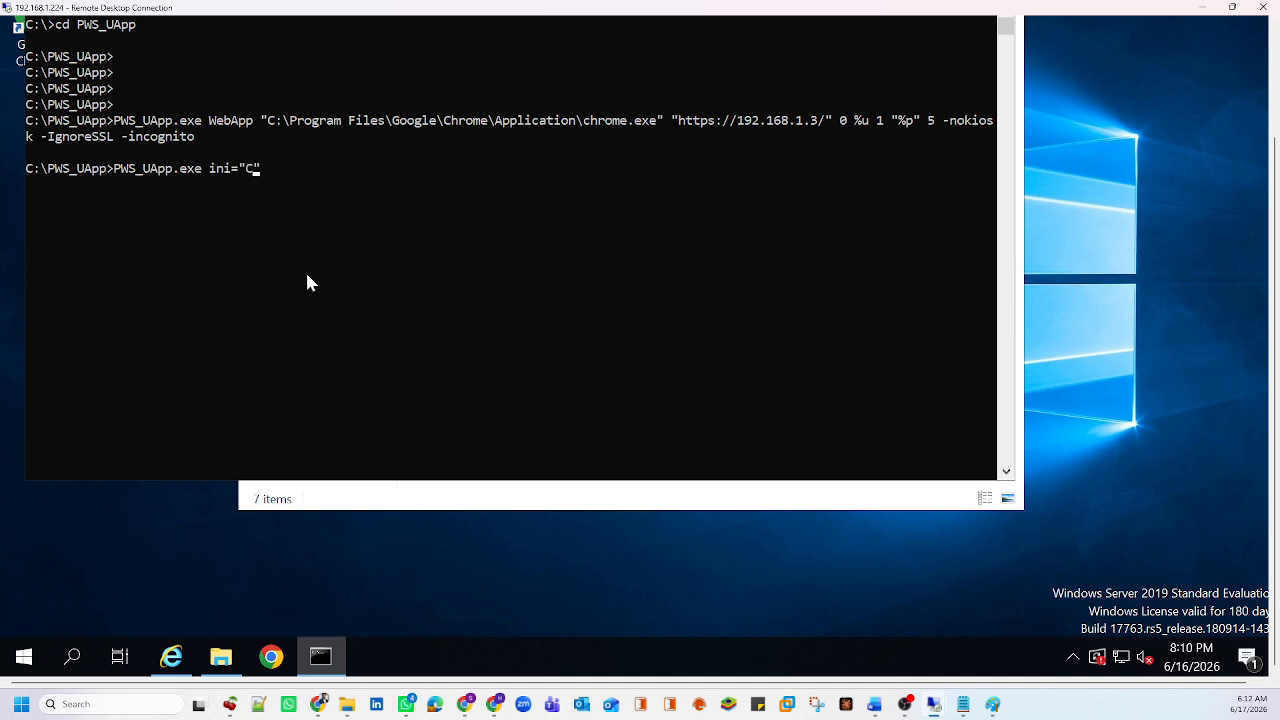
text(:\)
text(Program Files\BeyondTrust\)
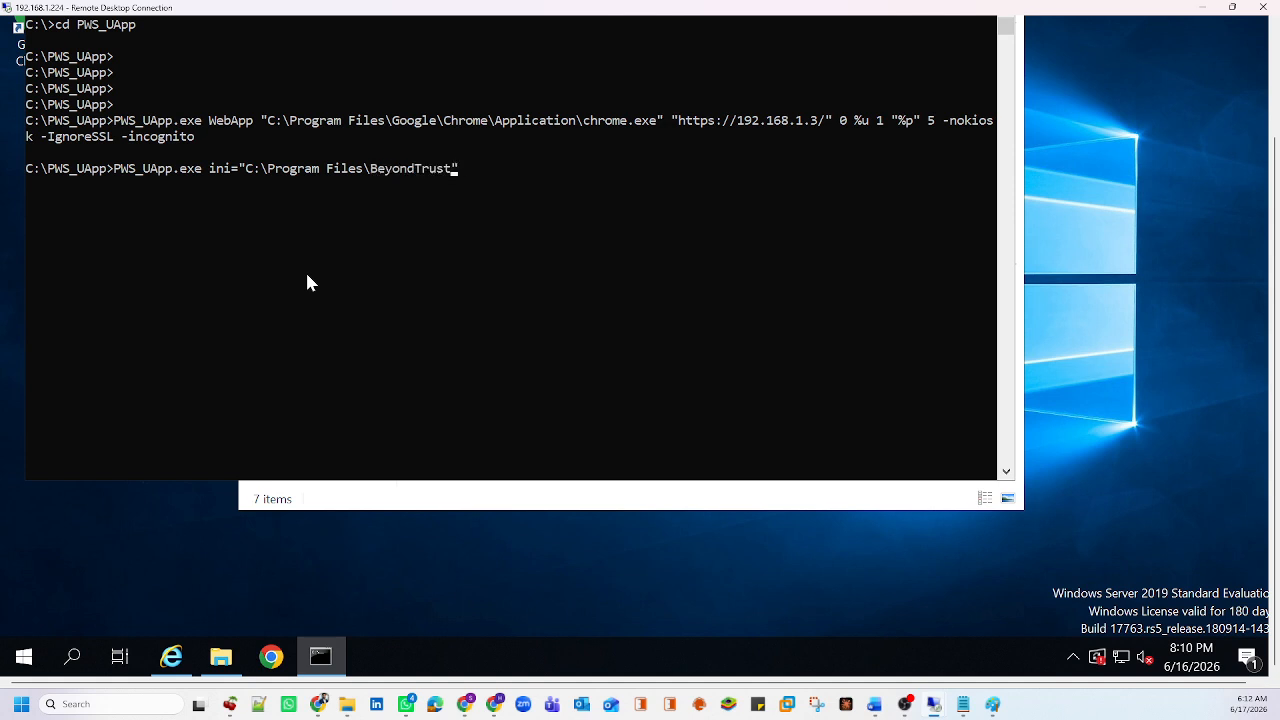
text(pbpsmon\ss)
key(Tab)
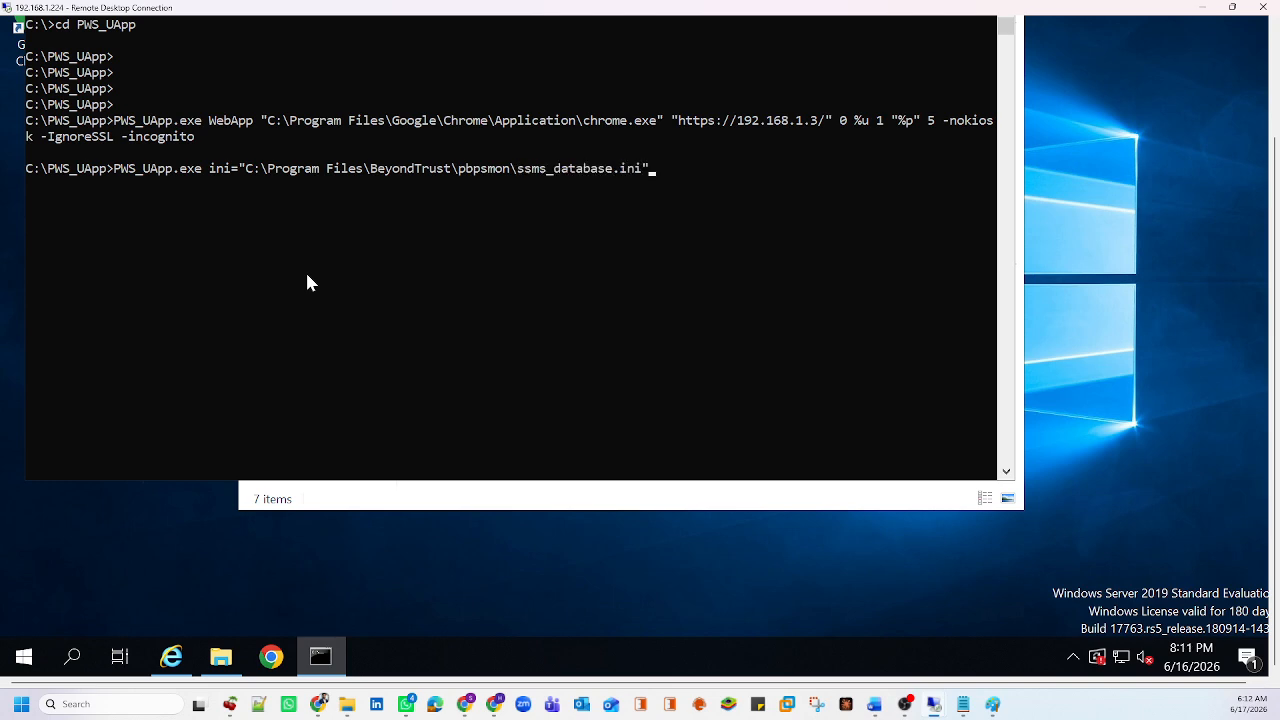
drag(520, 172, 637, 170)
Check the %custom1% placeholder in ssms_database.ini, then append custom1=192.168.1.115 to the command
click(566, 503)
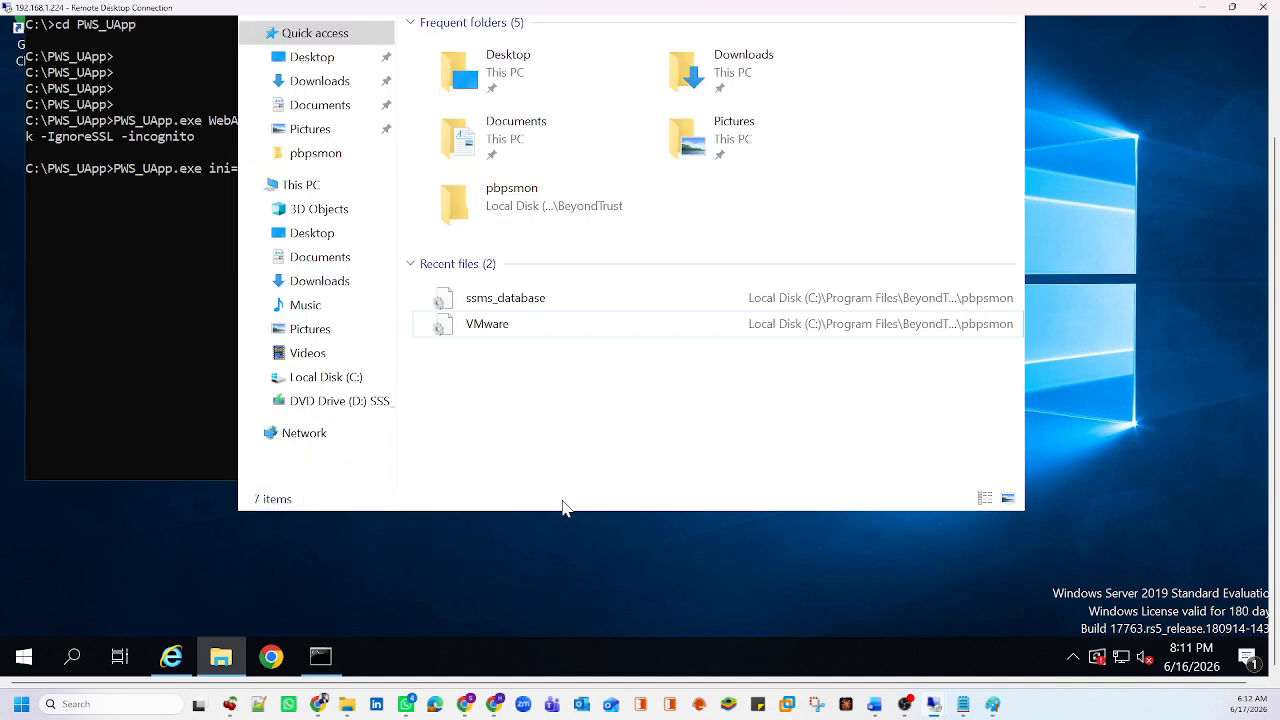
right_click(501, 301)
click(545, 364)
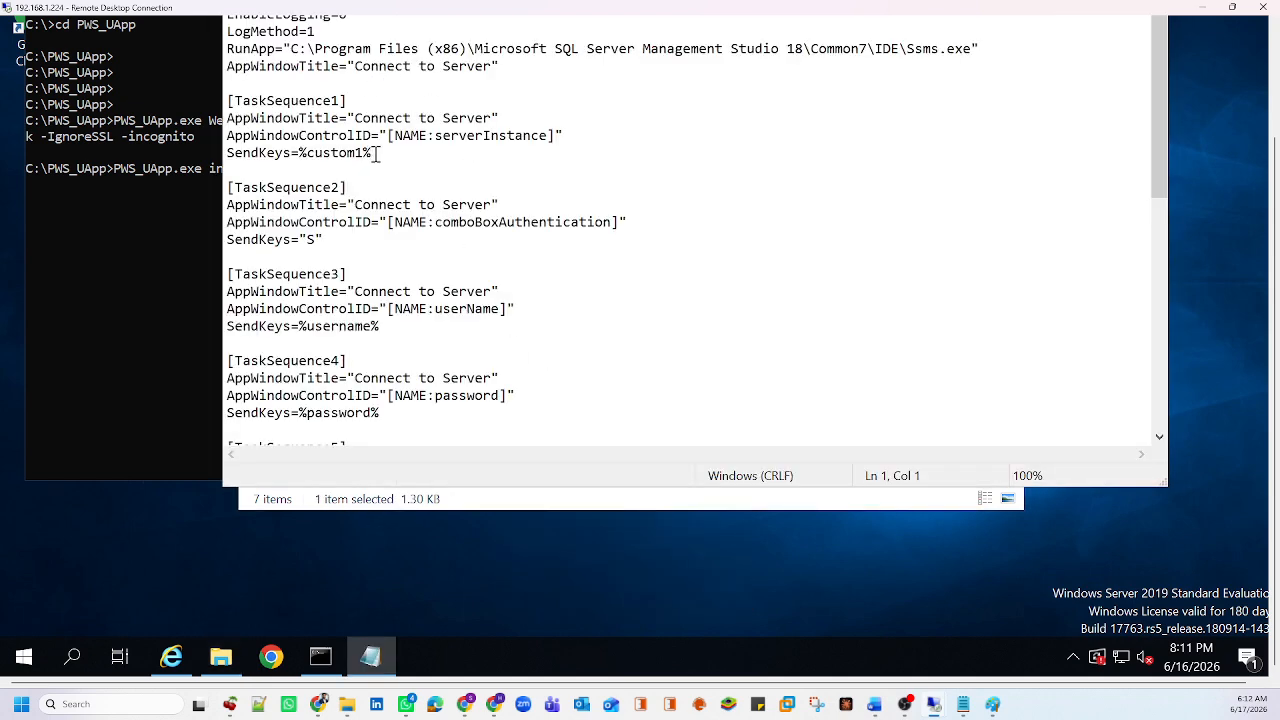
drag(372, 153, 300, 157)
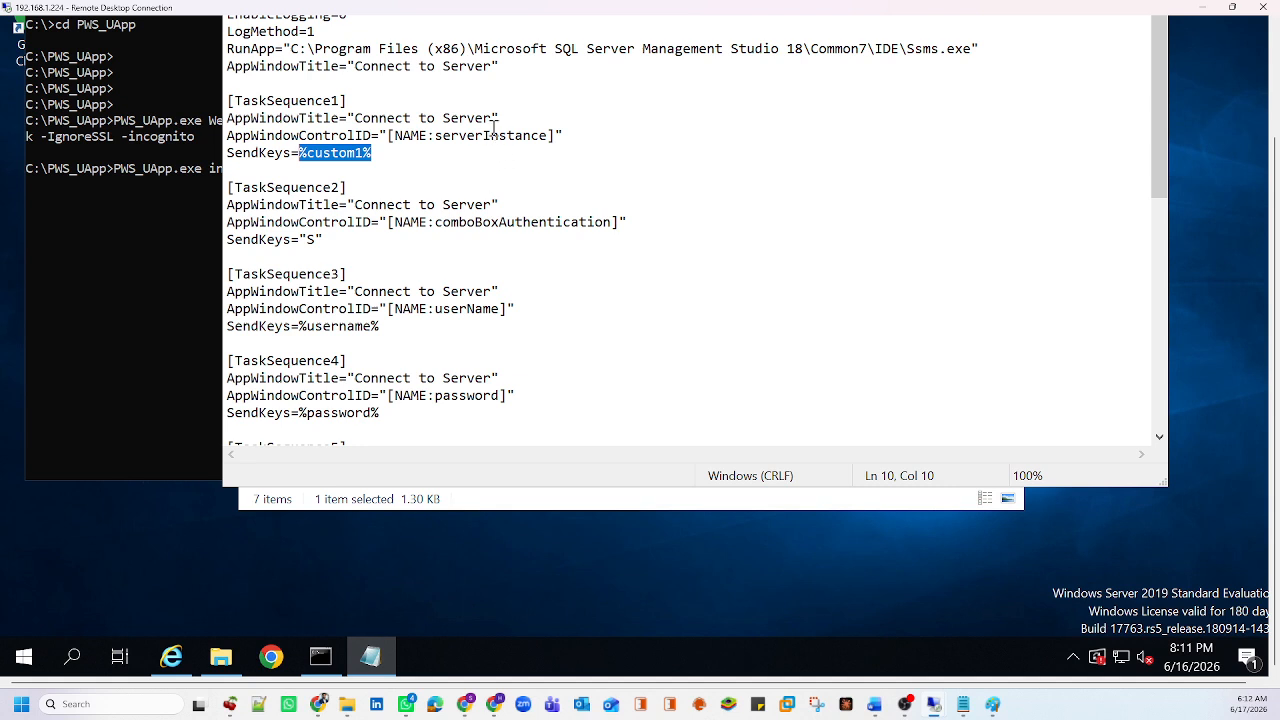
click(152, 125)
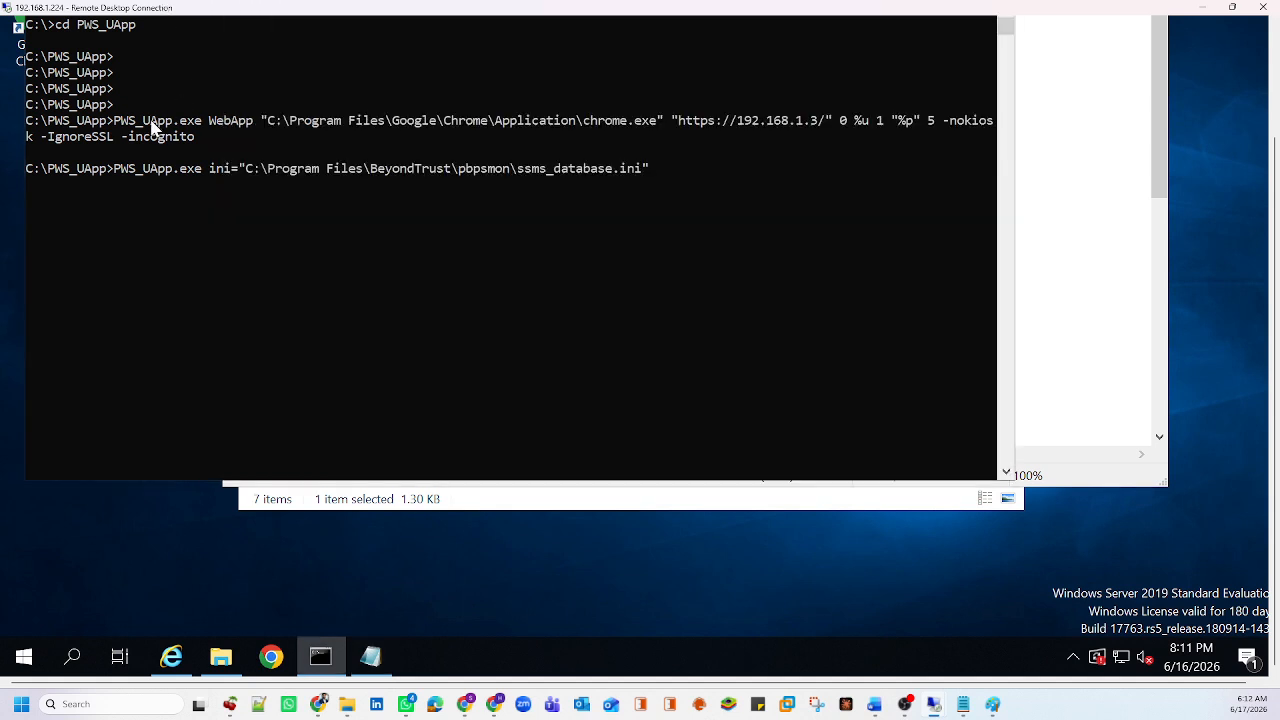
text(custom1=192.168.1.115)
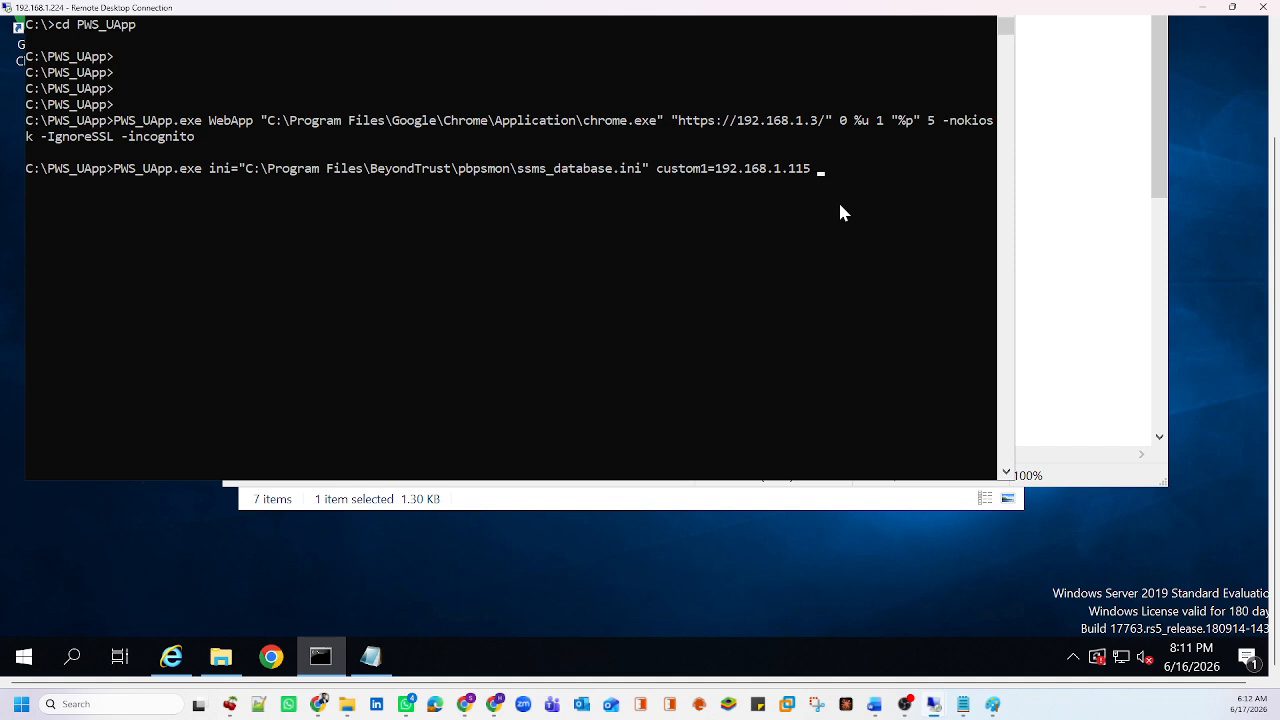
Check the %username% placeholder, then append username=sa and the SQL login password argument
click(1043, 430)
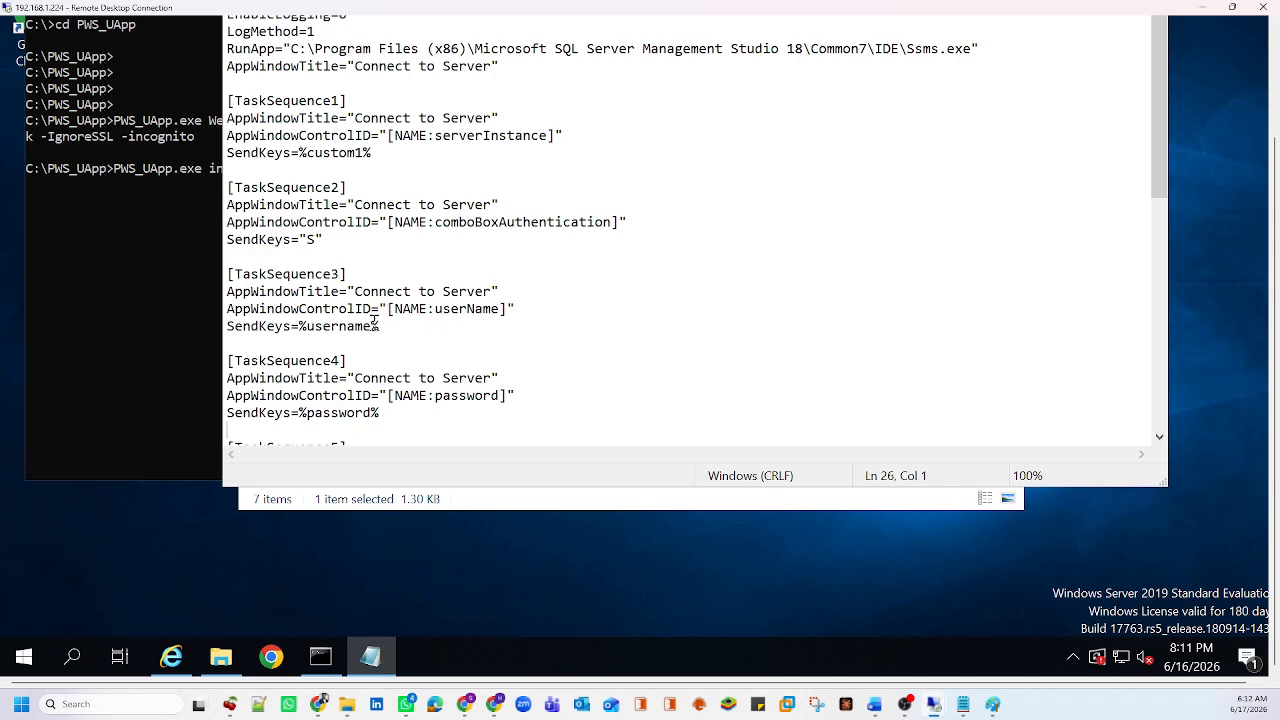
click(379, 324)
drag(379, 324, 298, 334)
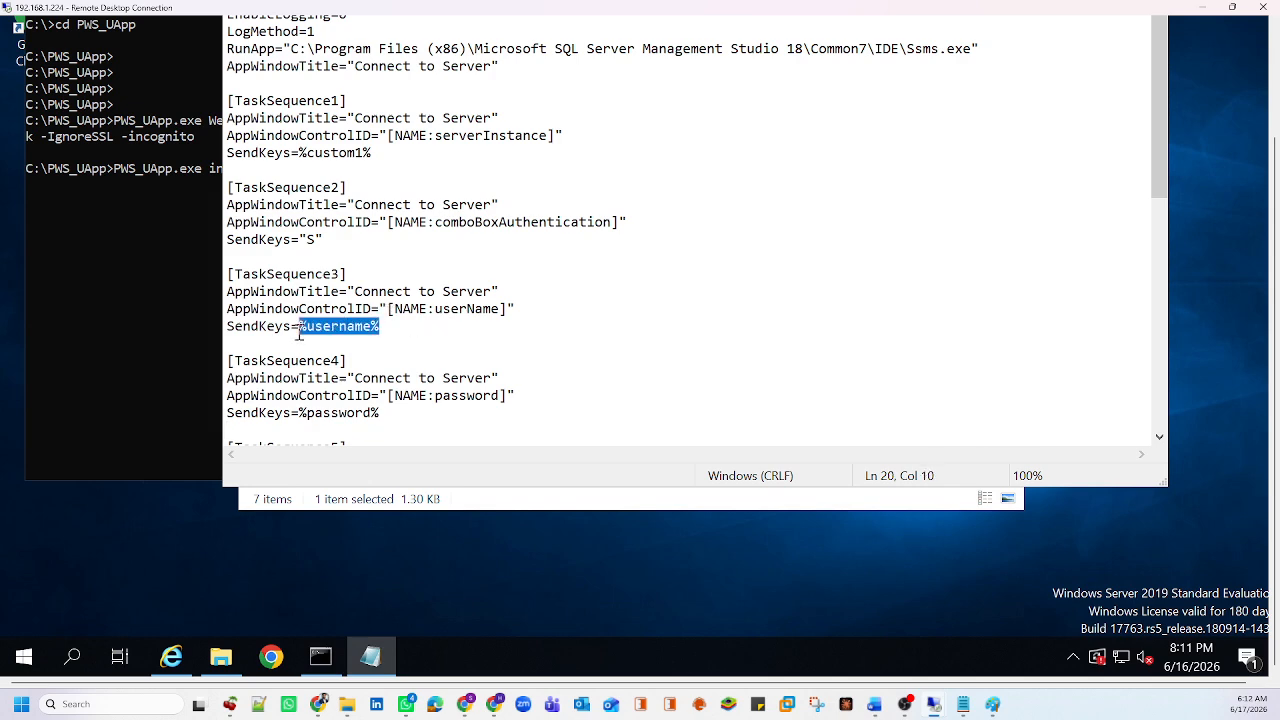
click(158, 183)
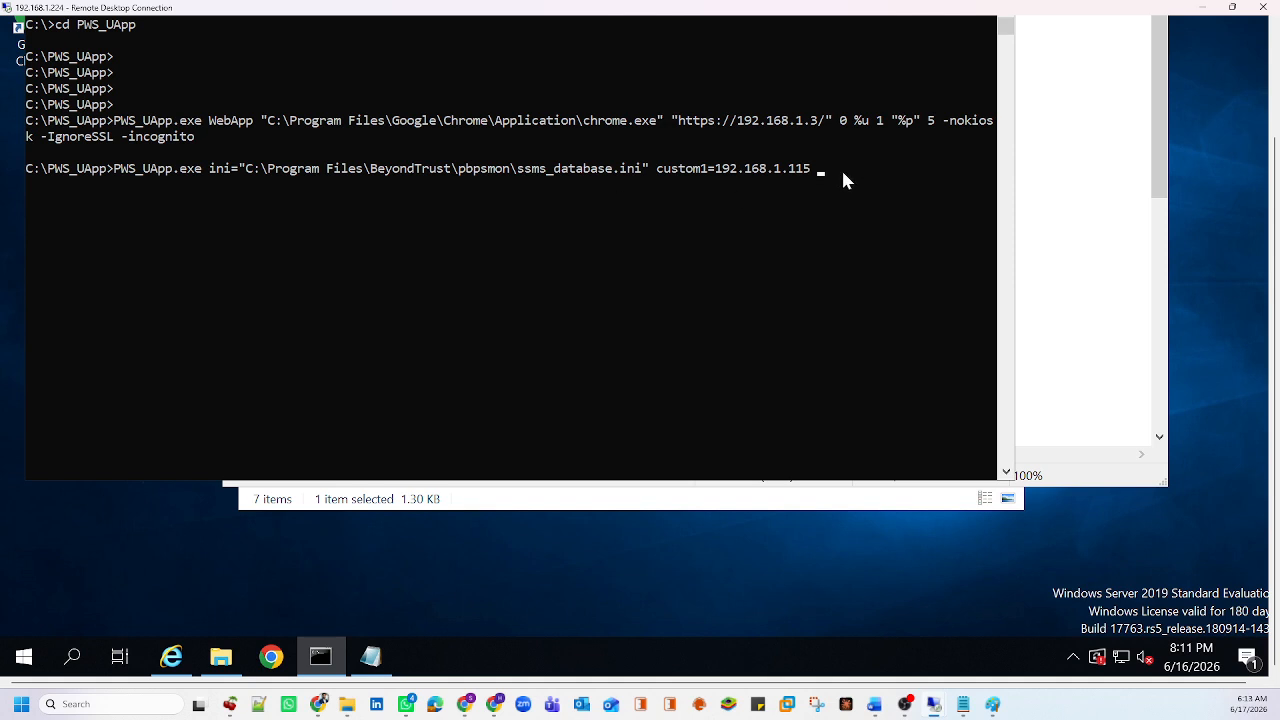
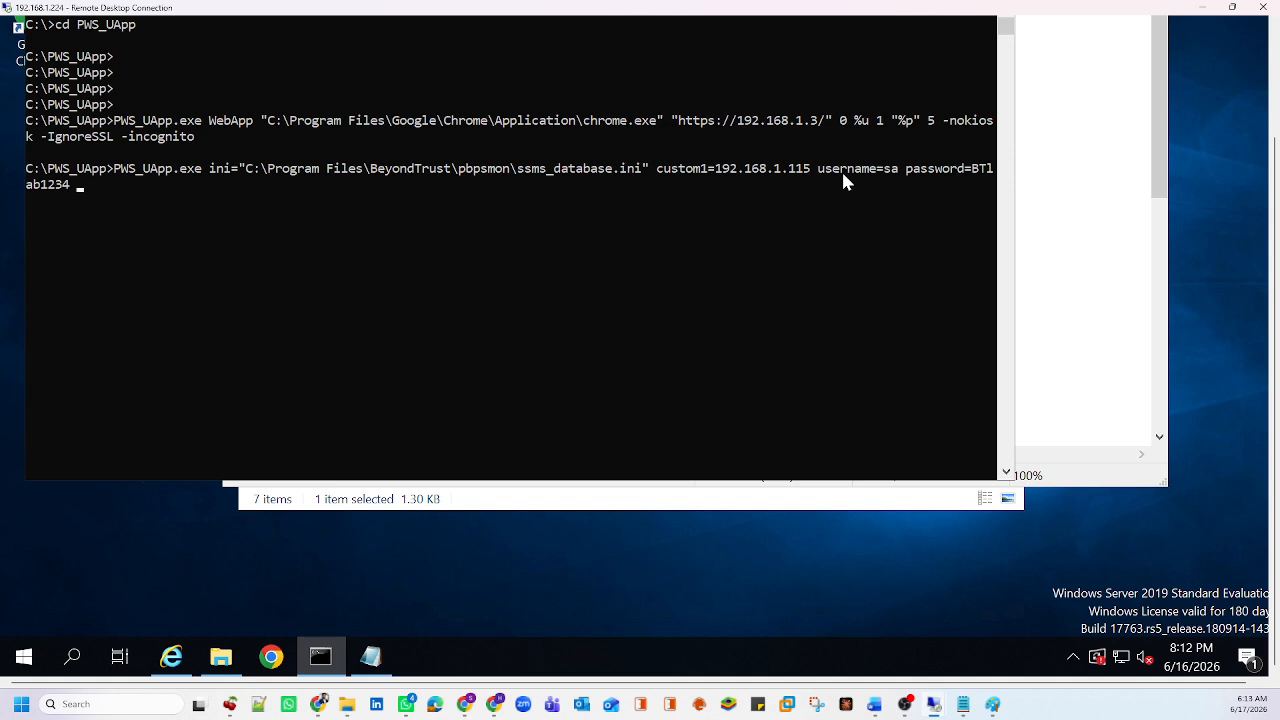
click(1010, 461)
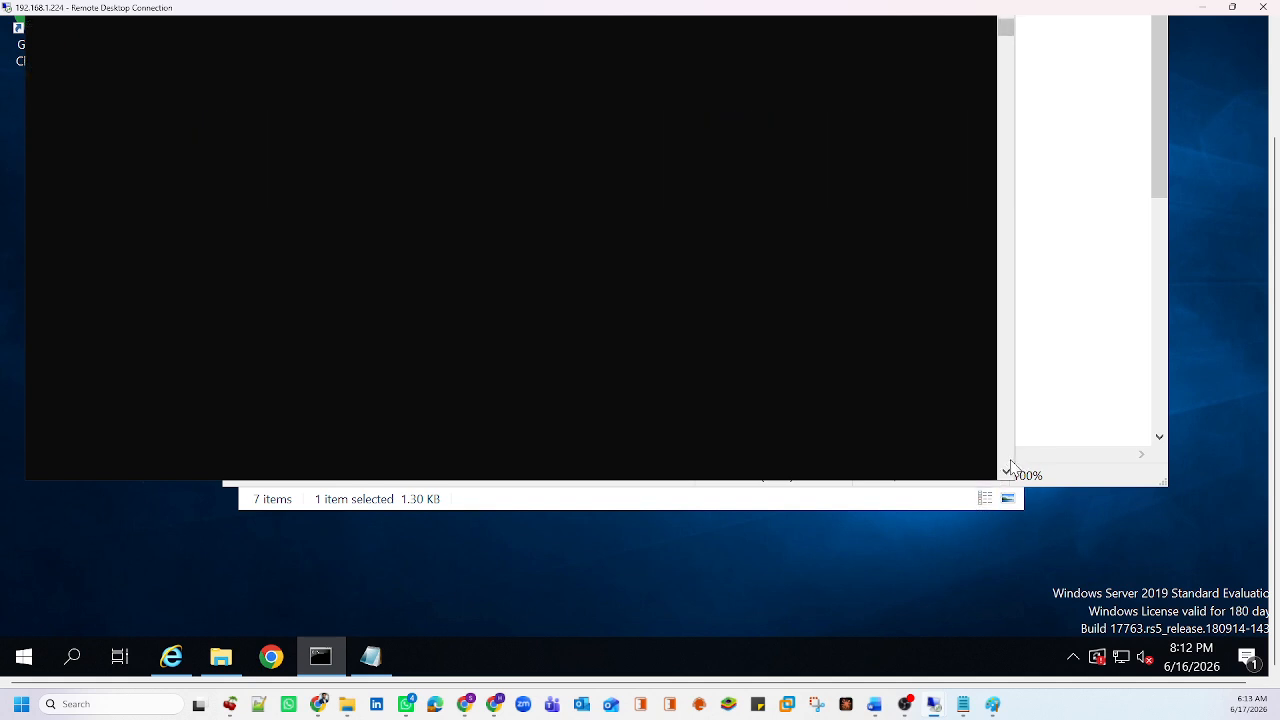
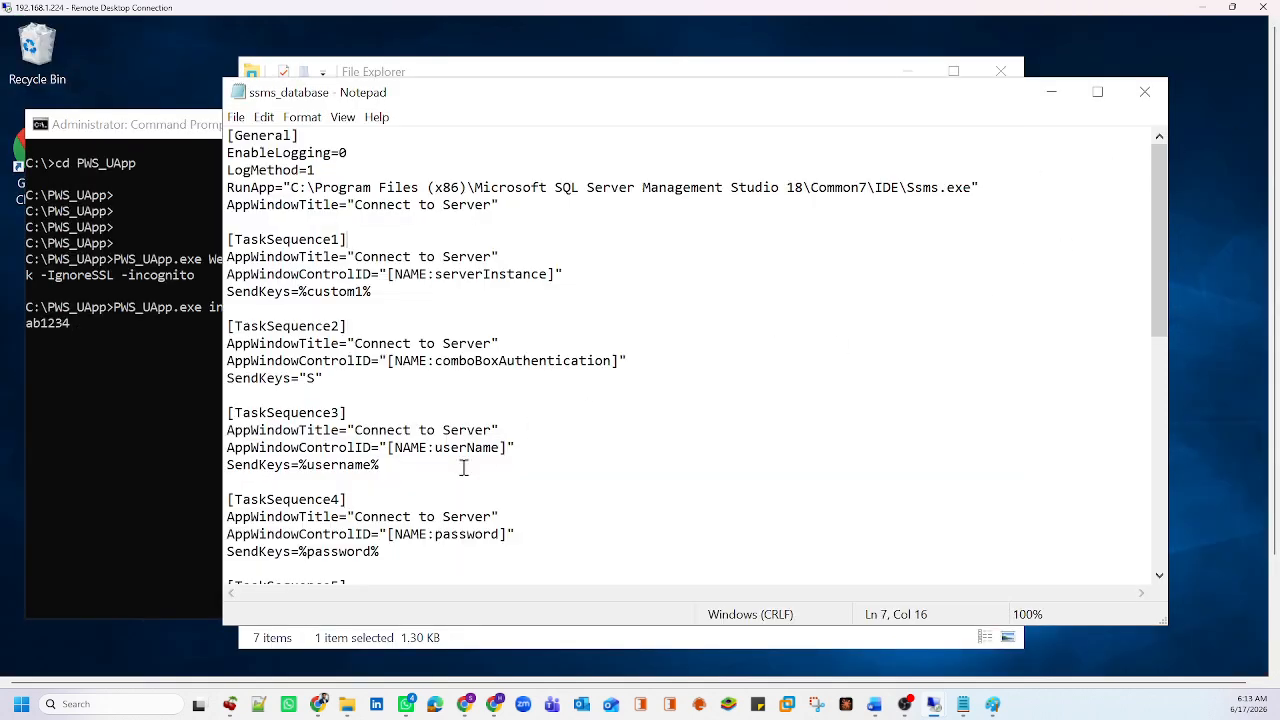
Check the %username%, %password% and %custom2% placeholders, then append custom2=RetinaCSDatabase to the command
drag(391, 468, 302, 468)
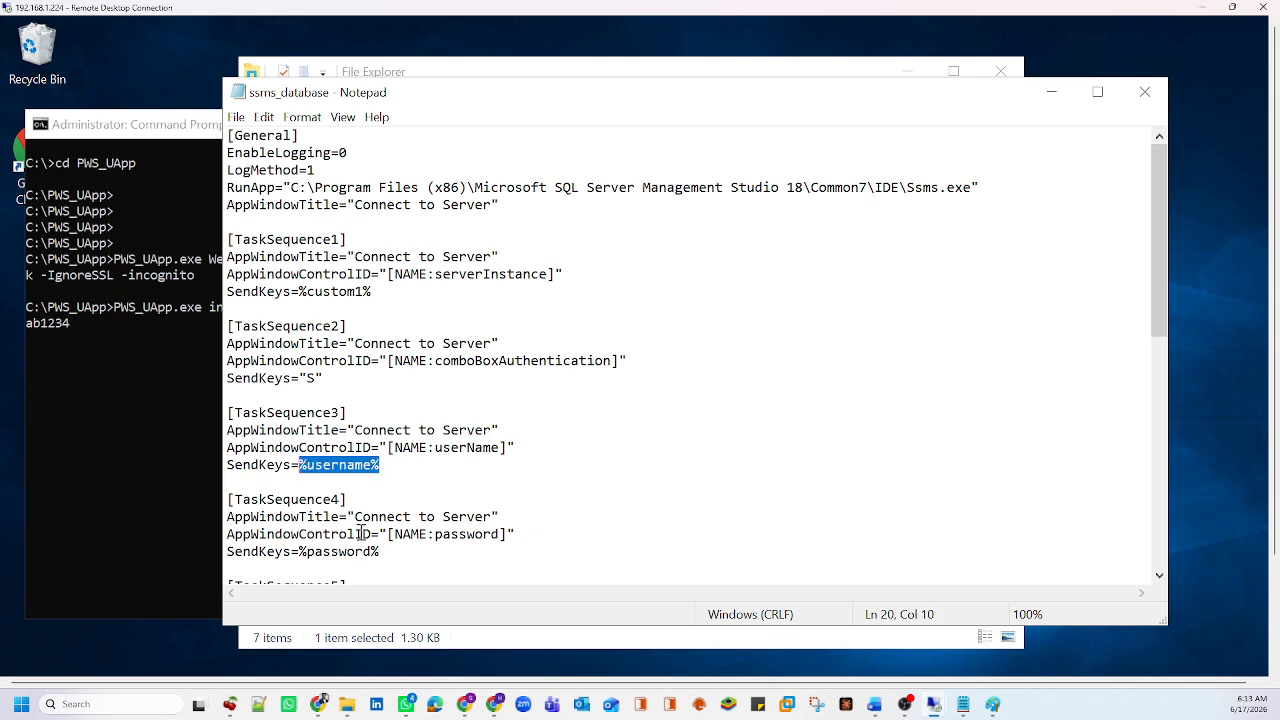
click(390, 560)
drag(388, 552, 300, 552)
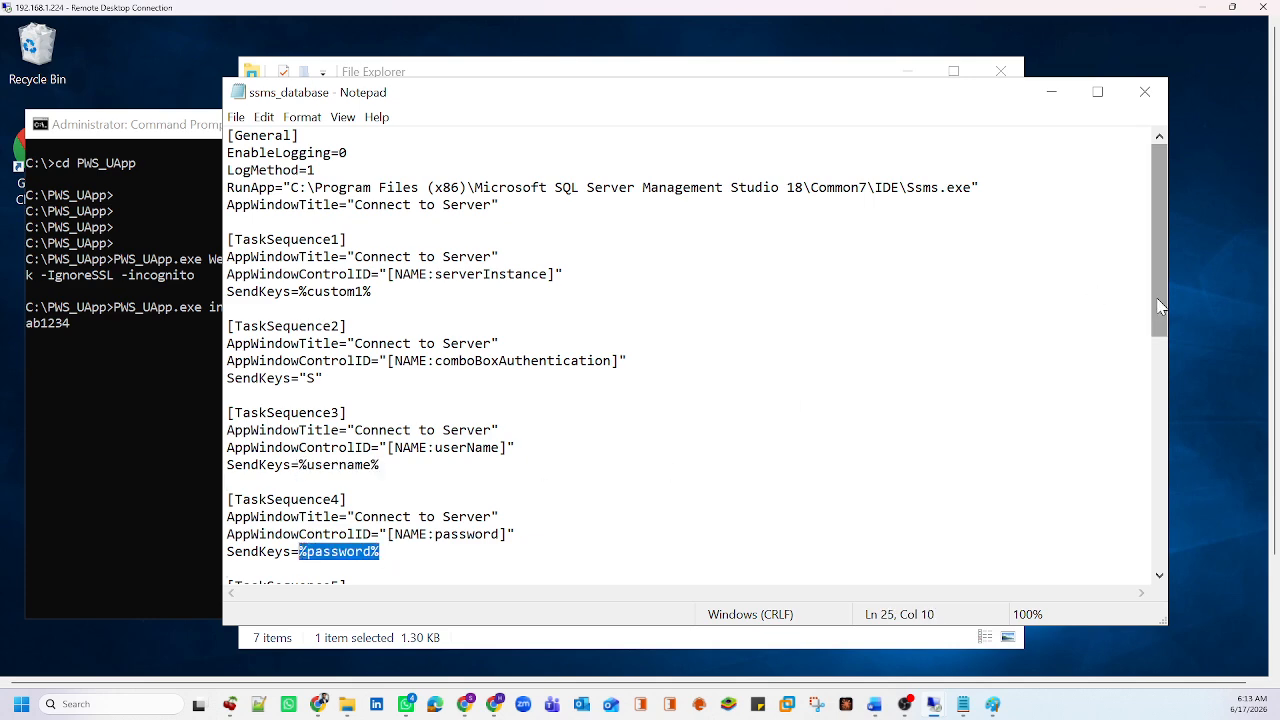
drag(1158, 318, 1154, 411)
drag(371, 483, 298, 483)
click(181, 160)
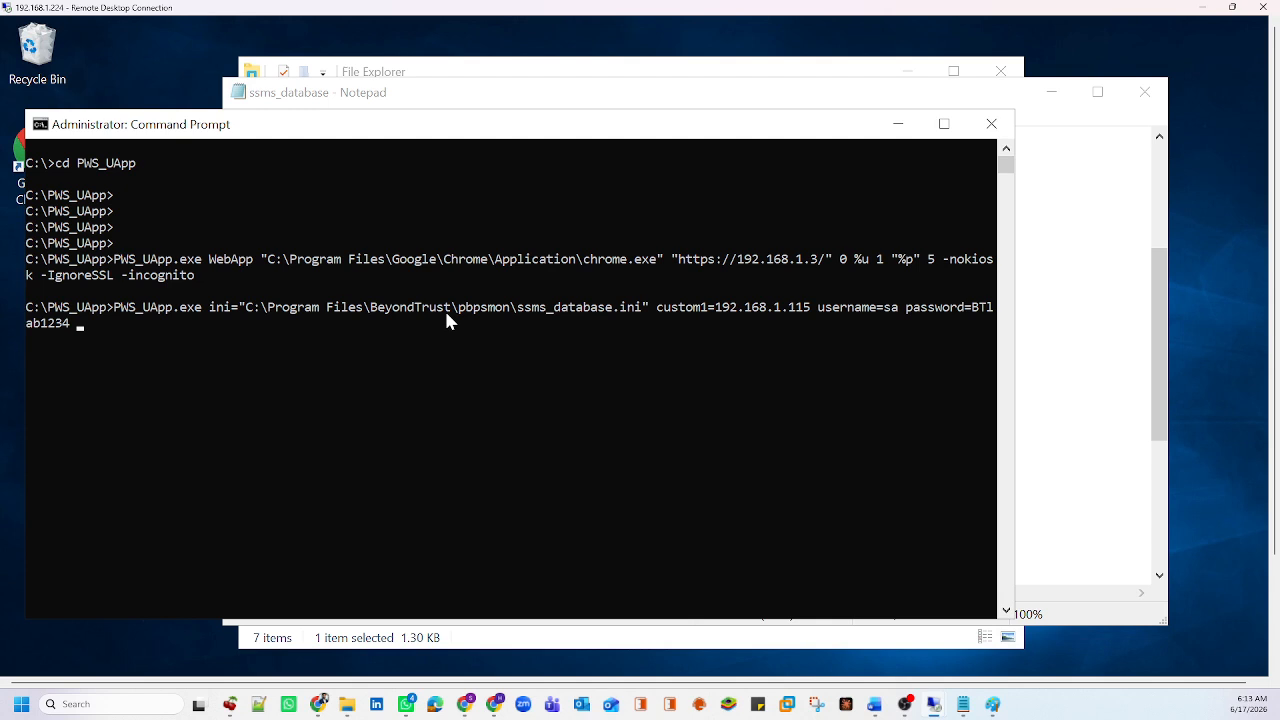
text(custom2=RetinaCSDatabase)
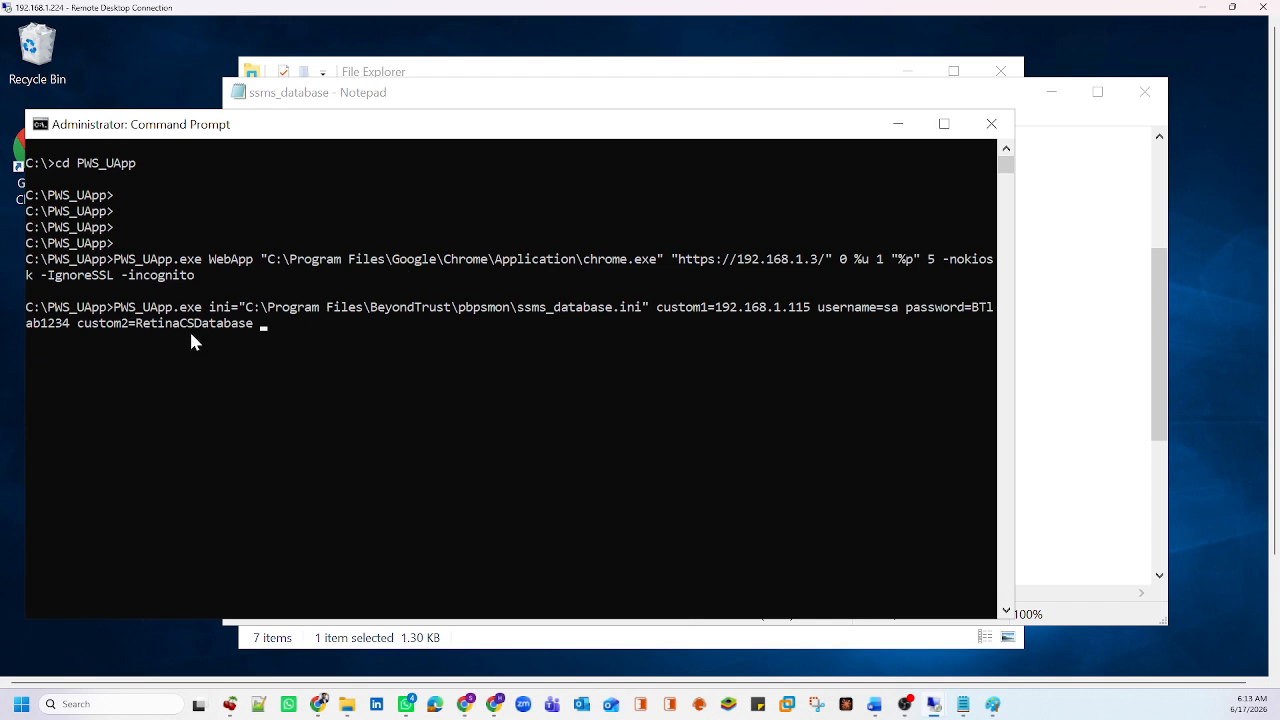
Review the RunApp line of ssms_database.ini beside the pending command
drag(540, 125, 624, 462)
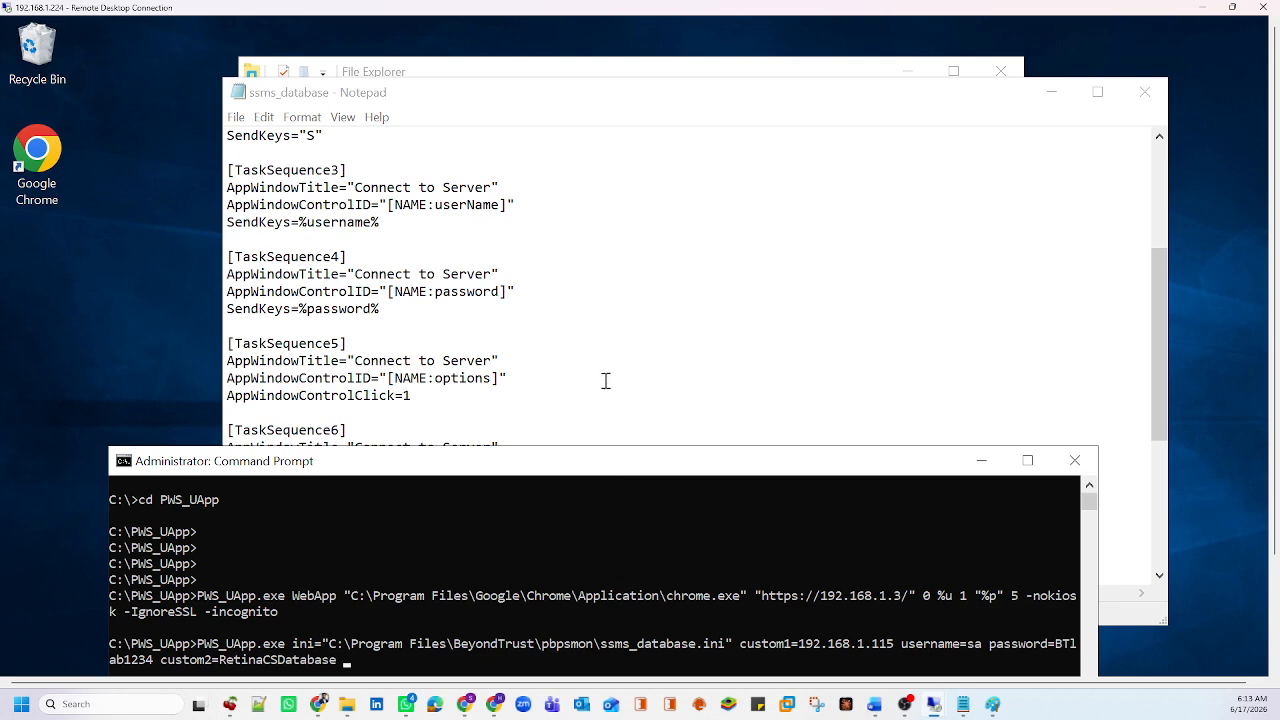
click(605, 381)
scroll(843, 400, down, 6)
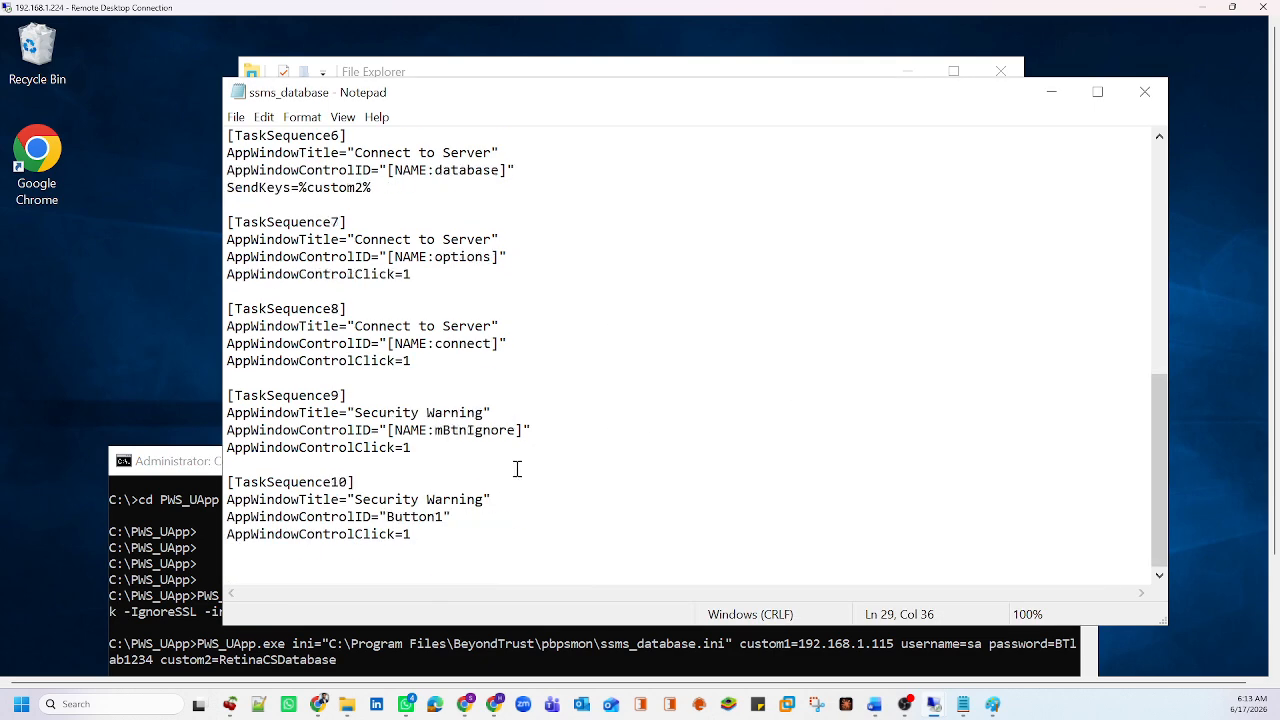
click(202, 470)
click(430, 372)
scroll(430, 372, up, 10)
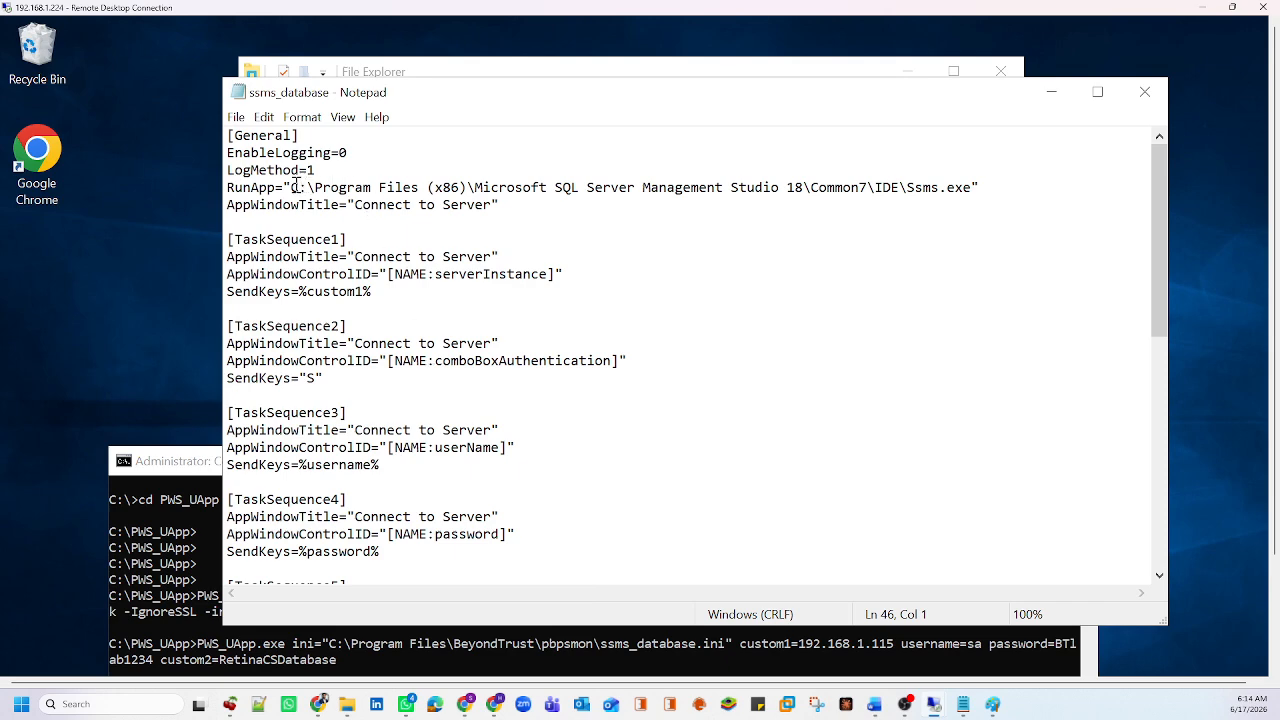
drag(296, 187, 964, 183)
click(687, 183)
click(164, 359)
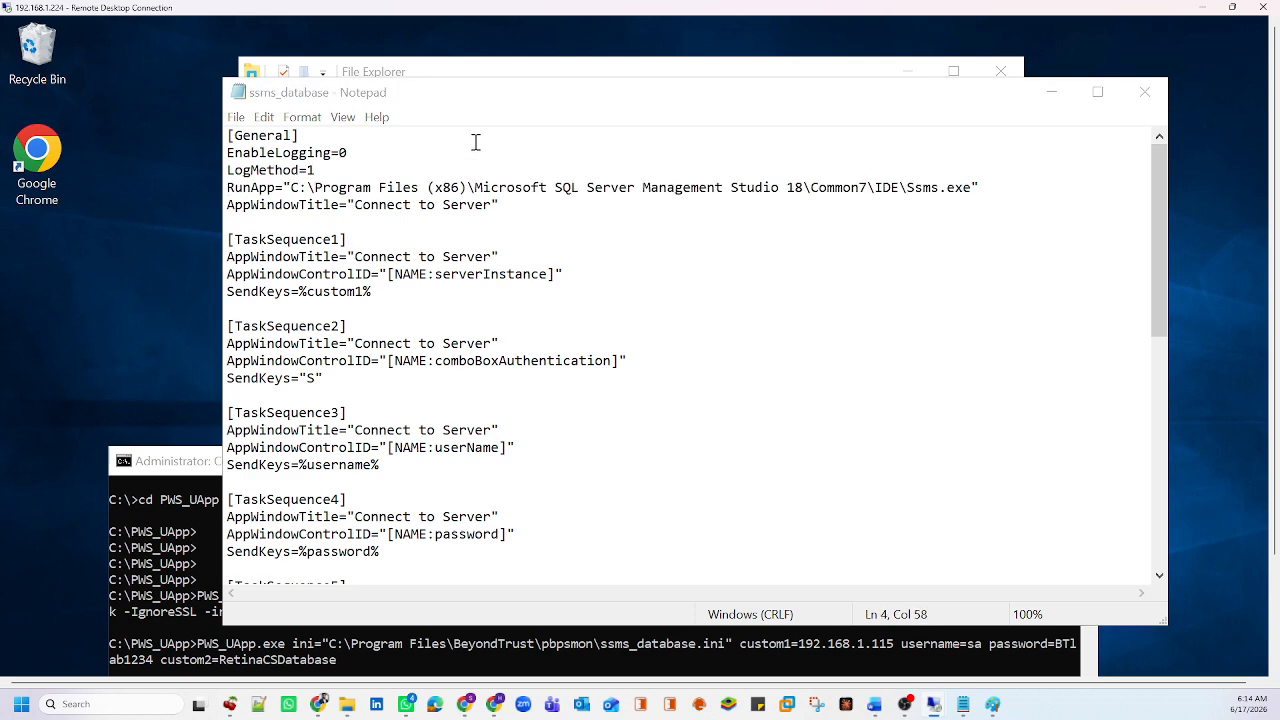
click(440, 68)
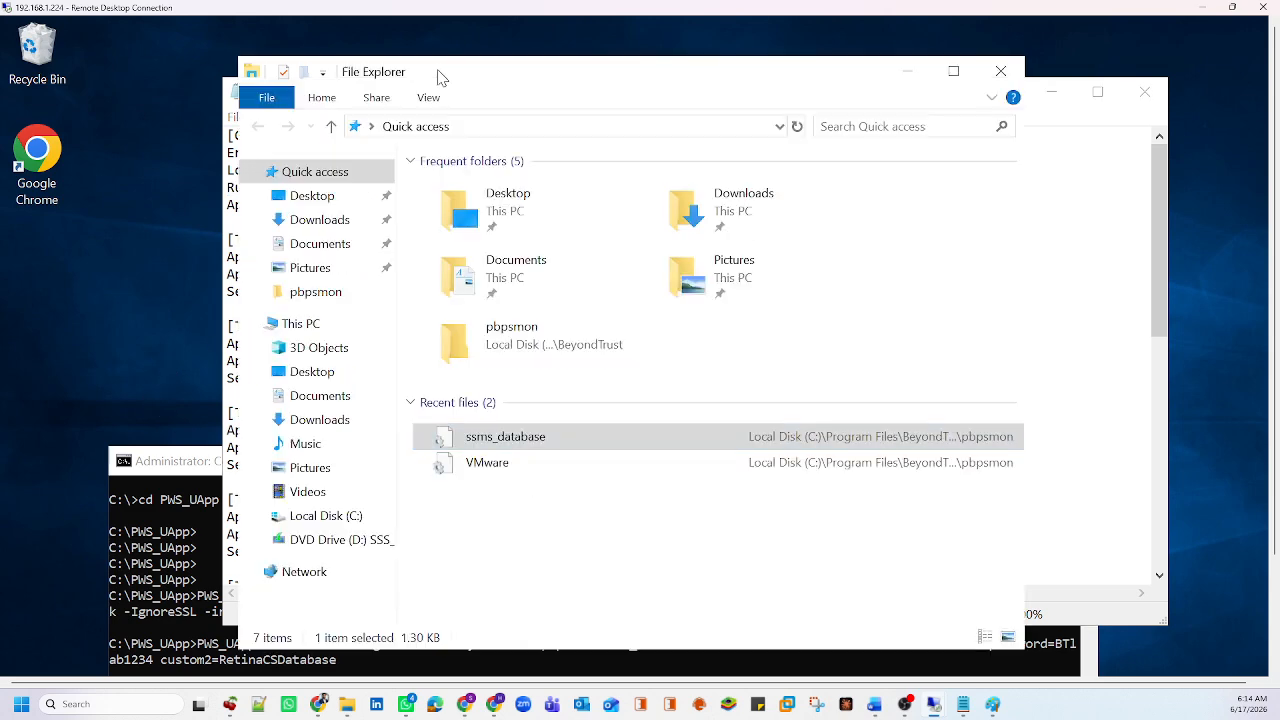
Browse to C:\Program Files (x86)\Microsoft SQL Server Management Studio 18\Common7\IDE
click(330, 515)
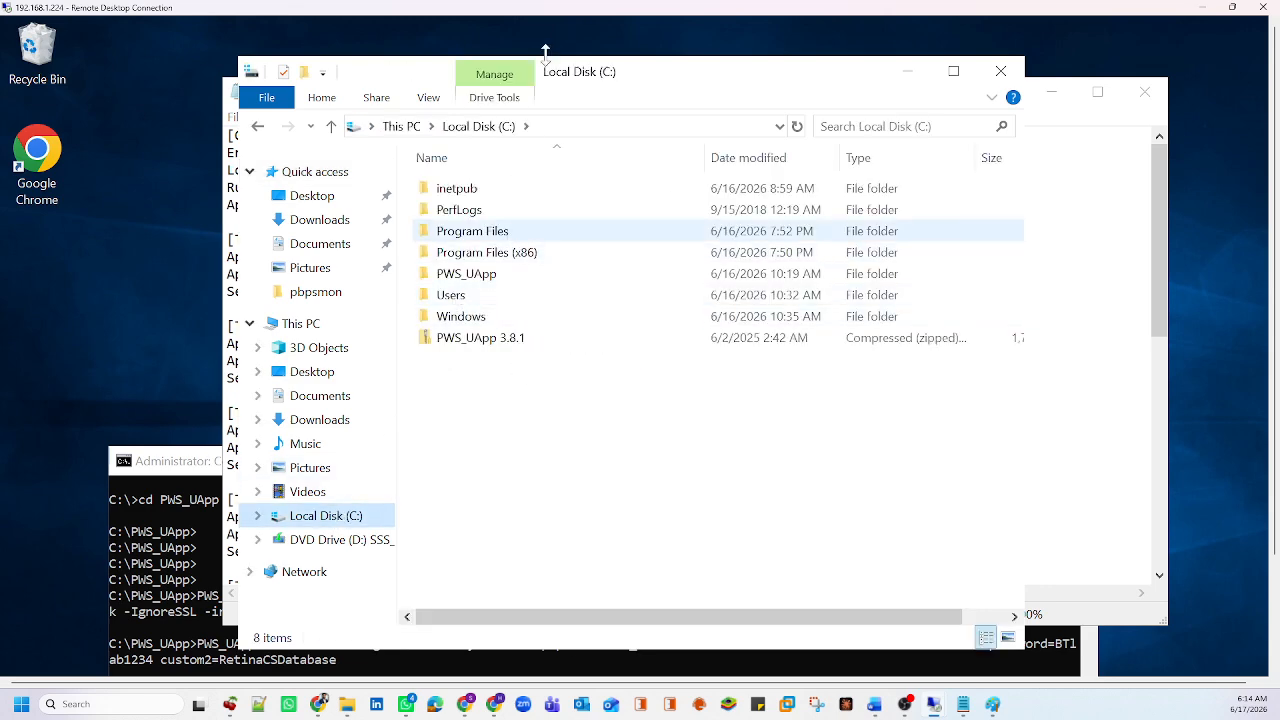
drag(706, 77, 709, 305)
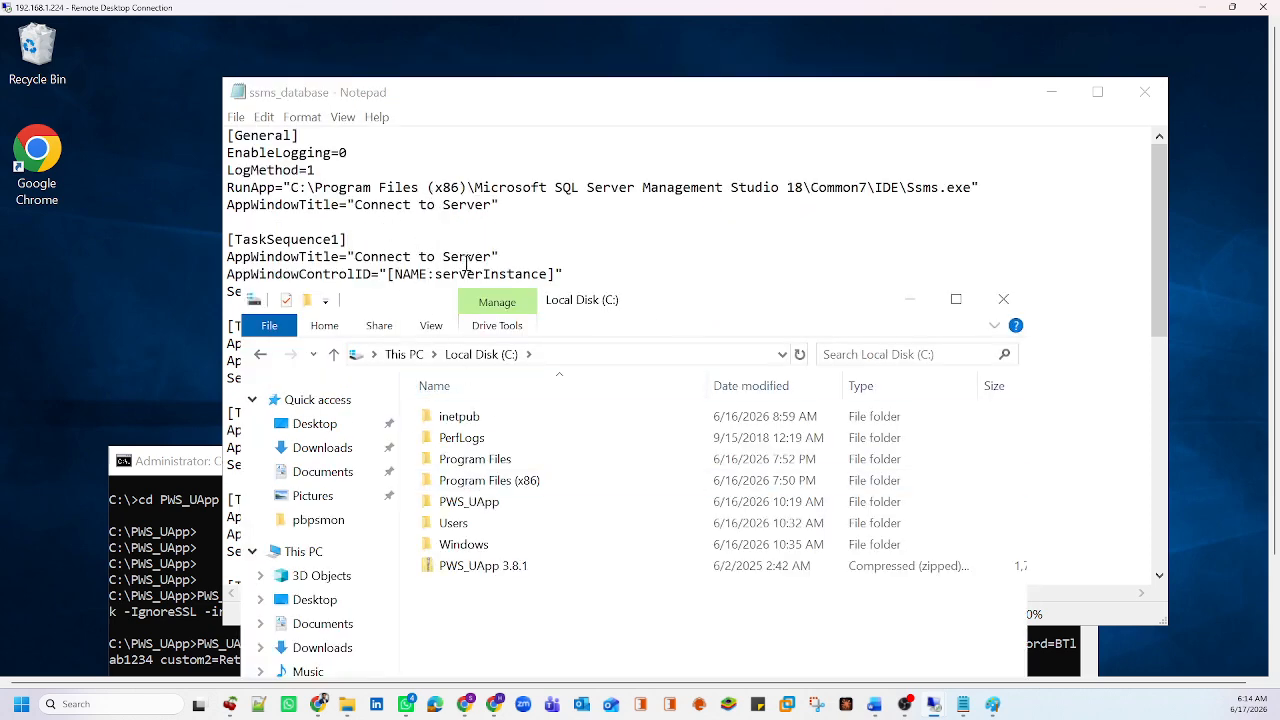
double_click(490, 480)
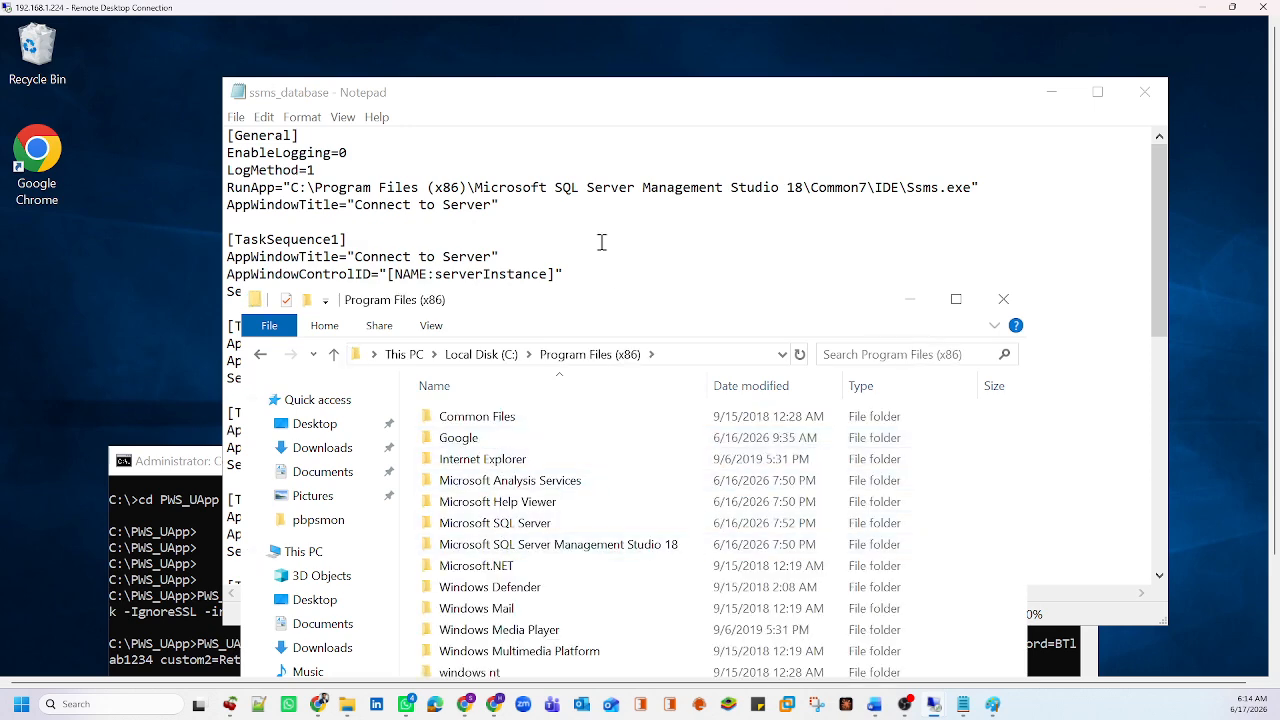
double_click(620, 547)
click(465, 423)
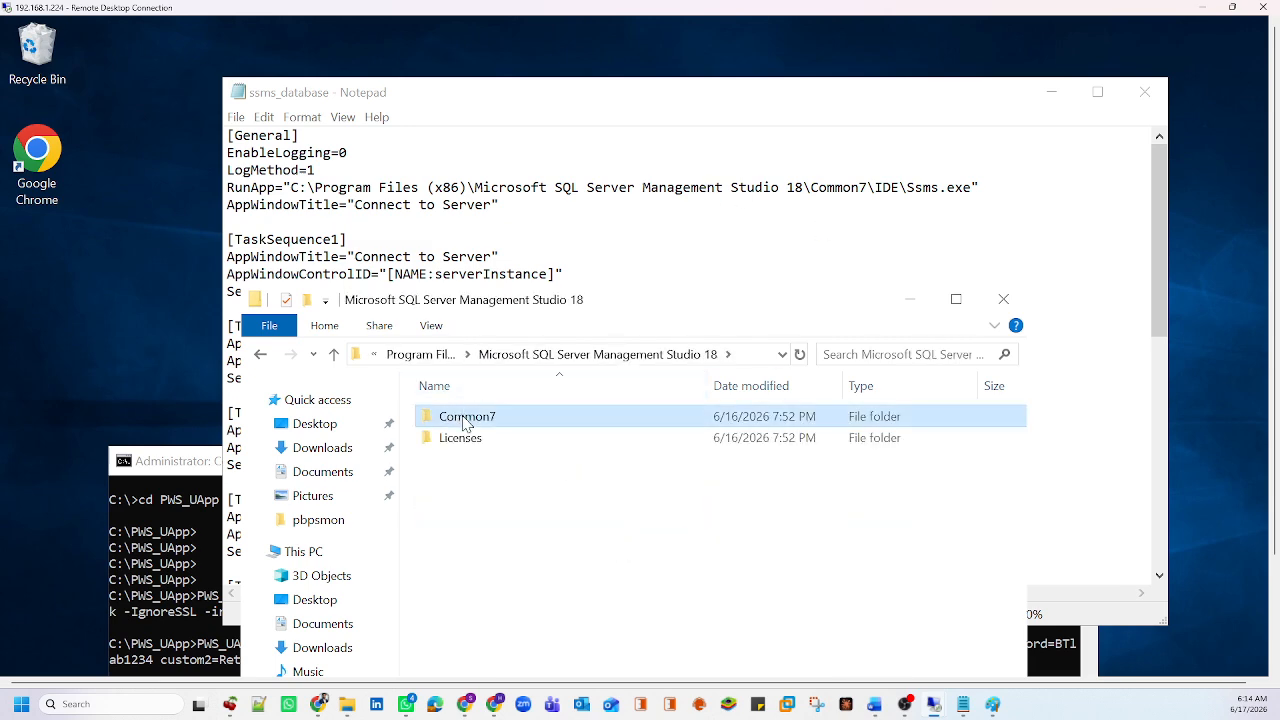
double_click(465, 423)
double_click(474, 418)
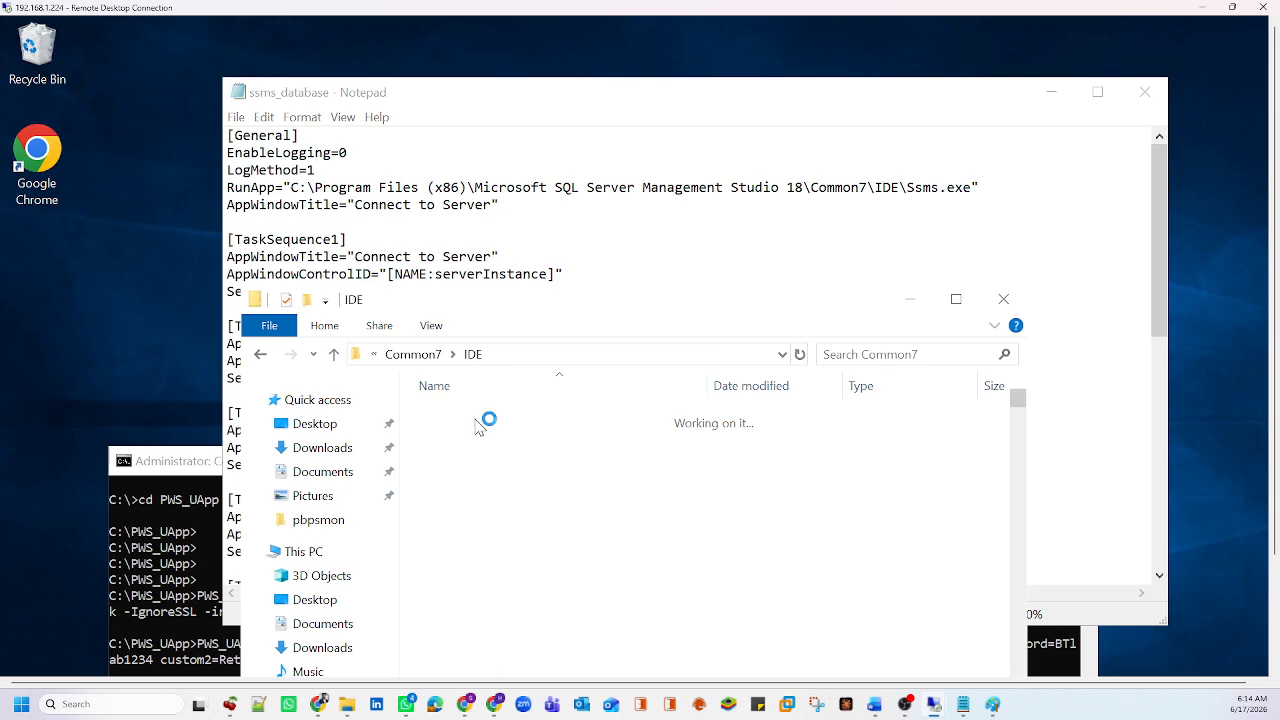
Find the Ssms application in IDE, then close File Explorer and the ssms_database file
key(s)
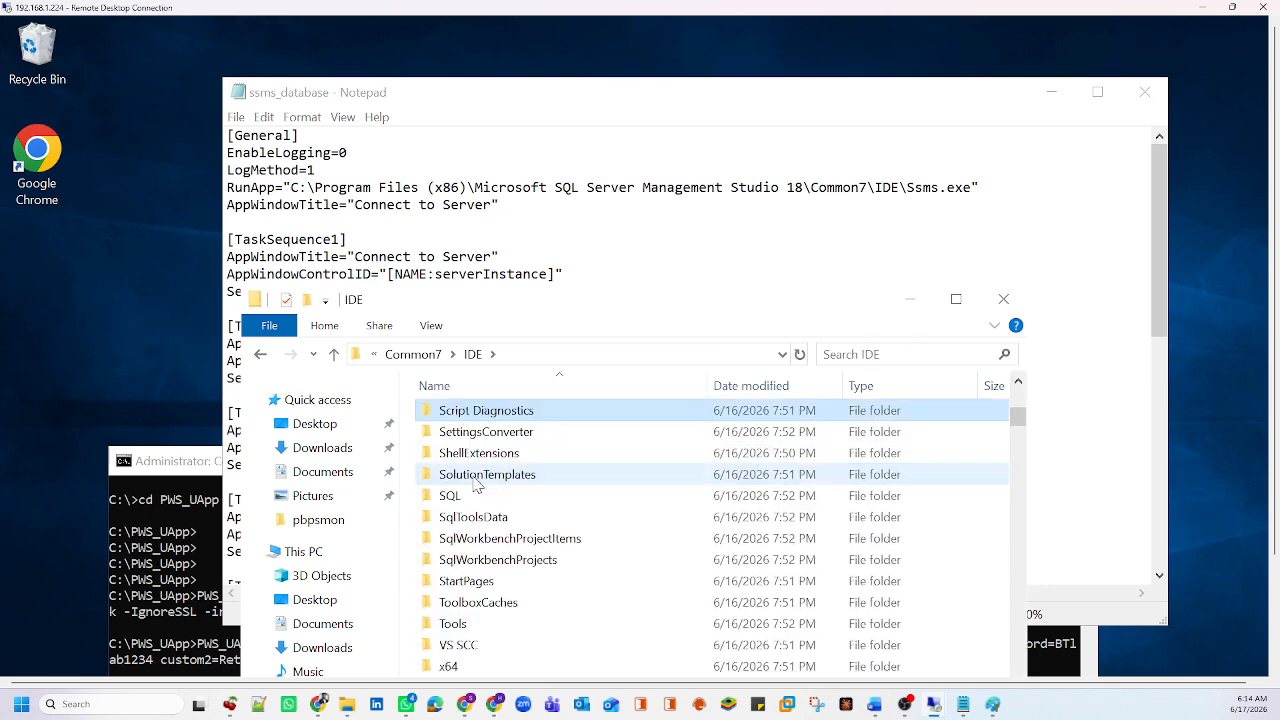
key(Down)
key(Down)
key(Down)
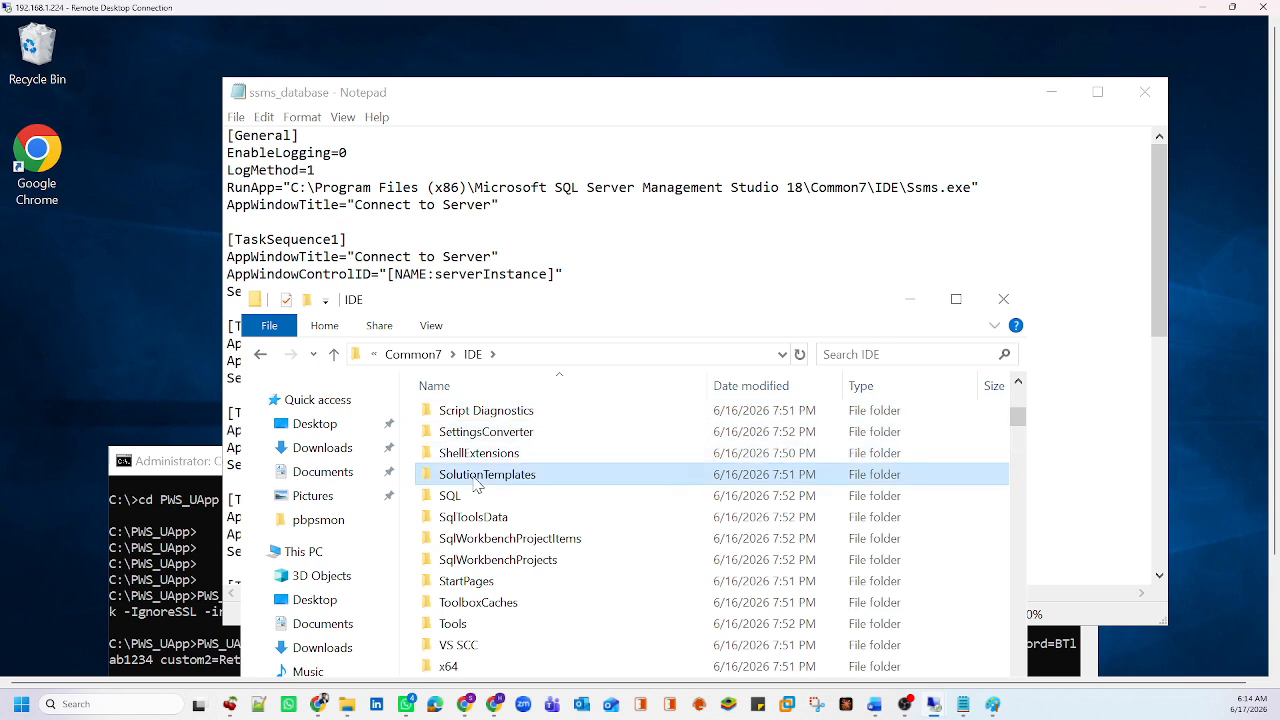
text(ssms)
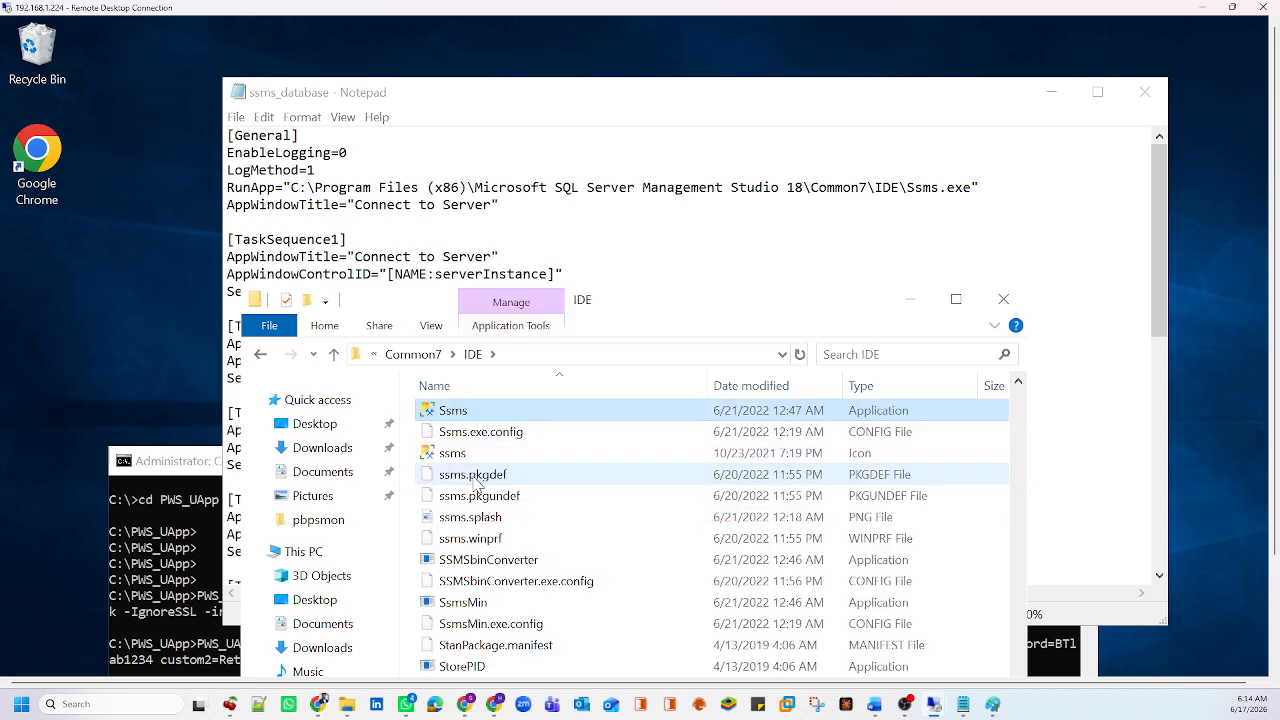
click(1003, 302)
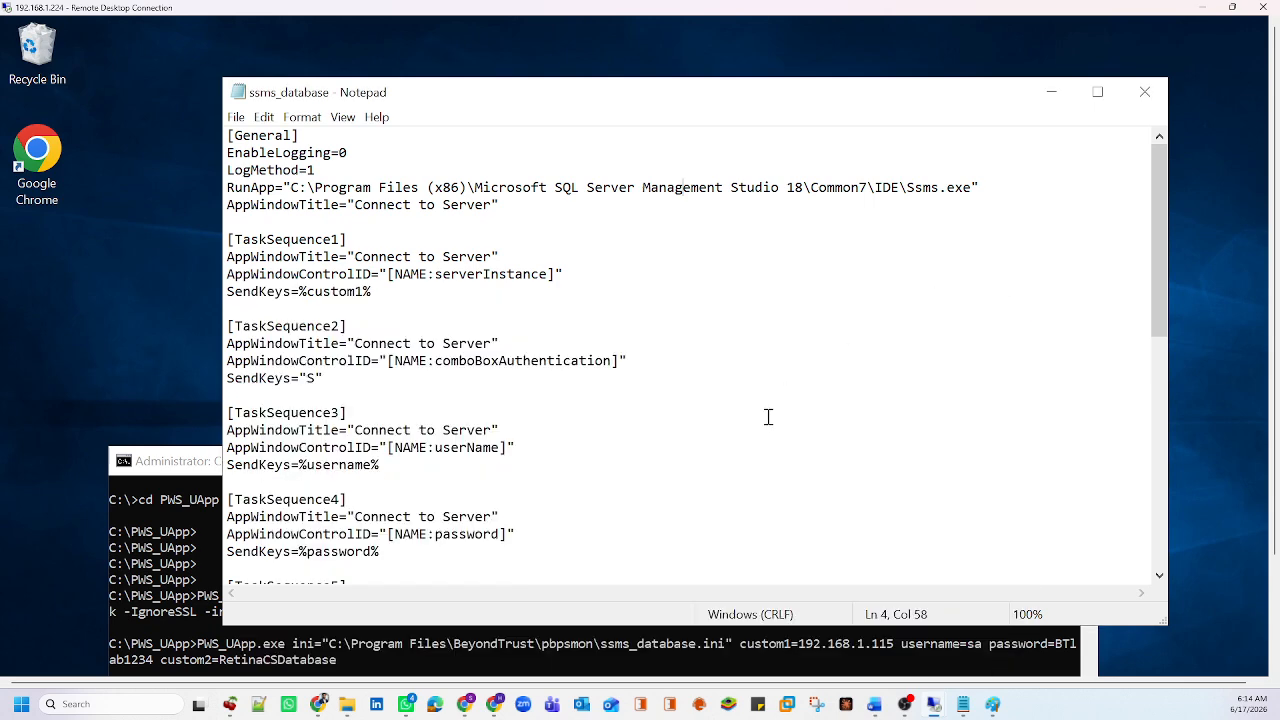
click(1145, 92)
Copy the PWS_UApp launch command and run it
drag(611, 457, 596, 196)
drag(331, 395, 186, 381)
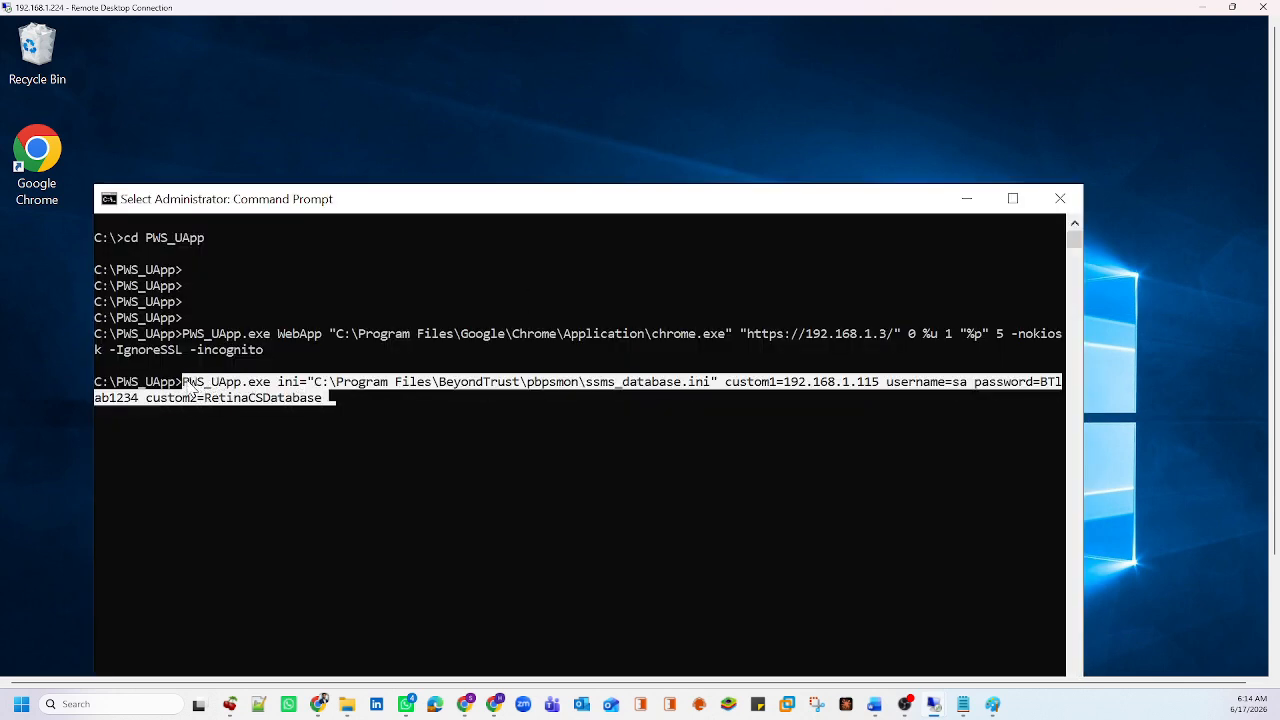
right_click(320, 396)
key(Return)
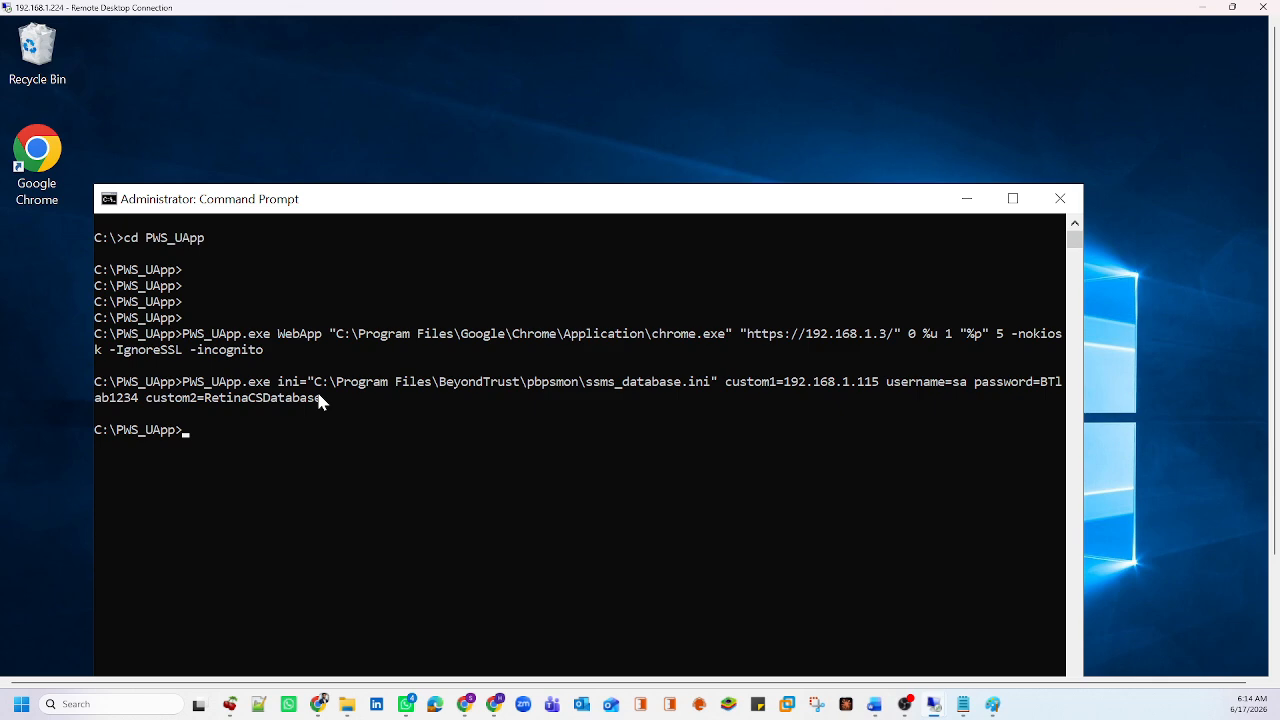
Dismiss the Windows Update notification from the server's Action Center
drag(557, 203, 575, 107)
drag(1275, 239, 1275, 370)
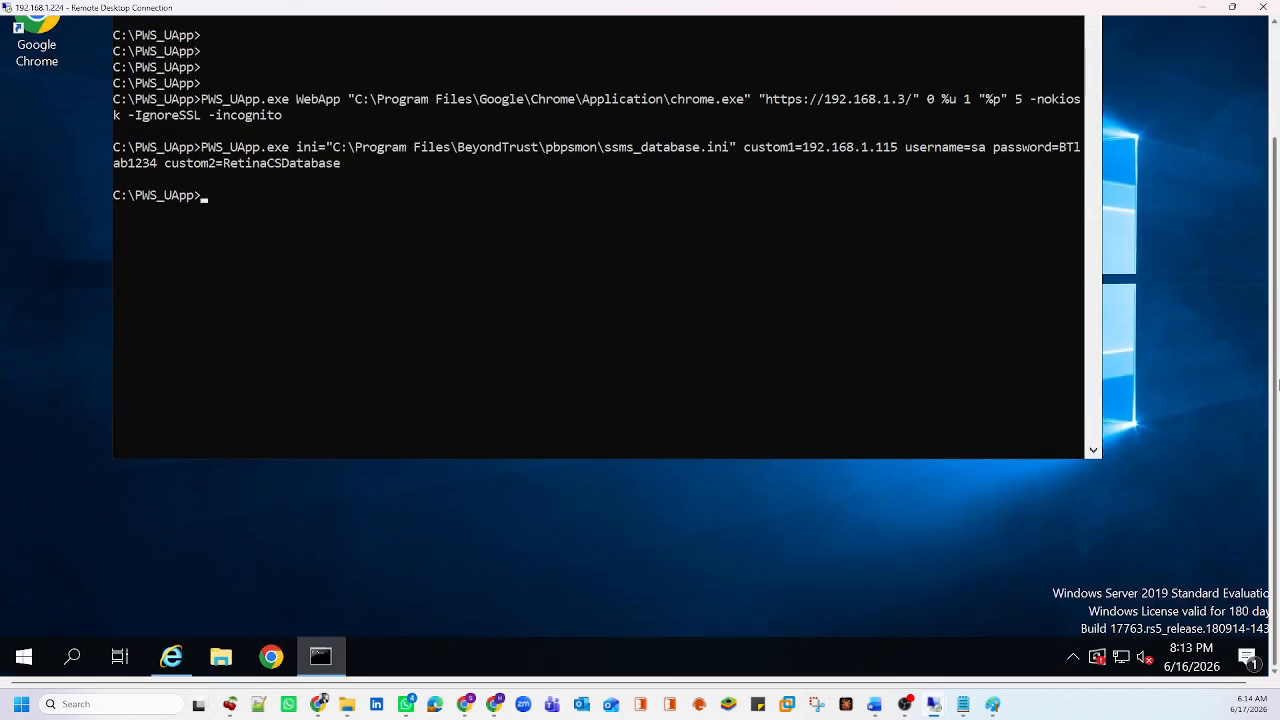
click(1076, 656)
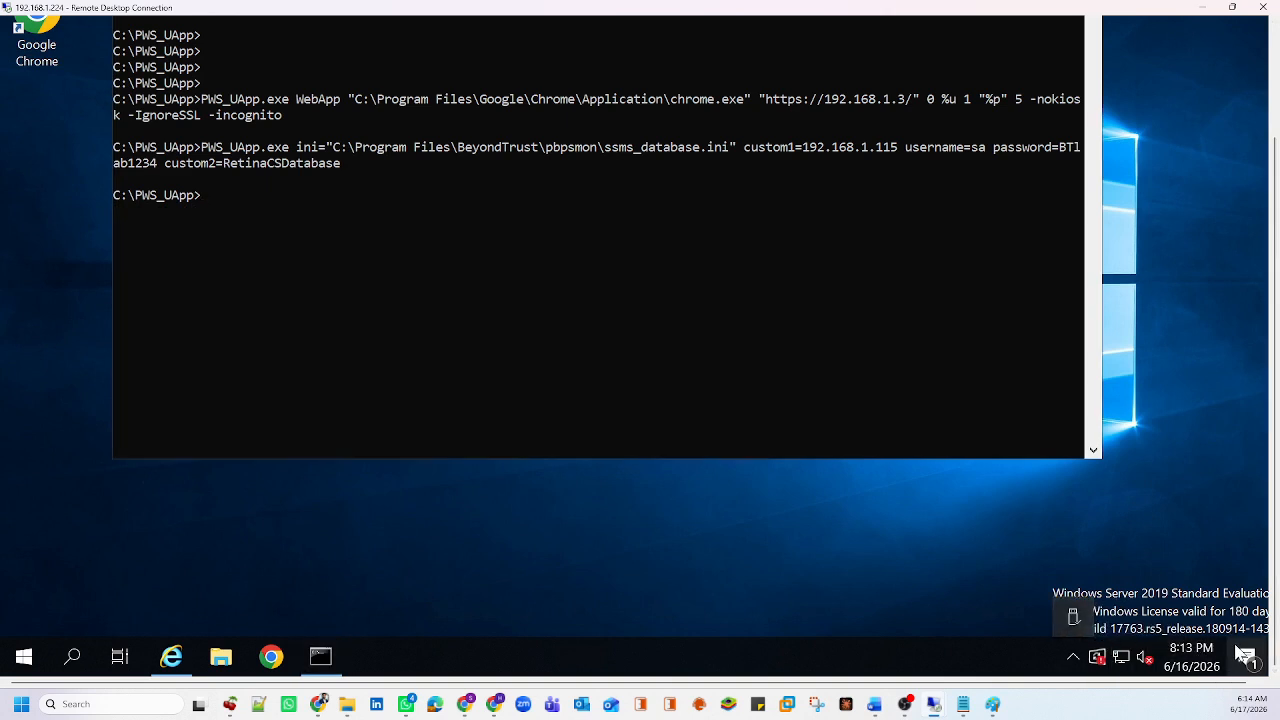
click(1247, 656)
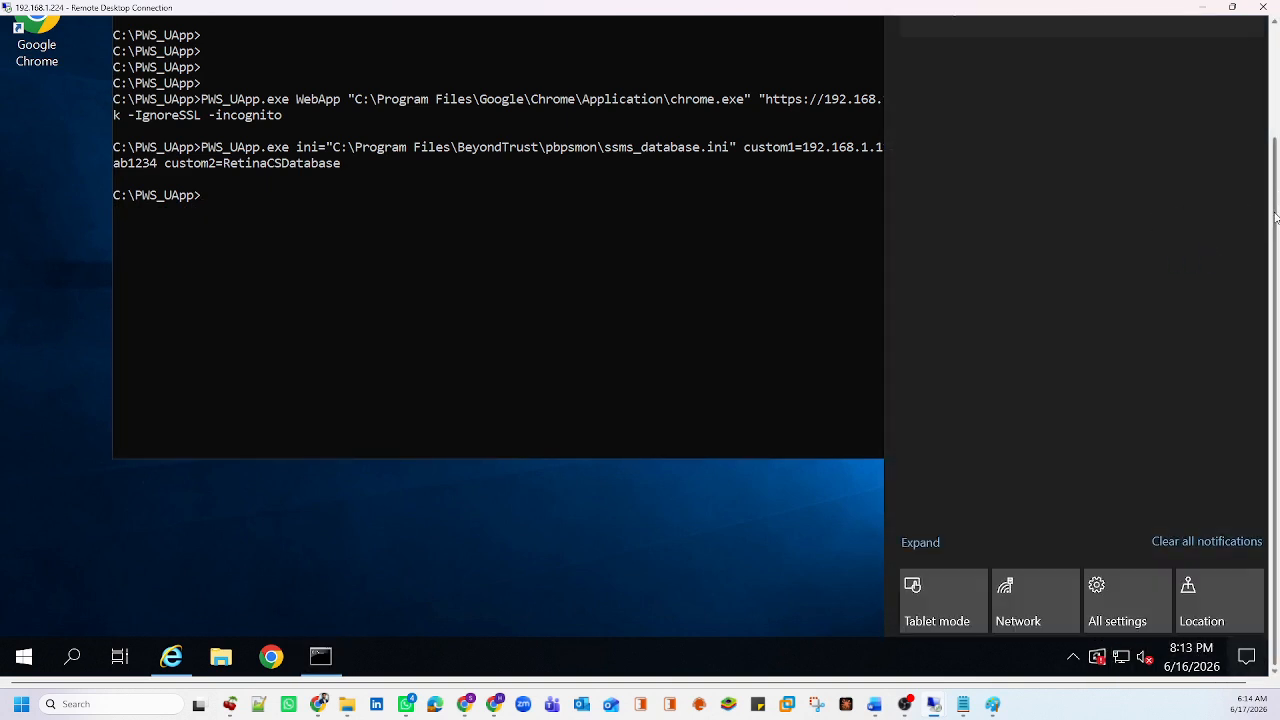
drag(1276, 213, 1276, 123)
click(1243, 74)
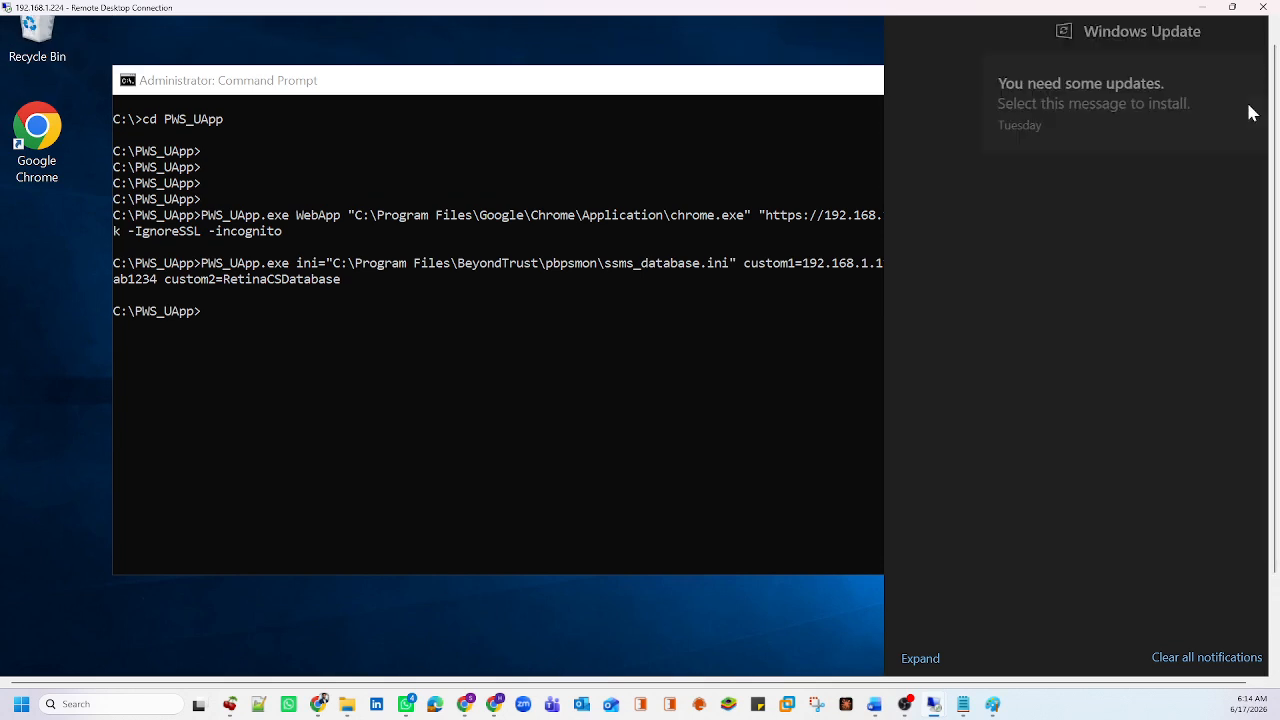
Recall the previous PWS_UApp command in Command Prompt
click(580, 297)
key(Up)
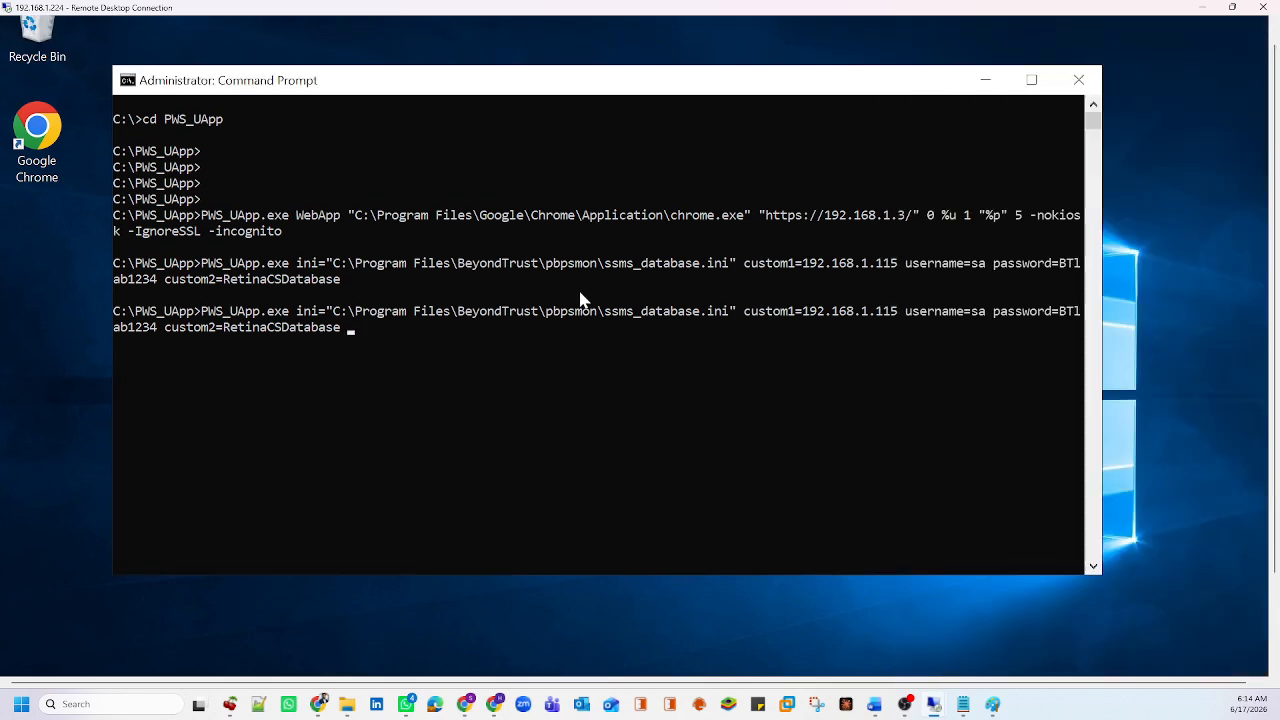
key(Left)
key(Left)
key(Left)
key(Left)
key(Left)
key(Left)
key(Left)
key(Left)
key(Left)
key(Left)
key(Left)
key(Left)
key(Left)
key(Left)
key(Left)
key(Left)
key(Left)
key(Left)
key(Left)
key(Left)
key(Left)
key(Left)
key(Left)
key(Left)
key(Left)
key(Left)
key(Left)
key(Left)
key(Left)
key(Left)
key(Left)
Rerun the recalled command, then cd ../ up to C:\ and clear the console with cls
key(Right)
key(Right)
key(Right)
key(Right)
key(Right)
key(Right)
key(Right)
key(Right)
key(Right)
key(Right)
key(Right)
key(Right)
key(Return)
text(cd ../)
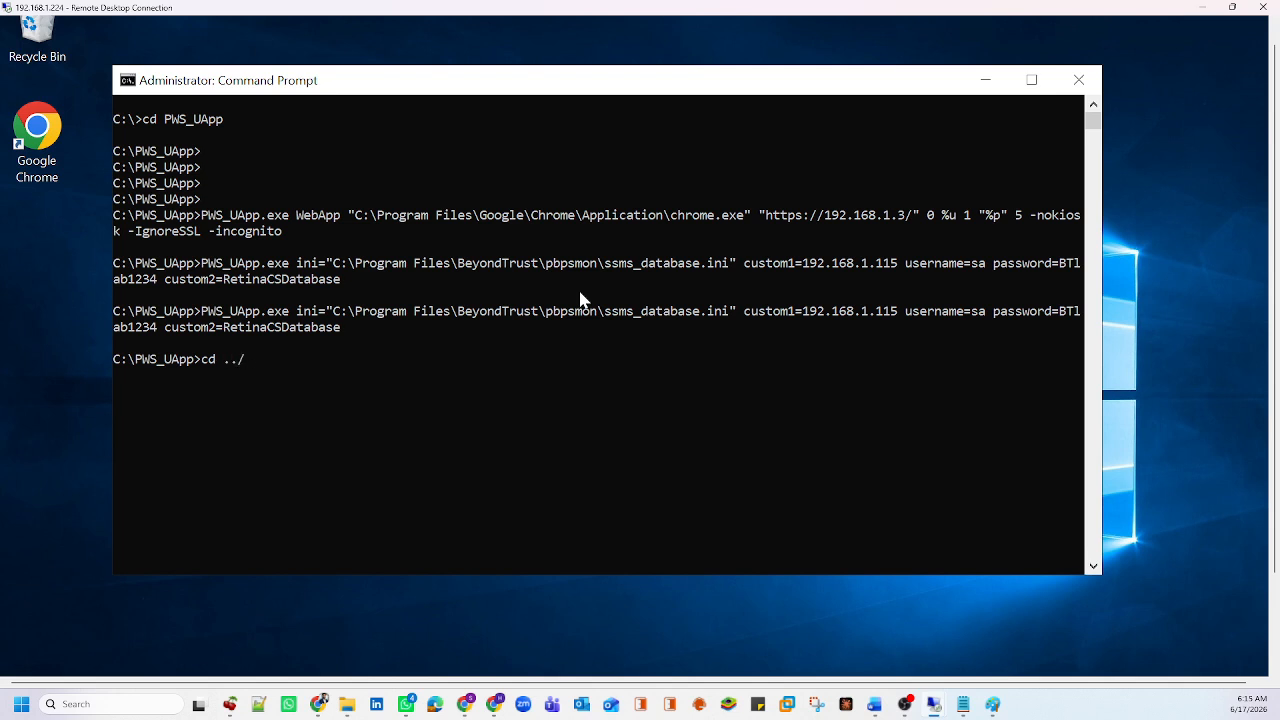
key(Return)
key(Up)
key(Return)
text(cls)
key(Return)
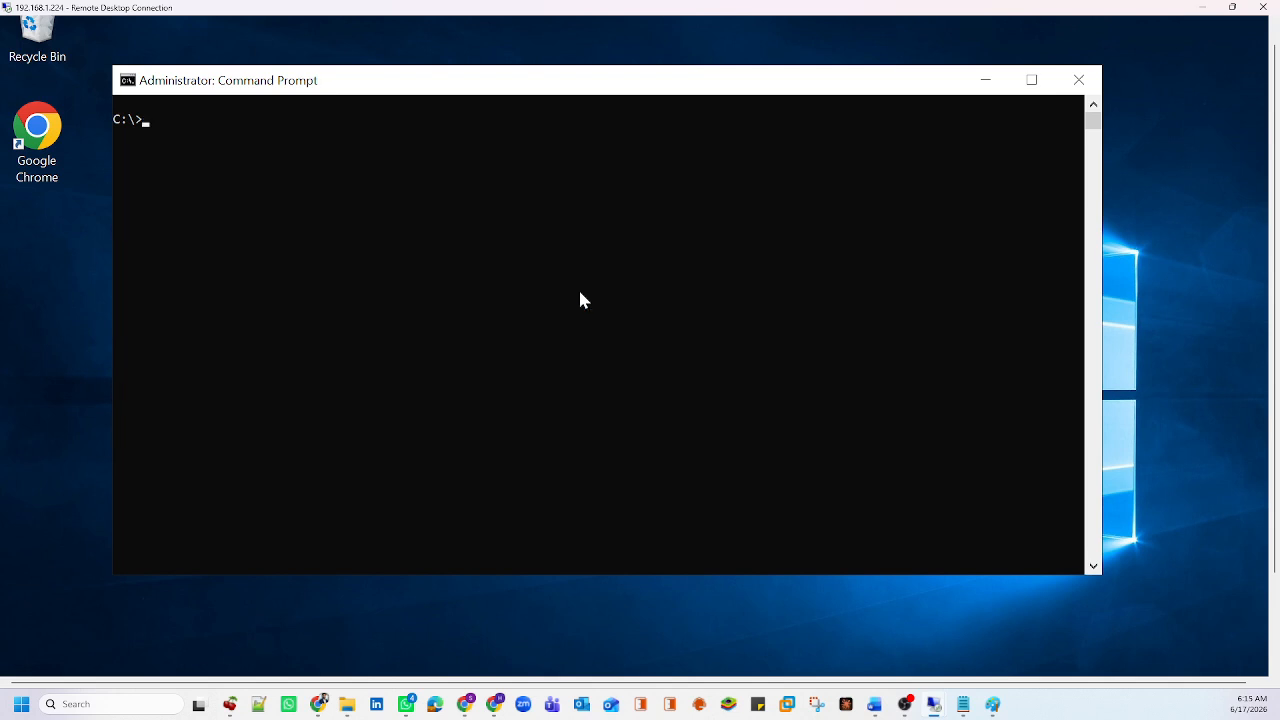
Change into C:\Program Files\BeyondTrust\pbpsmon
text(cd "Program Files"\B)
key(Tab)
text(\pb)
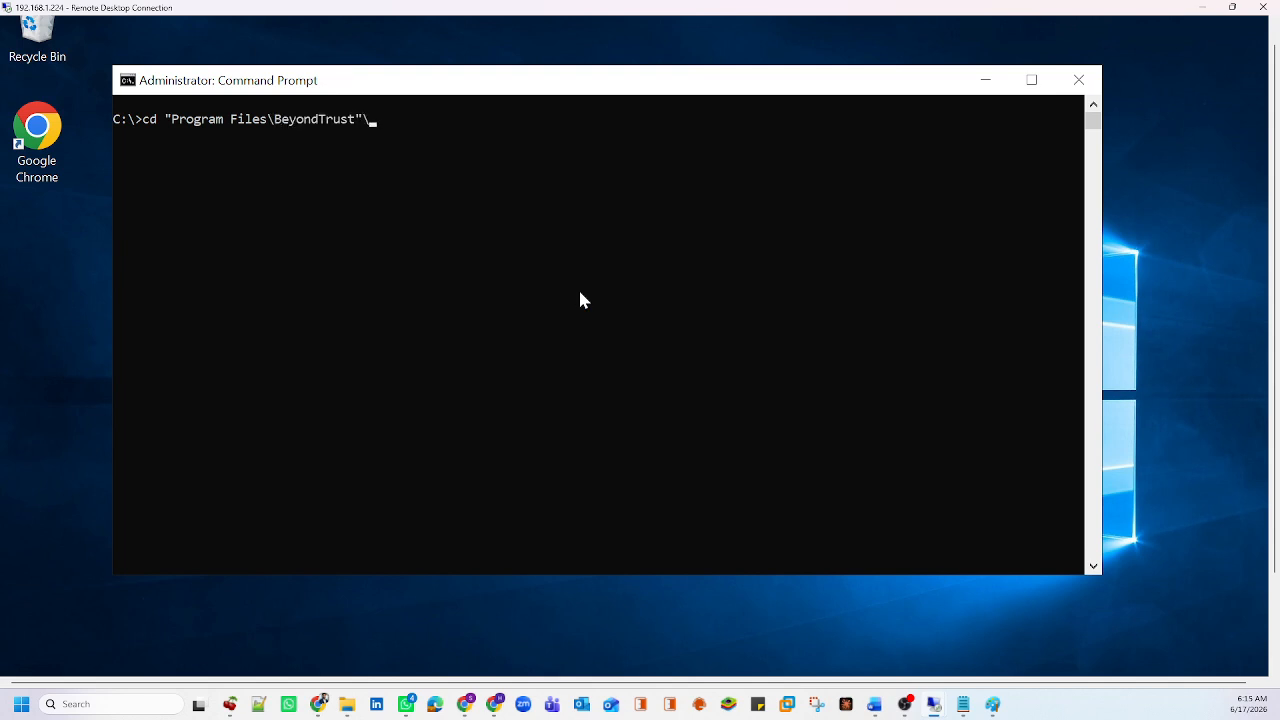
key(Tab)
key(Return)
key(Return)
key(Return)
key(Return)
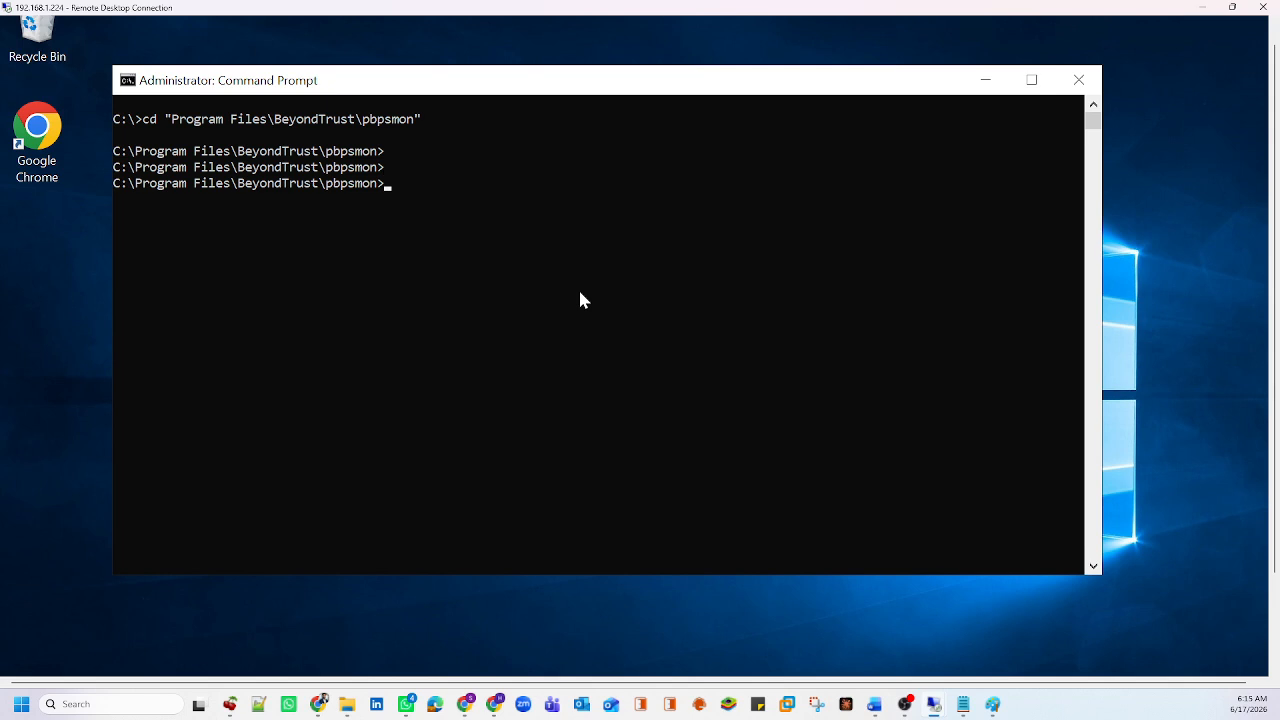
Rerun the earlier launch command with ps_automate.exe in place of PWS_UApp.exe
text(ps_)
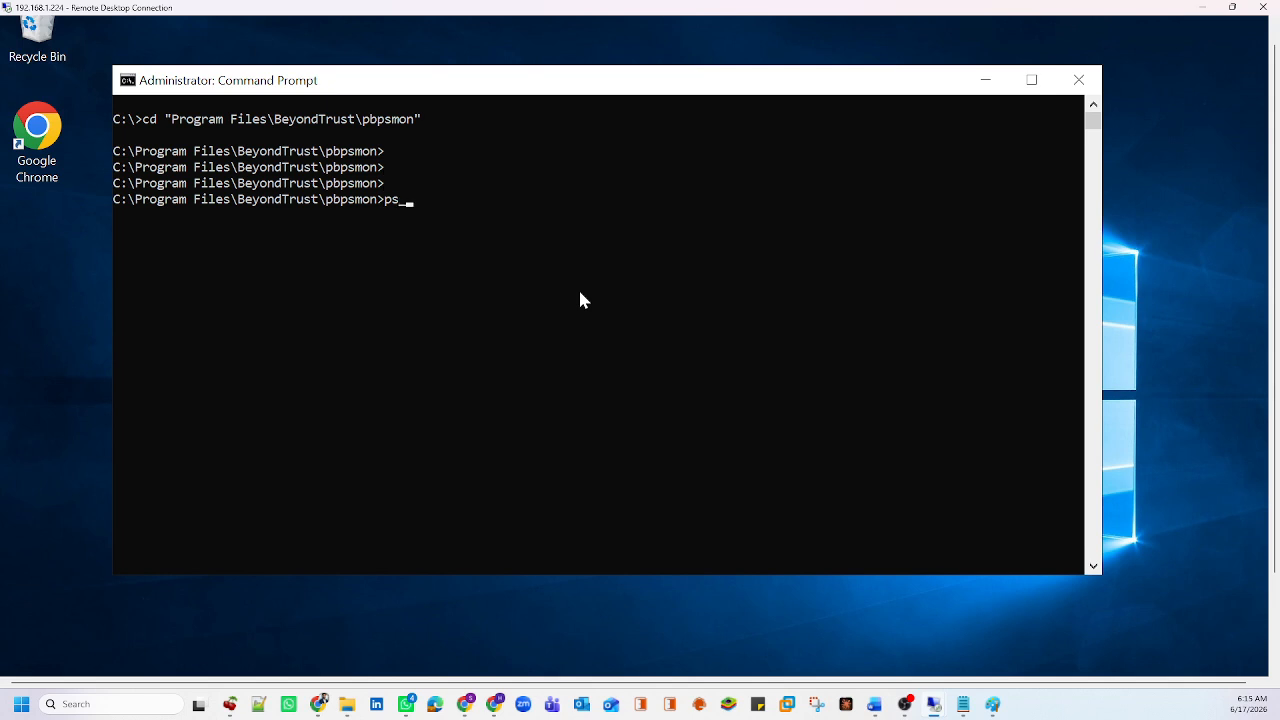
key(BackSpace)
key(BackSpace)
key(BackSpace)
key(Up)
key(Up)
key(Up)
key(Up)
key(Left)
key(Left)
key(Left)
key(Left)
key(Left)
key(Left)
key(Left)
key(Left)
key(Left)
key(Left)
key(Left)
key(Left)
key(Left)
key(Left)
key(Left)
key(Left)
key(Left)
key(Left)
key(Left)
key(Left)
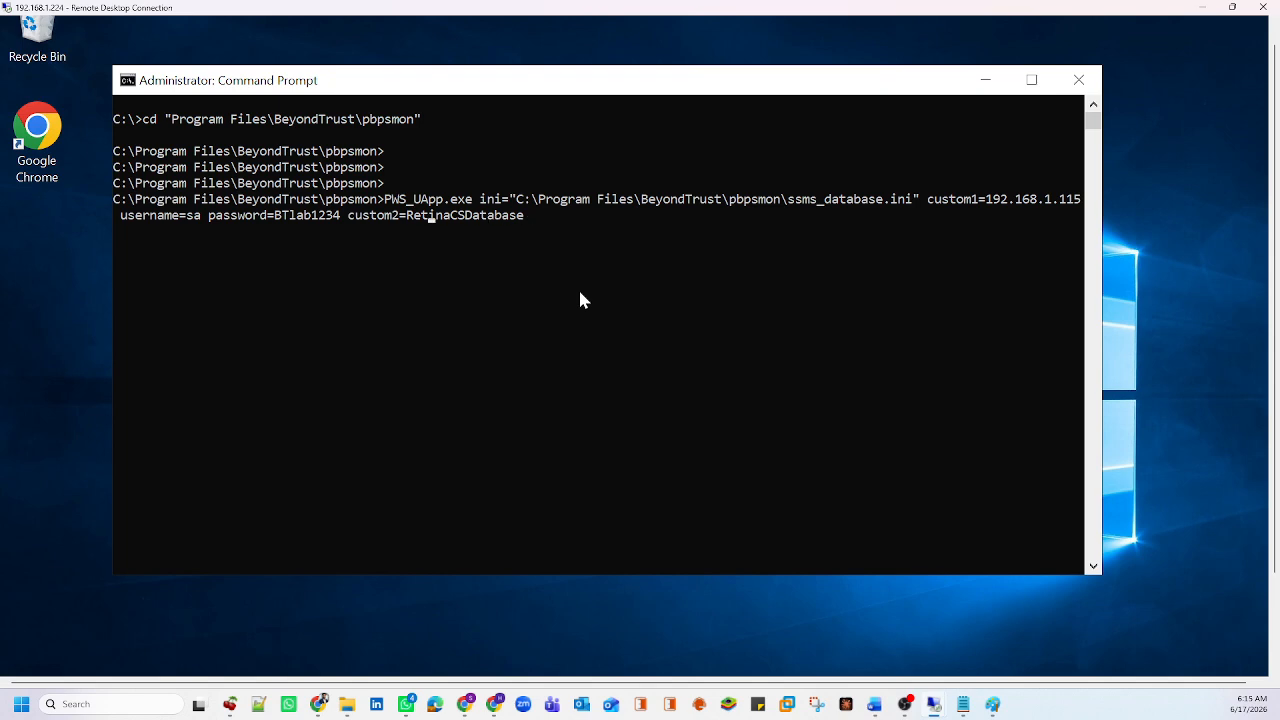
key(Left)
key(Left)
key(Left)
key(Left)
key(Left)
key(Left)
key(Left)
key(Left)
key(Left)
key(Left)
key(Left)
key(Left)
key(Left)
key(Left)
key(Left)
key(Left)
key(Left)
key(Left)
key(Left)
key(Left)
key(Left)
key(Left)
key(Left)
key(Left)
key(Left)
key(Left)
key(Left)
key(Left)
key(Left)
key(Left)
key(Left)
key(Left)
key(Left)
key(Left)
key(Left)
key(Left)
key(Left)
key(Left)
key(Left)
key(Left)
key(BackSpace)
key(BackSpace)
key(BackSpace)
key(BackSpace)
key(BackSpace)
key(BackSpace)
key(BackSpace)
key(BackSpace)
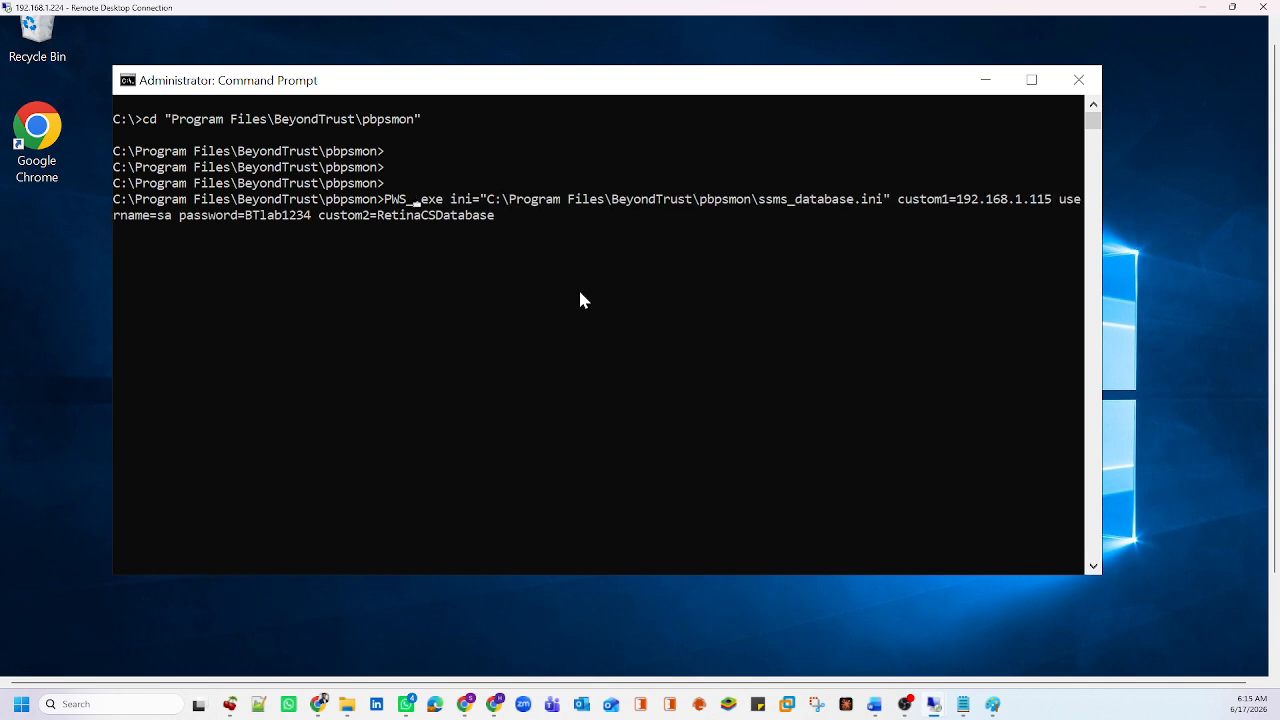
text(_automate)
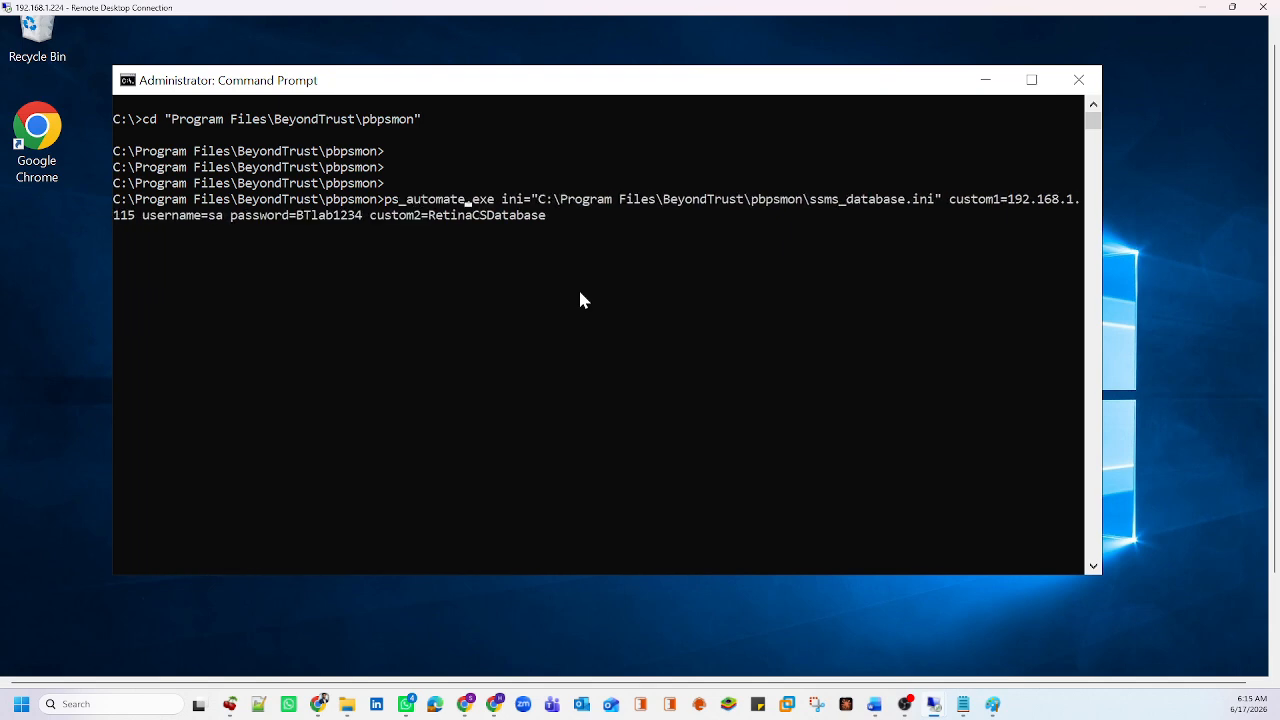
key(Return)
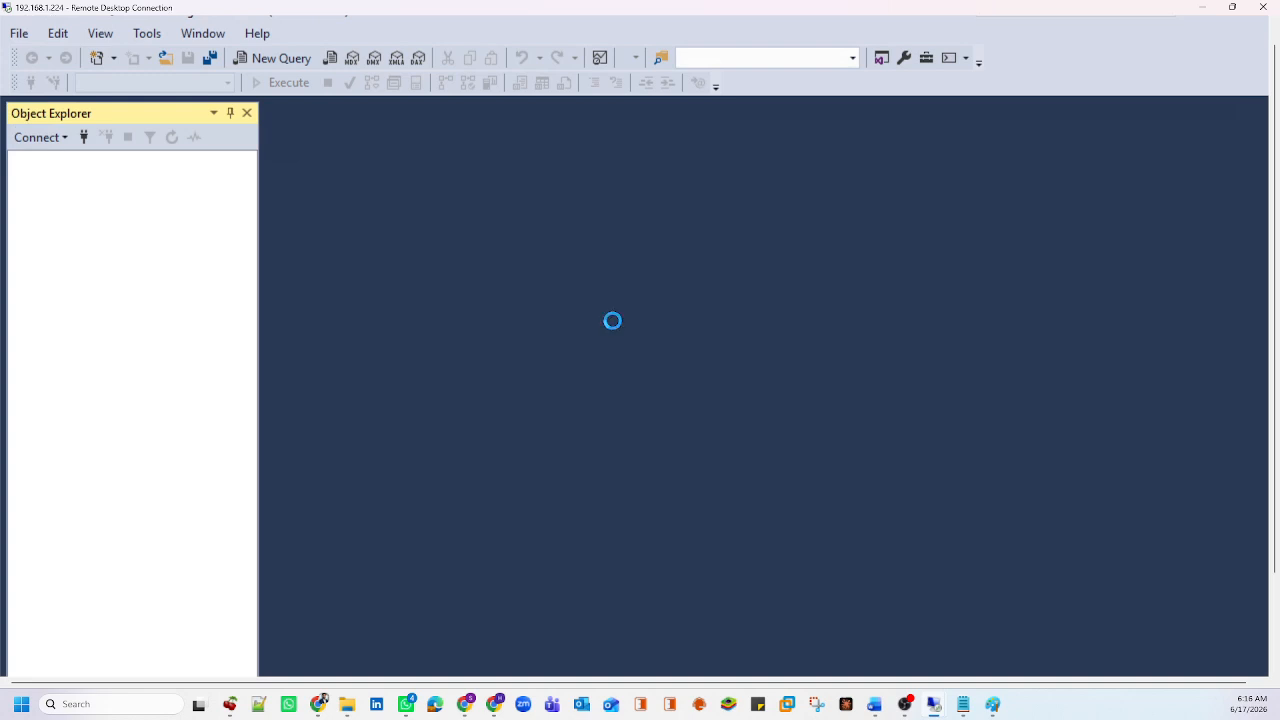
Connect as sa with its password to the RetinaCSDatabase database
key(Tab)
text(sa)
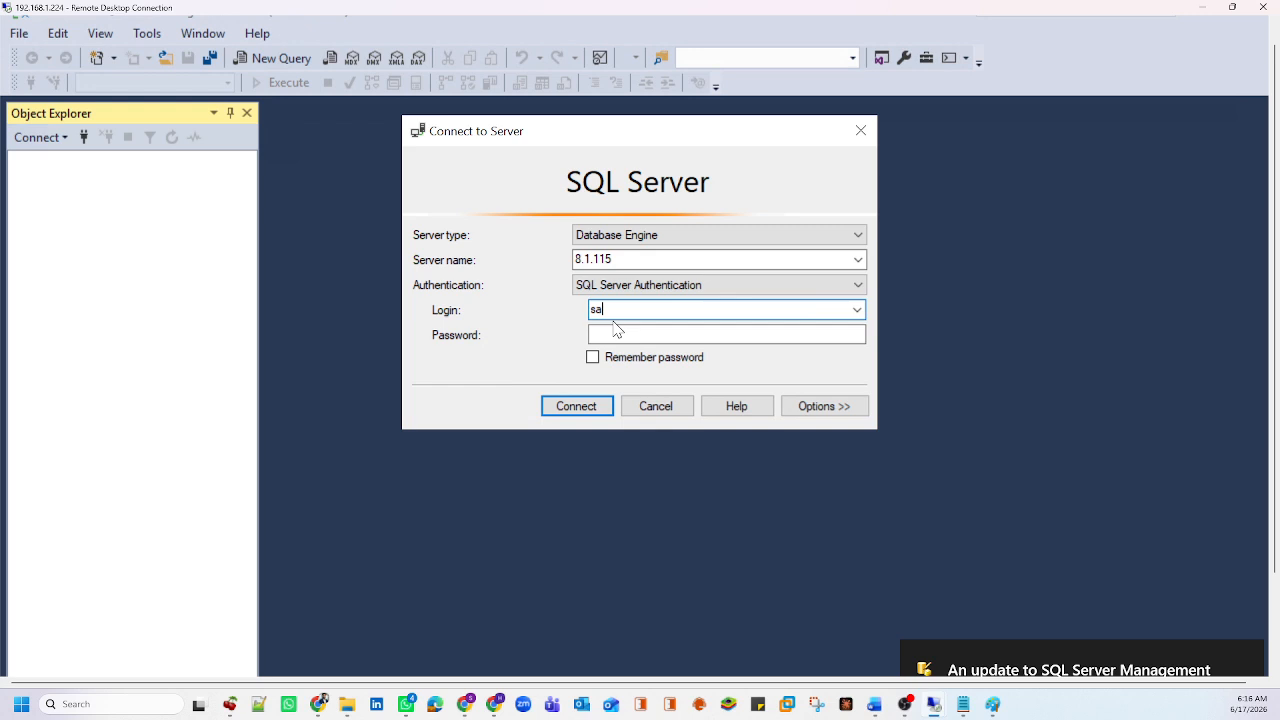
key(Tab)
text(******)
key(alt+o)
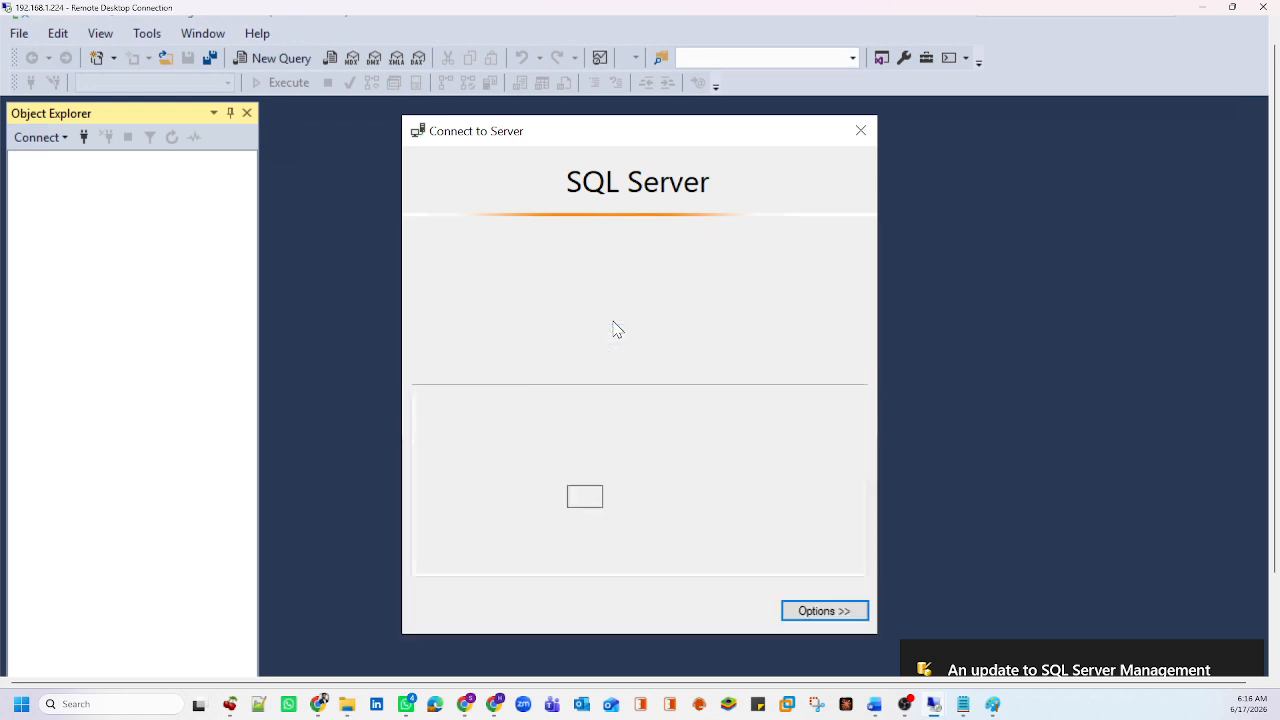
text(RetinaCSDatabase)
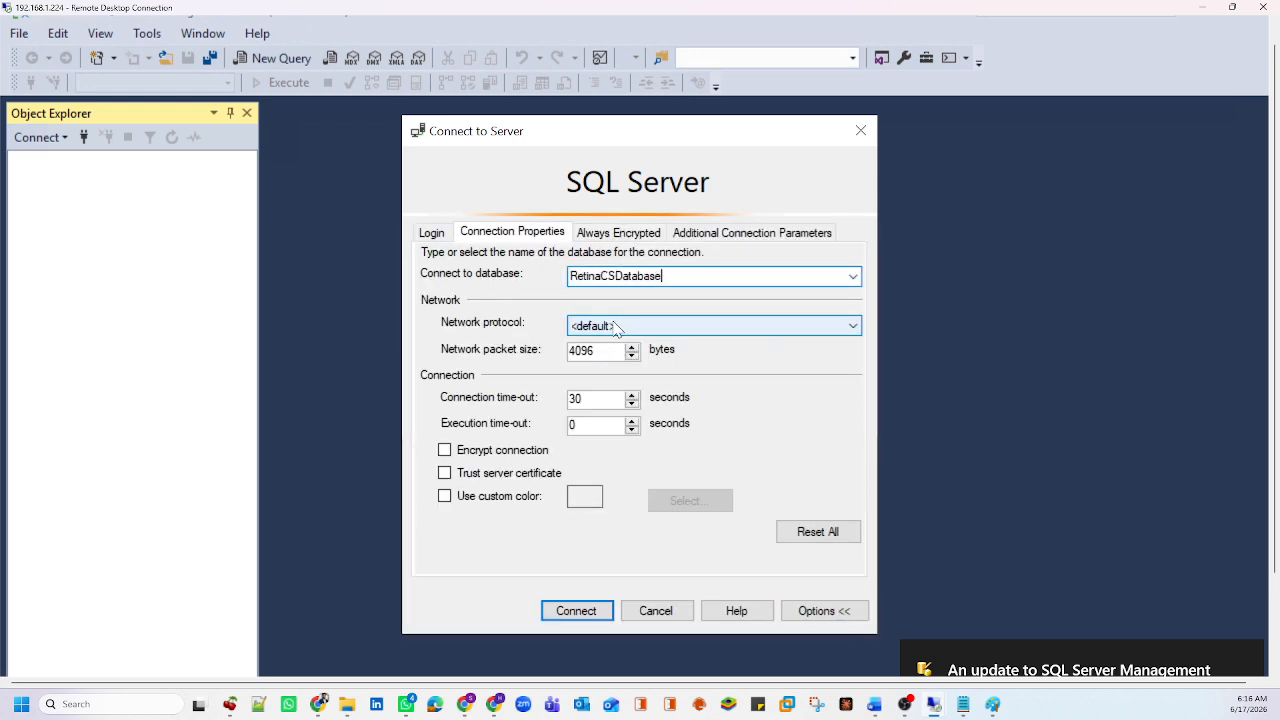
key(alt+o)
key(Return)
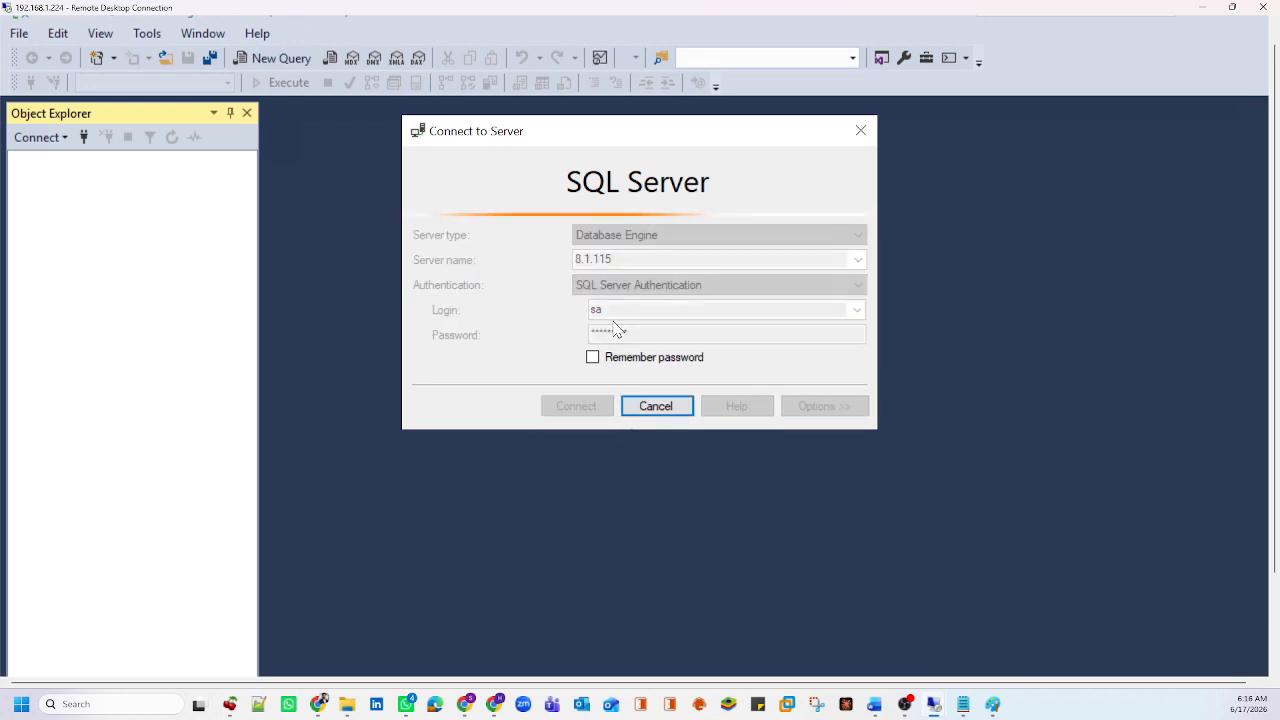
Cancel the connection attempt and return to the remote Command Prompt
click(670, 405)
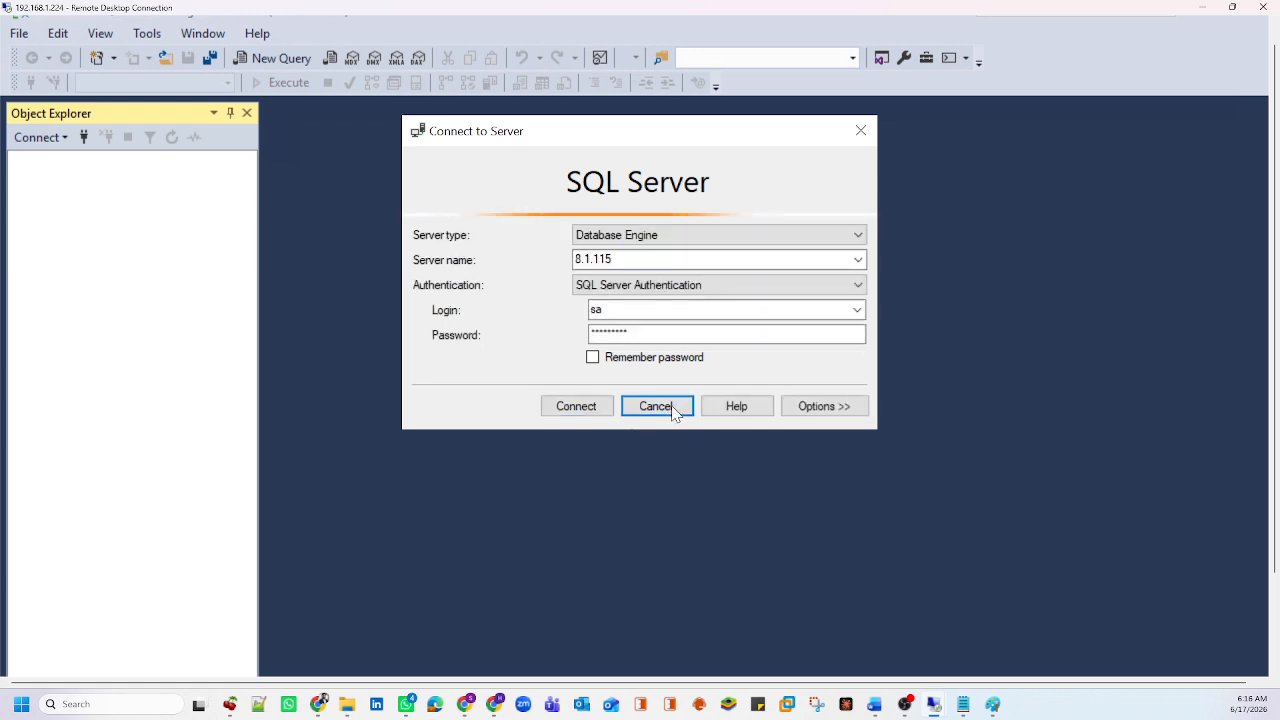
click(590, 260)
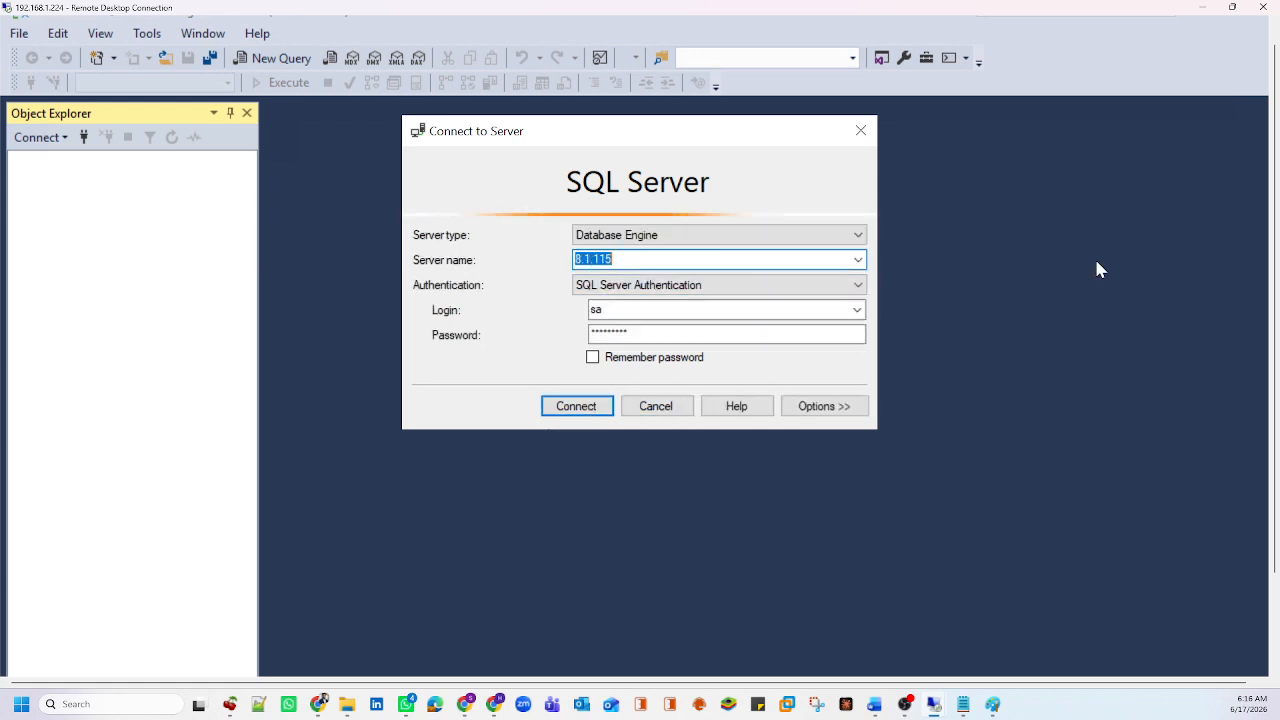
drag(1273, 348, 1274, 450)
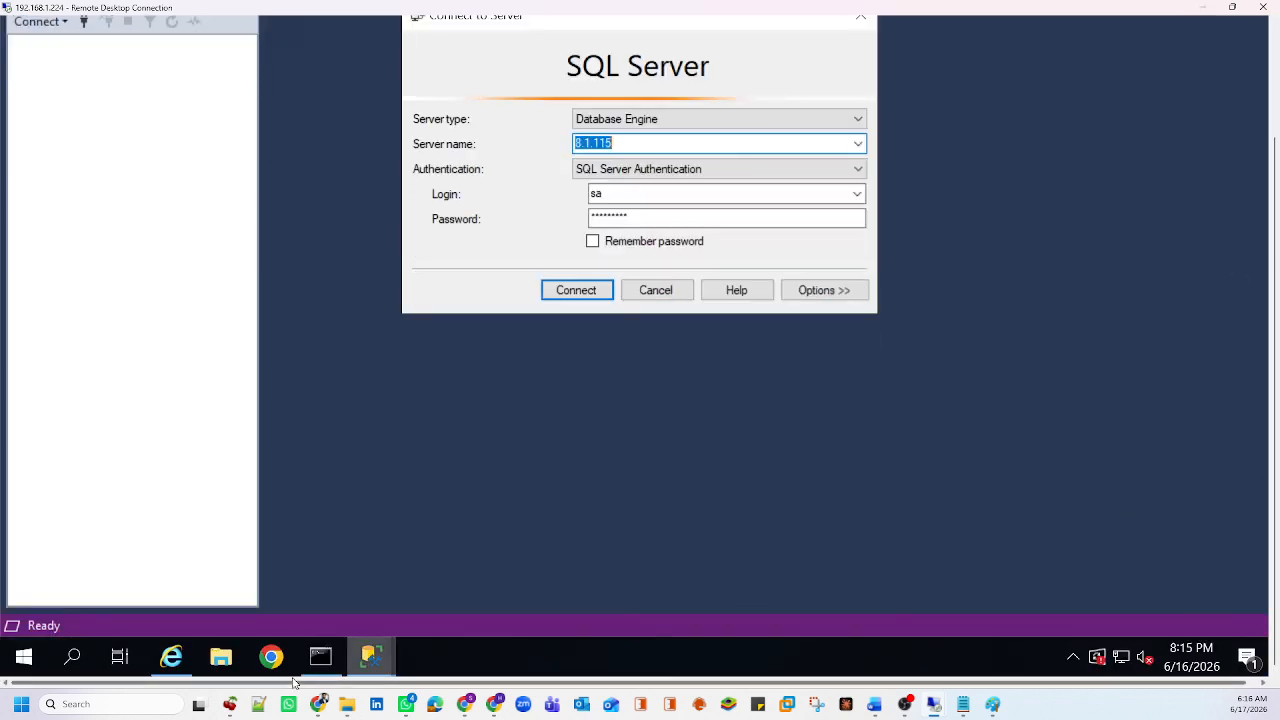
click(321, 656)
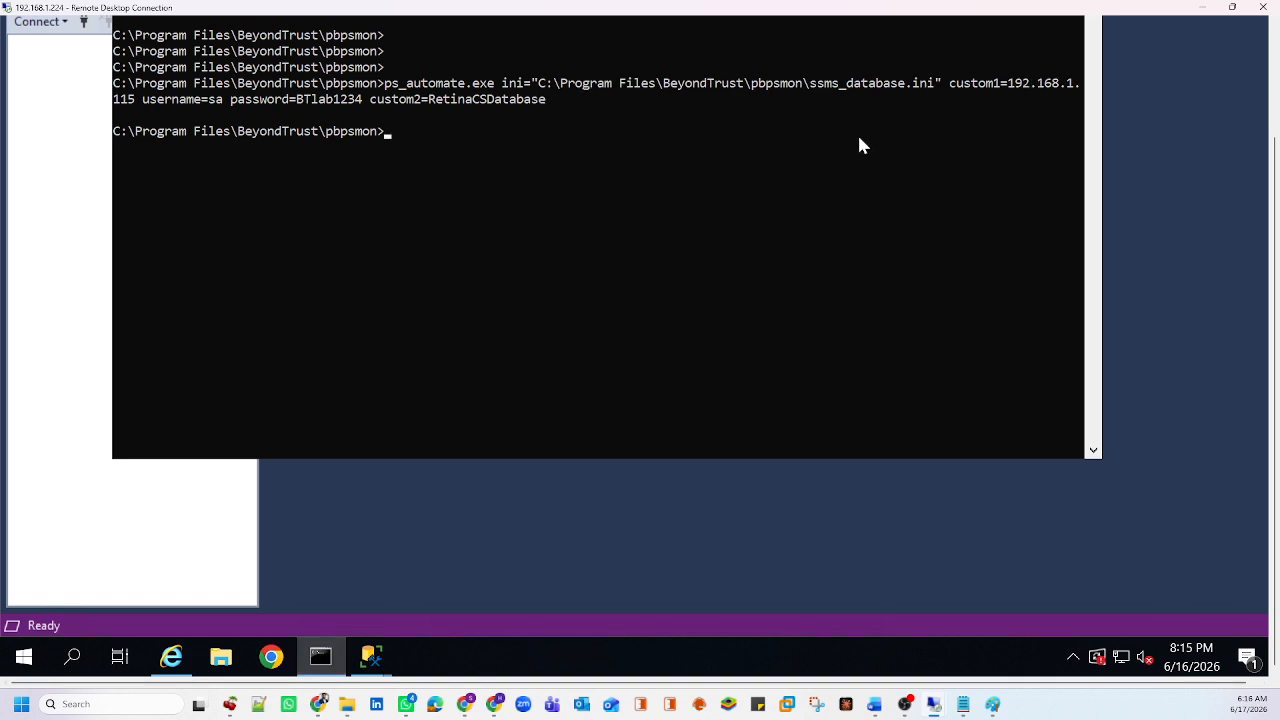
Rerun the ps_automate command with custom1 quoted as "192.168.1.115"
key(Up)
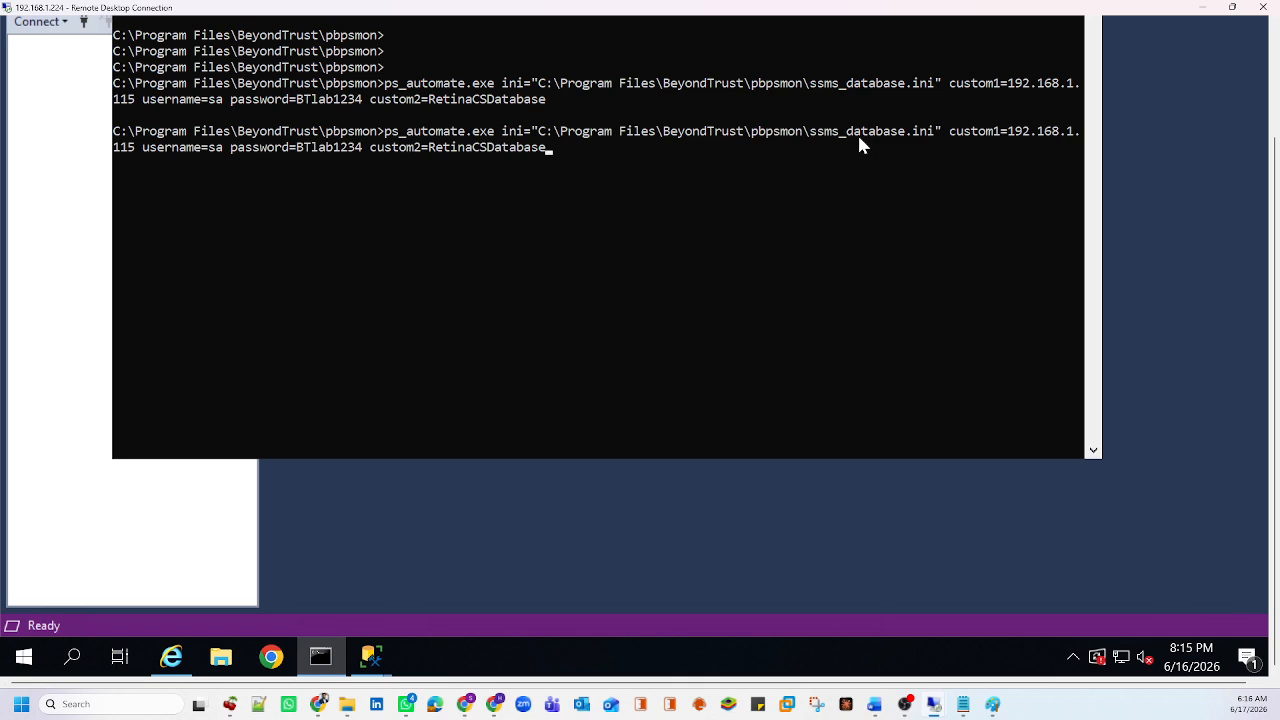
key(Left)
key(Left)
key(Left)
key(Left)
key(Left)
key(Left)
key(Left)
key(Left)
key(Left)
key(Left)
key(Left)
key(Left)
key(Left)
key(Left)
key(Left)
key(Left)
key(Left)
key(Left)
key(Left)
key(Left)
key(Left)
key(Left)
key(Left)
key(Left)
key(Left)
key(Left)
key(Left)
key(Left)
key(Left)
key(Left)
key(Left)
key(Left)
key(Left)
key(Left)
key(Left)
key(Left)
key(Right)
key(Right)
key(Right)
key(Right)
key(Right)
text(")
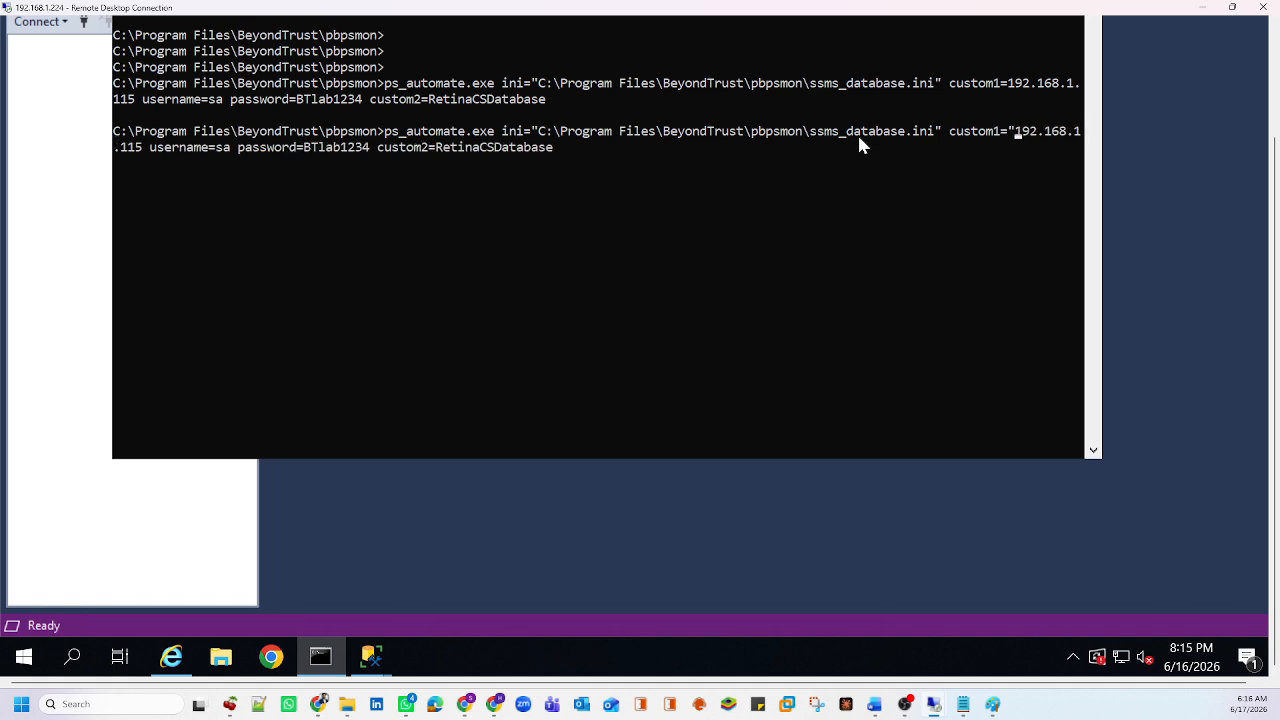
key(Right)
key(Right)
key(Right)
key(Right)
key(Right)
key(Right)
key(Right)
key(Right)
key(Right)
key(Right)
key(Right)
key(Right)
key(Right)
key(Right)
key(Right)
key(Right)
key(Right)
key(Left)
key(Left)
key(Left)
key(Left)
text(")
key(Return)
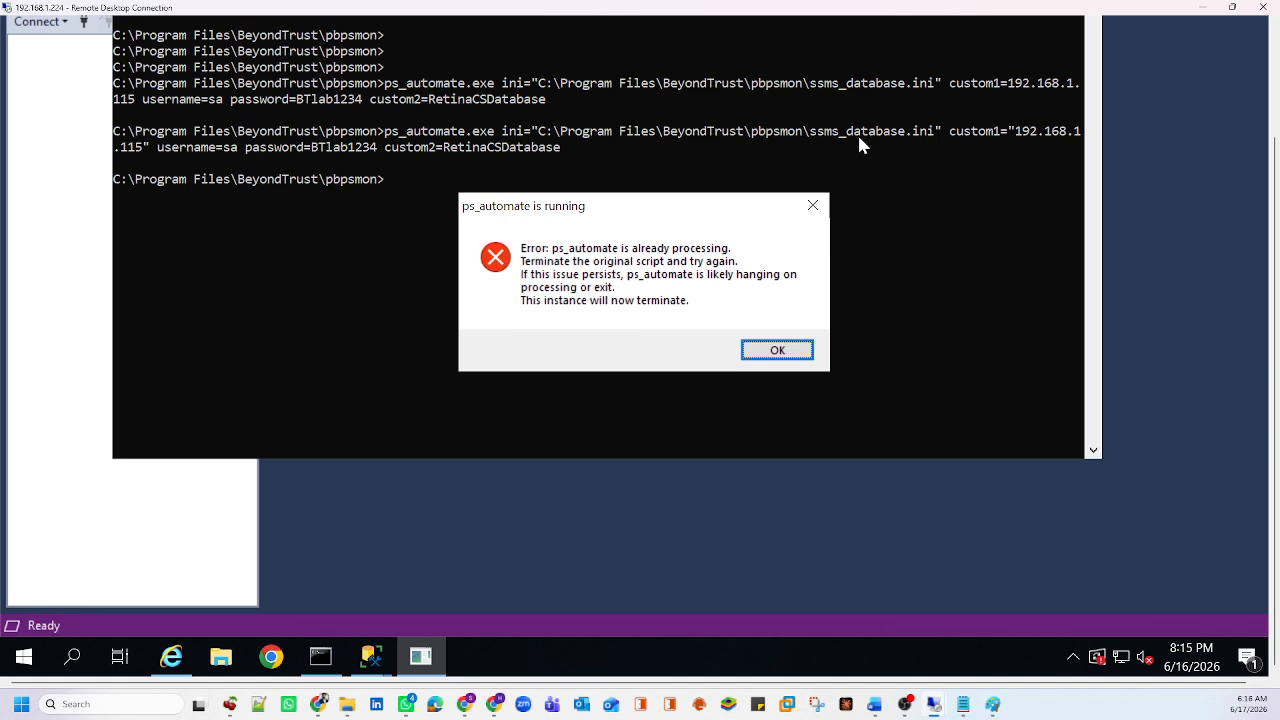
Dismiss the already-running error, cancel Connect to Server, and close SSMS
click(797, 351)
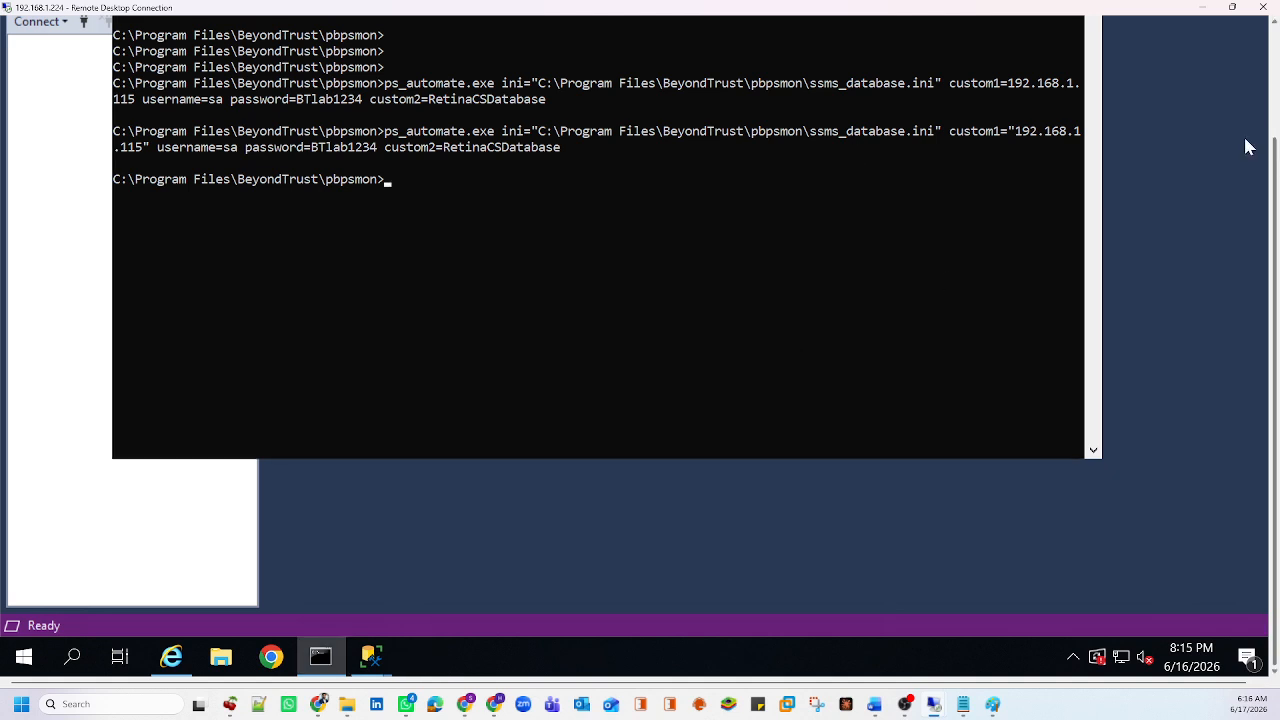
click(1220, 130)
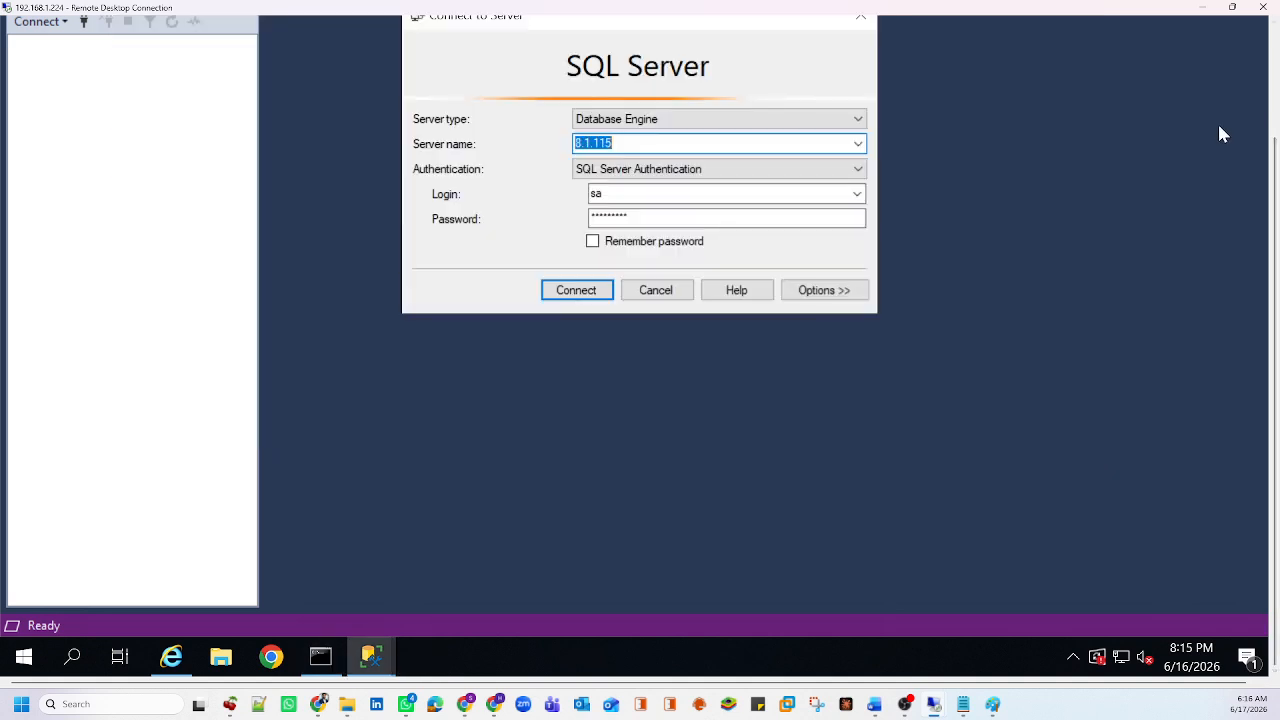
click(687, 294)
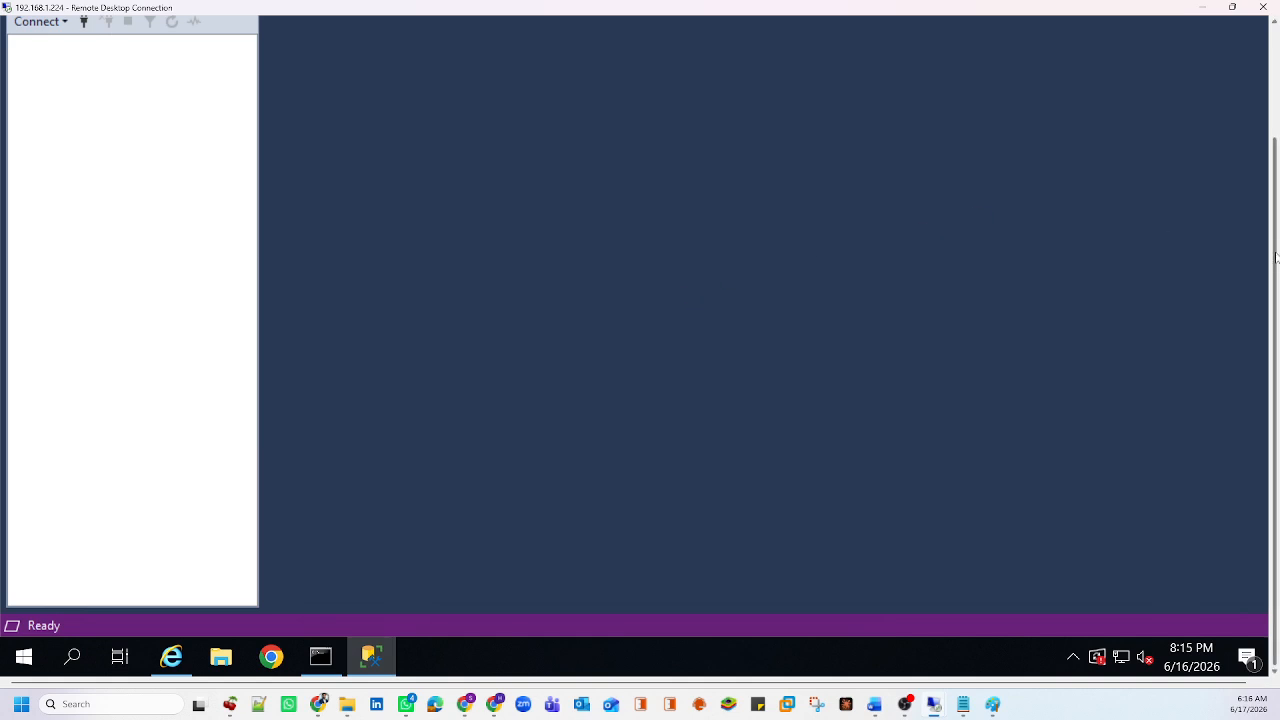
click(1263, 28)
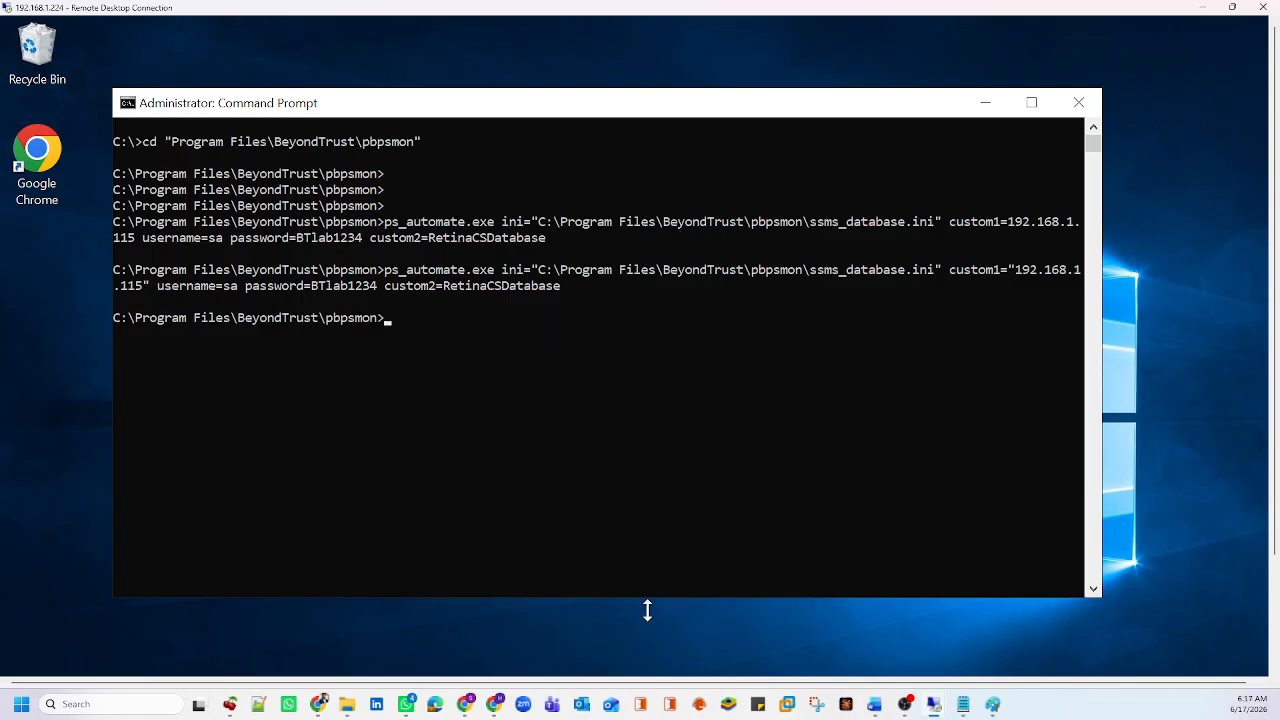
Go to Configuration > Applications in BeyondInsight and create a new application
click(466, 705)
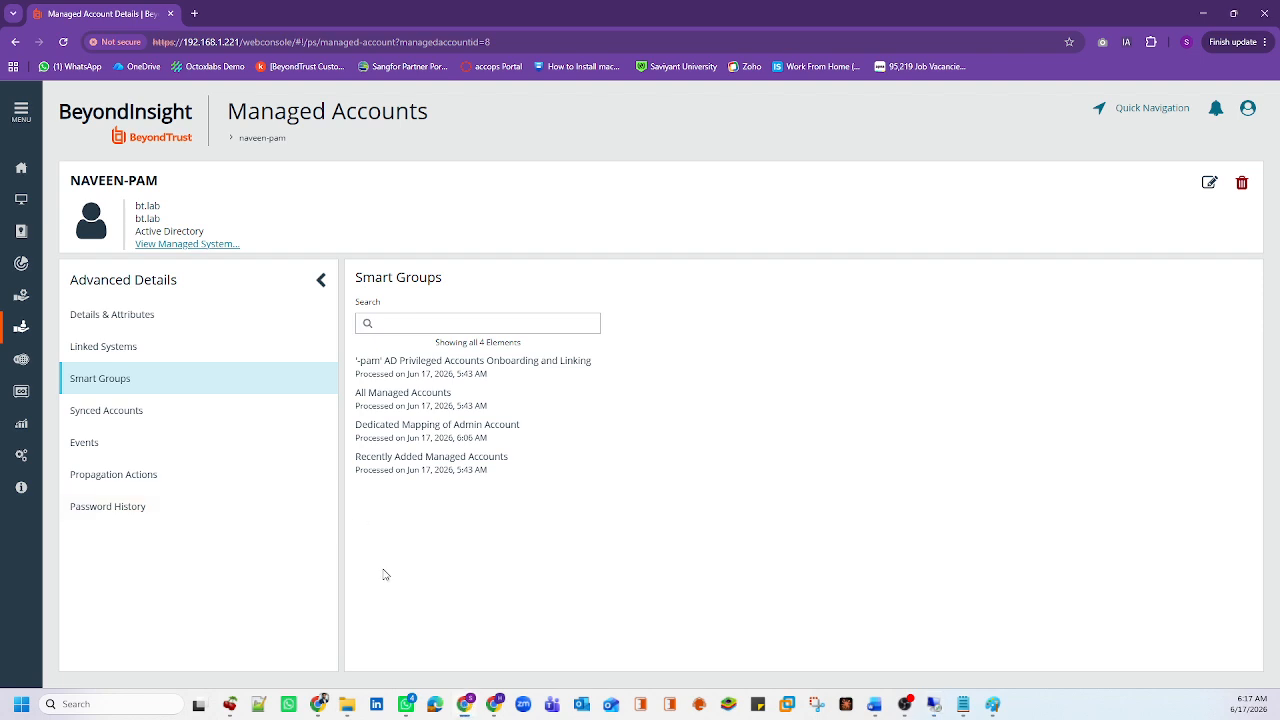
click(21, 458)
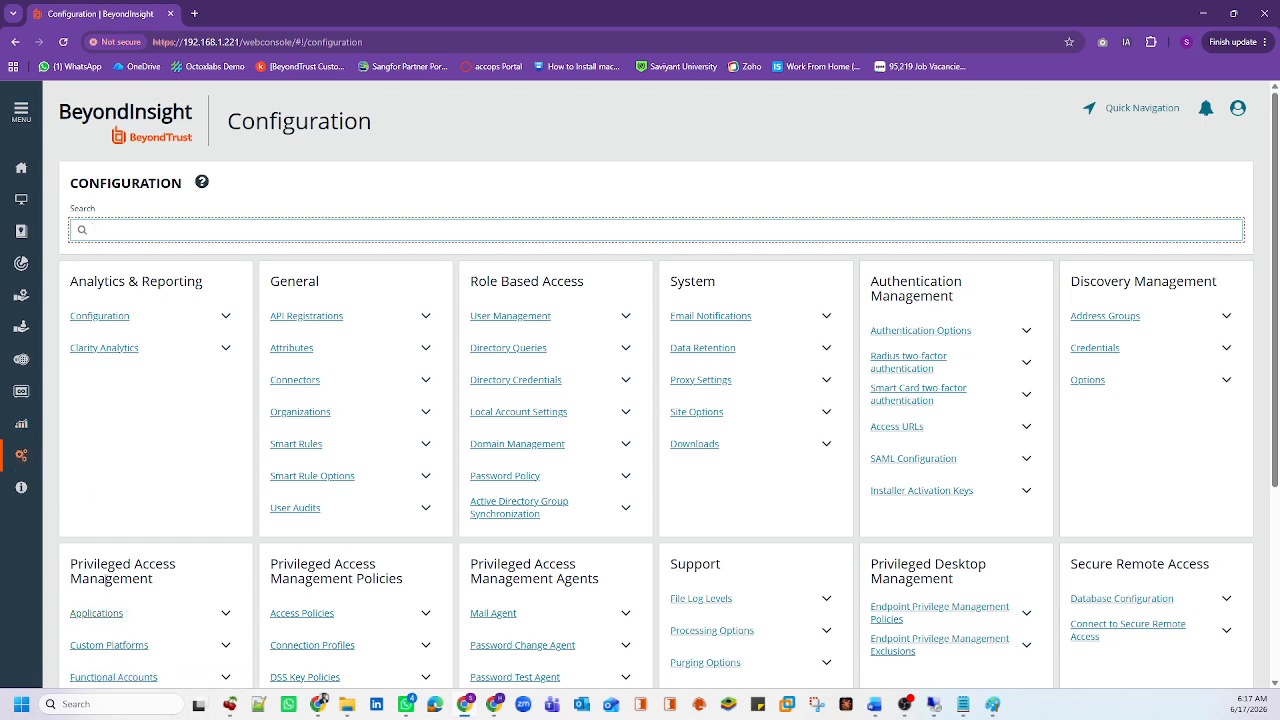
click(108, 618)
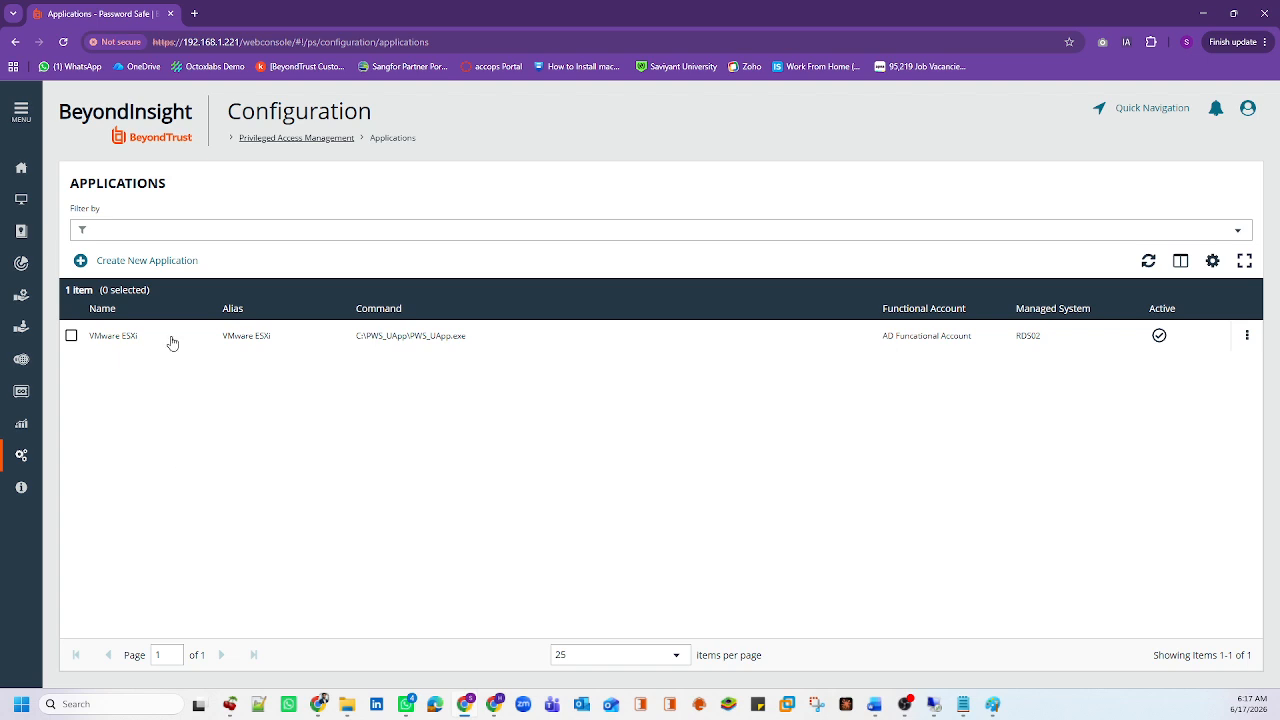
click(155, 260)
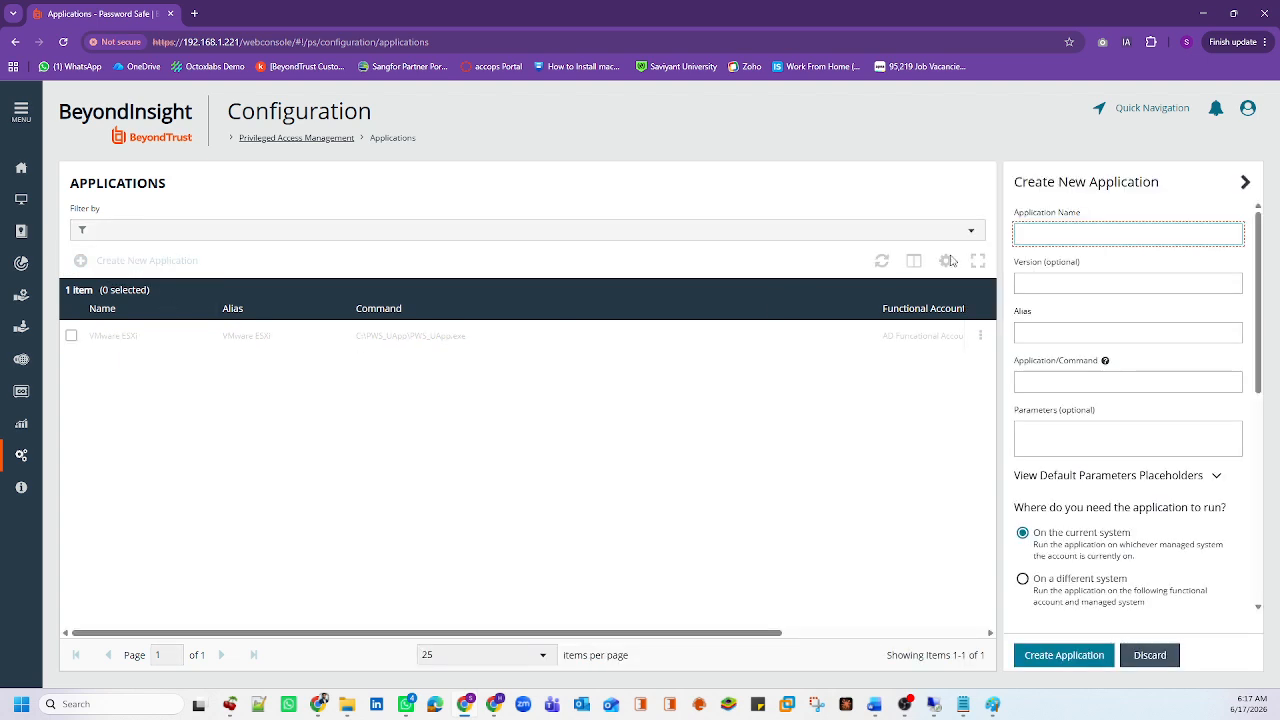
Enter SSMS as the application name and SSMSv18 as its alias
click(1095, 229)
text(SSMS)
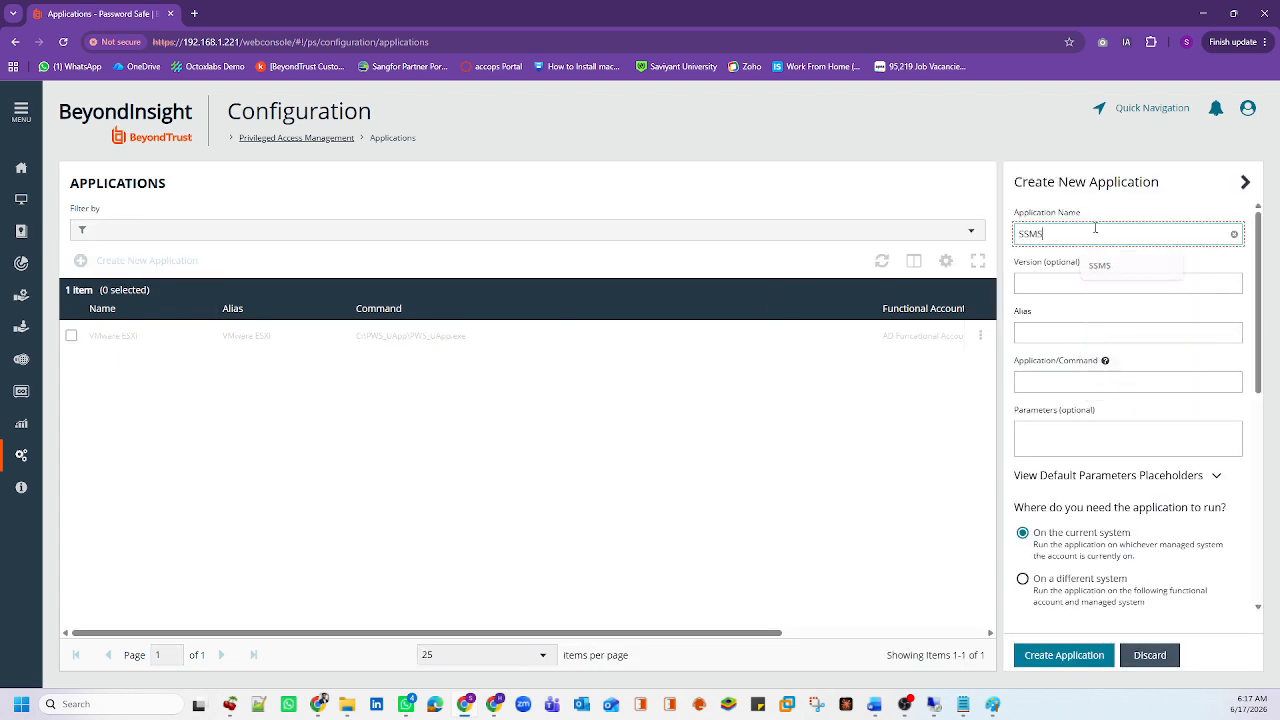
key(Tab)
key(Tab)
text(SSMS)
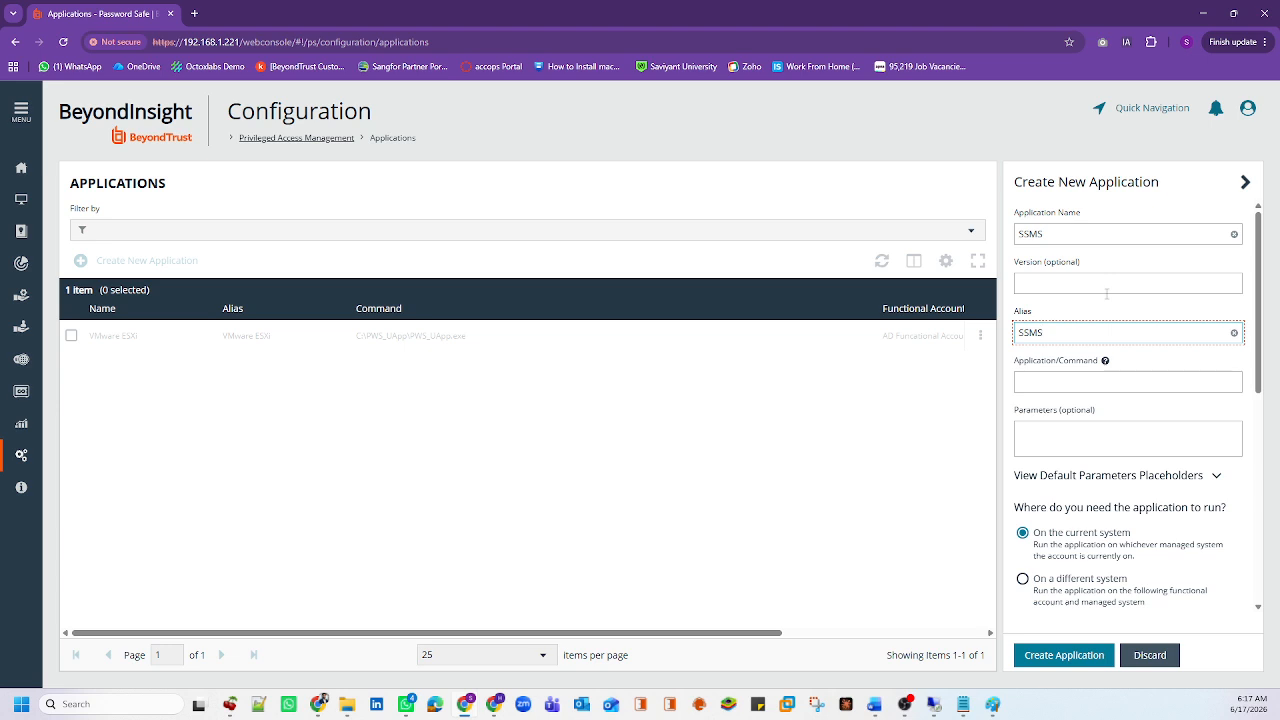
text(v18)
click(1085, 384)
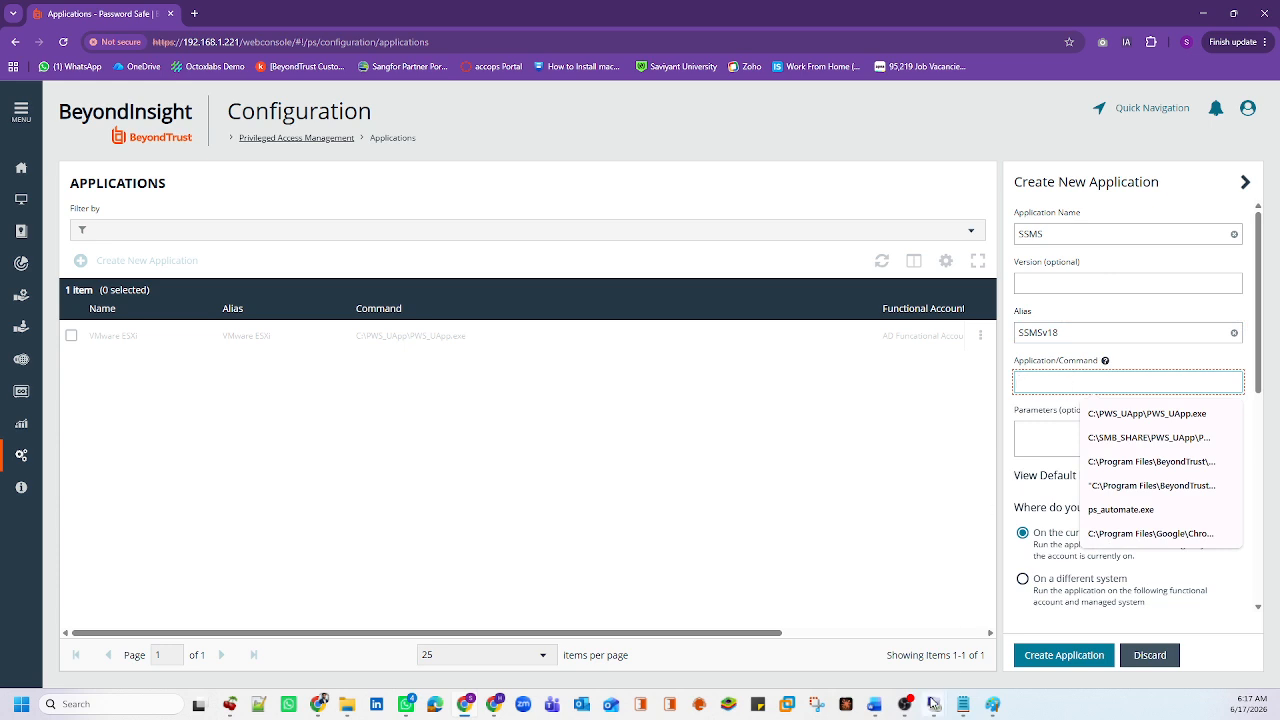
mouse_move(932, 704)
click(831, 638)
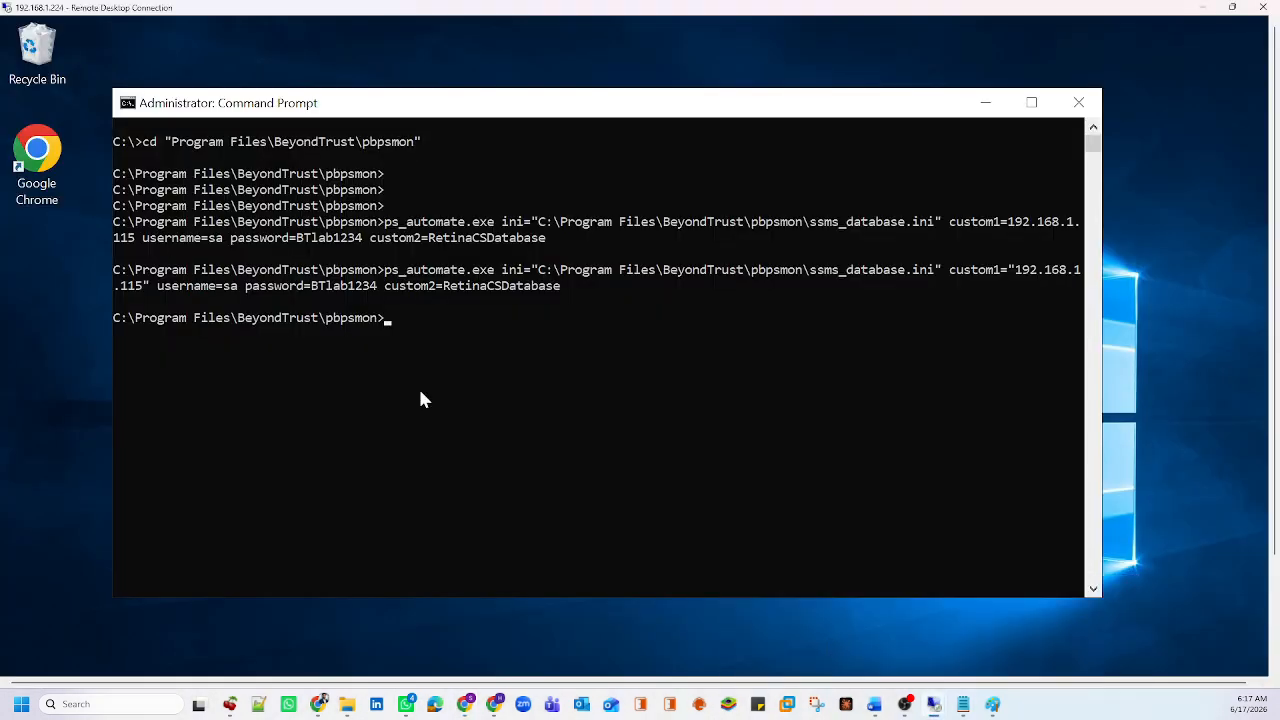
Enter the copied pbpsmon folder path plus a backslash as the Application/Command
drag(117, 320, 380, 322)
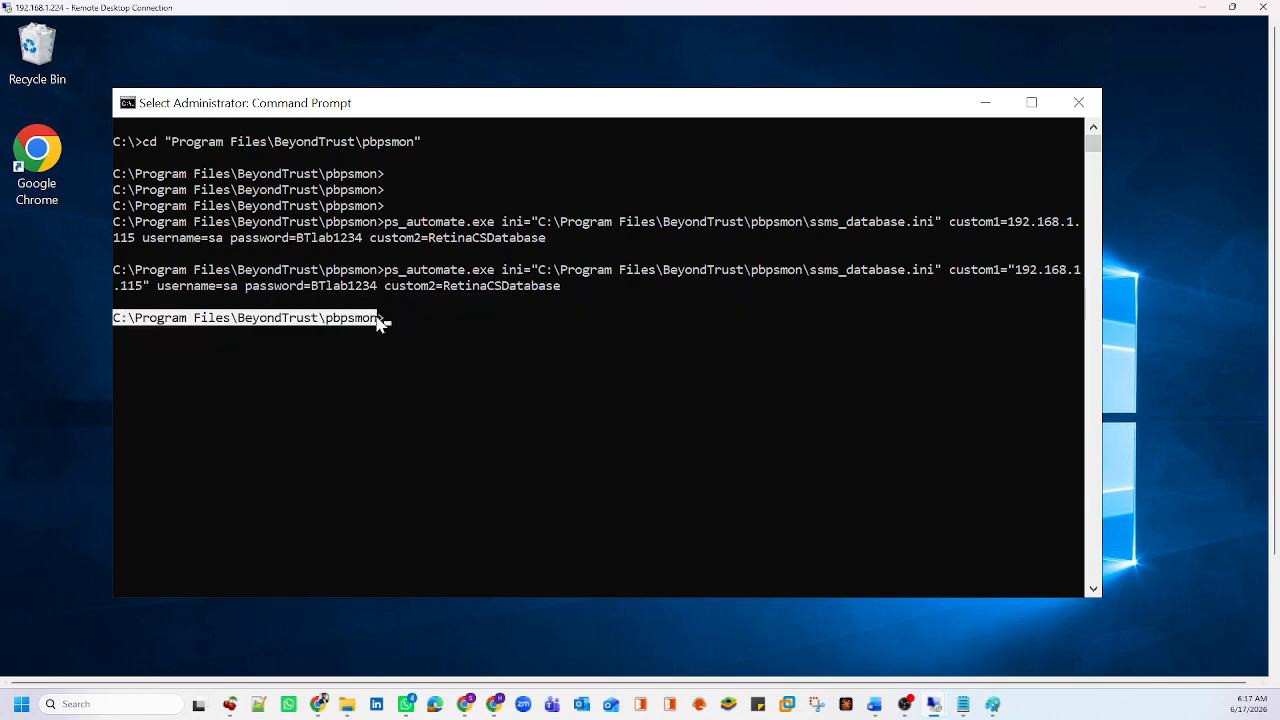
key(ctrl+c)
drag(530, 6, 590, 400)
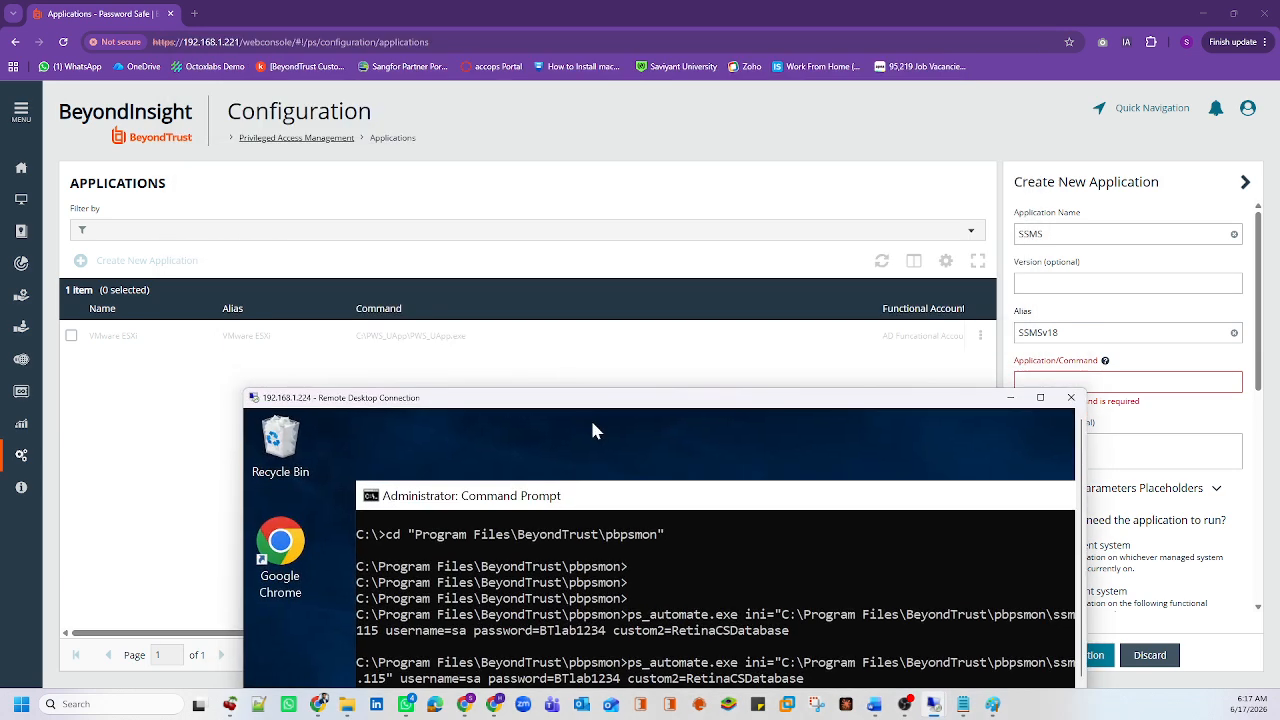
click(1106, 378)
key(ctrl+v)
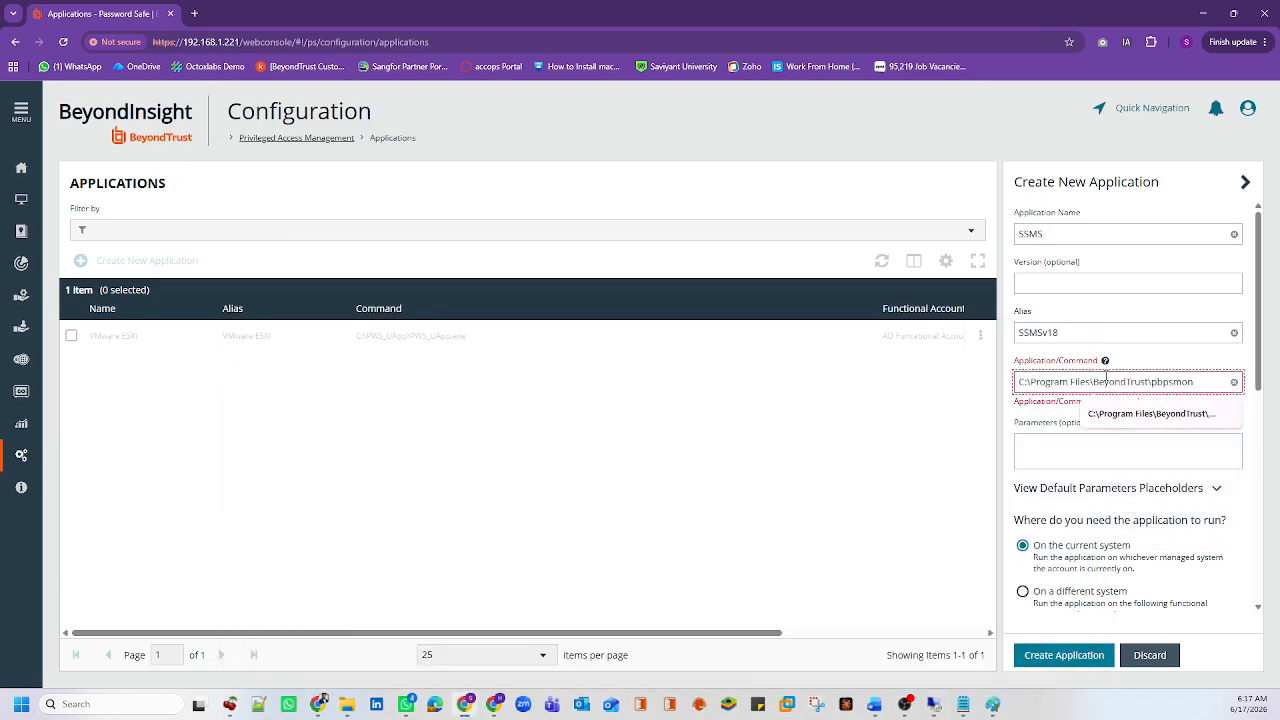
text(\)
Append ps_automate.exe from the console to complete the command path
mouse_move(921, 714)
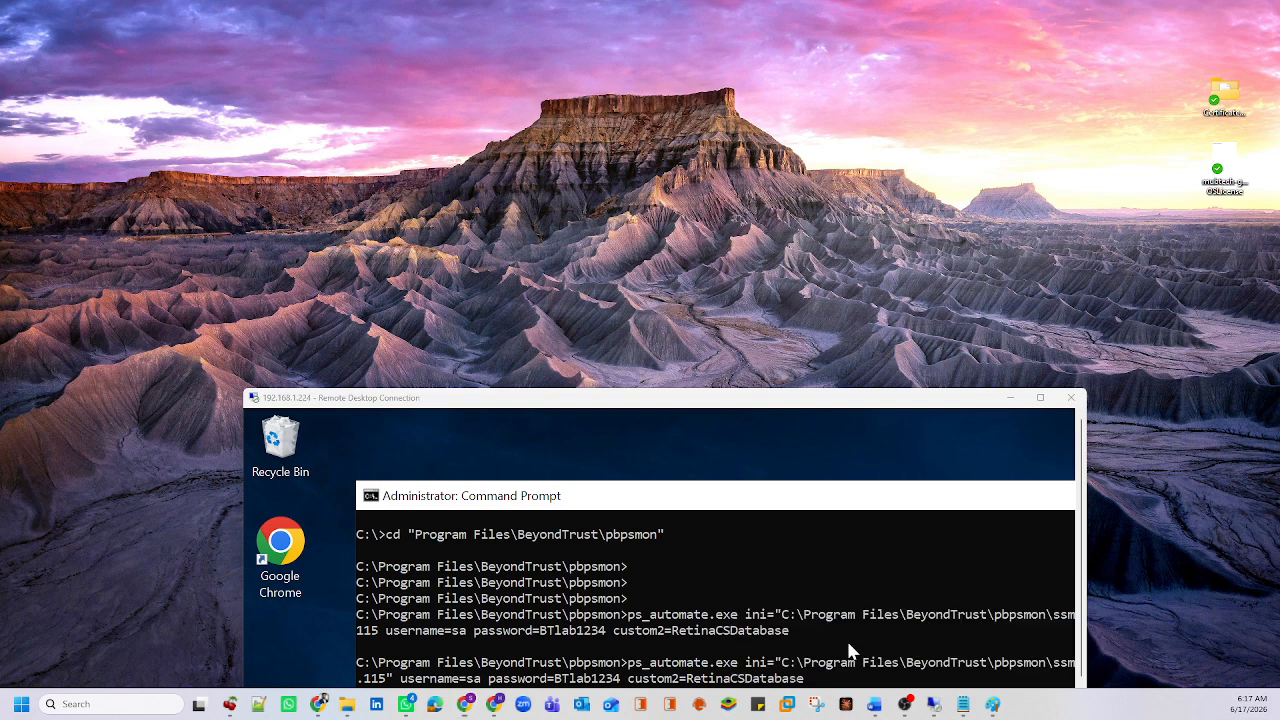
click(798, 670)
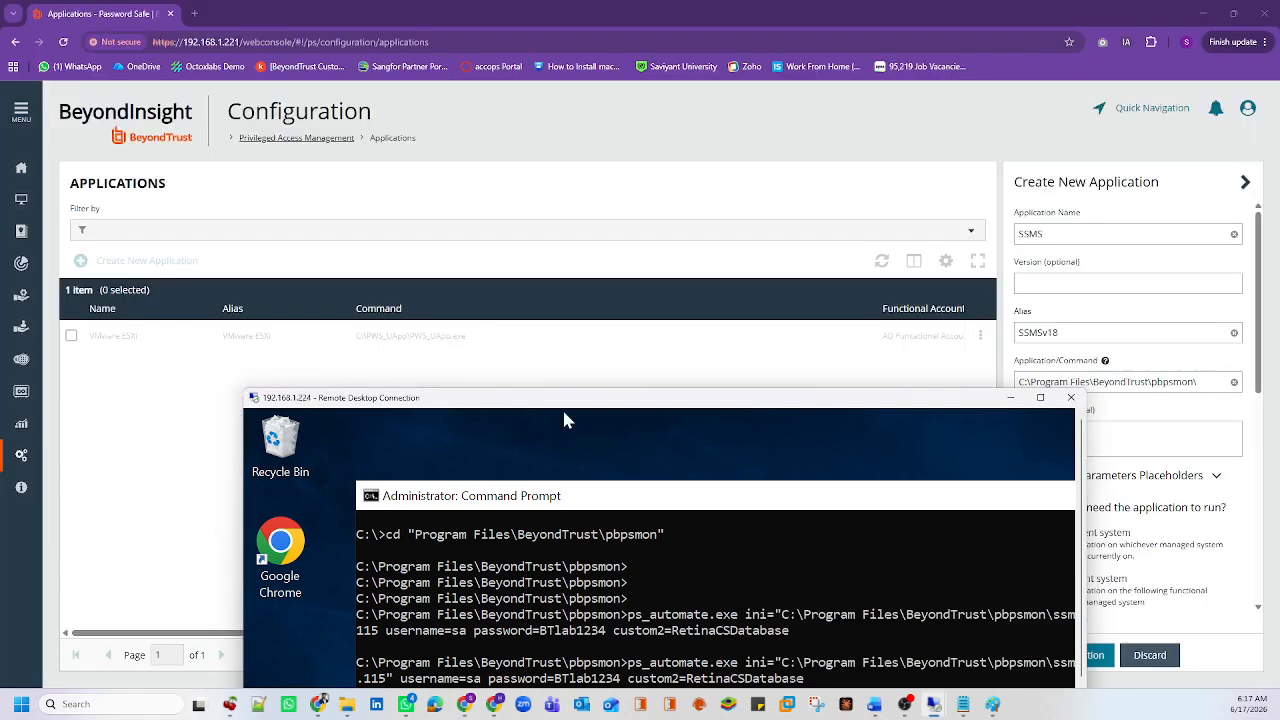
drag(551, 406, 503, 207)
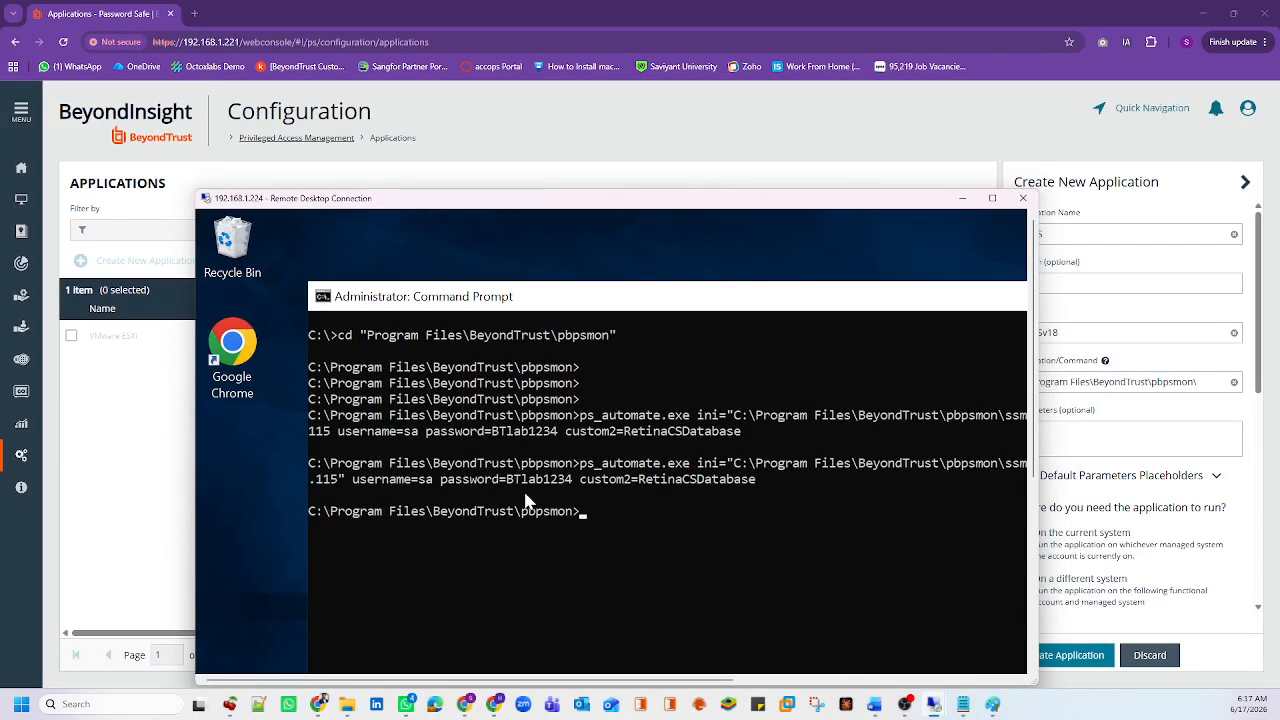
drag(580, 465, 690, 472)
right_click(690, 472)
click(1210, 381)
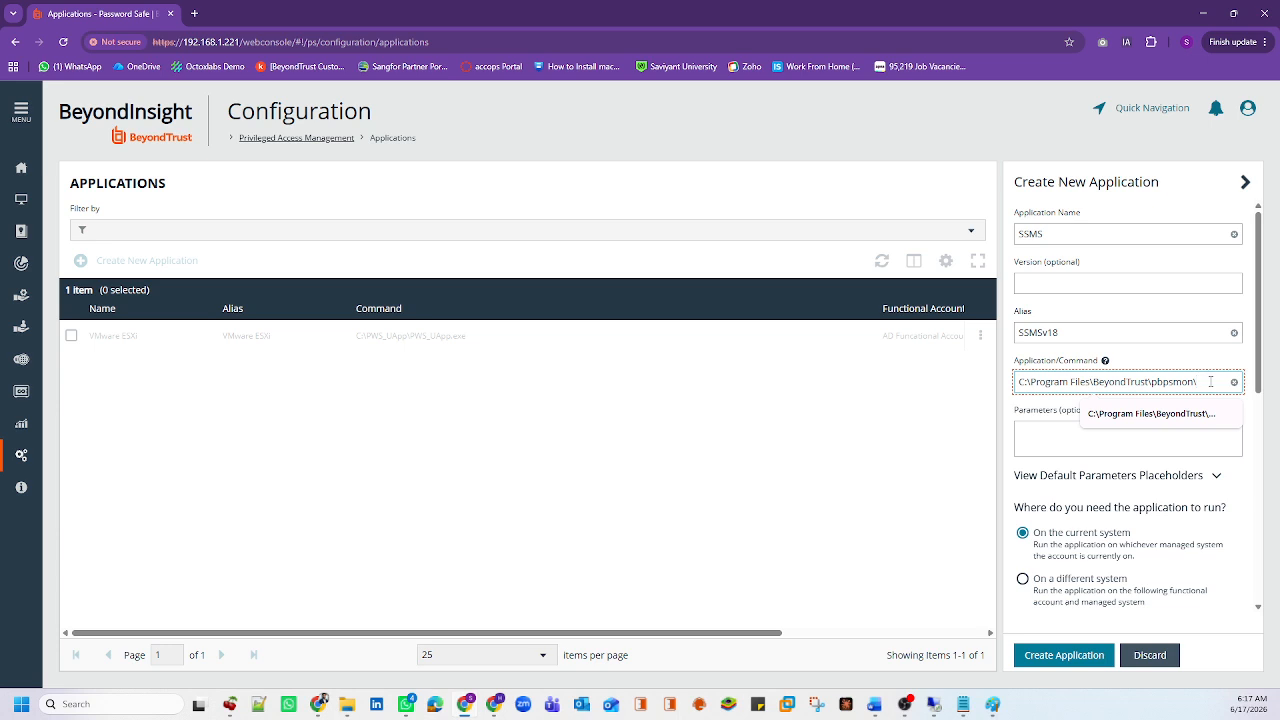
key(ctrl+v)
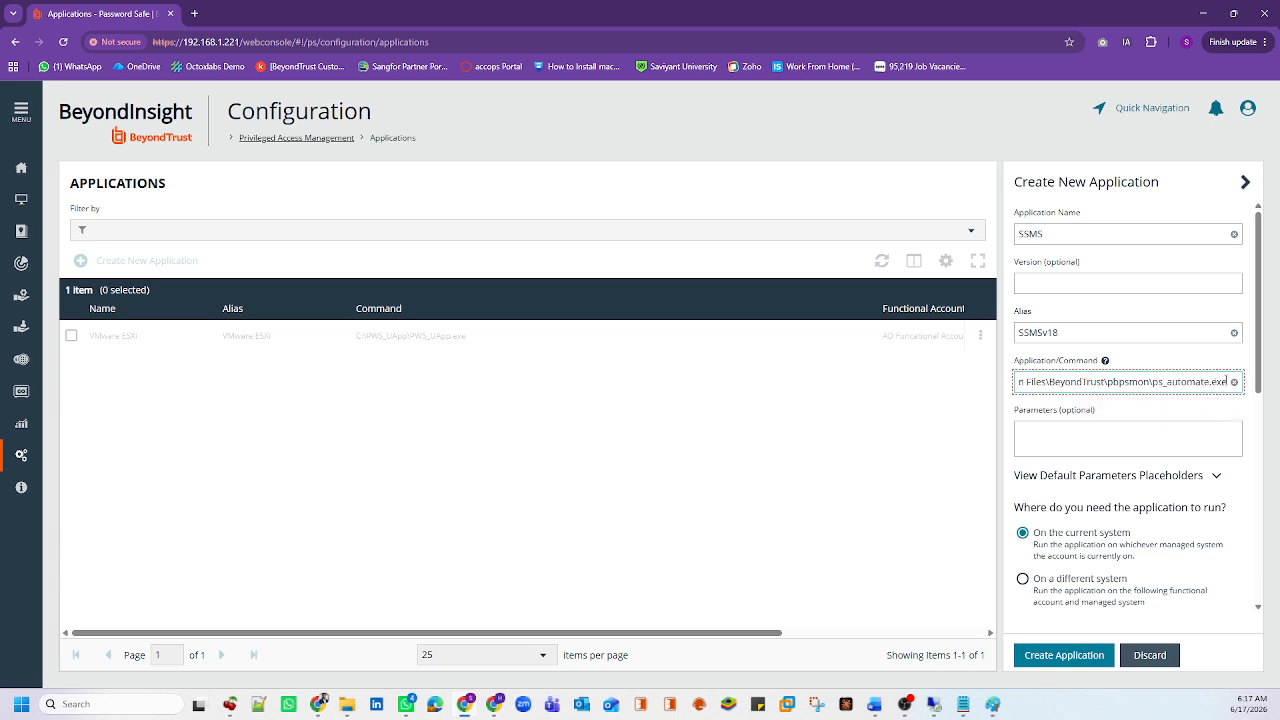
drag(1224, 382, 996, 385)
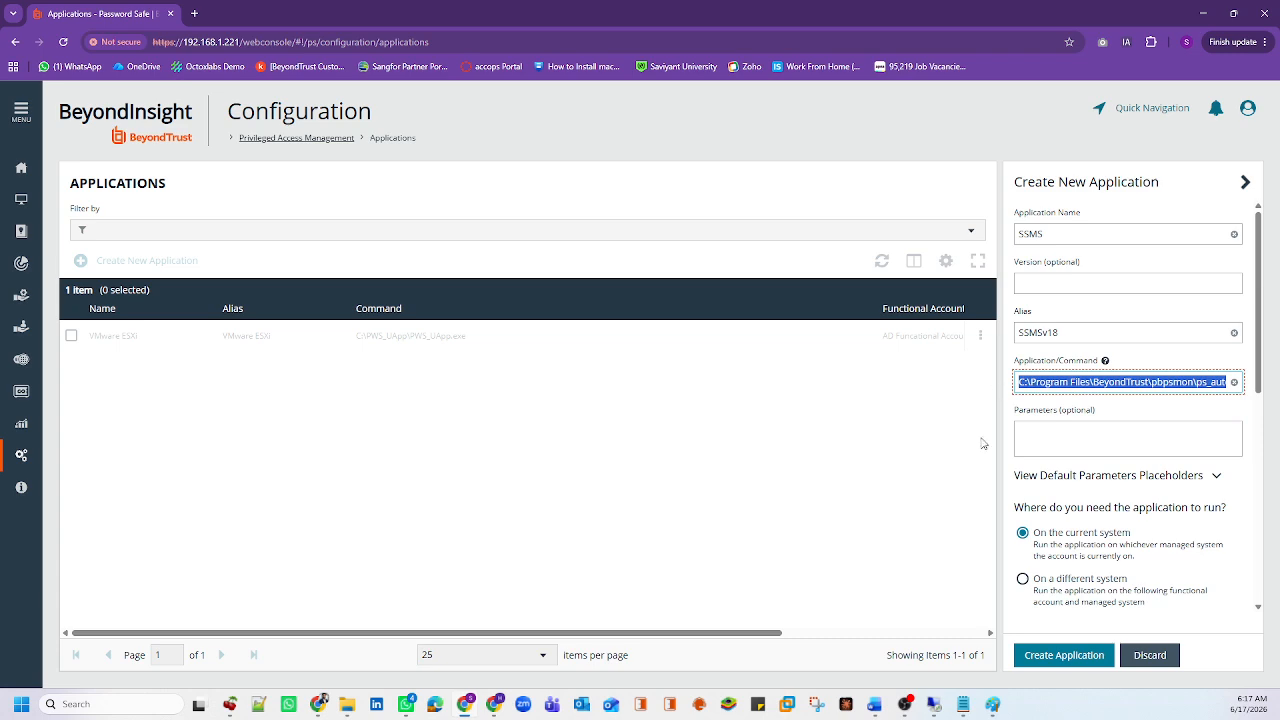
Copy the ps_automate arguments from ini= onwards off the remote console
mouse_move(938, 712)
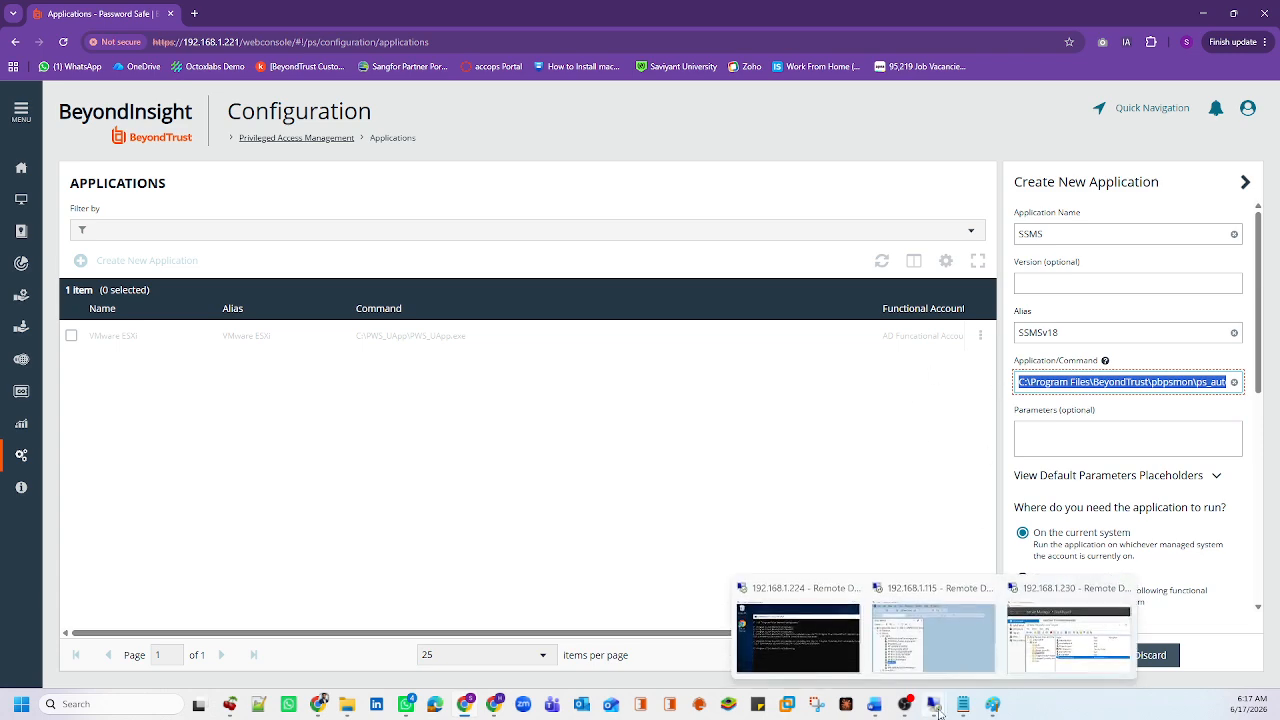
click(831, 648)
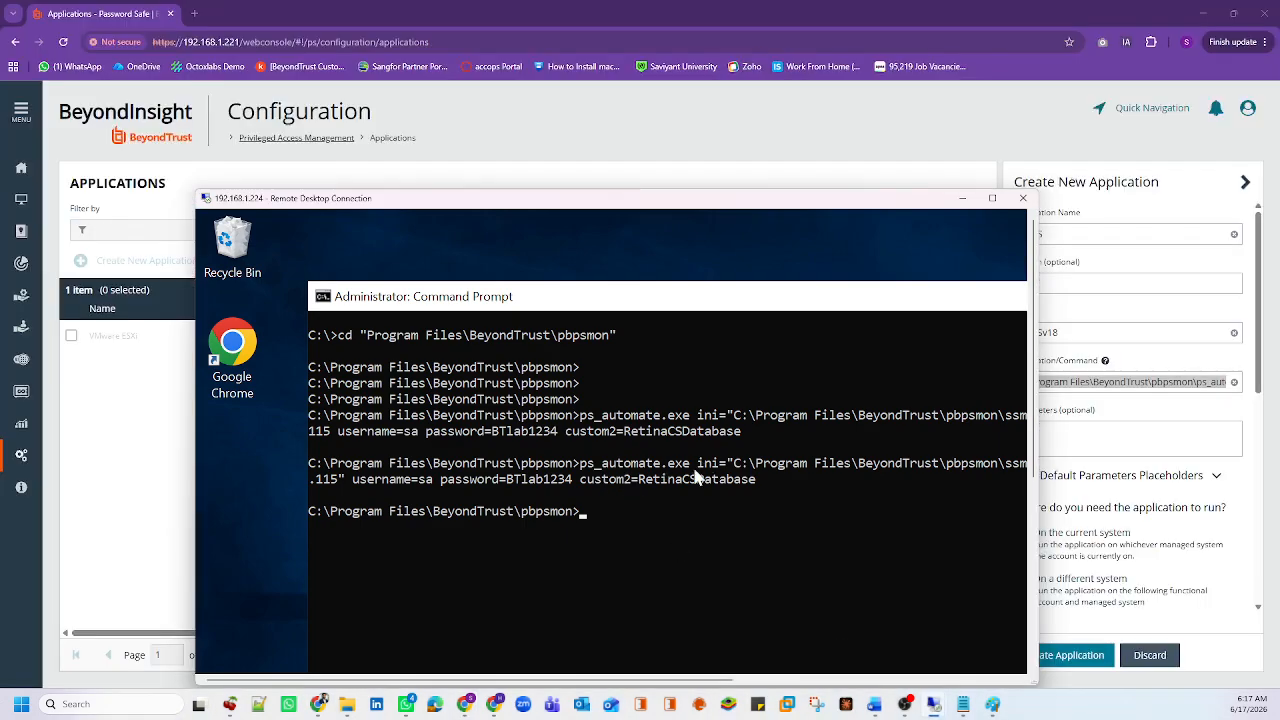
drag(697, 466, 755, 485)
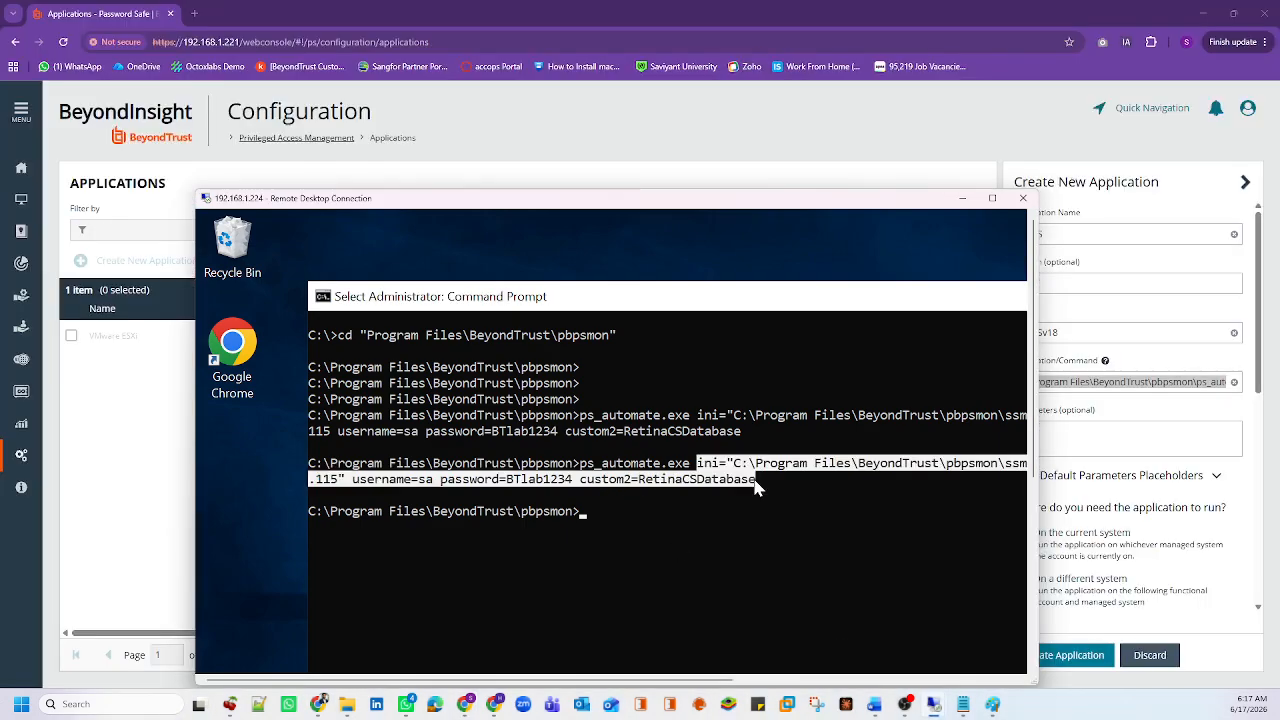
right_click(755, 485)
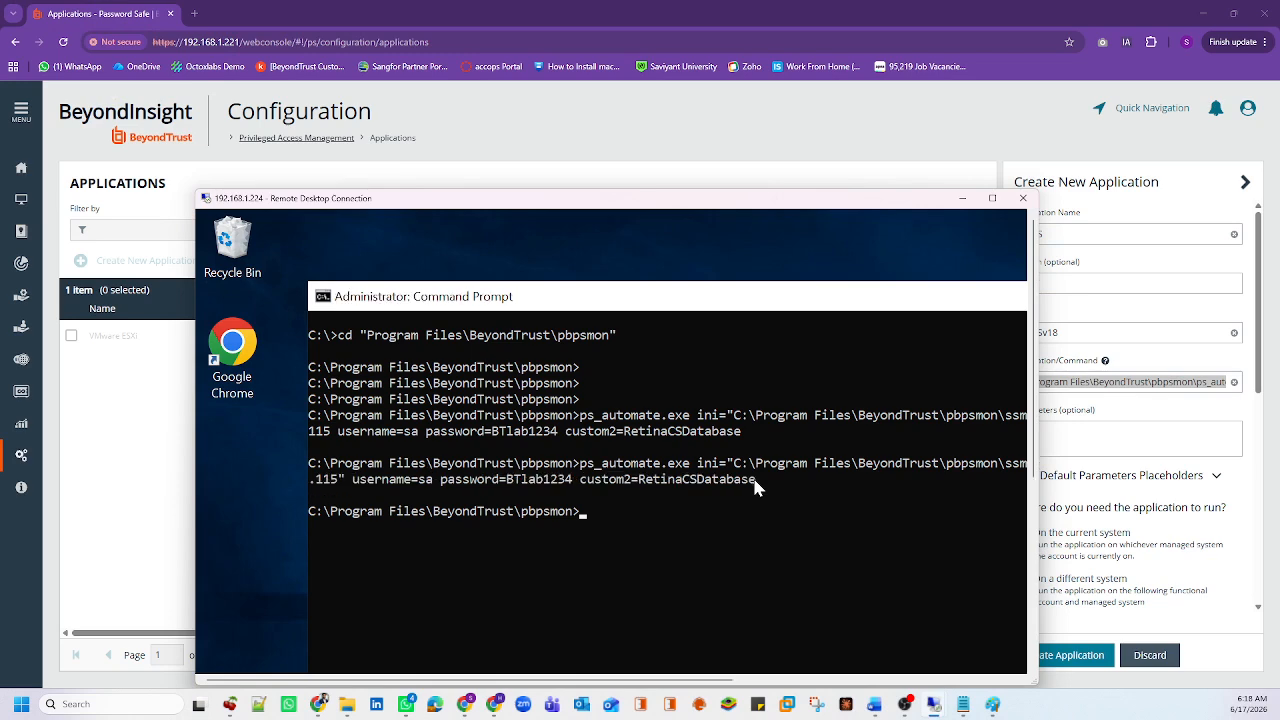
click(1178, 440)
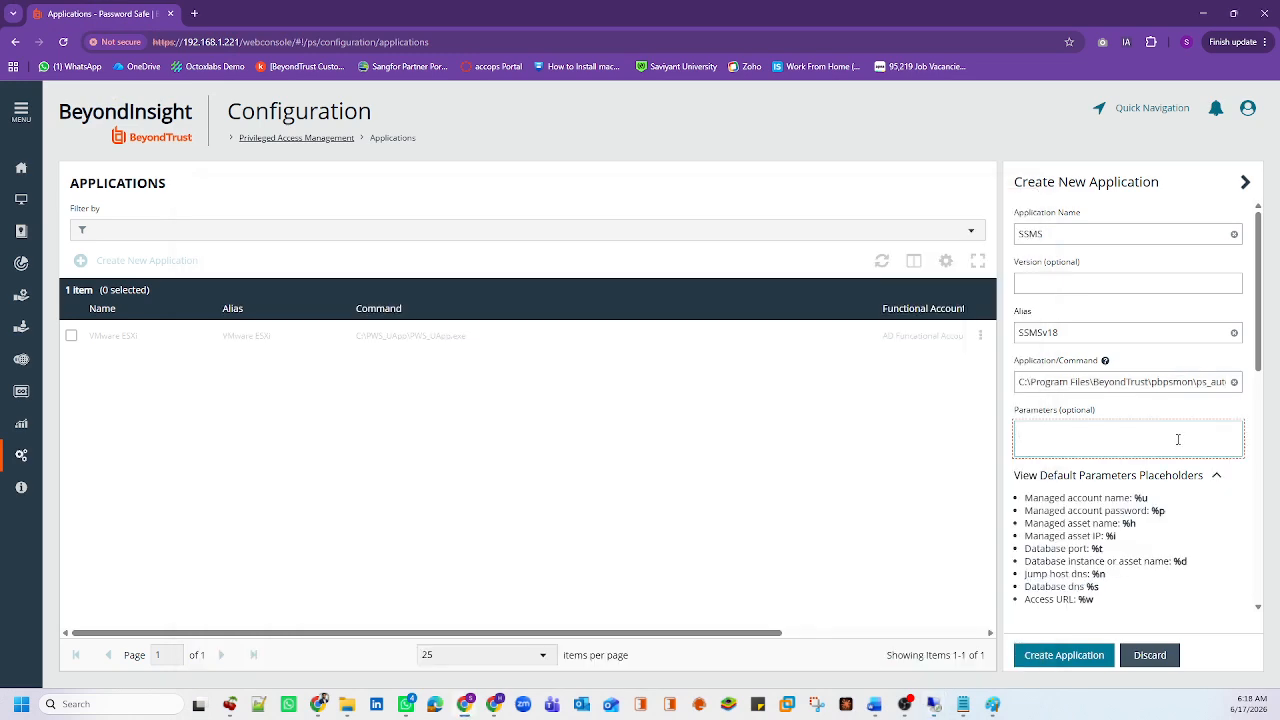
Paste the ps_automate arguments as Parameters and replace username=sa with username=%u
key(ctrl+v)
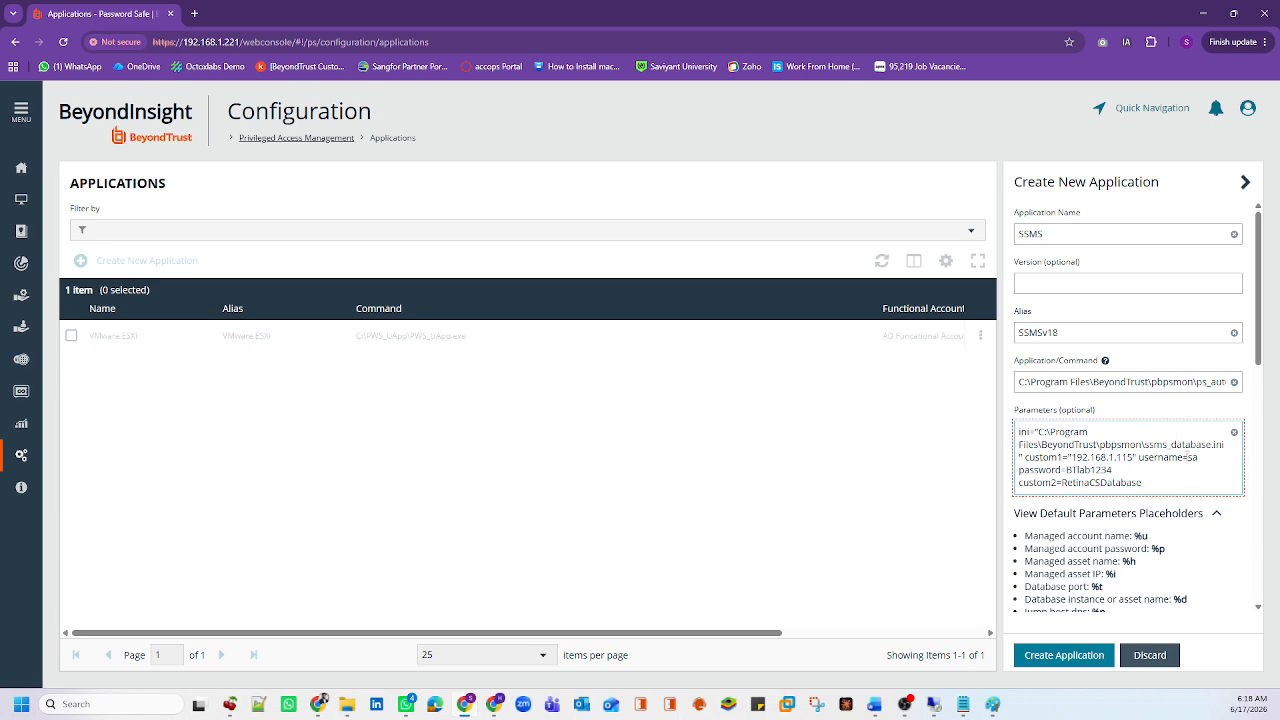
drag(1141, 457, 1176, 459)
click(1152, 541)
drag(1149, 541, 1022, 537)
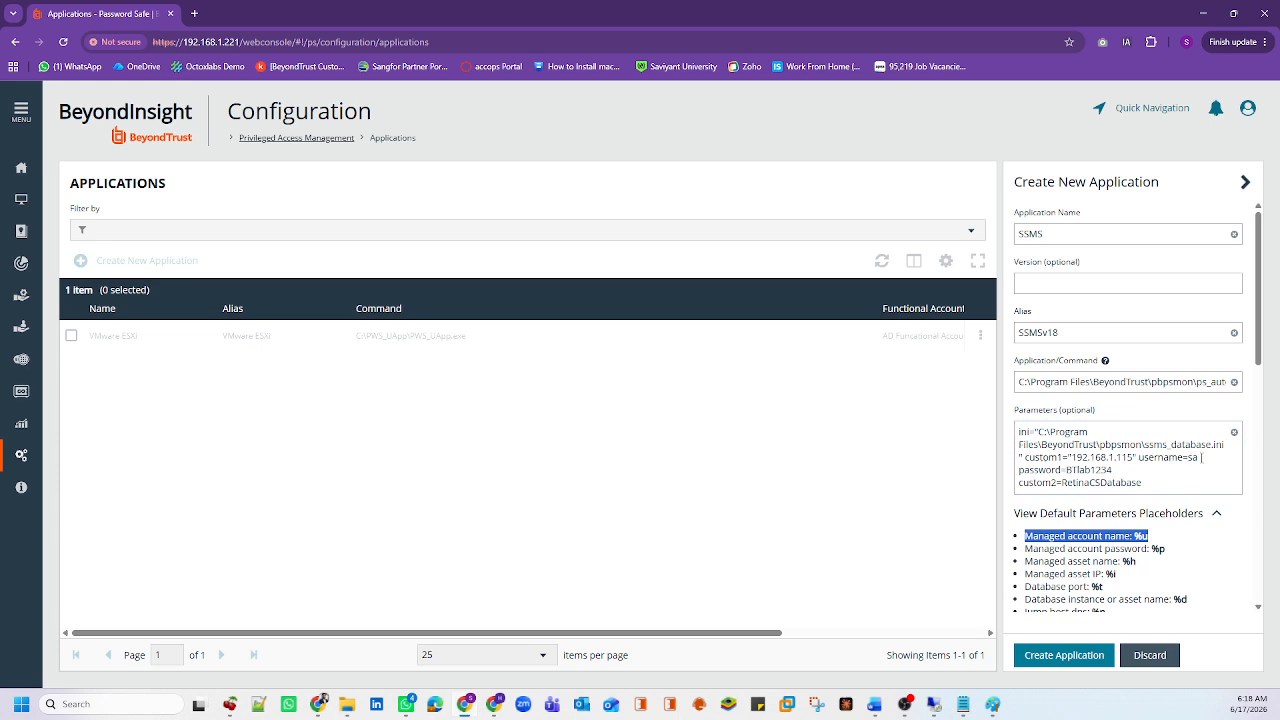
double_click(1194, 457)
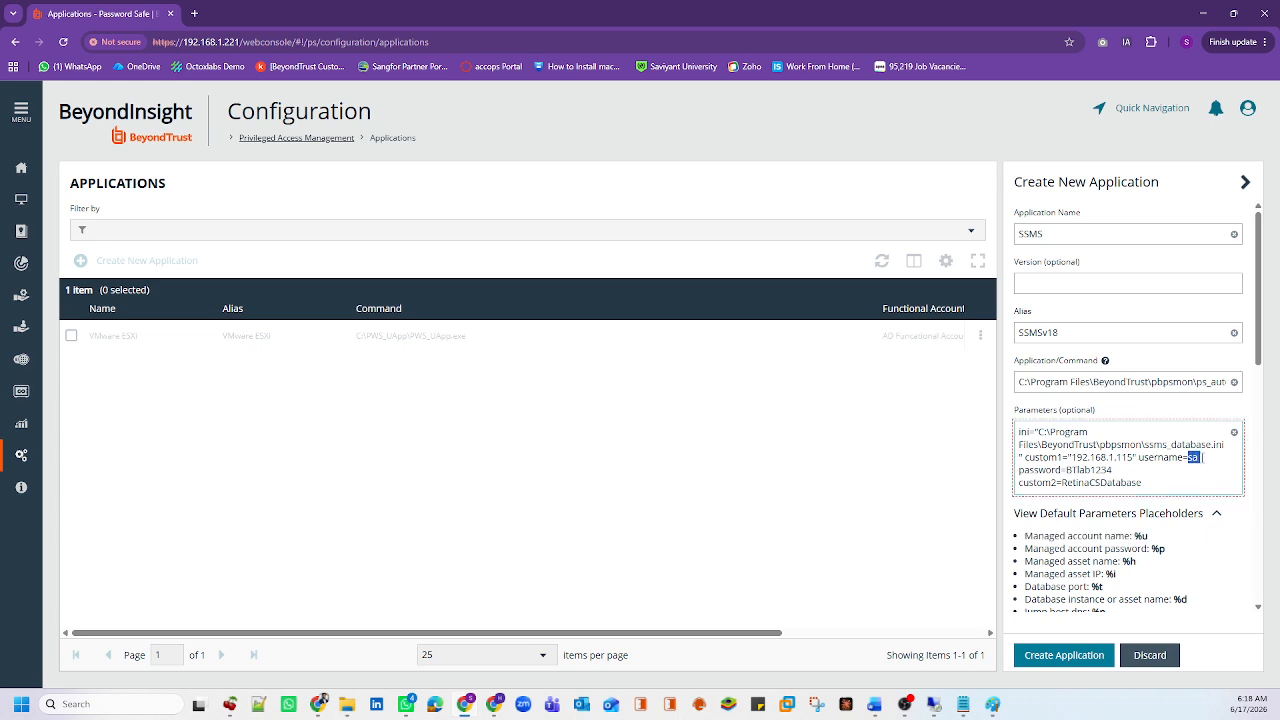
text(%u)
drag(1138, 456, 1067, 457)
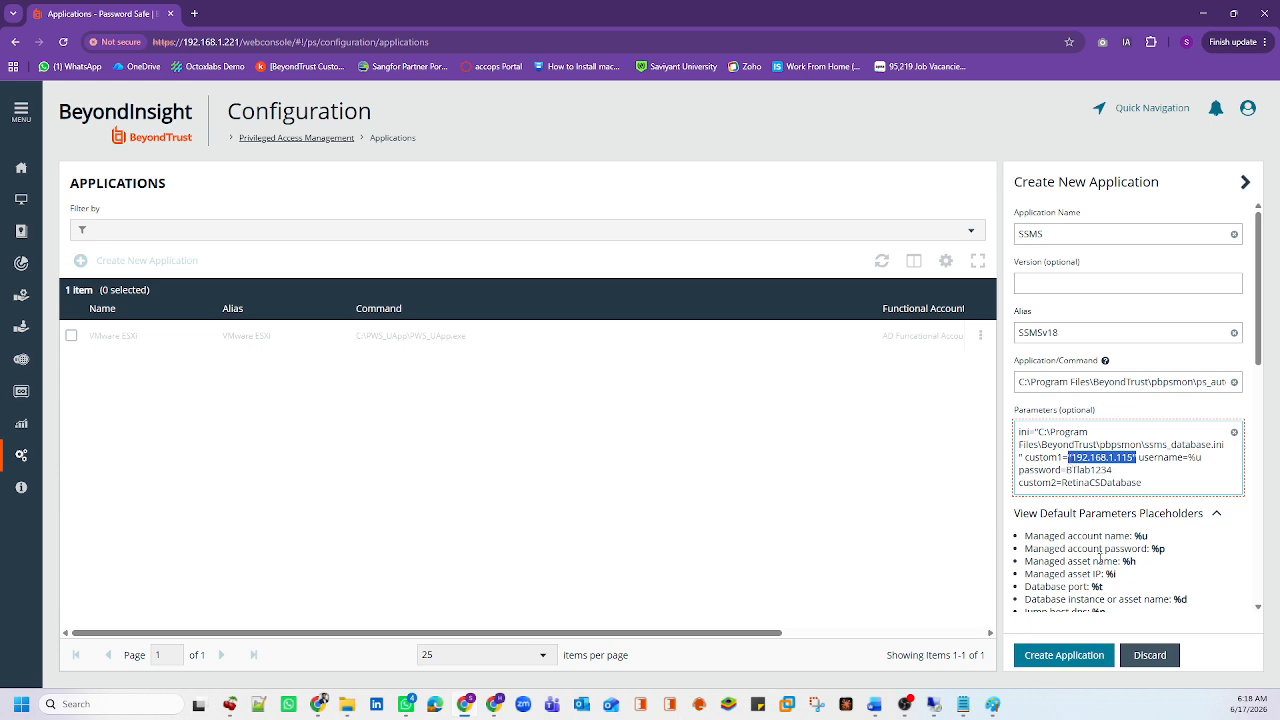
Replace the quoted IP 192.168.1.115 with %i and the hardcoded password with %p
scroll(1100, 560, down, 1)
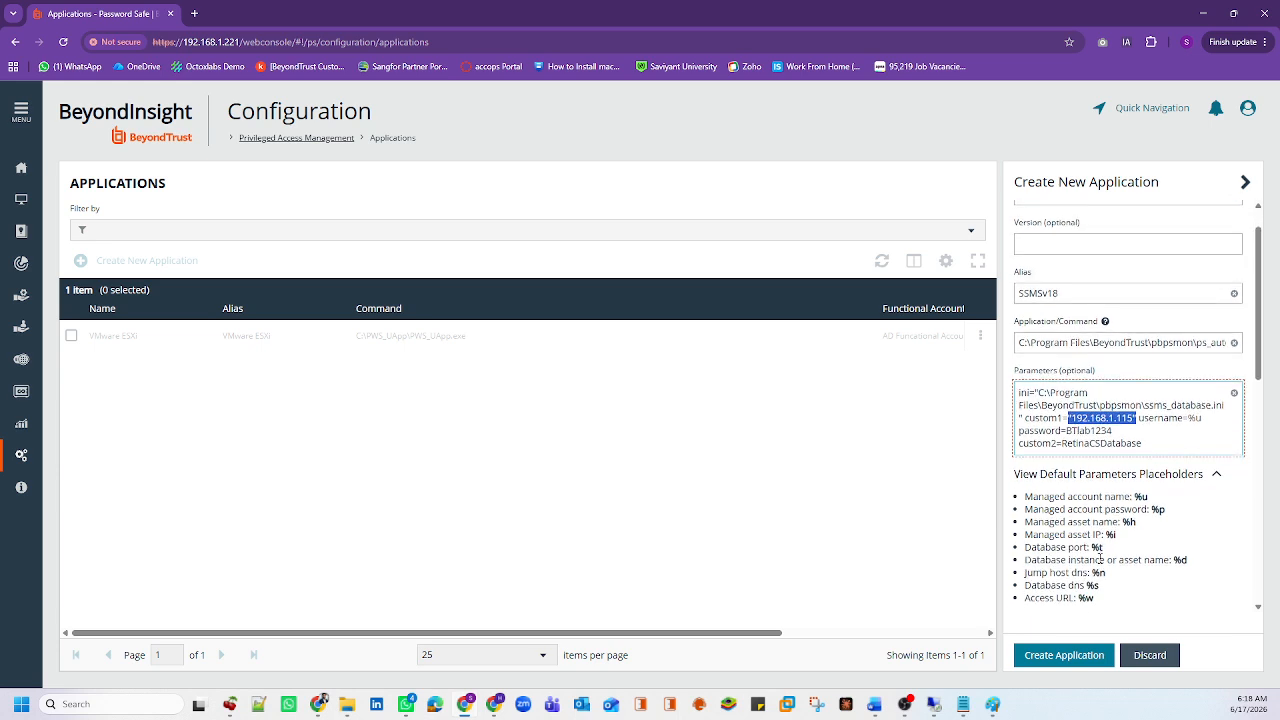
click(1122, 540)
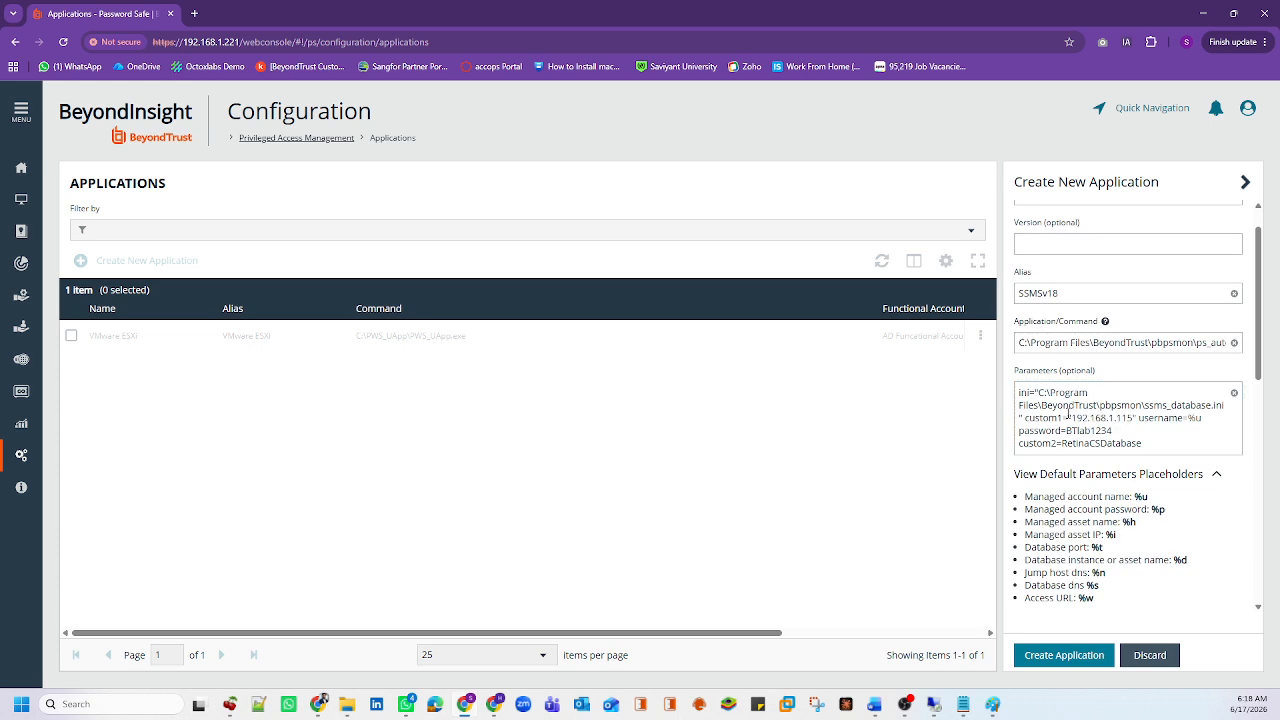
drag(1067, 418, 1138, 420)
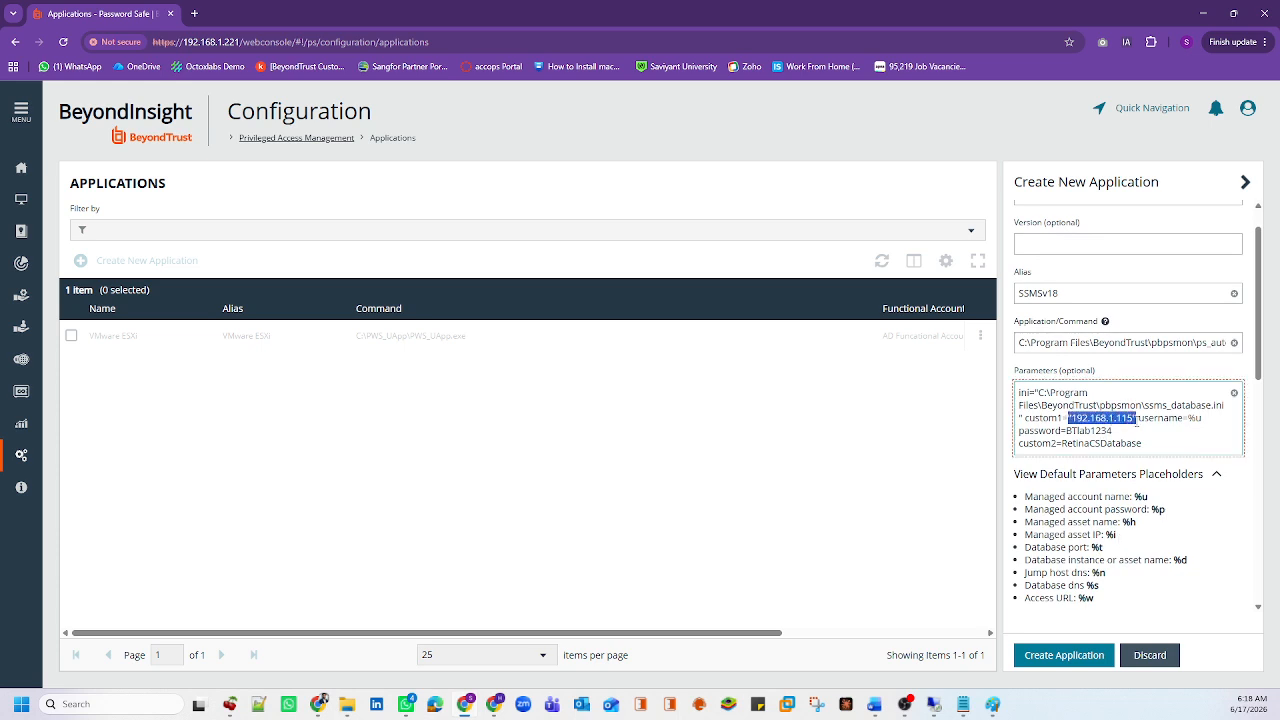
text(%i)
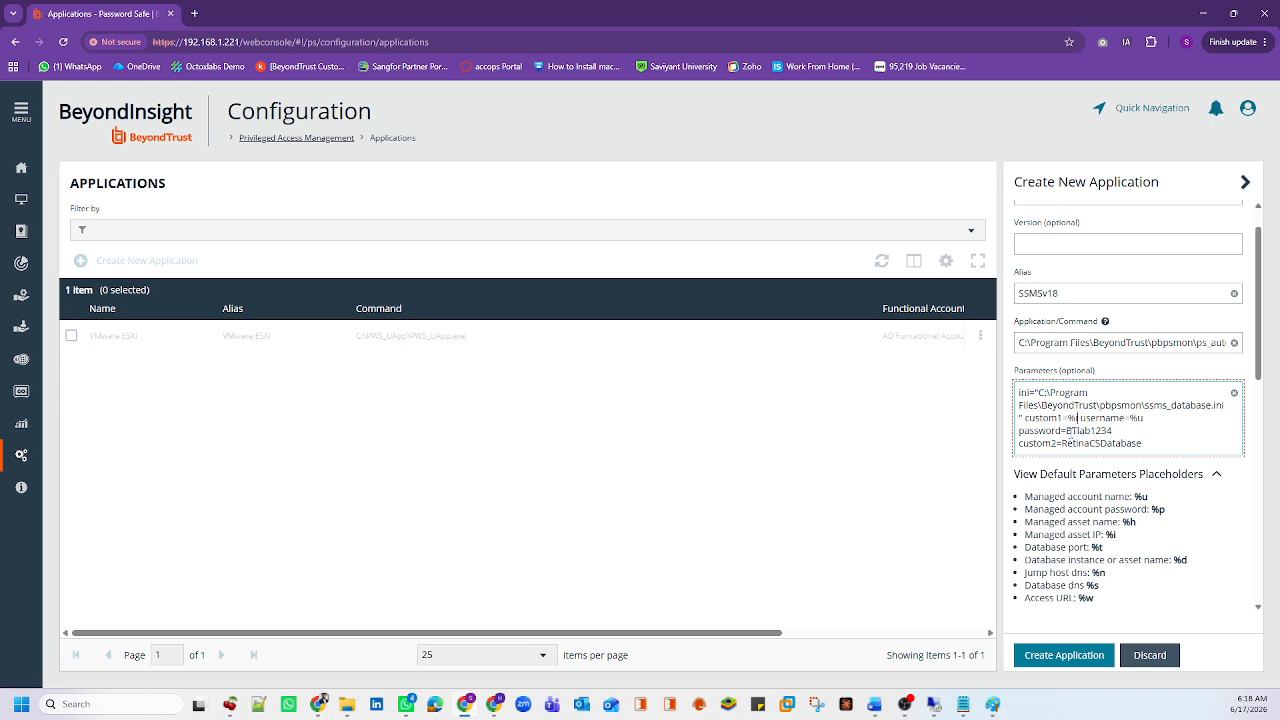
drag(1066, 430, 1117, 430)
text(%p)
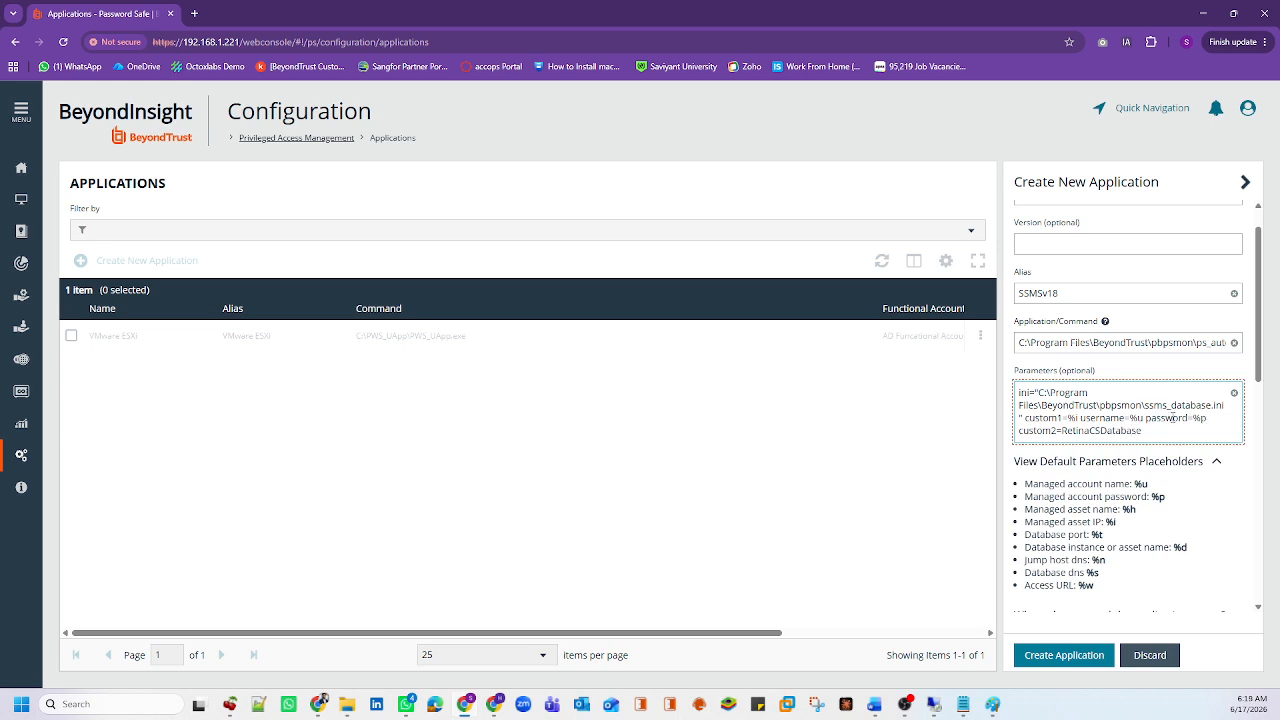
Replace RetinaCSDatabase at the end of the parameters with the %d placeholder
scroll(1172, 419, down, 1)
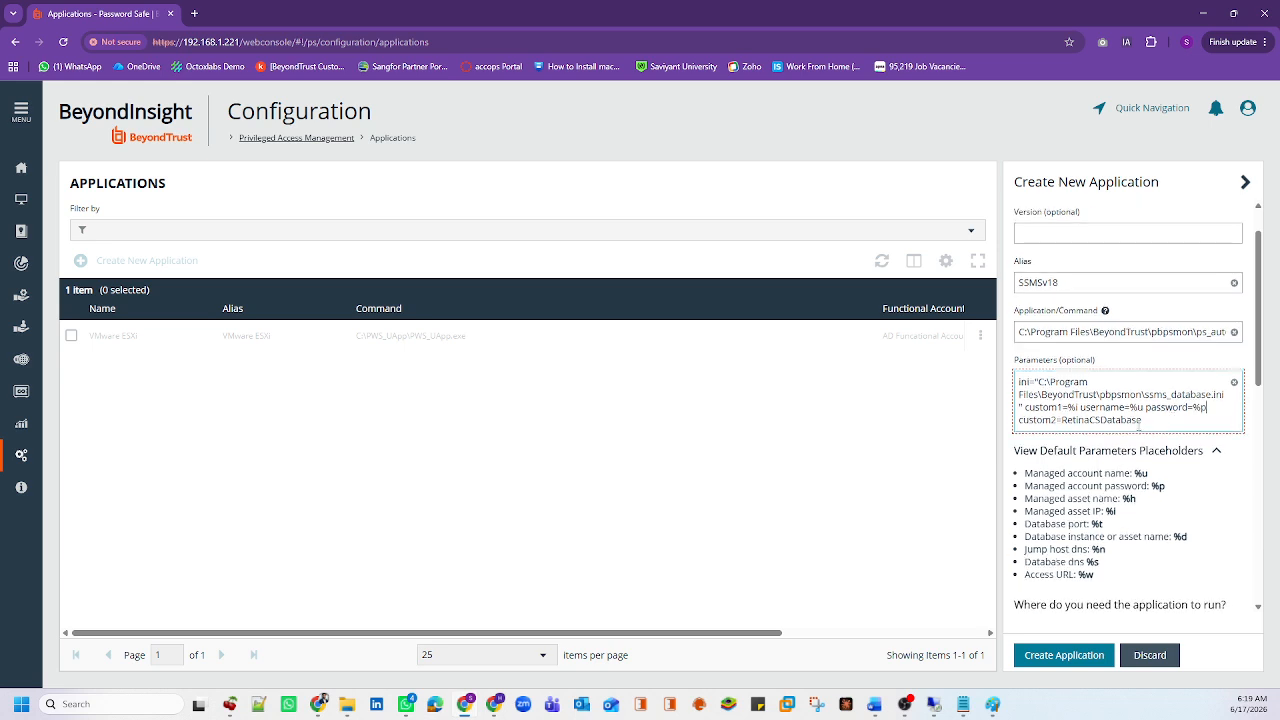
drag(1142, 421, 1061, 421)
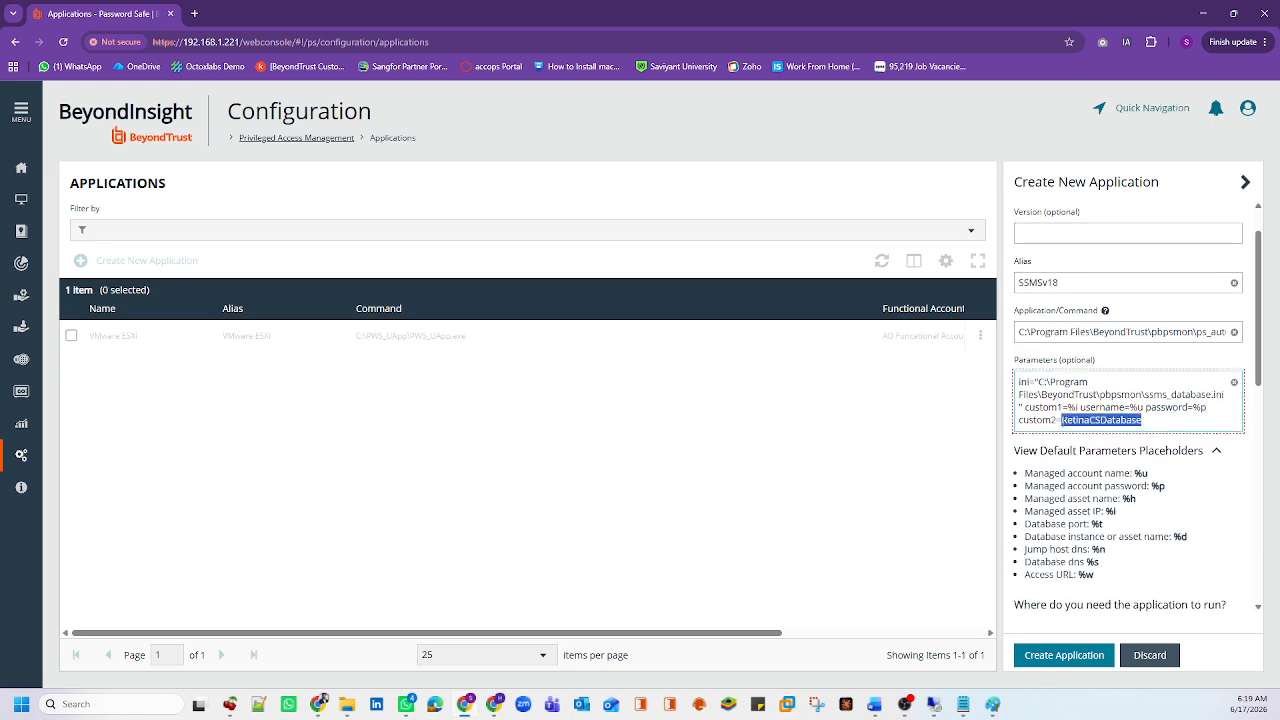
scroll(1150, 550, down, 2)
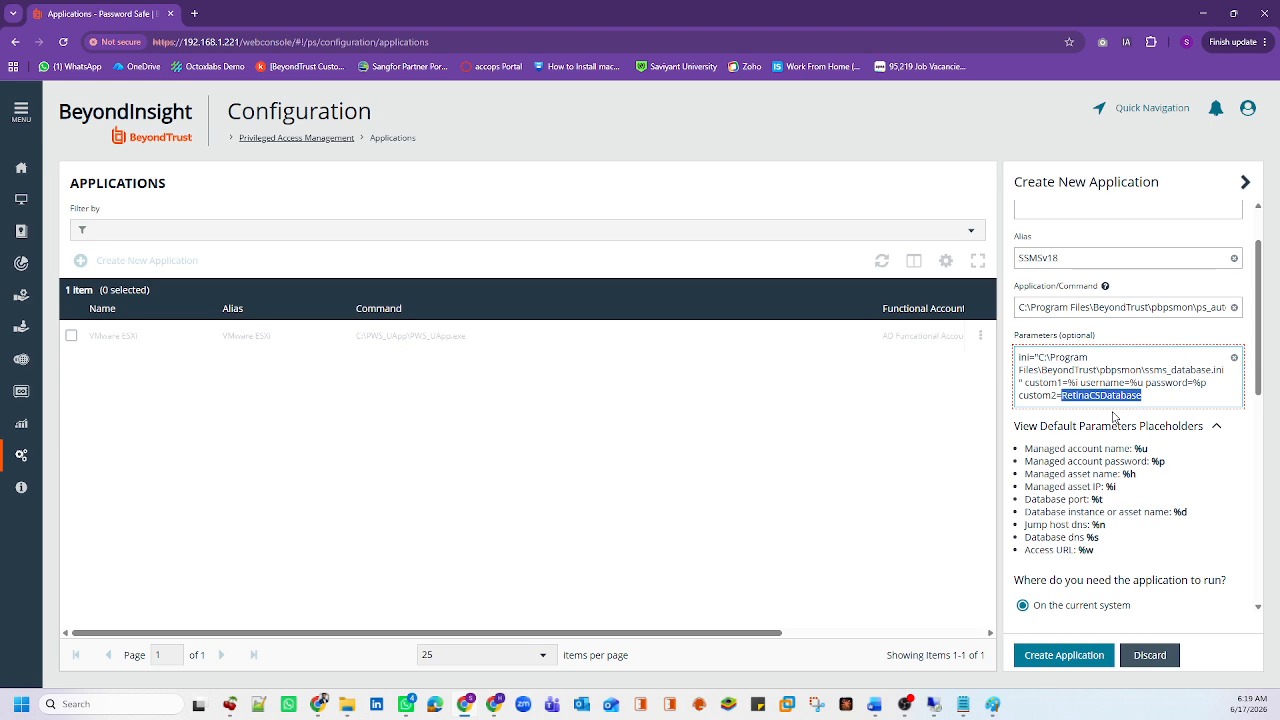
scroll(1125, 450, down, 1)
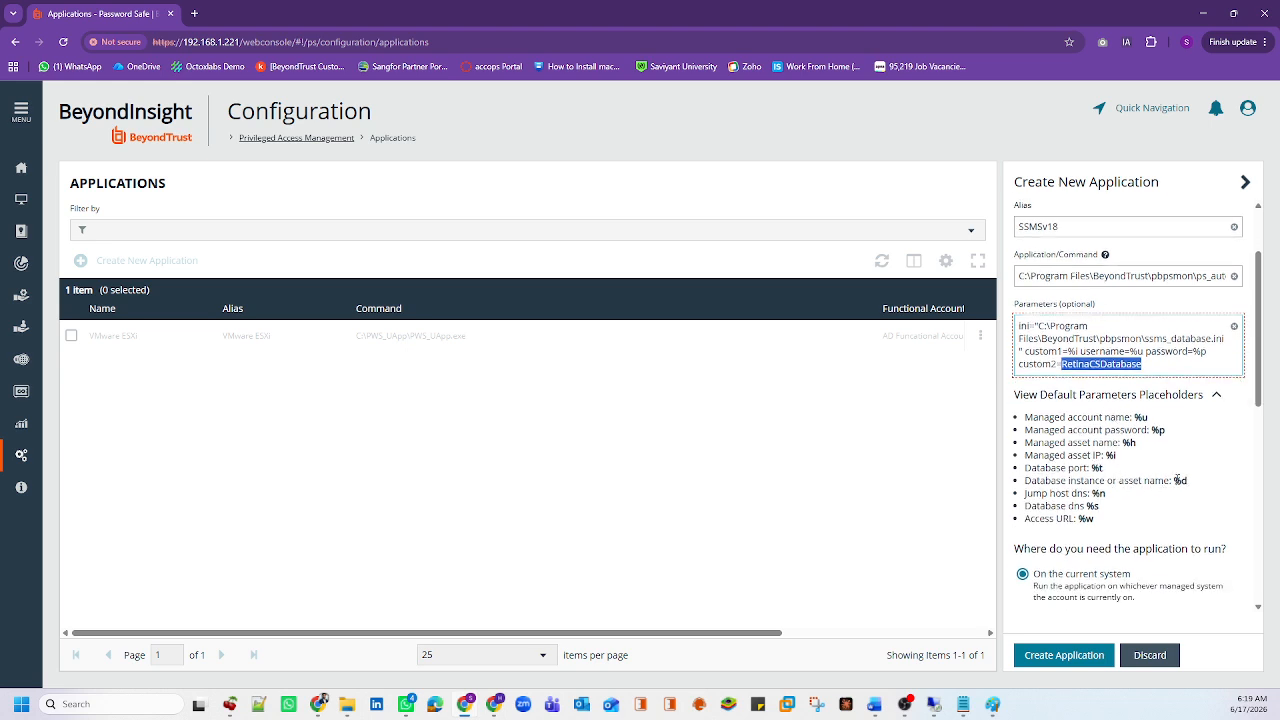
drag(1175, 480, 1190, 482)
click(1144, 365)
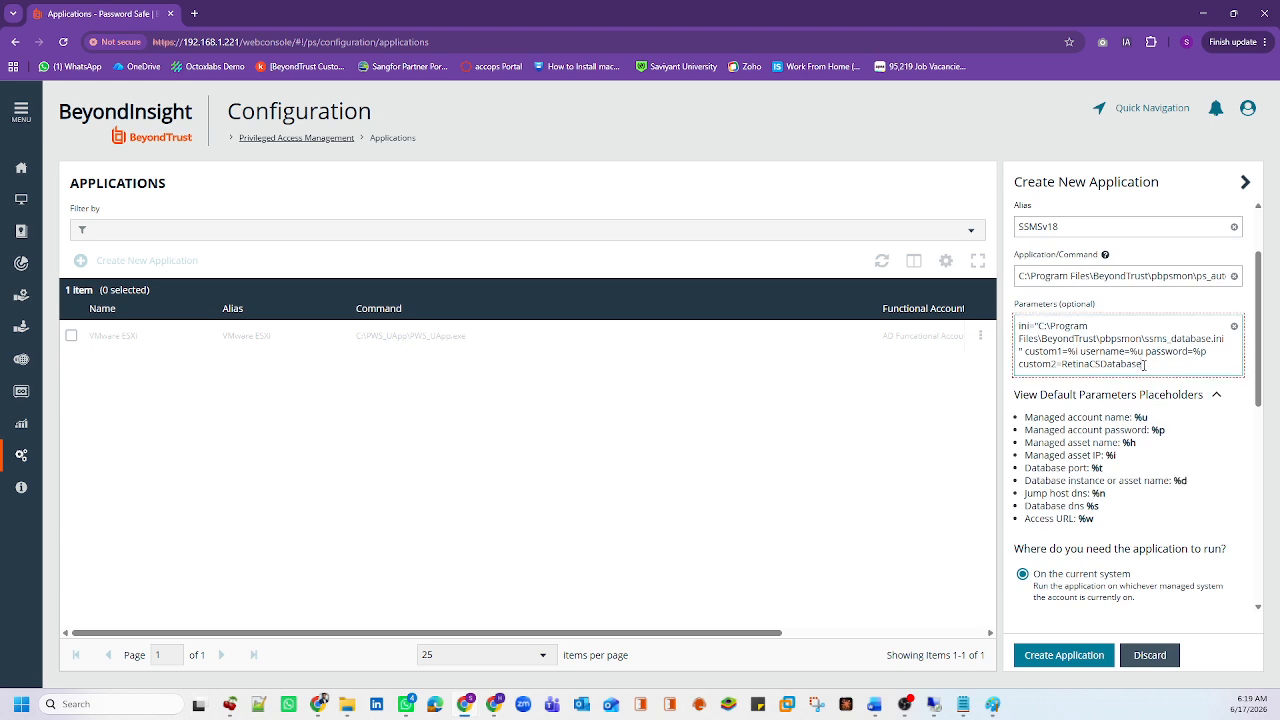
drag(1144, 365, 1062, 368)
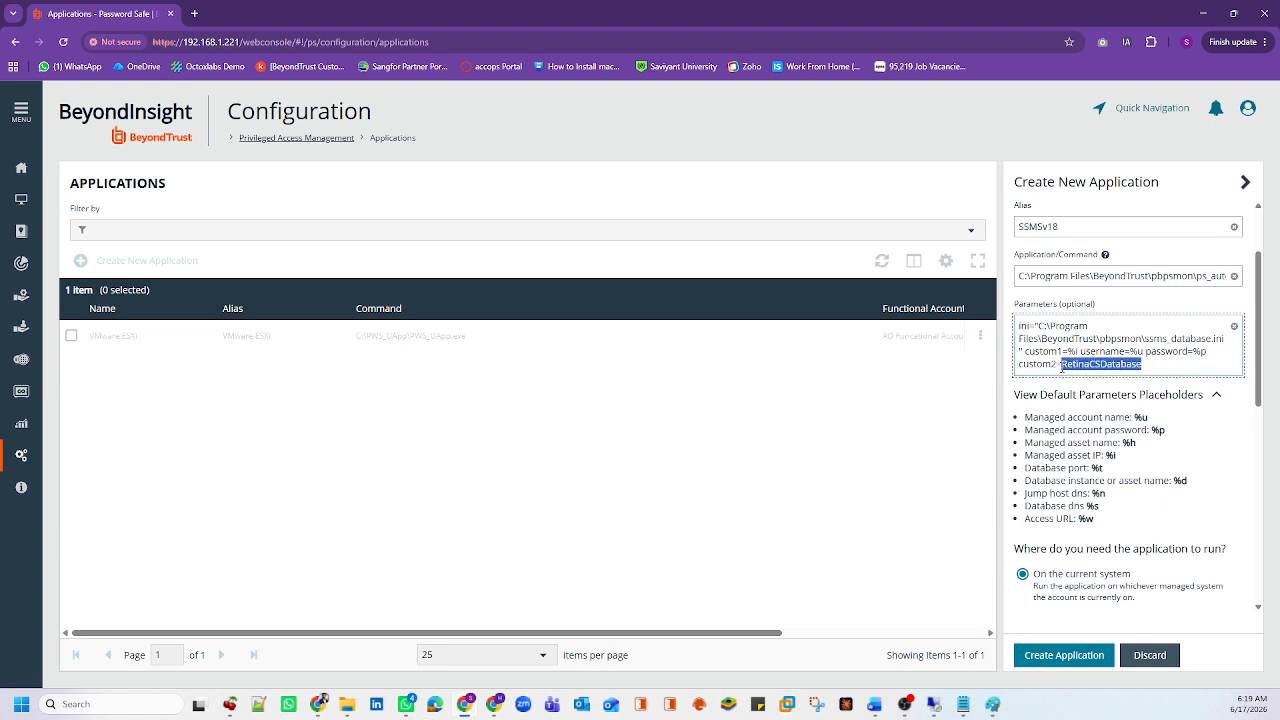
key(ctrl+v)
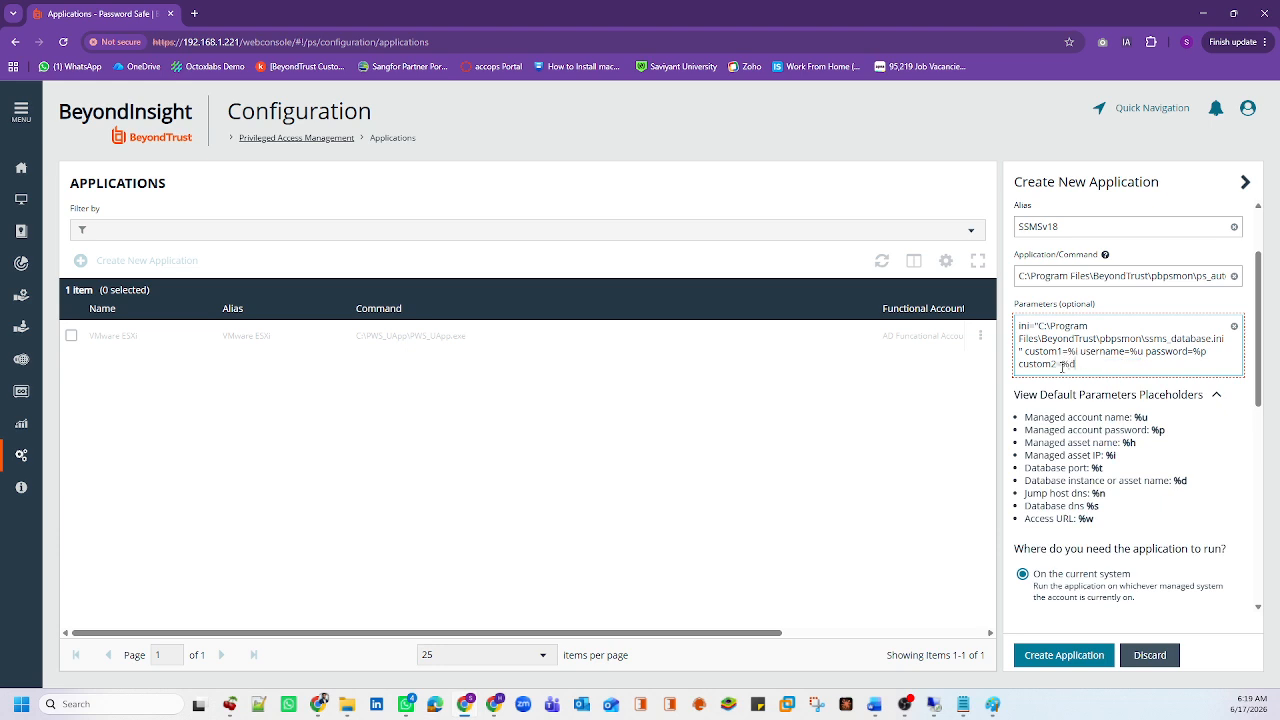
Review the parameters string, checking the %i and %u placeholders
drag(1076, 364, 1018, 326)
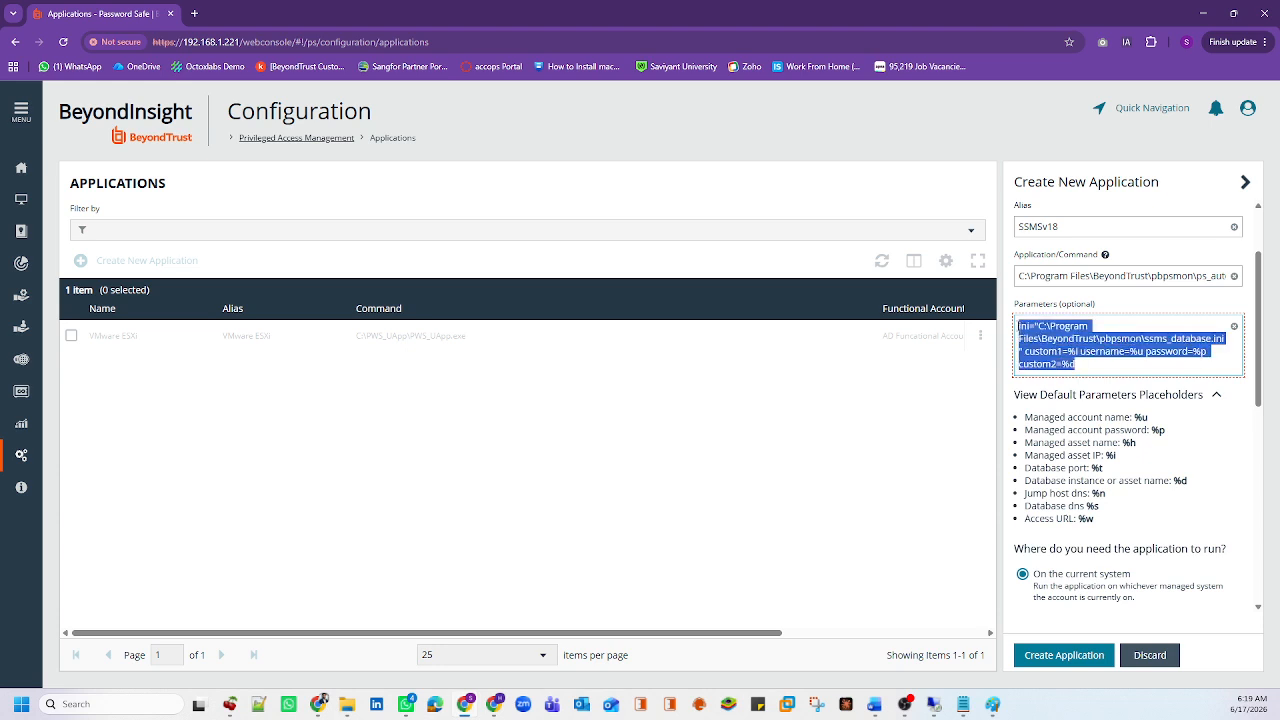
click(1059, 351)
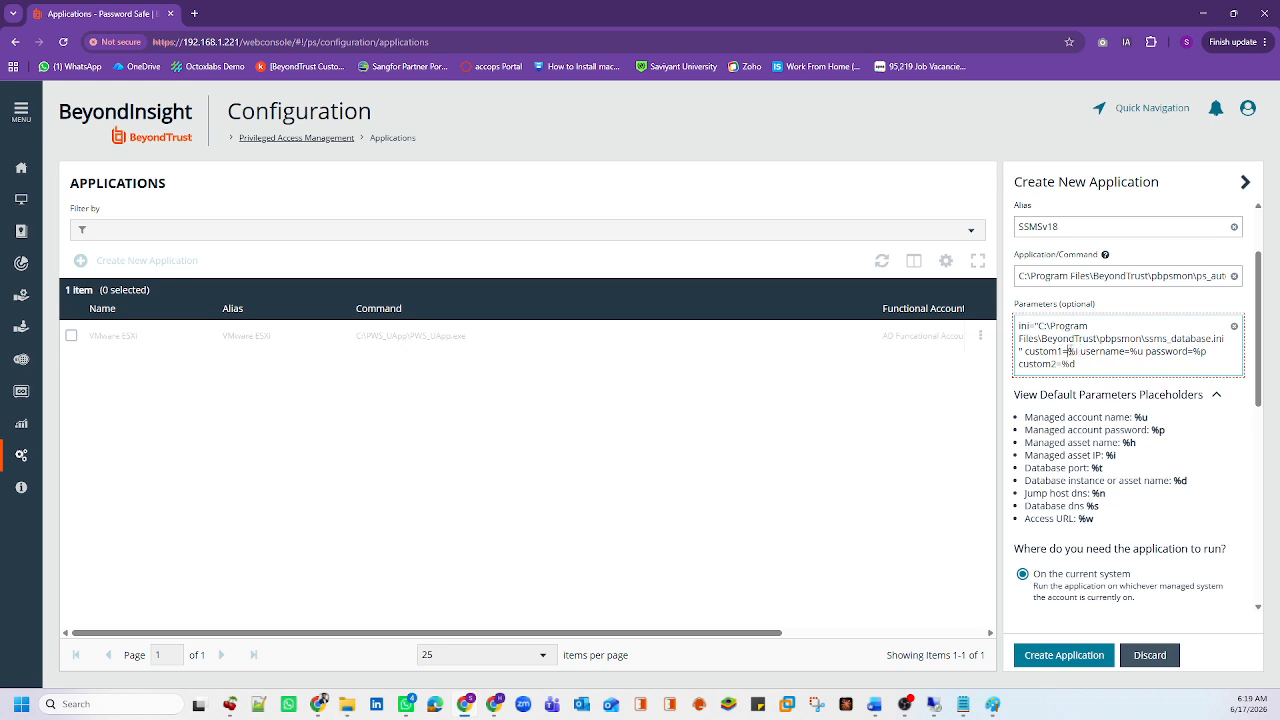
double_click(1069, 351)
drag(1130, 352, 1146, 352)
scroll(1094, 600, down, 2)
Run SSMS on a different system, RDS02, under the AD functional account, and create the application
click(1092, 404)
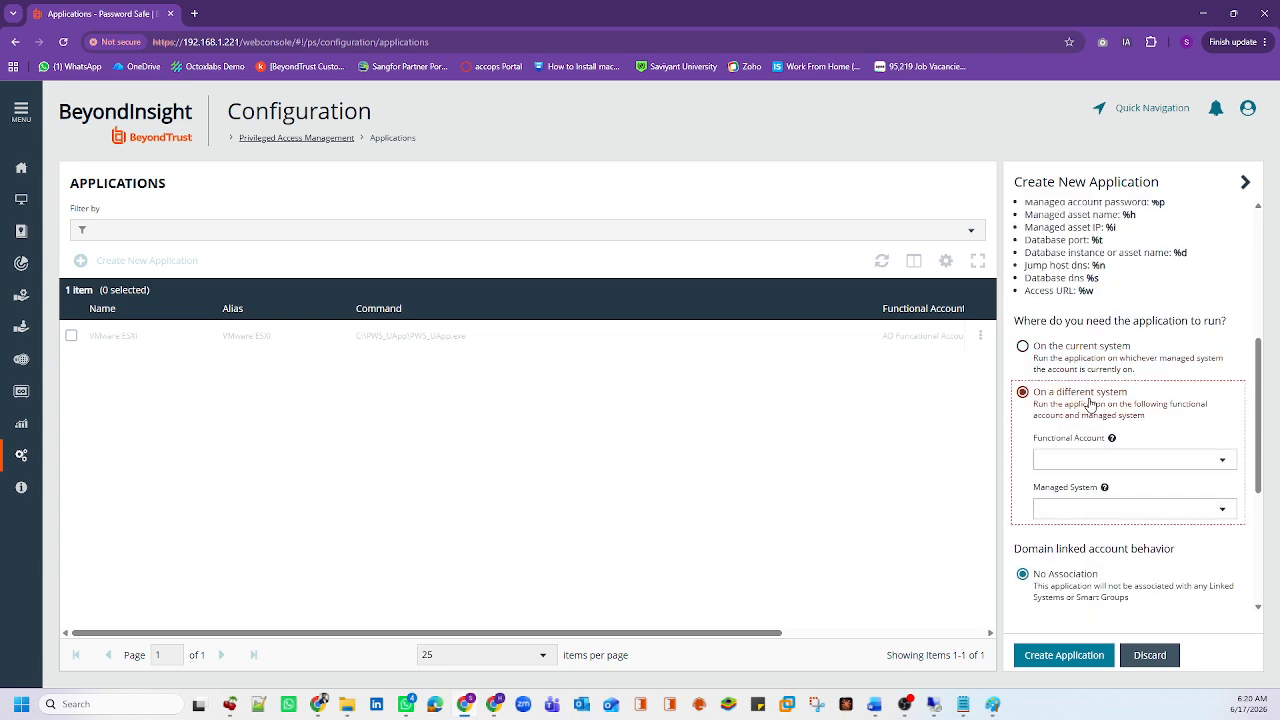
click(1098, 460)
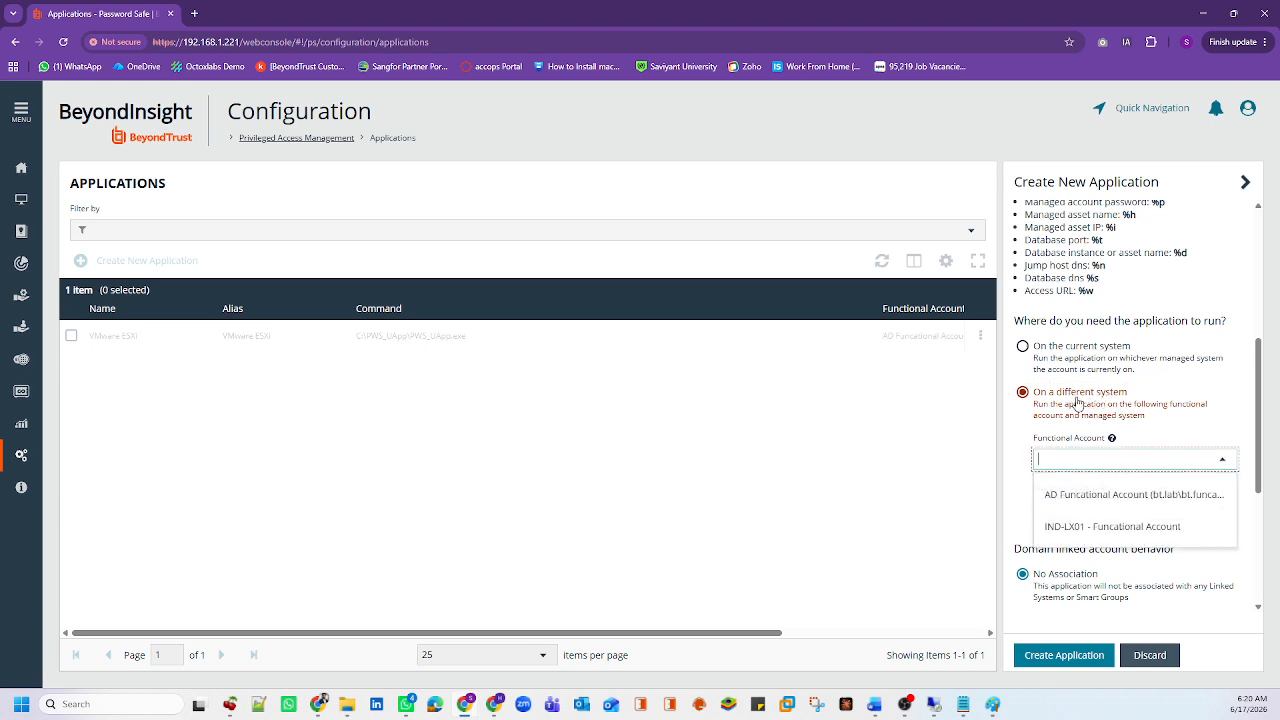
click(1102, 497)
click(1075, 515)
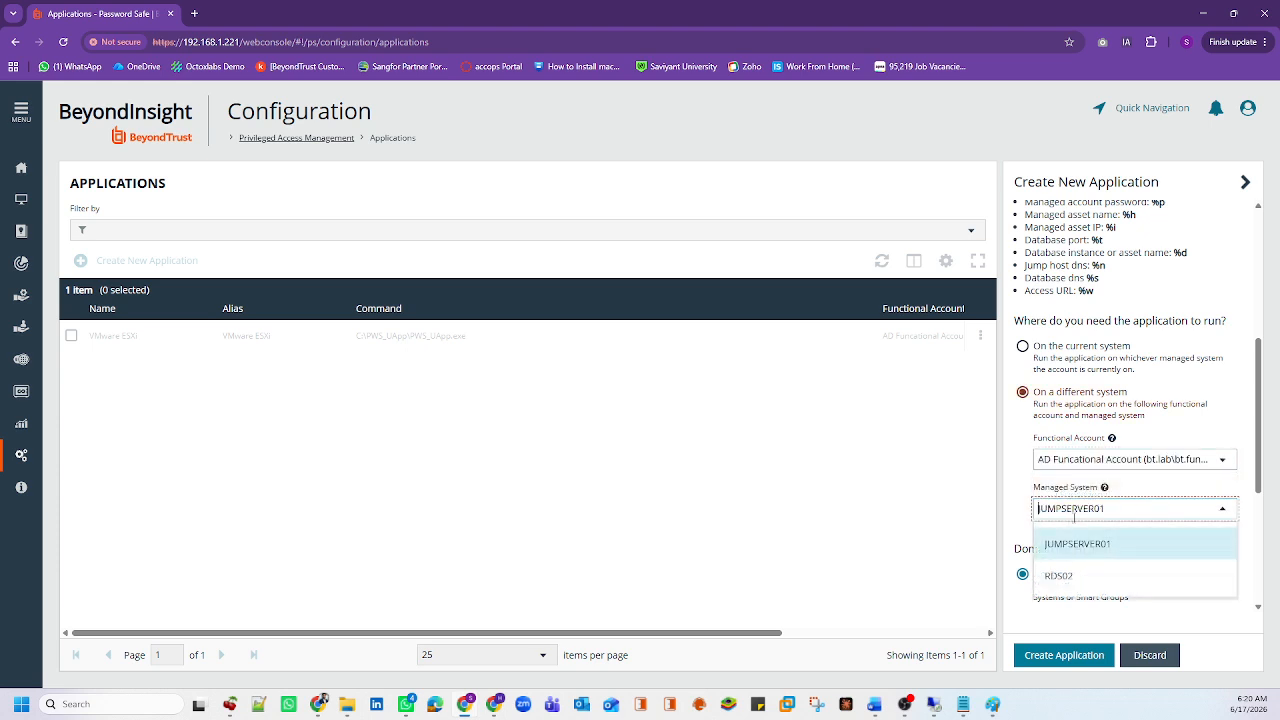
click(1058, 575)
scroll(1097, 528, down, 3)
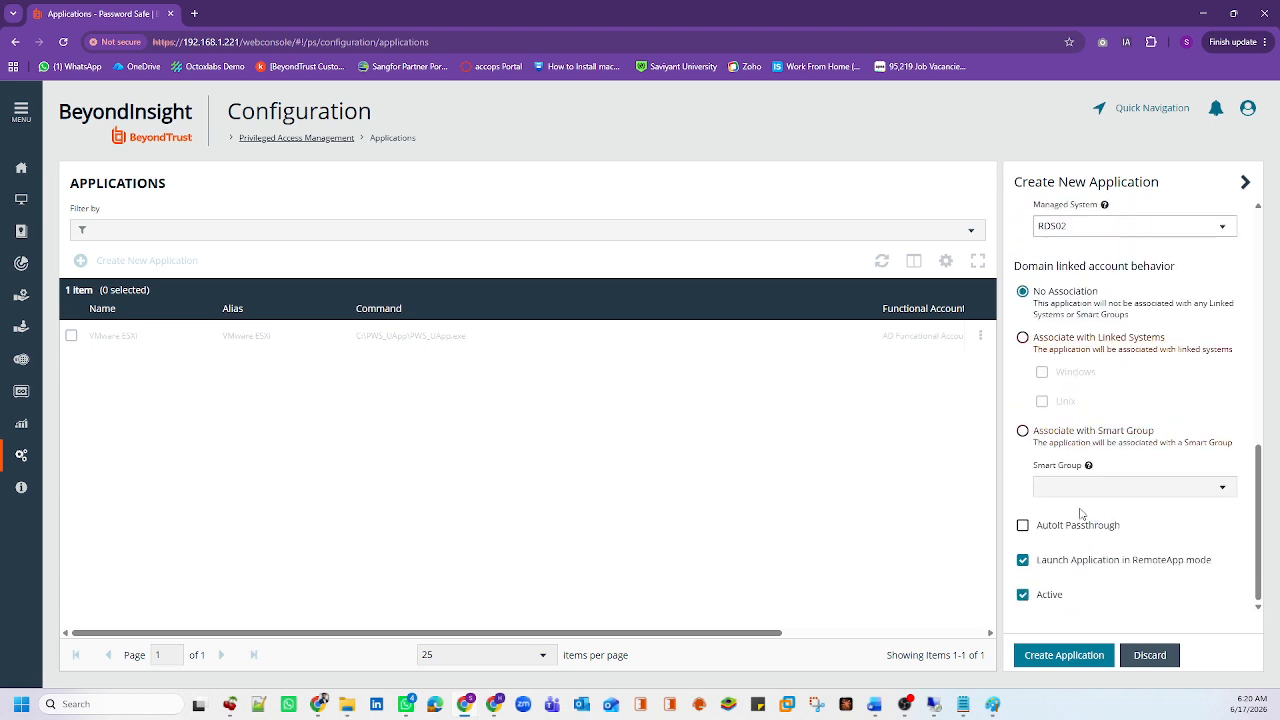
click(1090, 655)
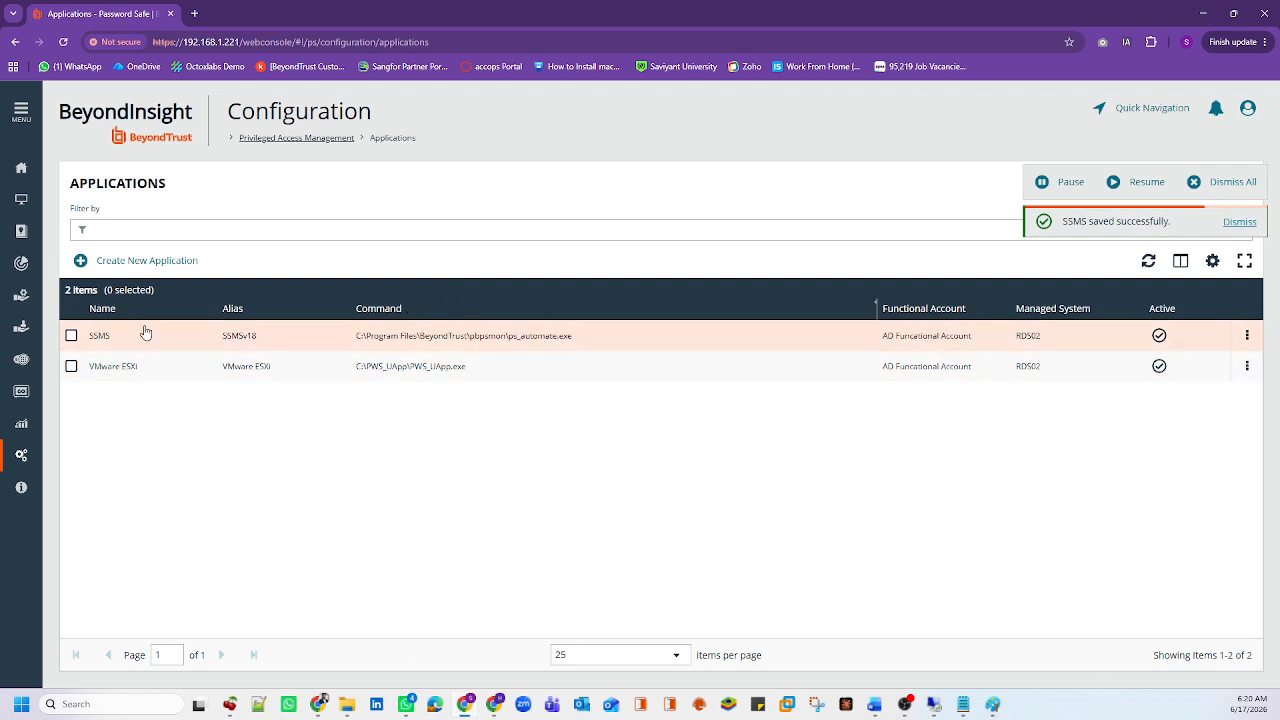
Filter Managed Accounts to All Managed Accounts and open the sa account for editing
click(22, 329)
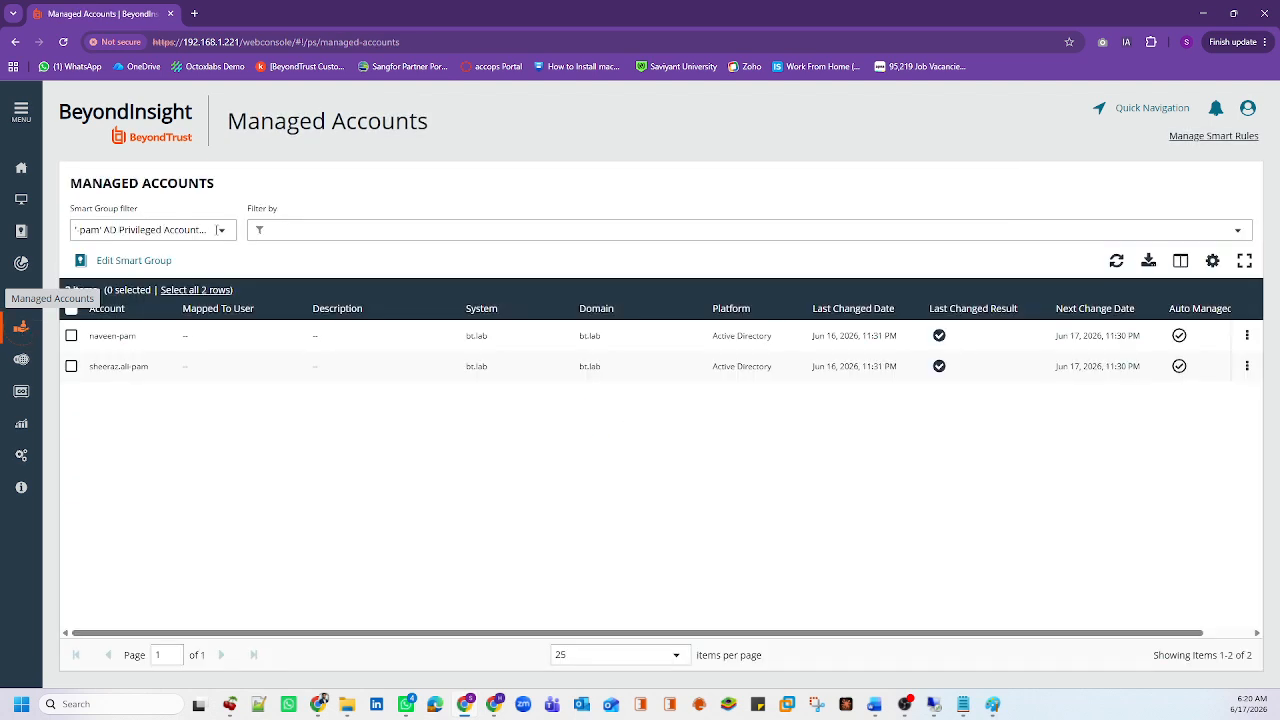
click(222, 230)
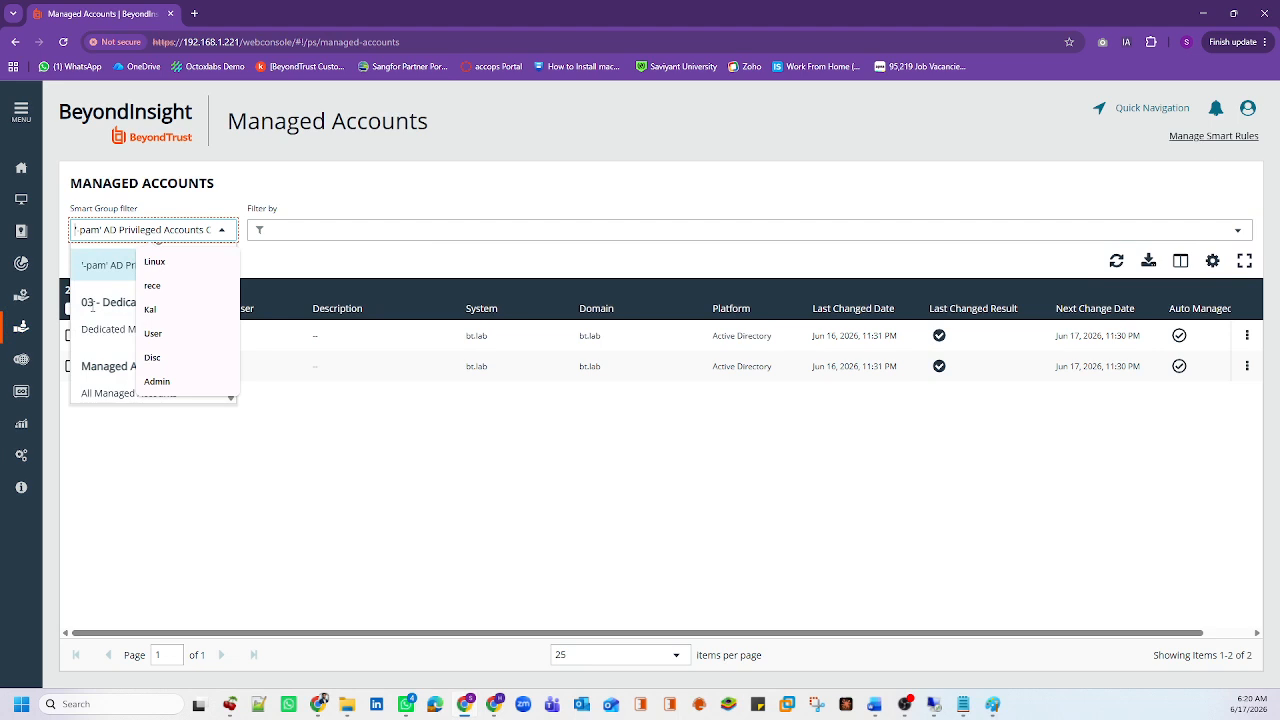
scroll(93, 308, up, 2)
text(All M)
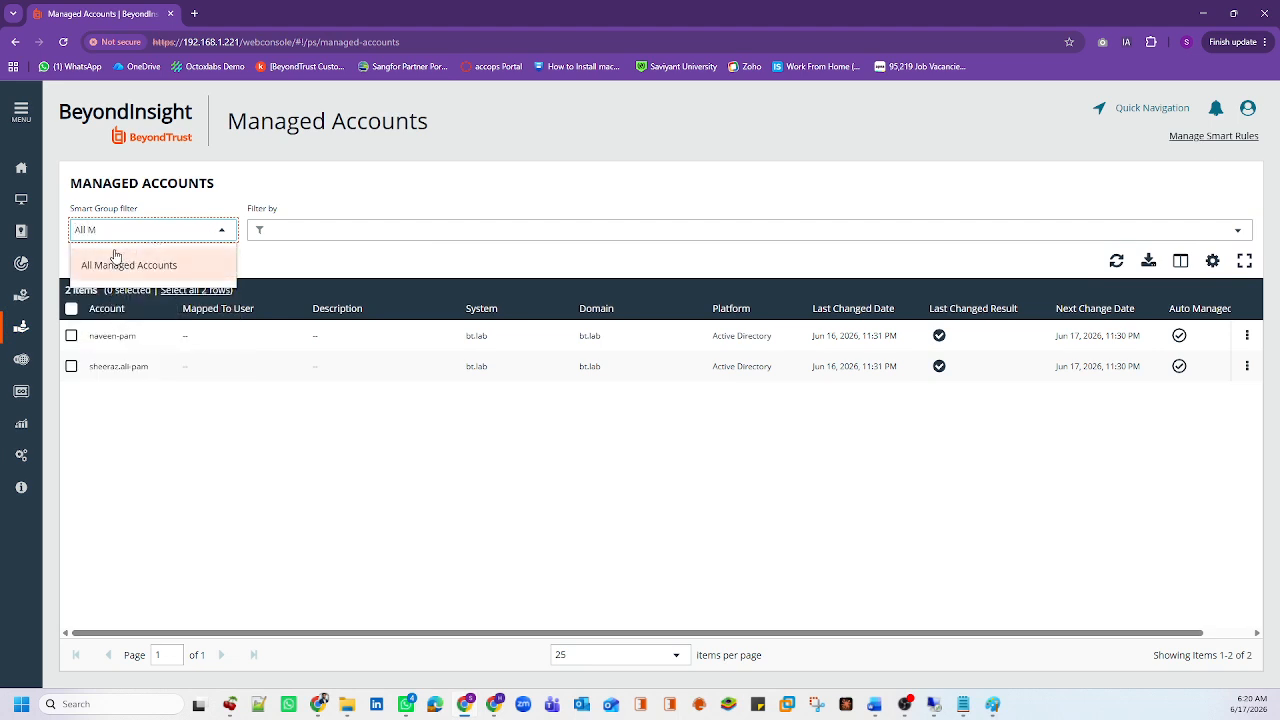
click(115, 262)
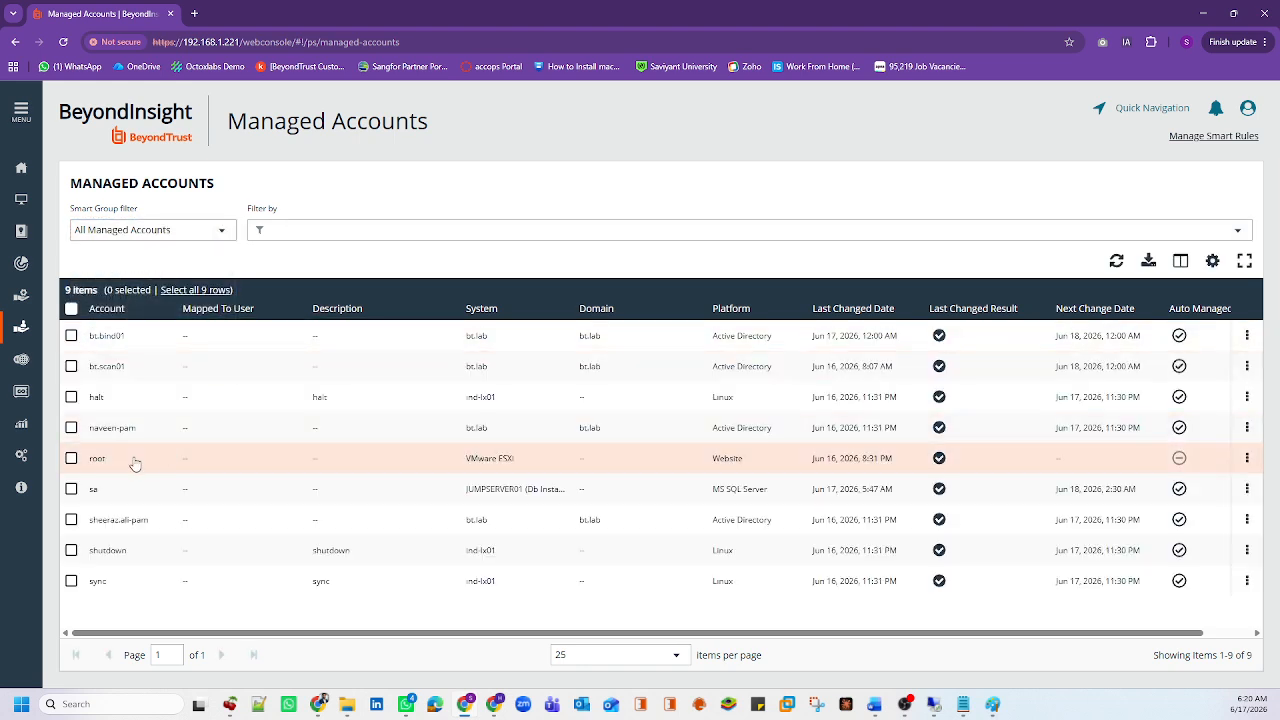
drag(89, 491, 1075, 488)
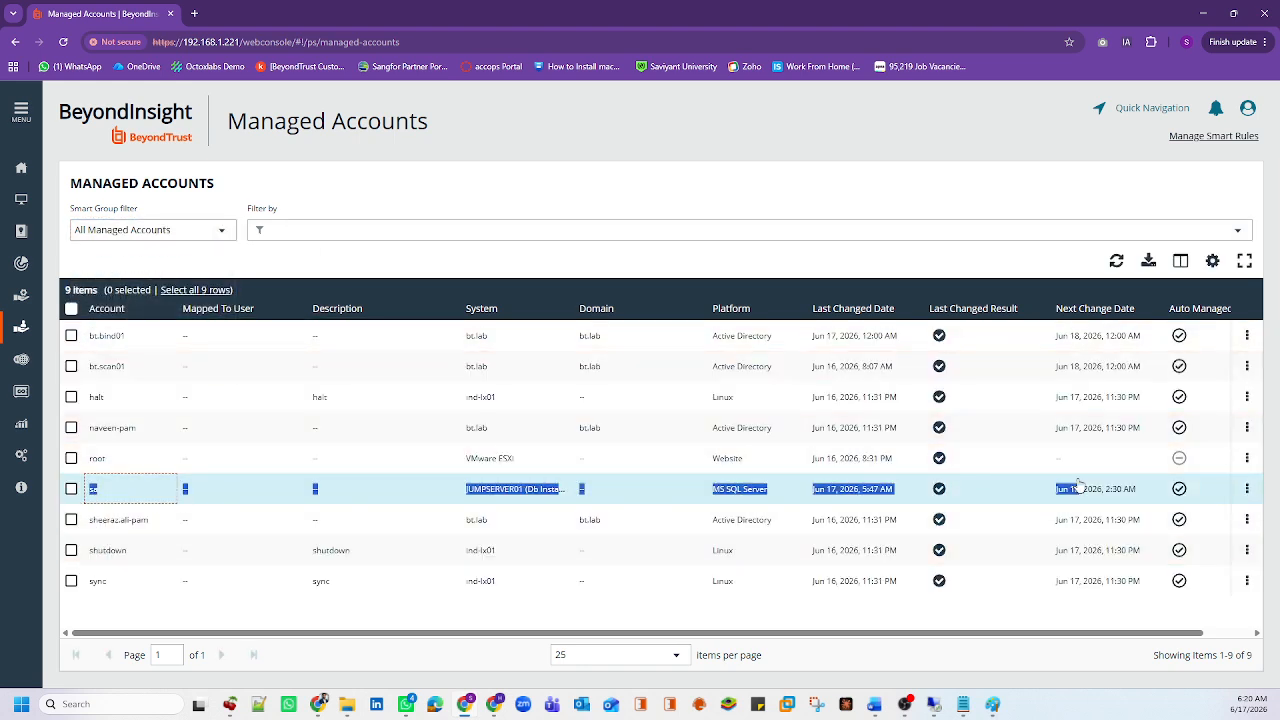
click(1247, 488)
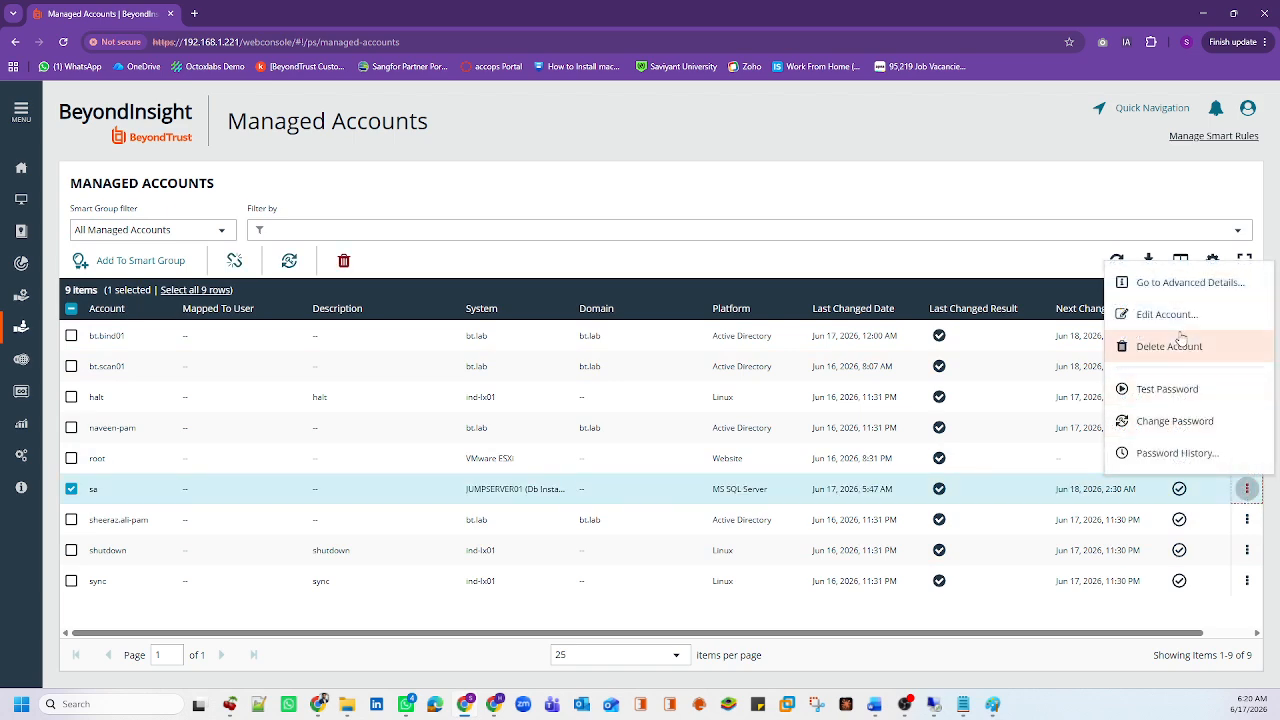
click(1174, 318)
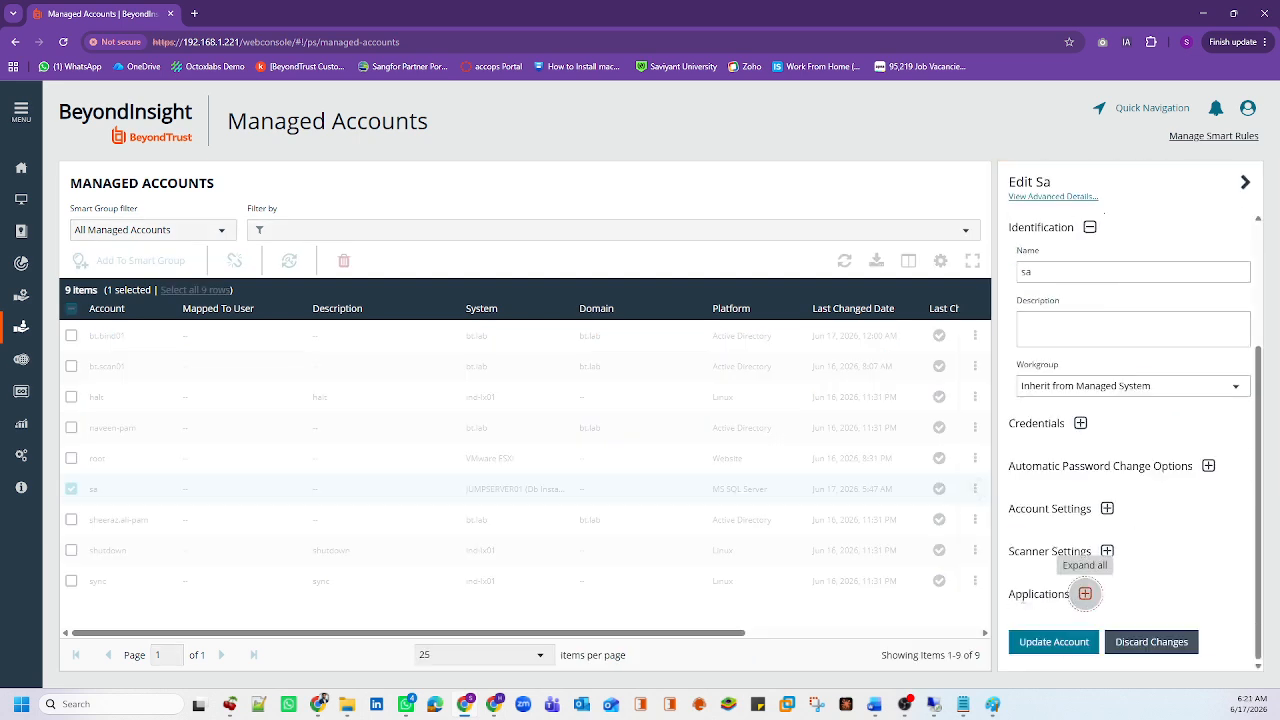
Assign the SSMSv18 application to sa and update the account
click(1085, 596)
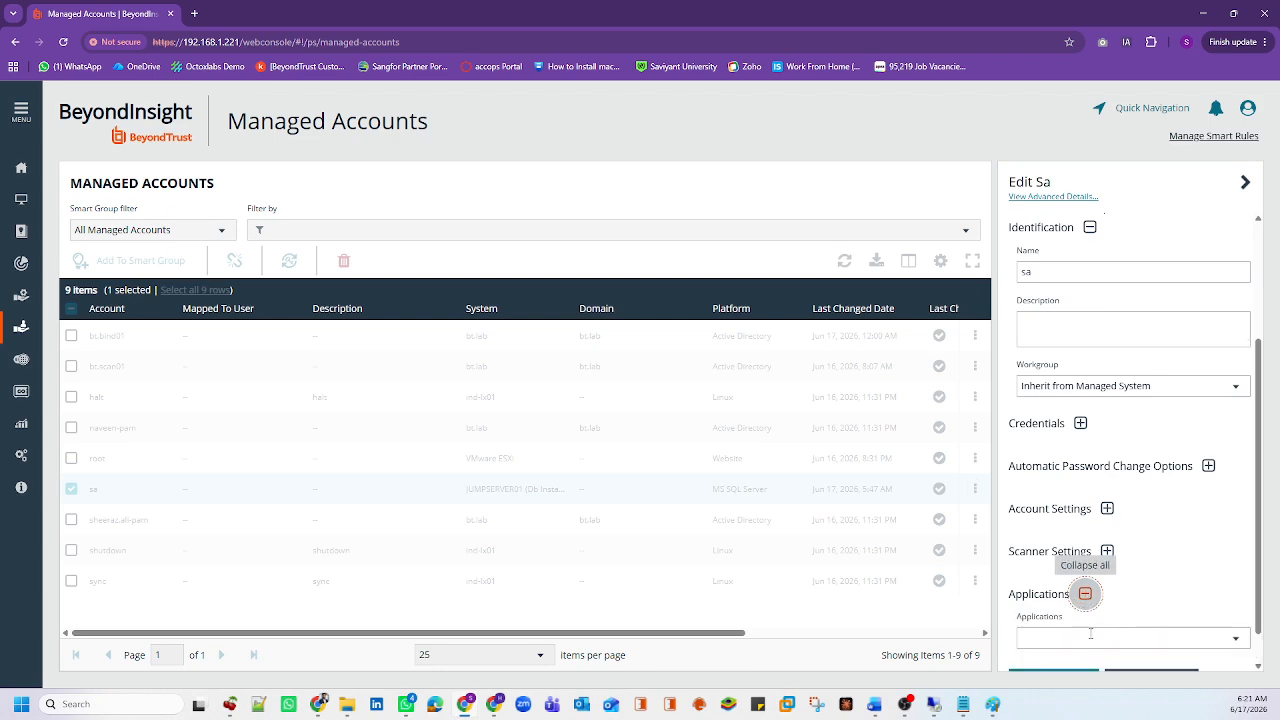
click(1110, 637)
click(1045, 583)
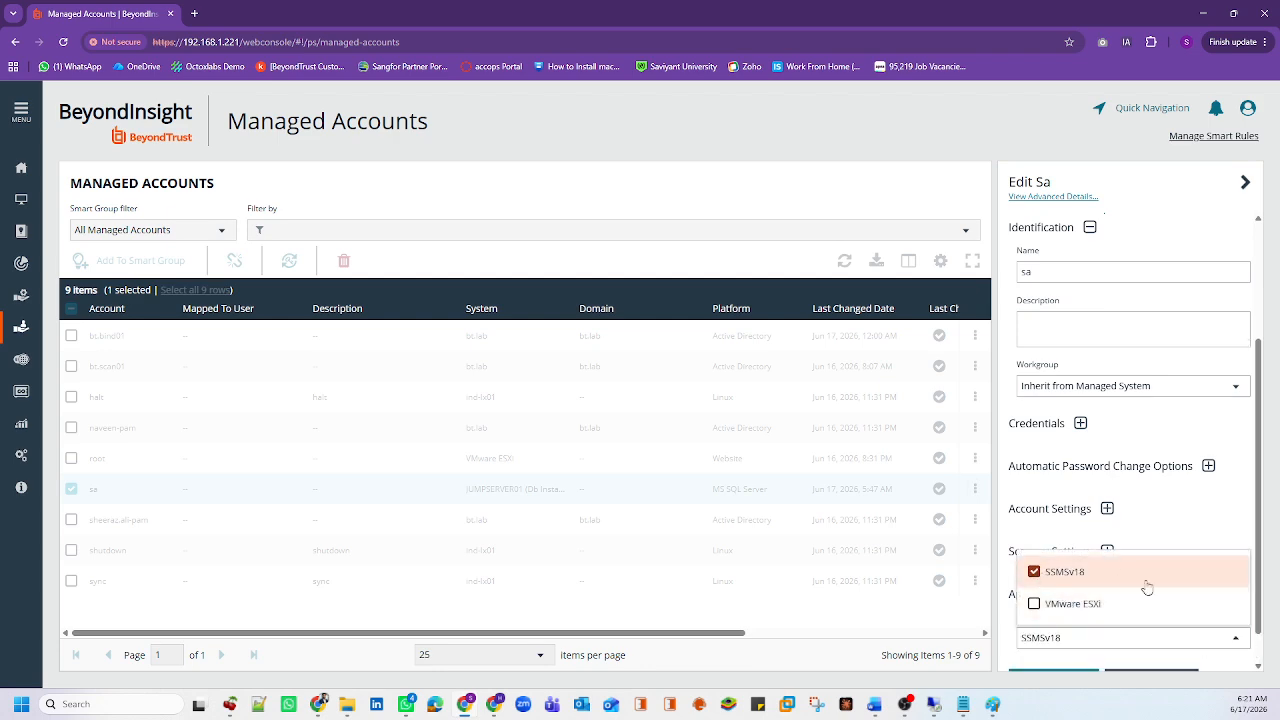
click(1185, 658)
scroll(1088, 635, down, 1)
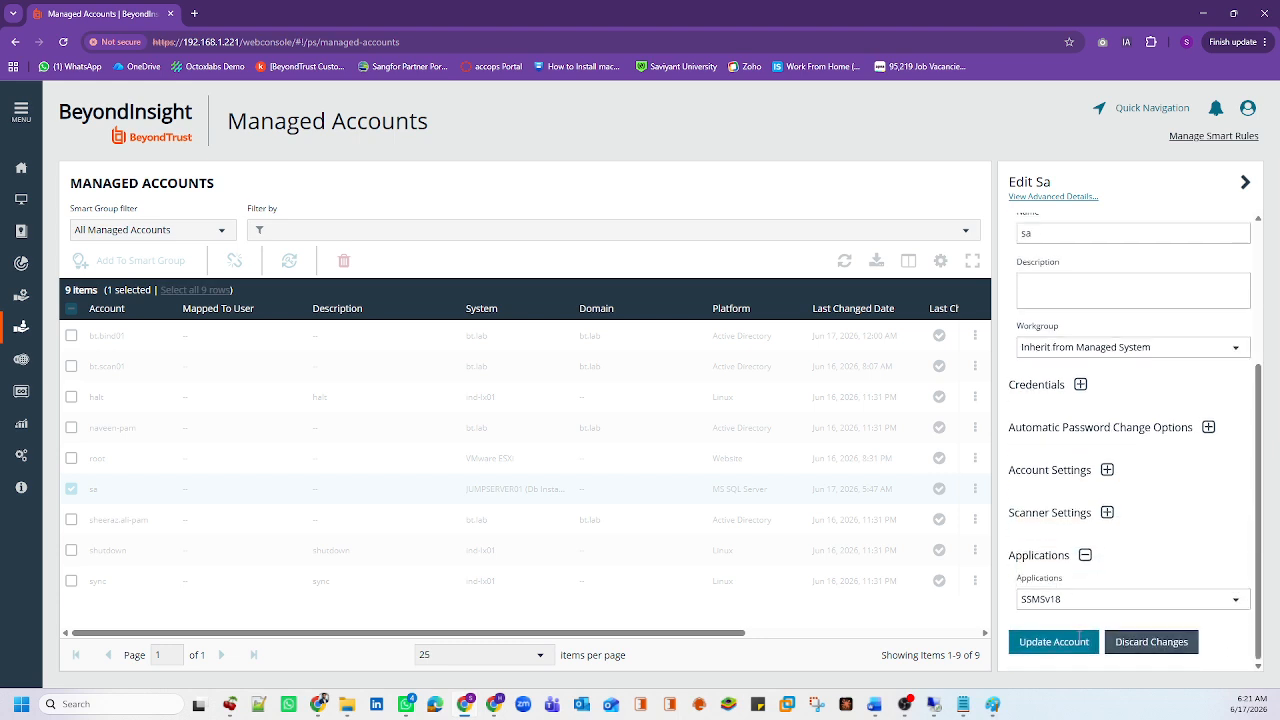
click(1053, 645)
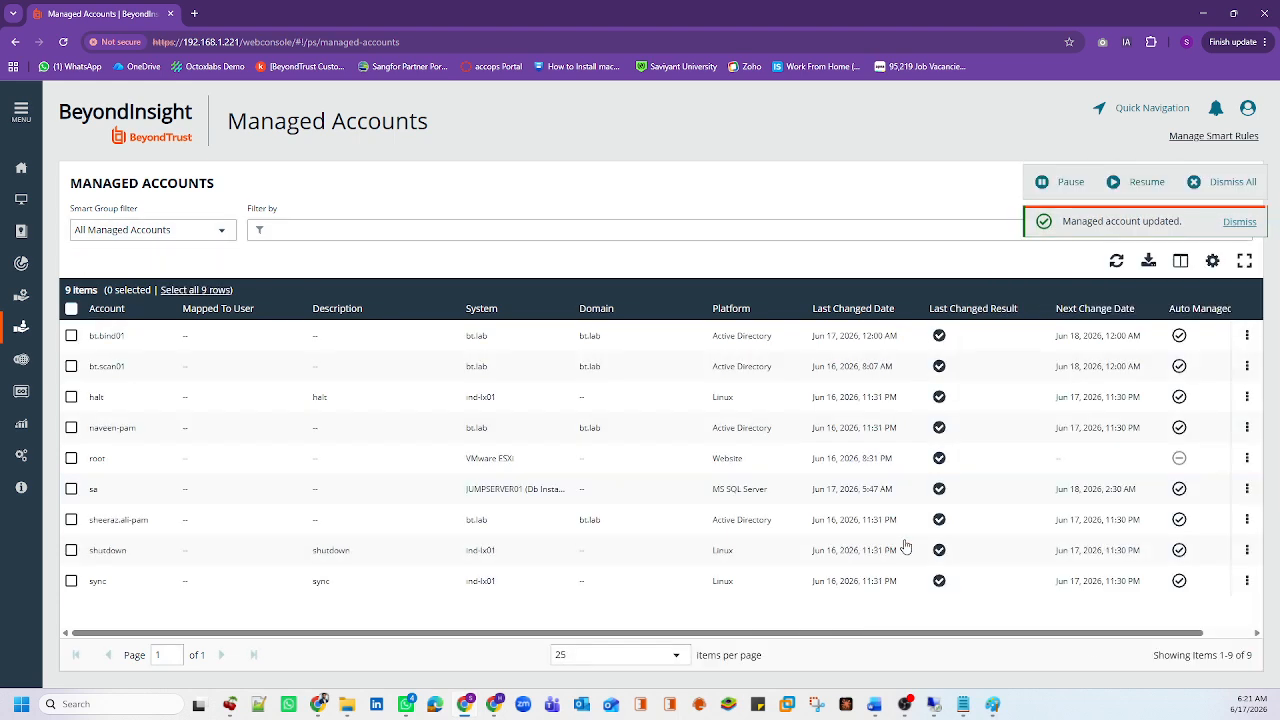
In Password Safe, list accounts by application and inspect the SSMS entry for sa on JUMPSERVER01
click(21, 359)
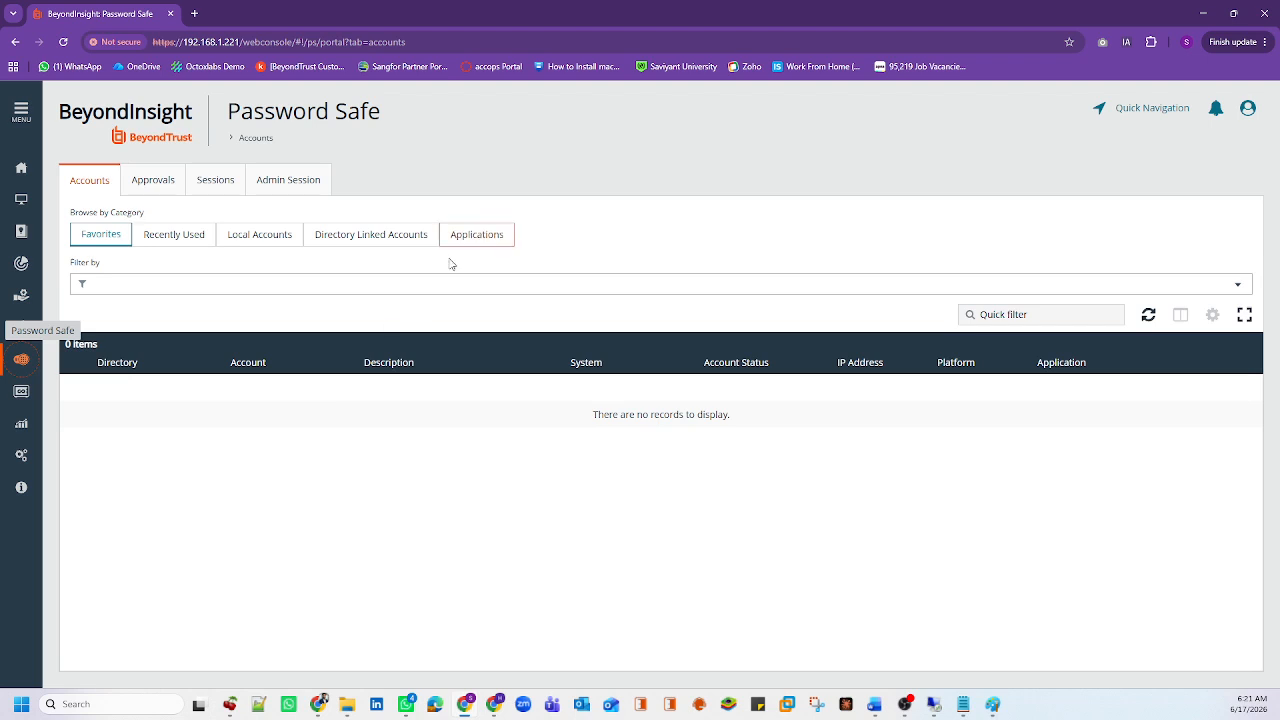
click(488, 241)
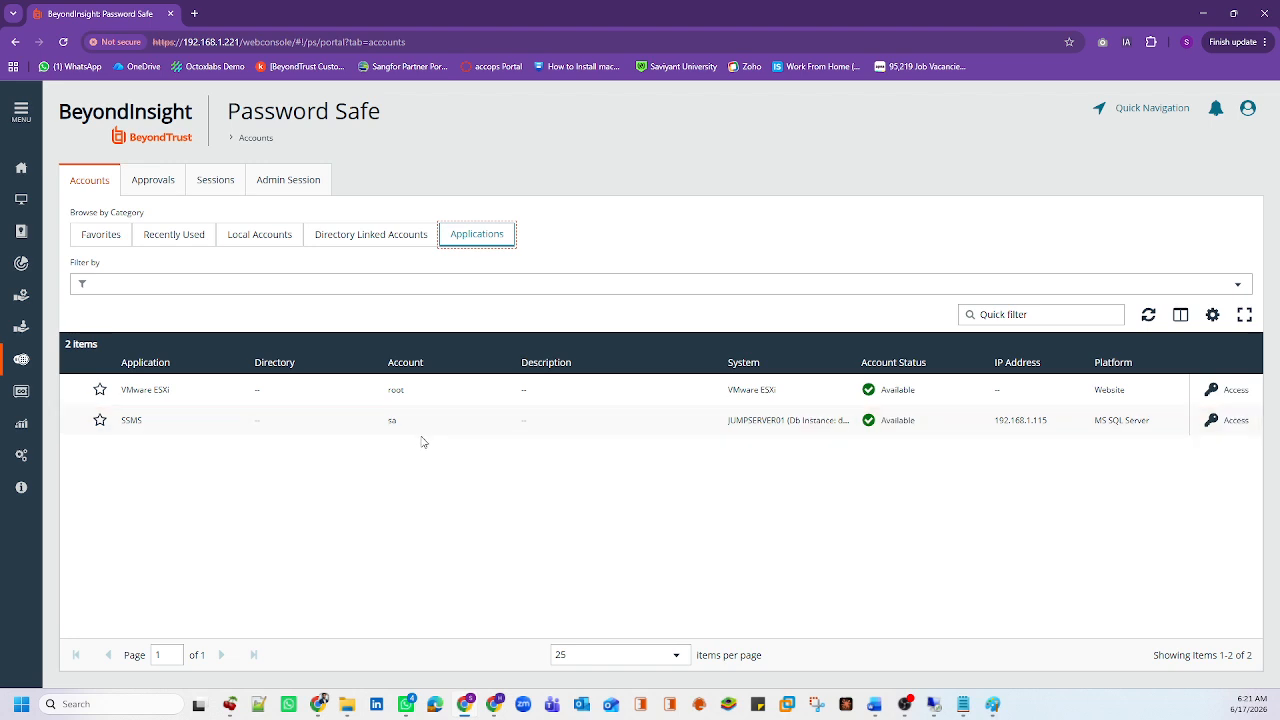
double_click(133, 425)
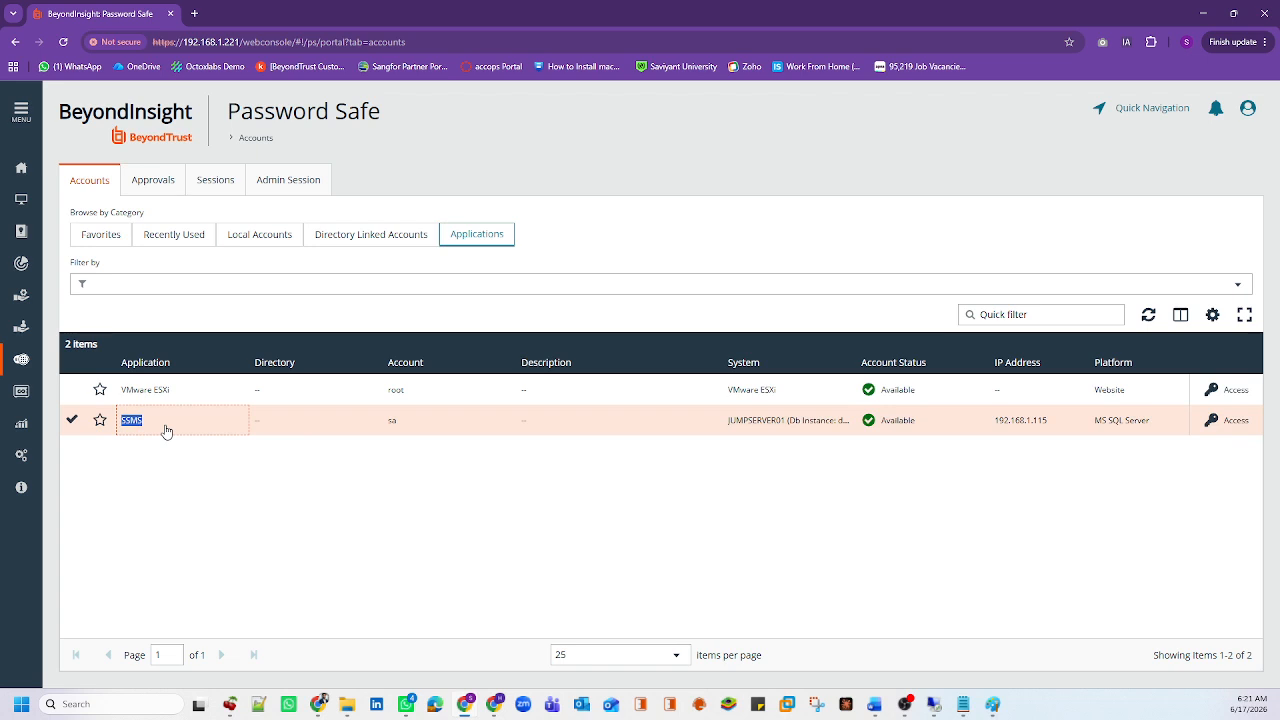
double_click(392, 422)
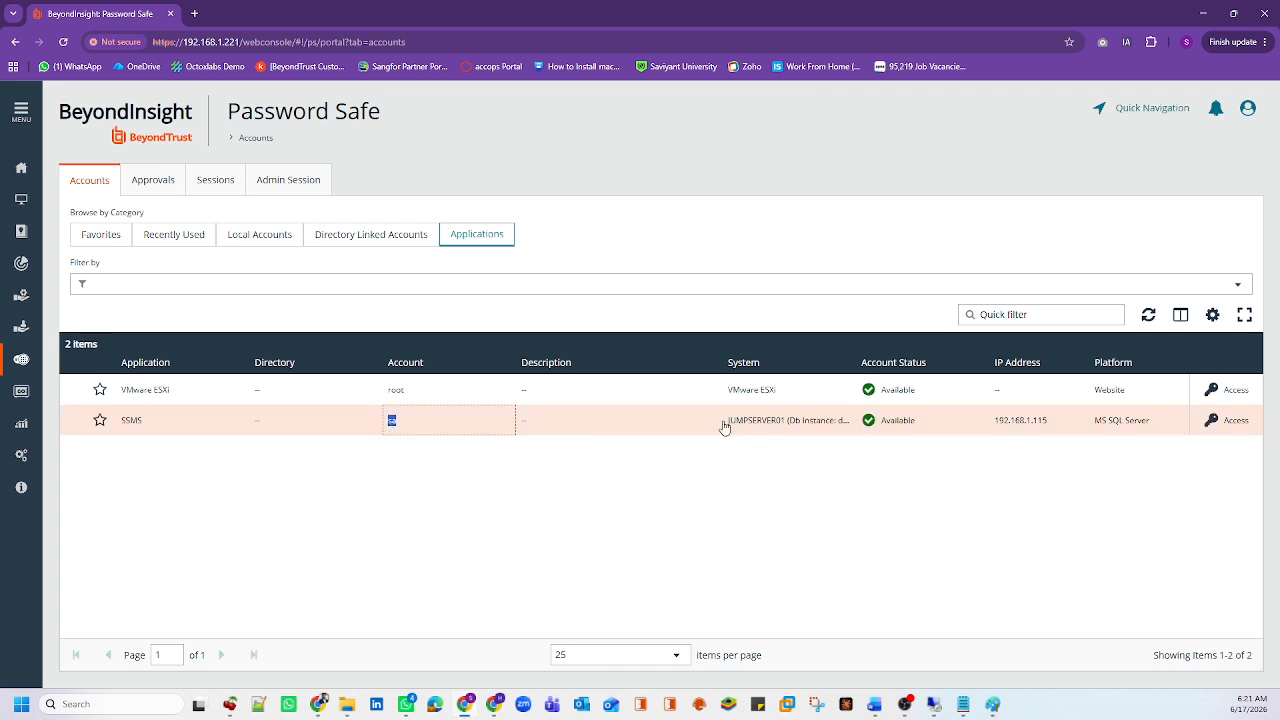
drag(725, 422, 791, 426)
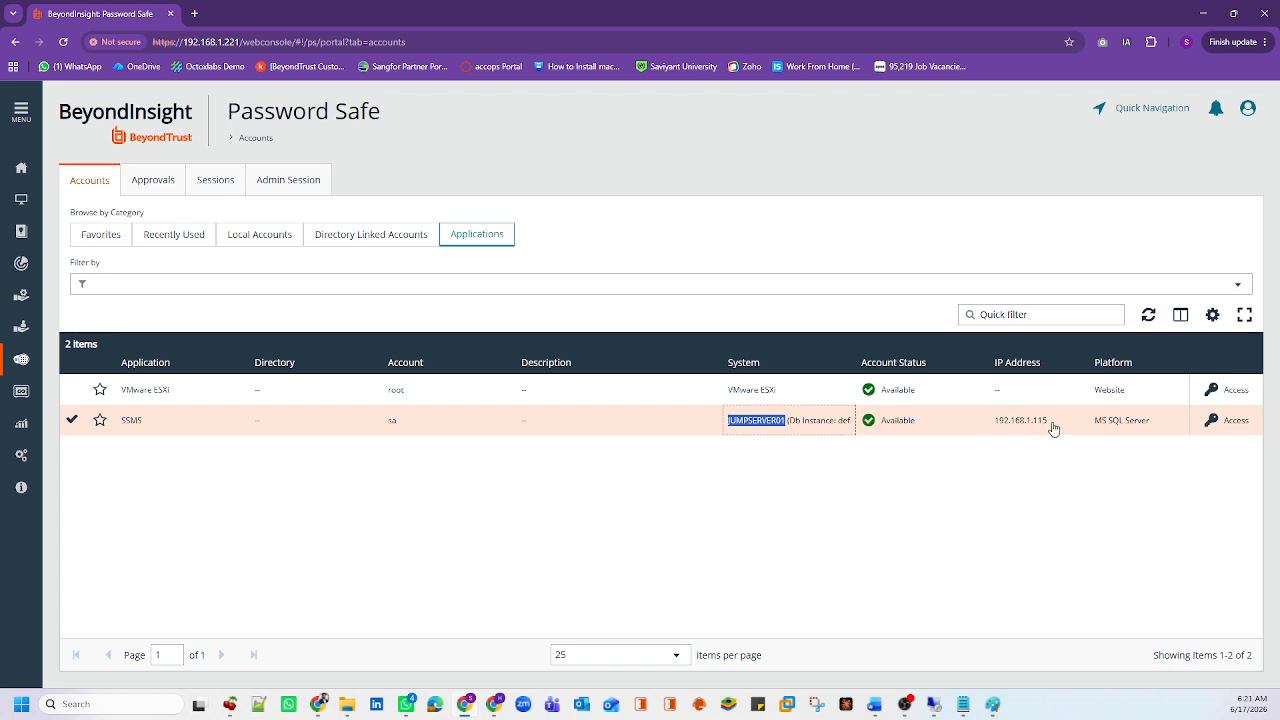
drag(1049, 428, 998, 428)
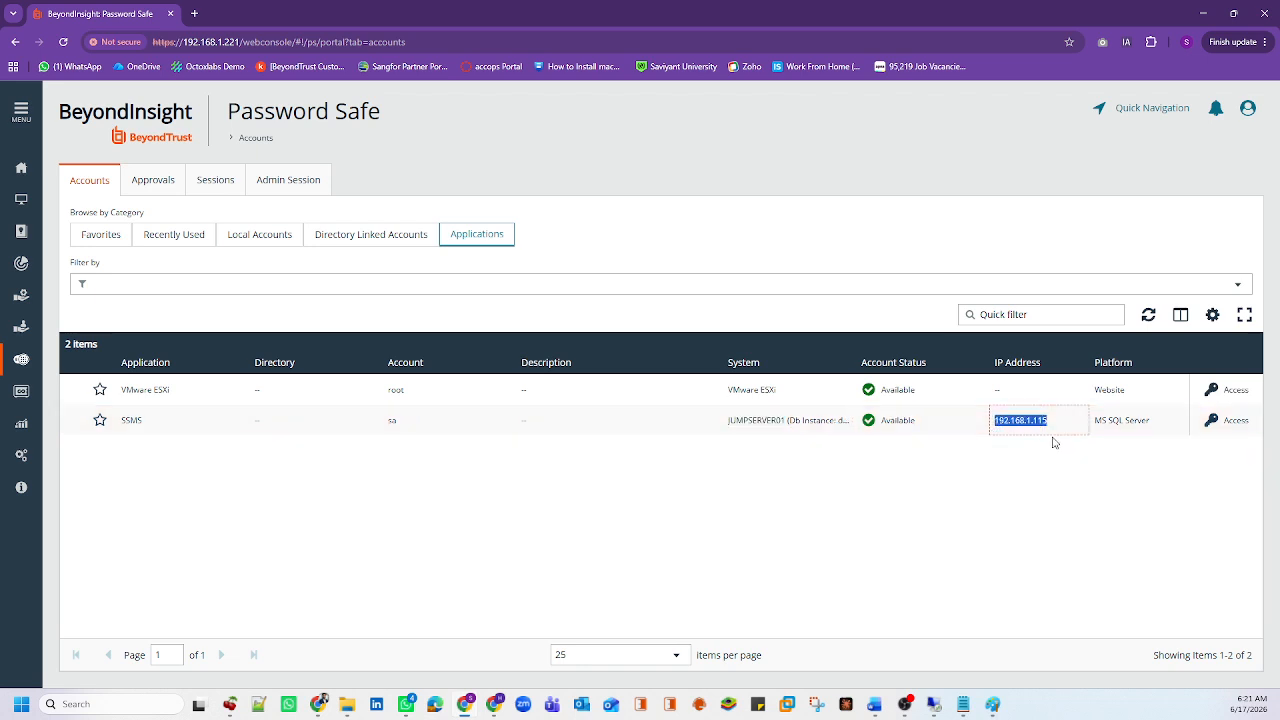
Request SSMS access as sa with reason 'testing', start the session and open the RDP file
click(1209, 422)
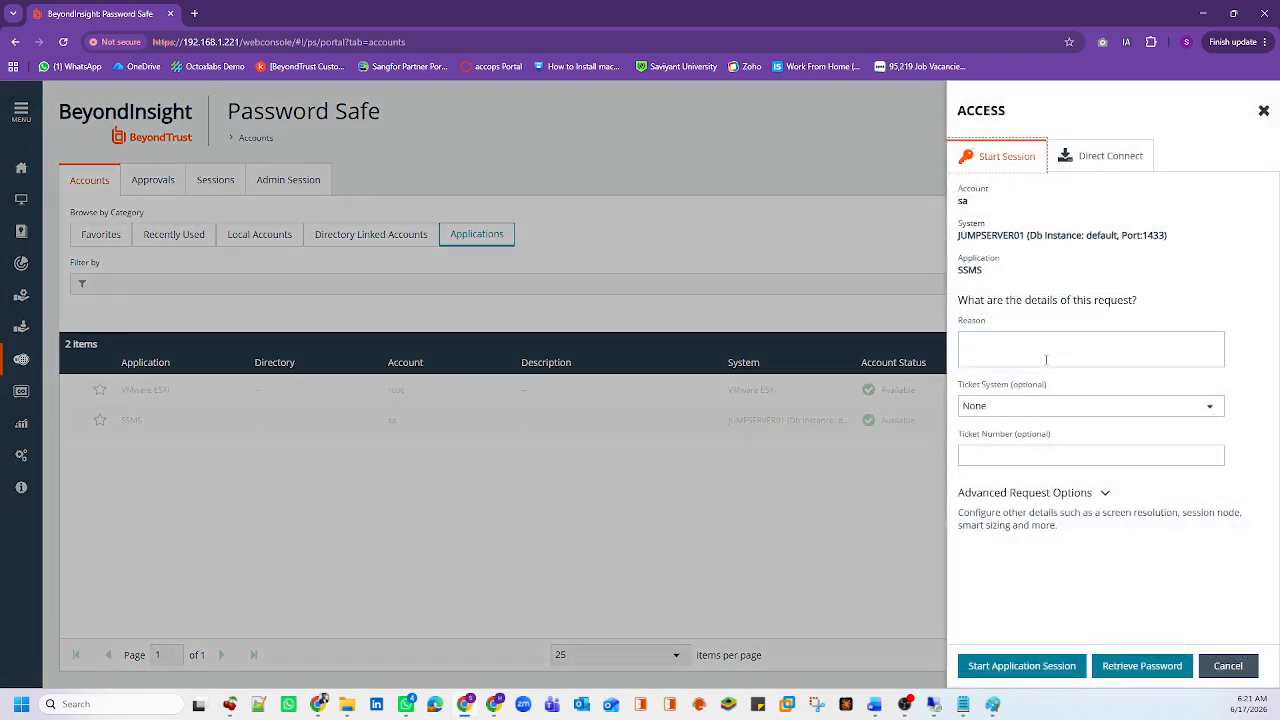
click(1046, 360)
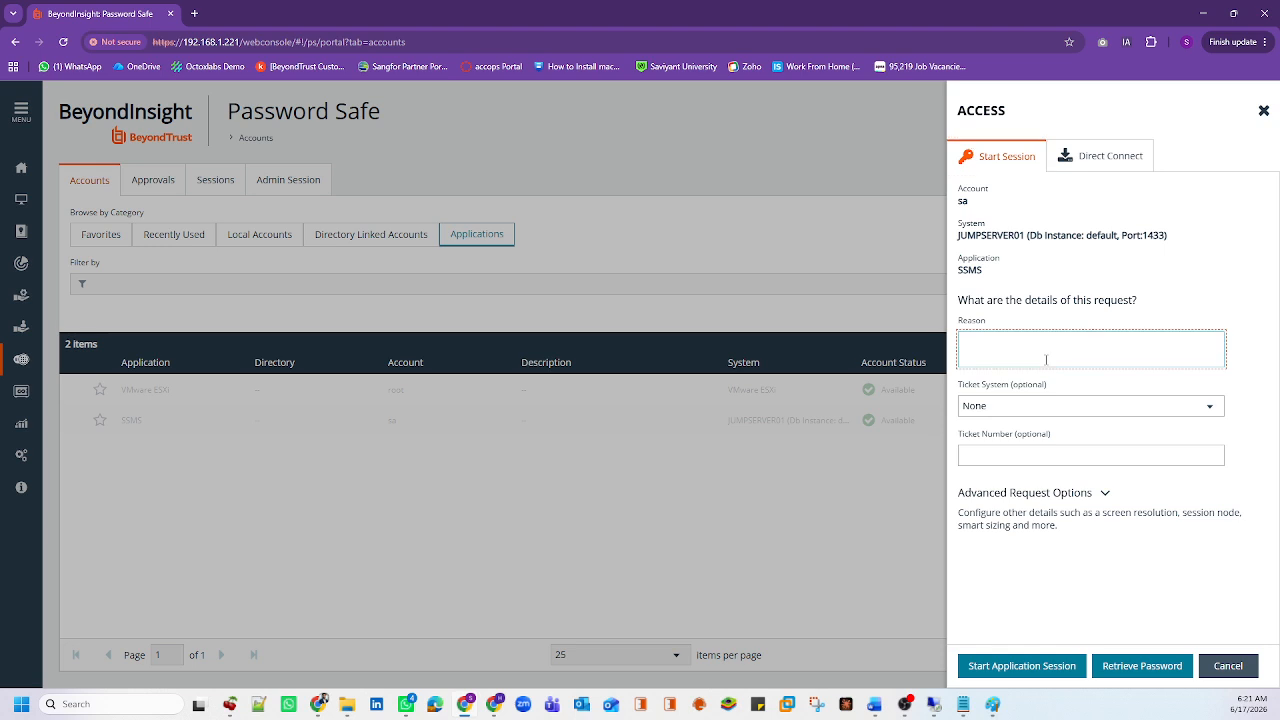
text(testing)
click(1030, 670)
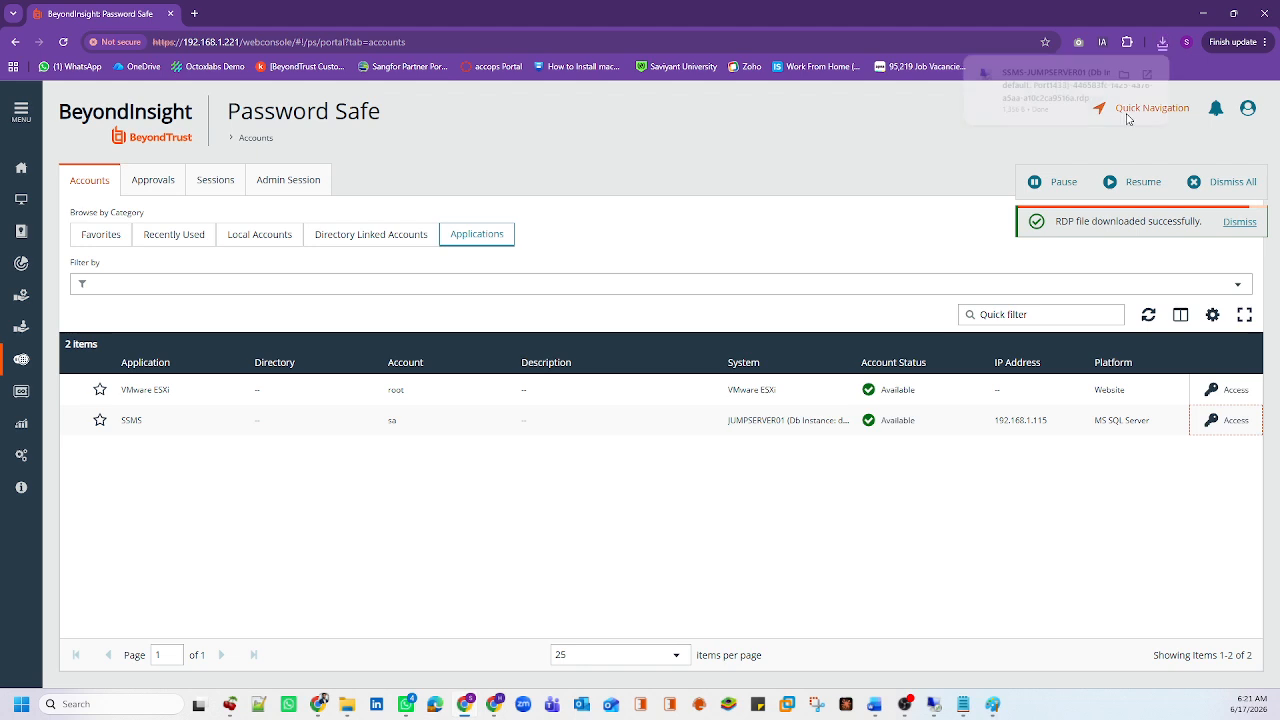
click(1067, 100)
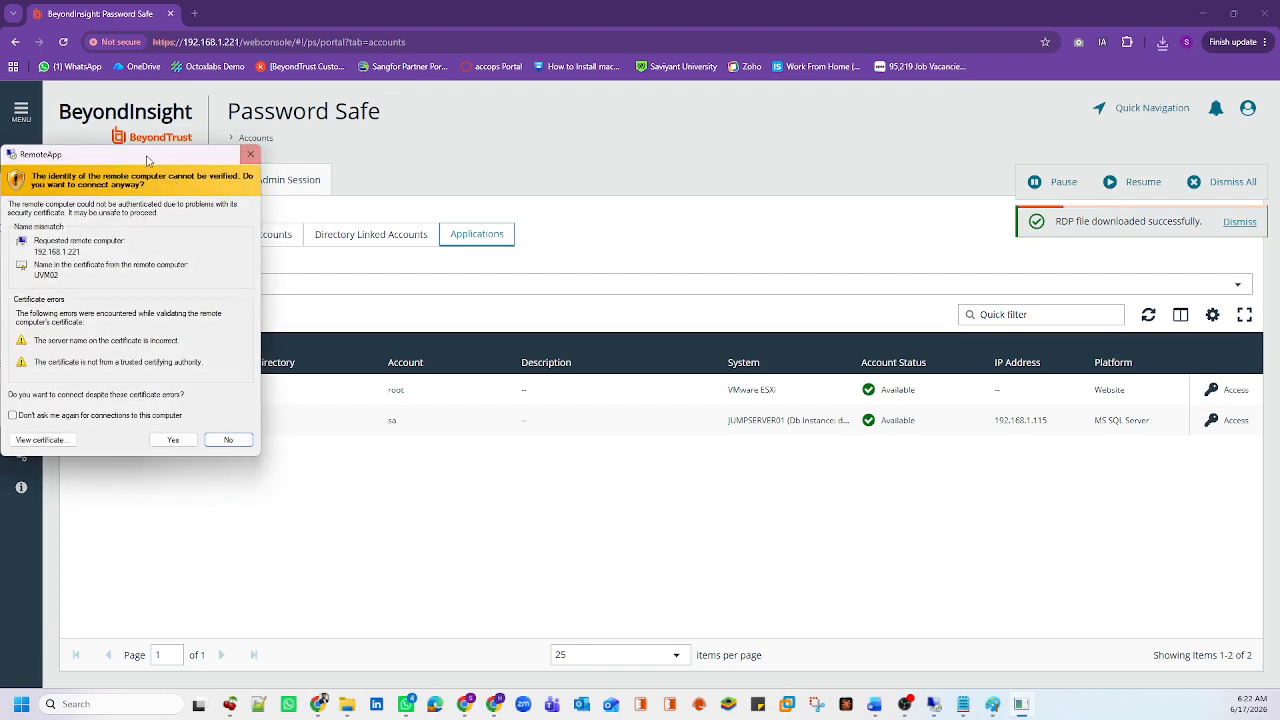
Accept the certificate warning and let the SSMS RemoteApp session to 192.168.1.115 load
click(173, 440)
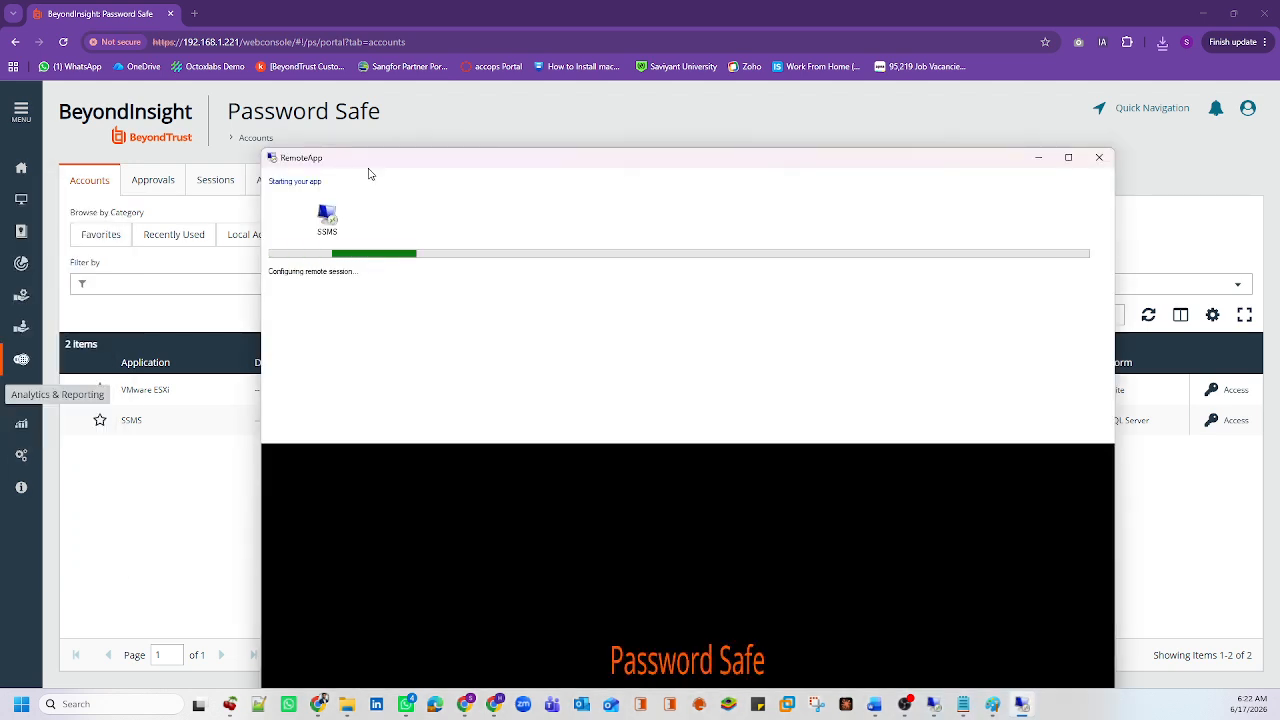
drag(351, 162, 340, 15)
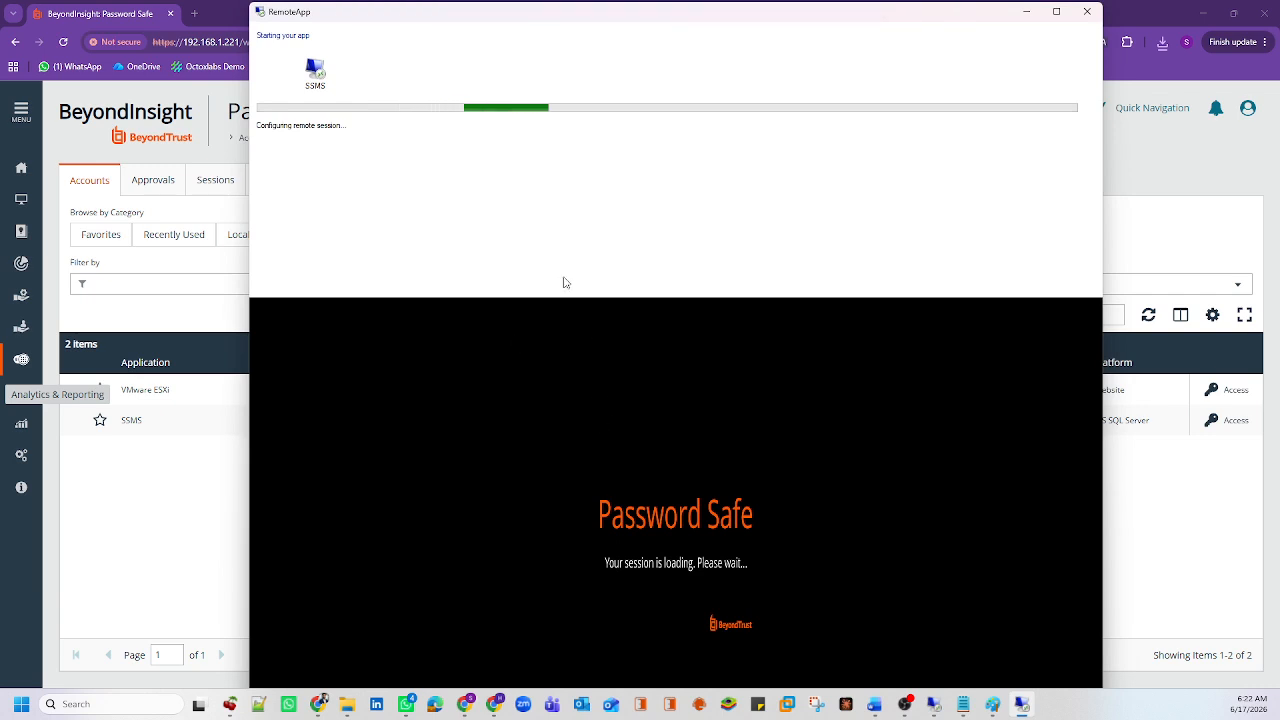
drag(435, 7, 377, 23)
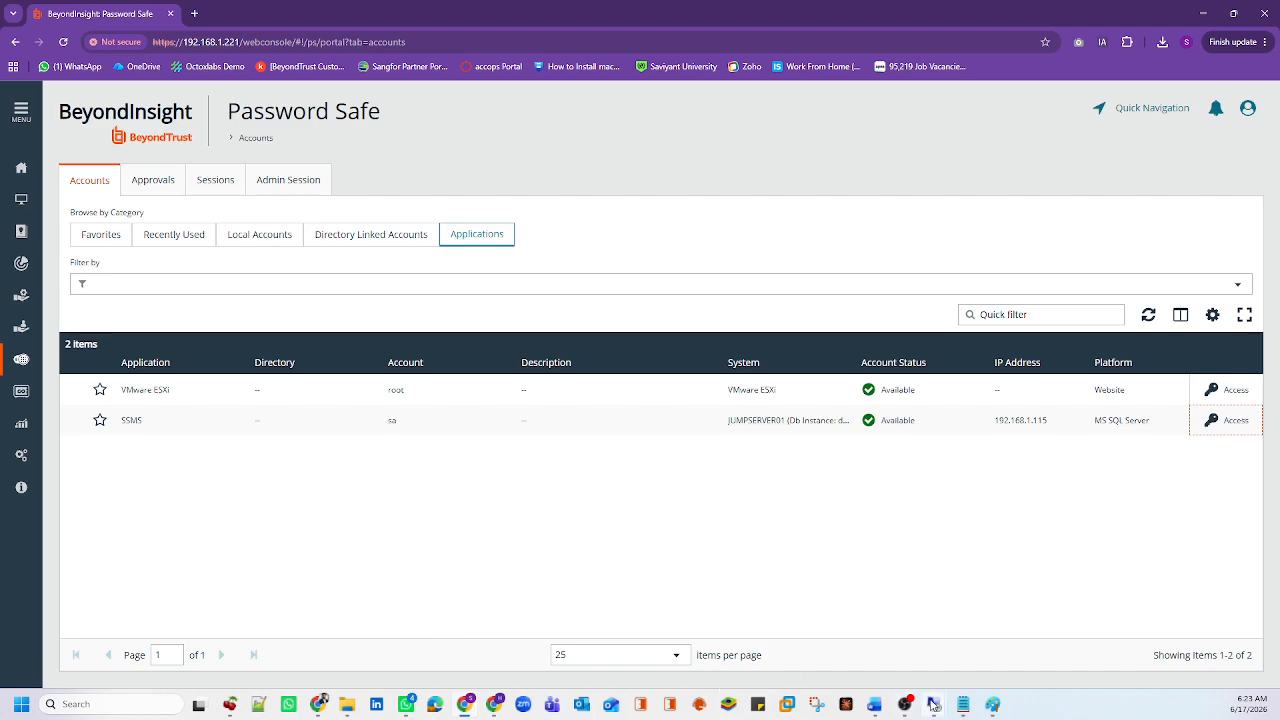
Bring the 192.168.1.224 remote session forward and minimize its command window
mouse_move(932, 704)
click(845, 634)
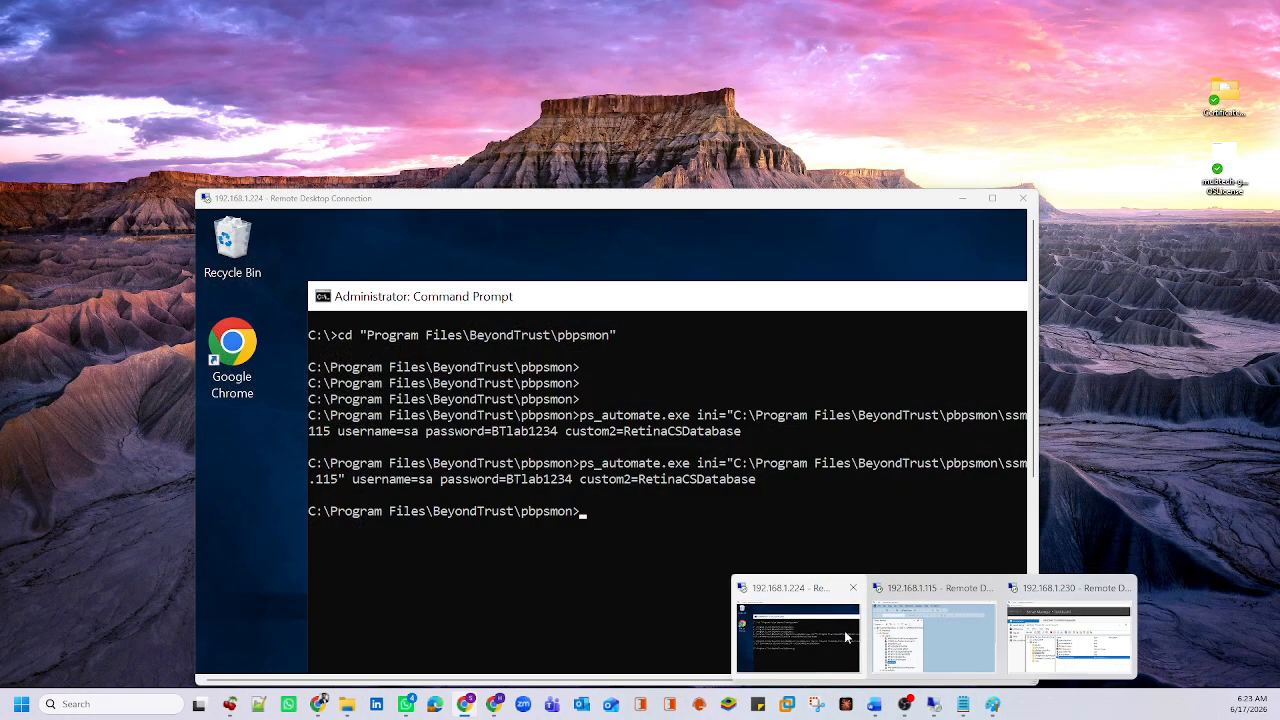
click(844, 630)
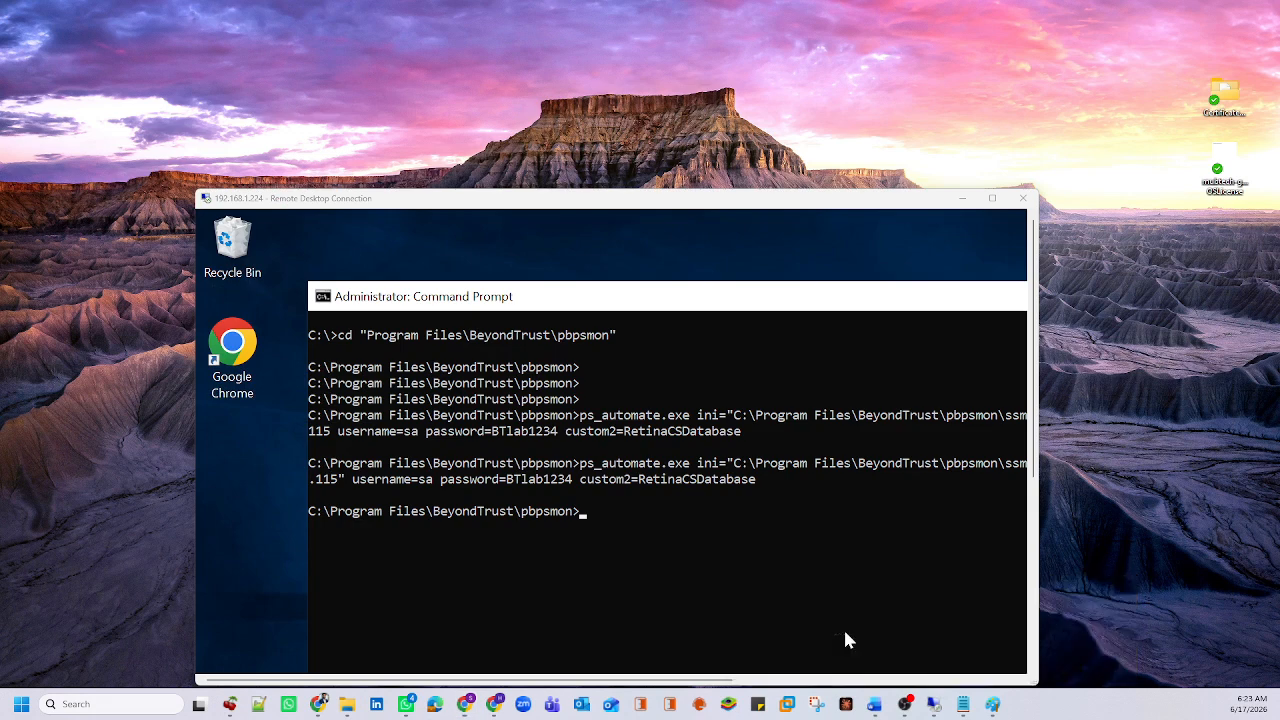
drag(896, 210, 856, 152)
drag(916, 243, 819, 189)
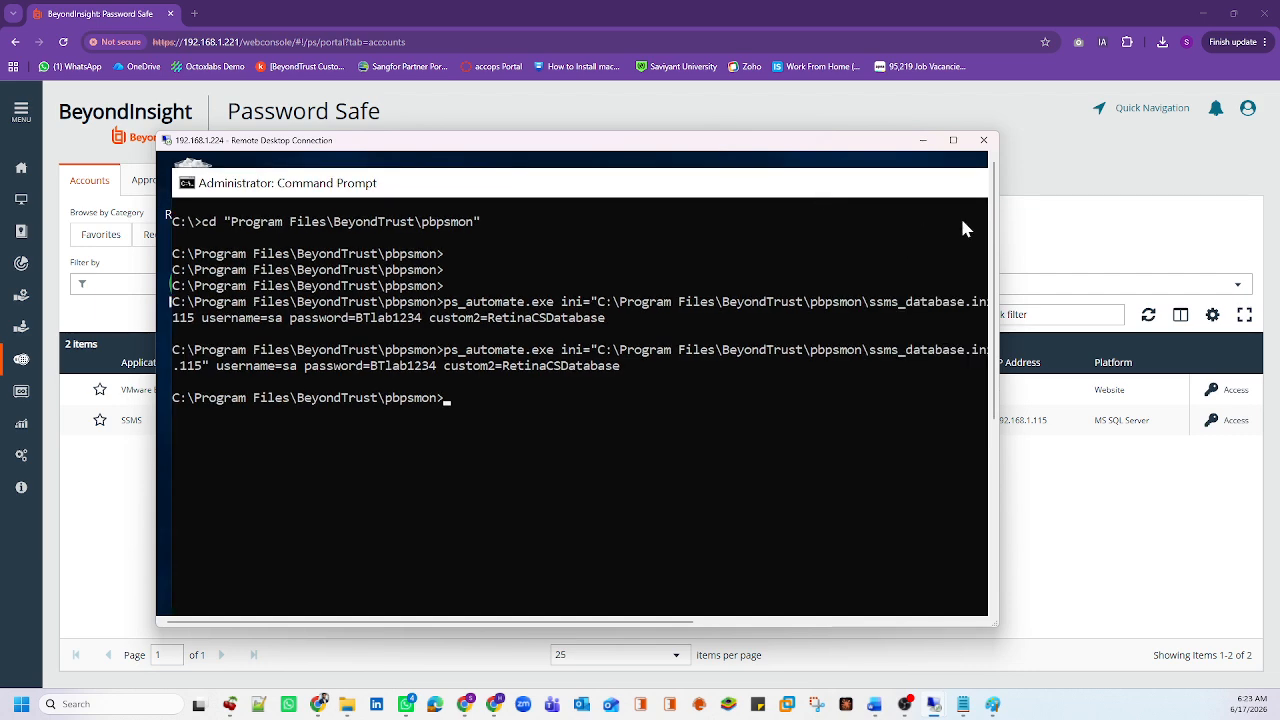
drag(993, 245, 988, 428)
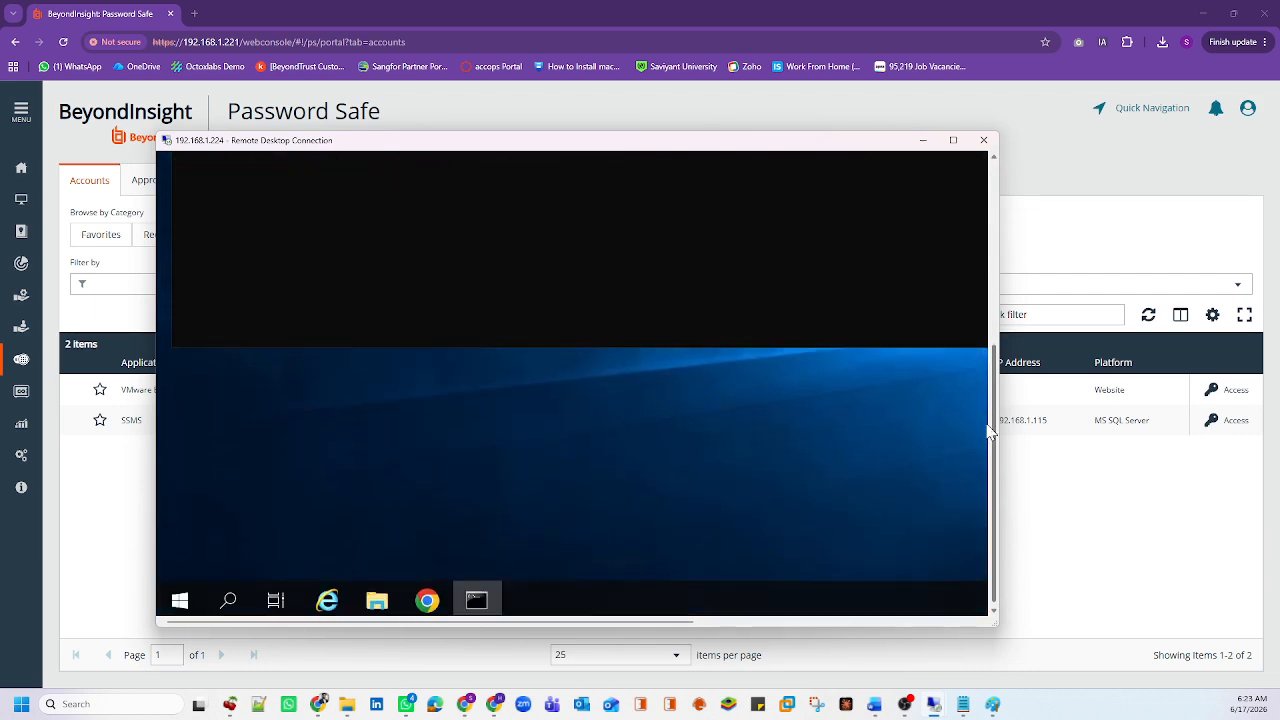
click(490, 608)
drag(494, 620, 752, 621)
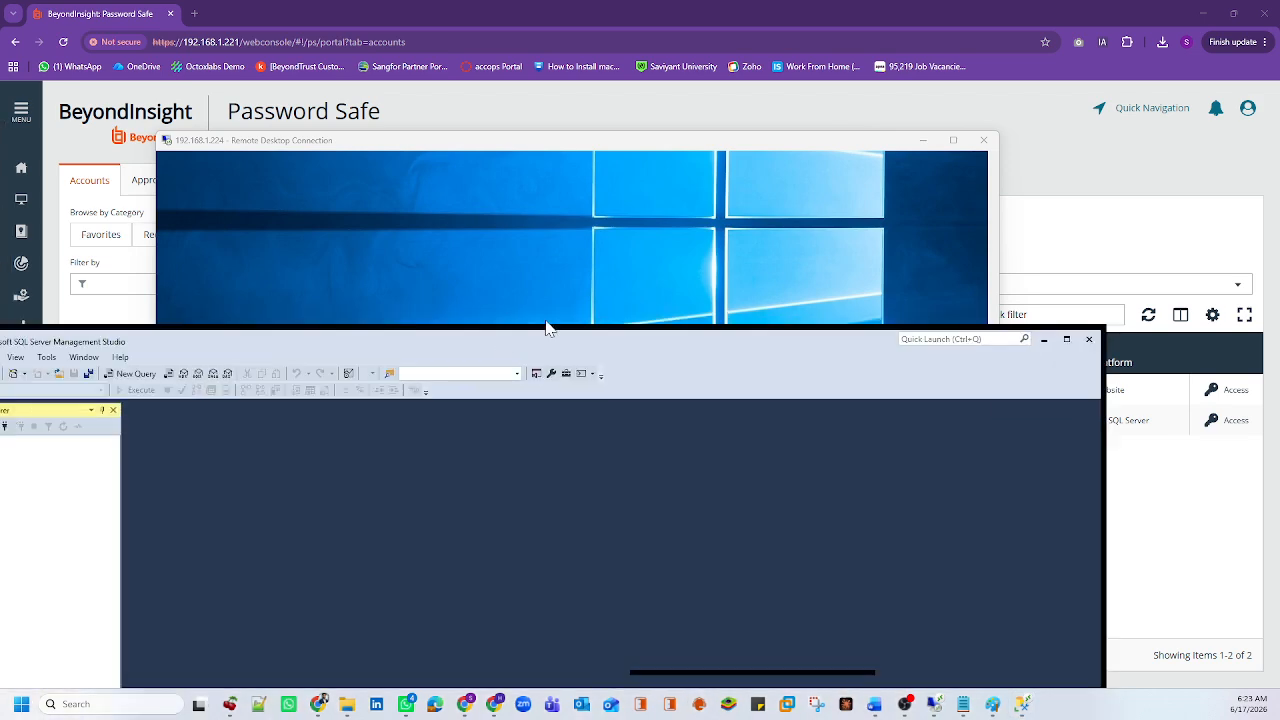
Move Management Studio aside and show BeyondInsight's Configuration Applications list
mouse_move(533, 326)
mouse_down()
mouse_move(508, 338)
mouse_move(663, 199)
mouse_move(649, 286)
mouse_up()
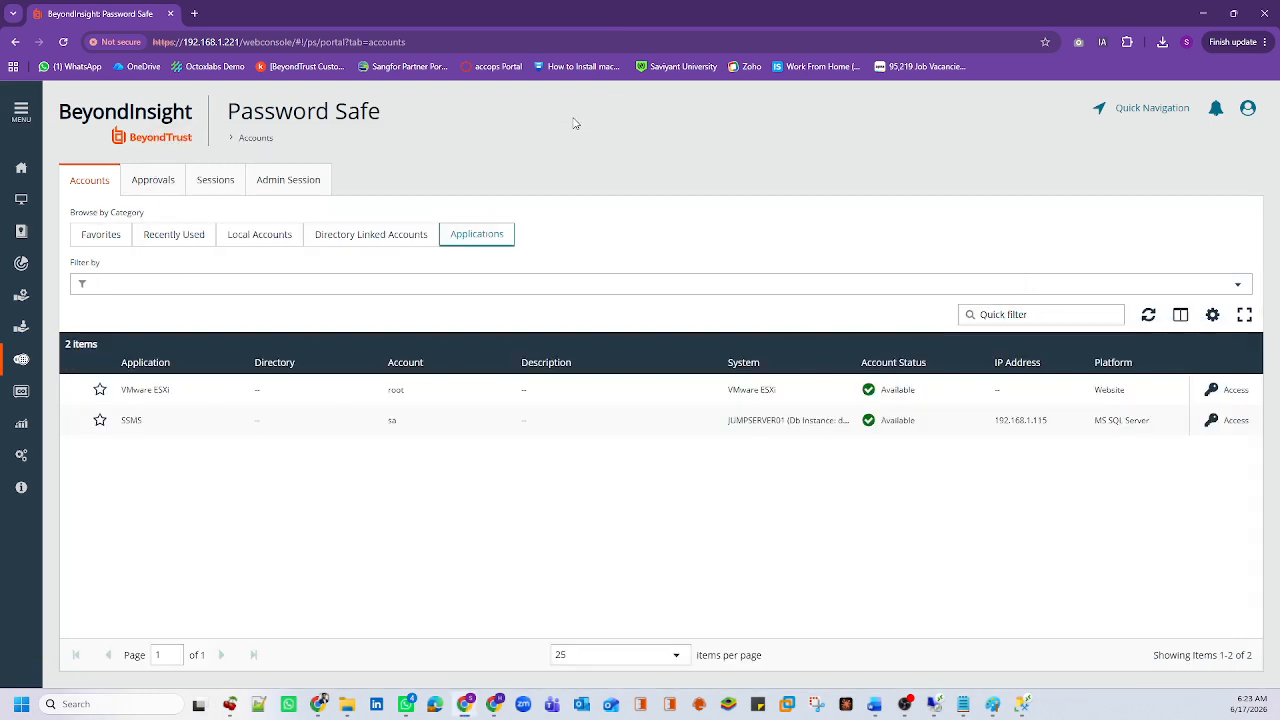
click(26, 460)
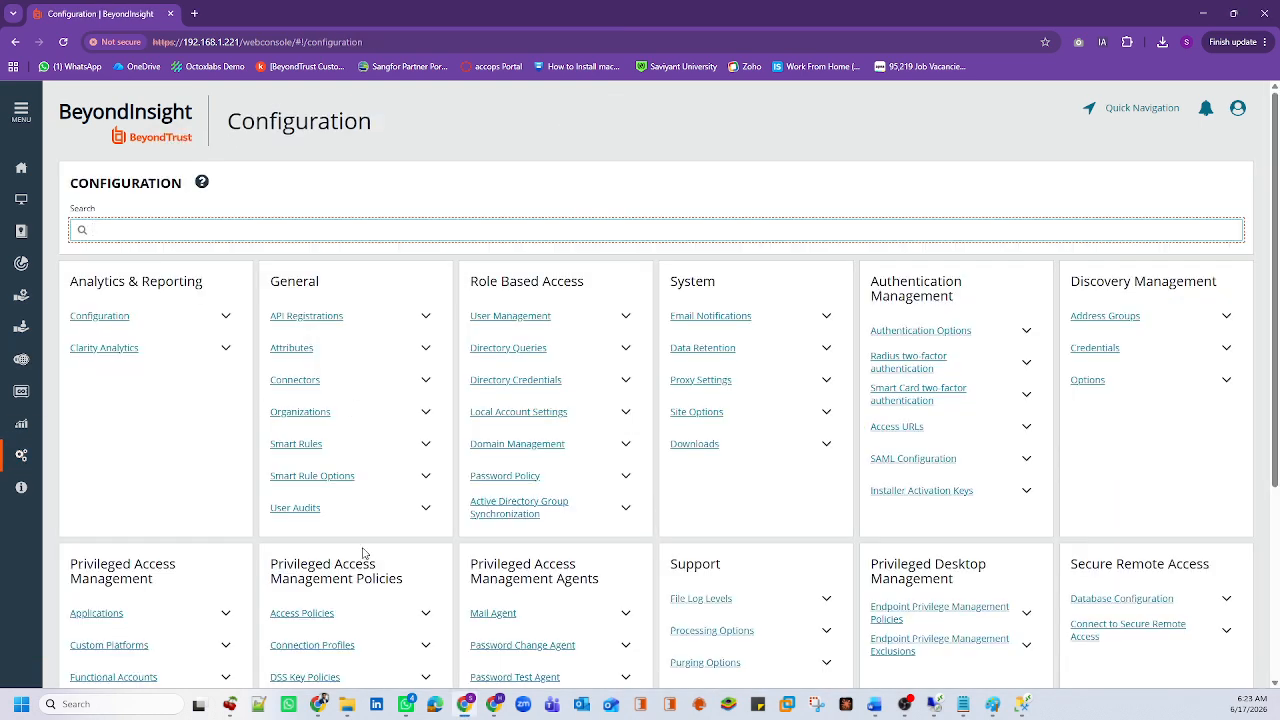
click(100, 614)
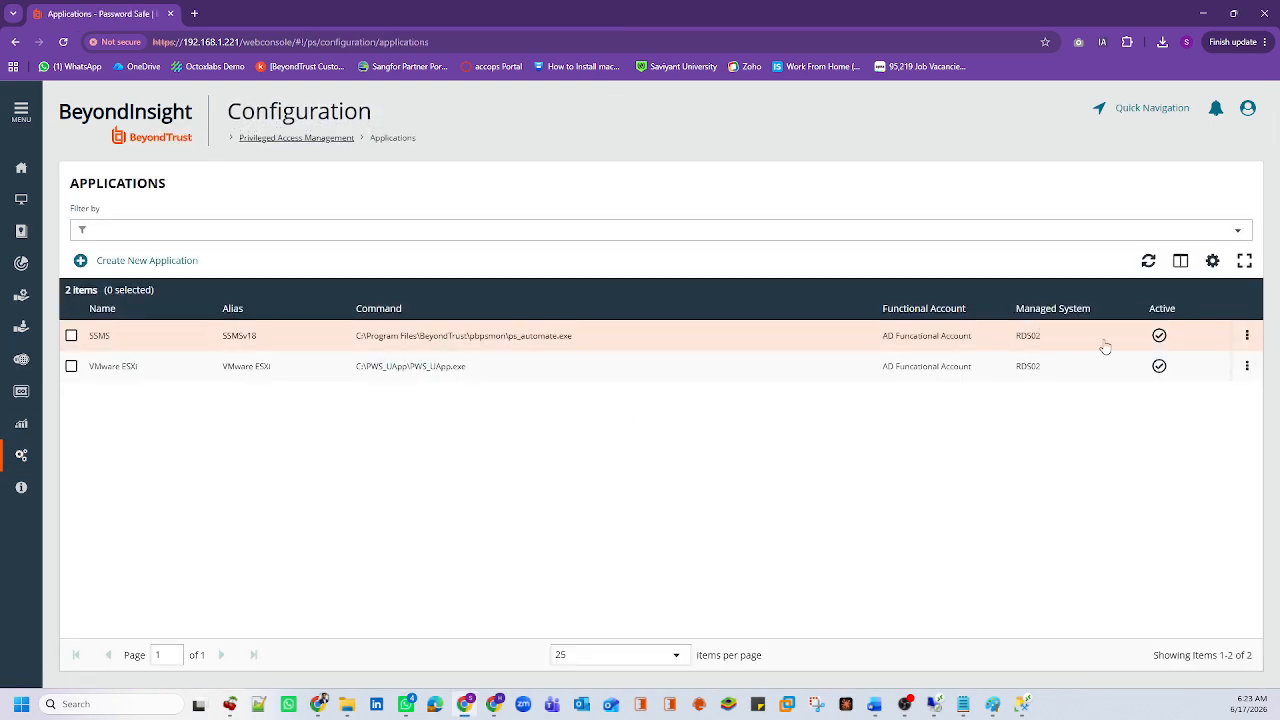
Change custom1 in the SSMS parameters from %i to "192.168.1.115" and save the application
click(1247, 335)
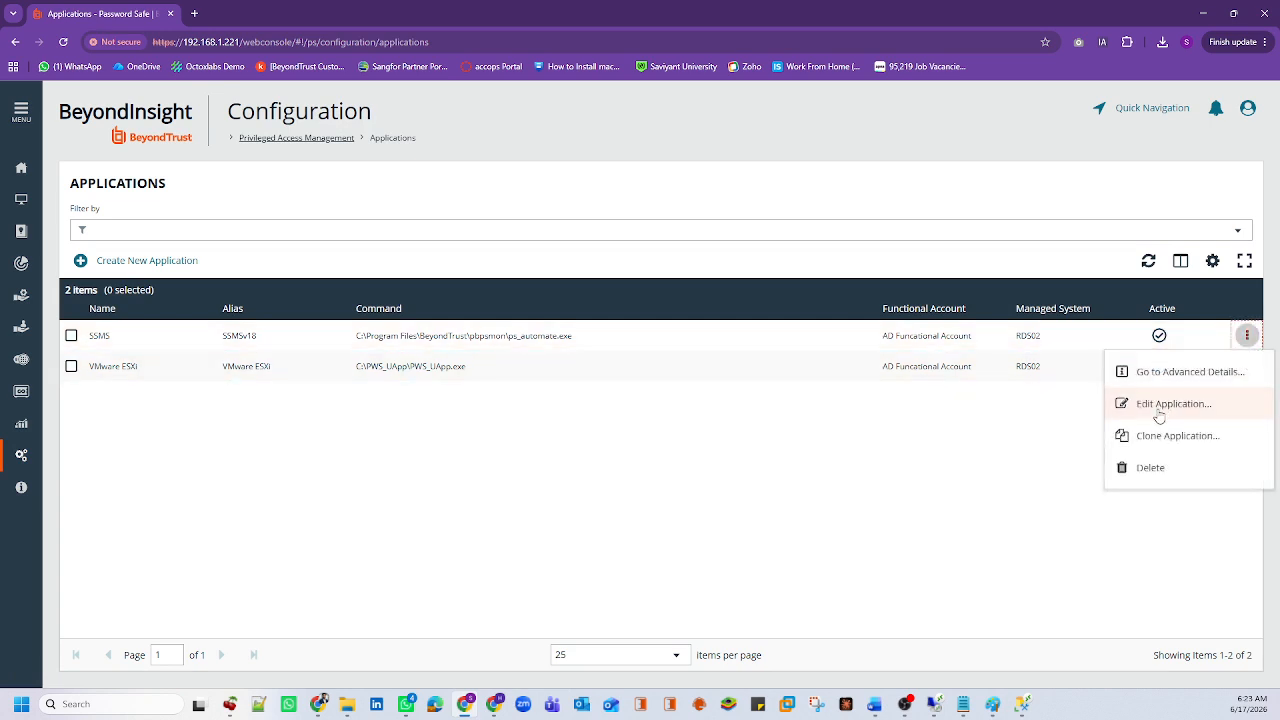
click(1172, 403)
scroll(1080, 455, down, 1)
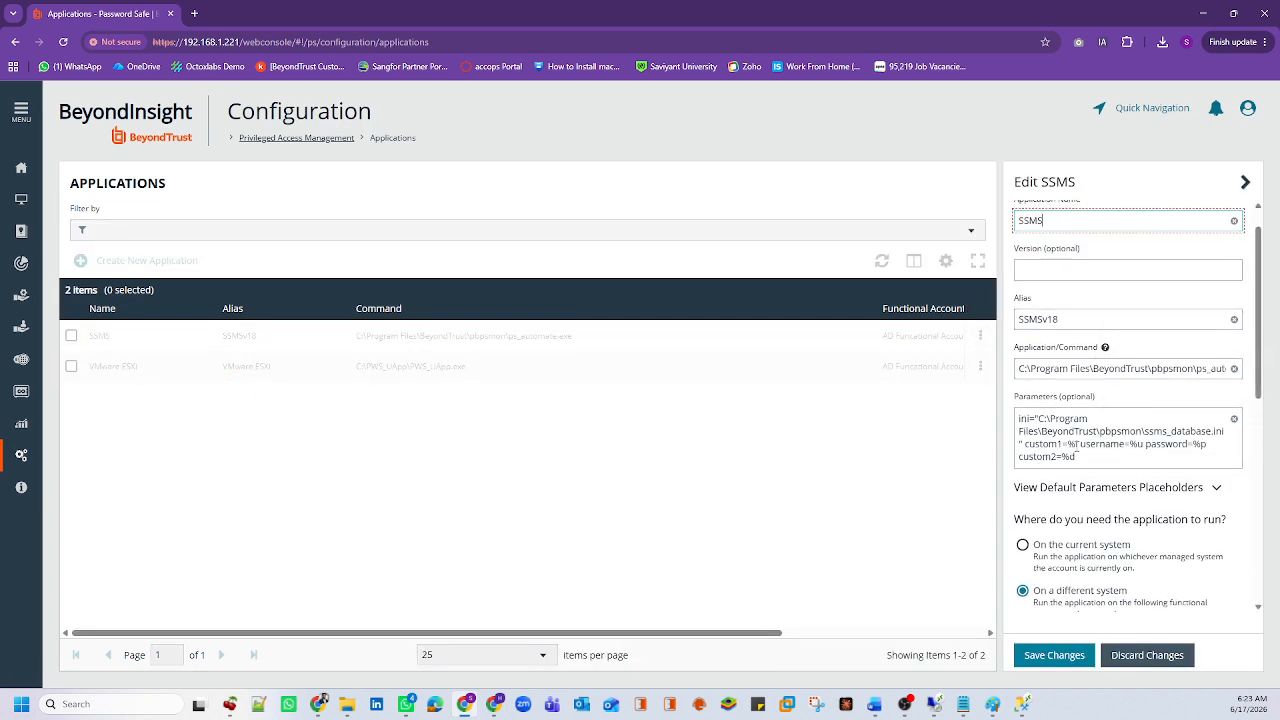
click(1077, 443)
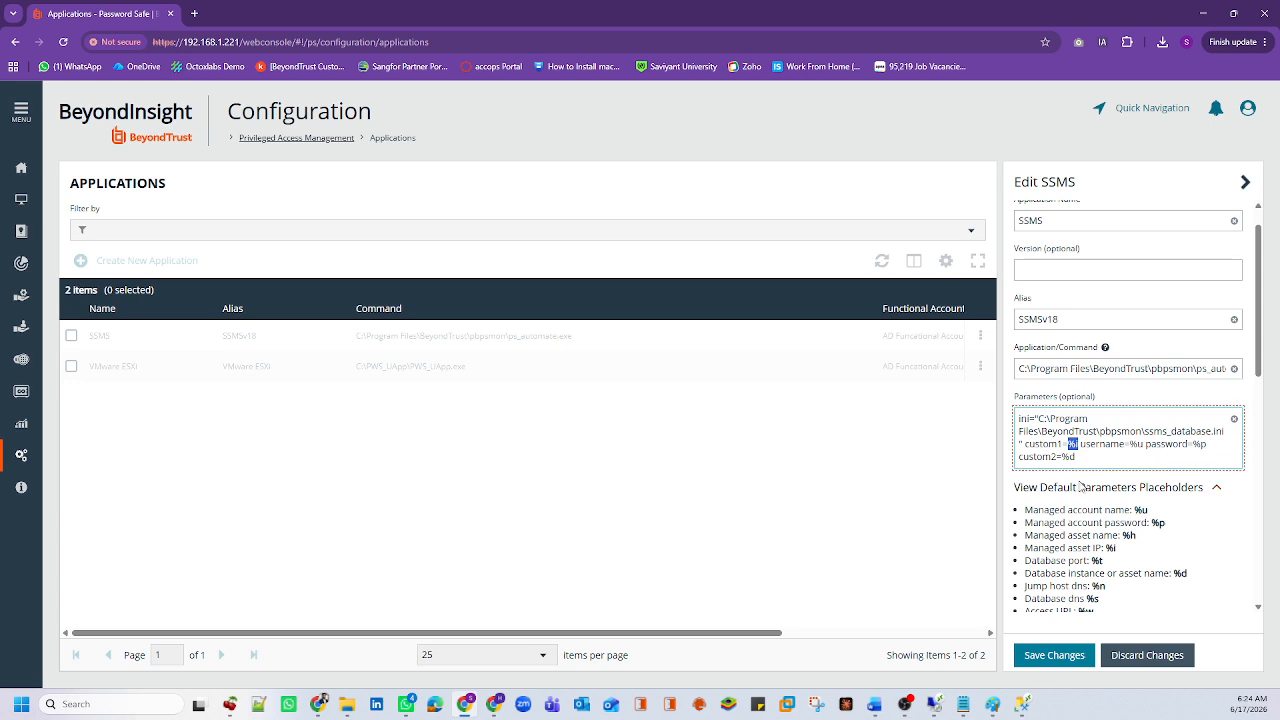
scroll(1113, 540, down, 1)
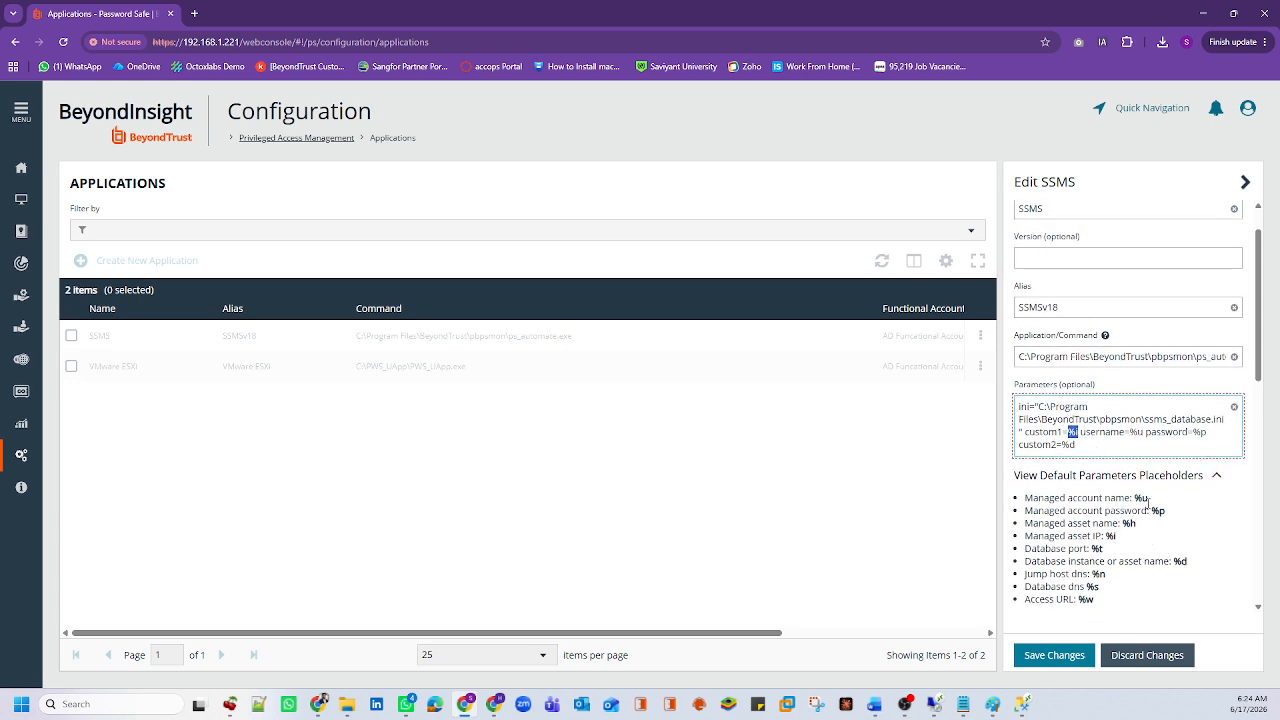
text("")
key(Left)
text(192.168.1.)
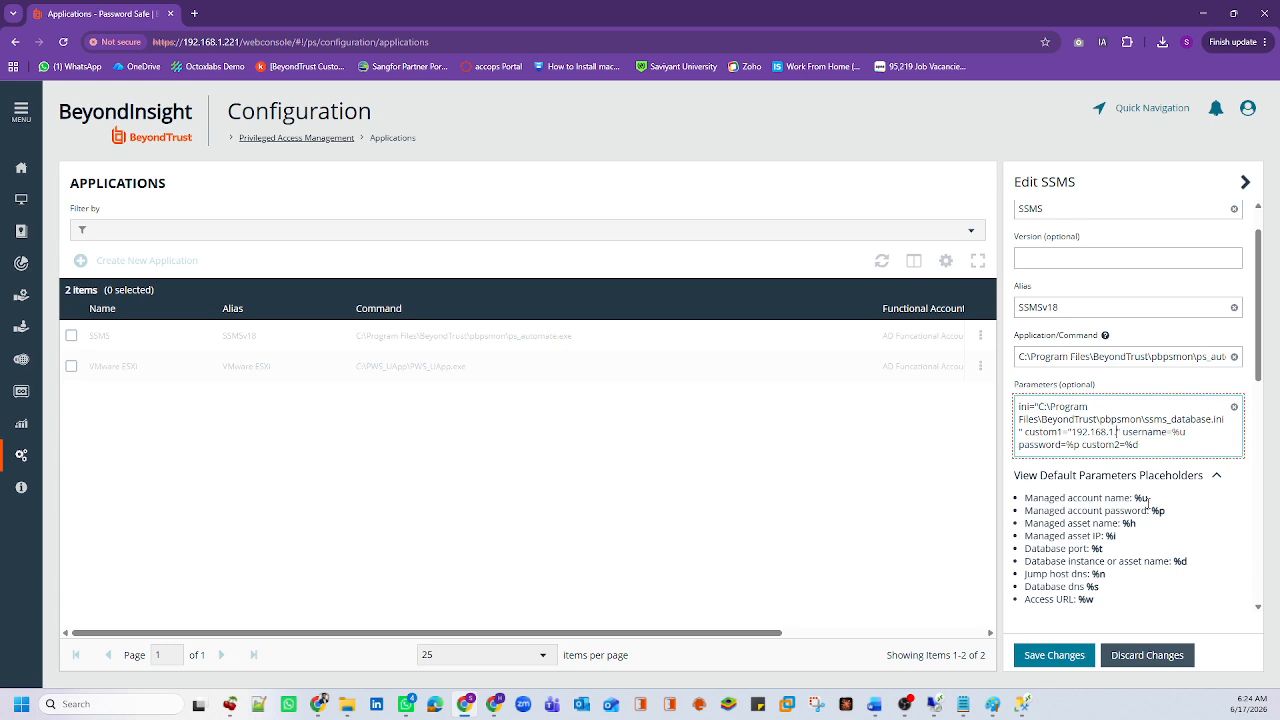
text(115)
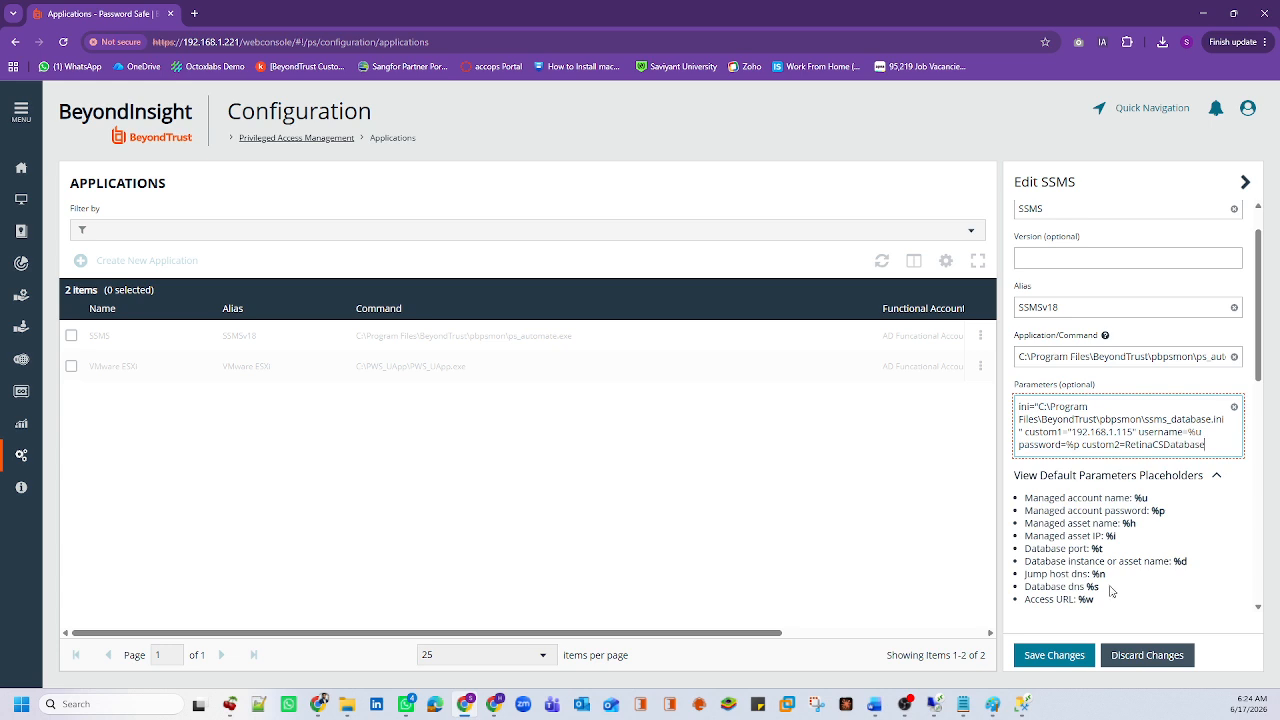
click(1054, 655)
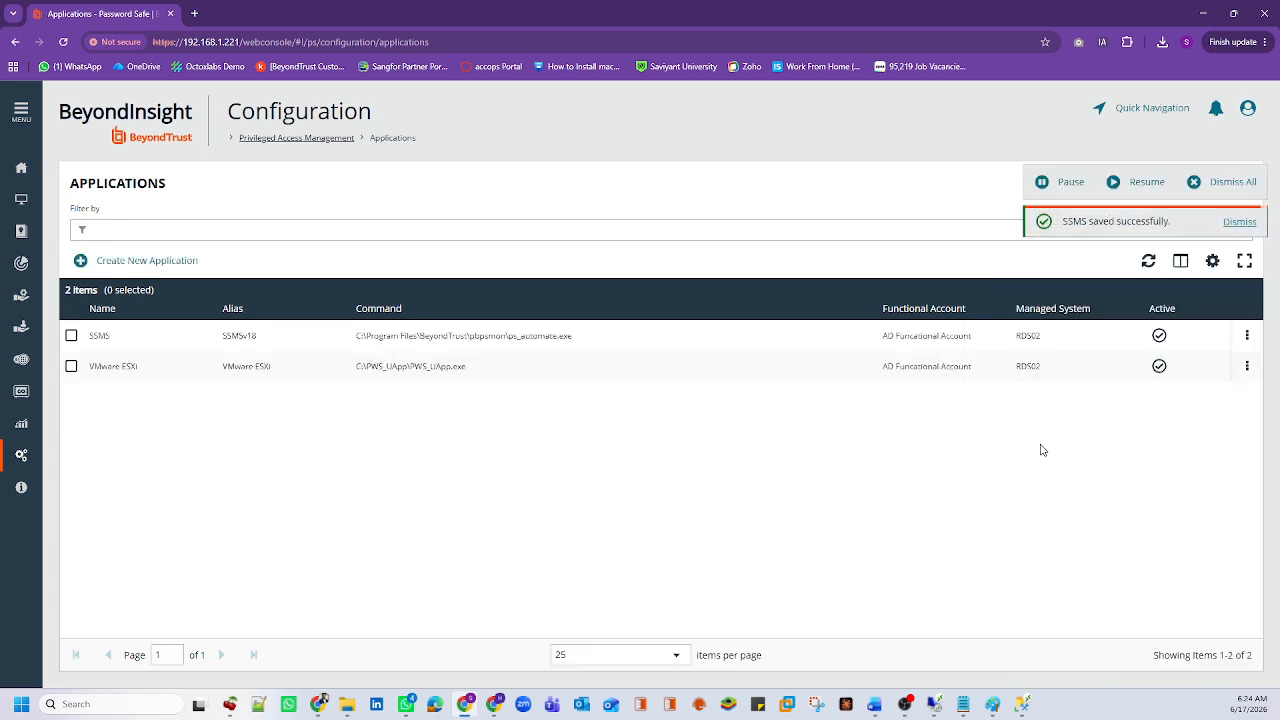
Open the SSMS access request for the sa account from Password Safe's Applications view
click(21, 359)
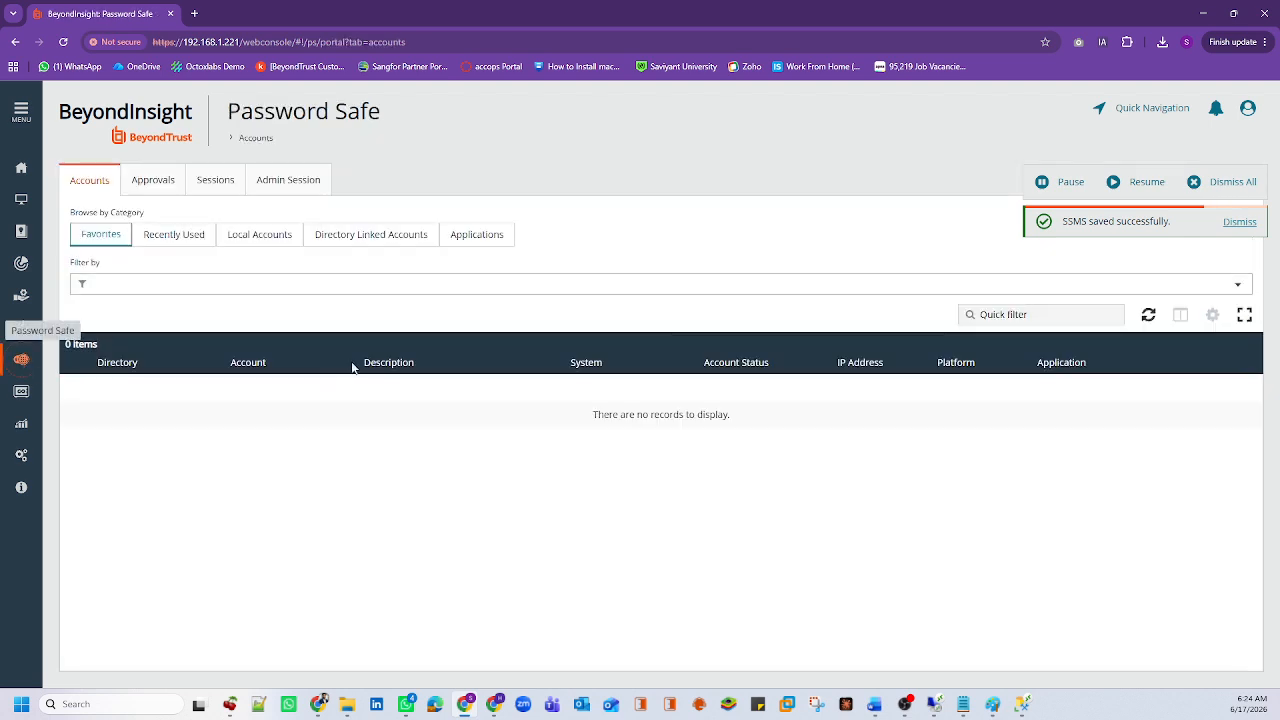
click(480, 238)
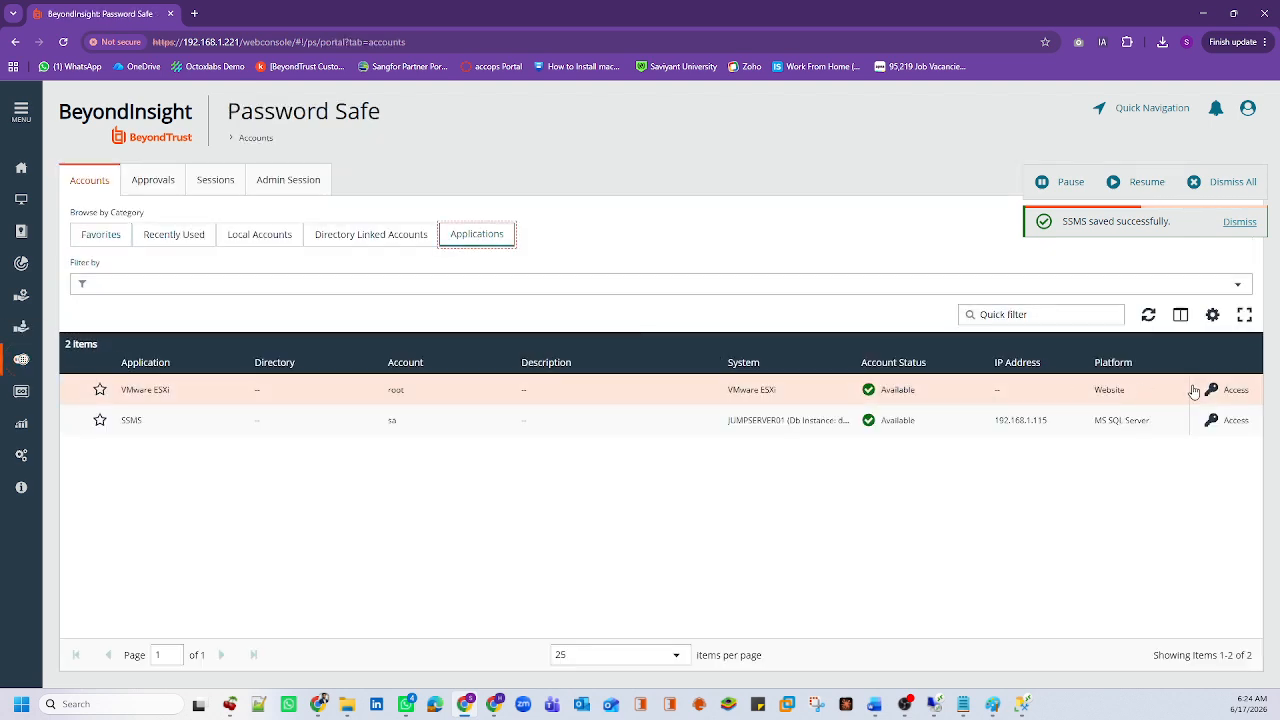
click(1220, 420)
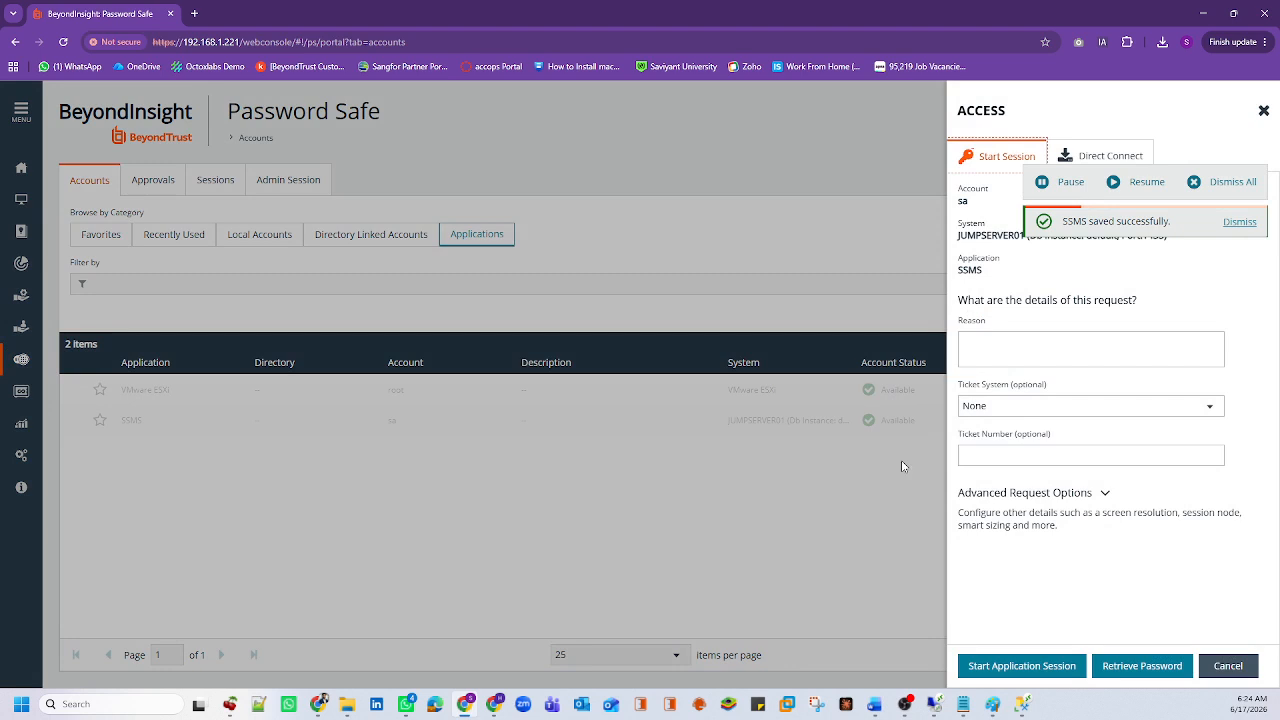
click(979, 350)
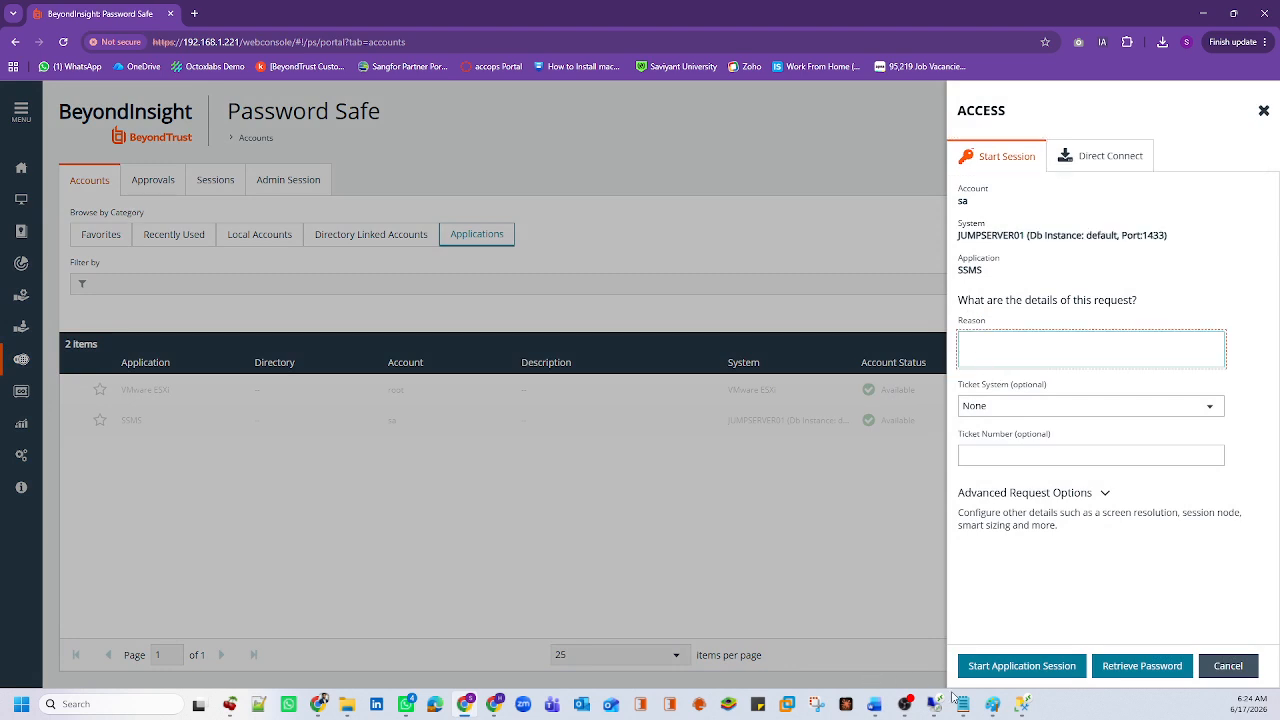
Close the running Management Studio RemoteApp and the untitled Paint window
click(1021, 704)
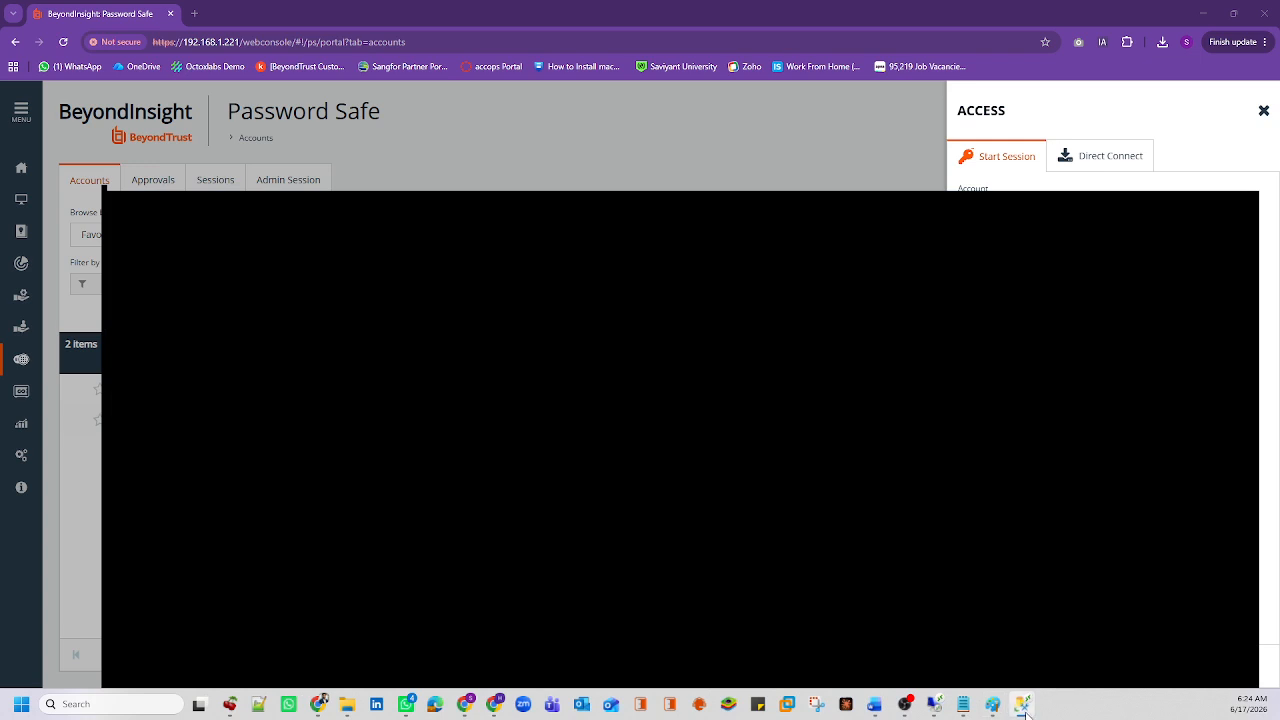
right_click(1026, 711)
click(1008, 670)
mouse_move(992, 704)
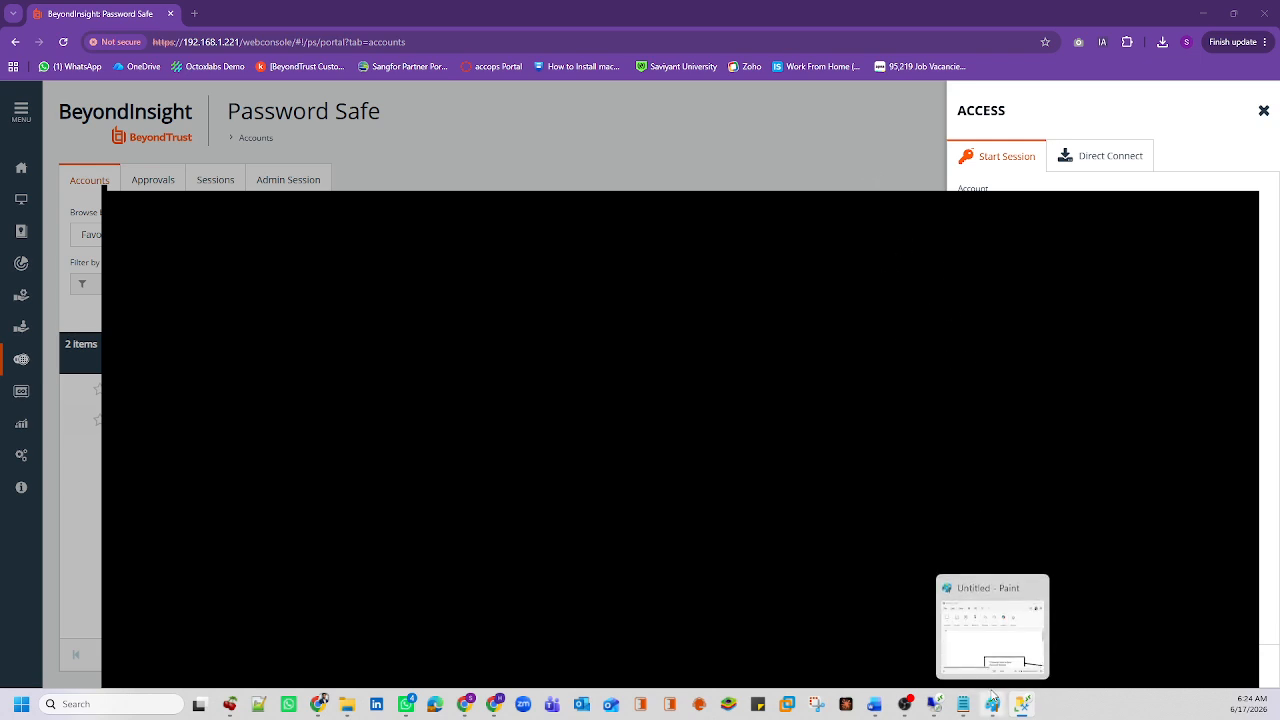
click(1036, 592)
mouse_move(940, 707)
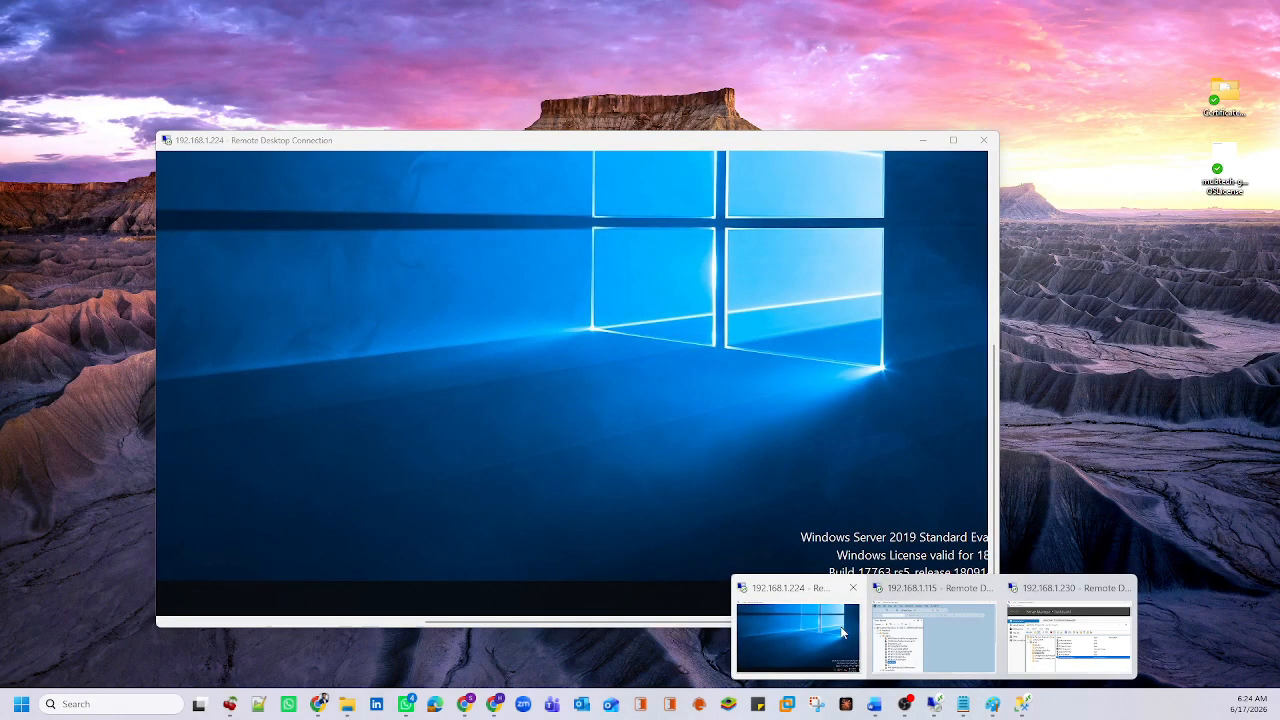
In the 192.168.1.224 remote session, search for 'server' and launch Server Manager
click(853, 632)
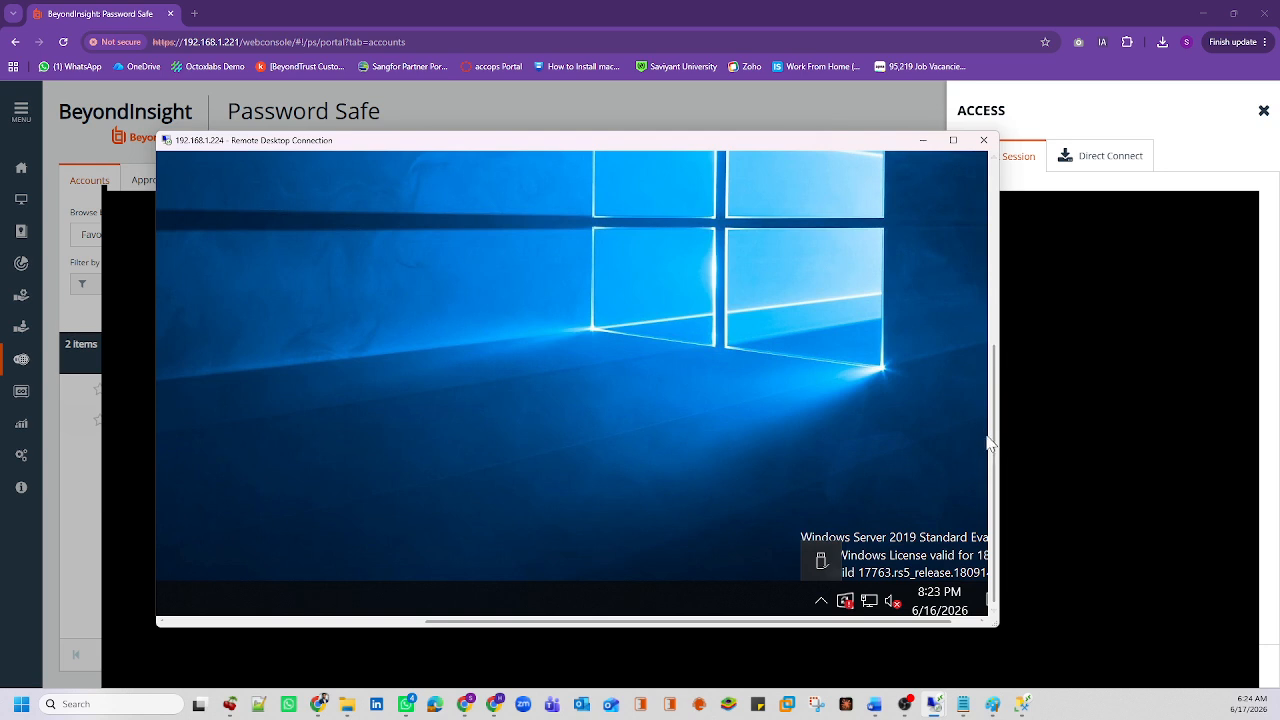
drag(719, 626, 437, 650)
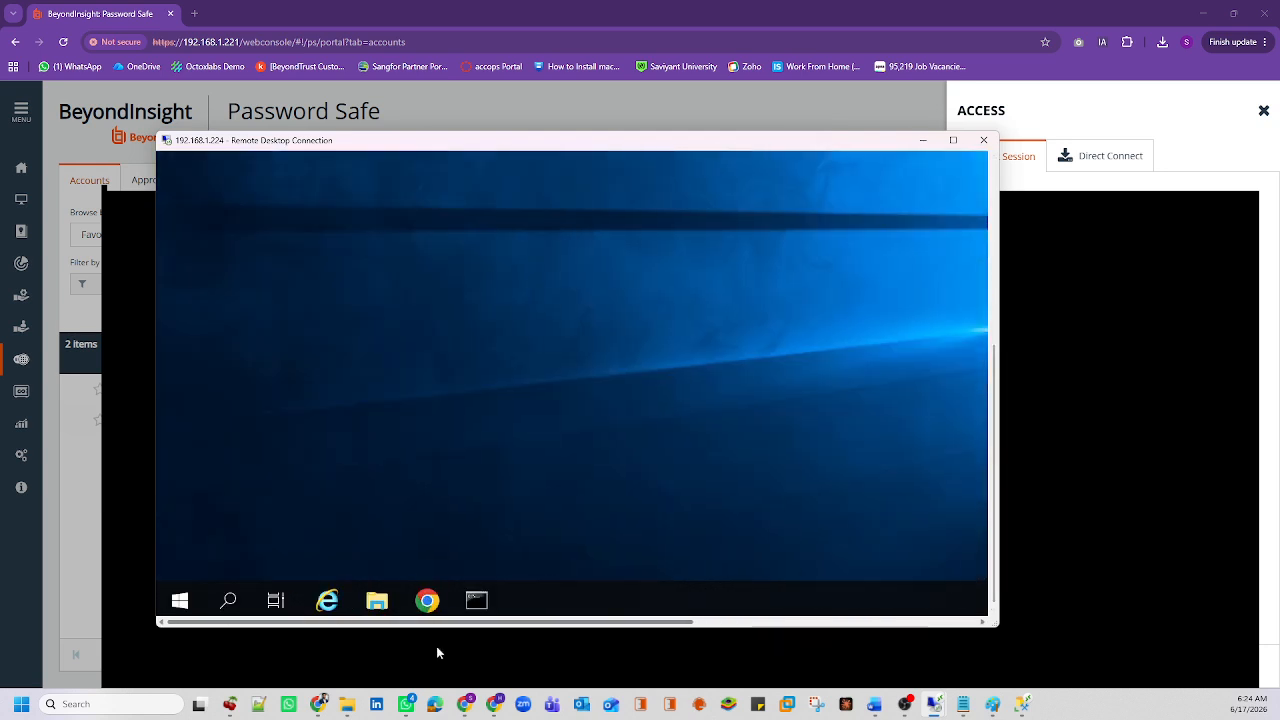
click(228, 600)
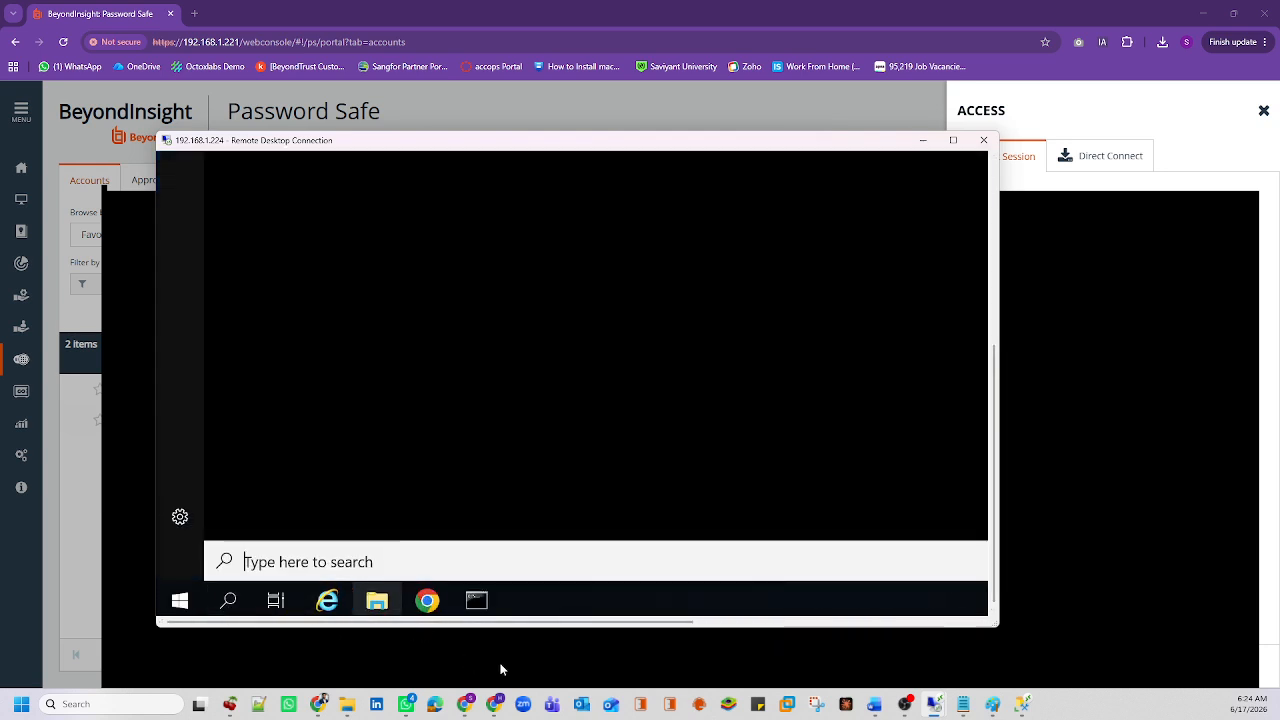
text(server)
key(Return)
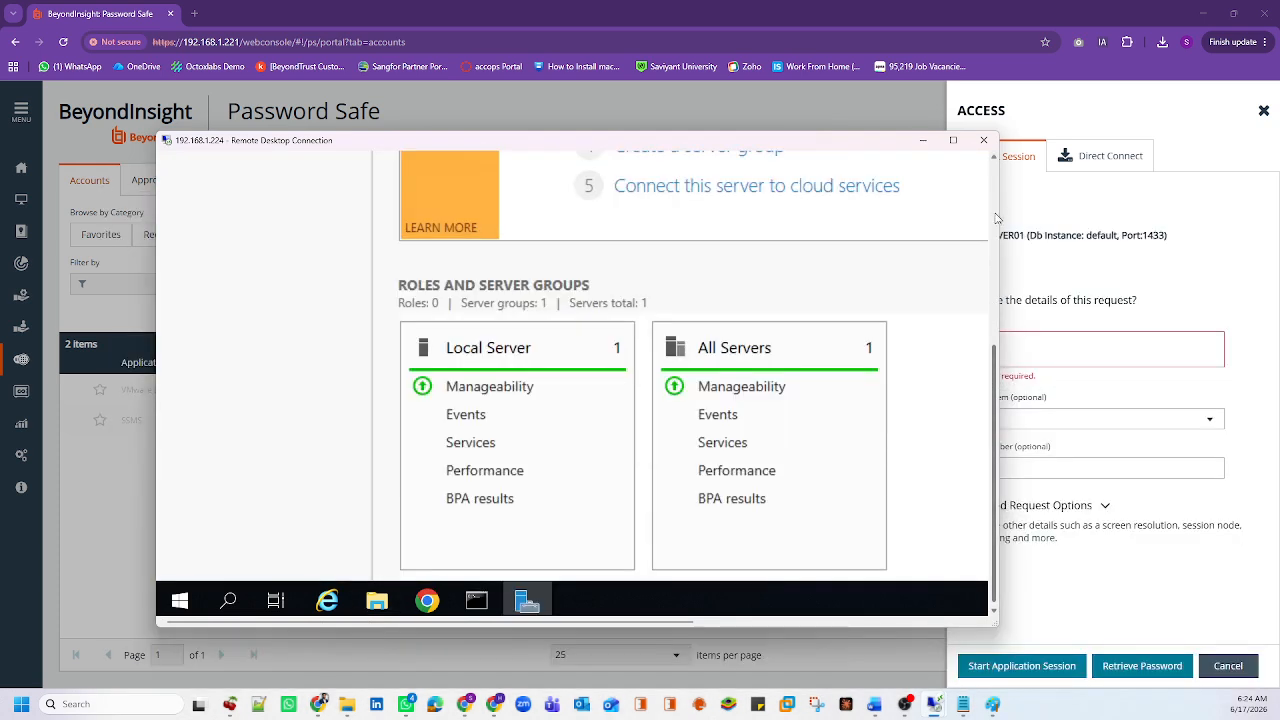
click(926, 142)
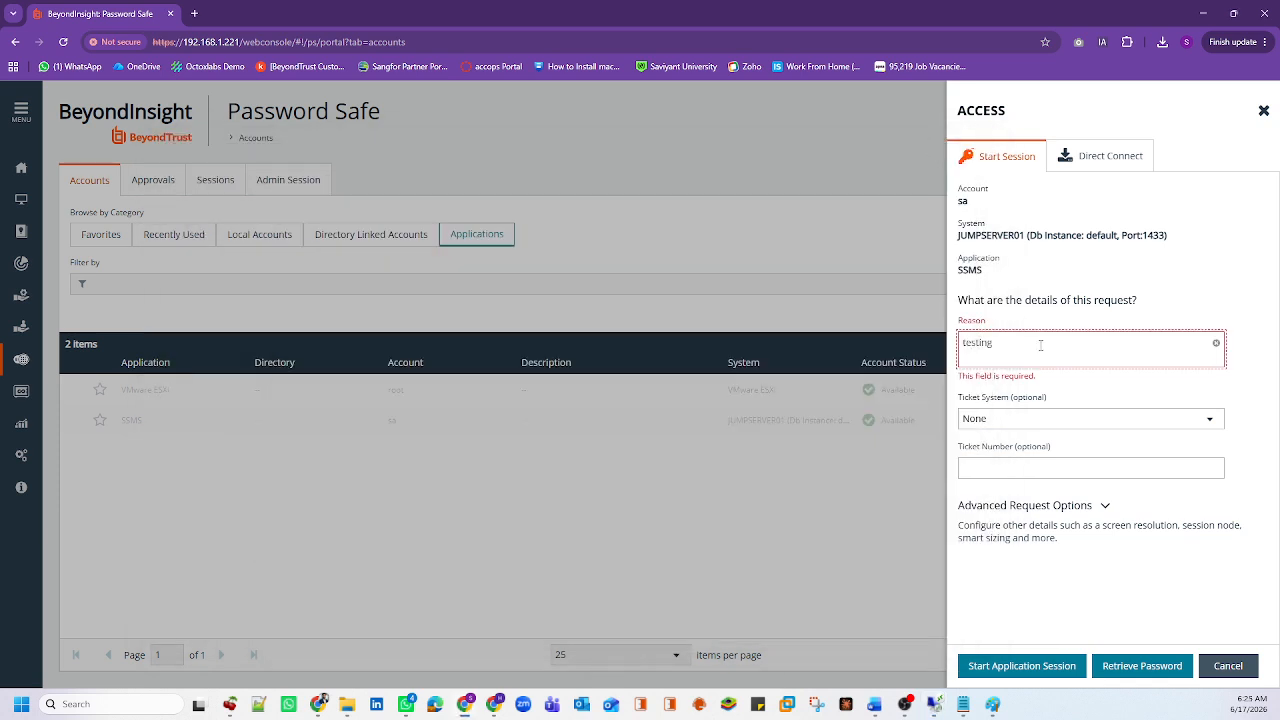
Start the SSMS session, accept the certificate warning, then dismiss the disconnection message
click(1020, 666)
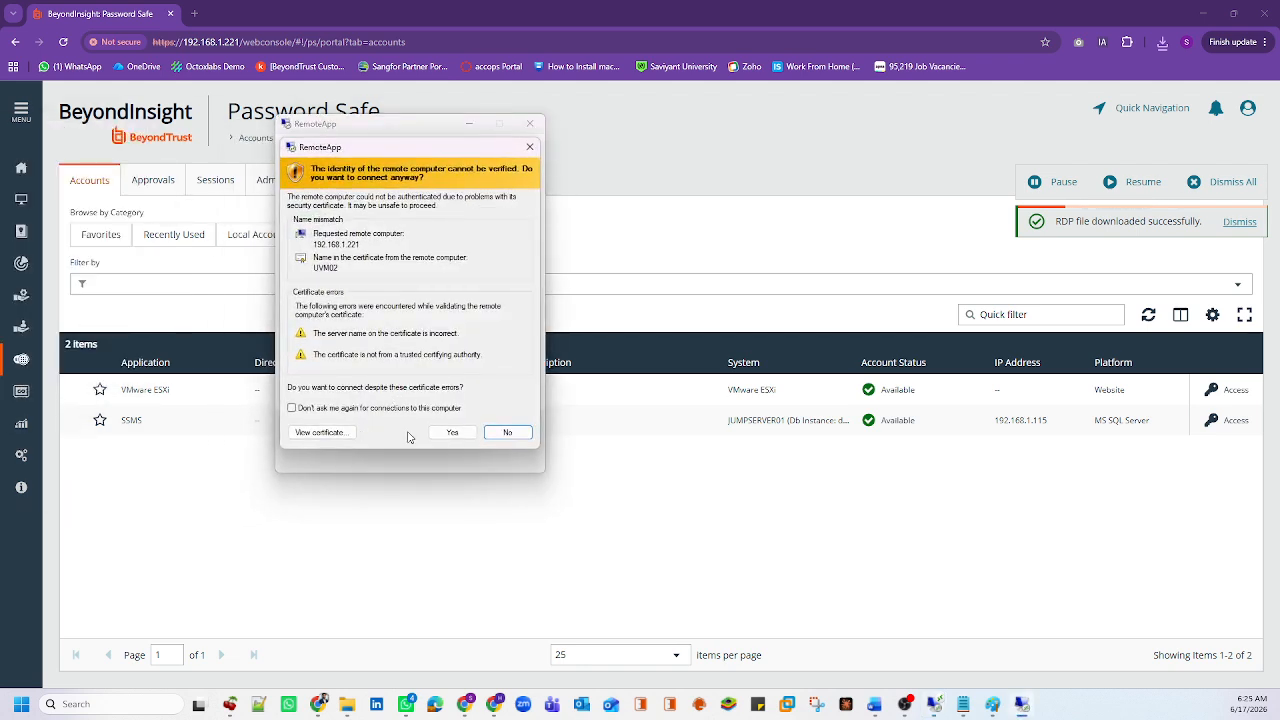
click(441, 439)
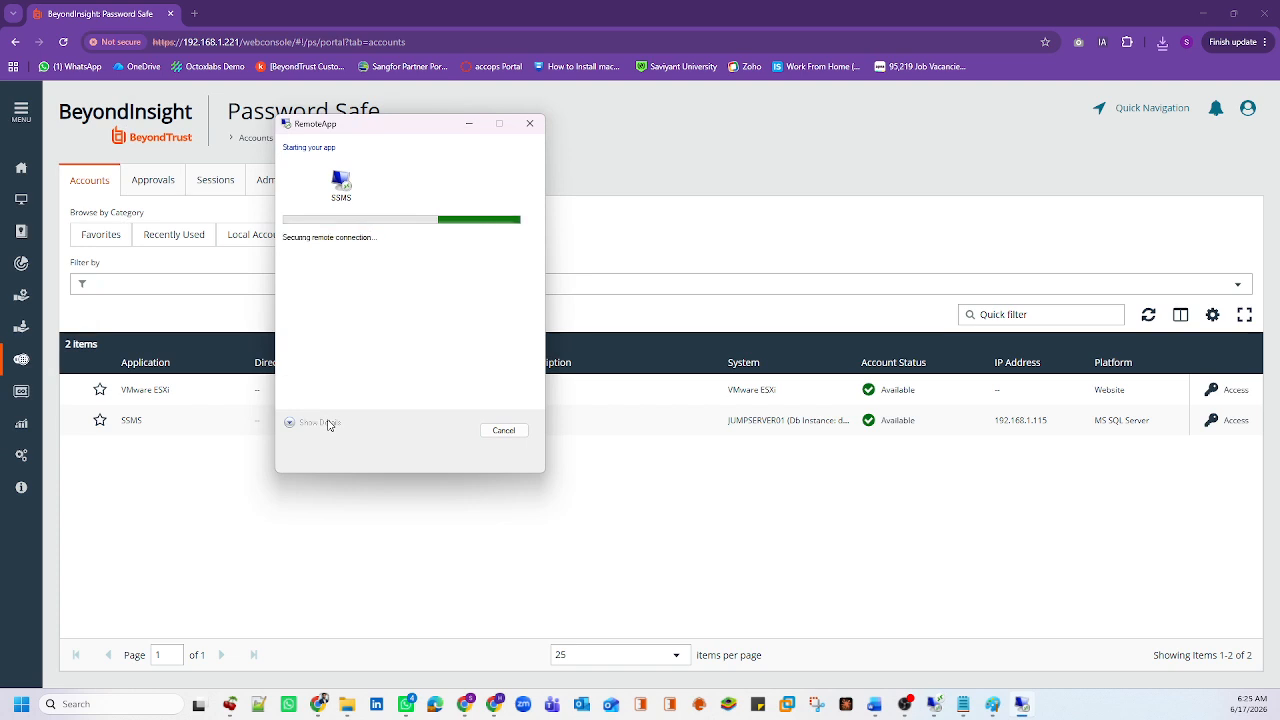
drag(363, 126, 360, 25)
click(328, 319)
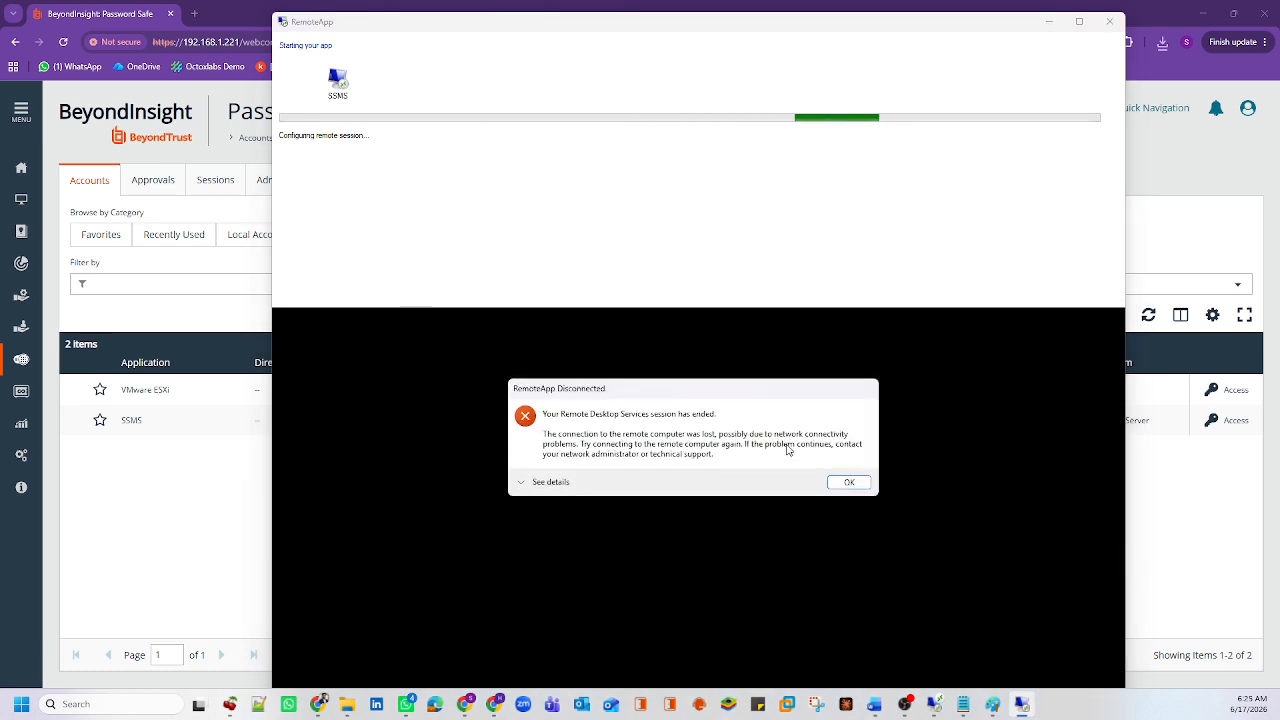
click(848, 484)
Maximize the 192.168.1.224 session and open the RemoteApps for BeyondTrust collection in Server Manager
mouse_move(933, 704)
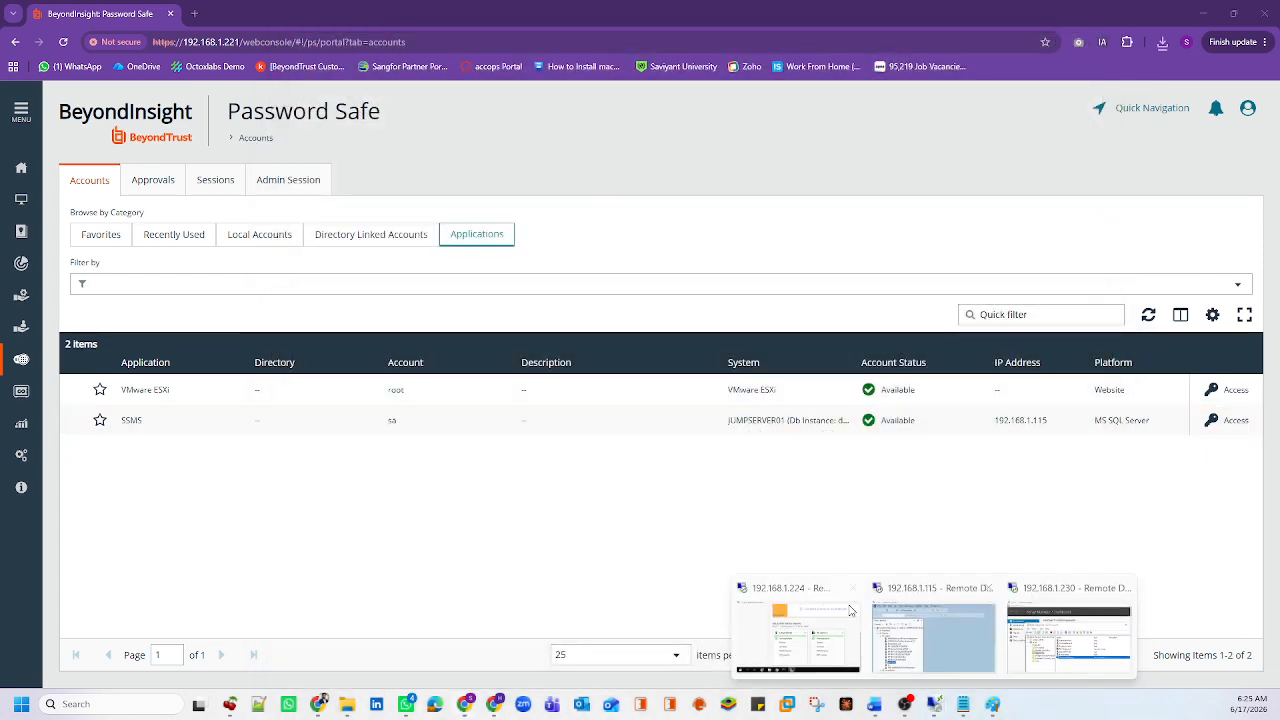
click(931, 628)
click(955, 141)
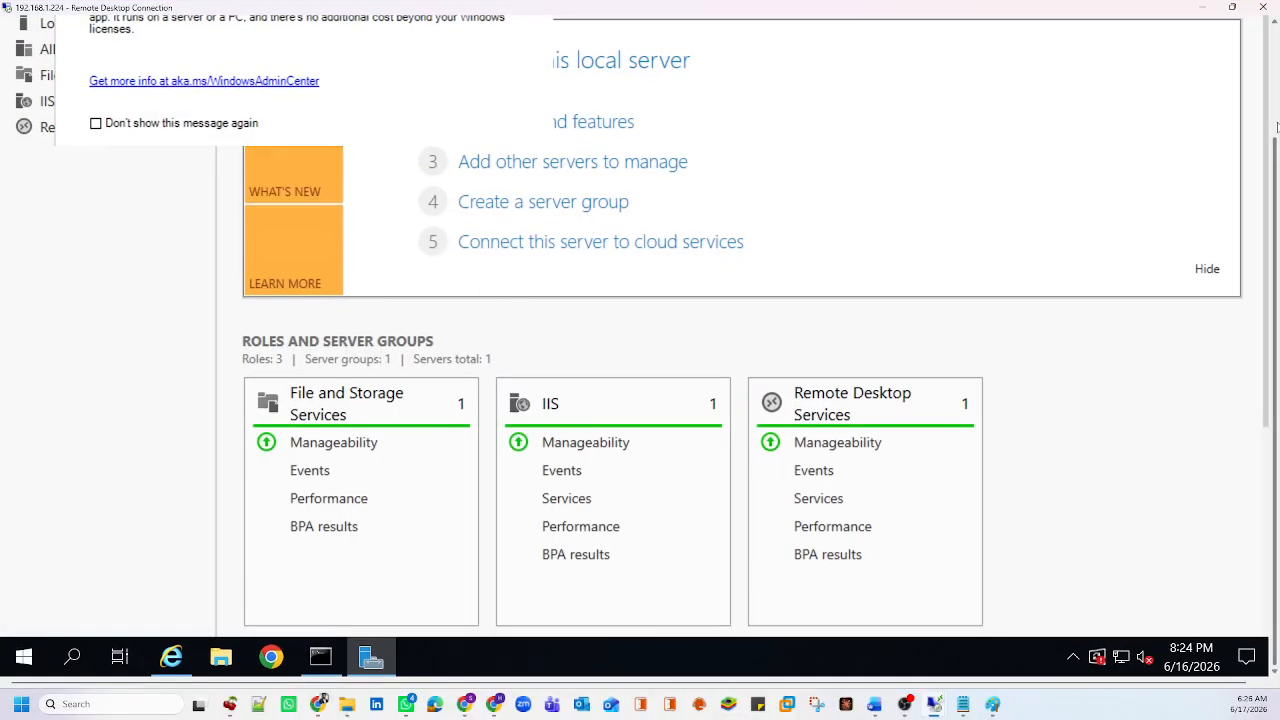
click(1276, 122)
click(537, 80)
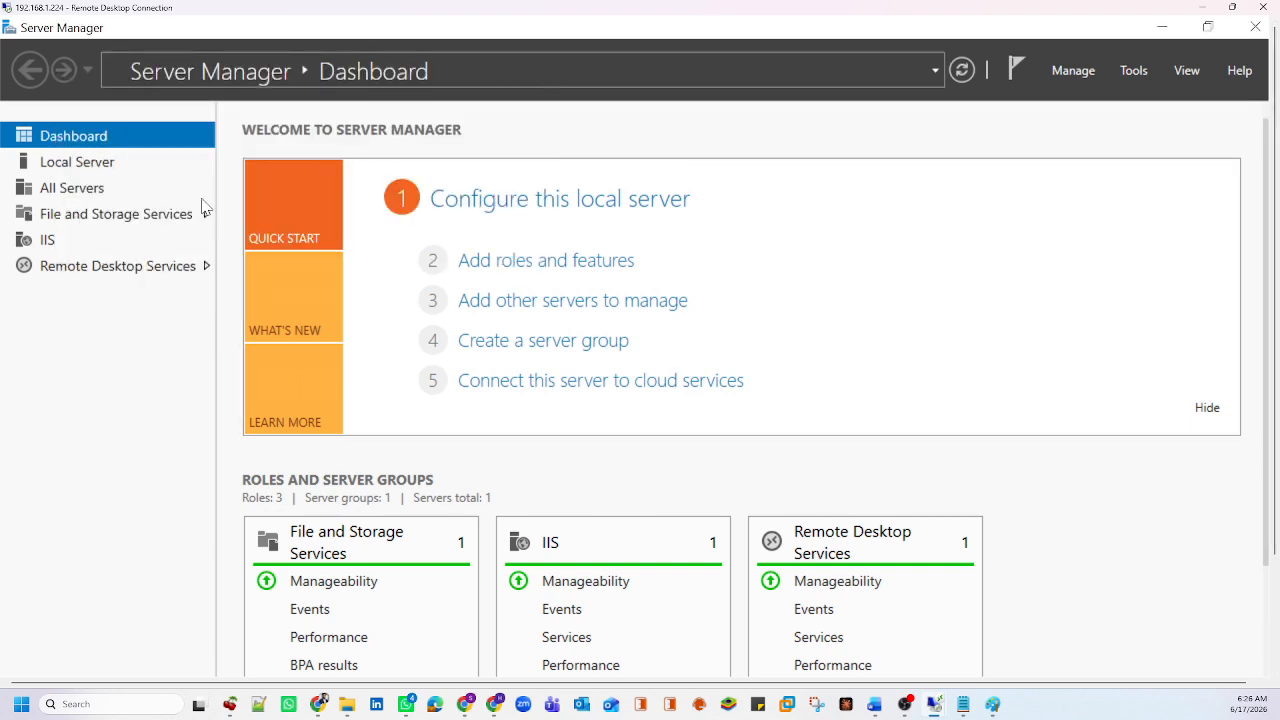
click(188, 265)
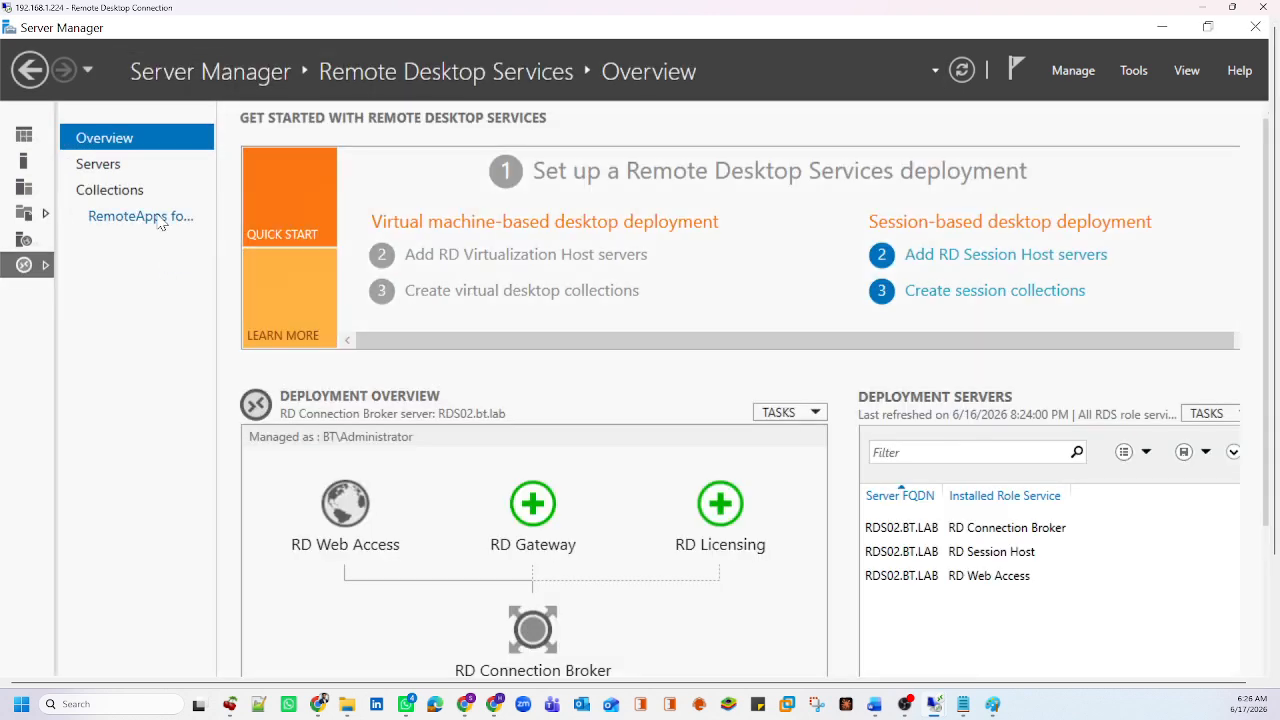
click(160, 216)
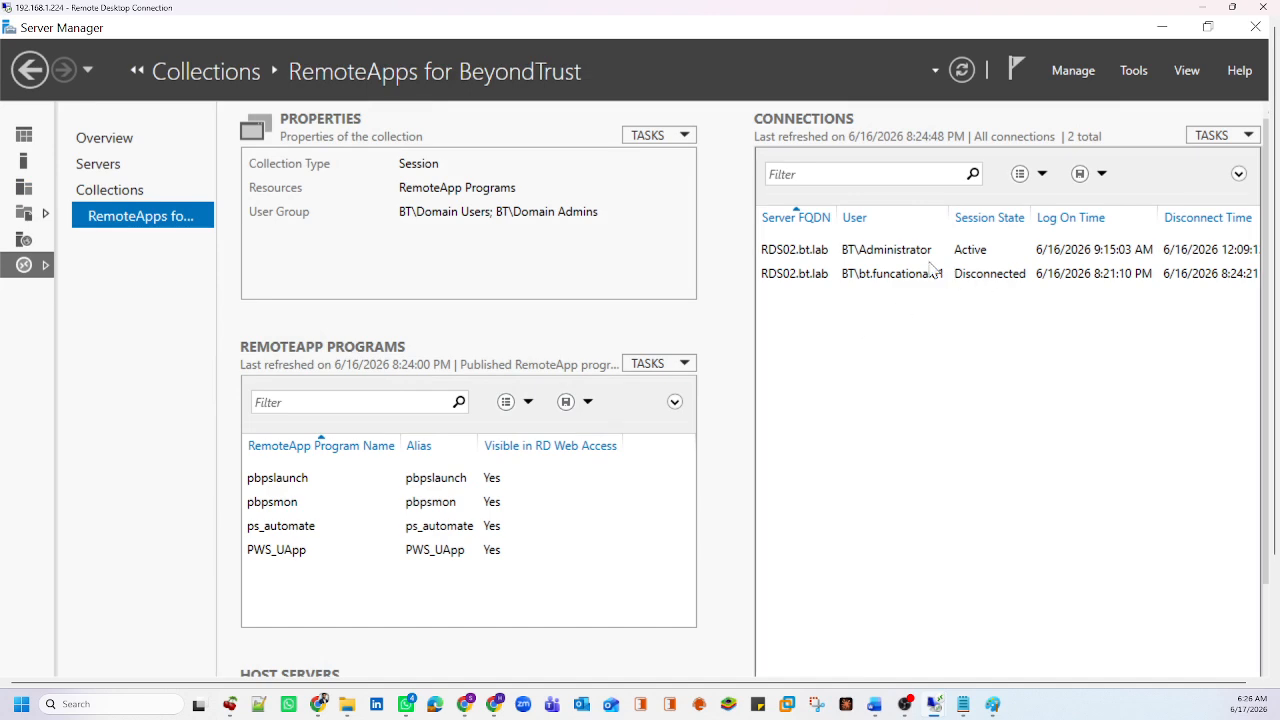
Log off the stale disconnected session and refresh the connections list
right_click(931, 278)
click(966, 288)
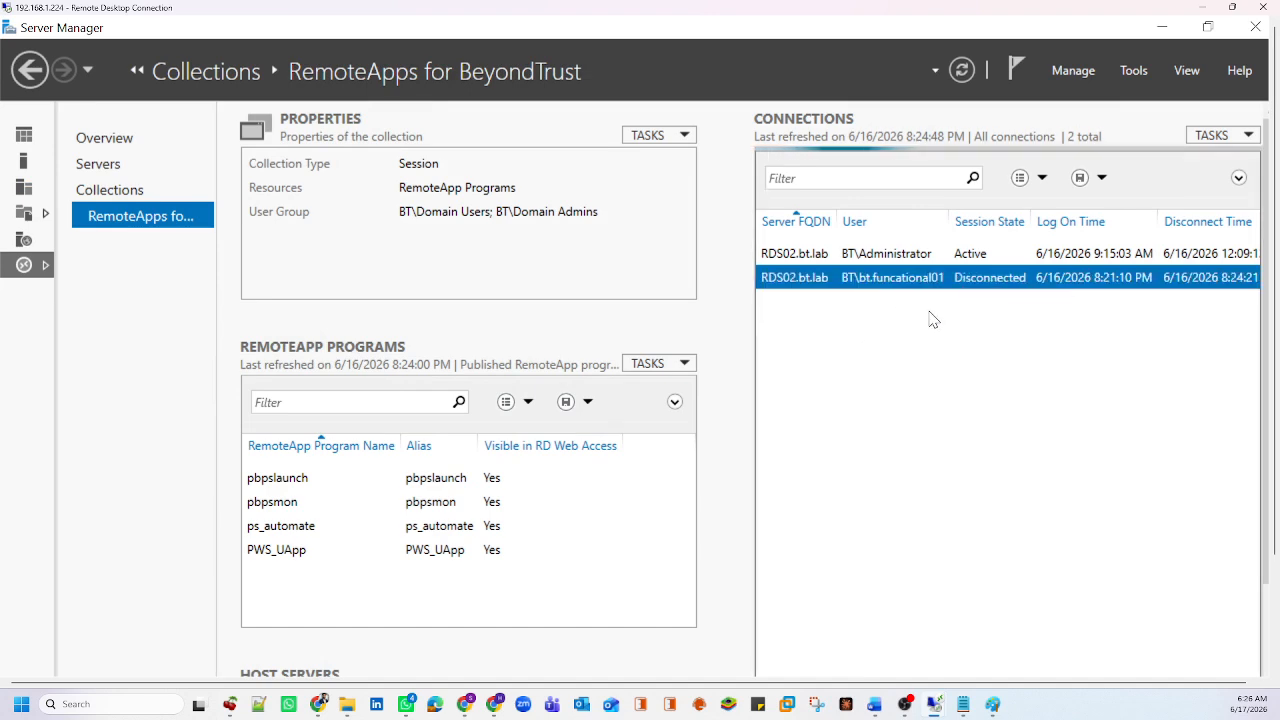
click(1225, 136)
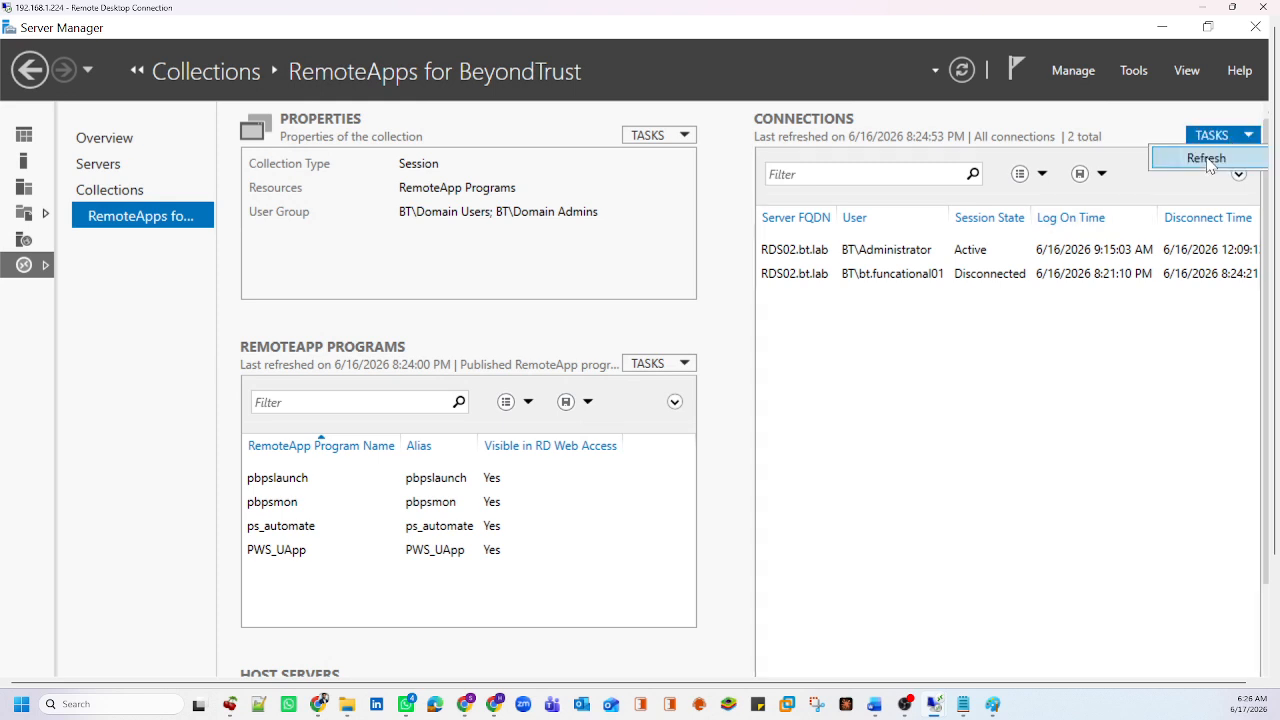
click(1207, 160)
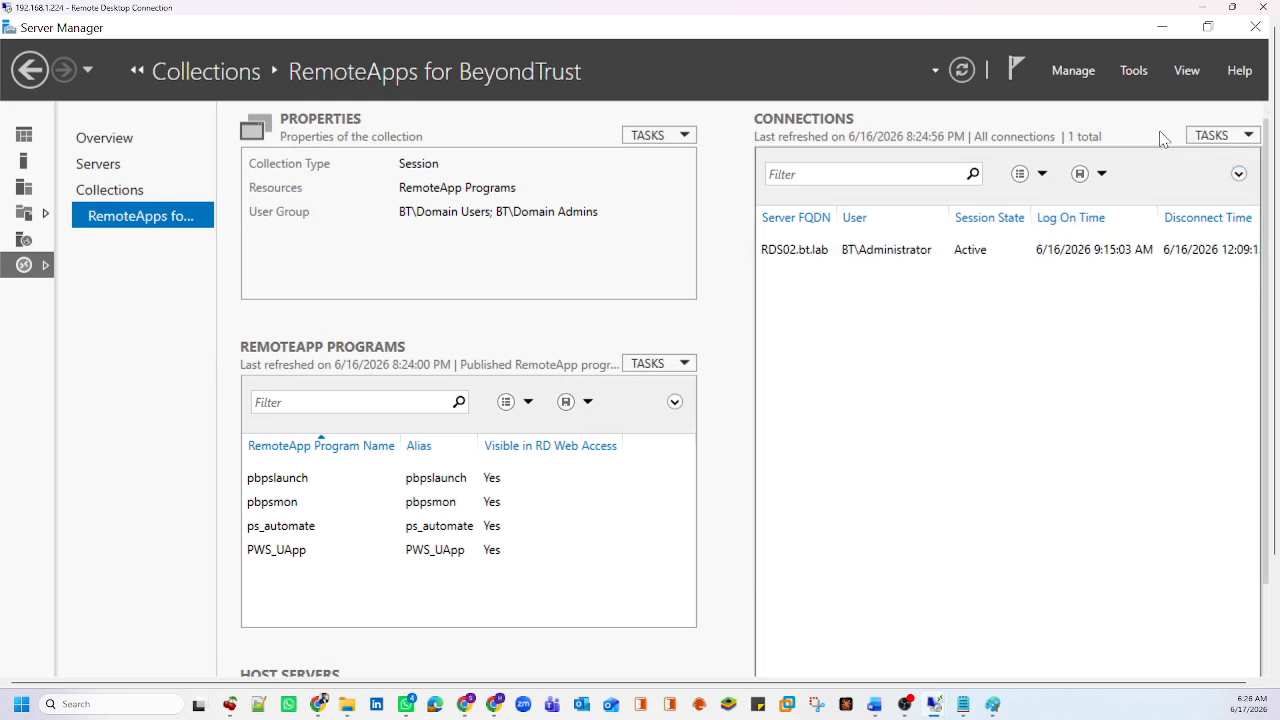
drag(1130, 13, 1074, 280)
Request access to the SSMS sa account on JUMPSERVER01 with a reason and start its application session
click(808, 189)
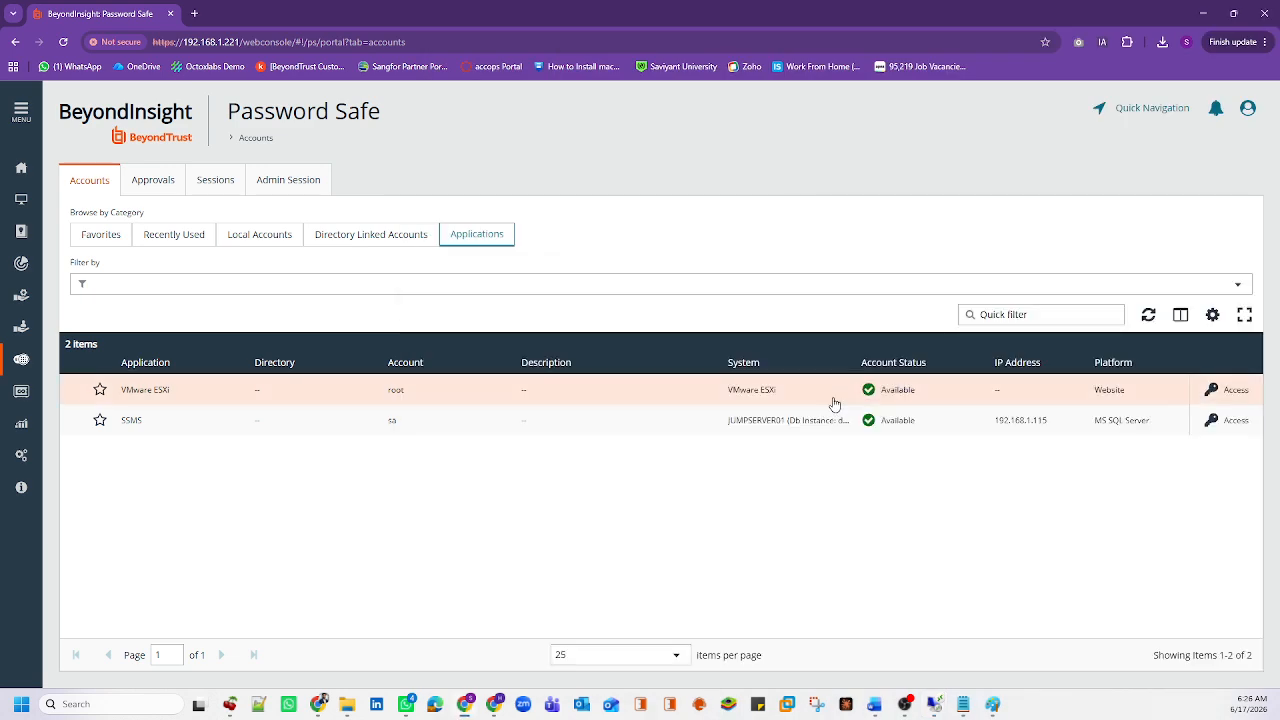
click(1226, 390)
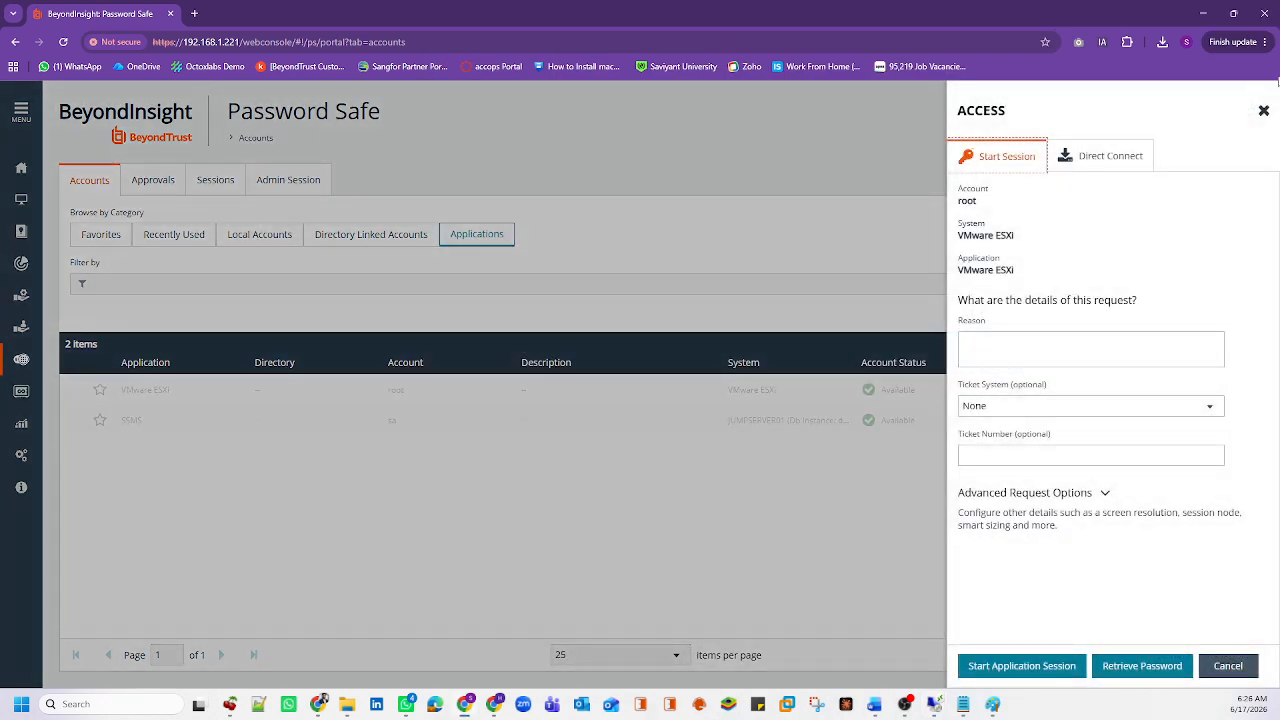
click(1263, 110)
click(1228, 420)
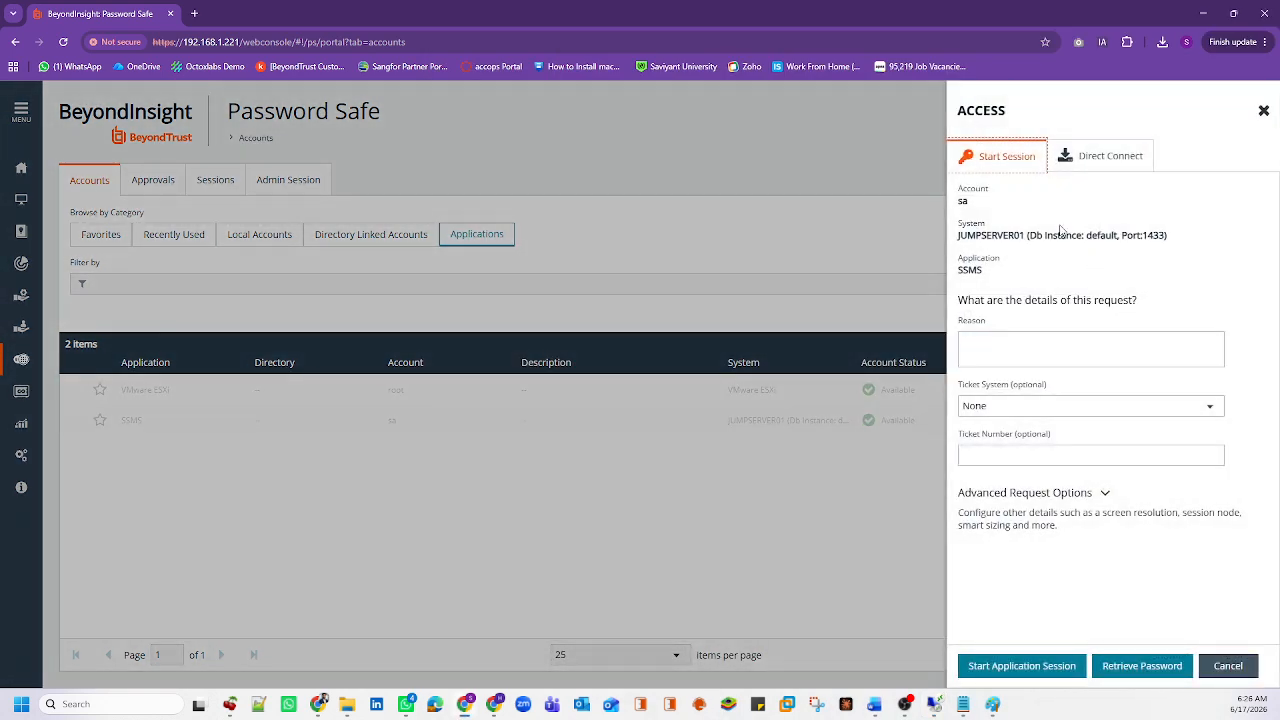
click(1058, 339)
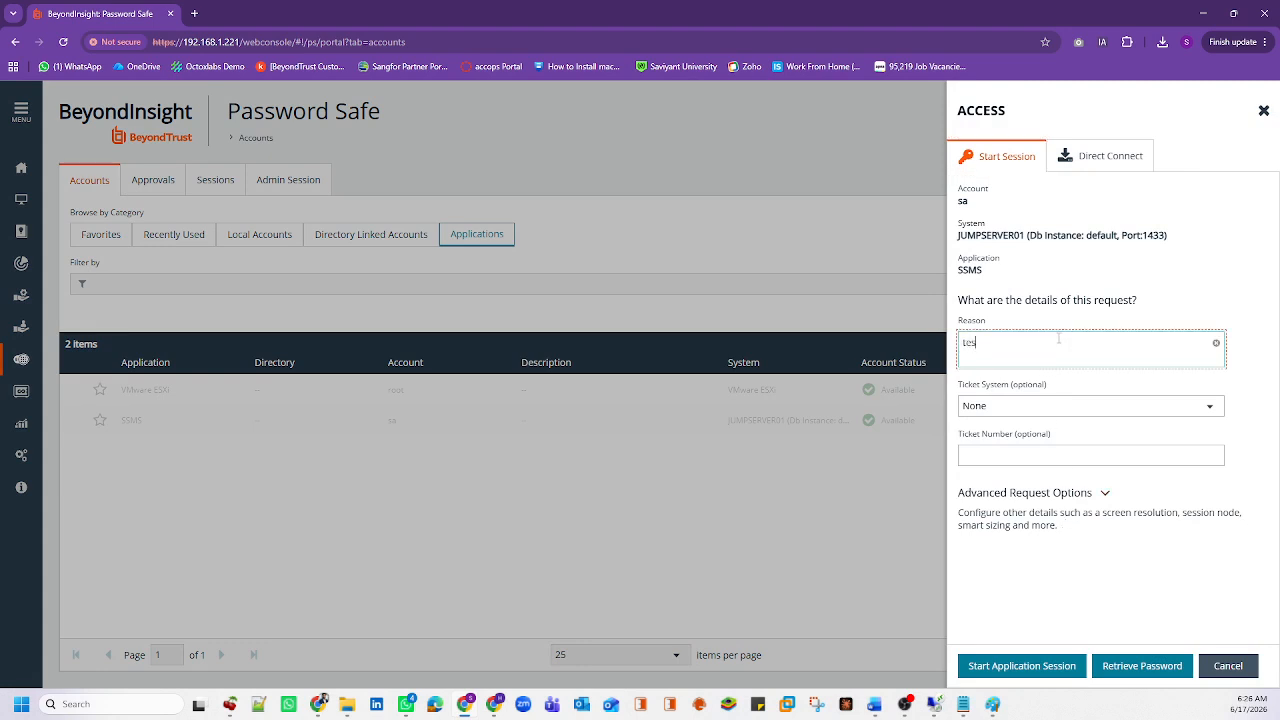
click(990, 667)
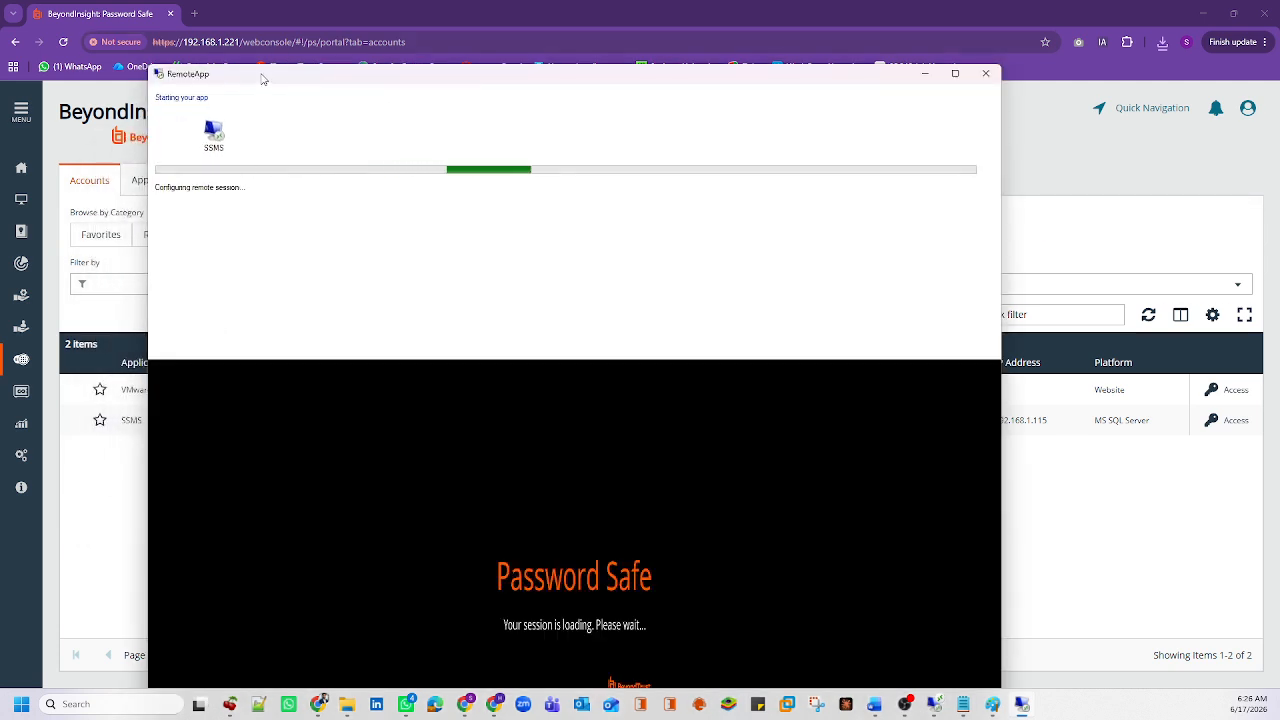
mouse_move(263, 77)
mouse_down()
mouse_move(250, 10)
mouse_move(277, 285)
mouse_move(271, 98)
mouse_up()
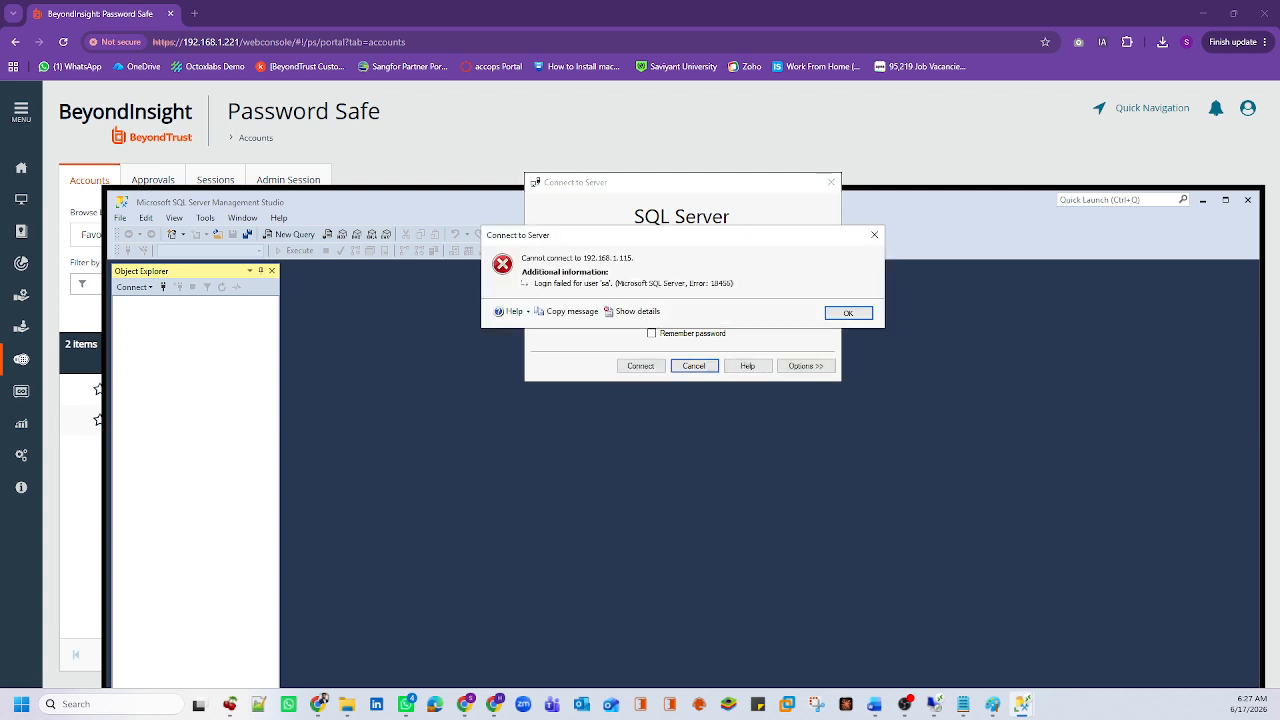
Enable Trust server certificate and retry the sa connection, which fails again with a login error
click(848, 313)
click(820, 367)
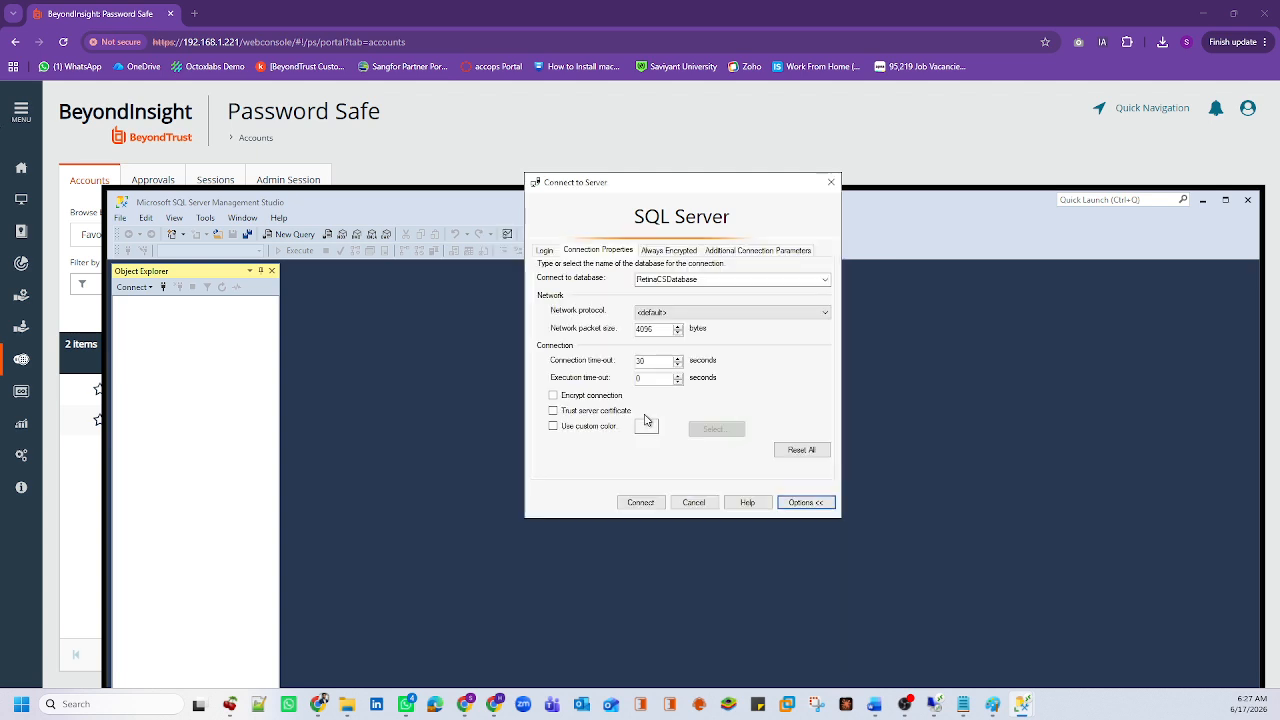
click(590, 415)
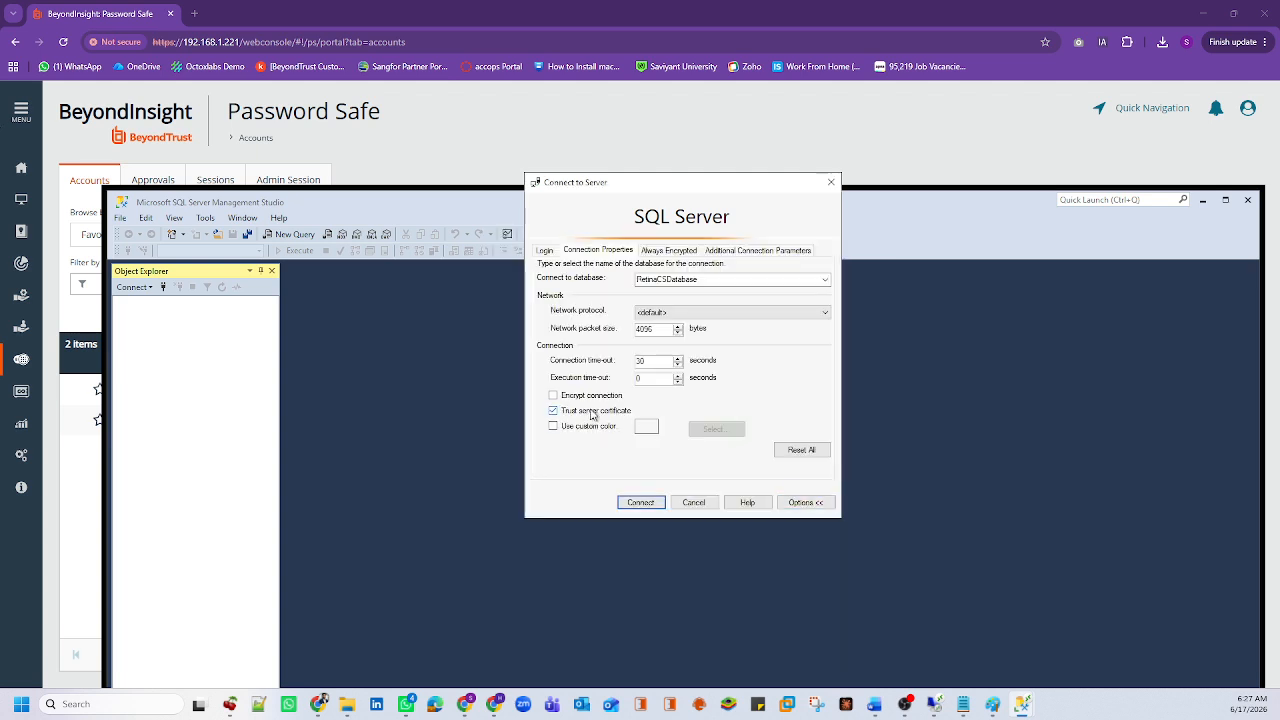
click(545, 251)
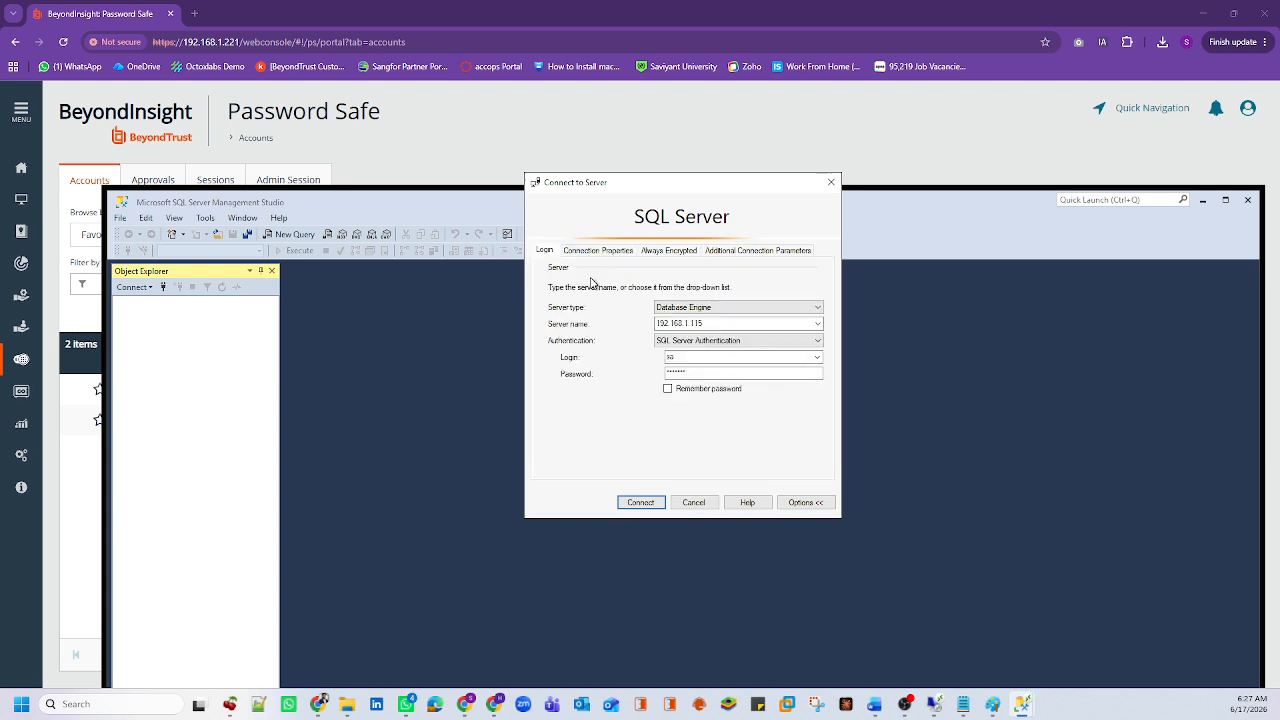
click(643, 507)
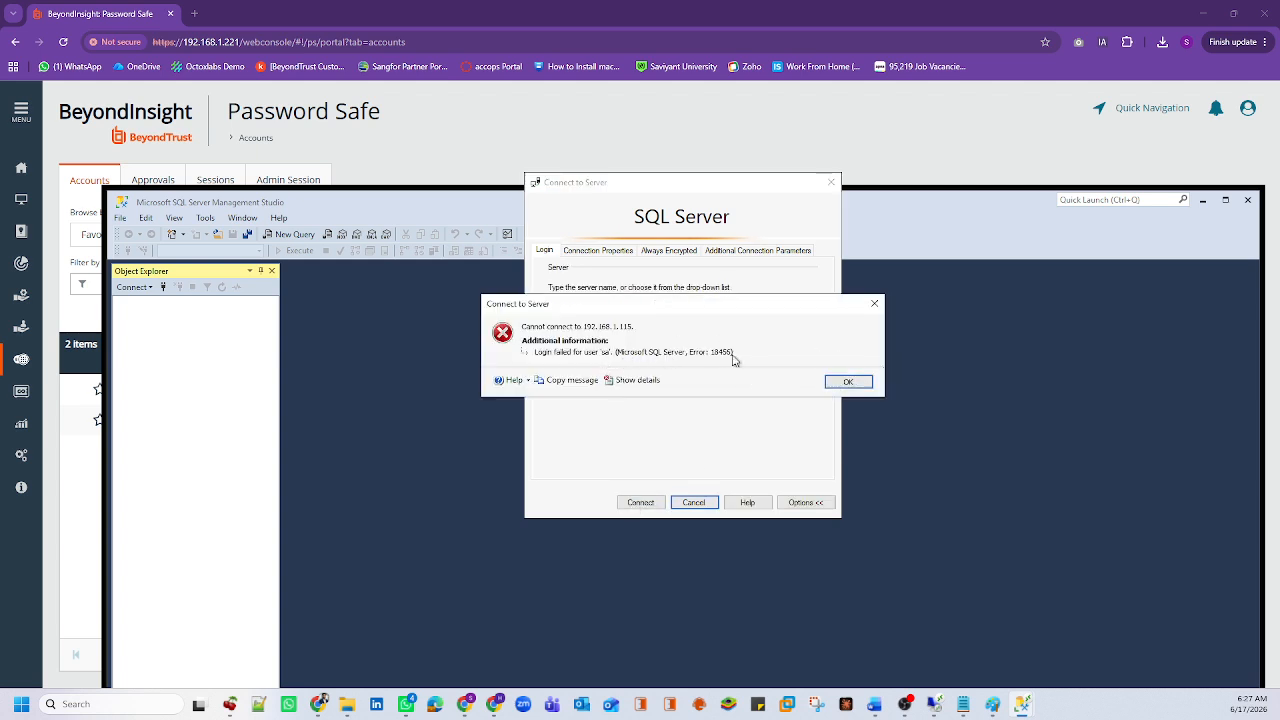
click(832, 385)
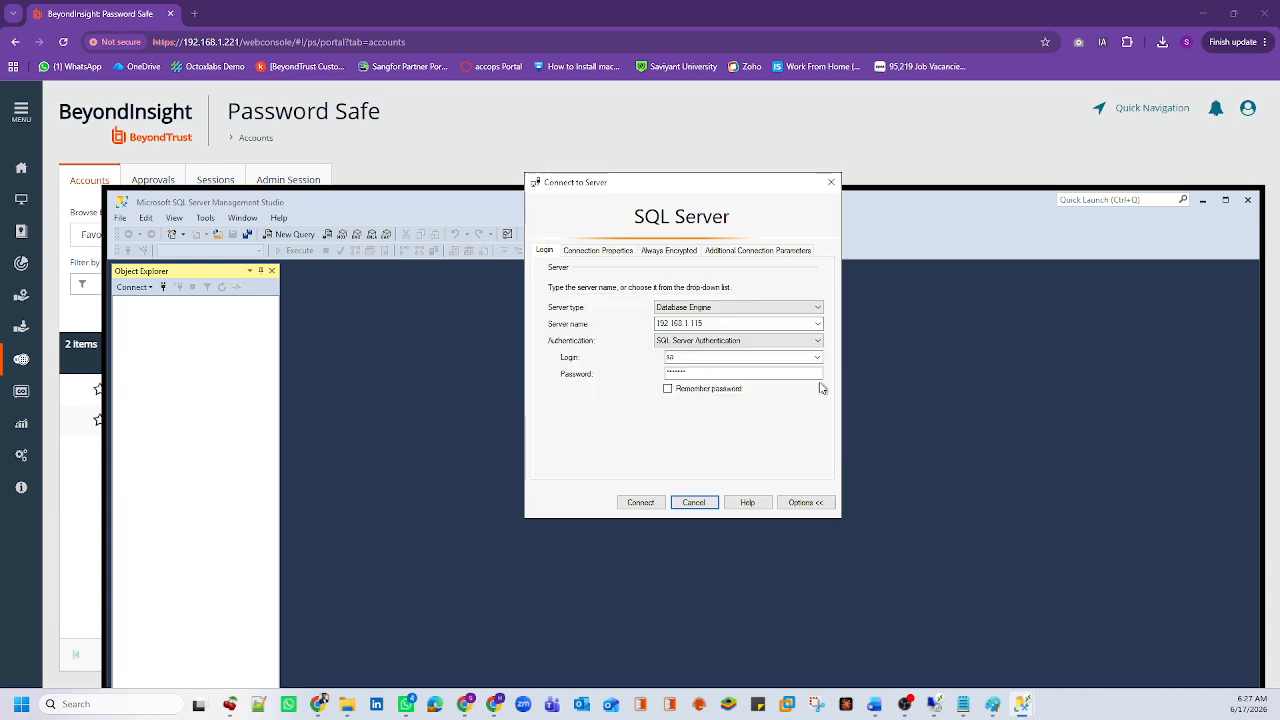
Open BeyondInsight's Managed Accounts list and select the sa account
click(88, 328)
click(21, 326)
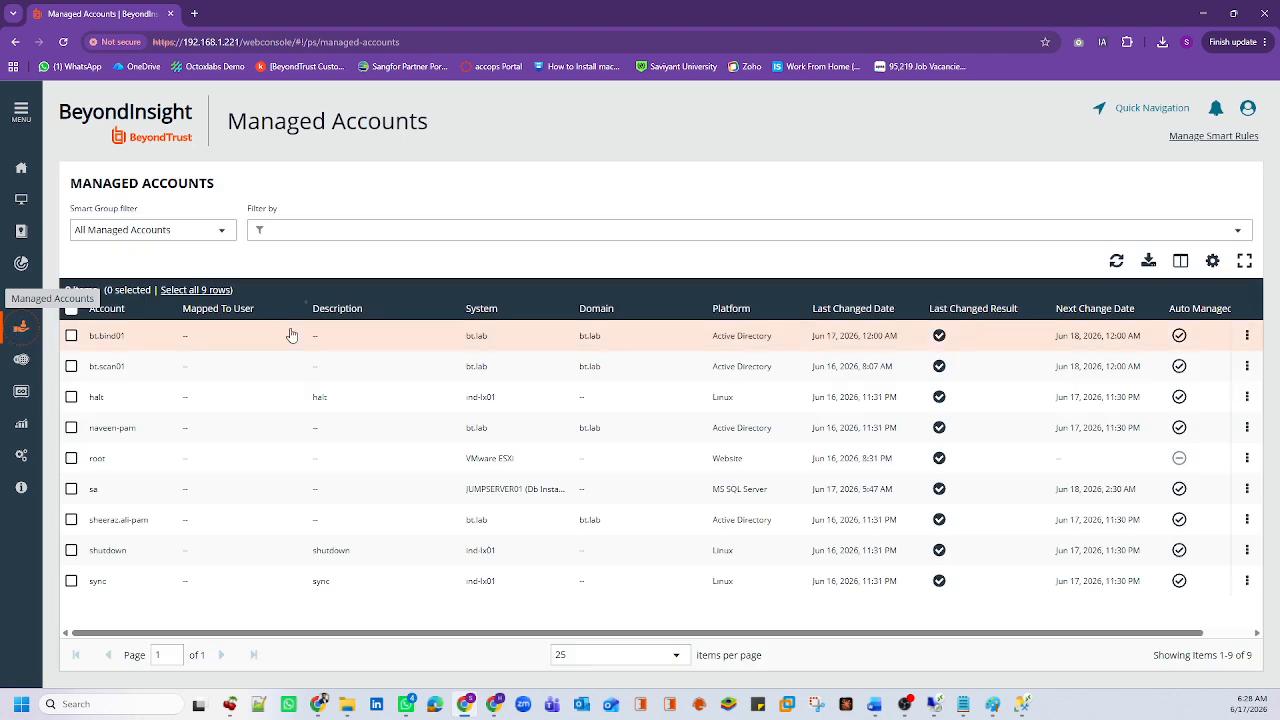
click(160, 496)
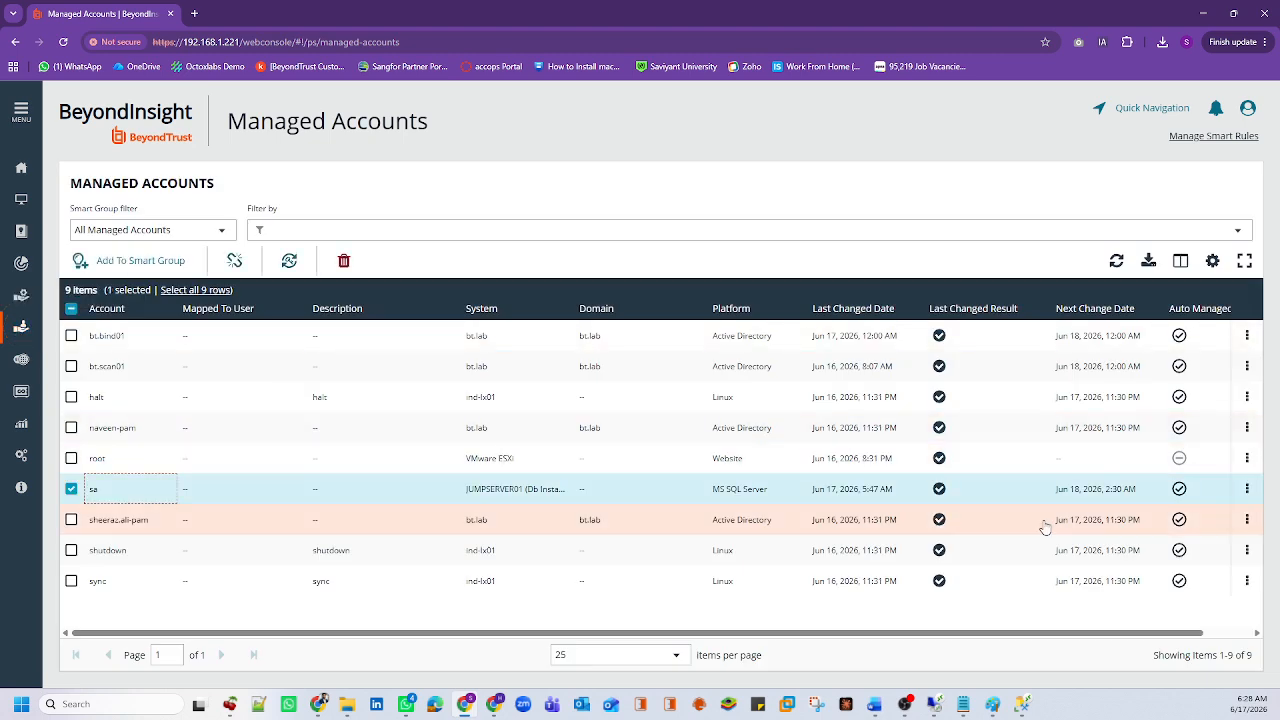
Test the sa account's stored password successfully, then return to the SSMS Connect to Server dialog
click(1247, 488)
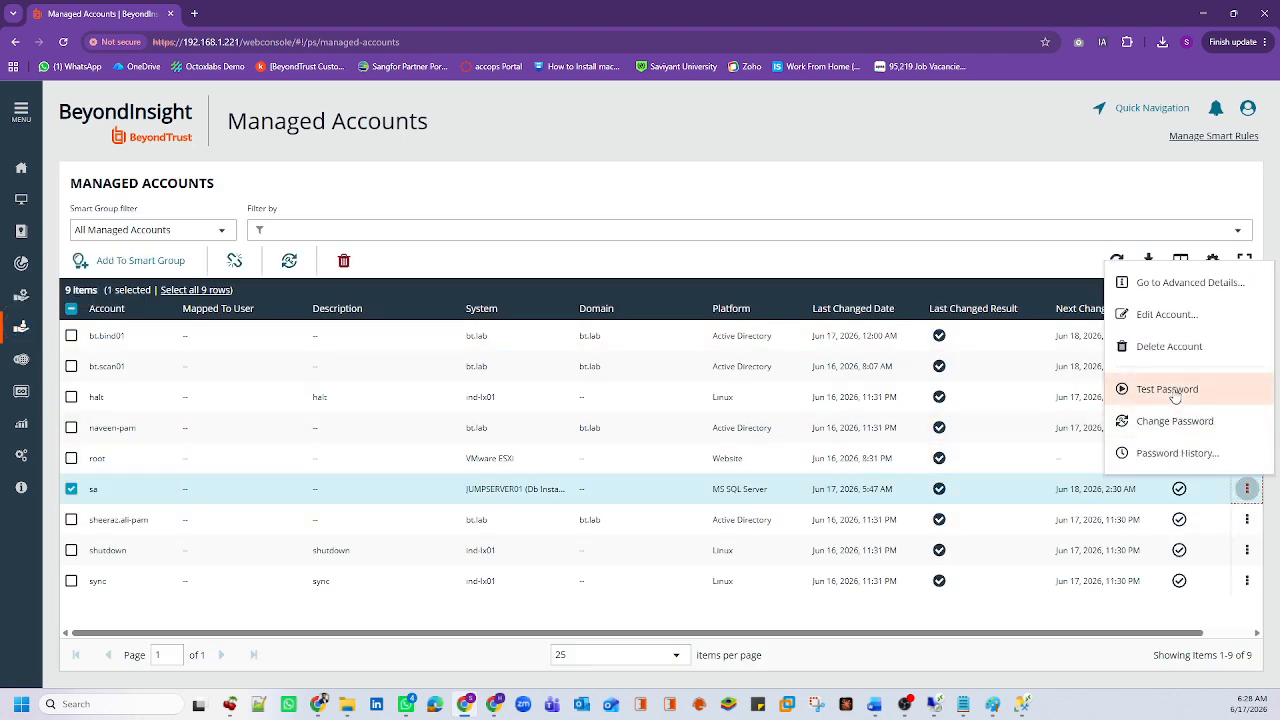
click(1175, 397)
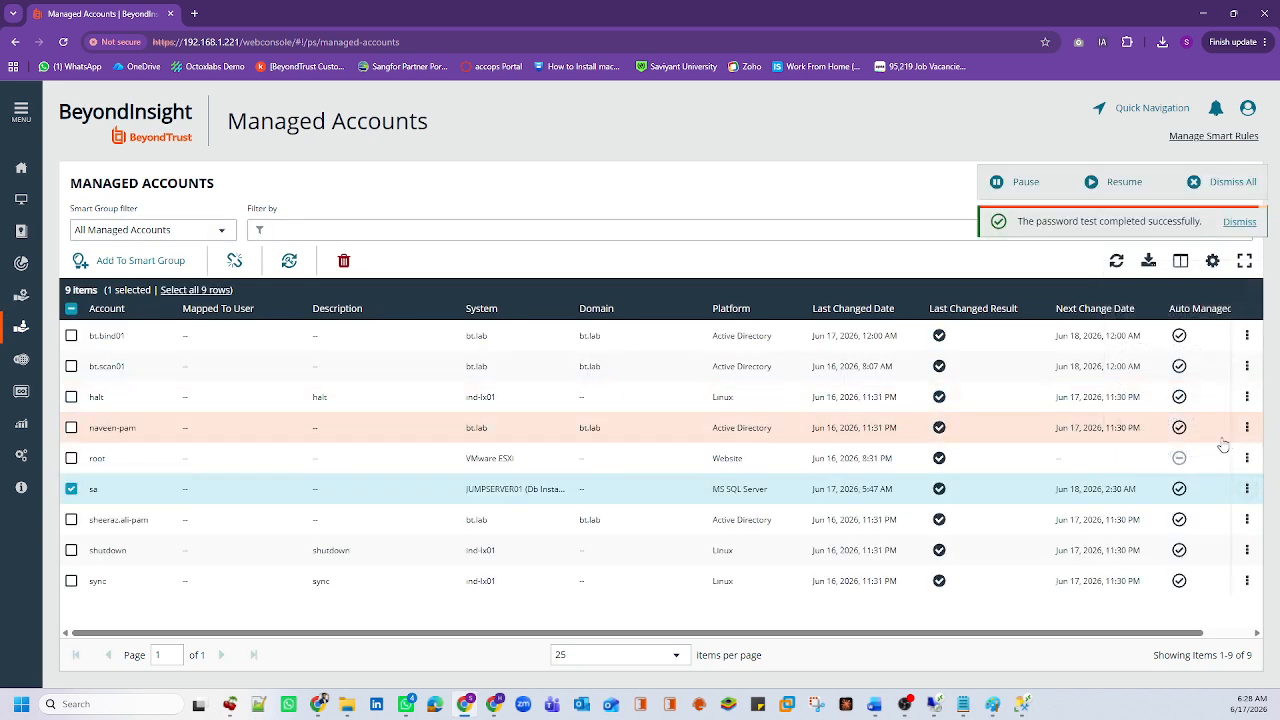
click(1247, 489)
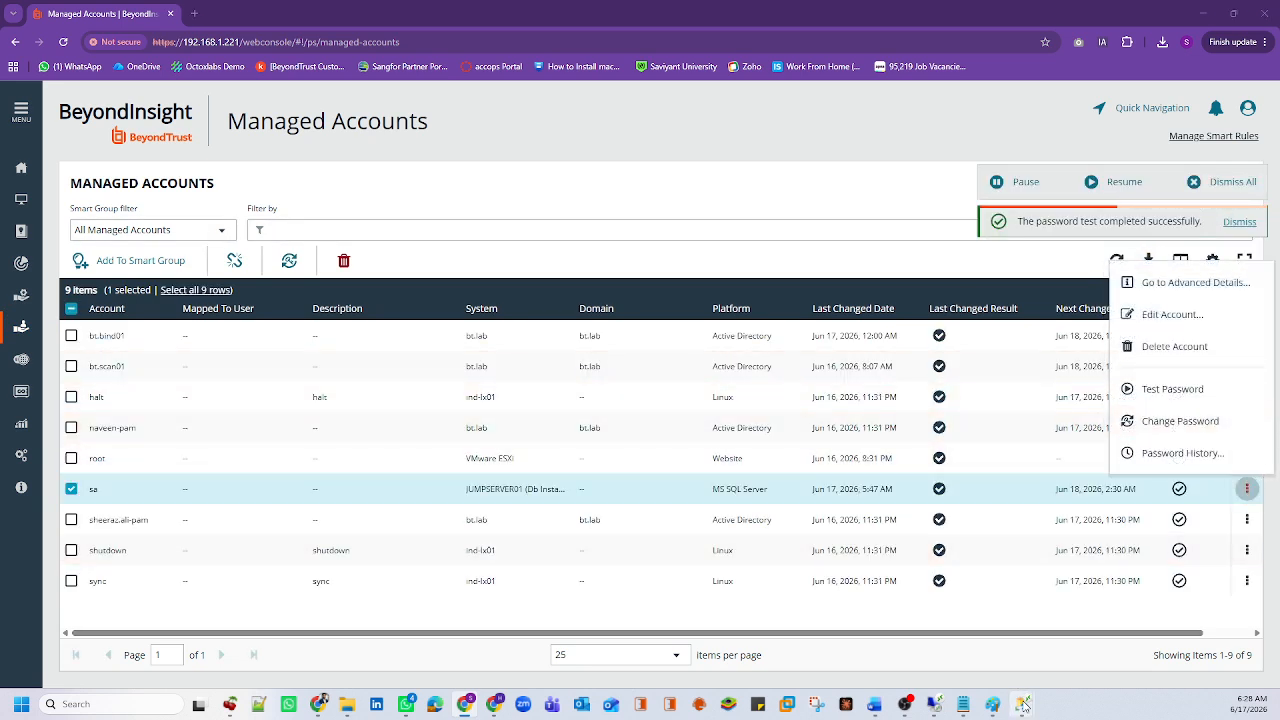
mouse_move(1020, 700)
click(1050, 643)
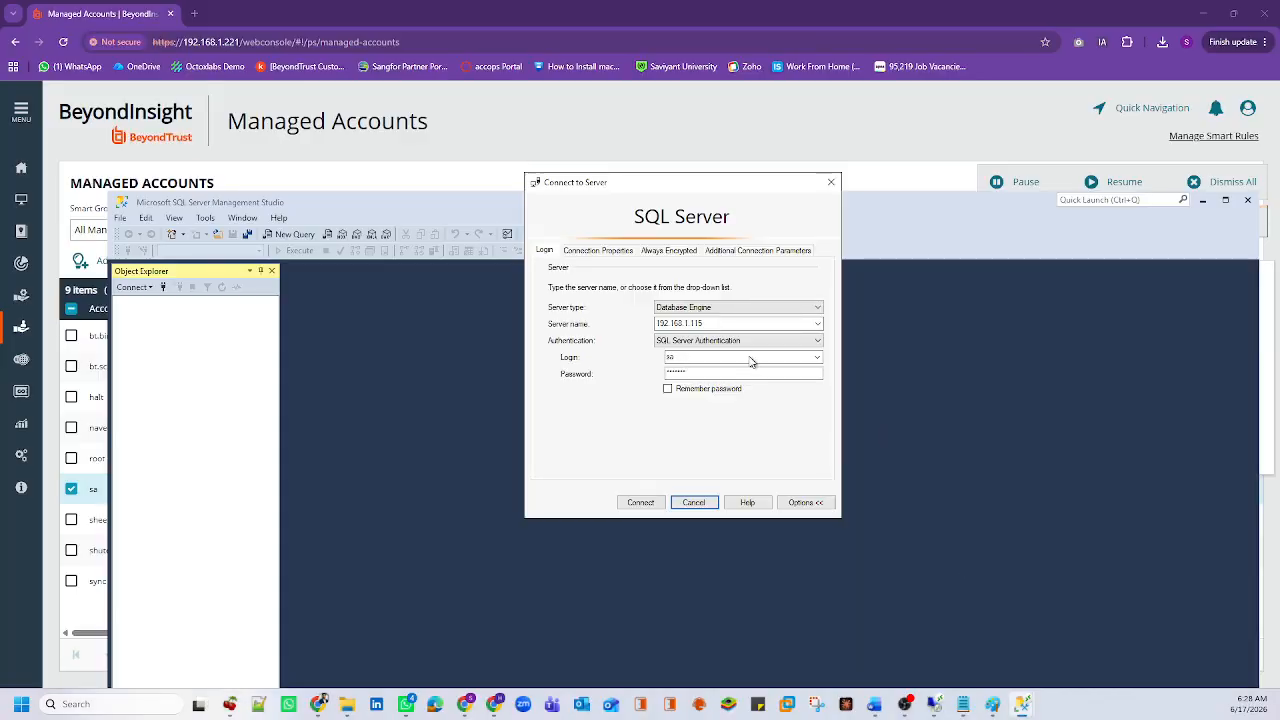
Re-enter the sa password, then close the Connect to Server dialog and exit SSMS
click(677, 372)
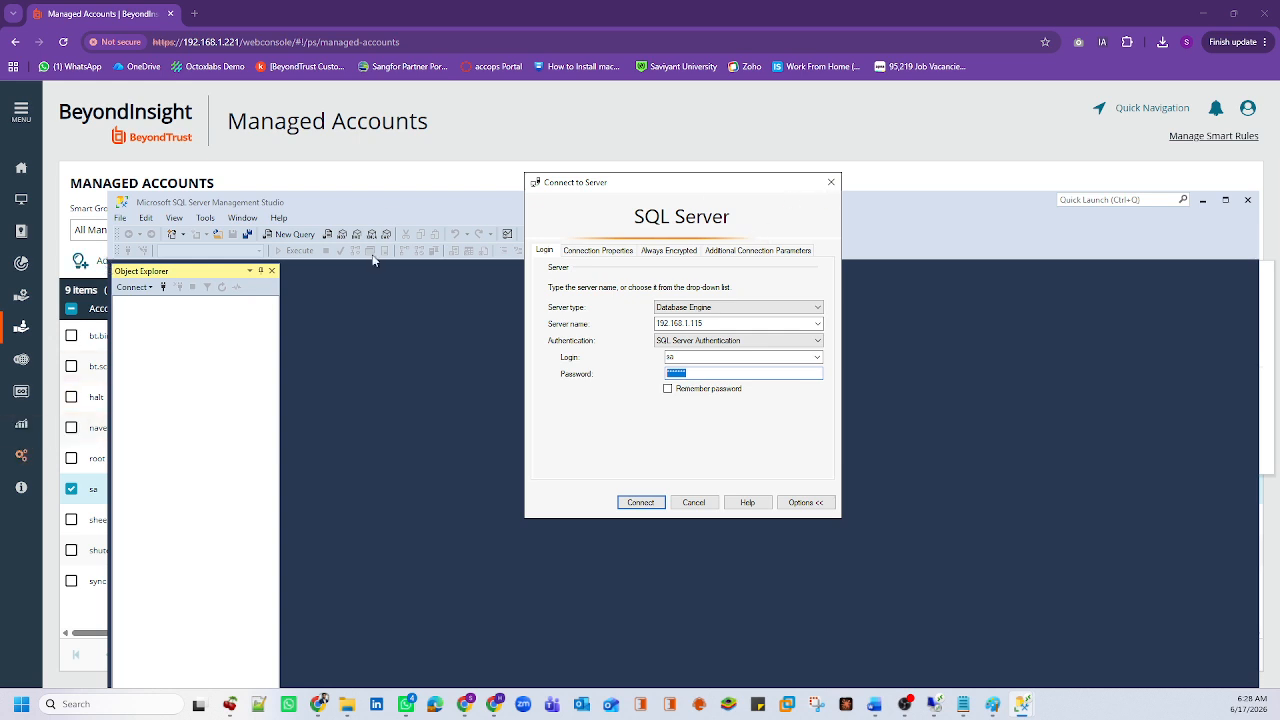
click(831, 182)
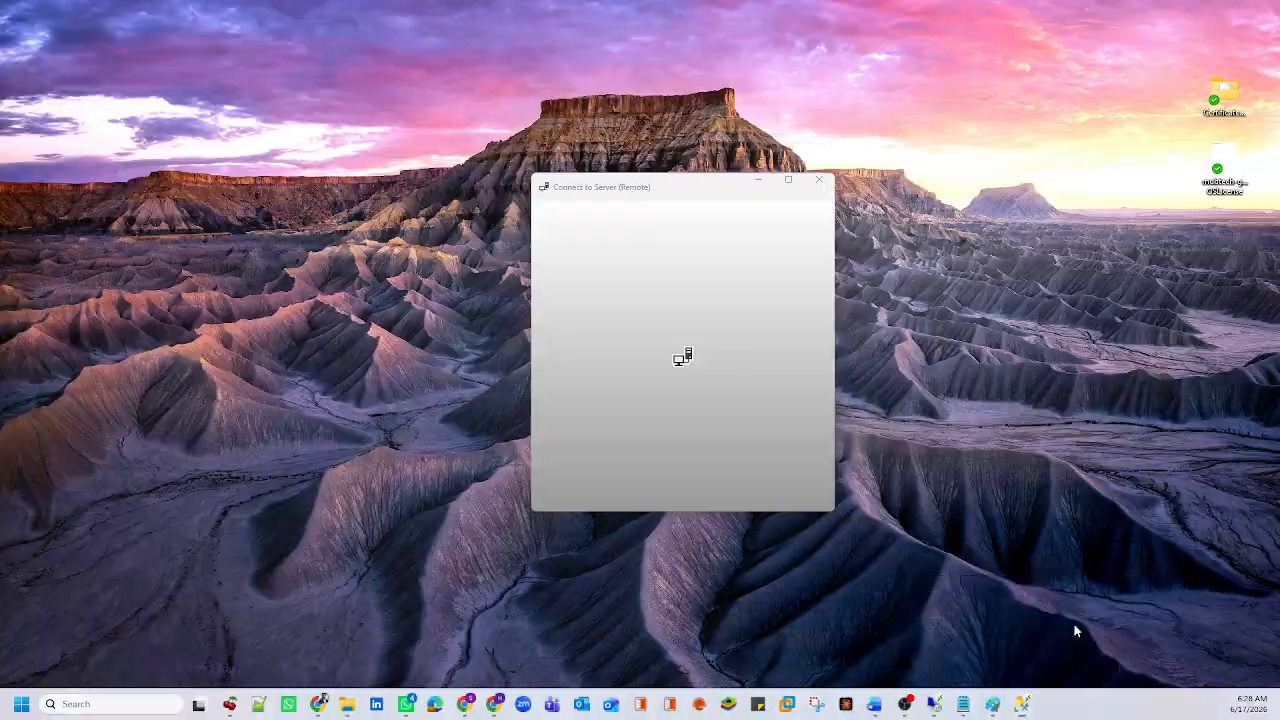
click(1074, 623)
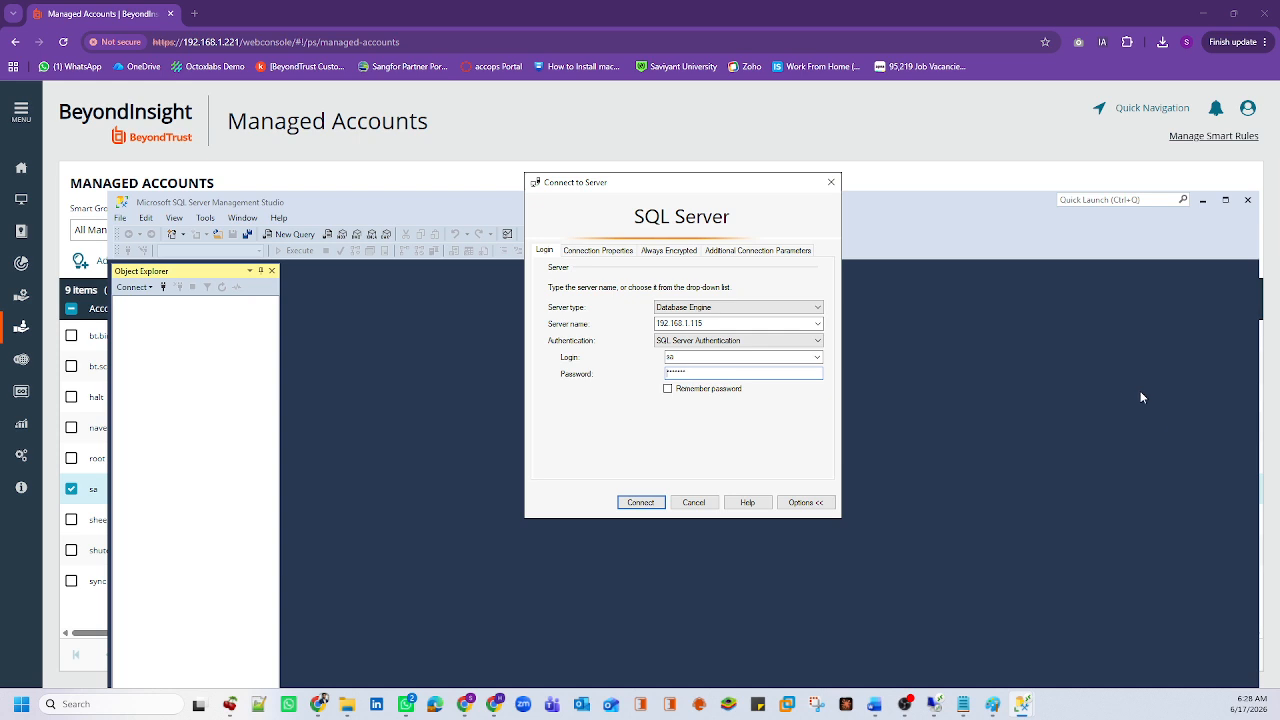
click(831, 182)
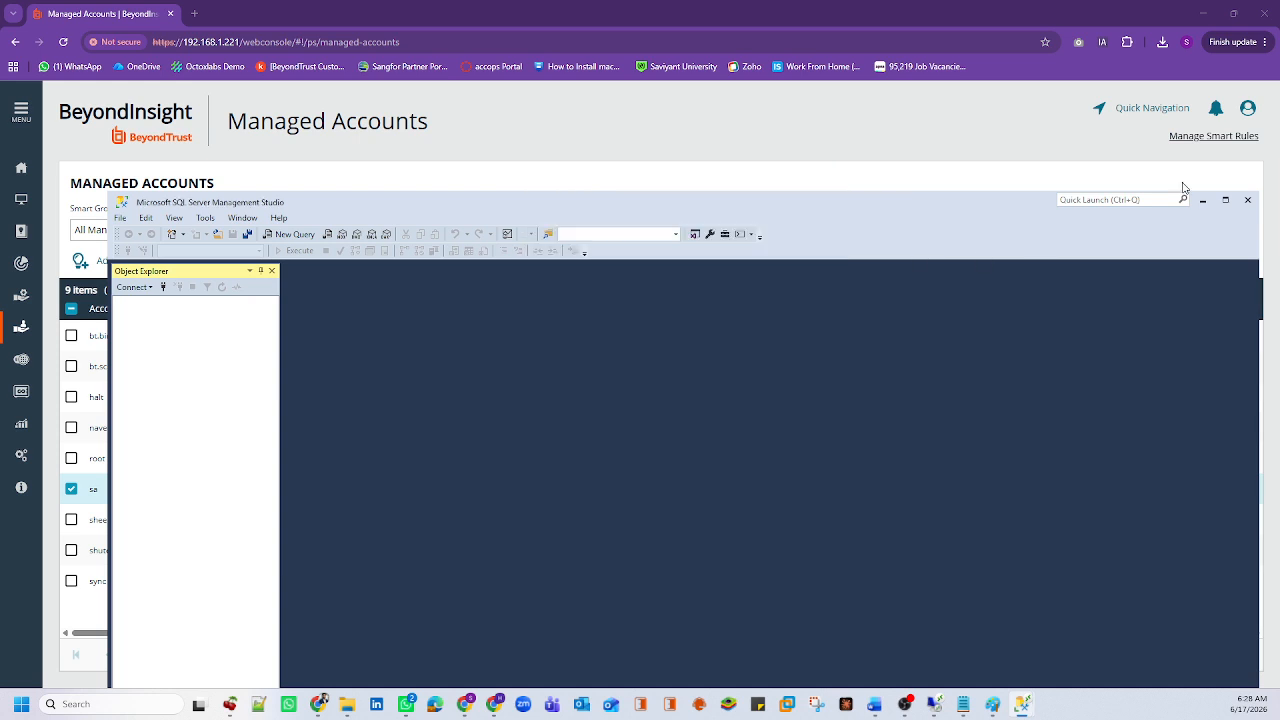
click(1246, 203)
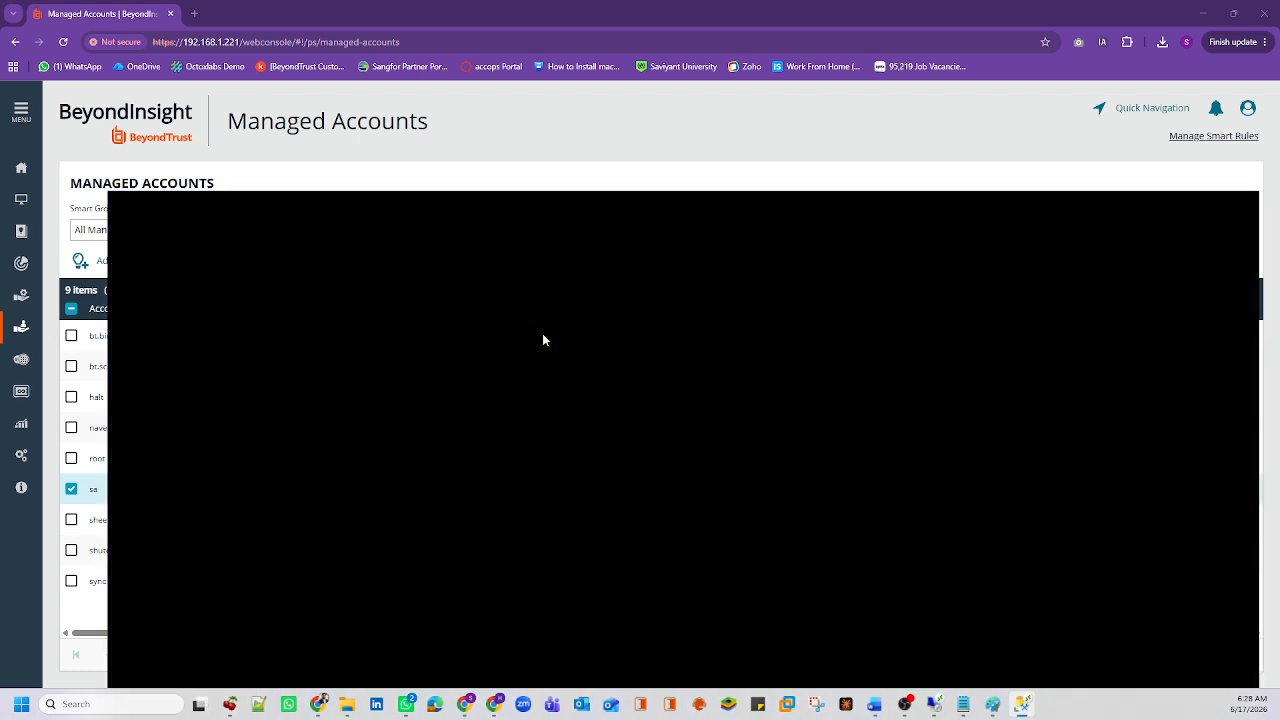
Change the SSMS application's parameters to password="%p" and save the application
click(28, 457)
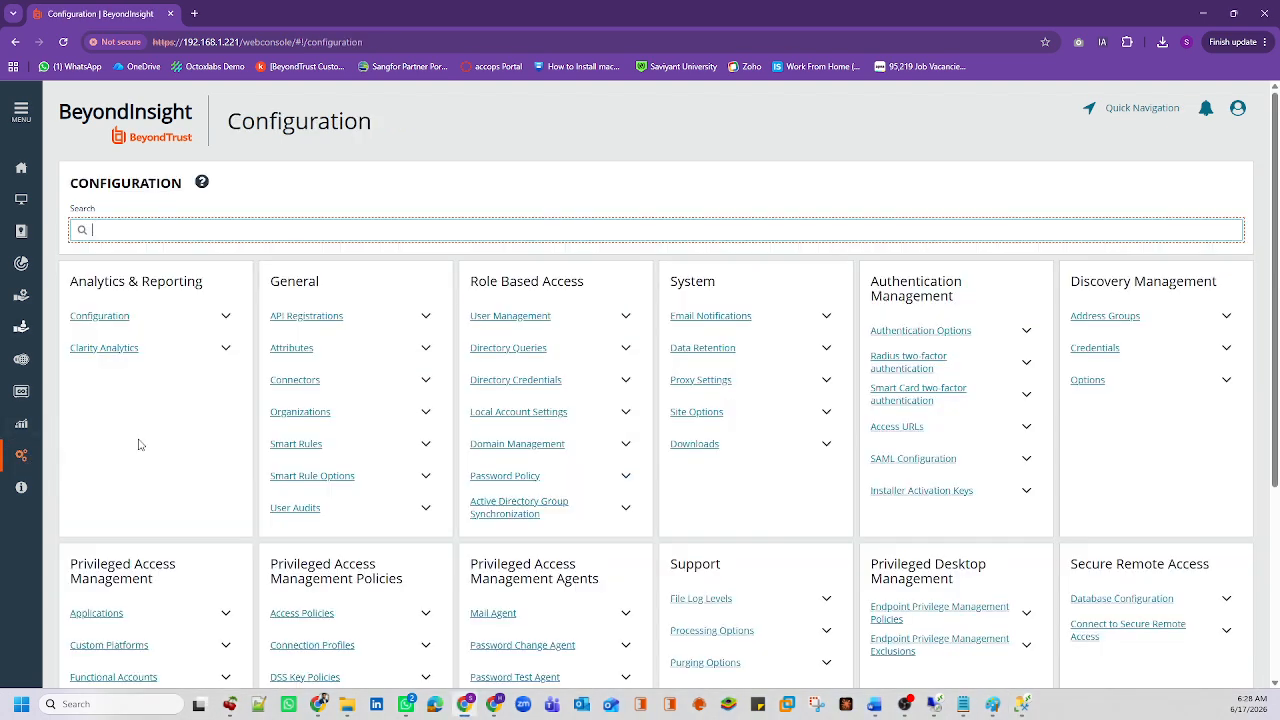
click(106, 612)
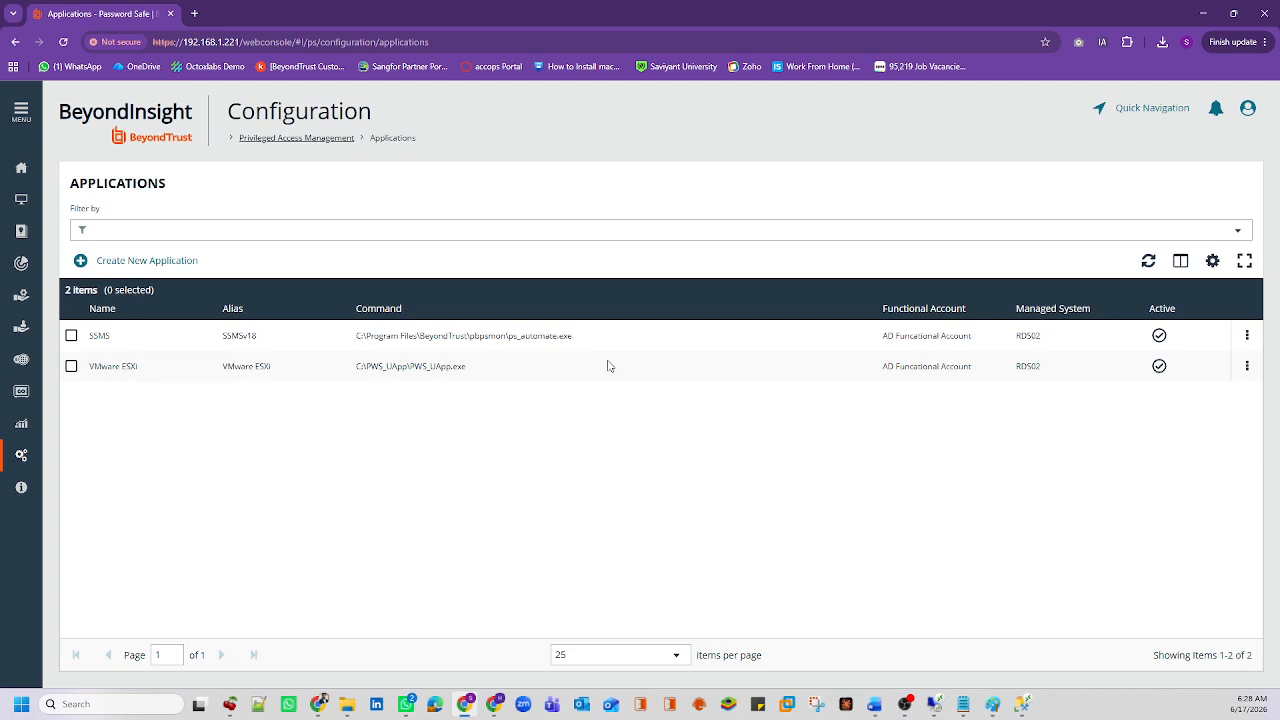
click(1246, 335)
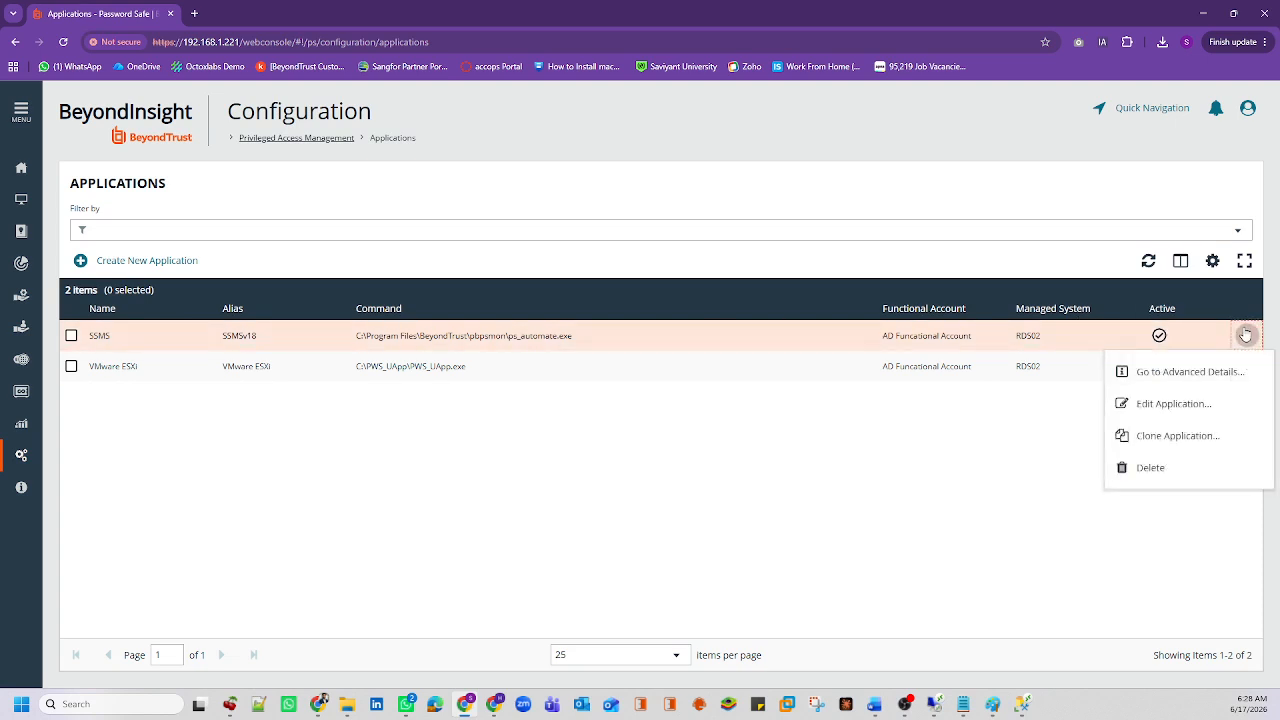
click(1194, 403)
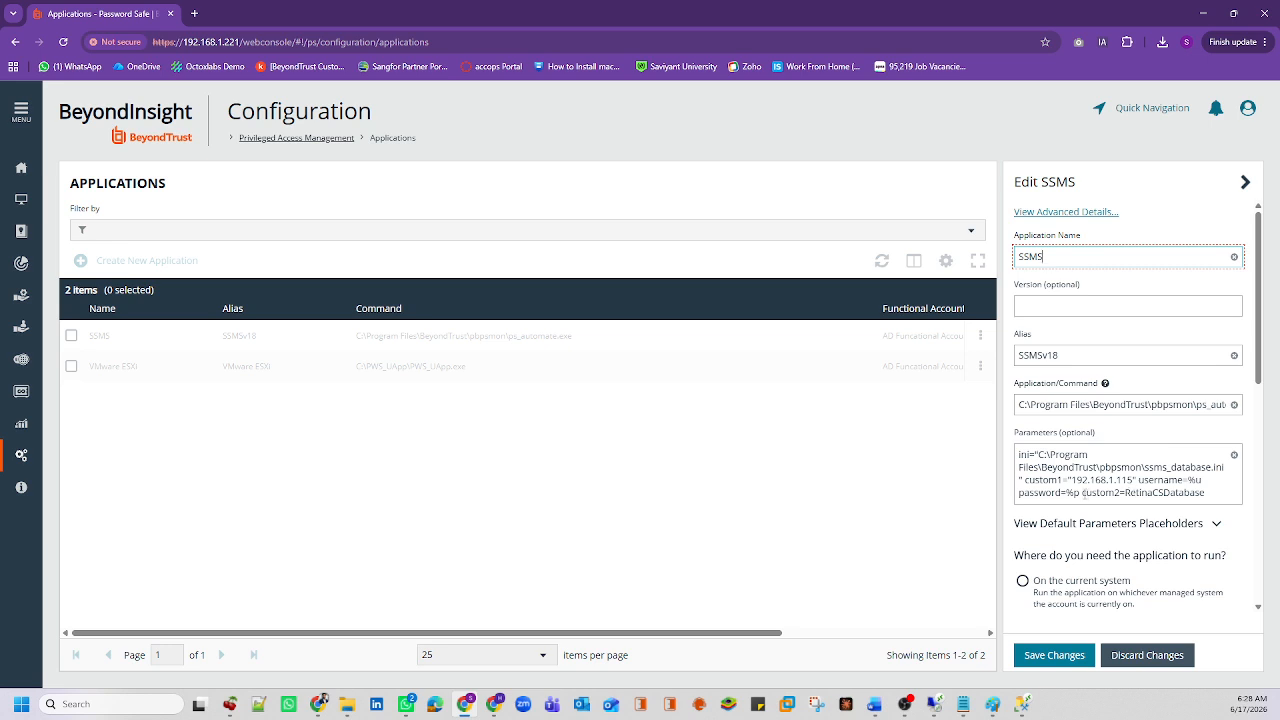
click(1080, 492)
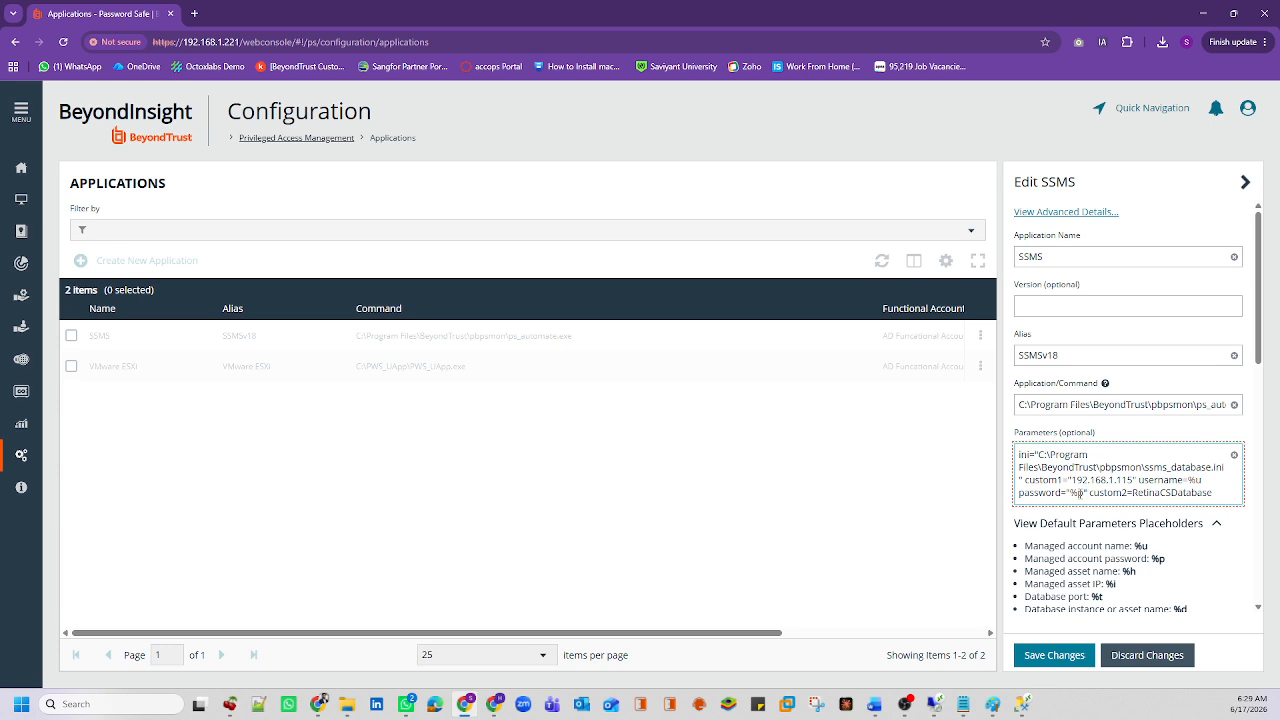
scroll(1089, 513, down, 1)
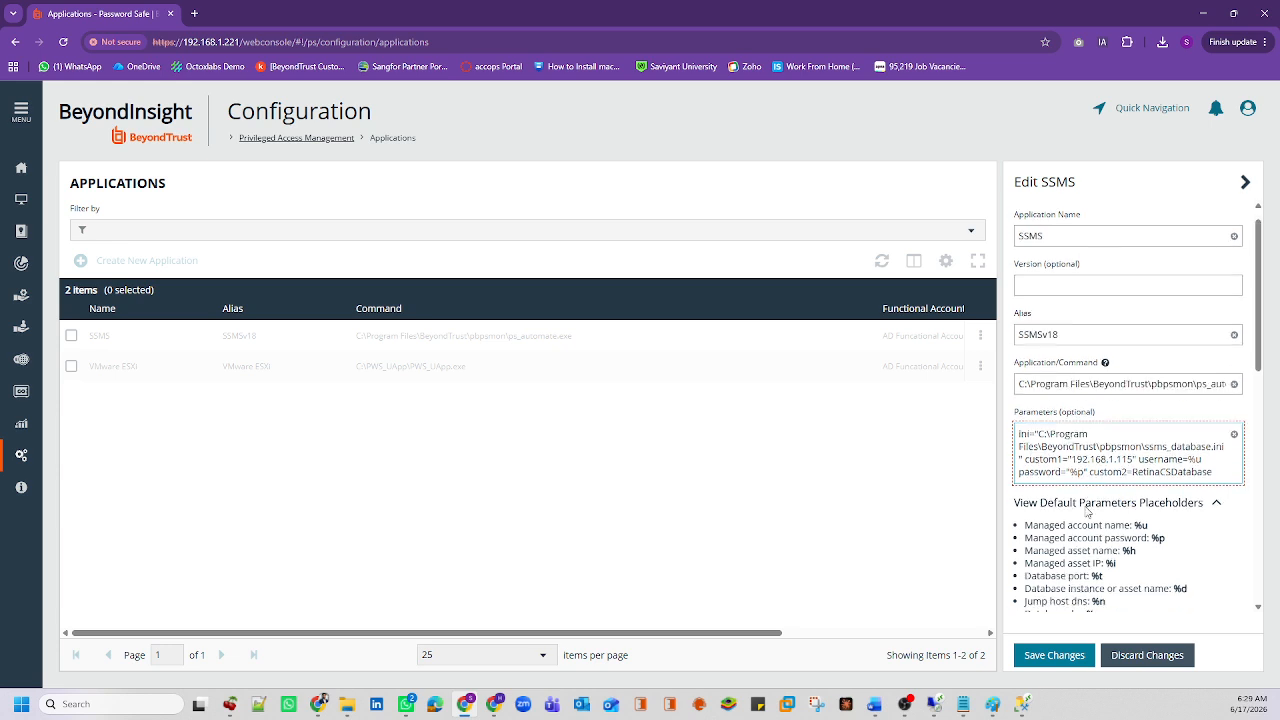
click(1071, 658)
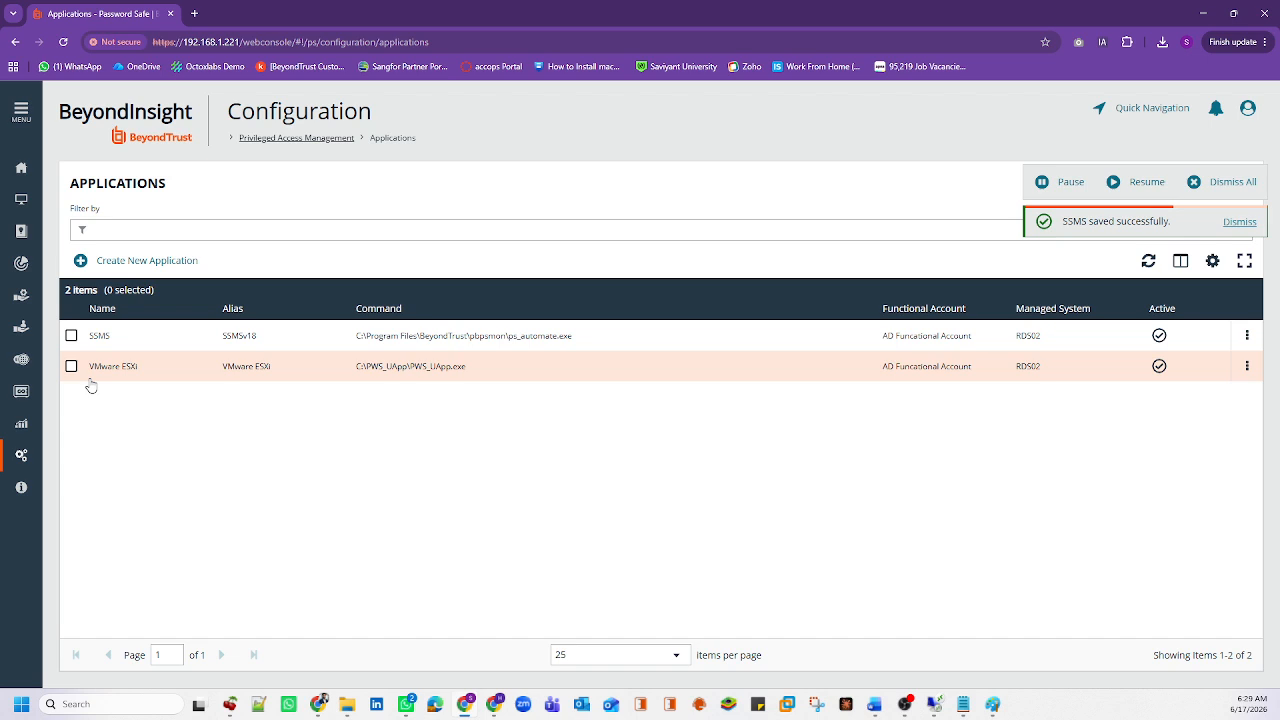
click(21, 330)
Start an SSMS application session for the SSMS account from Password Safe Applications
click(21, 359)
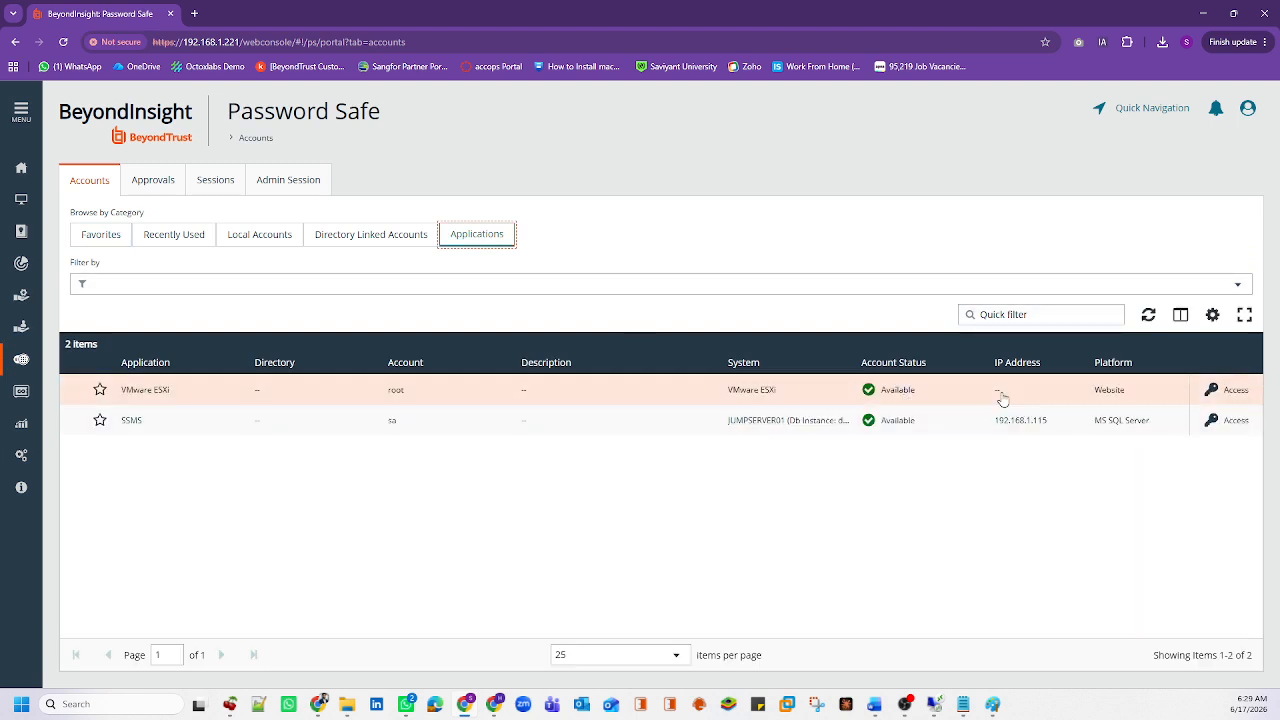
click(963, 420)
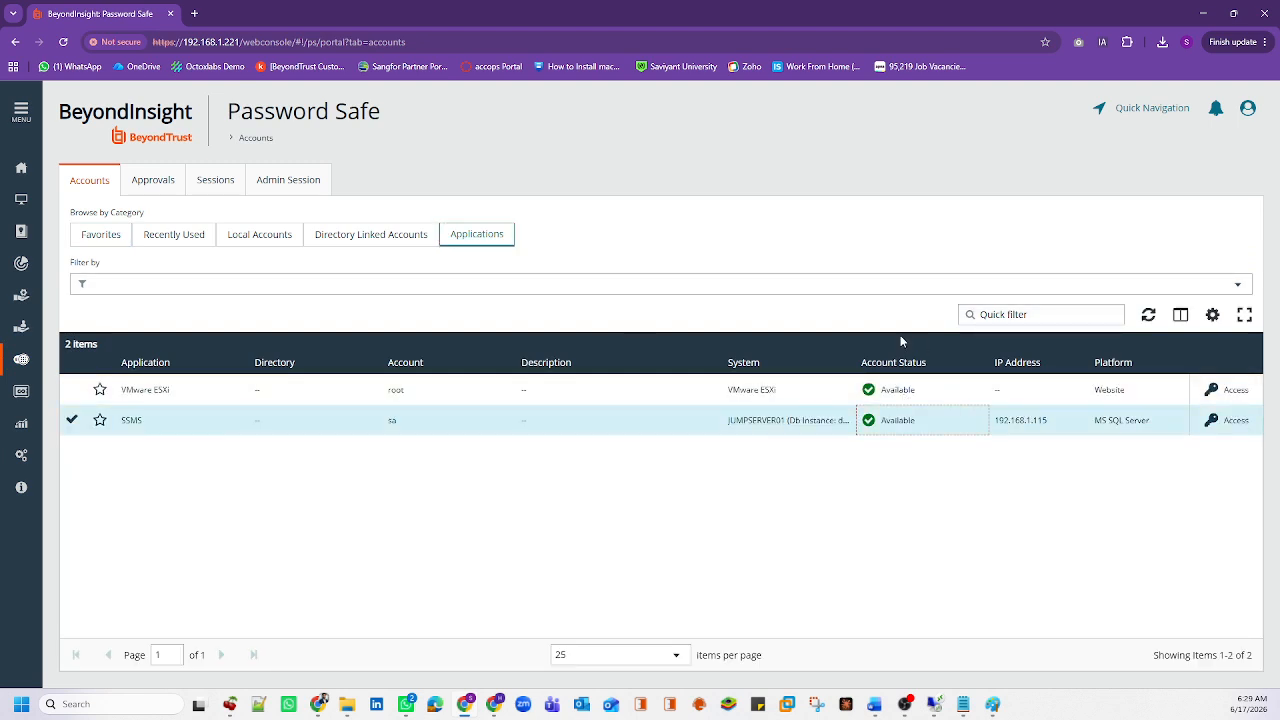
click(1210, 420)
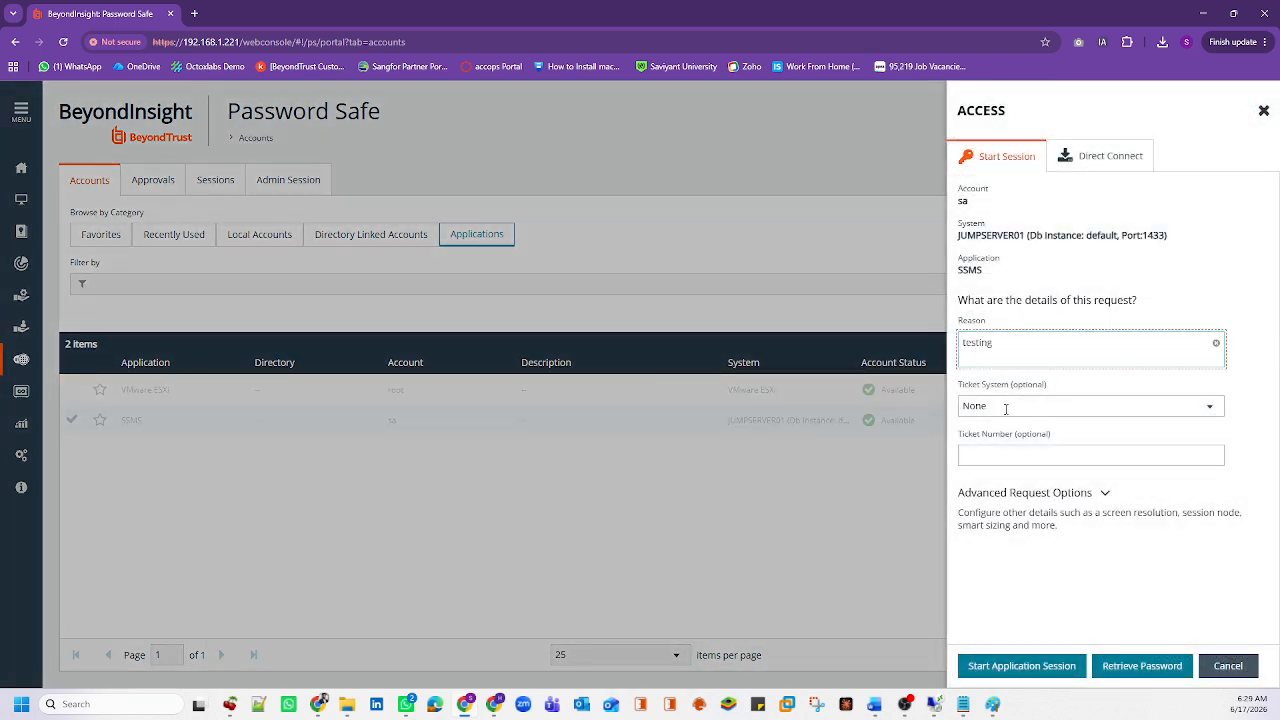
click(1008, 665)
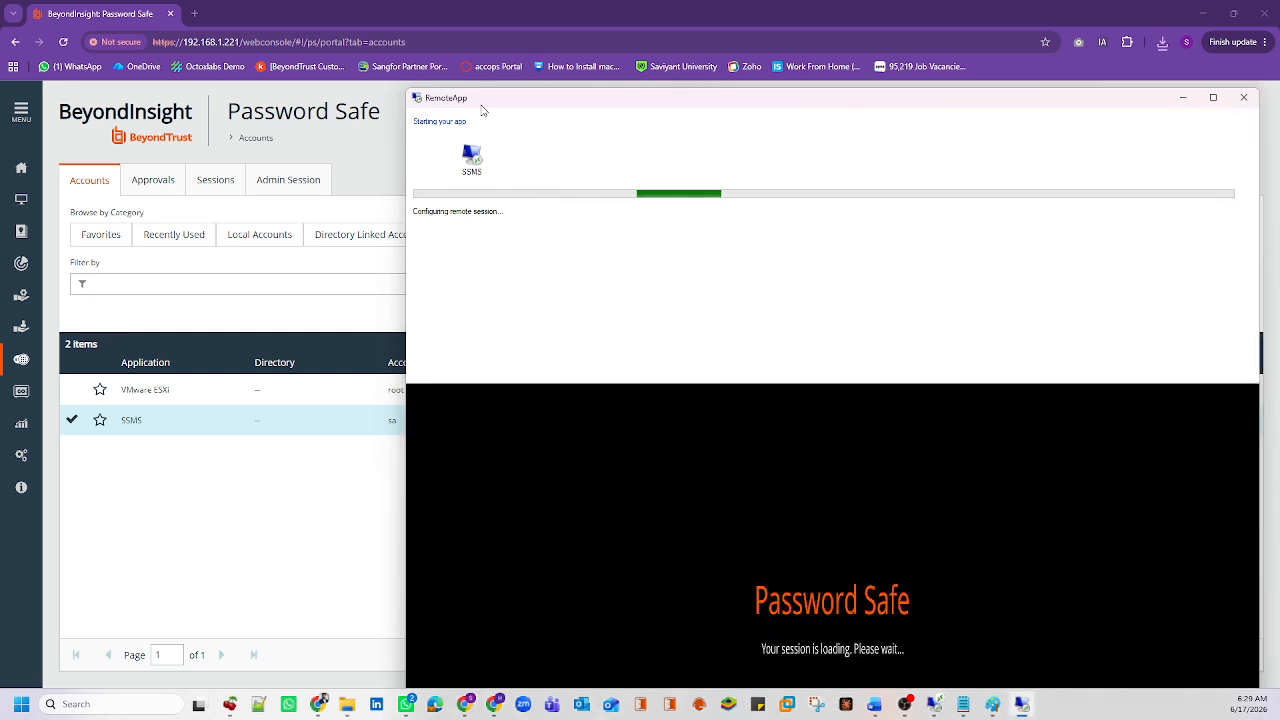
Bring the remote Server Manager window to the front
drag(481, 91, 477, 420)
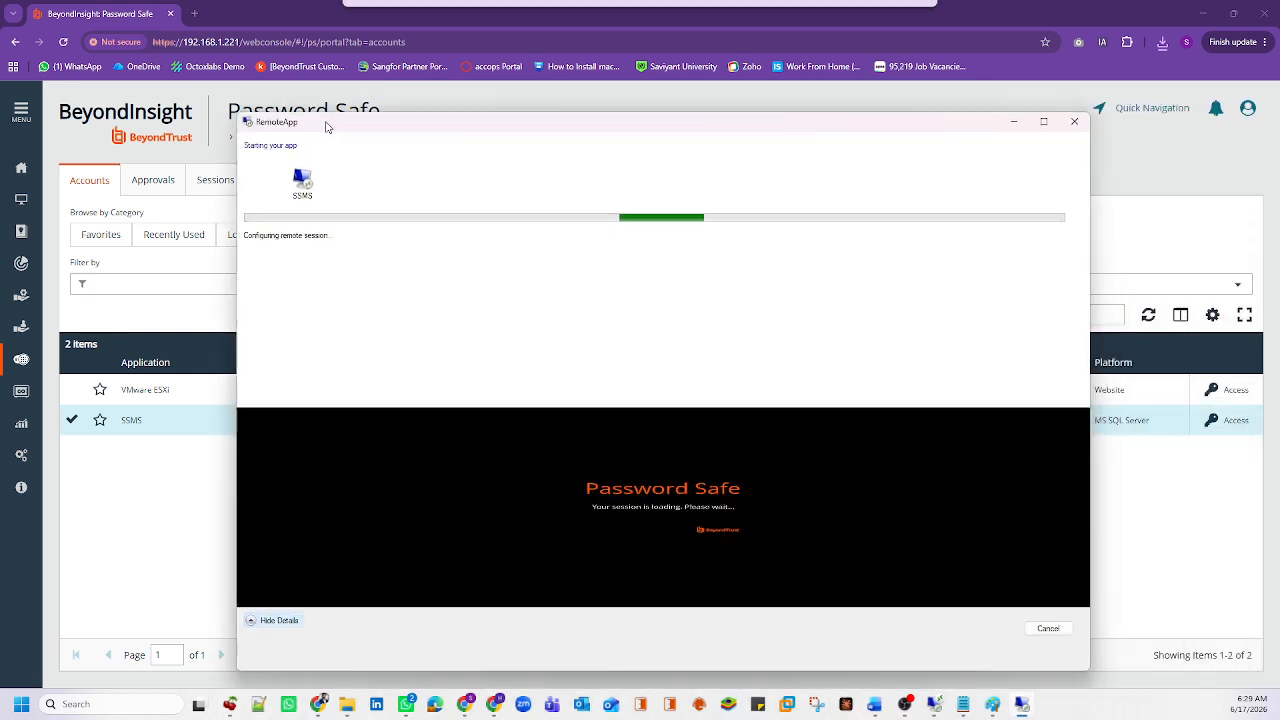
click(934, 704)
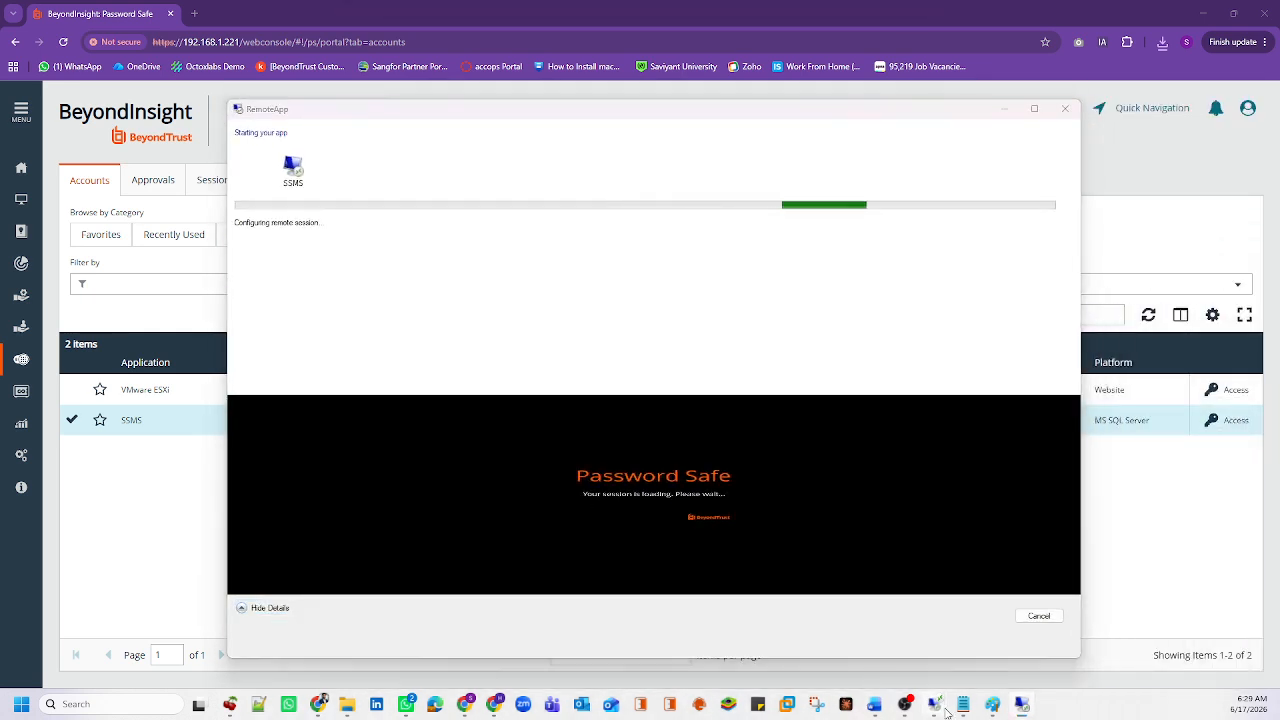
click(850, 627)
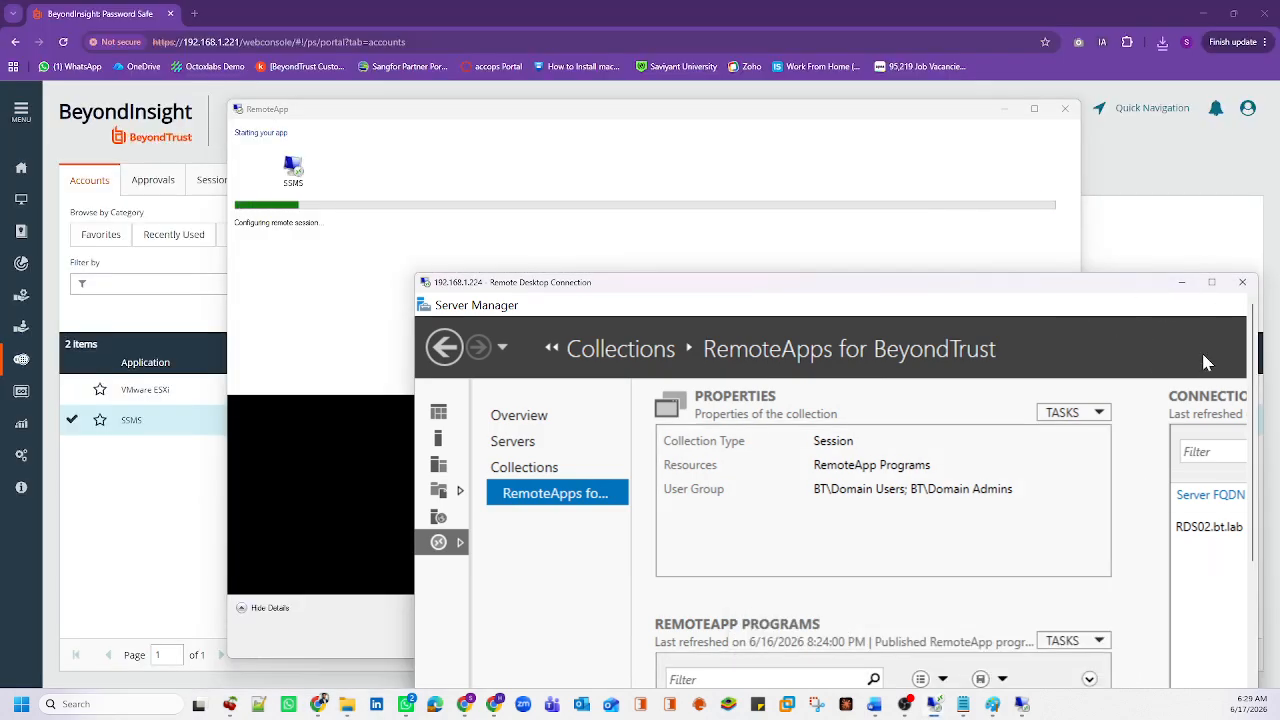
Maximize the remote desktop window and refresh the collection's connections to reveal a second session
click(1210, 283)
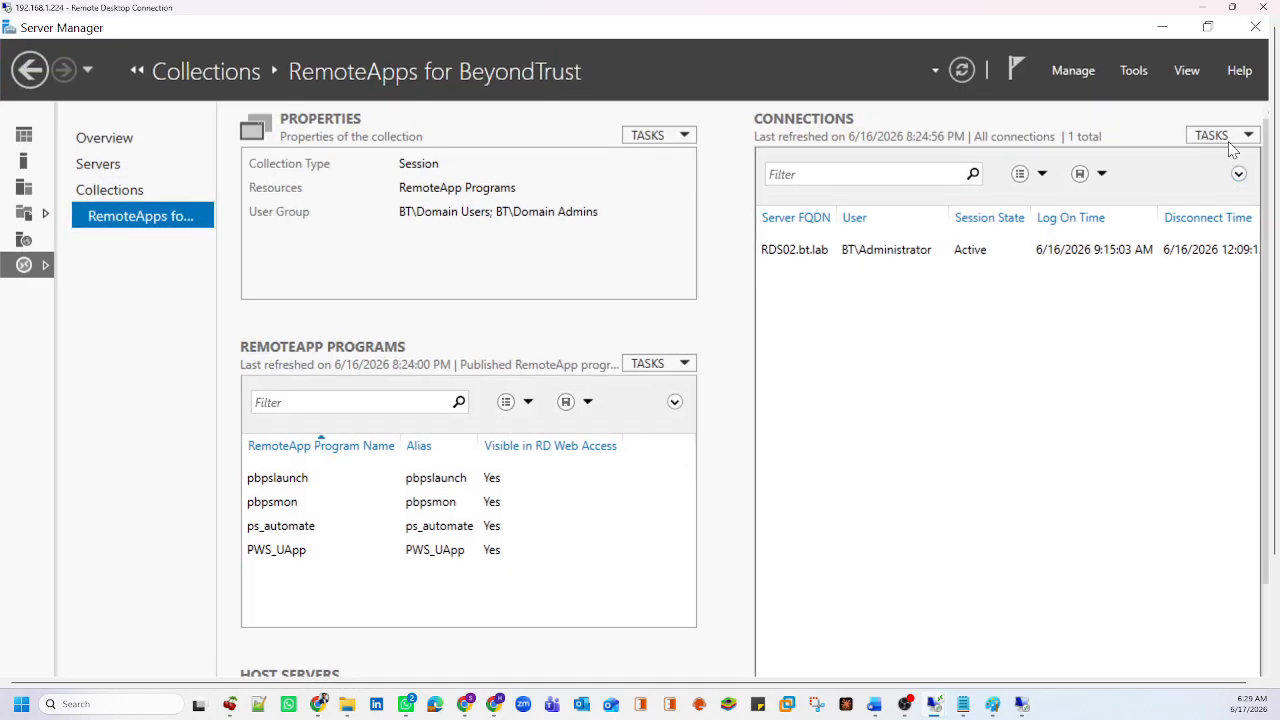
click(1230, 141)
click(1210, 158)
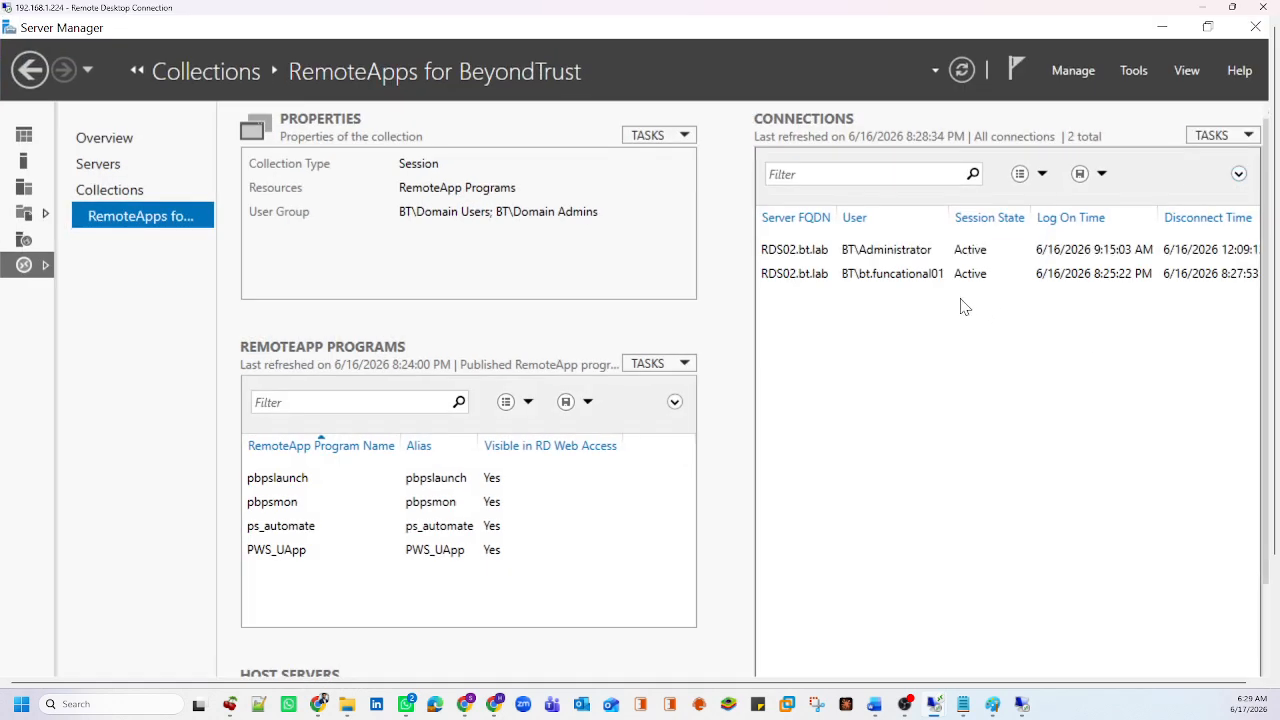
Move the remote desktop window aside and minimize it
drag(985, 7, 1052, 426)
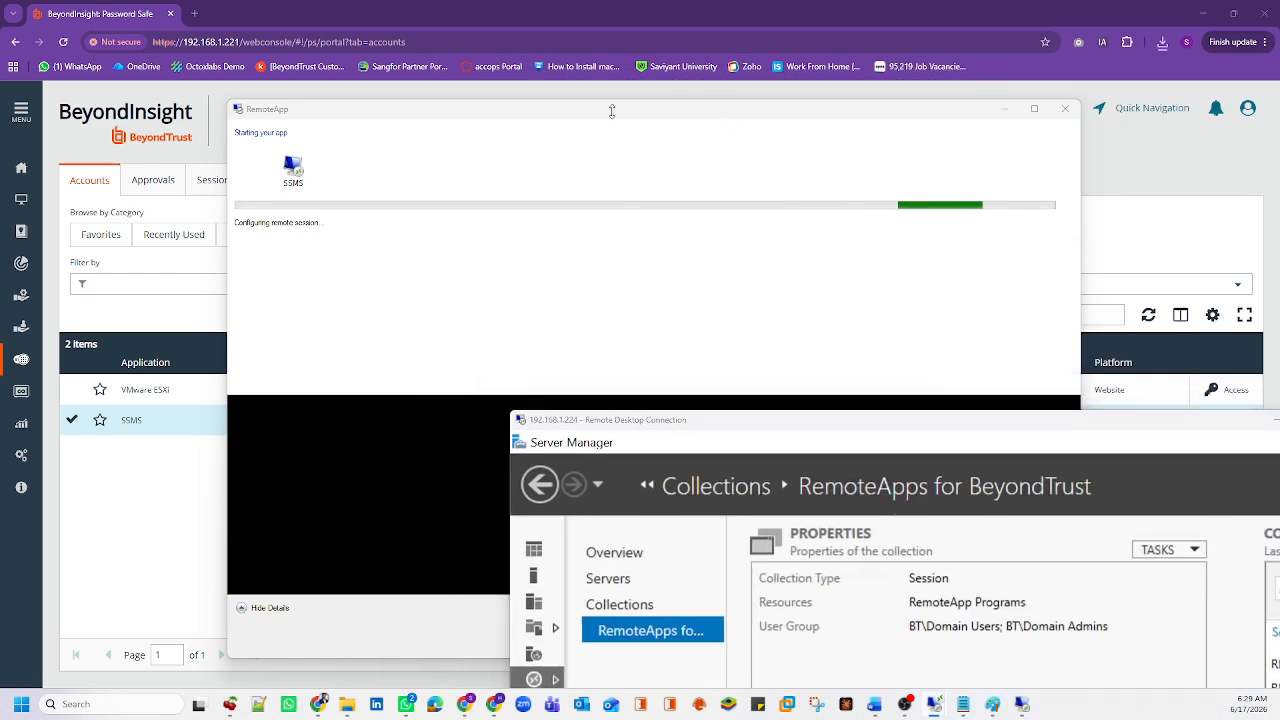
drag(1220, 431, 1111, 437)
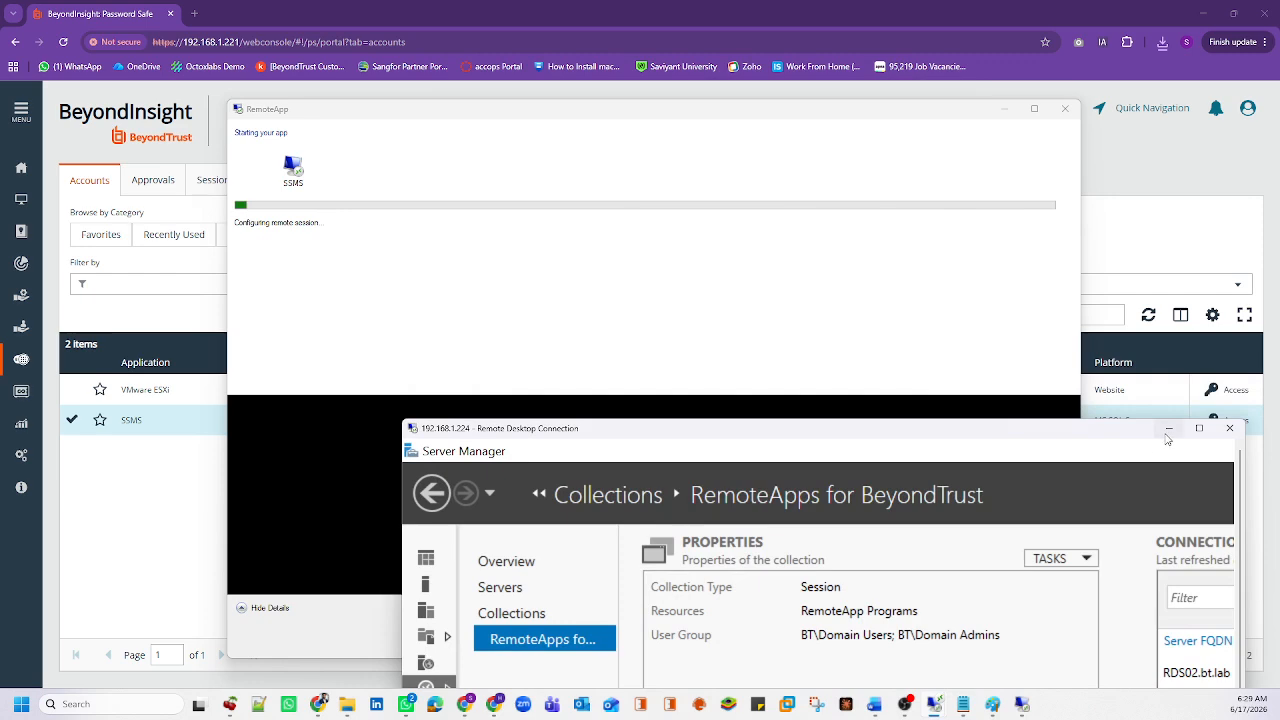
click(1168, 430)
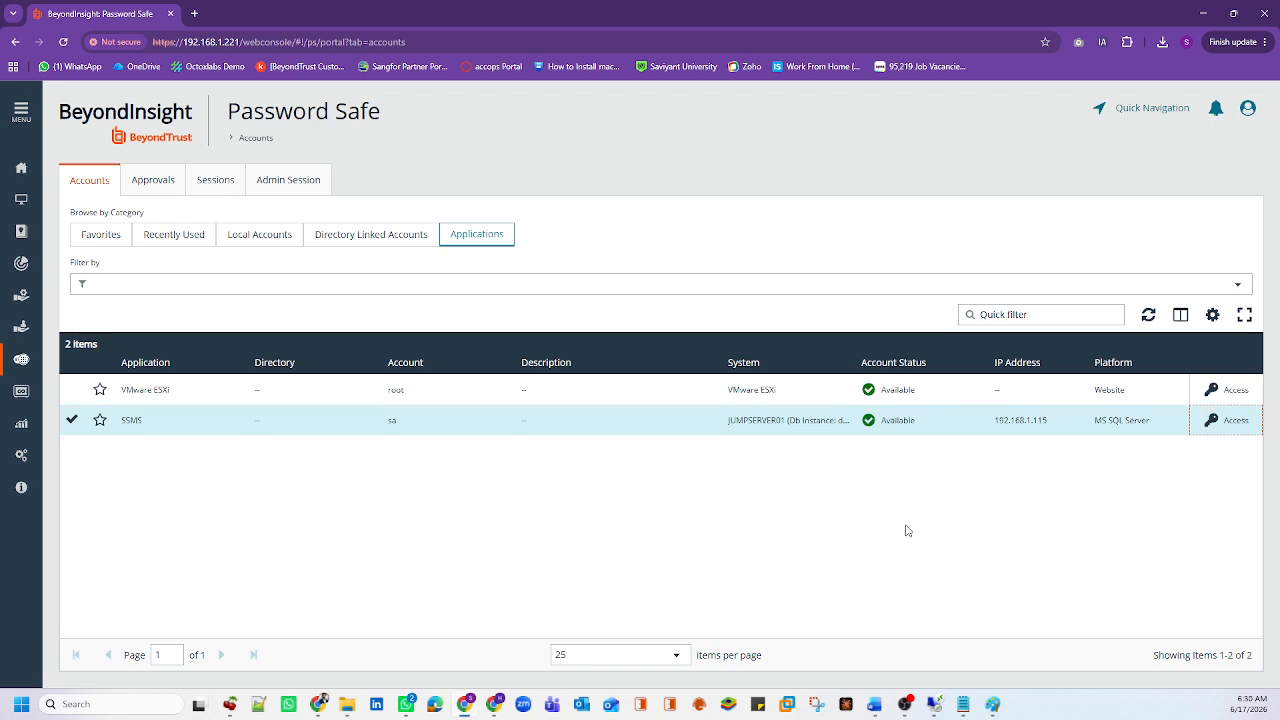
Restore and maximize the remote Server Manager window and refresh the connections list
mouse_move(936, 703)
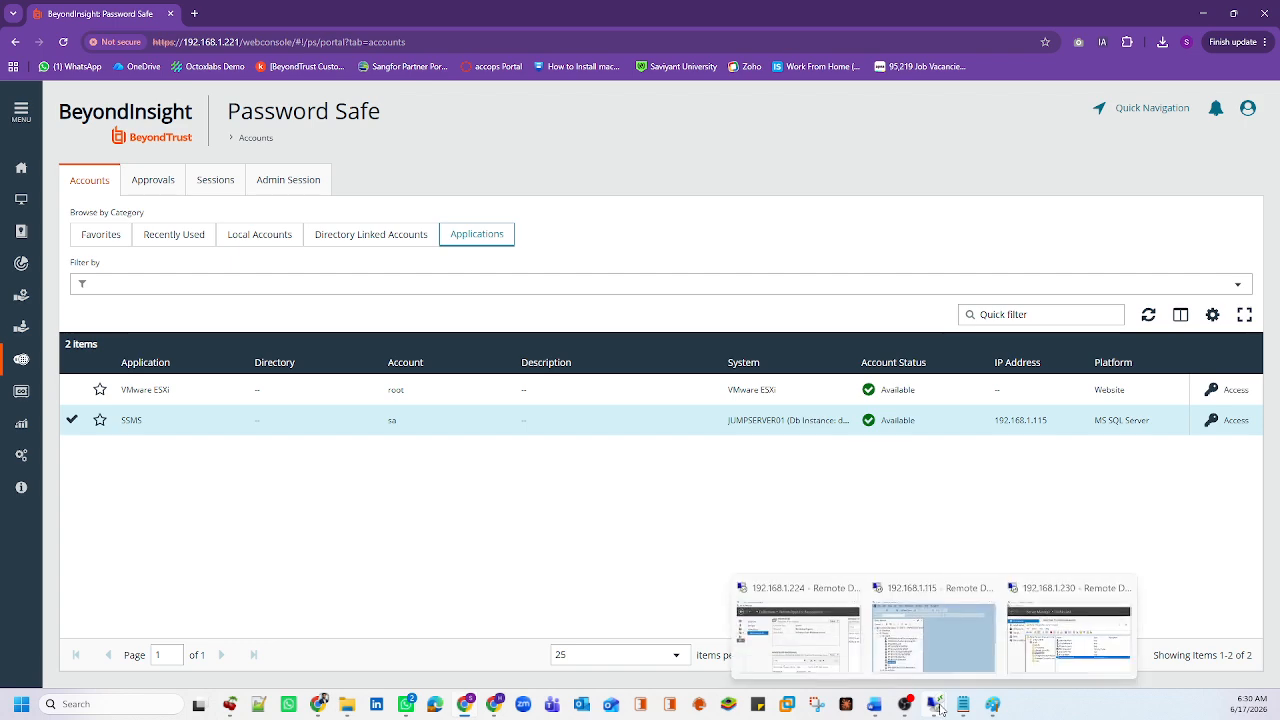
mouse_move(848, 641)
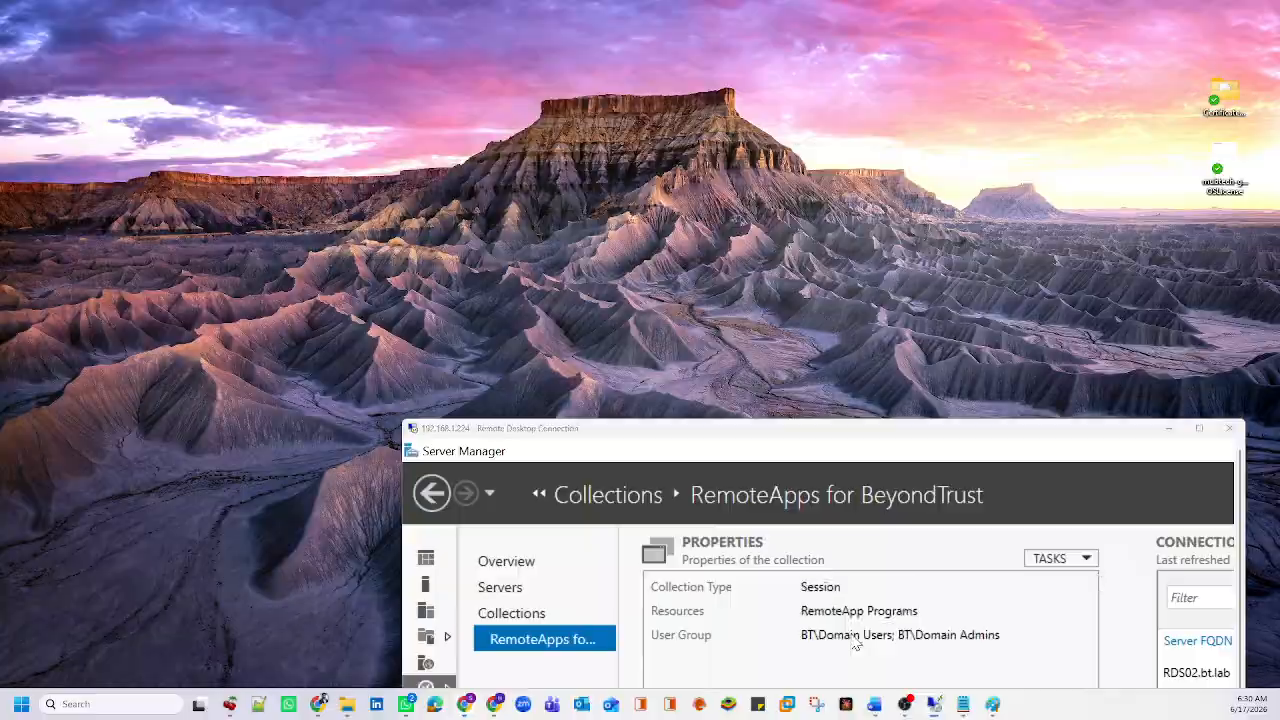
click(800, 635)
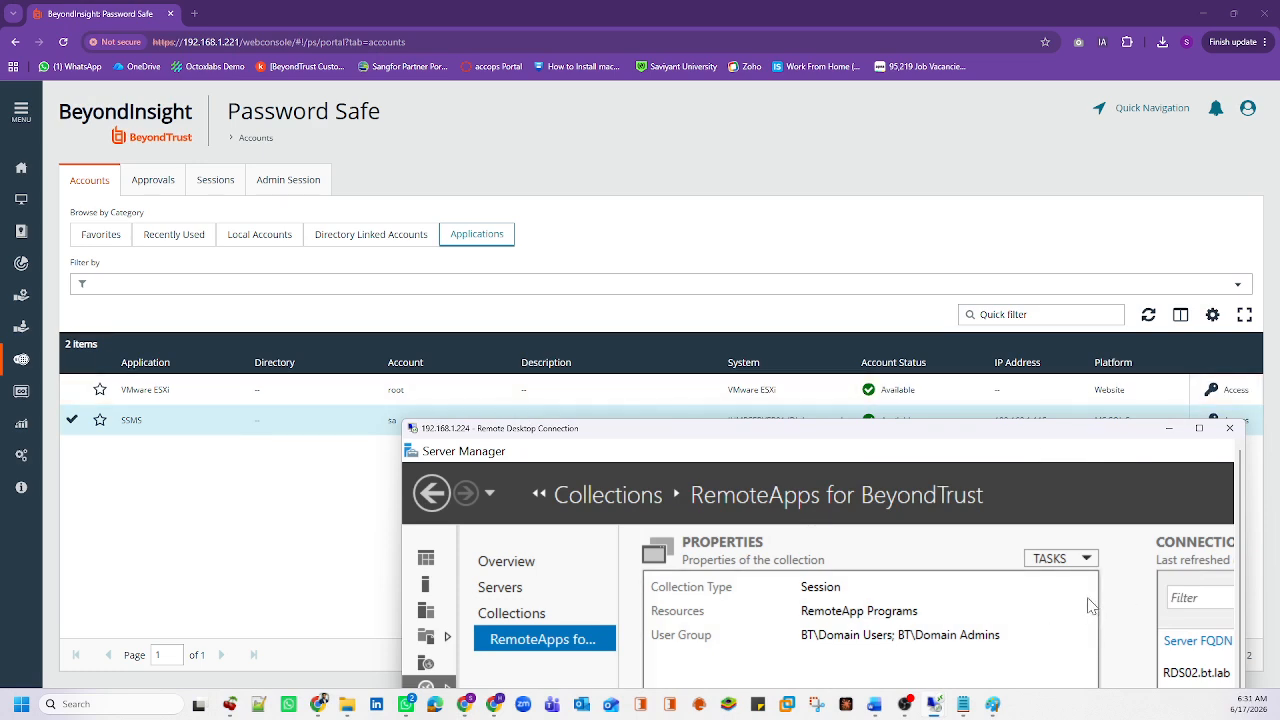
click(1199, 428)
click(1205, 140)
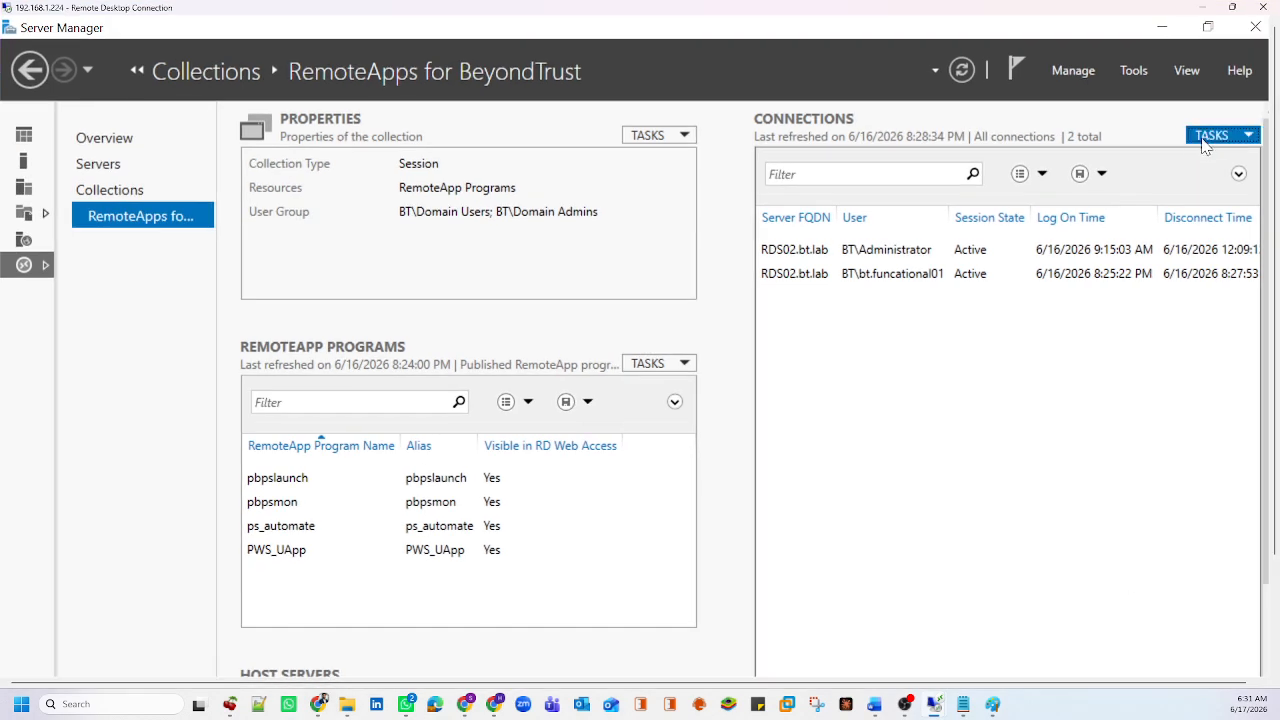
click(1197, 160)
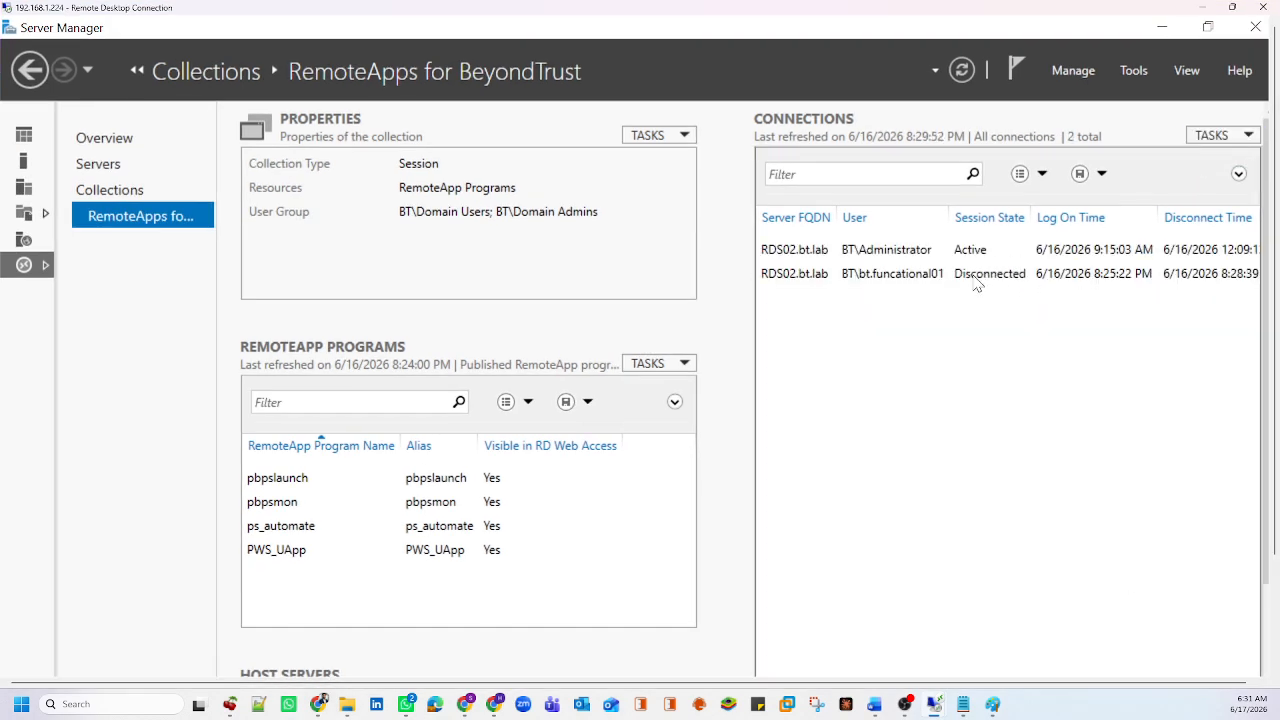
Log off the disconnected functional-account session and refresh to confirm one session remains
right_click(998, 280)
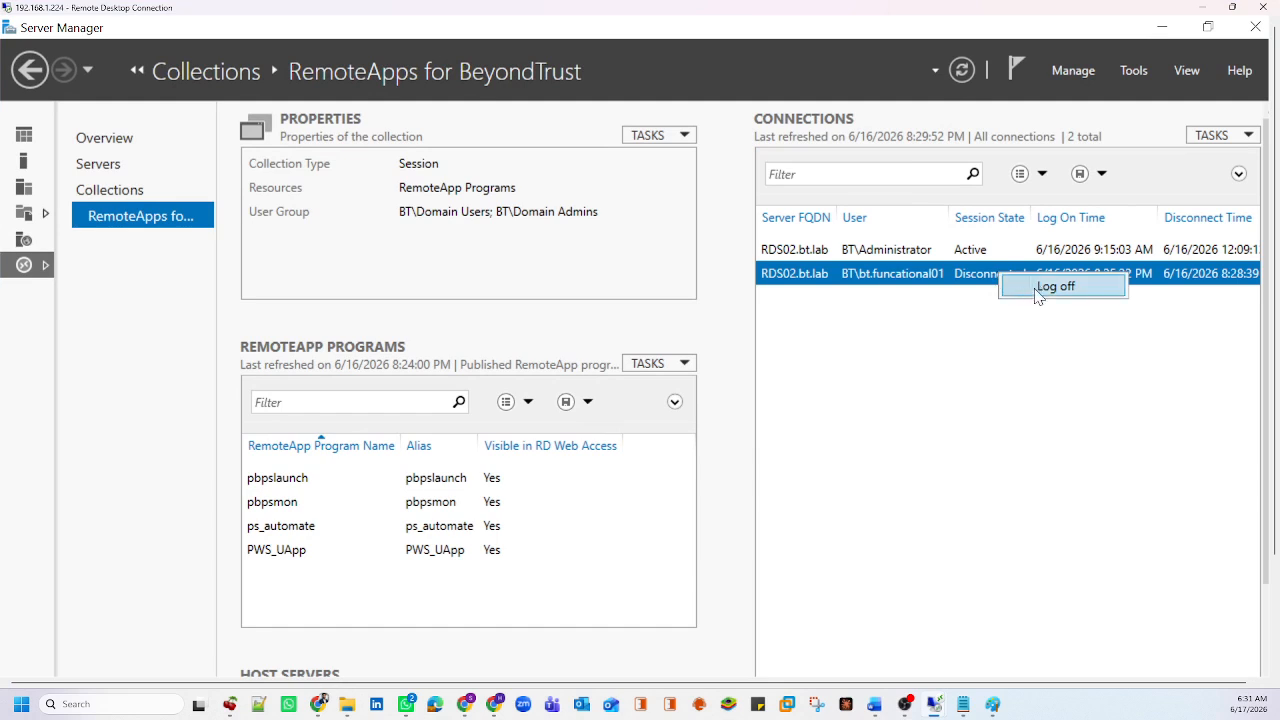
click(1037, 291)
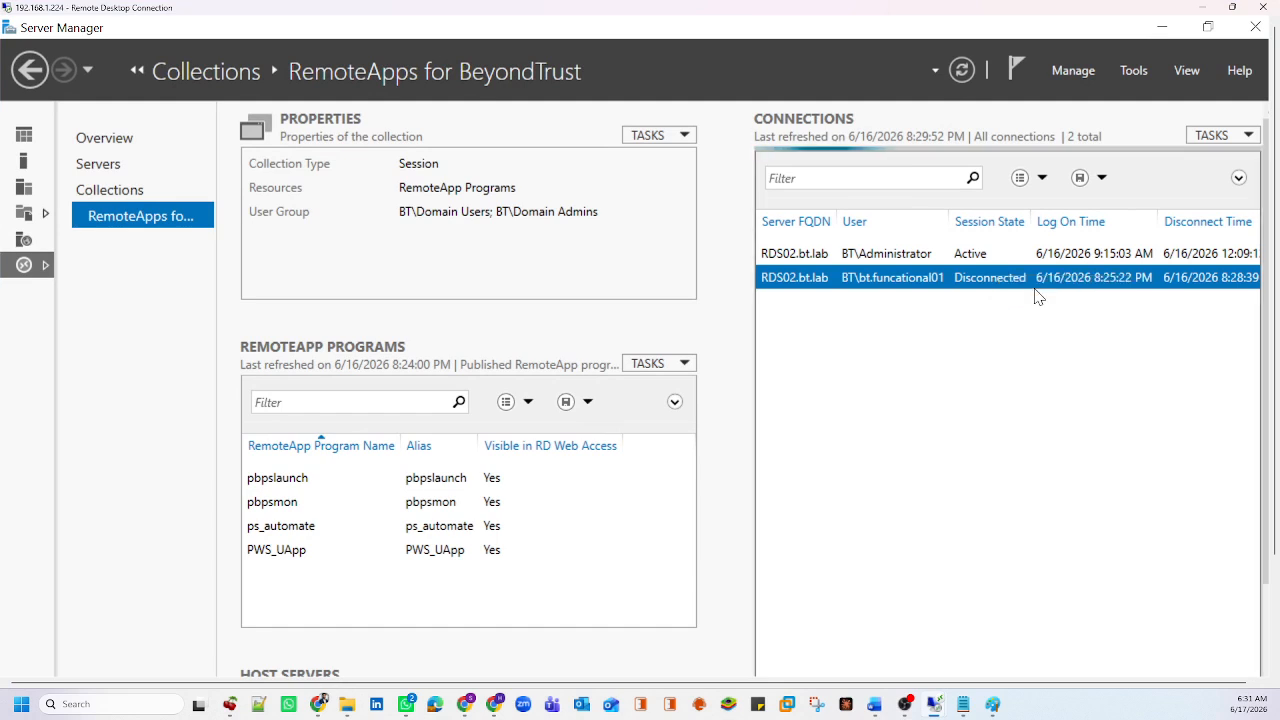
click(1220, 134)
click(1207, 161)
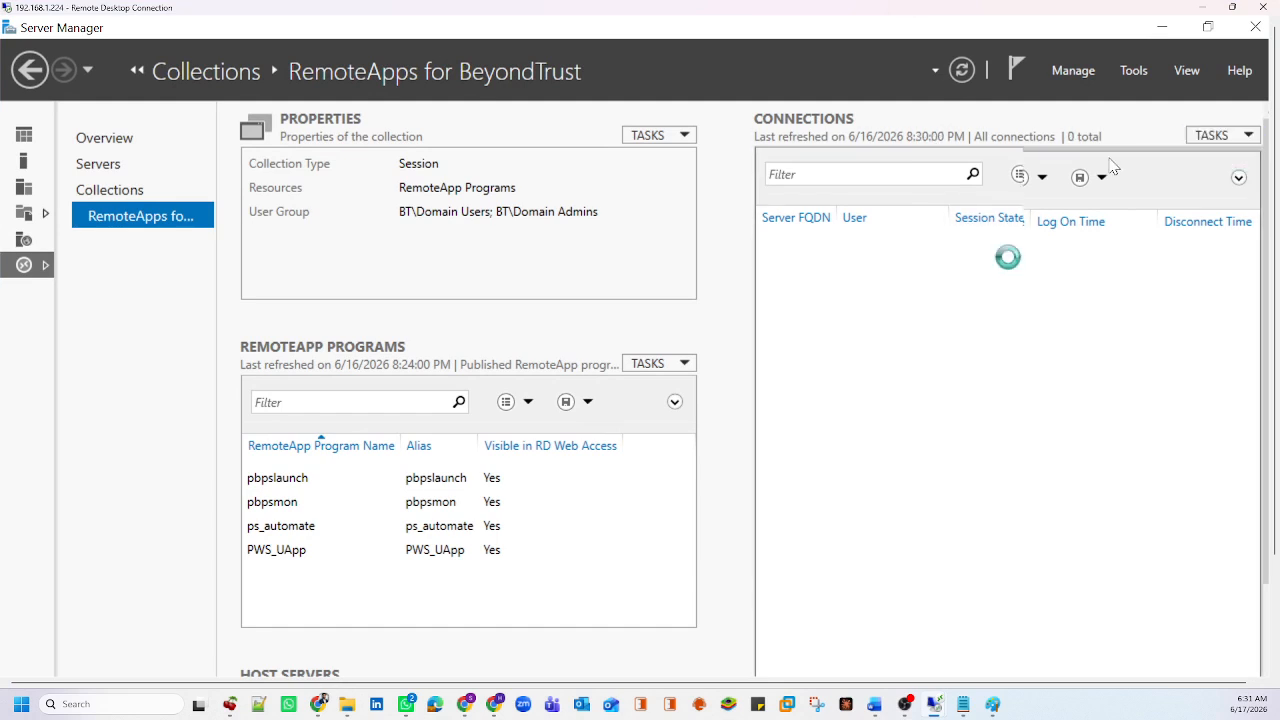
Shrink the remote desktop window and request access to the SSMS account in Password Safe
double_click(898, 5)
click(920, 271)
click(1232, 421)
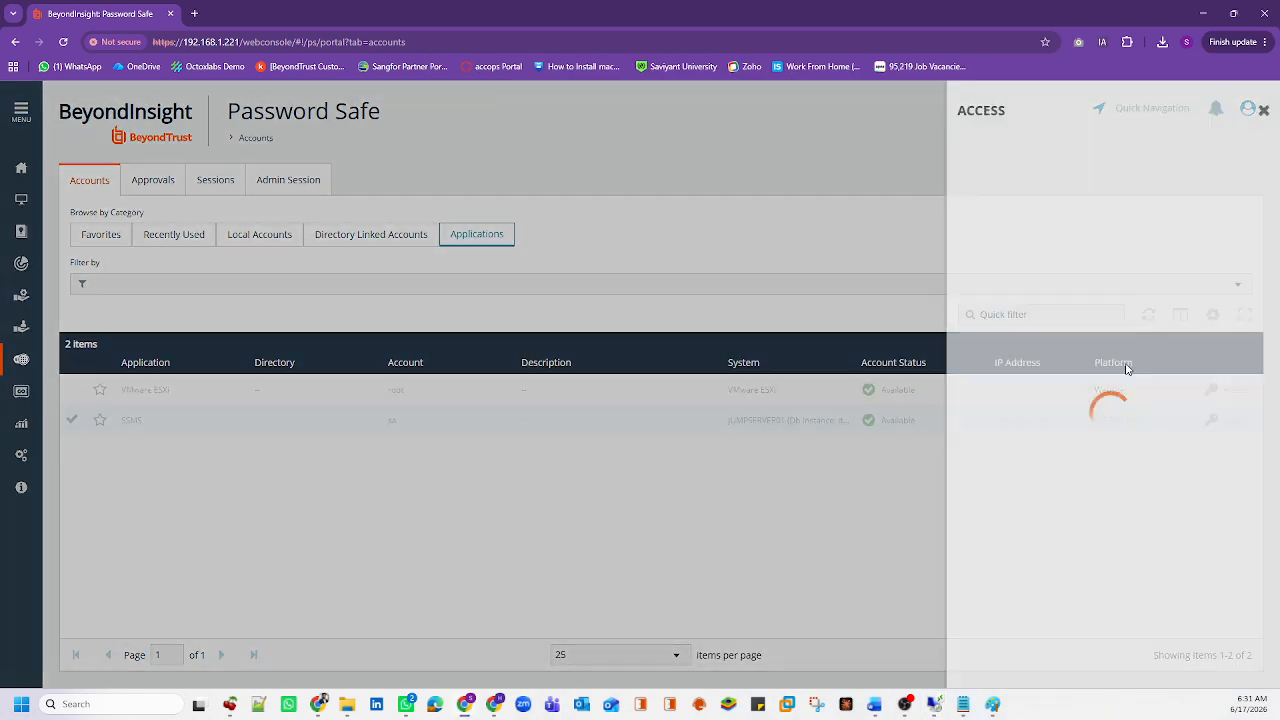
Enter a reason and start the SSMS application session again, letting the RemoteApp load
click(1033, 345)
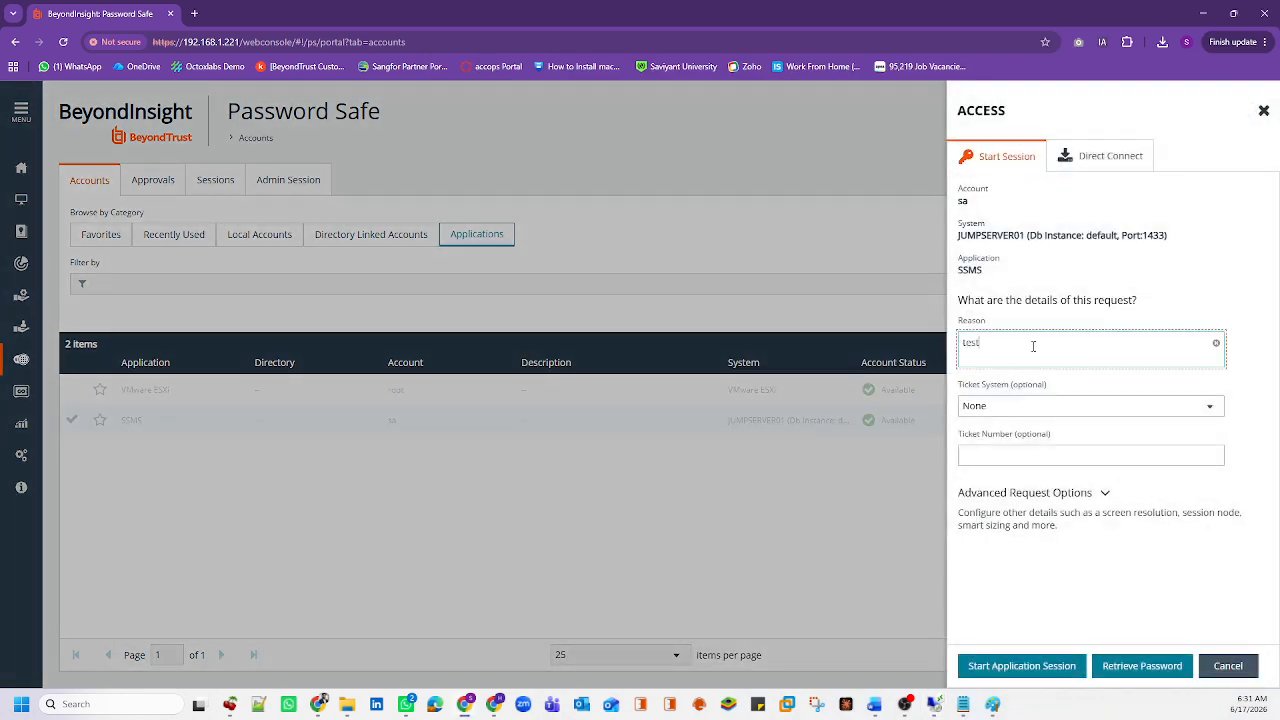
click(1030, 664)
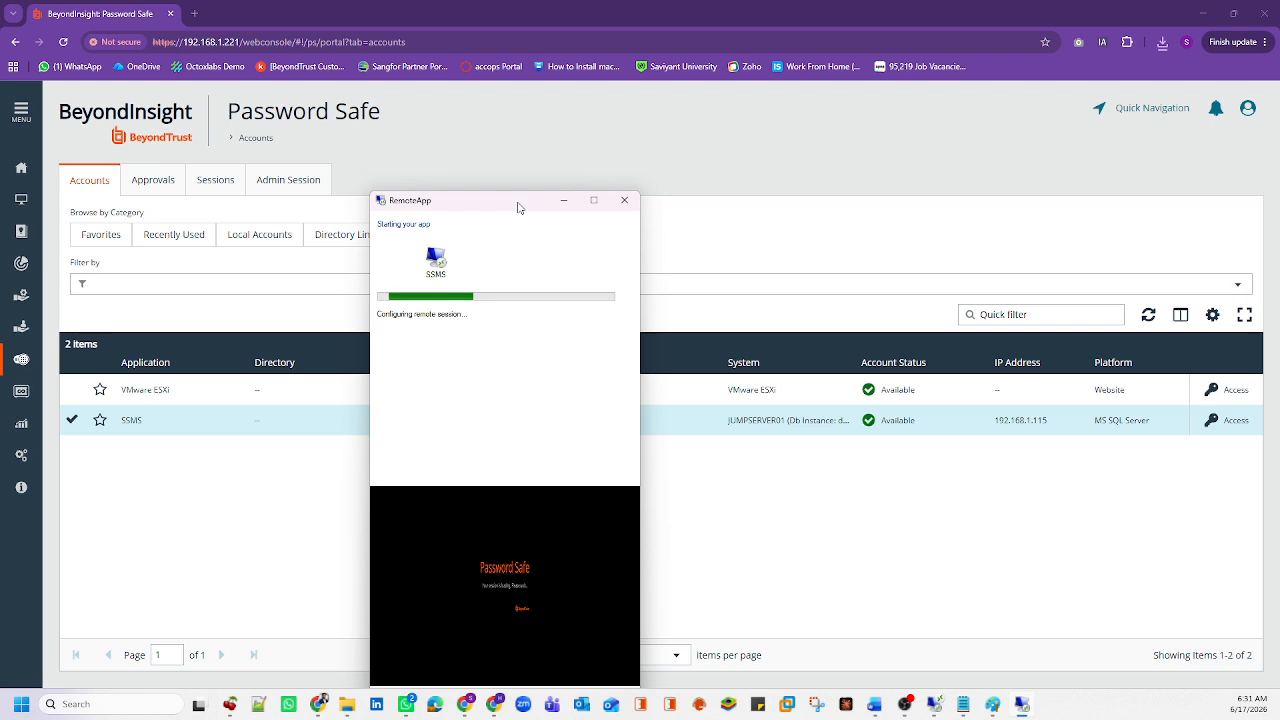
drag(519, 207, 521, 195)
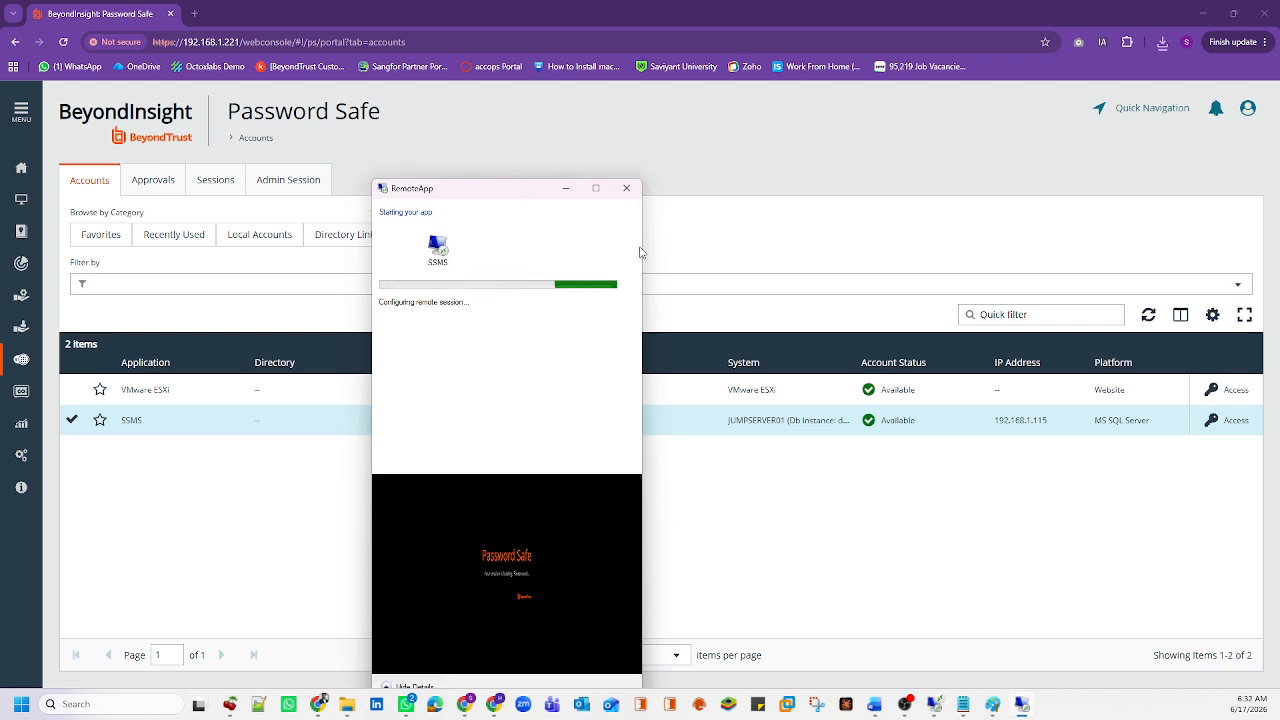
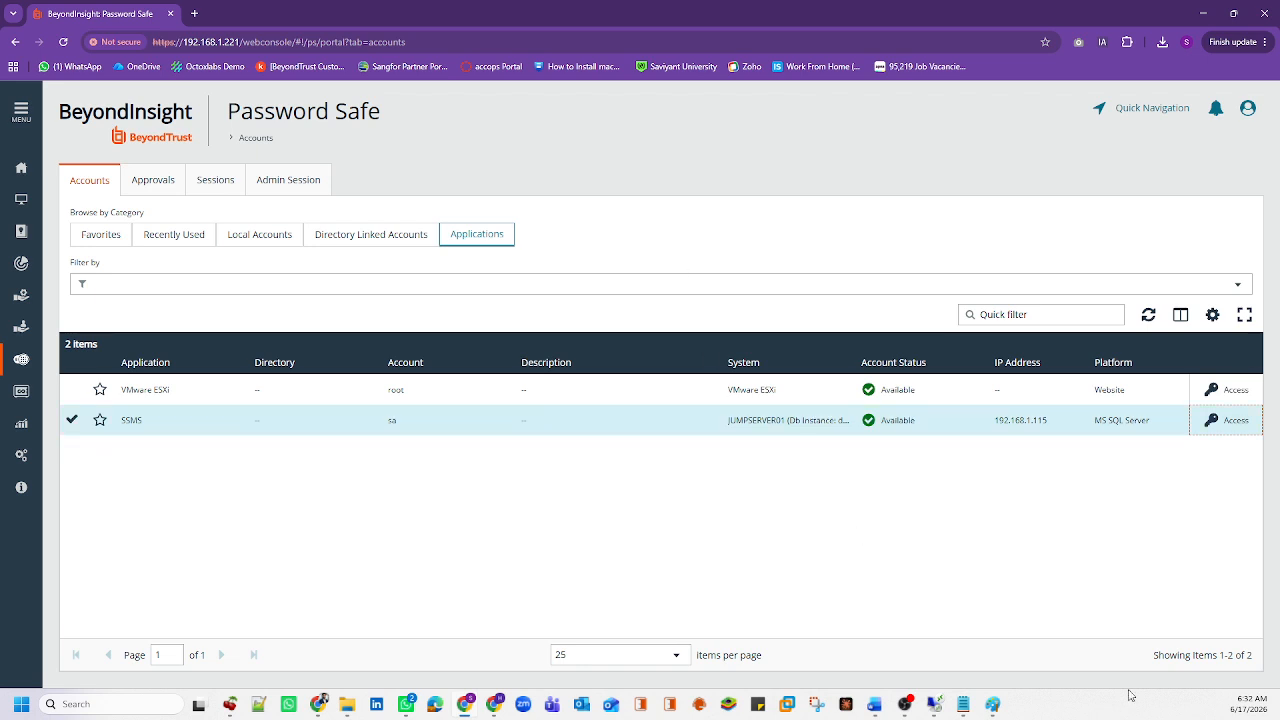
Try logging into RetinaCSDatabase on 192.168.1.115 as 'sa', dismiss the failure, and reopen Options
click(934, 704)
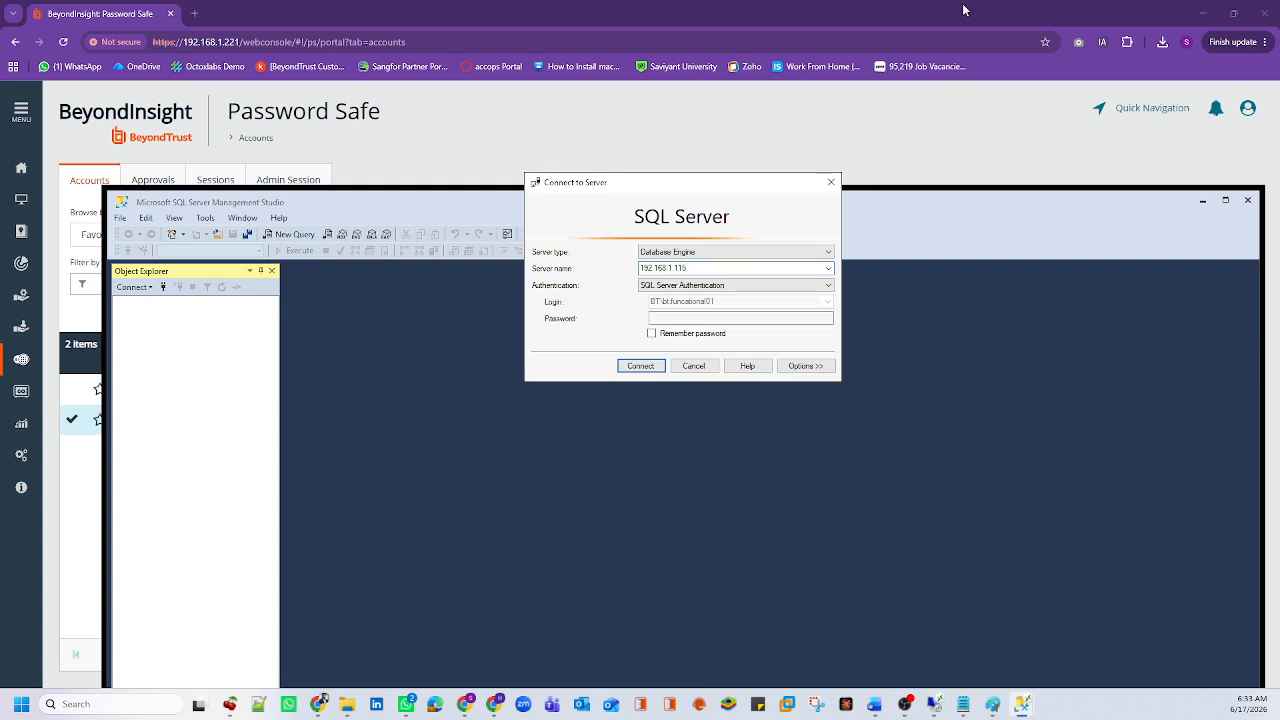
text(sa)
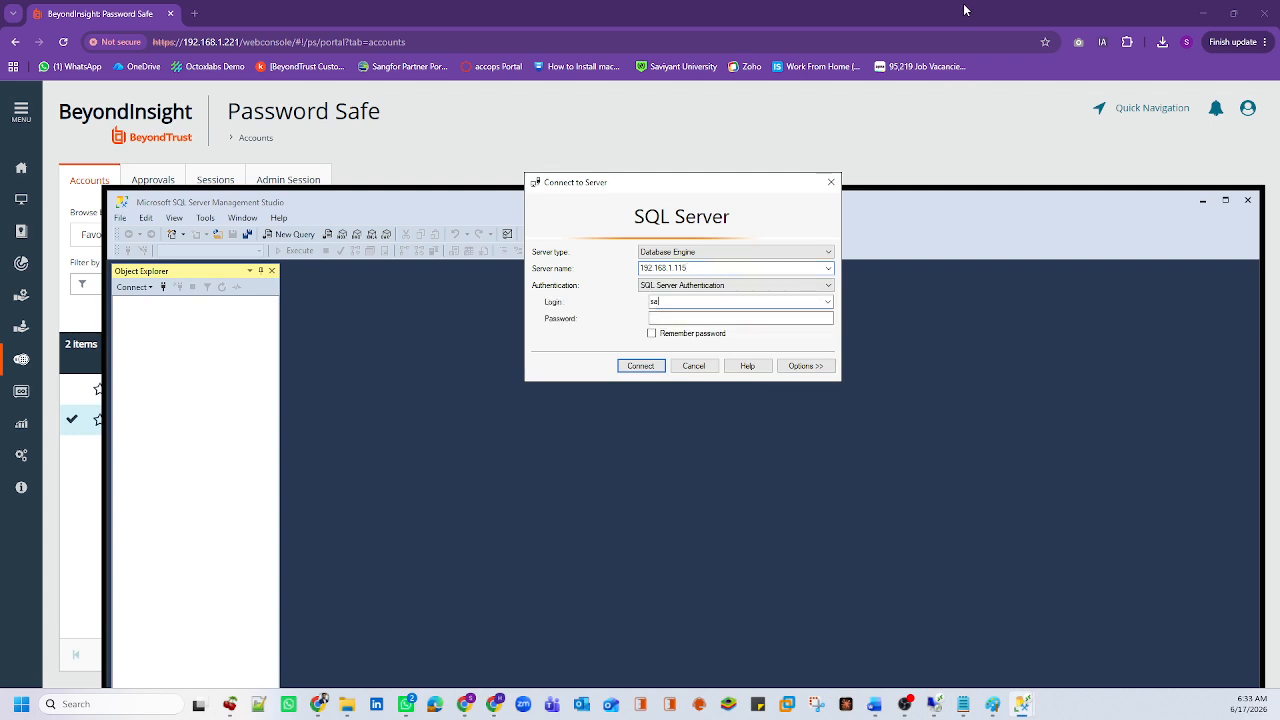
key(alt+o)
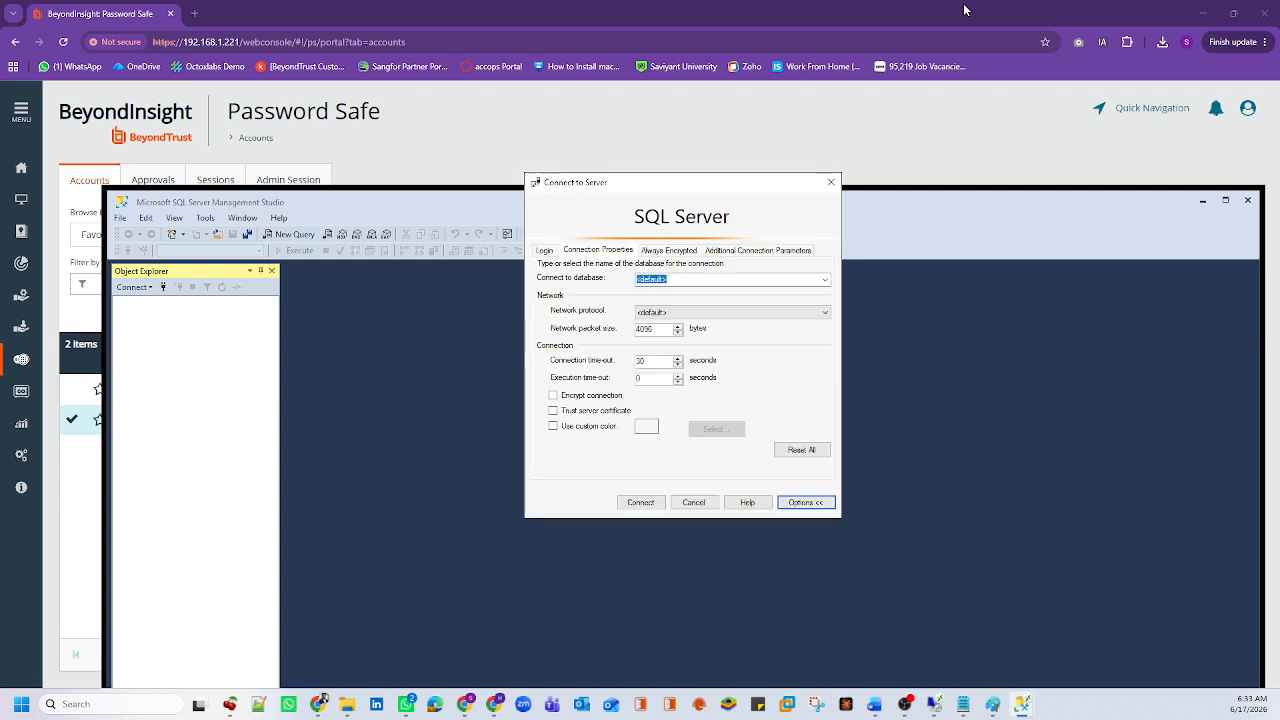
text(RetinaCSDatabase)
key(alt+o)
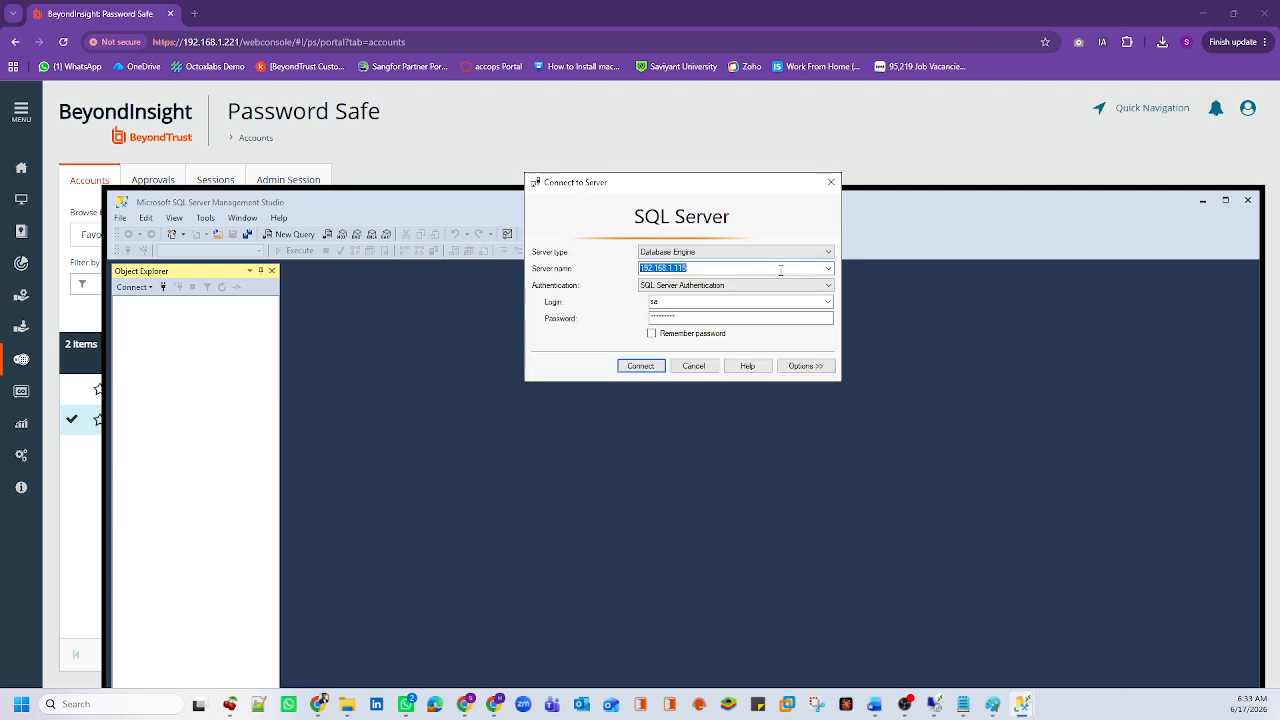
key(Return)
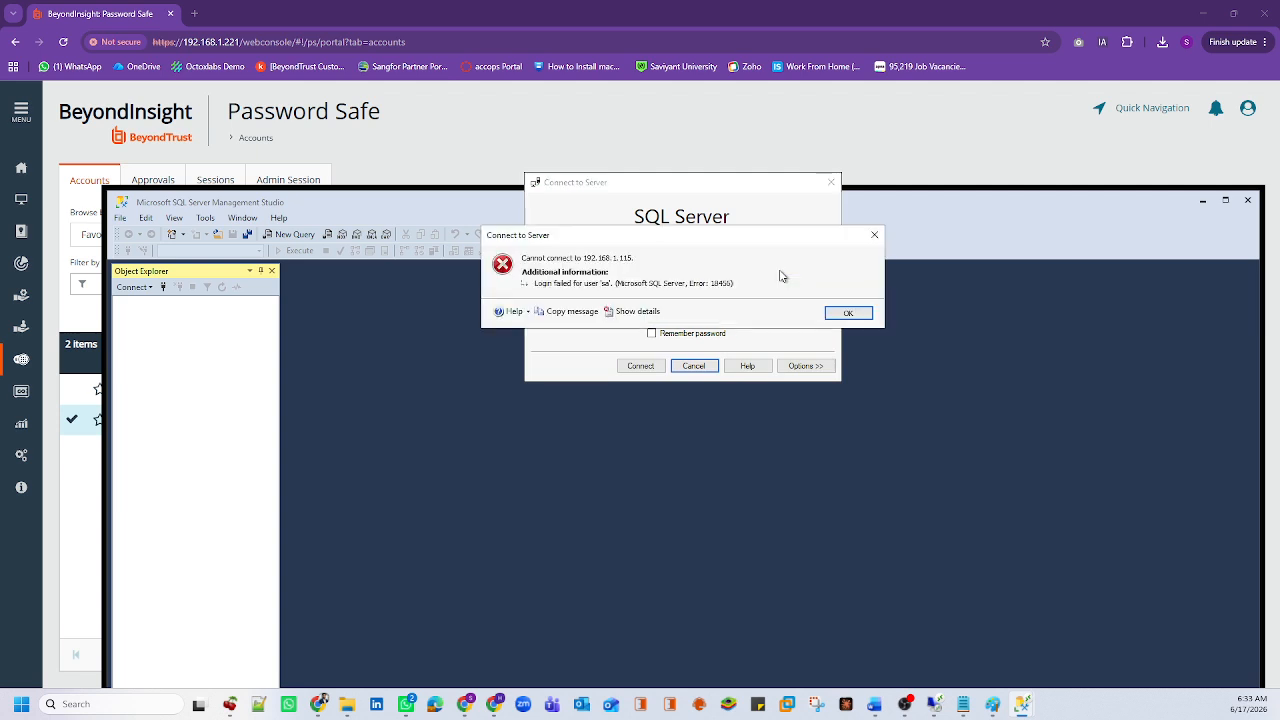
click(845, 314)
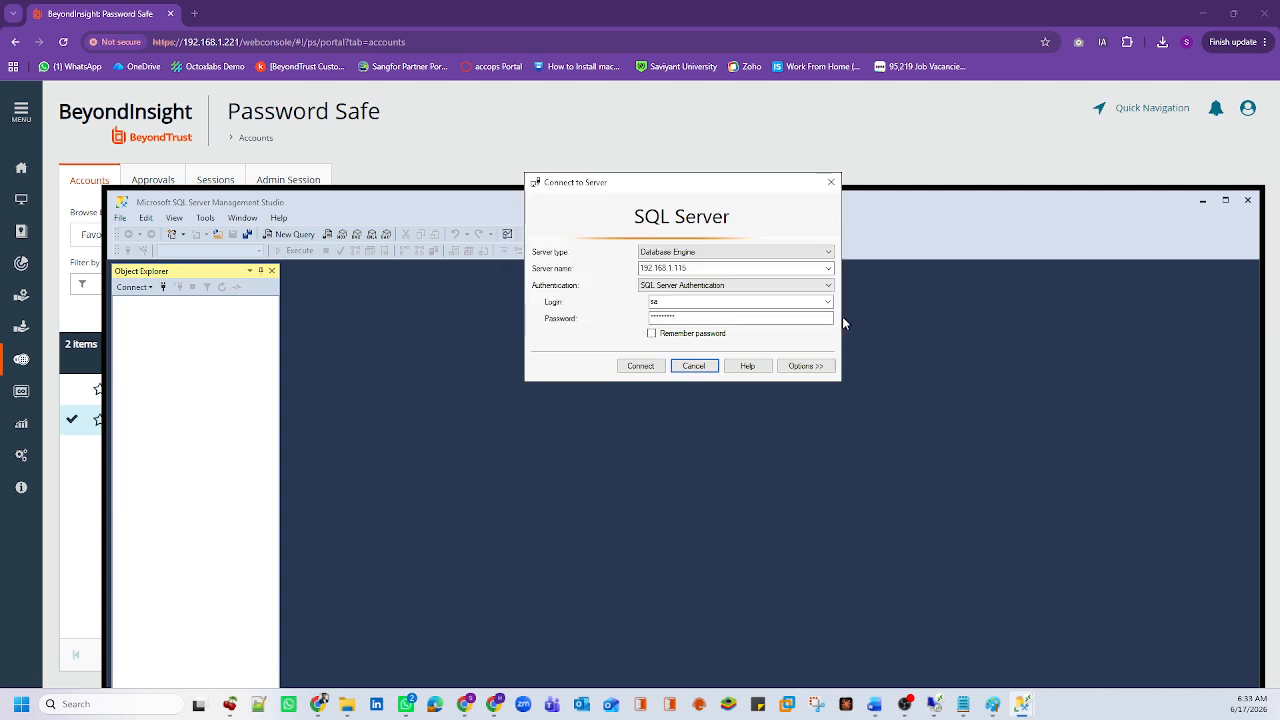
click(683, 318)
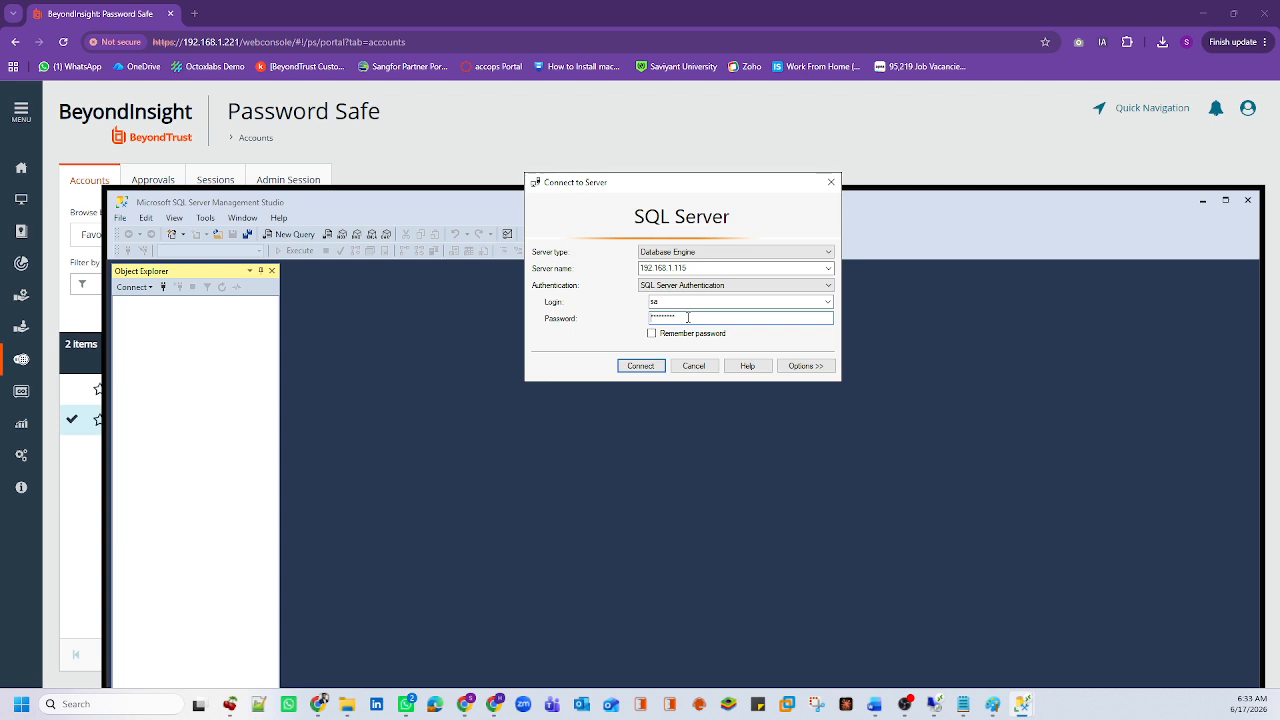
click(802, 369)
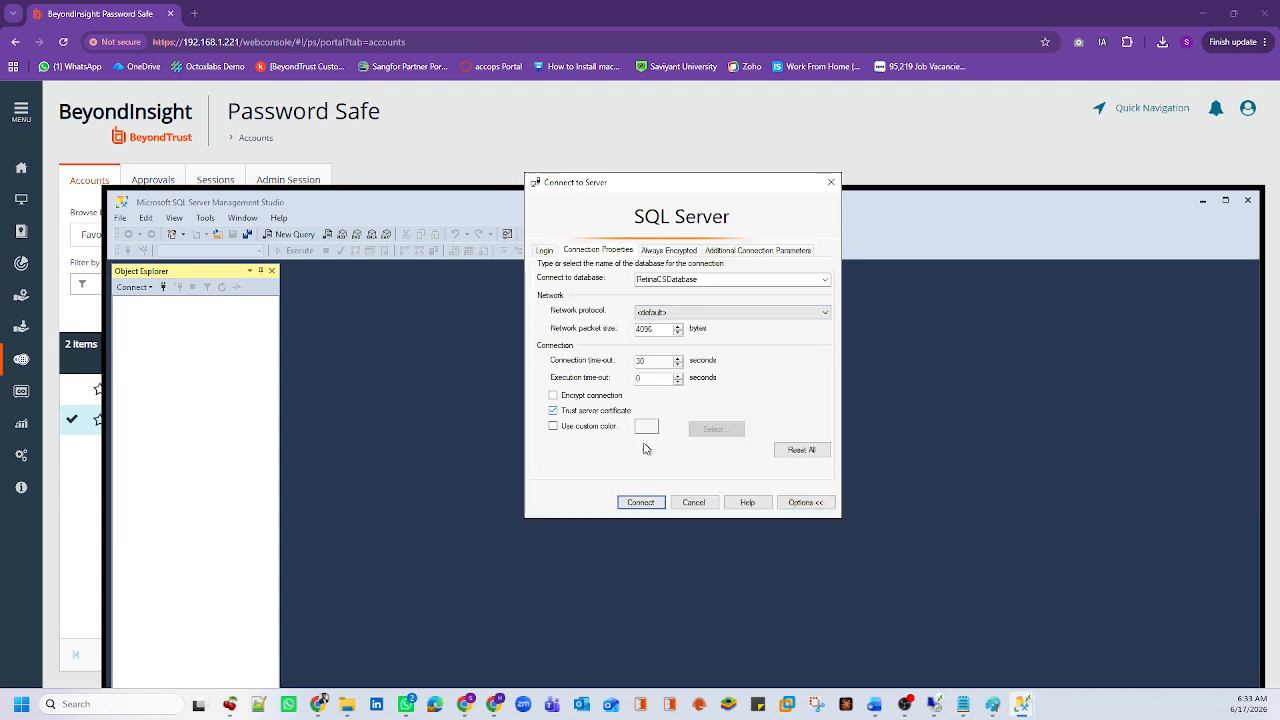
Retry the connection, review the login-failed error details, then close Connect to Server
click(641, 503)
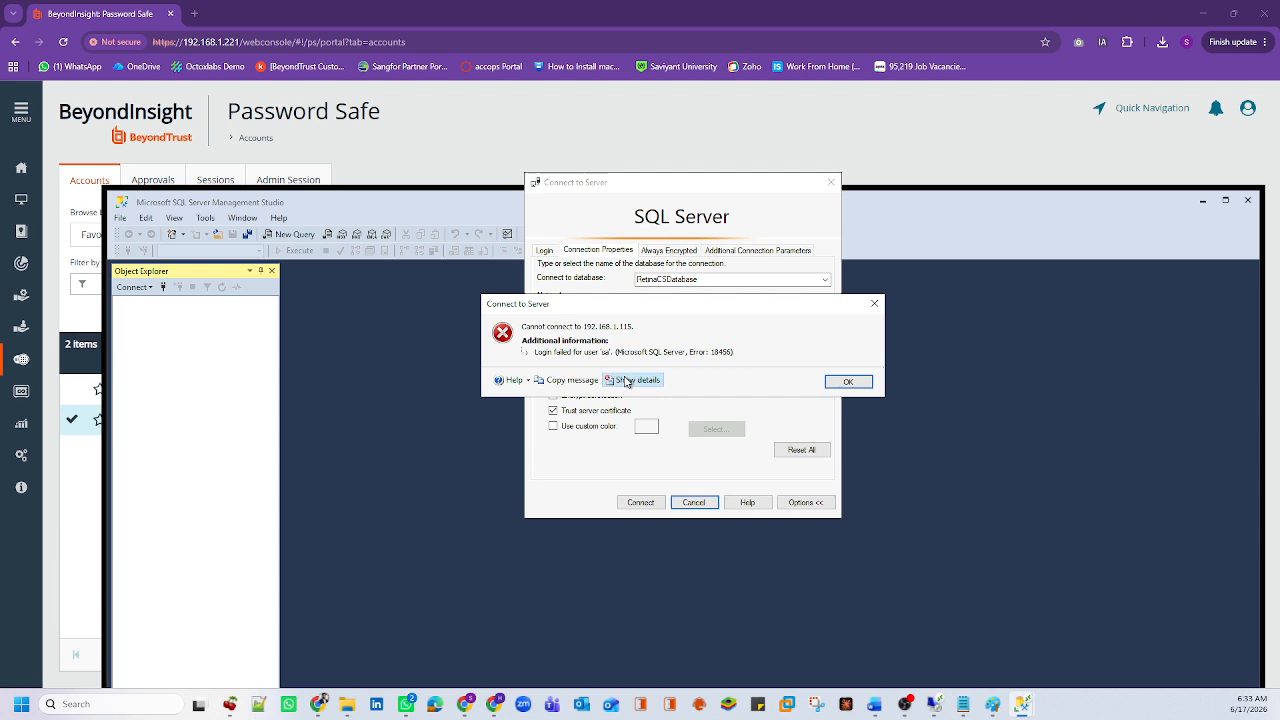
click(630, 380)
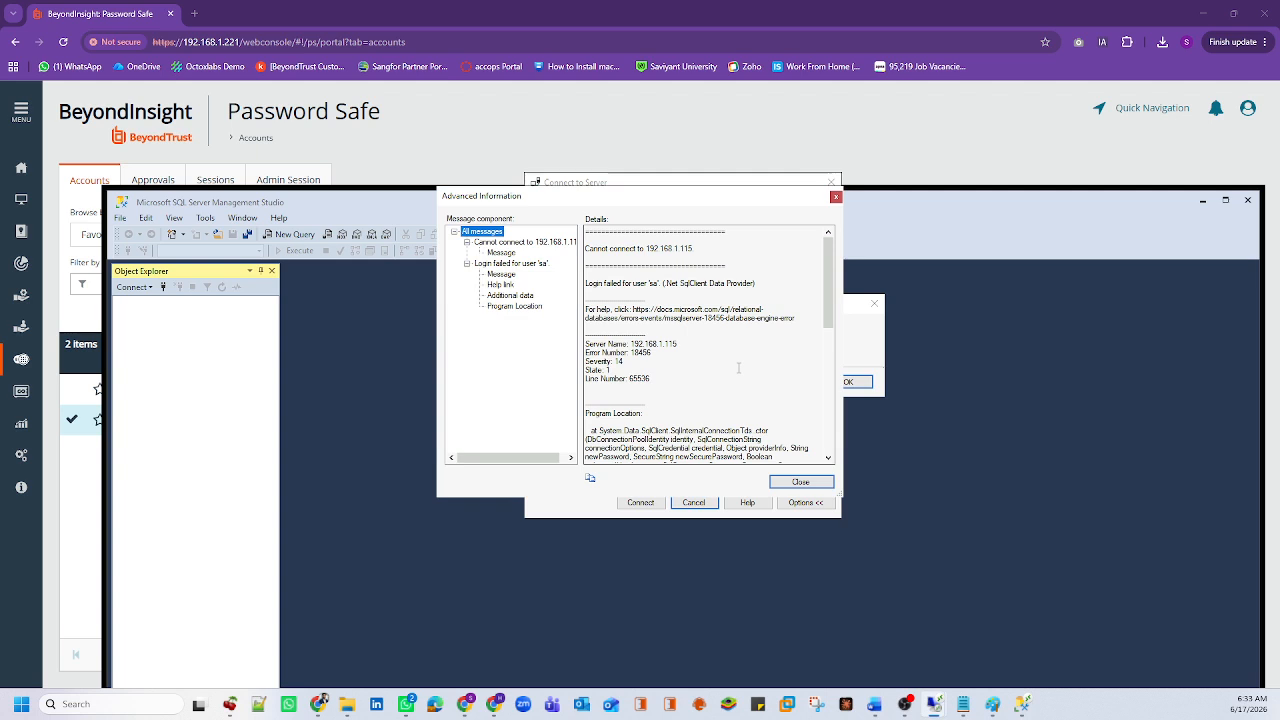
click(836, 197)
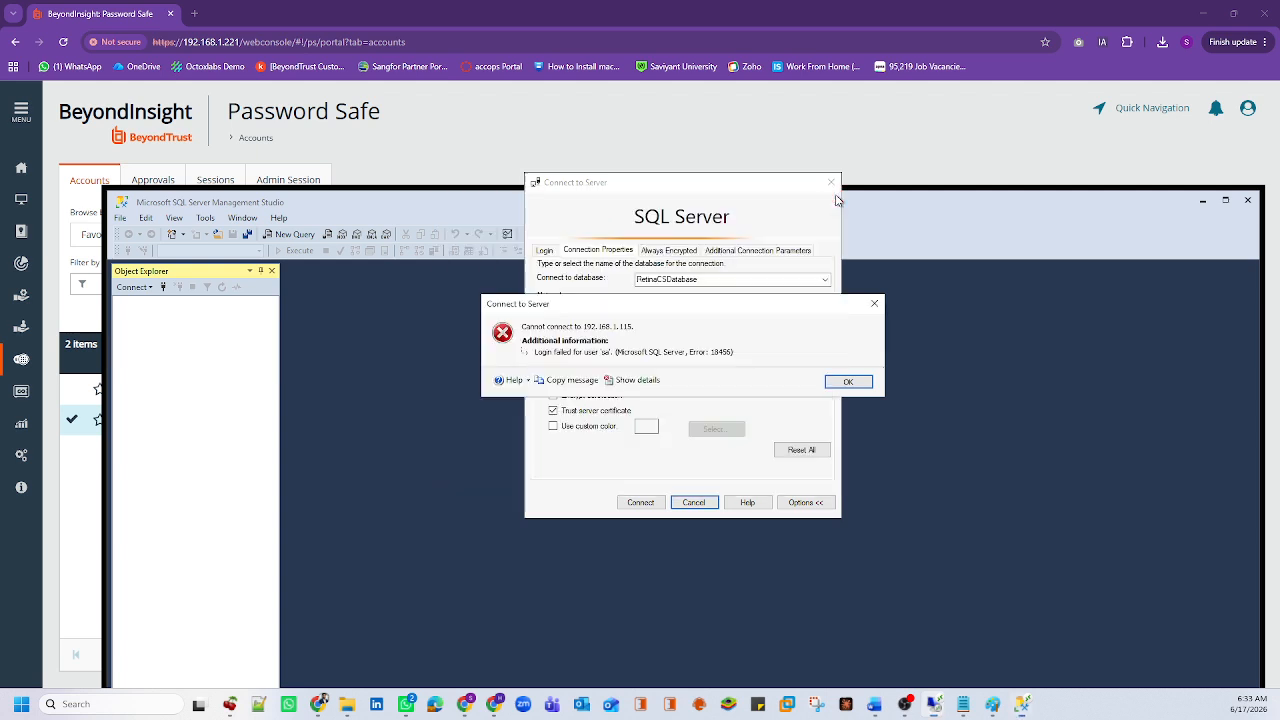
click(842, 386)
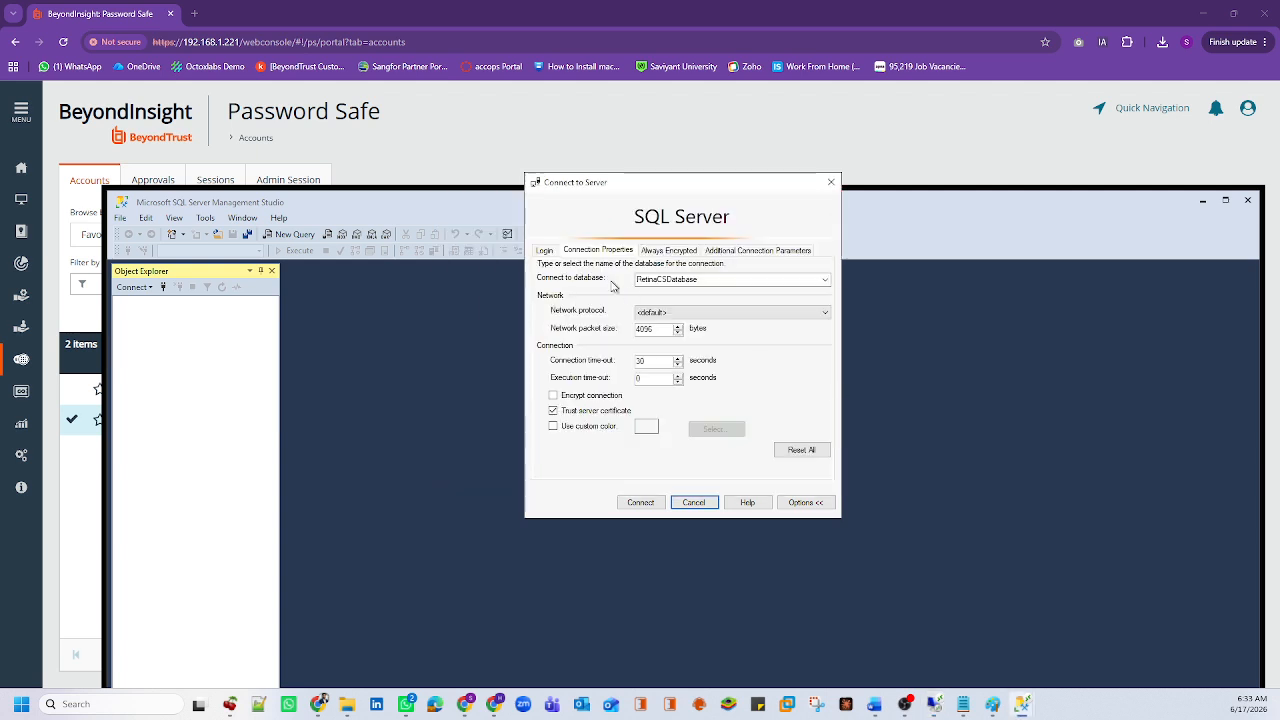
click(549, 253)
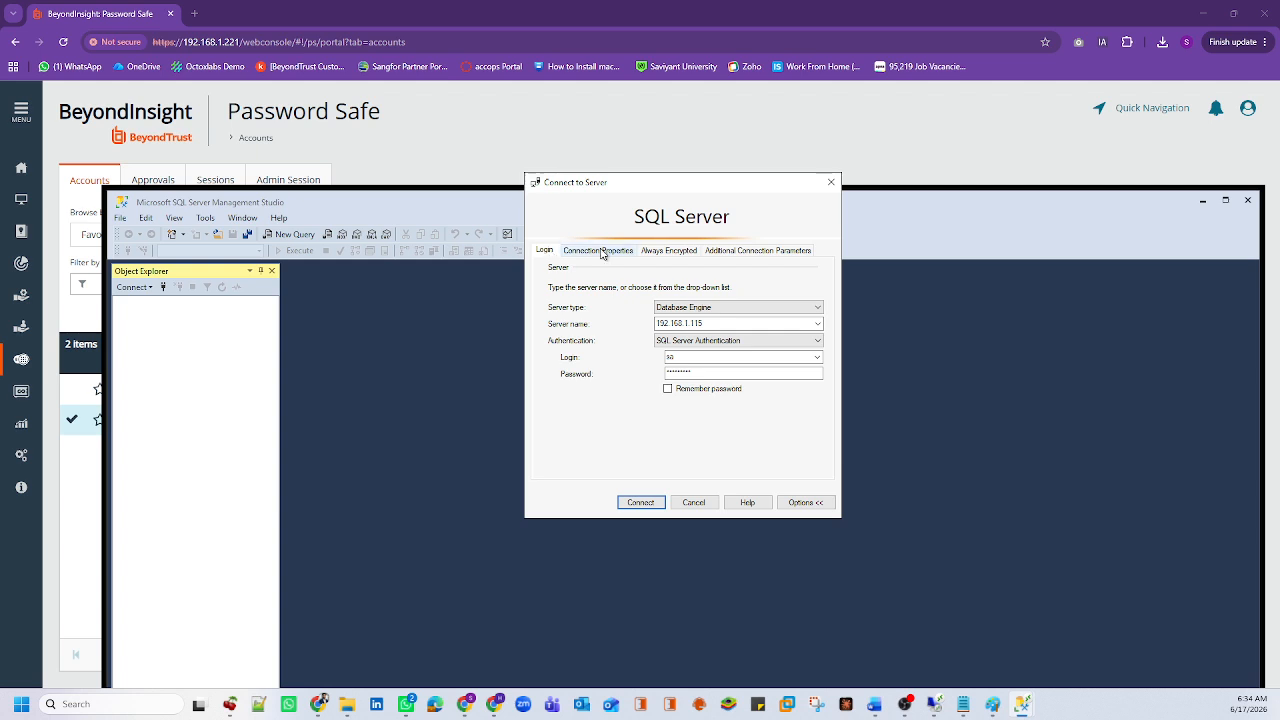
click(831, 183)
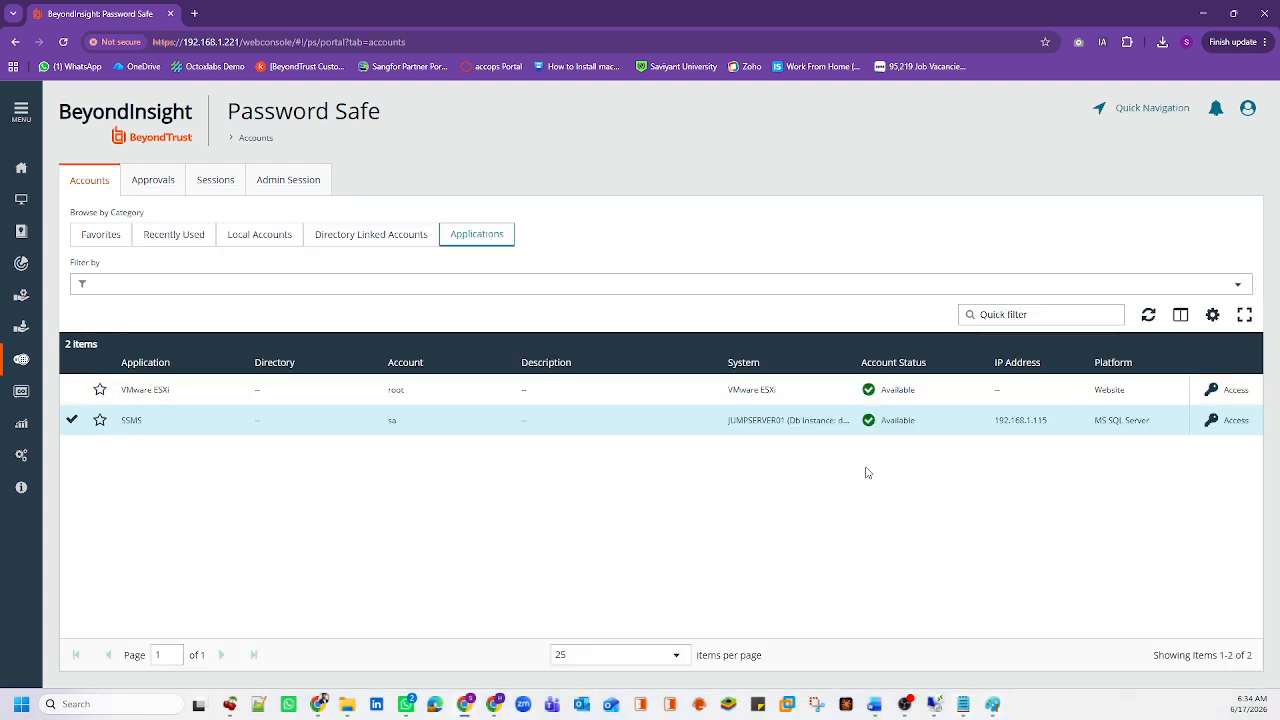
Open Configuration > Functional Accounts and check the DB MSSQL Functional Account's actions menu
click(21, 458)
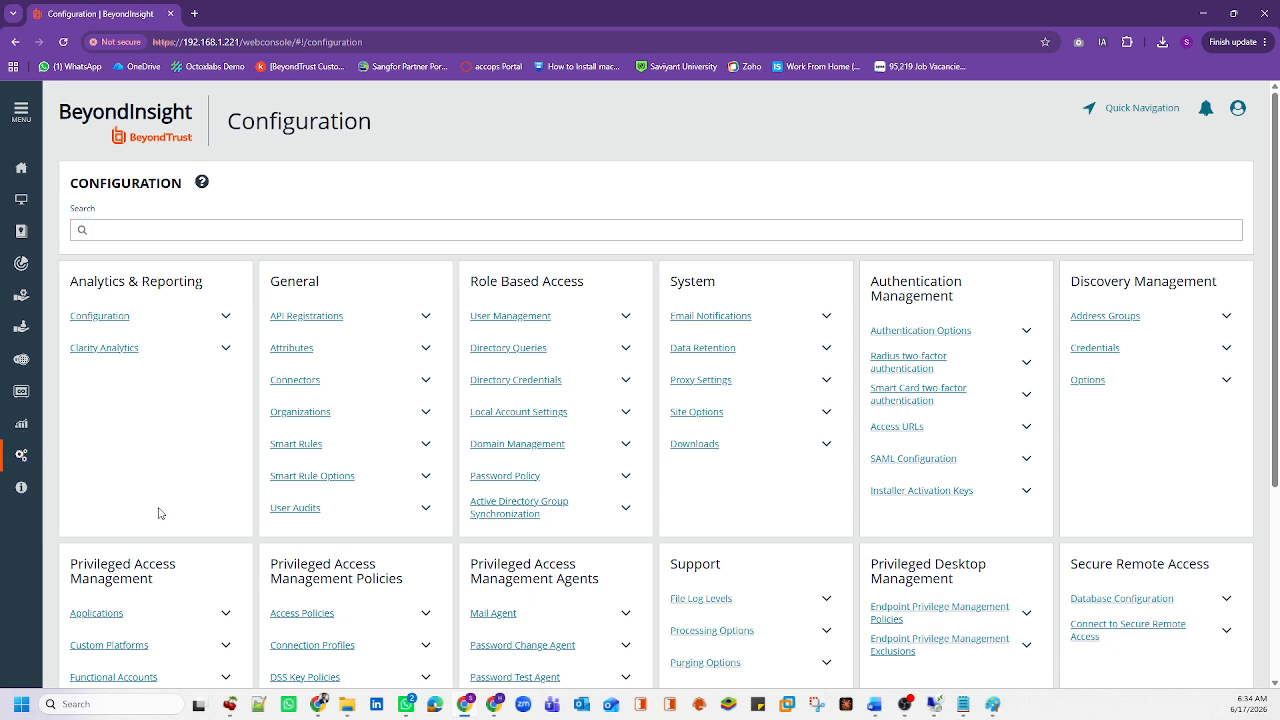
click(108, 677)
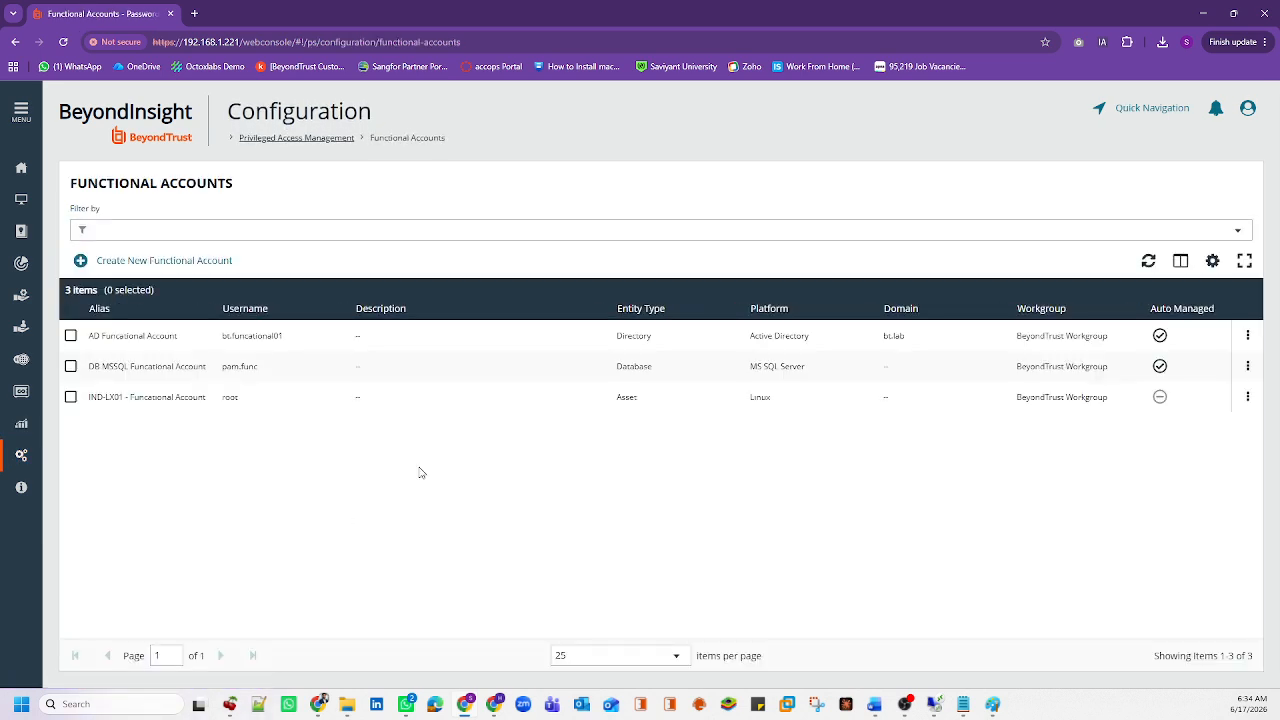
click(1247, 366)
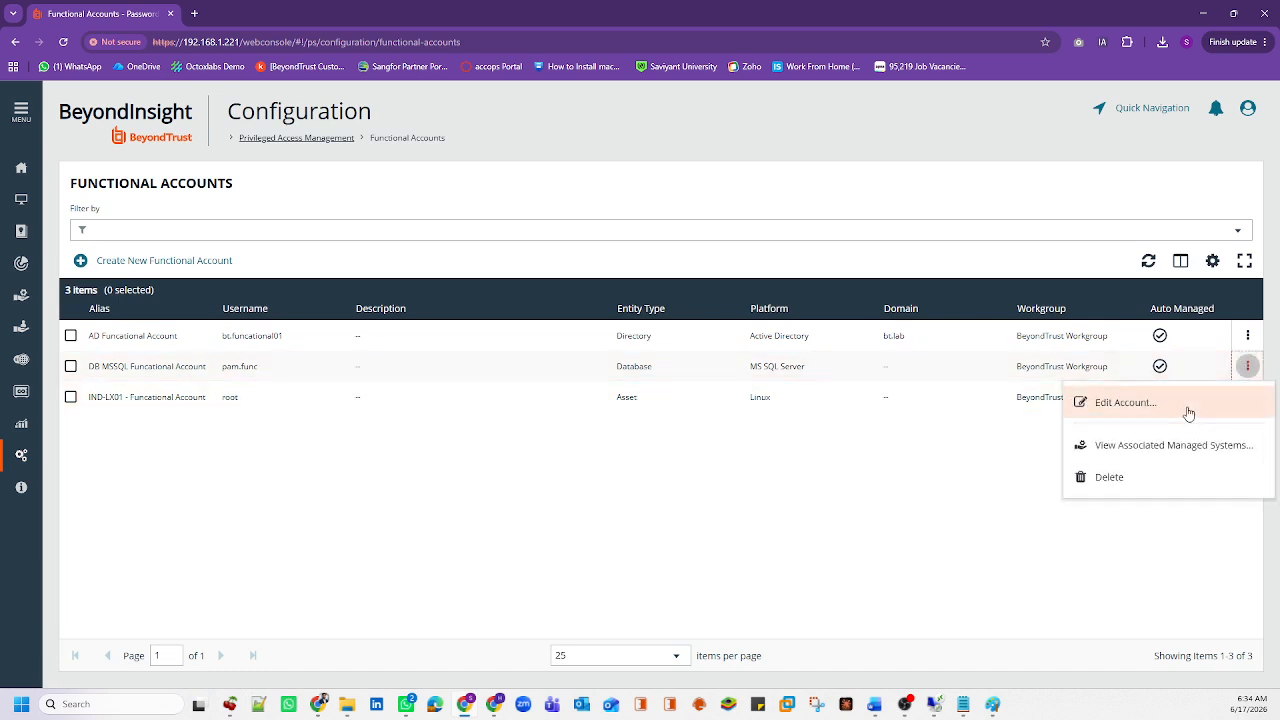
click(777, 517)
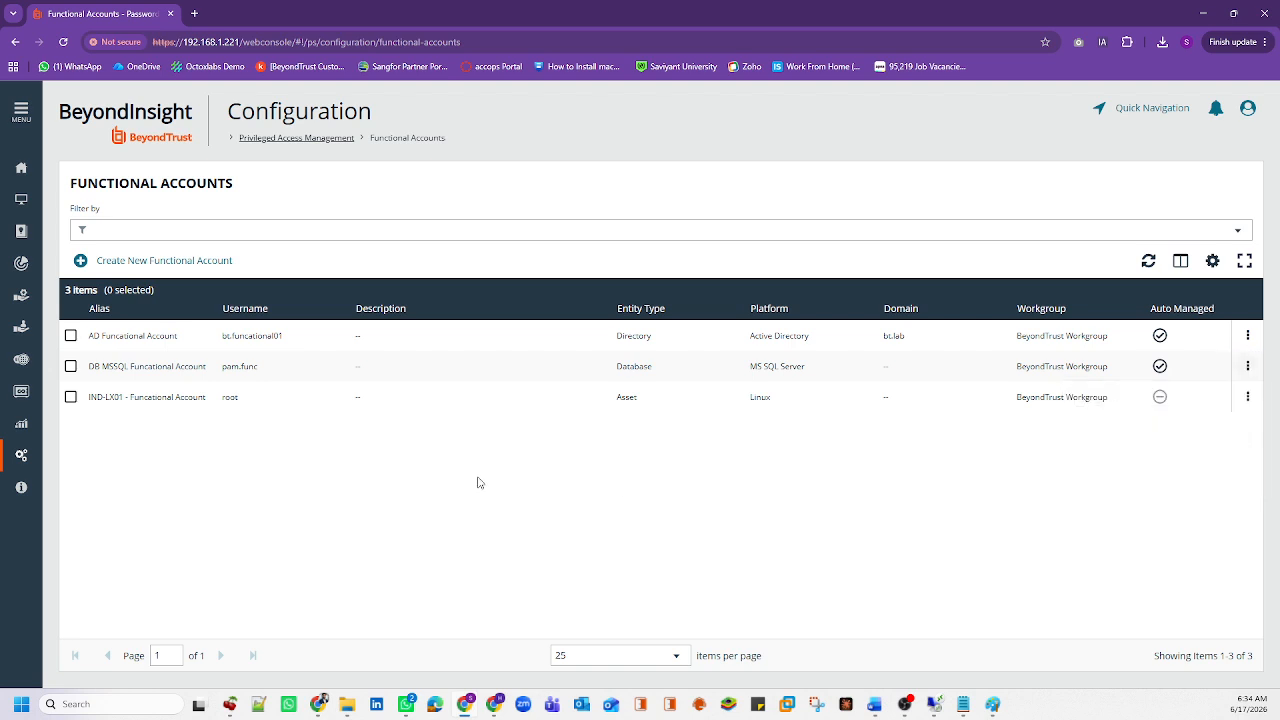
mouse_move(946, 712)
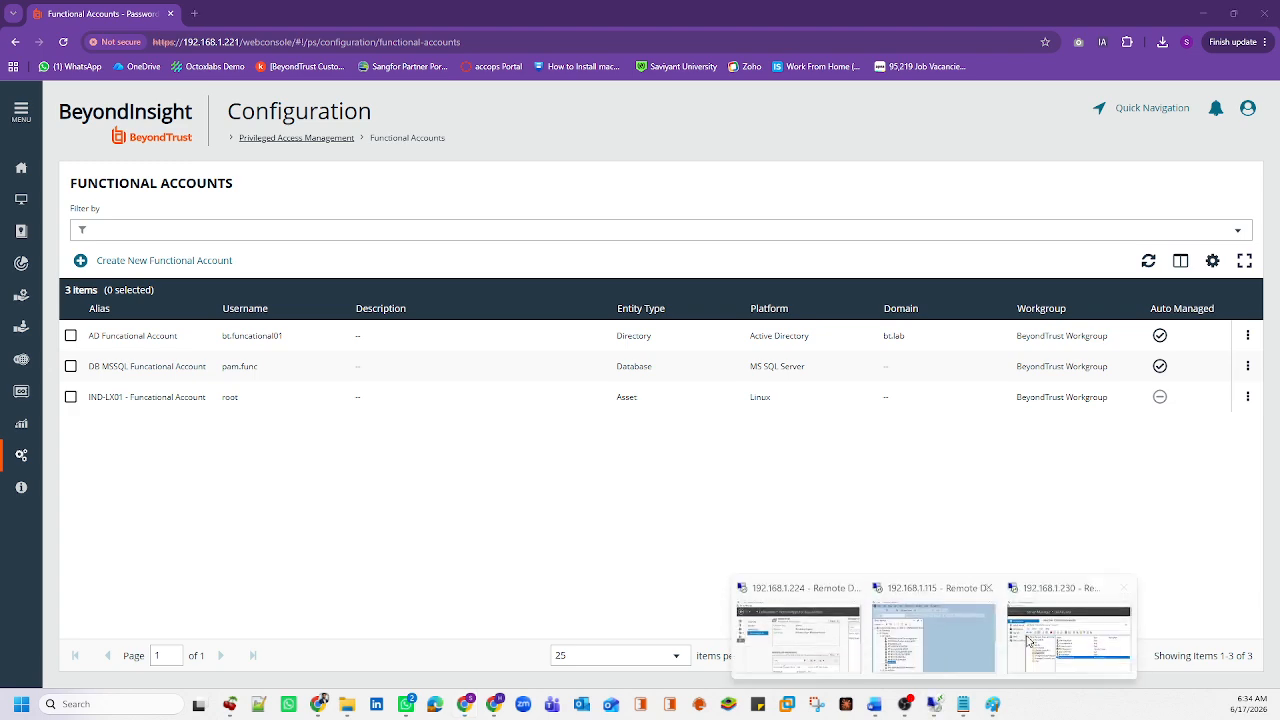
Maximize the 192.168.1.224 remote session and refresh the RemoteApps for BeyondTrust connections list
mouse_move(1048, 638)
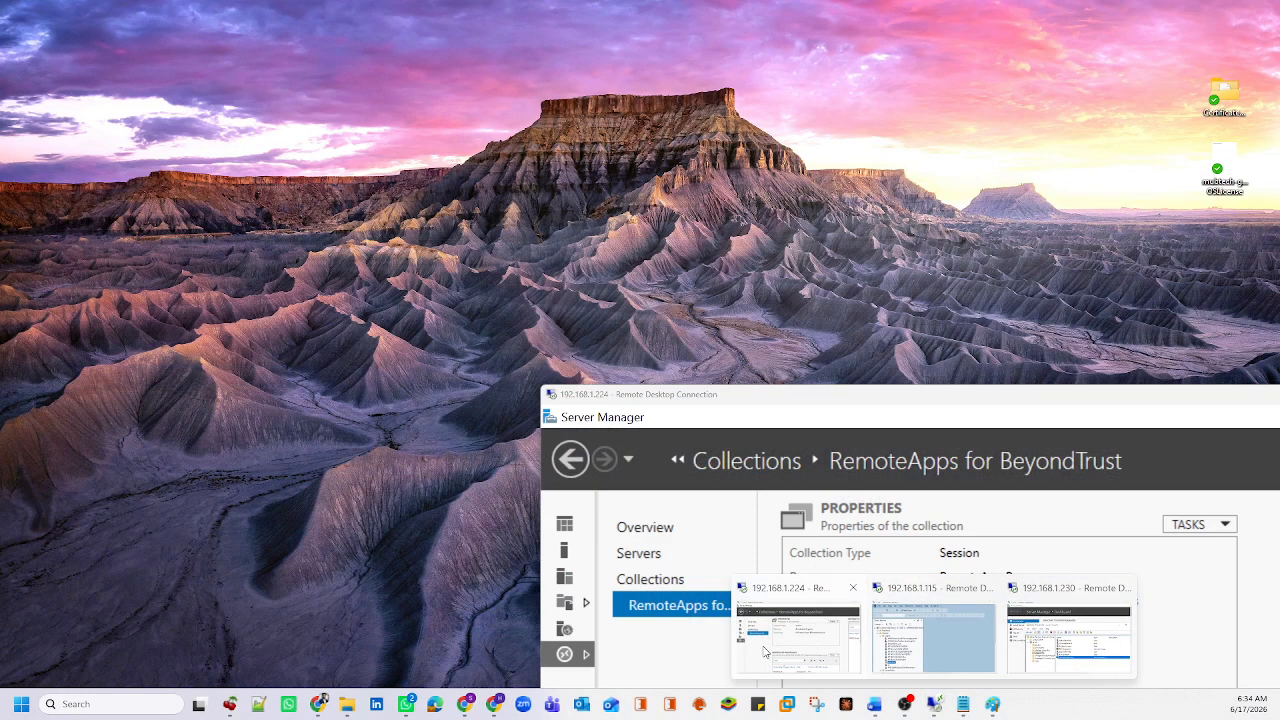
click(762, 652)
double_click(891, 396)
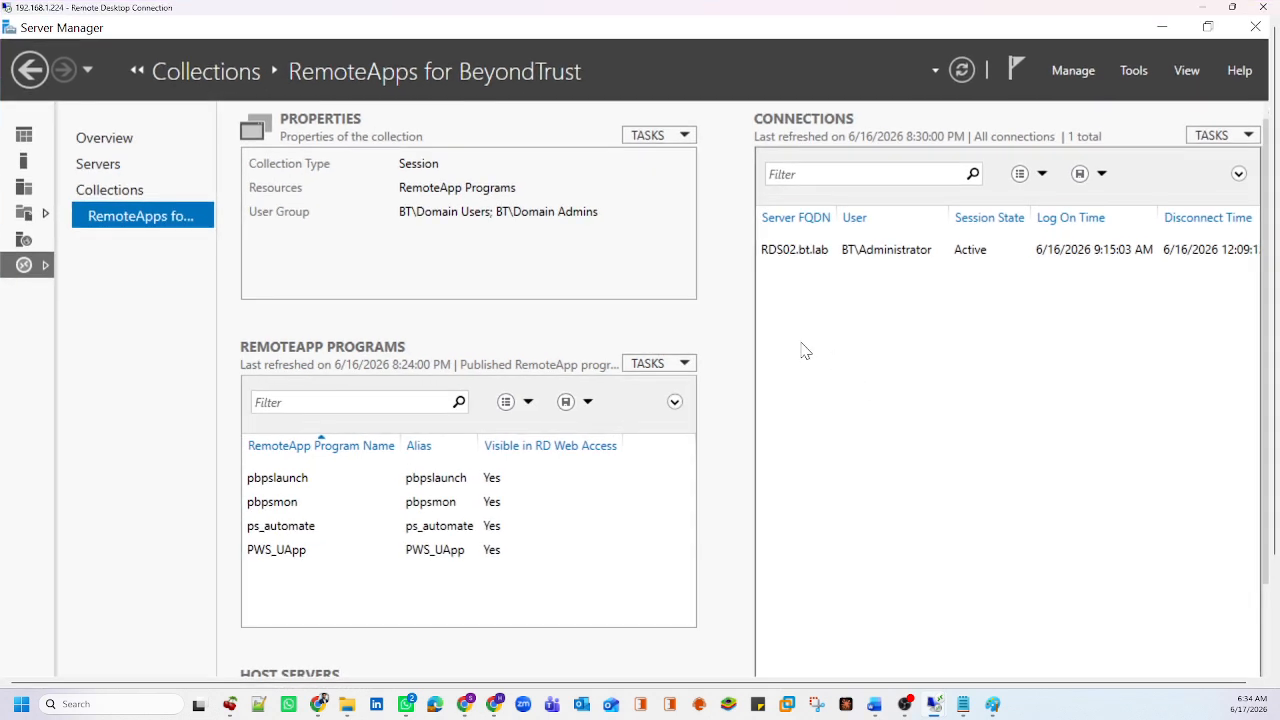
click(1240, 137)
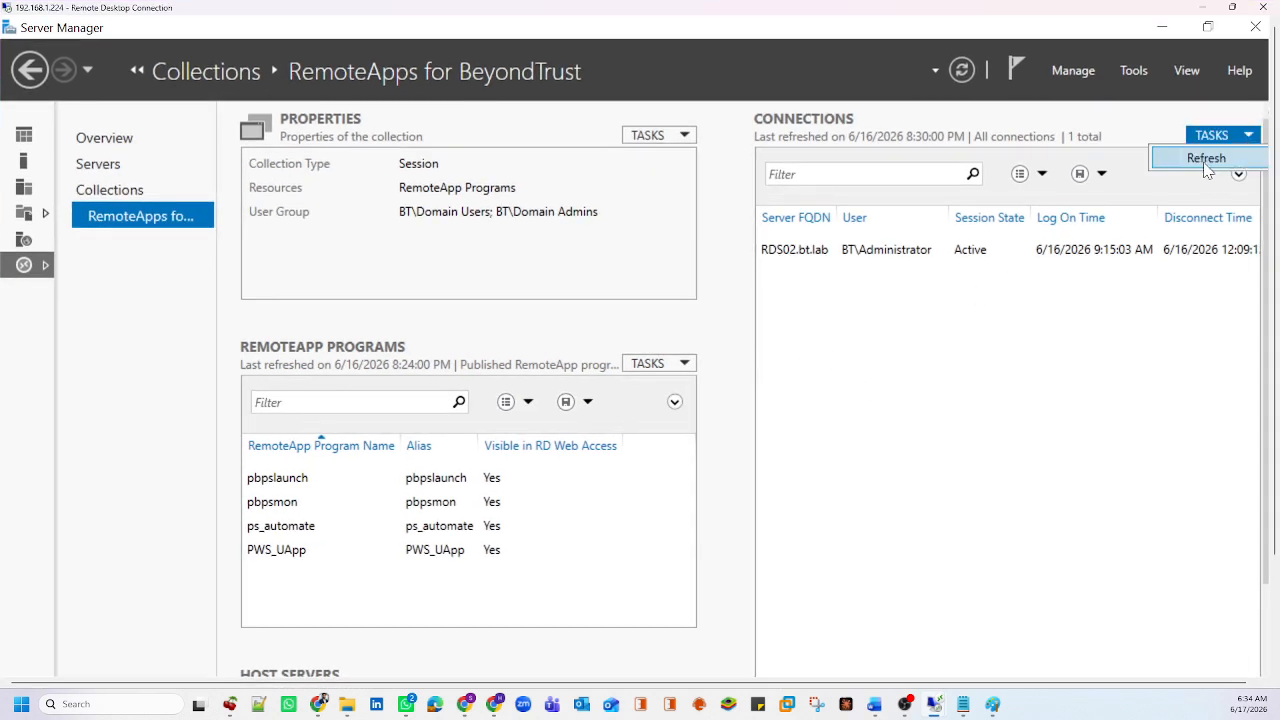
click(1206, 160)
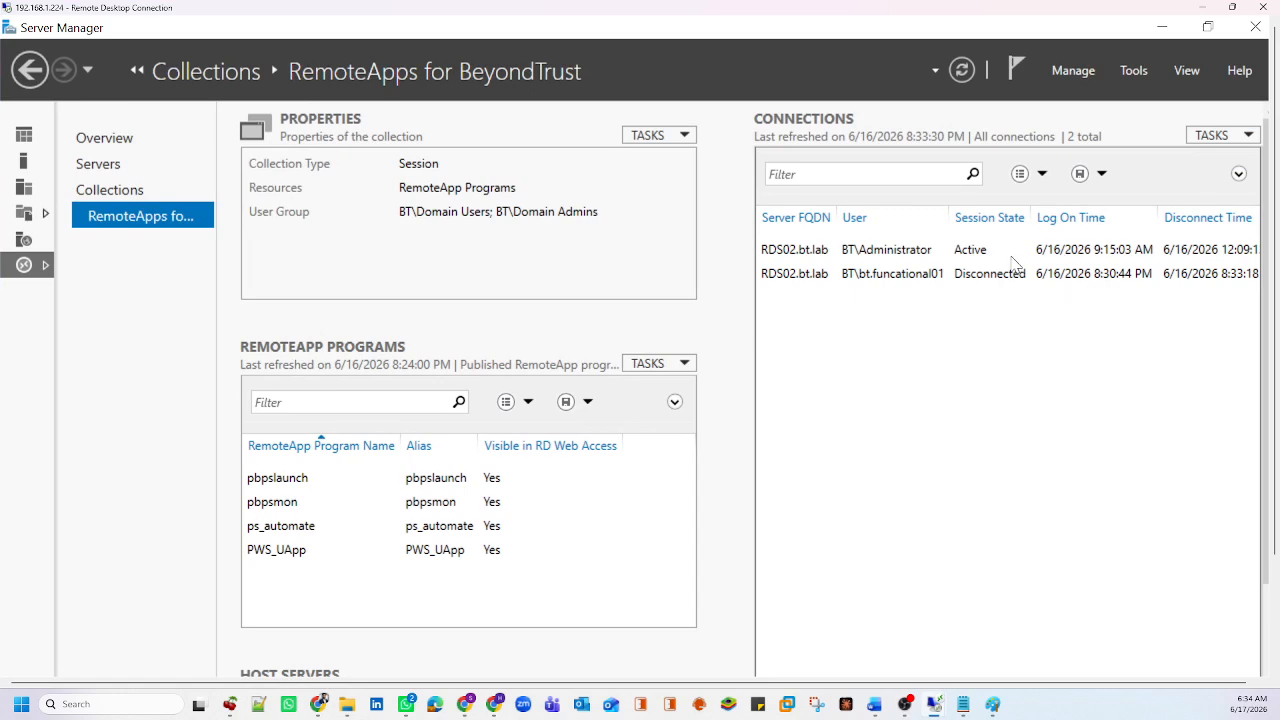
Attempt to log off the disconnected RDS02.bt.lab session, dismiss the error, and minimize the window
right_click(999, 273)
click(1002, 280)
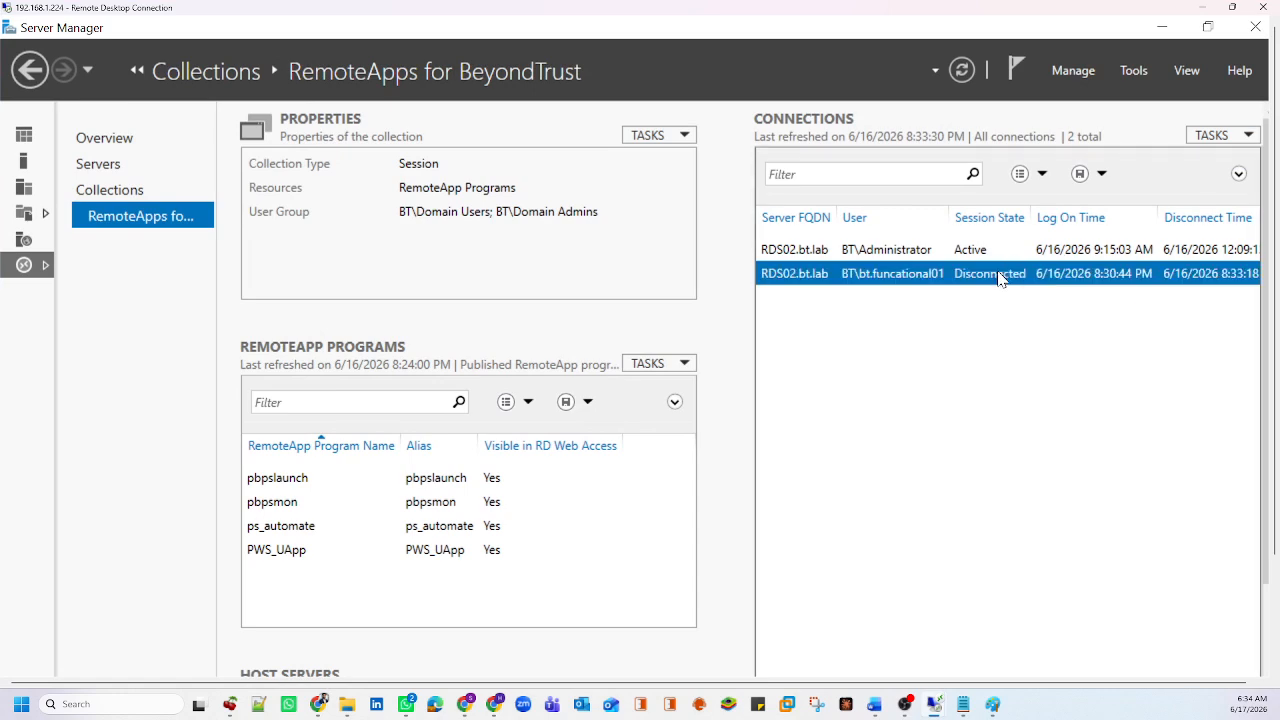
right_click(999, 275)
click(1047, 286)
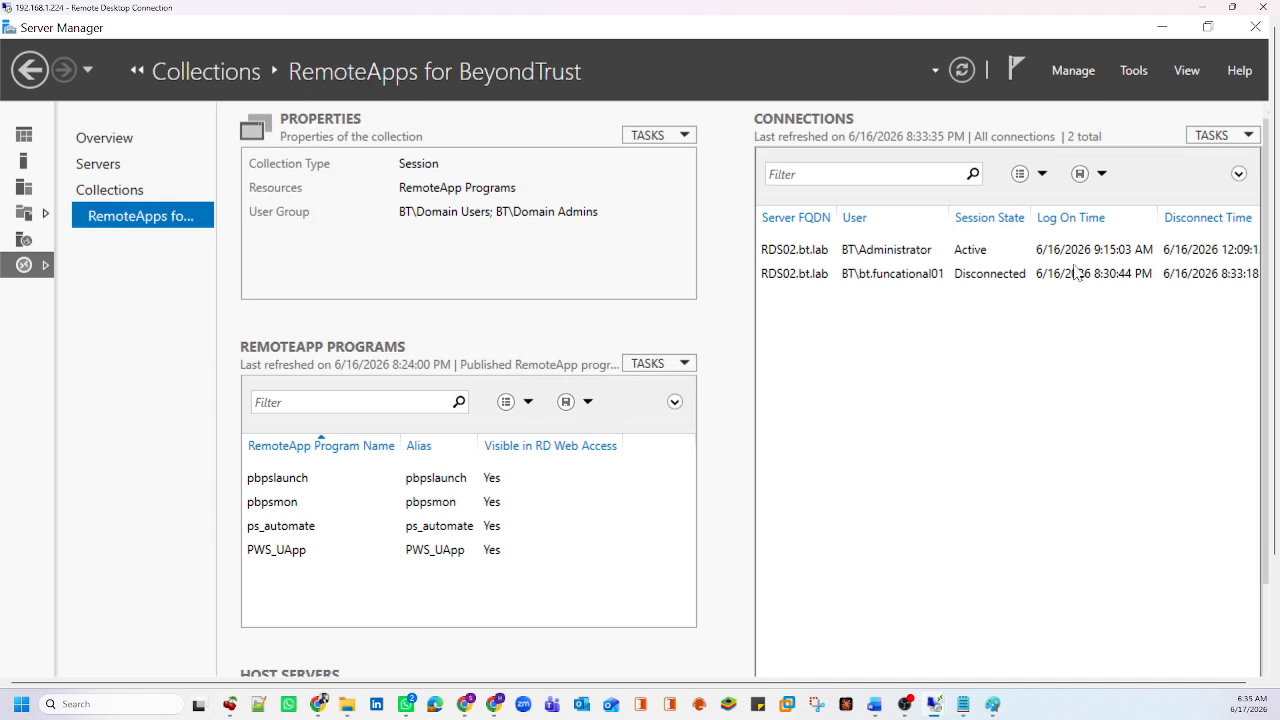
right_click(1048, 279)
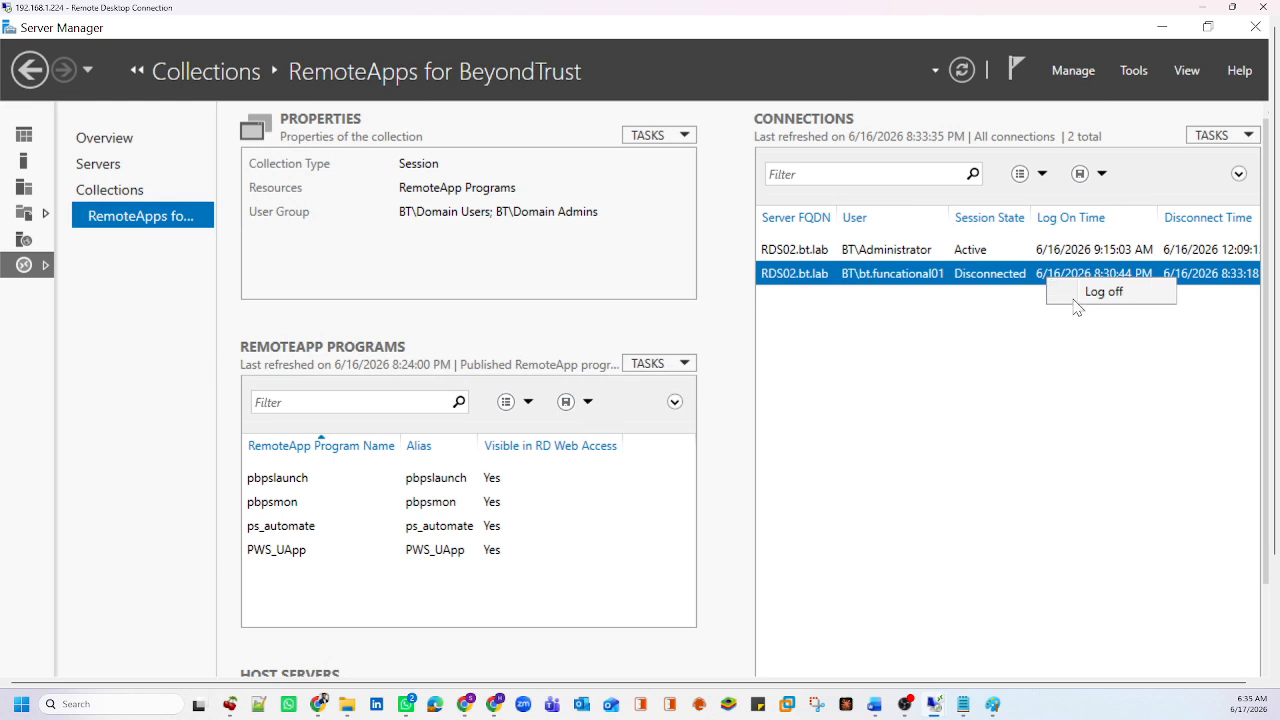
click(1100, 292)
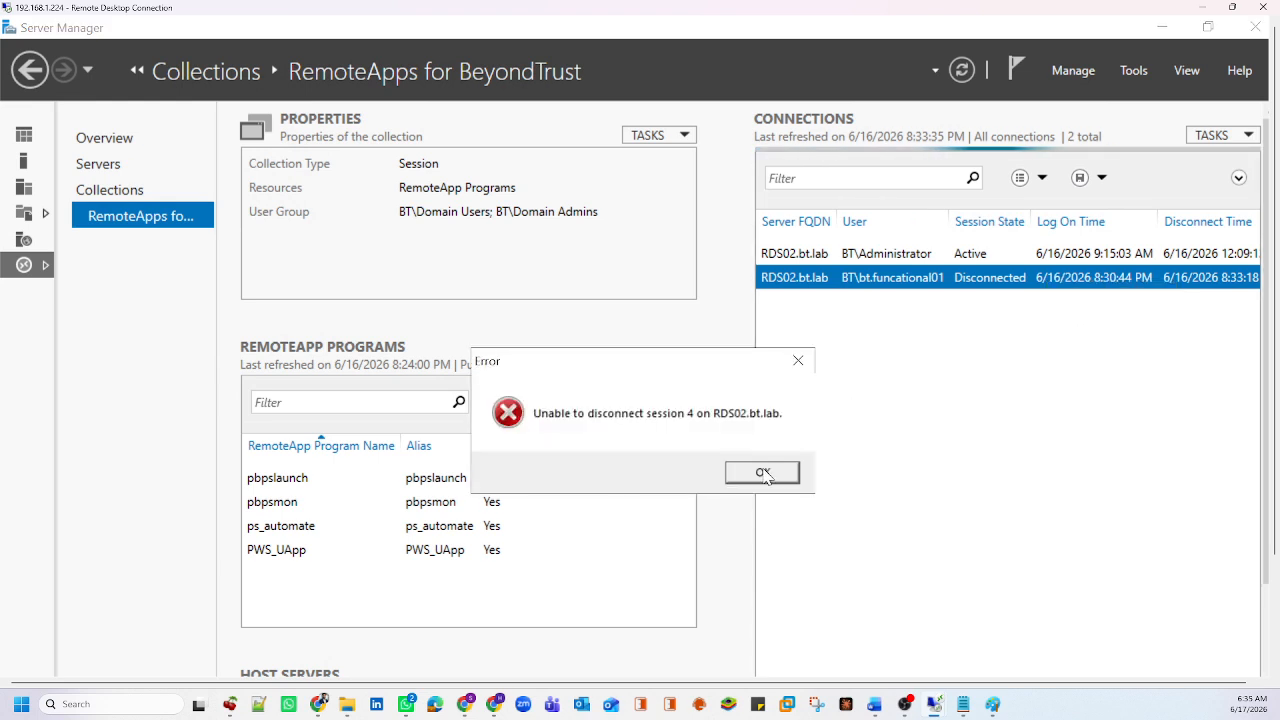
click(768, 472)
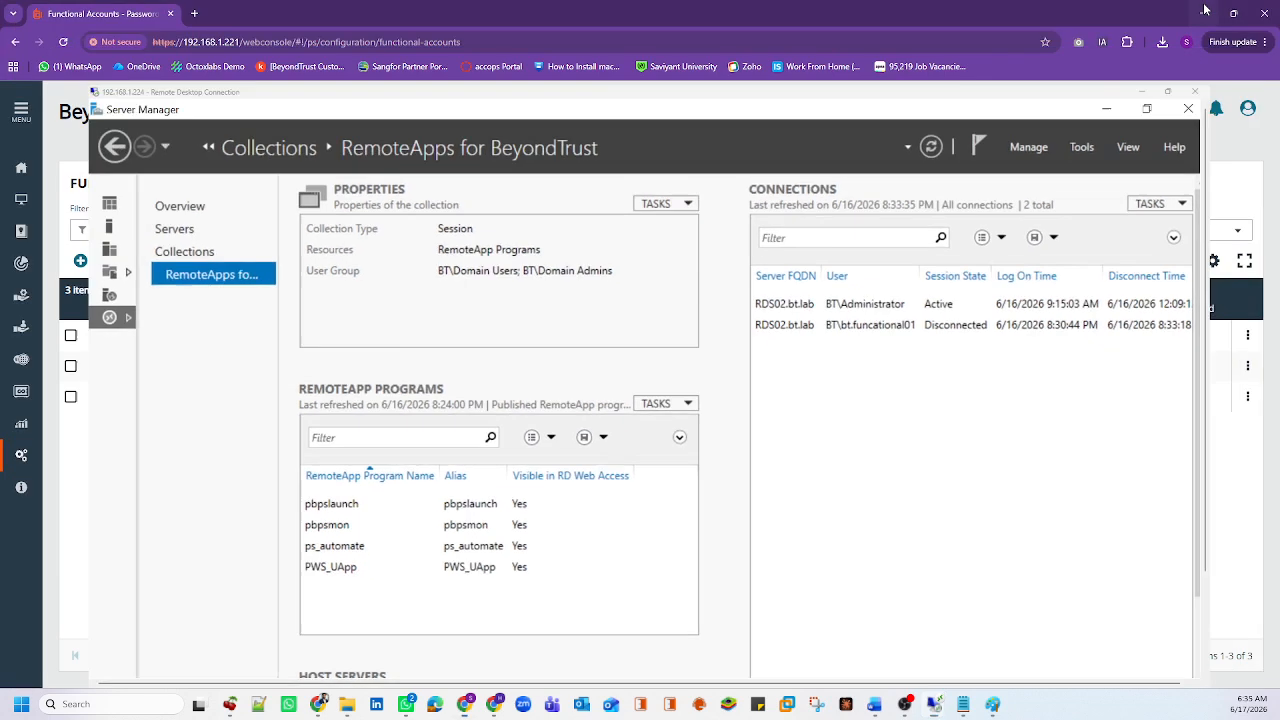
click(1202, 7)
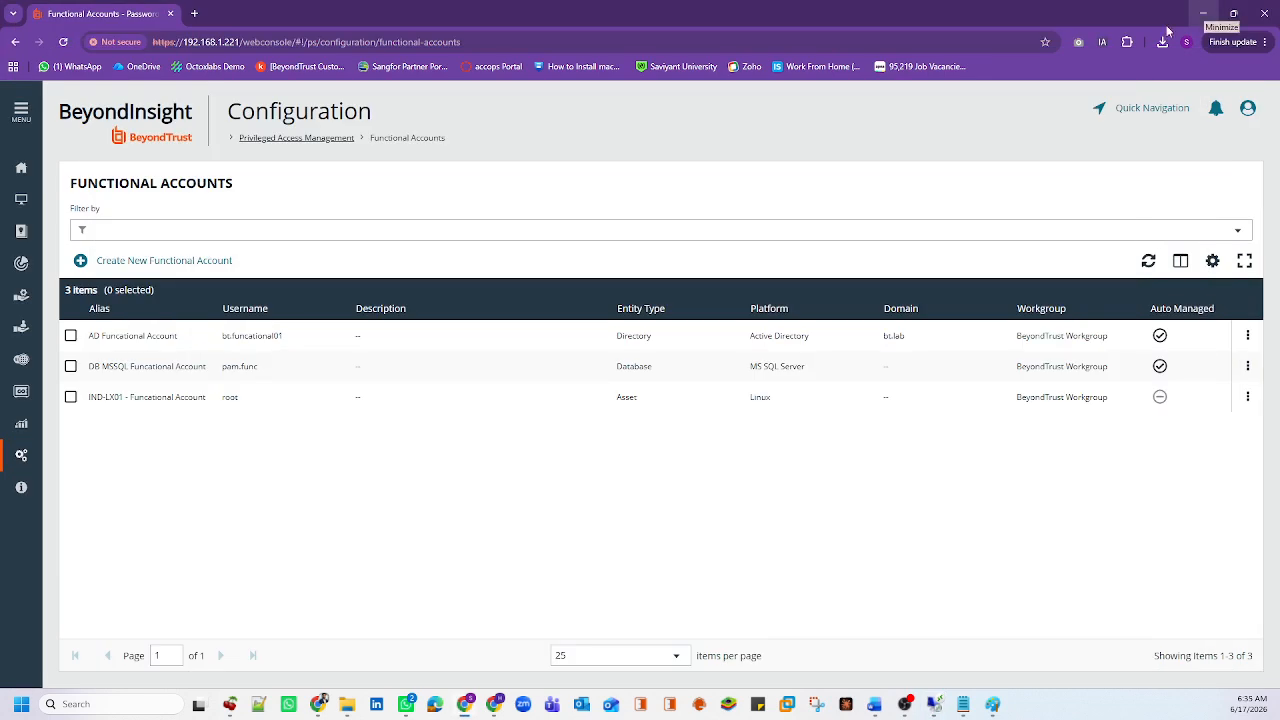
click(874, 704)
Select the Dedicated Mapping / One-to-One Mapping line in the training plan, then return to BeyondInsight
click(713, 550)
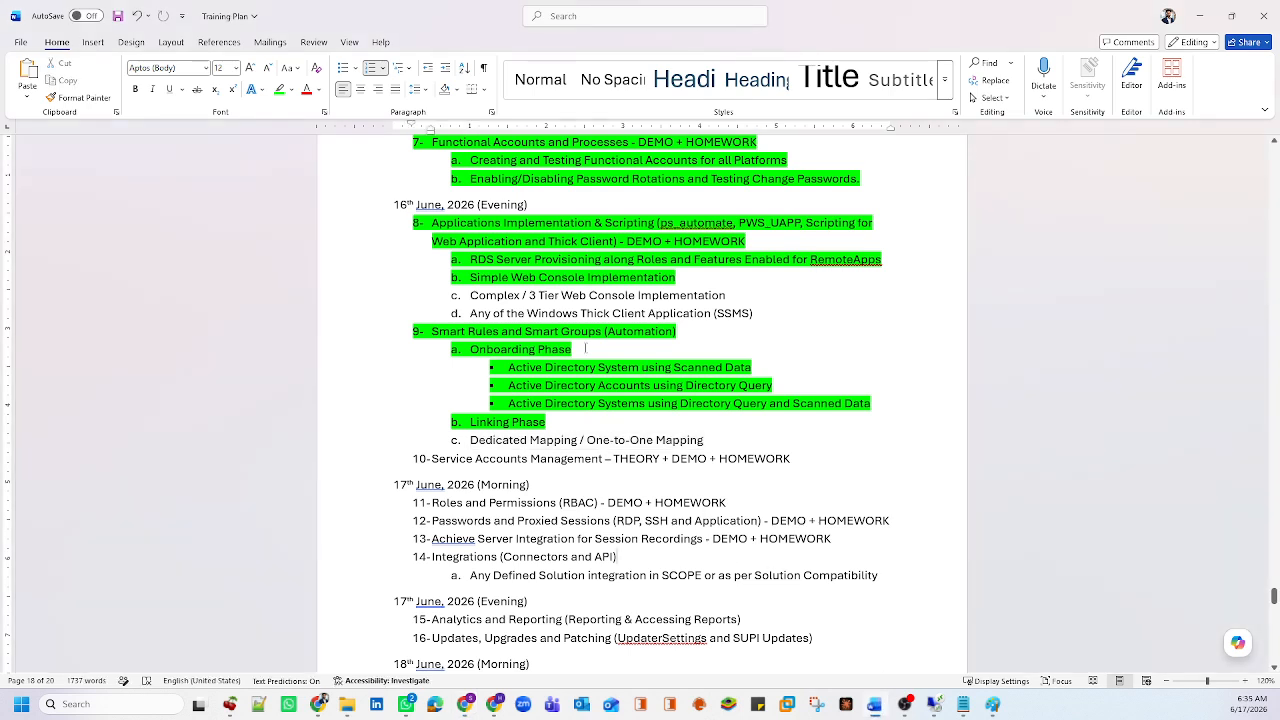
drag(471, 444, 690, 447)
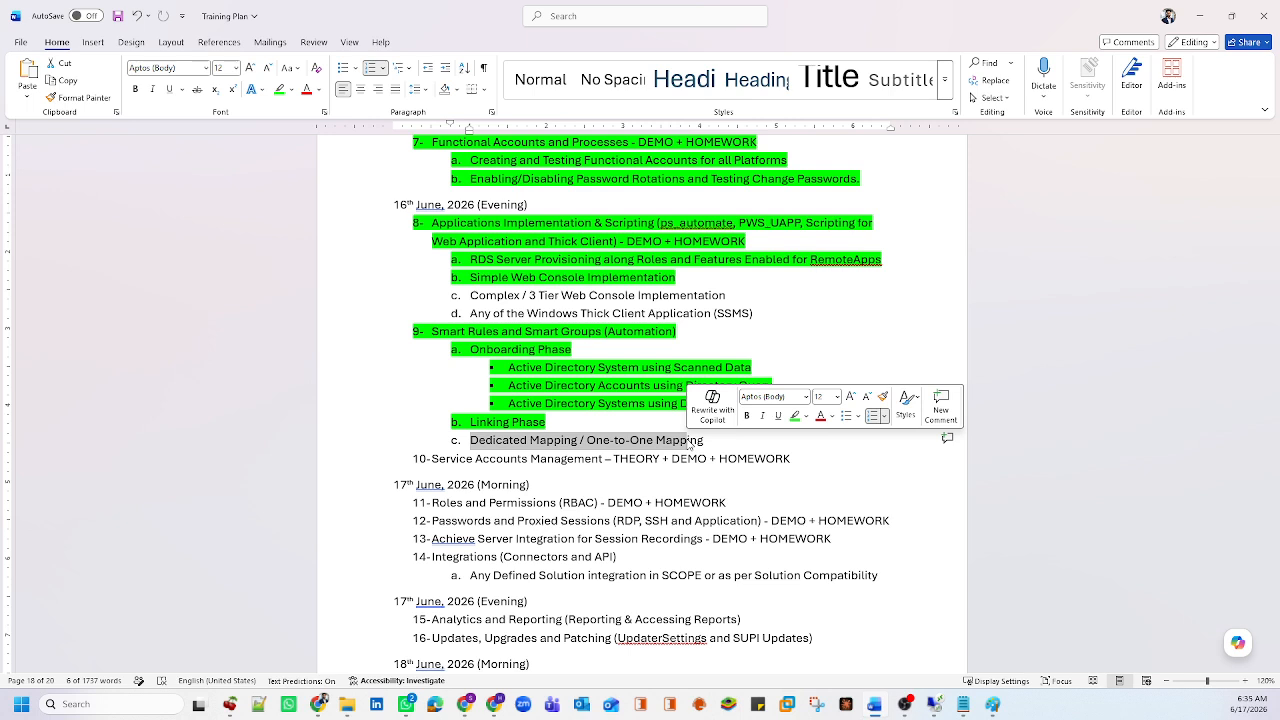
click(464, 704)
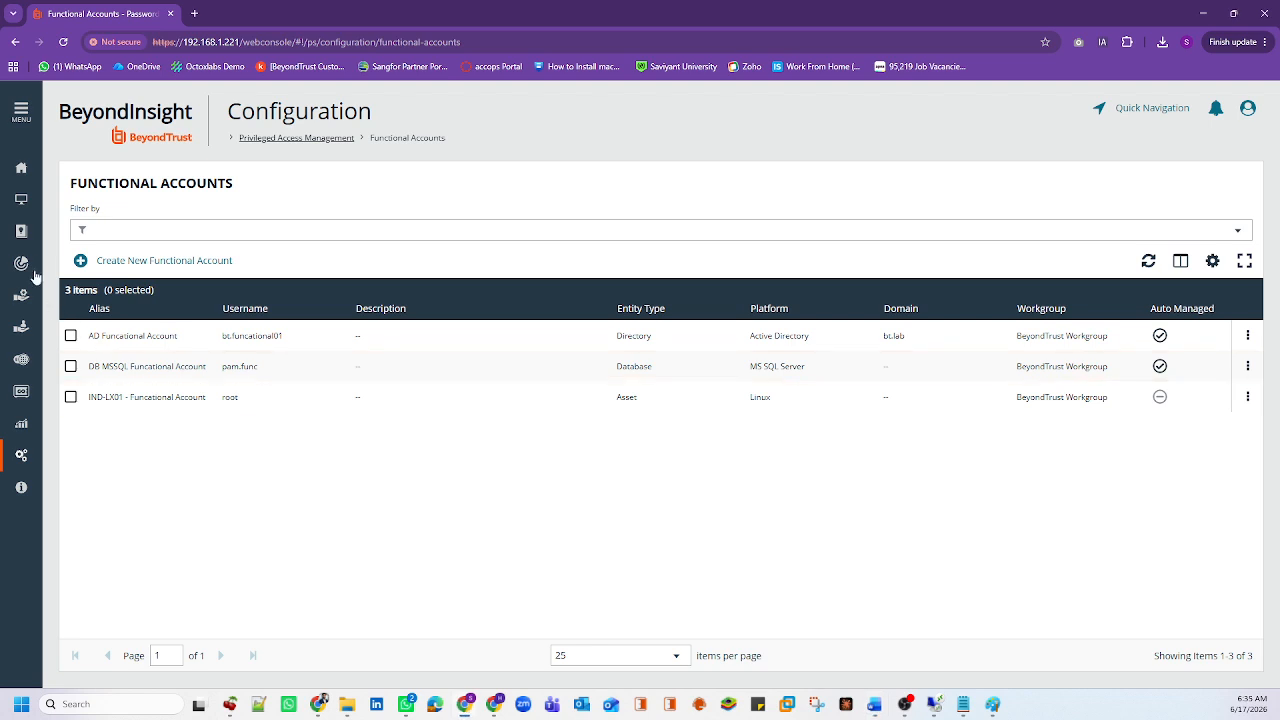
Open the Dedicated Mapping of Admin Account smart rule for editing
click(21, 231)
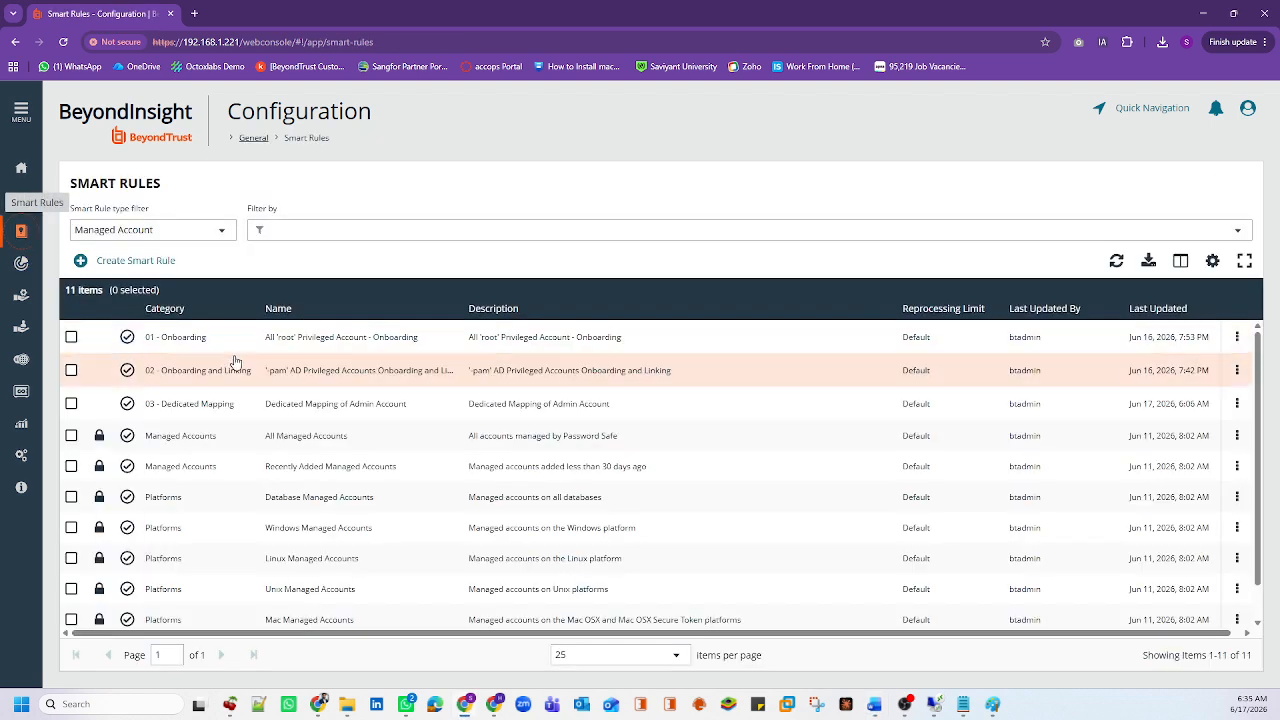
click(1237, 404)
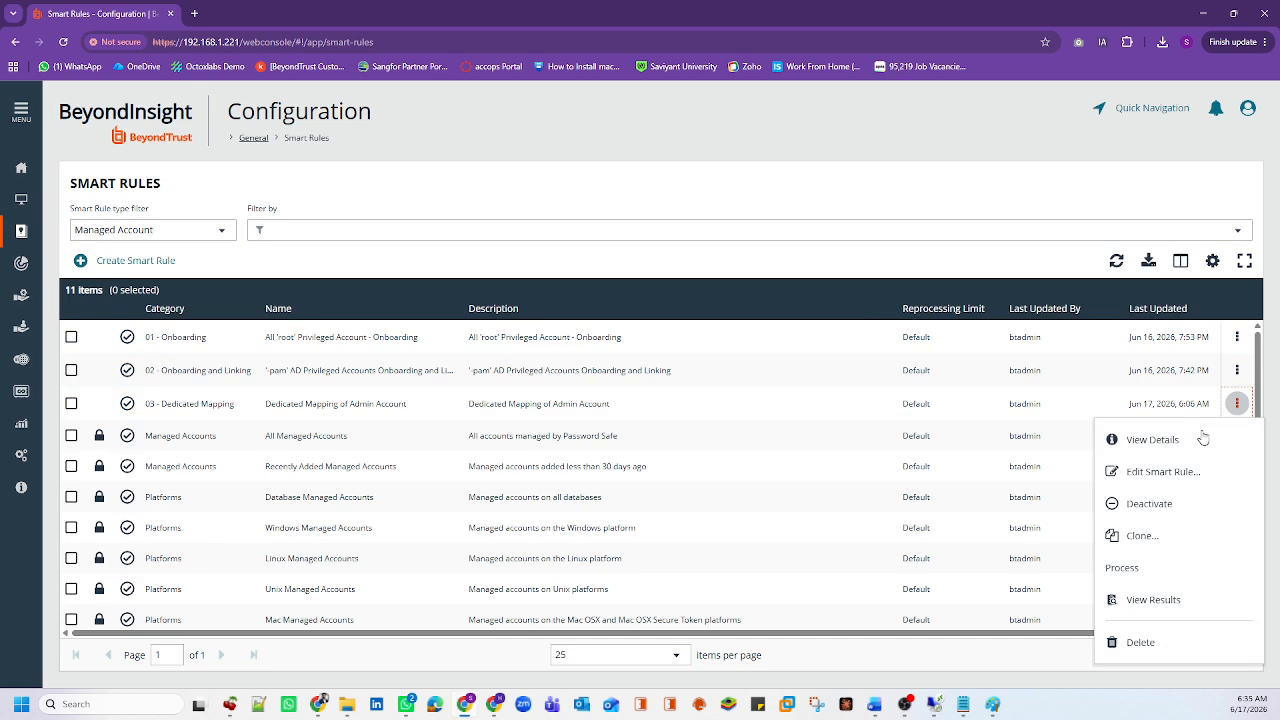
click(1166, 471)
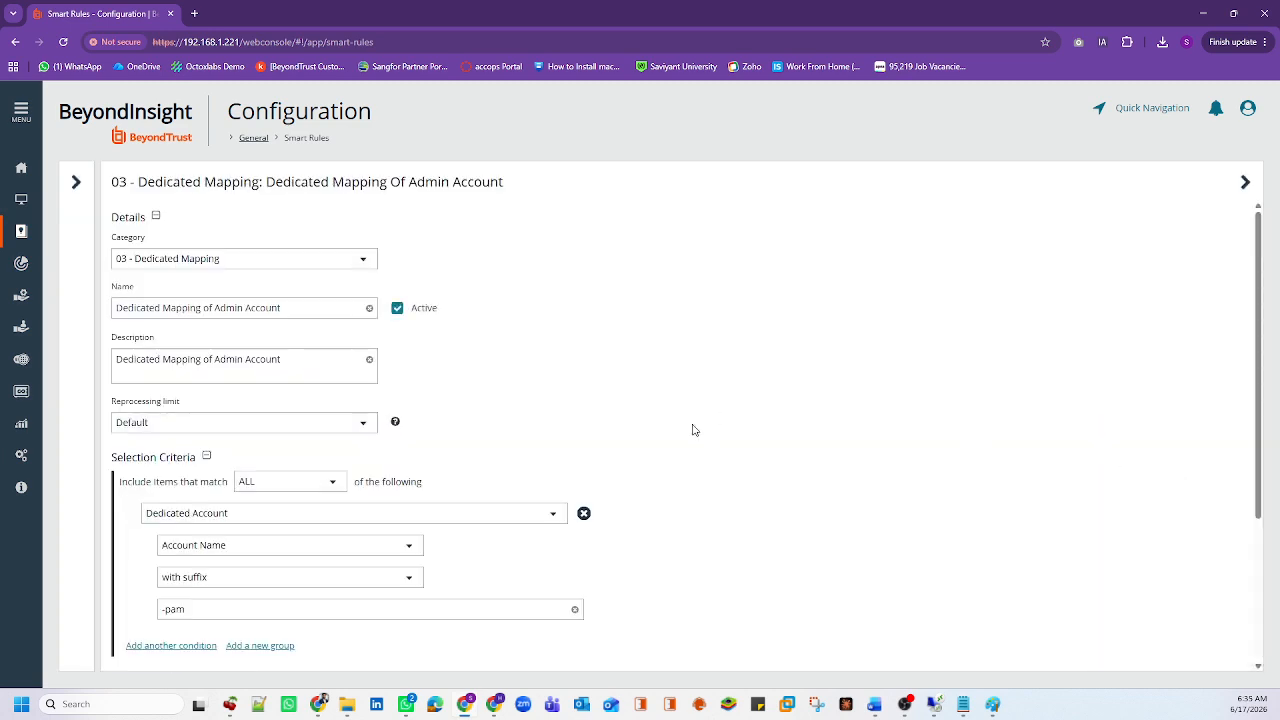
scroll(586, 514, down, 3)
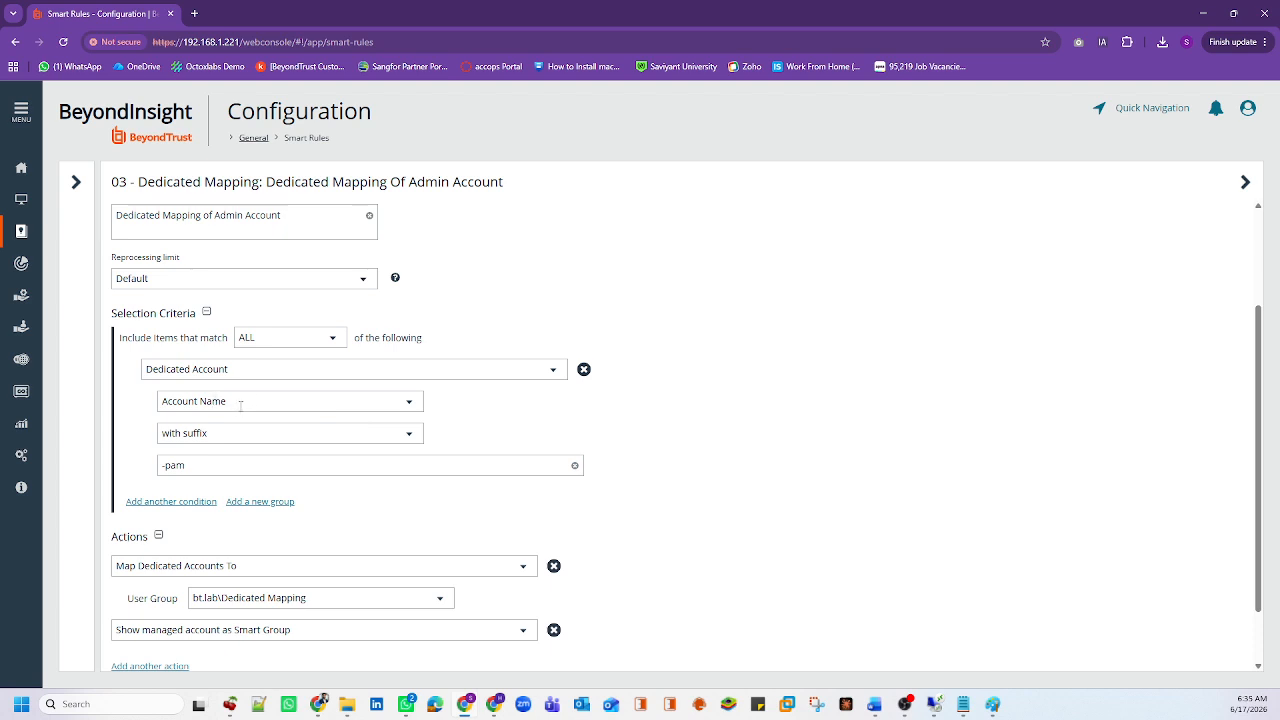
Change its Dedicated Account condition from UPN Prefix to Directory Attribute Match and browse attributes
click(185, 405)
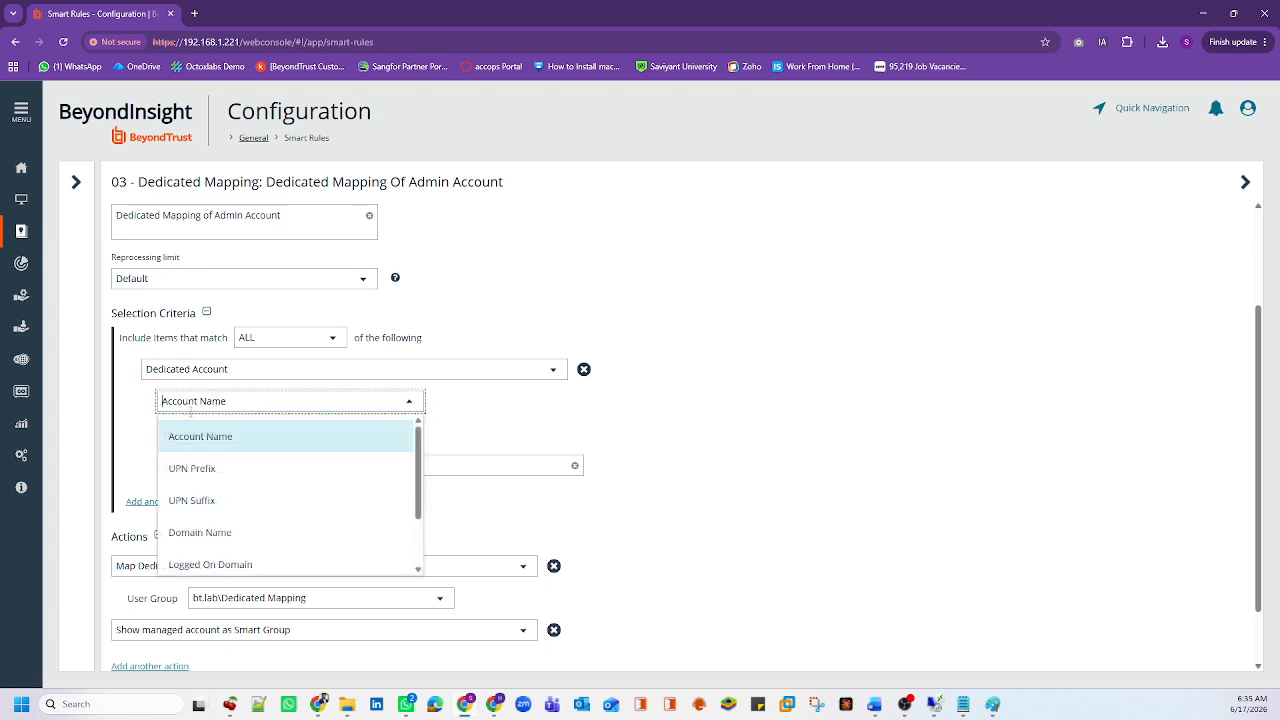
click(212, 480)
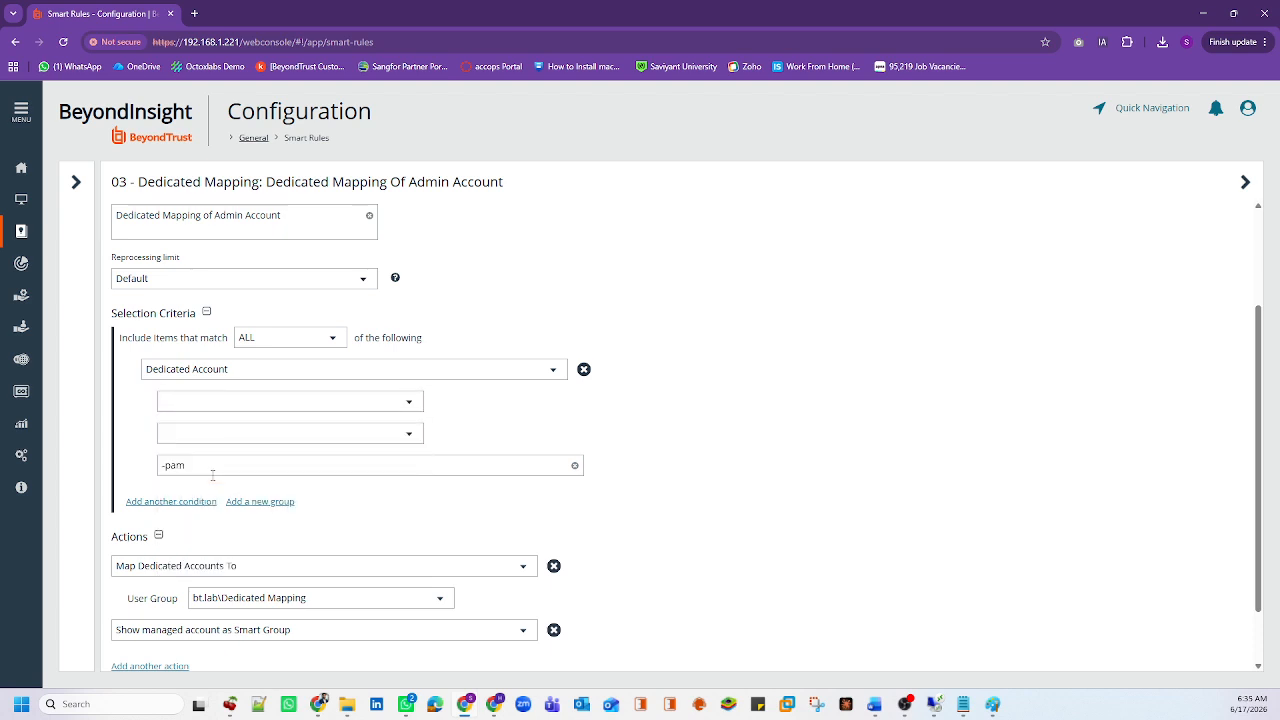
click(175, 397)
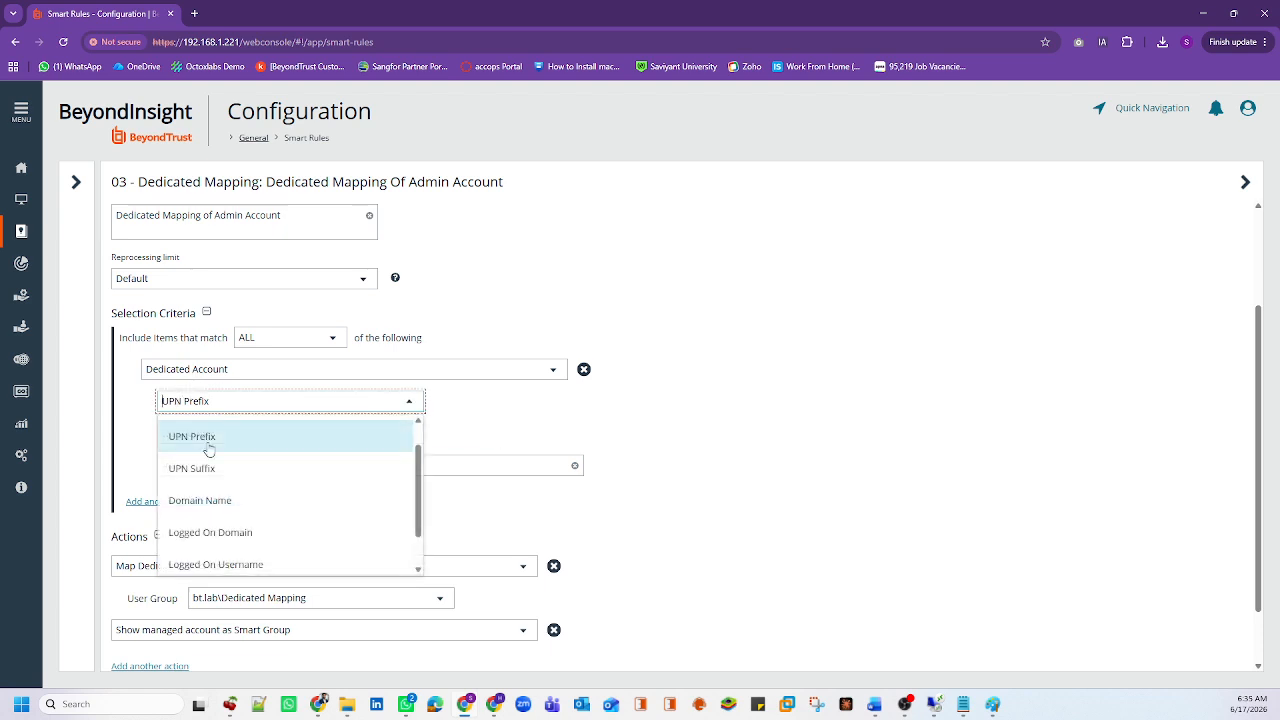
scroll(234, 514, down, 1)
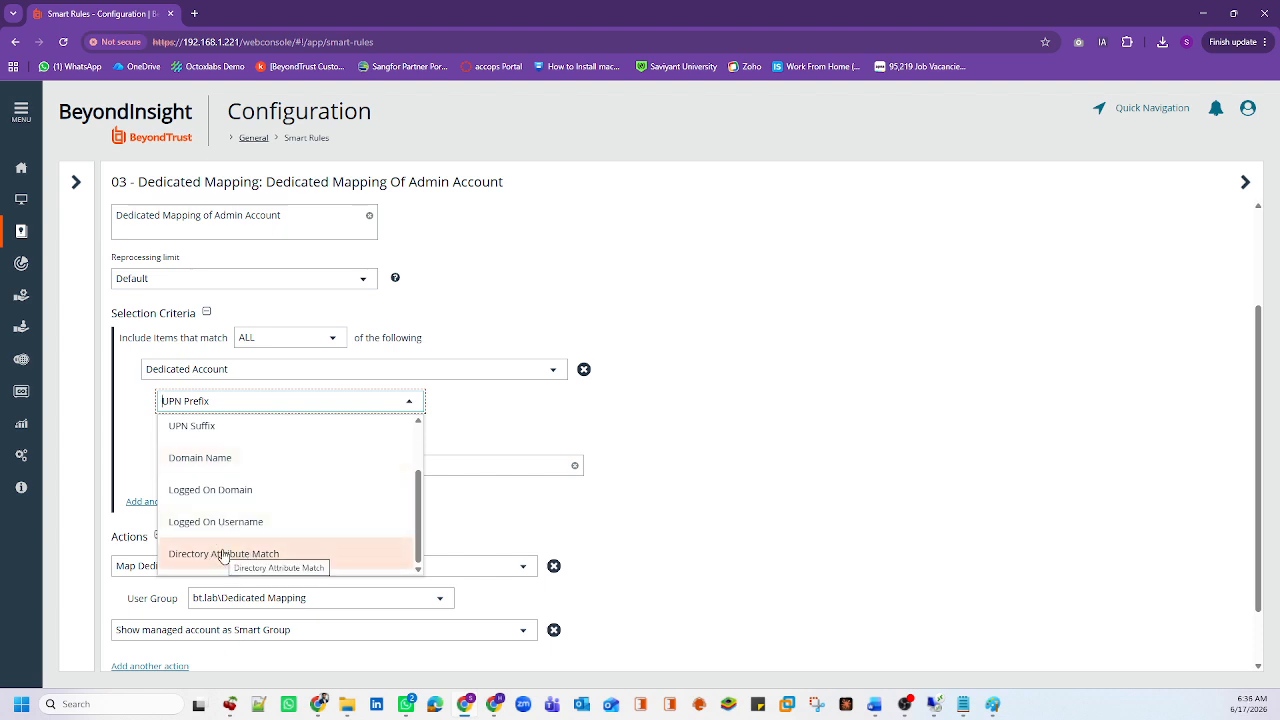
click(224, 554)
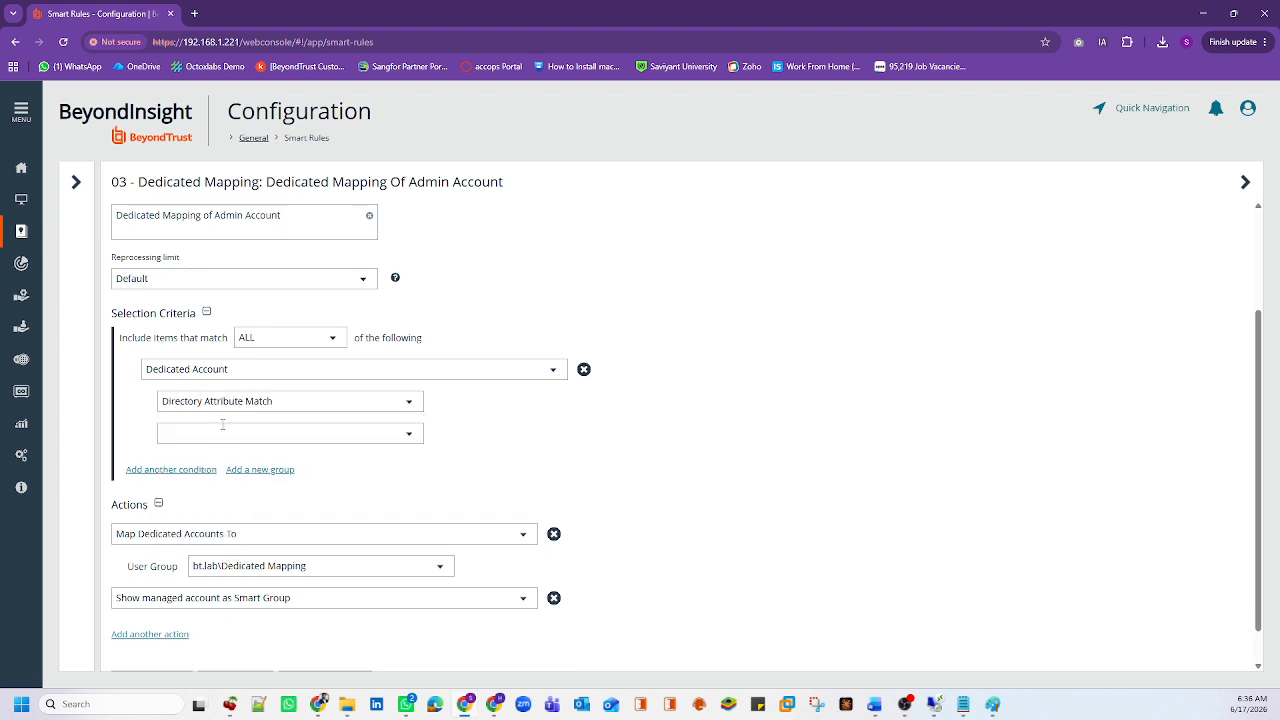
click(222, 430)
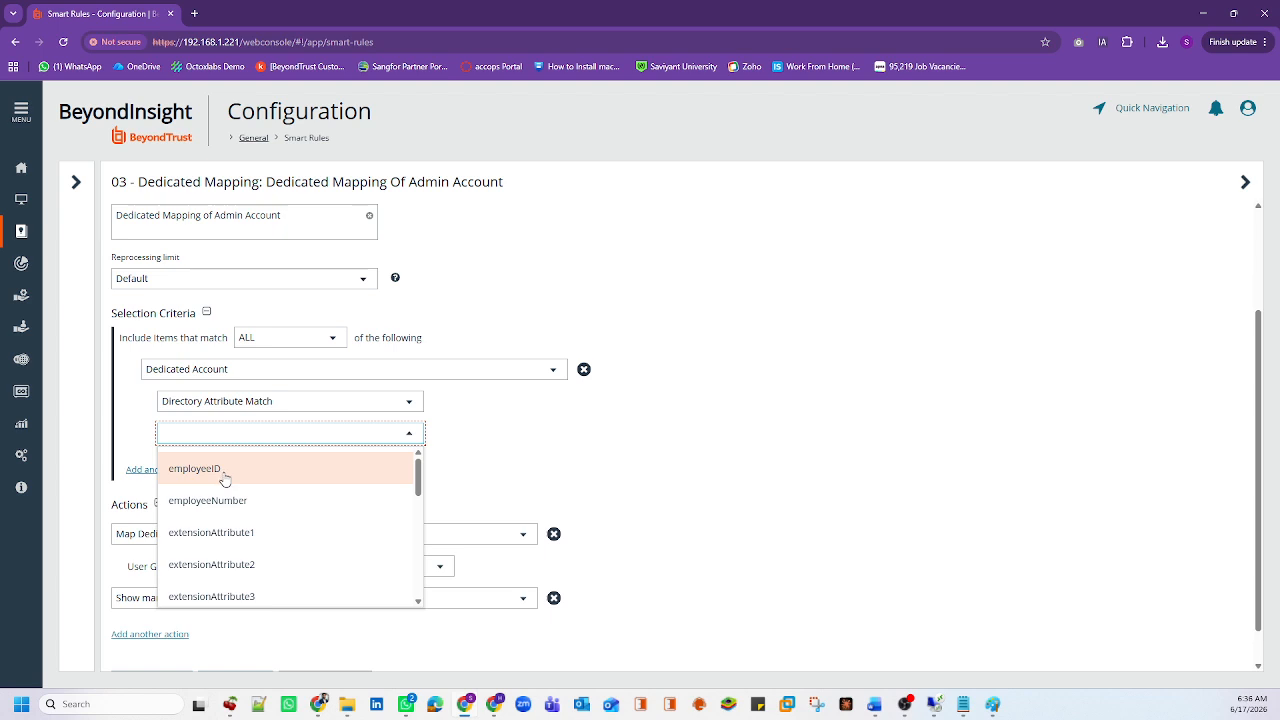
scroll(272, 536, down, 4)
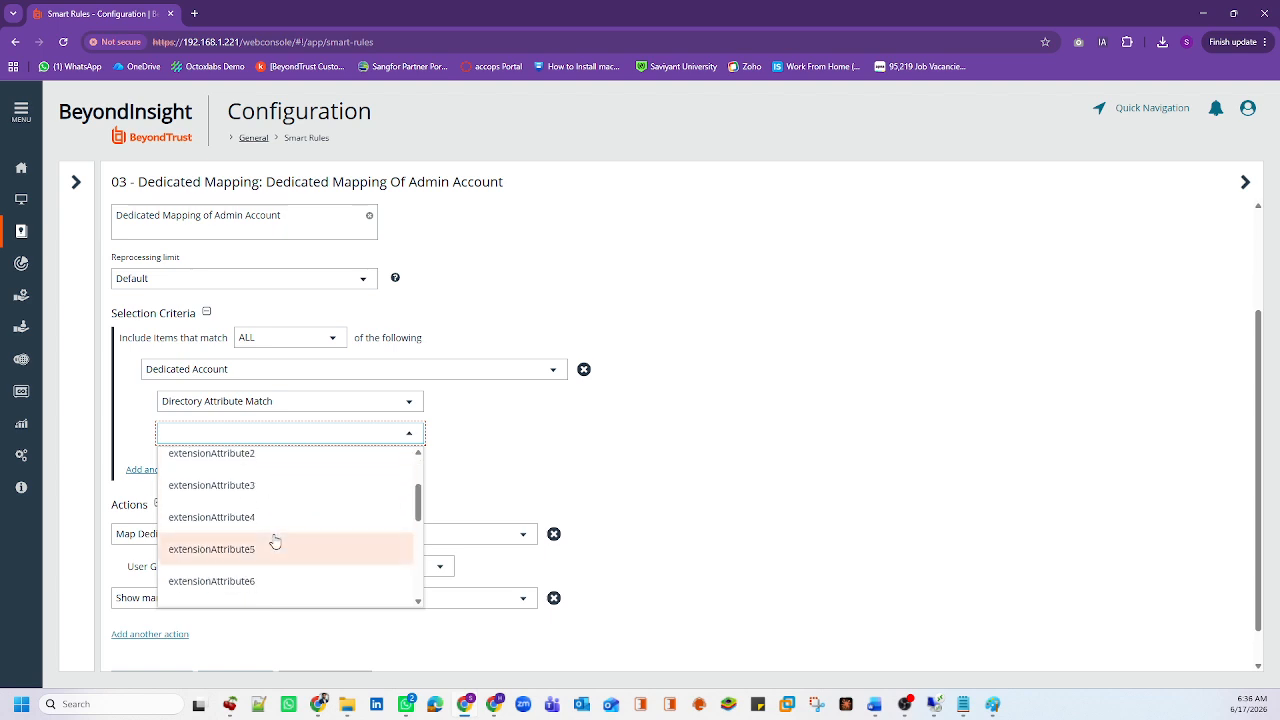
scroll(272, 537, down, 2)
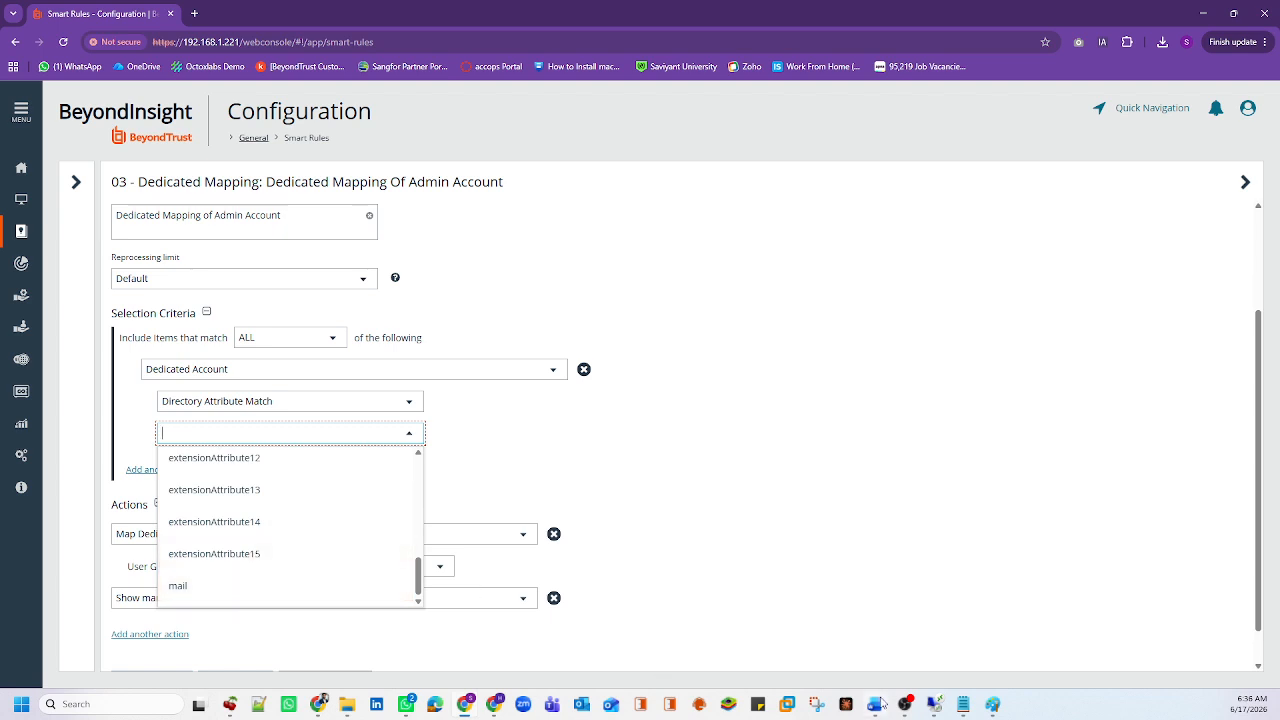
Bring the 192.168.1.230 remote session forward, open the PAM user's properties, and maximize it
mouse_move(945, 712)
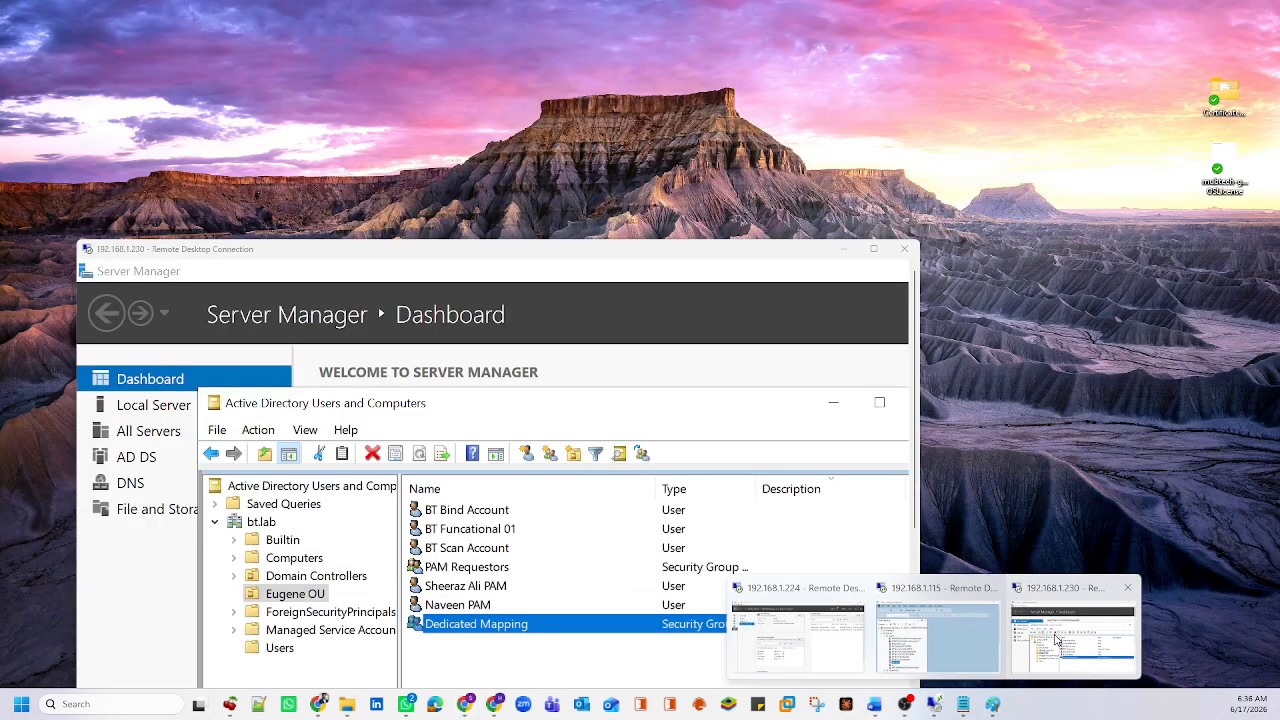
click(799, 640)
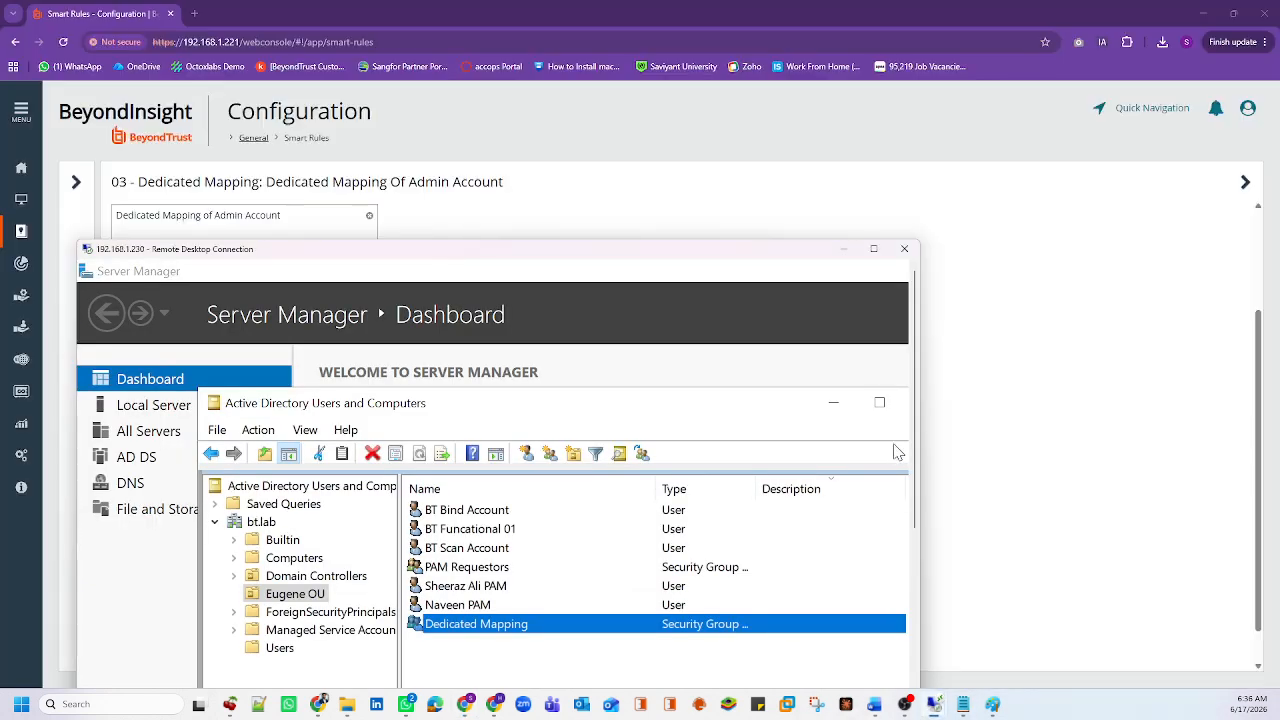
double_click(480, 588)
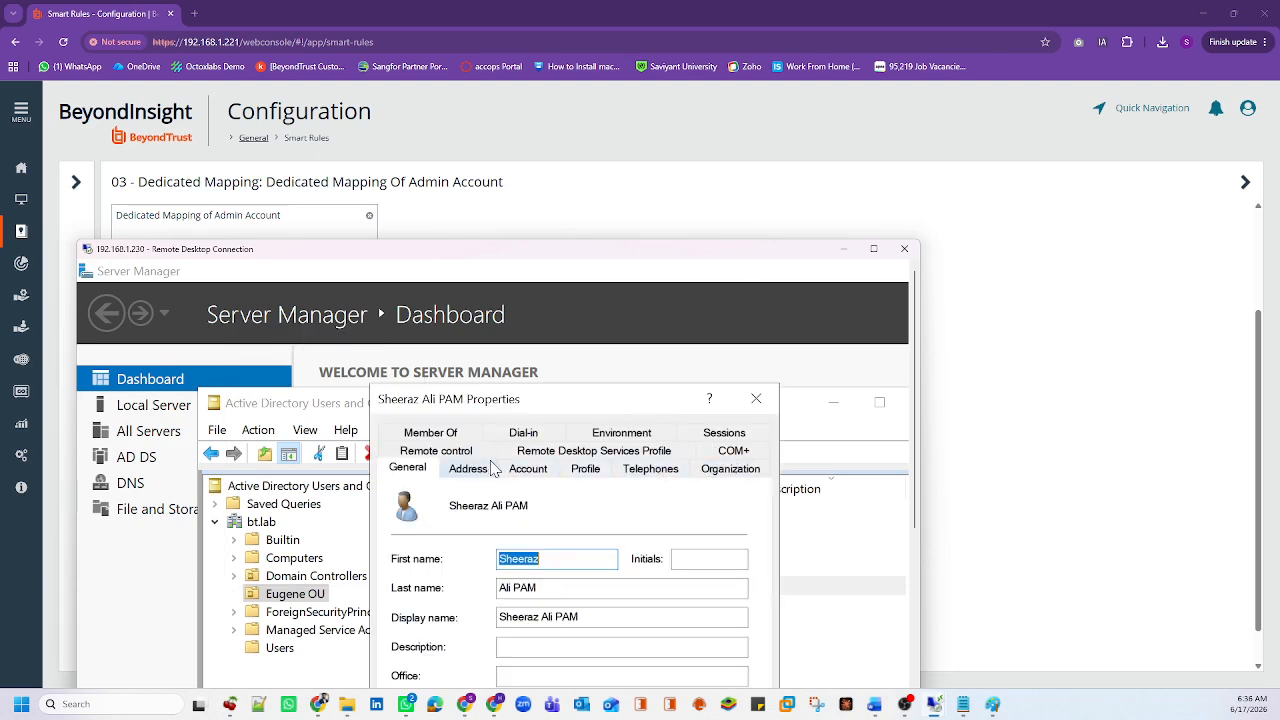
click(873, 249)
Enable Advanced Features and look up the Eugene OU PAM user's employeeID in Attribute Editor
click(674, 148)
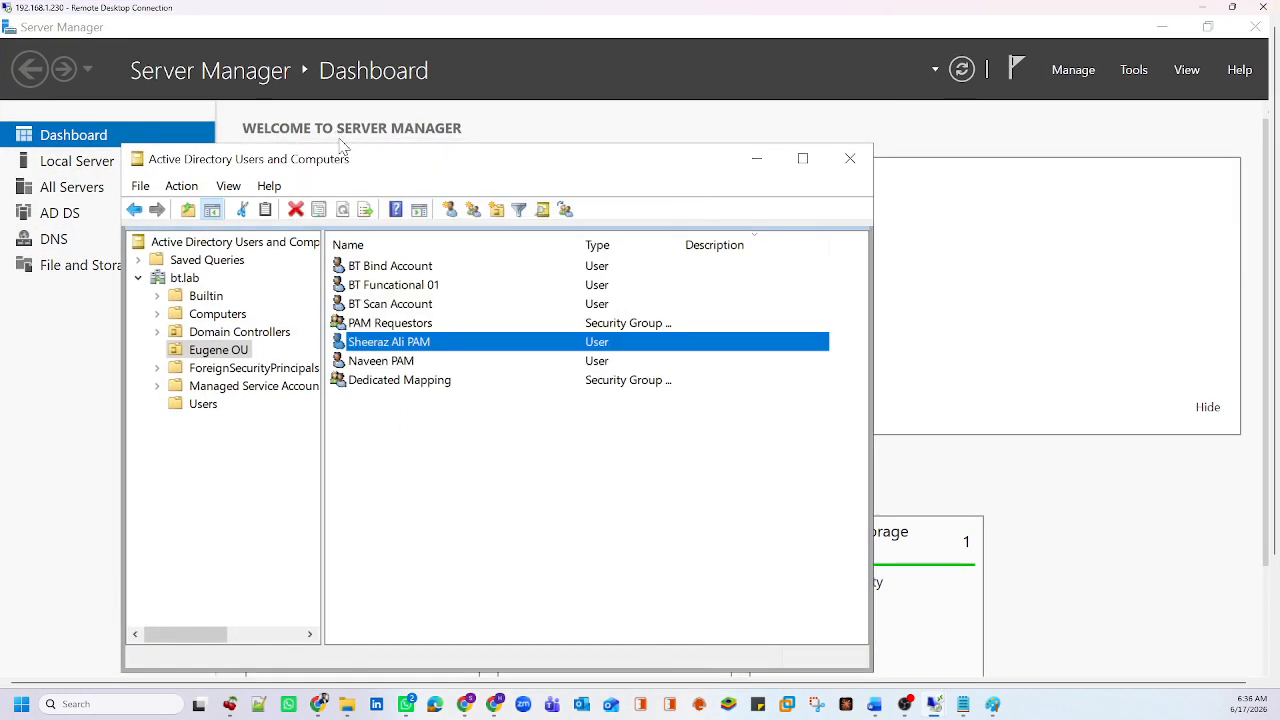
click(228, 186)
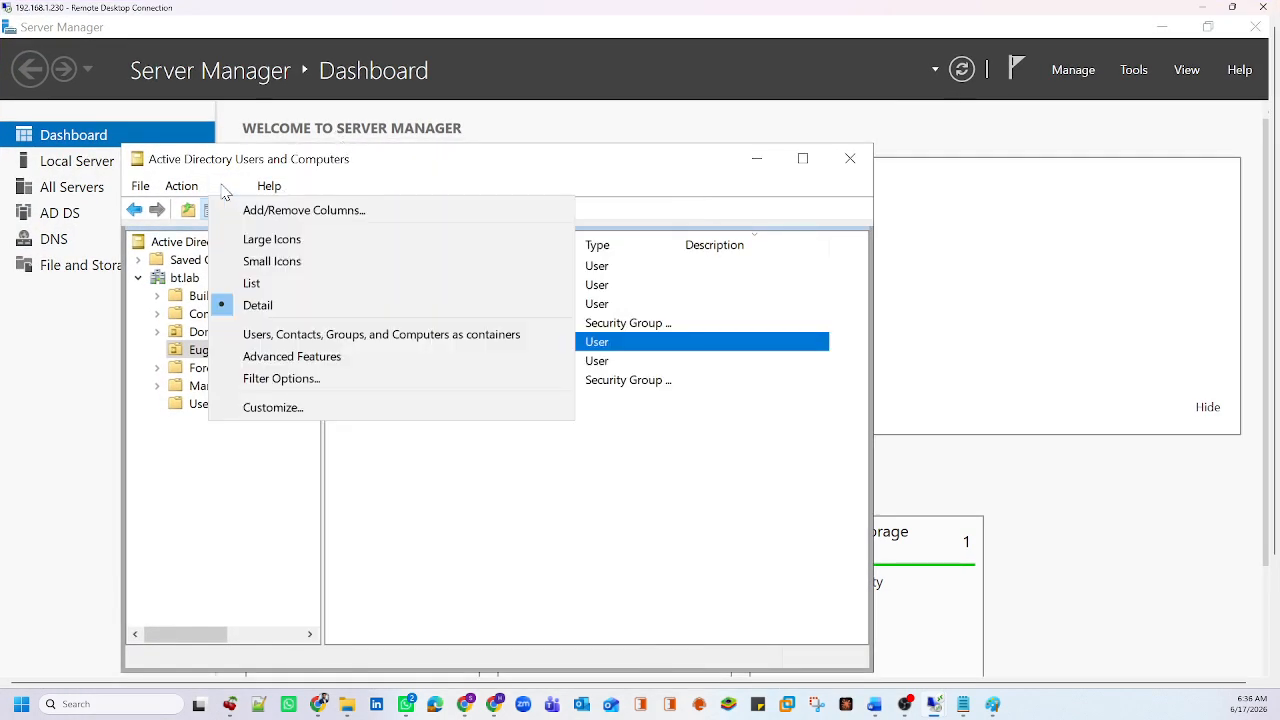
click(276, 358)
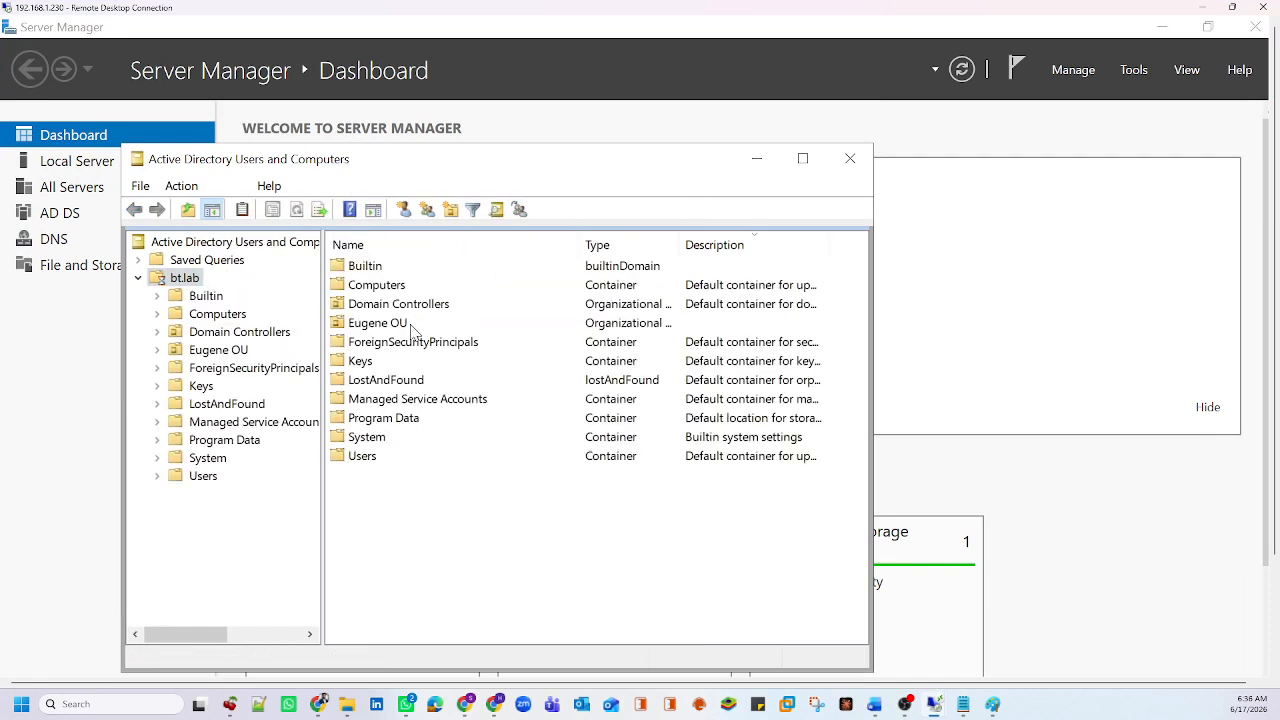
click(220, 352)
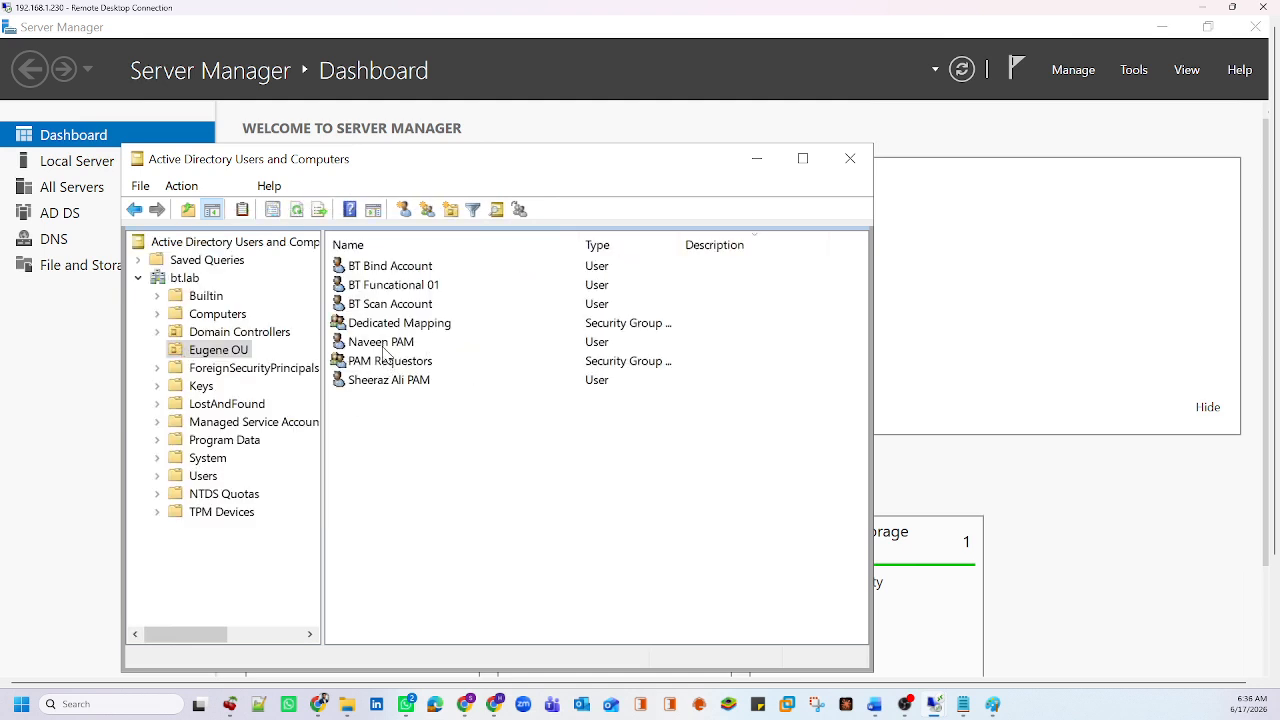
click(393, 390)
double_click(393, 385)
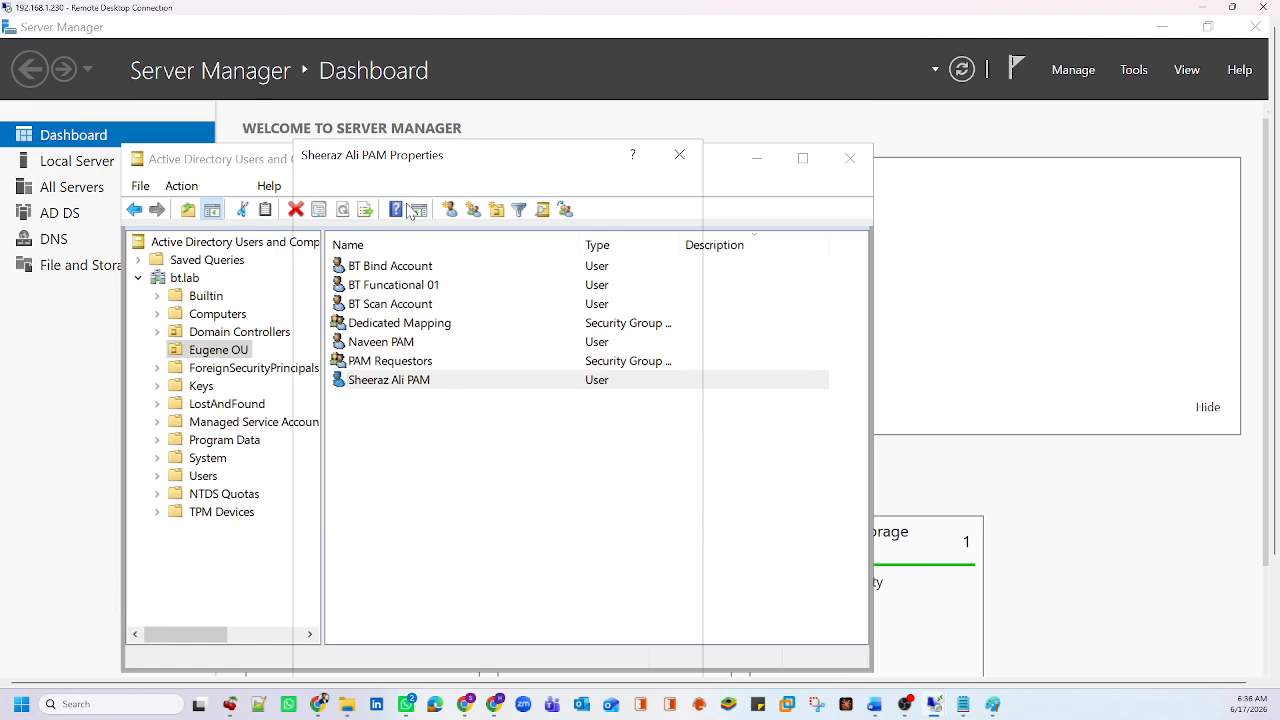
click(645, 226)
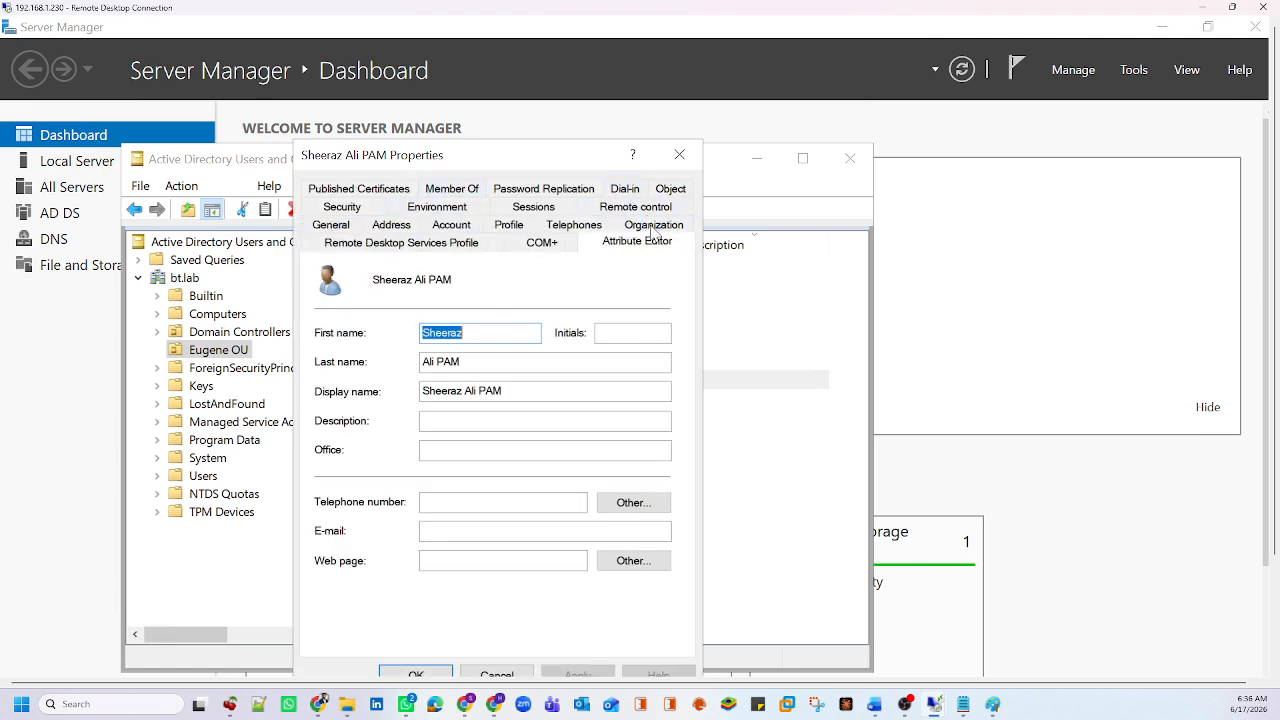
click(393, 437)
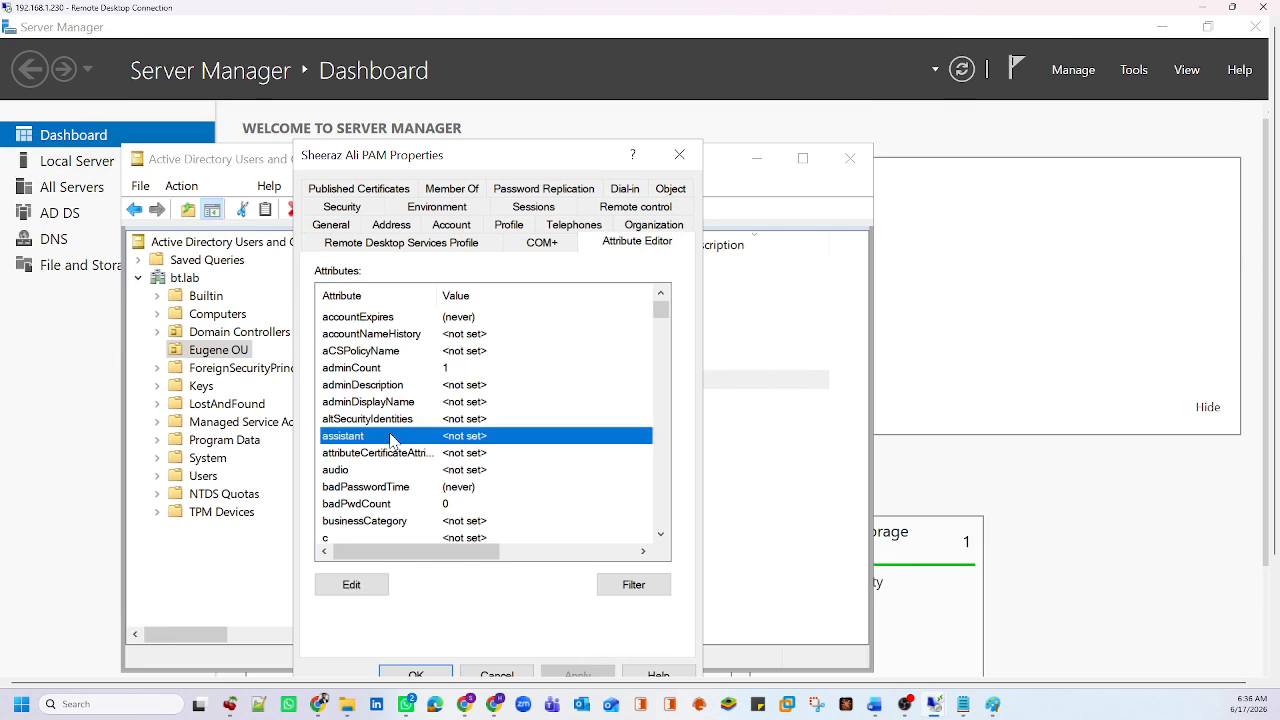
key(e)
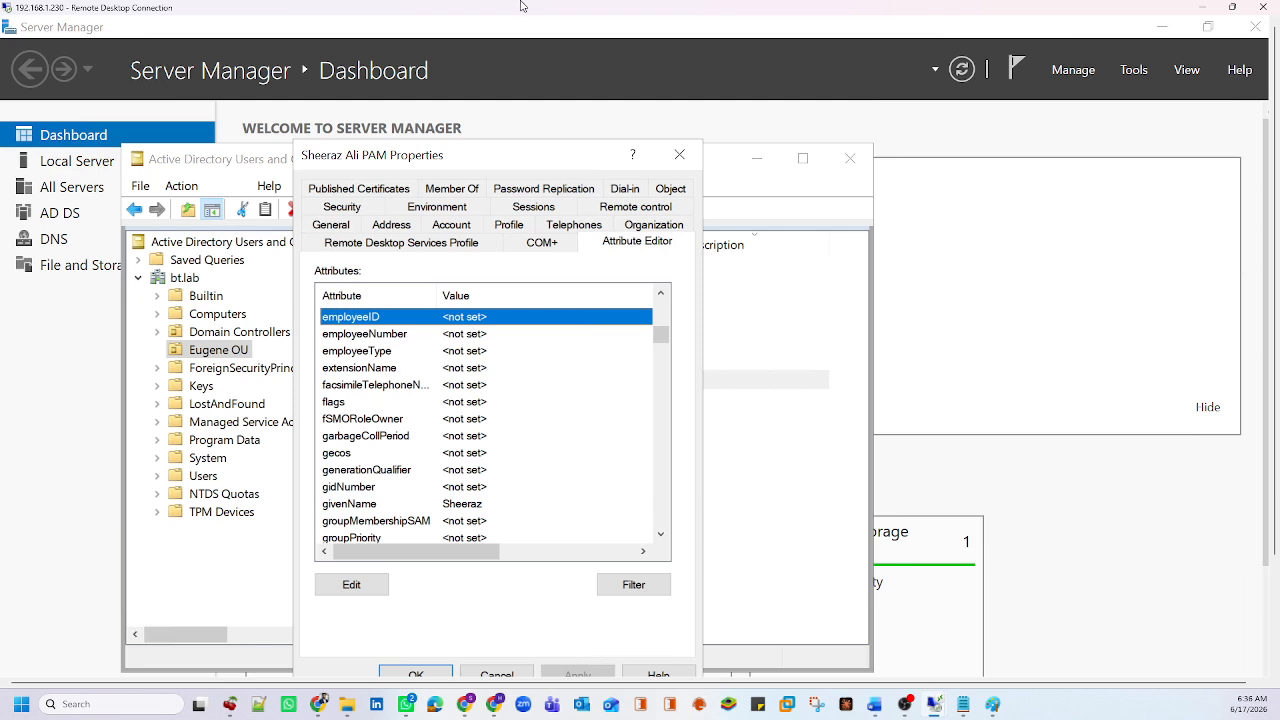
Shrink the remote window and return to the BeyondInsight rule without choosing an attribute
drag(529, 5, 627, 290)
click(601, 224)
click(600, 229)
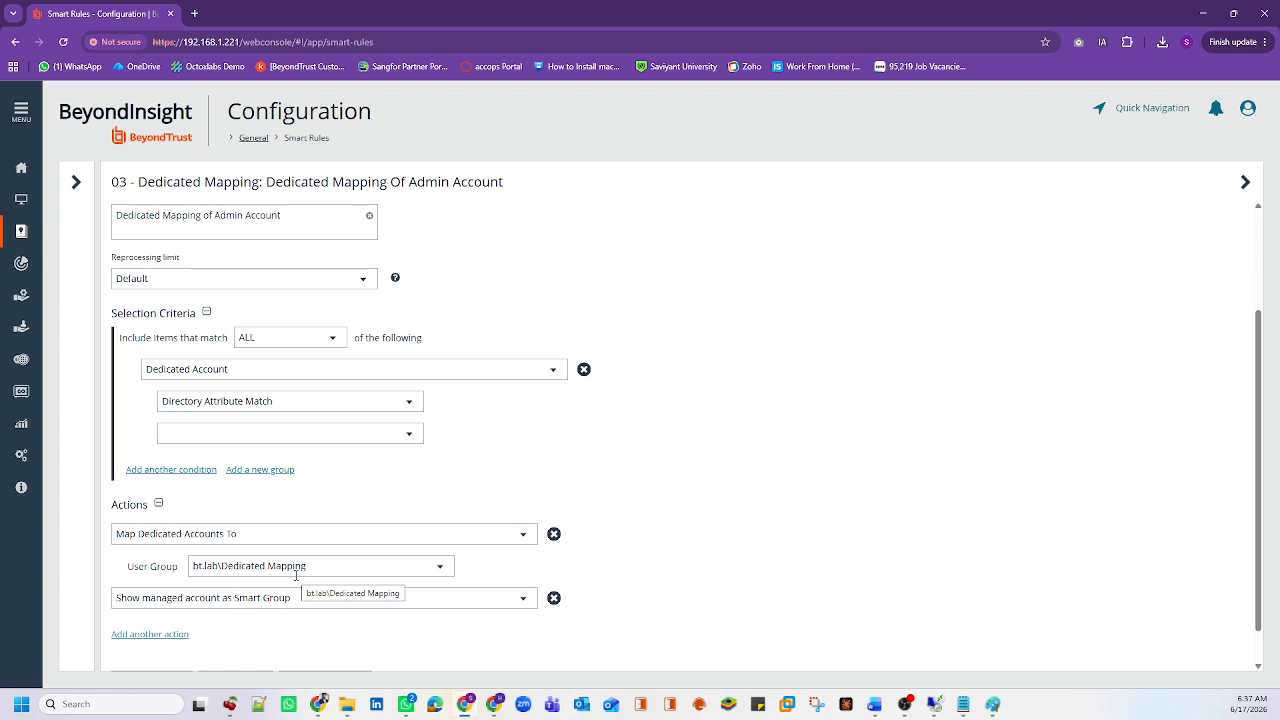
Review the Directory Attribute Match attribute list, then switch to the Word training plan
click(276, 438)
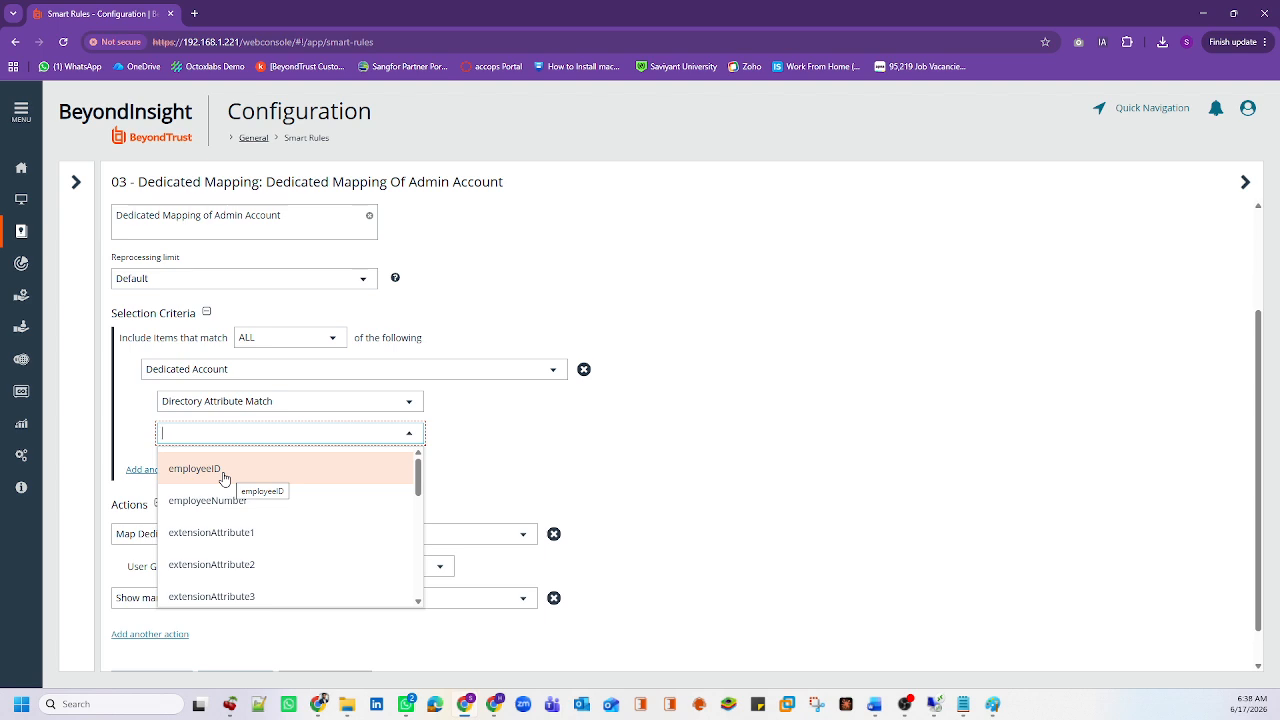
click(880, 711)
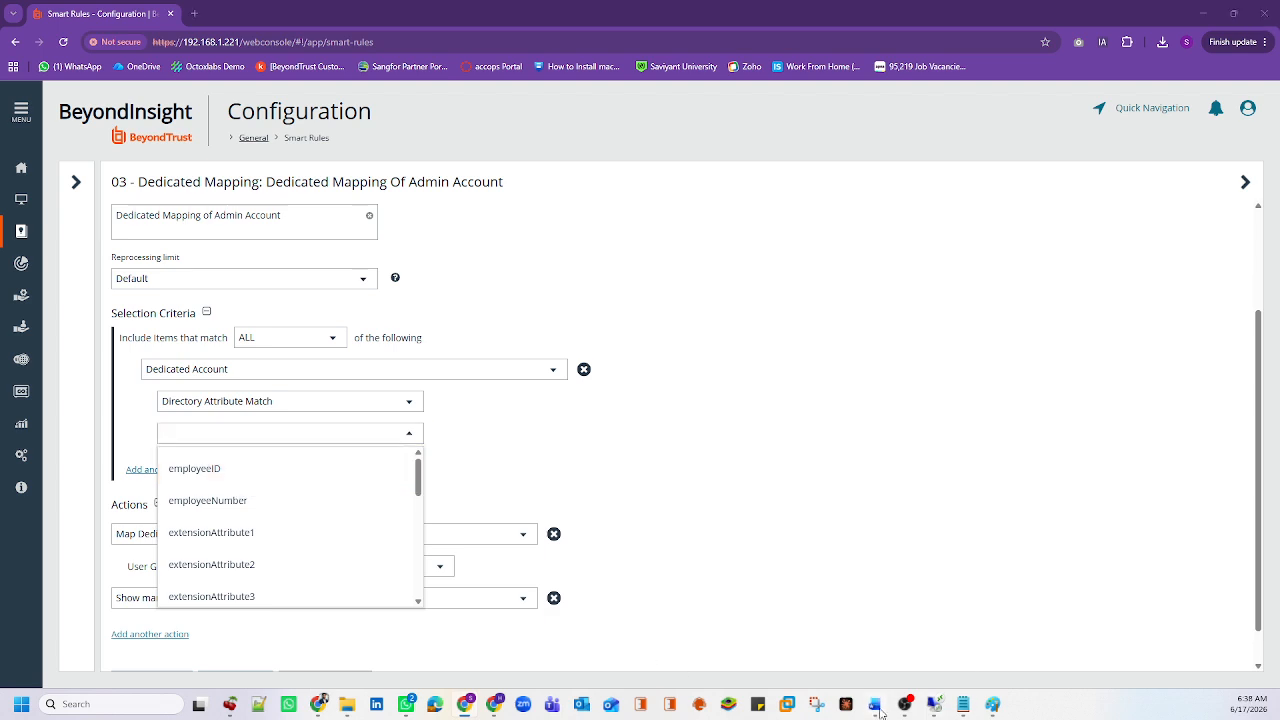
key(Left)
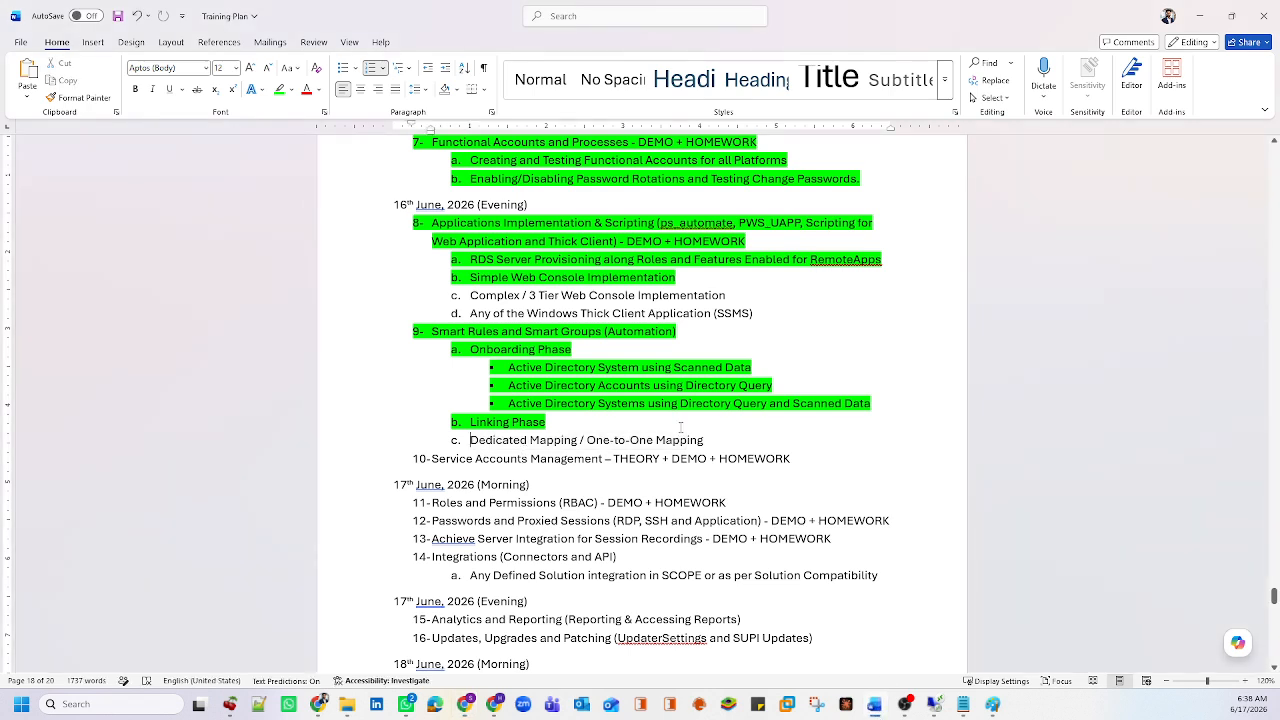
Highlight the Dedicated Mapping and Windows Thick Client Application items green, then return to BeyondInsight
shift+click(680, 427)
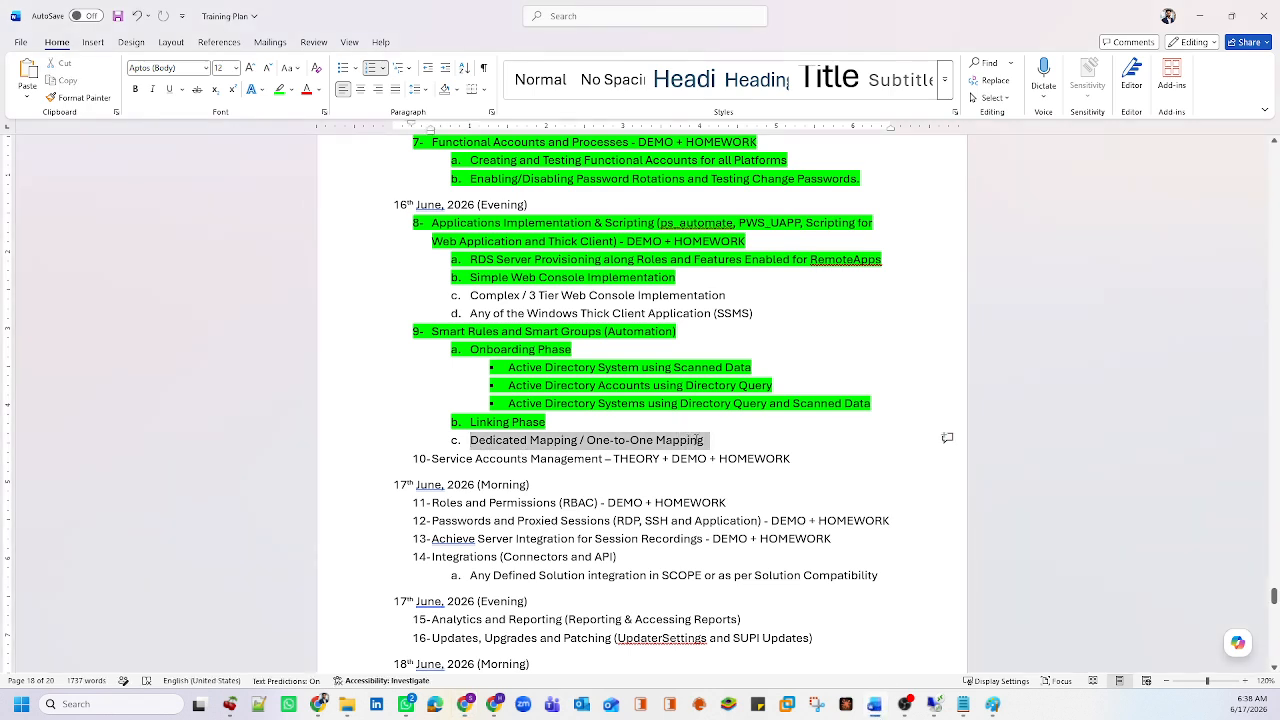
click(281, 90)
drag(470, 313, 763, 315)
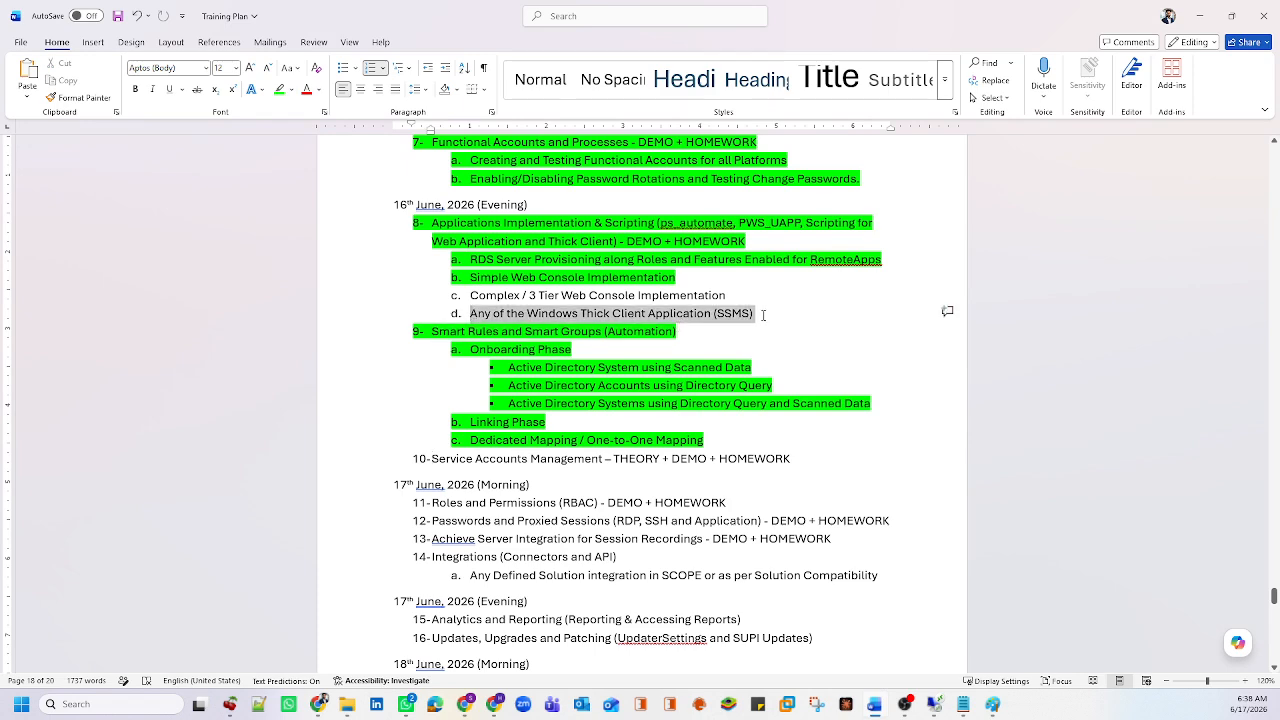
click(279, 90)
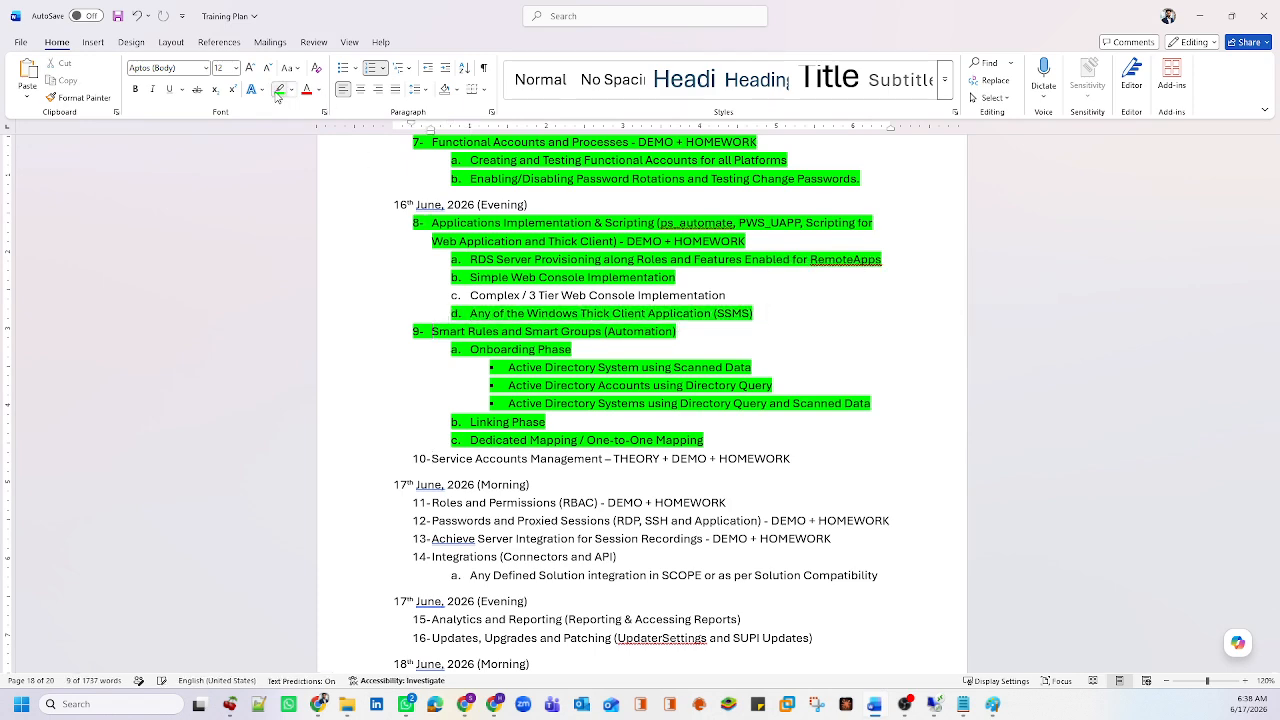
click(536, 209)
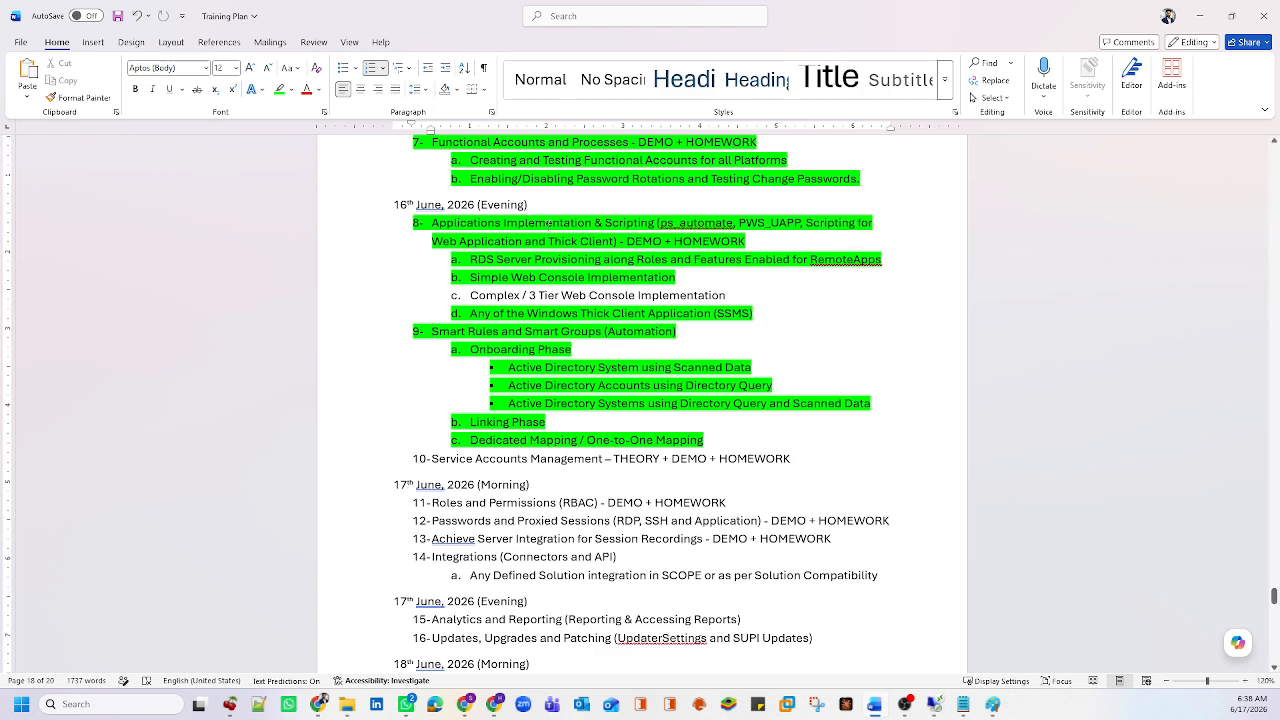
drag(472, 298, 718, 294)
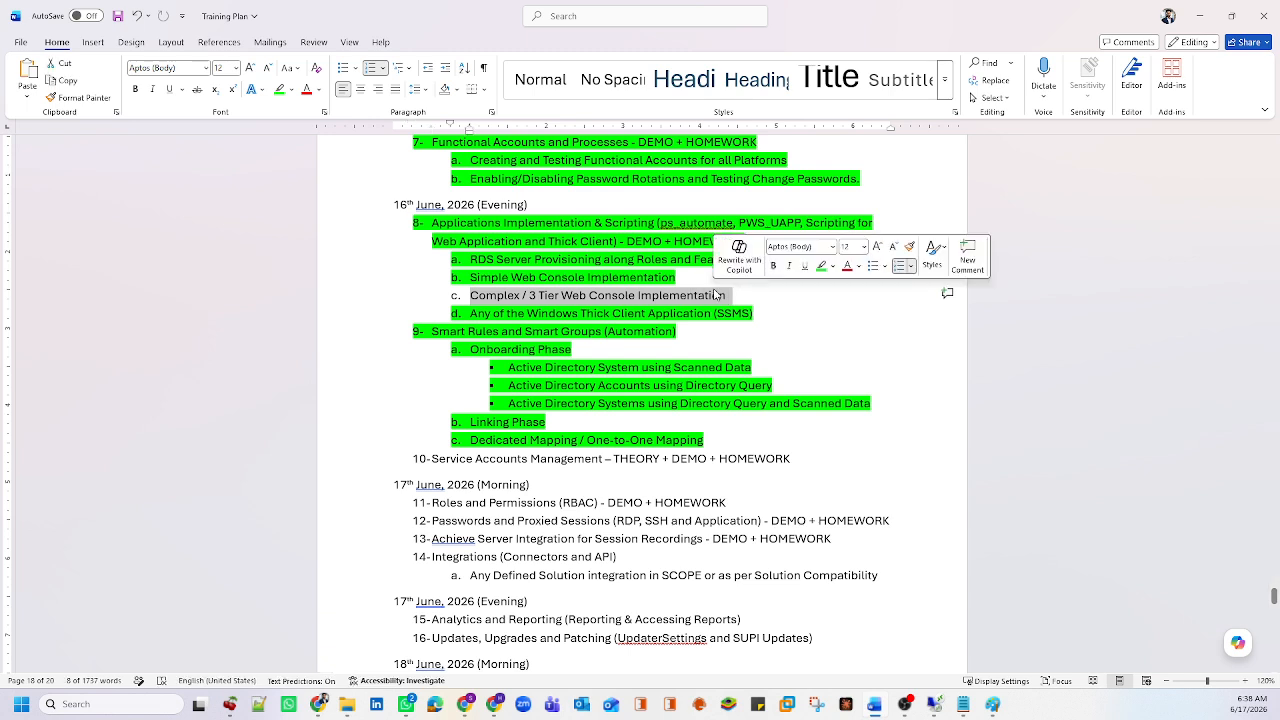
click(463, 704)
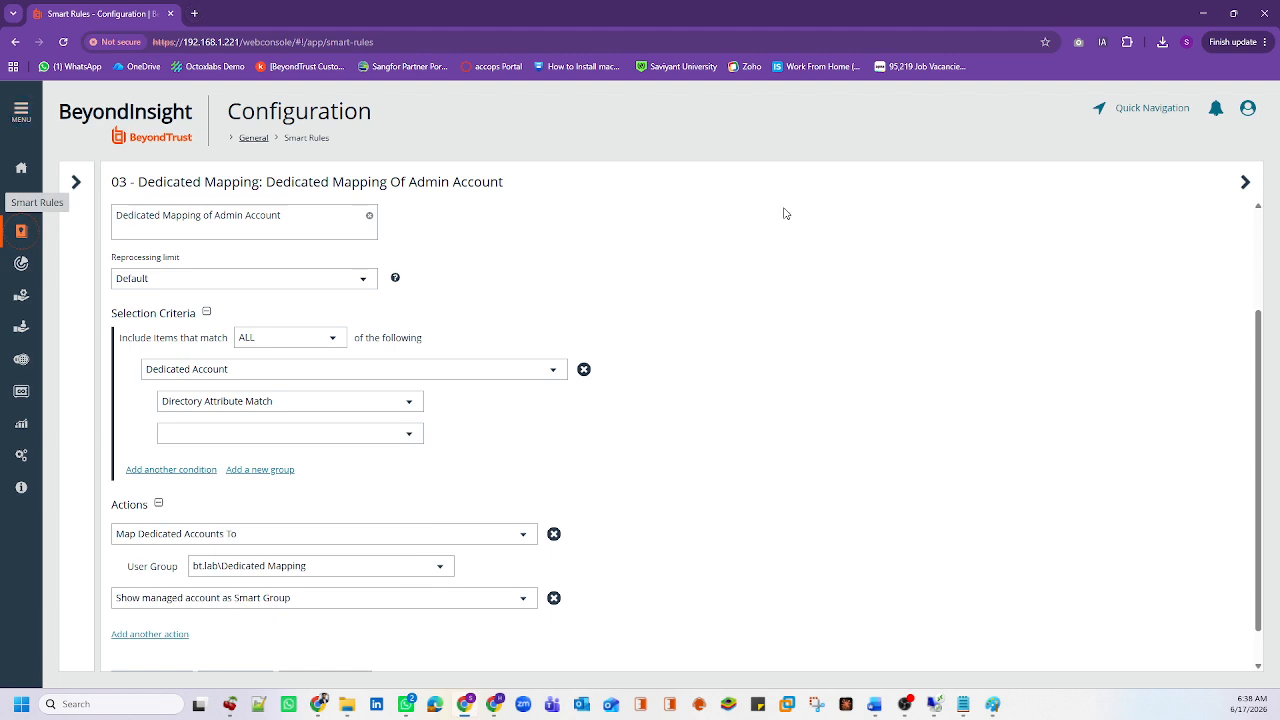
Log out of the BeyondInsight console from the avatar menu
click(1247, 108)
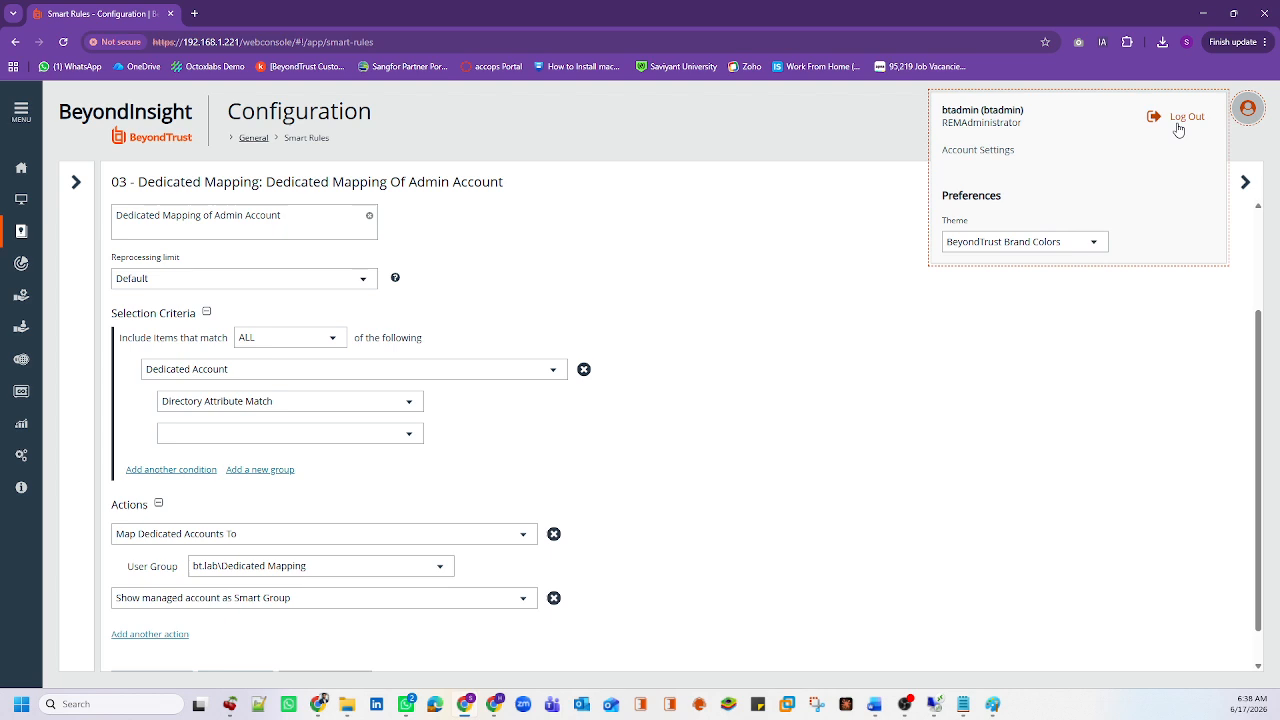
click(1180, 118)
click(740, 314)
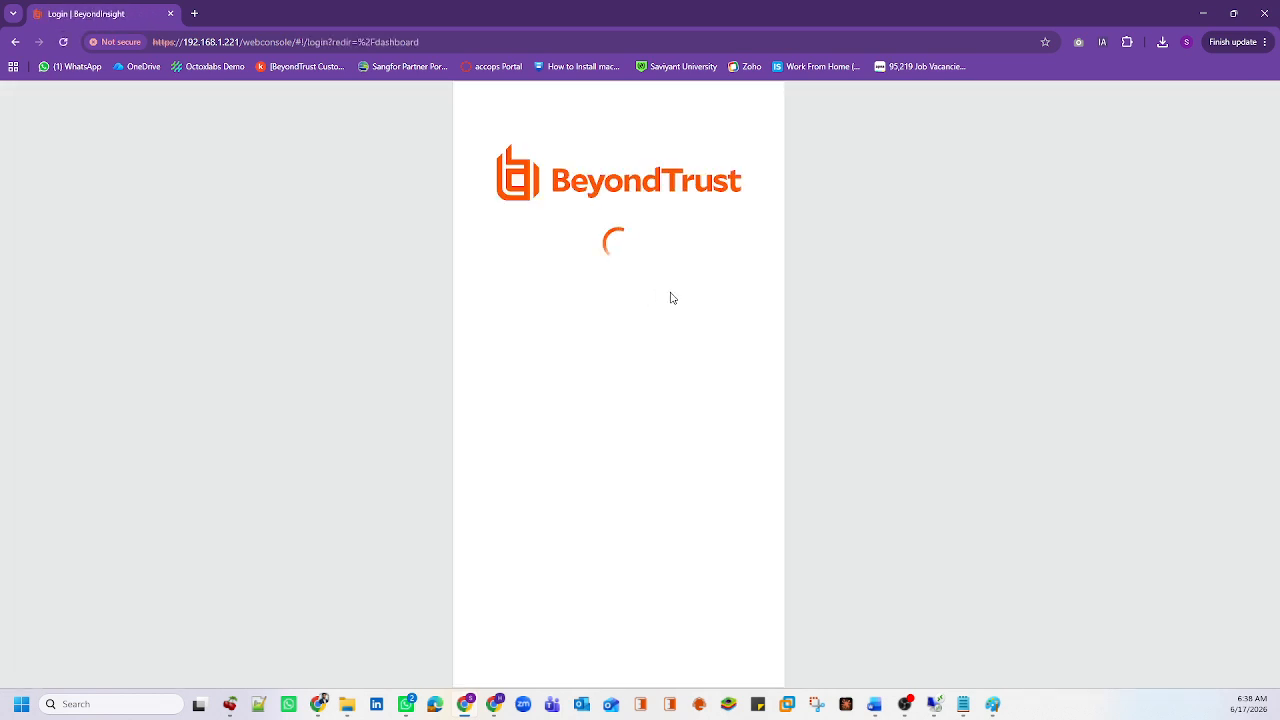
Check the login page's username, password and log-in domain fields, leaving the domain at None
click(503, 292)
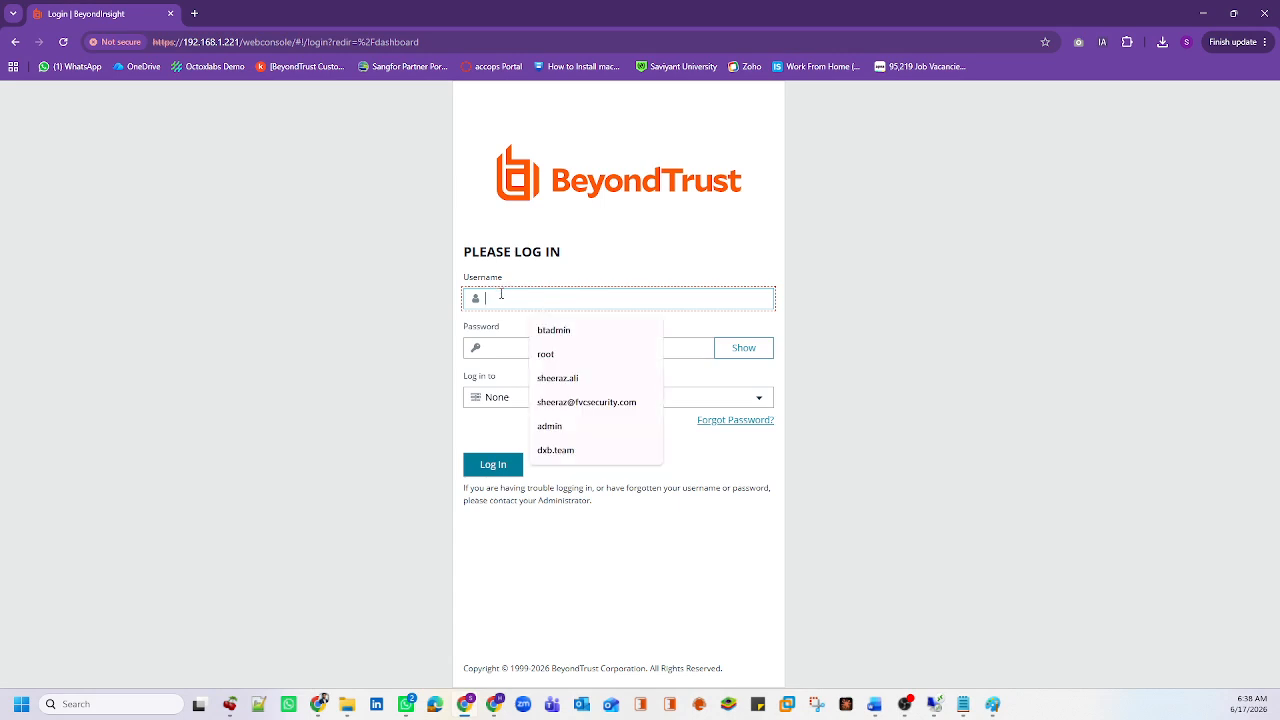
click(505, 361)
click(507, 418)
click(504, 416)
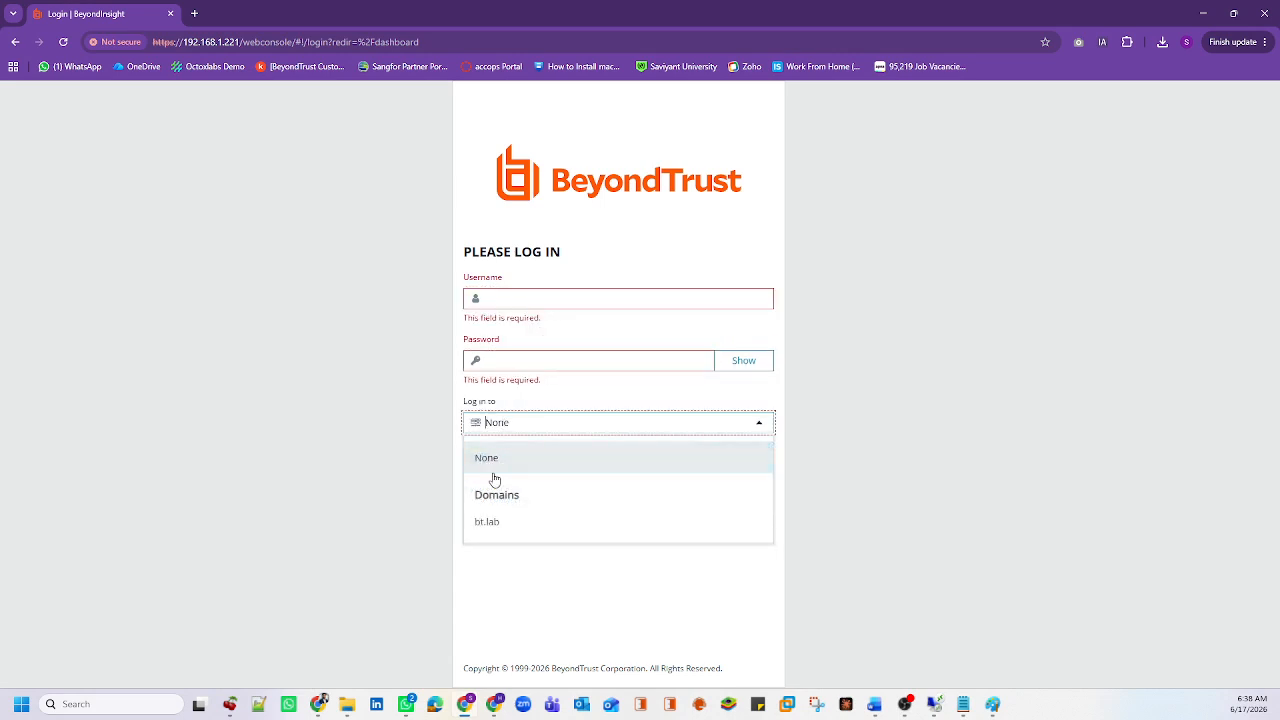
click(517, 301)
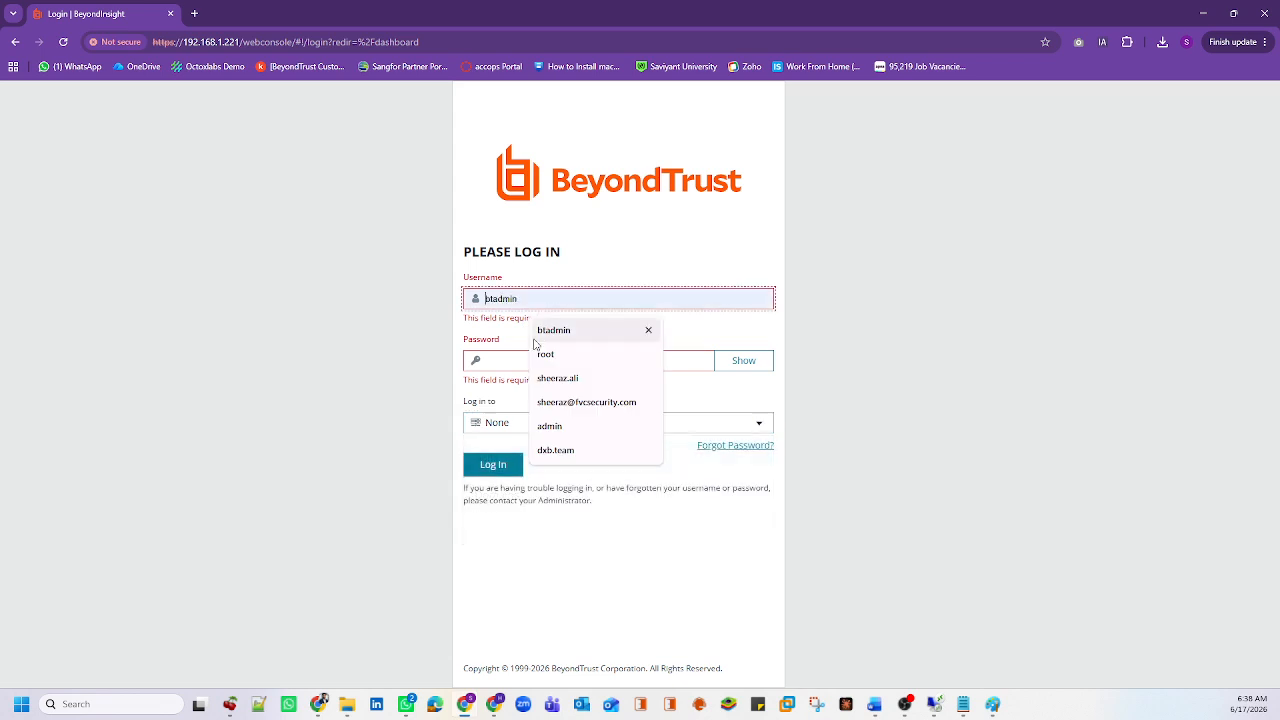
click(504, 365)
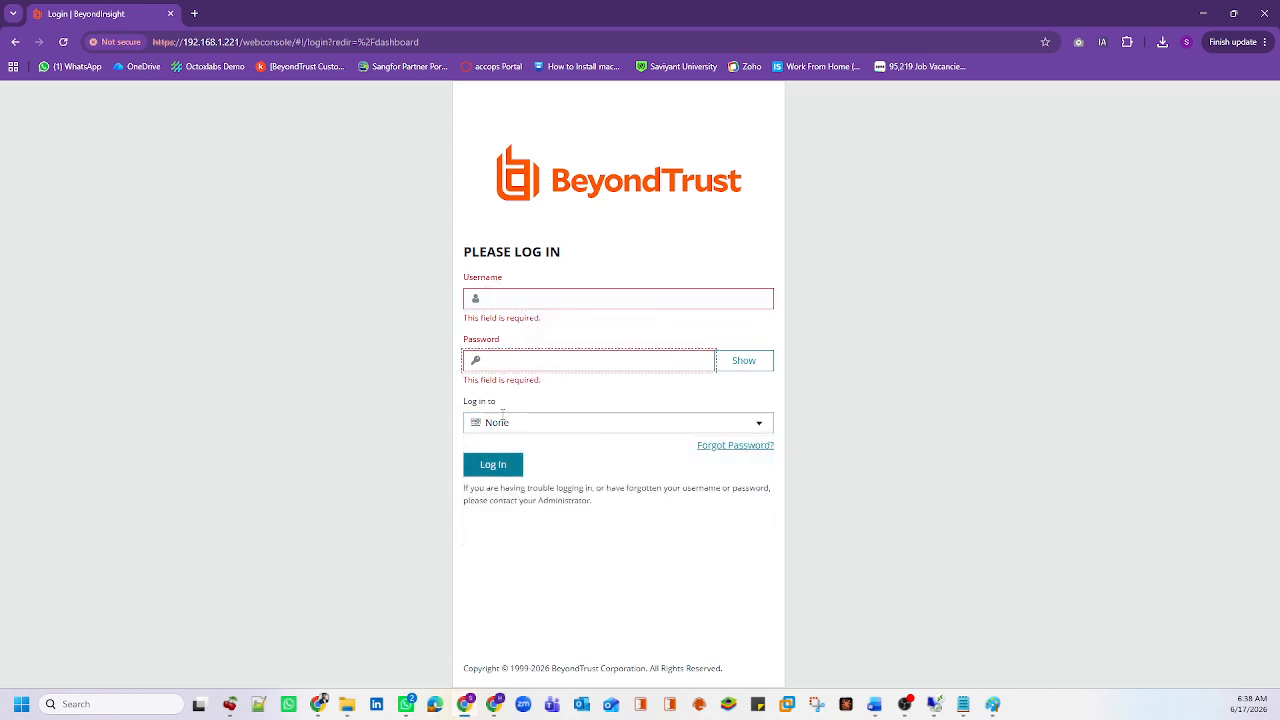
click(505, 418)
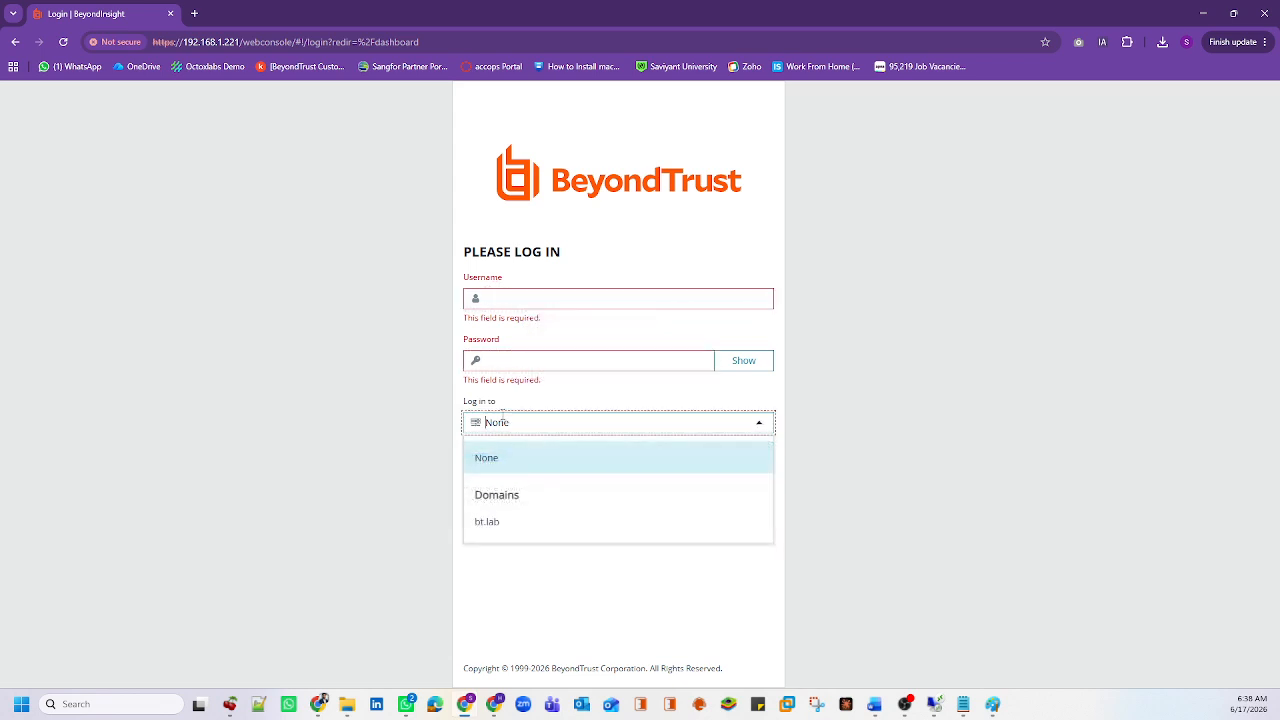
click(425, 492)
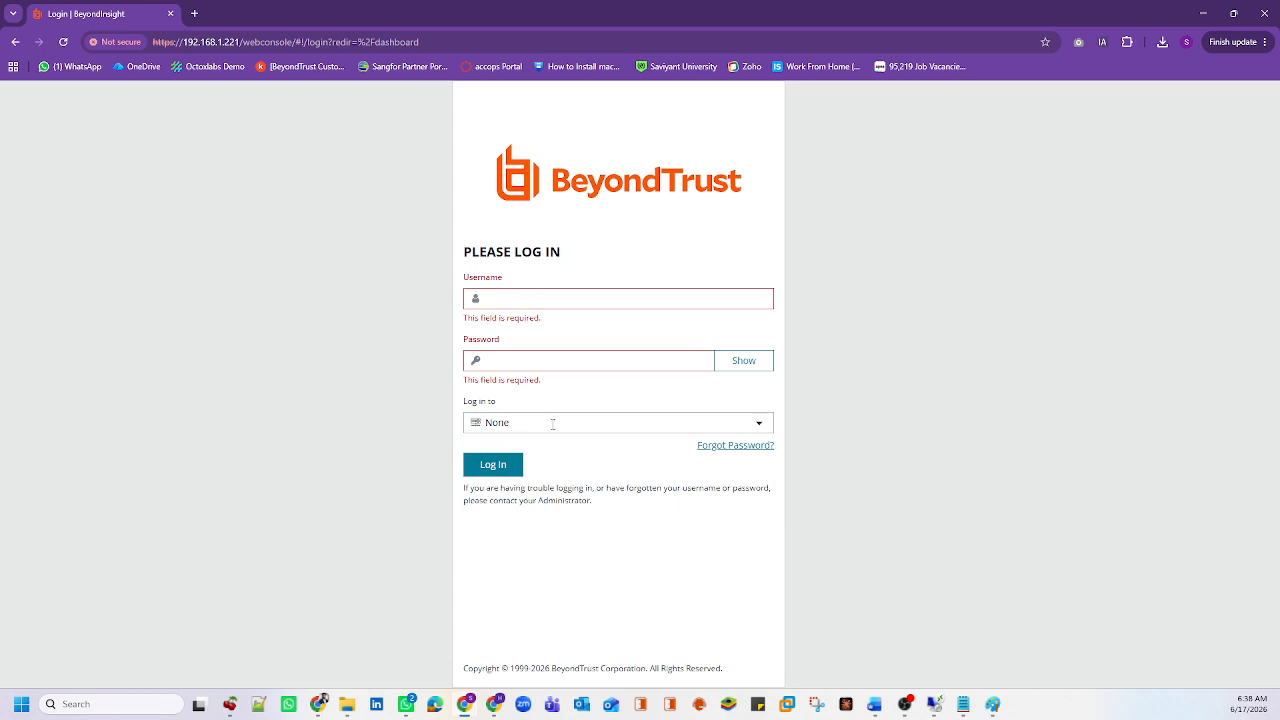
click(536, 428)
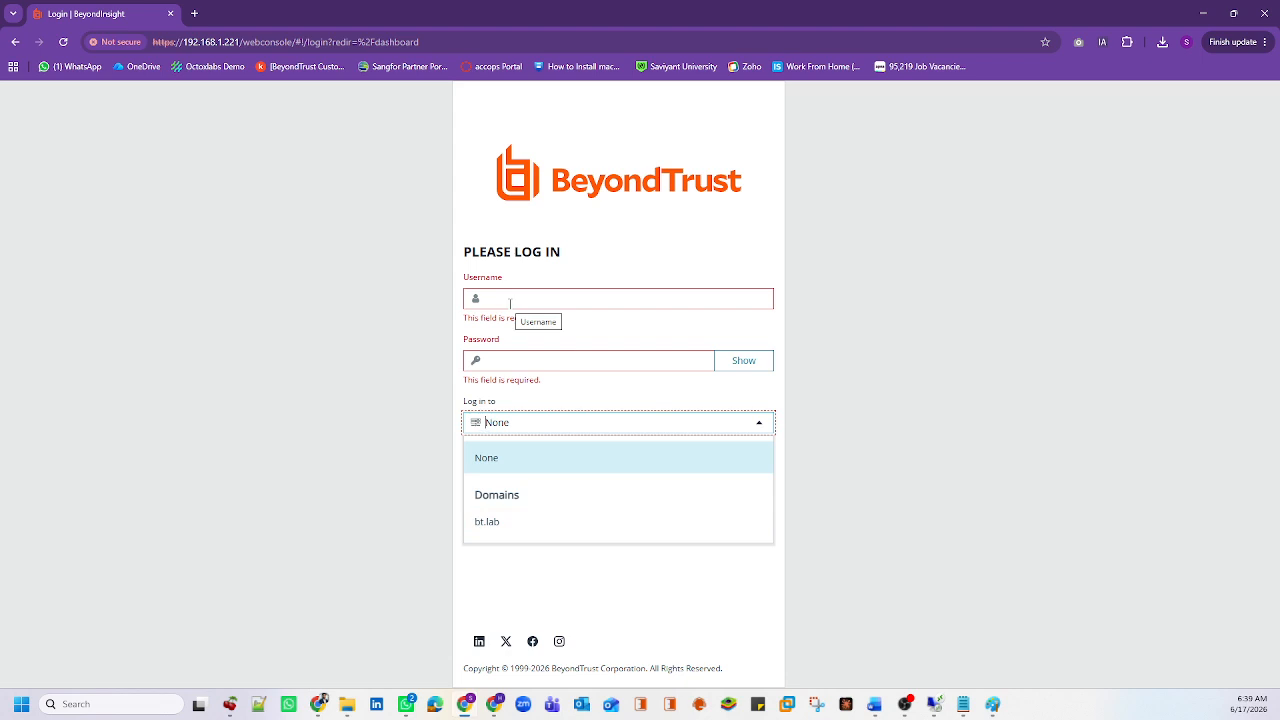
click(403, 334)
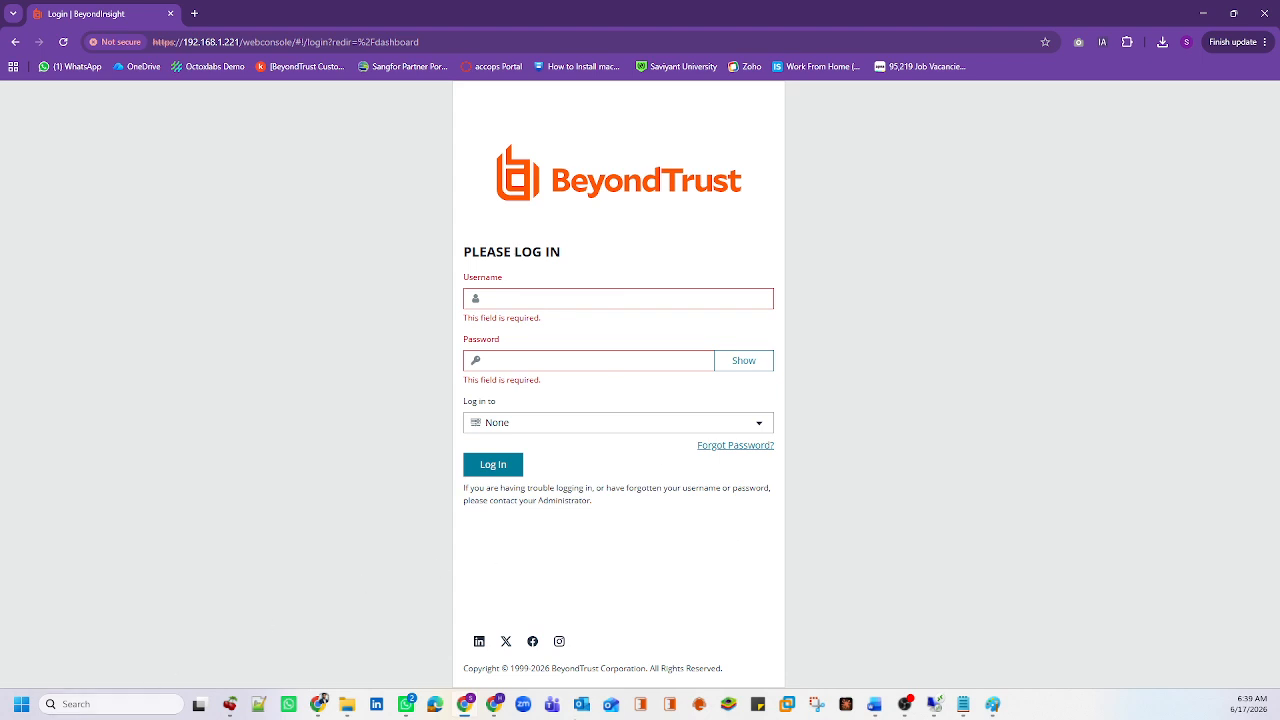
Move the 192.168.1.230 session and implementation notes aside and show the 192.168.1.224 remote session
mouse_move(934, 702)
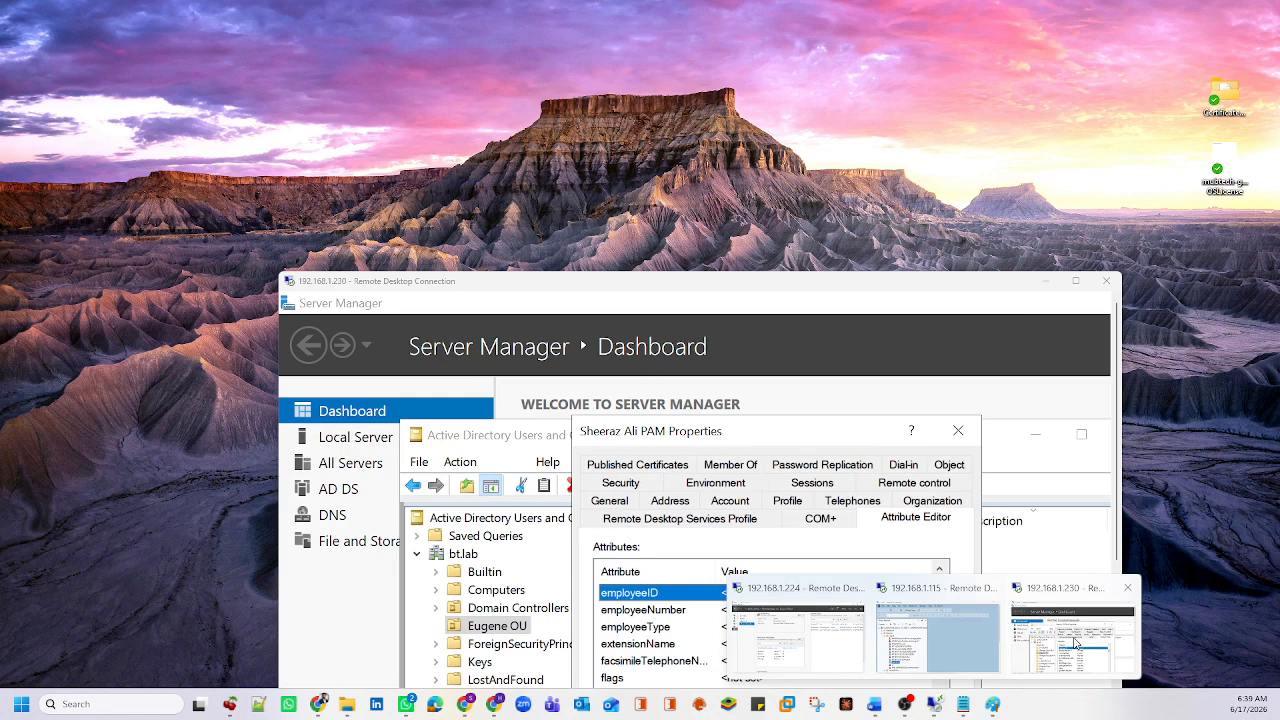
click(1076, 643)
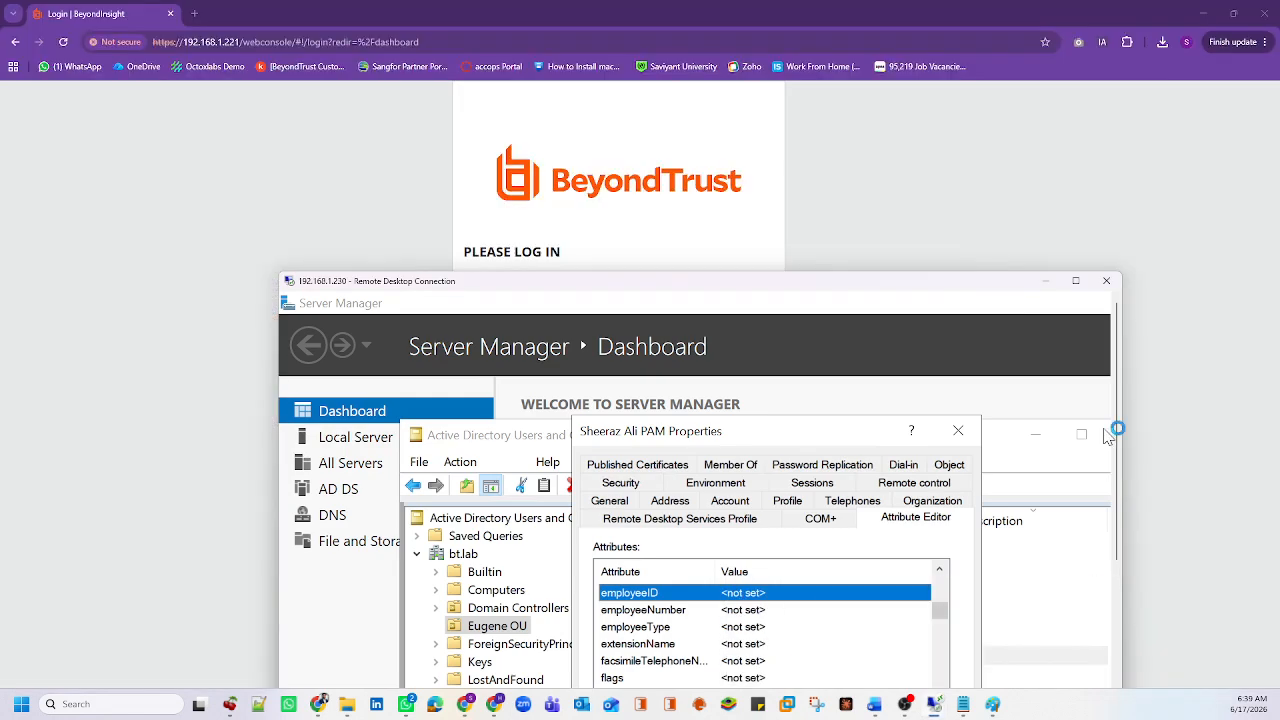
click(1057, 283)
click(958, 706)
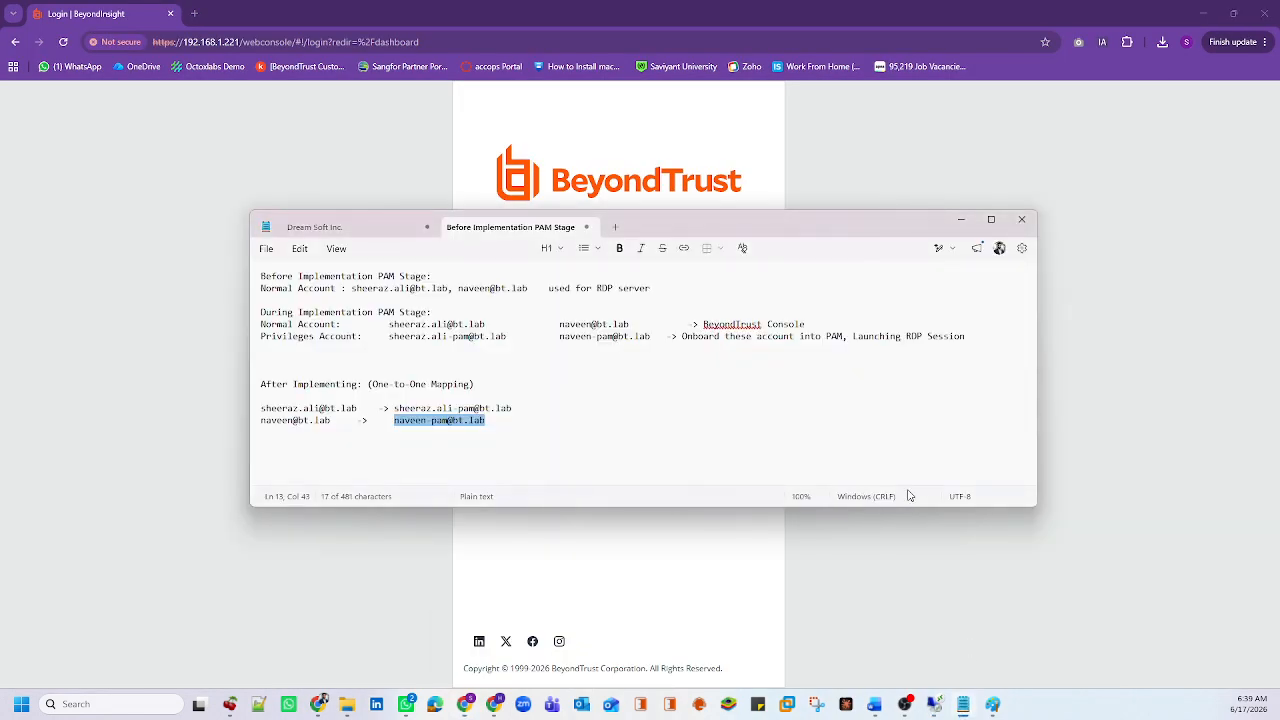
click(961, 219)
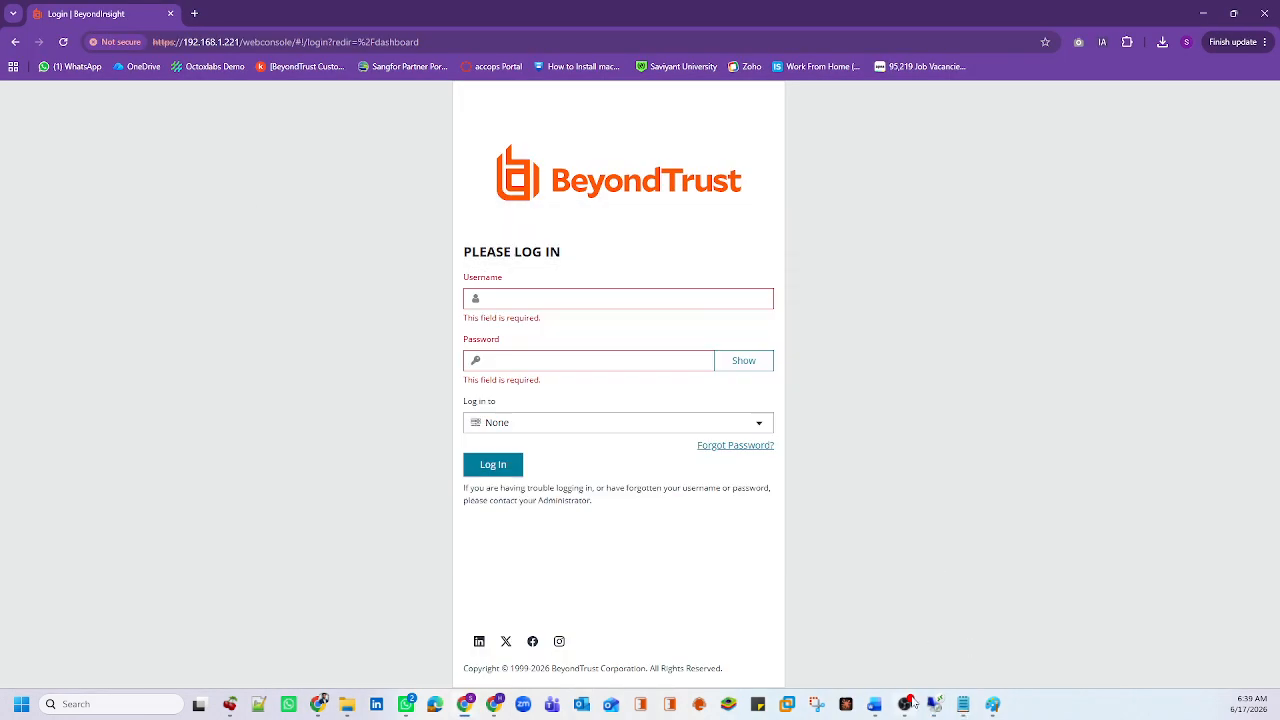
mouse_move(936, 707)
click(796, 600)
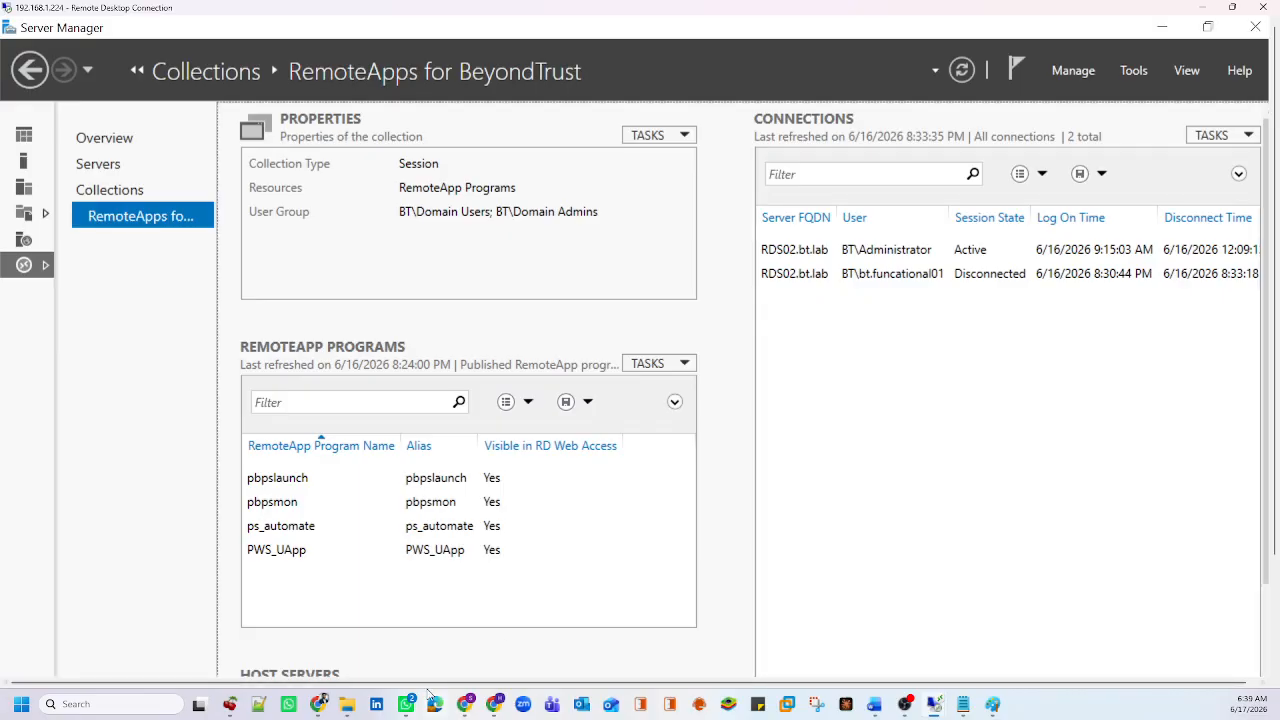
Copy the recent VMware config file in File Explorer on the remote server
drag(1277, 318, 1277, 457)
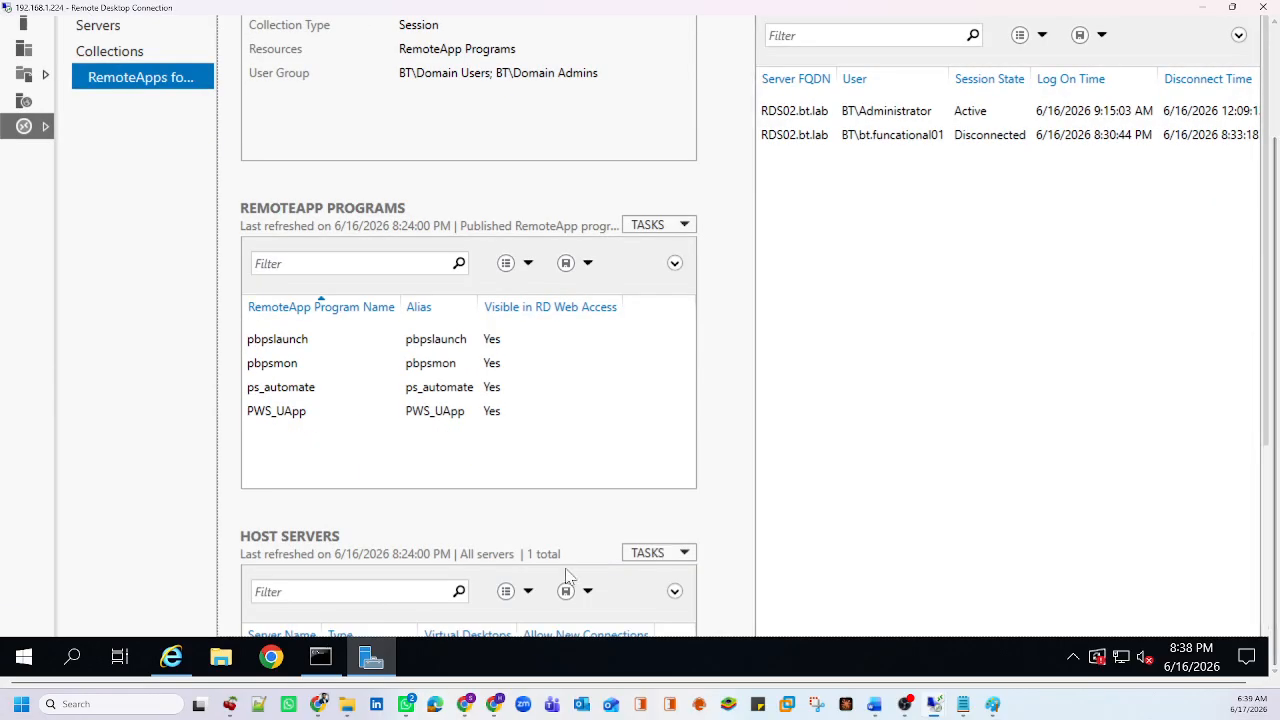
click(228, 660)
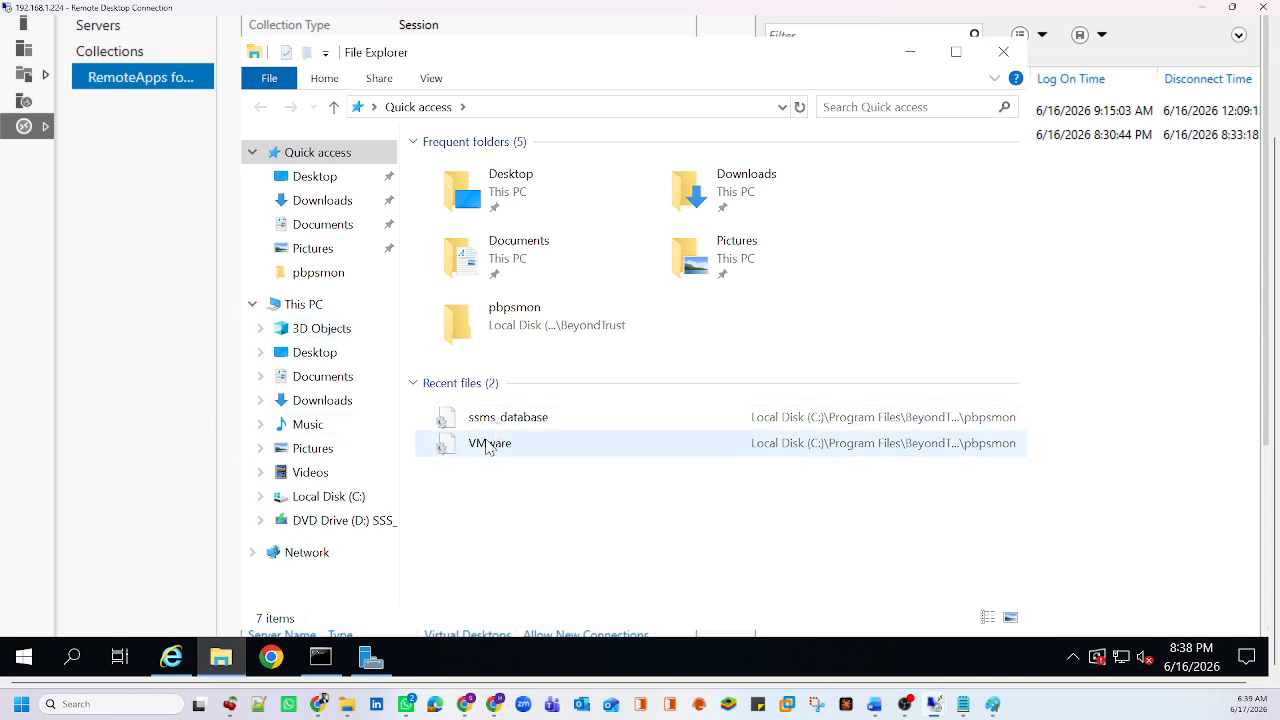
click(488, 447)
right_click(488, 447)
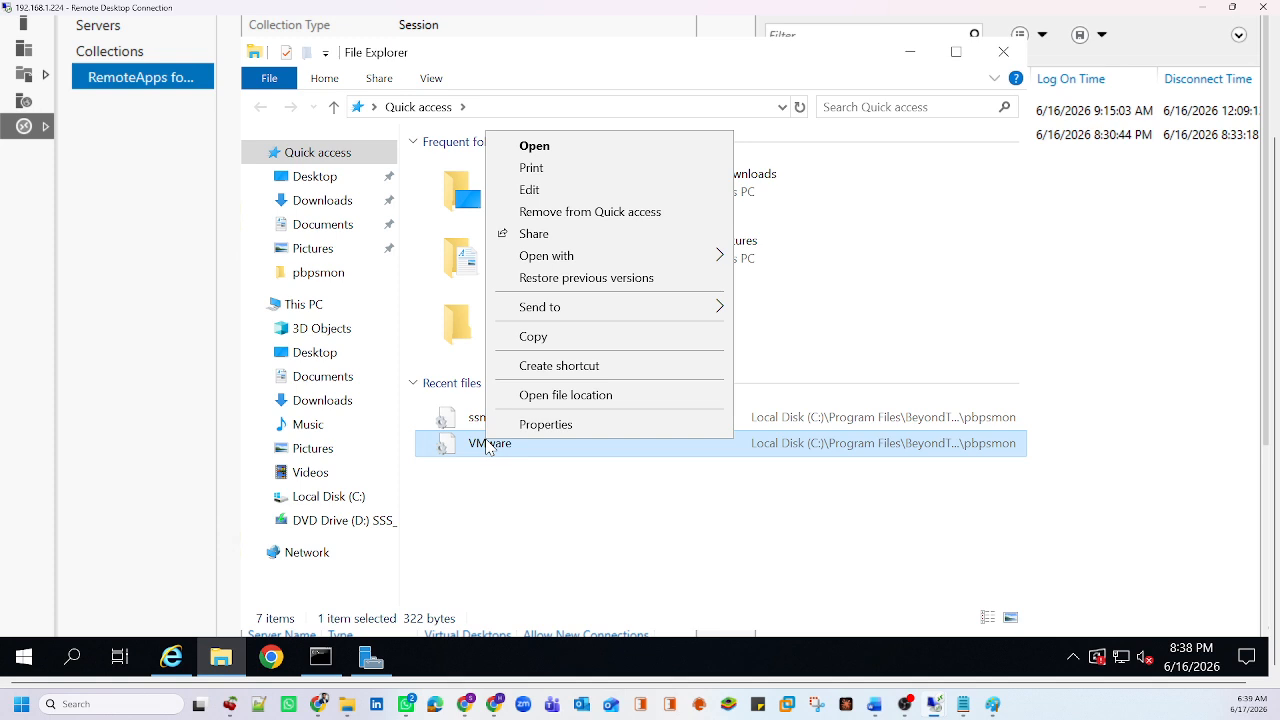
click(538, 338)
Navigate to the C:\Program Files\BeyondTrust\pbpsmon folder
click(368, 497)
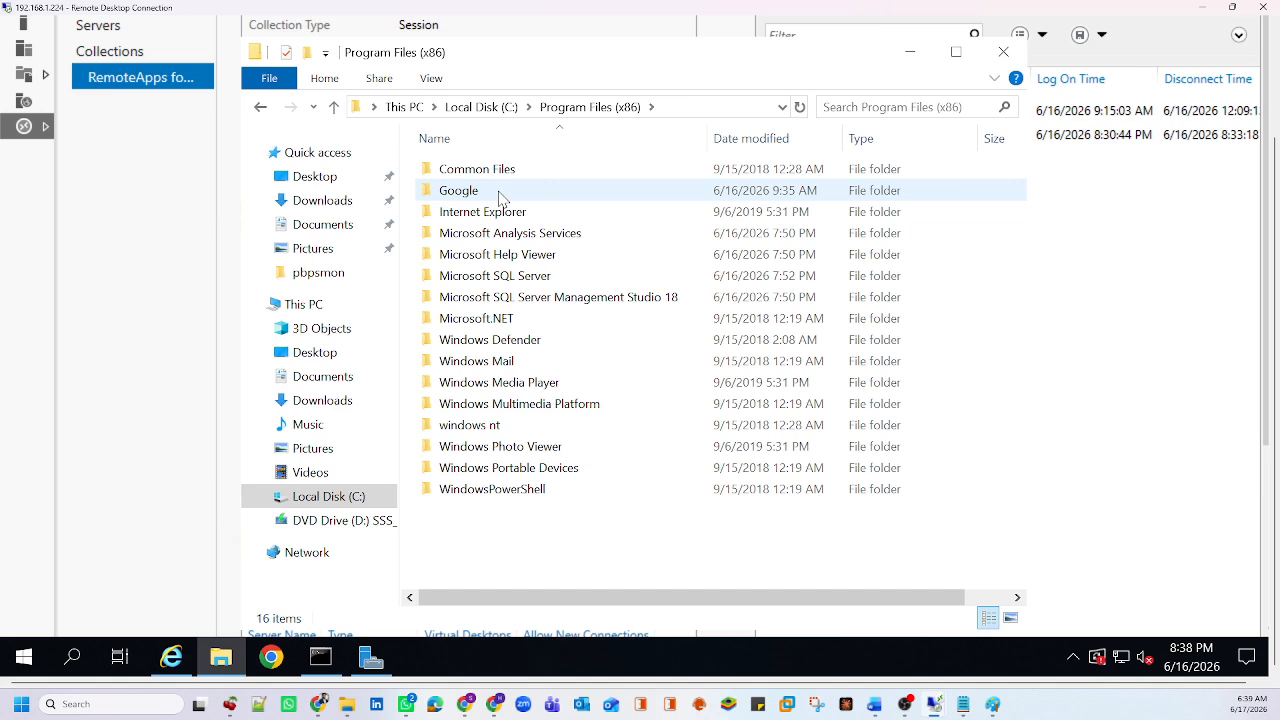
key(alt+Left)
double_click(465, 233)
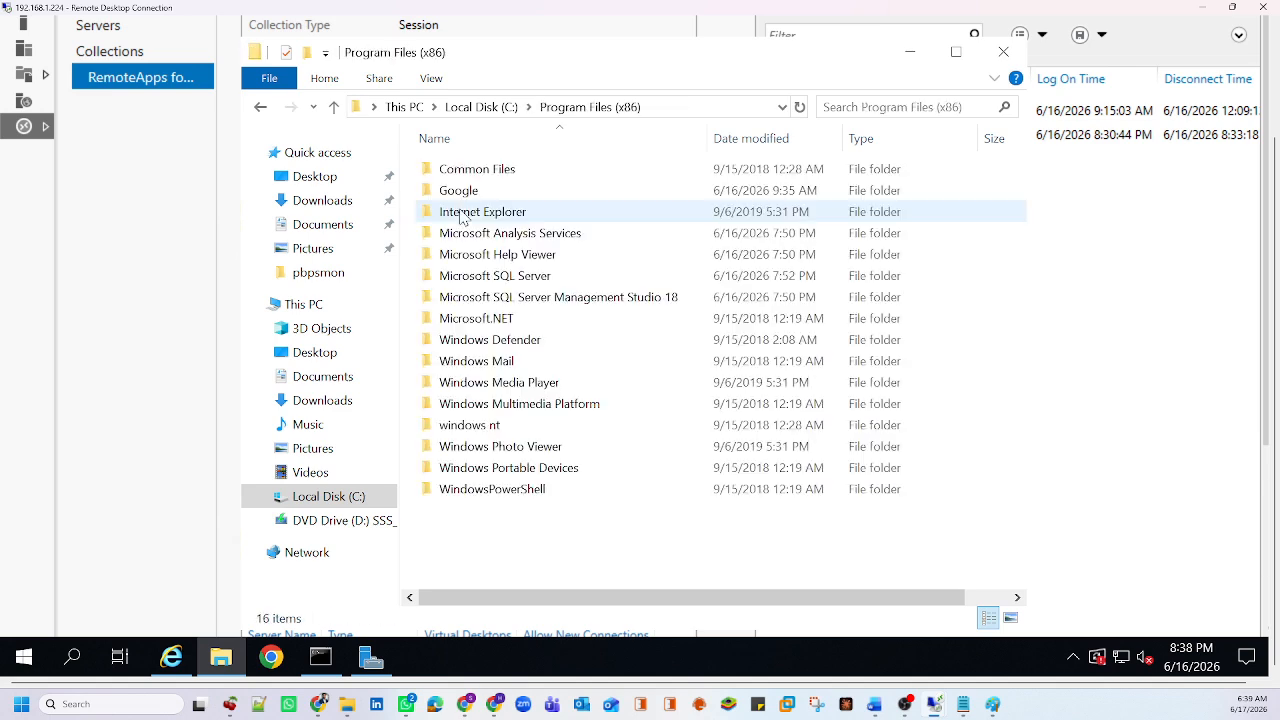
key(alt+Left)
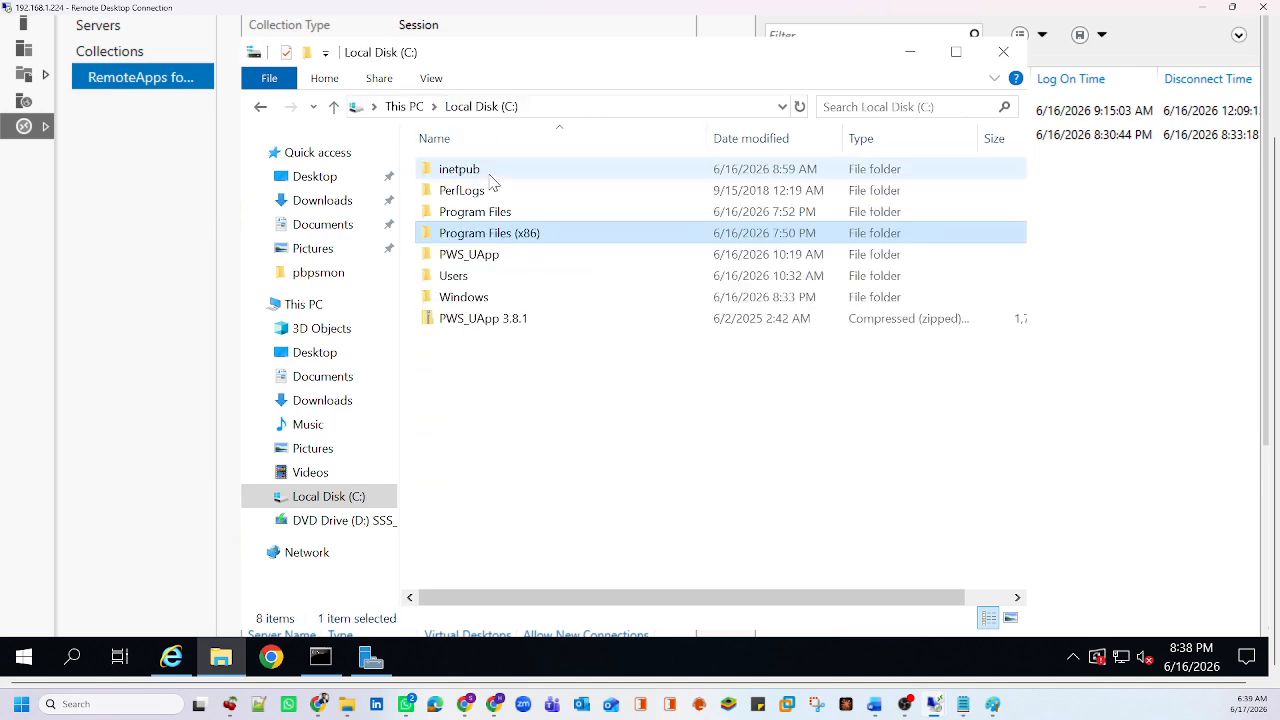
double_click(490, 211)
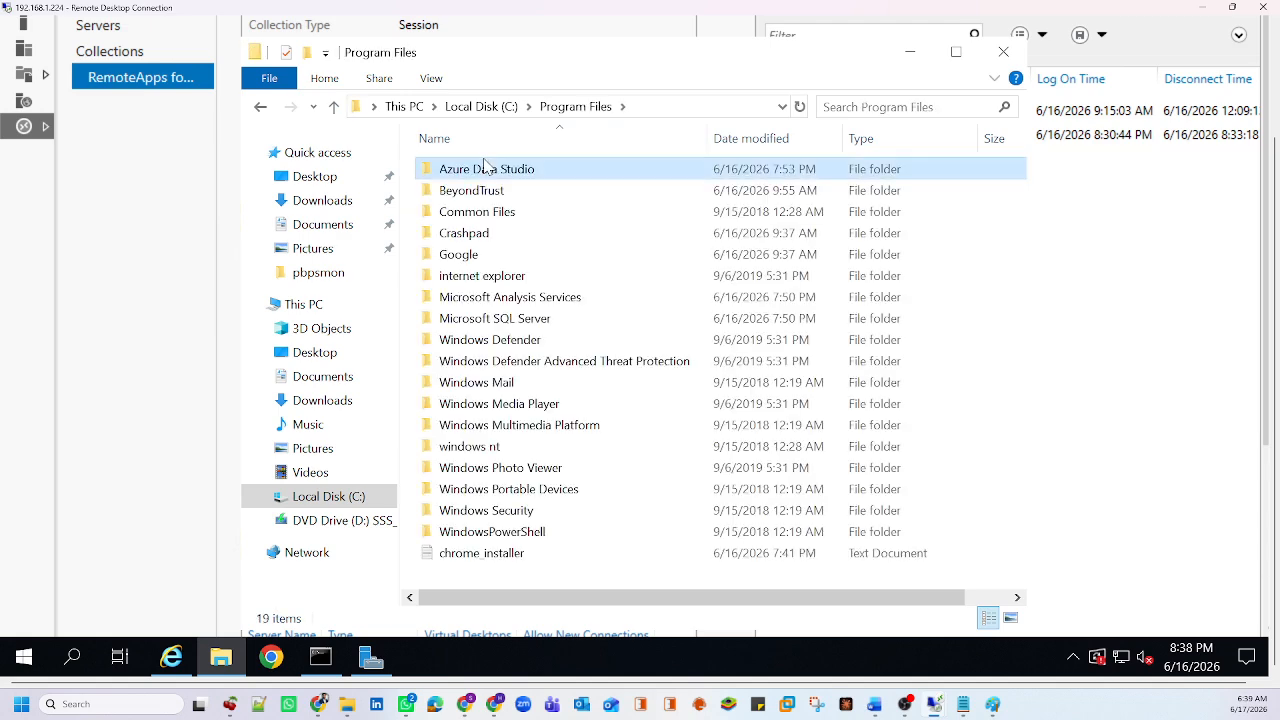
key(Down)
key(Down)
key(Up)
key(Return)
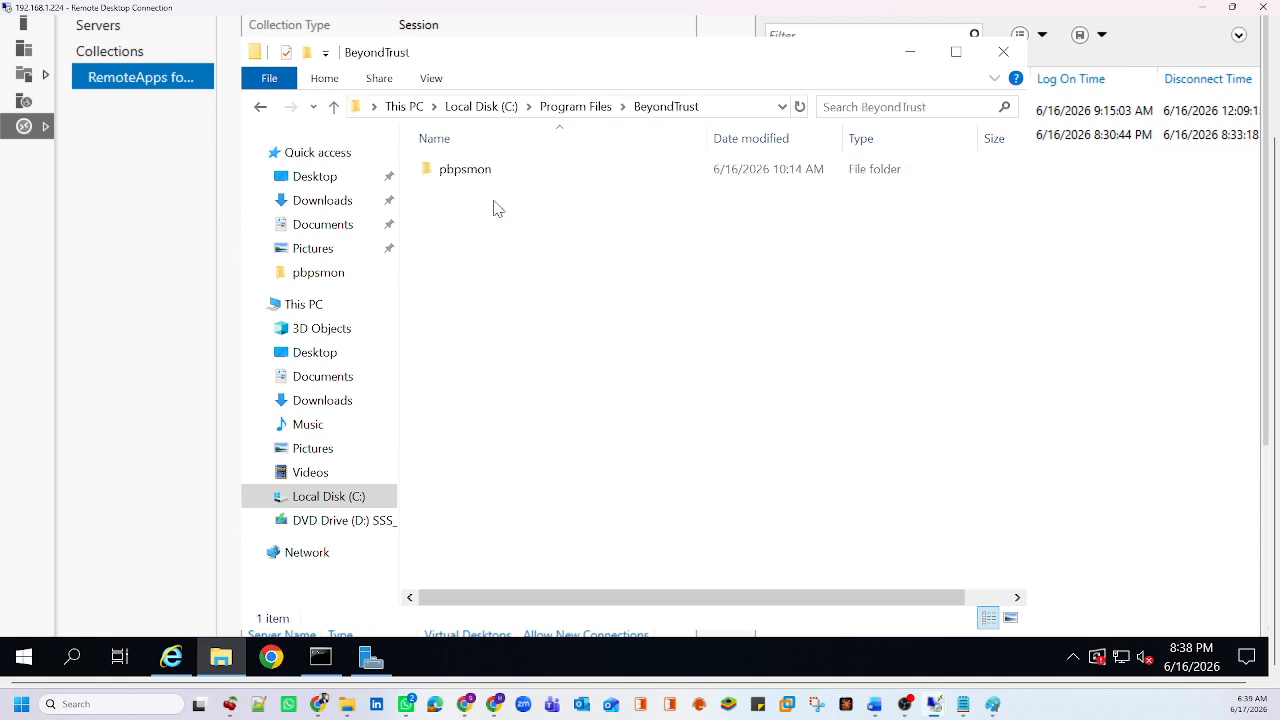
key(Down)
key(Return)
Paste the VMware copy there, rename it BeyondInsightConsole, and open it
click(504, 404)
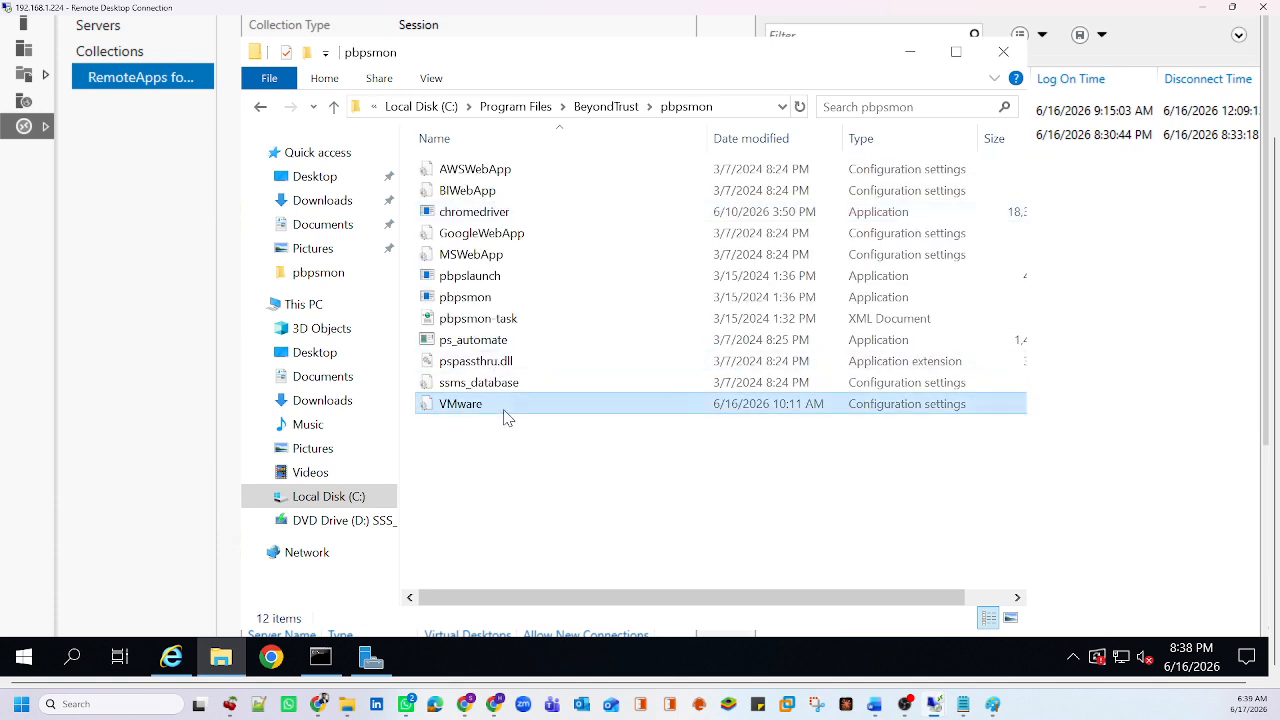
right_click(477, 452)
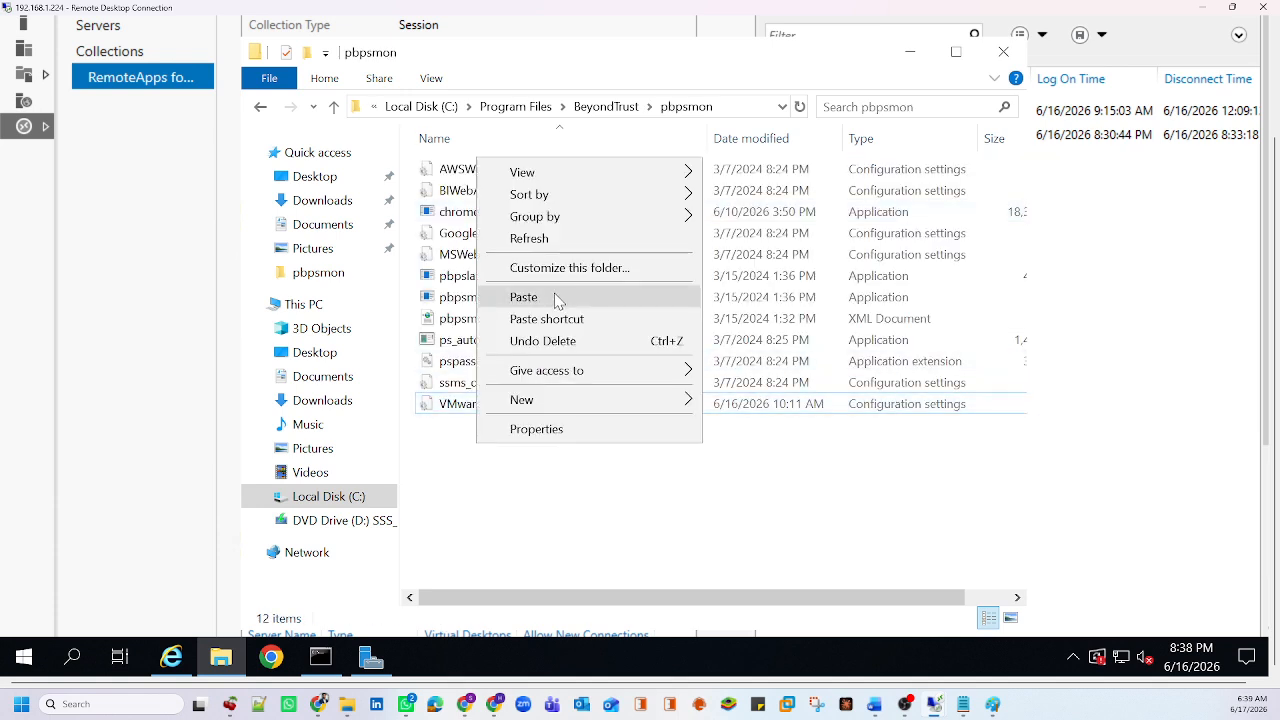
click(557, 298)
click(485, 405)
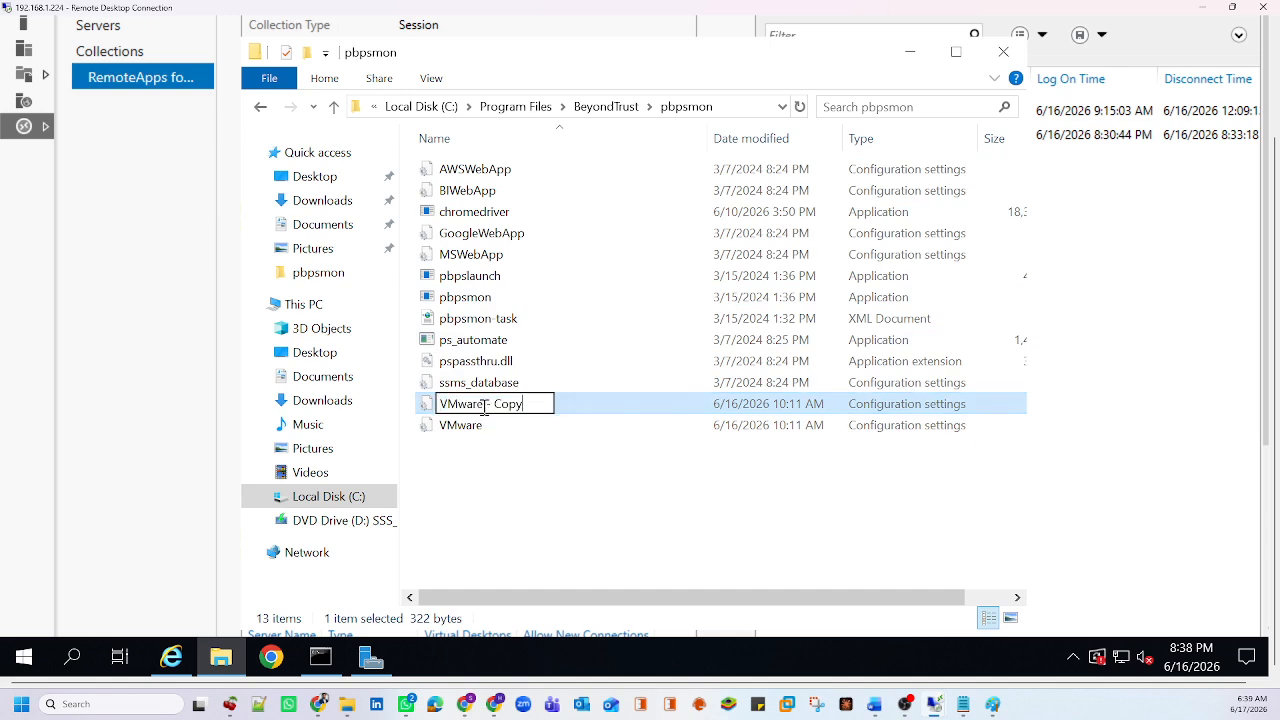
key(BackSpace)
key(BackSpace)
key(BackSpace)
key(BackSpace)
key(BackSpace)
key(BackSpace)
key(BackSpace)
key(BackSpace)
key(BackSpace)
key(BackSpace)
key(BackSpace)
key(BackSpace)
key(BackSpace)
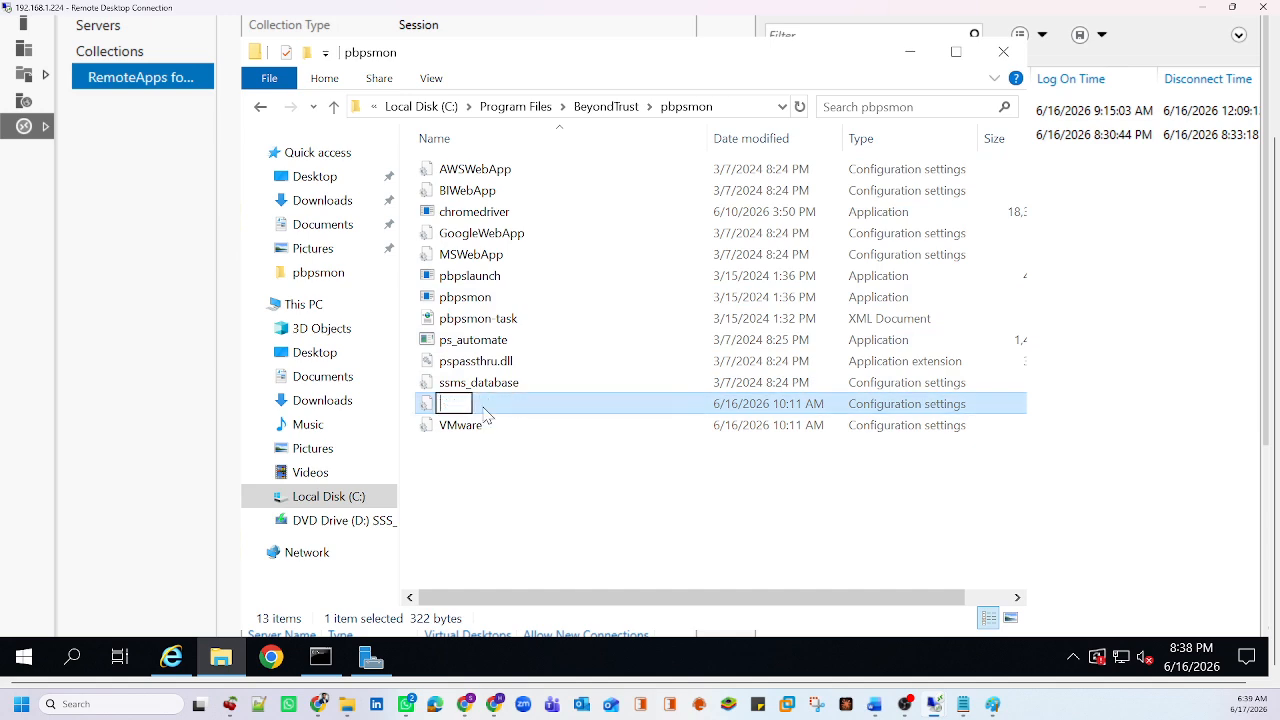
text(Beyo)
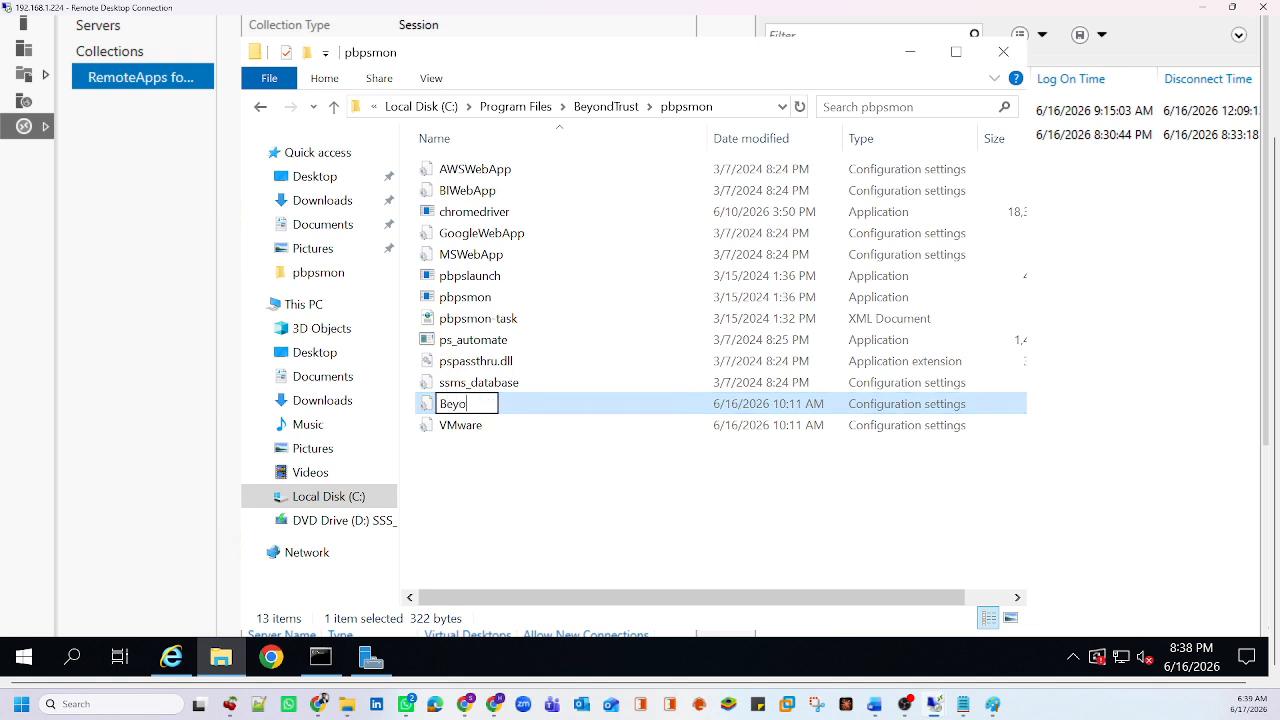
text(ndInsight)
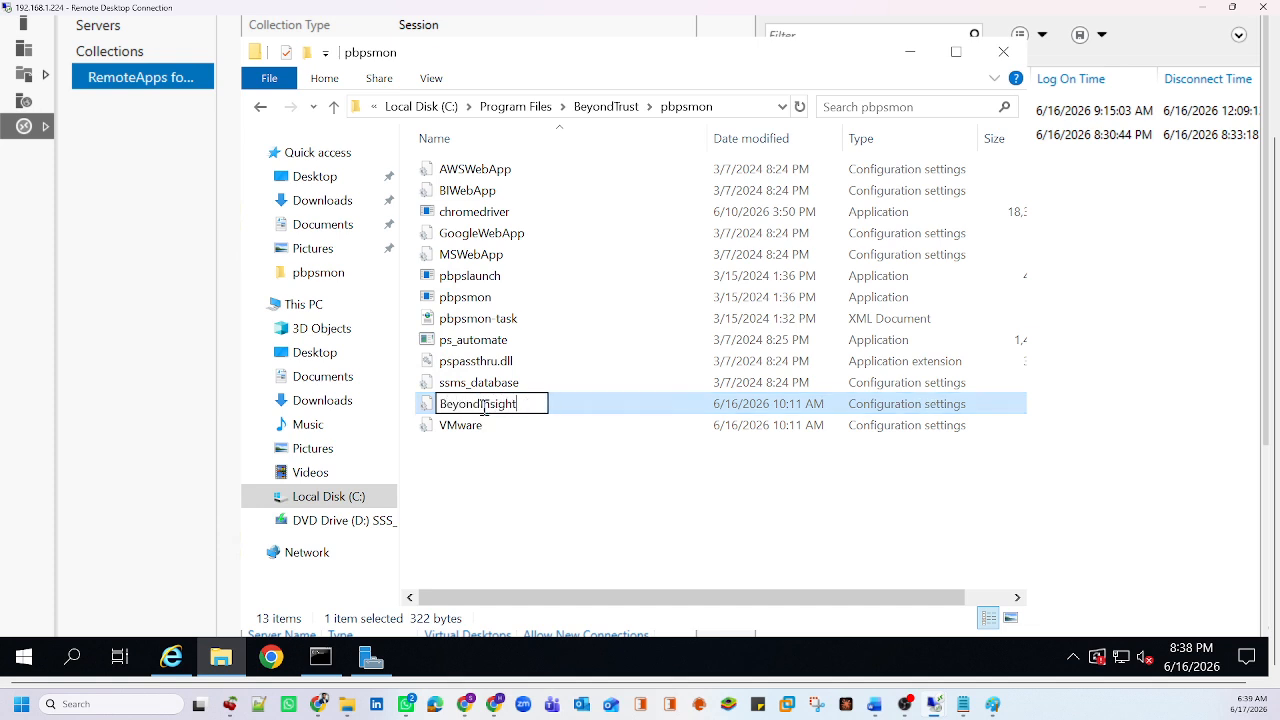
text(Console)
key(Return)
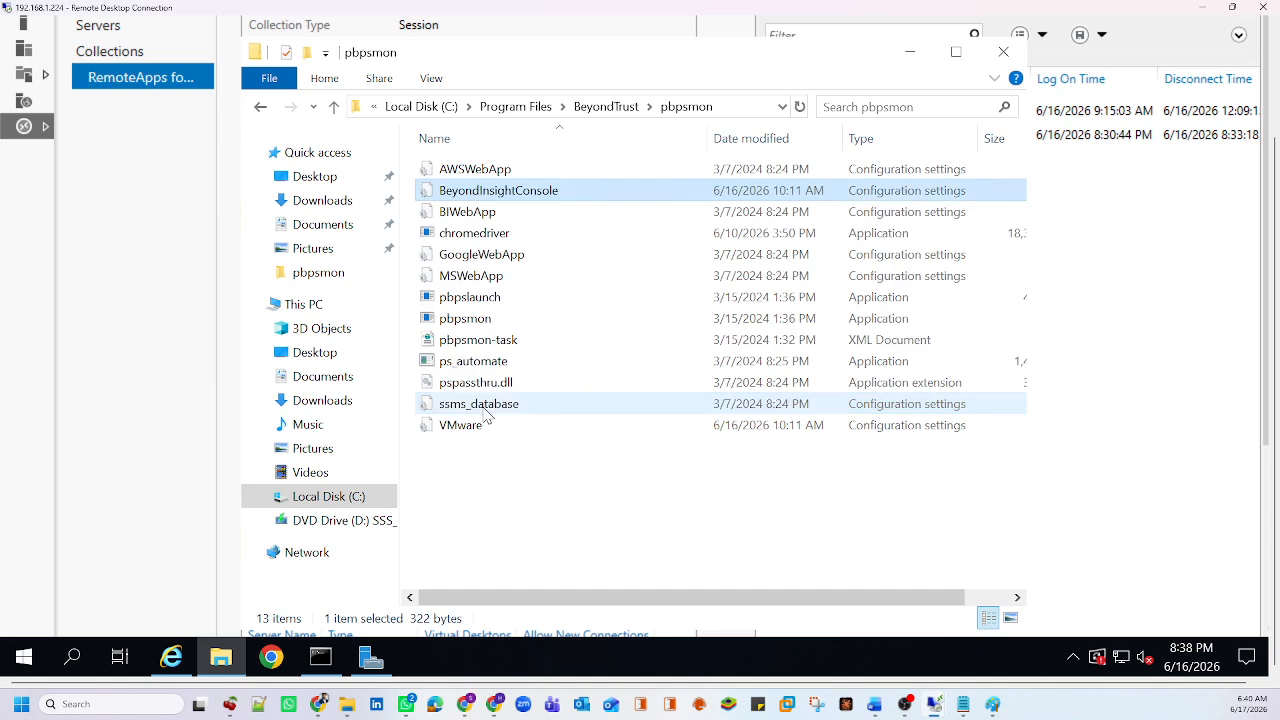
key(Return)
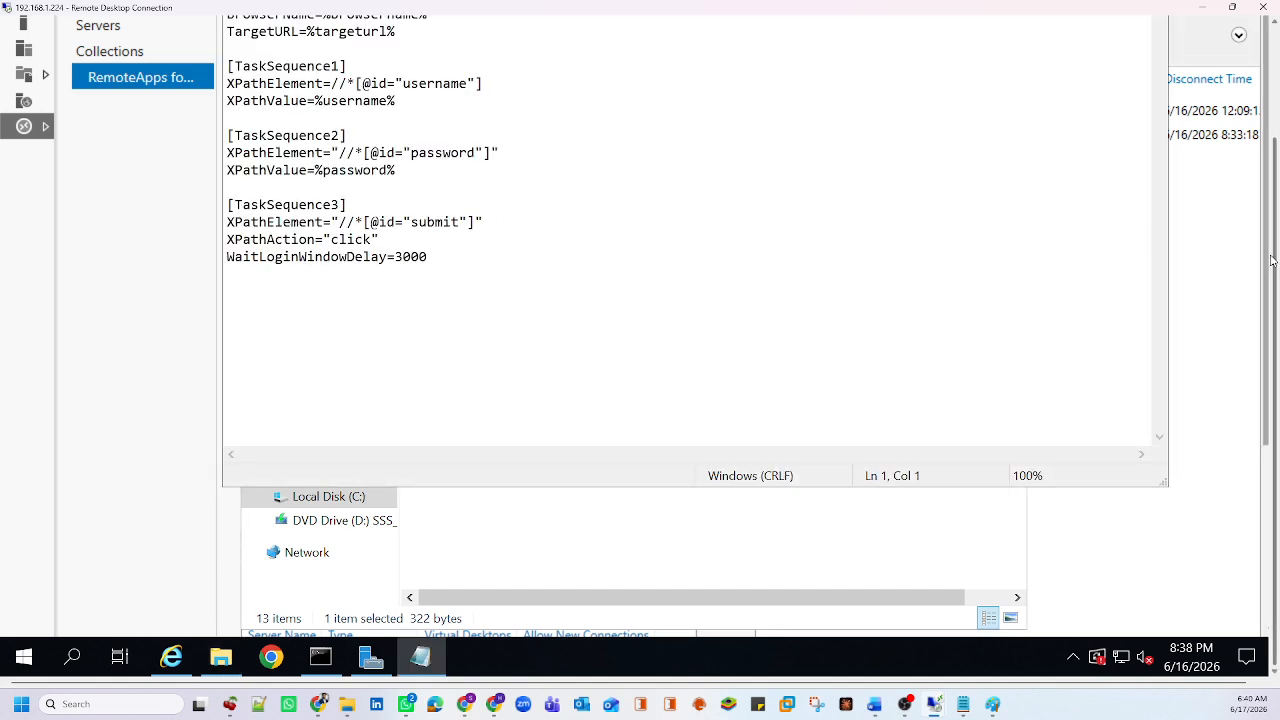
Replace the %browsername% placeholder with chrome
drag(1275, 265, 1251, 106)
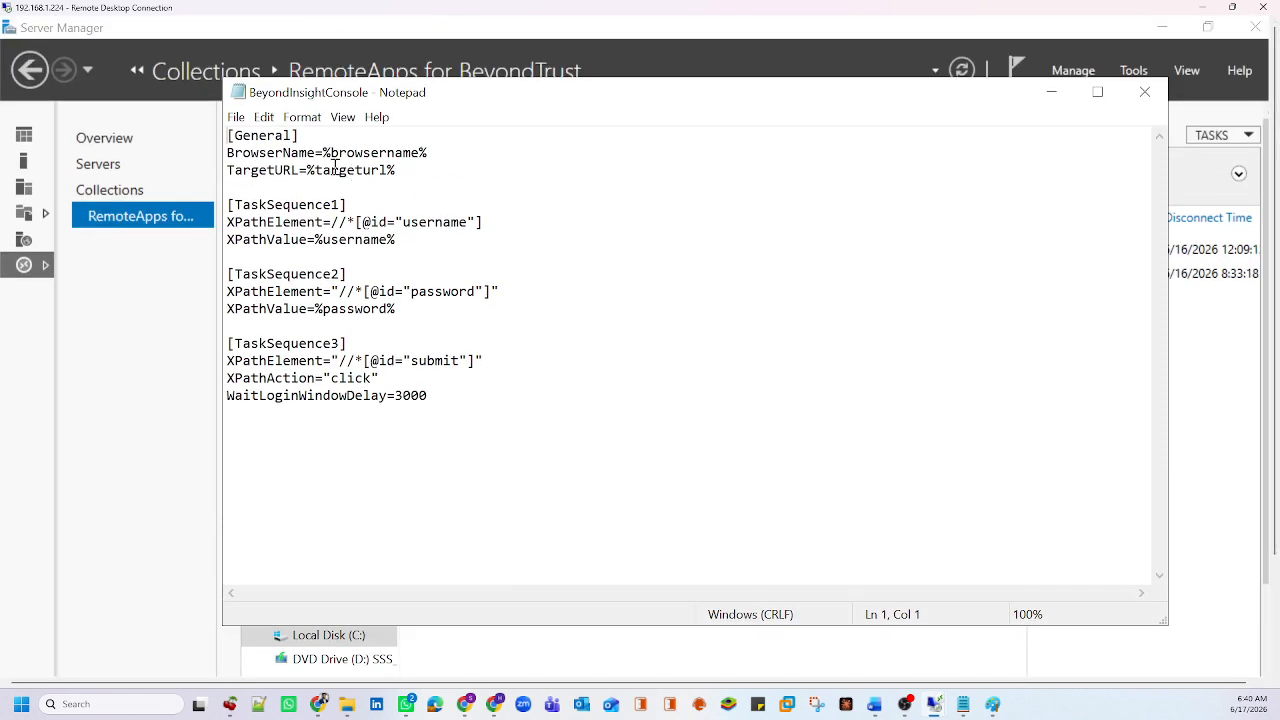
drag(323, 153, 430, 152)
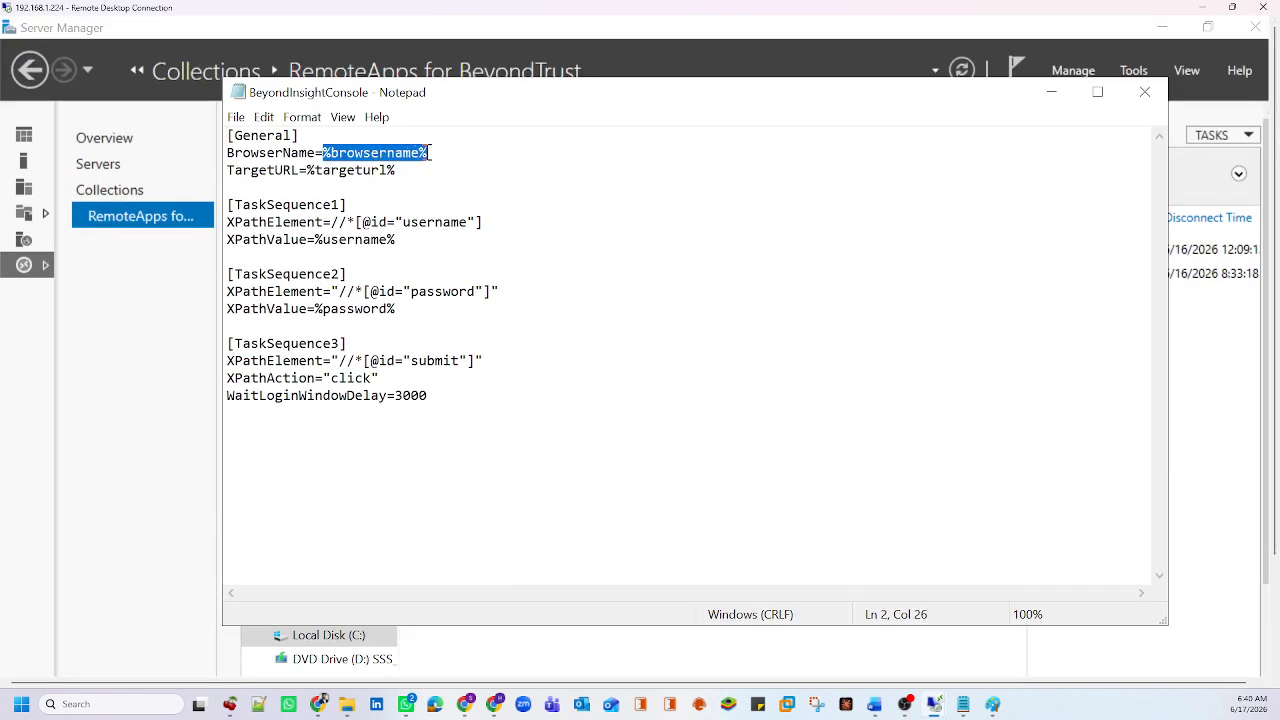
text(chrom)
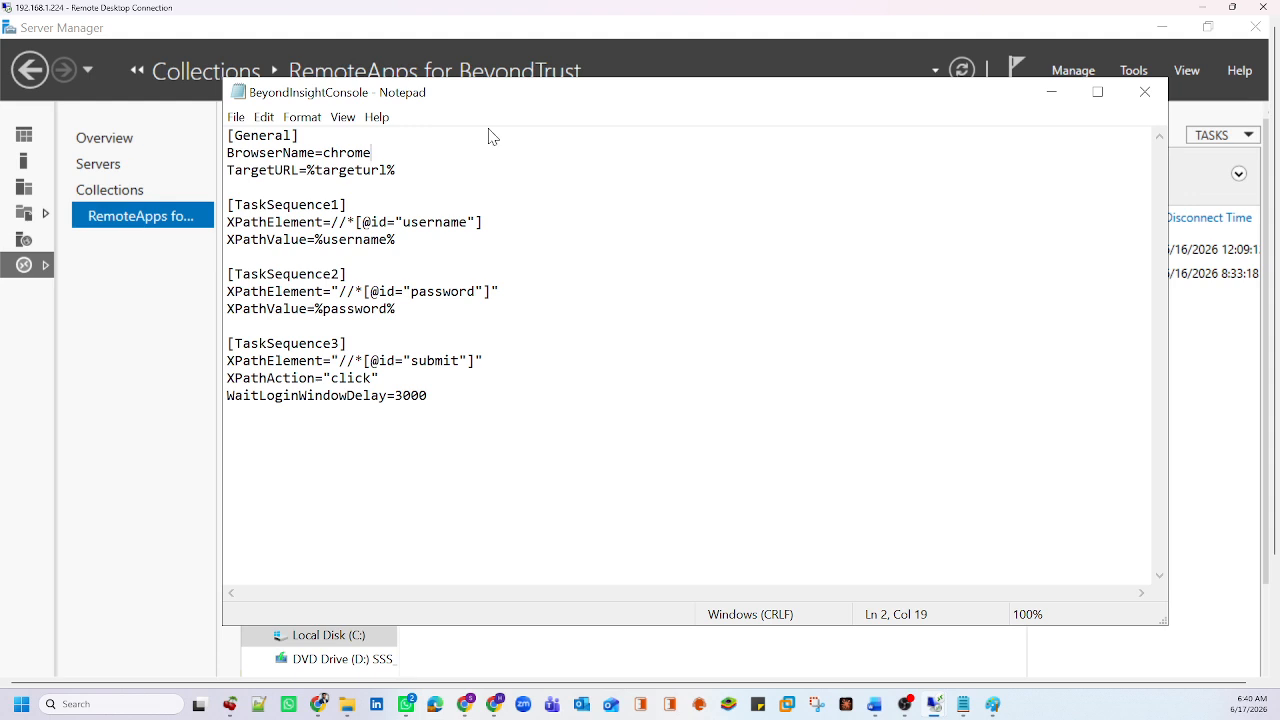
drag(323, 153, 379, 147)
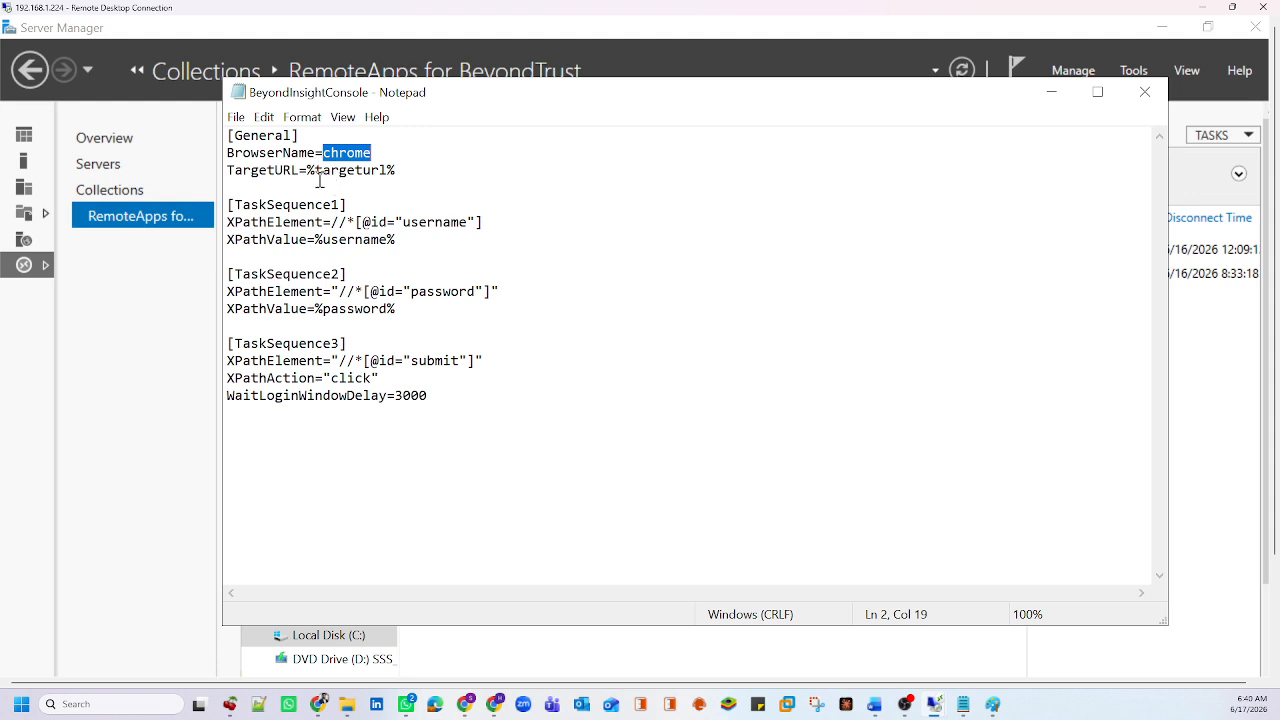
drag(307, 170, 397, 172)
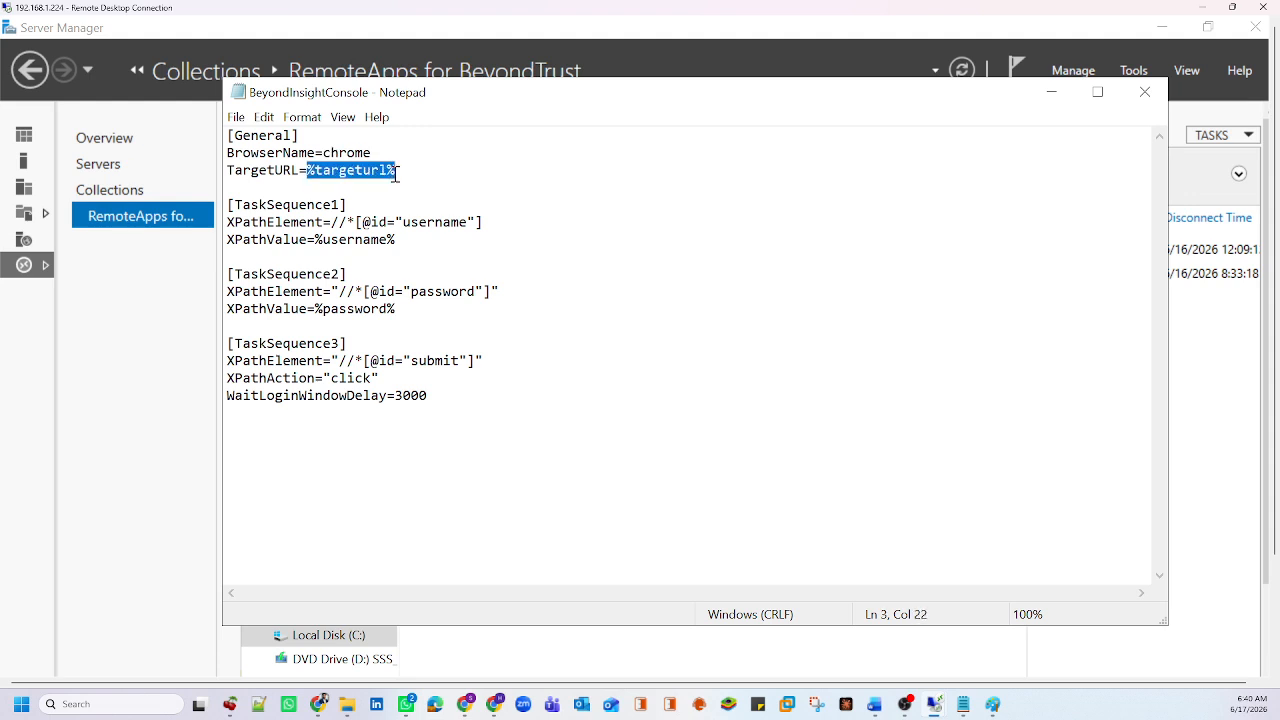
text(::)
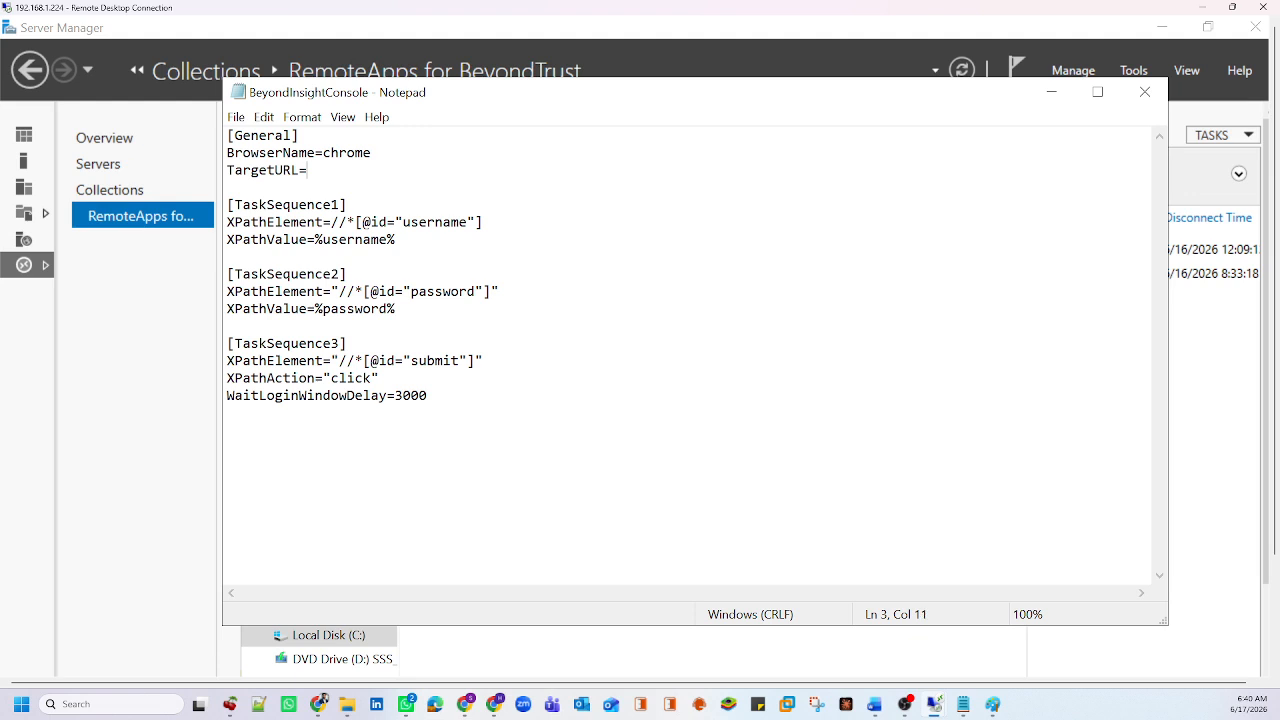
text("")
text(https://)
text(192.168.1.2)
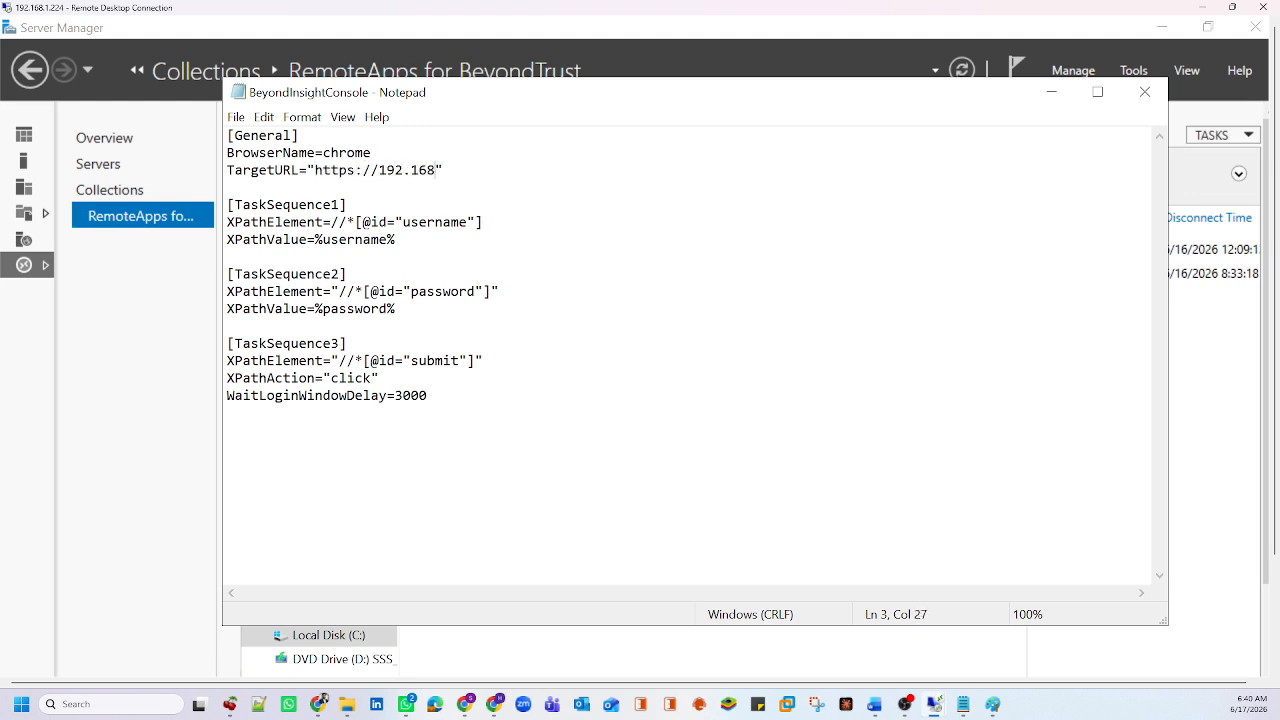
text(21/WebConsole)
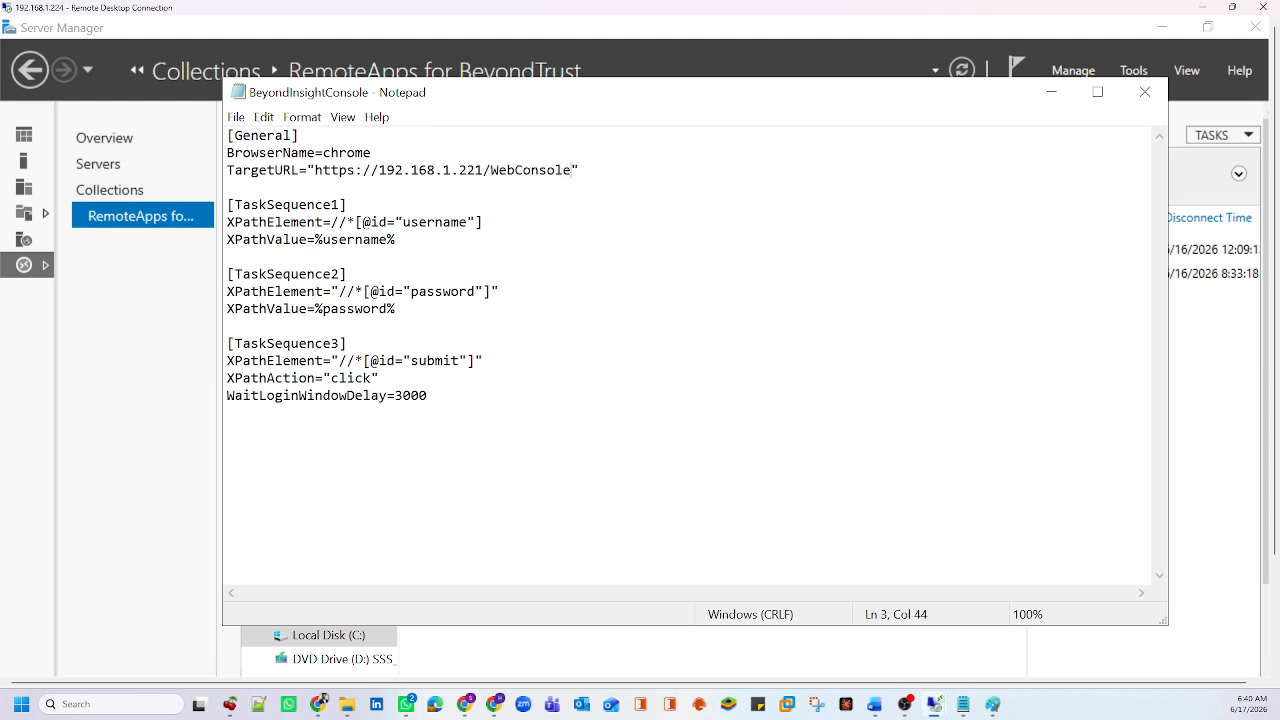
drag(315, 172, 572, 171)
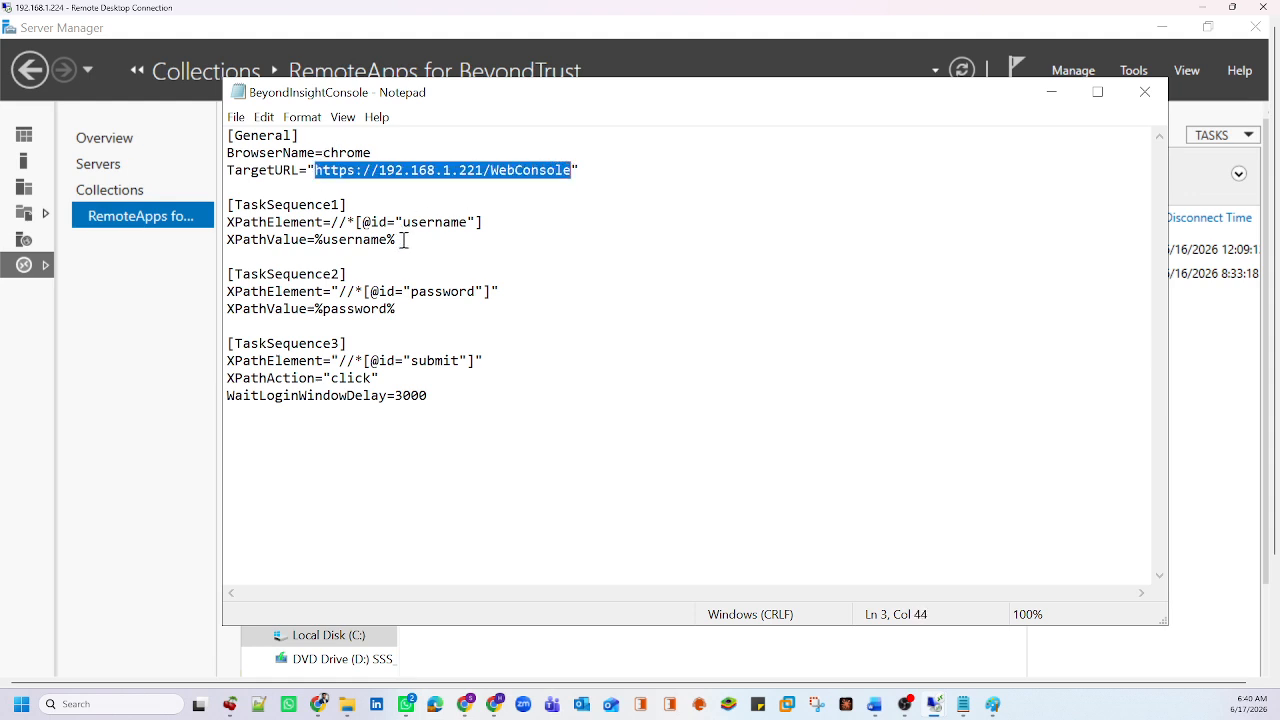
Inspect the login page's Username input in DevTools and copy its XPath
click(465, 706)
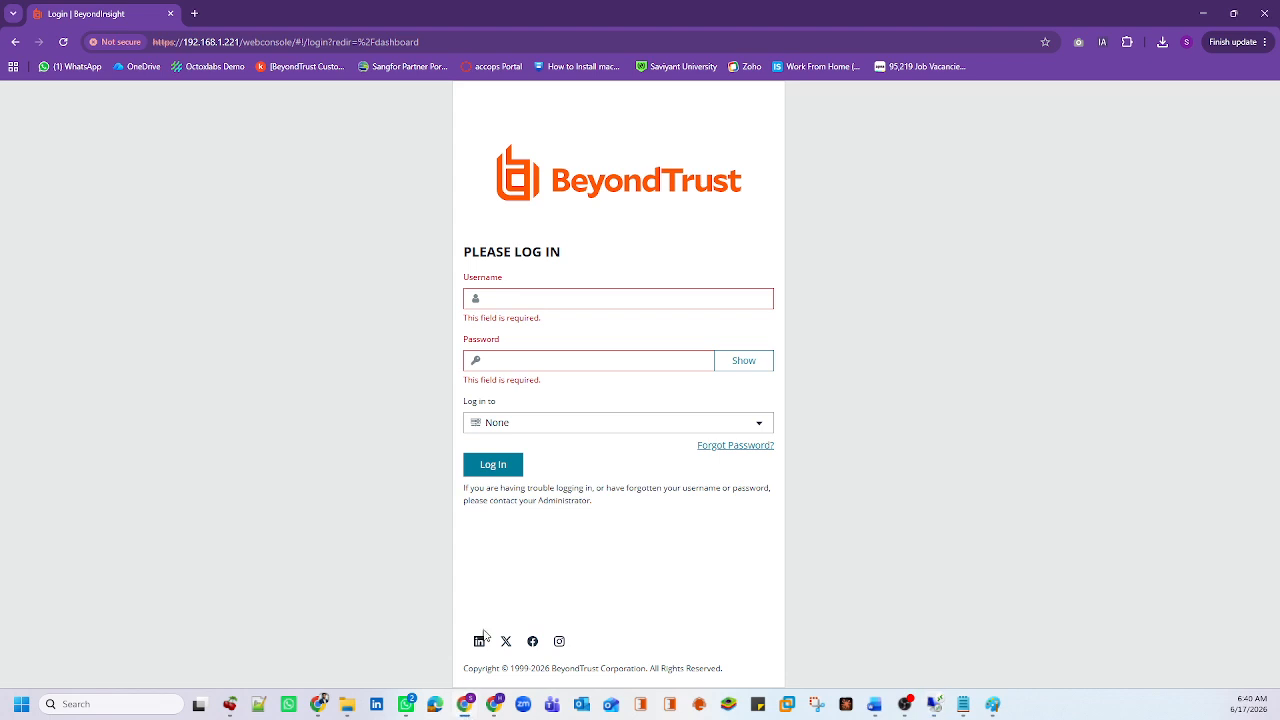
click(530, 293)
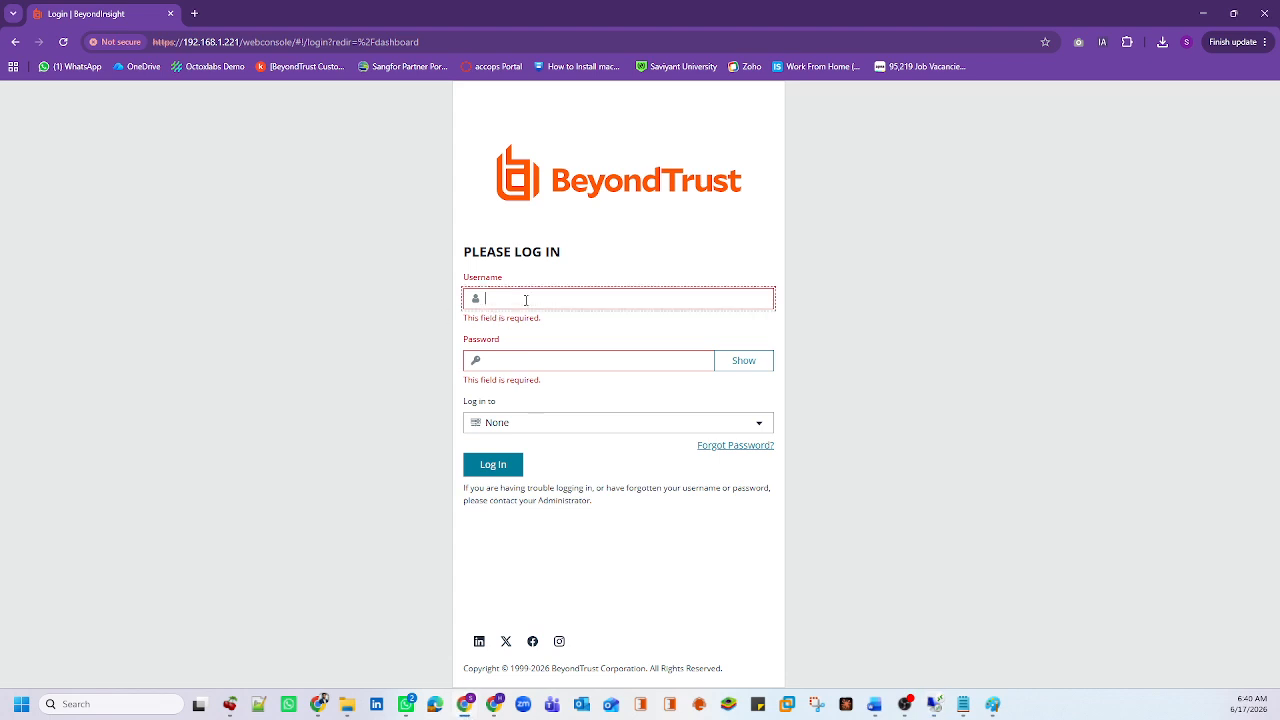
right_click(528, 298)
click(590, 602)
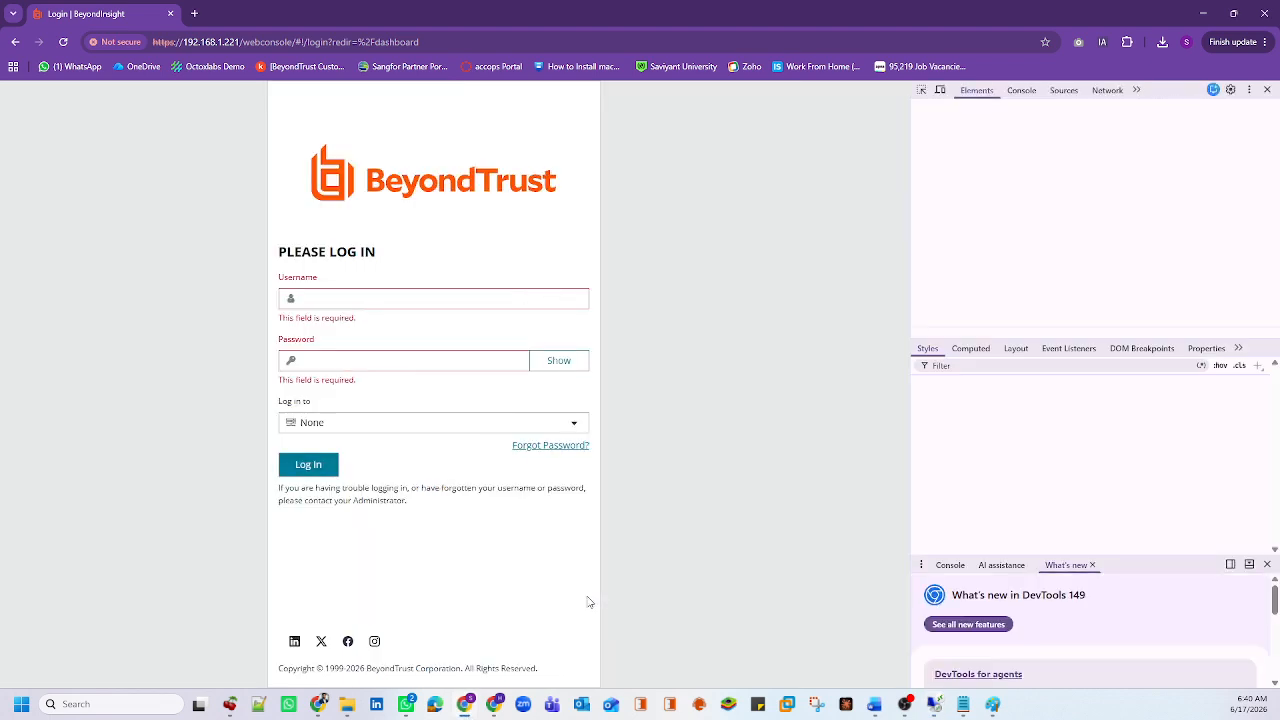
right_click(1107, 209)
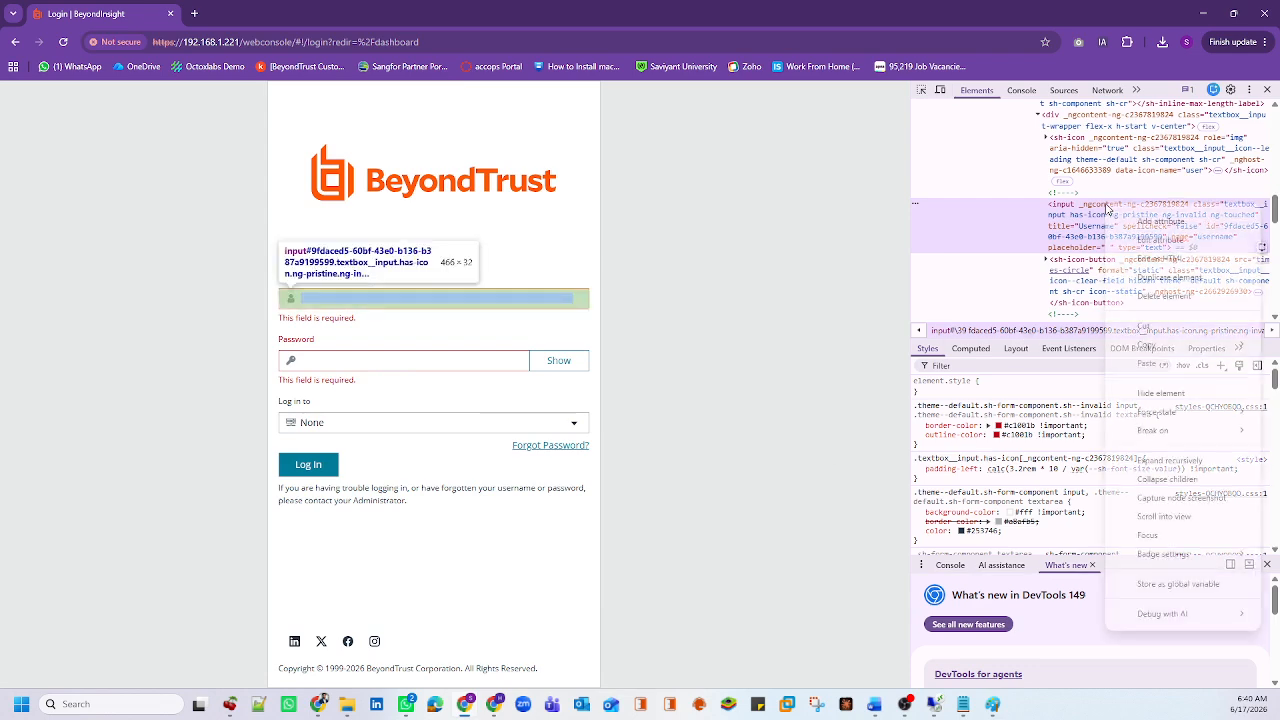
mouse_move(1176, 355)
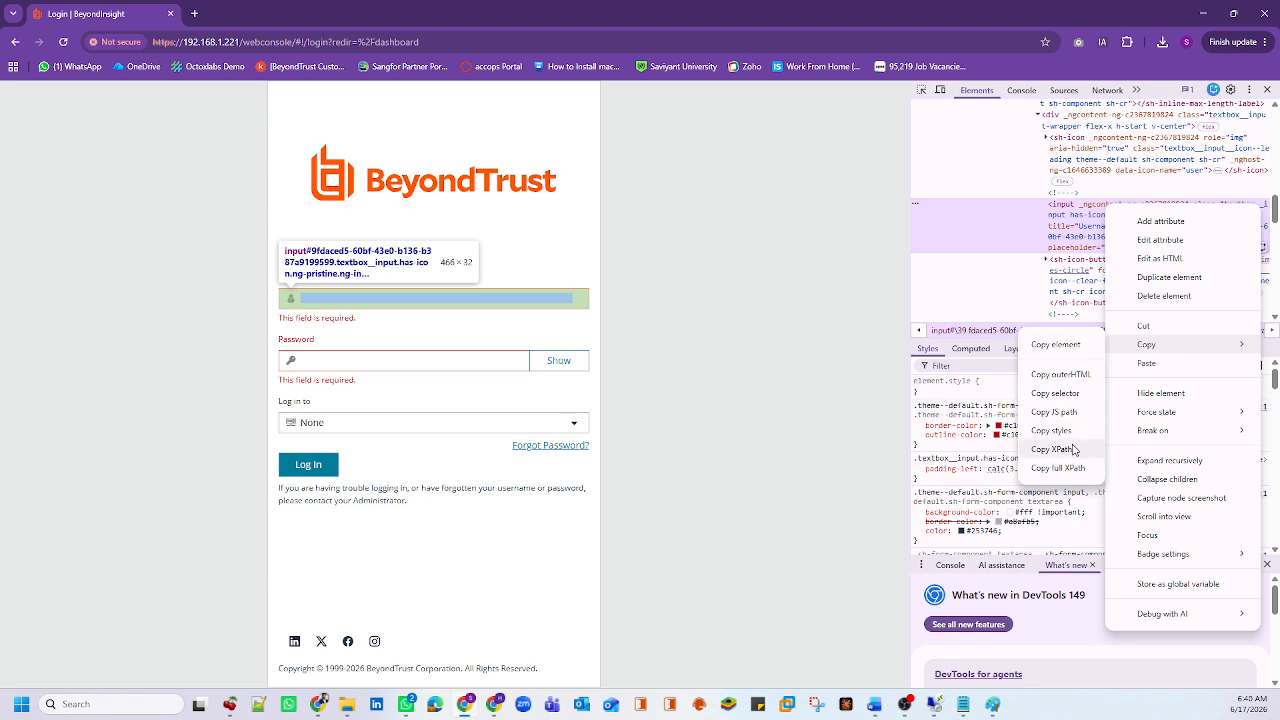
click(1073, 449)
mouse_move(945, 712)
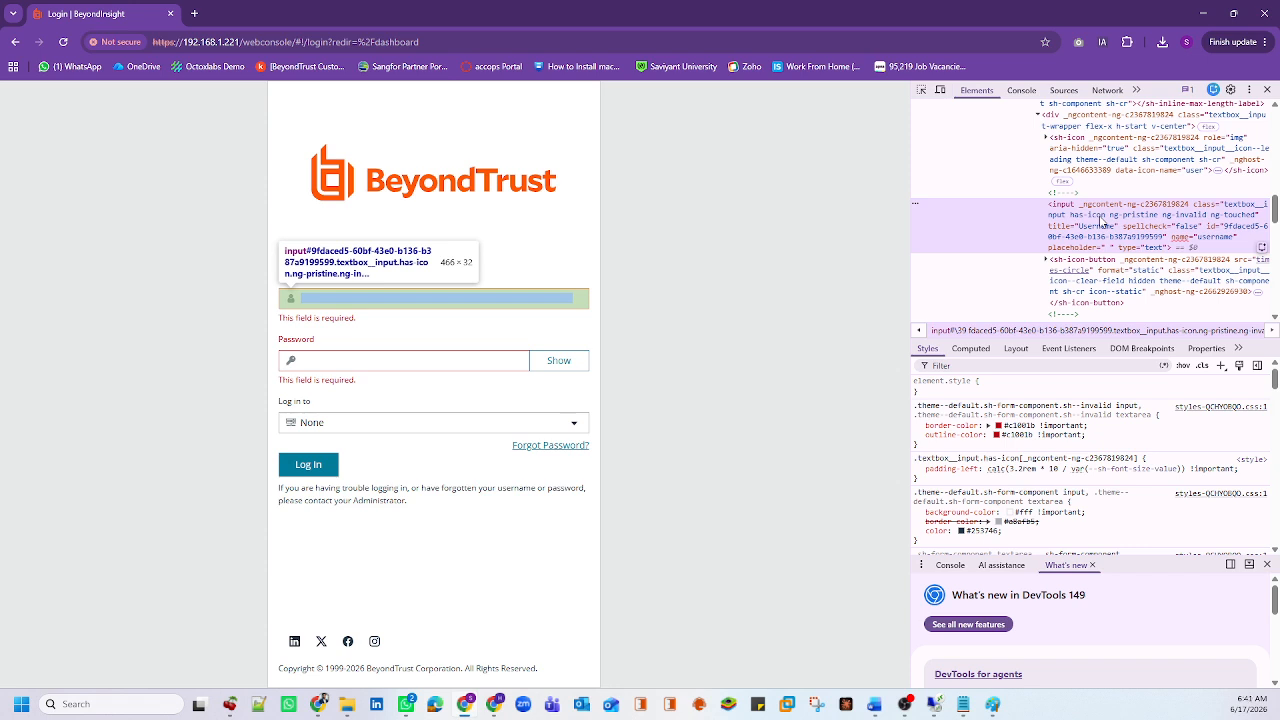
right_click(1100, 222)
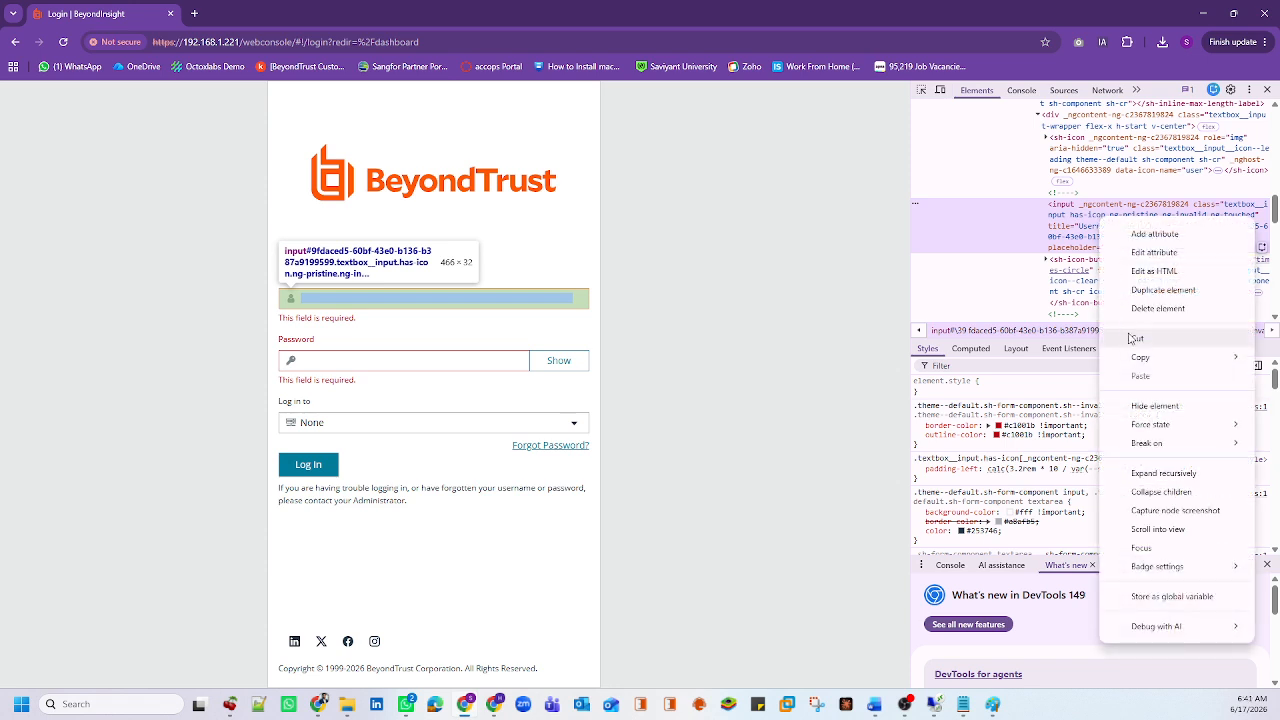
mouse_move(1141, 357)
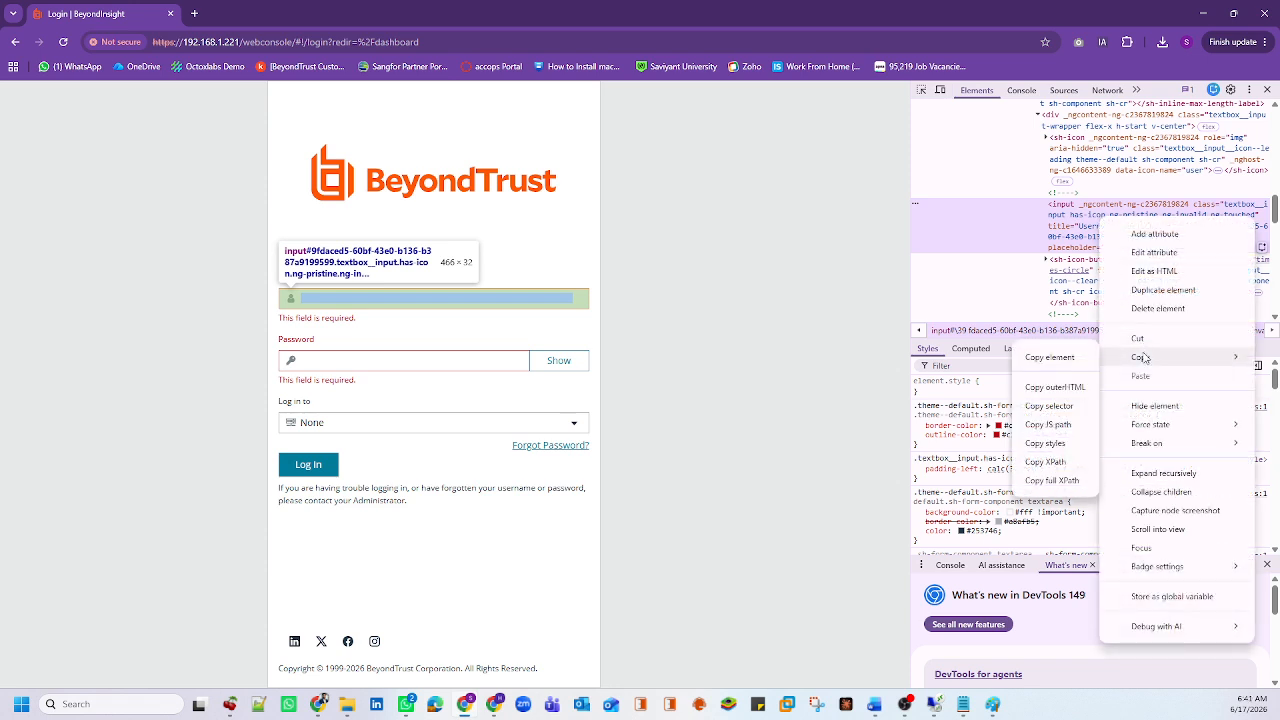
click(1048, 461)
click(965, 704)
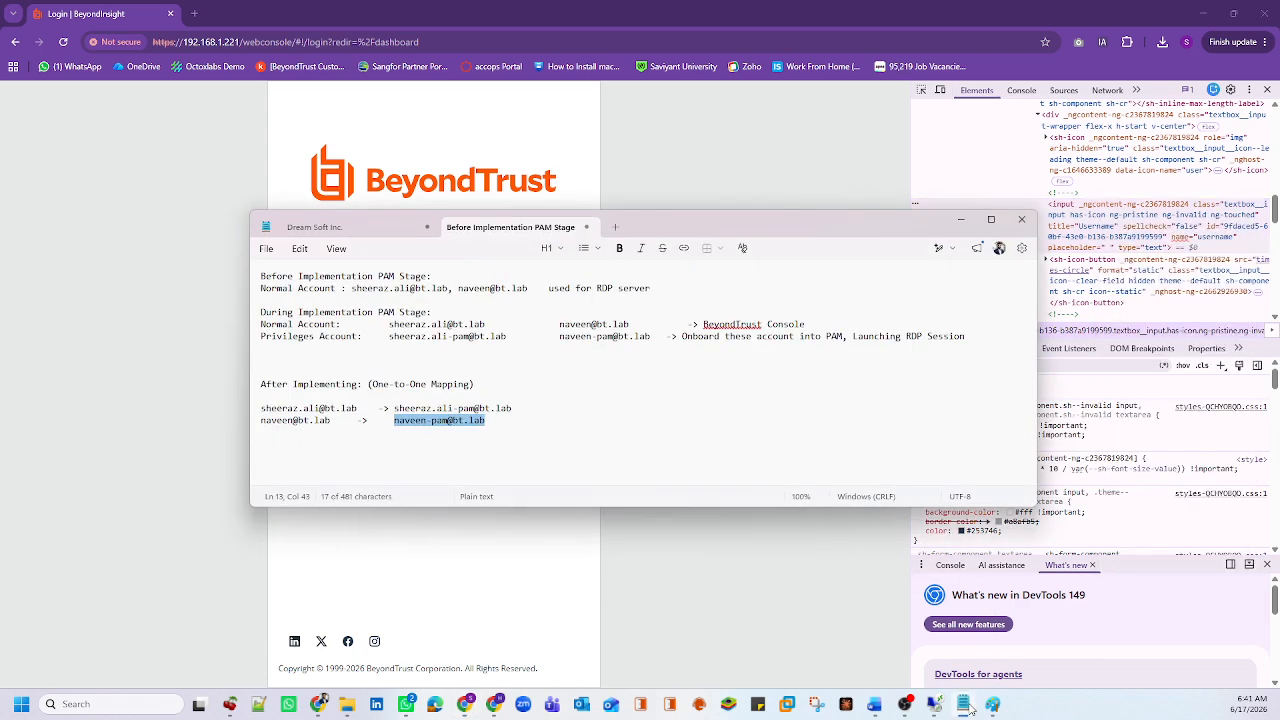
mouse_move(935, 705)
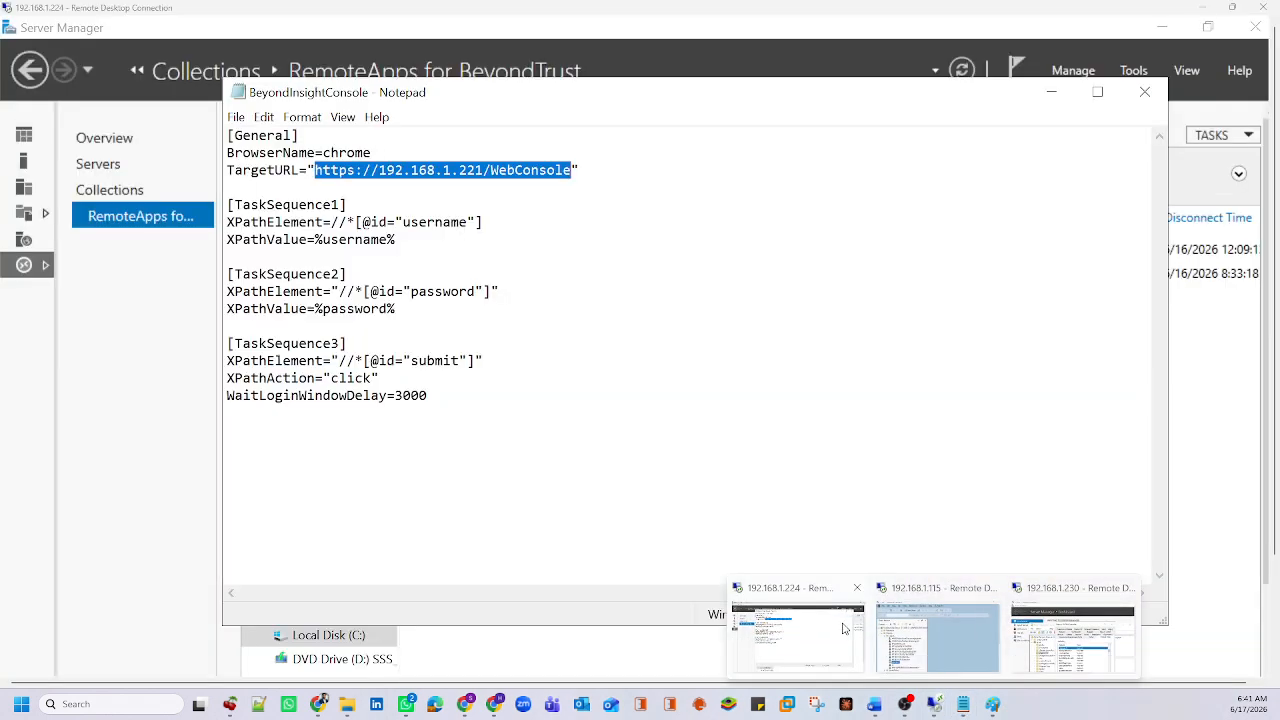
click(843, 628)
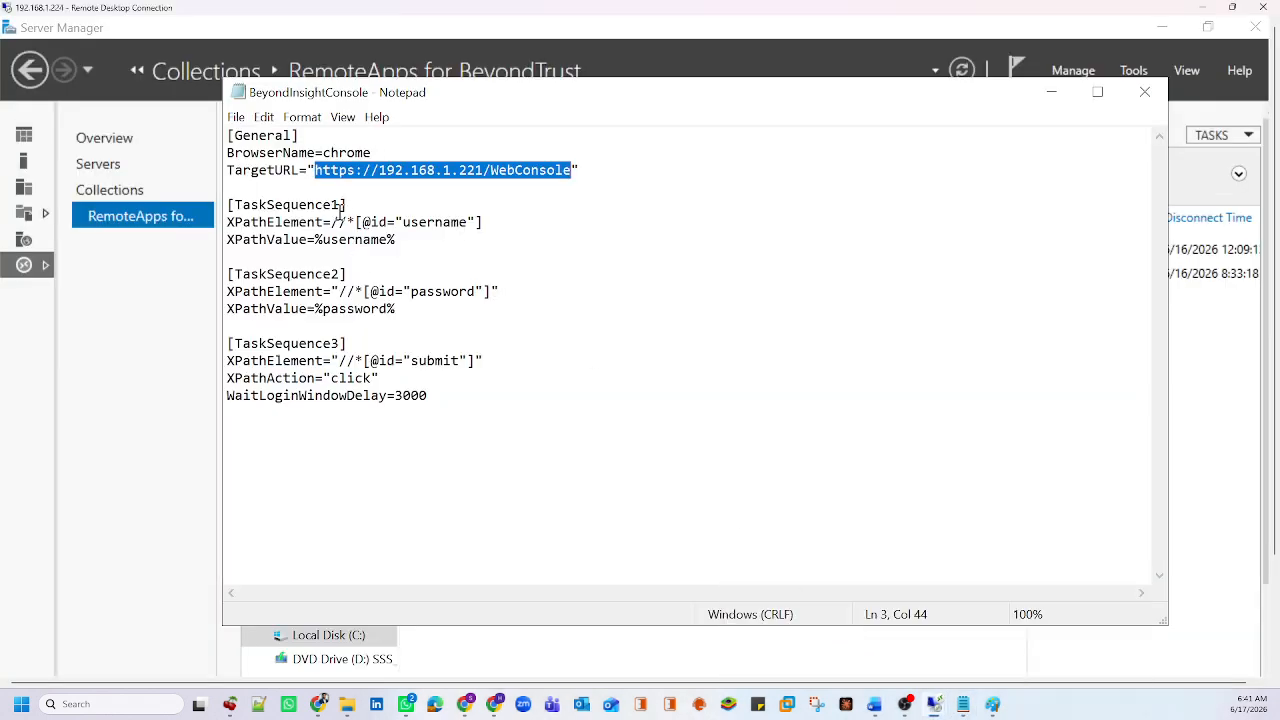
drag(333, 222, 486, 222)
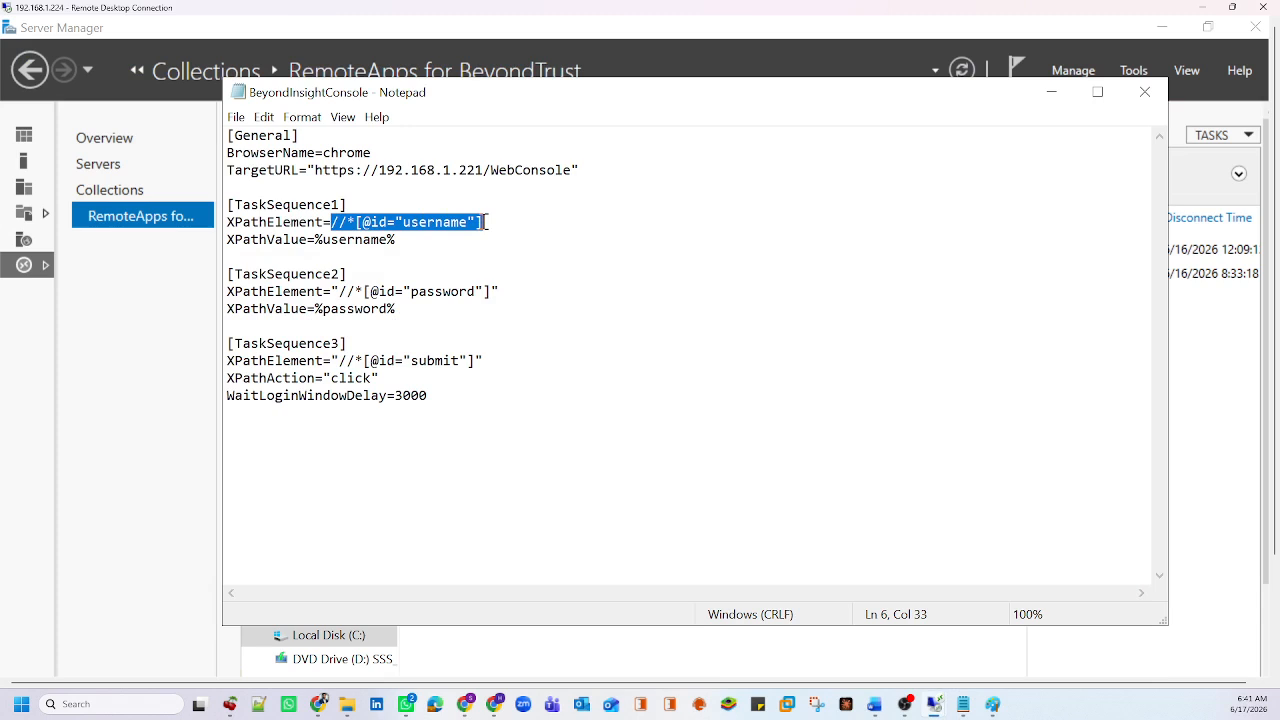
key(ctrl+v)
text("])
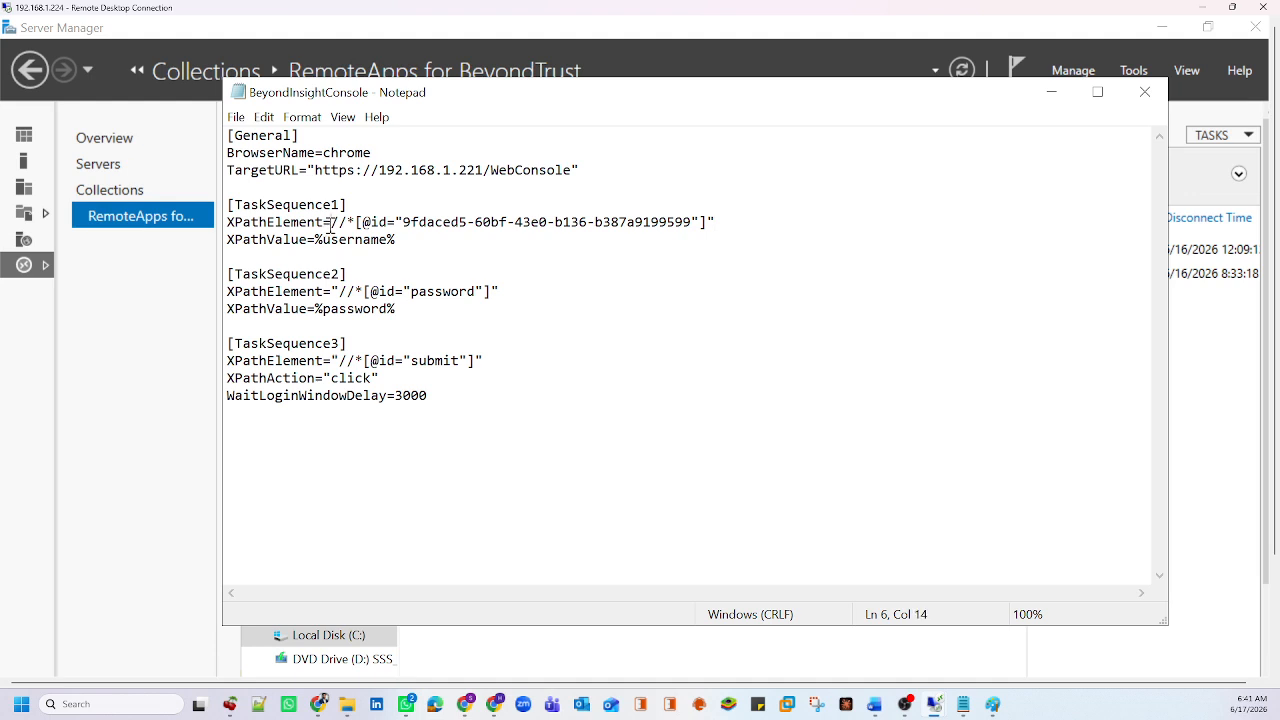
text(")
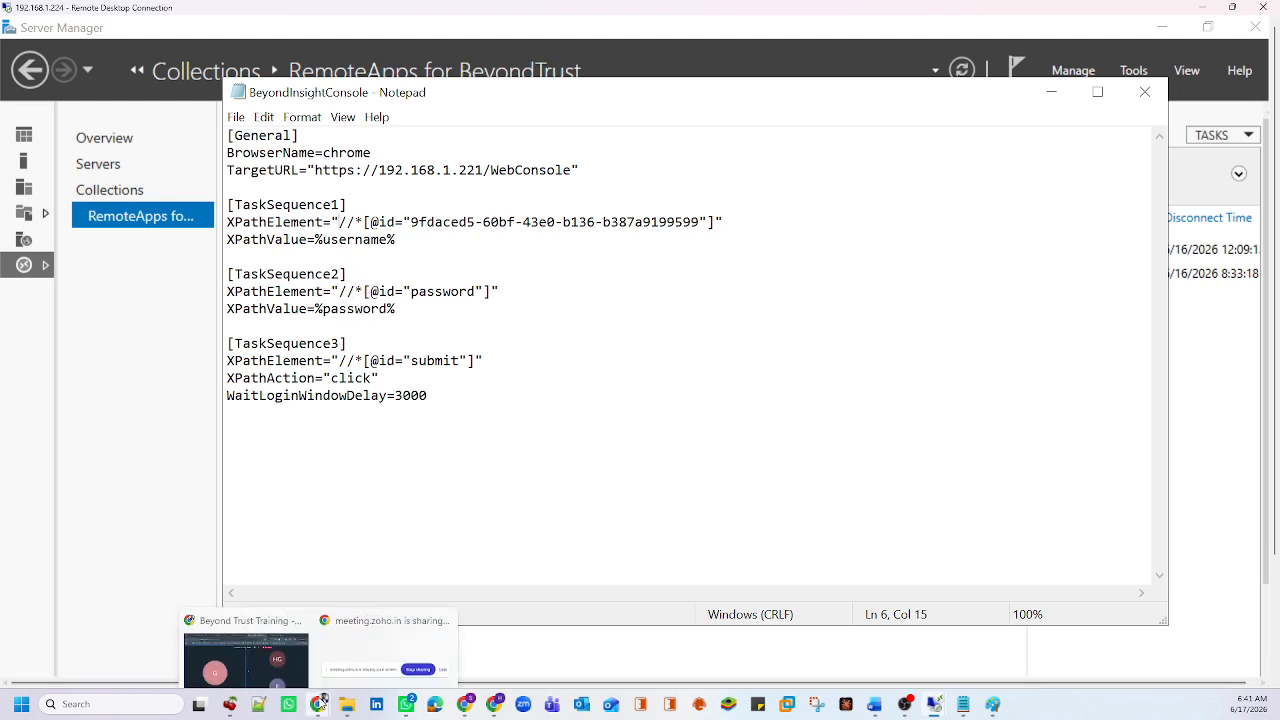
click(460, 701)
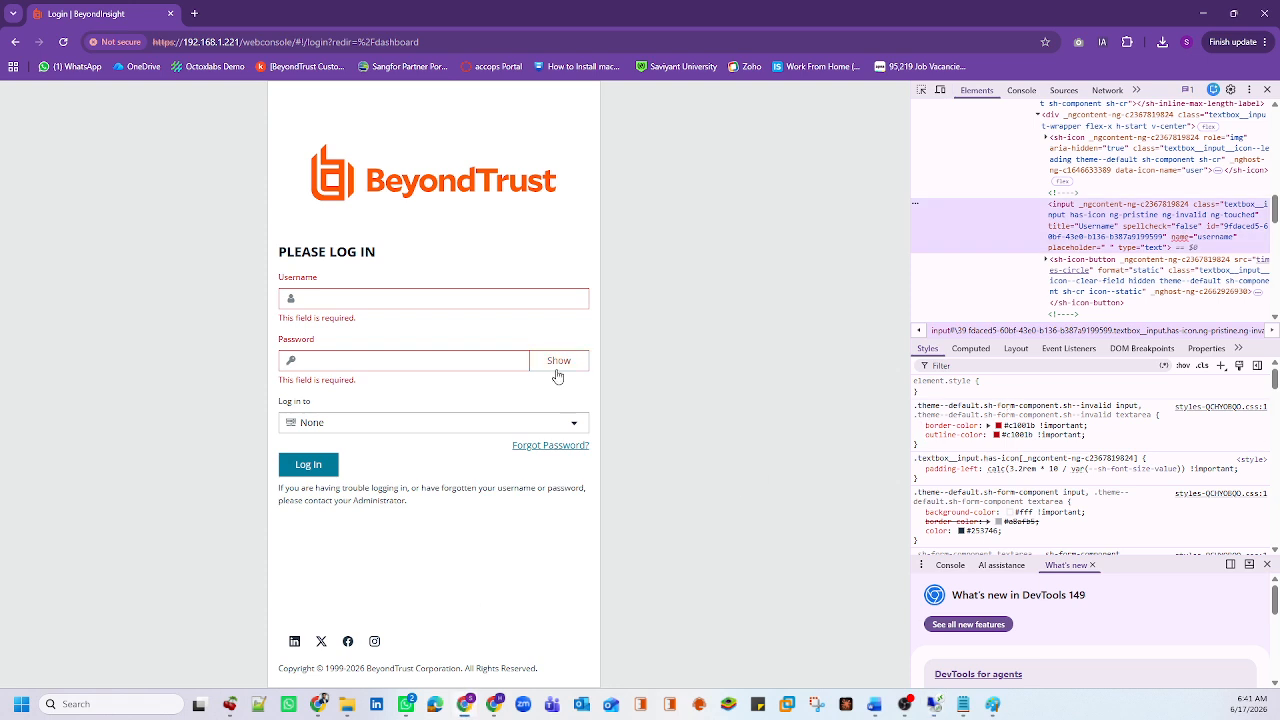
Copy the Password input's XPath (id 43513df5-356a-4ce2-82db-1f443b4906be) from DevTools
click(446, 362)
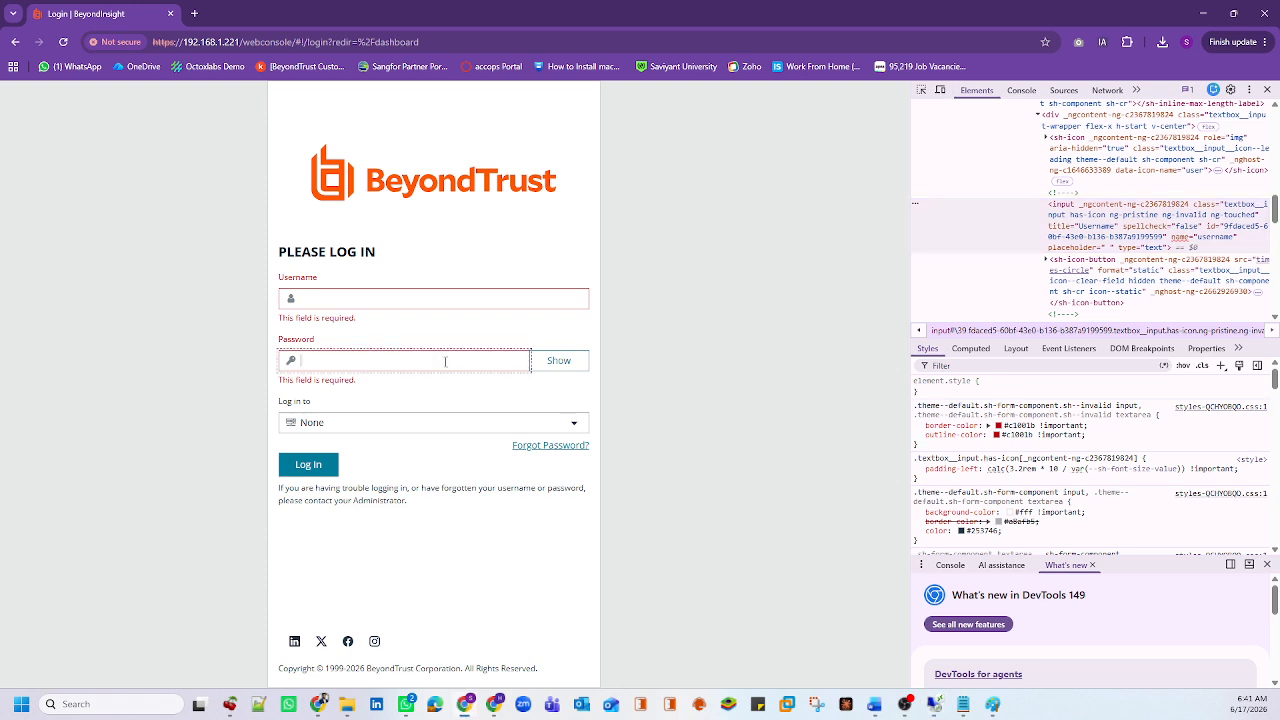
right_click(446, 362)
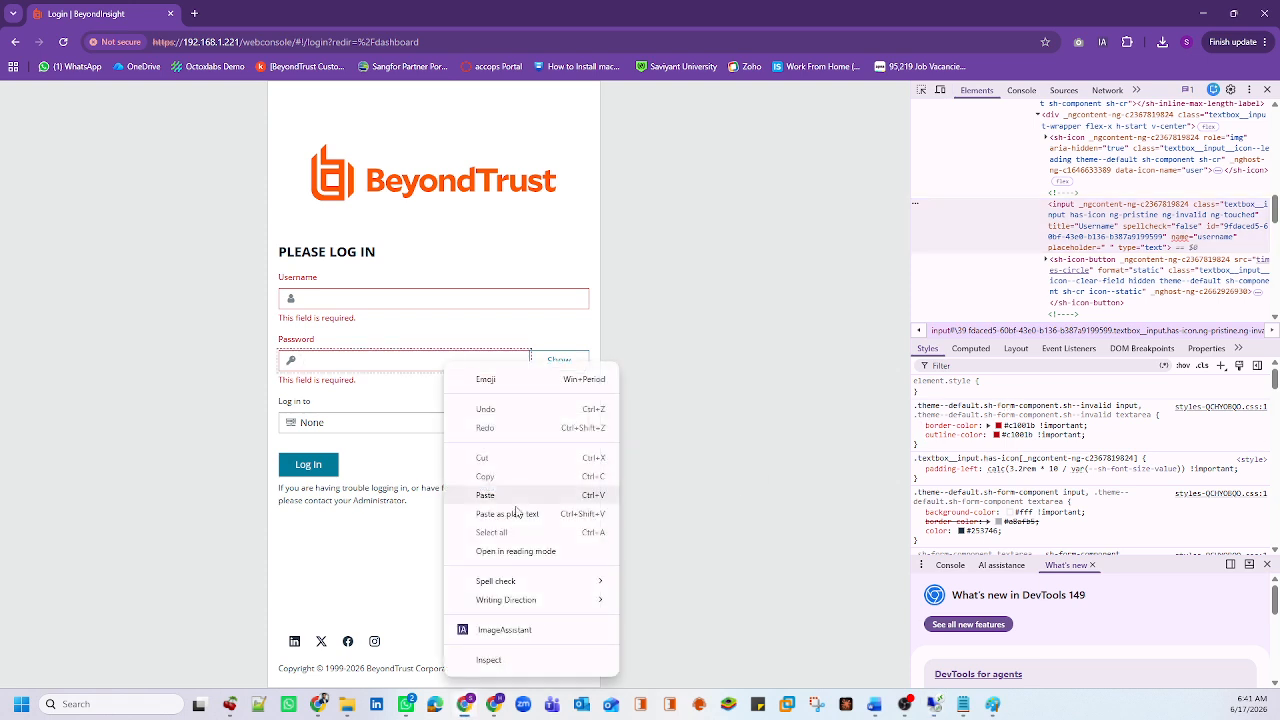
click(488, 661)
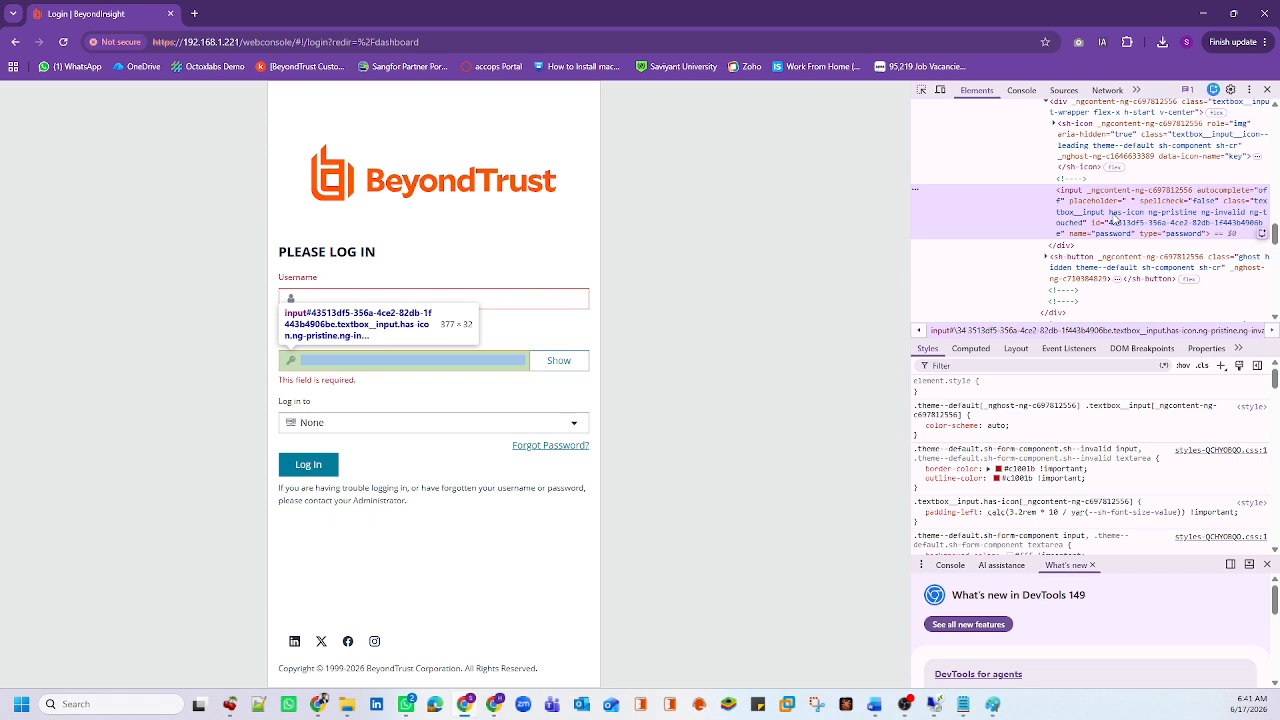
right_click(1113, 221)
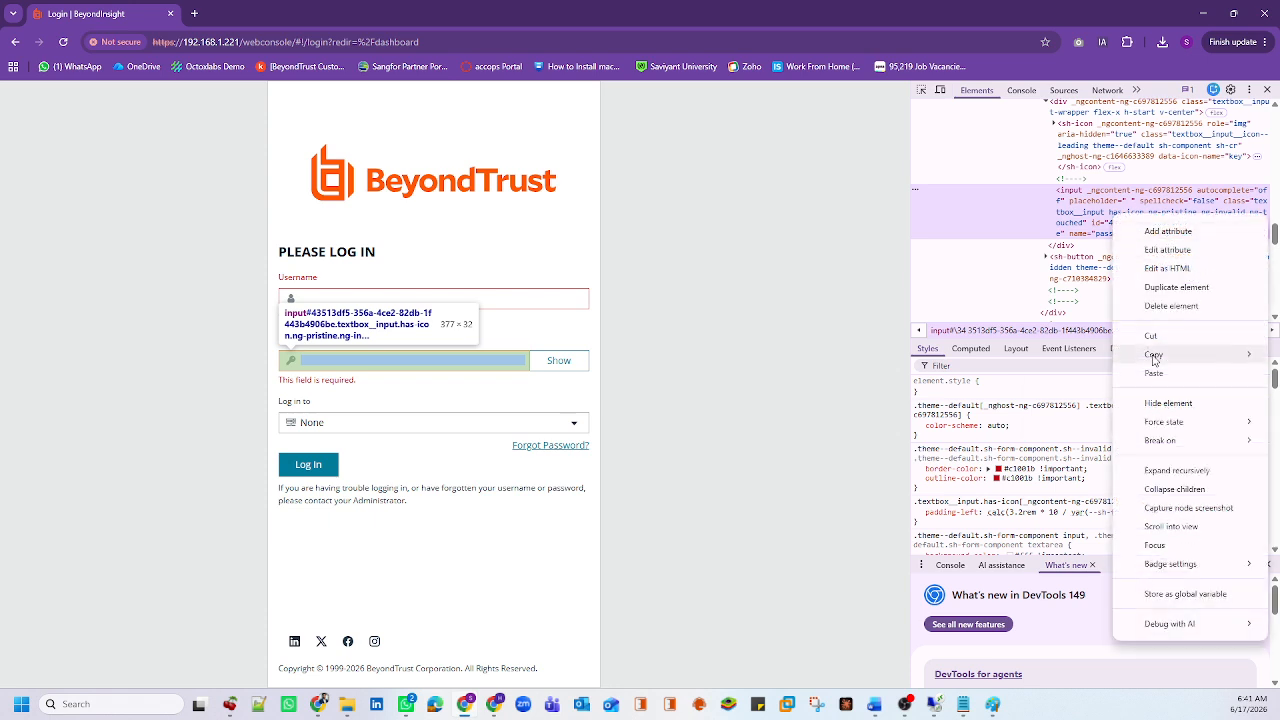
mouse_move(1156, 358)
click(1060, 459)
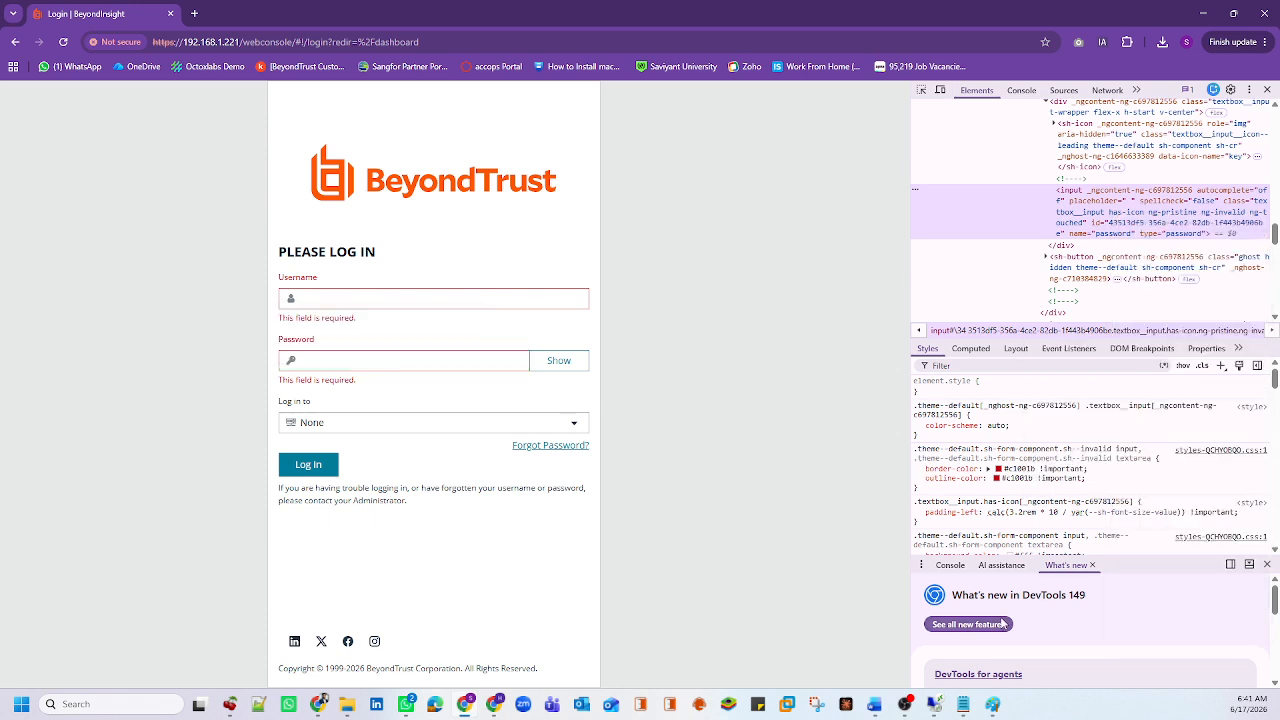
mouse_move(934, 705)
click(780, 625)
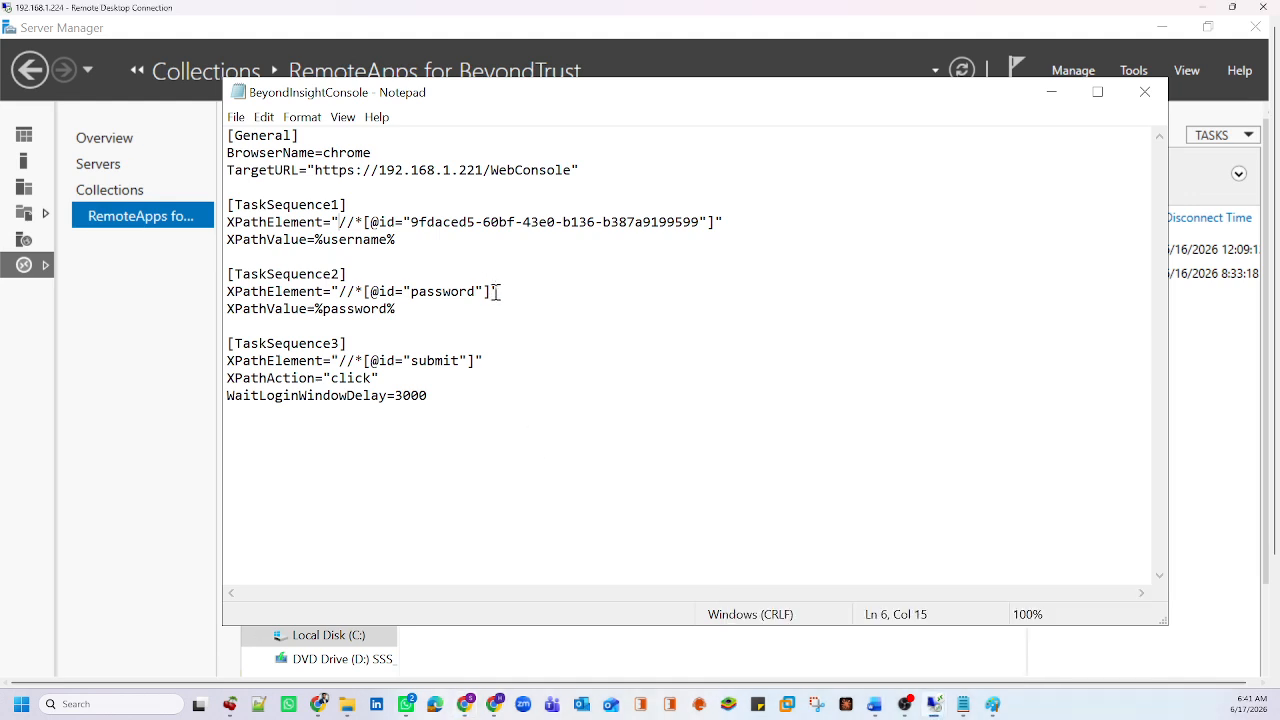
Paste the Password XPath into TaskSequence2 and duplicate its element and value lines under [TaskSequence3]
drag(496, 291, 224, 276)
key(ctrl+v)
click(364, 344)
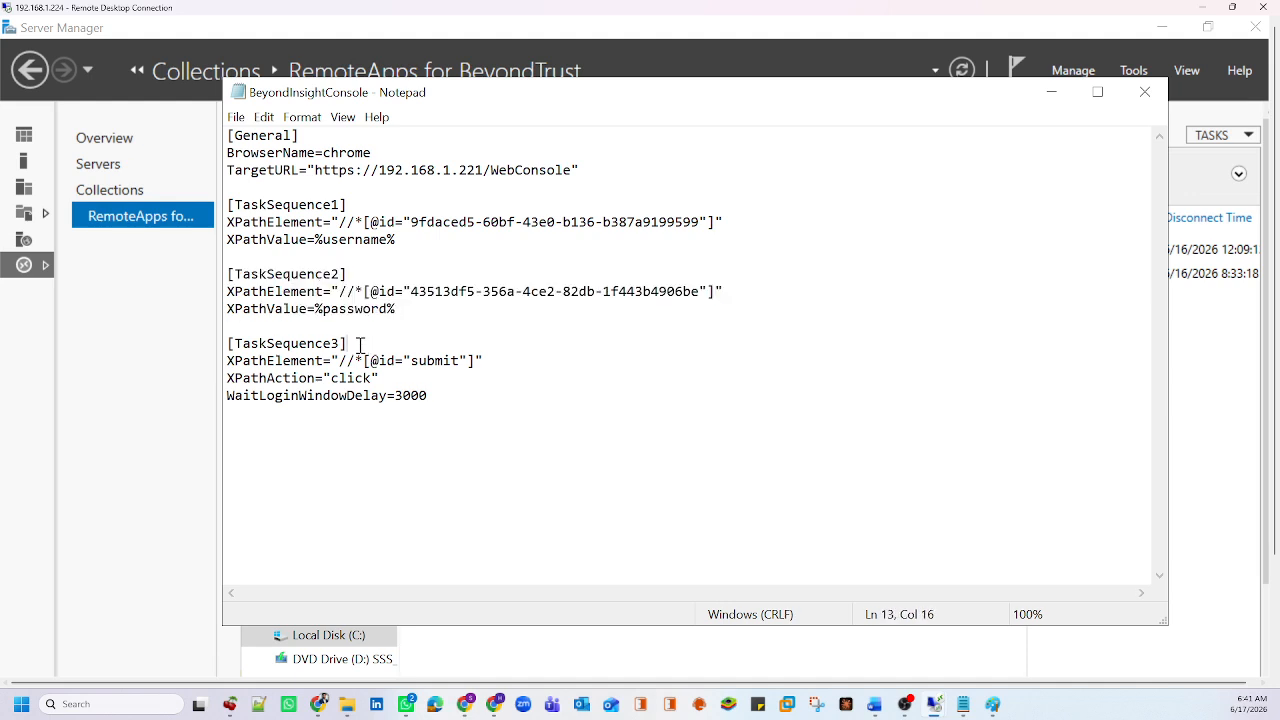
drag(405, 310, 228, 290)
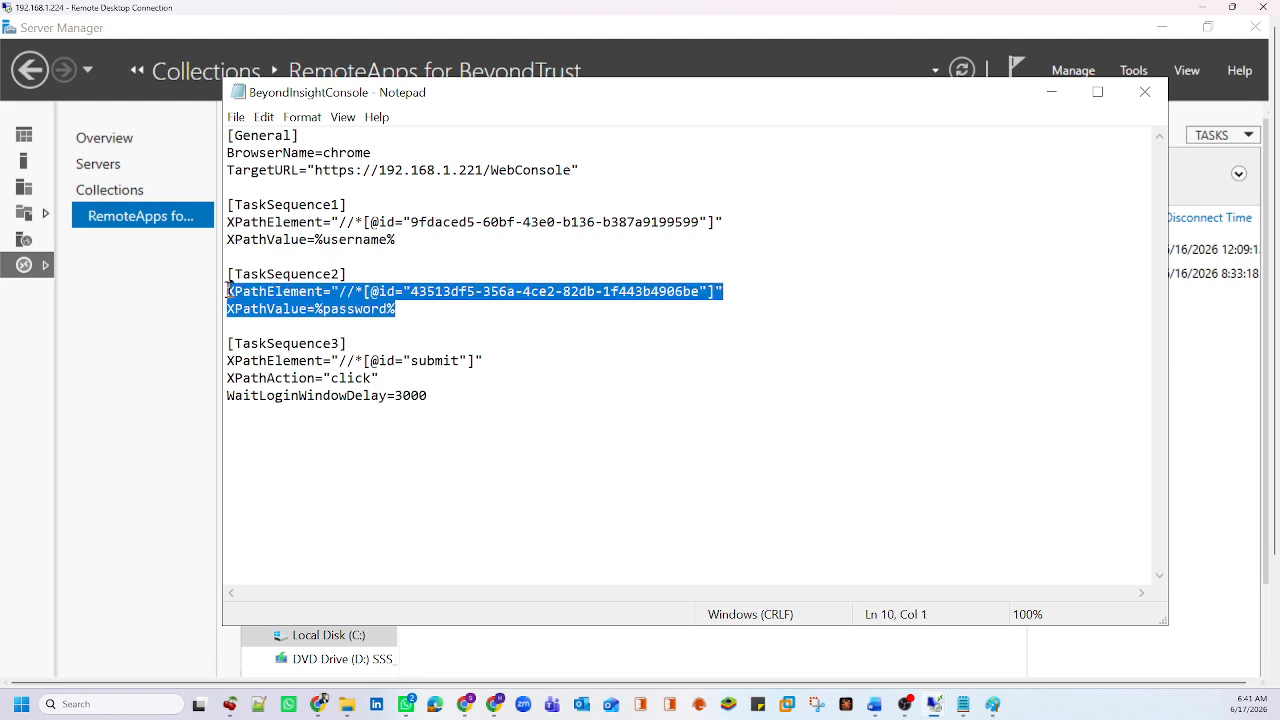
click(347, 343)
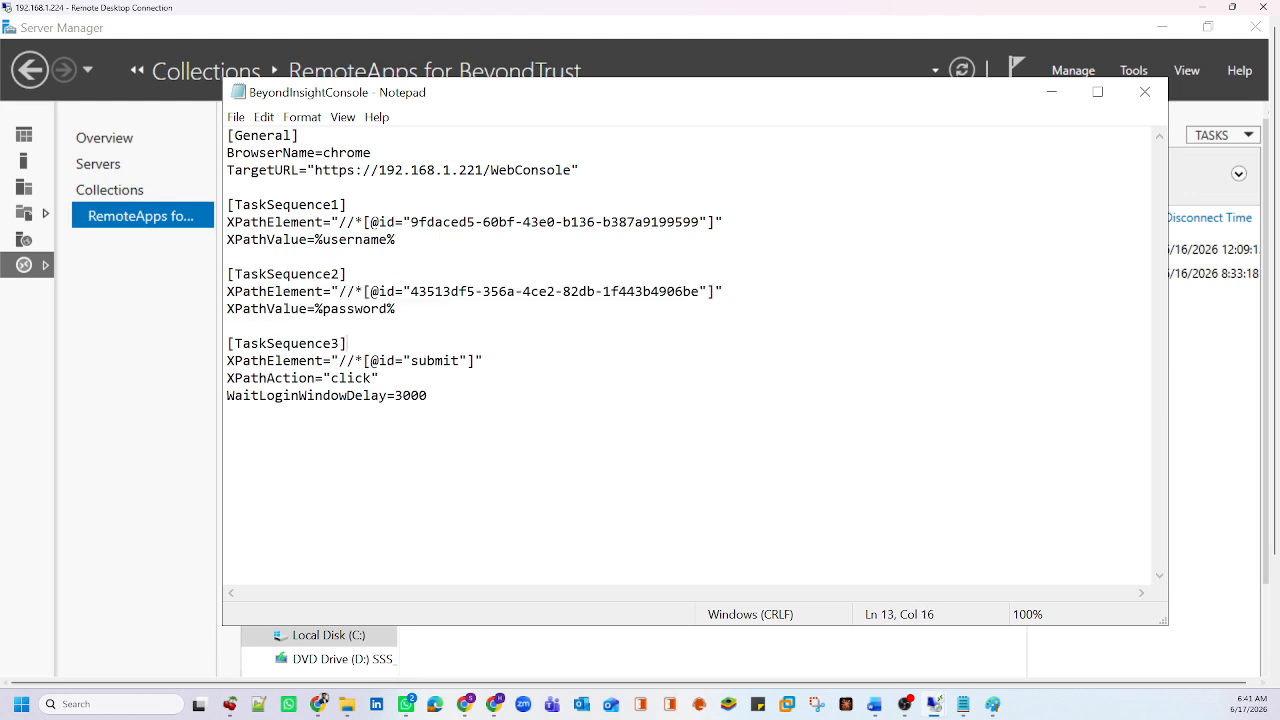
key(Return)
key(ctrl+v)
key(Return)
key(Return)
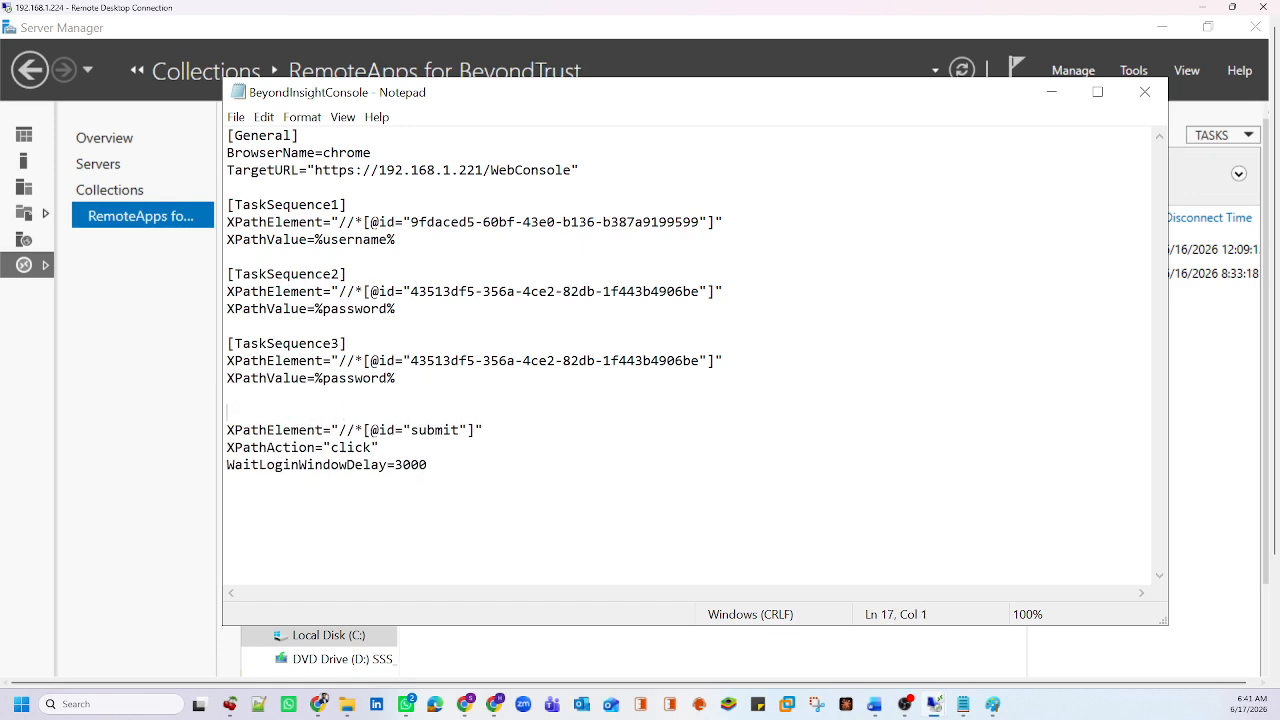
Add a [TaskSequence4] heading above the submit step
drag(369, 343, 225, 343)
click(255, 412)
key(ctrl+v)
key(BackSpace)
text(4)
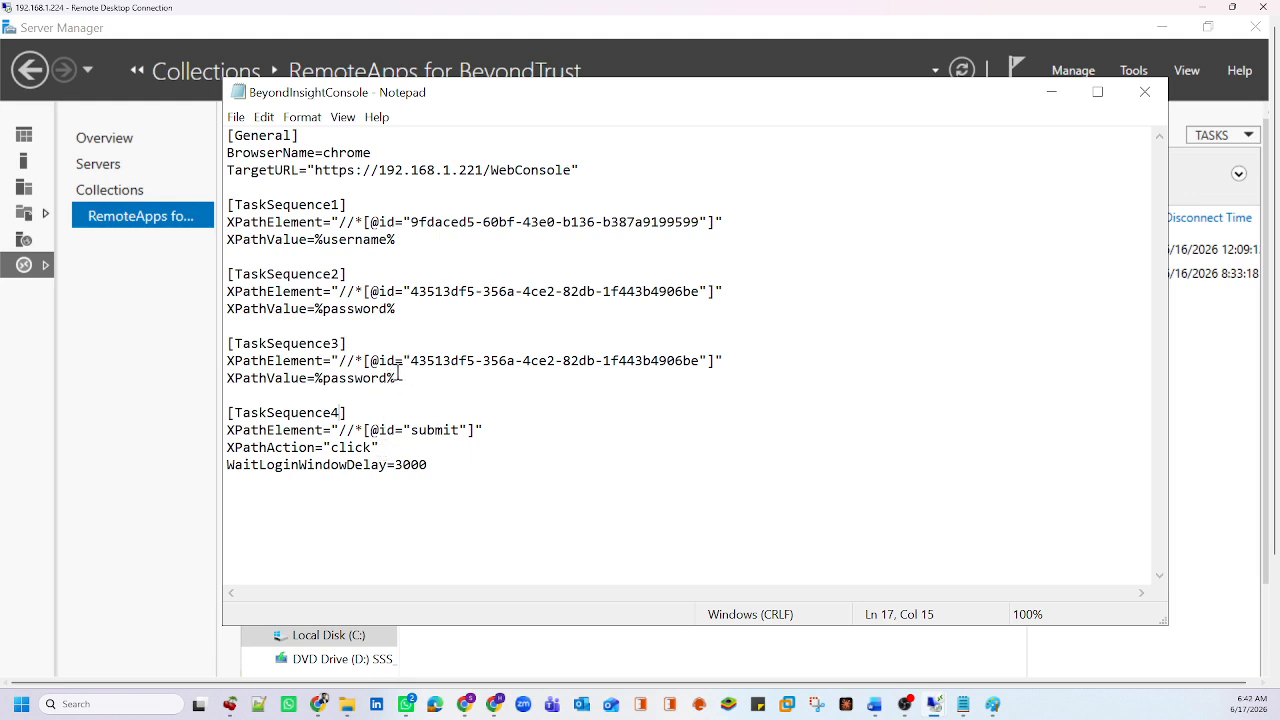
Open the Log in to domain list and inspect the bt.lab option's element
click(463, 704)
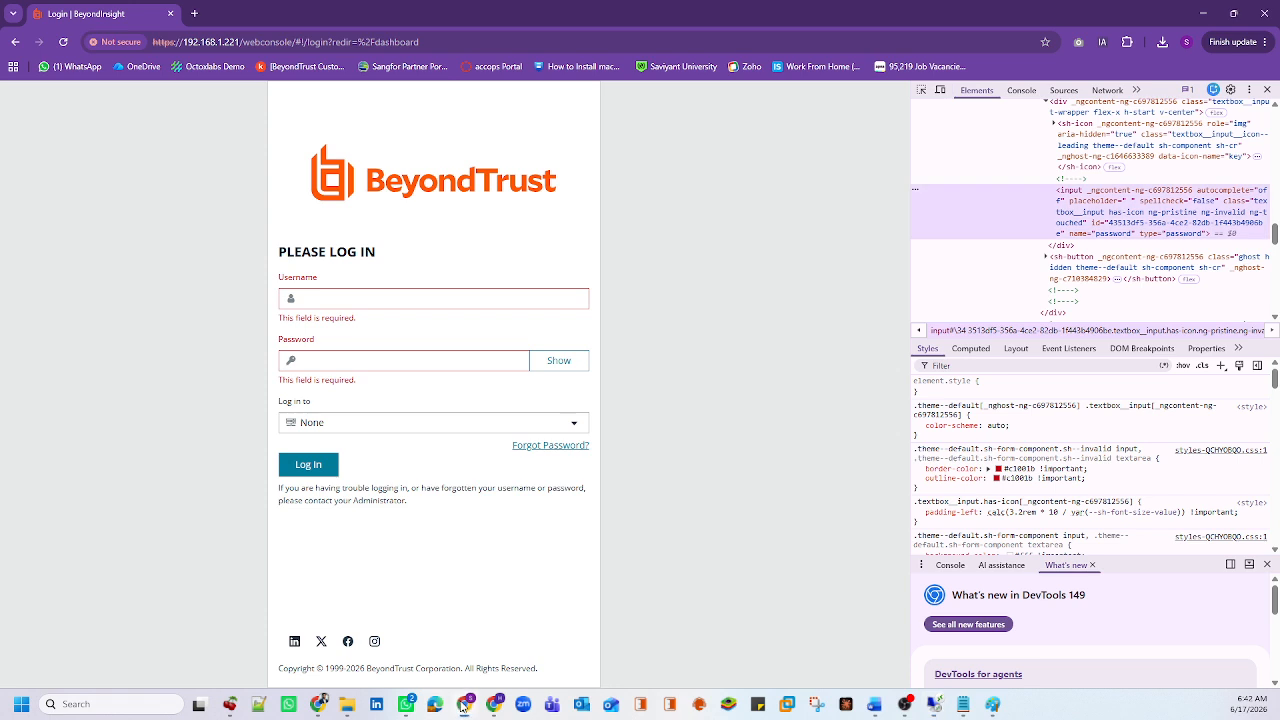
click(446, 421)
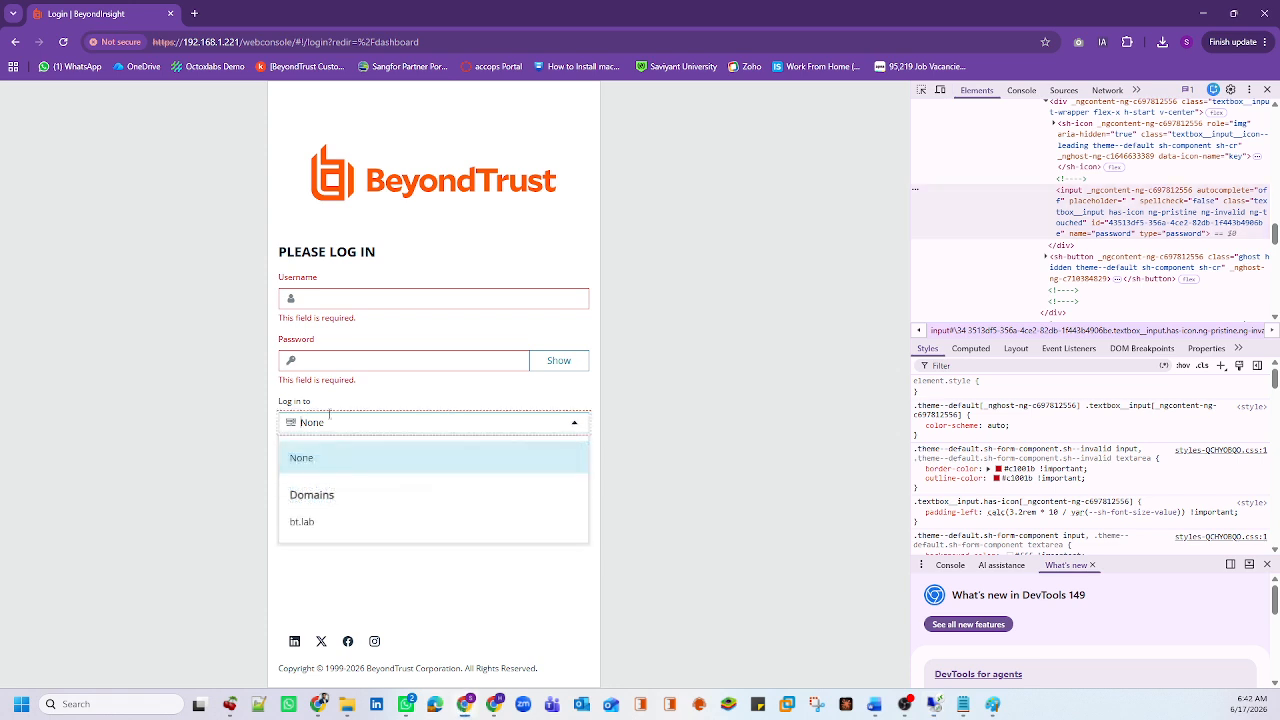
right_click(313, 528)
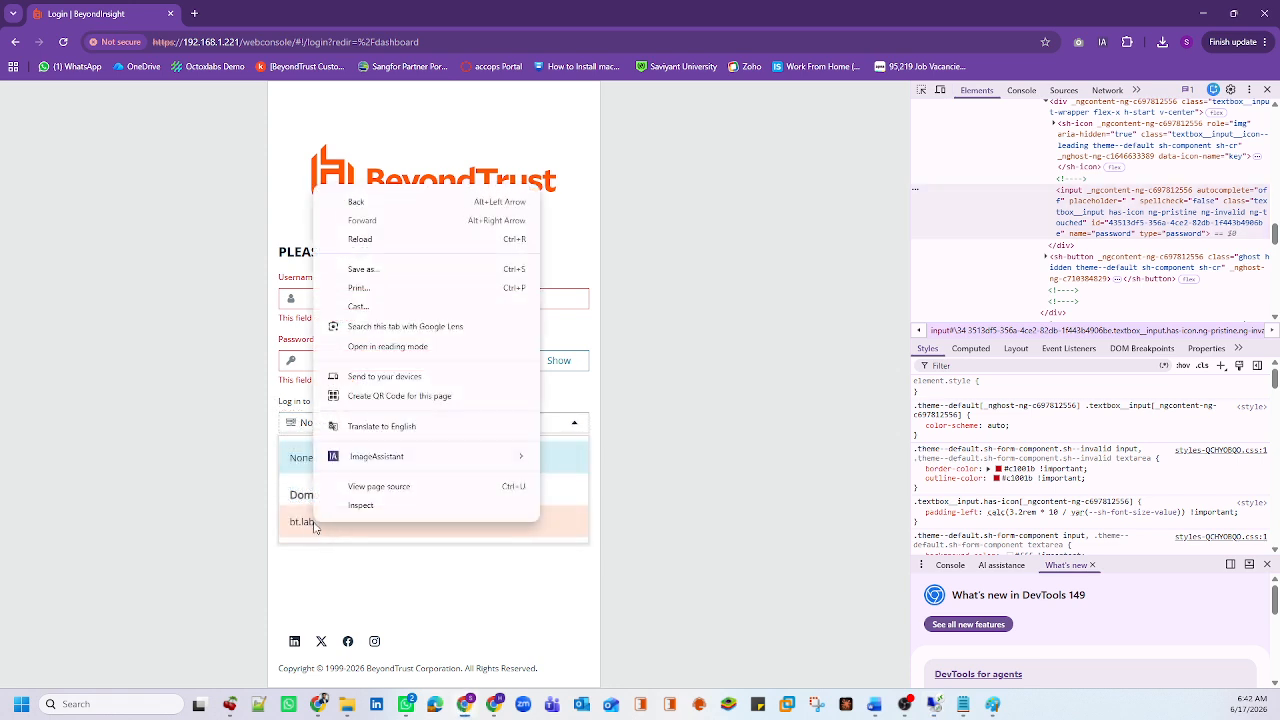
click(355, 509)
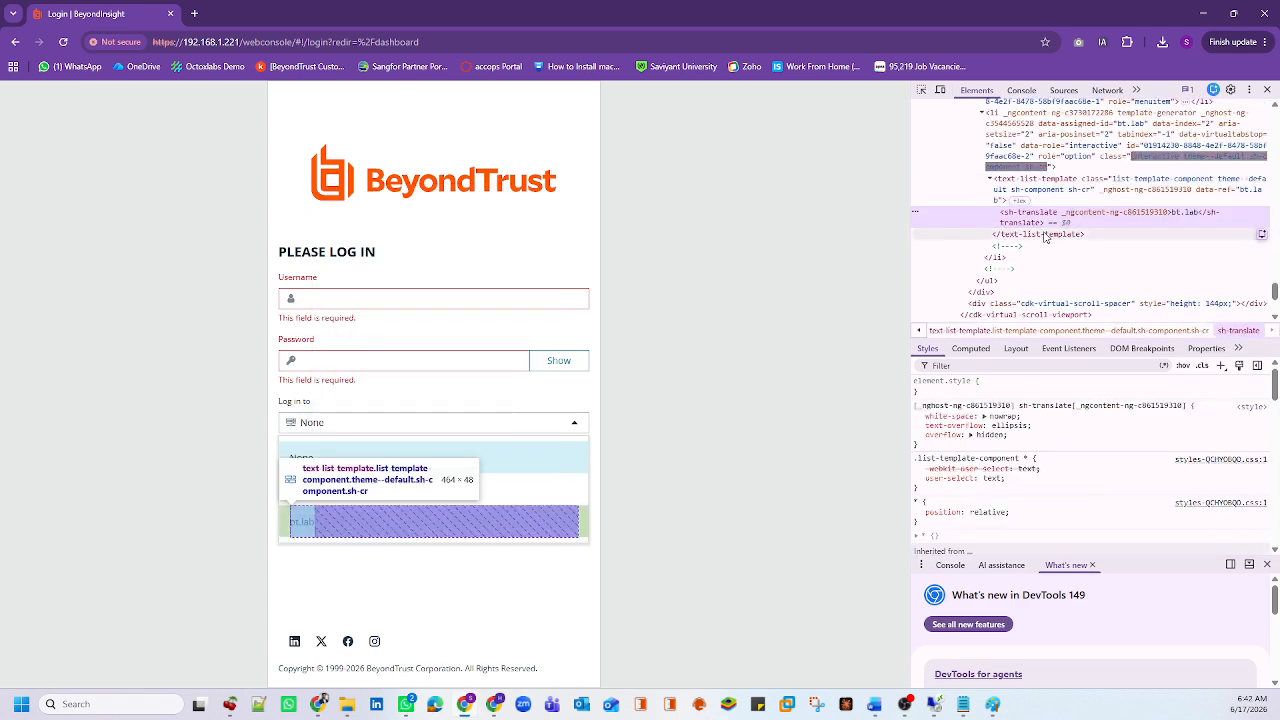
right_click(1040, 220)
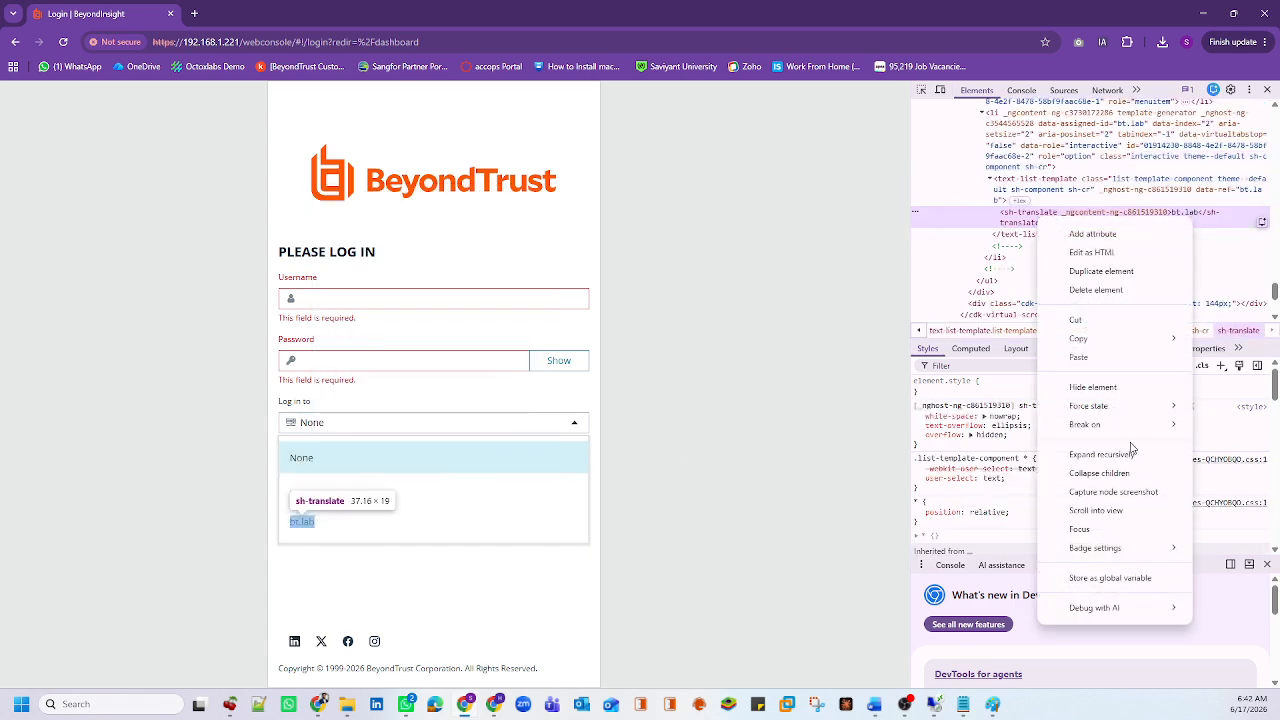
mouse_move(1120, 348)
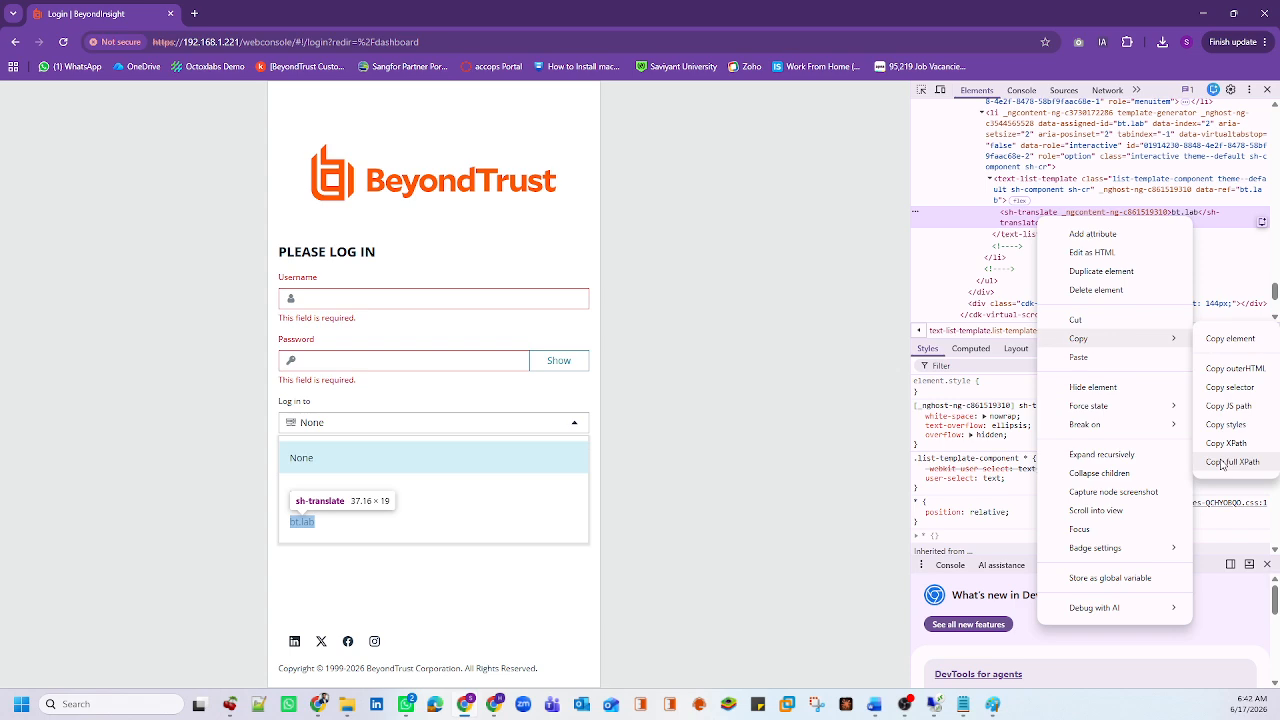
click(816, 440)
Inspect the Log in to input element and copy its code
click(412, 422)
right_click(412, 422)
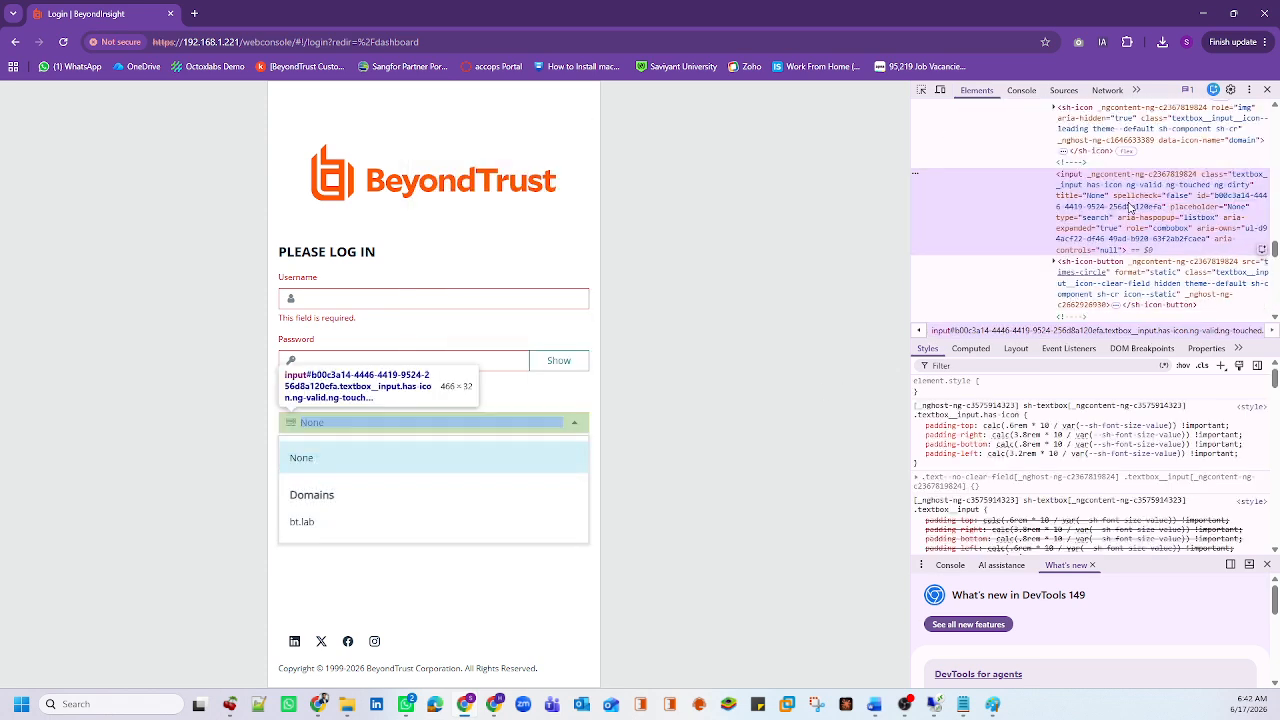
right_click(975, 207)
mouse_move(1081, 345)
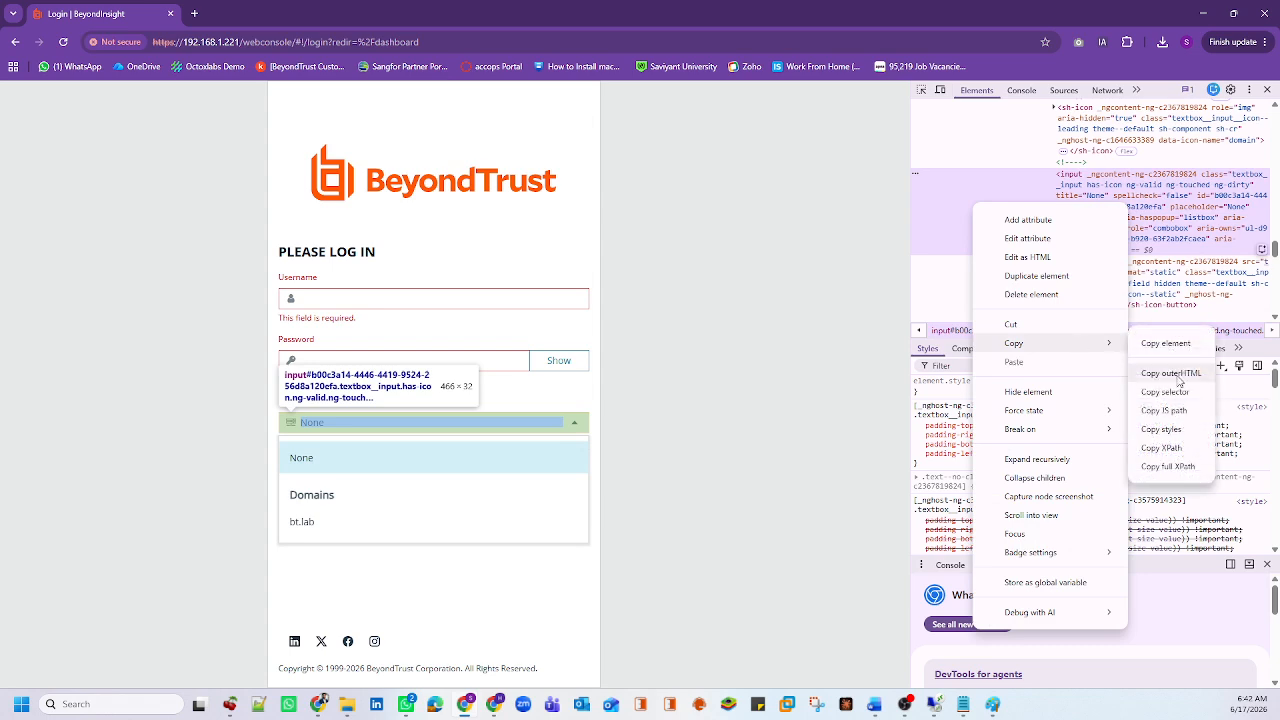
click(1168, 452)
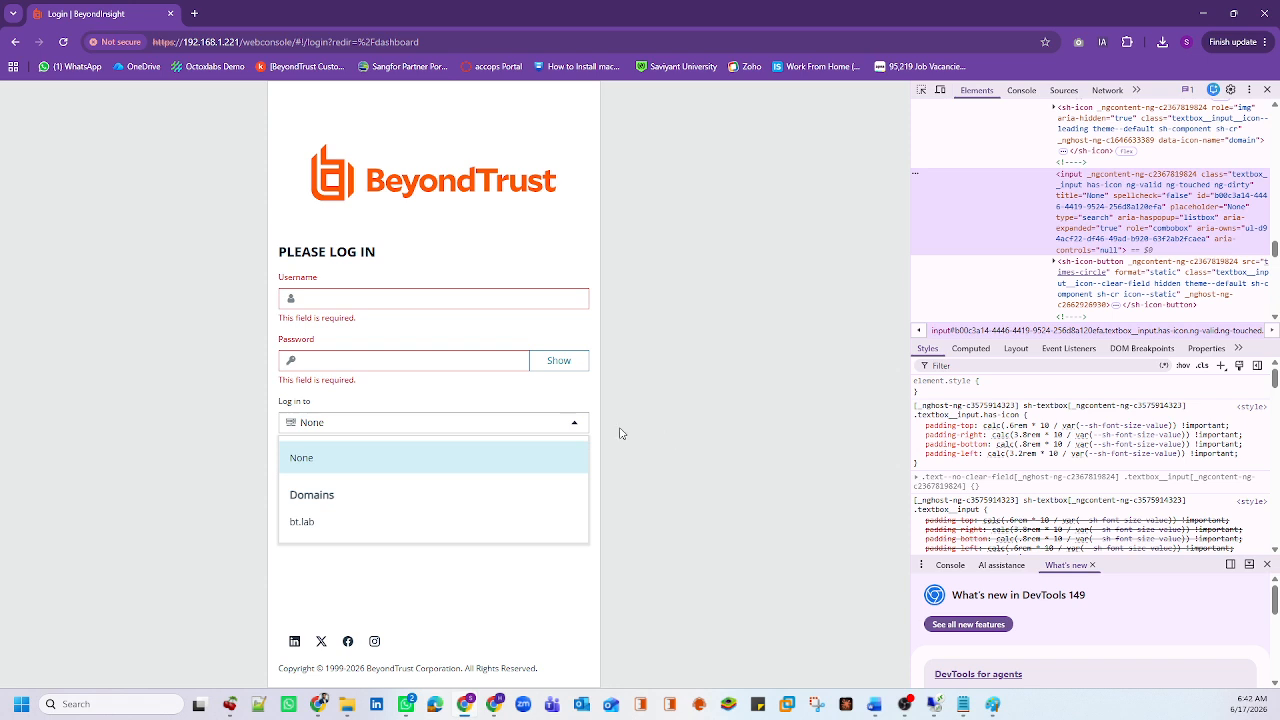
click(520, 417)
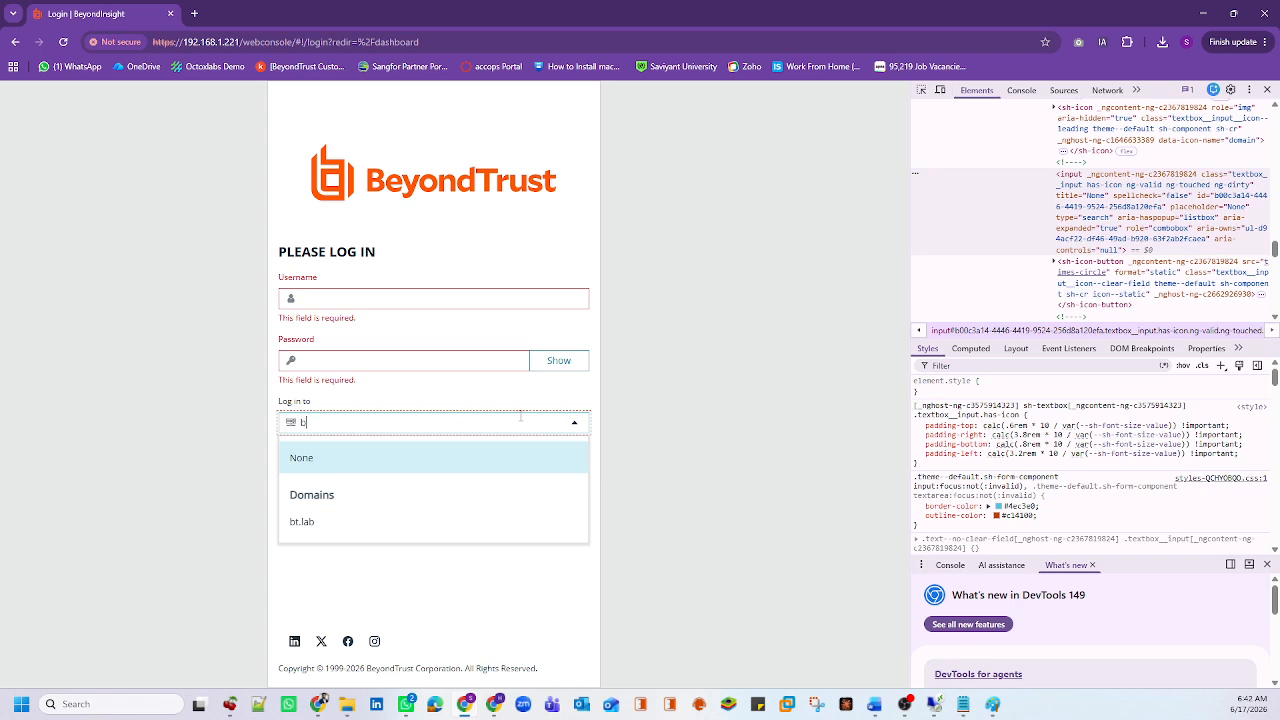
click(573, 419)
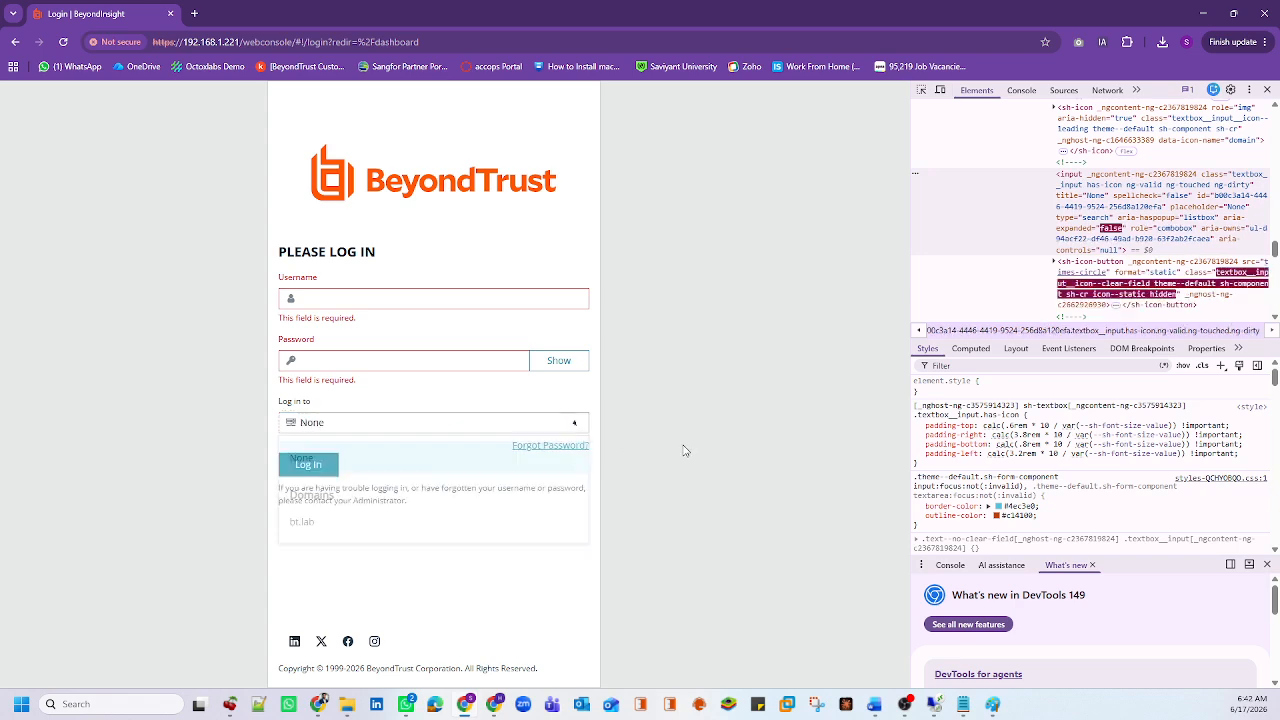
right_click(490, 421)
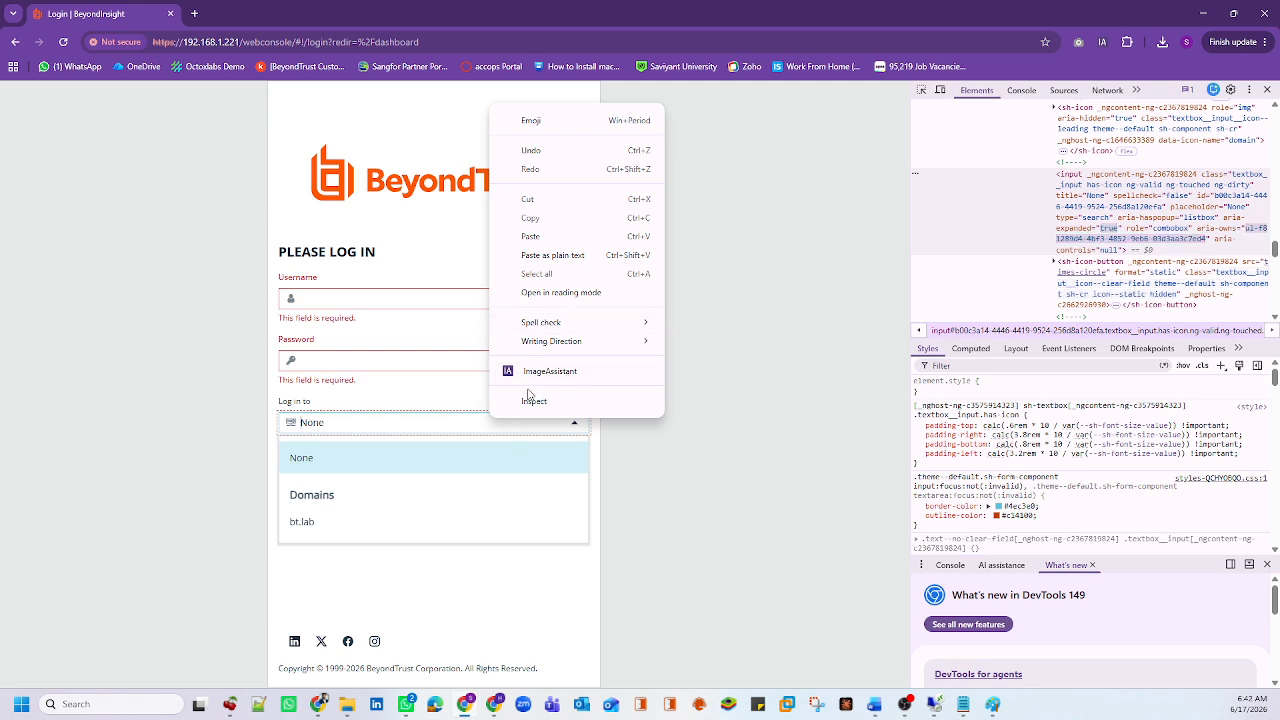
click(530, 400)
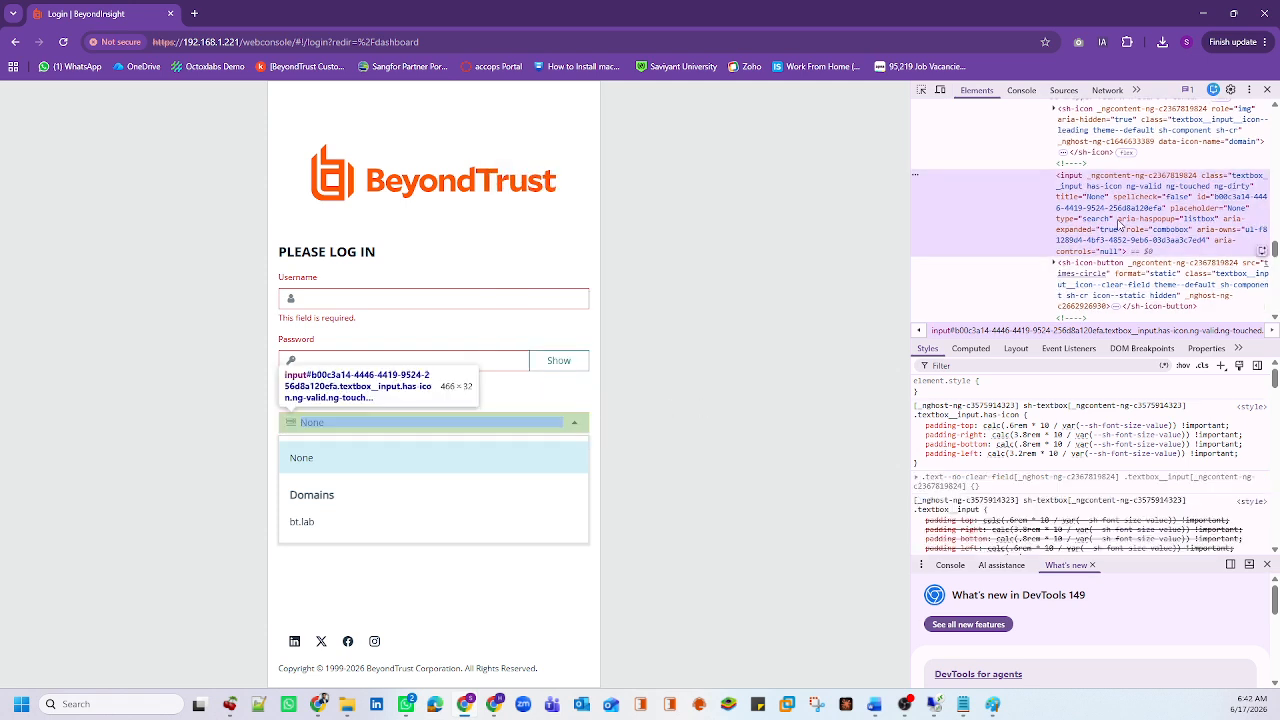
right_click(1120, 226)
mouse_move(1157, 362)
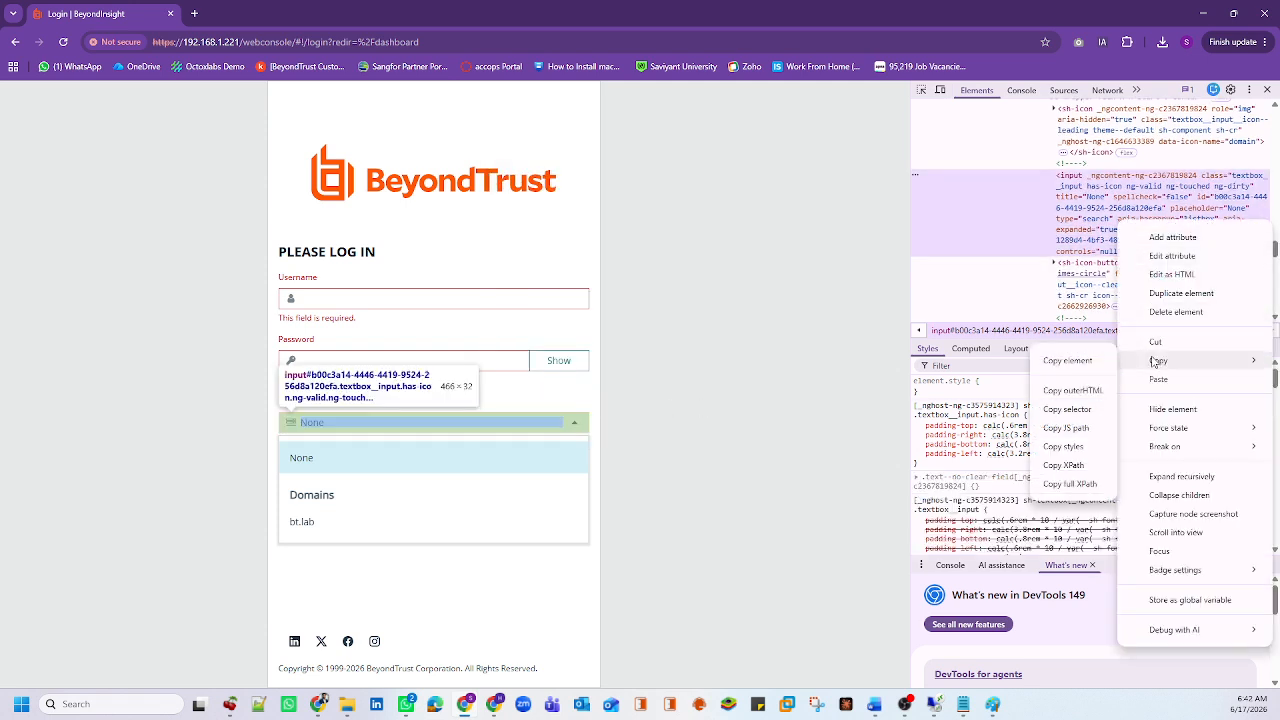
click(1064, 465)
mouse_move(963, 704)
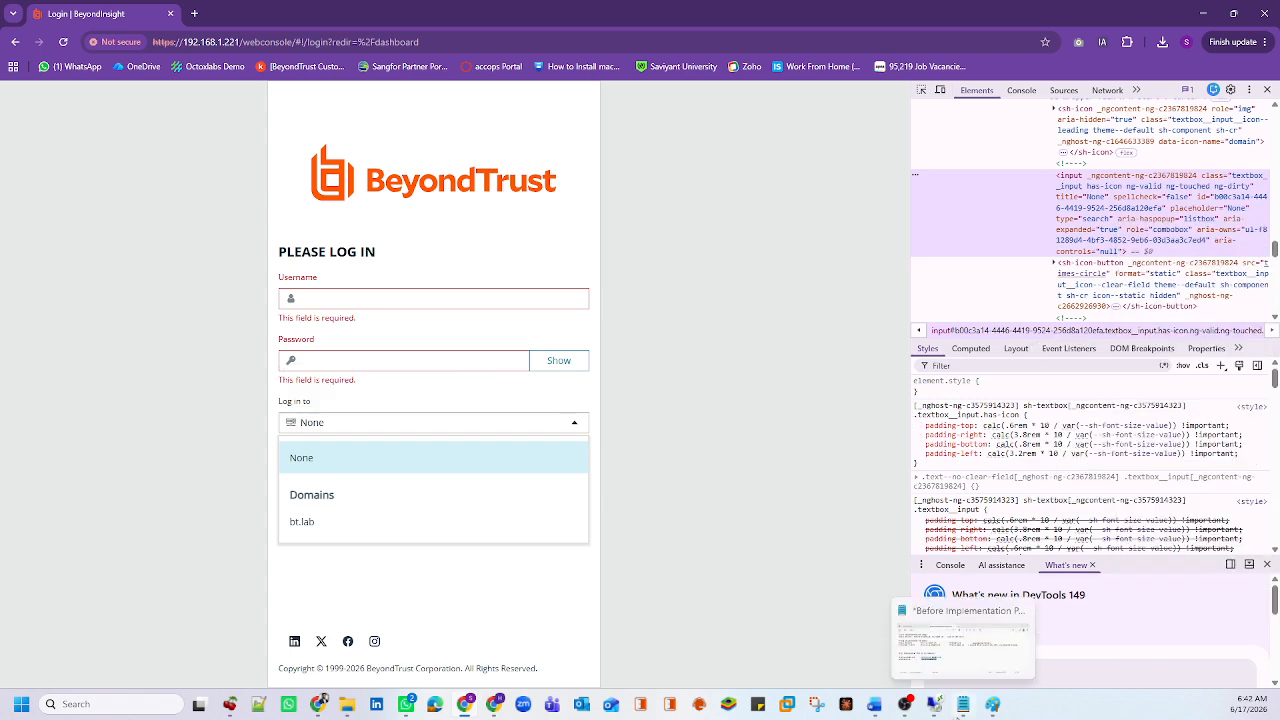
click(966, 658)
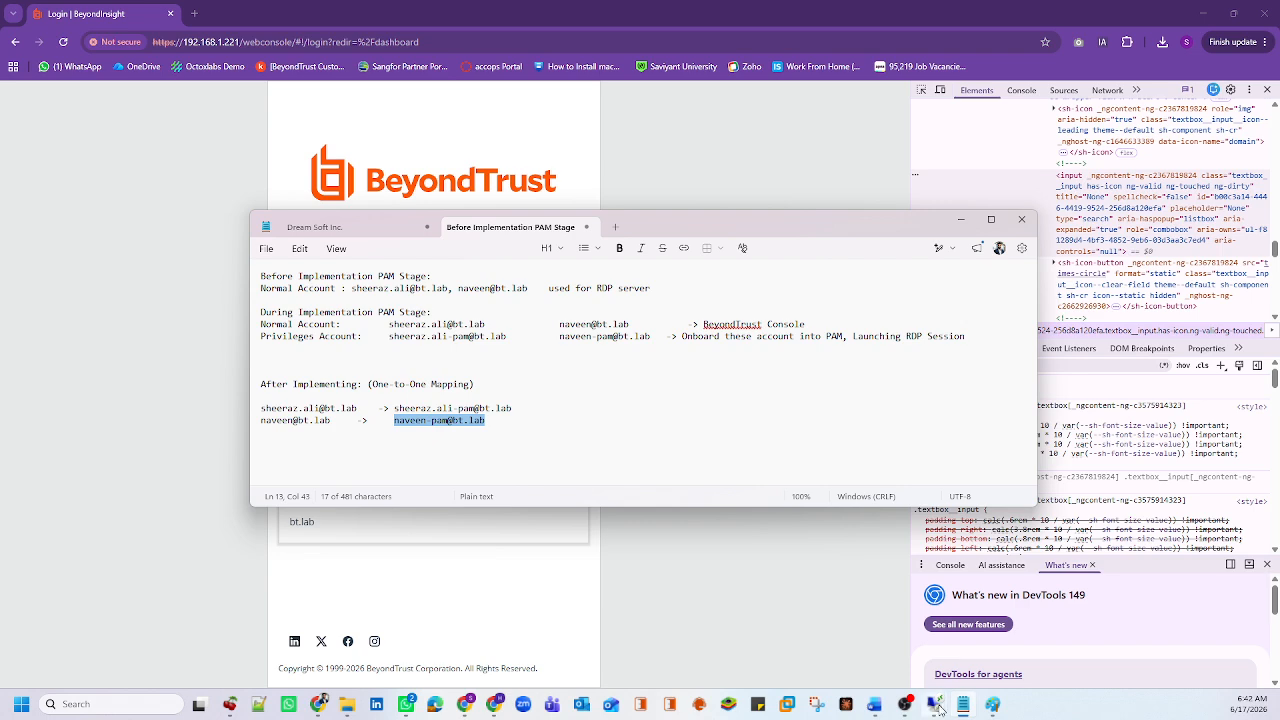
Paste the Log in to field's XPath over TaskSequence3's old XPath
click(738, 628)
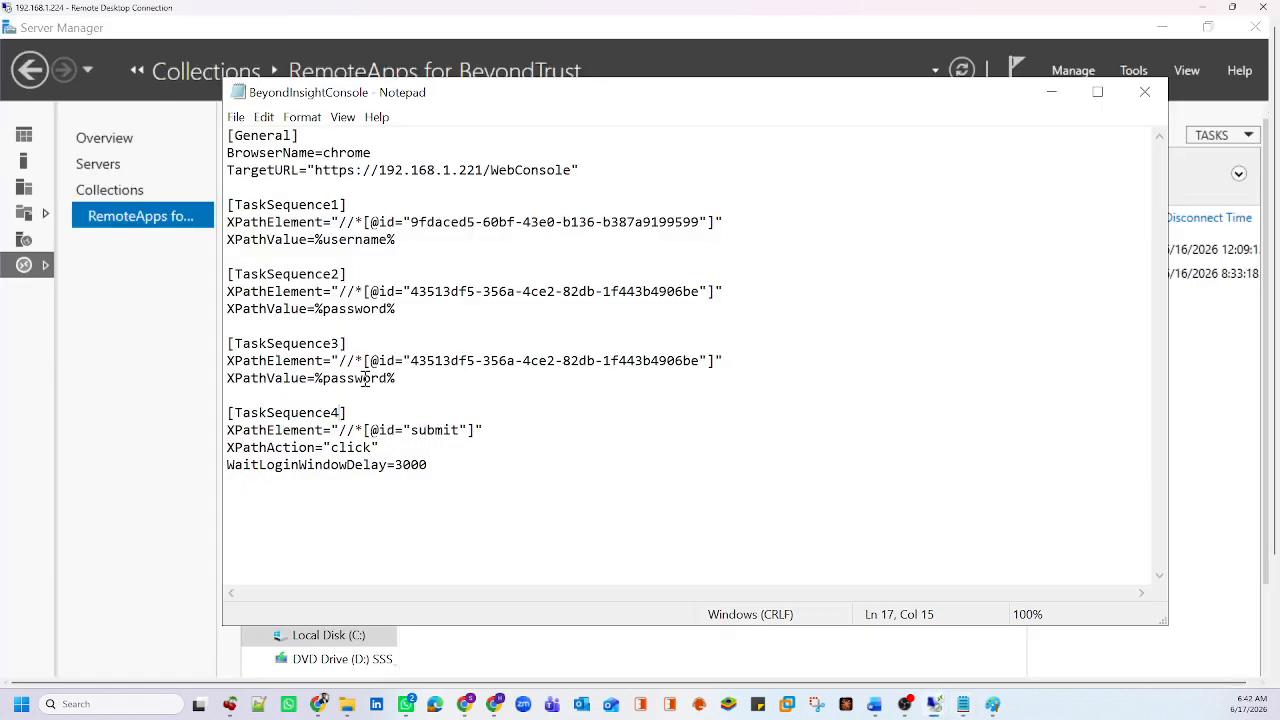
drag(340, 361, 718, 360)
key(ctrl+v)
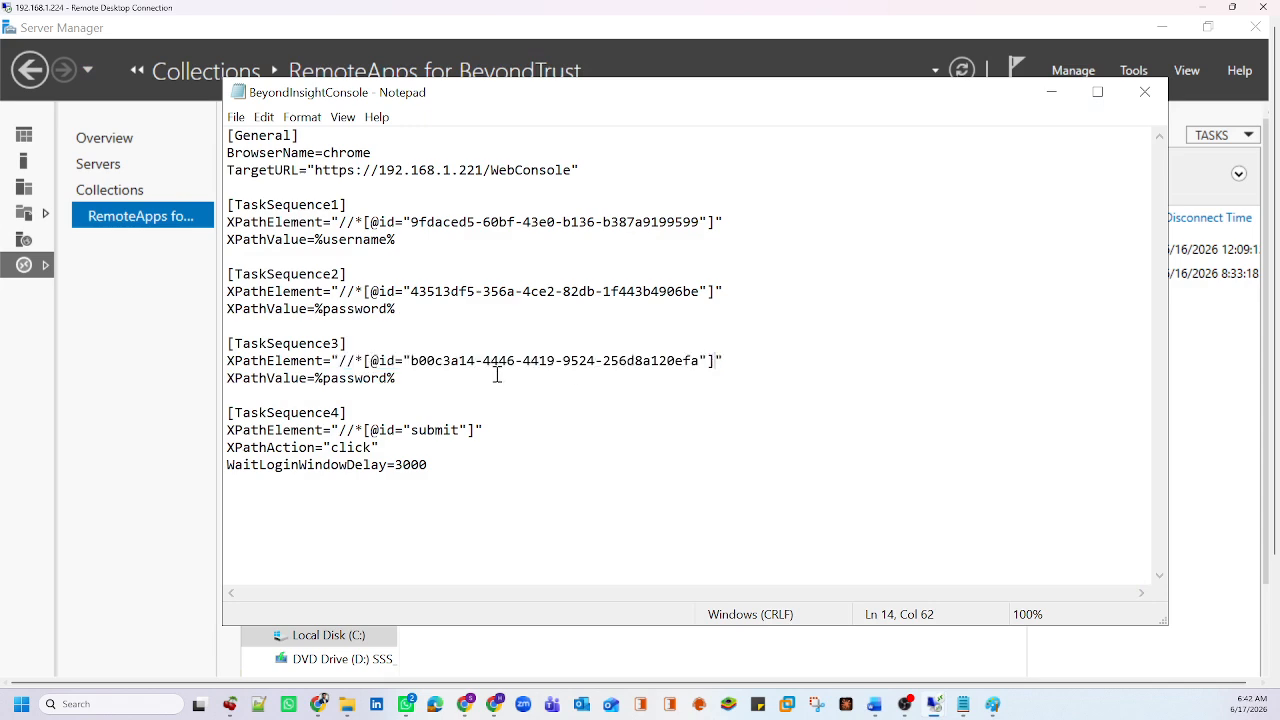
Replace TaskSequence3's XPathValue=%password% with XPathAction="click"
drag(379, 447, 224, 450)
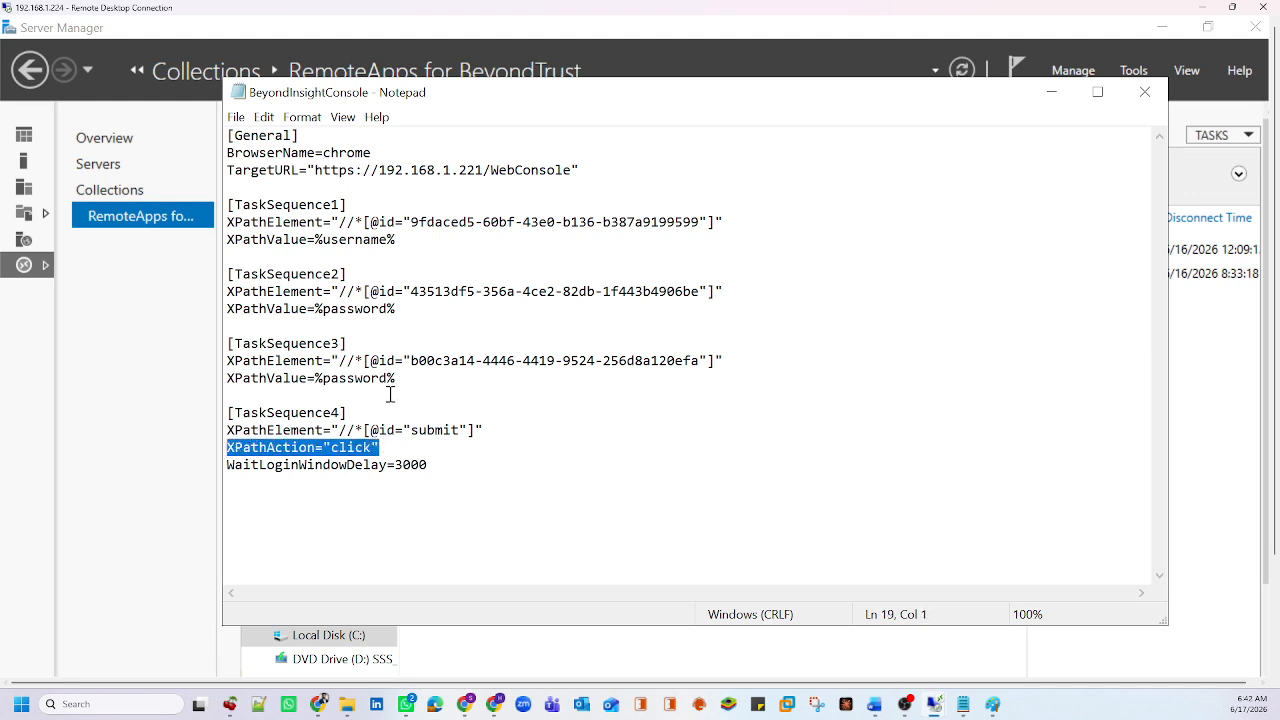
drag(406, 380, 228, 377)
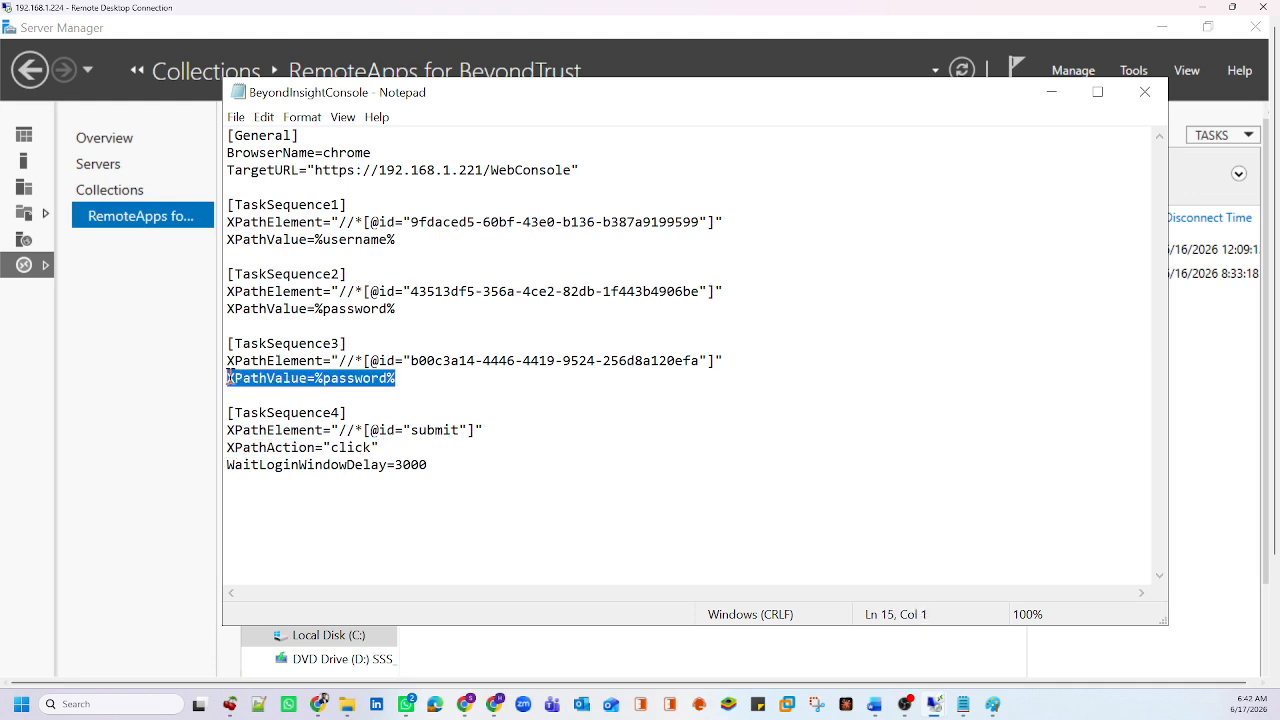
key(ctrl+v)
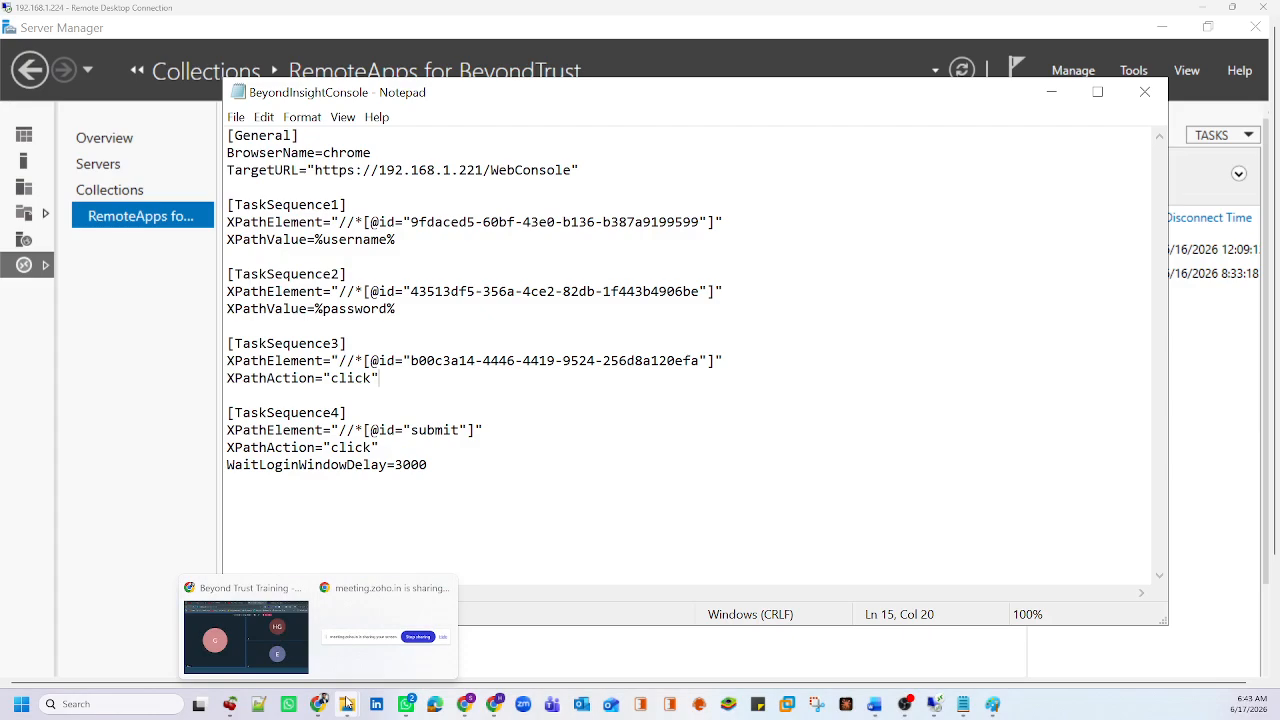
click(466, 705)
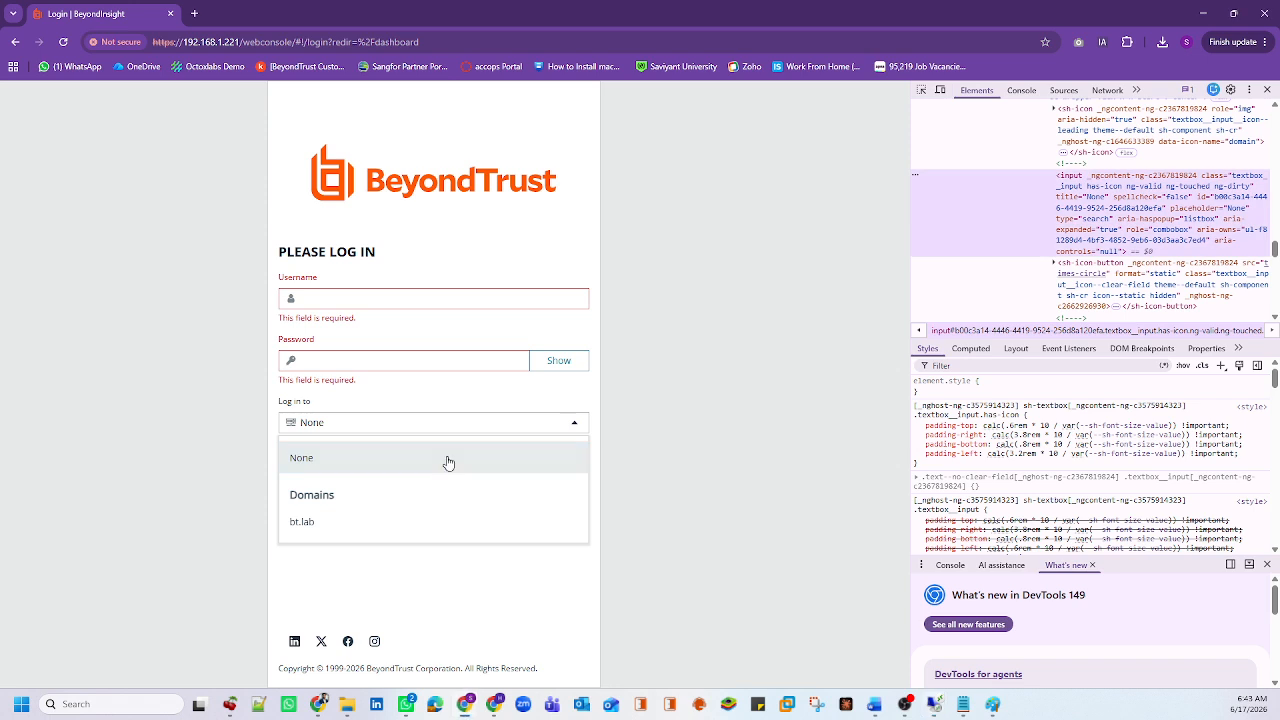
Inspect the bt.lab domain option in DevTools and copy its XPath
right_click(317, 523)
click(364, 501)
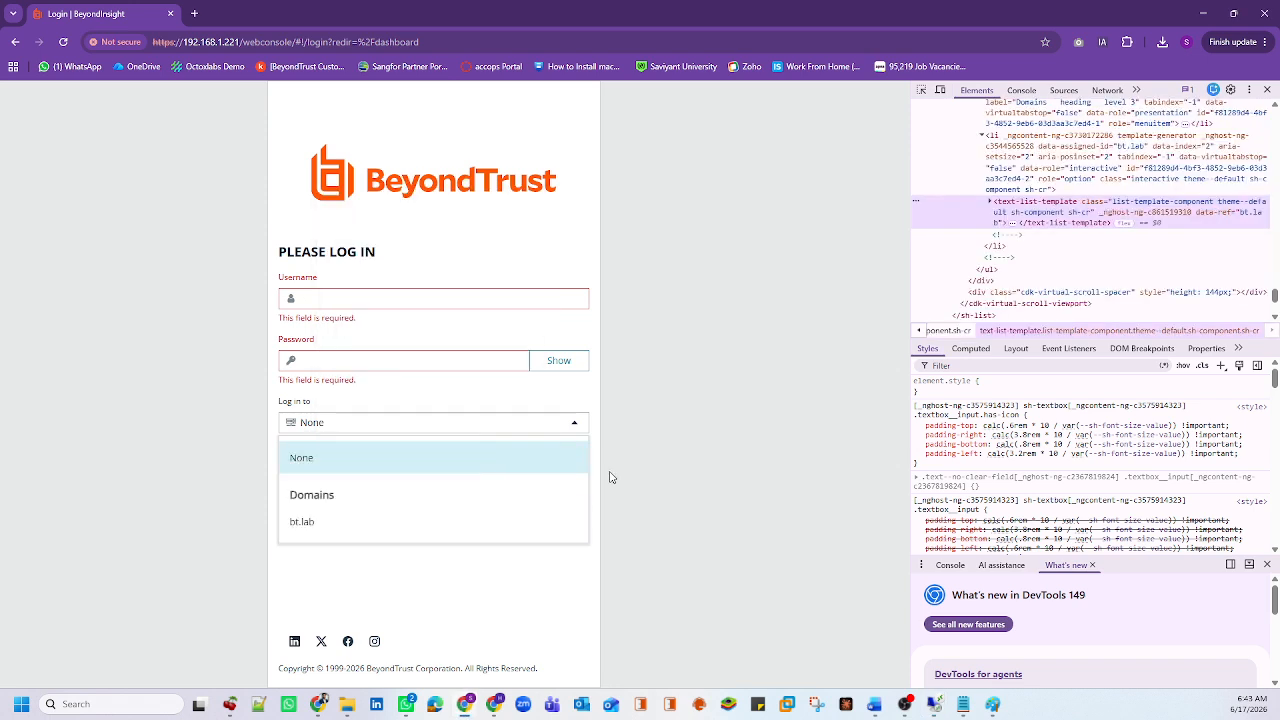
right_click(1043, 218)
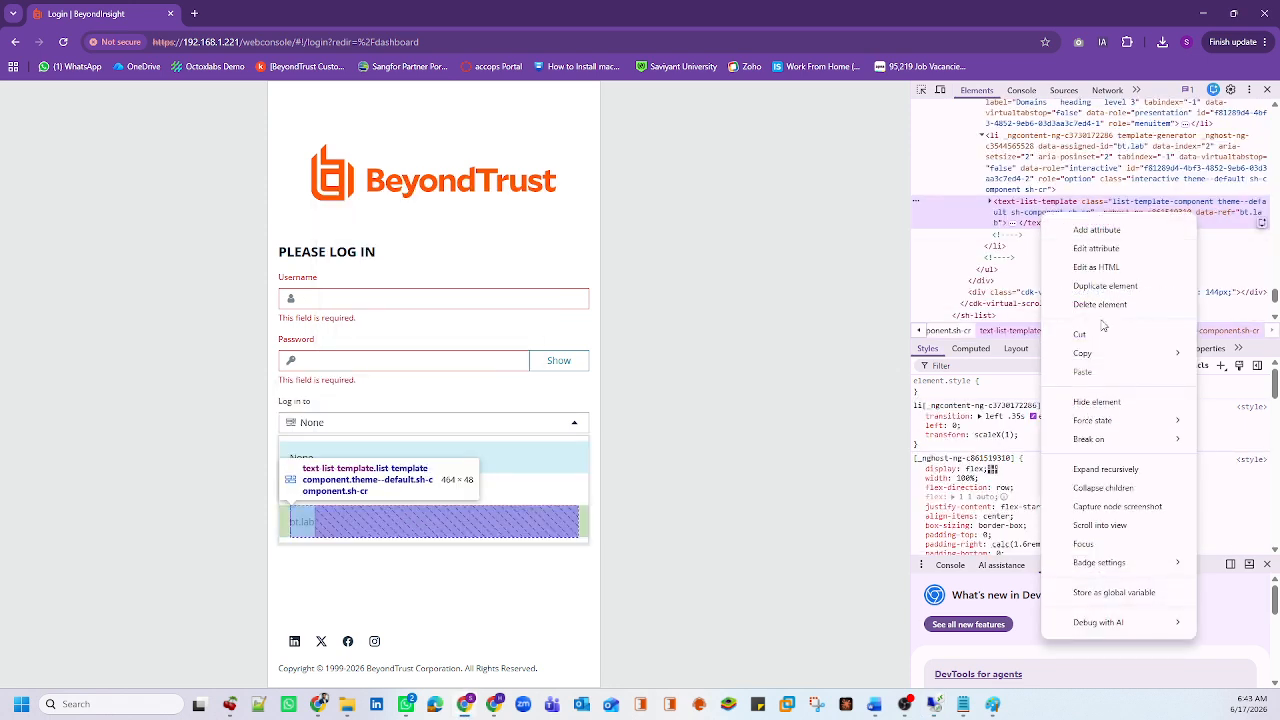
mouse_move(1090, 354)
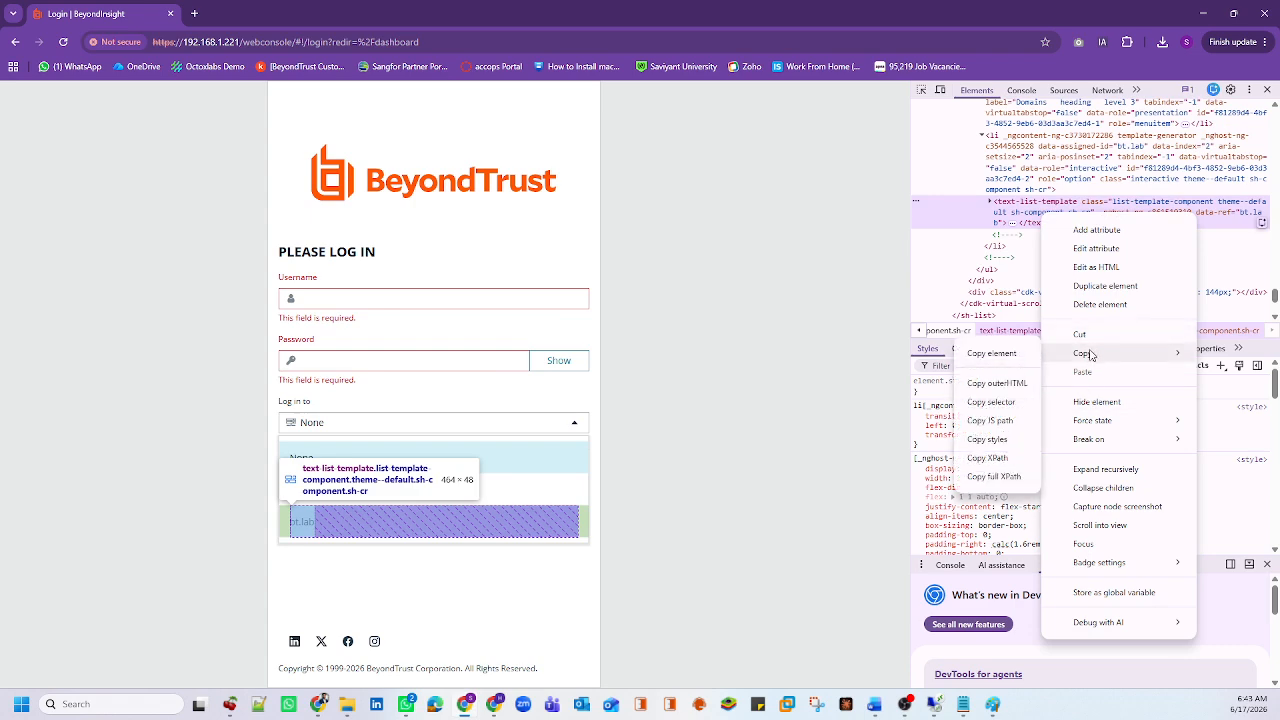
click(997, 462)
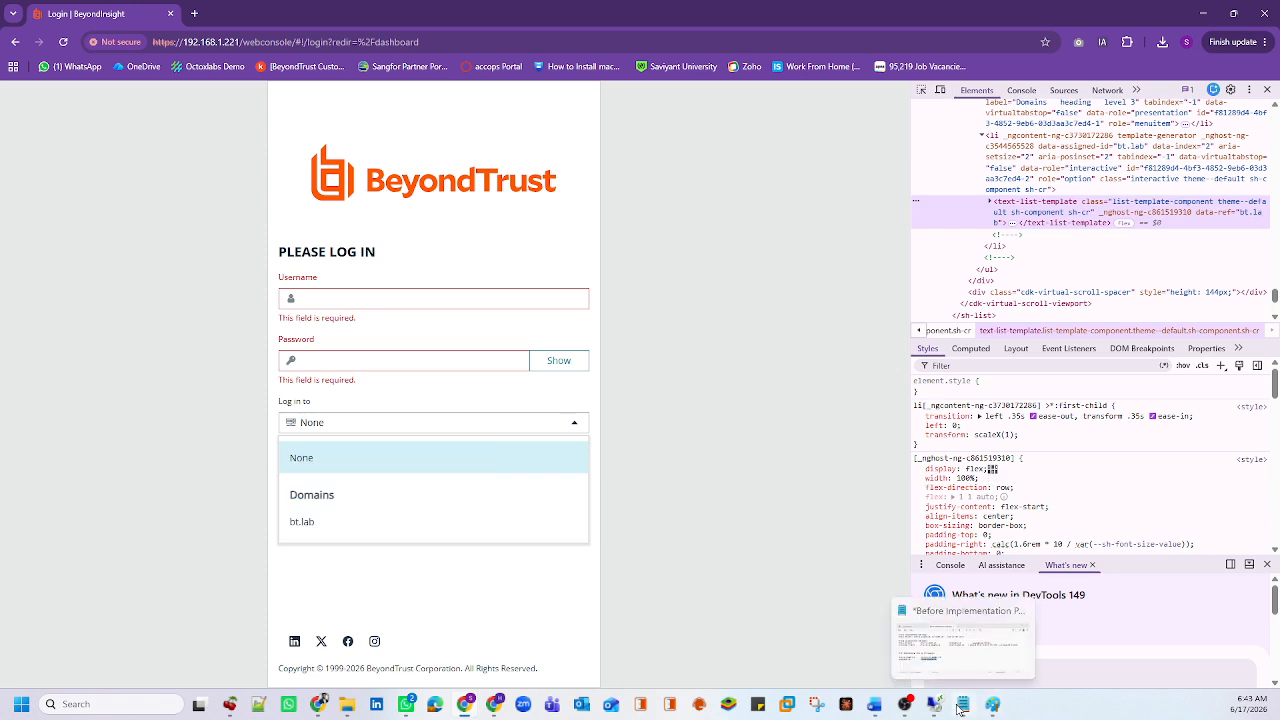
click(959, 707)
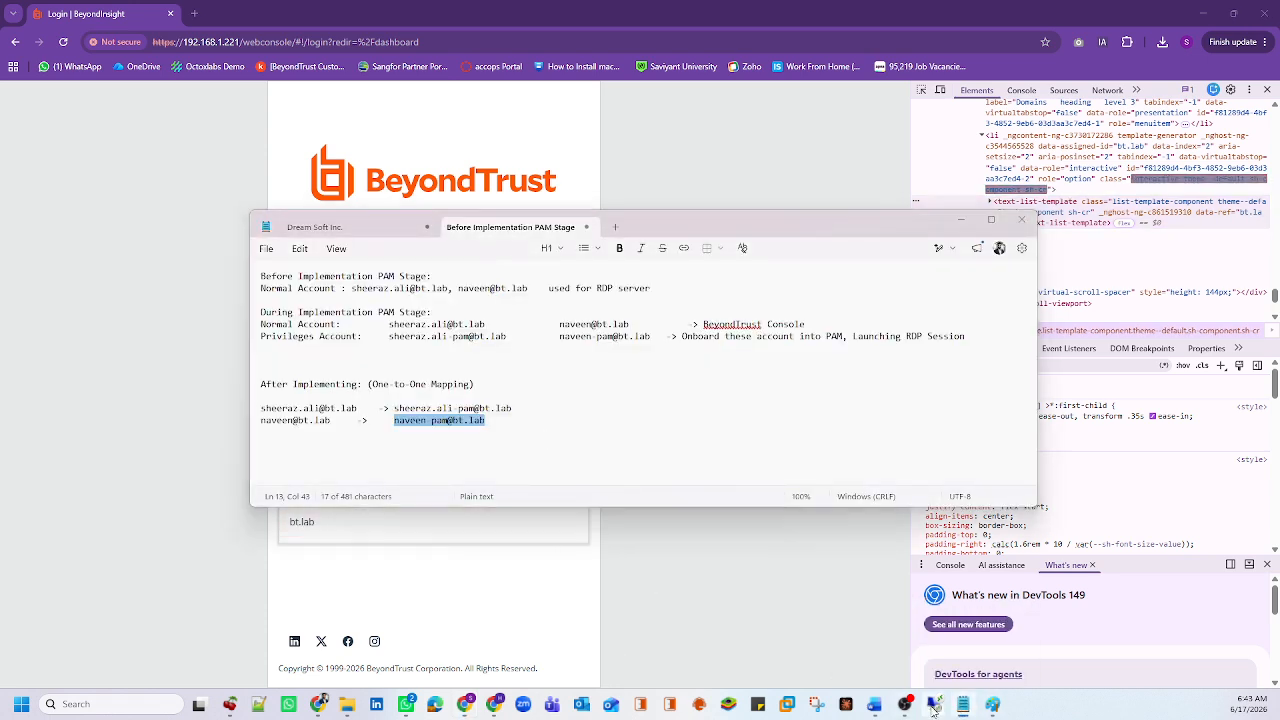
Paste the full XPath into TaskSequence4 and move the WaitLoginWindowDelay=3000 line lower
click(829, 639)
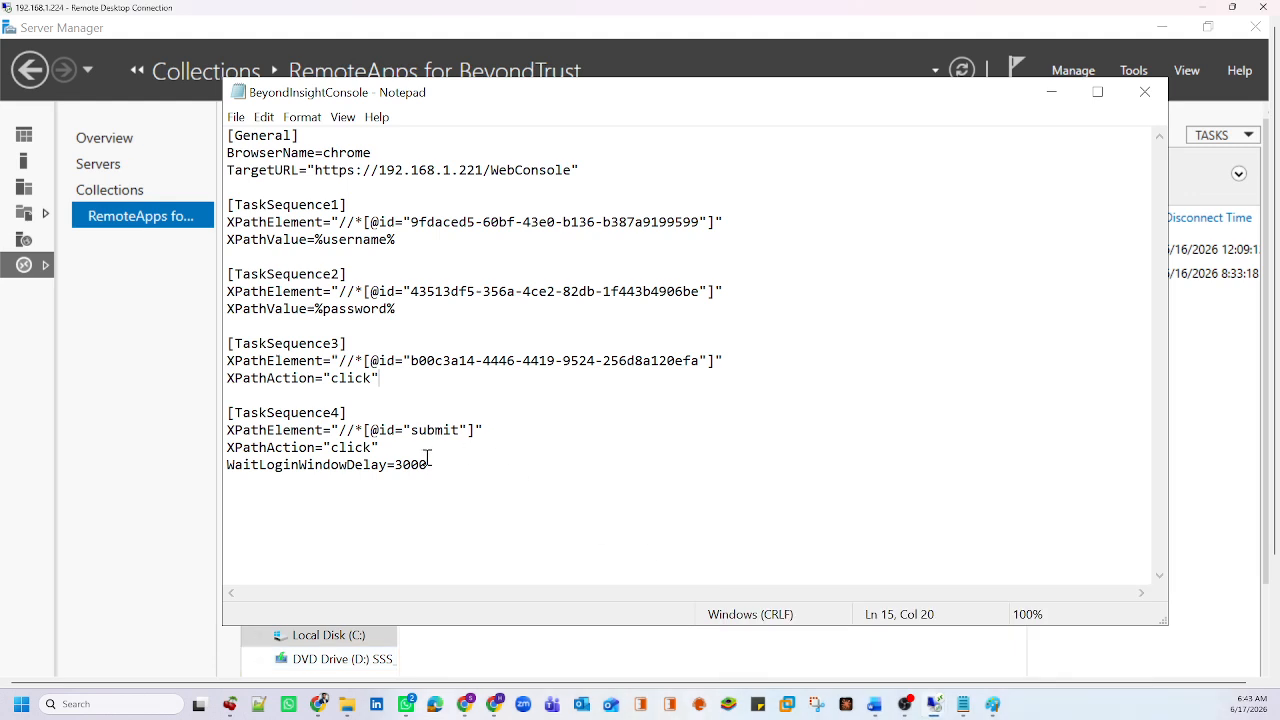
drag(478, 431, 340, 432)
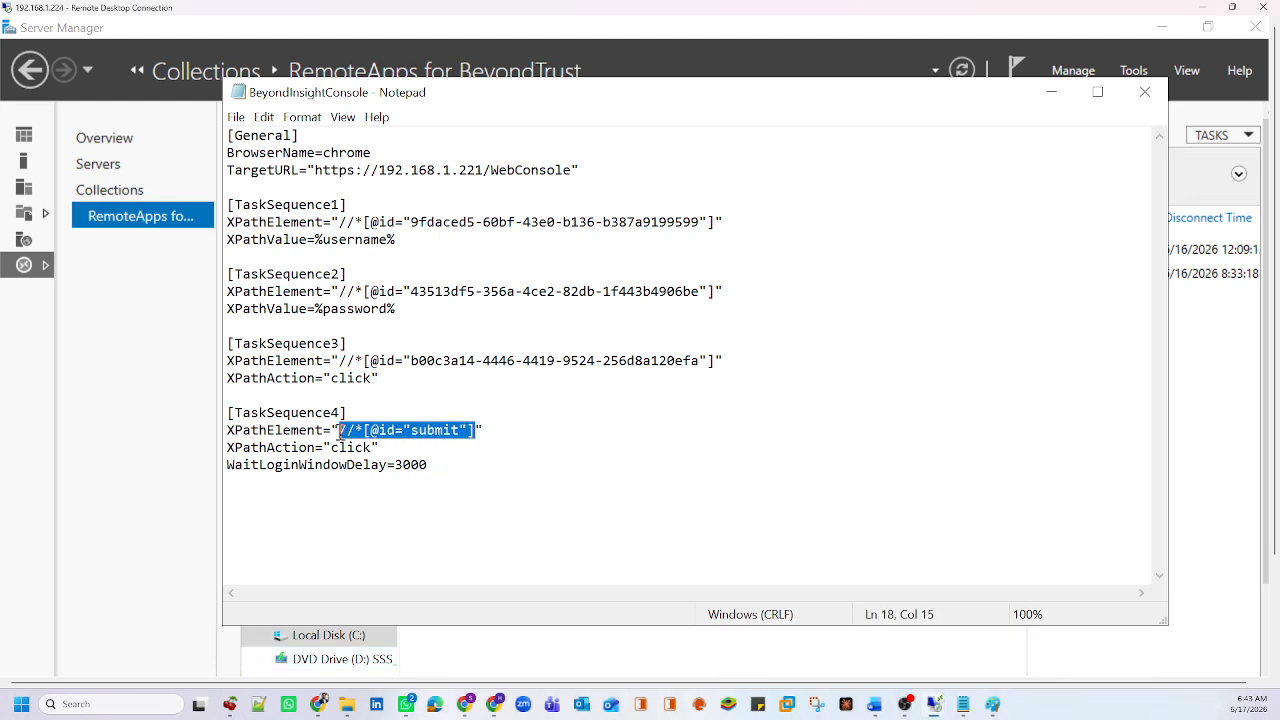
key(ctrl+v)
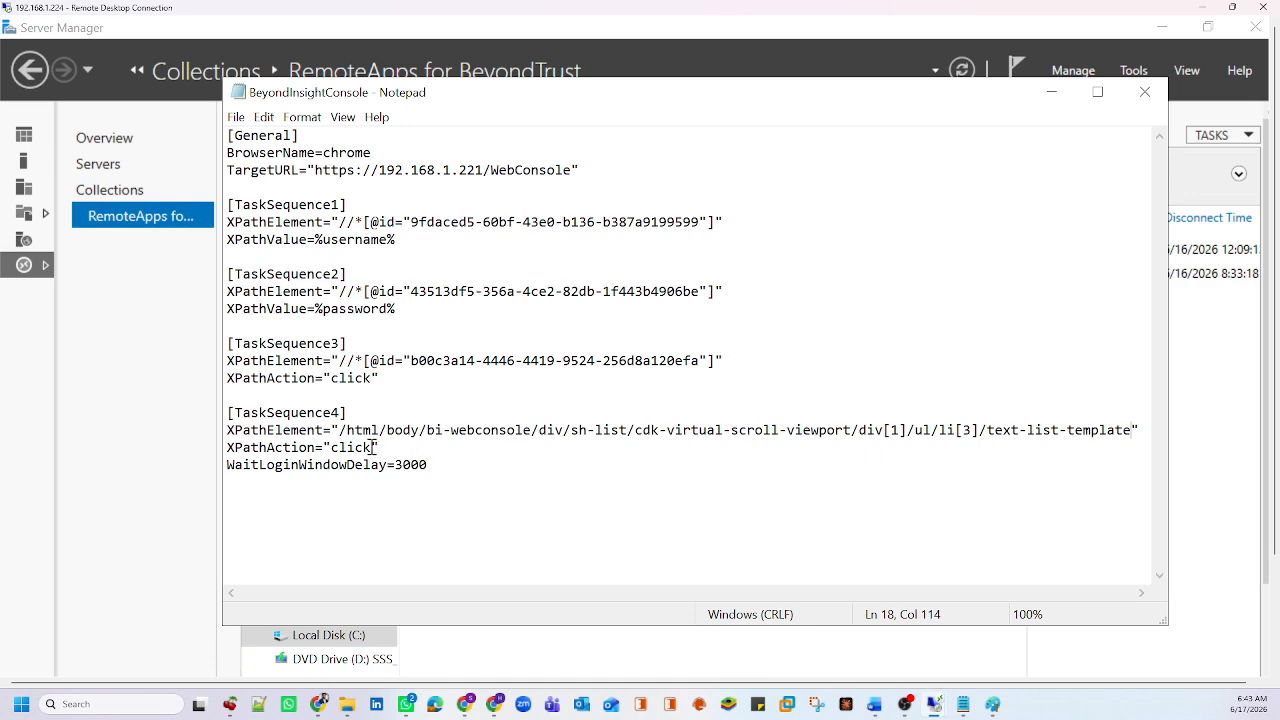
drag(457, 466, 229, 466)
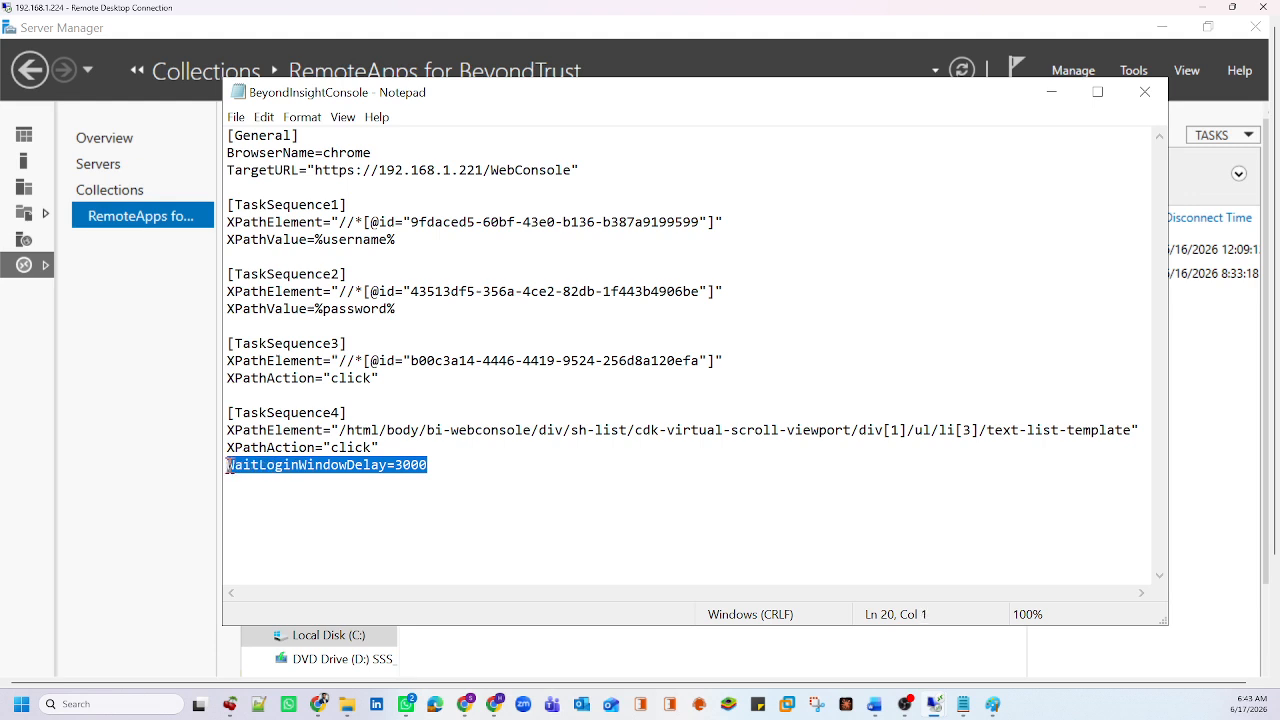
key(Delete)
key(Return)
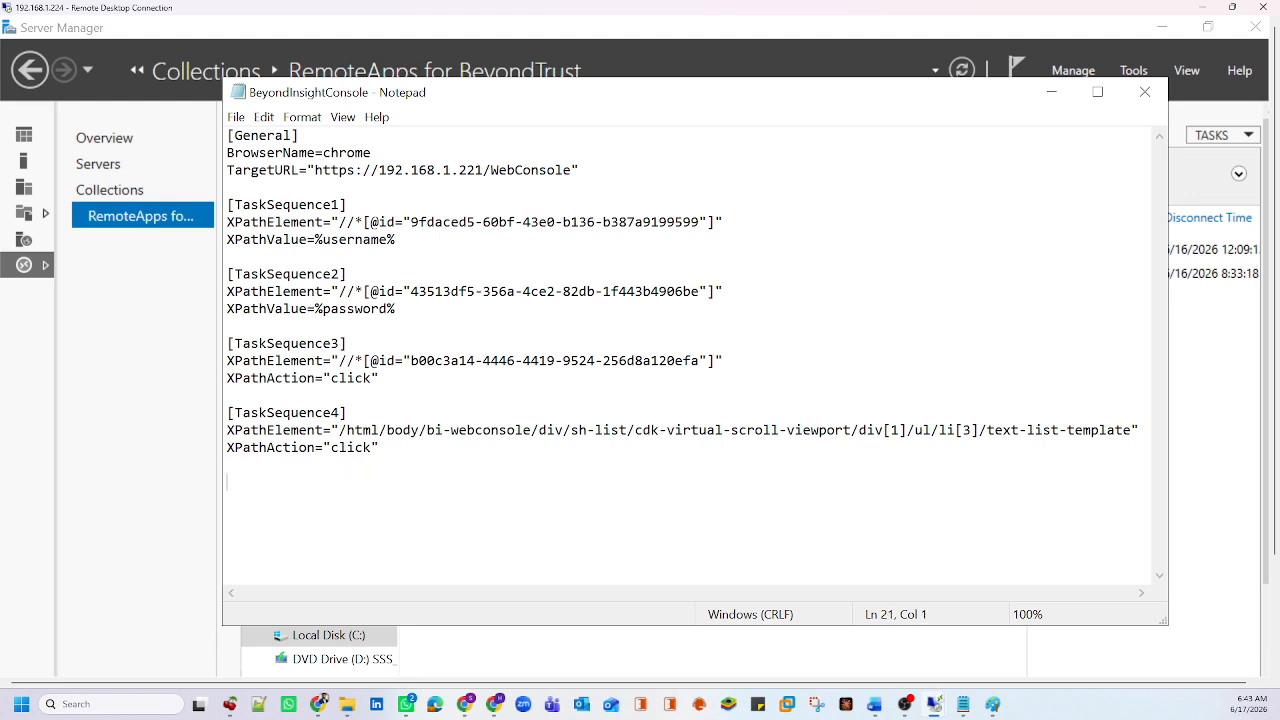
key(ctrl+v)
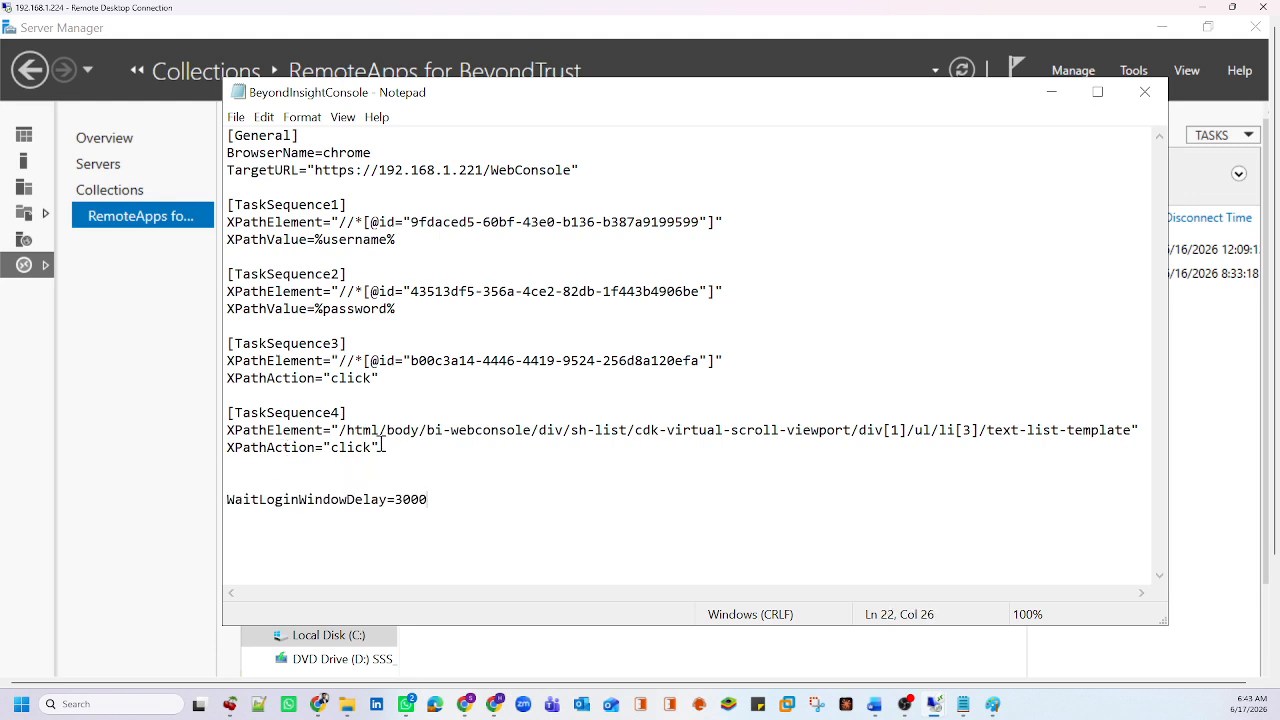
Duplicate the TaskSequence4 block below it and rename the copy TaskSequence5
click(380, 447)
drag(378, 443, 227, 413)
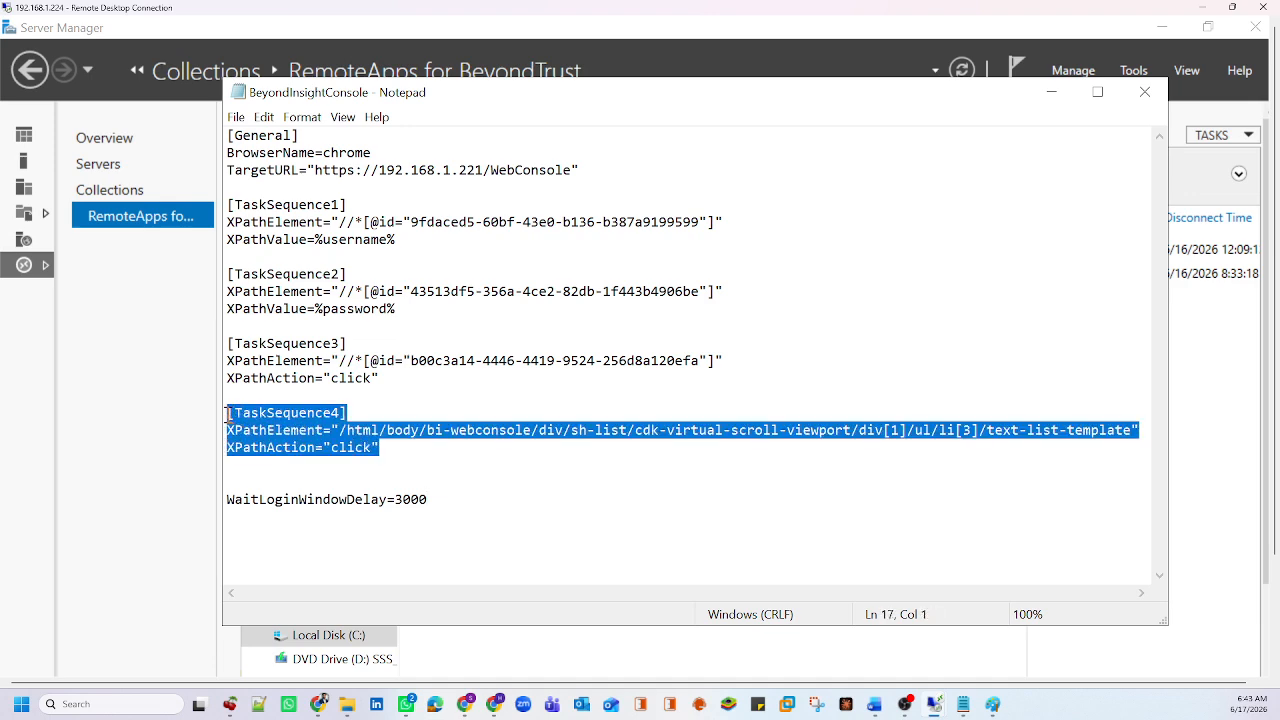
click(242, 479)
key(ctrl+v)
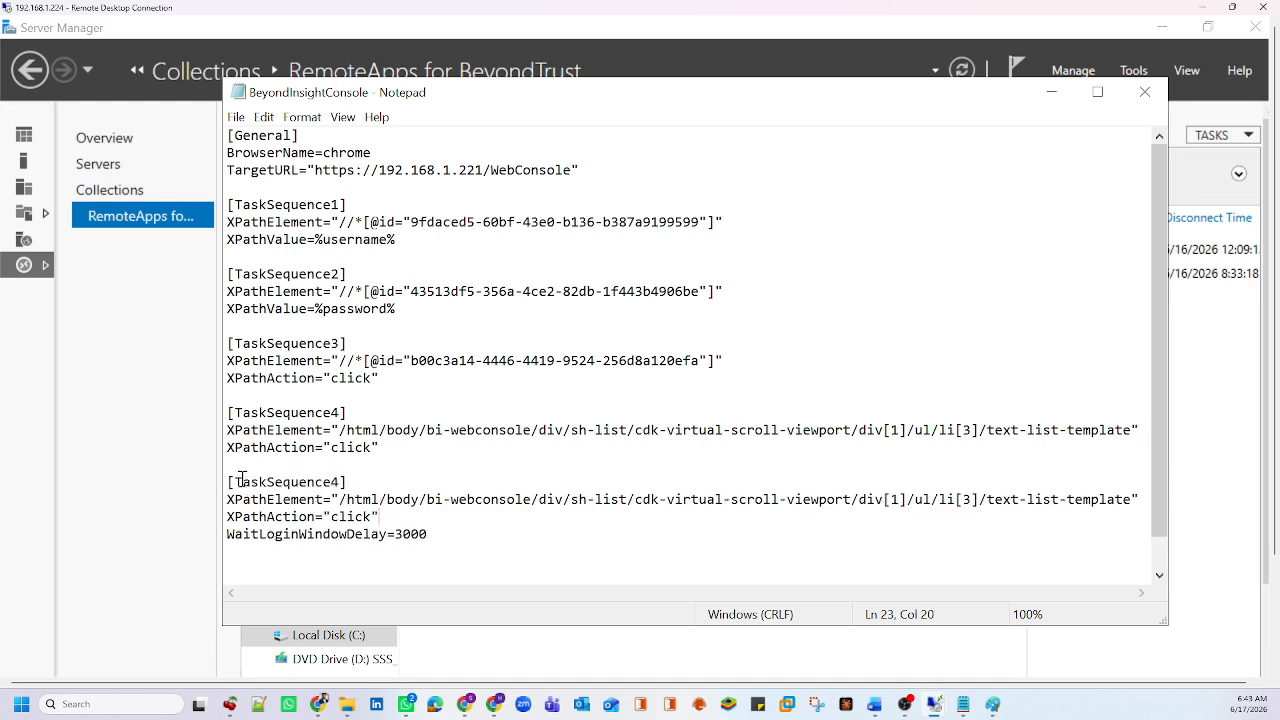
key(BackSpace)
text(5)
click(464, 704)
Inspect the Log In button in DevTools and copy its full XPath
click(338, 598)
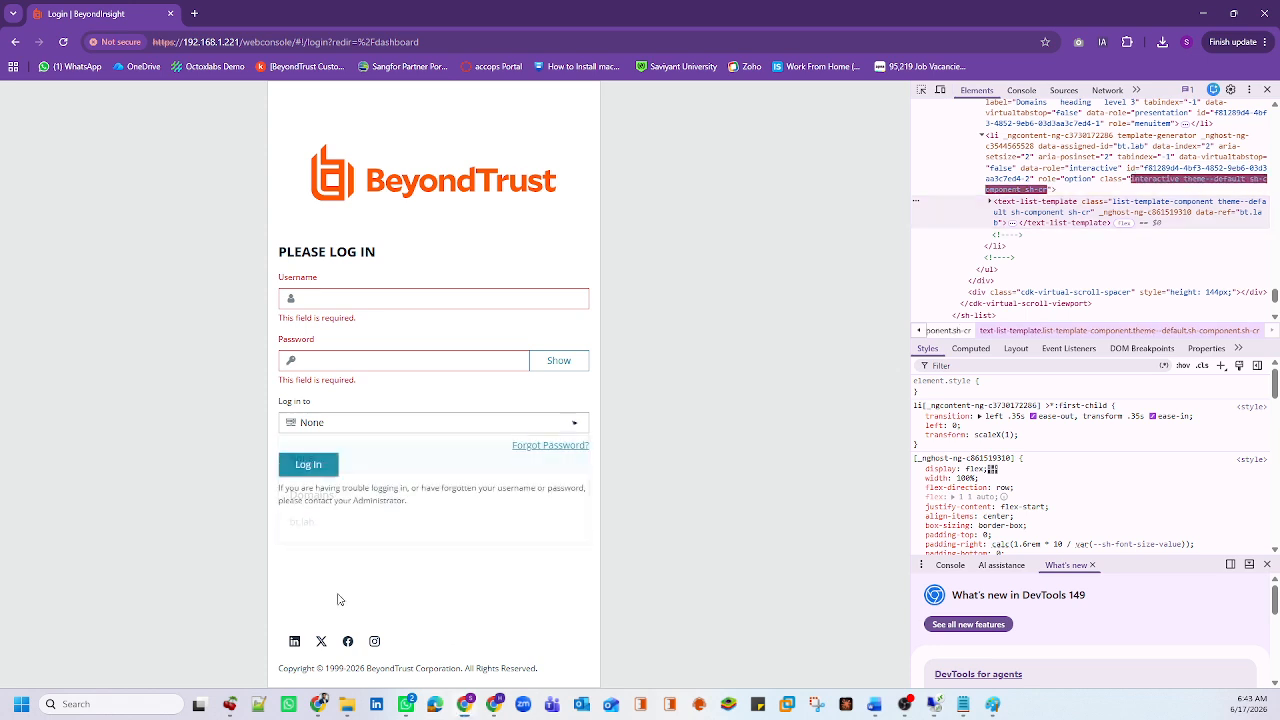
right_click(322, 469)
click(376, 458)
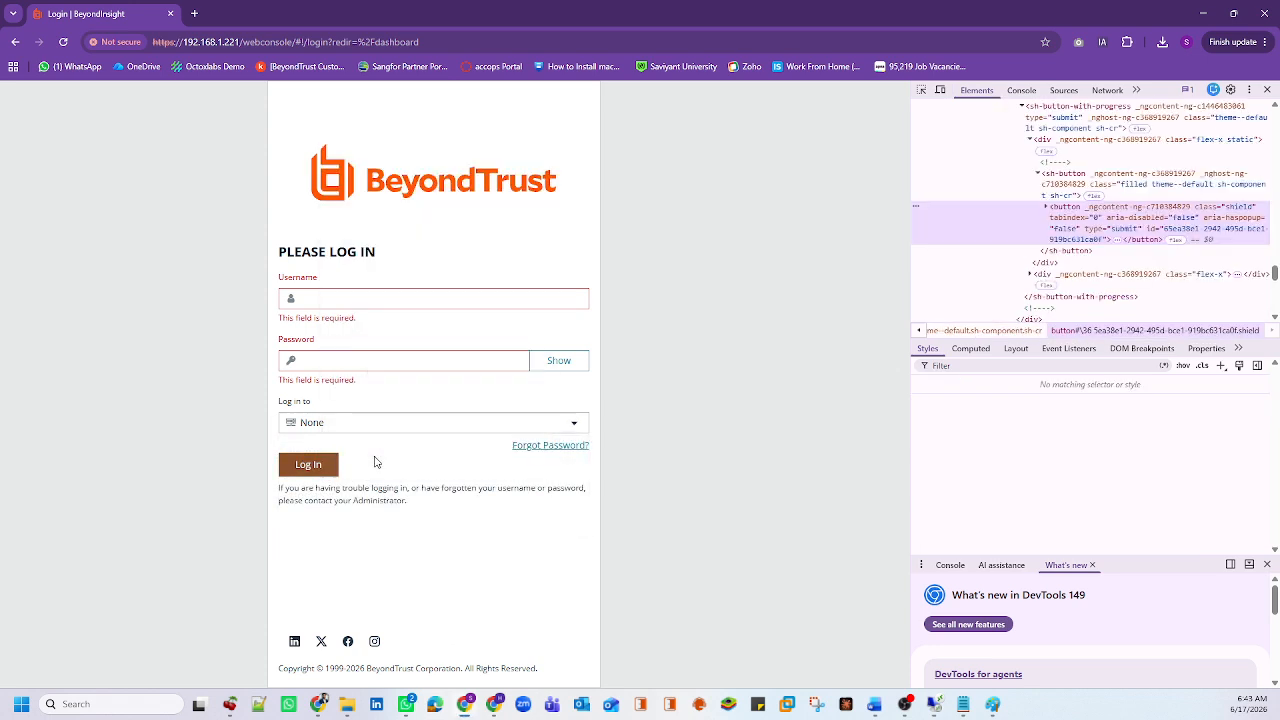
right_click(1148, 274)
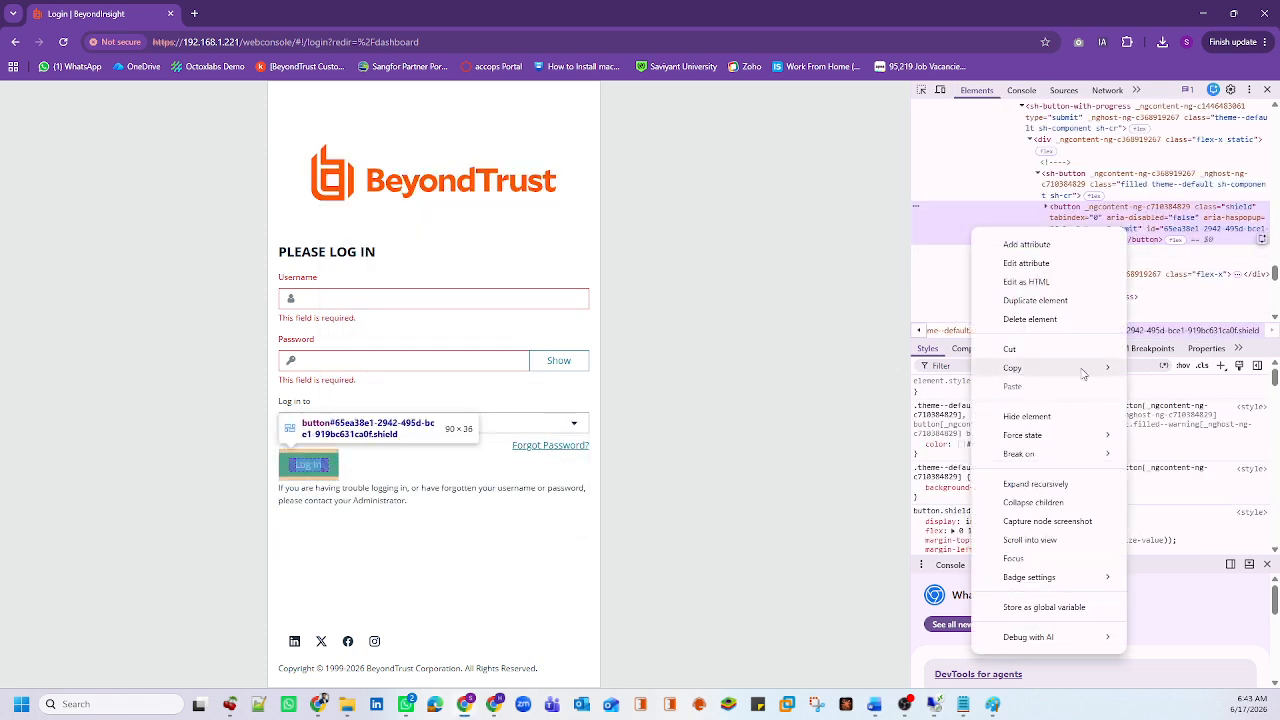
mouse_move(1147, 372)
click(1160, 492)
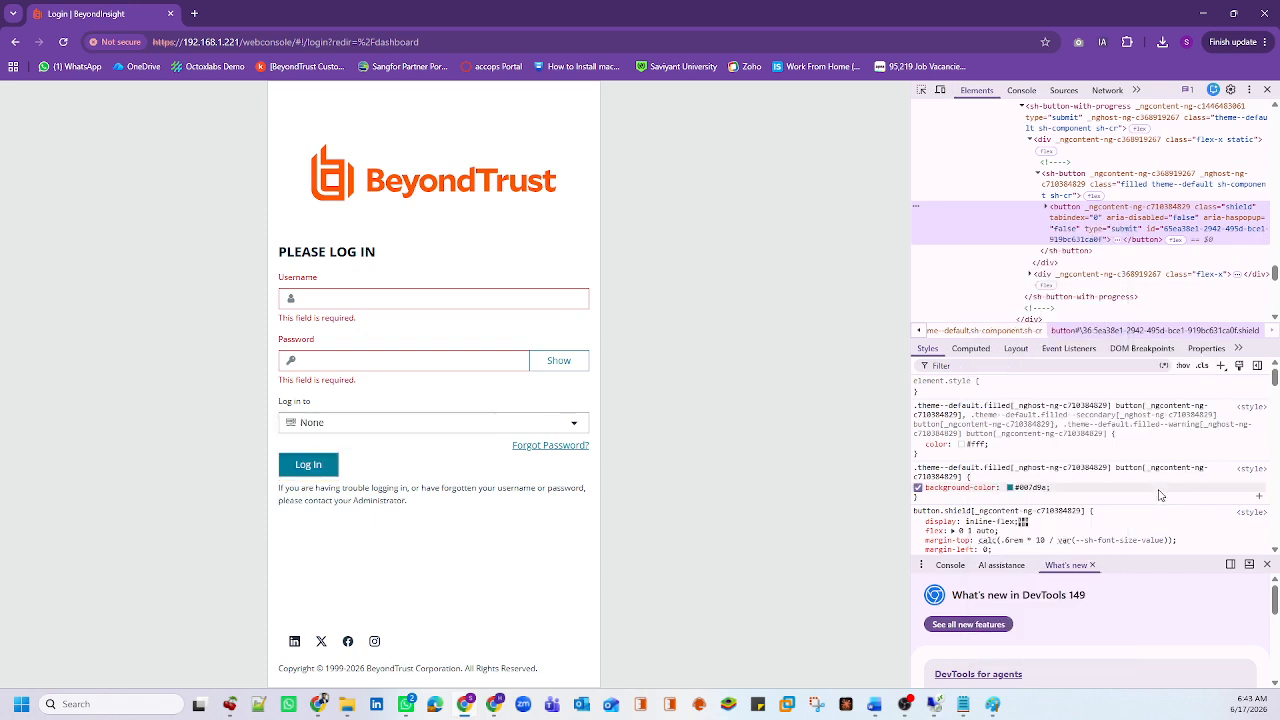
Switch back to the remote session's BeyondInsightConsole config in Notepad
click(963, 704)
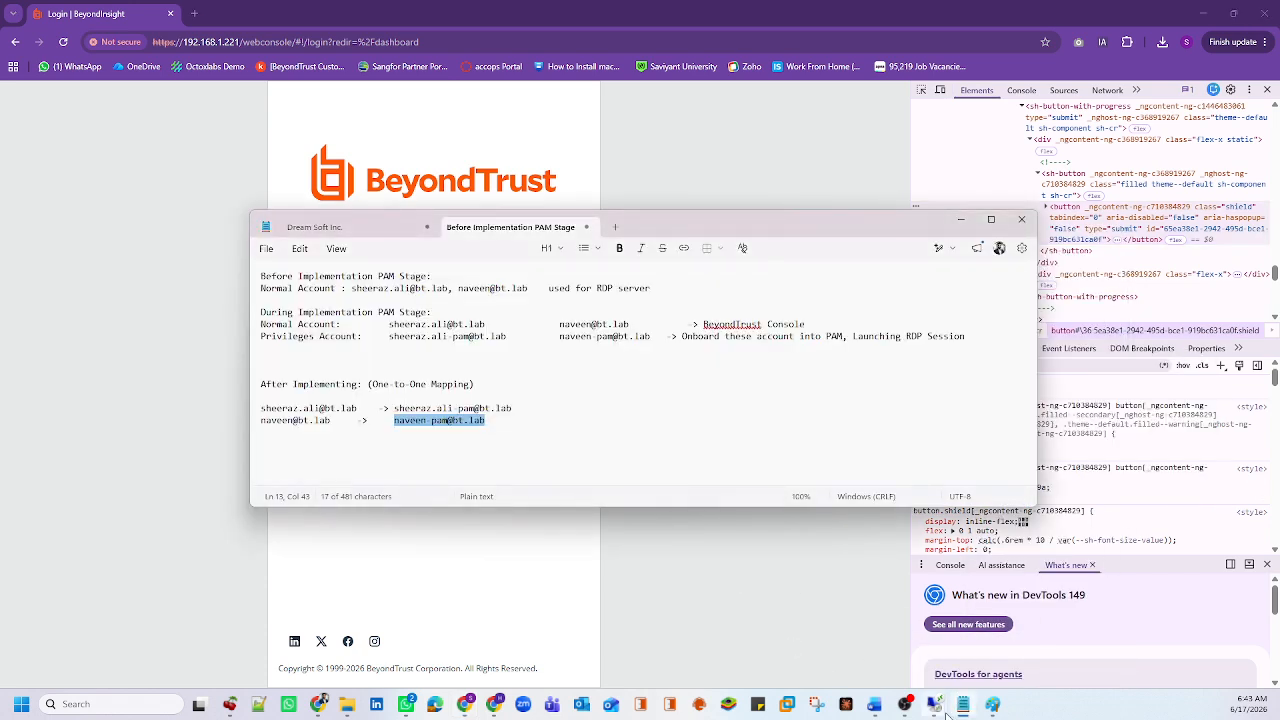
click(935, 707)
click(820, 631)
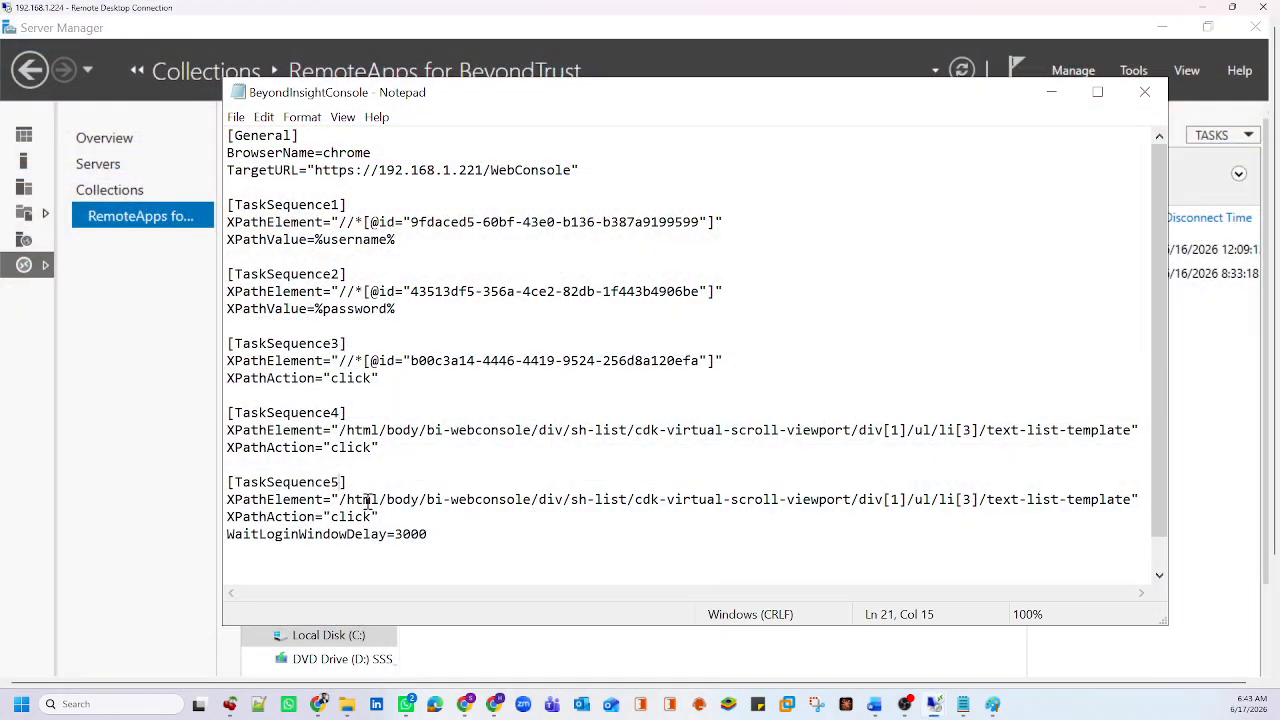
Replace the TaskSequence5 XPathElement value with the Log In button's sh-button/button XPath
drag(340, 499, 1131, 497)
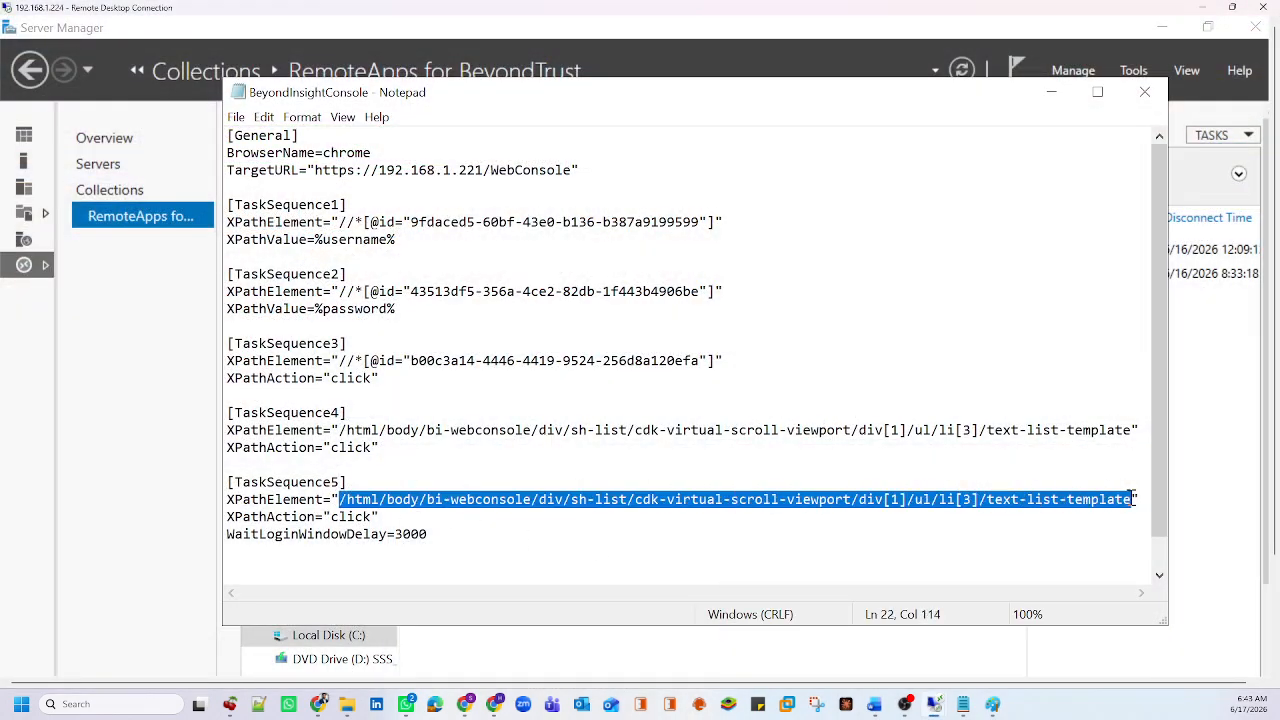
key(ctrl+v)
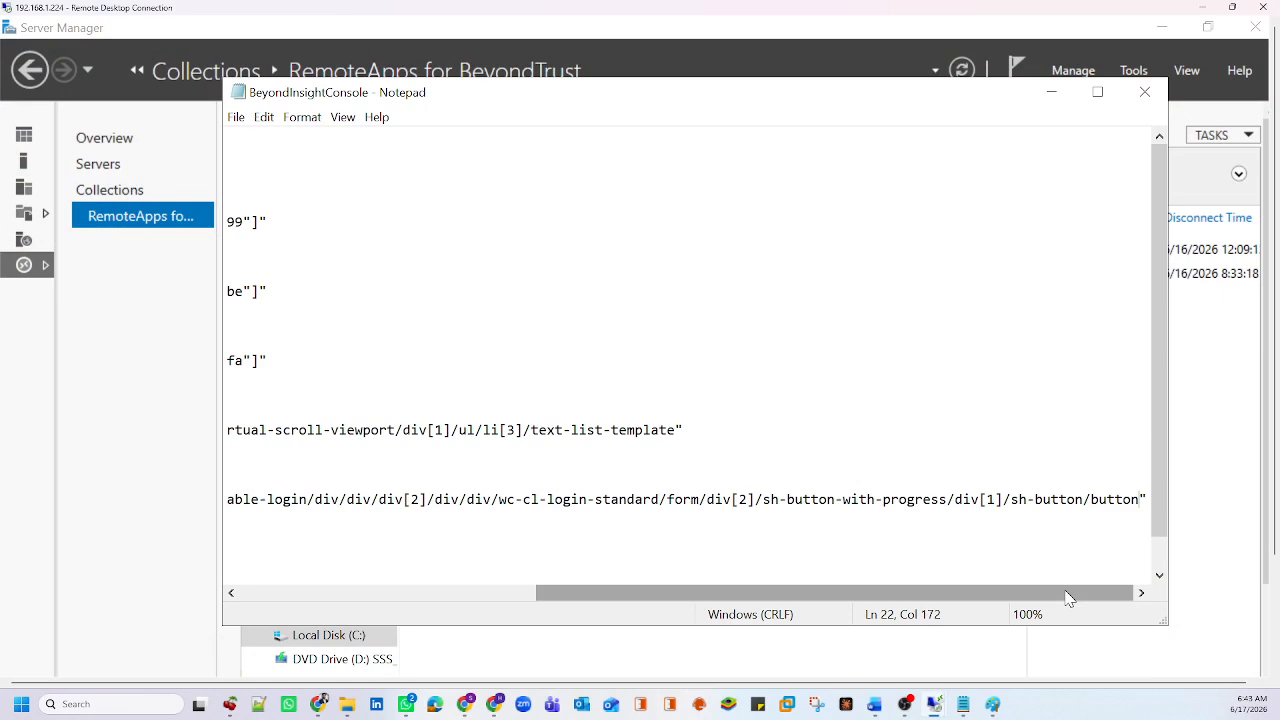
drag(1066, 597, 620, 598)
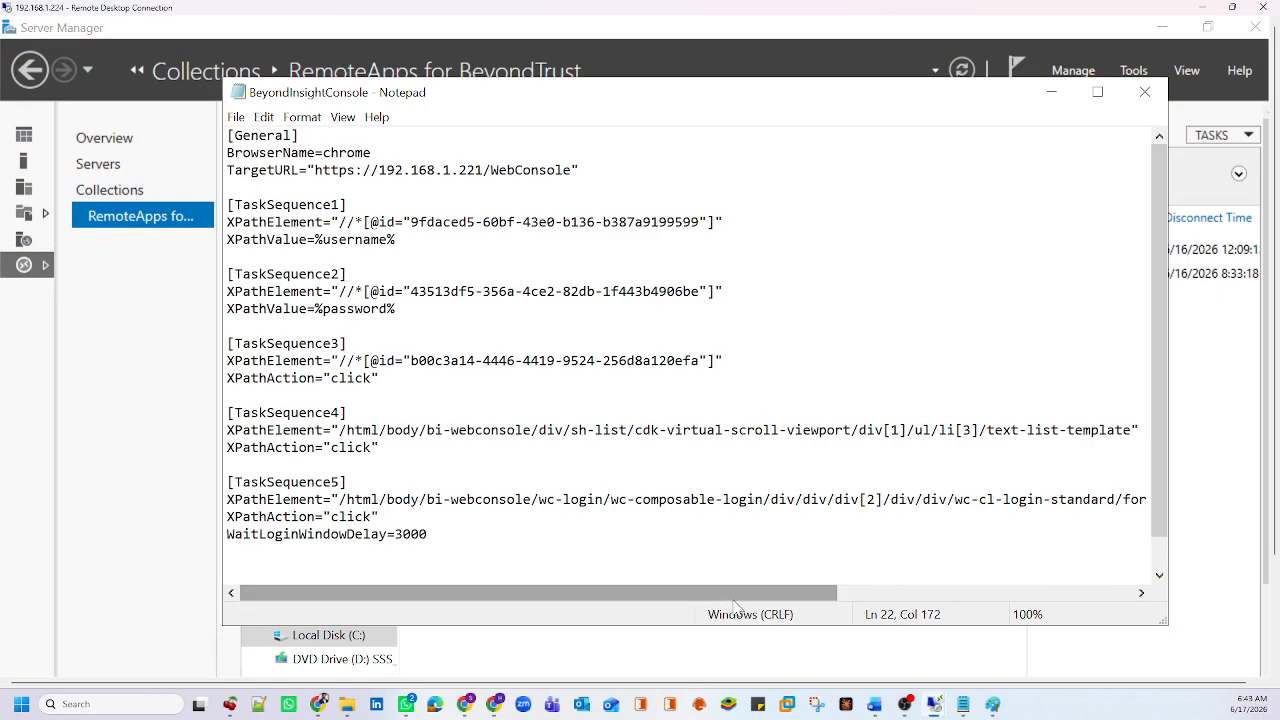
drag(739, 598, 571, 574)
click(405, 240)
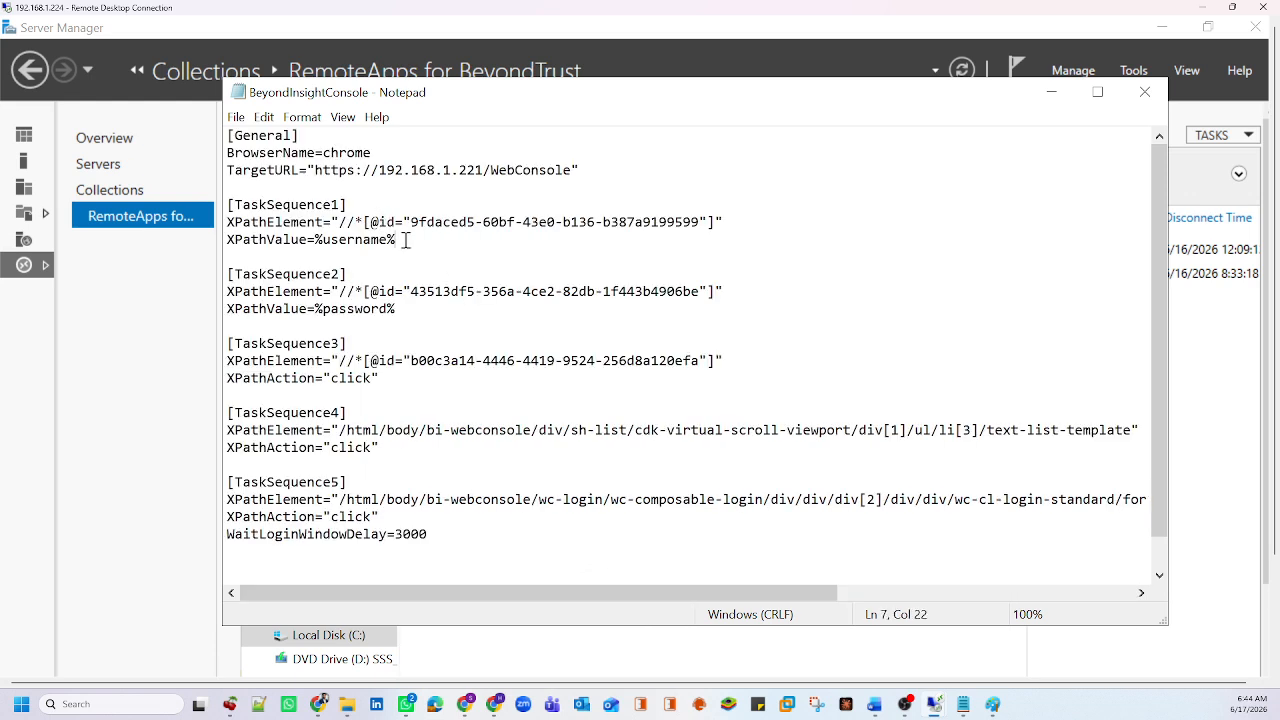
drag(347, 222, 650, 215)
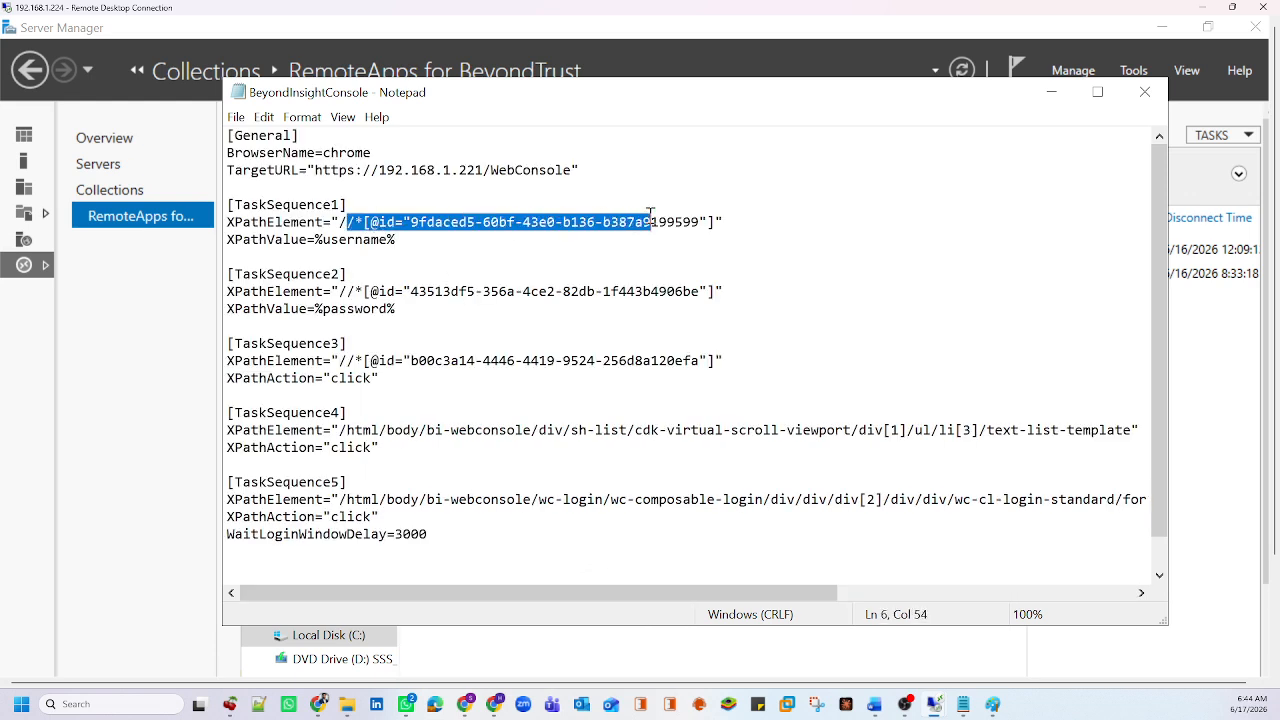
drag(396, 240, 317, 245)
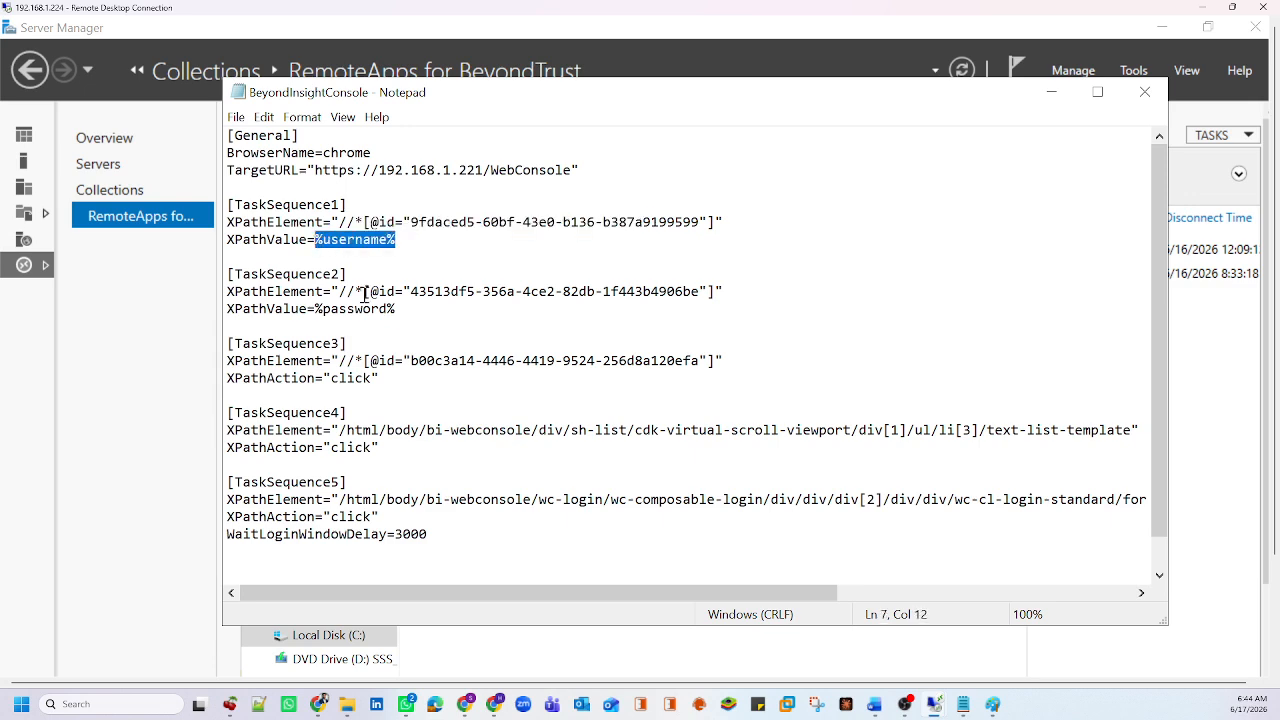
drag(360, 295, 613, 293)
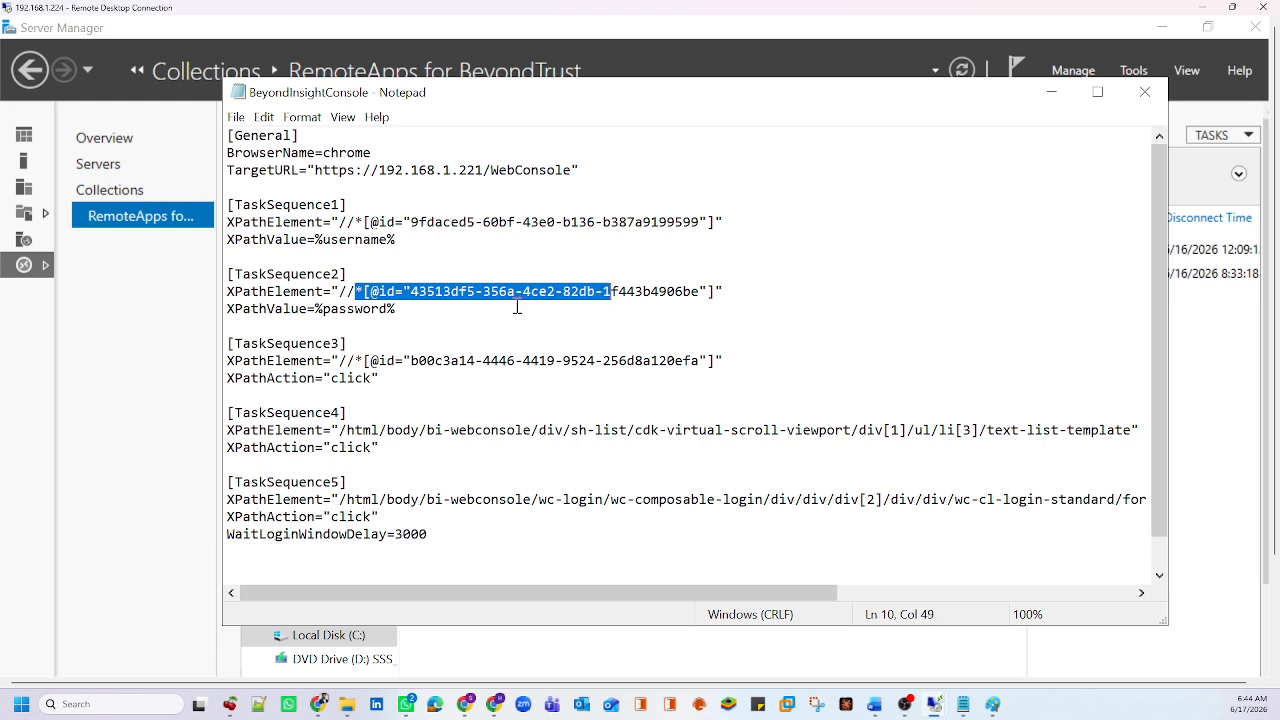
drag(421, 309, 314, 309)
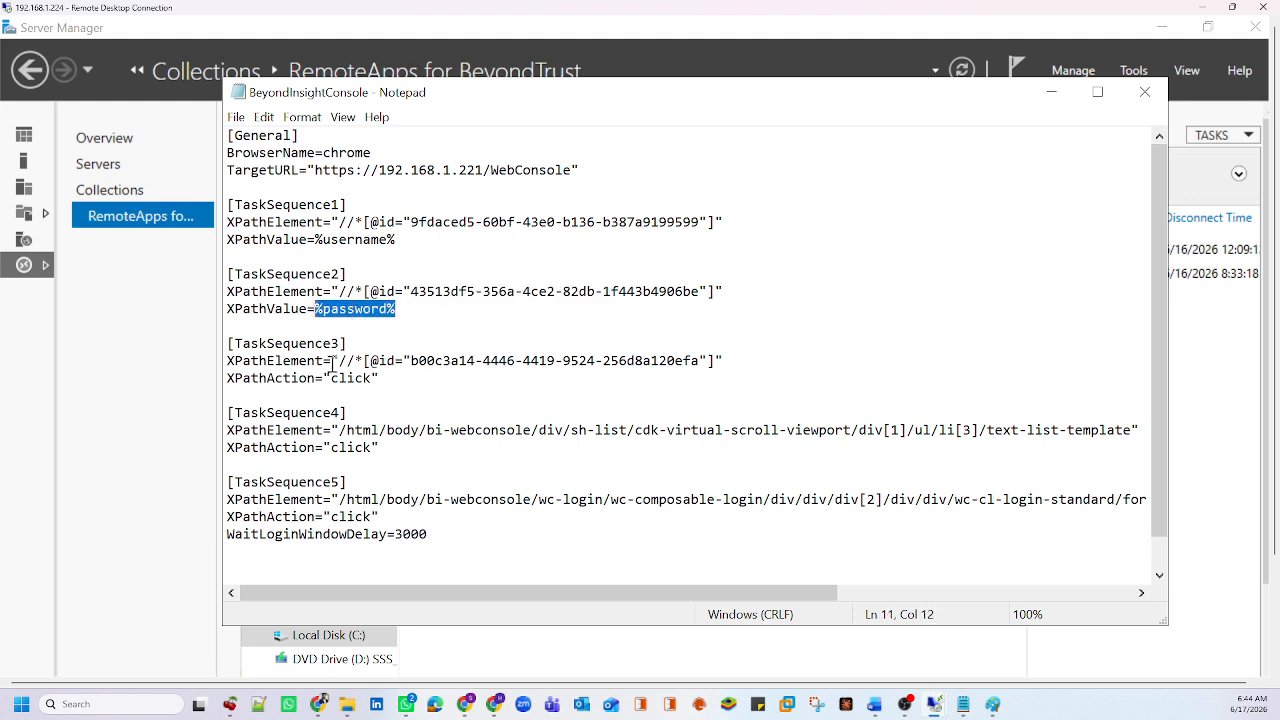
drag(337, 361, 716, 364)
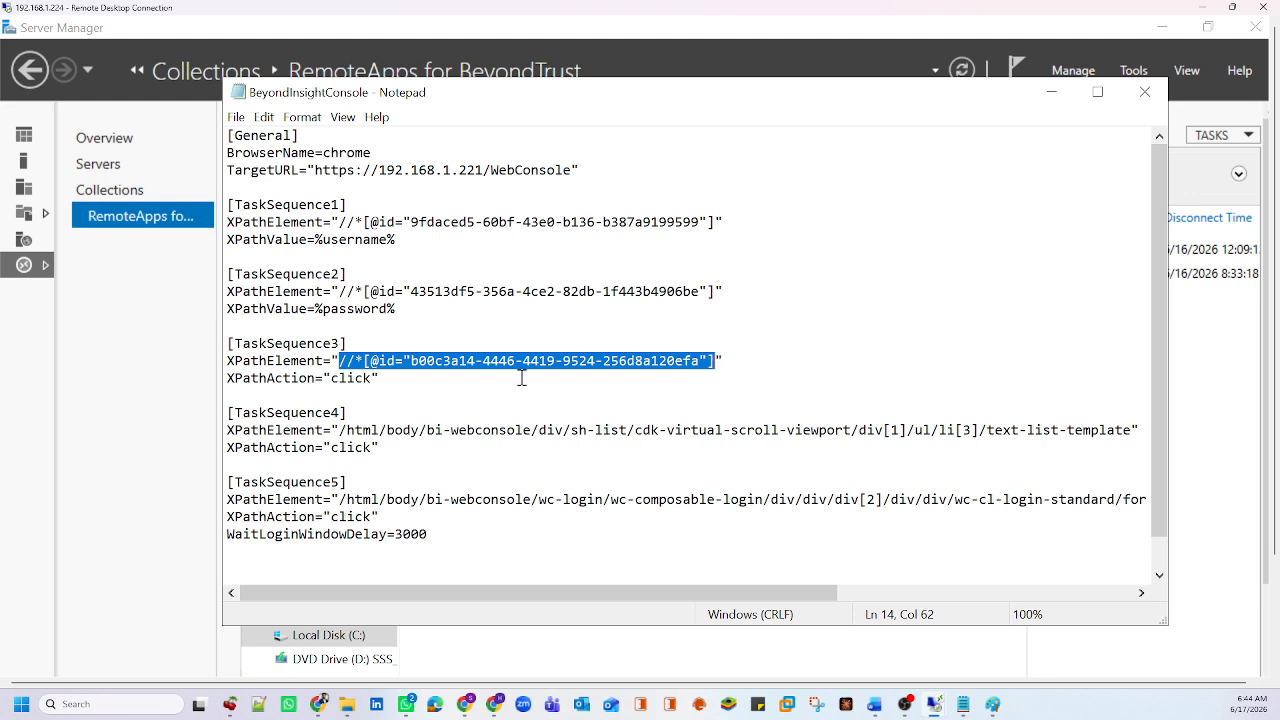
drag(371, 448, 214, 433)
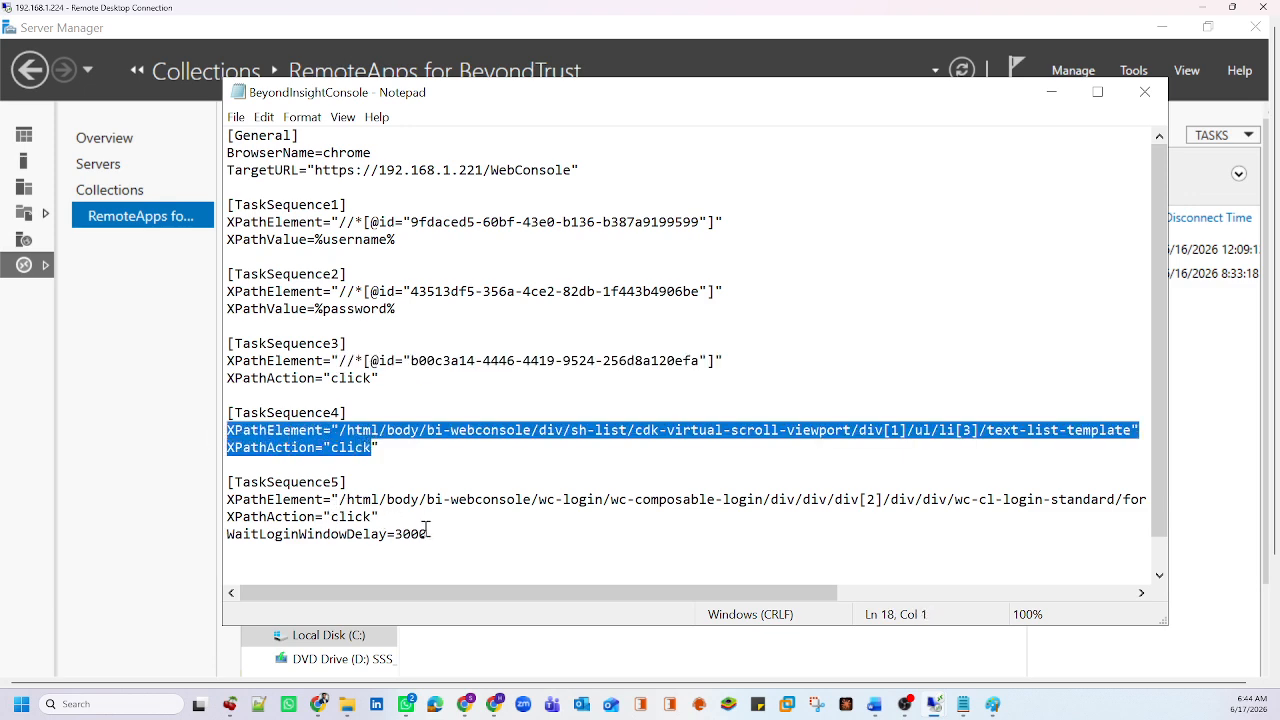
drag(428, 534, 230, 500)
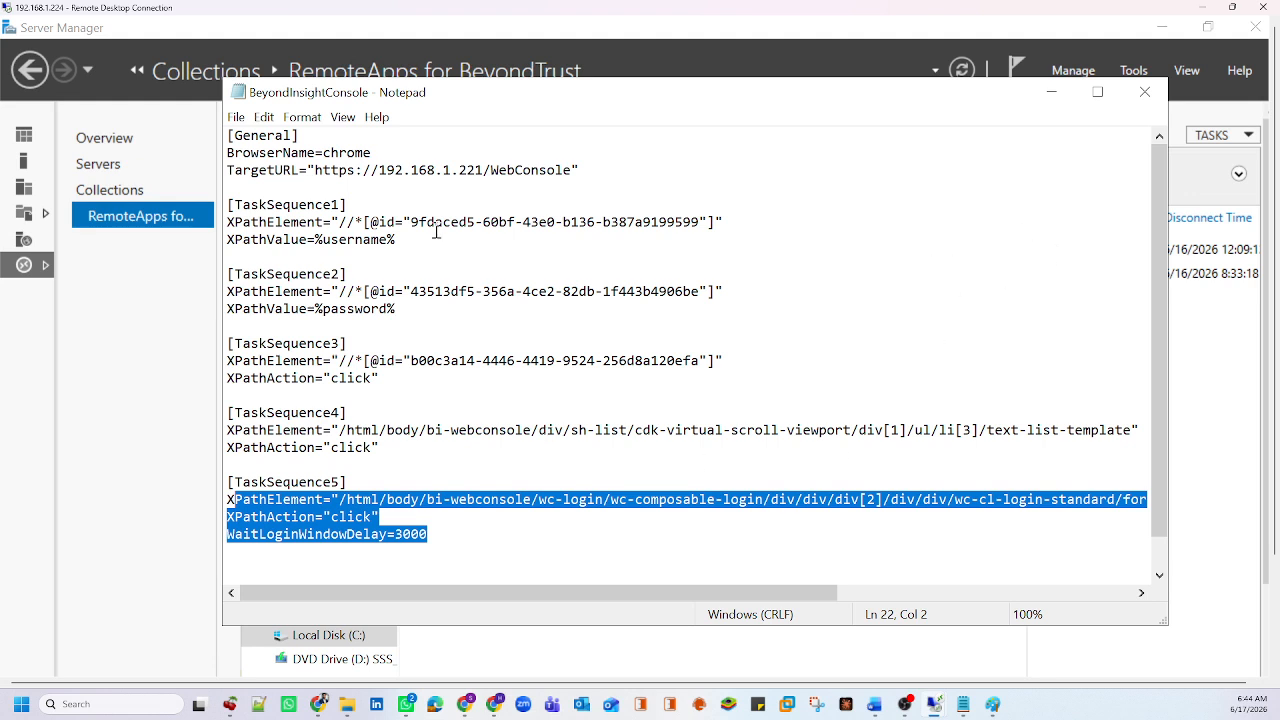
click(692, 430)
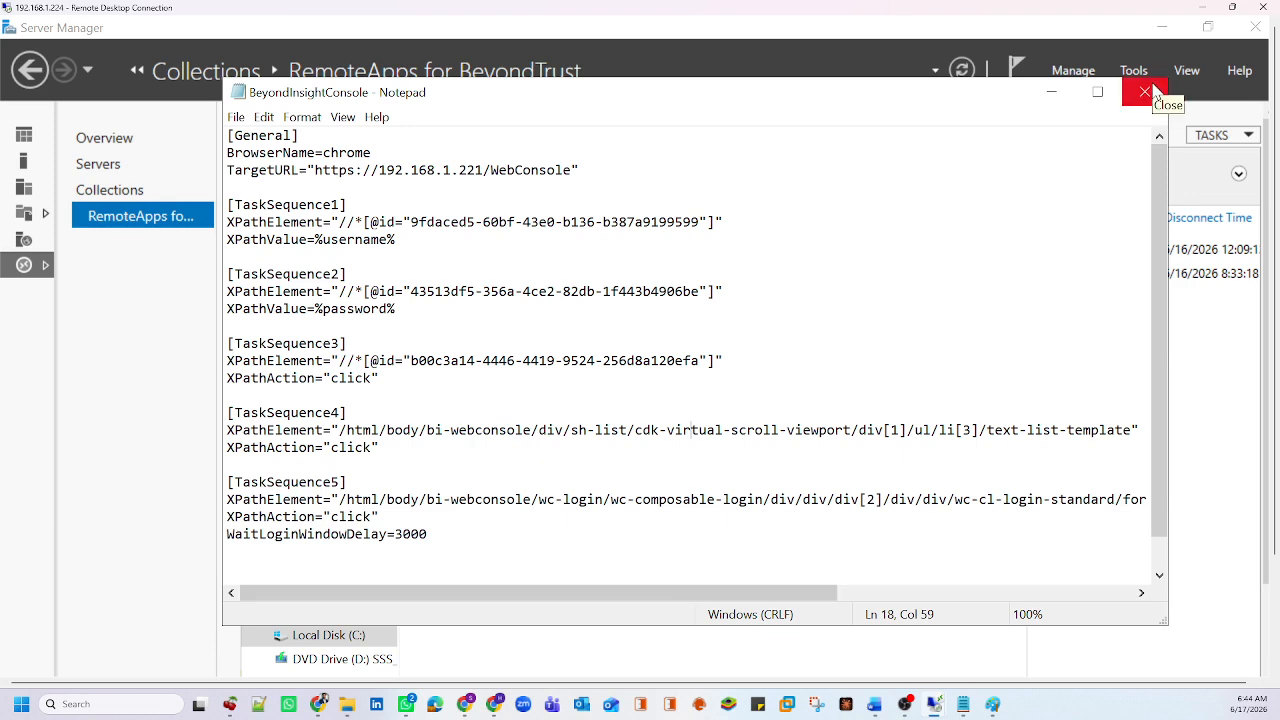
Close the config and recall the ps_automate command, pointing it at BeyondInsightConsole.ini
click(1145, 92)
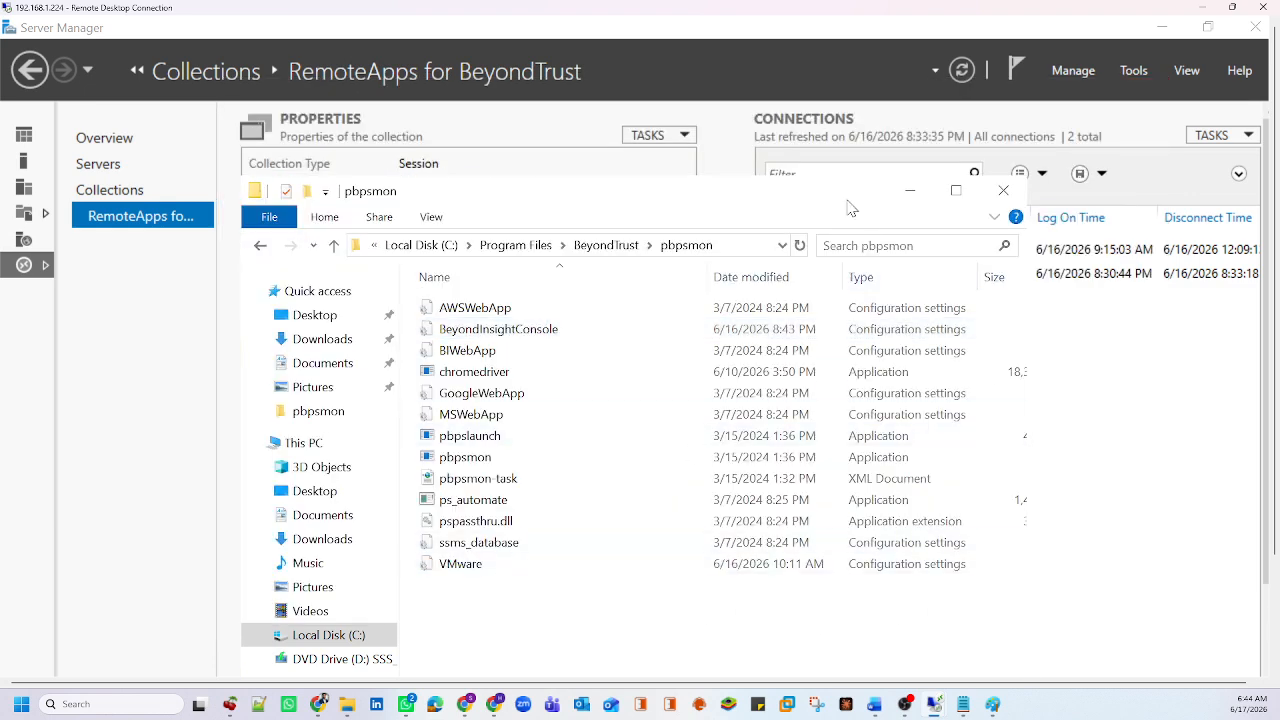
drag(826, 195, 809, 105)
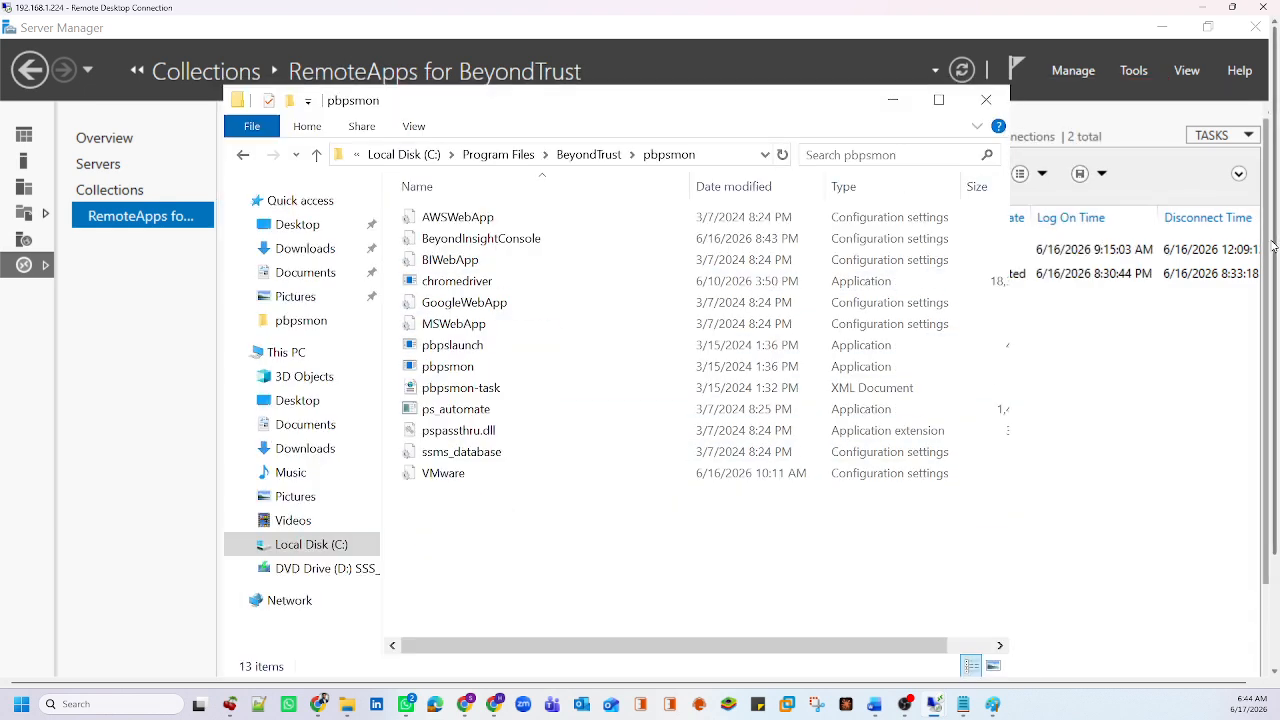
drag(1274, 238, 1274, 386)
click(328, 664)
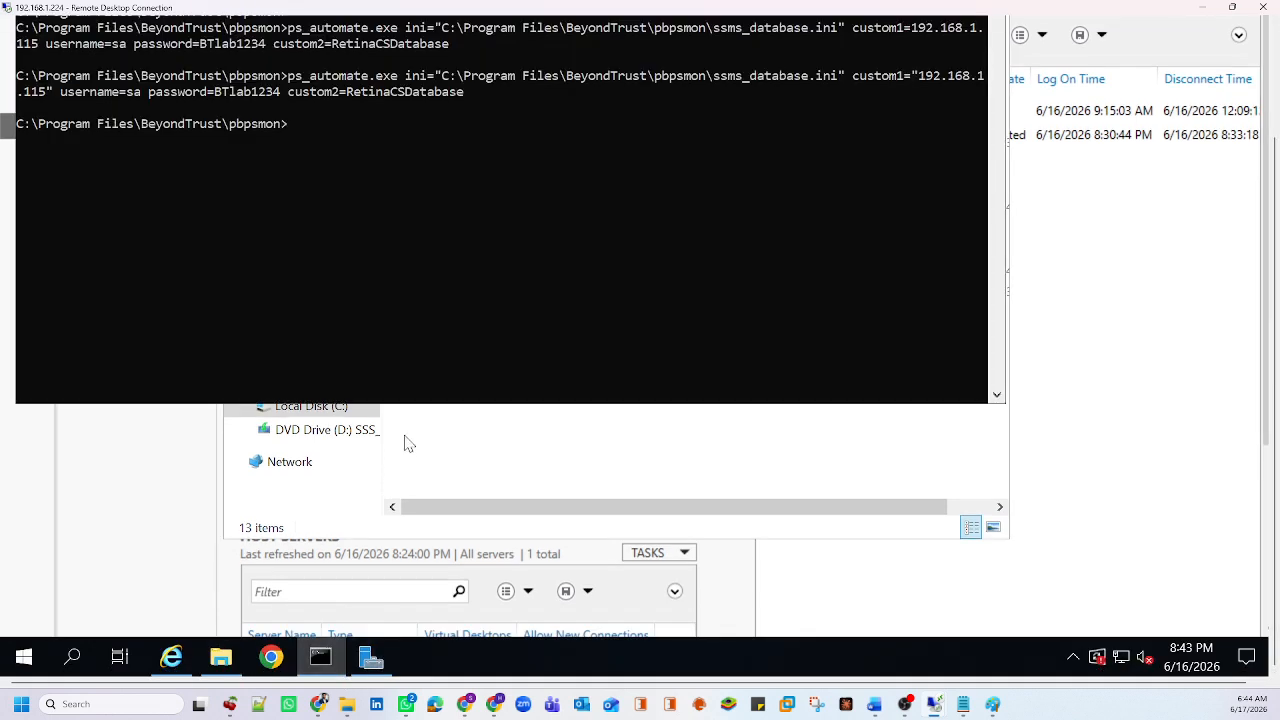
key(Up)
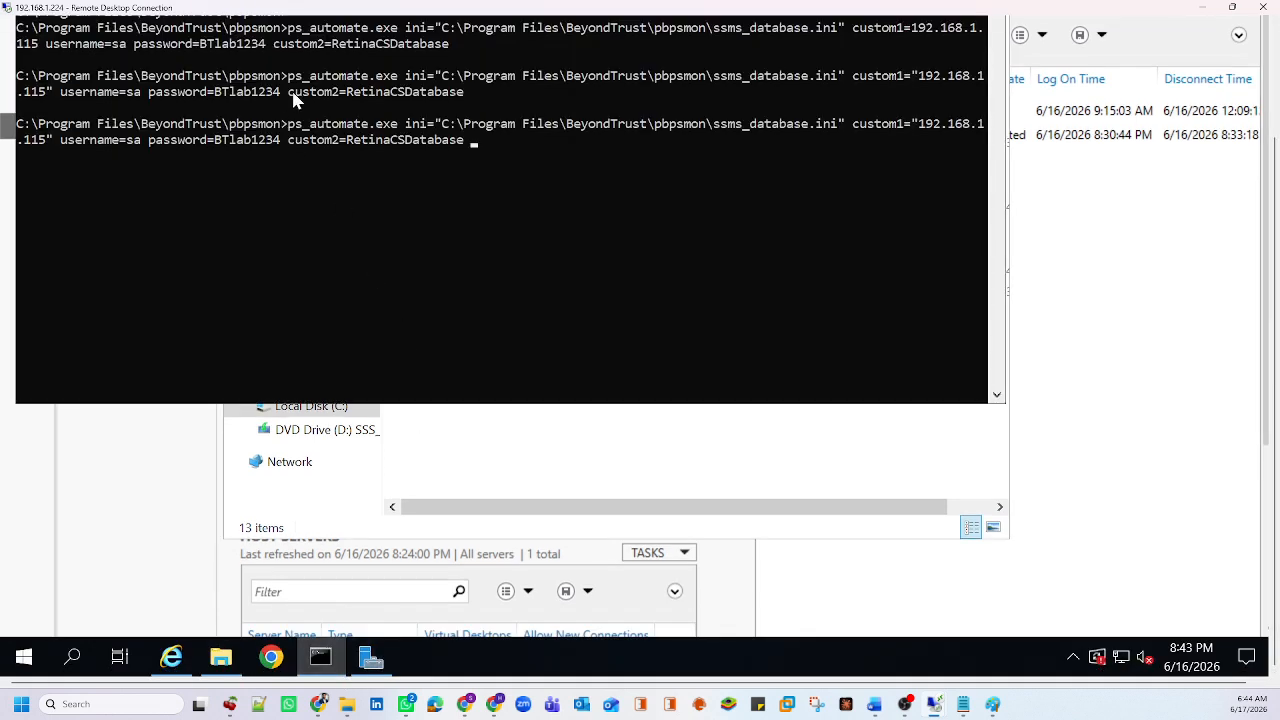
key(BackSpace)
key(BackSpace)
key(BackSpace)
key(BackSpace)
key(BackSpace)
key(BackSpace)
key(BackSpace)
key(BackSpace)
key(BackSpace)
key(BackSpace)
key(BackSpace)
key(BackSpace)
key(BackSpace)
key(BackSpace)
key(BackSpace)
key(BackSpace)
key(BackSpace)
key(BackSpace)
key(BackSpace)
key(BackSpace)
key(BackSpace)
key(BackSpace)
key(BackSpace)
key(BackSpace)
key(BackSpace)
key(BackSpace)
key(BackSpace)
key(BackSpace)
key(BackSpace)
key(BackSpace)
key(BackSpace)
key(BackSpace)
key(BackSpace)
key(BackSpace)
key(BackSpace)
key(BackSpace)
key(BackSpace)
key(BackSpace)
key(BackSpace)
key(BackSpace)
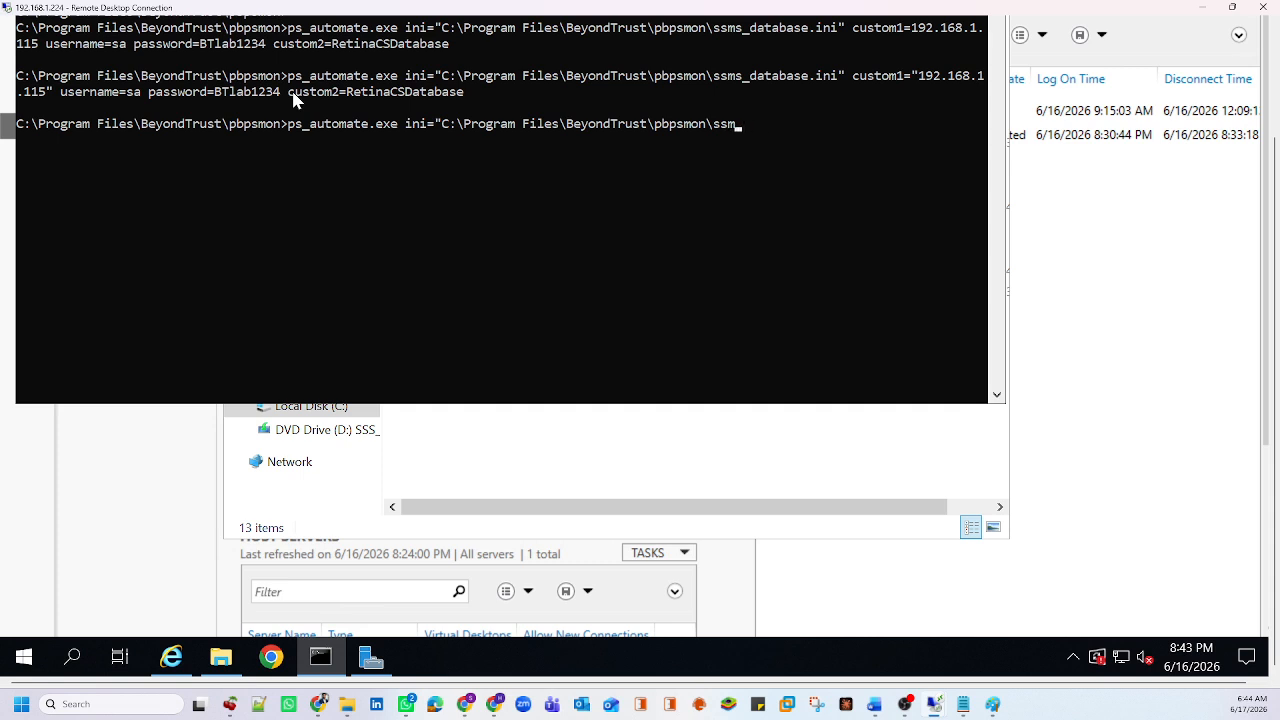
key(BackSpace)
key(BackSpace)
key(BackSpace)
text(Be)
key(Tab)
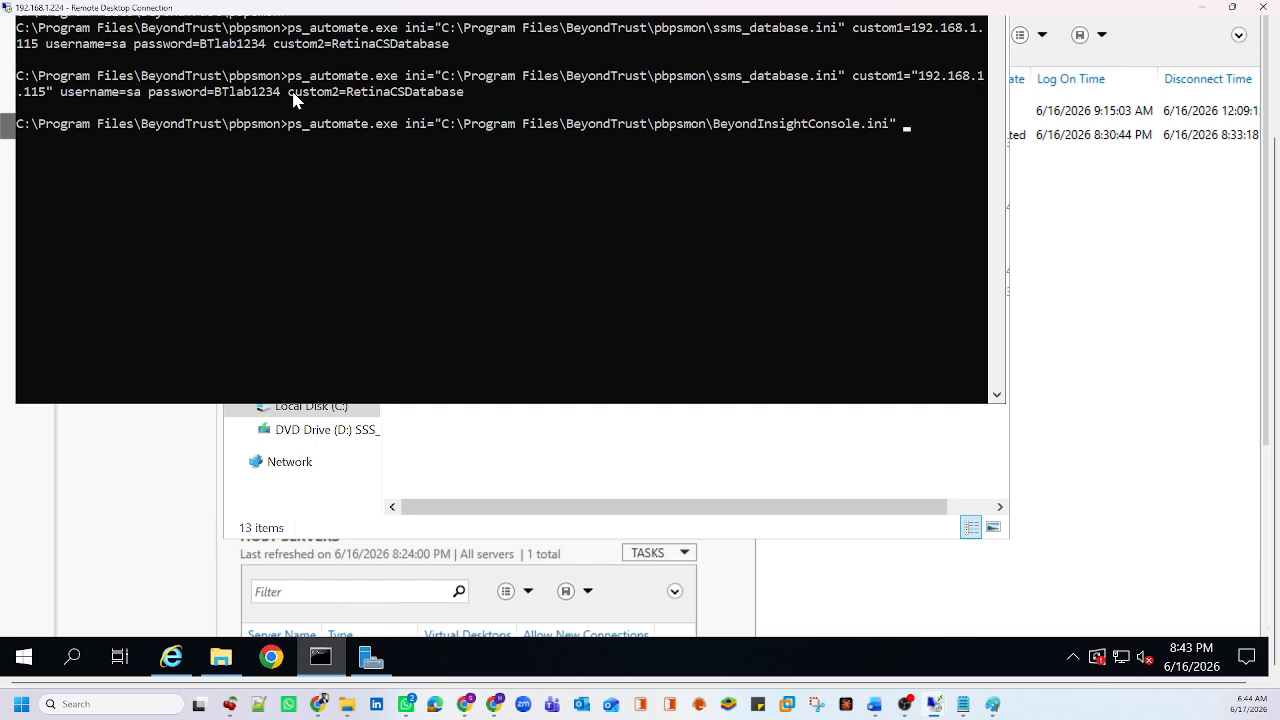
Check the %username% and %password% placeholders in TaskSequence1 and TaskSequence2 of the ini
click(512, 443)
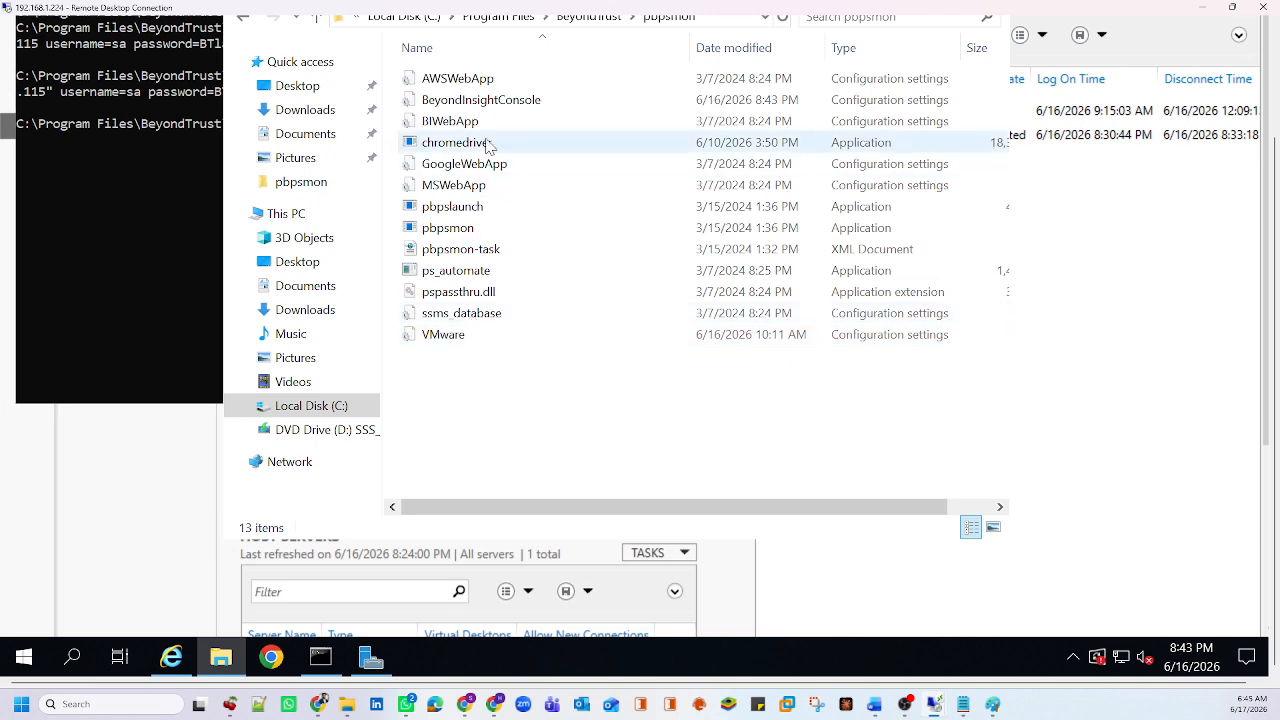
right_click(477, 106)
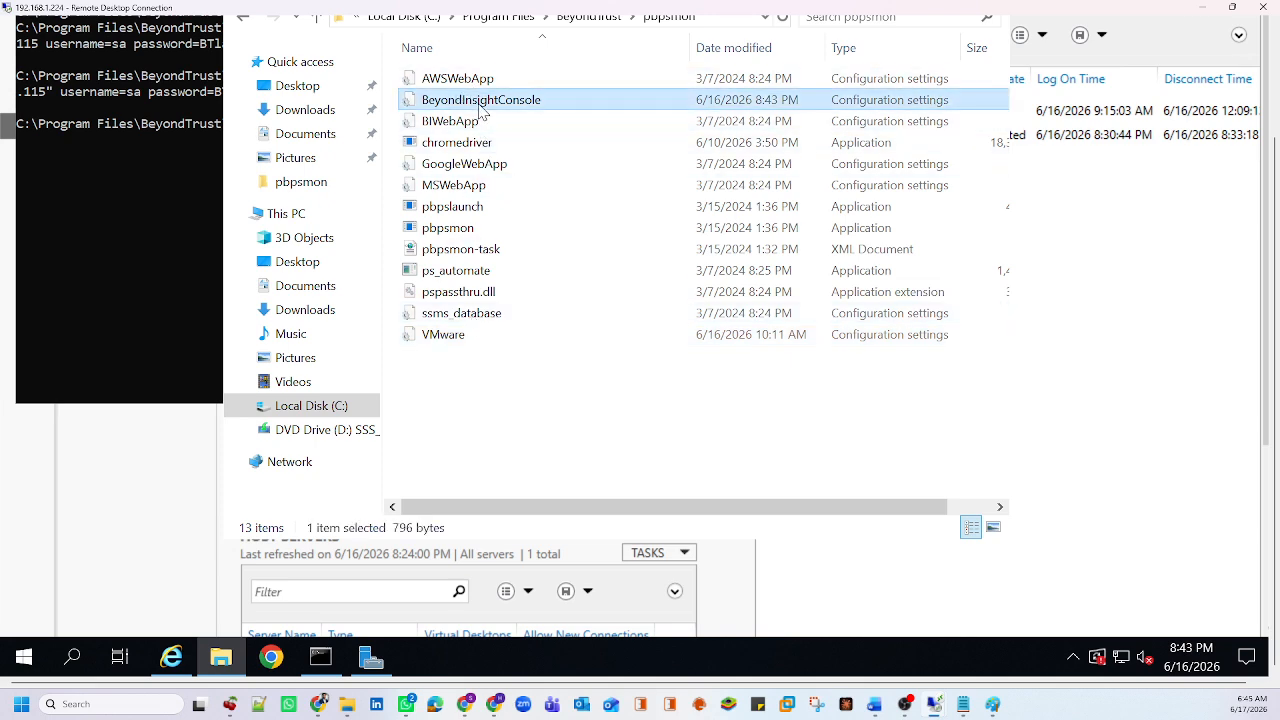
click(522, 165)
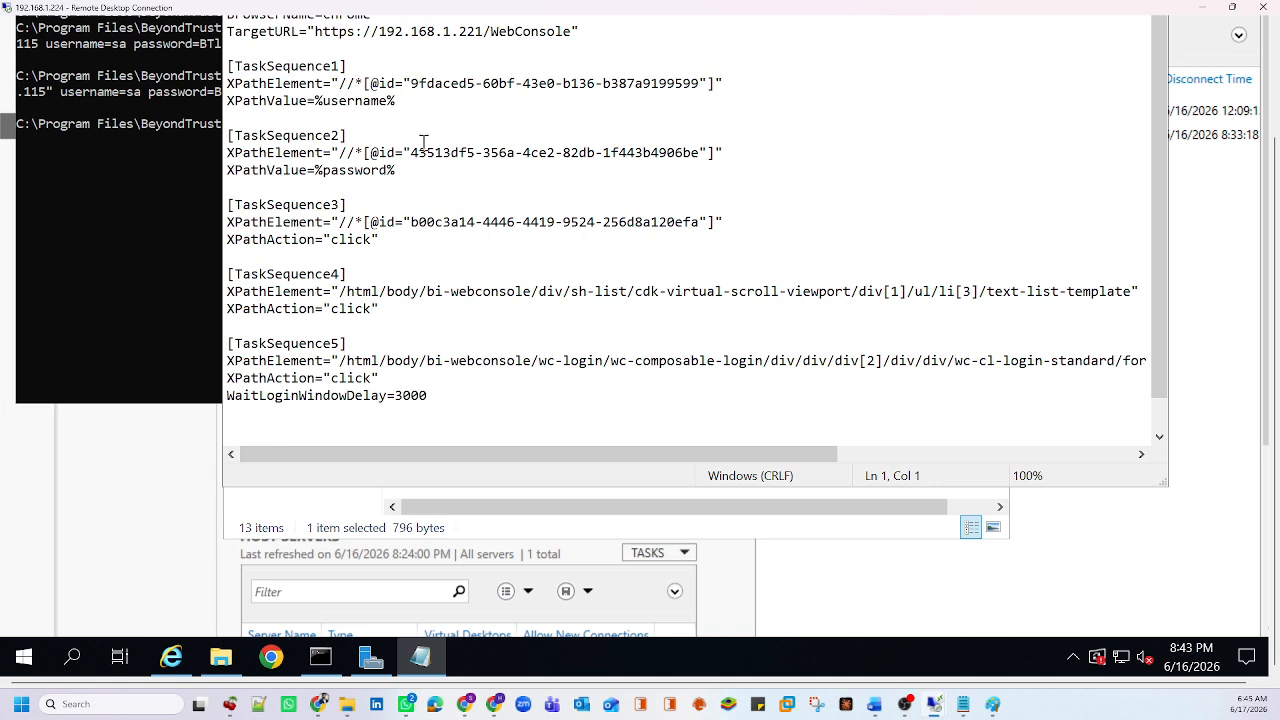
drag(396, 101, 321, 100)
drag(396, 170, 321, 170)
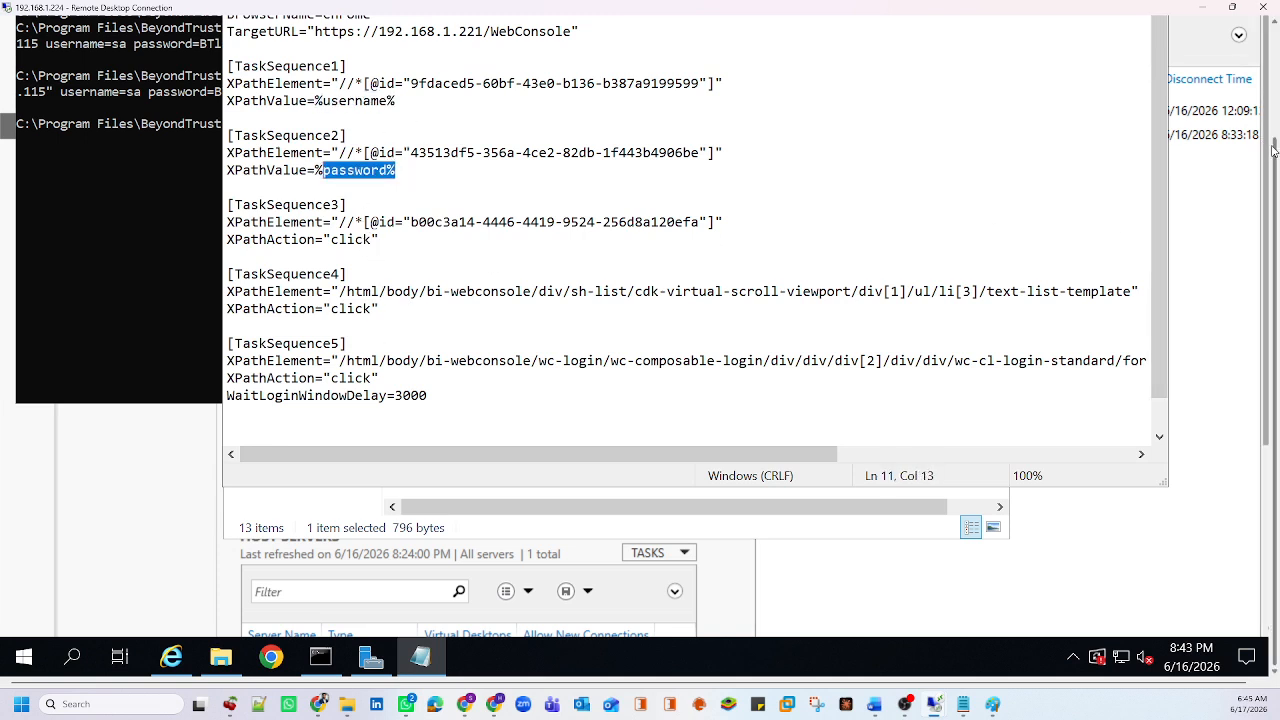
drag(1274, 130, 1246, 45)
click(1051, 86)
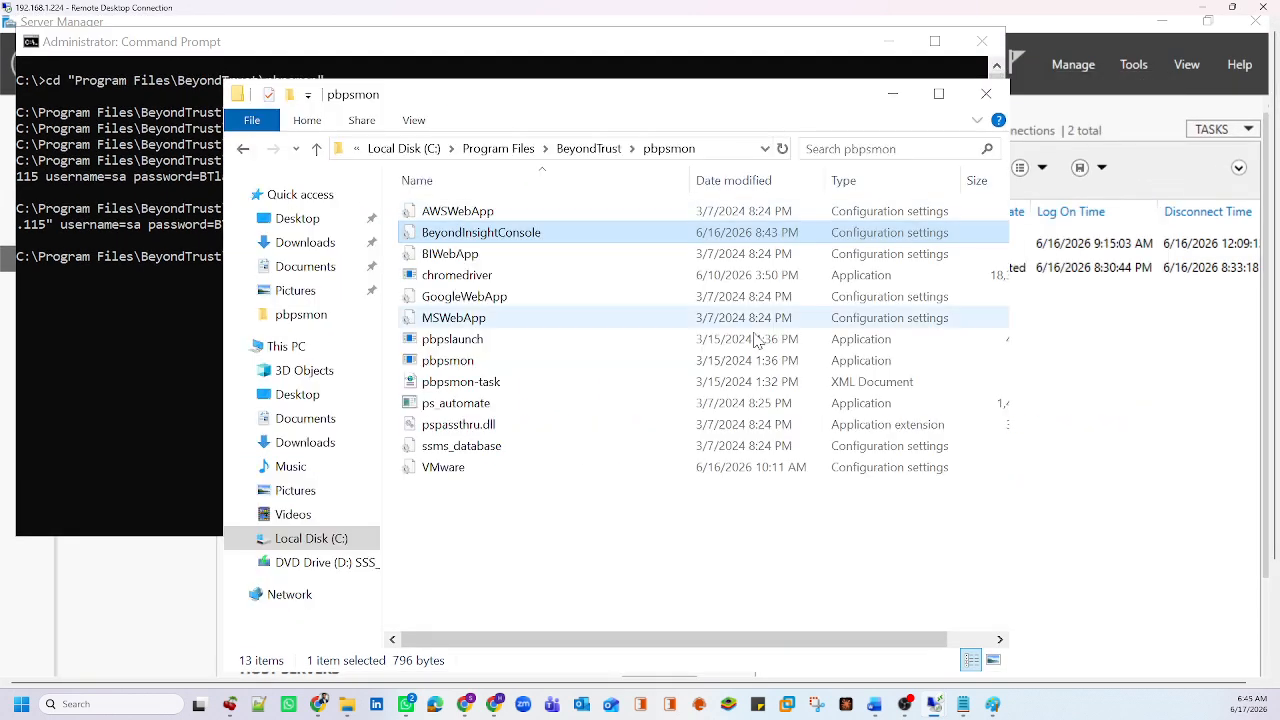
Add the username and password arguments to the ps_automate command and run it
click(149, 276)
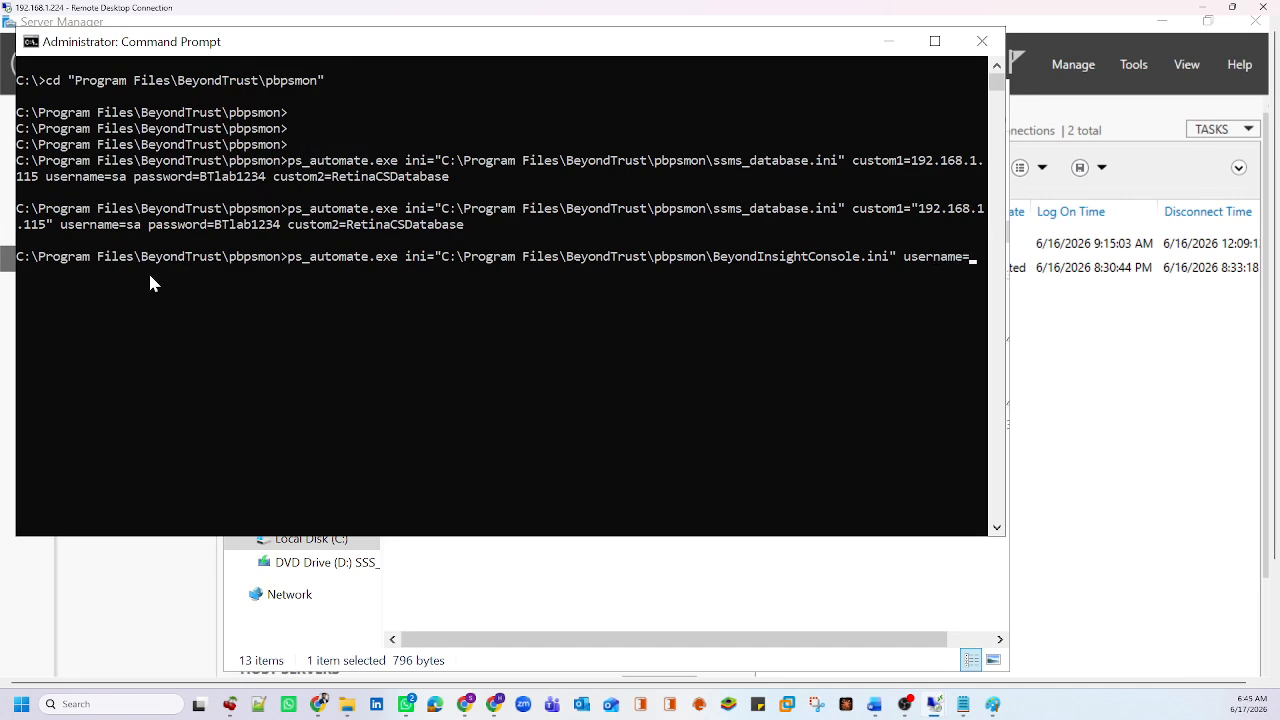
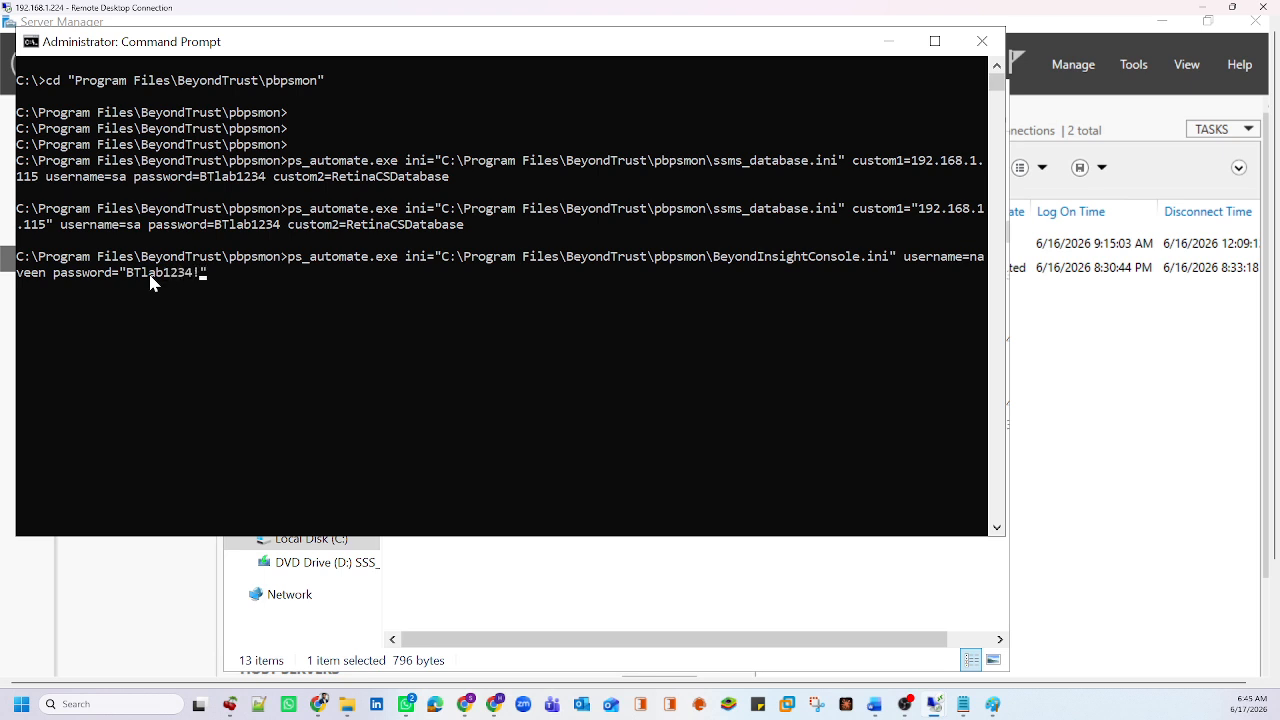
key(Return)
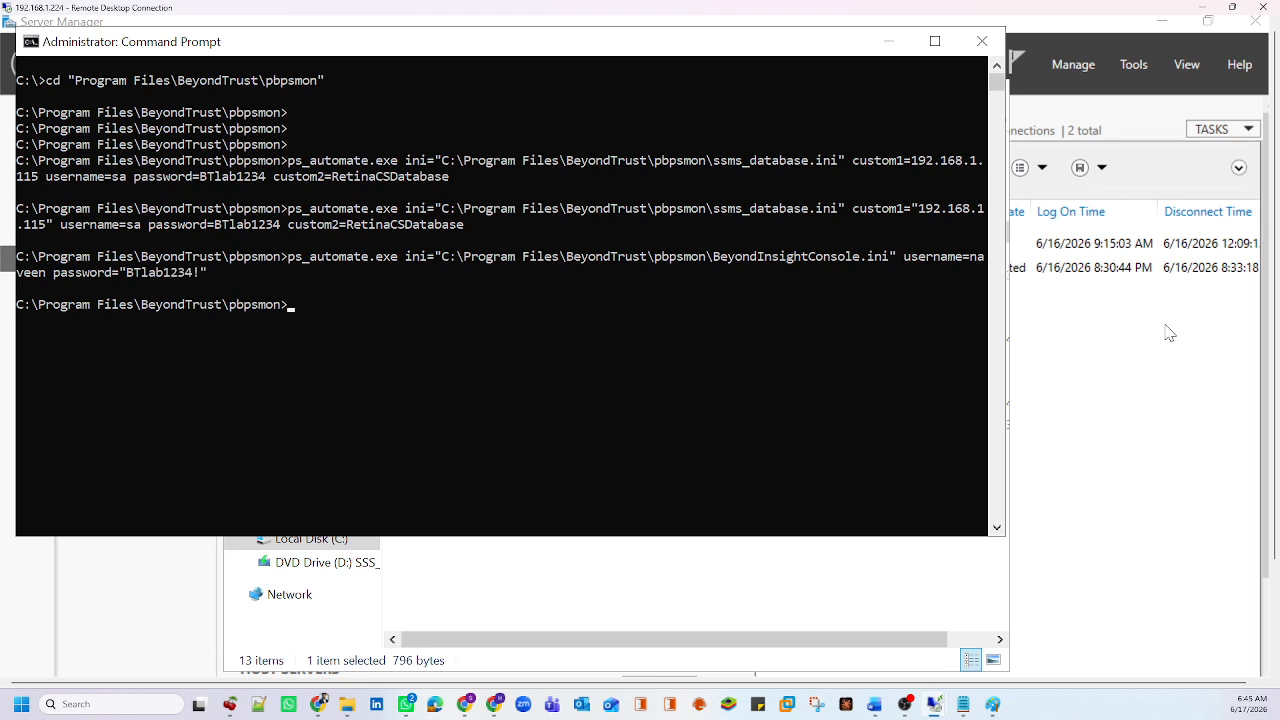
Scroll Server Manager to RemoteApp Programs and dismiss the 'chromedriver.exe is already running' error
drag(1270, 335, 1273, 443)
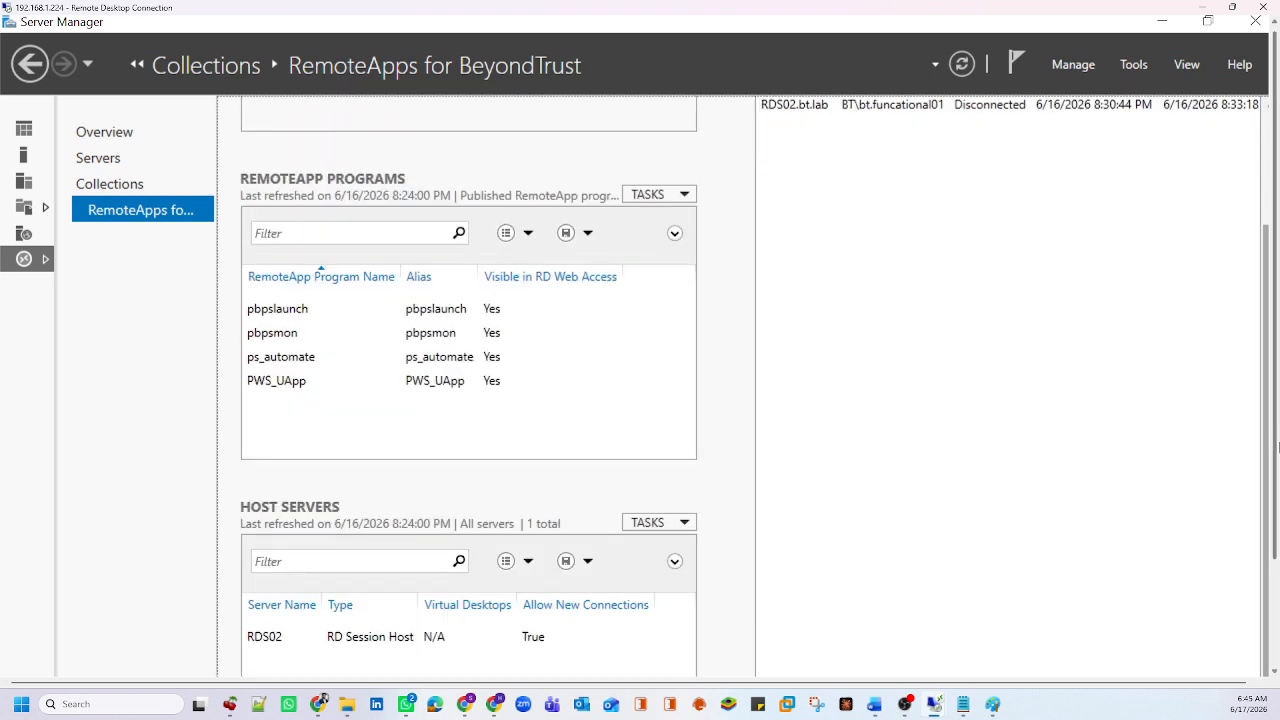
drag(1275, 457, 1275, 575)
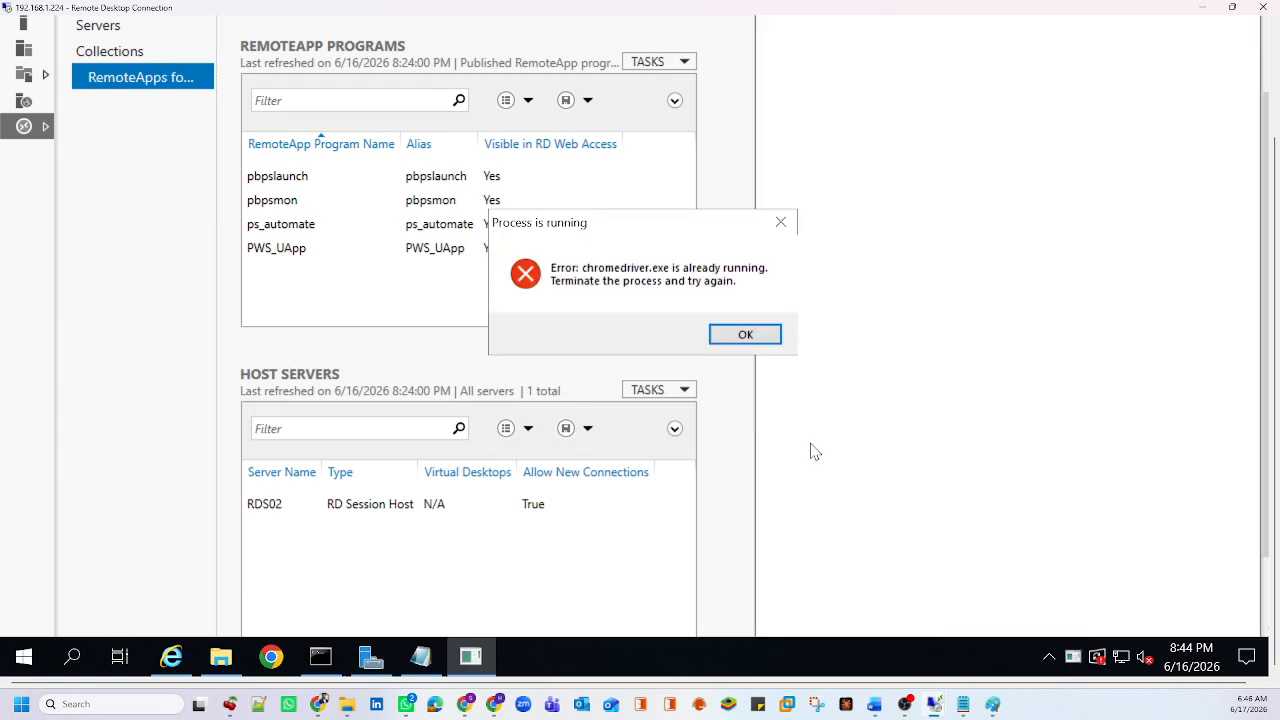
click(748, 333)
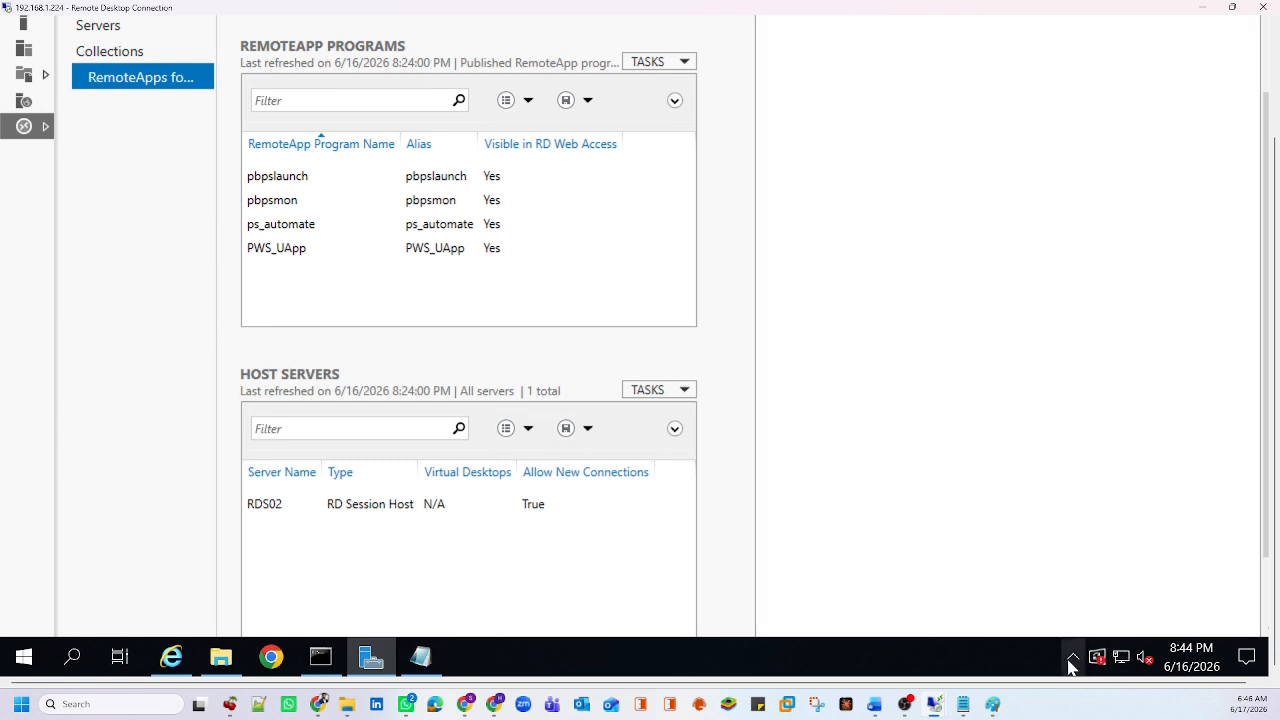
Open Task Manager in detailed view, end ChromeDriver (32 bit), and close it
right_click(580, 669)
click(623, 567)
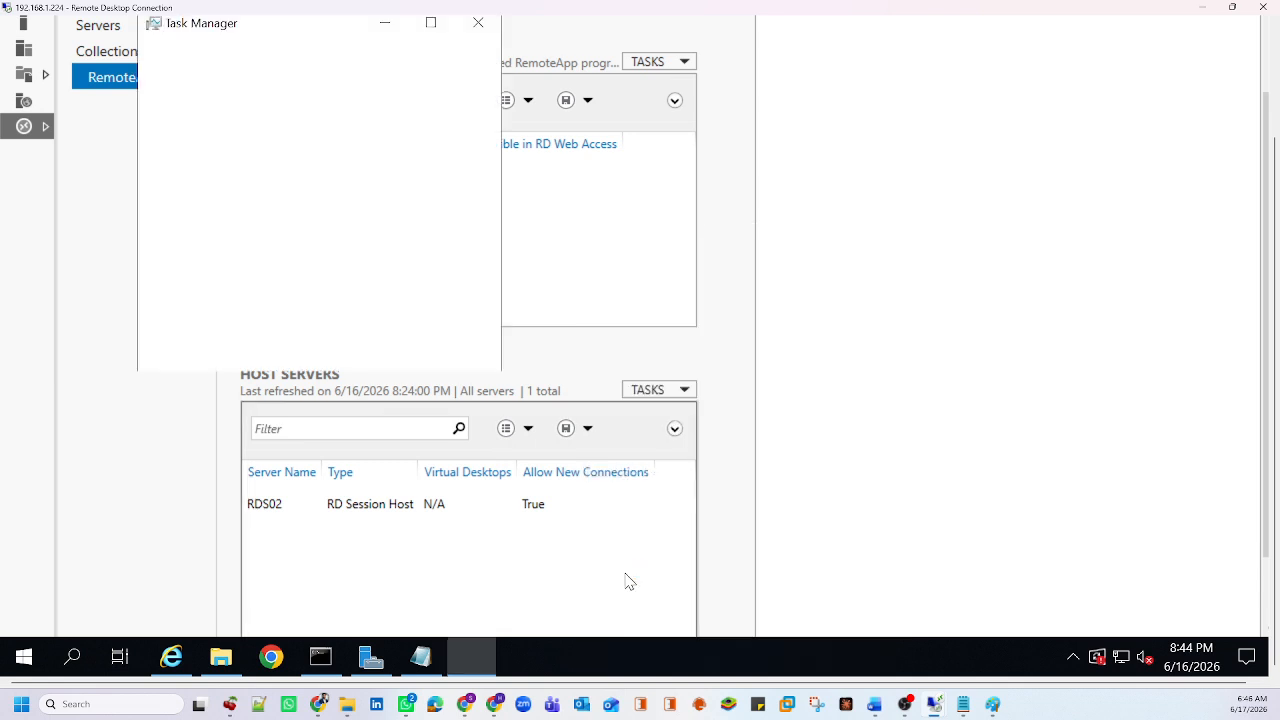
click(193, 350)
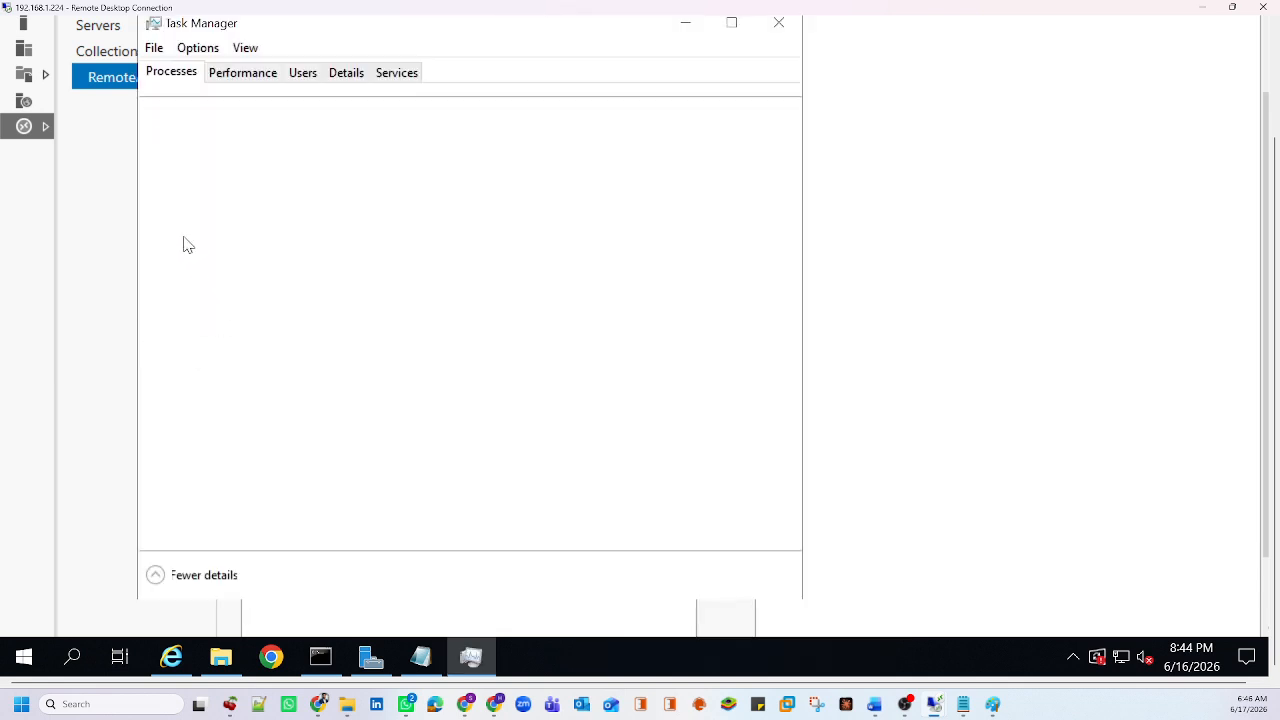
click(238, 79)
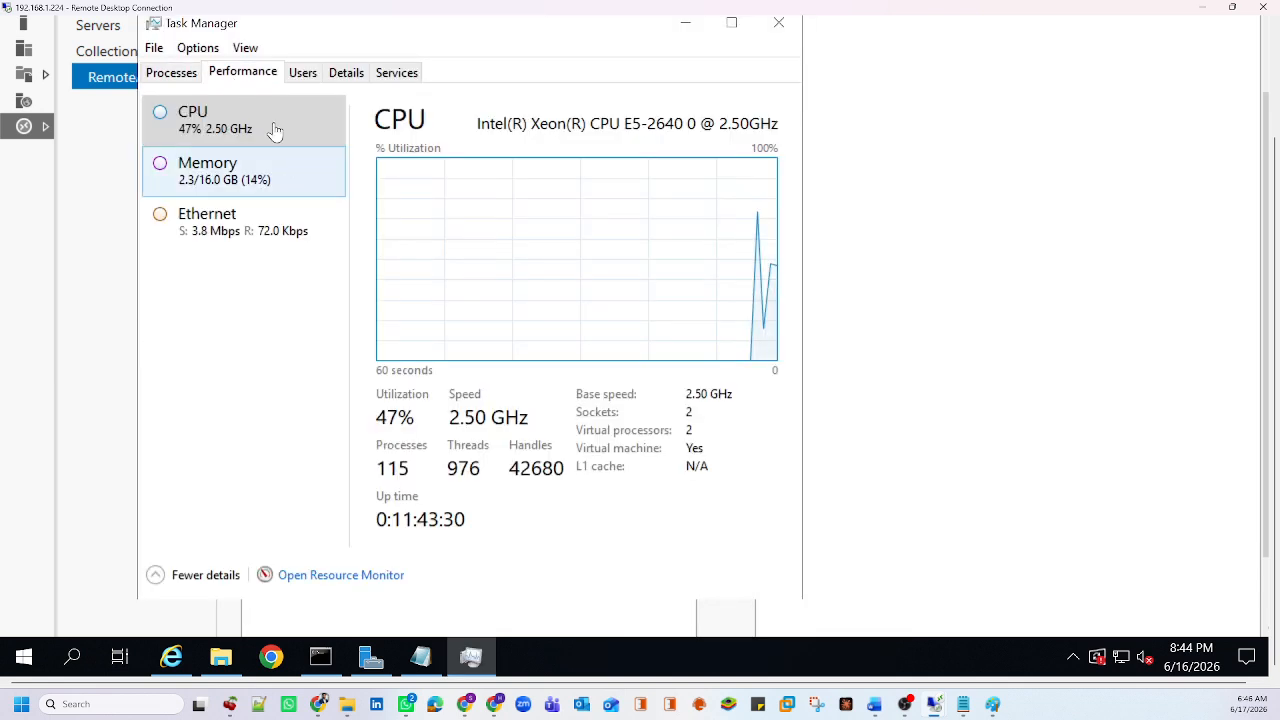
click(188, 78)
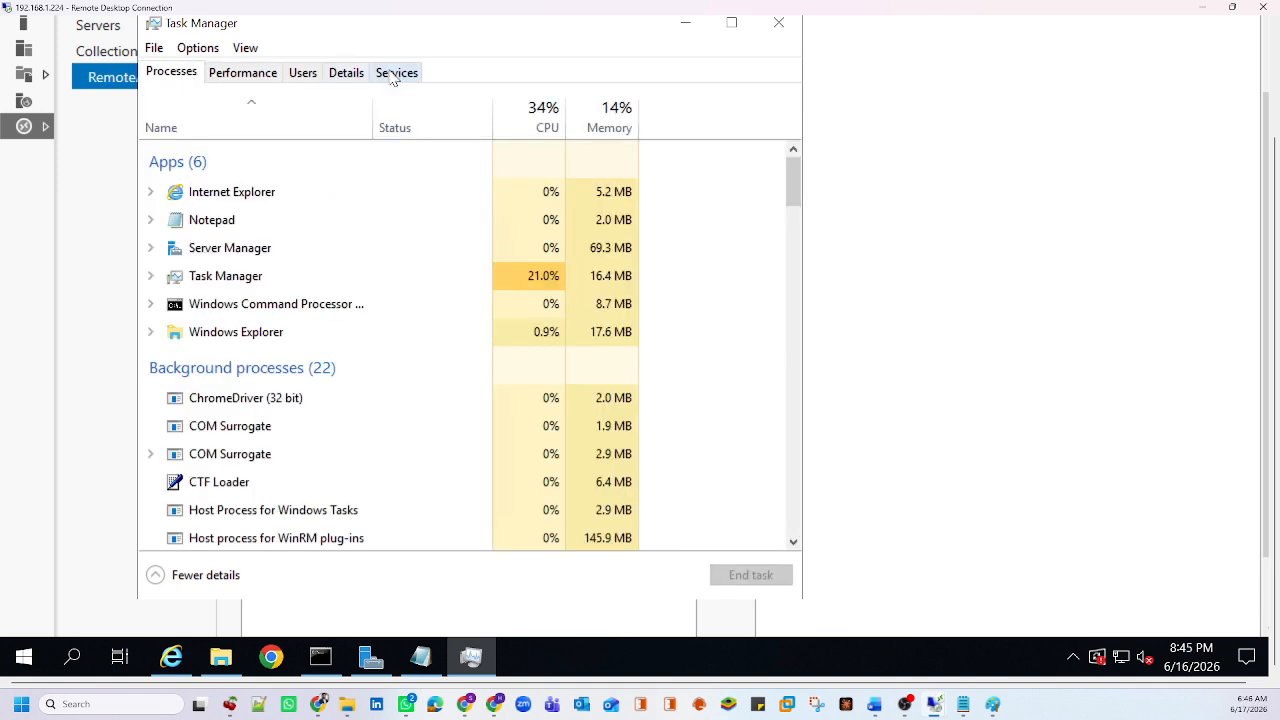
click(277, 428)
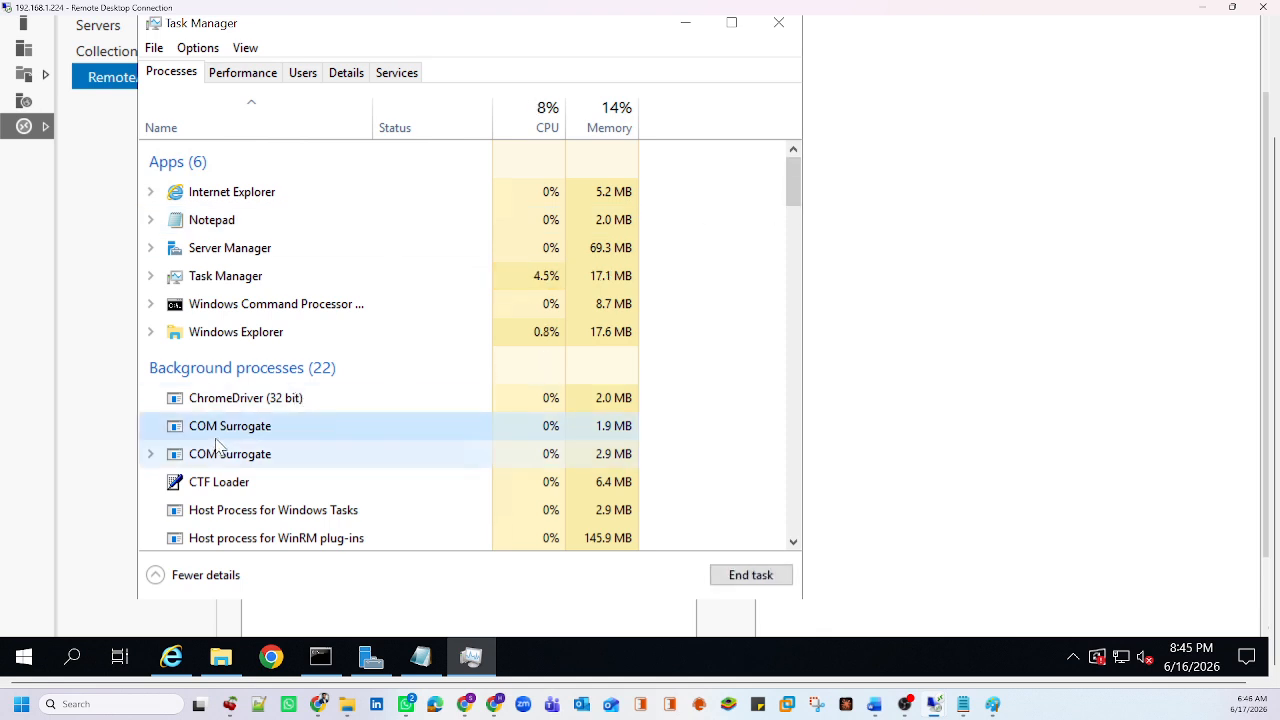
click(222, 399)
right_click(222, 399)
click(280, 408)
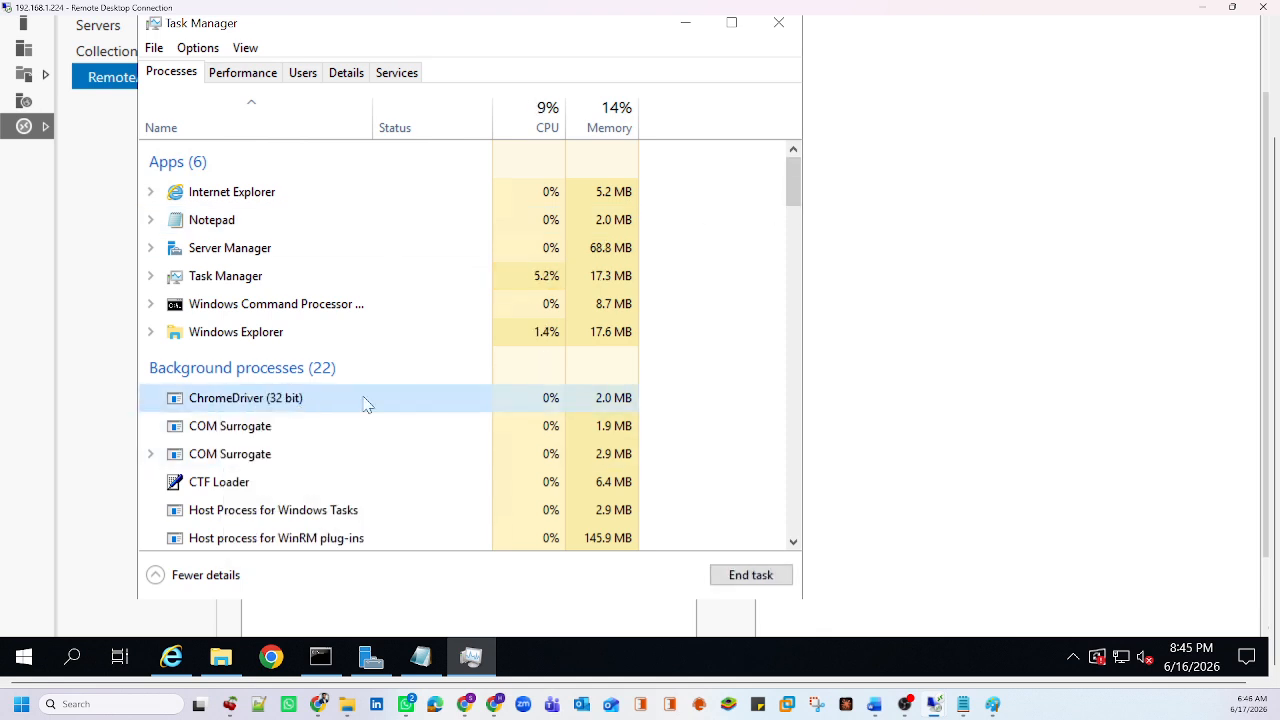
click(778, 24)
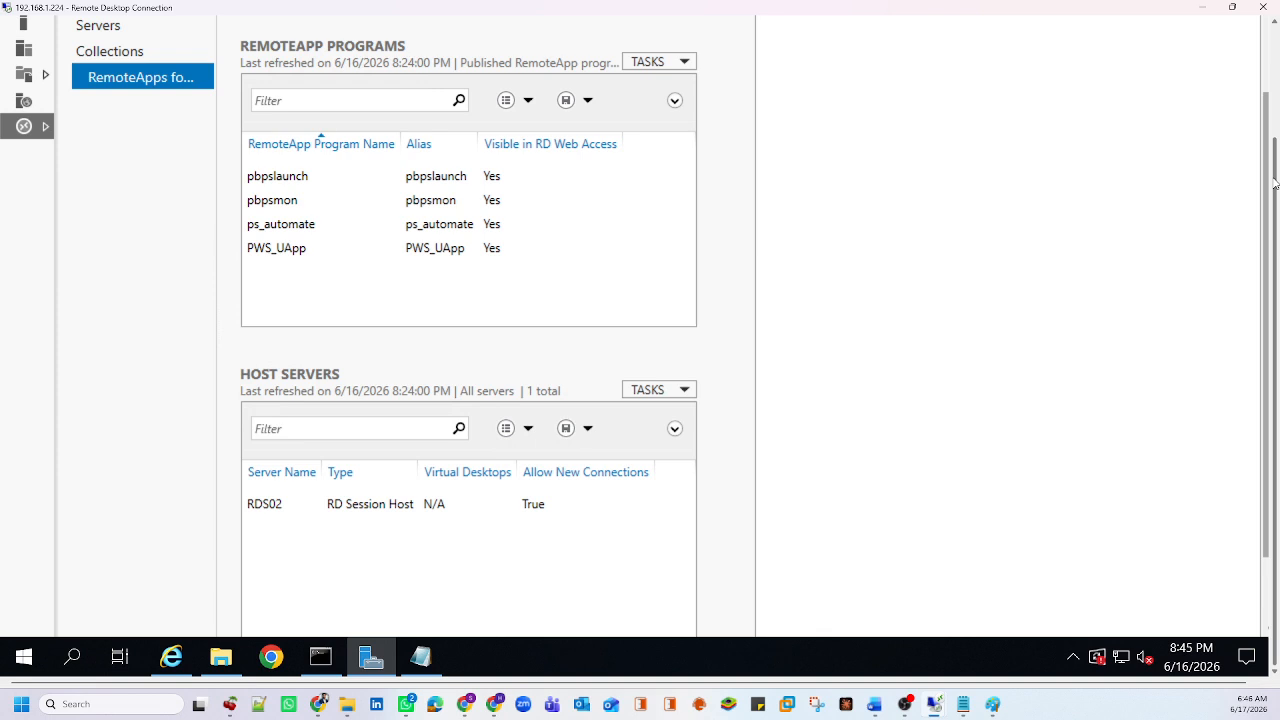
Log off the disconnected RDS02 session and acknowledge the unable-to-disconnect error
drag(1274, 183, 1274, 71)
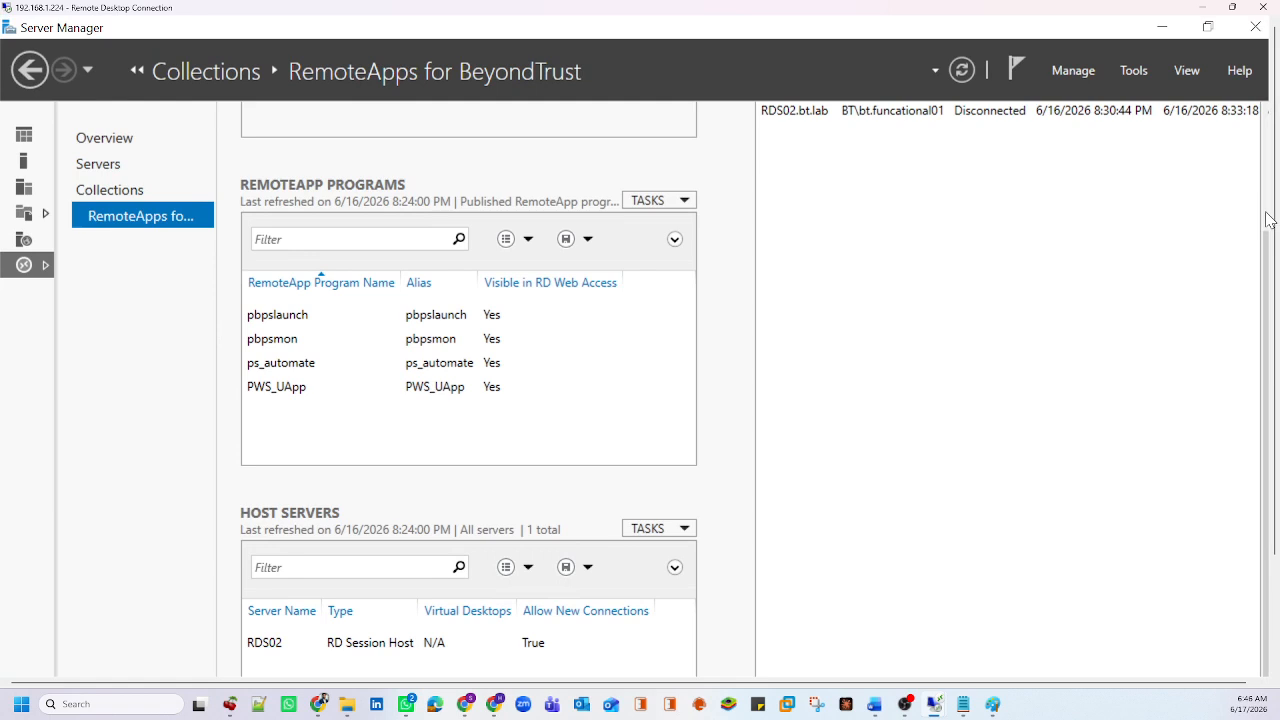
scroll(1268, 220, up, 3)
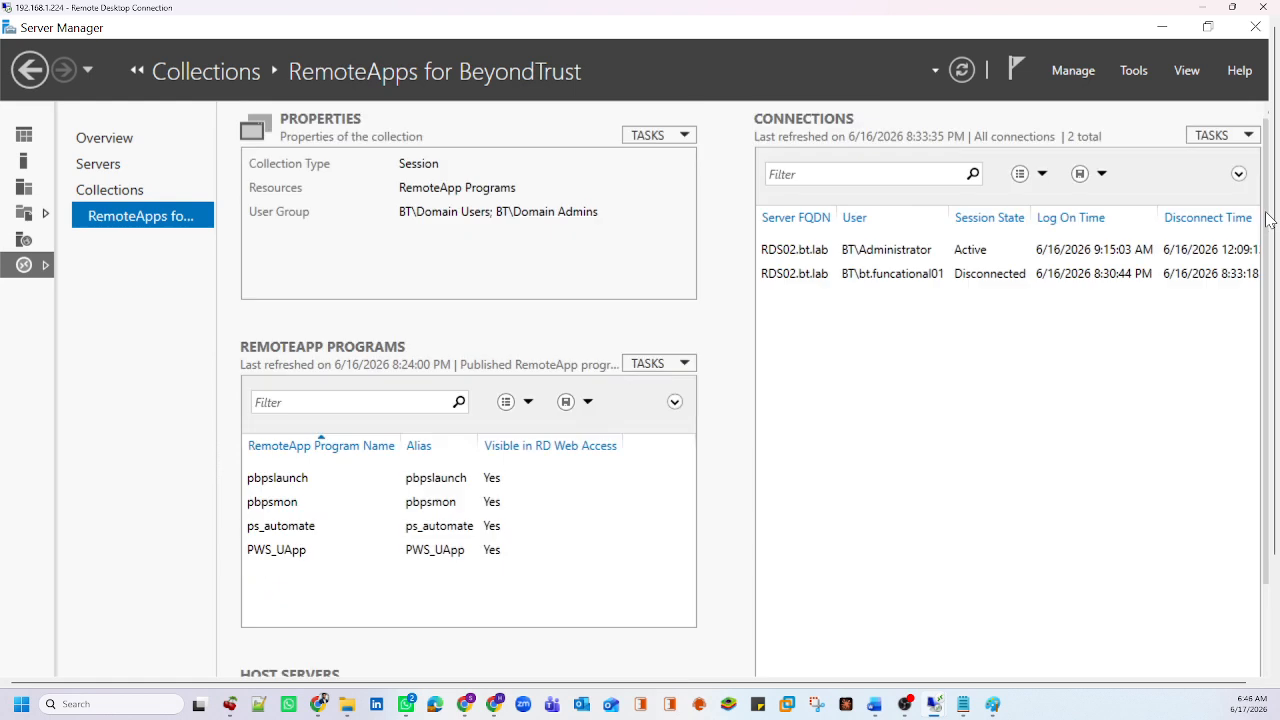
right_click(1030, 274)
click(1068, 296)
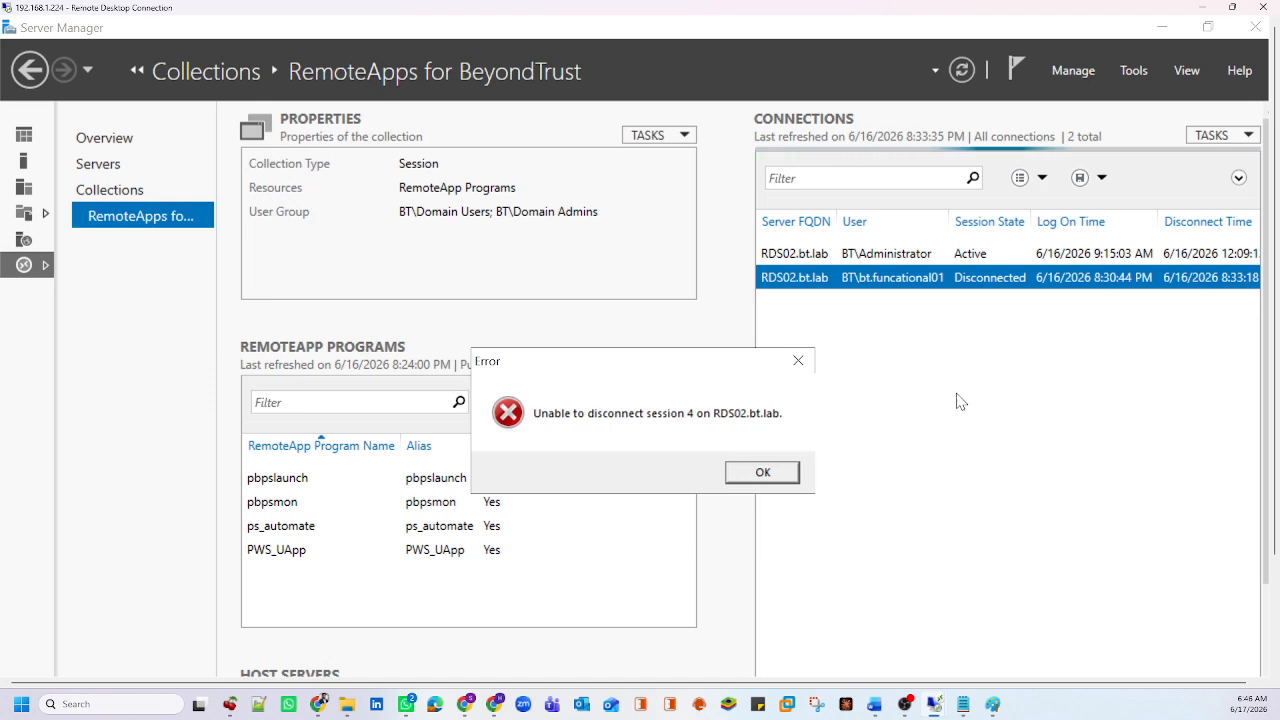
click(763, 472)
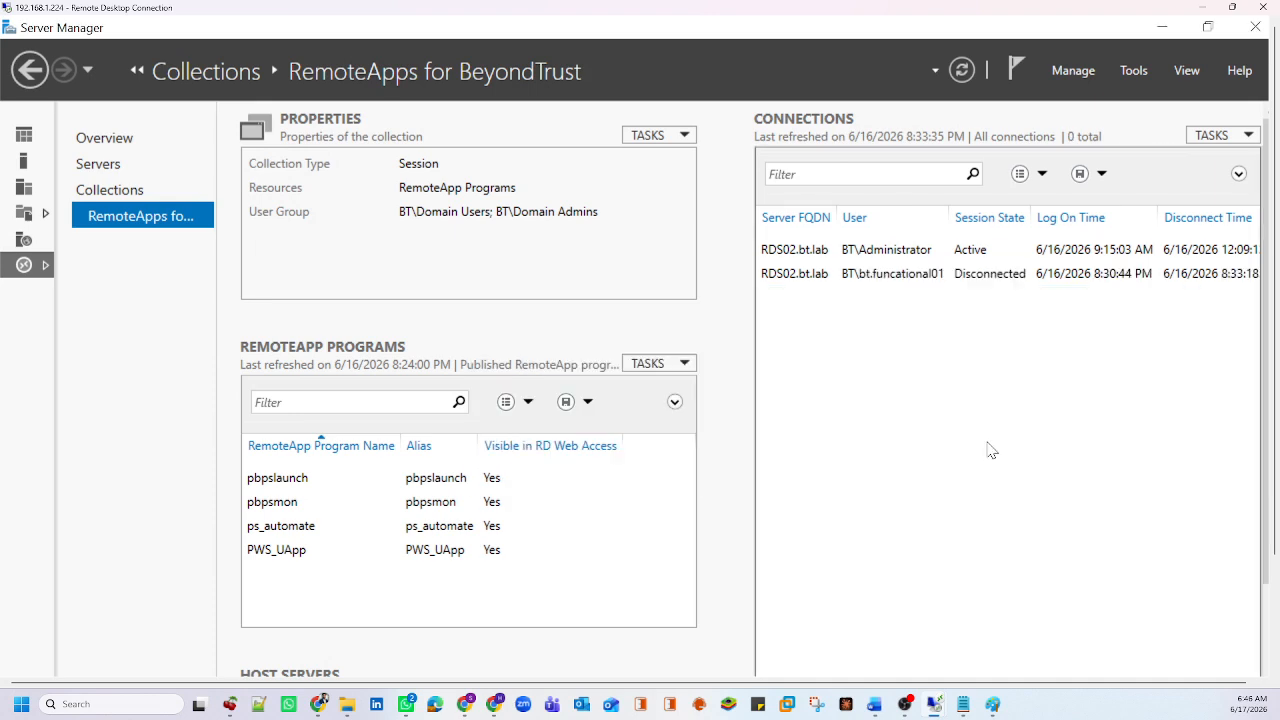
Retry the log-off, dismiss the same error, and exit the remote desktop's full screen
right_click(990, 274)
click(1038, 283)
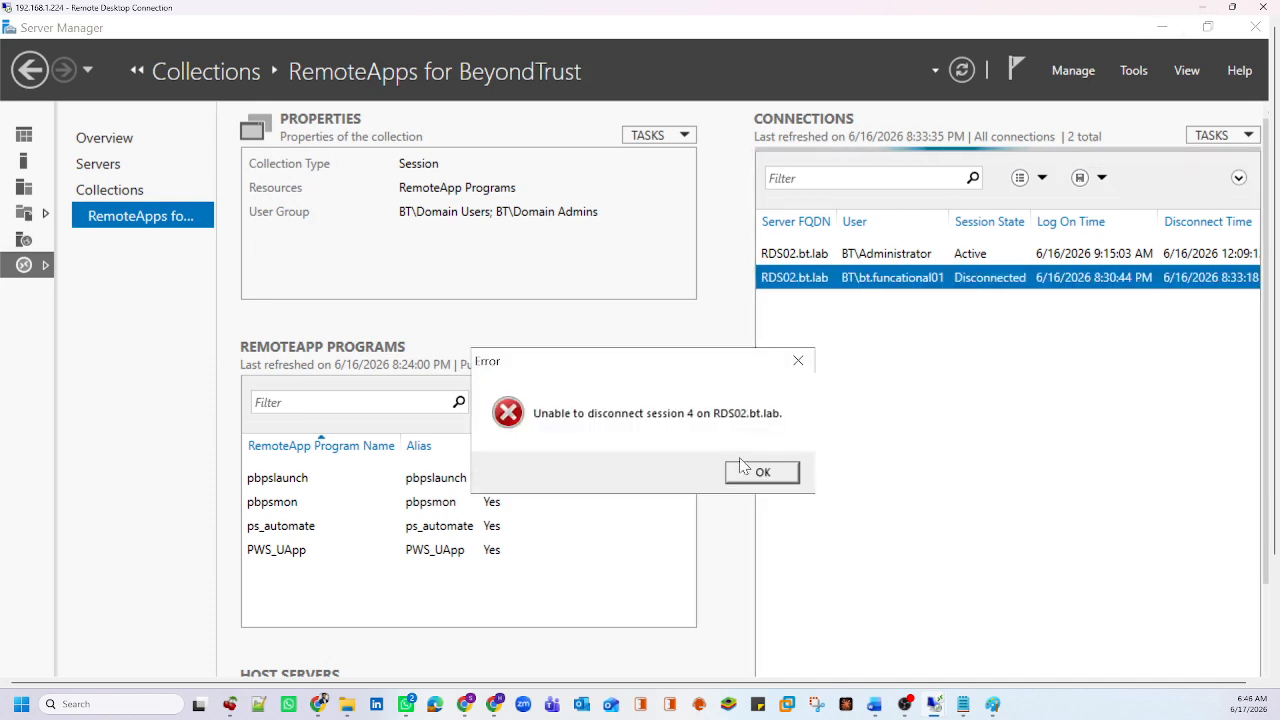
click(757, 472)
click(1232, 7)
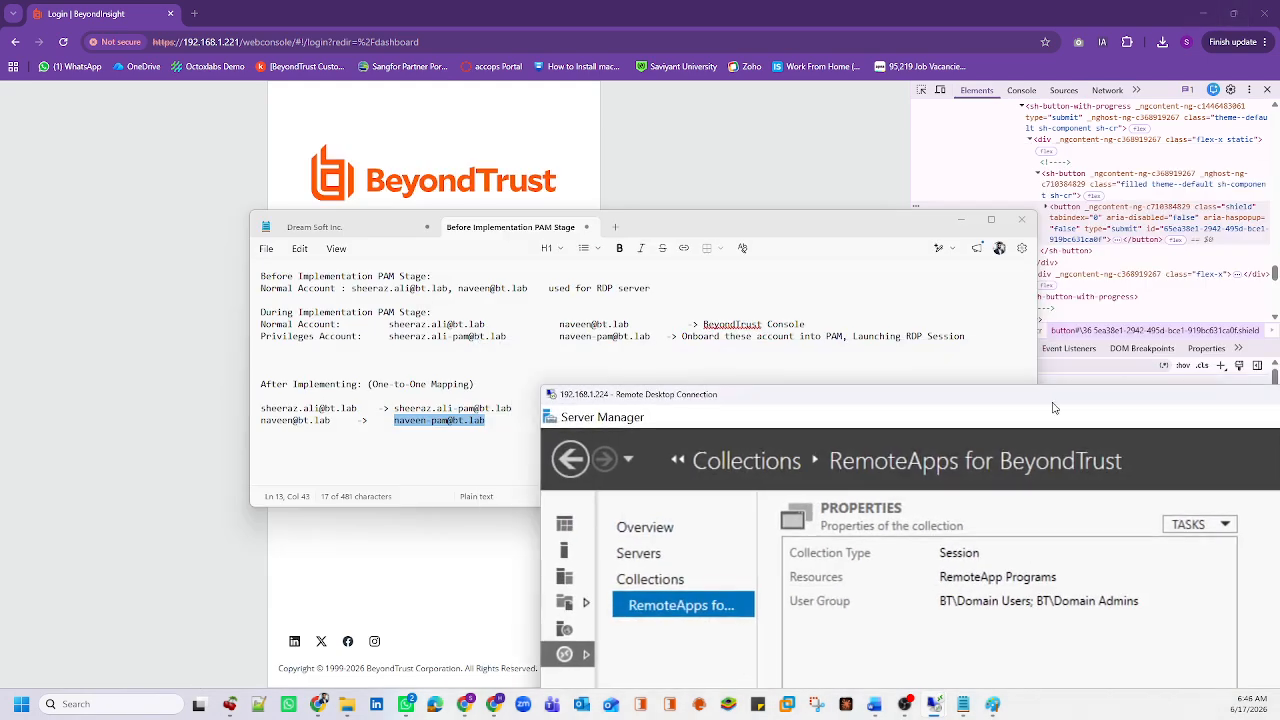
Bring up the Word Training Plan and select 'Service Accounts Management' in item 10
click(960, 219)
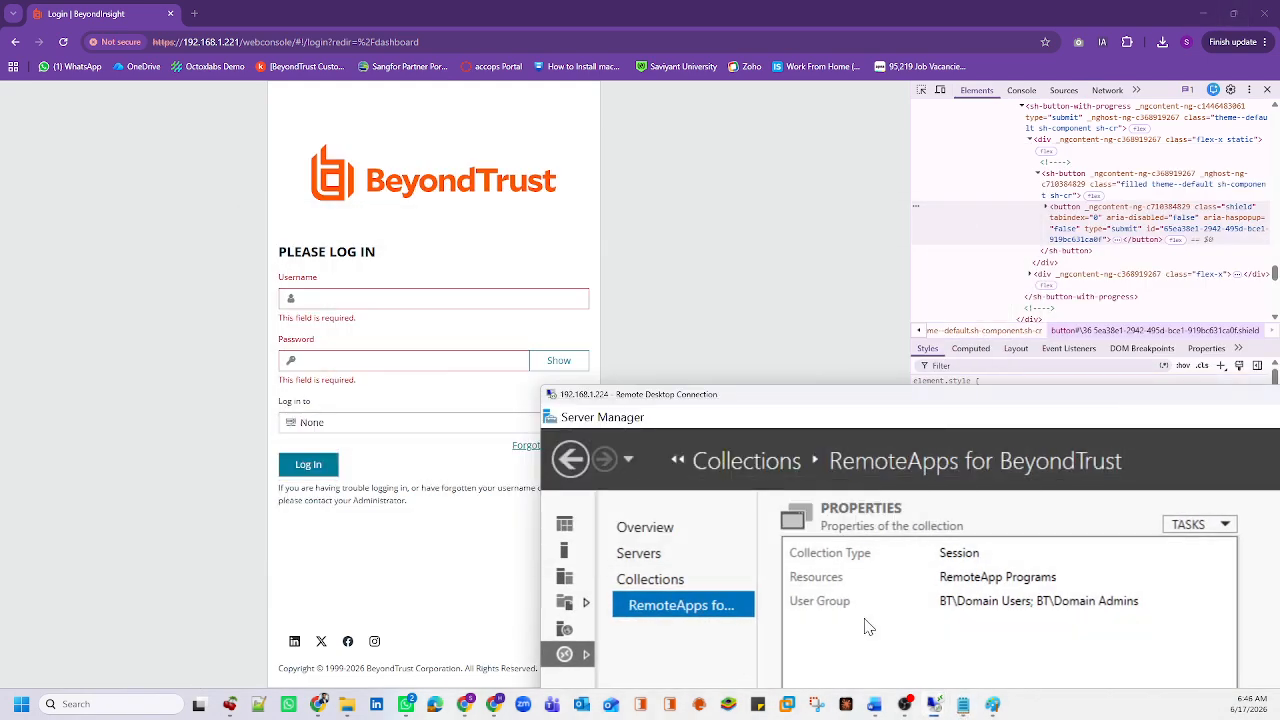
click(876, 704)
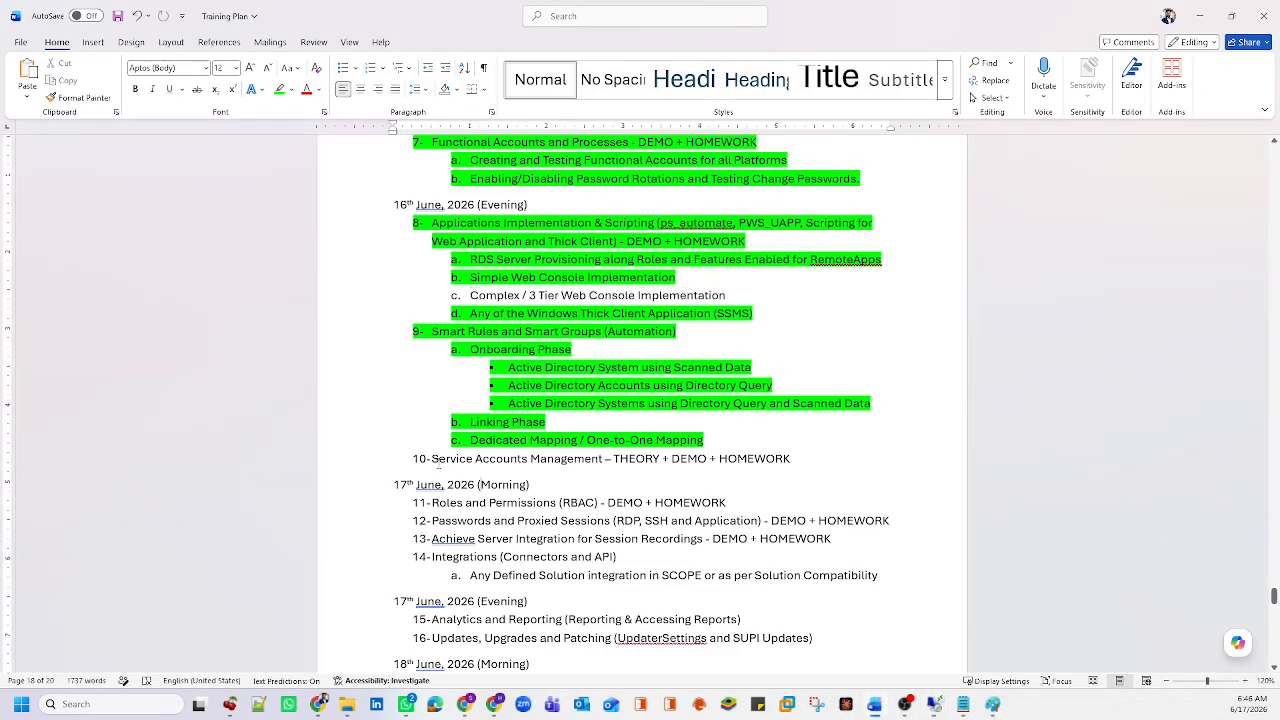
drag(432, 458, 594, 462)
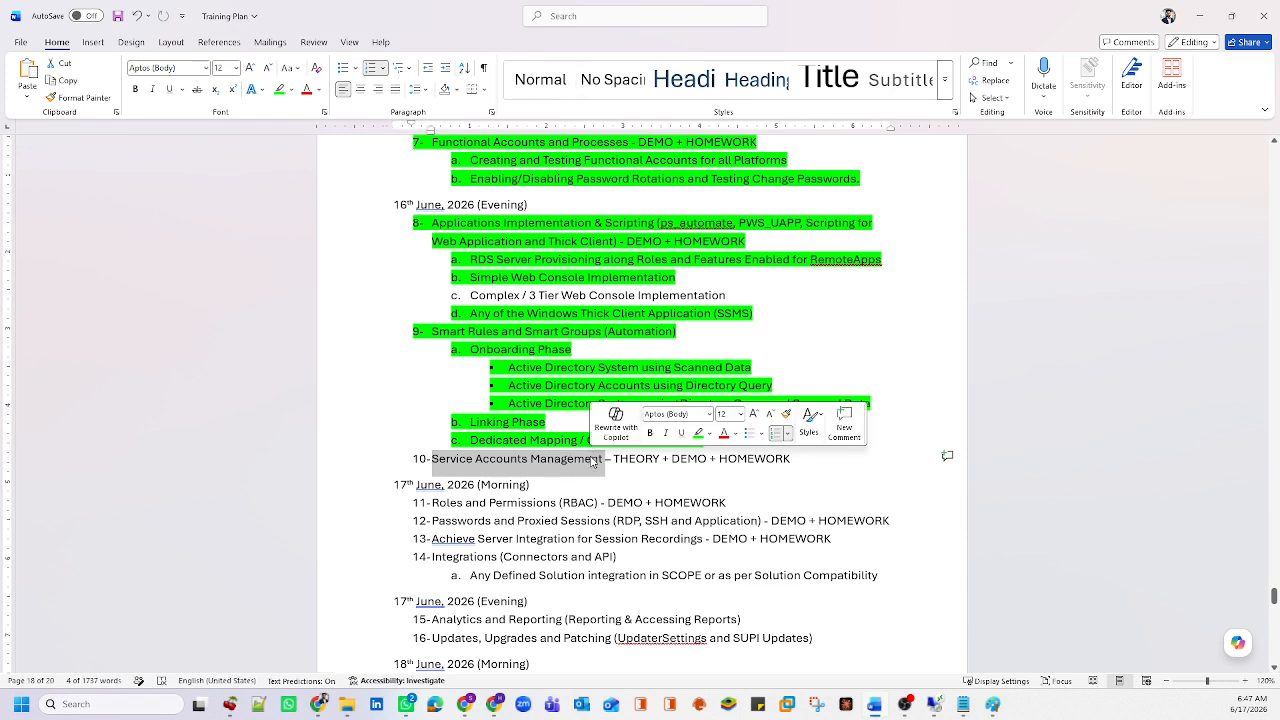
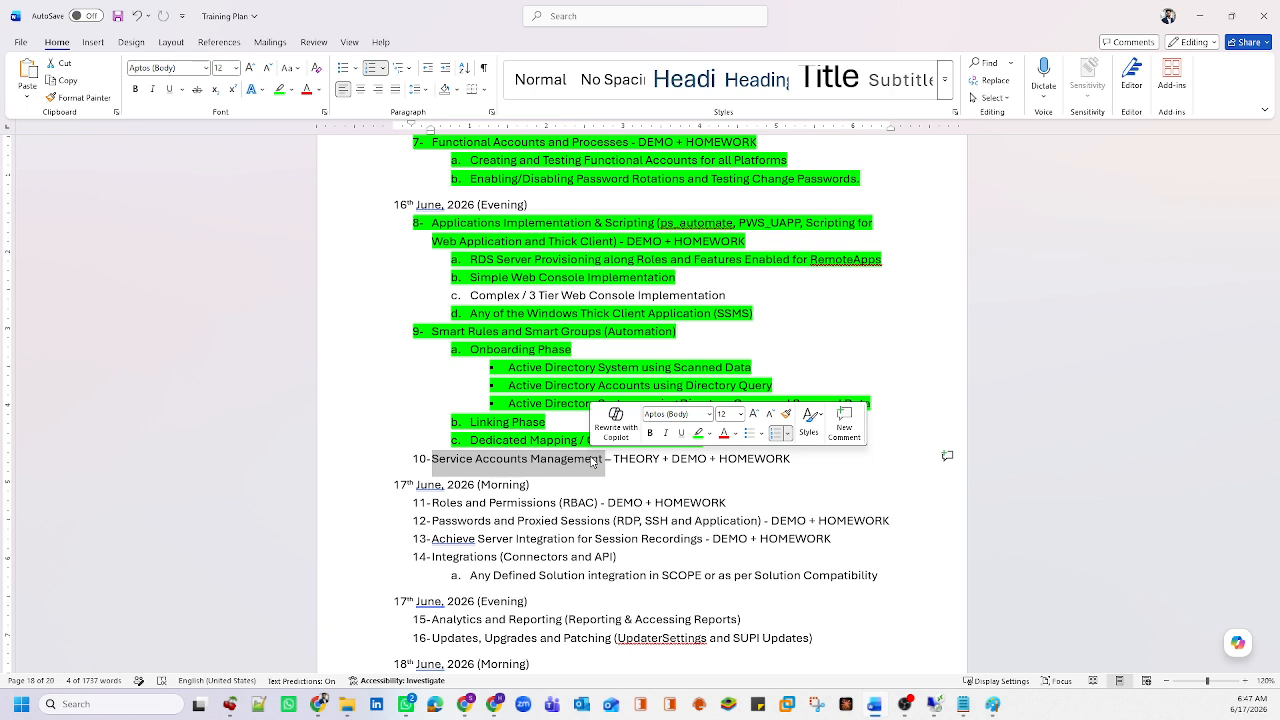
Close DevTools in Chrome and sign in to BeyondInsight with the admin username and password
click(463, 707)
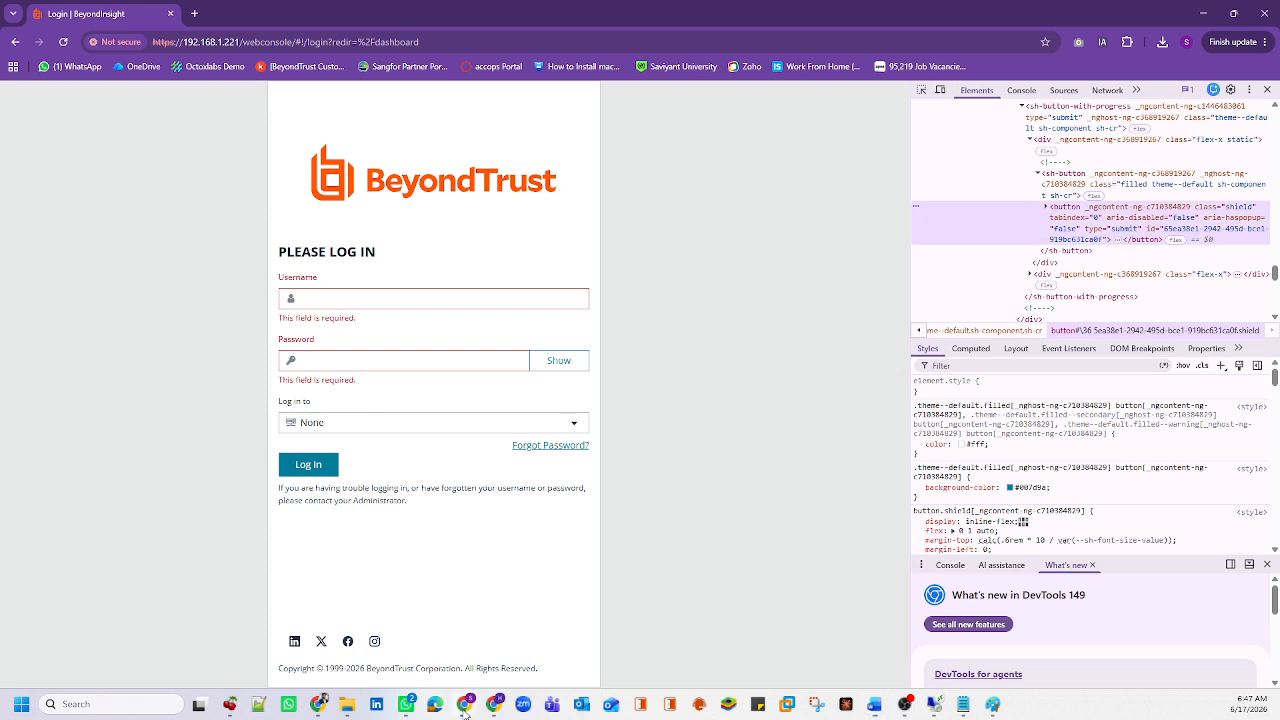
click(1267, 90)
click(669, 299)
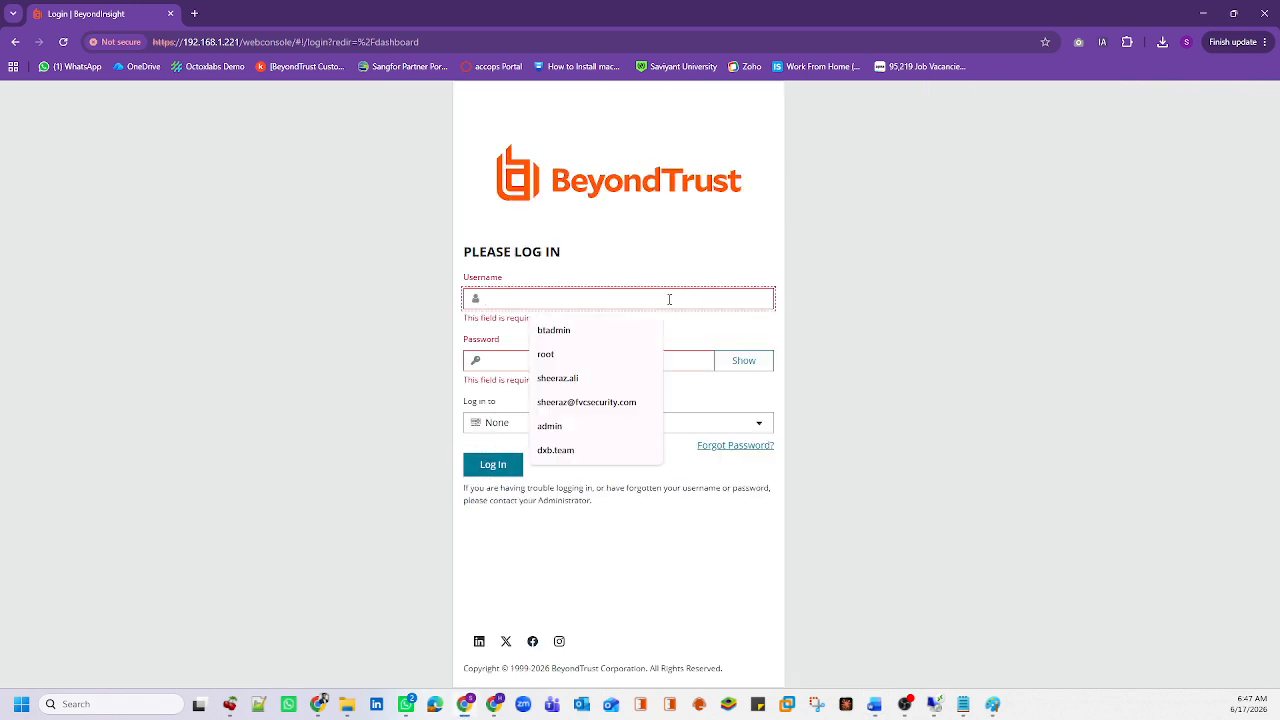
text(btadmin)
key(Tab)
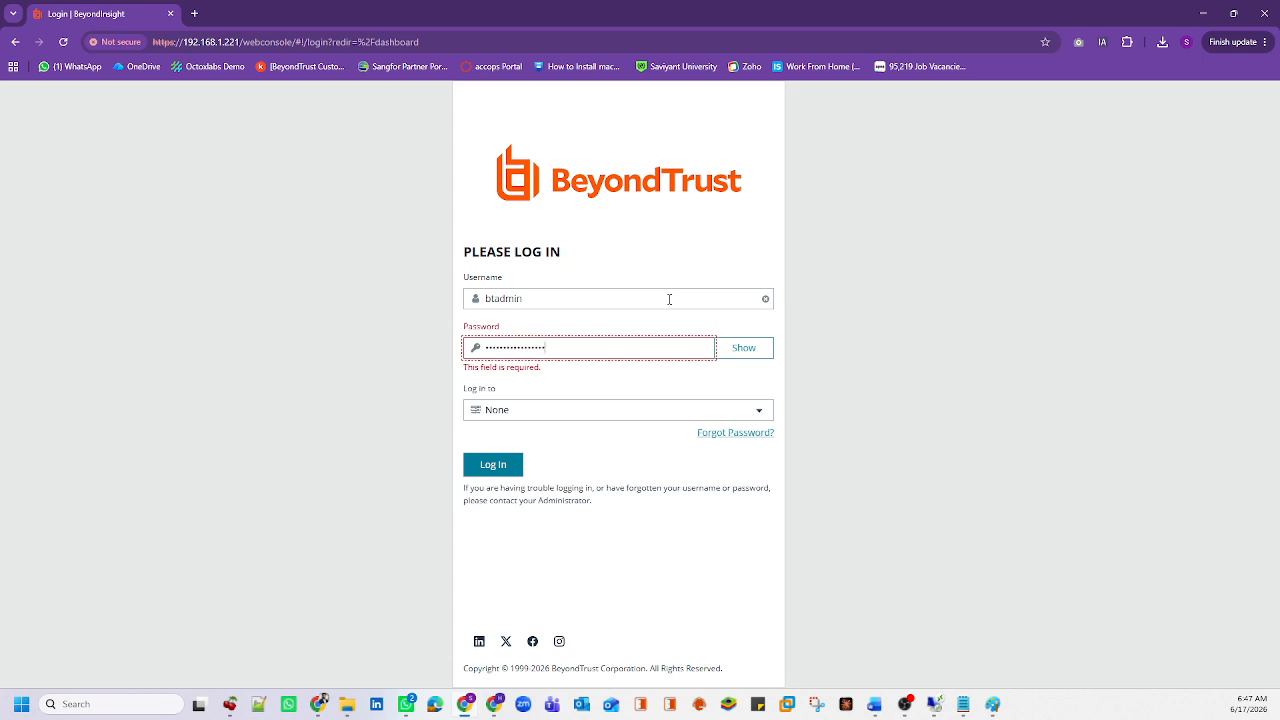
key(Return)
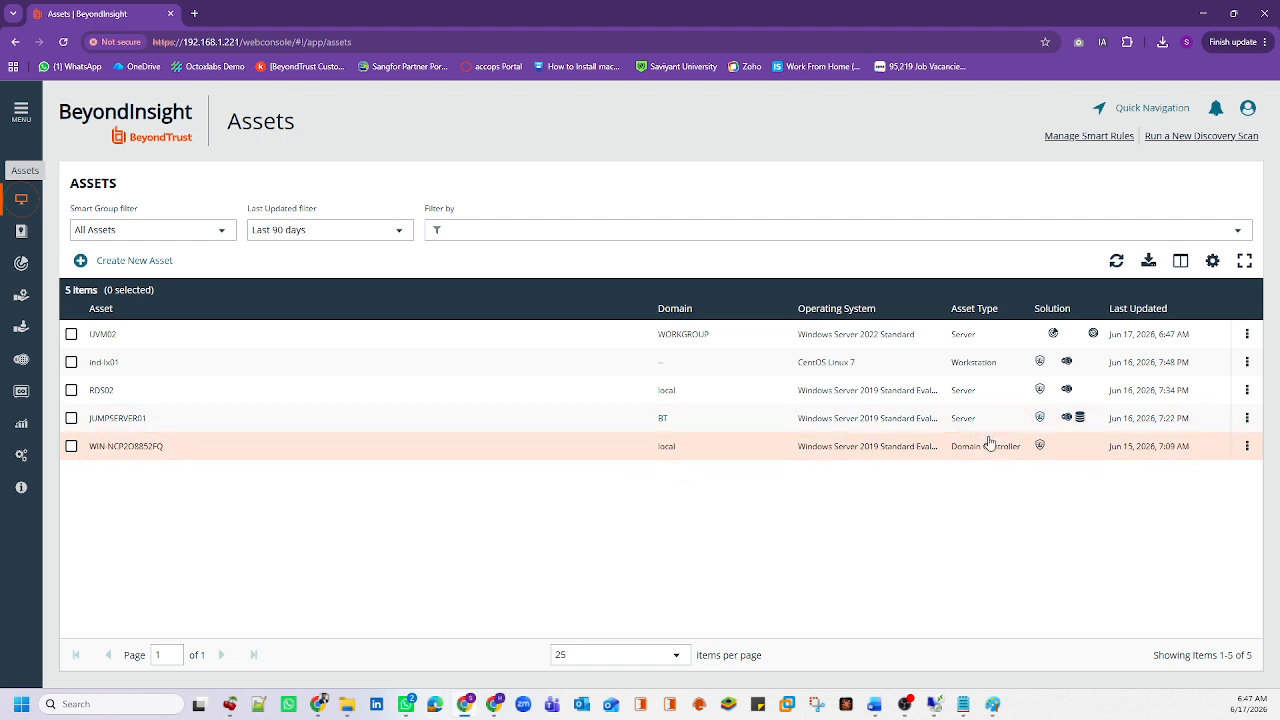
Open JUMPSERVER01's asset details and show its 226 scanned services under Scan Data
click(1245, 419)
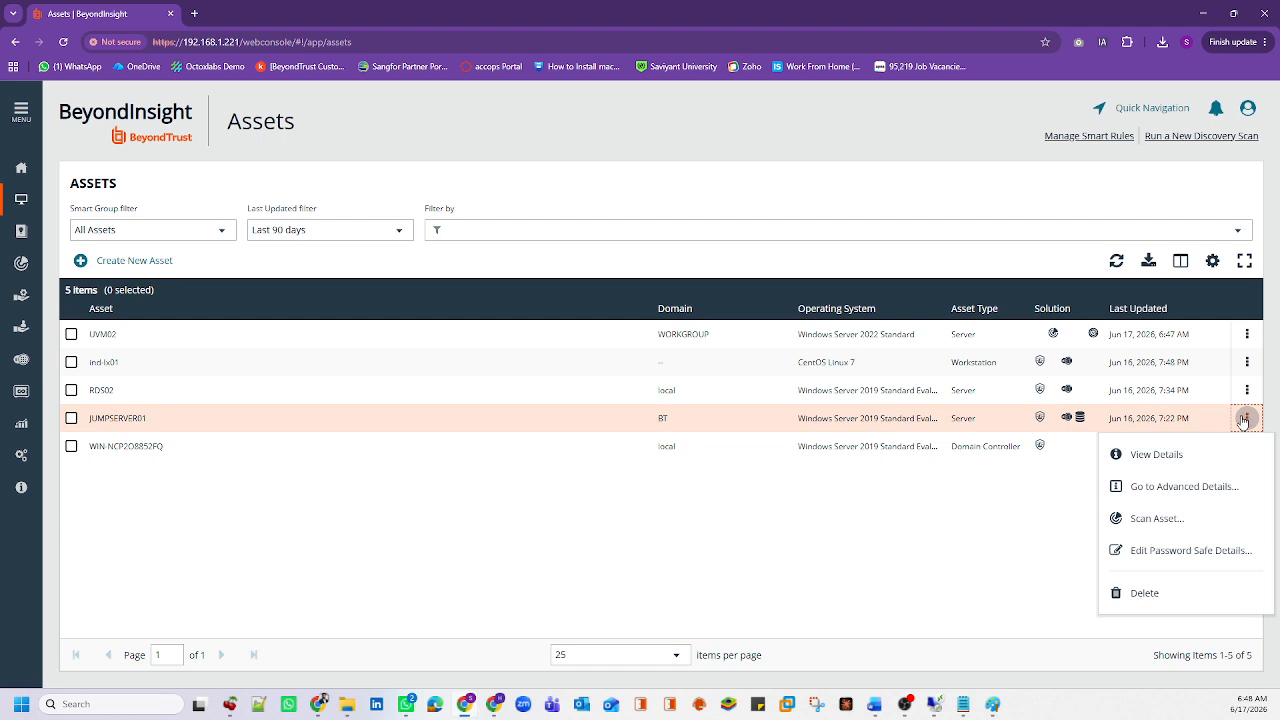
click(1189, 483)
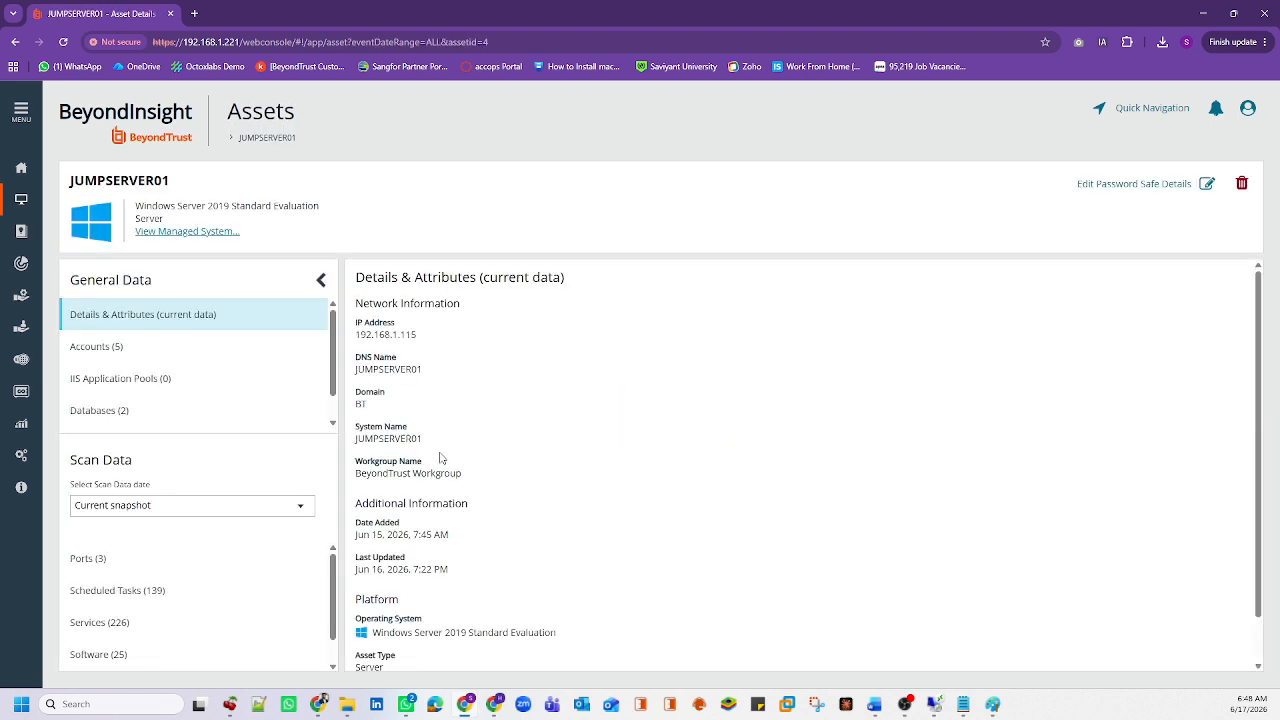
scroll(258, 572, down, 1)
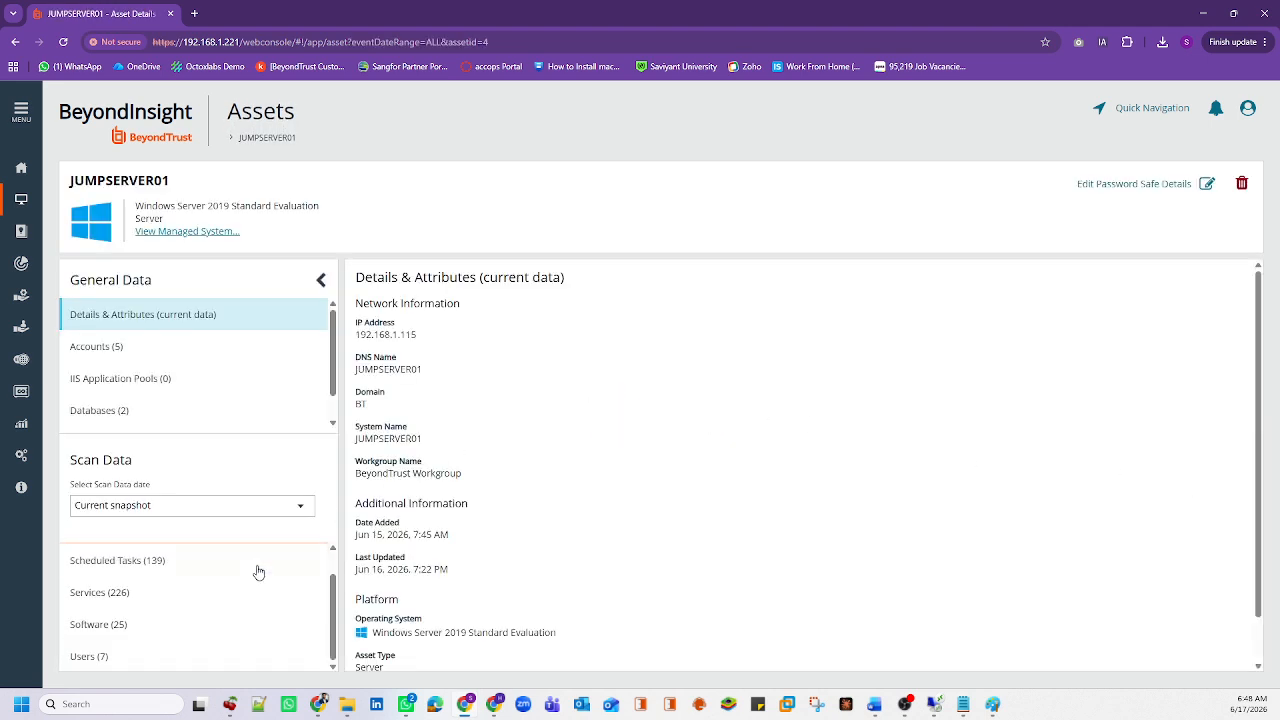
click(140, 627)
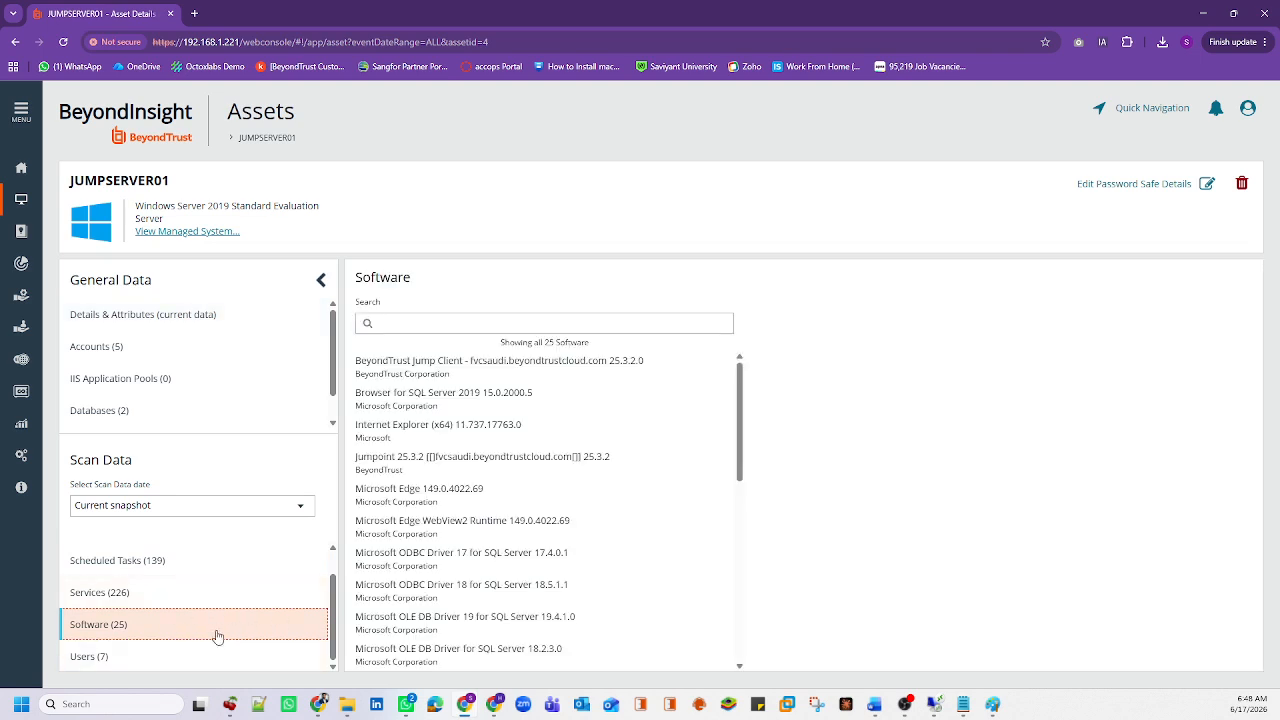
click(183, 604)
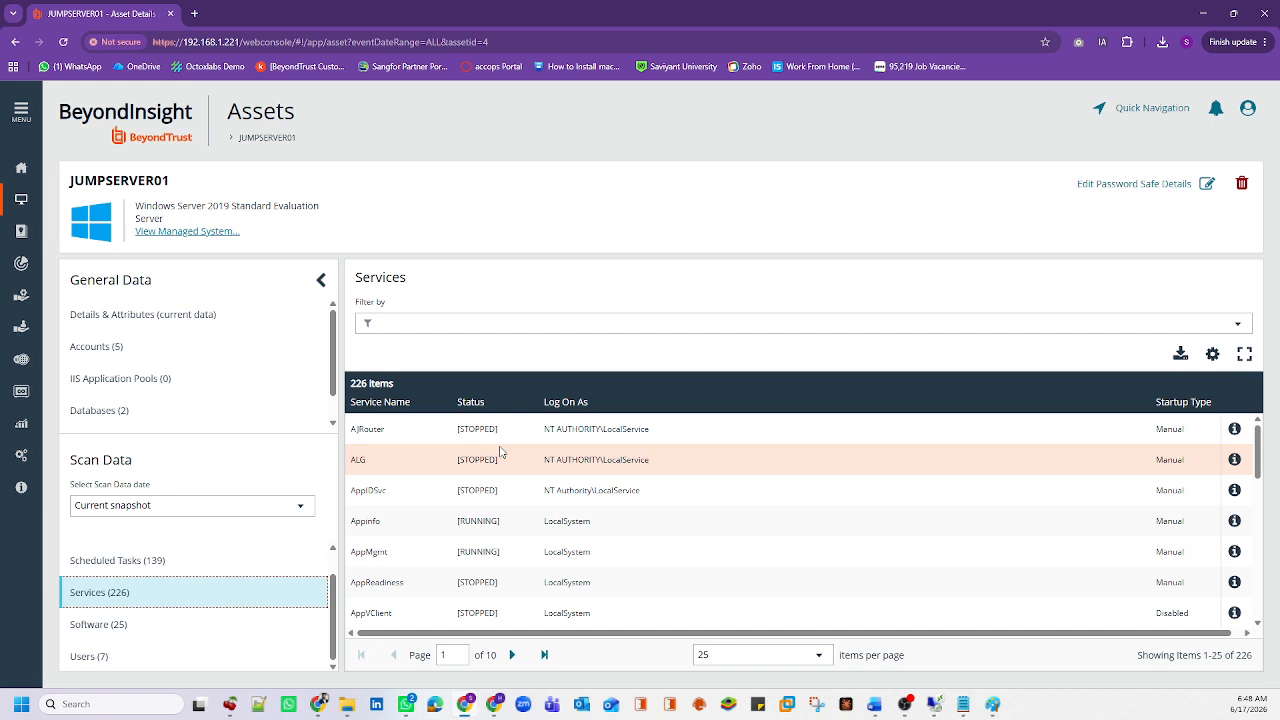
Page forward and back through JUMPSERVER01's services, landing on page 7 (items 151–175)
scroll(786, 586, down, 3)
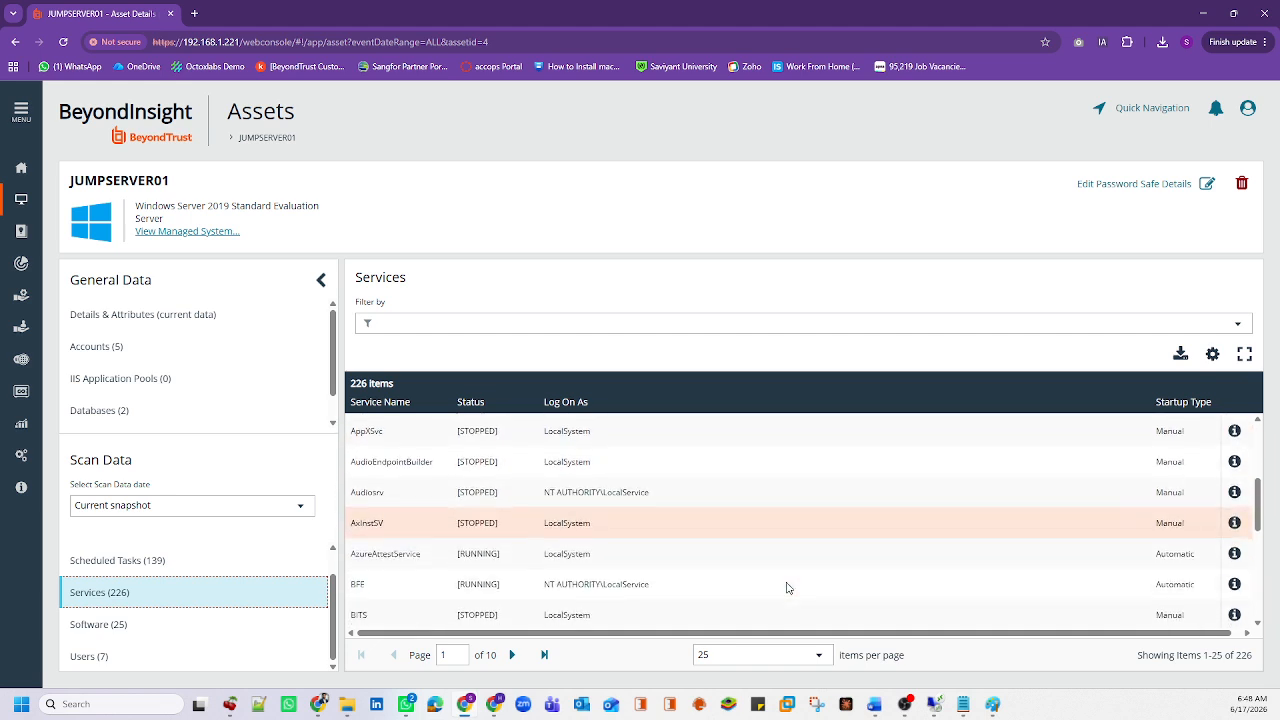
scroll(460, 568, down, 3)
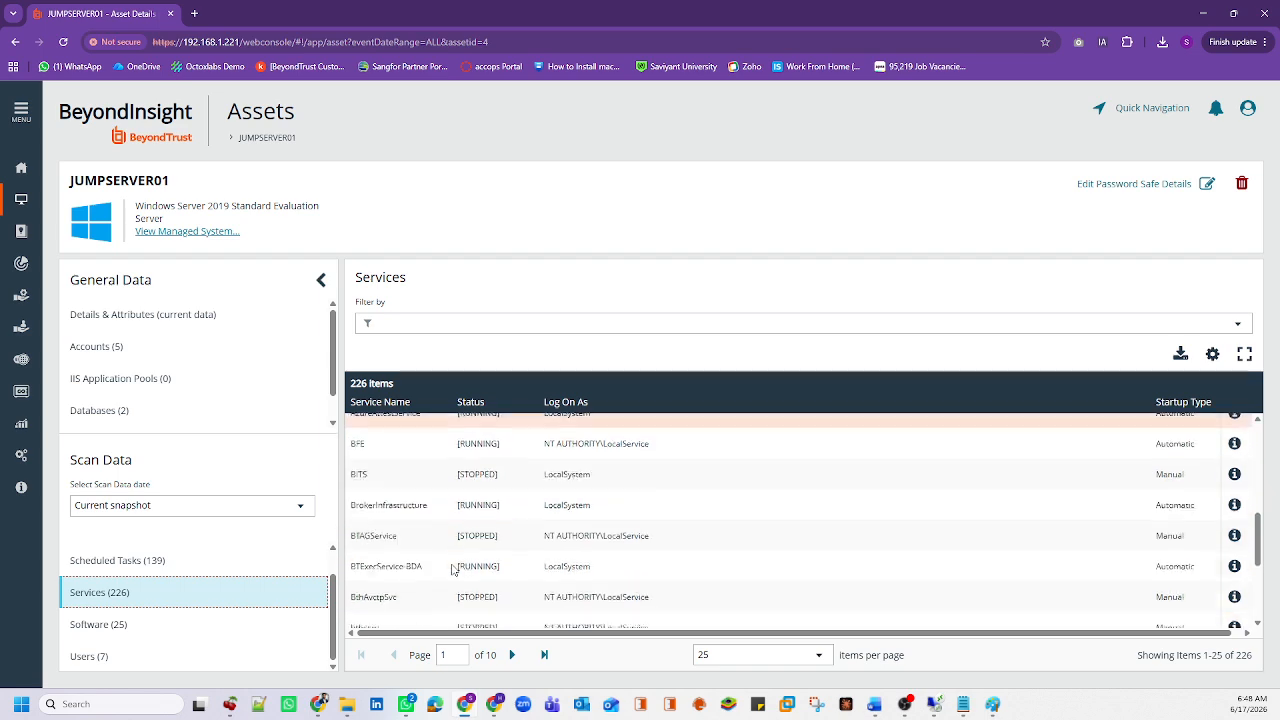
scroll(455, 570, down, 3)
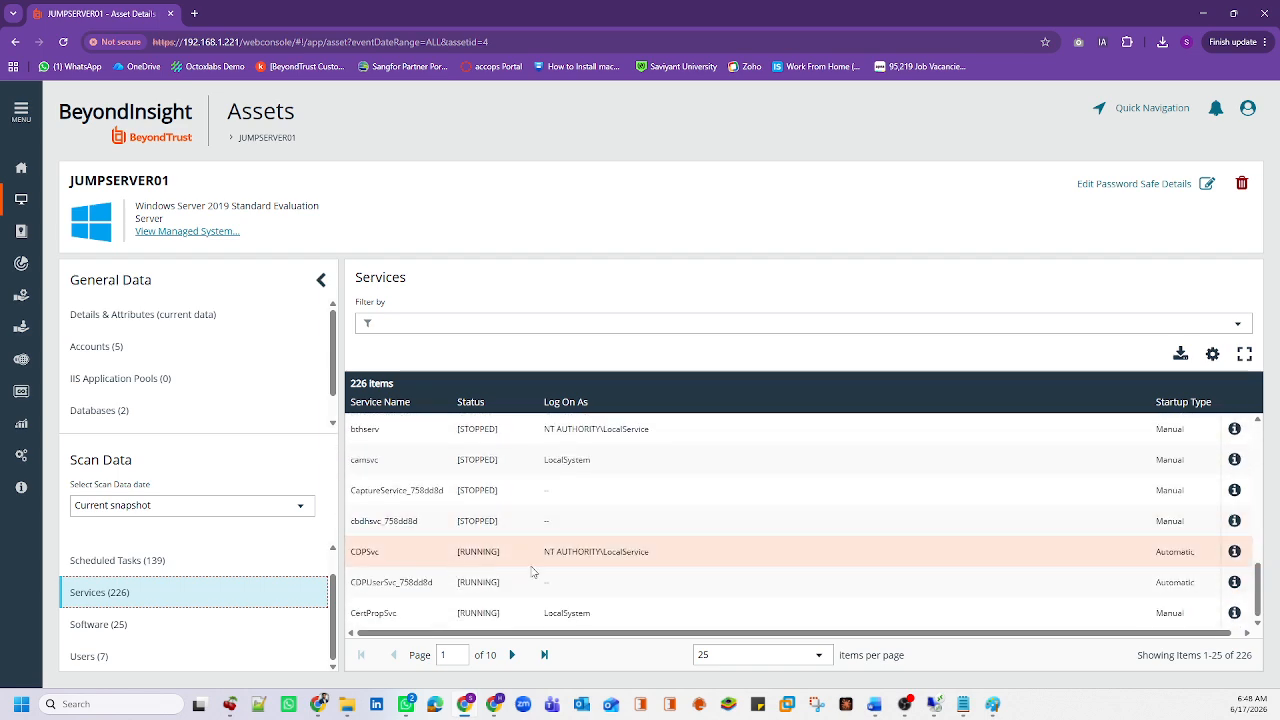
click(512, 655)
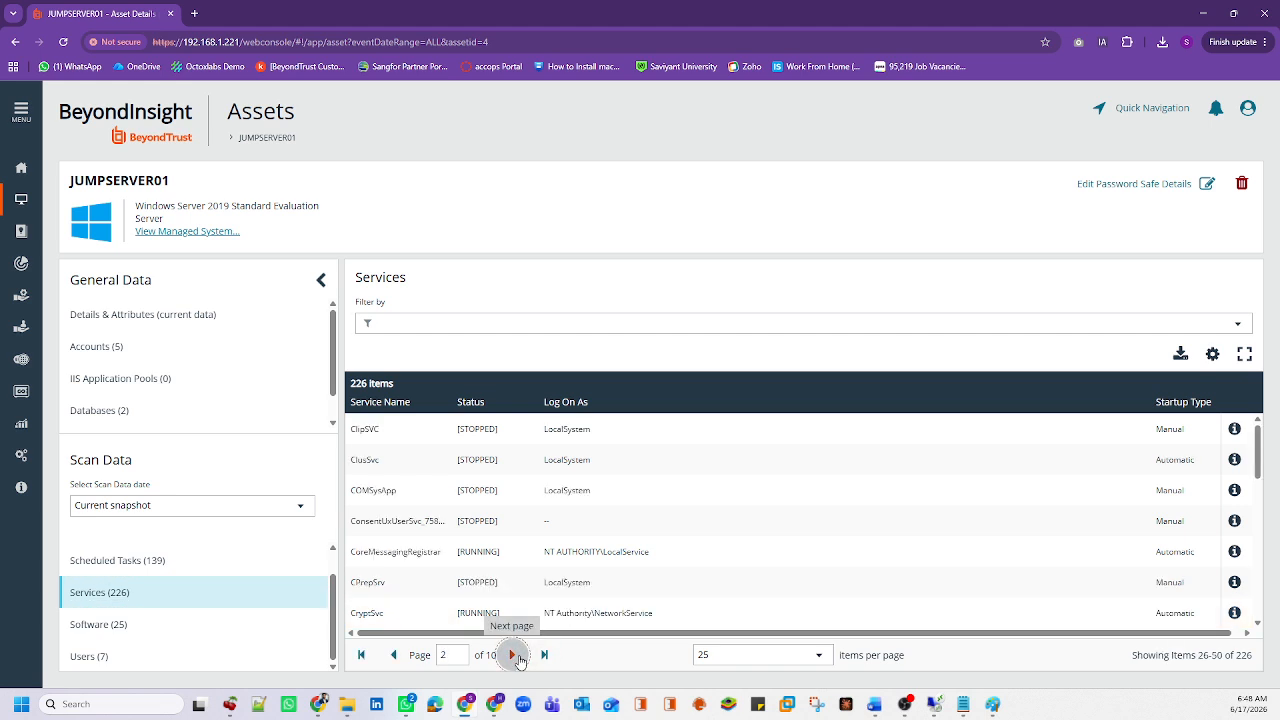
click(512, 655)
click(512, 655)
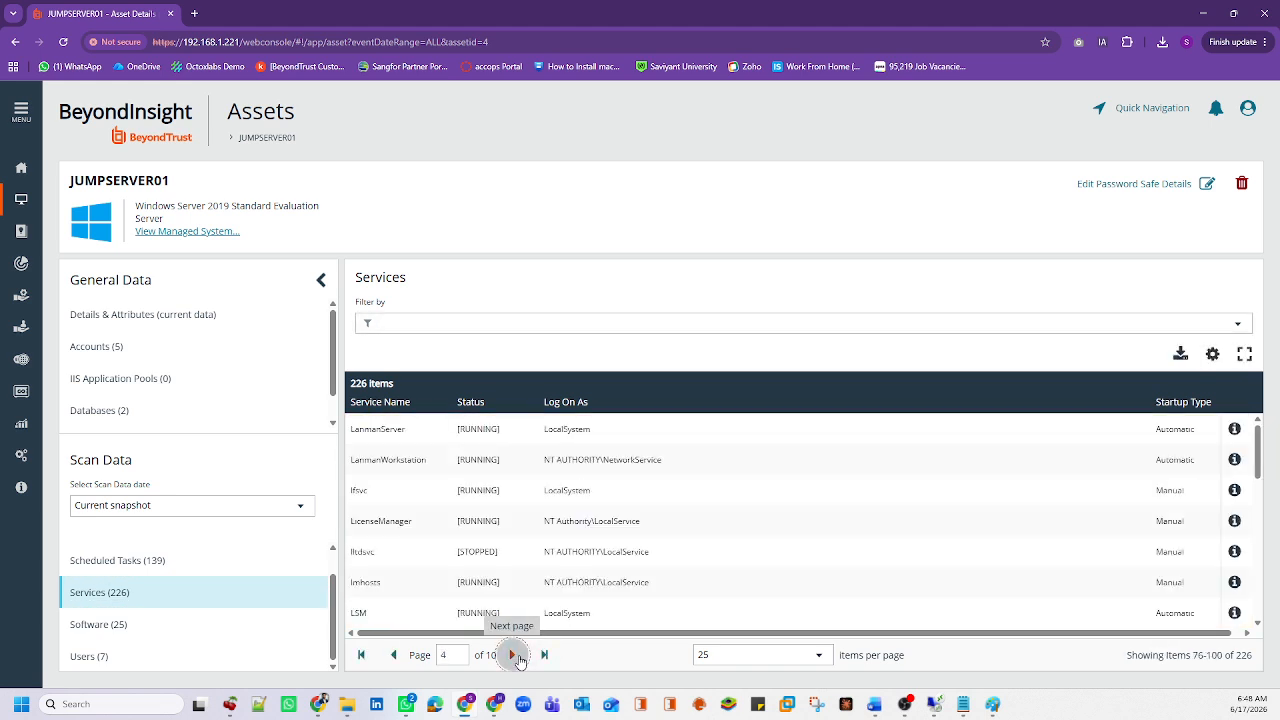
click(512, 655)
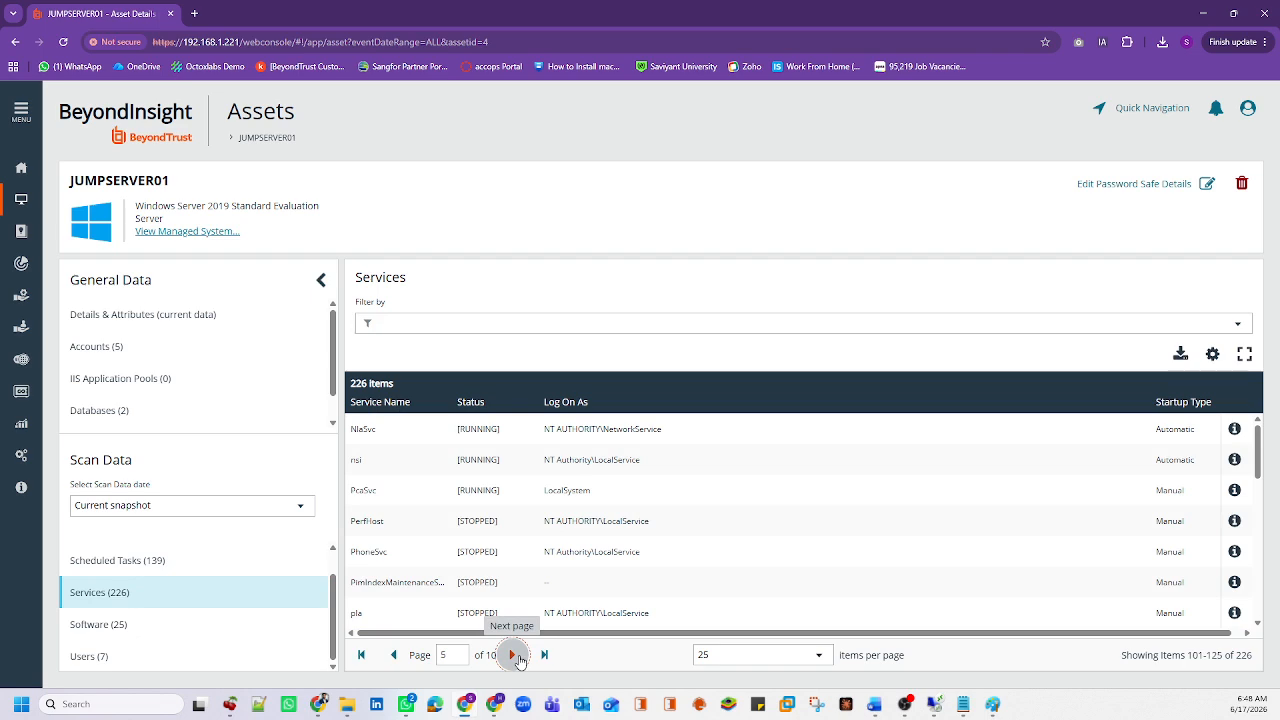
click(512, 655)
click(517, 657)
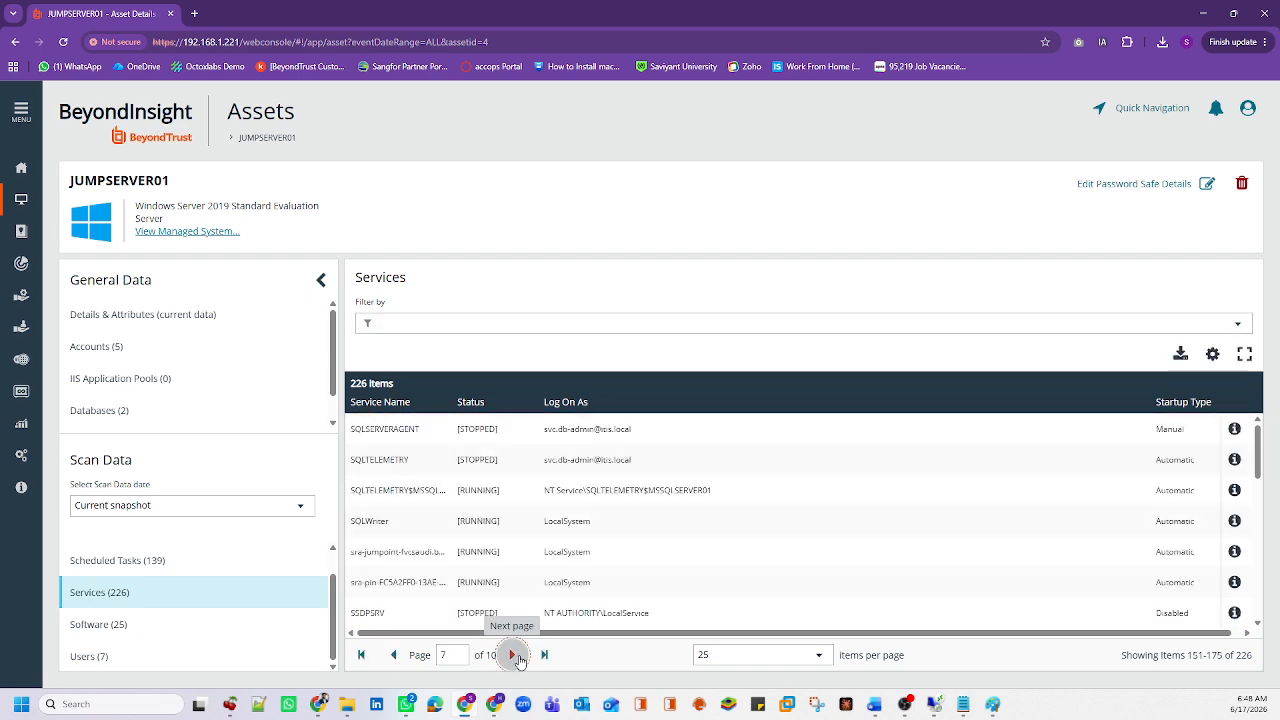
click(512, 656)
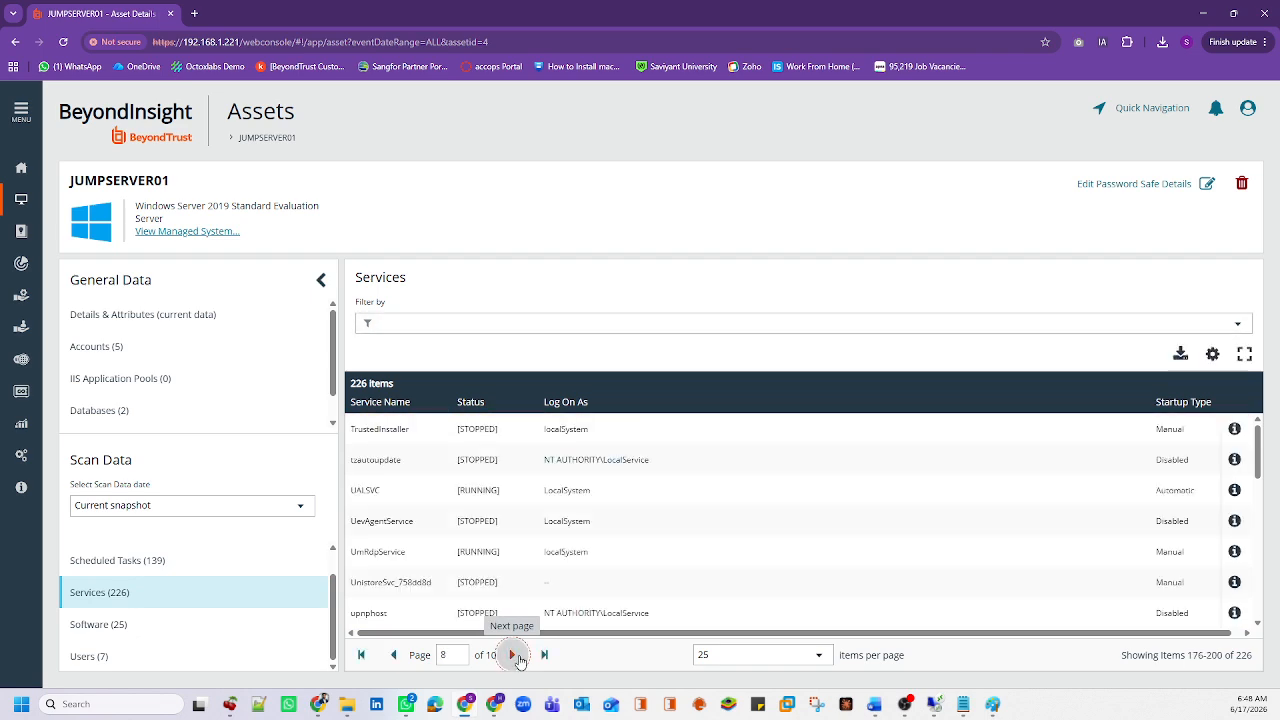
click(393, 655)
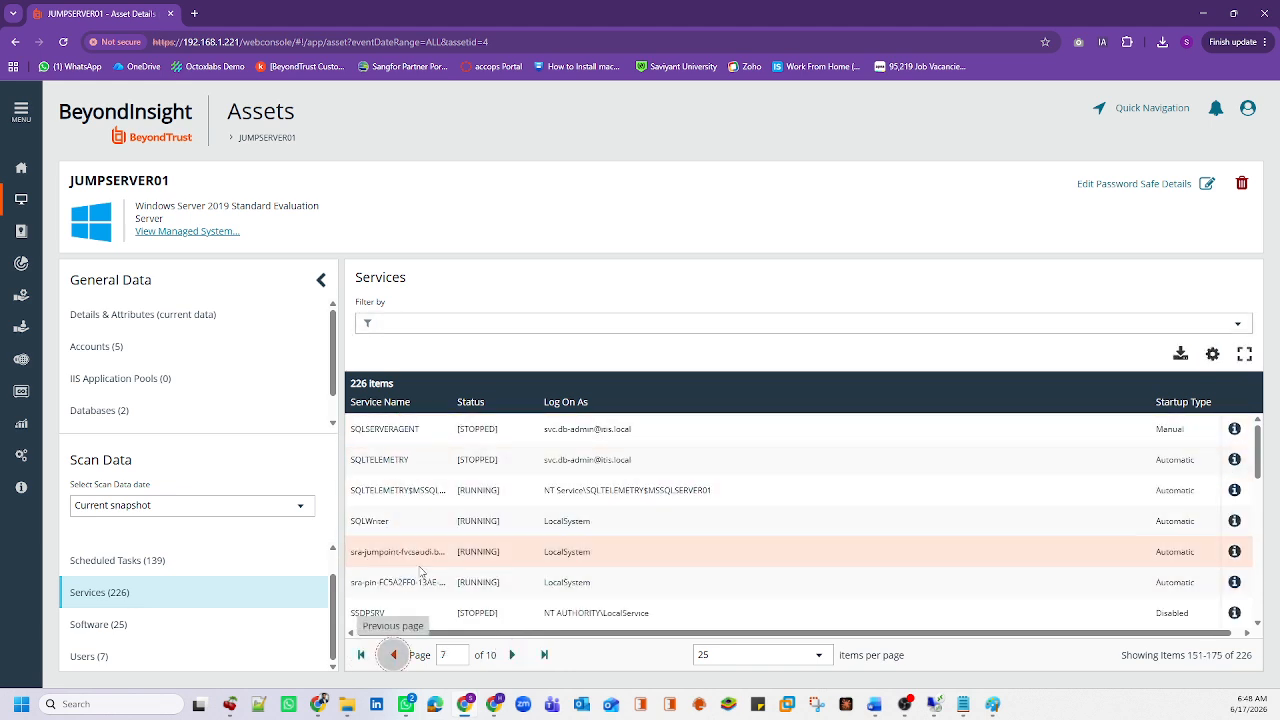
click(391, 660)
scroll(436, 590, down, 3)
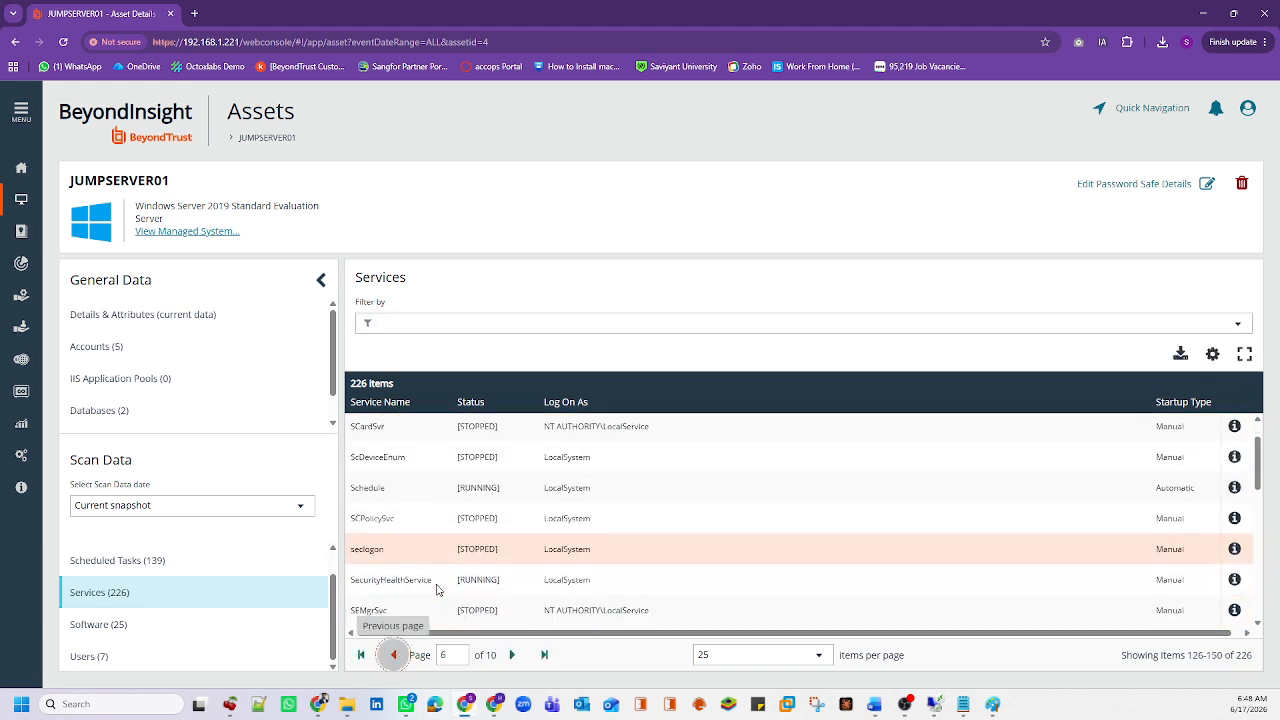
scroll(436, 590, down, 5)
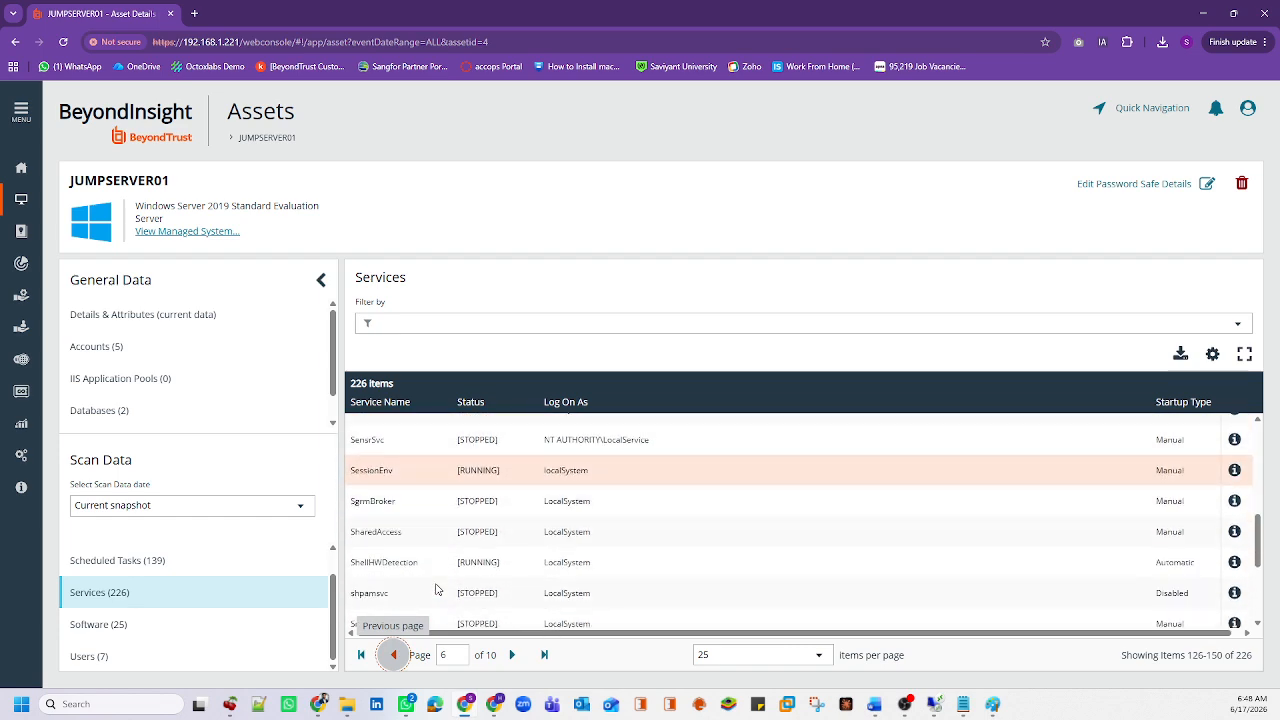
scroll(436, 590, down, 2)
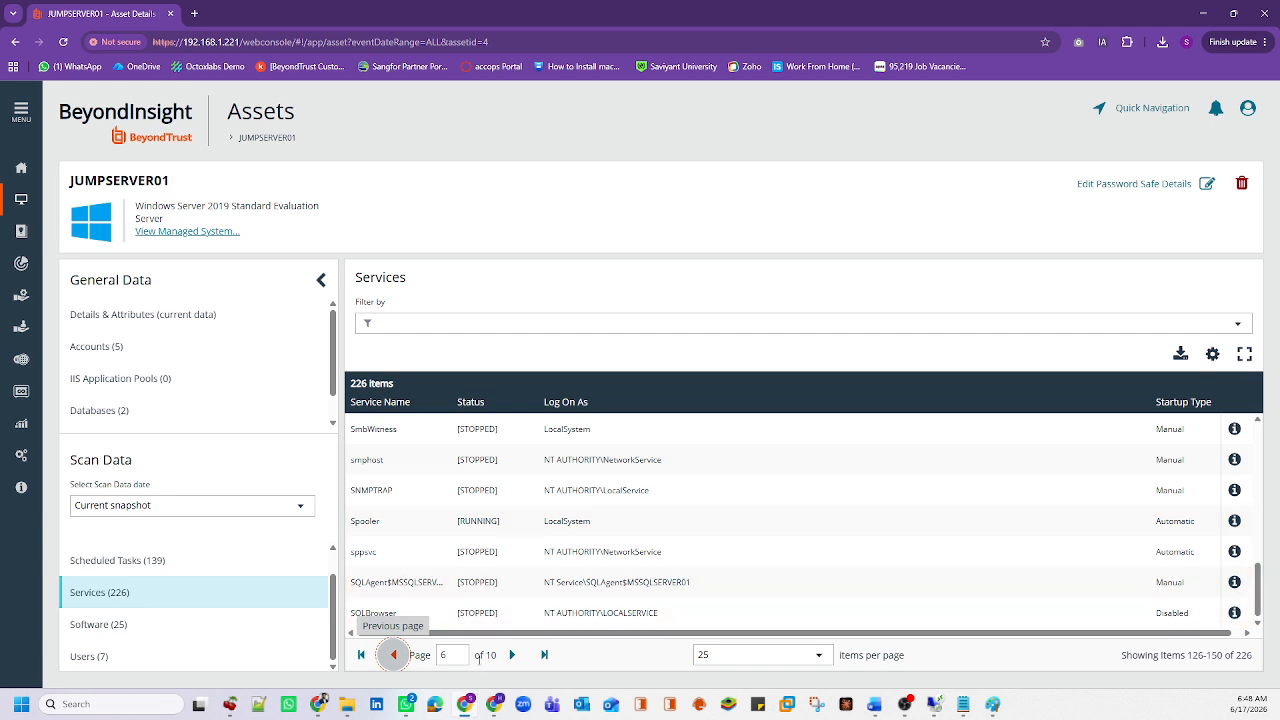
click(511, 655)
click(393, 655)
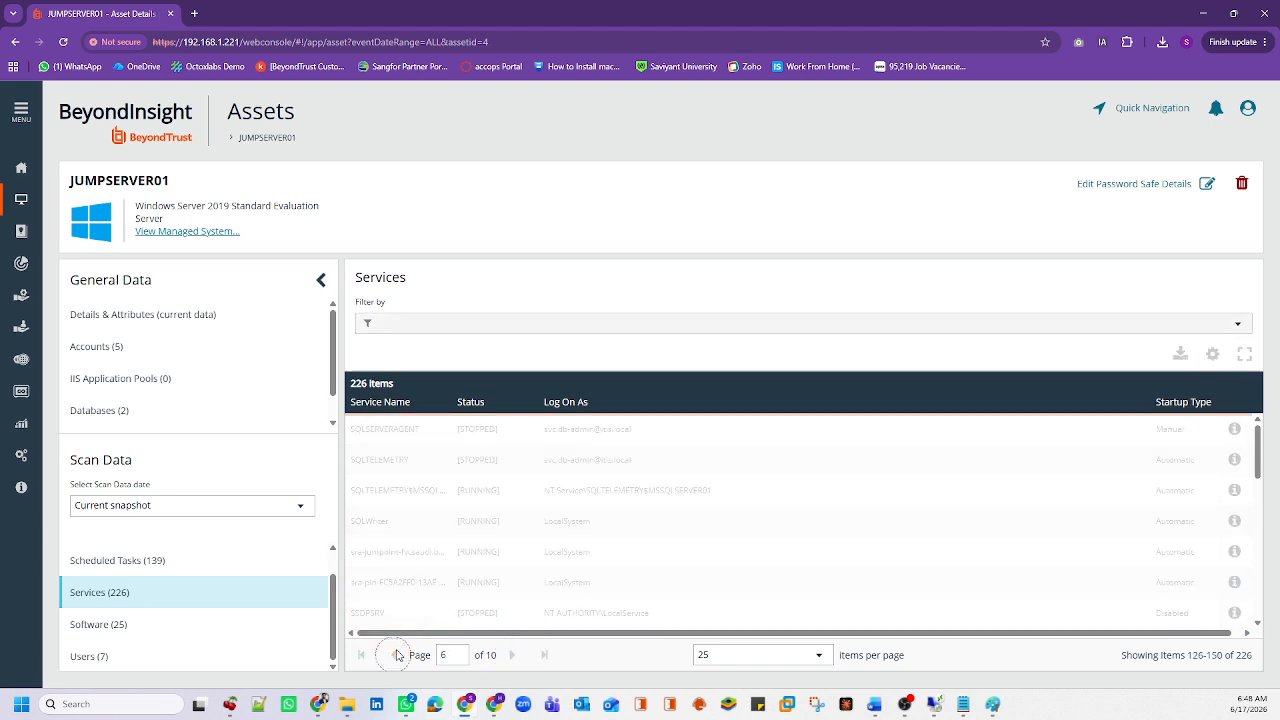
scroll(537, 543, down, 2)
scroll(537, 543, down, 3)
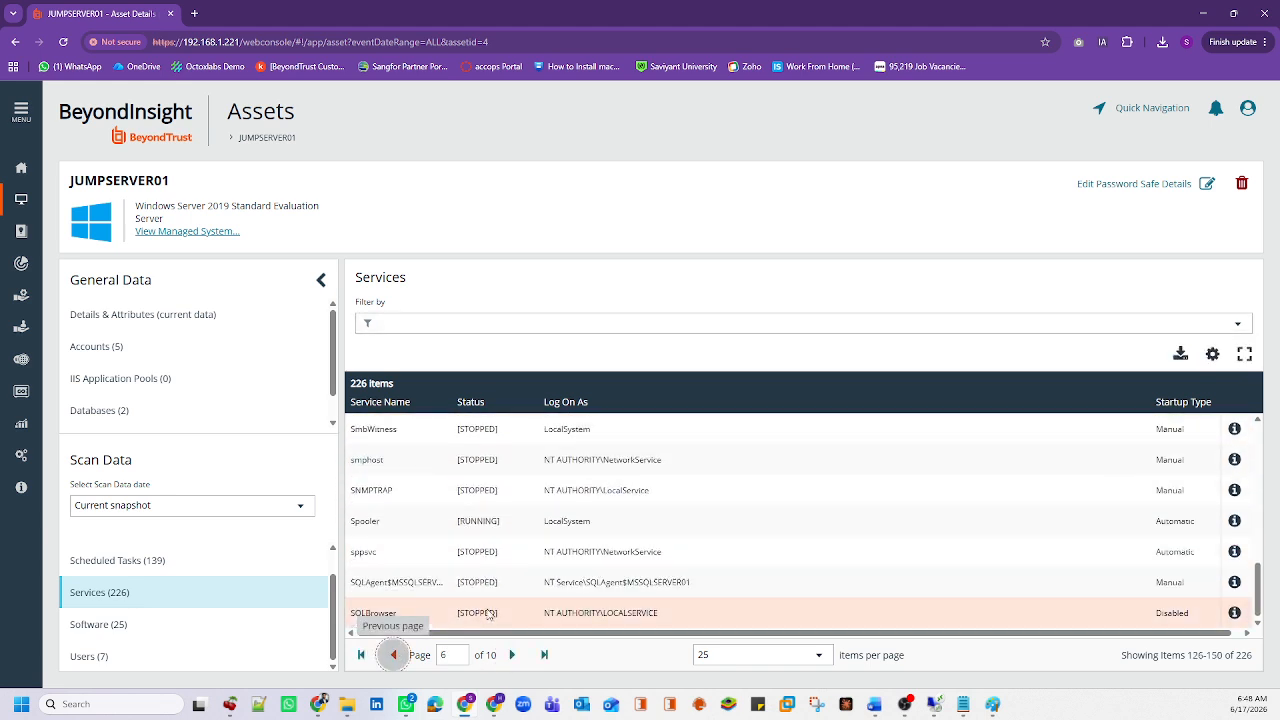
click(511, 655)
Filter JUMPSERVER01's services by Status to show only RUNNING services
click(437, 323)
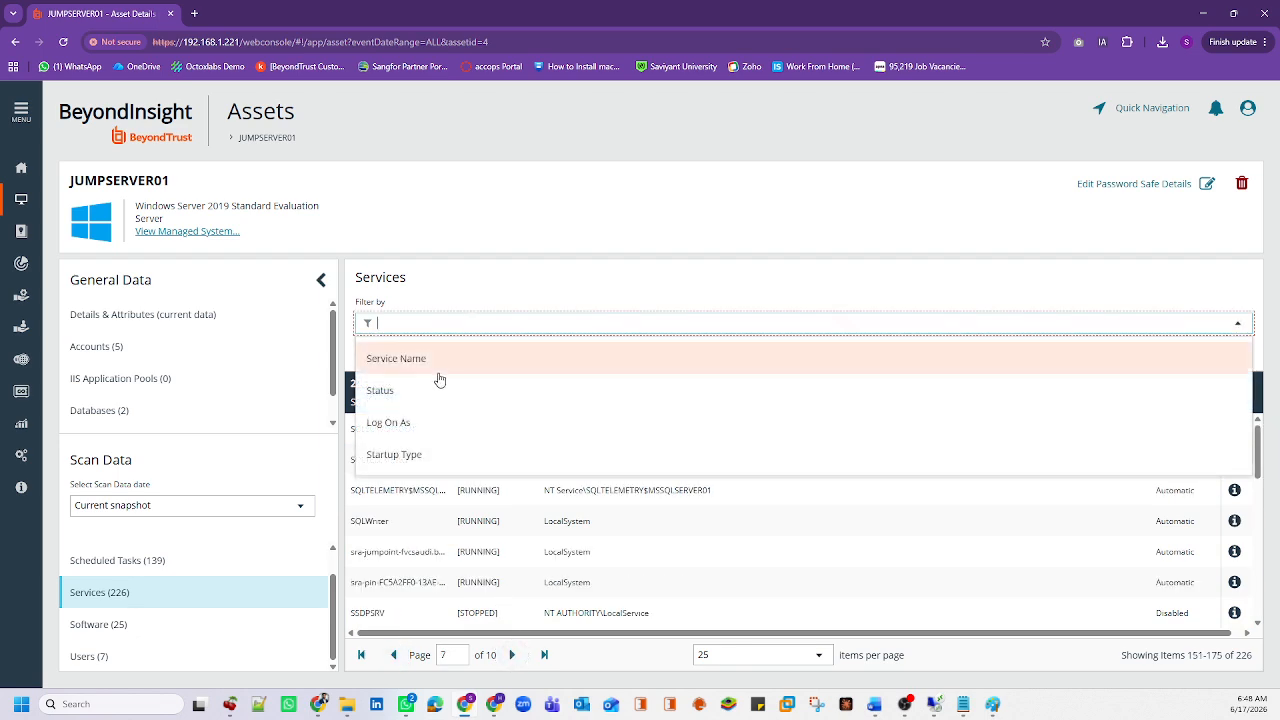
click(404, 392)
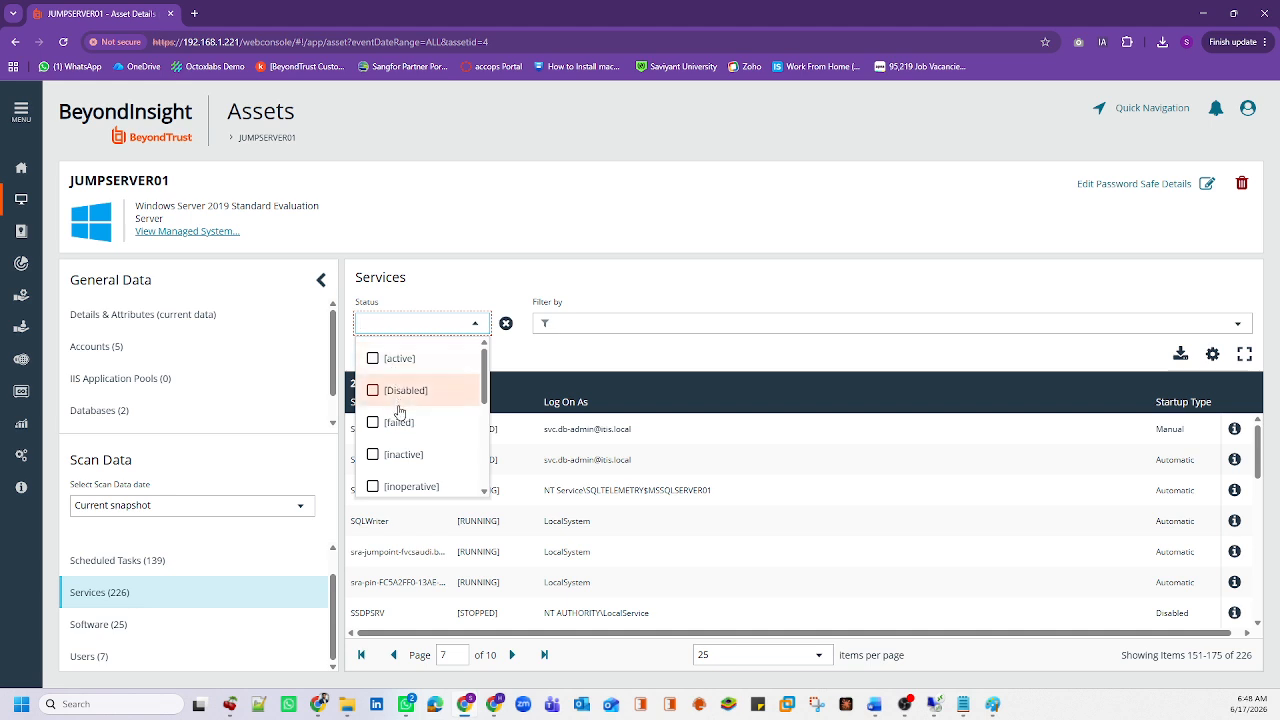
click(390, 358)
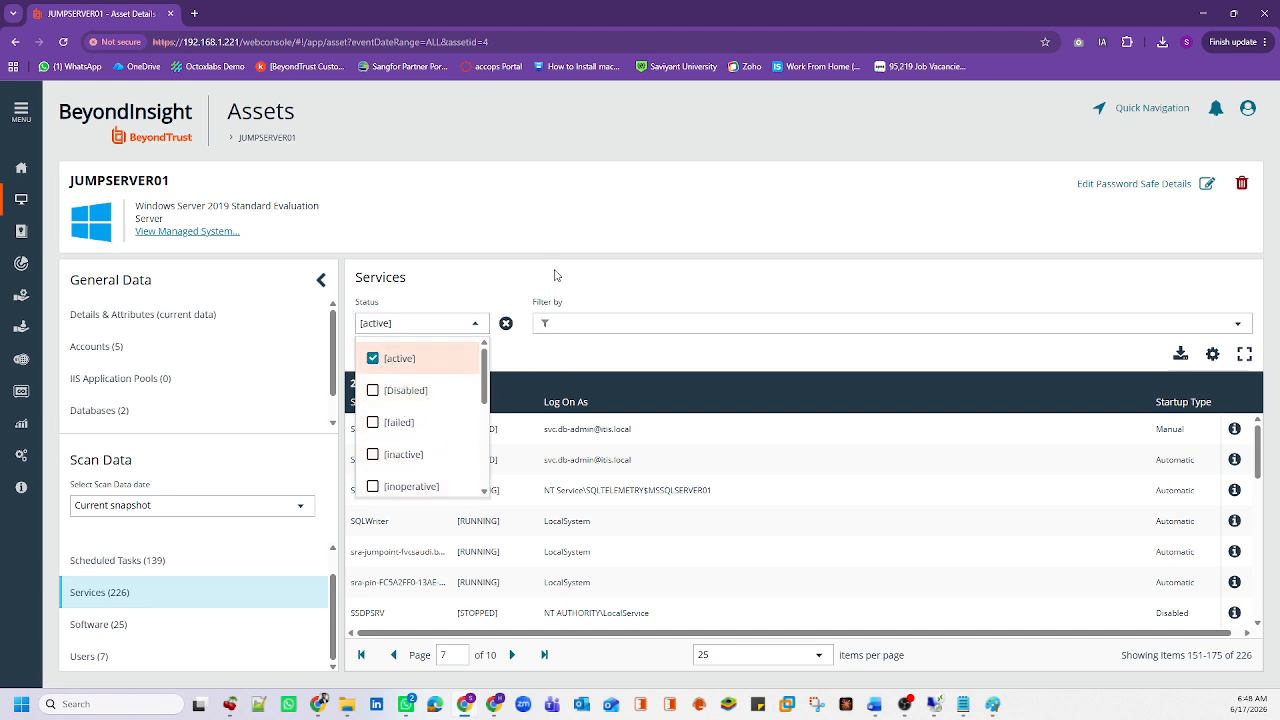
click(442, 322)
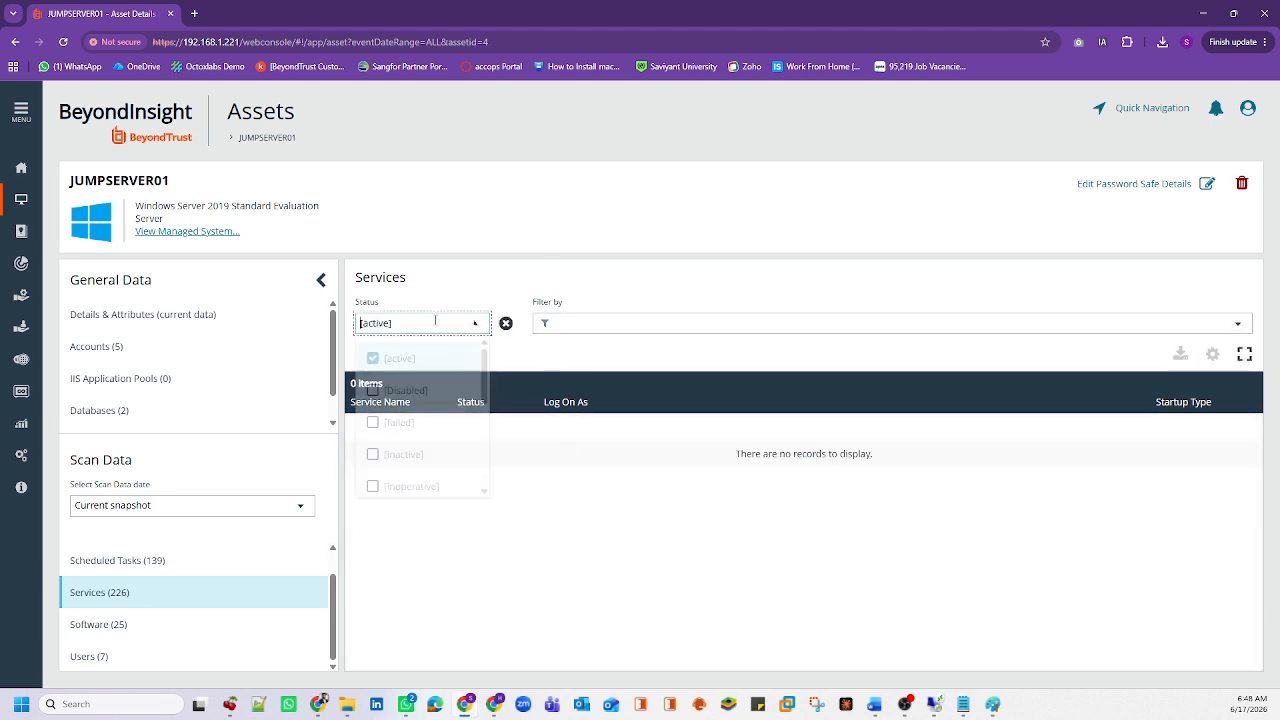
click(415, 366)
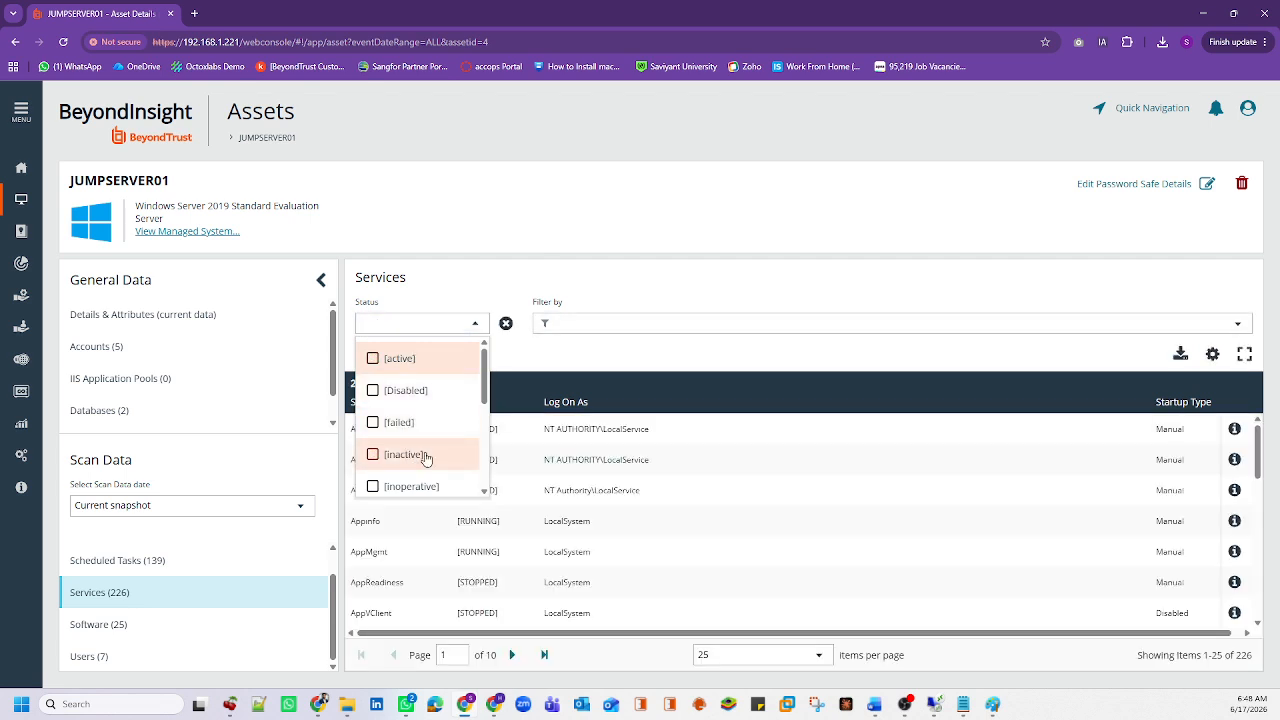
Scroll the running services and select the Dhcp row logging on as NT Authority\LocalService
scroll(405, 447, down, 1)
scroll(400, 470, down, 3)
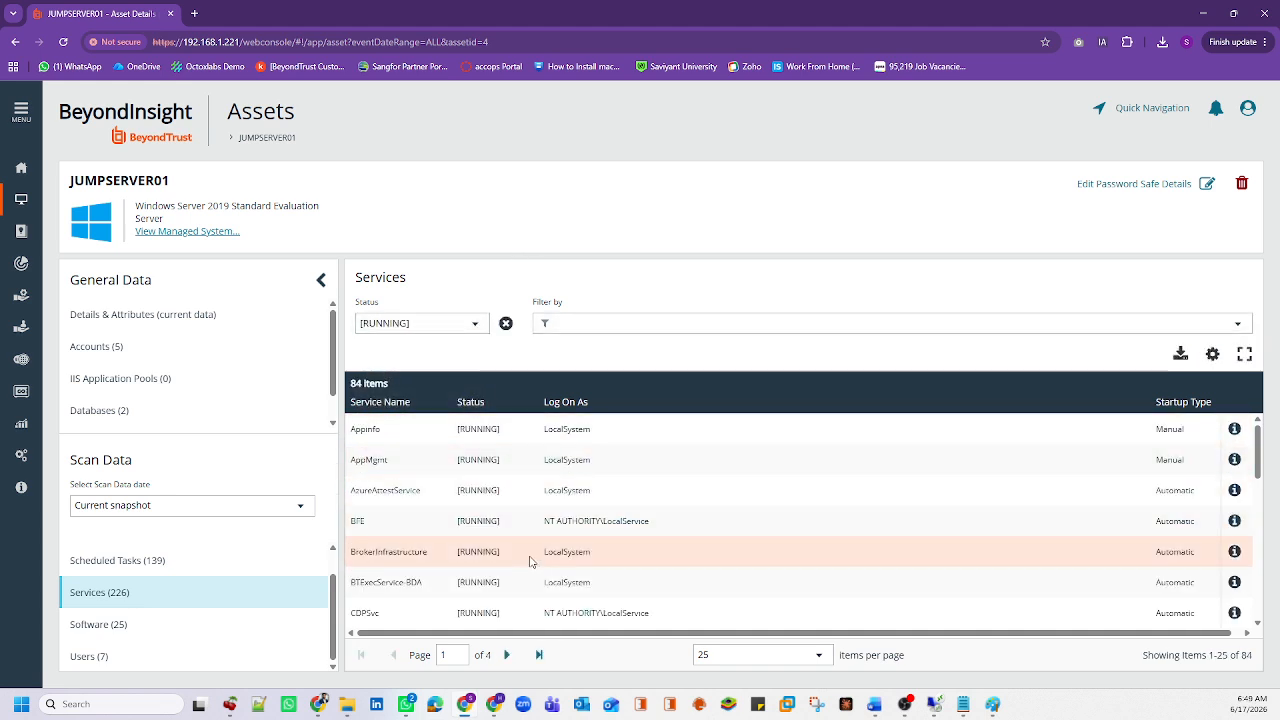
scroll(541, 573, down, 5)
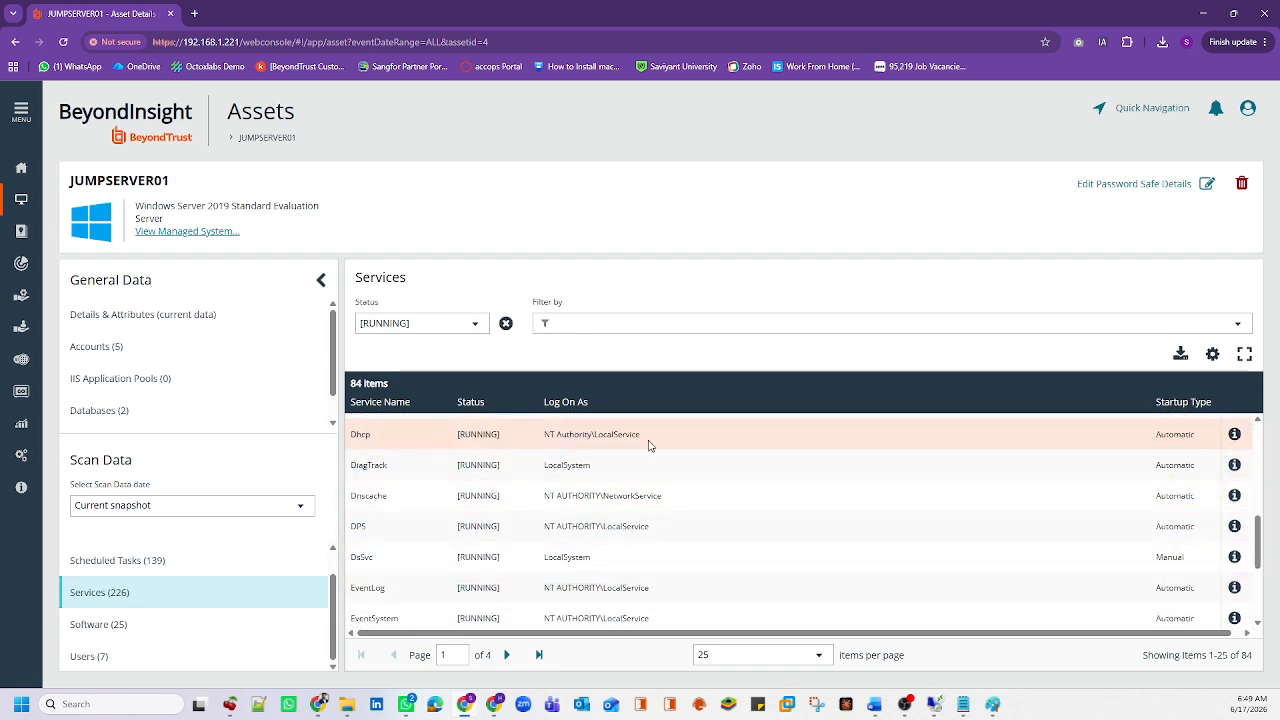
drag(648, 445, 358, 443)
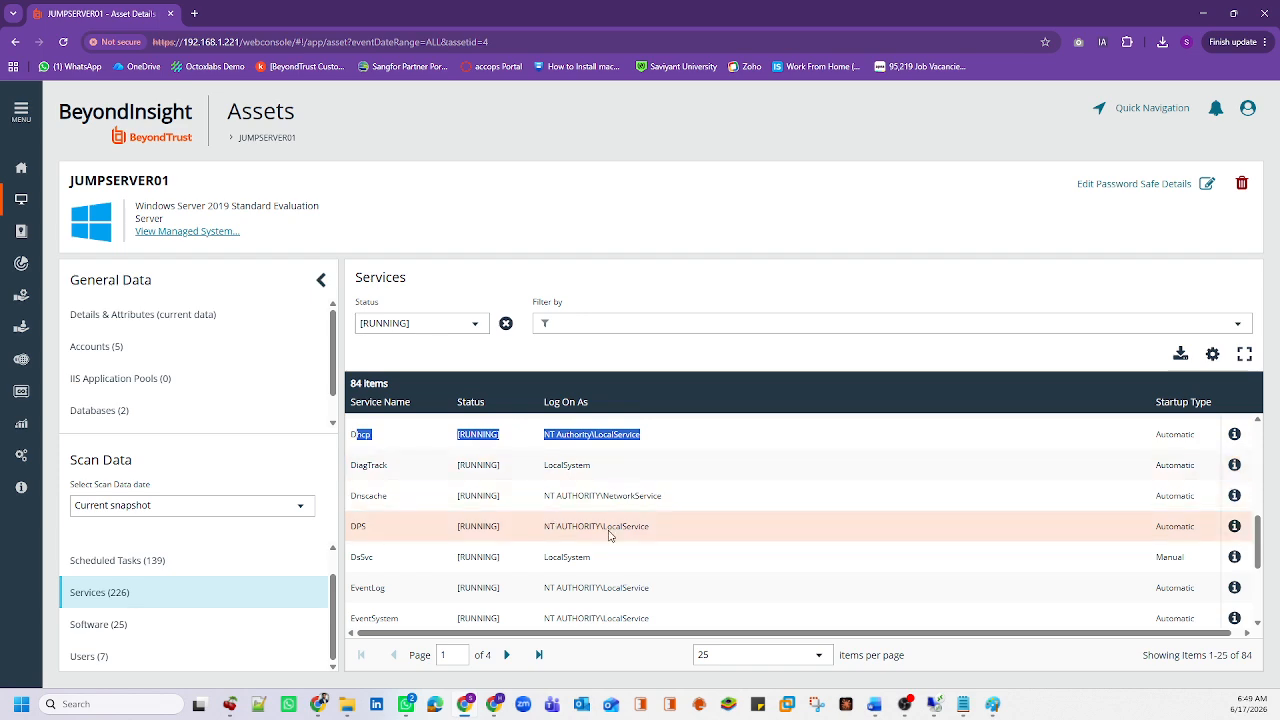
Bring the SQL Server remote session forward and make it fill the screen
mouse_move(960, 712)
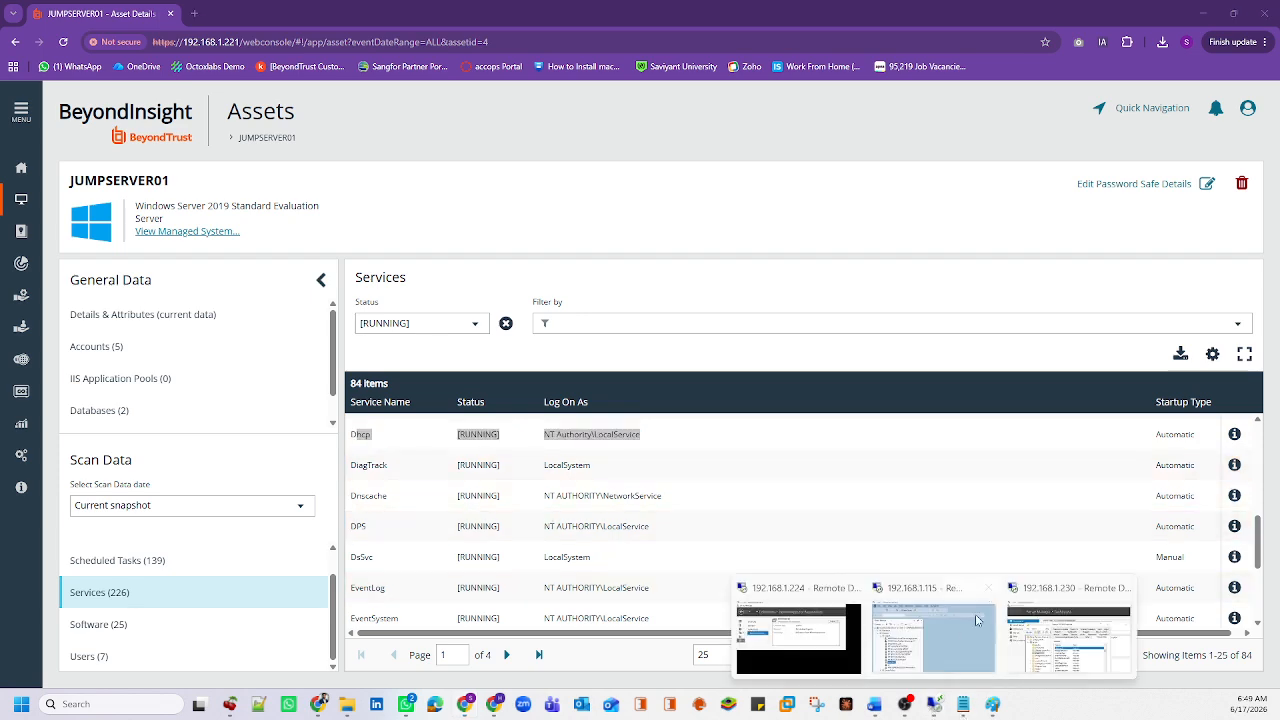
click(935, 628)
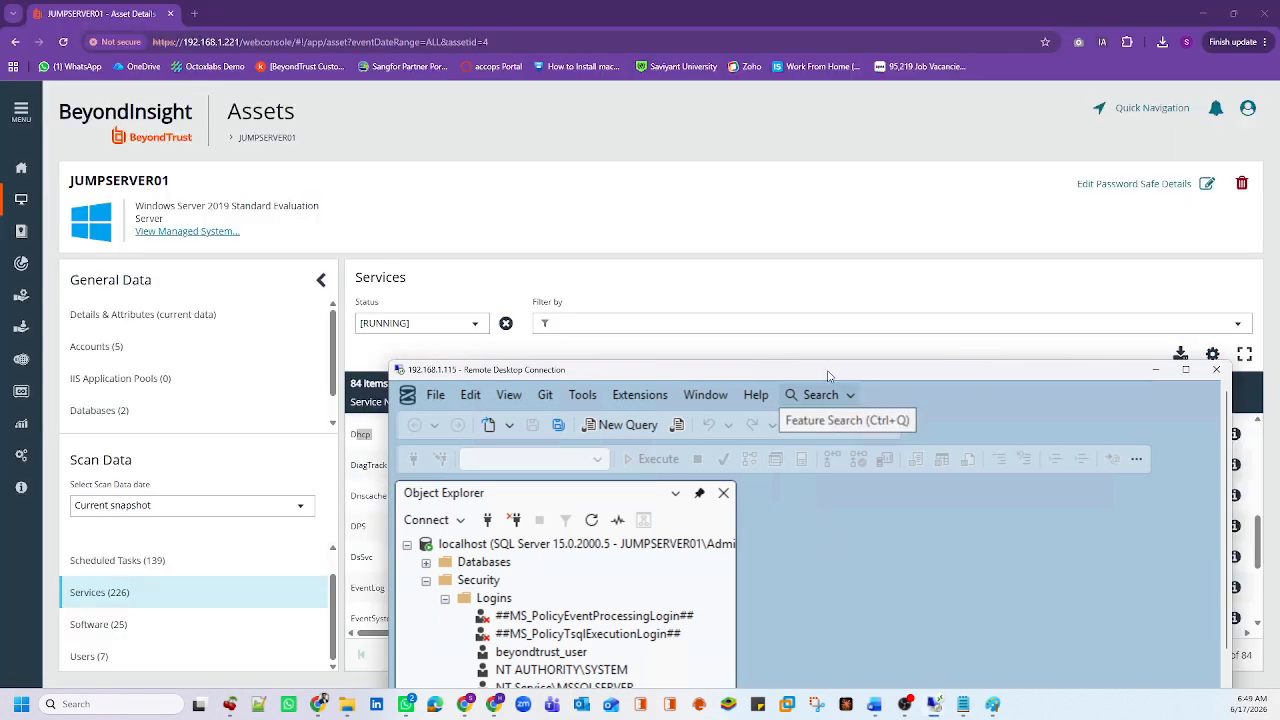
drag(808, 372, 718, 158)
double_click(718, 158)
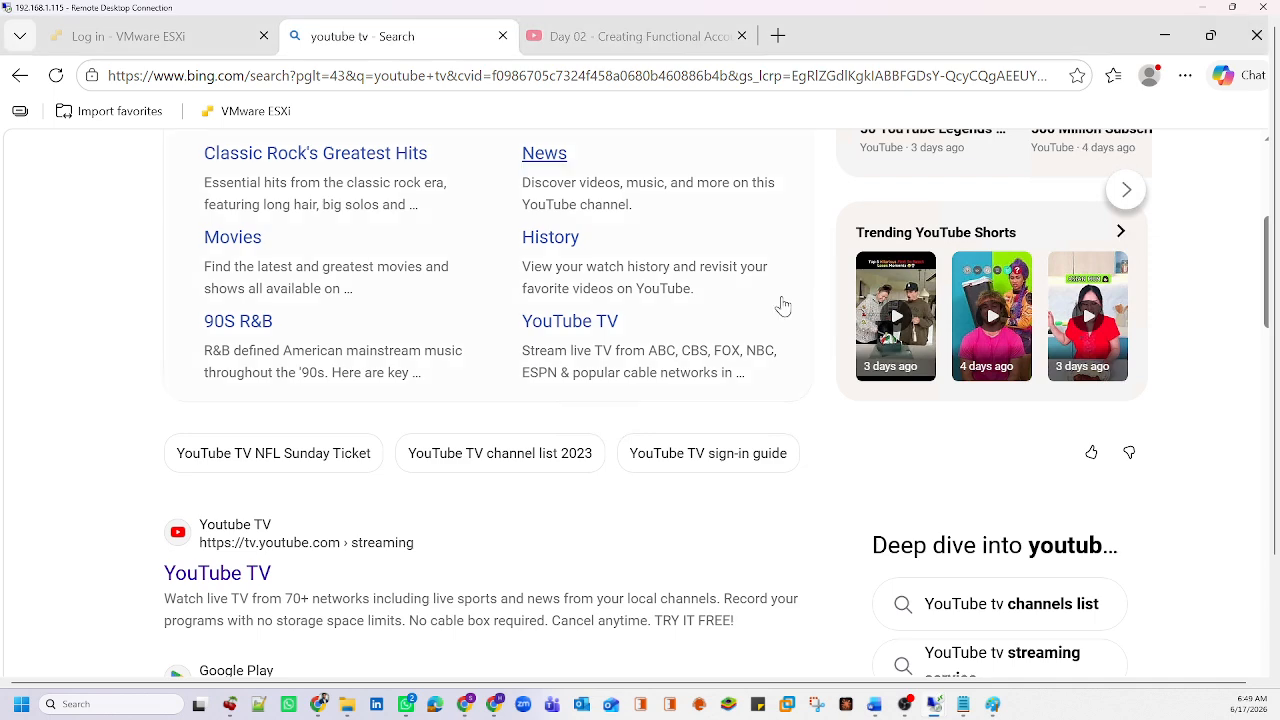
key(F11)
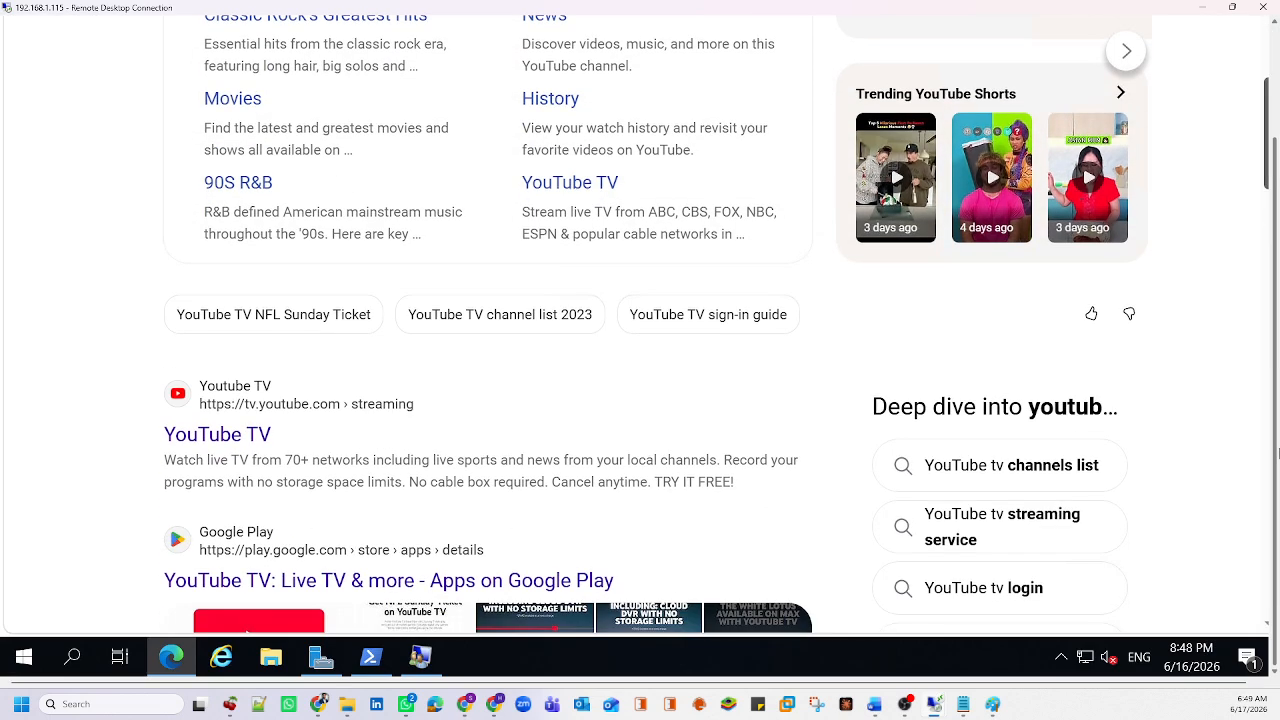
Search 'serv' to launch the Services console and widen it to show more columns
click(74, 665)
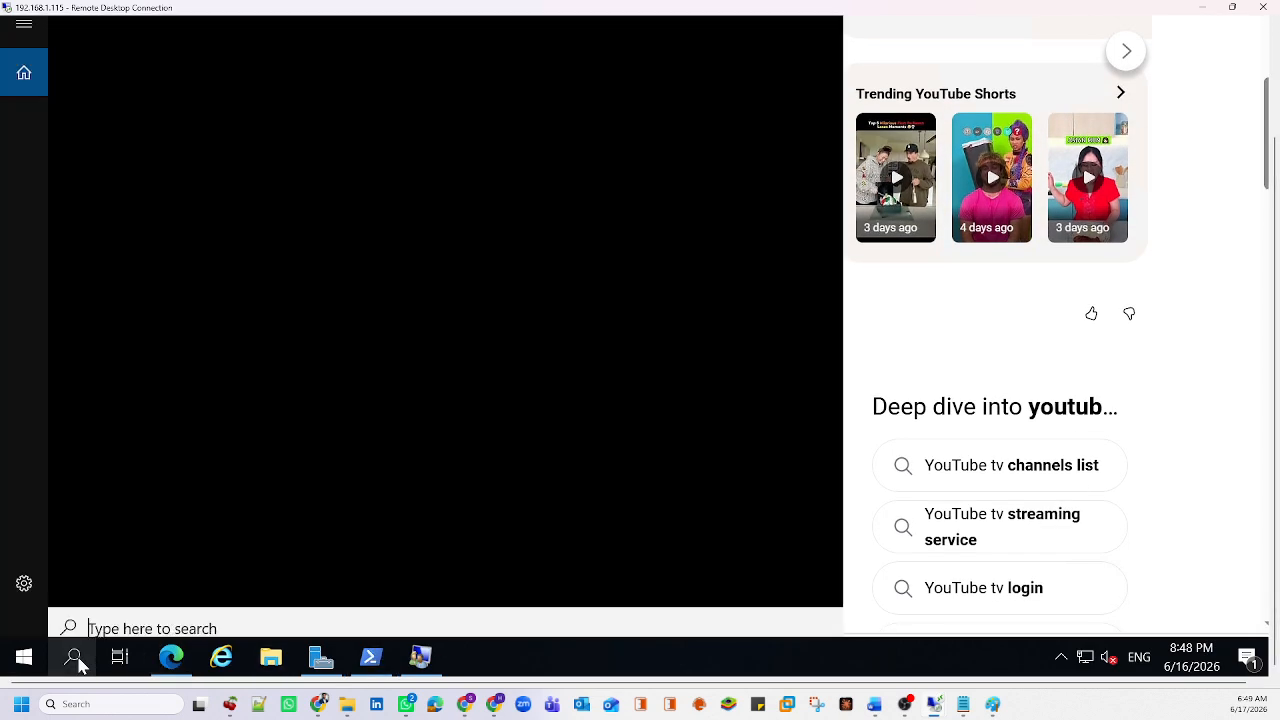
text(serv)
click(78, 660)
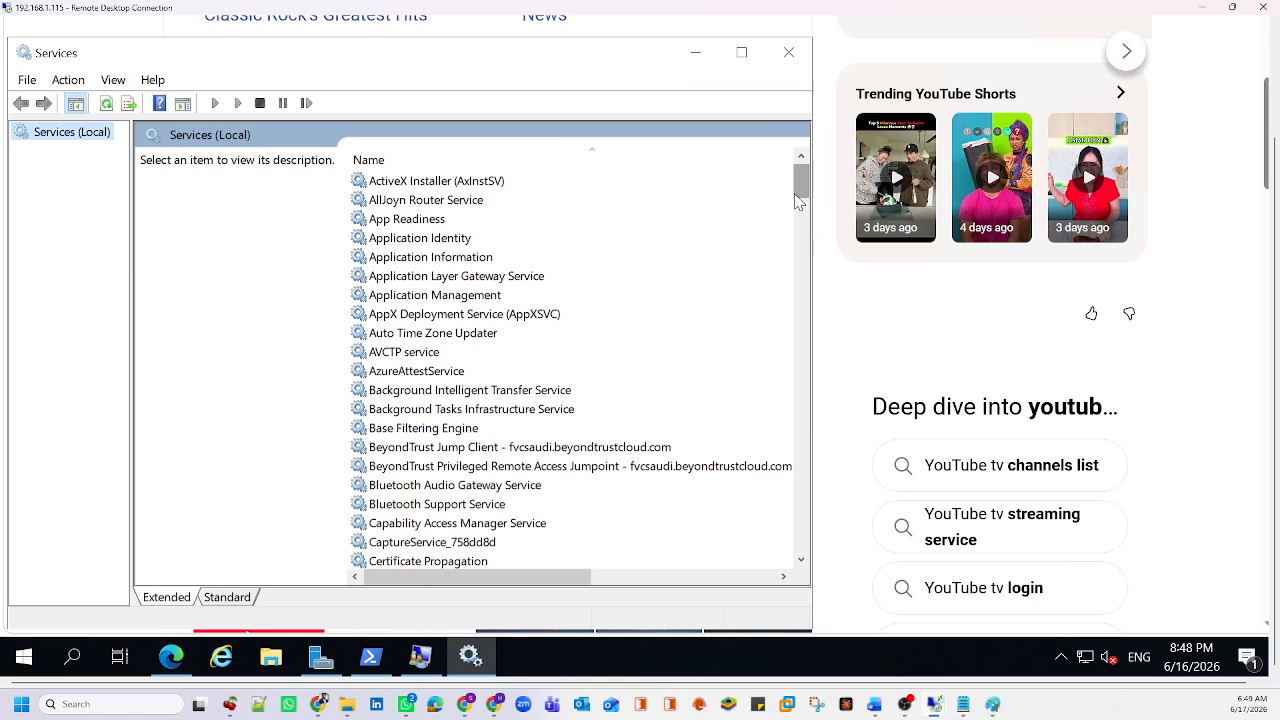
drag(812, 203, 1122, 211)
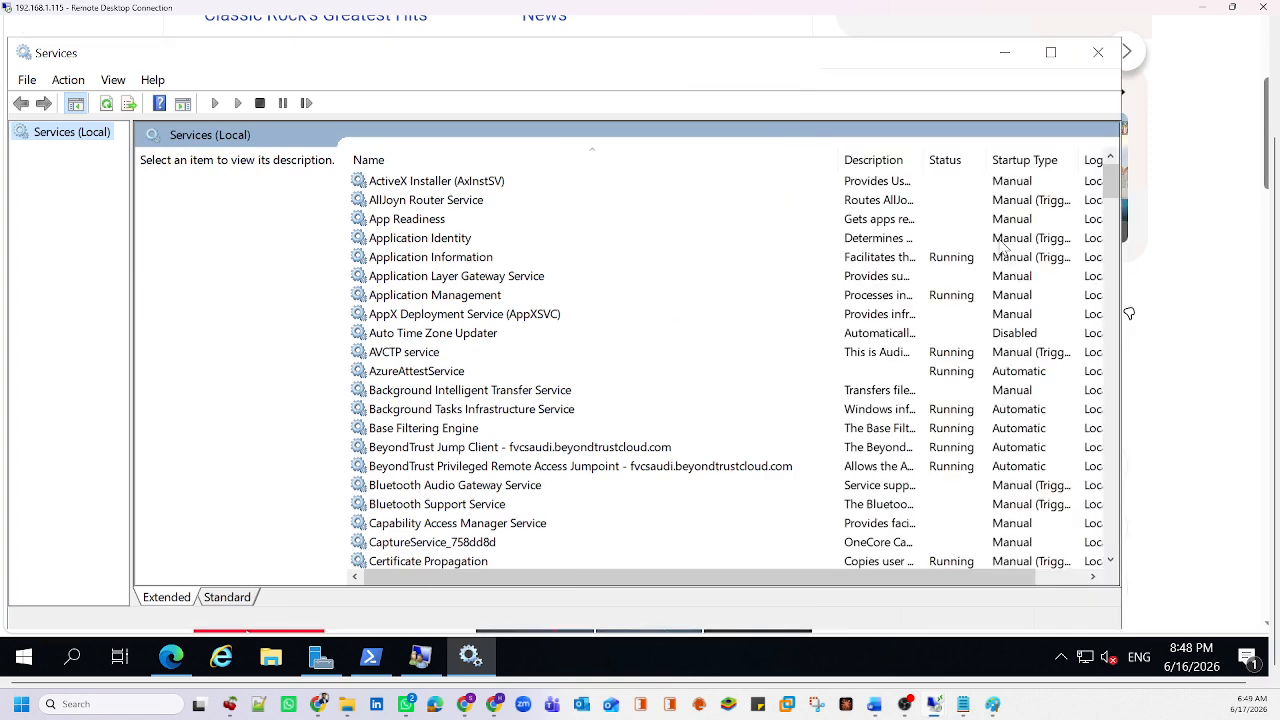
drag(750, 576, 775, 590)
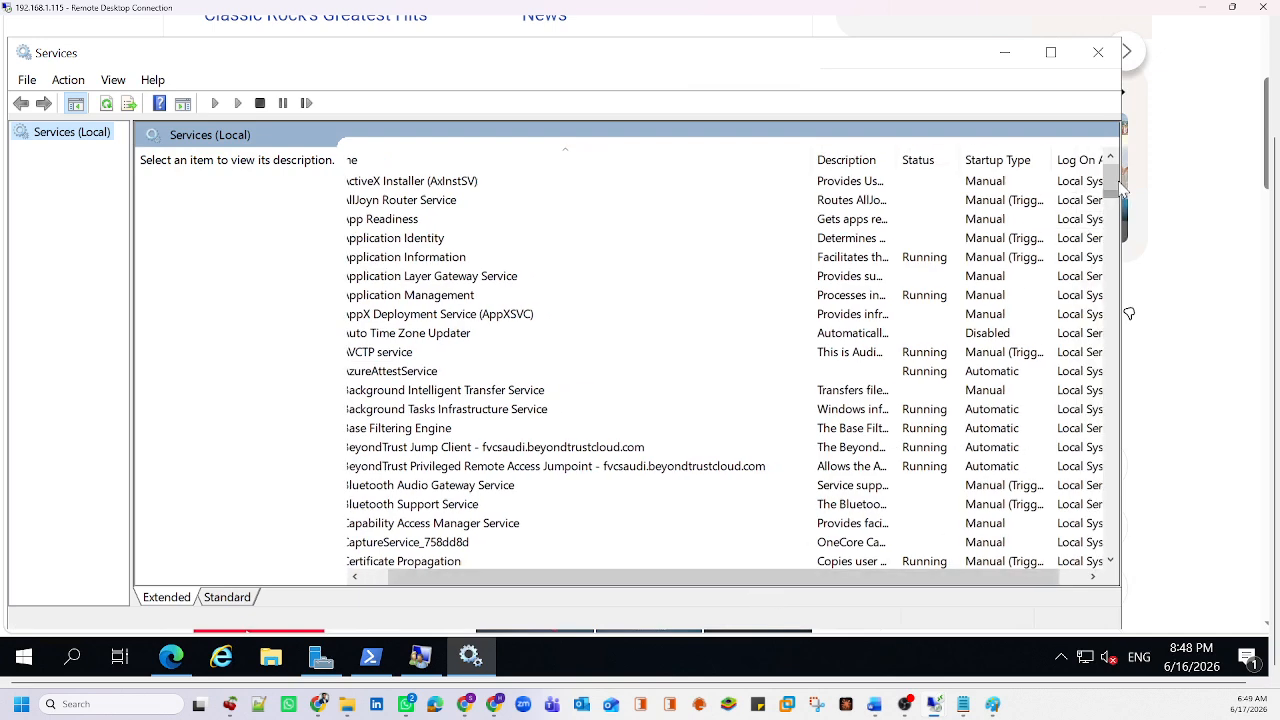
drag(1114, 186, 1116, 243)
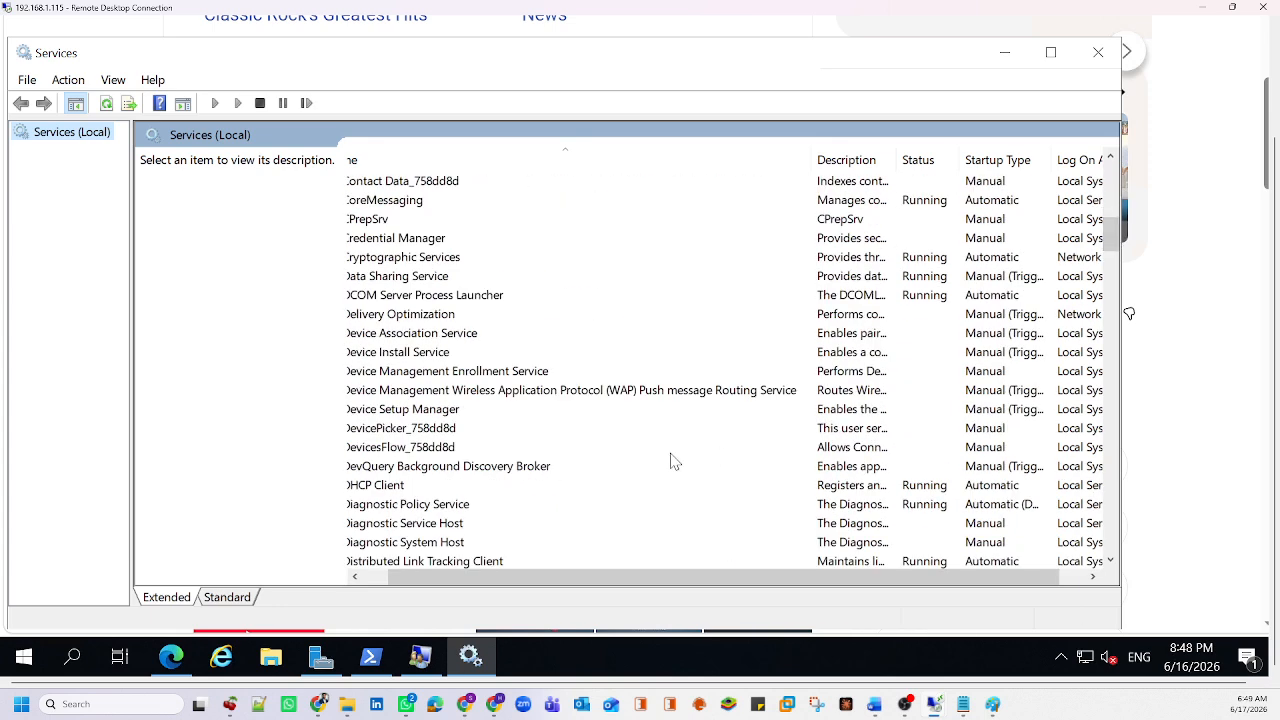
drag(497, 582, 365, 586)
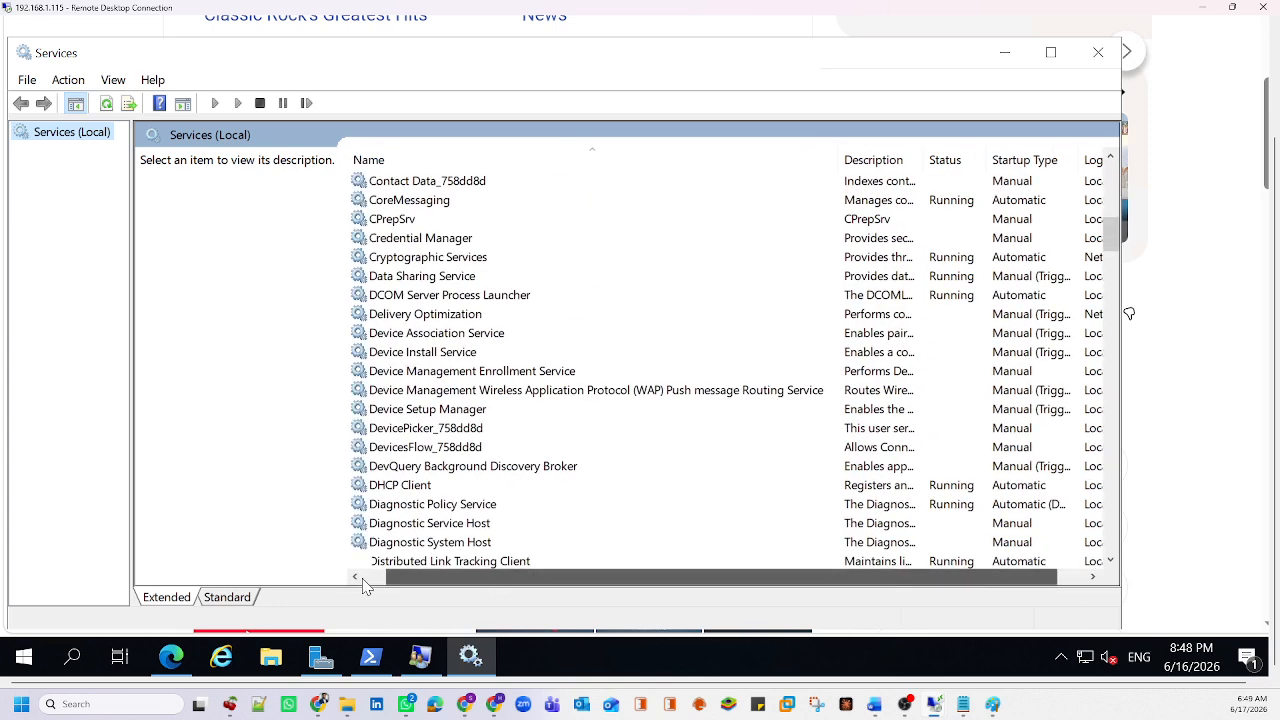
Open DHCP Client's Log On properties showing Local Service, then switch to the 192.168.1.230 session
click(418, 490)
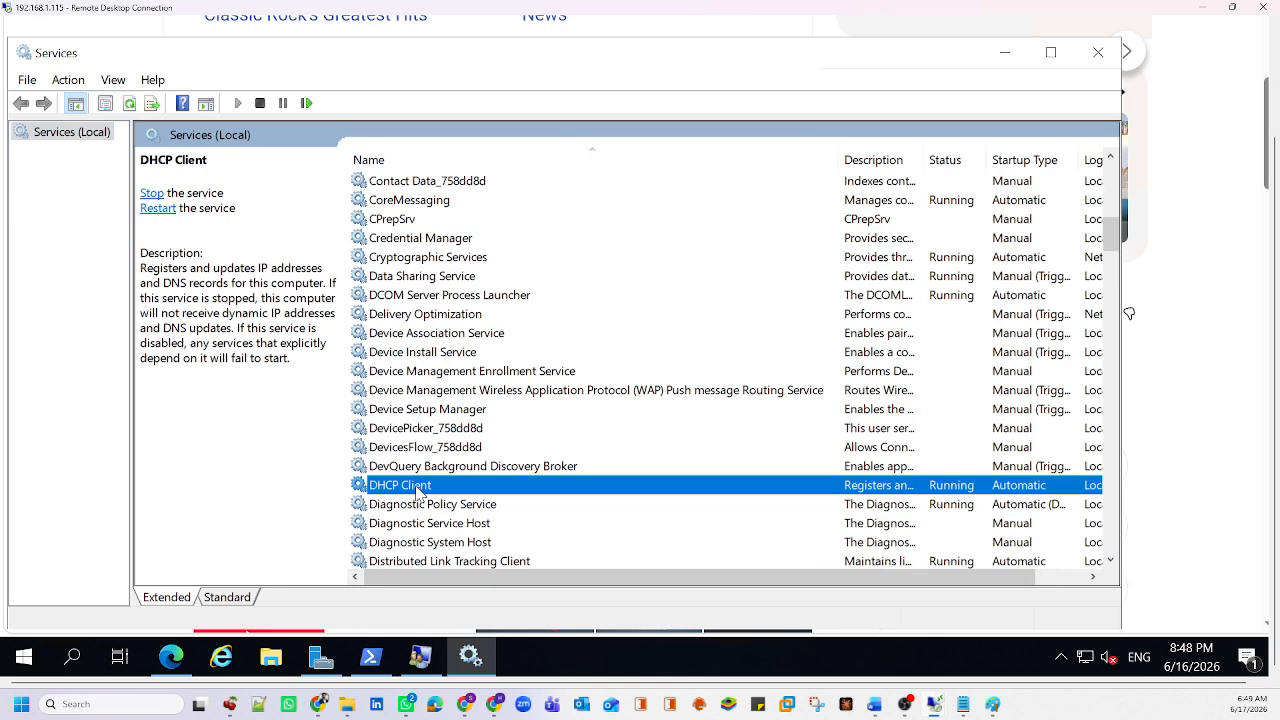
right_click(418, 490)
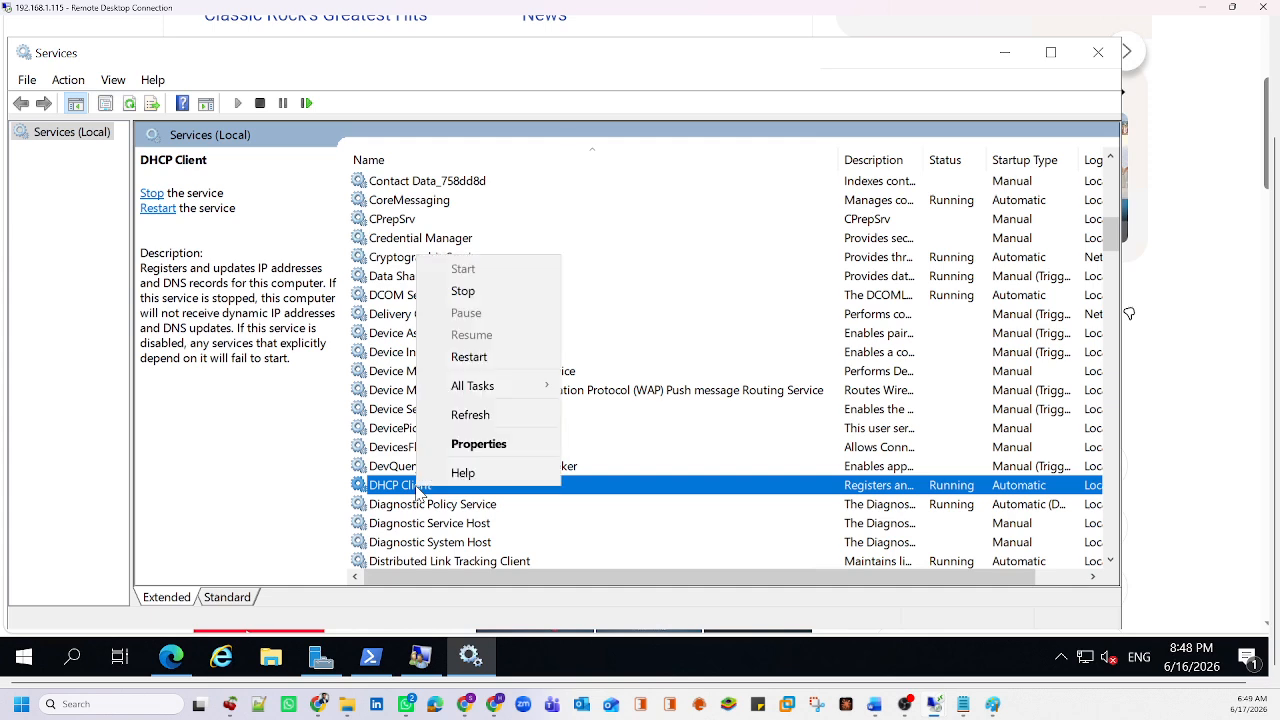
click(476, 446)
click(440, 149)
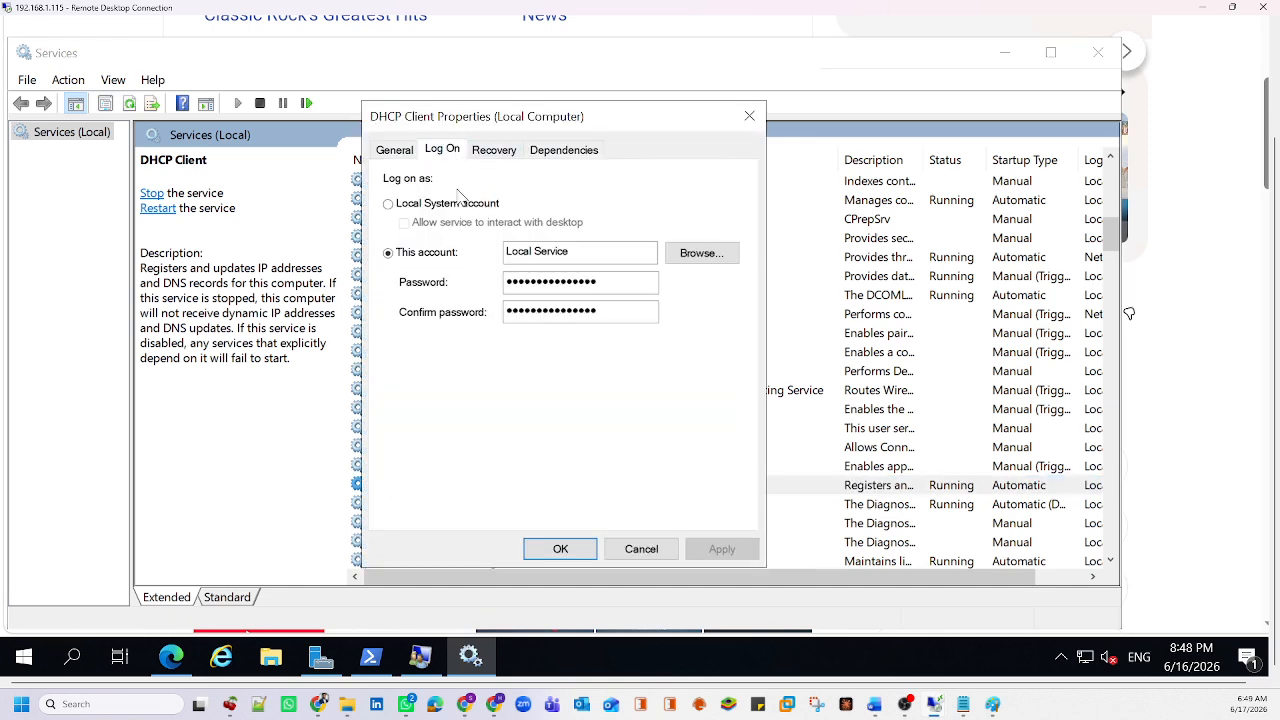
click(546, 246)
mouse_move(939, 704)
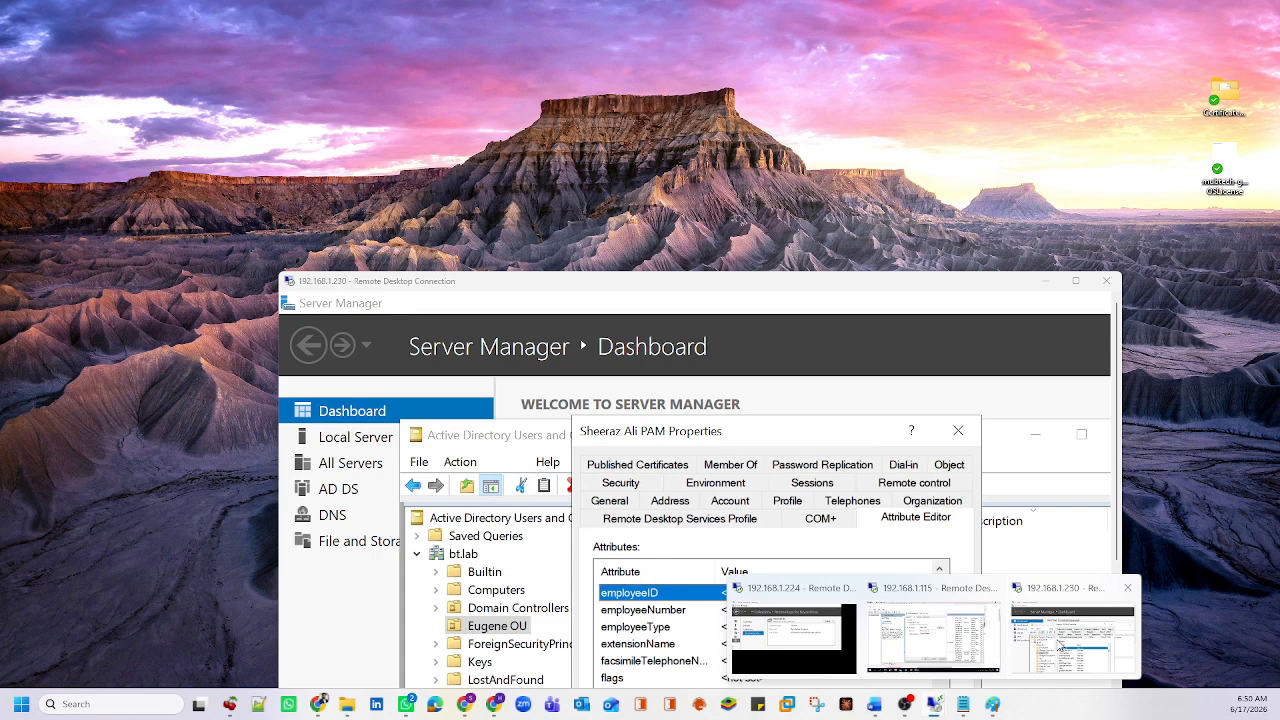
click(1072, 638)
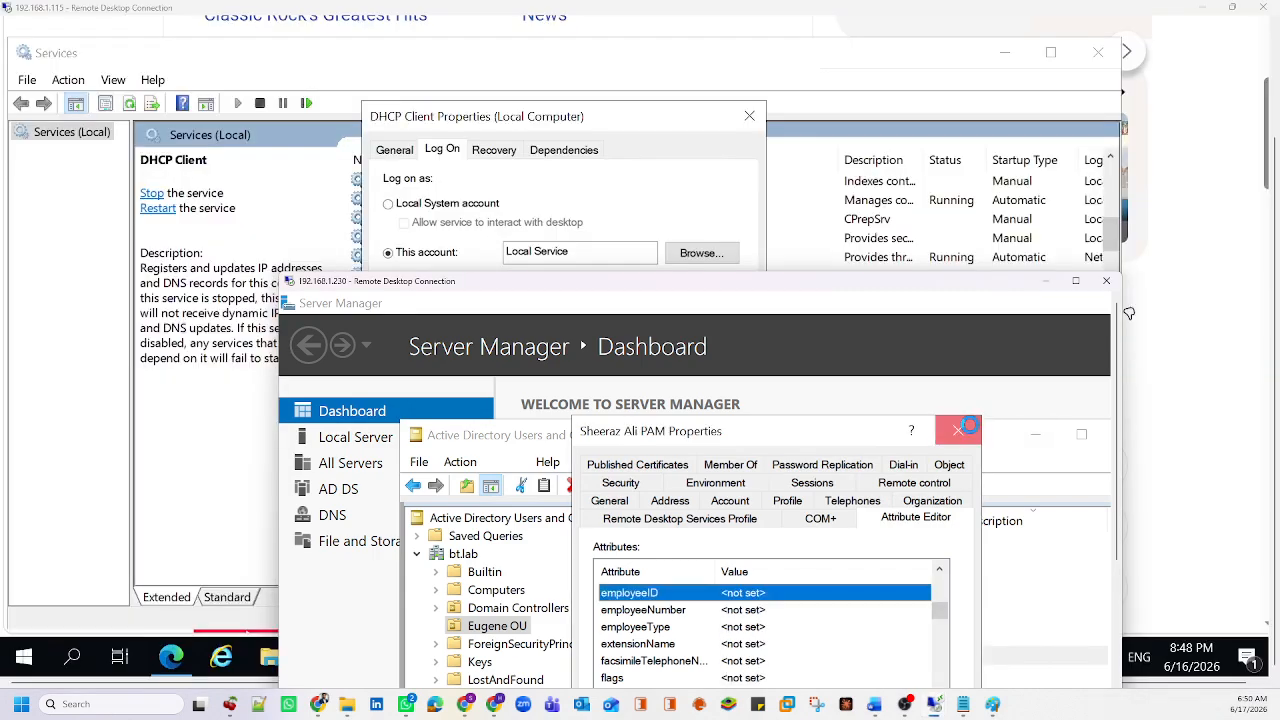
Close the user properties and open the Managed Service Accounts container in full screen
click(958, 430)
drag(960, 287, 860, 119)
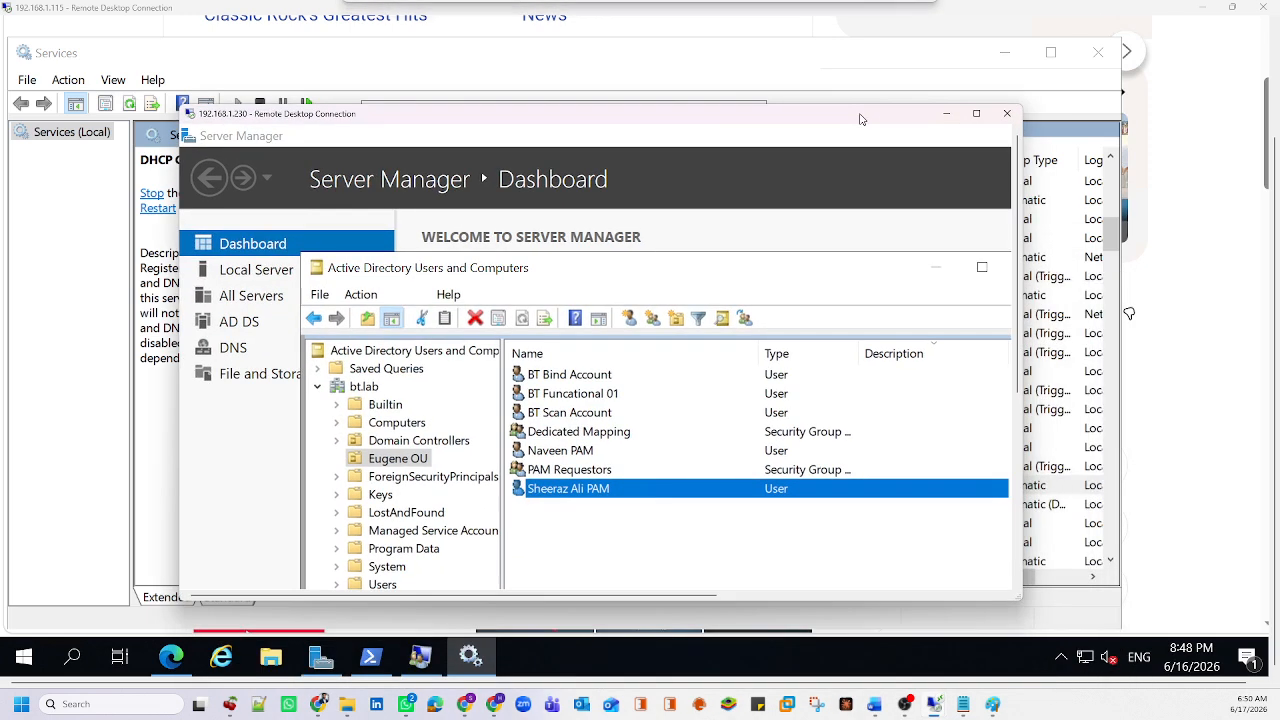
click(613, 542)
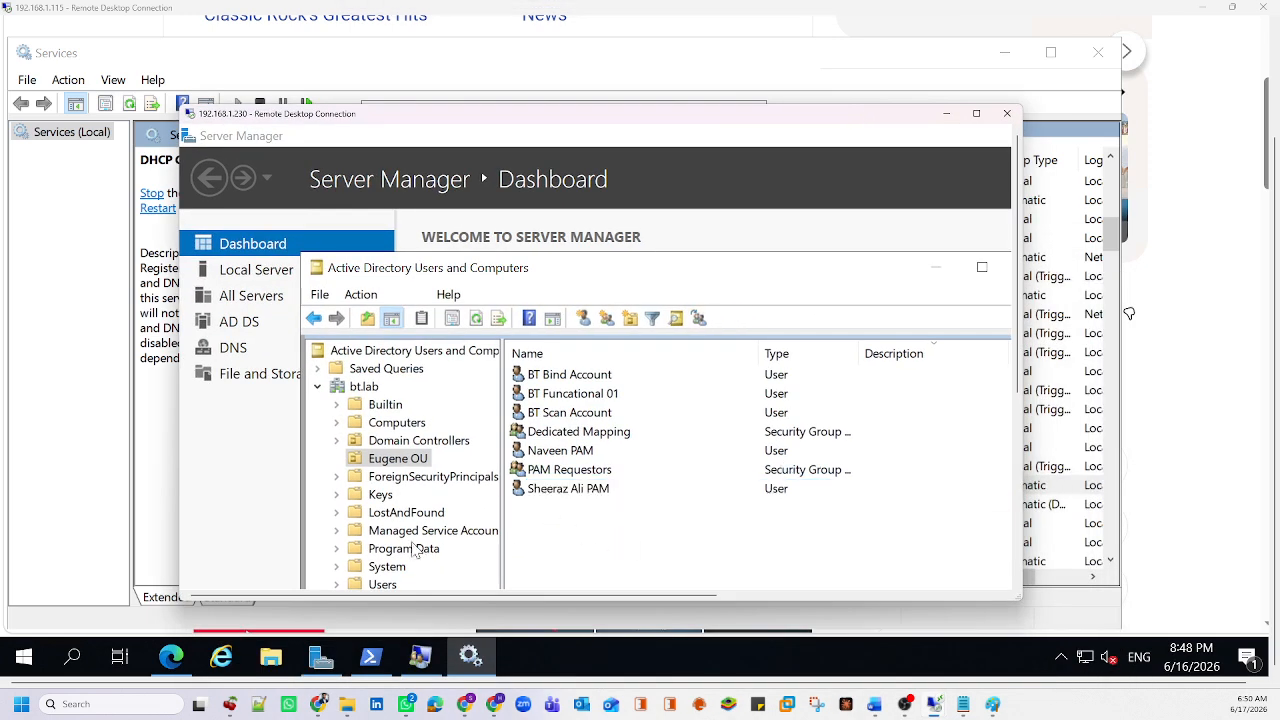
click(441, 530)
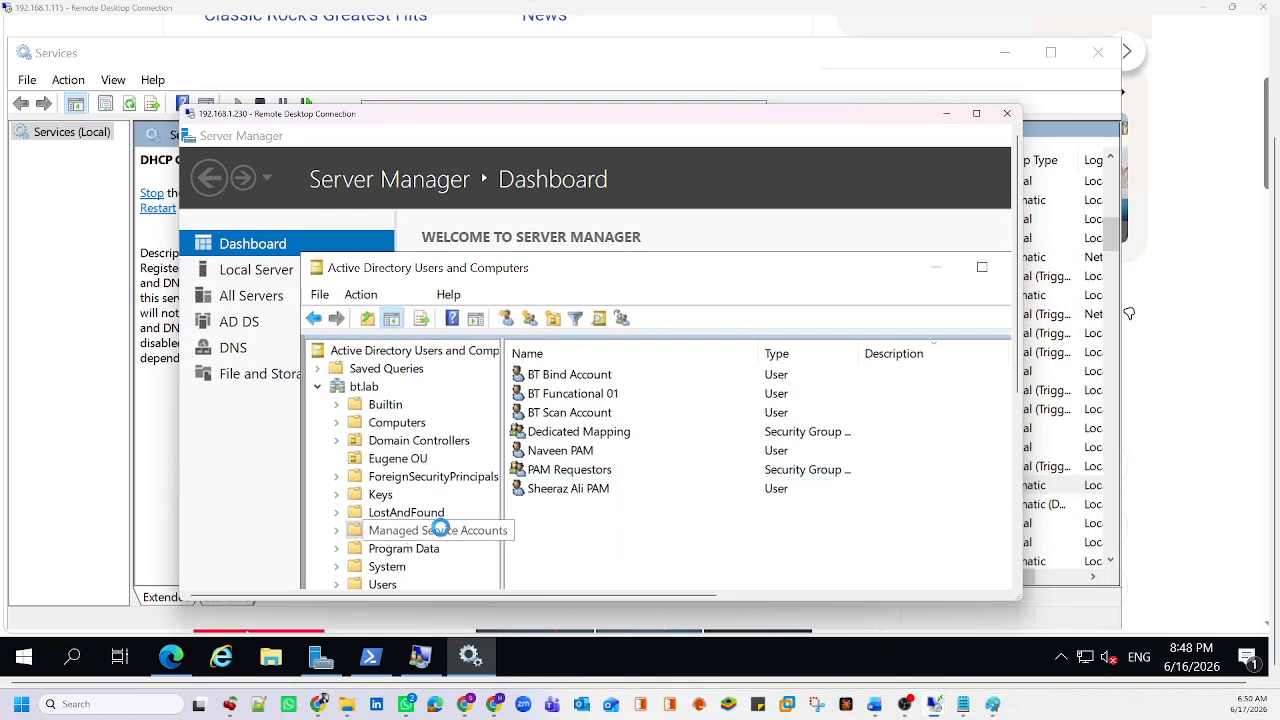
right_click(638, 516)
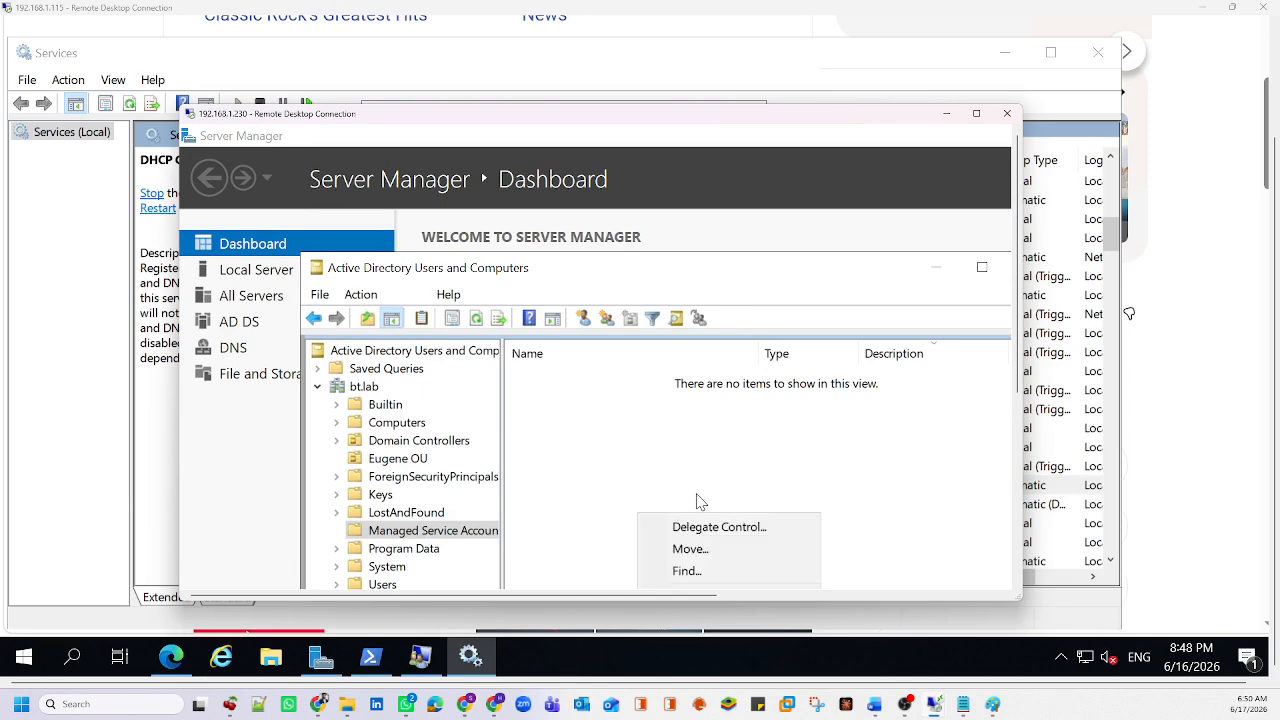
click(976, 113)
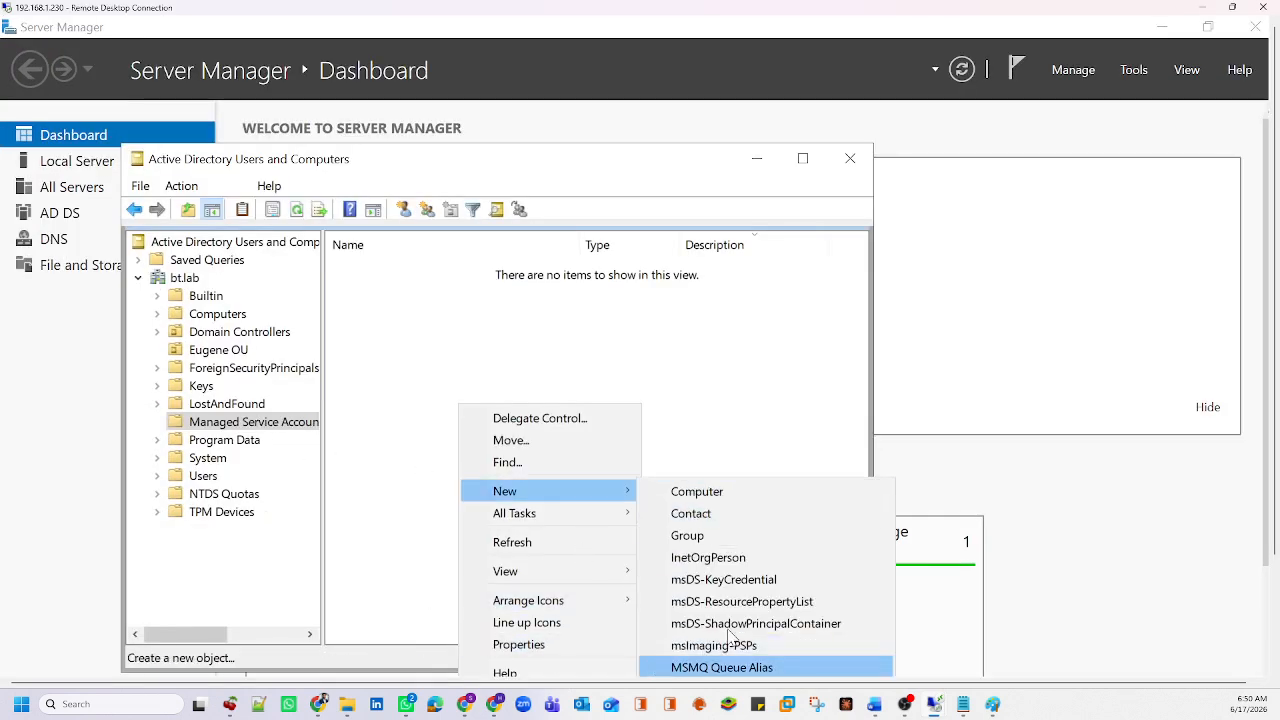
drag(1274, 428, 1275, 507)
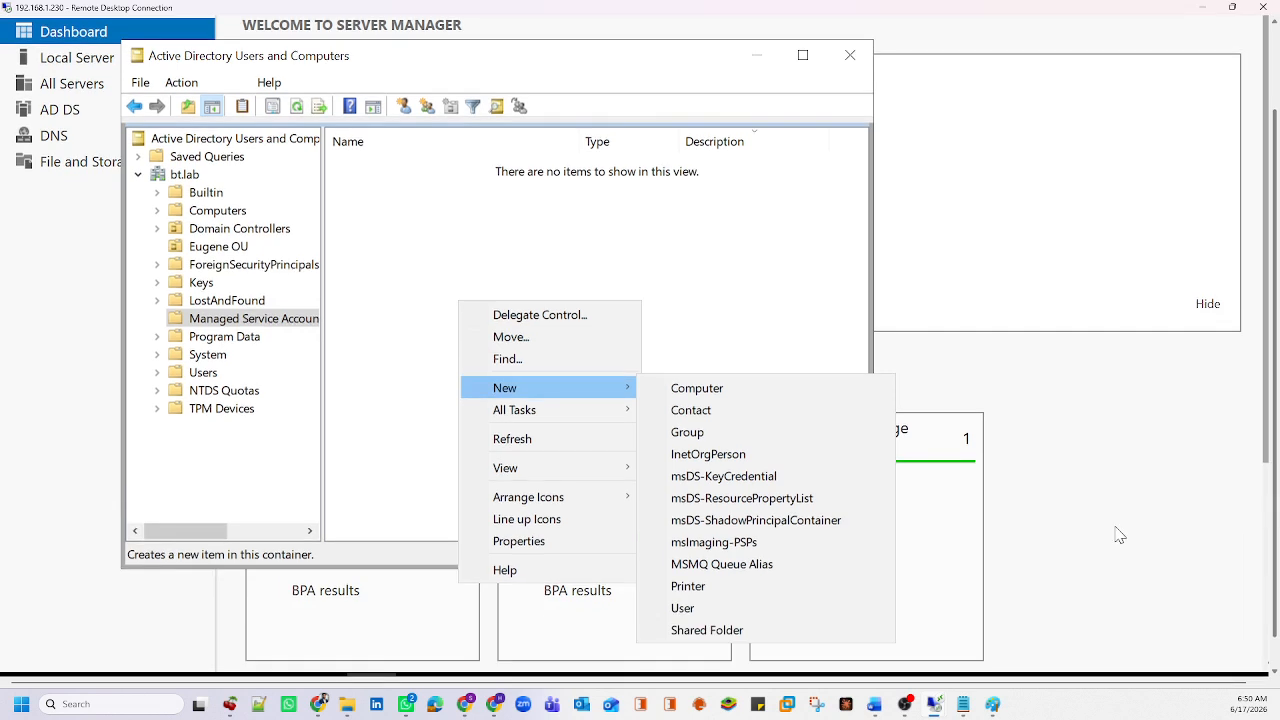
Start a new user named DHCP SVC with logon name dhcp.svc
click(690, 608)
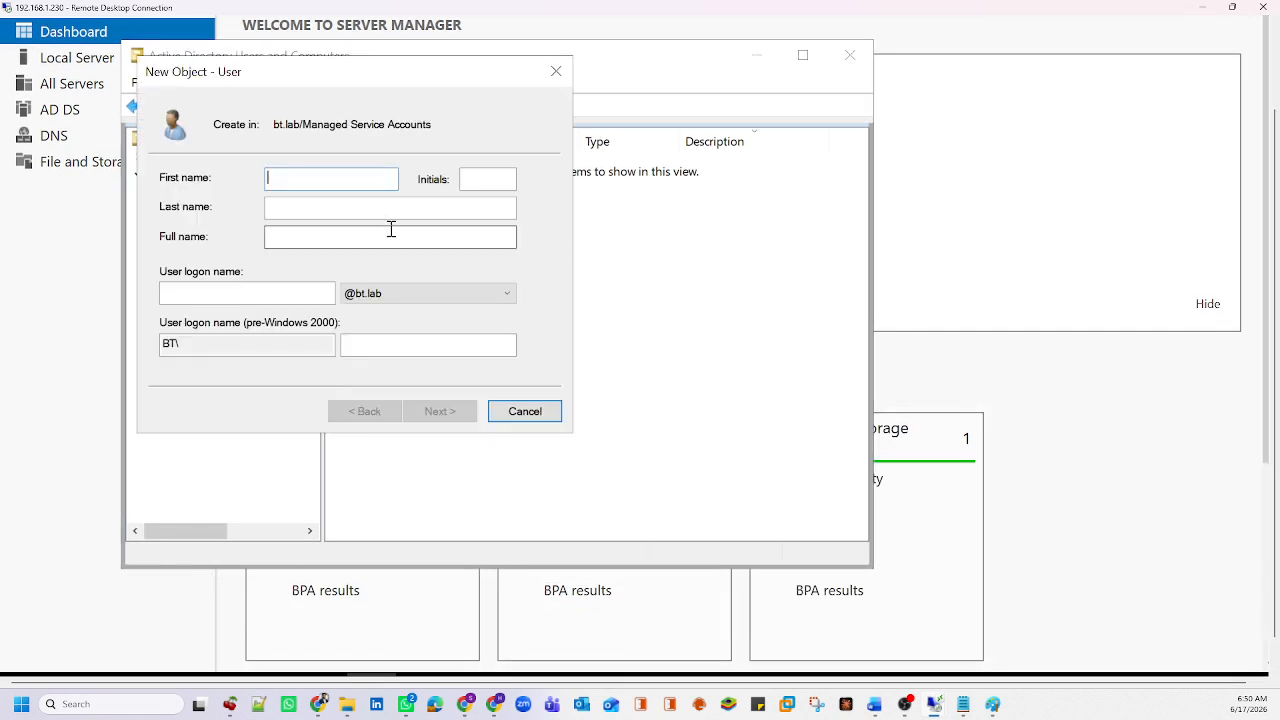
text(DHCP )
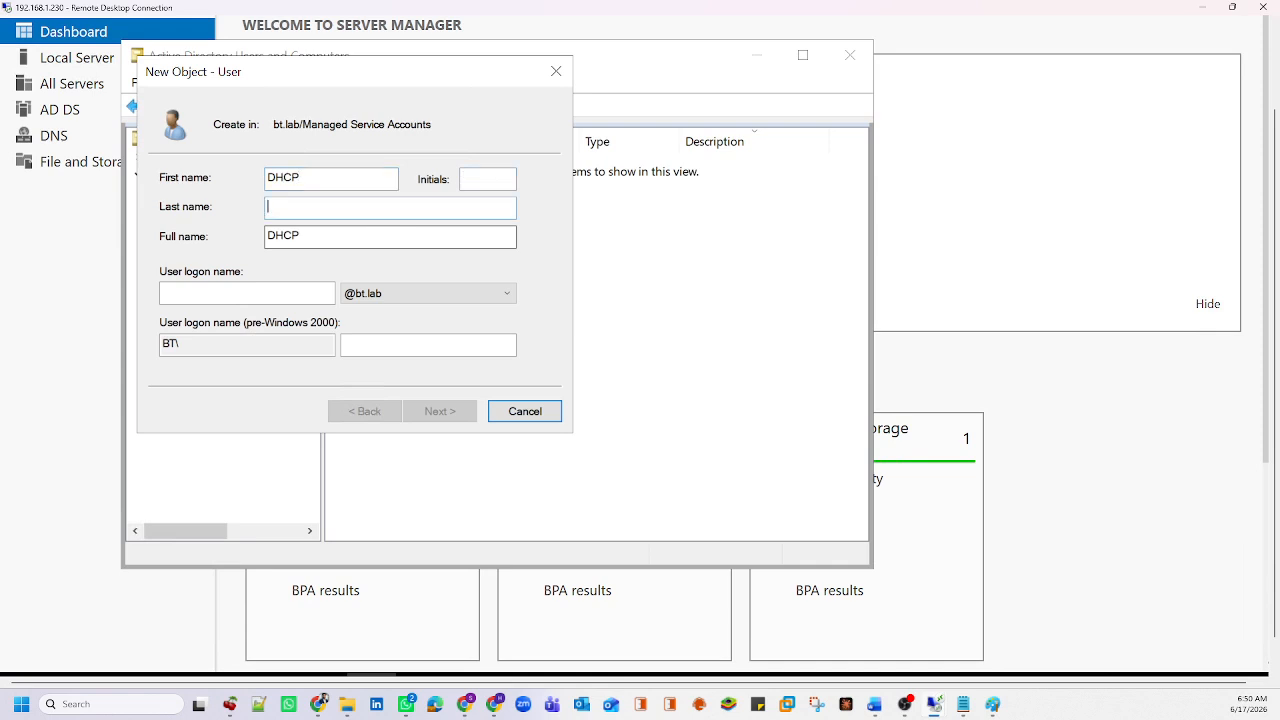
text(SVC)
key(Tab)
key(Tab)
text(dh)
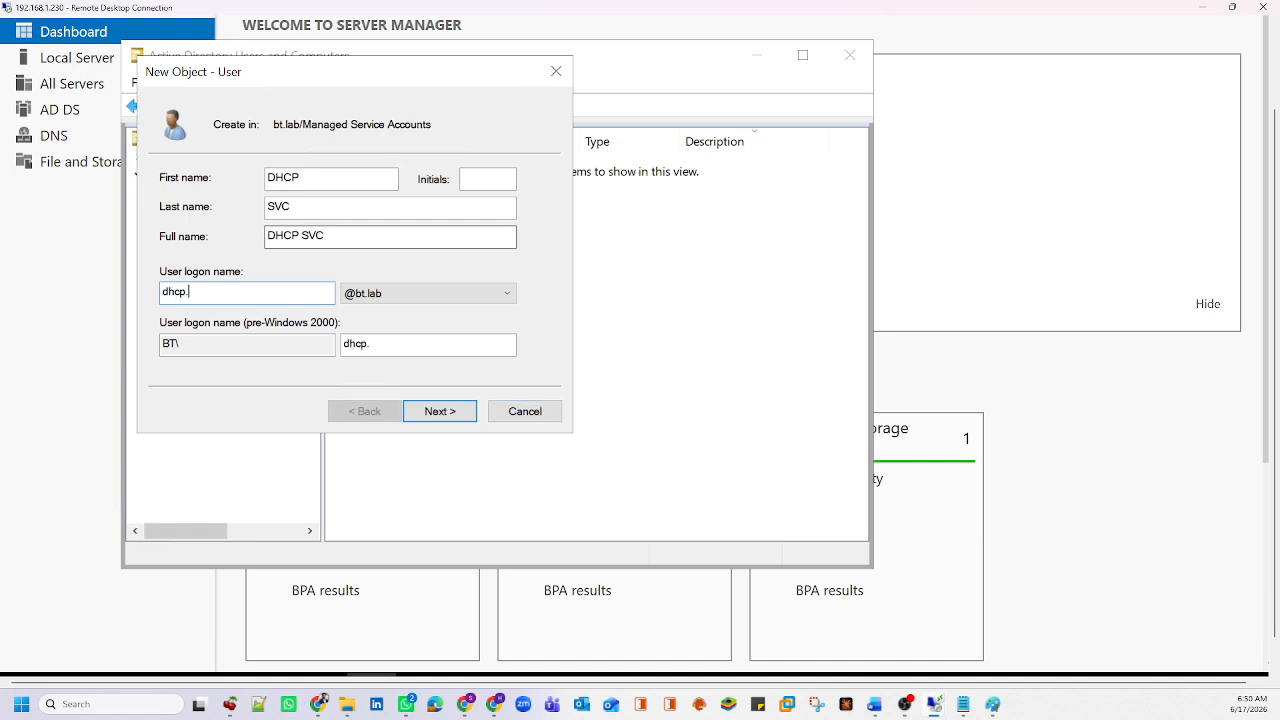
key(ctrl+a)
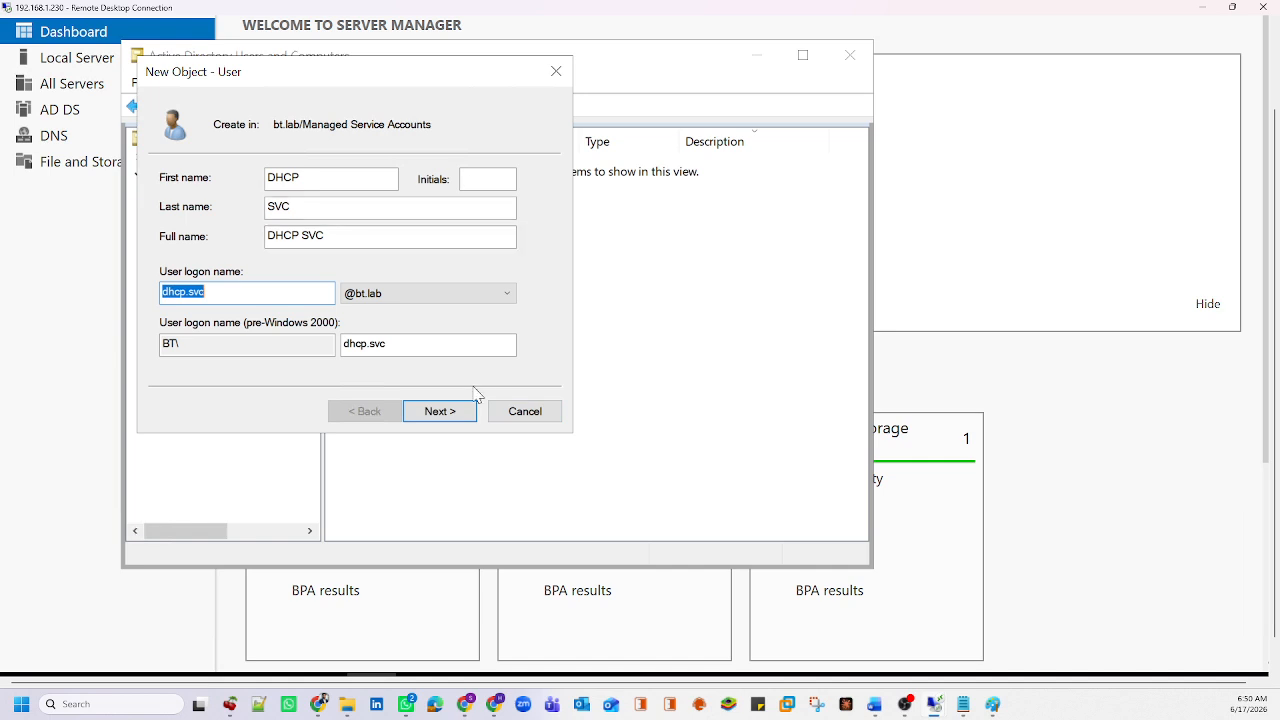
Set its password, clear must-change, enable Password never expires, and finish the wizard
click(417, 414)
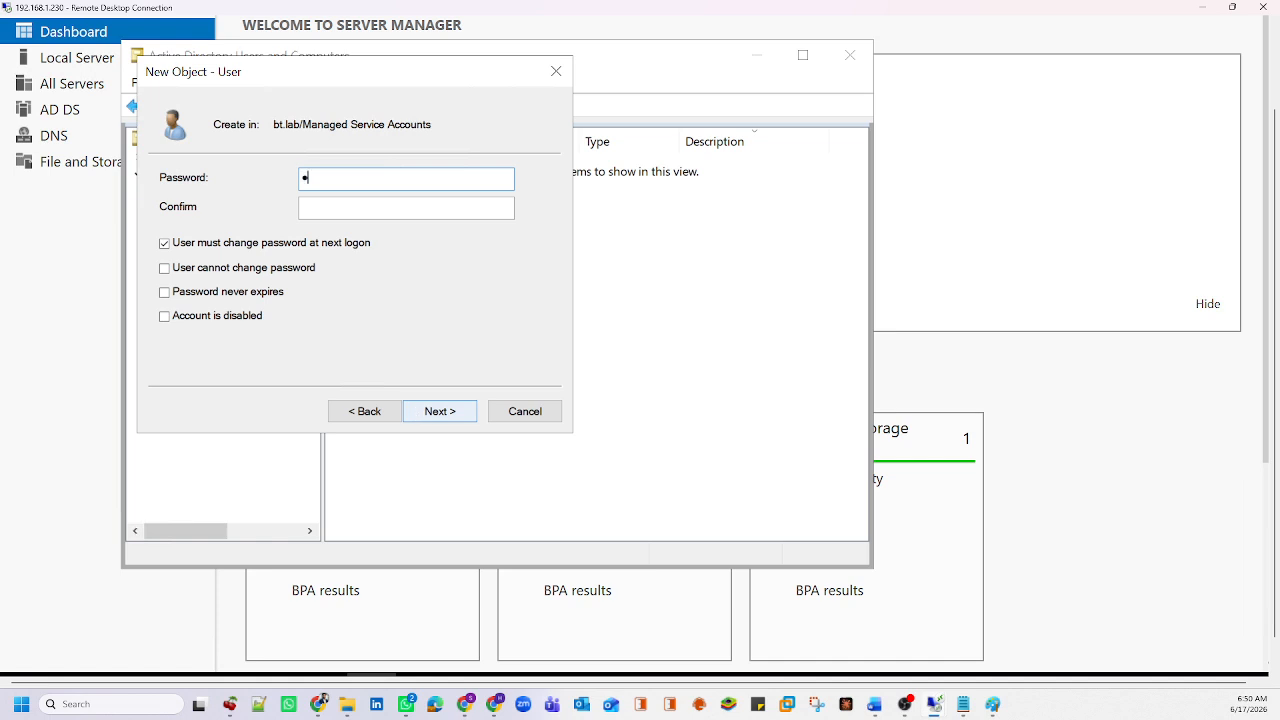
key(Tab)
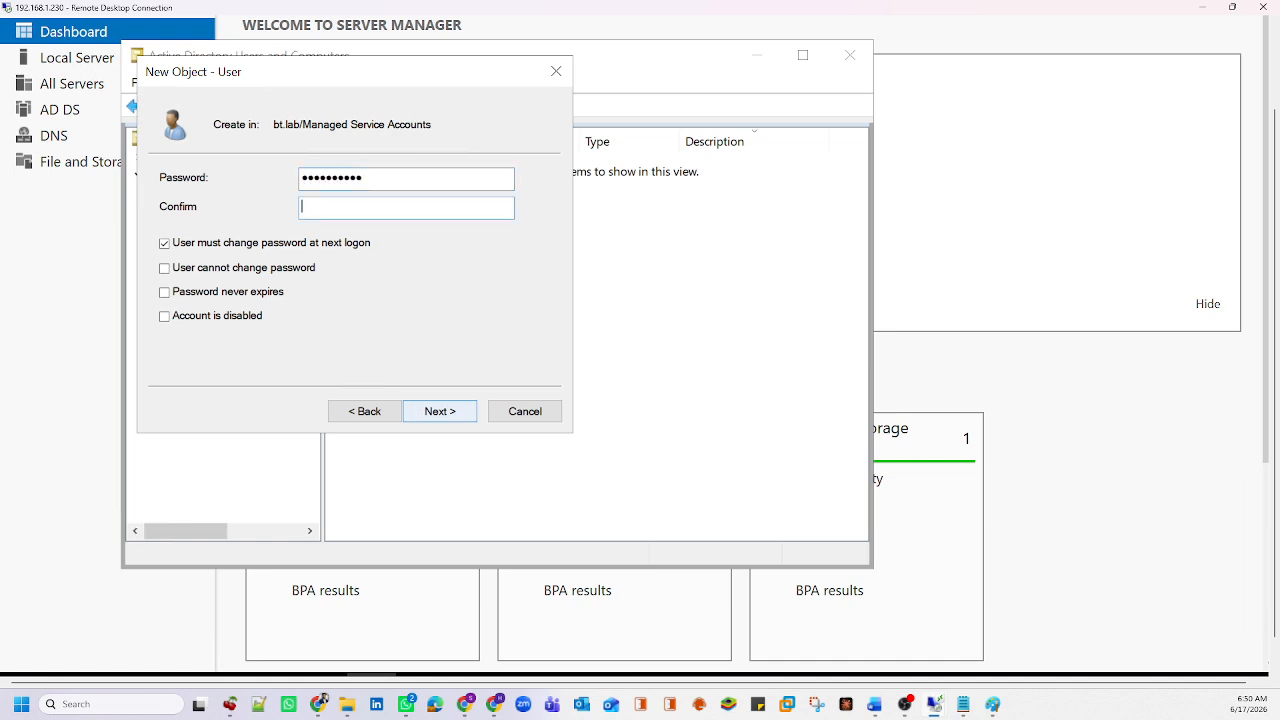
click(305, 243)
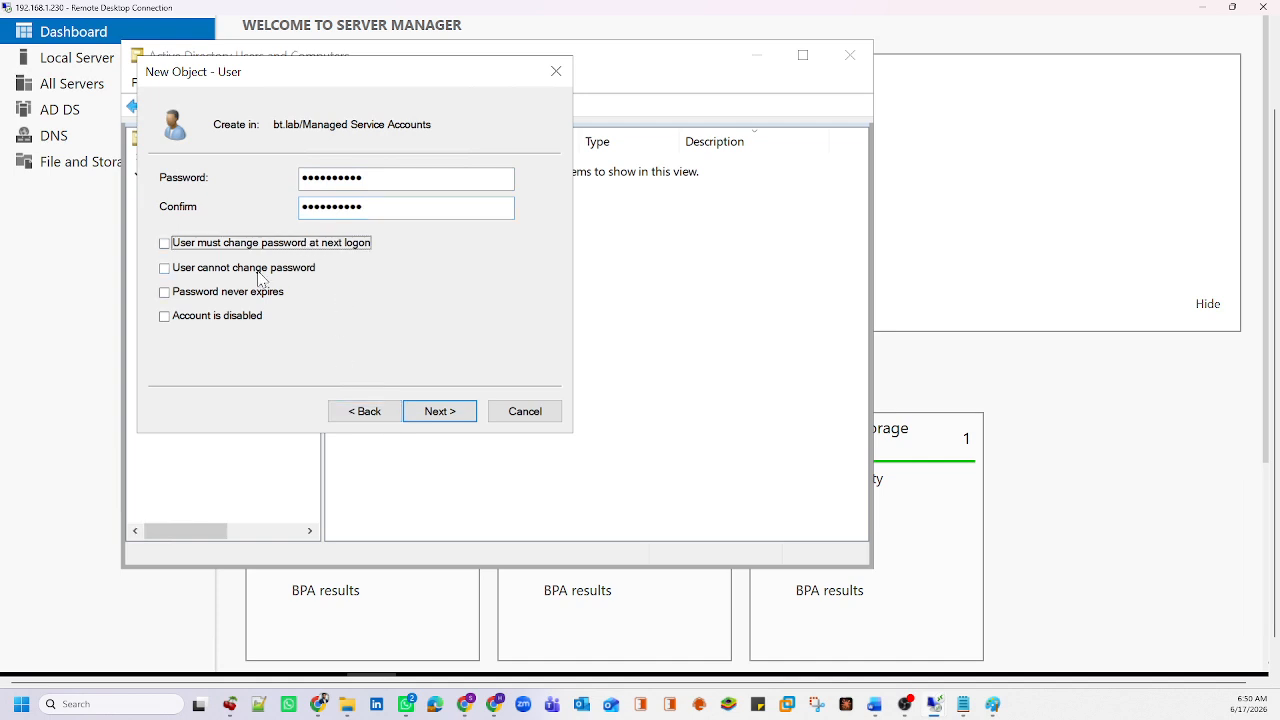
click(248, 292)
click(451, 414)
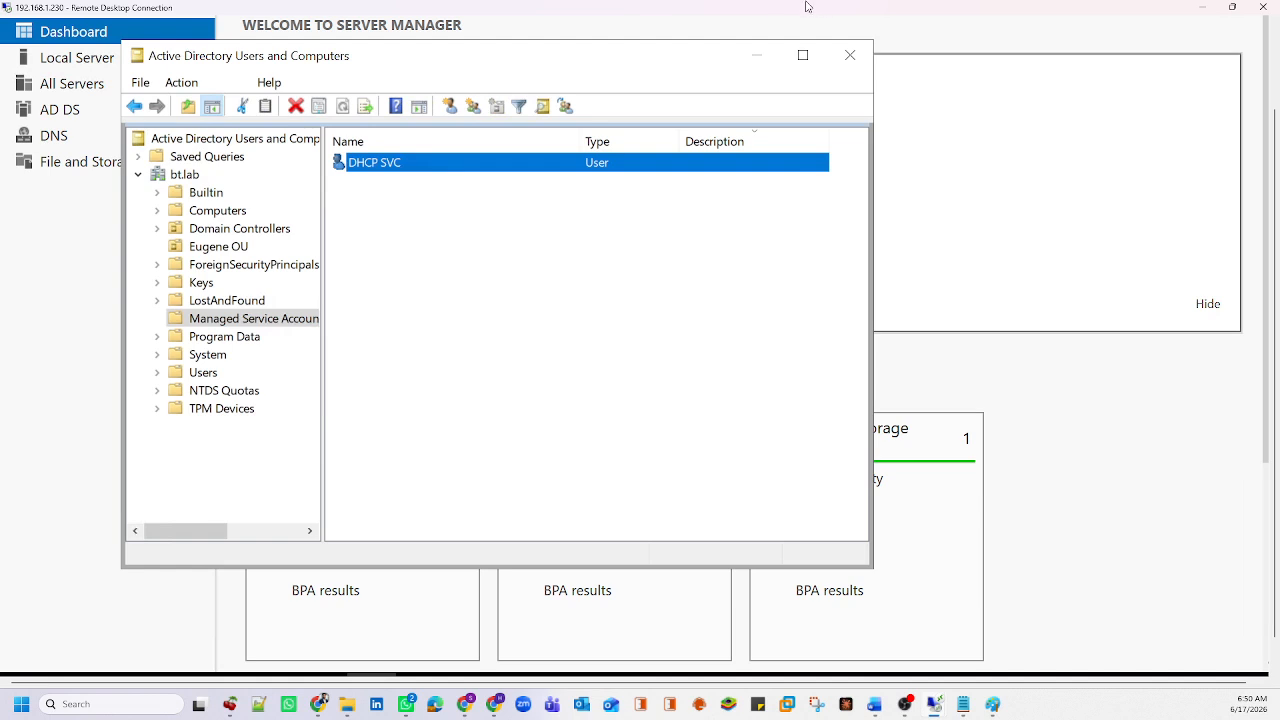
Return to DHCP Client's Log On account browser and authenticate with the bt.lab domain administrator credentials
double_click(755, 7)
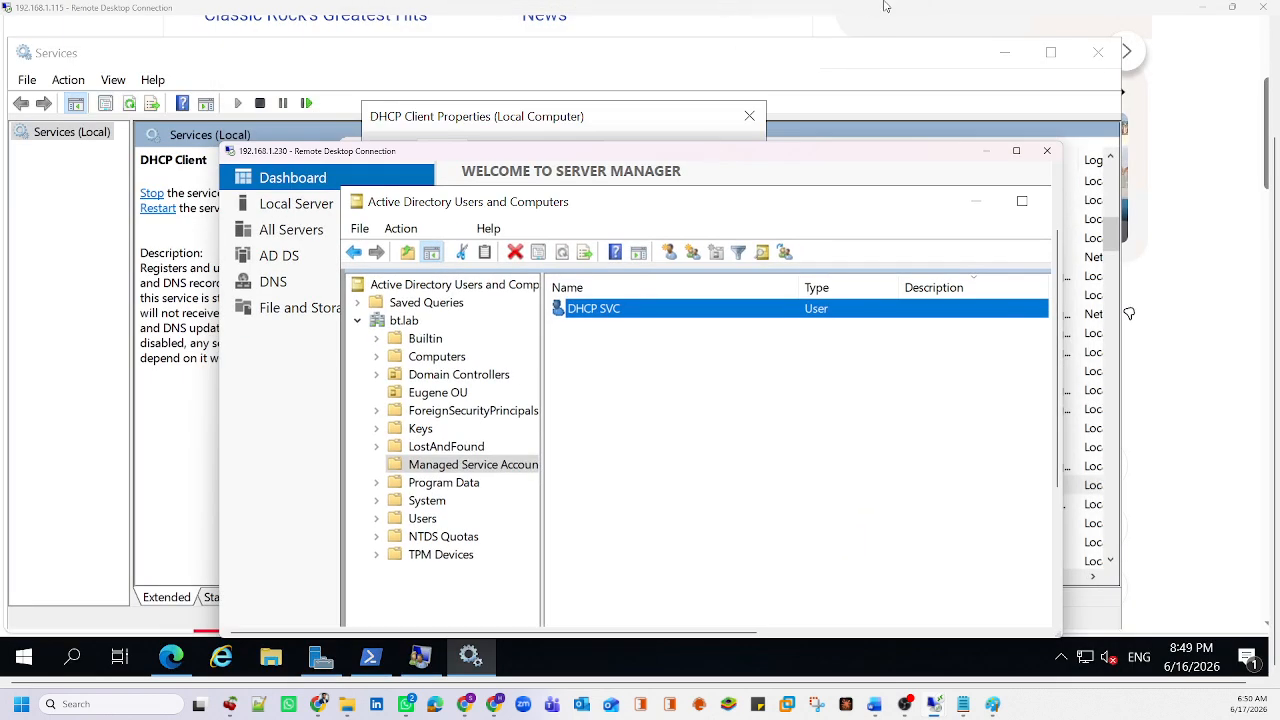
double_click(784, 7)
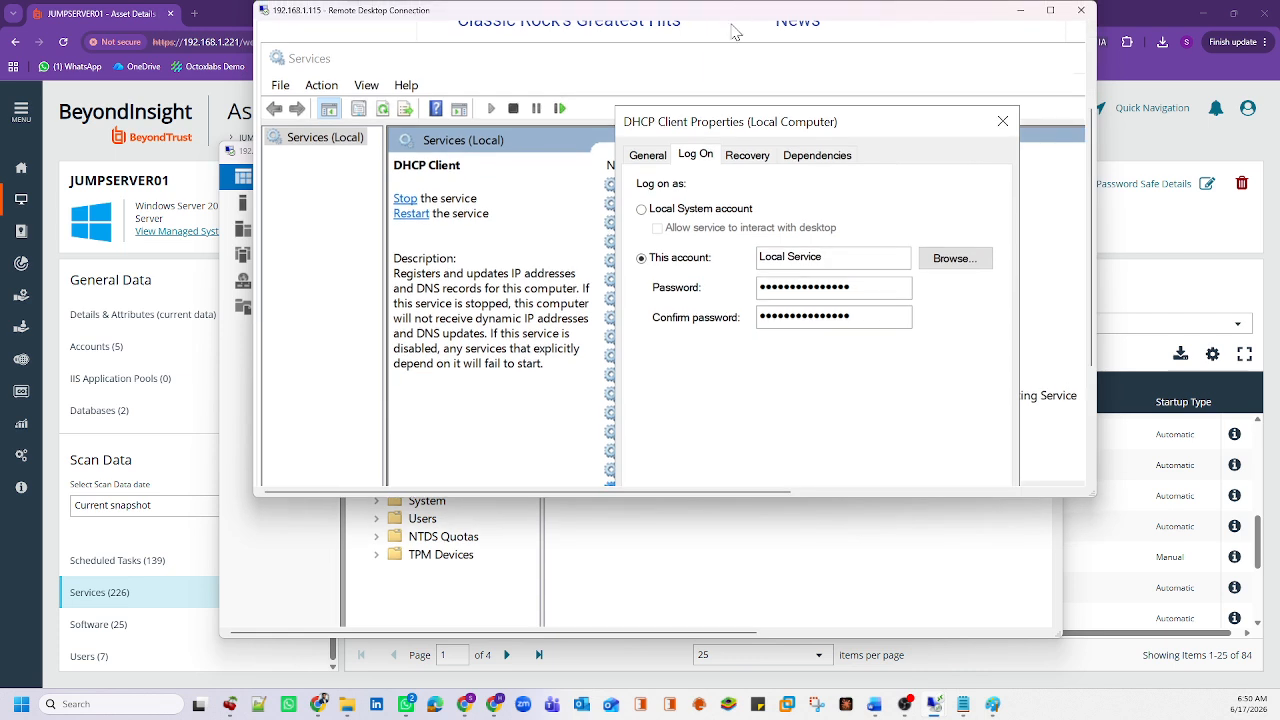
click(970, 260)
click(1006, 252)
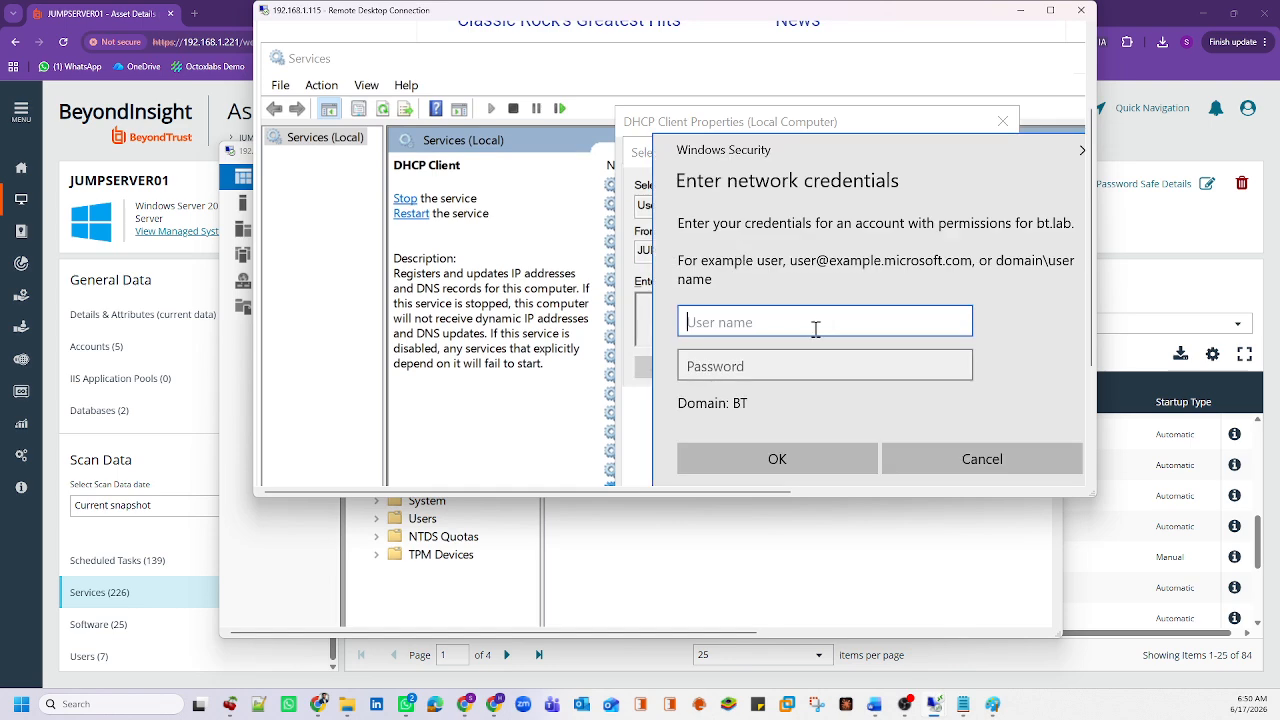
text(Administrator@b)
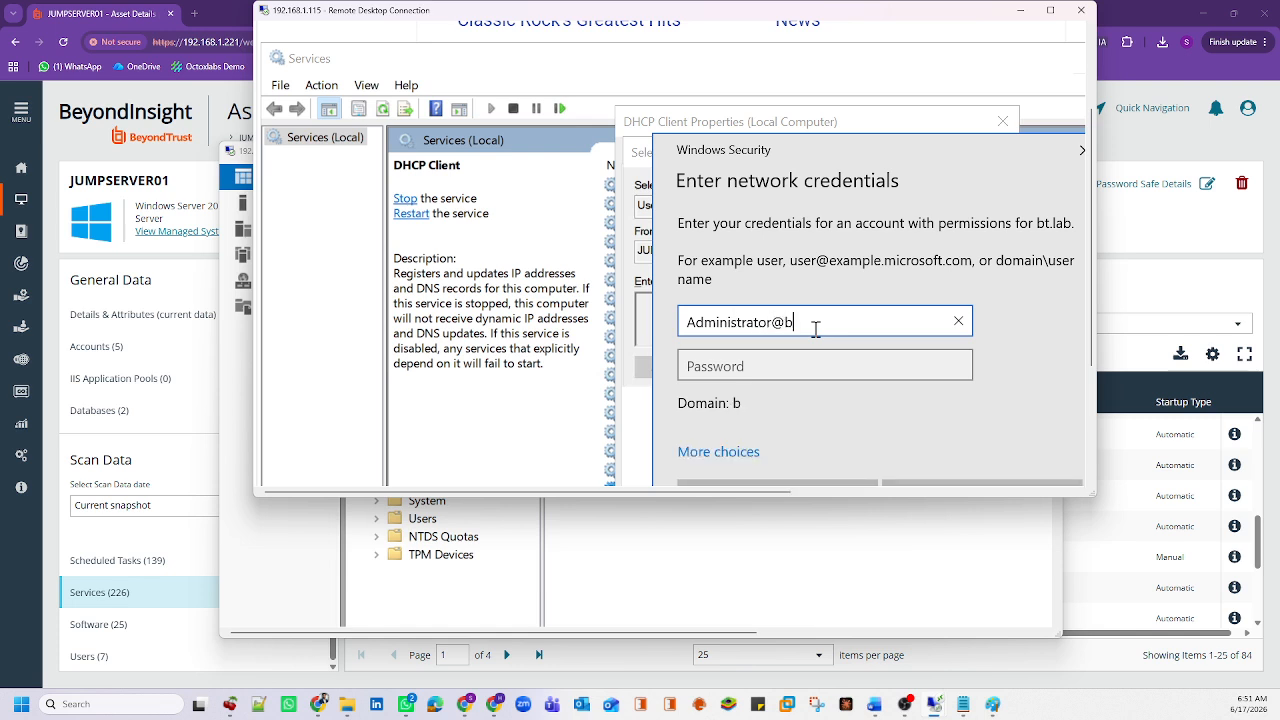
text(t.lab)
key(Tab)
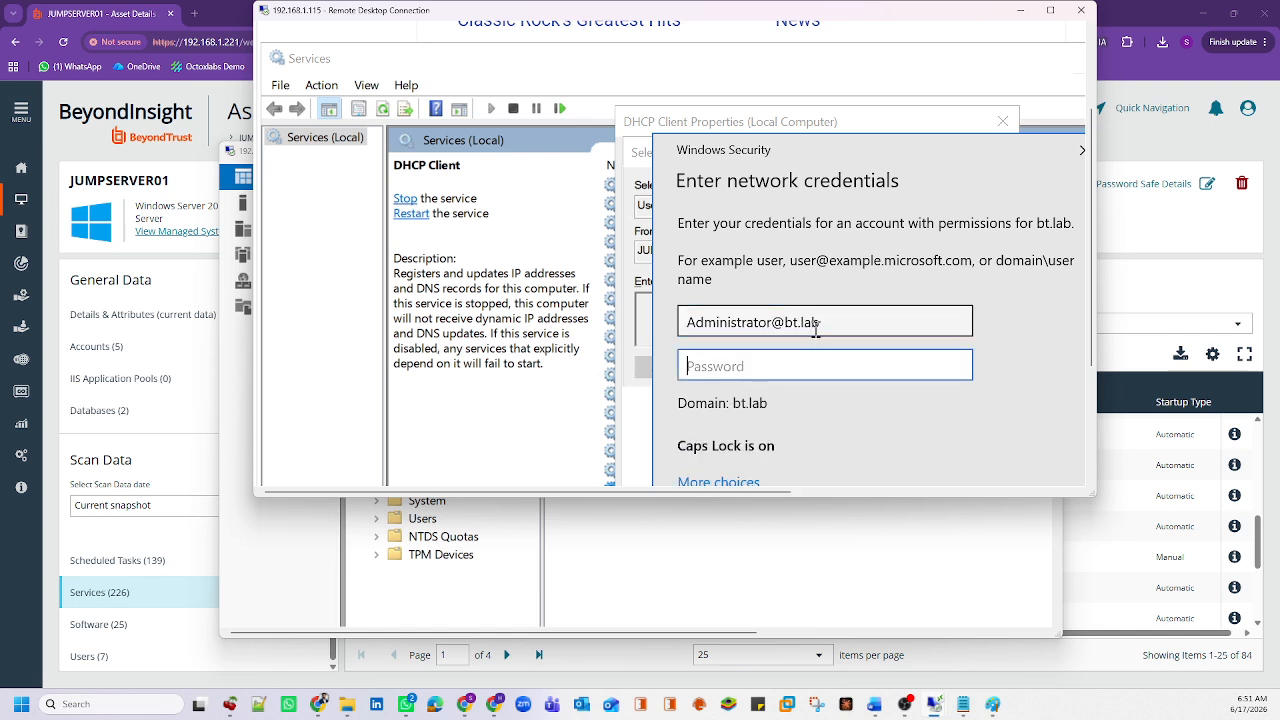
key(Caps_Lock)
text(••••••)
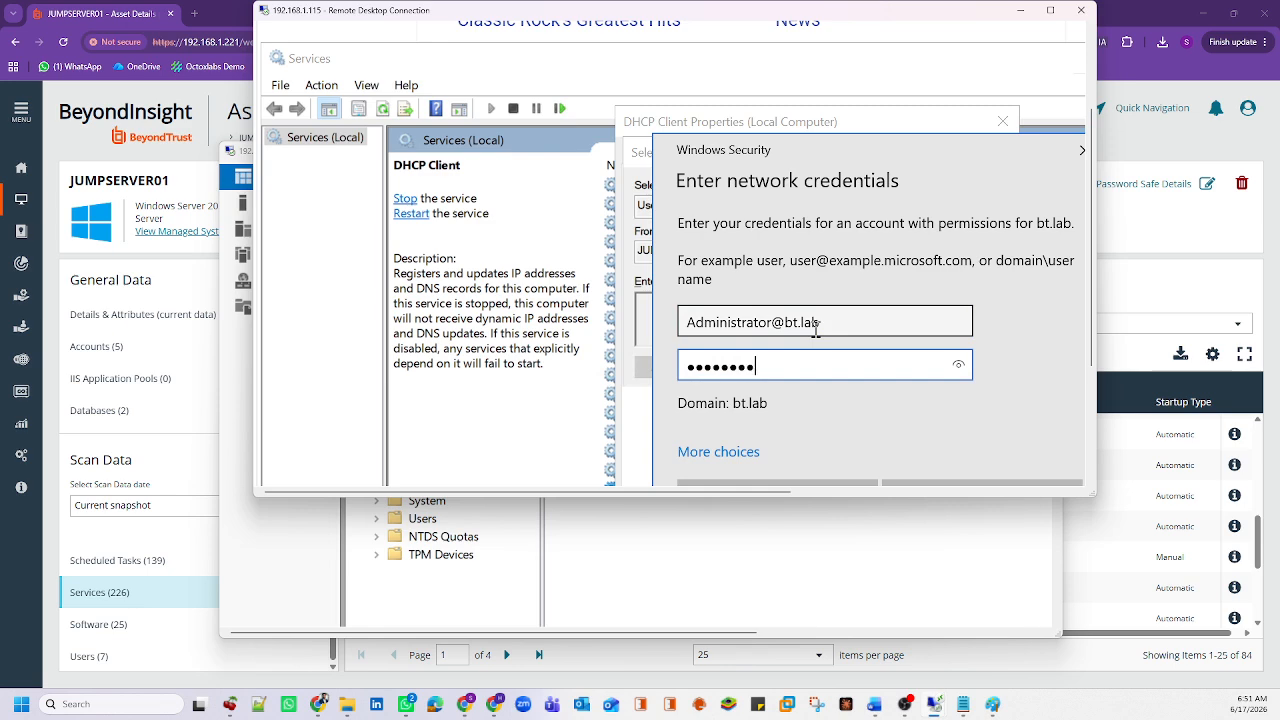
key(Return)
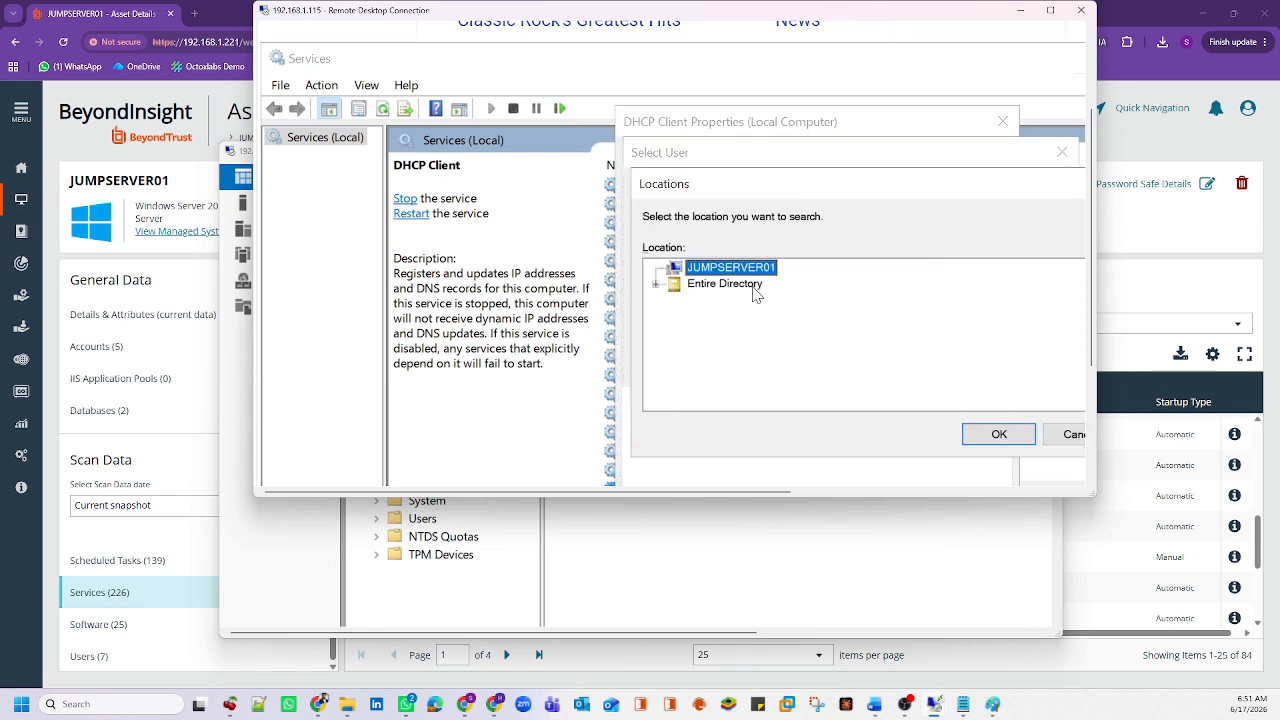
Search the Entire Directory for dhcp.svc and accept the resolved DHCP SVC account
click(712, 287)
click(998, 434)
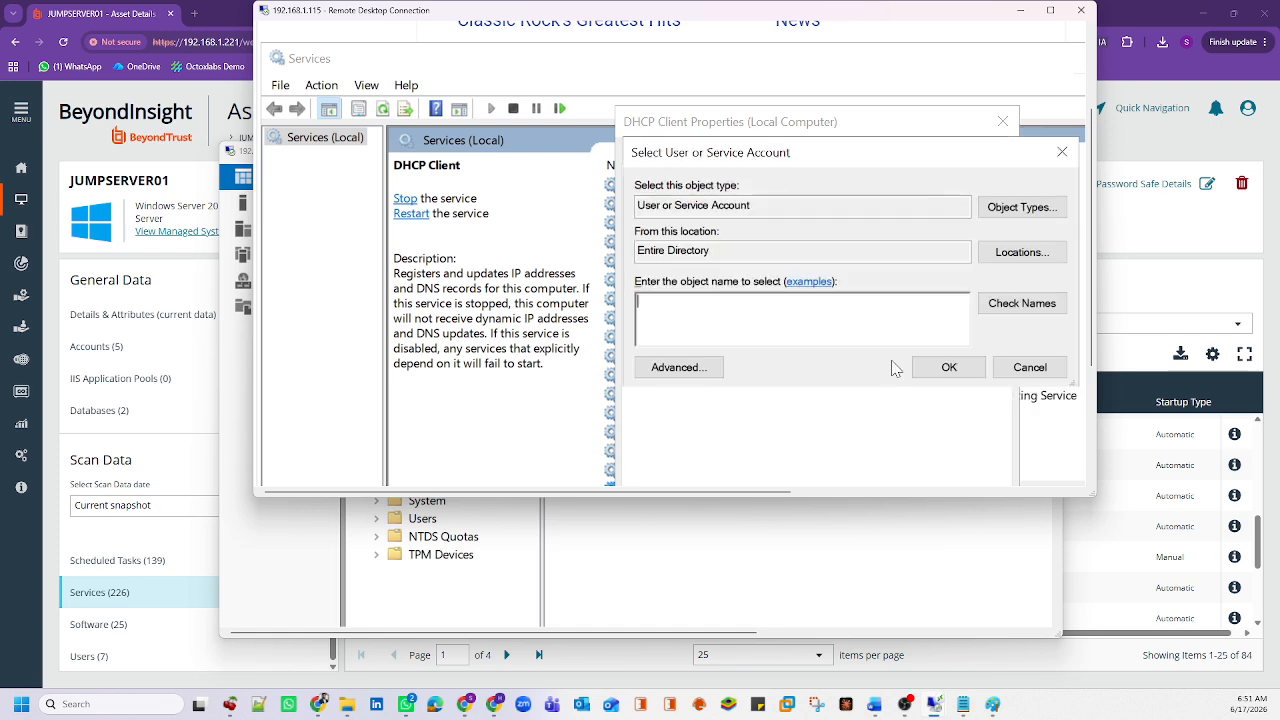
key(BackSpace)
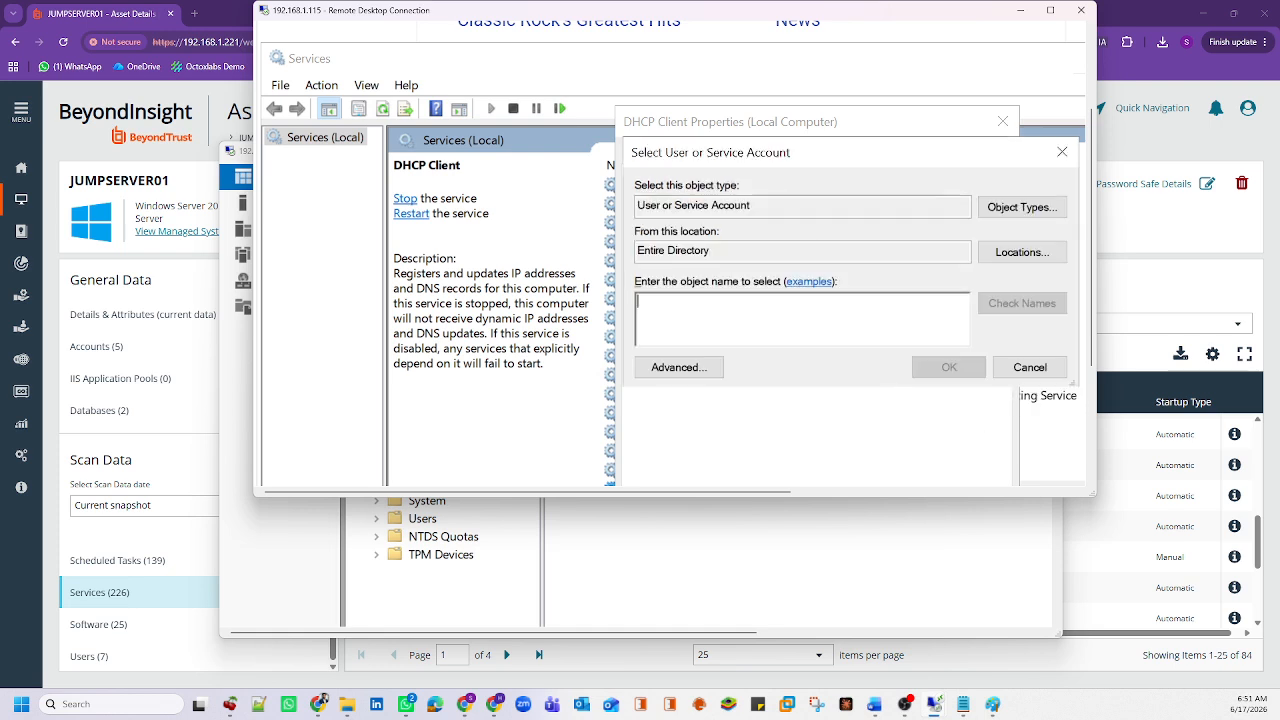
text(dhcp.dvc)
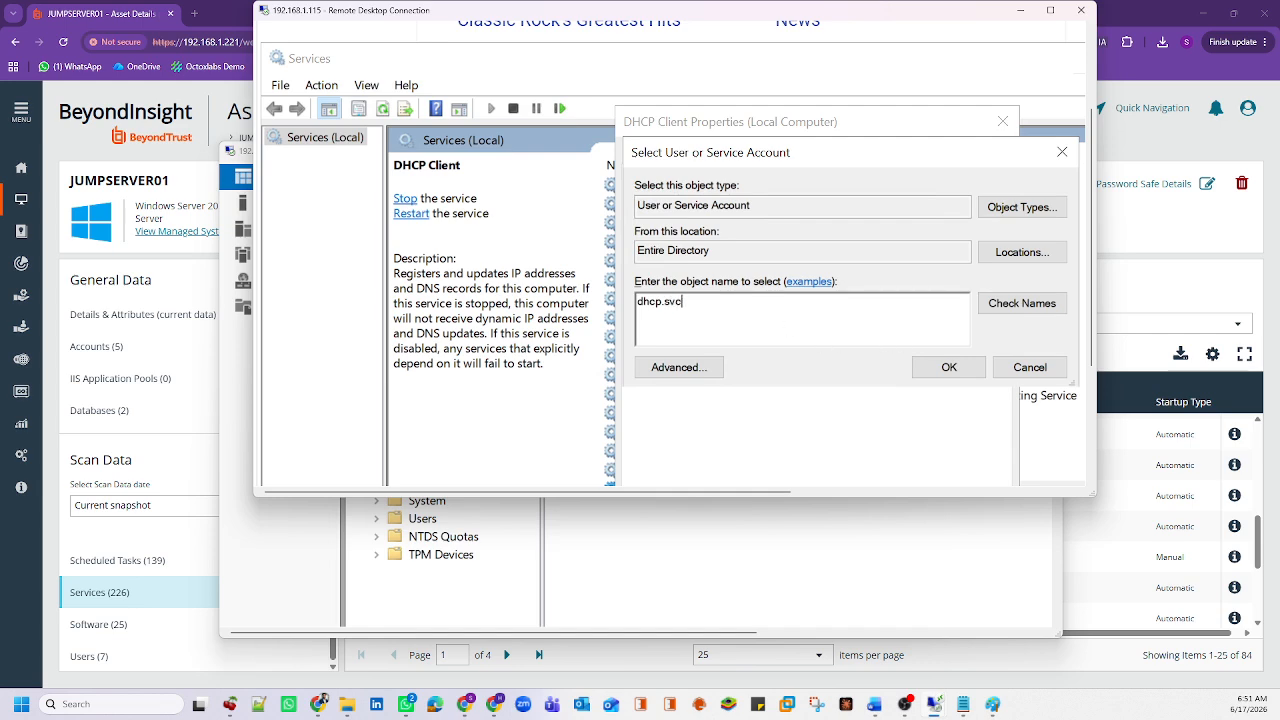
click(1005, 311)
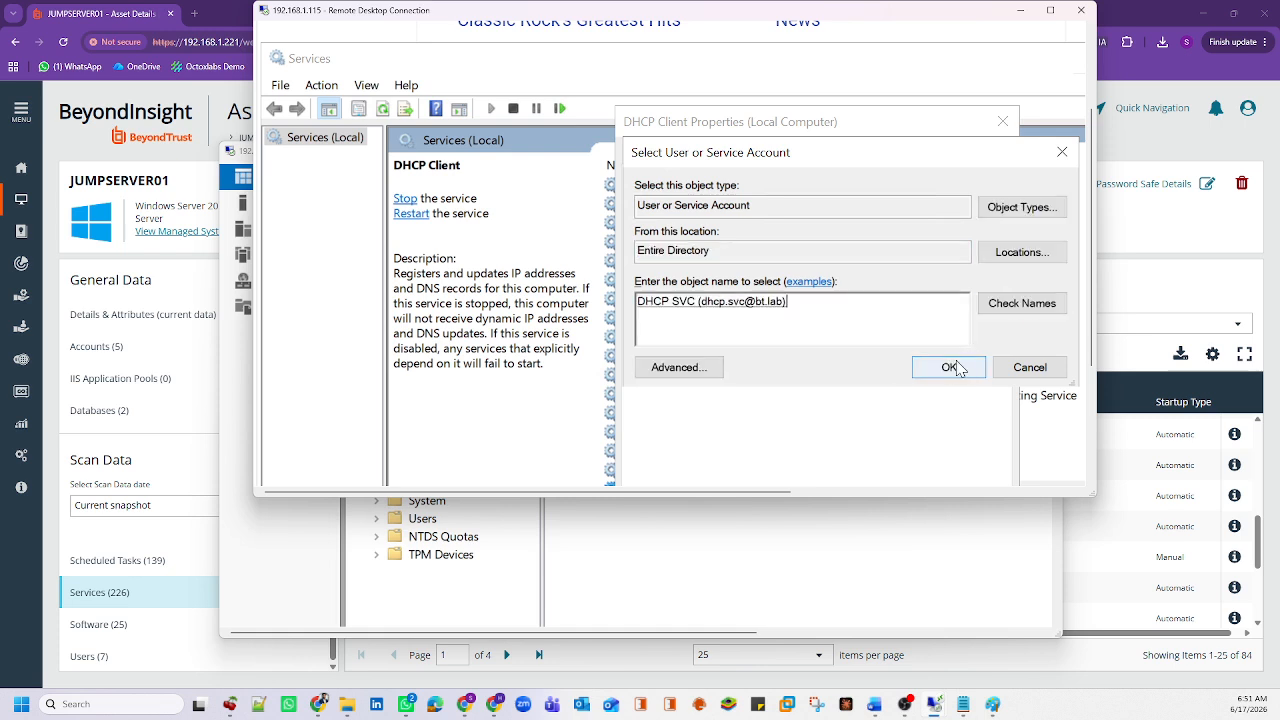
click(949, 371)
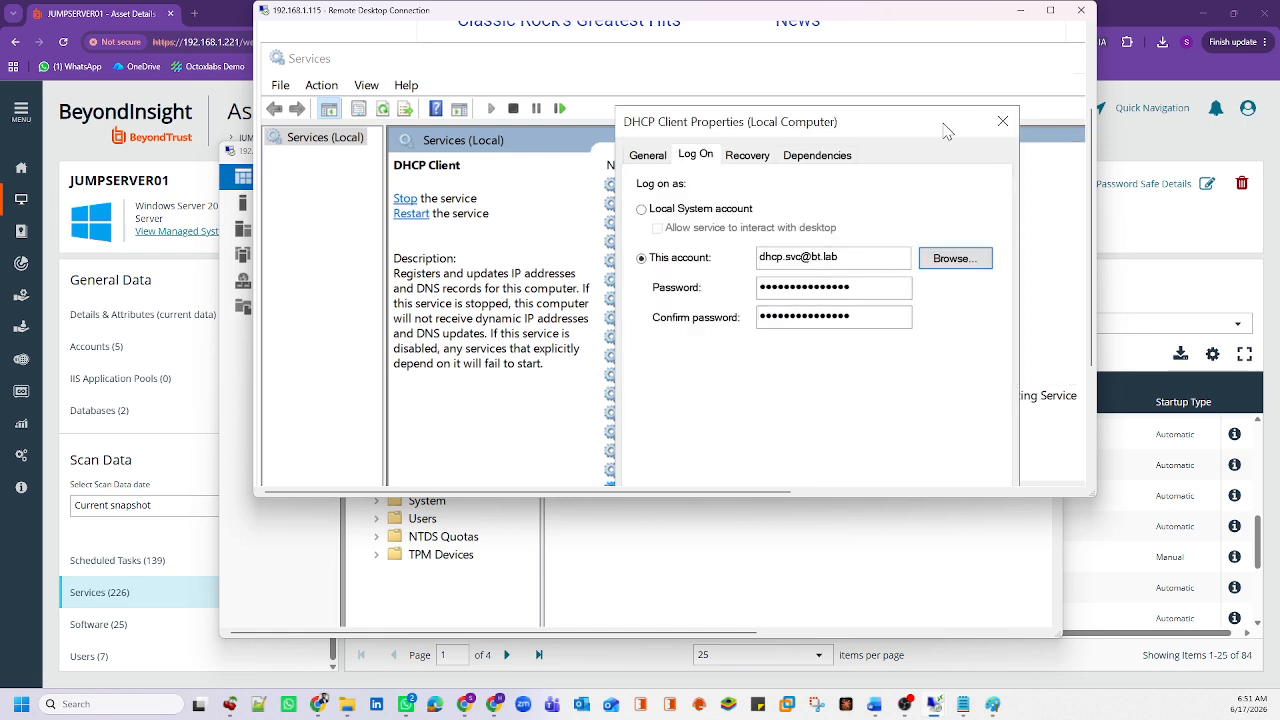
drag(946, 126, 838, 85)
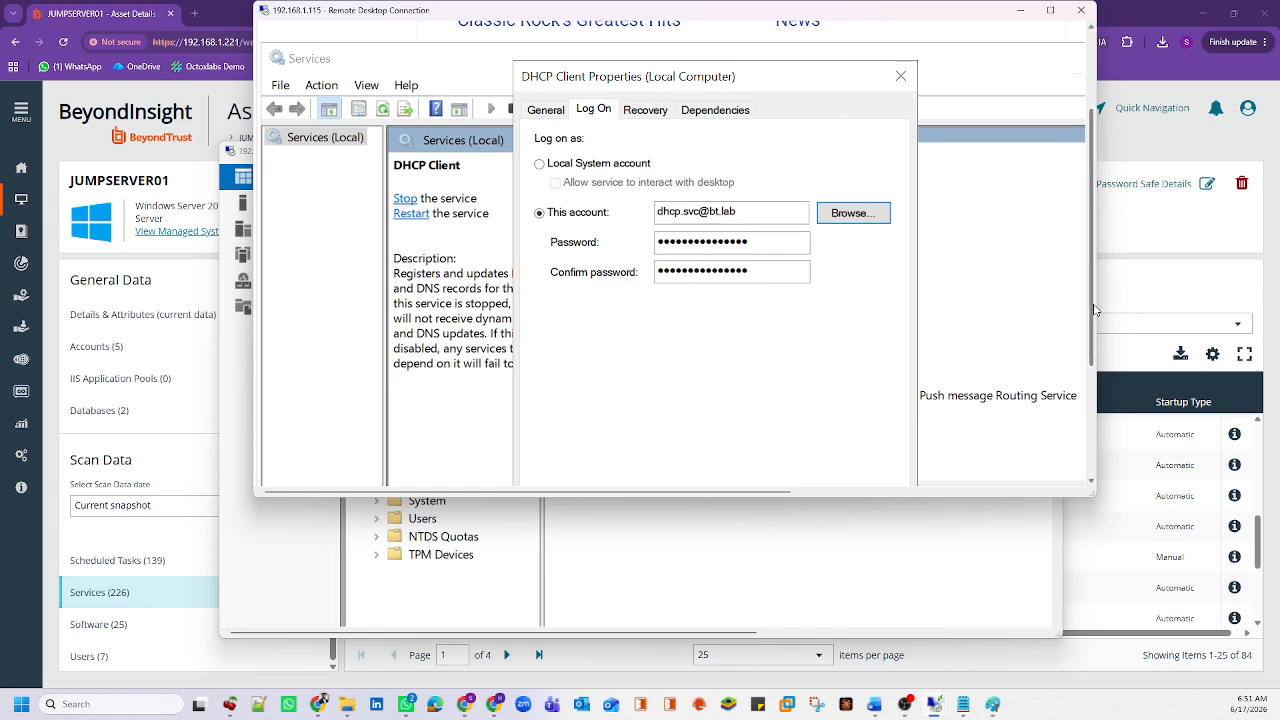
Enter and confirm the dhcp.svc password, apply, acknowledge both messages, and close the properties
drag(1096, 311, 1095, 386)
double_click(766, 108)
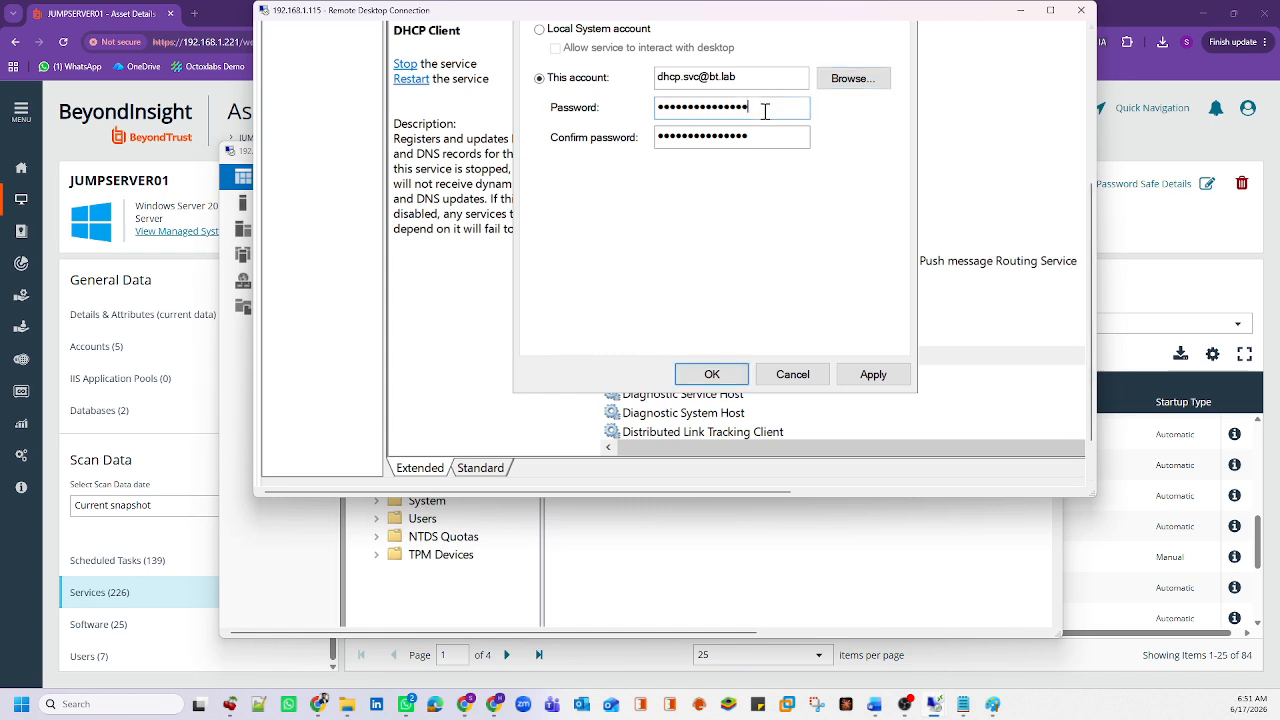
text(••)
key(Tab)
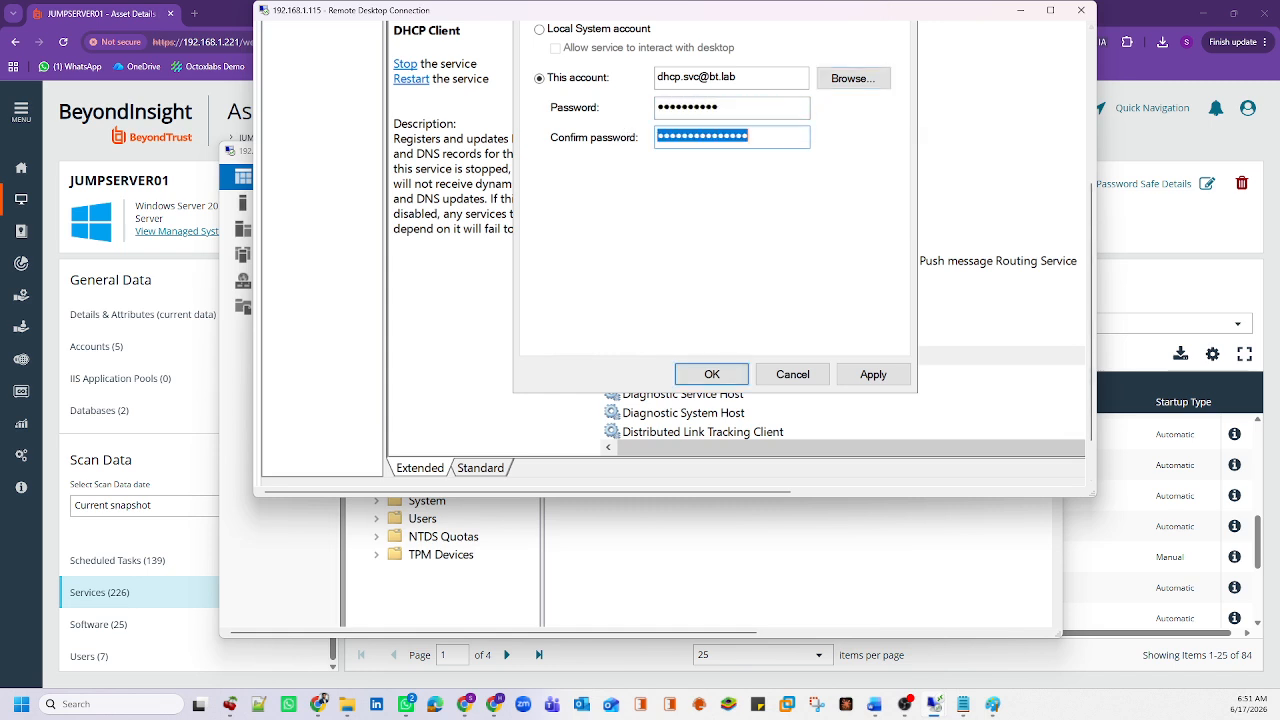
text(••)
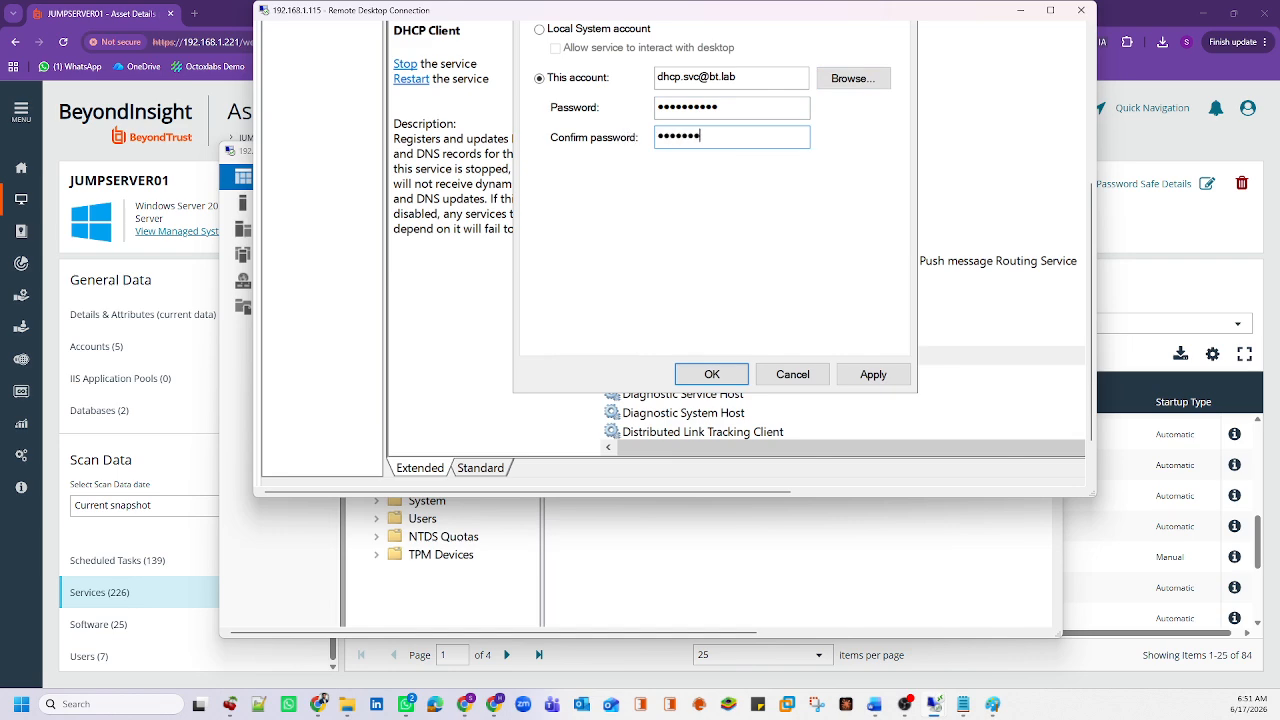
click(872, 373)
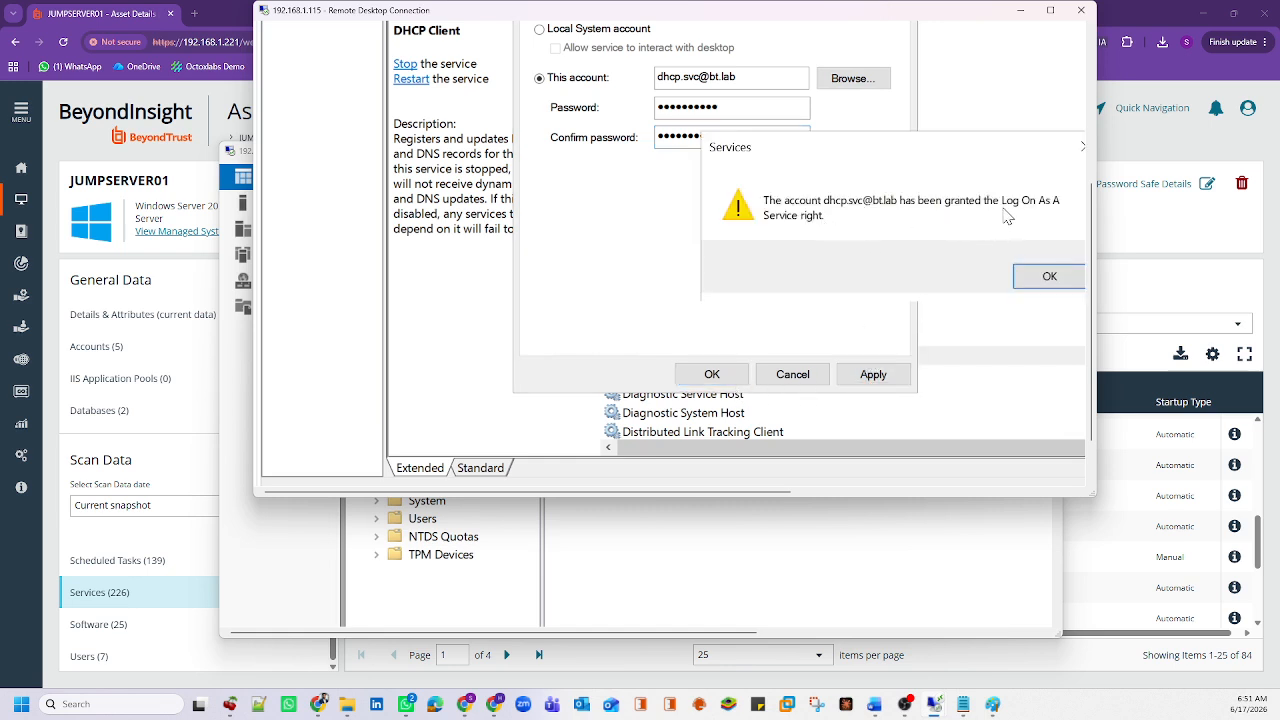
click(1049, 276)
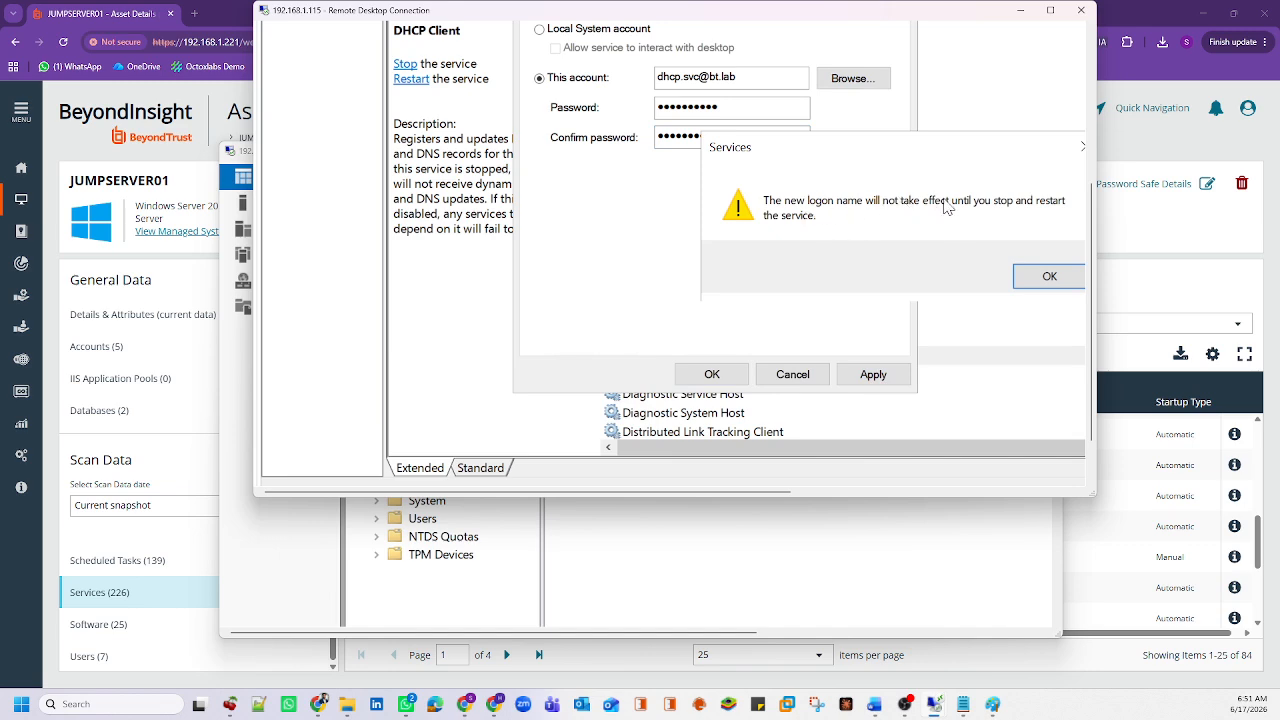
click(1049, 276)
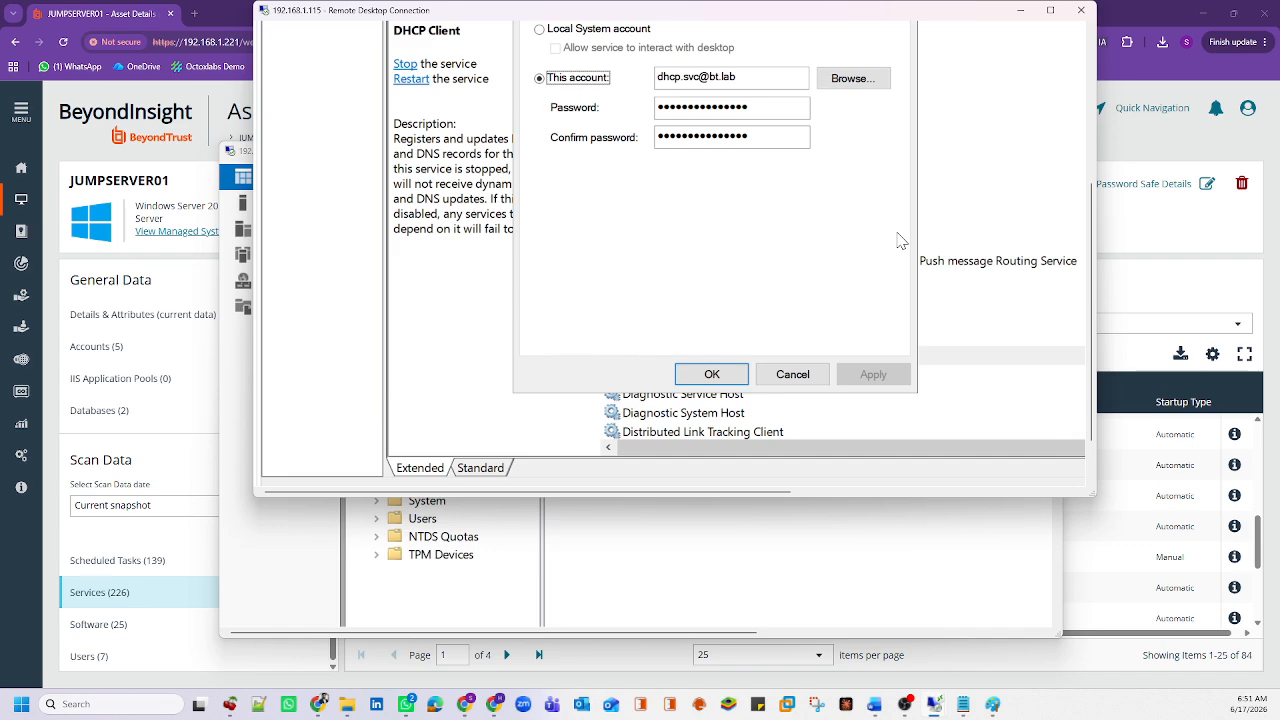
click(711, 374)
right_click(703, 363)
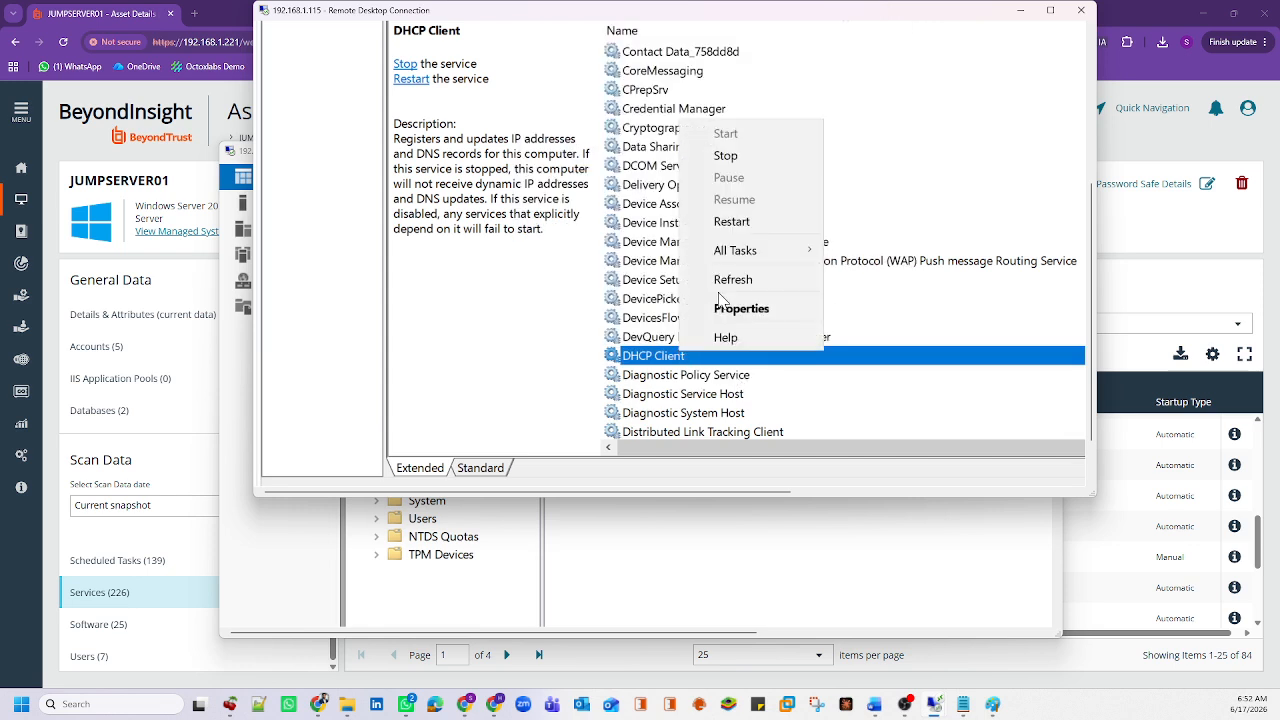
click(737, 224)
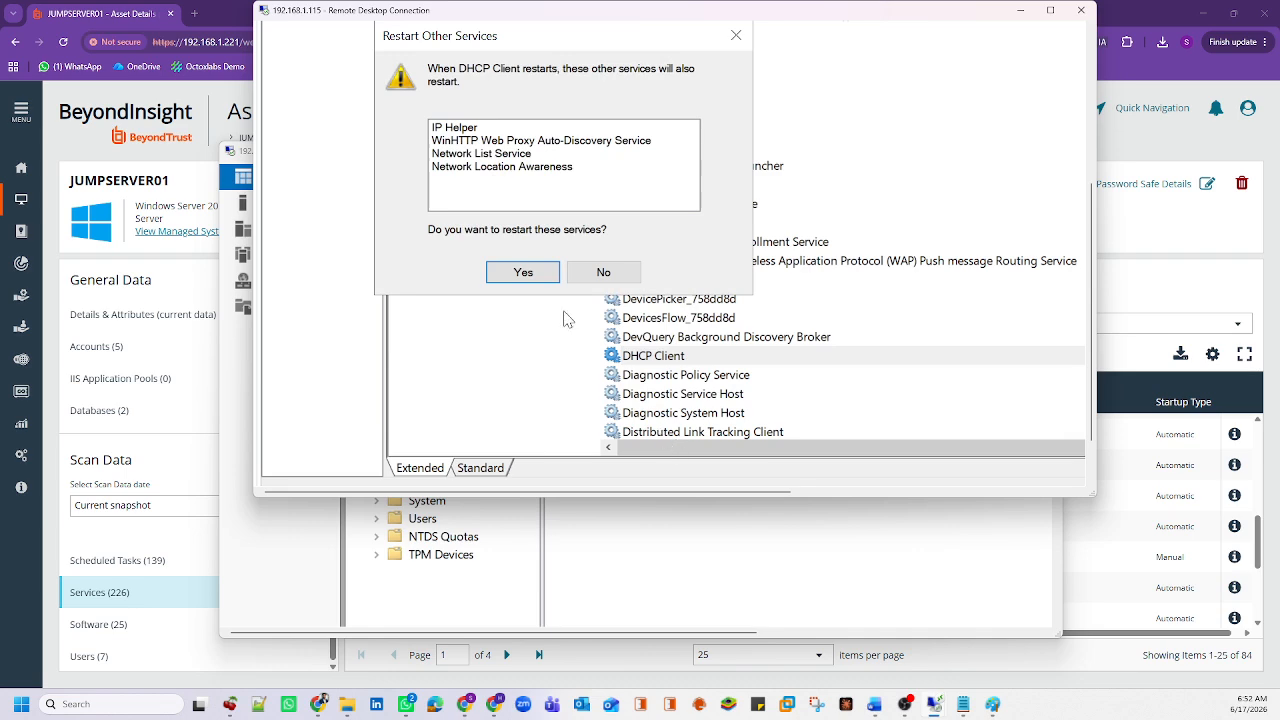
click(523, 271)
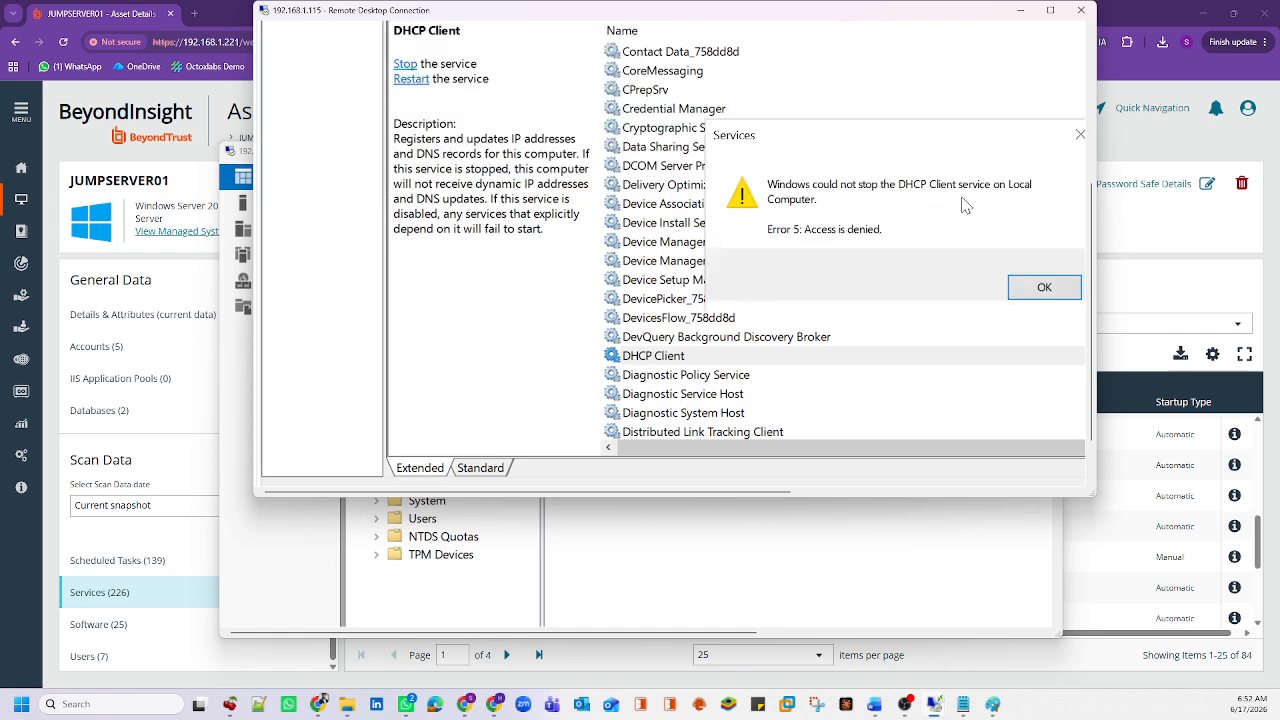
click(1044, 289)
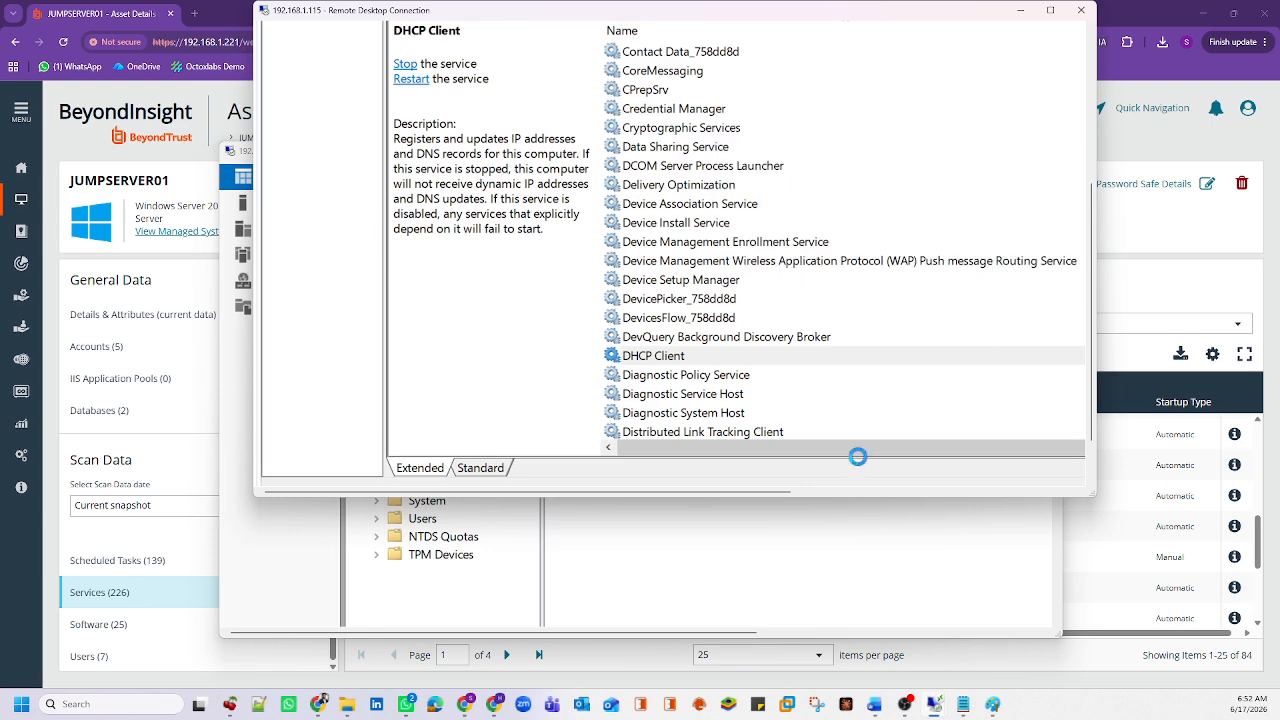
drag(837, 450, 1067, 451)
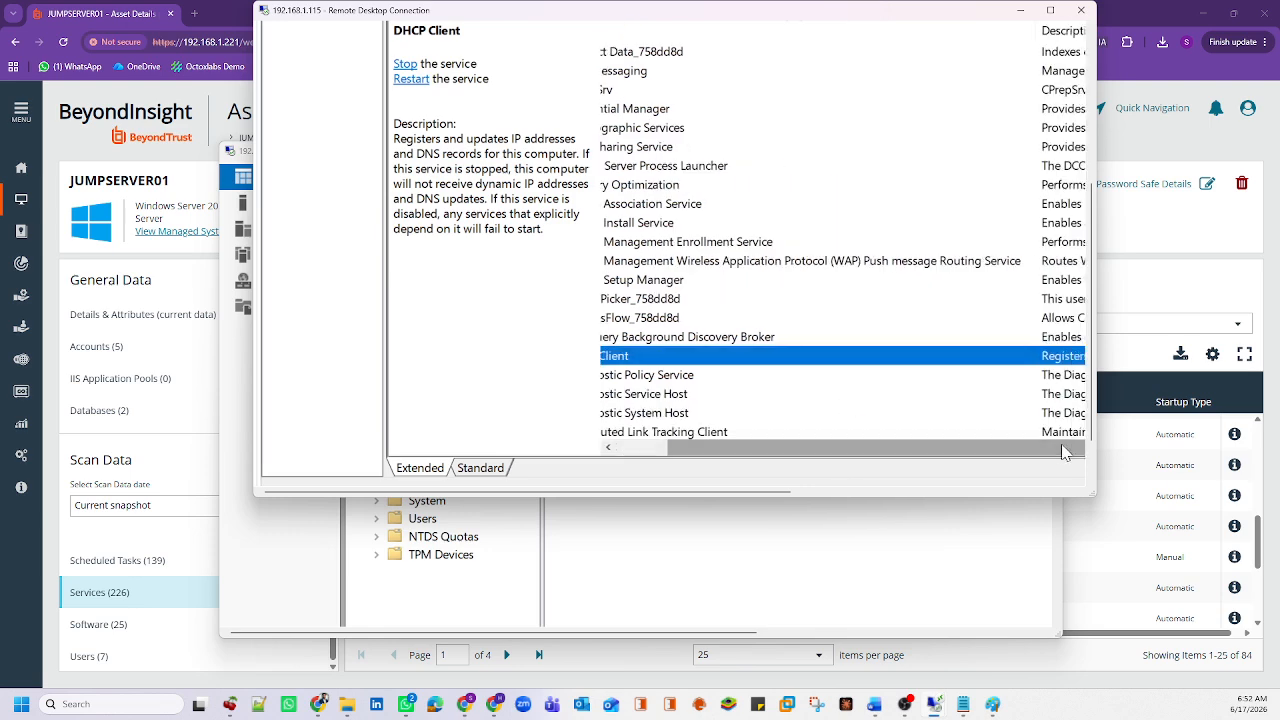
click(1051, 11)
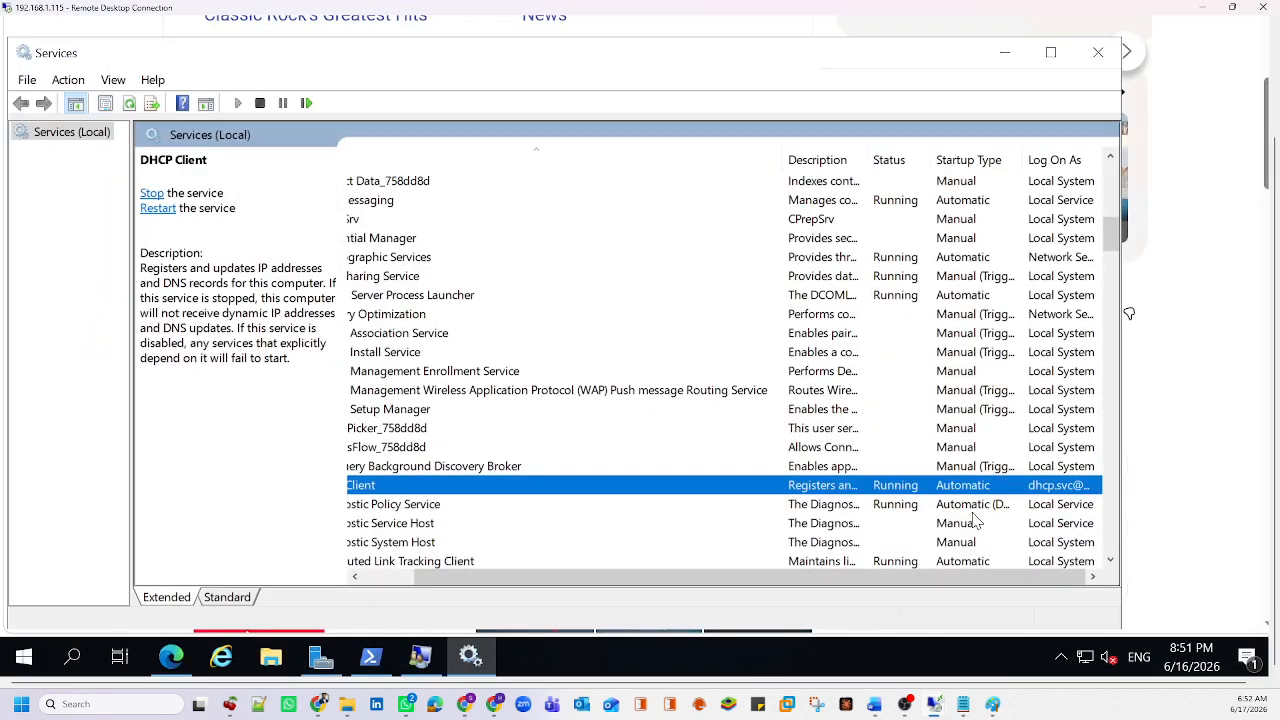
right_click(903, 487)
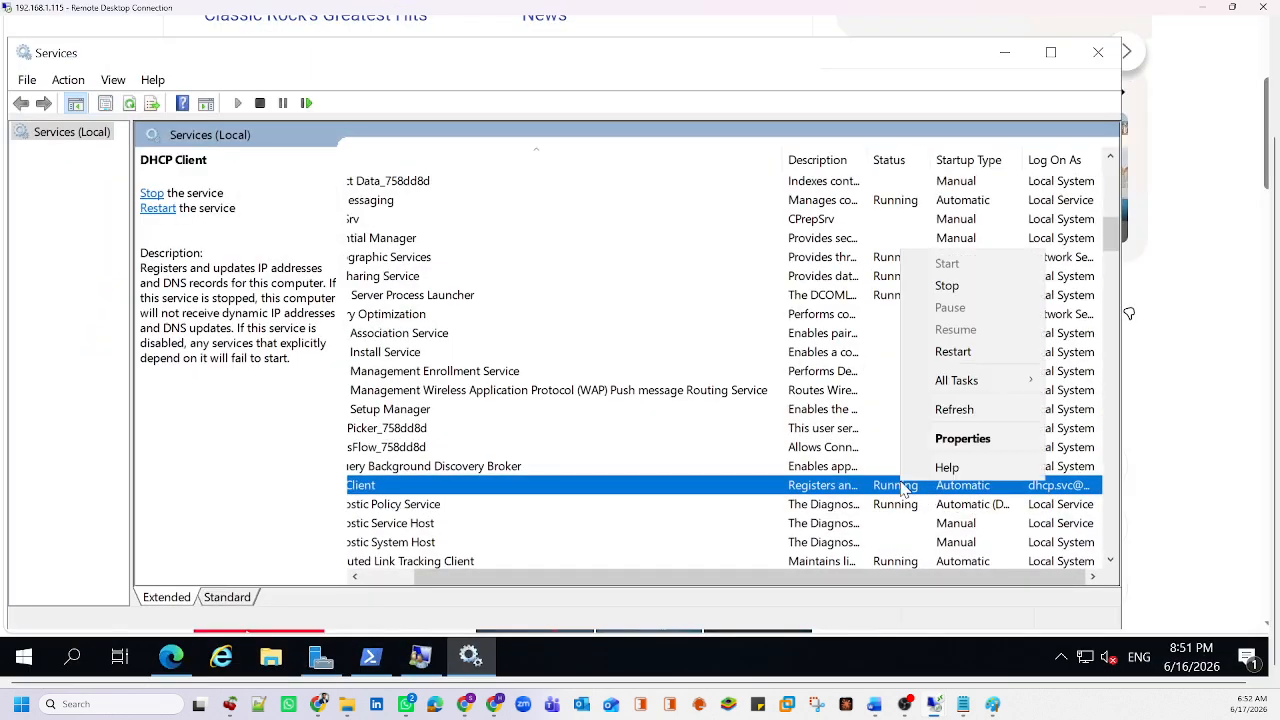
click(950, 410)
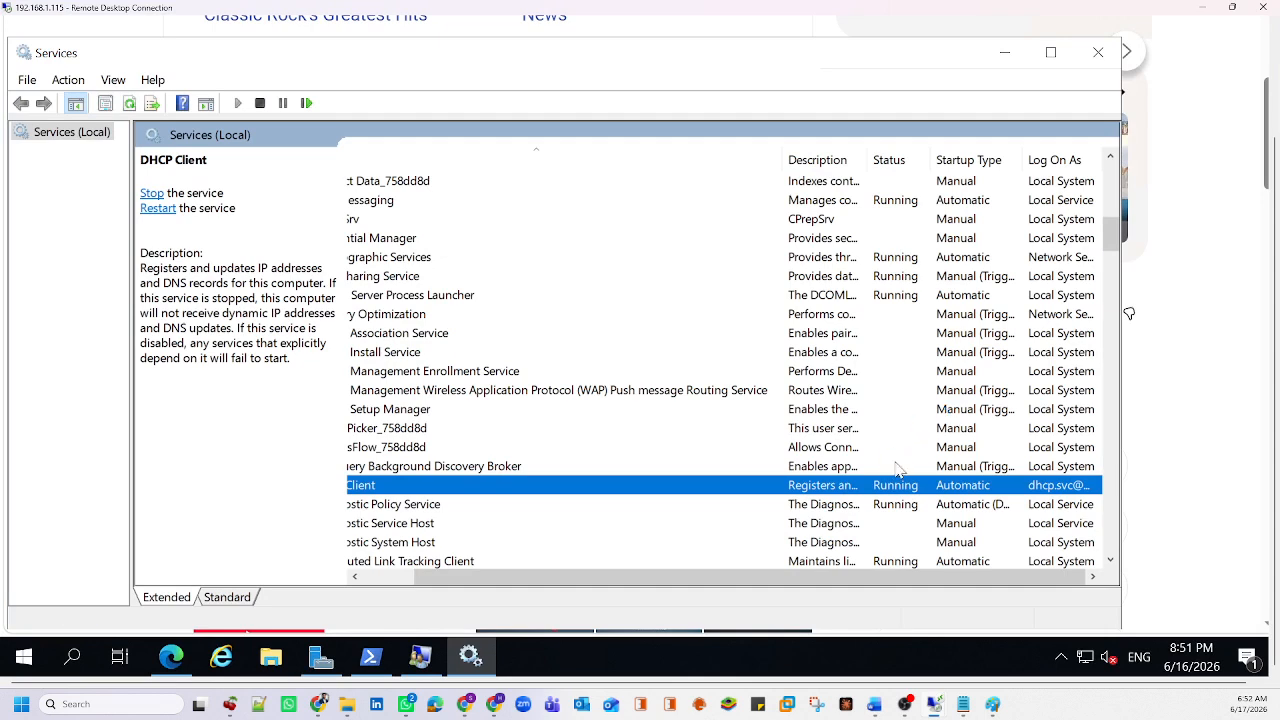
right_click(818, 490)
click(886, 446)
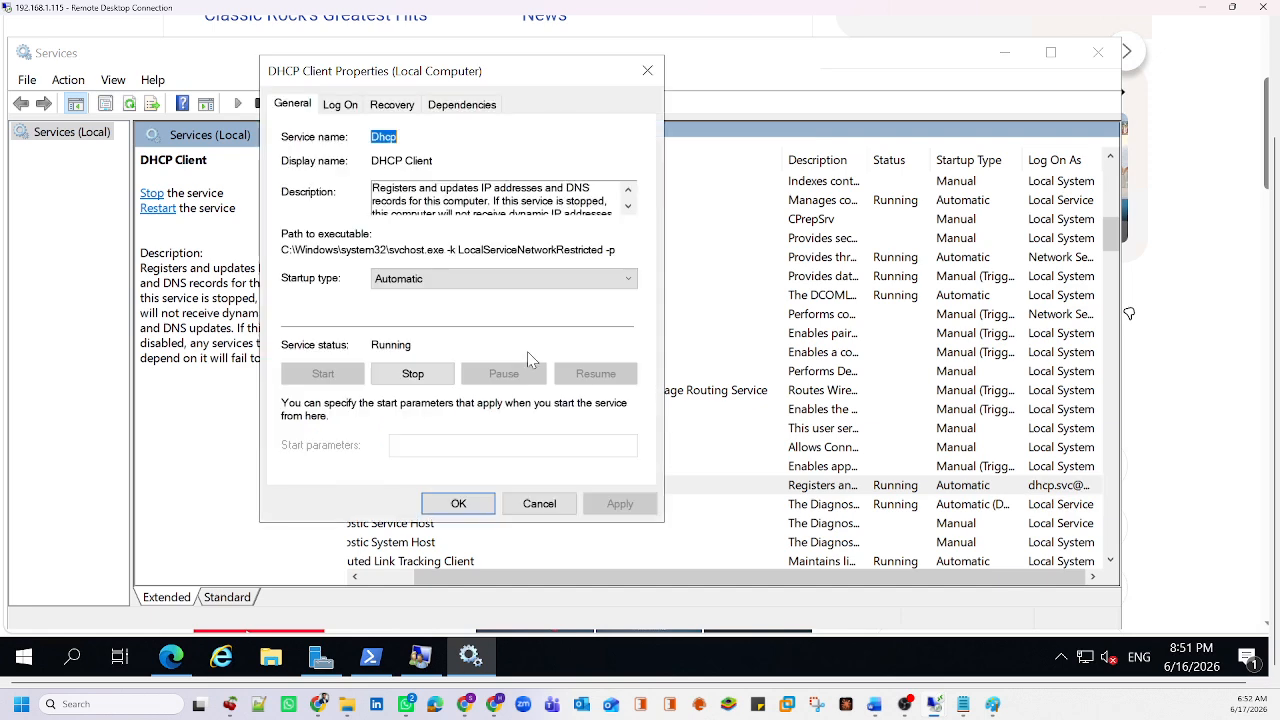
click(345, 105)
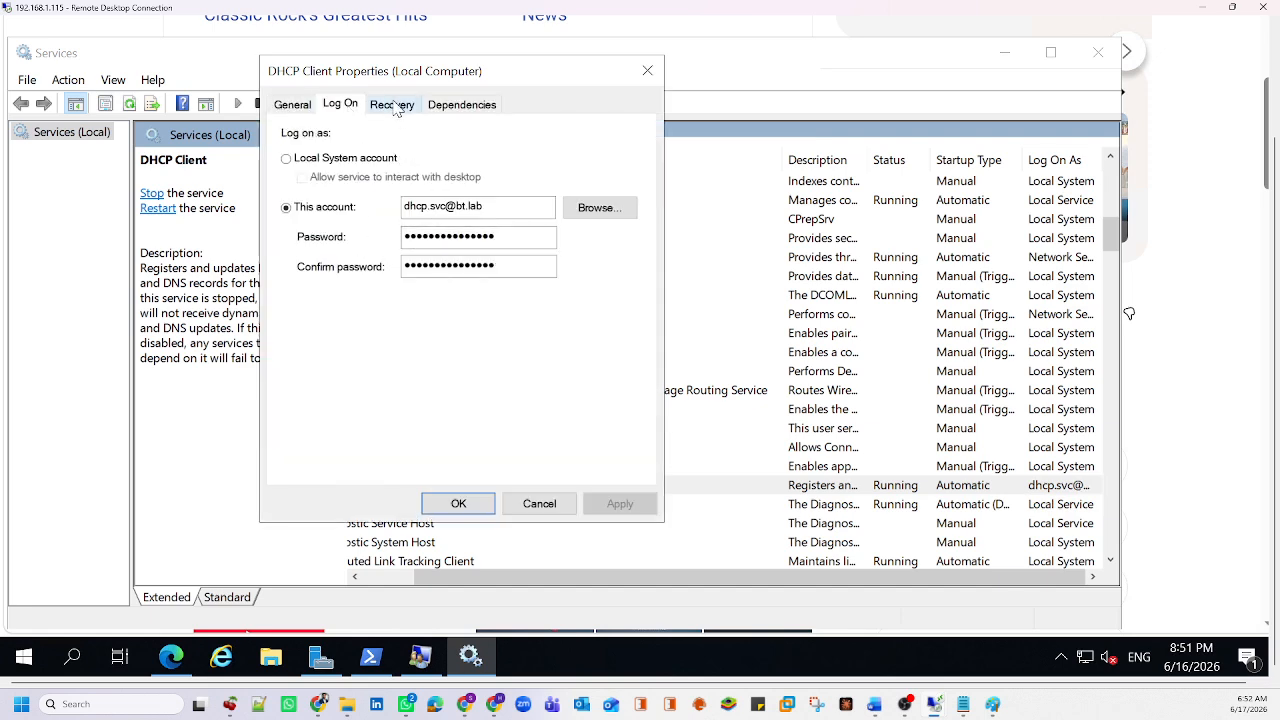
click(445, 103)
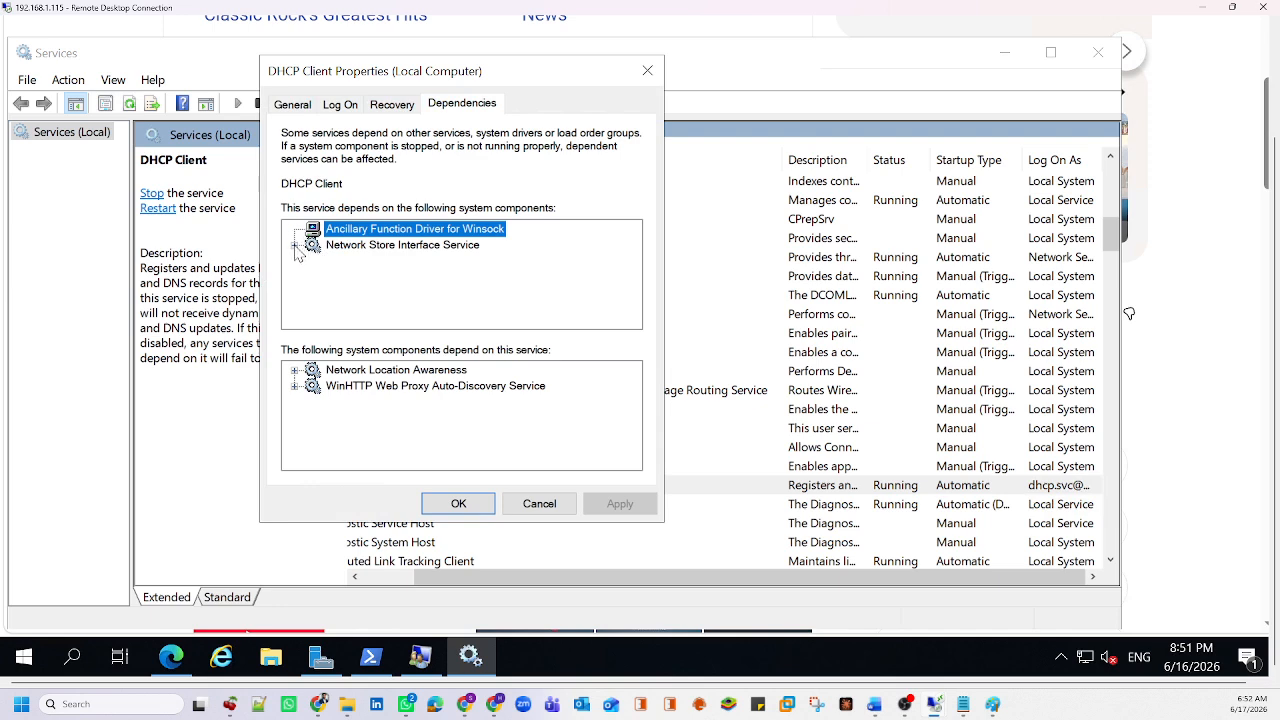
click(294, 246)
click(539, 503)
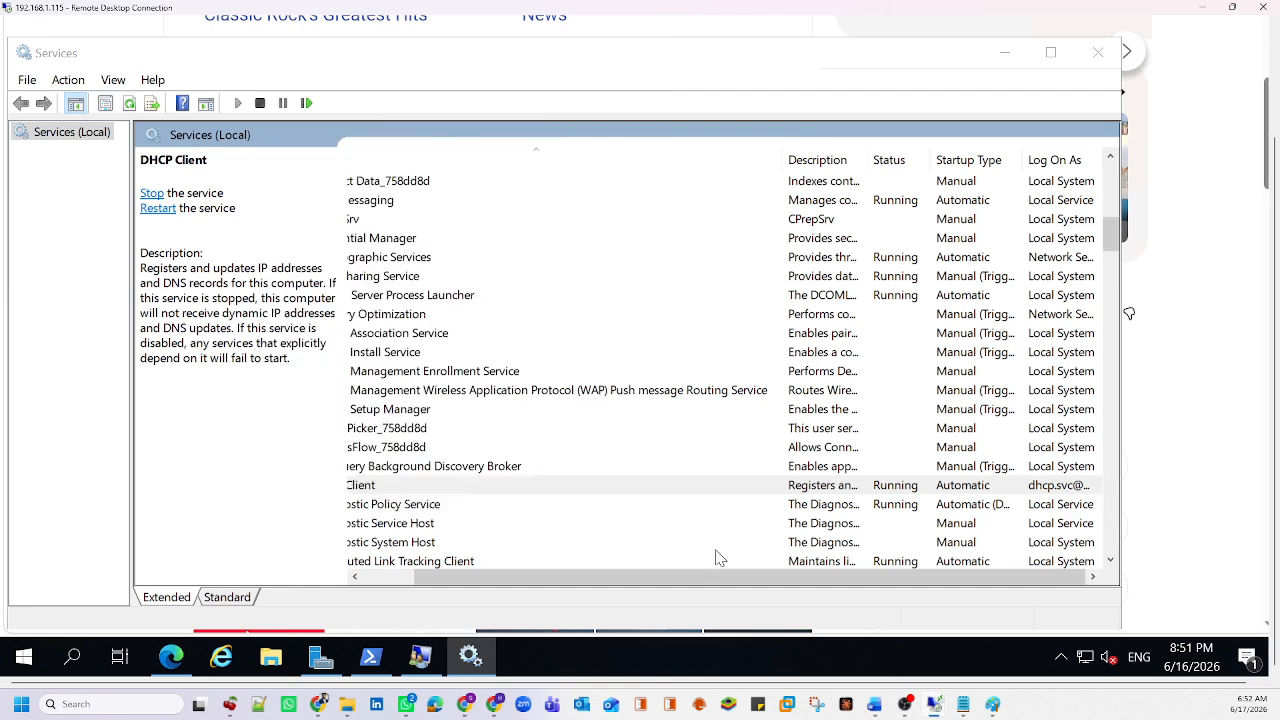
drag(663, 575, 605, 576)
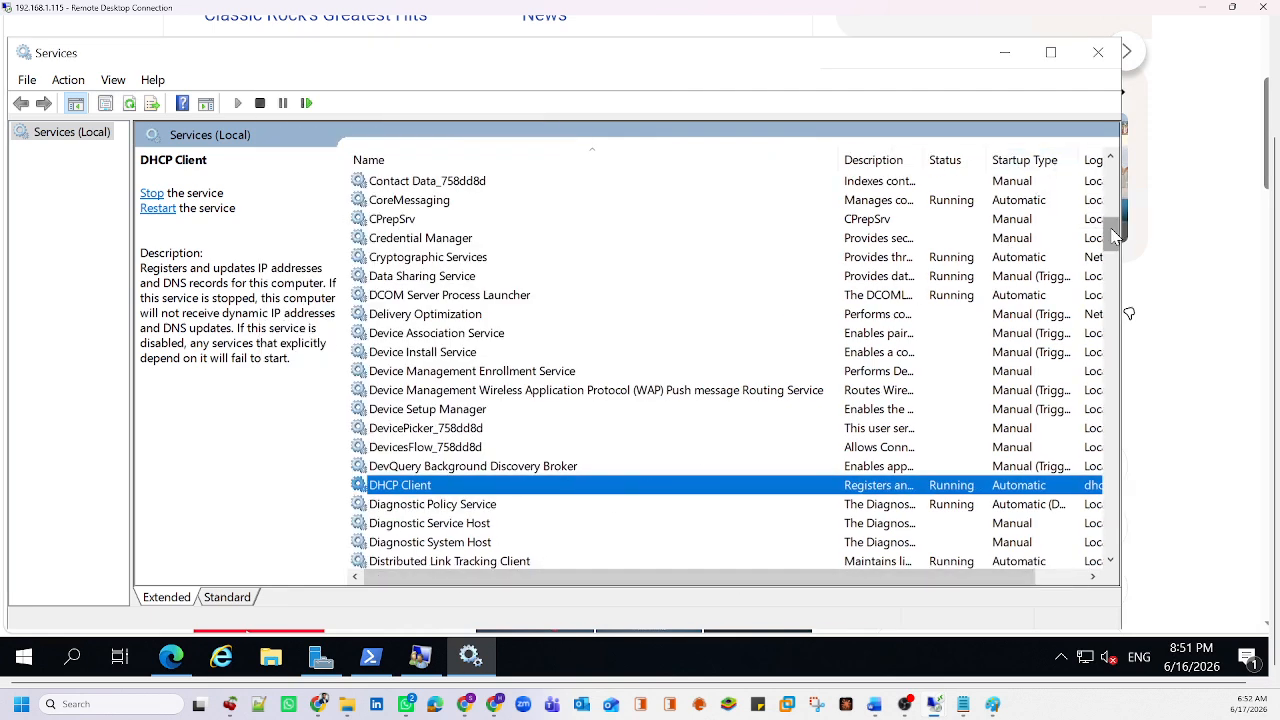
drag(1115, 235, 1141, 470)
click(857, 397)
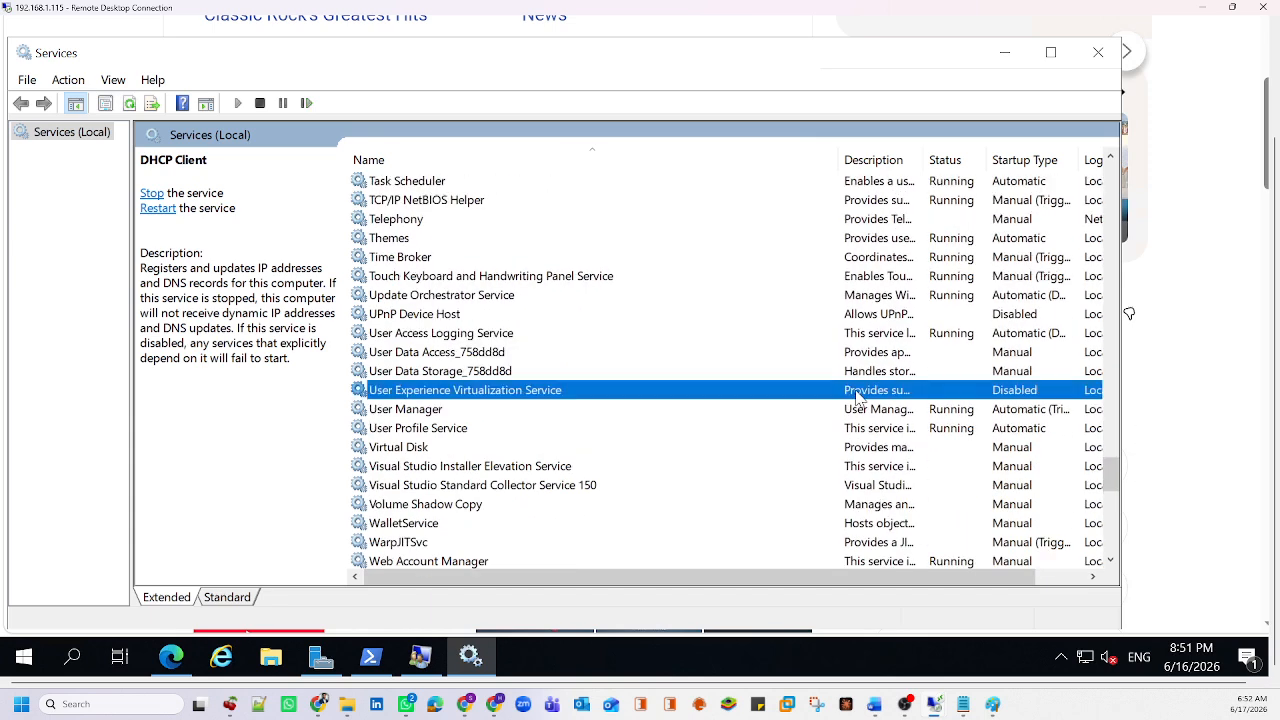
key(s)
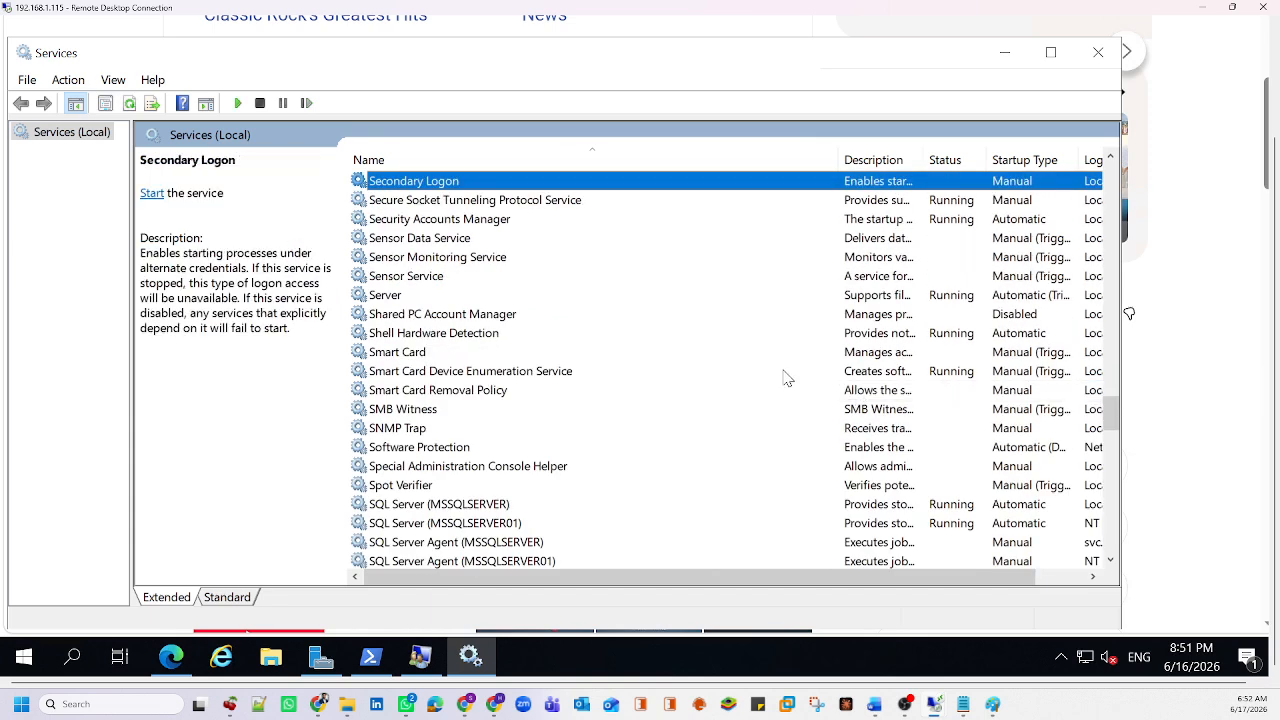
key(q)
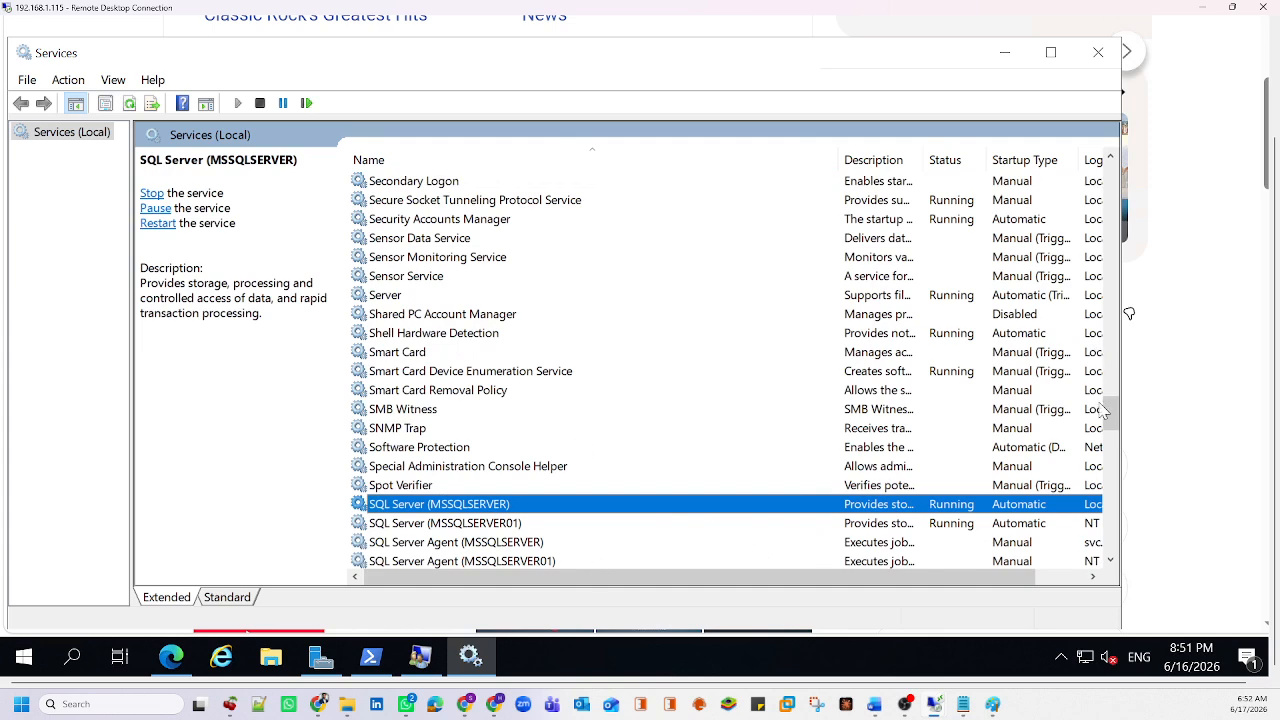
drag(1109, 421, 1109, 448)
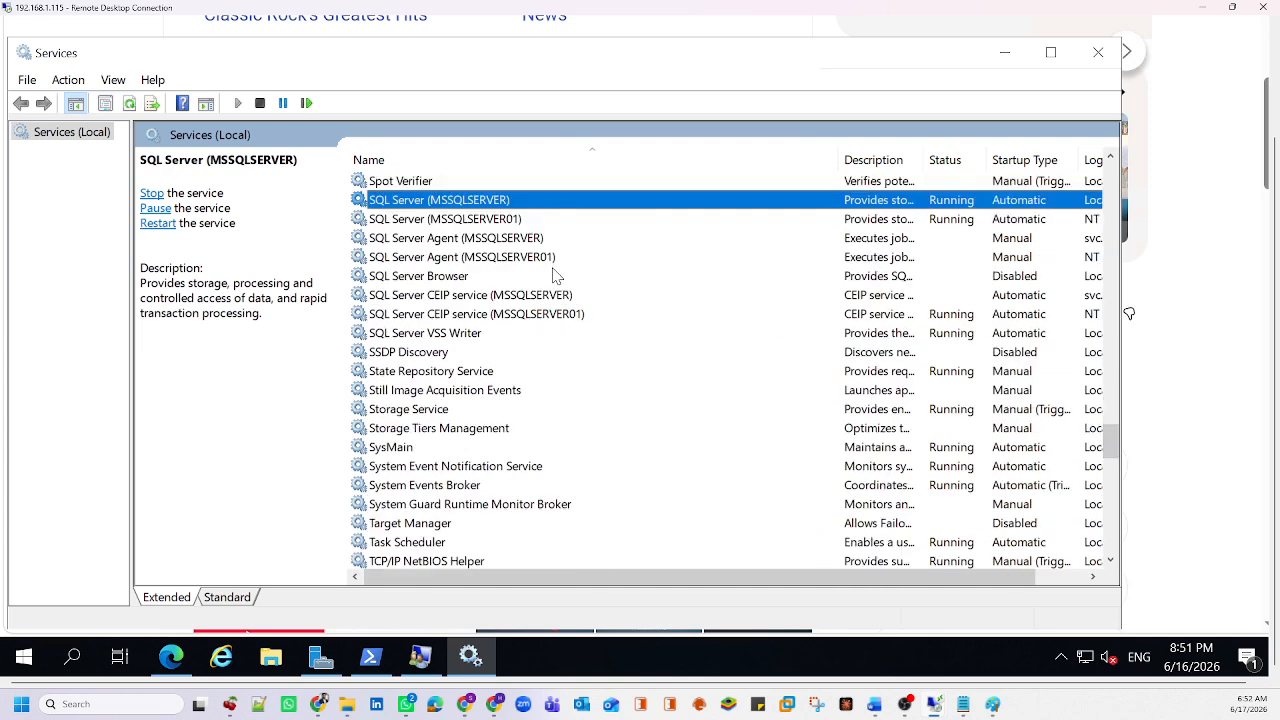
right_click(466, 242)
click(526, 426)
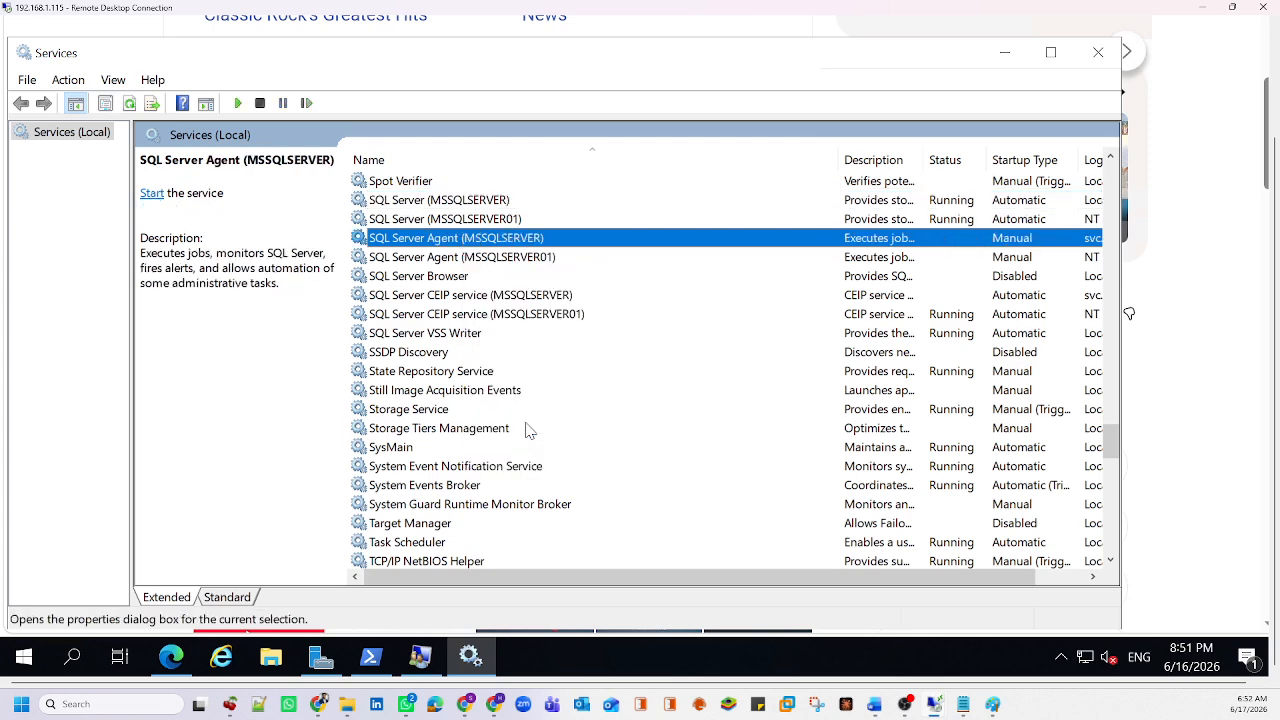
click(458, 105)
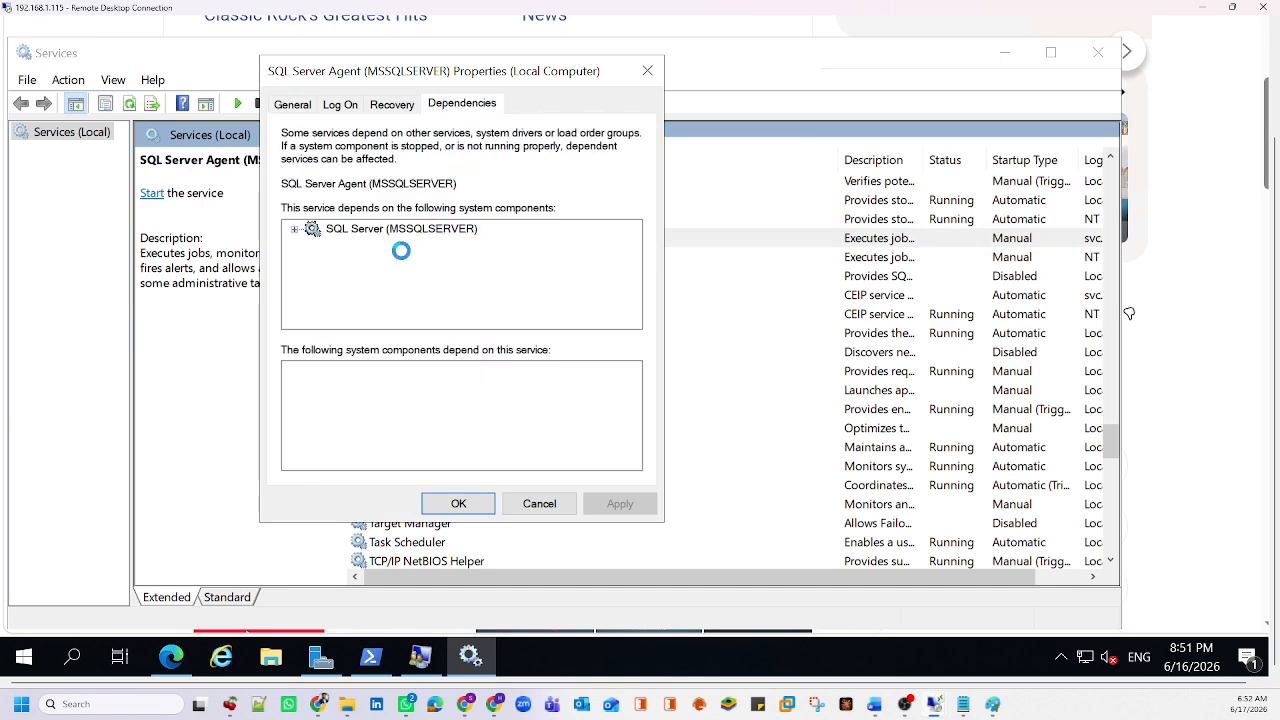
click(295, 229)
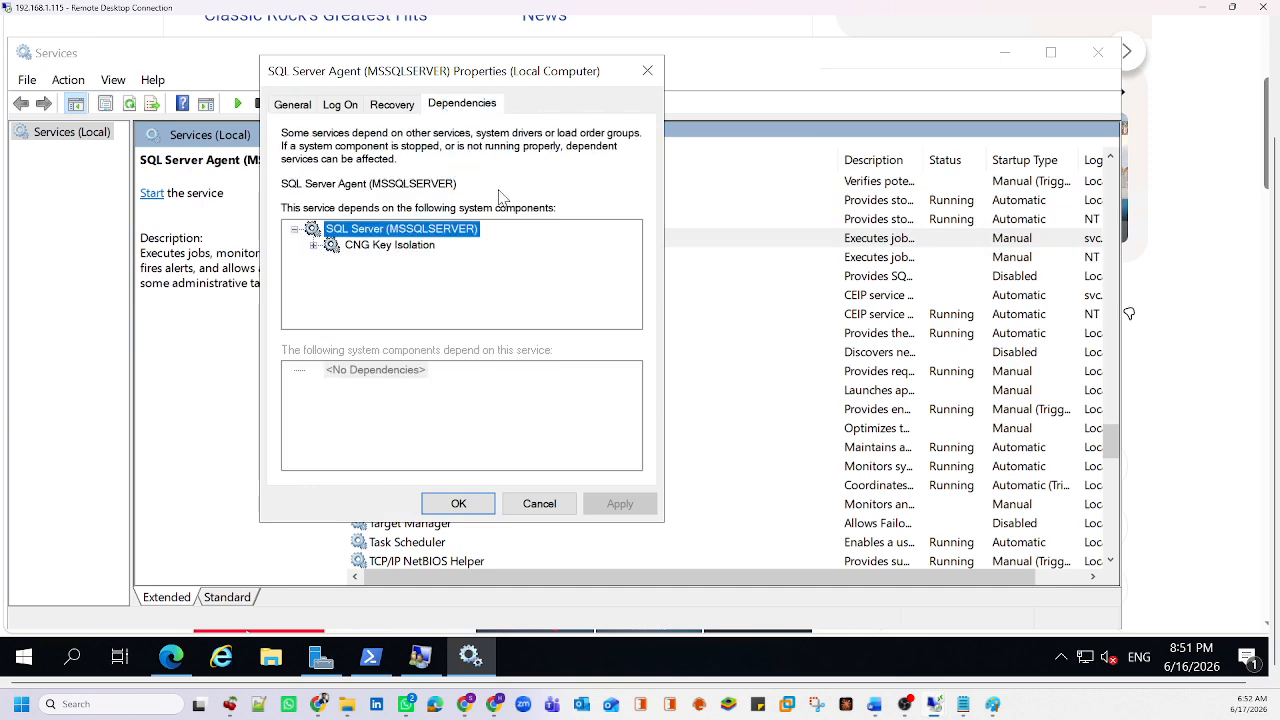
click(647, 70)
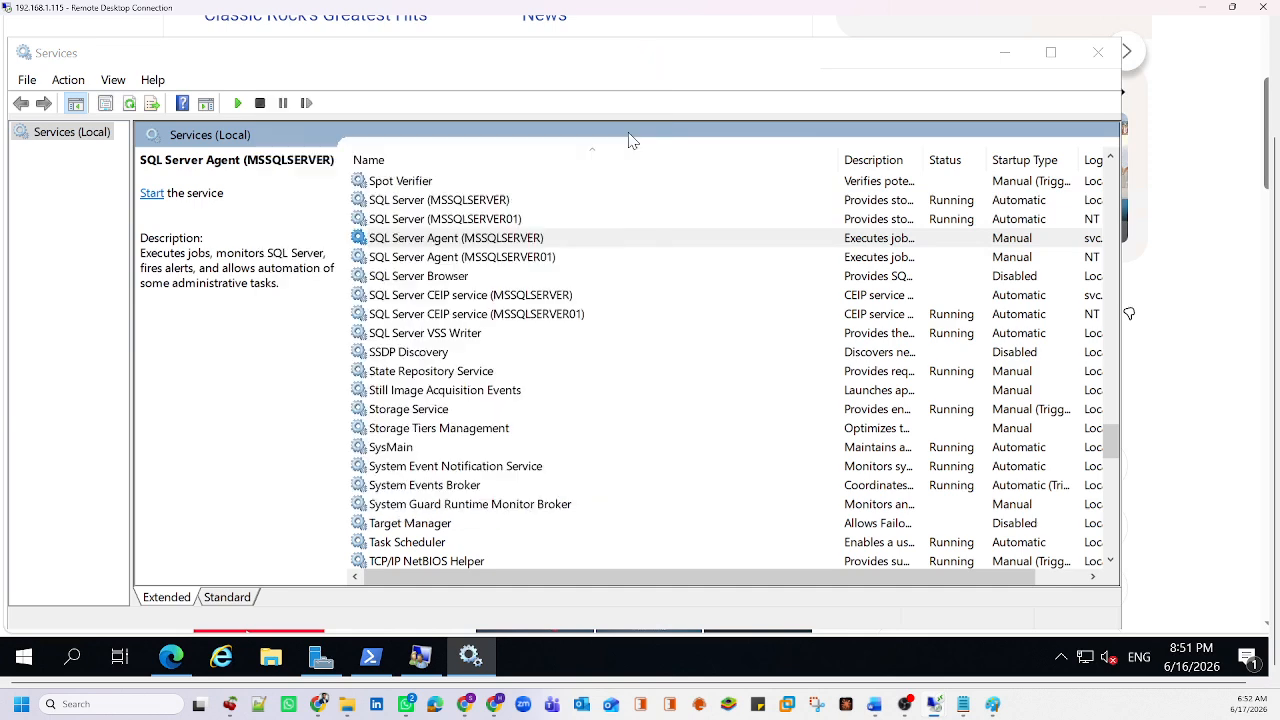
right_click(463, 283)
Set SQL Server Browser's startup type to Automatic (Delayed Start)
click(533, 466)
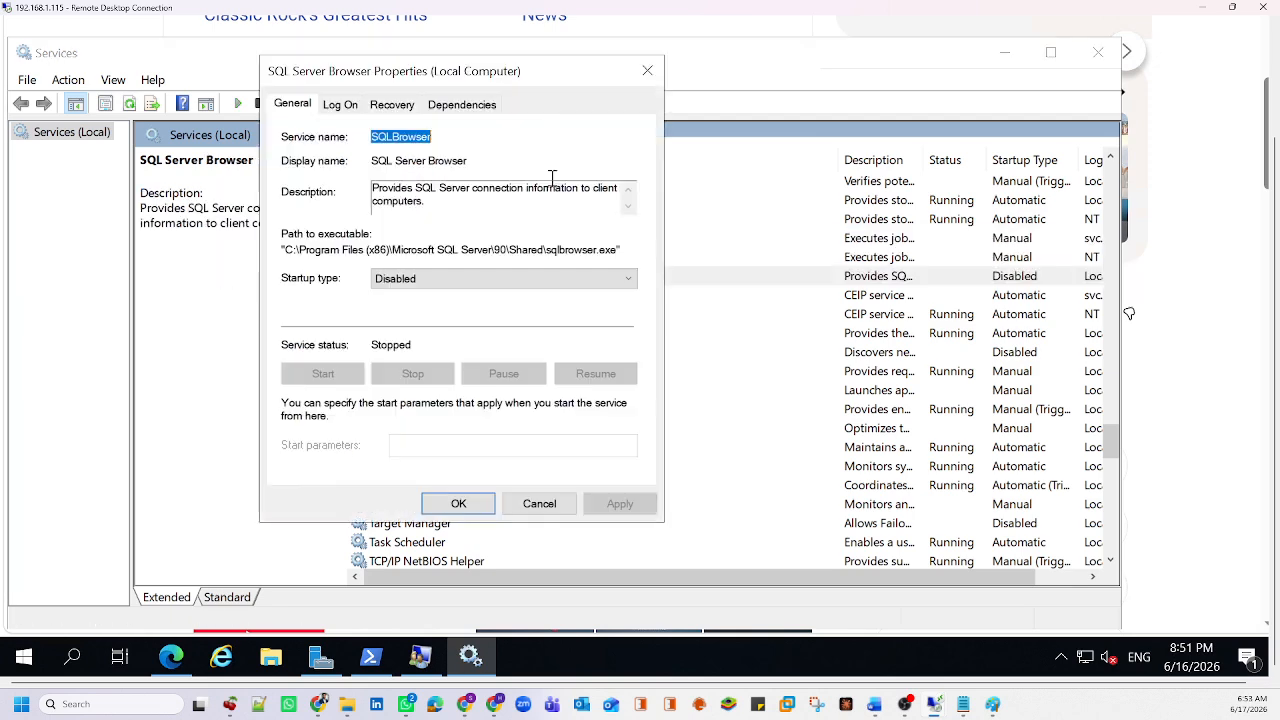
click(500, 110)
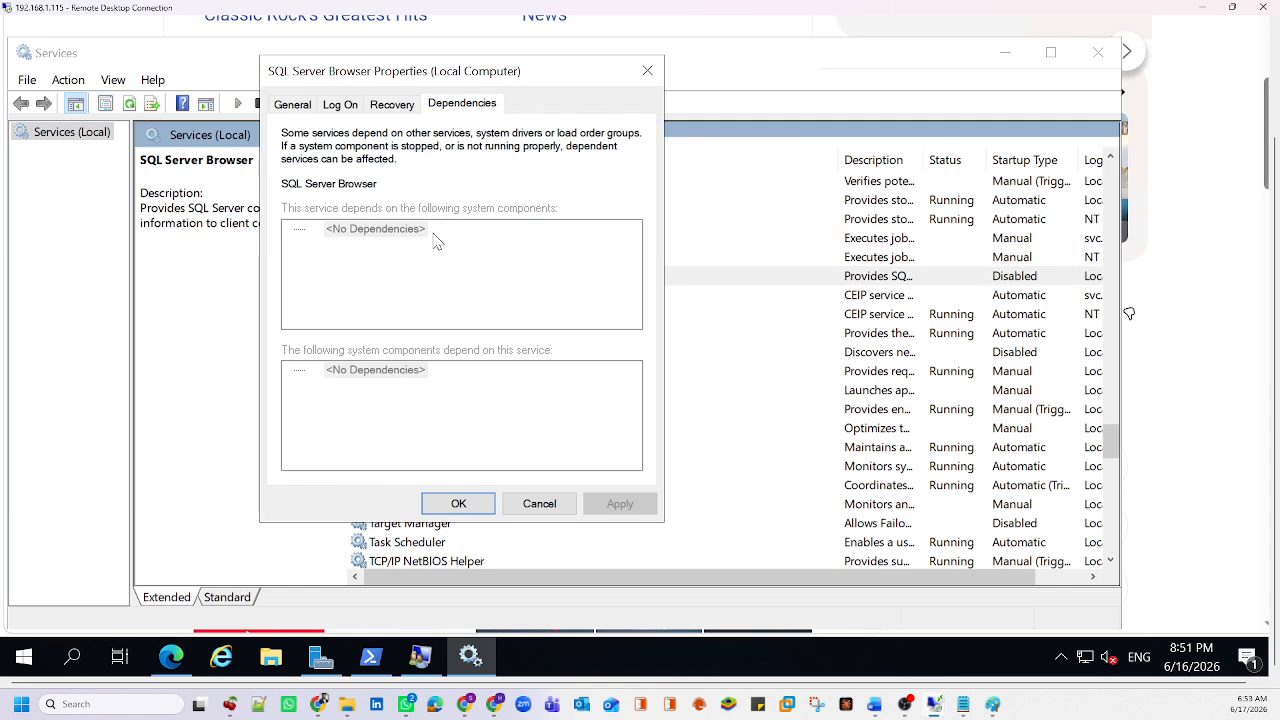
click(647, 70)
right_click(453, 281)
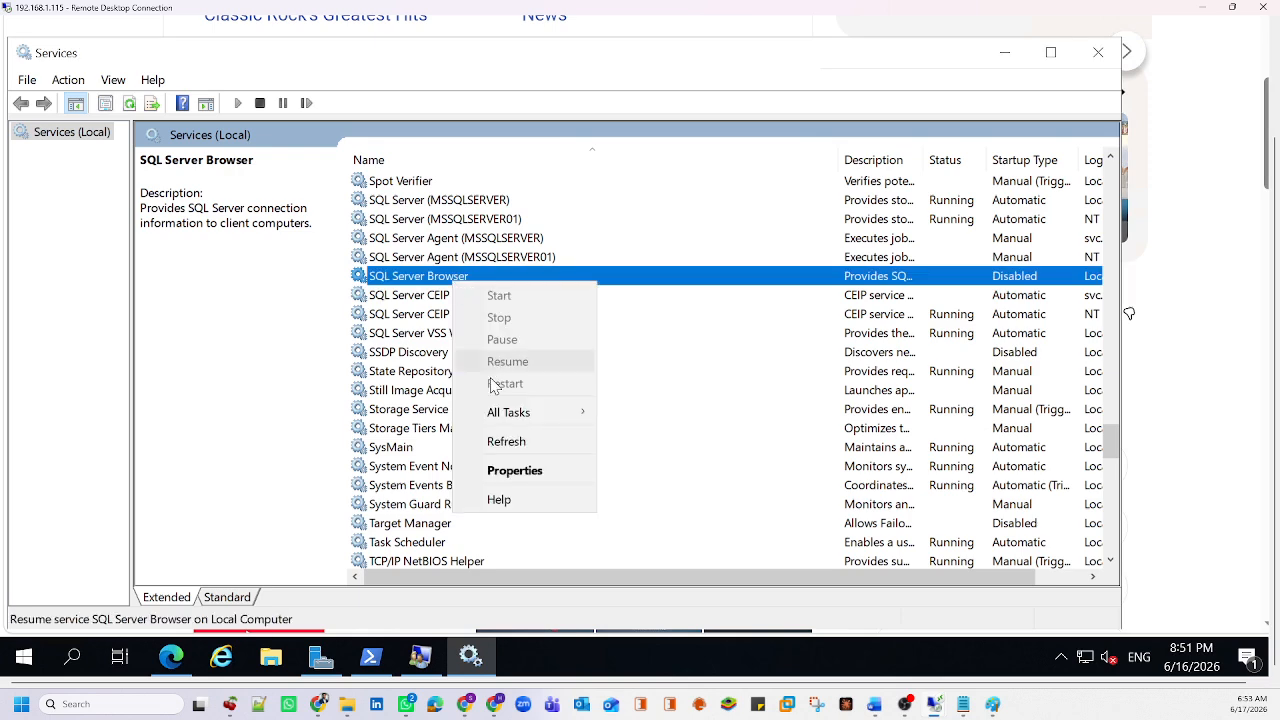
key(Escape)
click(445, 281)
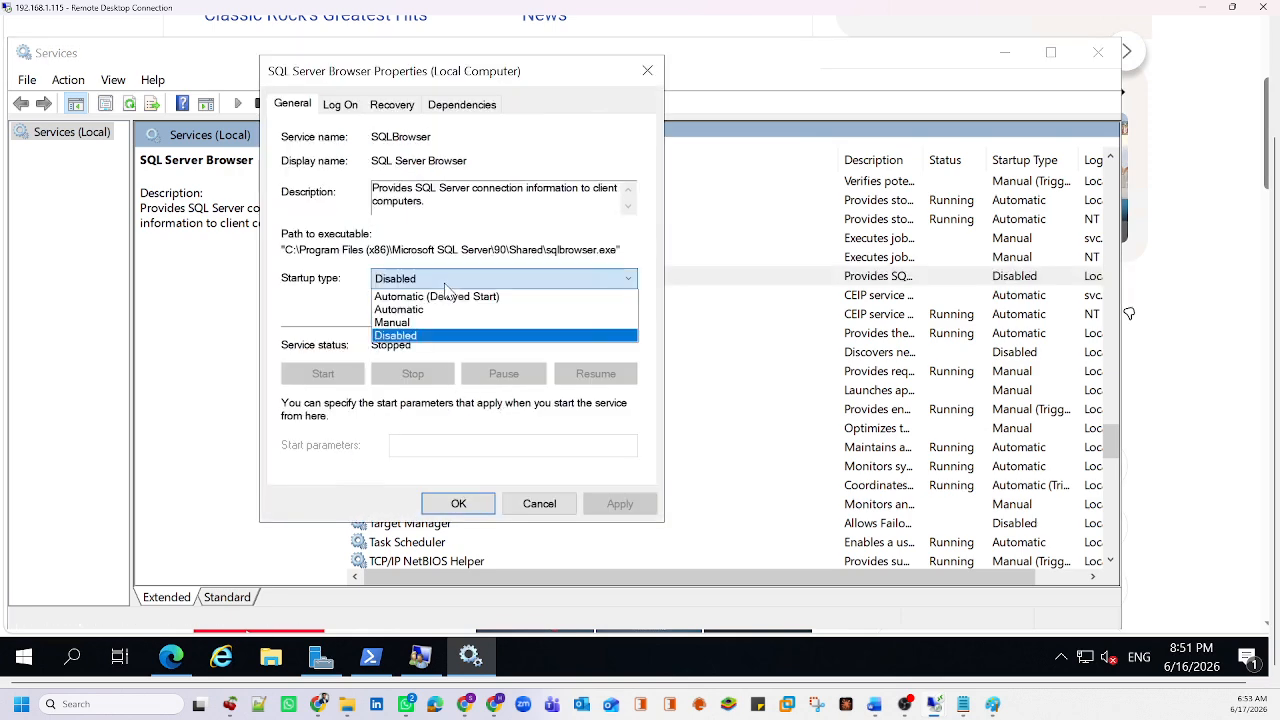
click(410, 294)
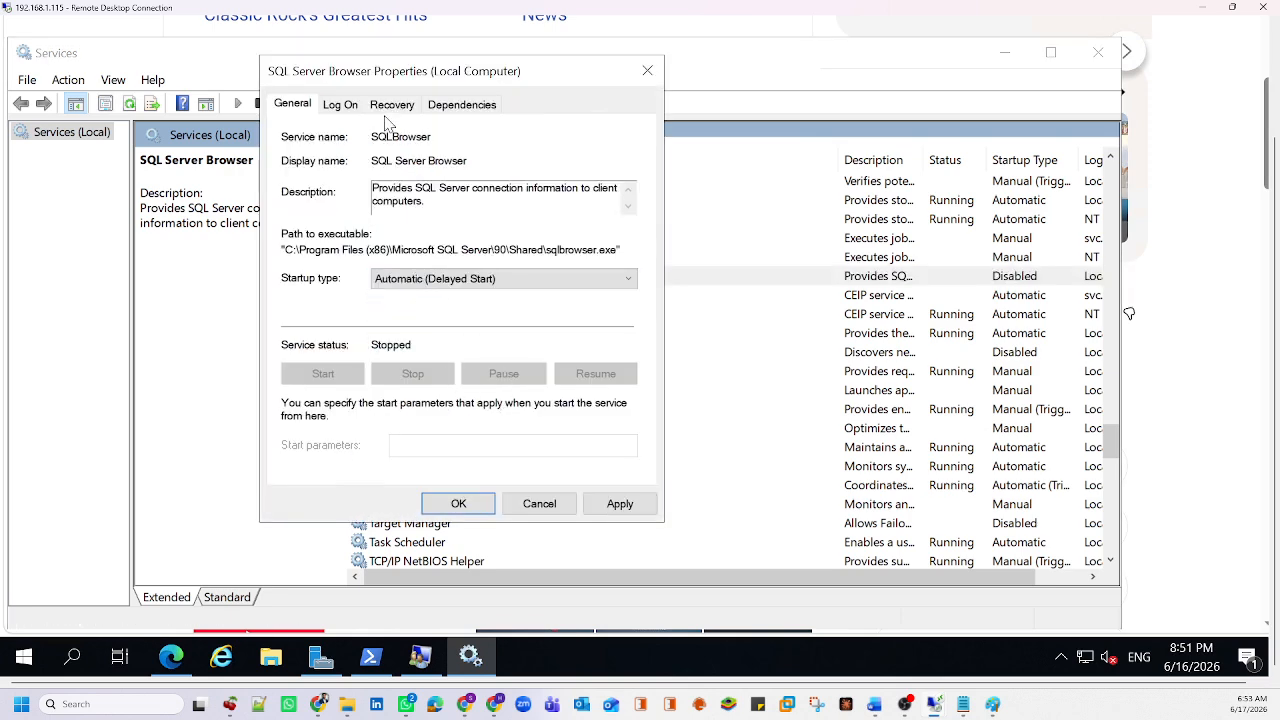
On the Log On tab, look up the dhc account and dismiss the not-found error
click(340, 104)
click(603, 206)
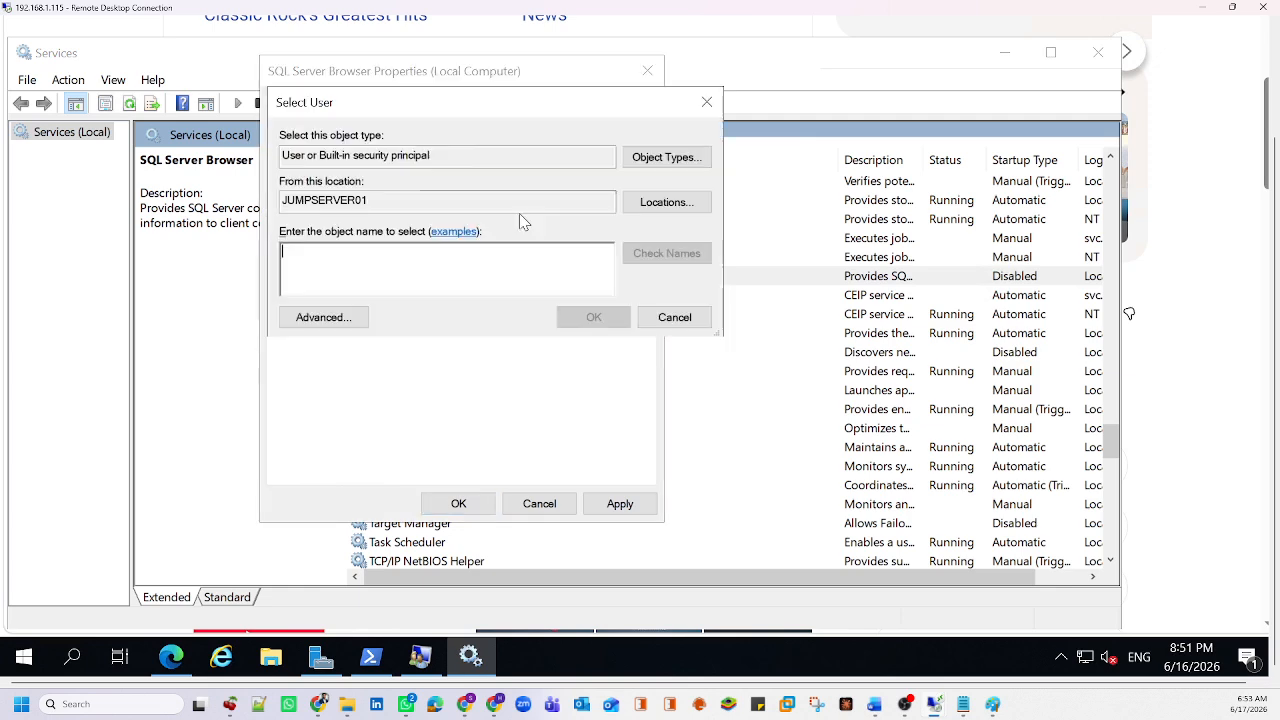
text(svc.)
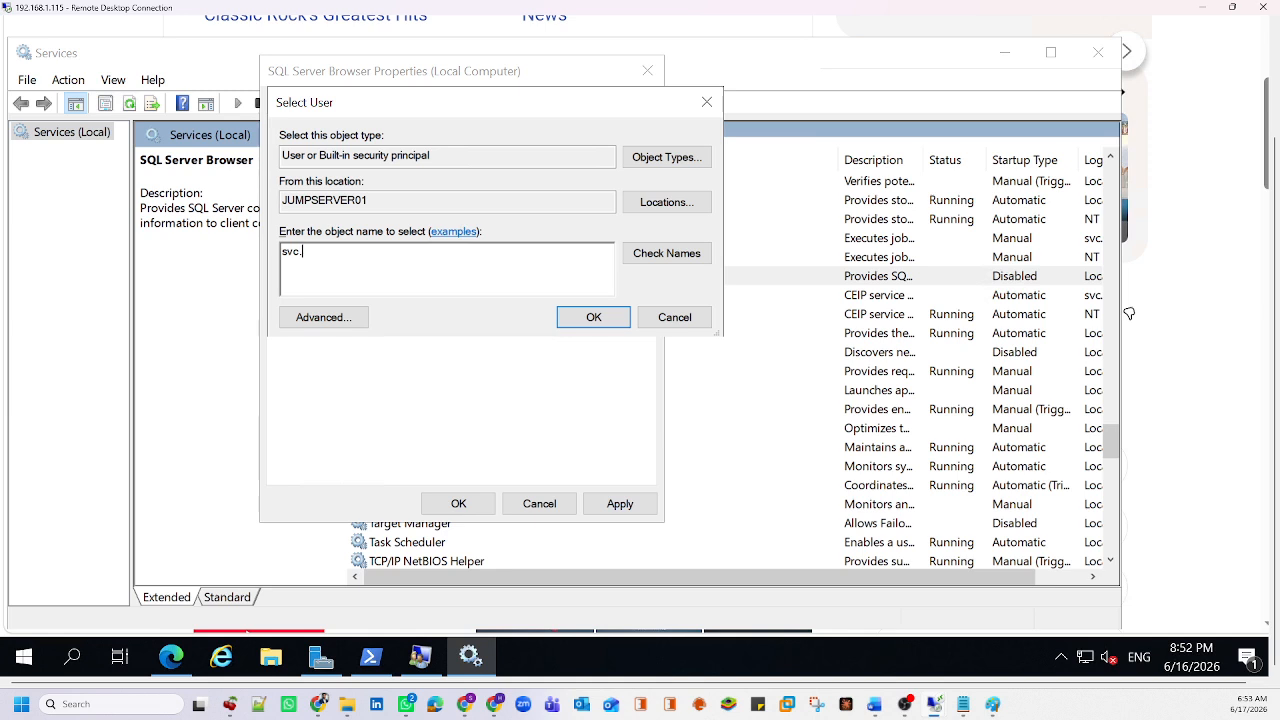
key(BackSpace)
key(BackSpace)
key(BackSpace)
text(dhc)
click(677, 256)
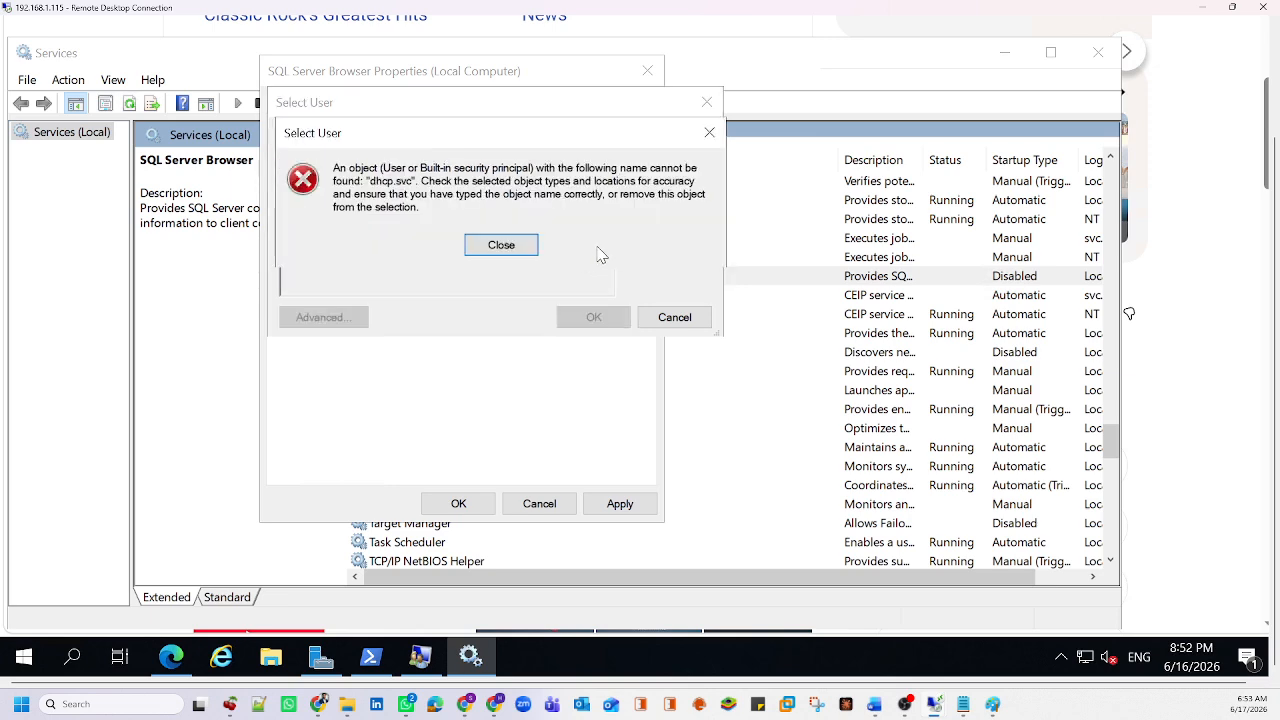
click(508, 253)
click(703, 202)
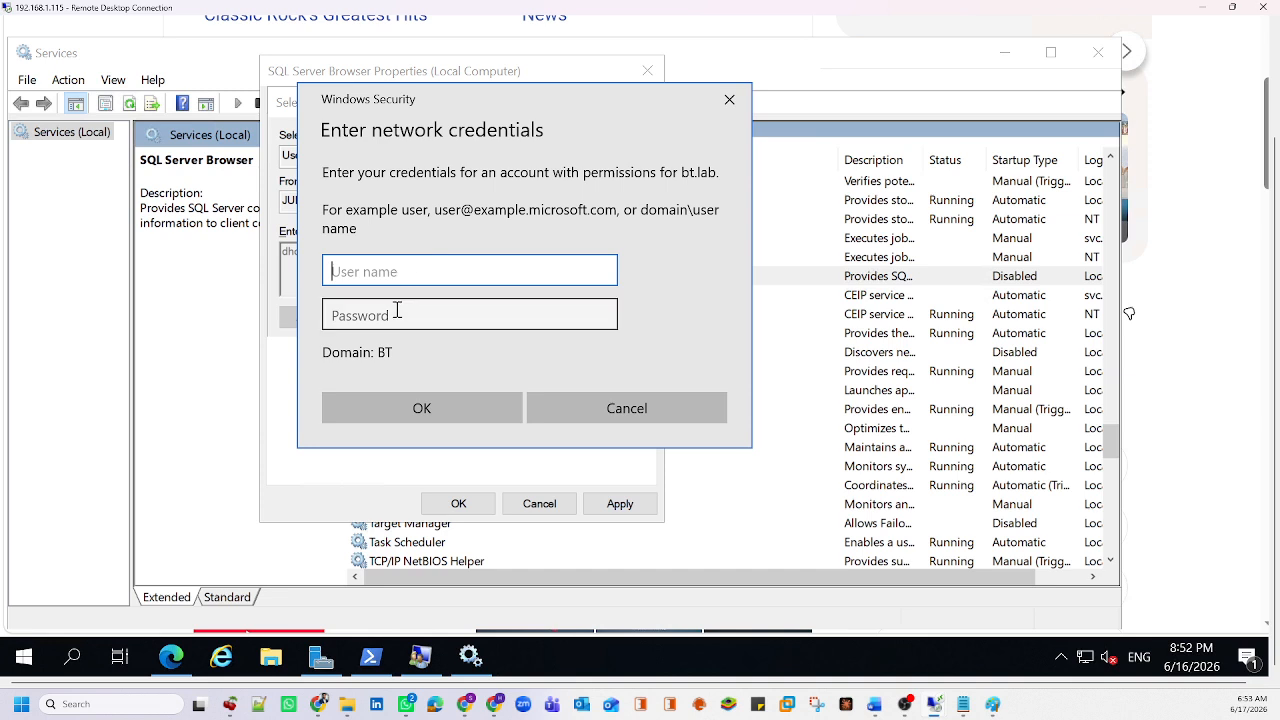
Authenticate as domain administrator and resolve the DHCP service account from the Entire Directory
text(Administrator@bt.lab)
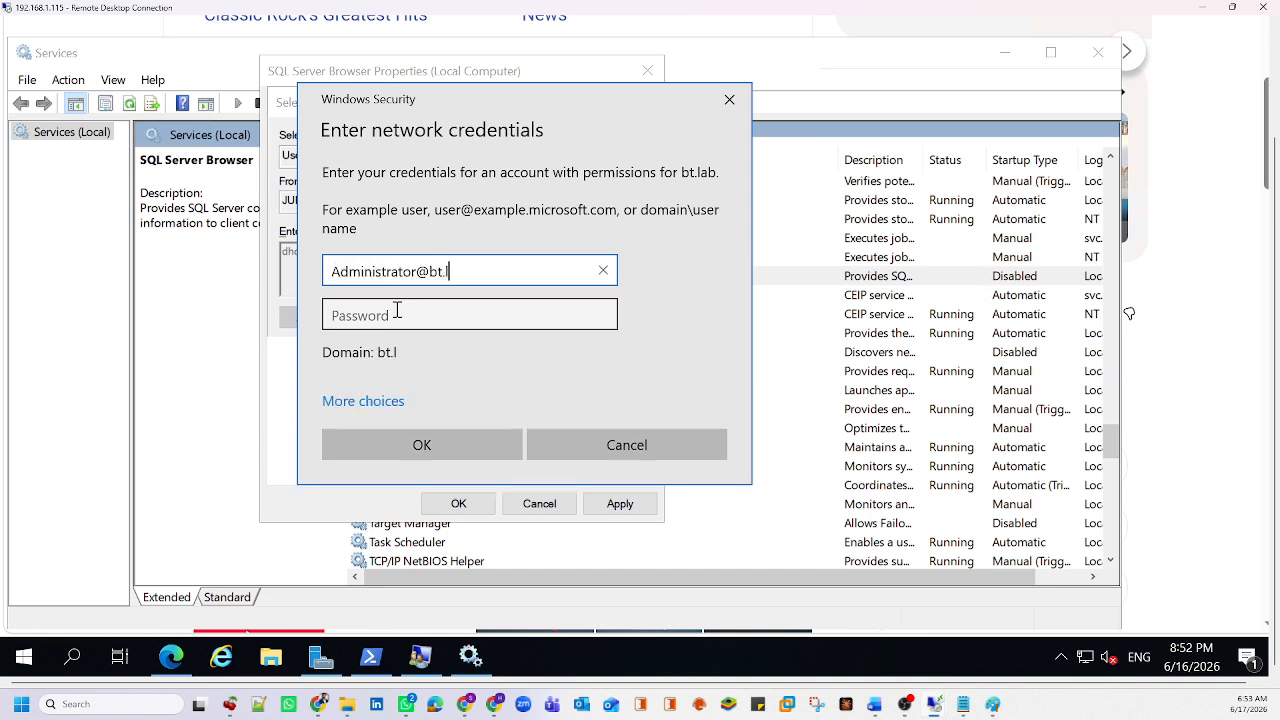
key(Tab)
text(***)
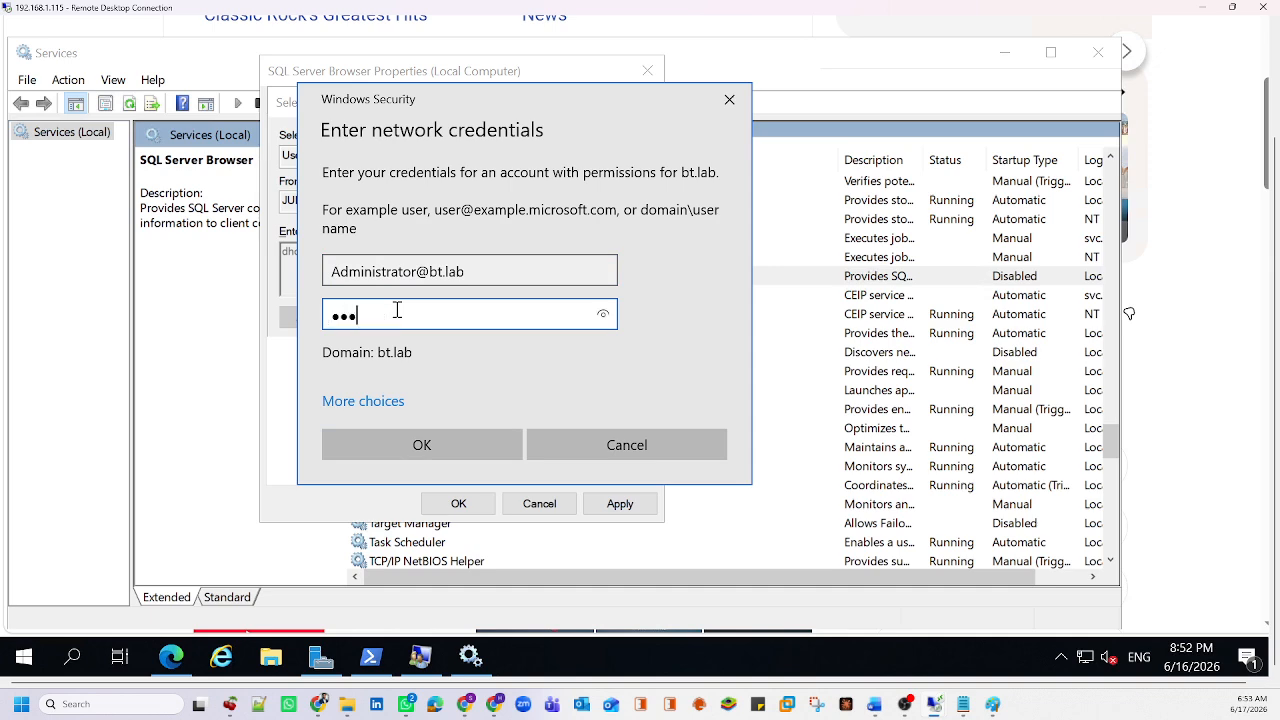
text(*****)
key(Return)
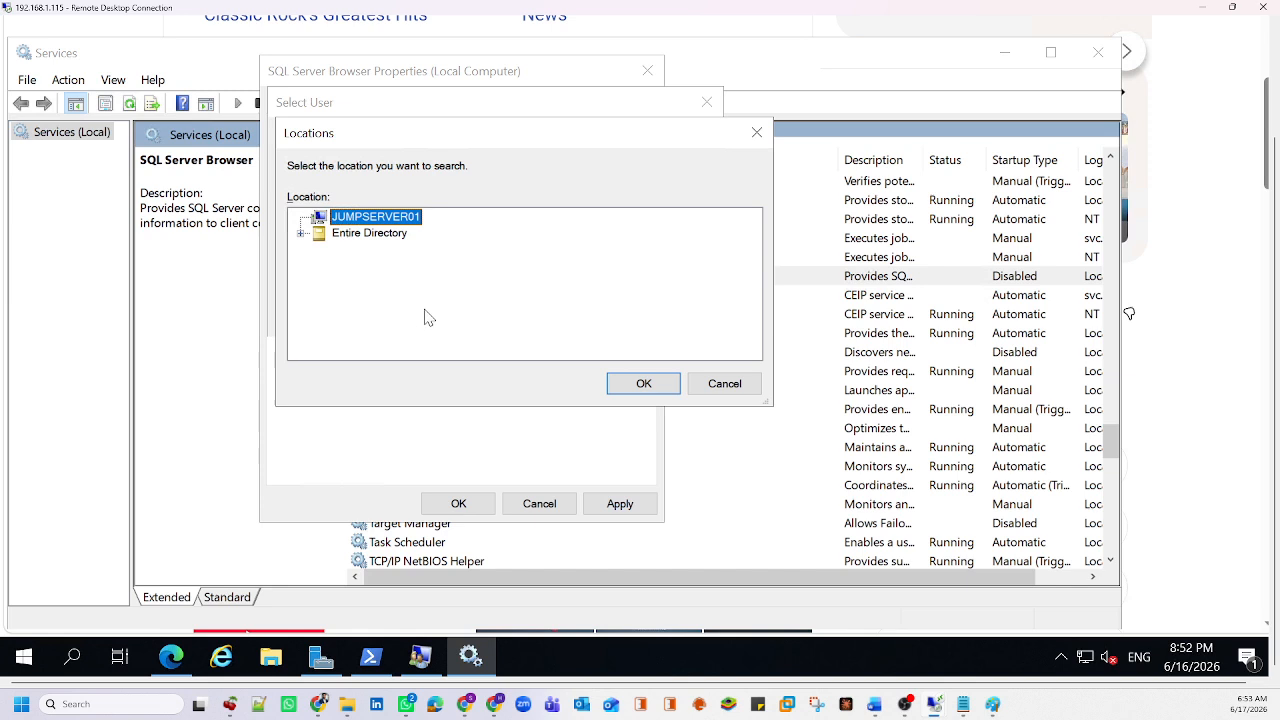
click(378, 236)
click(628, 382)
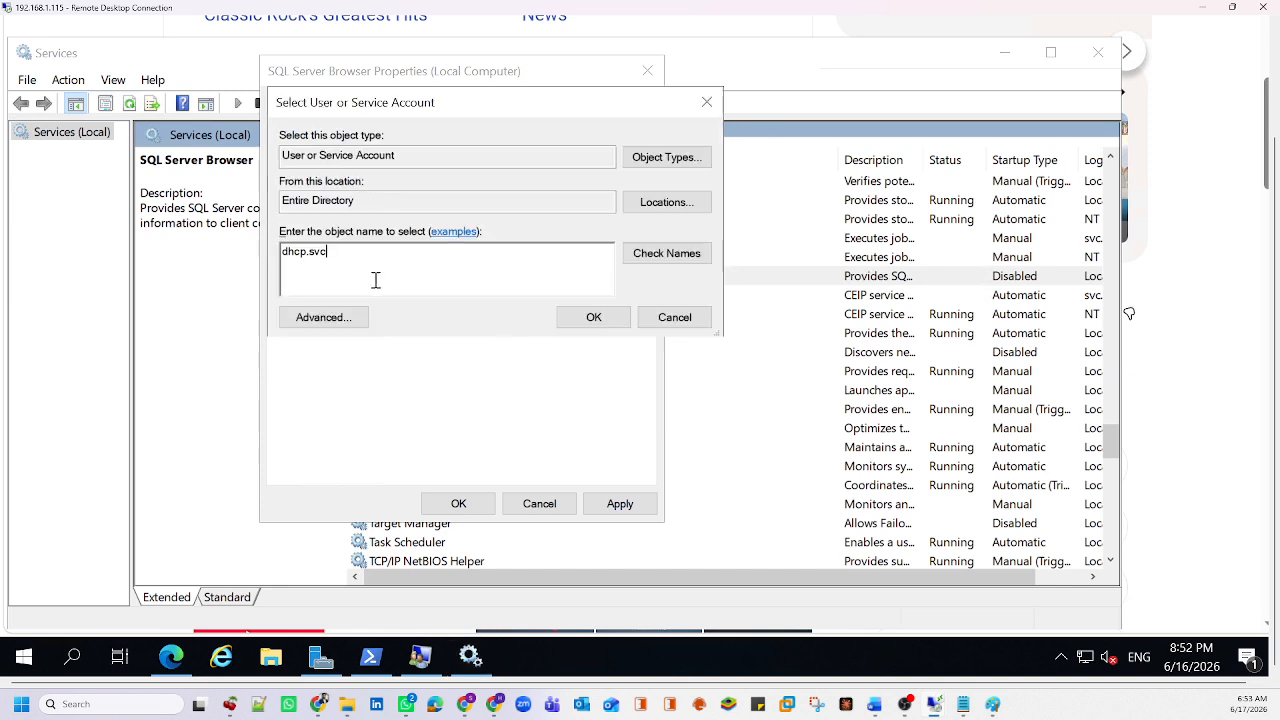
click(641, 258)
click(594, 317)
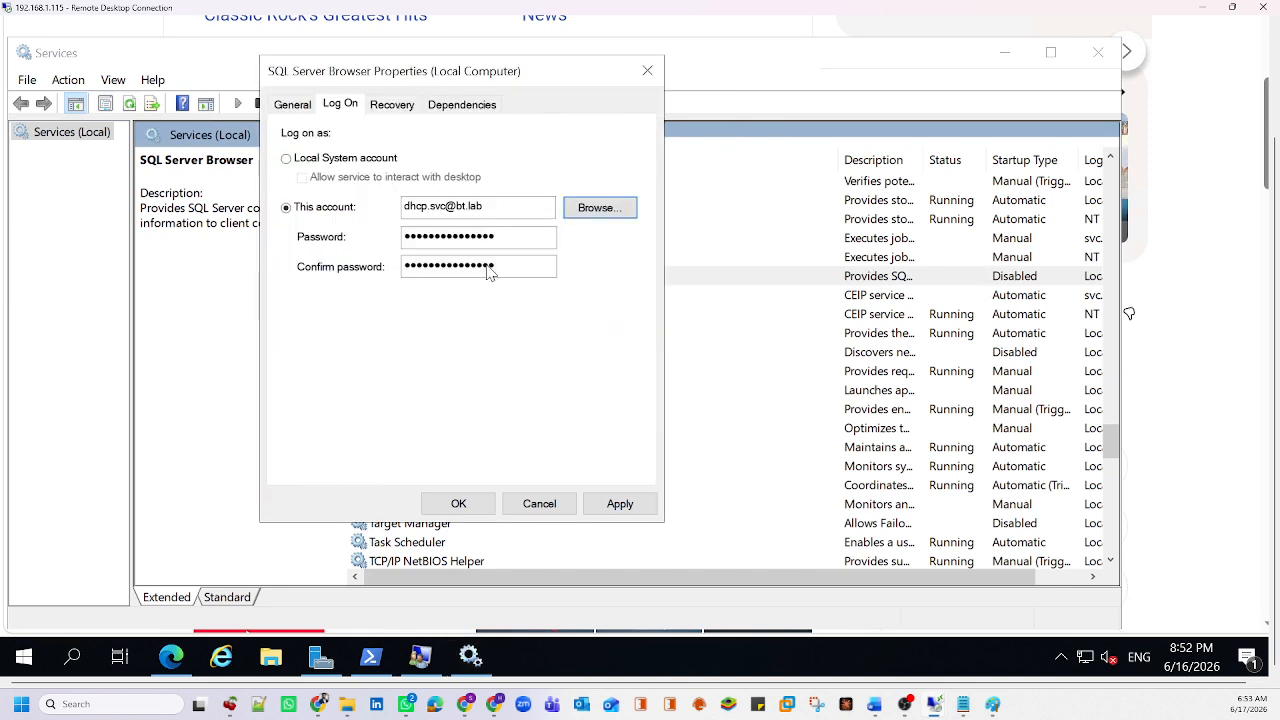
Enter and confirm the account password, then apply and close the properties
key(Tab)
text(**)
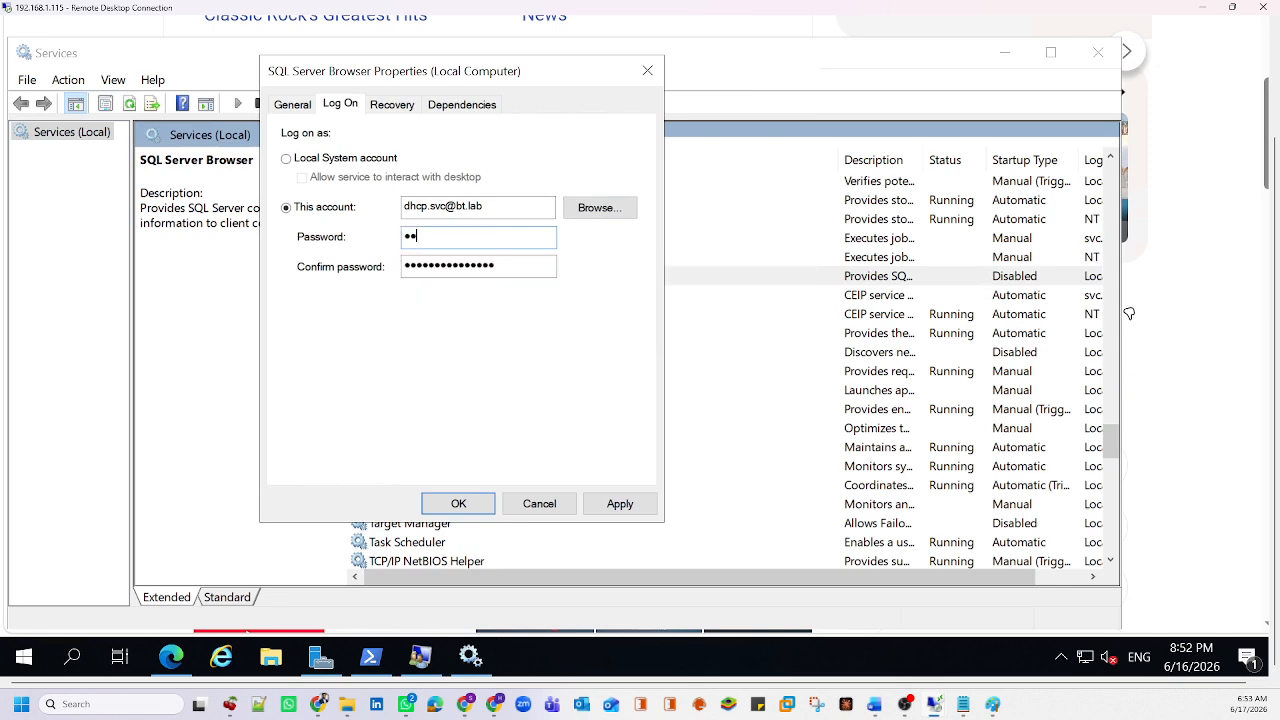
key(Tab)
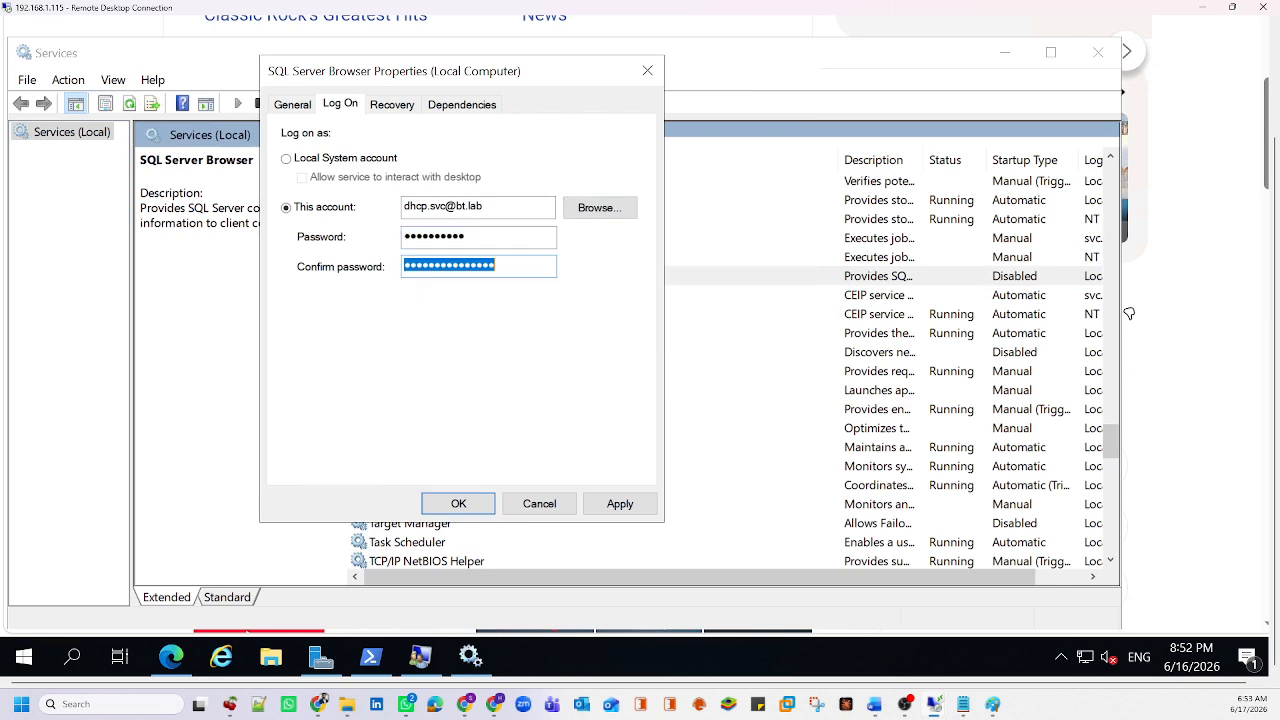
text(*)
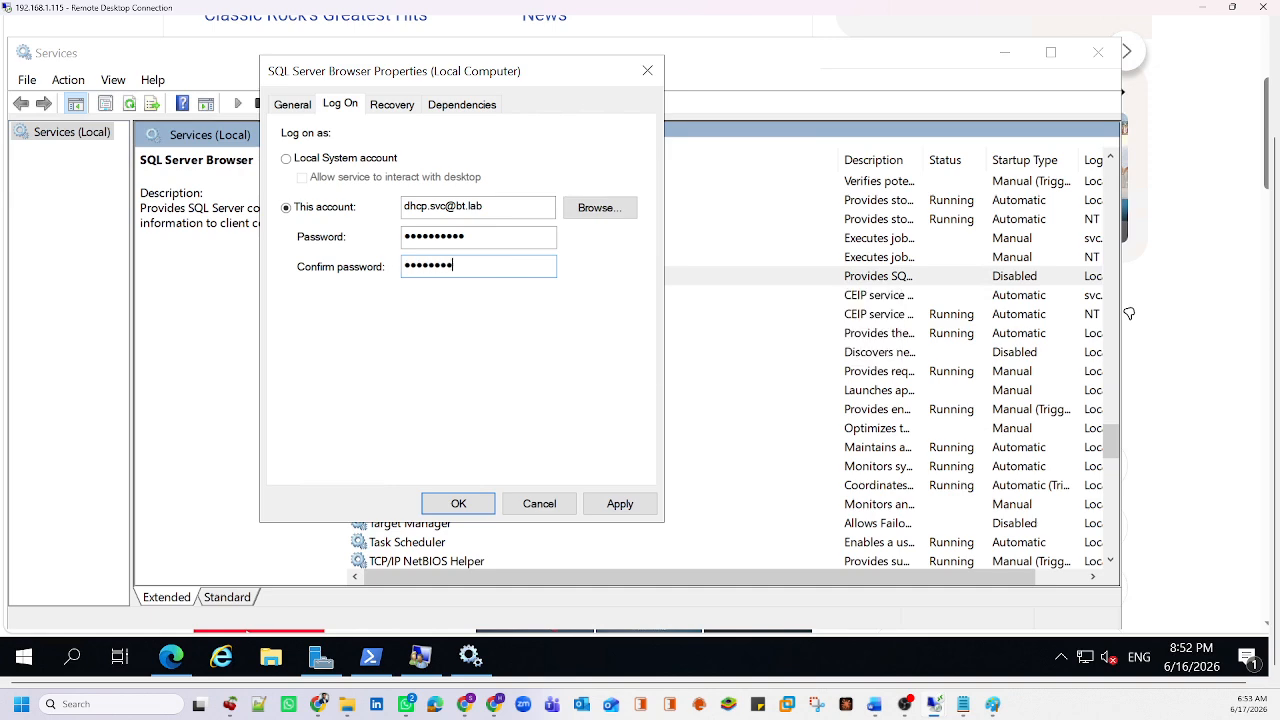
click(620, 503)
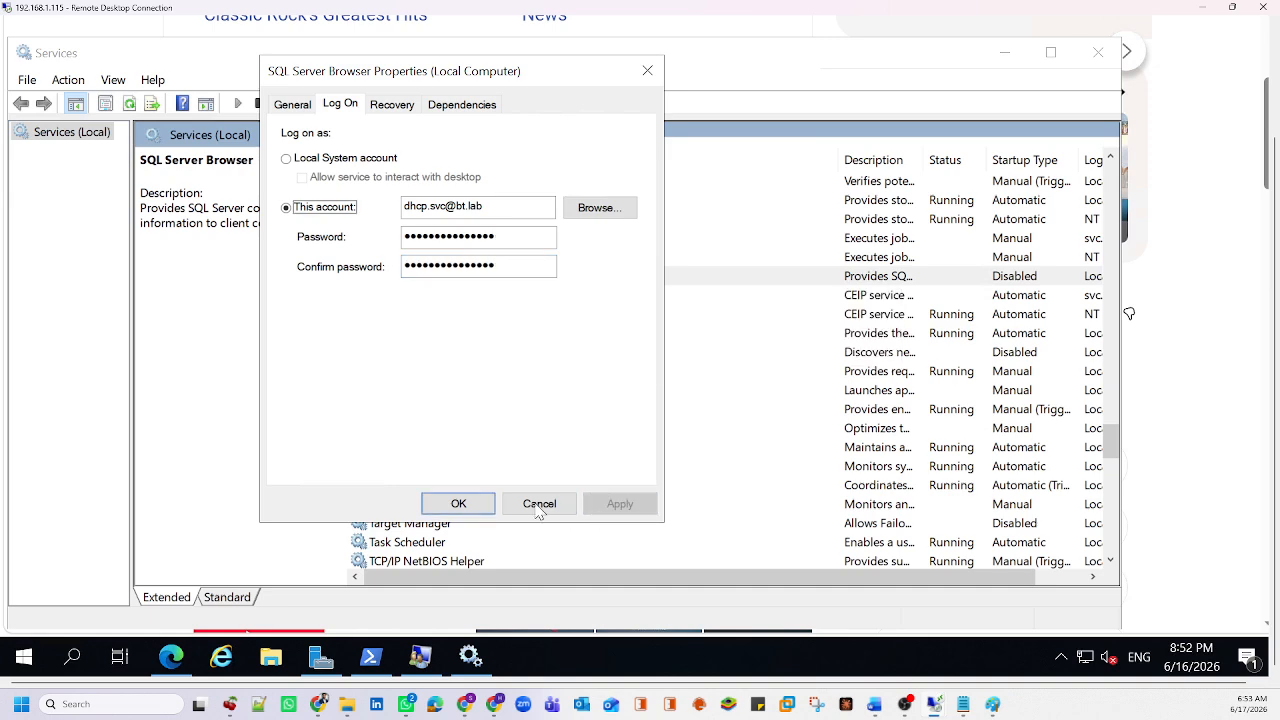
click(458, 503)
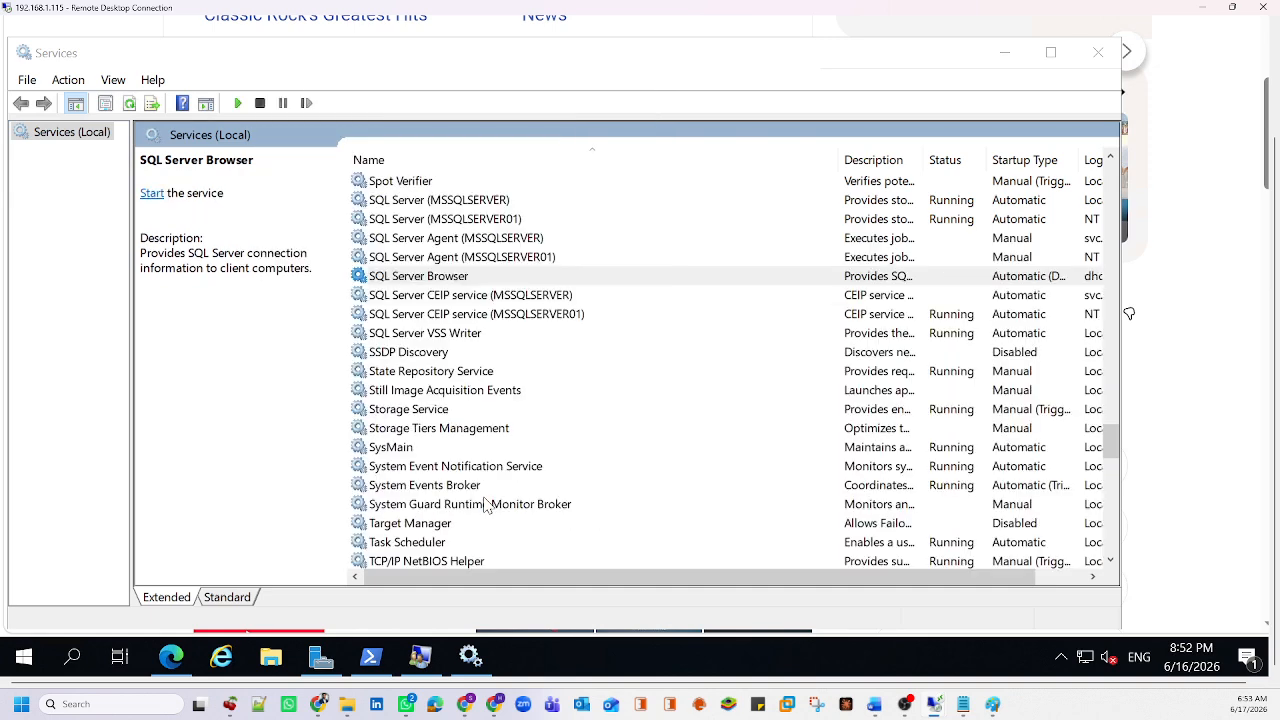
Start the SQL Server Browser service and minimize the Services window
right_click(465, 283)
click(506, 289)
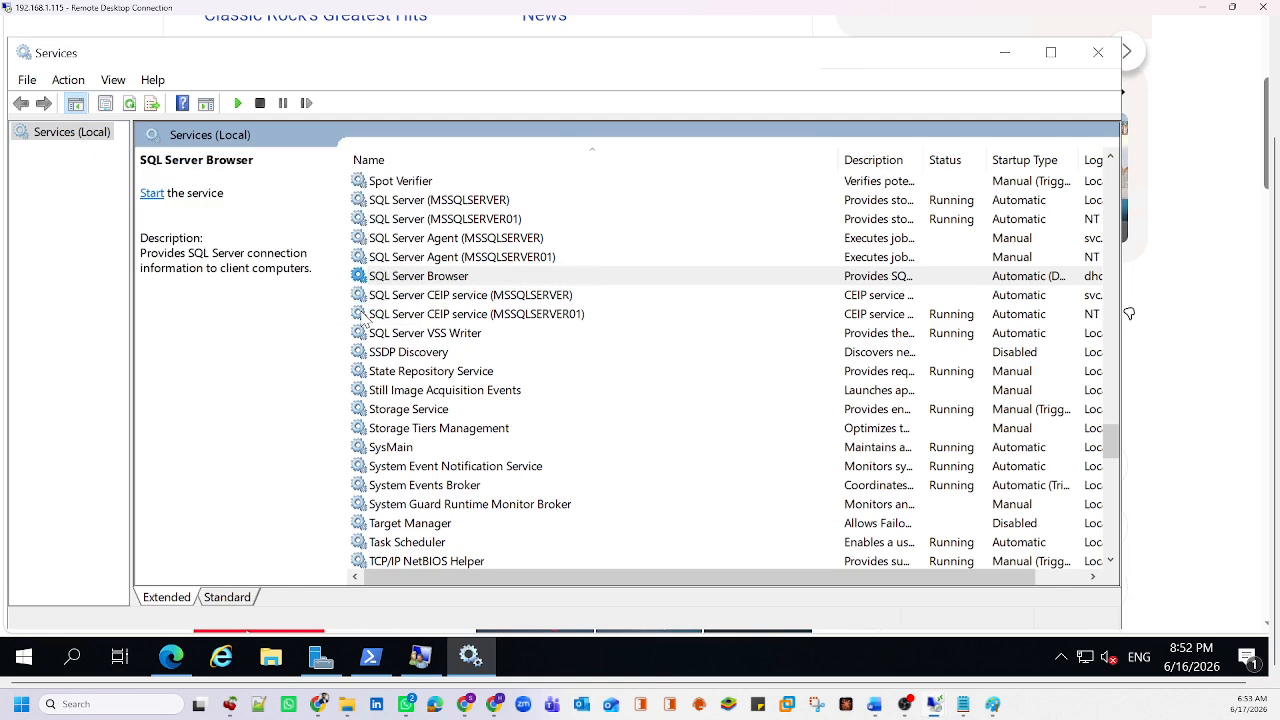
scroll(655, 593, right, 3)
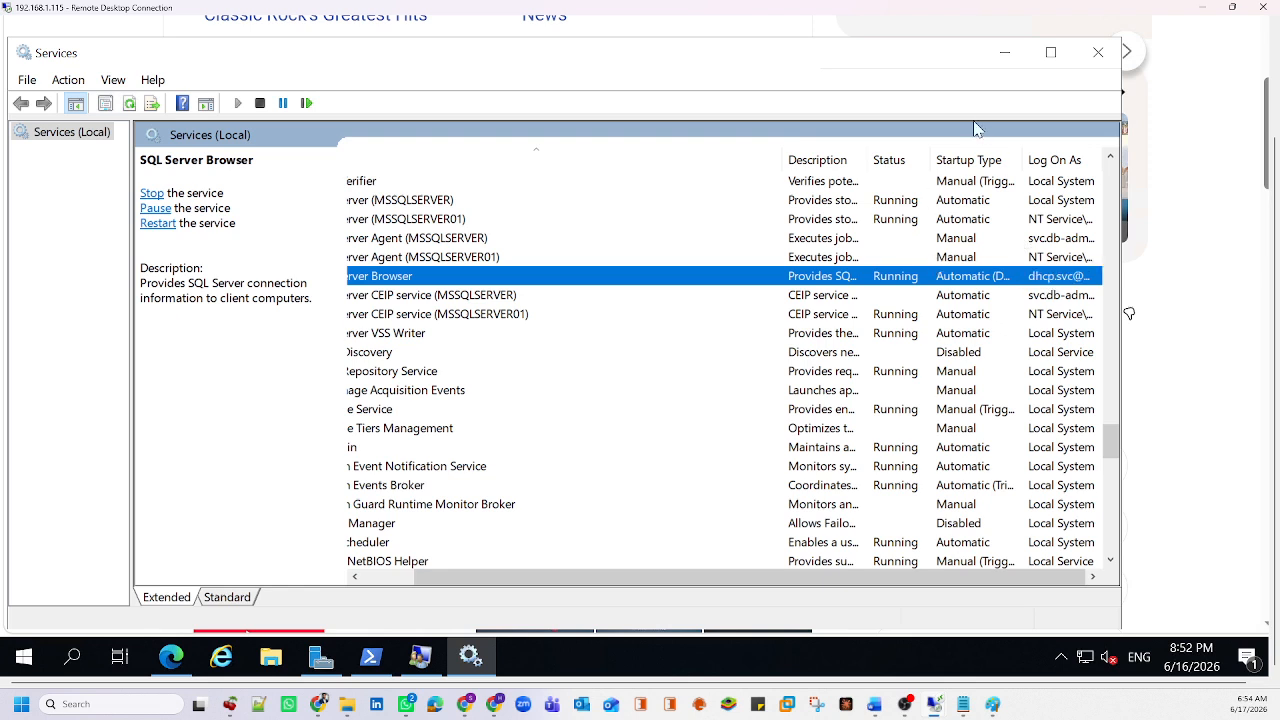
click(1012, 60)
Clear the Browser service-name filter and page through JUMPSERVER01's services to page 3
drag(923, 9, 948, 387)
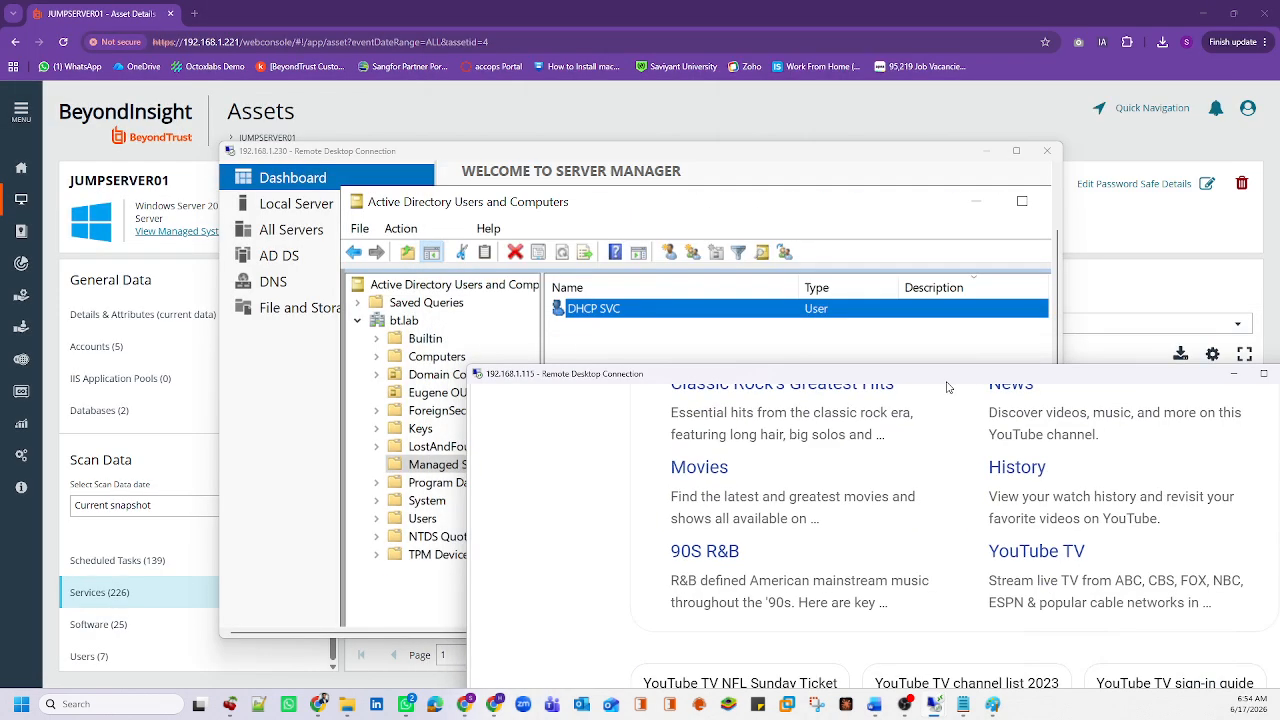
click(144, 462)
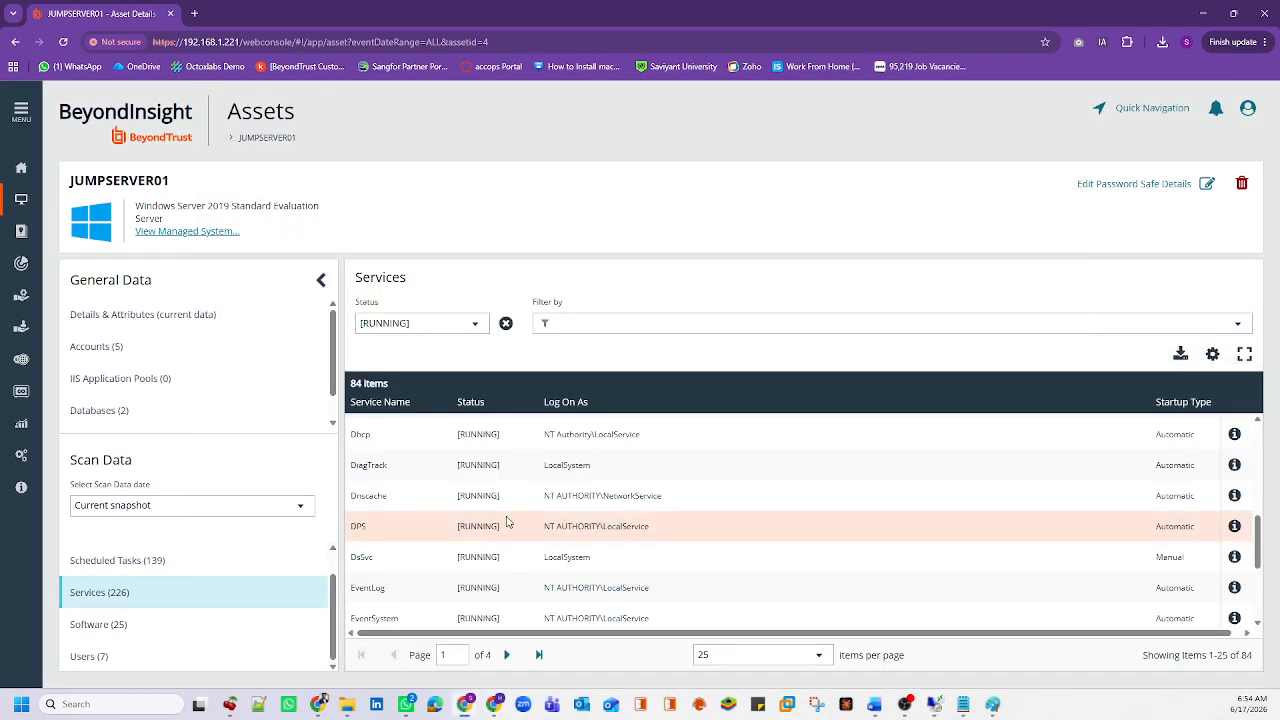
click(580, 324)
click(588, 362)
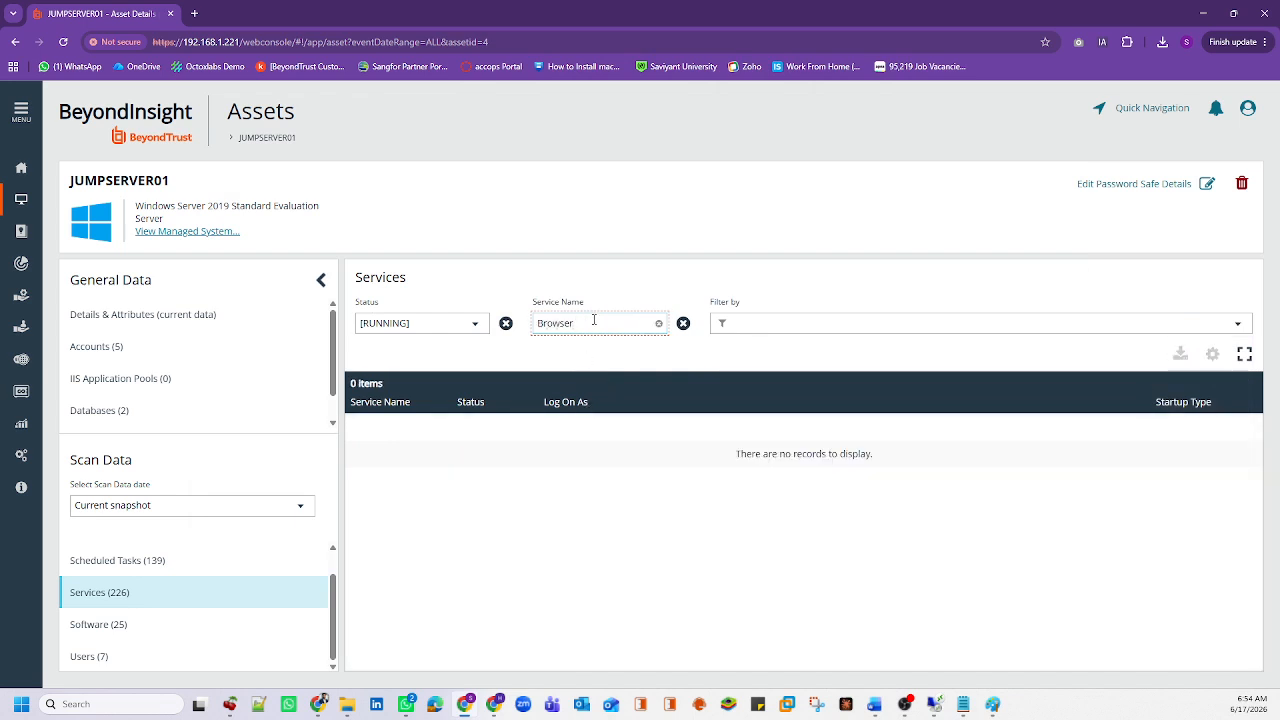
drag(594, 322, 506, 324)
key(BackSpace)
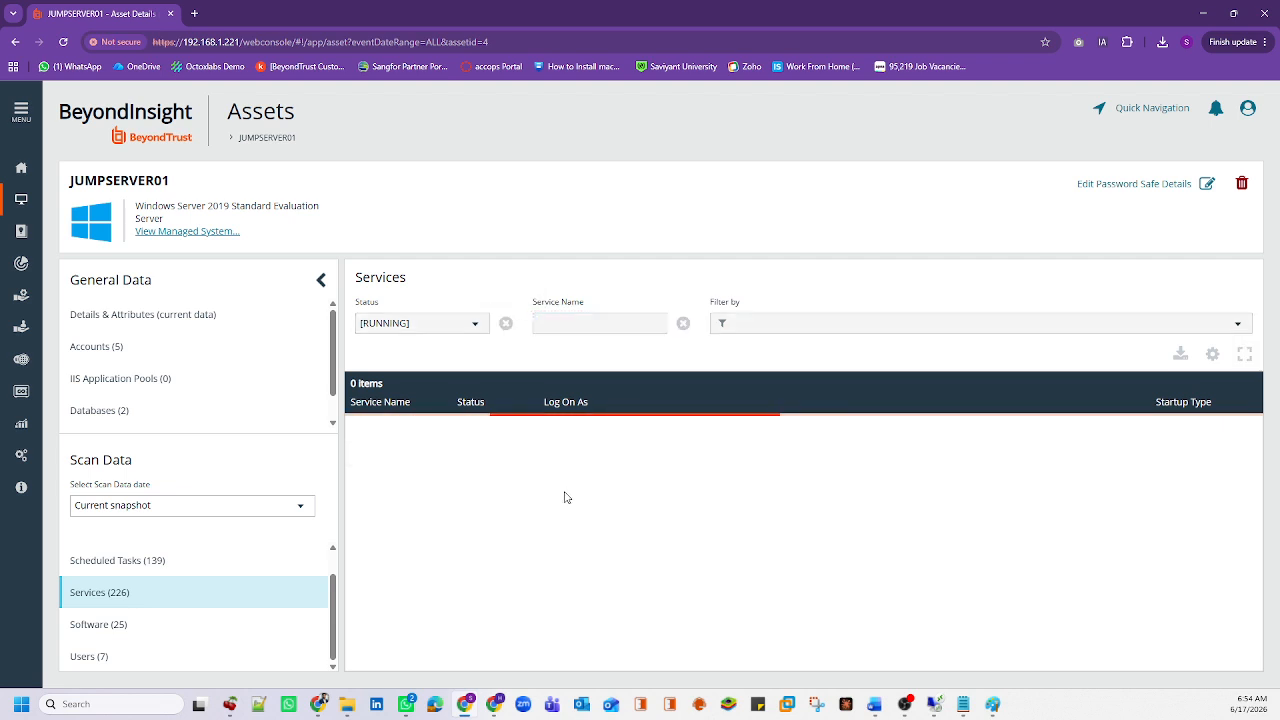
scroll(490, 530, down, 5)
click(506, 655)
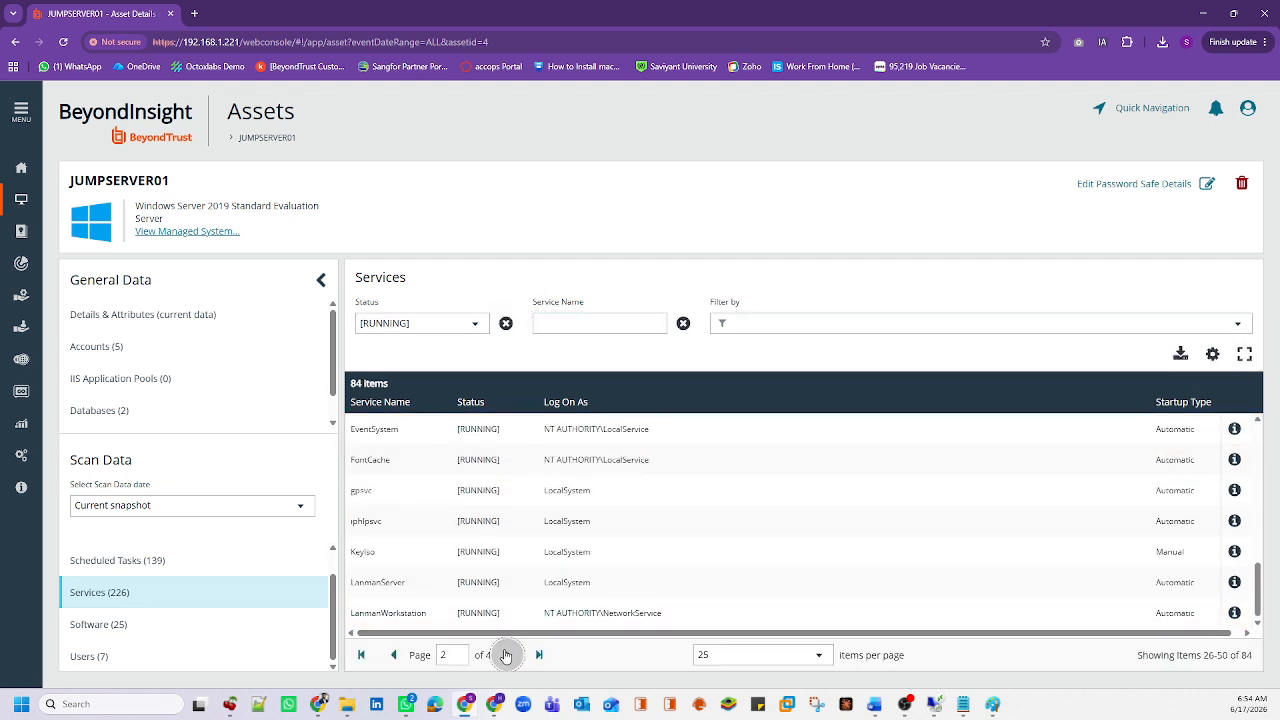
scroll(510, 550, down, 8)
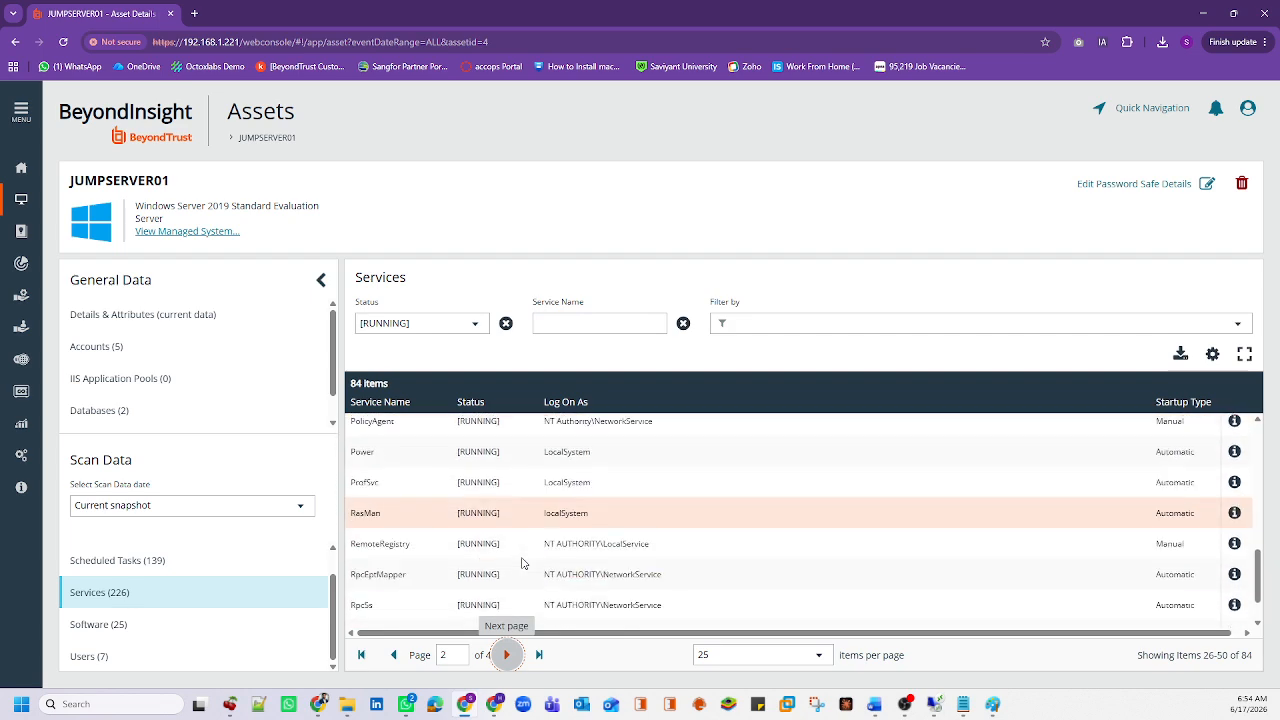
click(506, 655)
scroll(455, 590, down, 5)
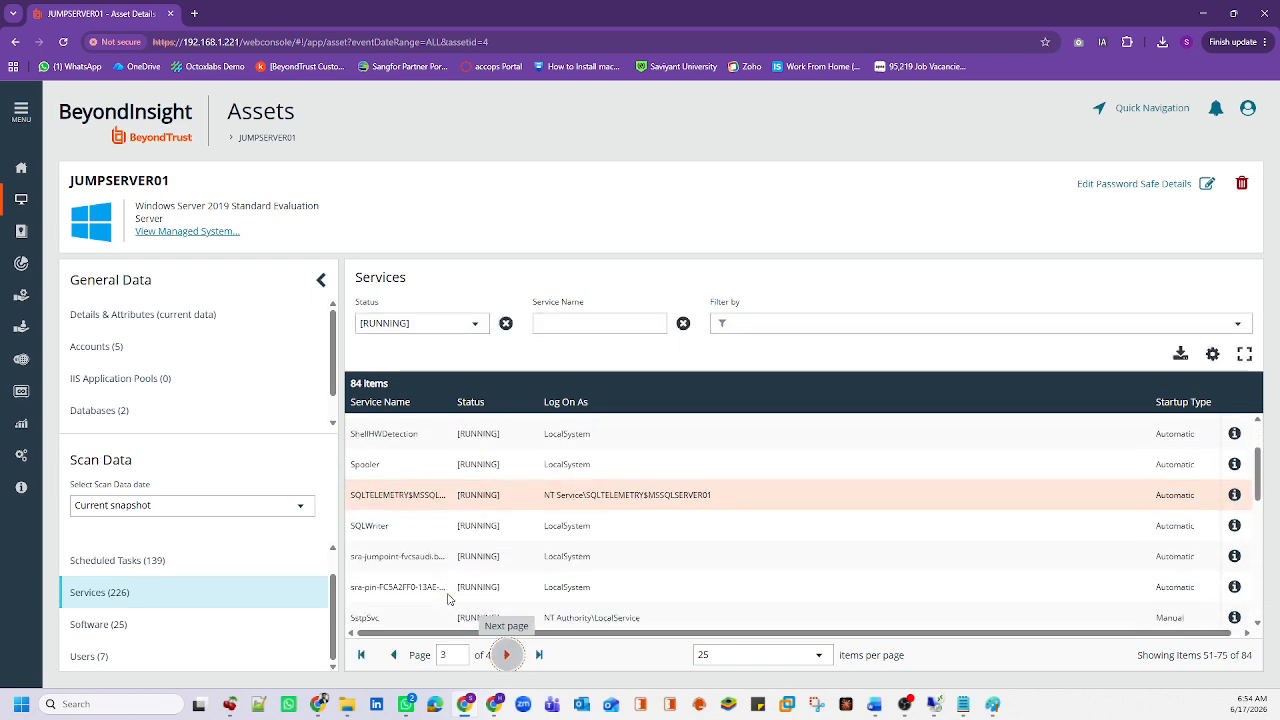
scroll(448, 598, down, 3)
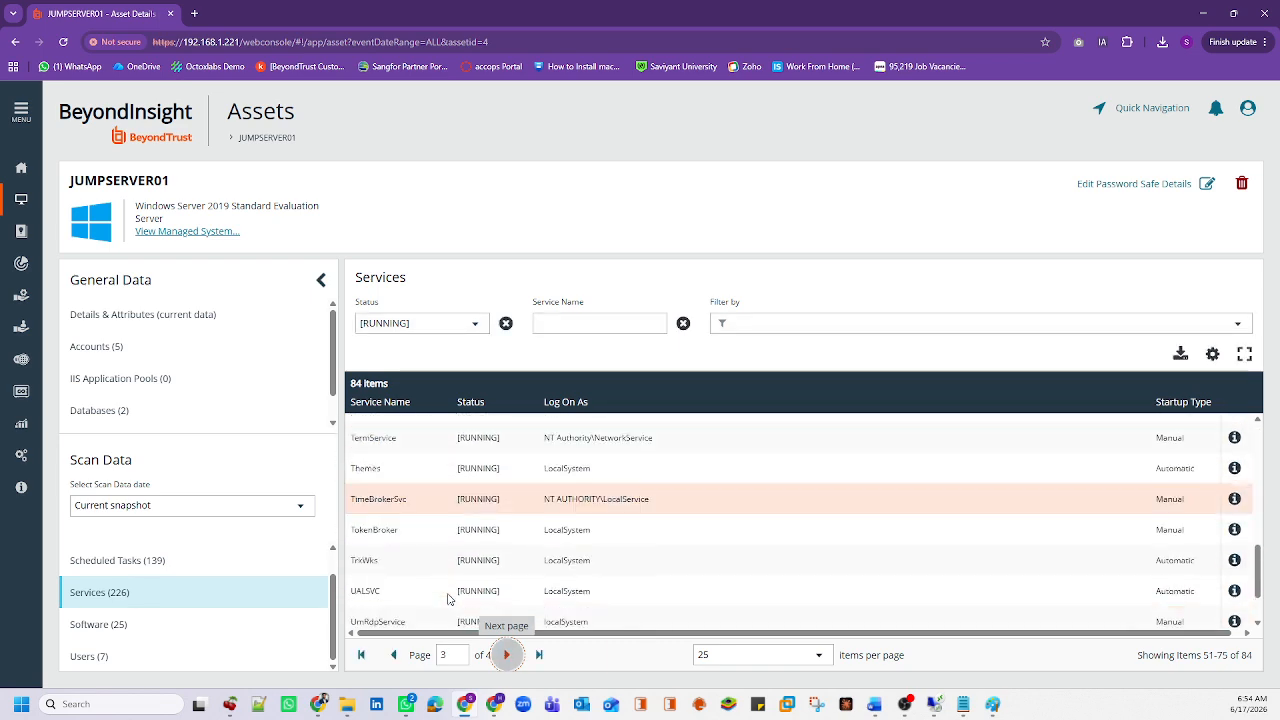
Search for SQL services, confirm SQLBrowser is stopped and Disabled under LocalService, then return to Assets
click(506, 323)
click(449, 322)
click(566, 323)
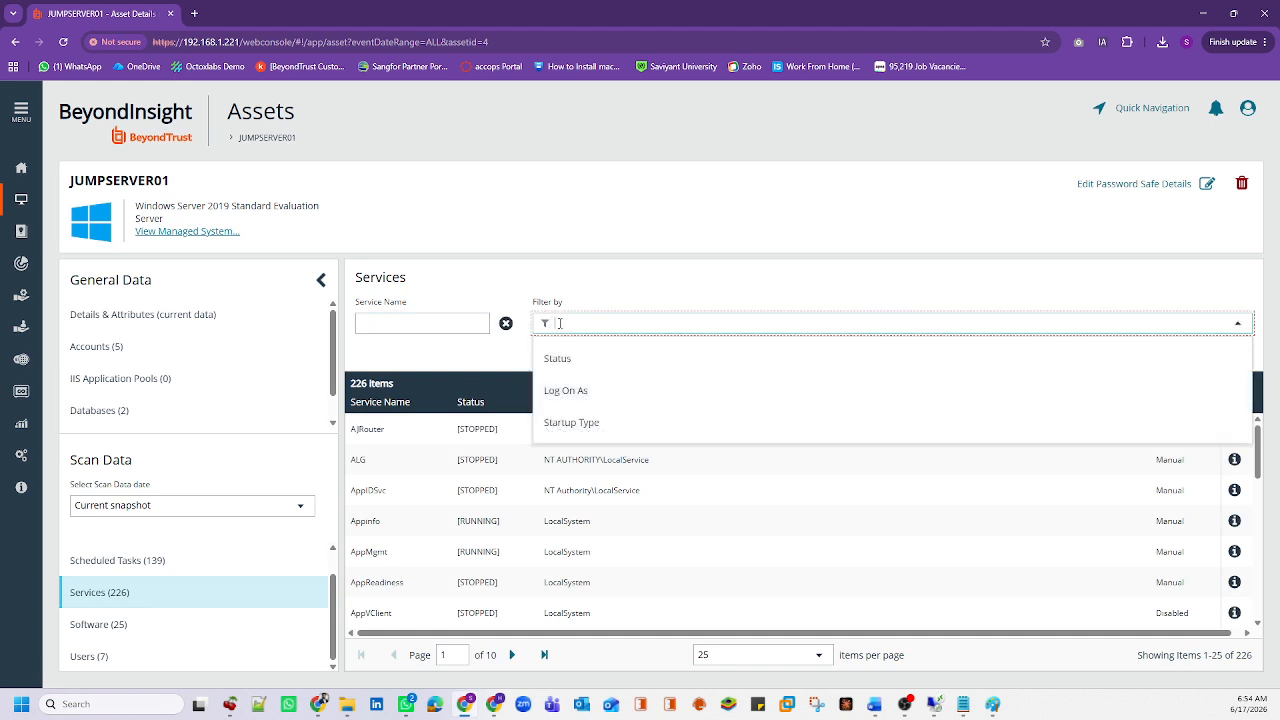
click(442, 329)
text(SL)
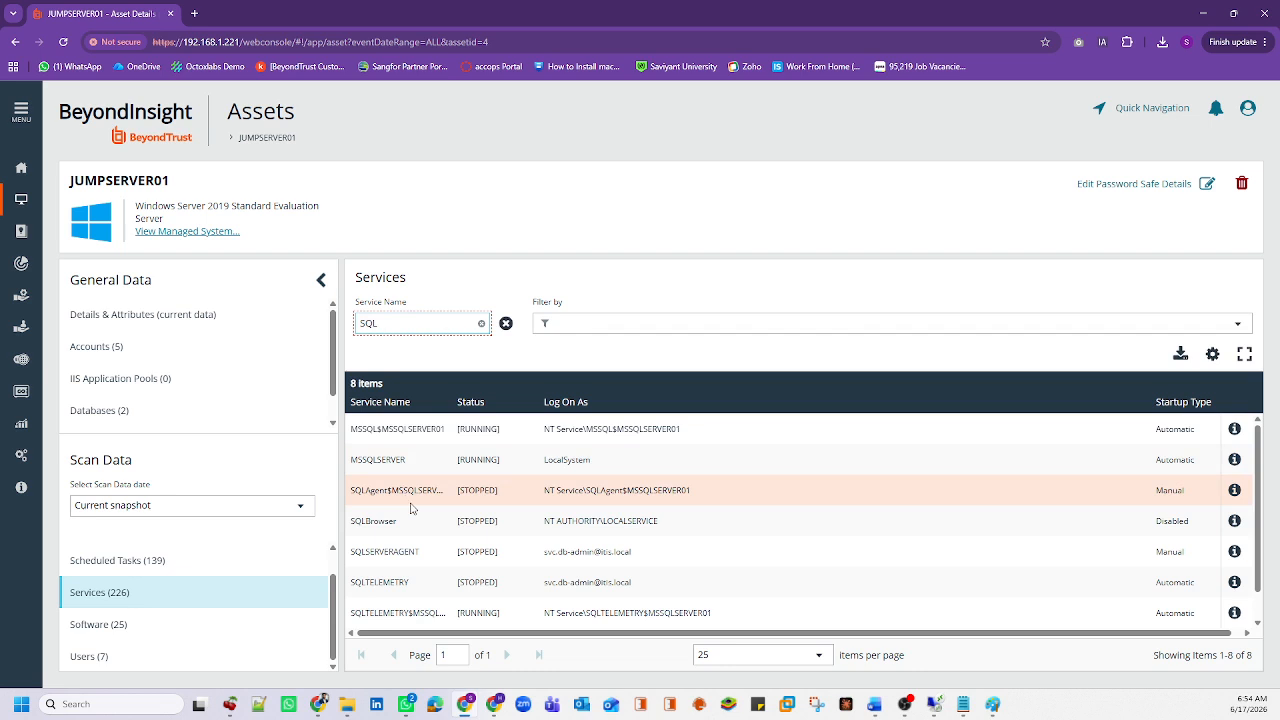
click(408, 520)
drag(503, 520, 456, 520)
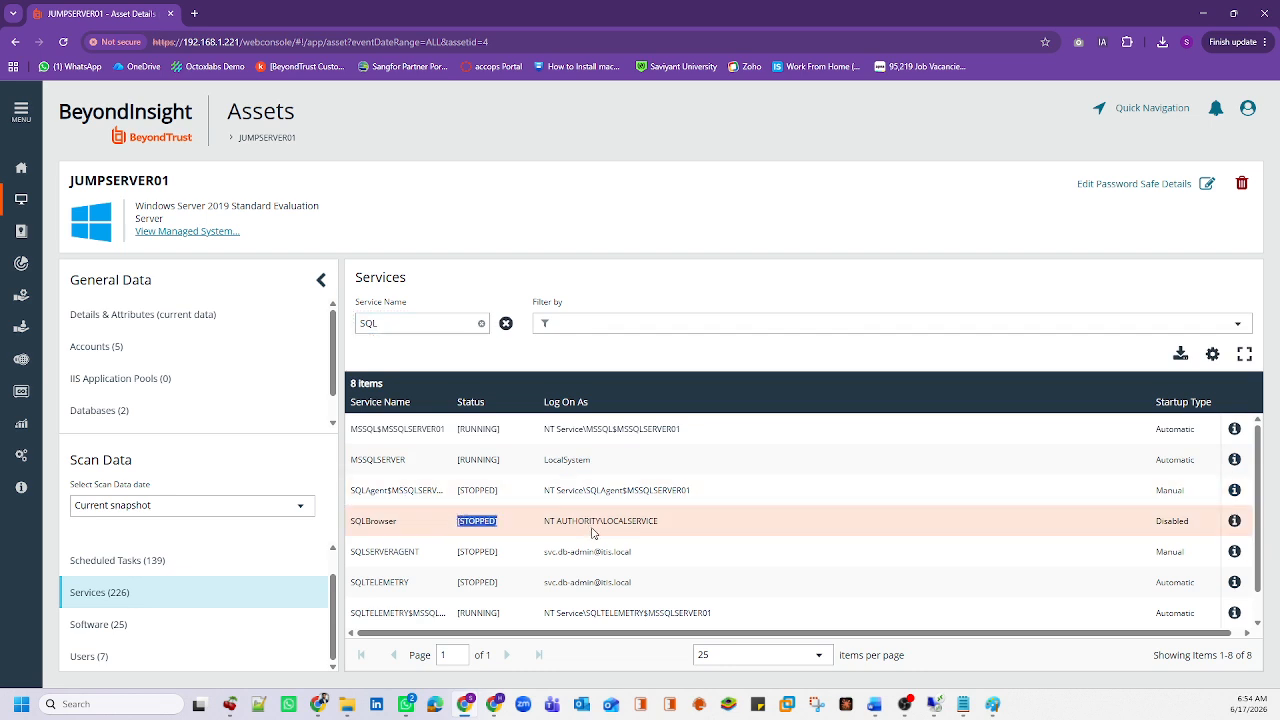
drag(578, 521, 651, 524)
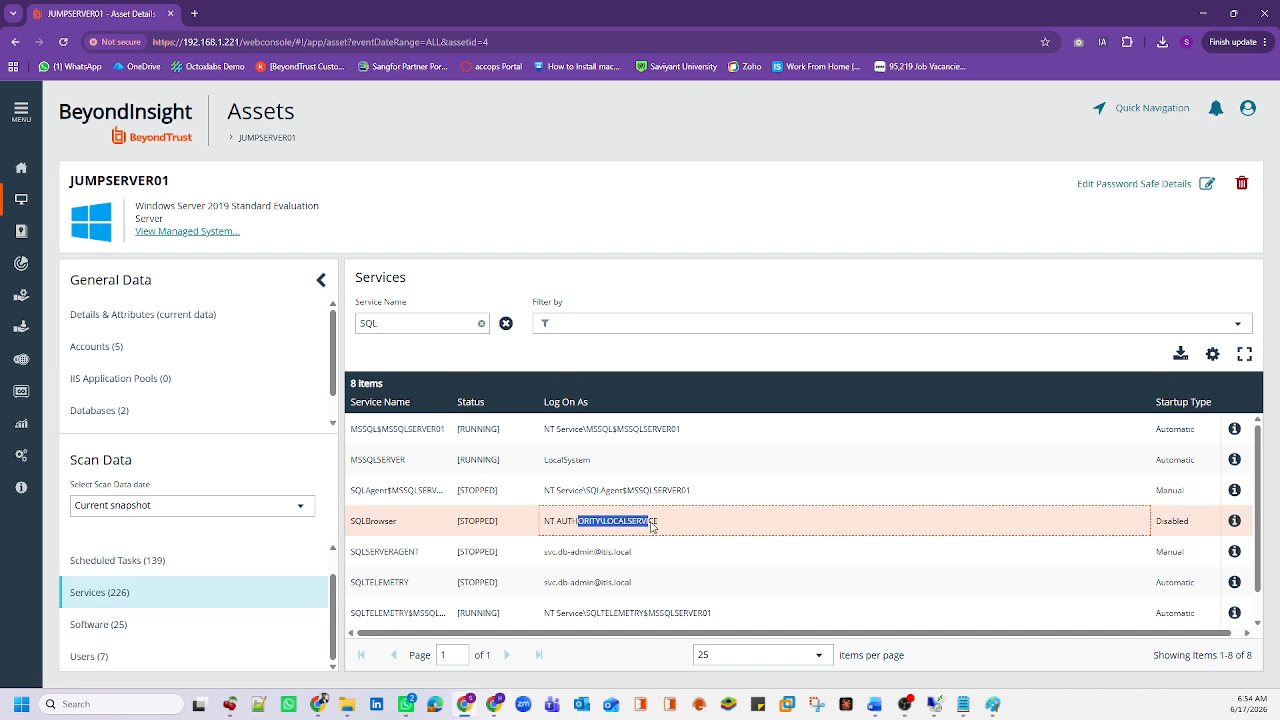
drag(1190, 521, 1148, 527)
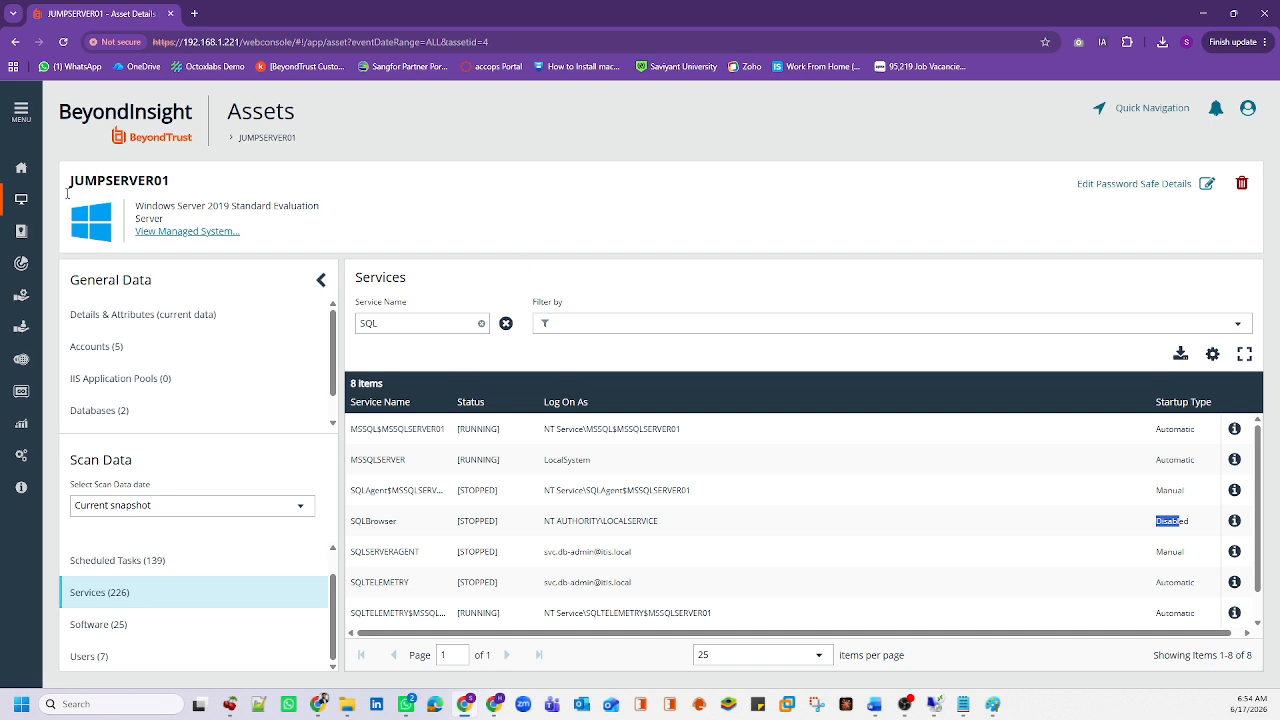
click(20, 199)
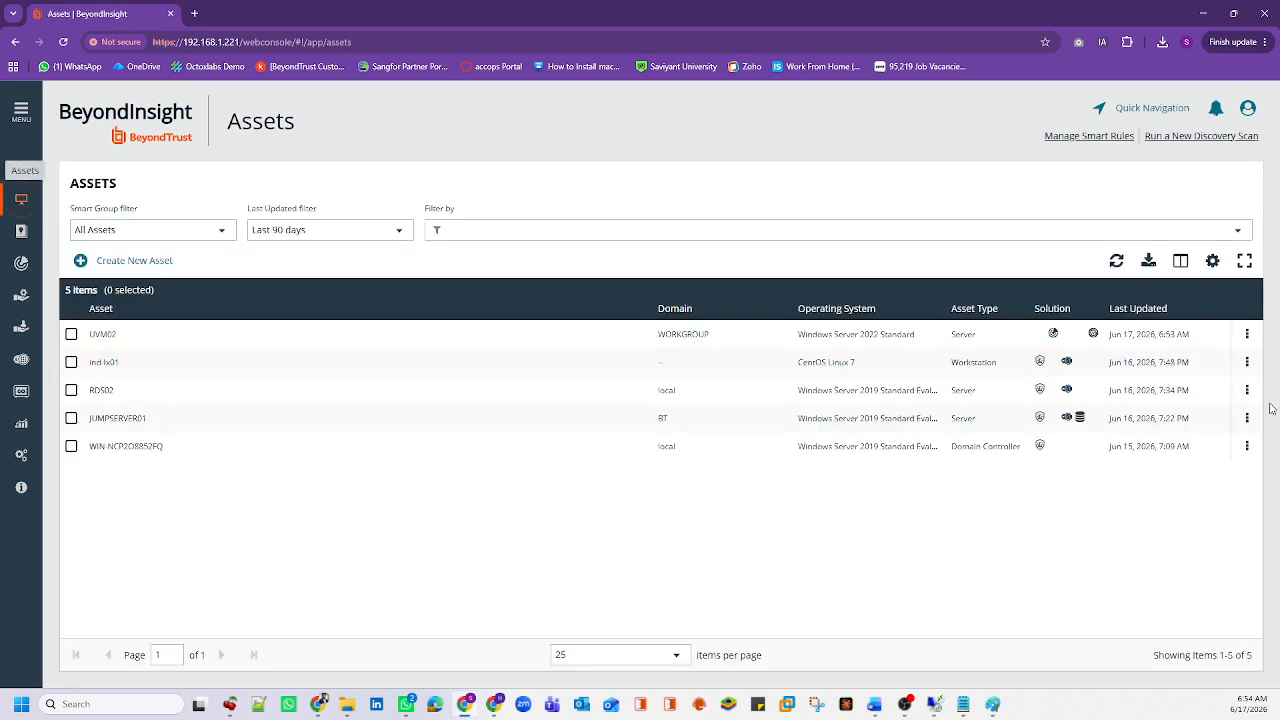
Start a Detailed Discovery scan of JUMPSERVER01 keeping local and domain users, excluding databases and software
click(1247, 418)
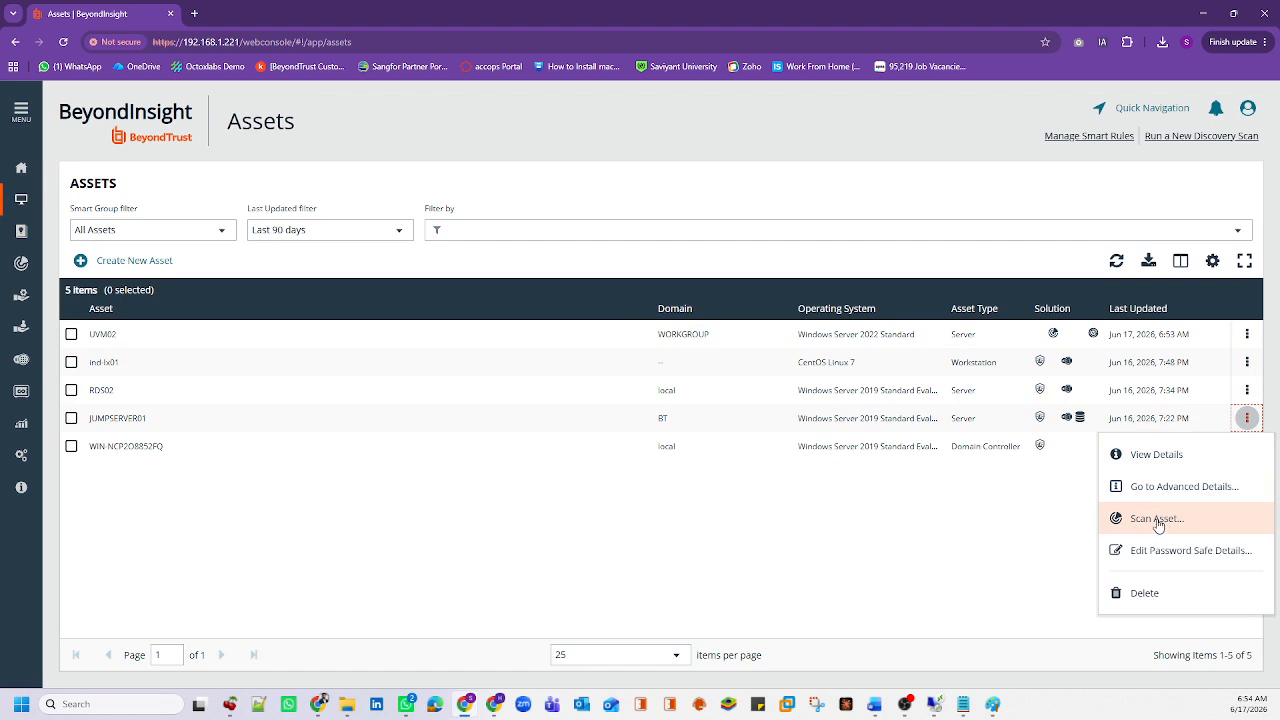
click(1157, 520)
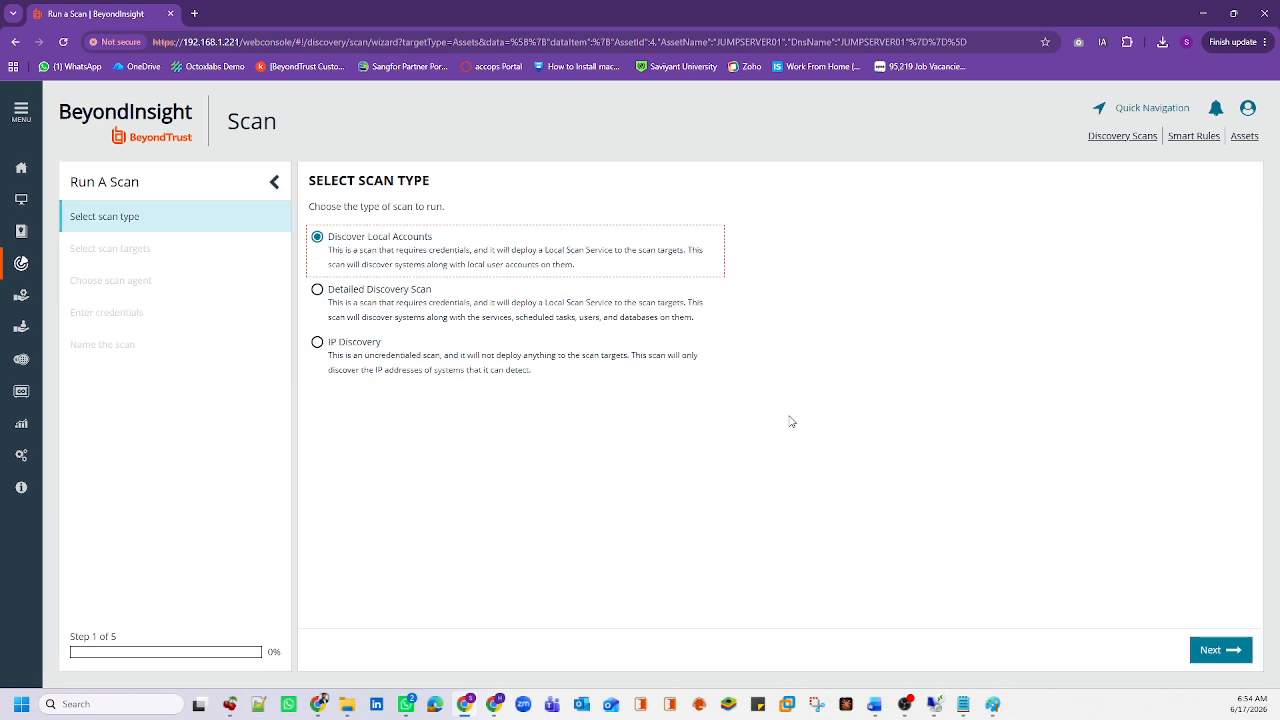
click(405, 323)
click(420, 402)
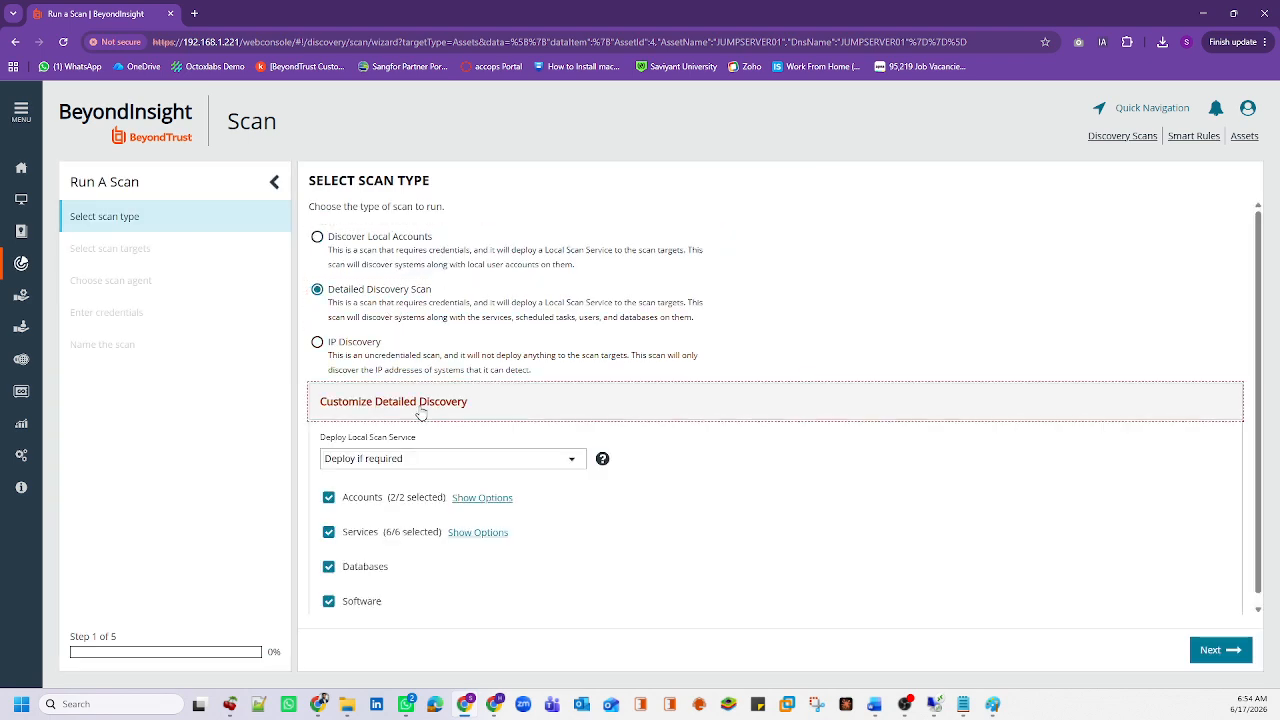
click(481, 489)
click(350, 511)
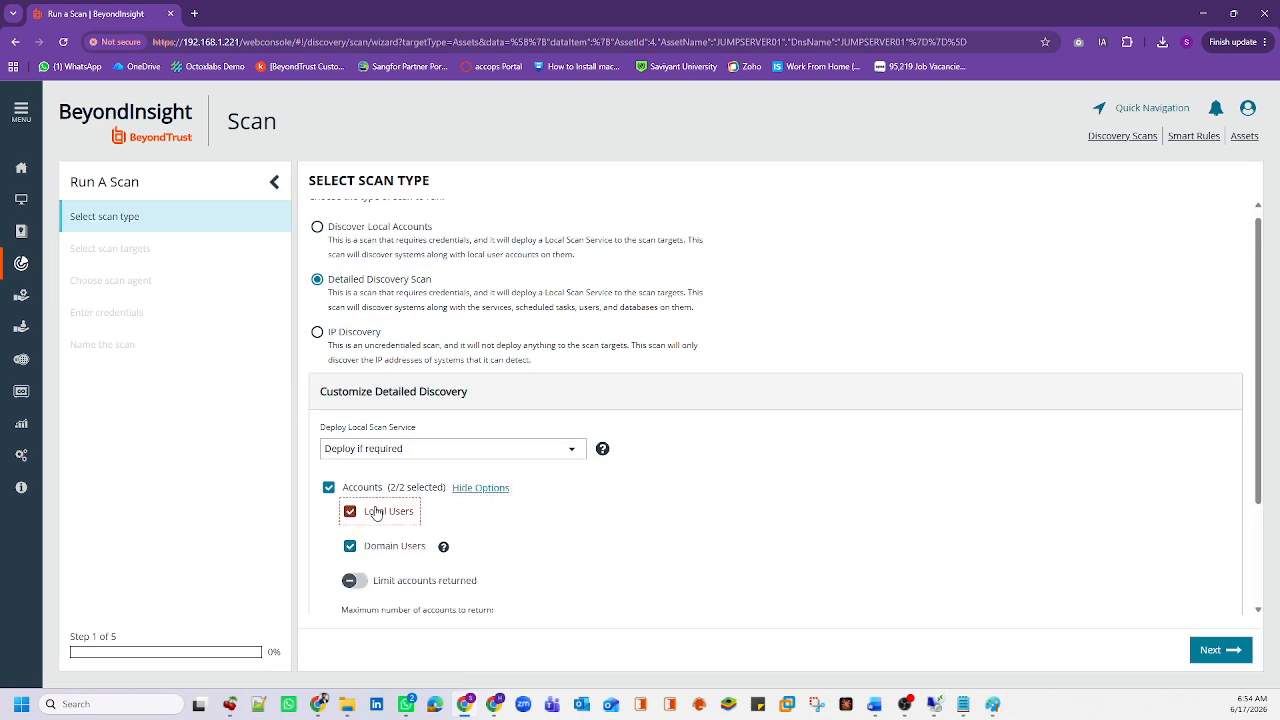
click(350, 511)
click(350, 546)
click(350, 511)
click(350, 511)
click(350, 546)
scroll(468, 552, down, 2)
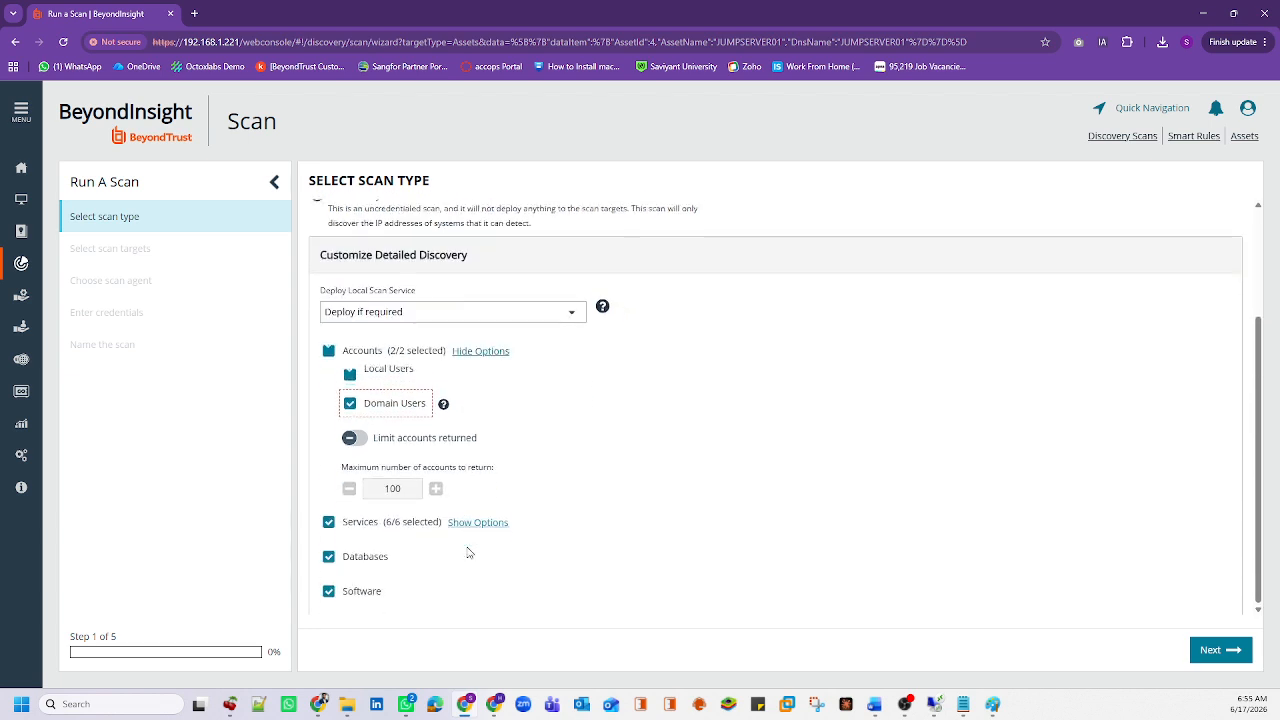
click(330, 557)
click(330, 591)
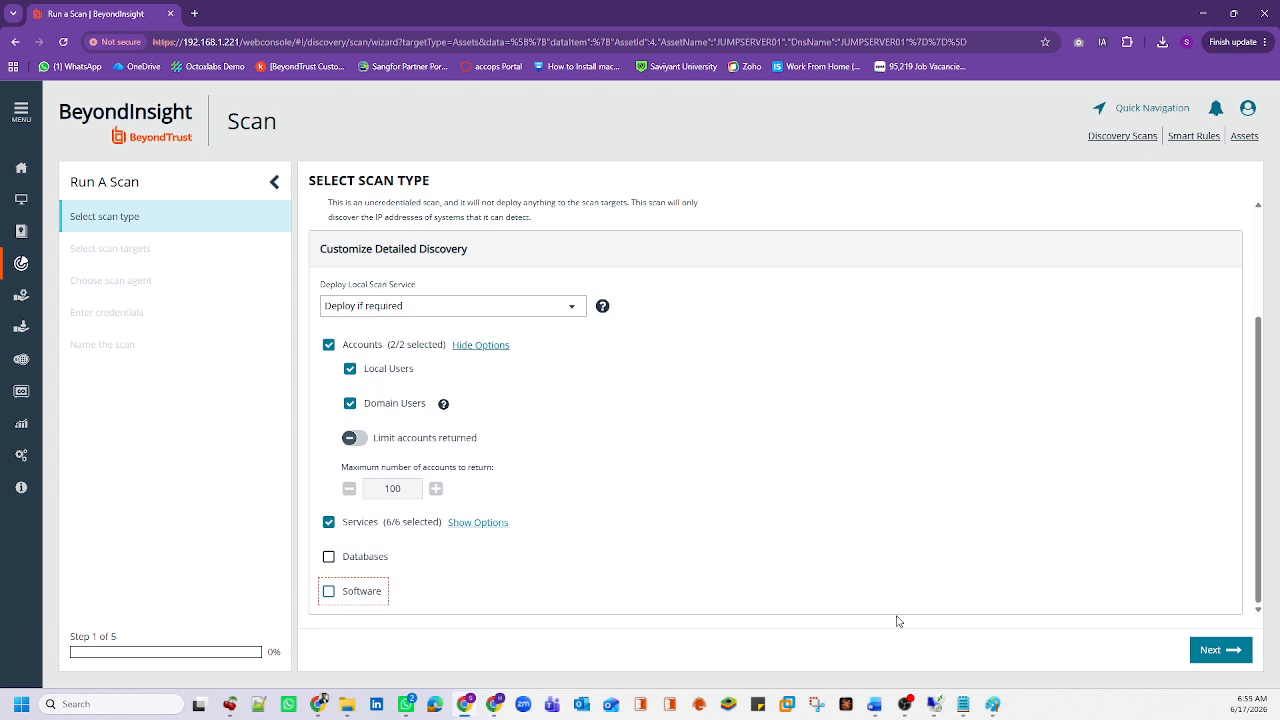
Keep JUMPSERVER01 as the target, and choose the UVM02 agent and AD Scan Account credential
click(1212, 648)
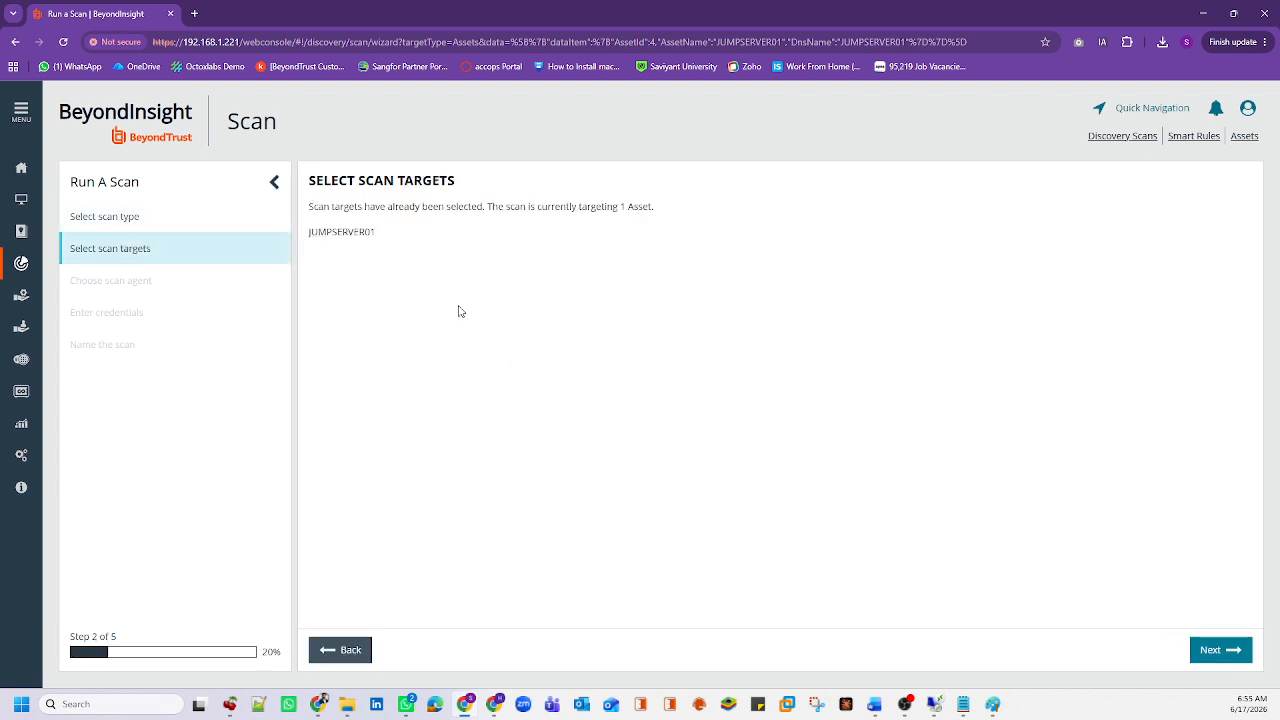
drag(410, 243, 364, 237)
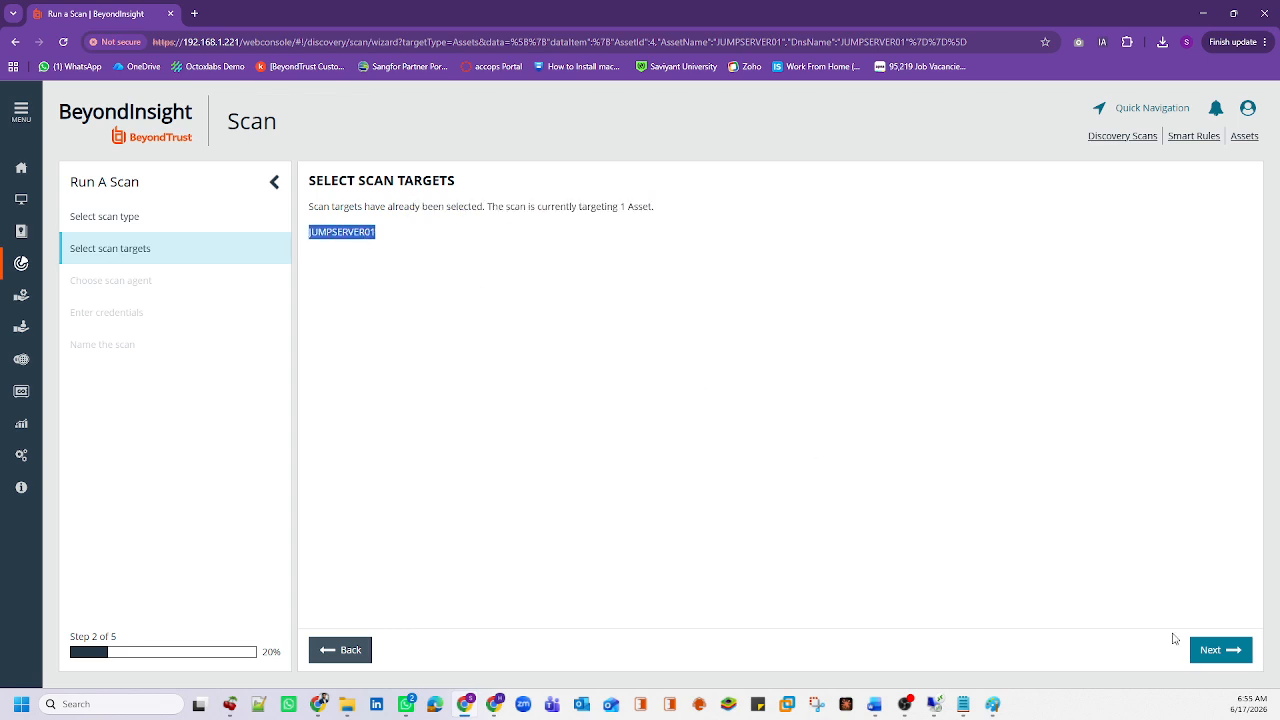
click(1212, 650)
click(390, 420)
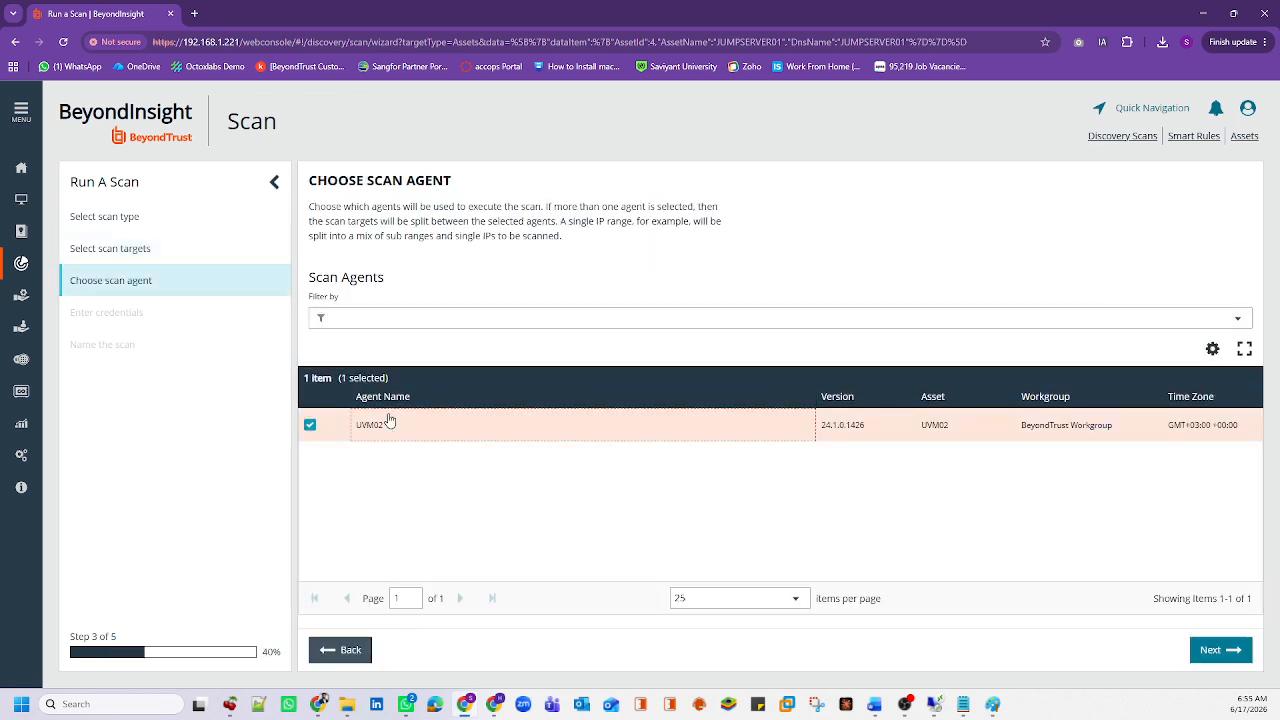
click(1208, 650)
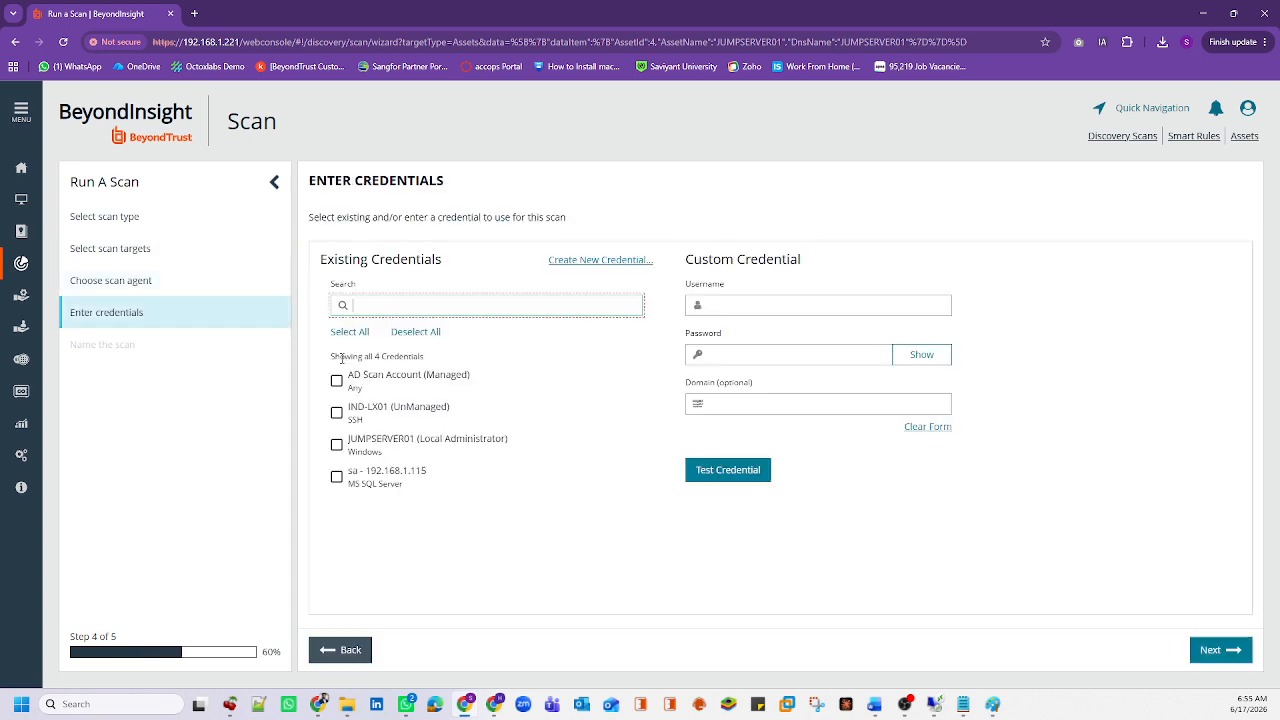
click(372, 384)
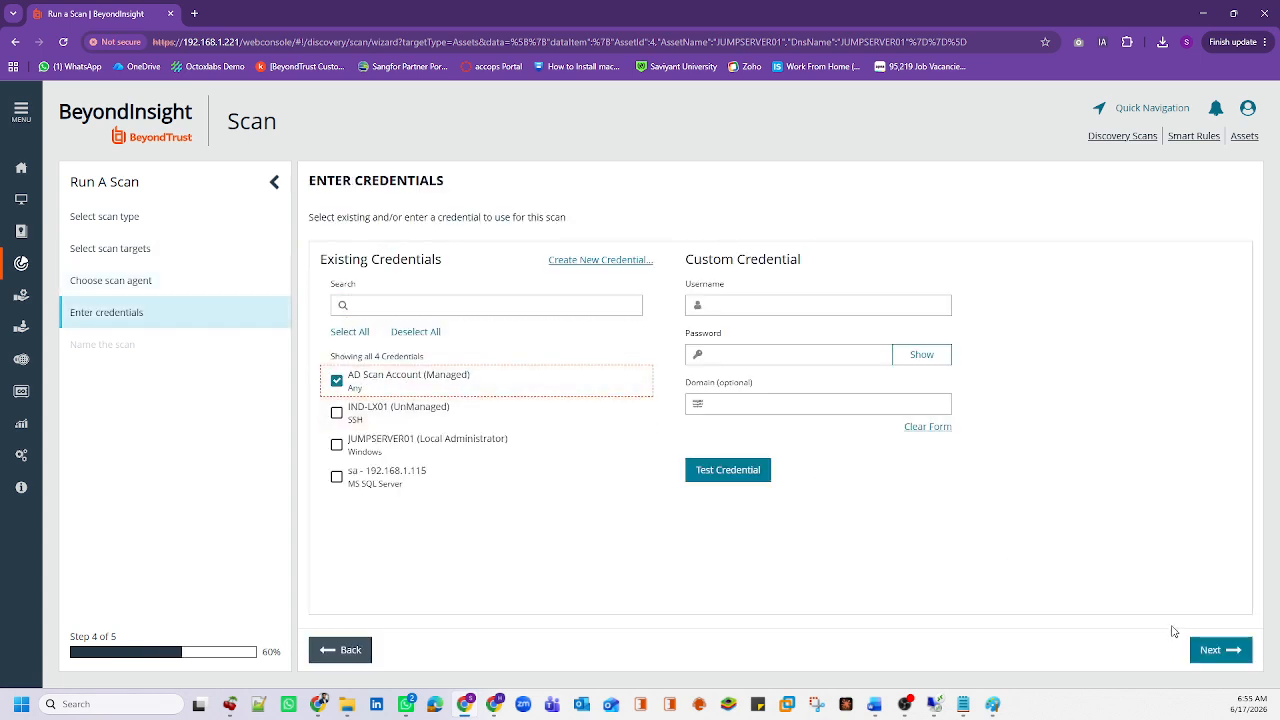
click(1209, 648)
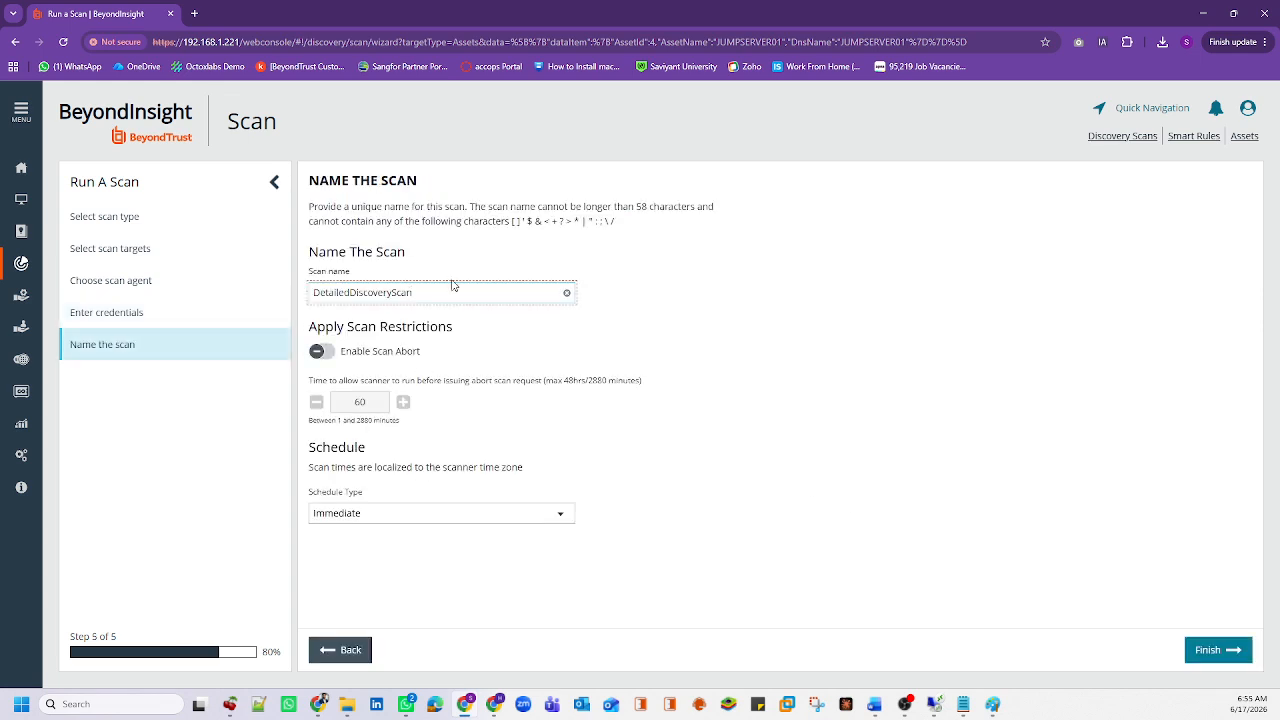
Name the scan DetailedDiscoveryScan_ServiceMappingScan and launch it, checking its Schedule Request Issued status
click(452, 286)
text(_ServiceMappingScan)
click(1205, 650)
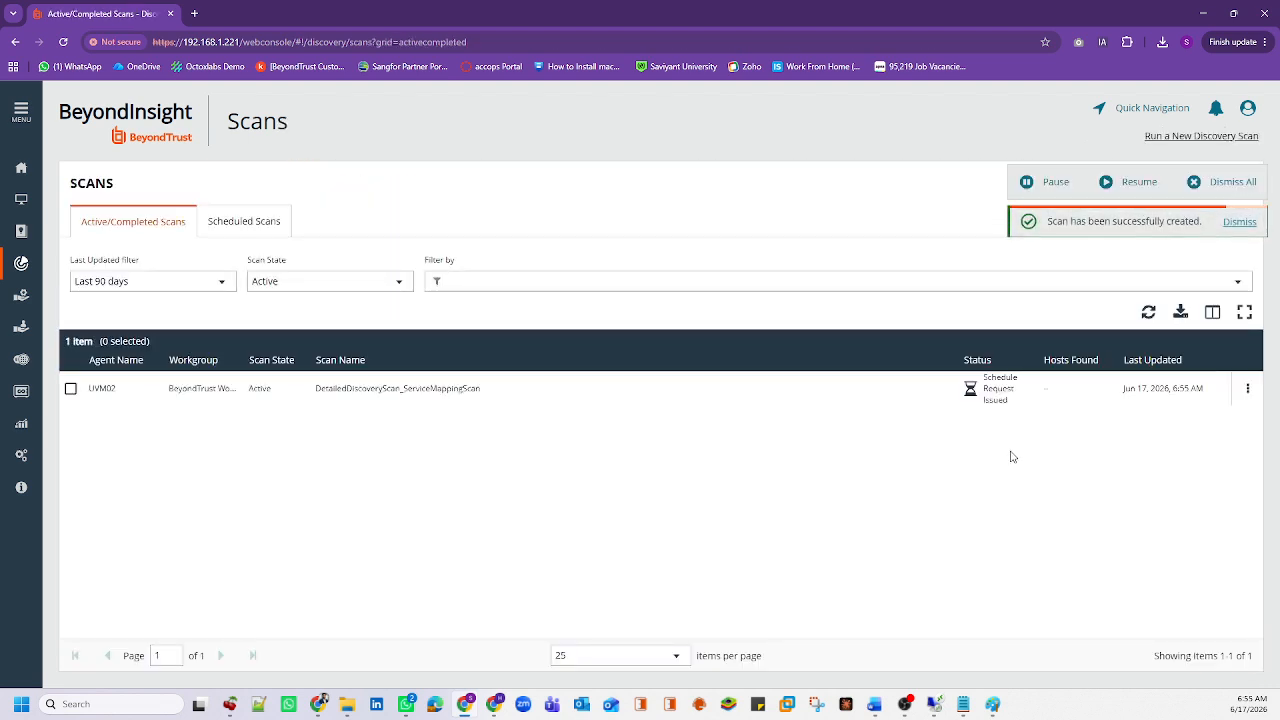
drag(1008, 404, 981, 379)
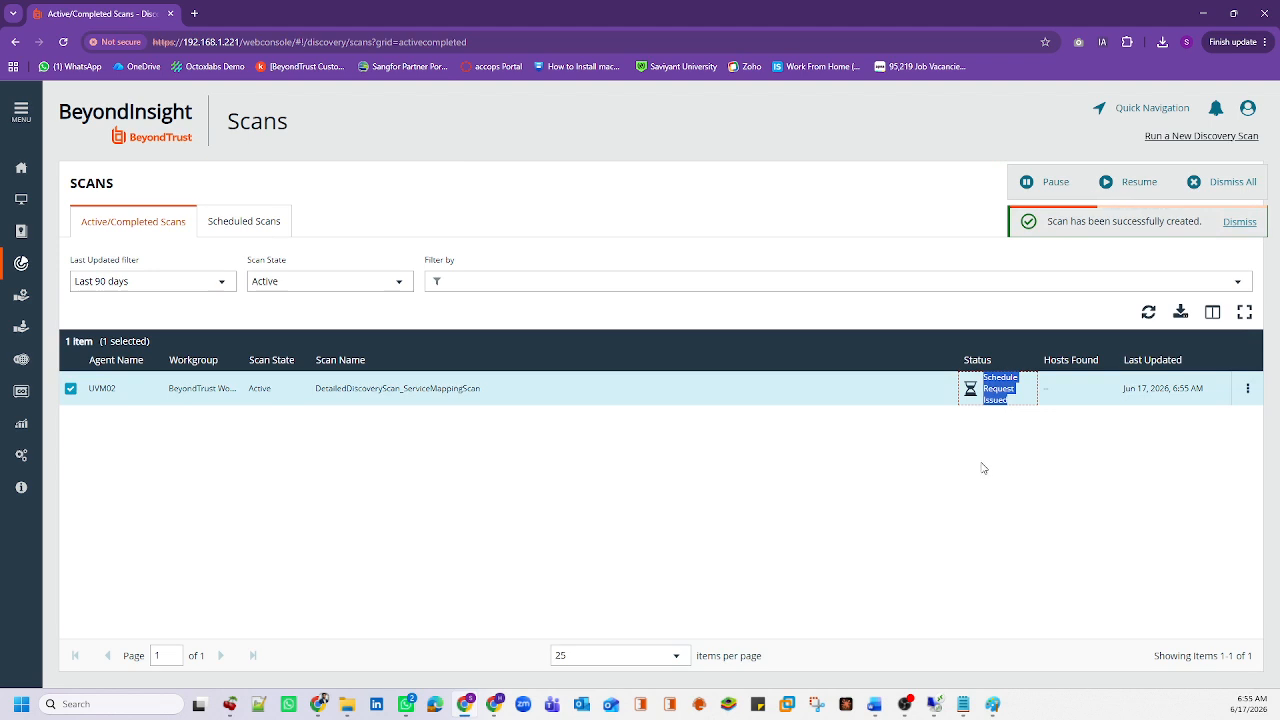
click(983, 467)
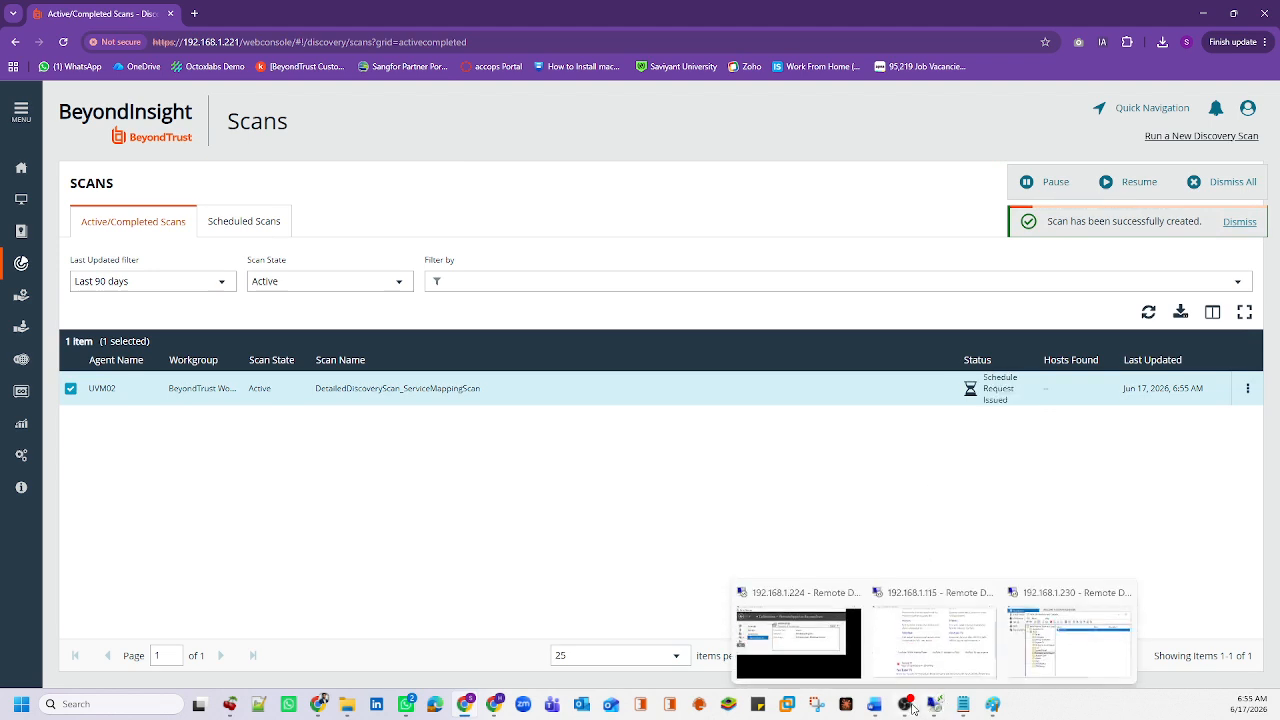
click(874, 704)
Select the Service Accounts Management line in the Training Plan, then minimize Word
click(605, 478)
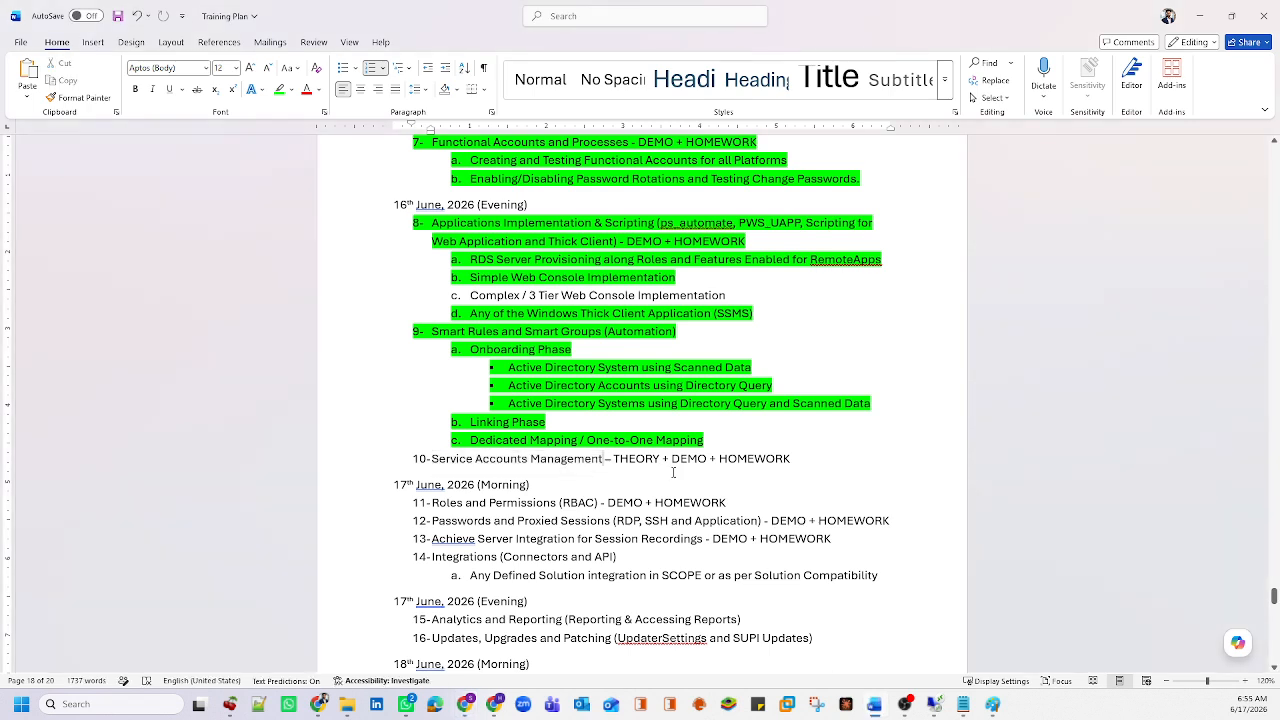
key(shift+Home)
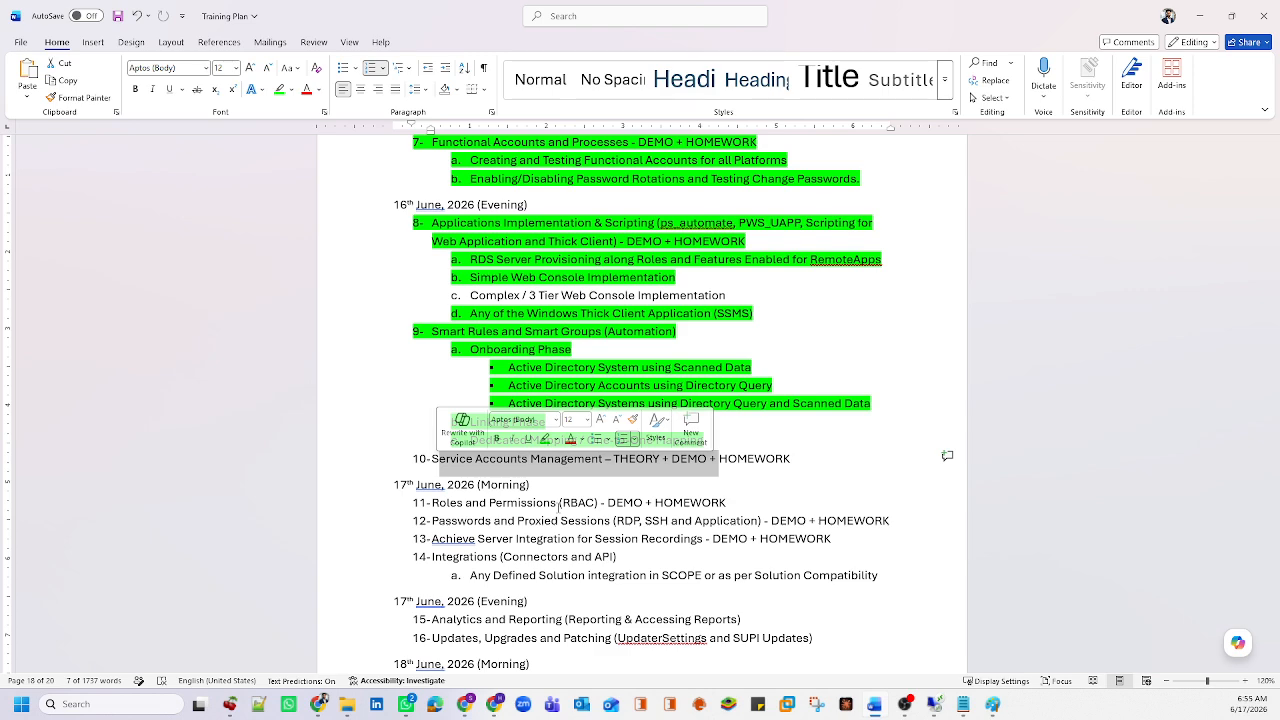
click(1200, 16)
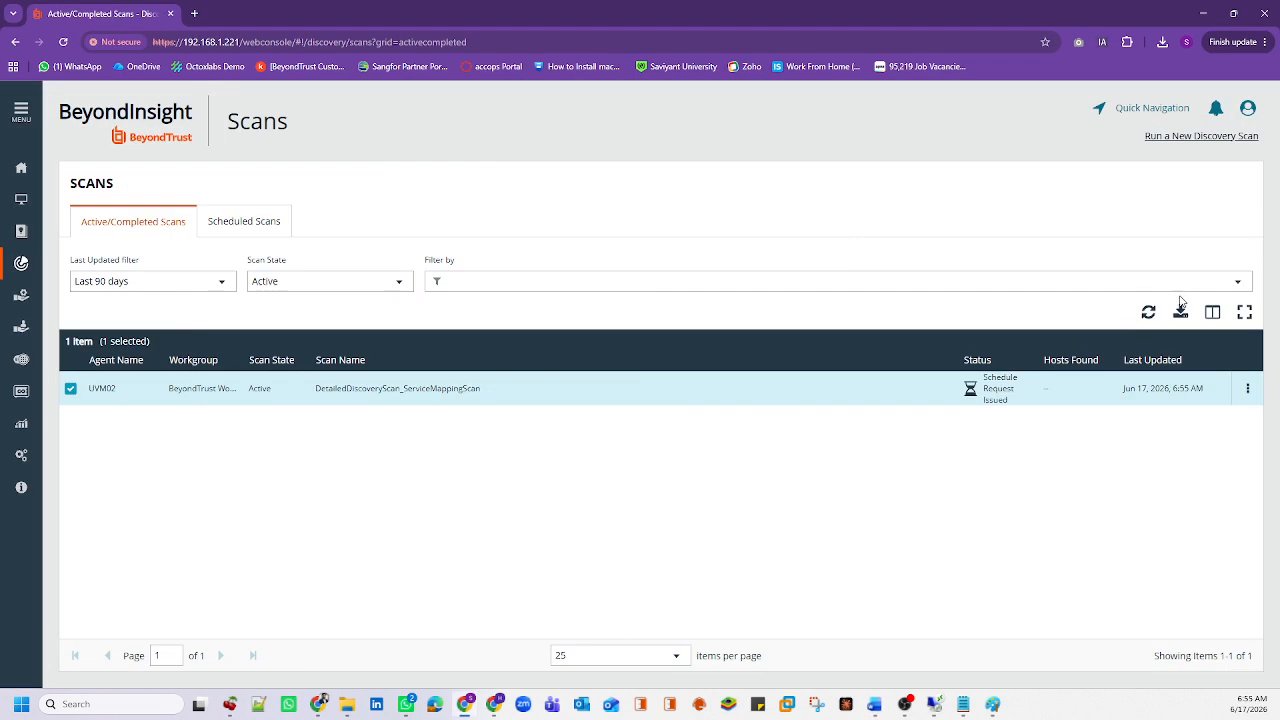
Refresh the scans list, minimize the 192.168.1.224 Remote Desktop session, and bring up Training Plan
click(1151, 313)
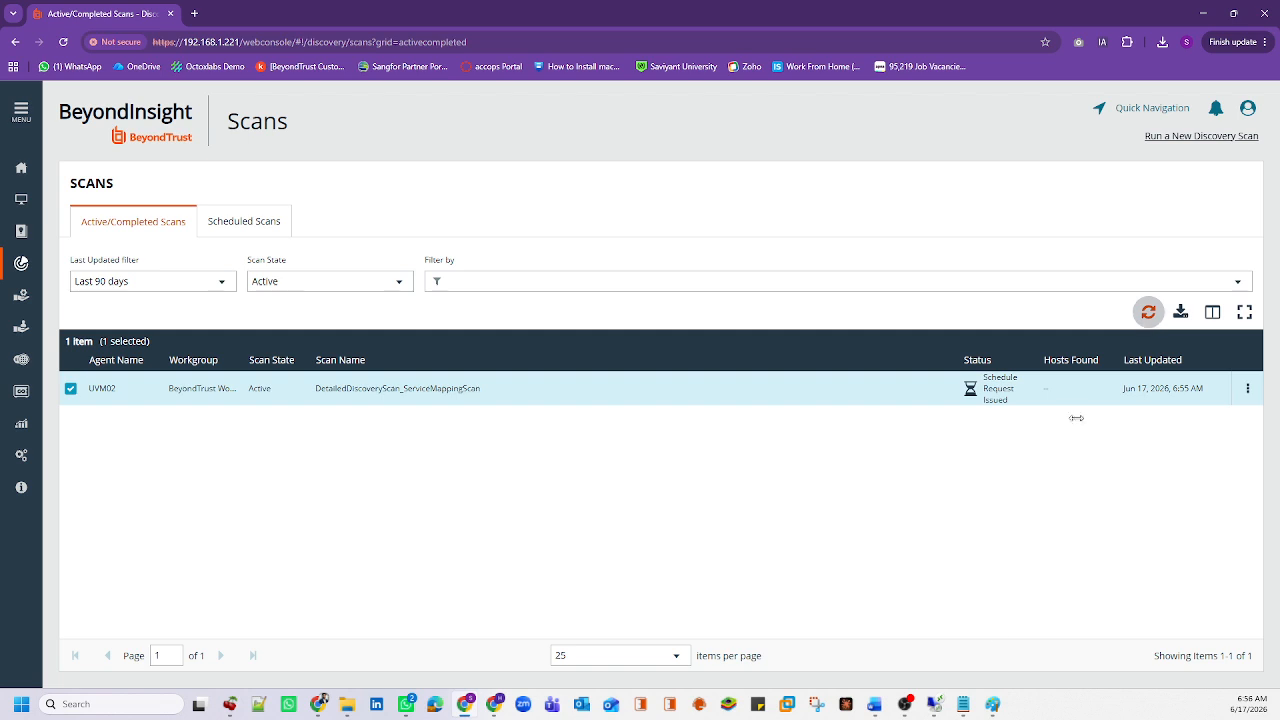
mouse_move(947, 711)
click(795, 628)
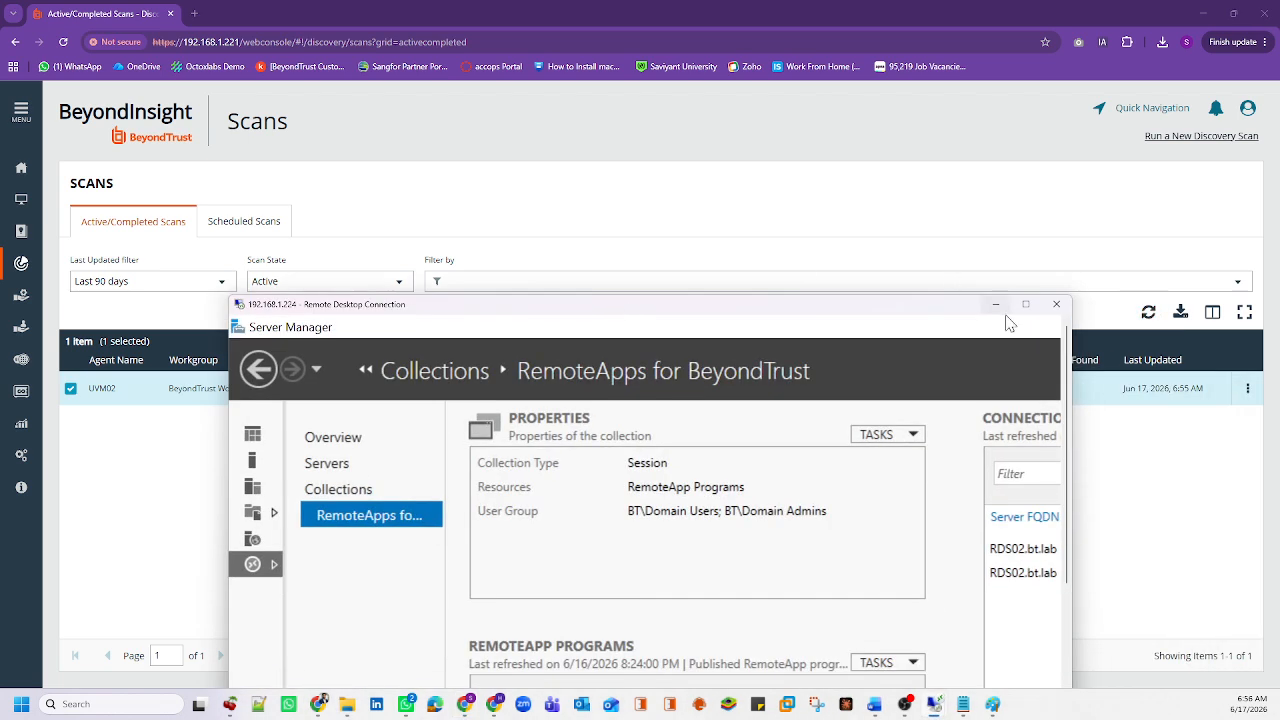
click(995, 306)
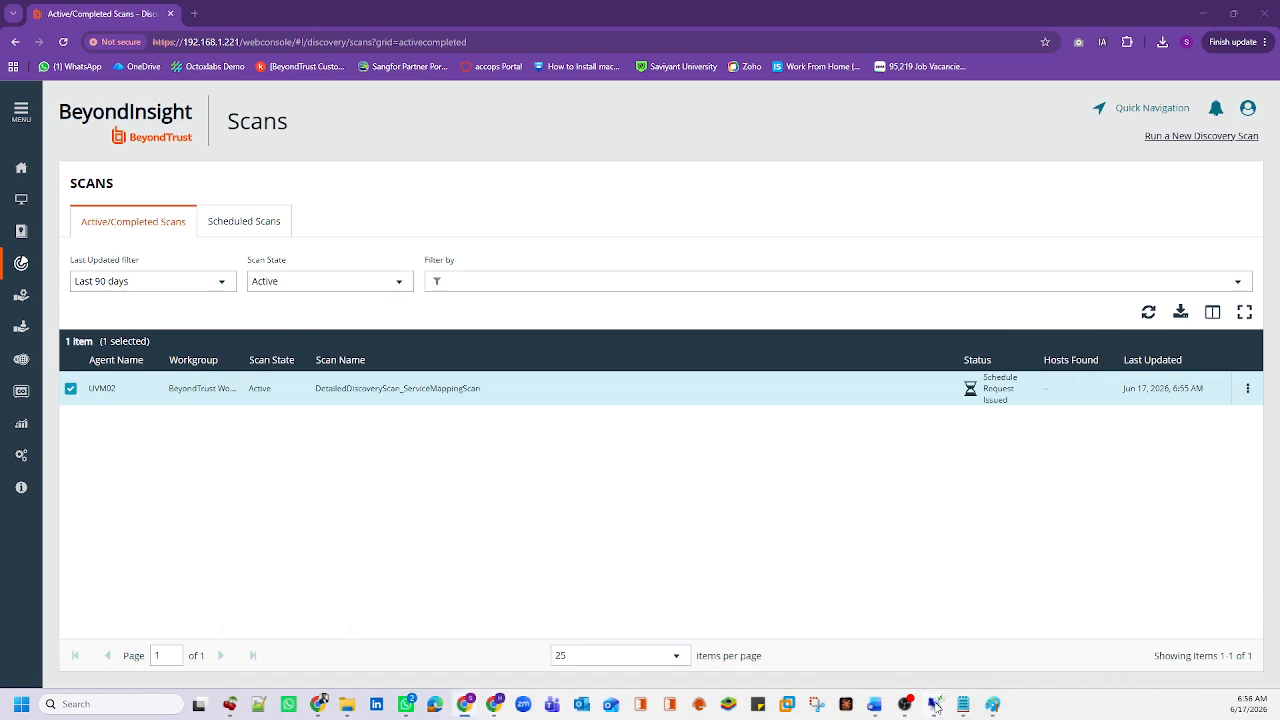
click(873, 705)
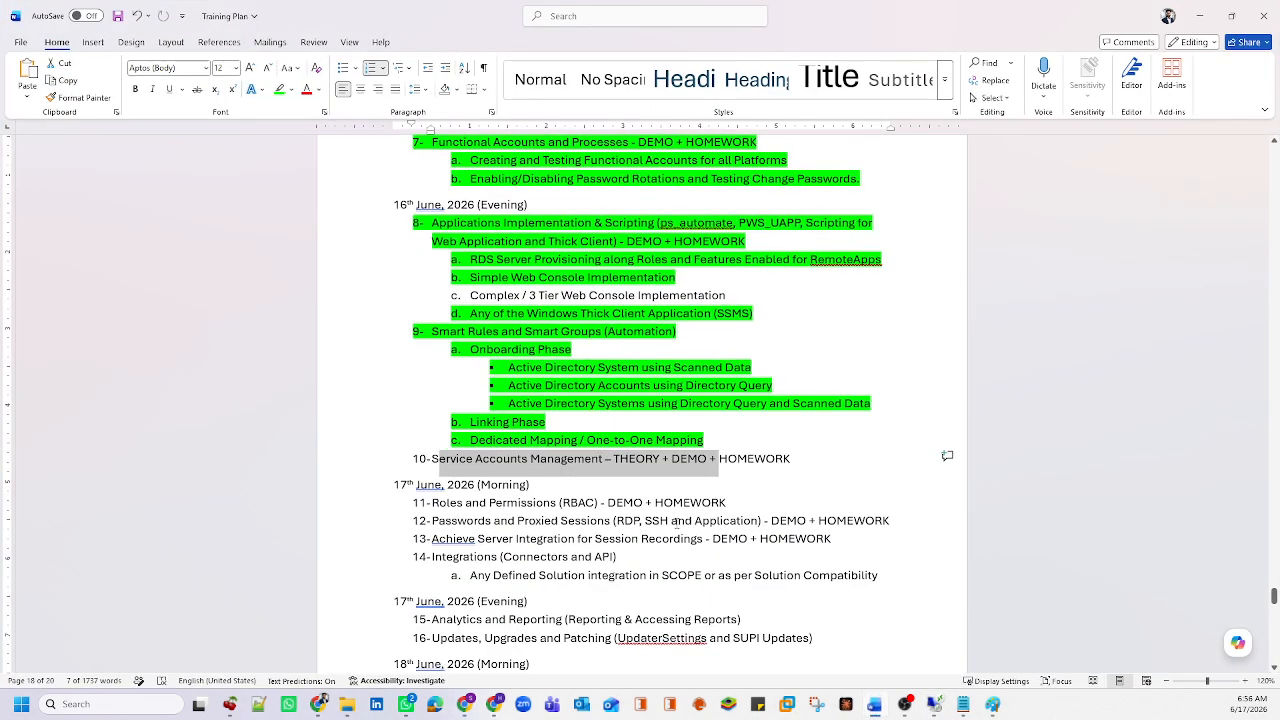
Highlight the Roles and Permissions (RBAC) line and scroll through the Training Plan
drag(433, 504, 722, 503)
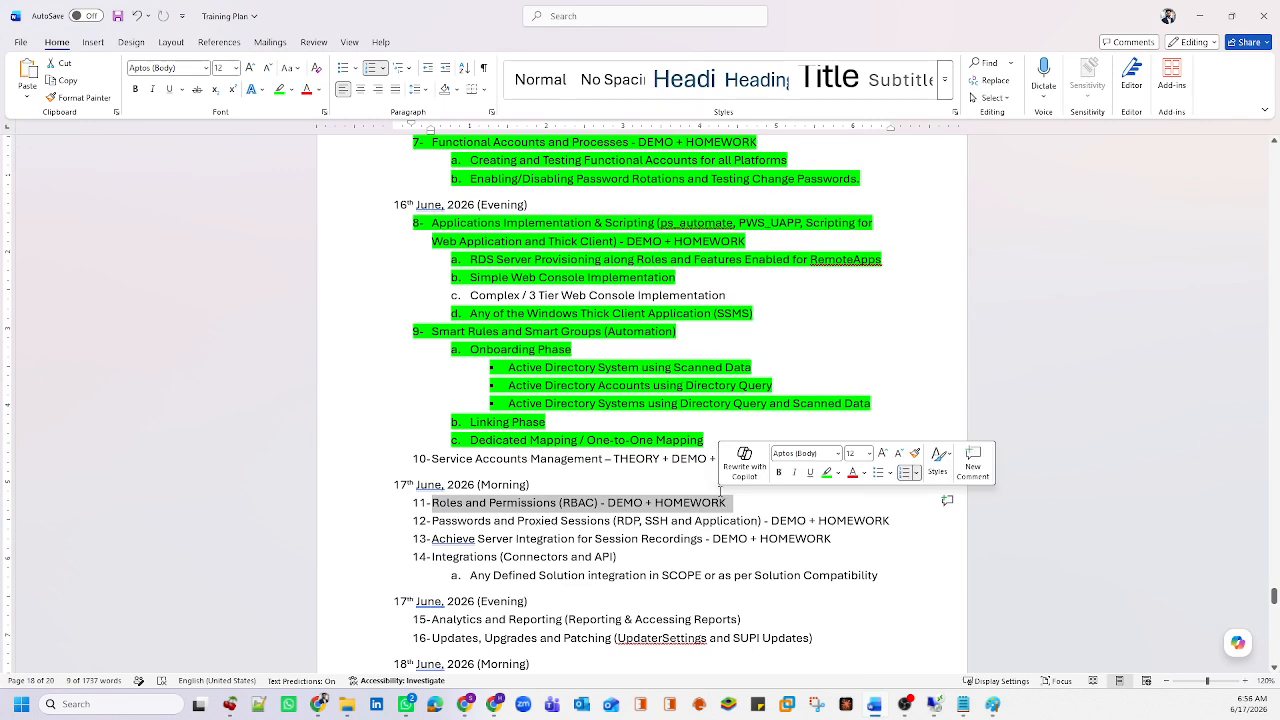
scroll(720, 490, up, 12)
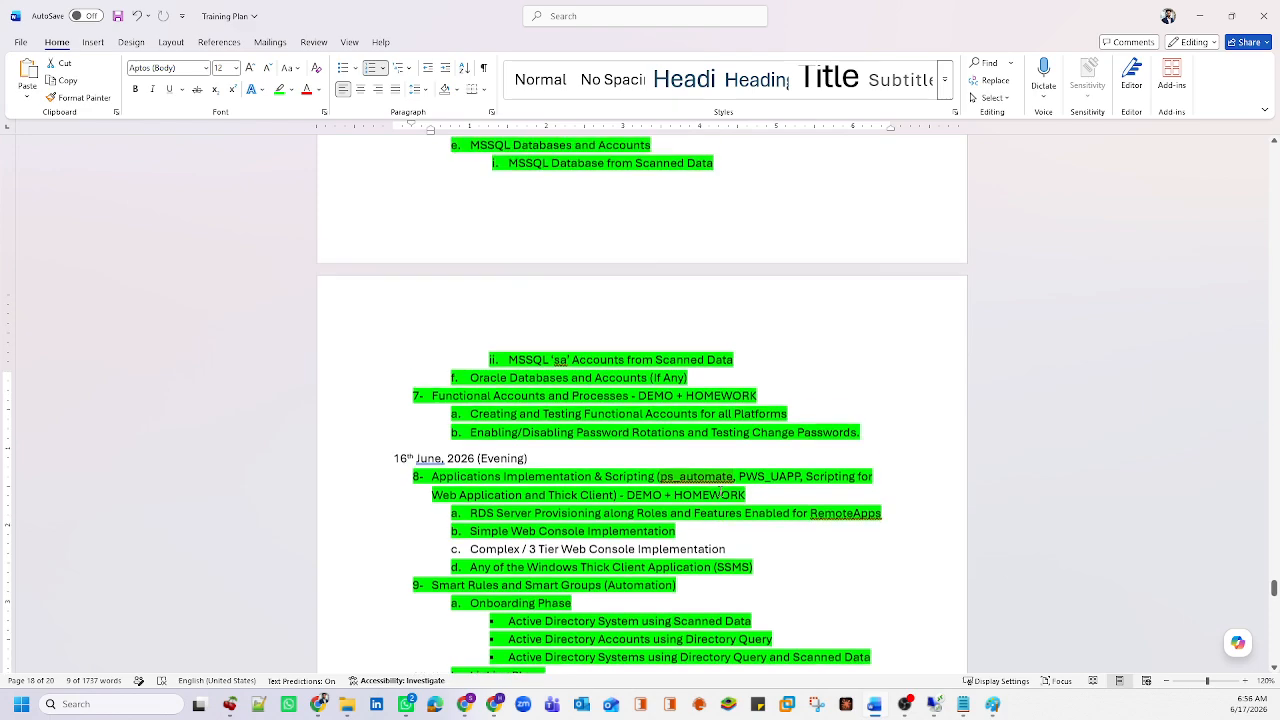
scroll(719, 491, up, 3)
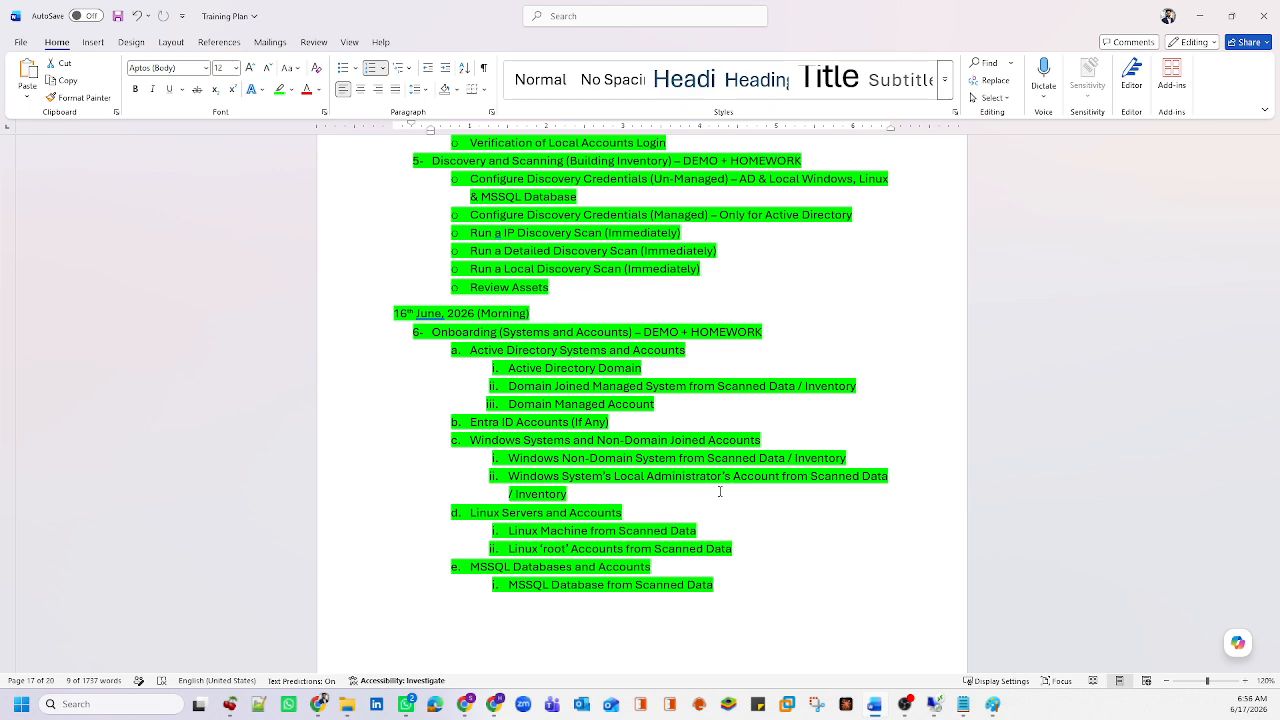
scroll(720, 492, down, 15)
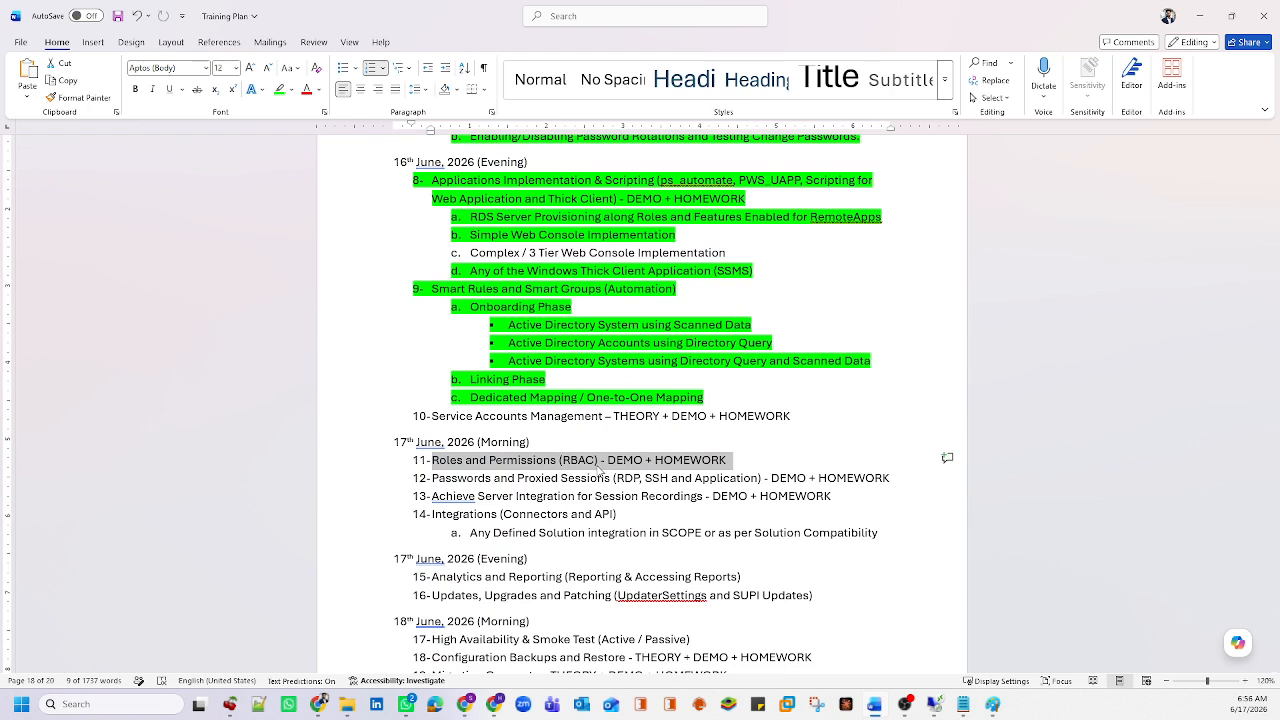
View the Functional Diagram, reselect the RBAC line, and switch back to the BeyondInsight scans page
click(347, 704)
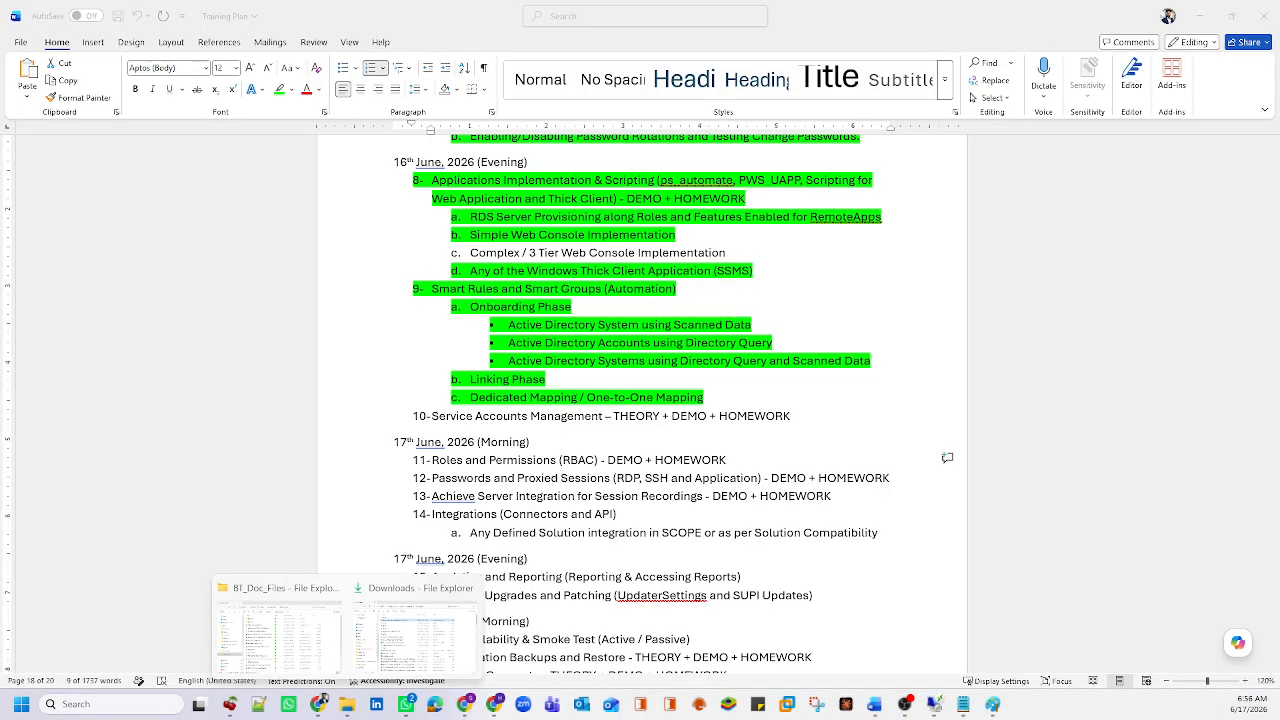
key(super+d)
key(super+d)
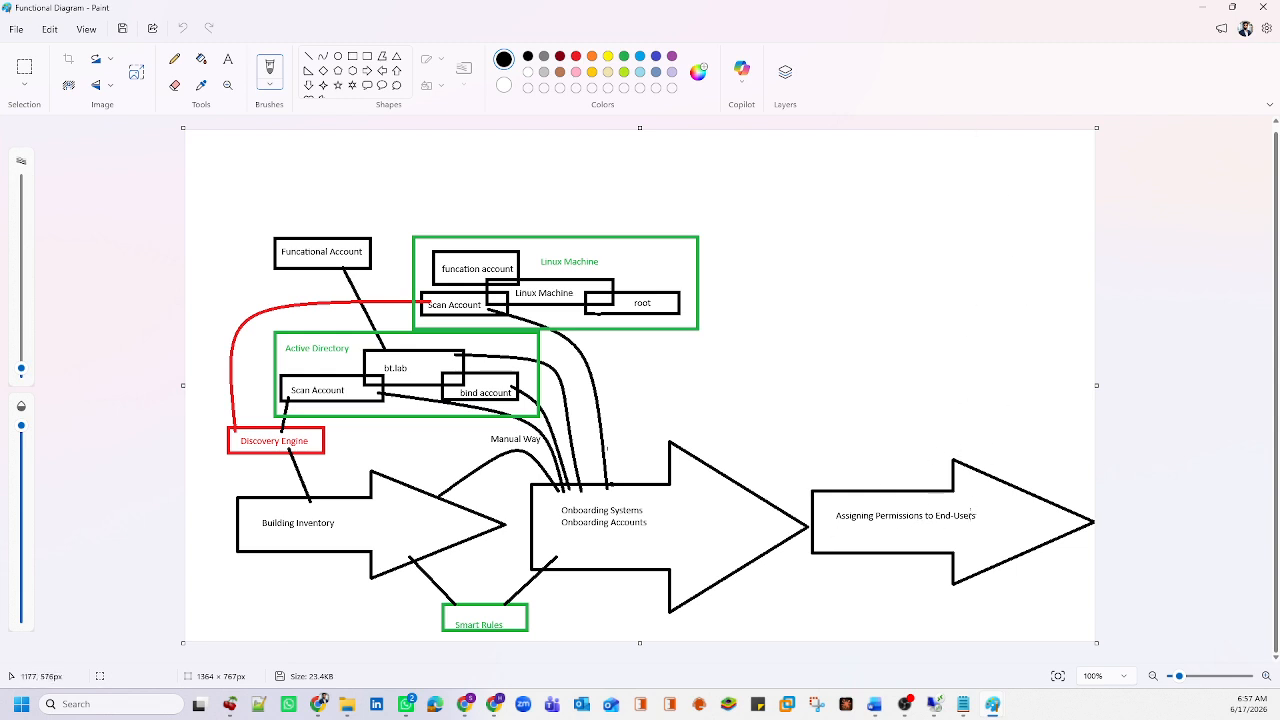
mouse_move(931, 6)
mouse_down()
mouse_move(1003, 490)
mouse_move(1001, 587)
mouse_up()
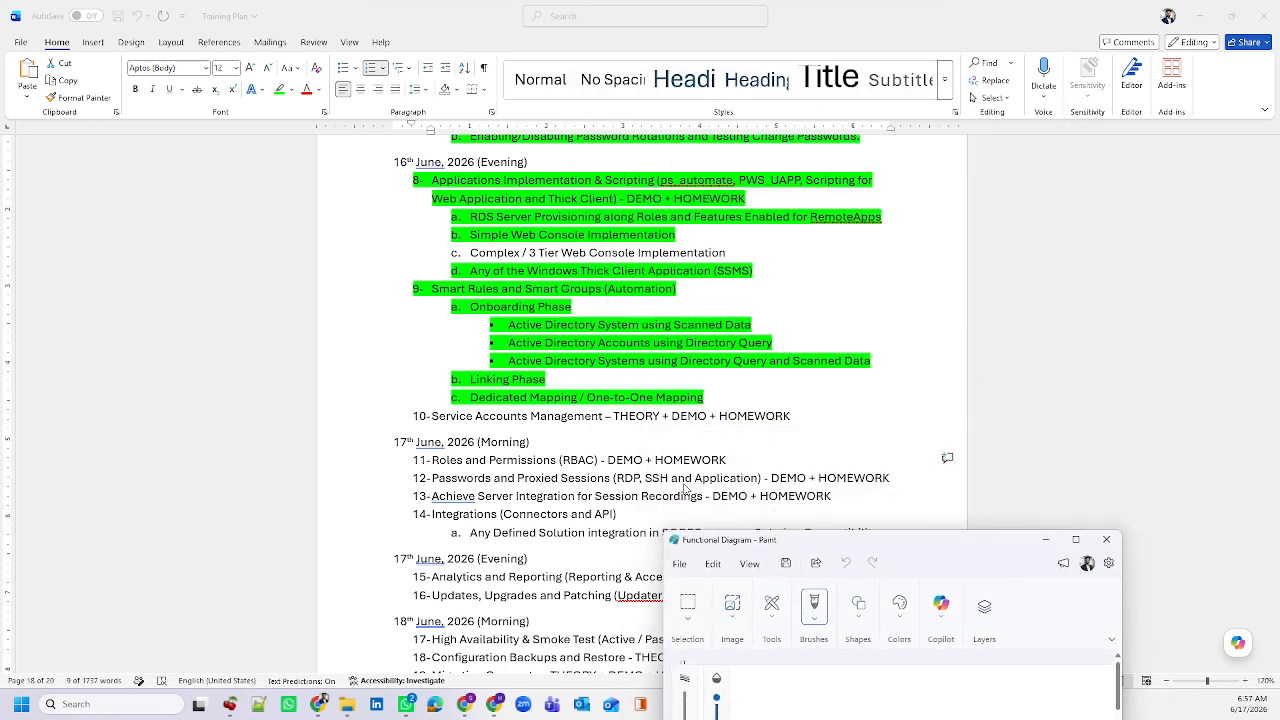
triple_click(583, 470)
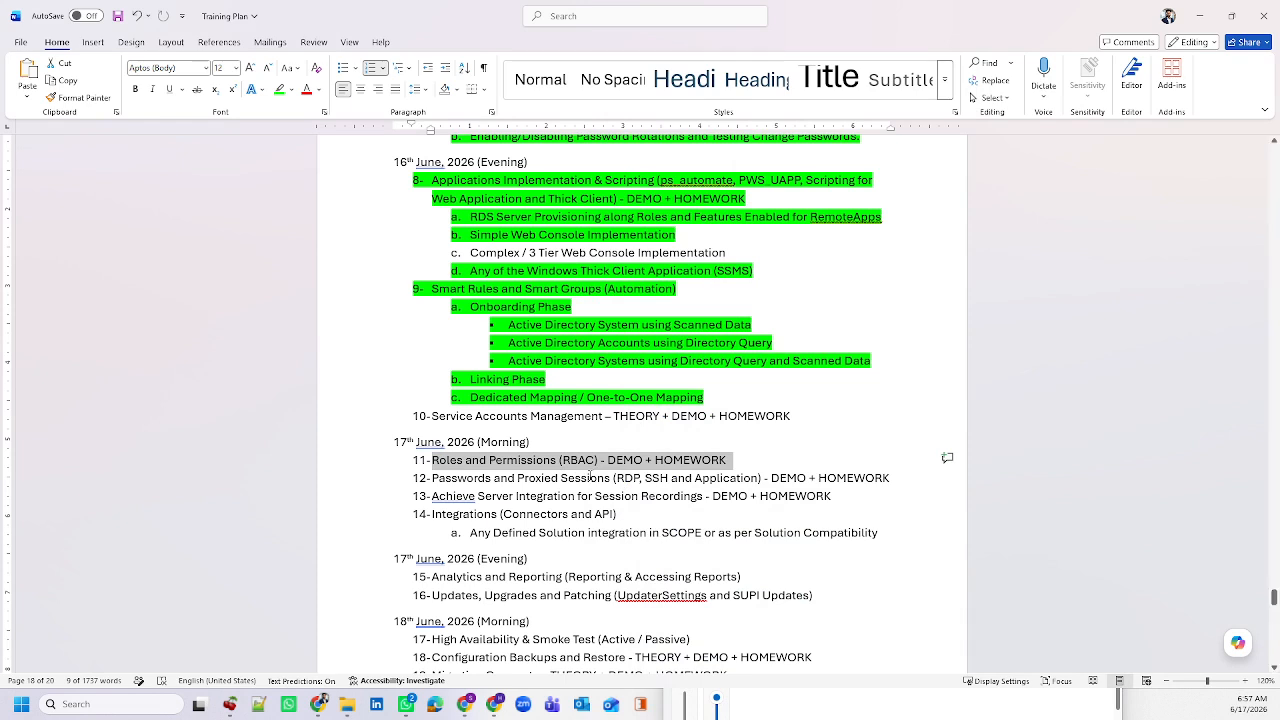
click(465, 700)
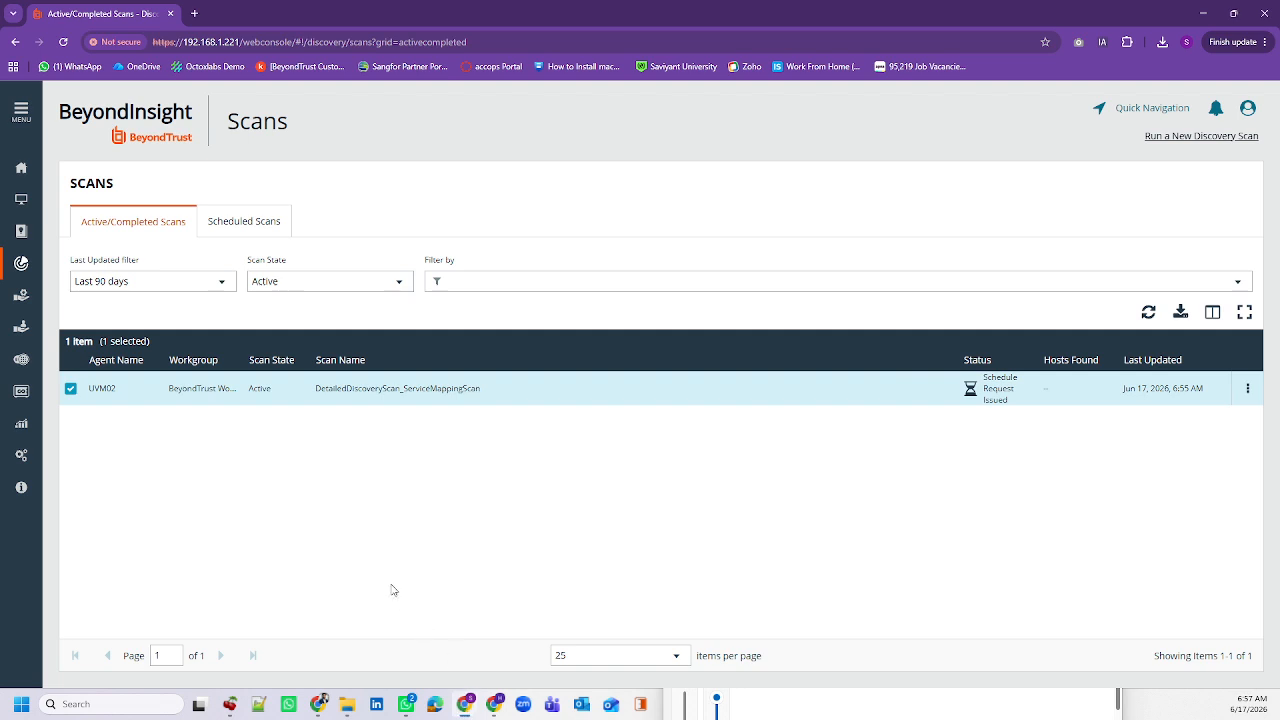
Open Dedicated Mapping's group details in User Management and check its Smart Groups and two Users
click(24, 456)
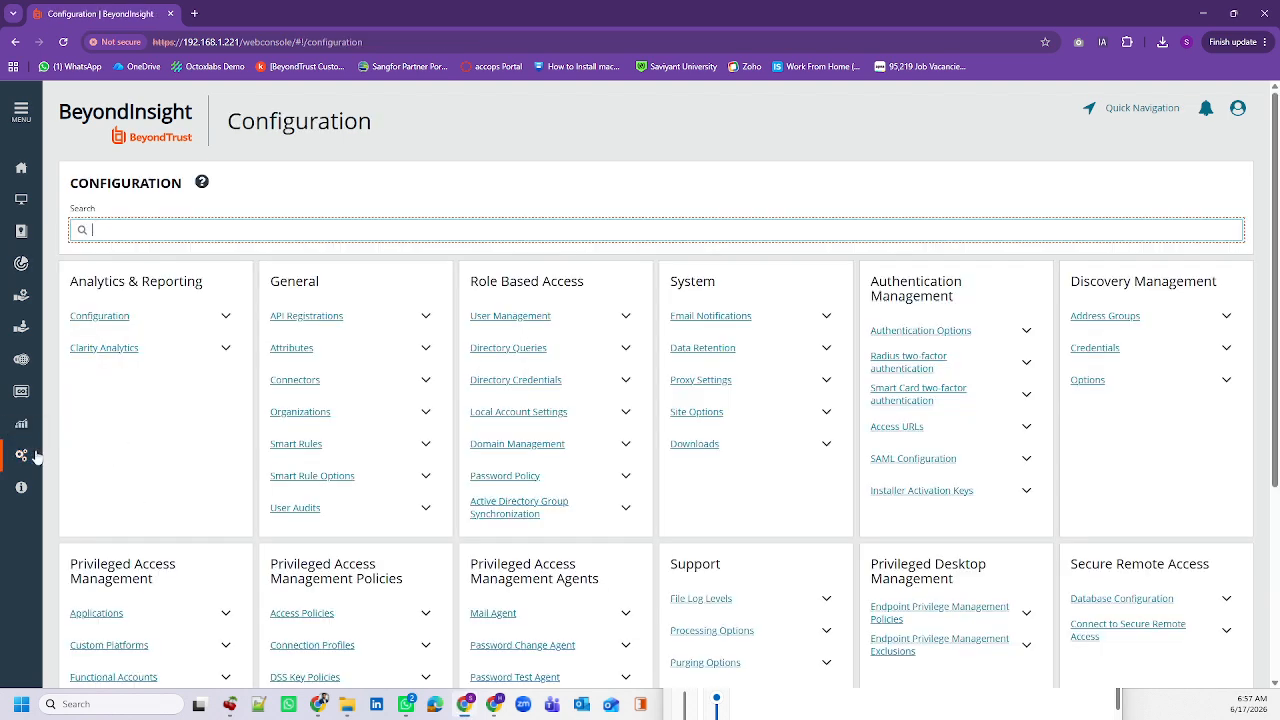
click(479, 320)
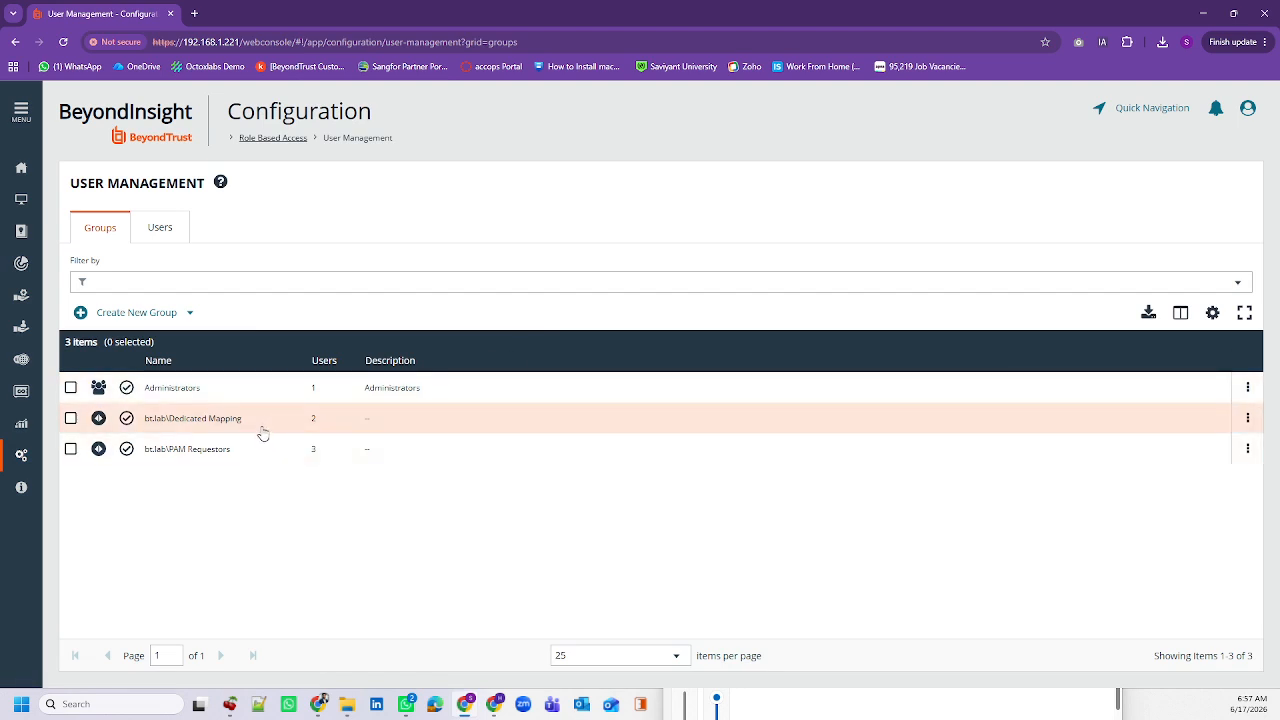
drag(260, 431, 166, 434)
click(1248, 418)
click(1189, 458)
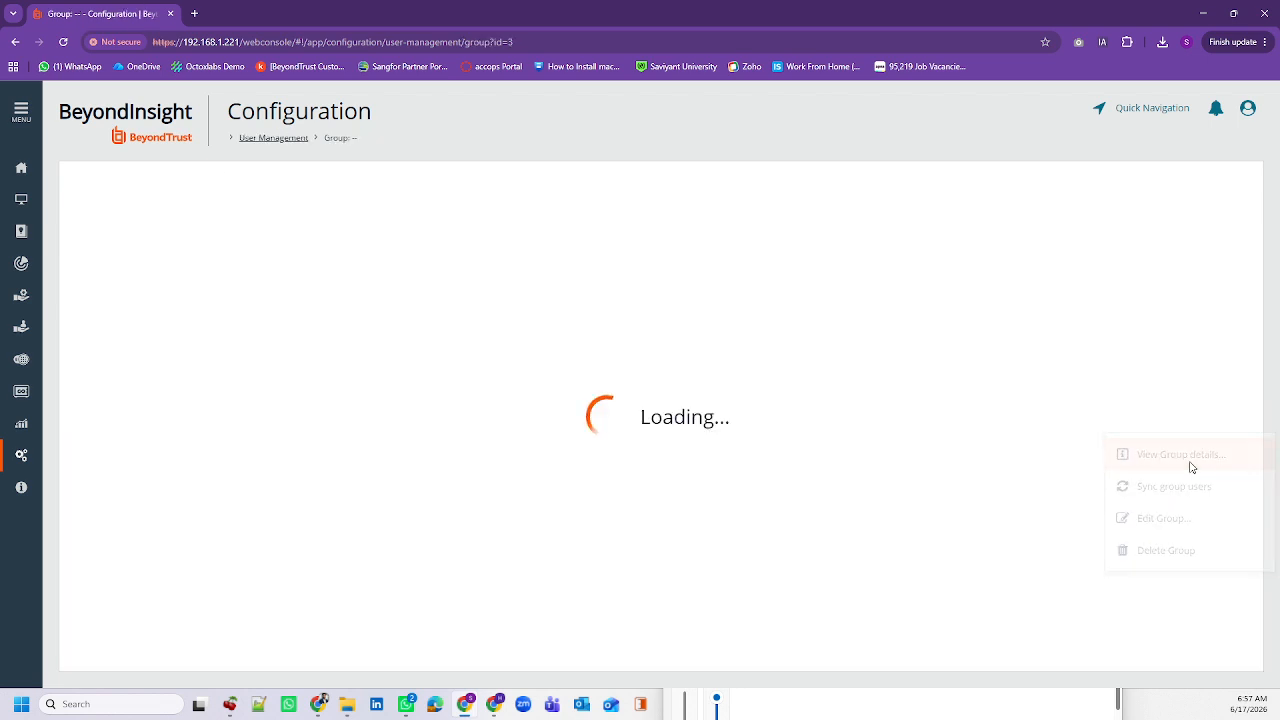
click(127, 386)
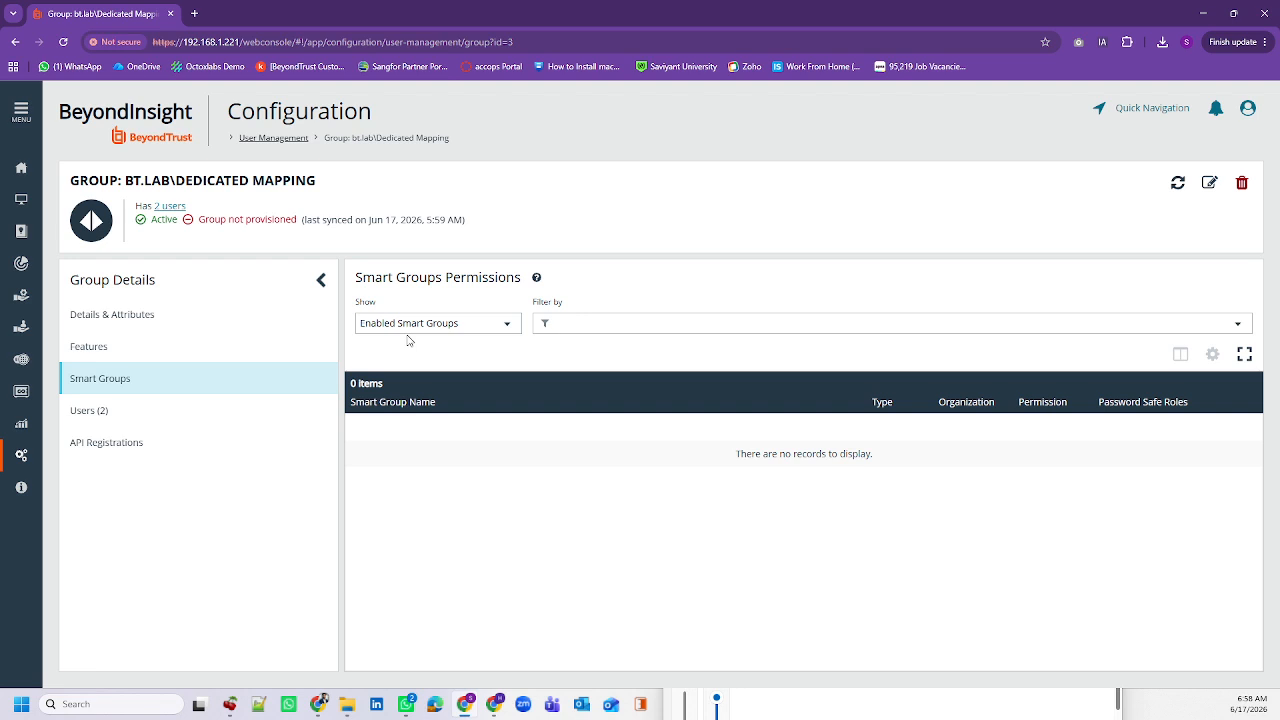
click(263, 410)
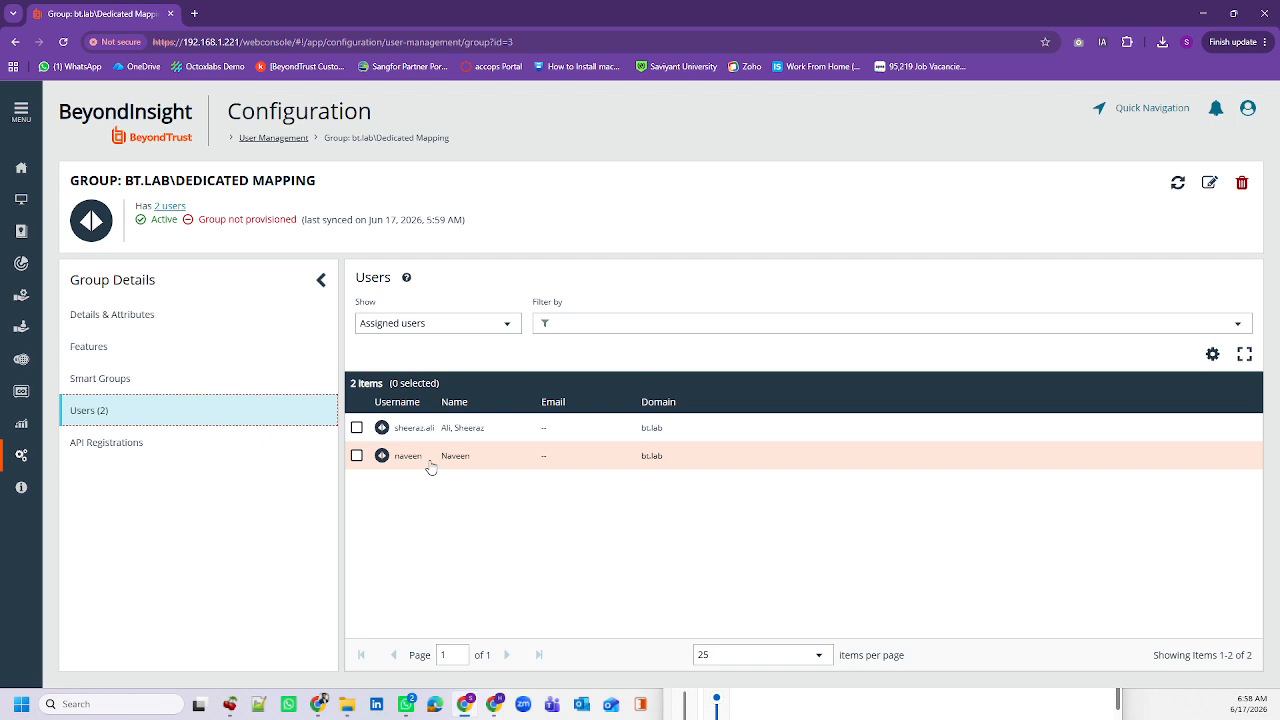
click(240, 384)
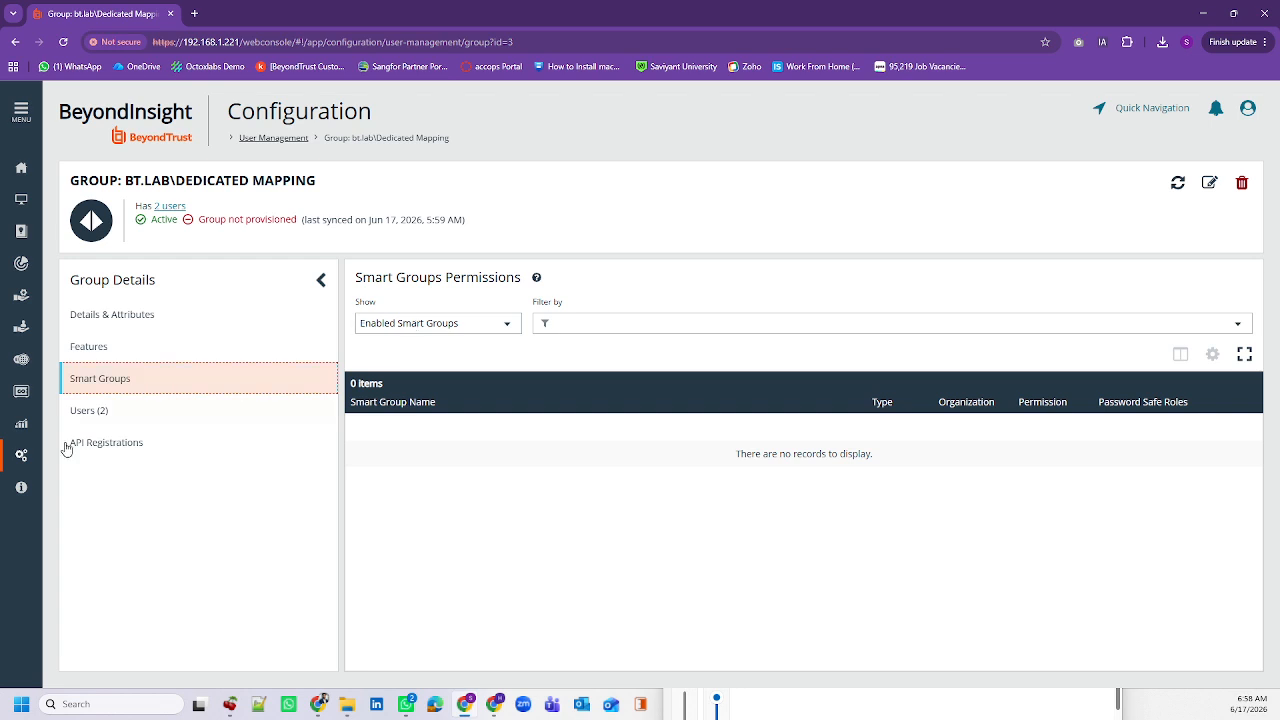
click(22, 455)
In PAM Requestors, remove the Requestor role from Database Managed Accounts and disable that permission
click(512, 317)
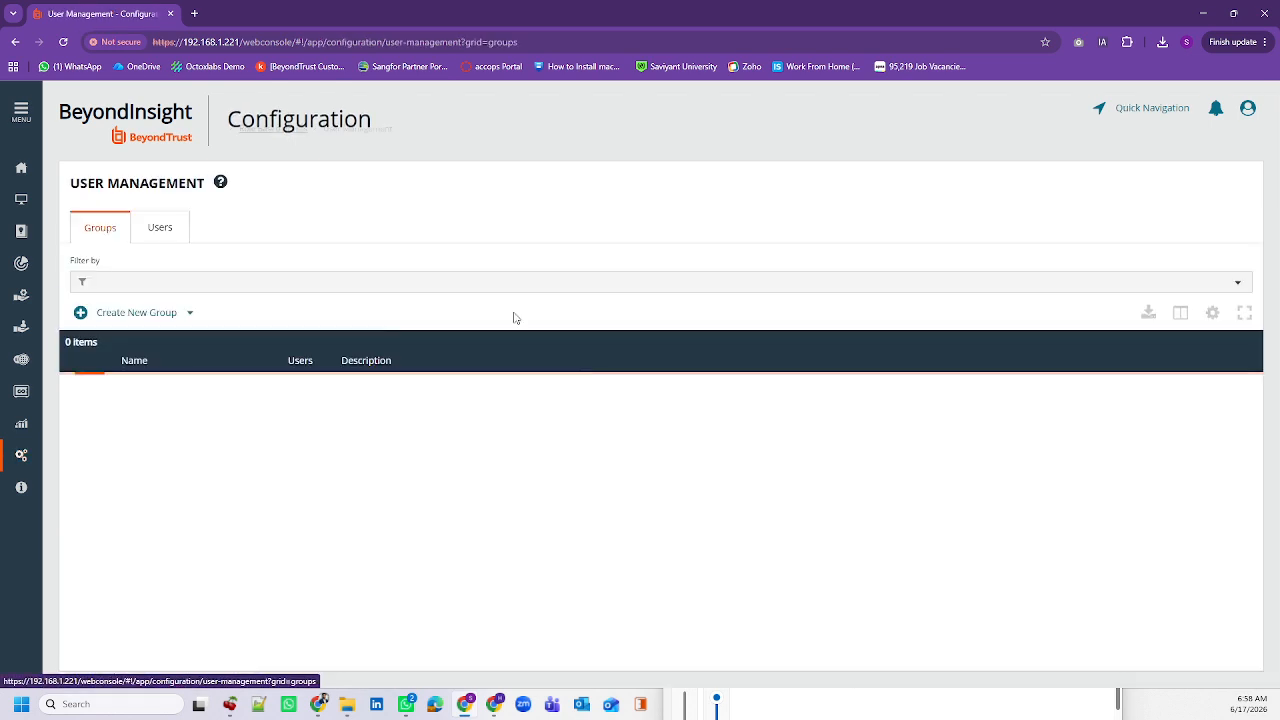
drag(229, 451, 173, 456)
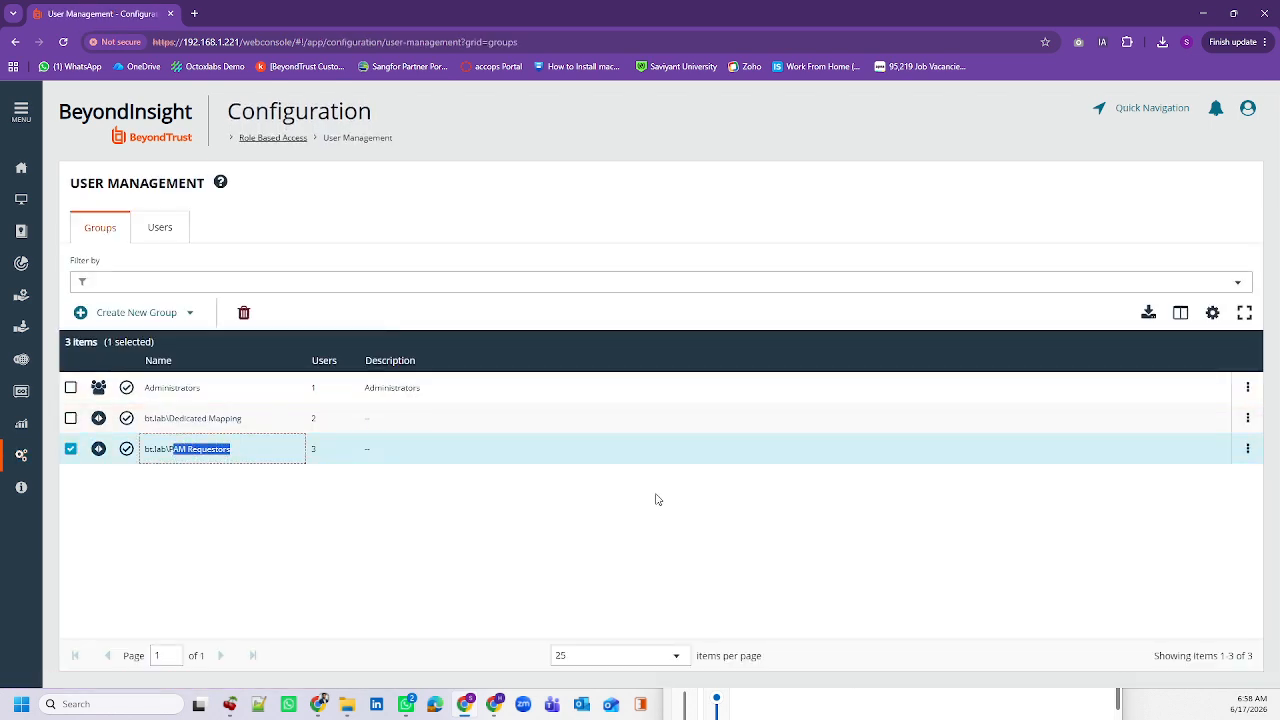
click(1246, 452)
click(1143, 490)
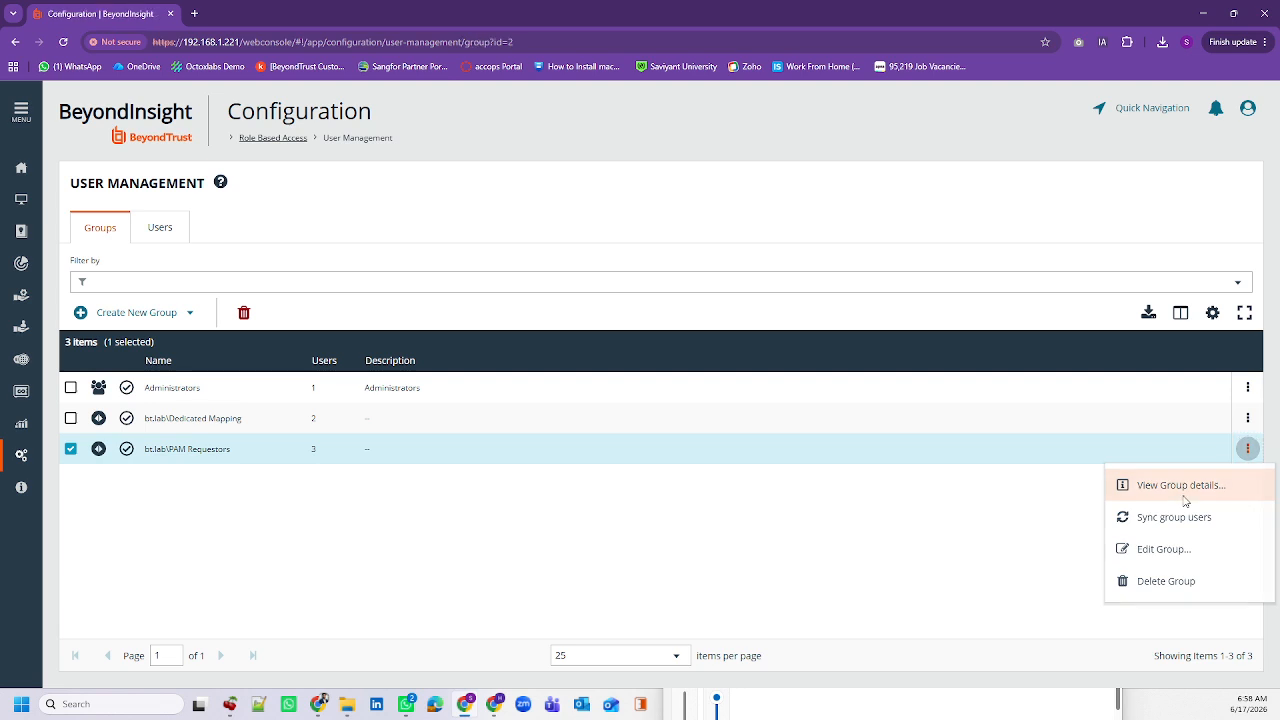
click(177, 384)
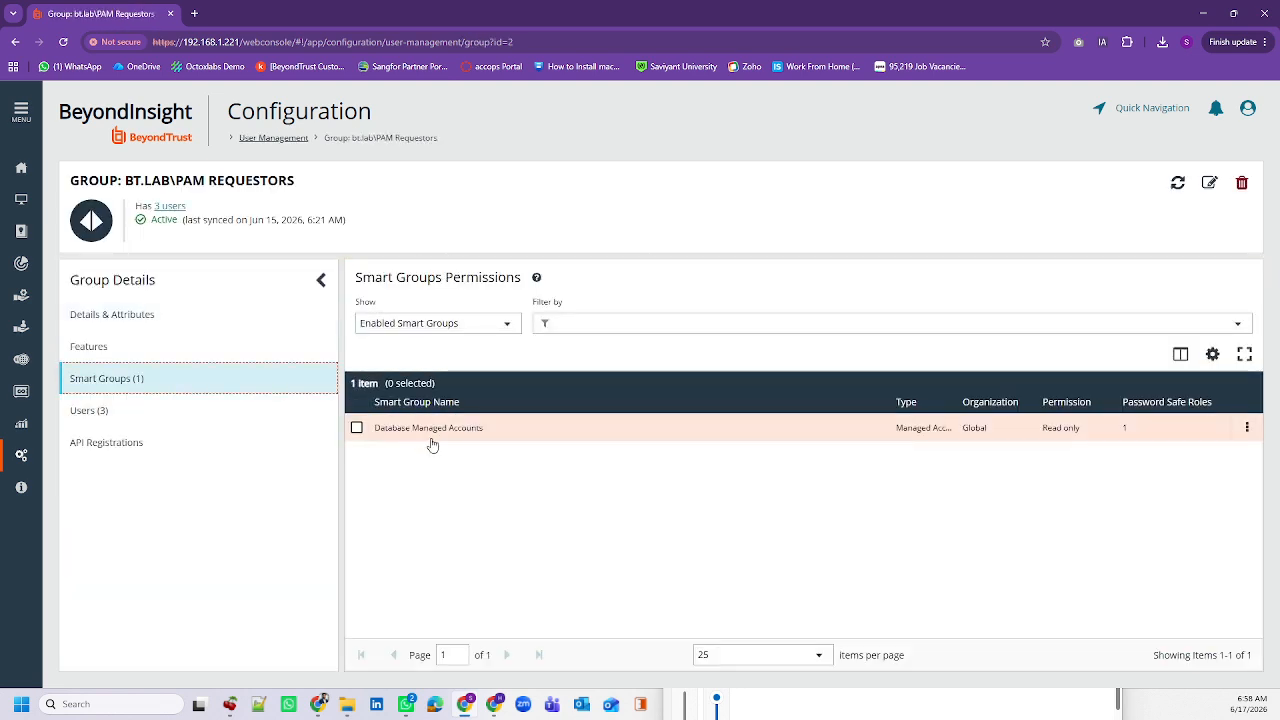
click(1246, 428)
click(1171, 527)
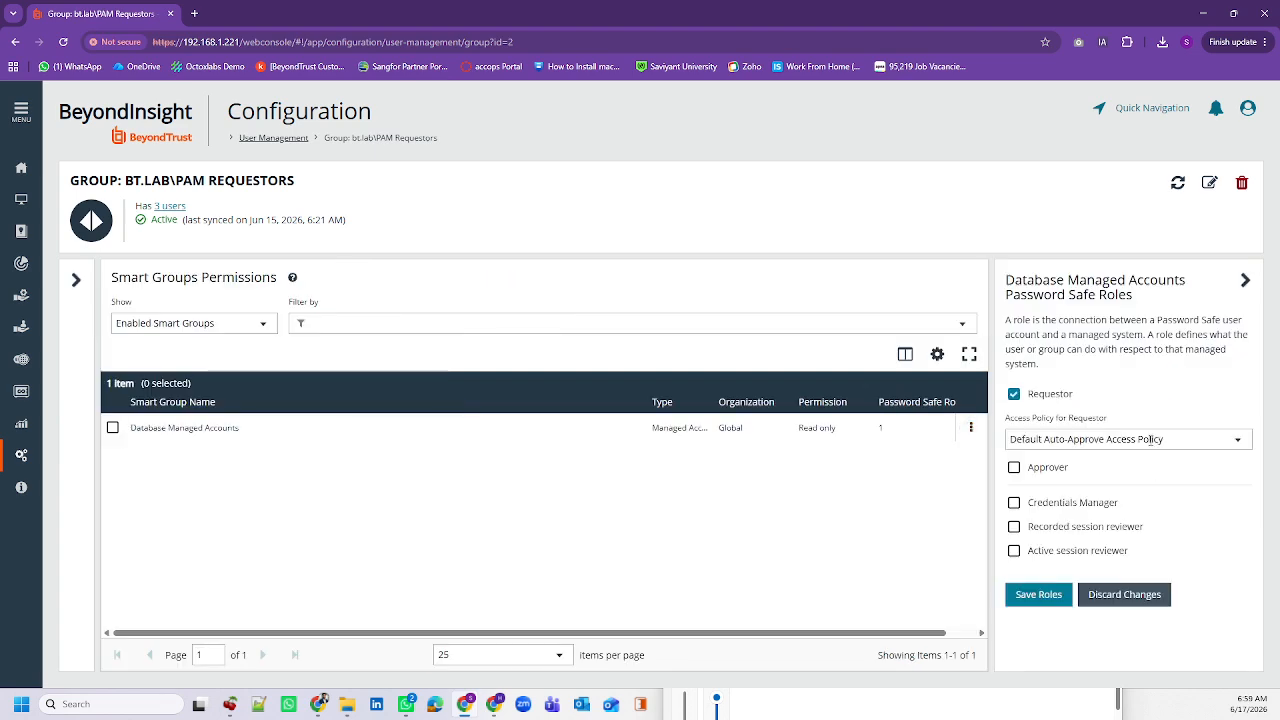
click(1056, 396)
click(1053, 545)
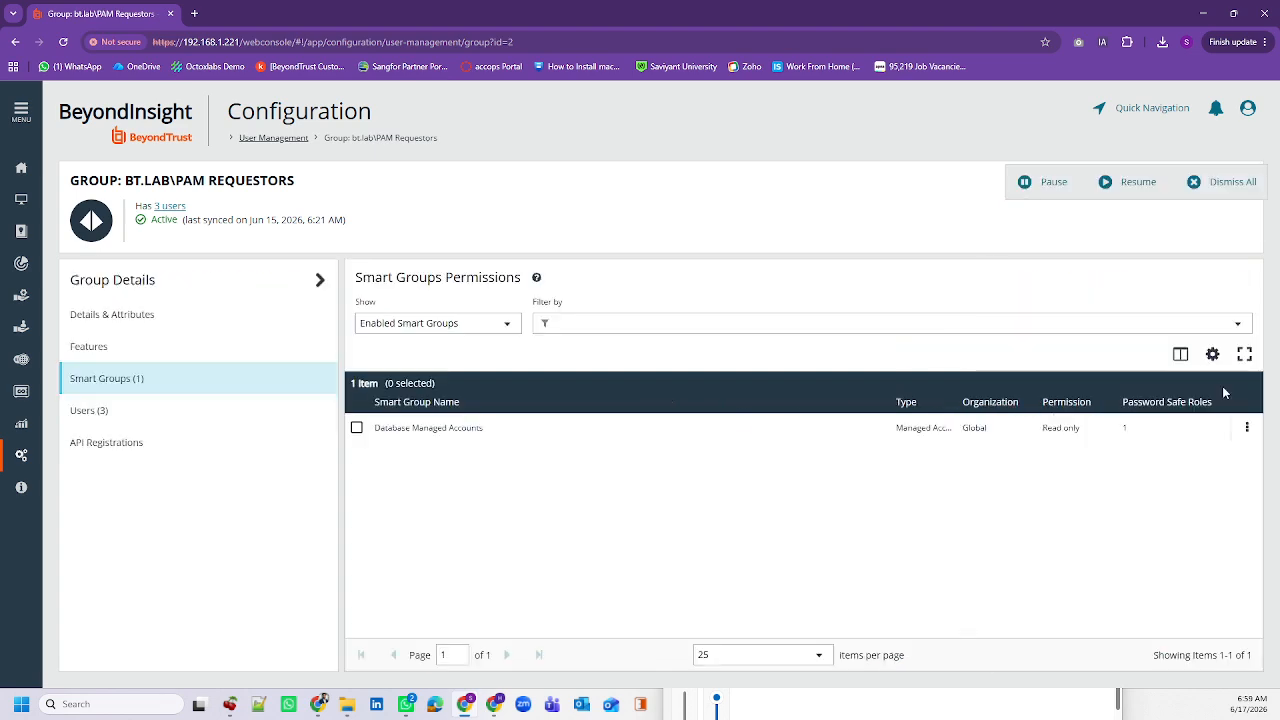
click(1247, 427)
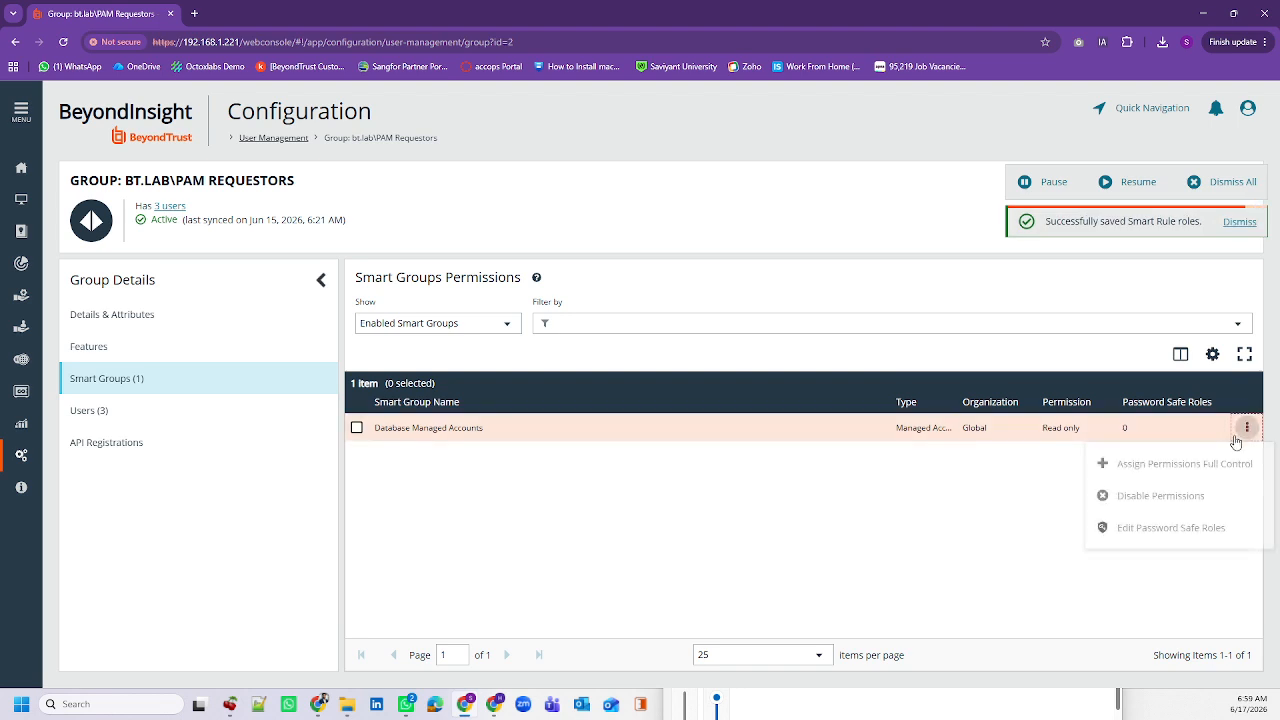
click(1150, 496)
click(1249, 178)
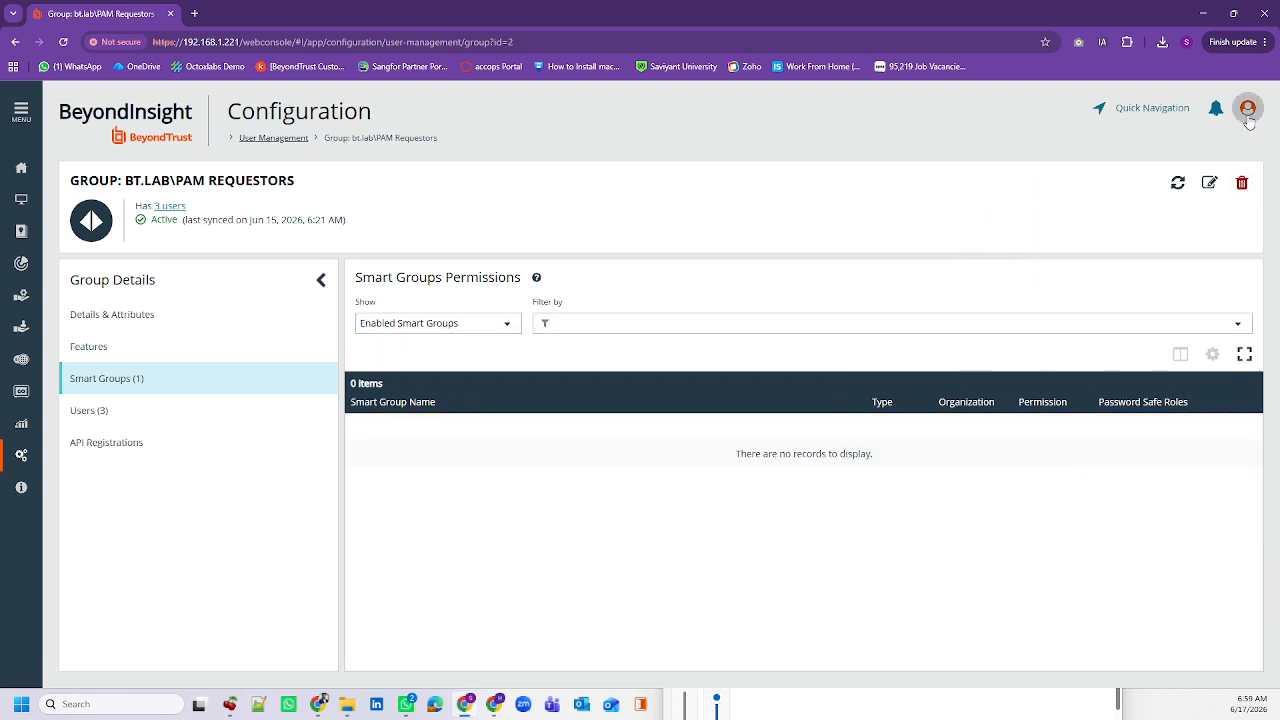
Check the PAM Requestors users, then view Dedicated Mapping's empty Smart Groups permissions
click(140, 414)
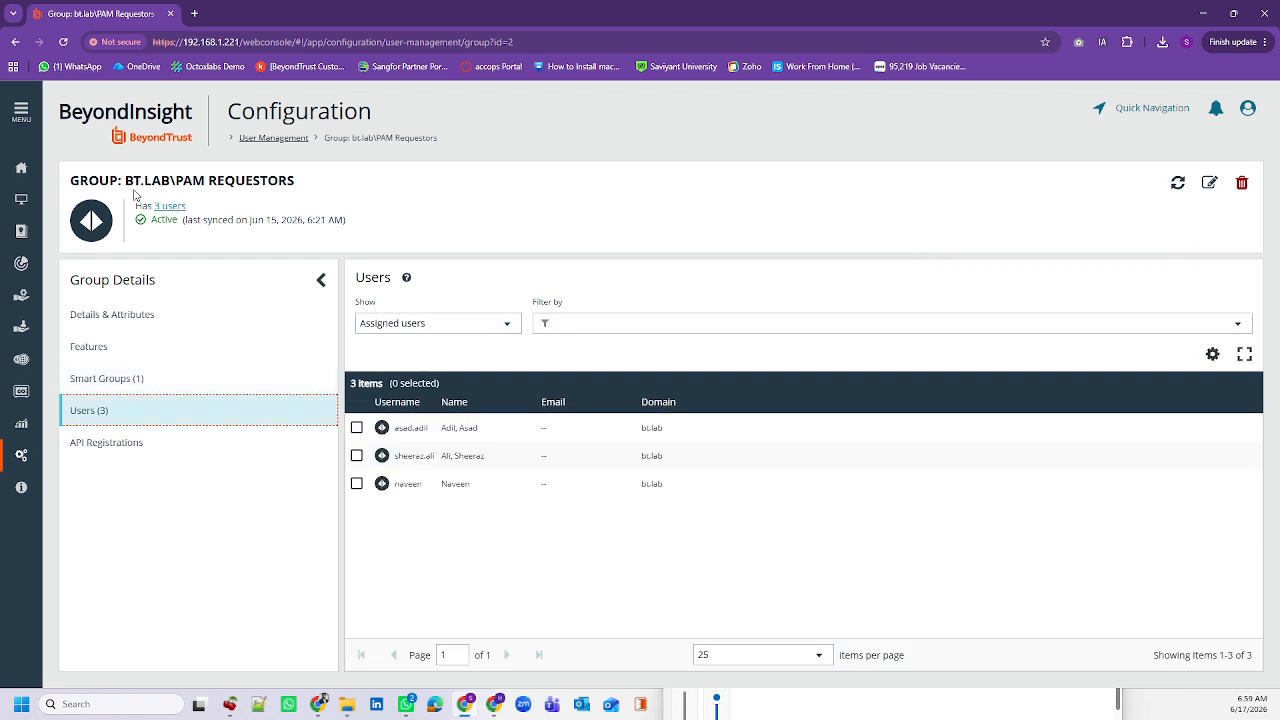
click(63, 42)
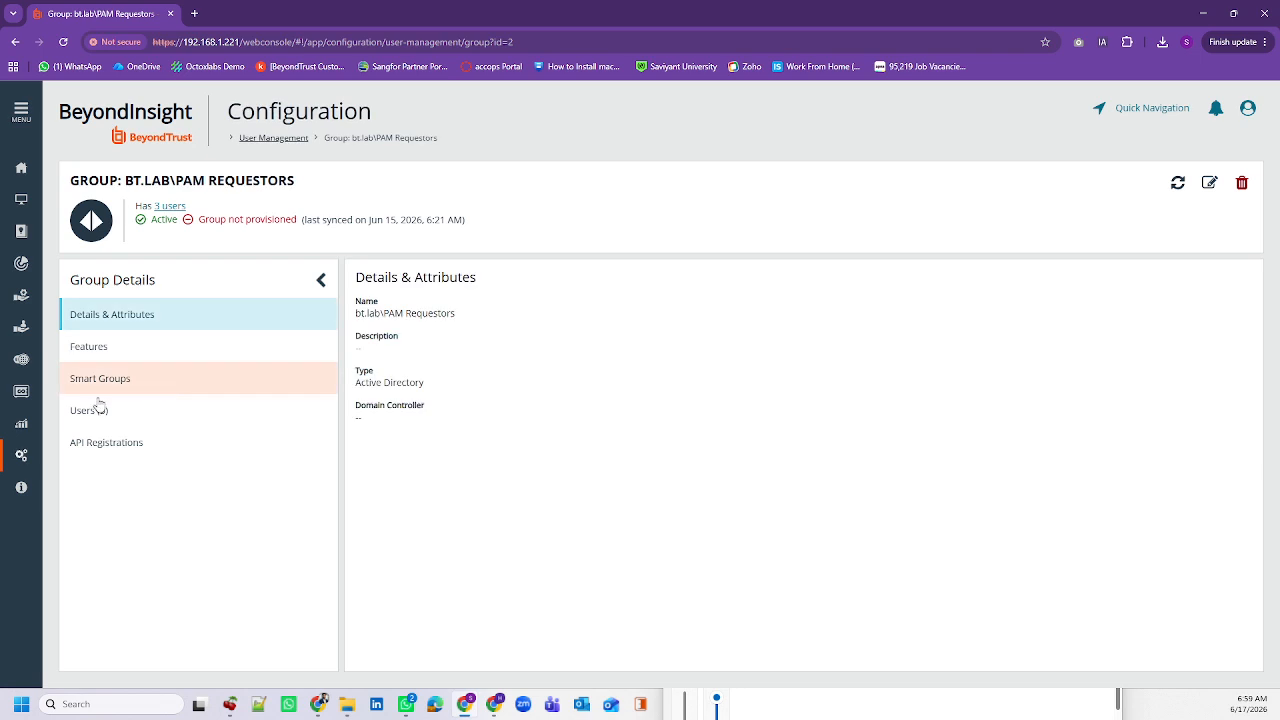
click(100, 410)
click(110, 384)
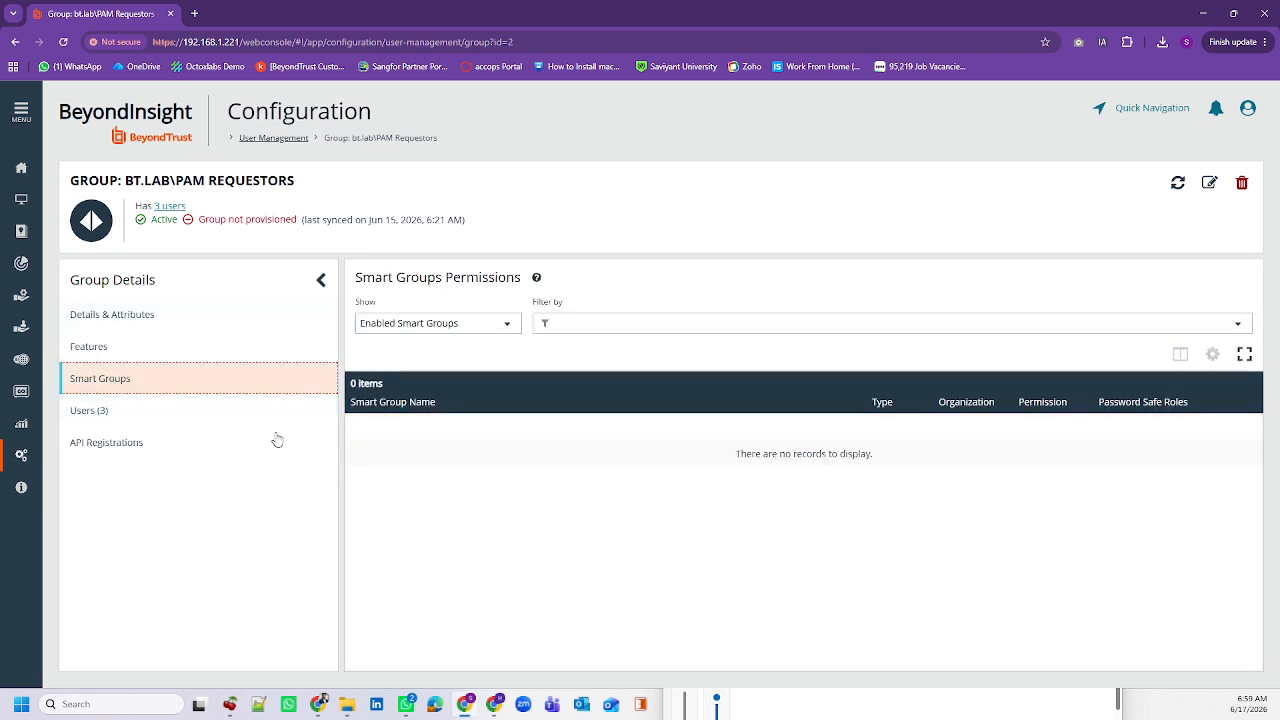
click(22, 459)
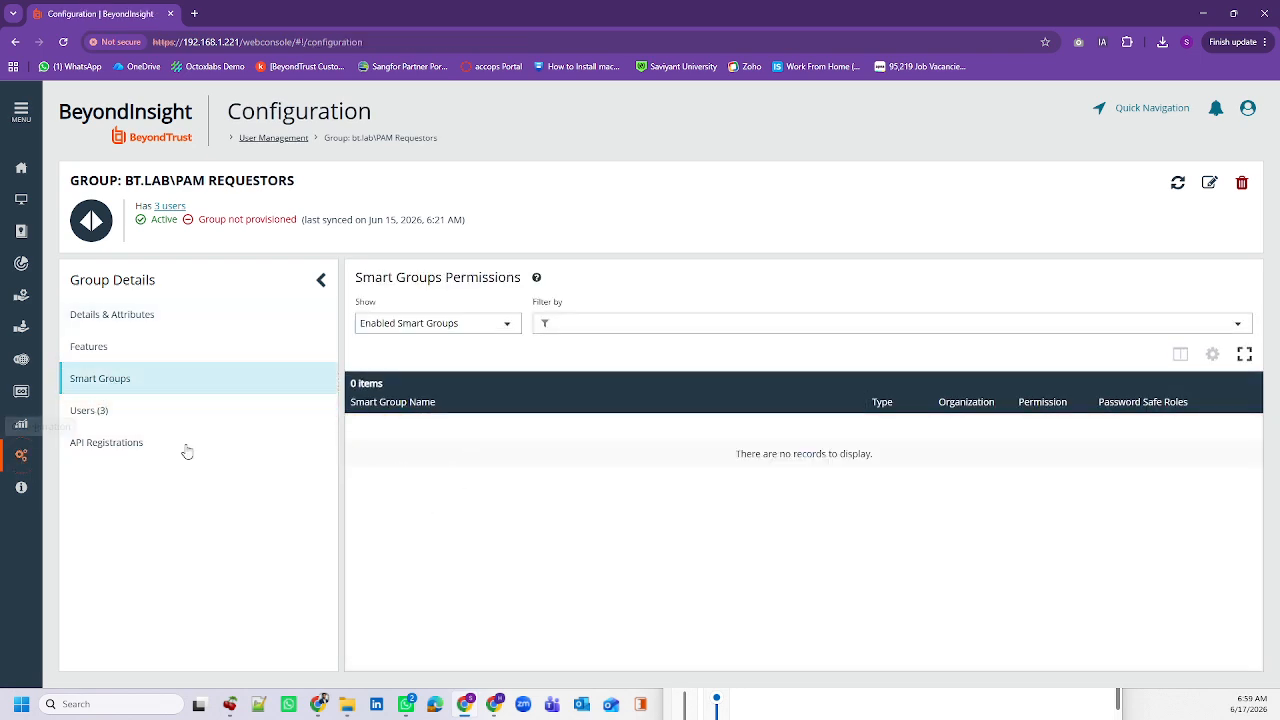
click(487, 322)
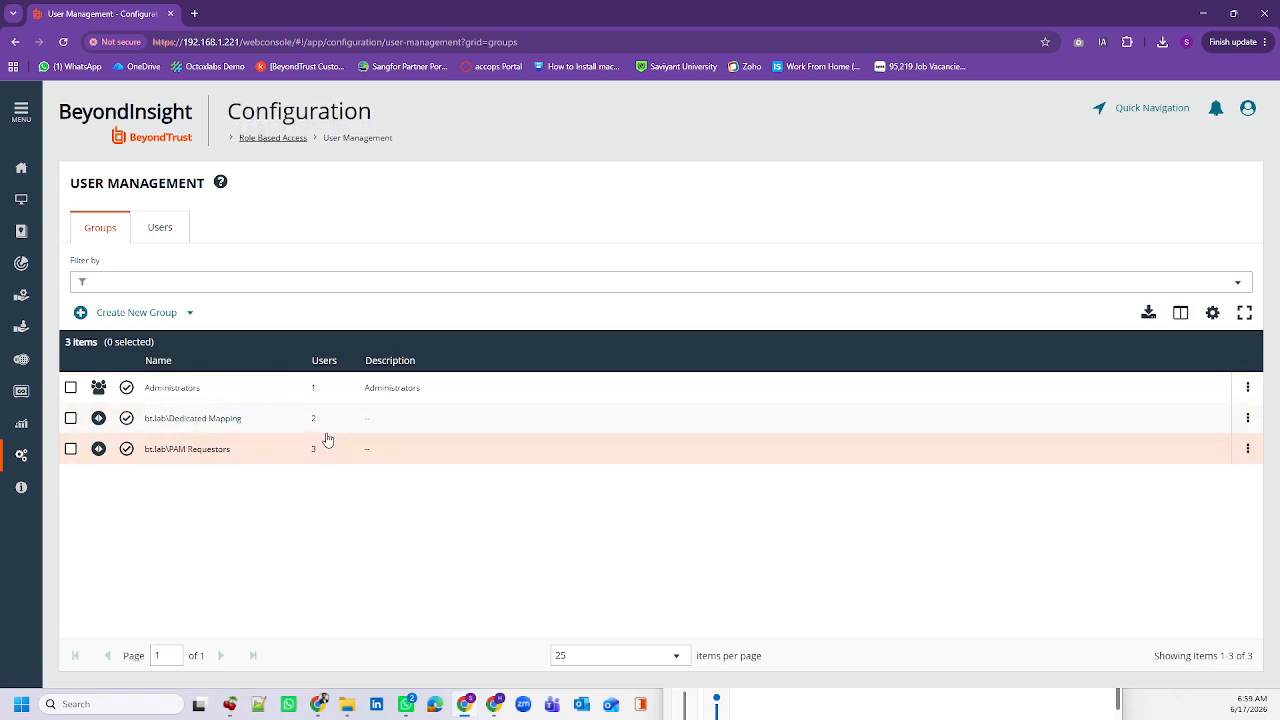
click(1248, 420)
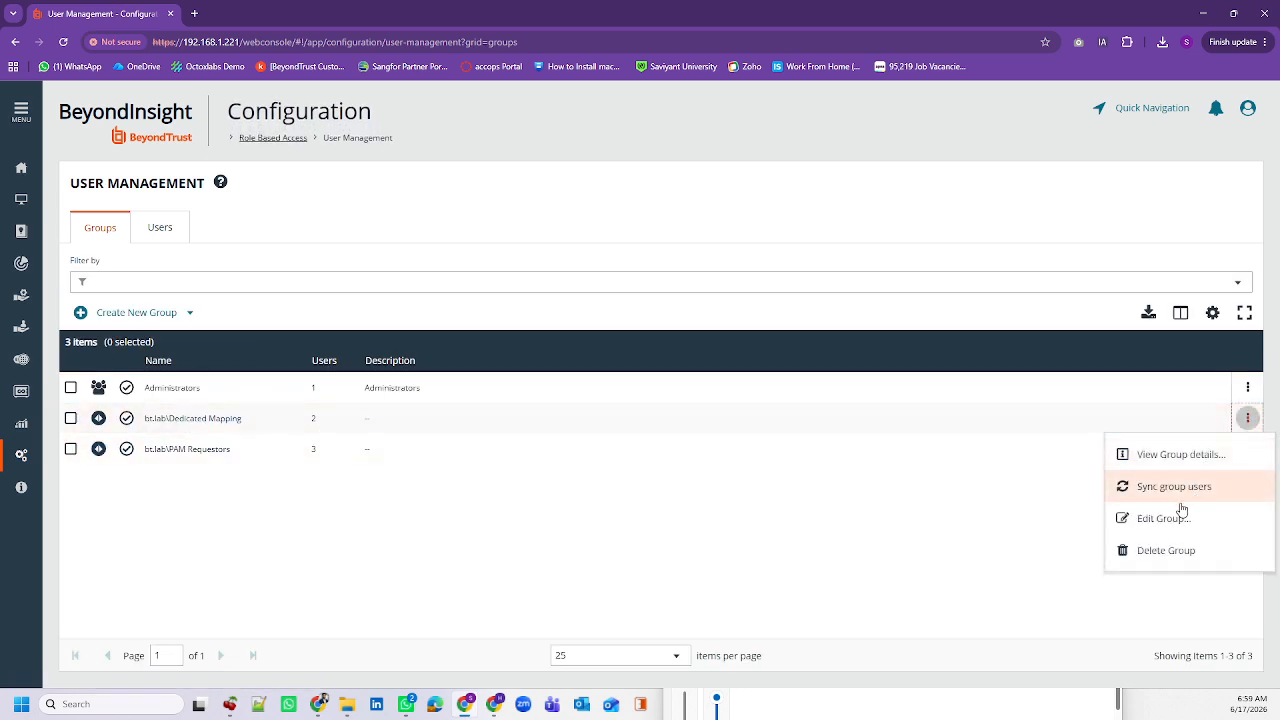
click(1191, 458)
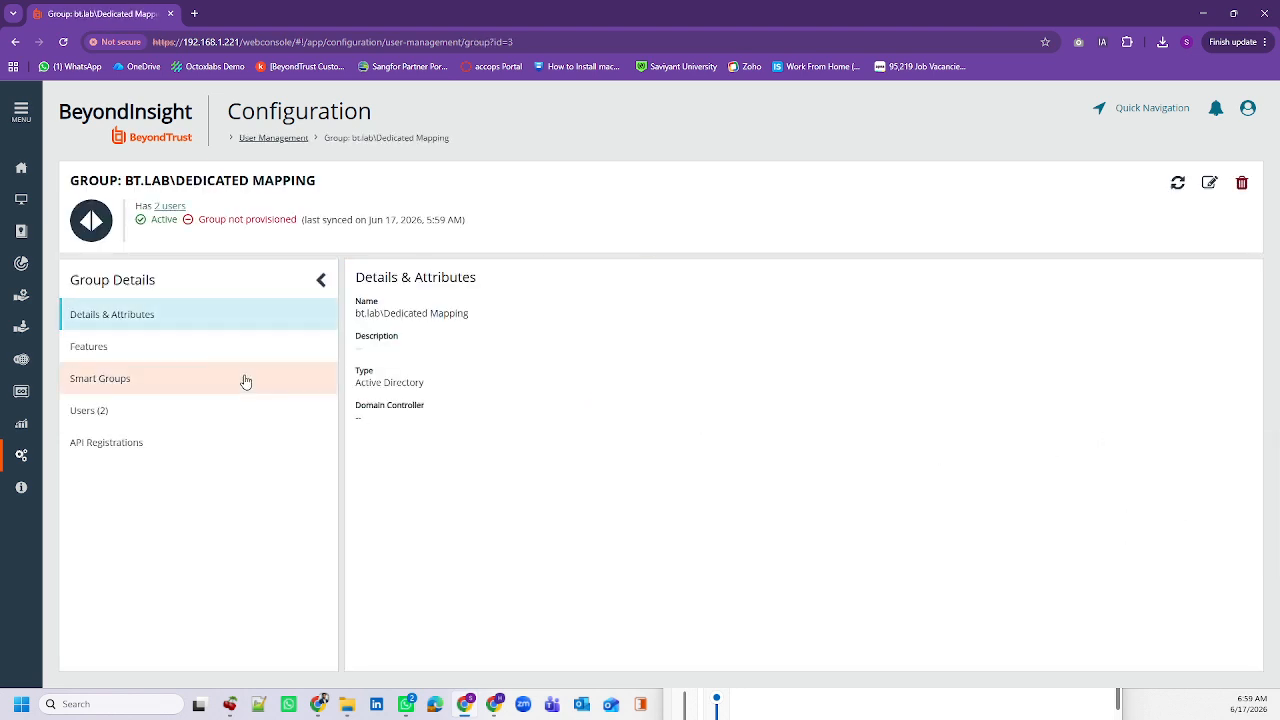
click(243, 379)
Log out of the BeyondInsight administrator session and confirm
click(1248, 108)
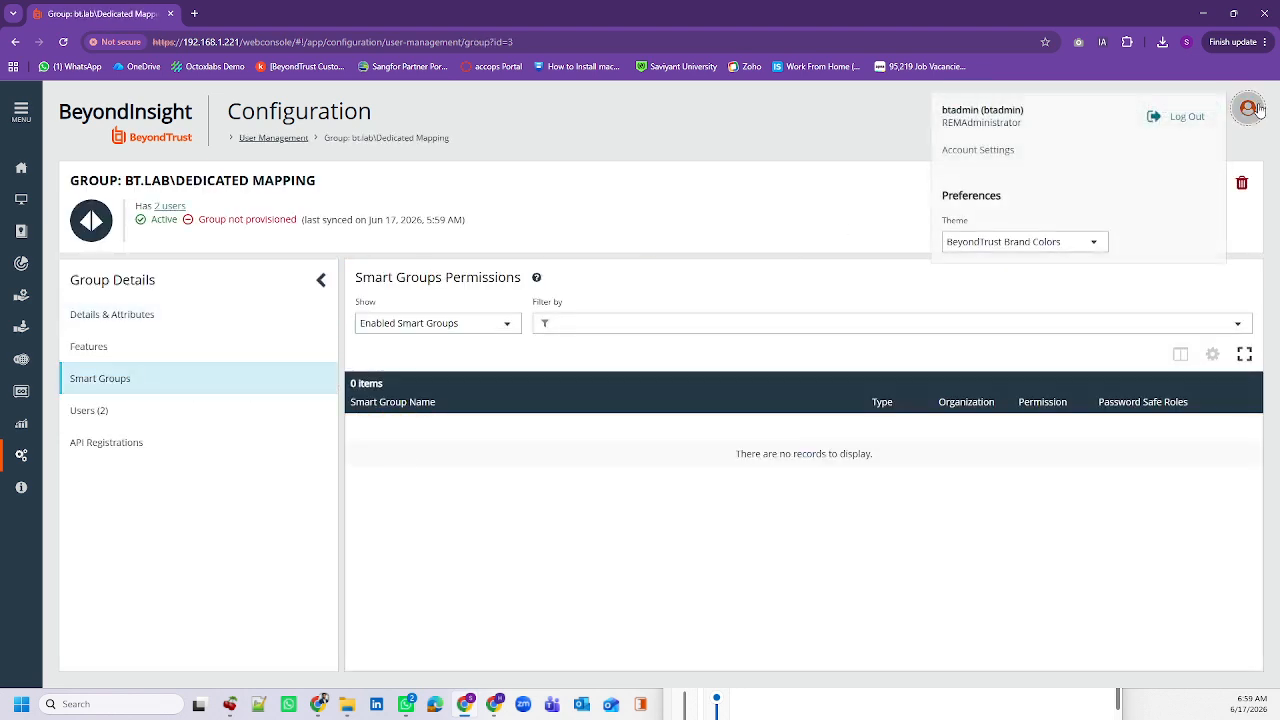
click(1176, 116)
click(746, 310)
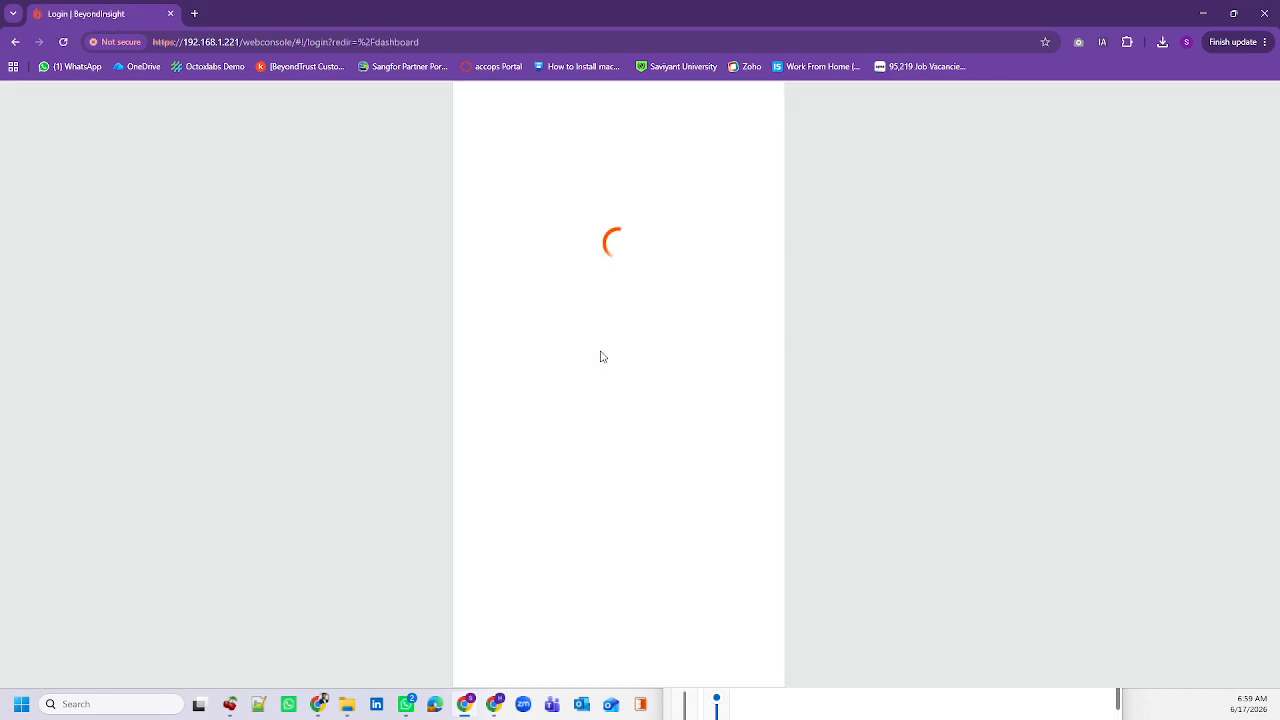
Attempt to log in as the domain user with bt.lab as the login domain
text(nav)
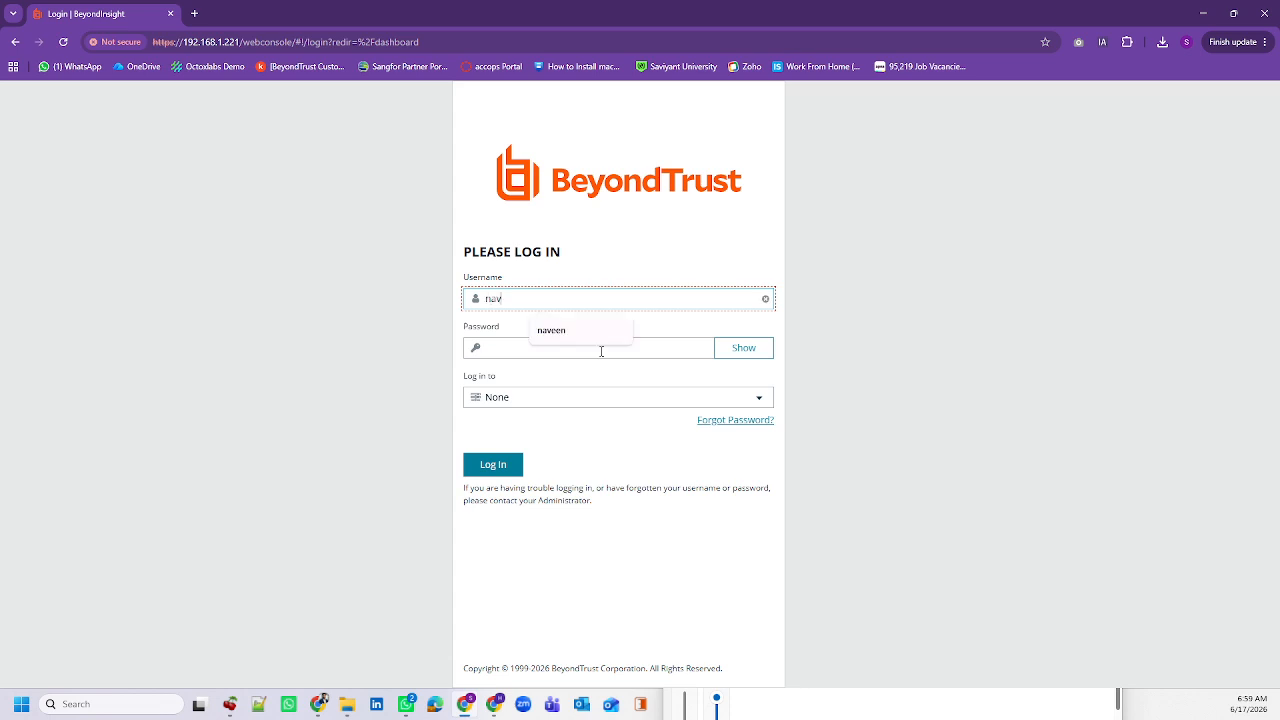
text(een)
click(601, 351)
text(**)
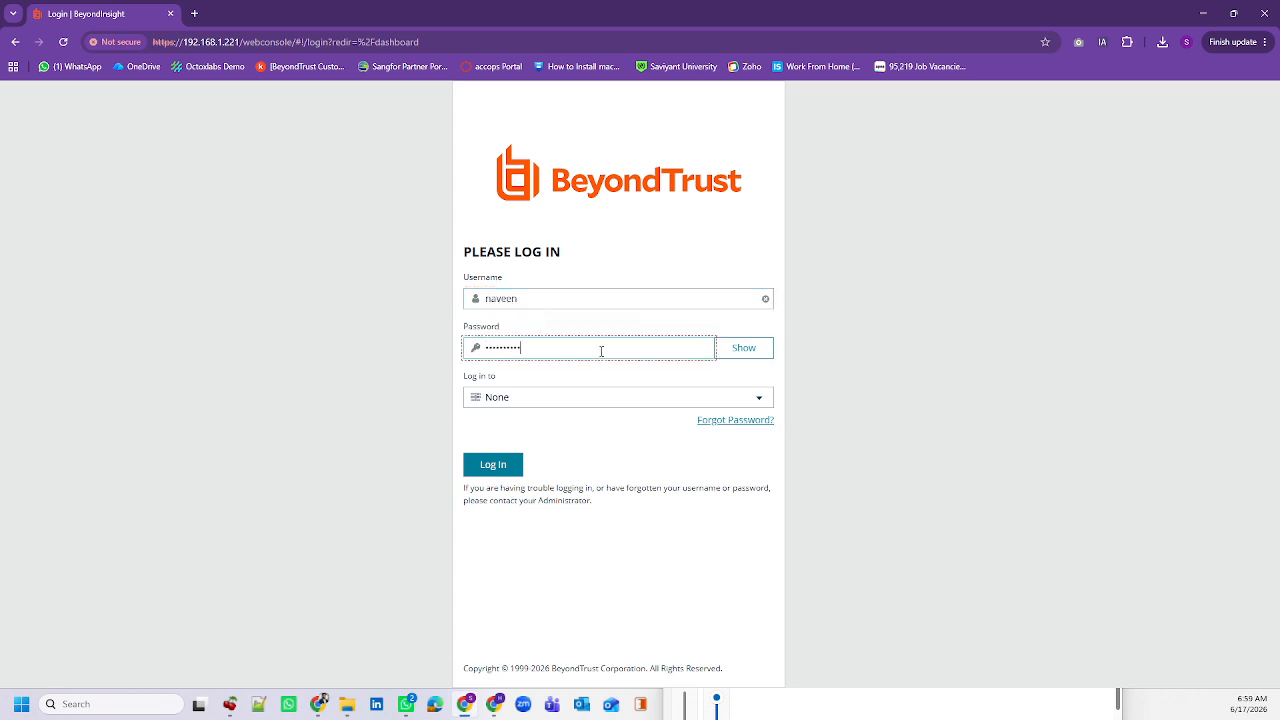
key(Tab)
key(Tab)
key(Down)
key(Down)
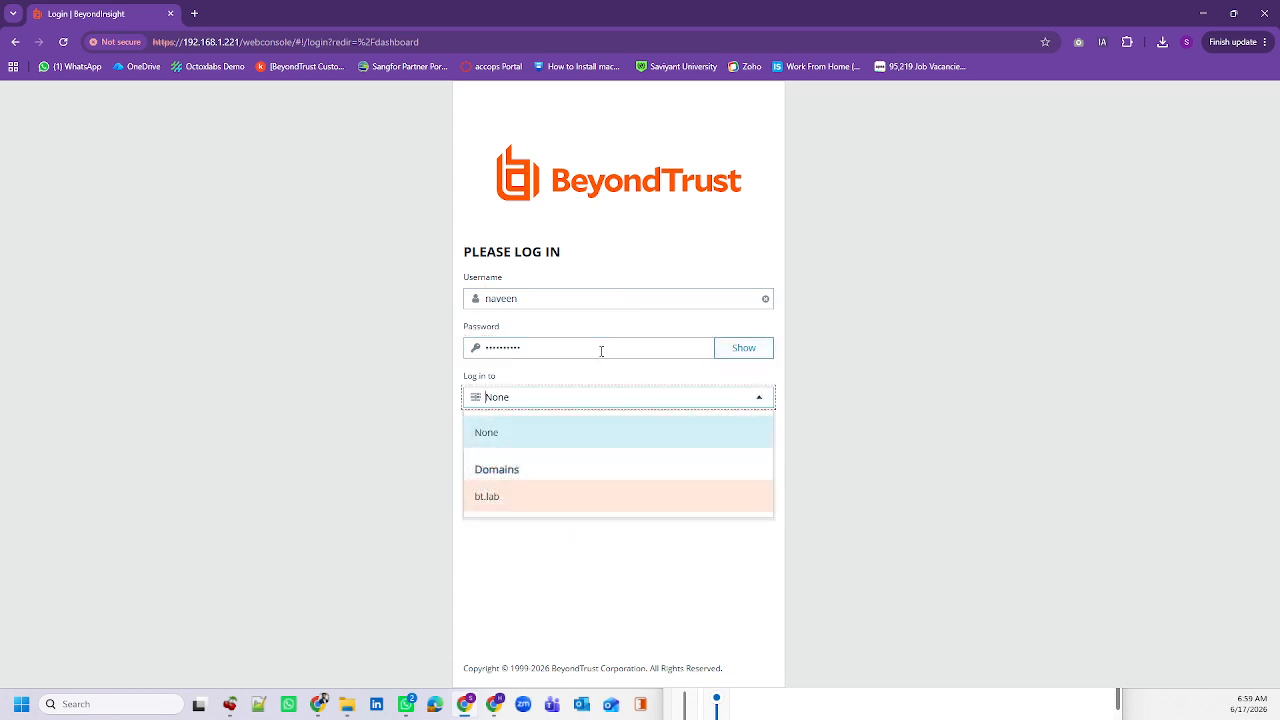
key(Return)
click(503, 466)
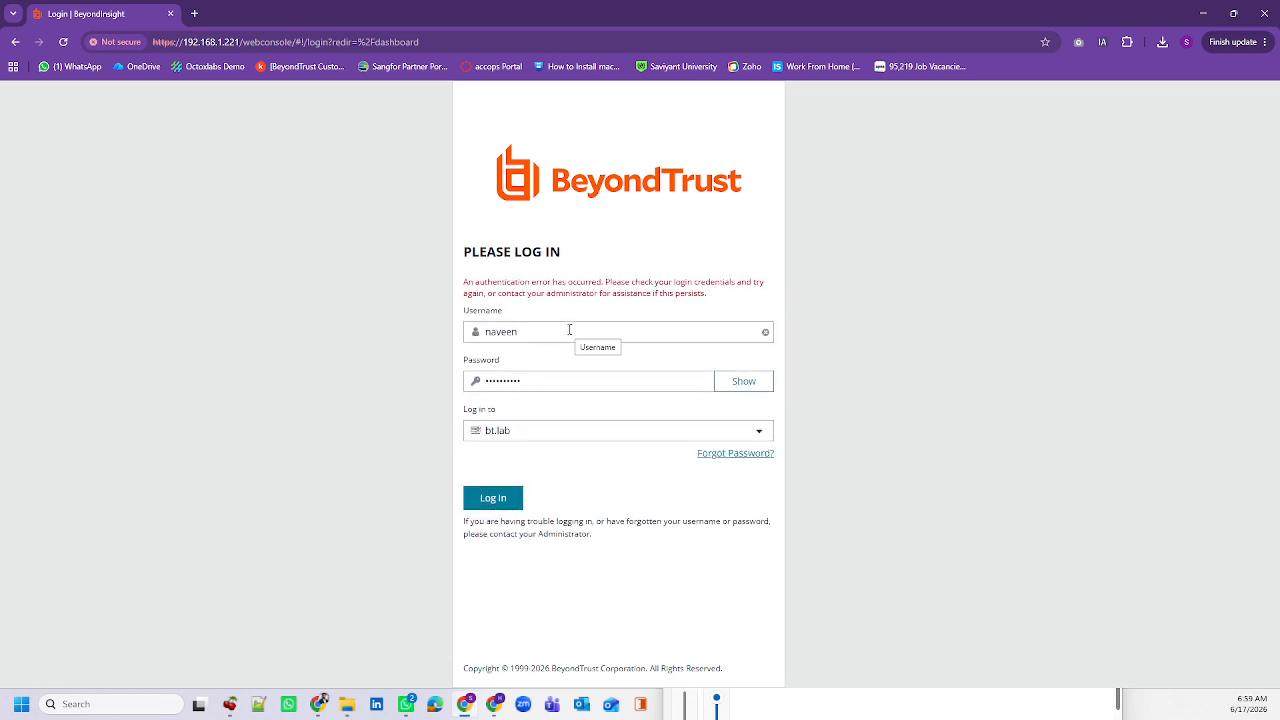
Enter the administrator username and password and set the login domain to sign back in
double_click(568, 331)
text(btadmin)
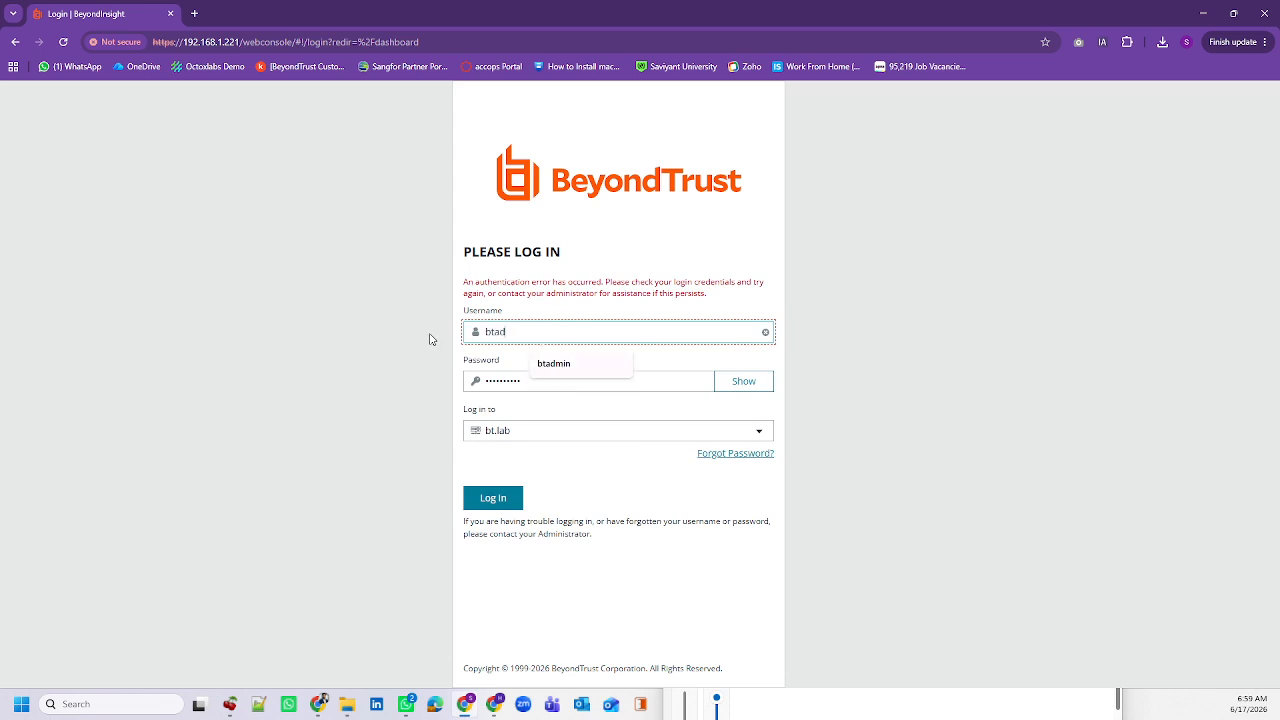
key(Tab)
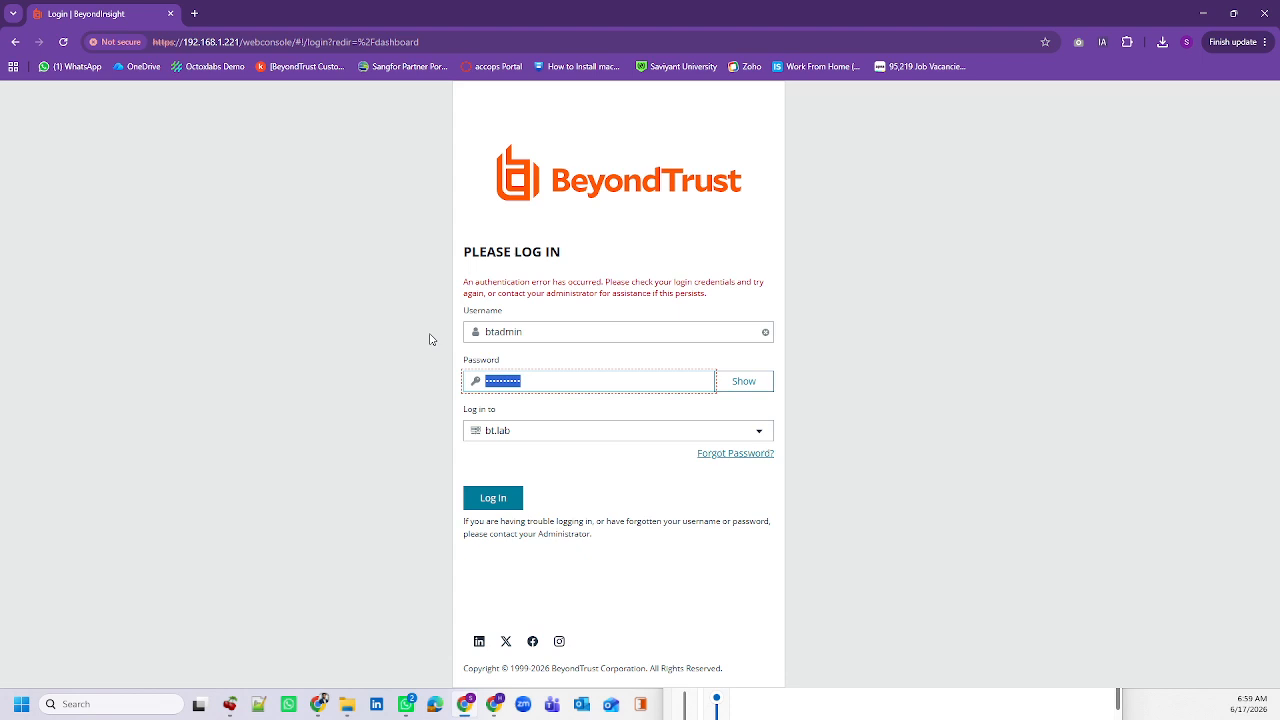
text(•••••••)
key(Tab)
key(Tab)
key(Down)
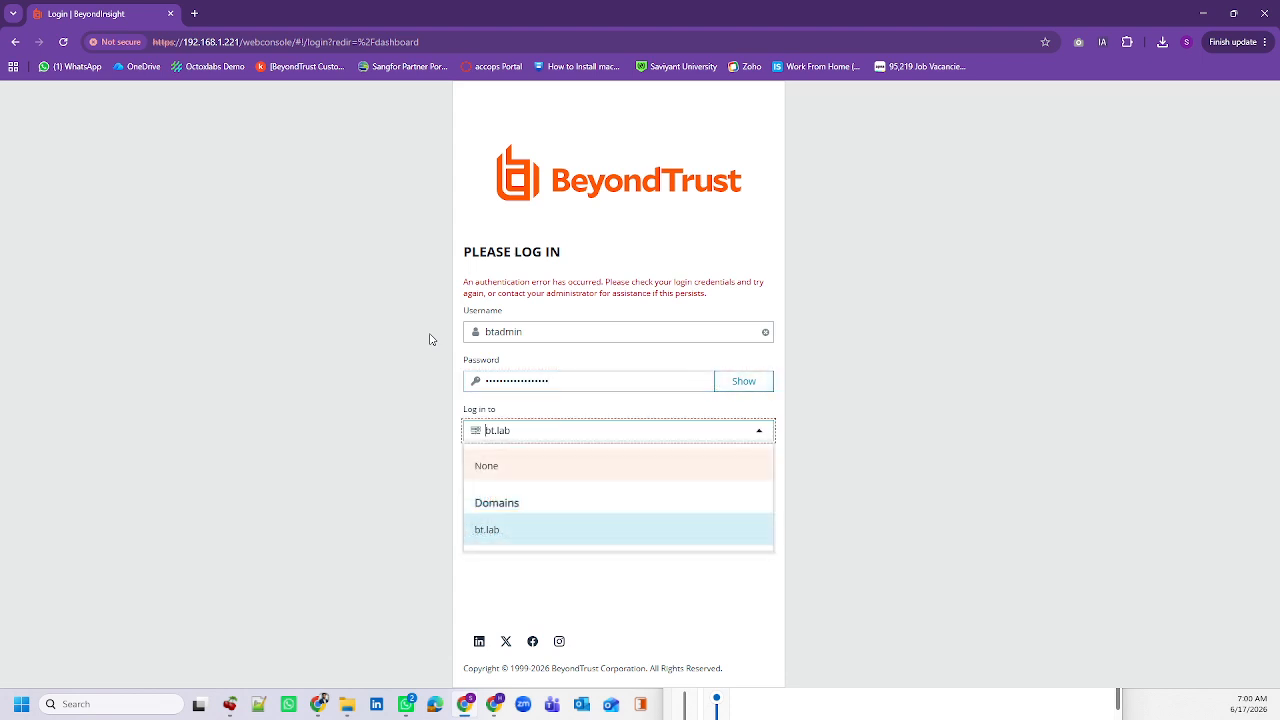
key(Return)
key(Return)
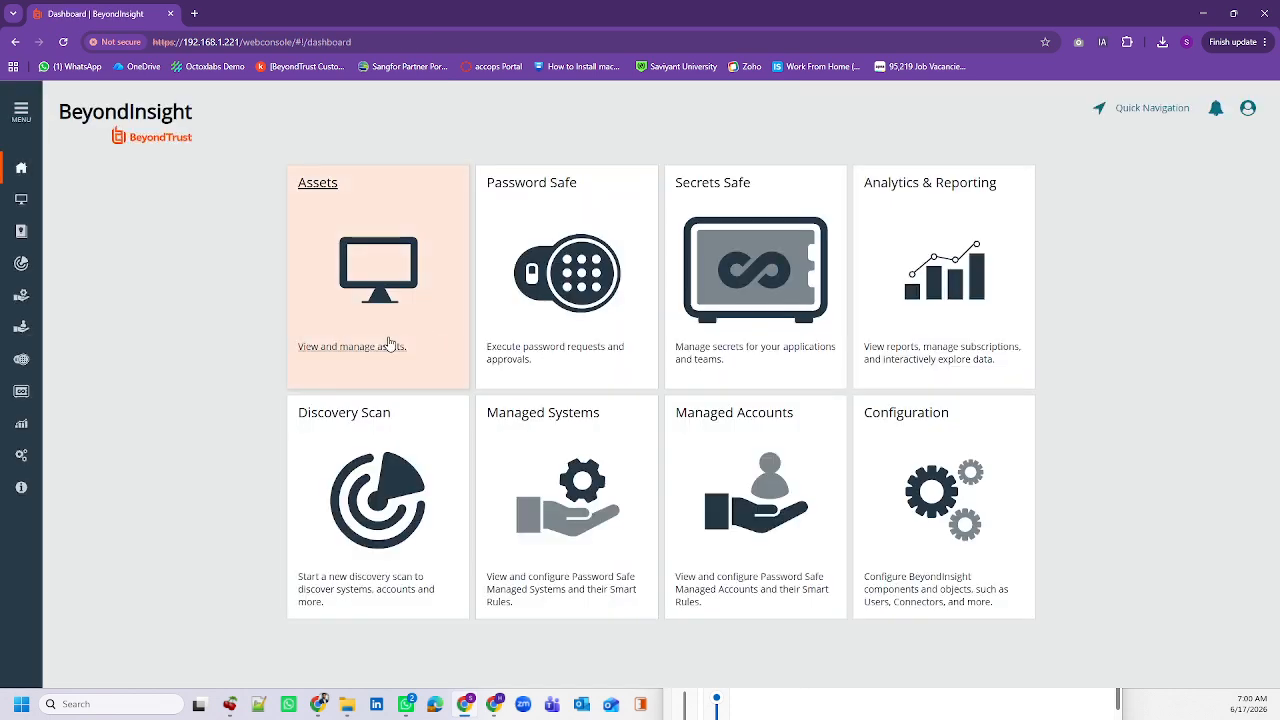
Open User Audits and view the failed domain-user login, whose message reads UserHasNoSmartRules
click(871, 444)
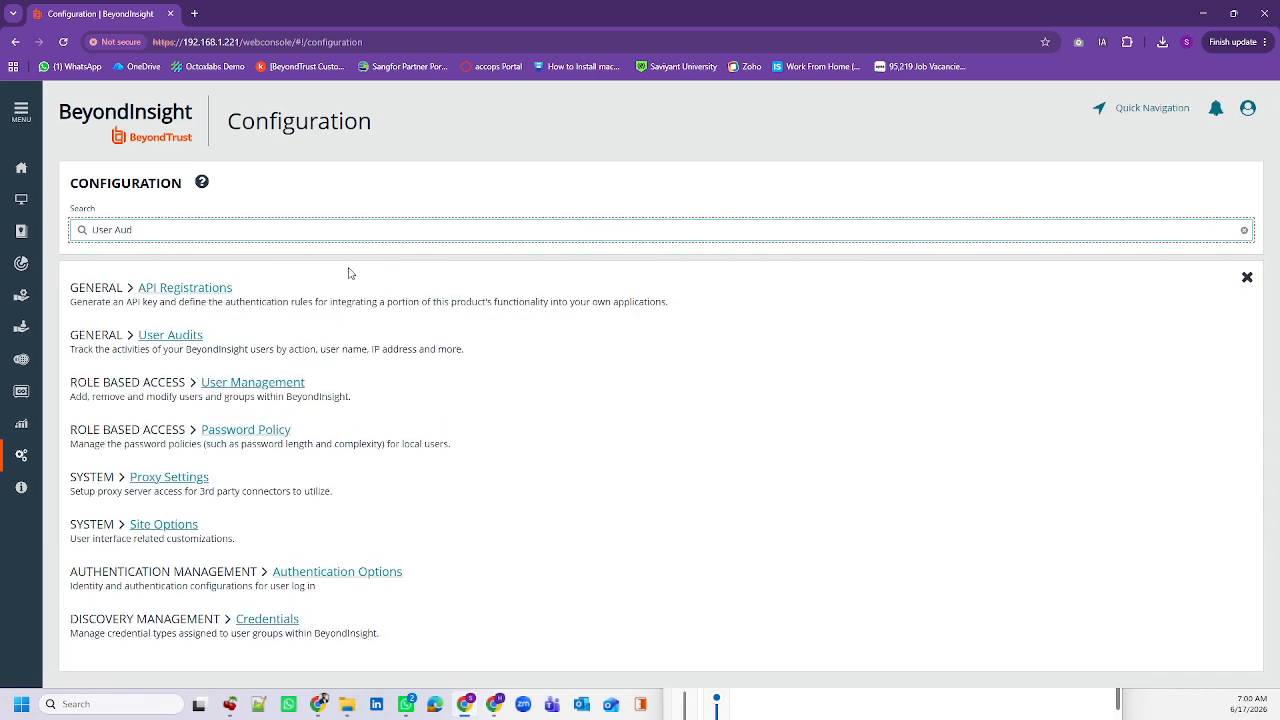
click(150, 336)
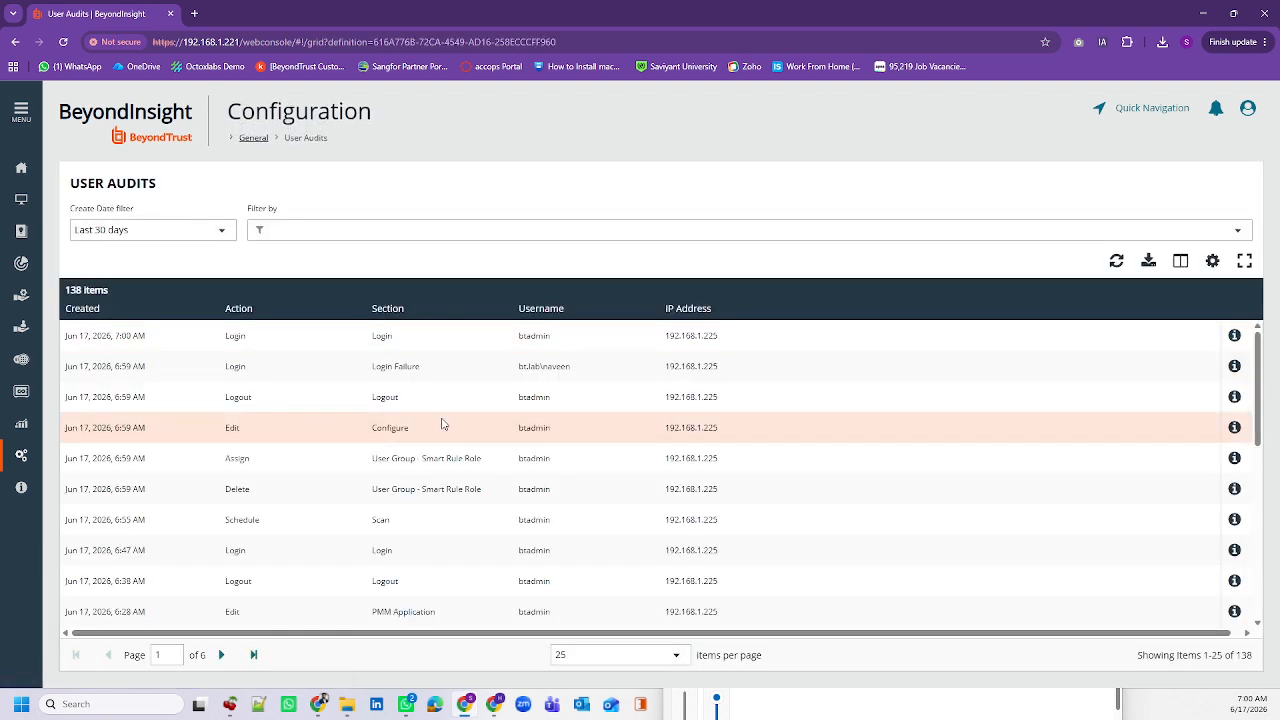
drag(571, 372, 517, 366)
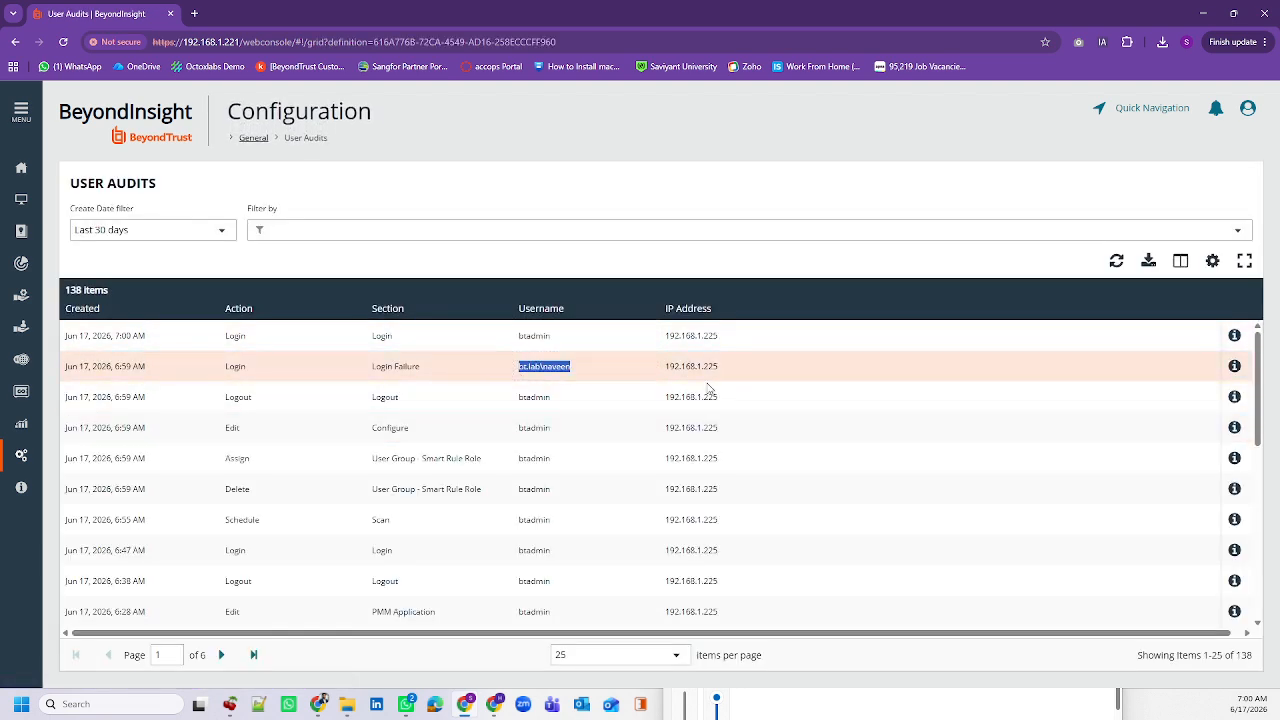
click(1234, 366)
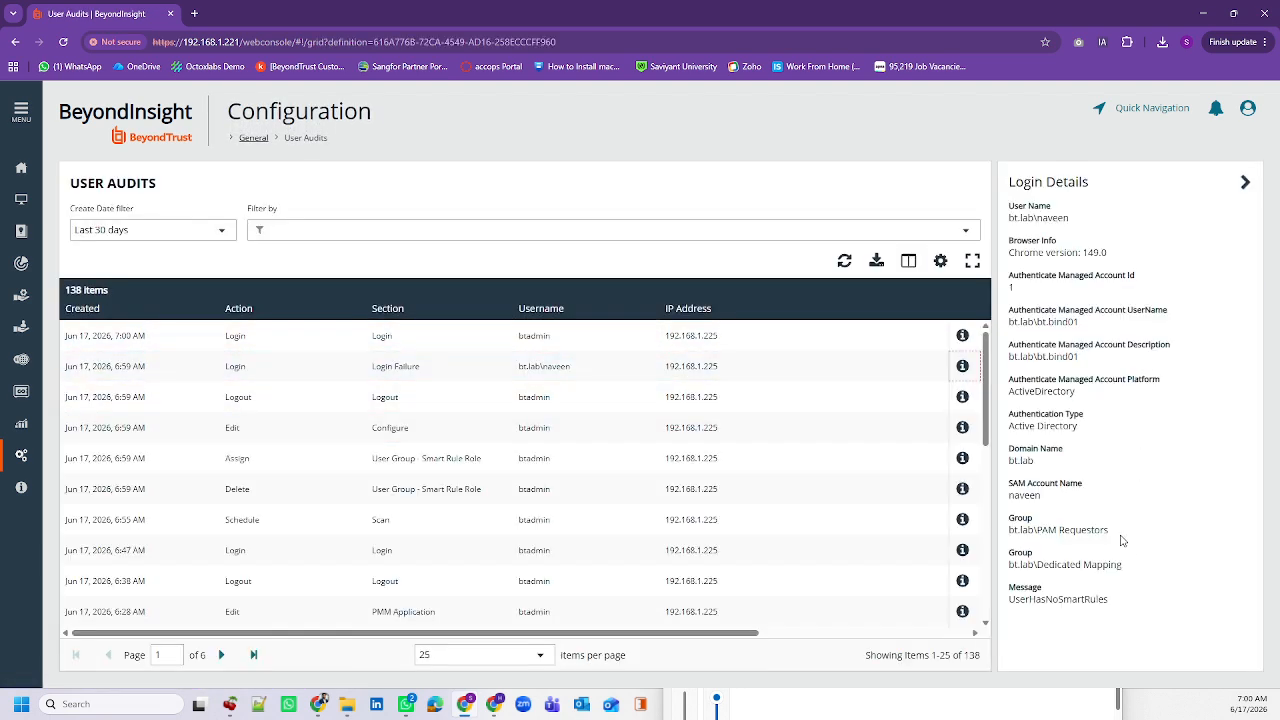
drag(1114, 596, 1012, 614)
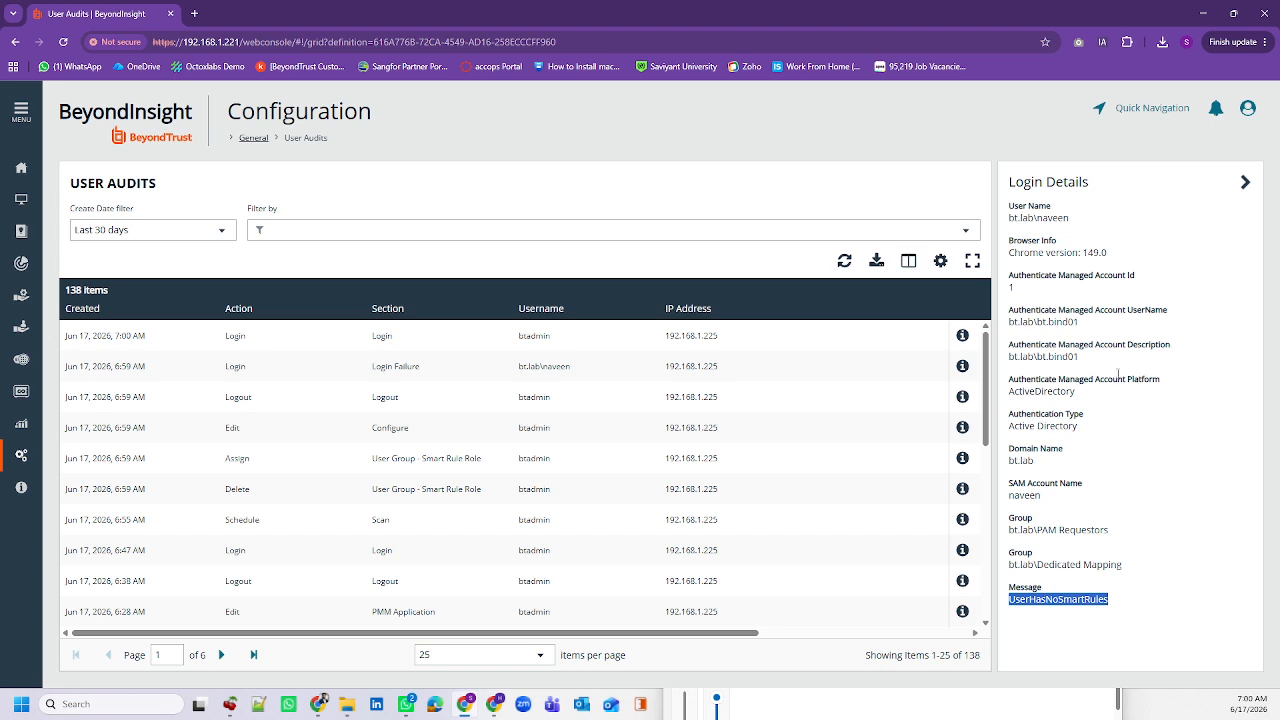
click(1243, 182)
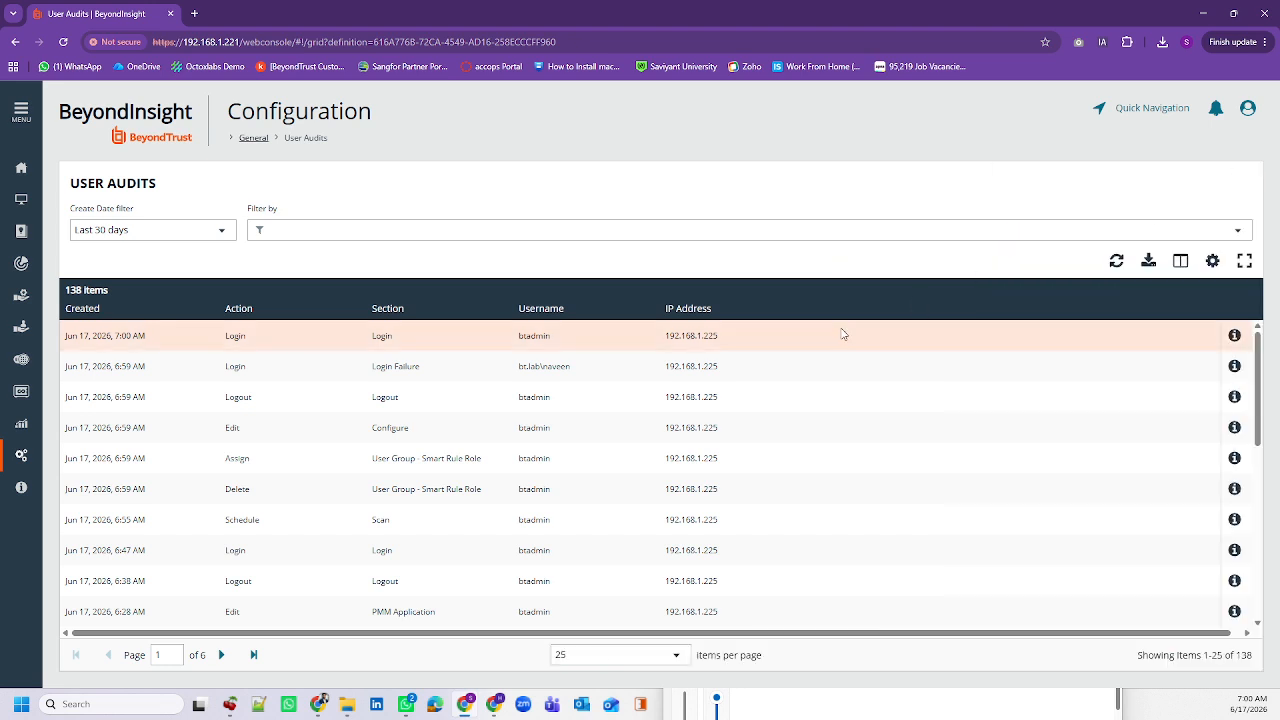
click(19, 455)
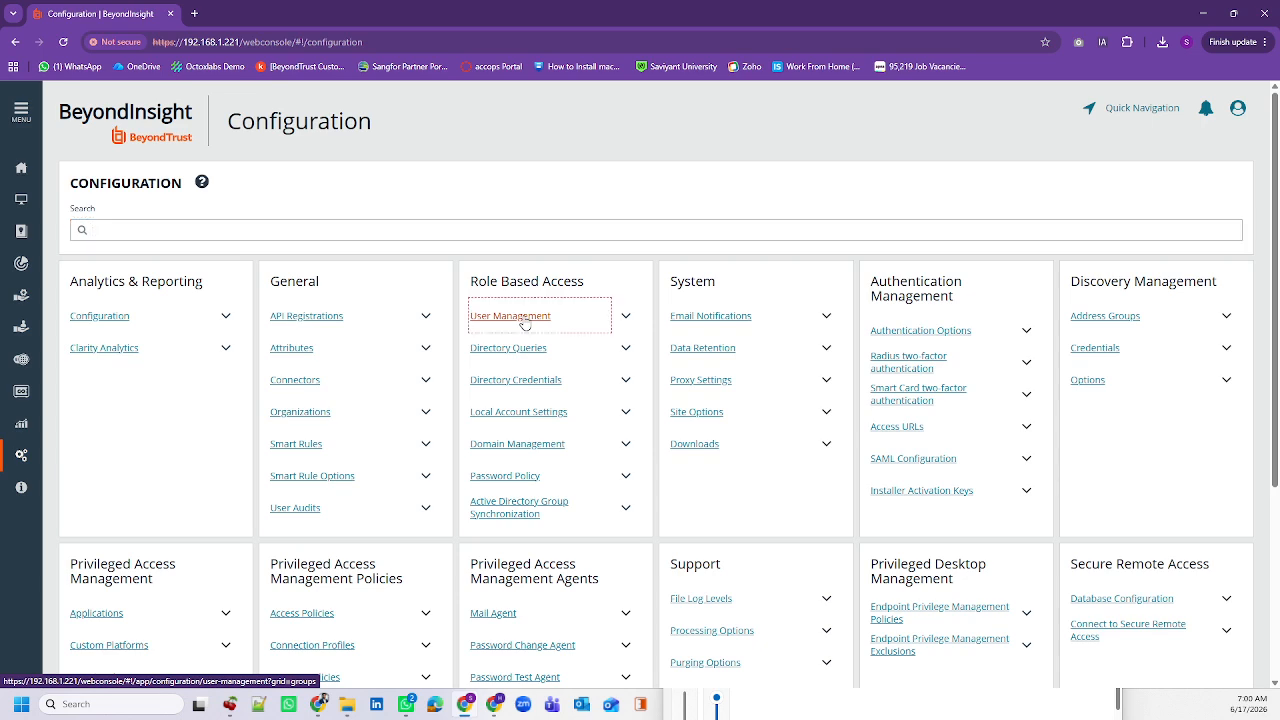
Open Dedicated Mapping's Smart Groups permissions and show Disabled Smart Groups
click(523, 321)
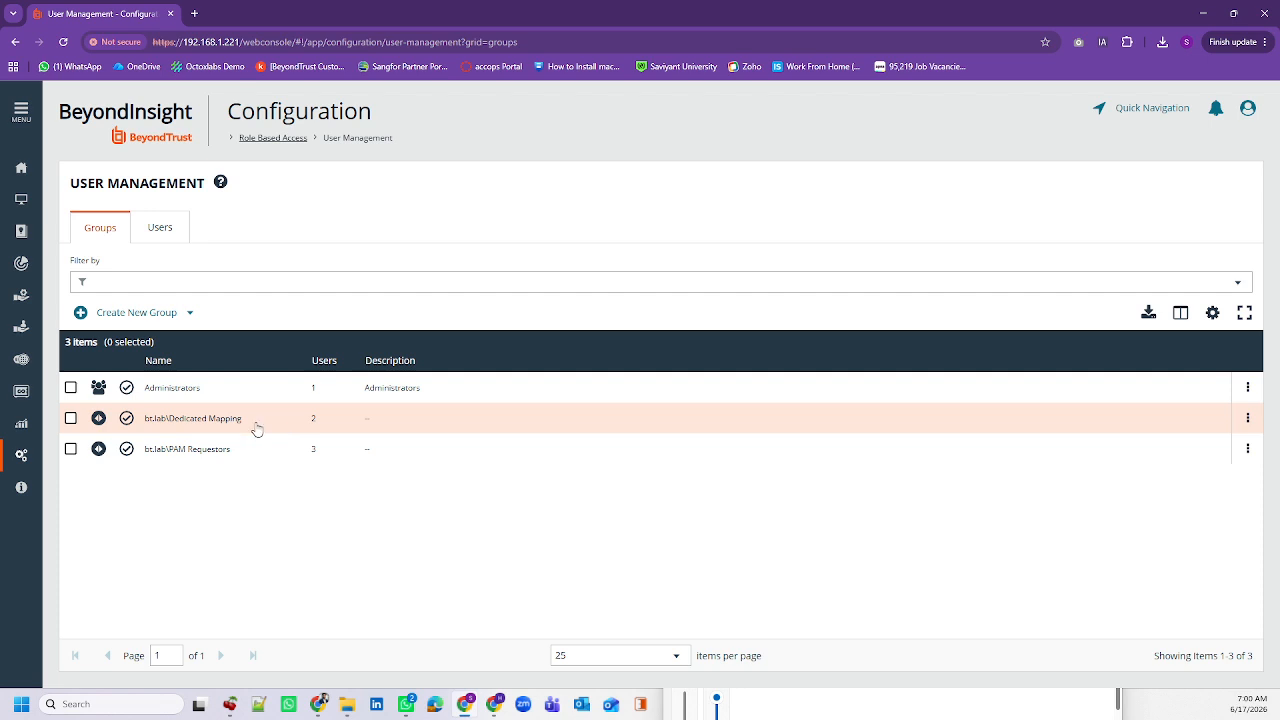
drag(257, 427, 143, 432)
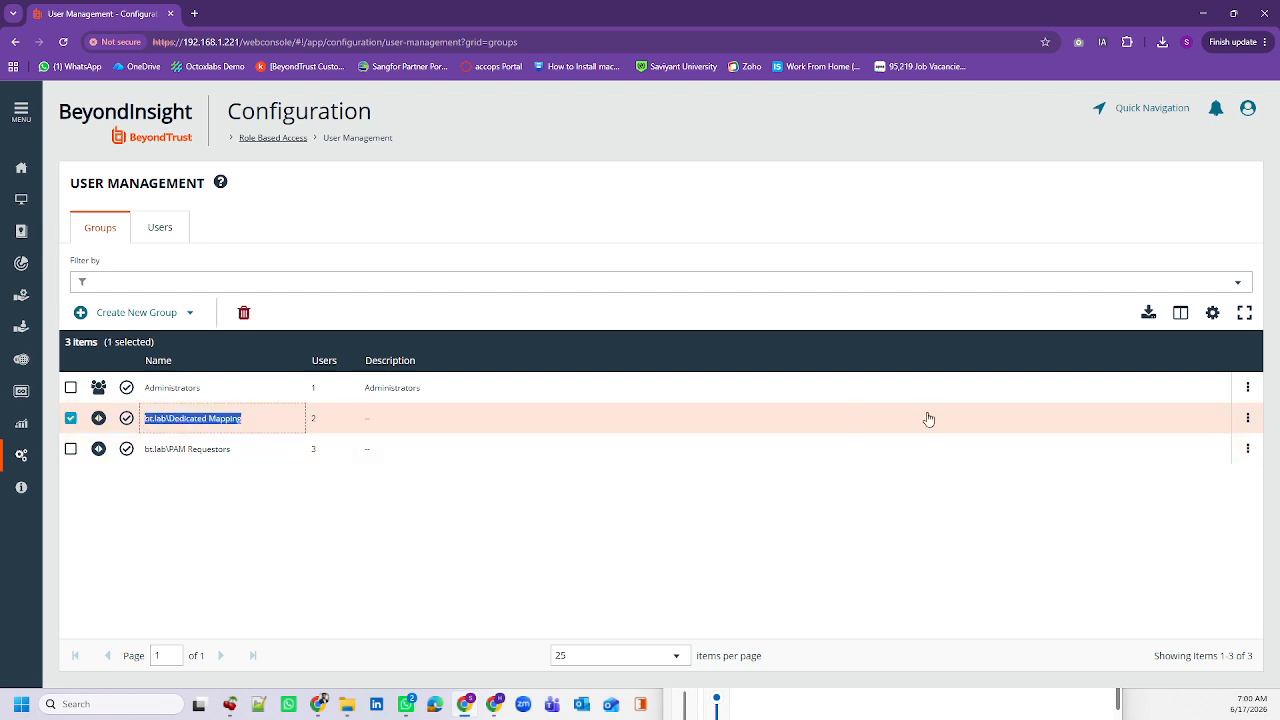
click(1246, 419)
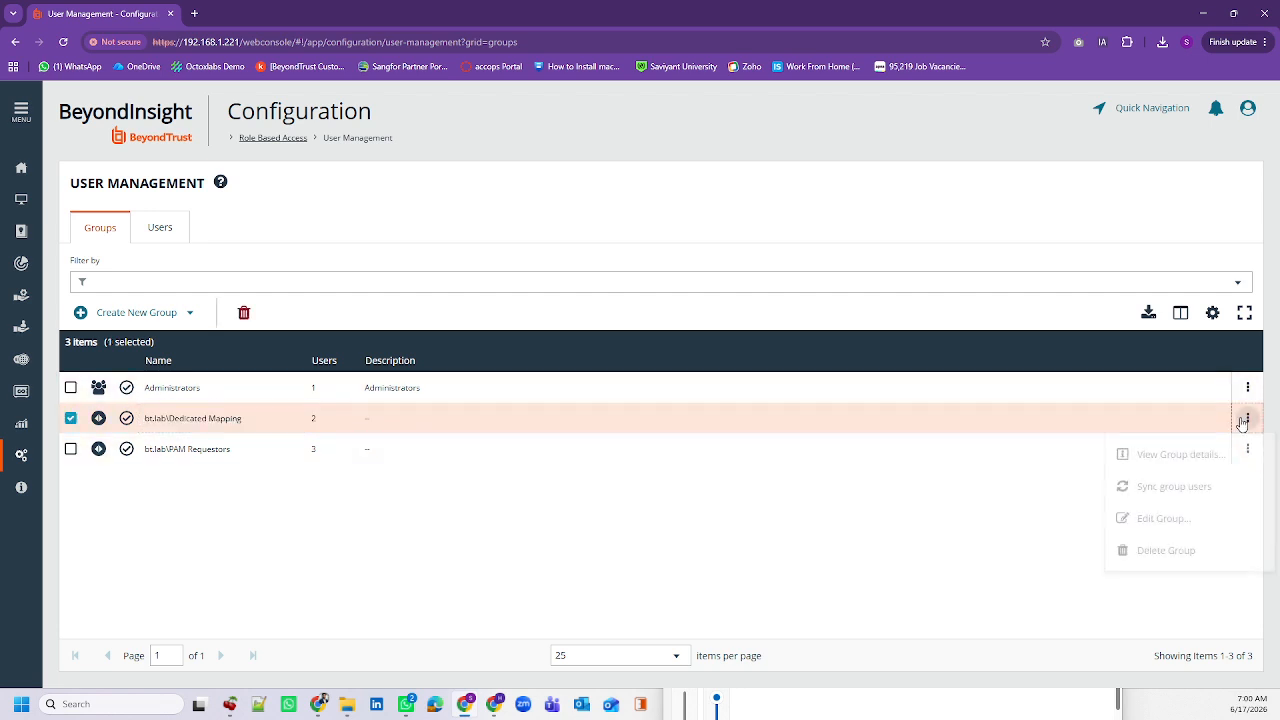
click(1178, 456)
click(150, 380)
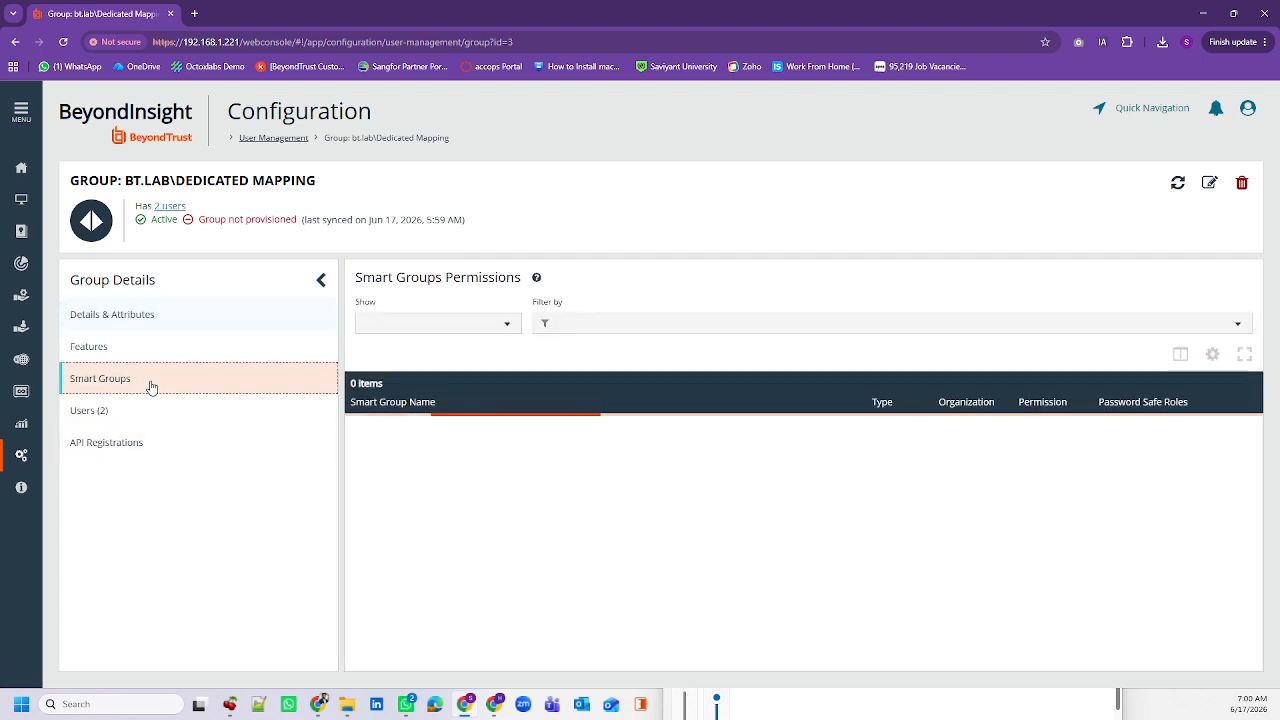
click(395, 324)
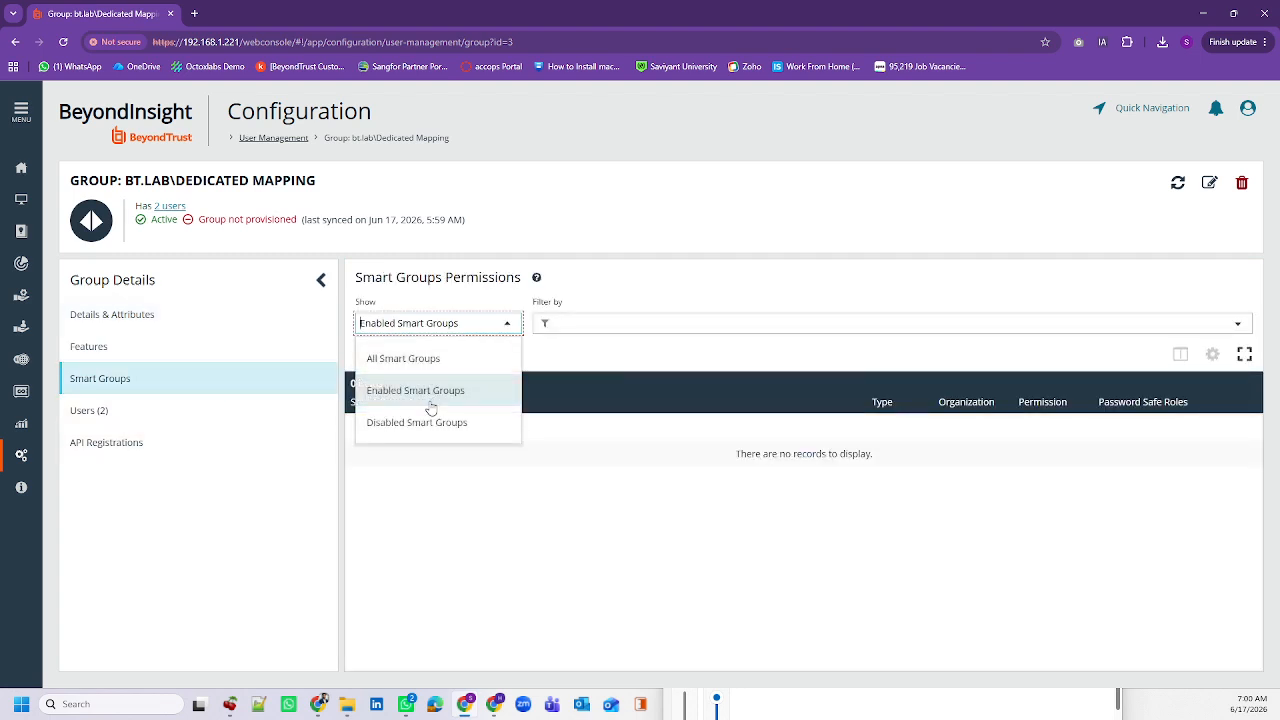
click(417, 420)
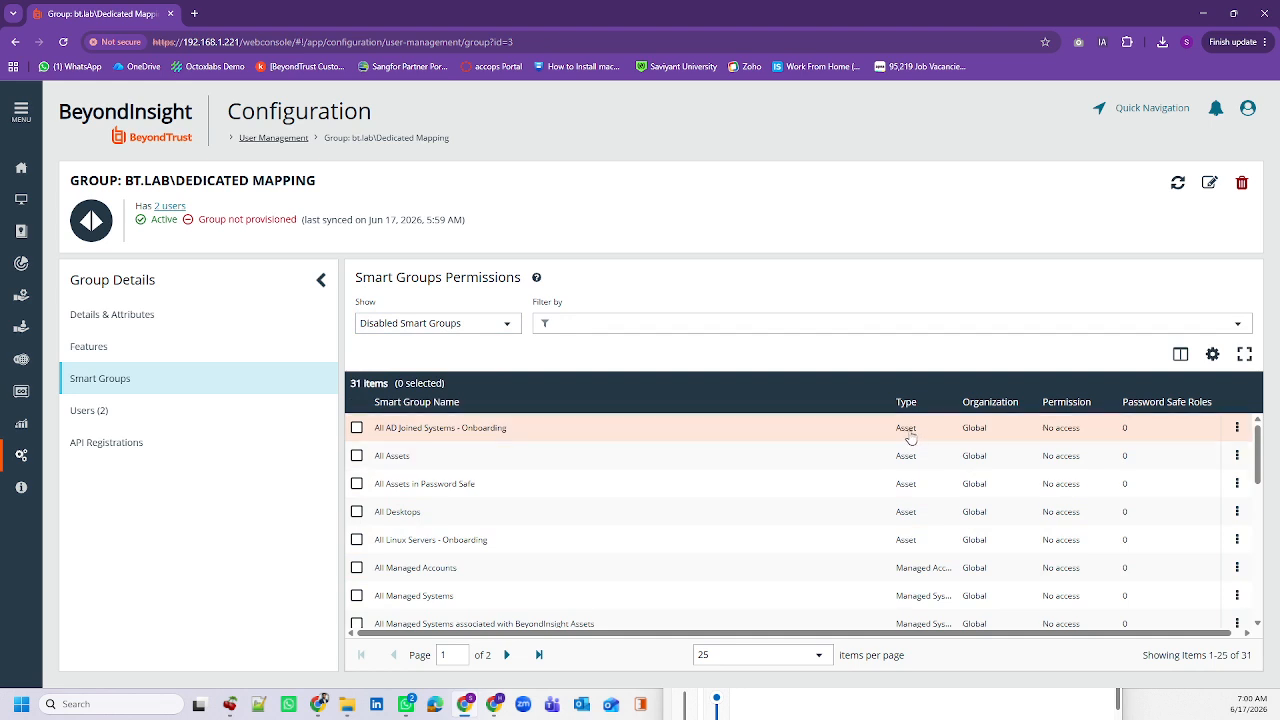
Inspect the 31 disabled smart groups' types, widening the Type column and ticking All Managed Systems
drag(922, 438, 489, 441)
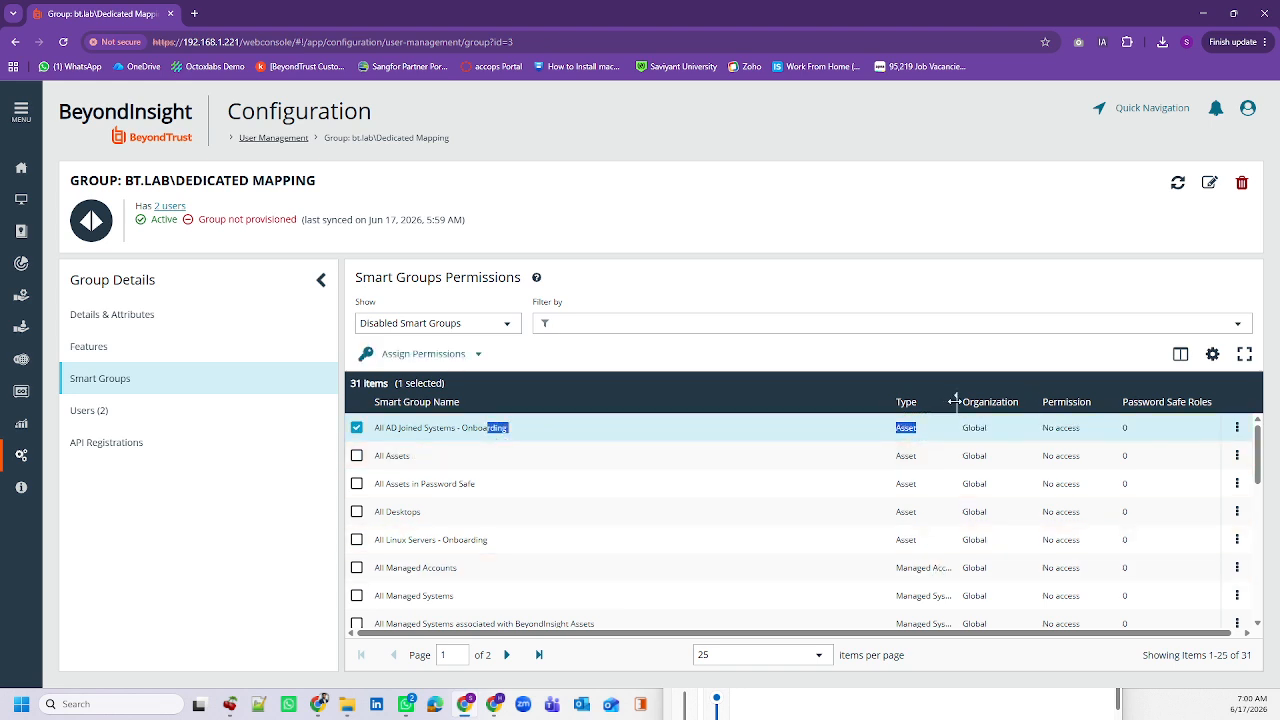
drag(950, 401, 999, 401)
click(970, 590)
drag(970, 590, 845, 595)
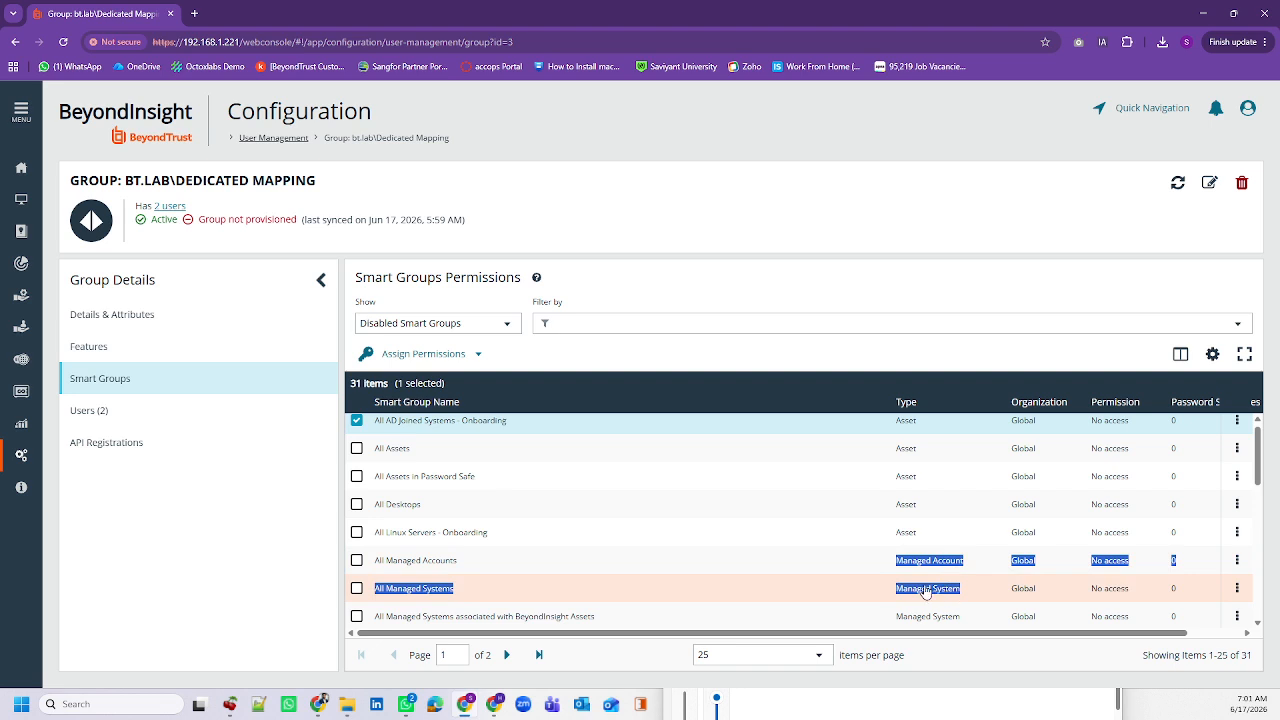
click(926, 589)
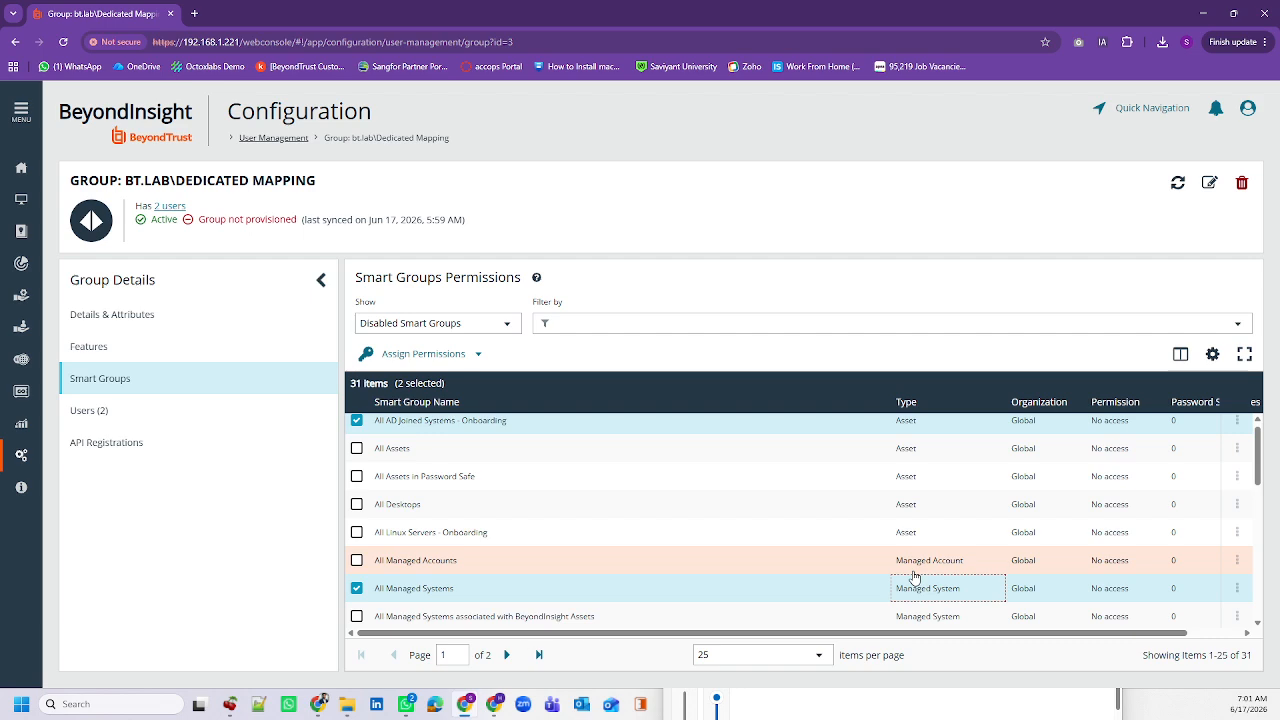
click(691, 324)
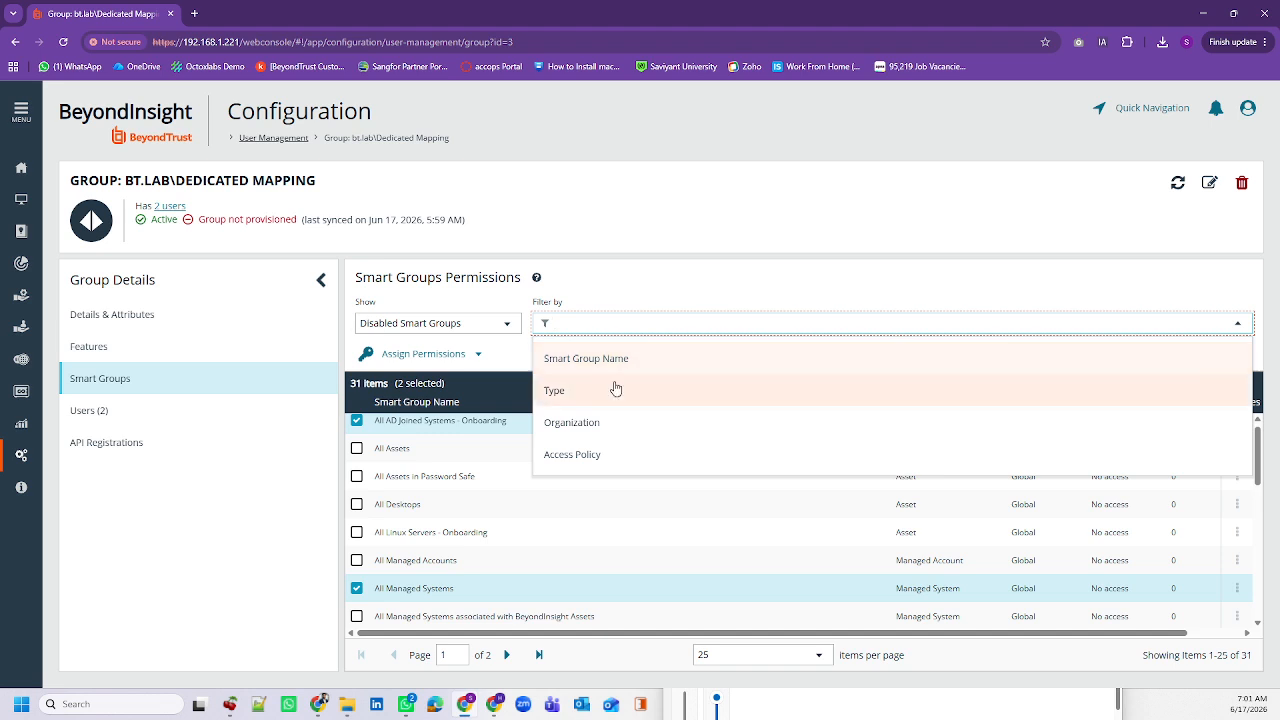
Filter the smart group list to the Managed Account type and review the listed groups
click(616, 389)
click(594, 325)
click(590, 390)
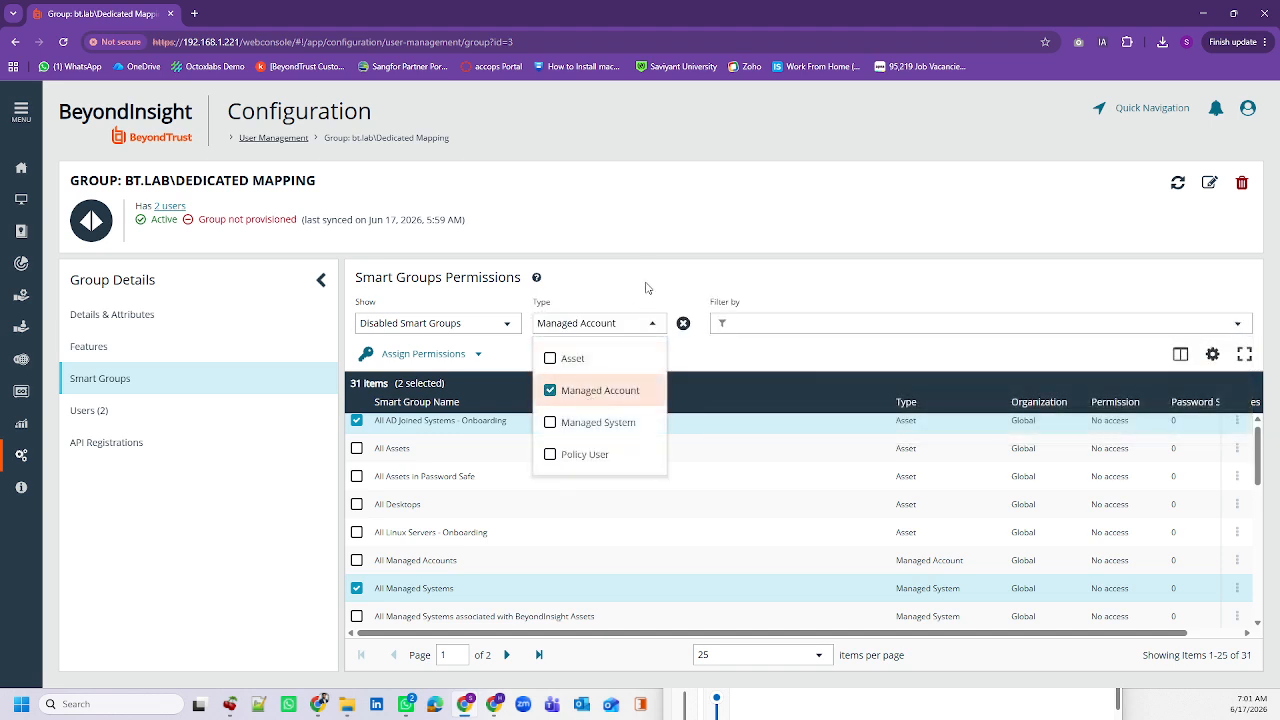
click(648, 284)
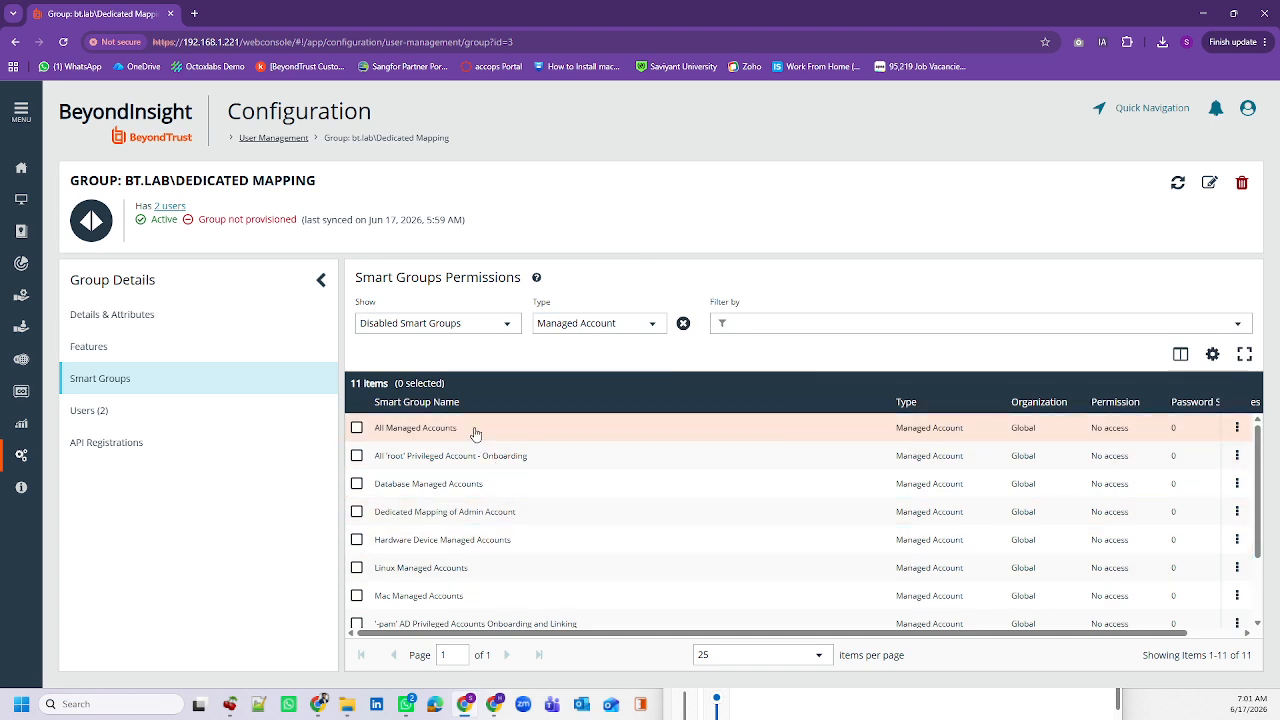
drag(476, 433, 465, 457)
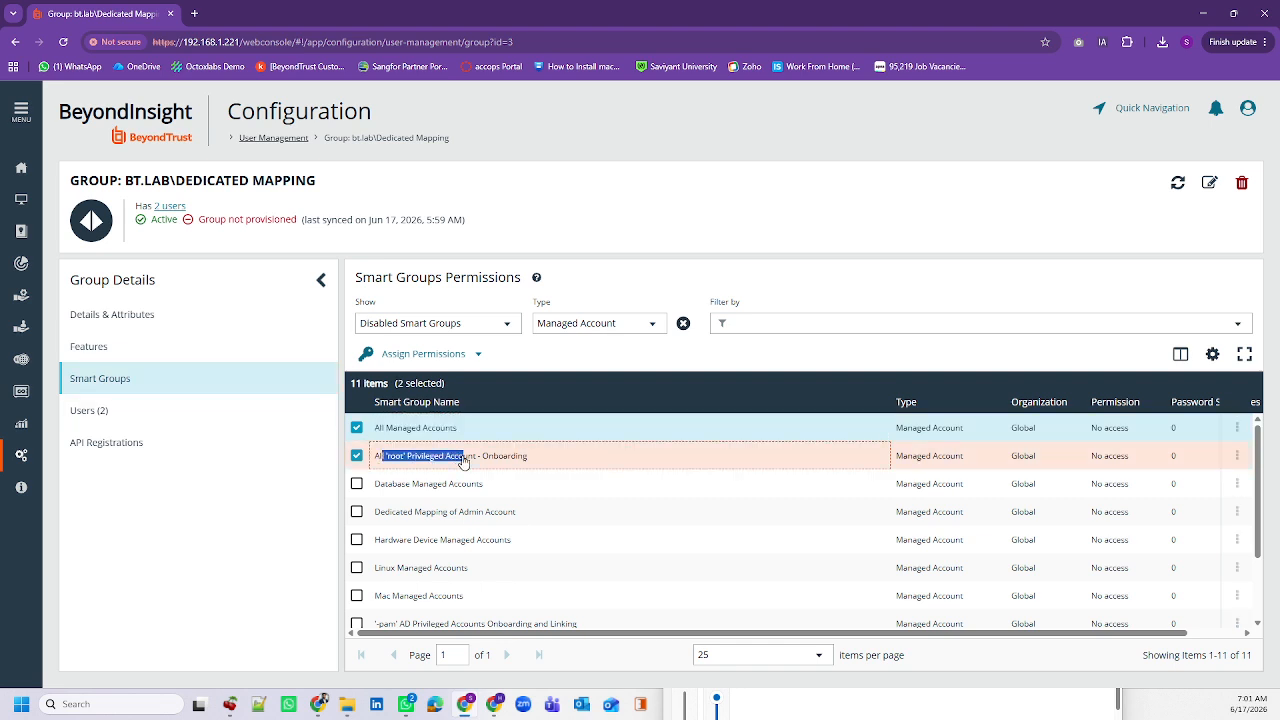
scroll(480, 540, down, 2)
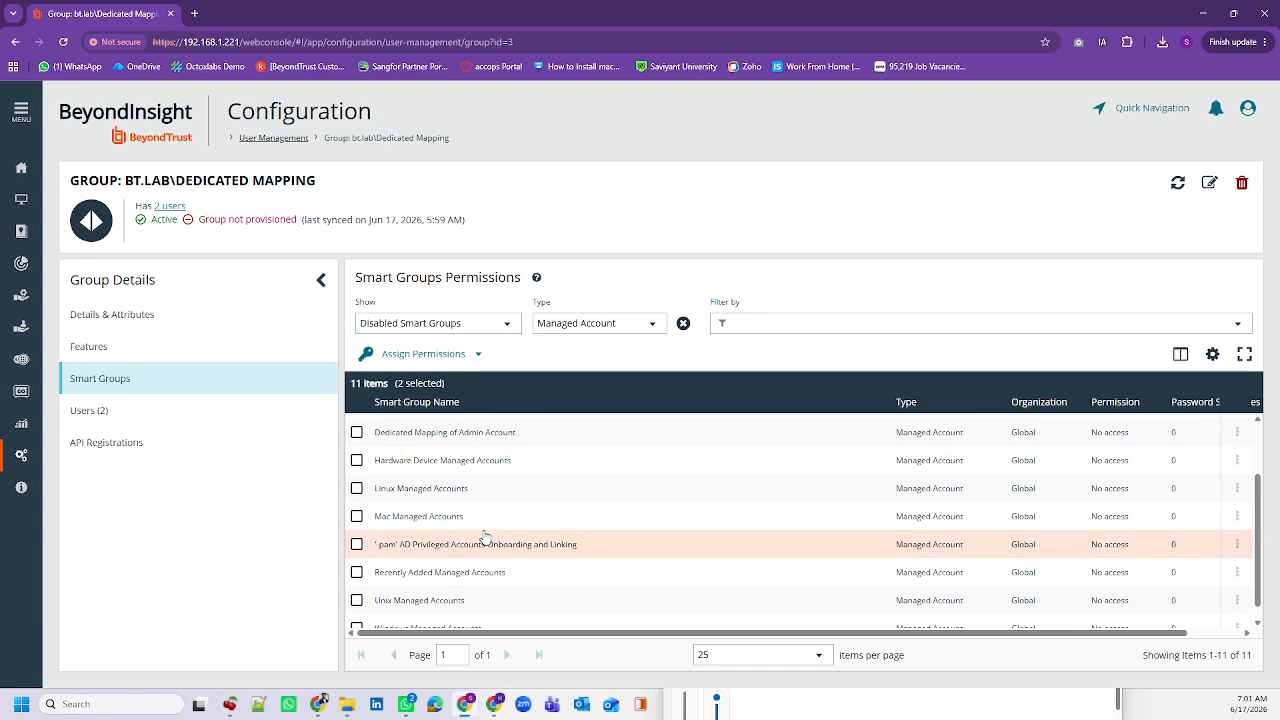
scroll(485, 538, down, 1)
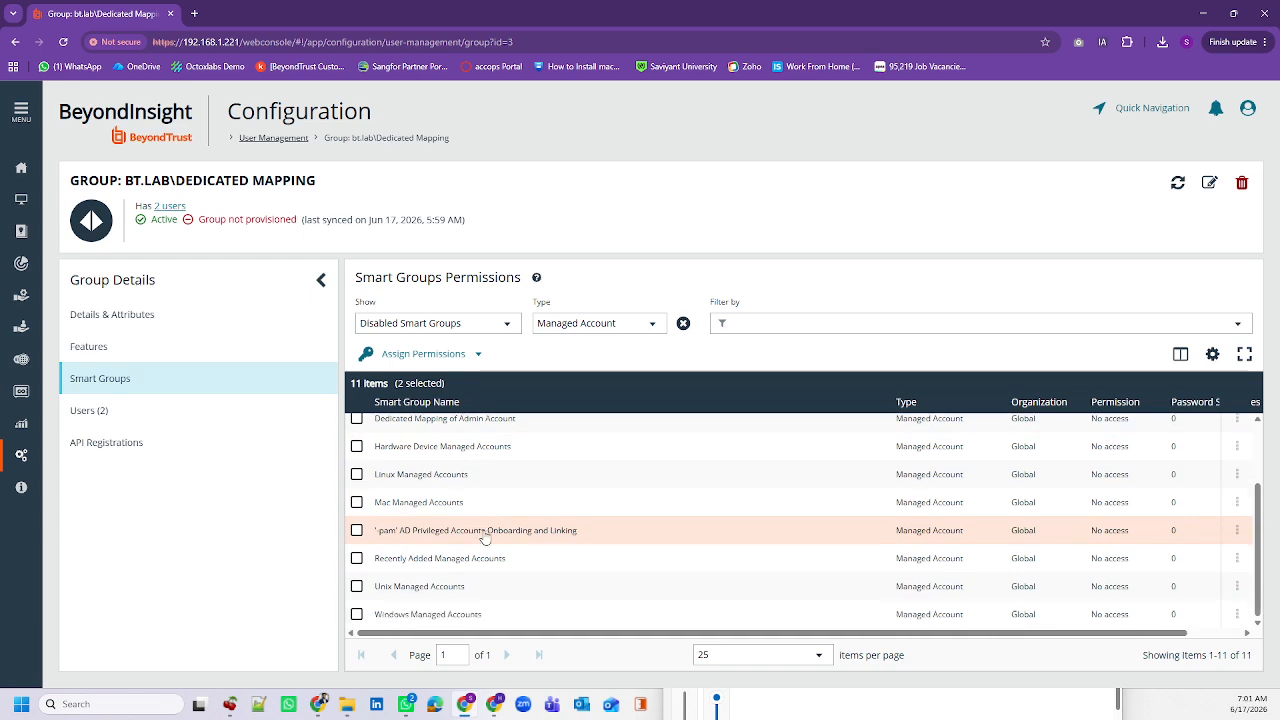
drag(377, 531, 462, 540)
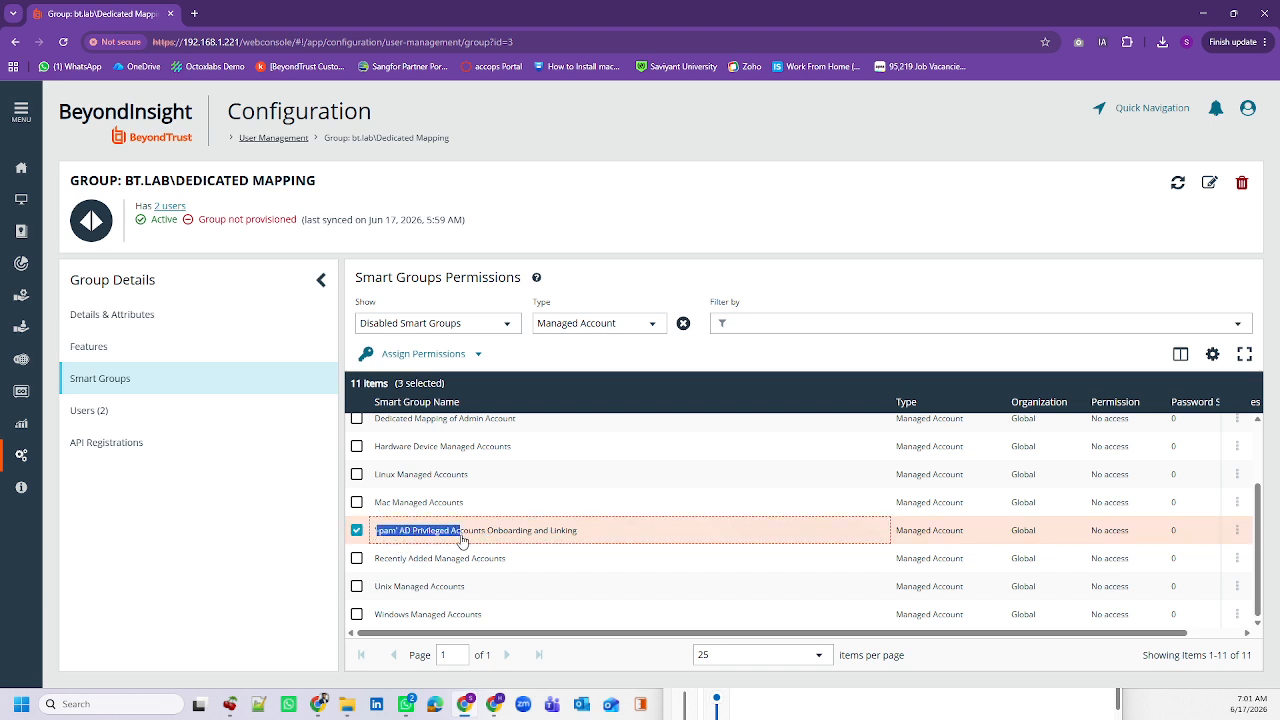
scroll(463, 540, up, 3)
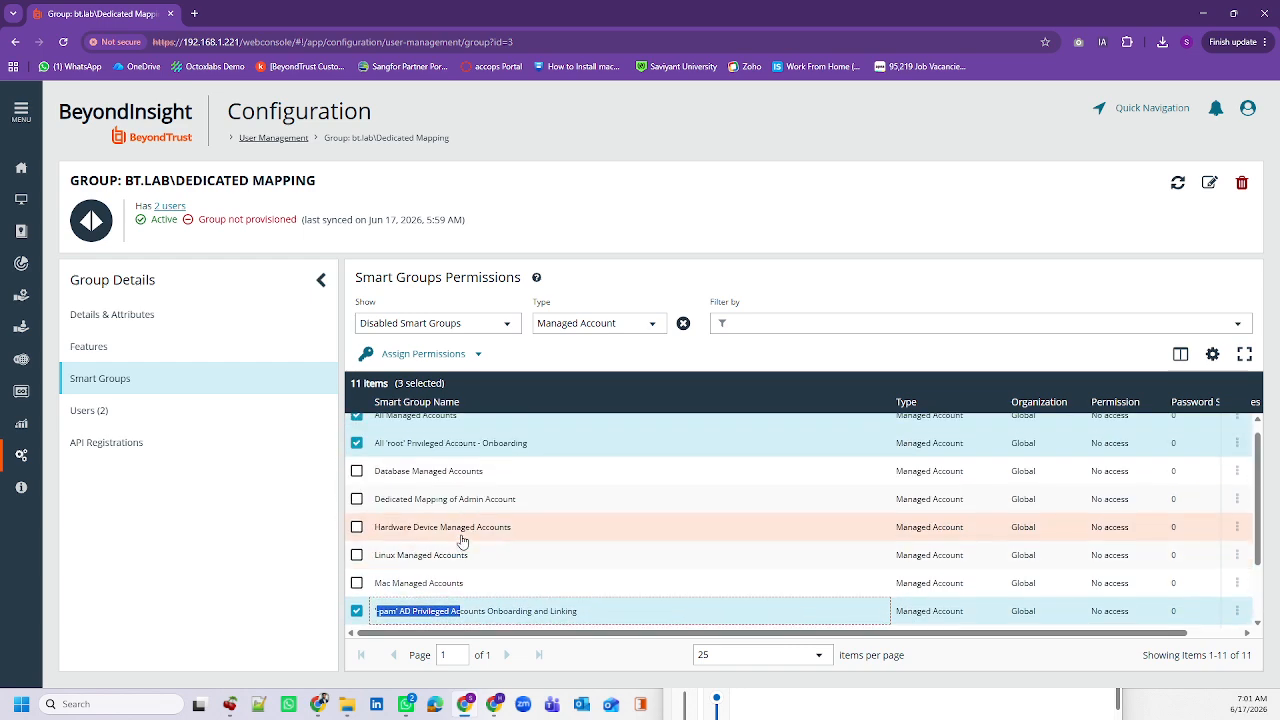
drag(375, 499, 519, 503)
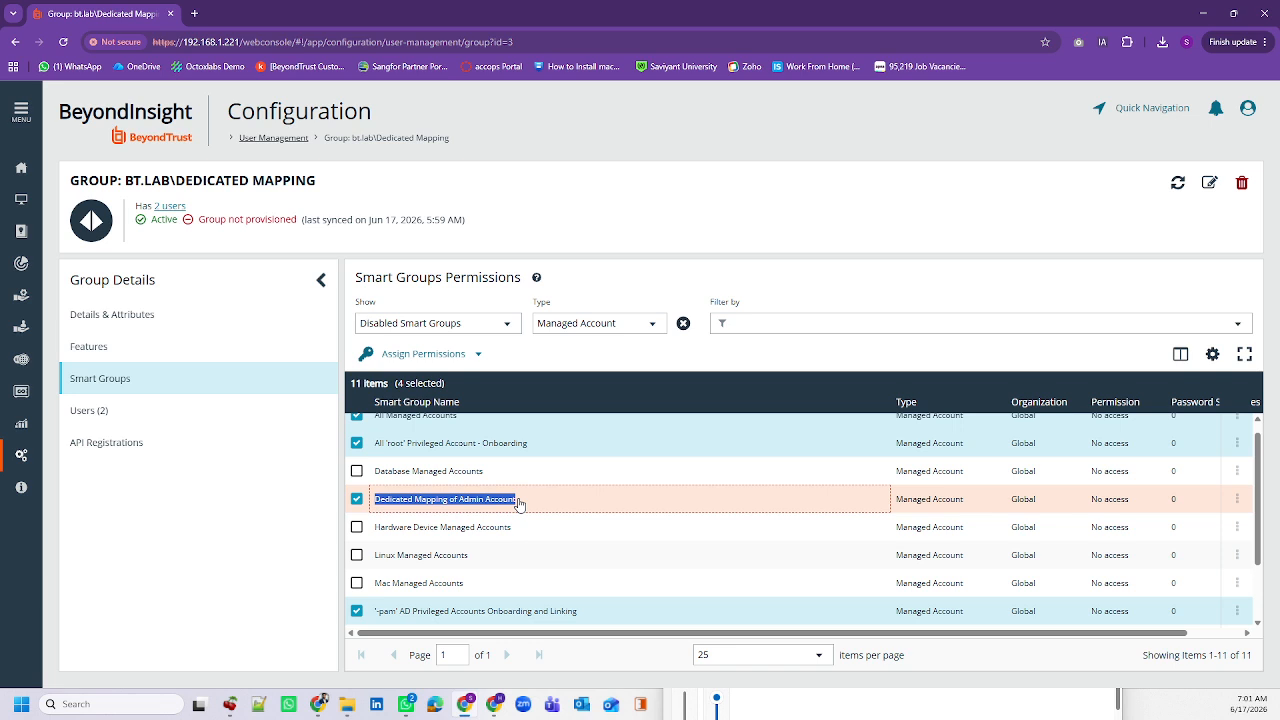
Leave only Dedicated Mapping of Admin Account checked and assign it Read Only permission
click(449, 448)
scroll(420, 440, up, 1)
click(410, 427)
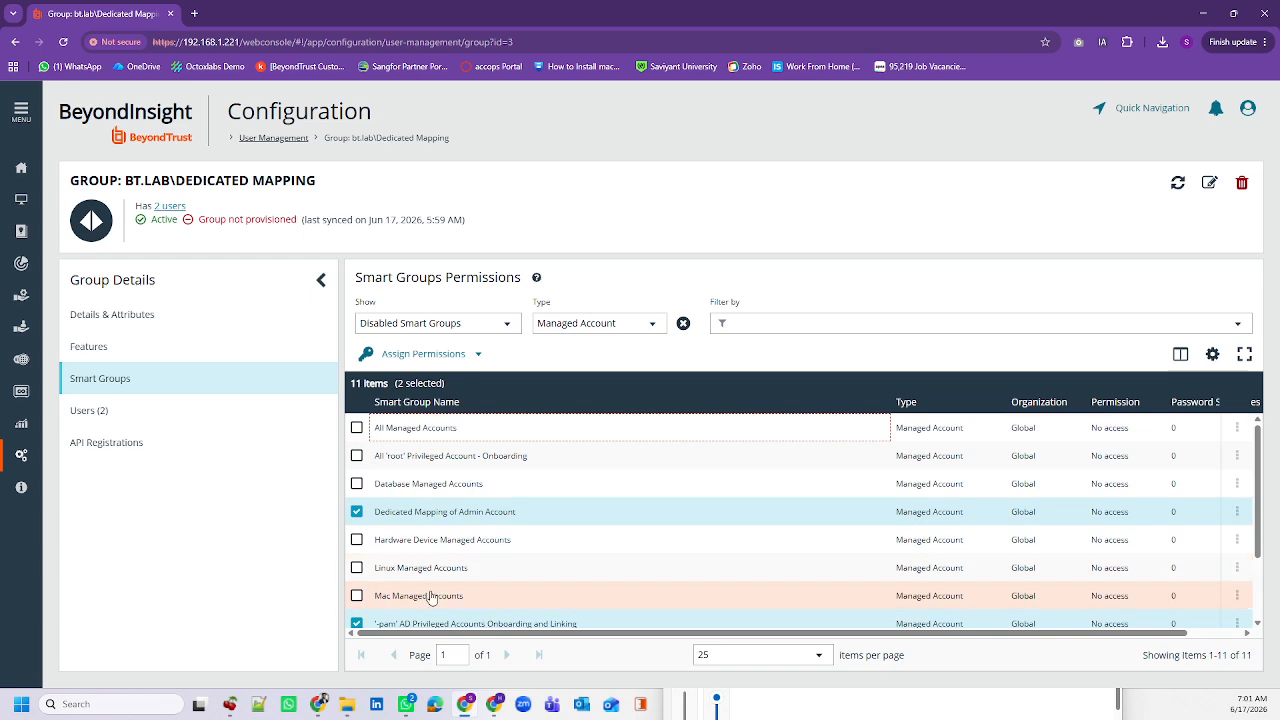
click(425, 622)
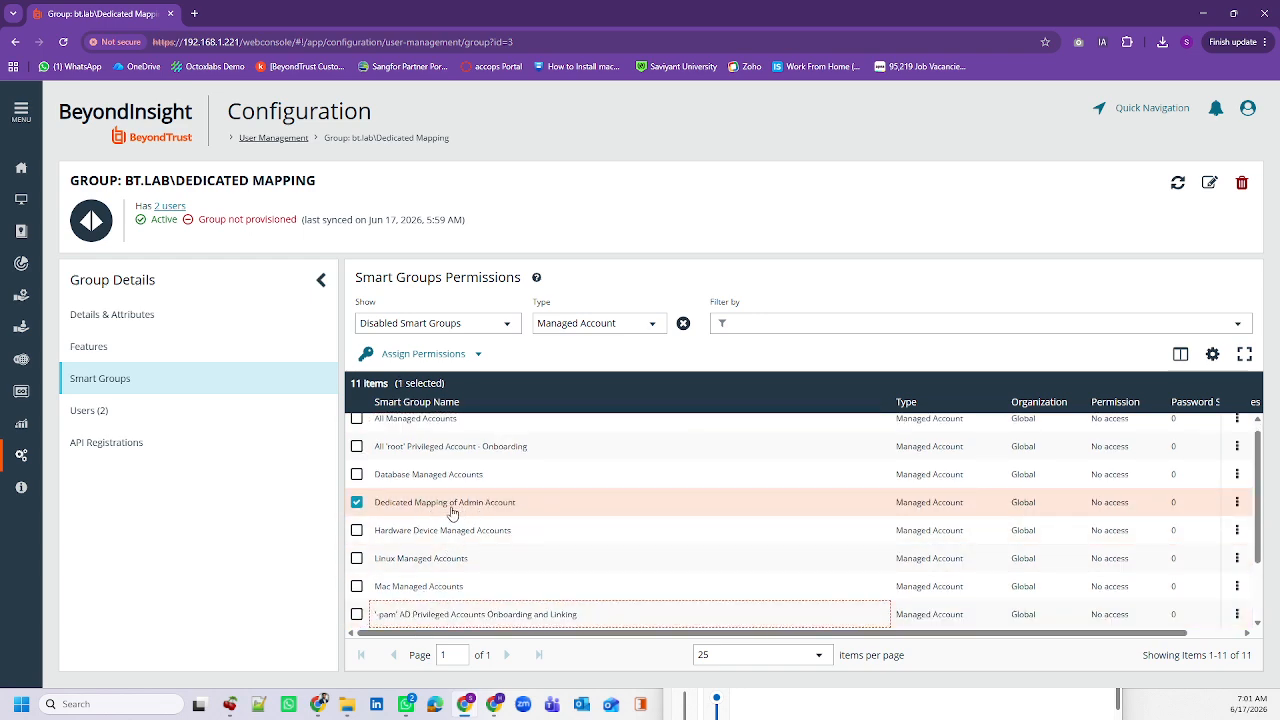
click(424, 355)
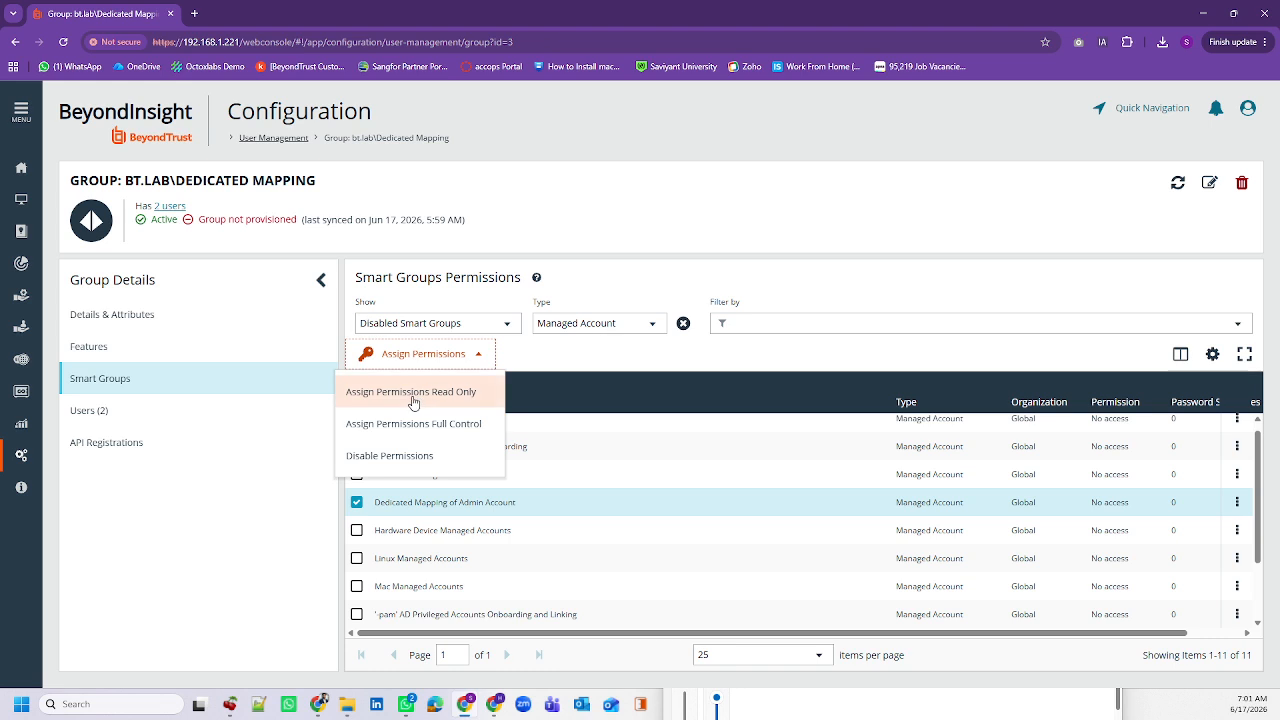
click(411, 395)
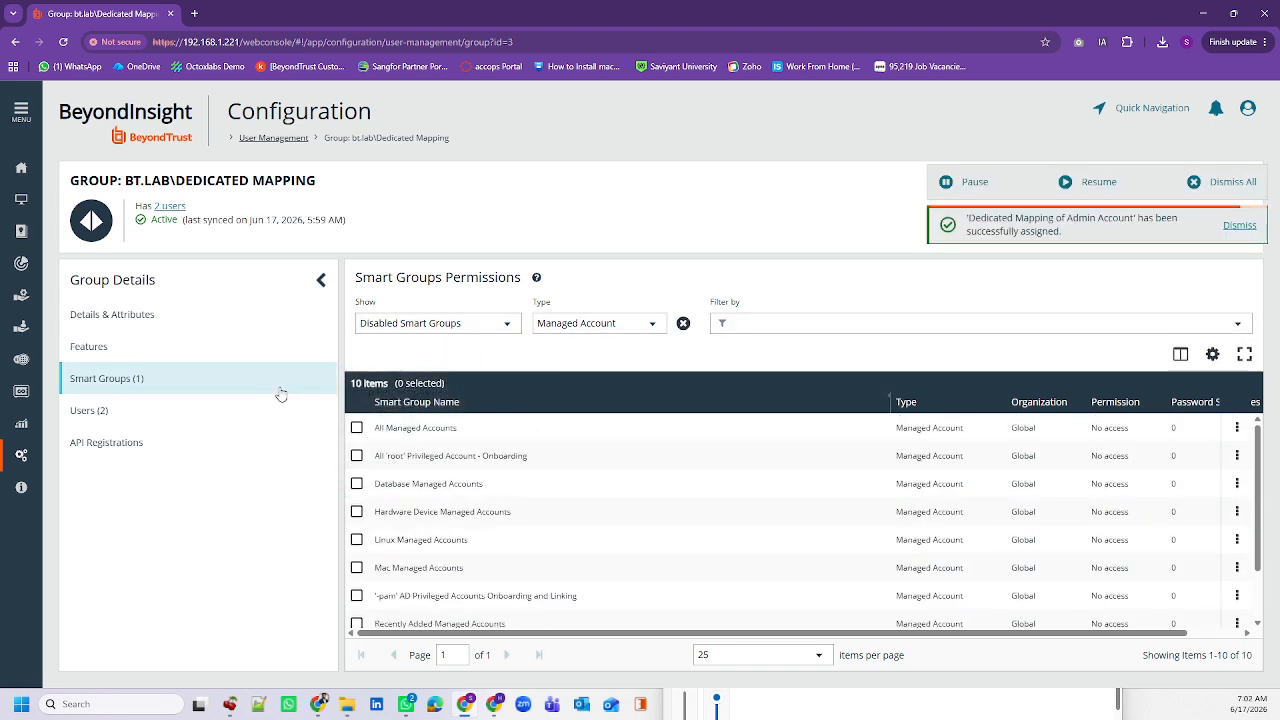
Set Show to Enabled Smart Groups to confirm Dedicated Mapping of Admin Account is listed
click(508, 323)
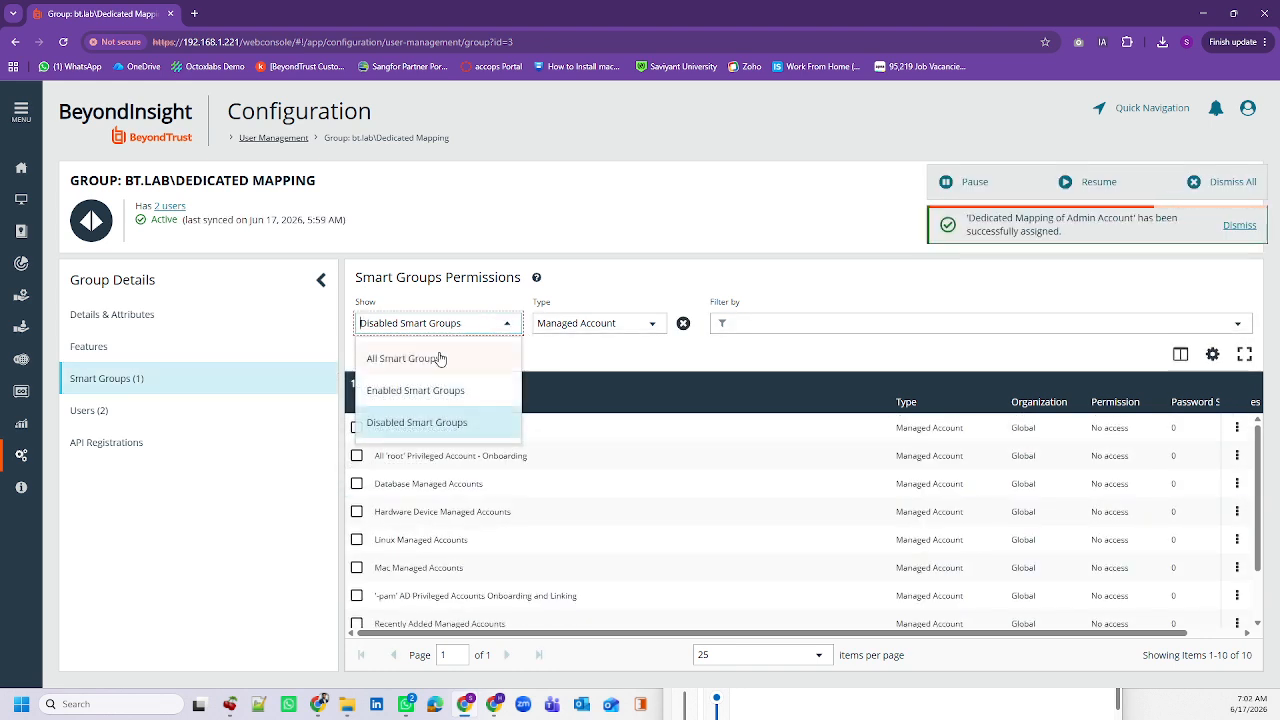
click(437, 357)
click(480, 323)
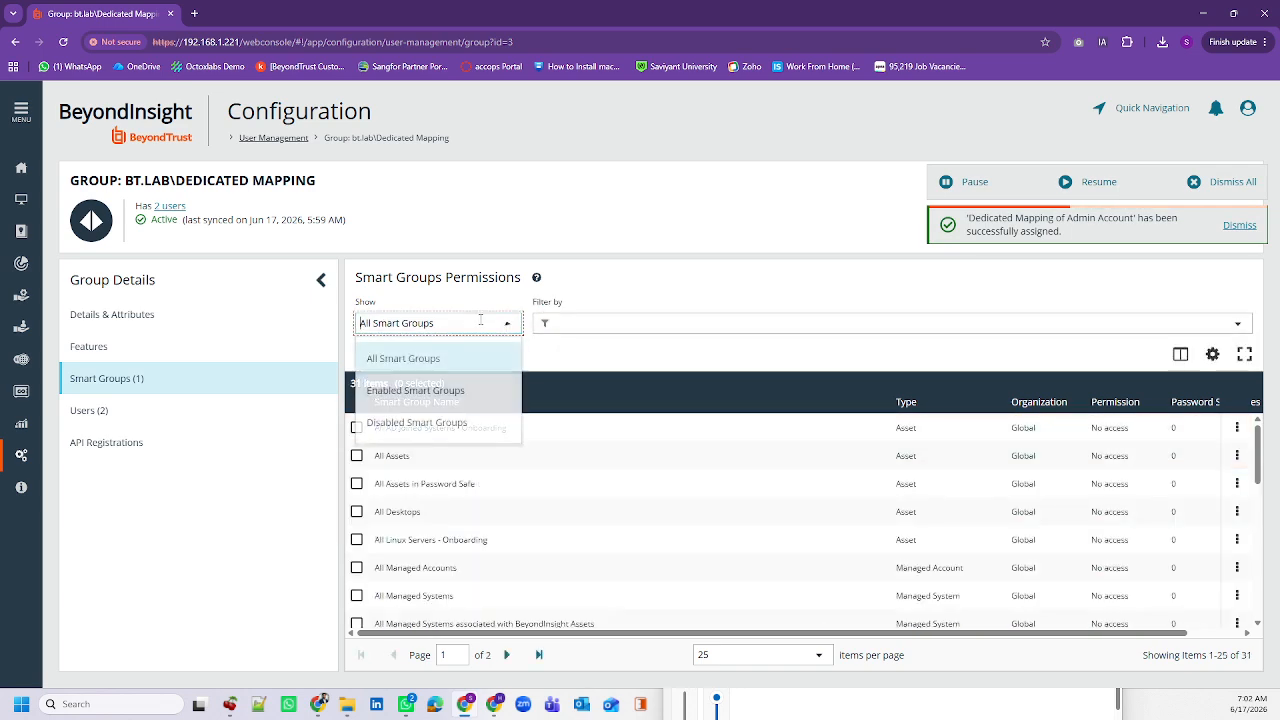
click(419, 390)
drag(537, 428, 373, 430)
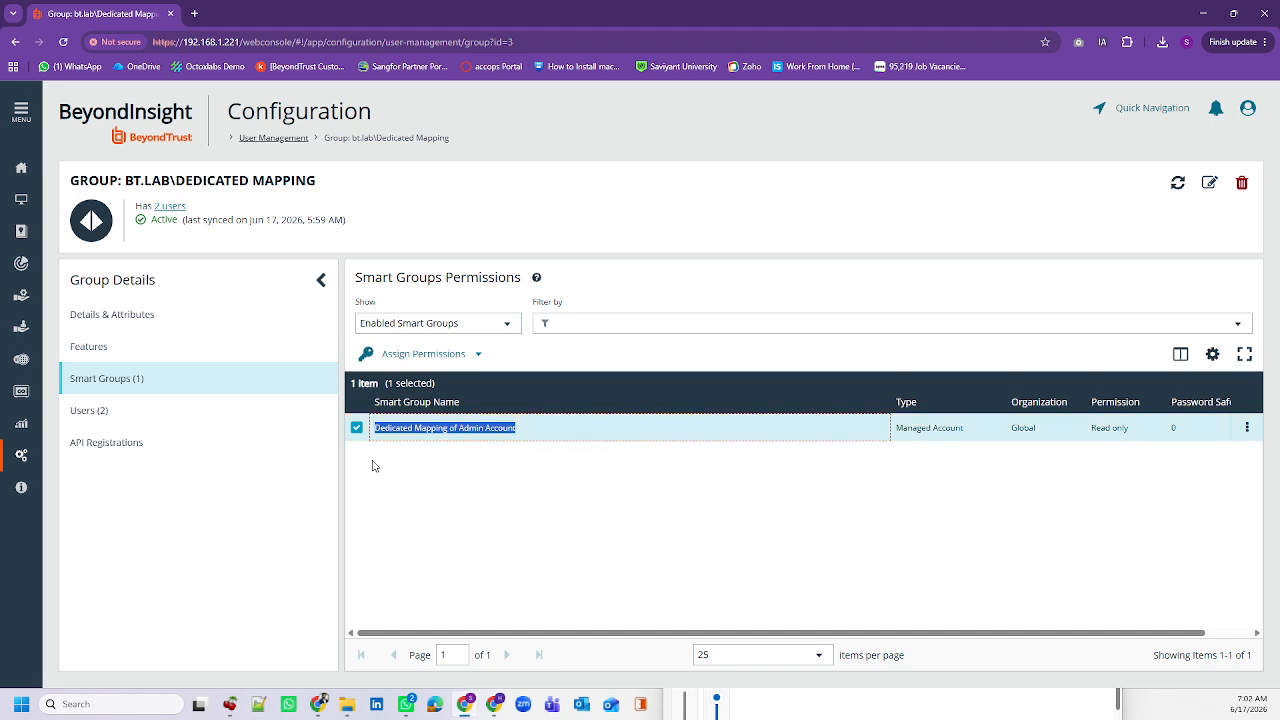
Check the group's users and smart groups, then sign out of the administrator account
click(157, 411)
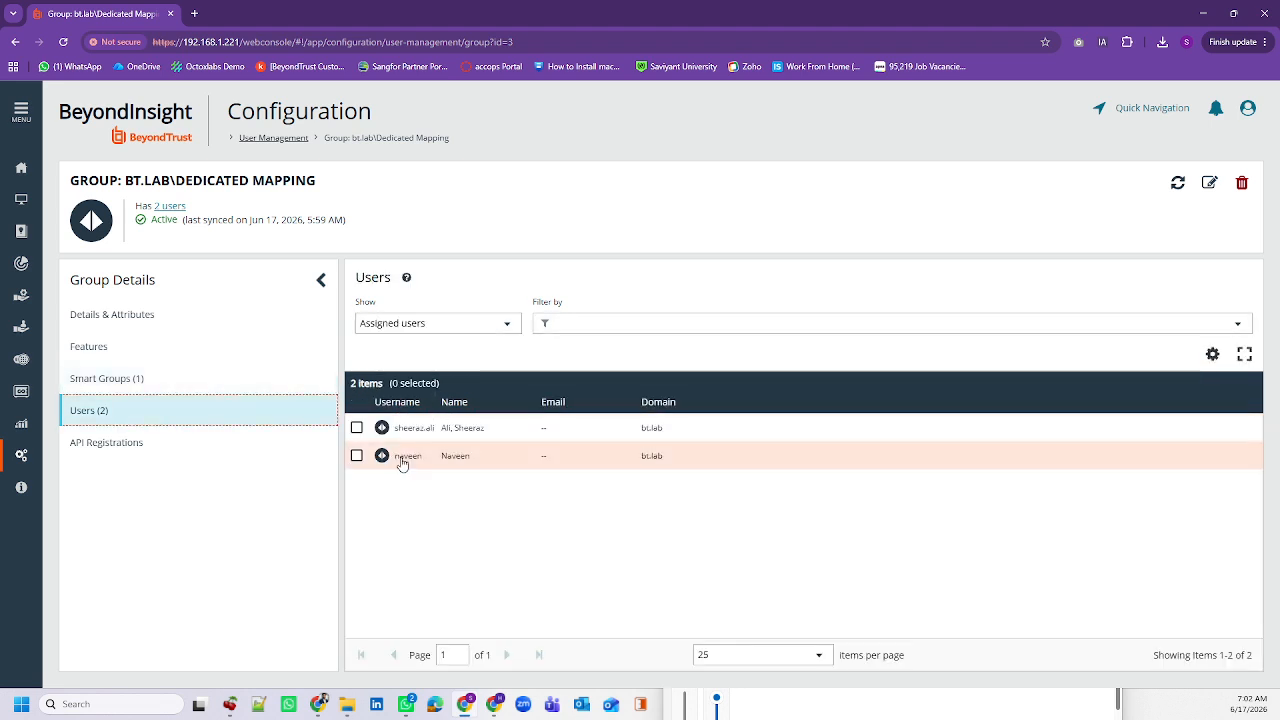
click(240, 381)
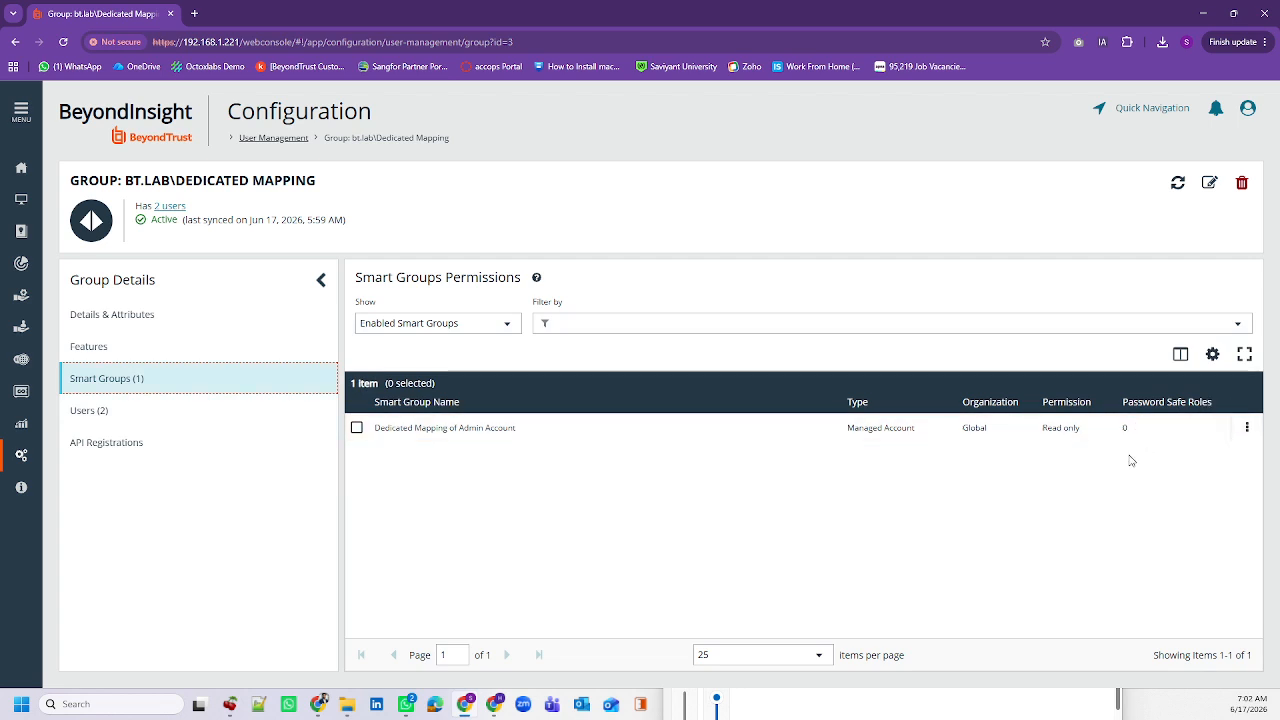
click(1249, 121)
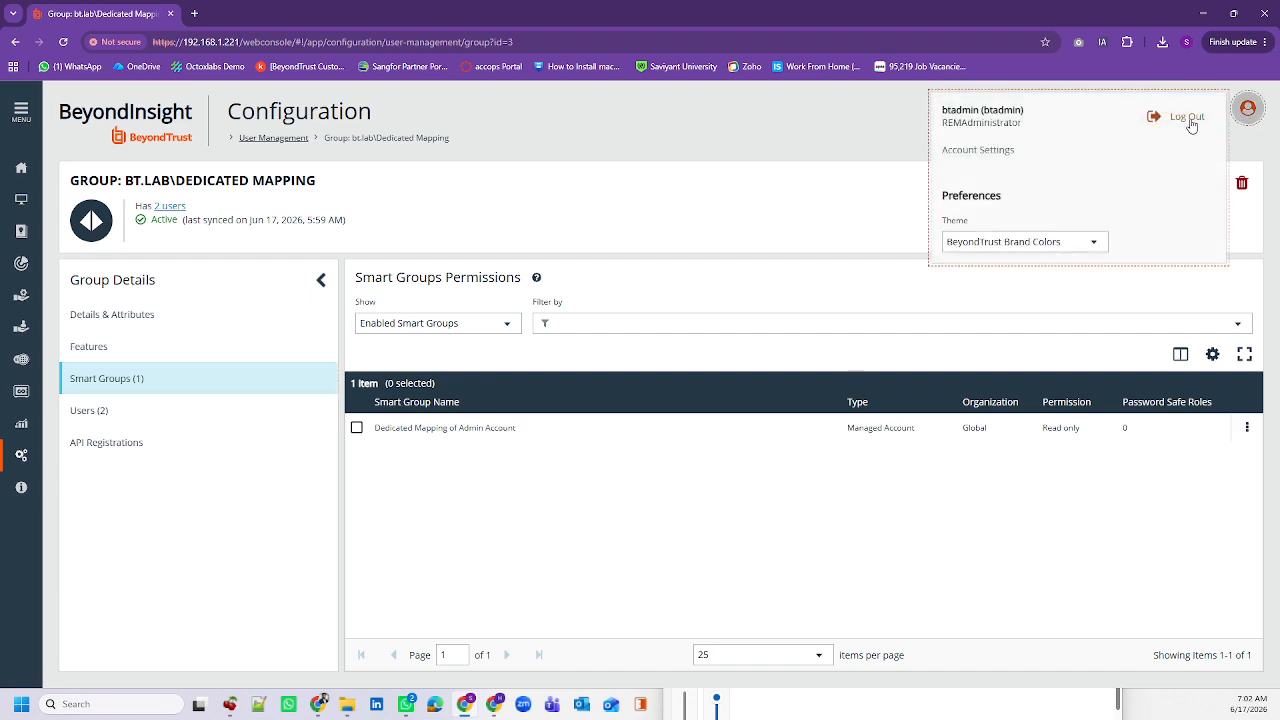
click(1190, 122)
Confirm the sign-out and log in as the domain user with the bt.lab login domain
click(750, 312)
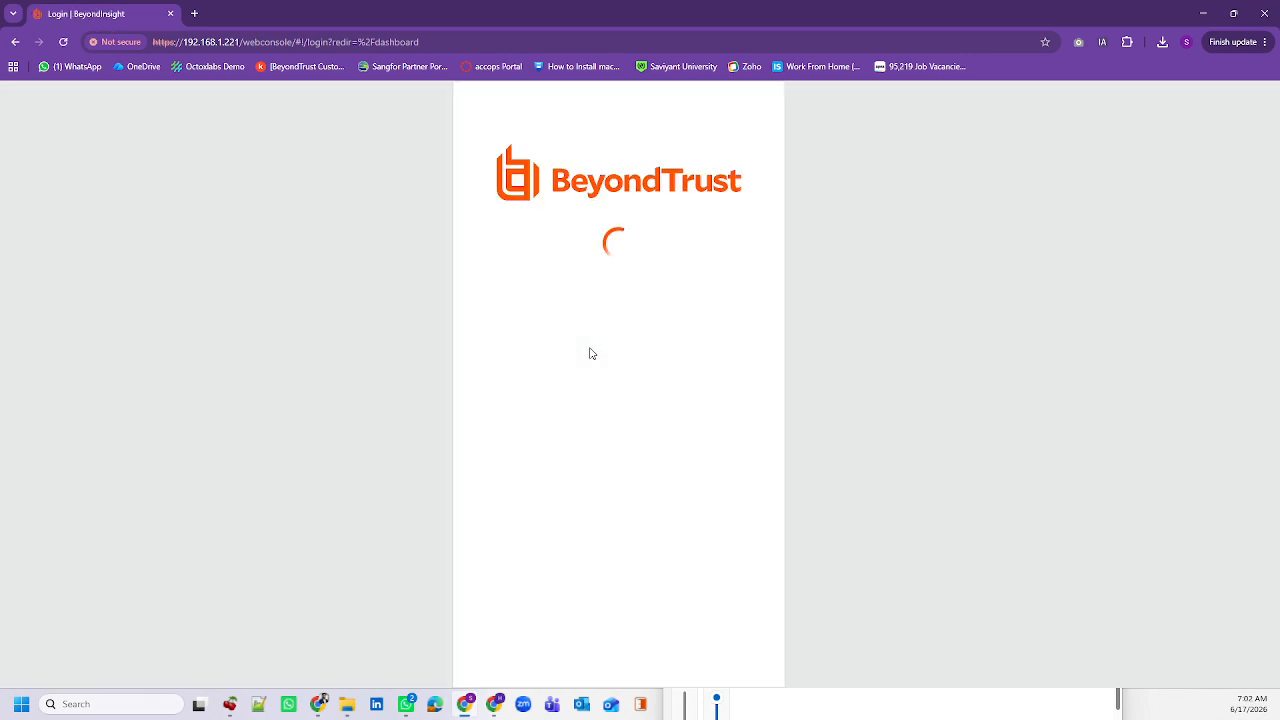
text(naveen)
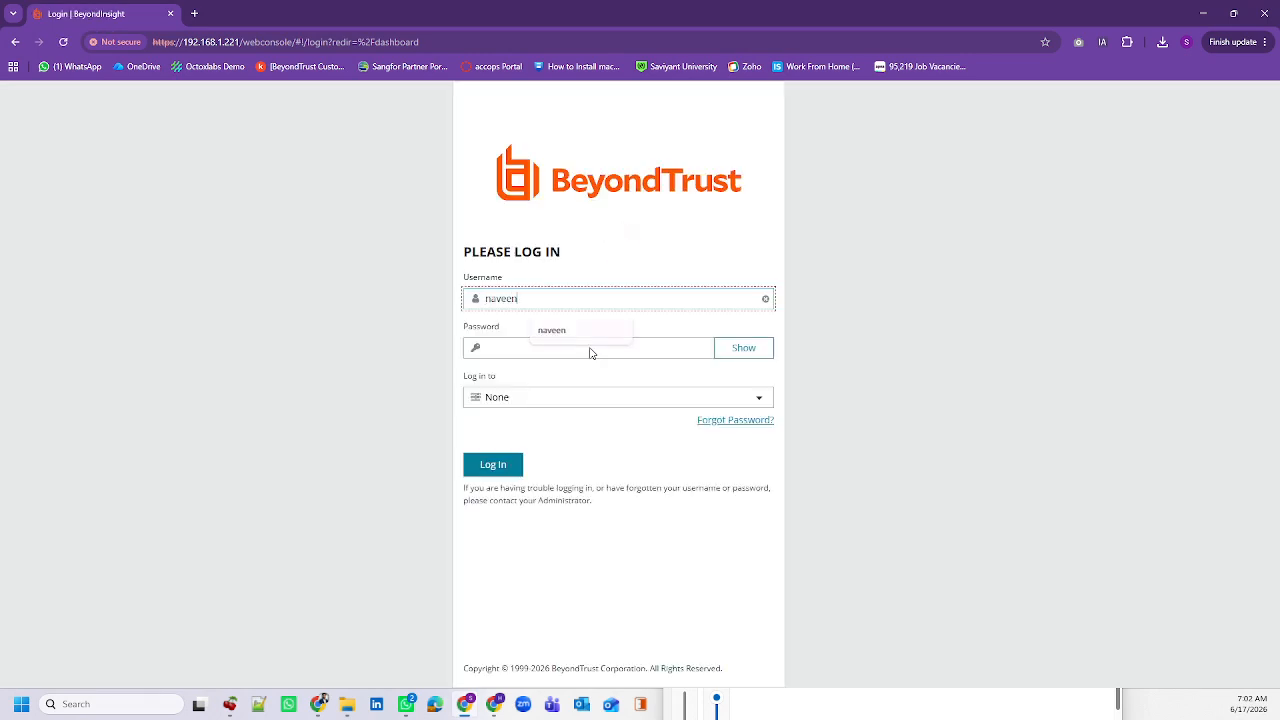
key(Tab)
text(****)
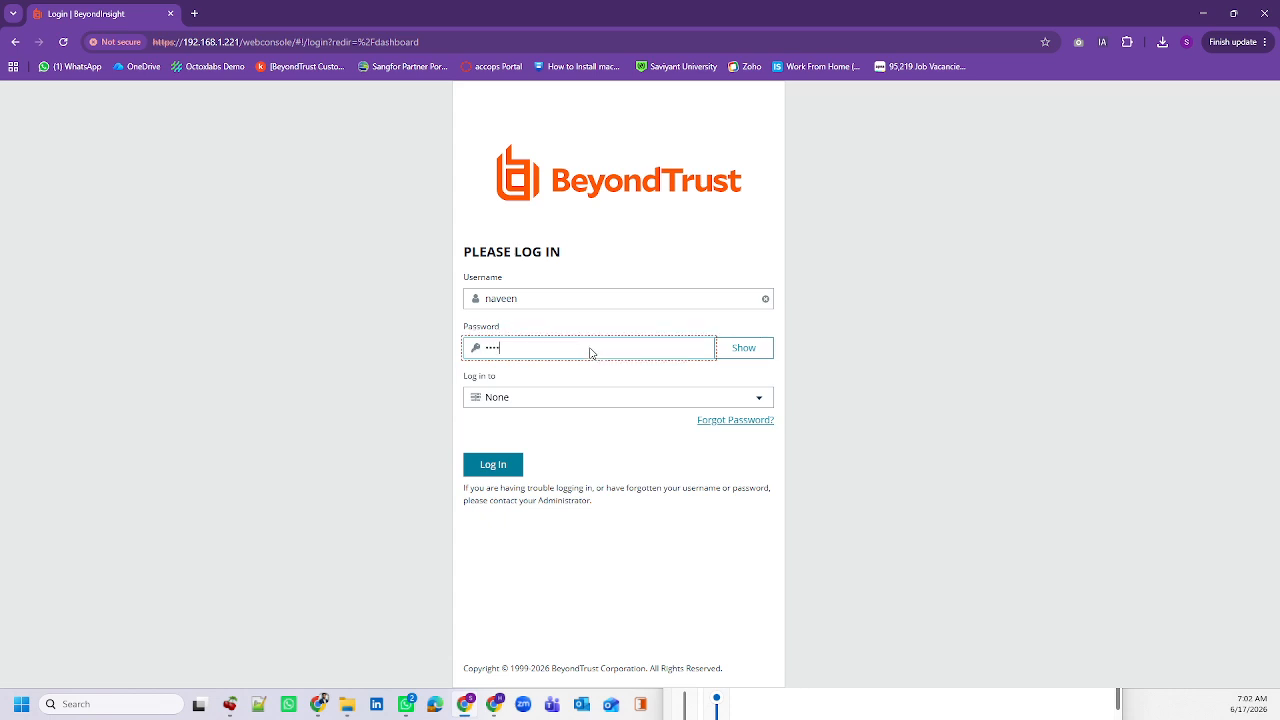
key(Tab)
key(Tab)
key(Down)
key(Down)
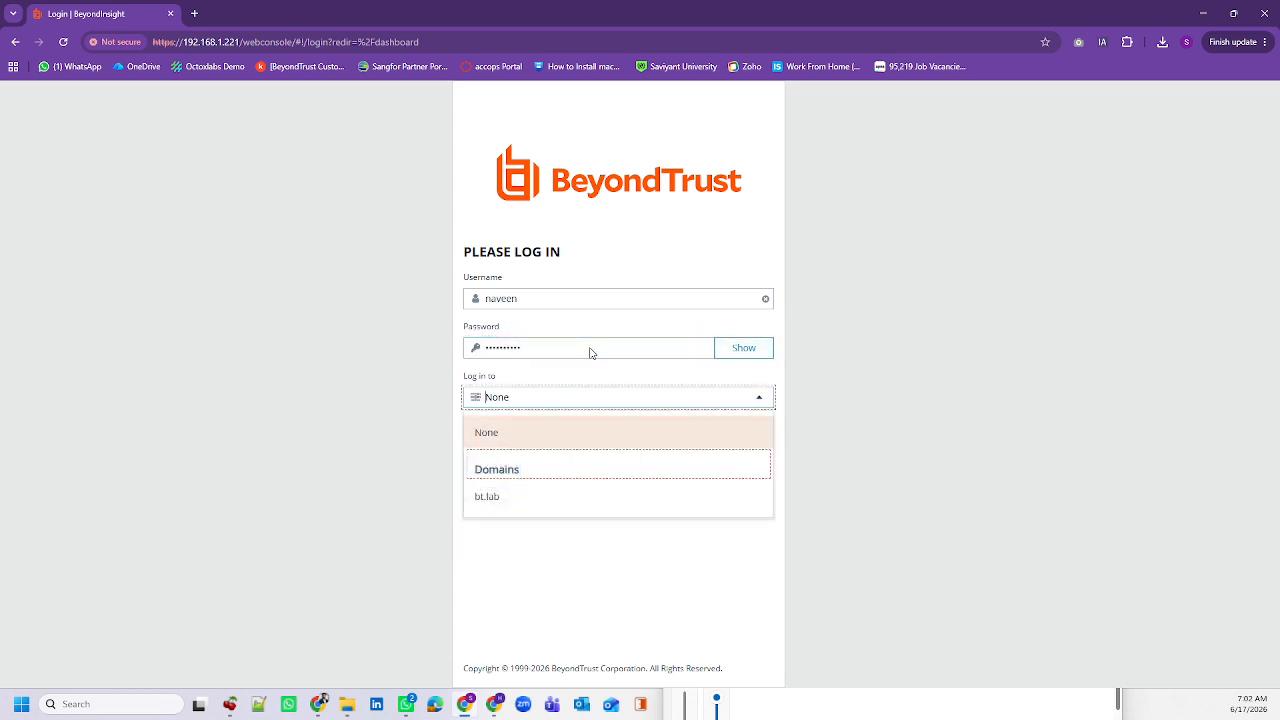
key(Down)
key(Return)
click(510, 460)
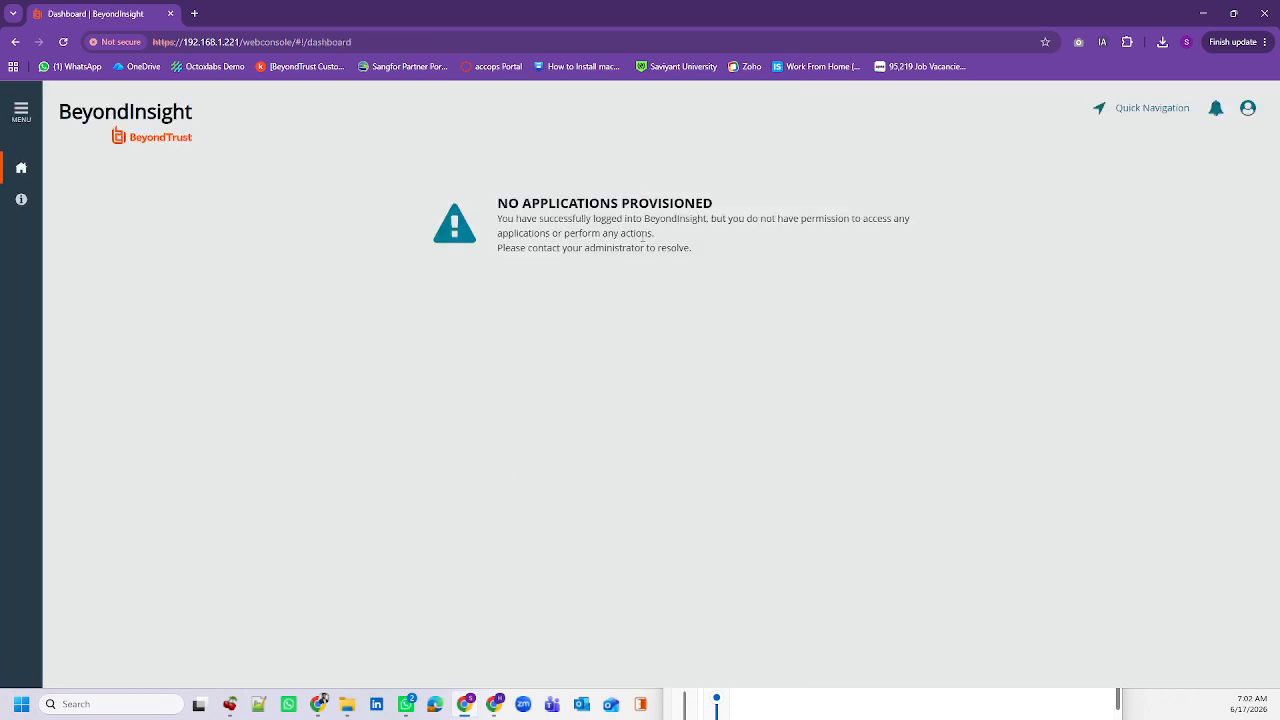
Note the No Applications Provisioned message, then log the domain user out
drag(695, 252, 498, 203)
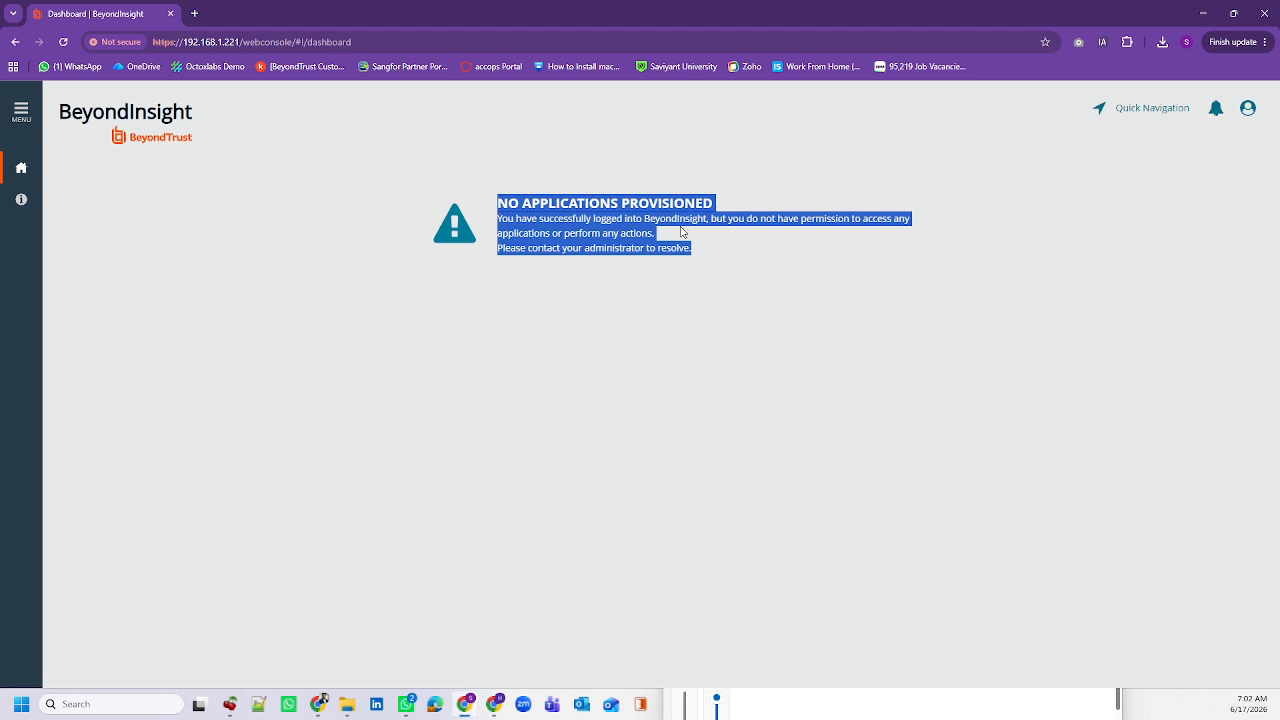
click(1248, 107)
click(1192, 116)
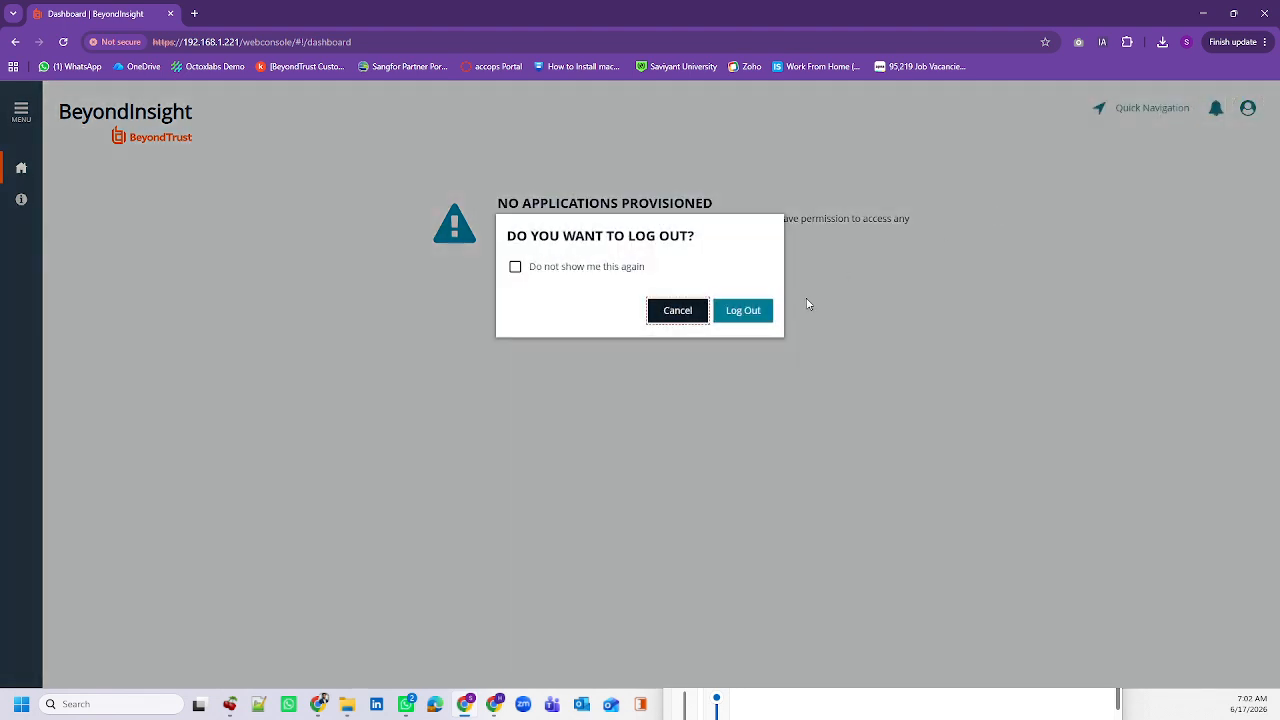
click(757, 314)
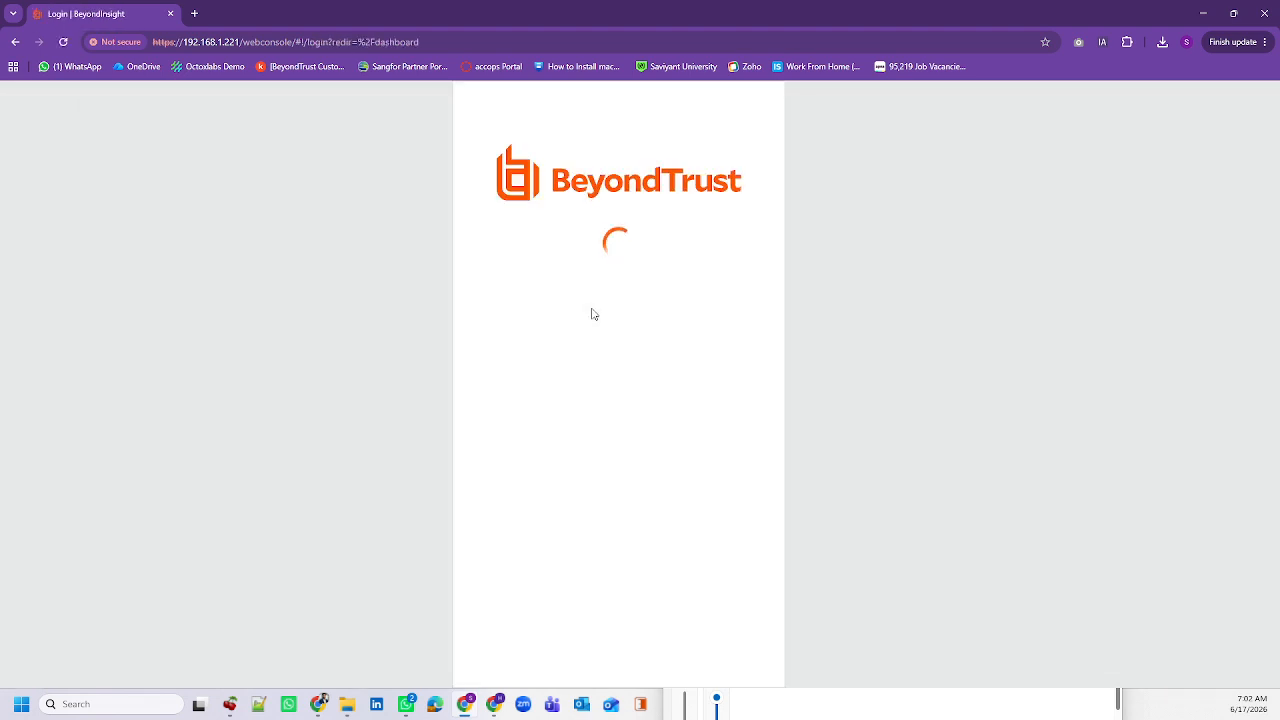
Sign back in as the administrator with no login domain selected
text(btadmin)
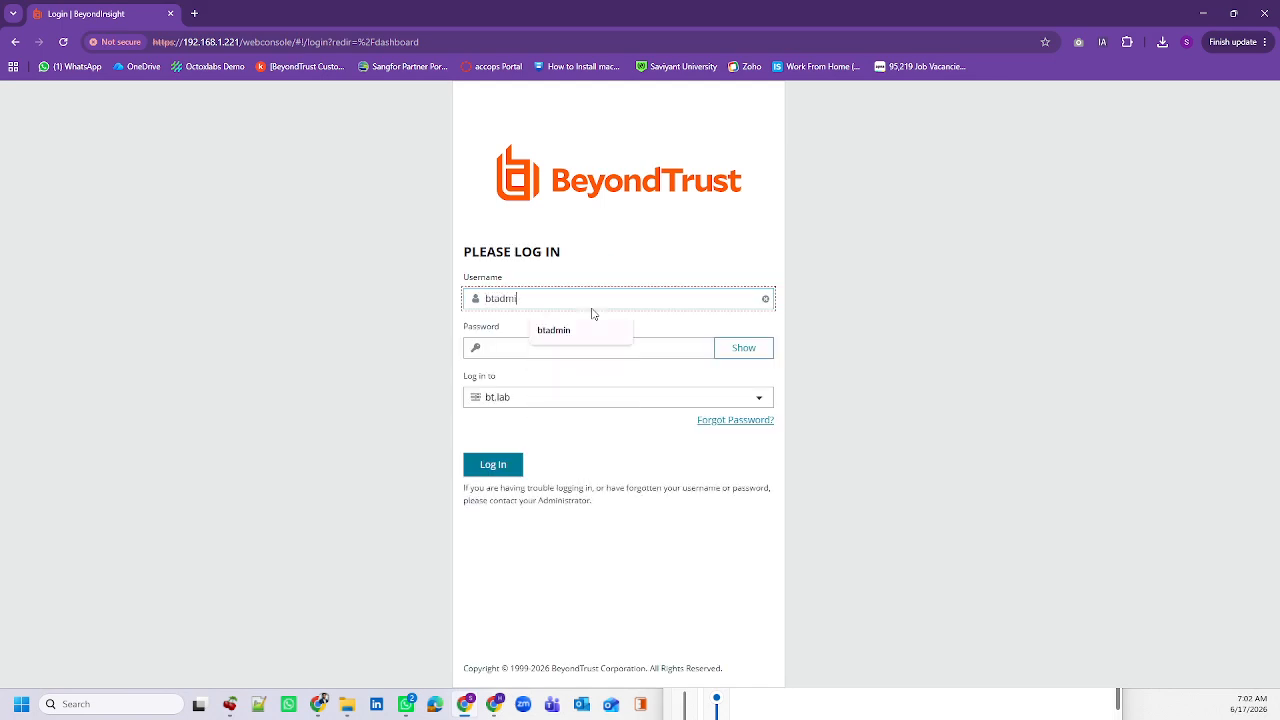
key(Tab)
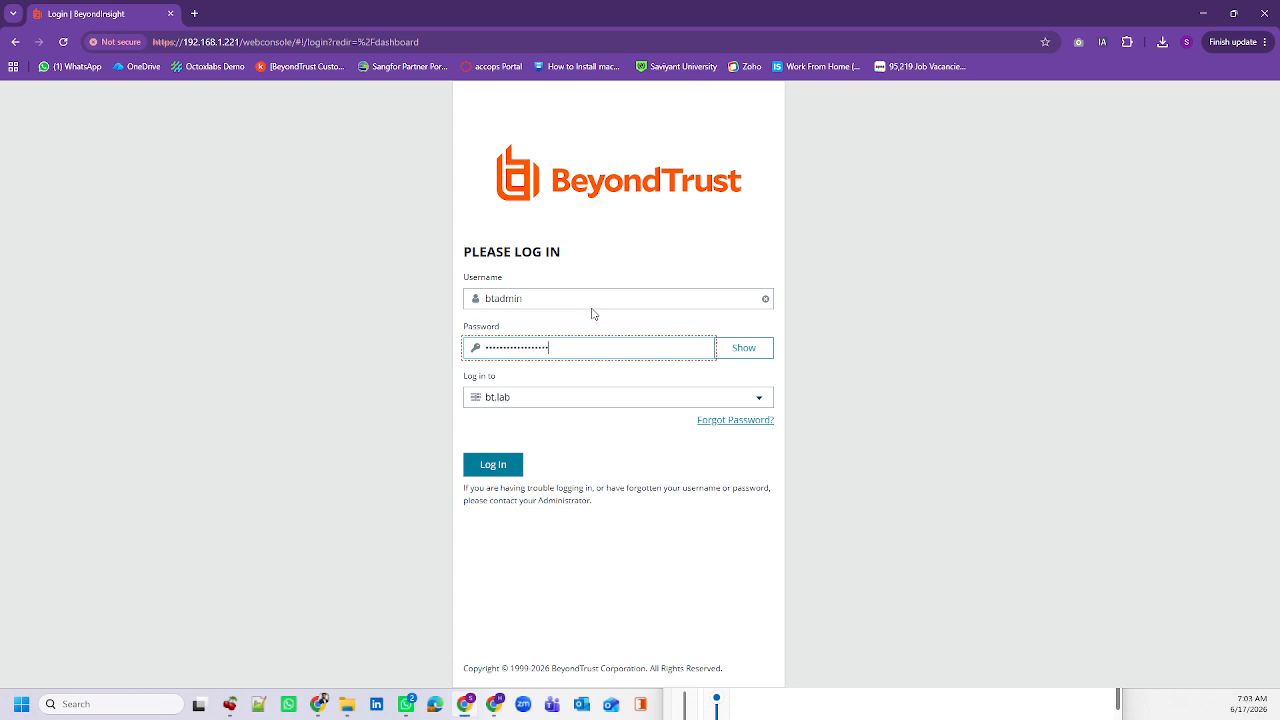
key(Return)
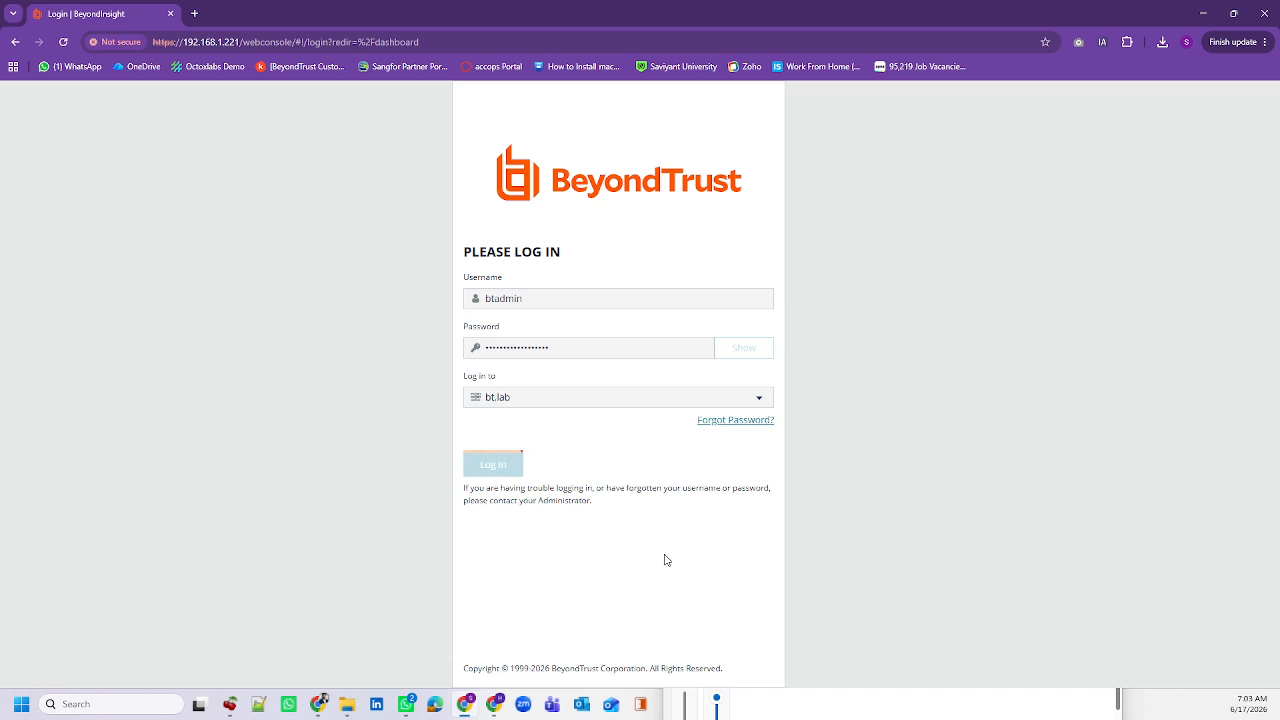
click(548, 432)
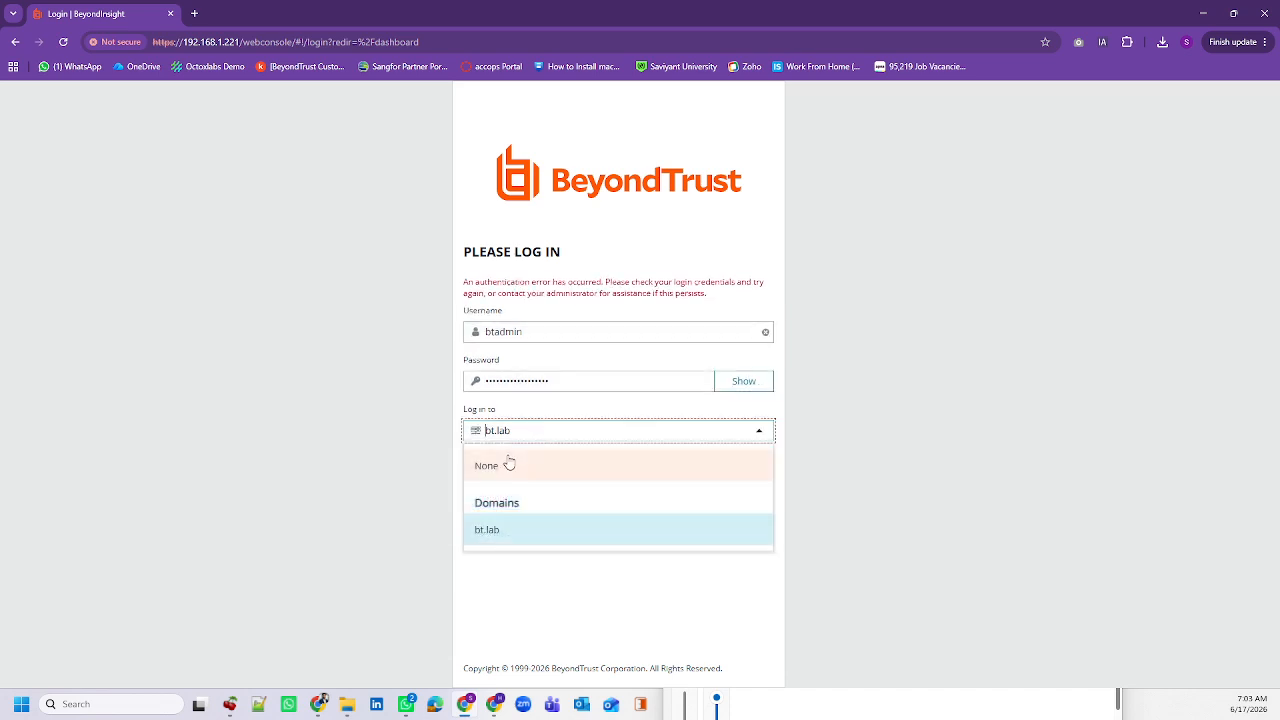
click(509, 464)
click(494, 500)
Open the Dedicated Mapping group's details in User Management and show its Smart Groups
click(970, 481)
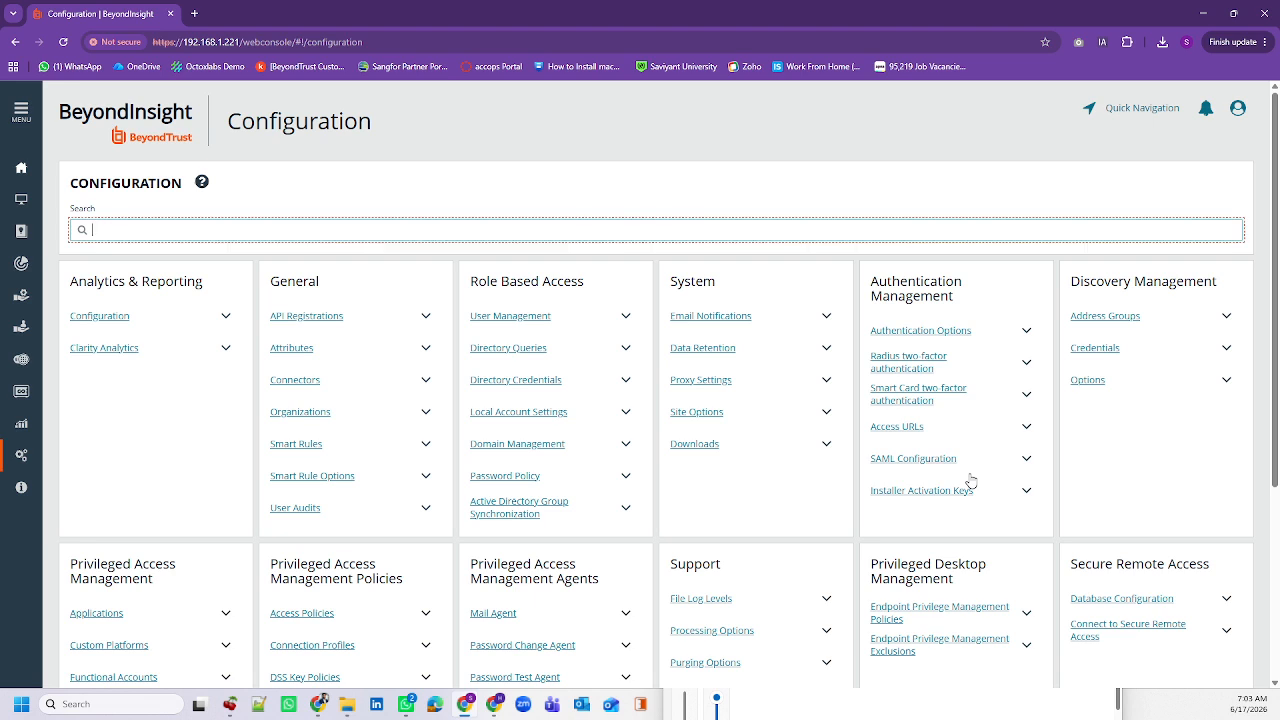
click(515, 316)
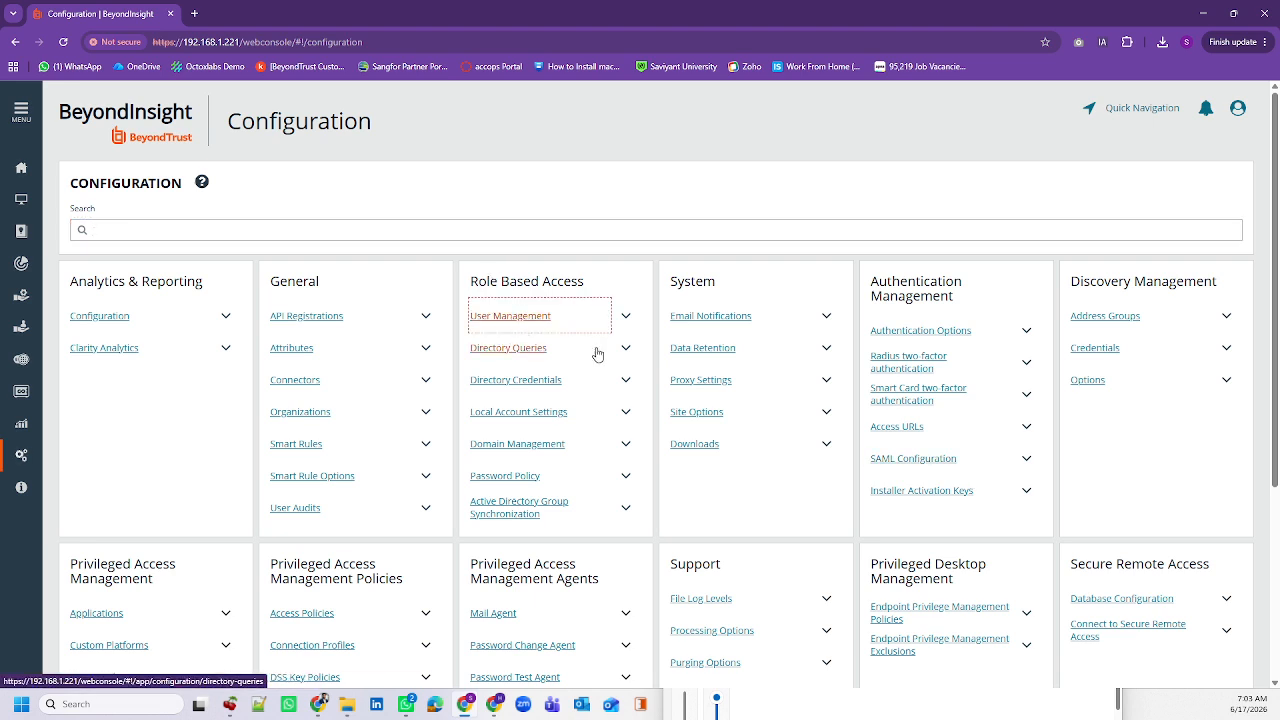
click(1248, 418)
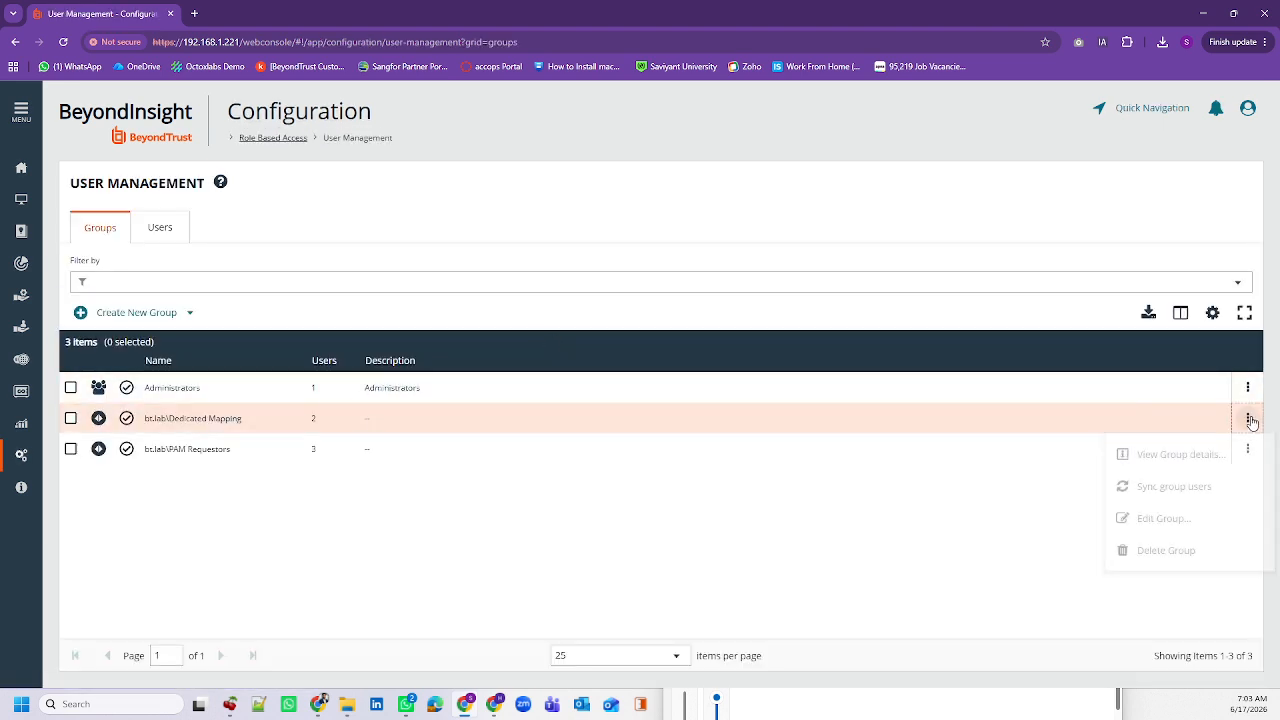
click(1194, 454)
click(250, 382)
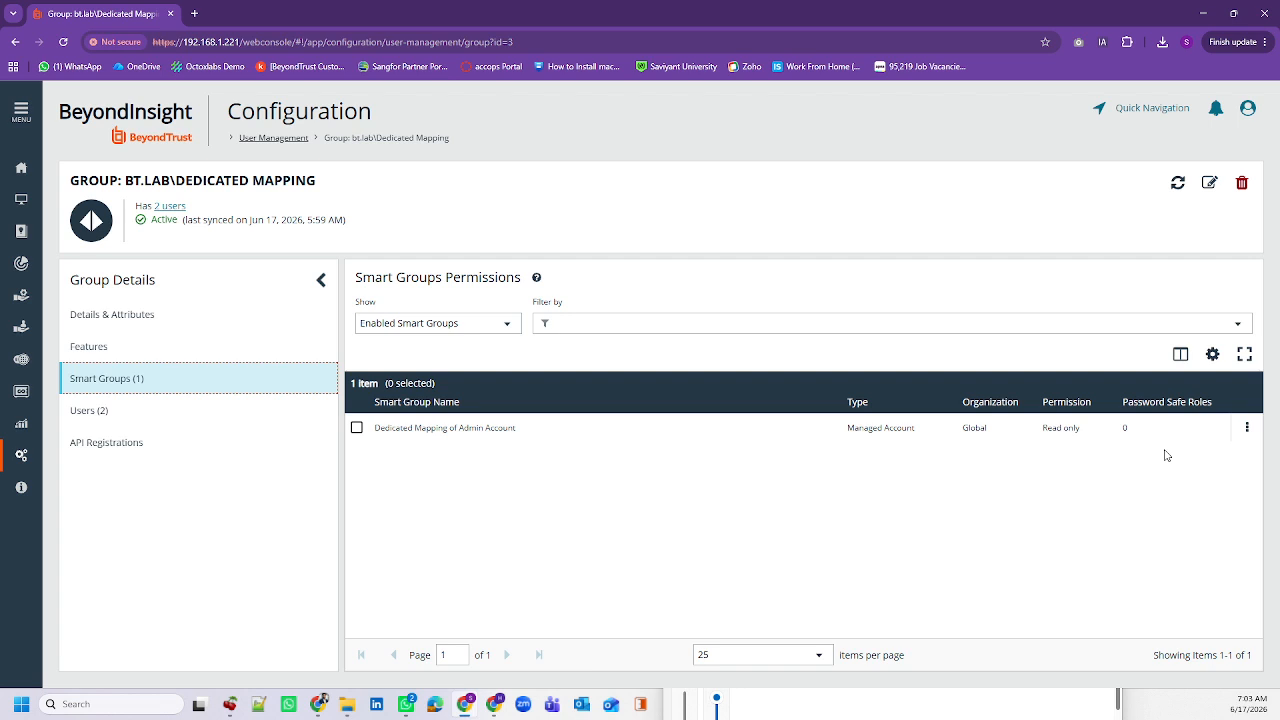
Grant the Requestor role with Default Auto-Approve Access Policy on Dedicated Mapping of Admin Account, then view users
click(1246, 427)
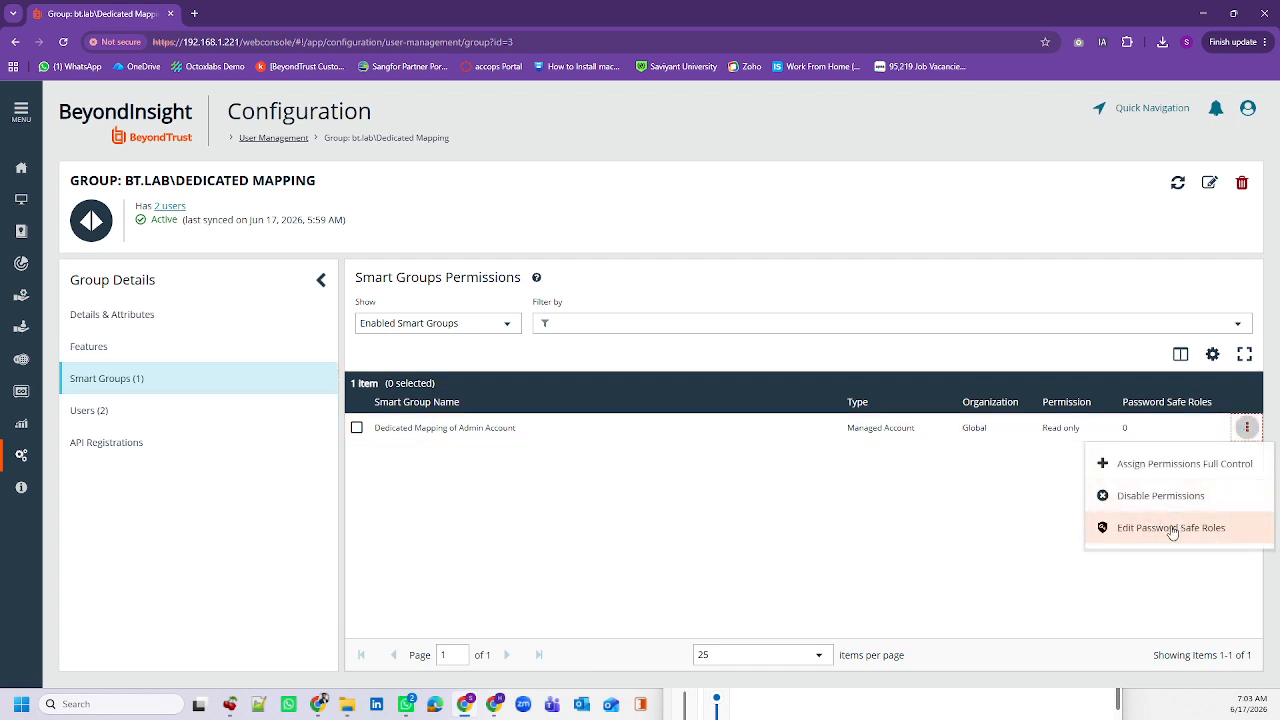
click(1170, 528)
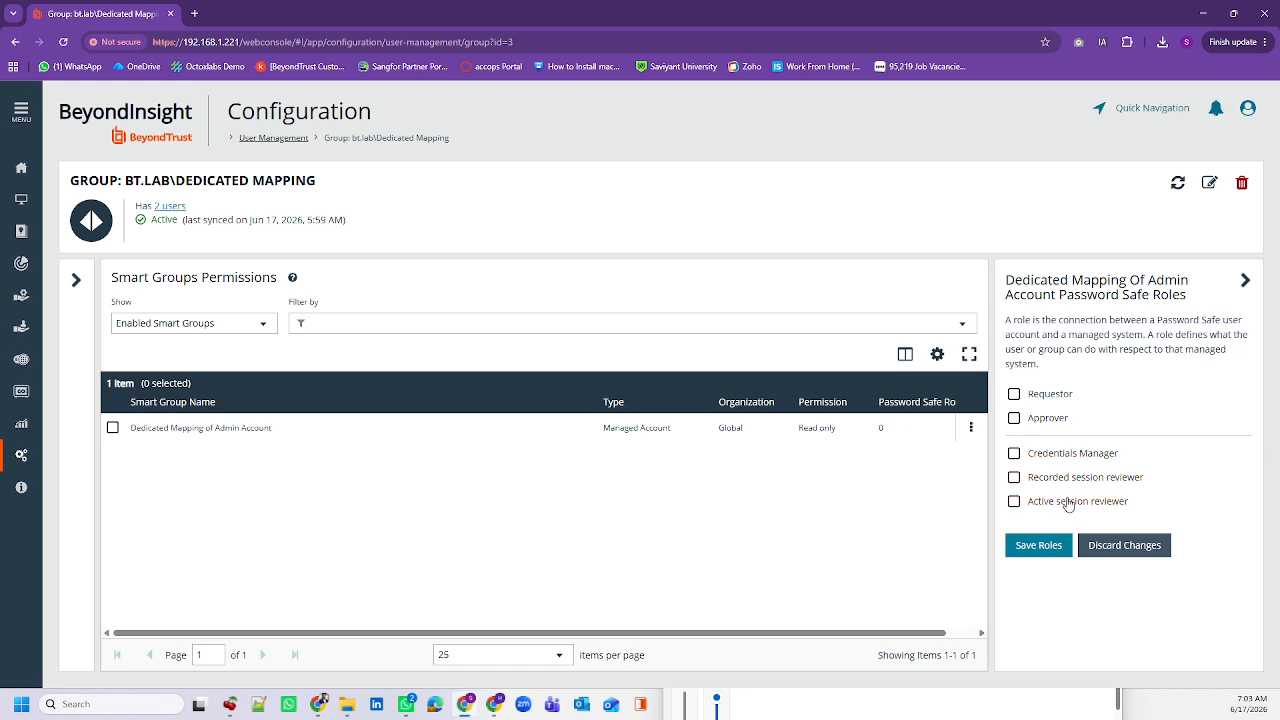
click(1058, 398)
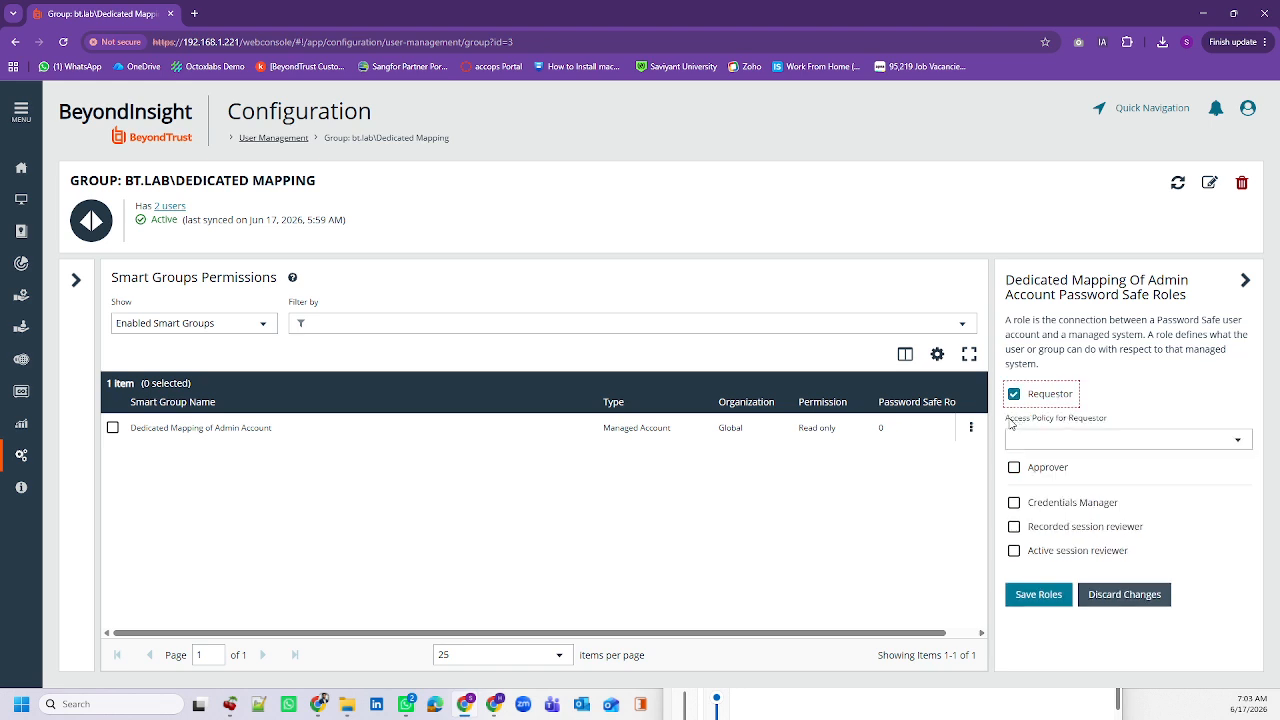
drag(1007, 421, 1053, 426)
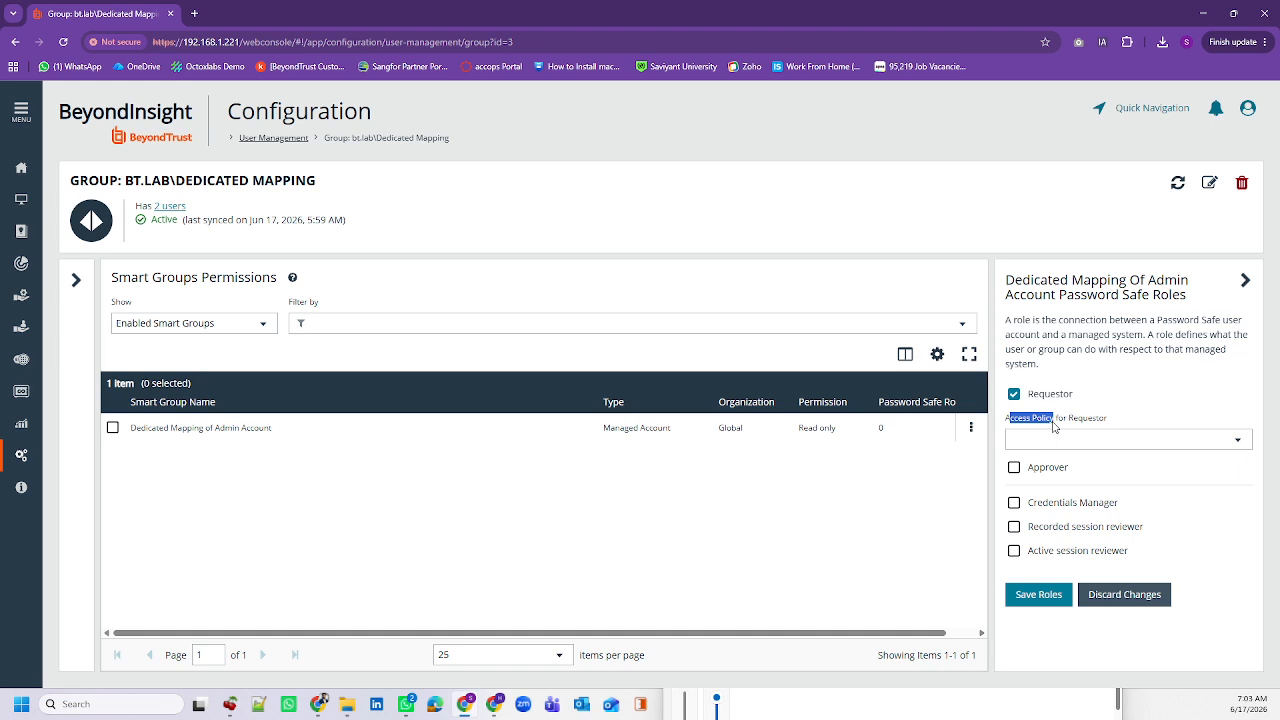
click(1056, 438)
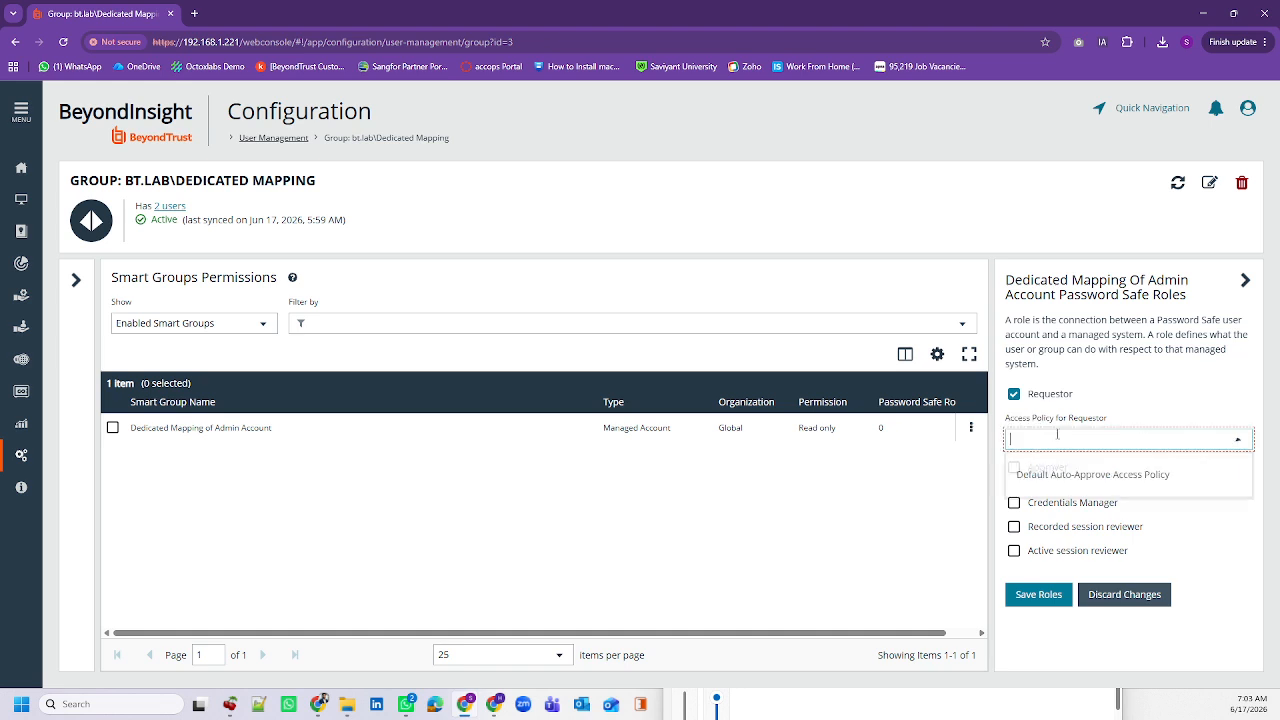
click(1087, 478)
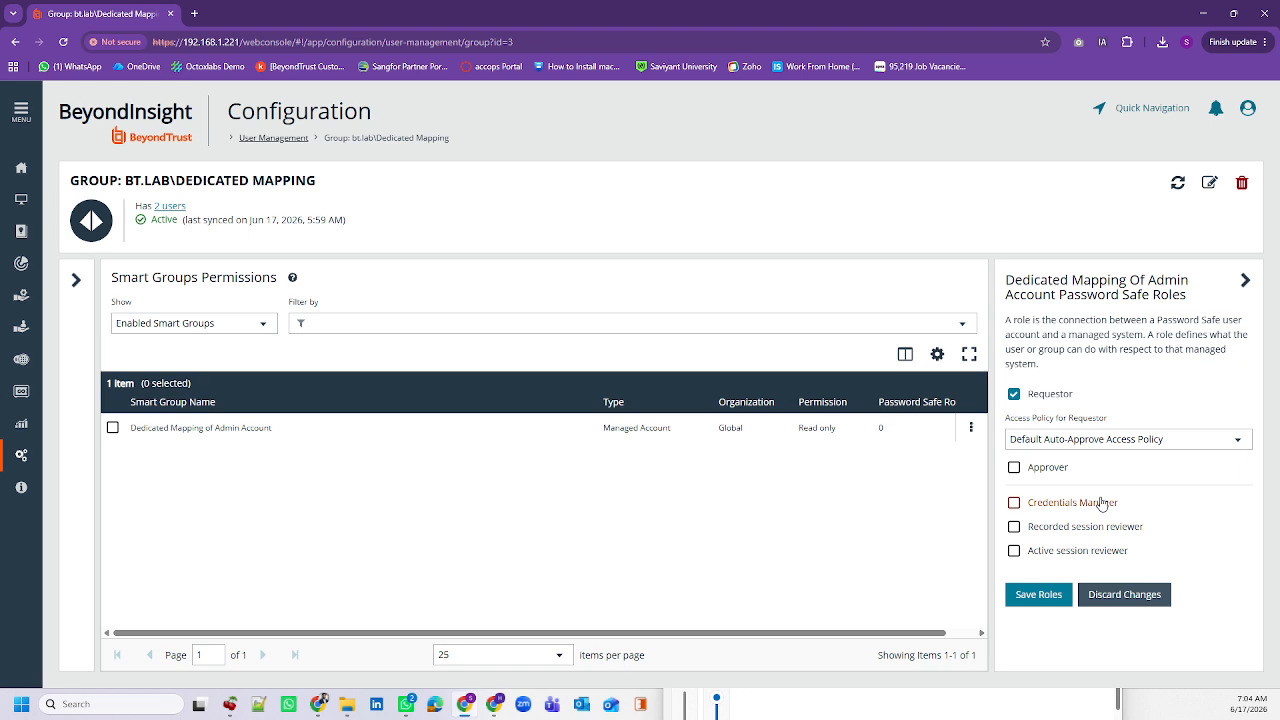
click(1042, 595)
click(1123, 430)
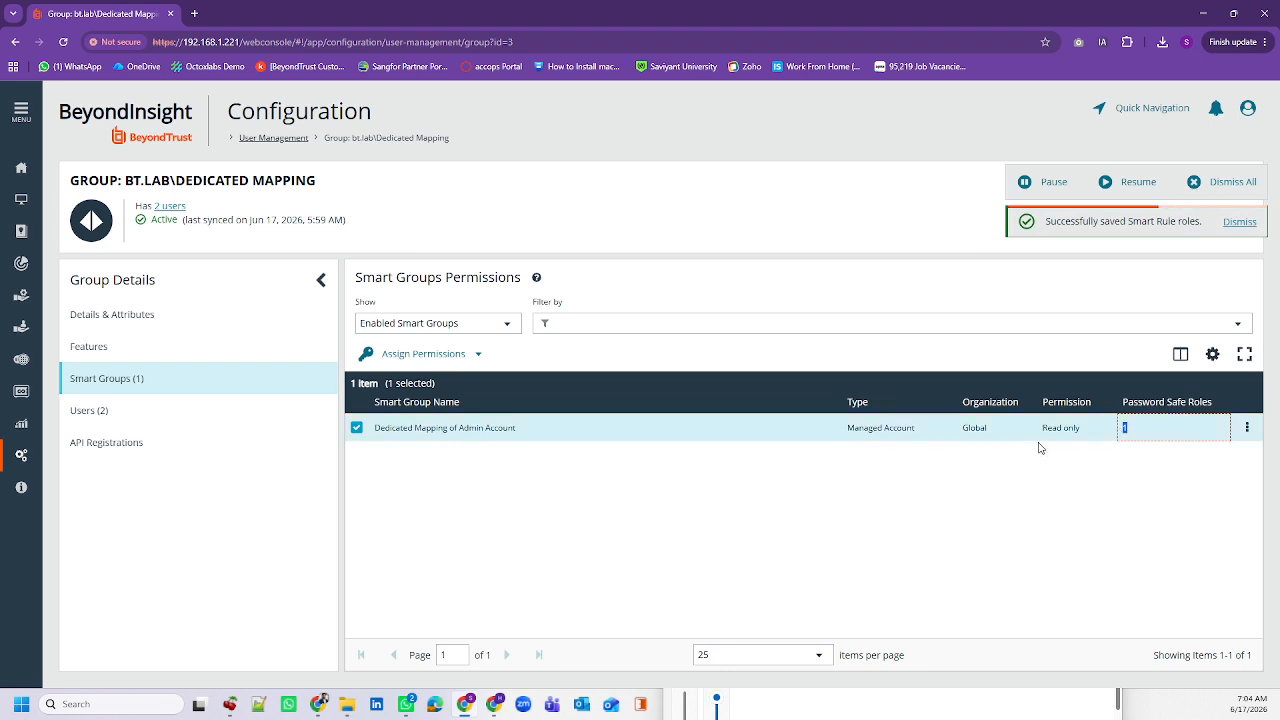
click(291, 408)
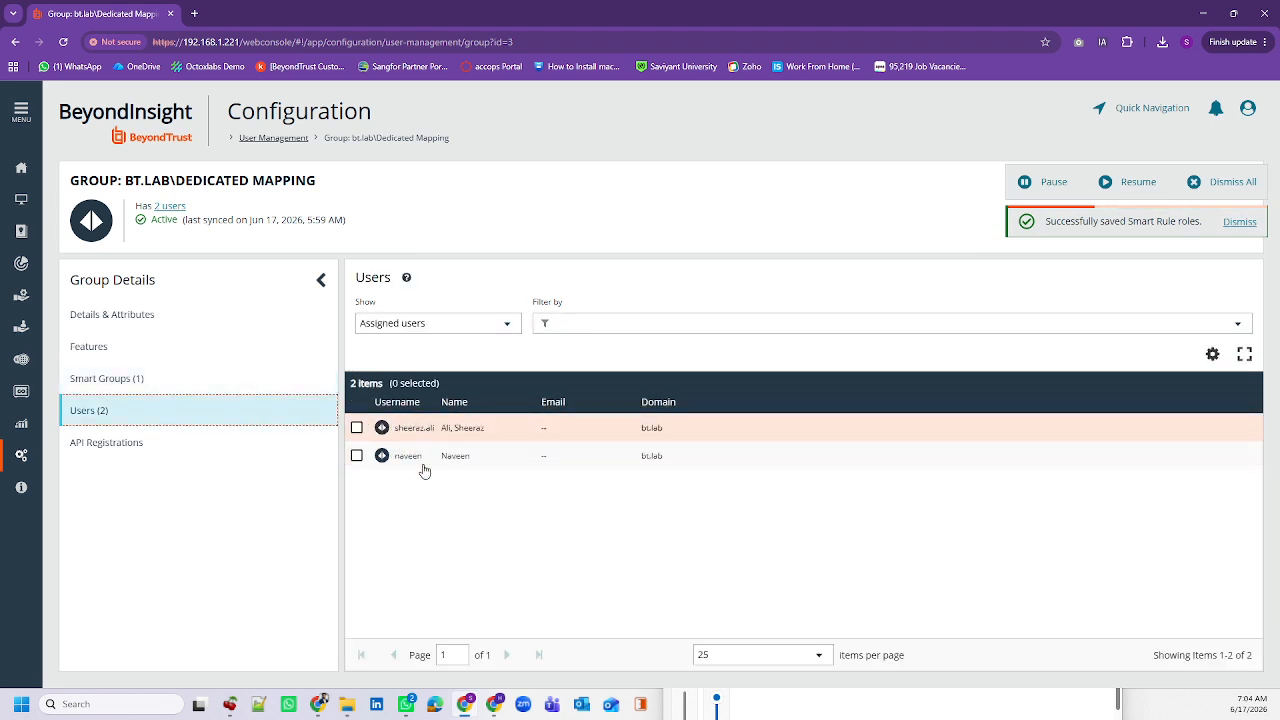
Return to the group's smart group permissions and log out of the admin console
click(256, 377)
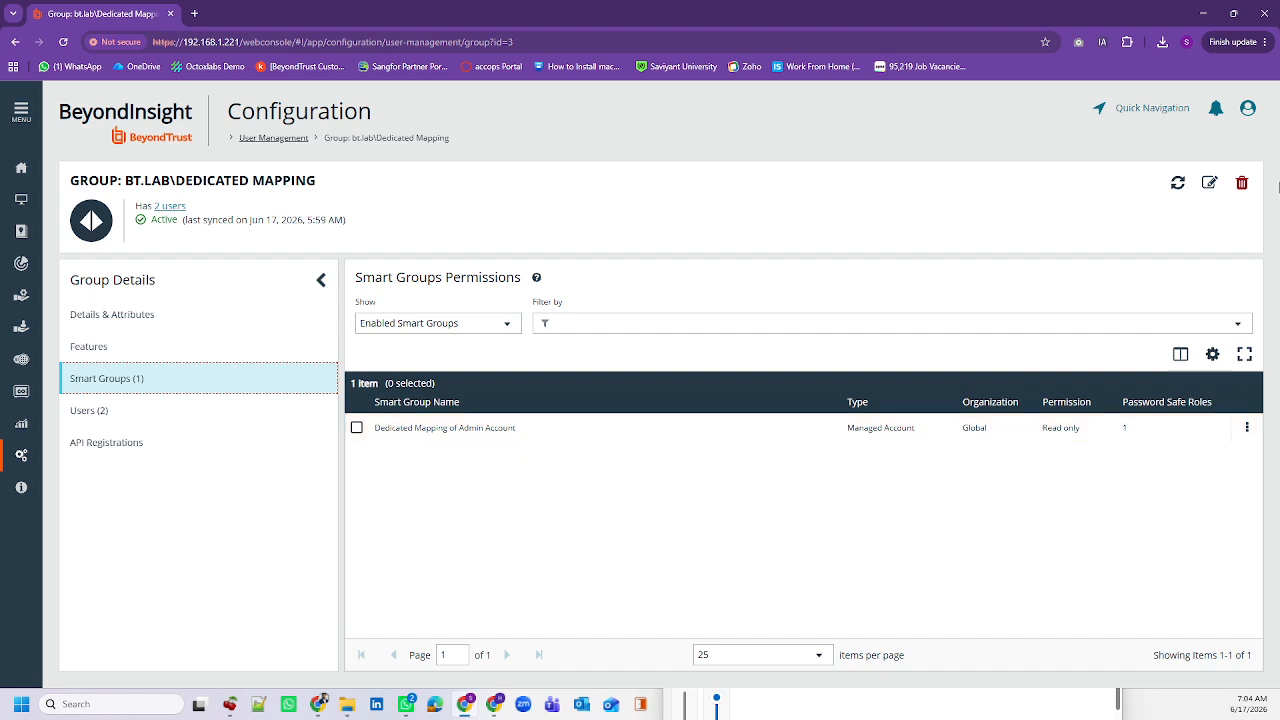
click(1248, 108)
click(1192, 118)
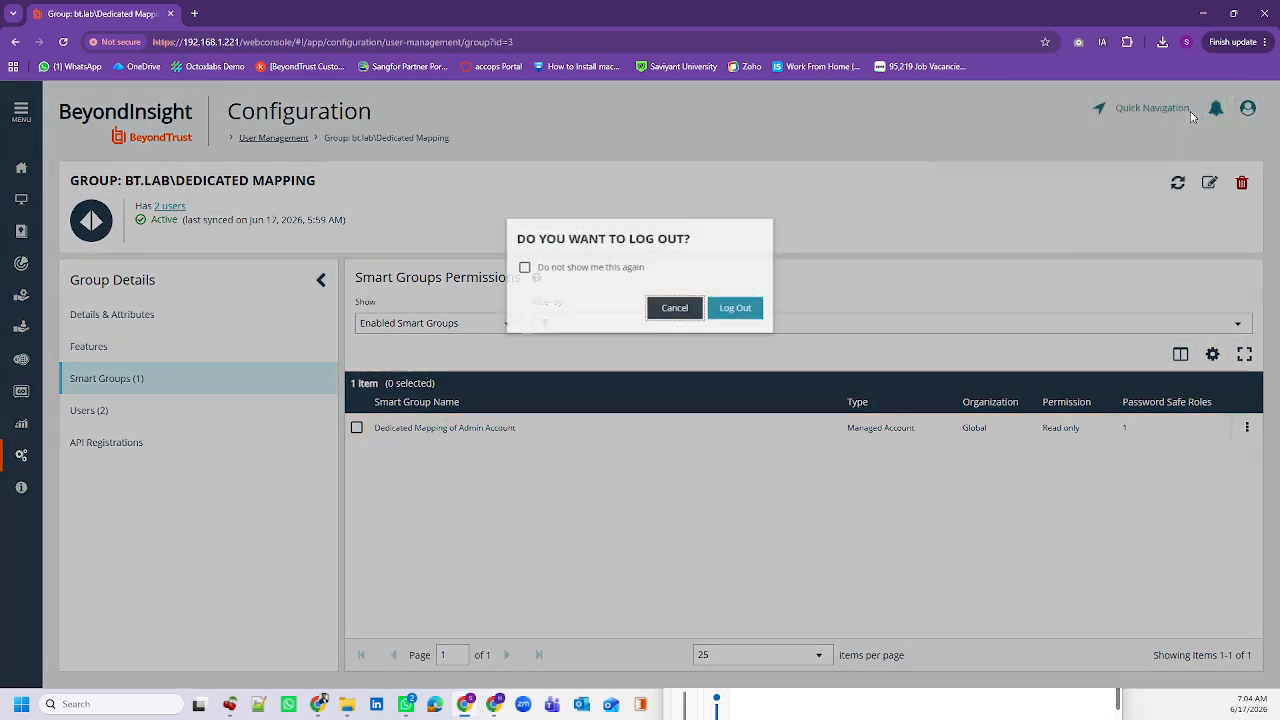
click(758, 306)
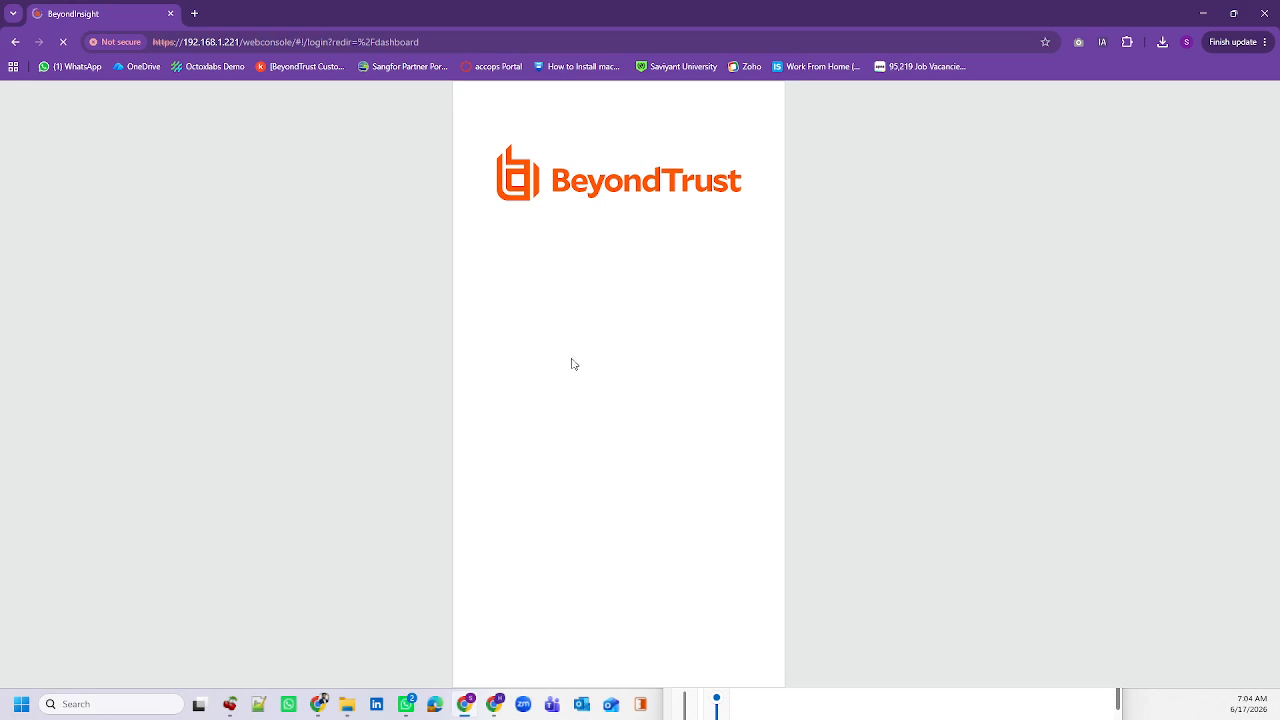
Log in as the domain user through the bt.lab login domain
text(n)
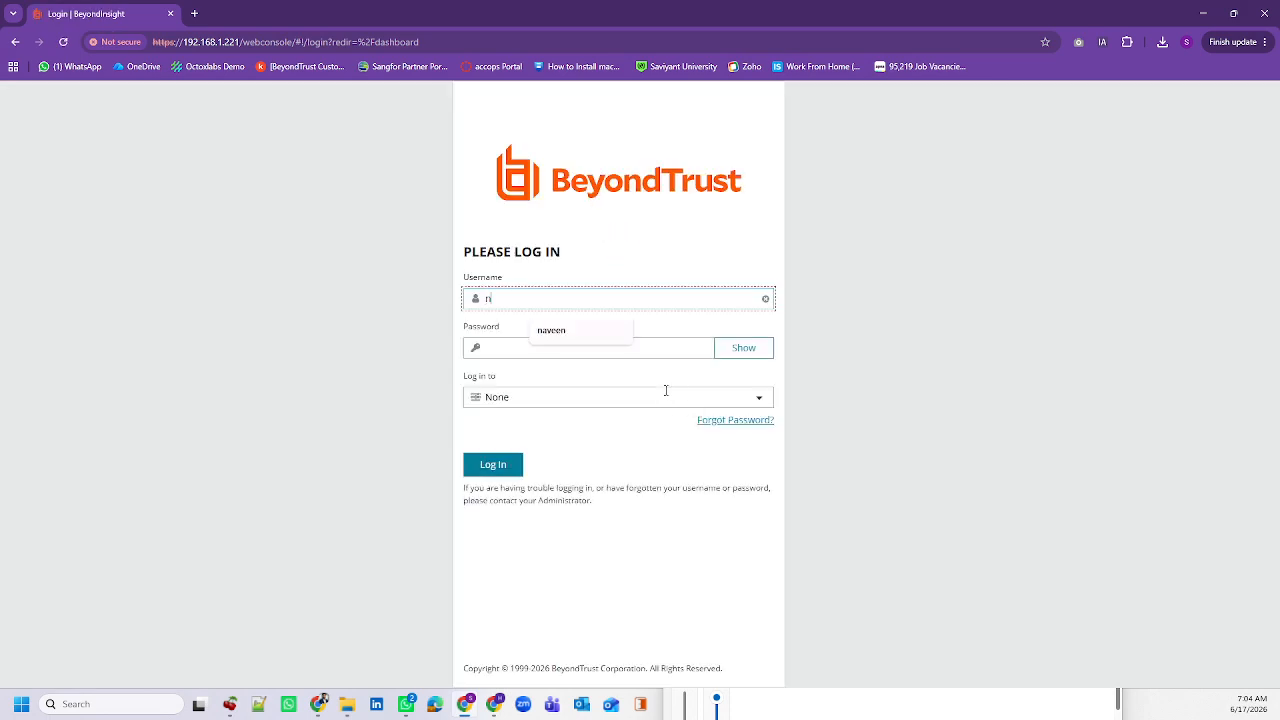
text(aveen)
key(Tab)
text(••)
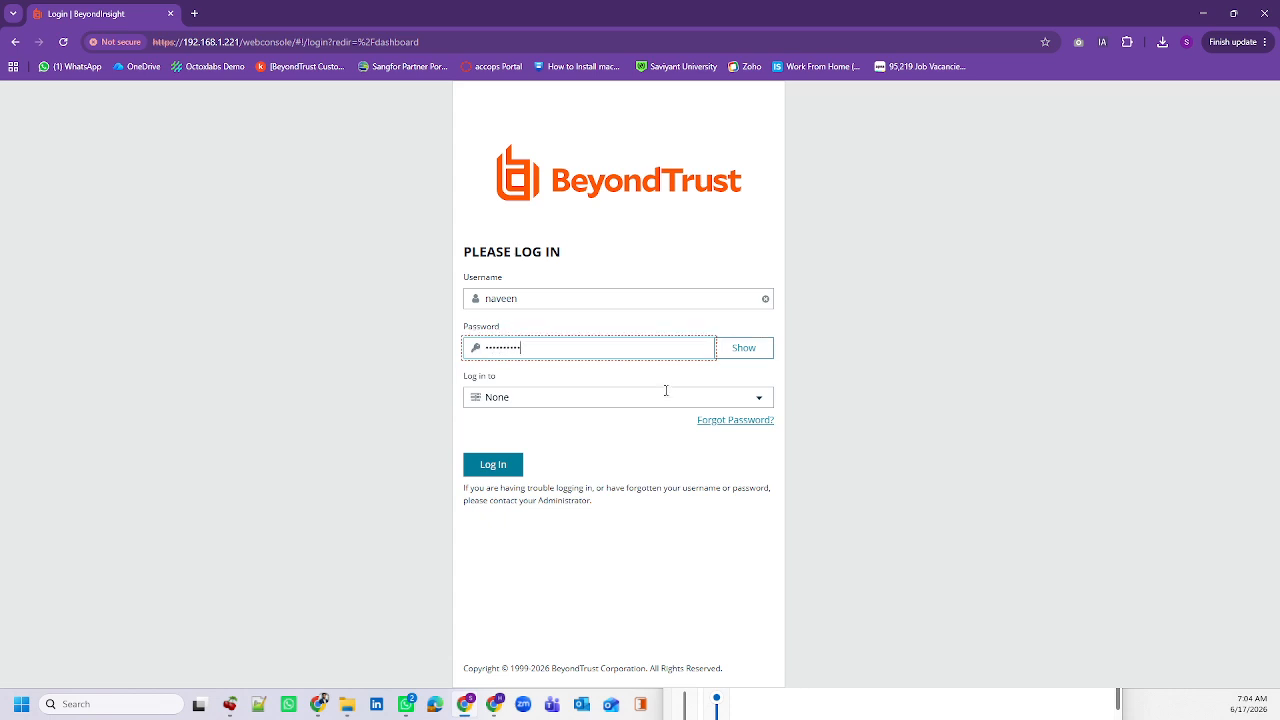
key(Tab)
key(Tab)
key(Down)
key(Down)
key(Down)
key(Return)
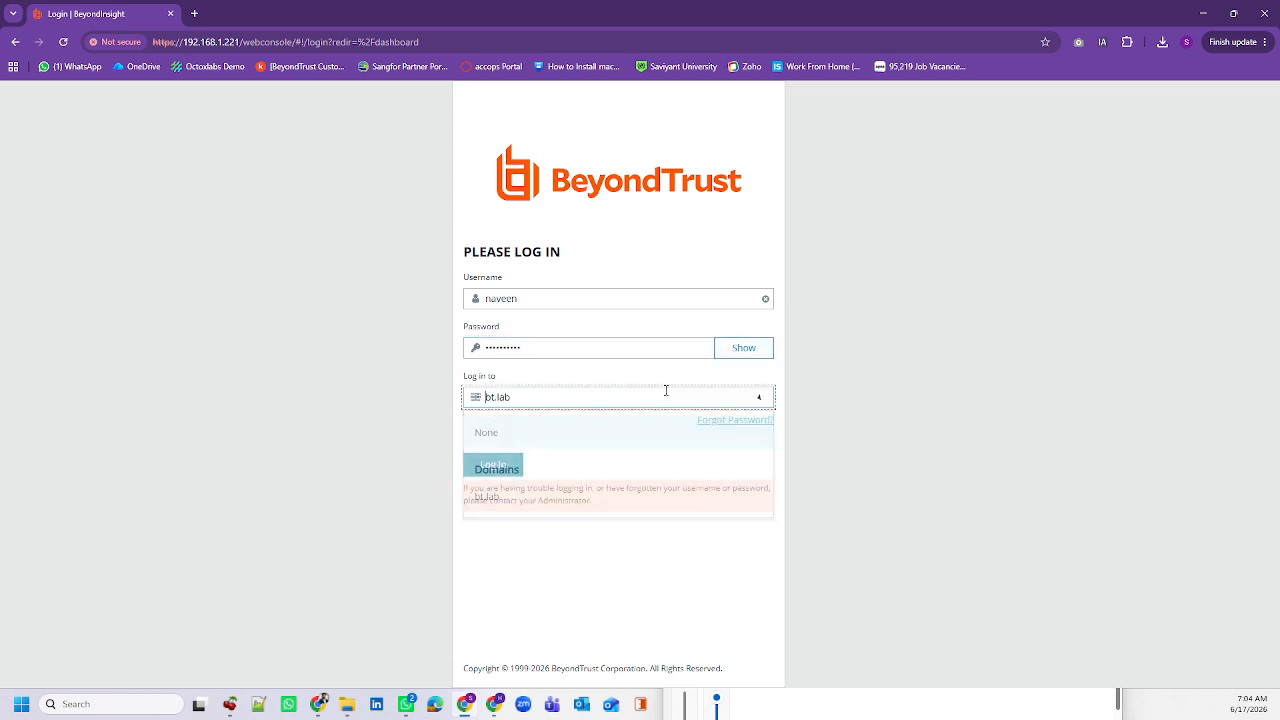
key(Return)
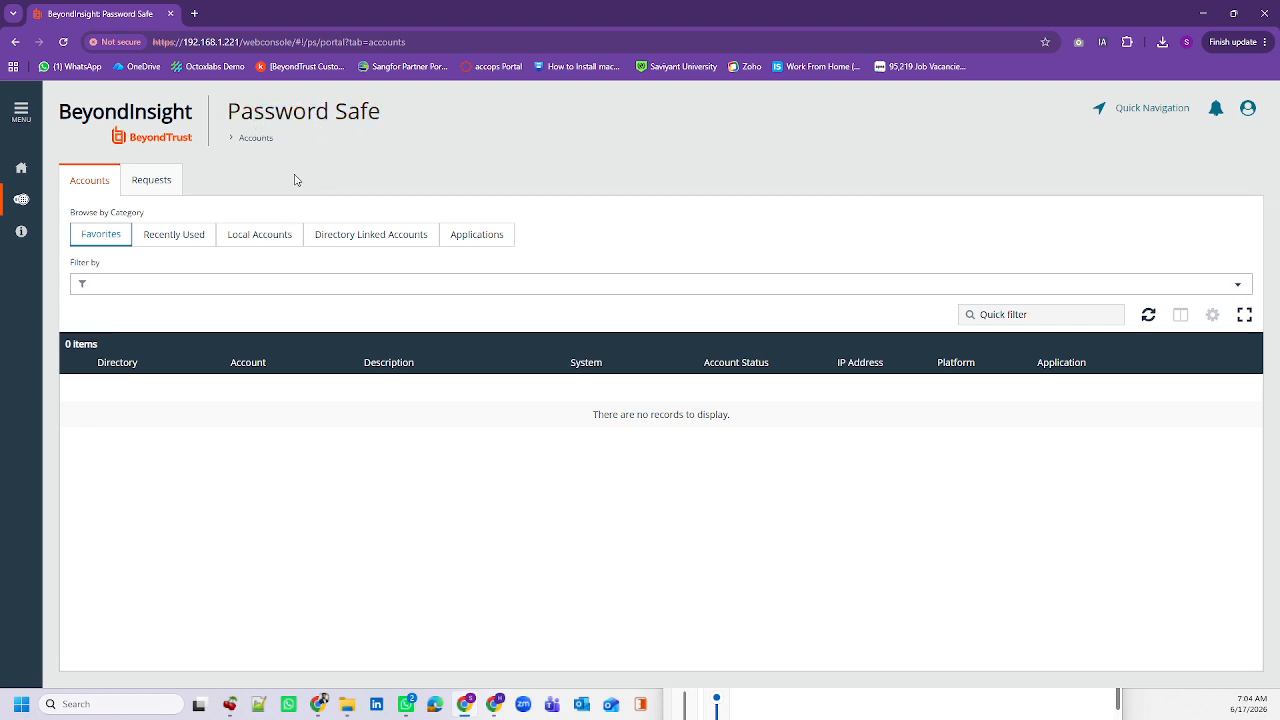
Load all Local Accounts, then load all Directory Linked Accounts
click(232, 236)
click(658, 473)
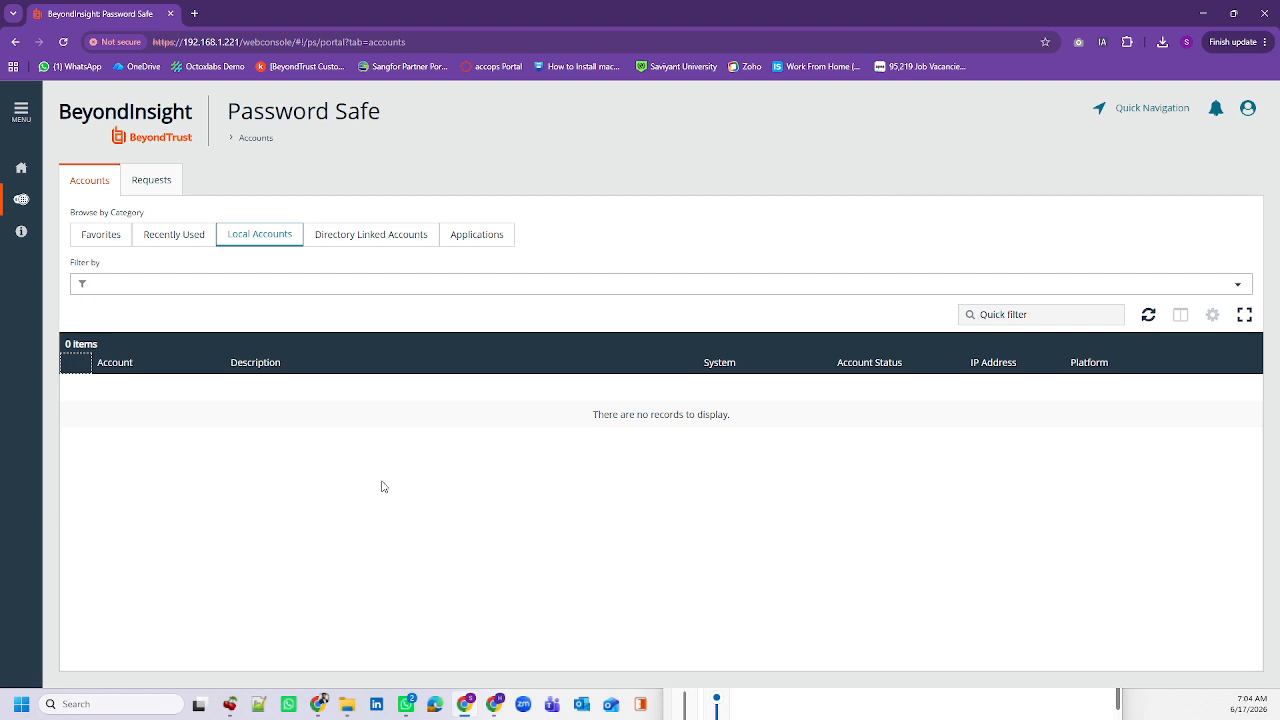
click(374, 237)
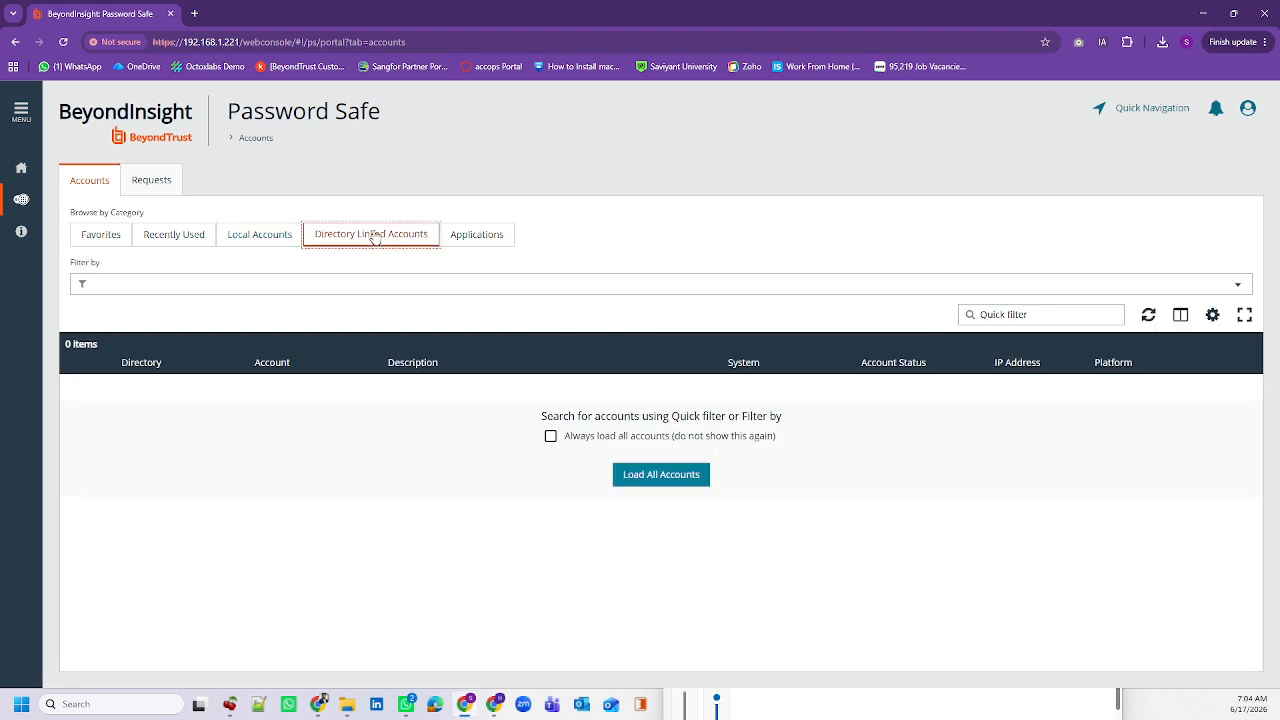
click(636, 476)
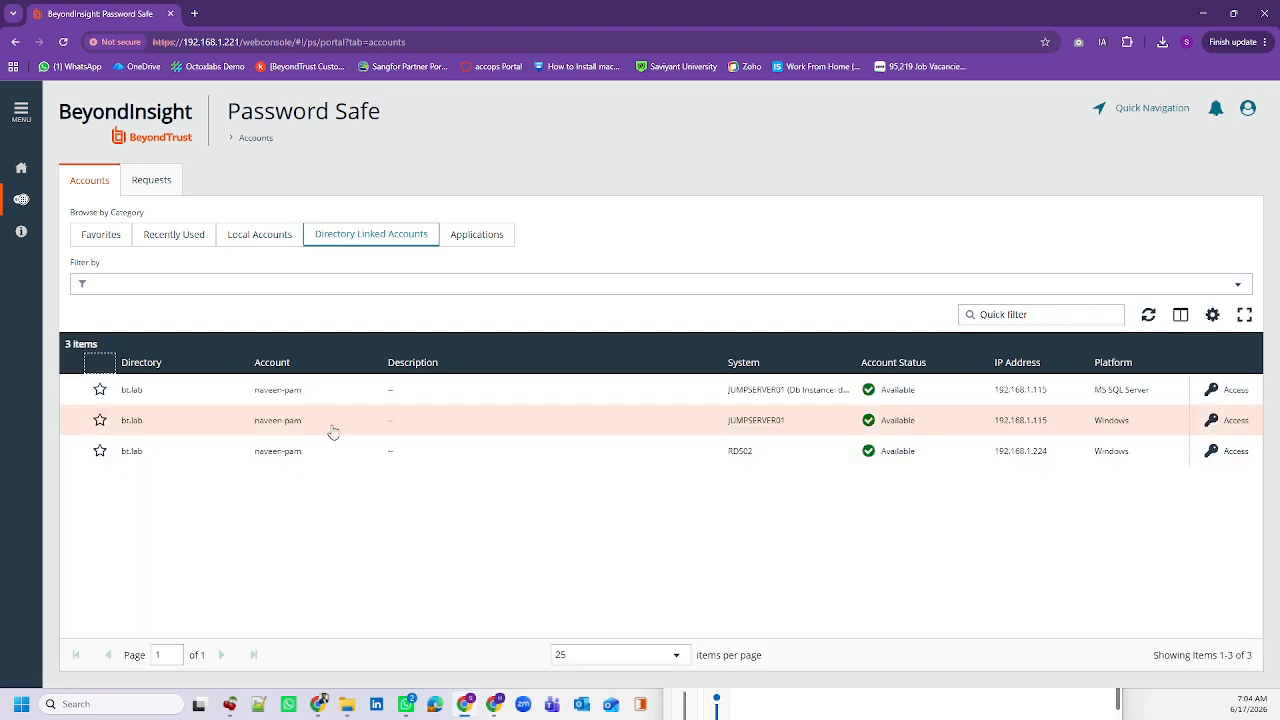
Highlight the three listed directory linked accounts and widen the System column
drag(331, 430, 255, 428)
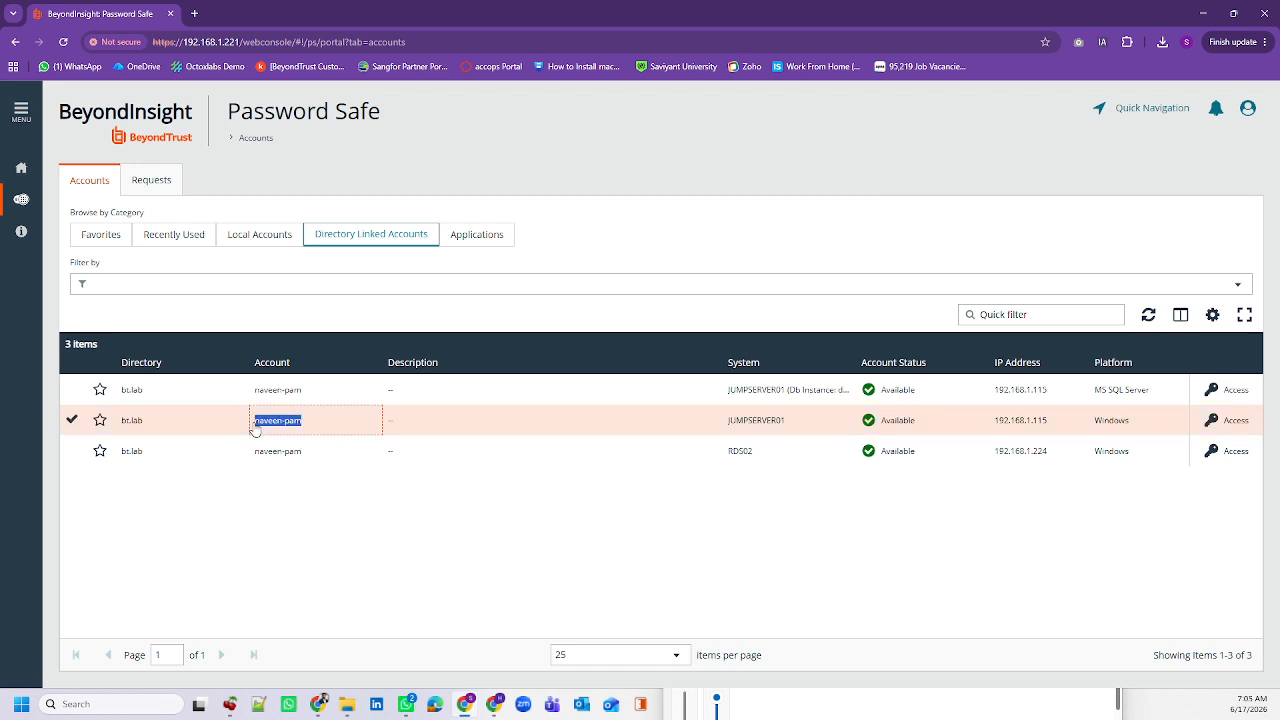
click(306, 421)
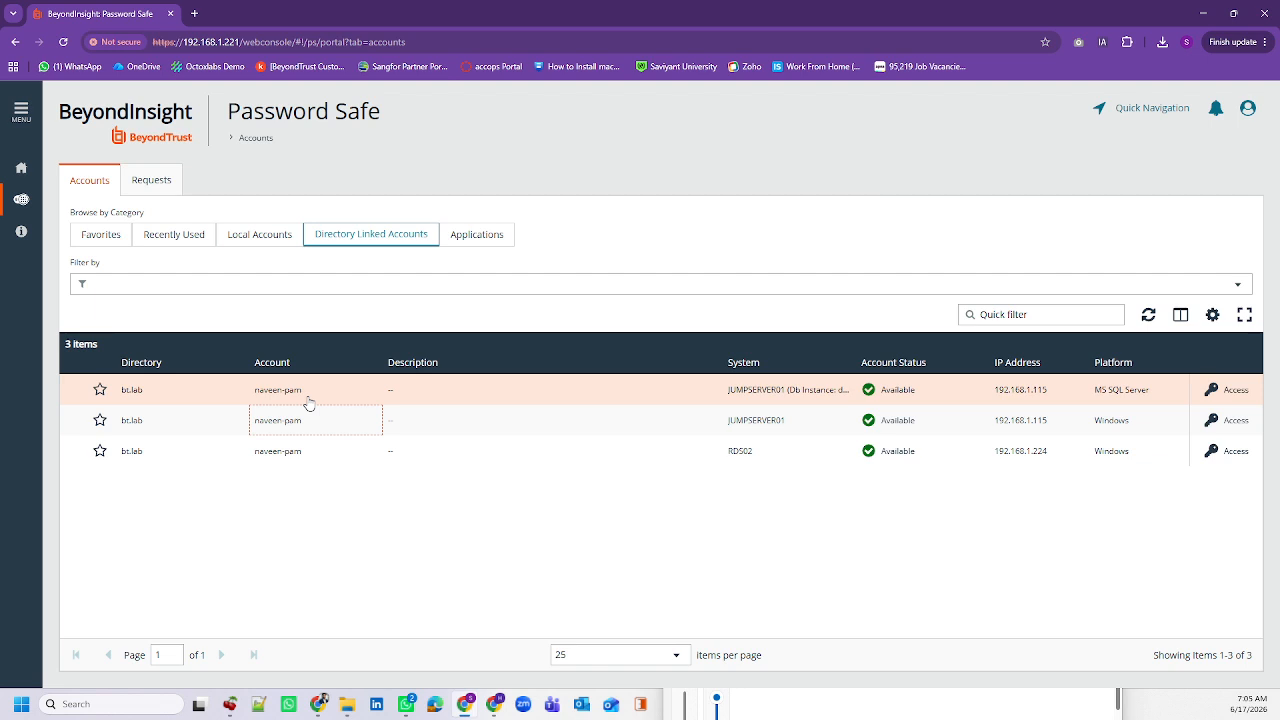
drag(309, 401, 254, 427)
drag(320, 451, 254, 457)
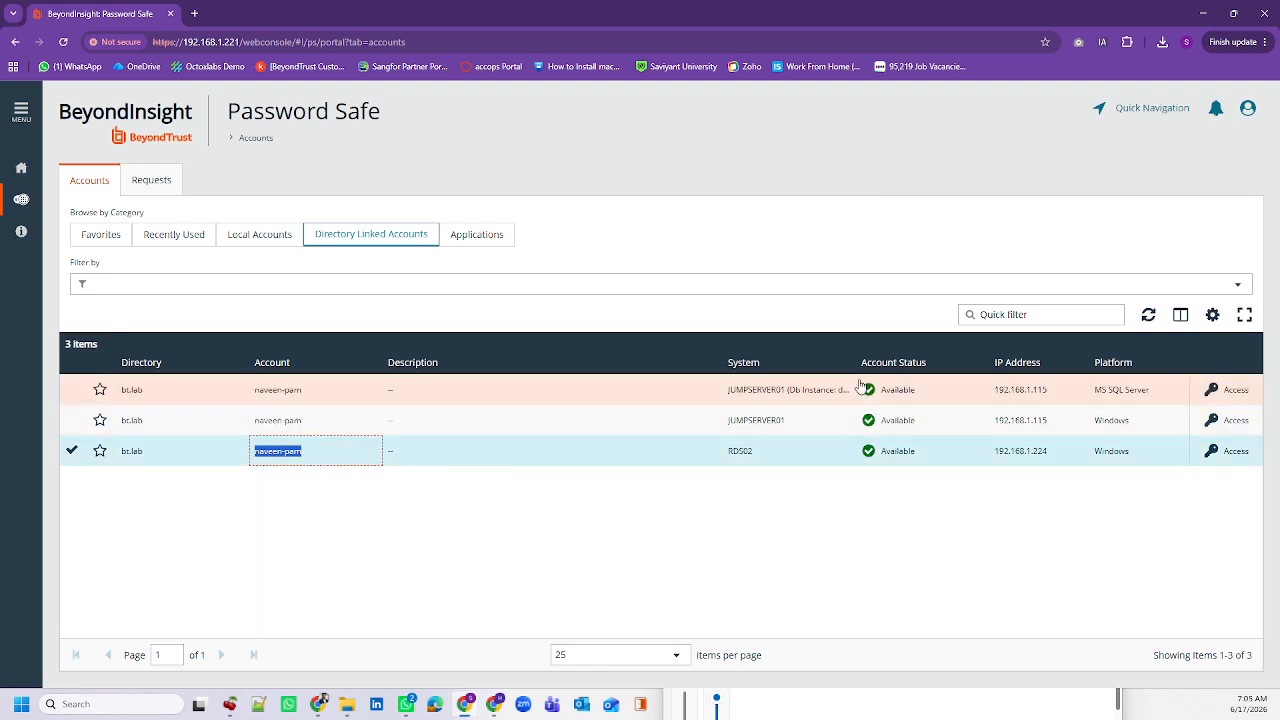
drag(856, 362, 971, 362)
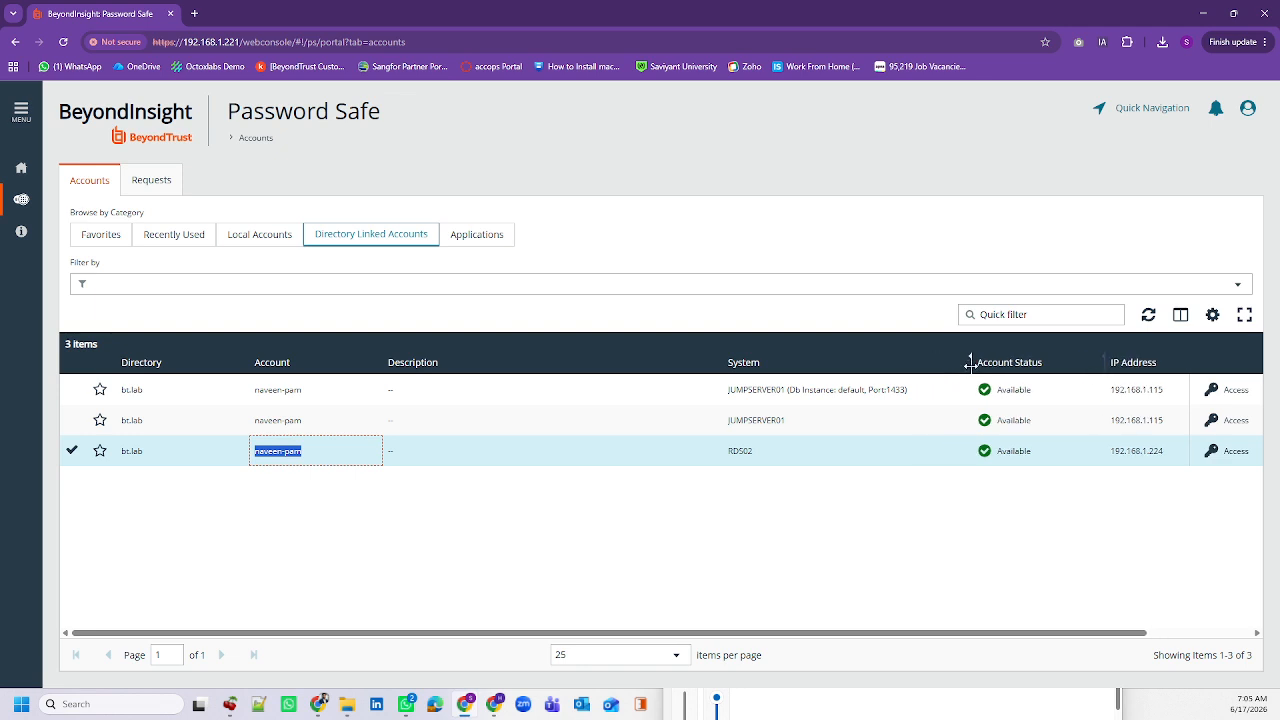
click(879, 536)
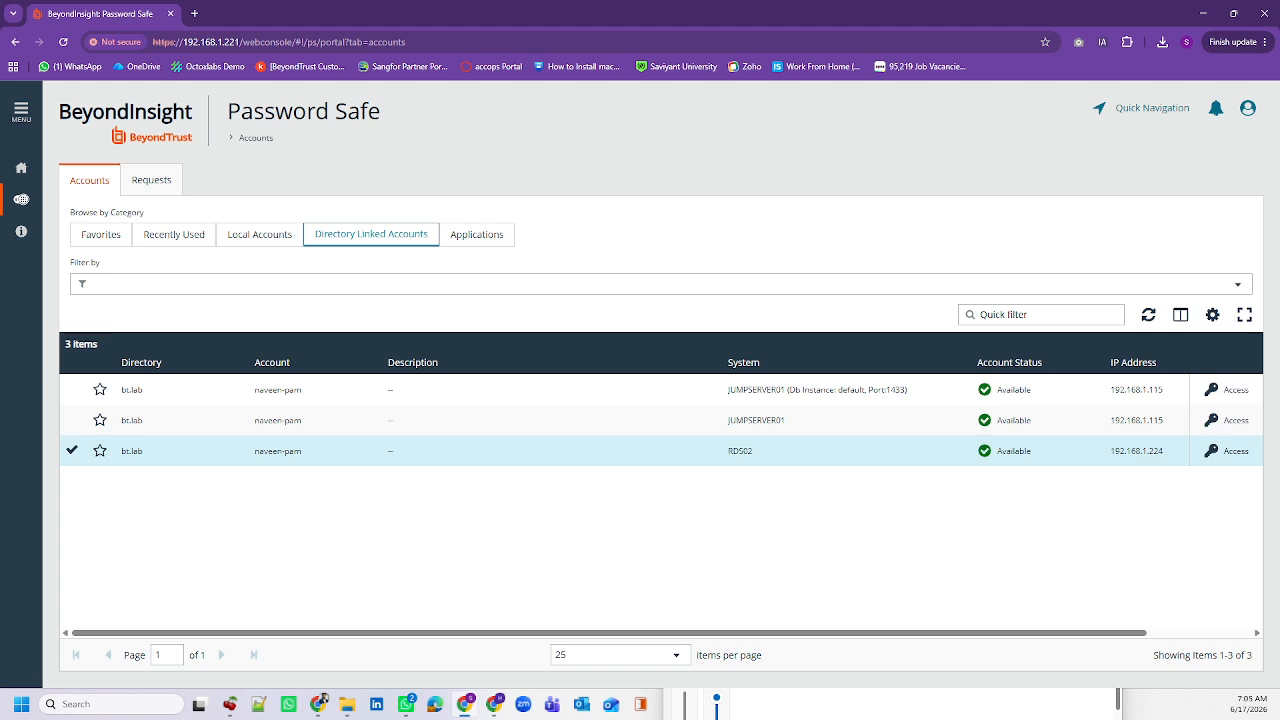
Restore and re-maximize the browser window, then open the signed-in user's menu
key(alt+Tab)
double_click(1036, 5)
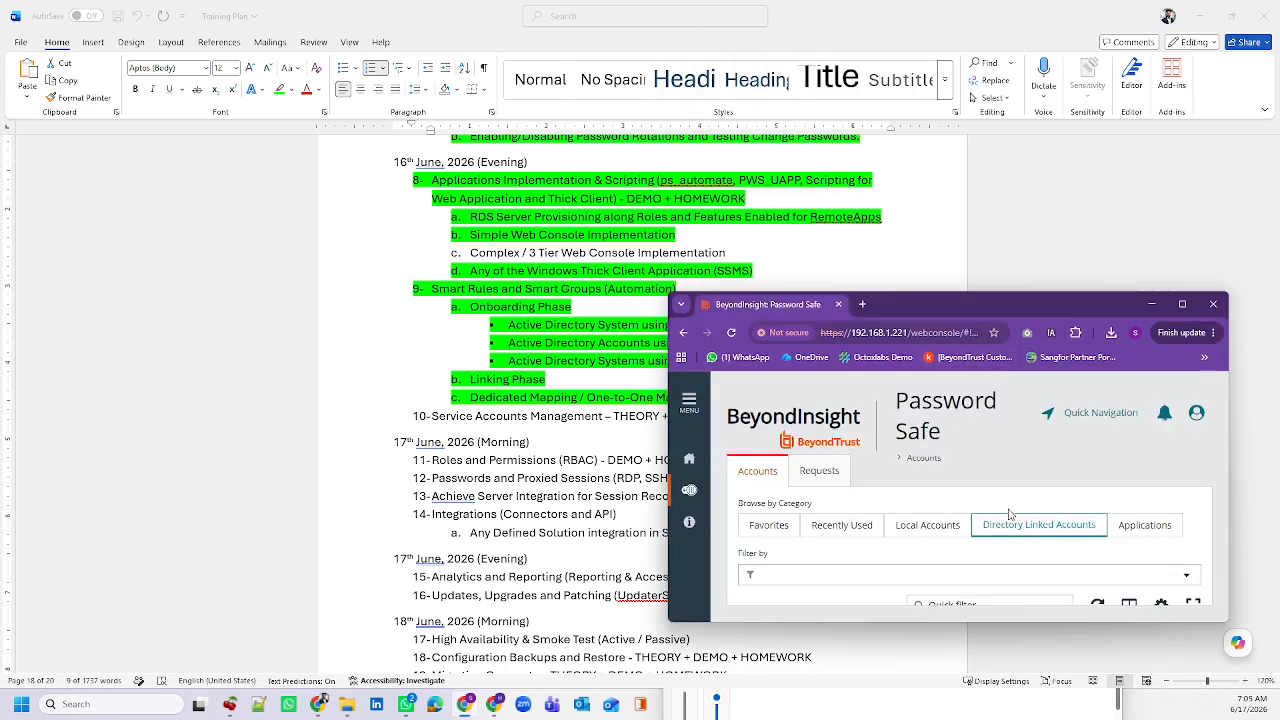
click(1182, 303)
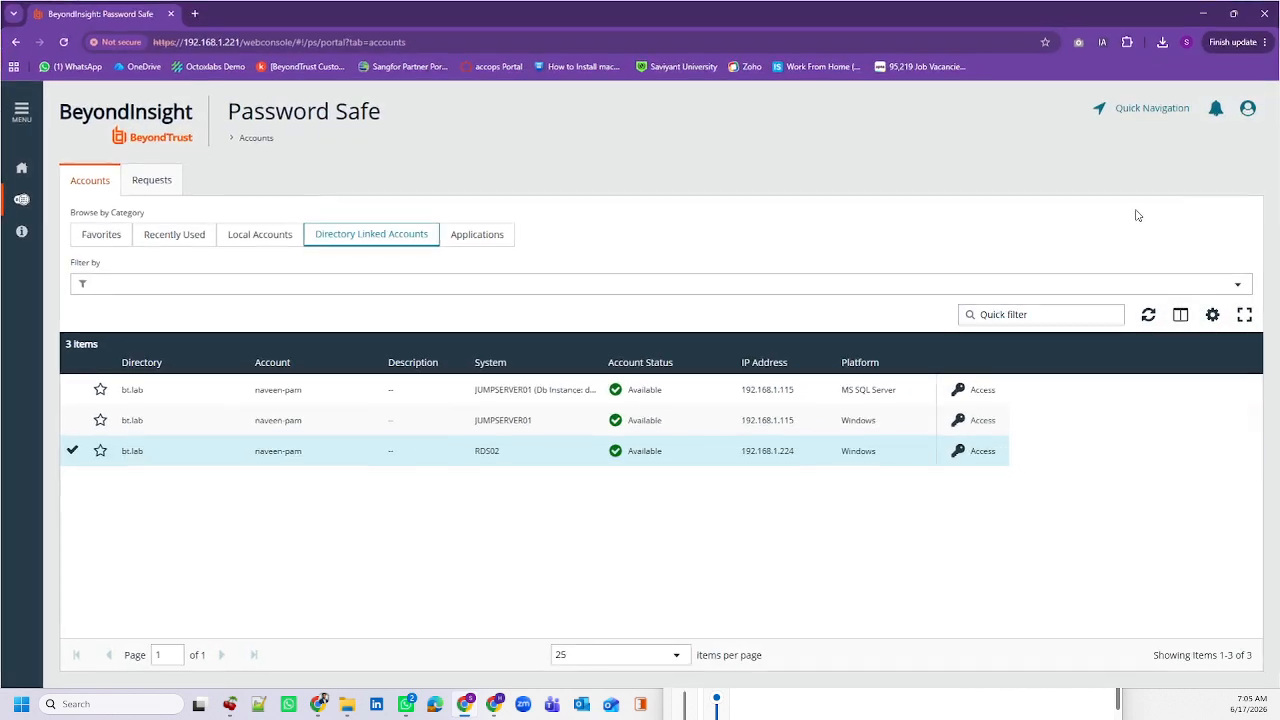
click(1249, 110)
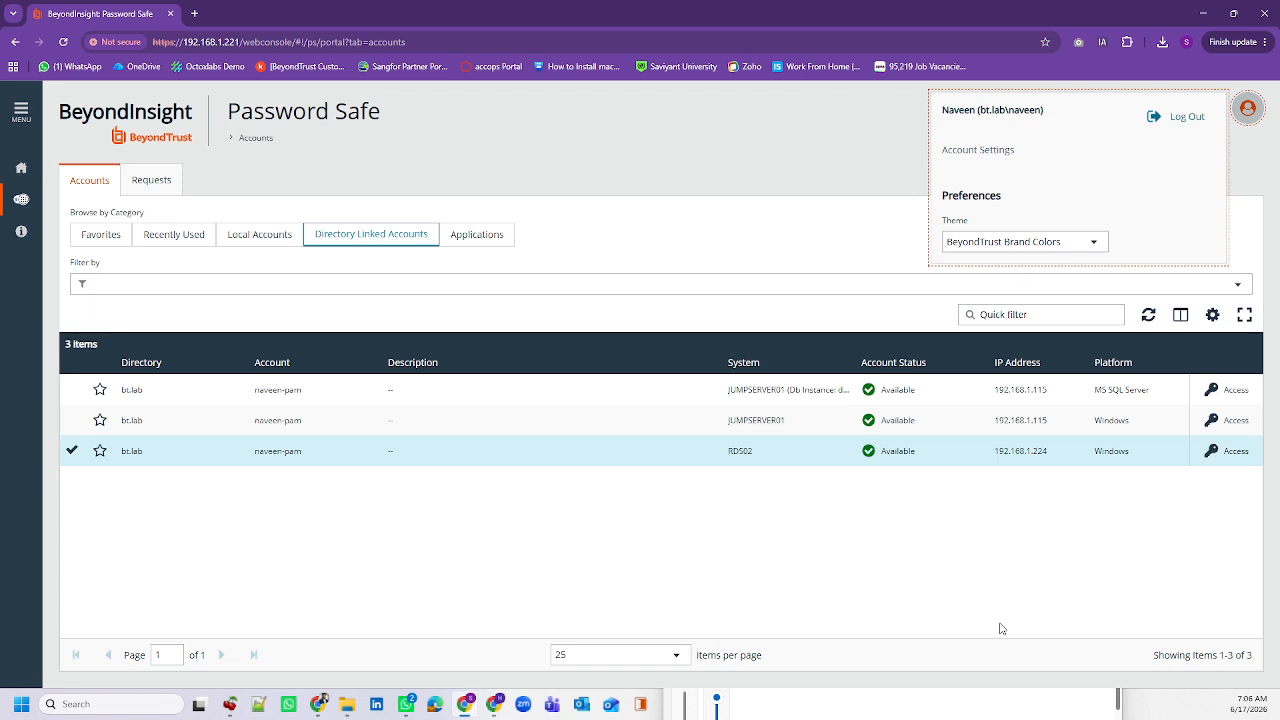
Log out of the requester session and sign back in as the admin user with no login domain
click(1181, 117)
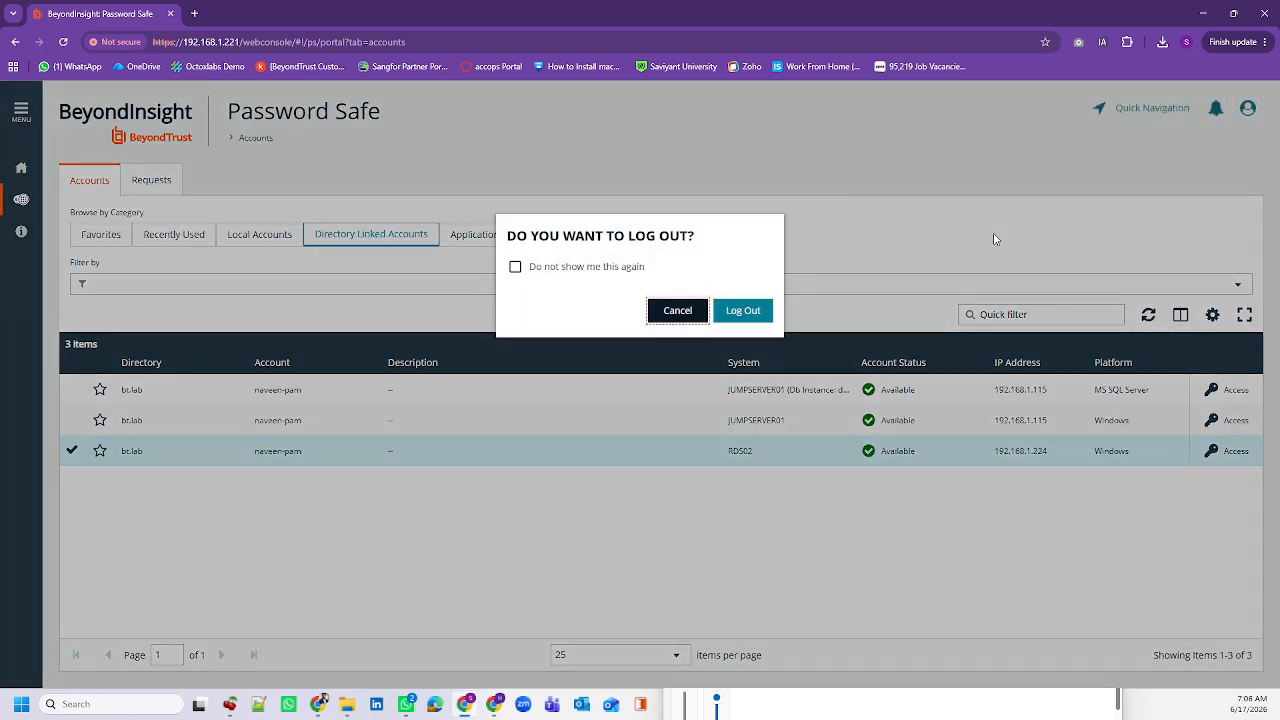
click(762, 313)
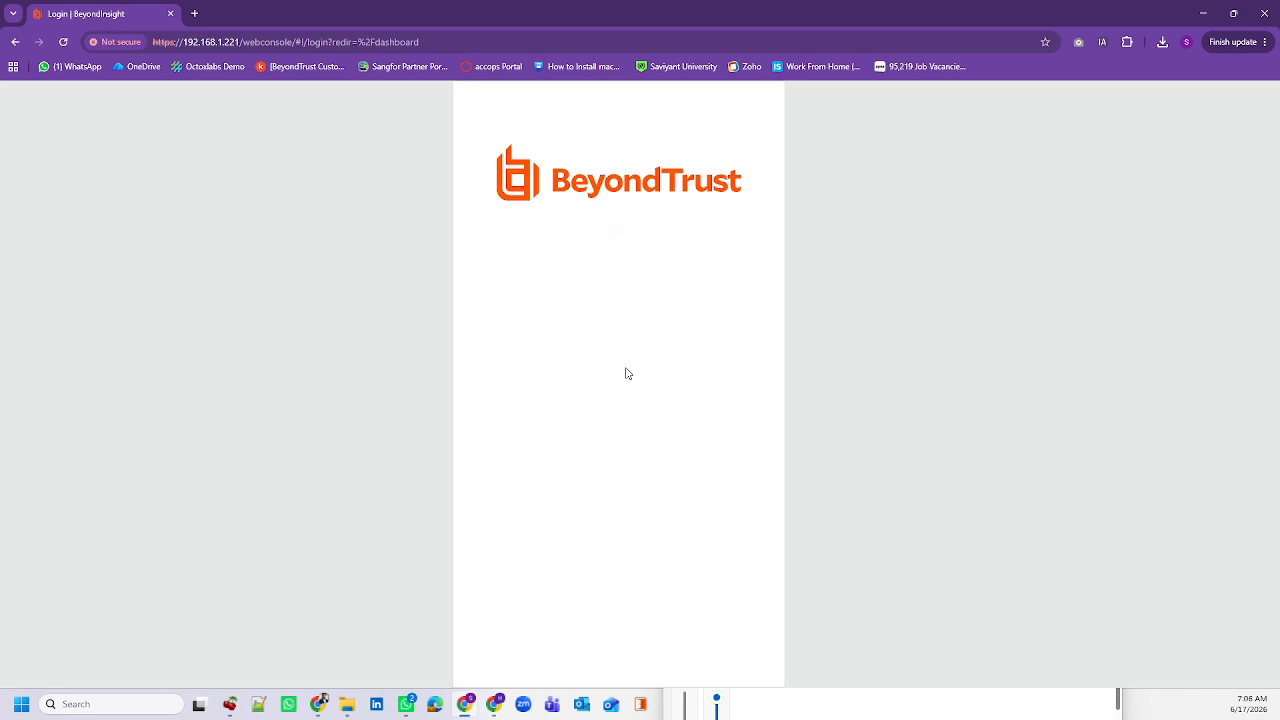
text(btadmin)
key(Tab)
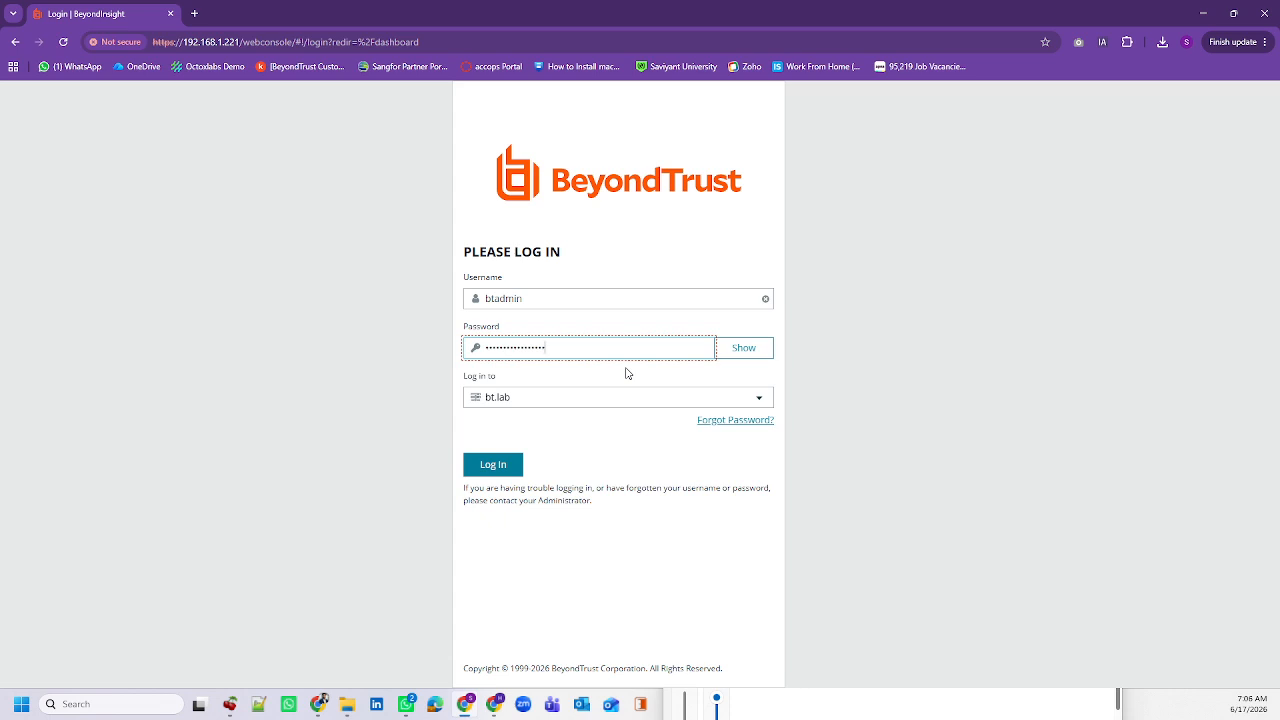
click(577, 400)
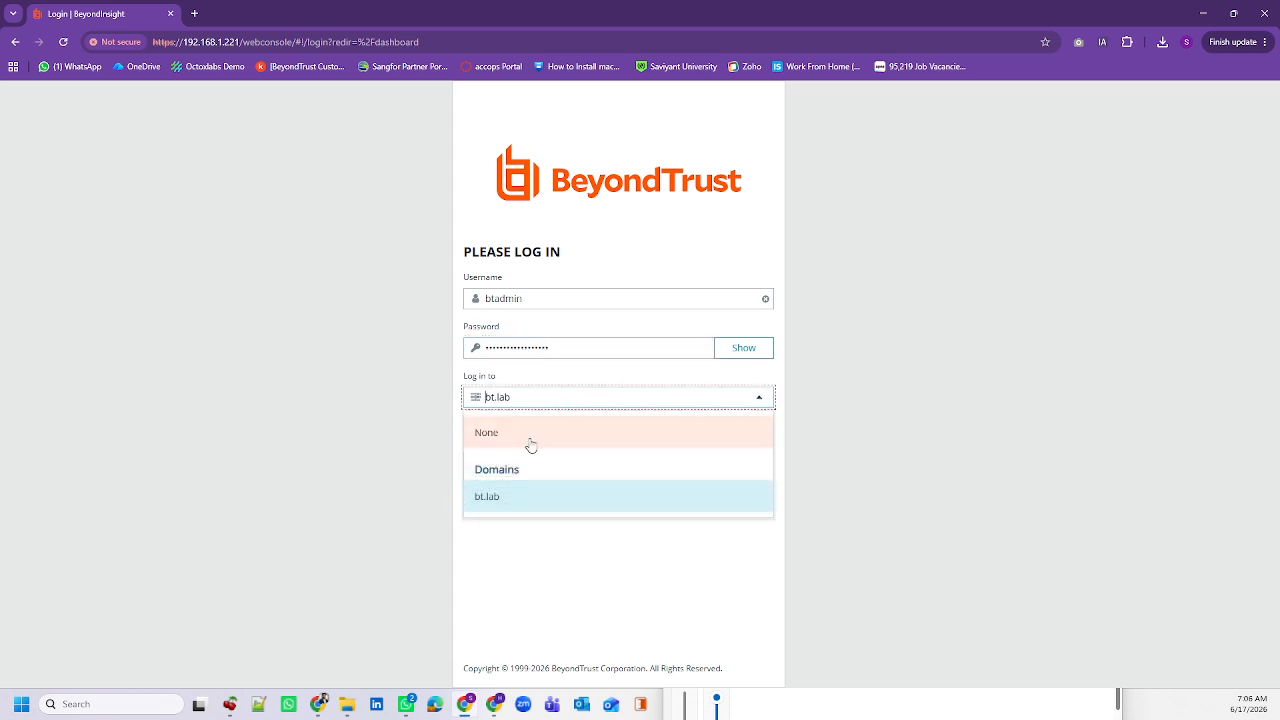
click(529, 437)
click(495, 463)
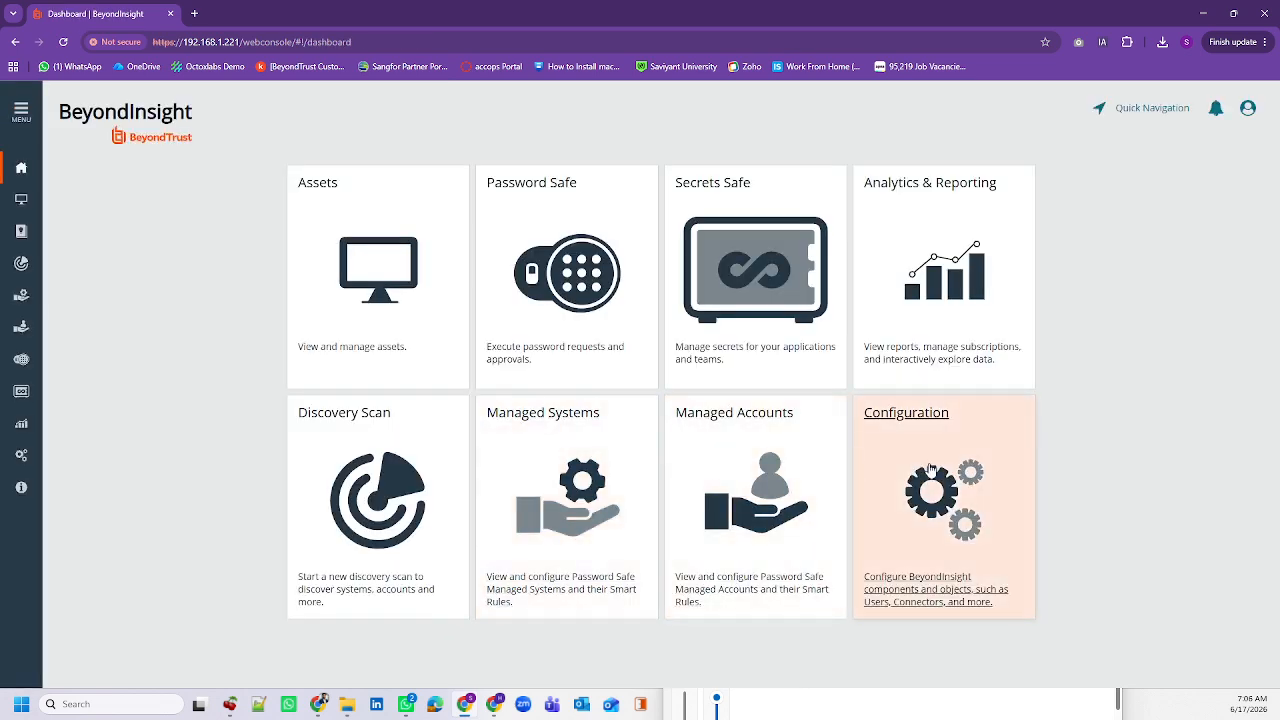
In Configuration > User Management, open the bt.lab\Dedicated Mapping group's details
click(958, 506)
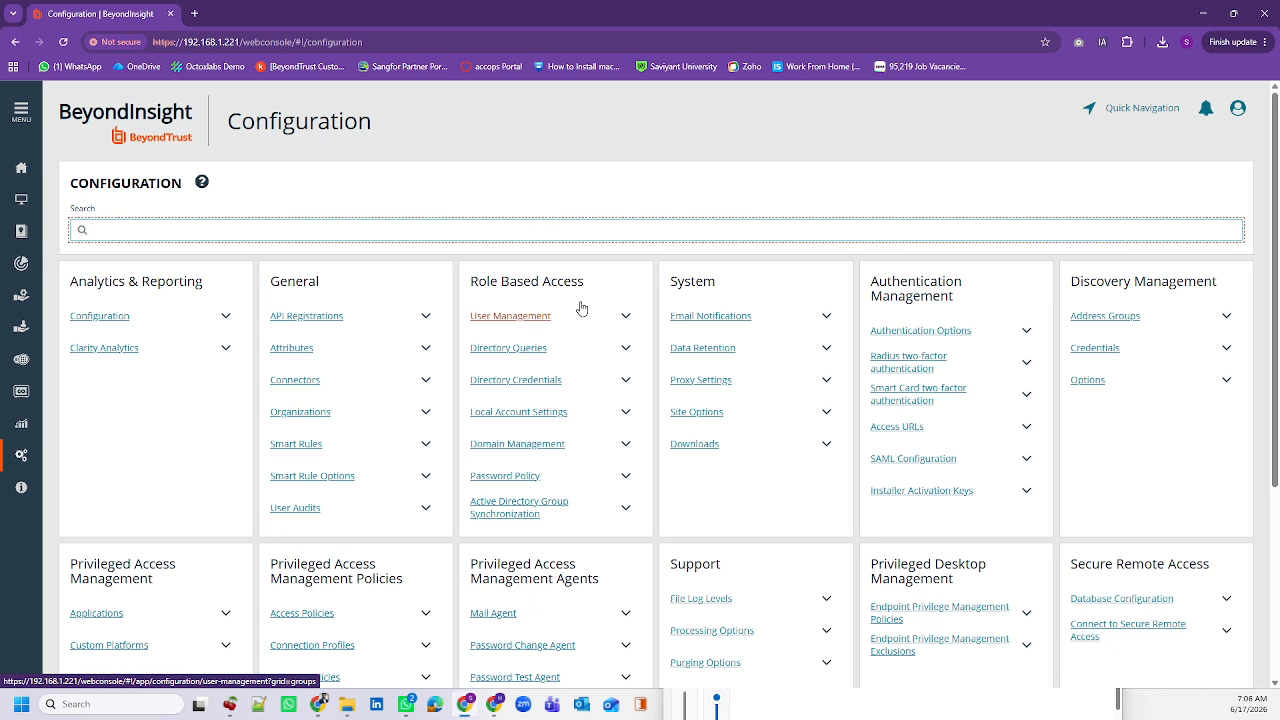
click(538, 314)
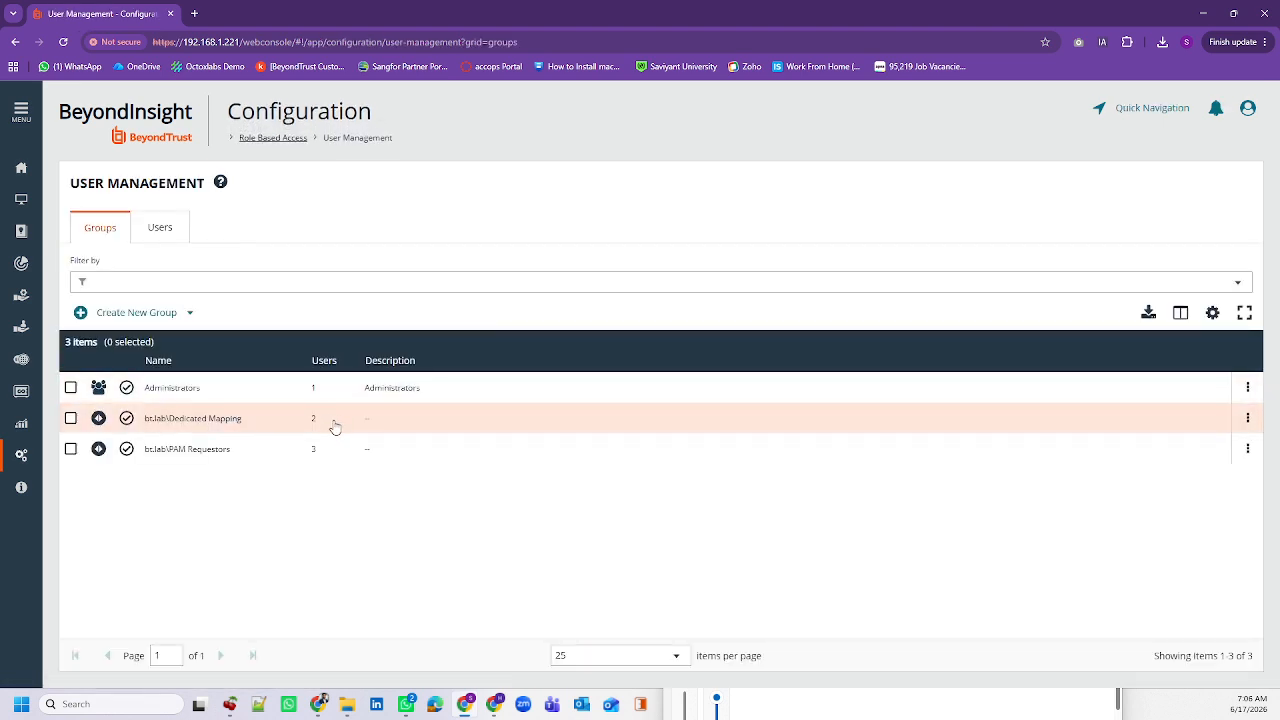
drag(280, 421, 136, 418)
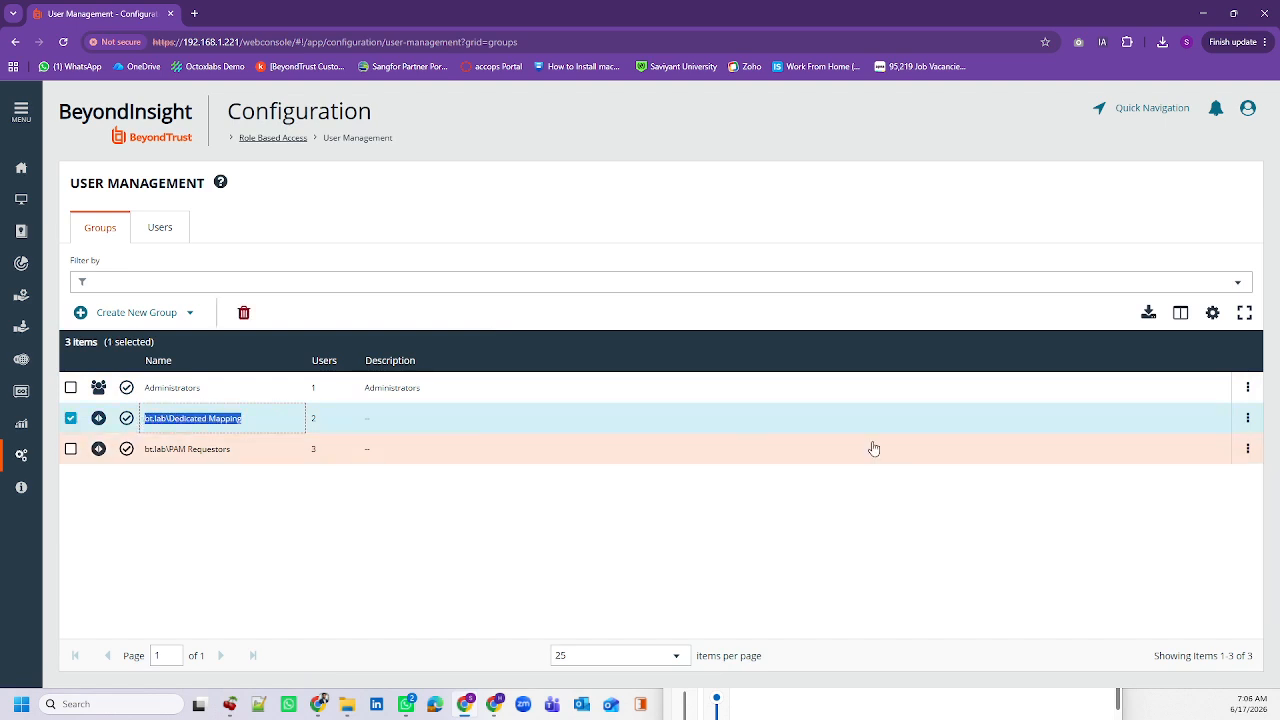
click(1247, 418)
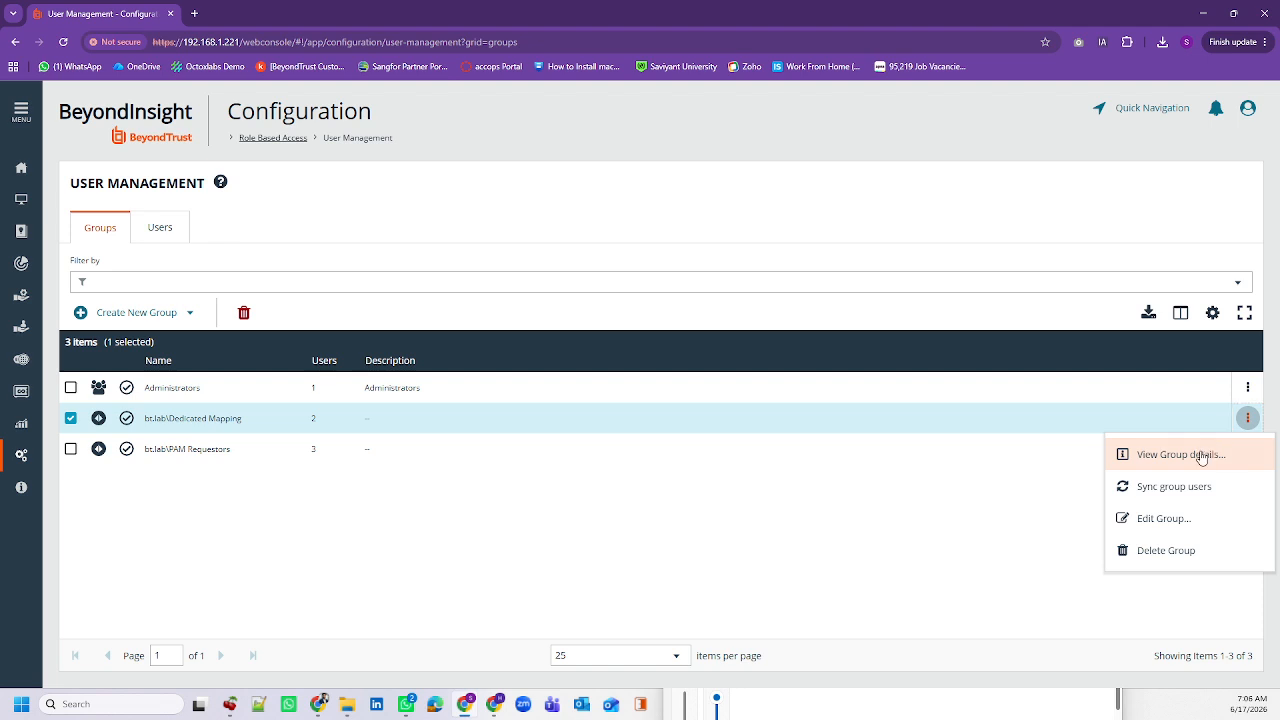
click(1203, 453)
Show the group's smart groups and confirm Dedicated Mapping of Admin Account is Read only
click(124, 392)
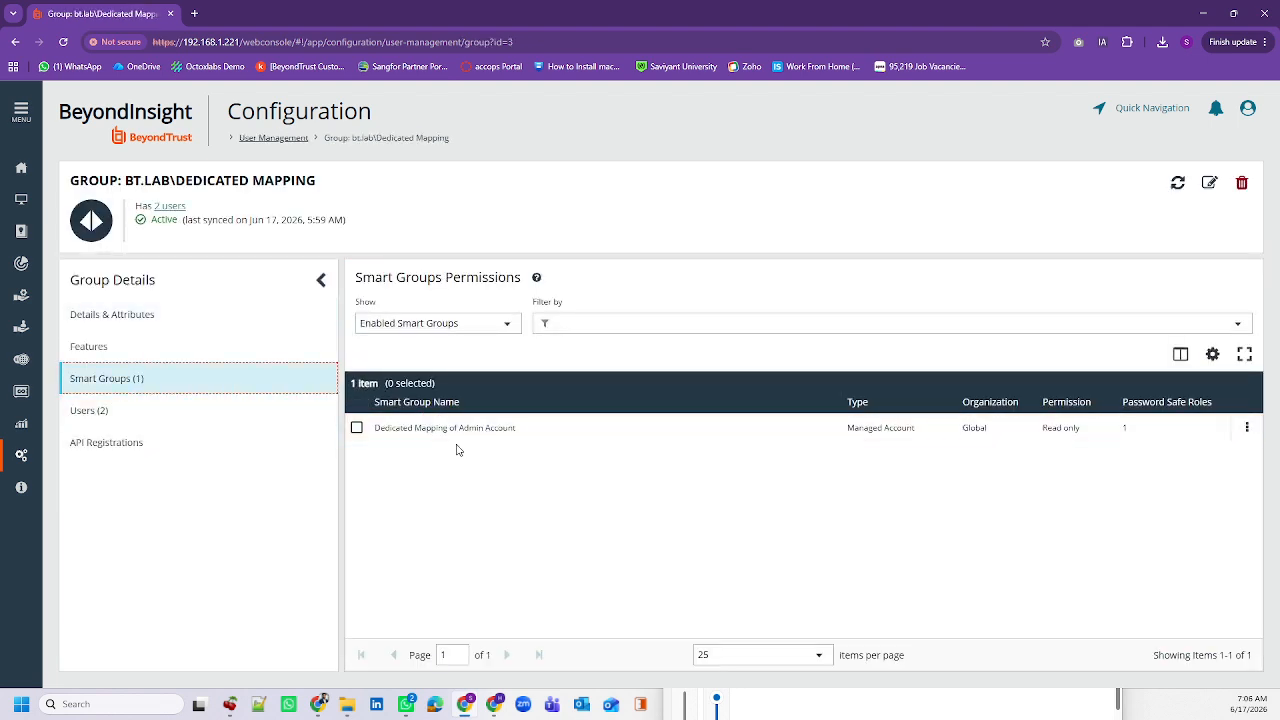
drag(569, 434, 375, 434)
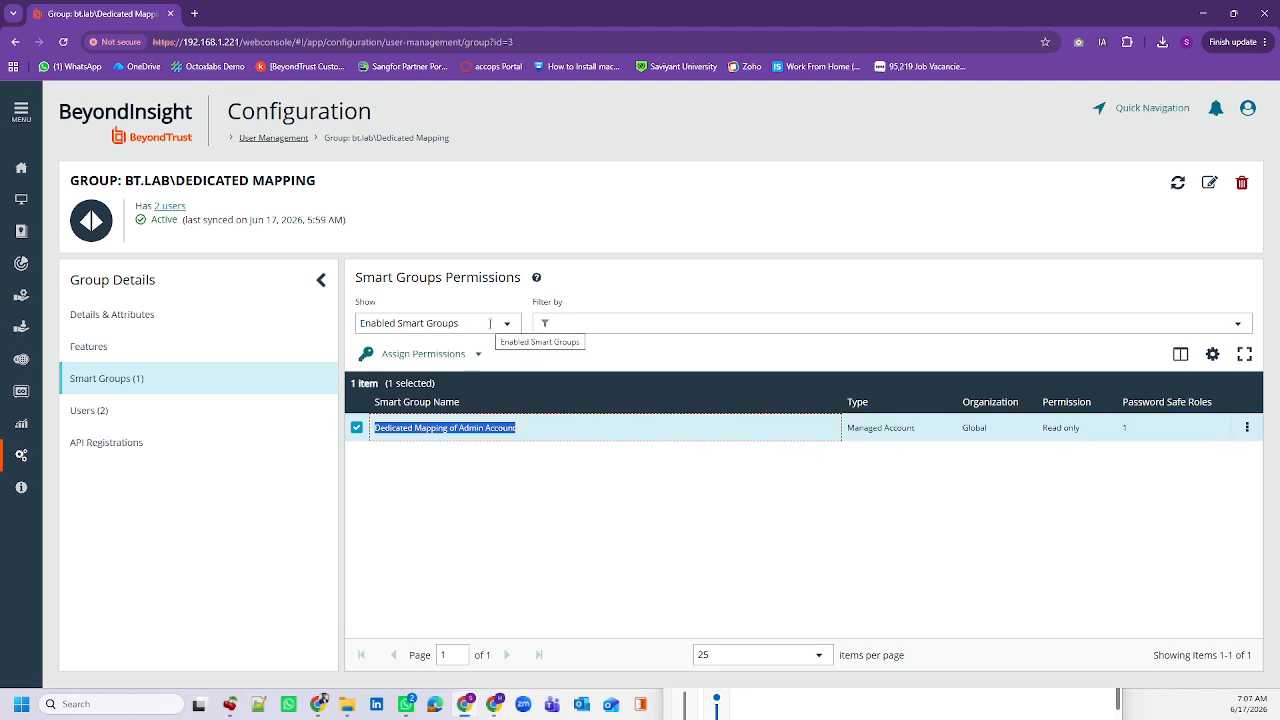
click(425, 352)
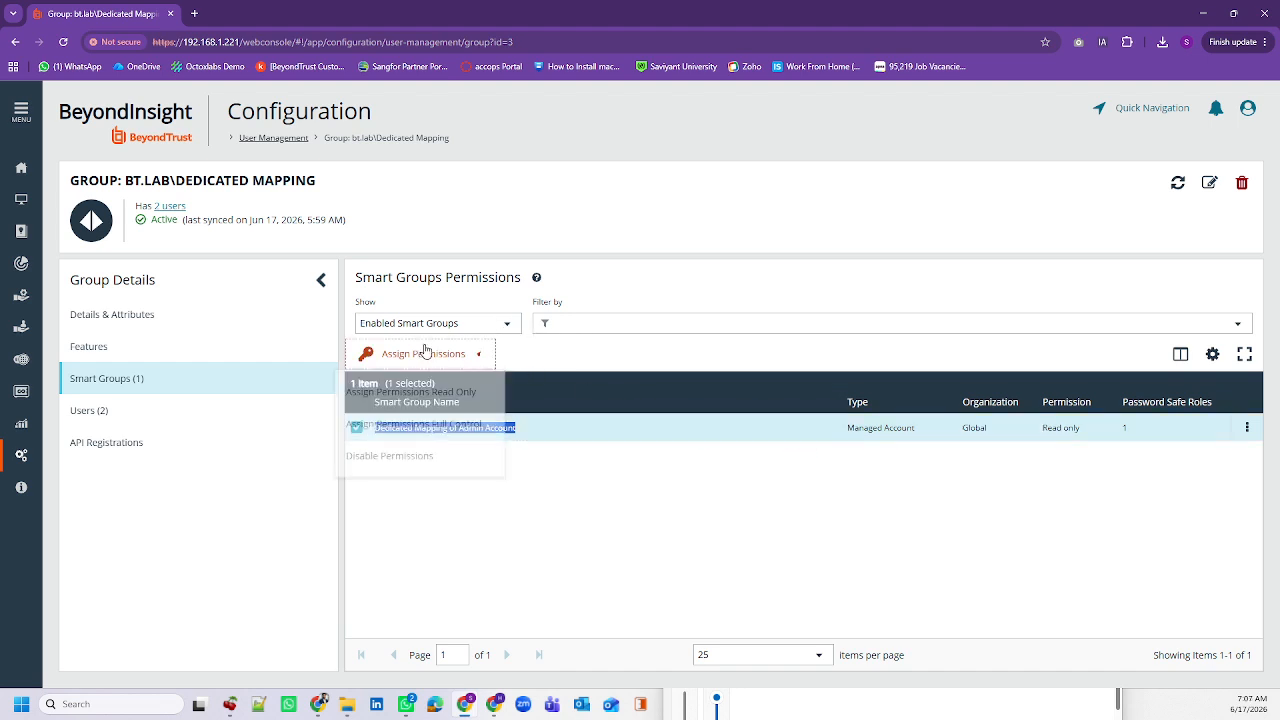
click(586, 487)
drag(1080, 430, 1043, 432)
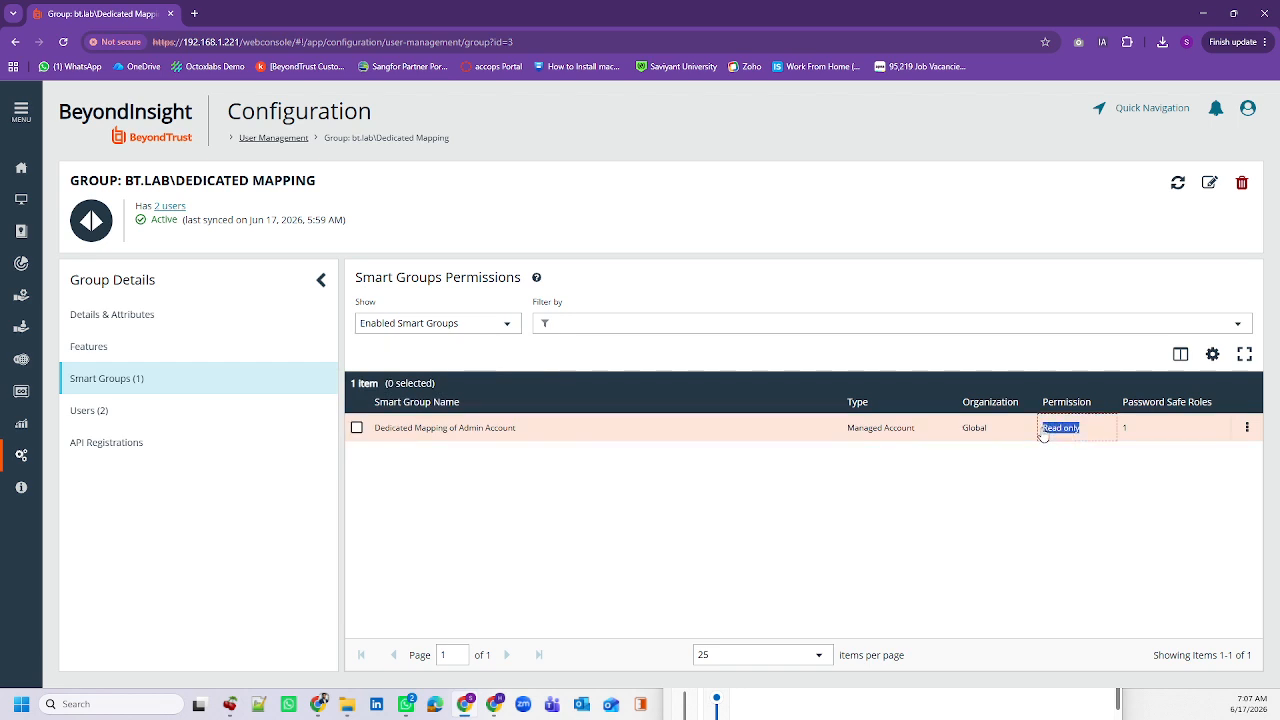
click(1247, 427)
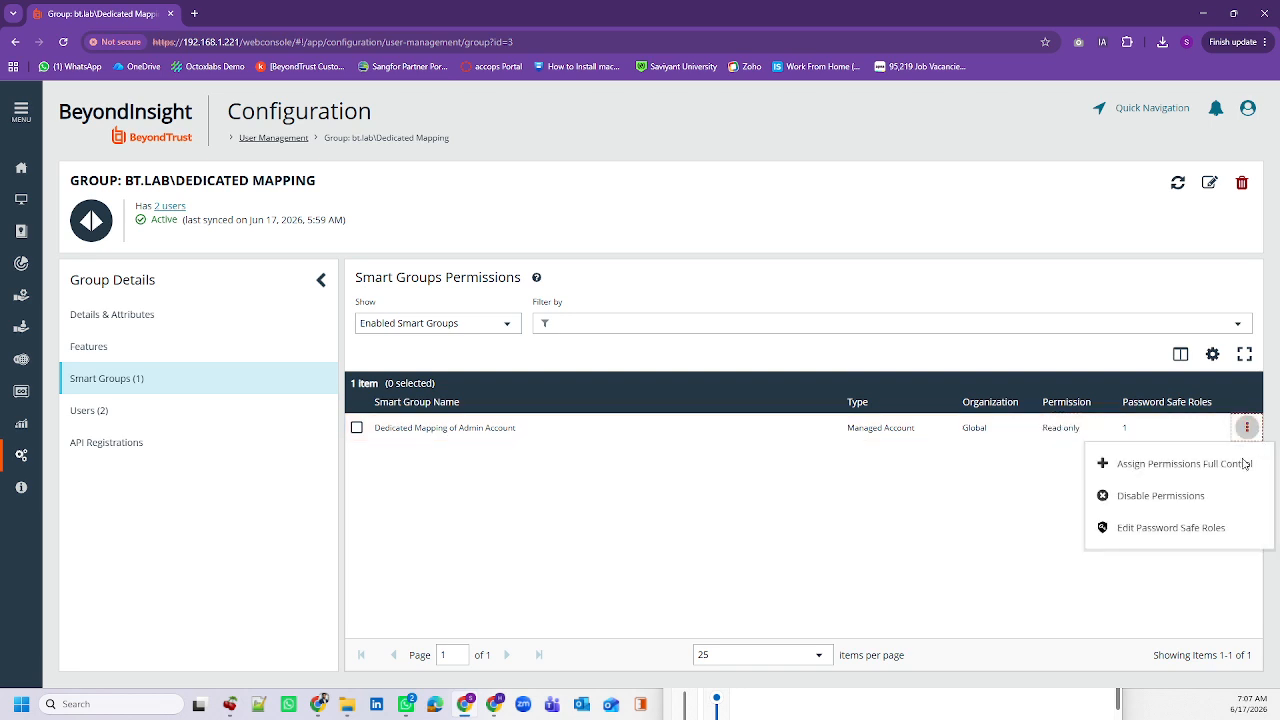
click(1170, 528)
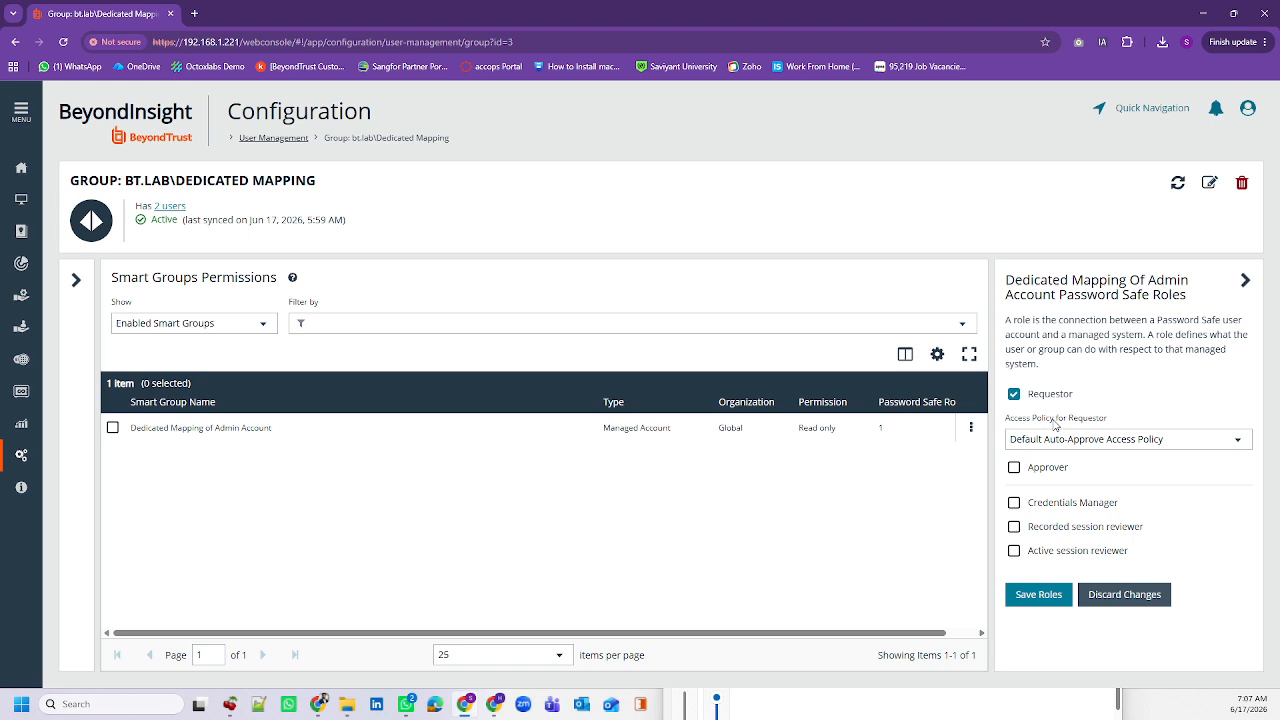
click(1048, 439)
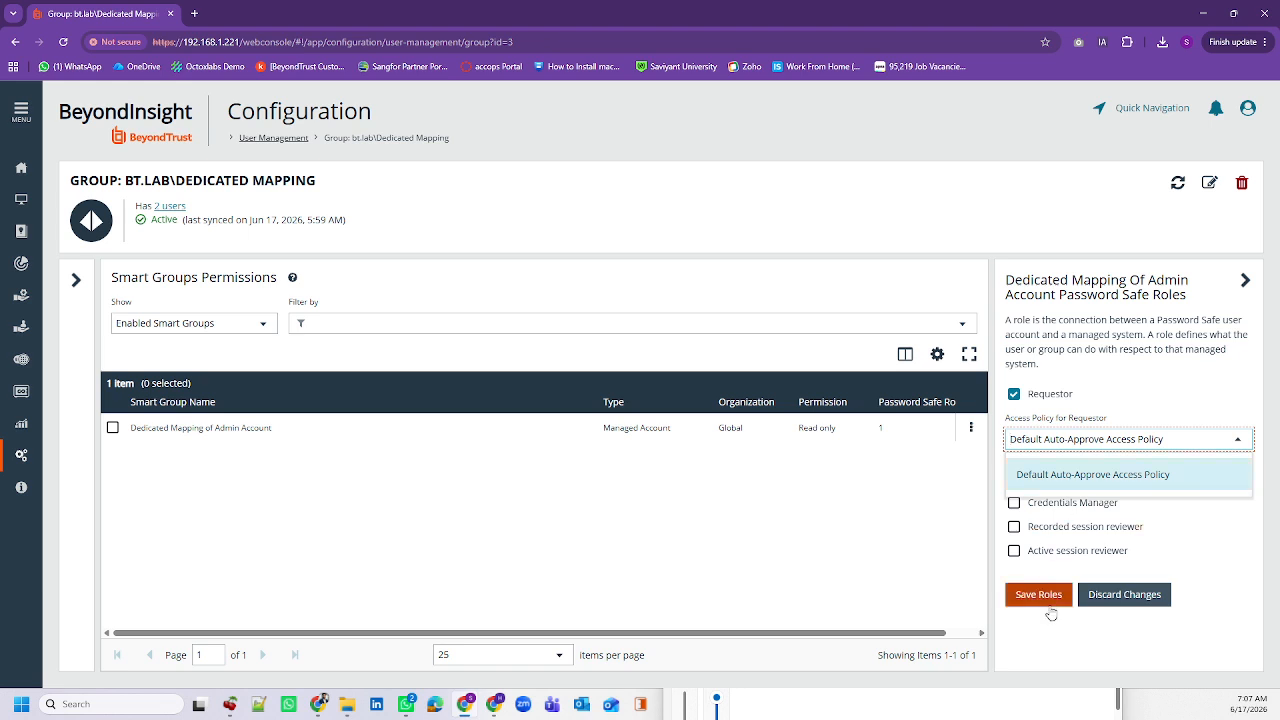
click(1110, 605)
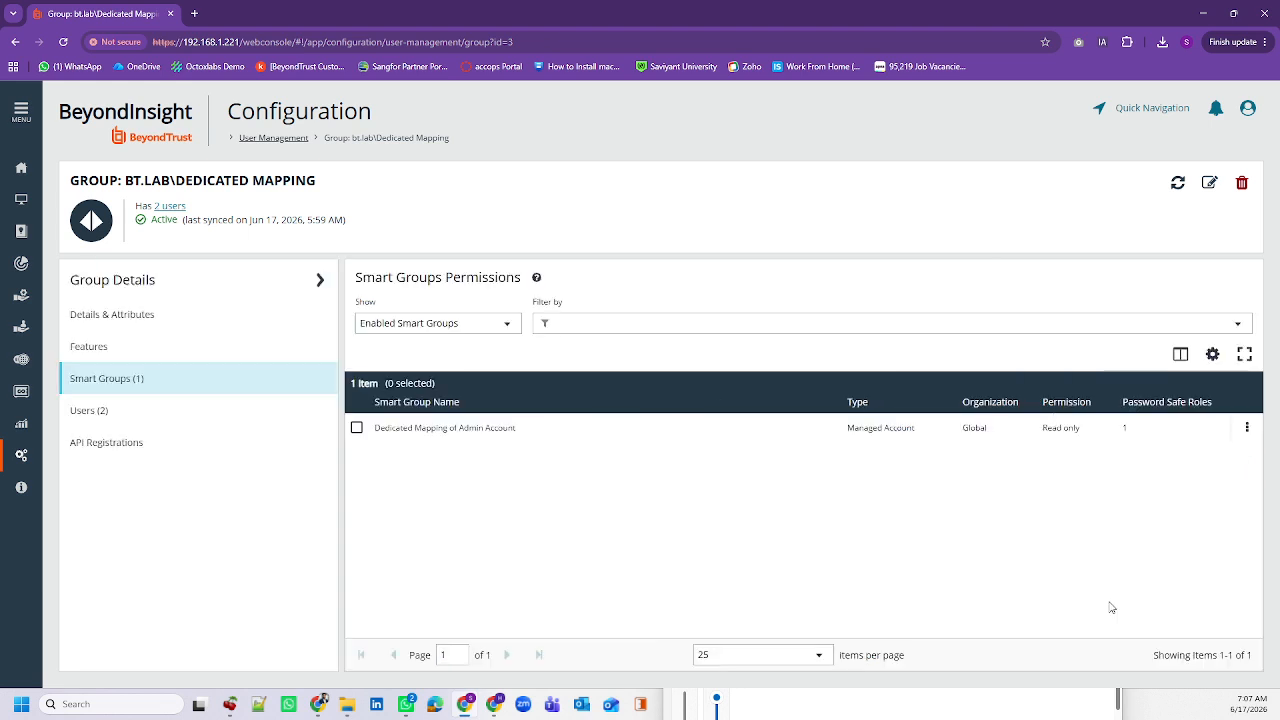
Check the group's users, copy the smart group name, and duplicate the page into a new tab
click(177, 414)
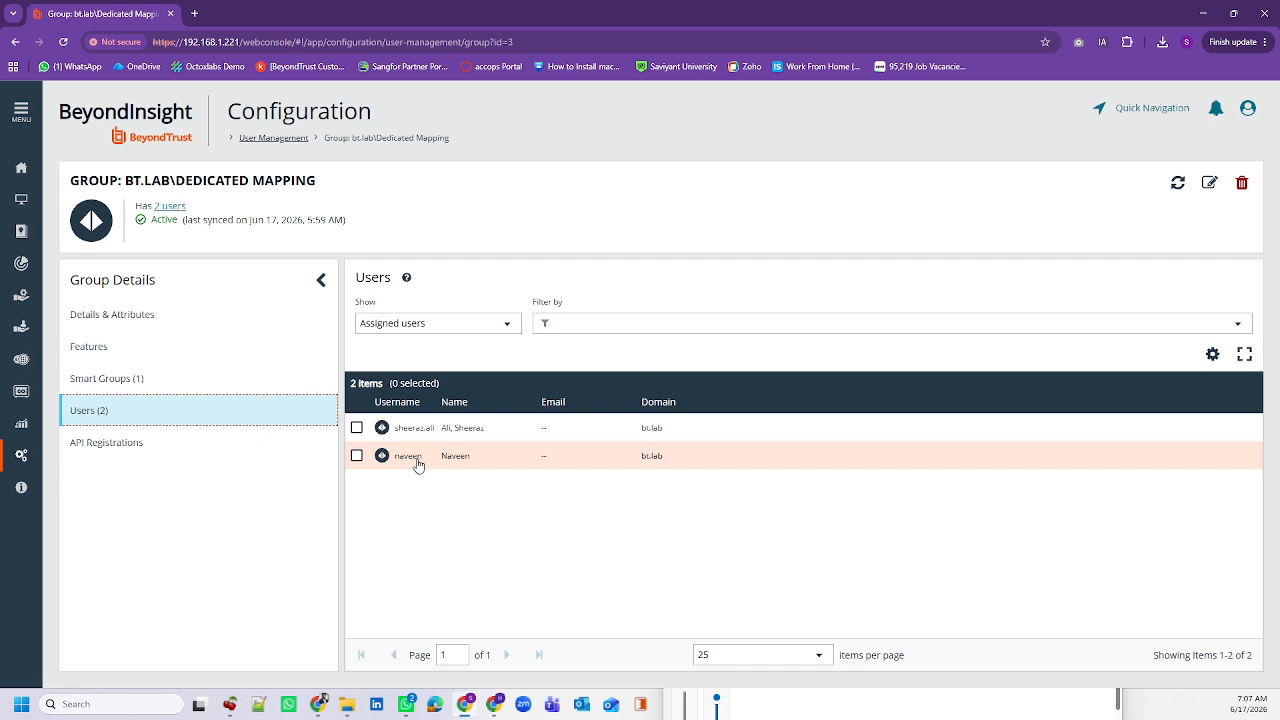
click(245, 386)
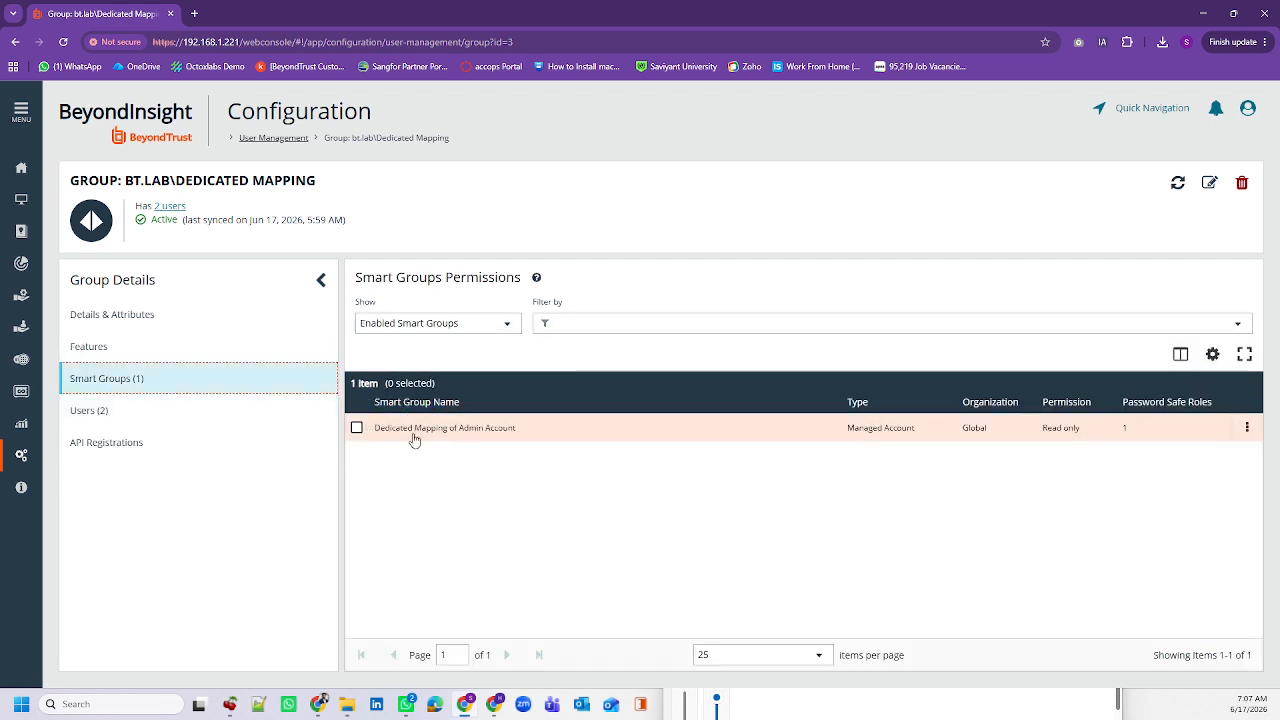
drag(374, 432, 519, 436)
key(ctrl+c)
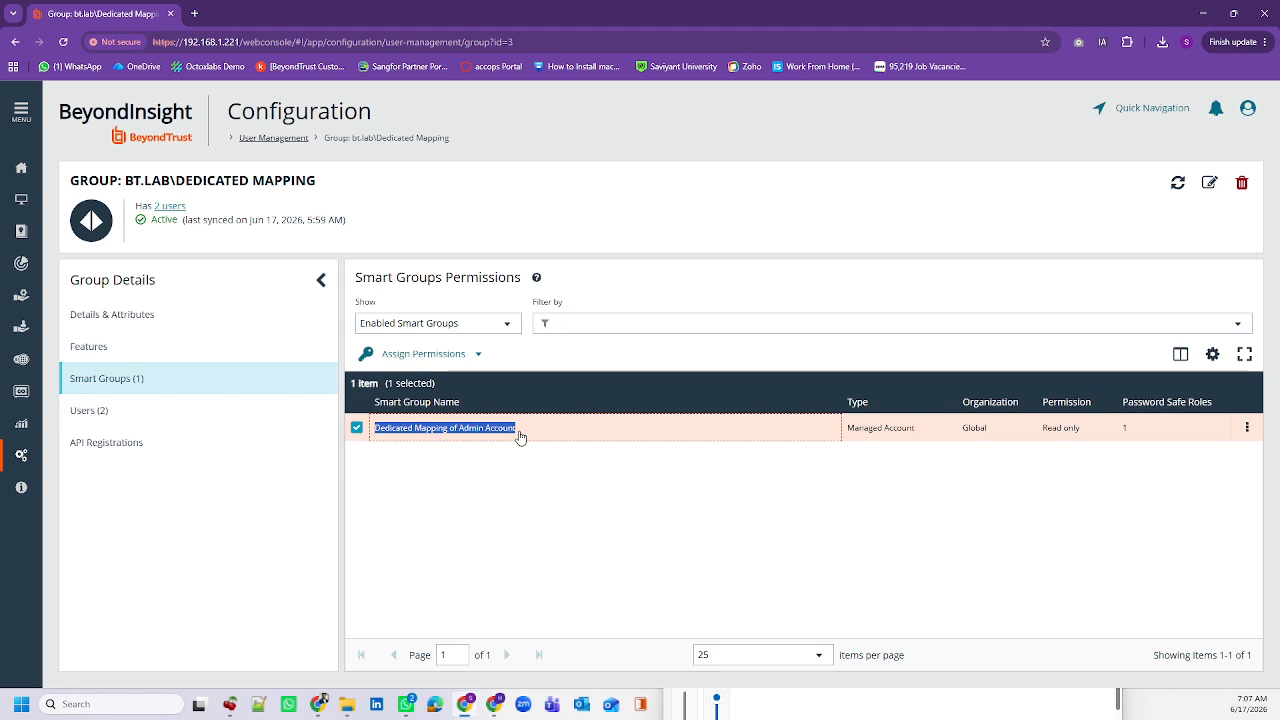
right_click(102, 14)
click(203, 131)
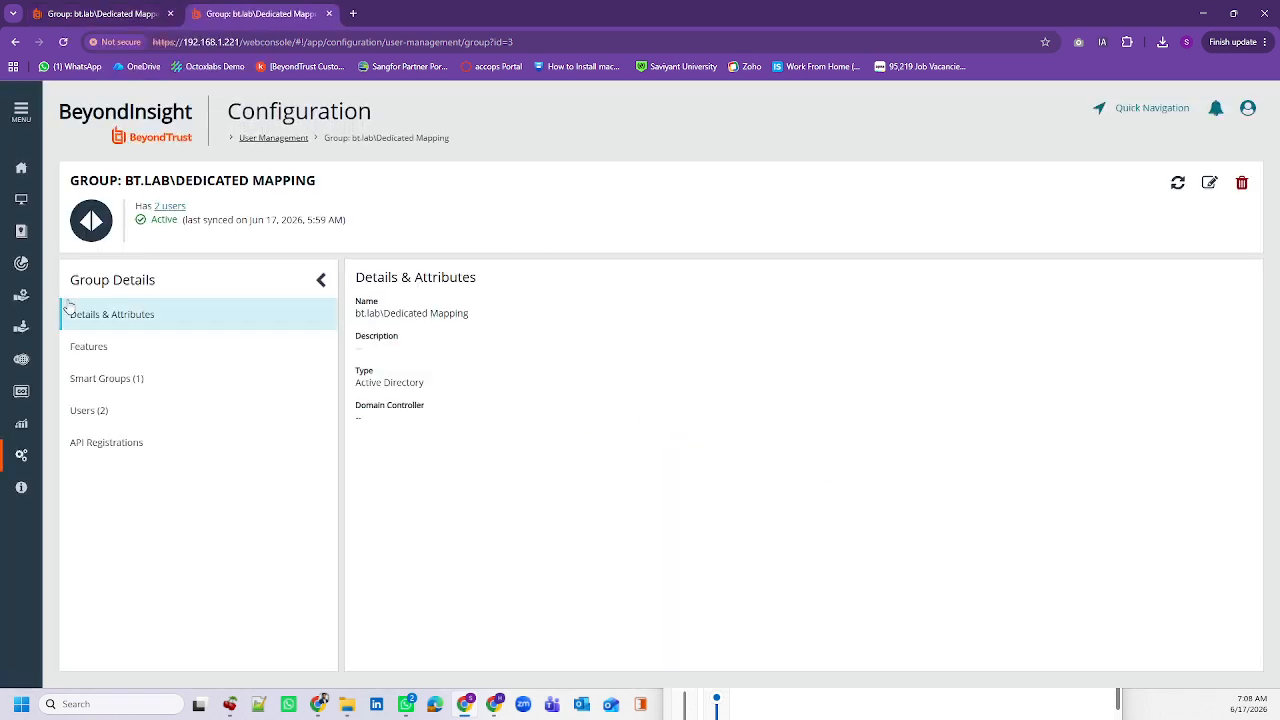
Filter Managed Accounts to the Dedicated Mapping of Admin Account smart group and review its accounts
click(21, 326)
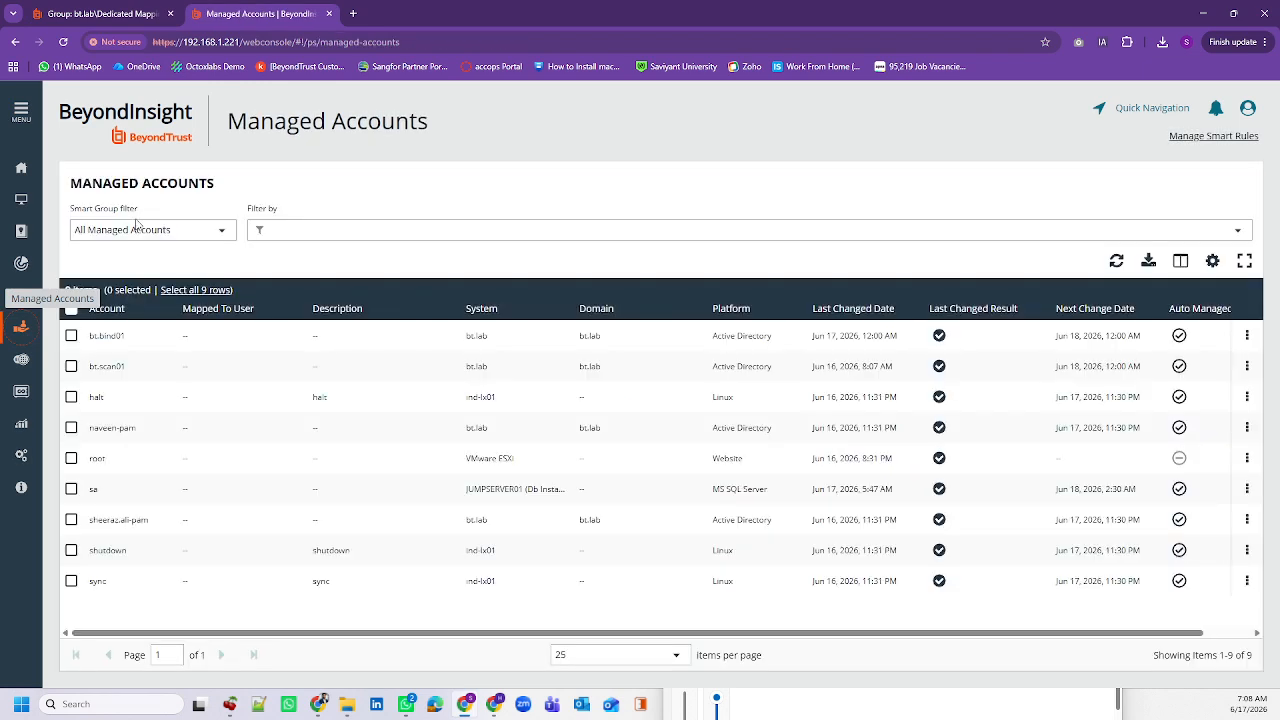
click(137, 226)
key(ctrl+v)
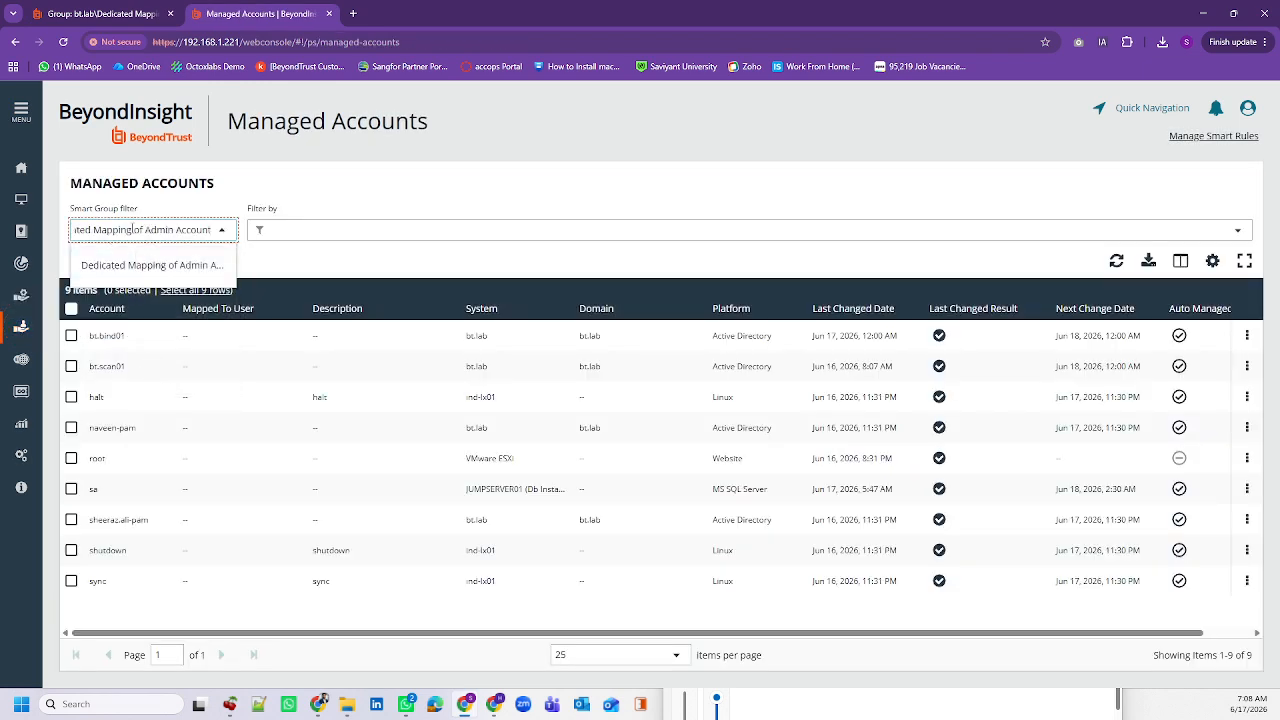
click(157, 264)
drag(151, 343, 76, 343)
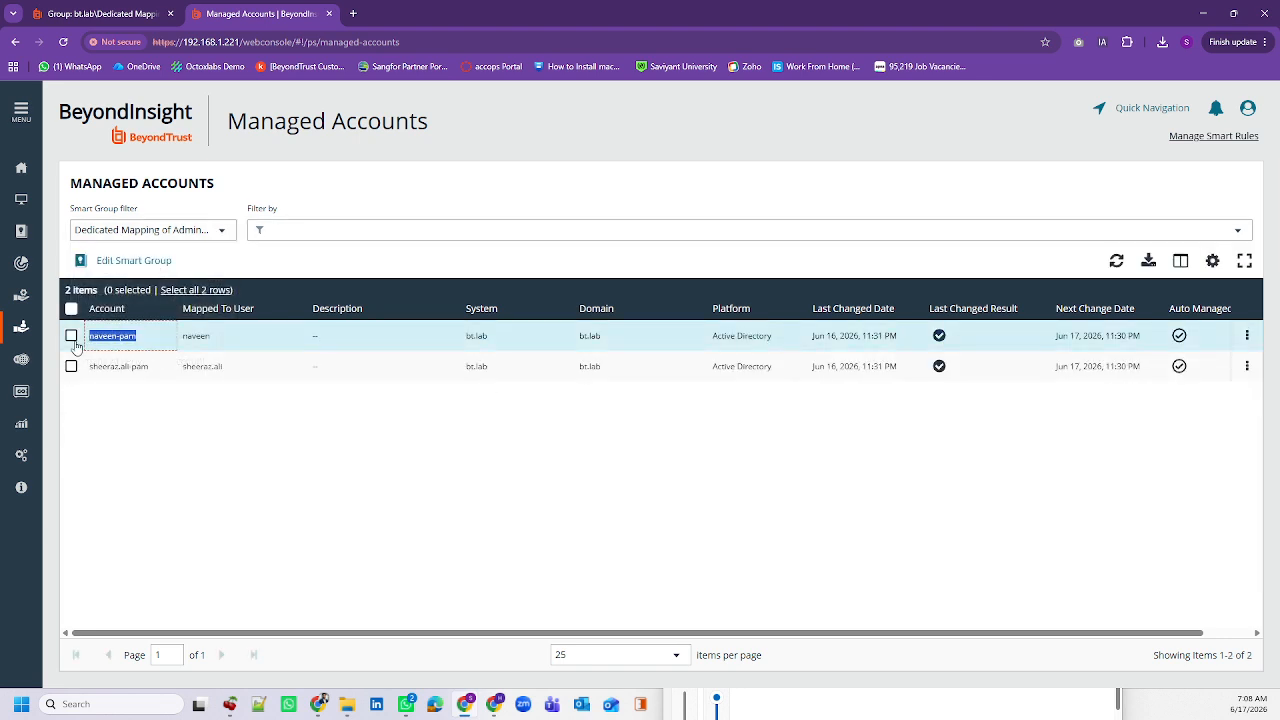
click(71, 336)
drag(155, 368, 87, 368)
click(71, 366)
double_click(193, 340)
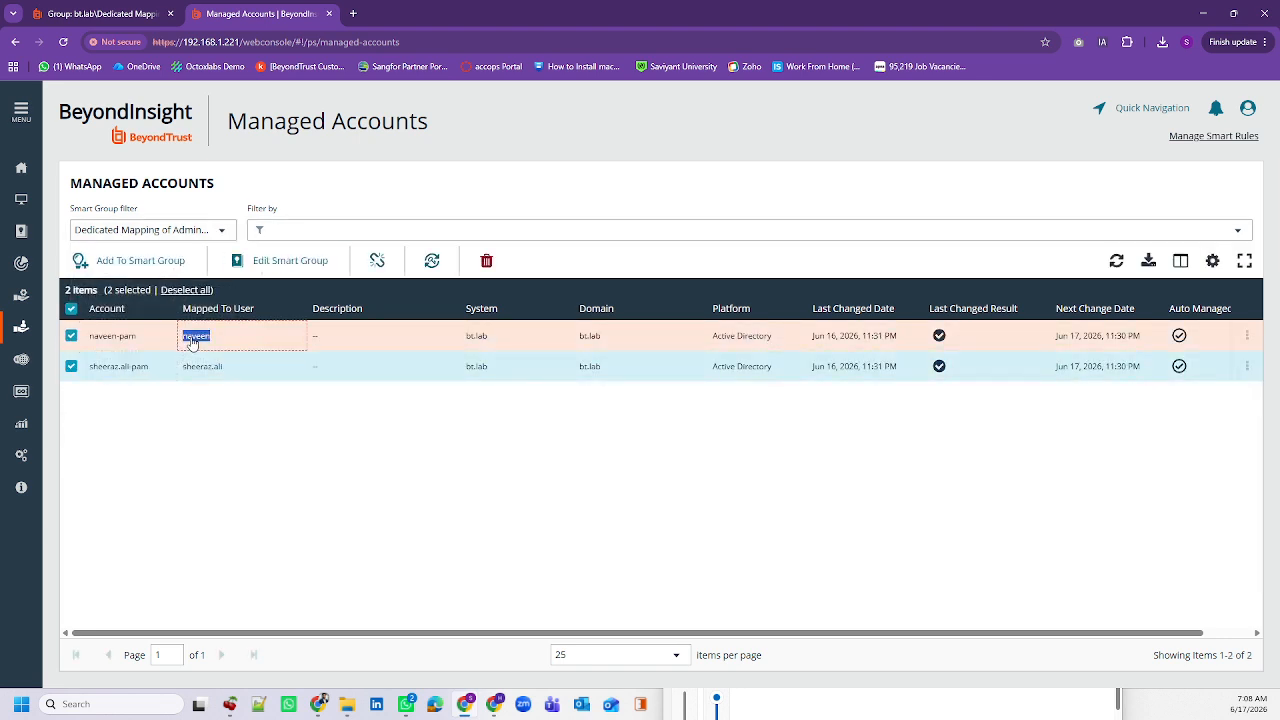
click(137, 369)
click(126, 347)
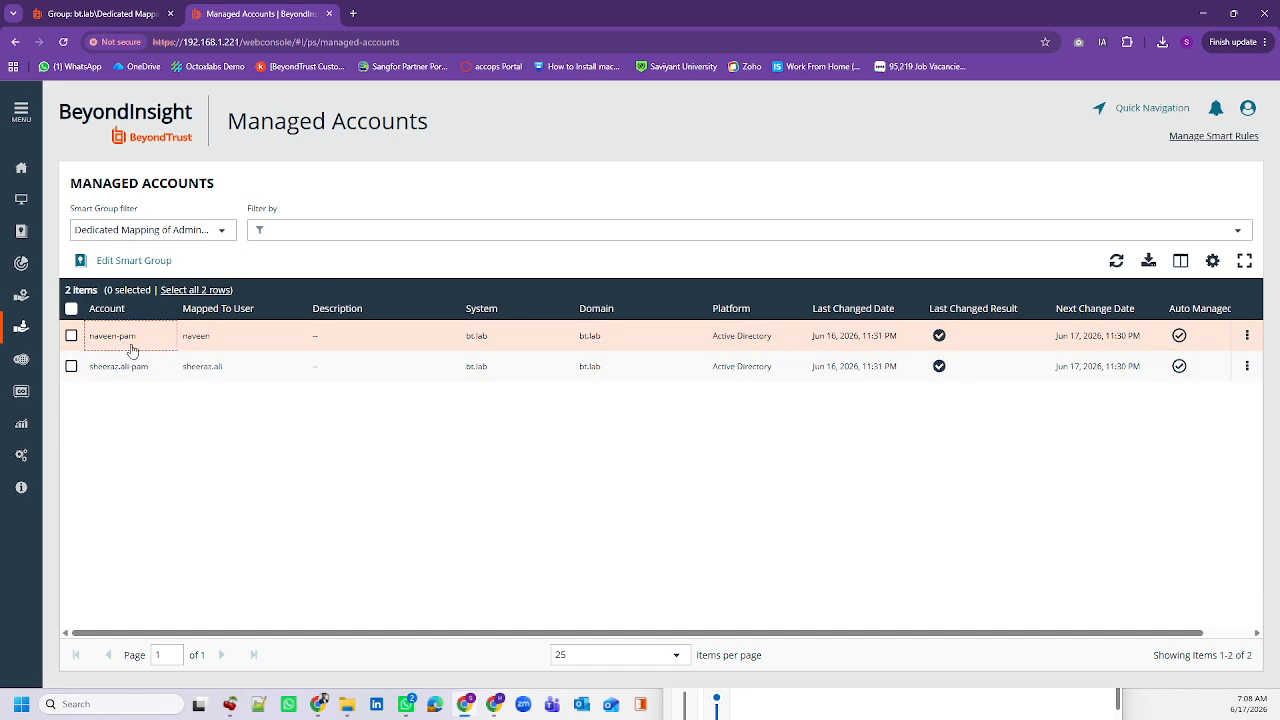
Review the first account's linked systems JUMPSERVER01 and RDS02, then go to Password Safe Accounts
drag(139, 345, 89, 342)
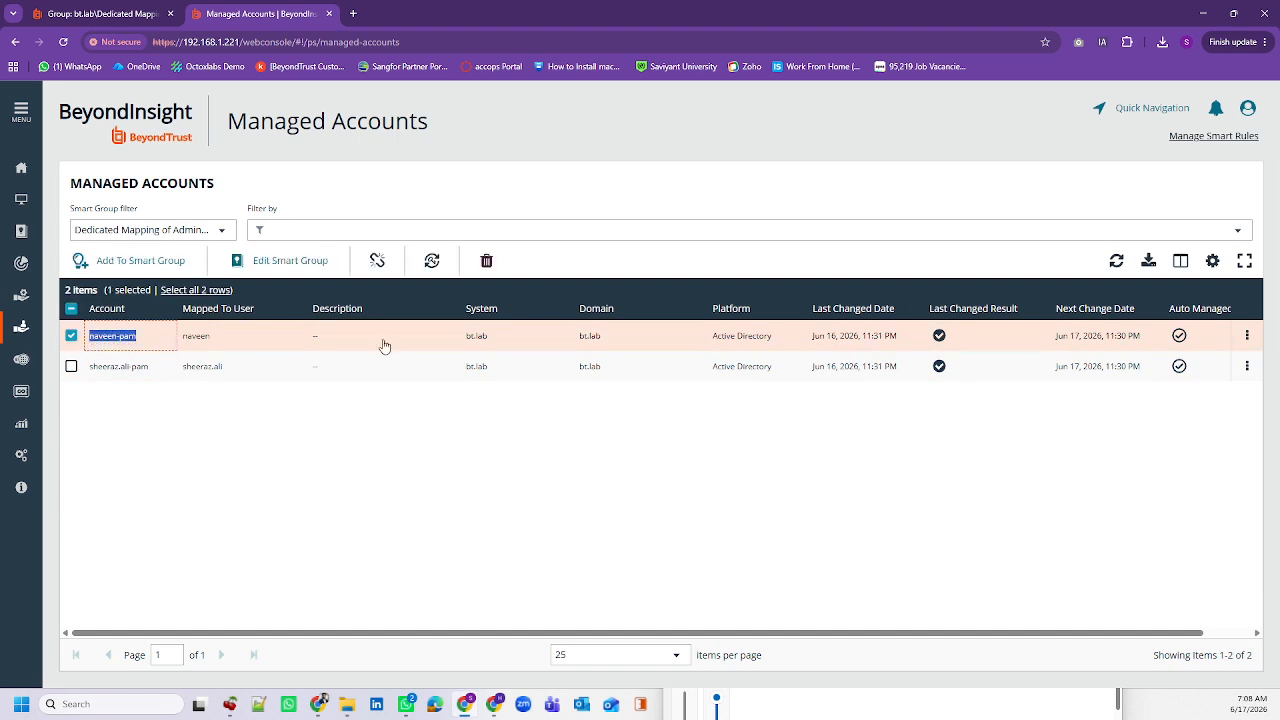
click(1247, 336)
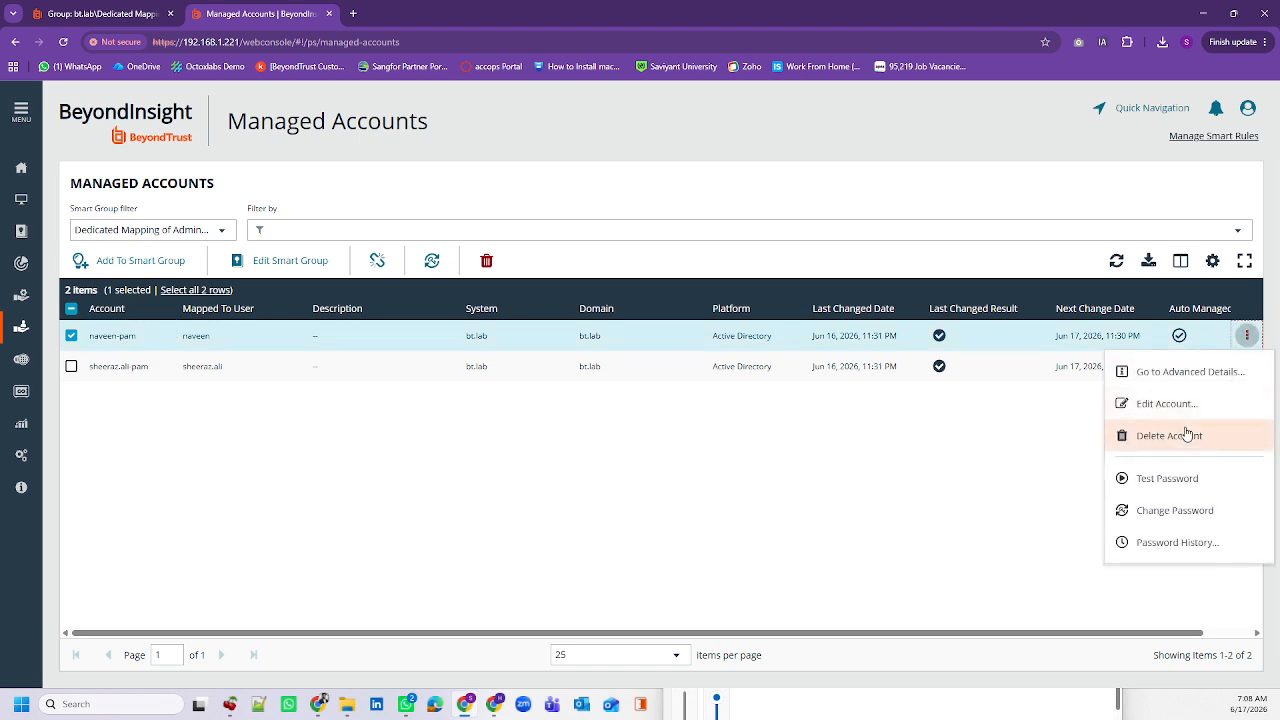
click(1179, 372)
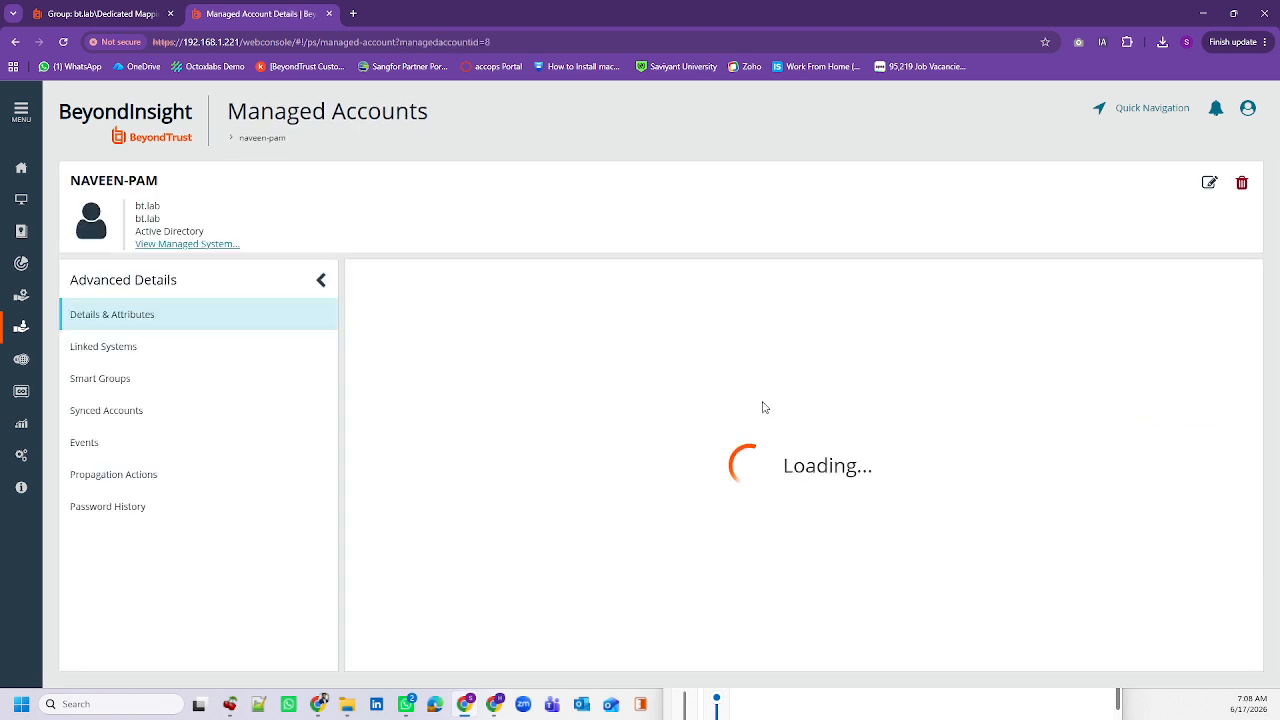
click(146, 350)
double_click(432, 456)
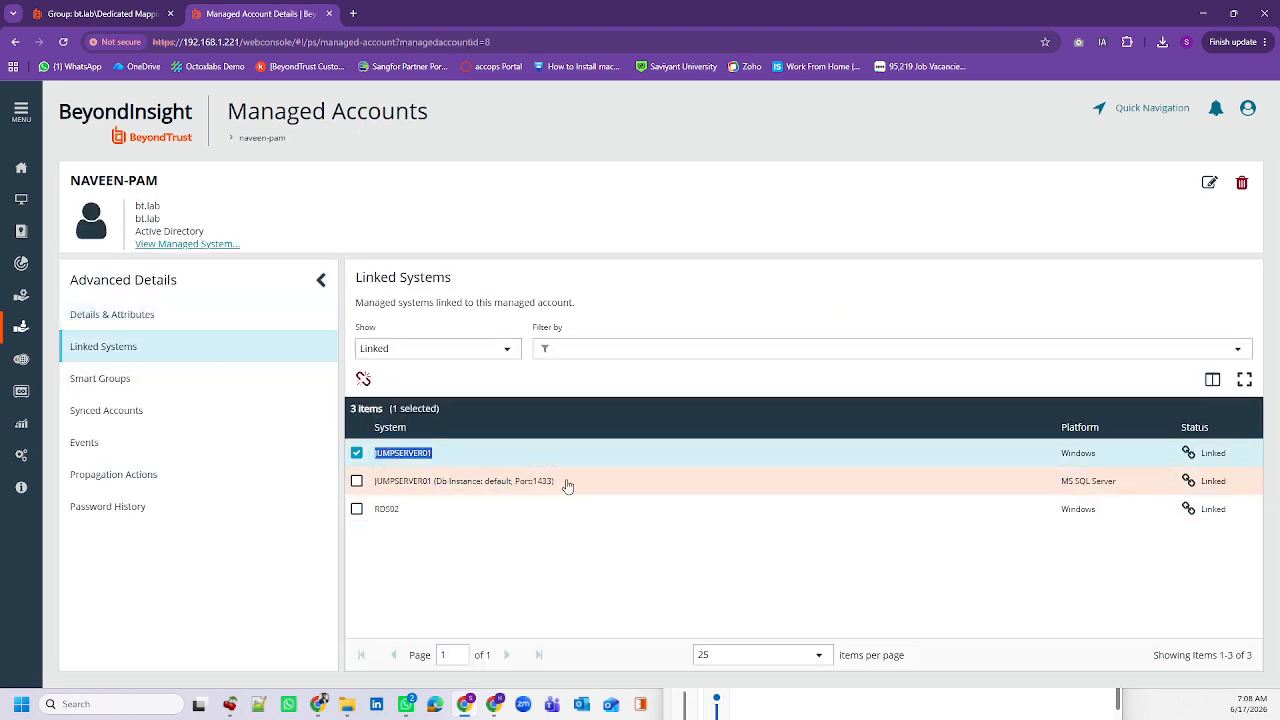
drag(566, 483, 393, 497)
double_click(386, 509)
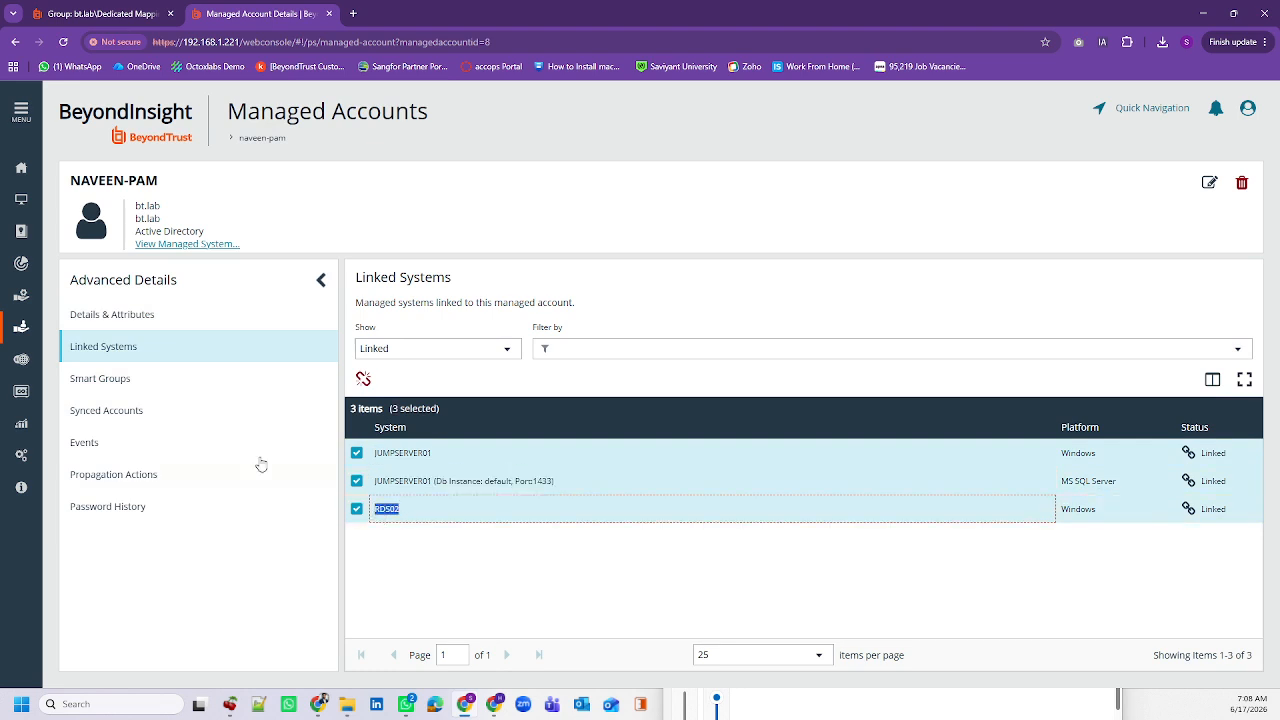
click(116, 349)
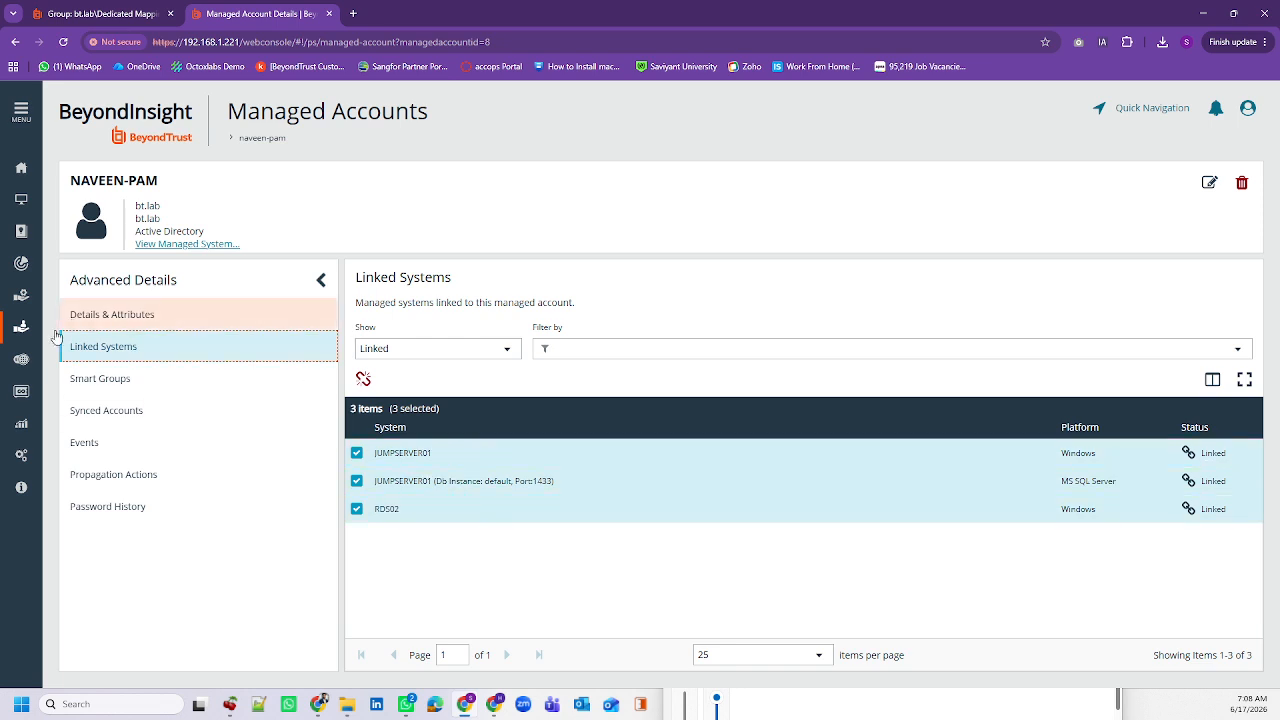
click(22, 361)
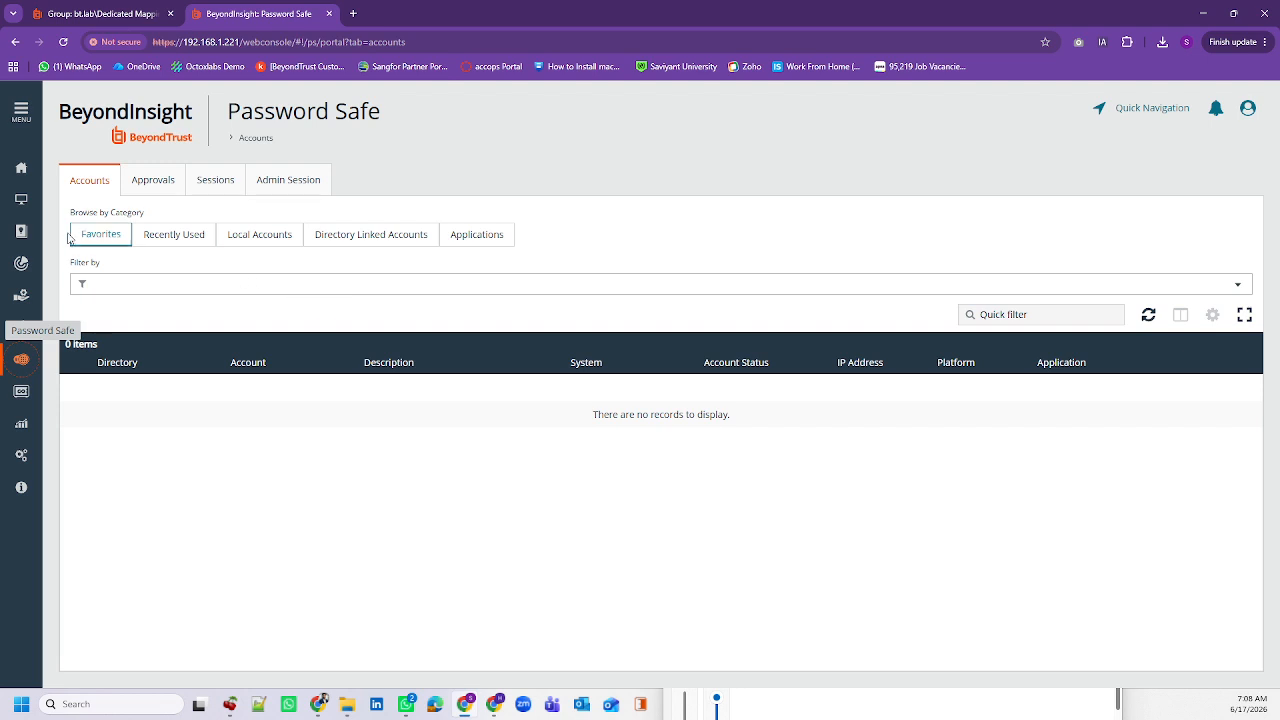
Filter Smart Rules to Managed Account and select the 02 - Onboarding and Linking rule
click(21, 231)
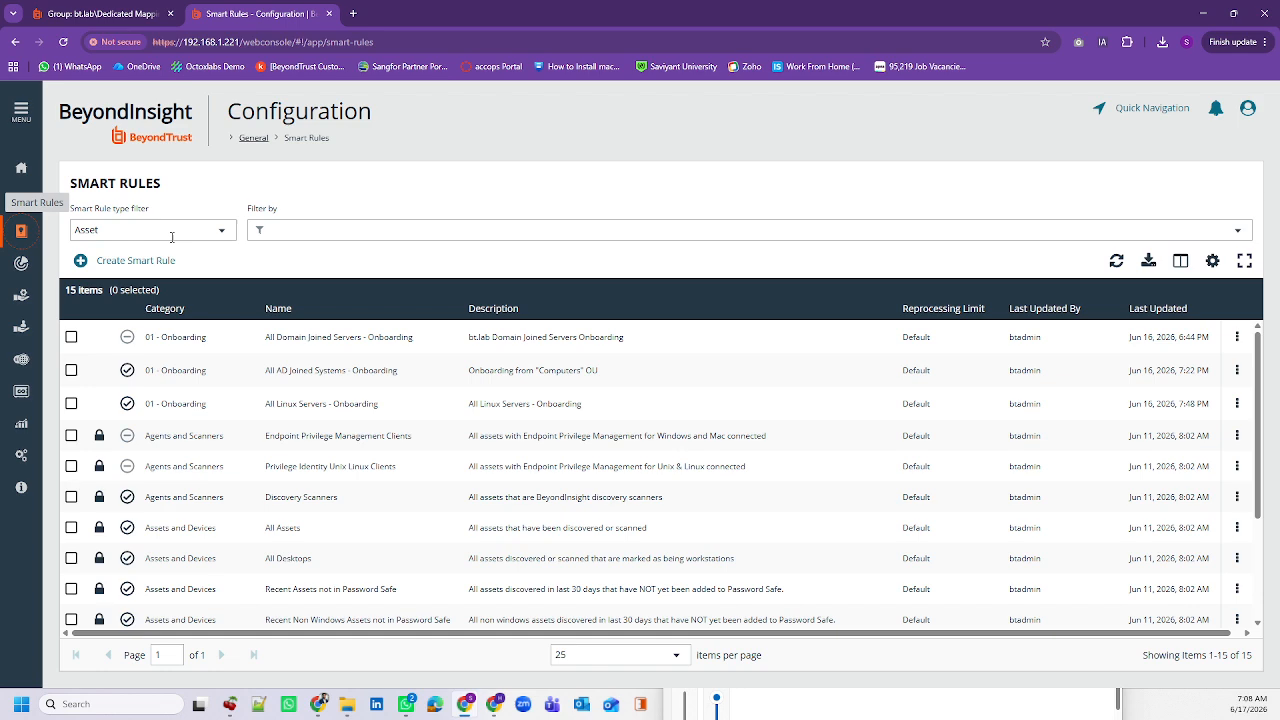
click(165, 231)
click(138, 300)
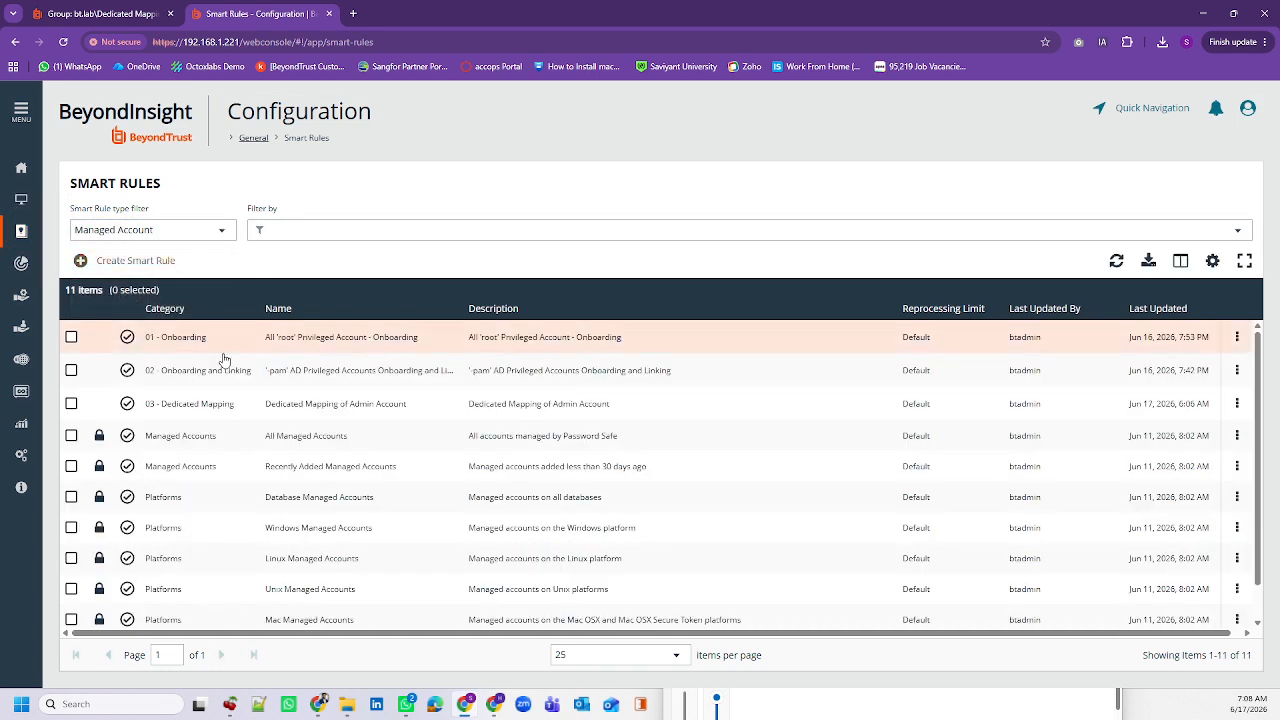
click(262, 372)
drag(245, 377, 140, 376)
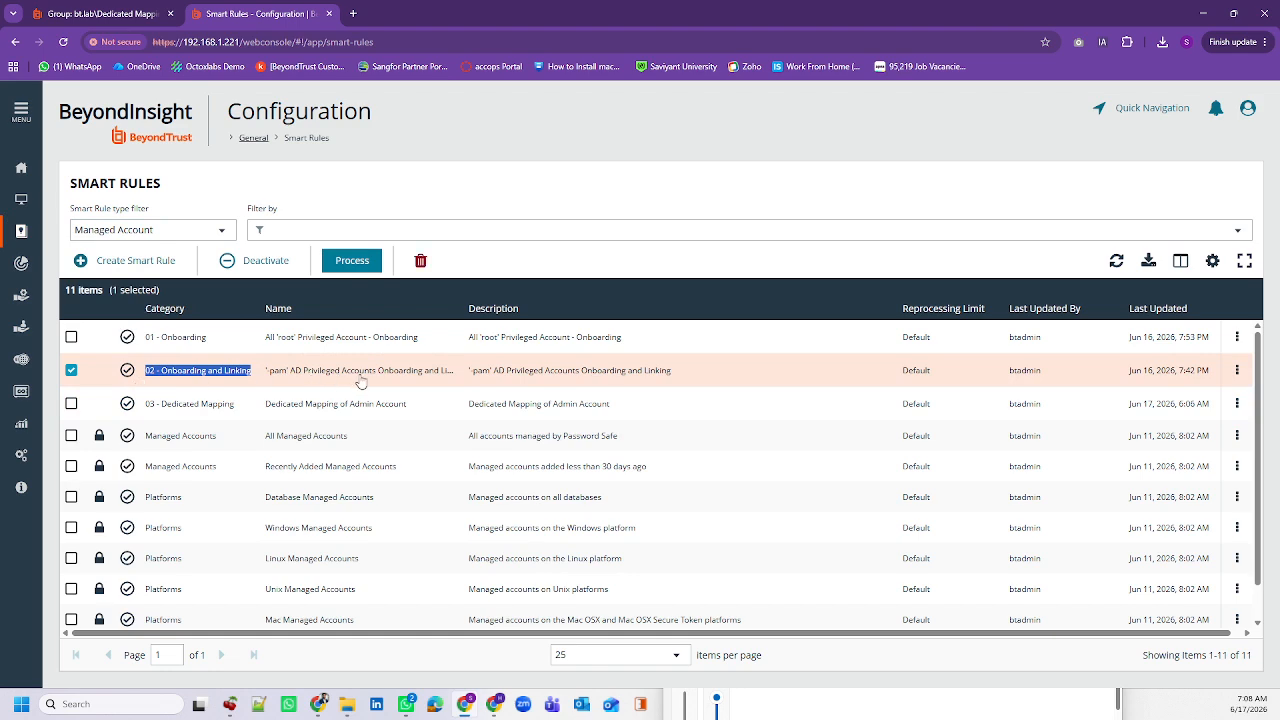
Edit the 02 - Onboarding and Linking rule and inspect its Directory Query choices
click(1237, 370)
click(1160, 438)
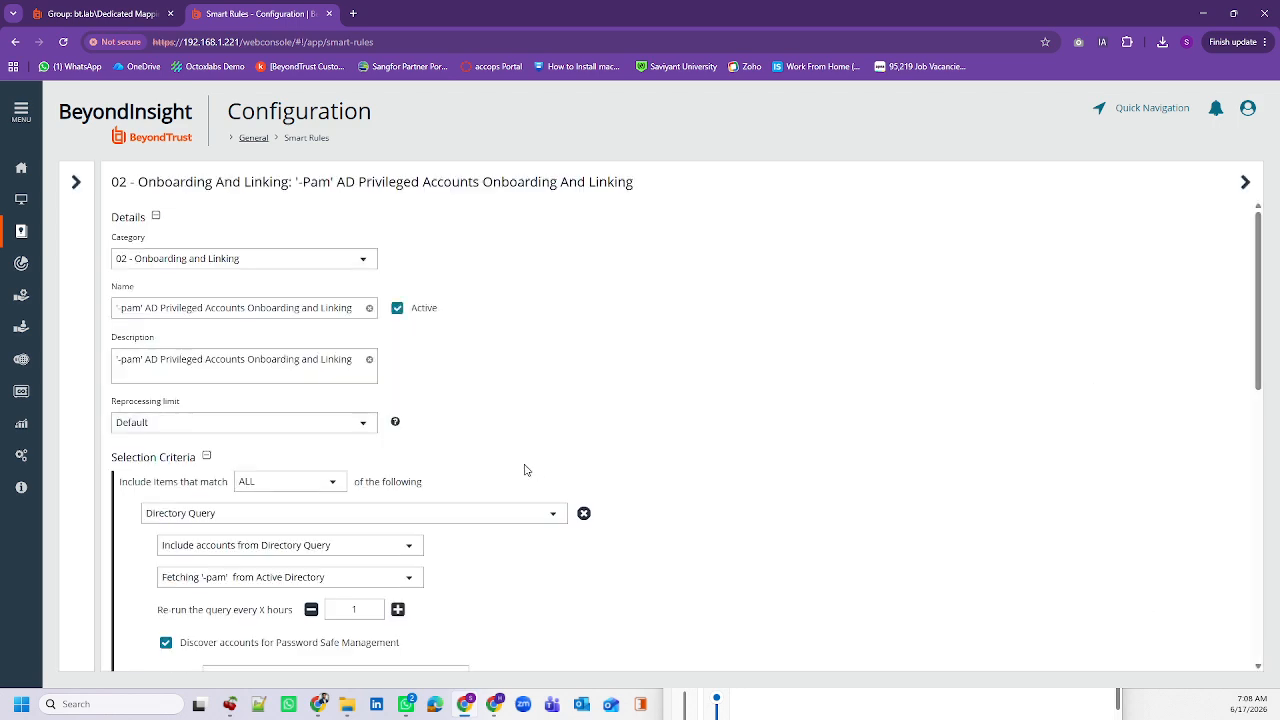
scroll(524, 466, down, 5)
scroll(525, 466, down, 3)
scroll(490, 460, up, 5)
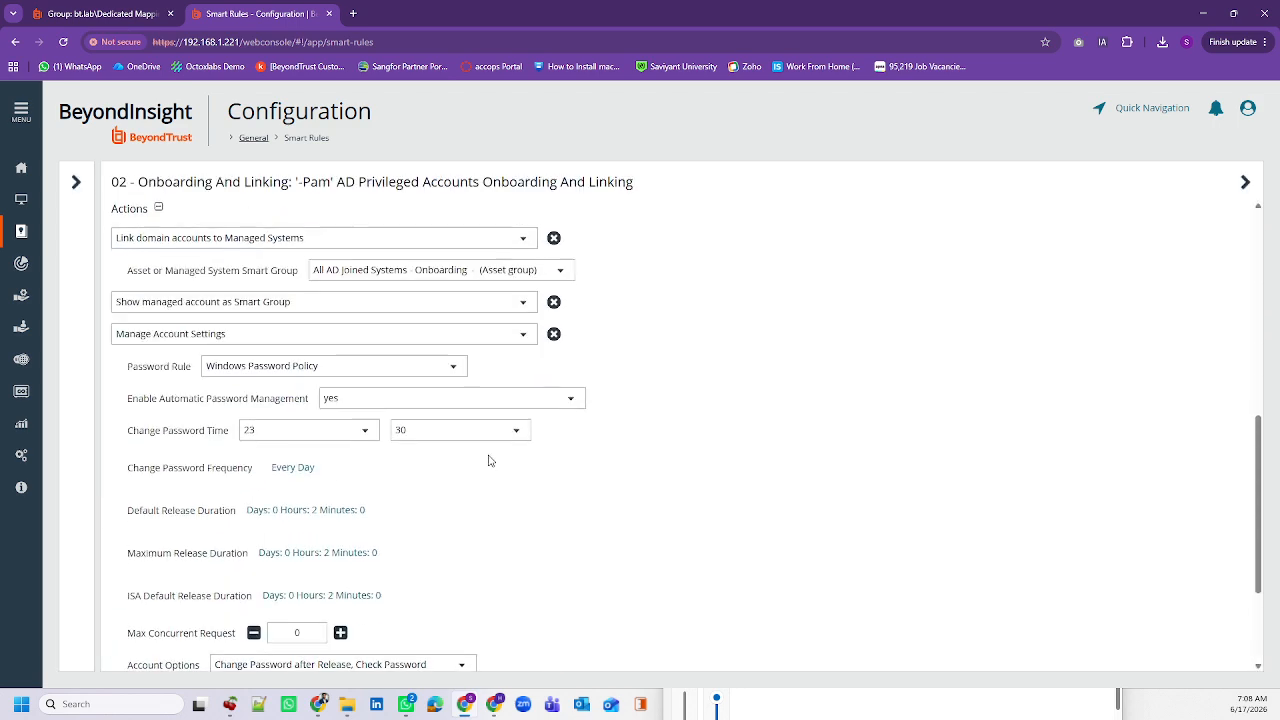
scroll(340, 312, up, 3)
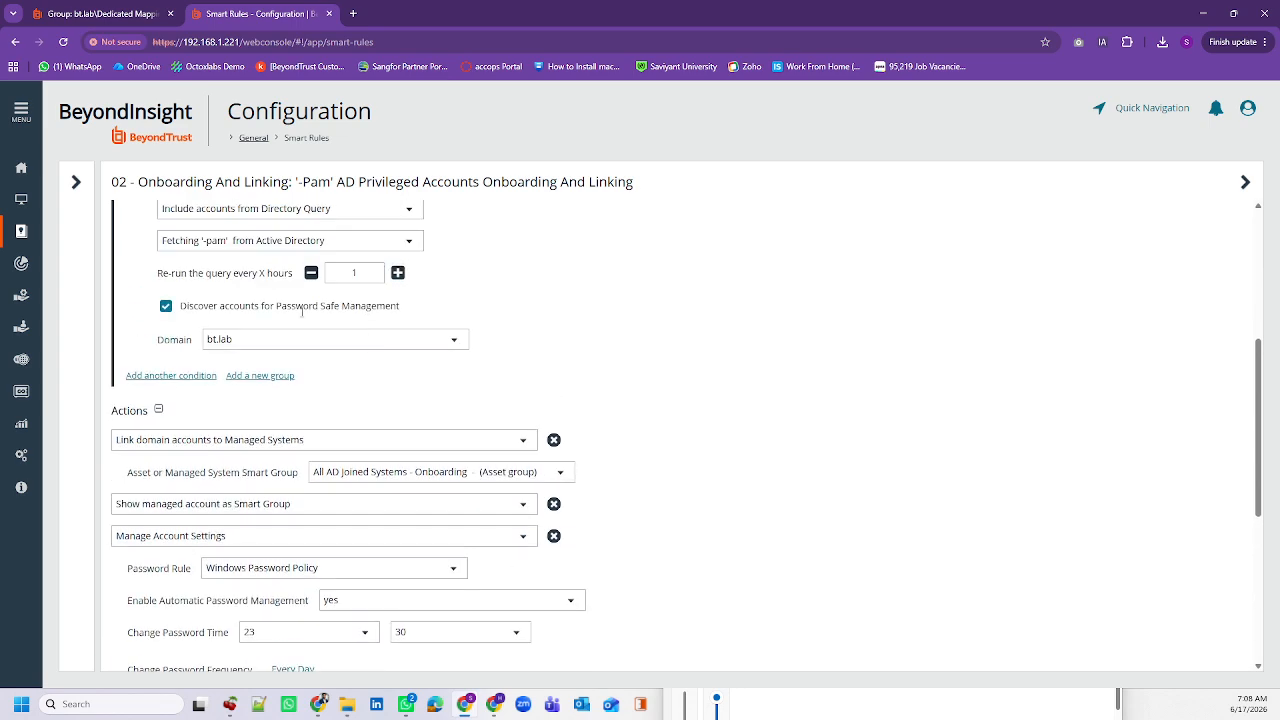
click(205, 240)
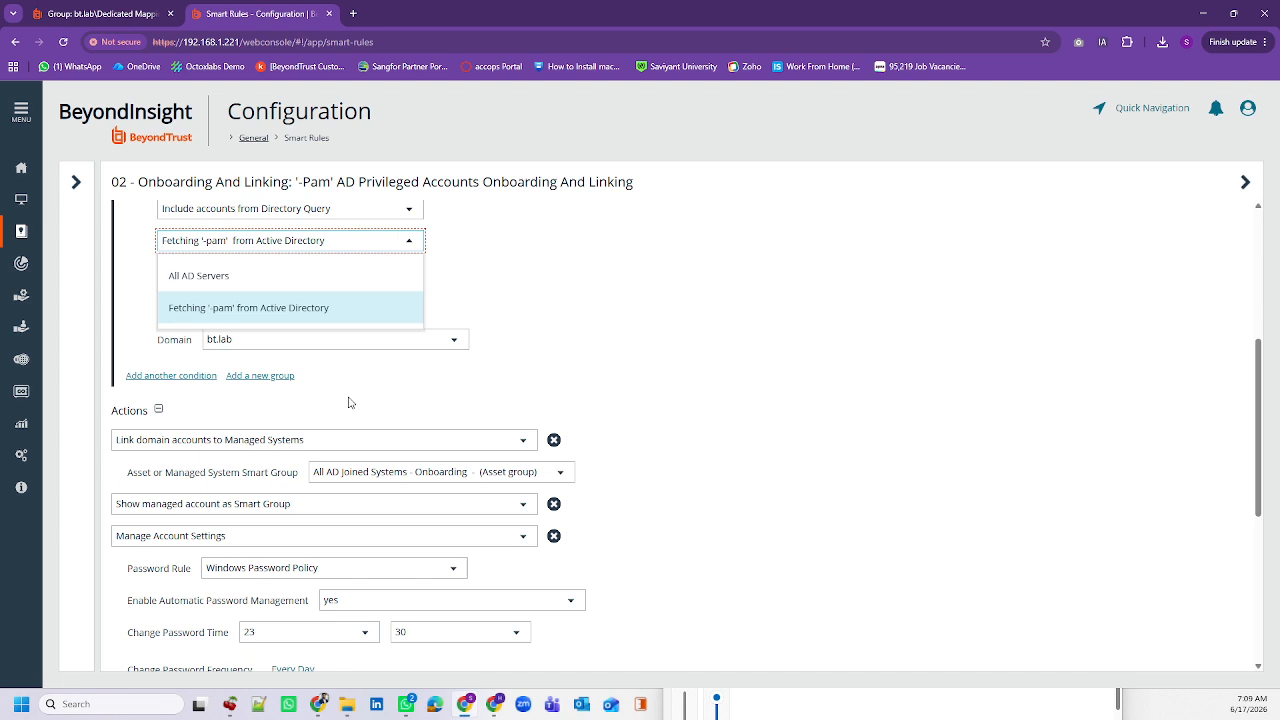
Exit the smart rule editor back to Smart Rules, then go to the Configuration page
click(76, 199)
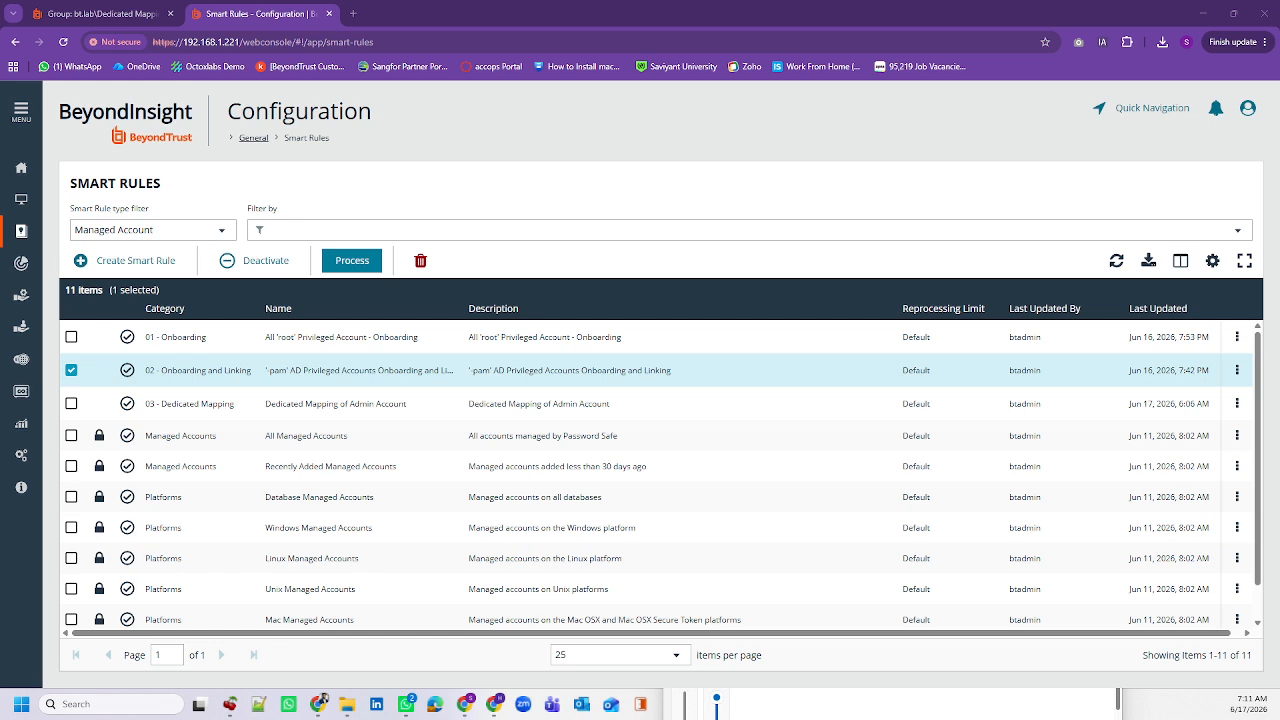
click(25, 467)
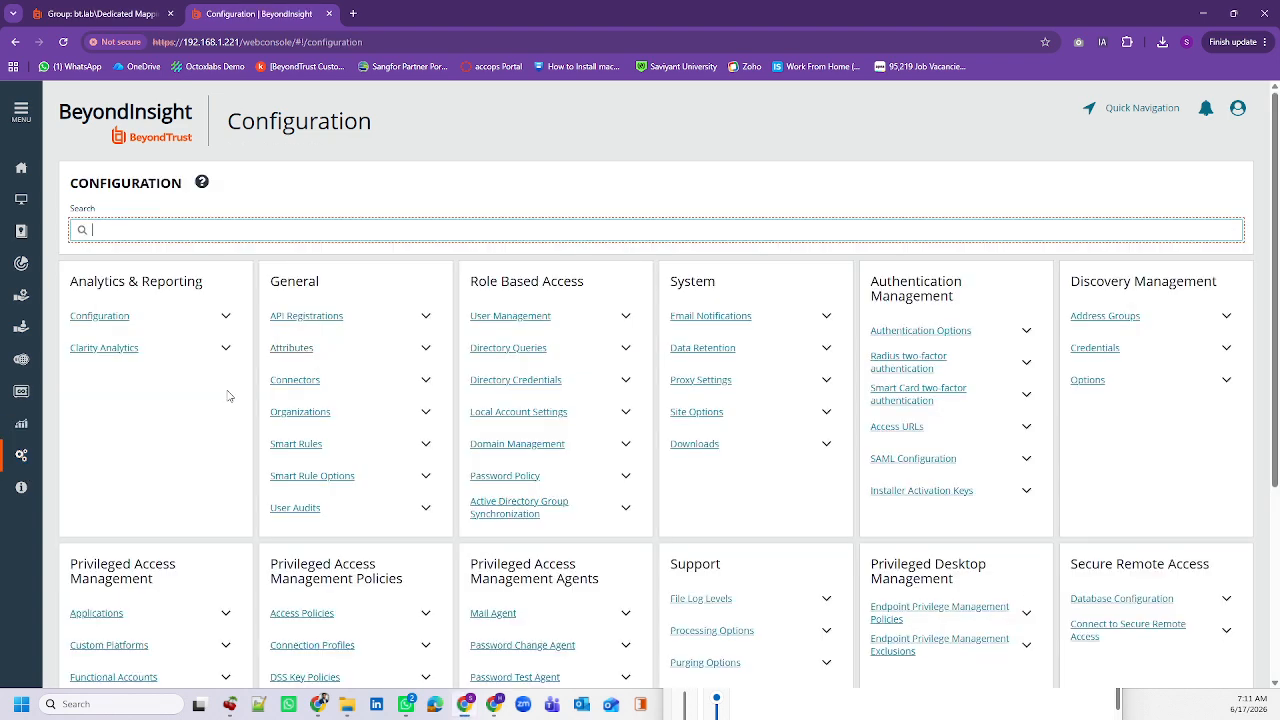
Open the bt.lab\Dedicated Mapping group's smart groups and select Dedicated Mapping of Admin Account
click(548, 316)
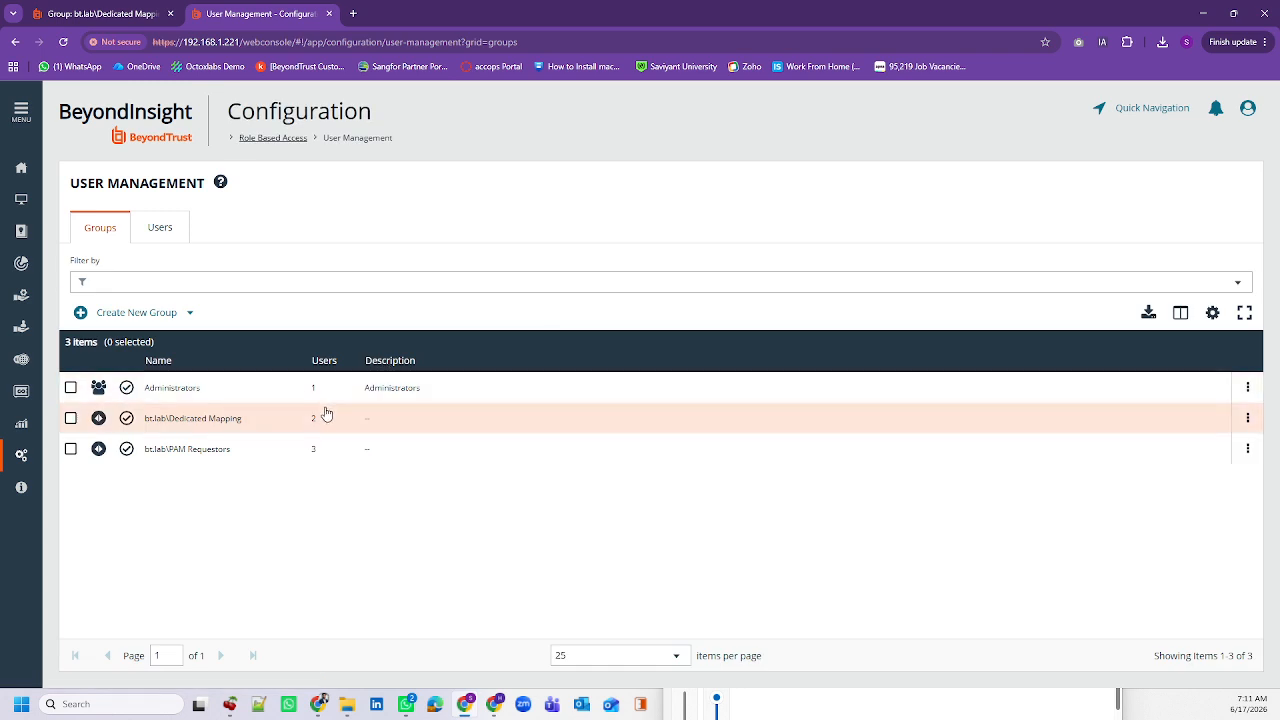
click(1248, 418)
click(1212, 454)
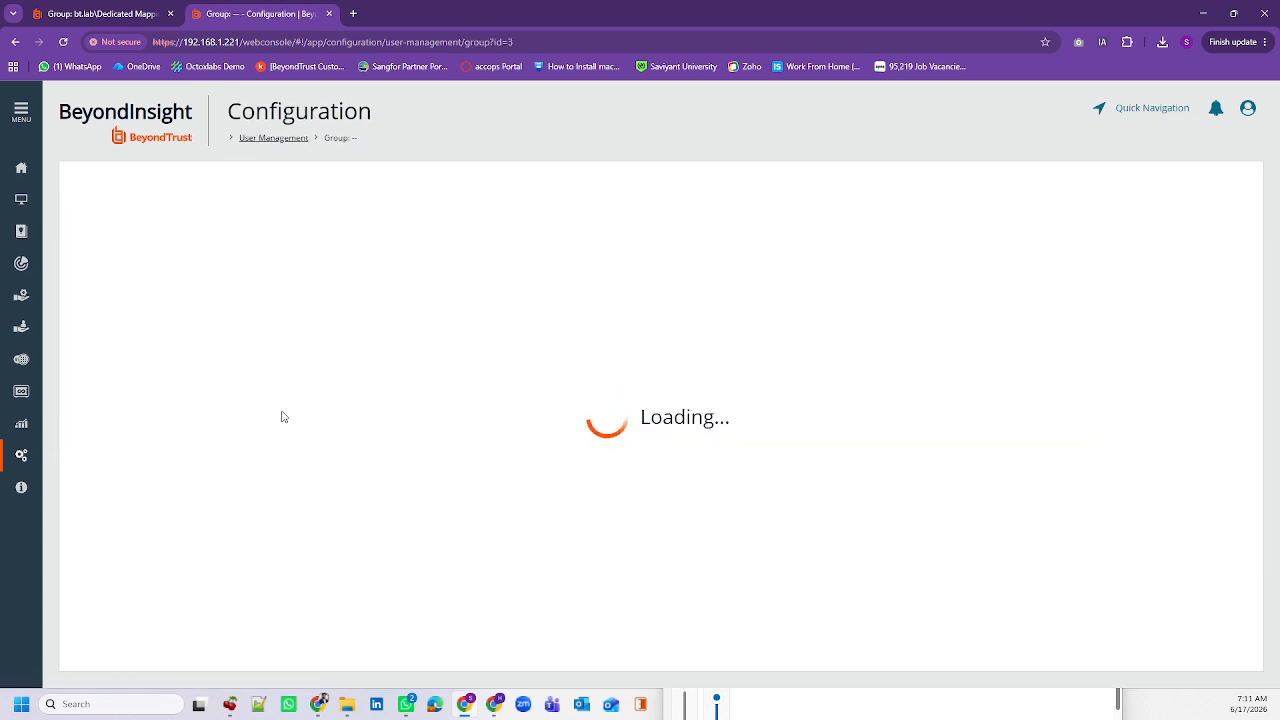
click(162, 390)
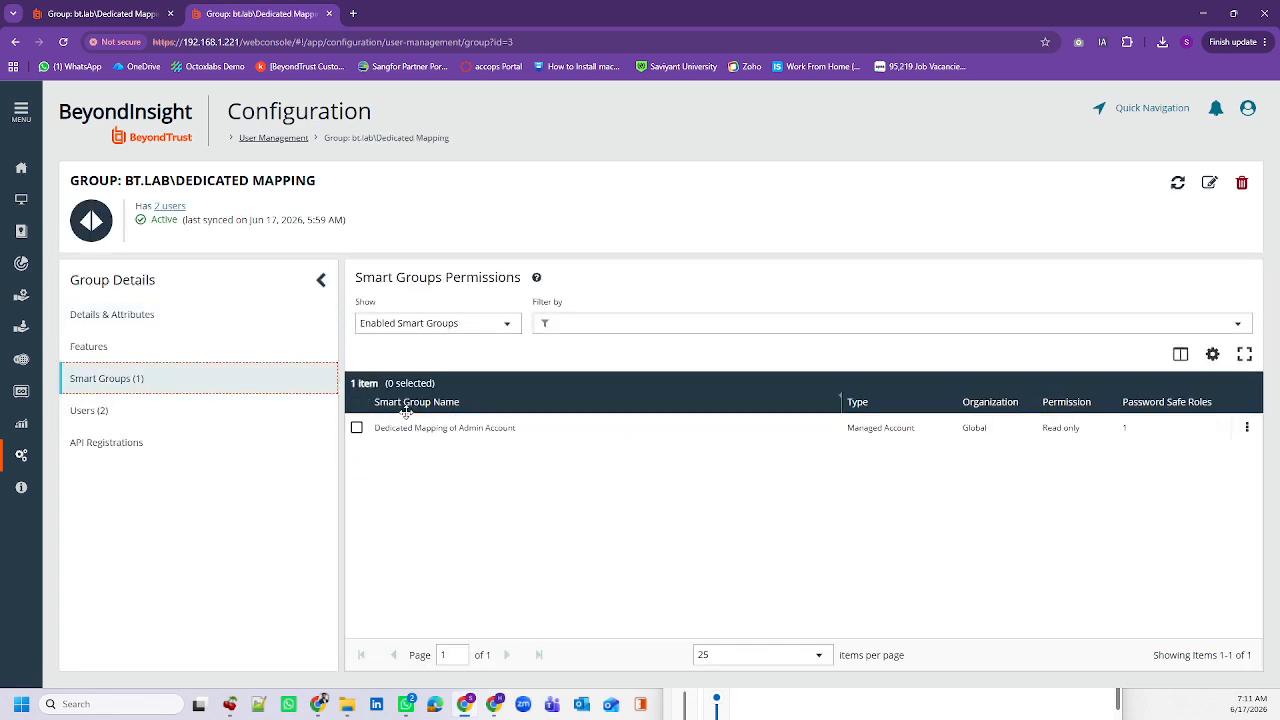
drag(515, 428, 376, 441)
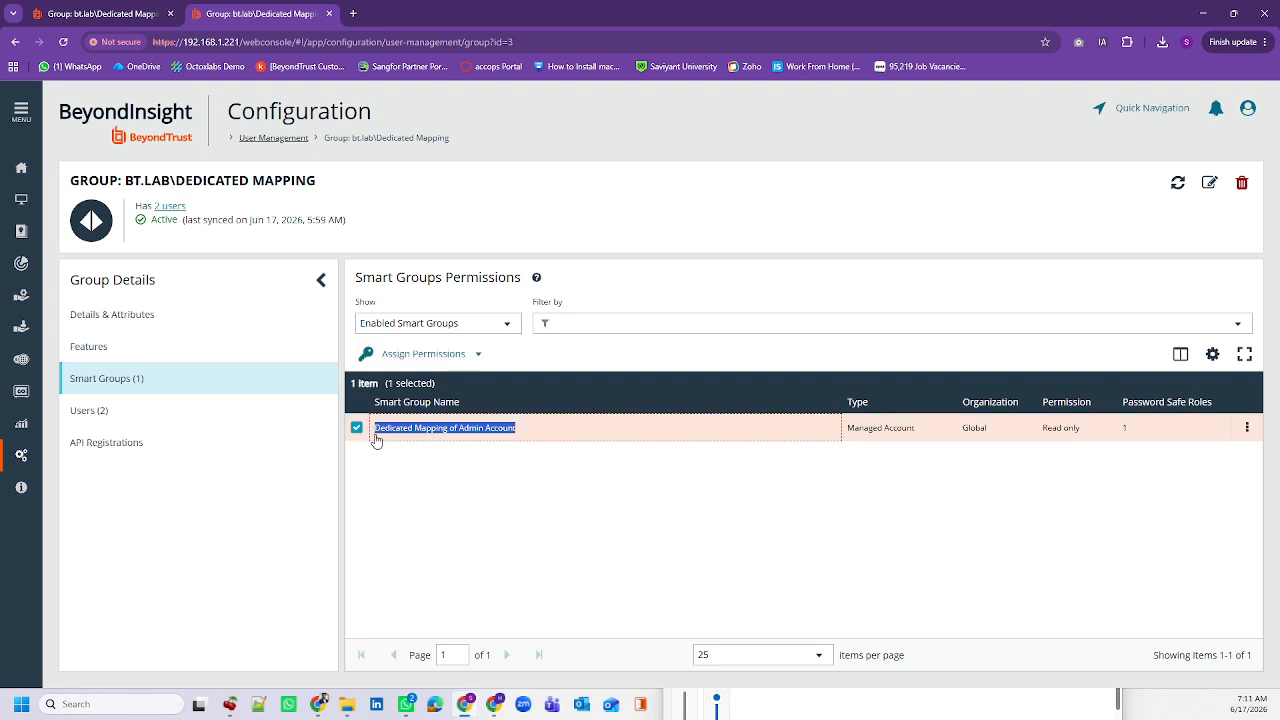
Check that smart group's Password Safe roles and access policies, then discard without changes
click(1247, 427)
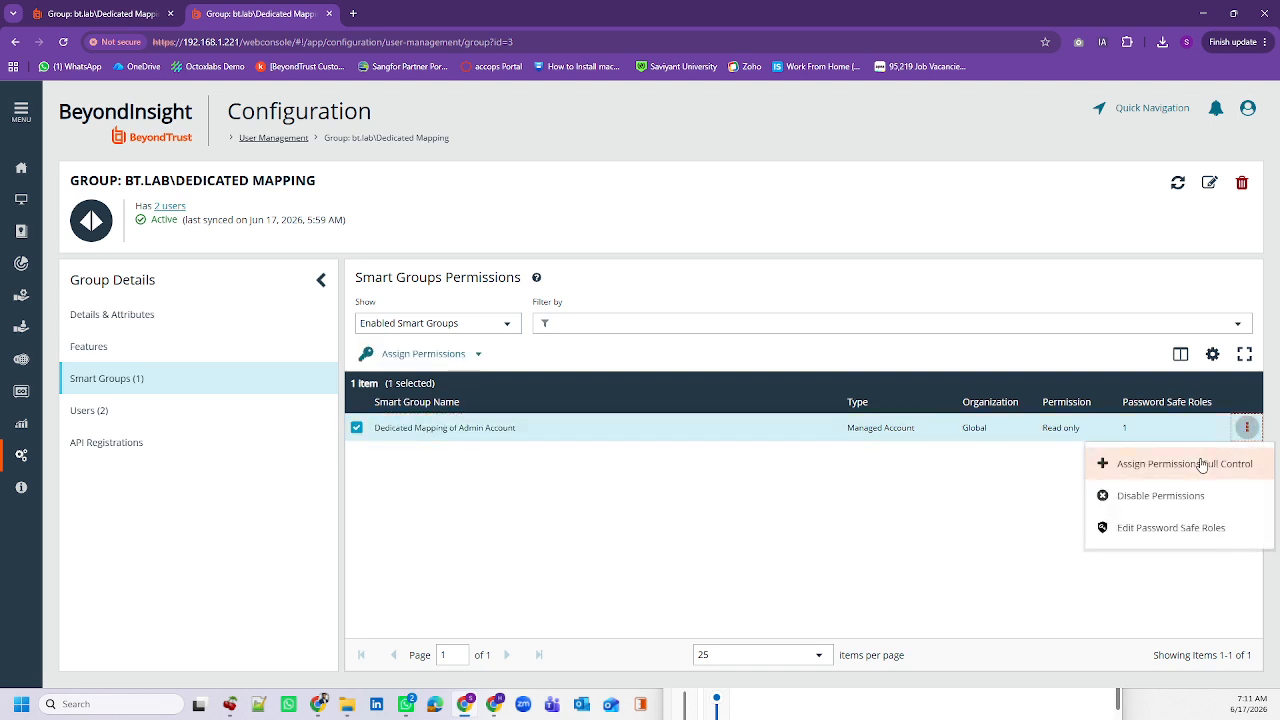
click(1110, 527)
click(1068, 440)
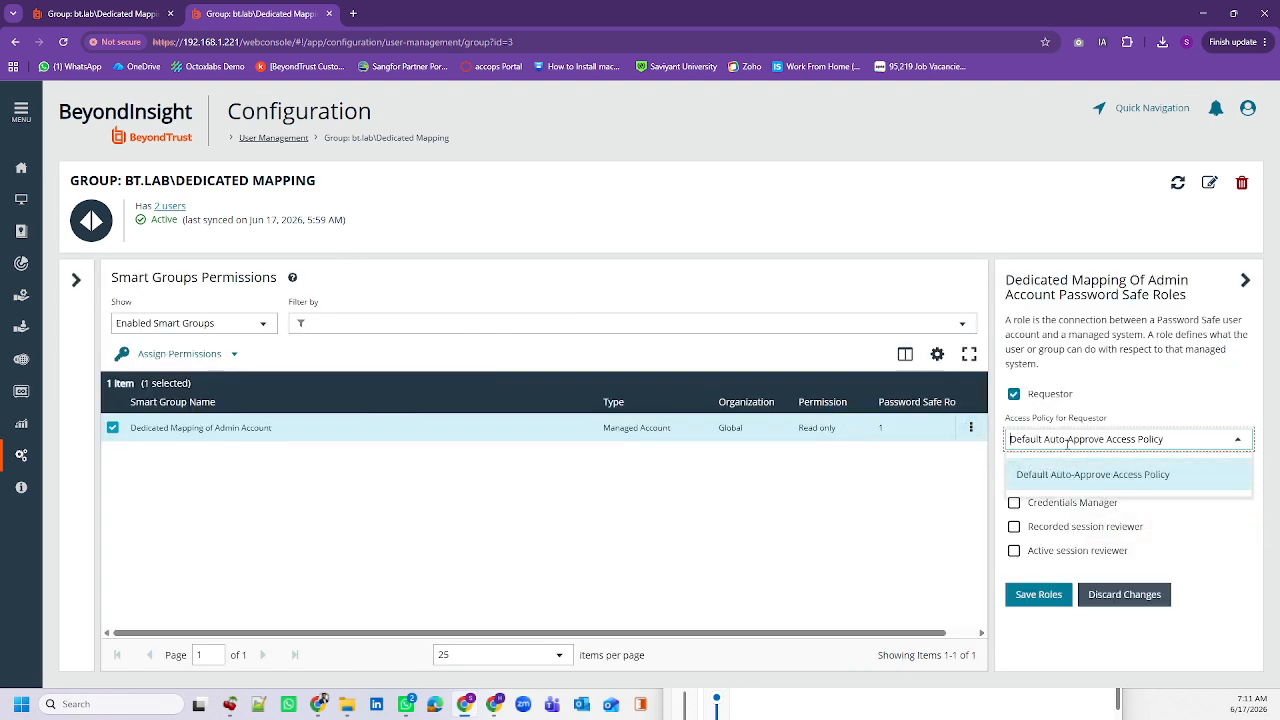
click(1124, 594)
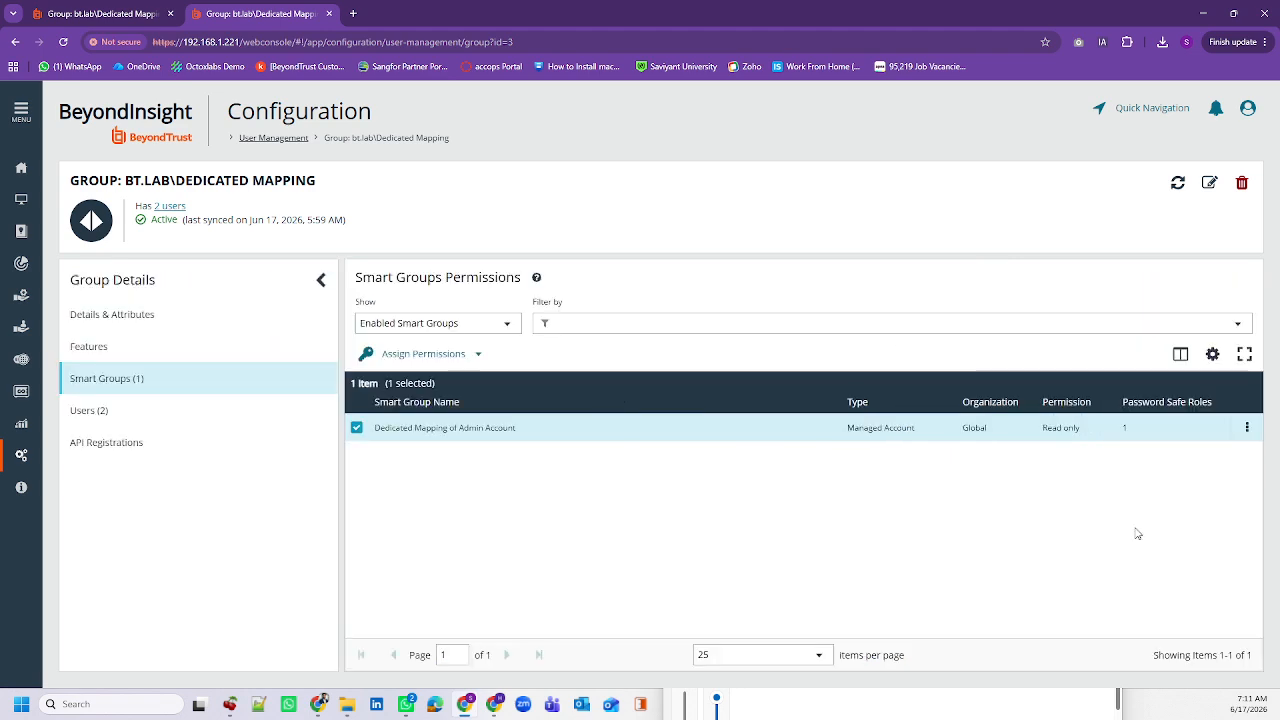
Go from the Configuration page to the Access Policies settings
click(21, 455)
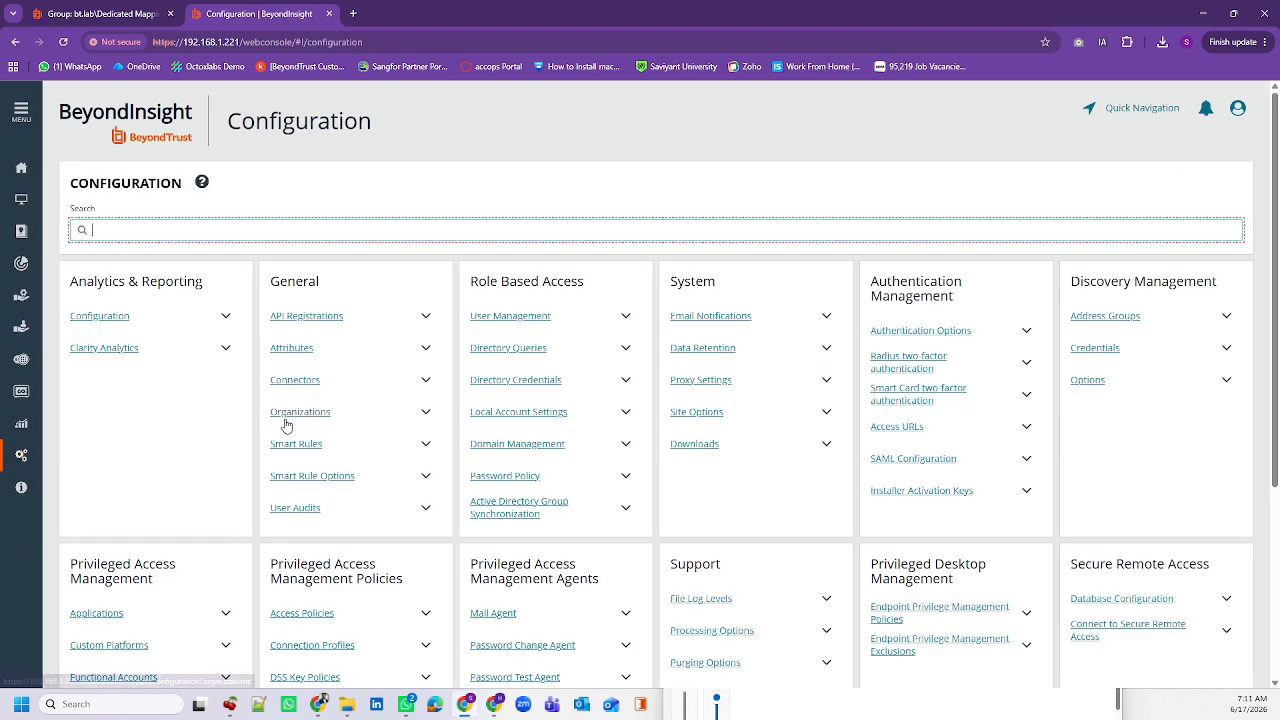
scroll(408, 462, down, 1)
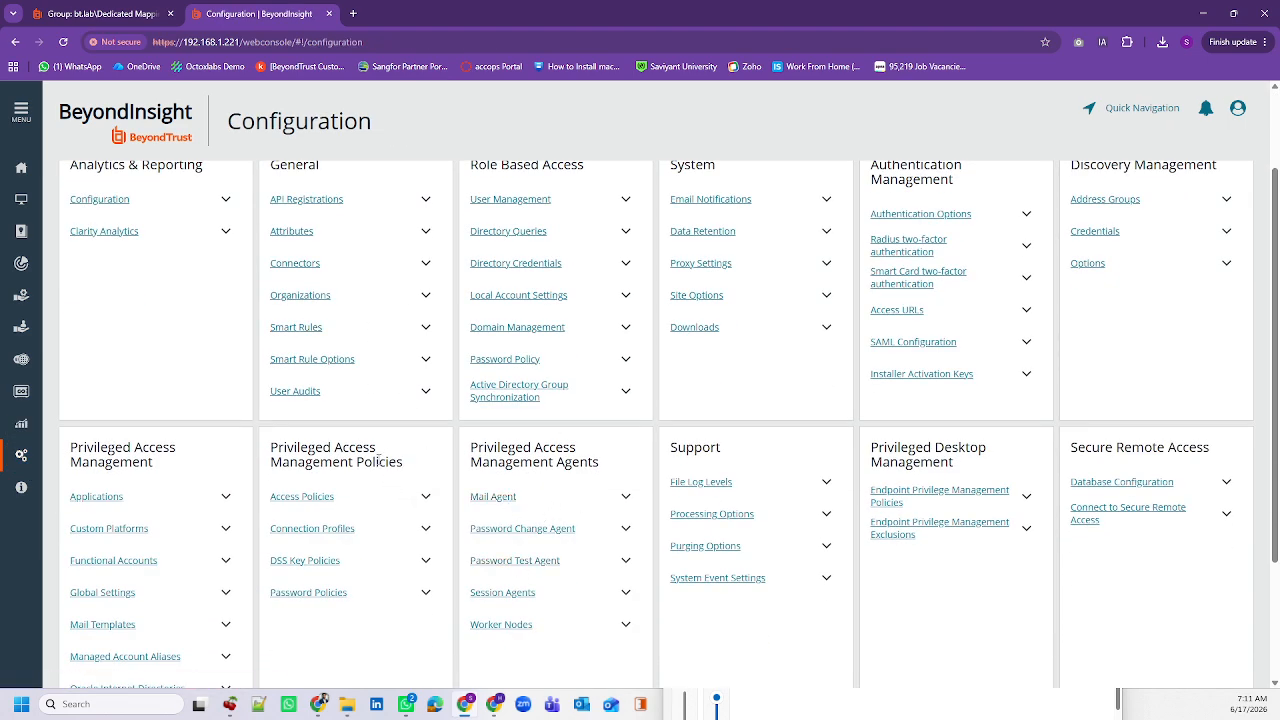
click(315, 500)
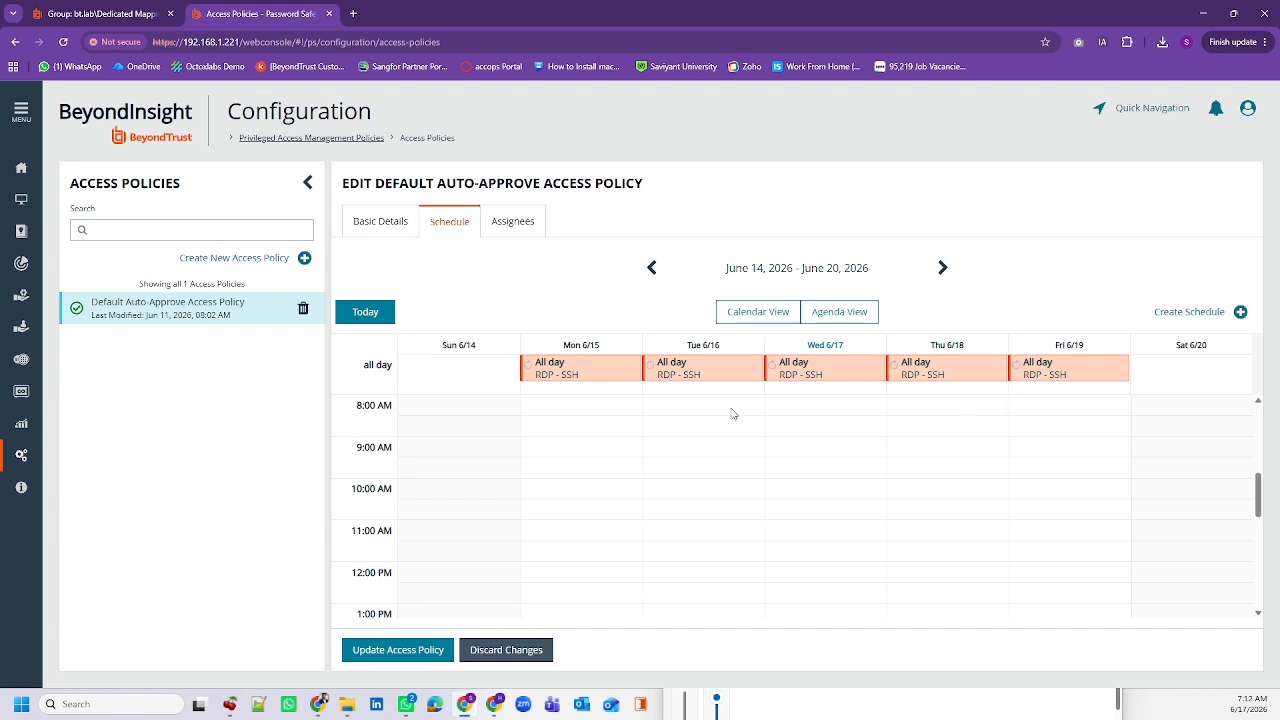
Create a new access policy named 'RDP Access Policy - Auto-Approved'
click(303, 258)
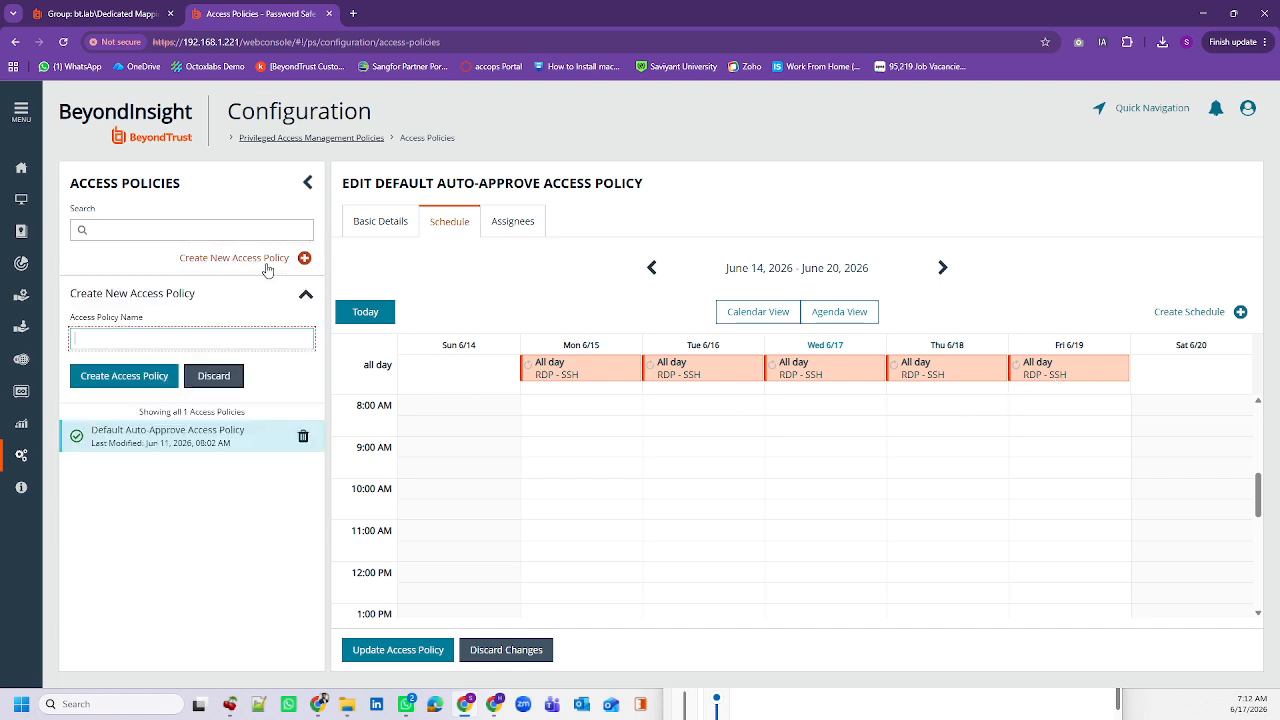
text(RDP Access Policy - Auto-App)
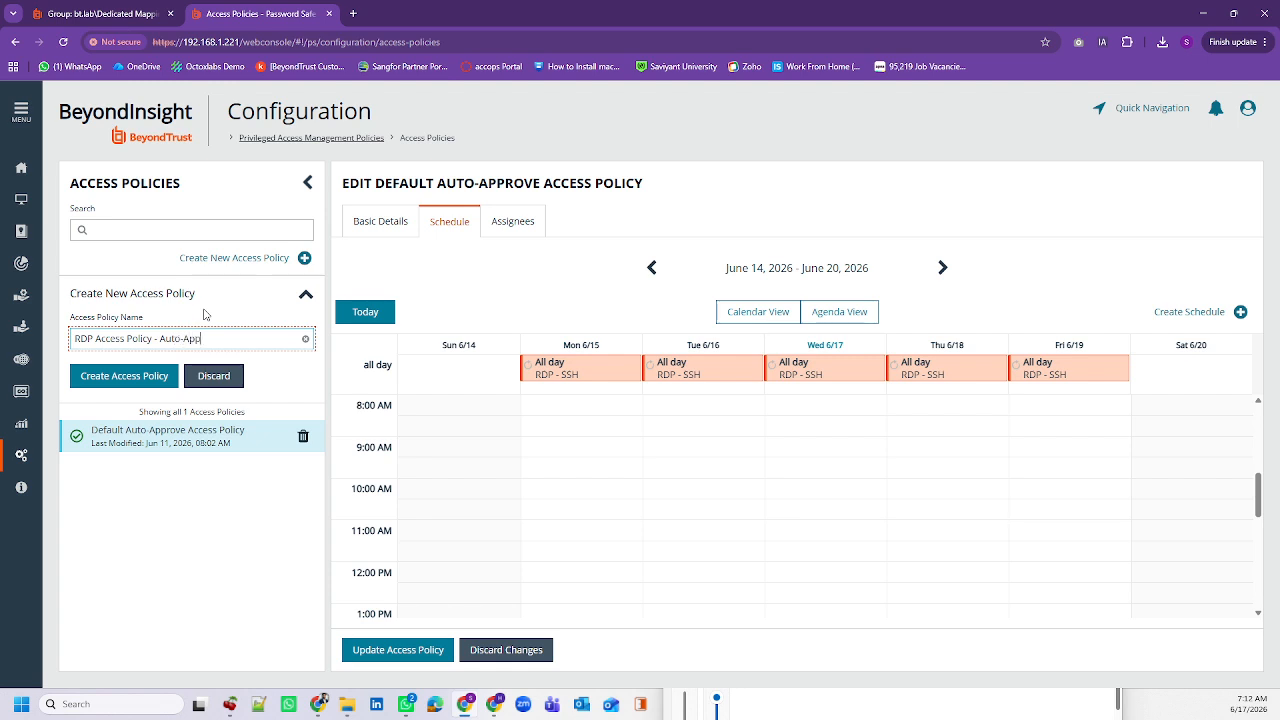
text(roved)
click(153, 384)
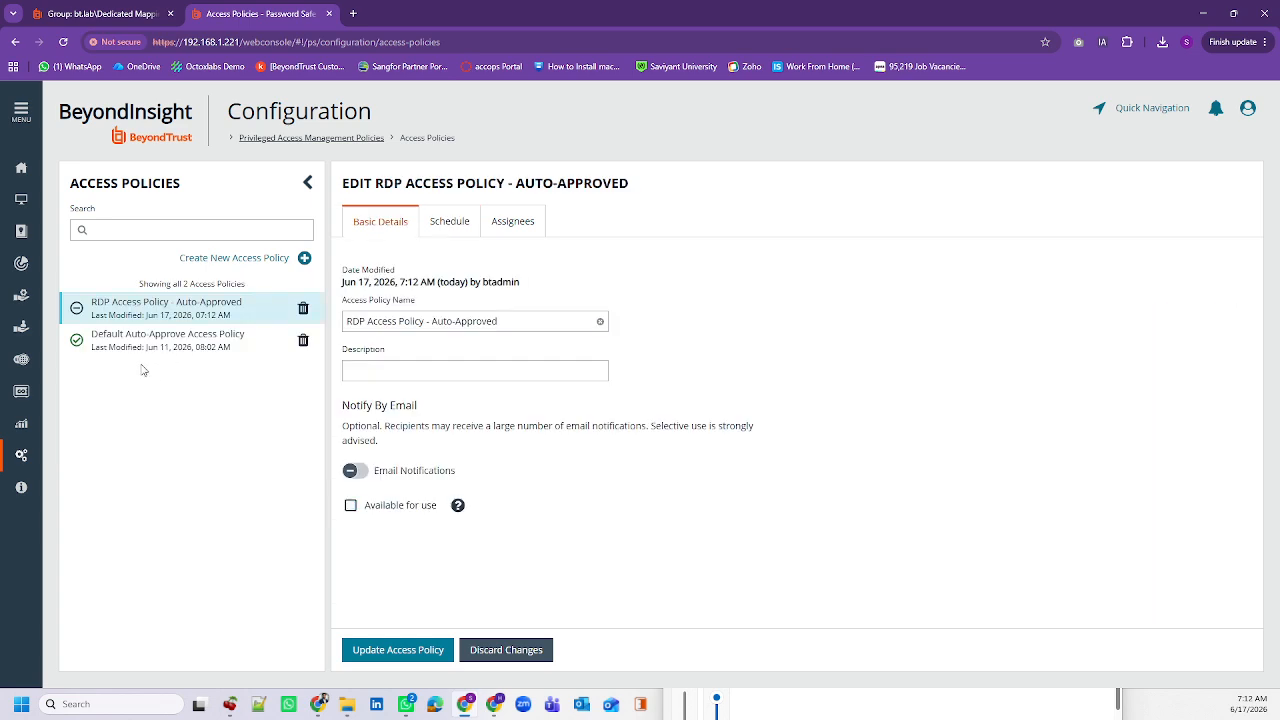
On the policy's Schedule tab, start a new schedule set to recur weekly
click(449, 223)
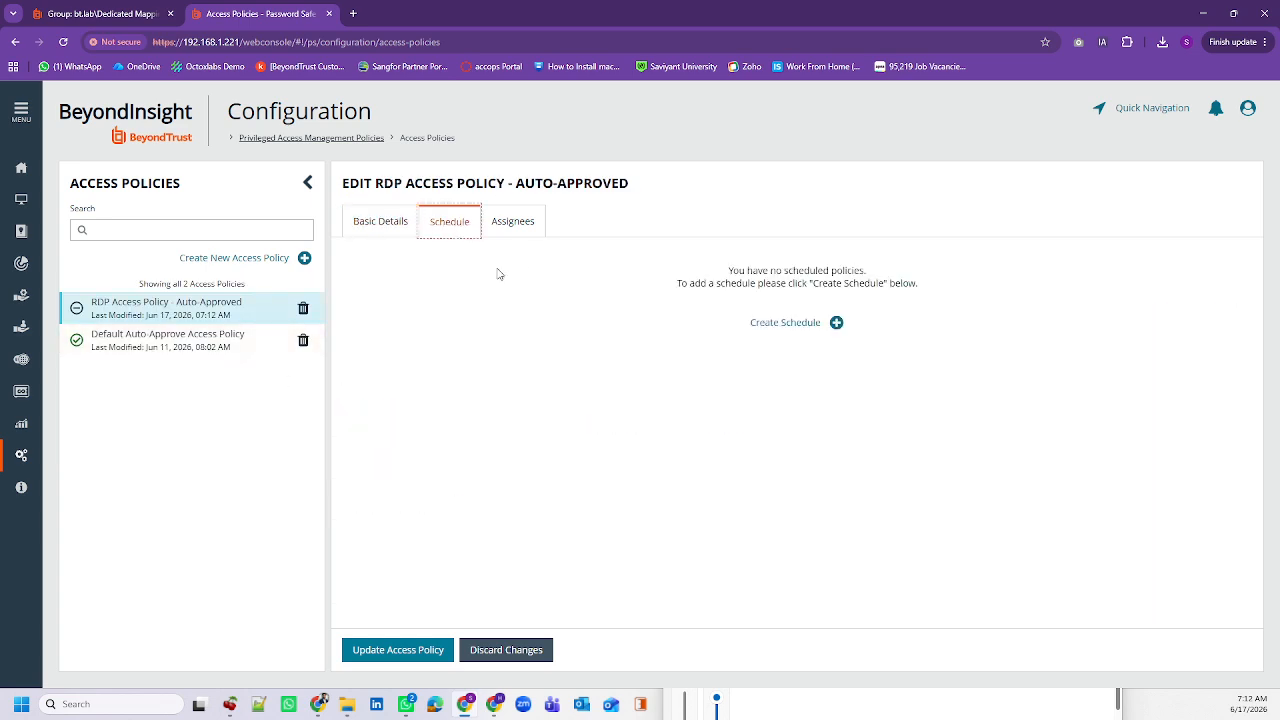
click(811, 325)
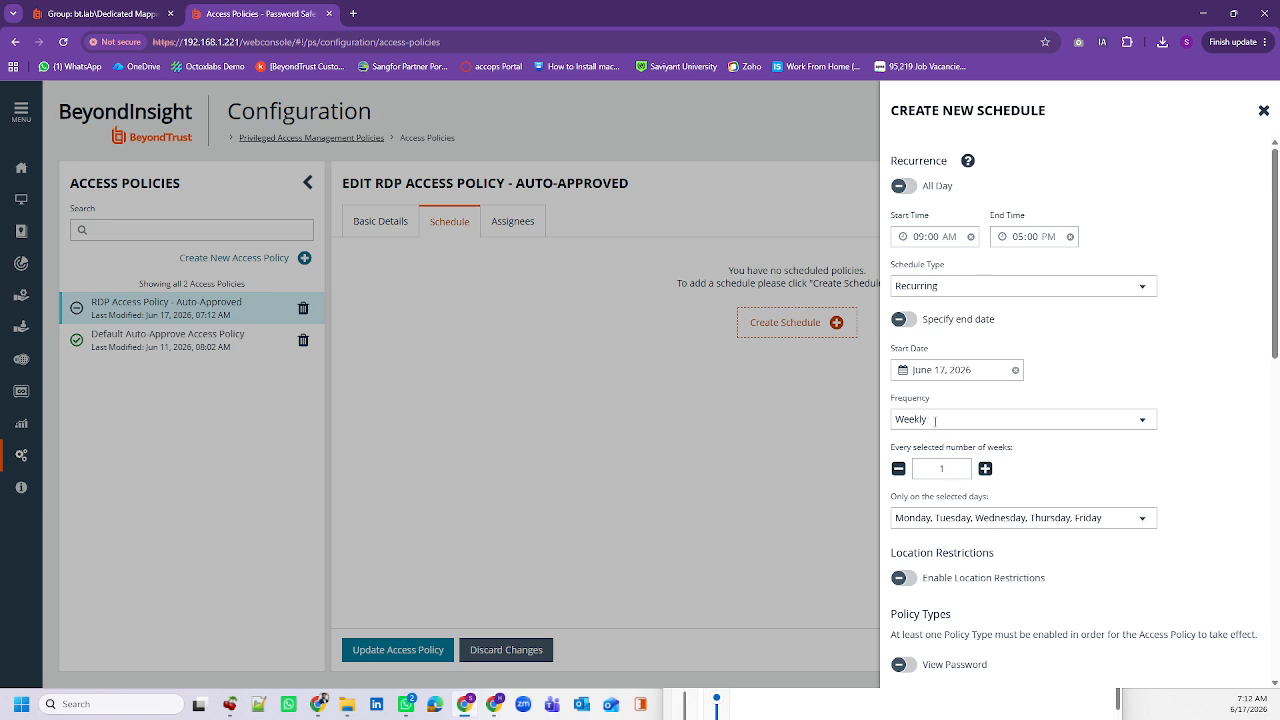
click(935, 419)
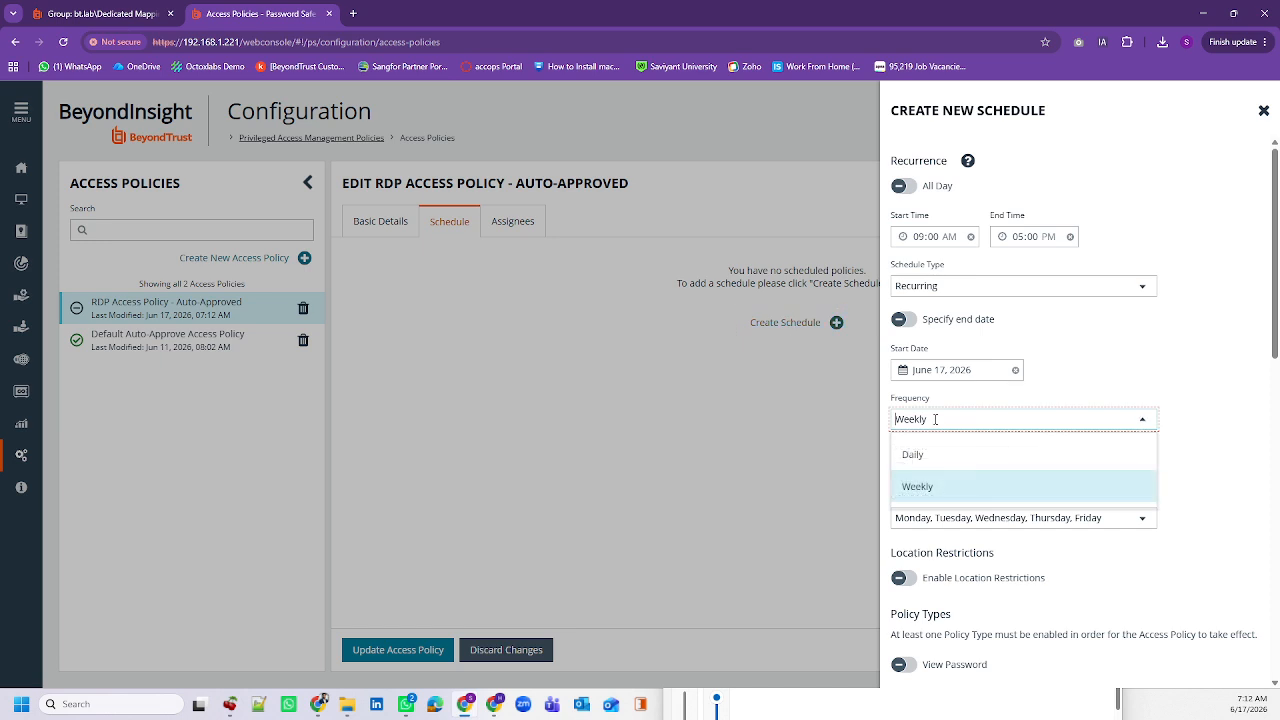
click(940, 488)
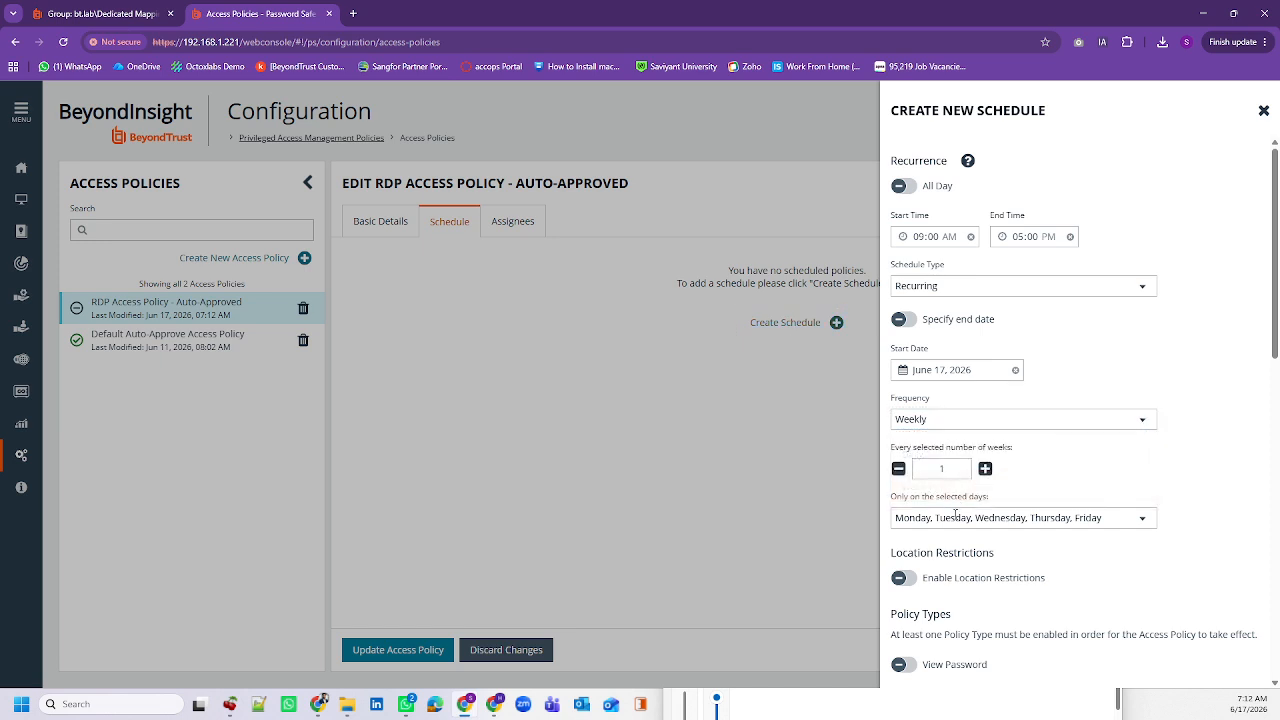
Add Saturday and Sunday to the schedule's weekdays
click(958, 517)
scroll(979, 459, down, 2)
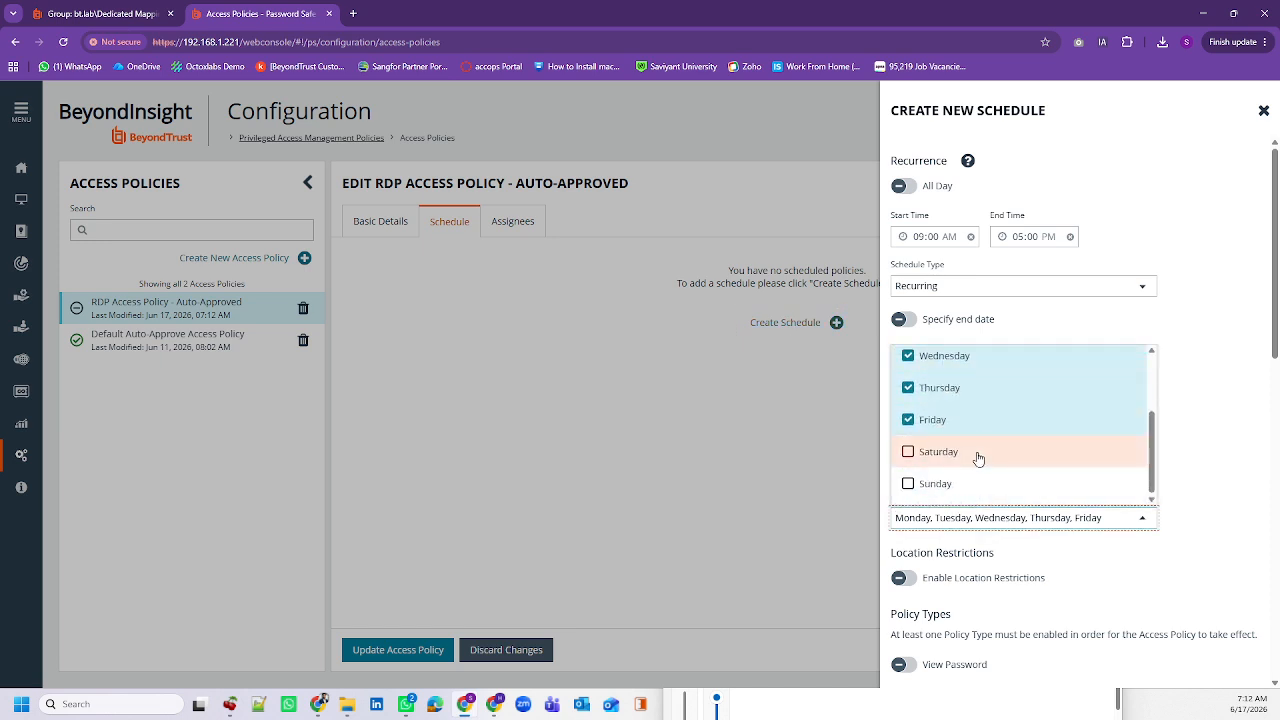
scroll(935, 395, up, 2)
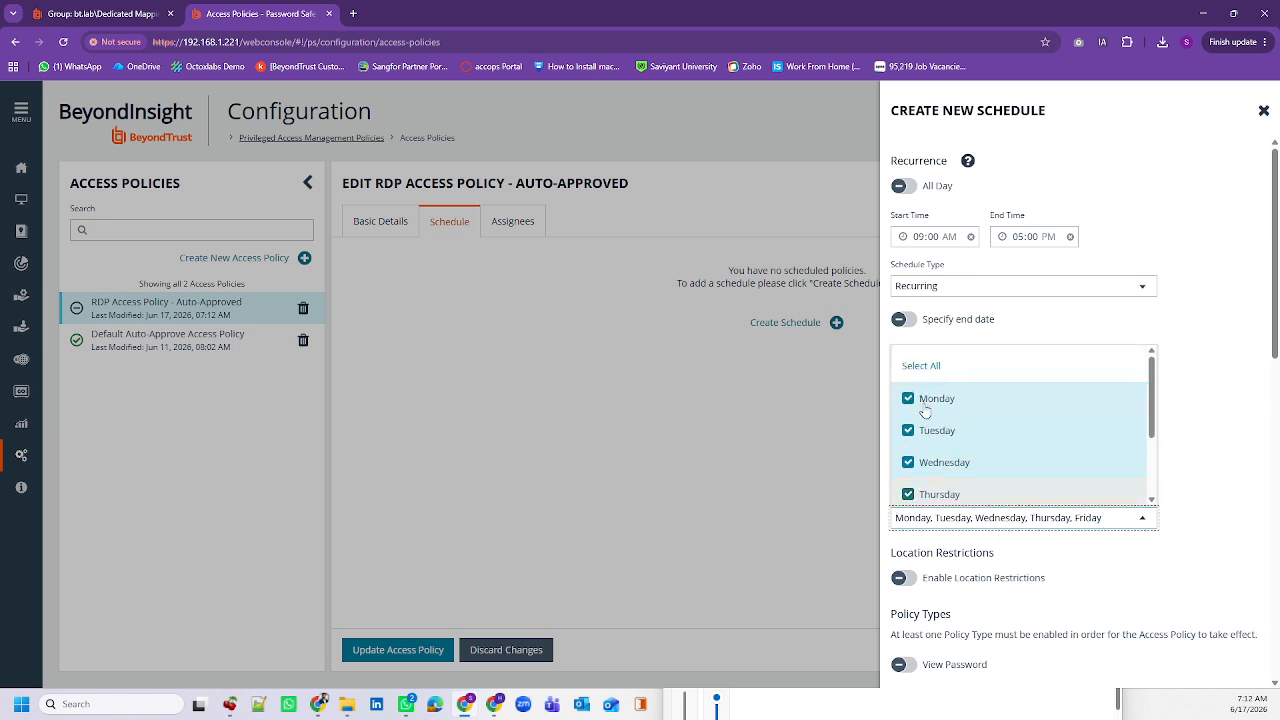
scroll(950, 435, down, 2)
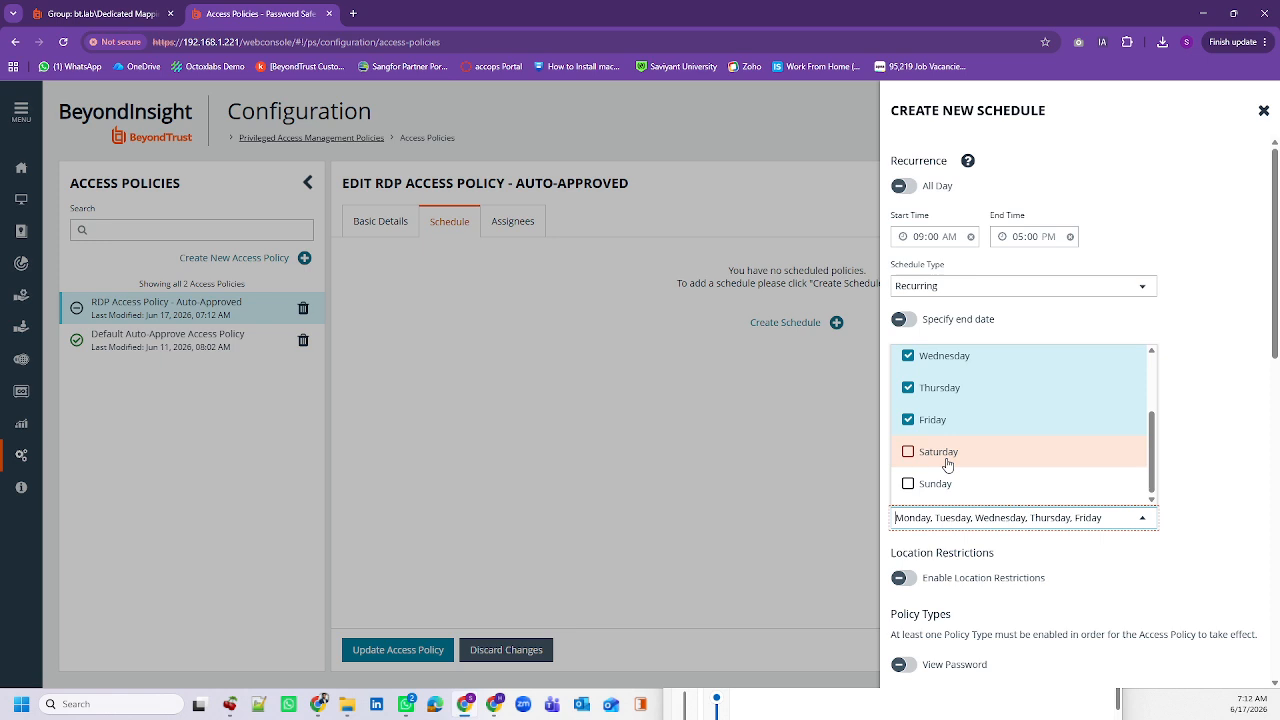
click(960, 458)
click(947, 488)
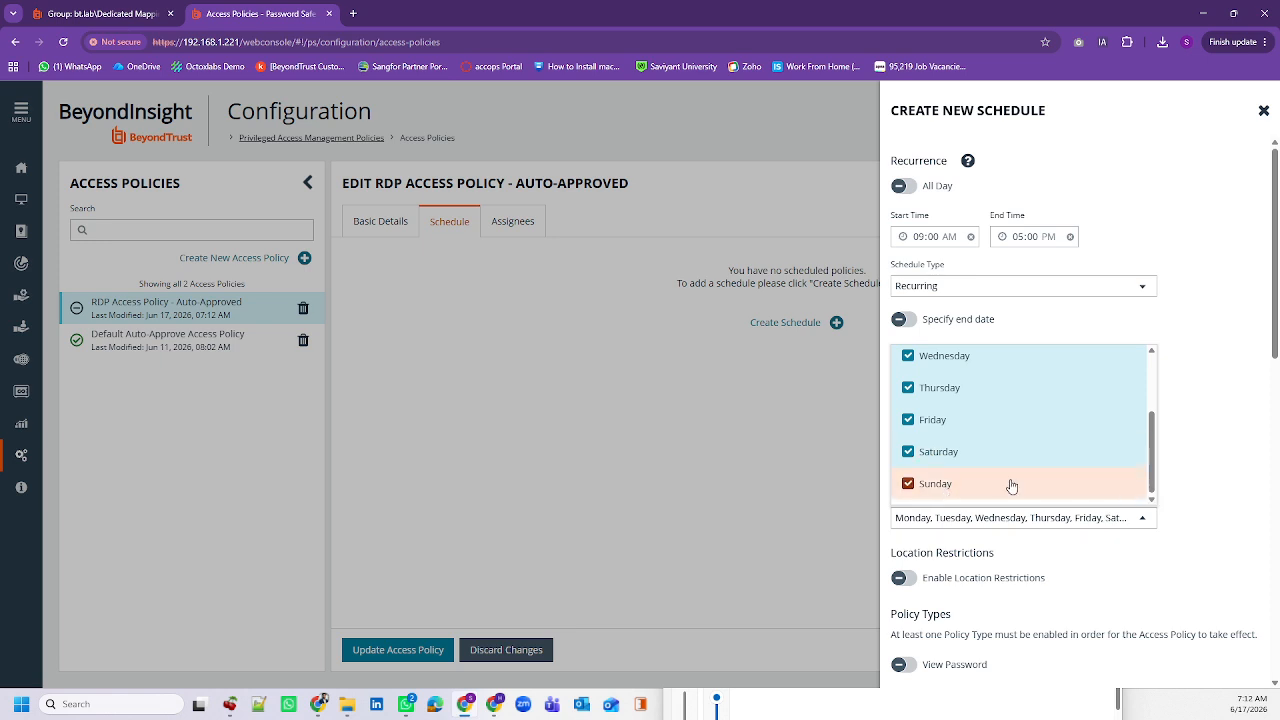
click(1216, 491)
scroll(1216, 491, down, 2)
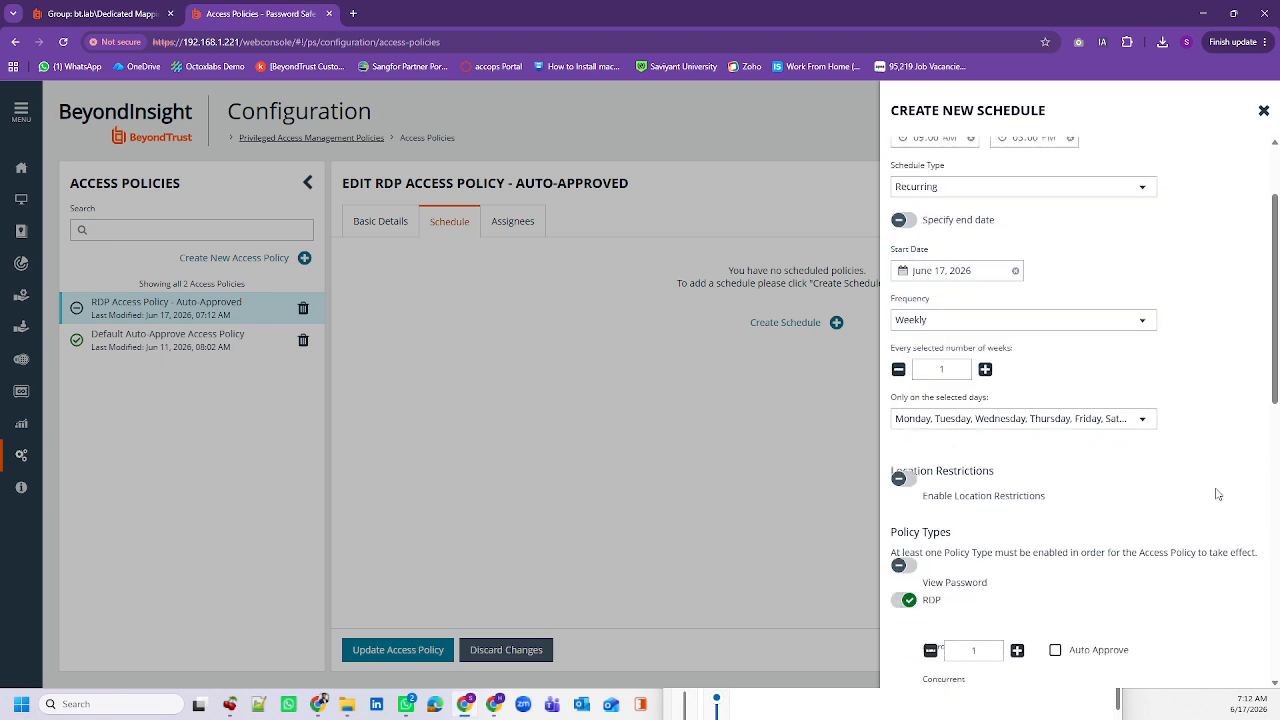
Turn location restrictions on, view the location list, then turn them back off
click(988, 443)
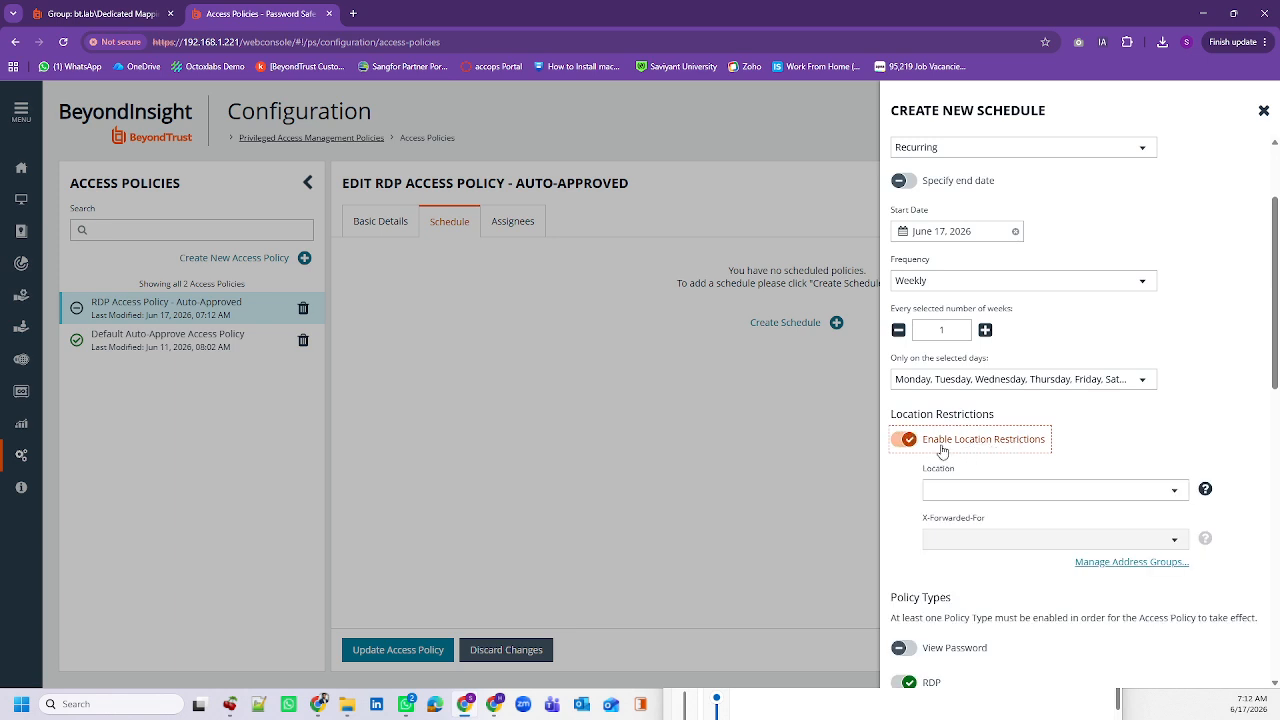
click(975, 490)
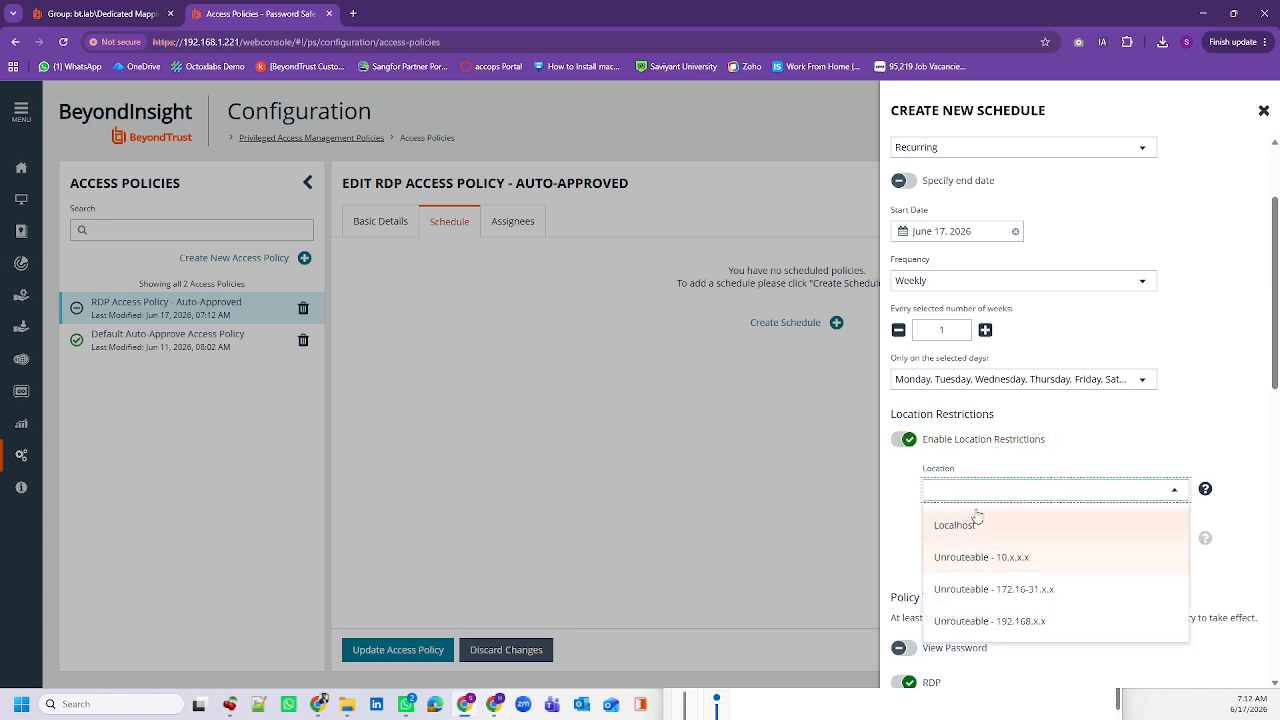
click(913, 527)
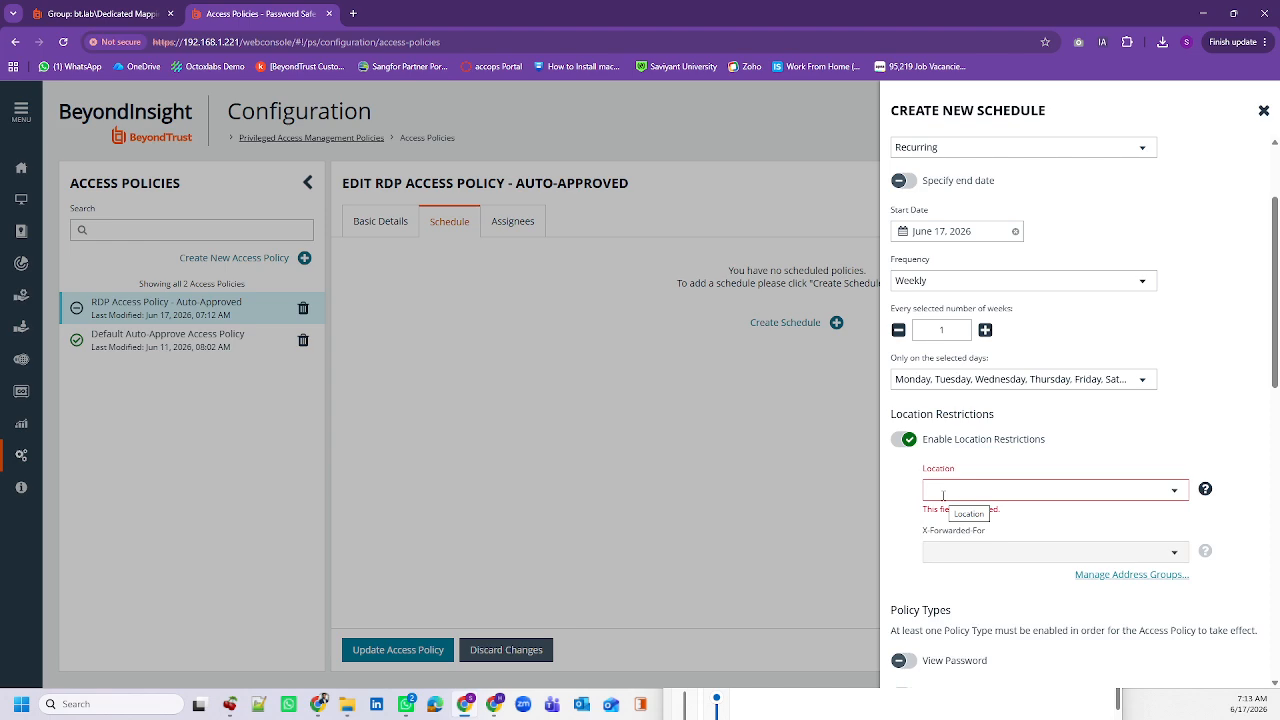
click(906, 440)
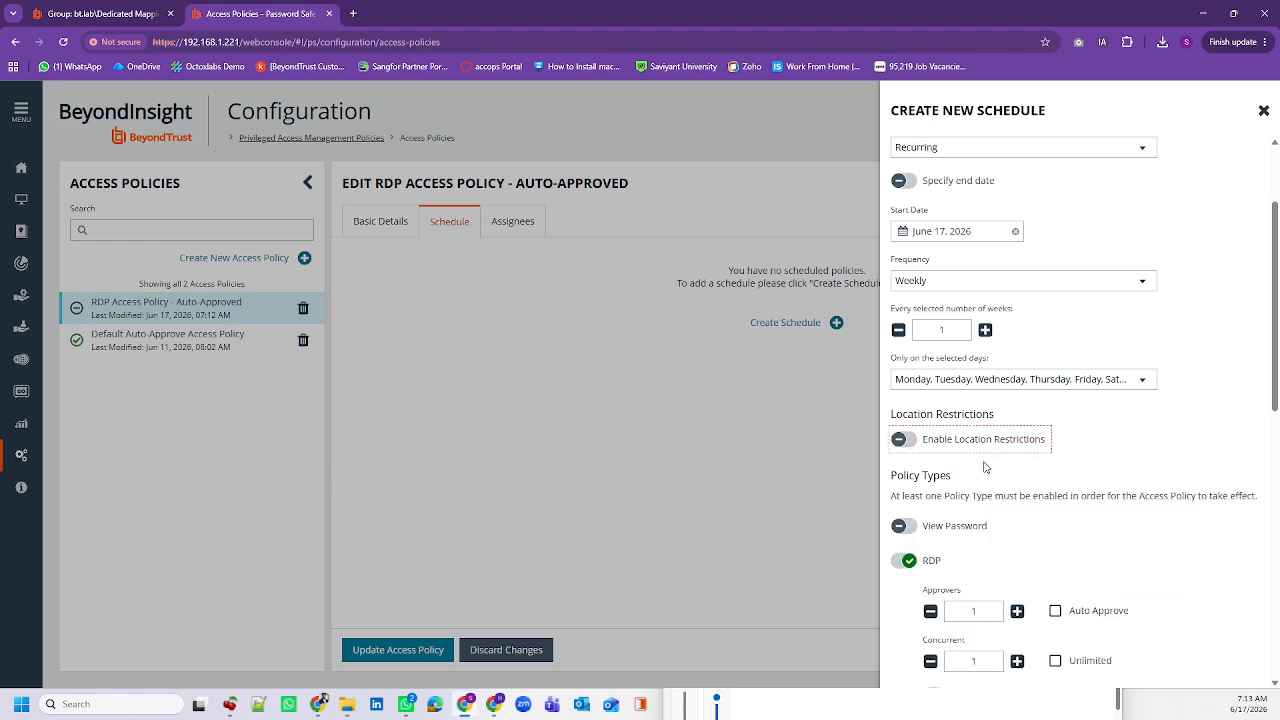
scroll(985, 467, down, 3)
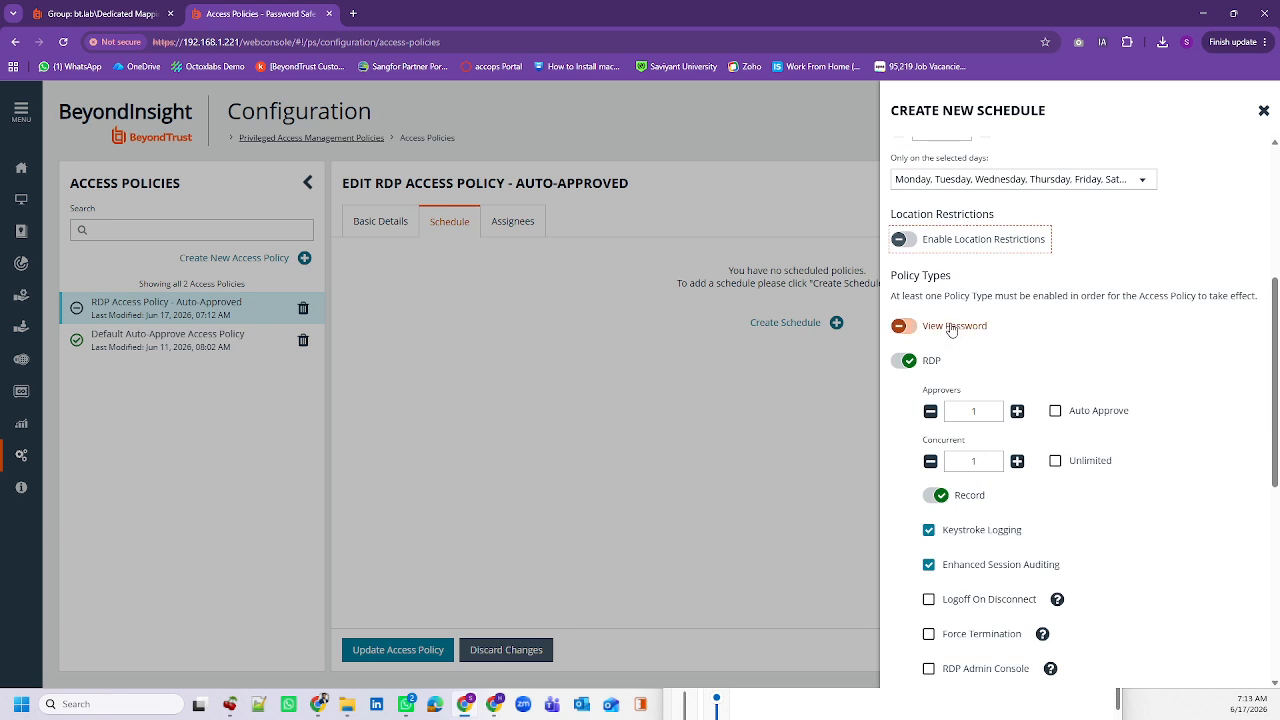
click(938, 333)
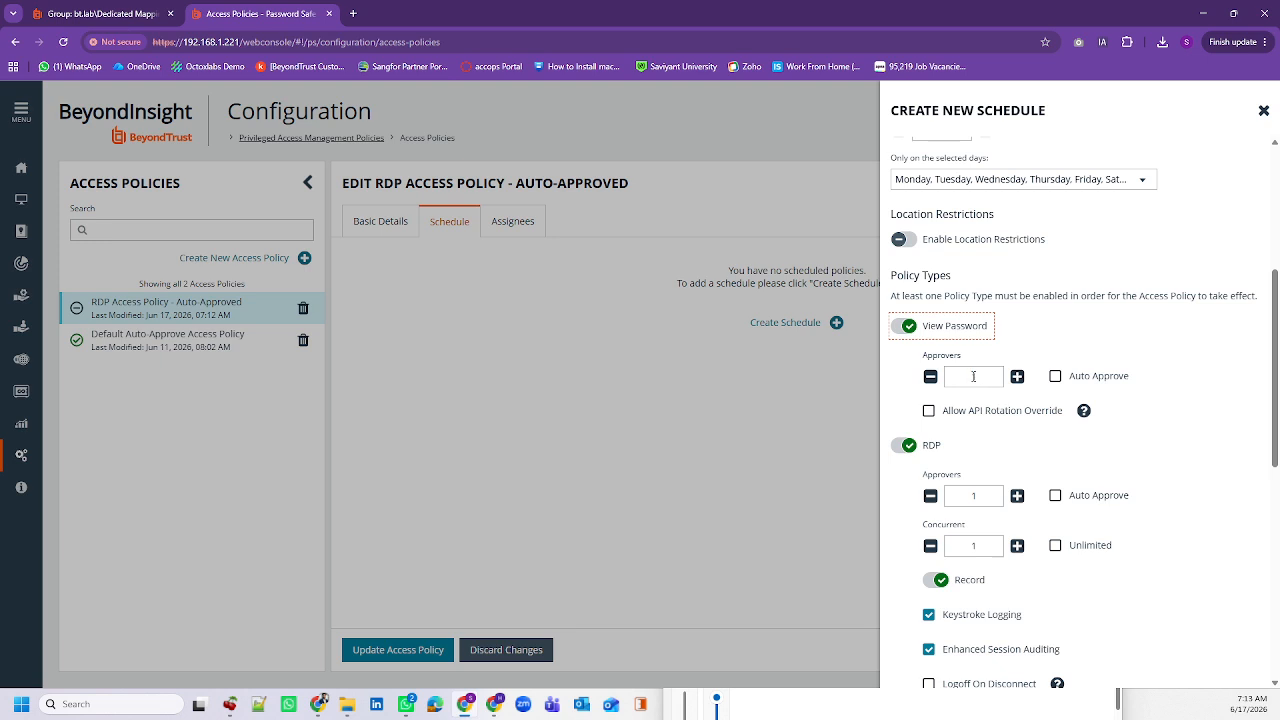
click(1017, 376)
drag(966, 357, 930, 362)
double_click(970, 378)
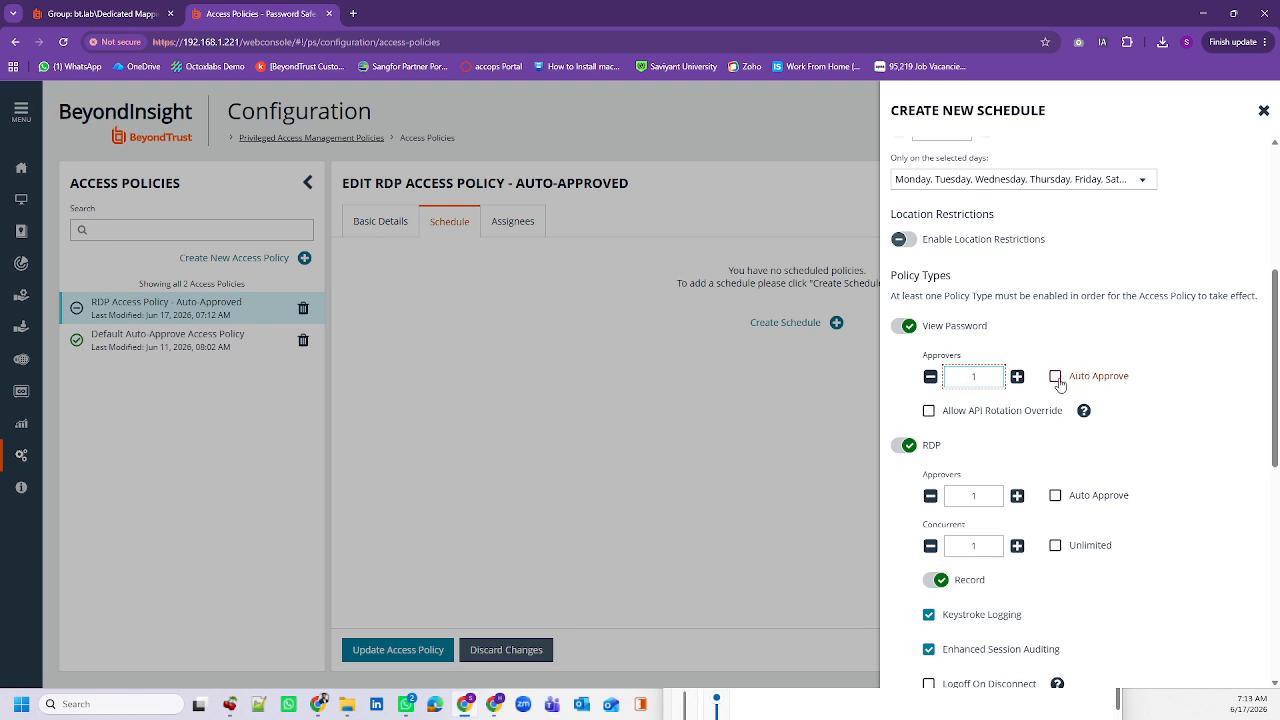
scroll(1063, 300, up, 4)
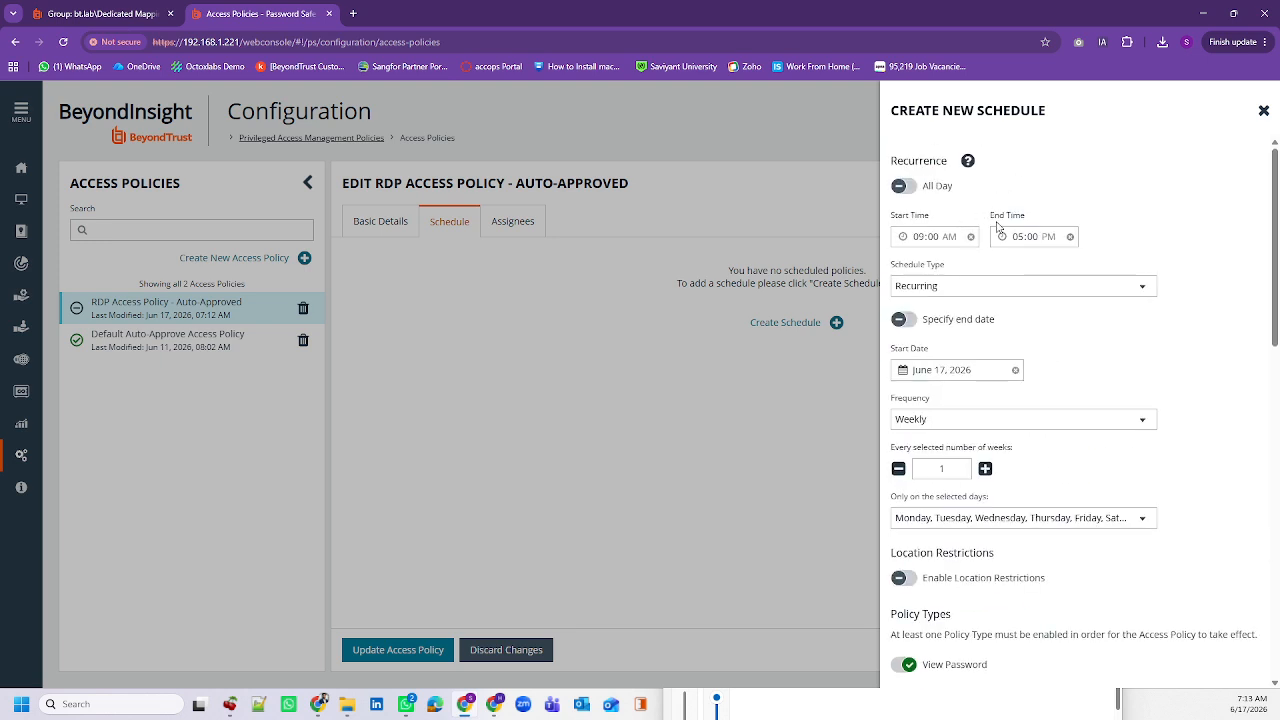
scroll(1031, 300, down, 5)
click(1055, 279)
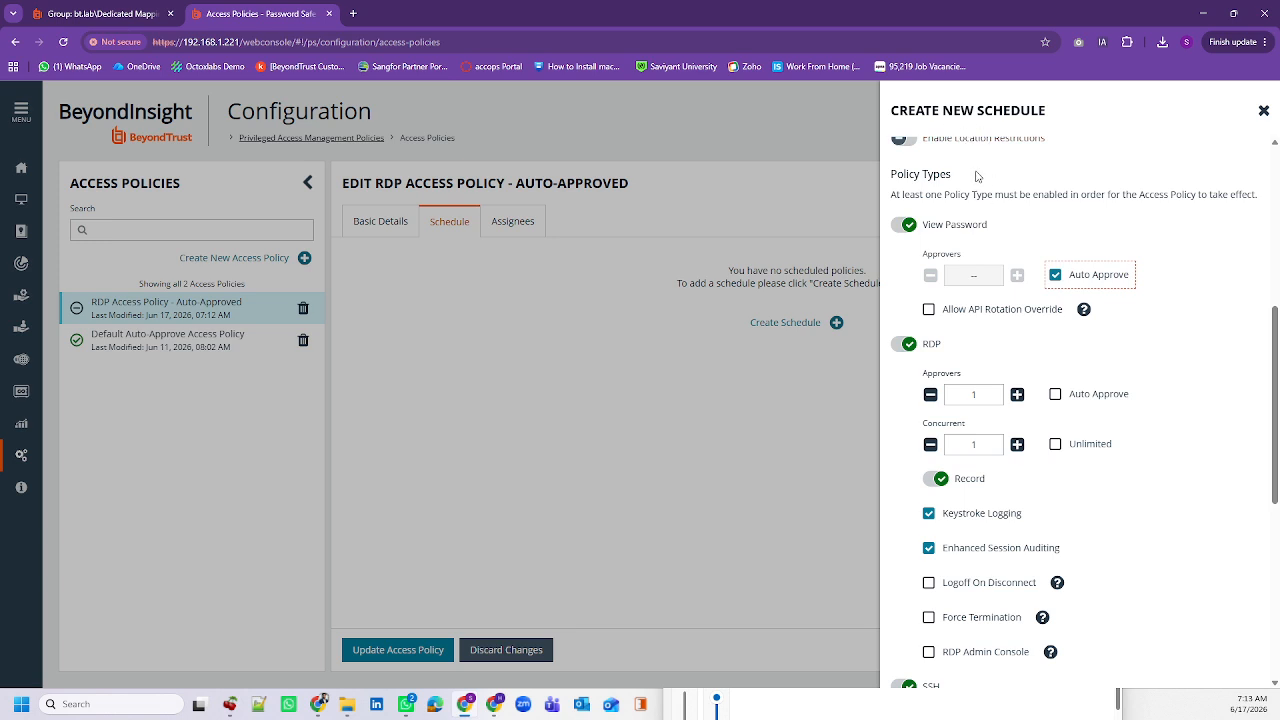
click(930, 230)
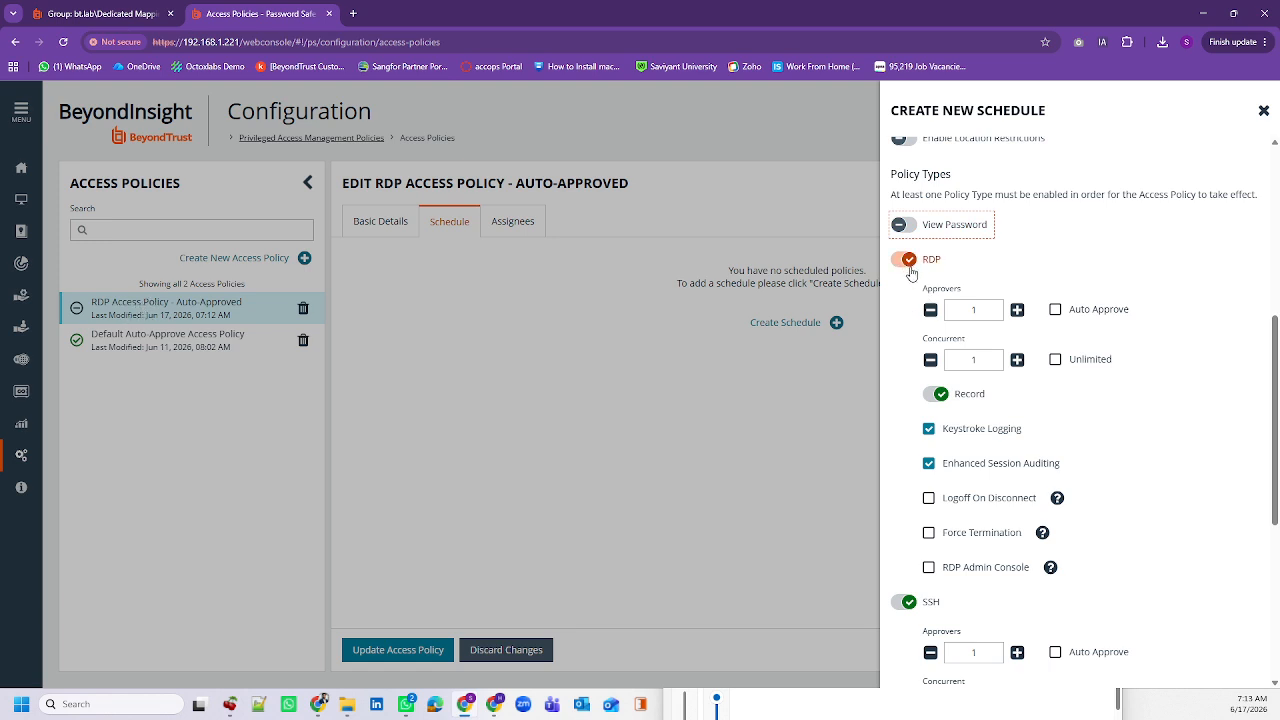
Review the RDP approvers value and set RDP concurrent sessions to Unlimited
drag(960, 292, 925, 297)
click(979, 310)
double_click(975, 310)
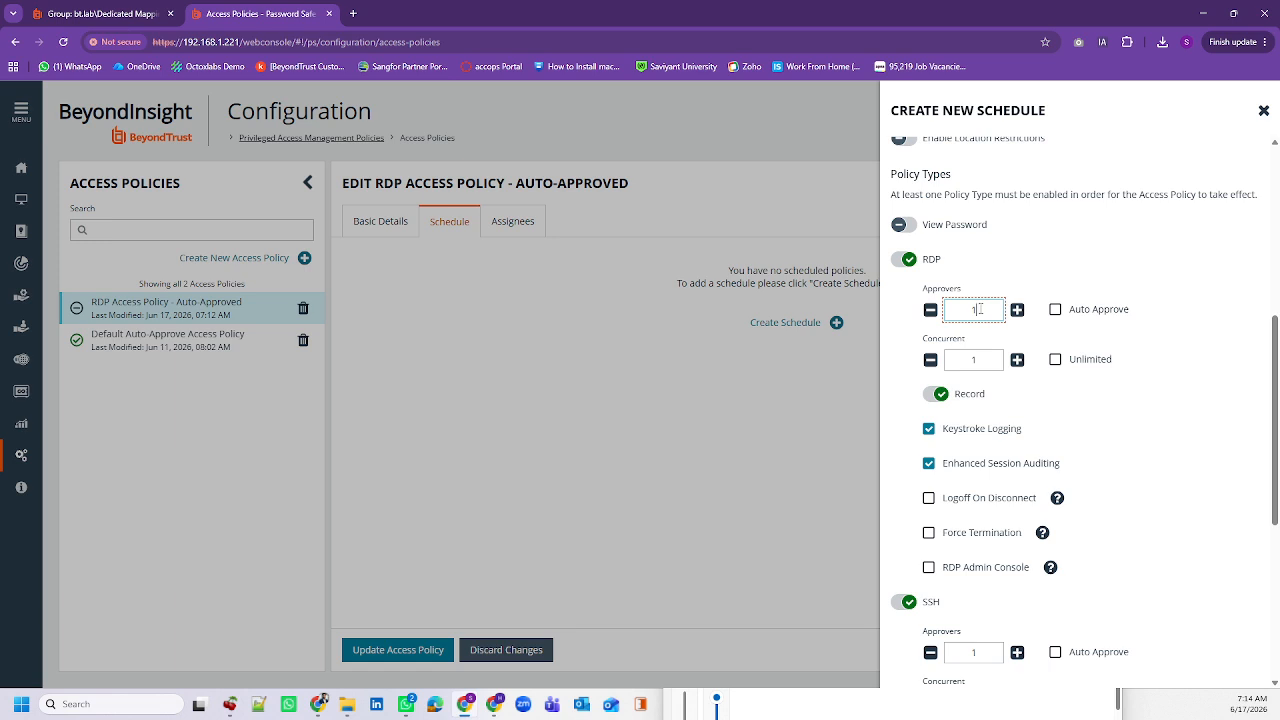
drag(980, 342, 934, 348)
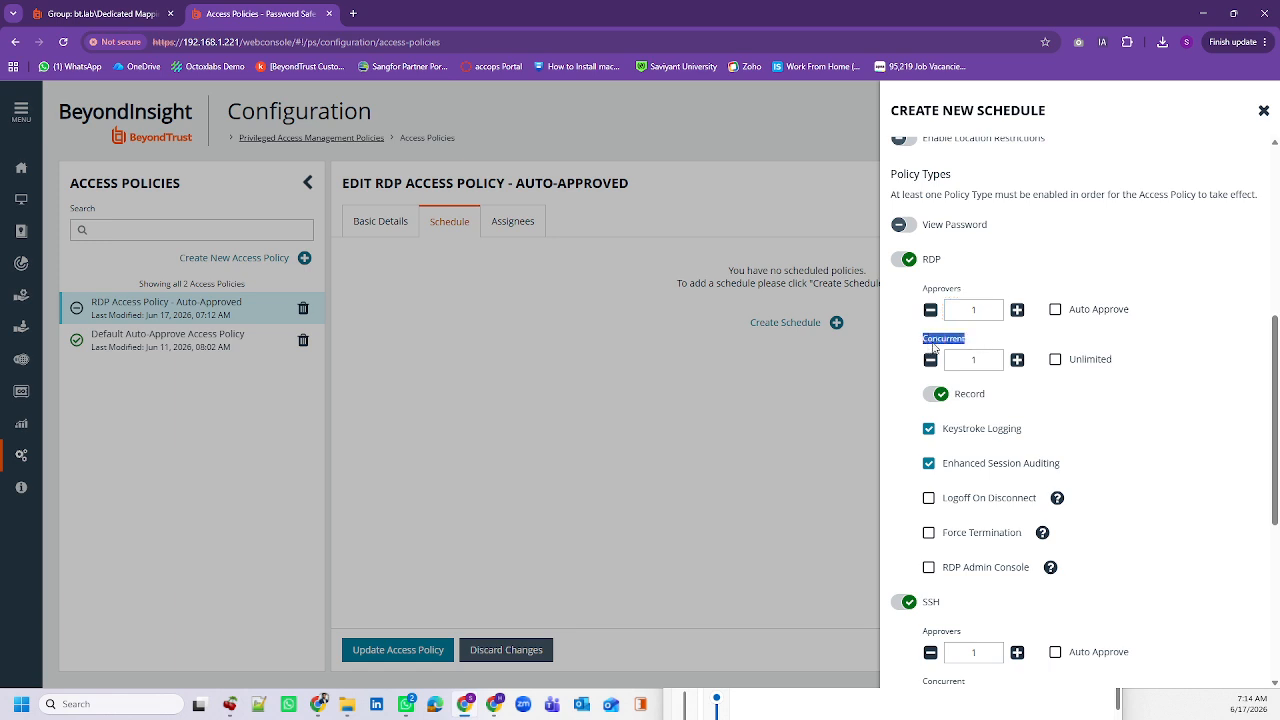
click(987, 363)
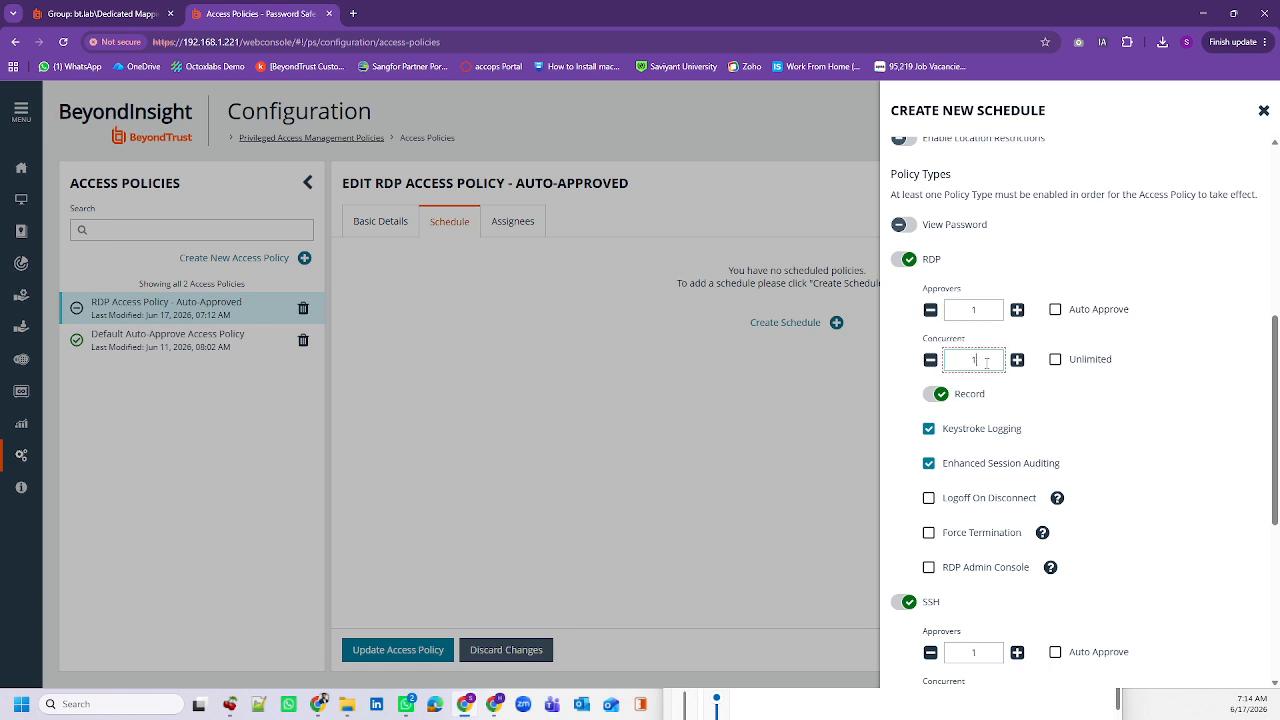
click(1074, 364)
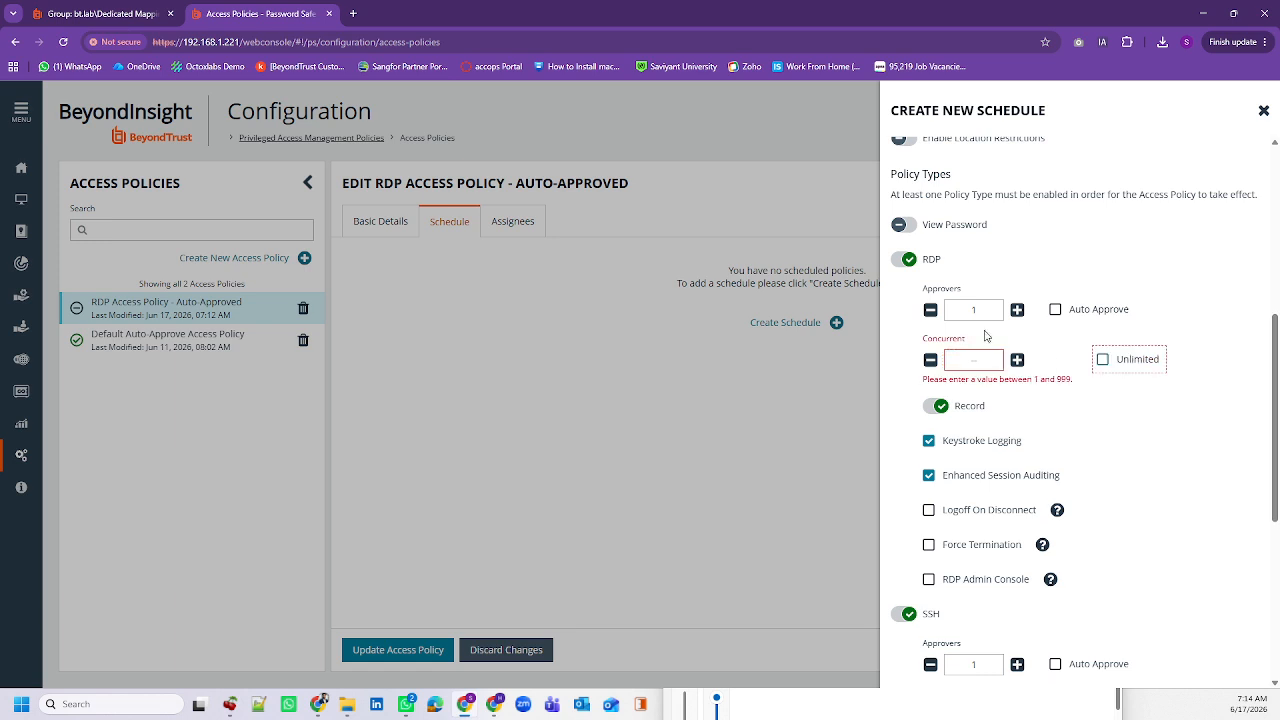
click(1102, 360)
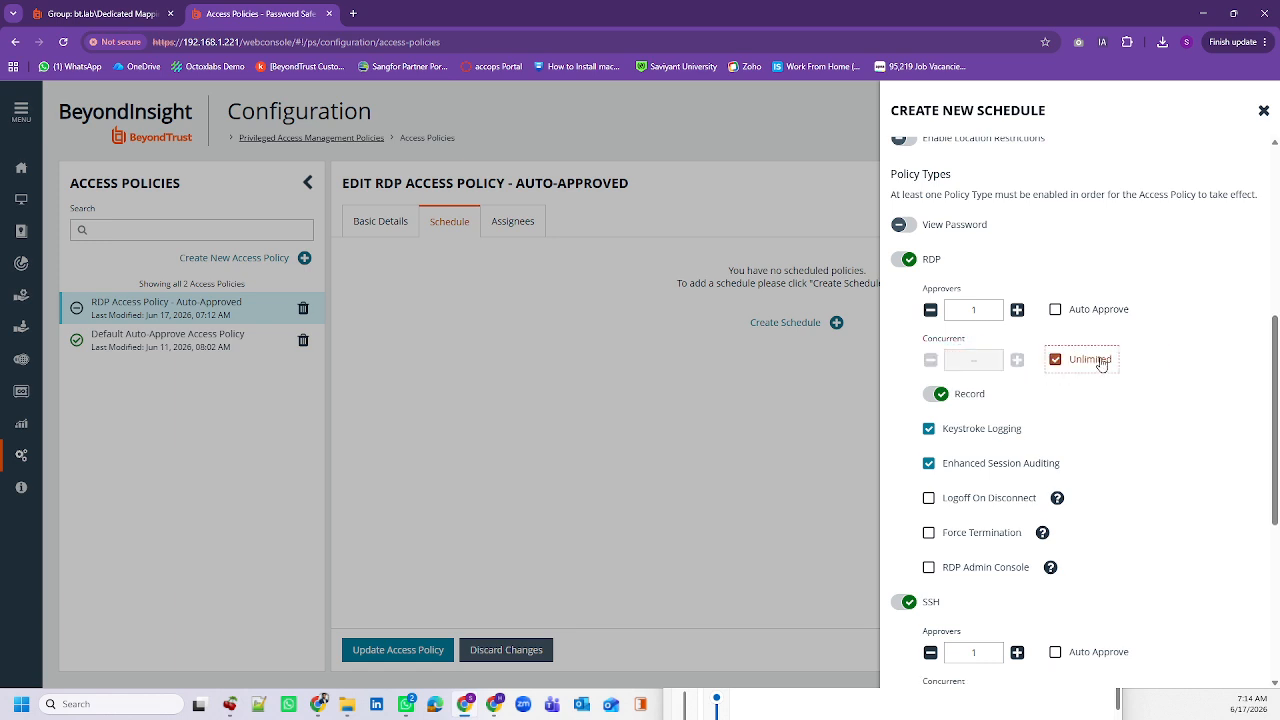
double_click(976, 309)
scroll(945, 337, down, 1)
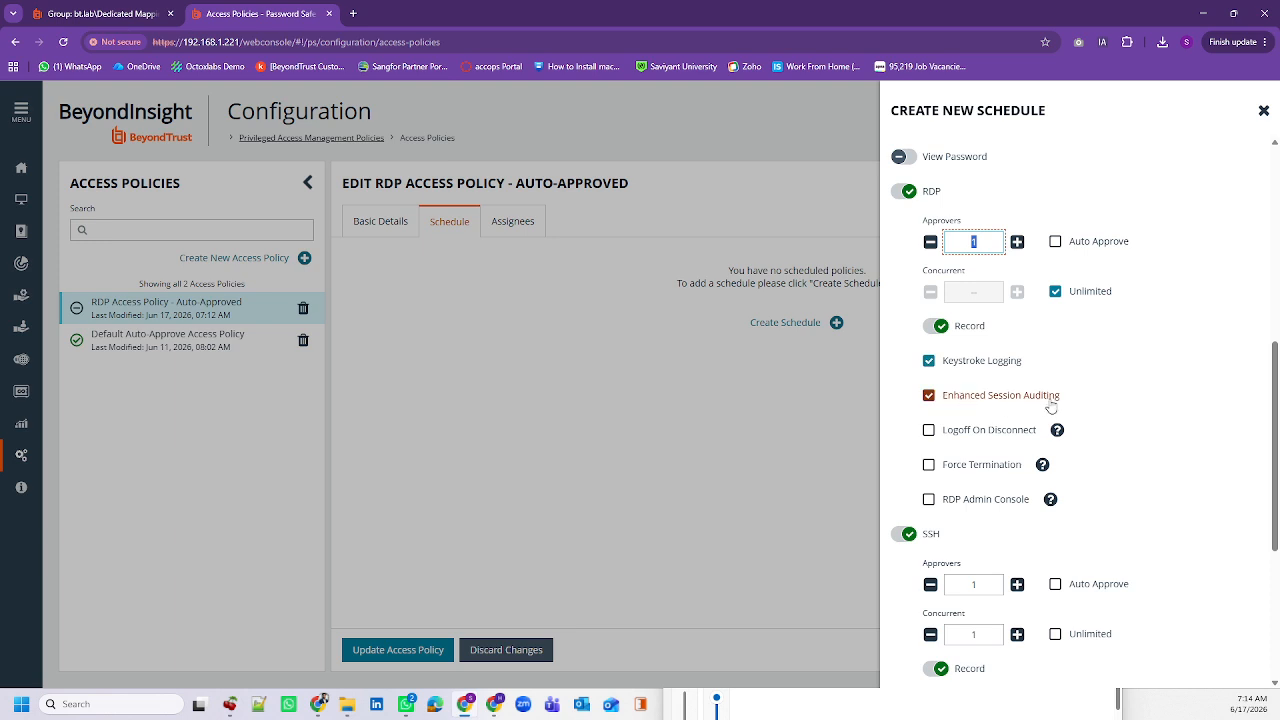
Enable Logoff On Disconnect and Force Termination, and turn SSH and Application access off
click(990, 433)
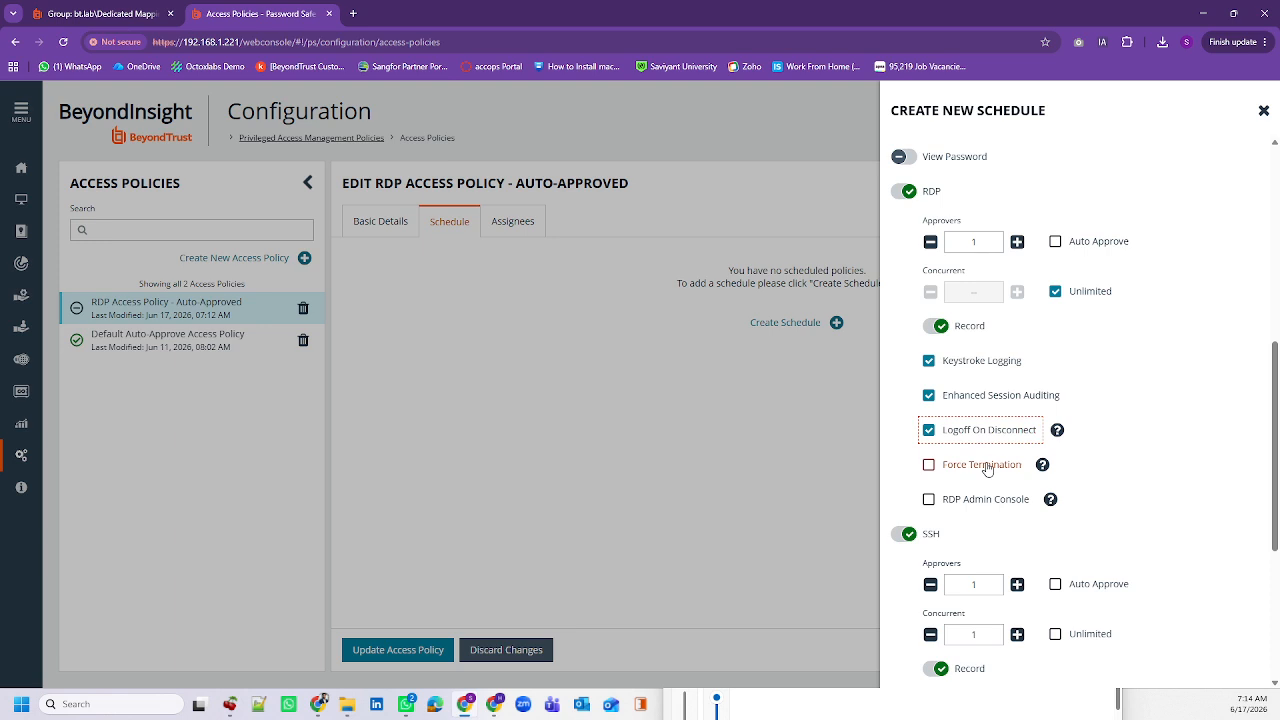
click(987, 469)
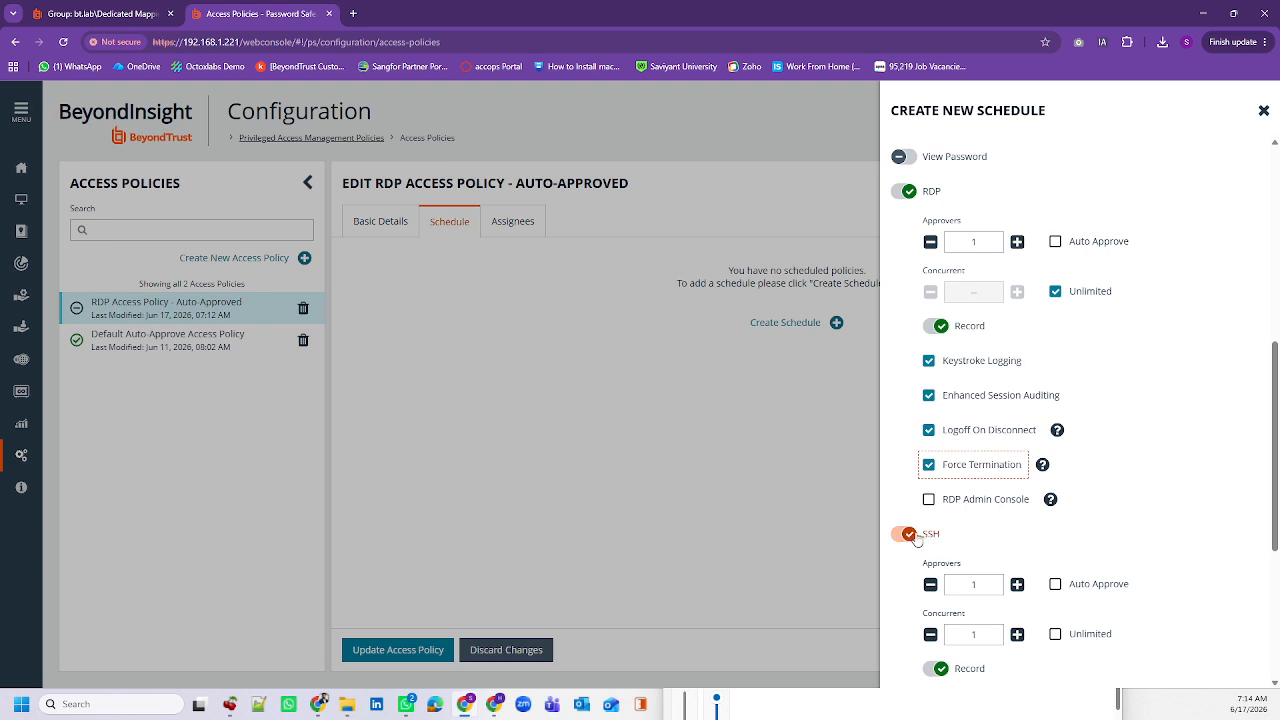
click(914, 537)
scroll(1034, 551, down, 1)
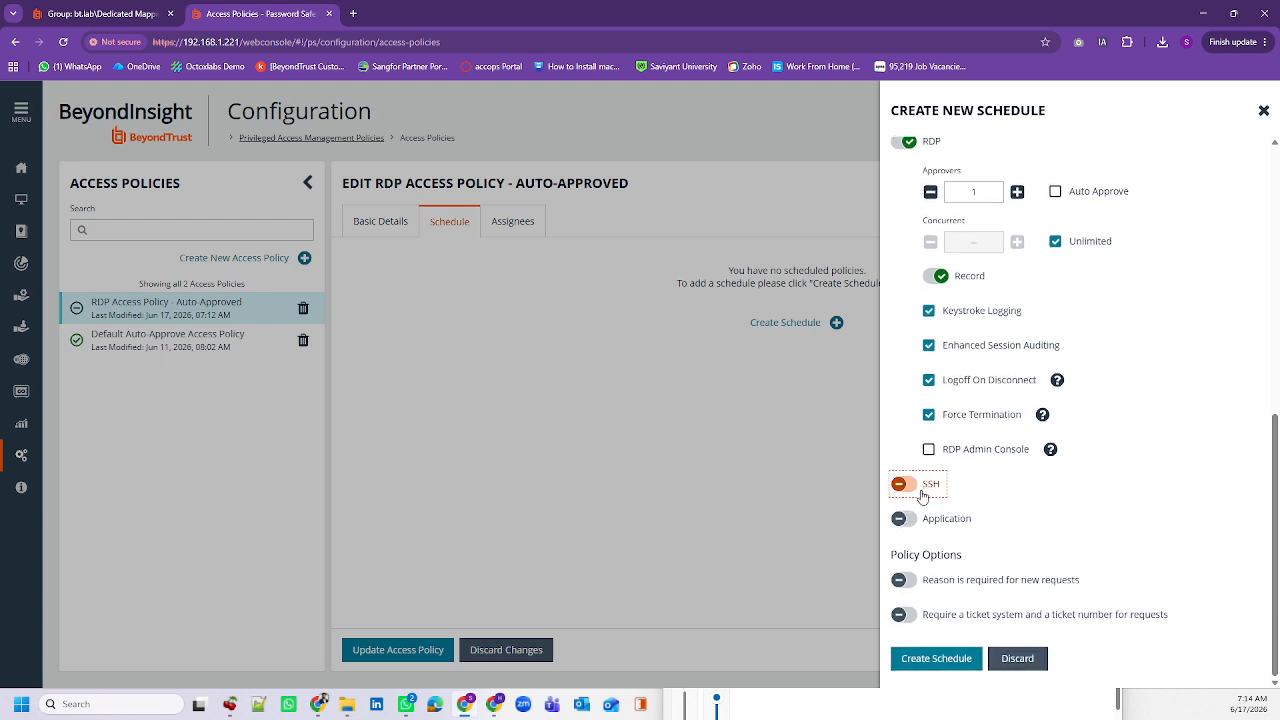
click(923, 522)
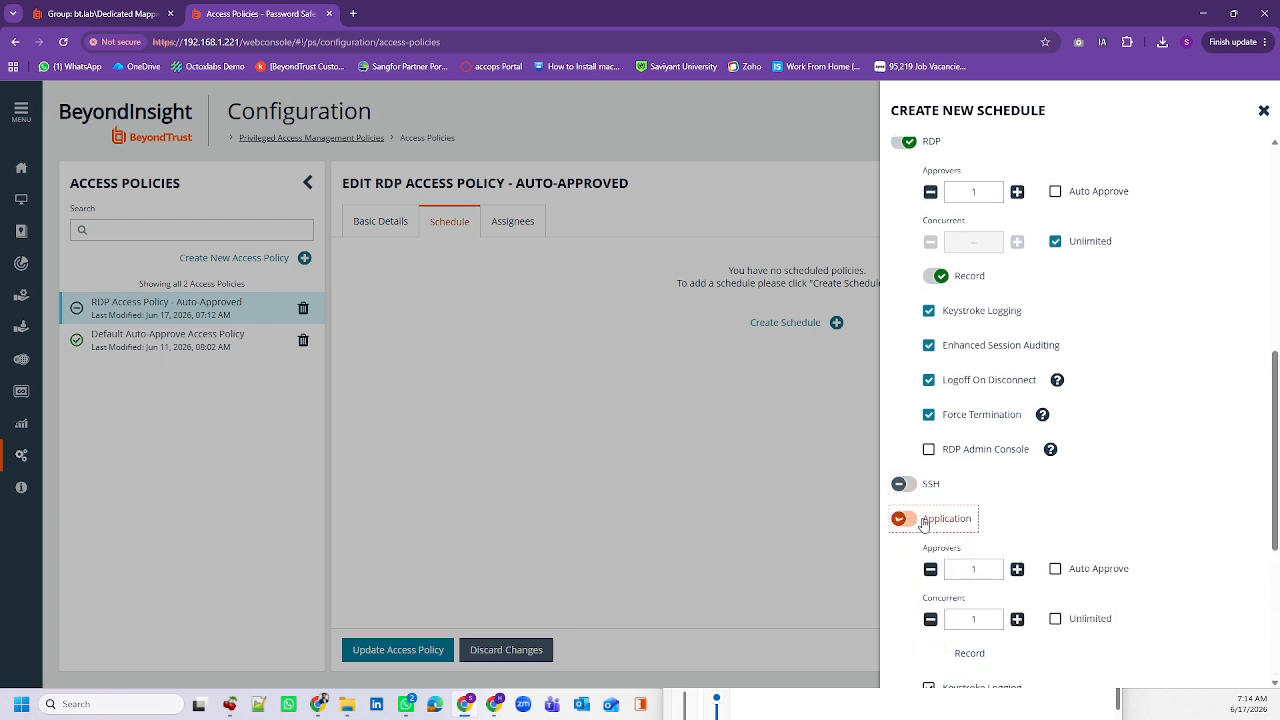
scroll(985, 540, down, 2)
scroll(985, 540, up, 1)
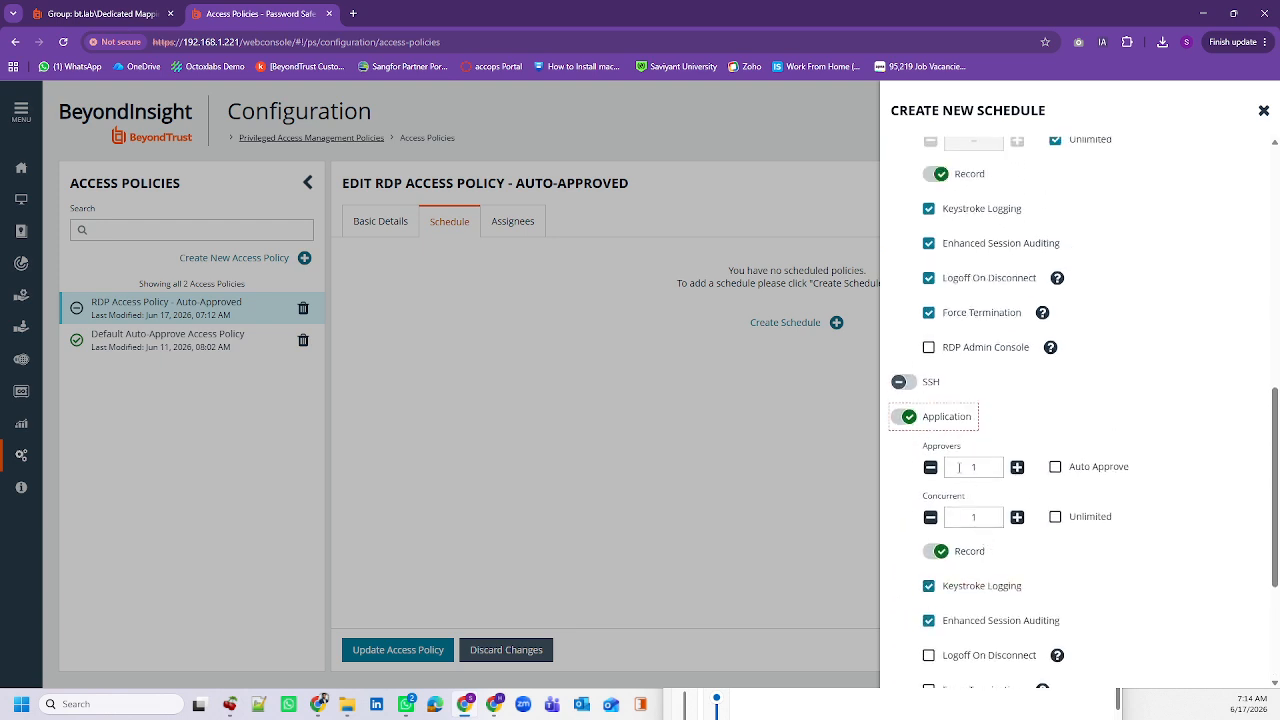
click(917, 422)
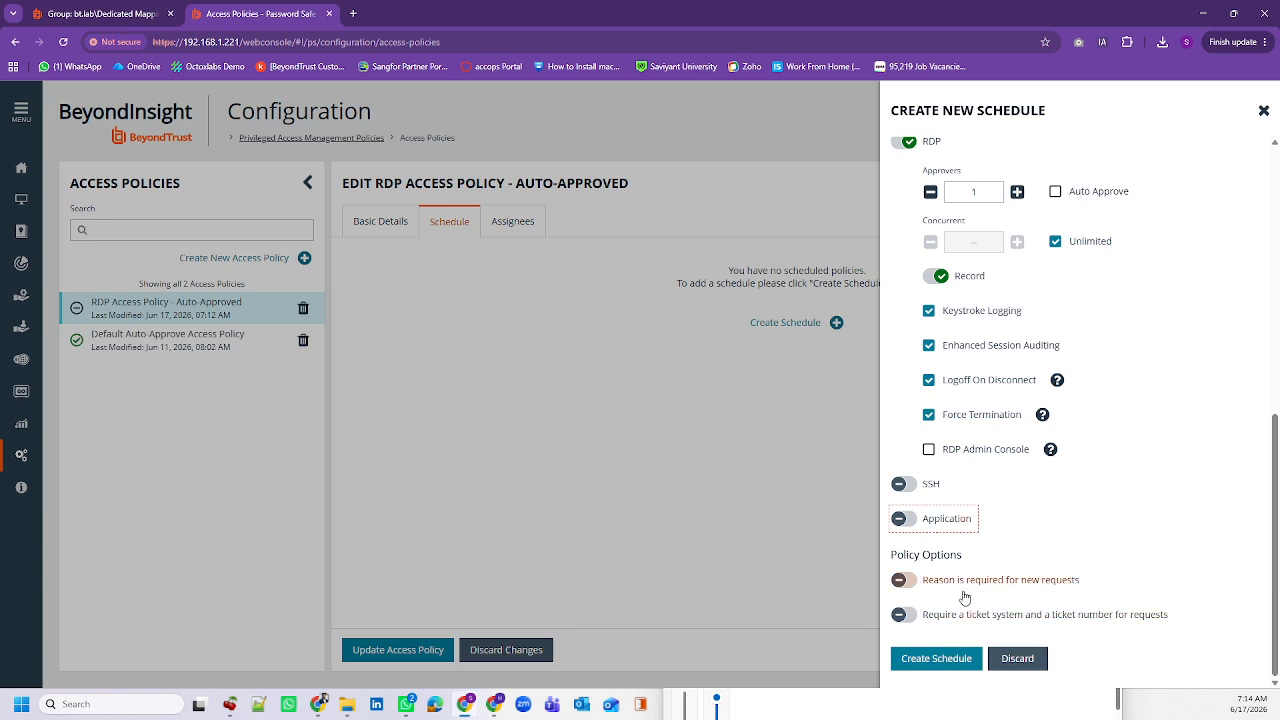
Require a reason for requests, leave ticket requirement off, and create the schedule
click(1013, 580)
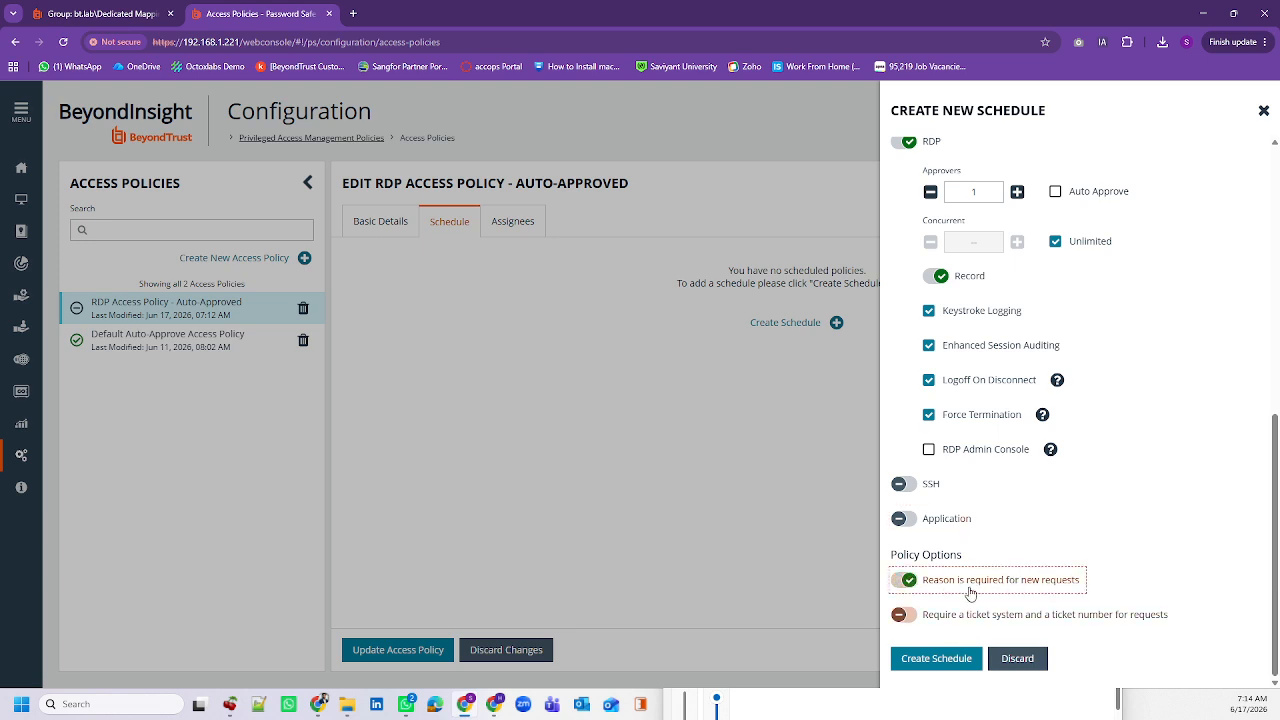
click(1012, 626)
click(996, 665)
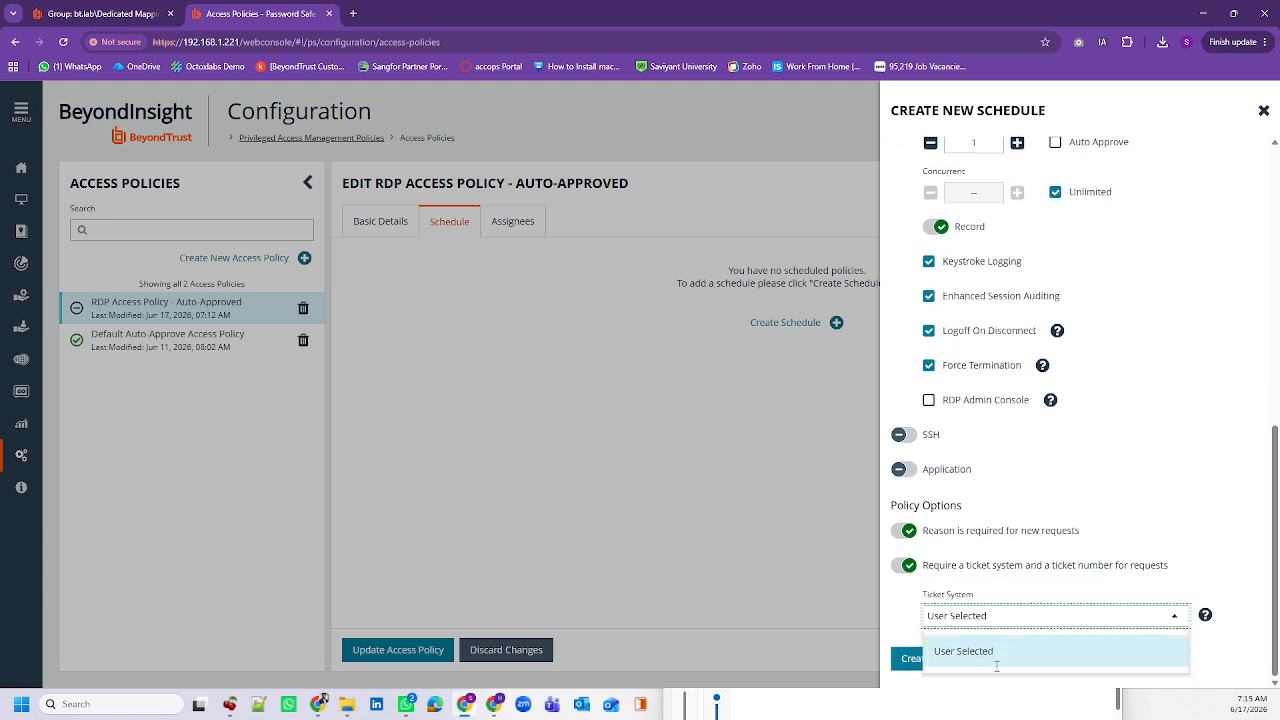
click(950, 651)
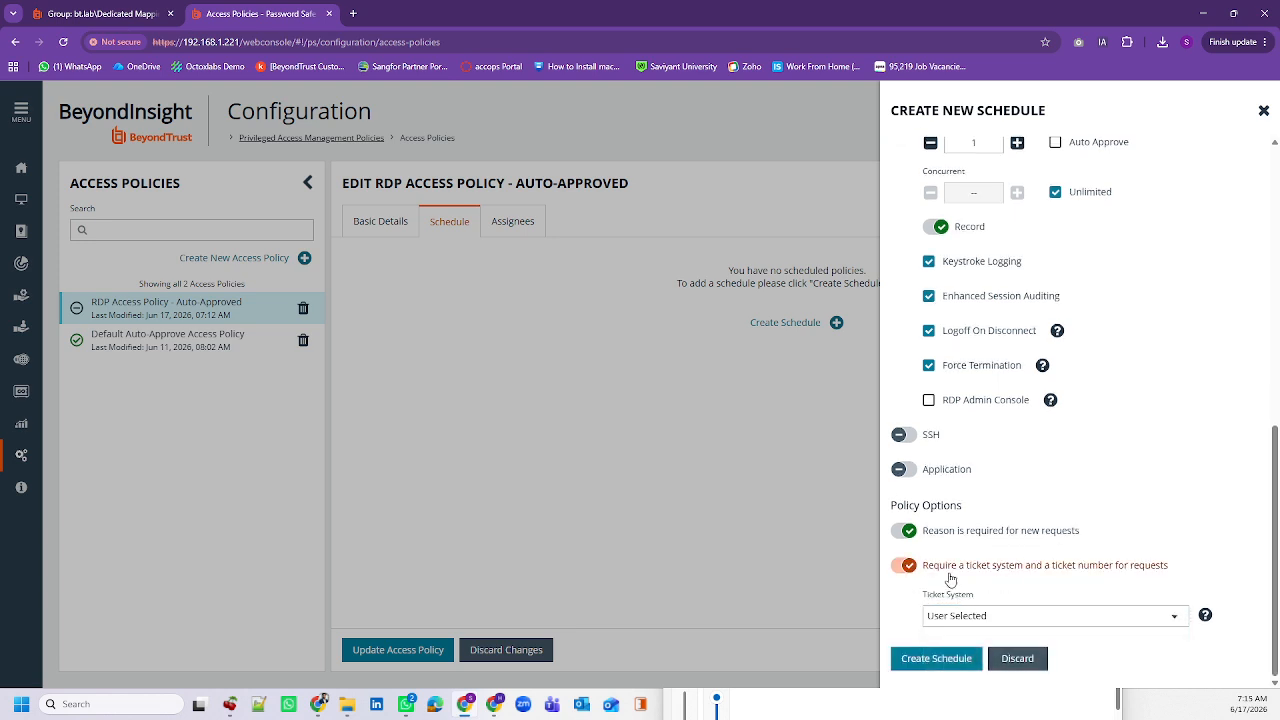
click(950, 579)
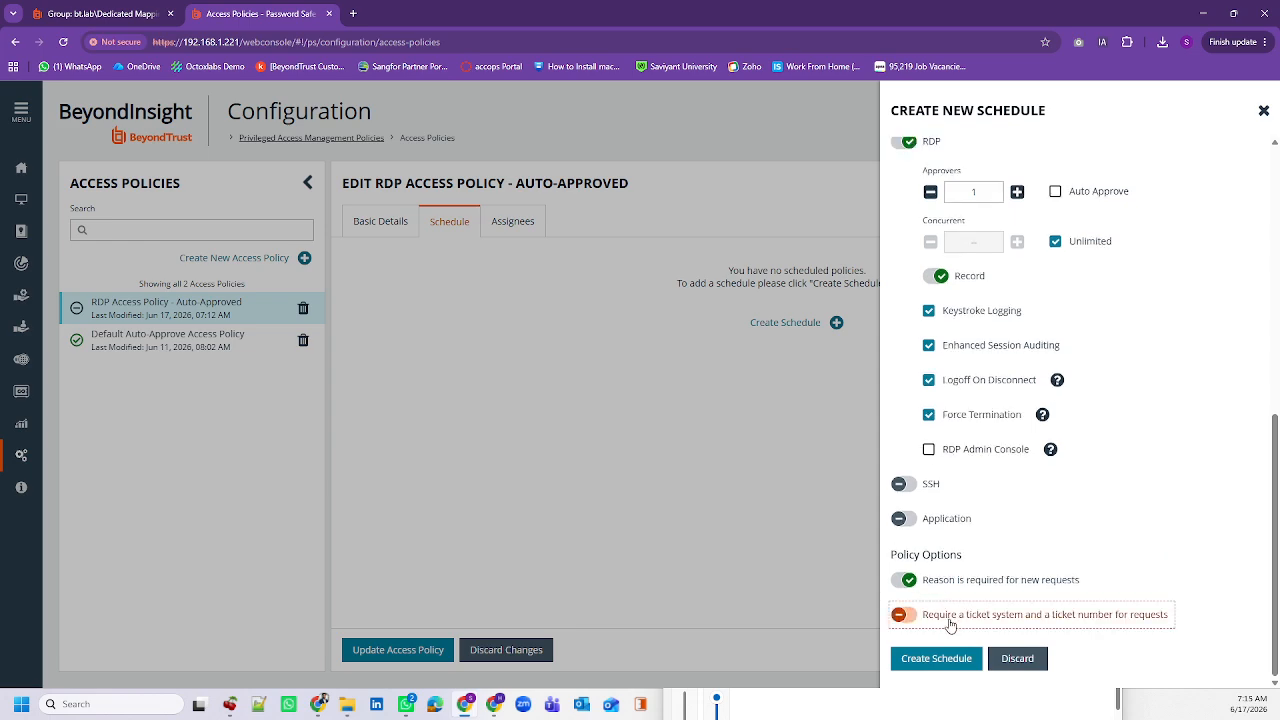
click(936, 658)
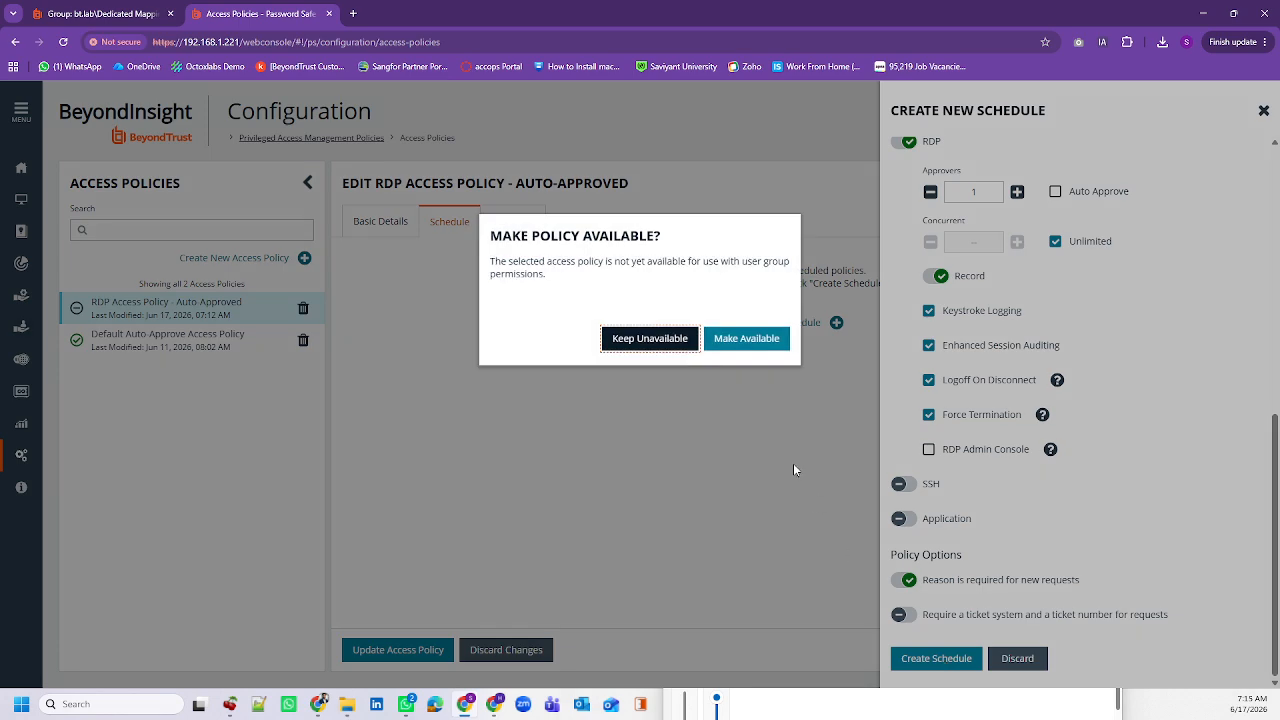
Make the policy available and page the calendar forward to June 28 – July 04, 2026
click(741, 340)
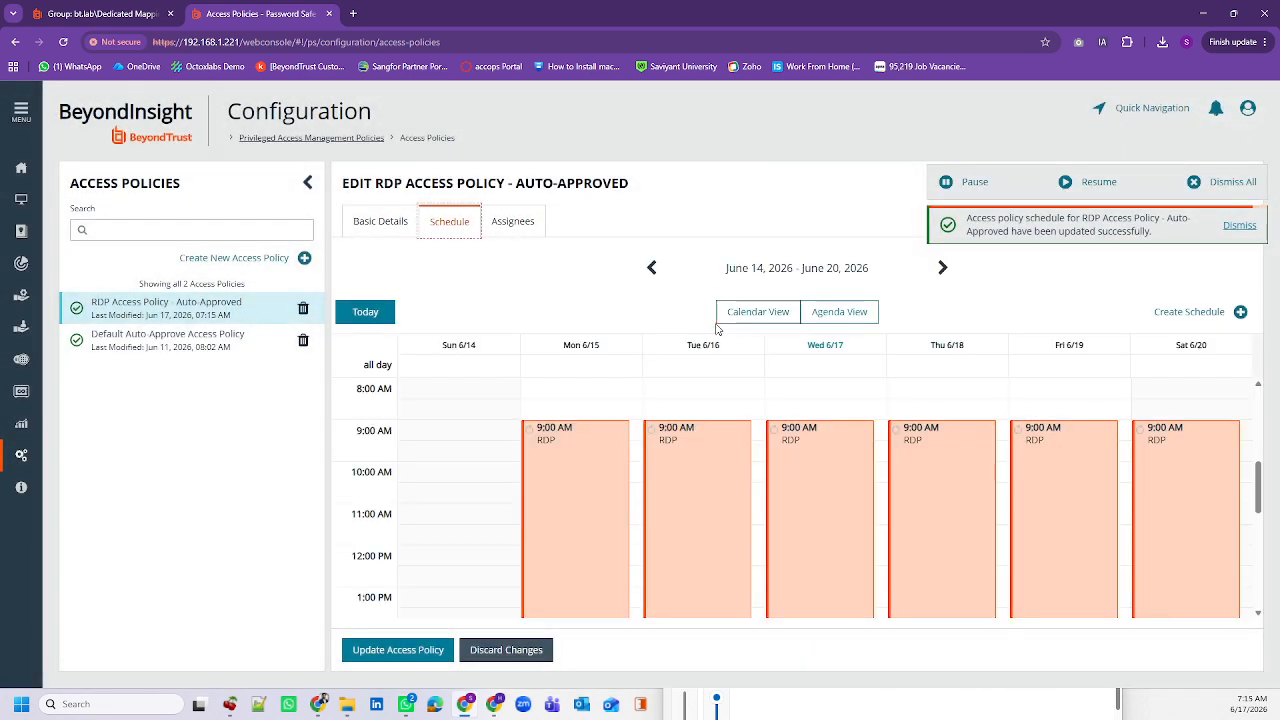
scroll(775, 450, down, 1)
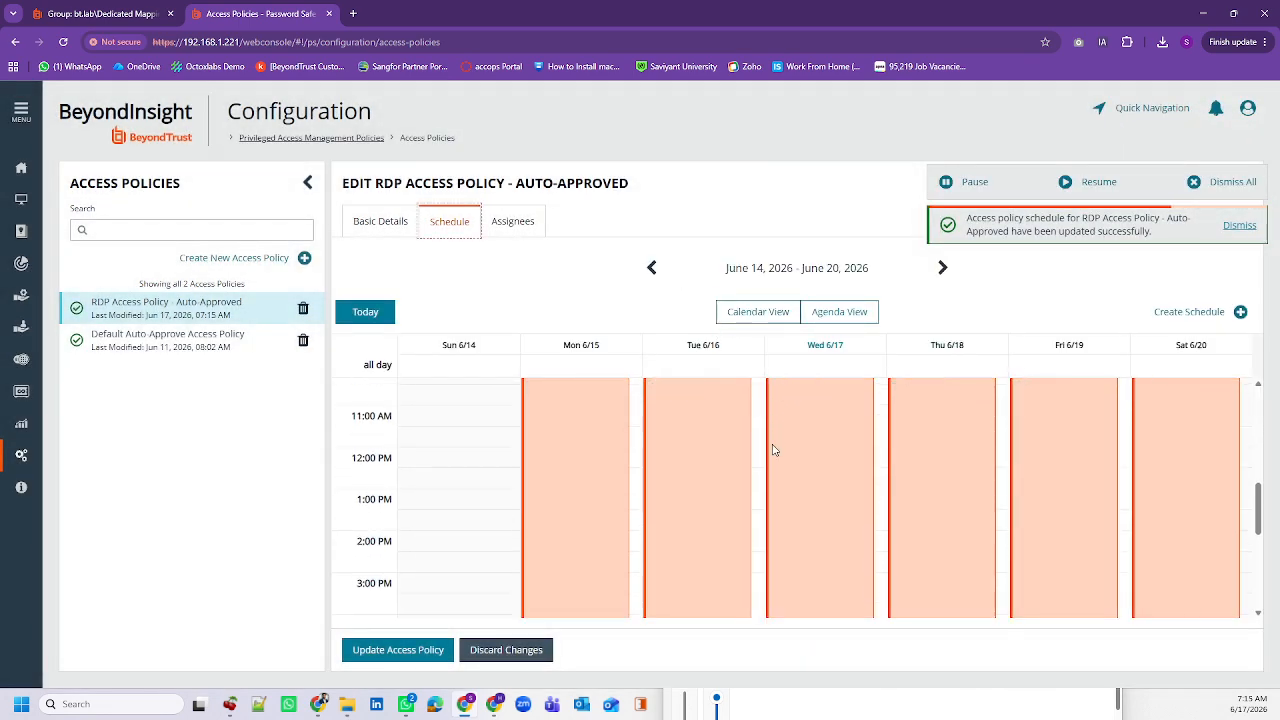
scroll(760, 450, up, 1)
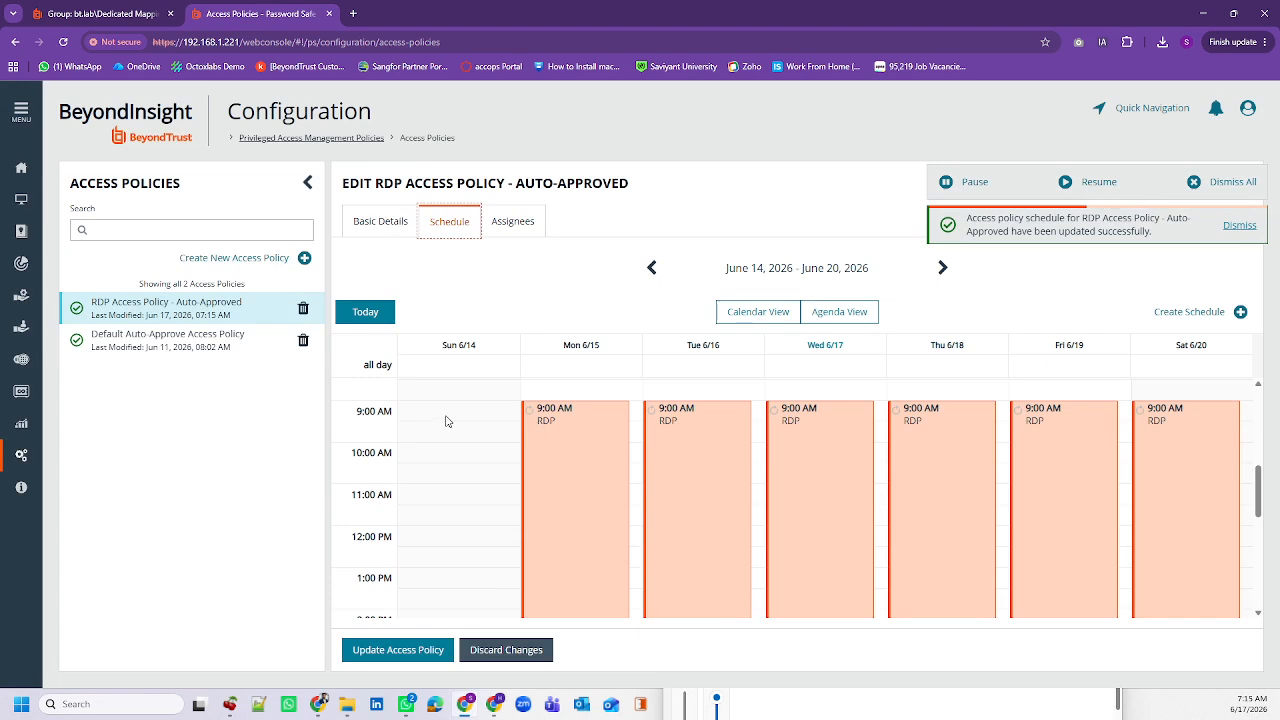
scroll(560, 445, down, 3)
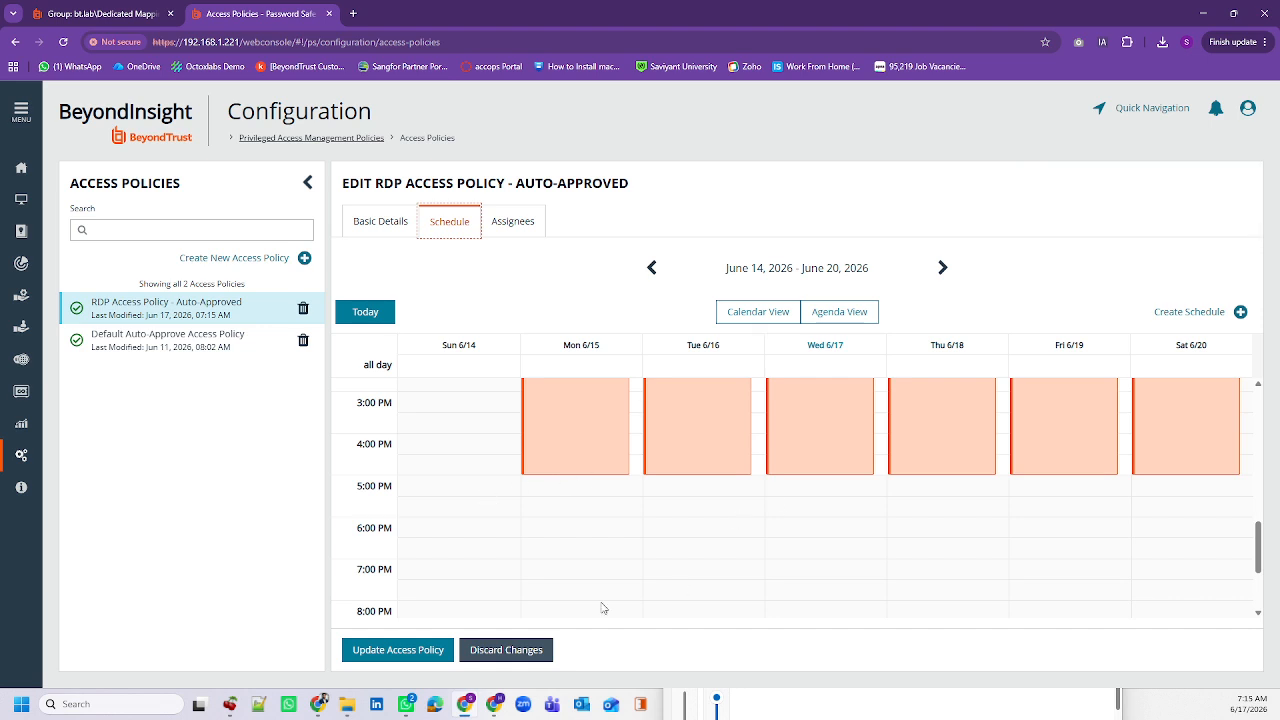
click(942, 268)
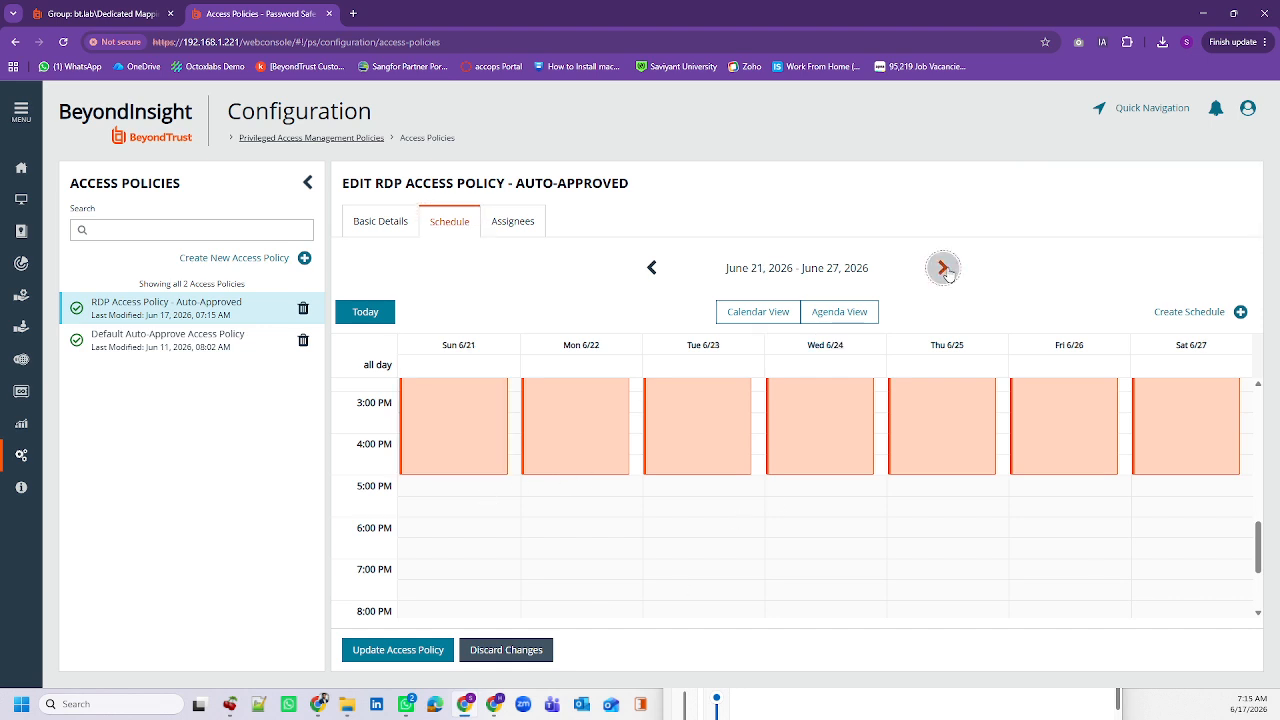
click(942, 268)
scroll(860, 497, up, 4)
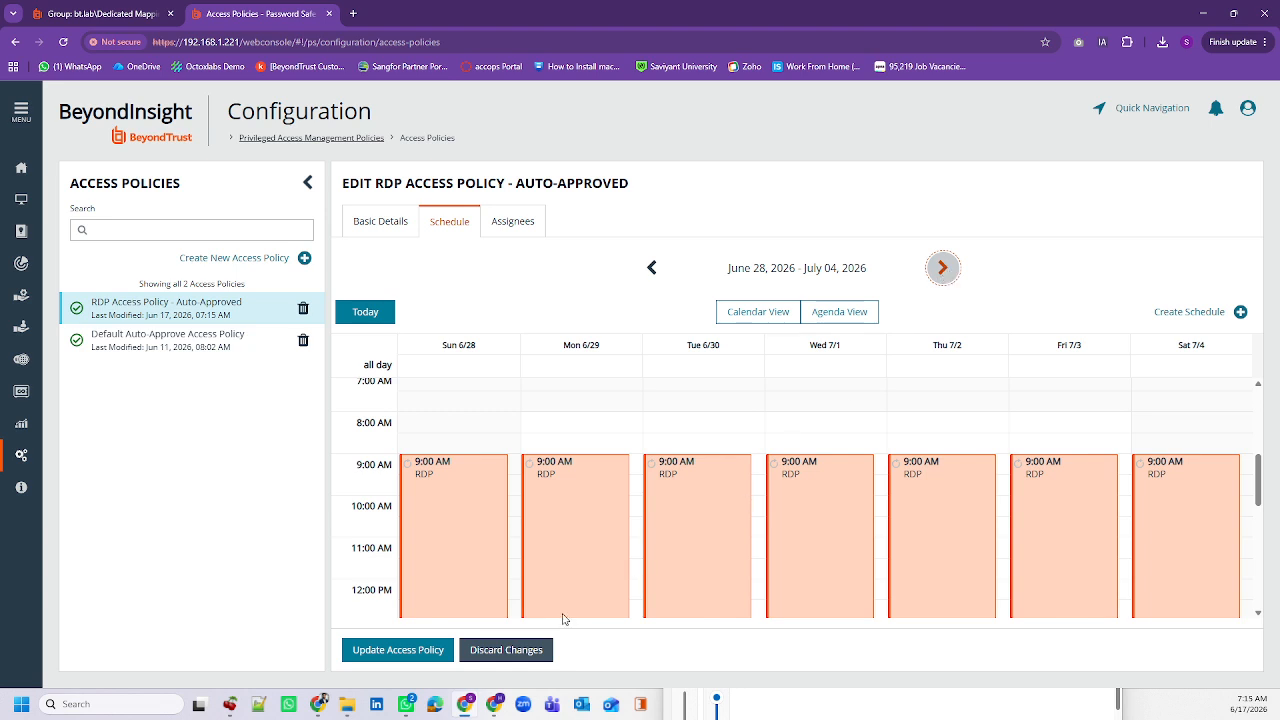
click(537, 658)
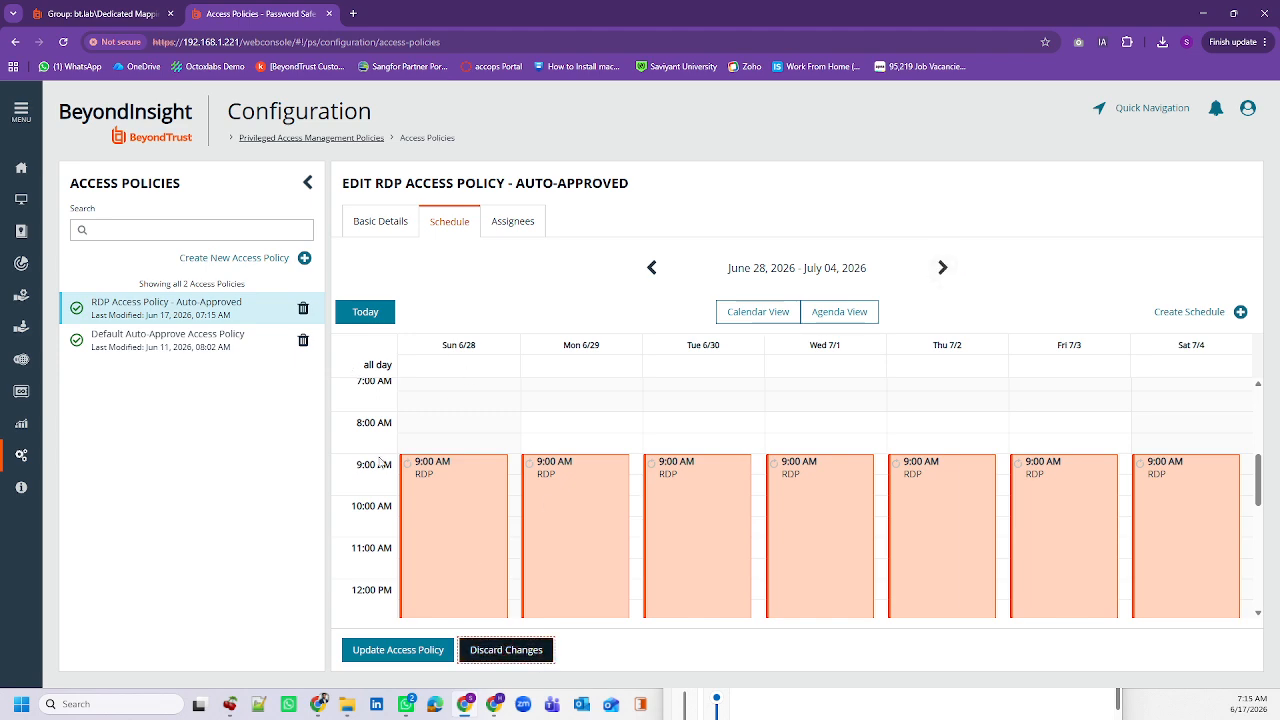
click(21, 455)
Set the Dedicated Mapping of Admin Account smart group's requestor policy to RDP Access Policy - Auto-Approved
click(529, 316)
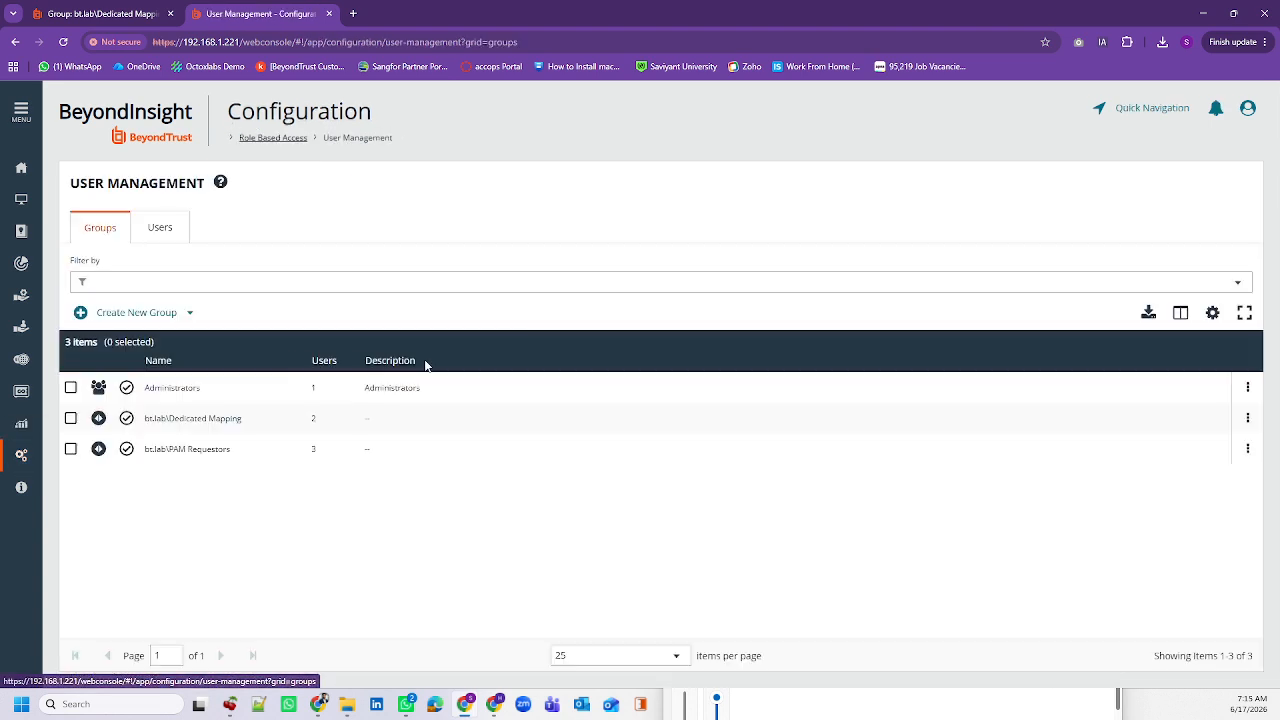
click(1247, 418)
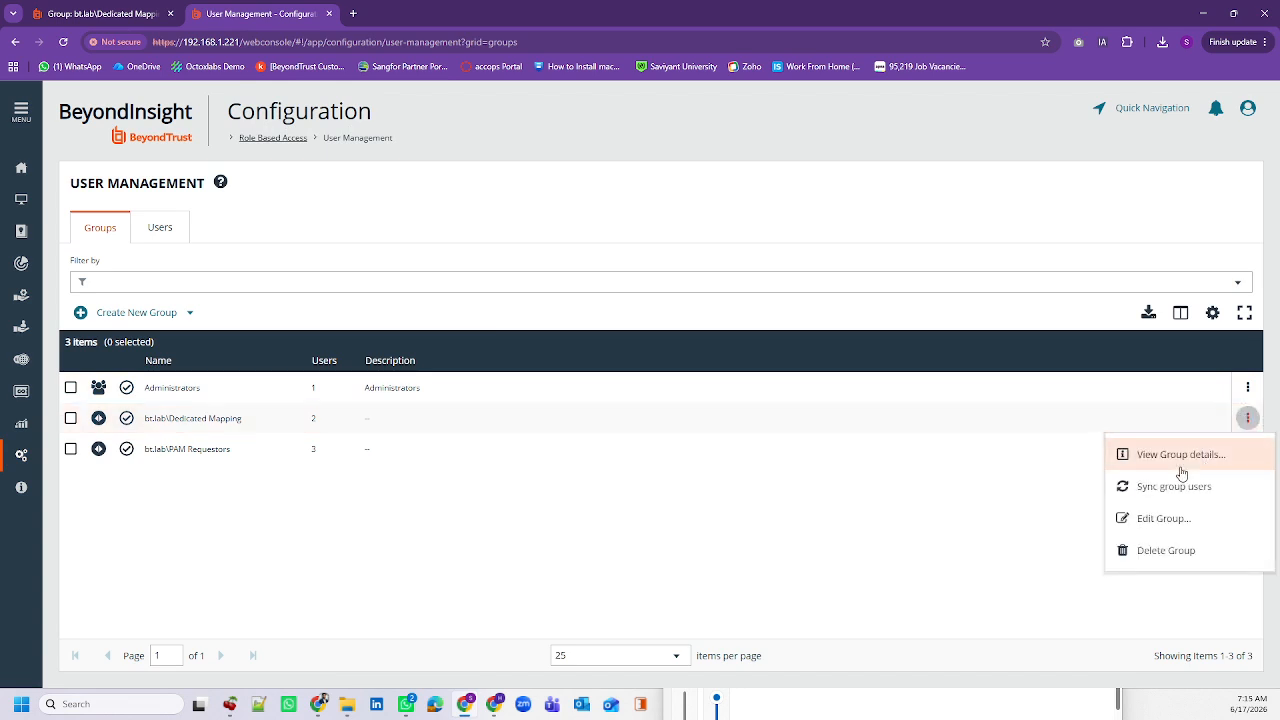
click(1182, 470)
click(162, 381)
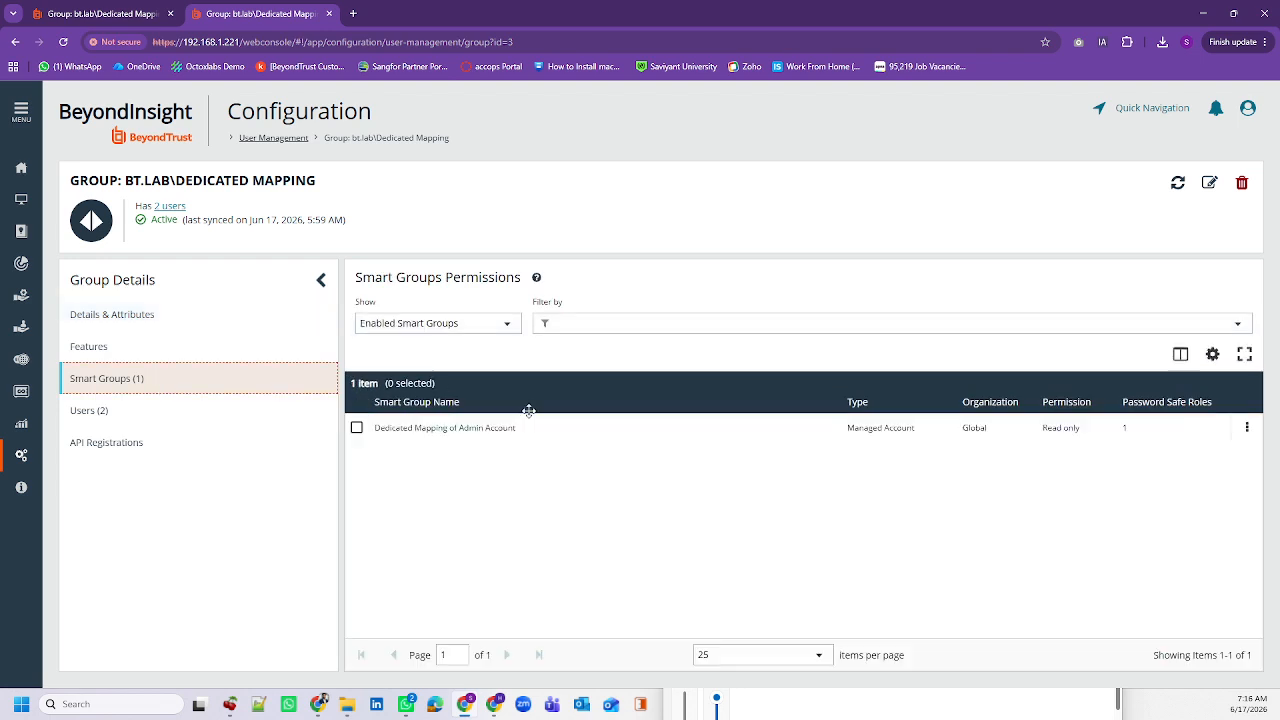
drag(556, 436, 869, 411)
click(1244, 430)
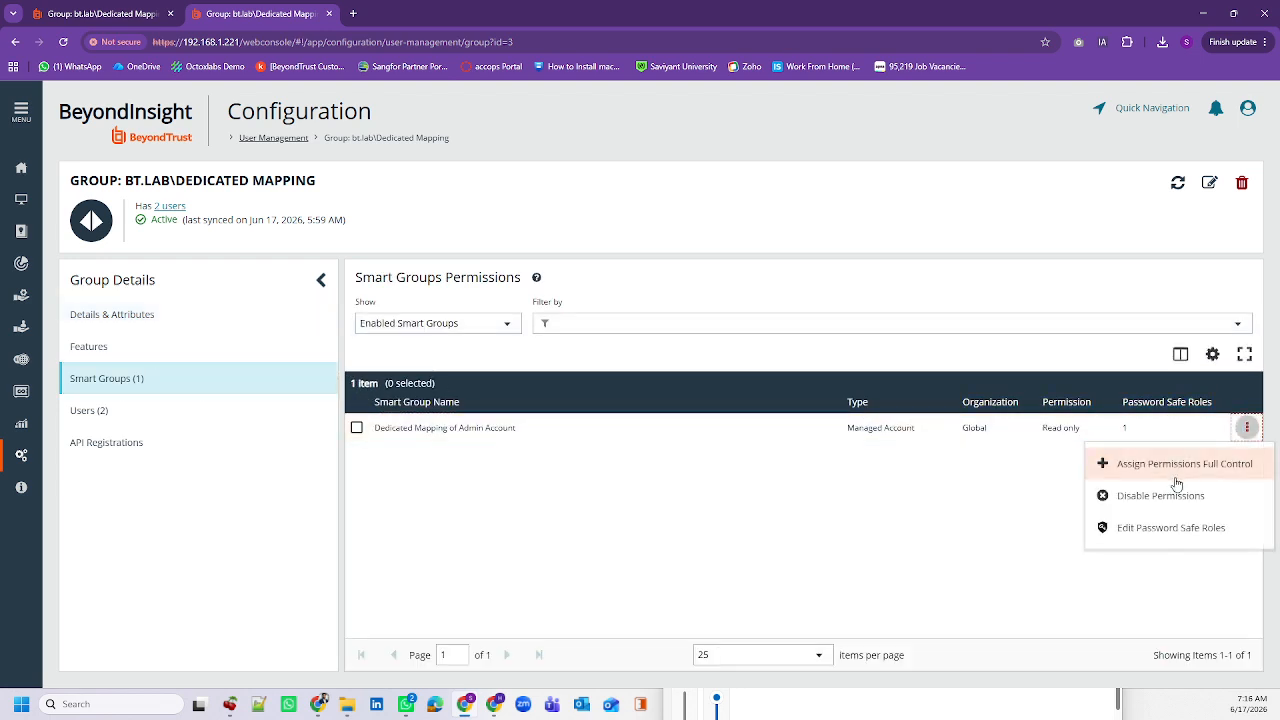
click(1170, 529)
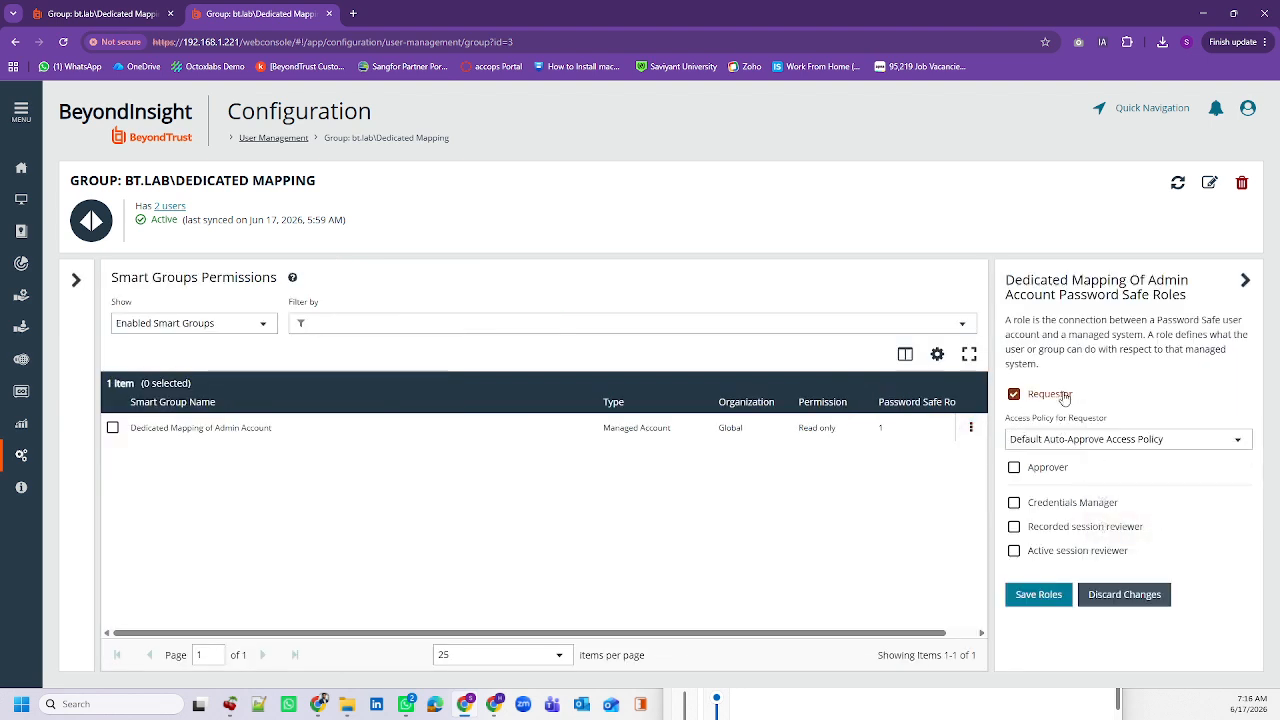
click(1102, 440)
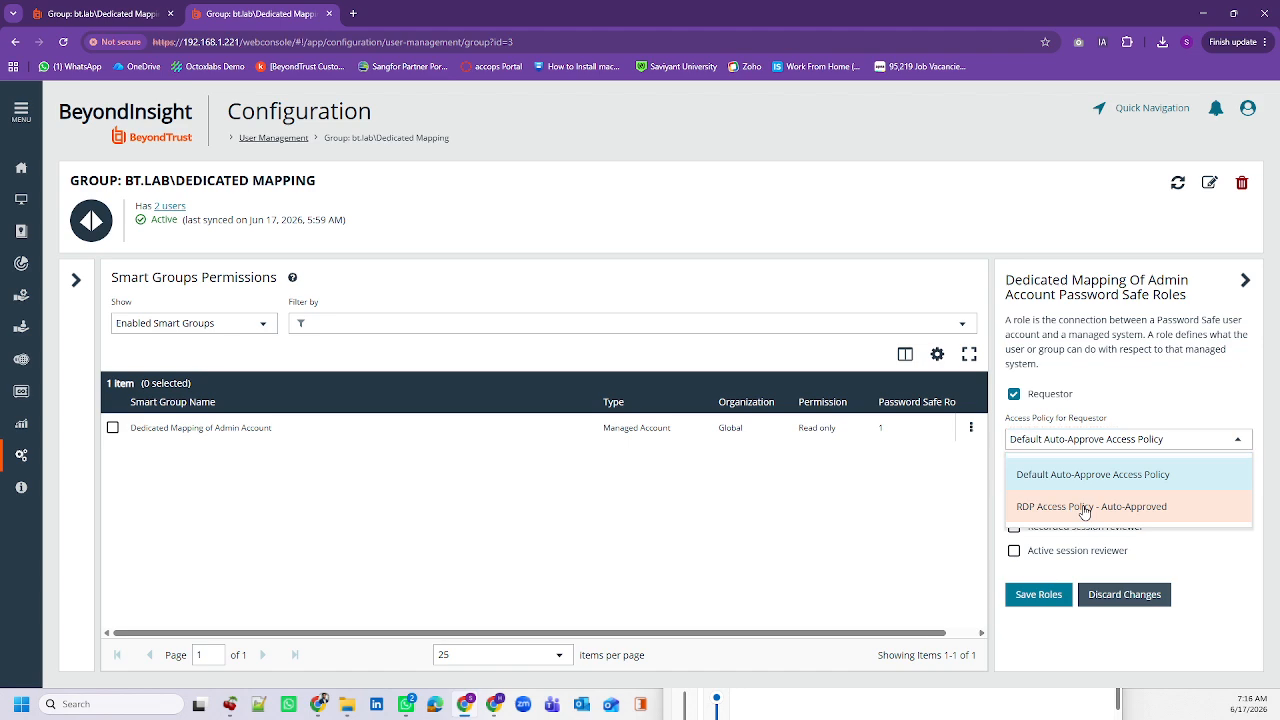
click(1084, 508)
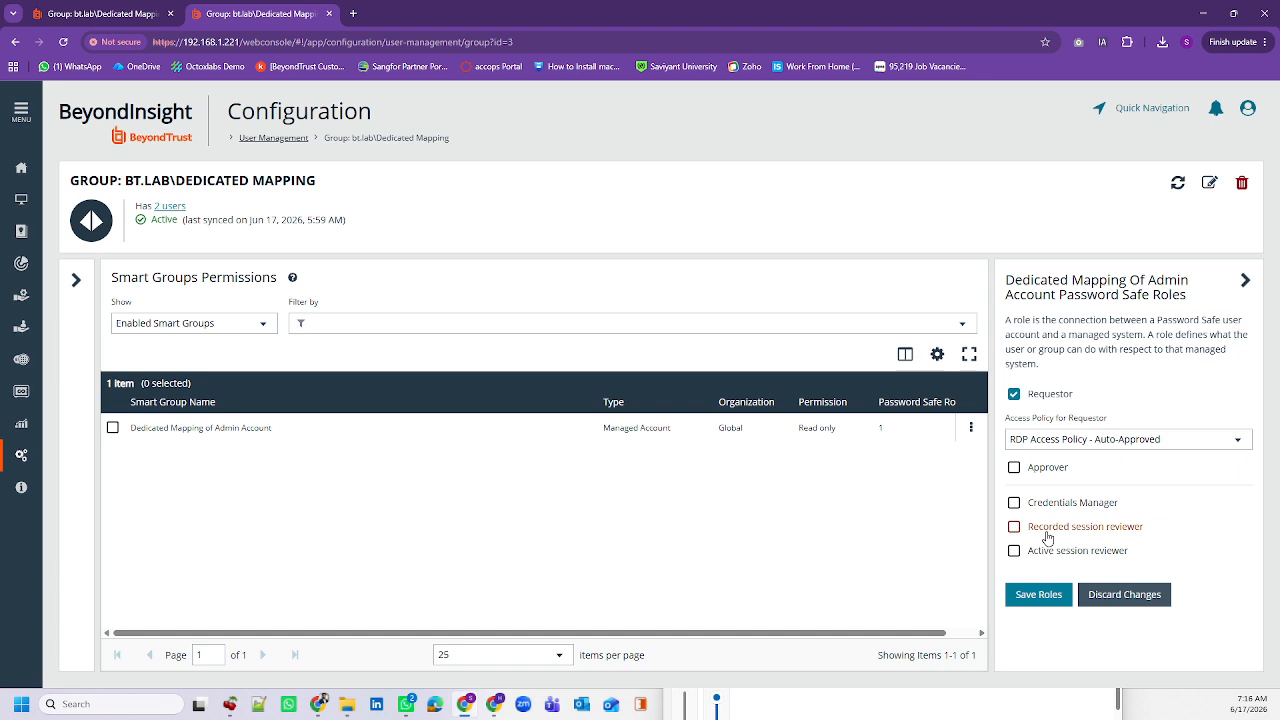
click(1037, 597)
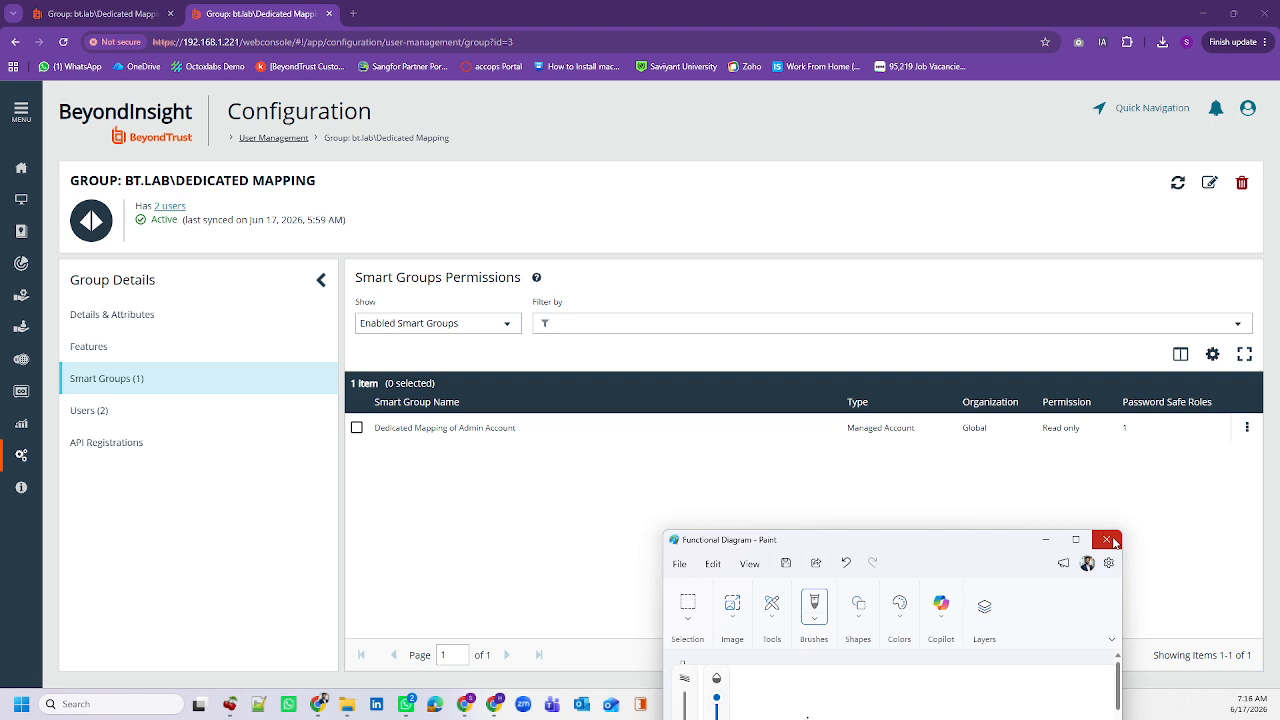
Close Paint without saving and show the Eugene OU in Active Directory Users and Computers
click(1106, 539)
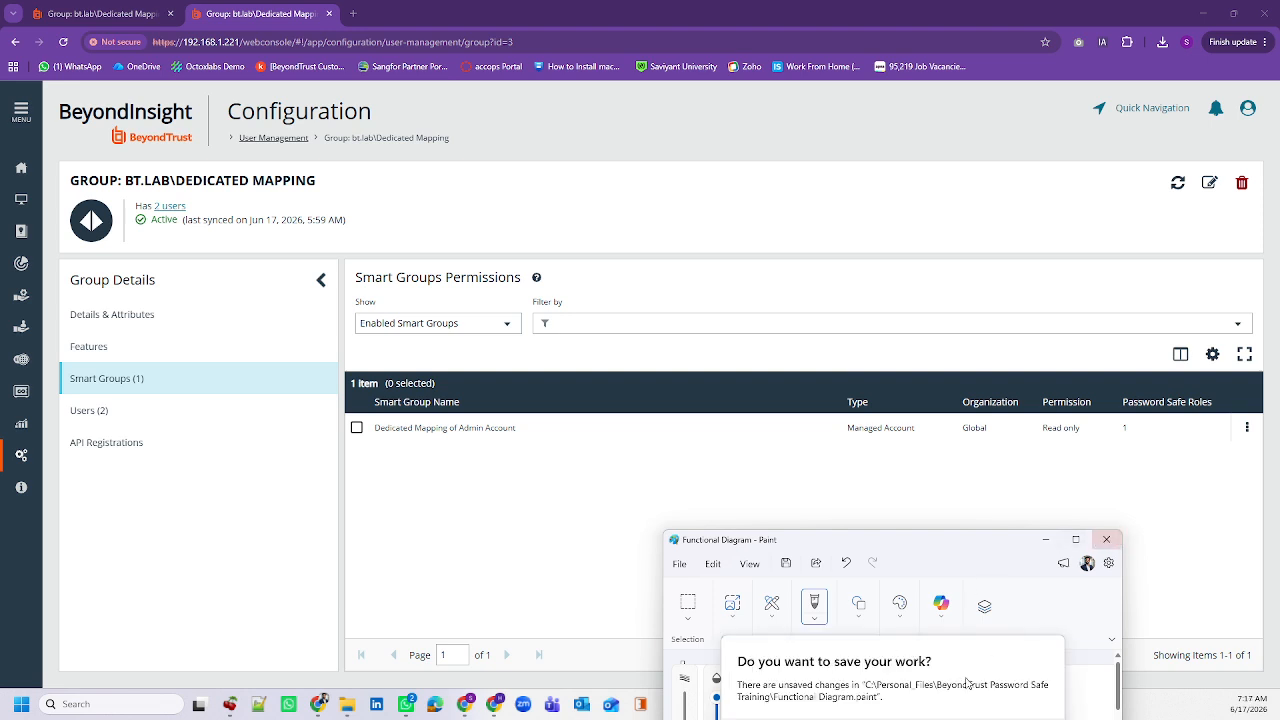
drag(928, 548, 886, 306)
click(860, 512)
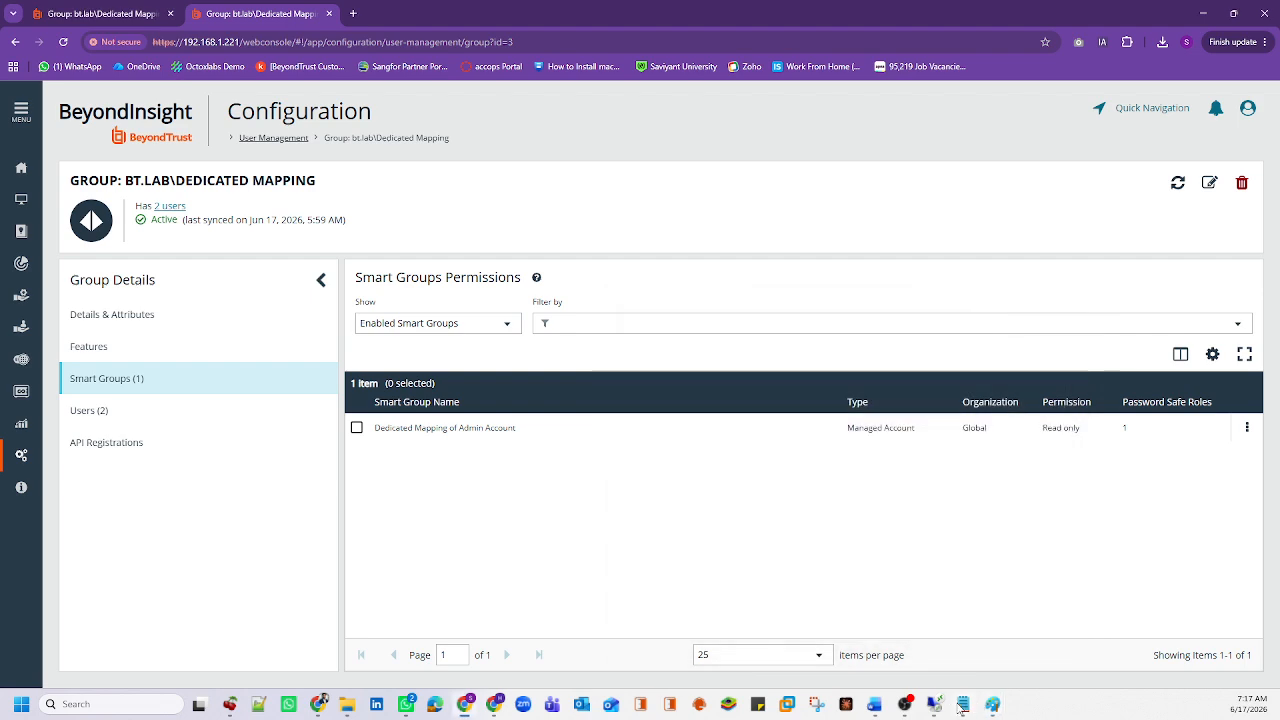
mouse_move(962, 706)
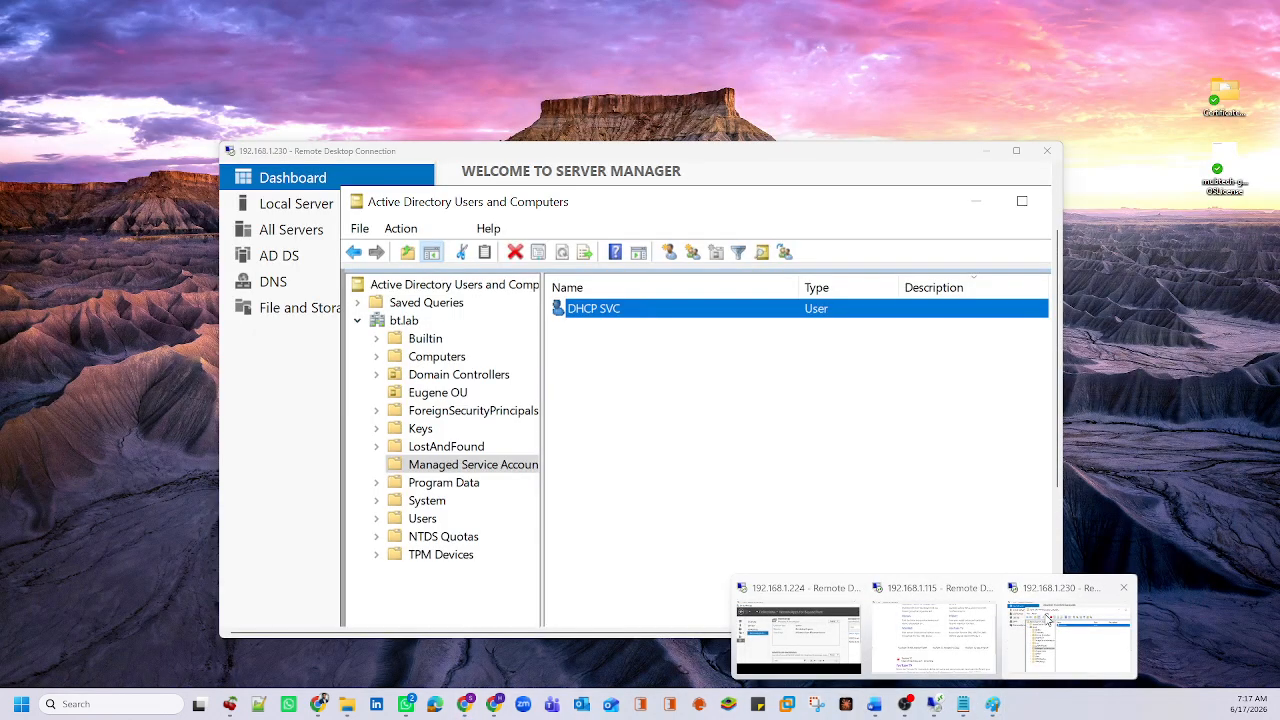
click(1048, 622)
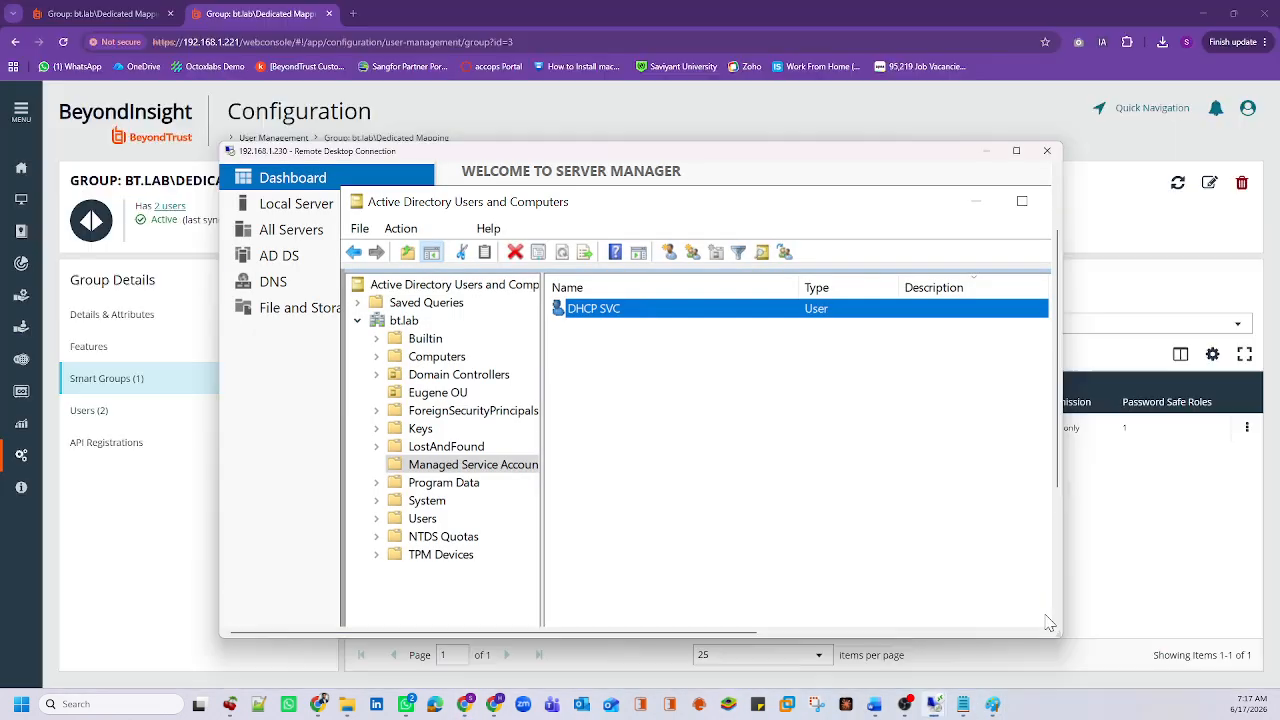
click(680, 478)
click(428, 375)
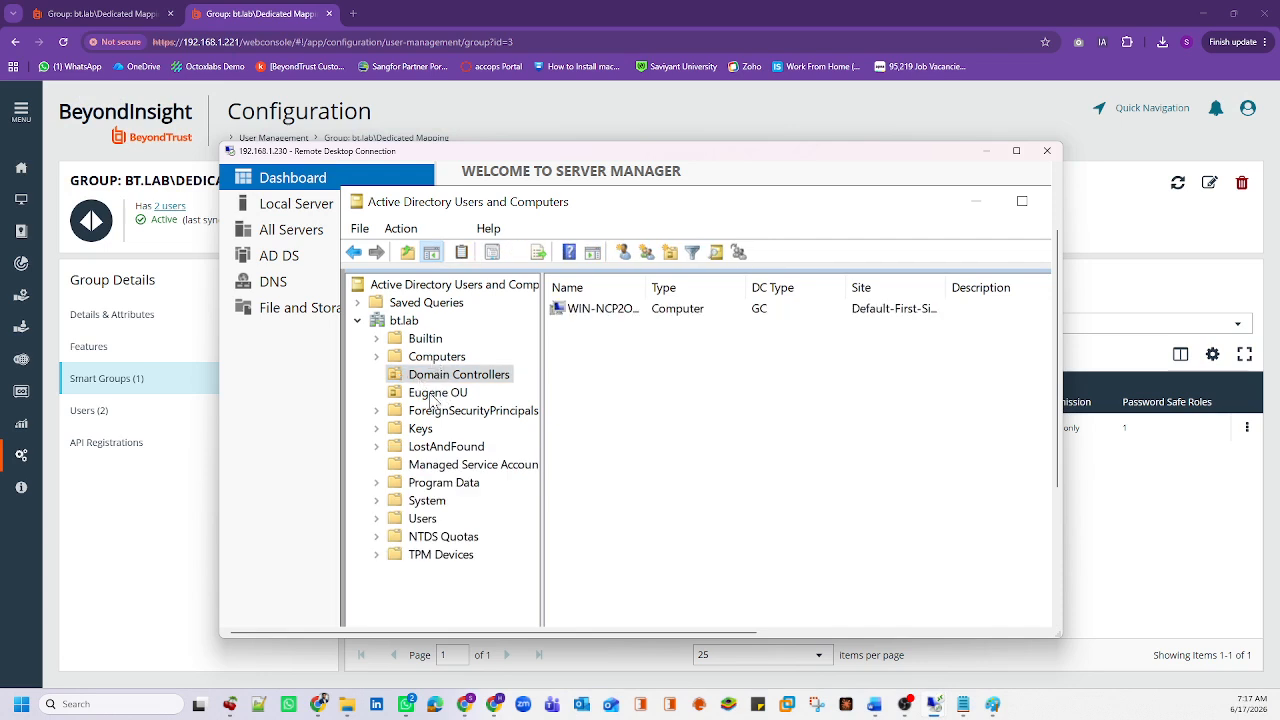
click(436, 393)
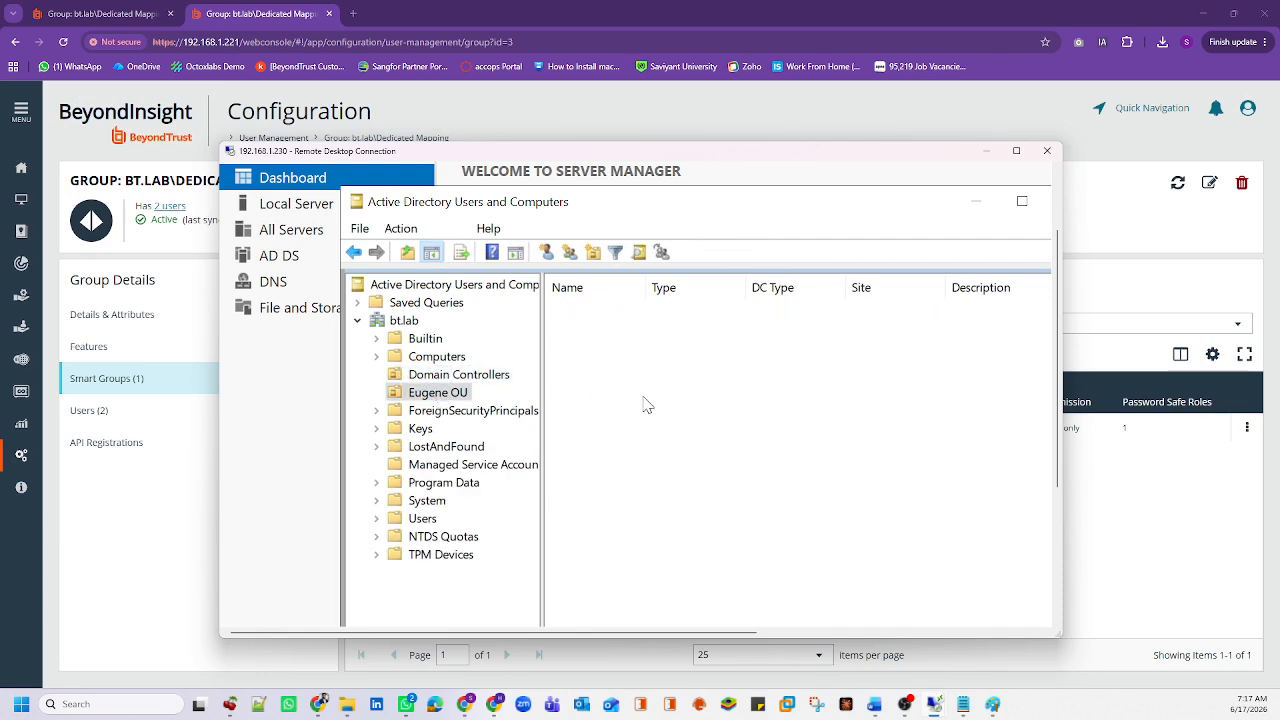
Start a new user in Eugene OU named PAM Manager 01 with logon name pam.manager01
right_click(700, 492)
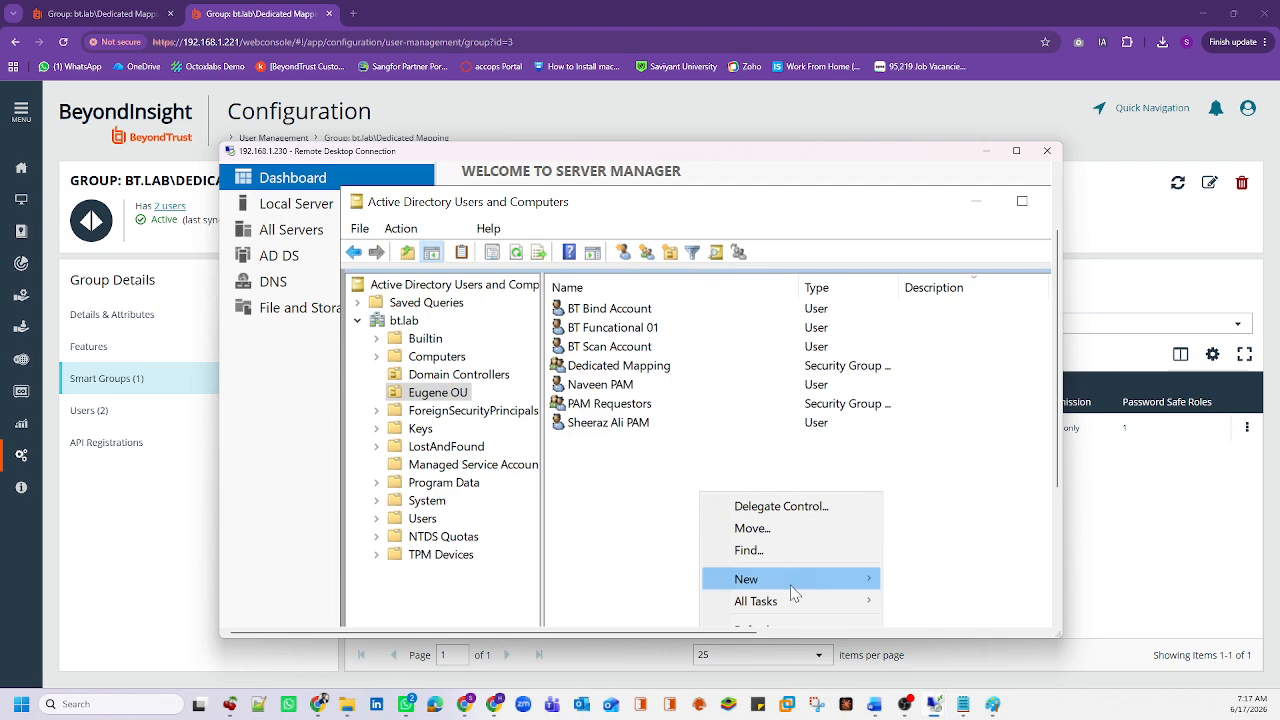
mouse_move(793, 590)
click(1050, 520)
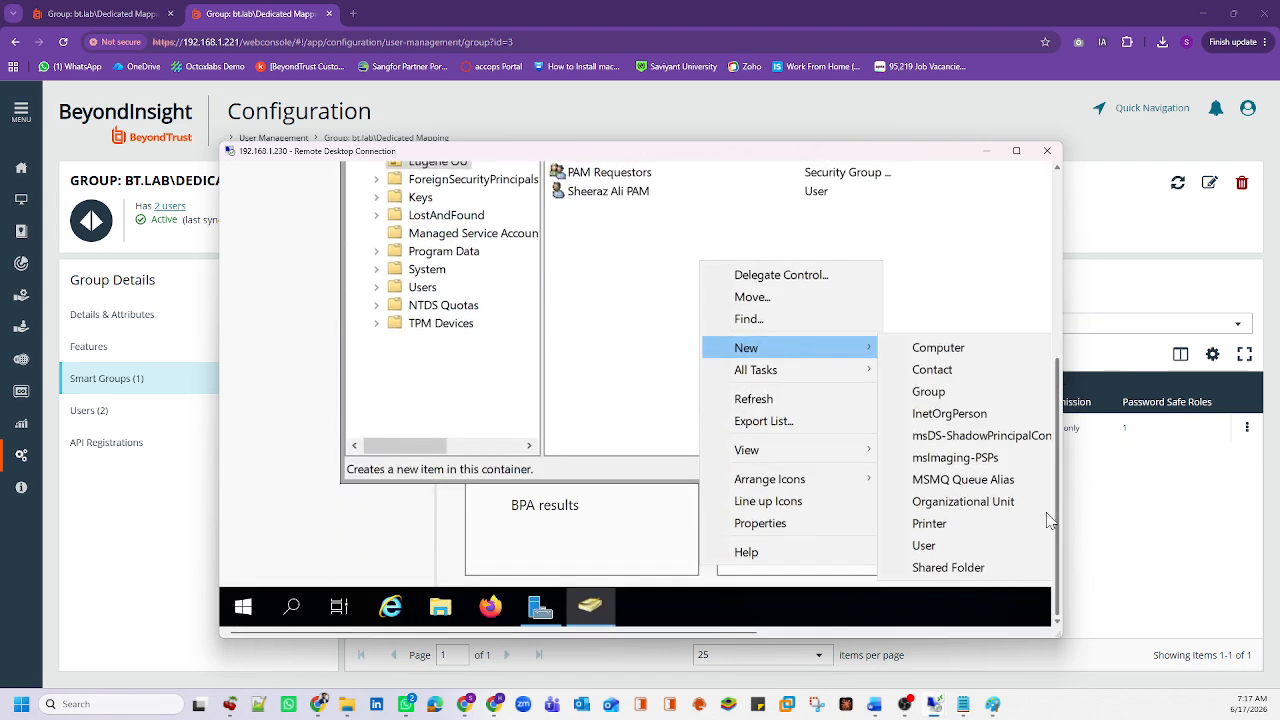
click(922, 545)
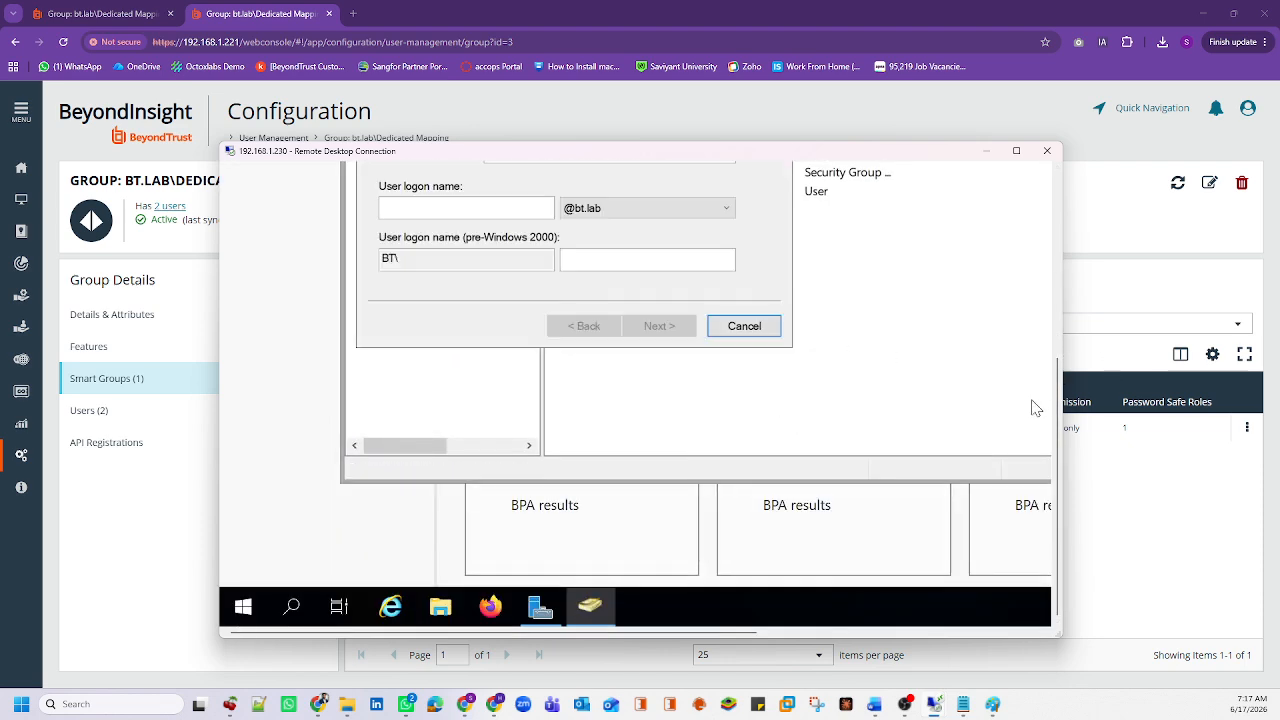
drag(1058, 410, 1056, 222)
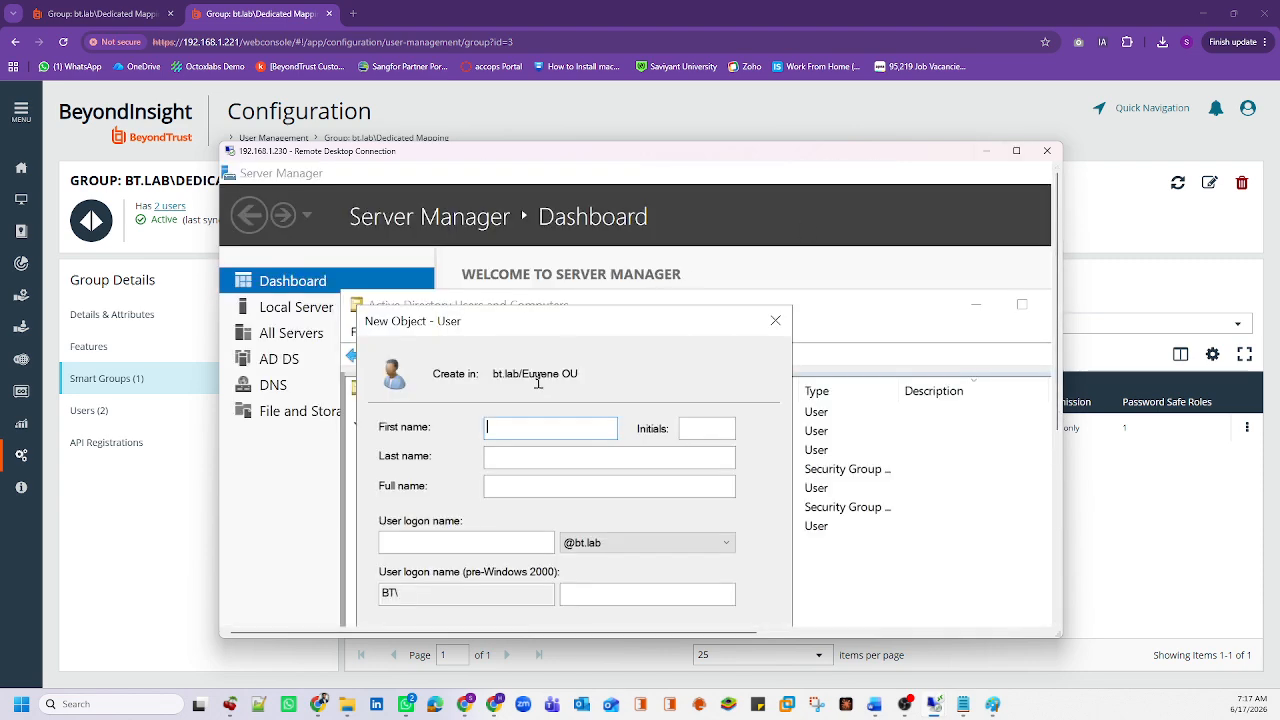
text(PAM )
text(Manager 01)
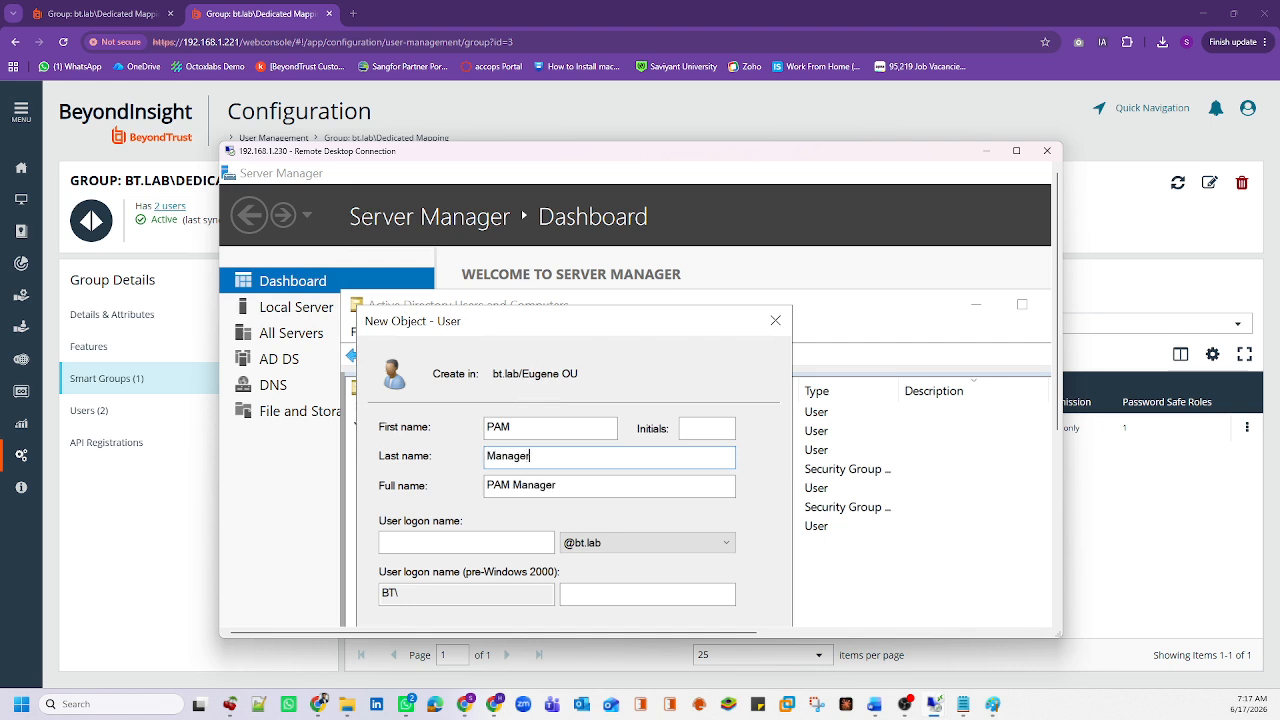
click(504, 538)
text(pam.manager)
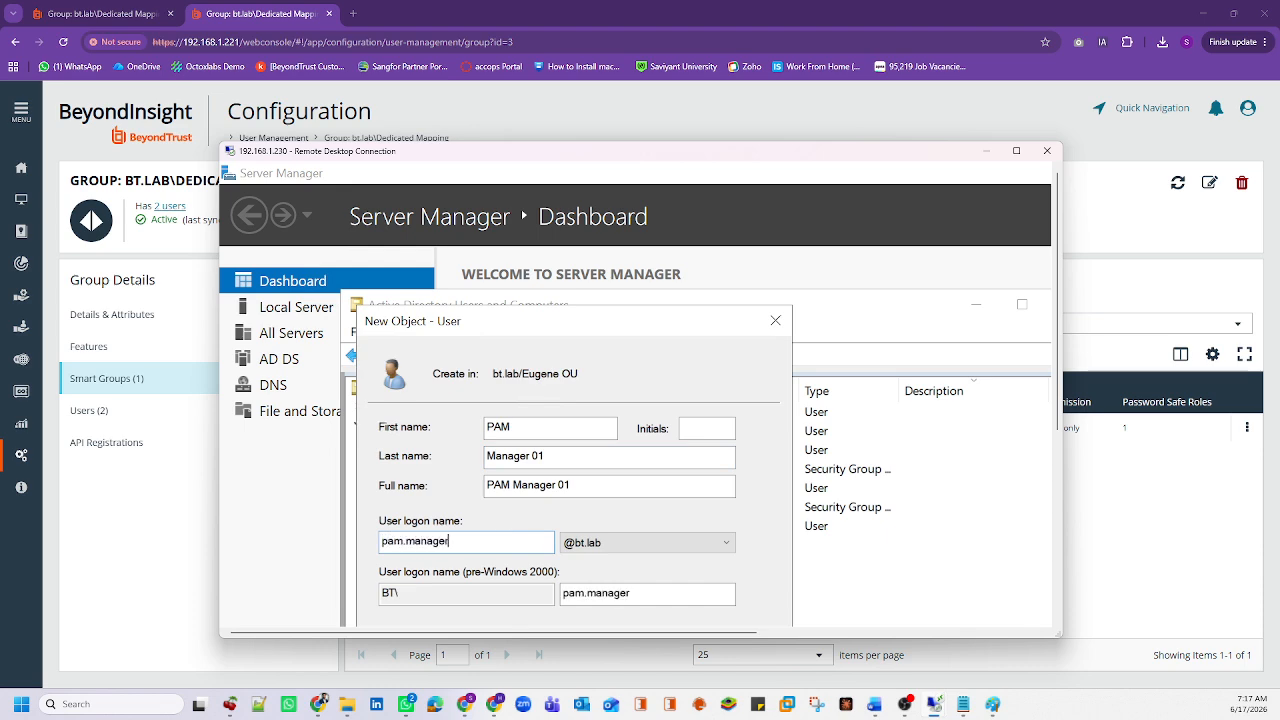
text(01)
drag(463, 541, 380, 541)
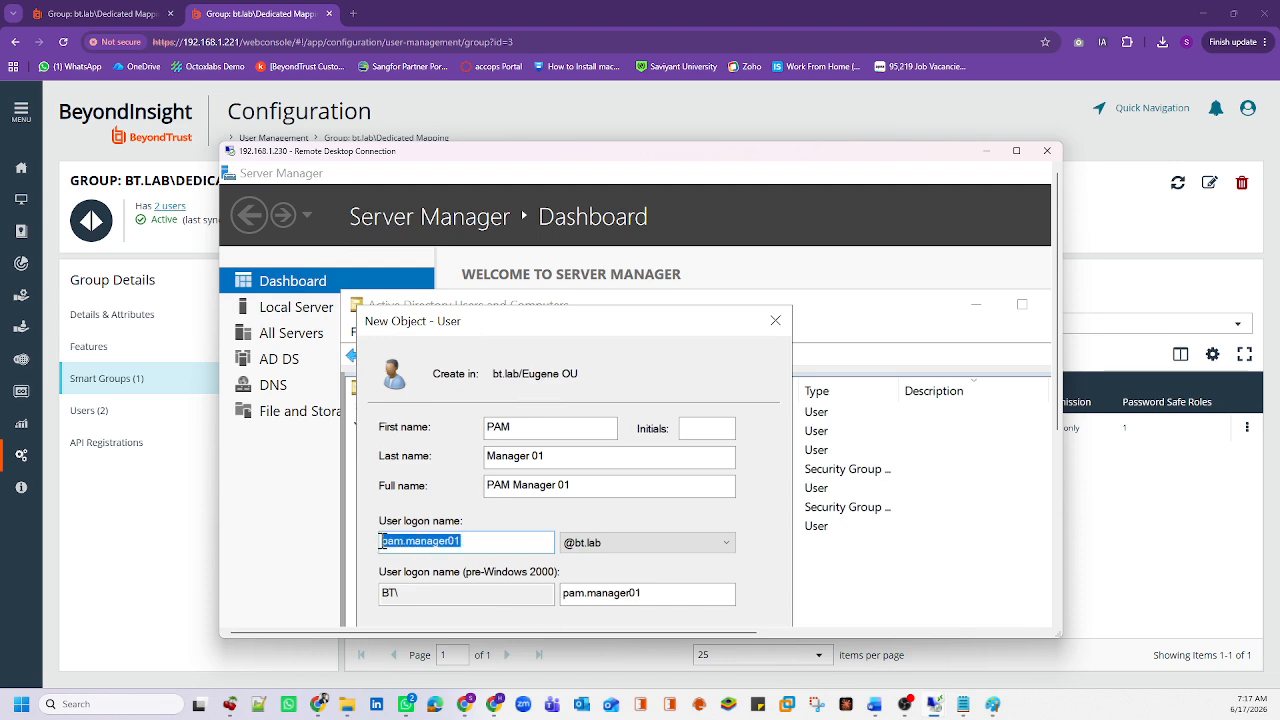
scroll(1055, 403, down, 2)
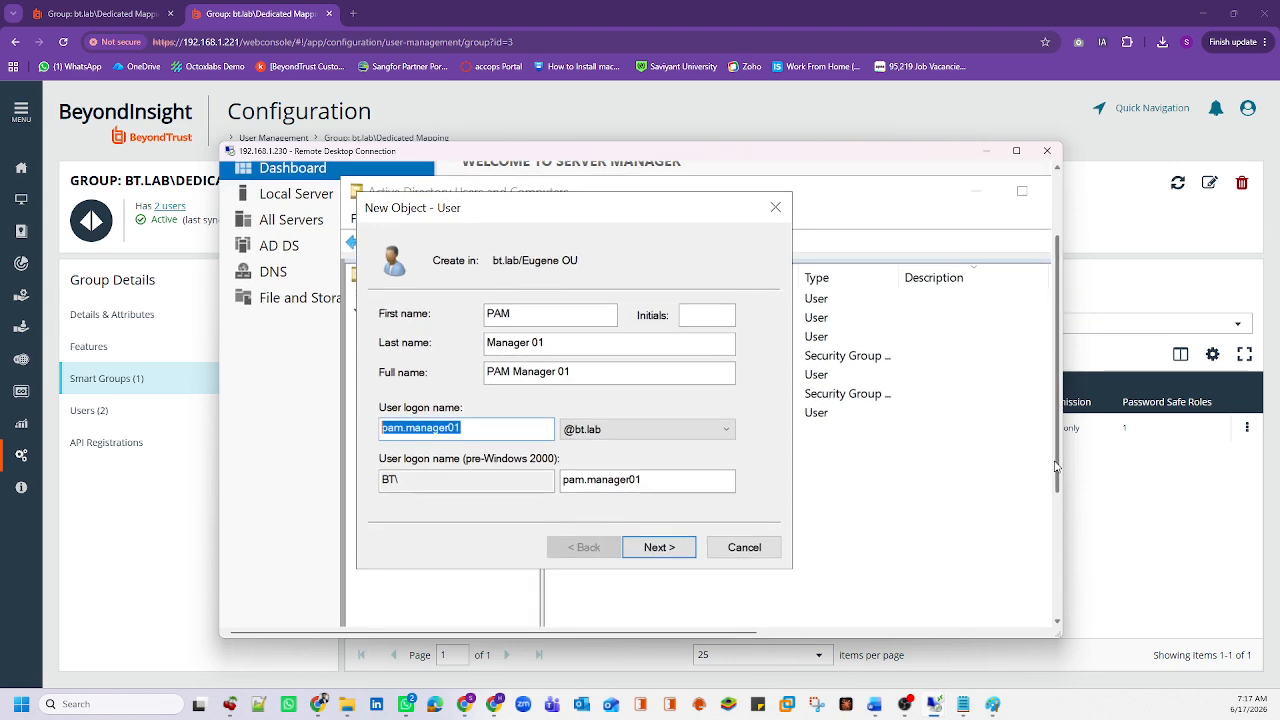
click(660, 552)
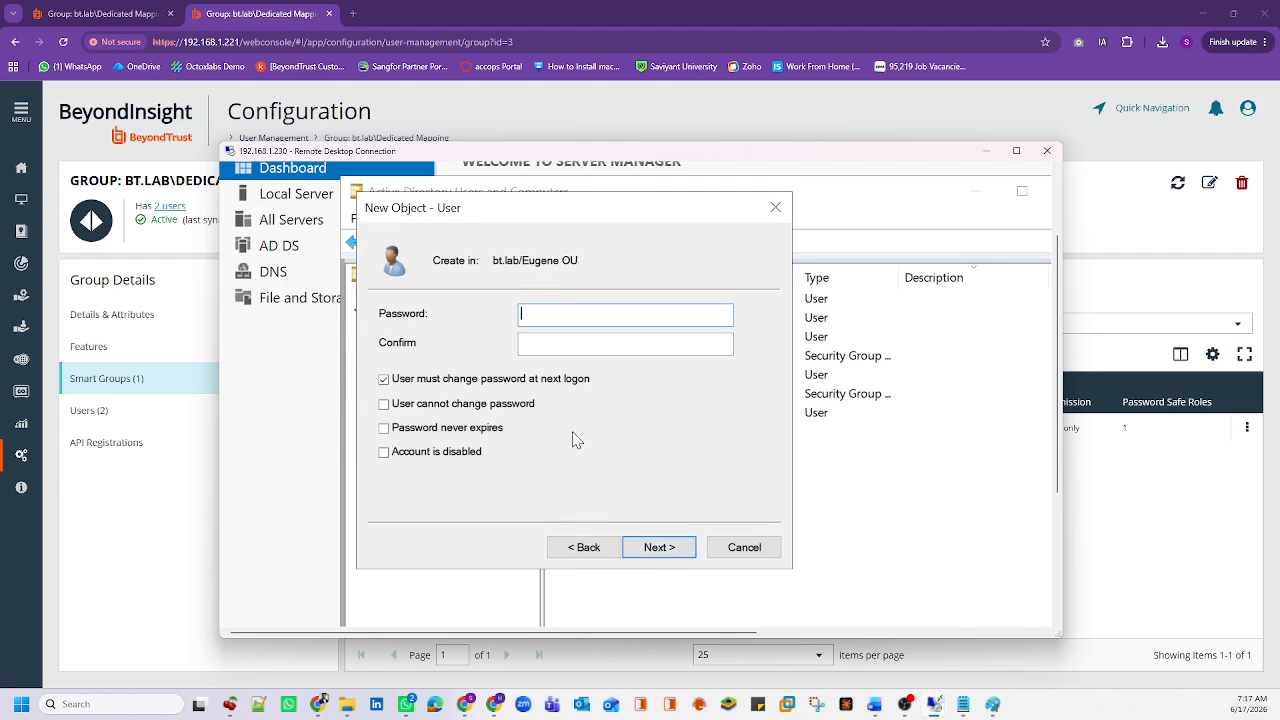
Set the user's password to never expire, with no change at next logon, and finish
text(P)
key(Tab)
key(Tab)
click(625, 342)
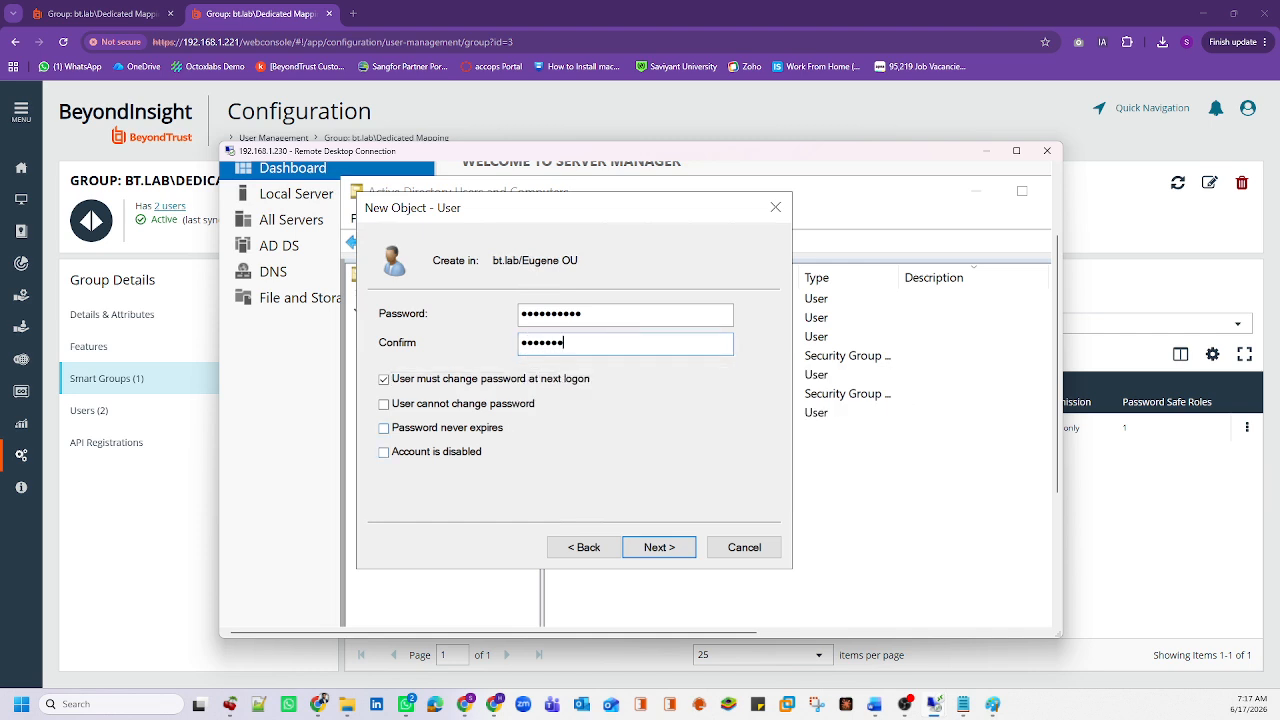
click(533, 378)
click(475, 430)
click(638, 543)
click(640, 545)
click(733, 557)
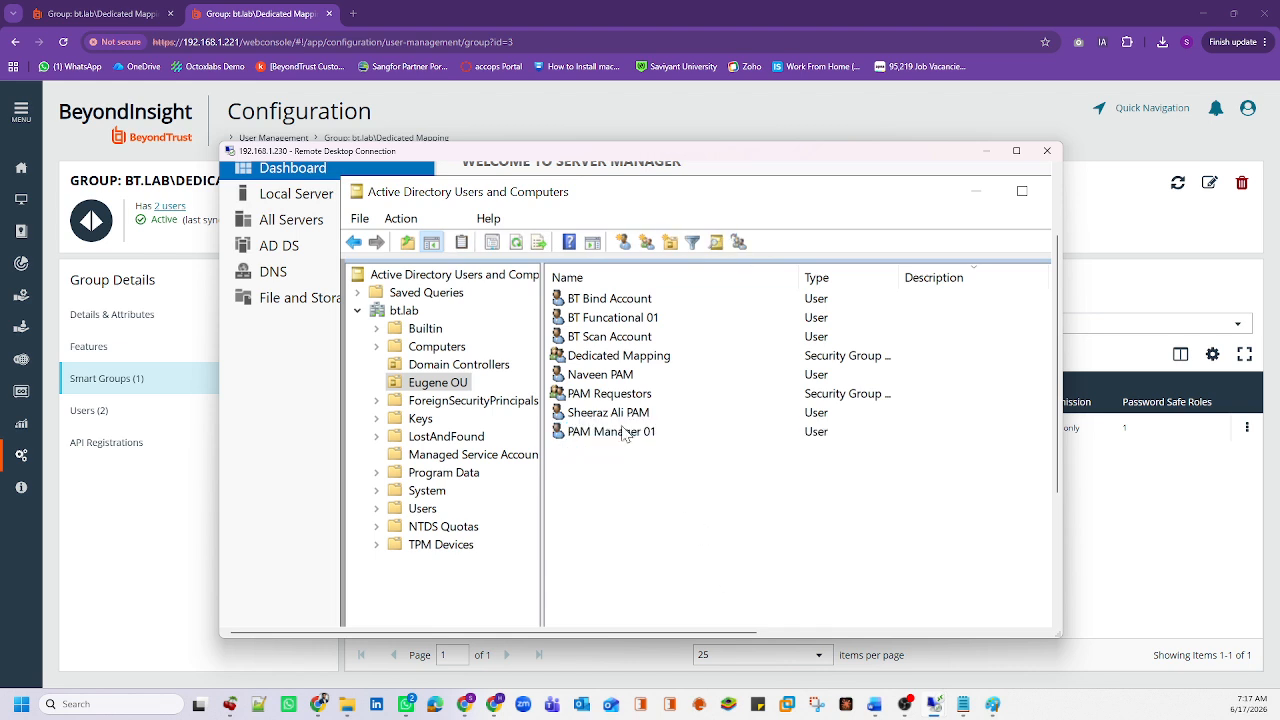
click(624, 433)
Add a Global Security group named 'PAM Approvers' in Eugene OU and open its properties
click(610, 477)
right_click(605, 472)
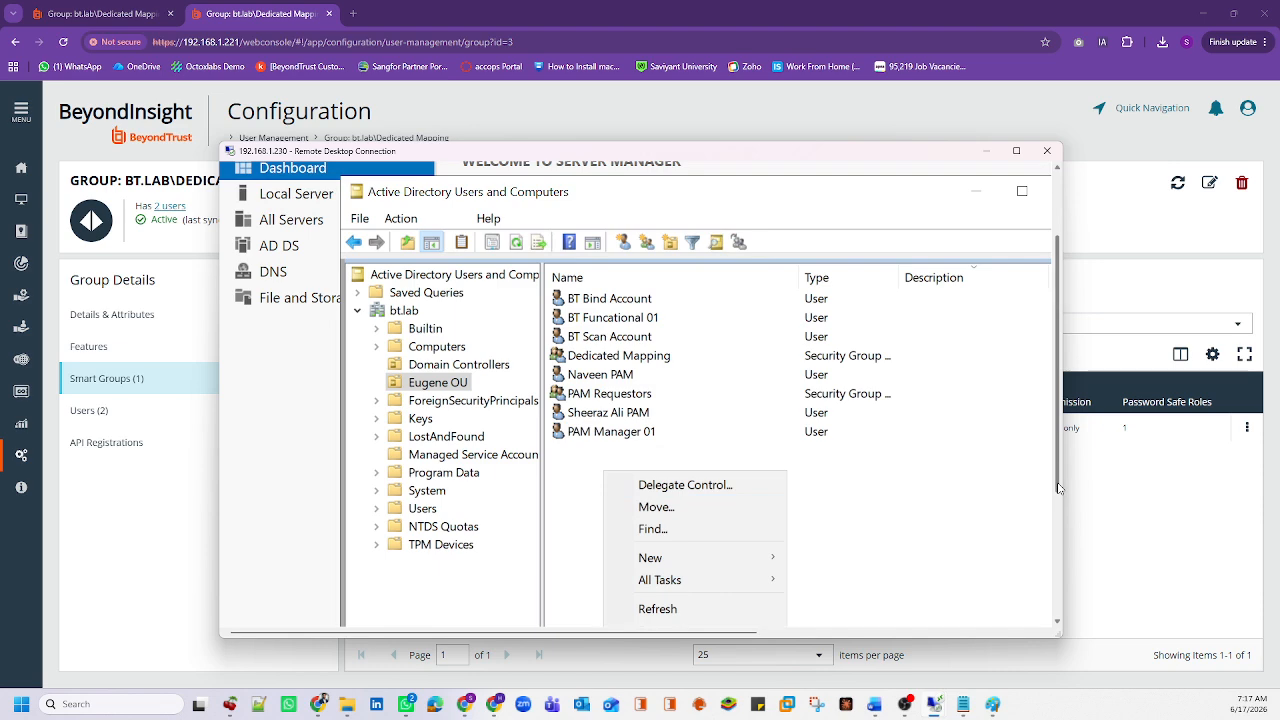
click(1058, 515)
mouse_move(688, 408)
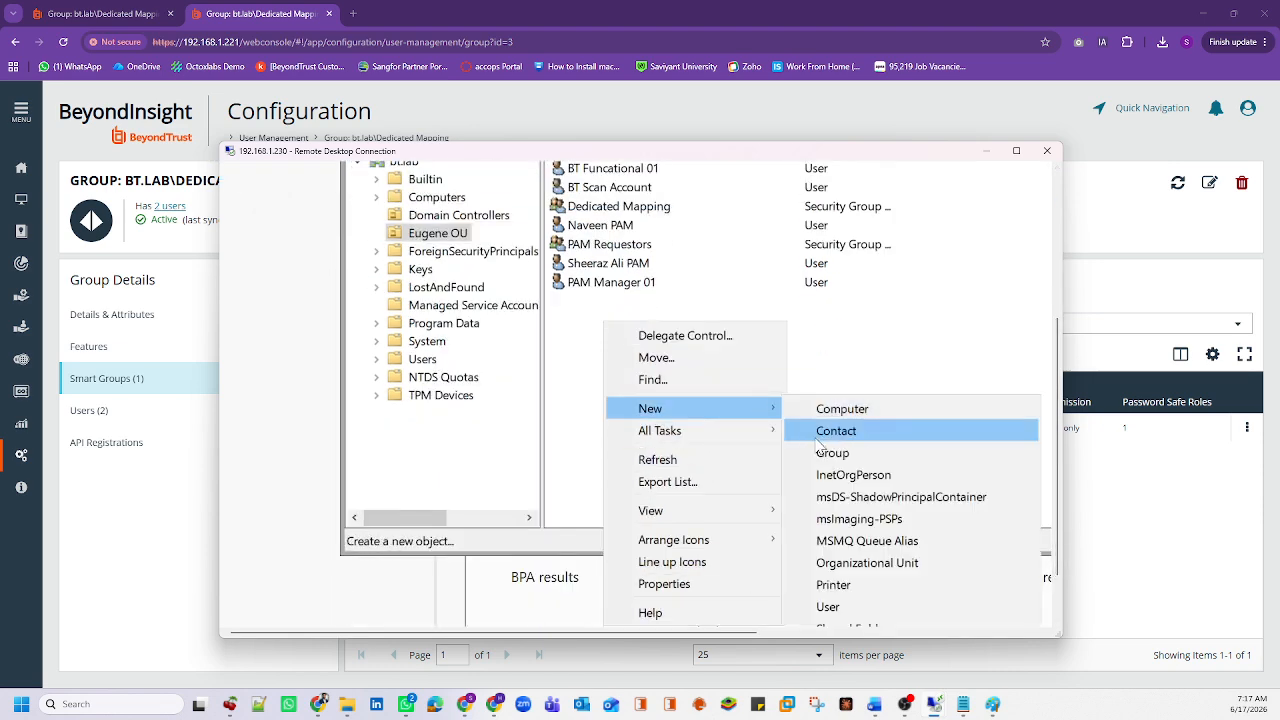
click(828, 452)
text(P)
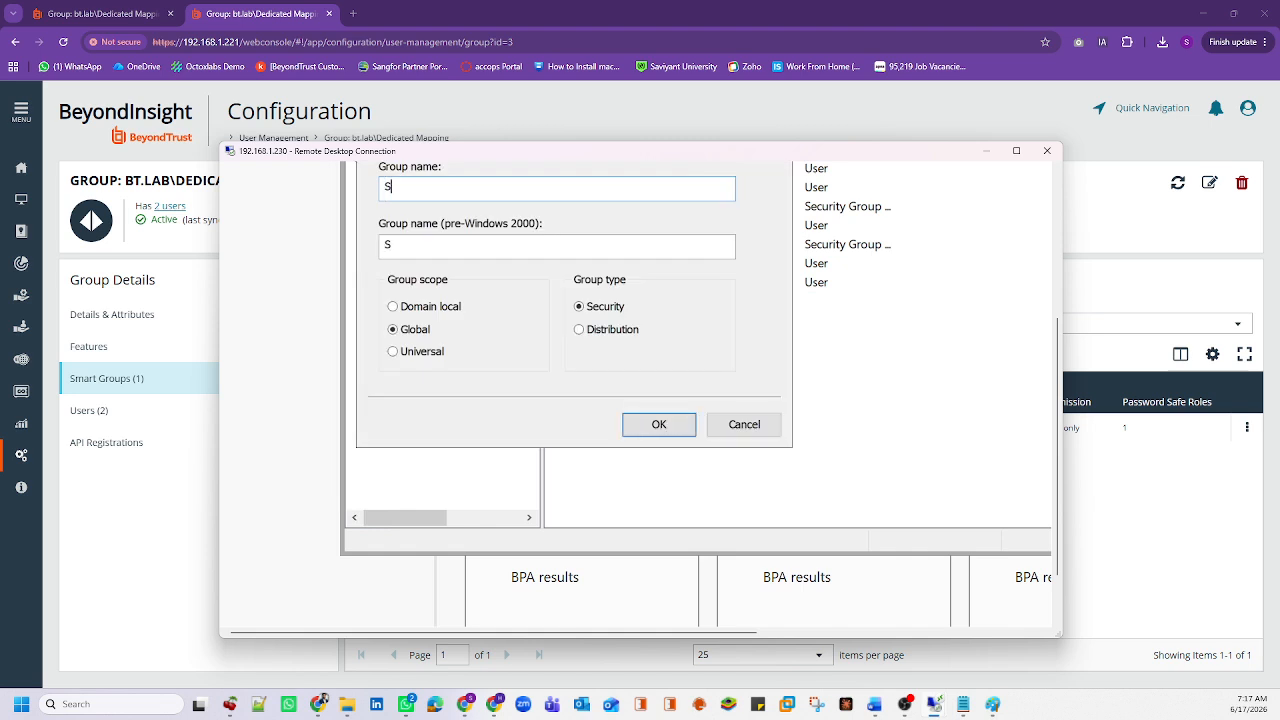
key(BackSpace)
text(PAM Approve)
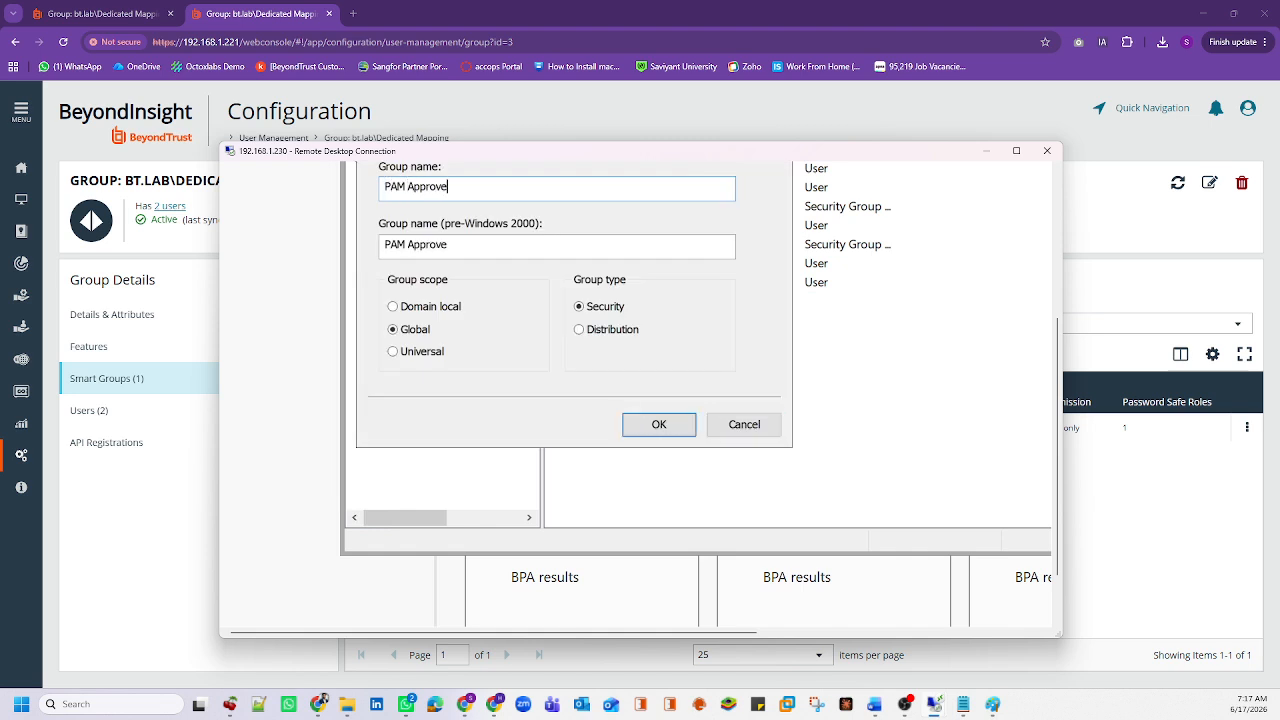
text(rs)
click(641, 423)
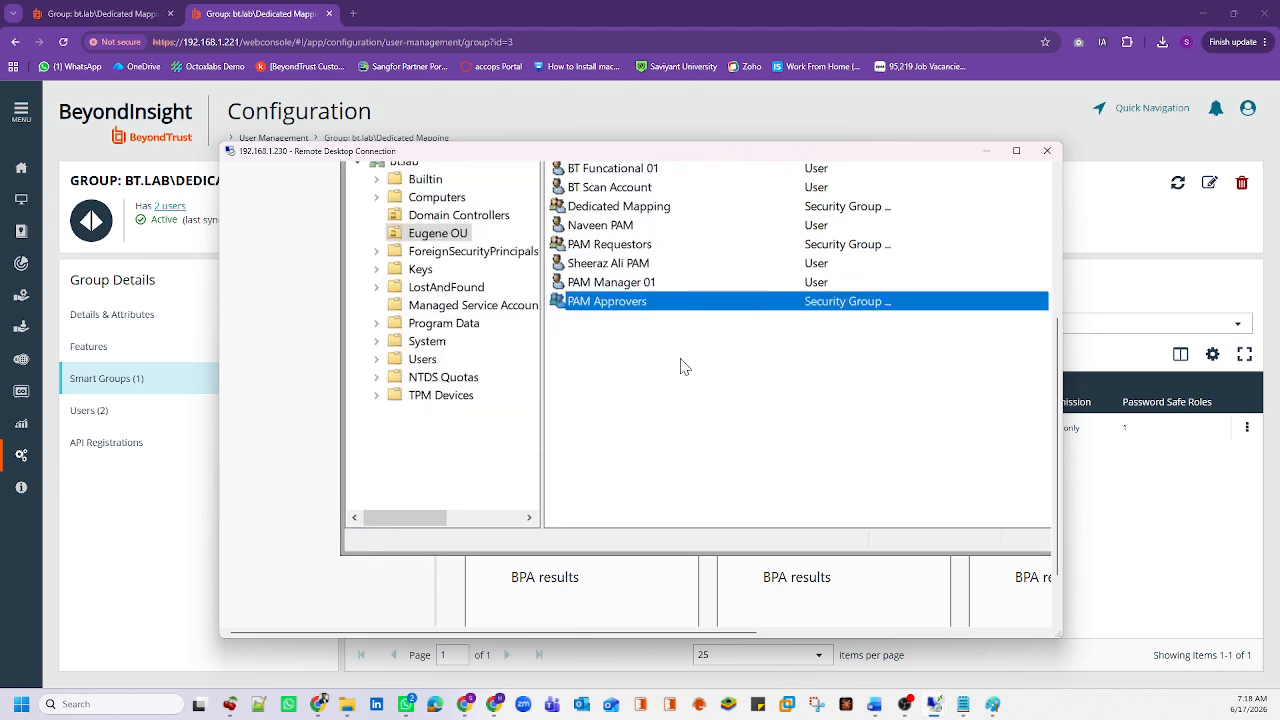
double_click(641, 310)
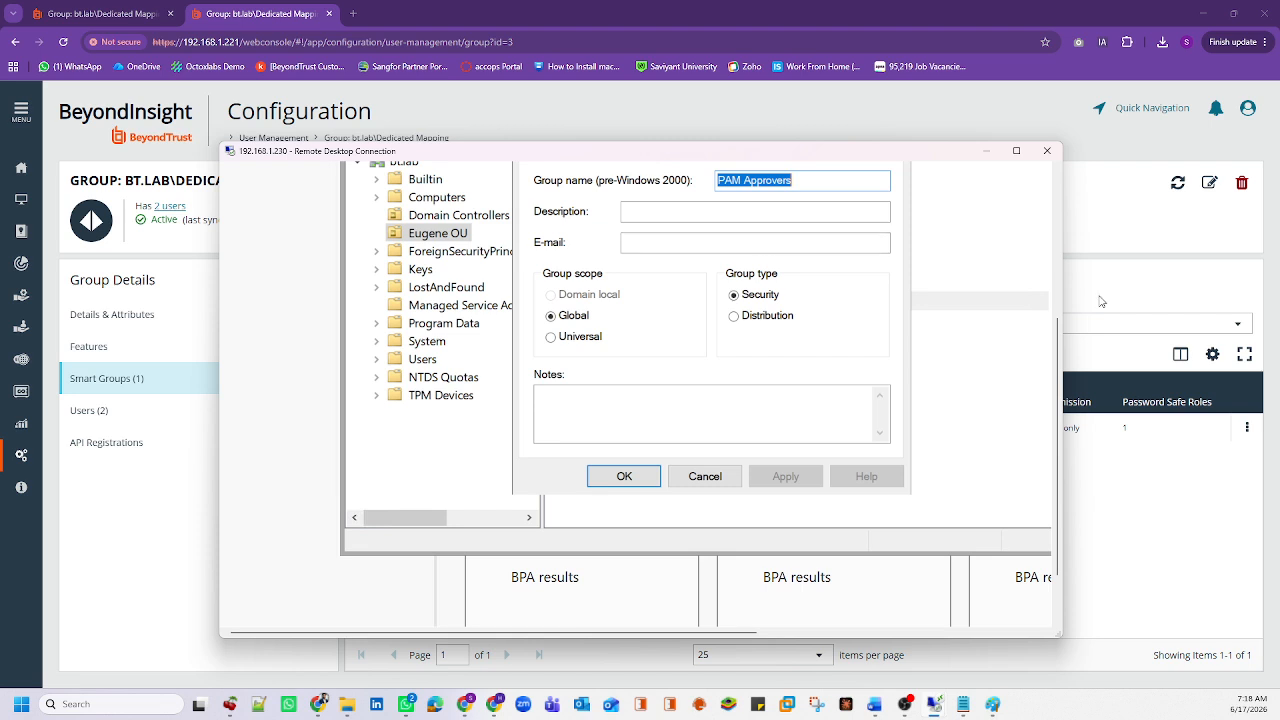
On the Members tab, attempt to add a member and dismiss the self-membership error
scroll(1067, 352, up, 3)
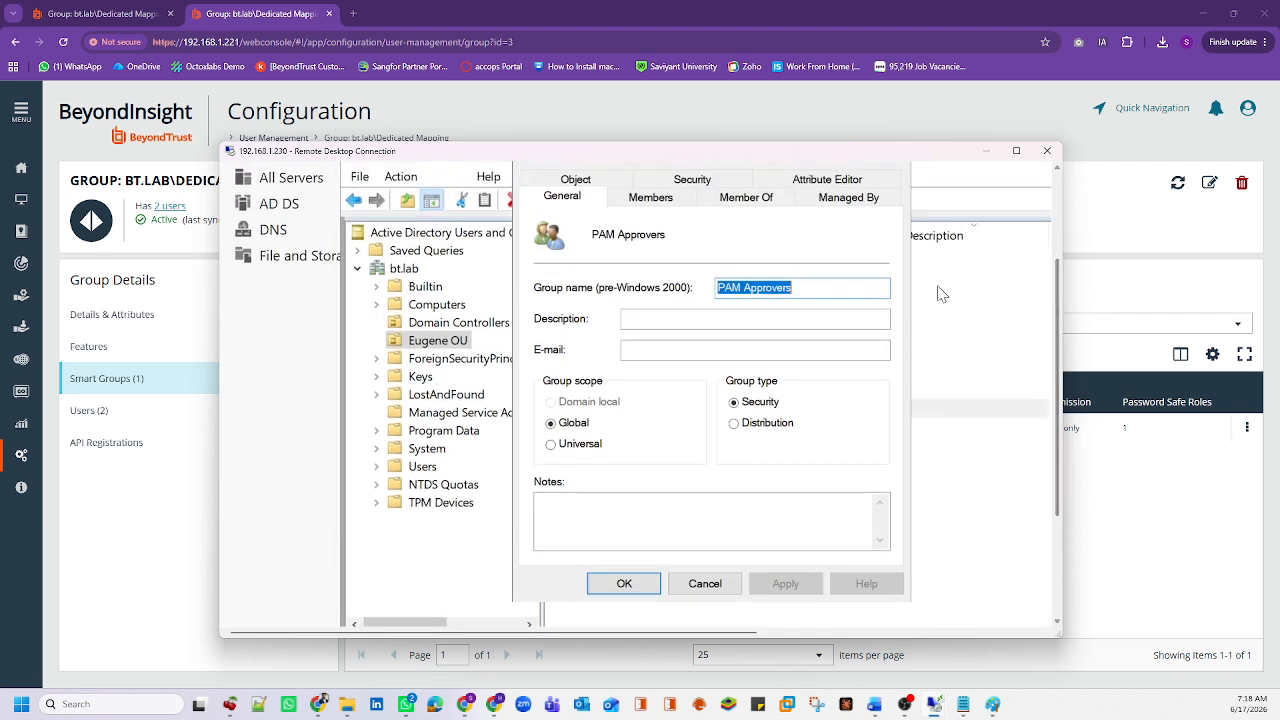
click(651, 197)
click(578, 529)
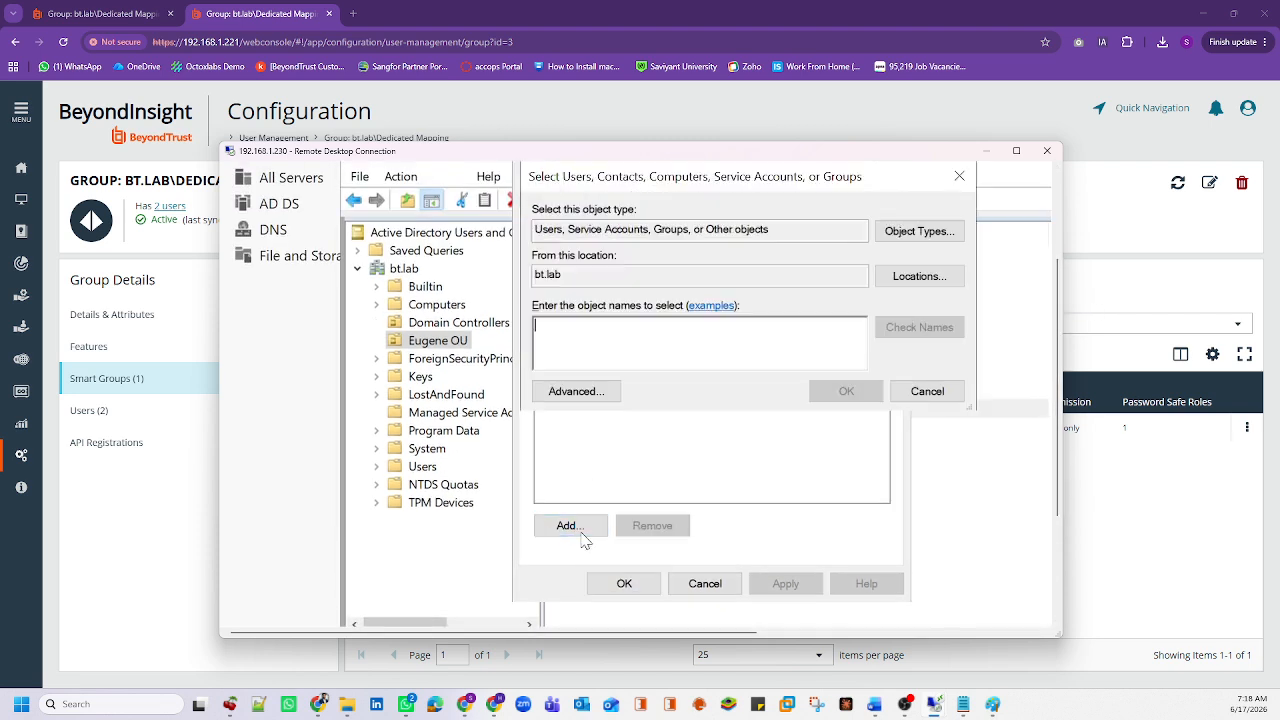
text(AM Ap)
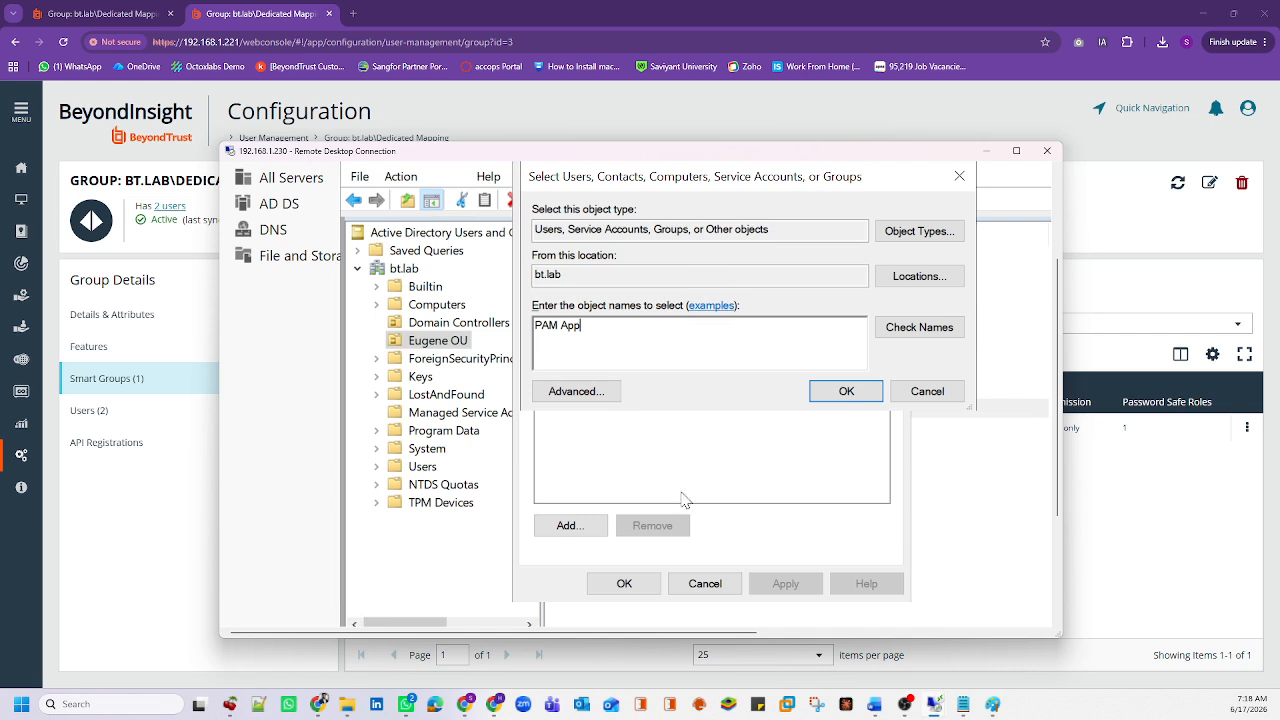
click(938, 330)
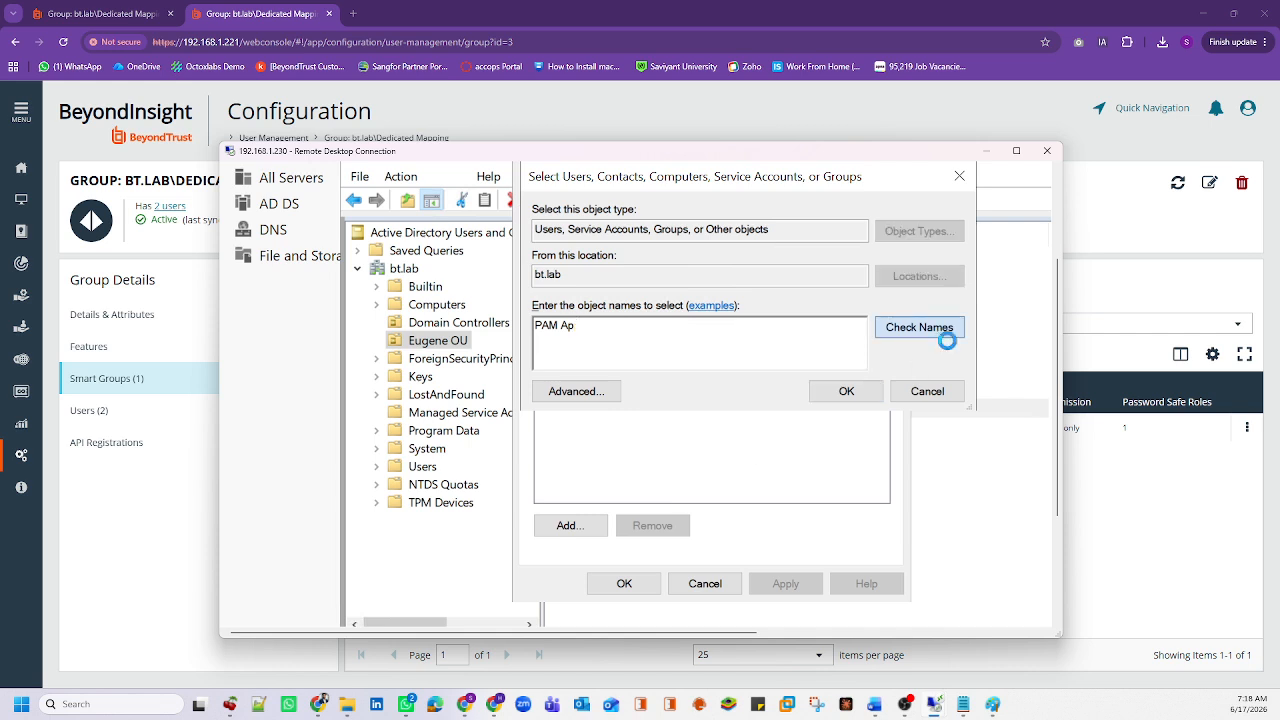
click(846, 391)
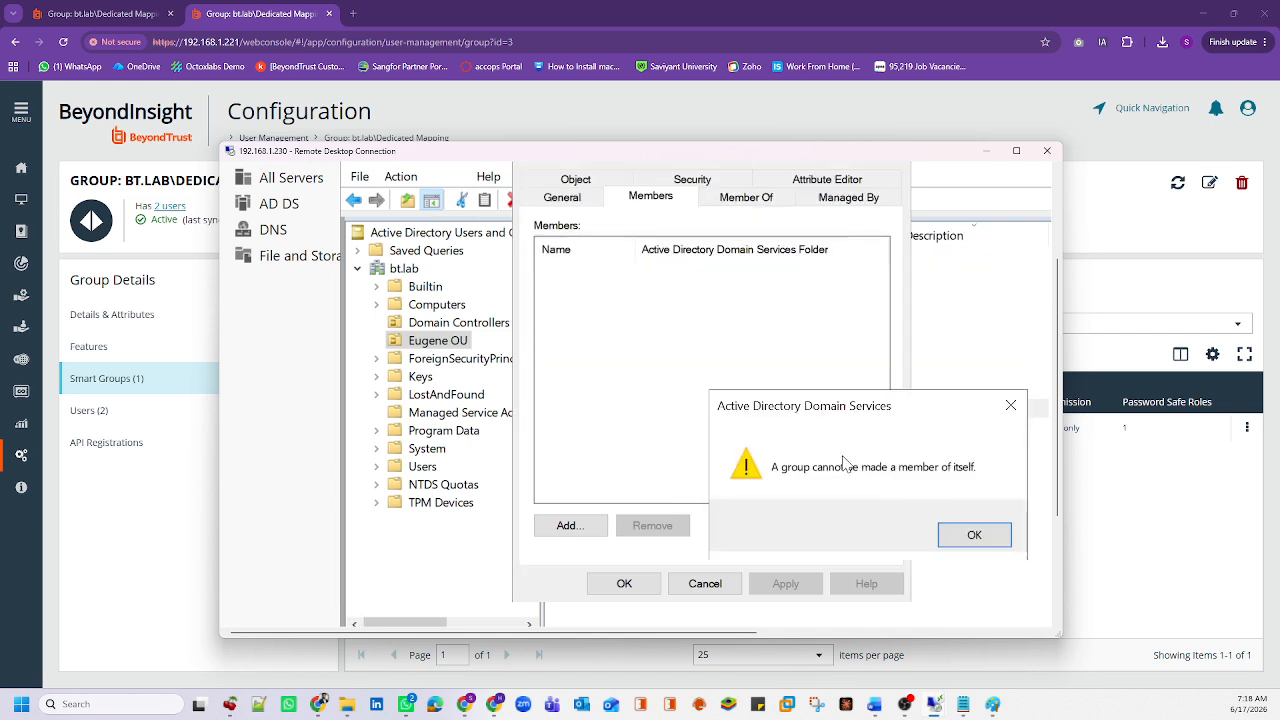
click(974, 537)
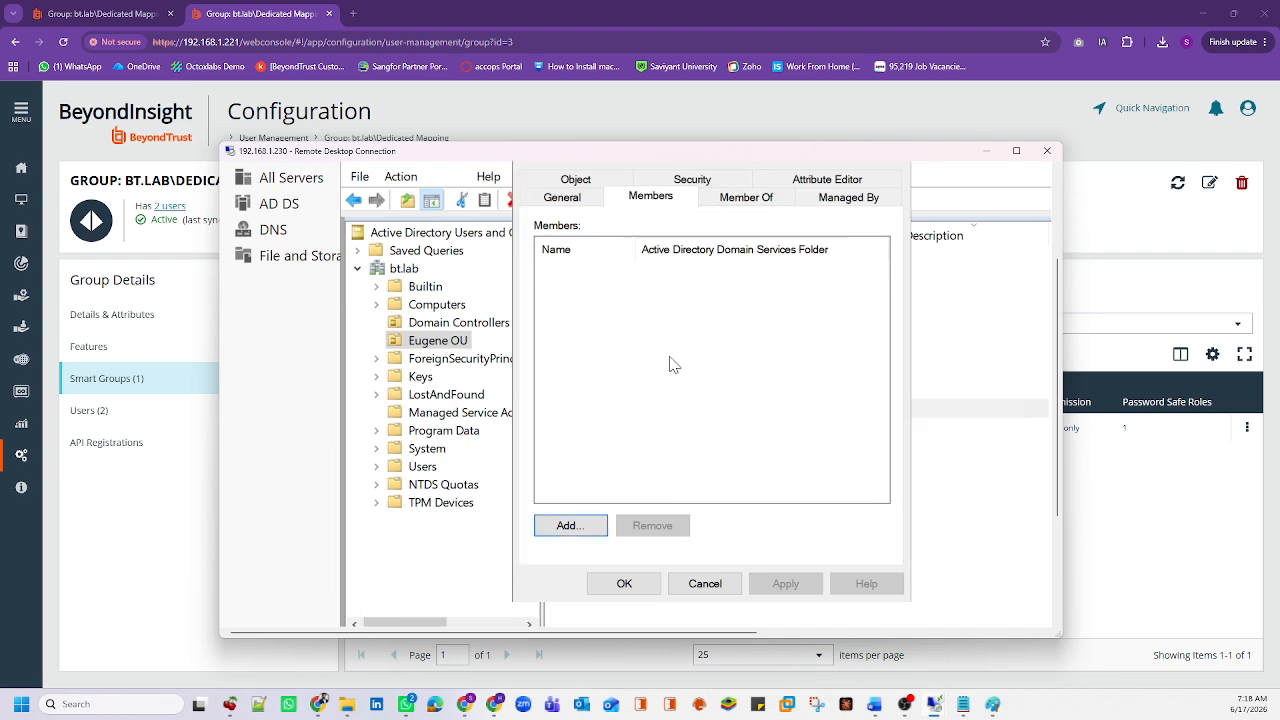
Add PAM Manager 01 as a member via a 'PAM M' lookup and save the group
click(590, 526)
text(PAM)
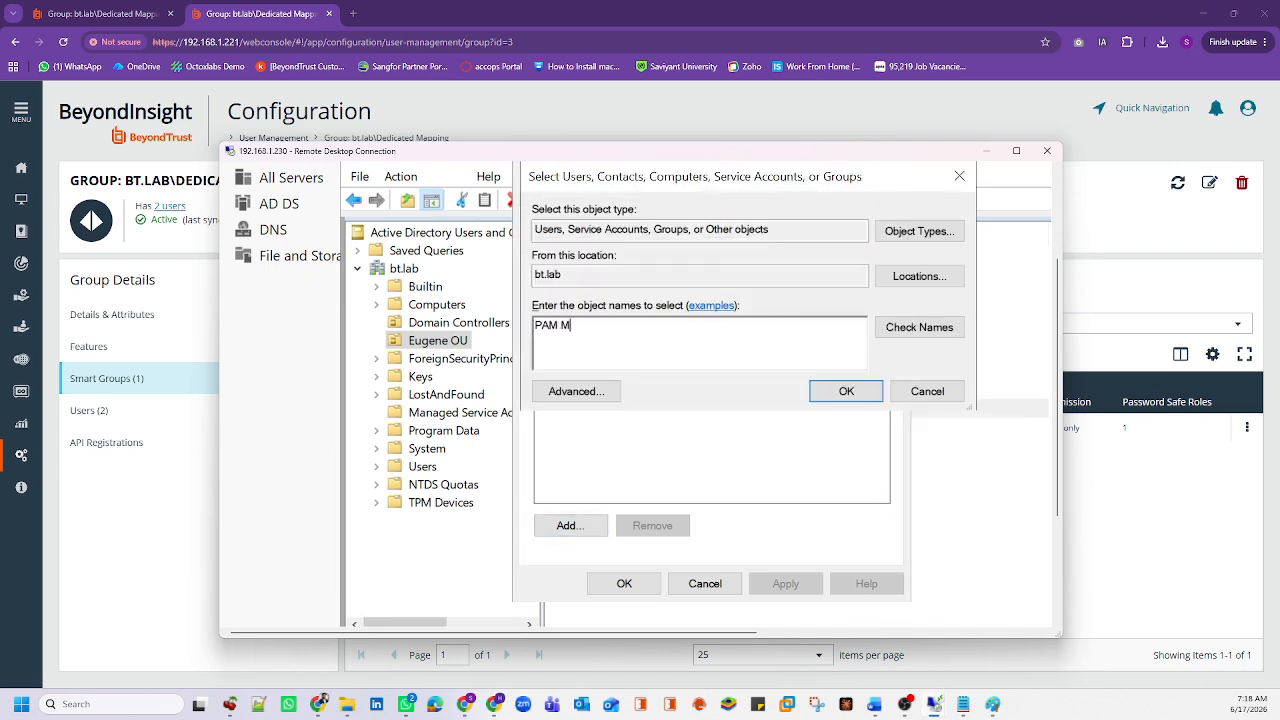
text( M)
click(894, 330)
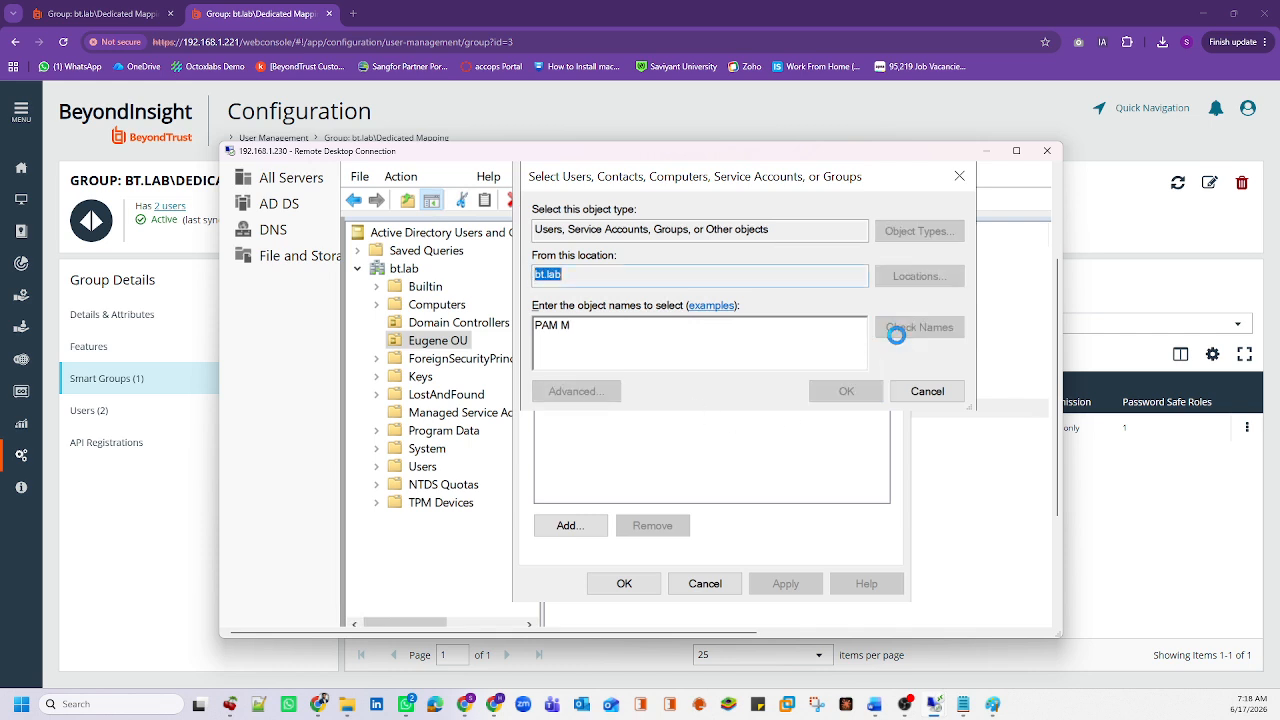
drag(668, 314, 752, 314)
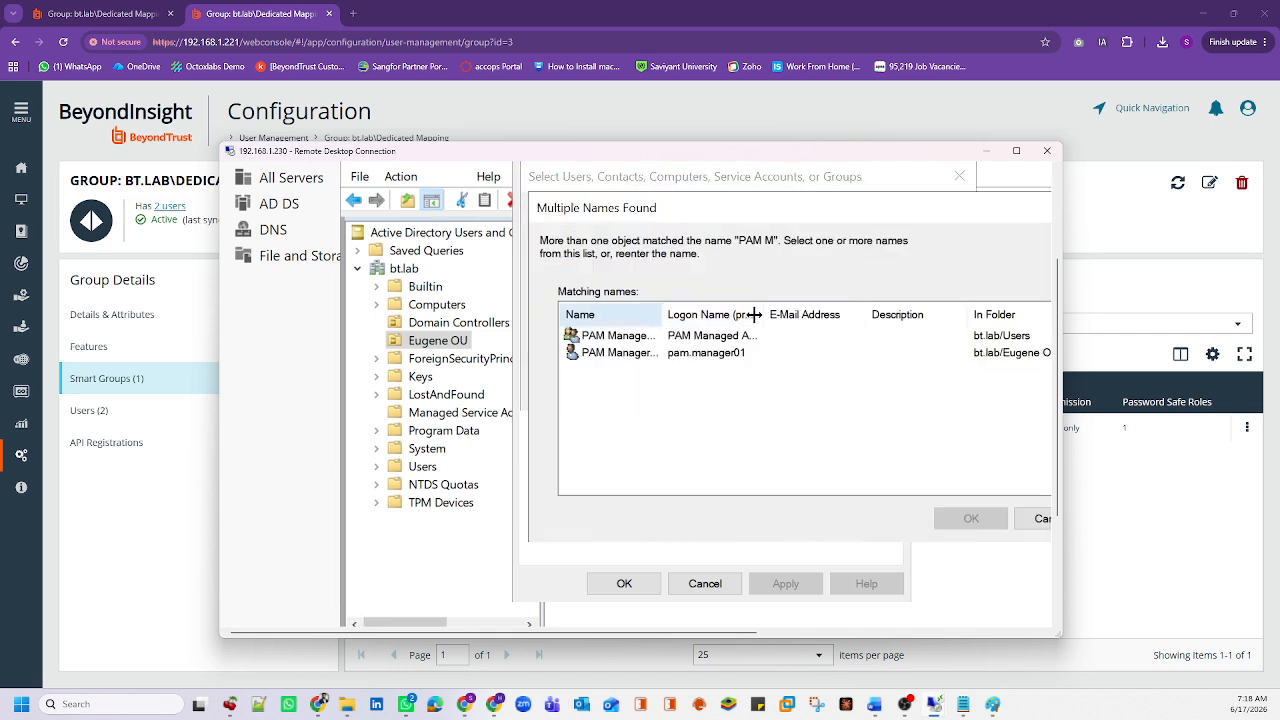
double_click(677, 353)
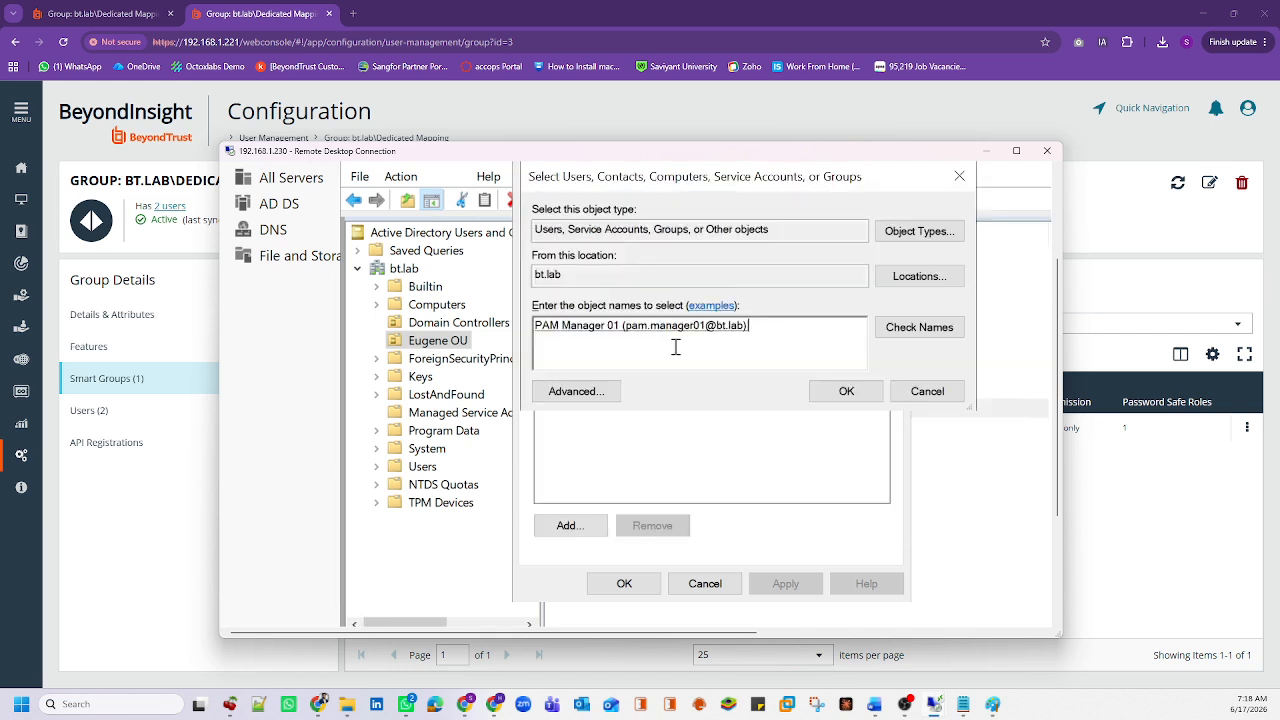
click(847, 393)
click(645, 591)
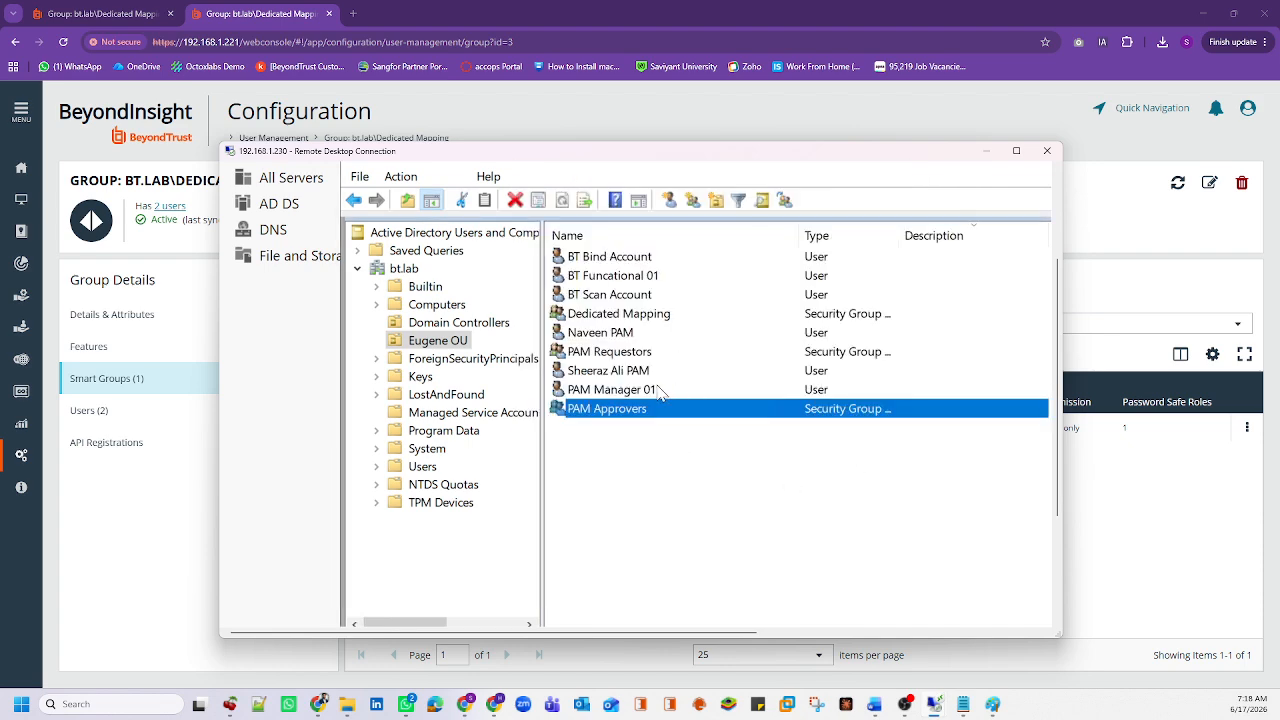
click(652, 390)
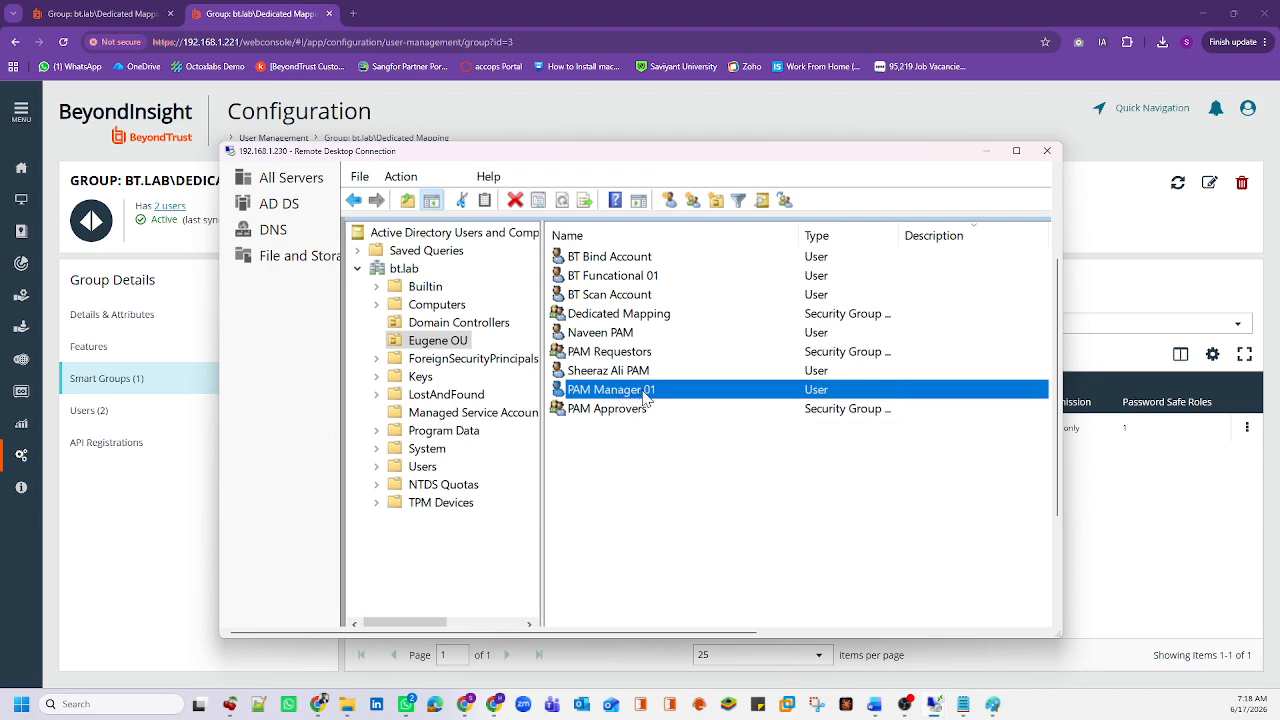
Add the Active Directory group PAM Approvers to BeyondInsight from a *PAM* search
click(133, 526)
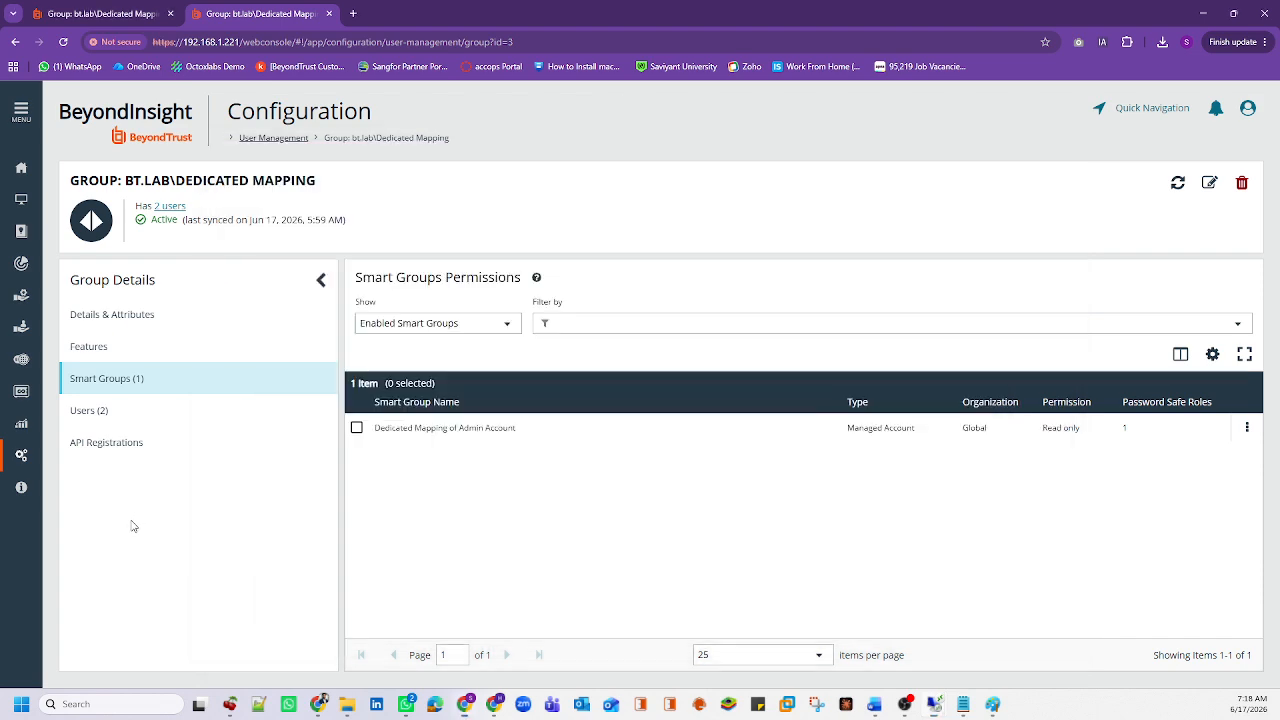
click(22, 456)
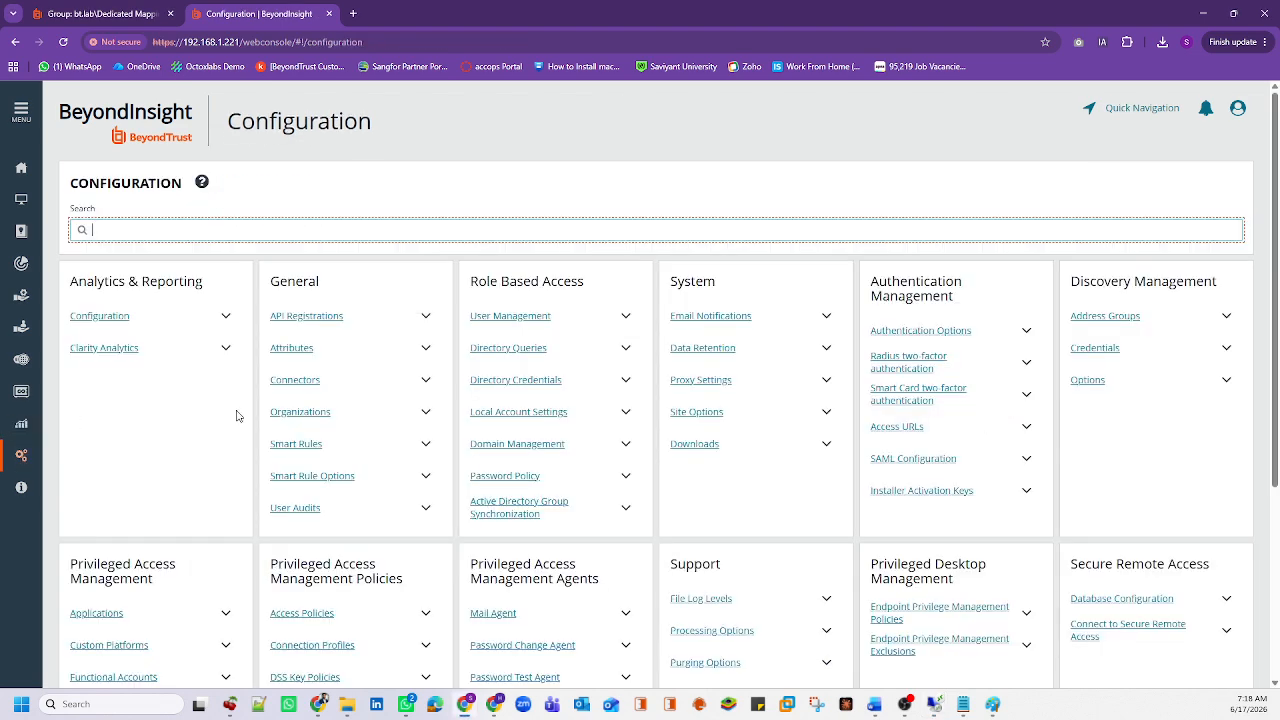
click(511, 316)
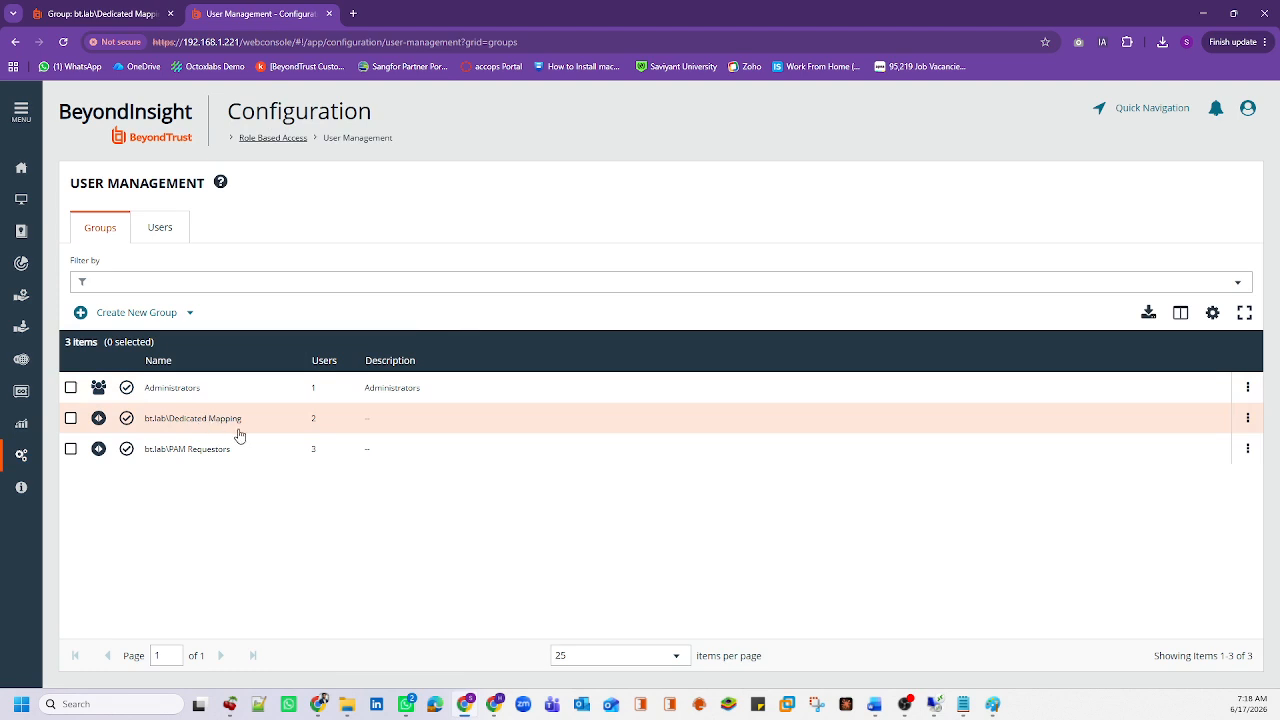
click(136, 313)
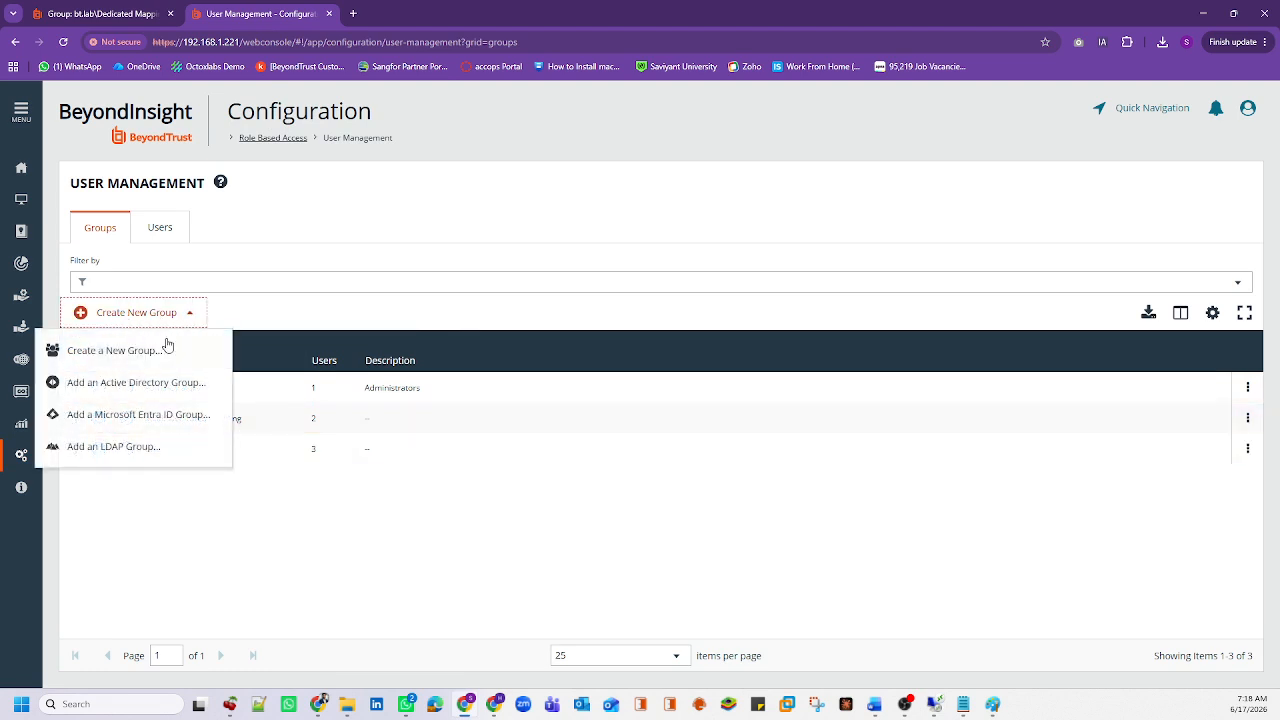
click(170, 396)
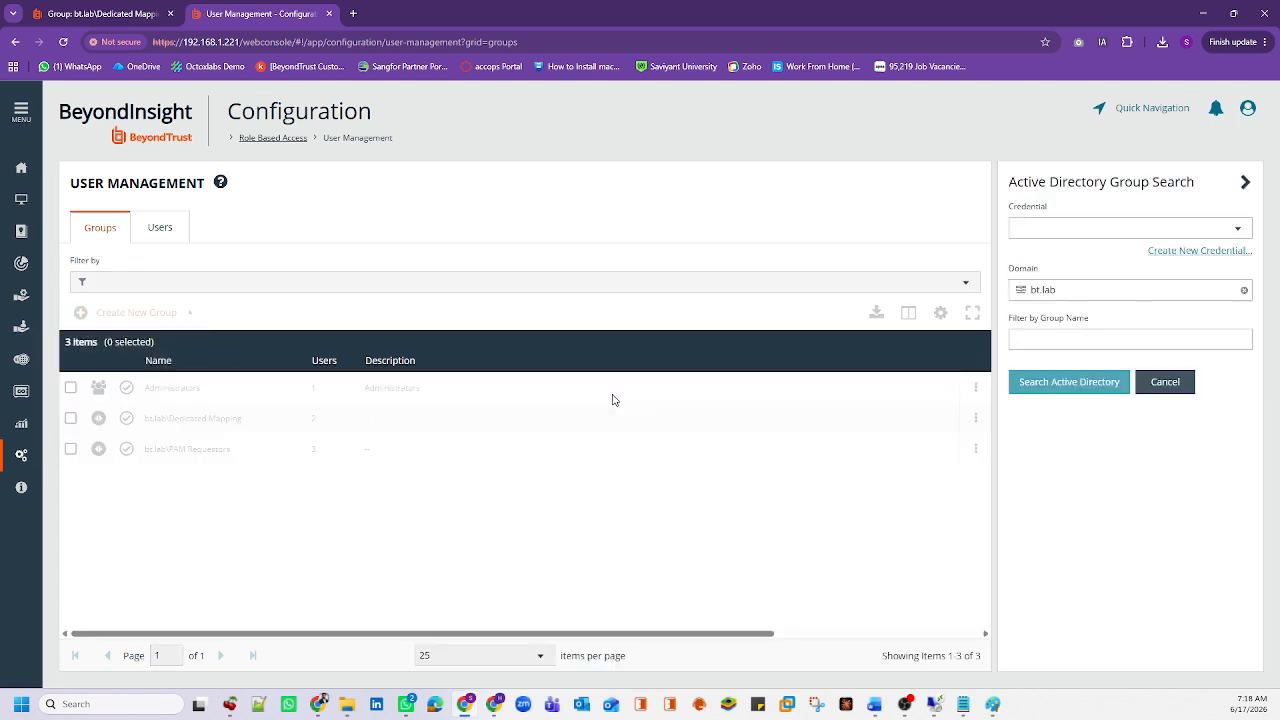
click(1038, 341)
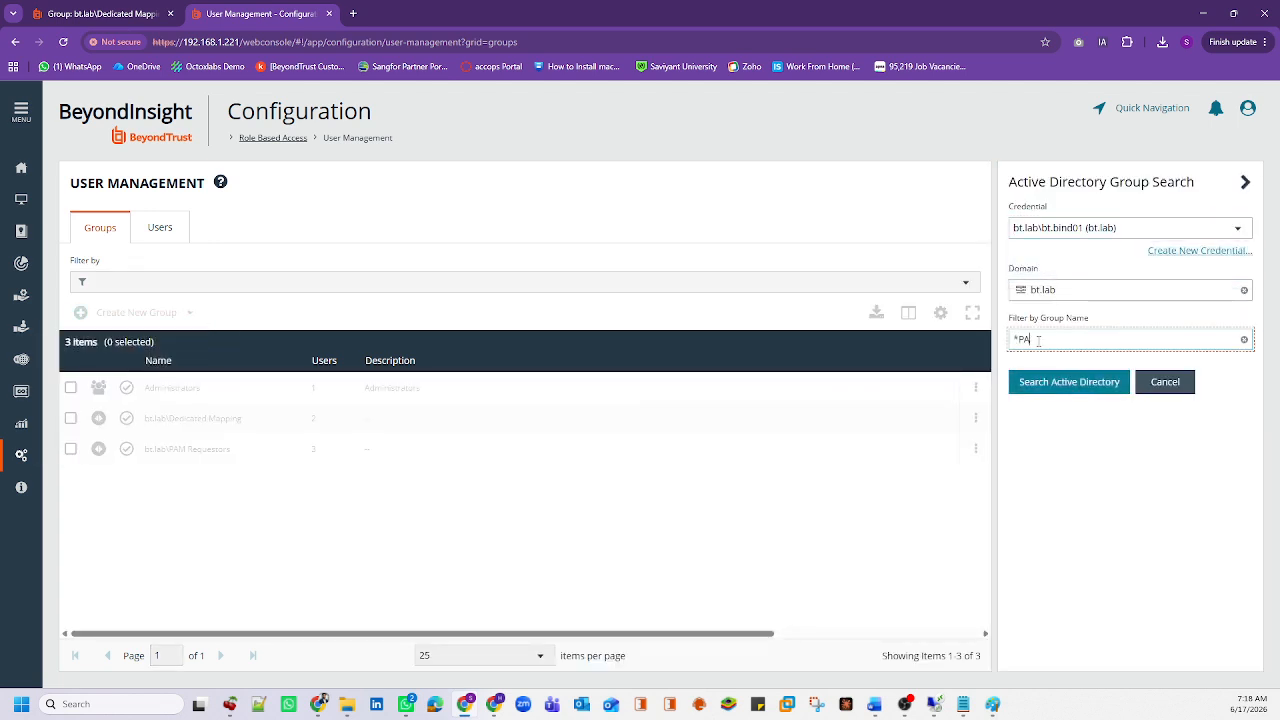
key(Return)
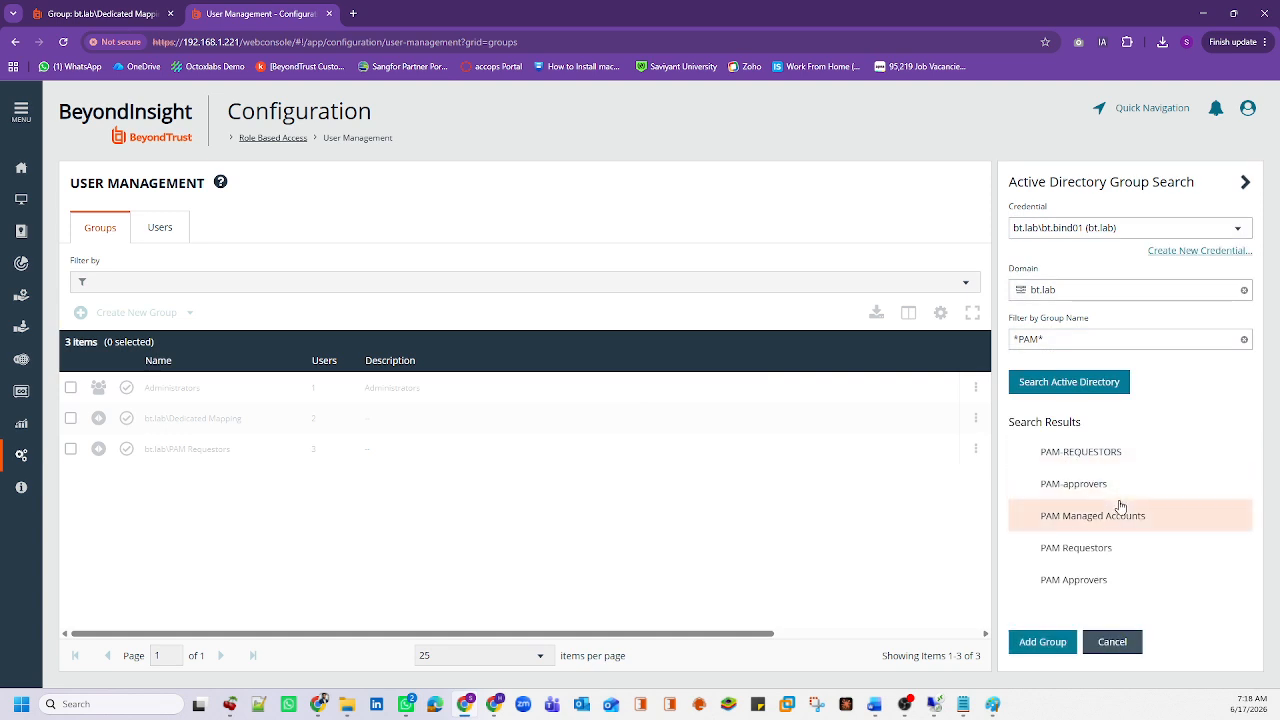
click(1093, 587)
click(1050, 642)
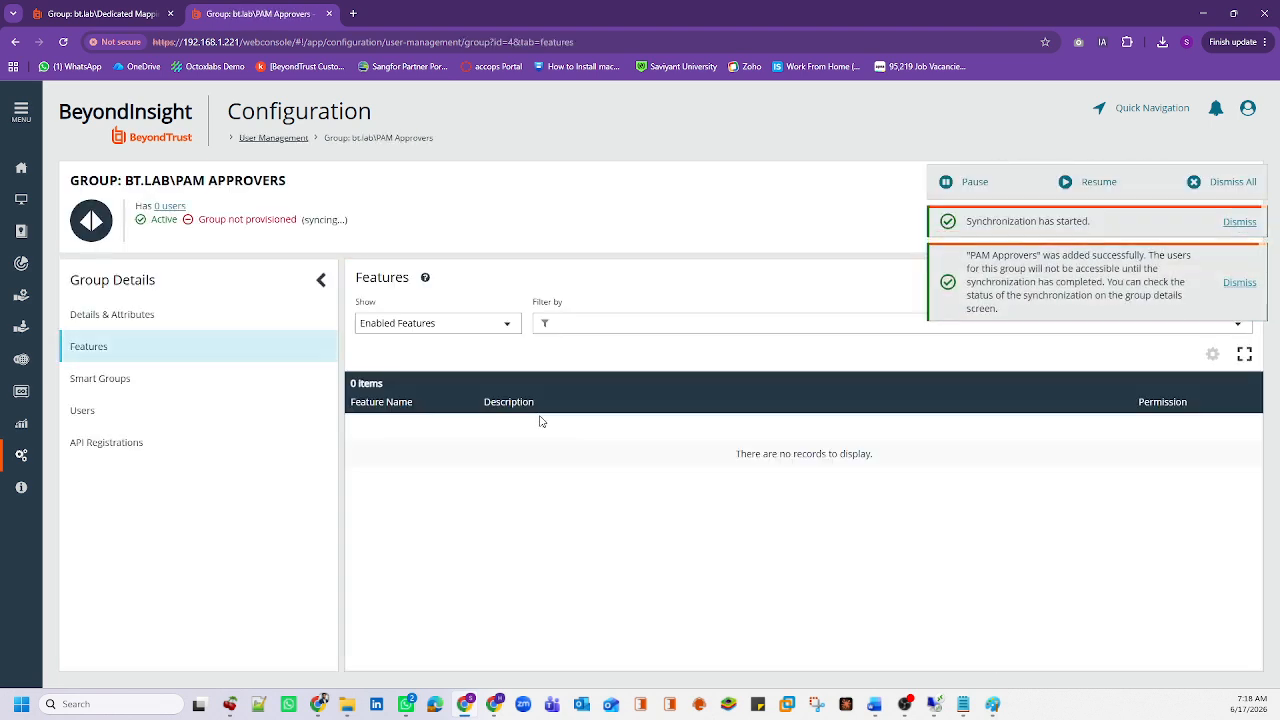
Check that PAM Manager 01 is listed under Users and view the empty Smart Groups permissions
click(202, 404)
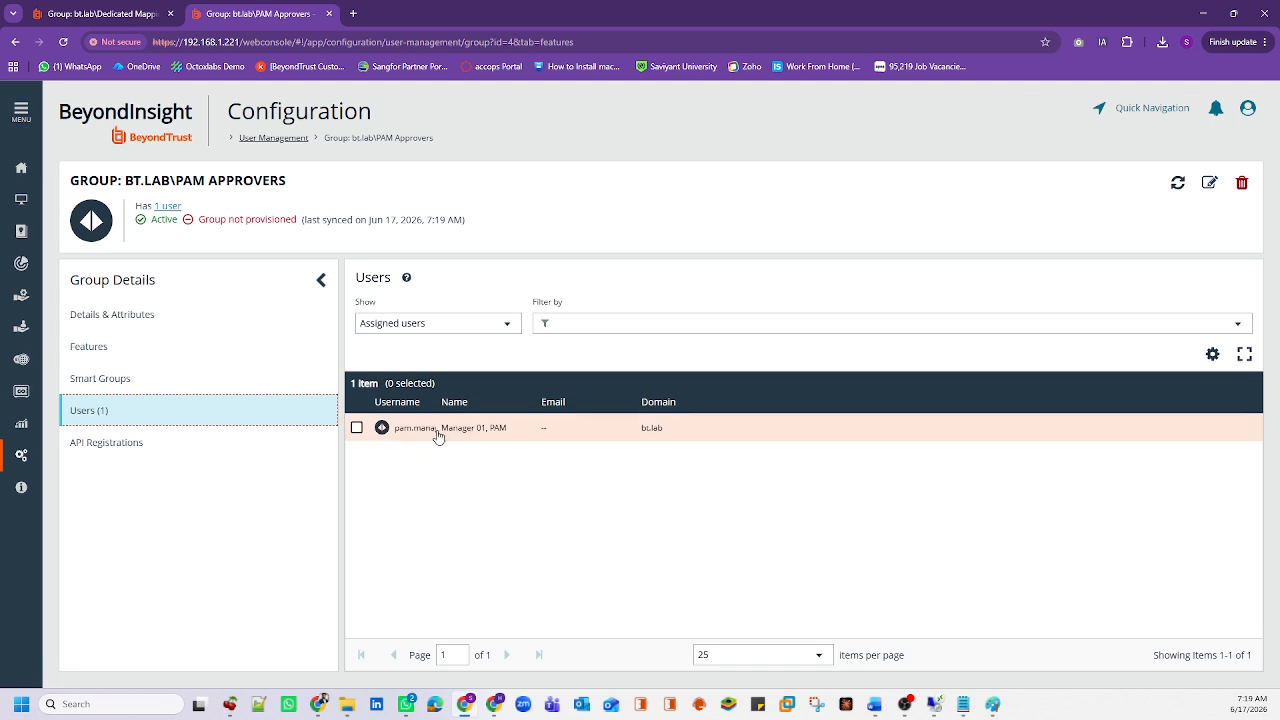
drag(435, 402, 517, 404)
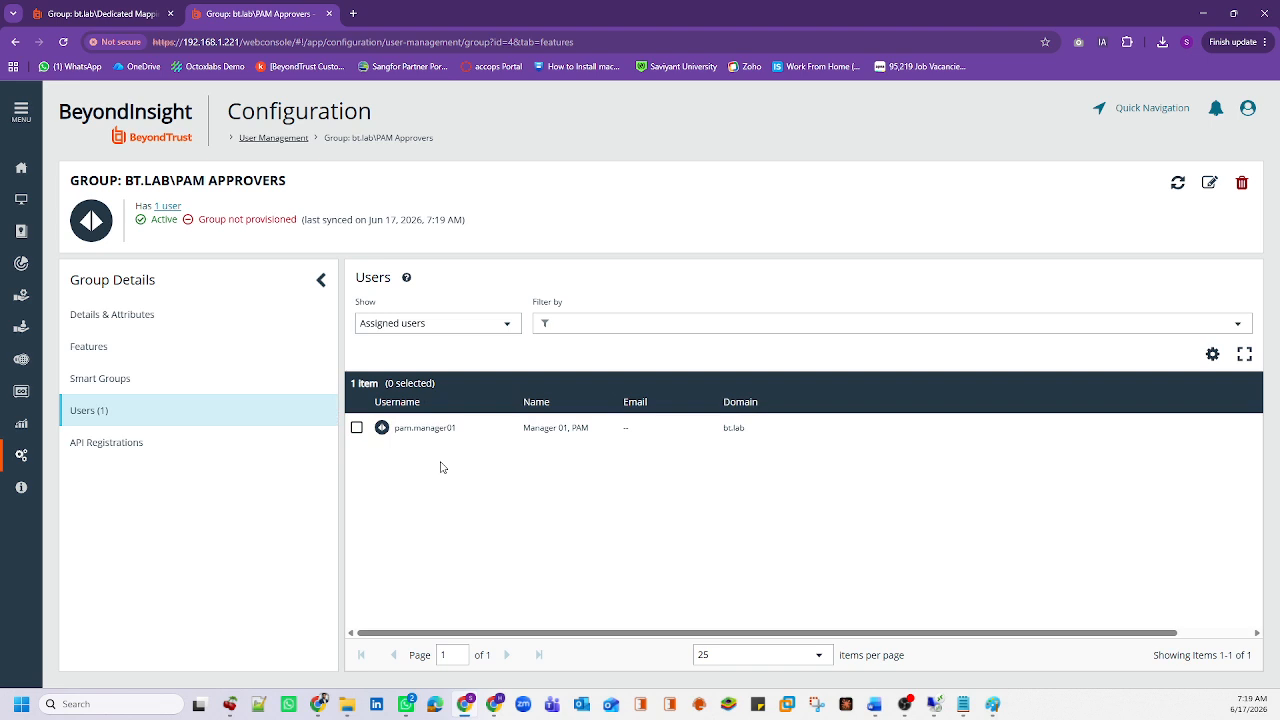
click(238, 382)
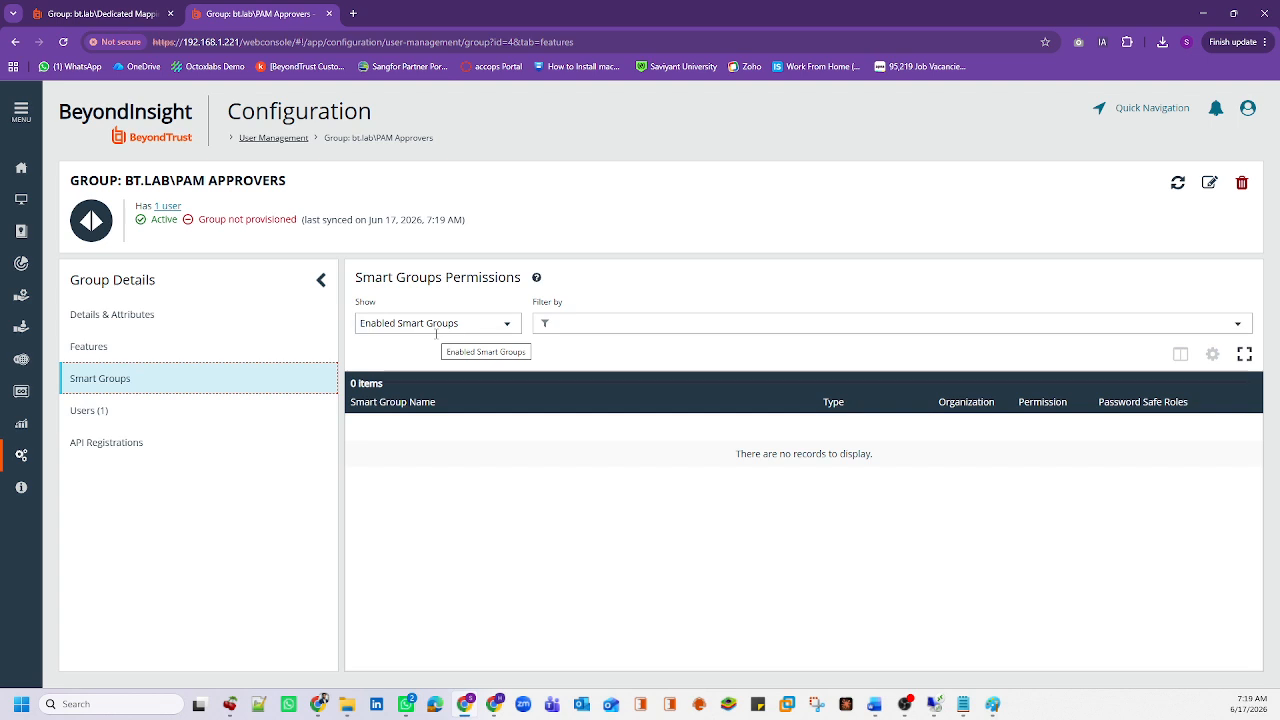
Filter smart groups by 'dedic' and grant Read Only on Dedicated Mapping of Admin Account
click(436, 328)
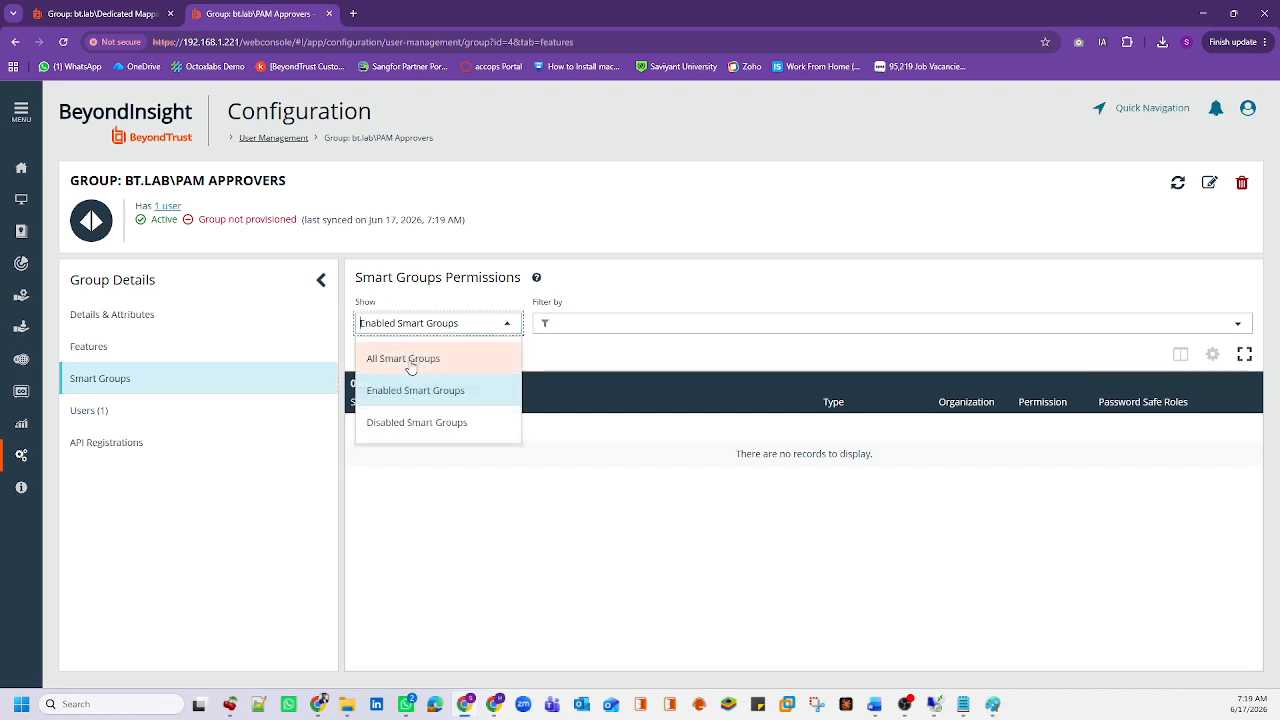
click(409, 360)
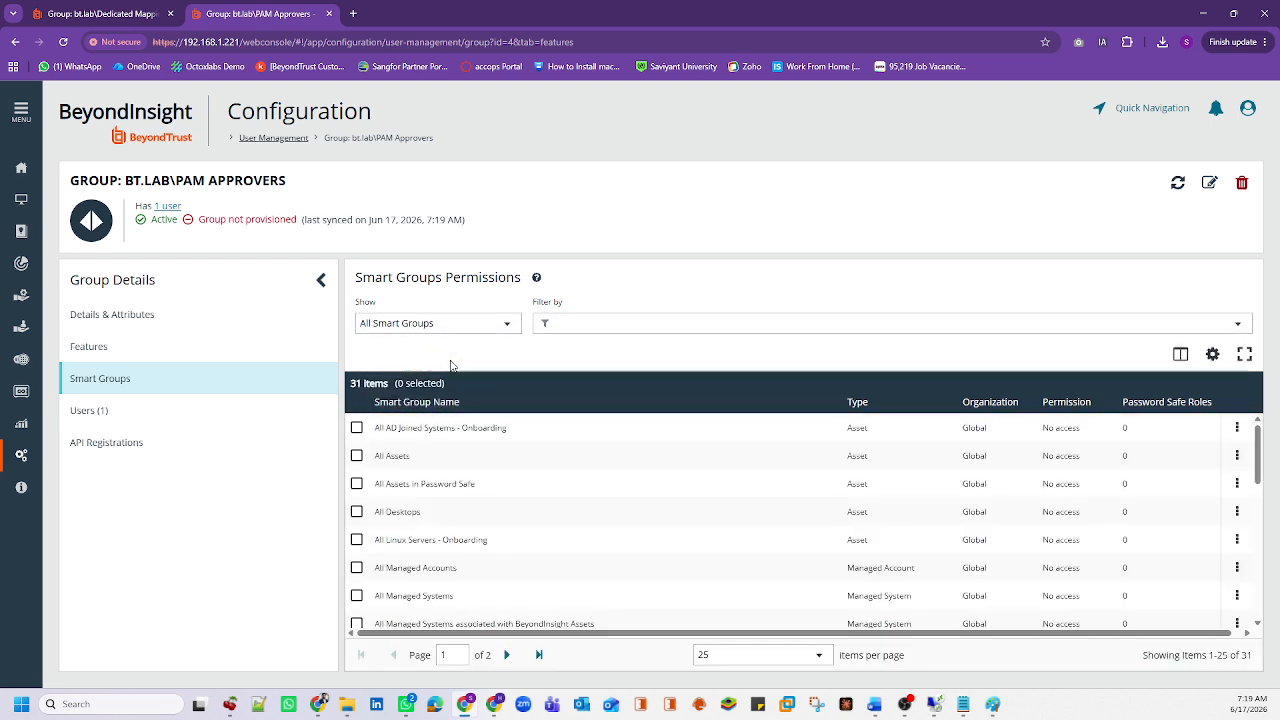
click(591, 318)
click(576, 367)
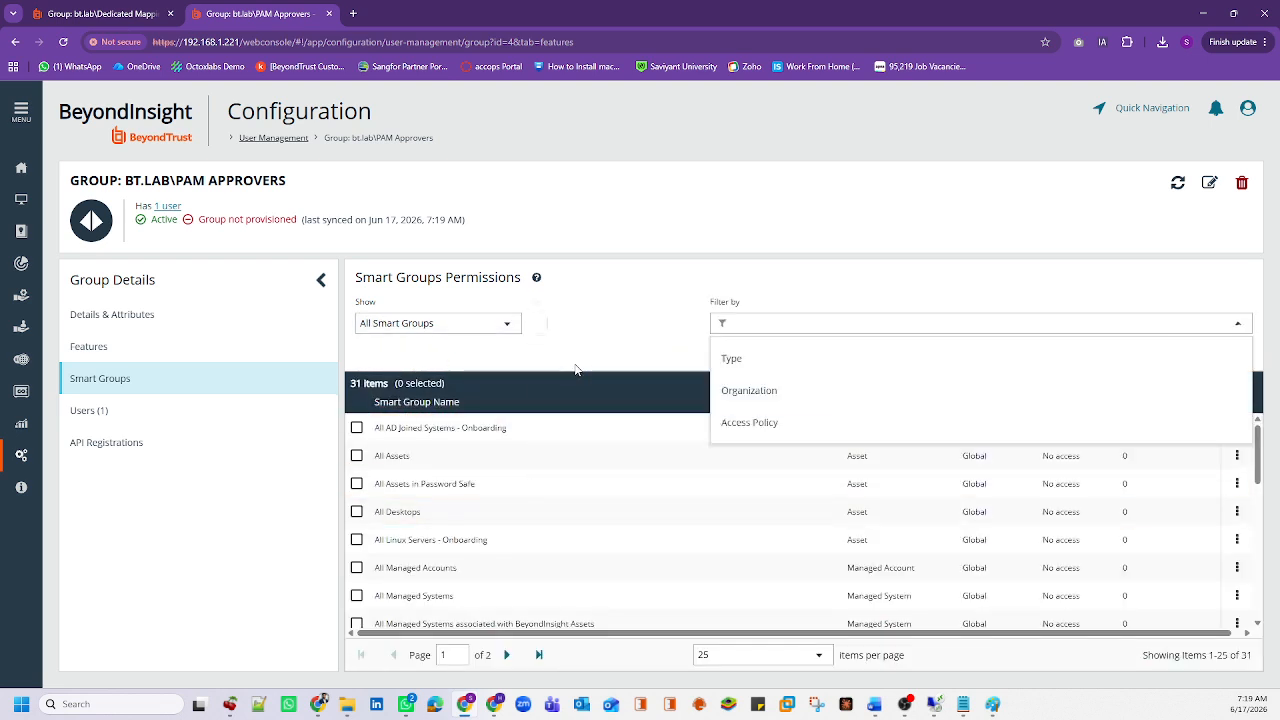
text(dedic)
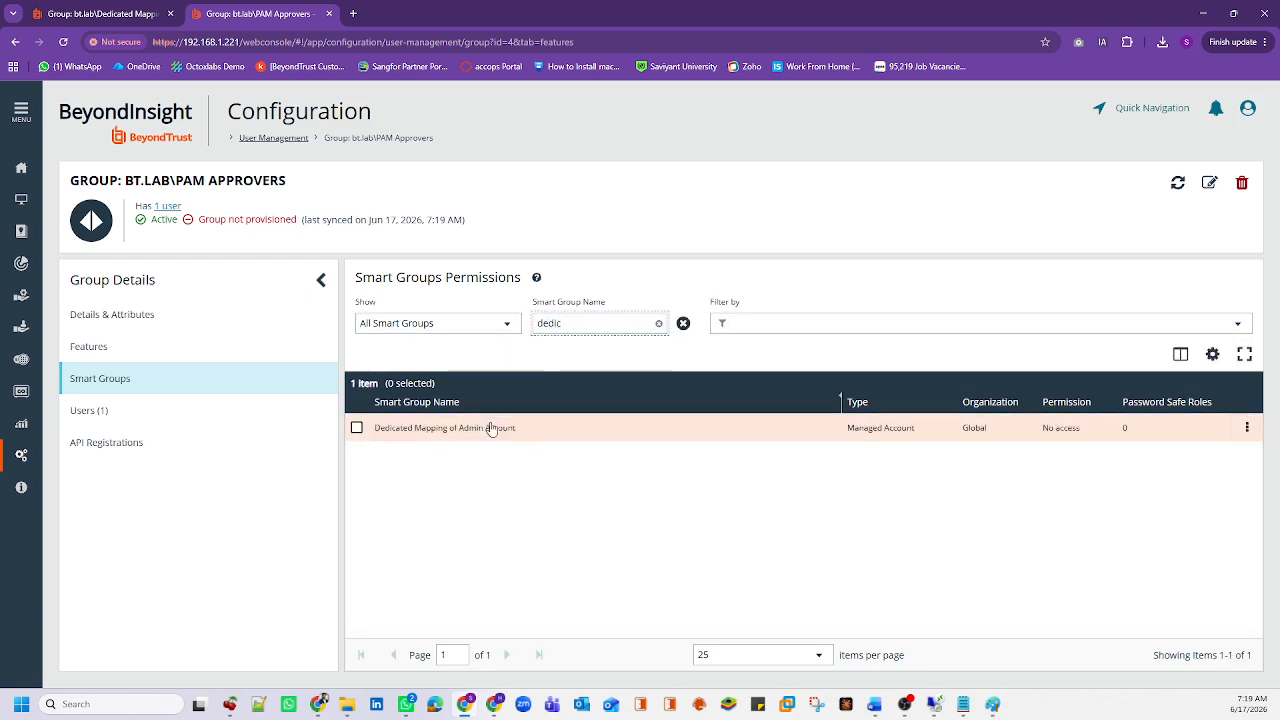
drag(523, 434, 372, 441)
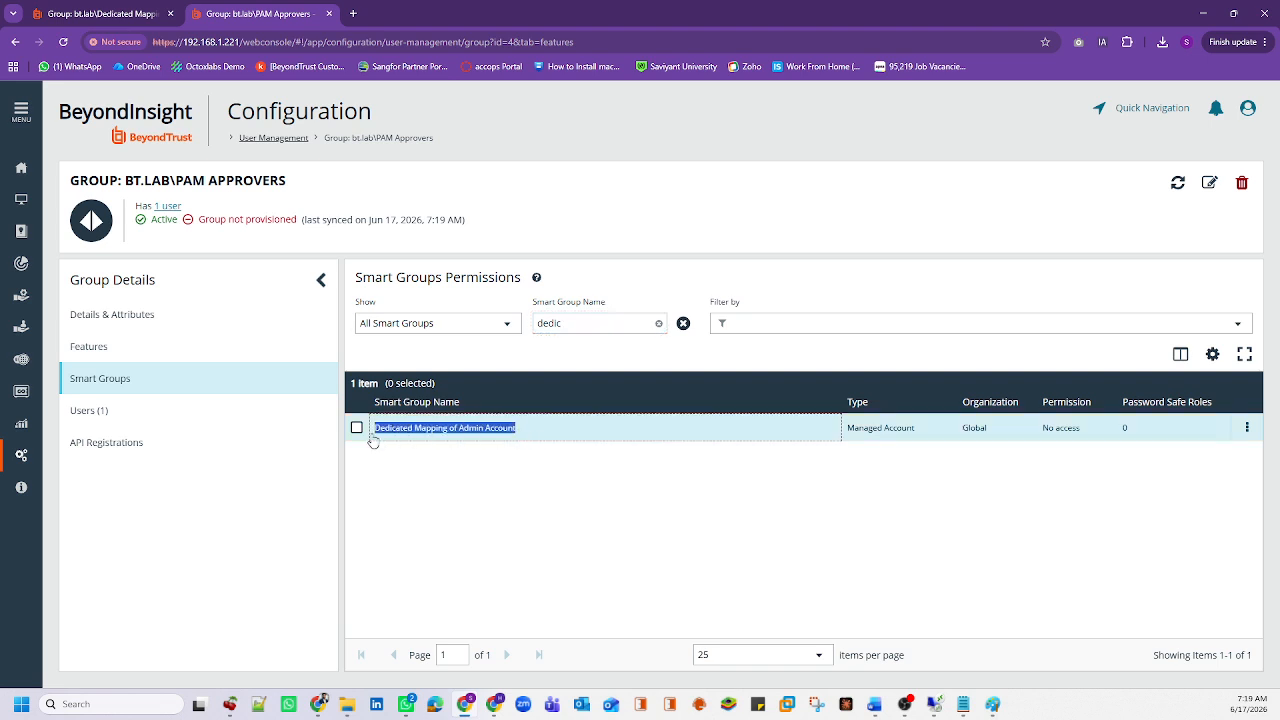
click(372, 441)
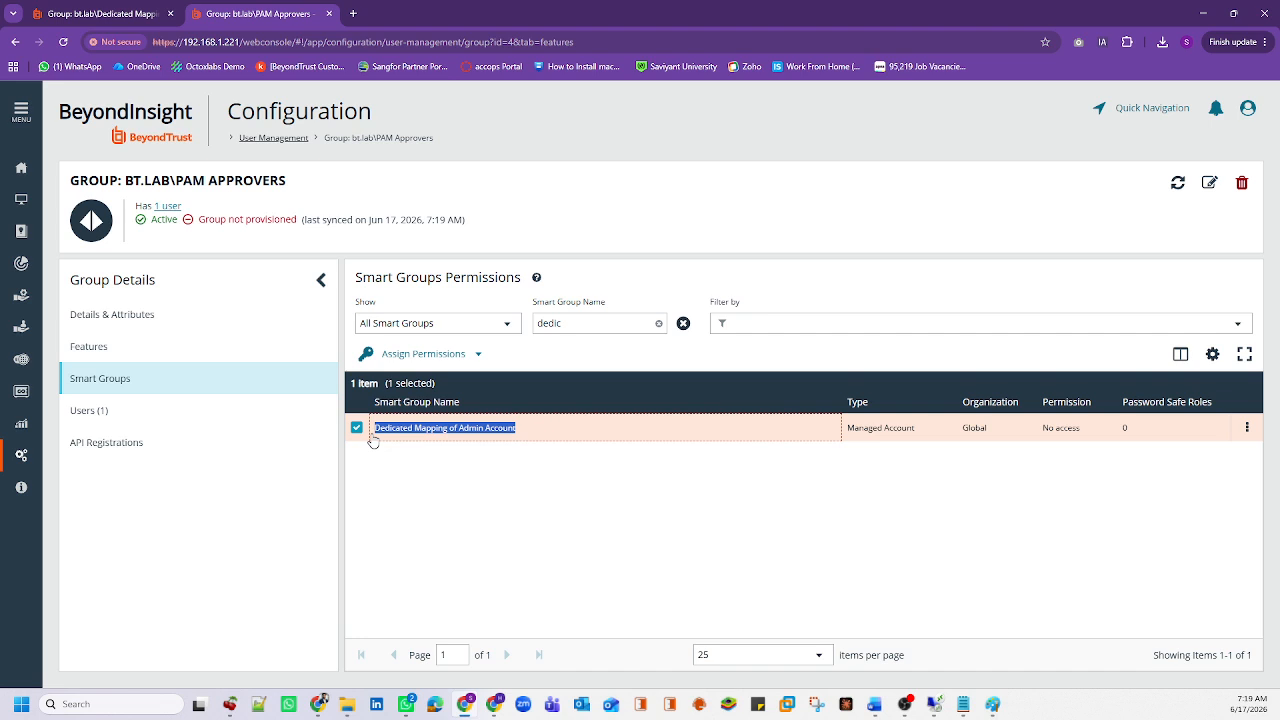
click(410, 357)
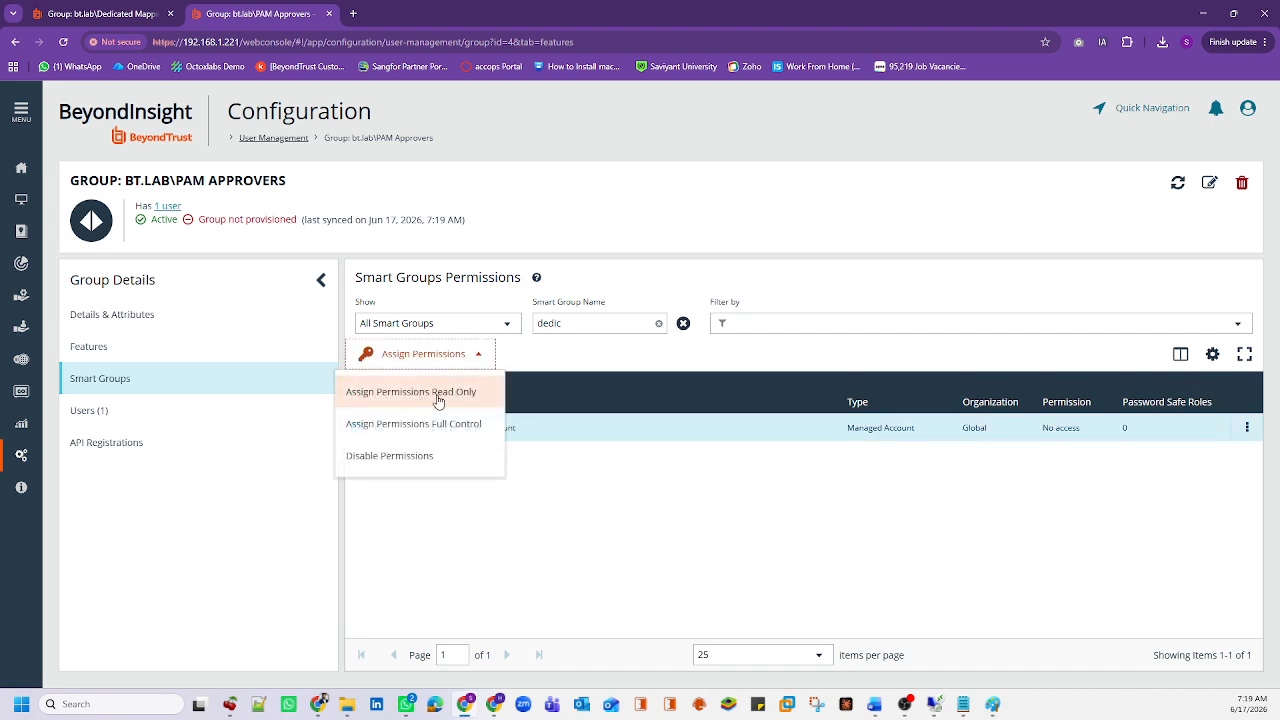
click(438, 392)
Give the group the Approver Password Safe role on Dedicated Mapping of Admin Account
click(480, 323)
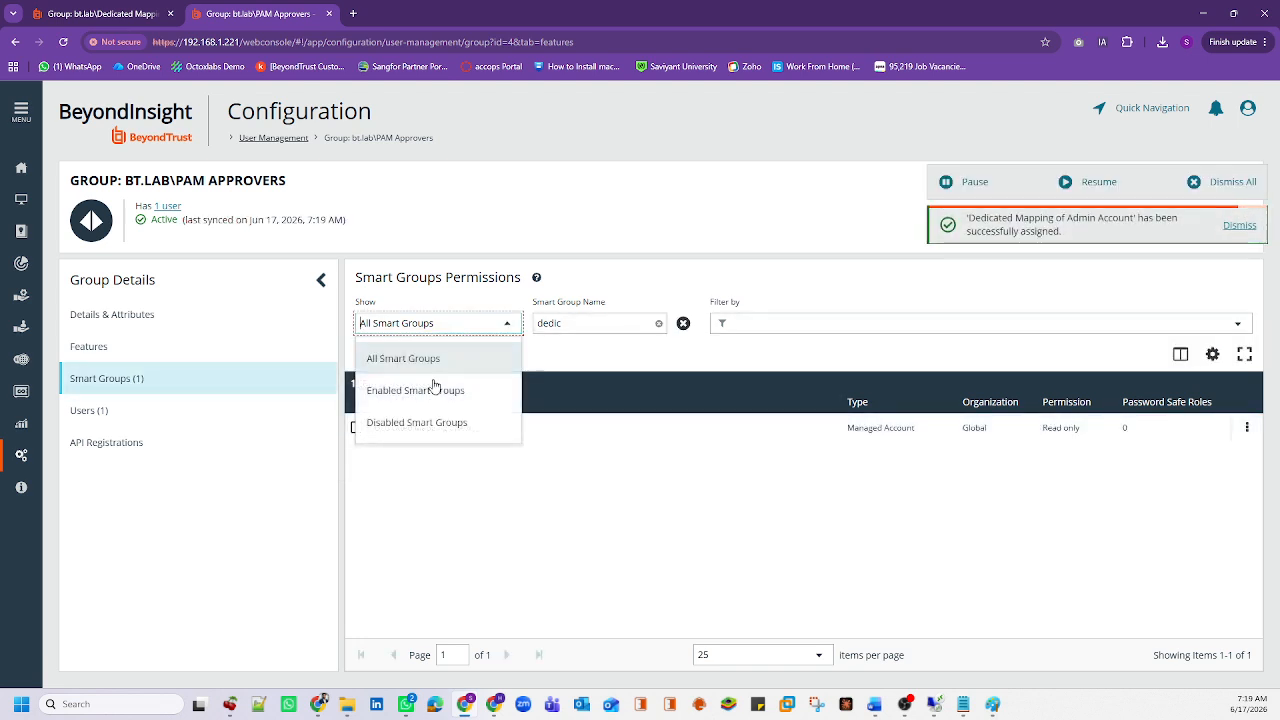
click(486, 390)
drag(540, 427, 373, 440)
click(1247, 427)
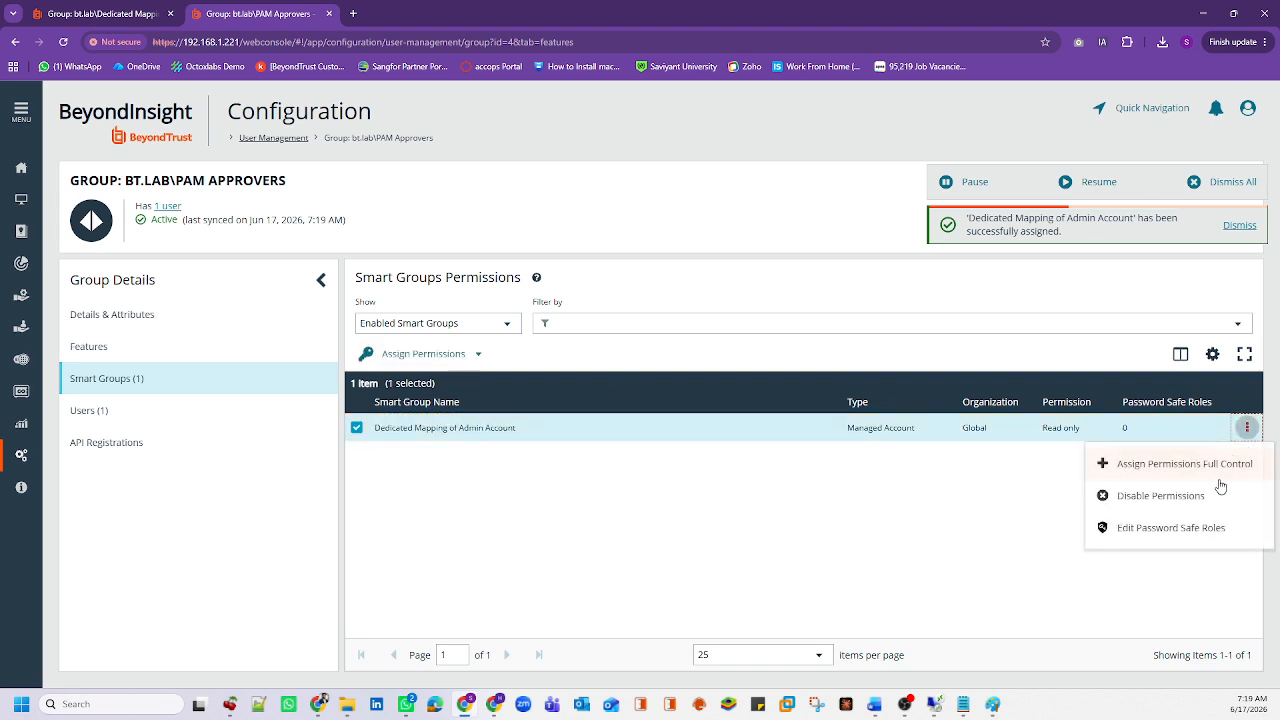
click(1172, 528)
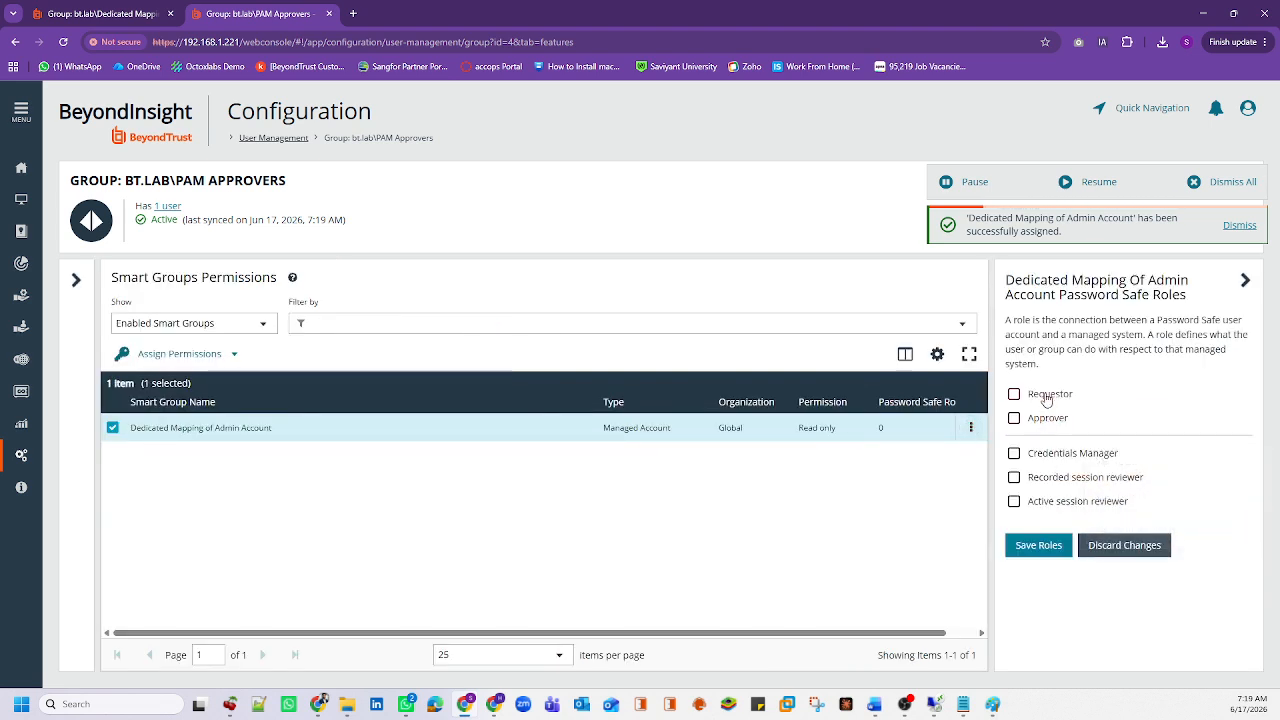
click(1038, 423)
click(1038, 545)
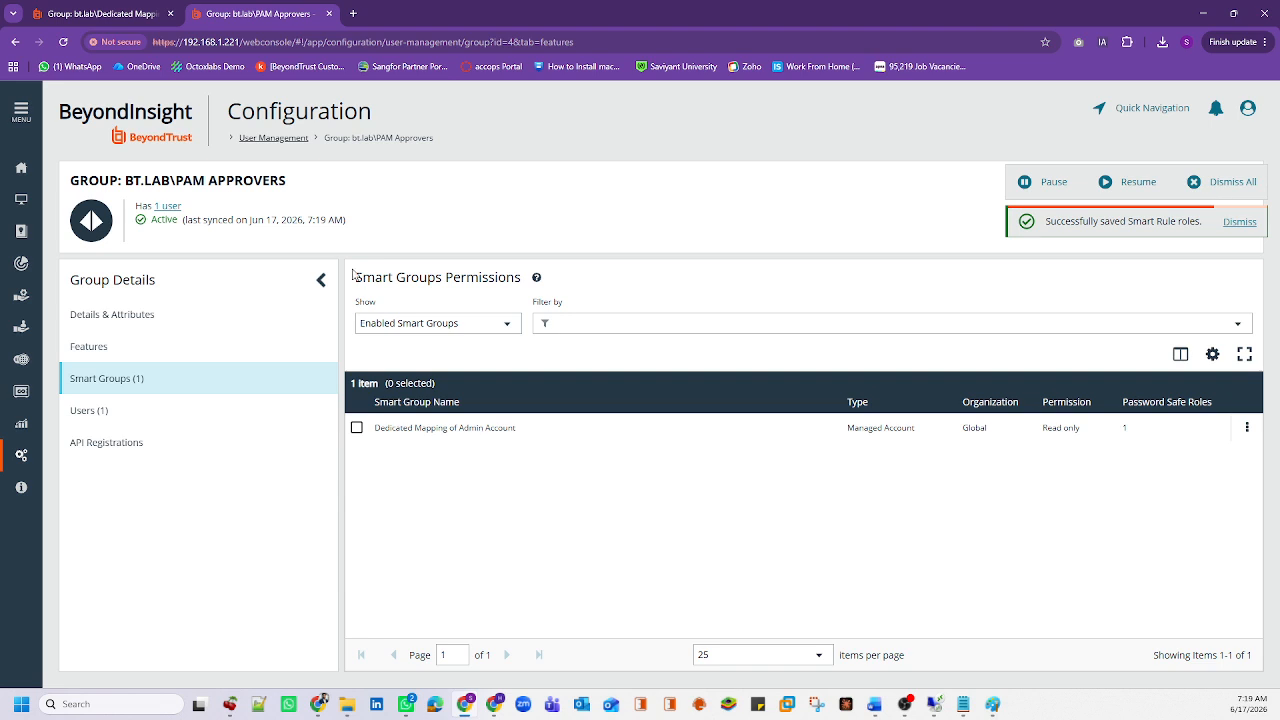
Check PAM Approvers' one user and its Dedicated Mapping of Admin Account smart group, then open the account menu
click(138, 442)
click(122, 418)
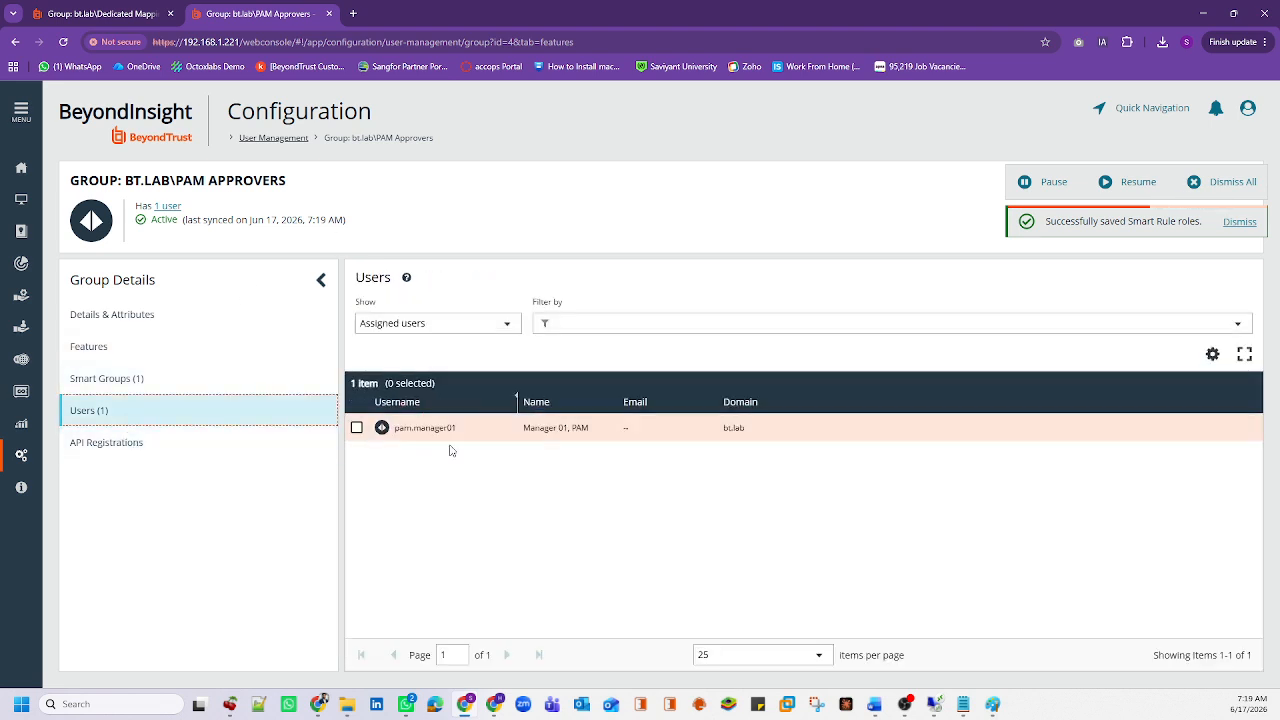
drag(451, 434, 396, 441)
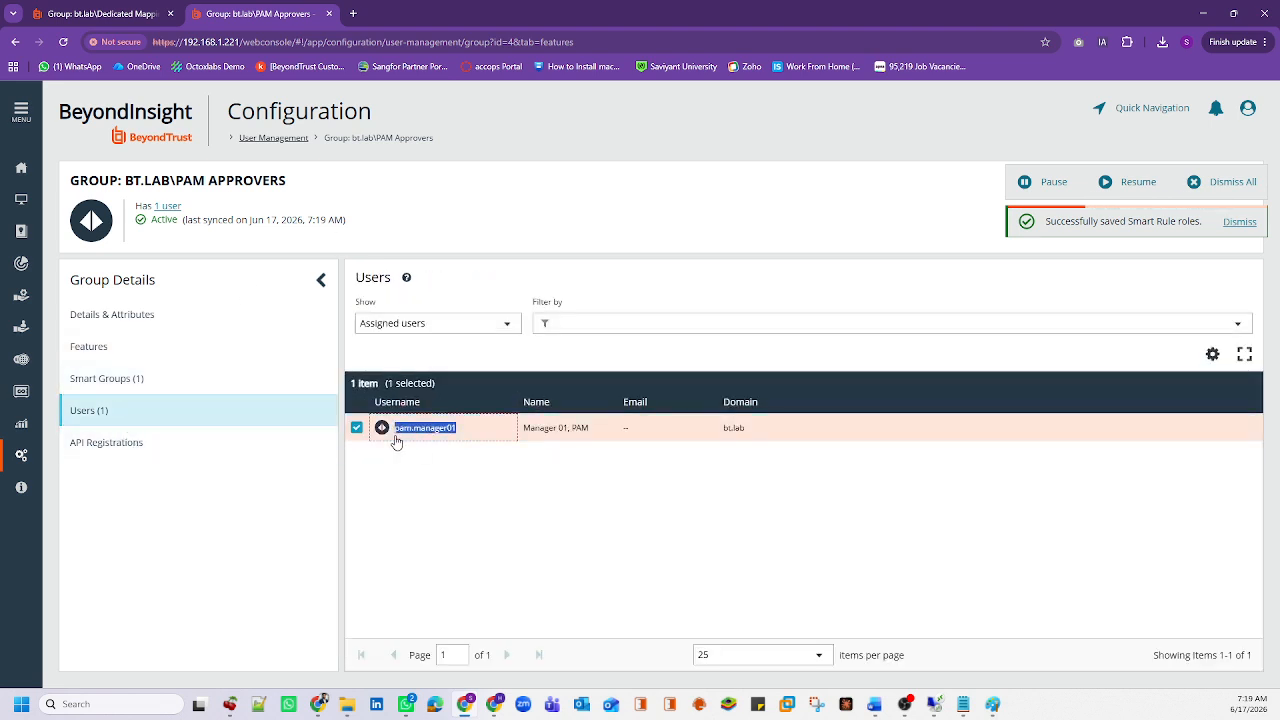
click(251, 382)
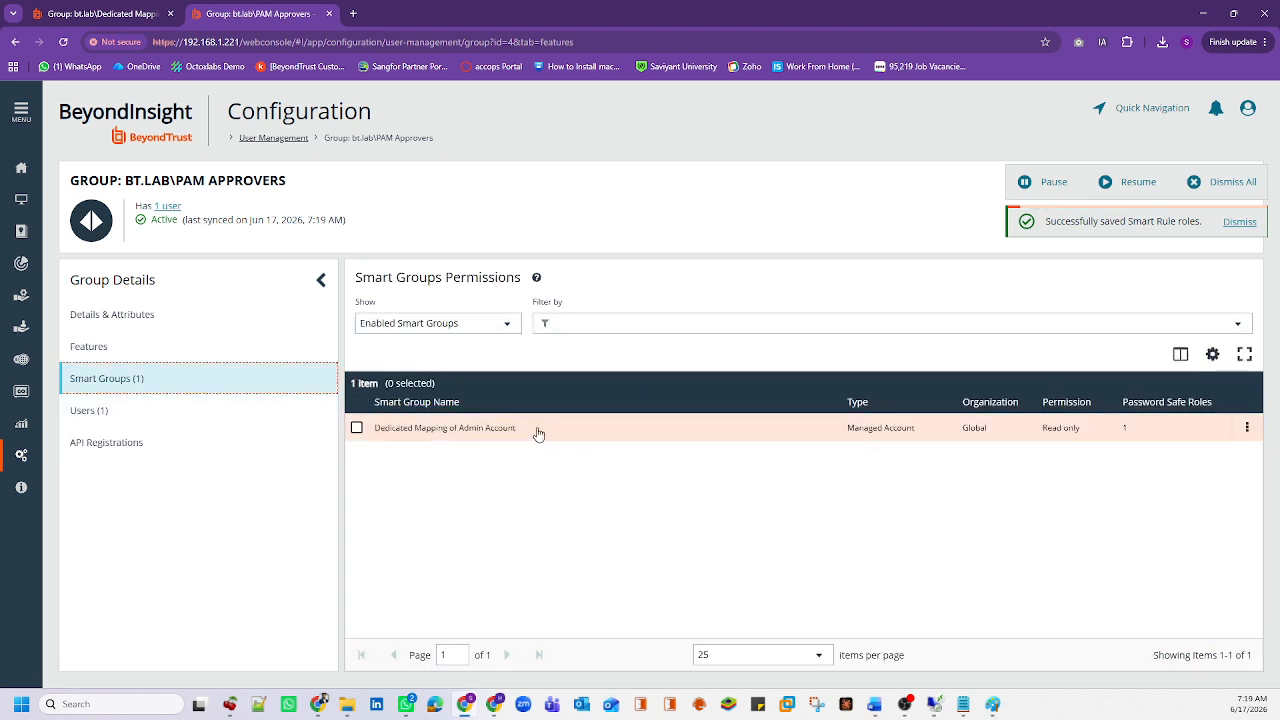
drag(538, 434, 374, 443)
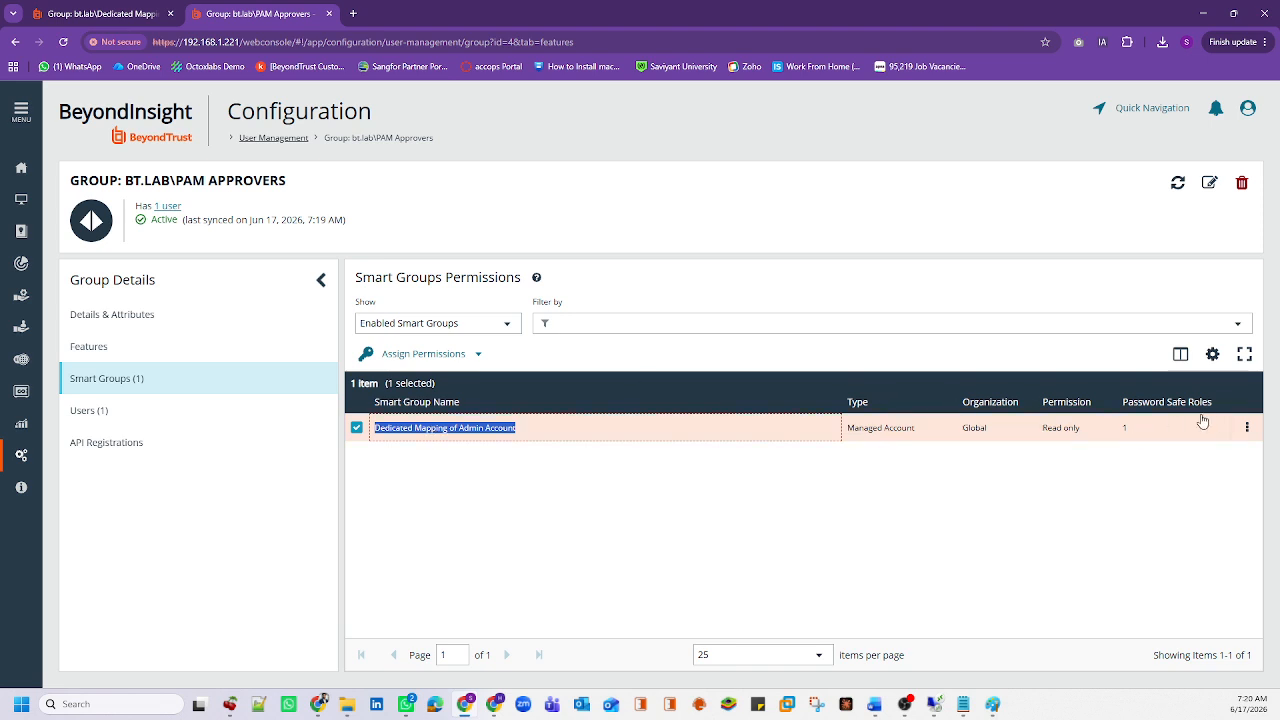
click(1246, 427)
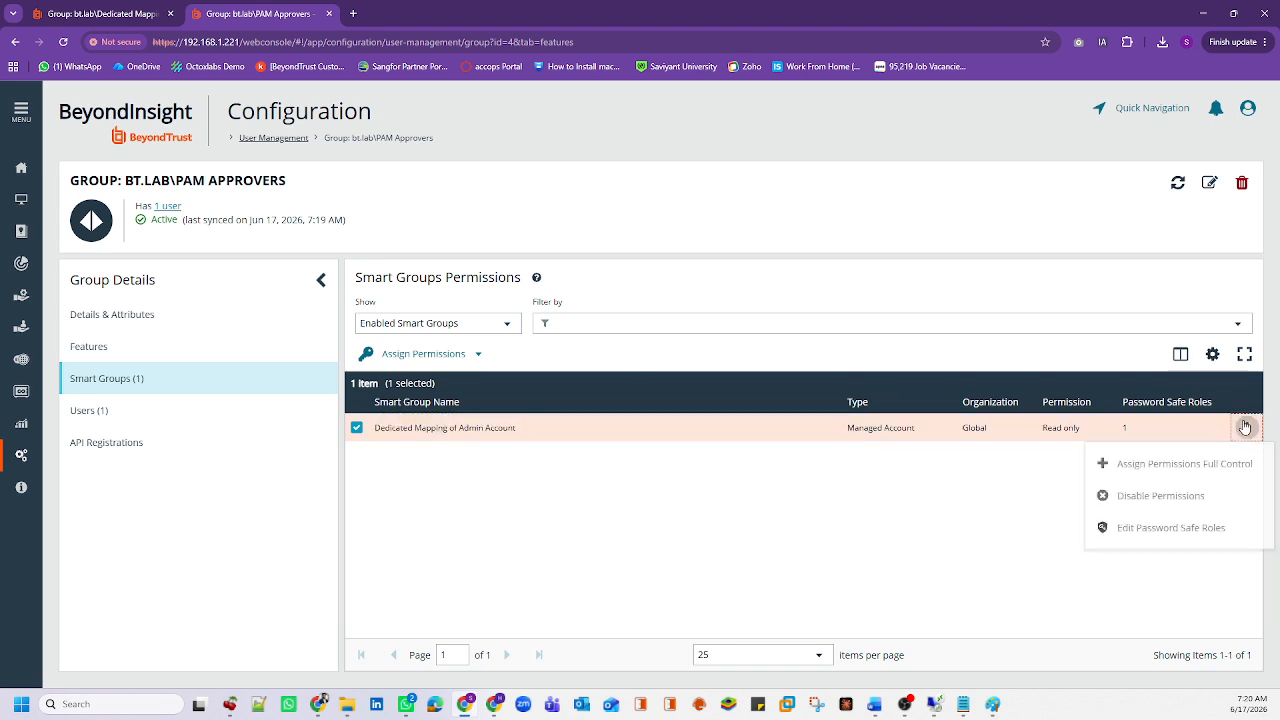
click(1239, 146)
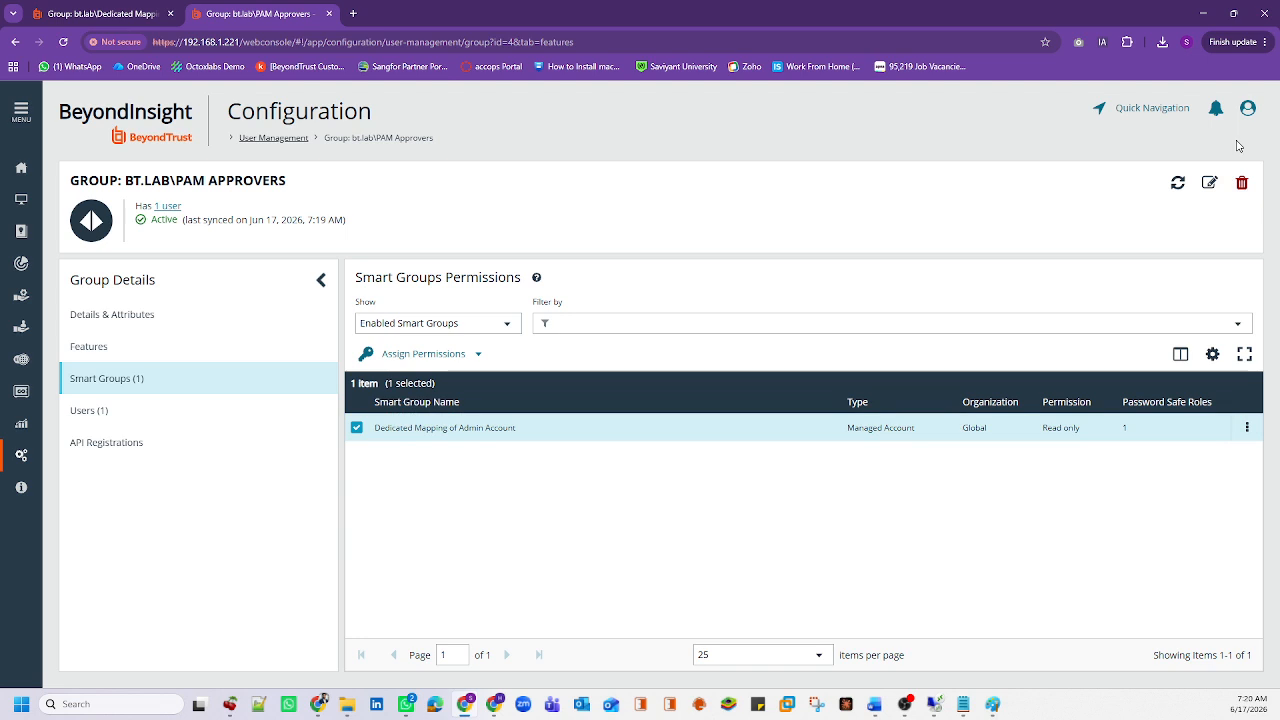
click(1248, 108)
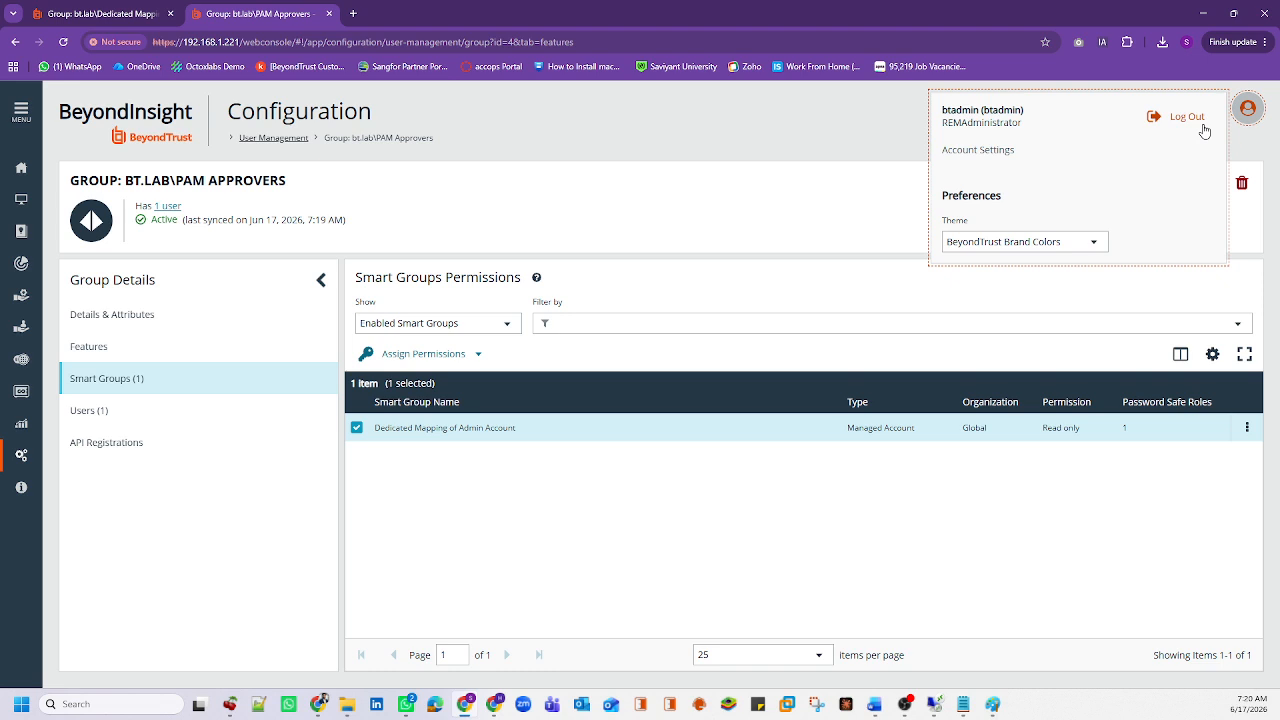
Log out and sign back in with the requester's username and password on the bt.lab domain
click(1205, 130)
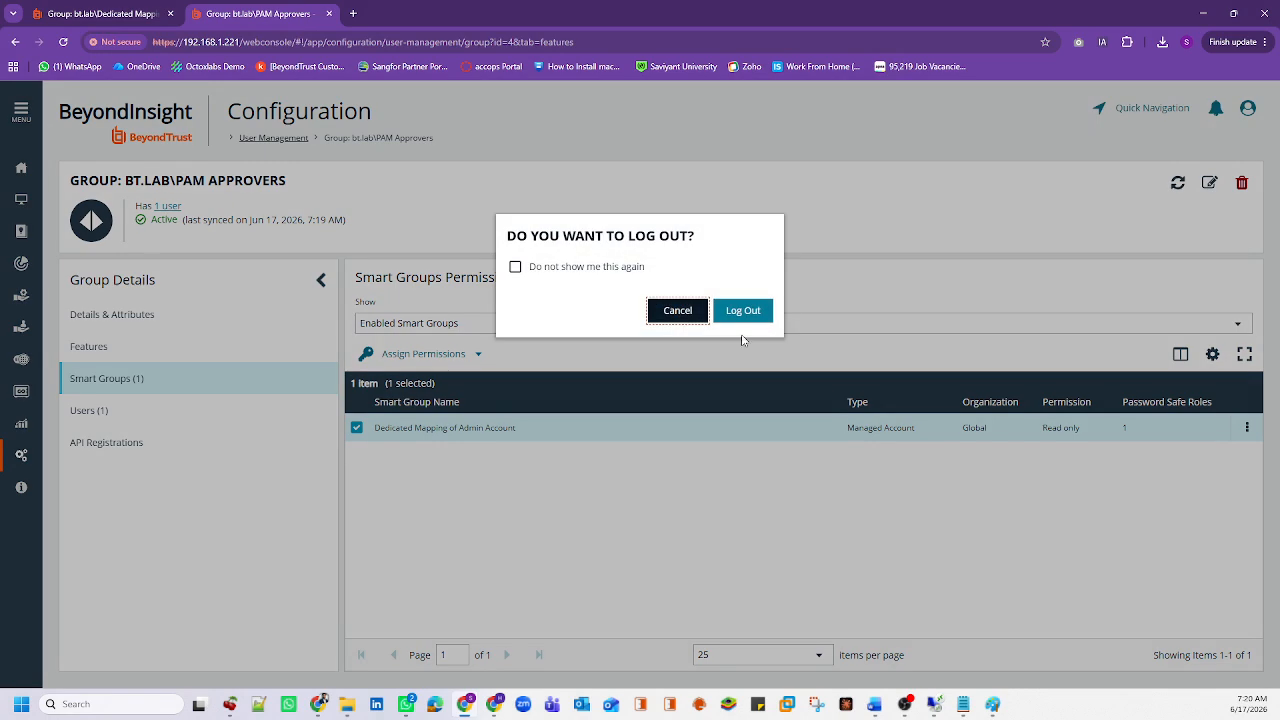
click(745, 311)
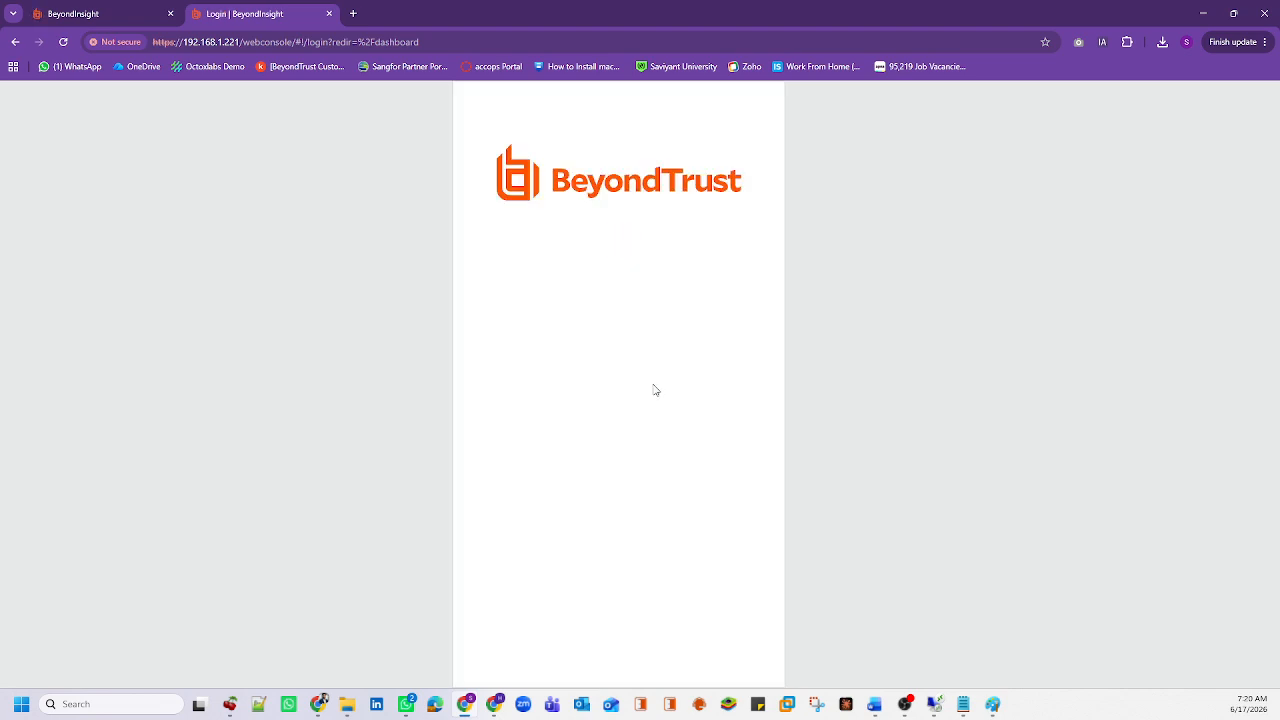
text(naveen)
key(Tab)
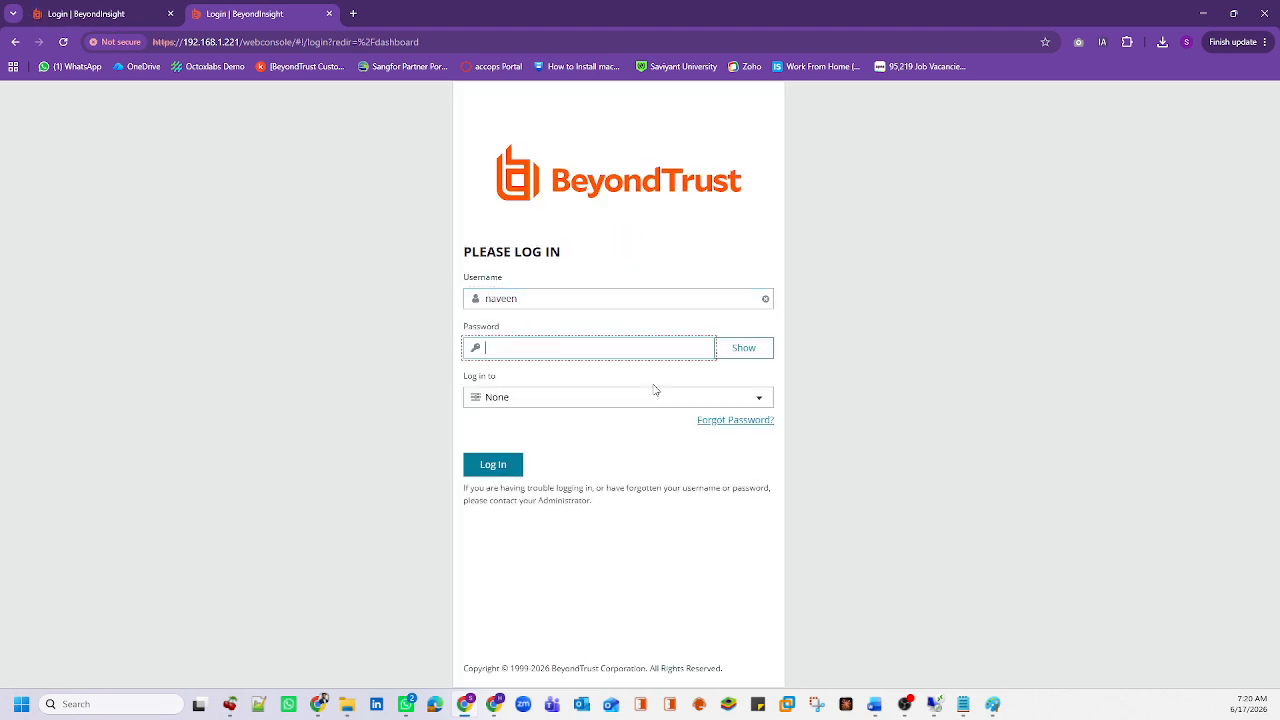
text(••)
key(Caps_Lock)
text(••)
key(Tab)
click(655, 392)
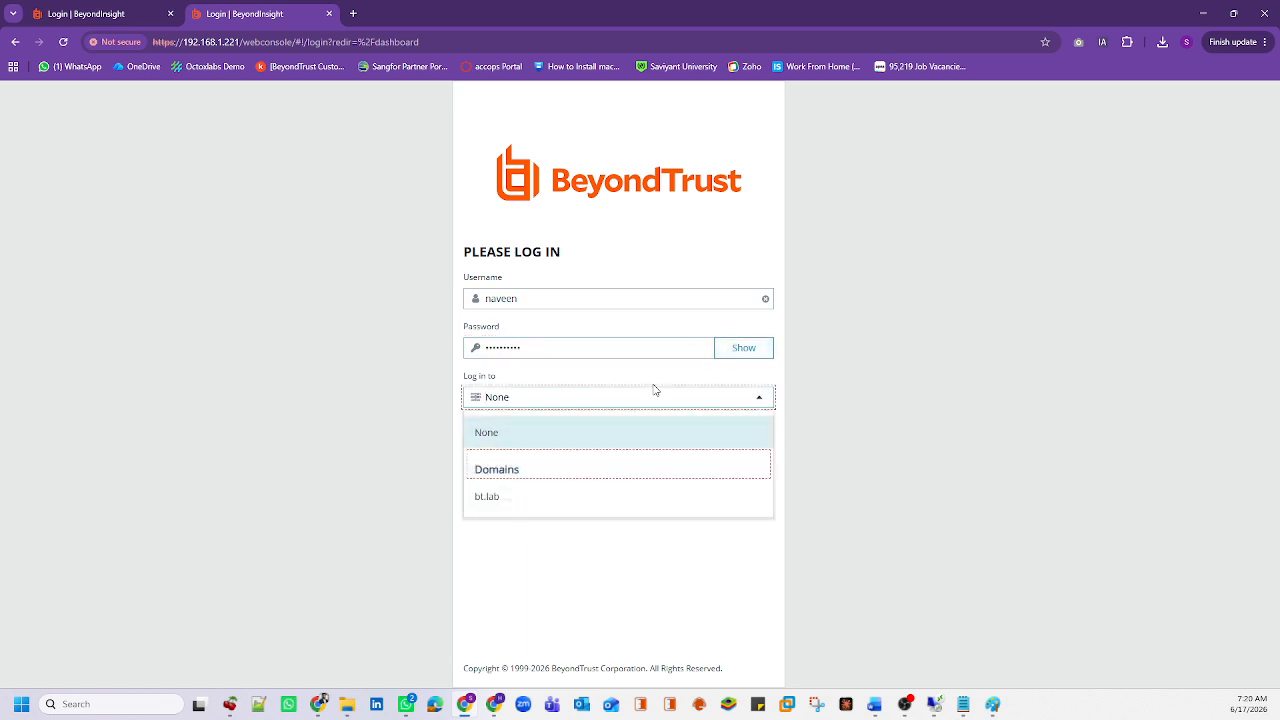
key(Down)
key(Return)
click(506, 463)
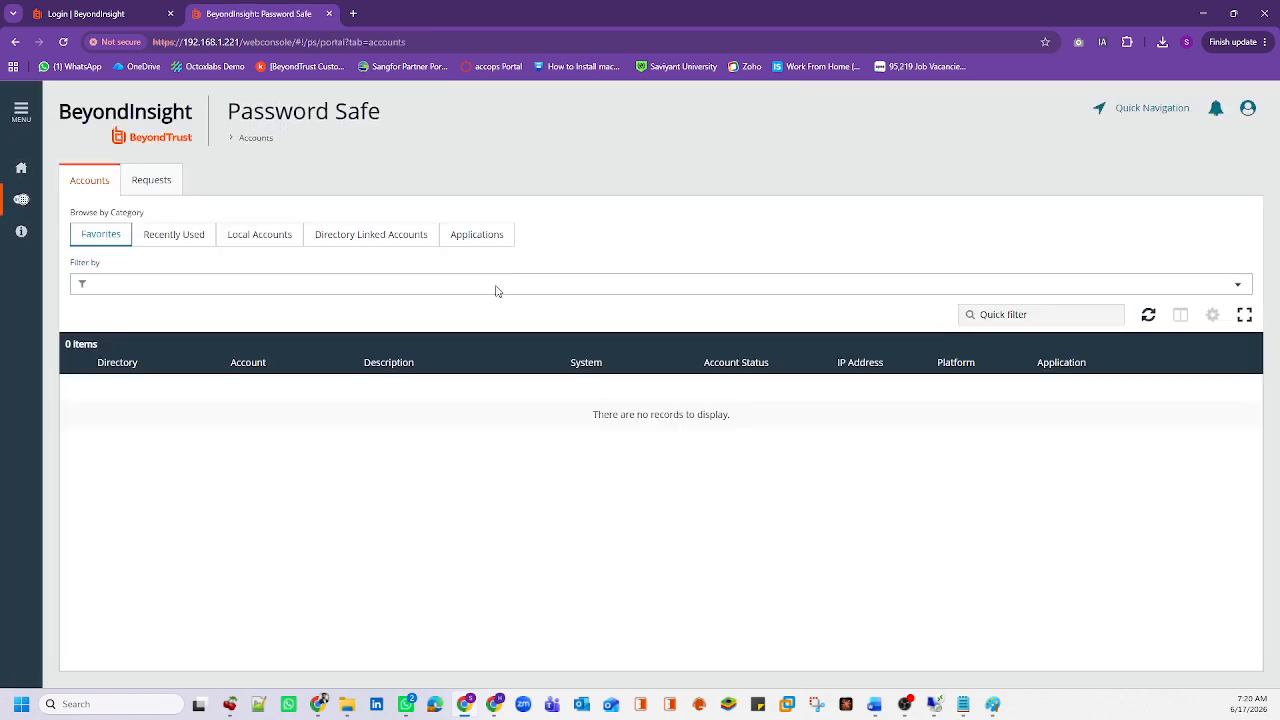
Load all directory linked accounts and open an access request for the JUMPSERVER01 account
click(405, 245)
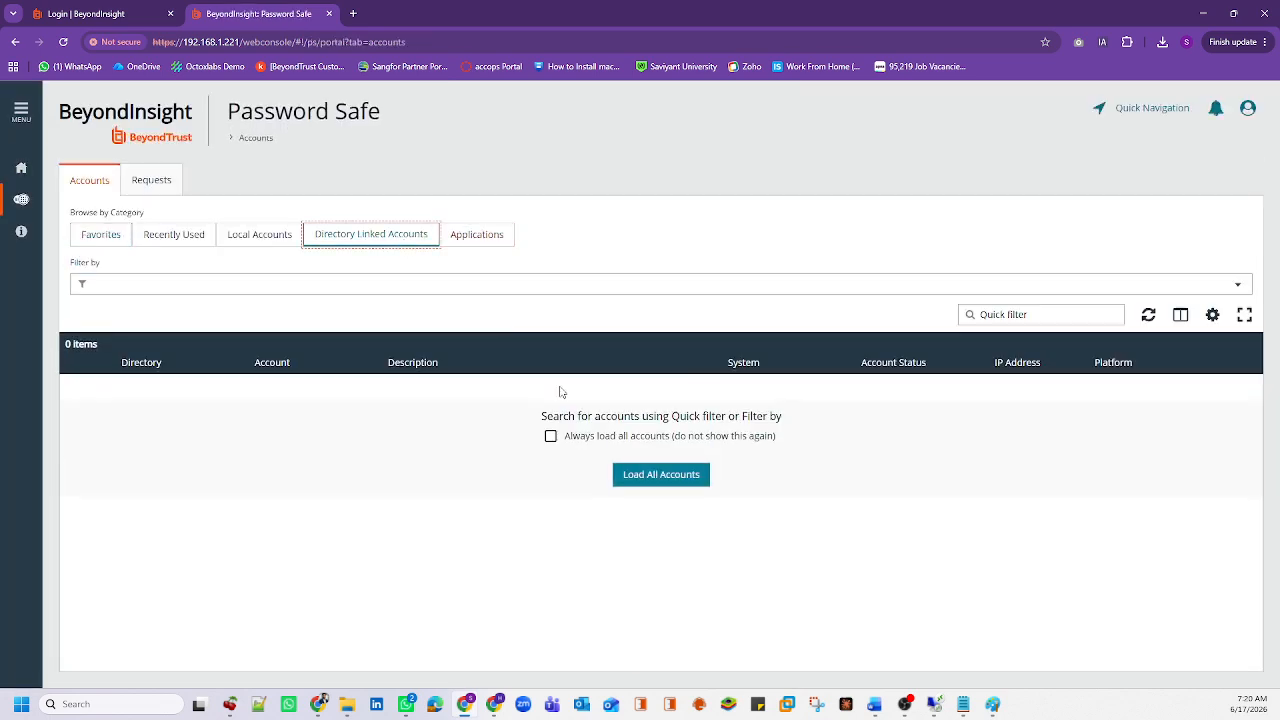
click(658, 476)
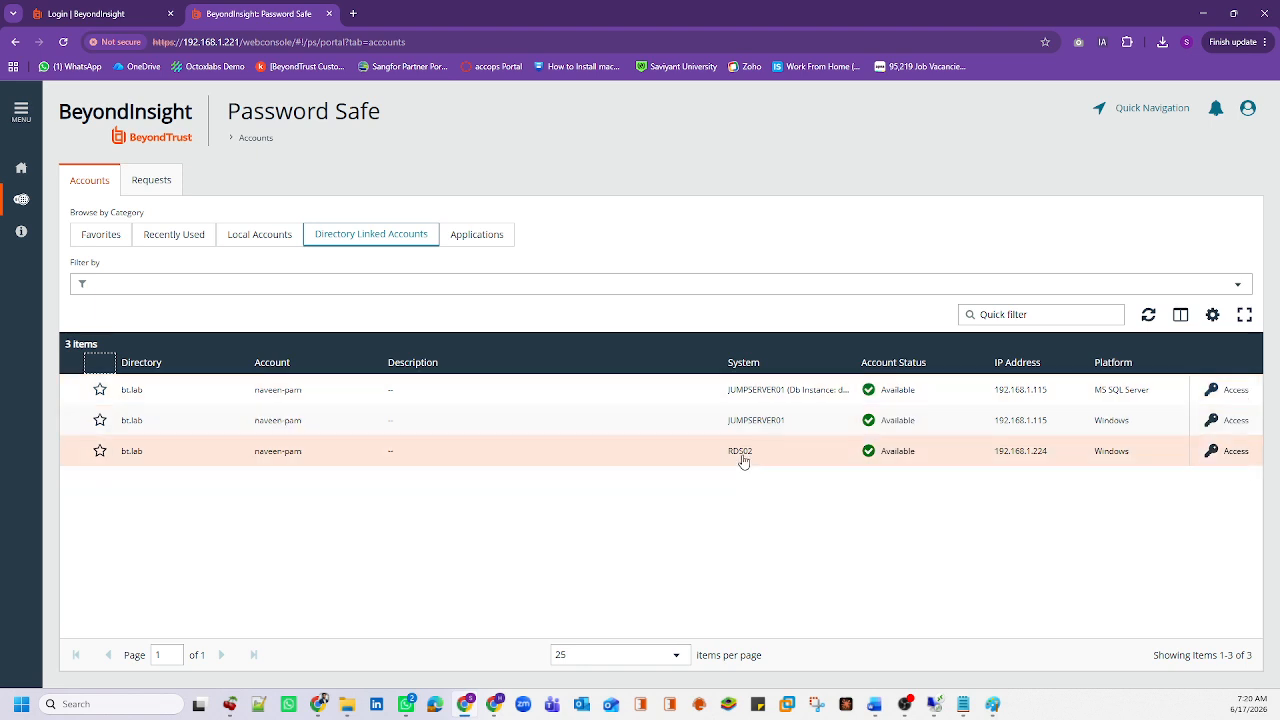
drag(808, 431, 726, 430)
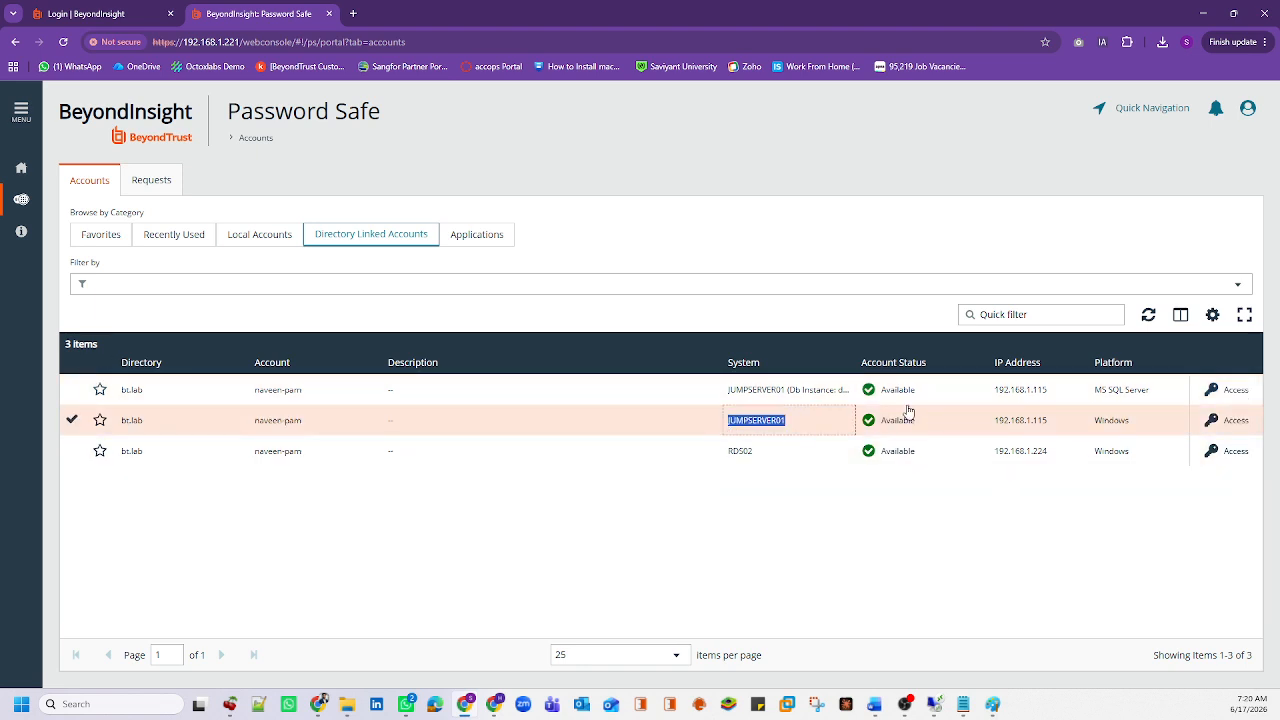
click(1215, 424)
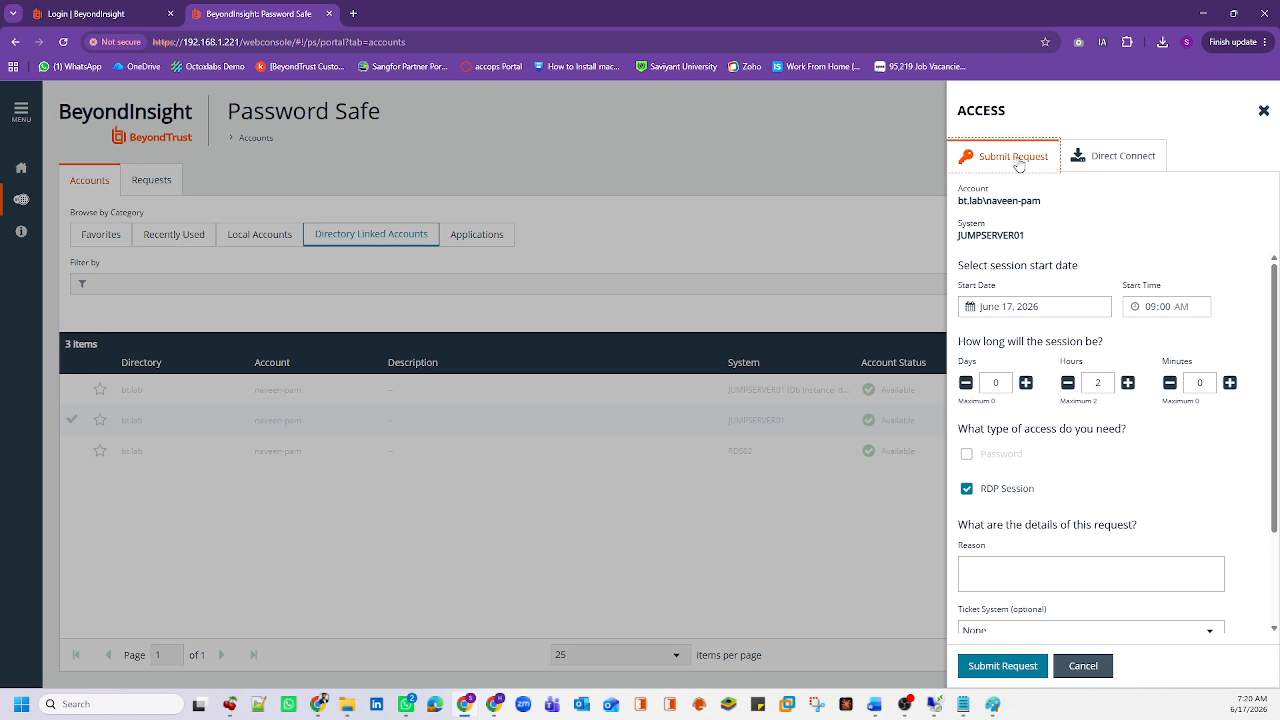
Submit a 2-hour RDP session request with reason 'Testing', then view the Requests list
drag(1074, 201, 1008, 202)
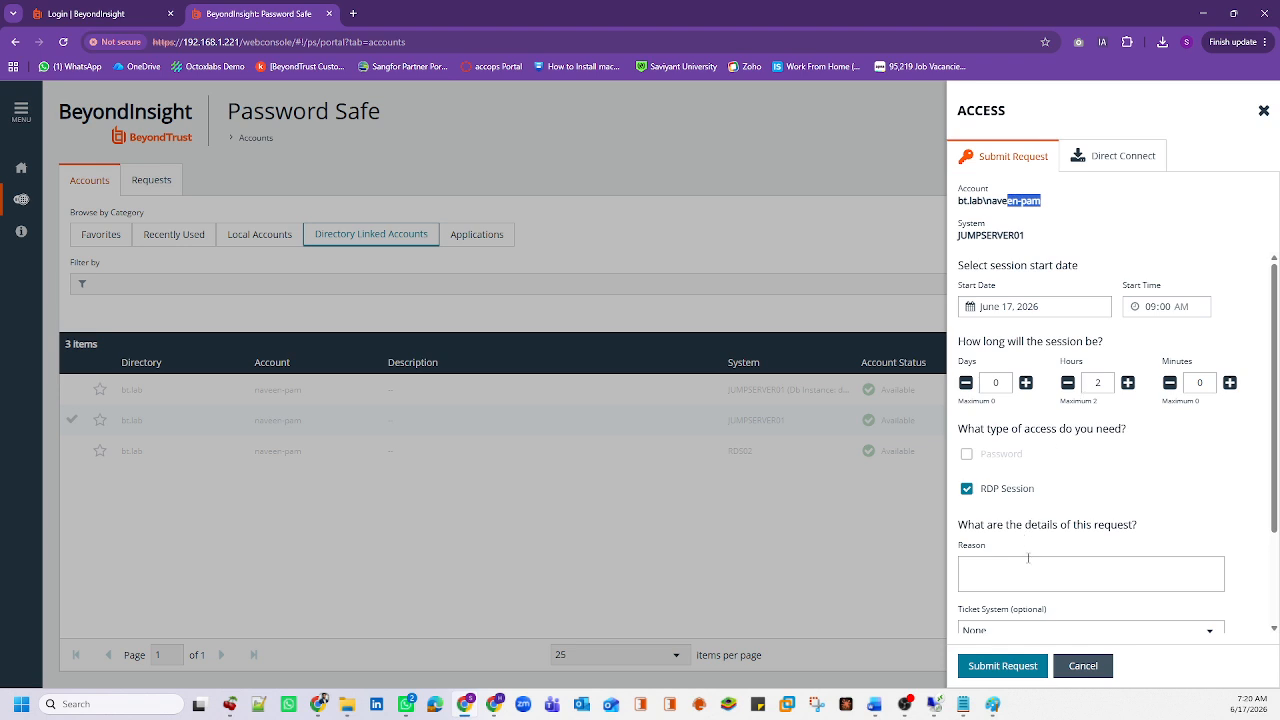
click(1112, 157)
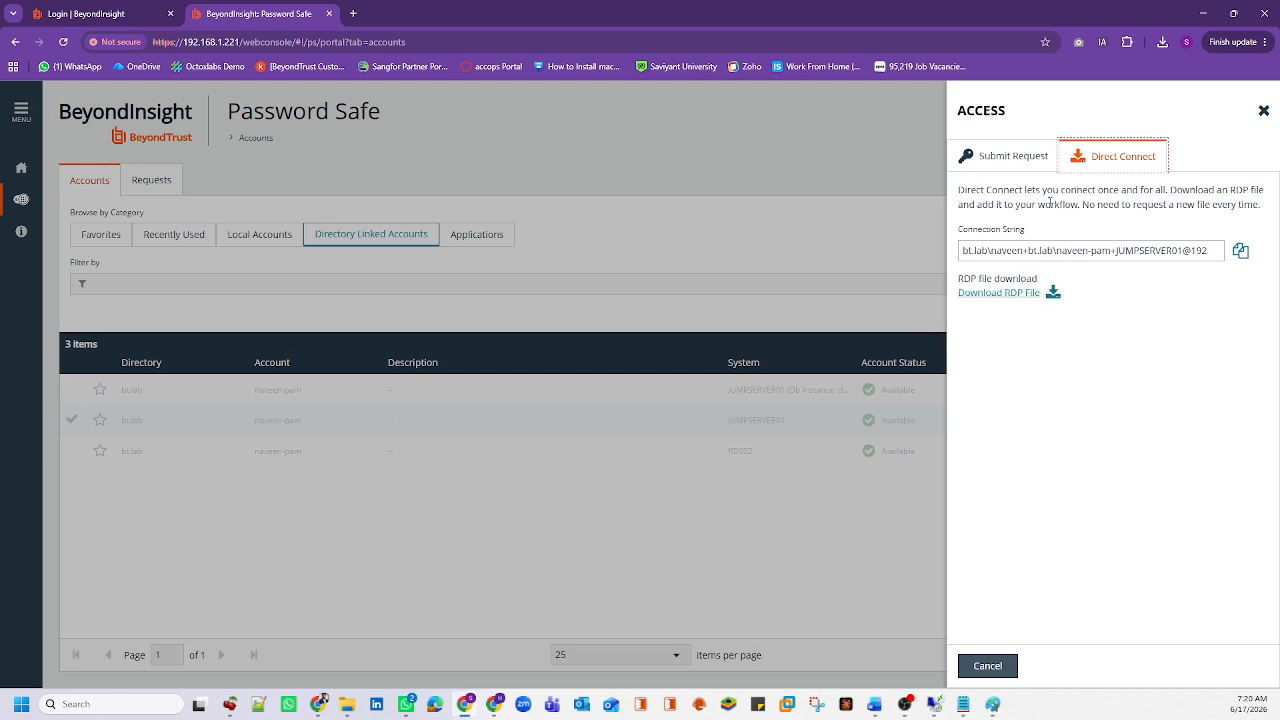
click(994, 157)
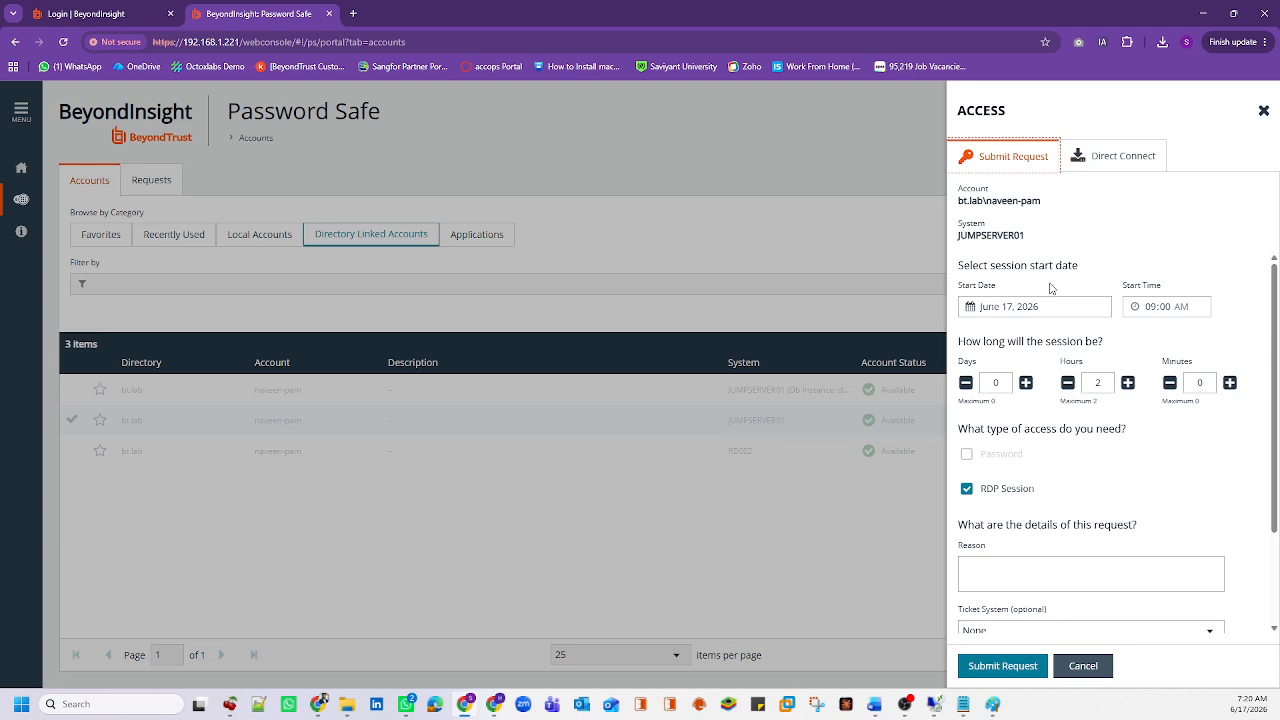
scroll(1120, 533, down, 2)
click(1033, 457)
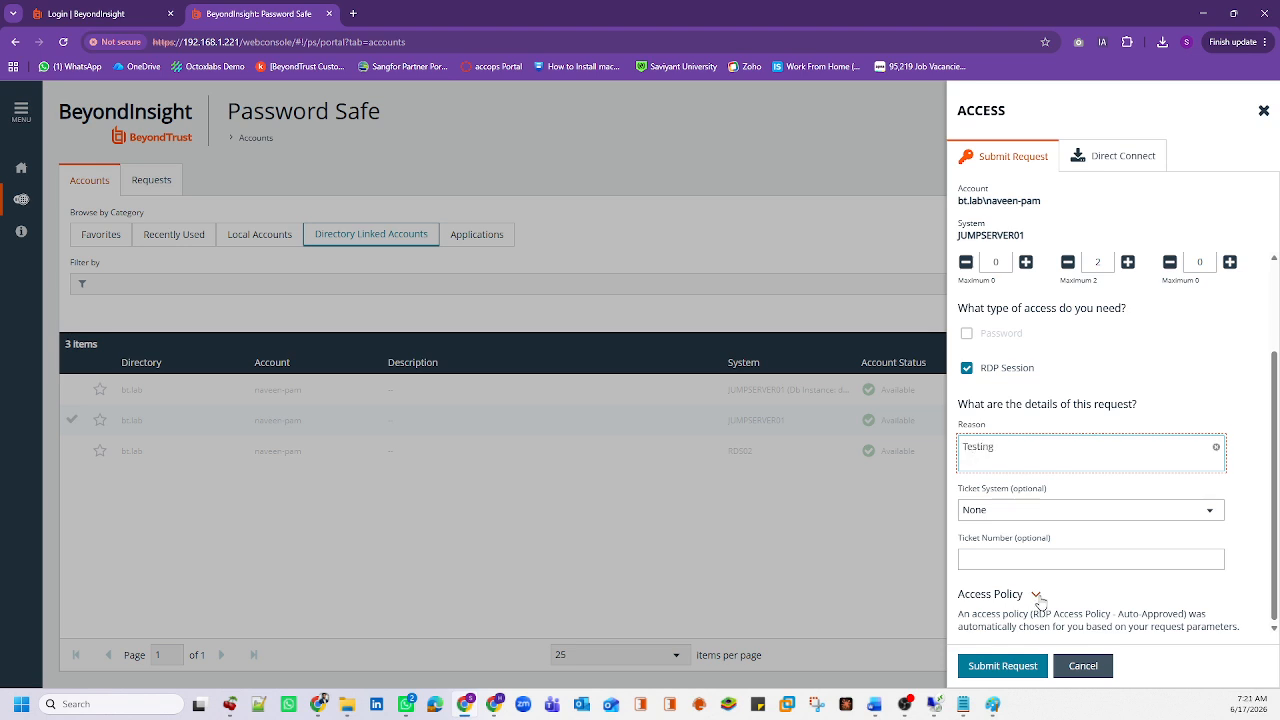
scroll(1040, 600, down, 1)
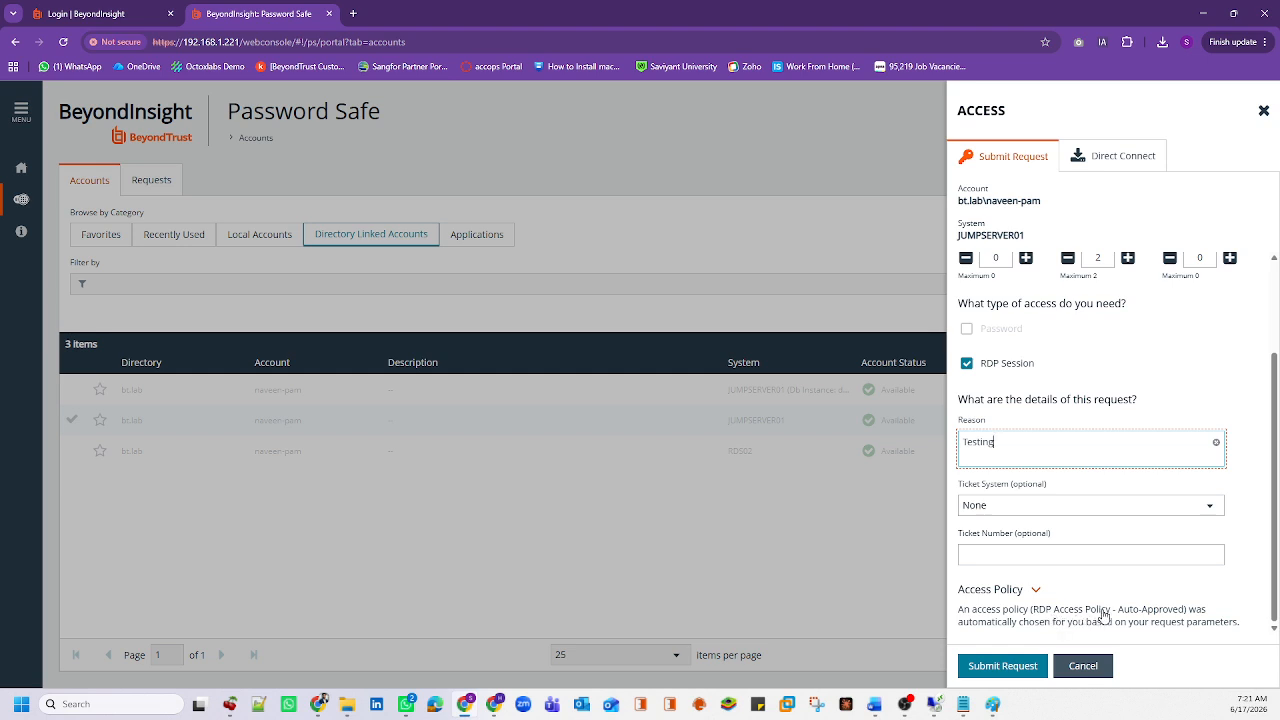
click(1003, 667)
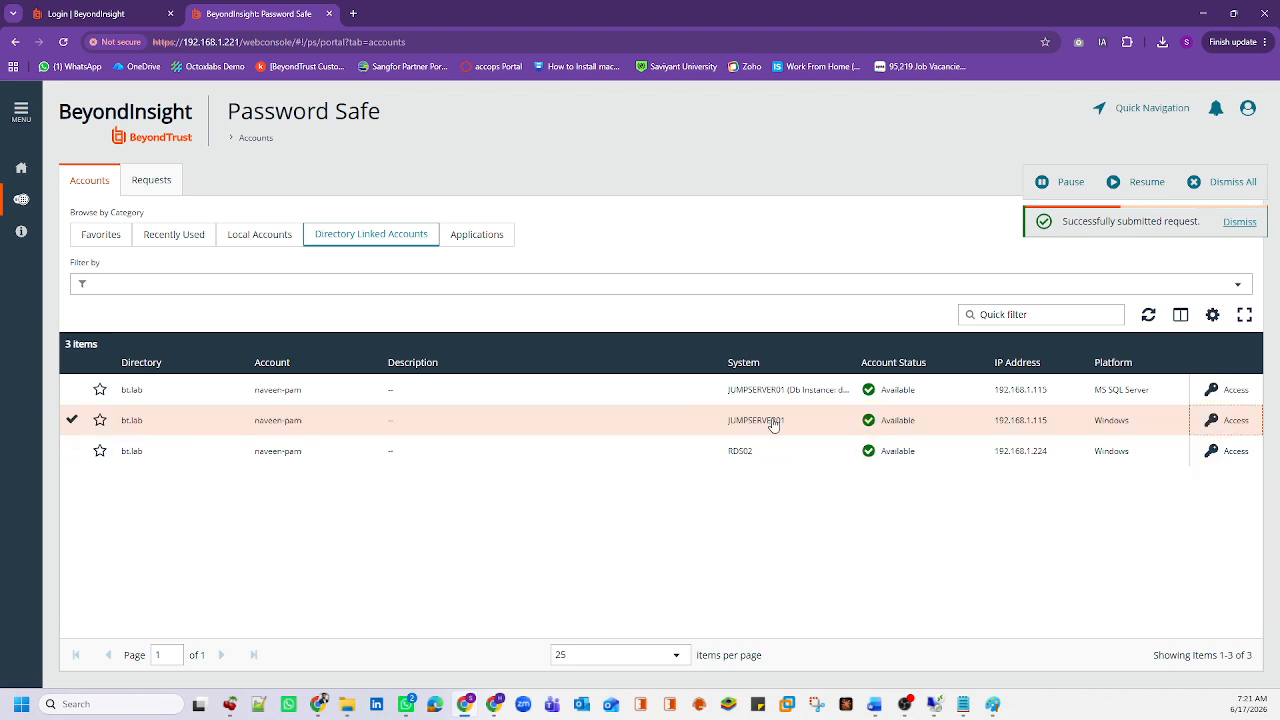
click(152, 193)
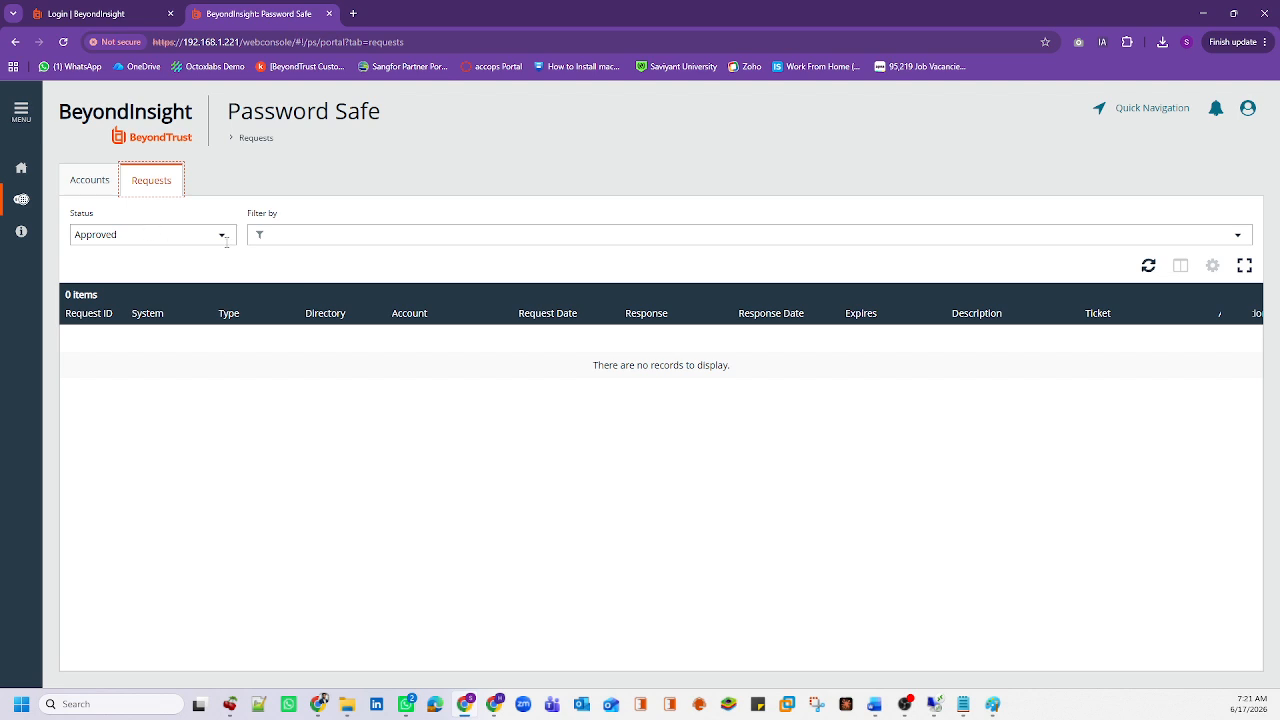
Show pending requests and review the JUMPSERVER01 RDP request's bt.lab directory, account and Pending status
click(170, 230)
click(110, 297)
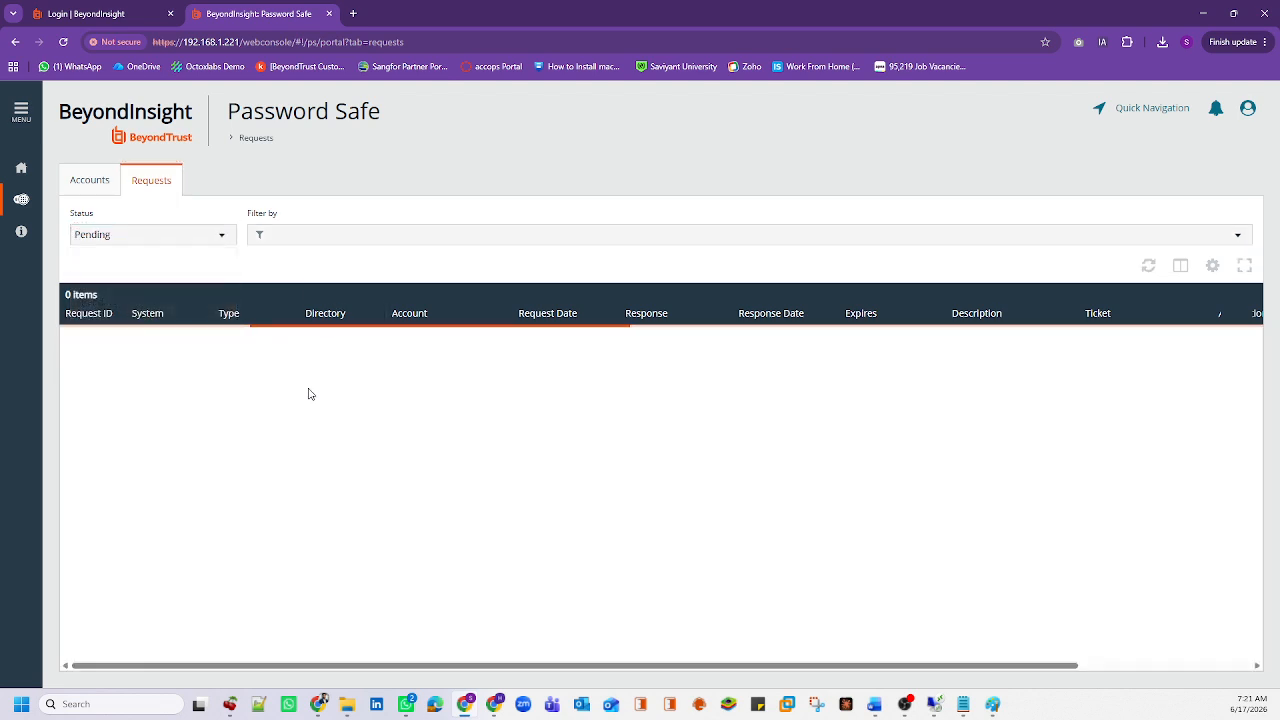
drag(217, 343, 157, 349)
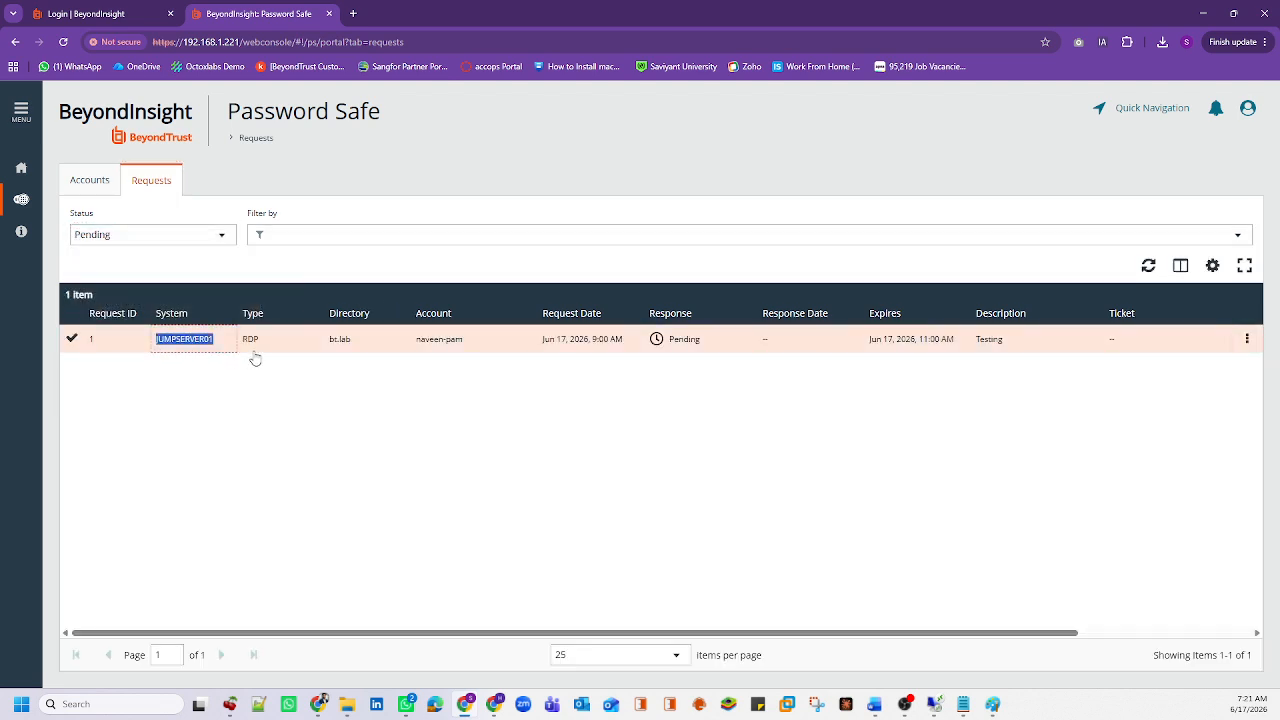
drag(256, 352, 238, 349)
click(349, 346)
drag(349, 346, 325, 348)
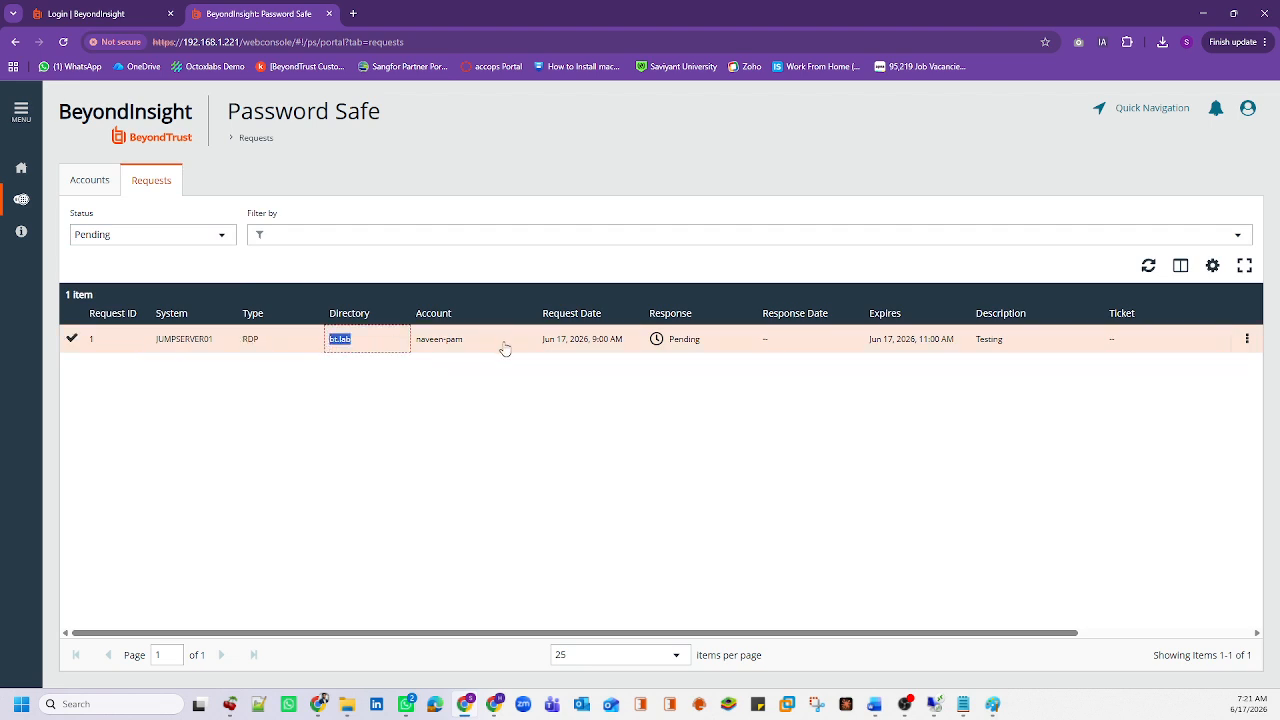
drag(491, 351, 401, 349)
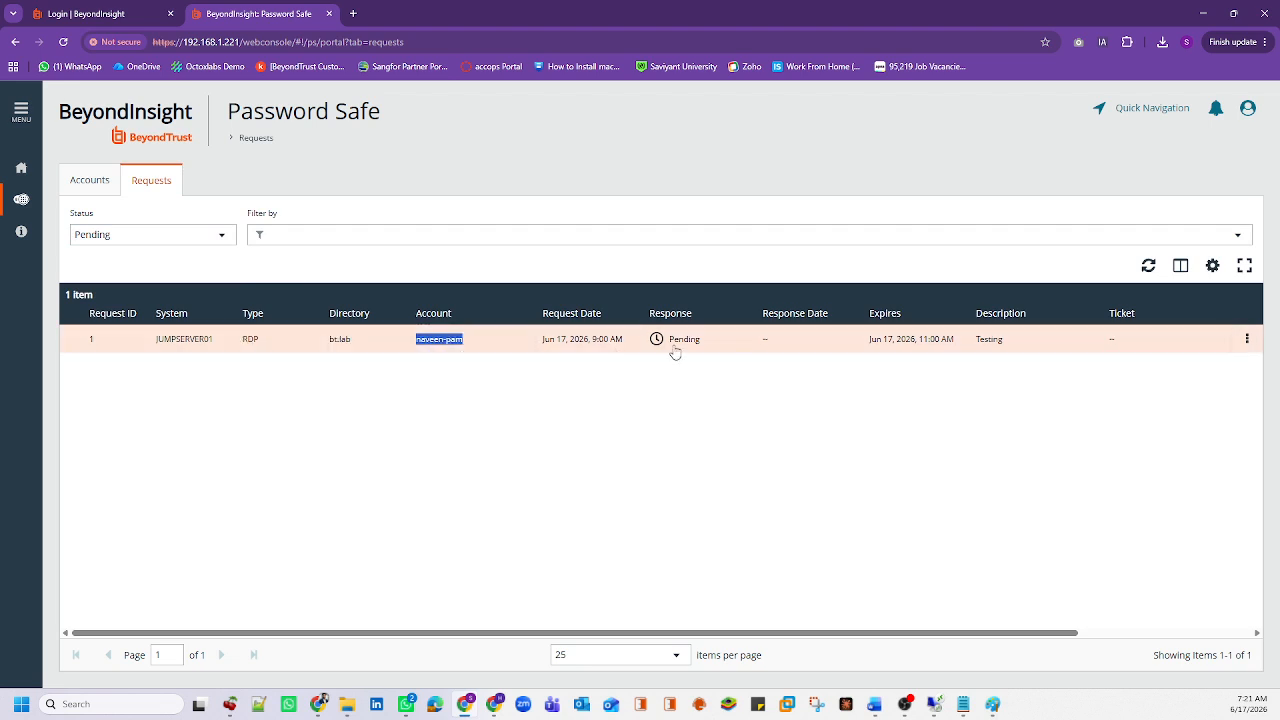
drag(727, 342, 652, 345)
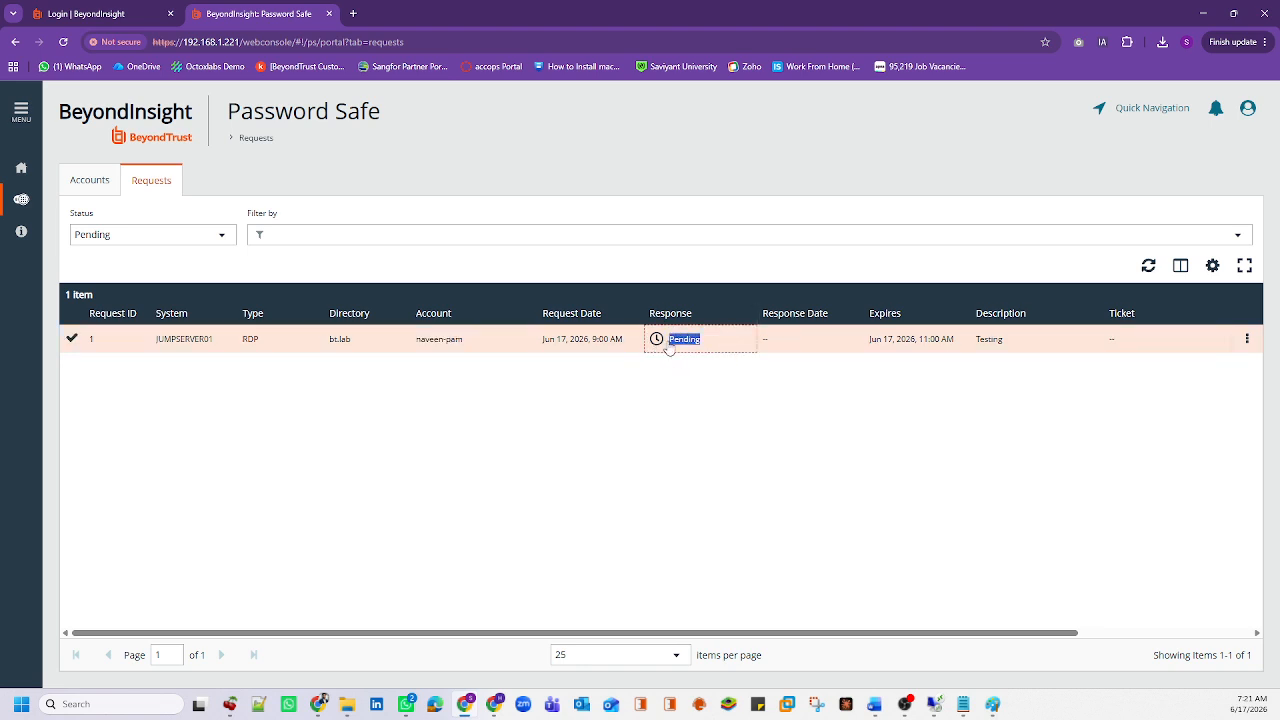
Log out of BeyondInsight
click(1248, 108)
click(1203, 120)
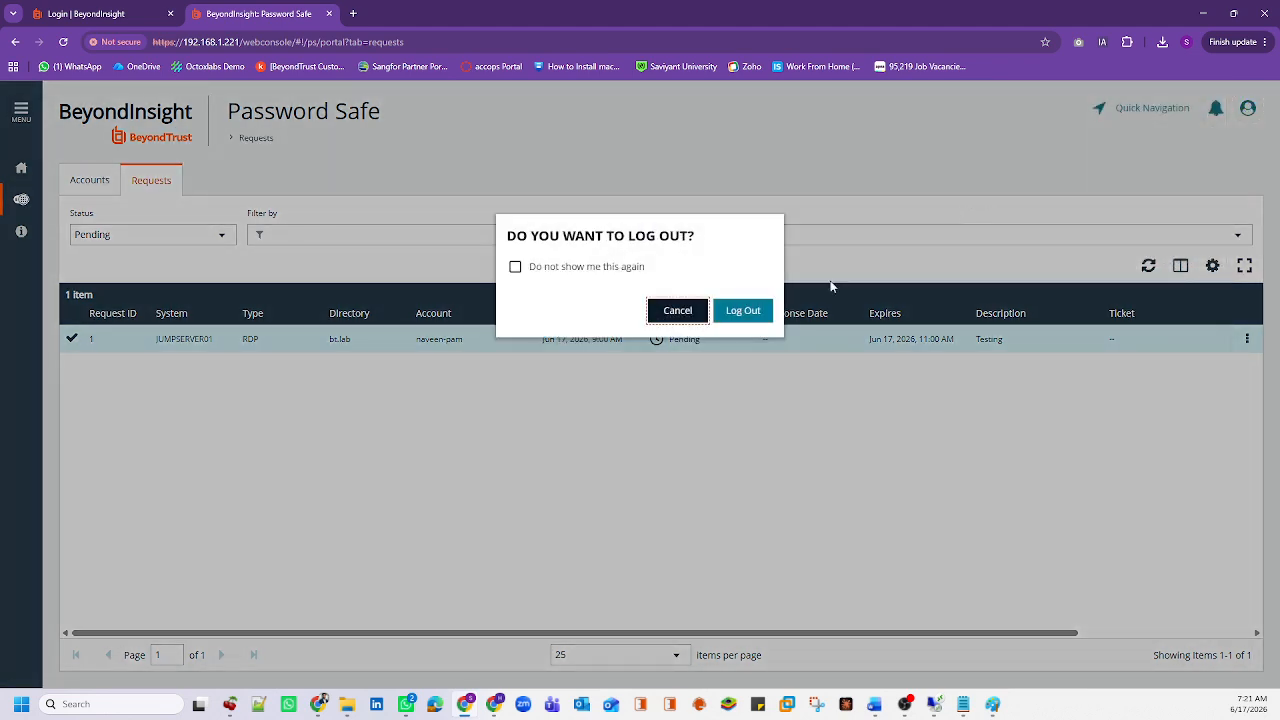
click(757, 315)
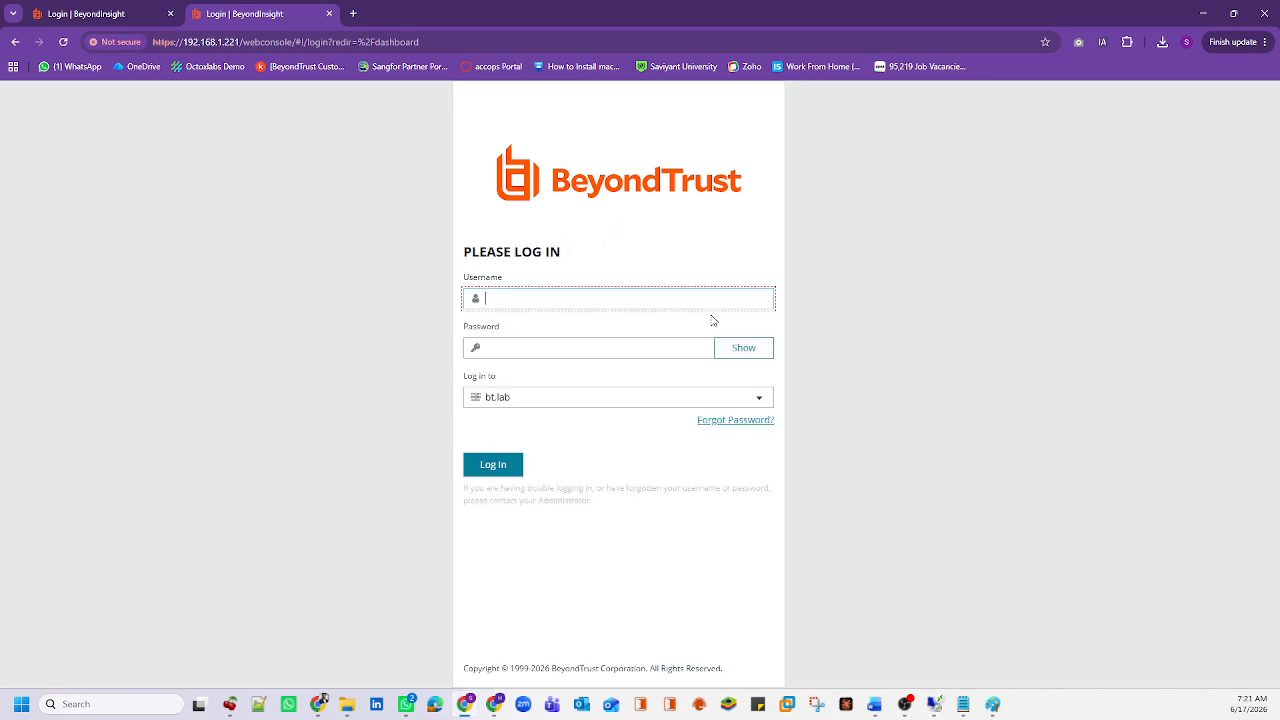
Log in with the PAM manager account's username and password, keeping the bt.lab domain
text(pam)
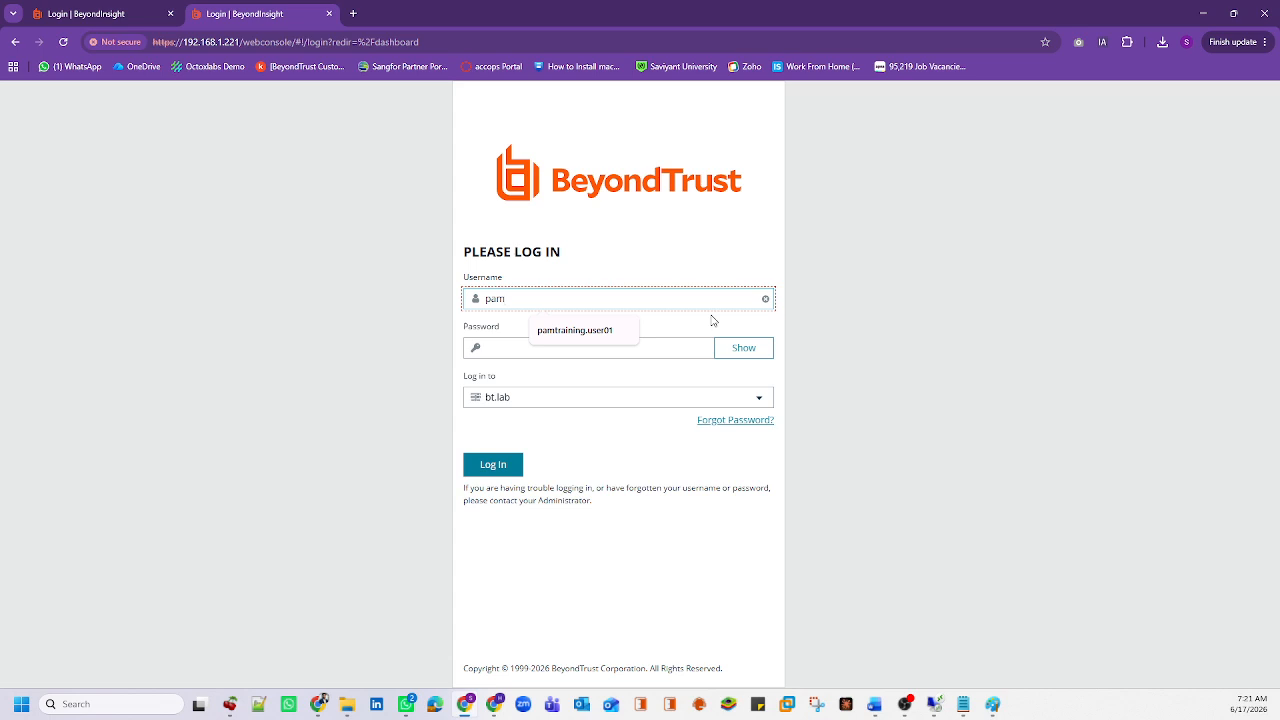
text(.mana)
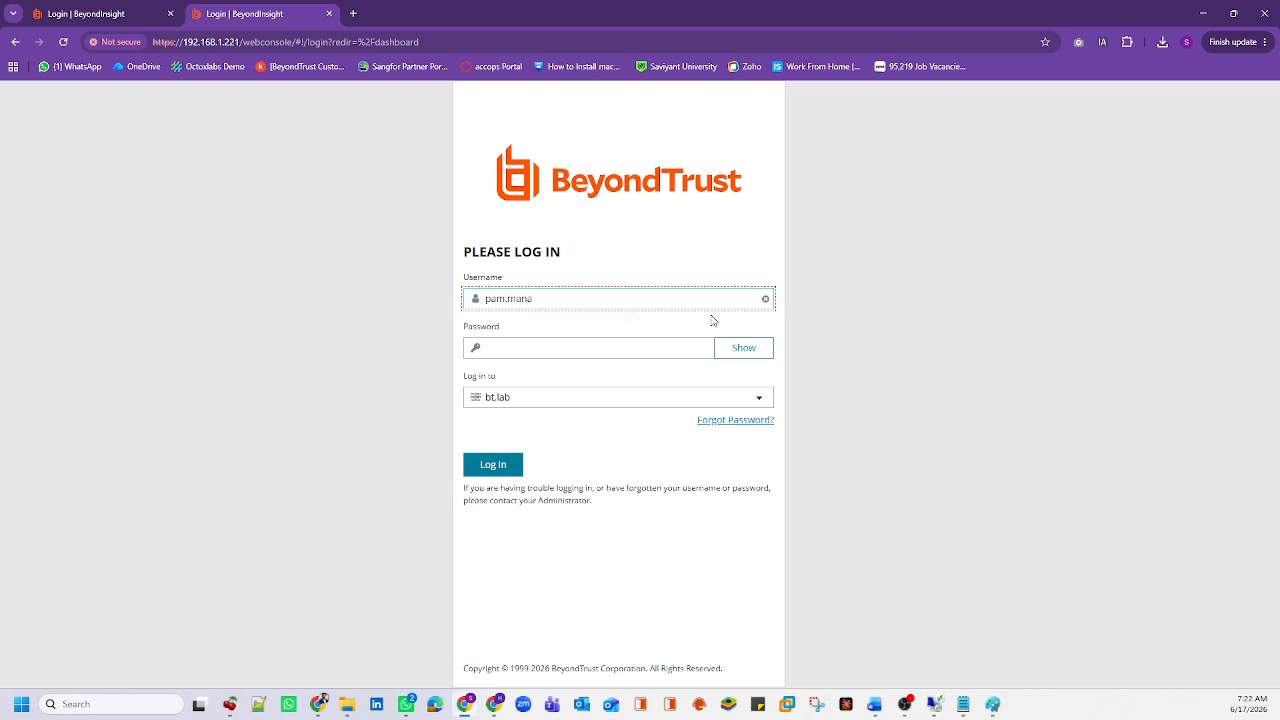
text(ger01)
key(Tab)
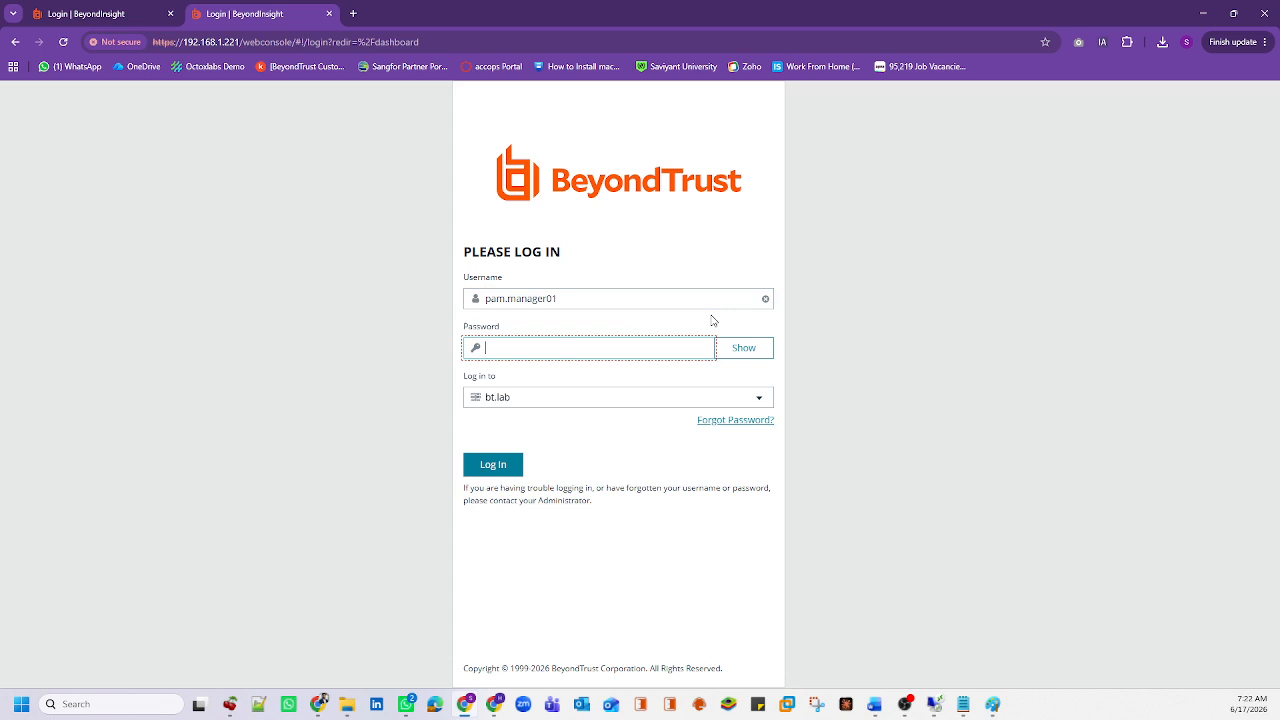
text(••)
key(Tab)
key(Tab)
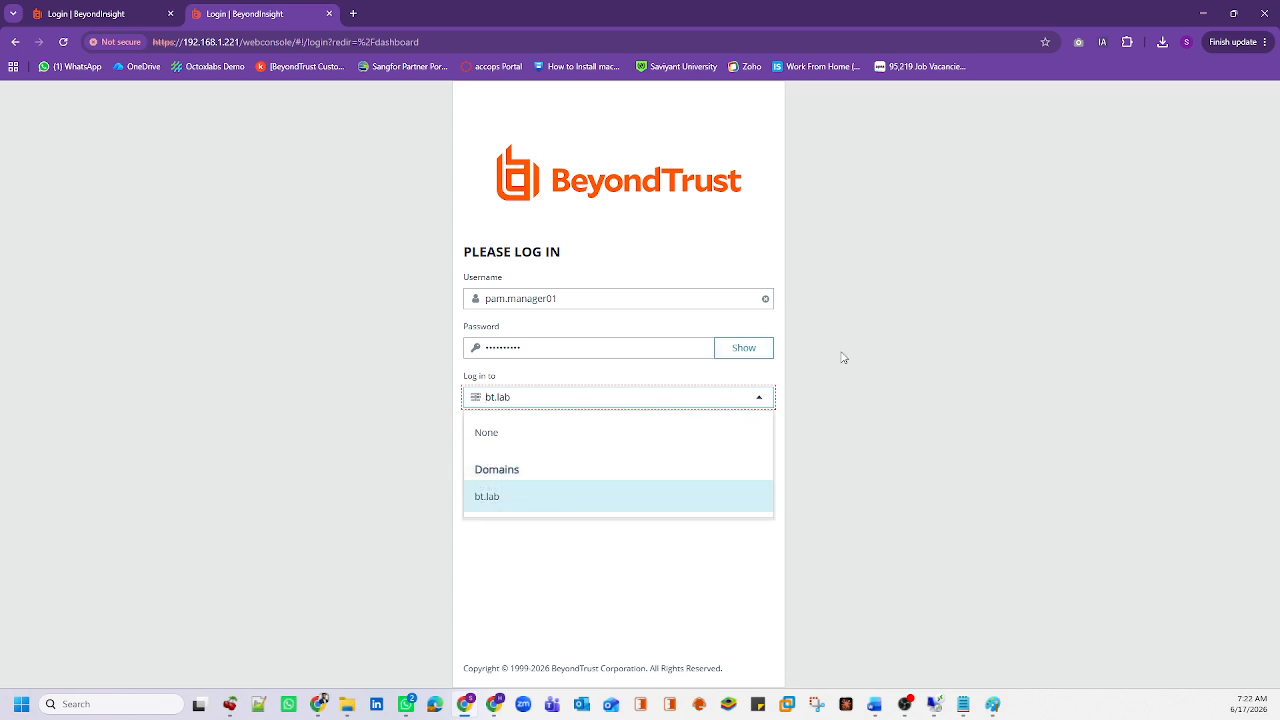
key(Return)
click(494, 461)
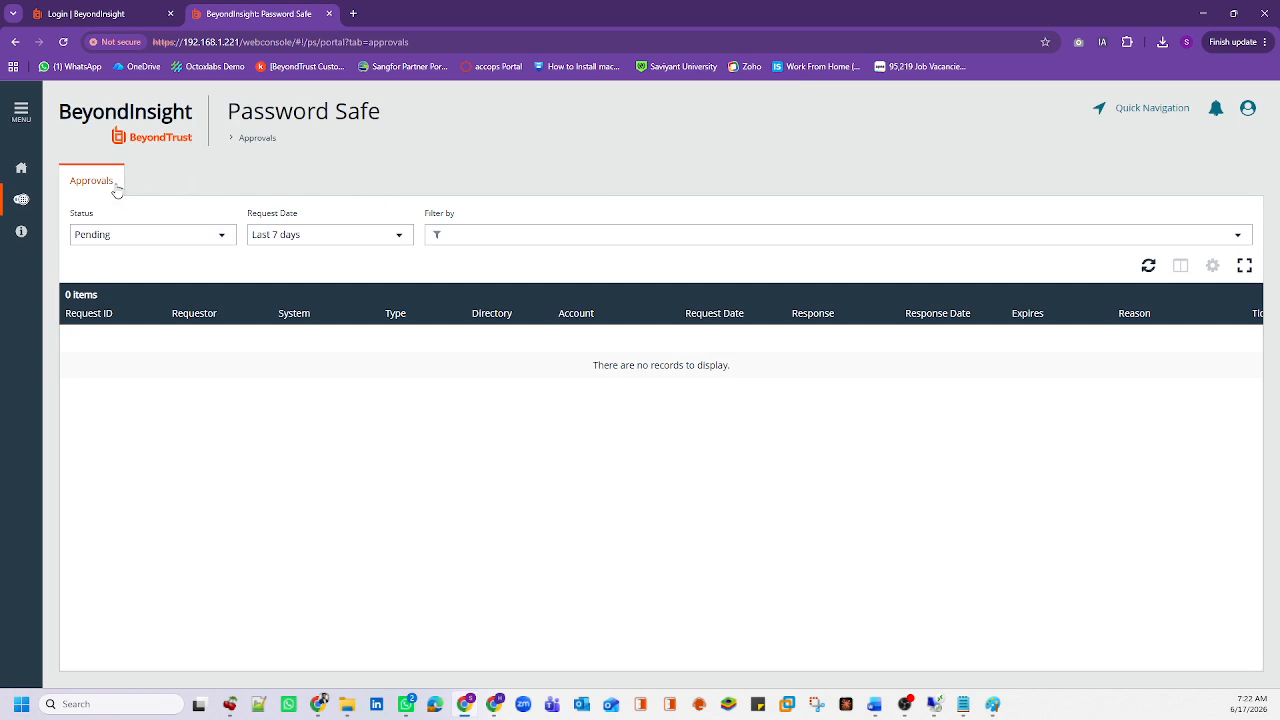
Change the approvals Request Date filter to All dates, keeping Status at Pending
drag(114, 189, 61, 193)
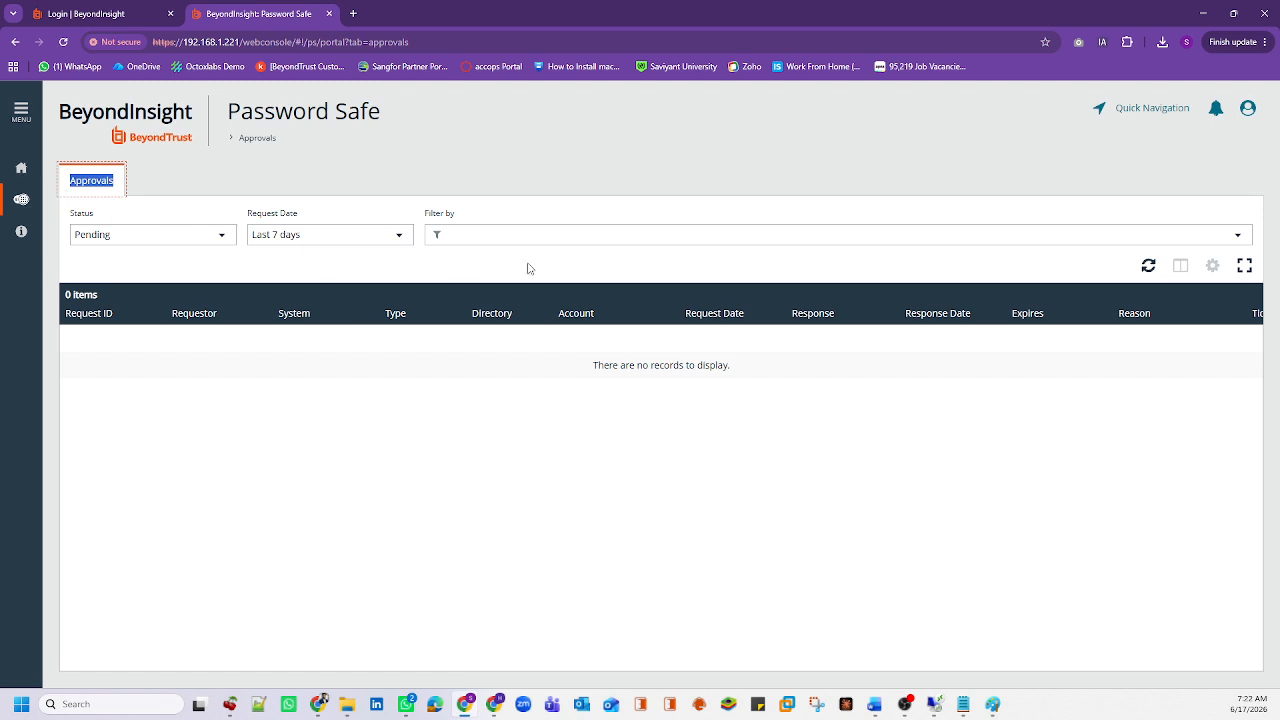
click(330, 234)
click(283, 270)
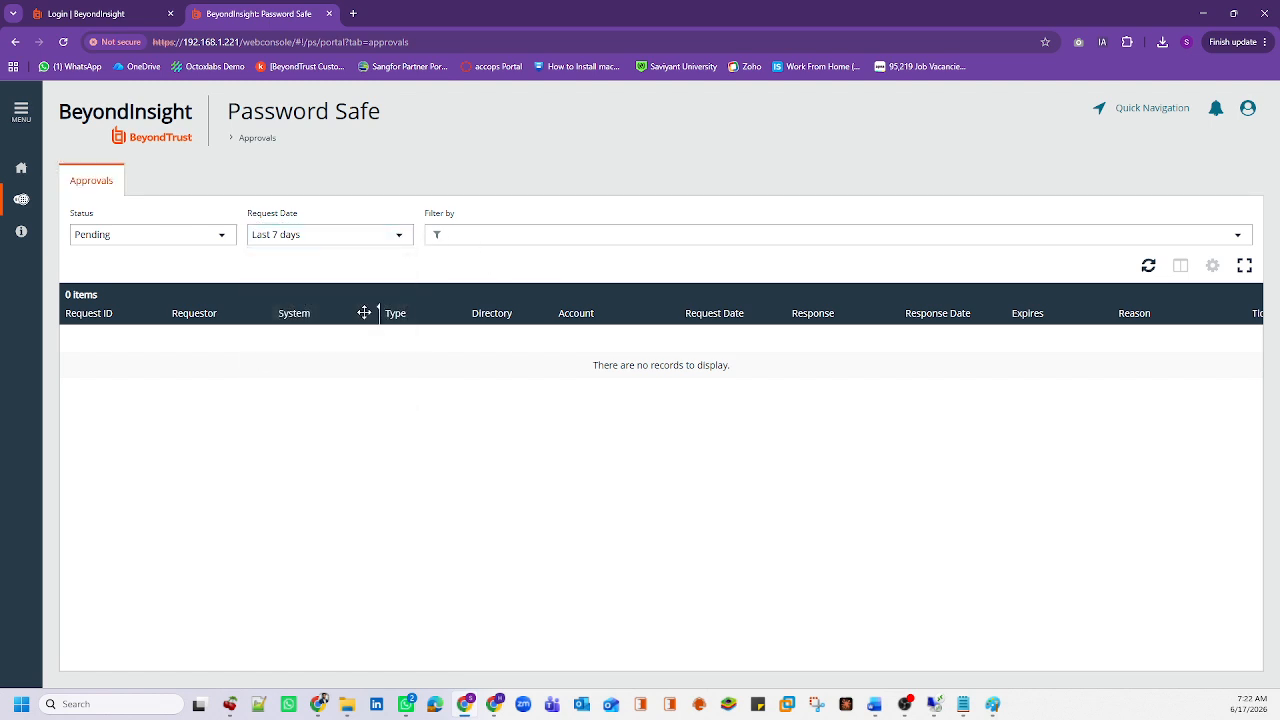
click(321, 226)
scroll(314, 294, down, 5)
scroll(286, 277, up, 1)
click(286, 270)
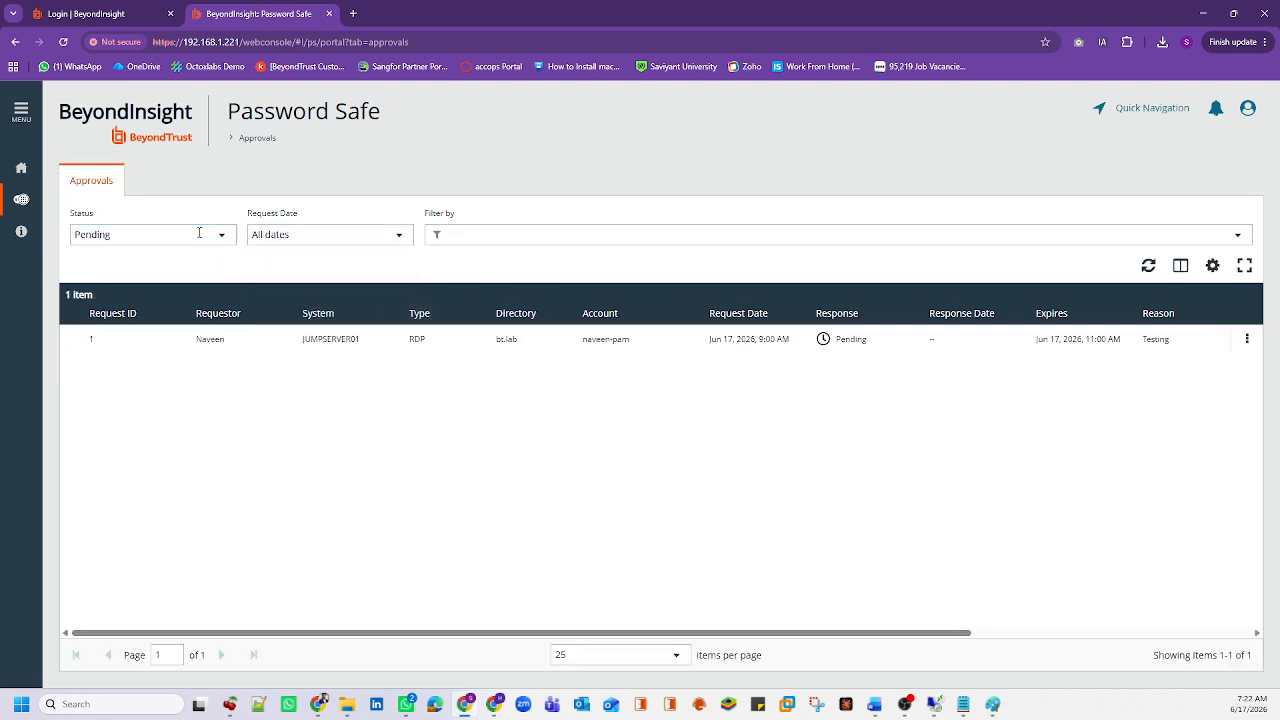
click(200, 234)
click(410, 454)
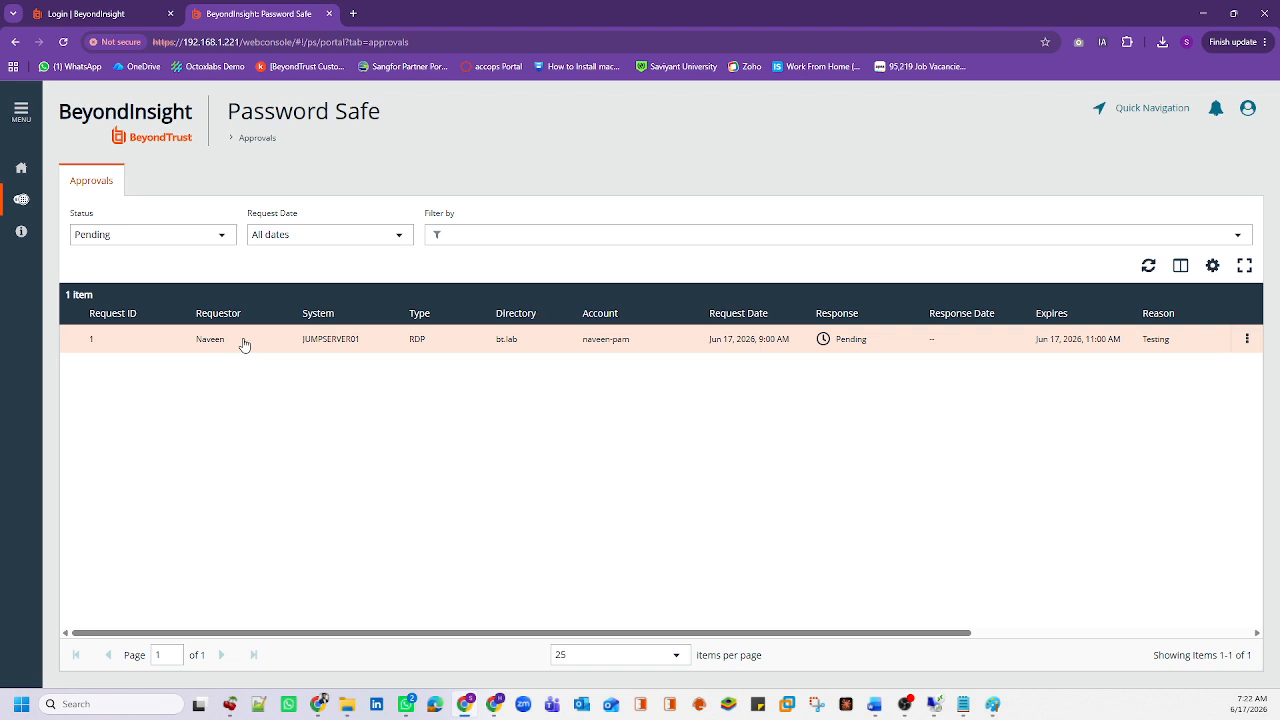
Review the pending request row: requester, JUMPSERVER01, RDP, account, Pending, request time, and 11:00 AM expiry
double_click(205, 340)
drag(372, 348, 300, 343)
drag(429, 343, 415, 348)
drag(637, 343, 585, 353)
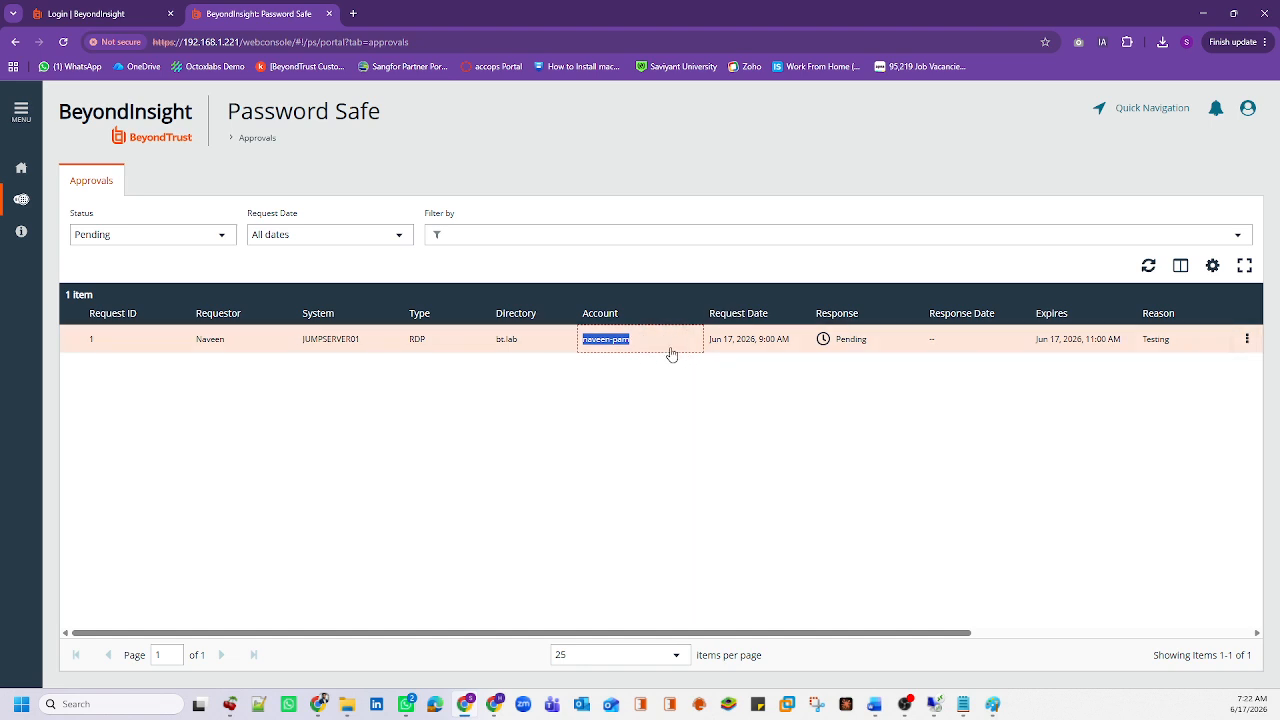
drag(860, 340, 708, 356)
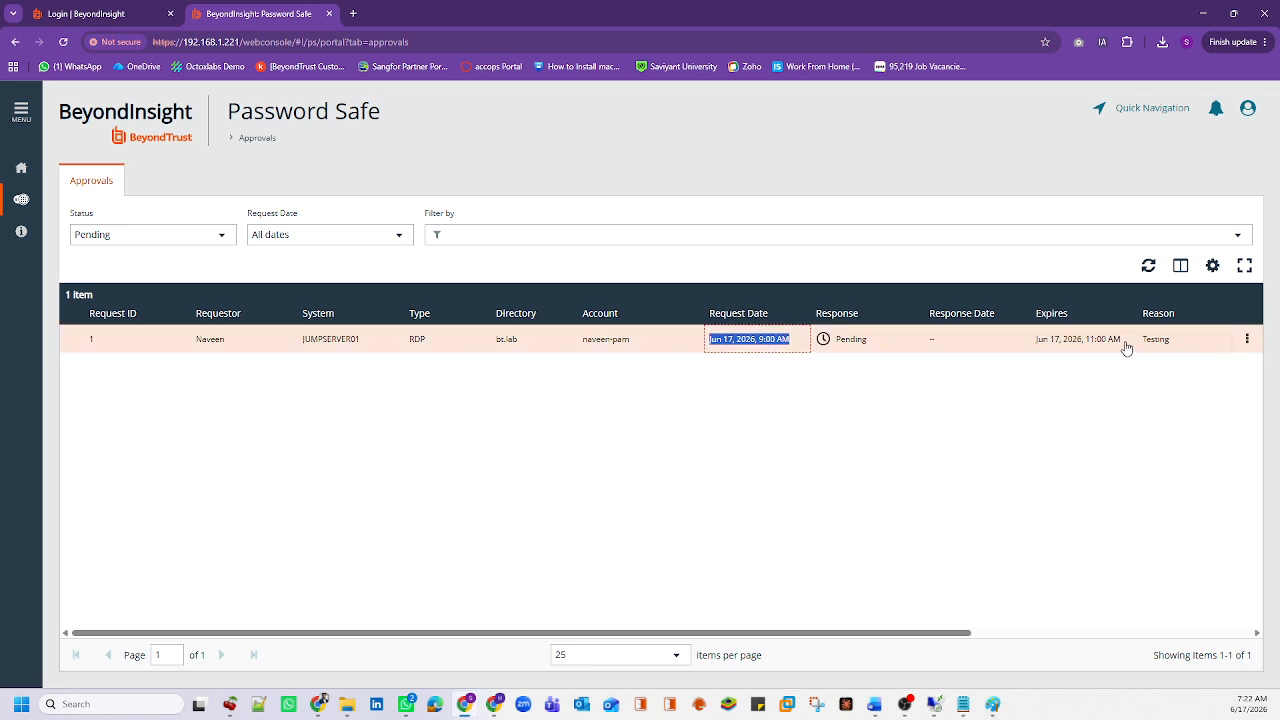
drag(1124, 344, 1084, 346)
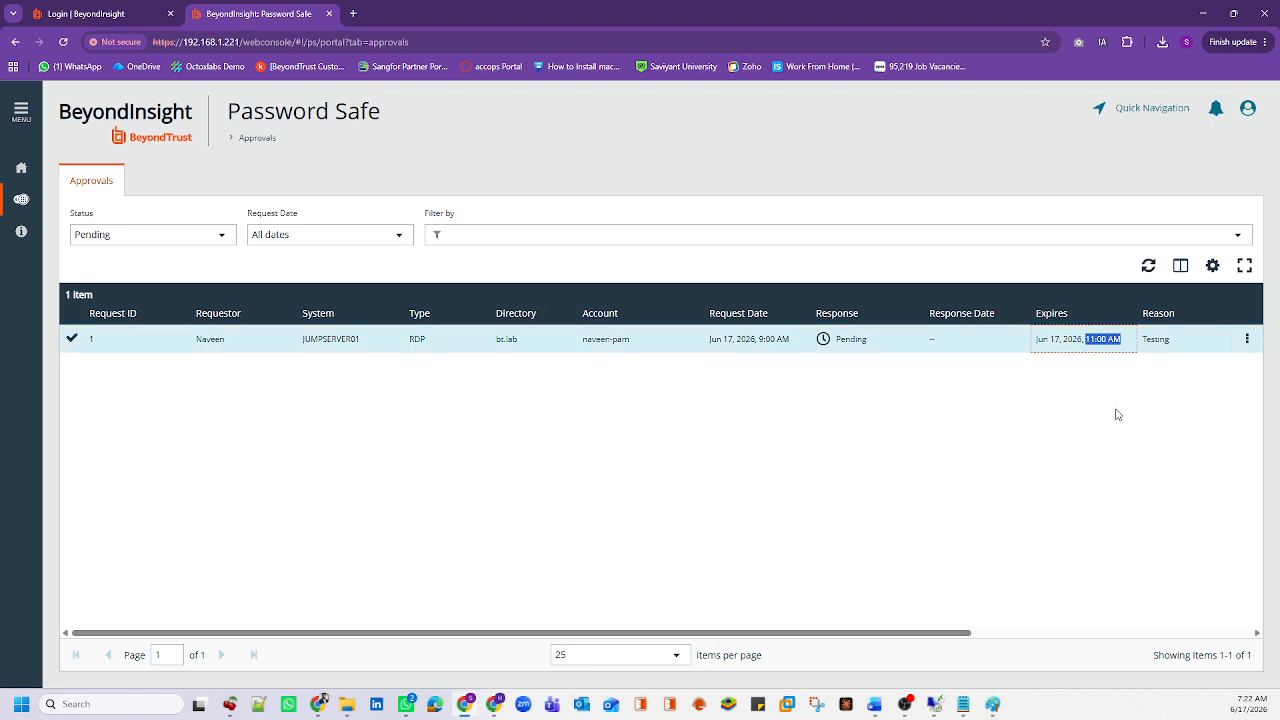
drag(792, 342, 764, 346)
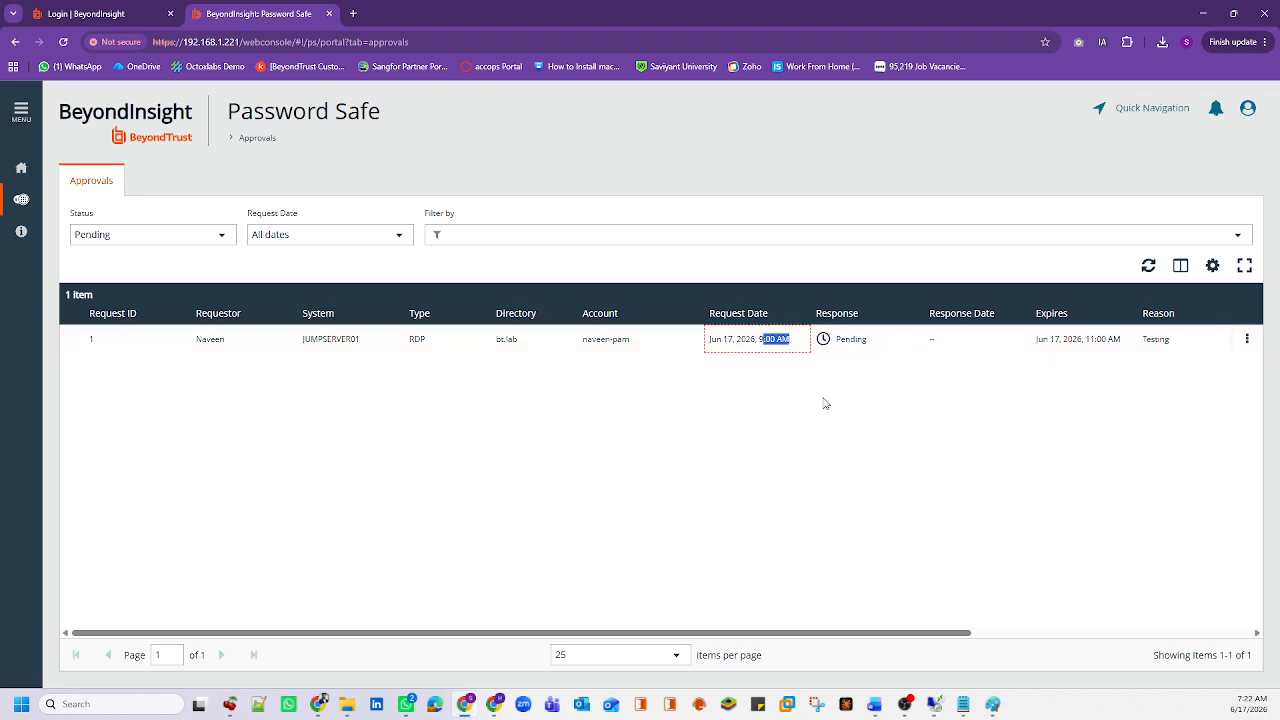
Approve the pending JUMPSERVER01 RDP request with the comment 'Go Ahead'
click(1245, 341)
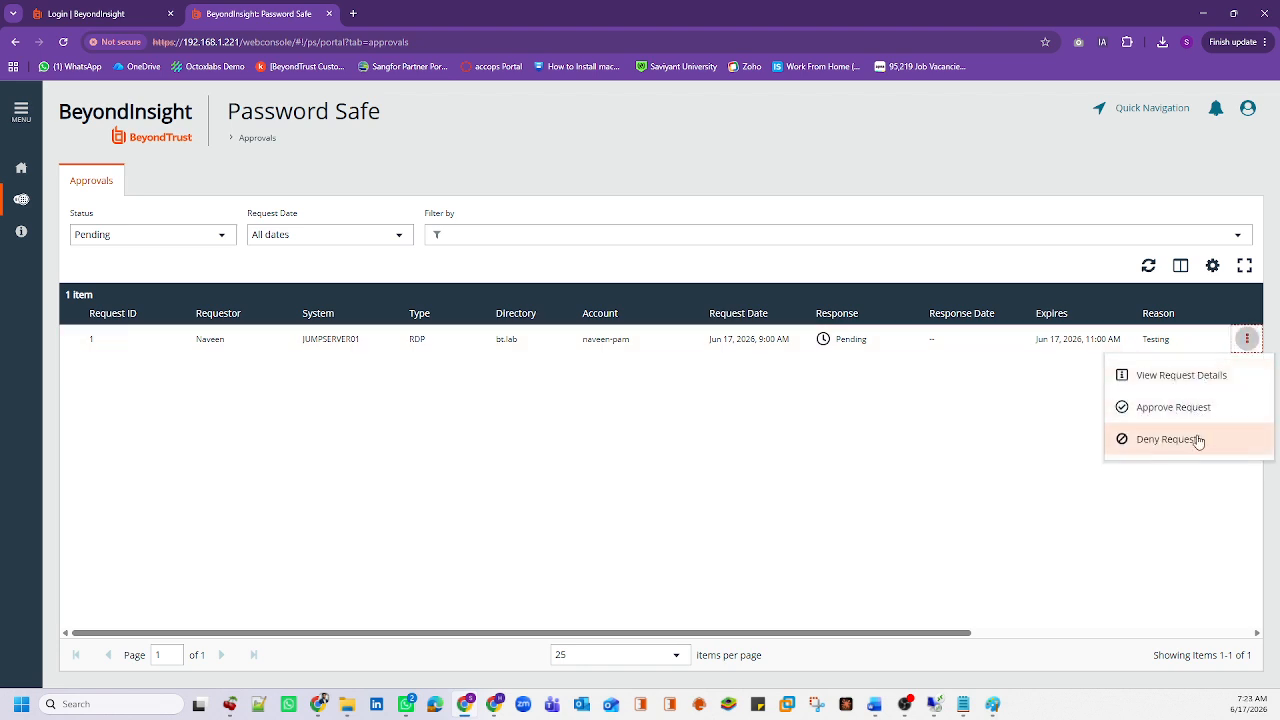
click(1165, 408)
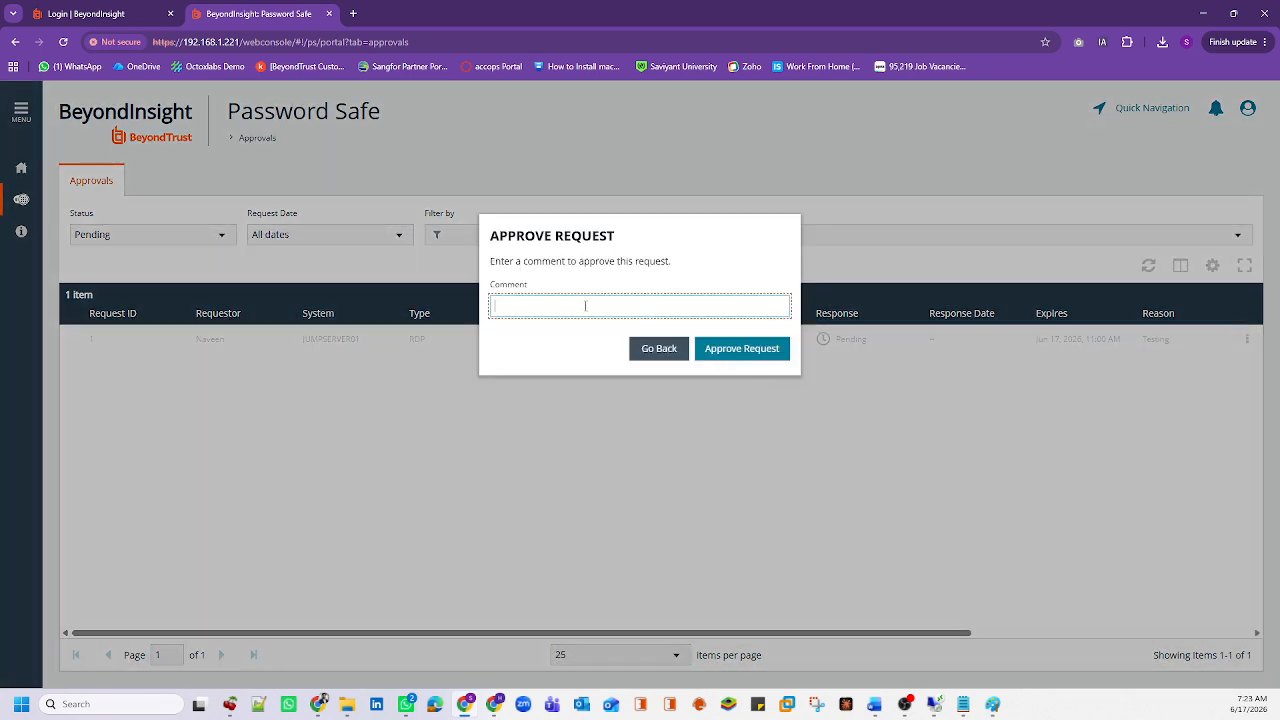
click(585, 306)
text(Go Ahead)
click(744, 350)
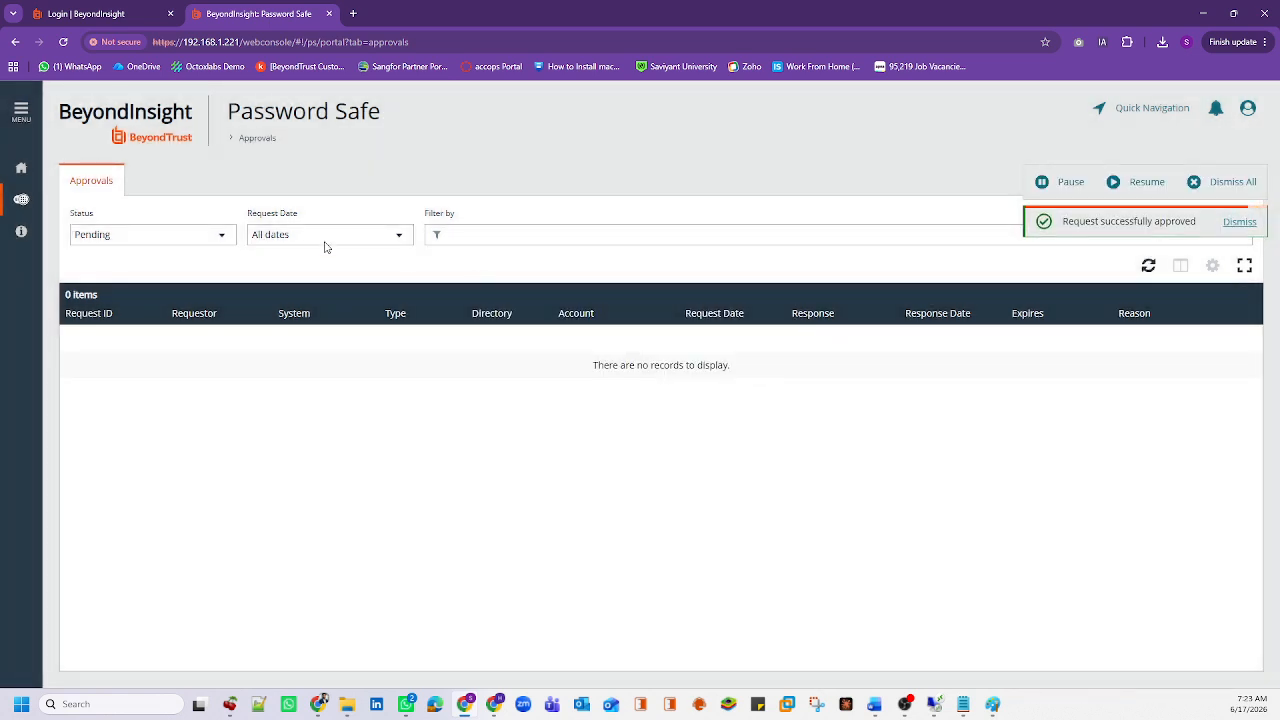
Filter the list to Approved requests and check the approval date
click(210, 234)
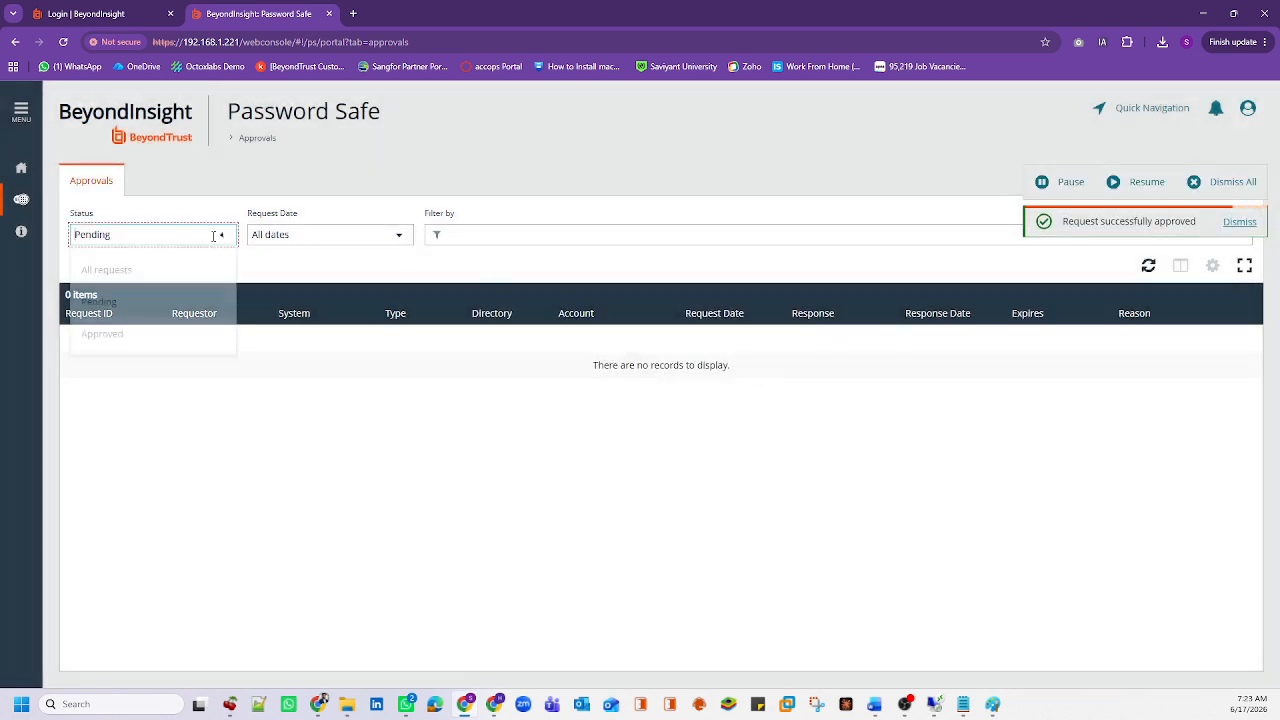
click(128, 332)
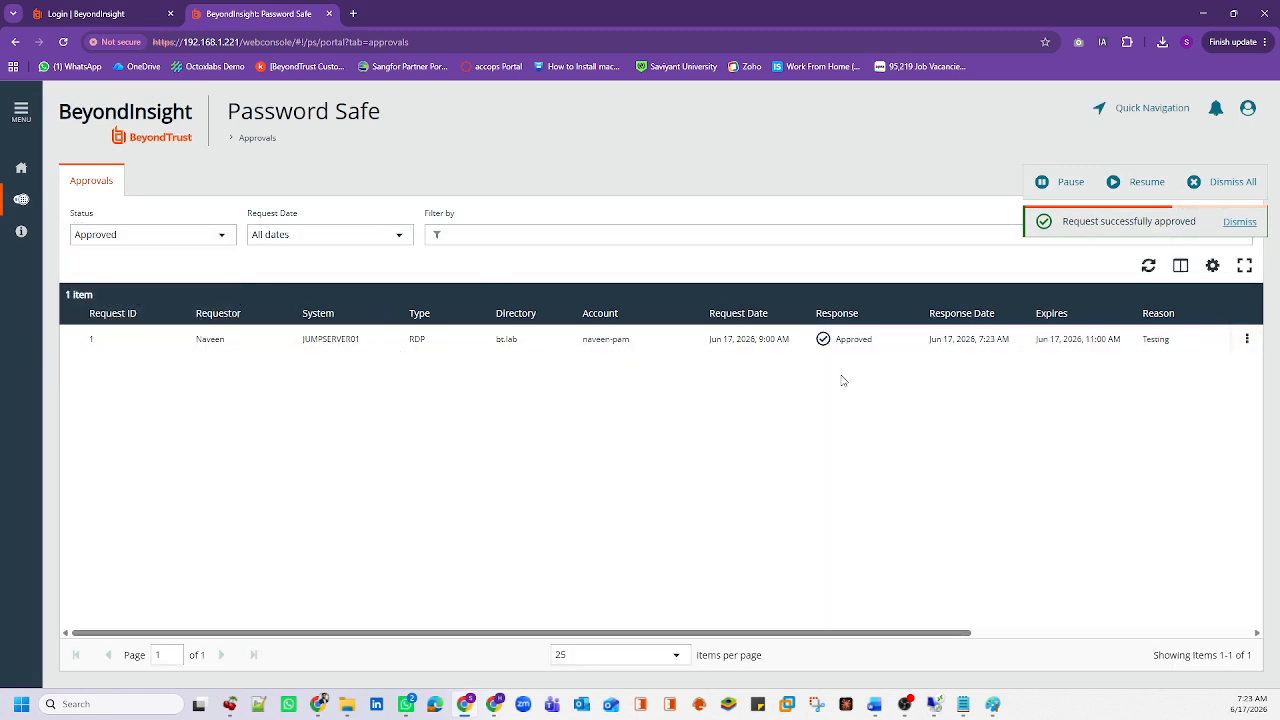
drag(806, 348, 711, 345)
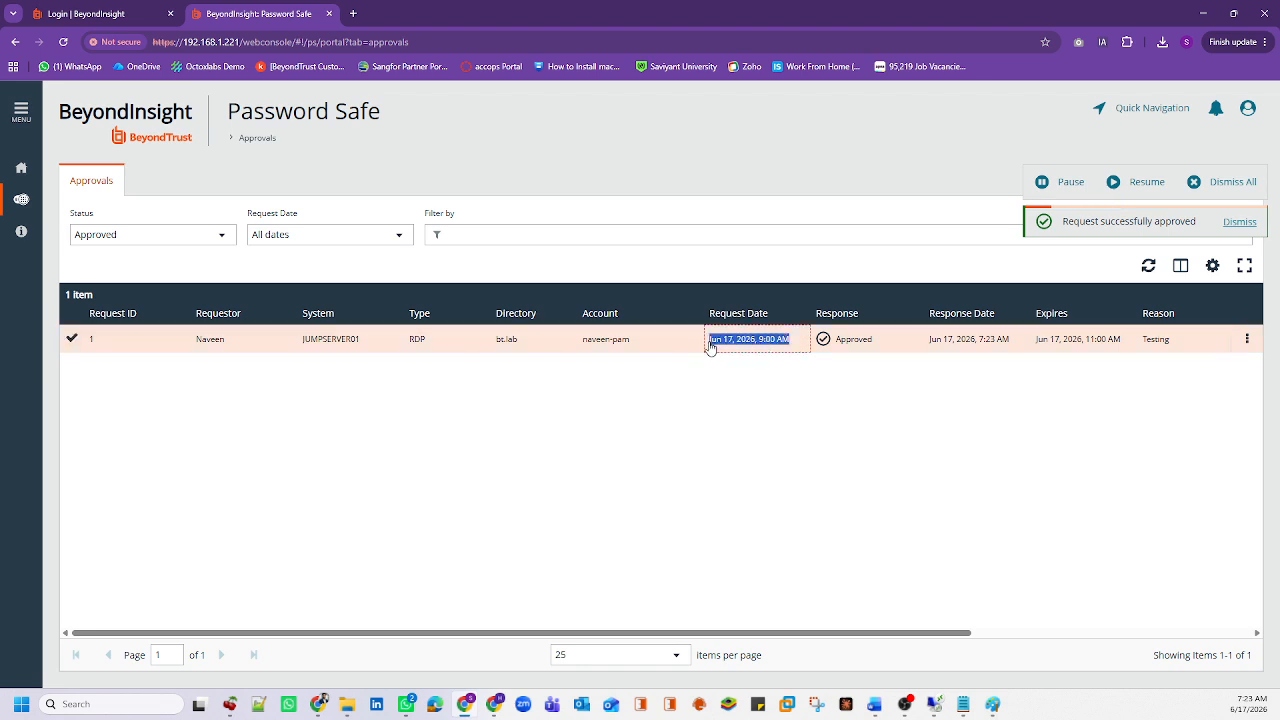
Log out of the PAM manager account from the profile menu
click(1247, 107)
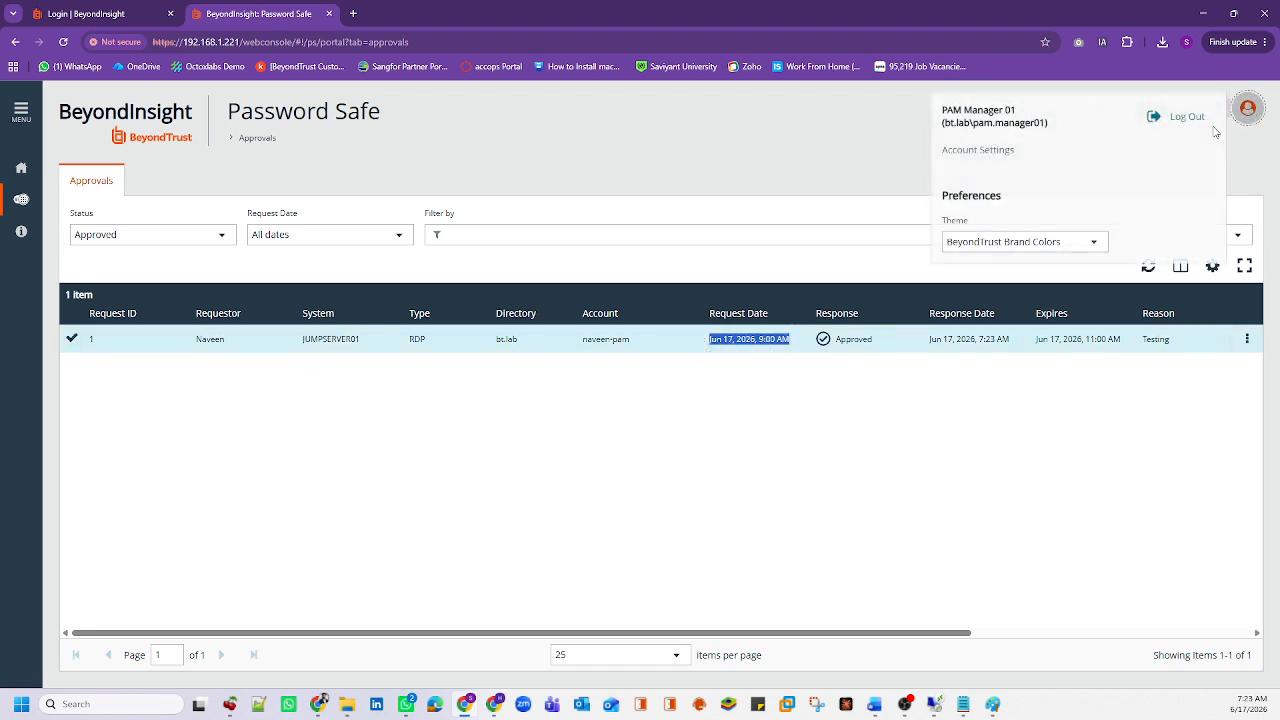
click(1186, 116)
click(744, 311)
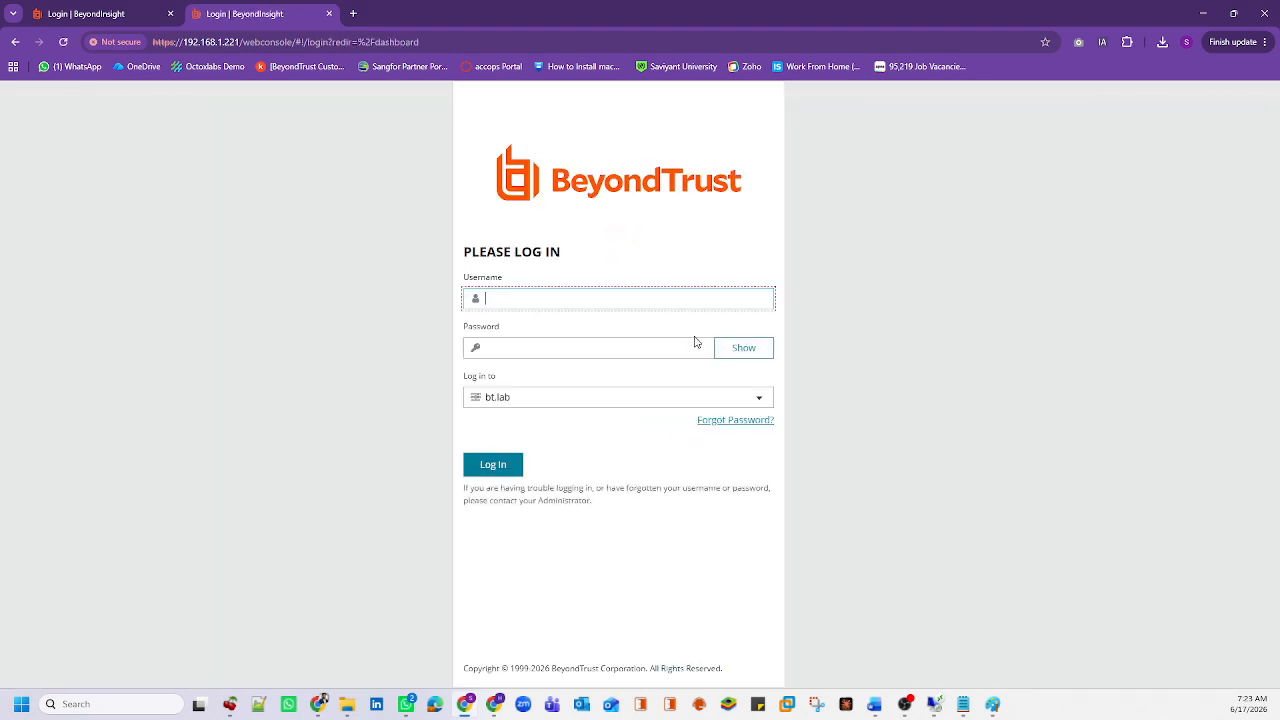
Log in with the requester account's username and password on the bt.lab domain
text(naveen)
key(Tab)
text(***)
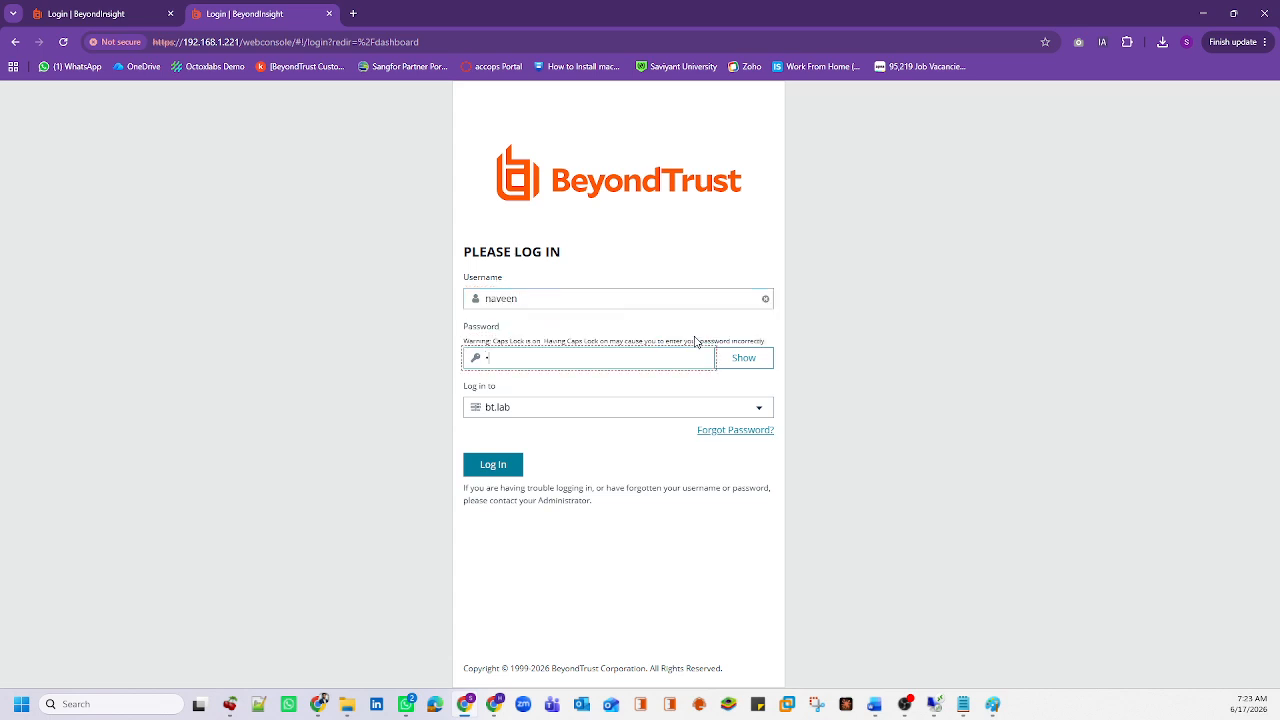
text(*)
key(Tab)
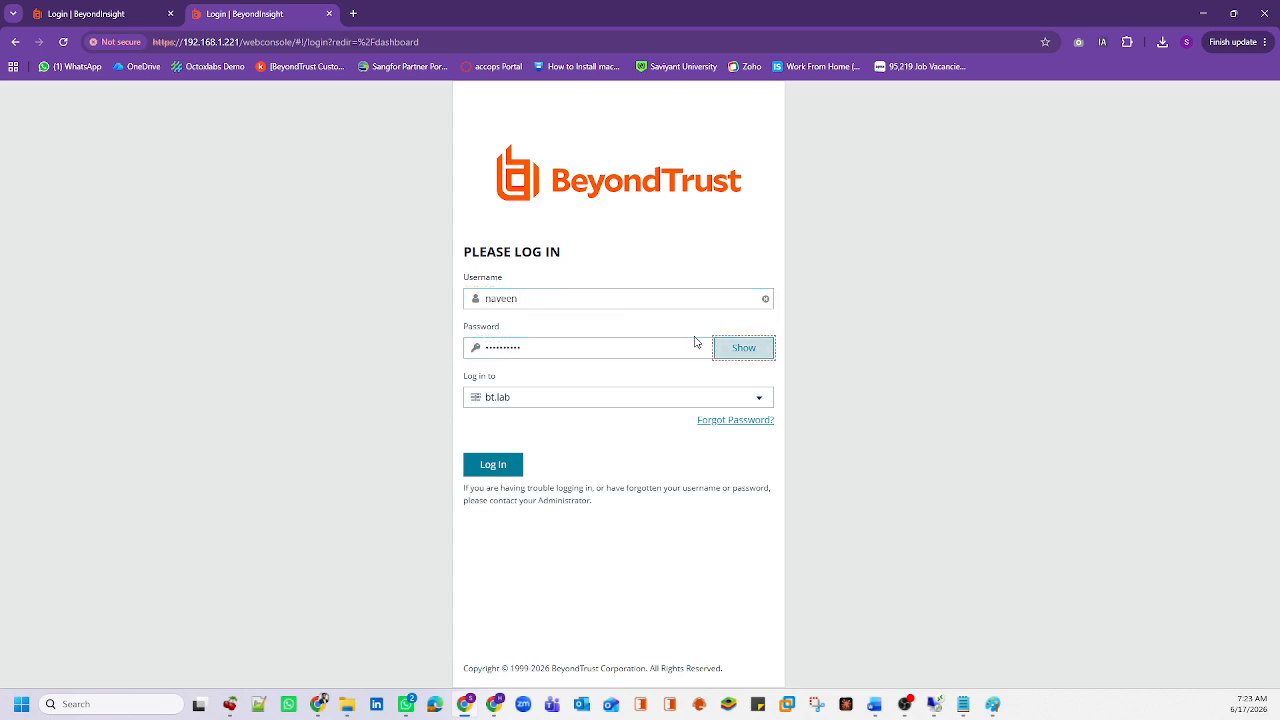
key(Tab)
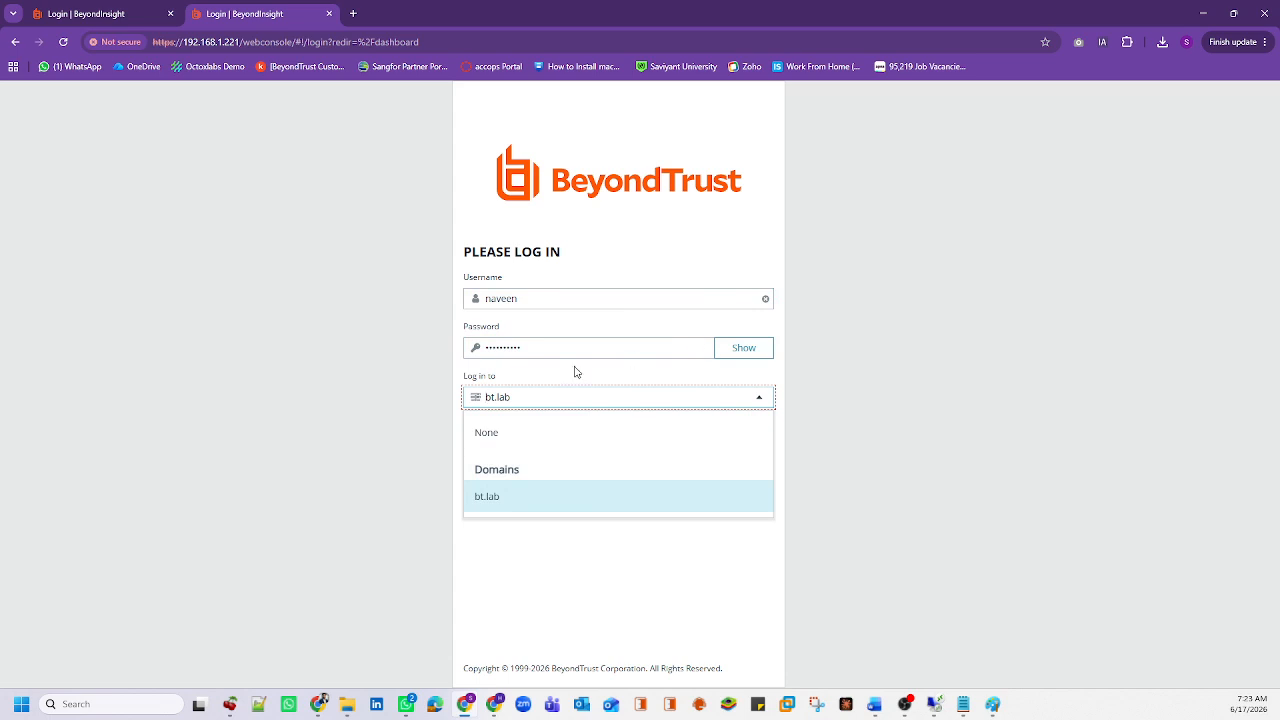
key(Return)
key(Tab)
key(Tab)
key(Return)
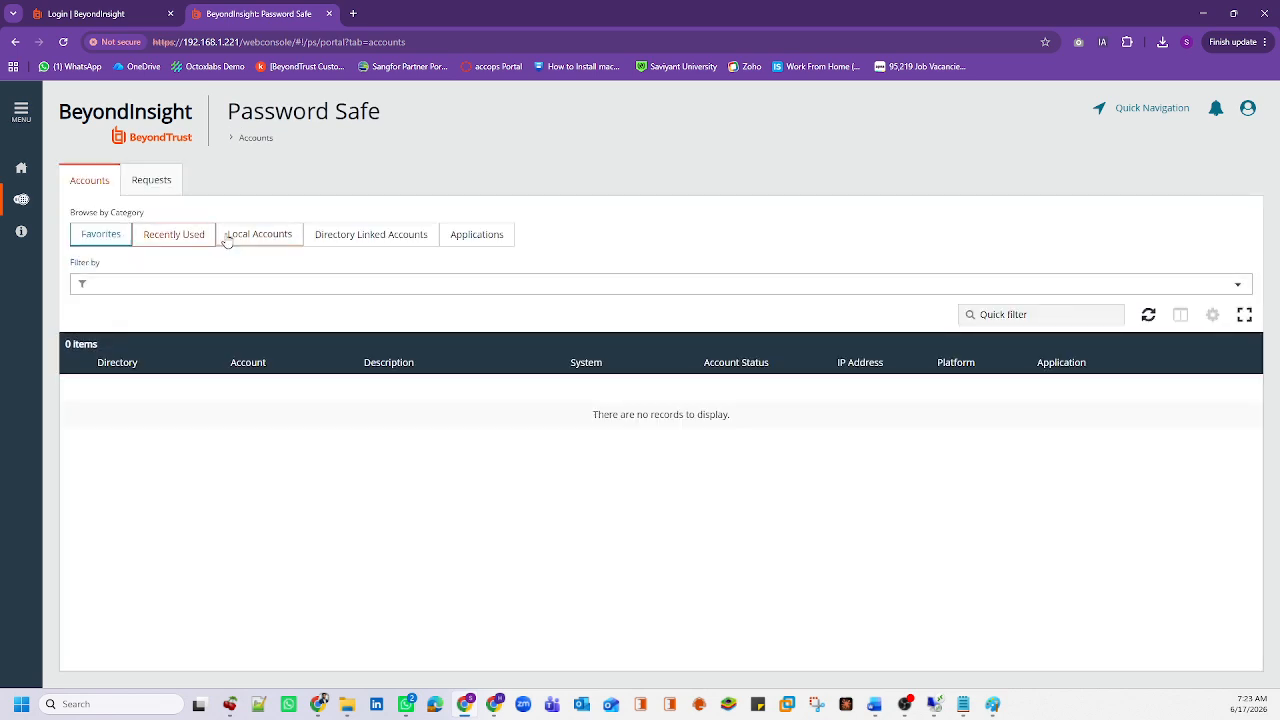
click(151, 189)
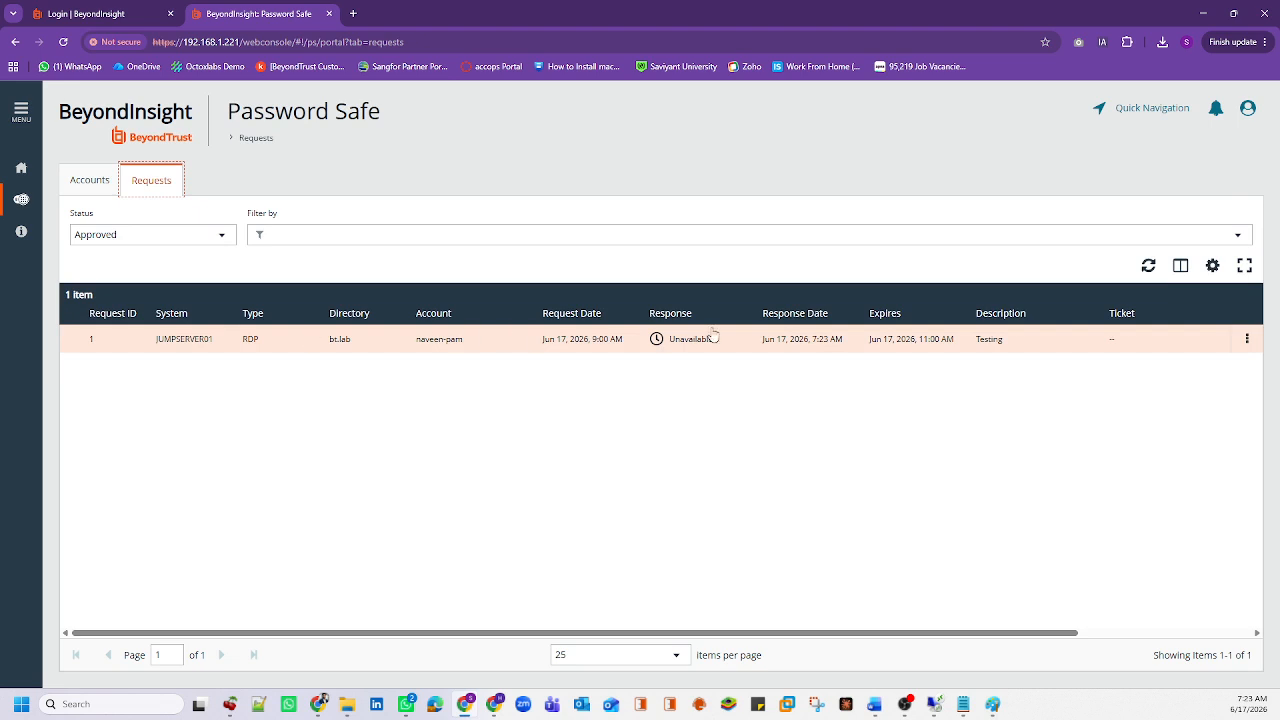
drag(716, 339, 629, 353)
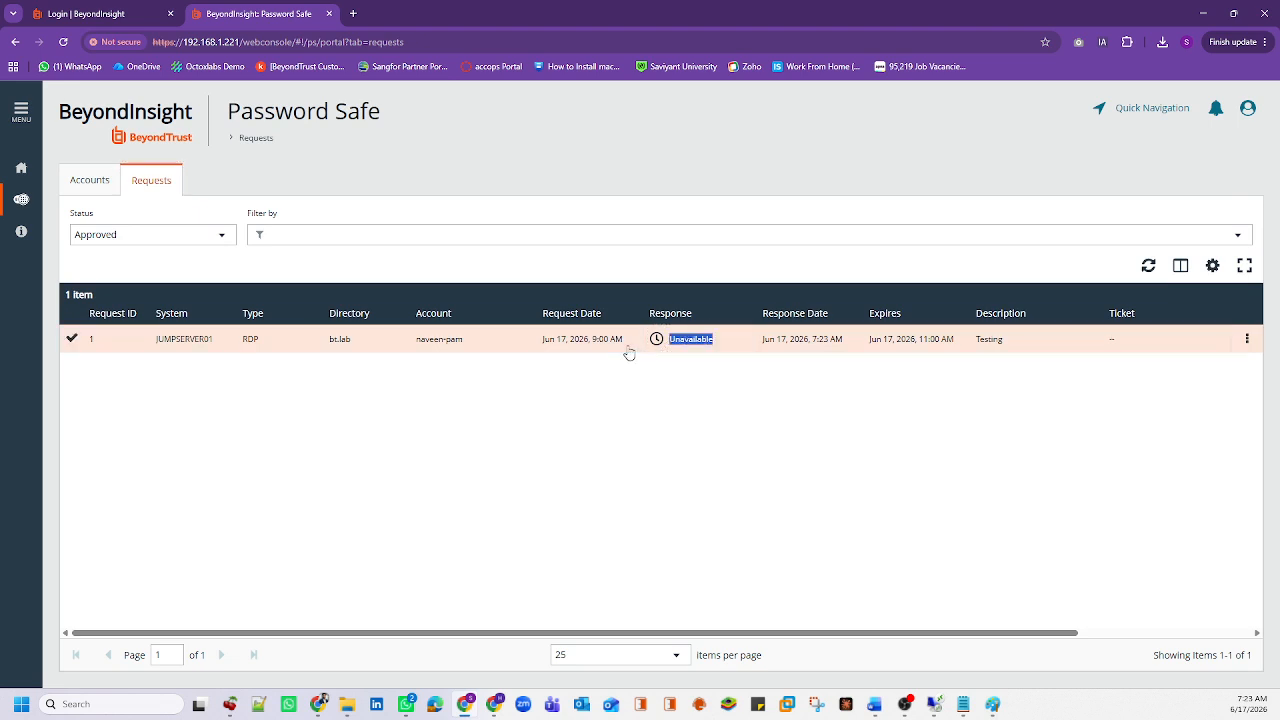
click(718, 381)
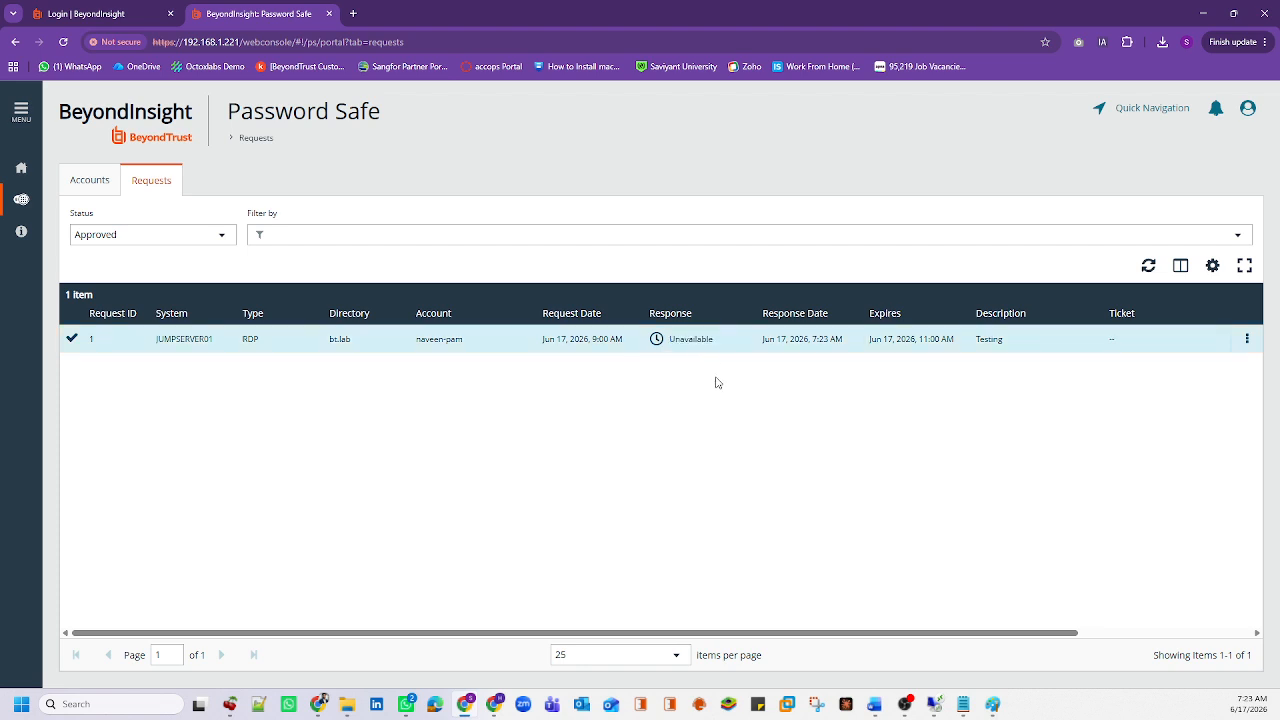
drag(724, 343, 597, 350)
click(675, 348)
click(658, 388)
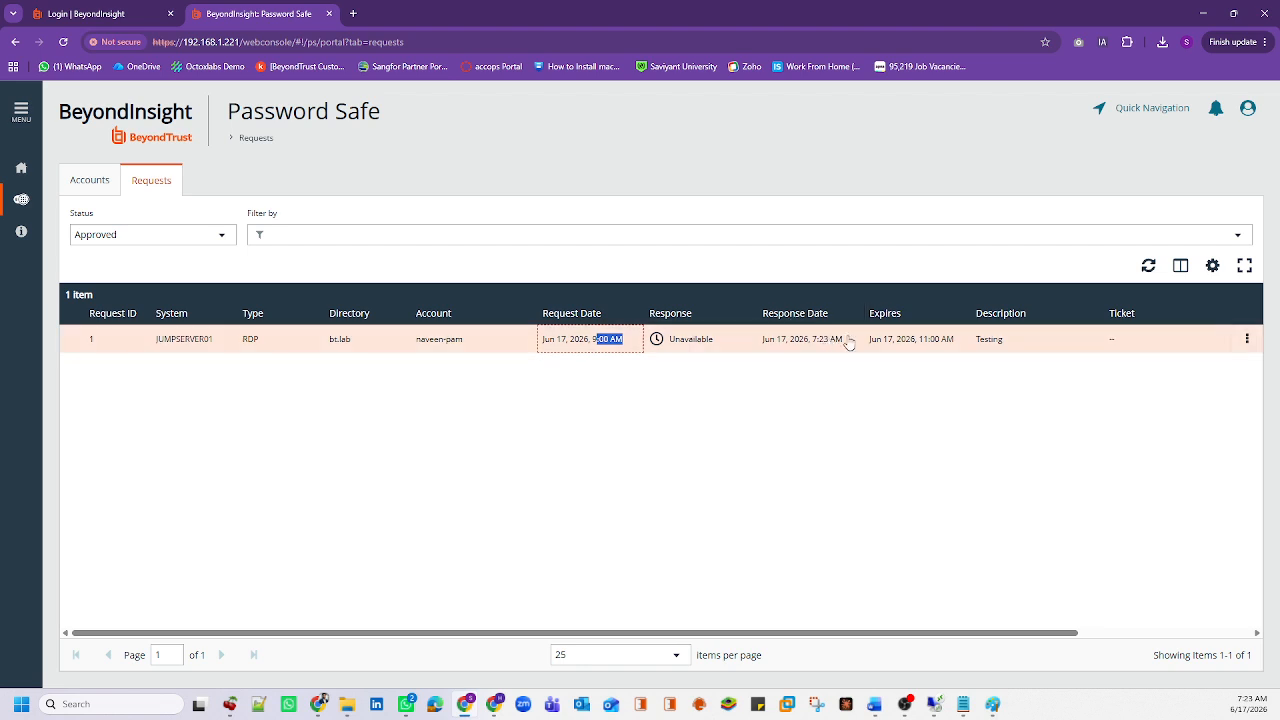
click(631, 353)
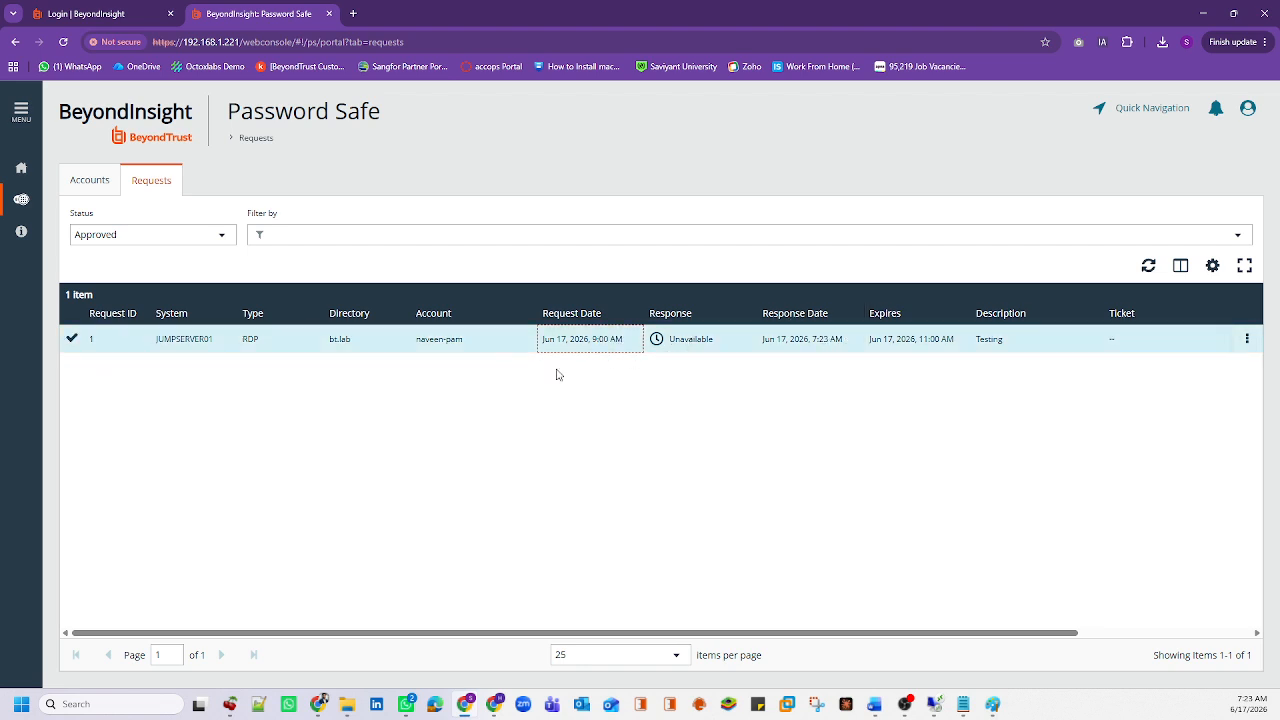
List all Directory Linked Accounts and start an access request for JUMPSERVER01
click(103, 186)
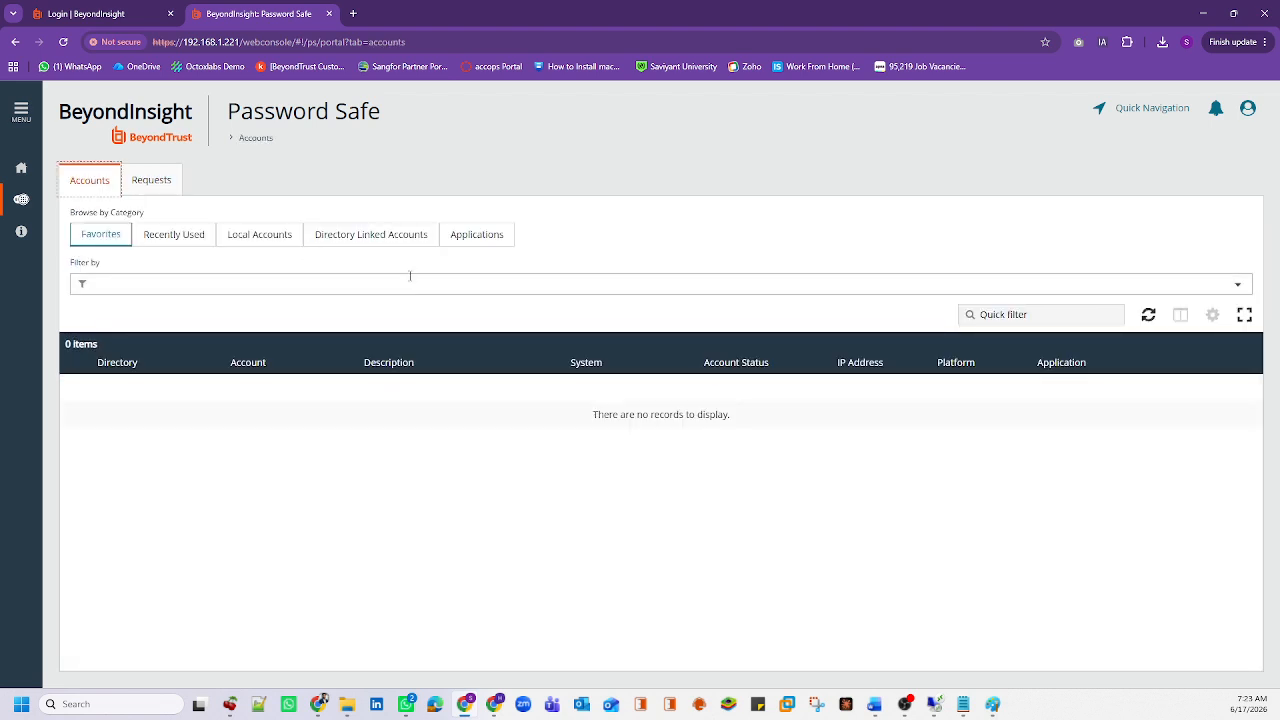
click(682, 489)
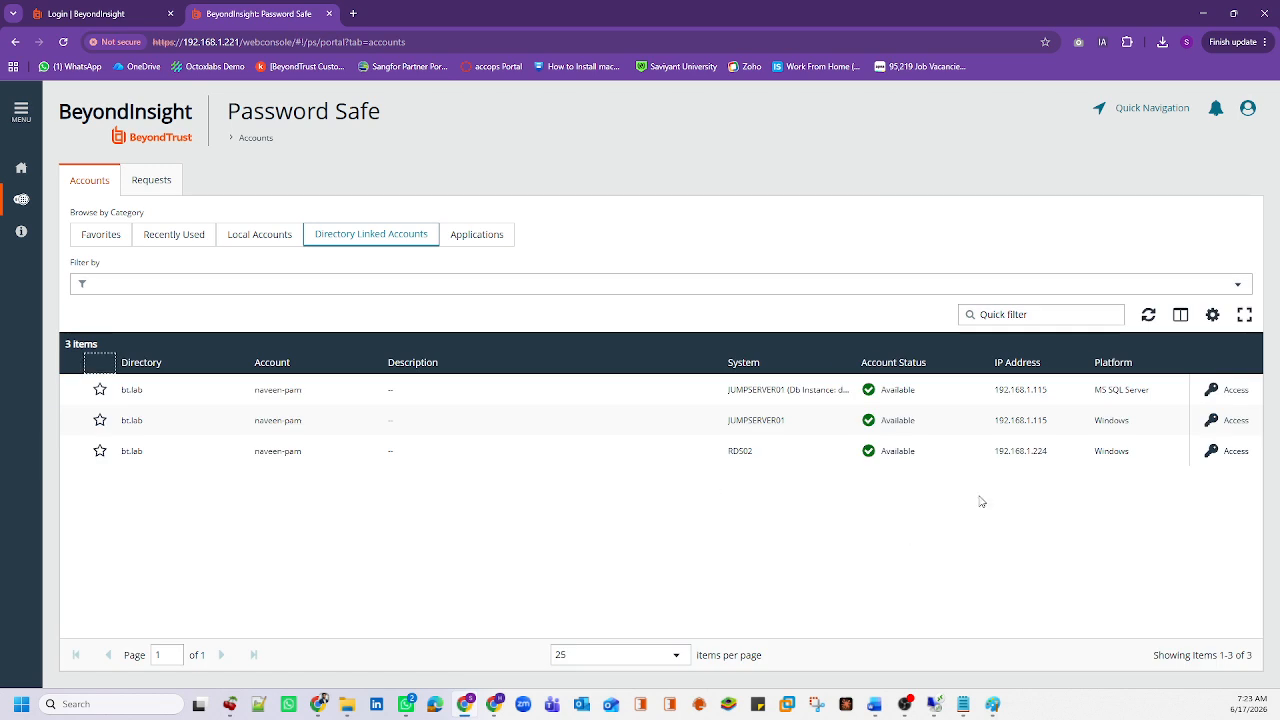
click(1222, 418)
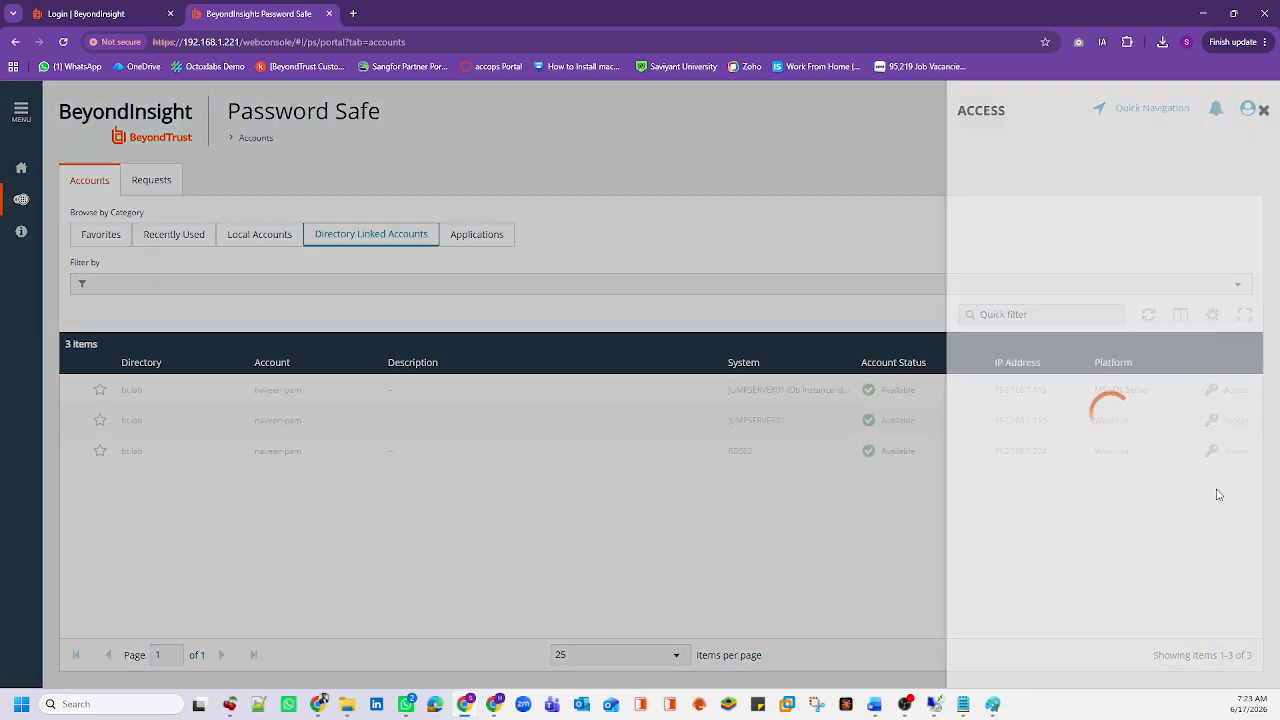
scroll(1183, 545, down, 3)
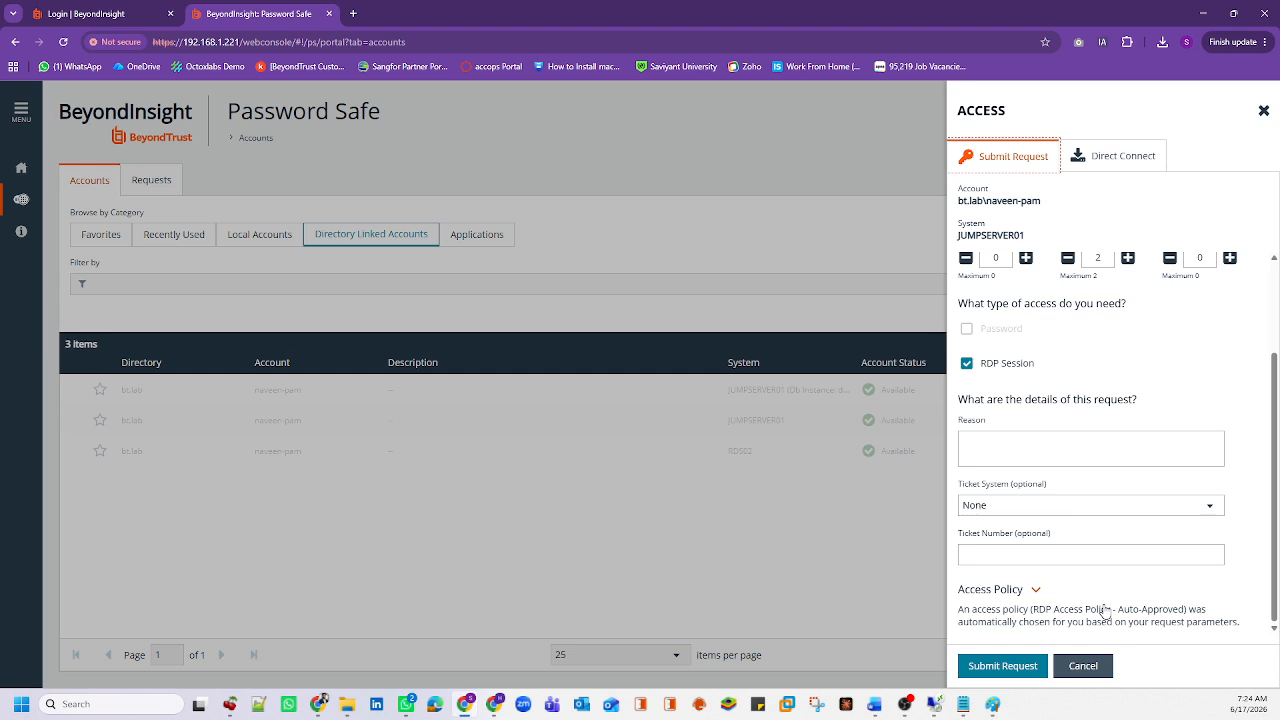
scroll(1079, 417, up, 3)
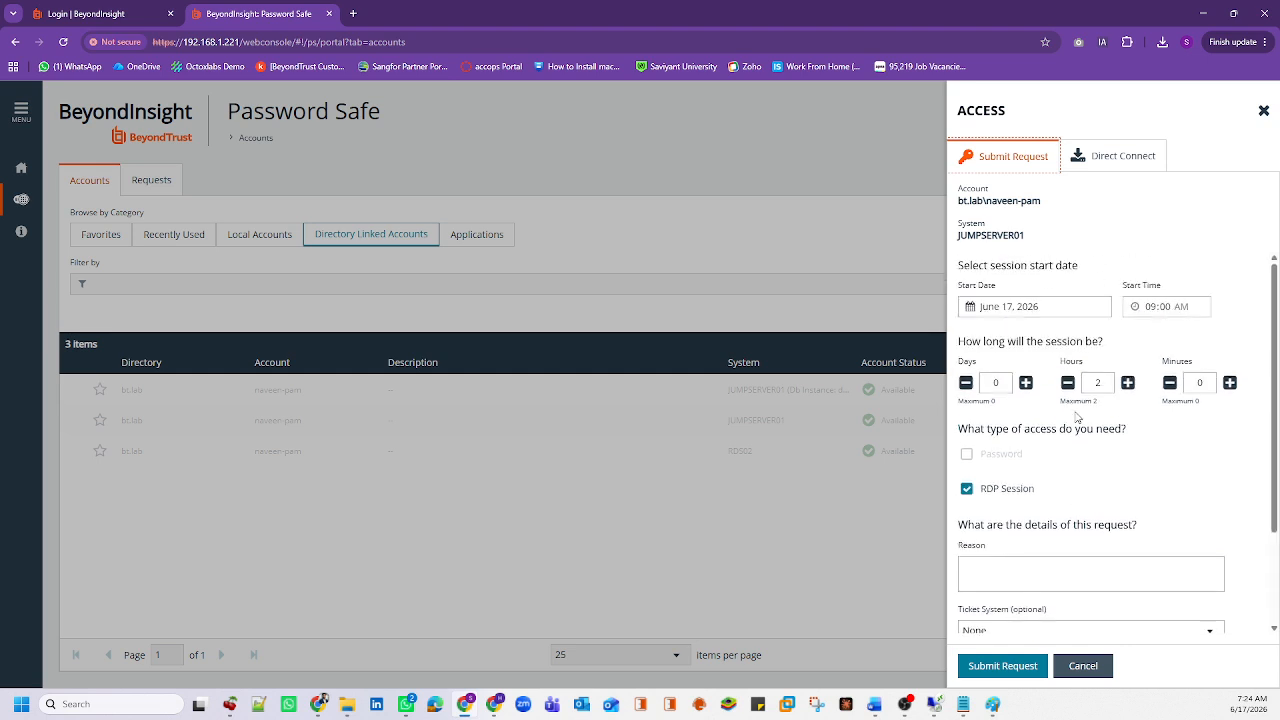
Try submitting the request with start hour 7, which raises an allowed start-time error
click(1198, 309)
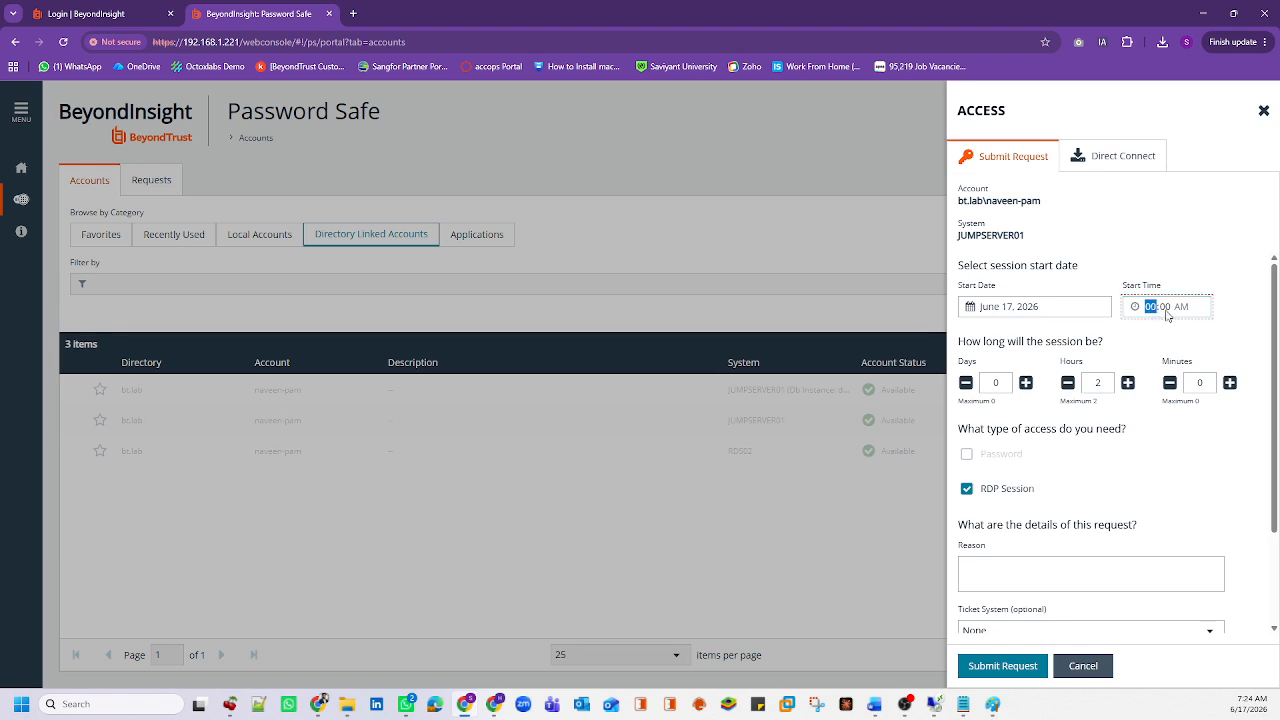
text(7)
scroll(1163, 461, down, 3)
click(1000, 665)
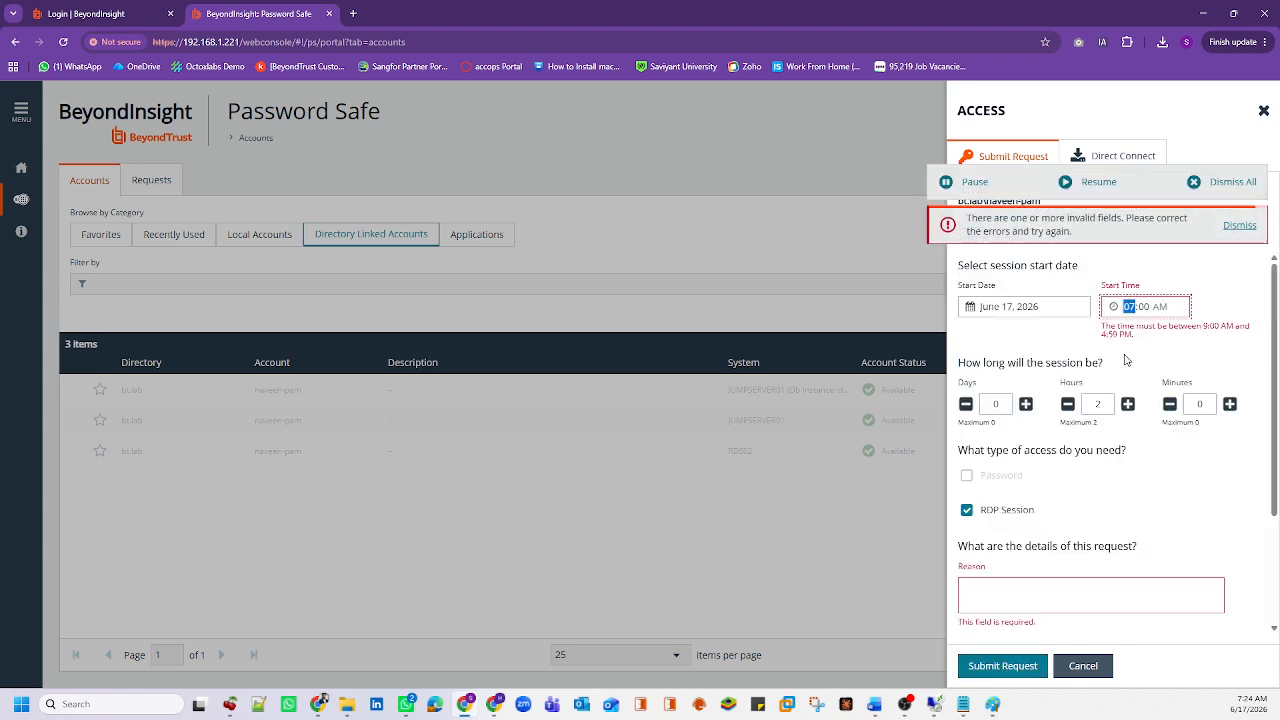
drag(1108, 320, 1145, 342)
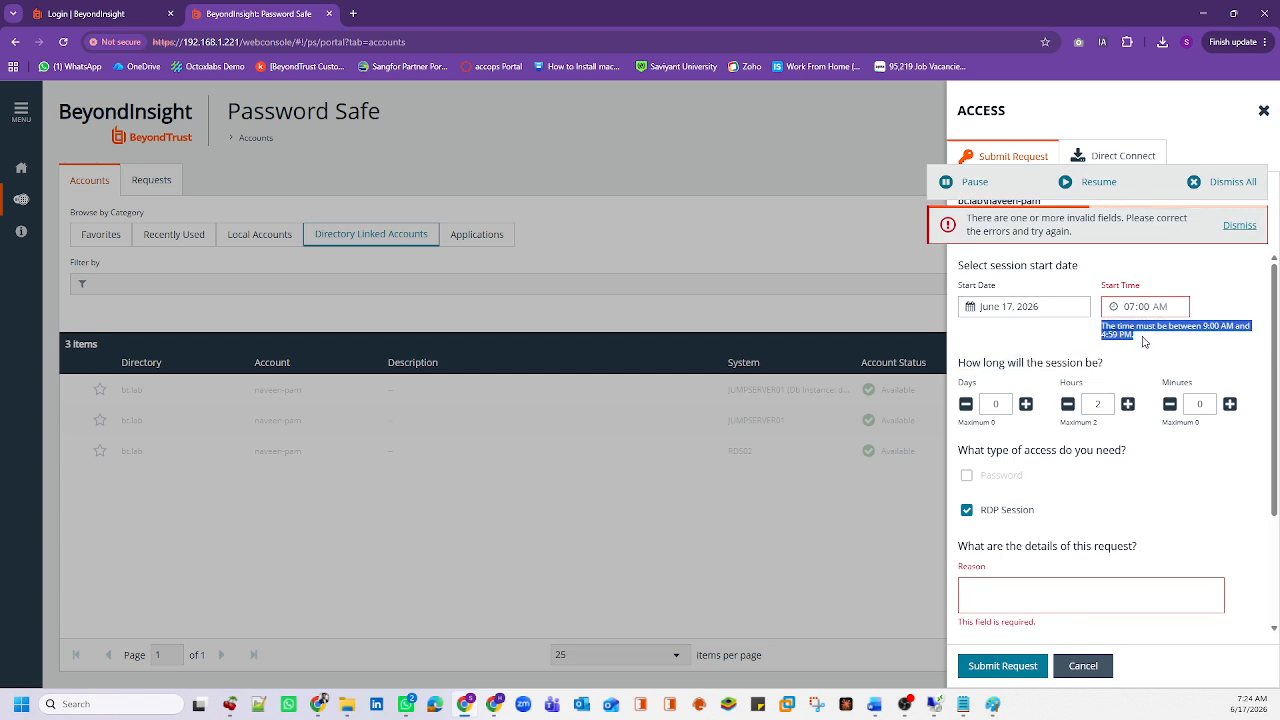
Change the start hour to 09, then cancel the request and discard the changes
click(1129, 306)
text(9)
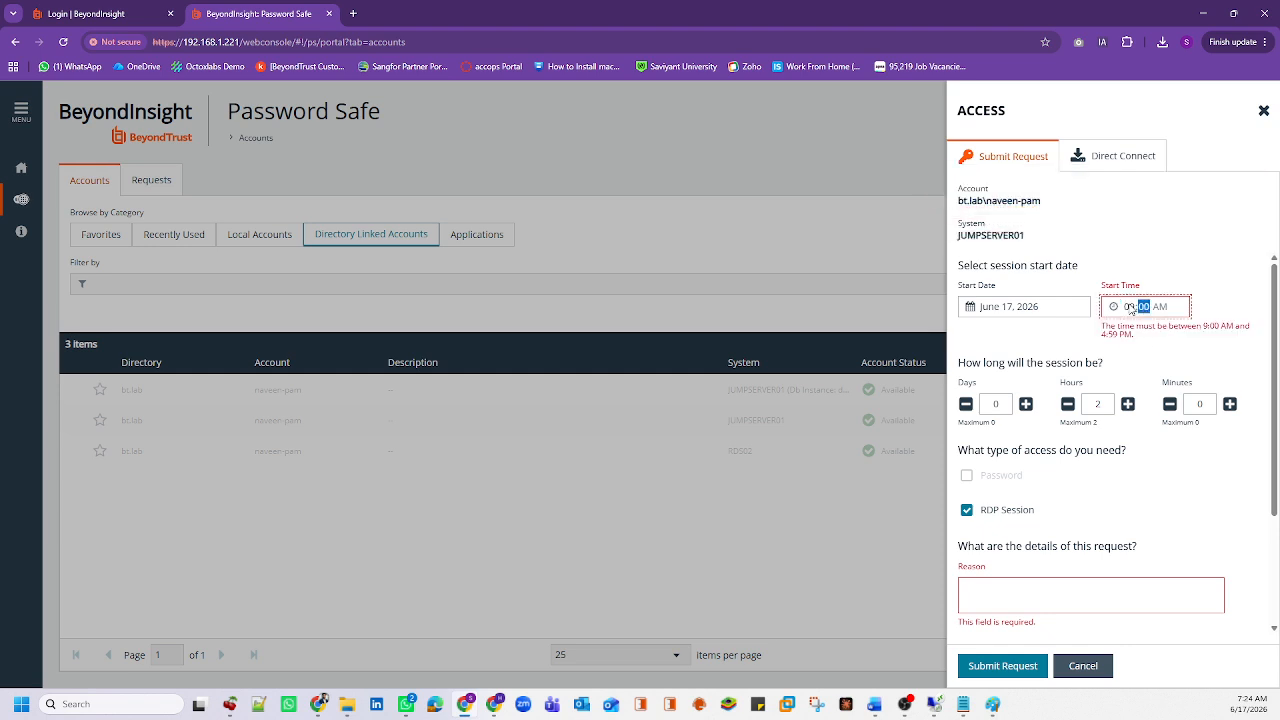
click(1135, 346)
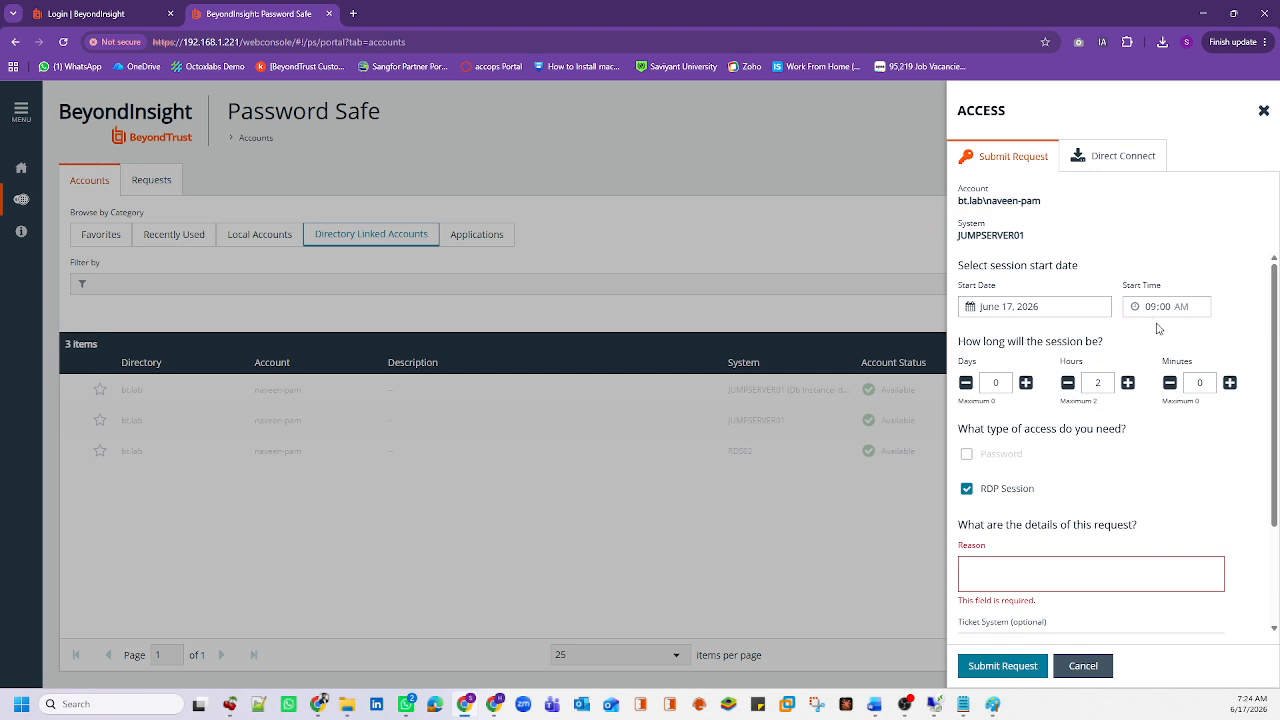
scroll(1158, 328, down, 3)
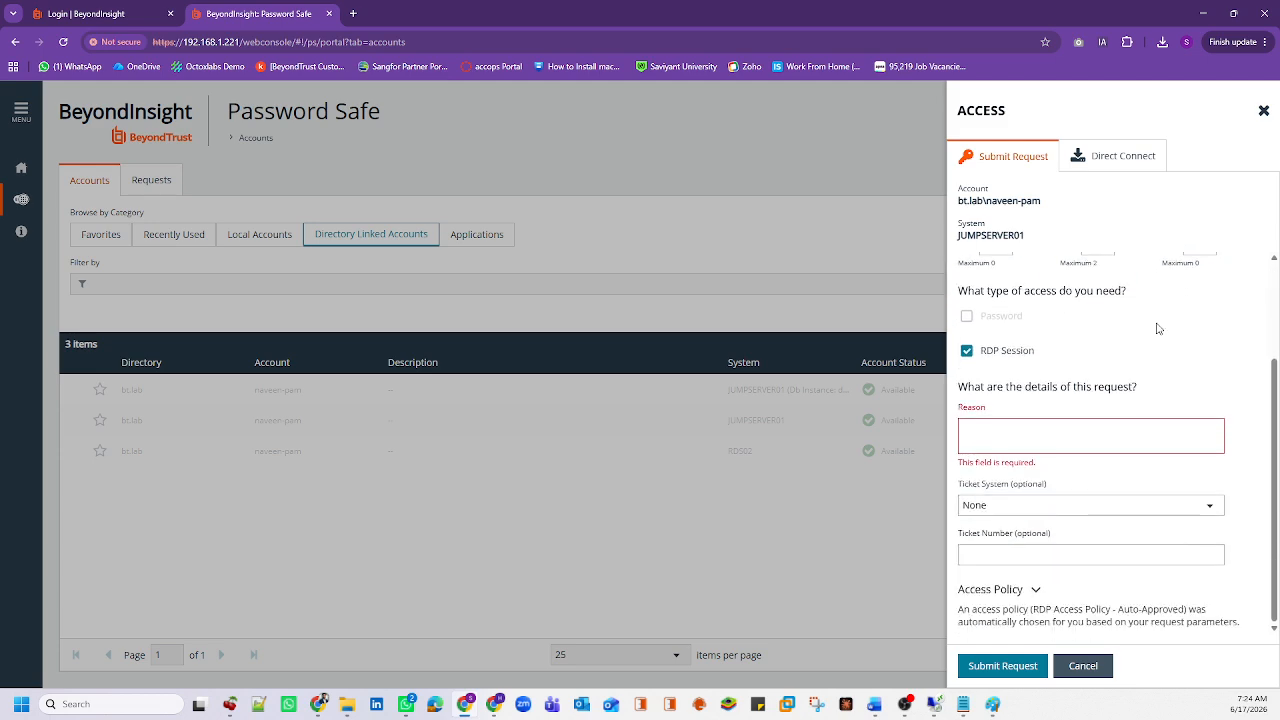
click(1083, 666)
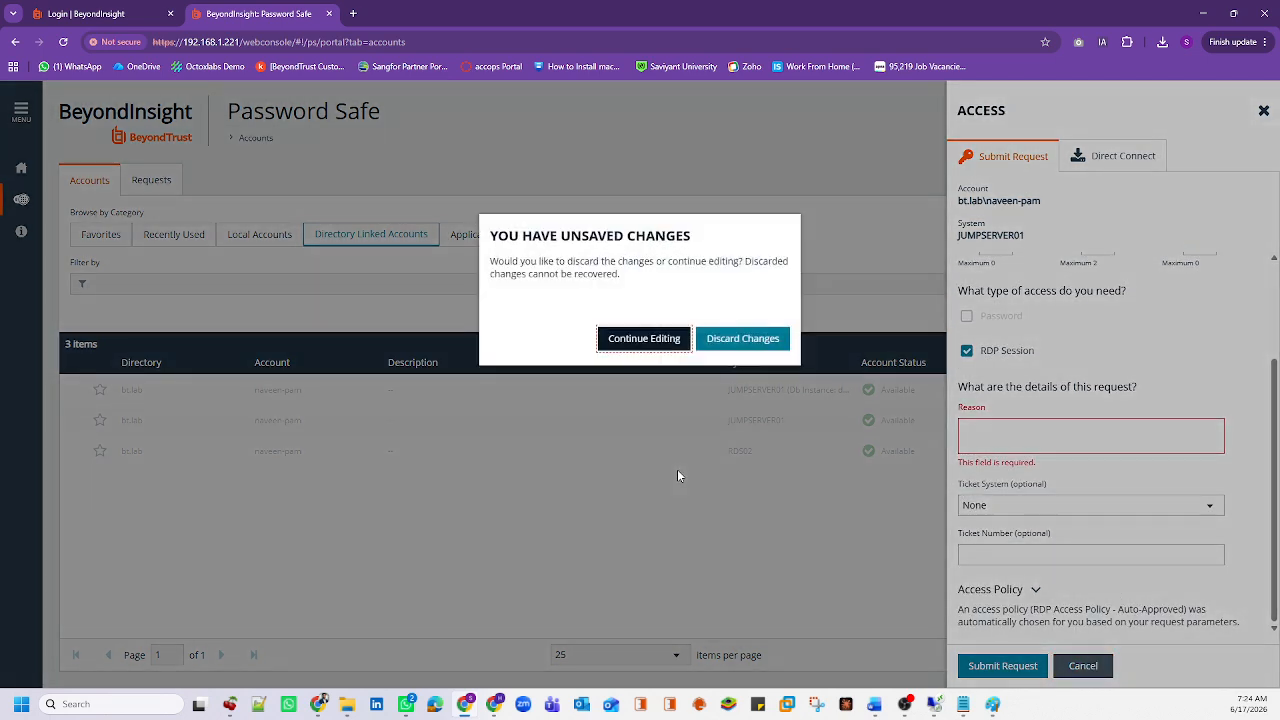
click(756, 338)
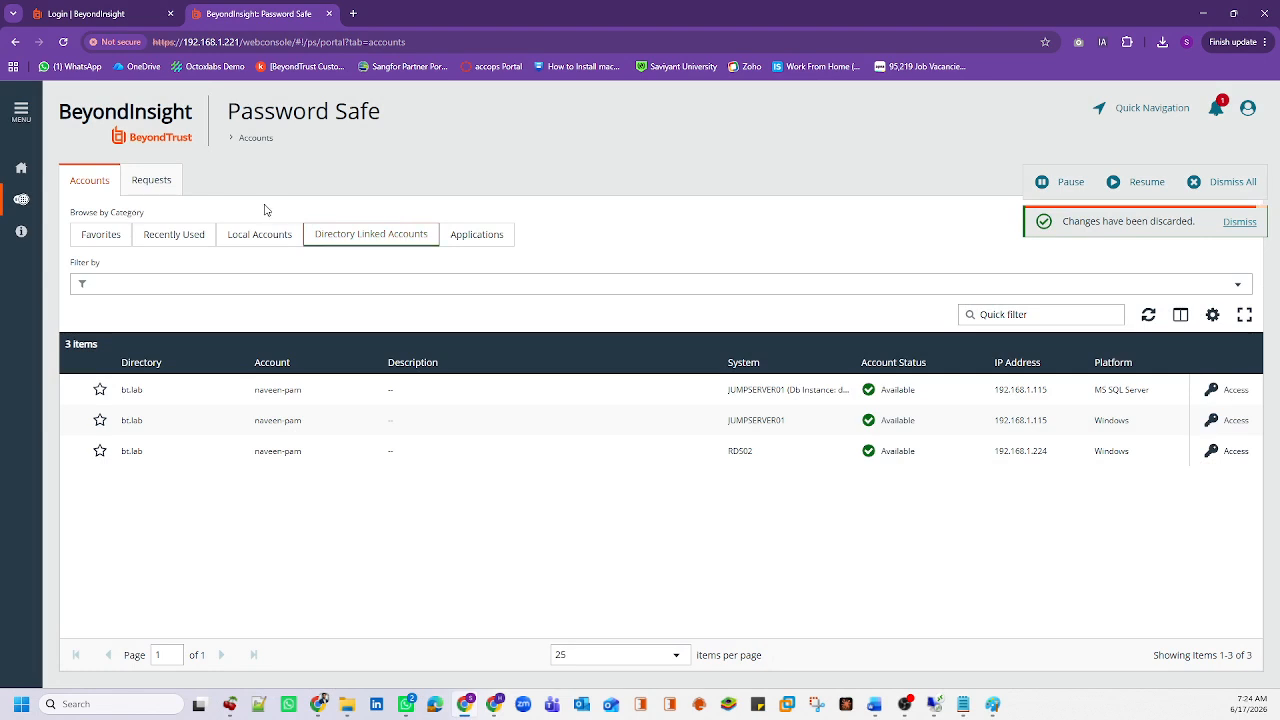
View the approved JUMPSERVER01 request's details and check its approver's login name
click(180, 196)
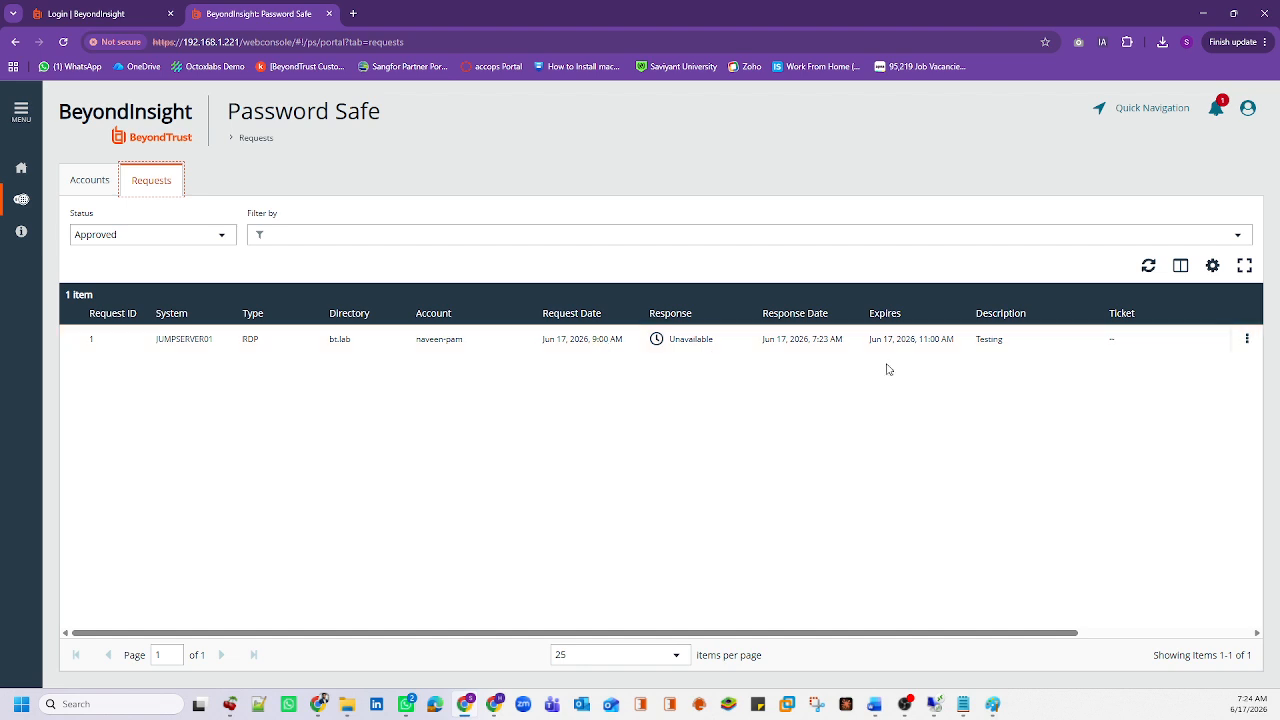
click(1247, 339)
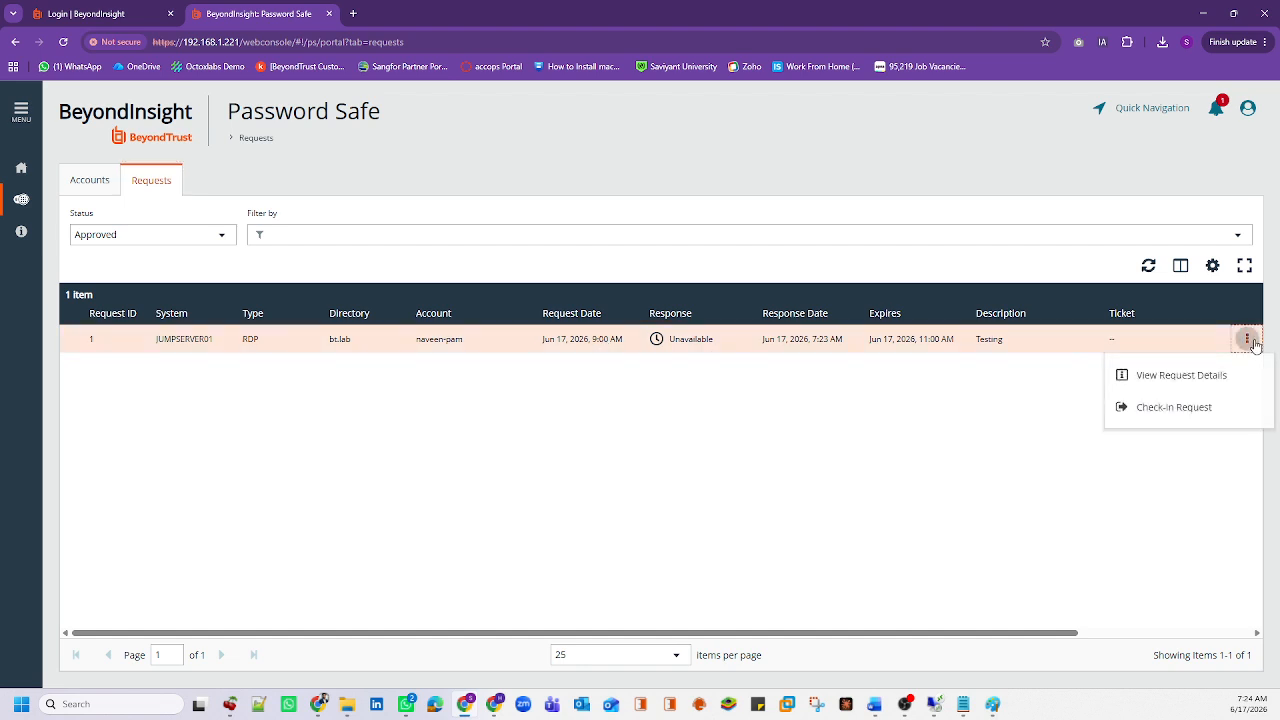
click(1181, 375)
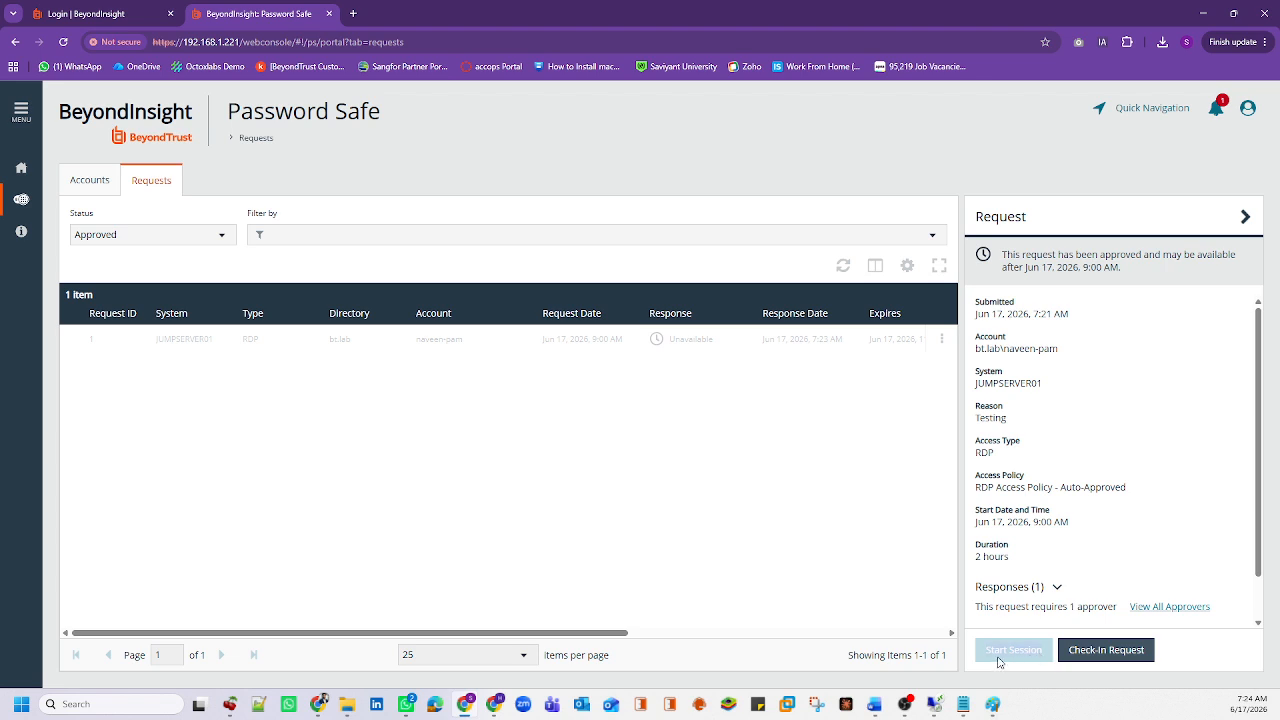
click(1168, 607)
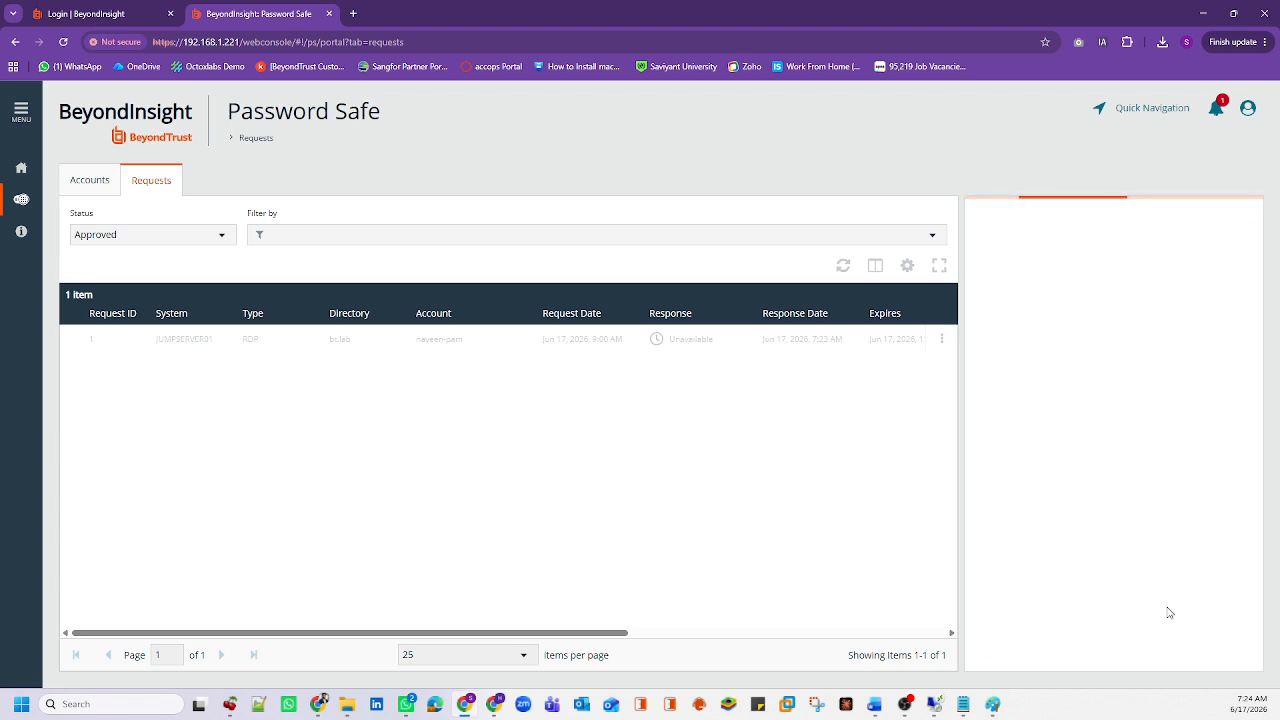
drag(1131, 302, 1055, 303)
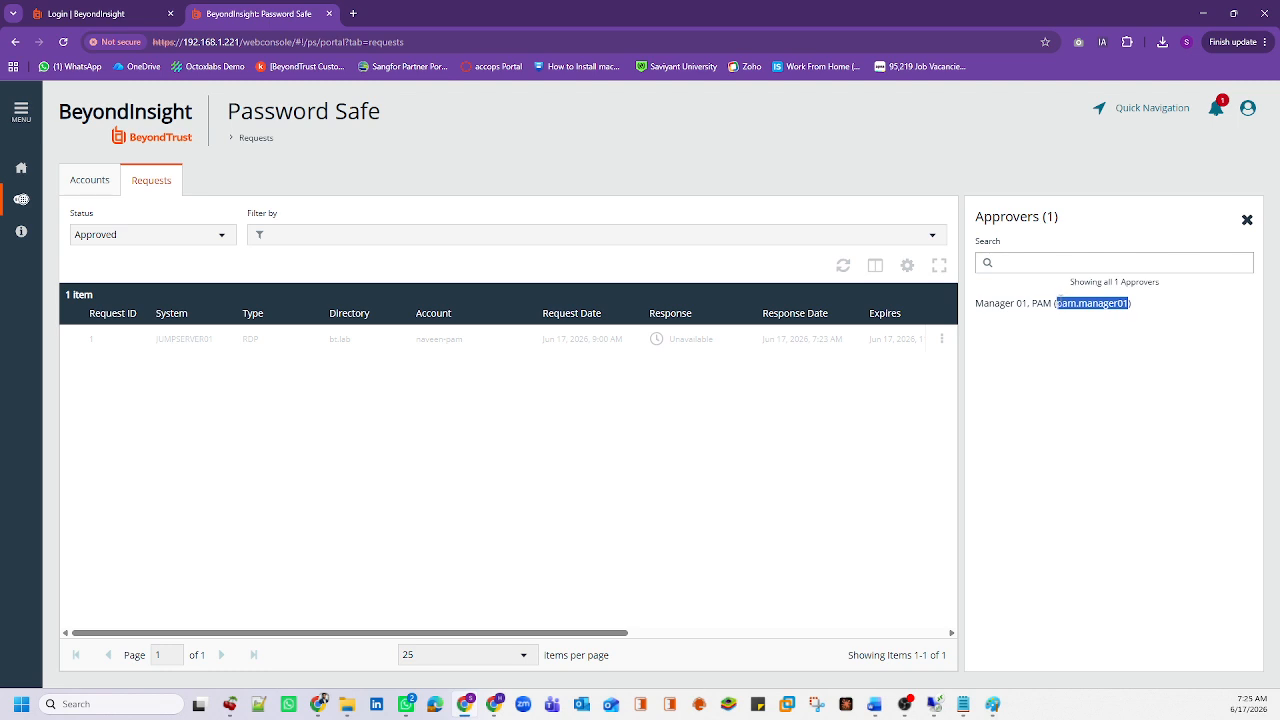
click(1247, 220)
Expand Advanced Request Options, close the details panel, and dismiss the invalid-fields notification
scroll(1206, 466, down, 1)
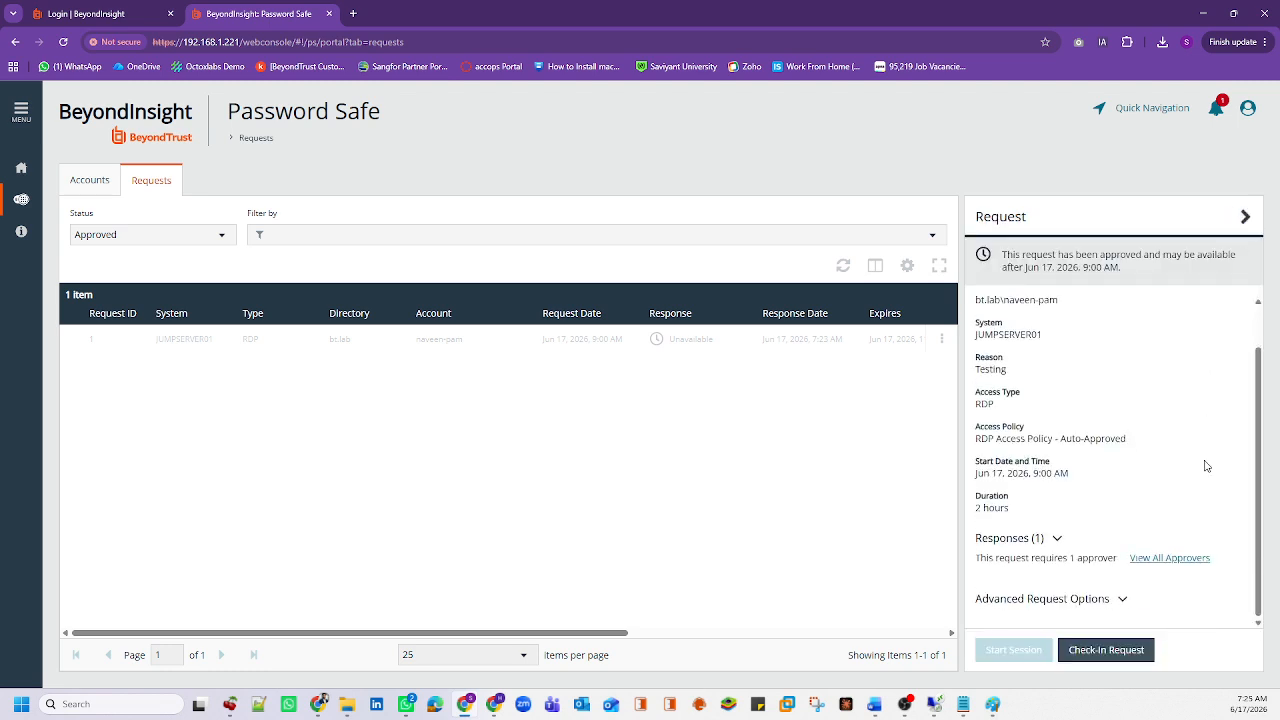
click(1121, 598)
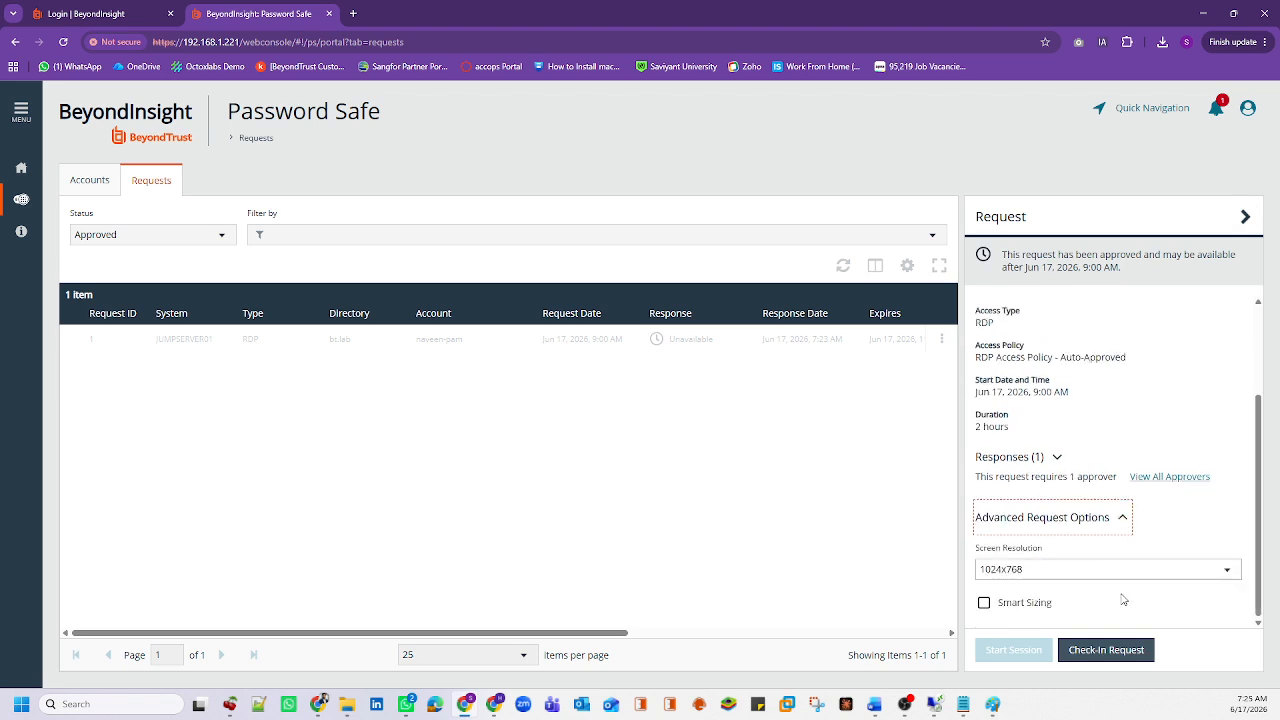
click(1034, 652)
click(1244, 218)
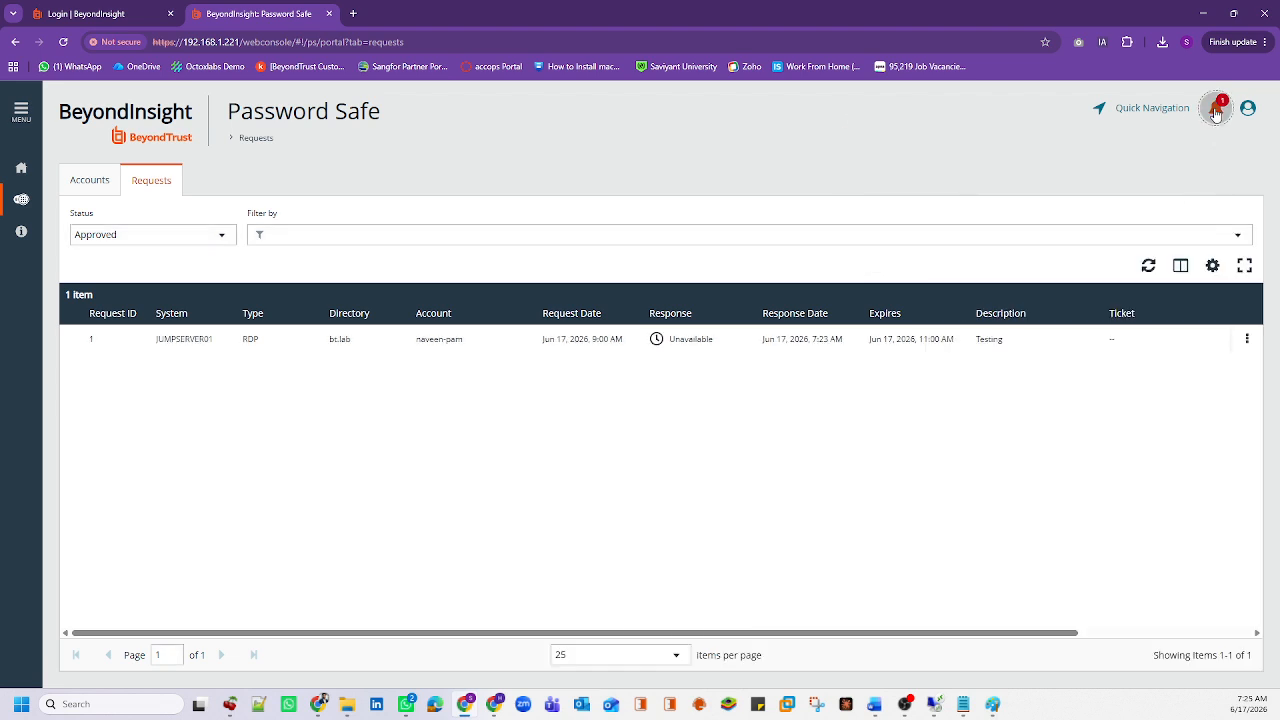
click(1215, 108)
click(1162, 155)
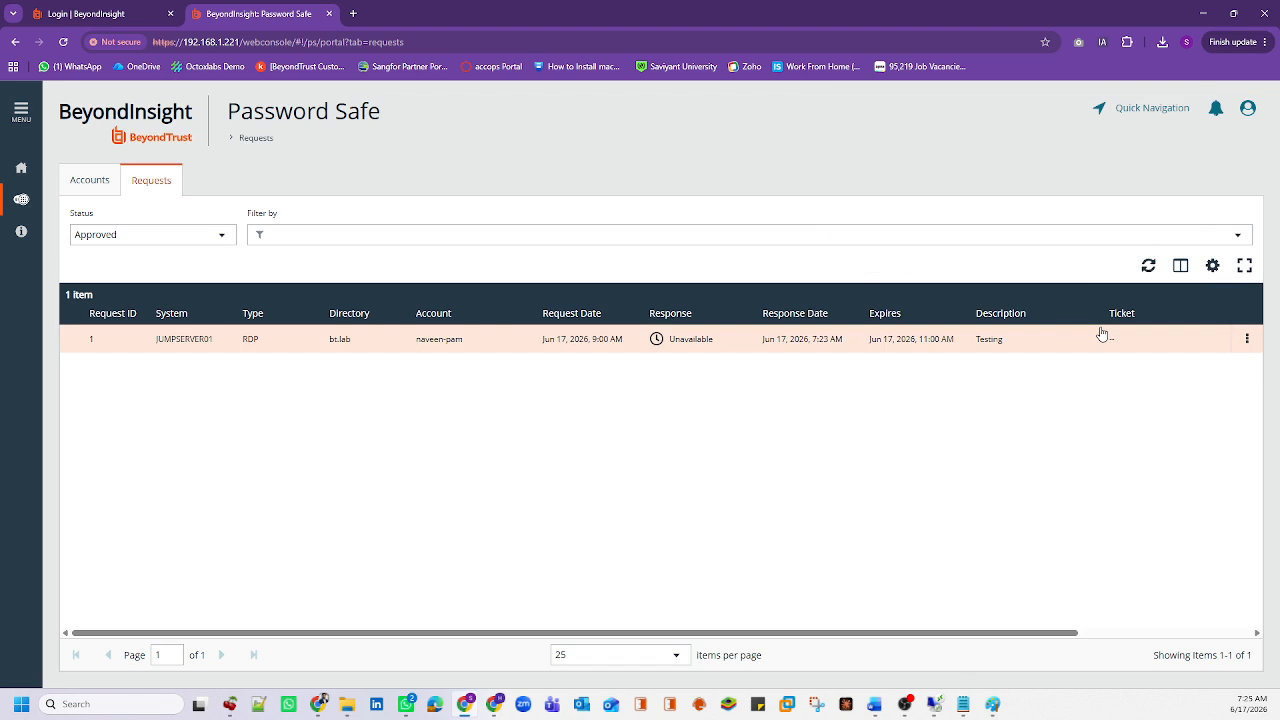
Log out of the requester session from the profile menu
click(1248, 108)
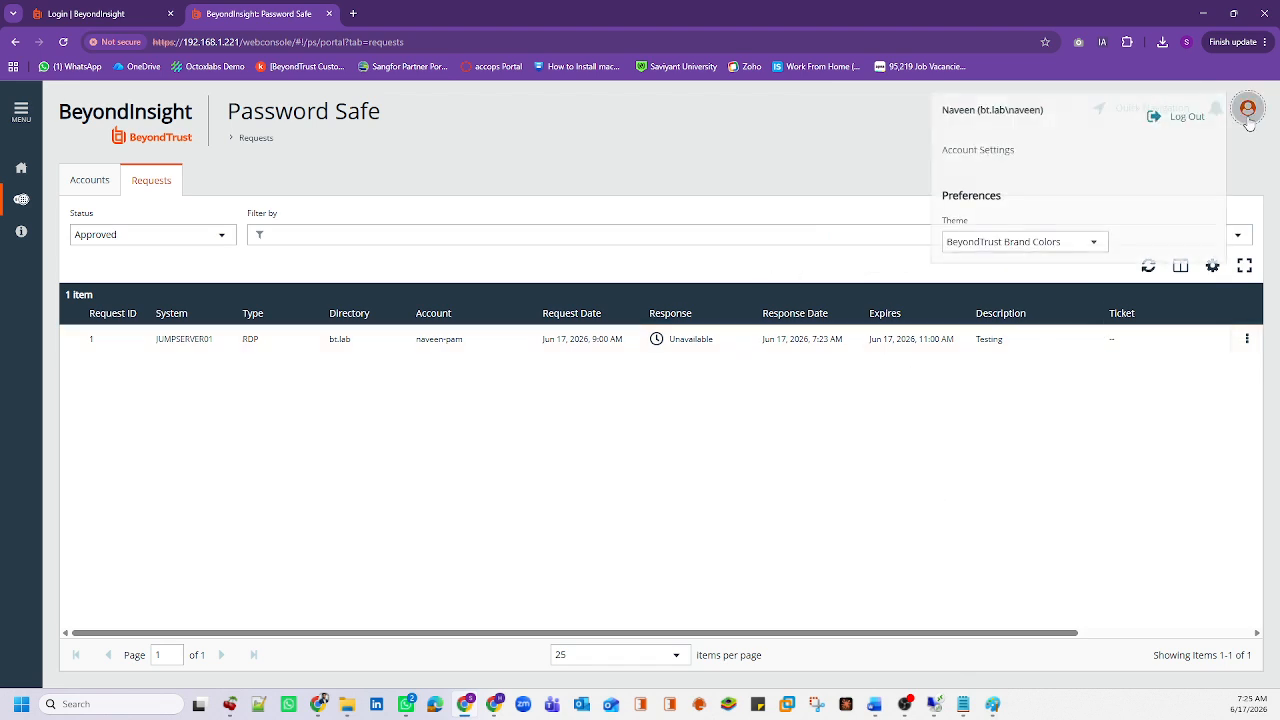
click(1185, 116)
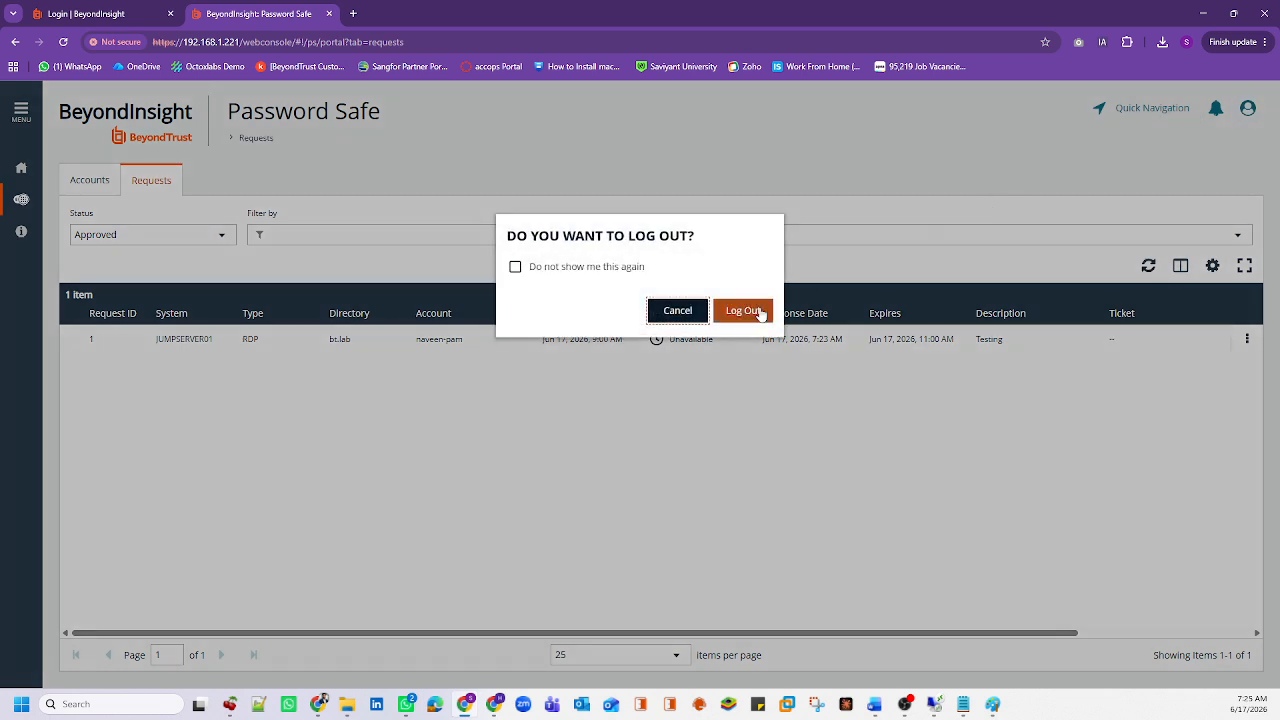
click(760, 310)
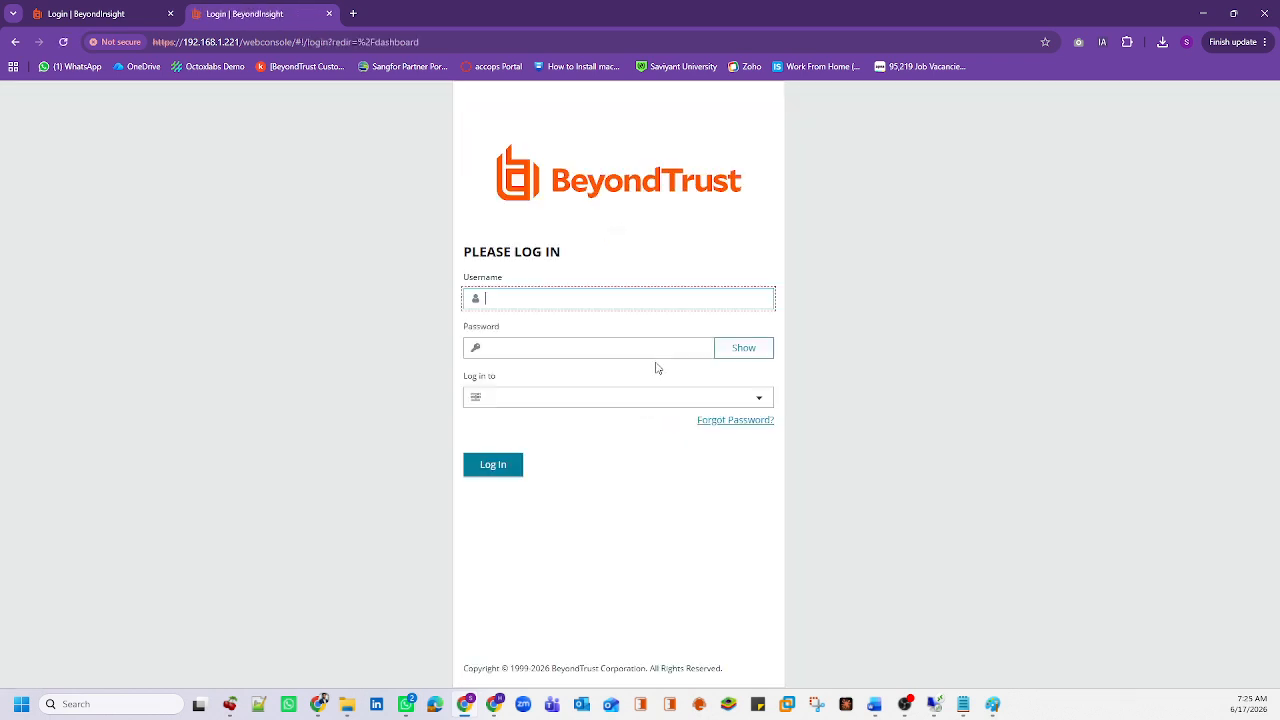
Log in with the administrator account, with the login domain set to None
text(btadmin)
key(Tab)
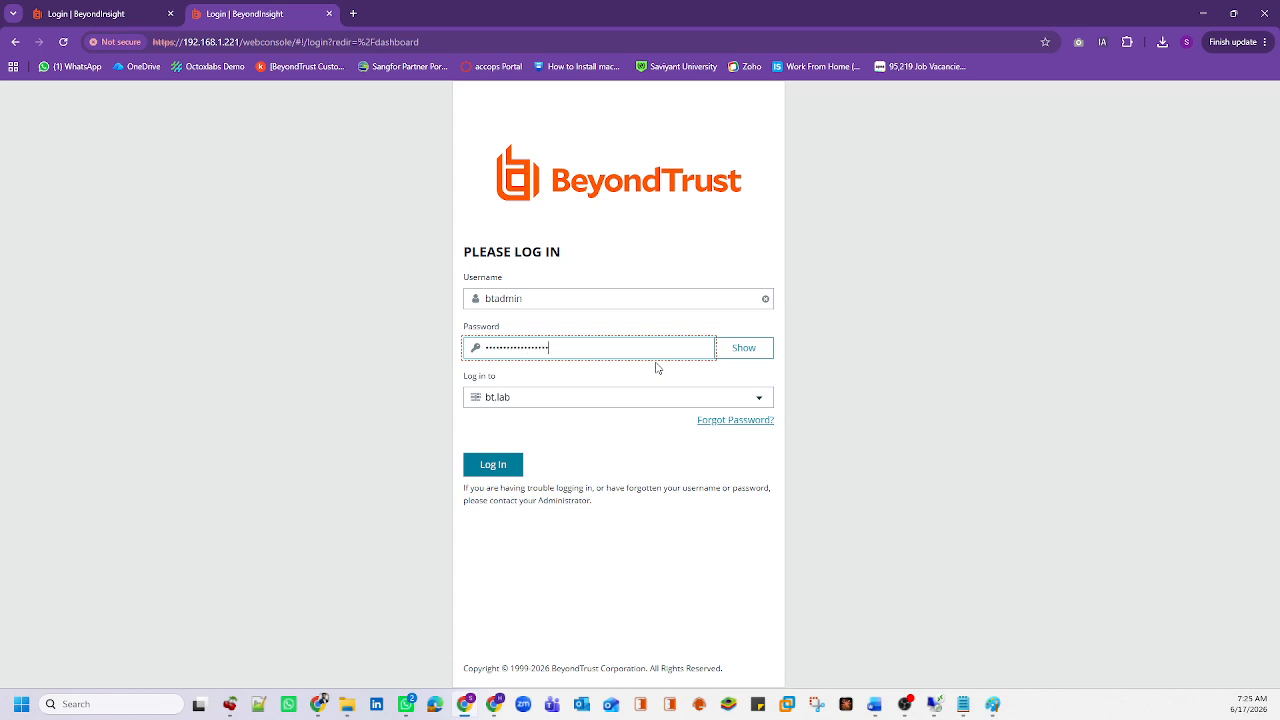
click(611, 392)
click(530, 435)
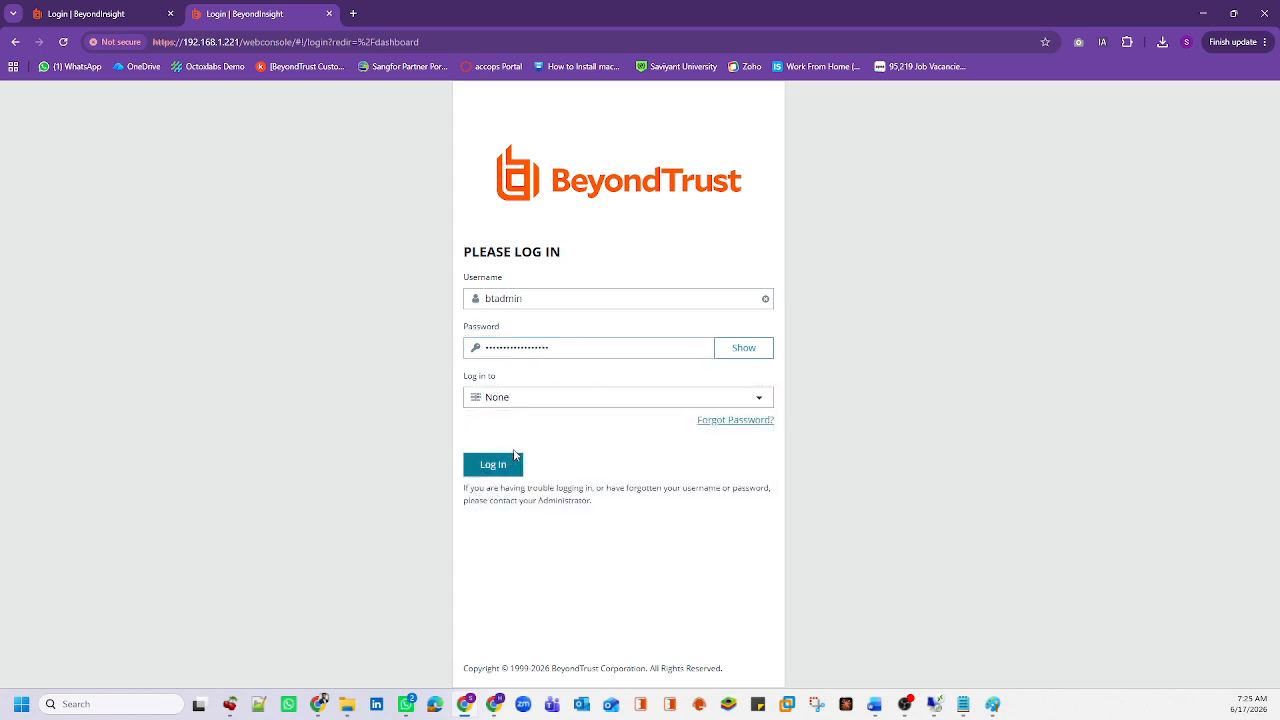
click(510, 462)
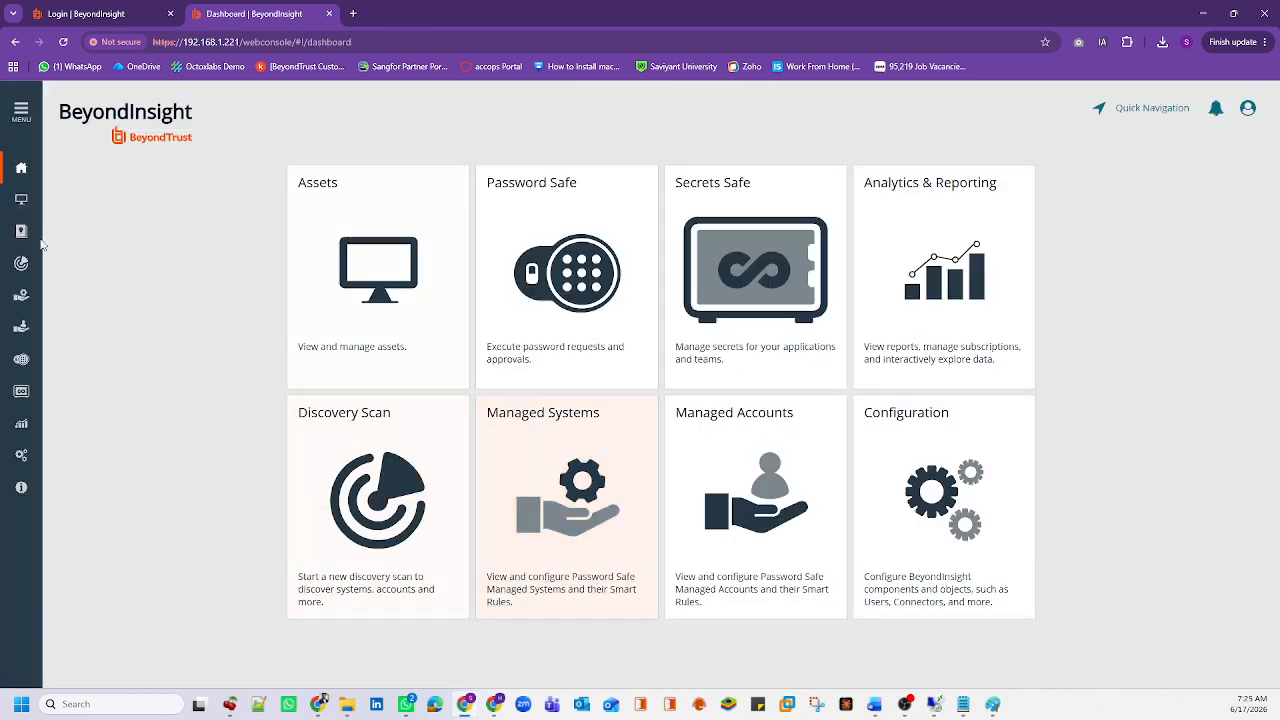
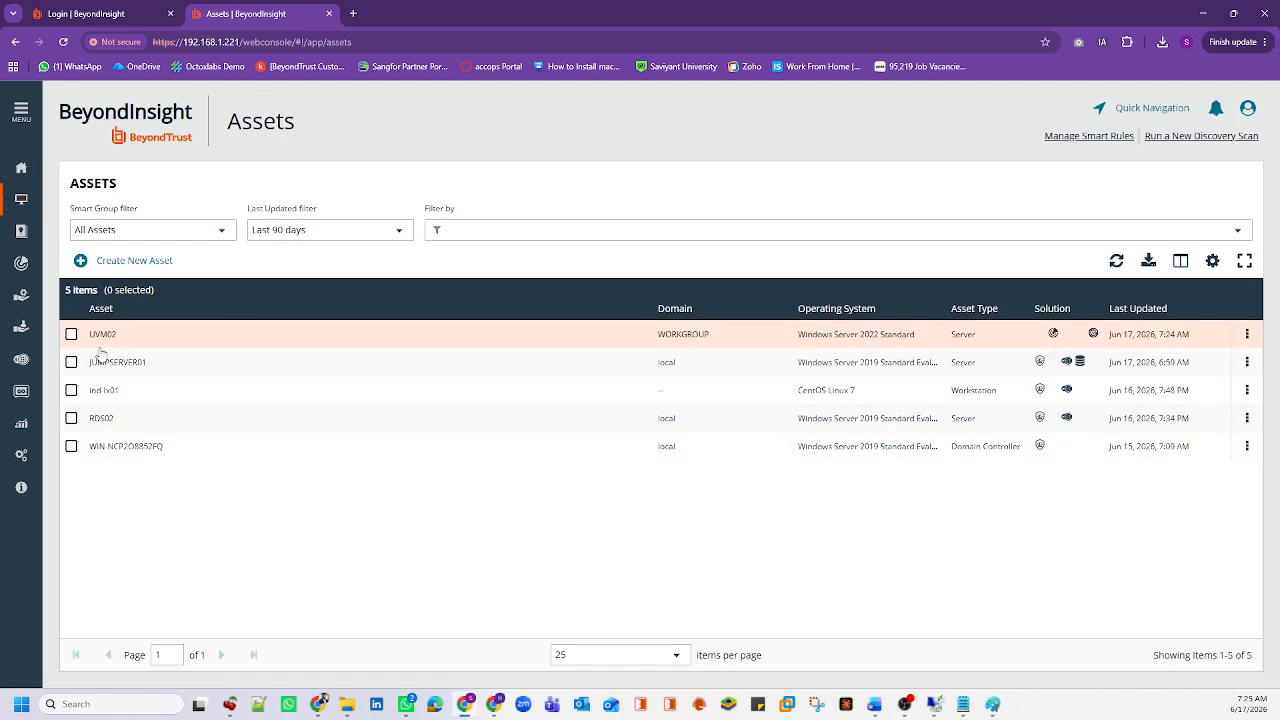
Filter the Discovery scans list to show only Completed scans
click(28, 270)
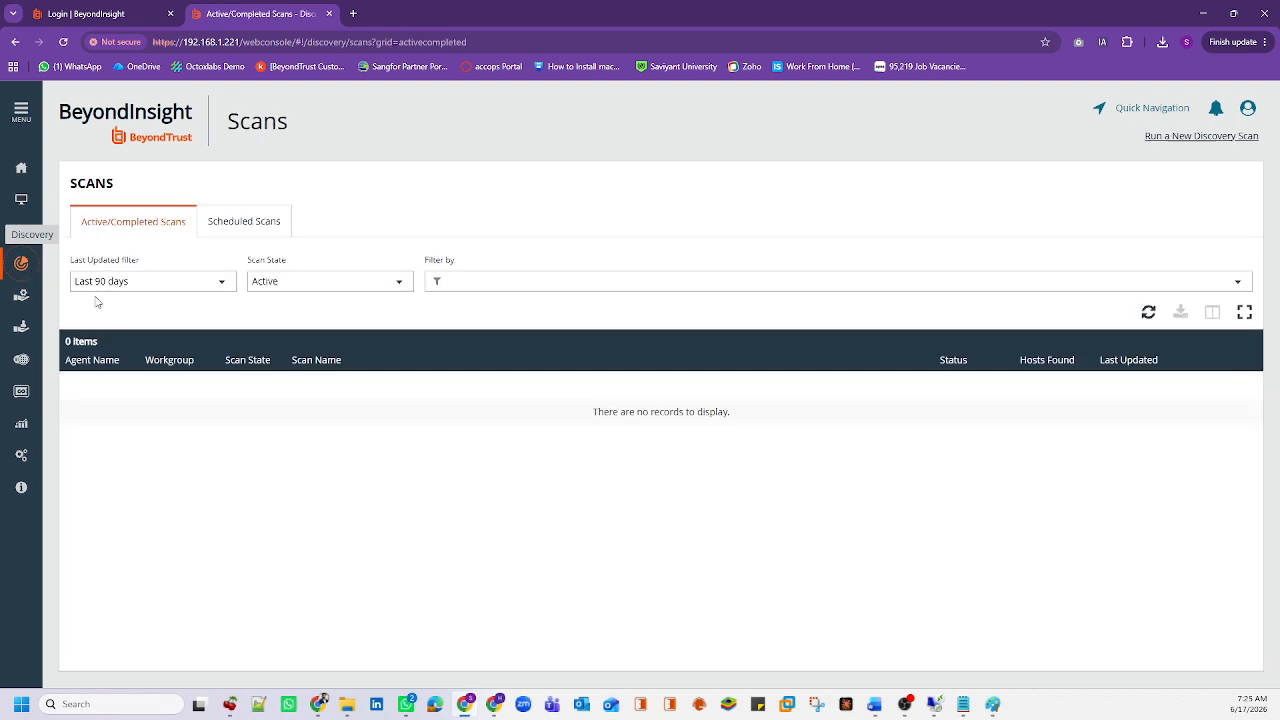
click(307, 284)
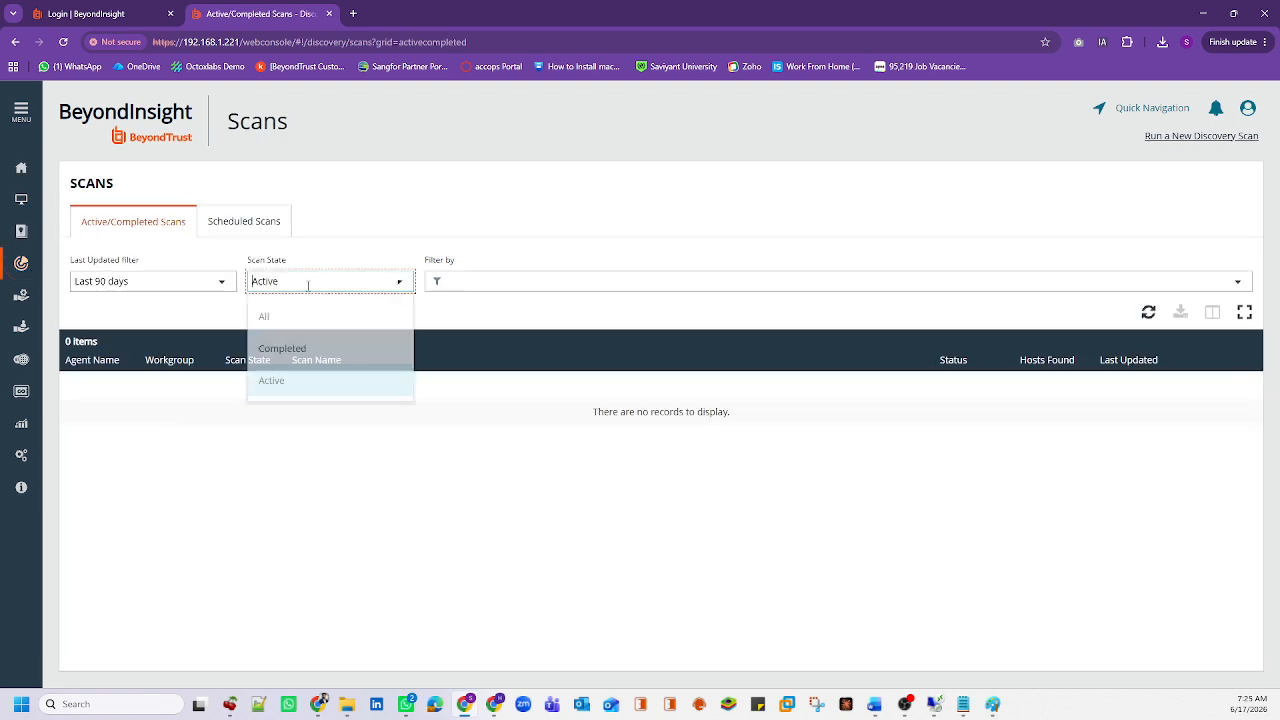
click(297, 348)
drag(494, 389, 366, 391)
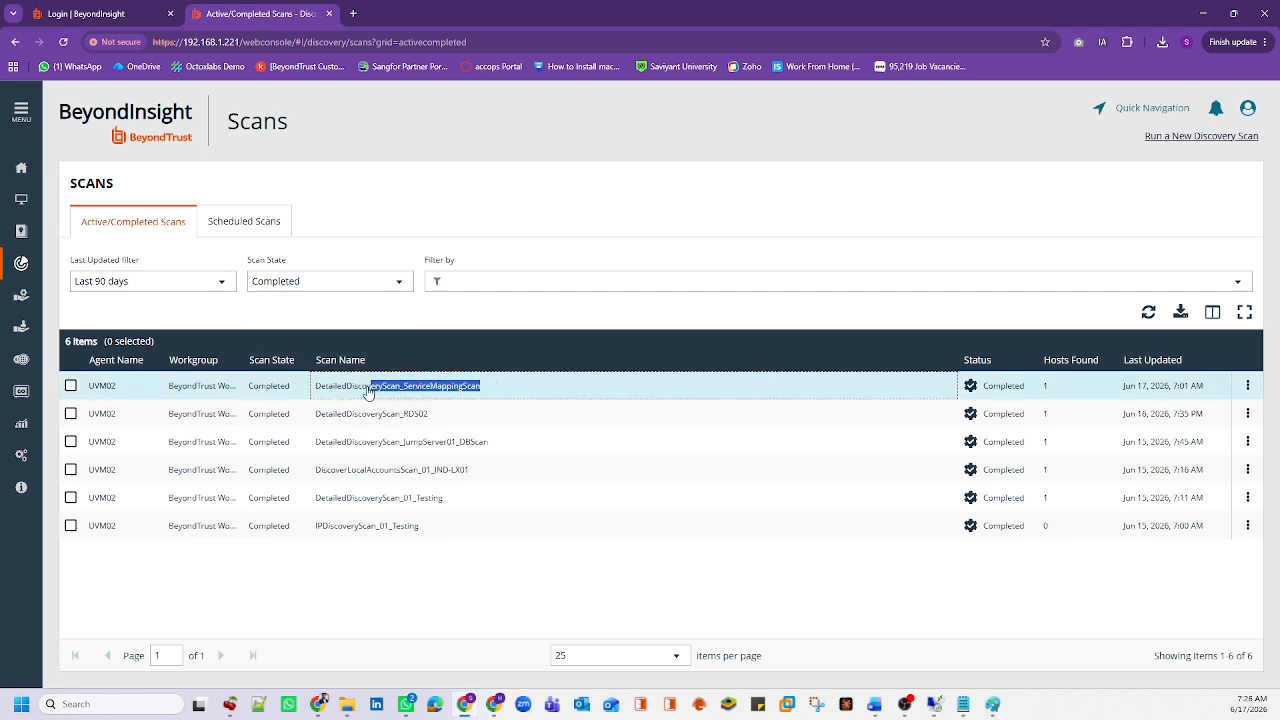
Return to Assets and open JUMPSERVER01's advanced details page
click(21, 200)
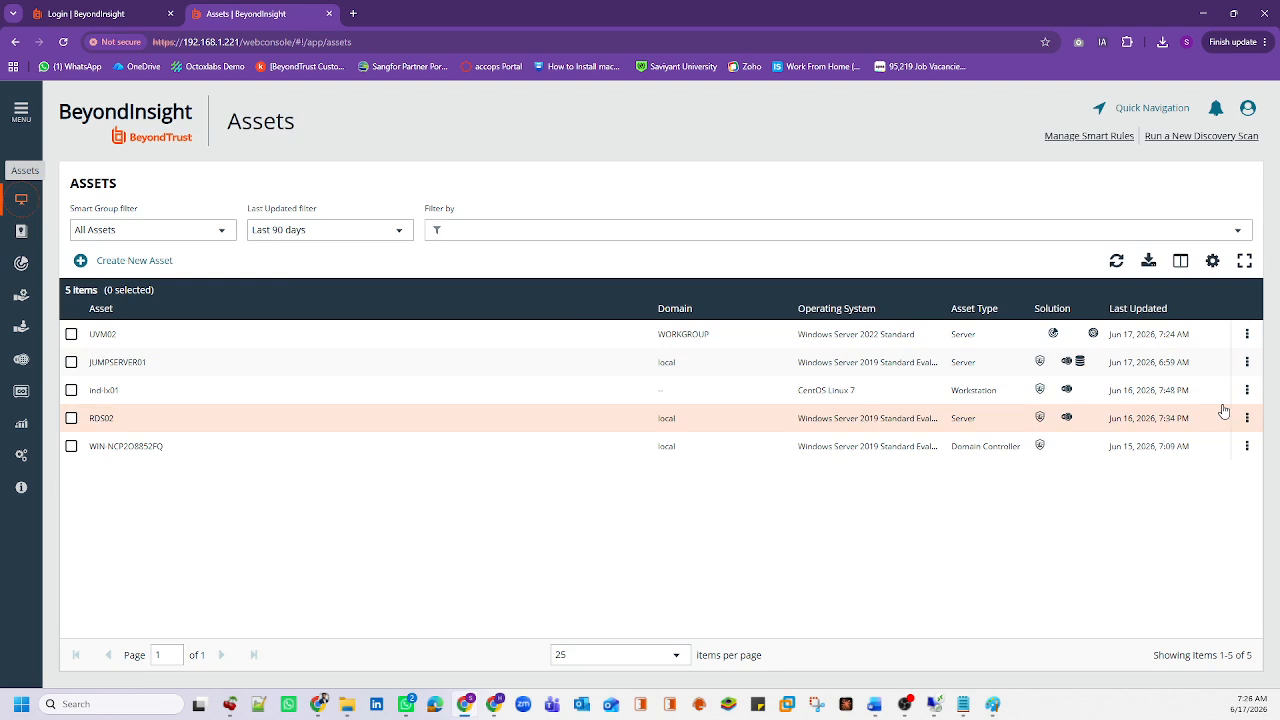
click(1247, 334)
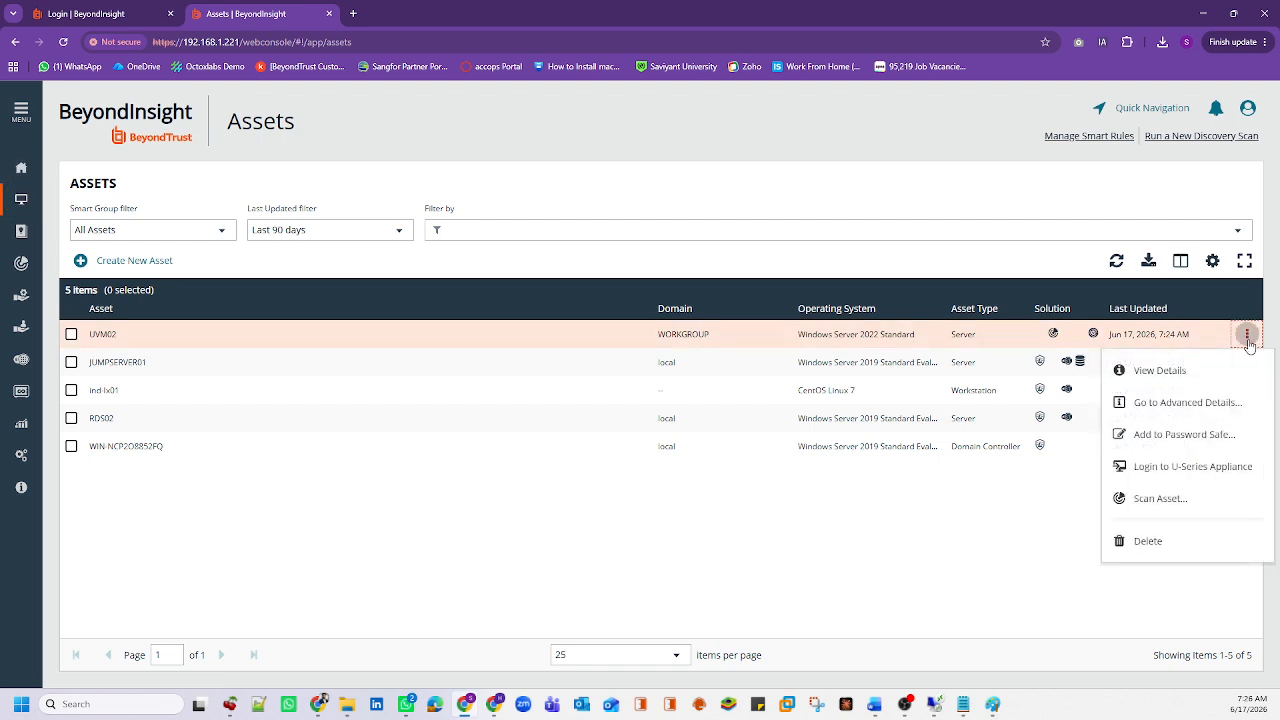
click(1248, 357)
click(1248, 359)
click(1066, 430)
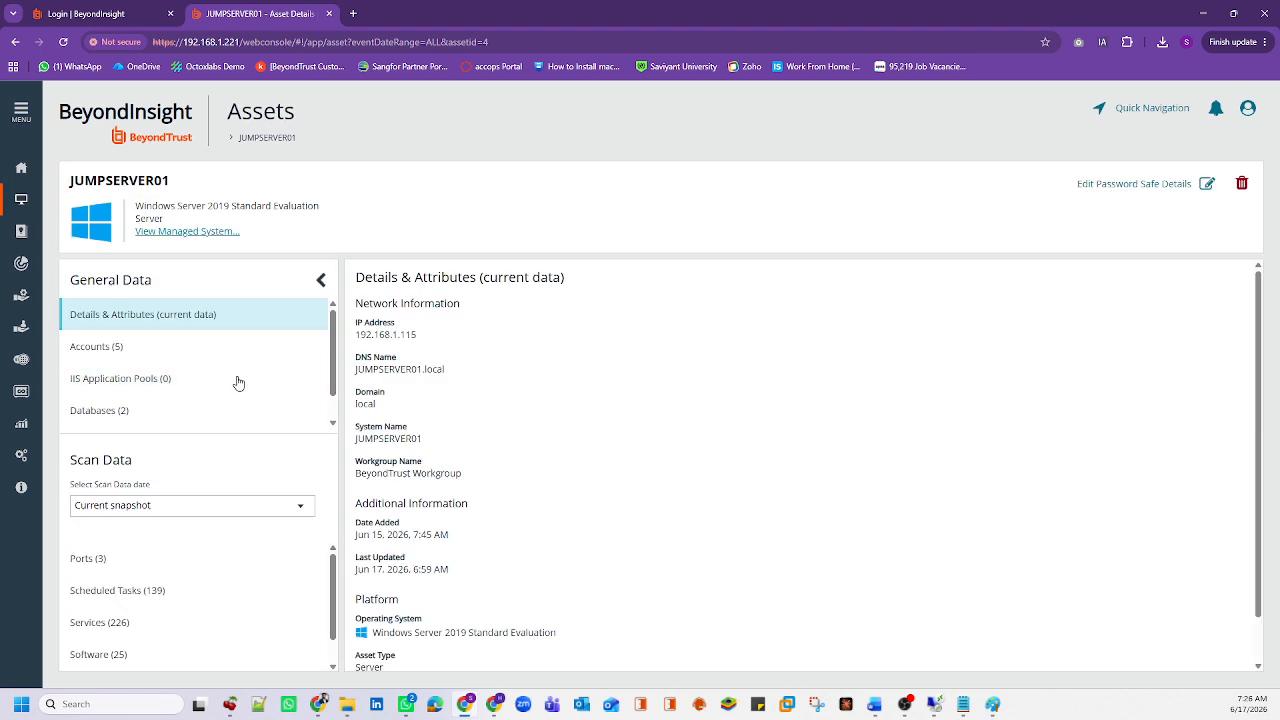
Filter JUMPSERVER01's services by Service Name 'SQL' and check SQLBrowser's RUNNING status and log-on account
scroll(171, 600, down, 1)
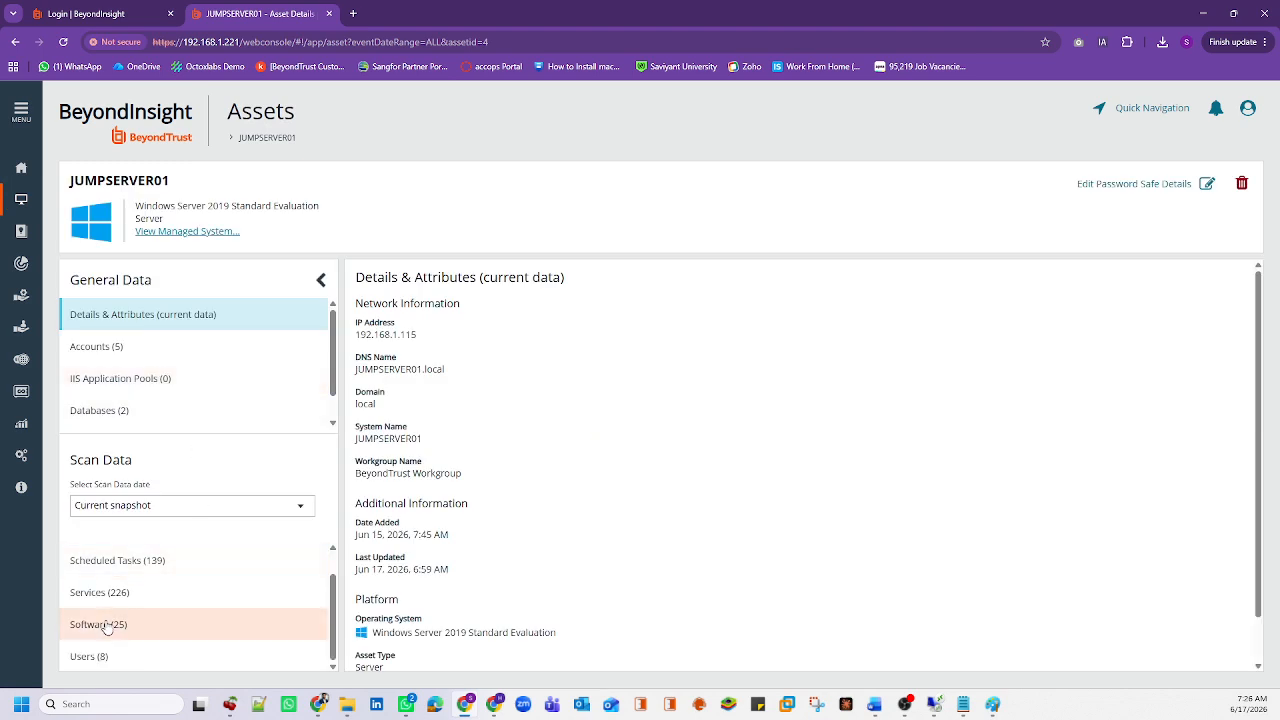
click(118, 590)
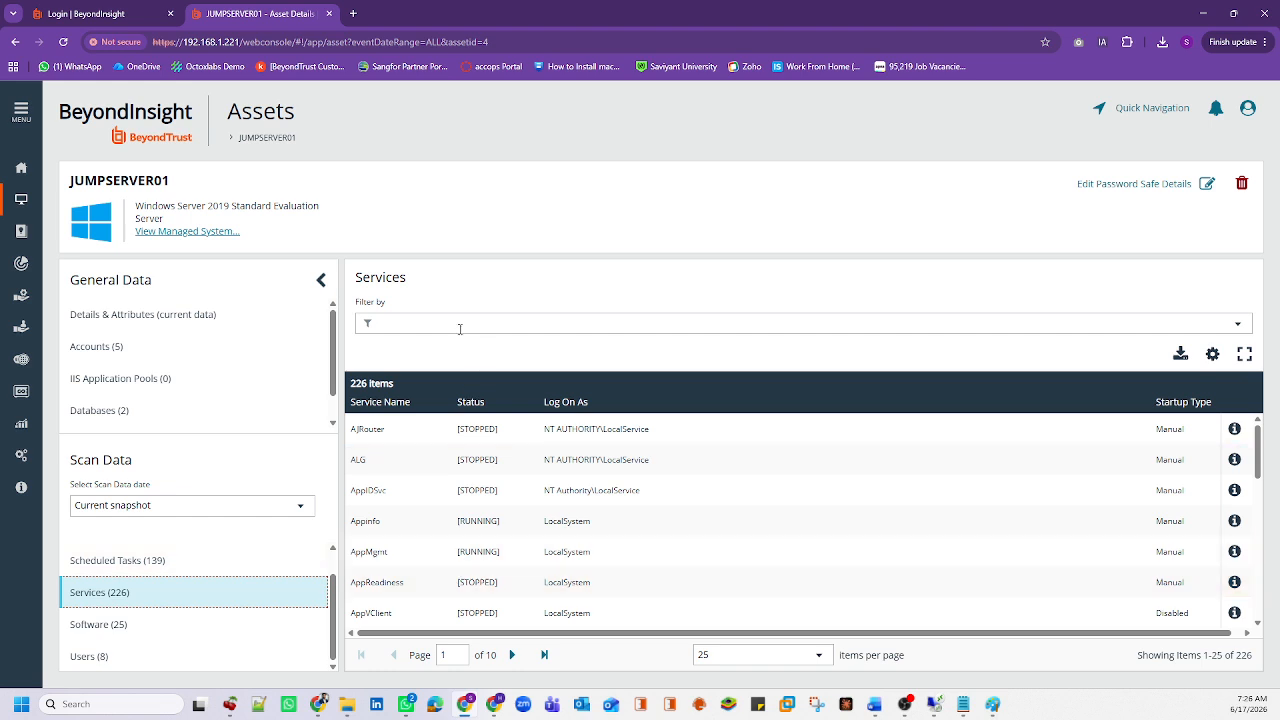
click(457, 325)
click(418, 360)
text(SQL)
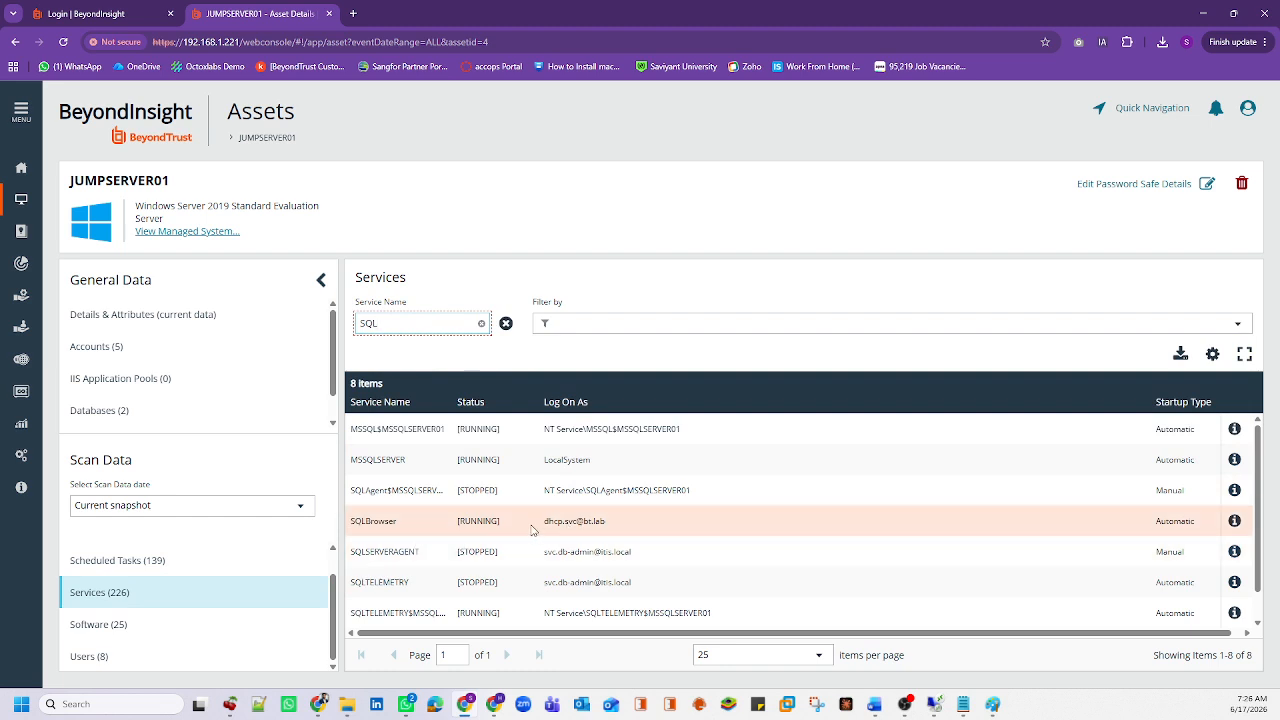
drag(427, 522, 352, 530)
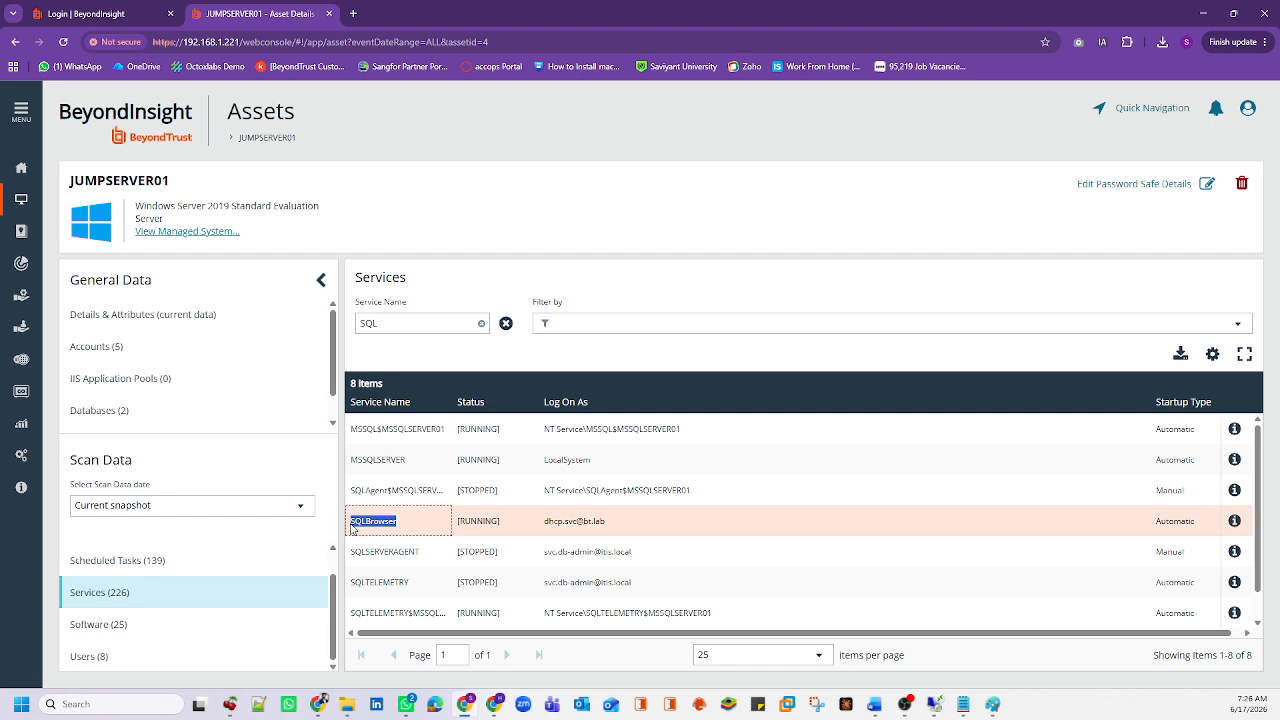
click(425, 535)
drag(399, 524, 354, 529)
click(518, 526)
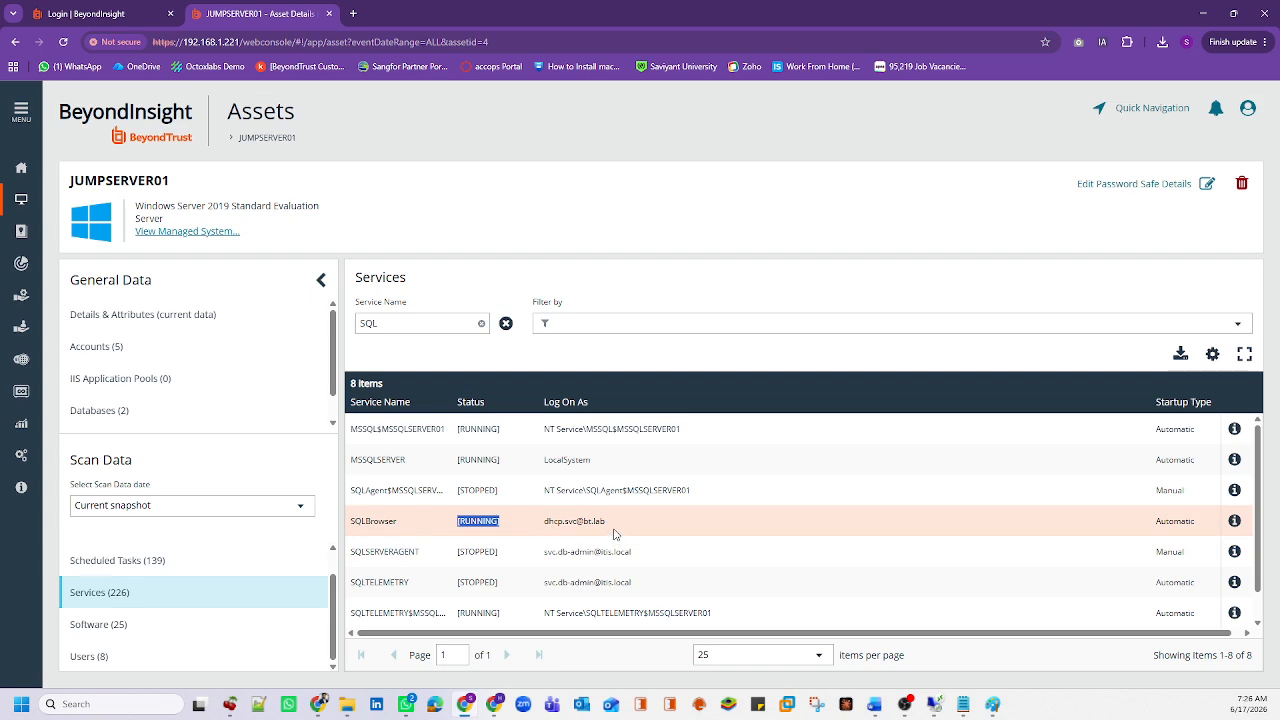
drag(615, 534, 545, 530)
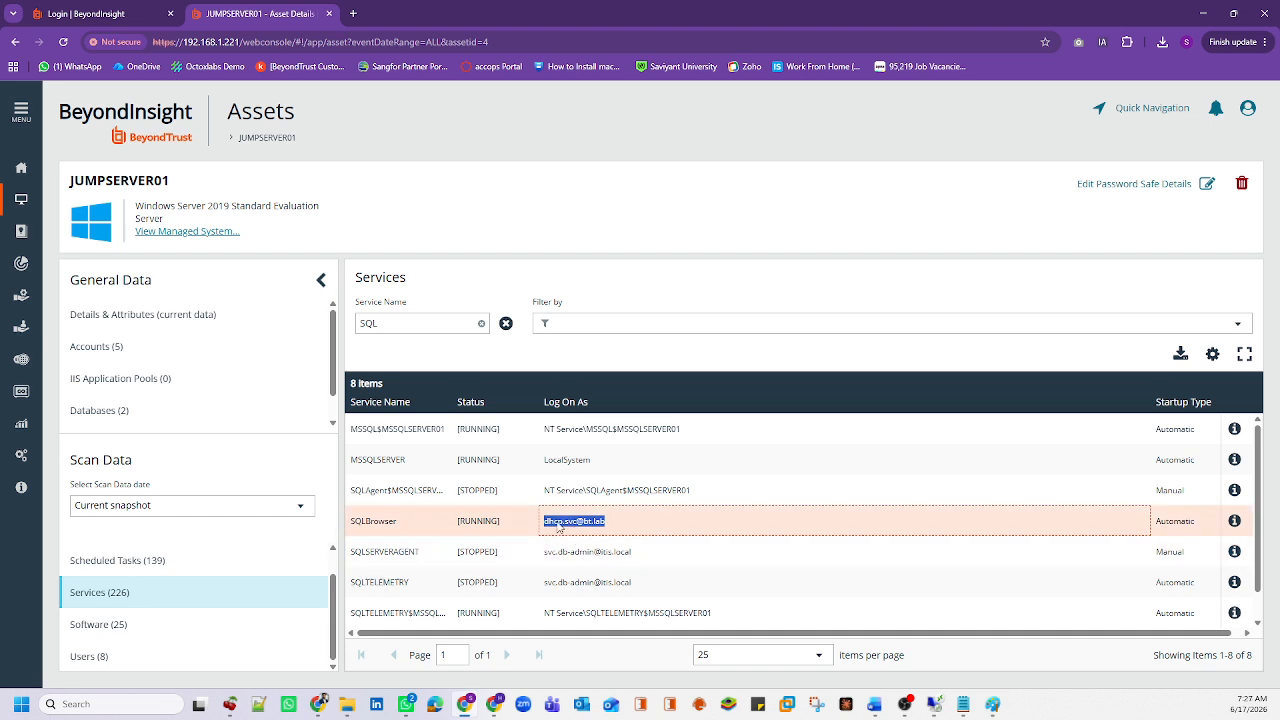
Review JUMPSERVER01's local users, including the DHCP service user, then its accounts and installed software
click(257, 660)
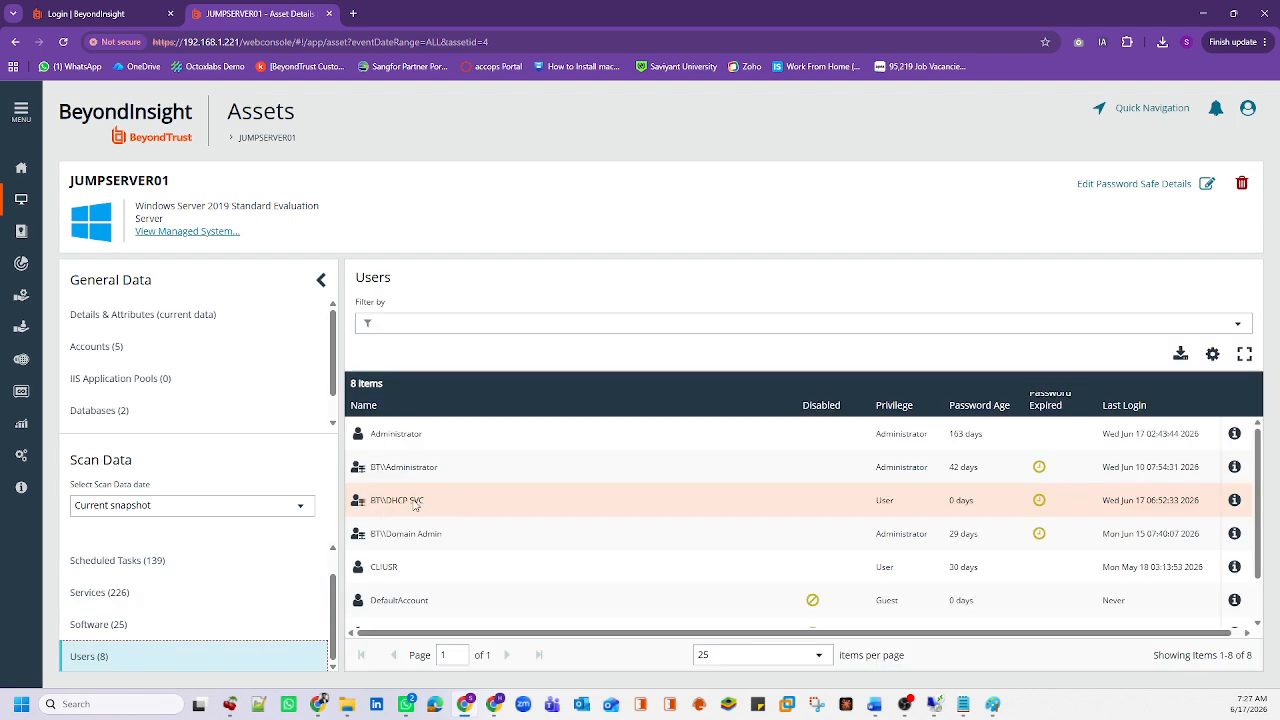
scroll(437, 518, down, 1)
scroll(437, 518, up, 1)
drag(428, 508, 373, 507)
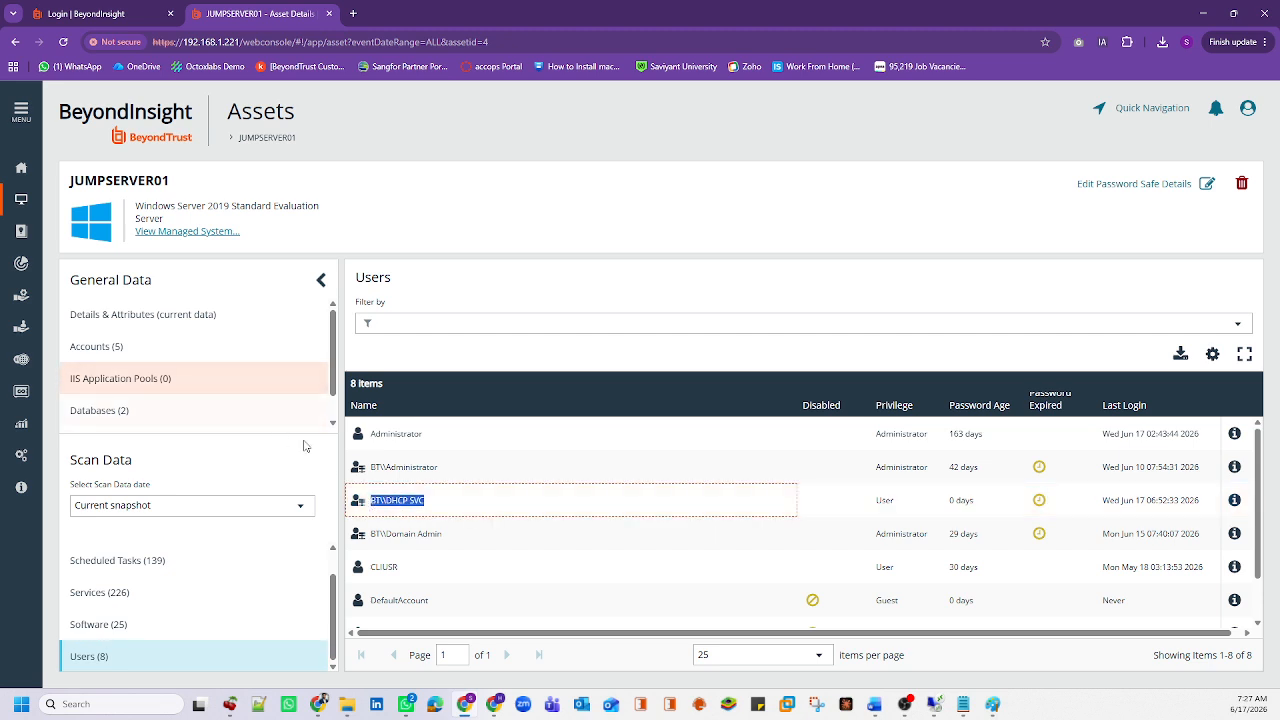
click(201, 357)
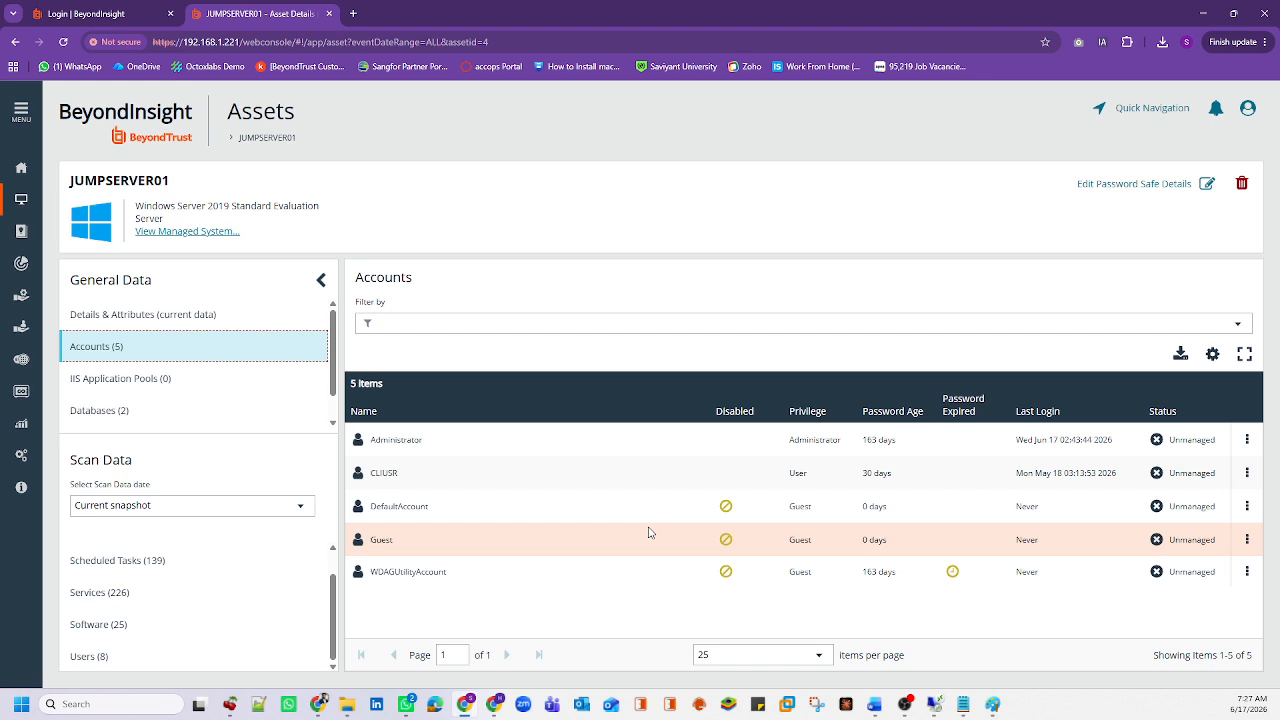
click(153, 636)
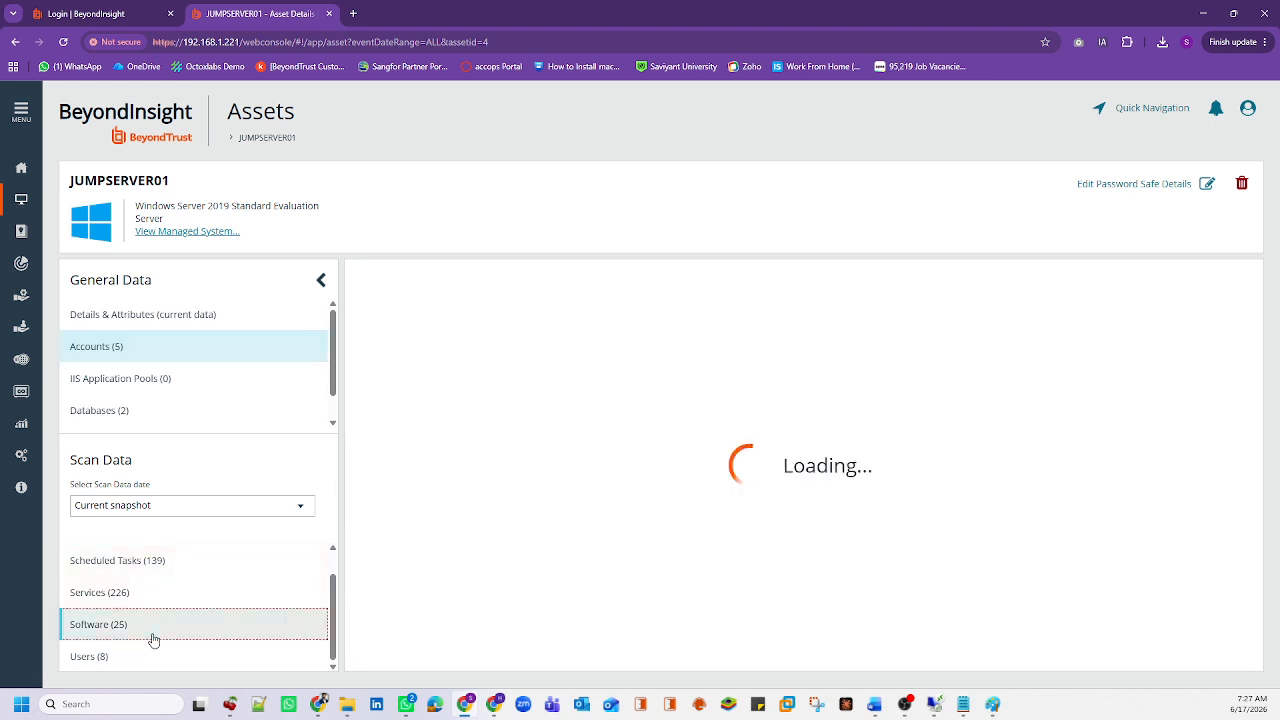
click(128, 656)
Open bt.lab's managed accounts from its advanced details and start a new managed account
click(21, 295)
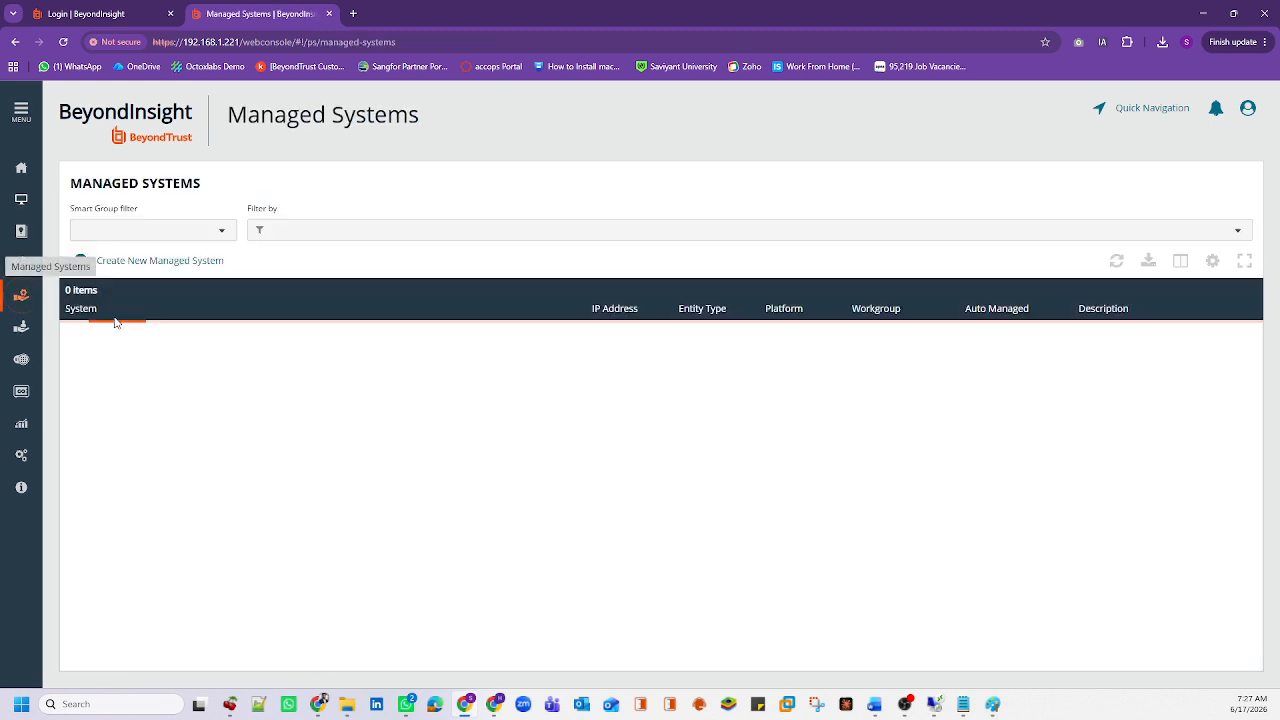
double_click(100, 336)
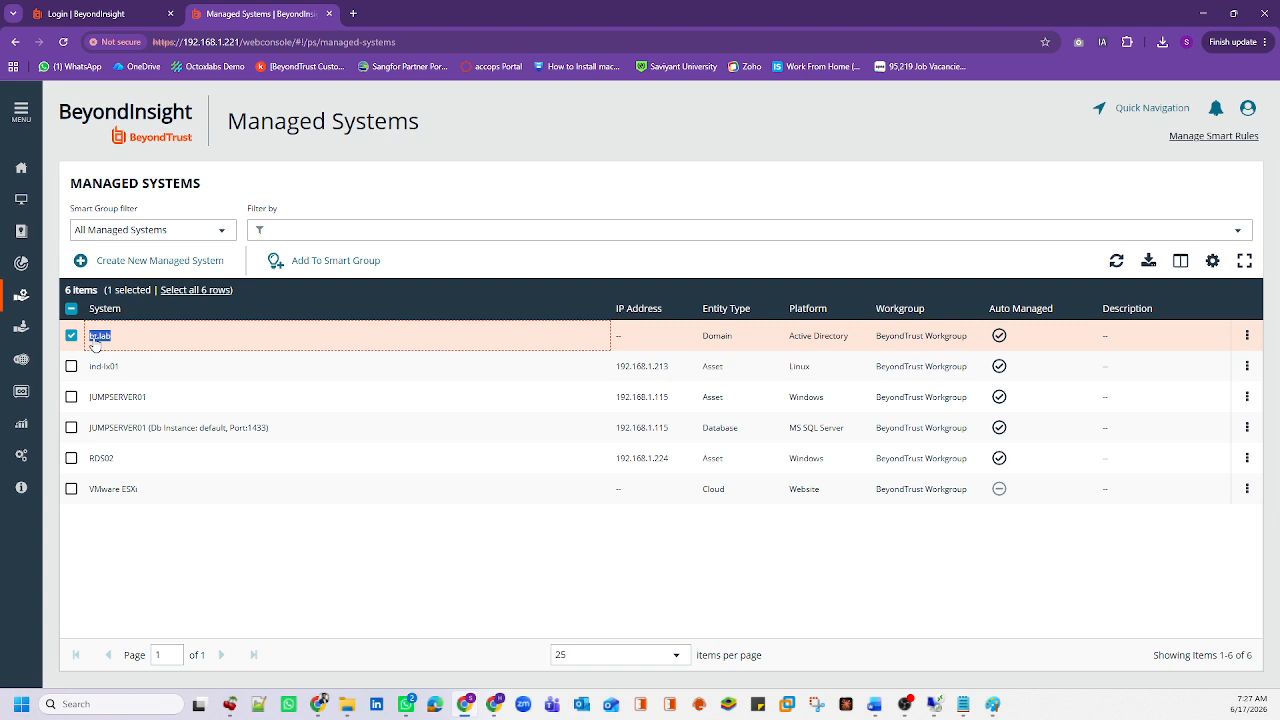
click(1245, 336)
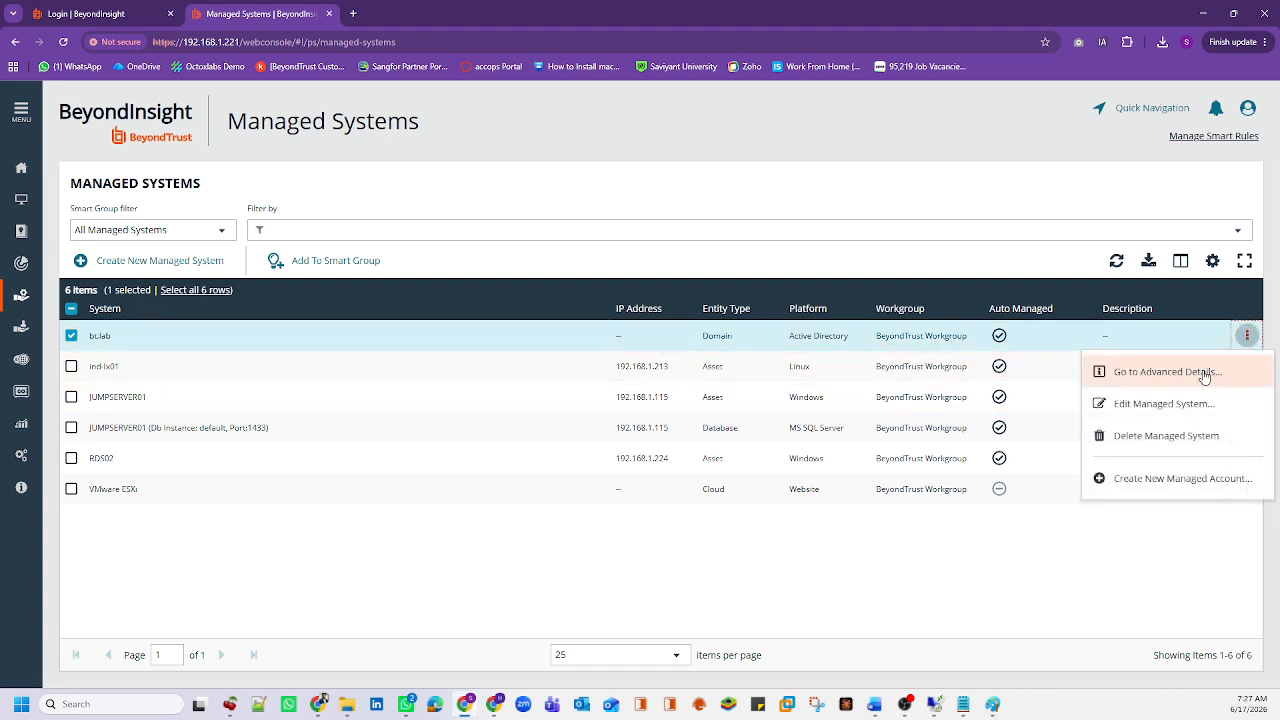
click(1205, 372)
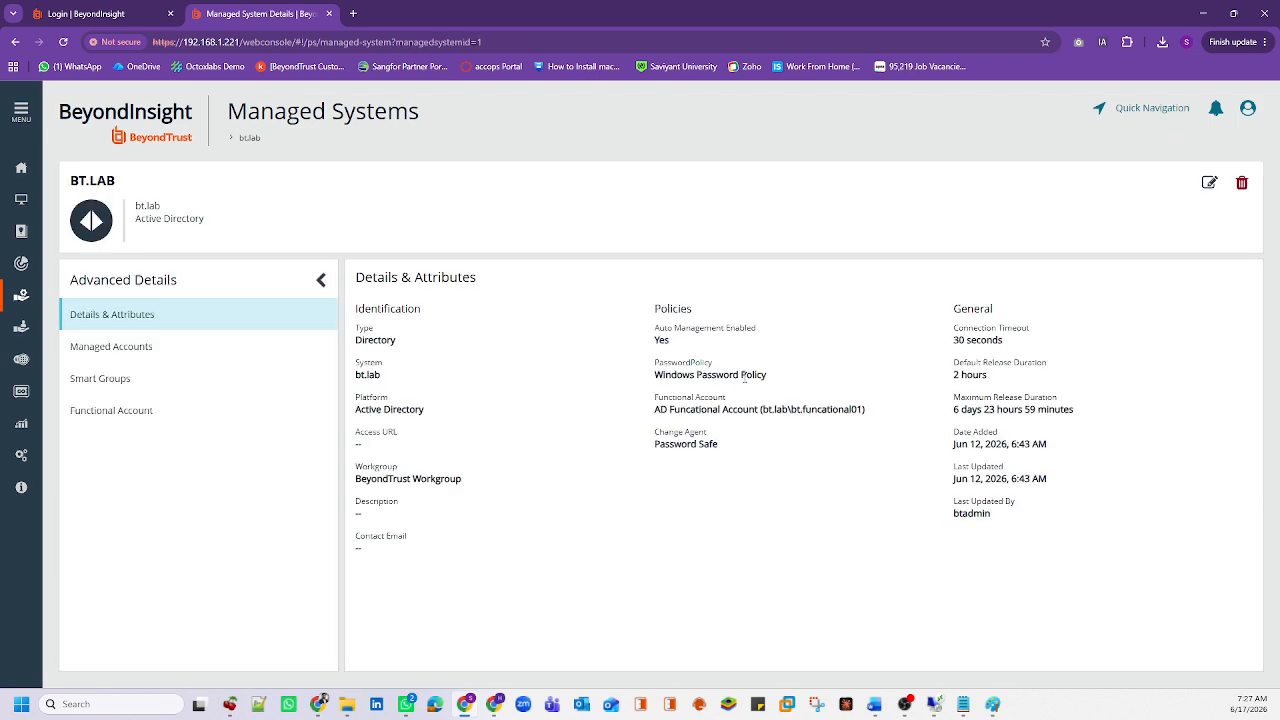
click(183, 348)
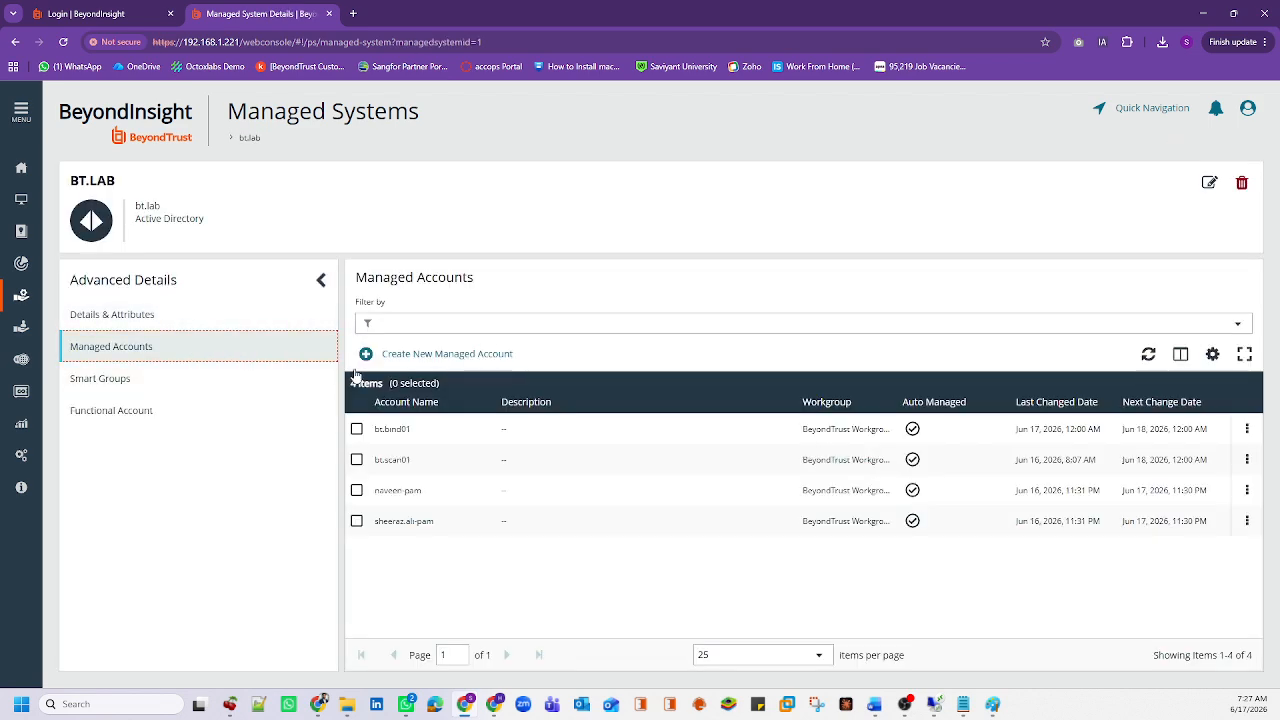
click(424, 358)
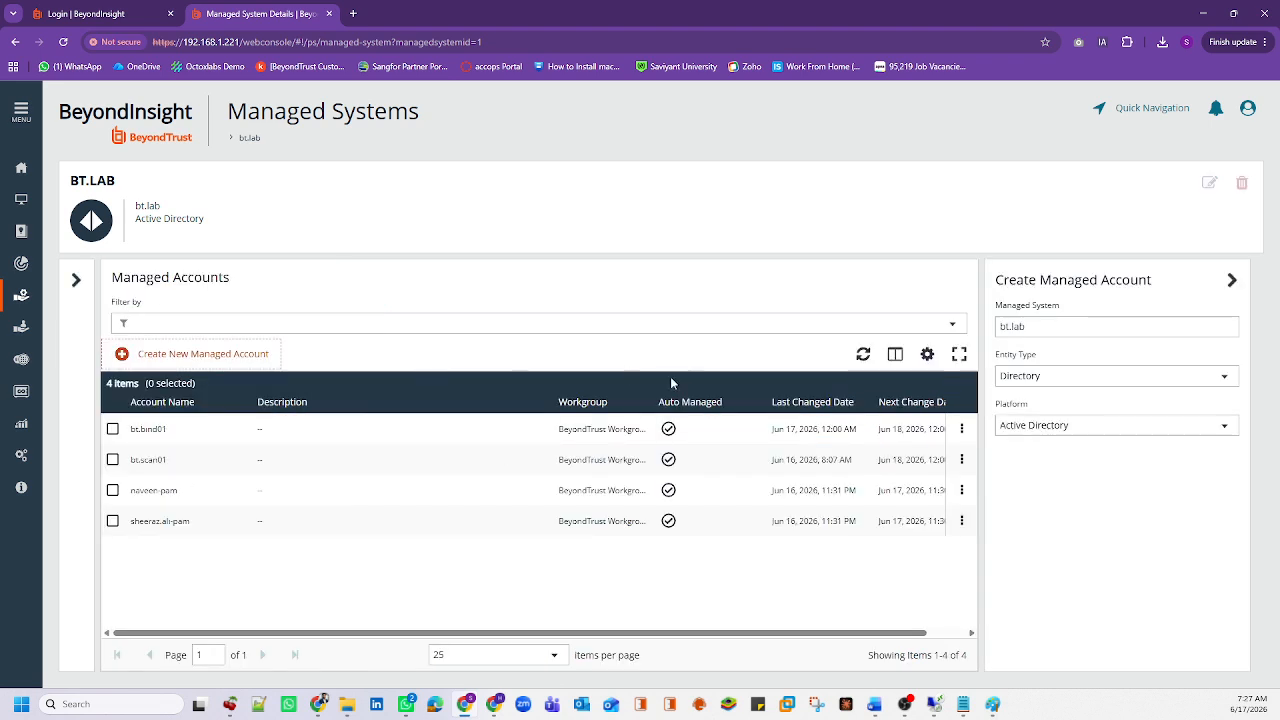
Enter the dhcp.svc account name and reuse it for User Principal Name and sAMAccountName
click(1040, 478)
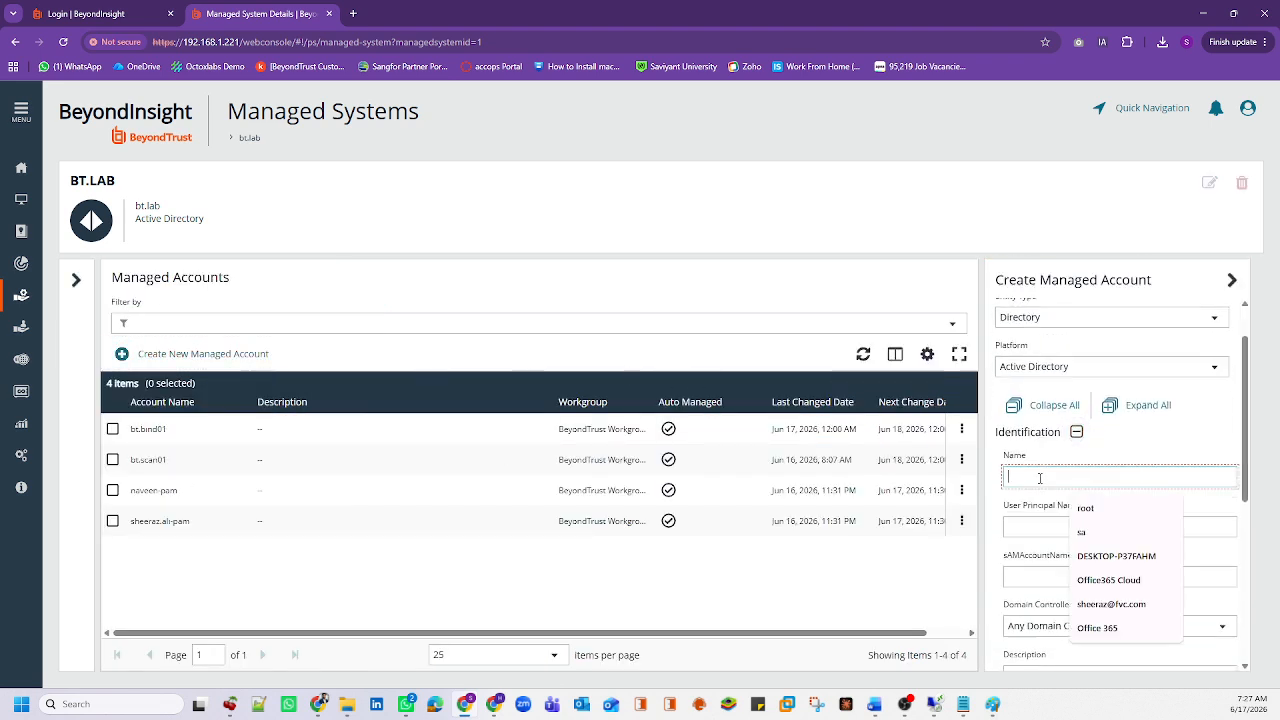
text(bhdcp.svc)
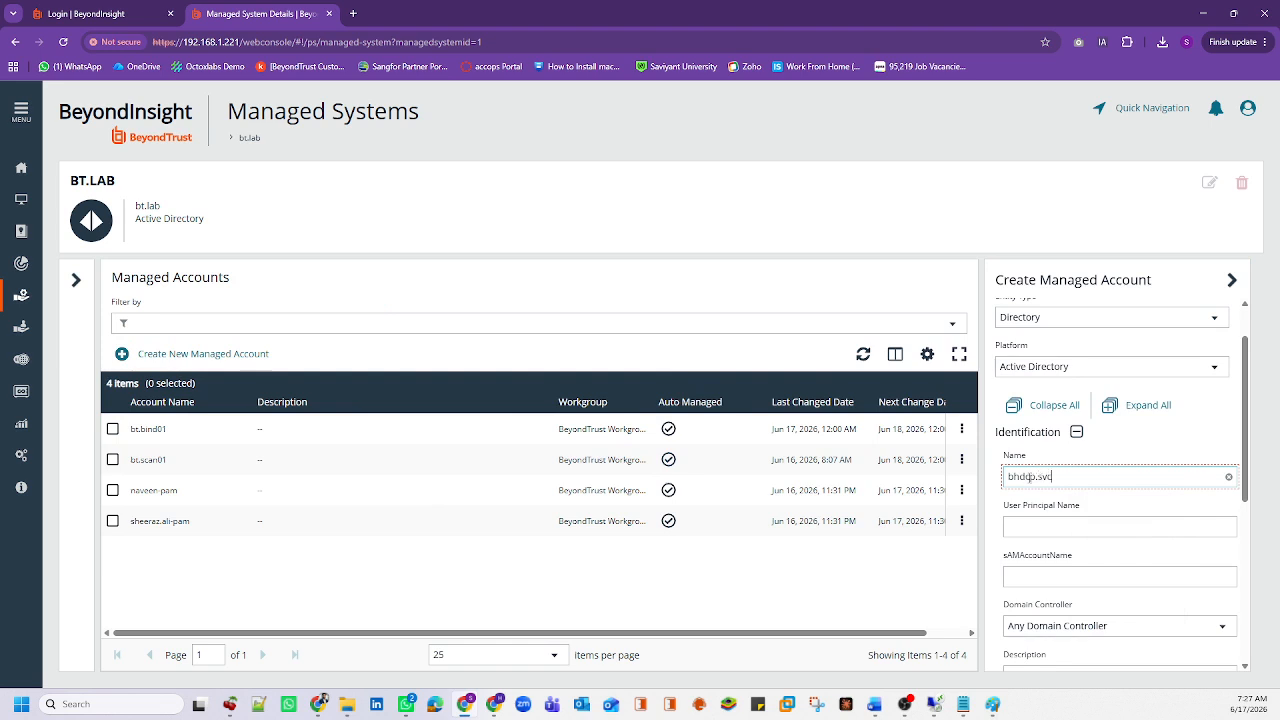
drag(1027, 477, 963, 479)
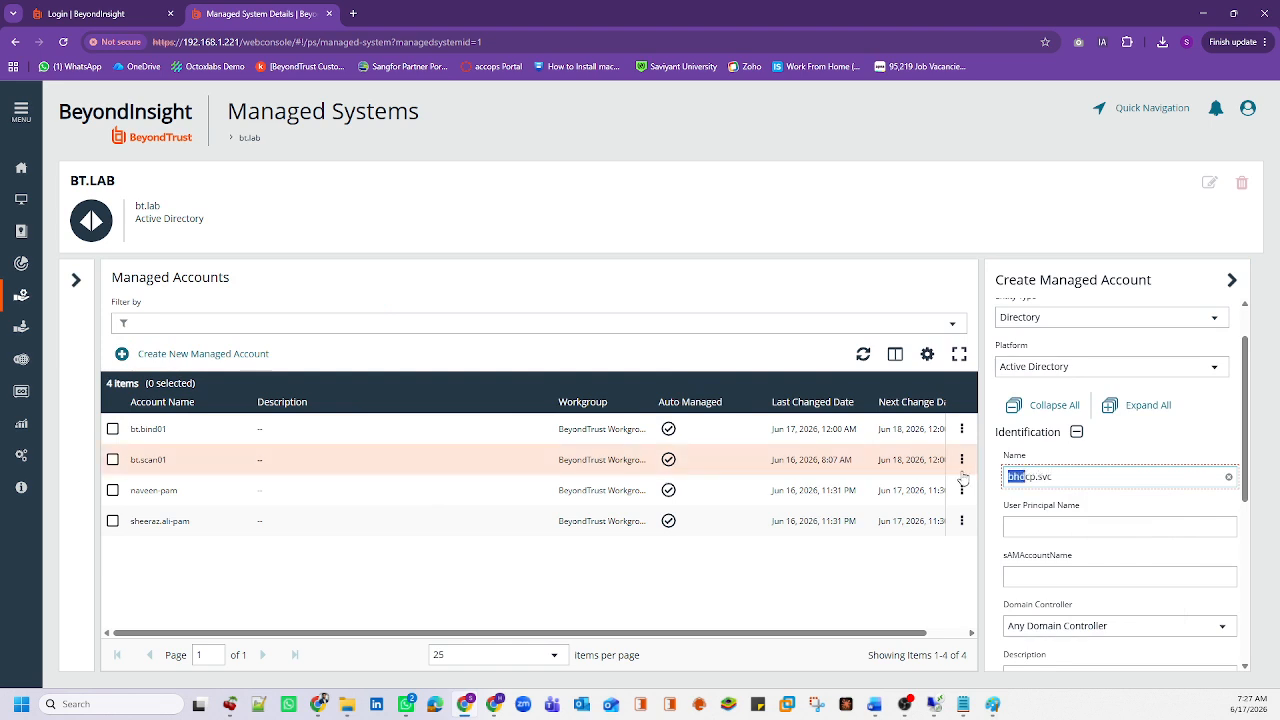
text(dh)
key(ctrl+a)
key(ctrl+c)
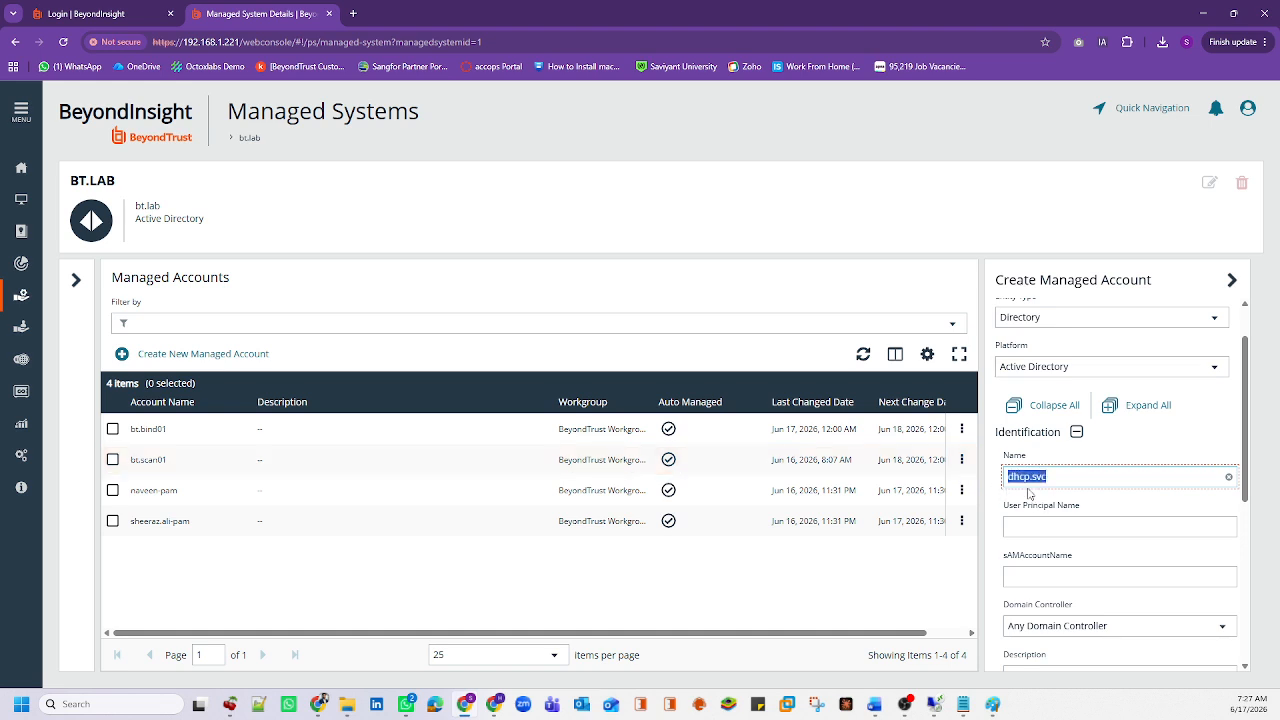
click(1021, 527)
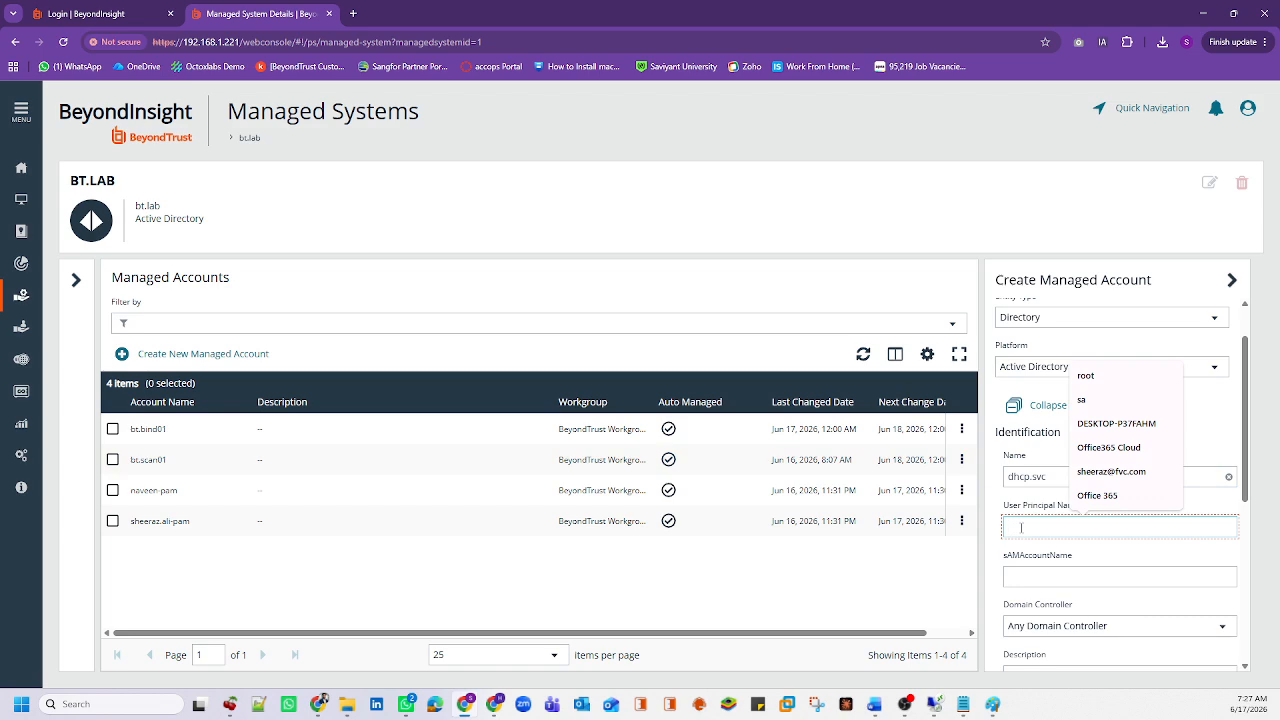
key(ctrl+v)
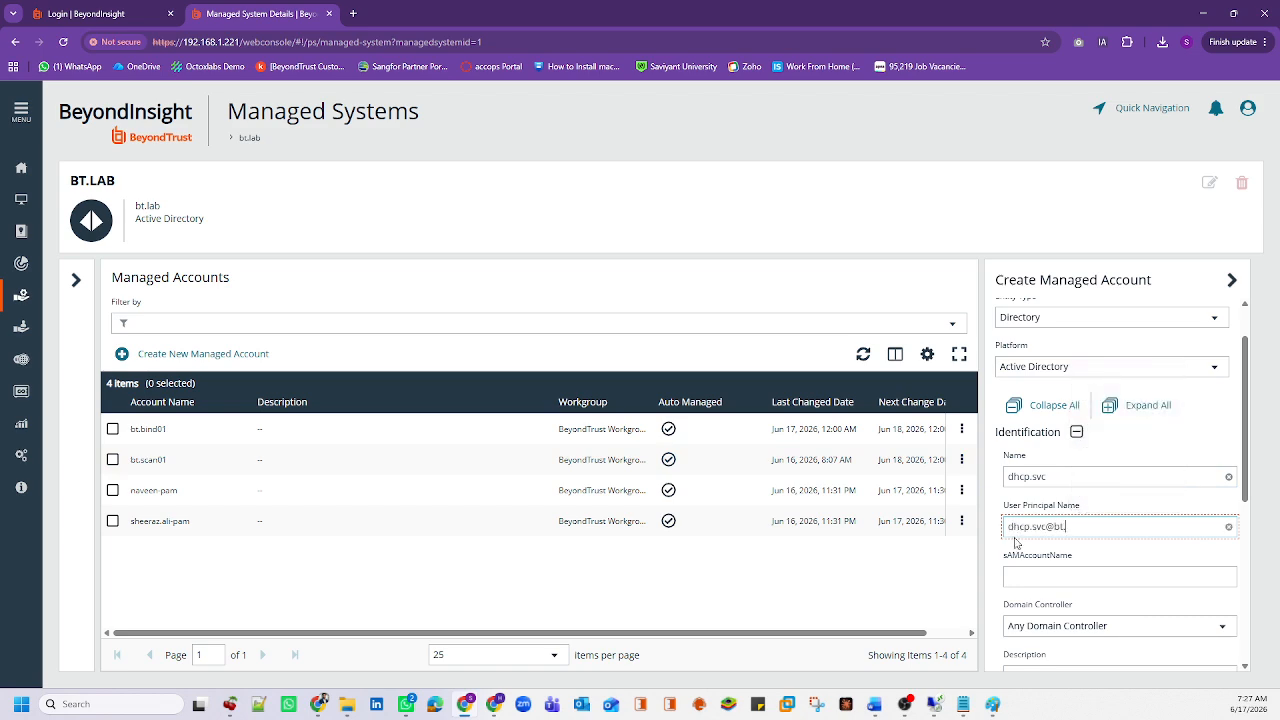
key(Tab)
key(ctrl+v)
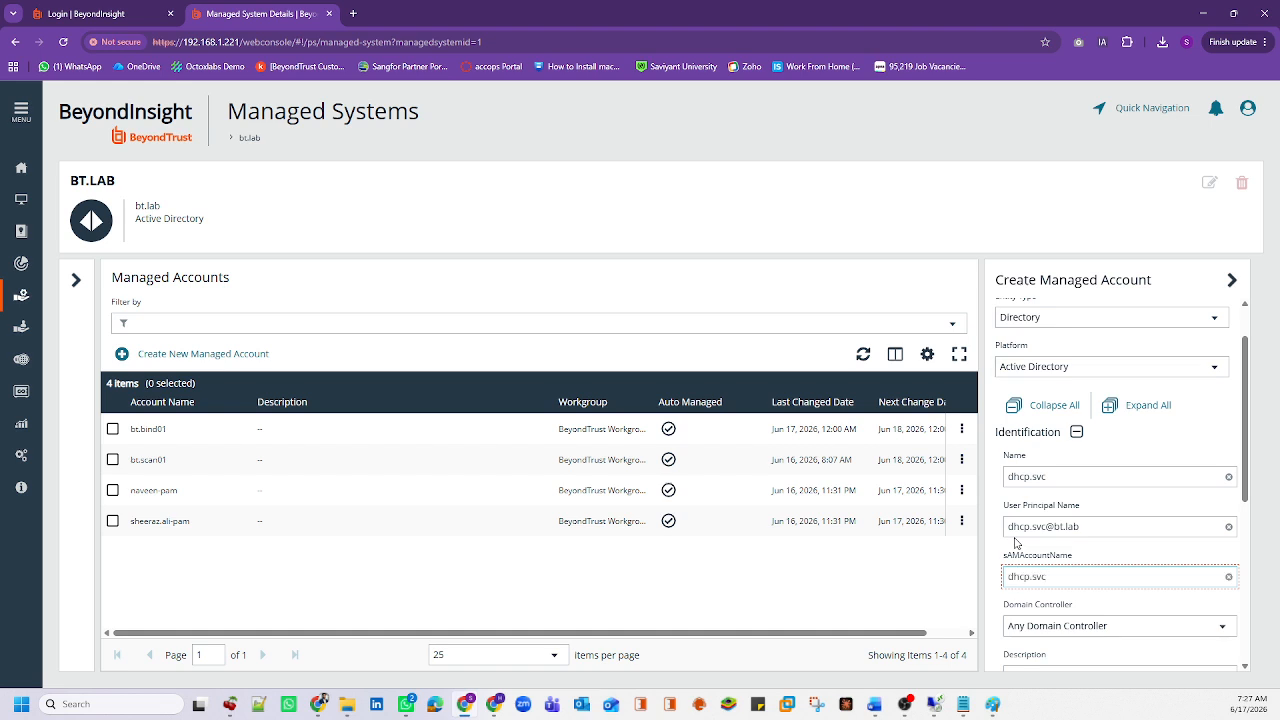
Enter and confirm the account password in the Credentials section
scroll(1060, 520, down, 1)
scroll(1081, 574, down, 1)
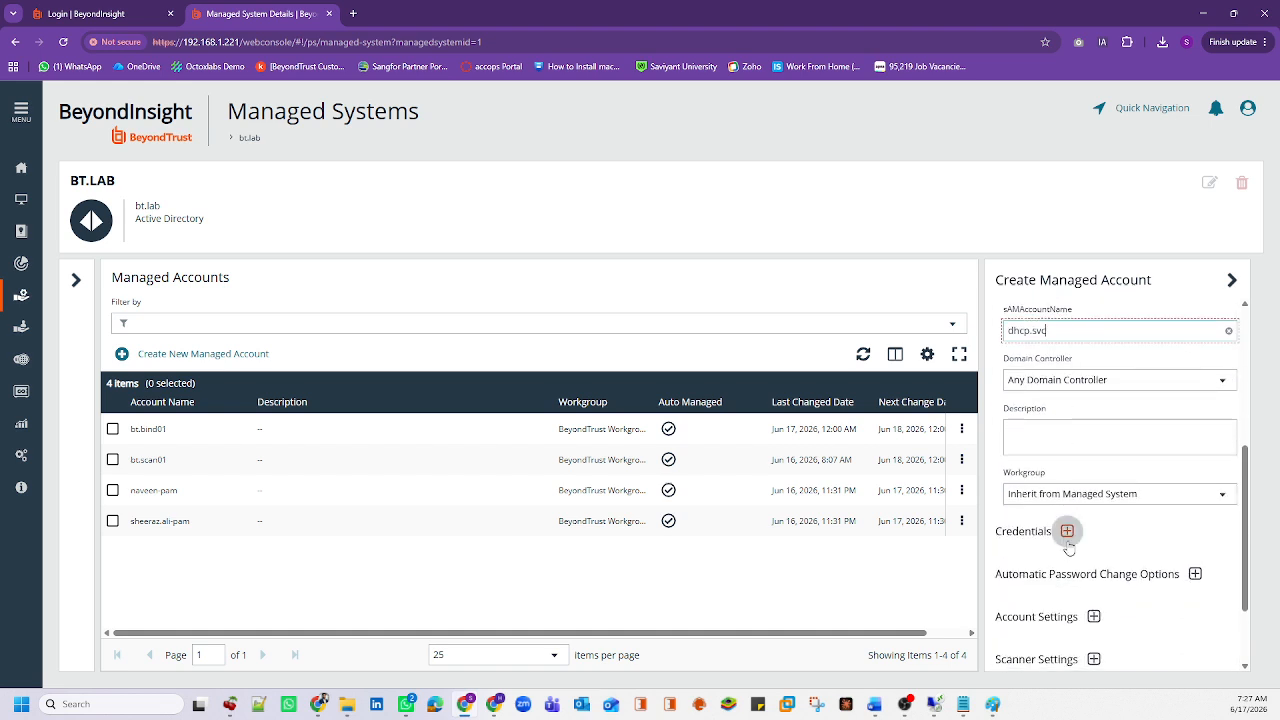
click(1068, 532)
click(1055, 572)
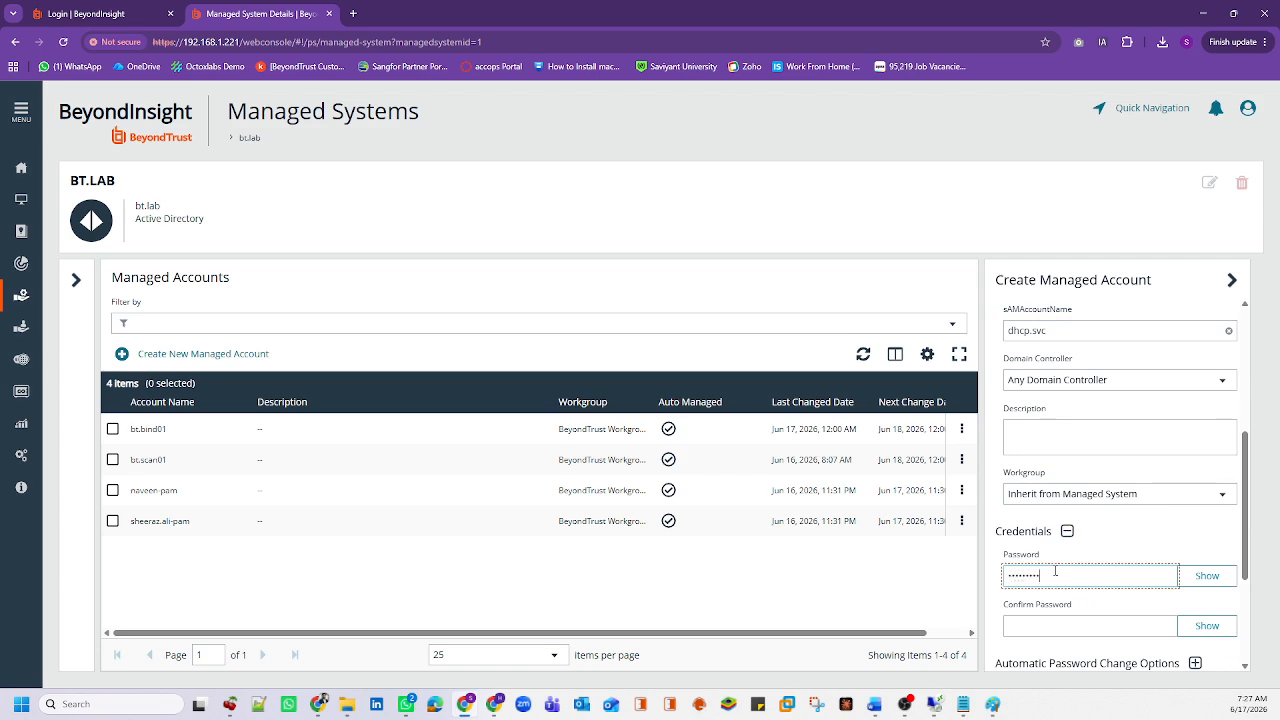
key(Tab)
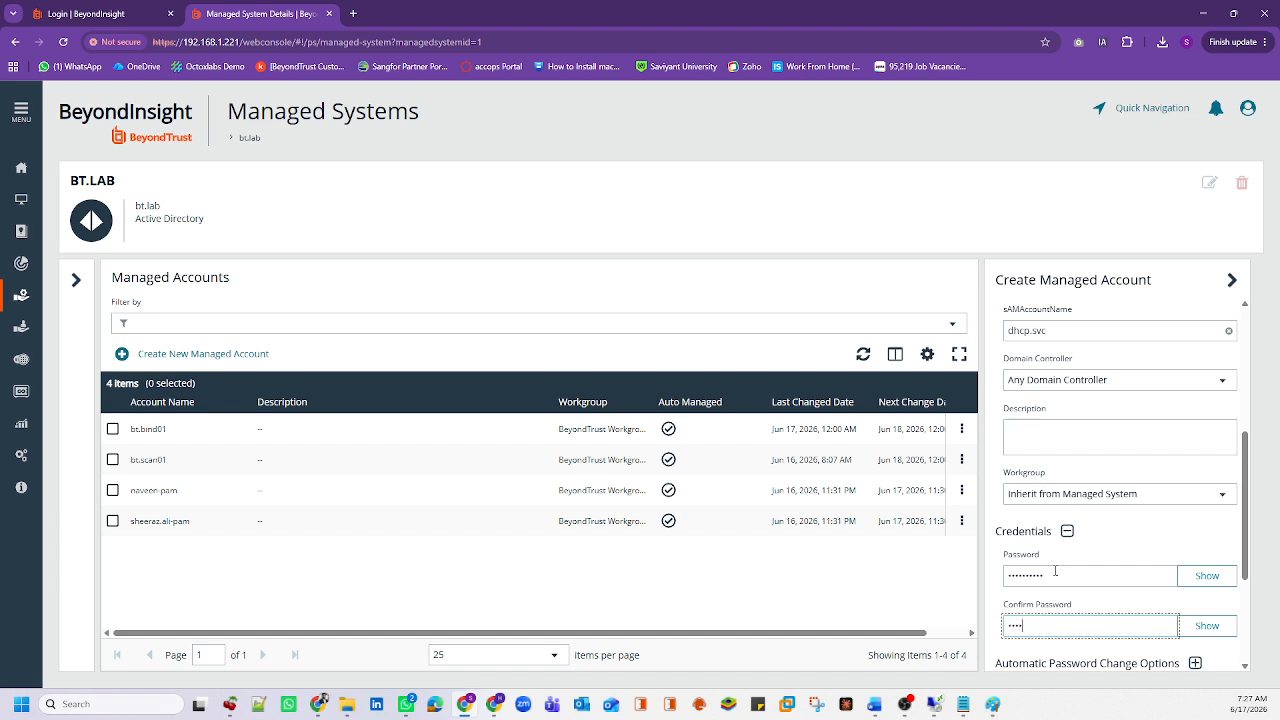
Enable automatic password changes using the Windows Password Policy
scroll(1100, 560, down, 1)
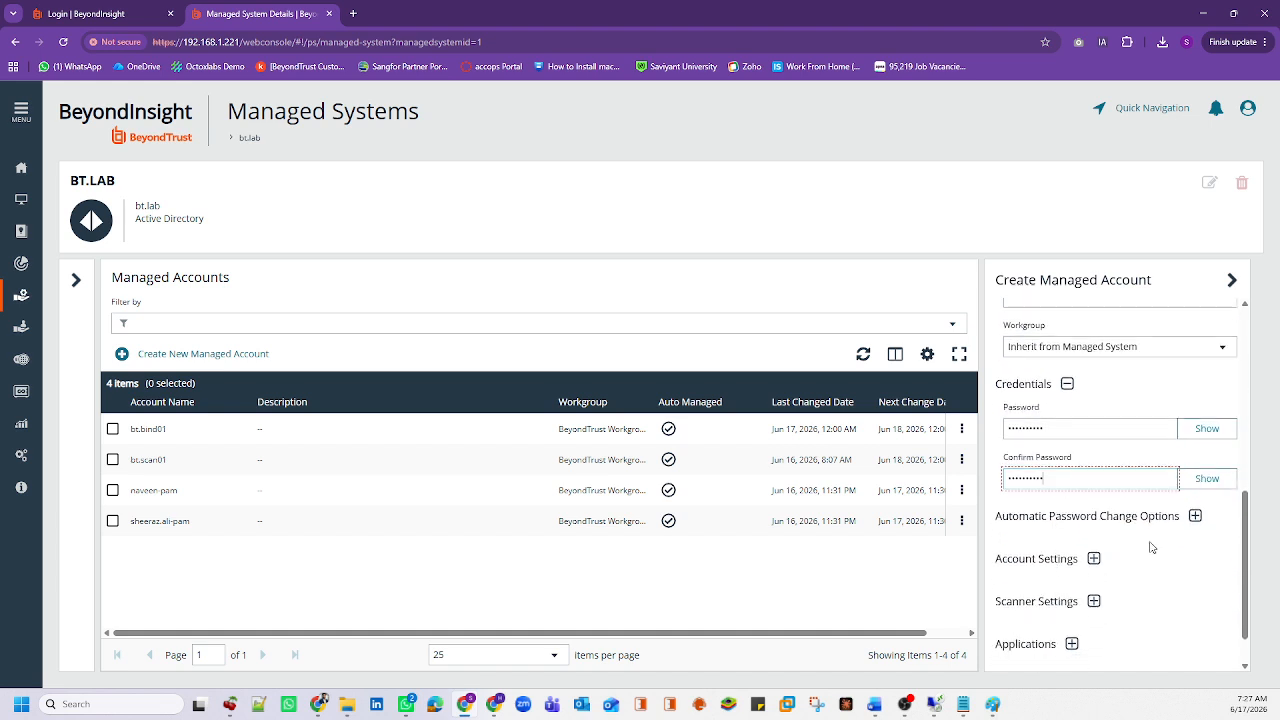
scroll(1195, 514, down, 1)
click(1195, 467)
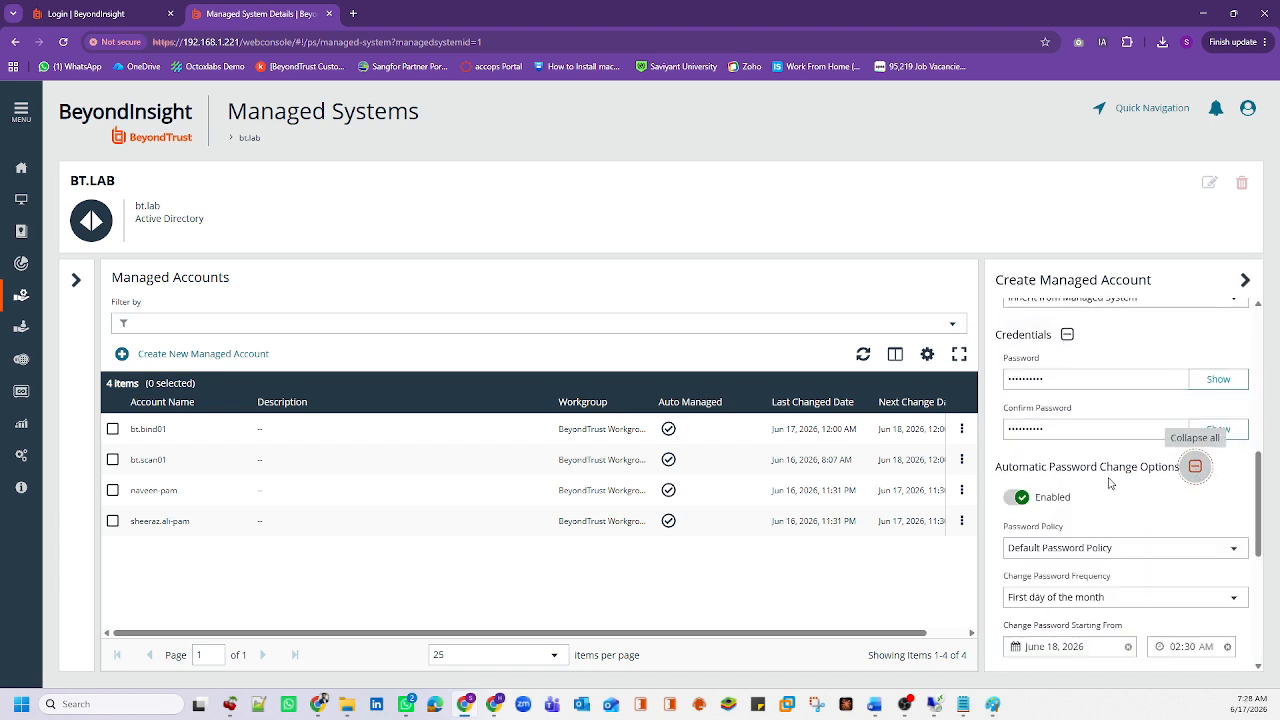
click(1129, 547)
click(1063, 511)
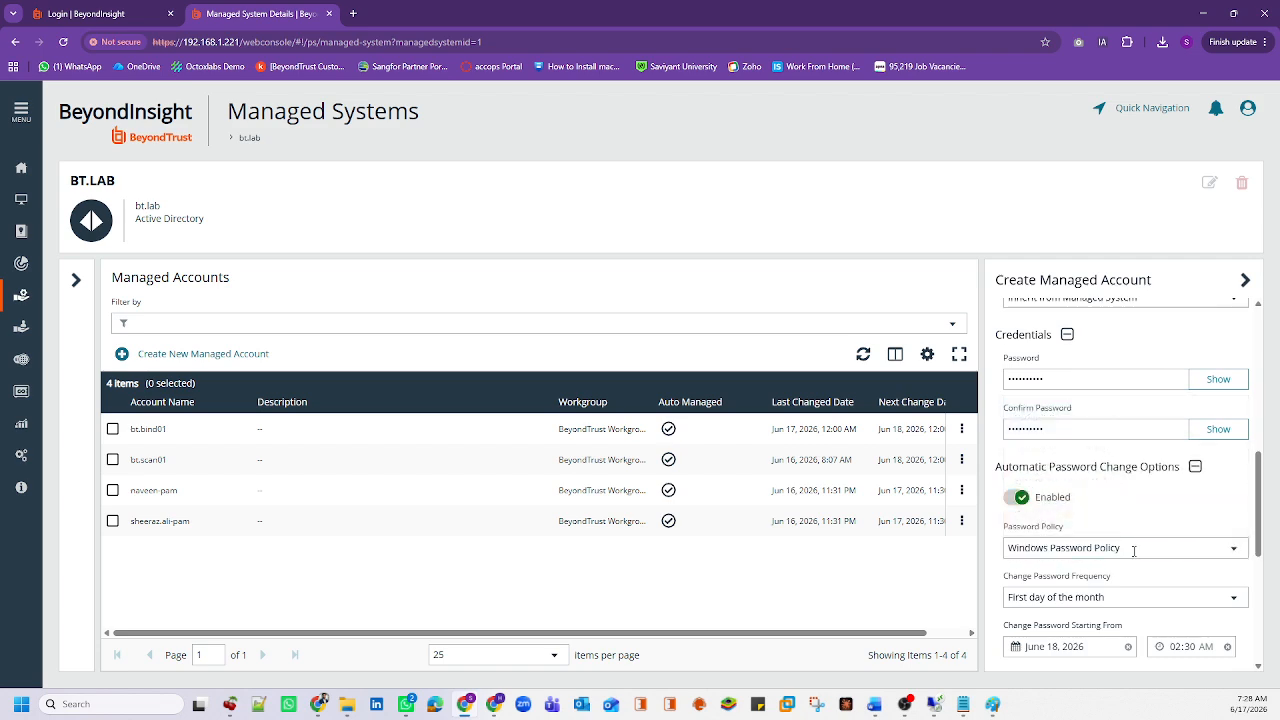
scroll(1134, 552, down, 2)
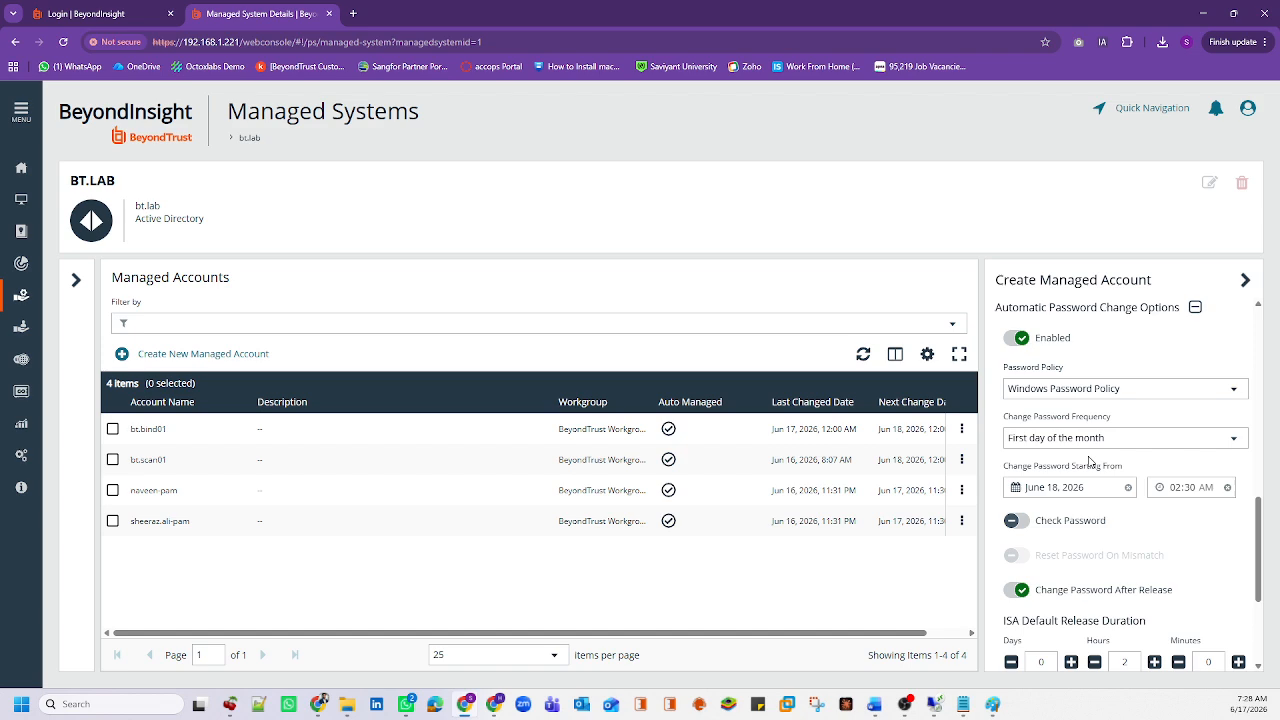
scroll(1083, 449, down, 3)
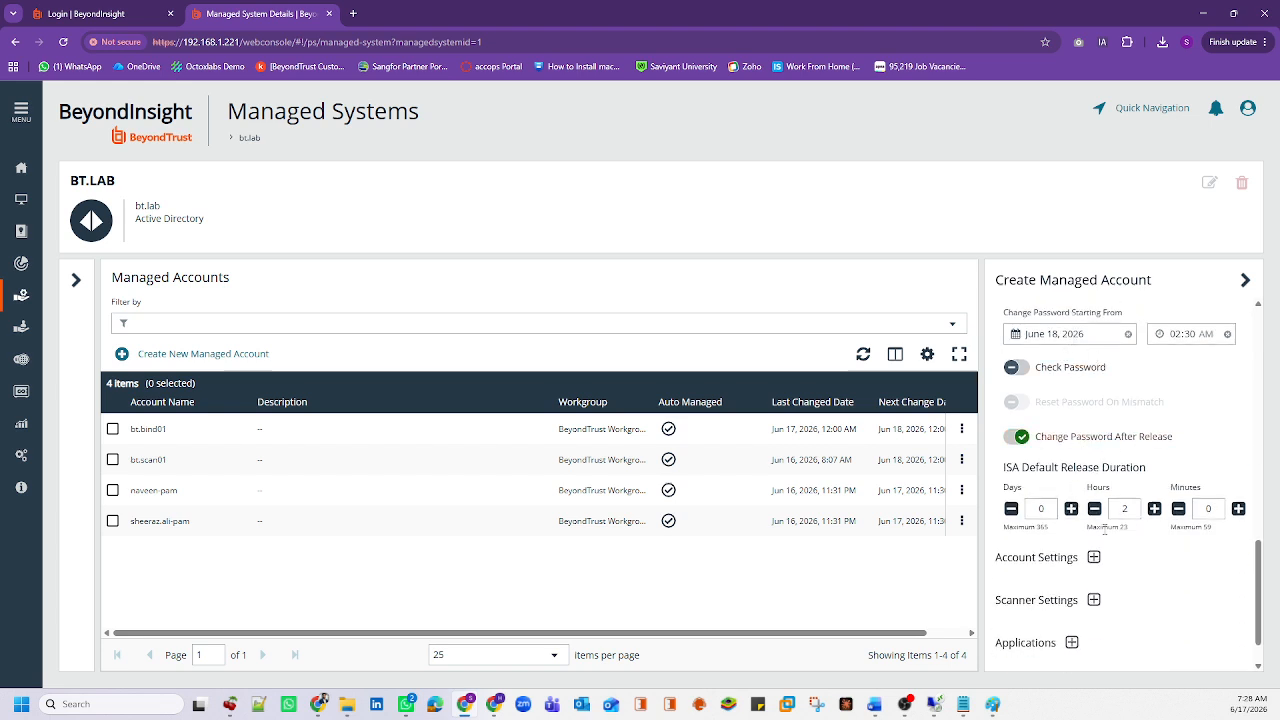
Allow unlimited concurrent requests in account settings and create the account
click(1094, 557)
scroll(1094, 420, down, 3)
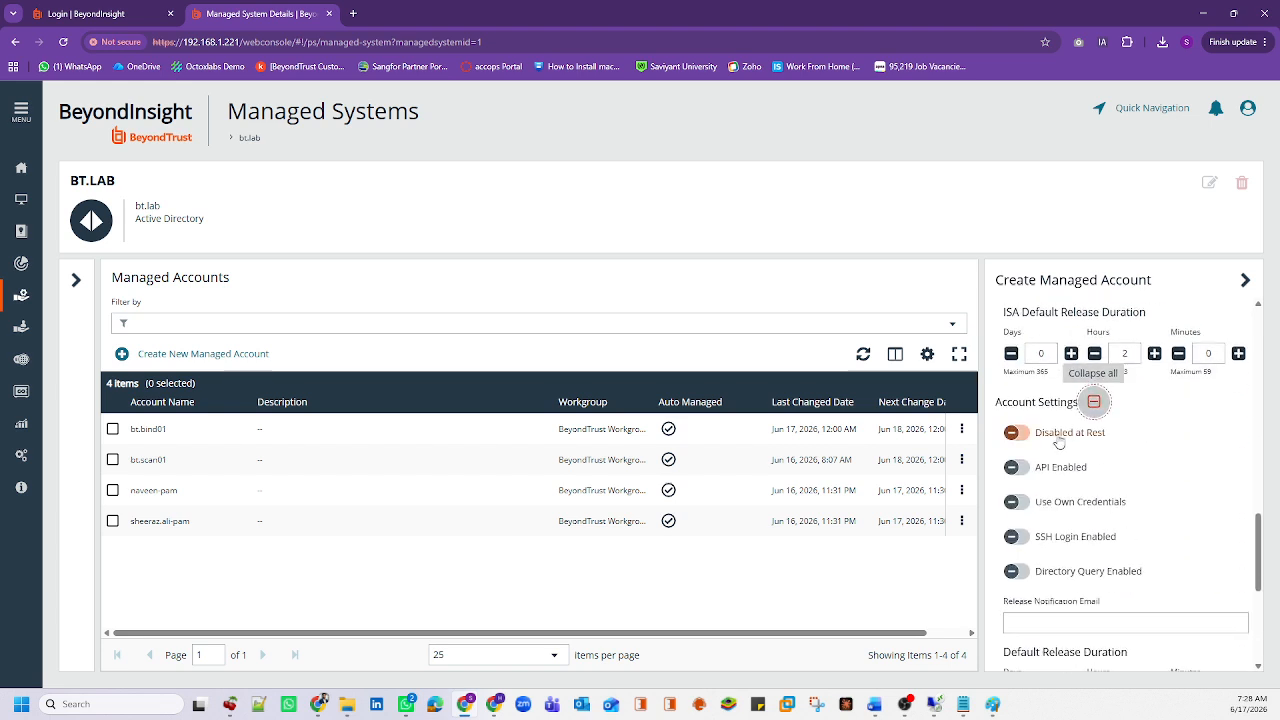
scroll(1092, 510, down, 1)
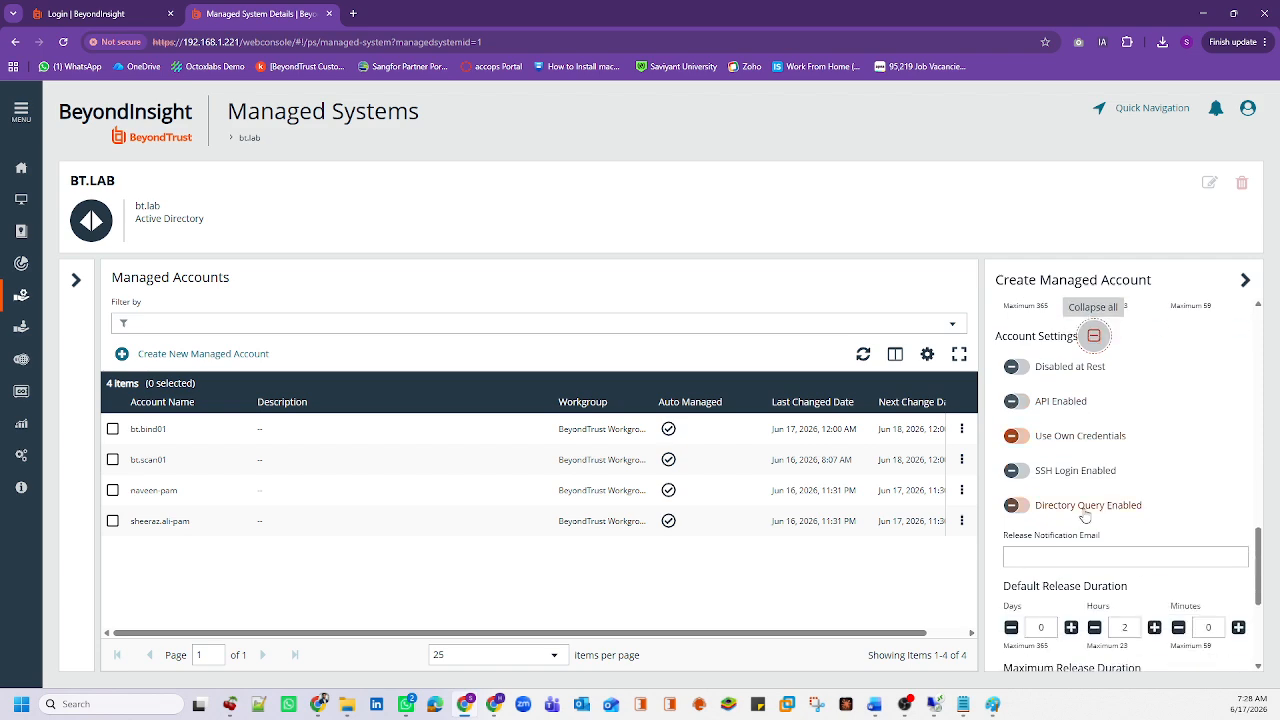
scroll(1095, 514, down, 3)
click(1132, 537)
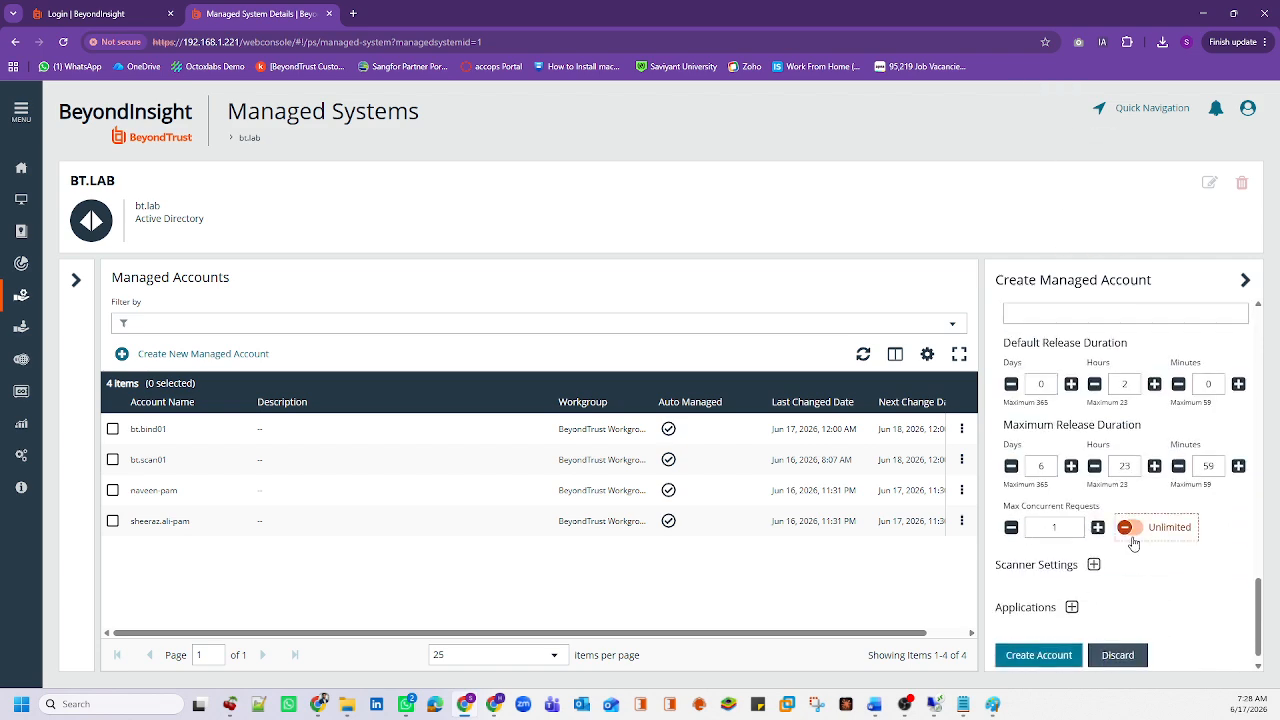
click(1050, 645)
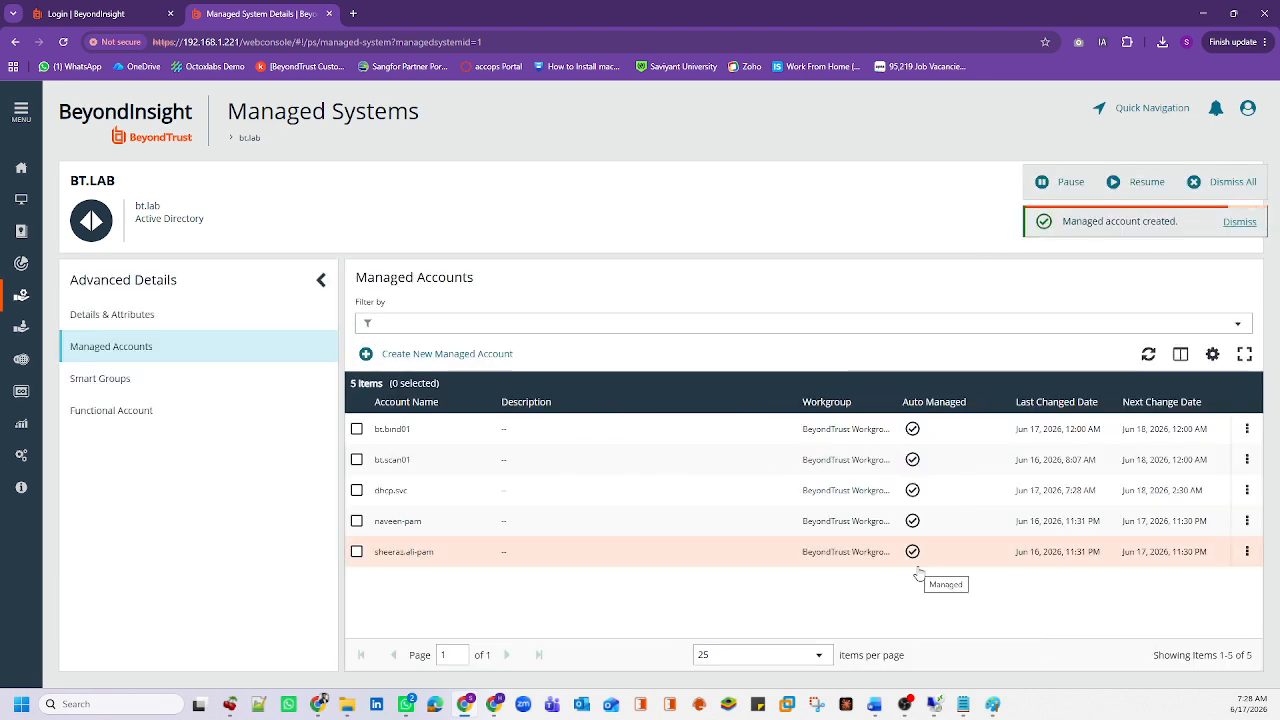
Test dhcp.svc's password, confirm the success message, and dismiss all notifications
click(1247, 490)
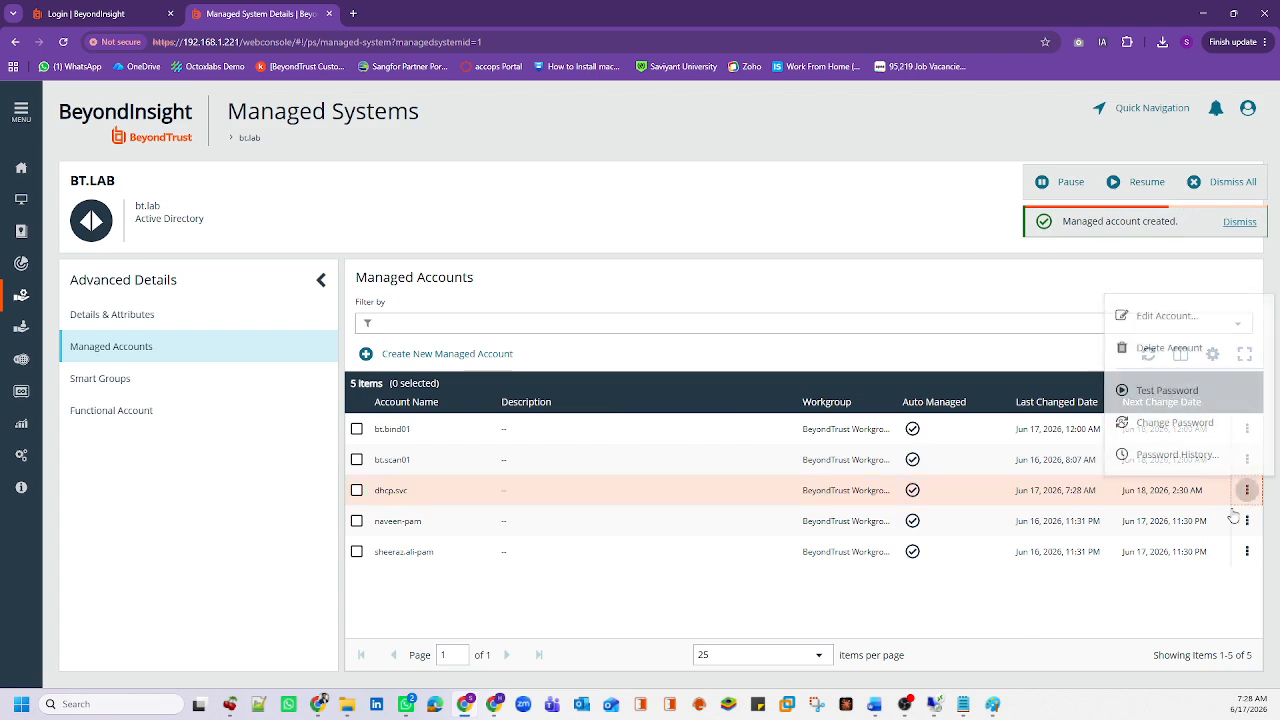
click(1172, 390)
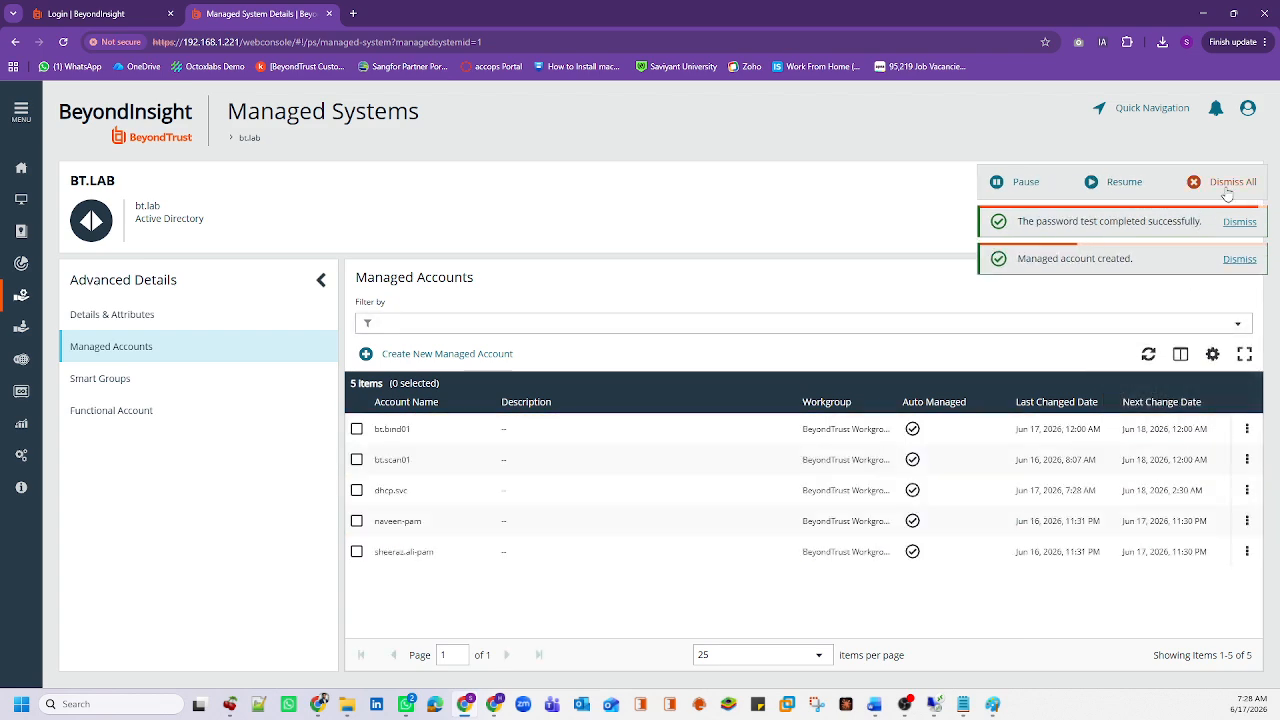
drag(1203, 220, 1013, 230)
click(1200, 182)
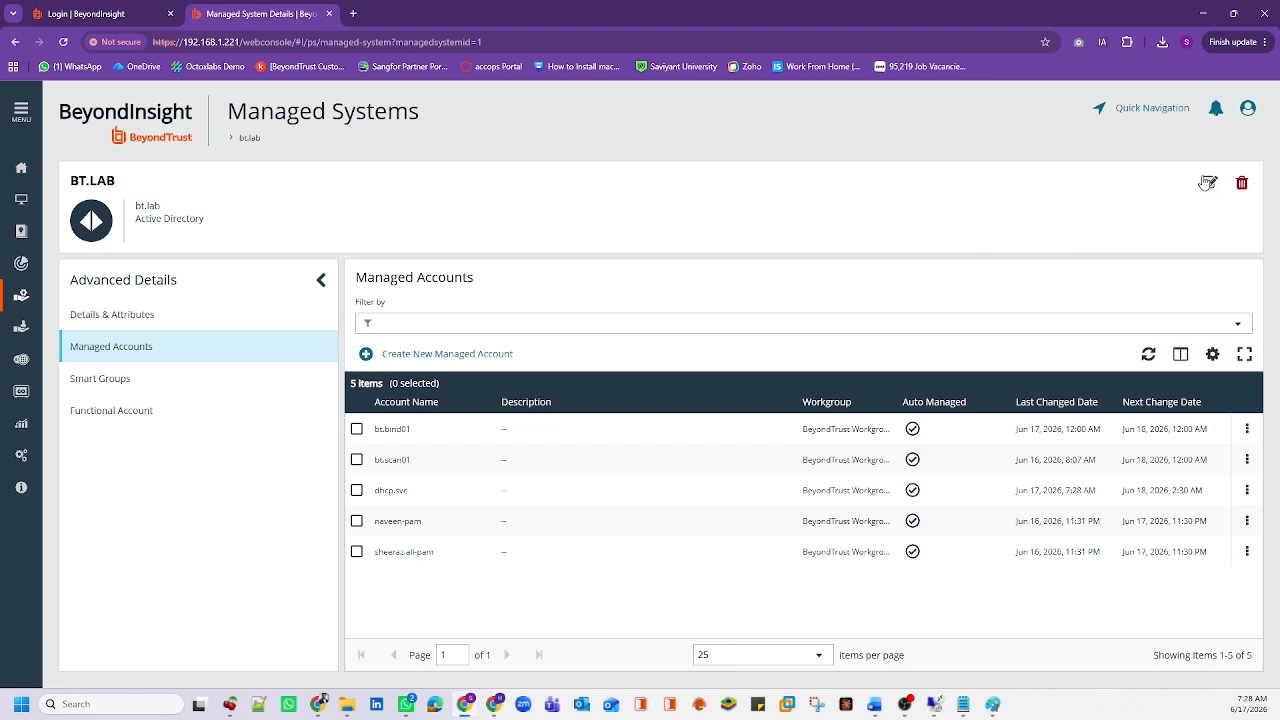
Go to the full Managed Accounts list and open the dhcp.svc row's actions
click(1247, 490)
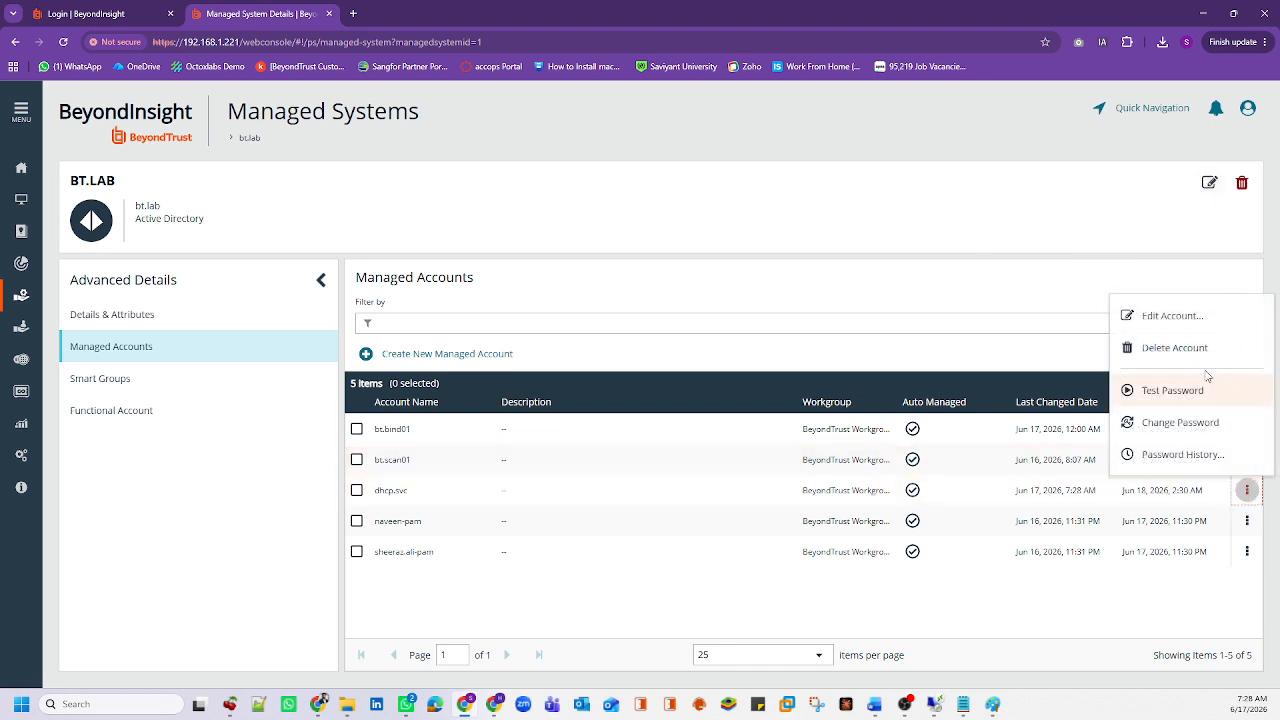
click(972, 601)
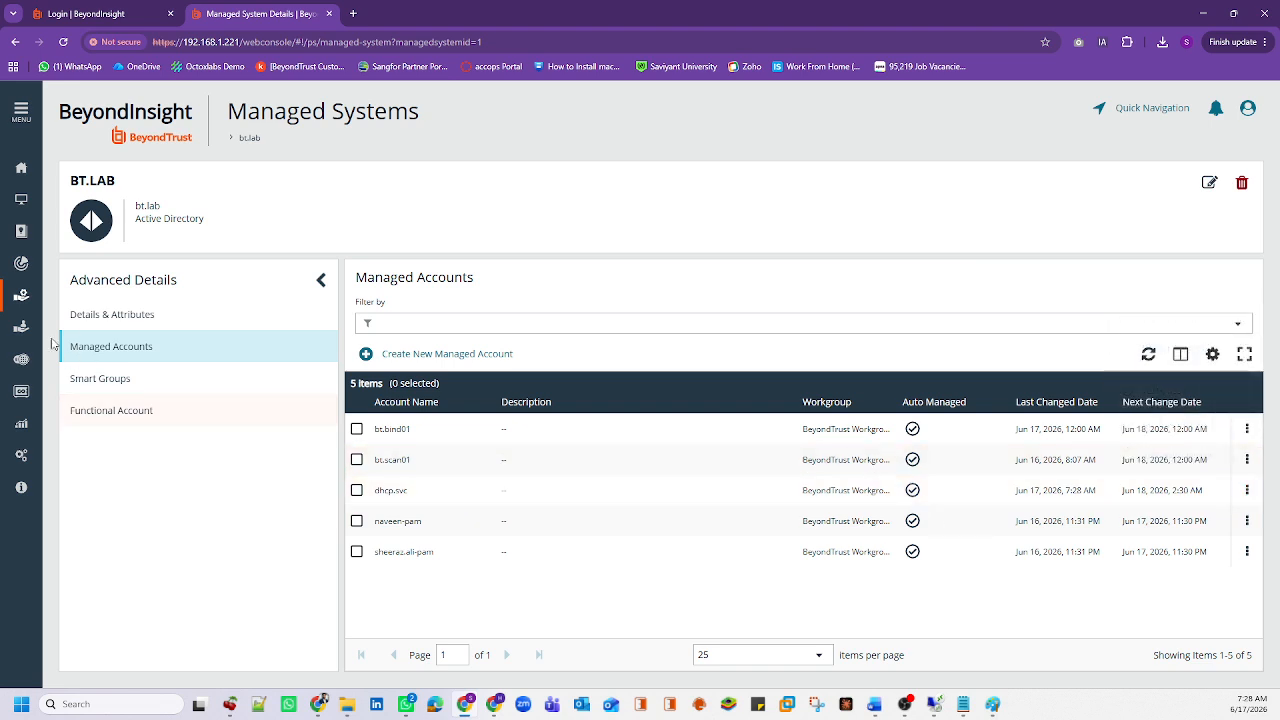
click(20, 330)
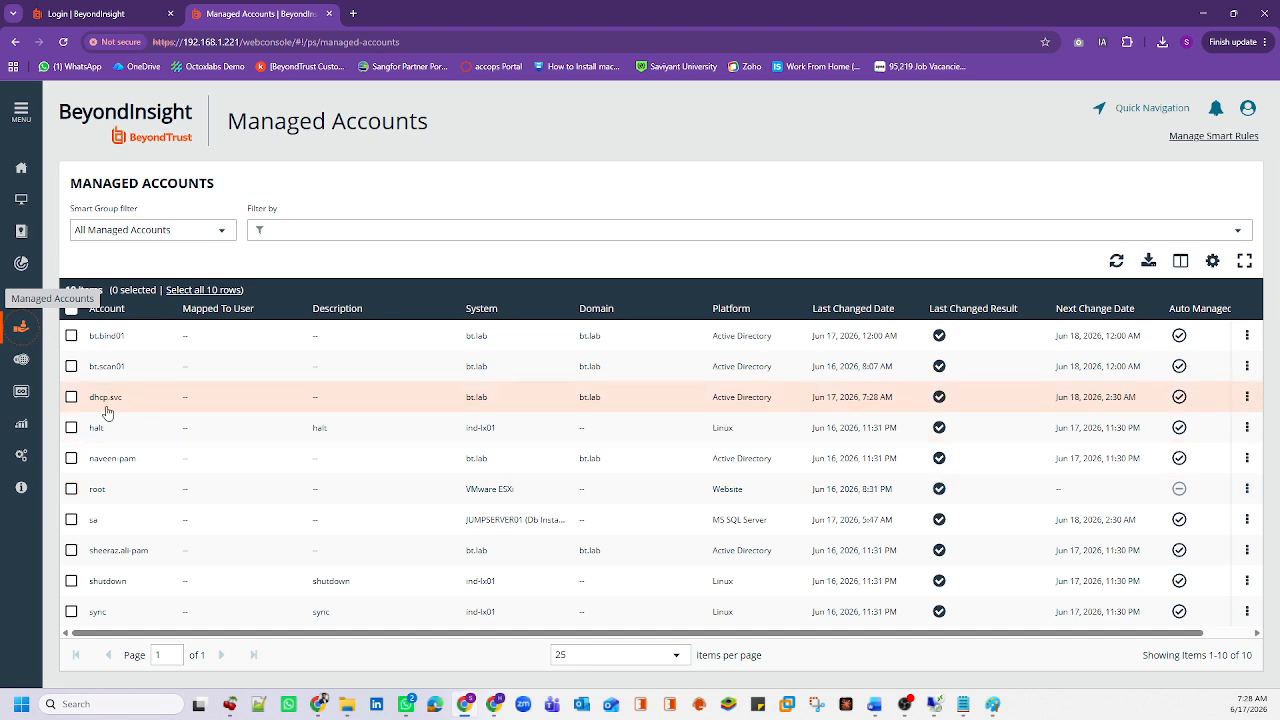
click(1247, 397)
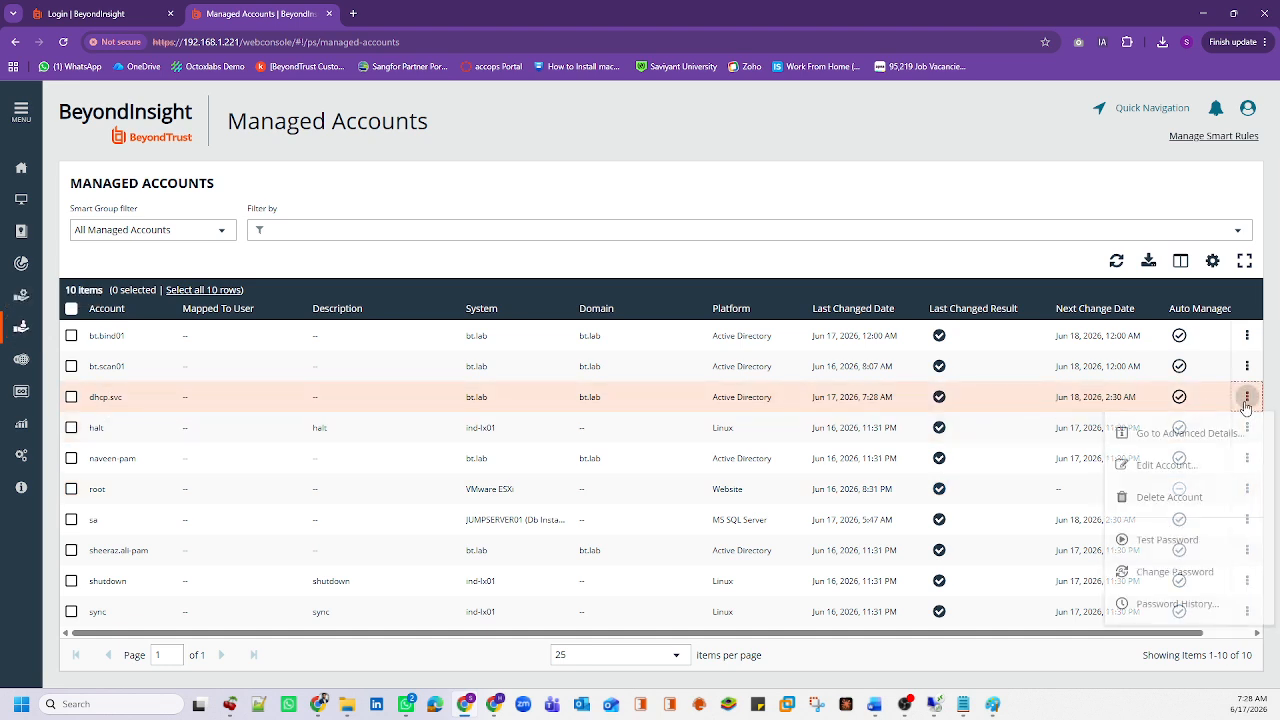
From dhcp.svc's advanced details, open Propagation Actions and the Assign Propagation Action dropdown
click(1213, 443)
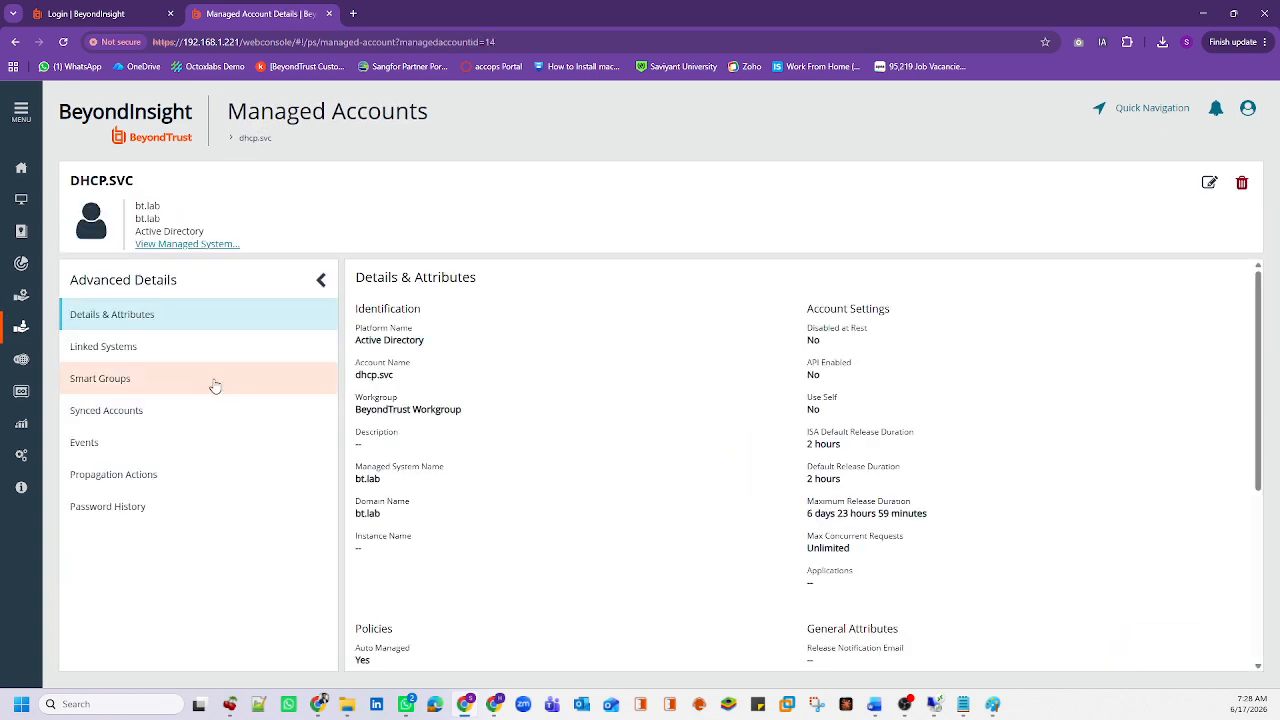
click(141, 480)
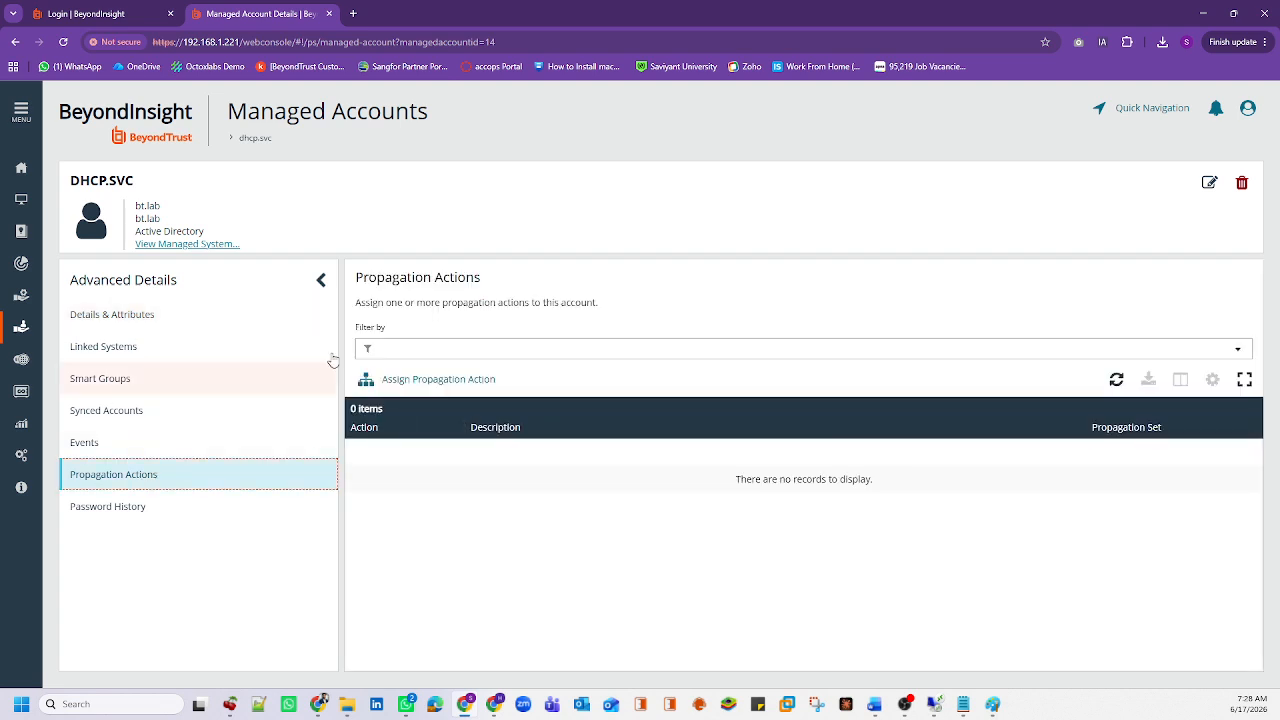
click(406, 390)
click(1045, 366)
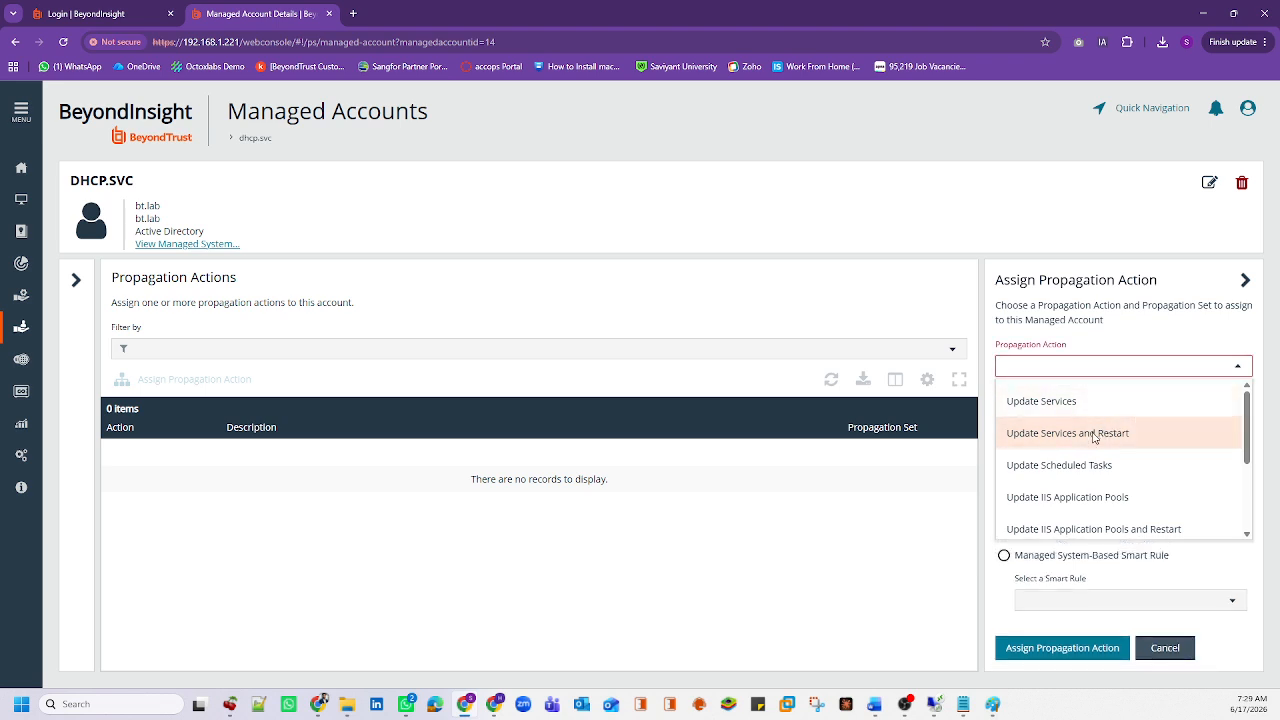
Assign Update Services and Restart to dhcp.svc with Latest Discovery Data as the propagation set
click(1097, 434)
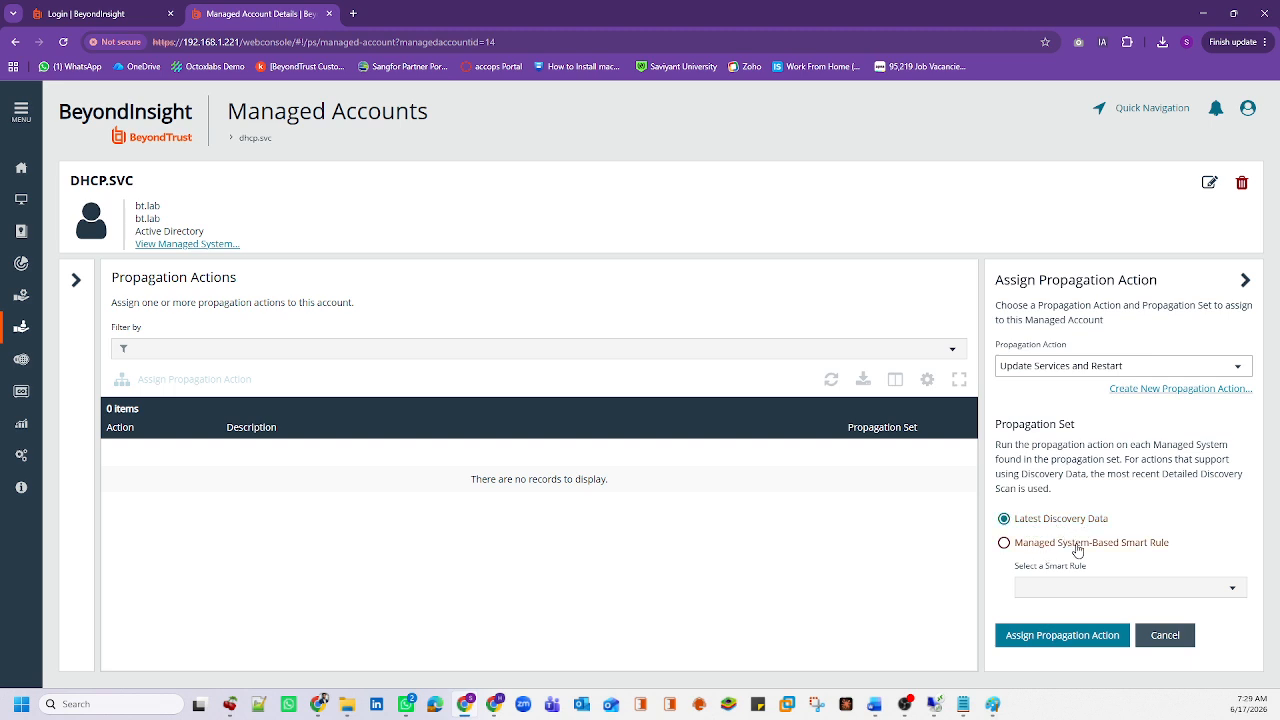
click(1092, 549)
click(1092, 587)
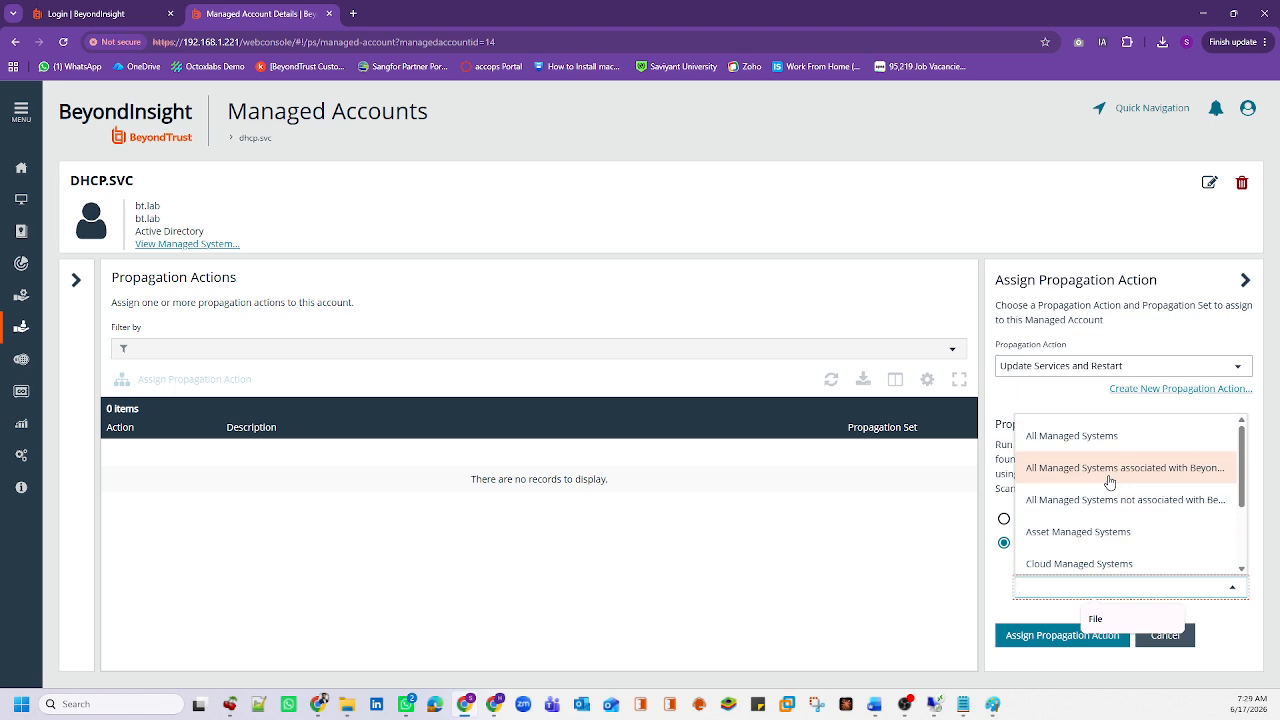
click(1003, 577)
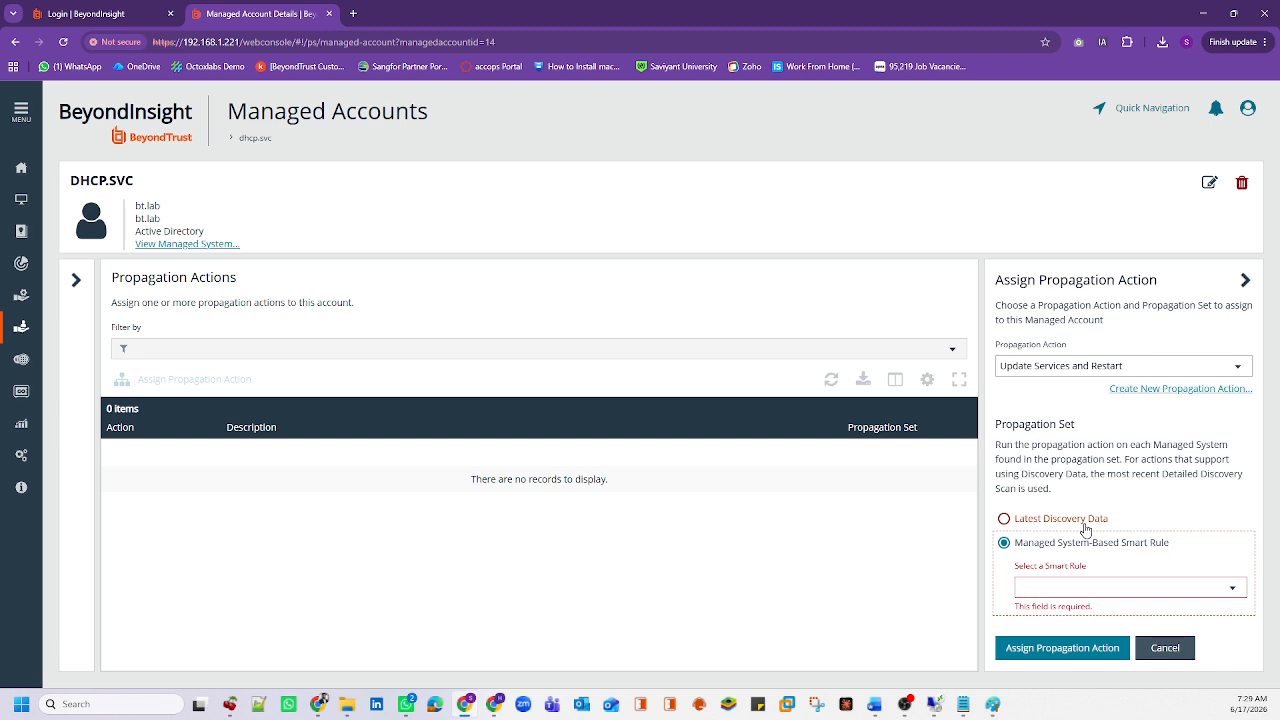
click(1086, 522)
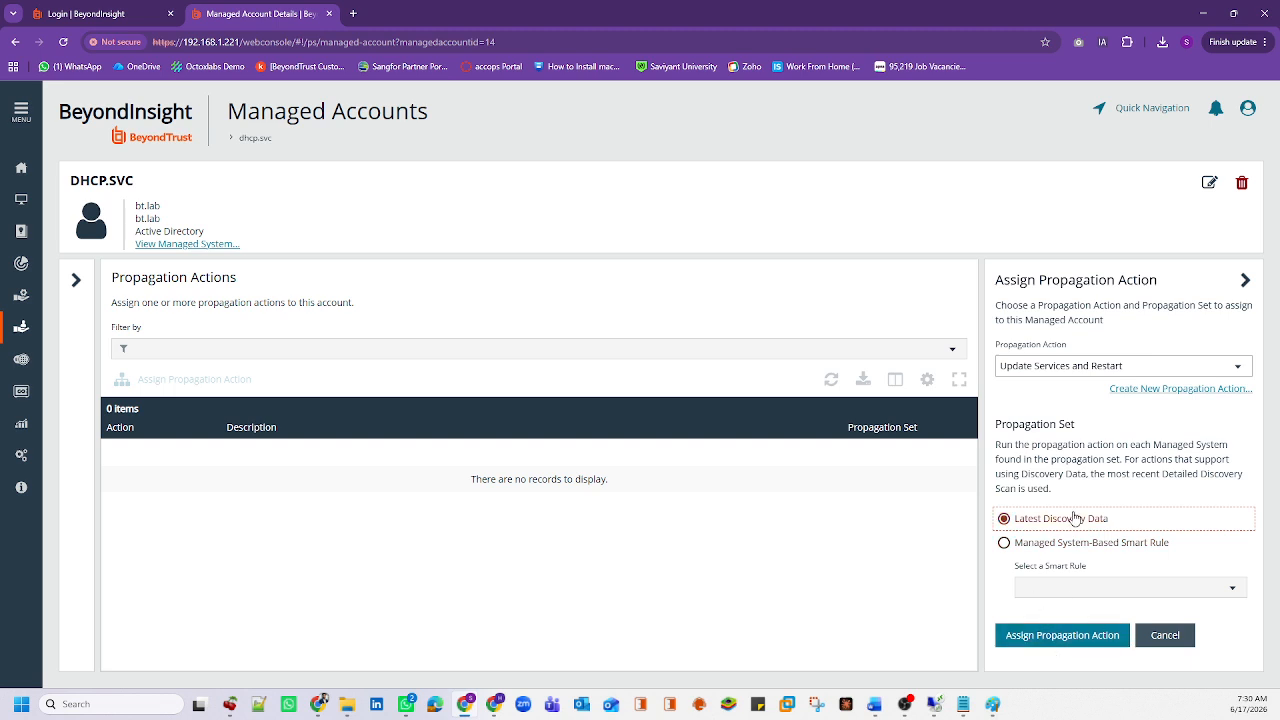
click(1062, 640)
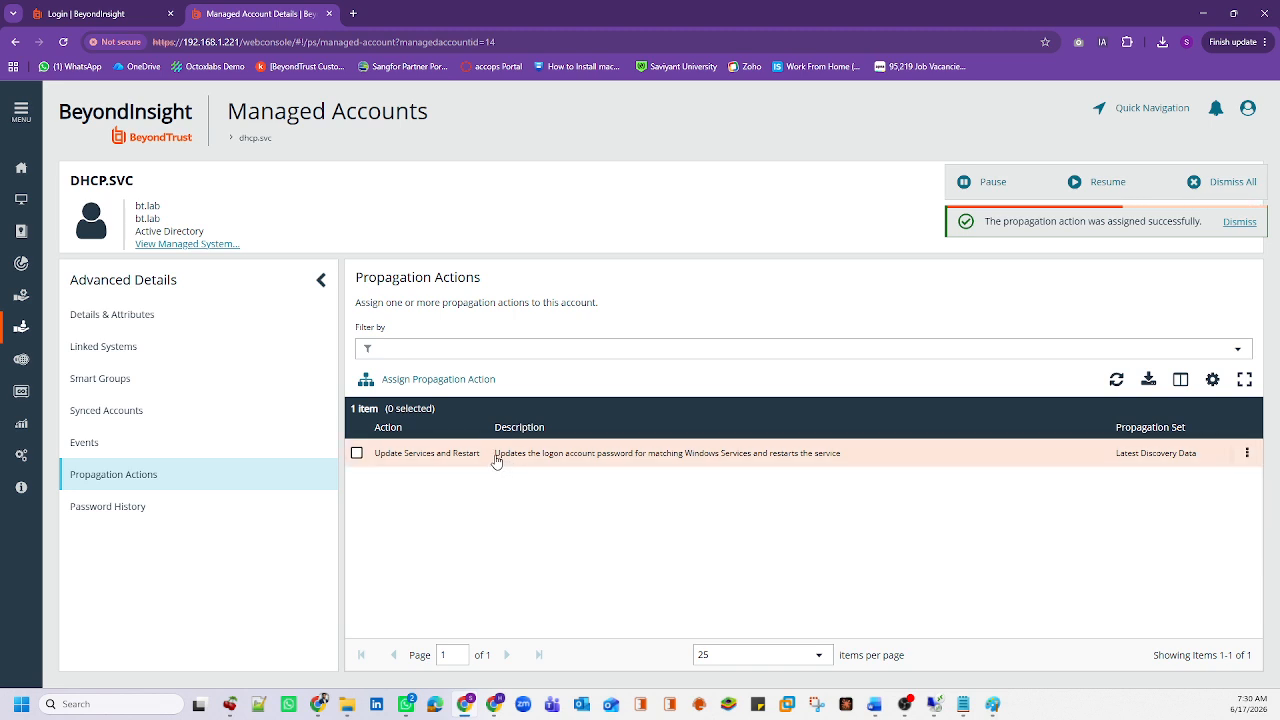
drag(496, 456, 548, 461)
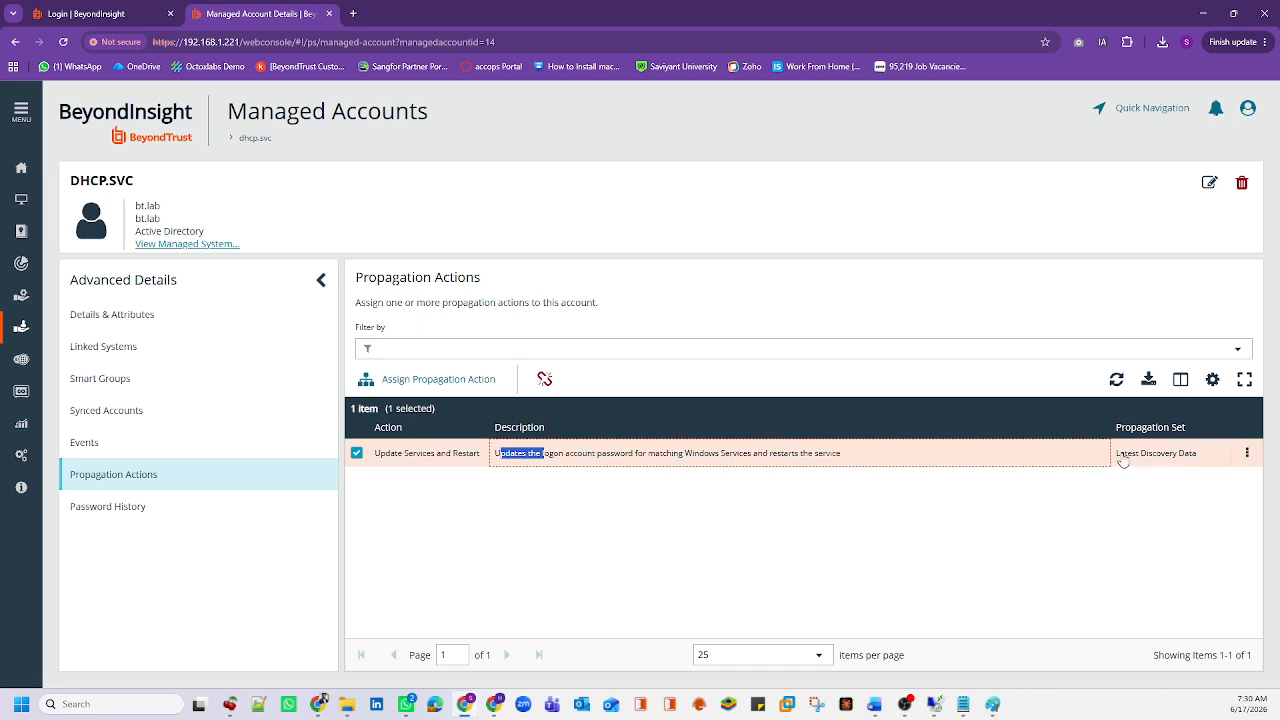
Check the Latest Discovery Data assignment on DHCP.SVC, then return to the Managed Accounts list
drag(1117, 453, 1193, 461)
click(1193, 461)
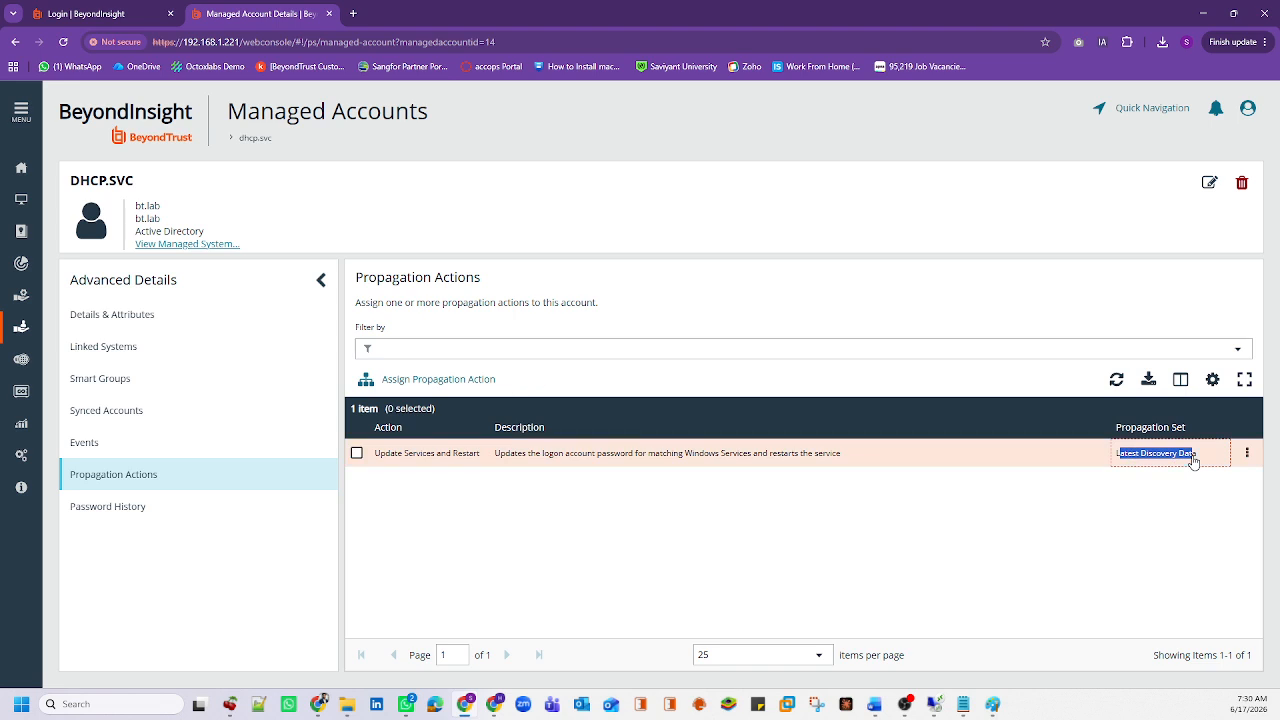
click(136, 187)
drag(136, 187, 73, 183)
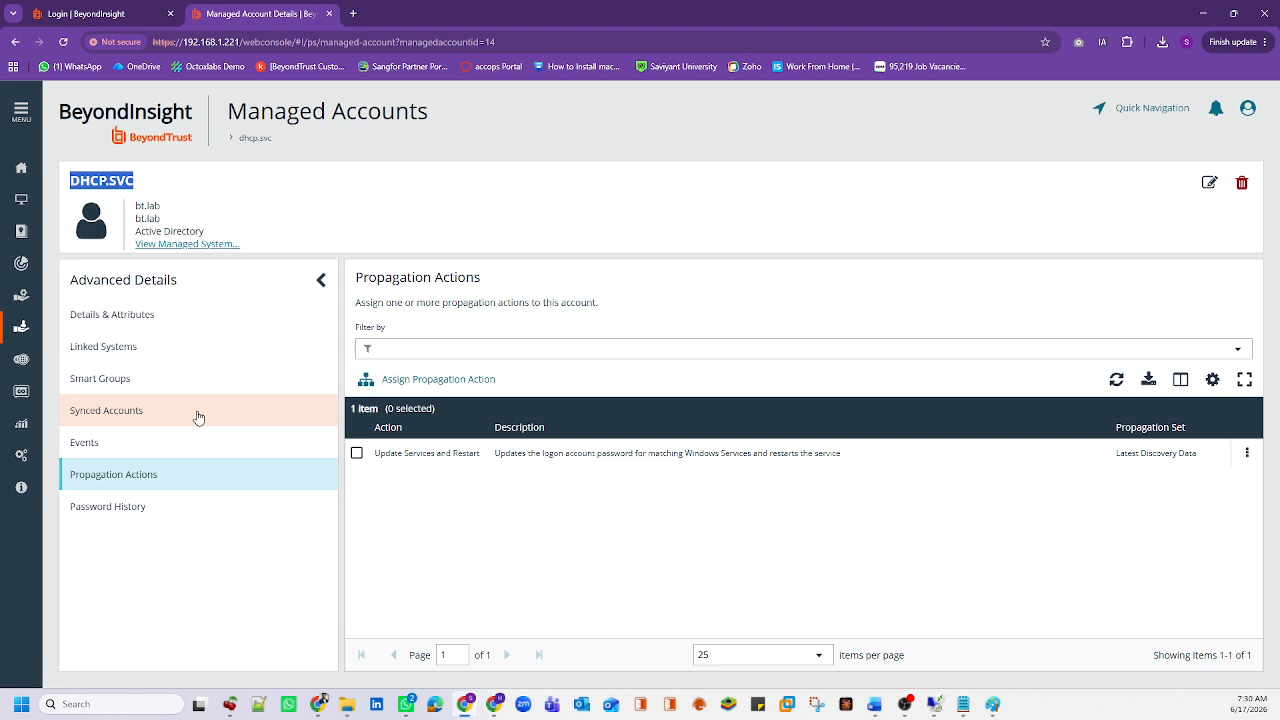
click(24, 330)
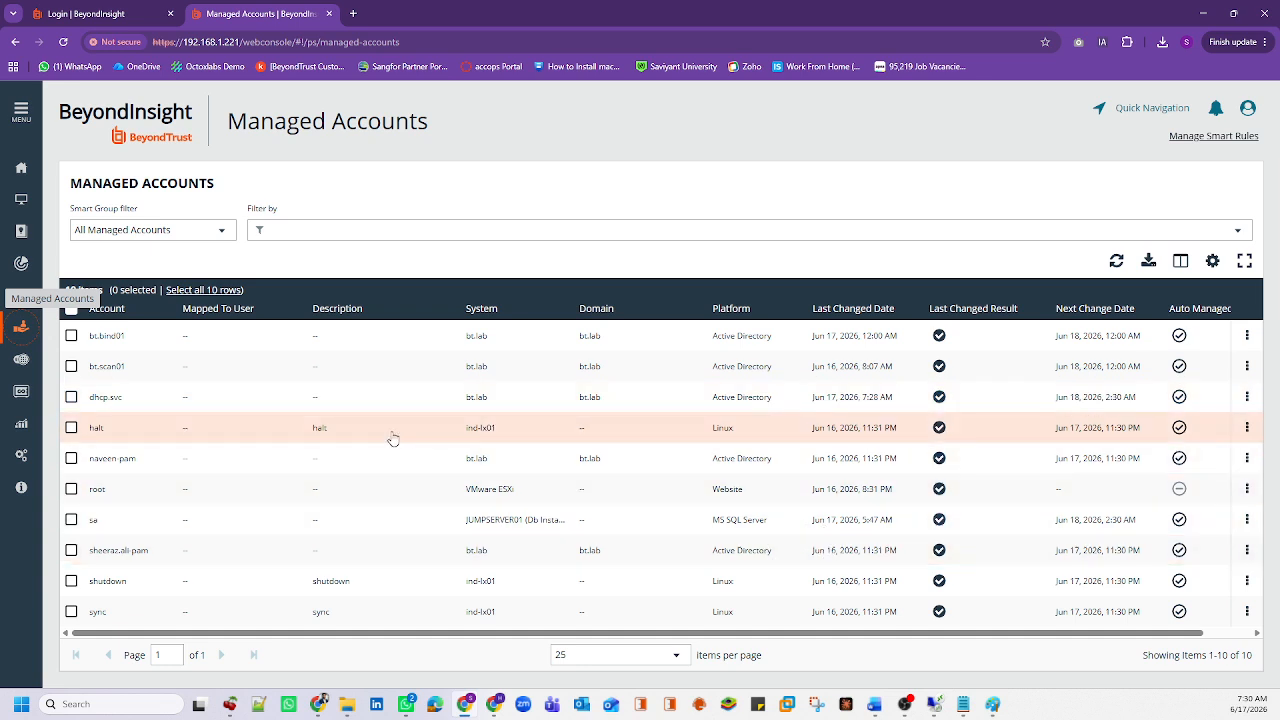
Run Change Password on the selected dhcp.svc account and dismiss the success notification
click(248, 402)
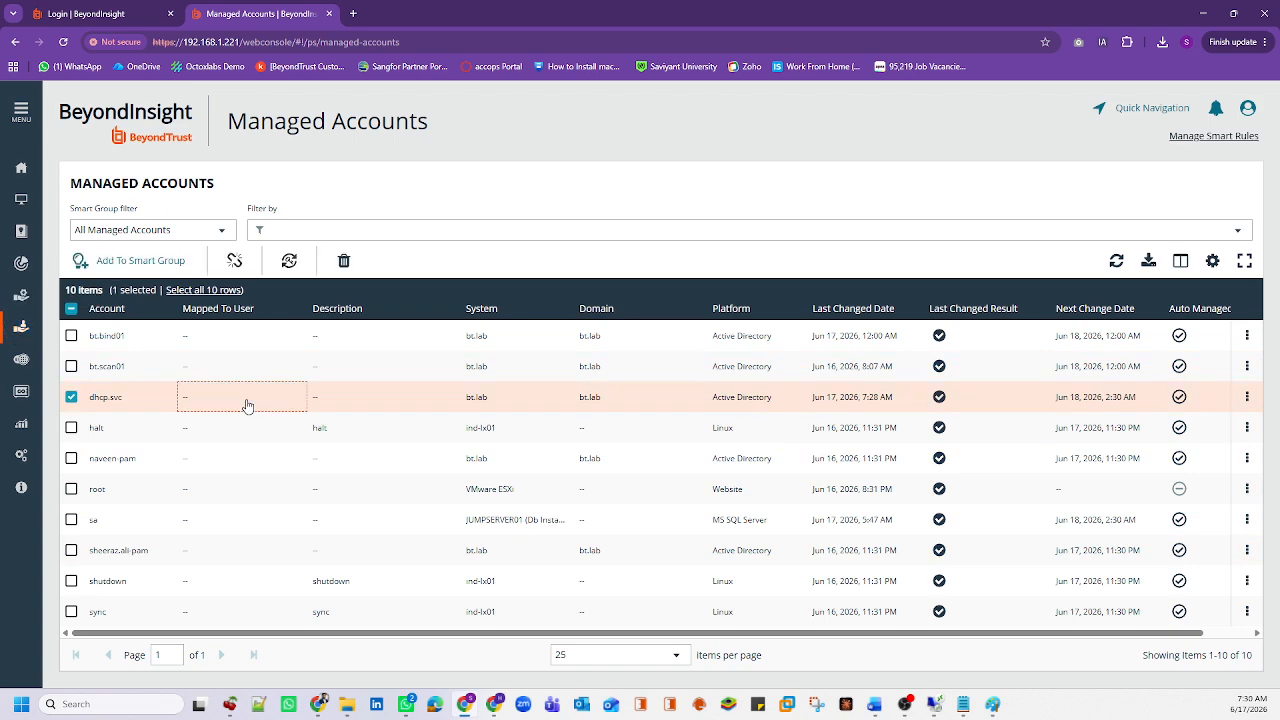
click(1252, 400)
click(1158, 577)
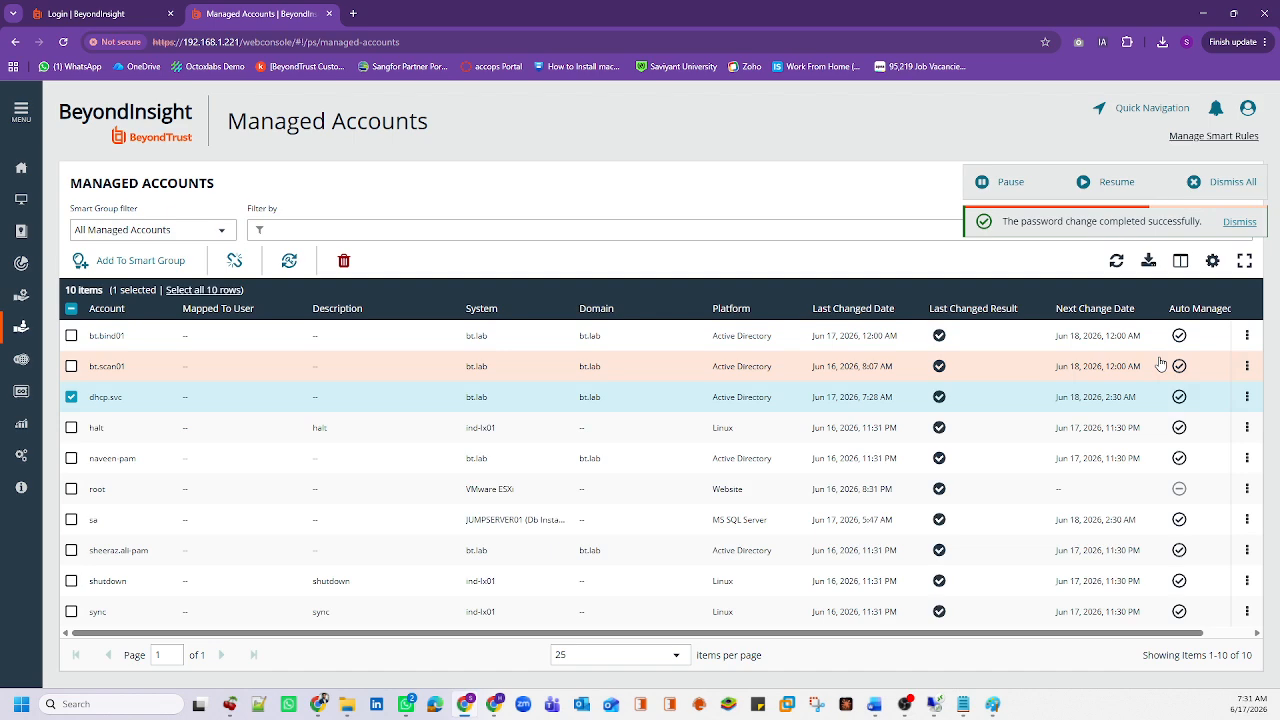
click(1235, 184)
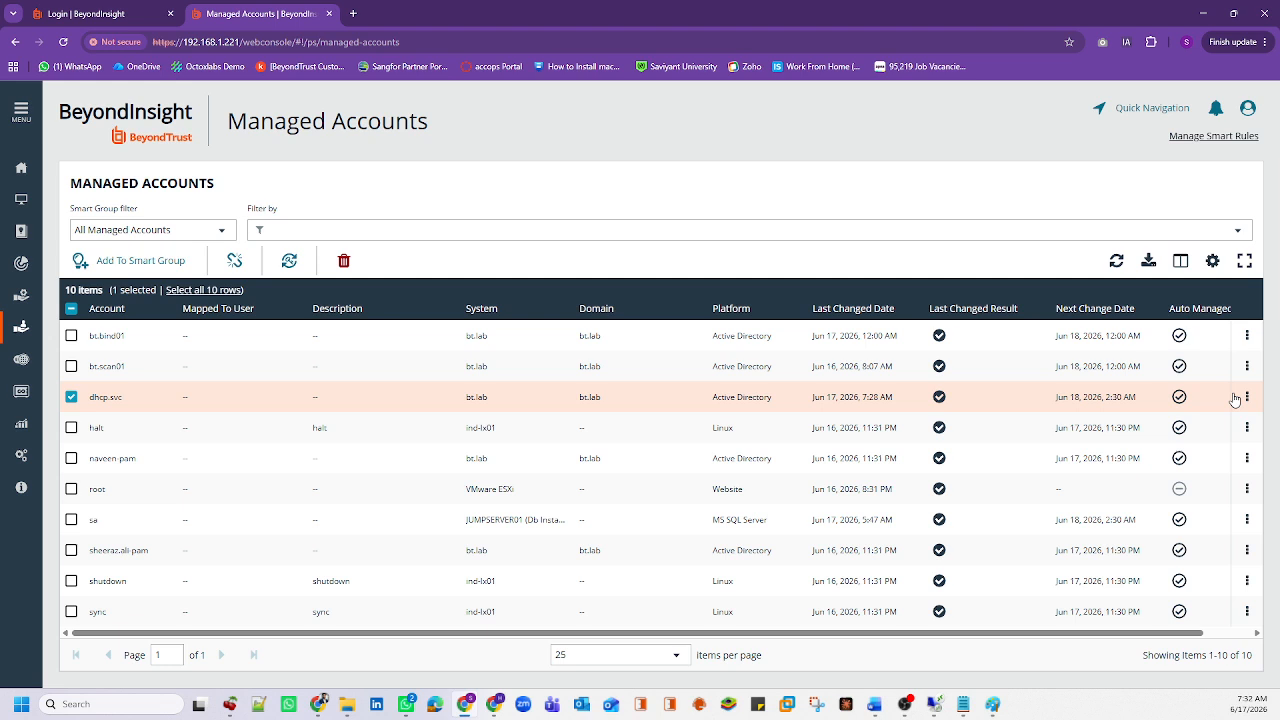
View dhcp.svc's password history, then open the account's advanced details
click(1247, 397)
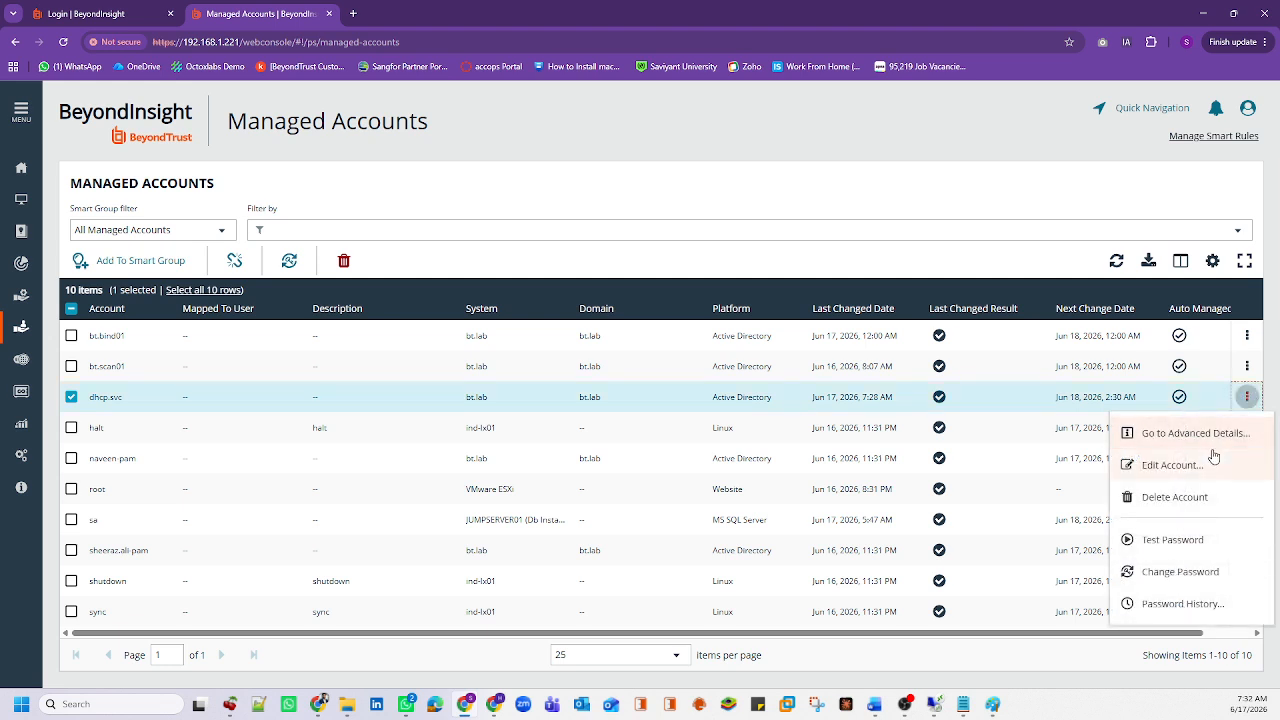
click(1163, 604)
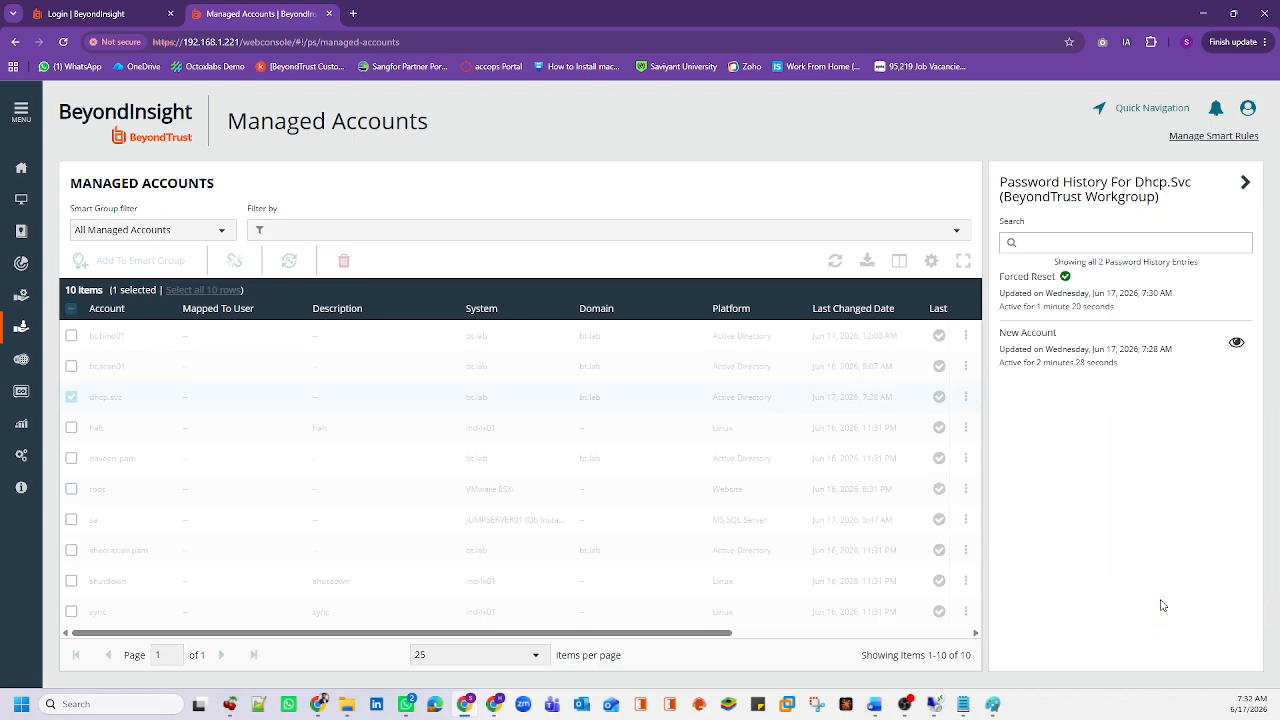
click(1245, 182)
click(1247, 397)
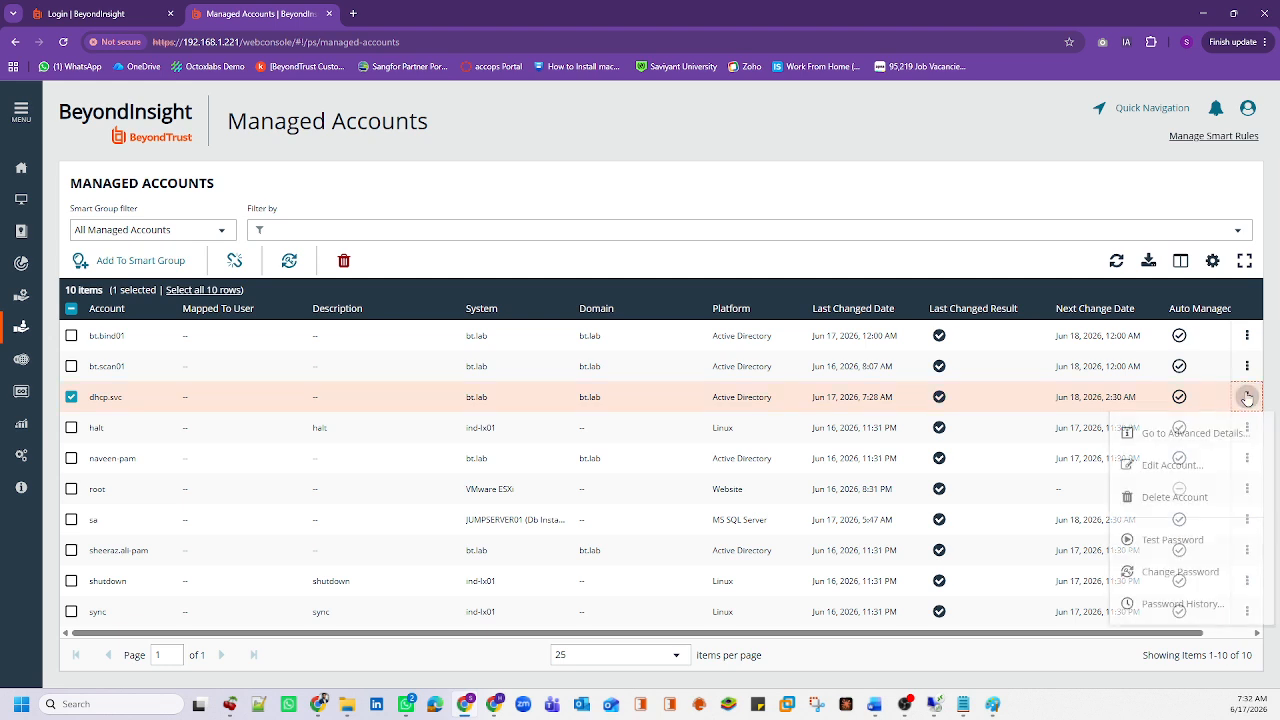
click(1204, 444)
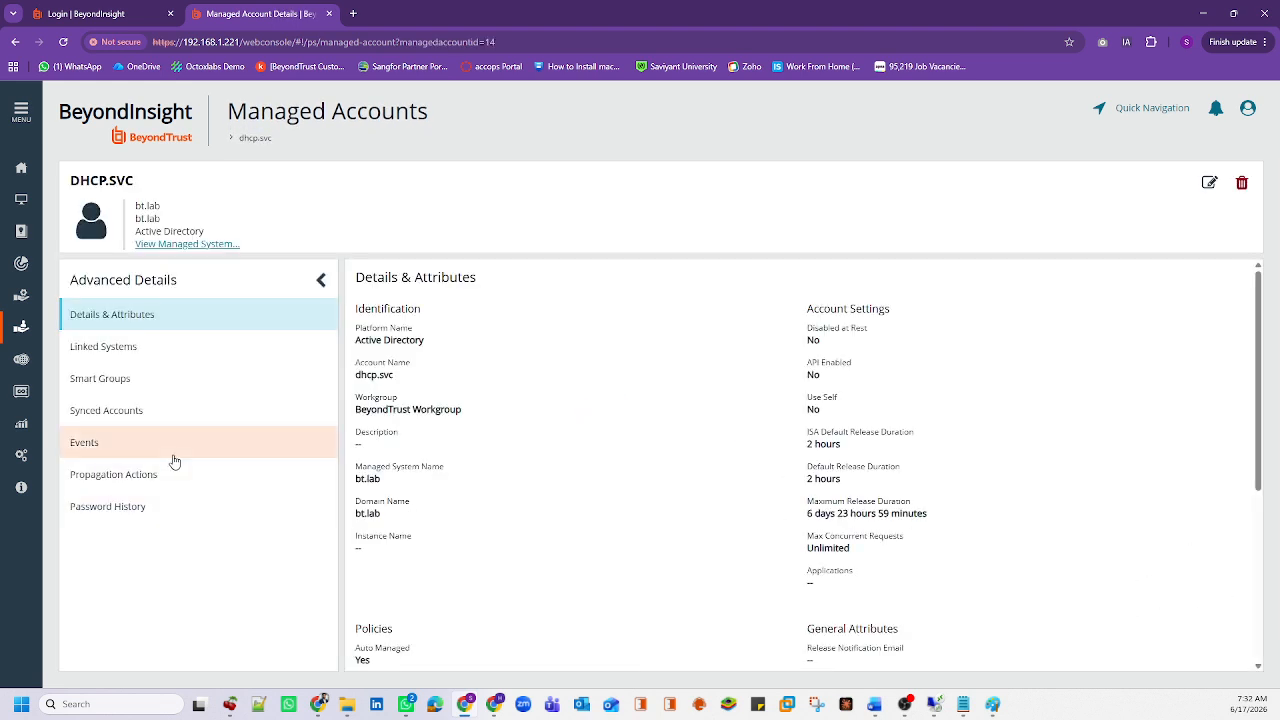
Show the account's events and refresh until the new restart event appears
click(174, 458)
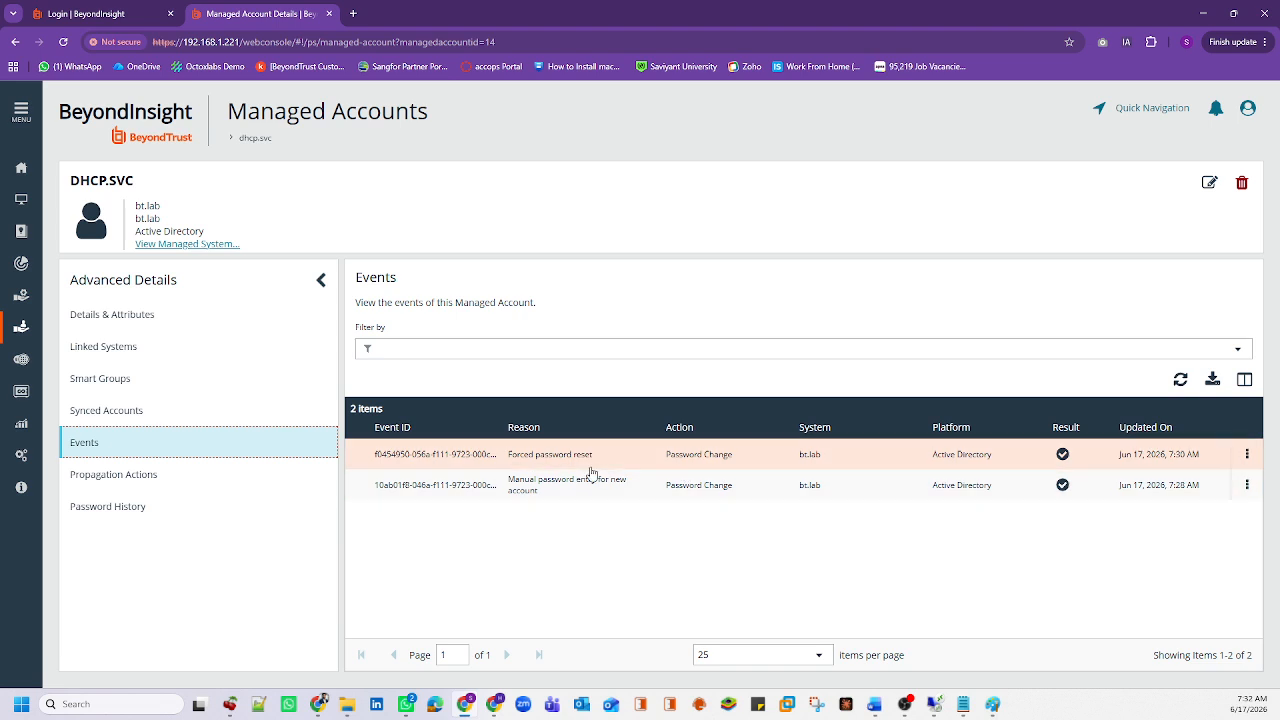
drag(591, 466, 510, 480)
click(551, 484)
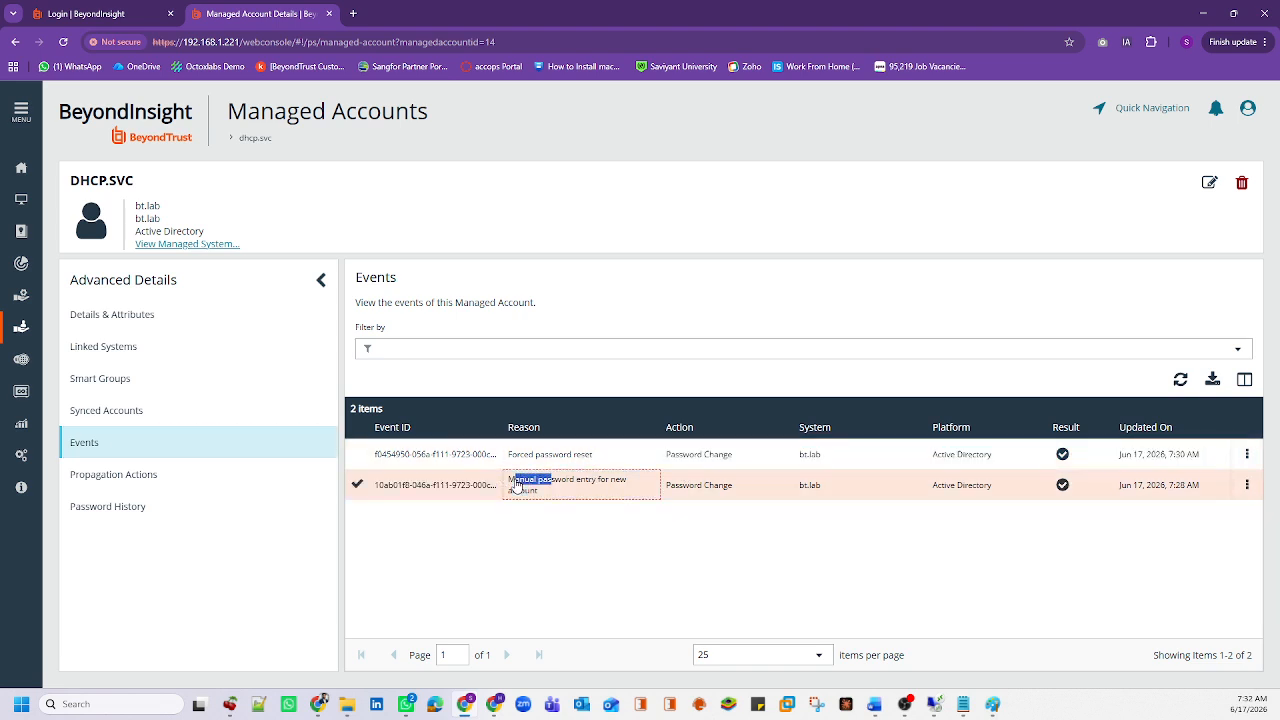
click(1181, 378)
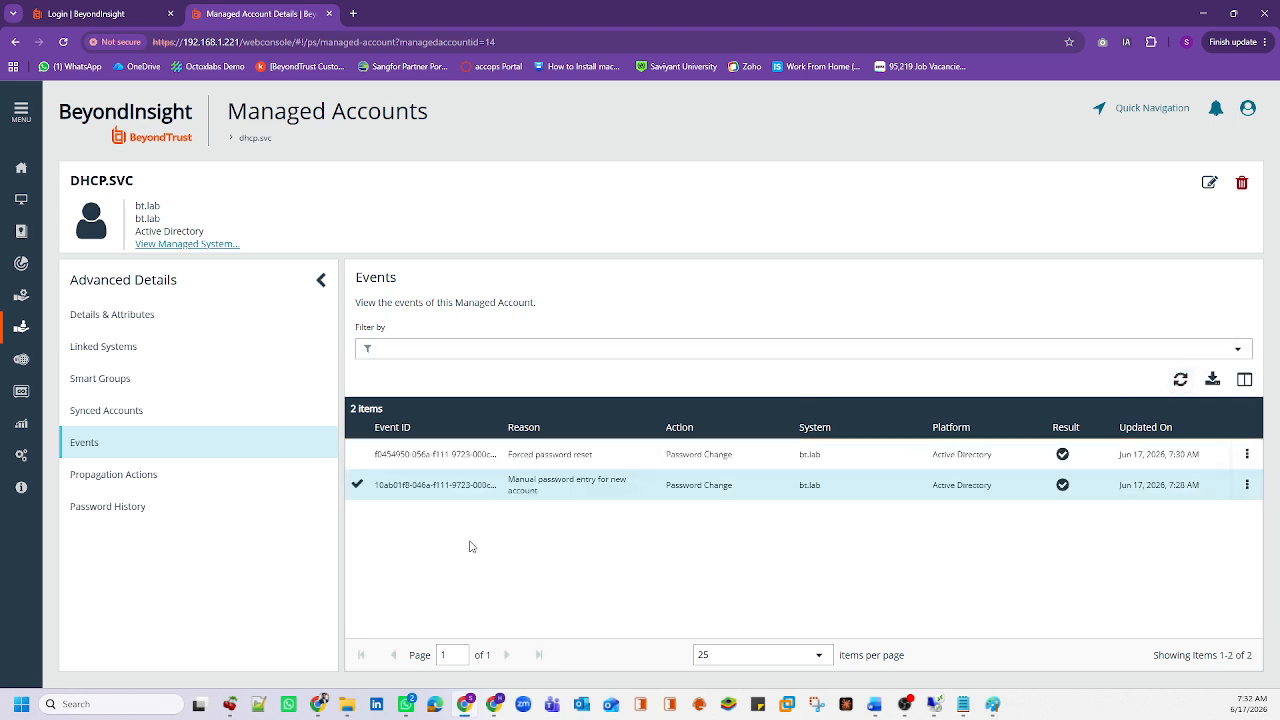
click(414, 494)
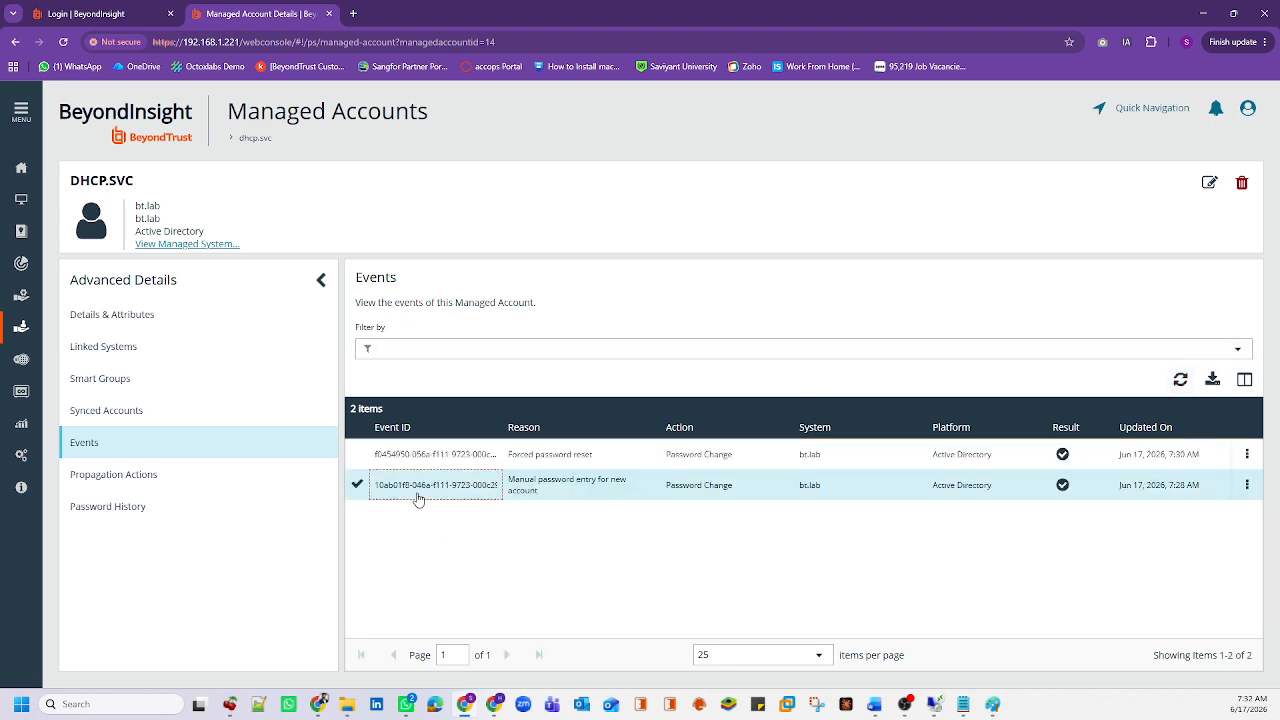
click(1180, 379)
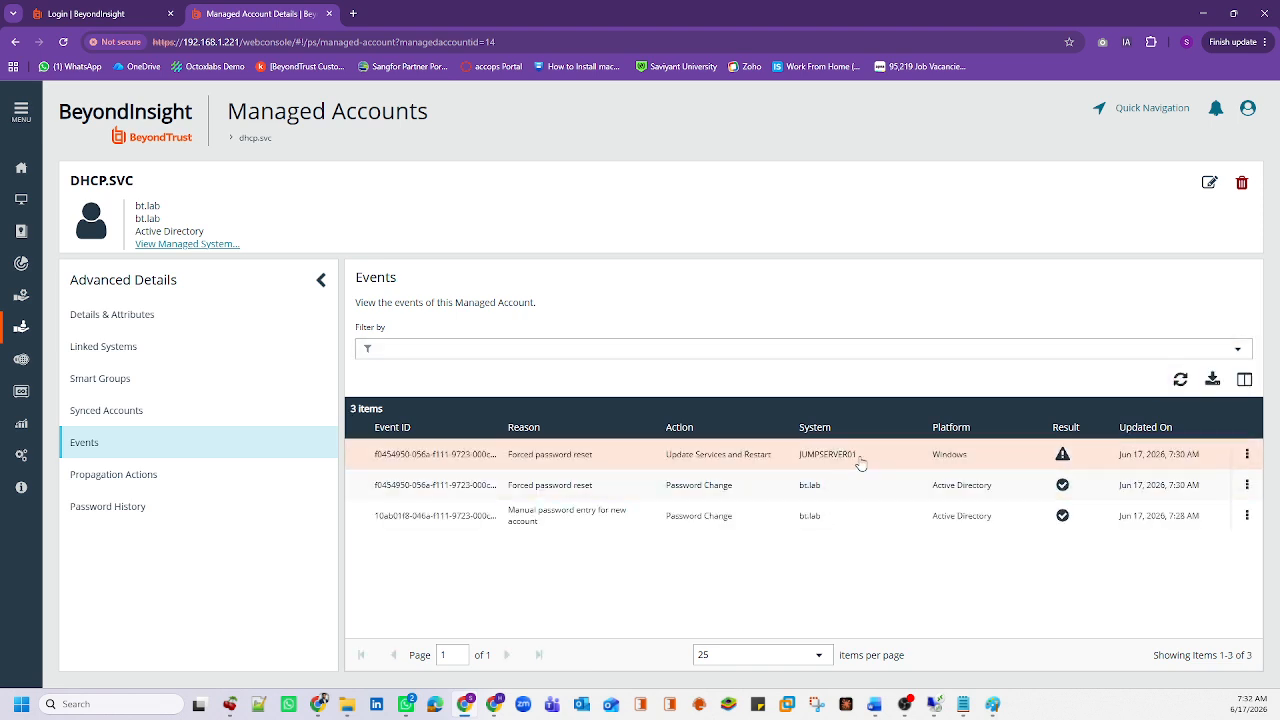
Inspect the Forced password reset Update Services and Restart event on JUMPSERVER01 and open its actions
drag(603, 461, 508, 462)
click(693, 461)
drag(693, 461, 766, 460)
double_click(937, 455)
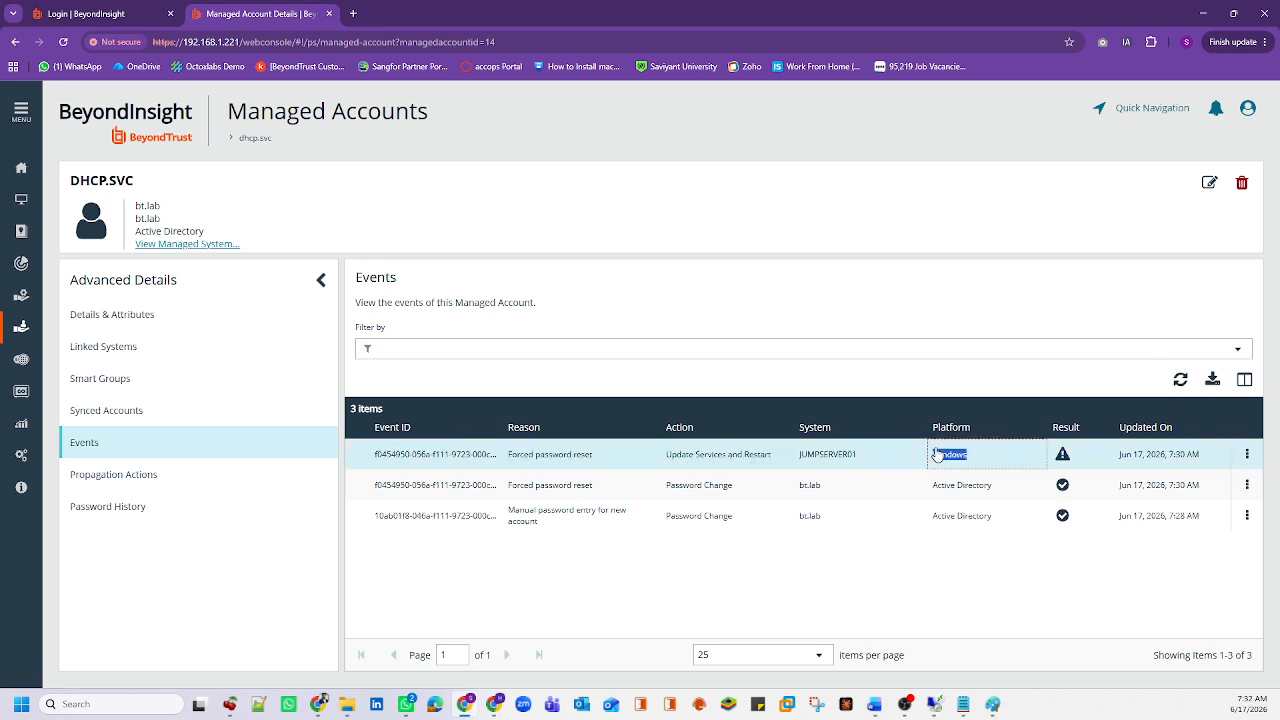
click(1064, 457)
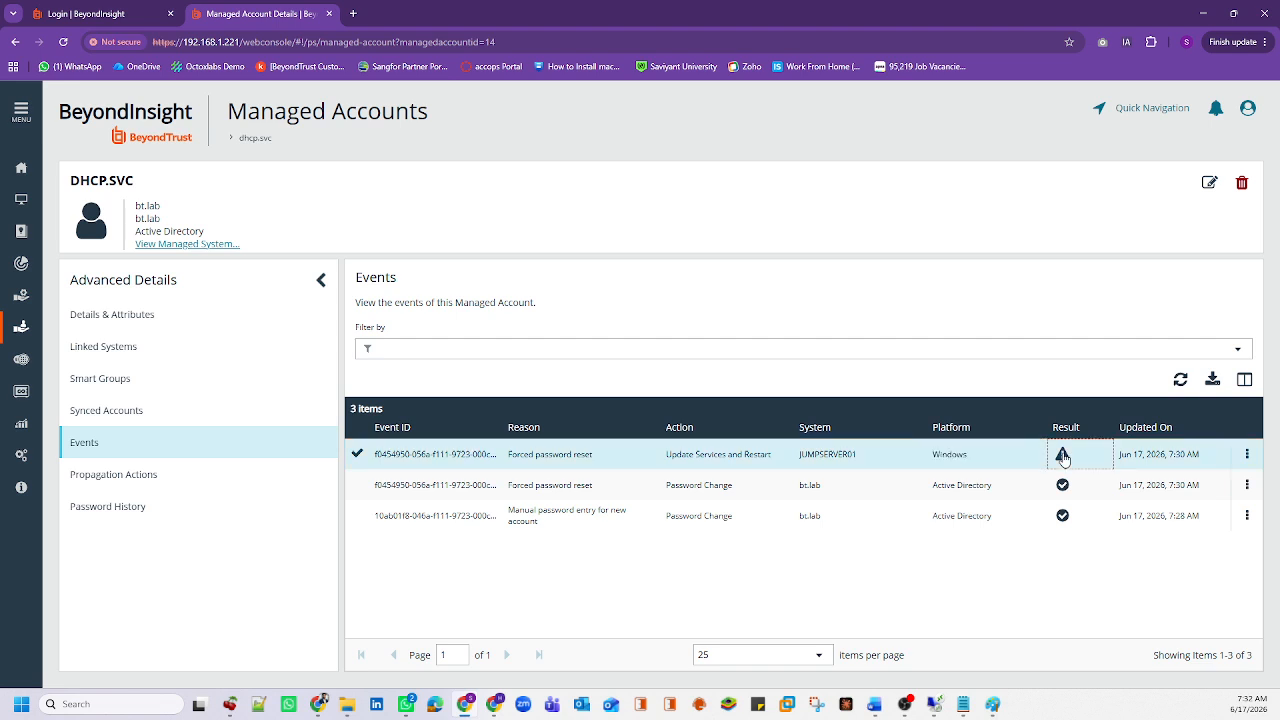
click(1247, 454)
Open the restart event's details and review the first Stop action's result and username
click(1189, 503)
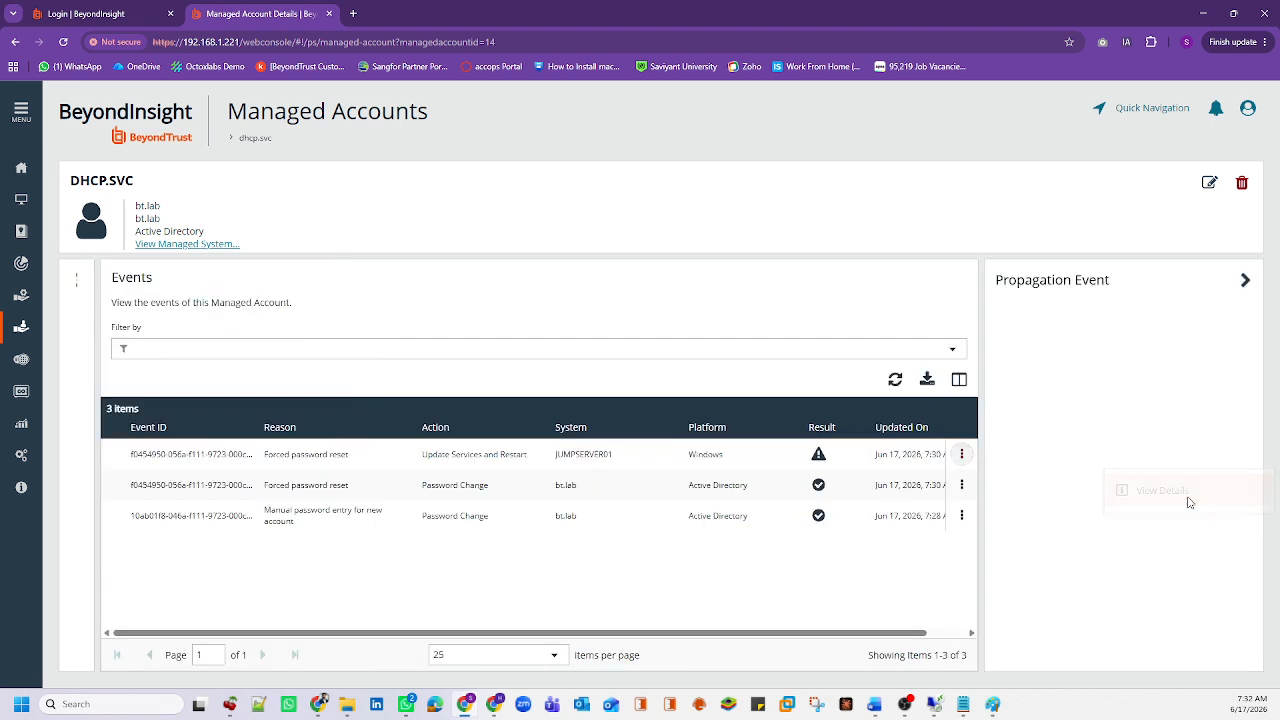
scroll(1103, 531, down, 3)
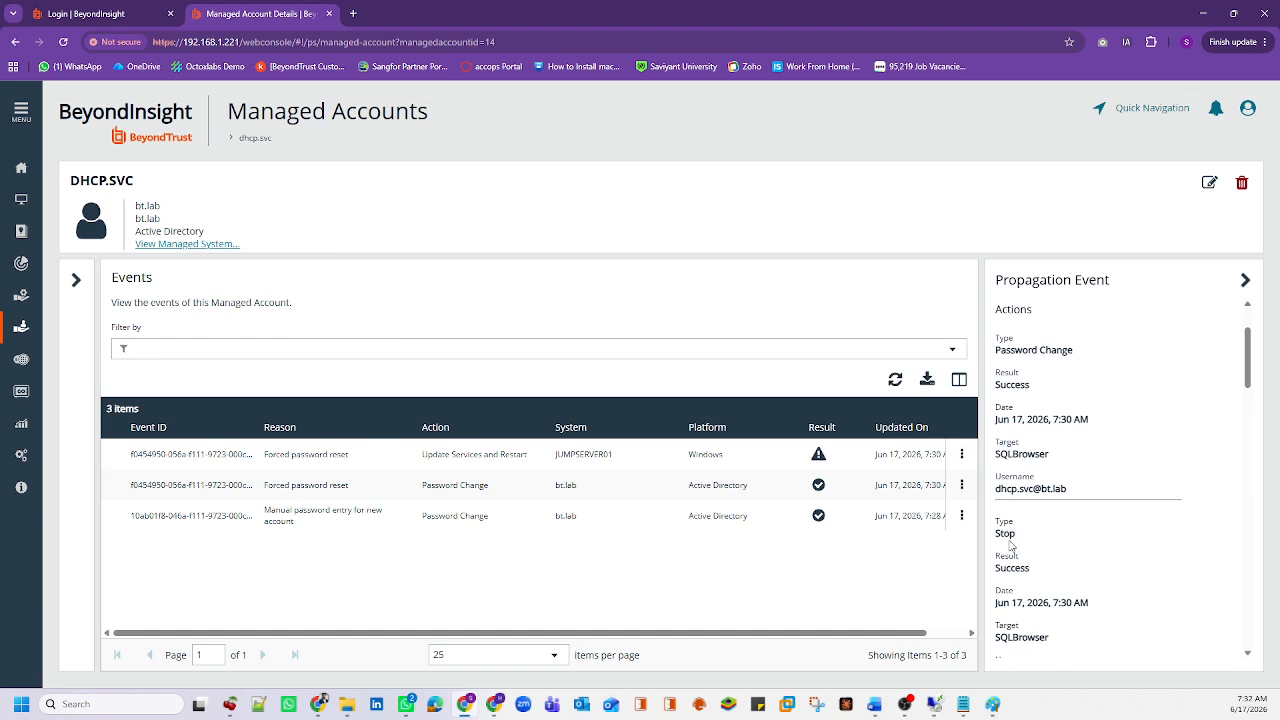
double_click(1010, 552)
scroll(1028, 586, down, 2)
scroll(1027, 586, down, 5)
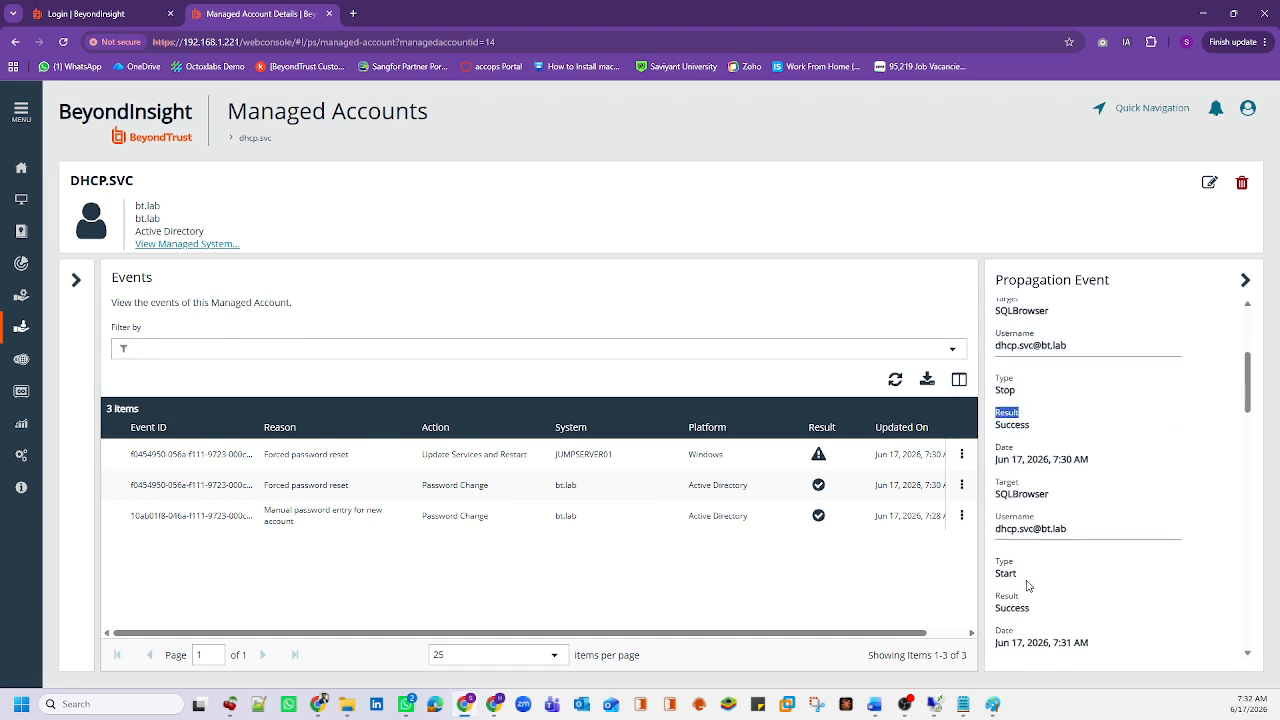
scroll(1027, 586, down, 3)
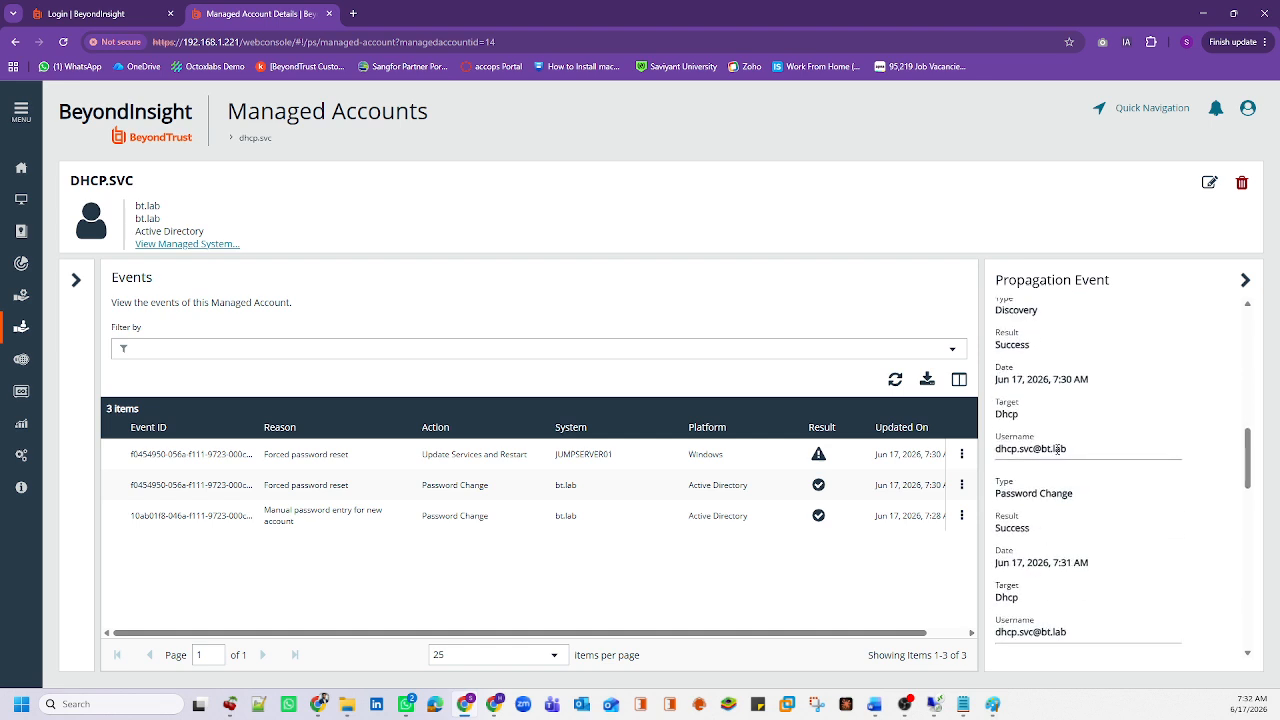
double_click(1057, 451)
drag(995, 450, 1063, 445)
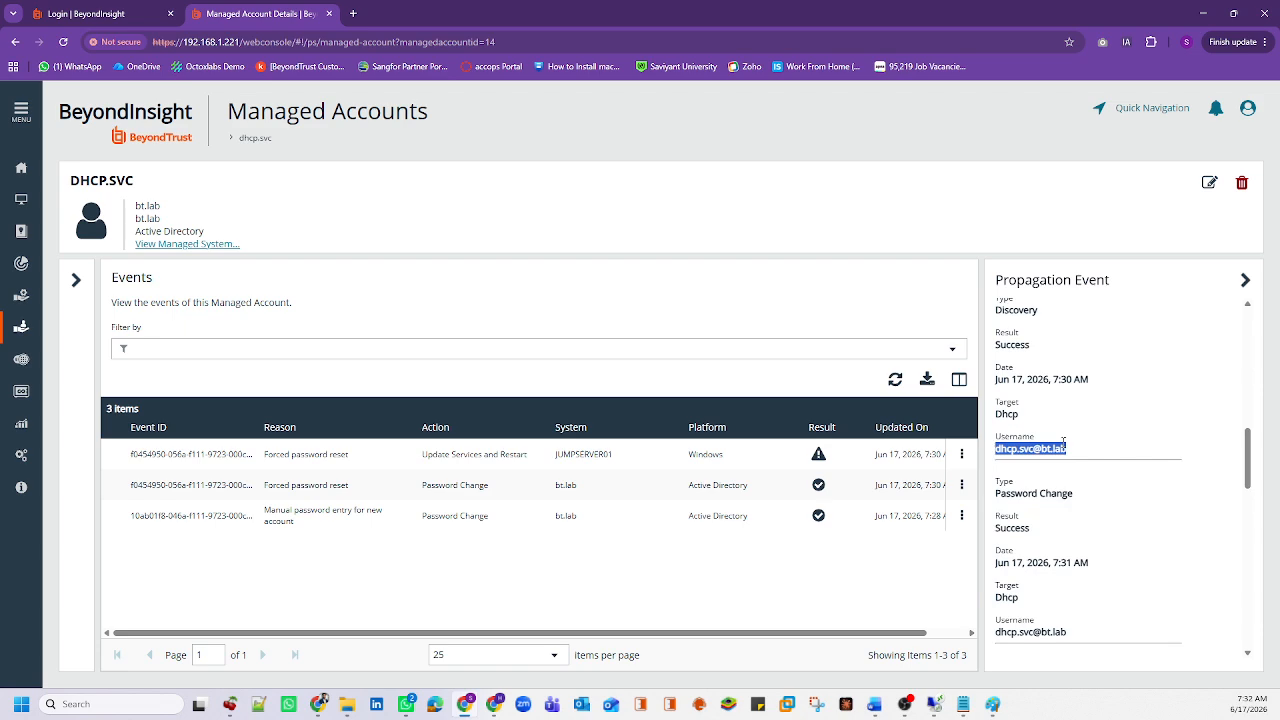
Review the Dhcp, WinHttpAutoProxySvc and SQLBrowser targets in the Propagation Event panel
scroll(1064, 442, down, 4)
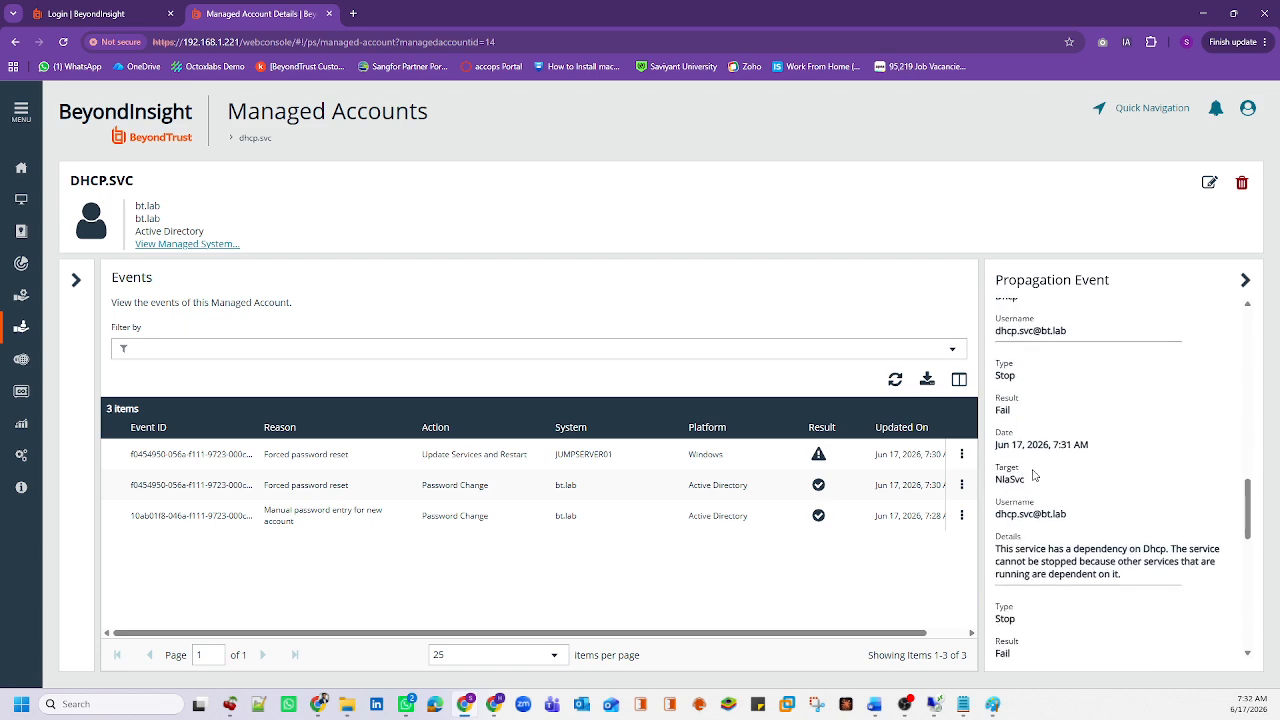
scroll(1035, 476, up, 2)
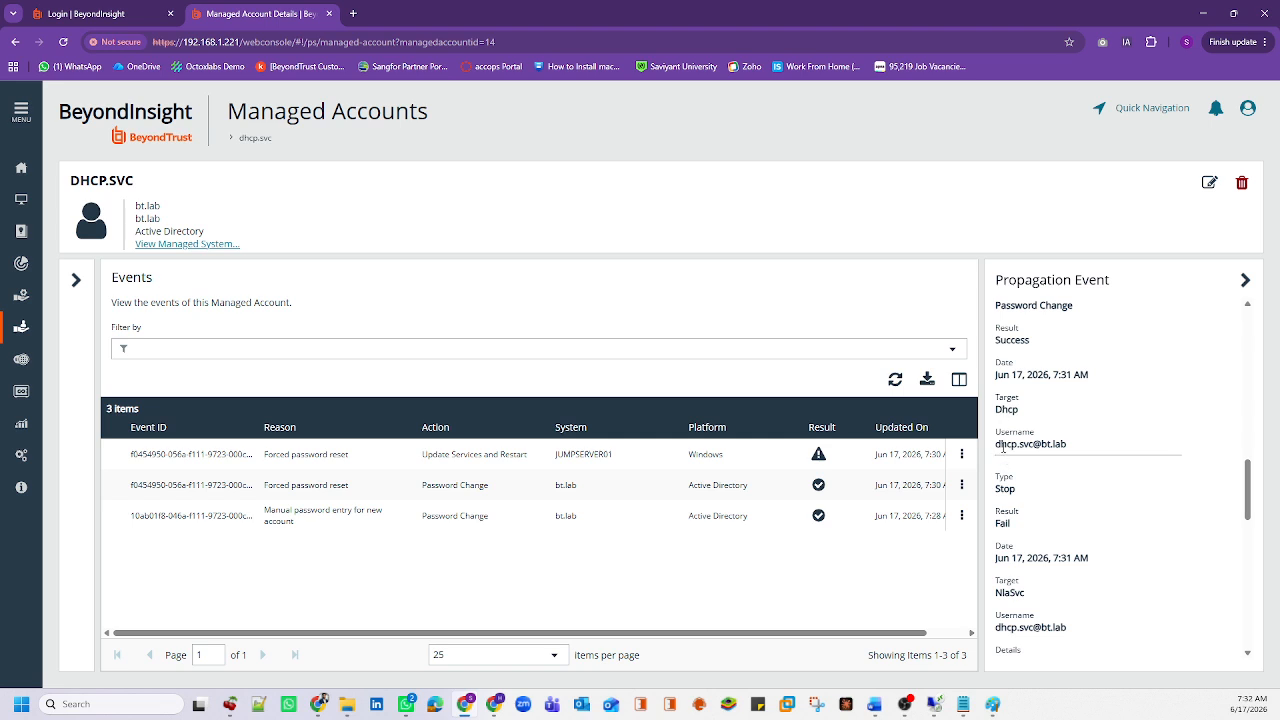
drag(996, 447, 1063, 443)
double_click(1011, 412)
scroll(1035, 447, down, 6)
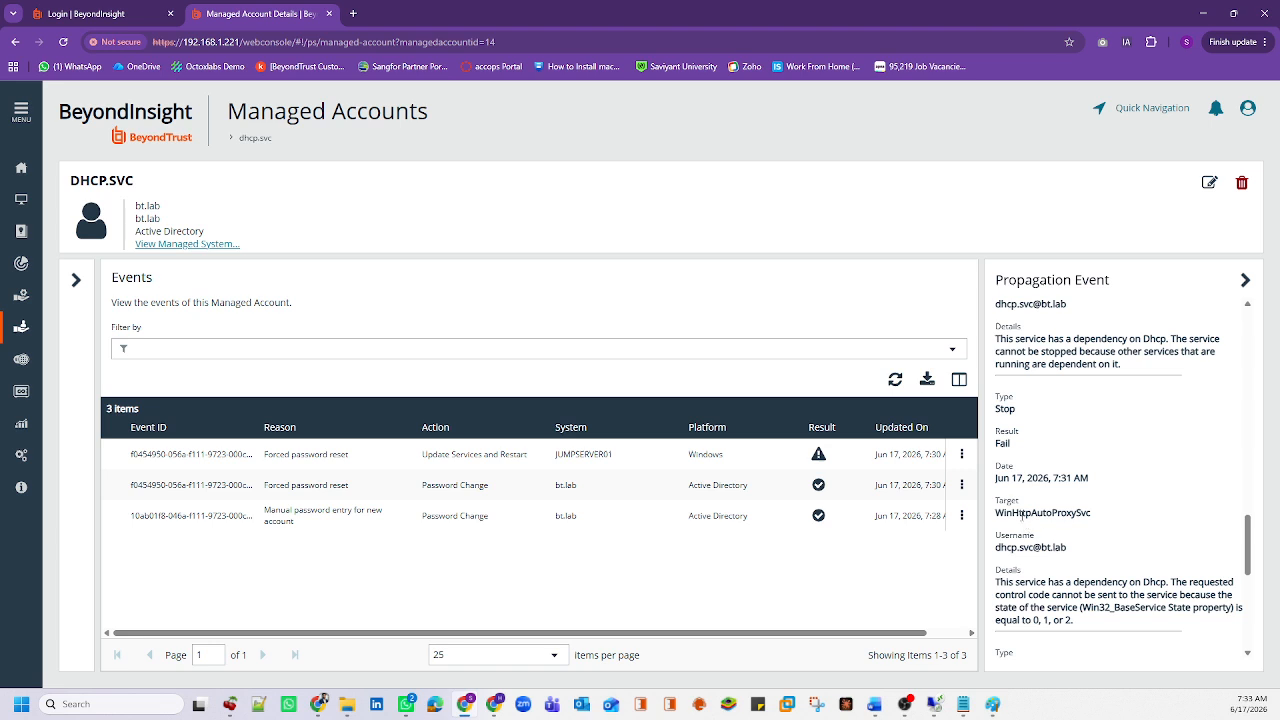
double_click(1066, 513)
scroll(1066, 514, down, 5)
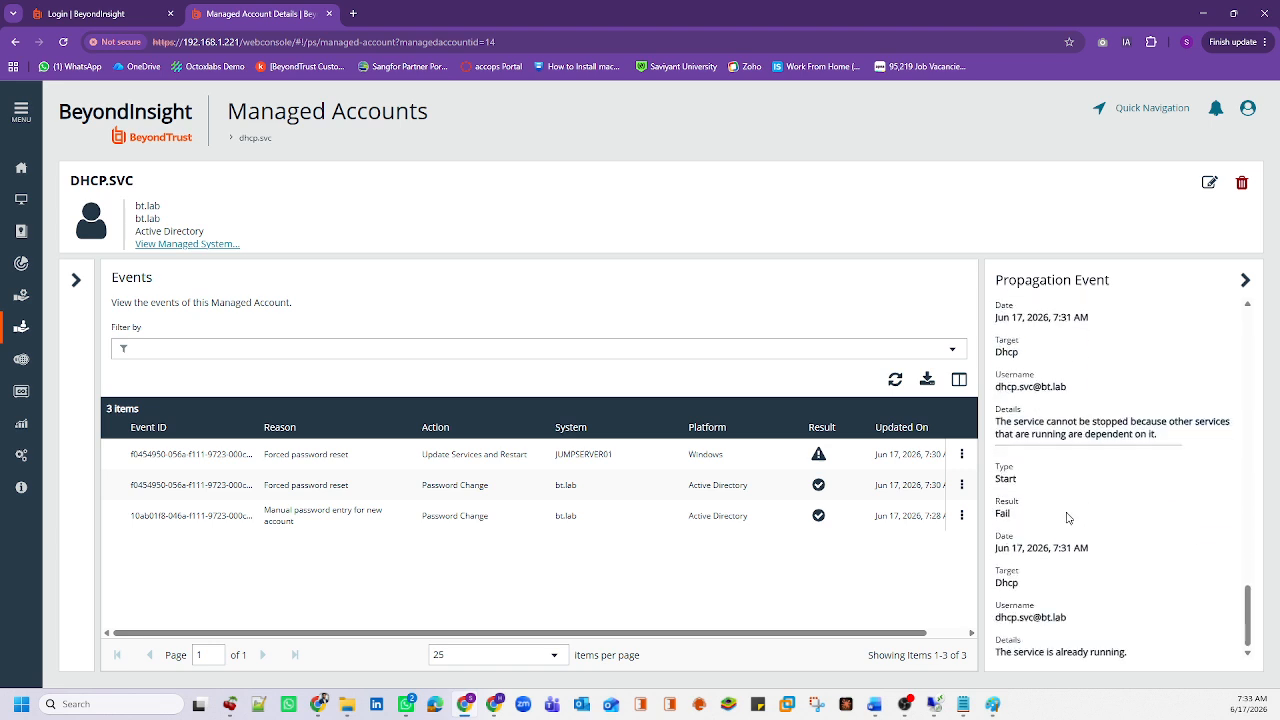
scroll(1068, 517, up, 2)
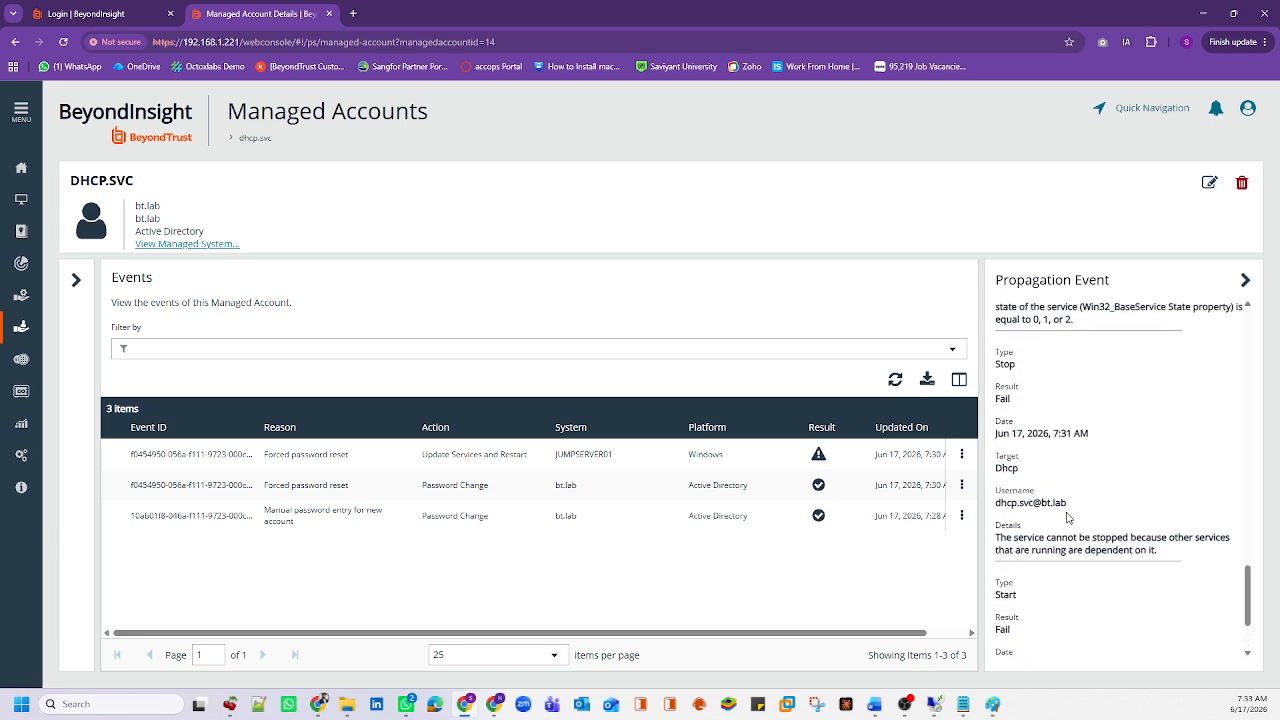
scroll(1068, 517, up, 6)
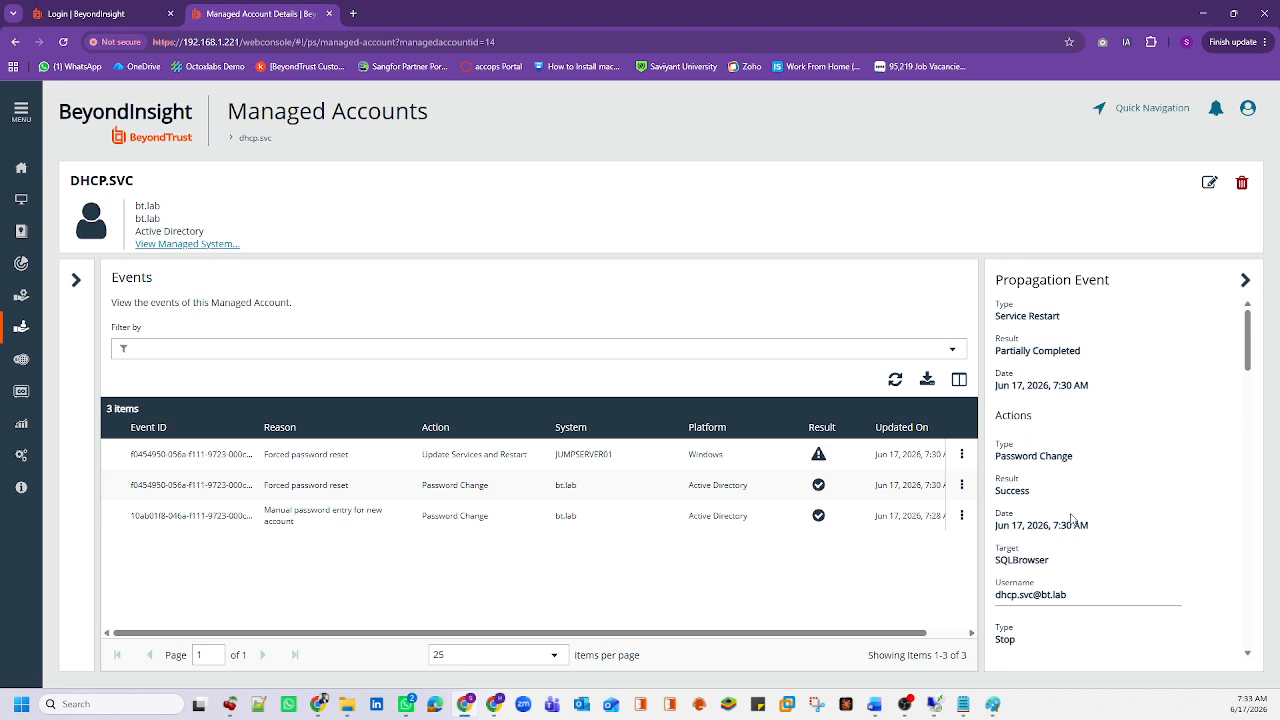
scroll(1072, 518, down, 1)
double_click(1009, 489)
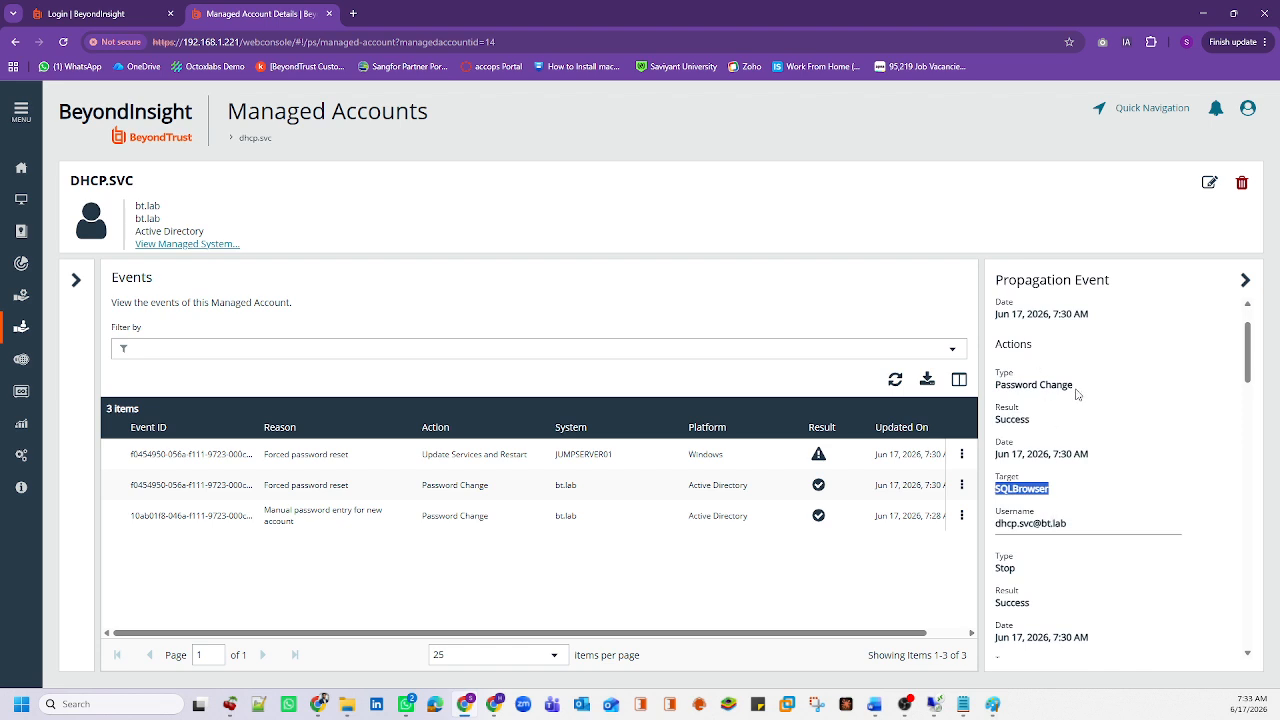
Confirm the Service Restart's Start action on SQLBrowser returned Success
scroll(1077, 393, up, 1)
scroll(1075, 394, down, 1)
scroll(1075, 394, up, 1)
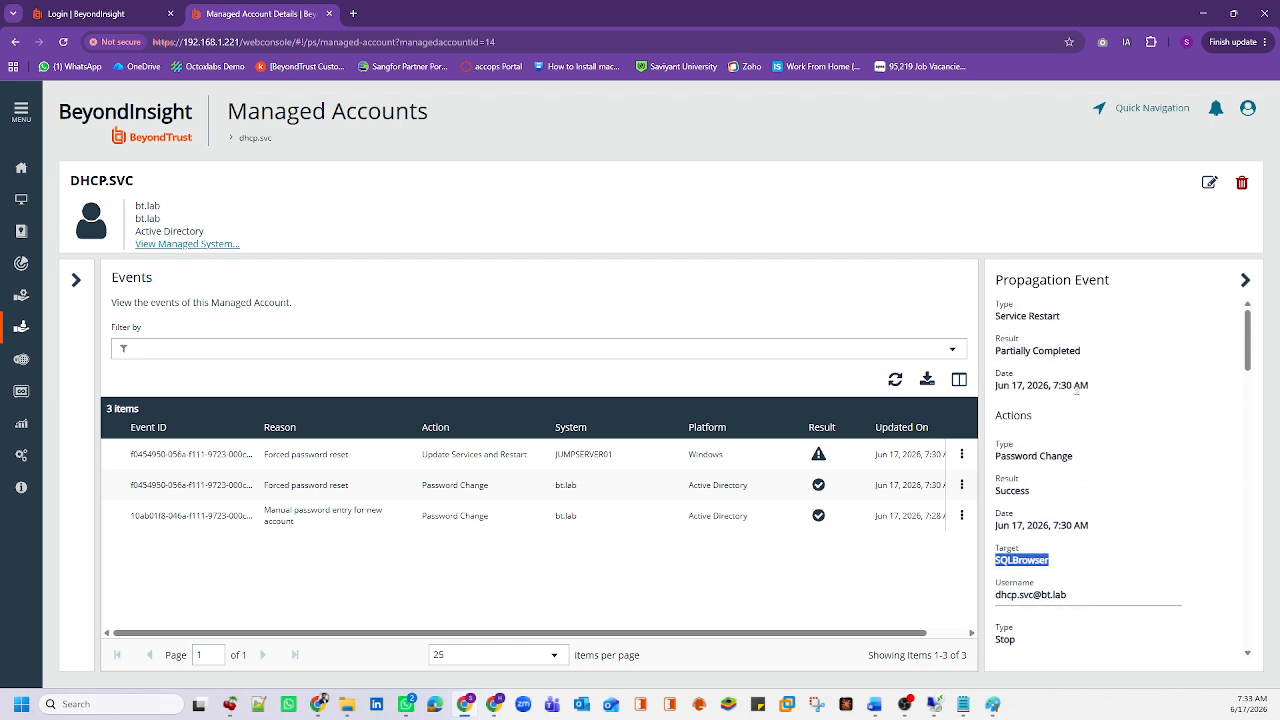
click(1001, 316)
drag(998, 316, 1060, 316)
drag(997, 350, 1082, 350)
scroll(1066, 357, down, 3)
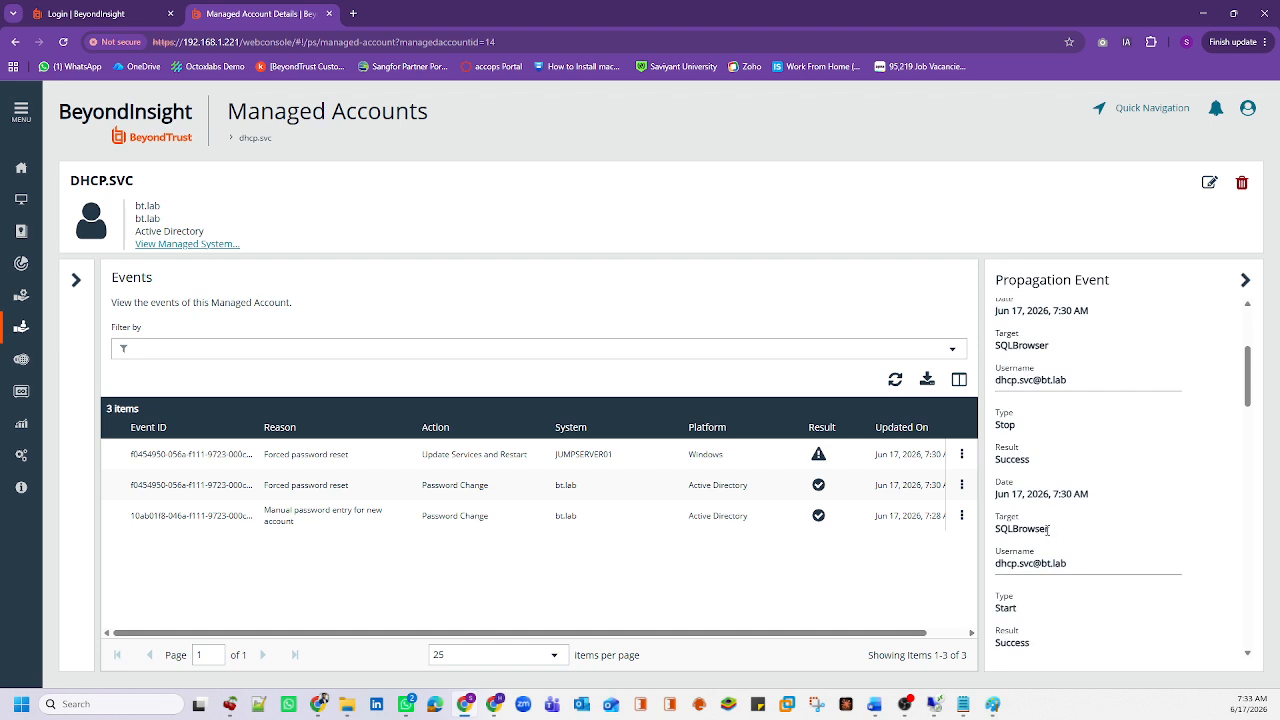
scroll(1094, 560, down, 1)
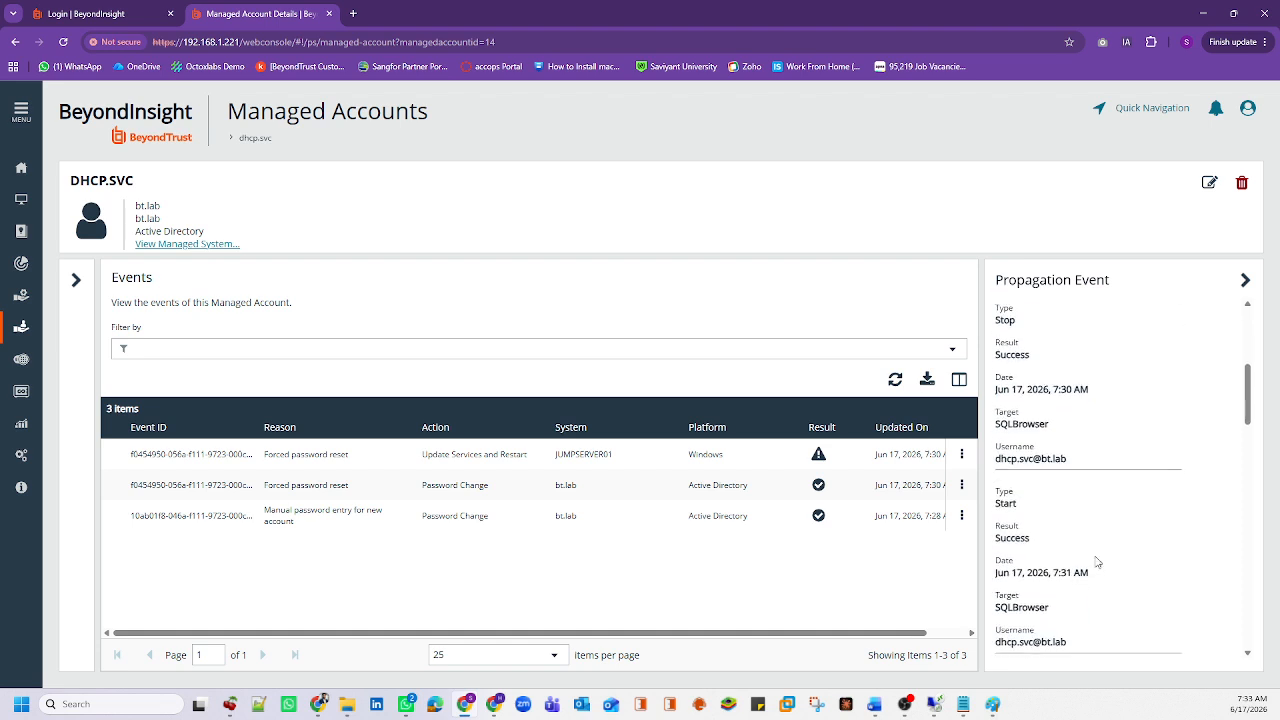
drag(1036, 607, 998, 607)
double_click(1012, 537)
Bring the 192.168.1.115 remote desktop session to the front and maximize it
mouse_move(934, 704)
click(853, 650)
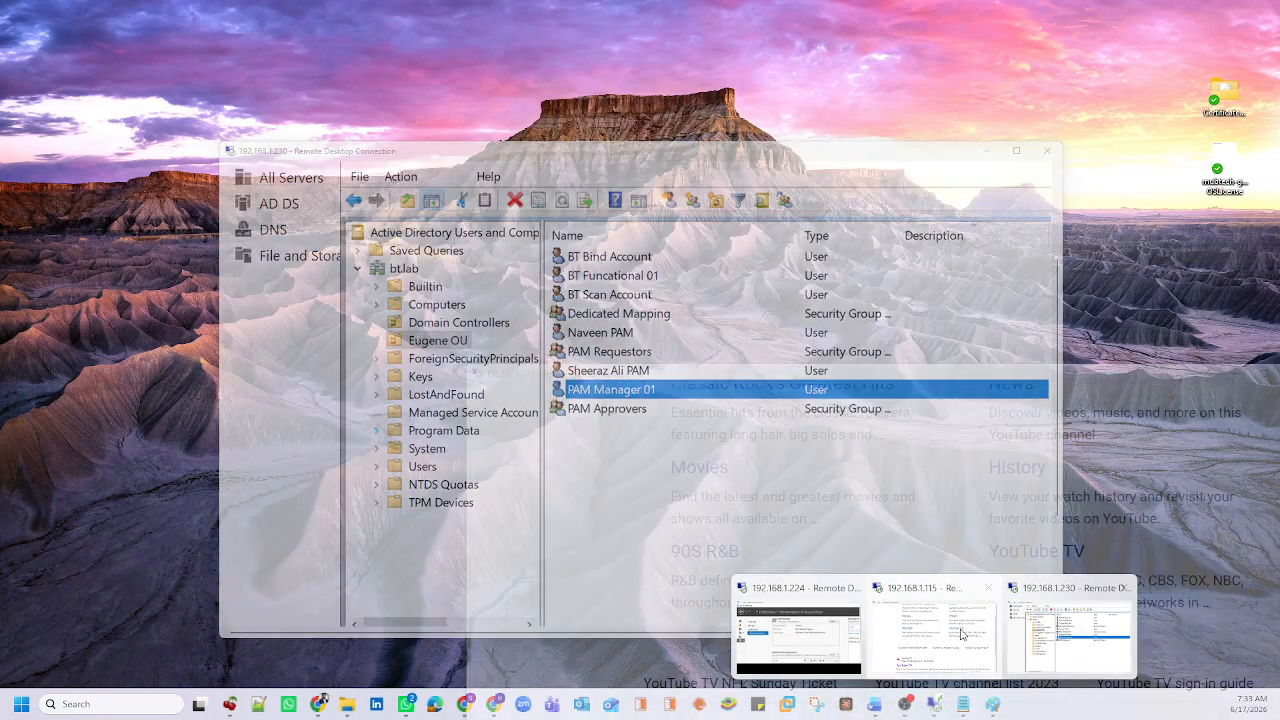
click(934, 630)
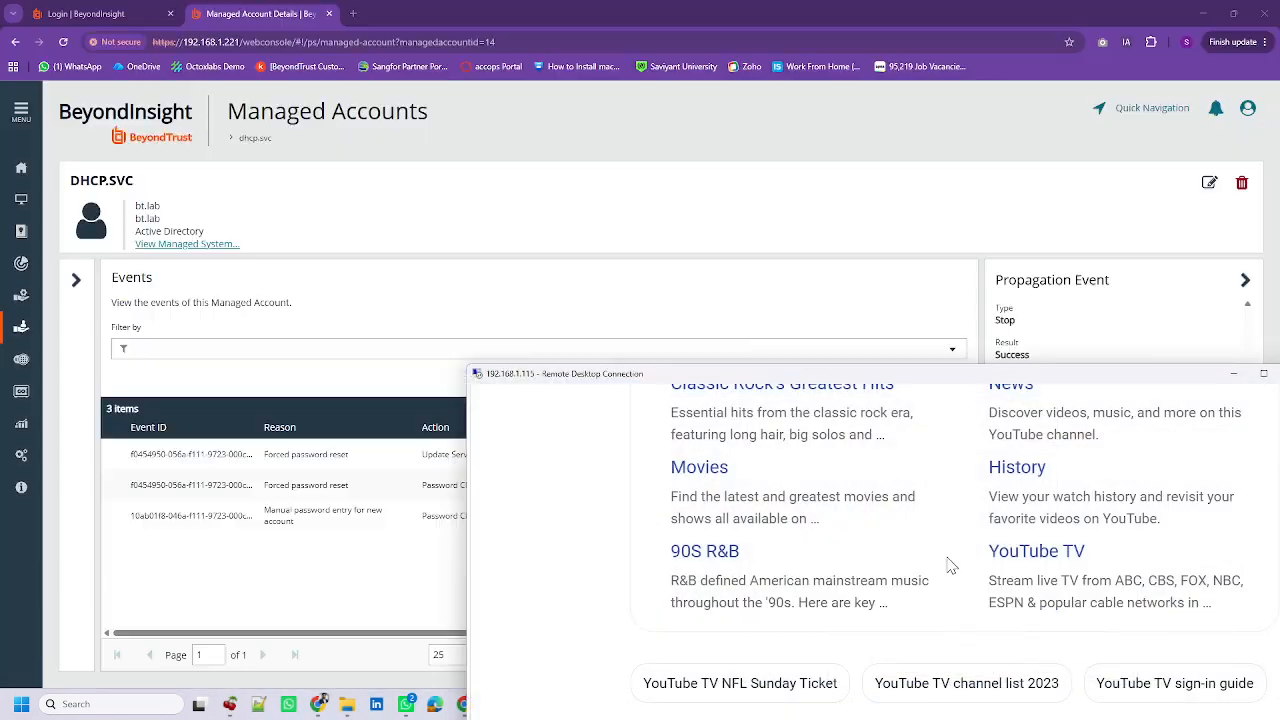
double_click(897, 375)
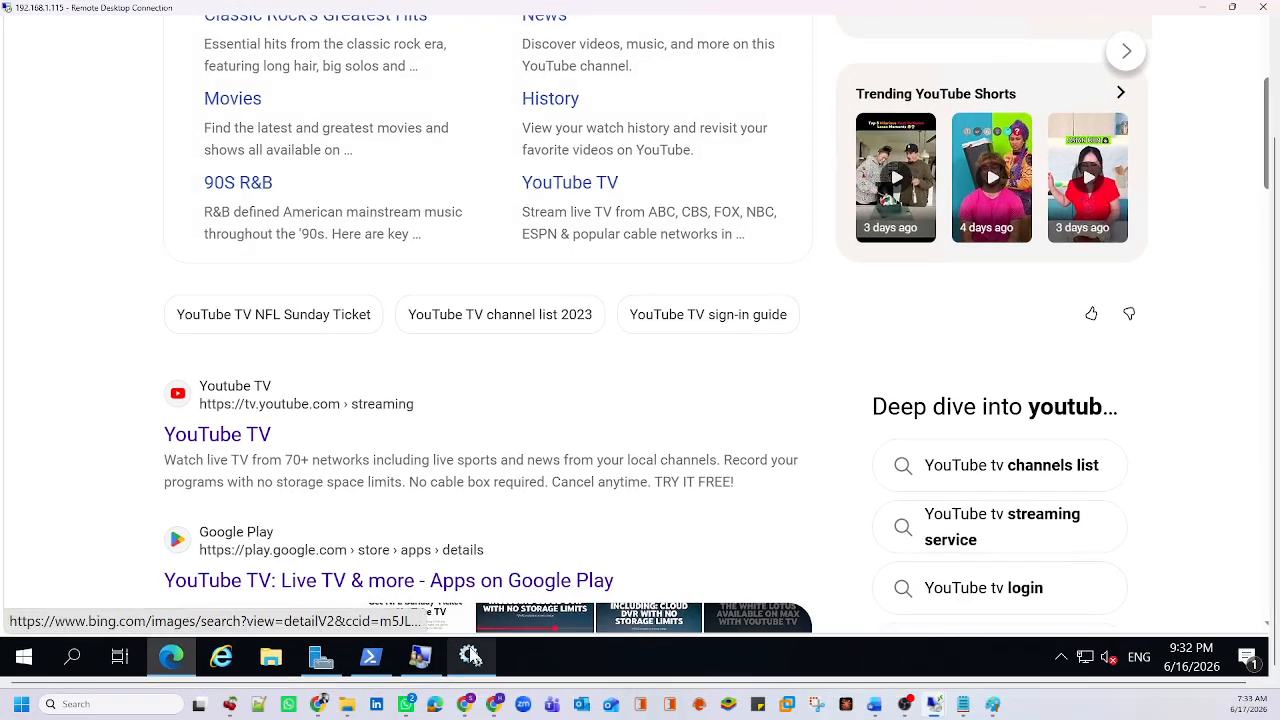
In Services, refresh and scroll right to check SQL Server Browser's Log On As account
click(470, 655)
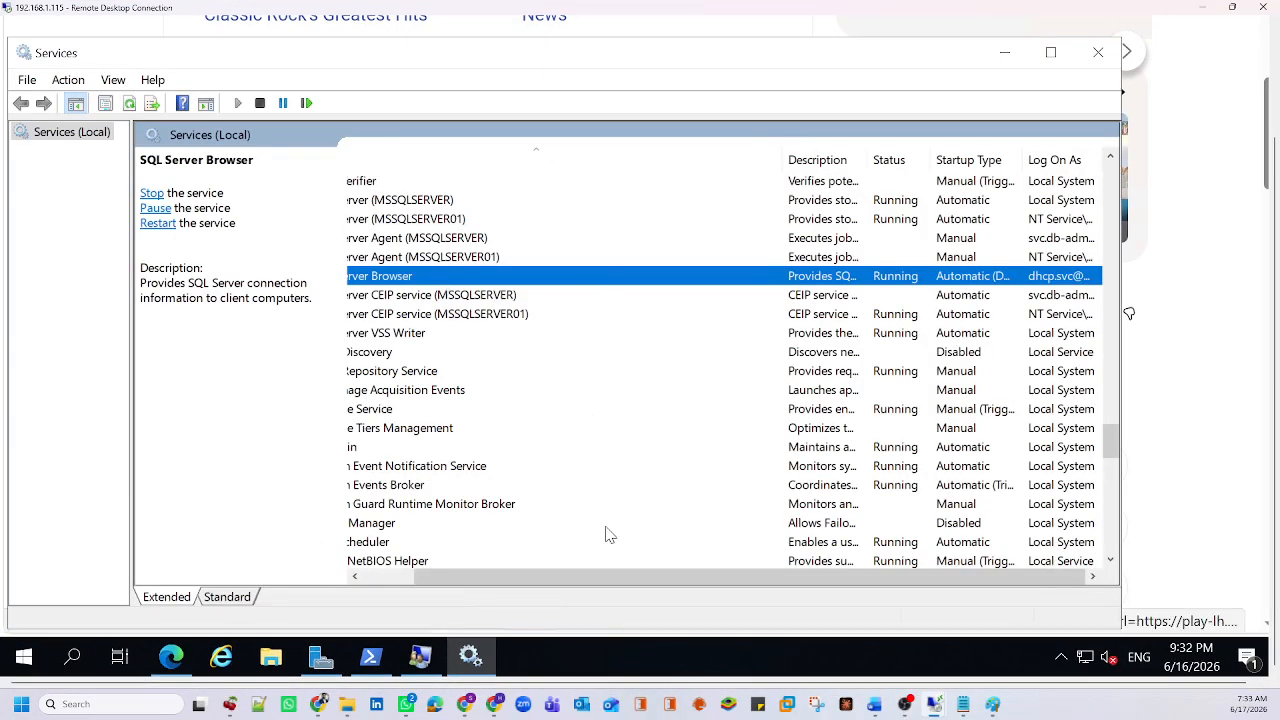
drag(470, 582, 420, 583)
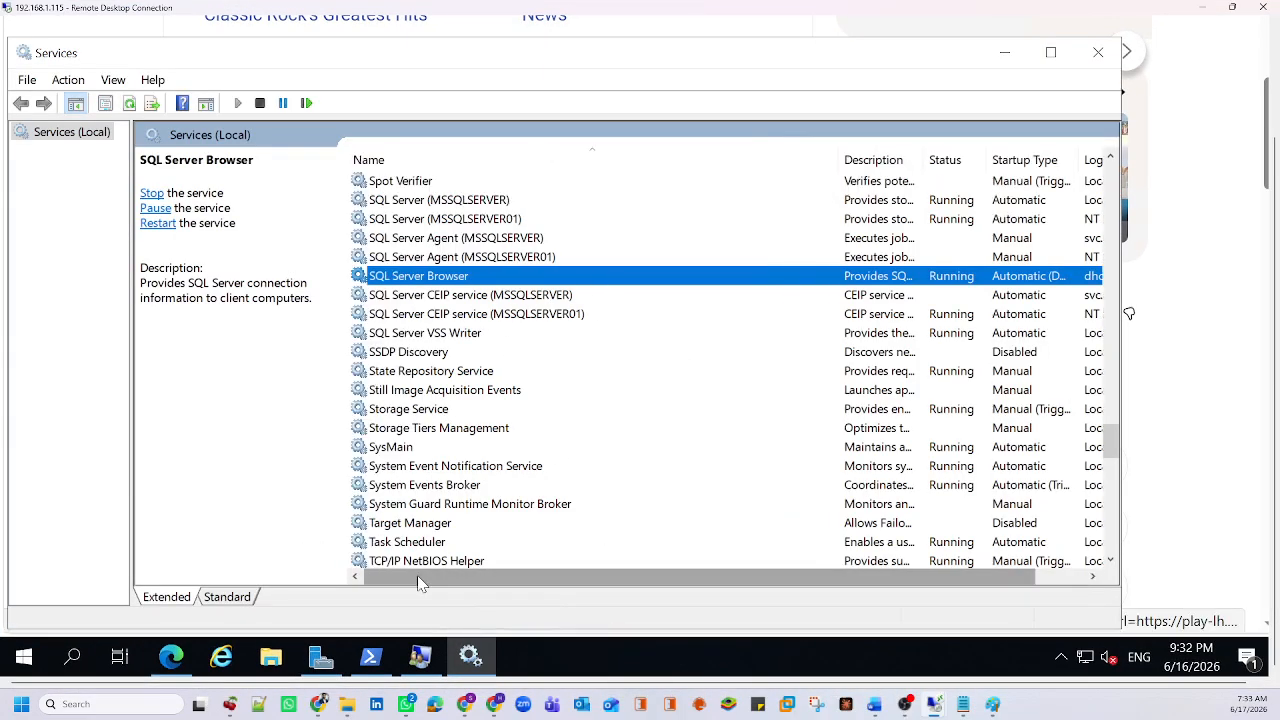
right_click(438, 279)
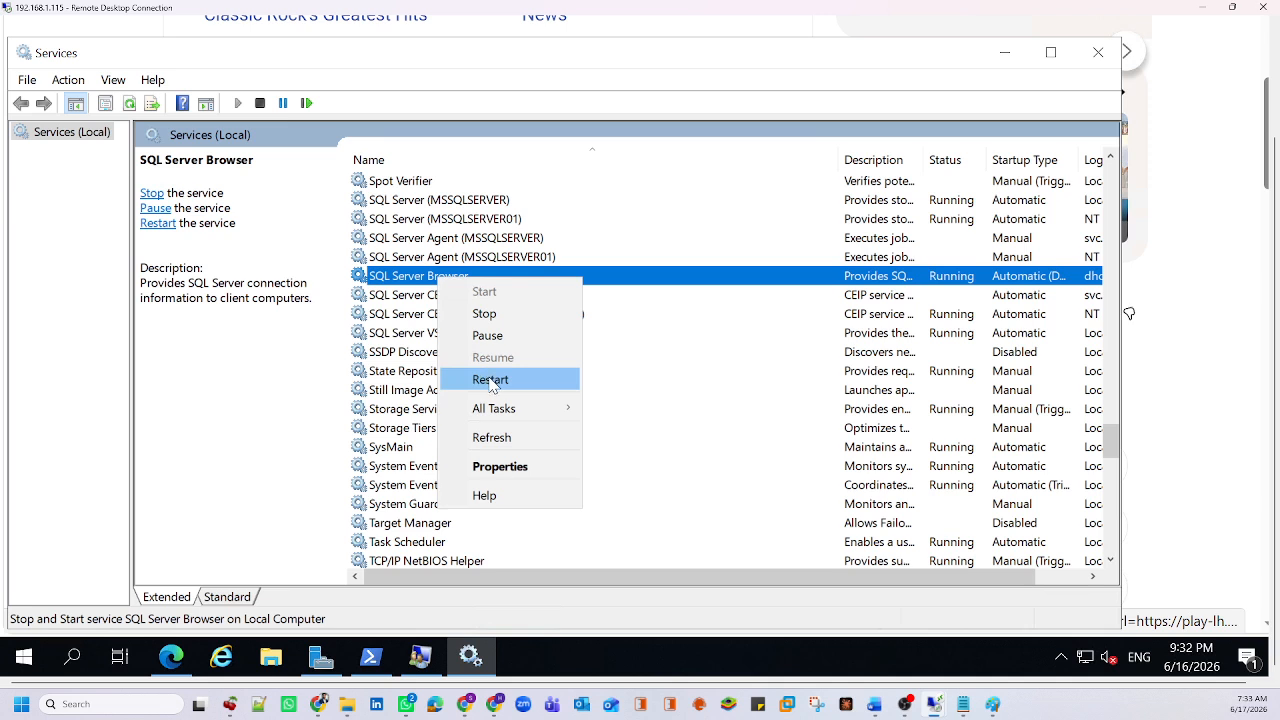
click(503, 438)
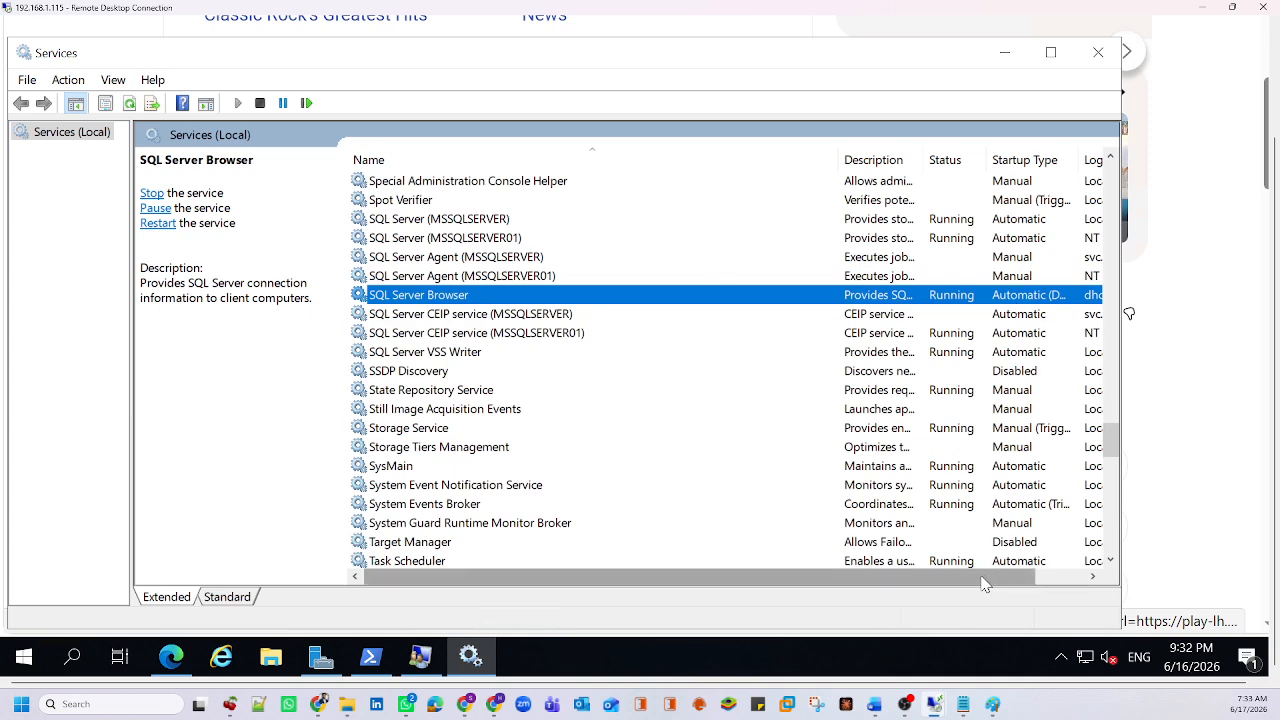
drag(1033, 580, 1086, 575)
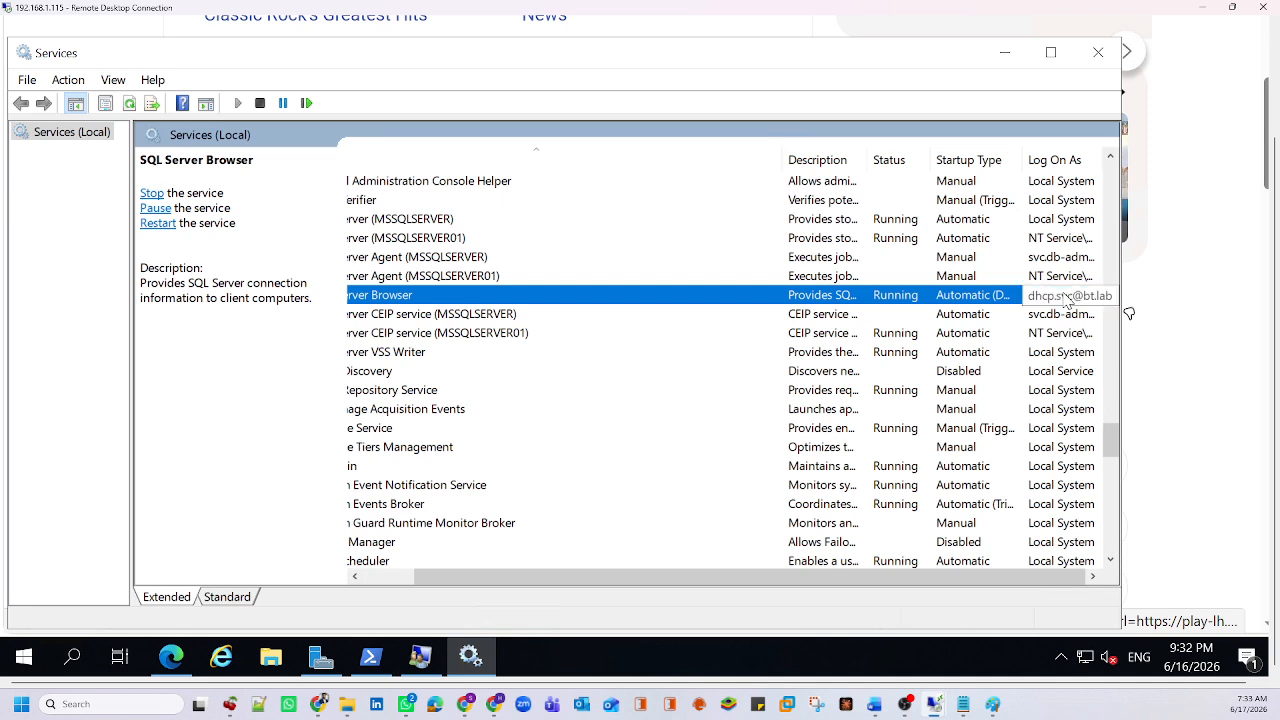
Restore the remote desktop window to a smaller size over BeyondInsight
double_click(946, 5)
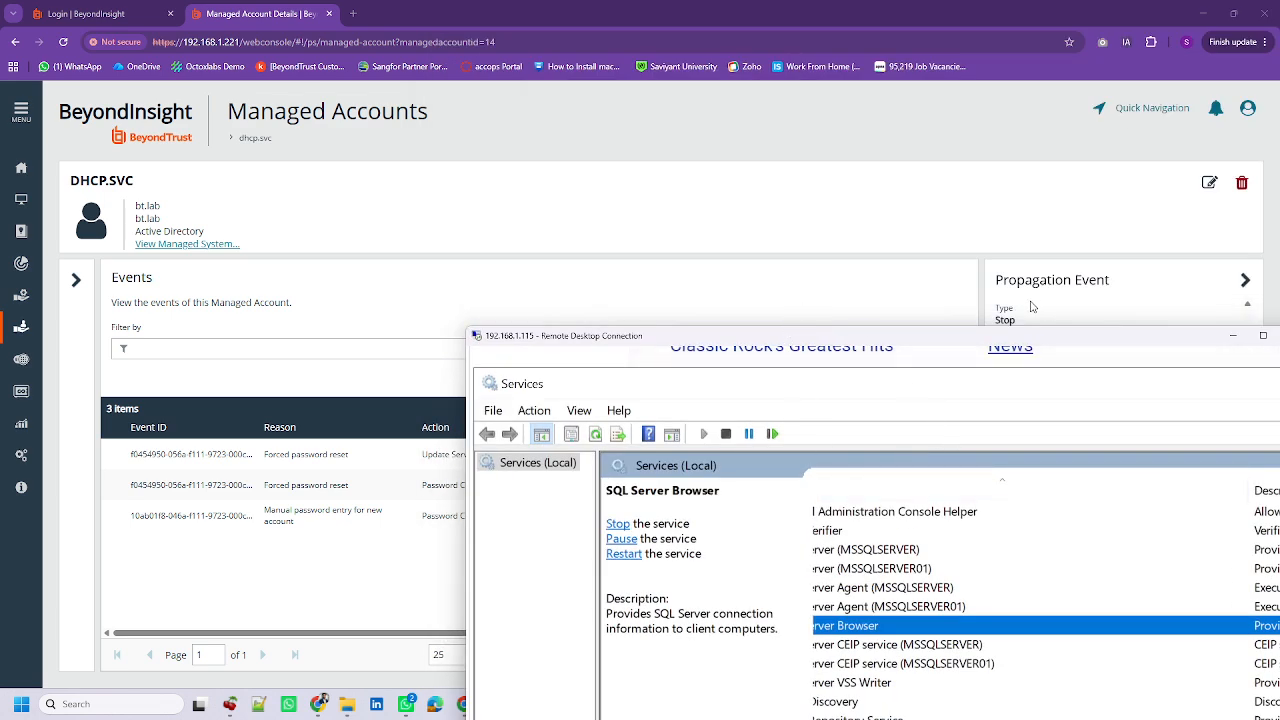
double_click(982, 336)
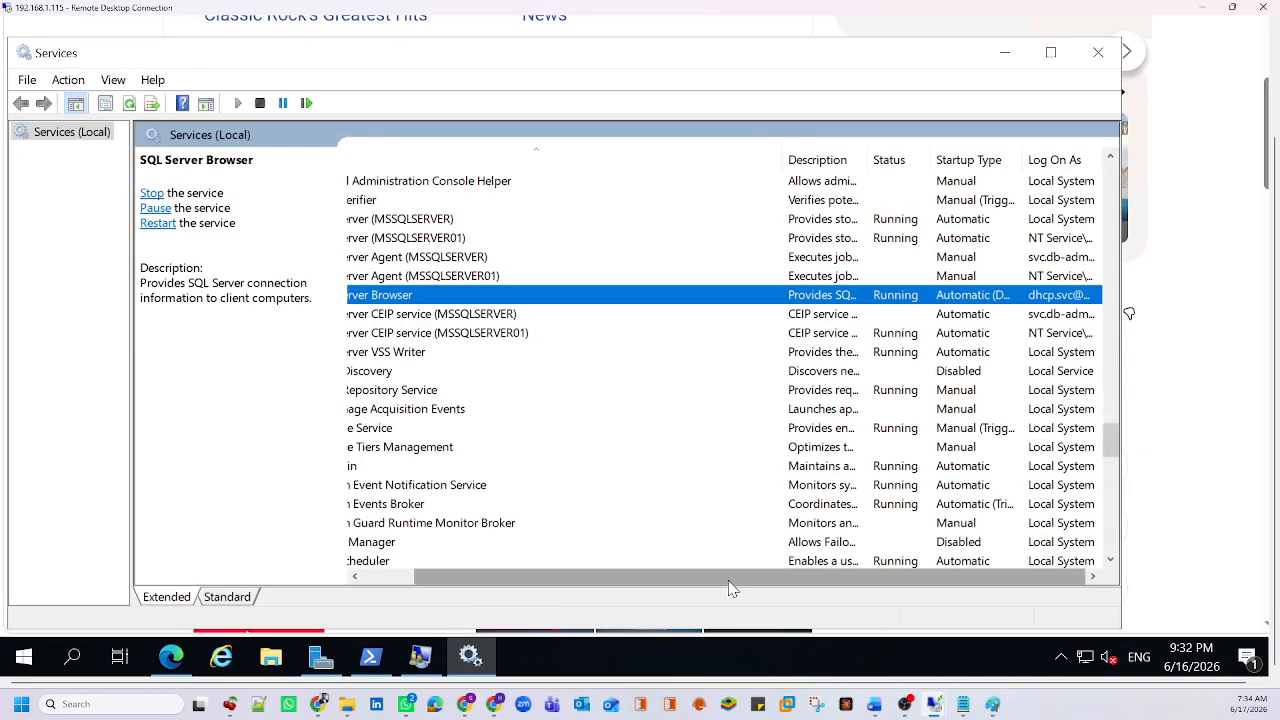
drag(733, 589, 602, 586)
double_click(838, 6)
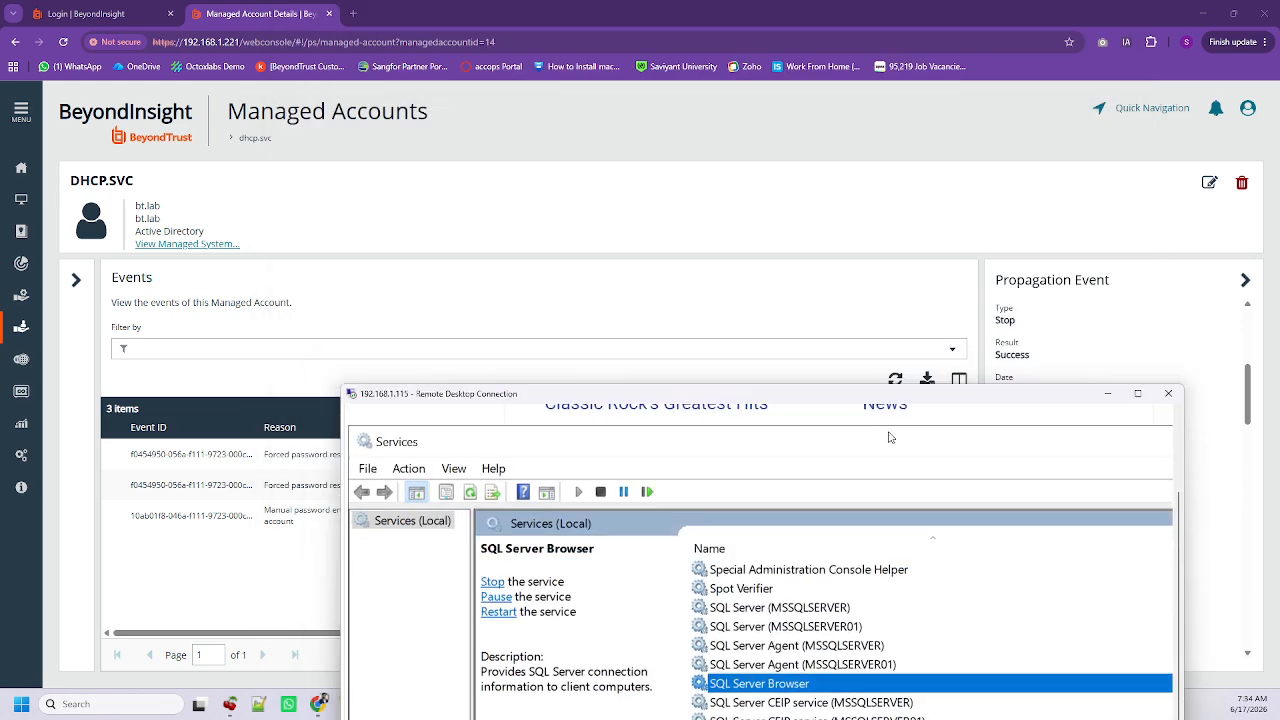
Review the propagation event's username and SQLBrowser target name in BeyondInsight
click(852, 323)
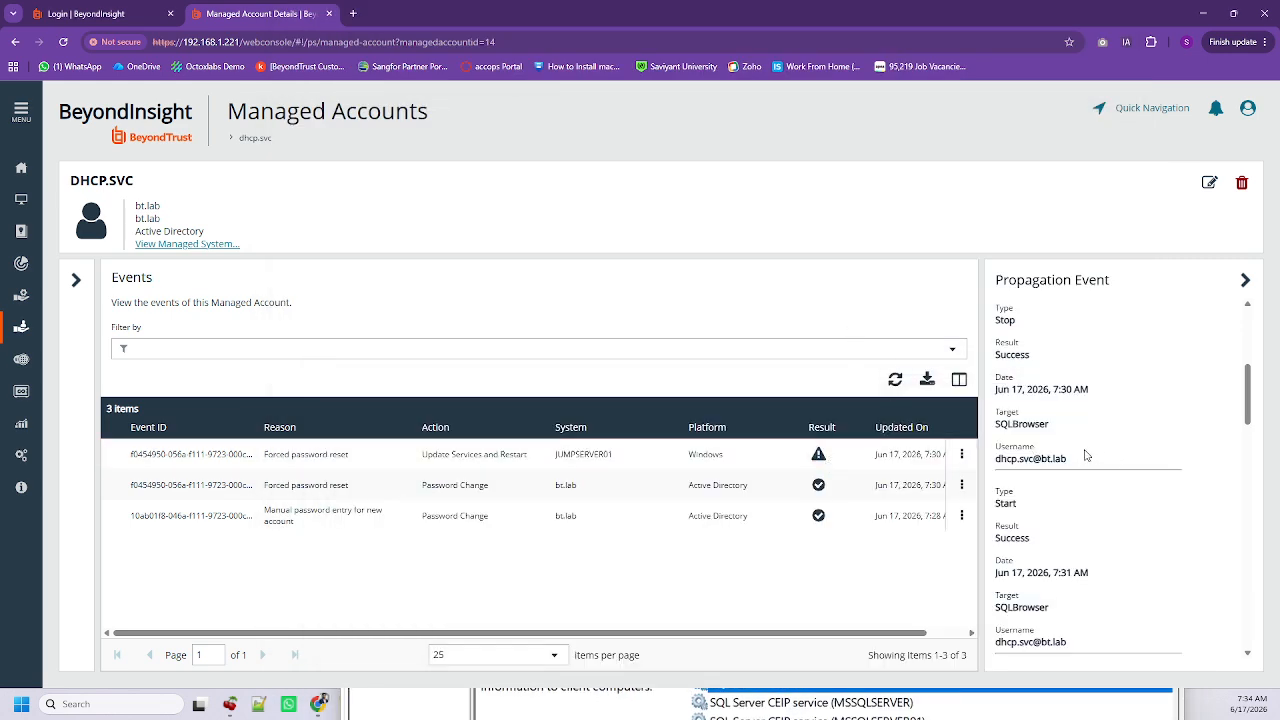
drag(1070, 459, 986, 467)
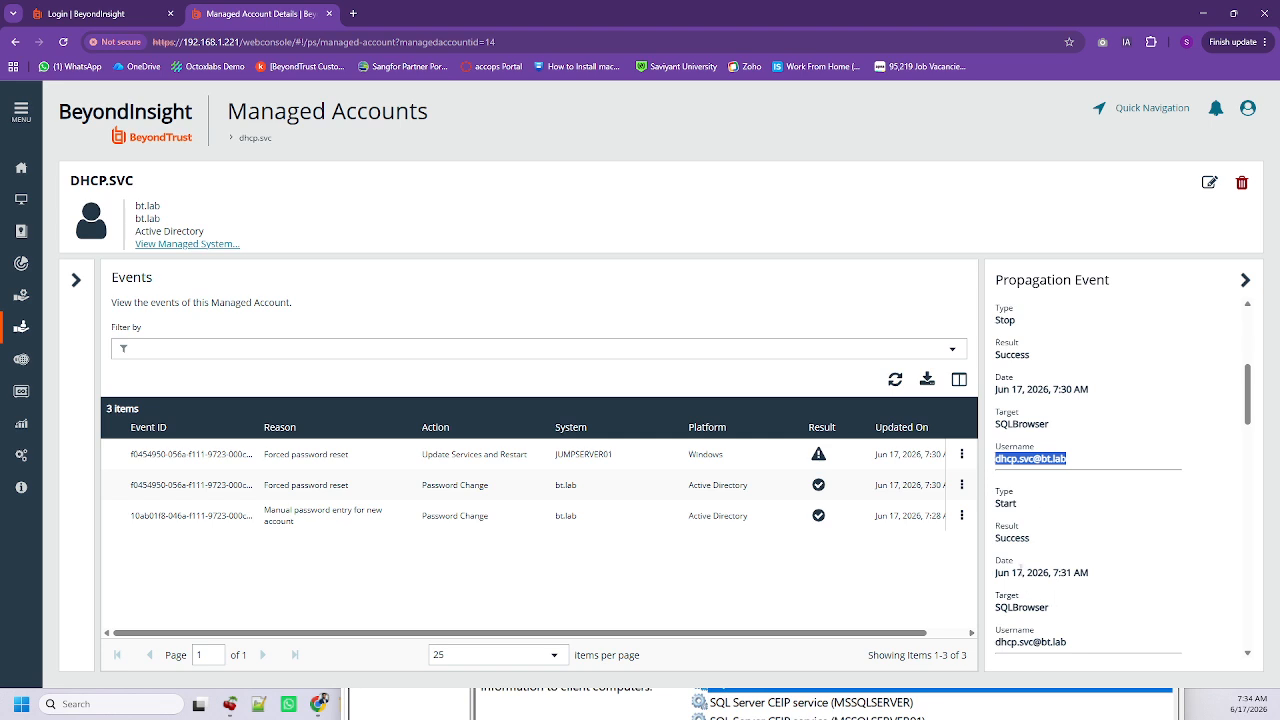
double_click(1036, 608)
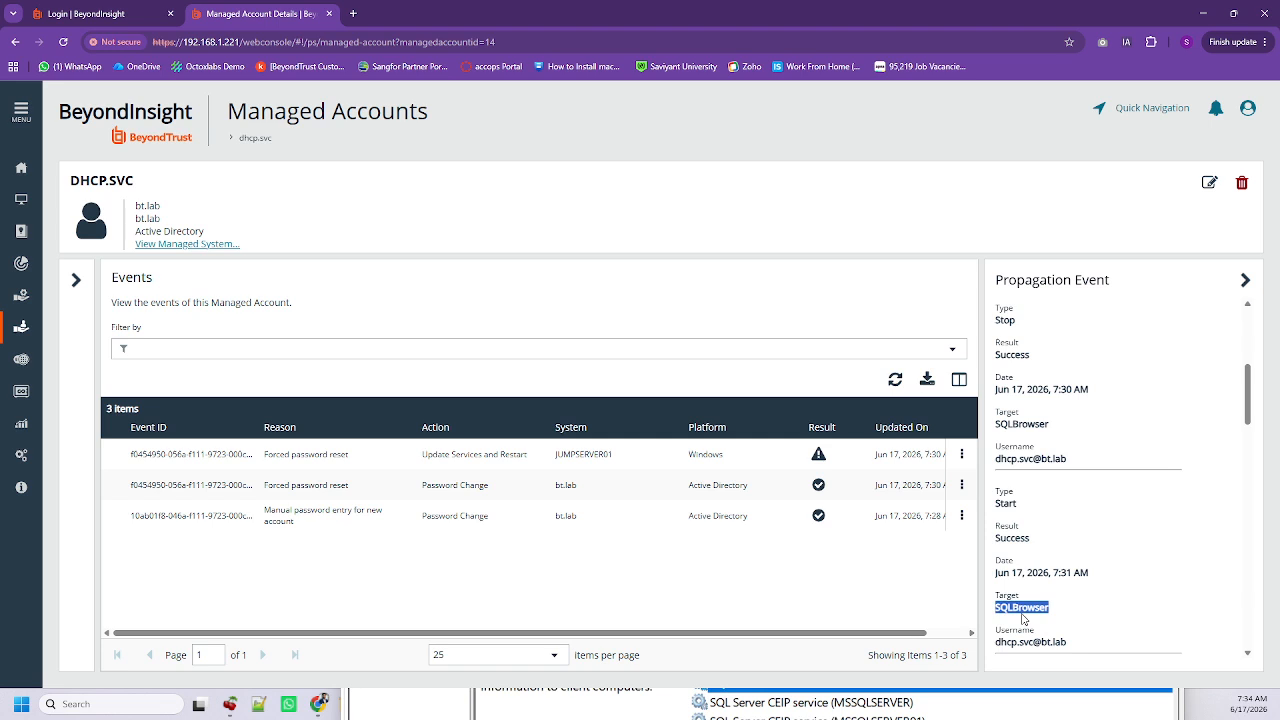
scroll(1036, 608, down, 6)
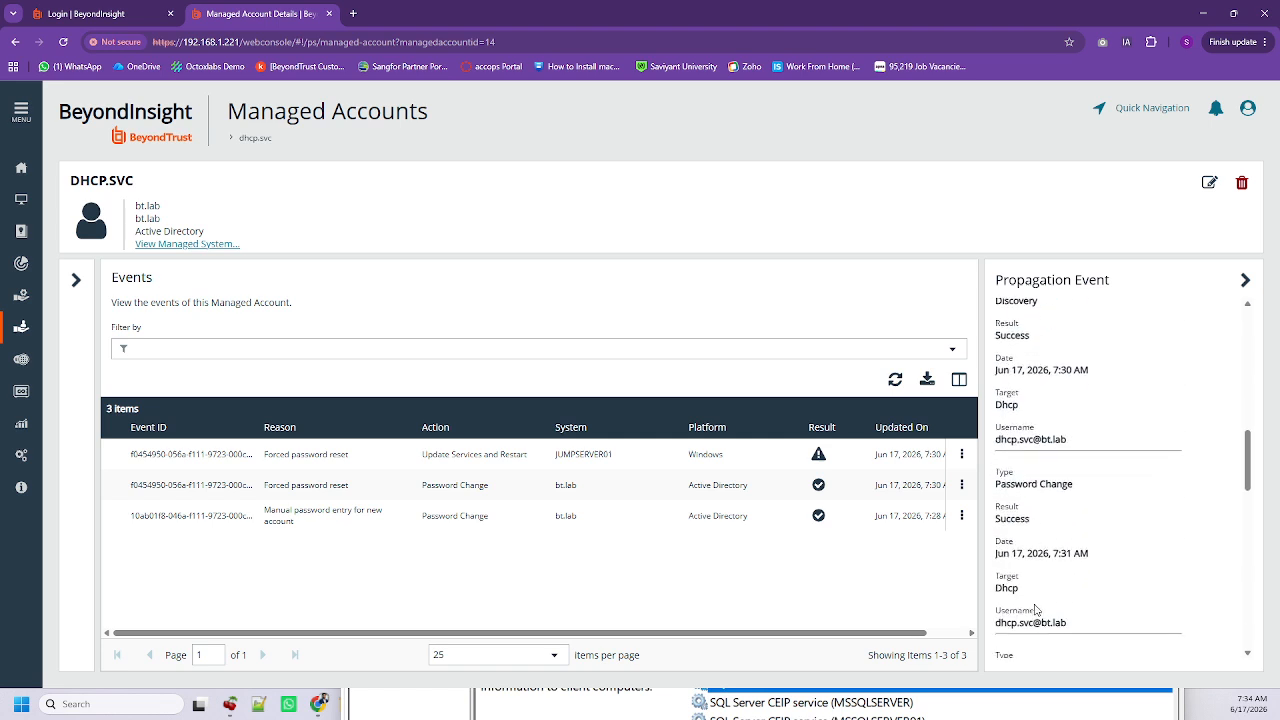
scroll(1036, 609, up, 10)
scroll(1036, 610, down, 2)
scroll(1036, 610, down, 2)
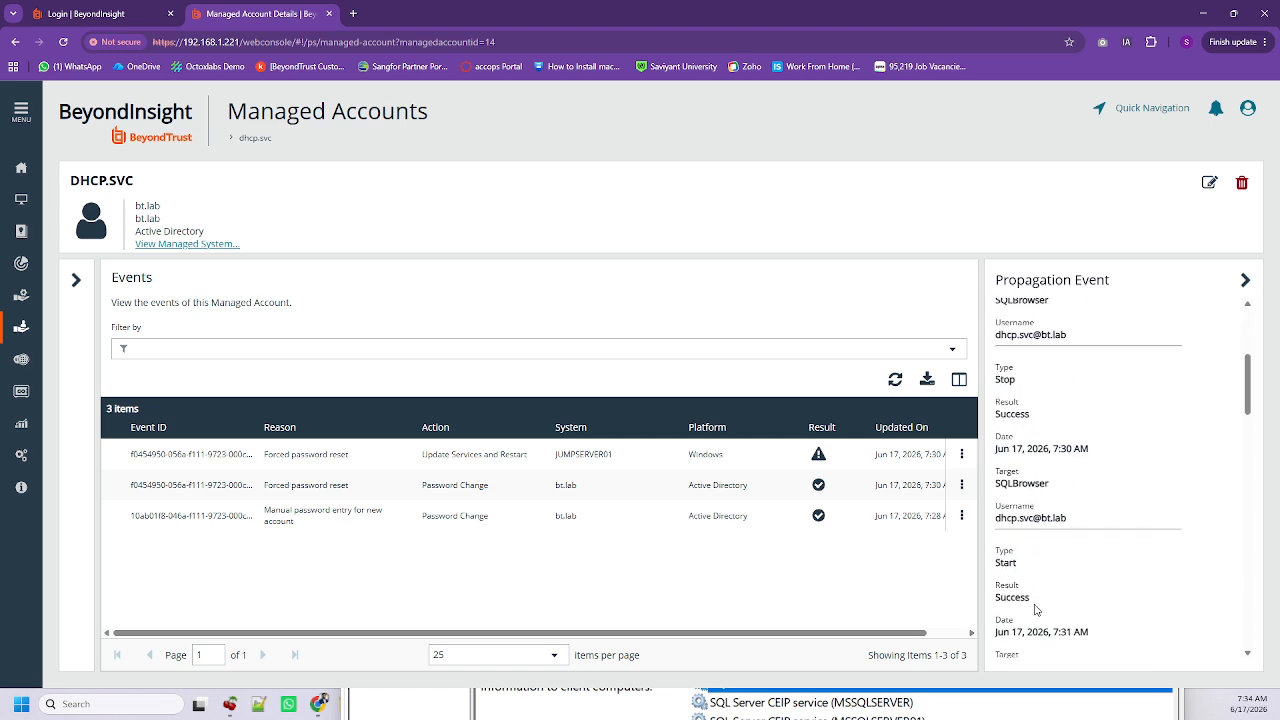
scroll(1036, 610, up, 4)
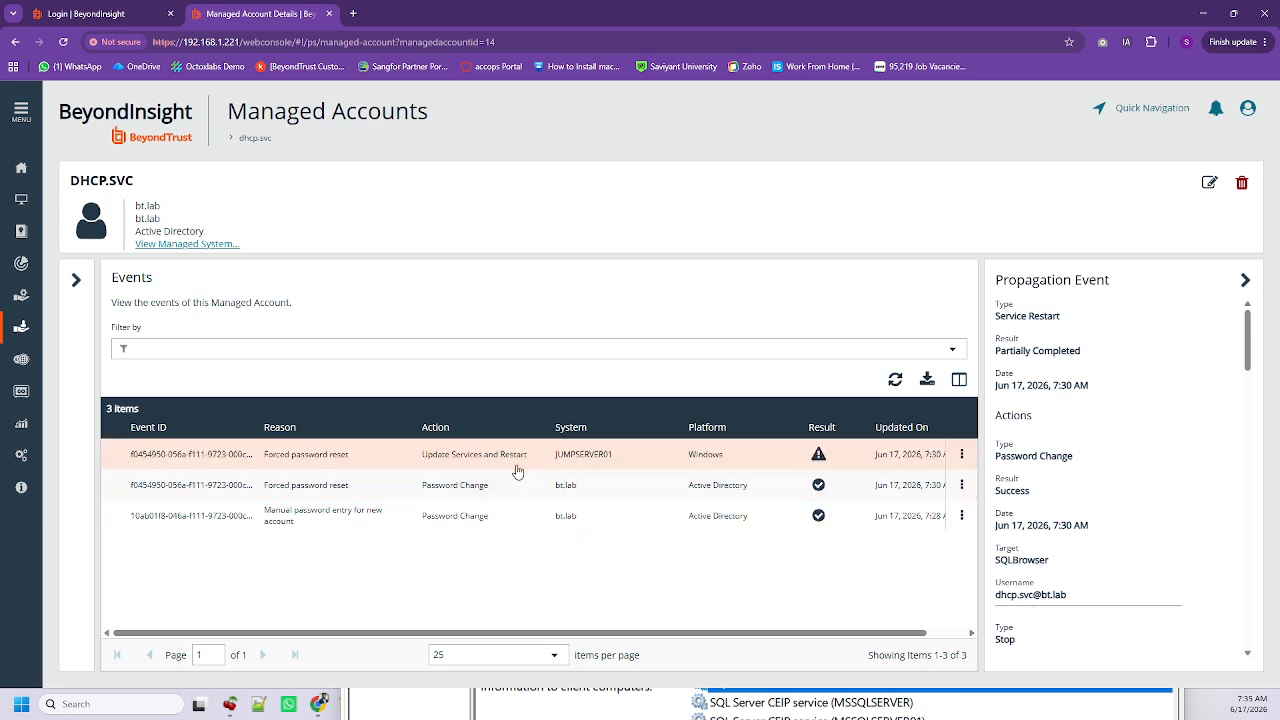
Check the Update Services and Restart action, close the event details, and minimize the remote session
drag(544, 463, 418, 470)
scroll(1096, 540, down, 2)
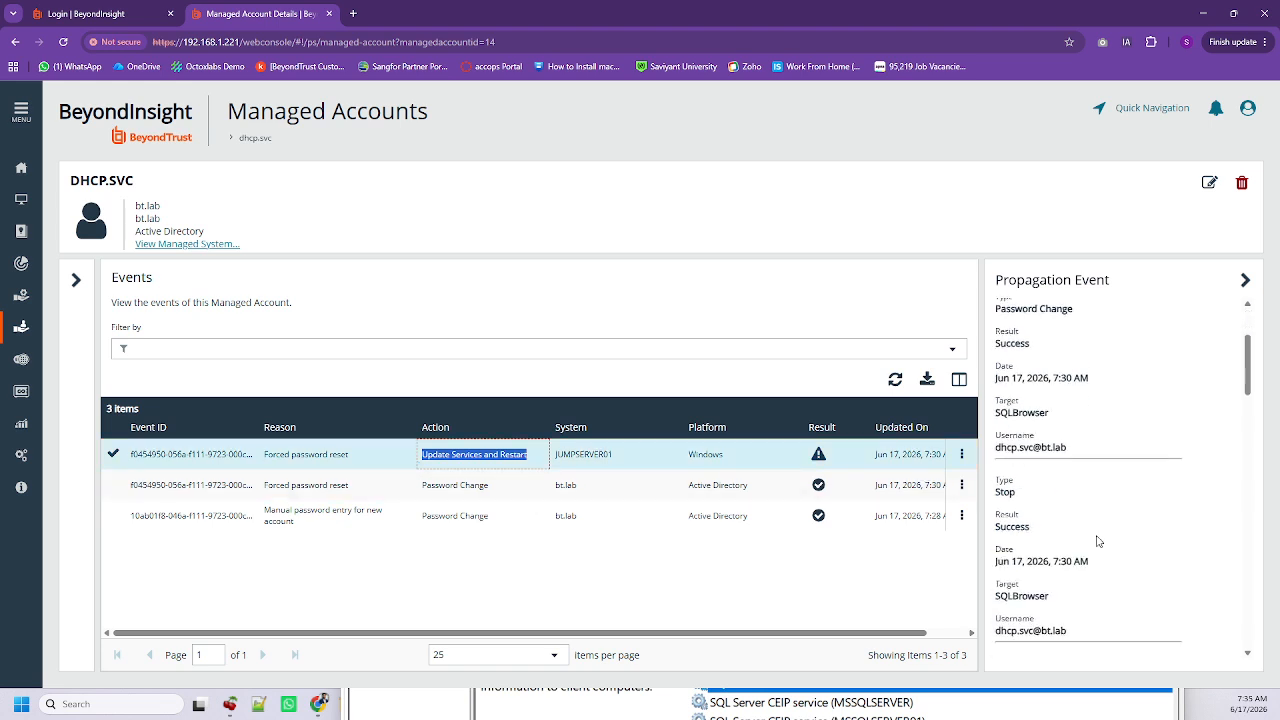
scroll(1098, 541, up, 1)
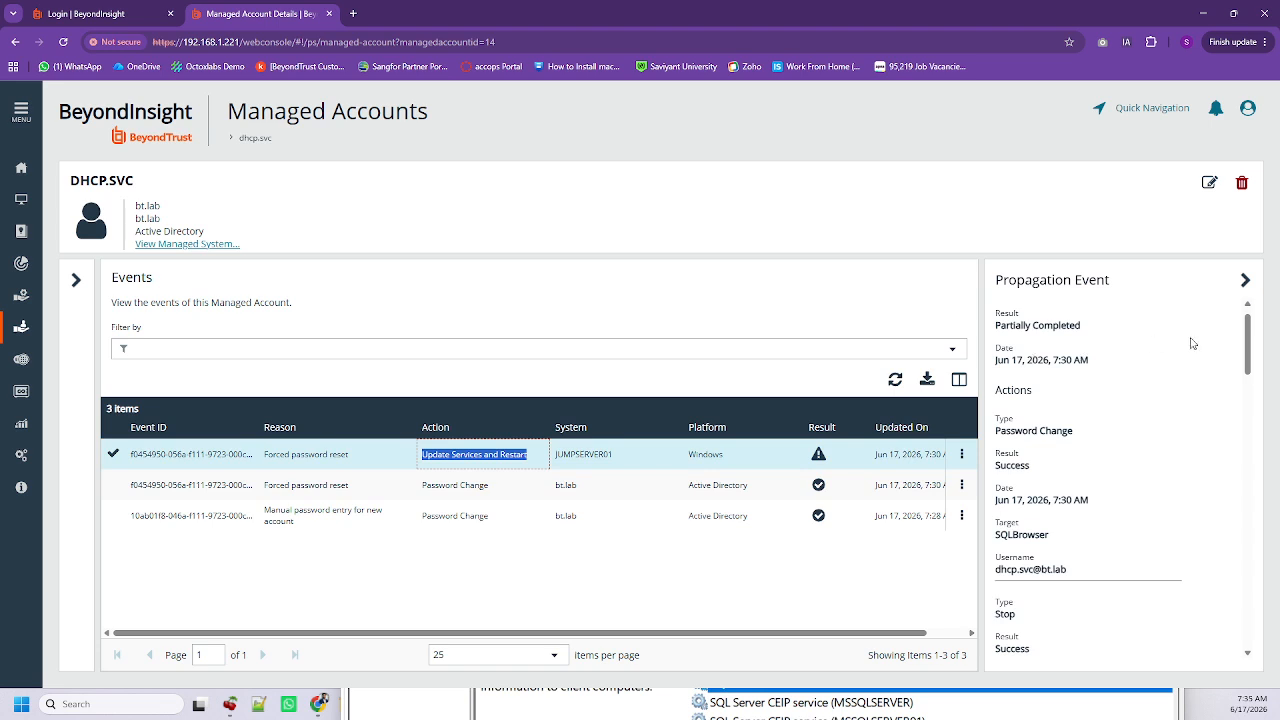
click(1245, 282)
click(660, 297)
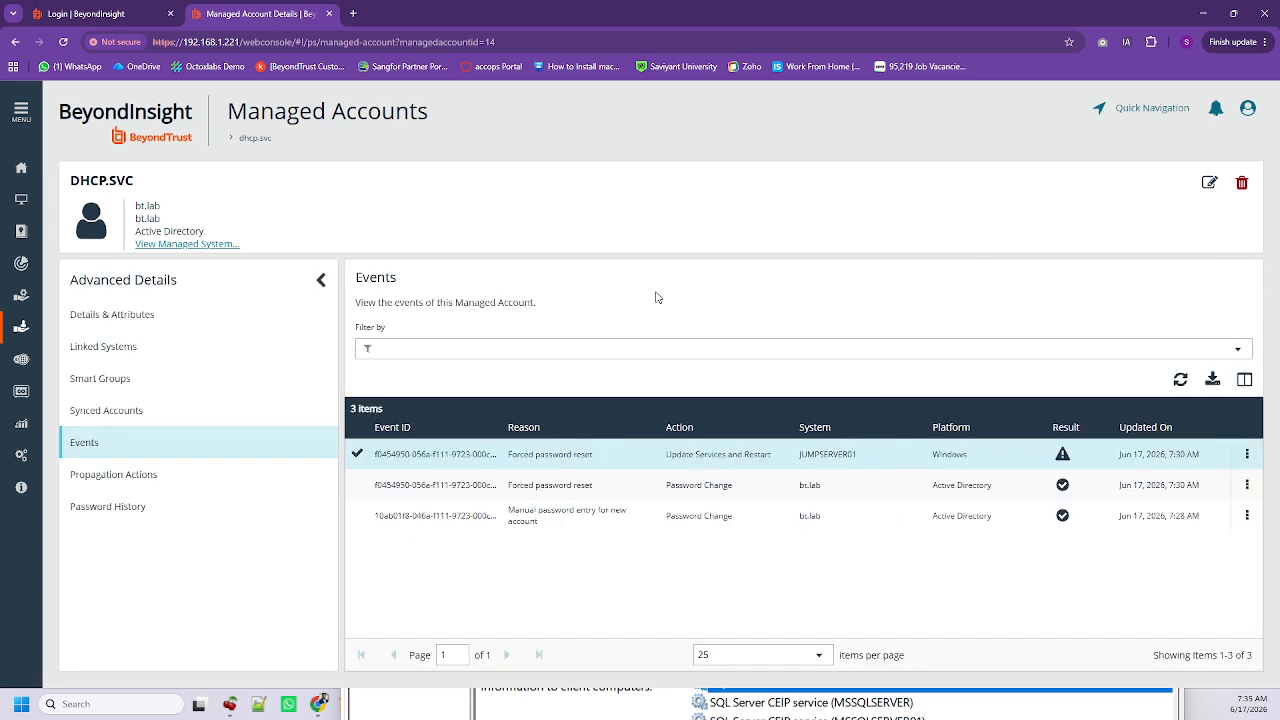
click(872, 716)
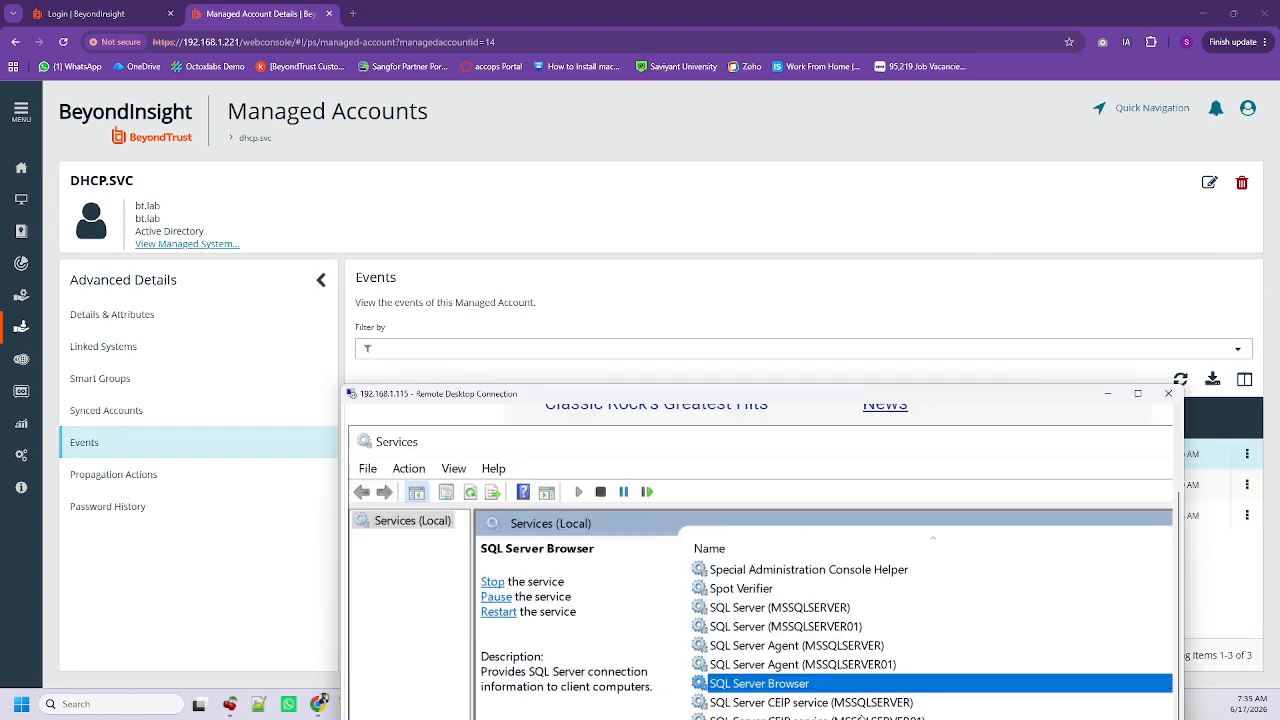
click(1105, 394)
Highlight items 10 and 11 and the 17th June morning heading green in the Training Plan
click(874, 704)
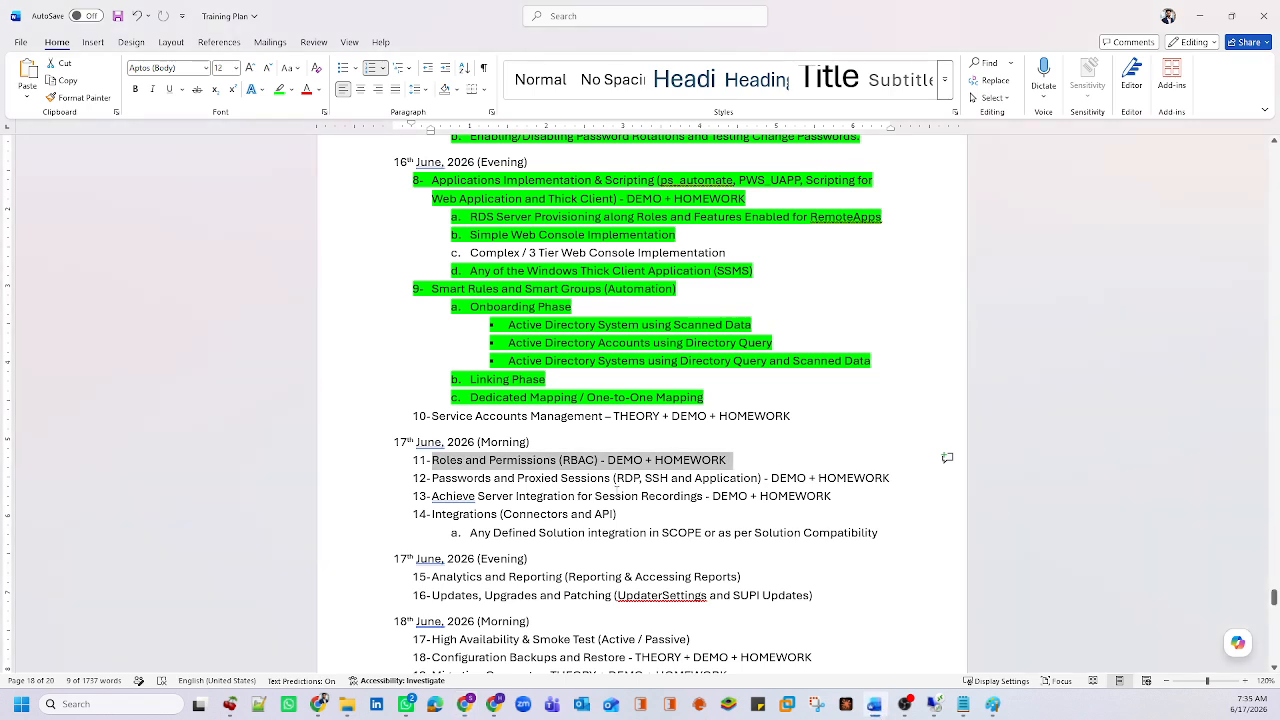
drag(738, 458, 434, 416)
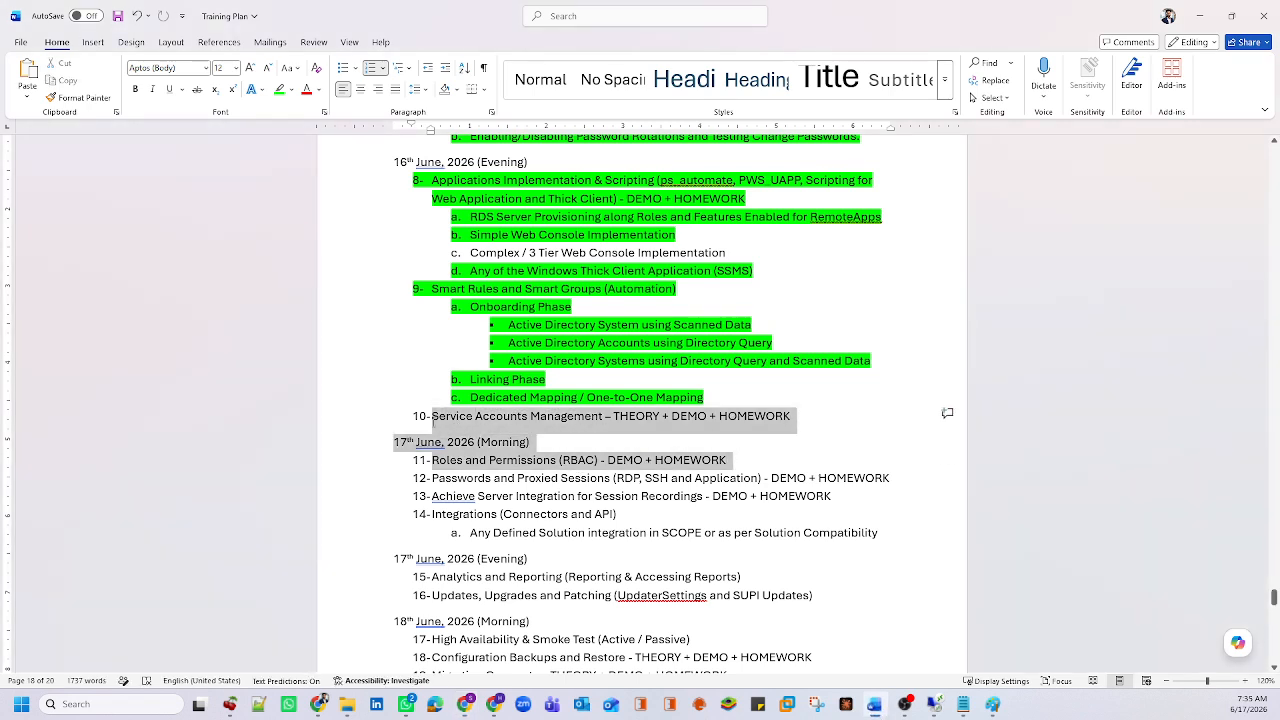
click(280, 89)
click(446, 229)
scroll(548, 386, down, 1)
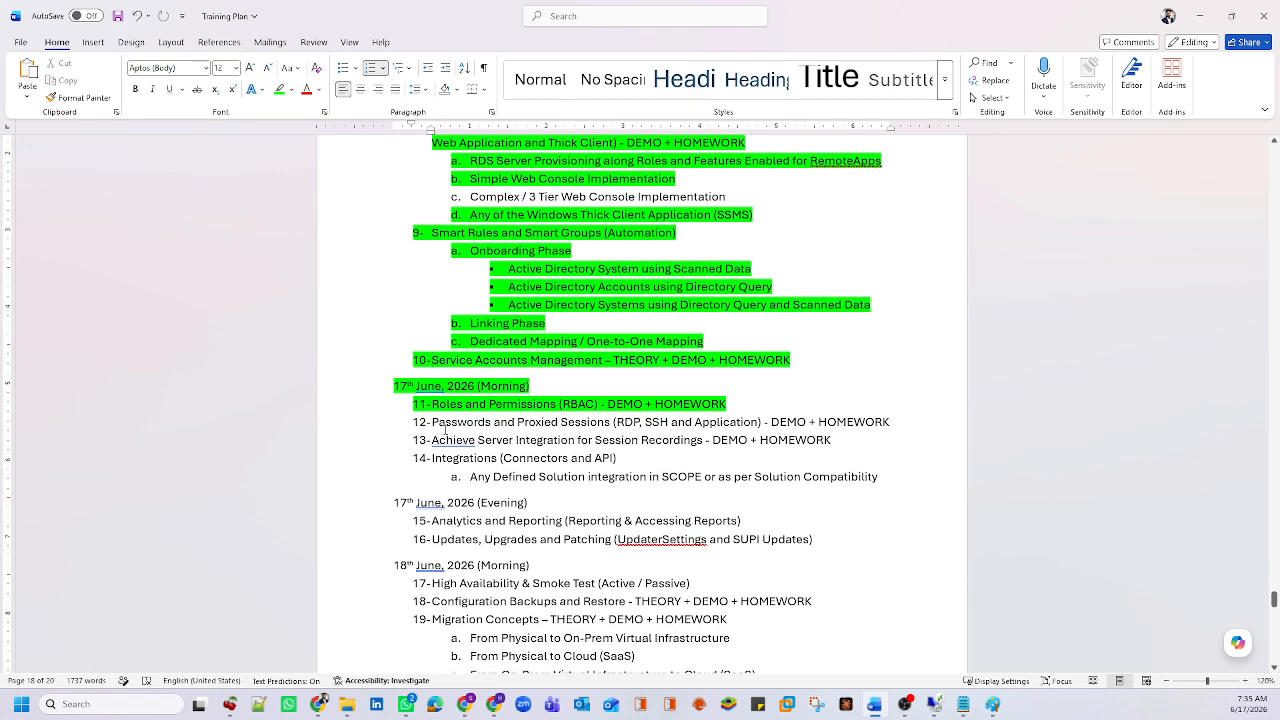
Select agenda items 12 and 13 and scroll through the remaining items
drag(432, 421, 788, 473)
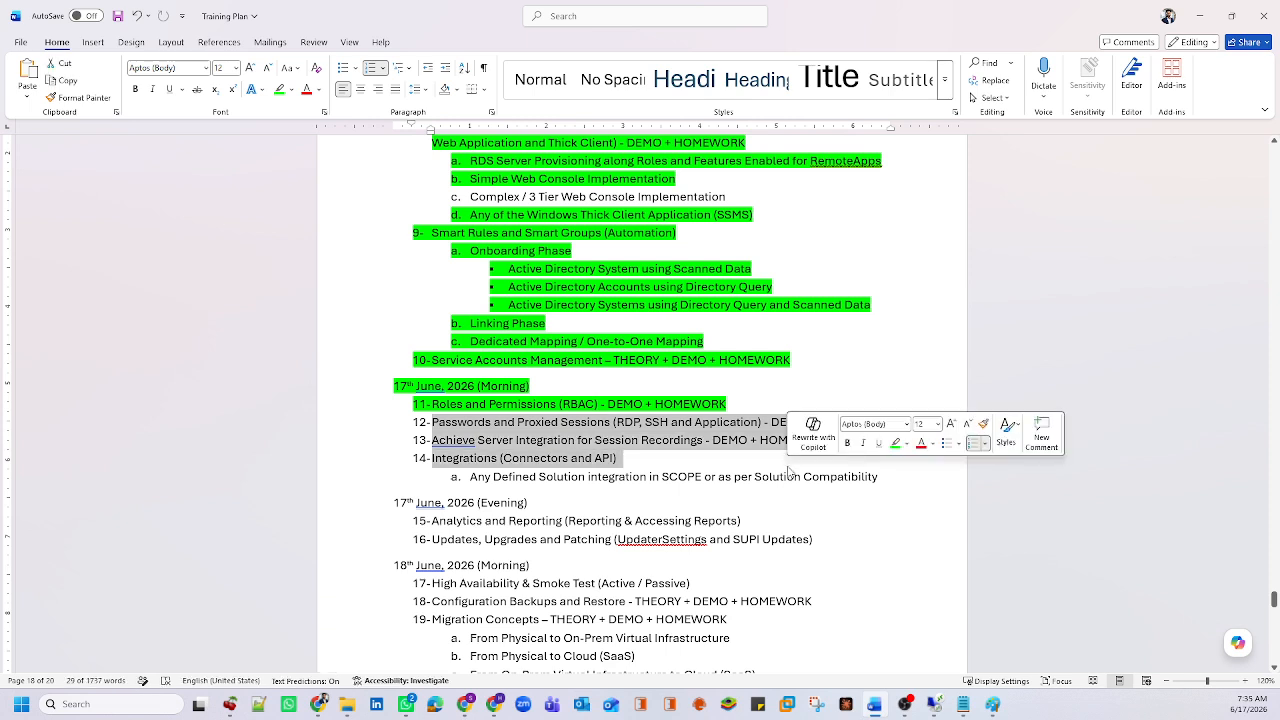
click(698, 471)
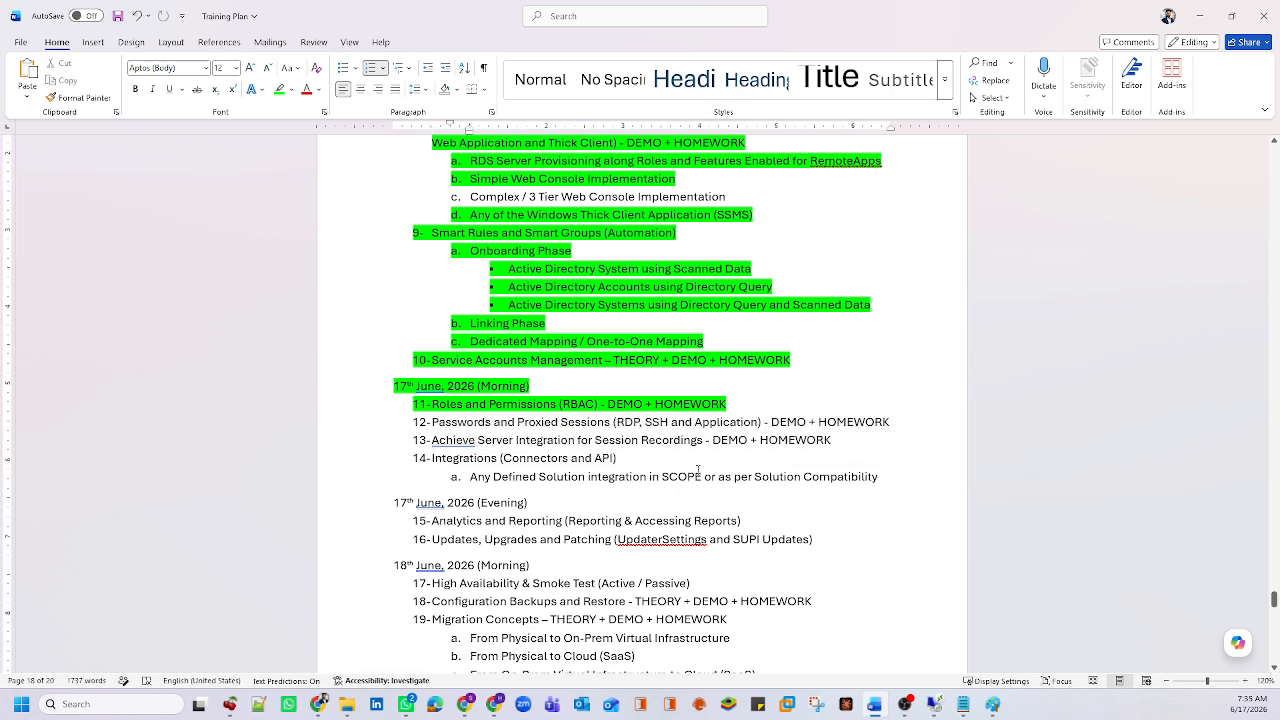
drag(613, 460, 503, 460)
scroll(489, 458, down, 1)
scroll(489, 458, down, 1)
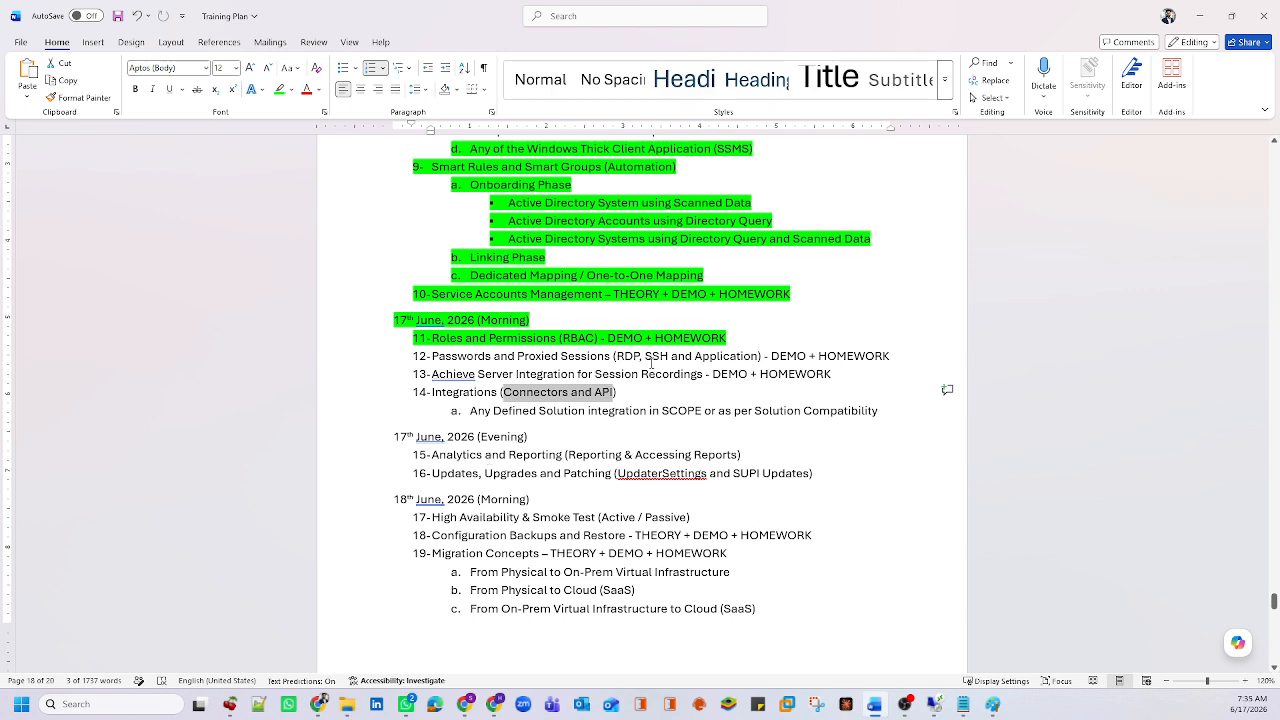
scroll(651, 365, down, 3)
scroll(600, 355, up, 1)
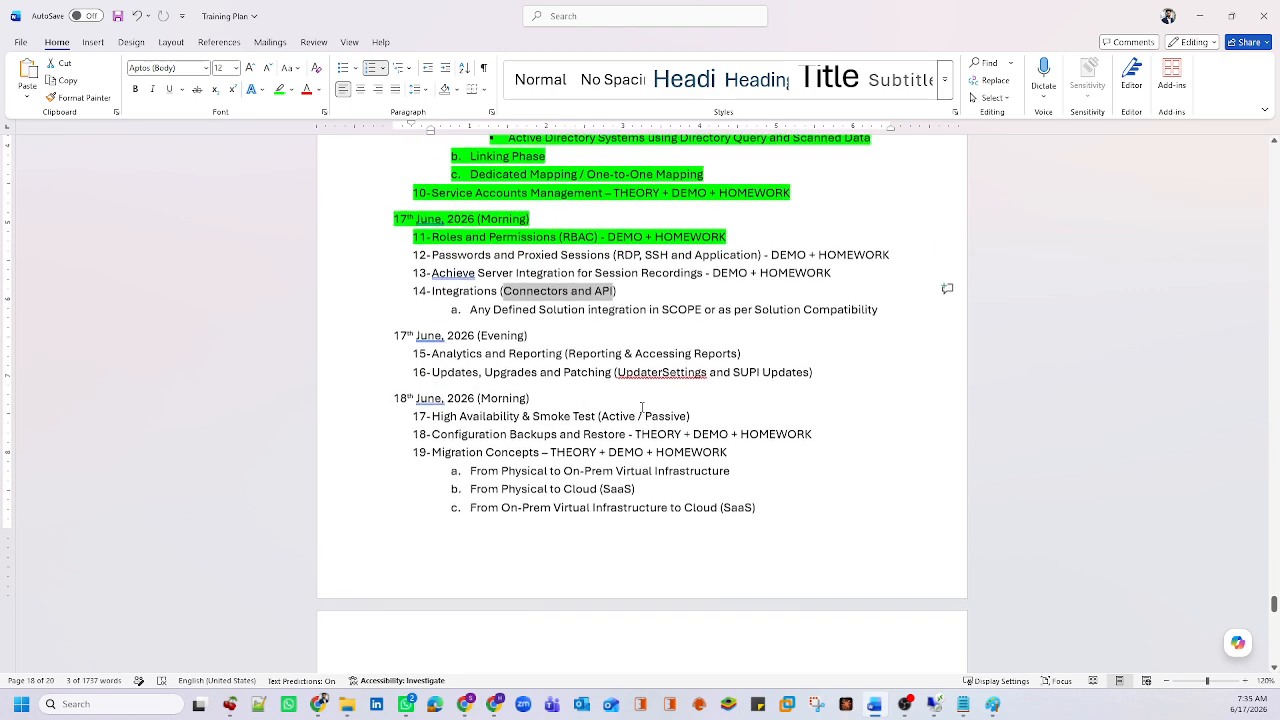
Select agenda items 12 to 19 and pick out key phrases in items 14 through 17
drag(479, 261, 645, 458)
drag(772, 512, 607, 441)
click(570, 441)
drag(496, 423, 551, 423)
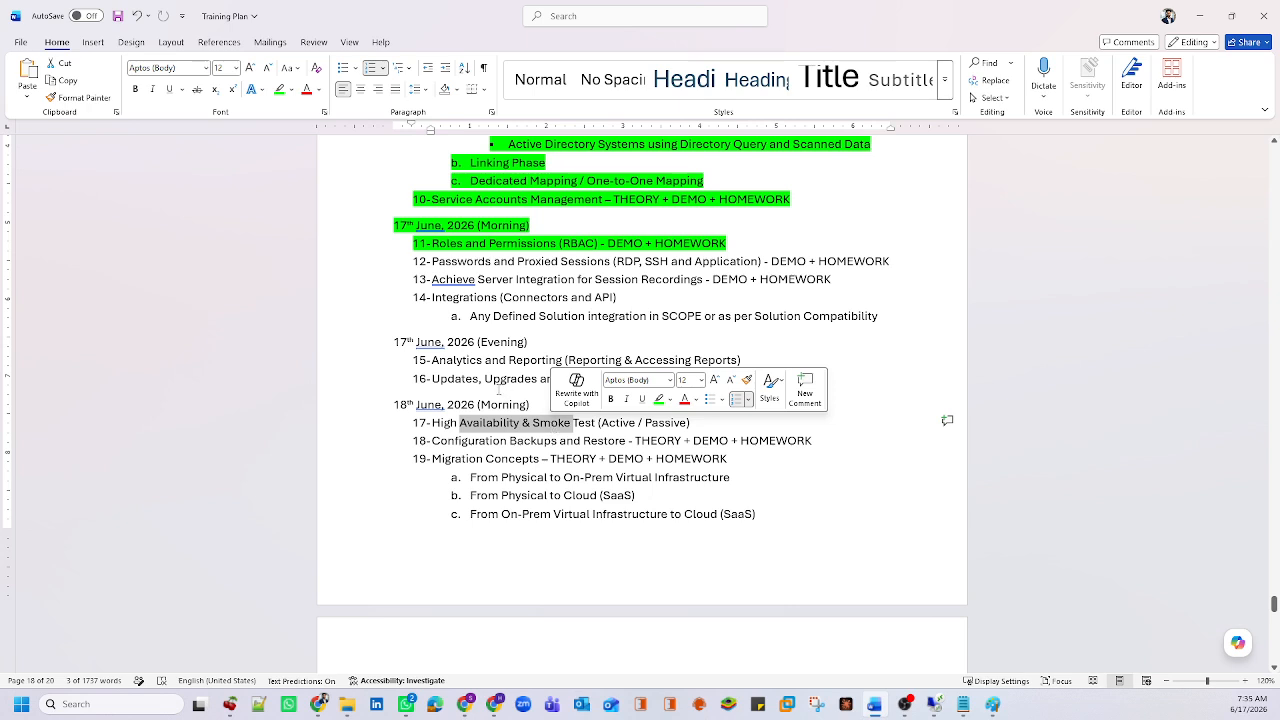
drag(432, 379, 612, 379)
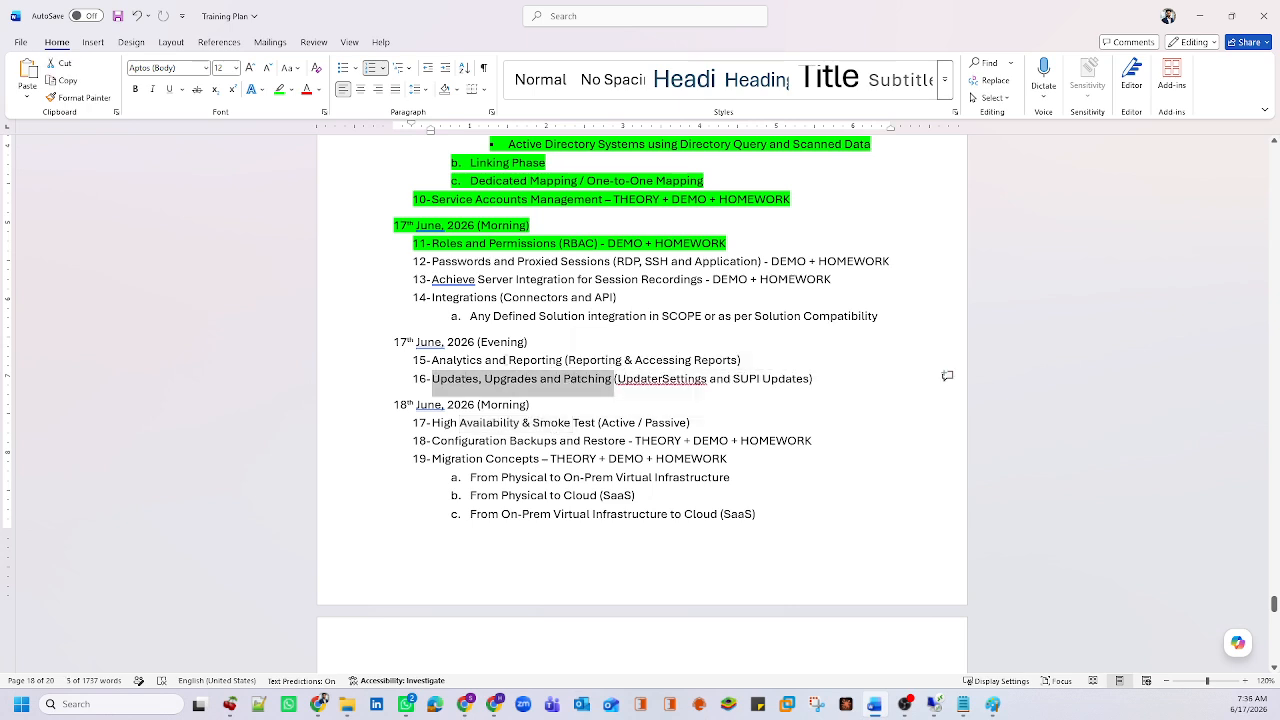
drag(485, 360, 563, 360)
drag(553, 314, 523, 303)
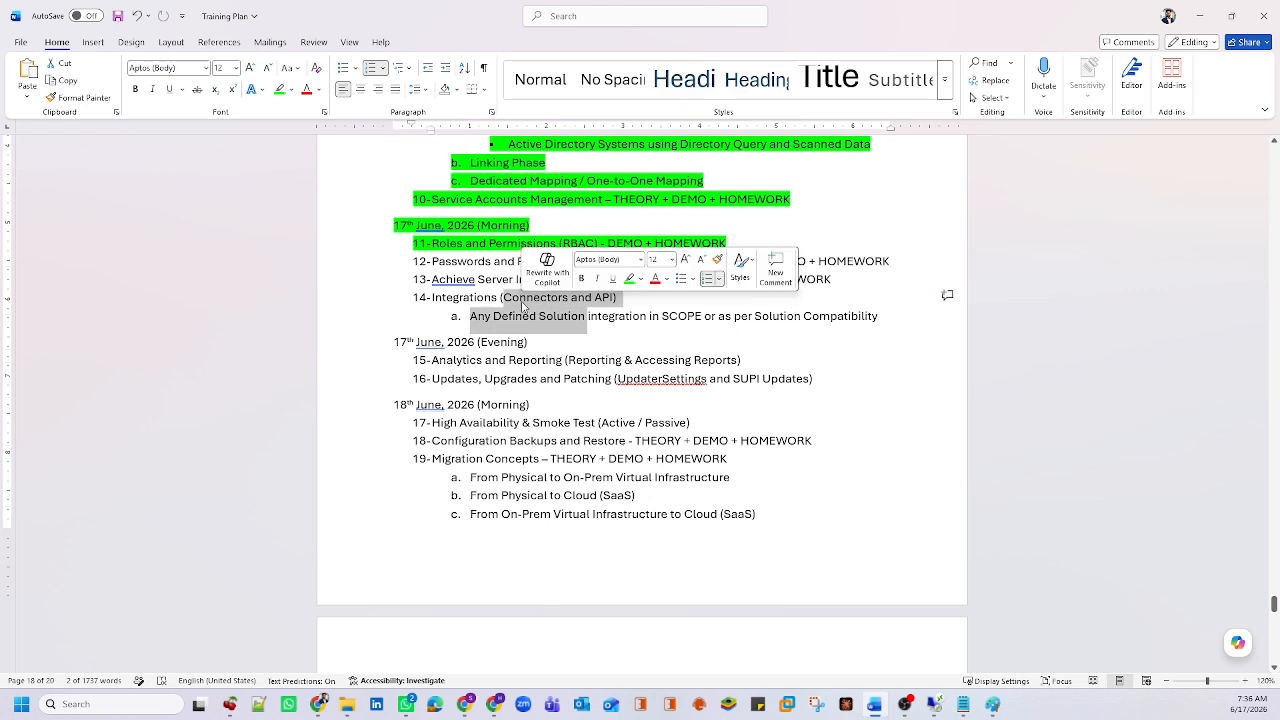
Pick out Achieve, Passwords and RDP in items 12–13, then return to BeyondInsight
double_click(472, 280)
double_click(466, 264)
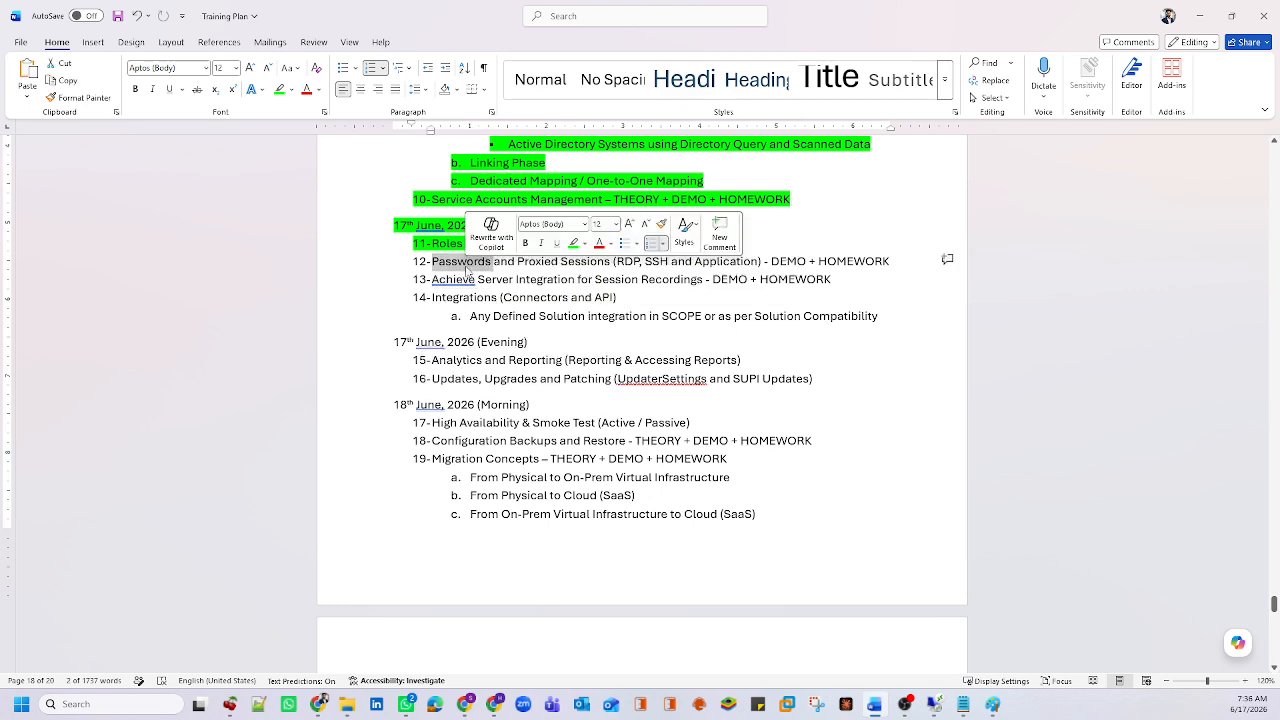
click(478, 263)
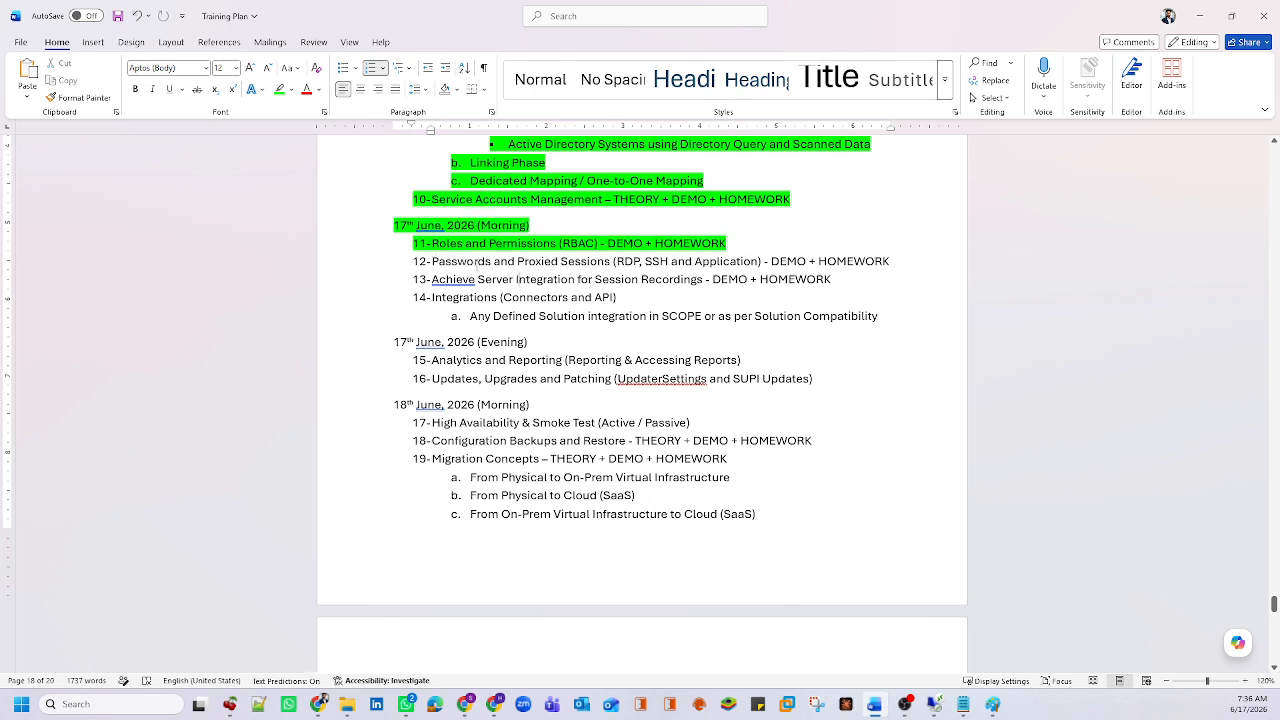
drag(475, 263, 758, 264)
double_click(628, 263)
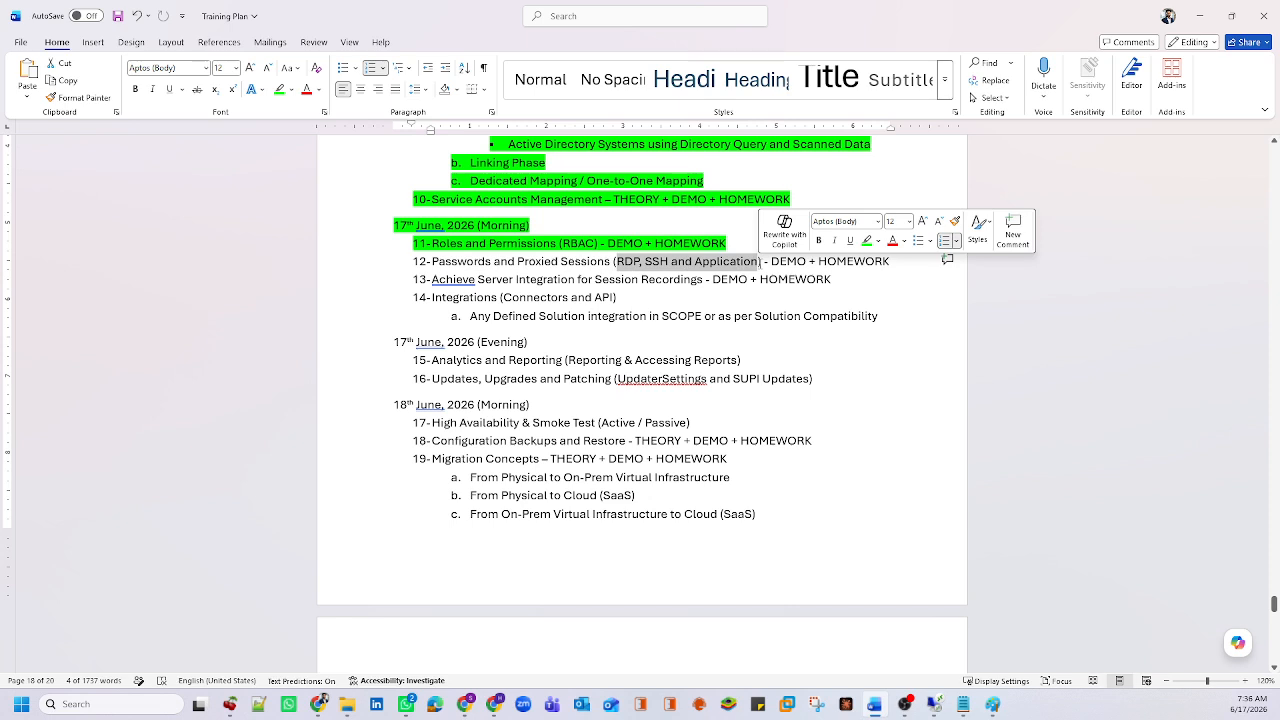
click(464, 704)
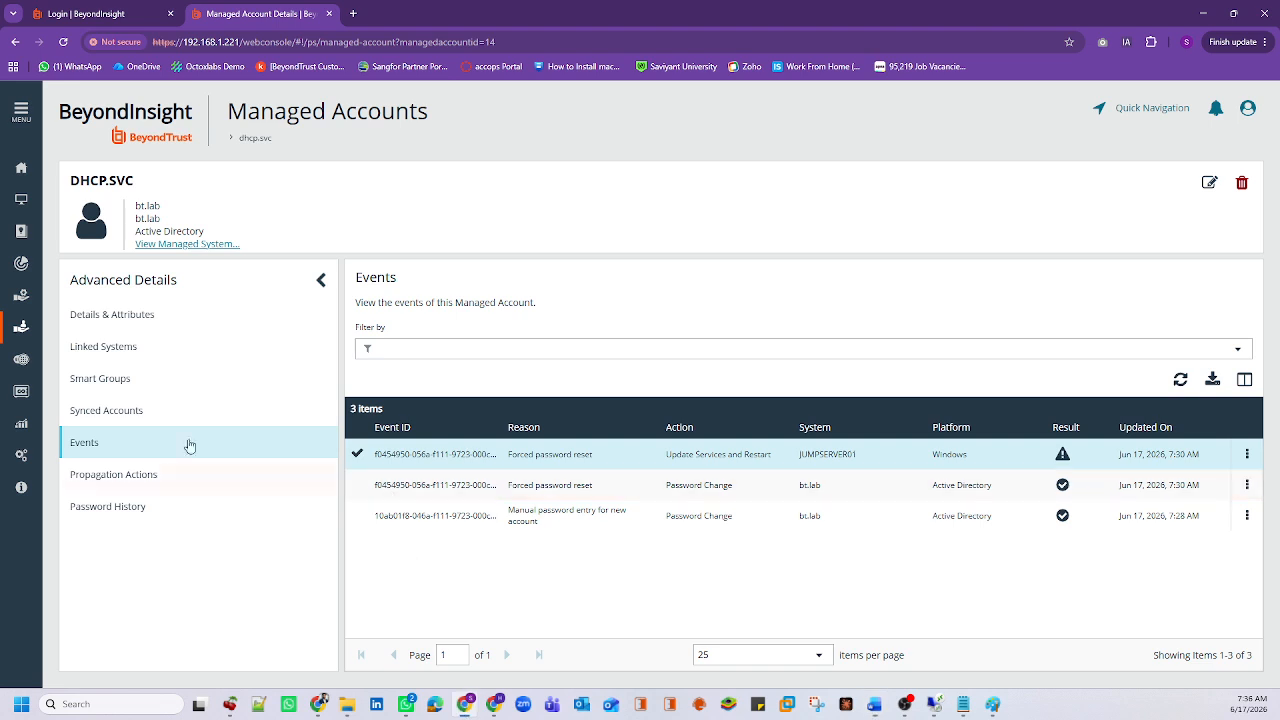
Filter Configuration with 'Ac' to reach Access Policies and start a new access policy
click(19, 462)
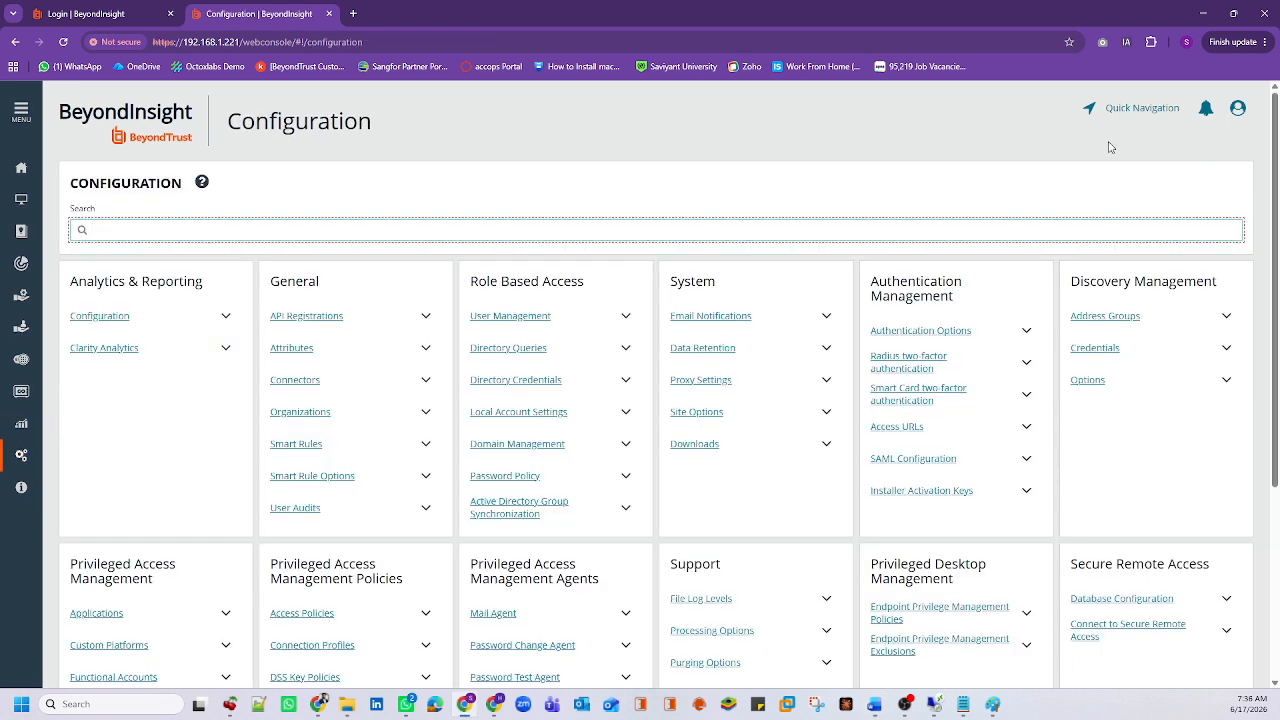
text(Access Policy)
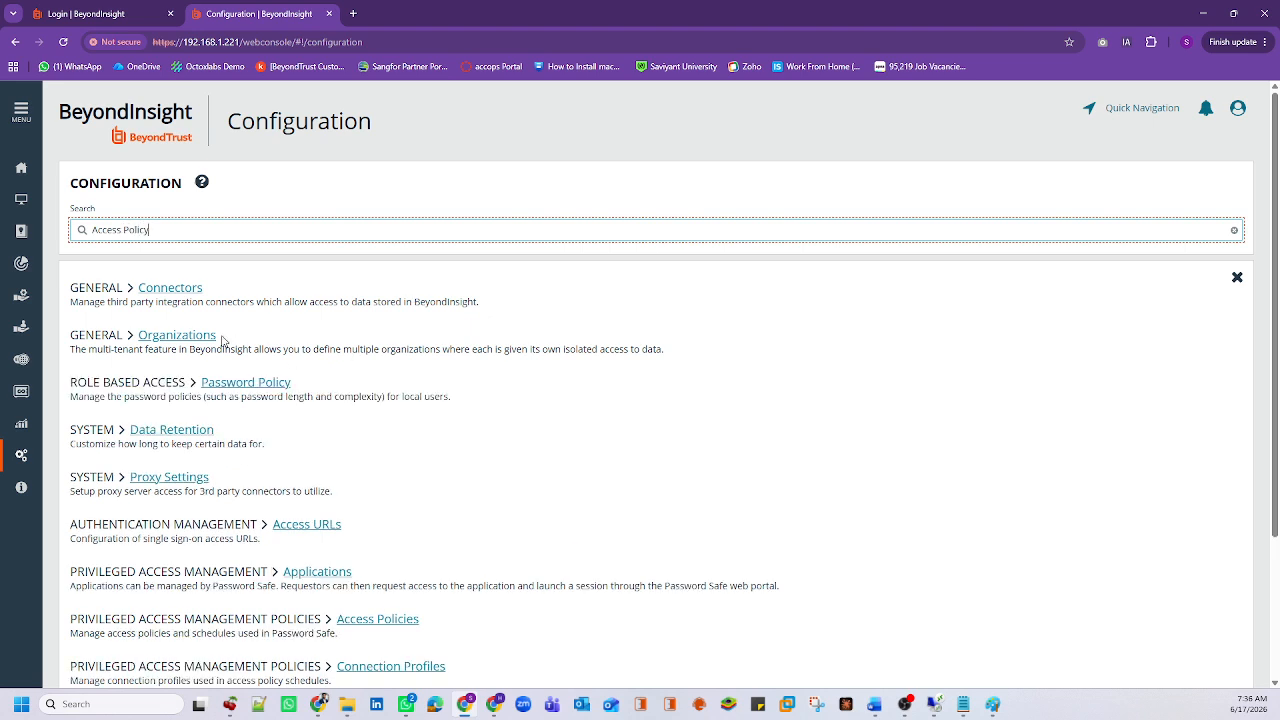
click(251, 386)
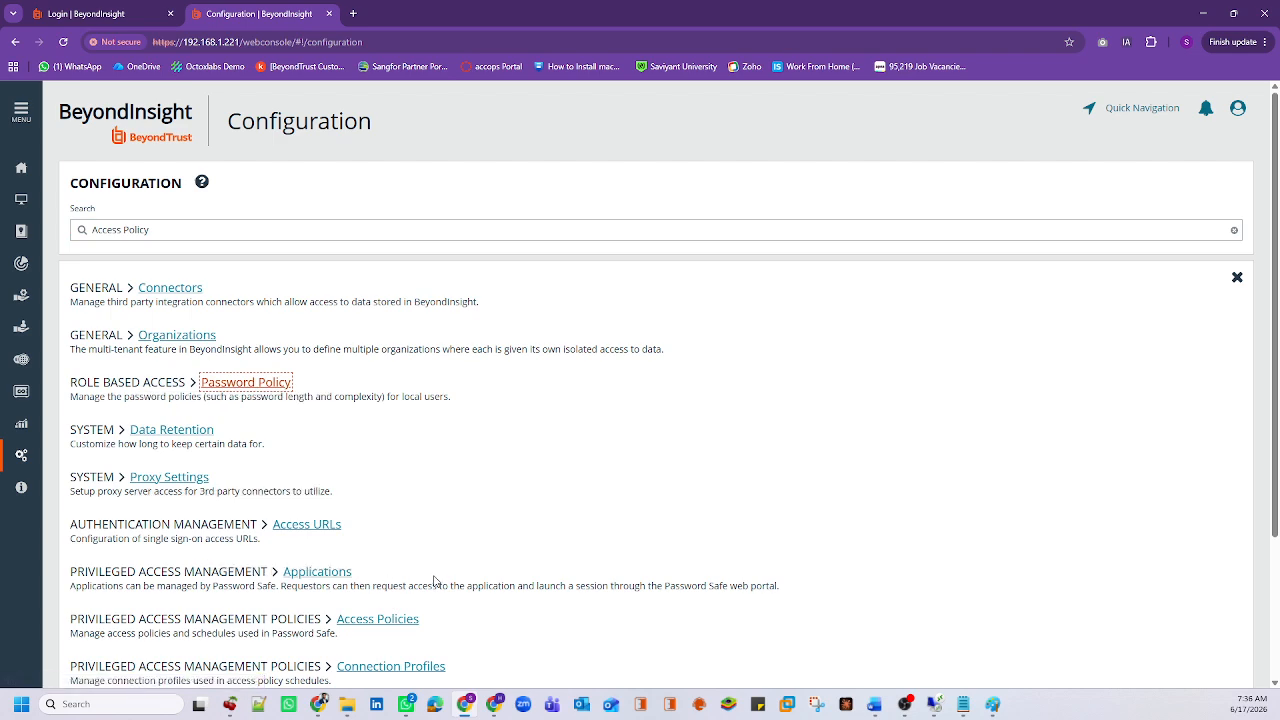
scroll(427, 561, down, 2)
click(397, 474)
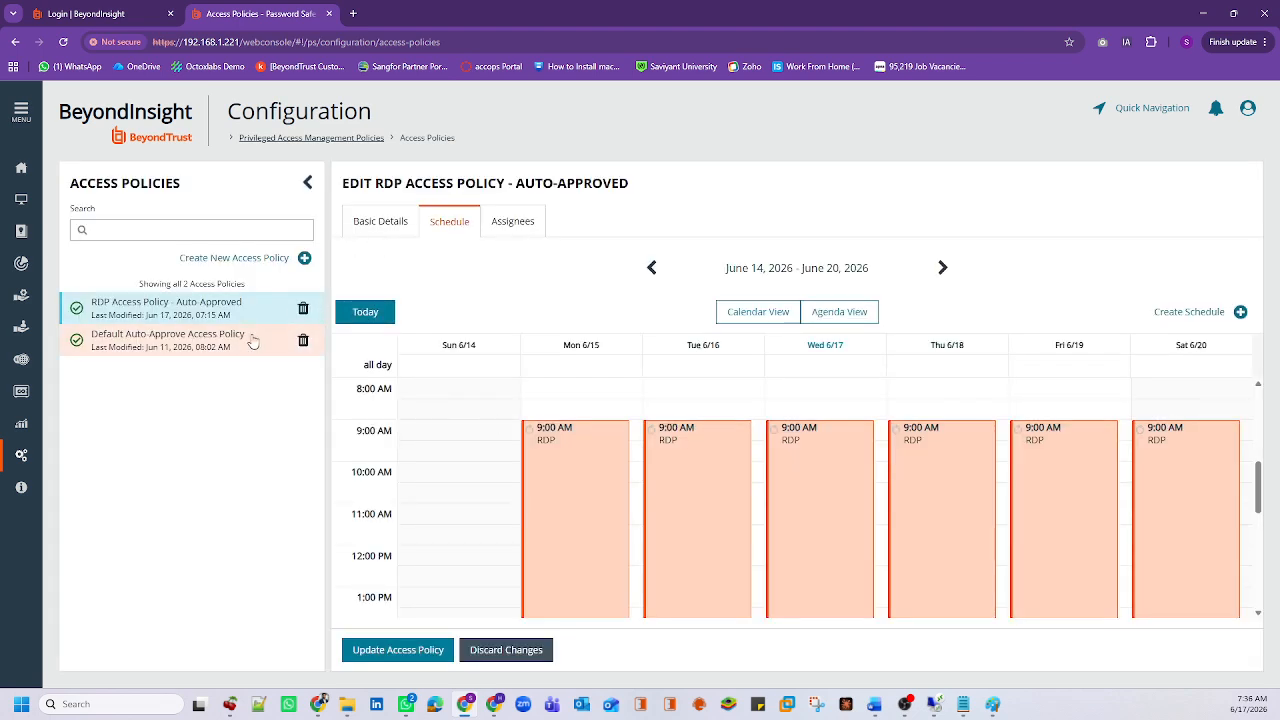
click(304, 258)
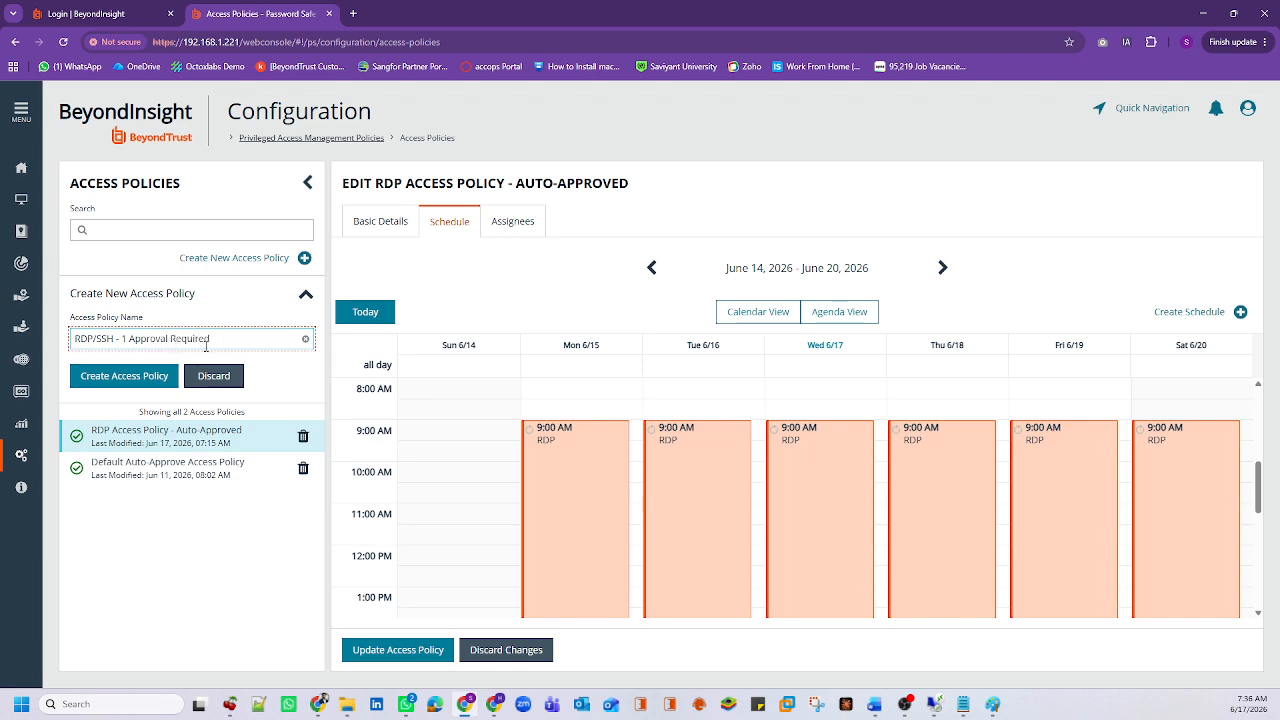
Create the policy and start an all-day schedule with Saturday added to the allowed days
click(124, 375)
click(447, 224)
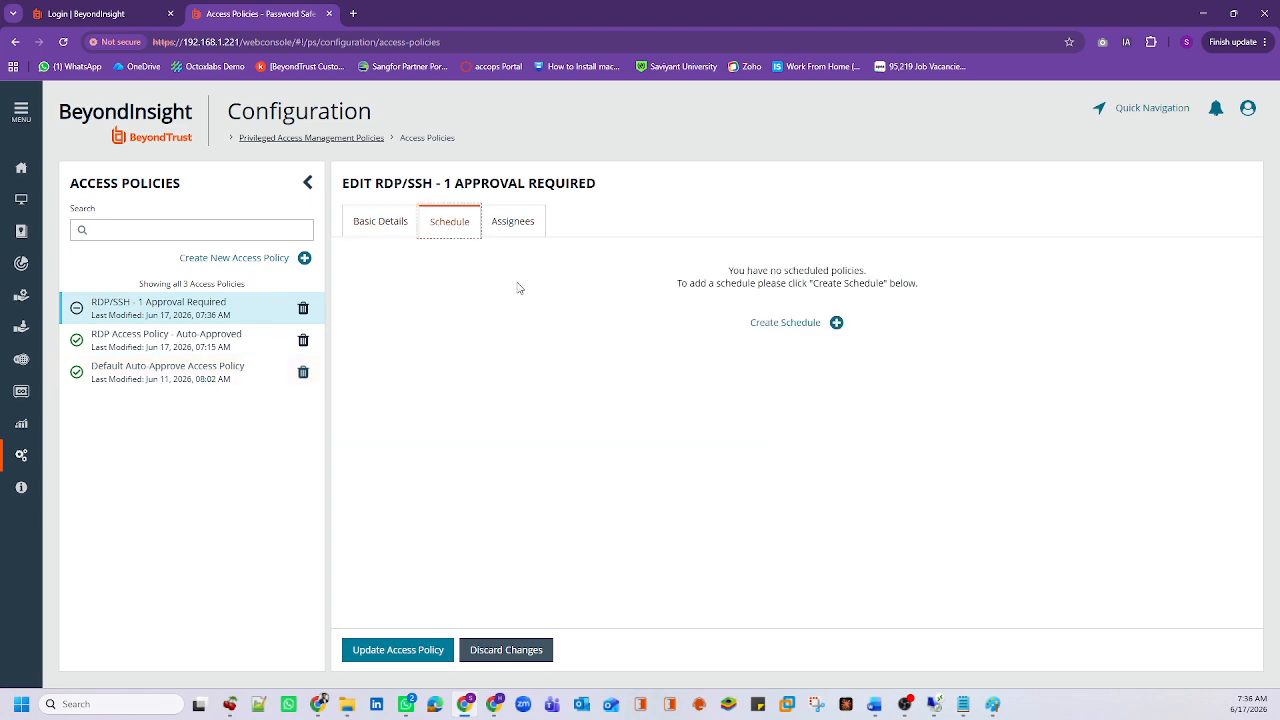
click(794, 325)
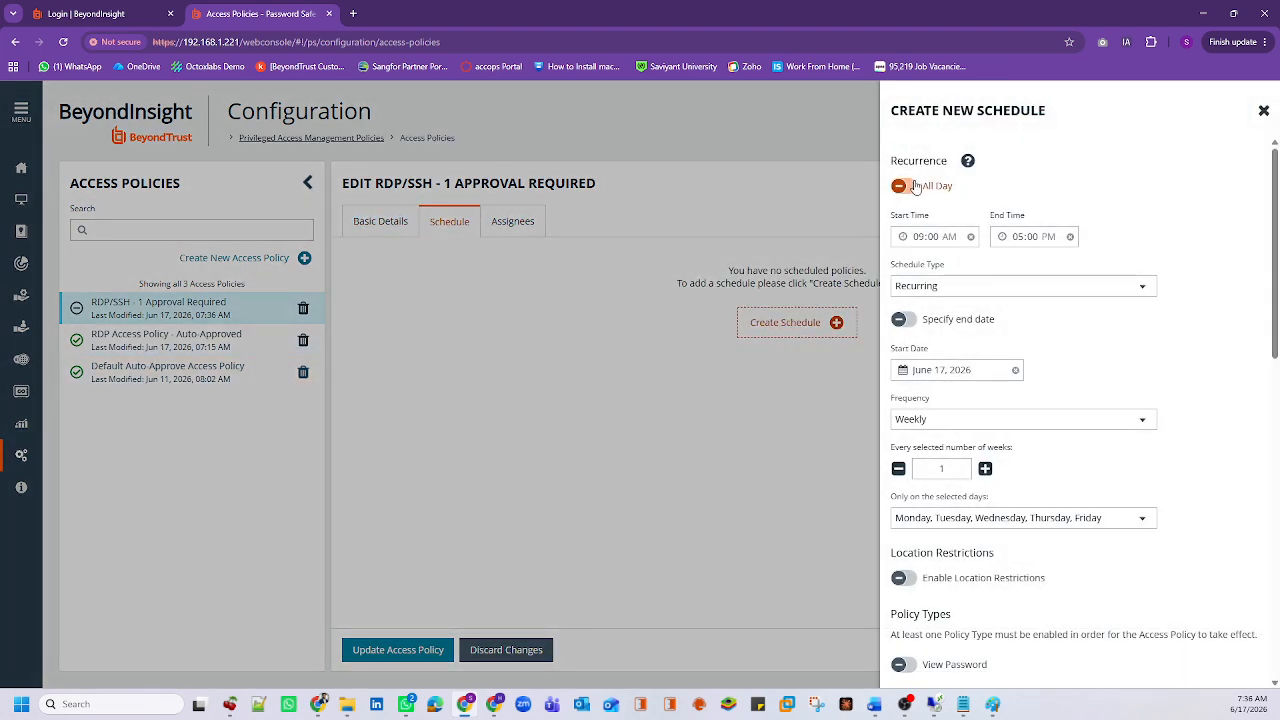
click(916, 187)
scroll(955, 330, down, 1)
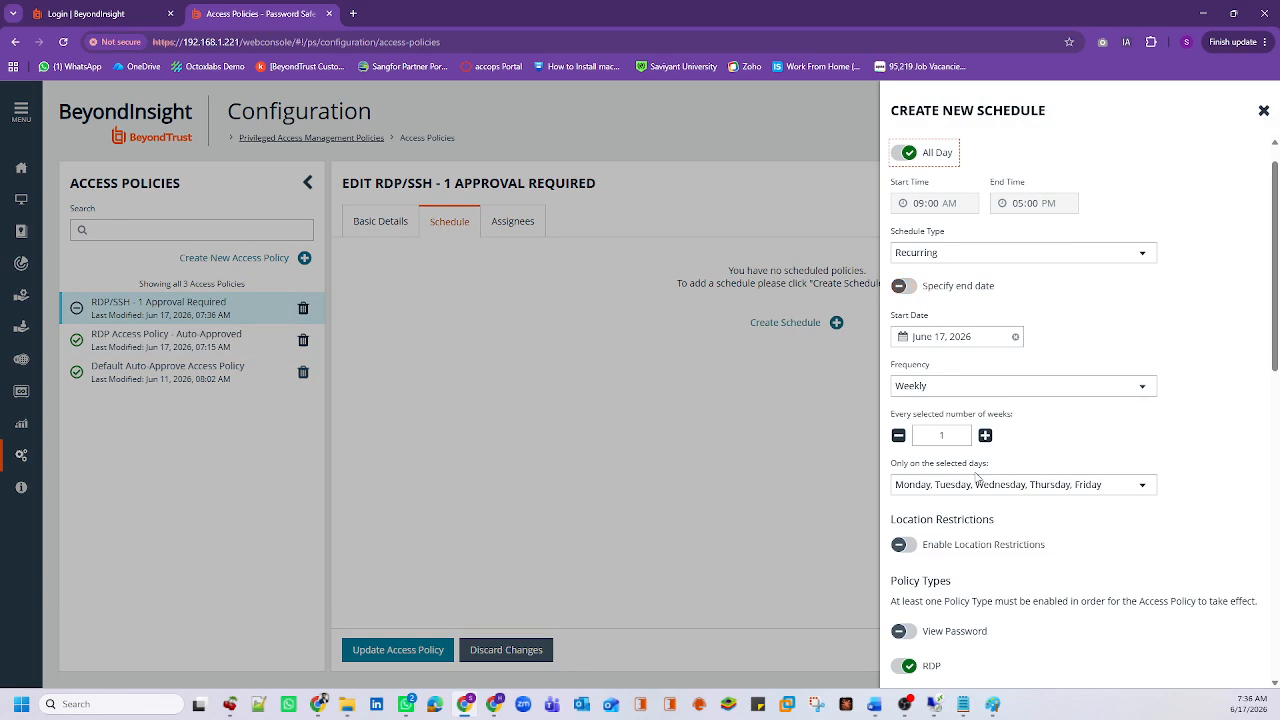
click(975, 484)
scroll(966, 600, down, 2)
click(966, 612)
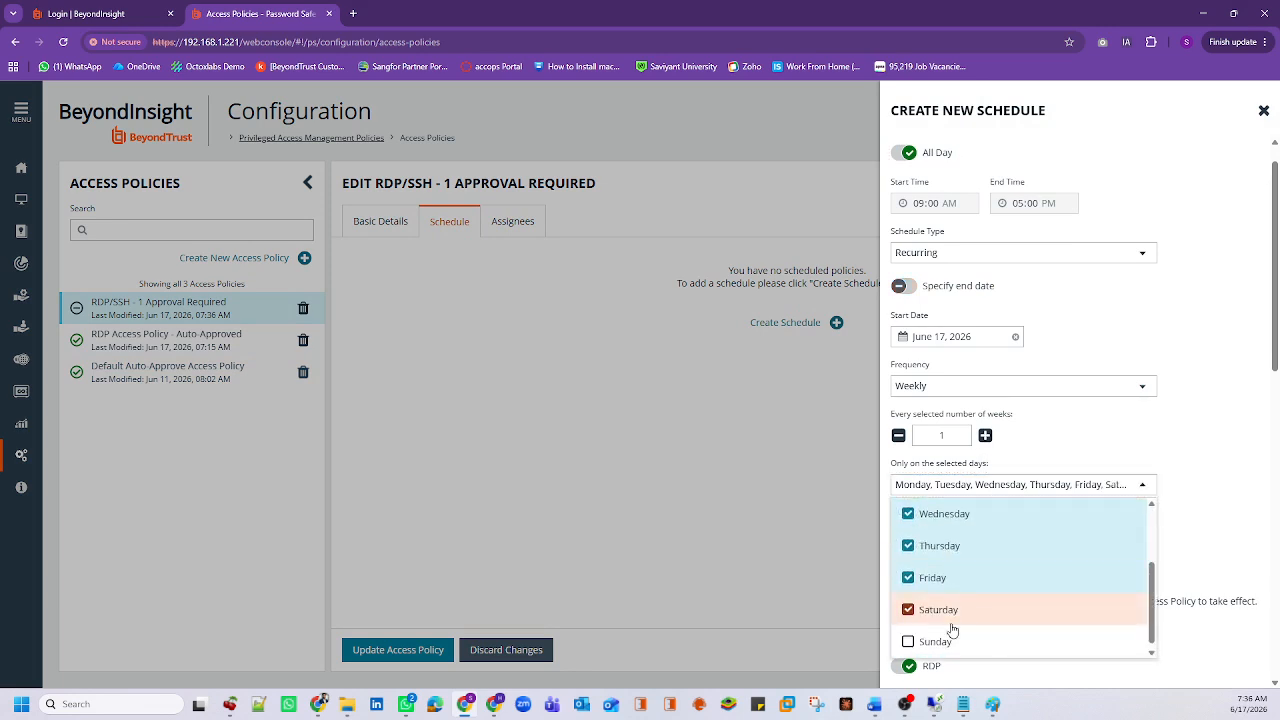
click(934, 642)
Set RDP to unlimited concurrent sessions, log off on disconnect, and forced termination
scroll(1180, 522, down, 1)
scroll(1180, 522, down, 1)
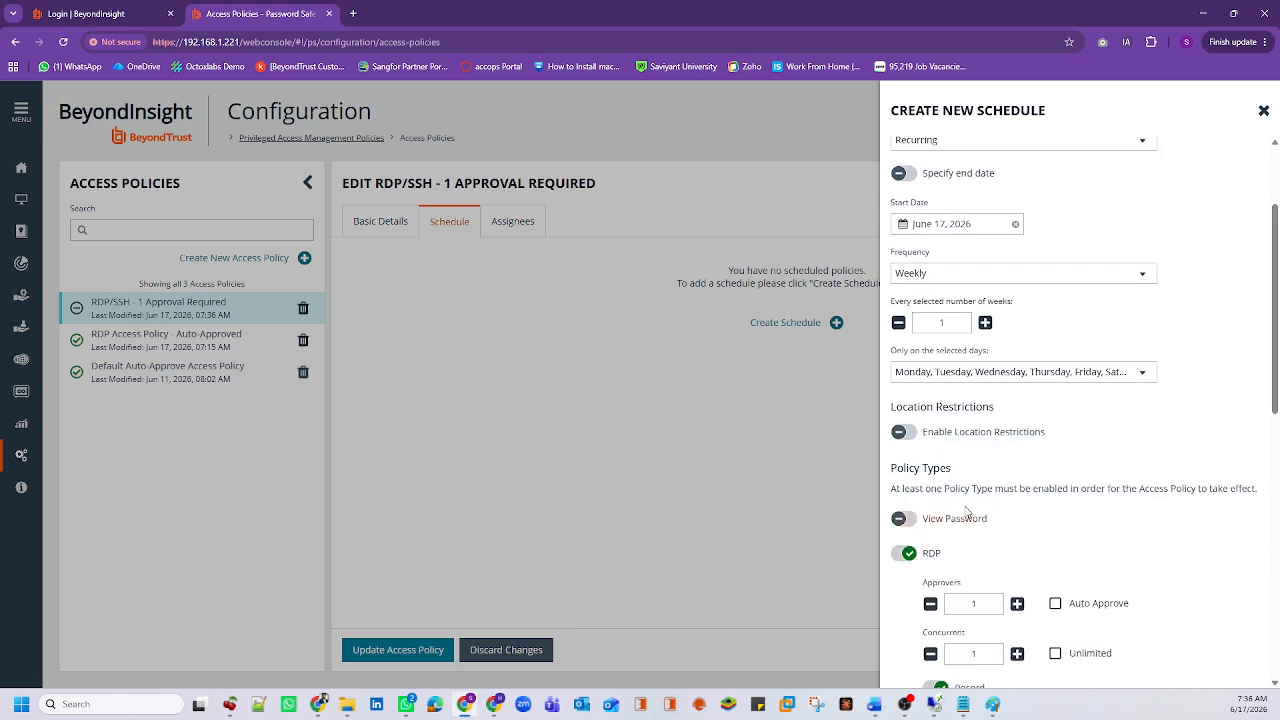
scroll(960, 563, down, 1)
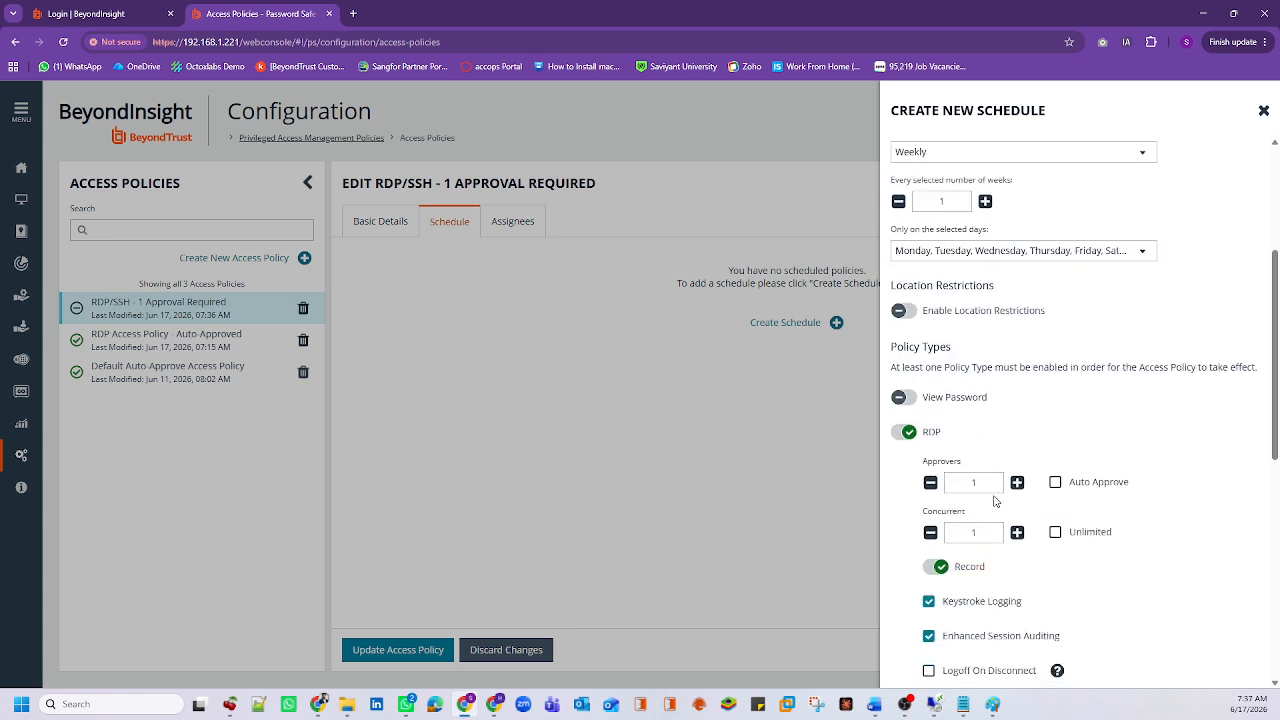
double_click(990, 483)
click(975, 532)
click(1074, 533)
scroll(1074, 536, down, 1)
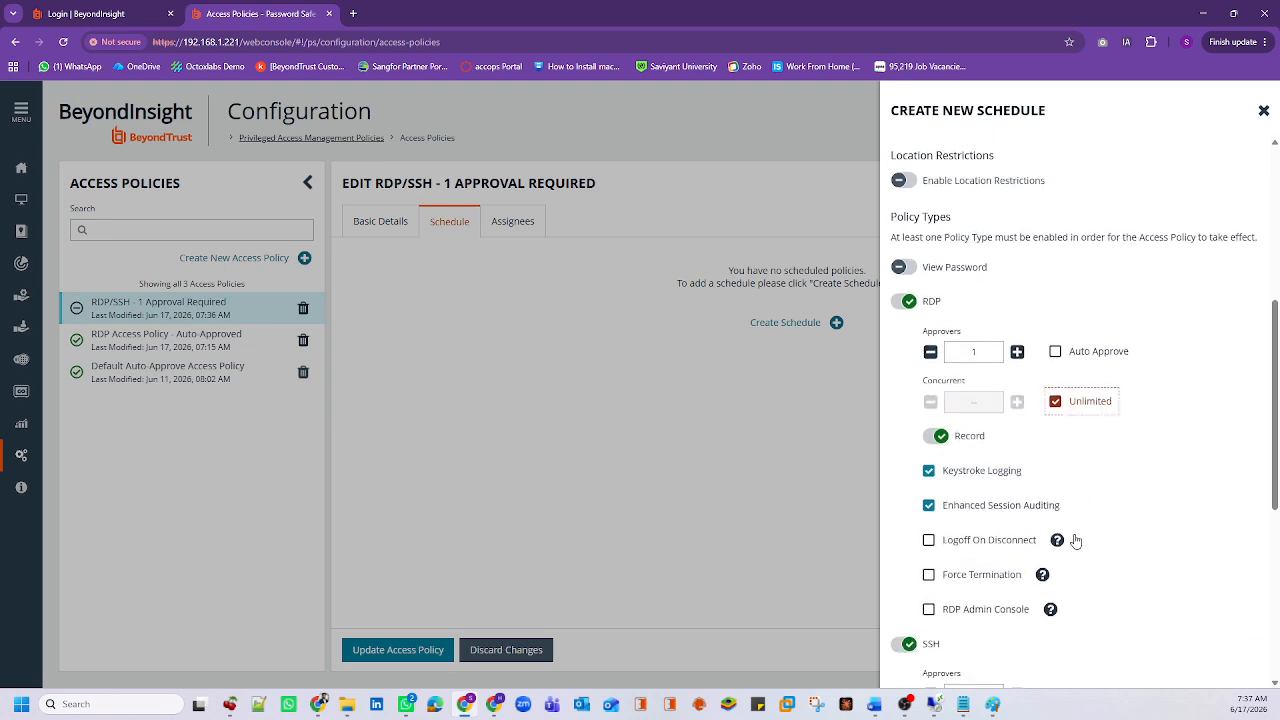
click(1005, 542)
click(971, 573)
scroll(940, 540, down, 2)
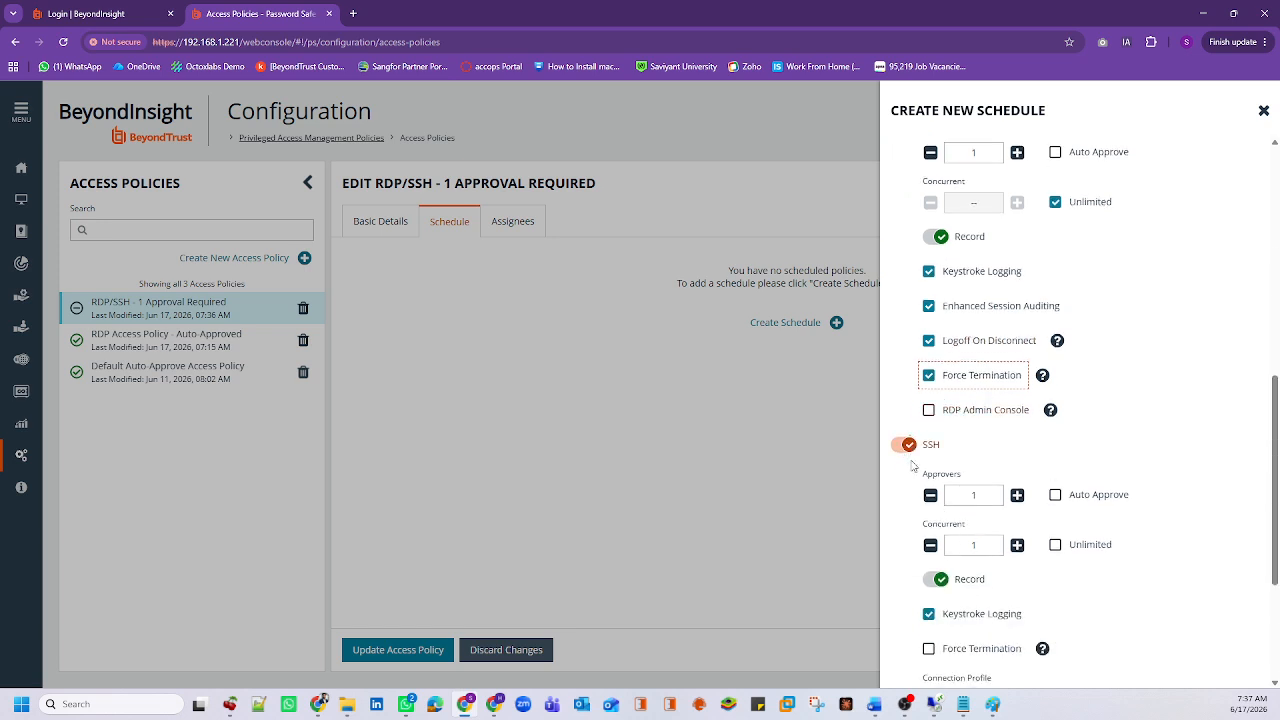
scroll(1056, 526, down, 1)
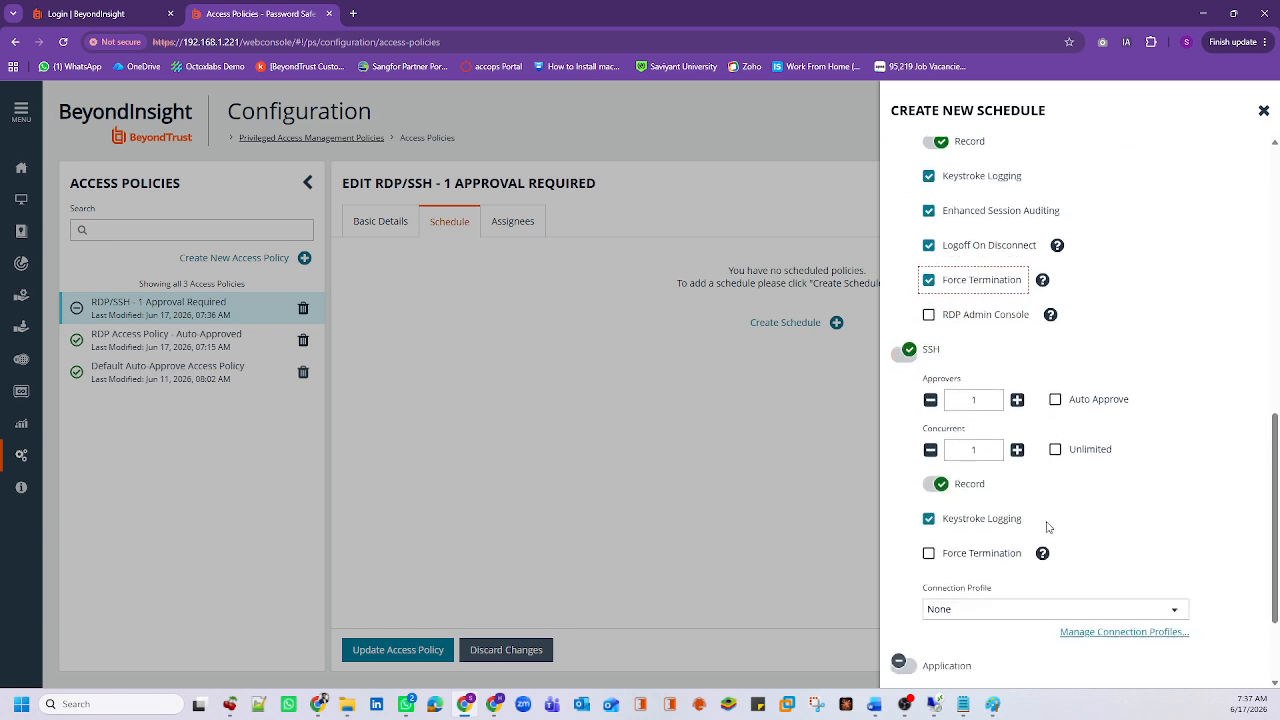
Set SSH to unlimited sessions with forced termination, require a reason, save, and make the policy available
click(987, 436)
click(1076, 440)
scroll(1000, 508, down, 1)
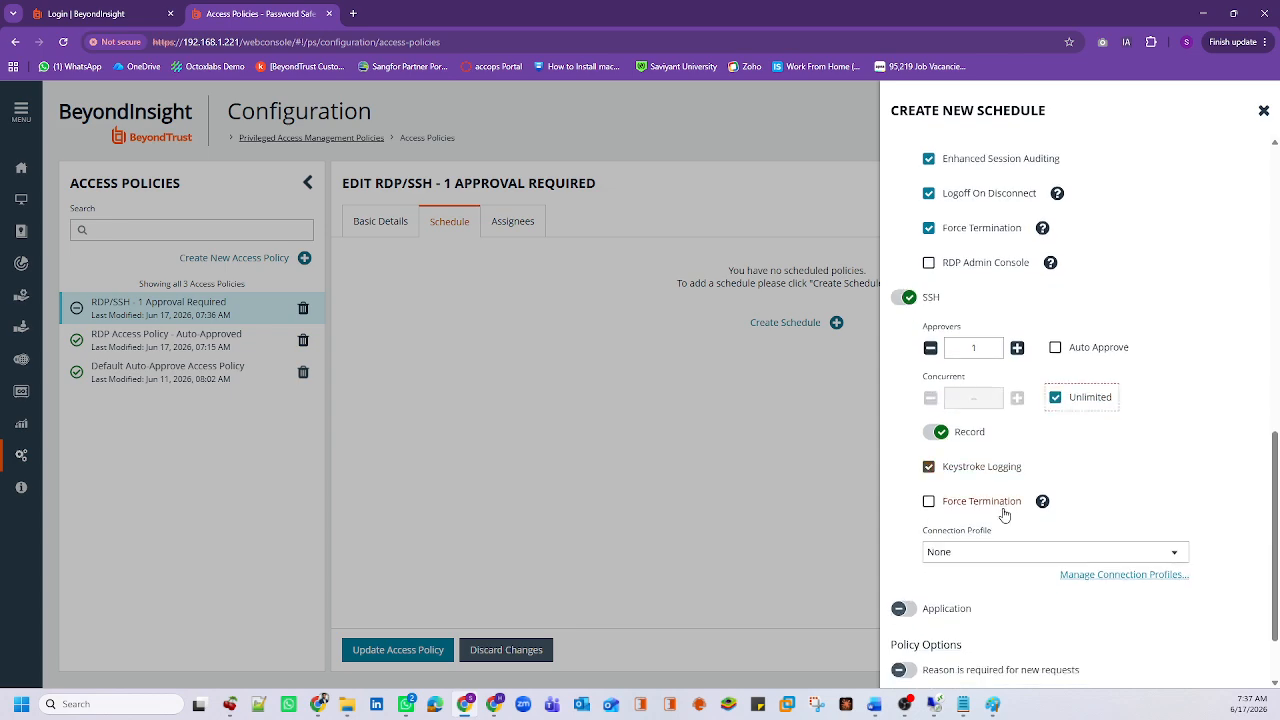
click(978, 503)
scroll(993, 647, down, 1)
click(951, 581)
click(930, 657)
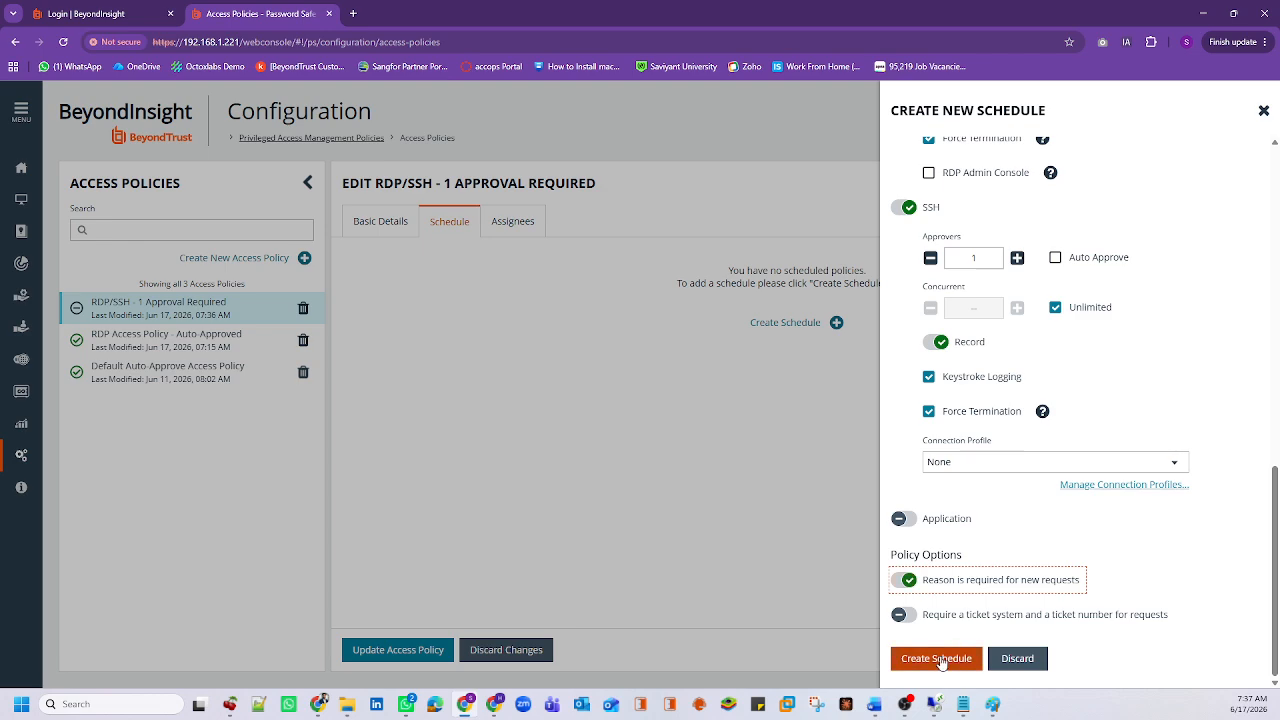
click(750, 338)
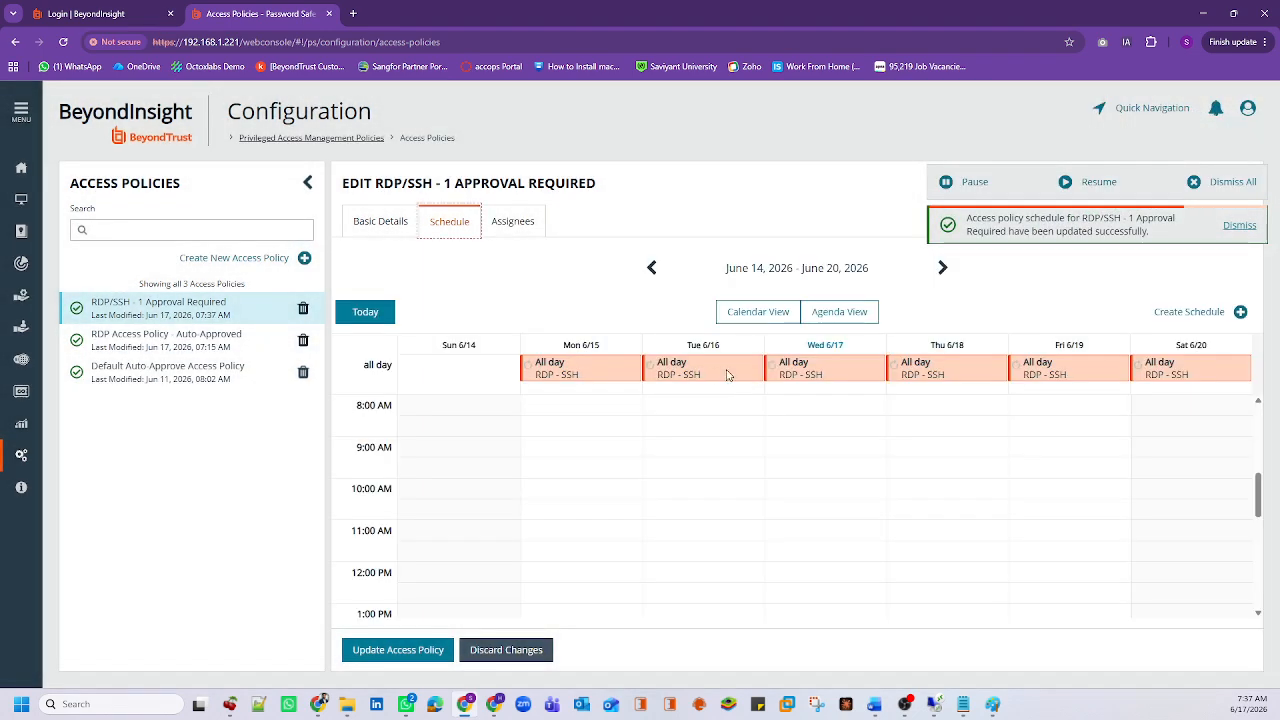
Go to Configuration > User Management and open the Dedicated Mapping group's actions
click(21, 456)
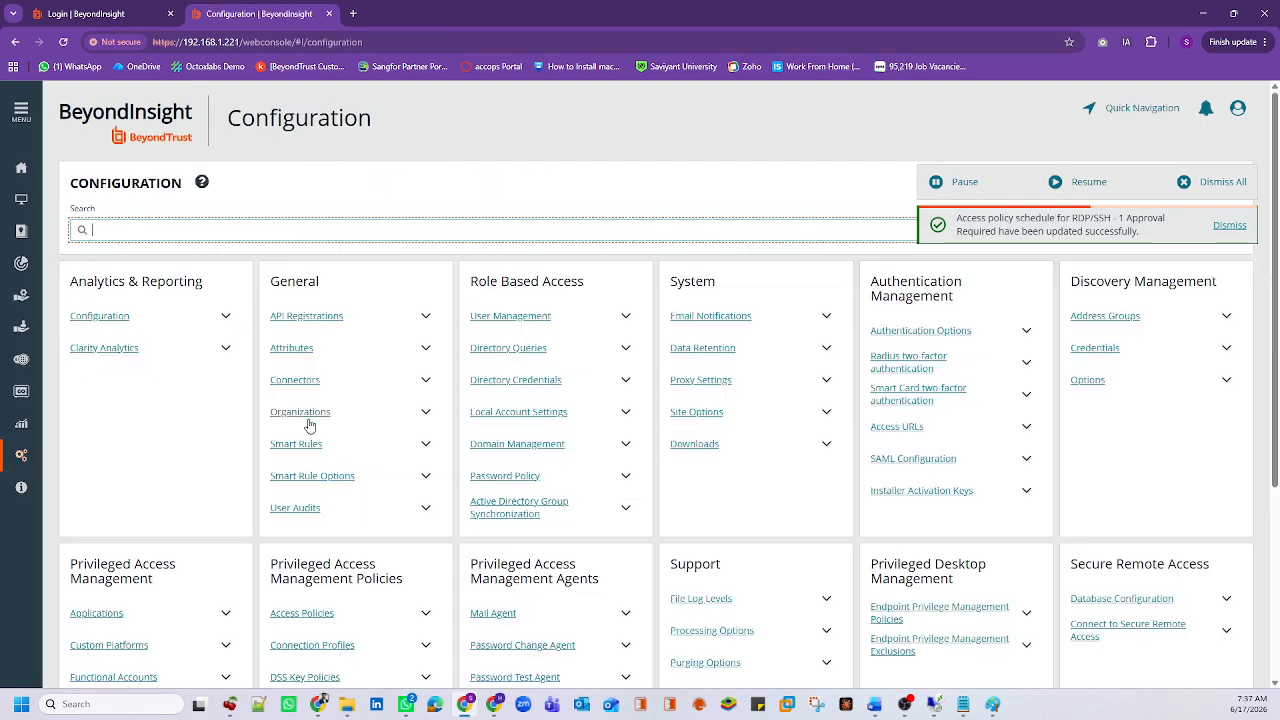
click(546, 318)
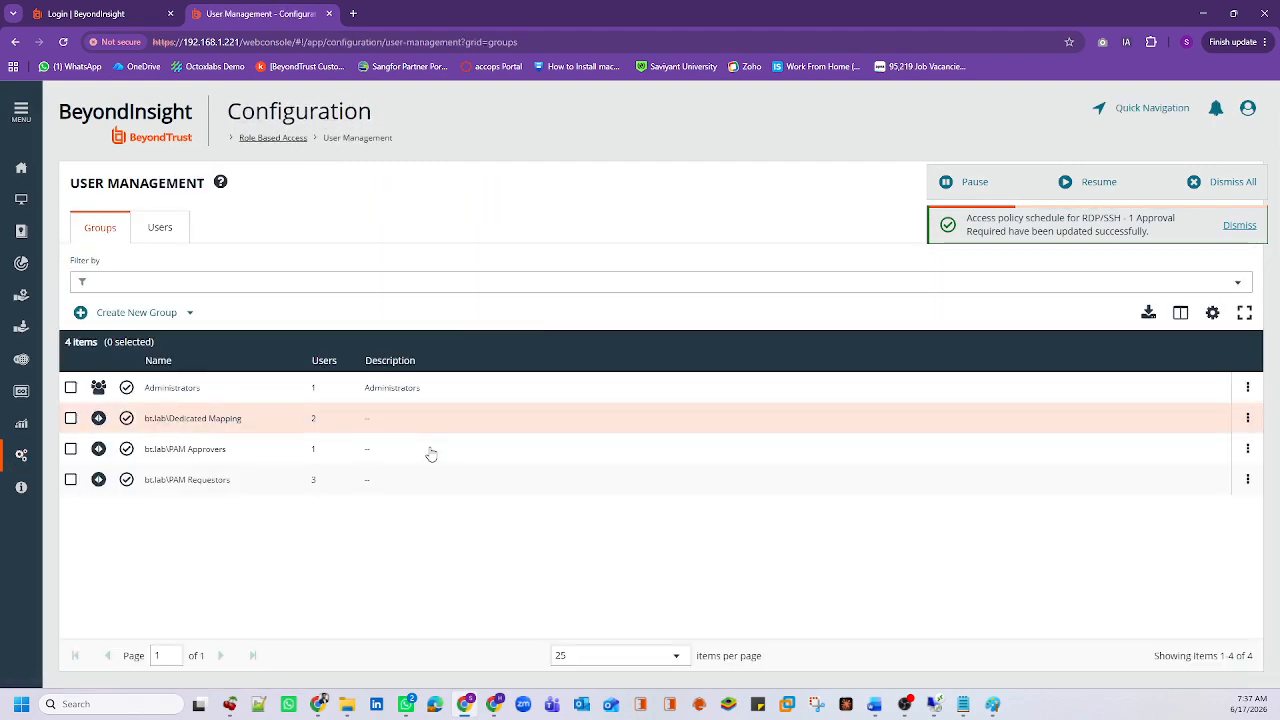
click(1247, 418)
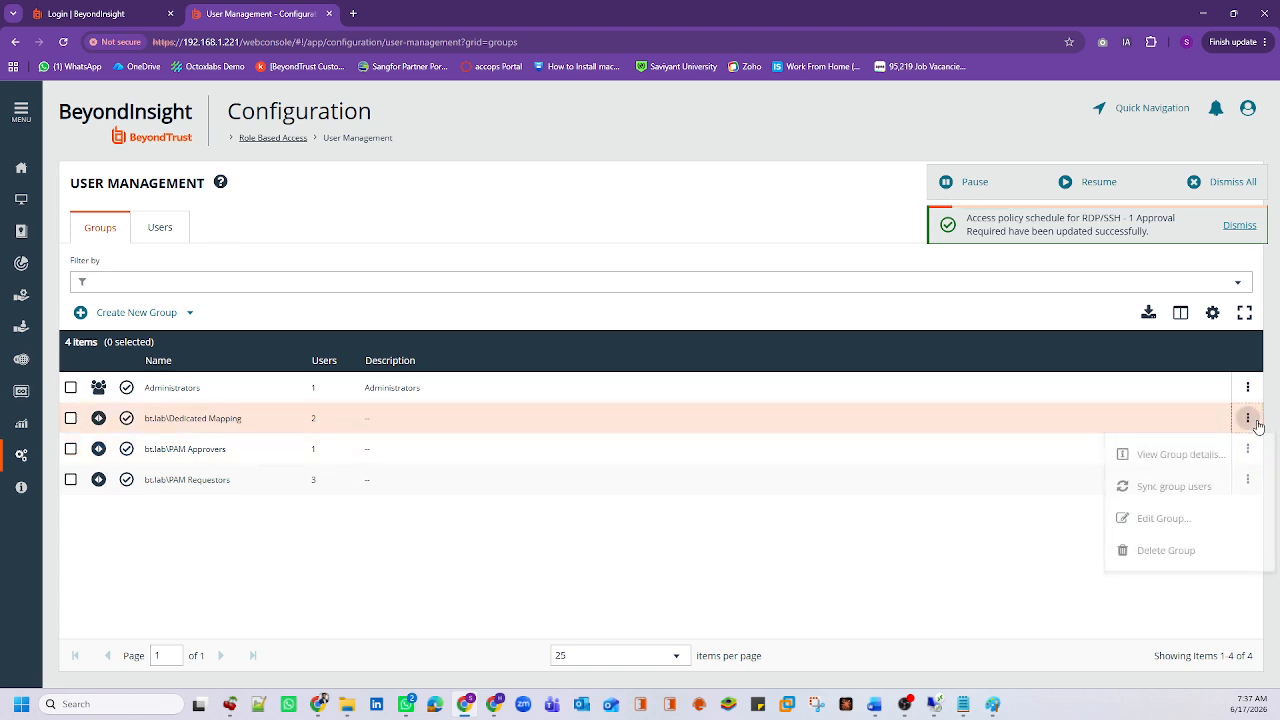
Open the Dedicated Mapping group's smart group permissions and show all smart groups
click(1180, 455)
click(272, 352)
click(250, 378)
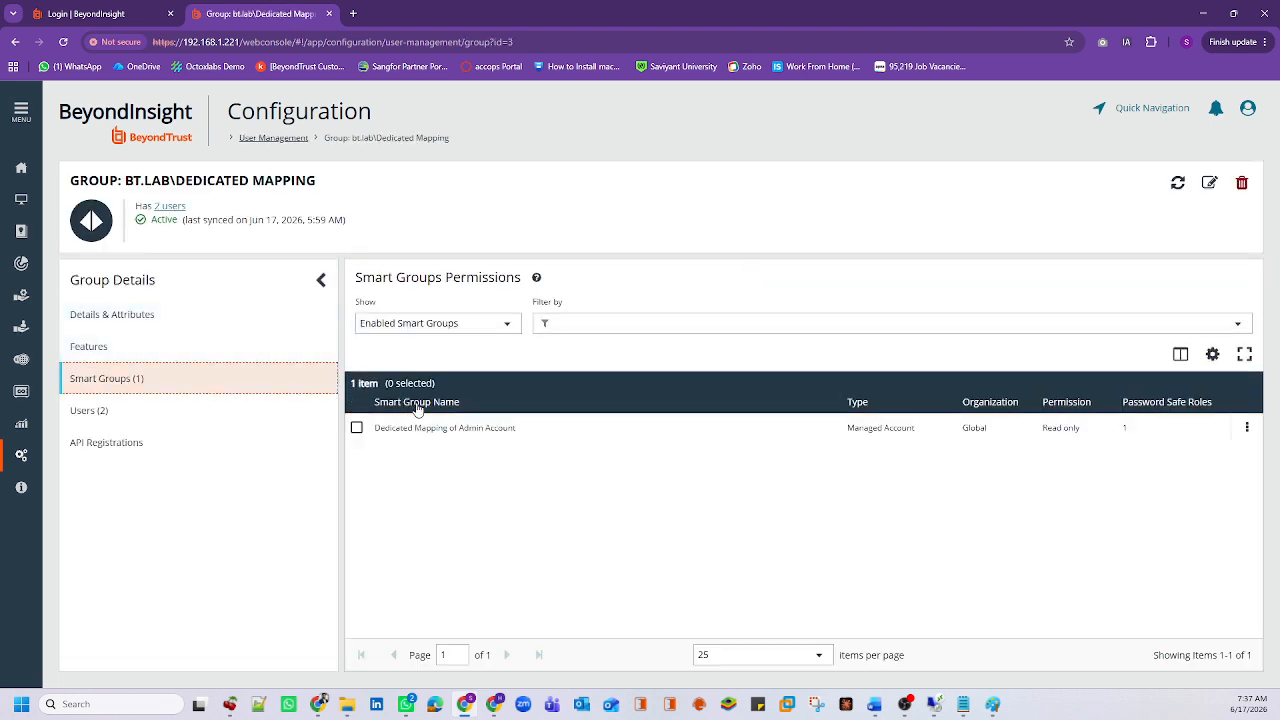
drag(529, 423, 369, 432)
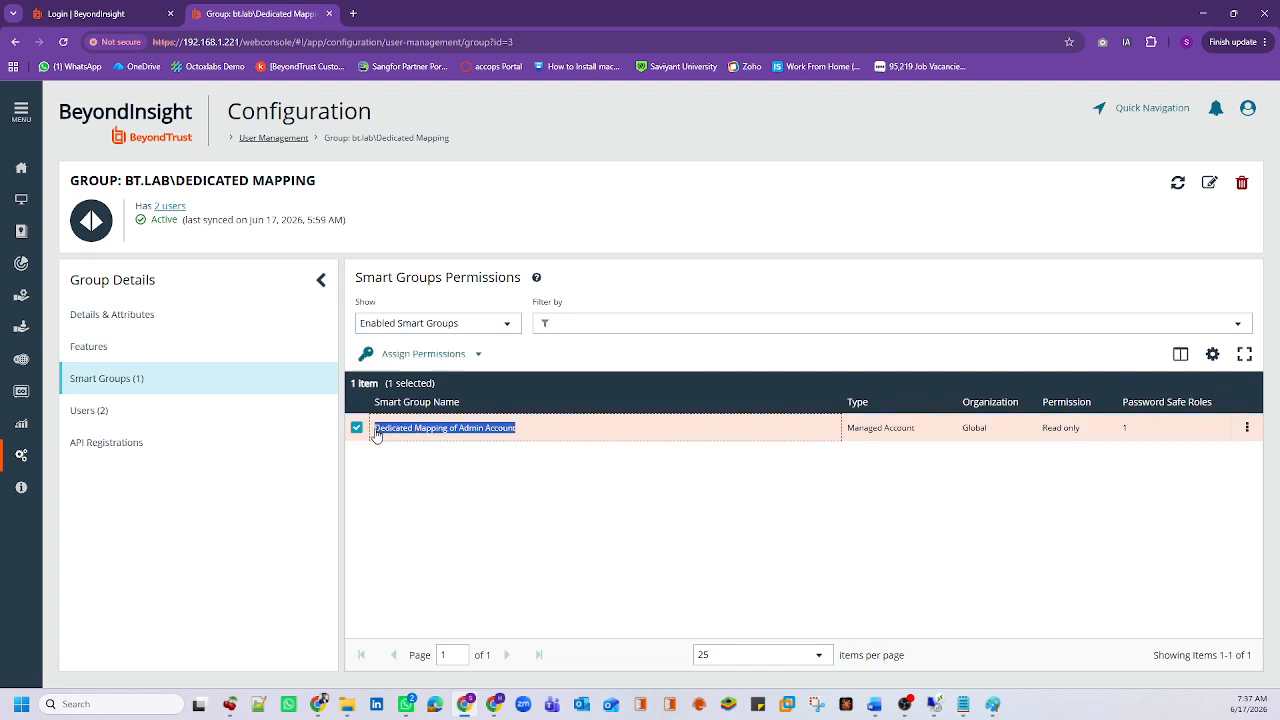
click(438, 325)
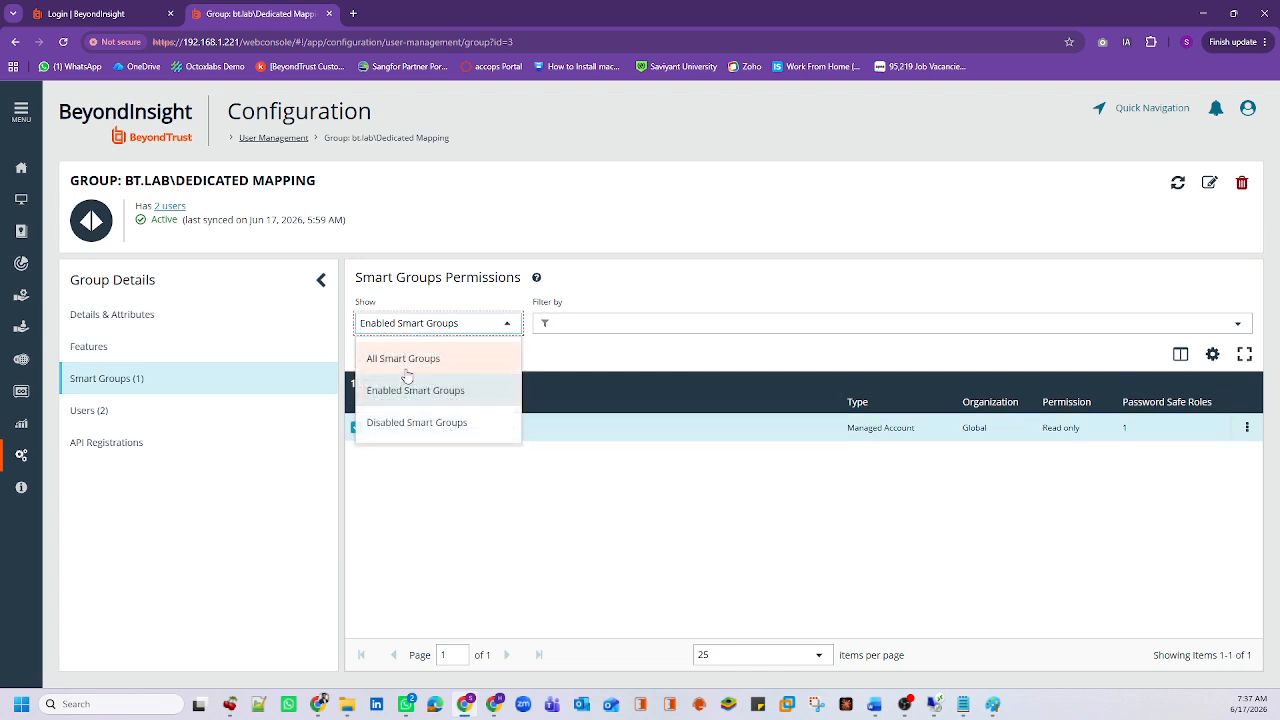
click(405, 362)
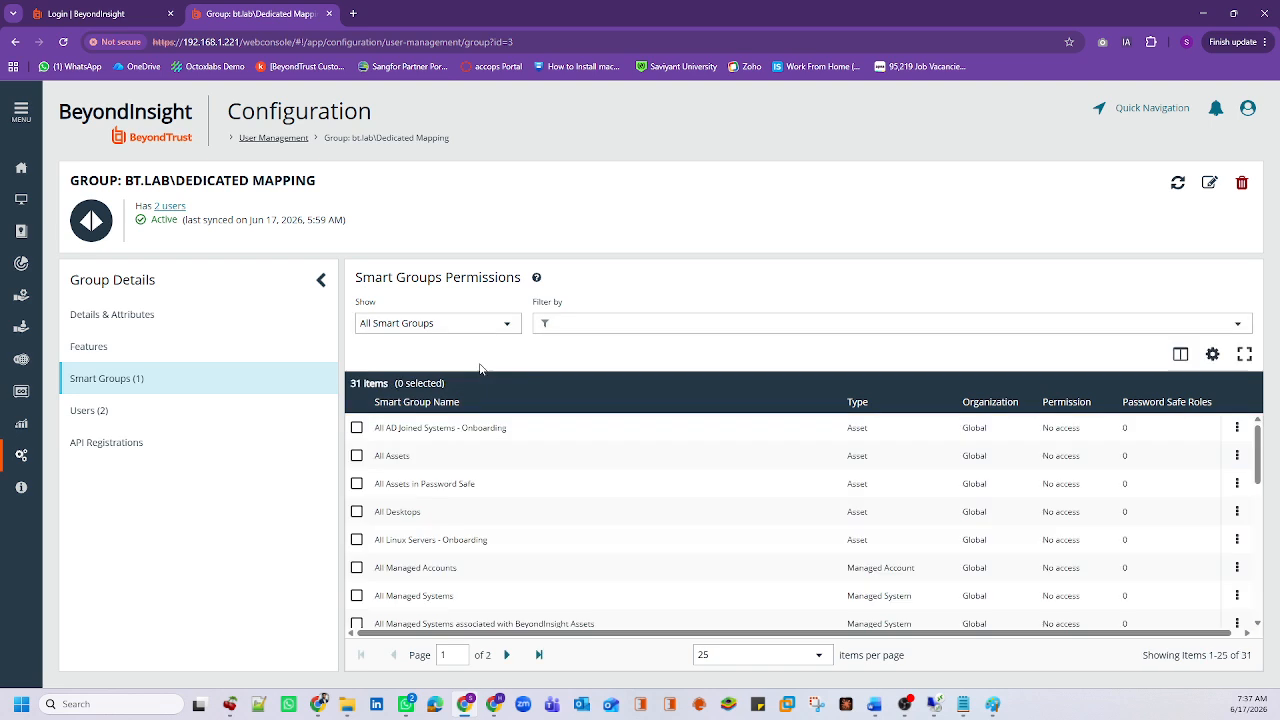
Filter the smart groups by name and by type Managed Account
click(577, 326)
click(586, 357)
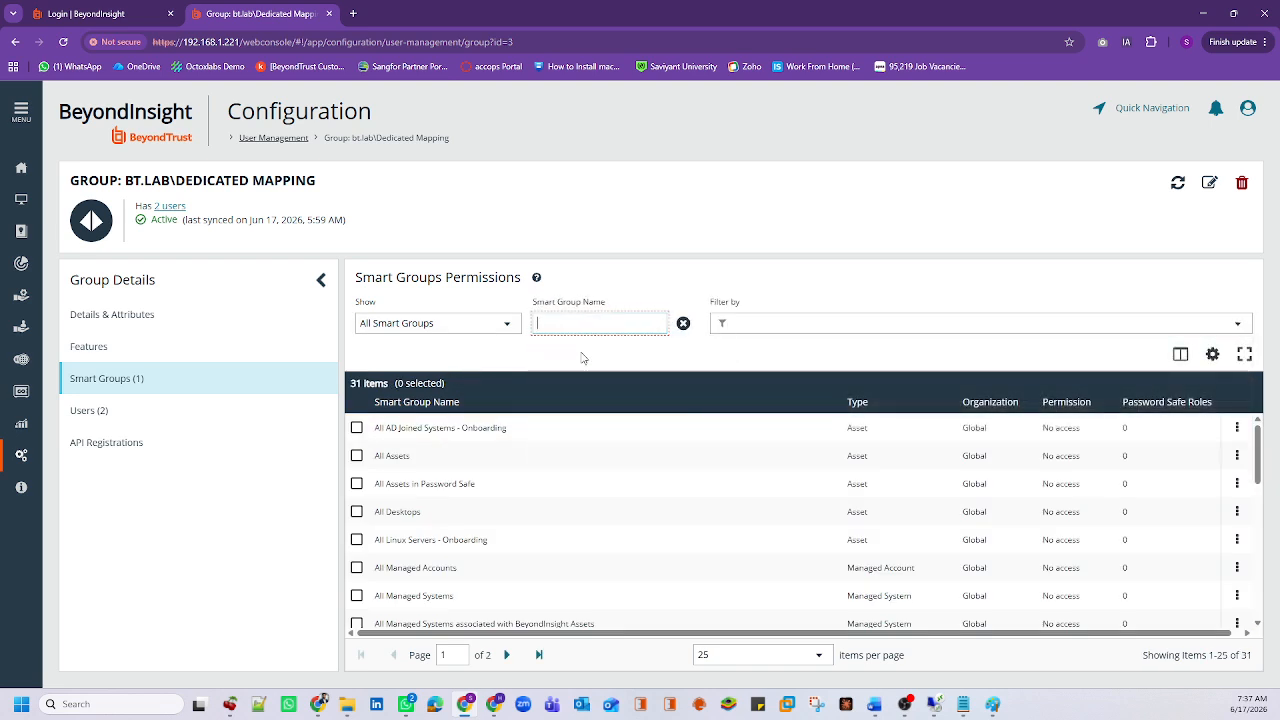
click(765, 322)
click(735, 358)
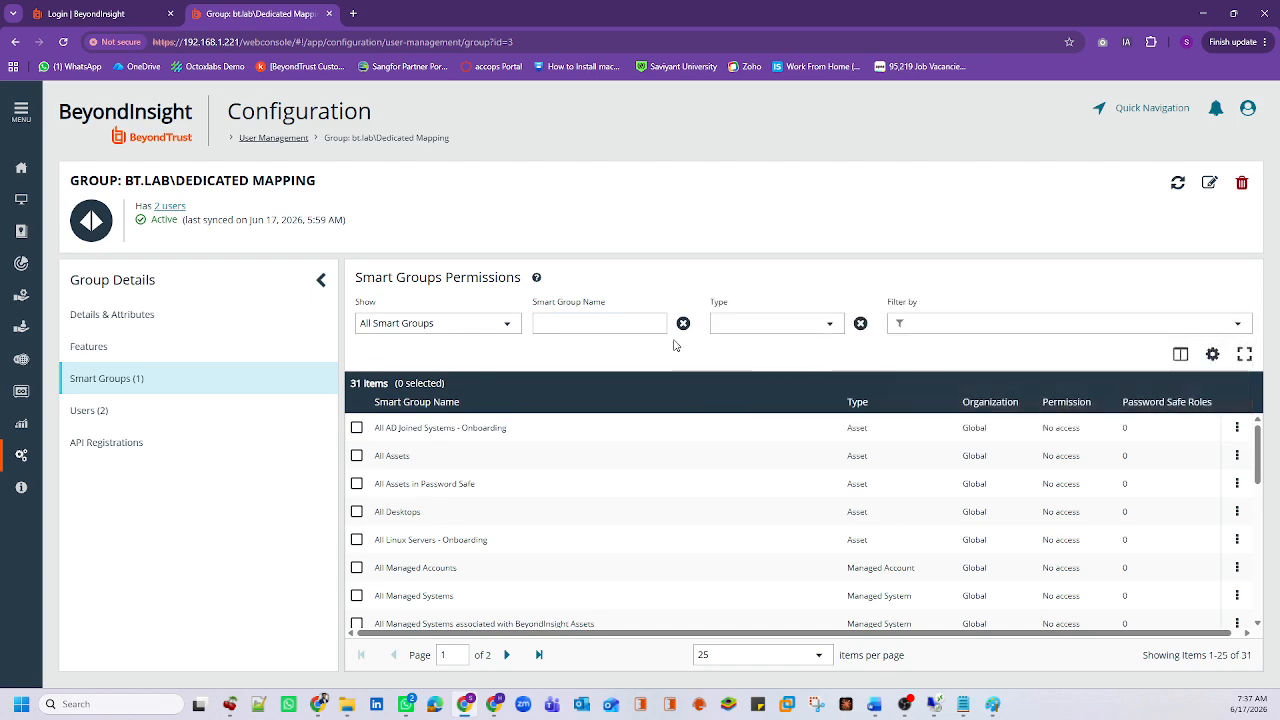
click(760, 323)
click(743, 391)
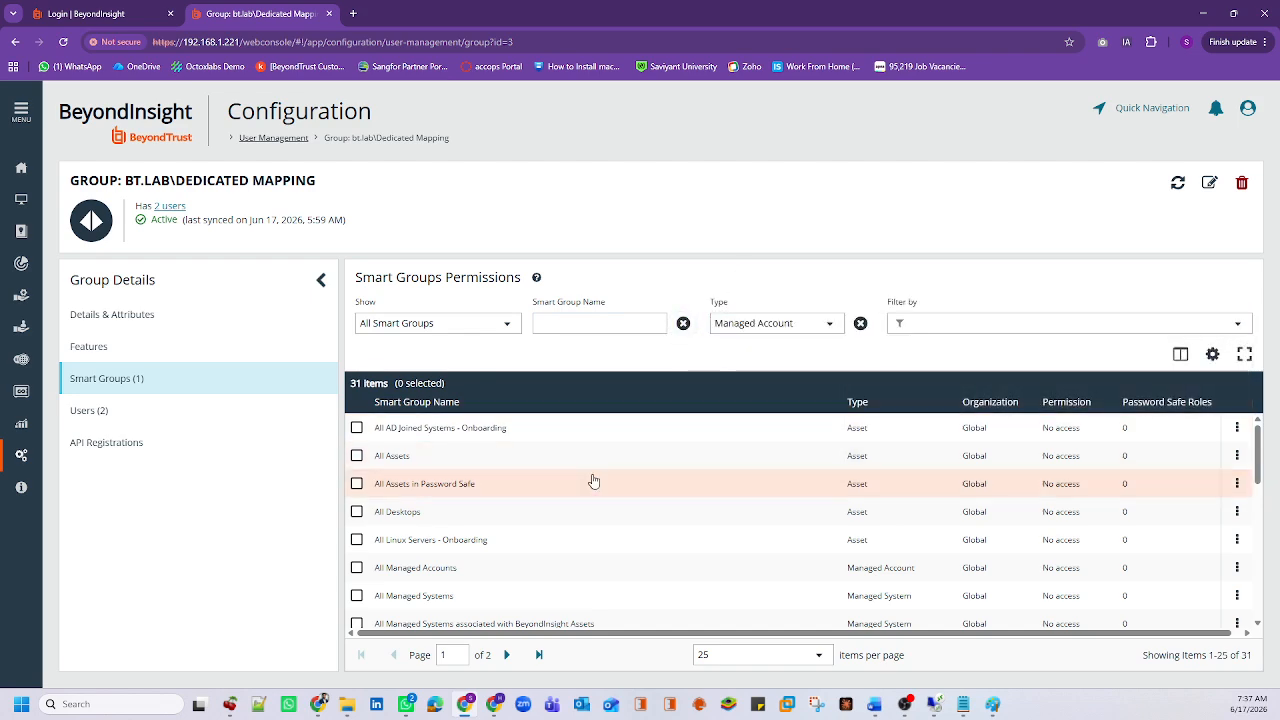
Grant Read only permission on the All 'root' Privileged Account - Onboarding smart group
click(457, 458)
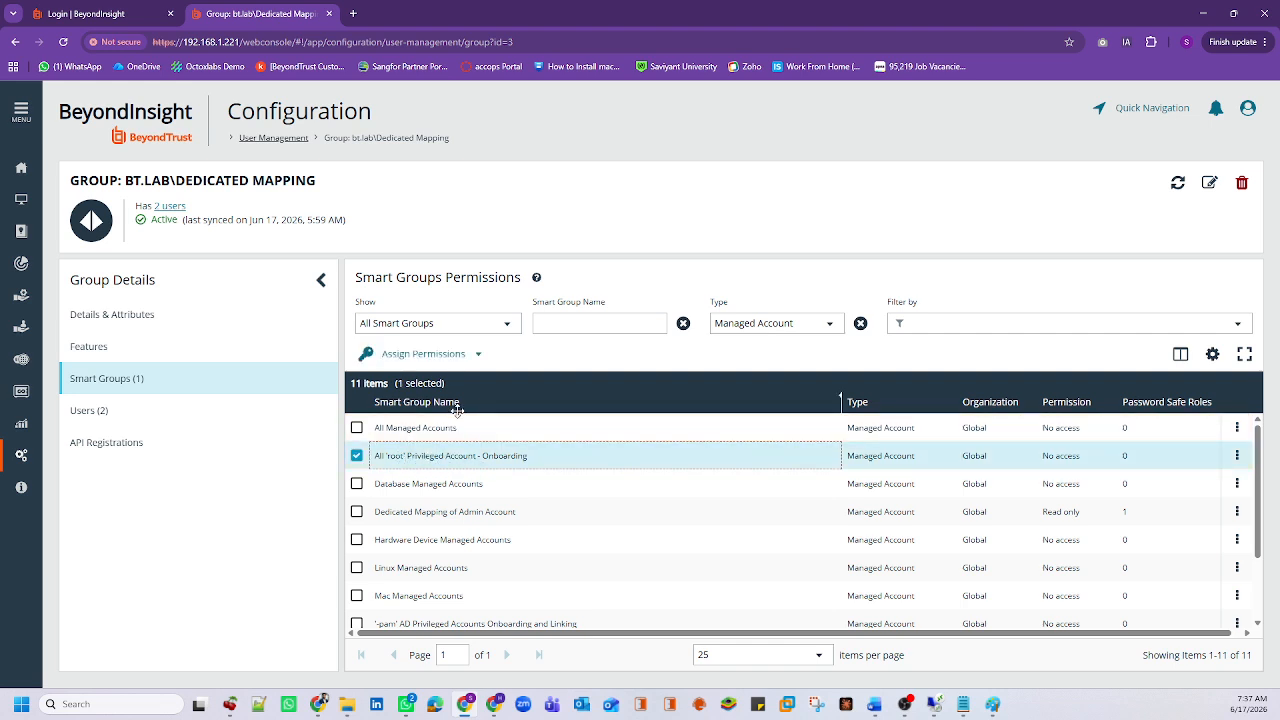
click(427, 355)
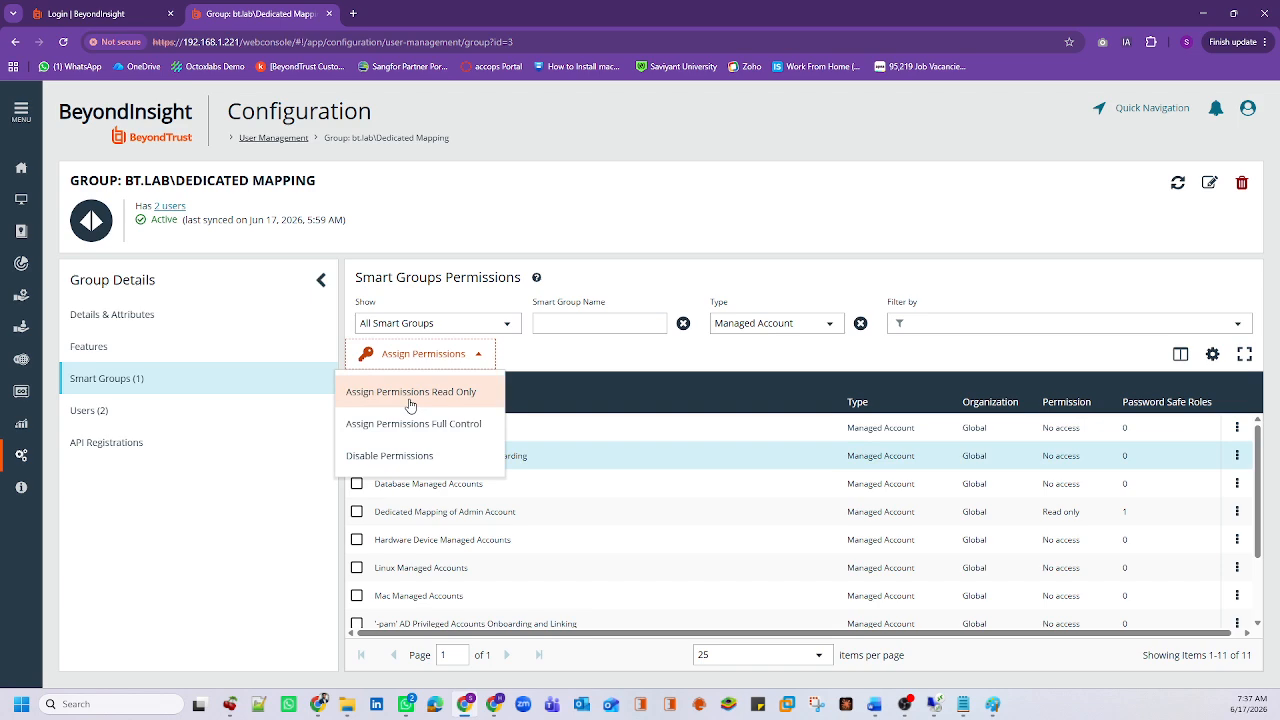
click(410, 398)
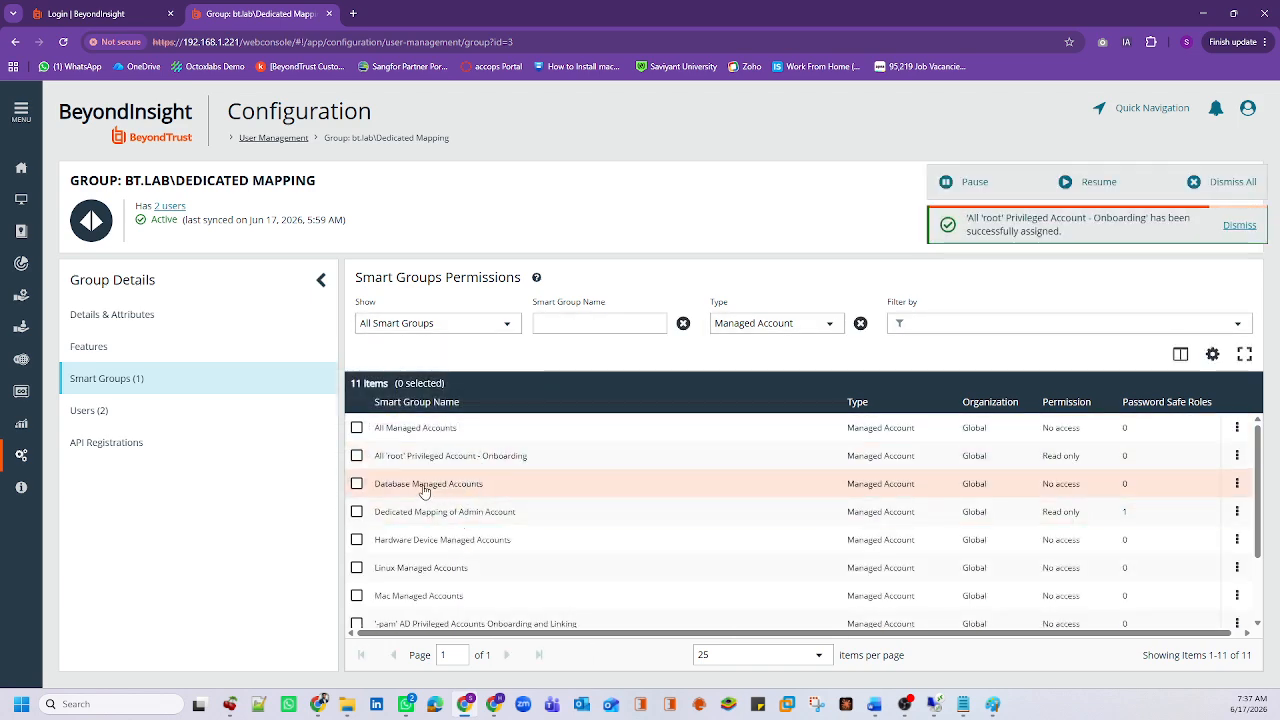
scroll(490, 520, down, 2)
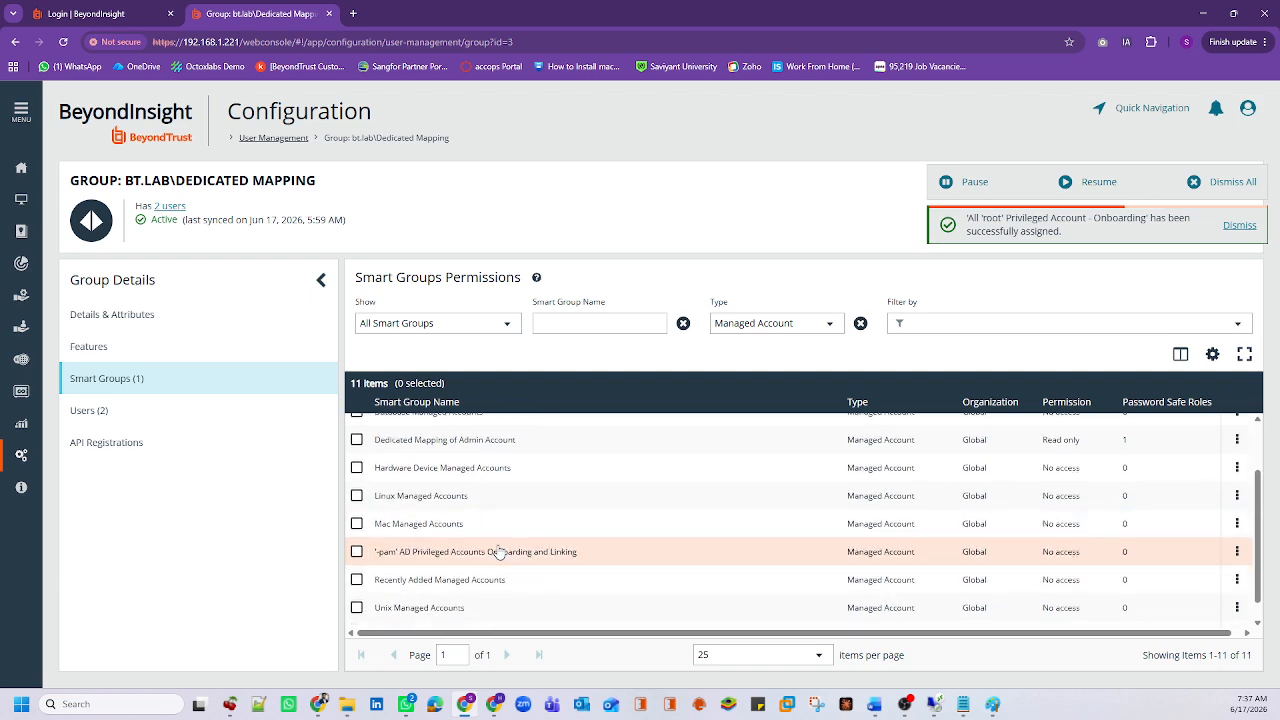
scroll(487, 563, down, 1)
scroll(487, 563, up, 3)
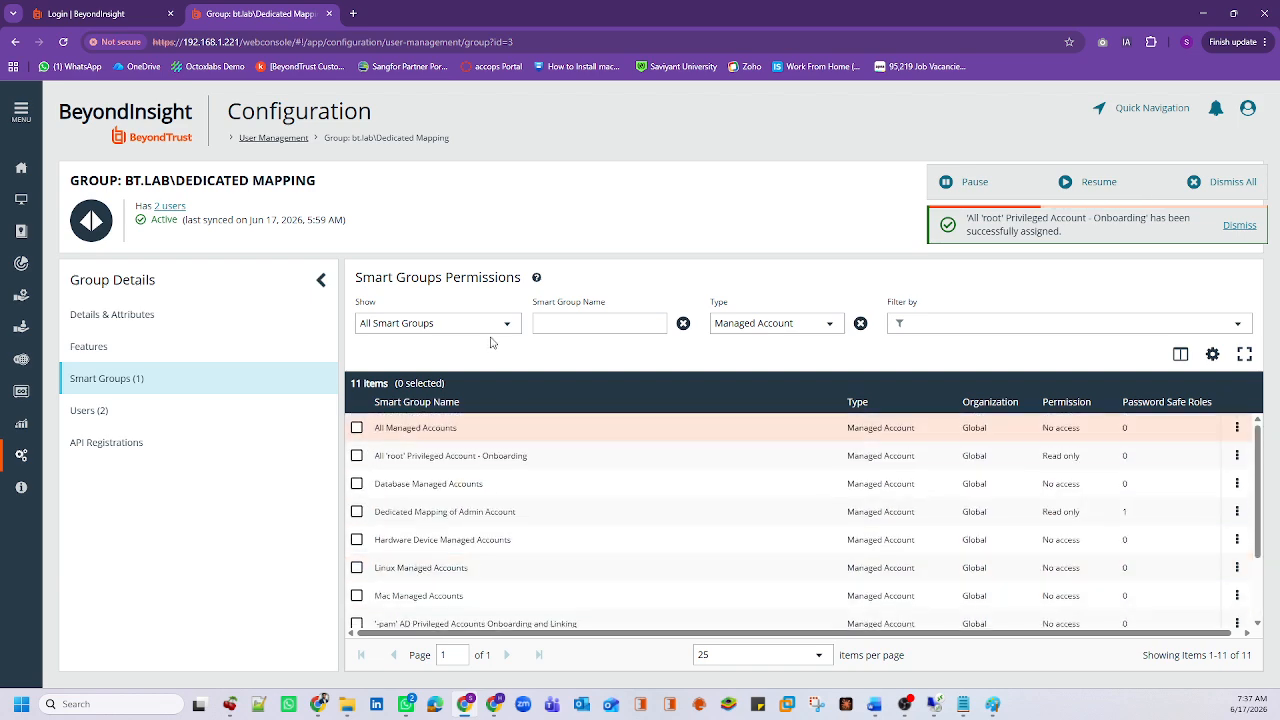
Show only enabled smart groups, then select and clear both managed-account rows
click(497, 324)
click(423, 389)
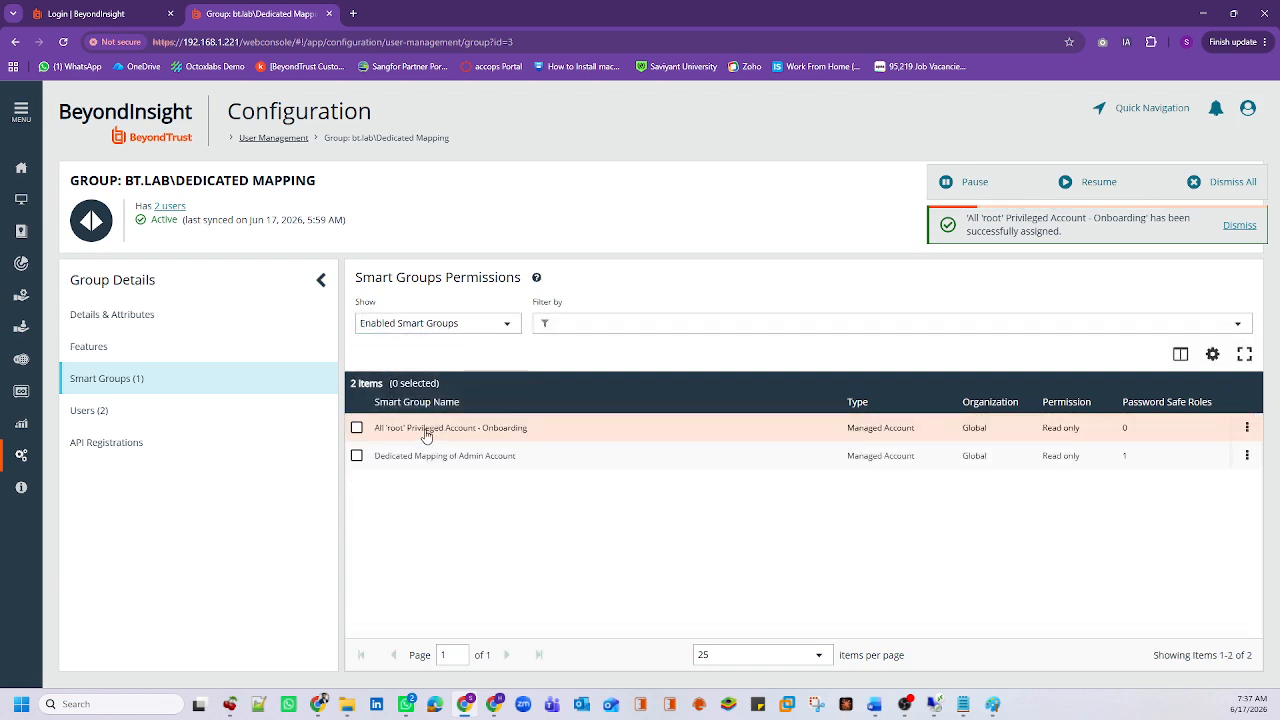
click(522, 430)
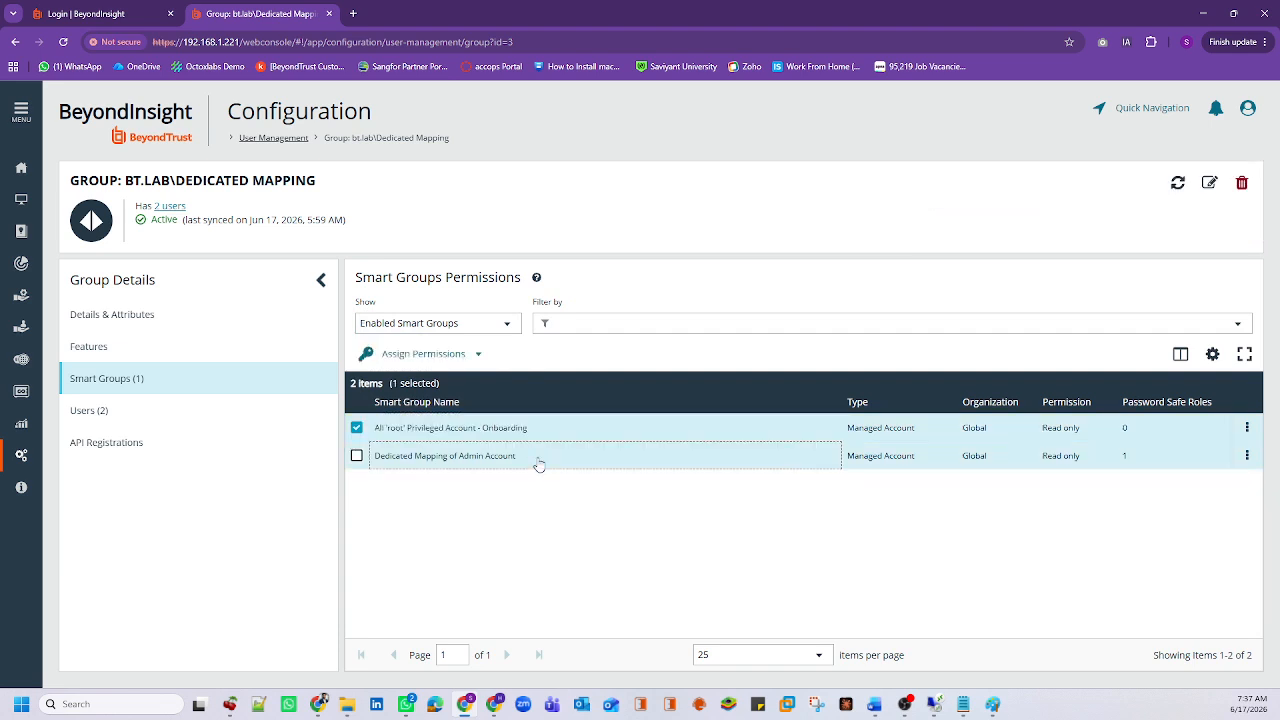
drag(538, 464, 377, 470)
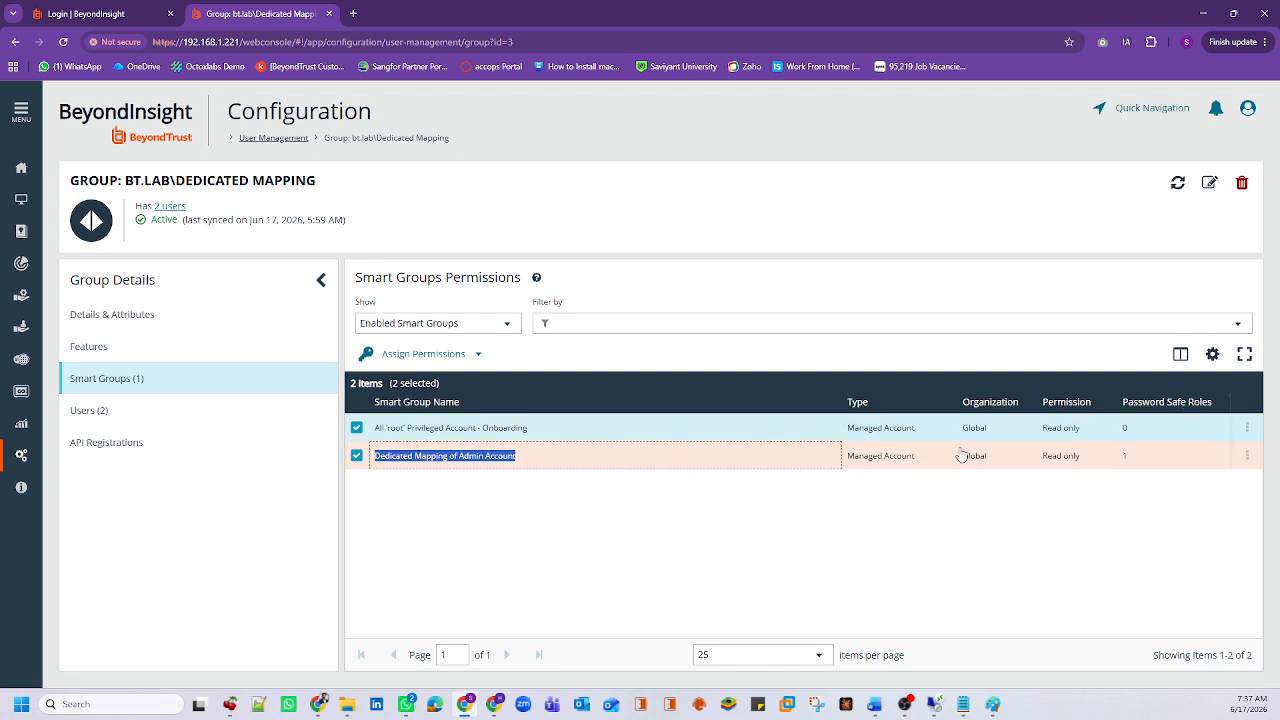
click(796, 449)
click(766, 434)
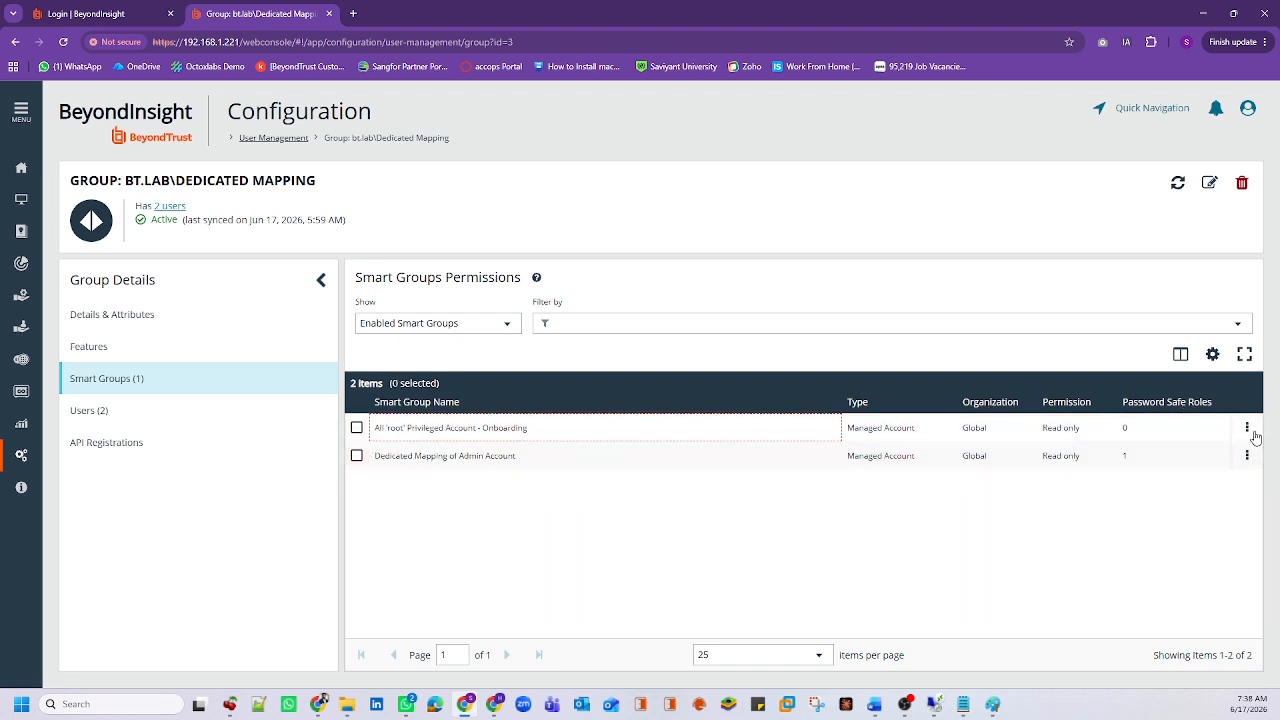
click(1247, 428)
Give the Onboarding and Admin Account smart groups Requestor with RDP/SSH - 1 Approval Required
click(1168, 528)
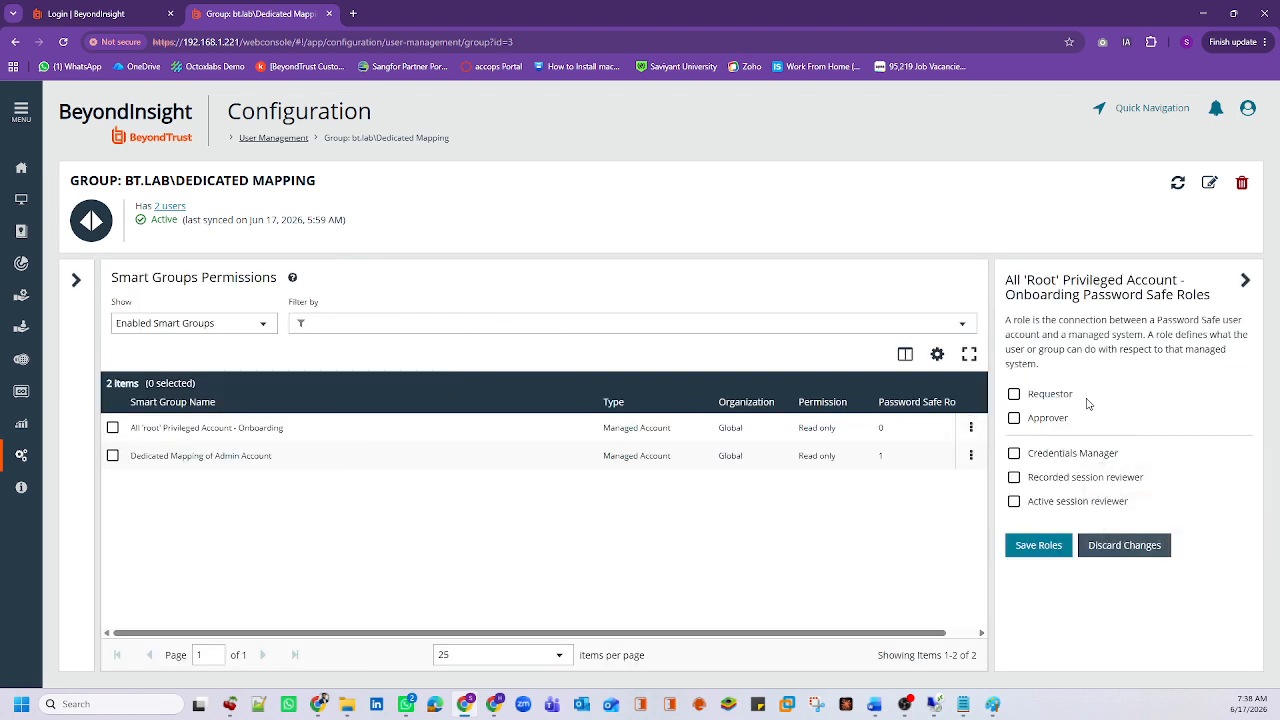
click(1031, 394)
click(1047, 438)
click(1064, 537)
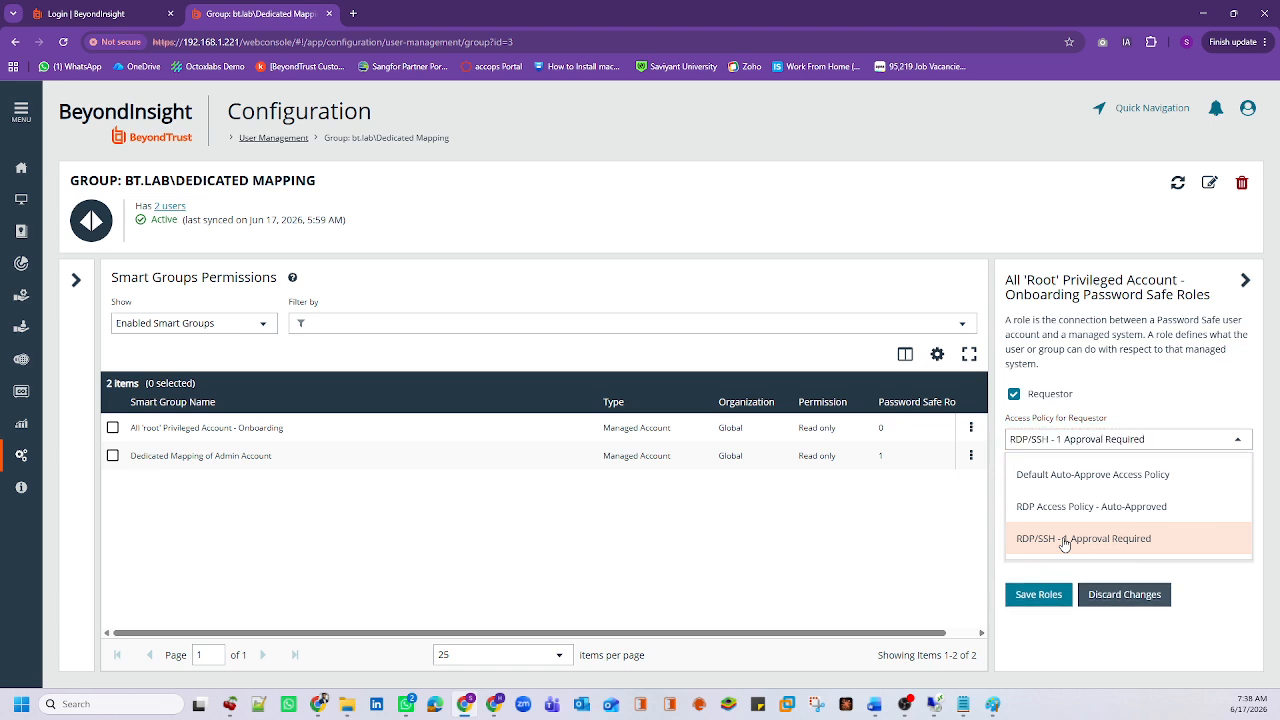
click(1038, 600)
click(1247, 455)
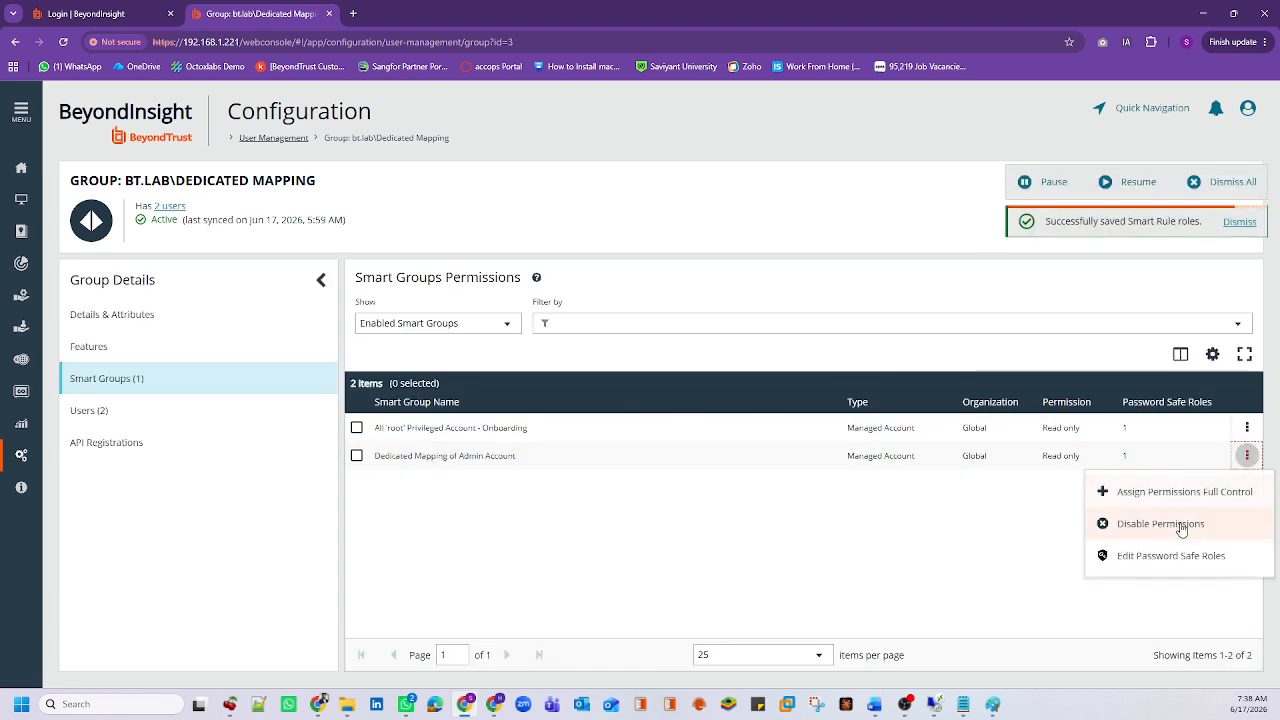
click(1165, 555)
click(1087, 438)
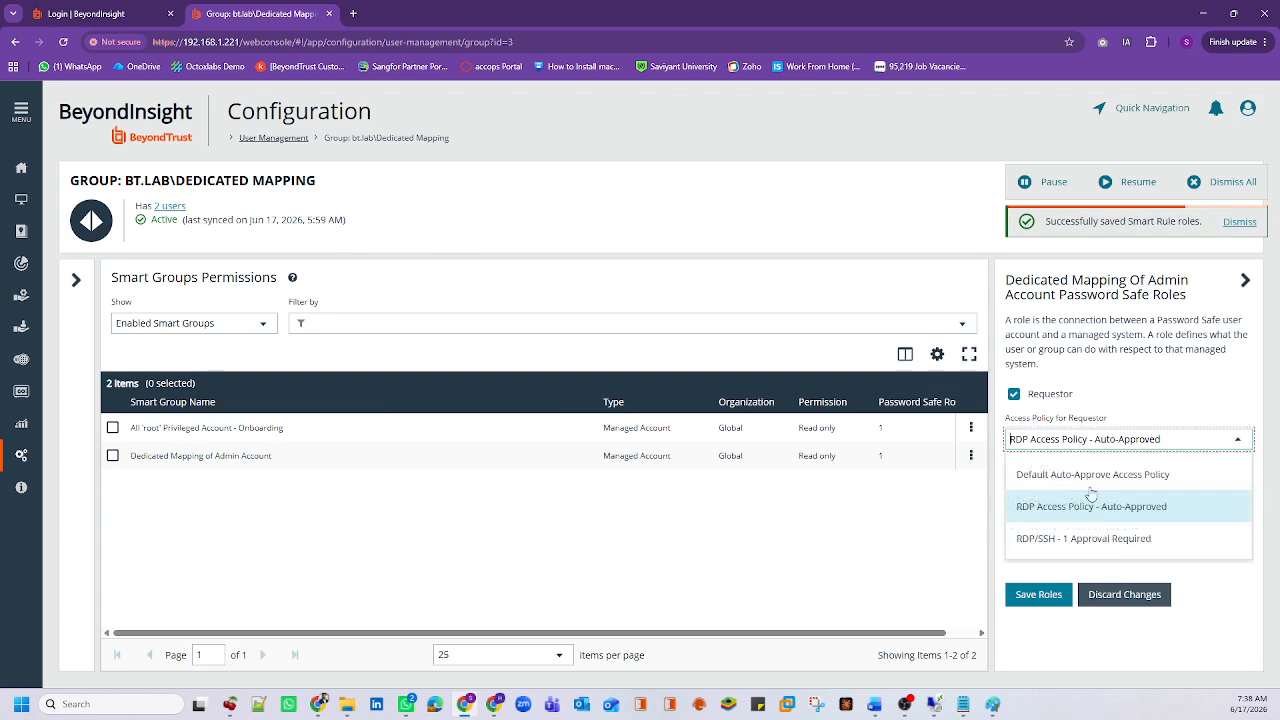
click(1090, 537)
click(1068, 603)
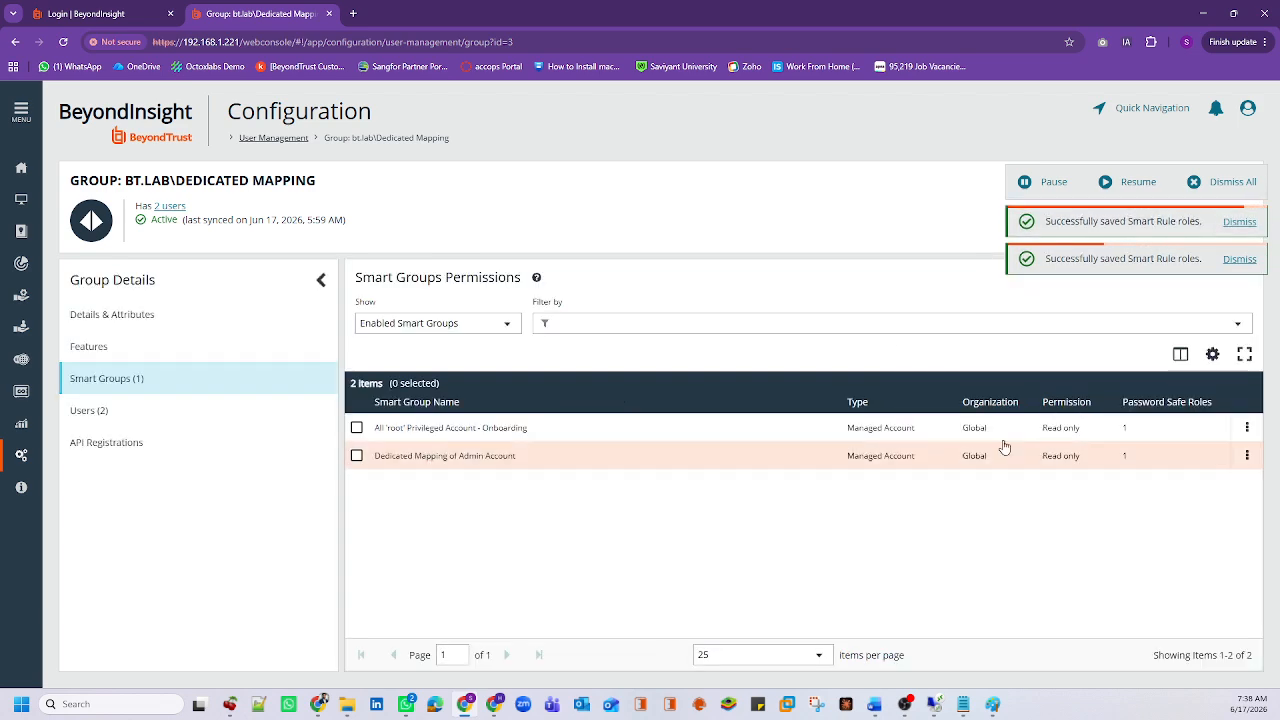
Dismiss the save notifications and go to Configuration > User Management
click(1196, 186)
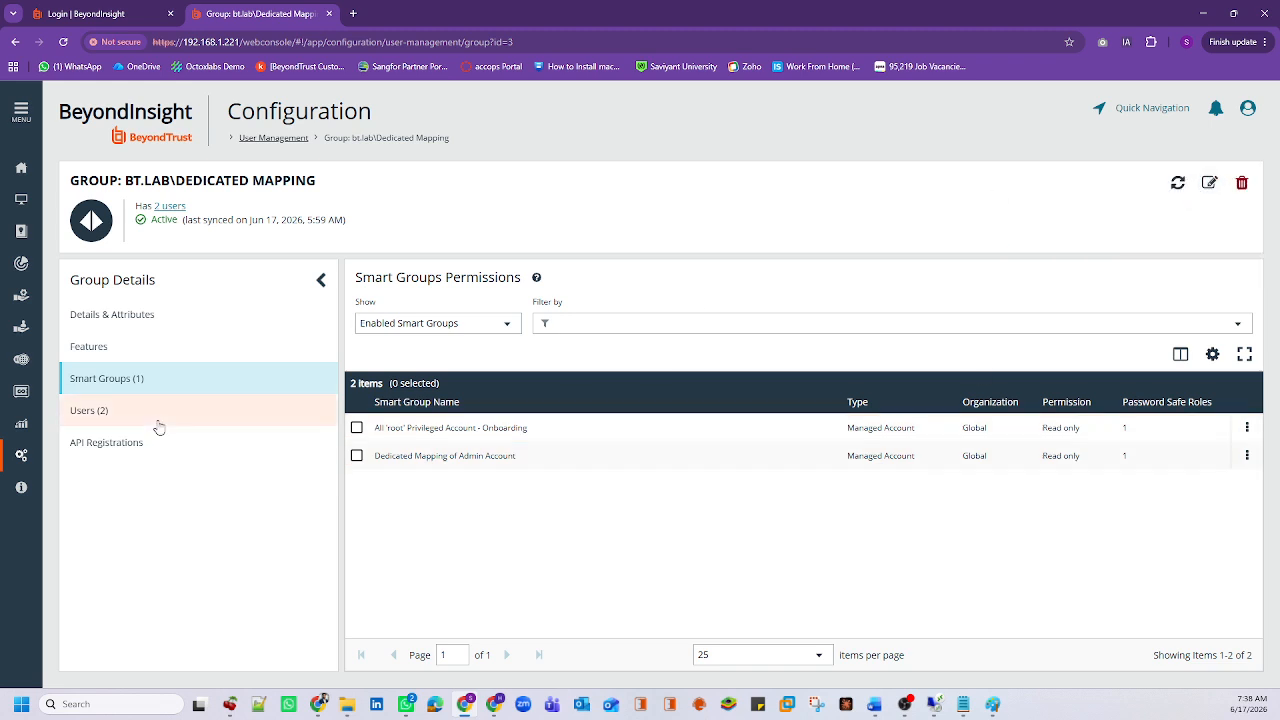
click(18, 453)
click(491, 318)
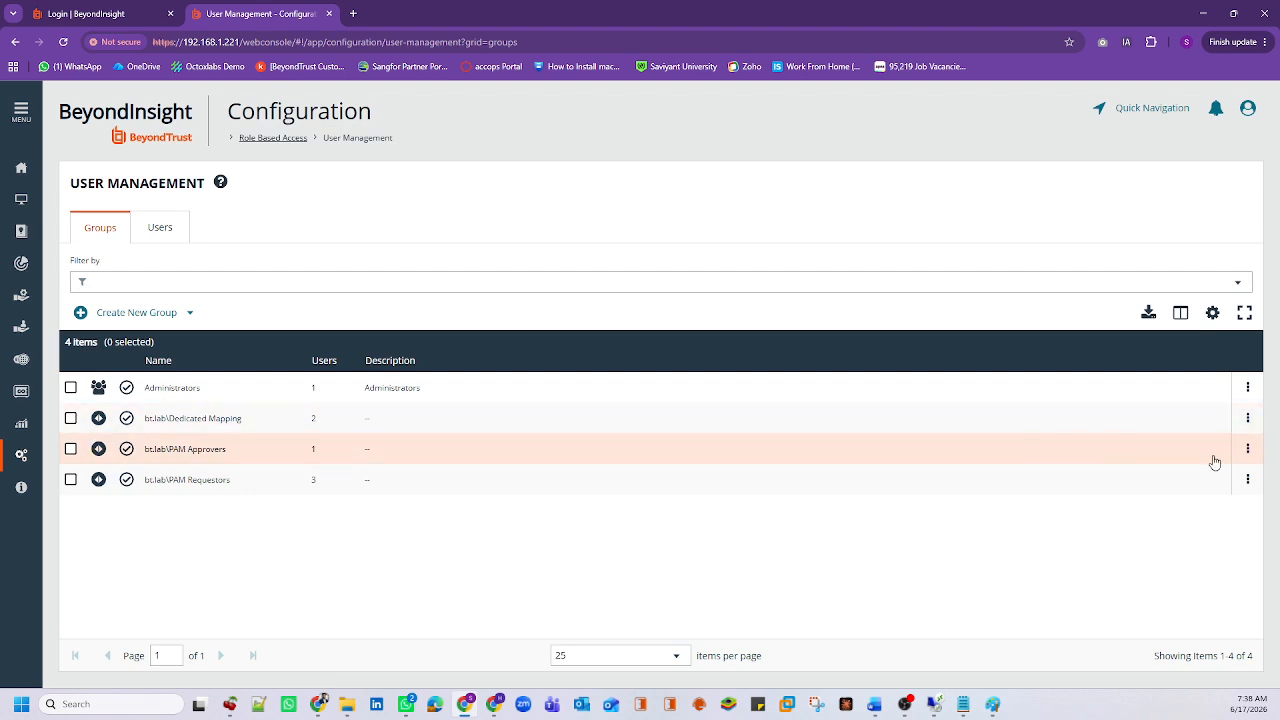
Give PAM Approvers read-only access to the All Managed Accounts smart group
click(1249, 450)
click(1170, 486)
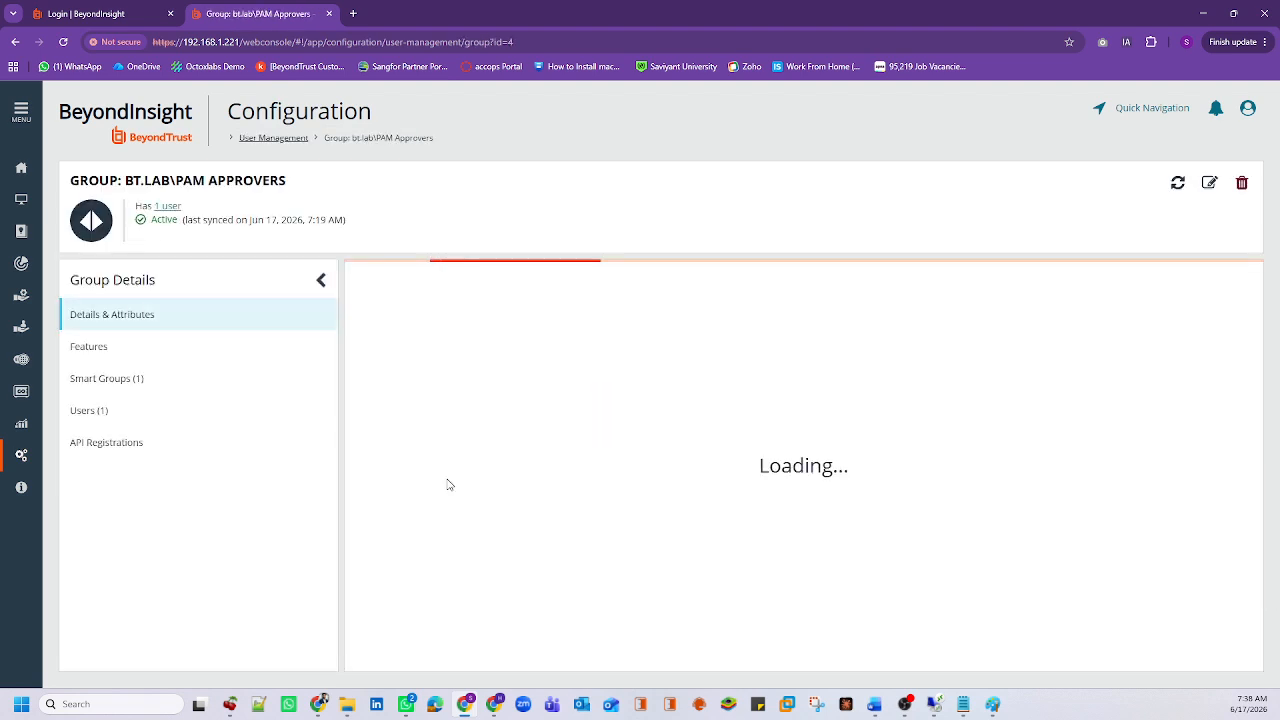
click(180, 377)
click(403, 328)
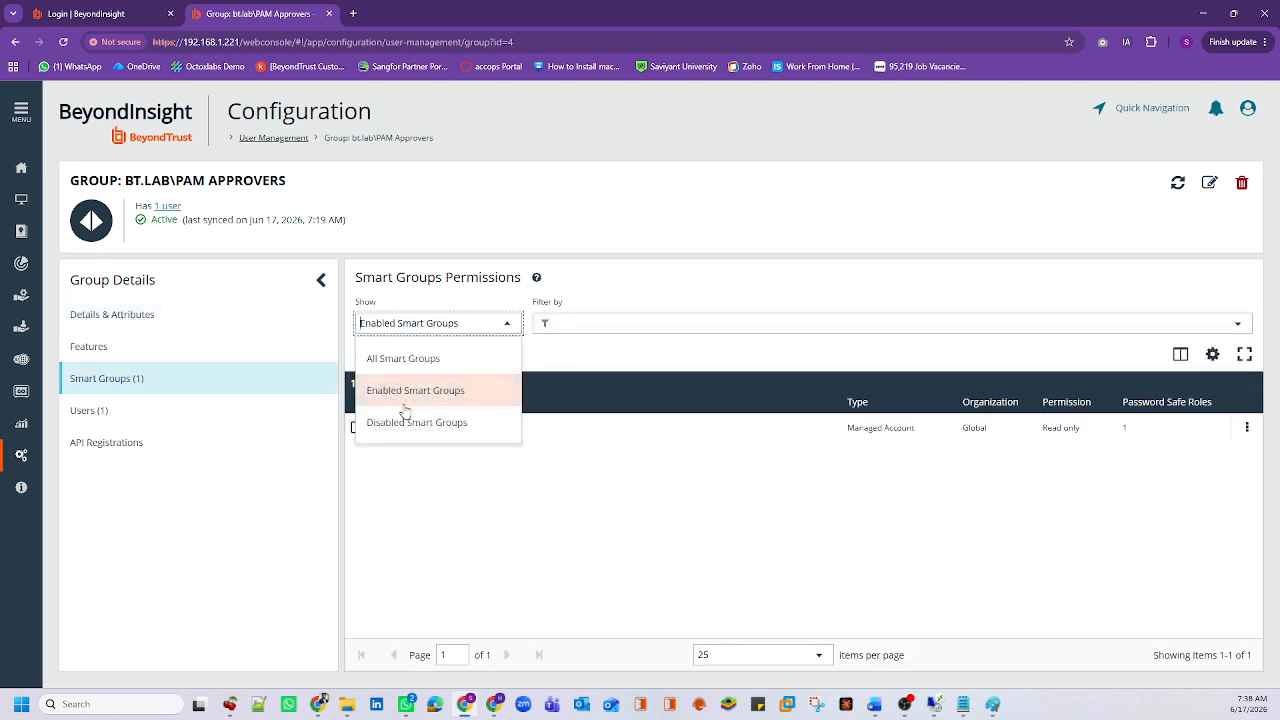
click(403, 418)
click(419, 324)
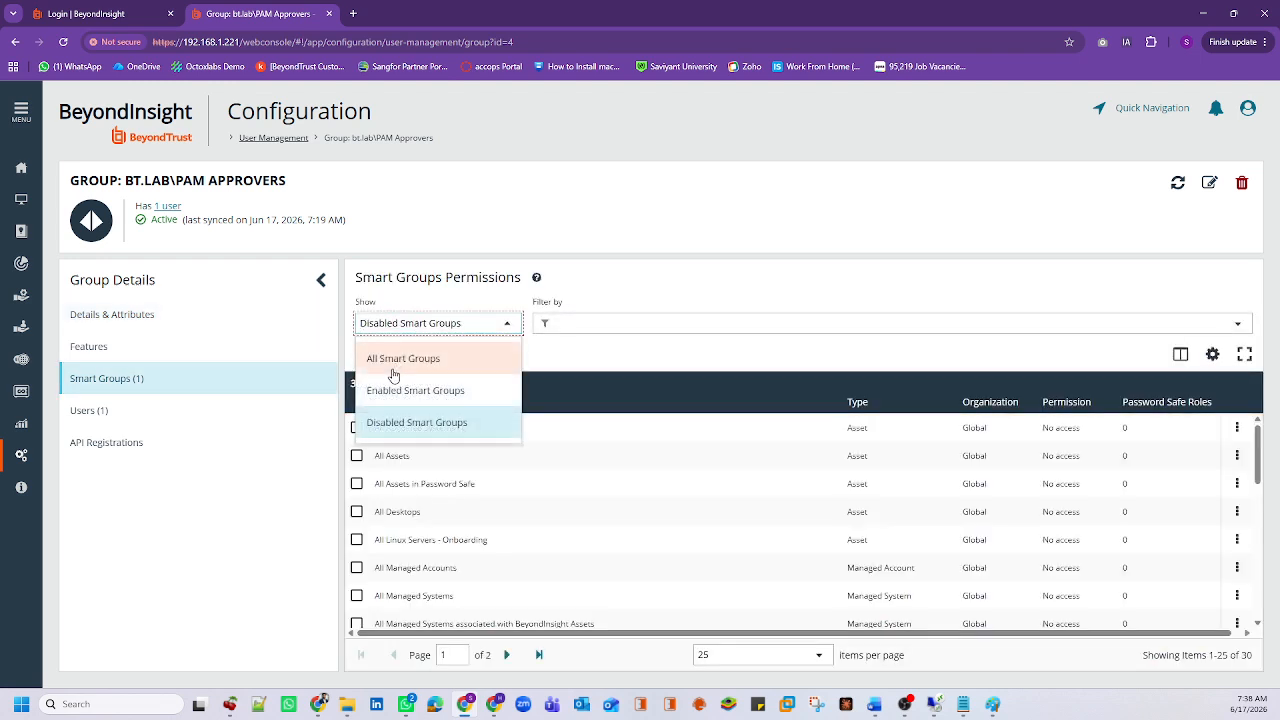
click(392, 363)
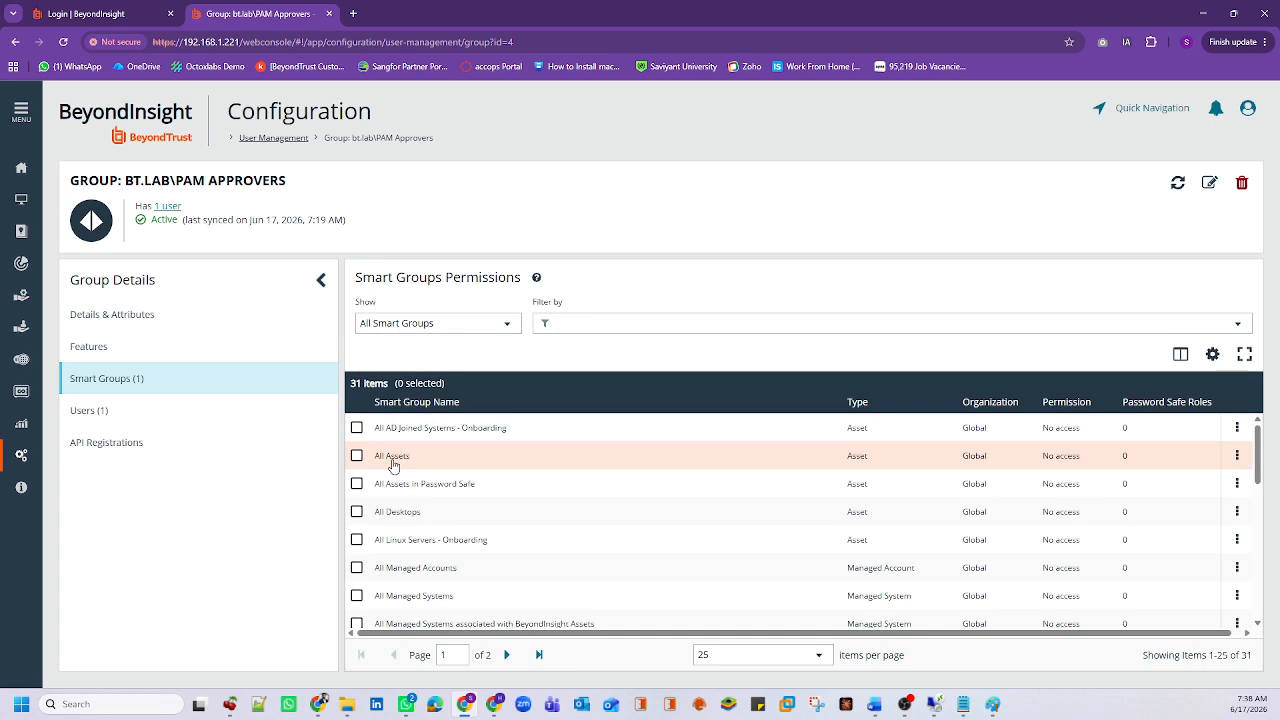
click(404, 575)
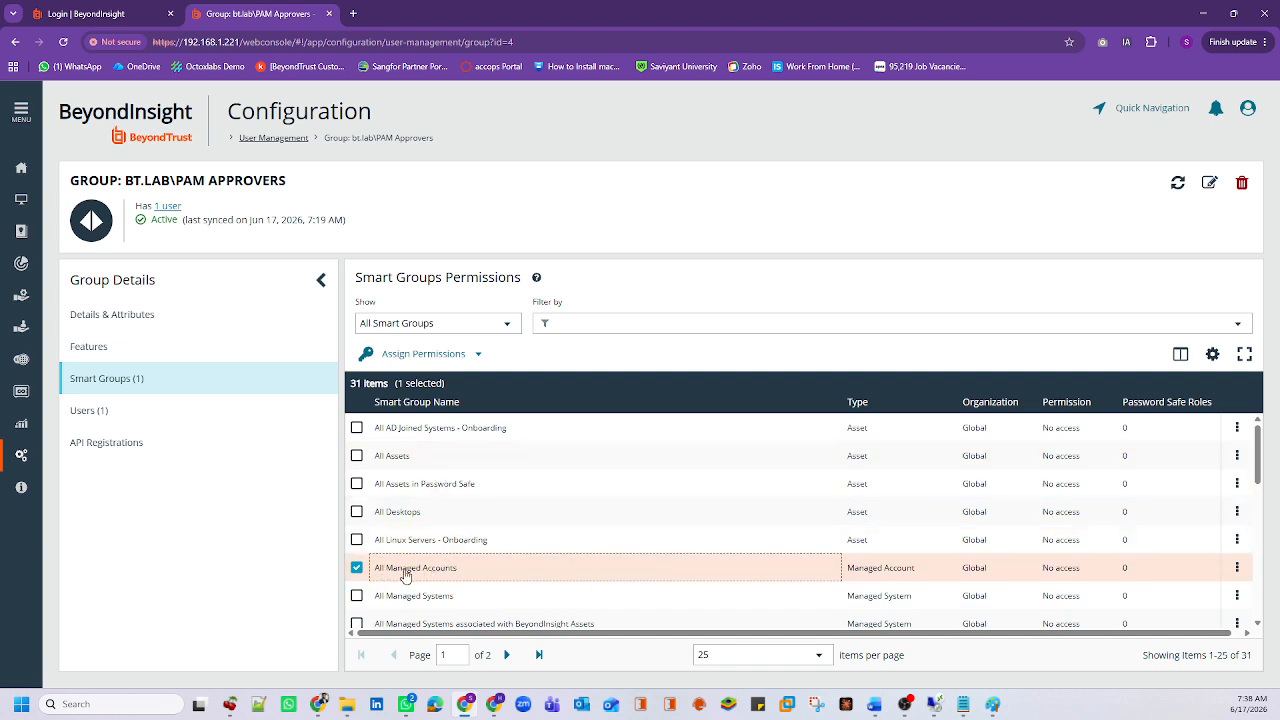
click(424, 354)
click(414, 400)
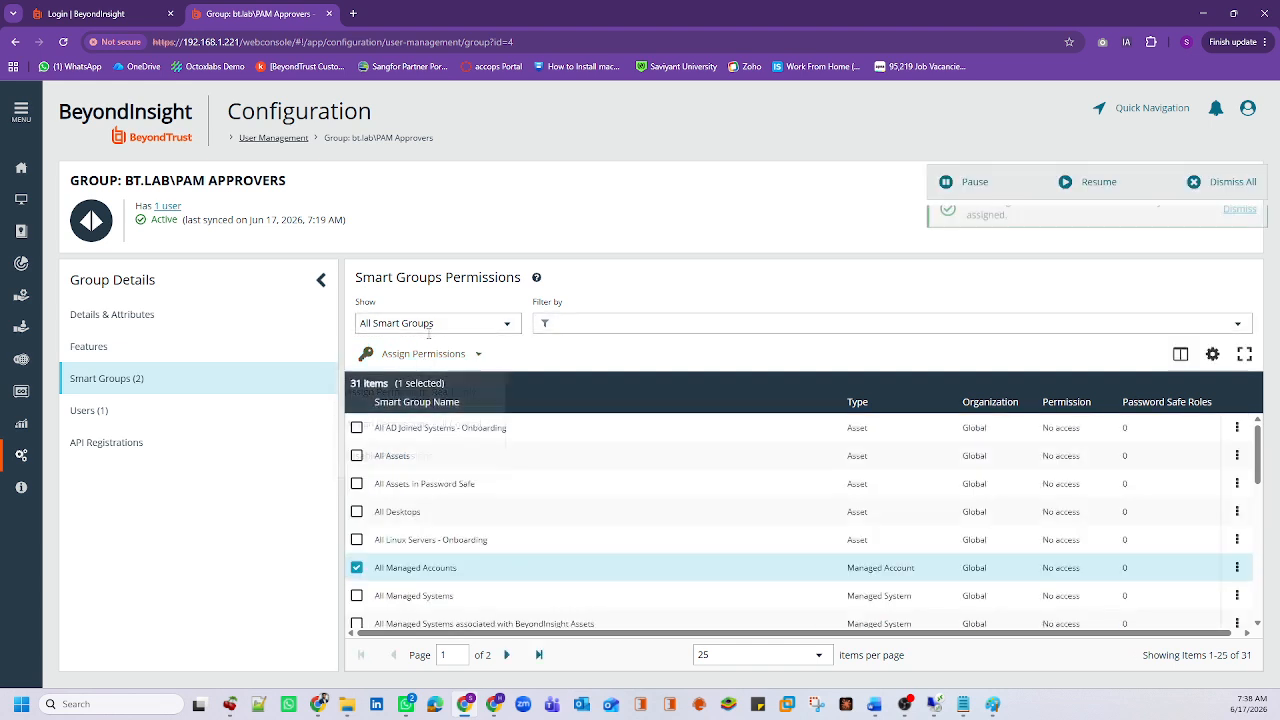
Assign PAM Approvers the Approver role on All Managed Accounts
click(430, 324)
click(414, 389)
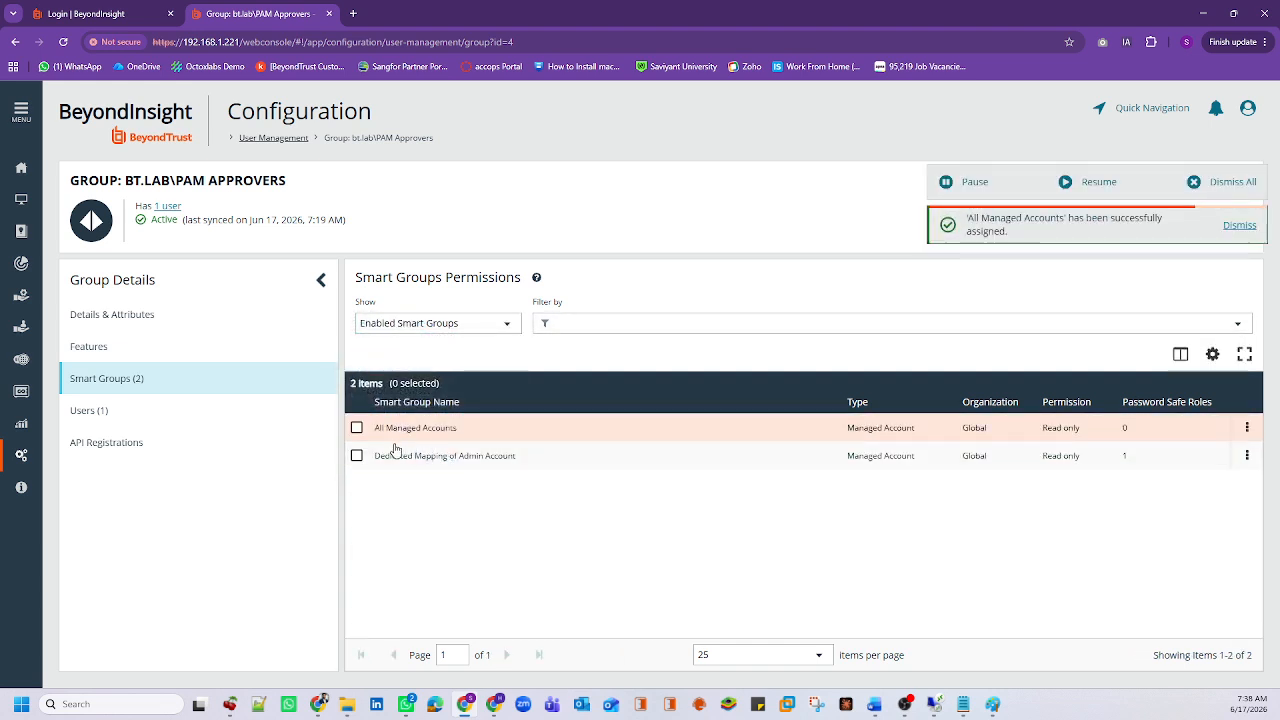
click(1247, 427)
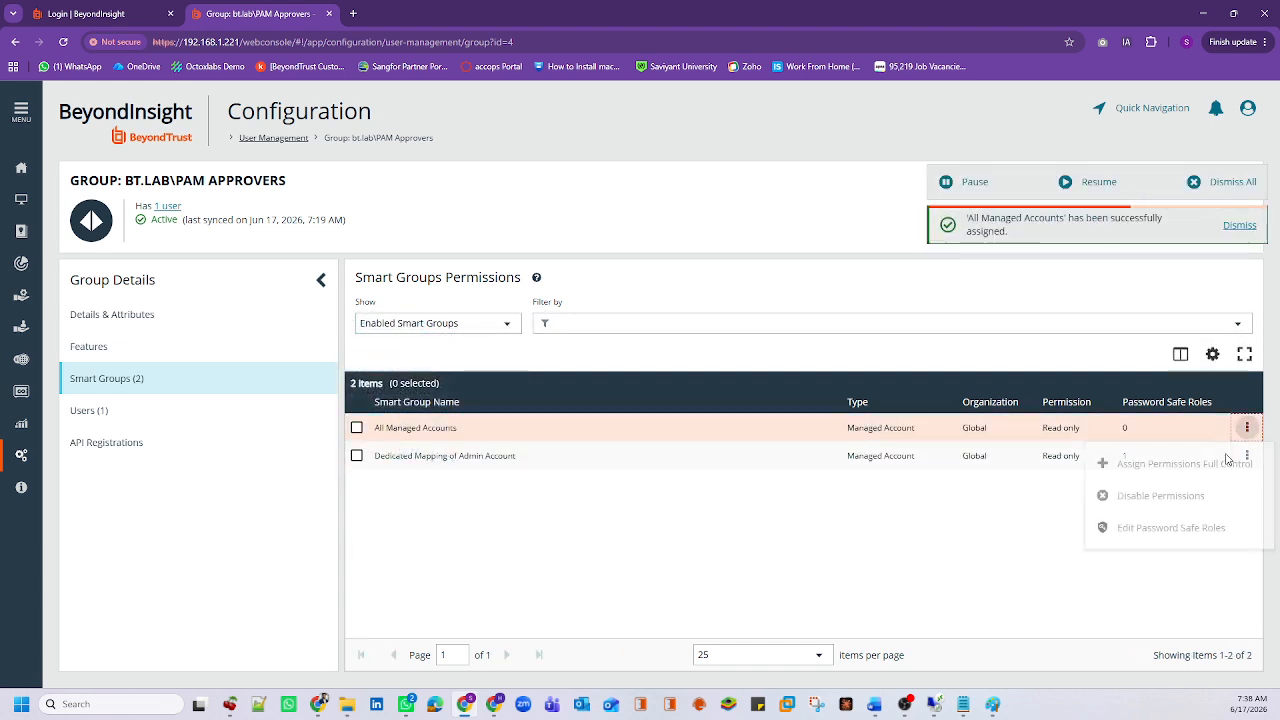
click(1169, 527)
click(1063, 421)
click(1037, 543)
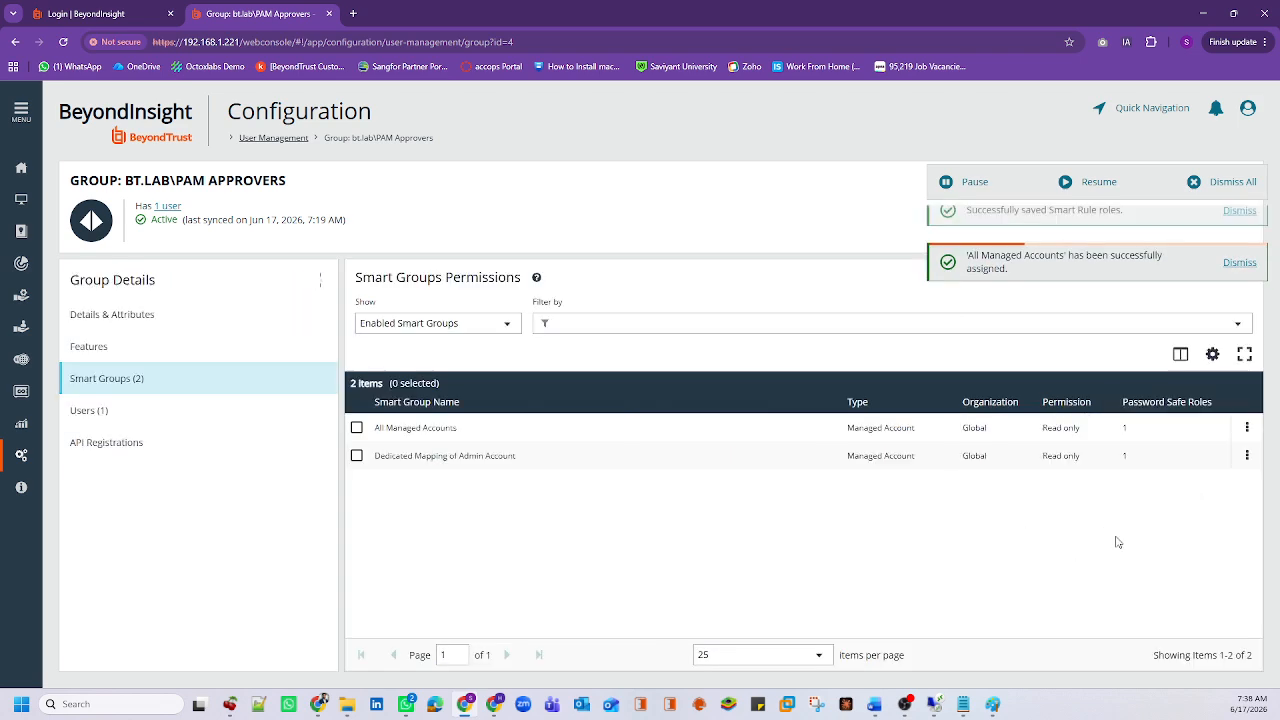
Clear the roles on Dedicated Mapping of Admin Account and remove that permission
click(460, 456)
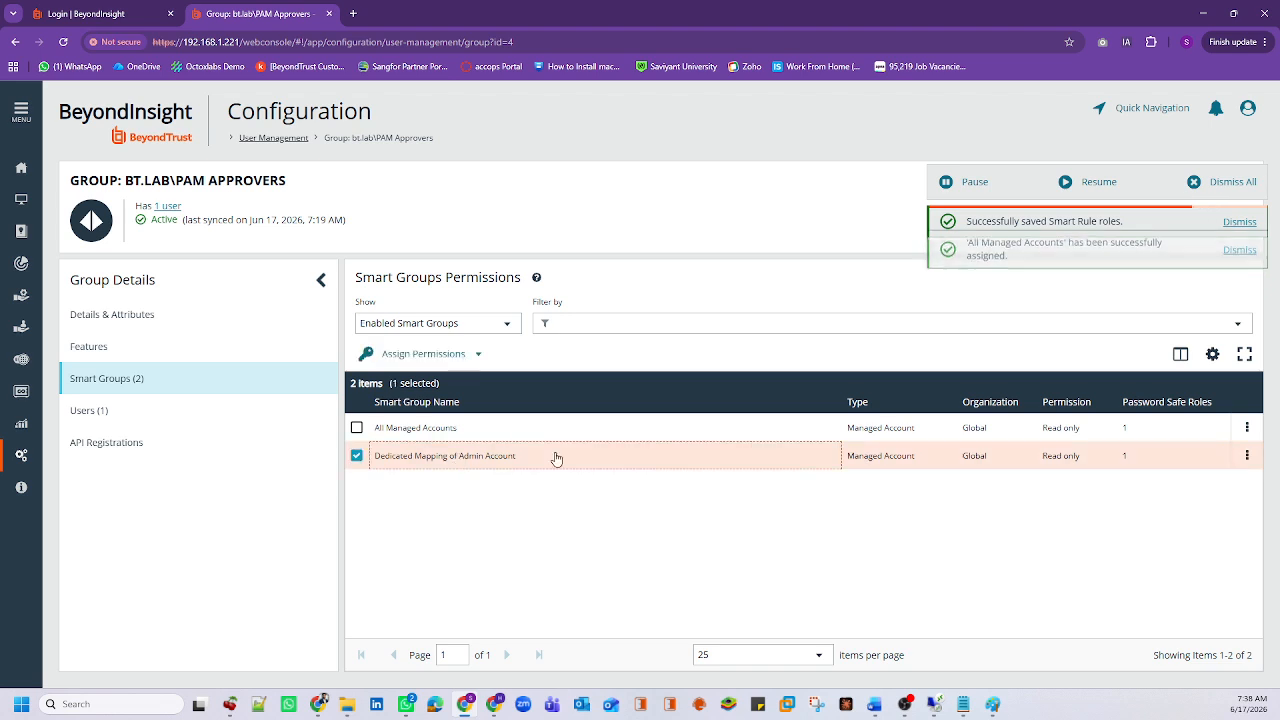
click(465, 354)
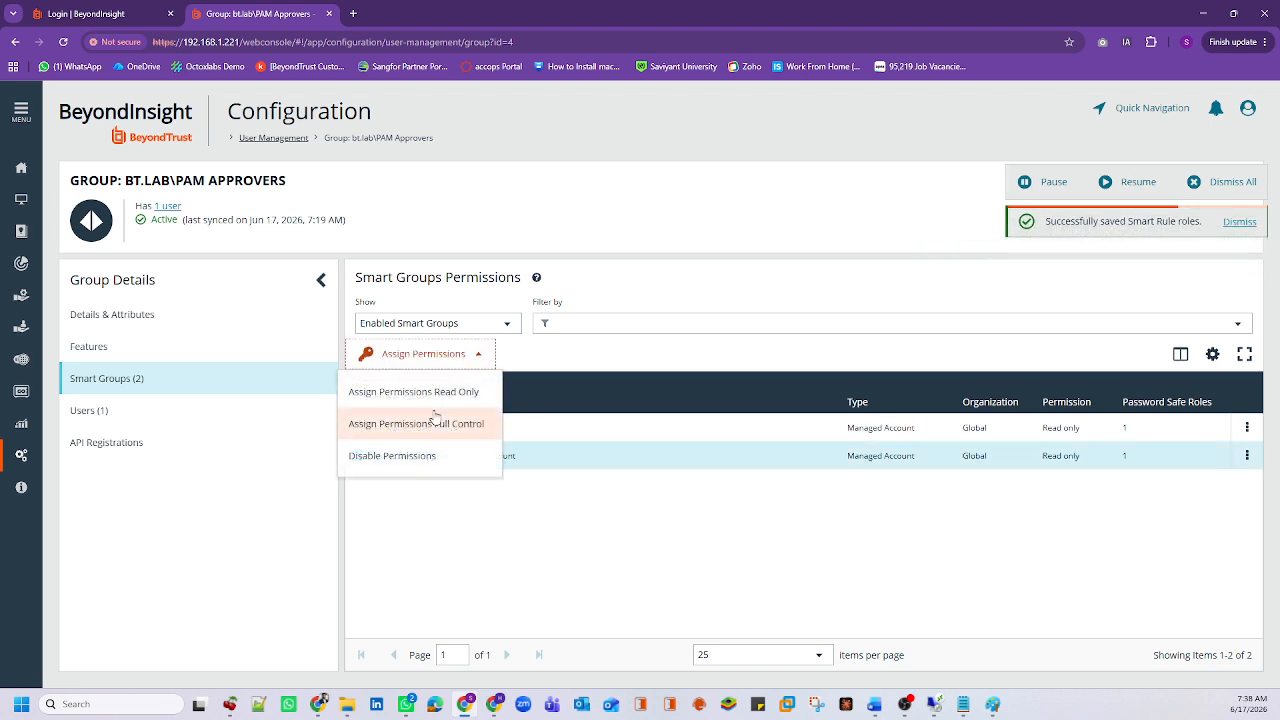
click(1247, 456)
click(1165, 555)
click(1052, 394)
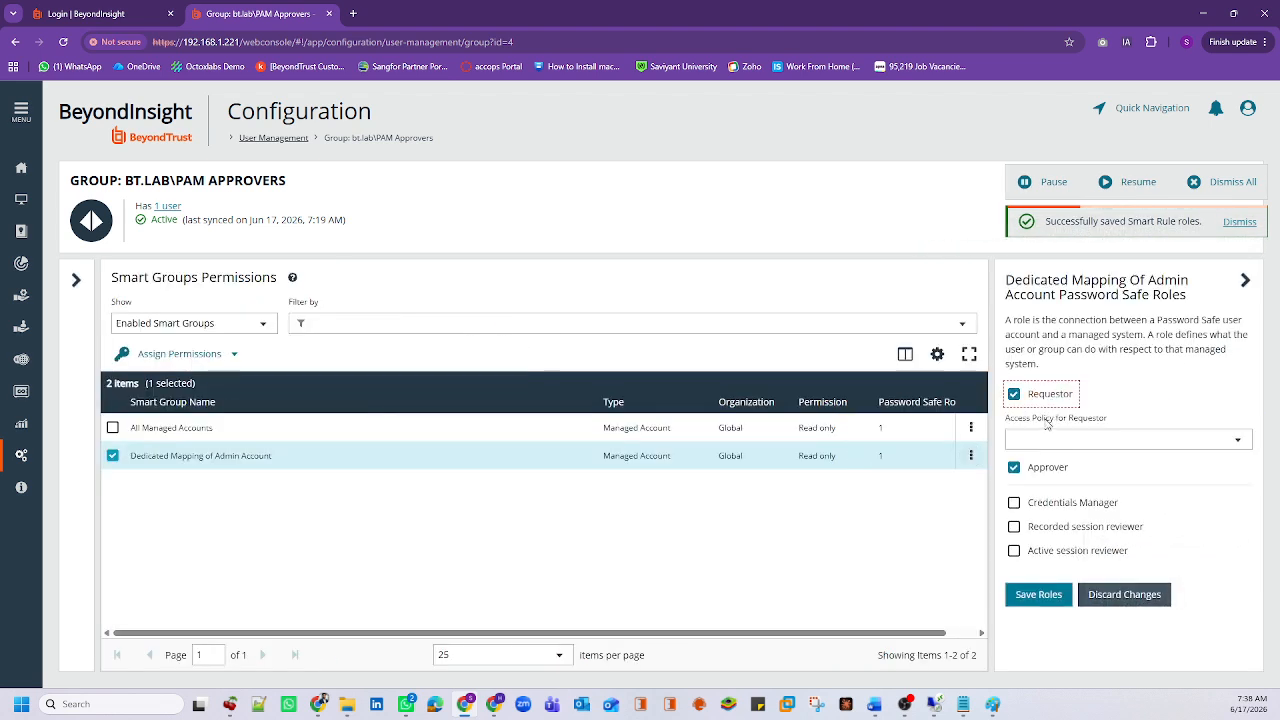
click(1045, 464)
click(1050, 395)
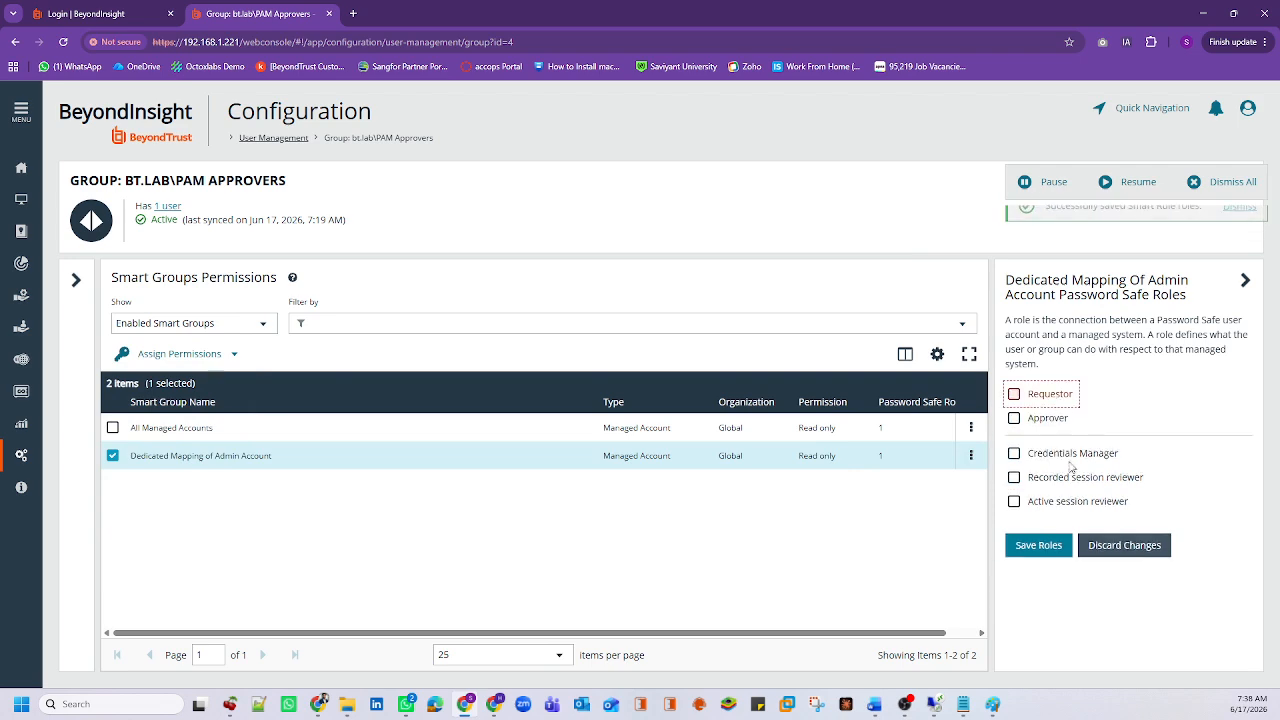
click(1038, 594)
click(1247, 456)
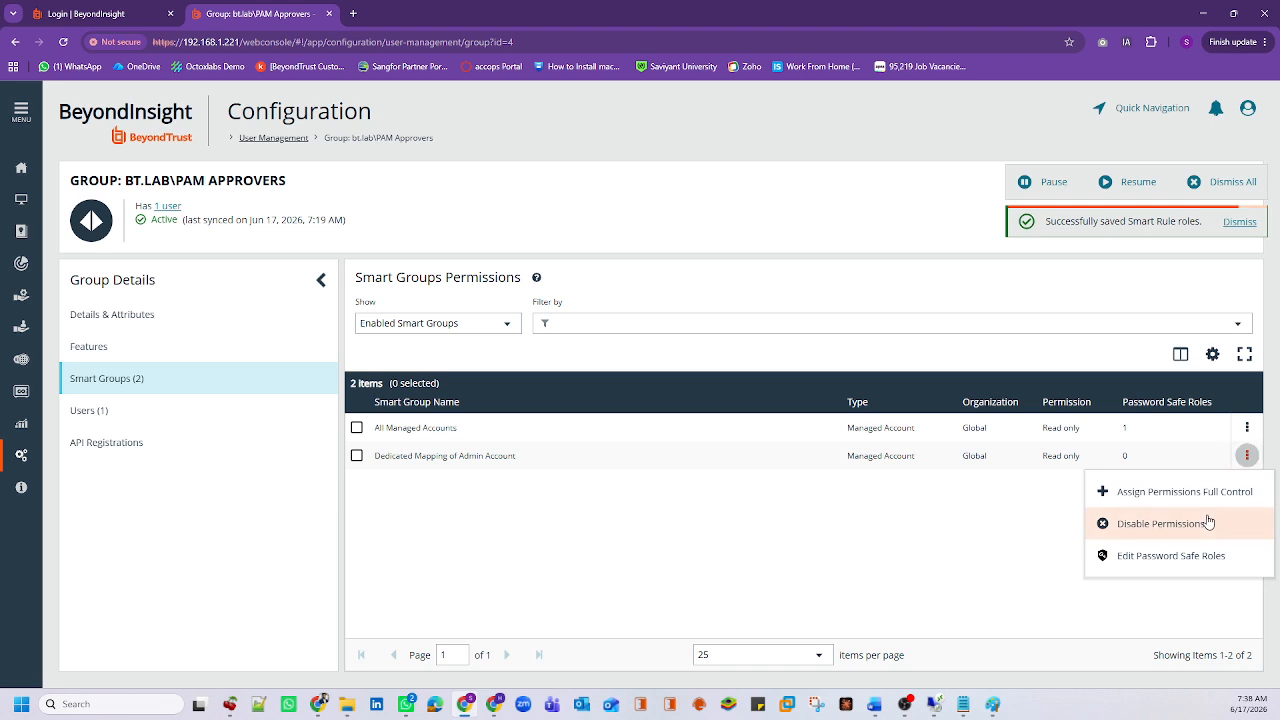
click(1205, 523)
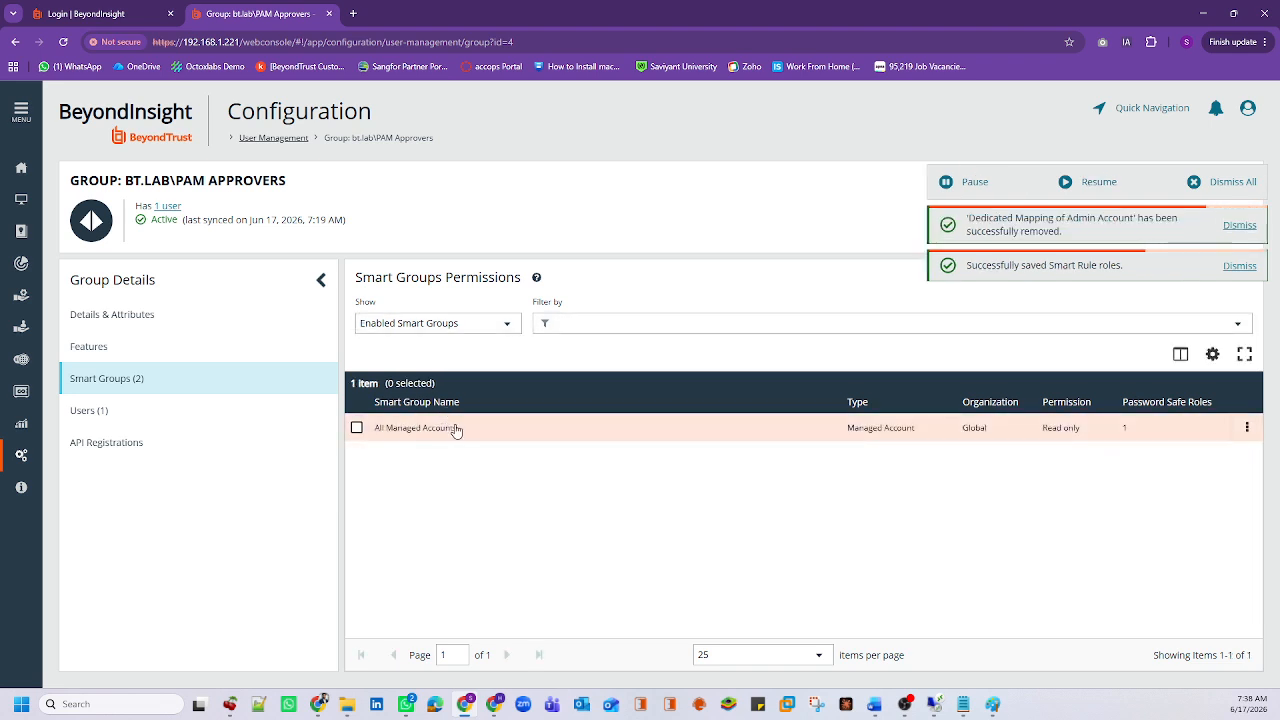
Review the All Managed Accounts roles without changes, then open the account menu
drag(480, 428, 374, 437)
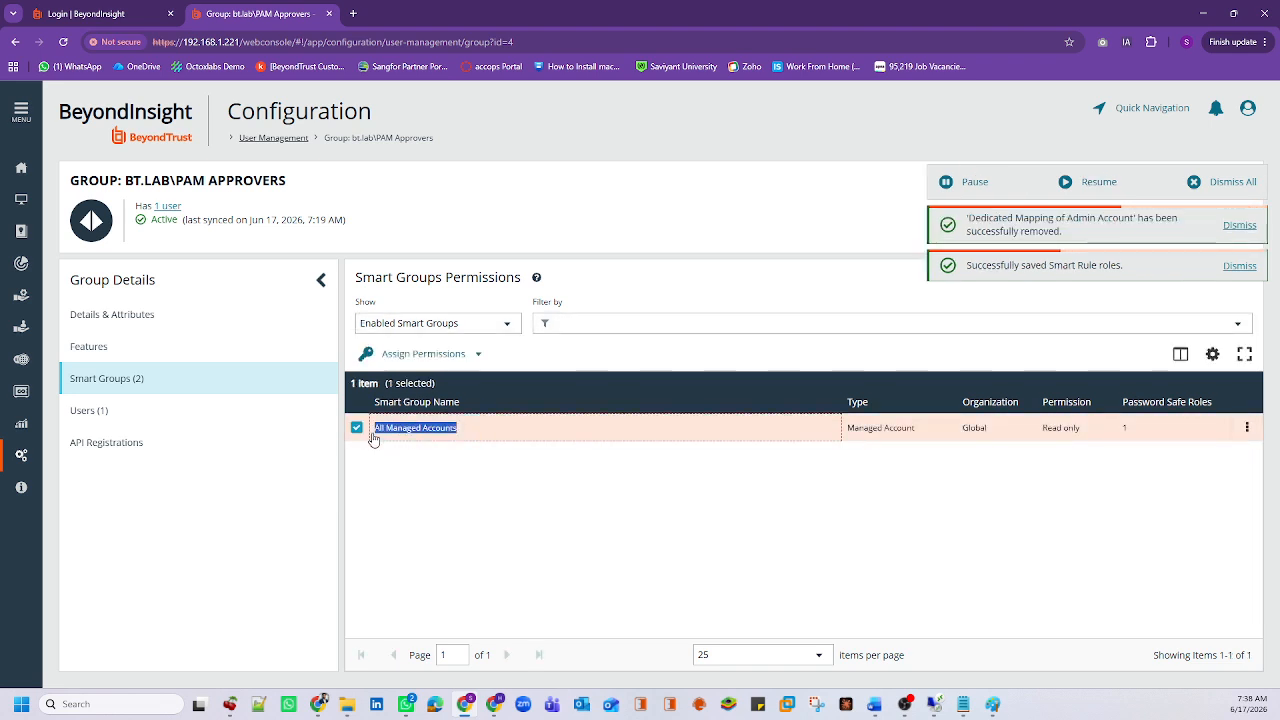
drag(295, 183, 152, 181)
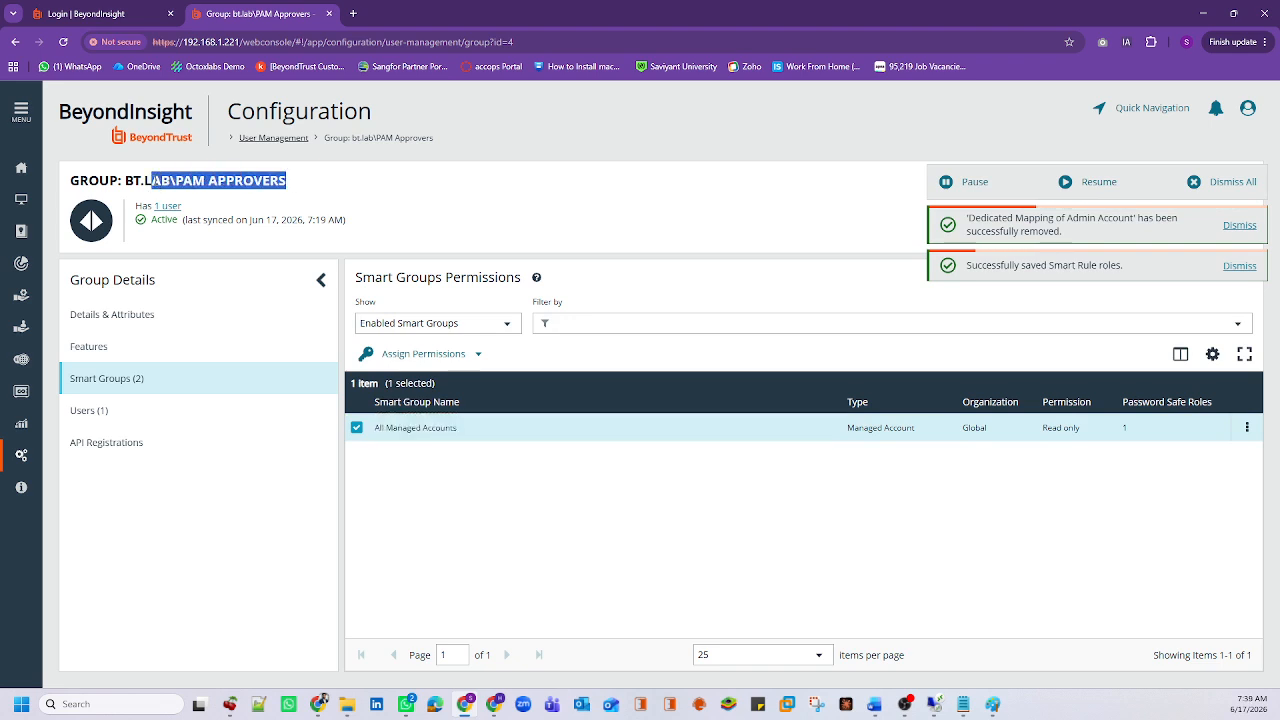
click(1246, 428)
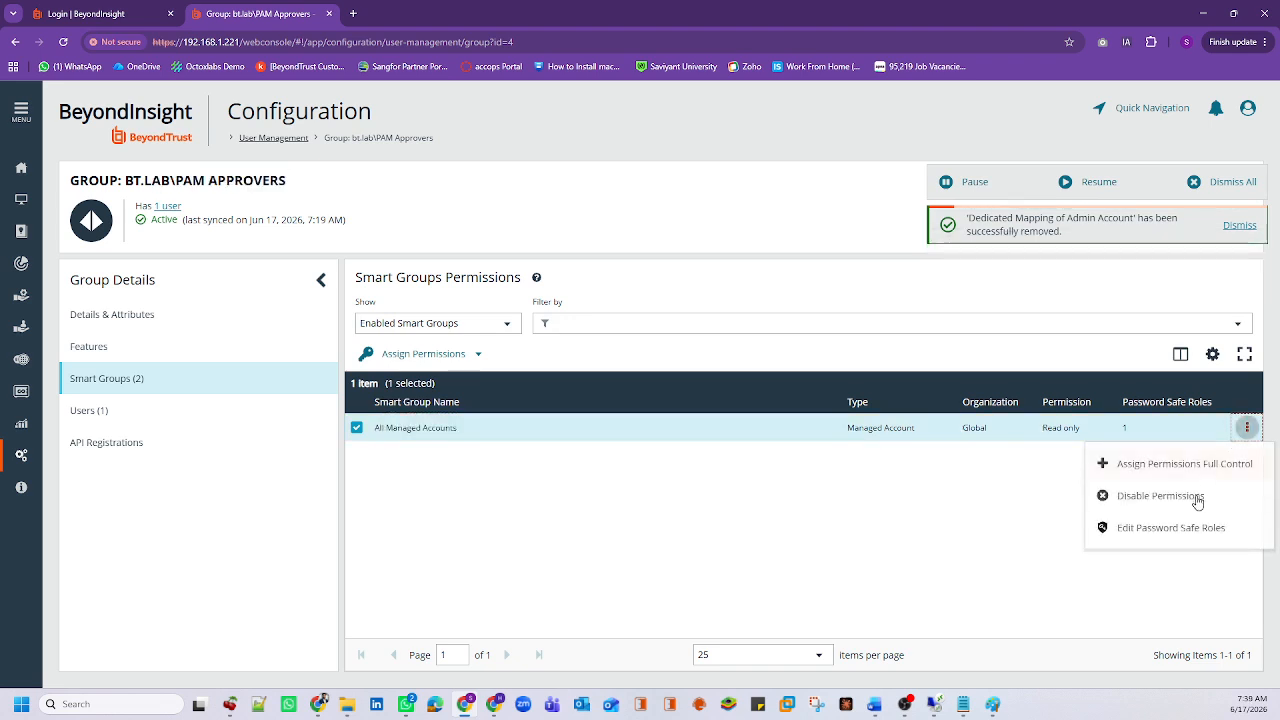
click(1175, 526)
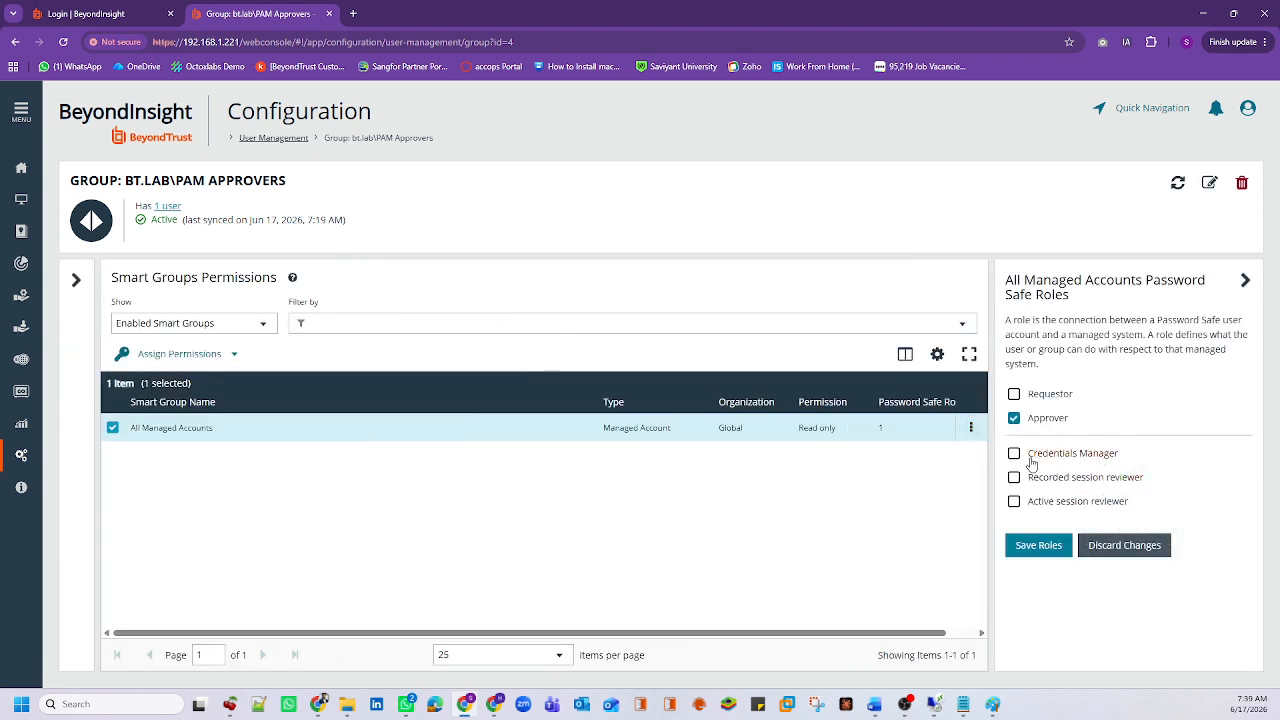
click(1246, 281)
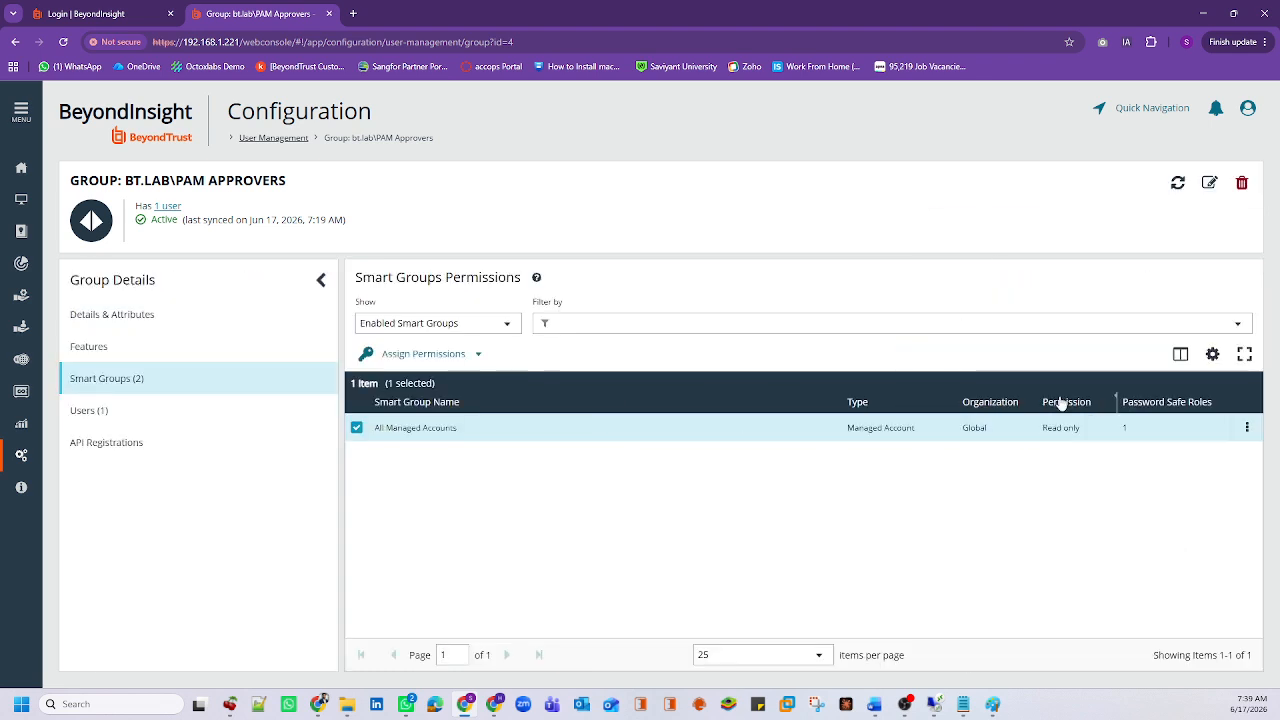
click(463, 428)
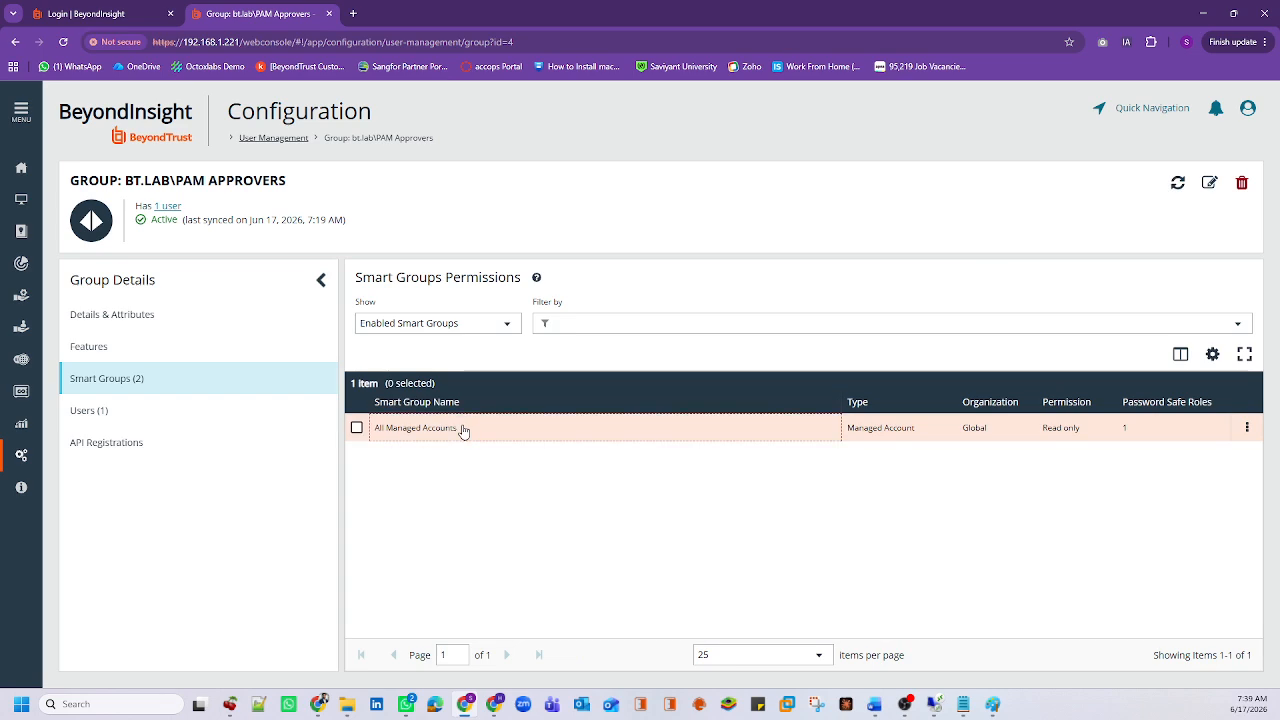
click(1248, 108)
Log out and sign in to the bt.lab domain as the requesting user
click(1187, 116)
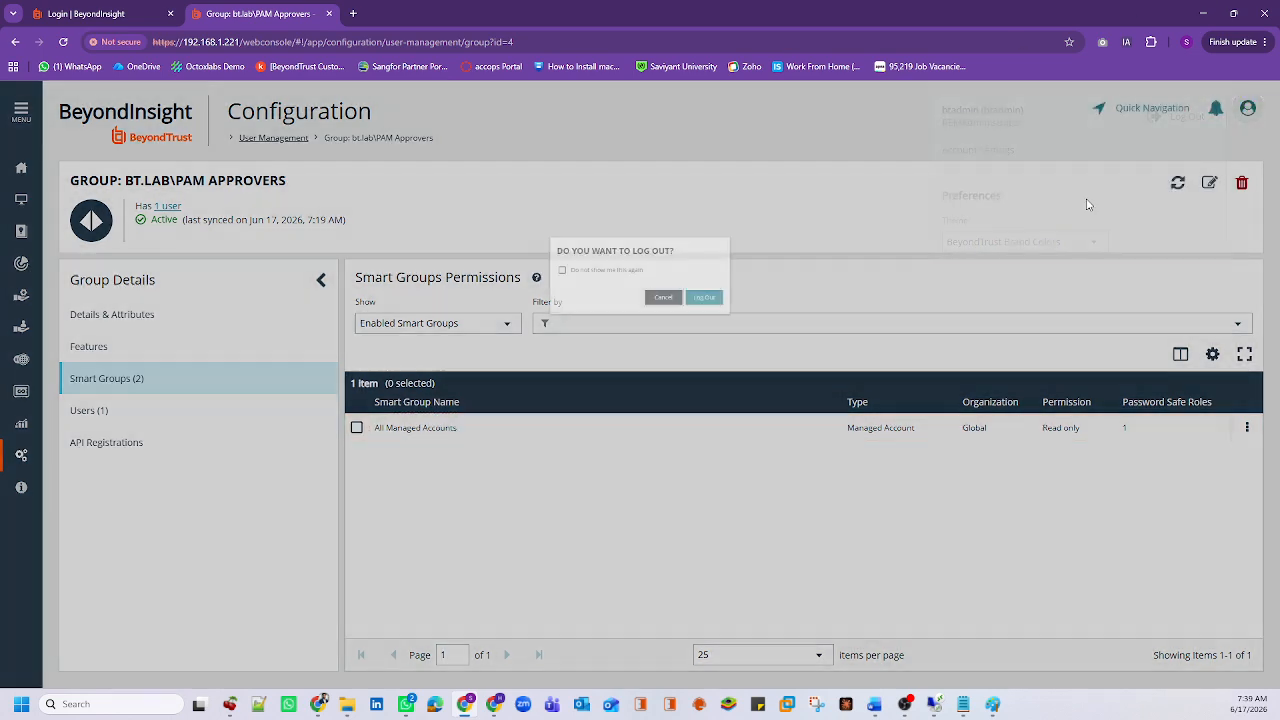
click(751, 312)
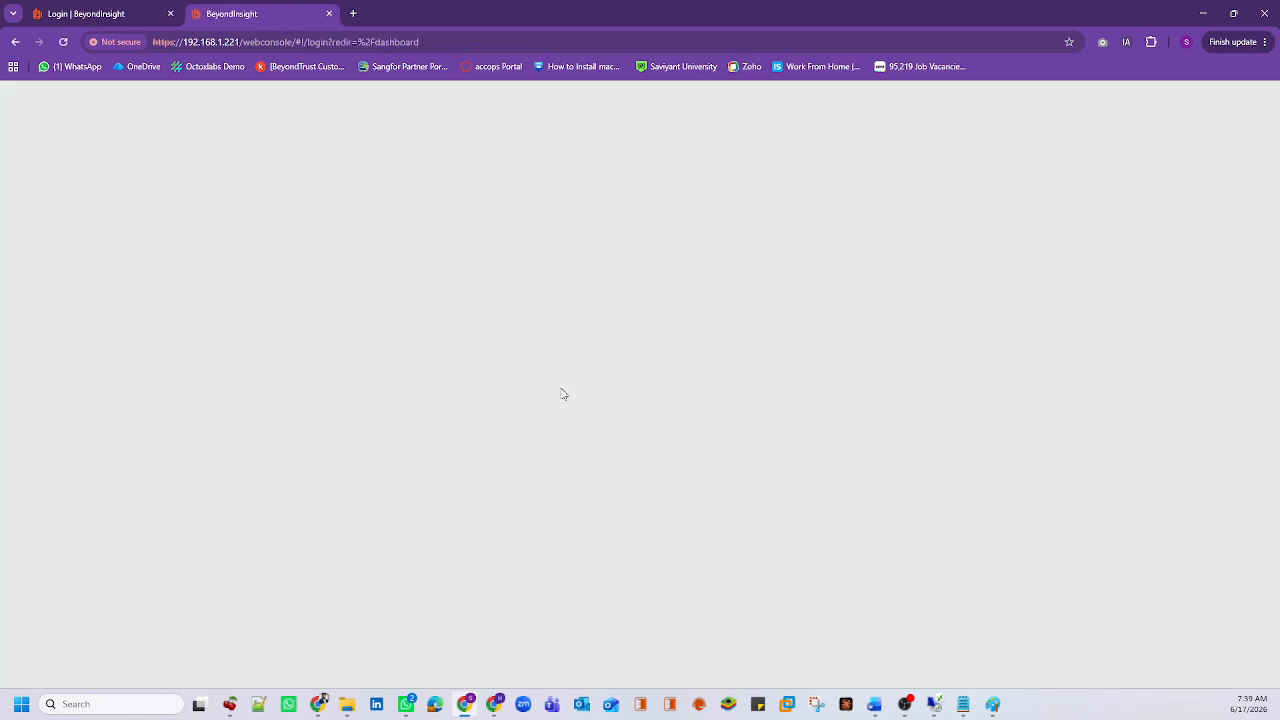
text(nav)
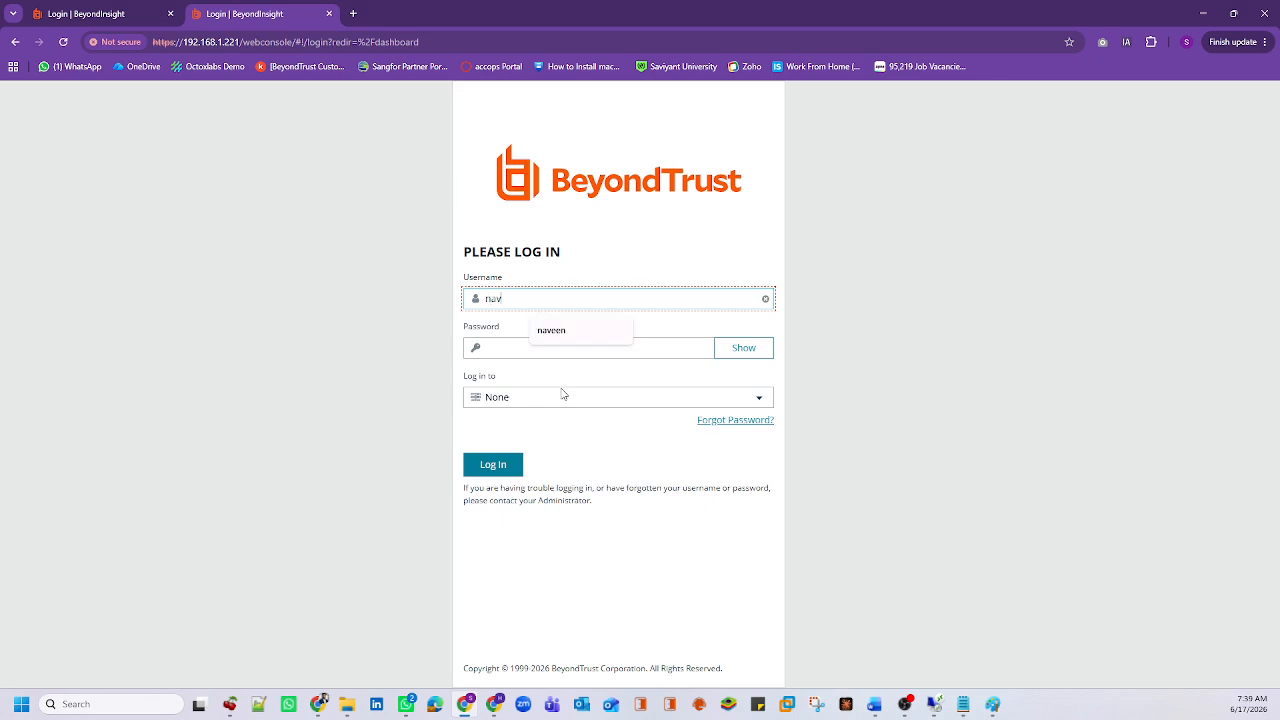
text(een)
key(Tab)
key(Caps_Lock)
text(•)
key(Caps_Lock)
text(•••)
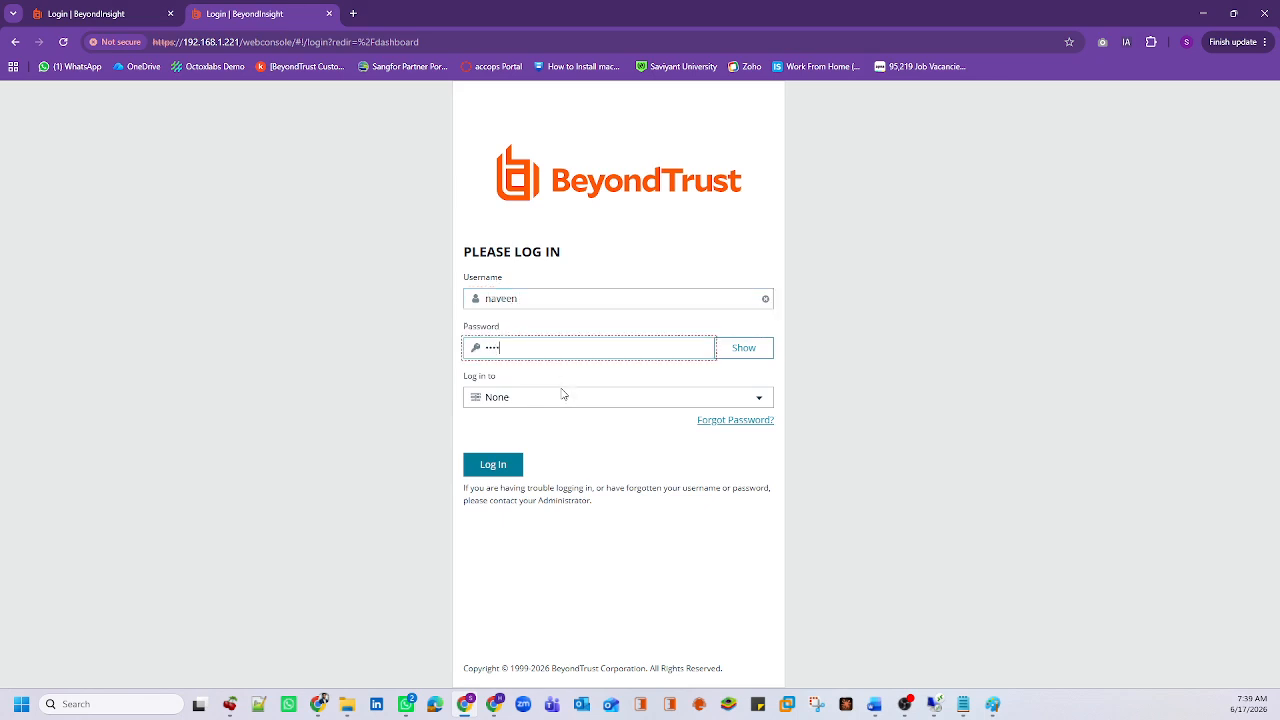
key(Tab)
key(Tab)
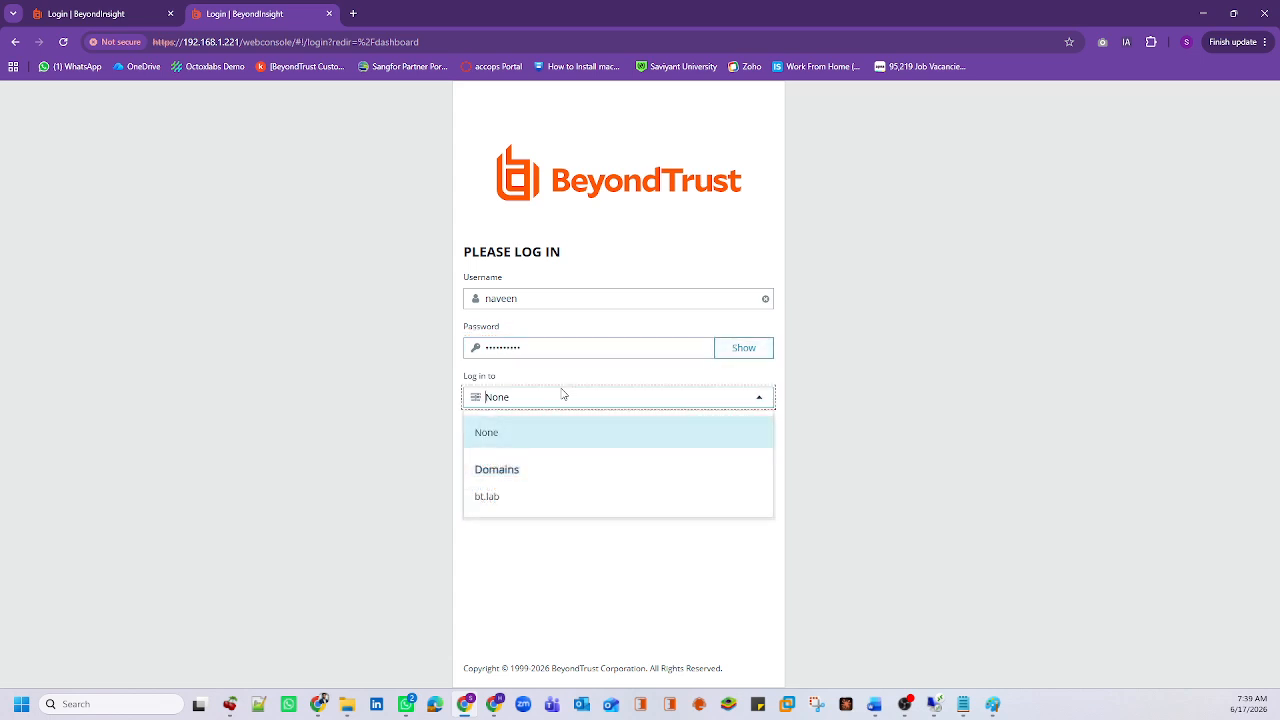
click(523, 494)
click(496, 464)
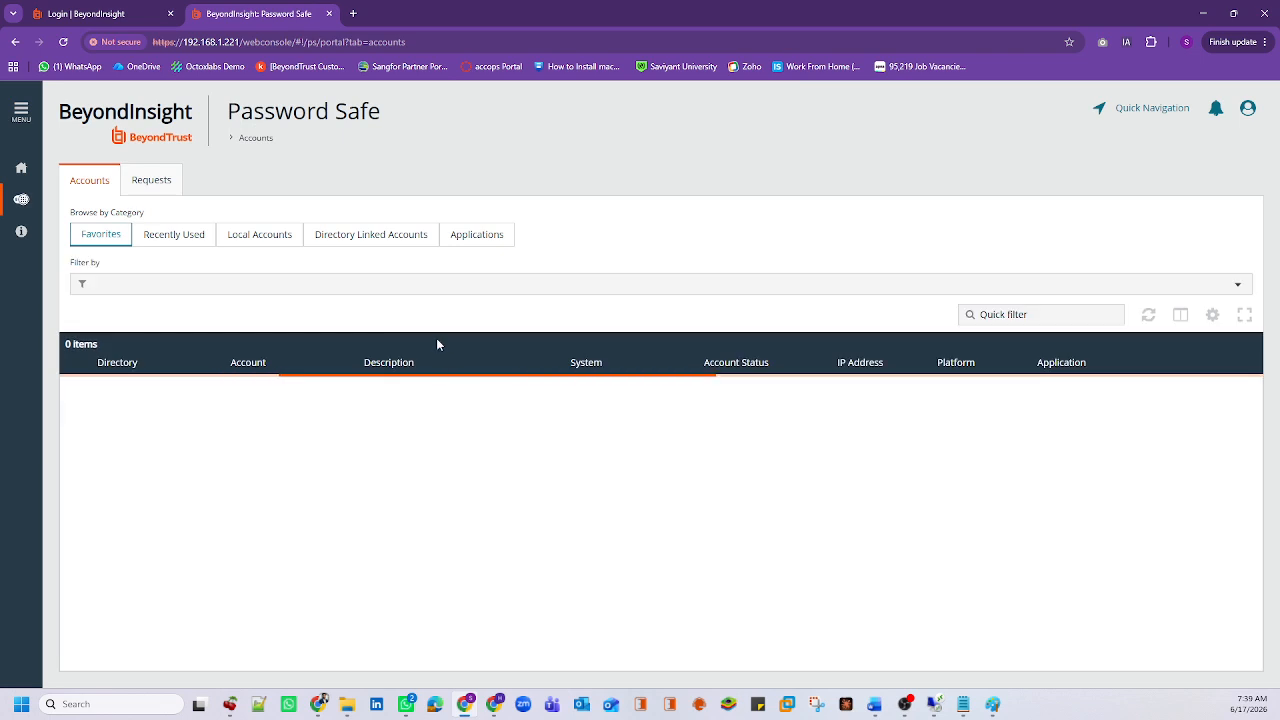
Load all Local Accounts (sync, shutdown, halt), then cancel a started logout
click(290, 236)
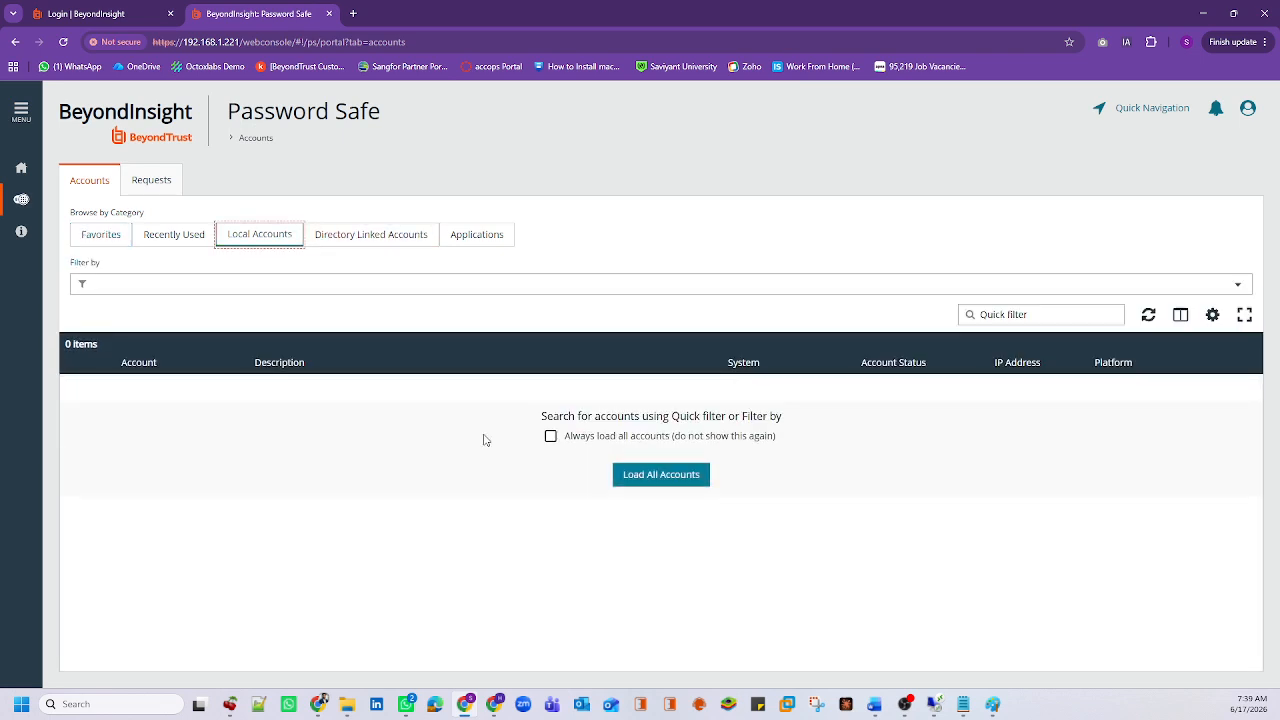
click(620, 472)
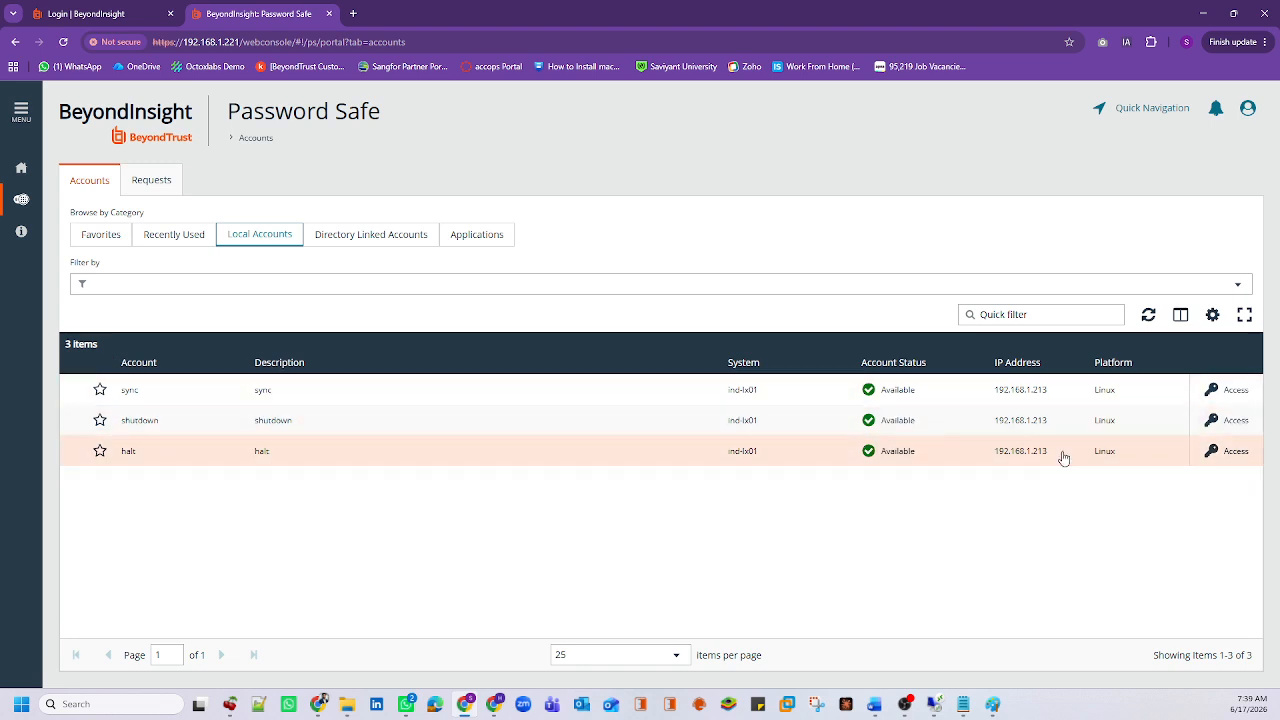
click(1248, 108)
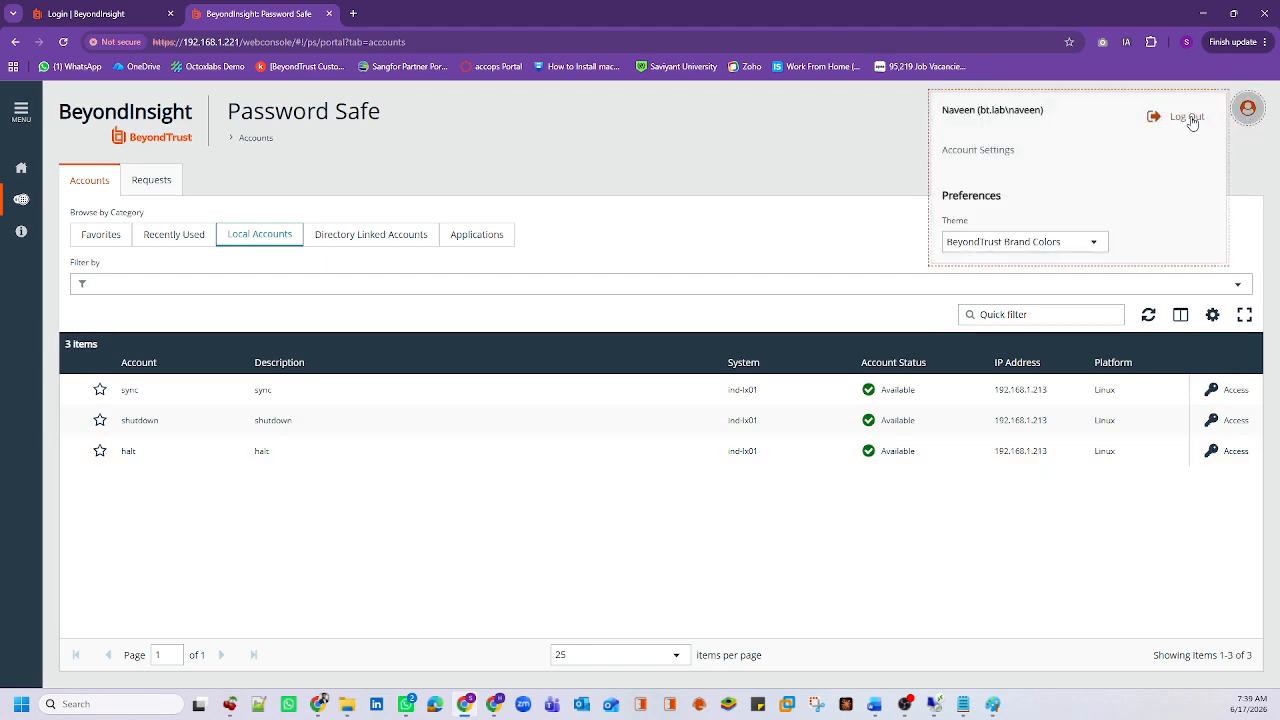
click(1187, 117)
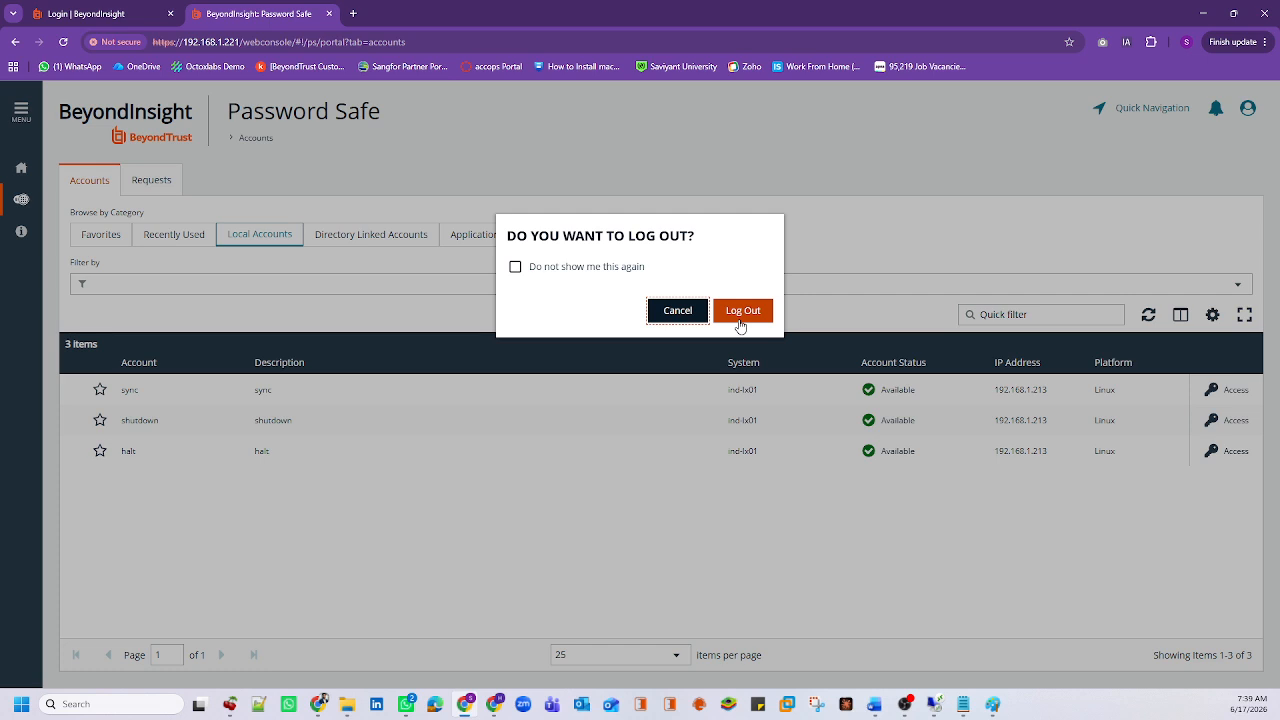
click(686, 317)
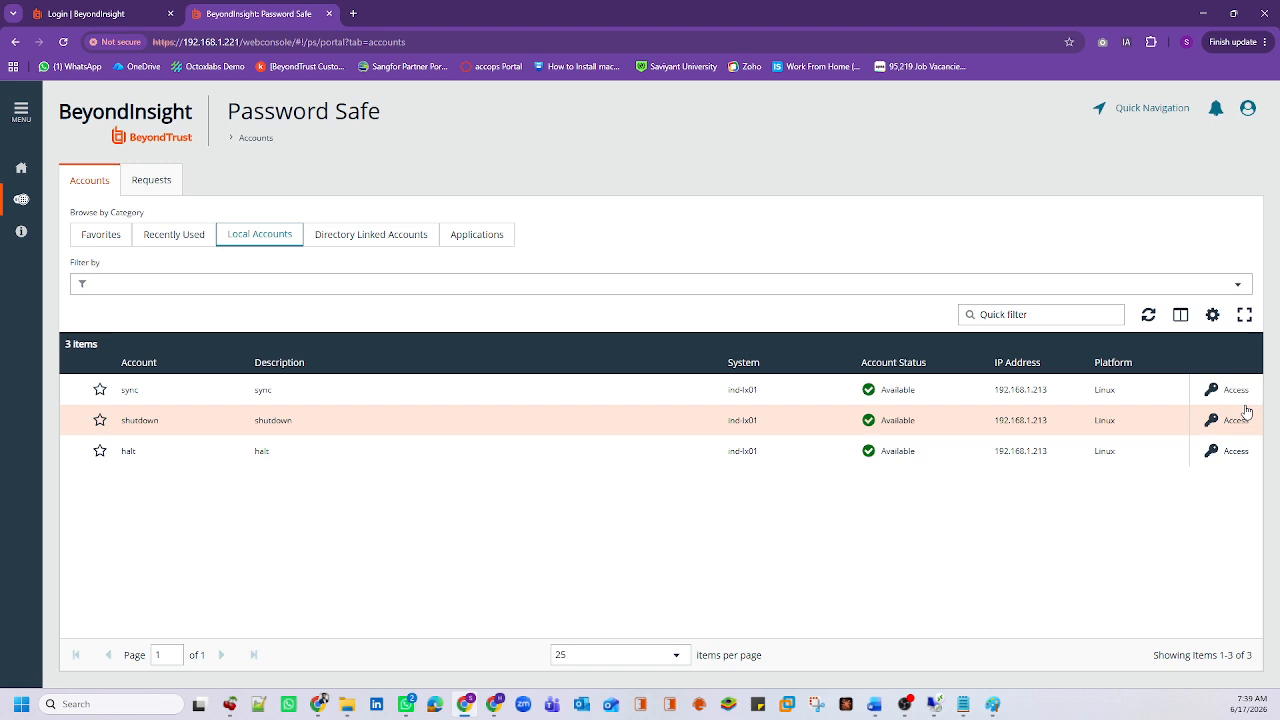
Submit an SSH access request for halt on ind-lx01 with reason 'testing'
click(1232, 451)
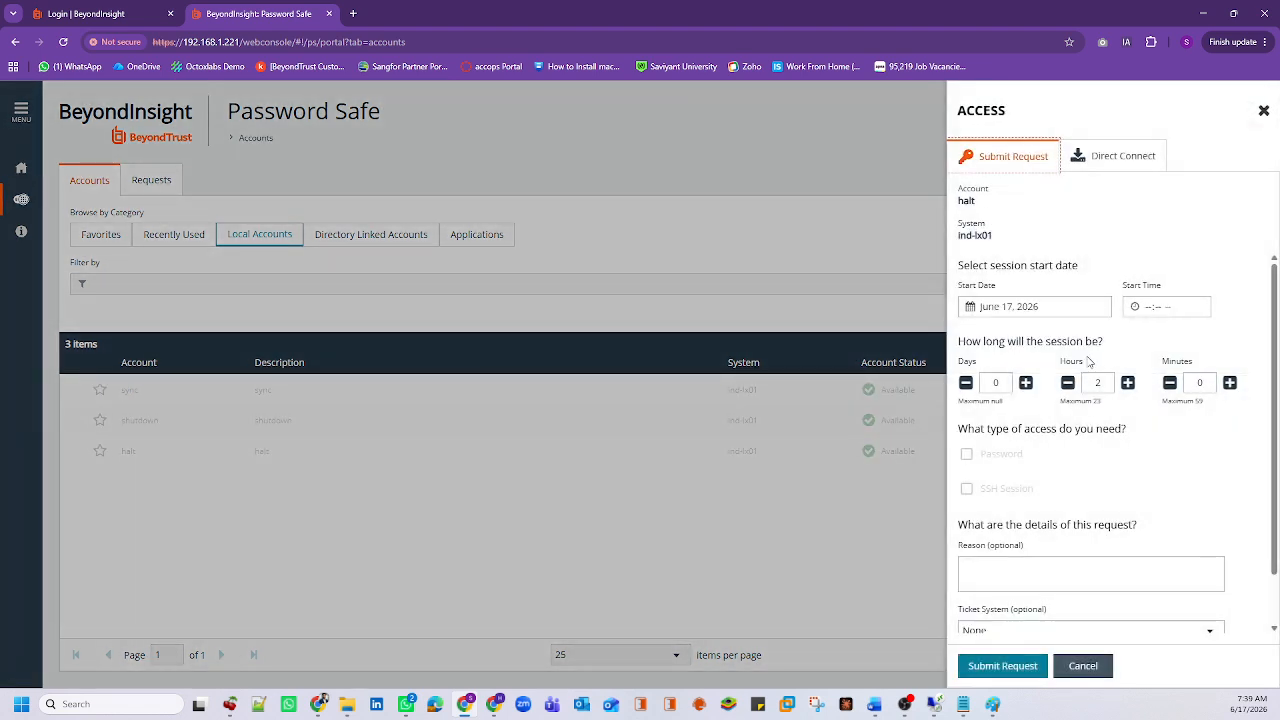
click(1020, 586)
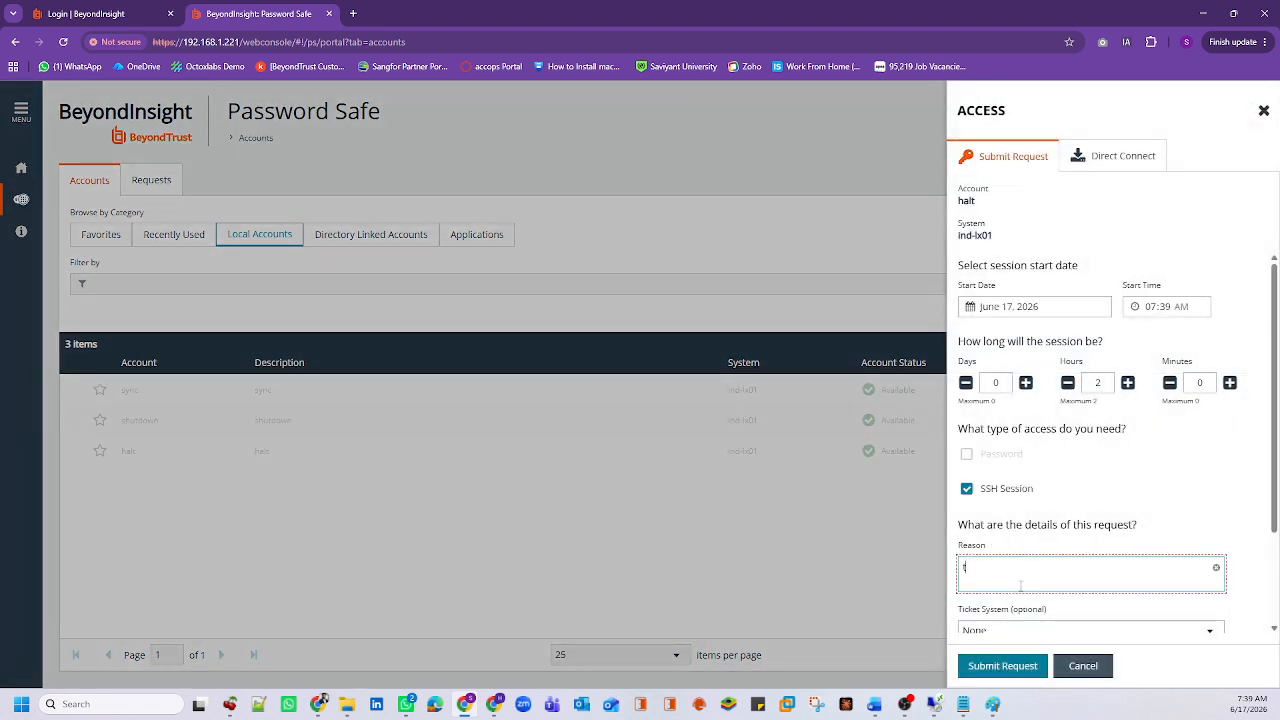
text(testing)
scroll(1120, 513, down, 2)
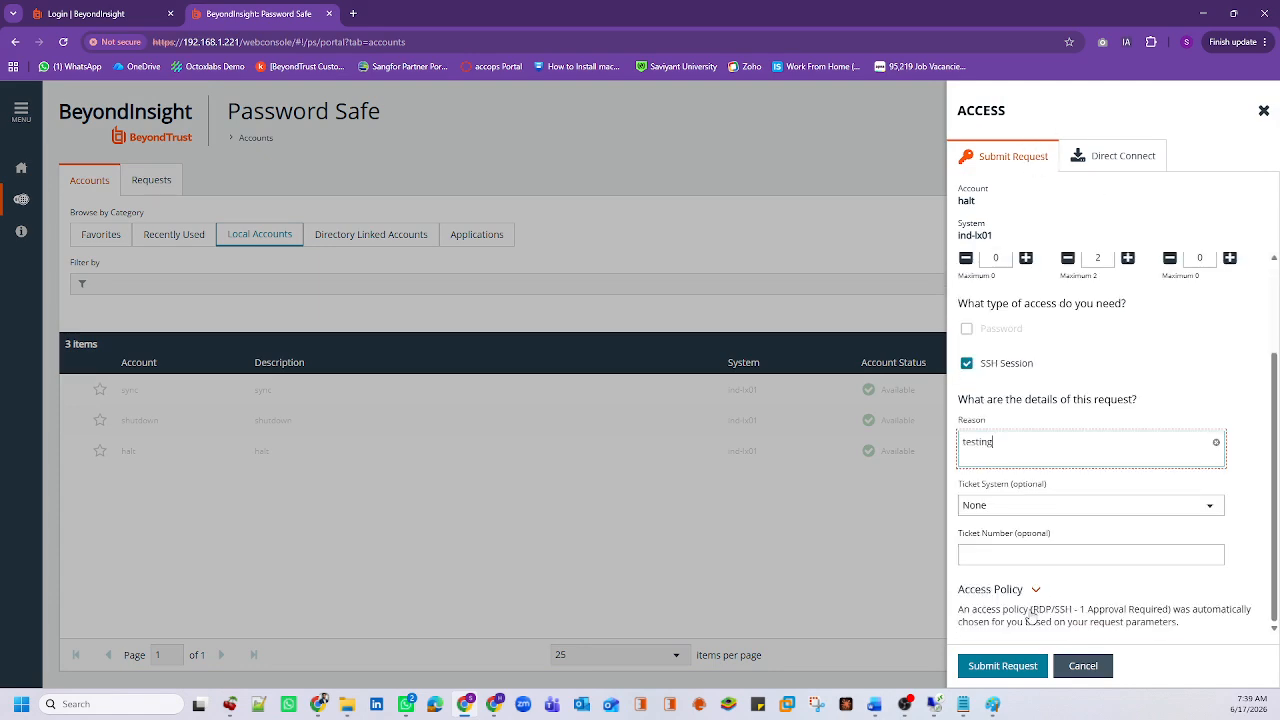
click(1020, 666)
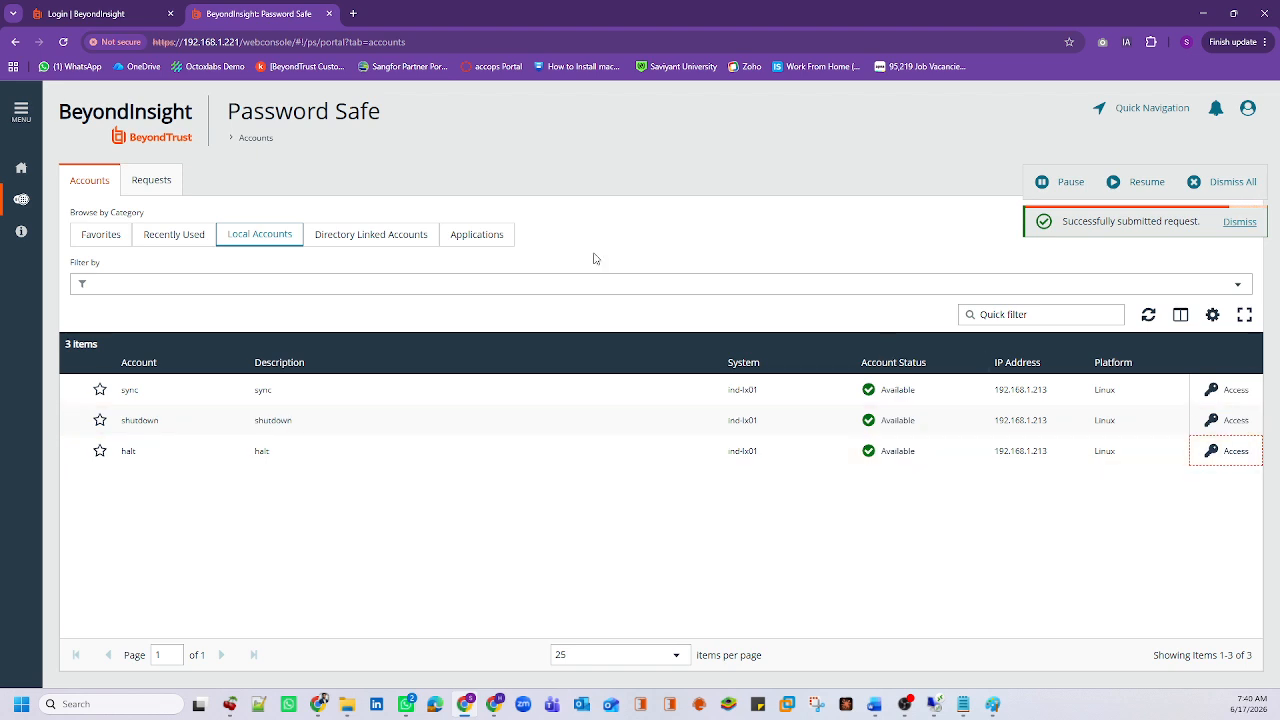
Filter My Requests to Pending to find the halt request, then log out
click(159, 182)
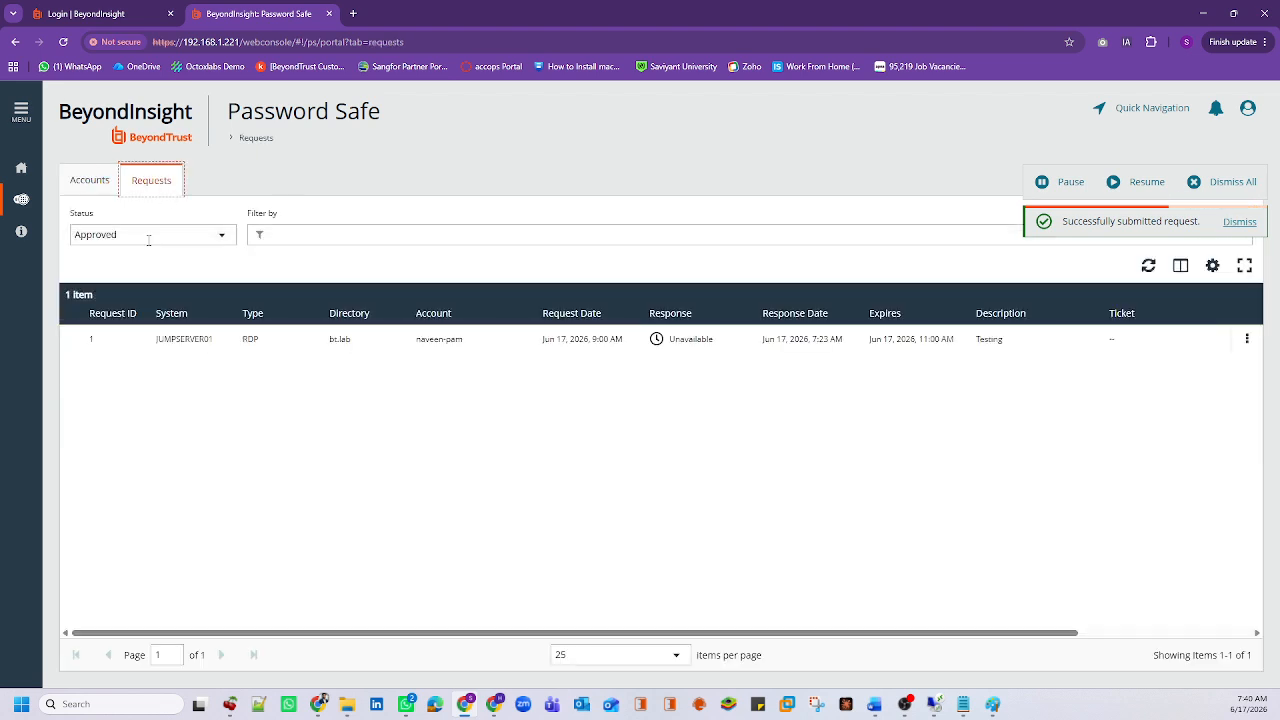
click(148, 236)
click(106, 270)
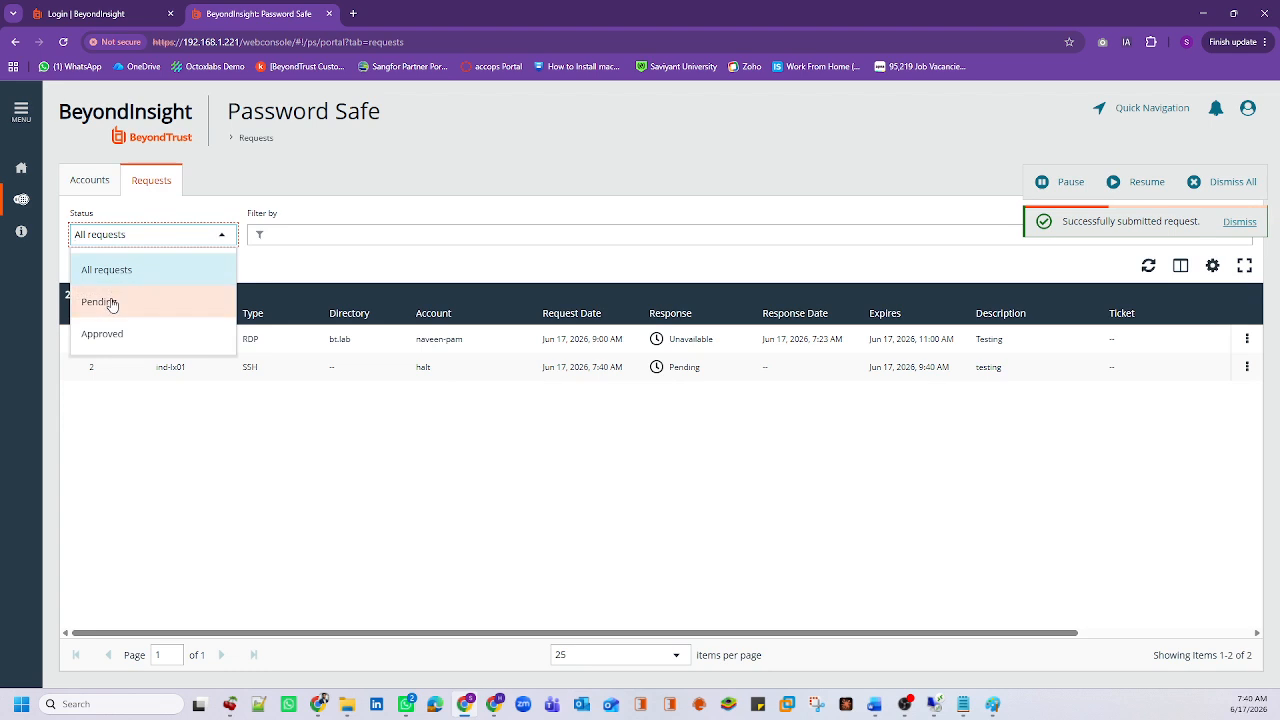
click(112, 304)
drag(717, 339, 194, 337)
click(1248, 108)
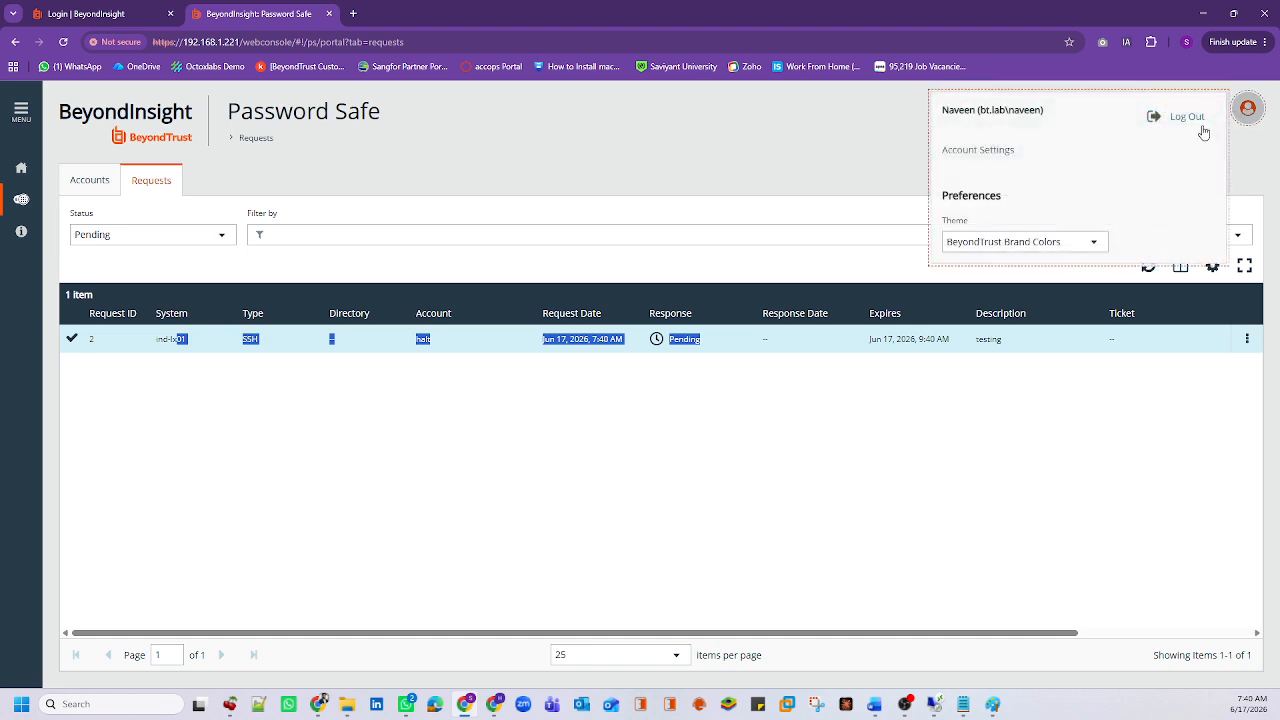
click(1187, 117)
click(735, 310)
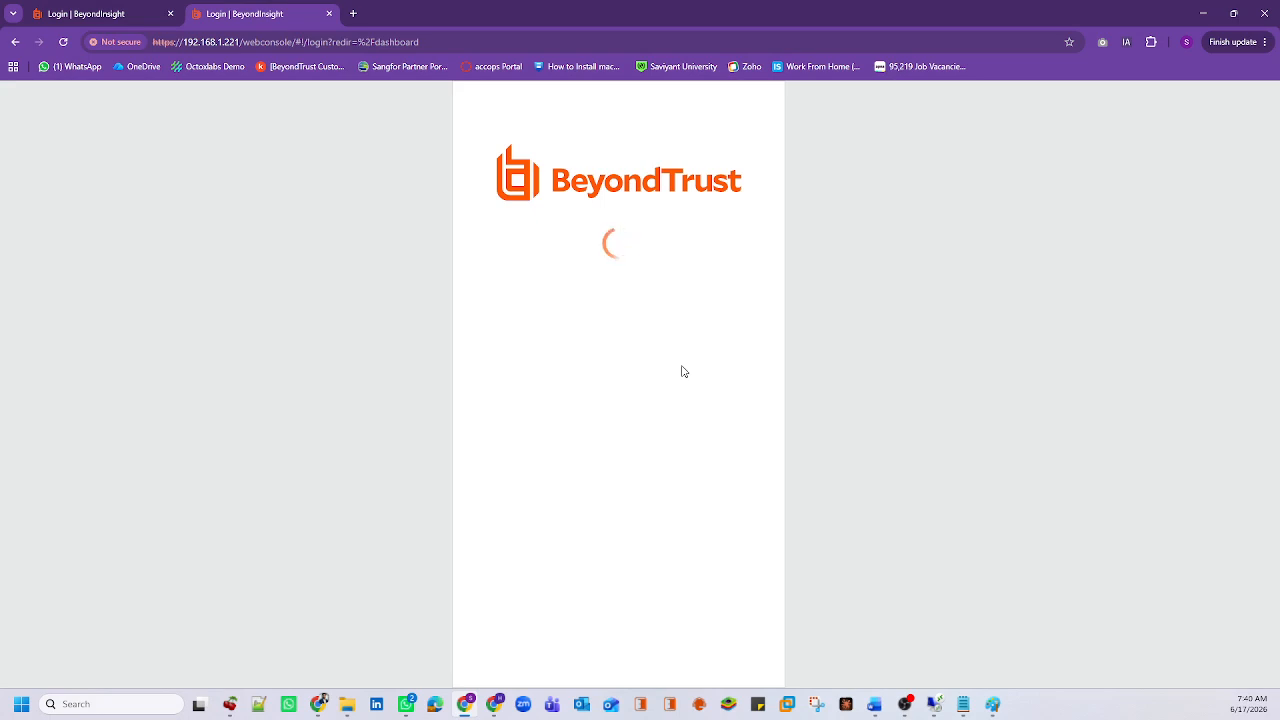
Sign in with the approving manager's account
text(pam.m)
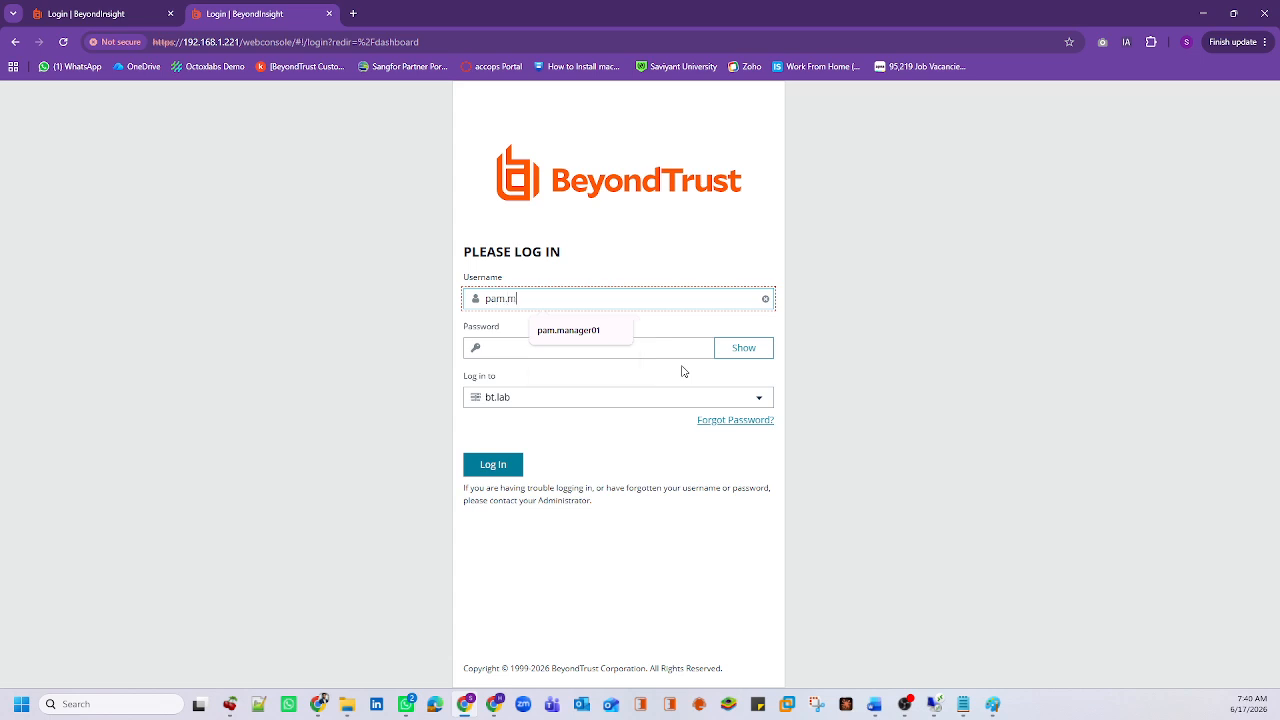
text(anager)
click(588, 336)
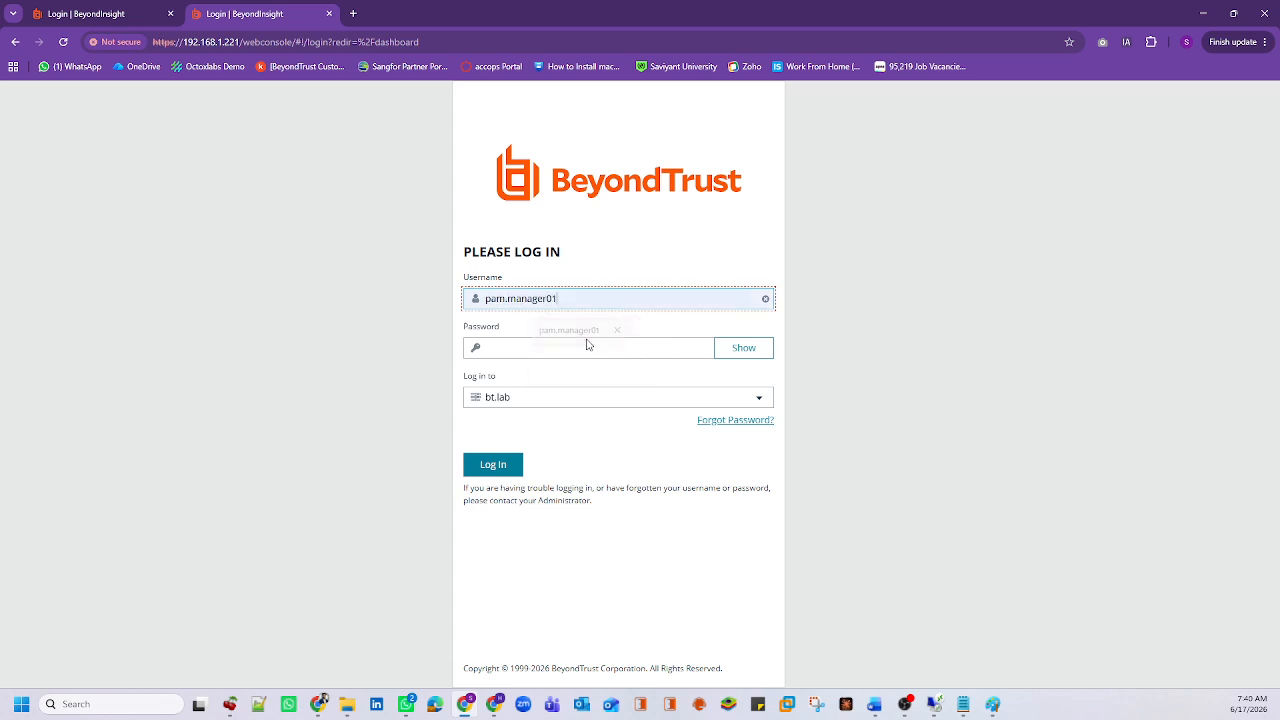
click(551, 343)
text(****)
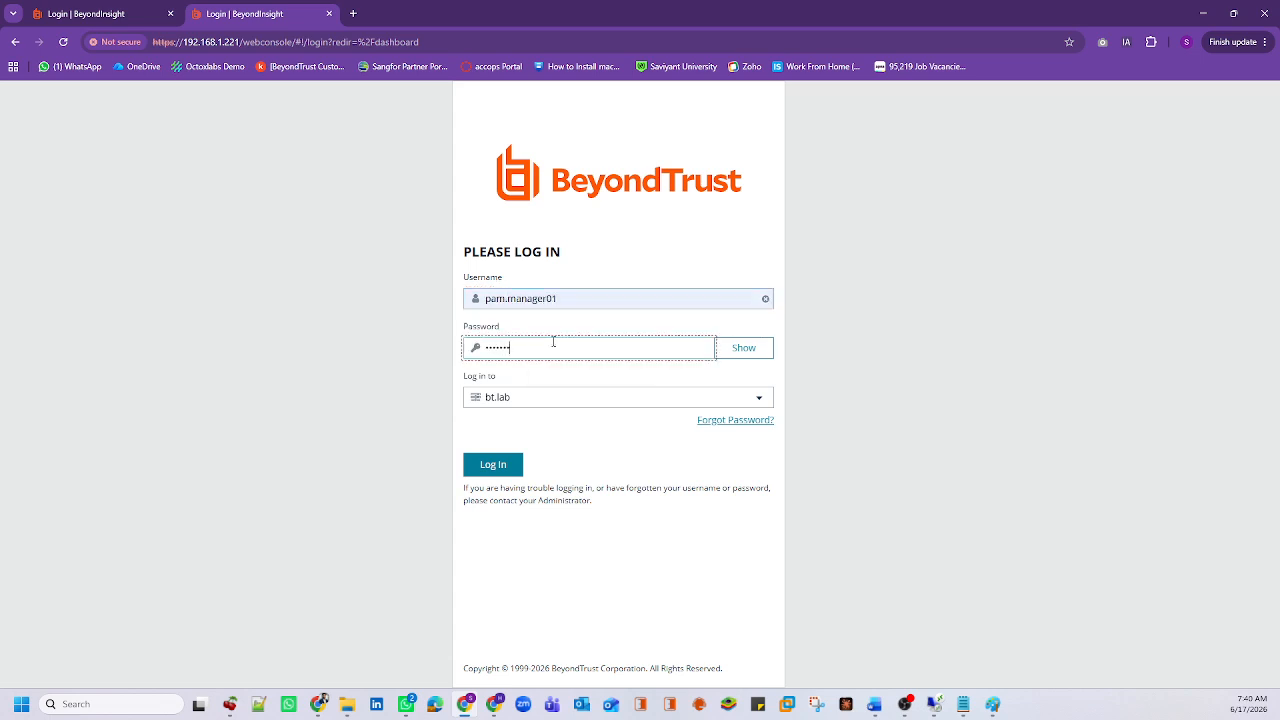
click(508, 463)
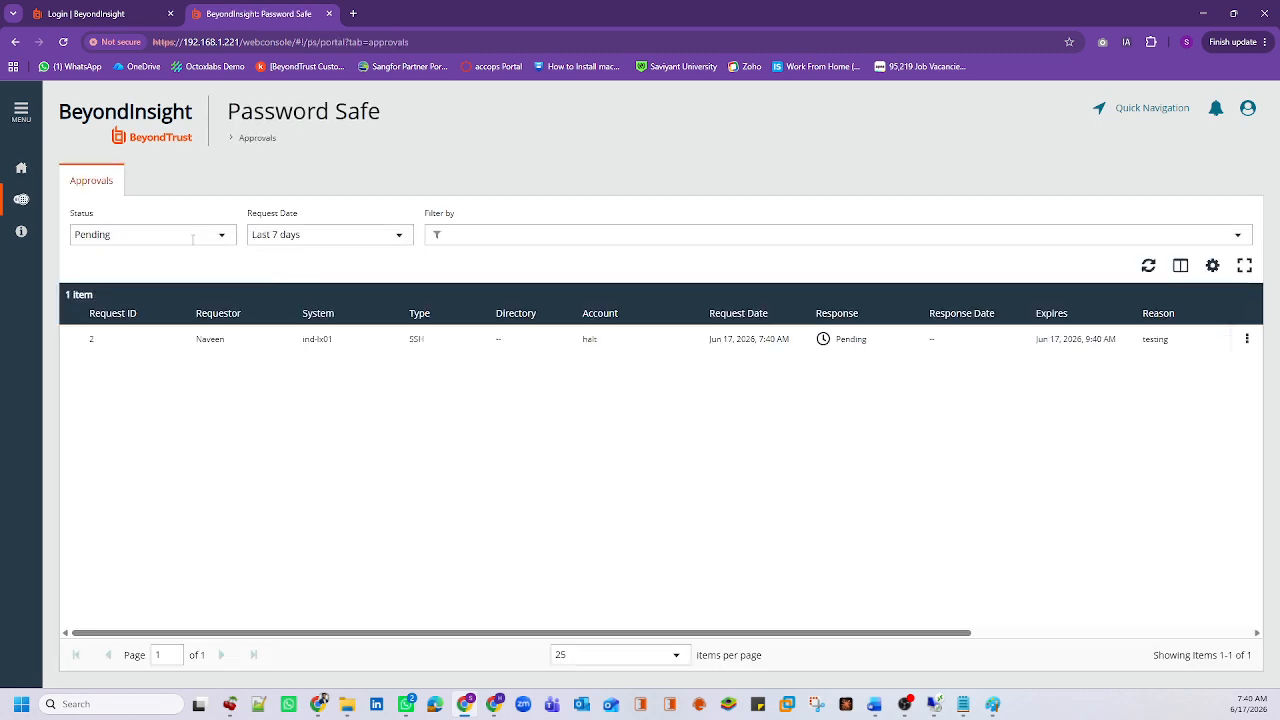
Approve the pending halt SSH request with comment 'Go Ahead', then log out
click(190, 239)
click(455, 456)
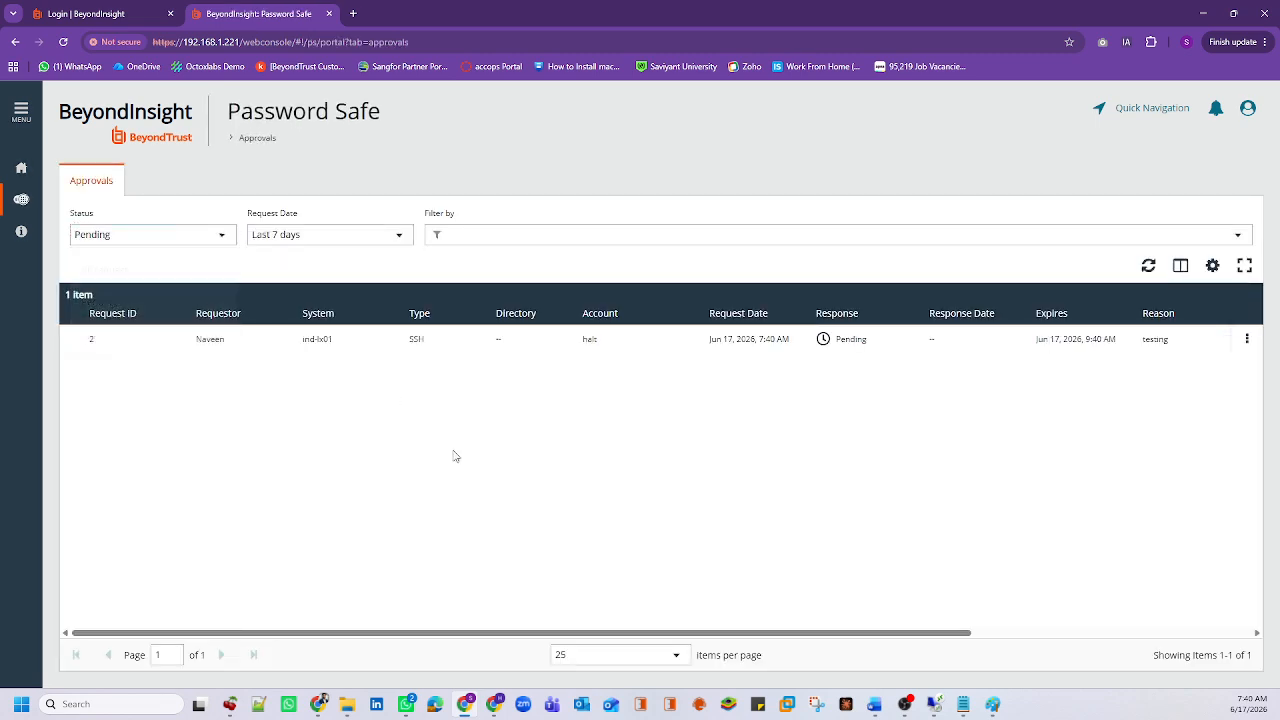
click(415, 341)
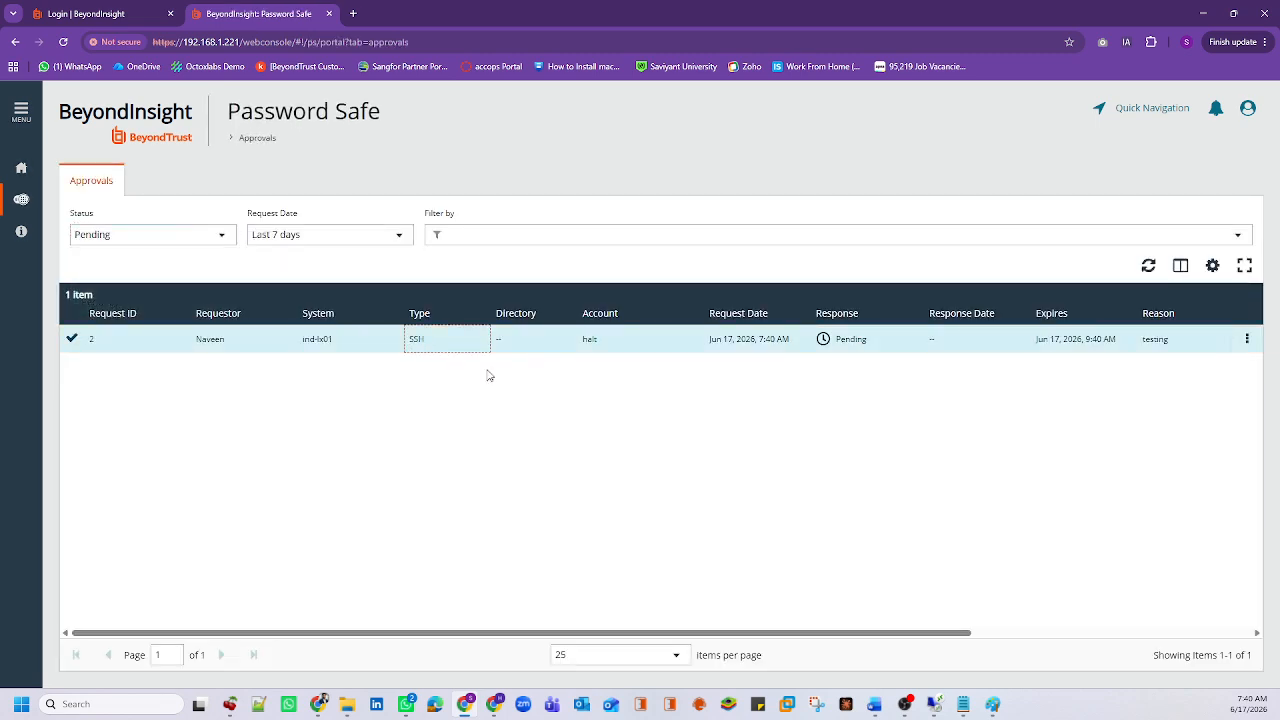
click(1247, 340)
click(1196, 412)
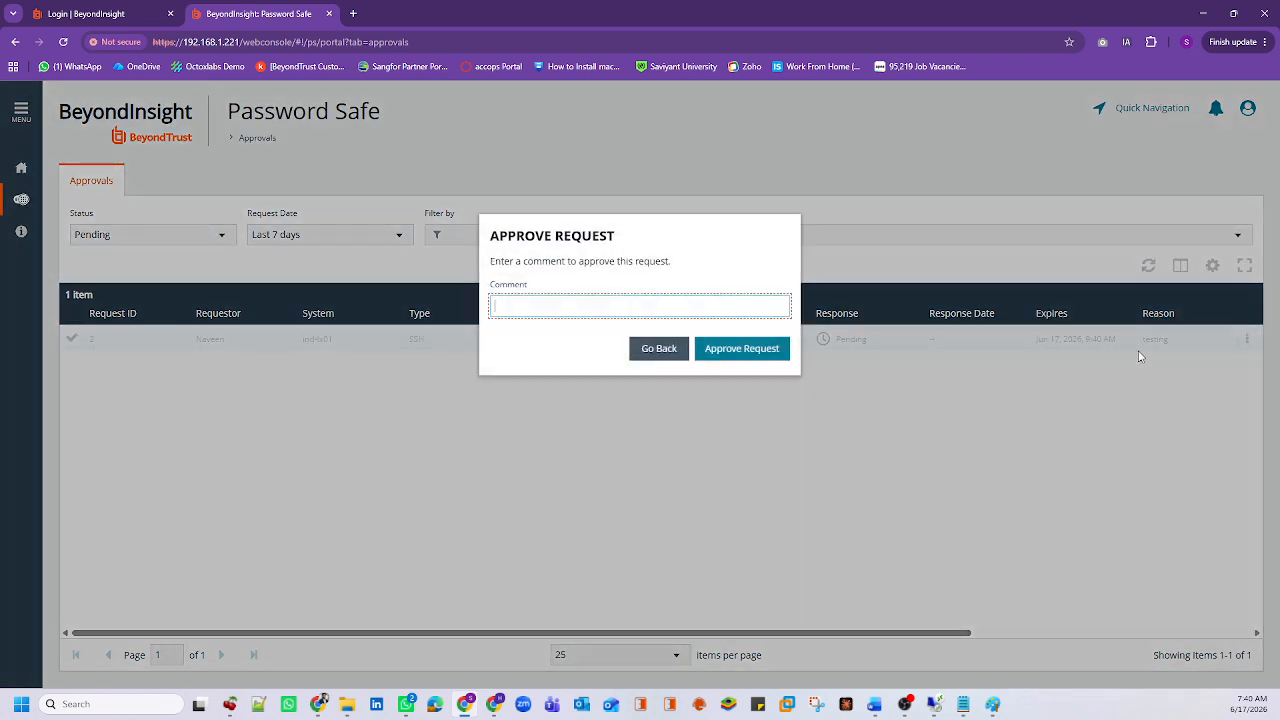
text(Go Ahead)
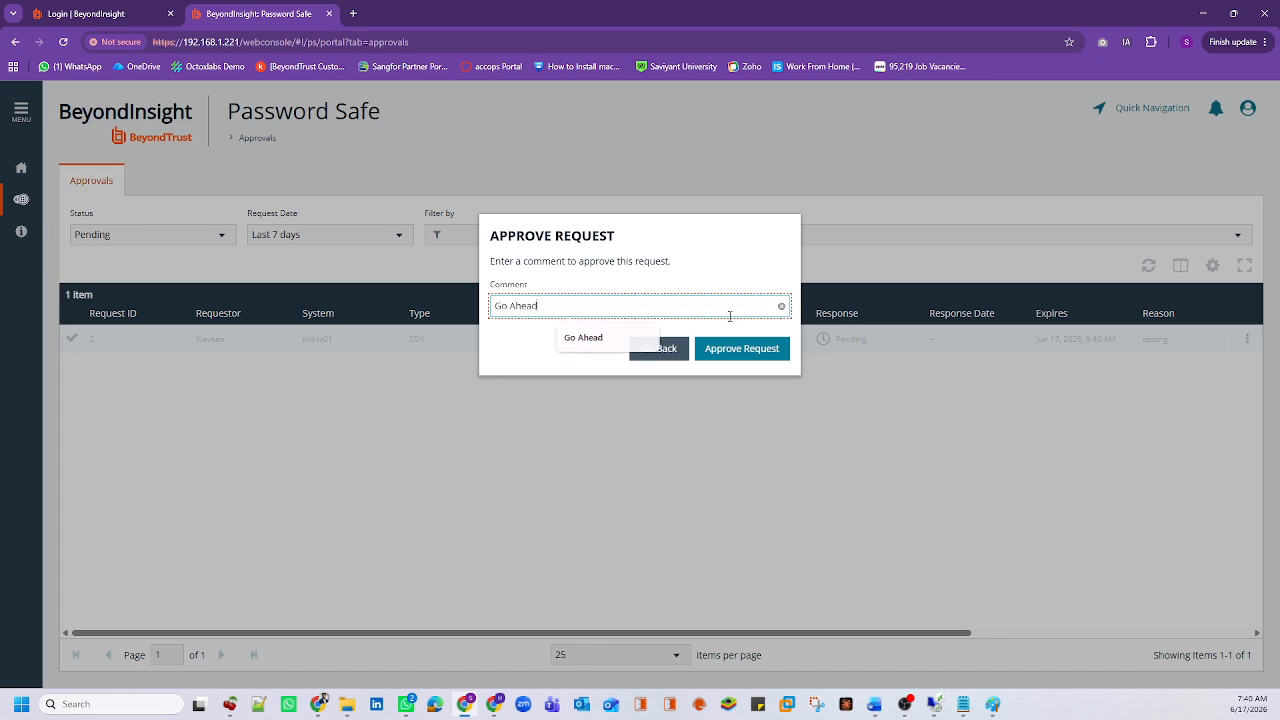
key(Return)
click(1250, 106)
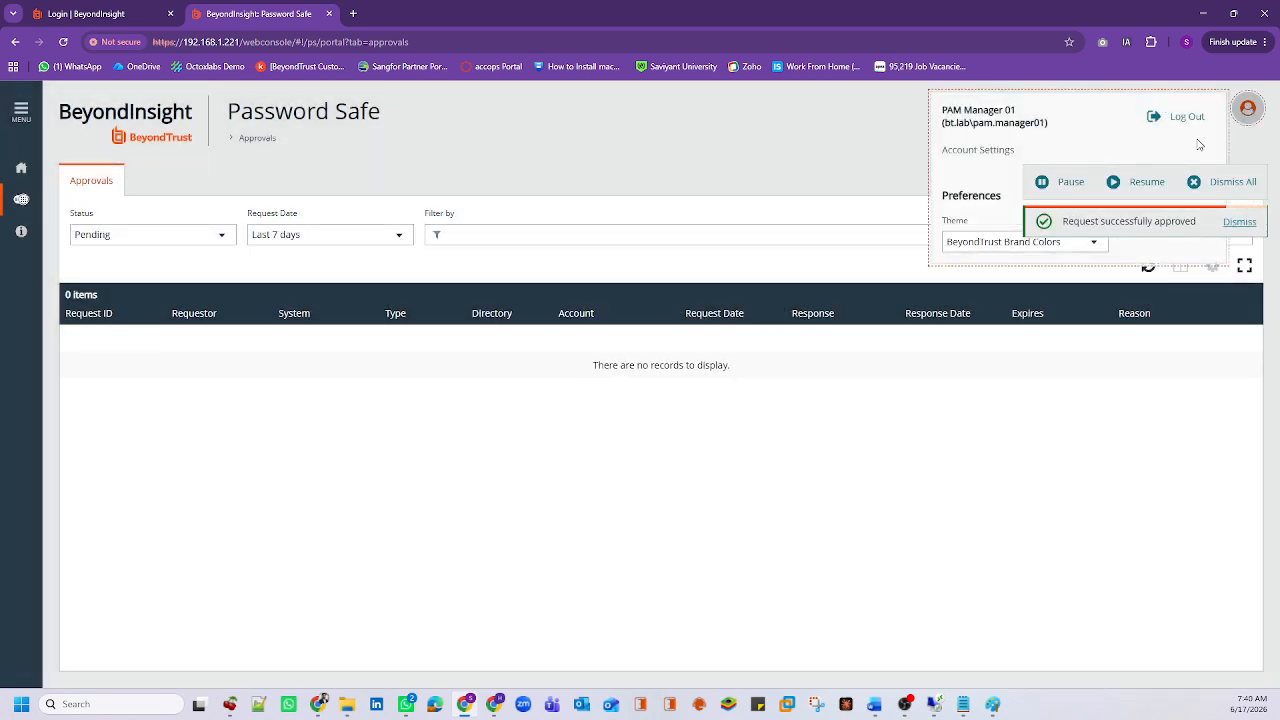
click(1195, 112)
click(743, 311)
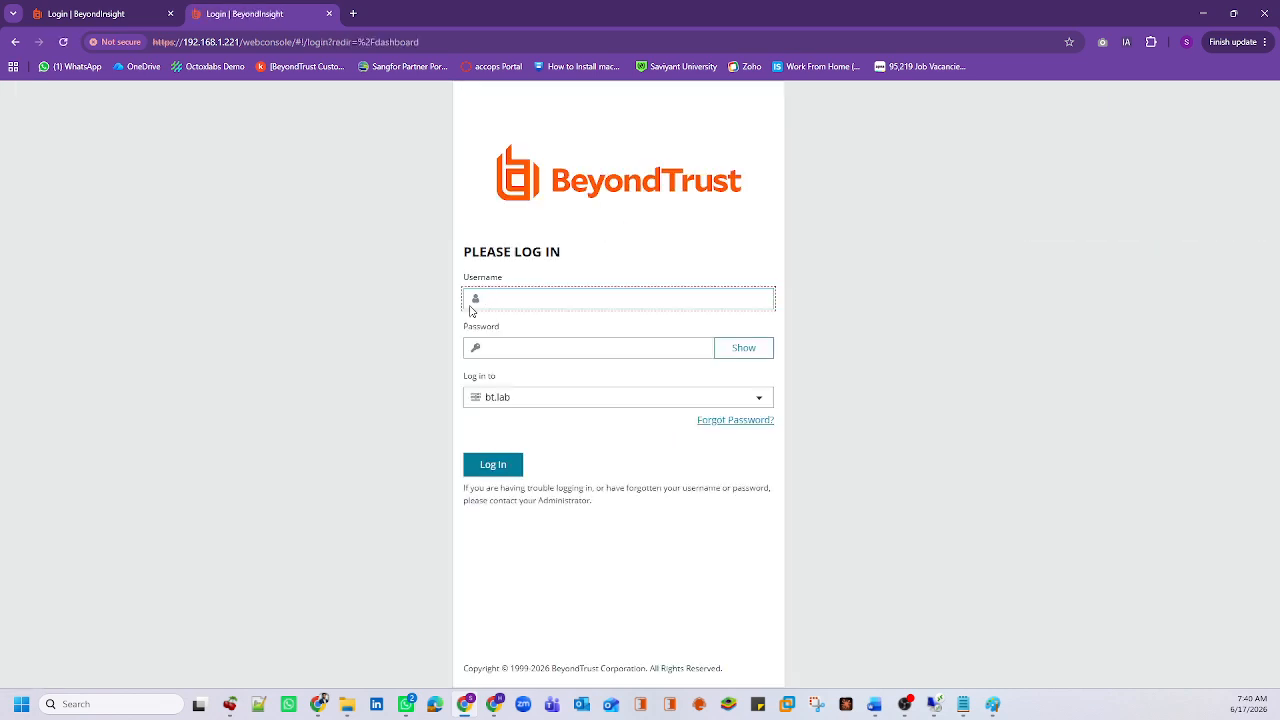
Sign back in as the requesting user
text(nav)
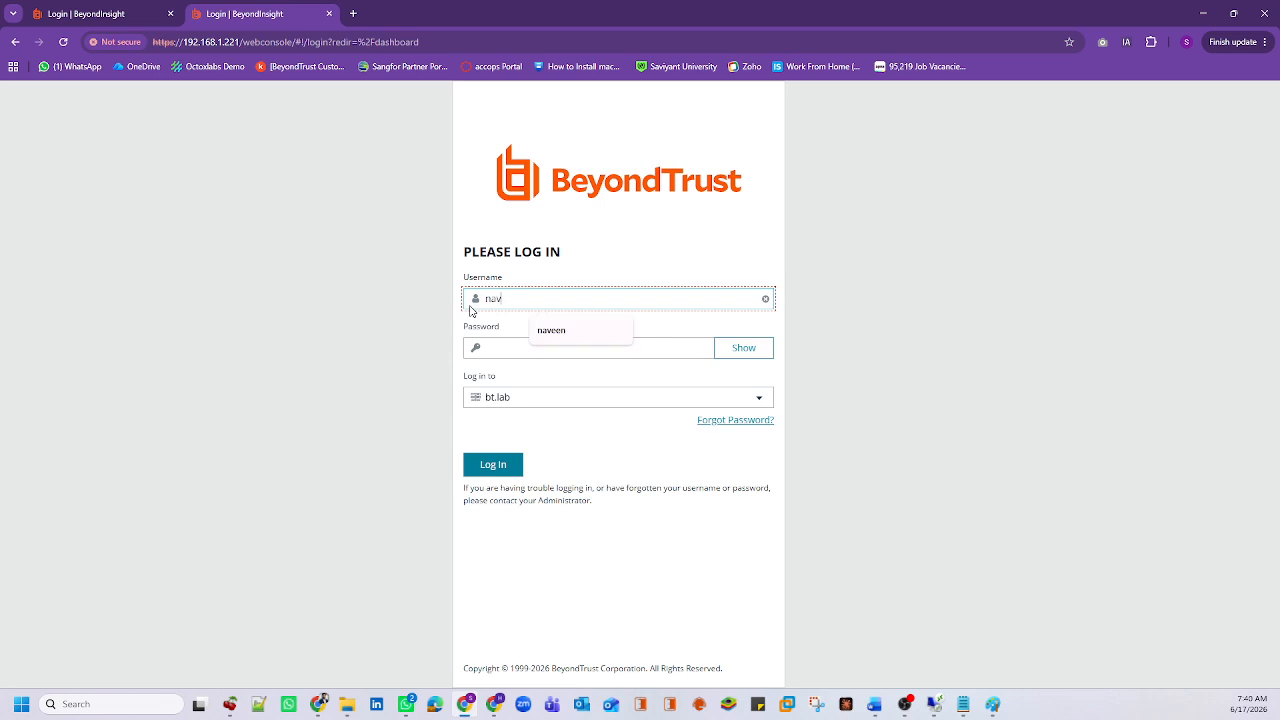
text(een)
key(Tab)
text(***)
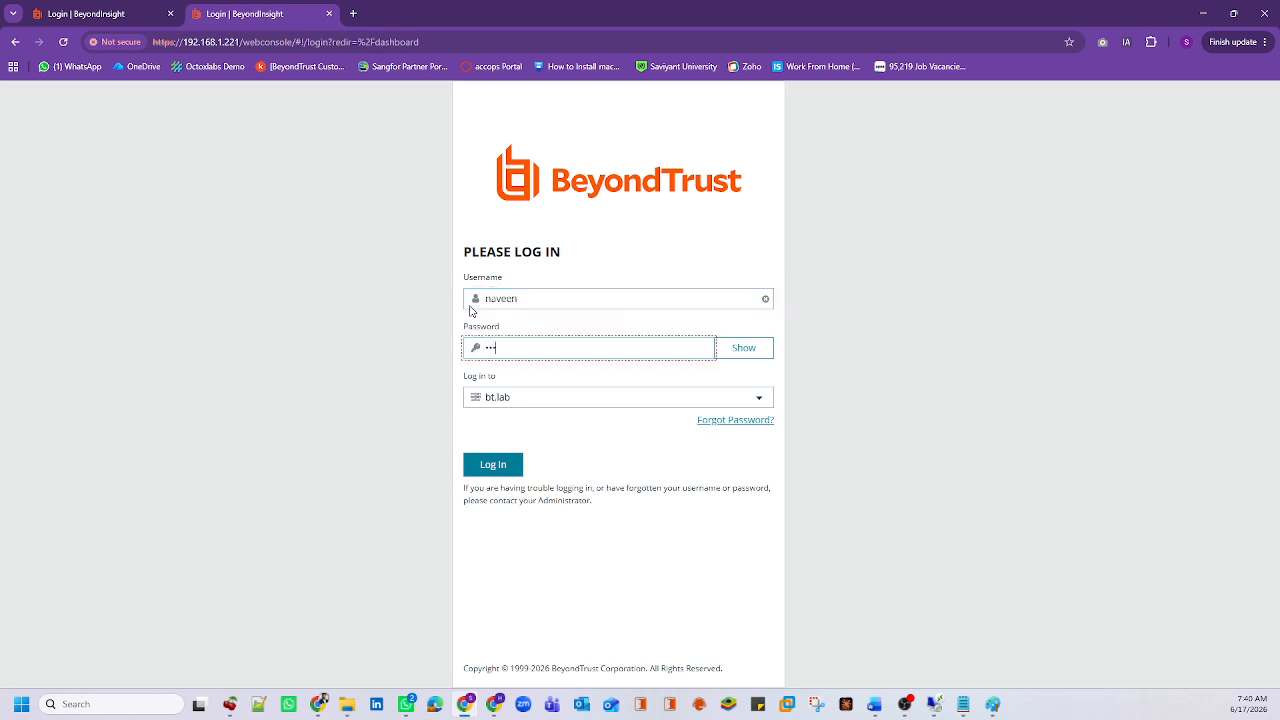
text(*******)
key(Return)
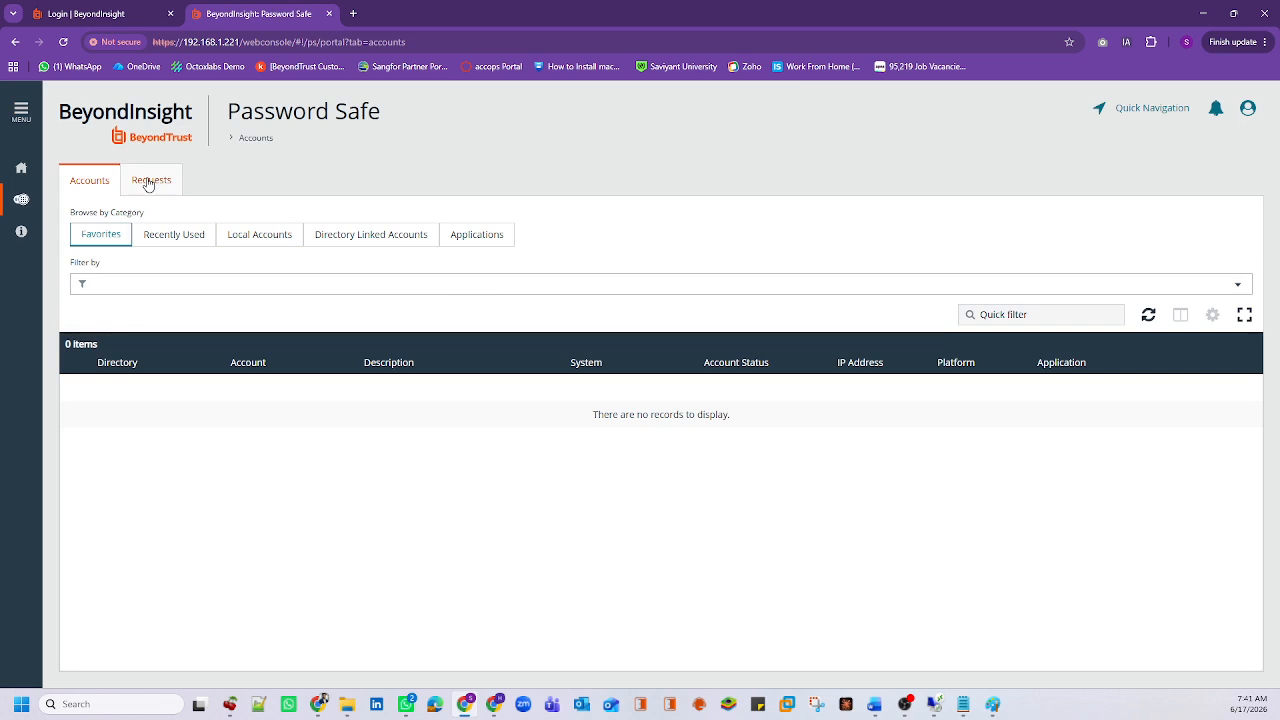
Open the approved halt request's details and start a session
click(148, 180)
double_click(727, 376)
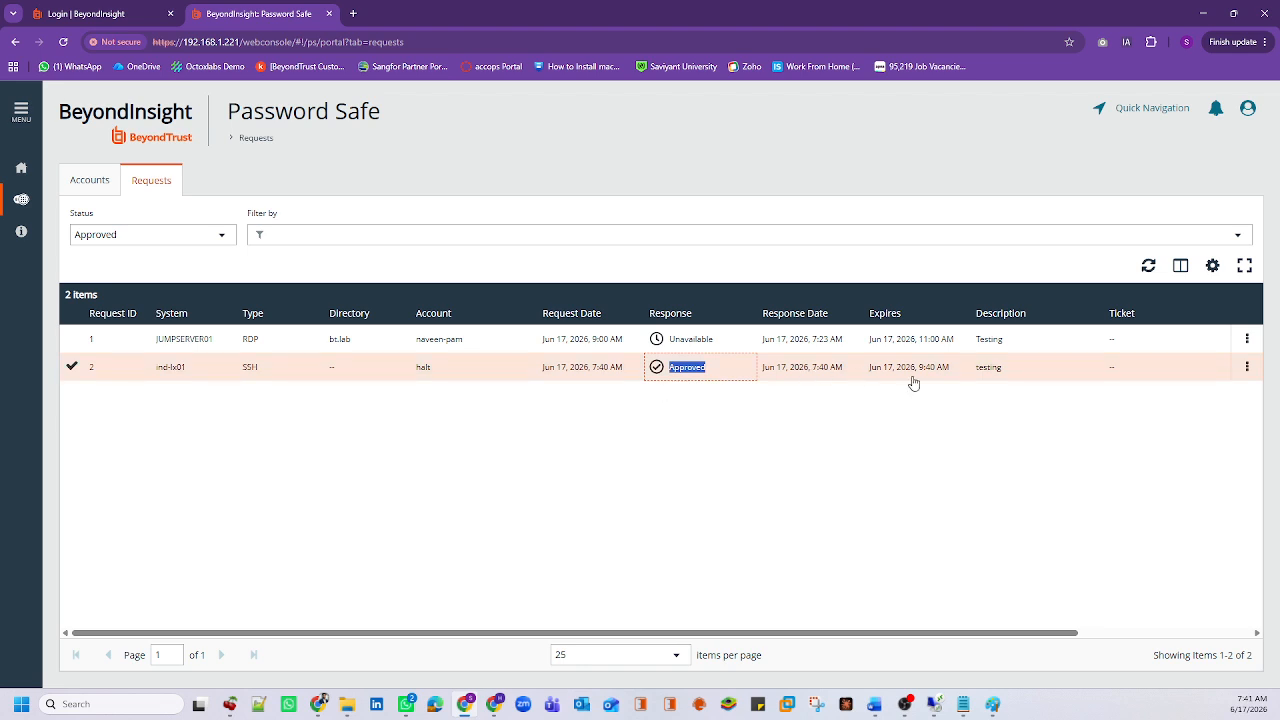
click(1250, 368)
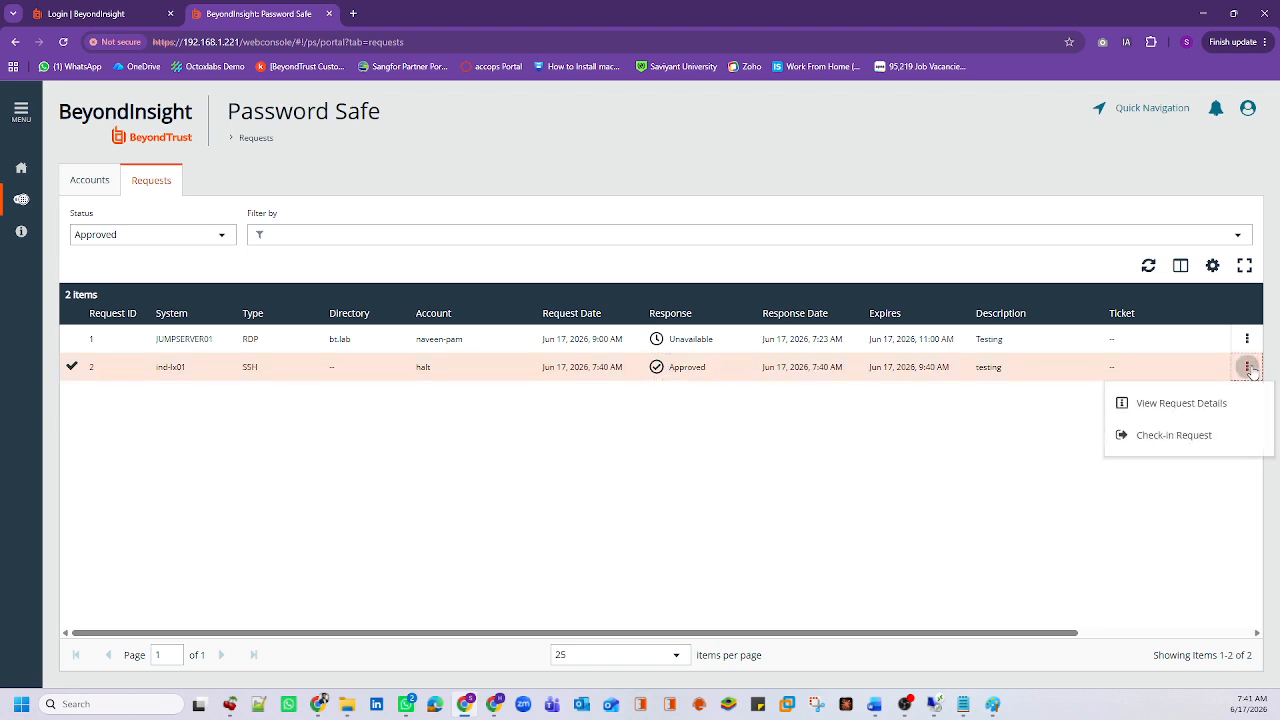
click(1208, 406)
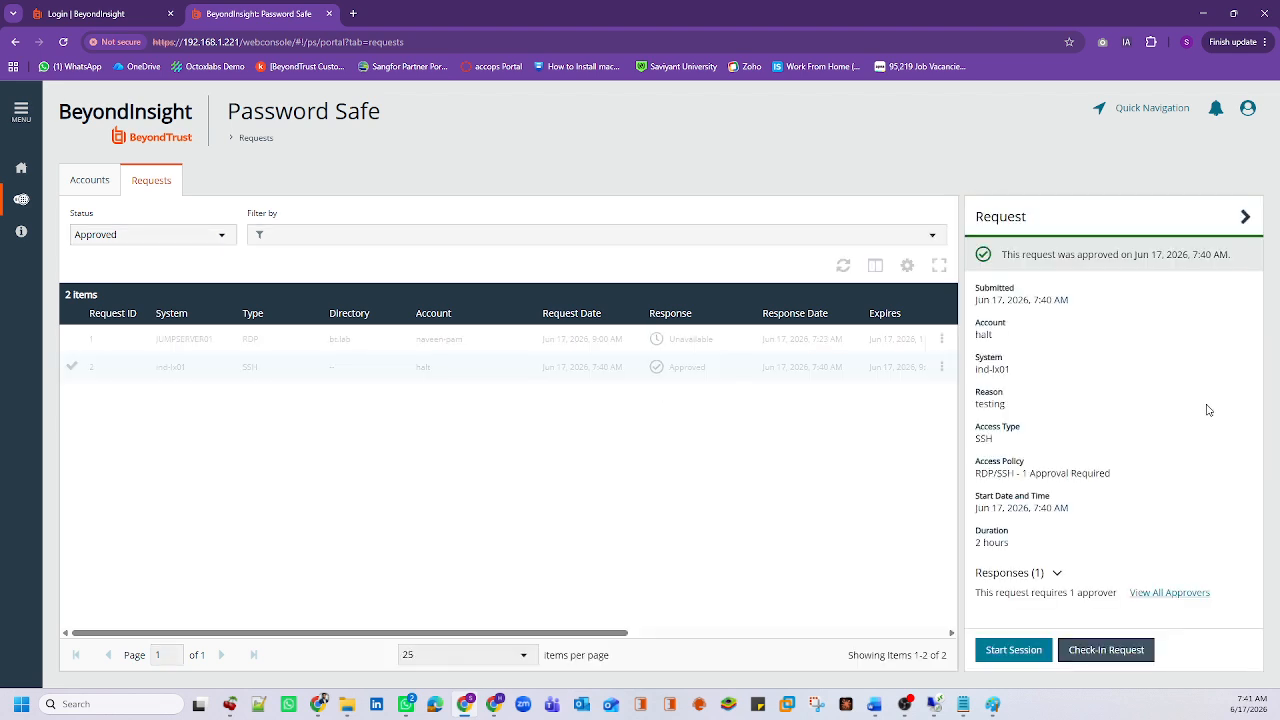
click(1020, 655)
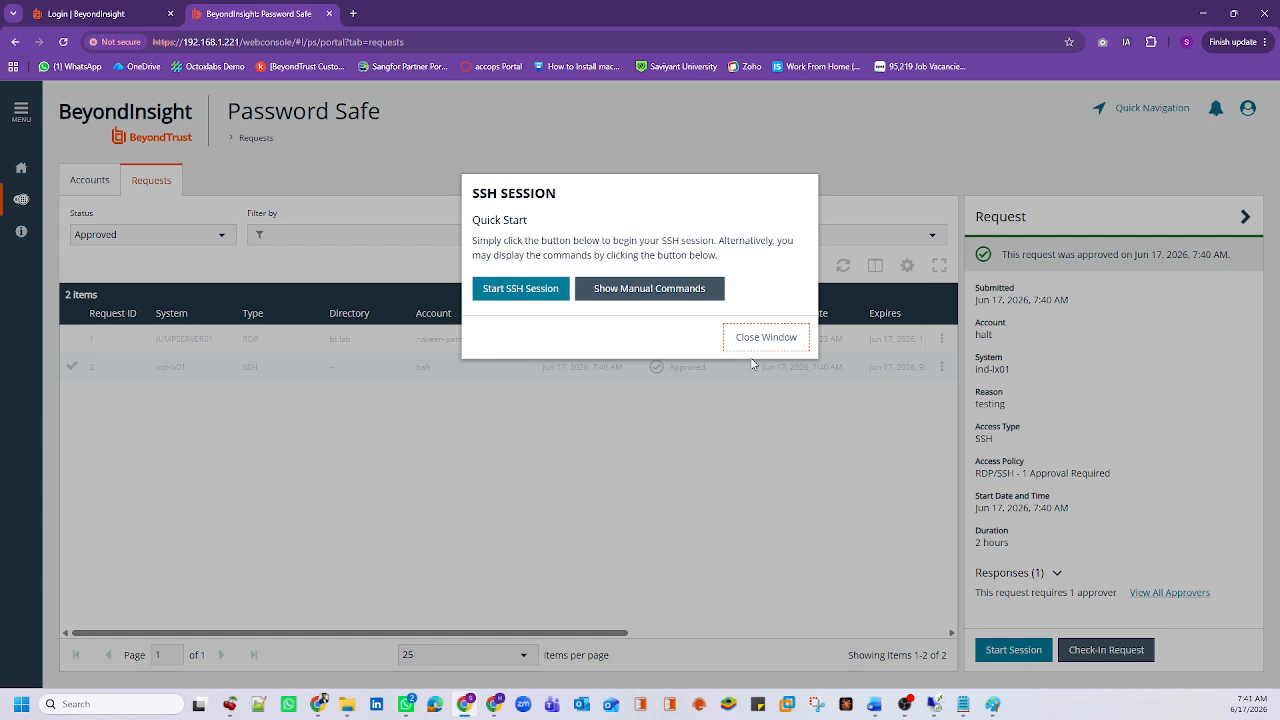
Launch the SSH session, always allowing WinSCP links and accepting the host key
click(530, 288)
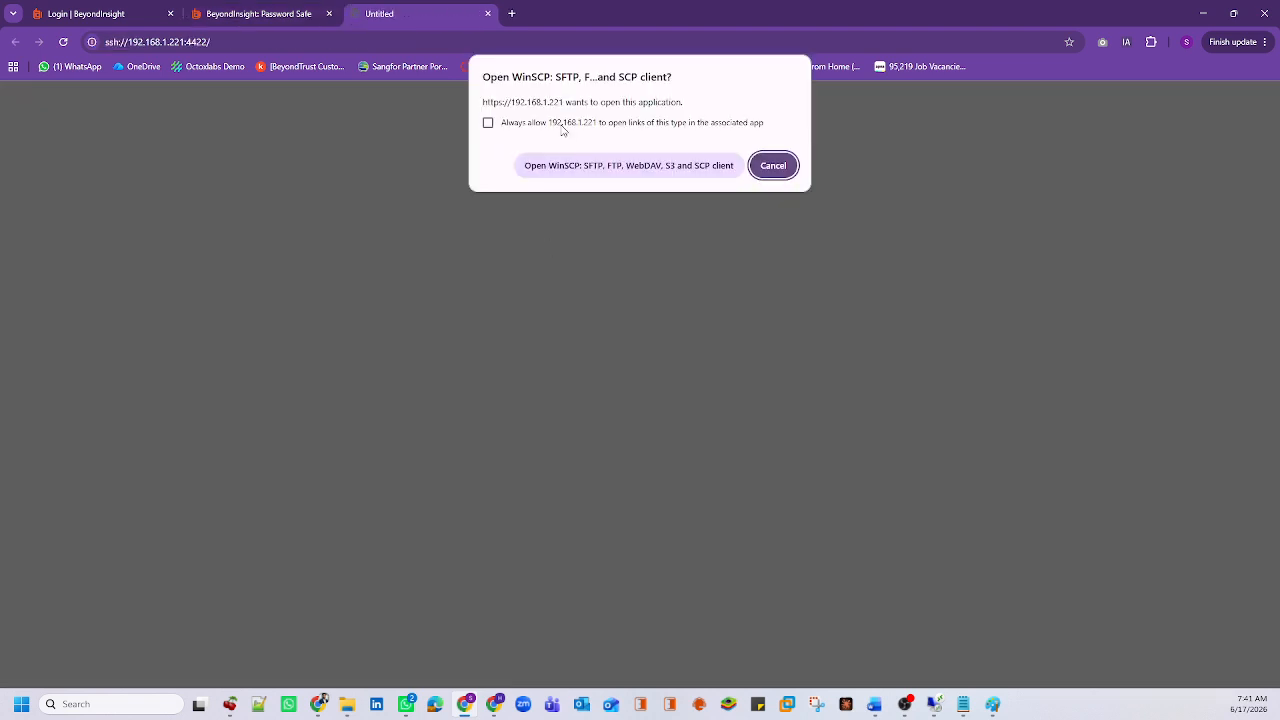
click(488, 122)
click(628, 165)
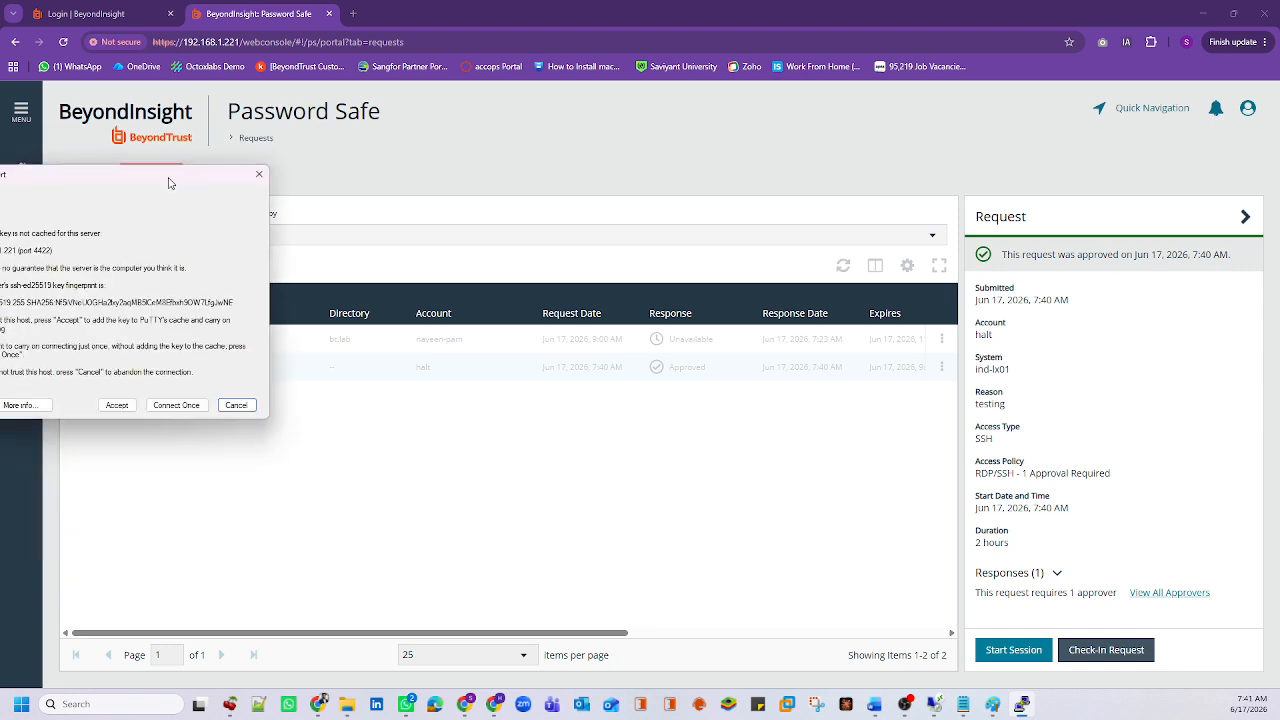
drag(166, 180, 518, 247)
click(466, 469)
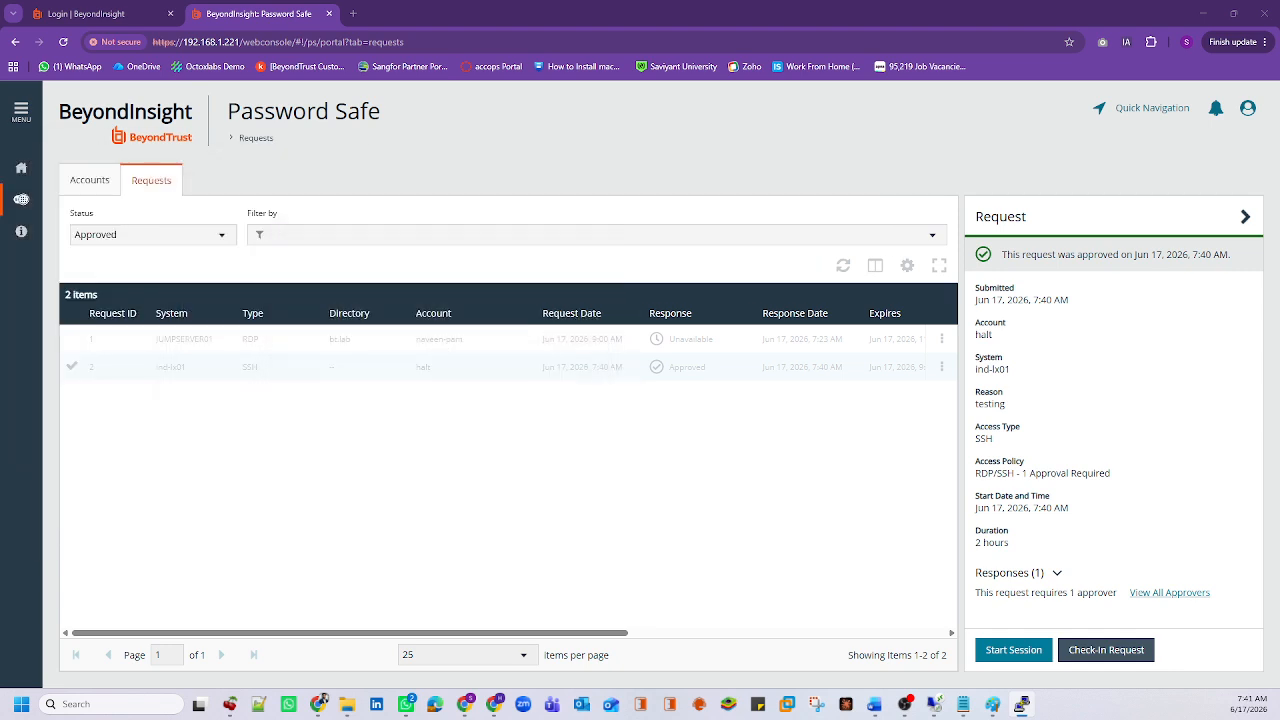
Dismiss the connection-closed error, close the terminal, and relaunch the SSH session
drag(60, 152, 409, 181)
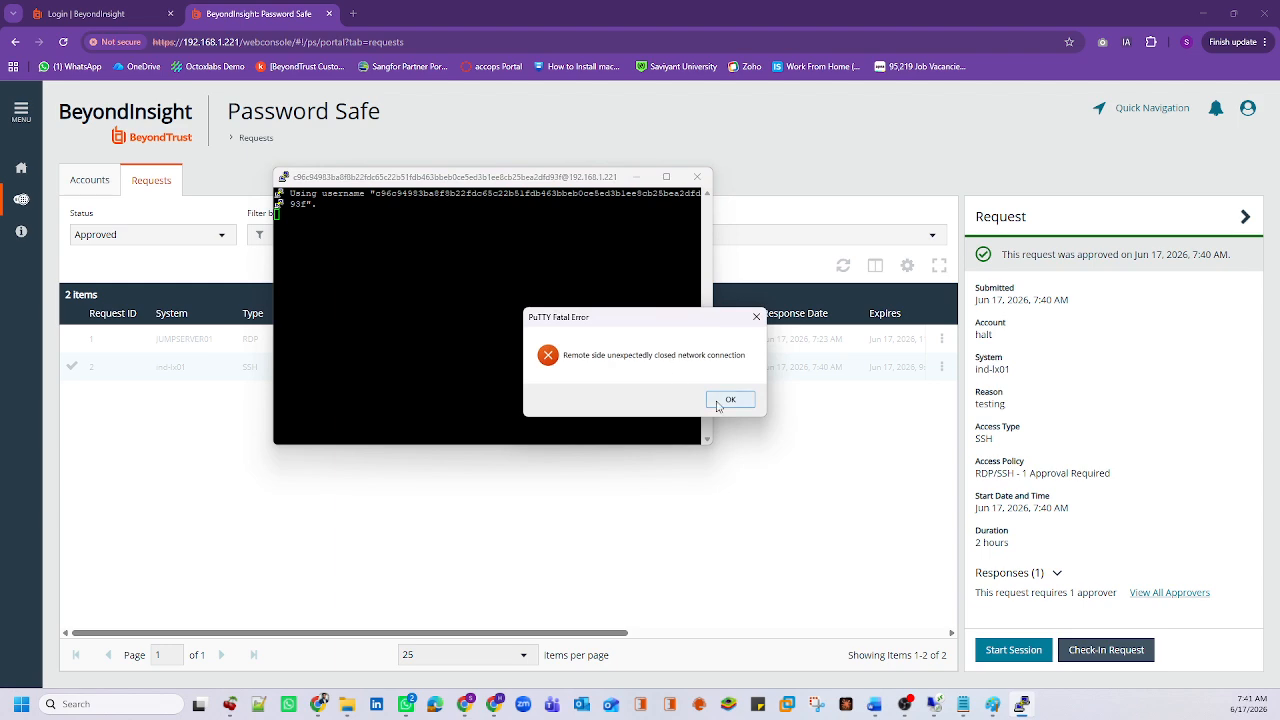
click(728, 400)
click(696, 177)
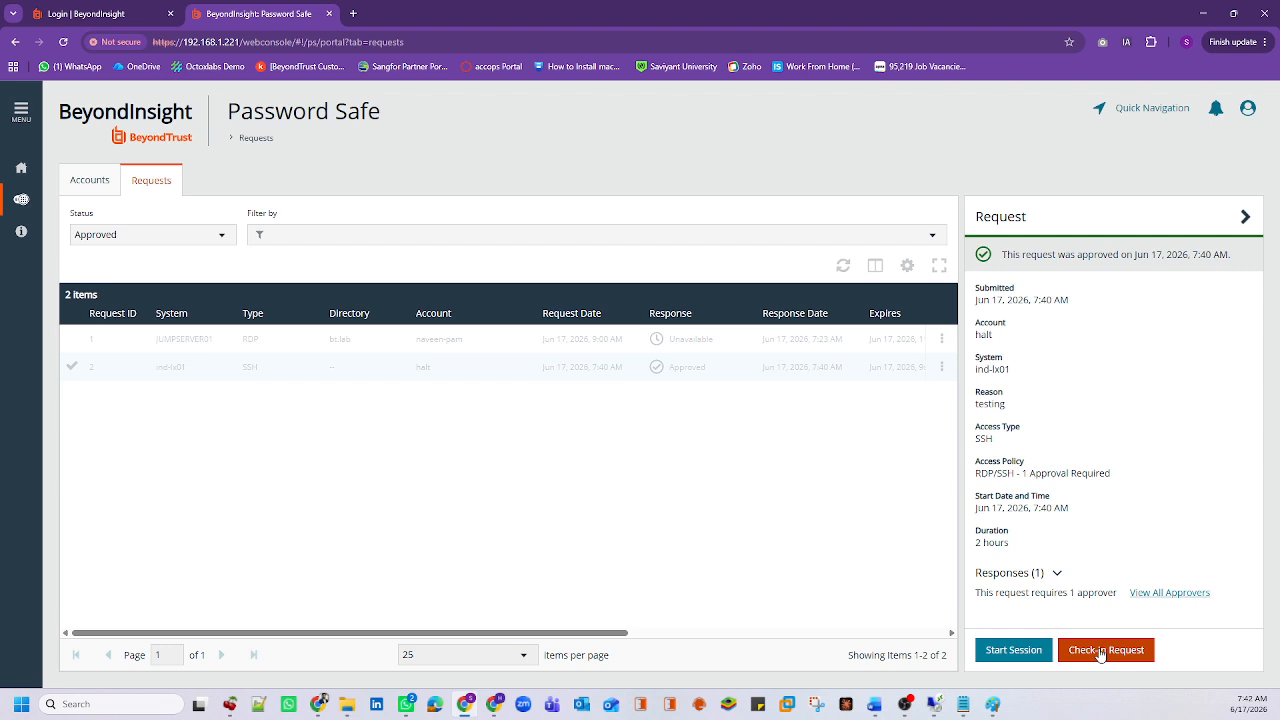
click(1012, 650)
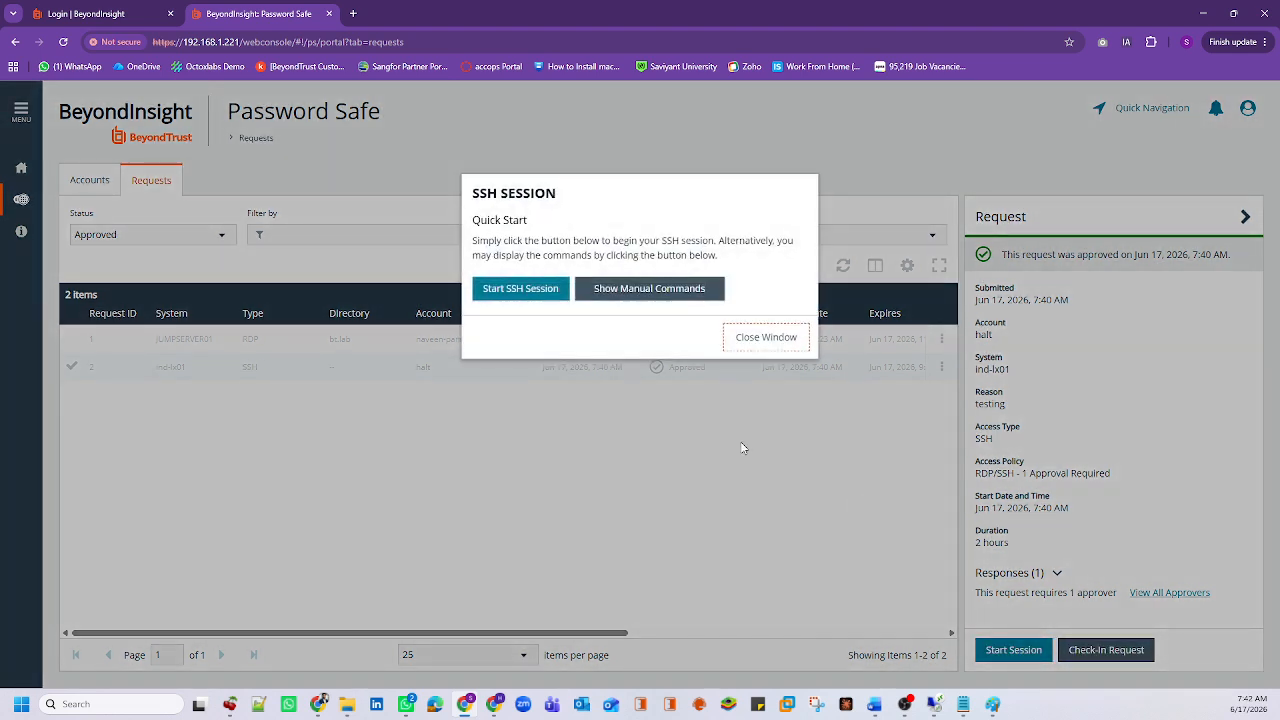
click(560, 289)
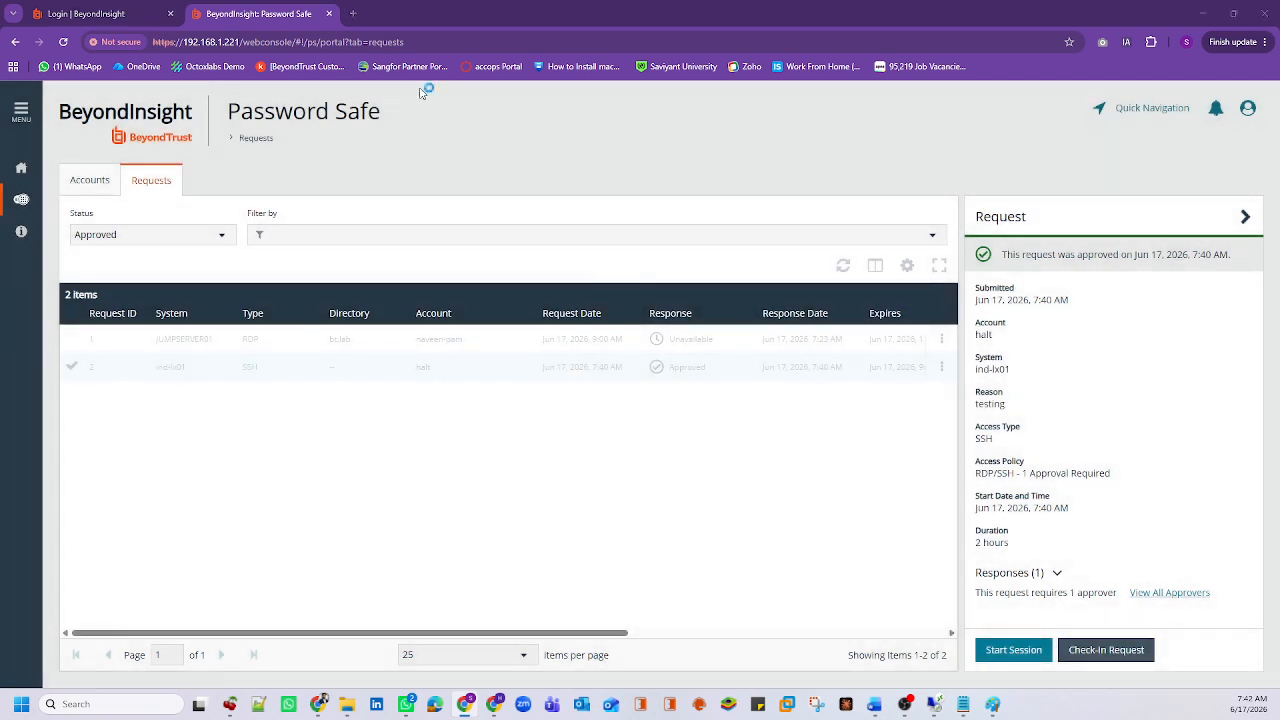
Enter ssh:// in a new Chrome tab, then close that tab
click(353, 14)
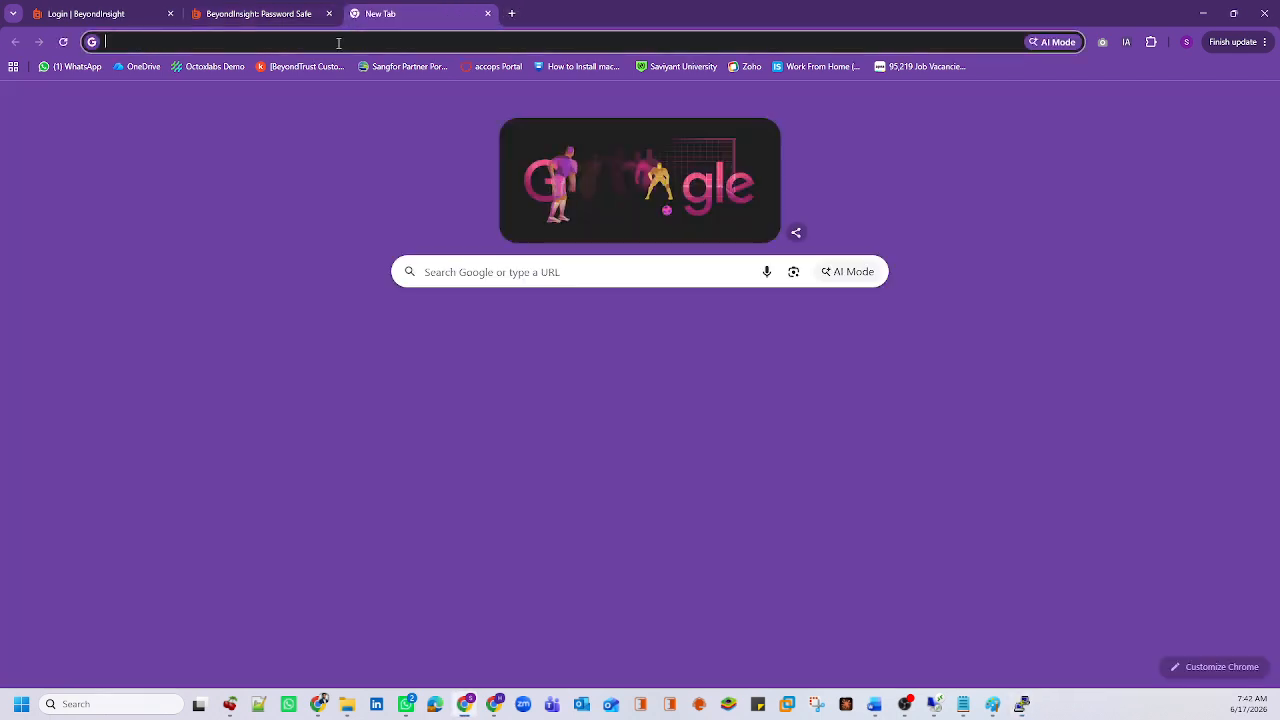
click(338, 42)
text(ssh)
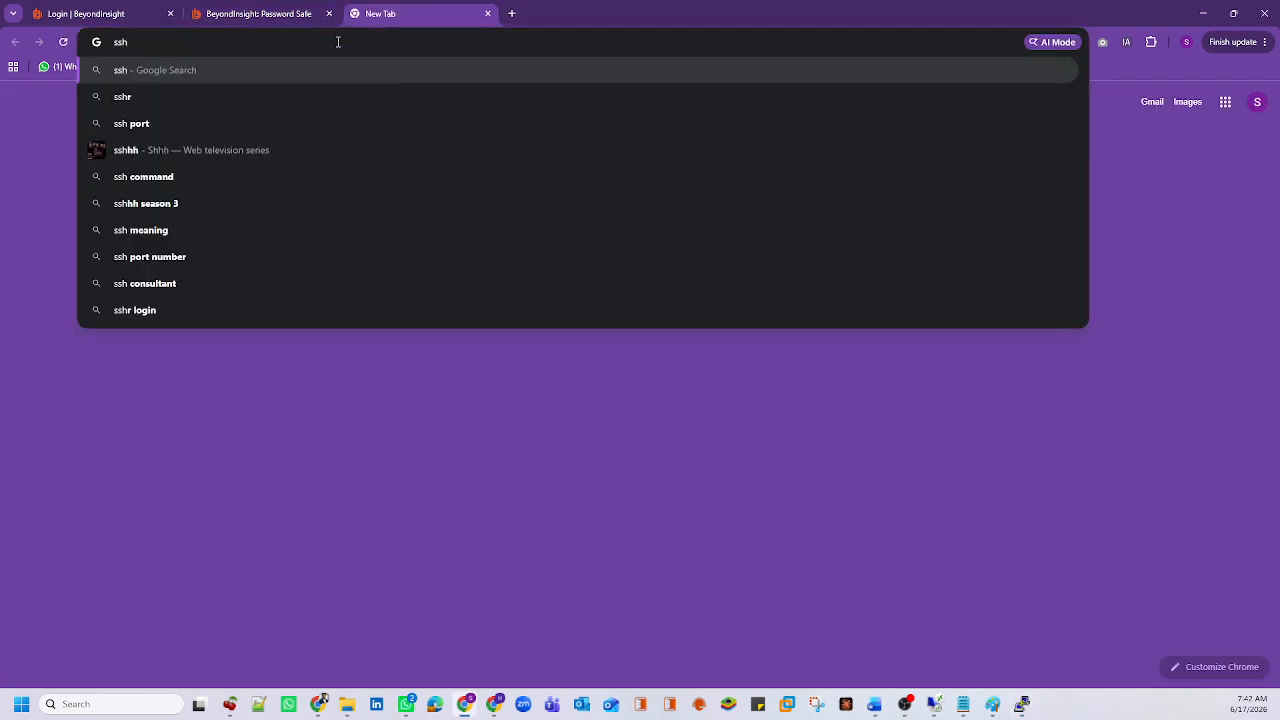
text(://)
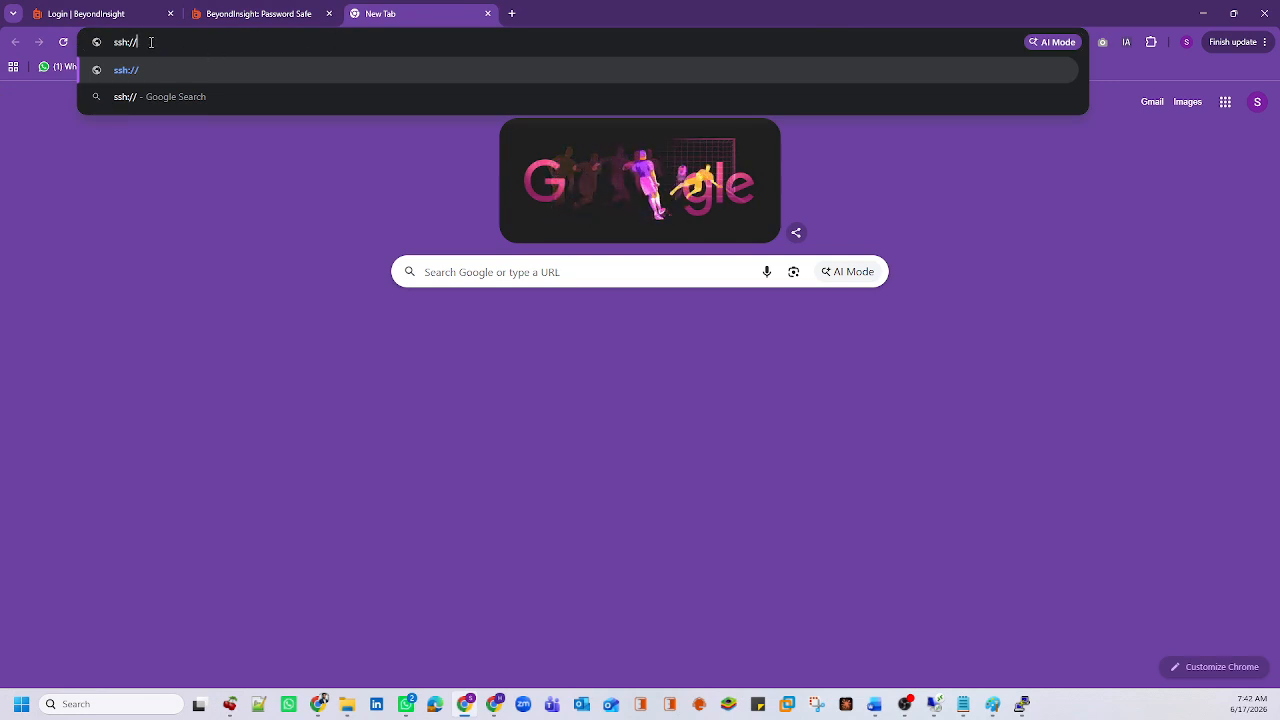
drag(150, 43, 114, 44)
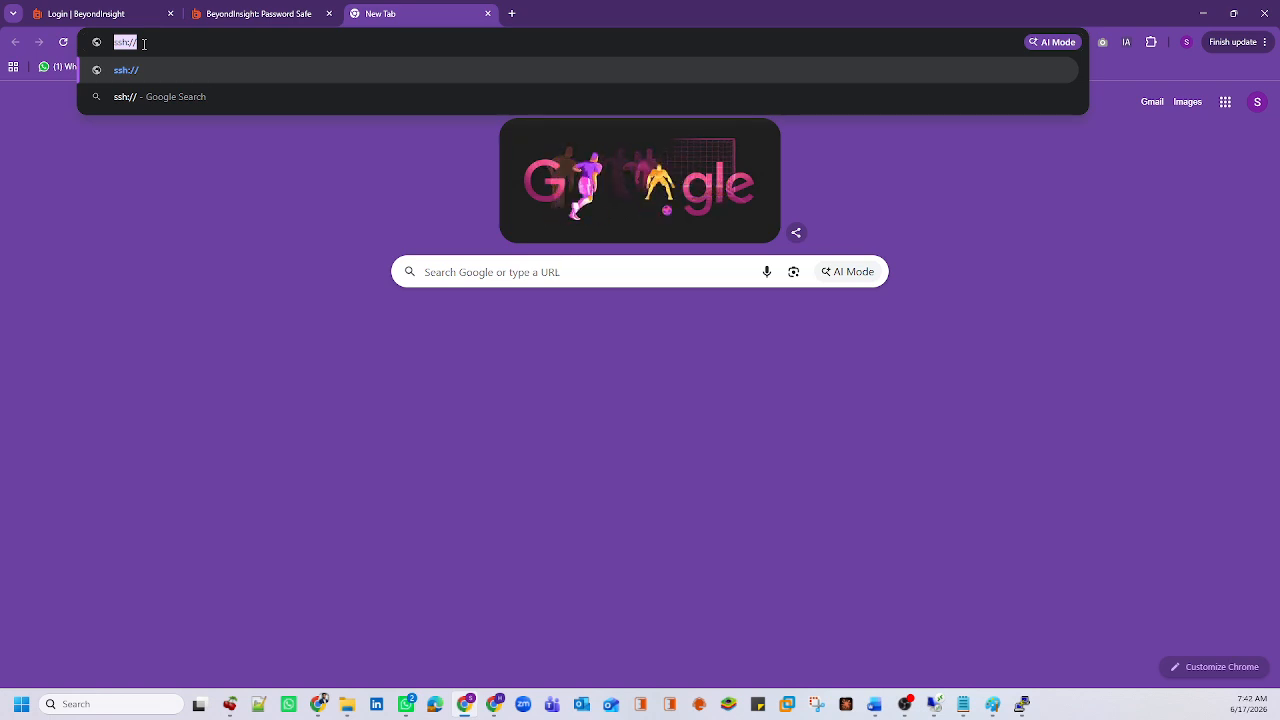
click(269, 166)
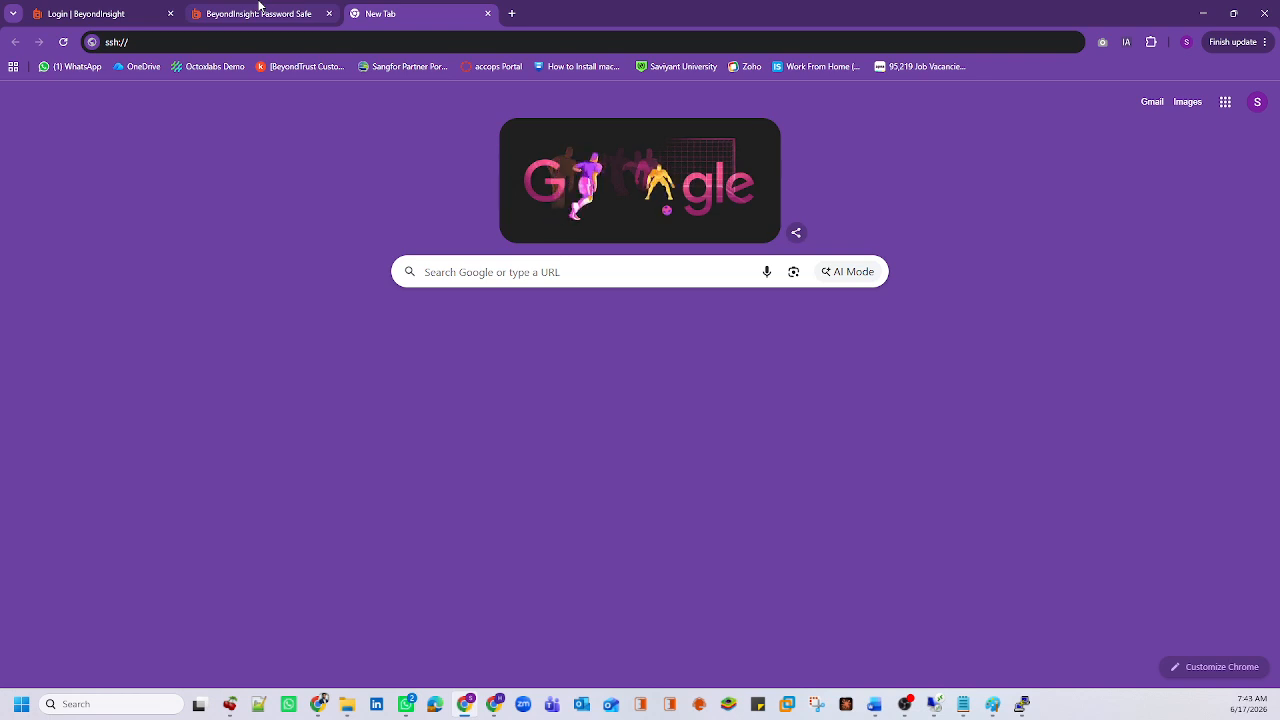
mouse_move(259, 7)
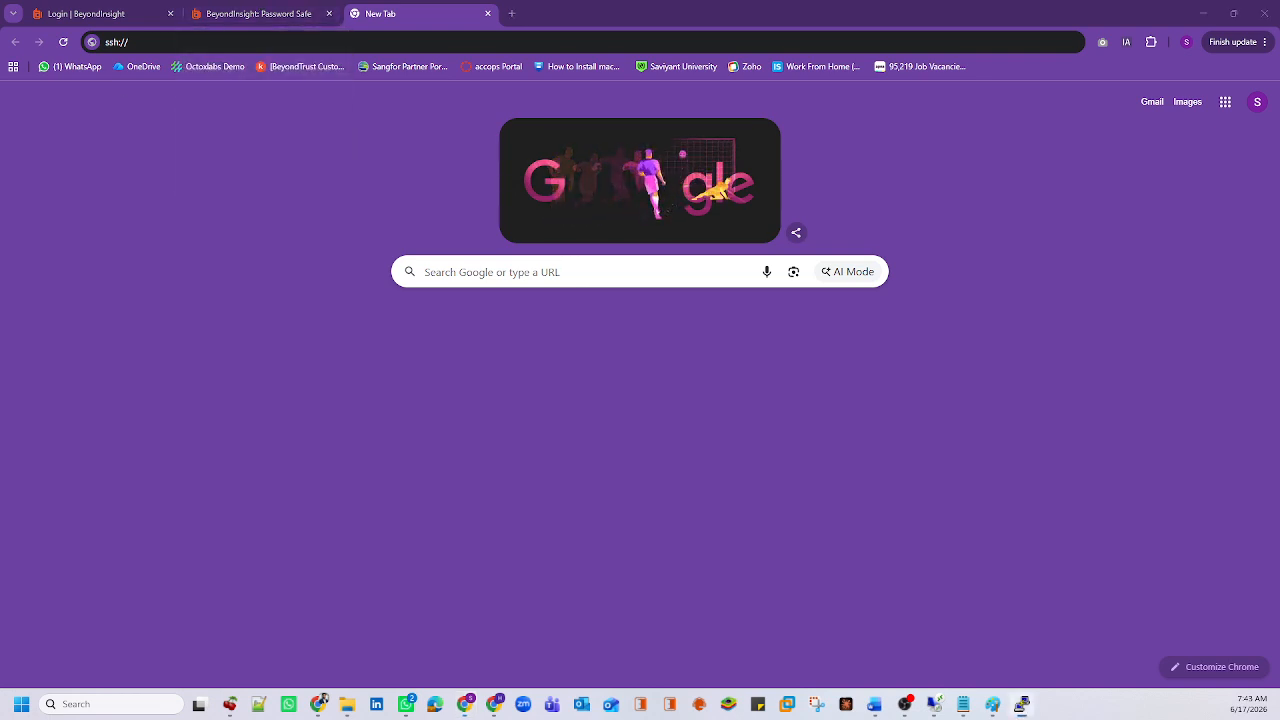
click(487, 13)
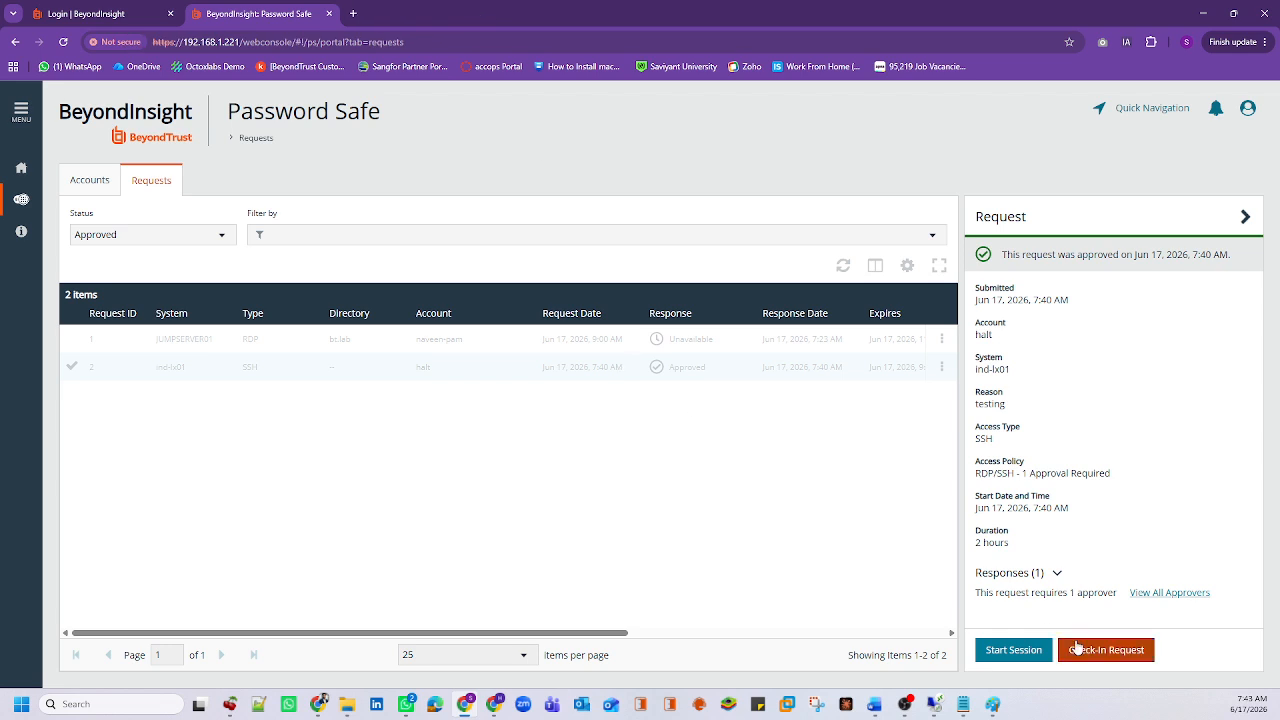
Check in the approved halt SSH request and dismiss the check-in notification
click(1106, 650)
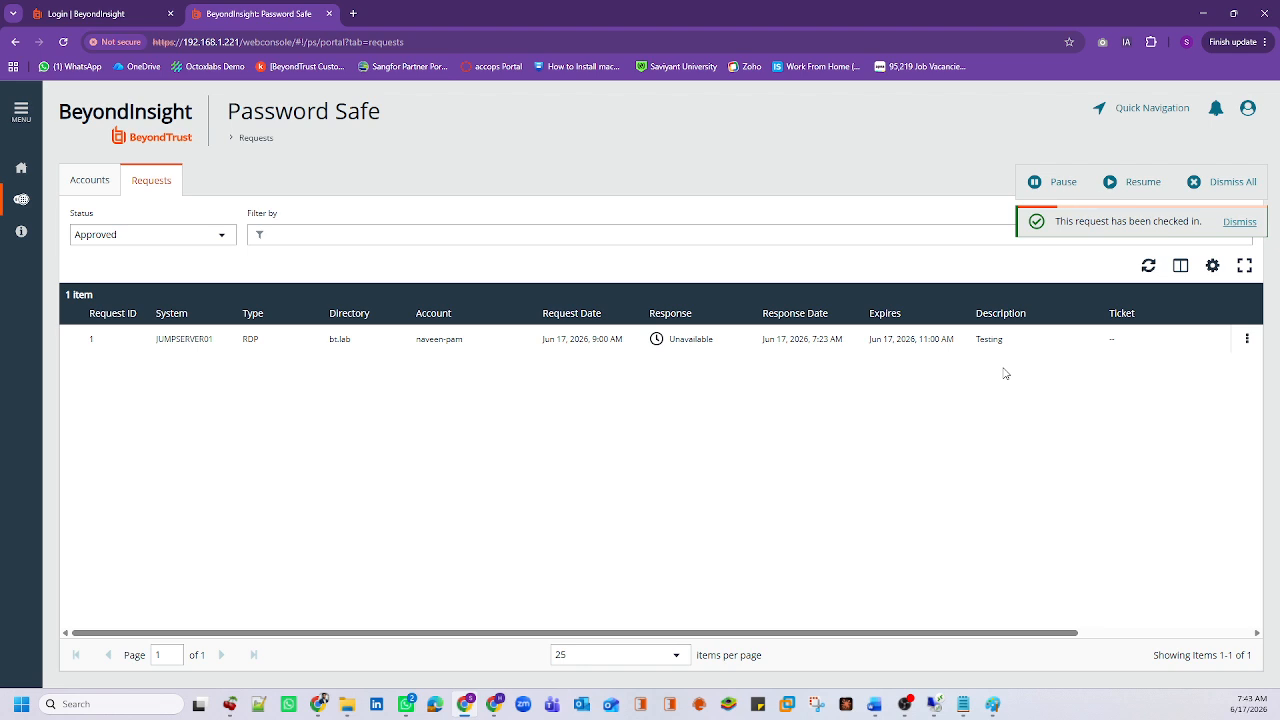
click(1228, 182)
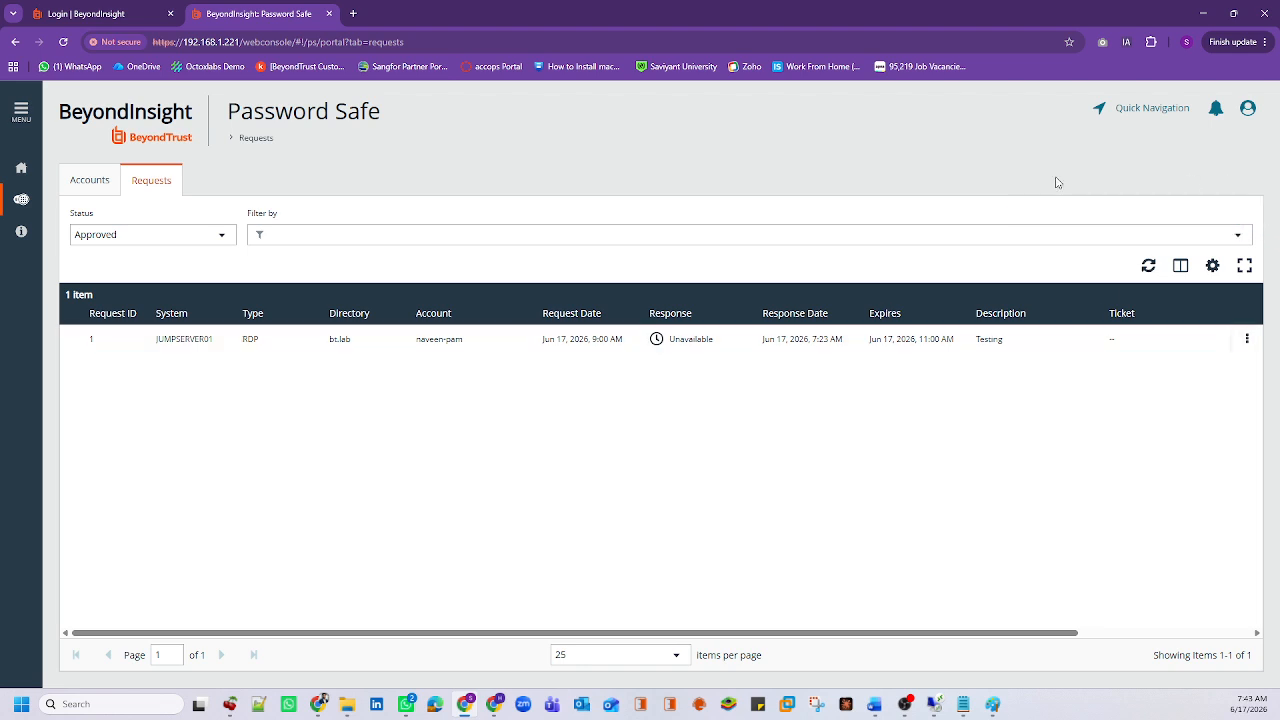
click(99, 193)
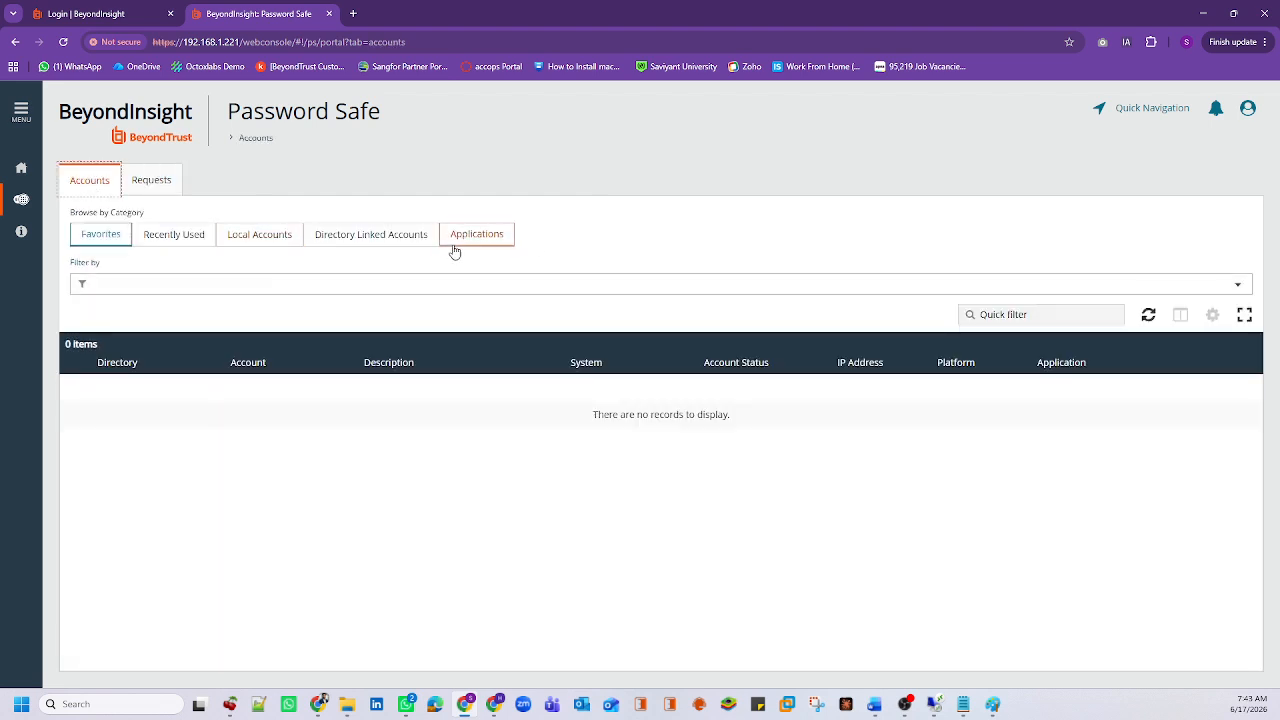
Request a 2-hour RDP session on RDS02 from Directory Linked Accounts with reason 'test'
click(425, 242)
click(671, 476)
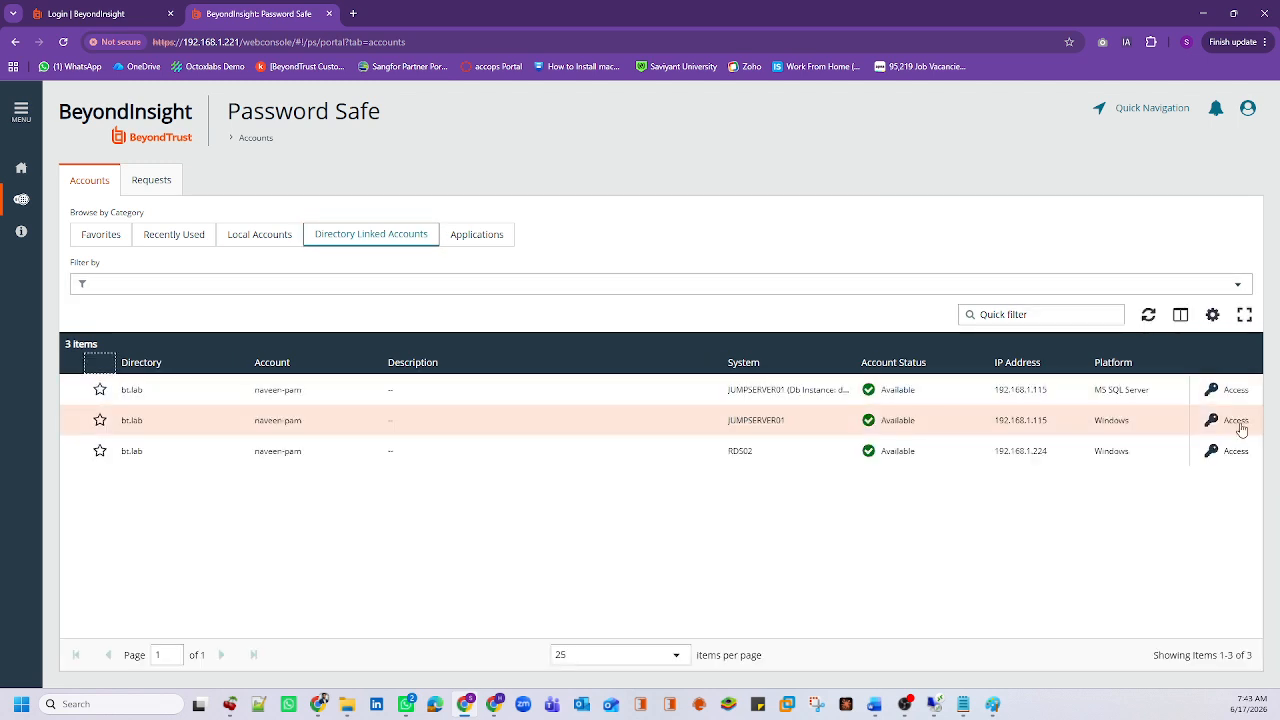
click(1250, 455)
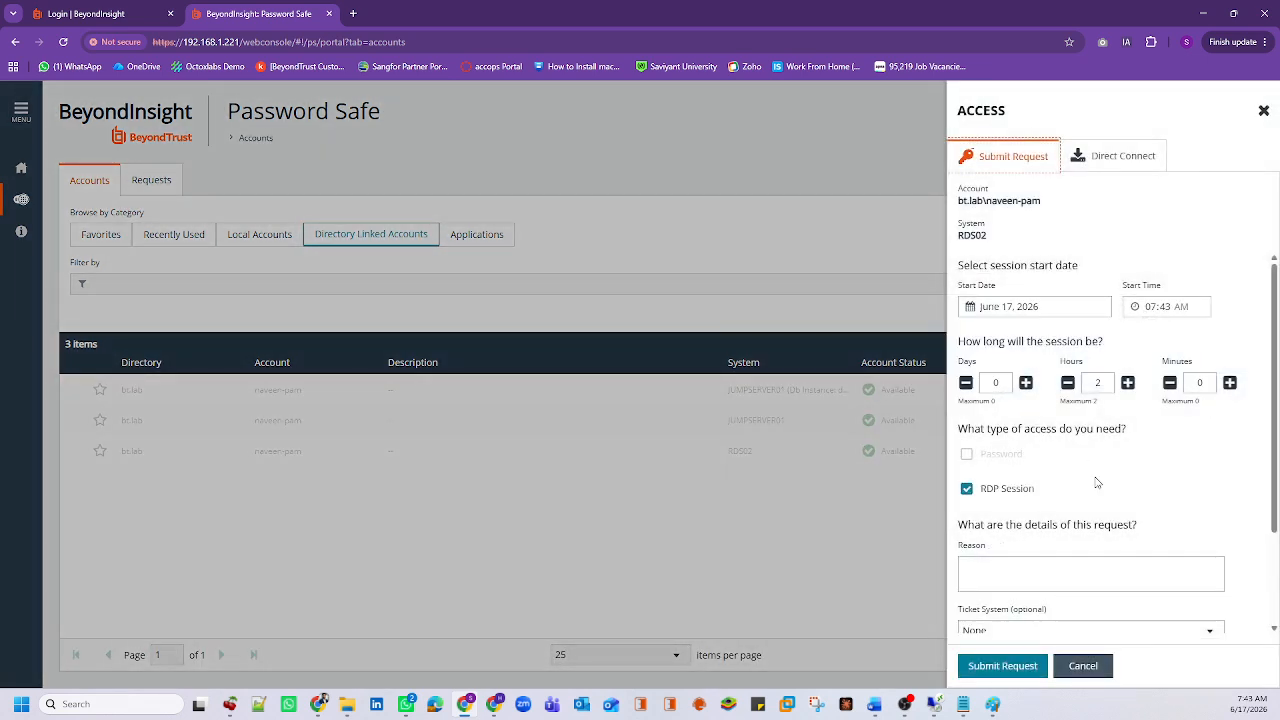
scroll(1115, 297, down, 3)
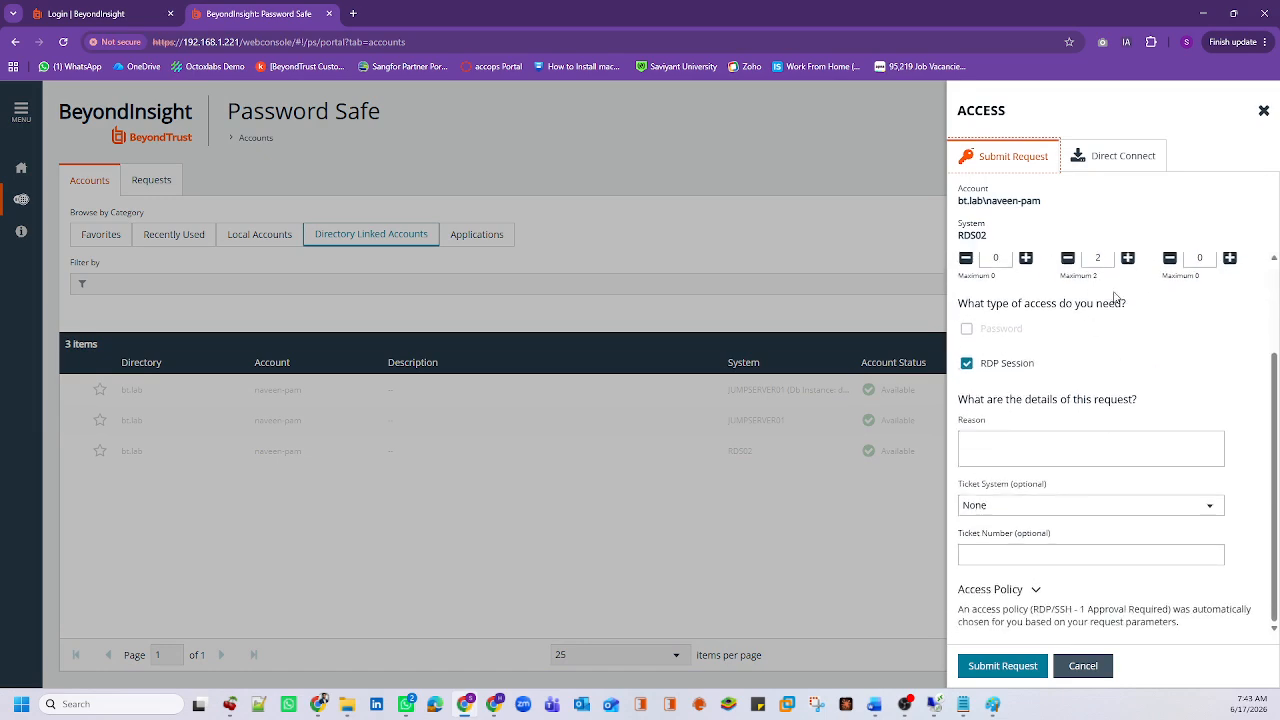
click(1037, 436)
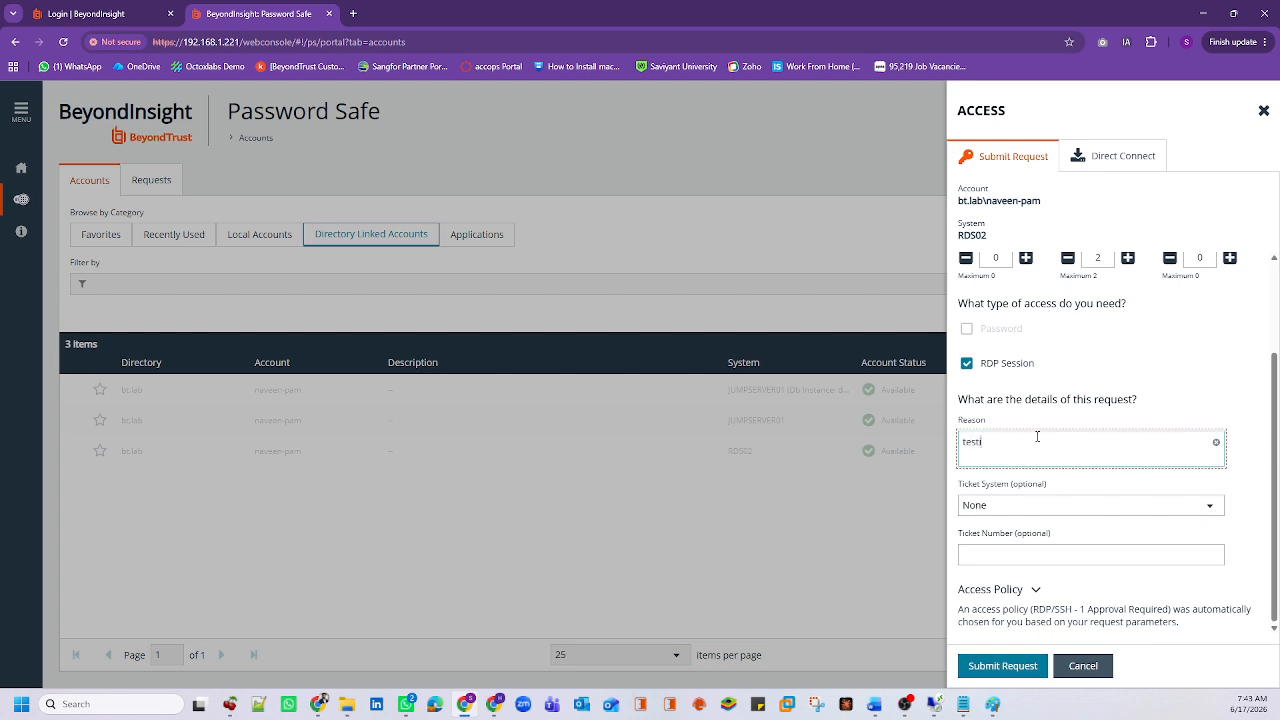
click(1016, 662)
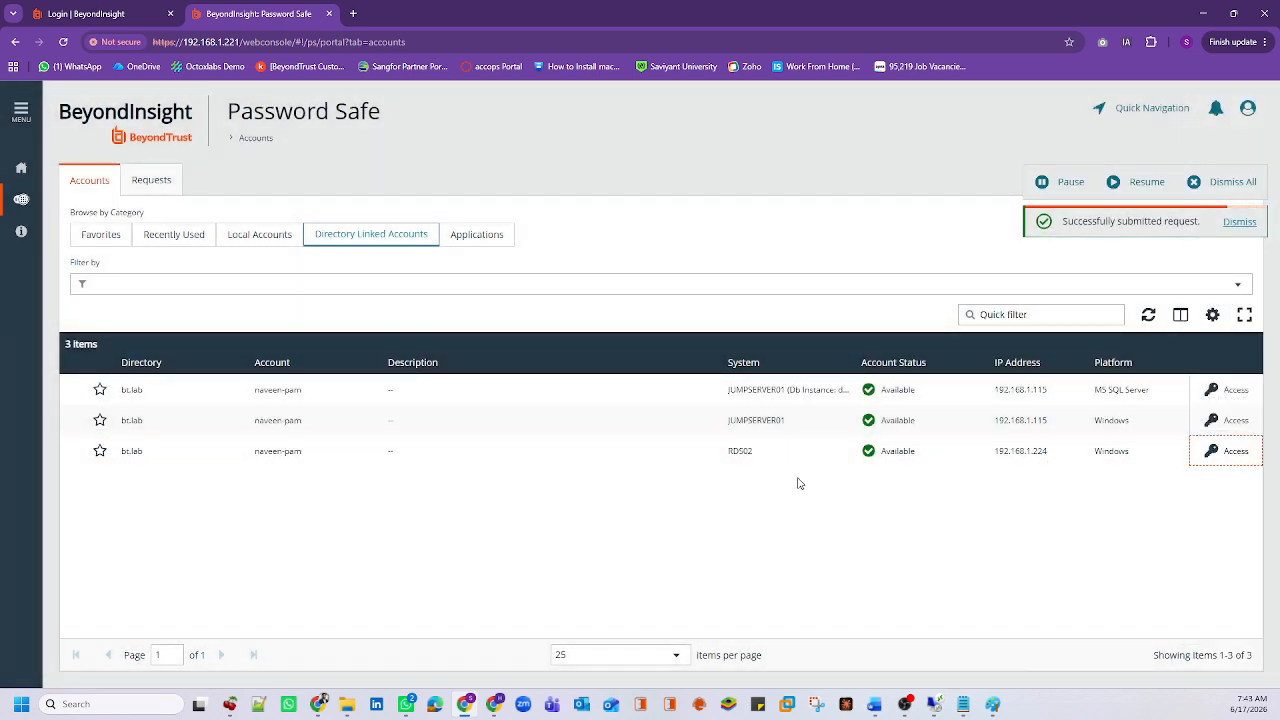
click(150, 190)
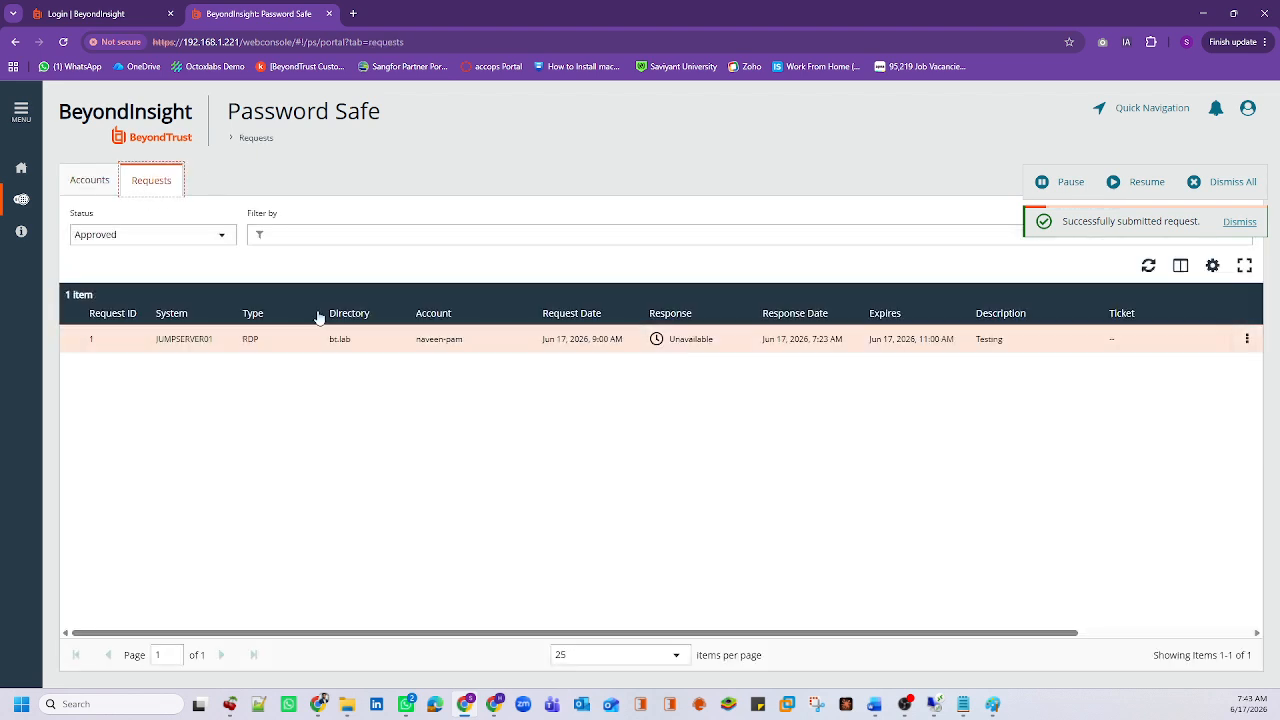
Filter requests to Pending to confirm the RDS02 request, then log out
click(166, 234)
click(113, 302)
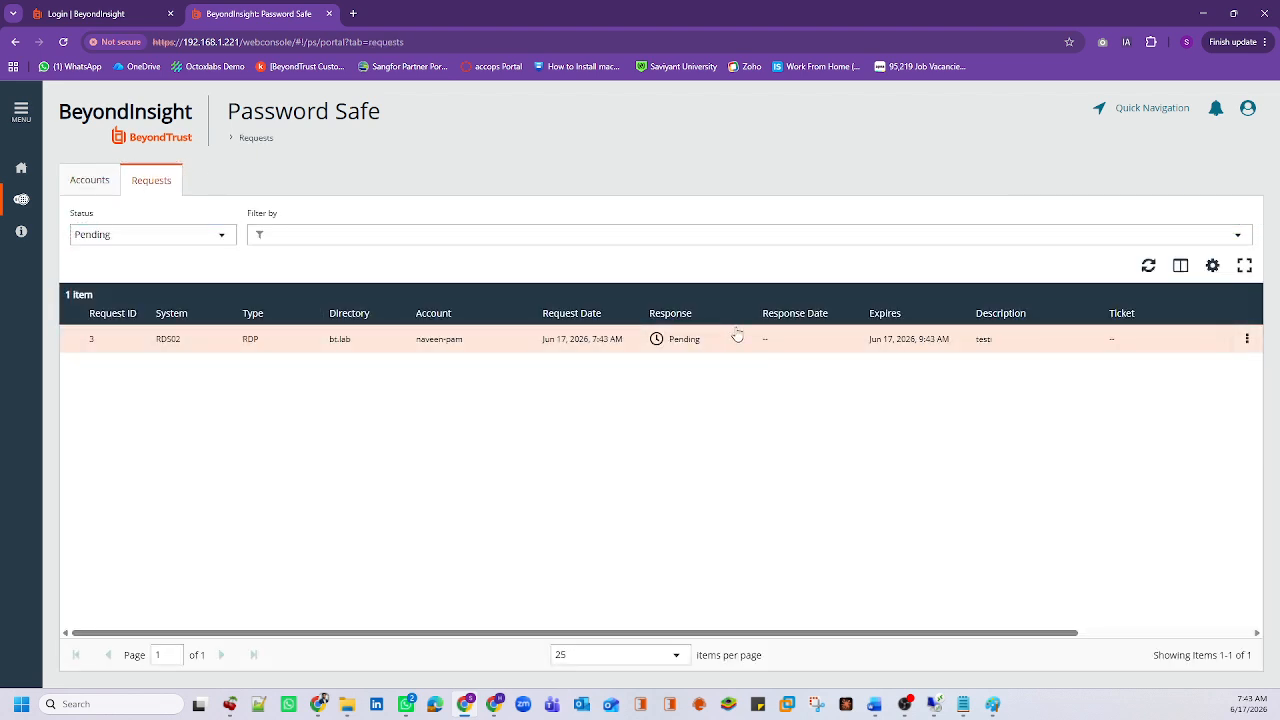
drag(737, 336, 580, 342)
click(1216, 108)
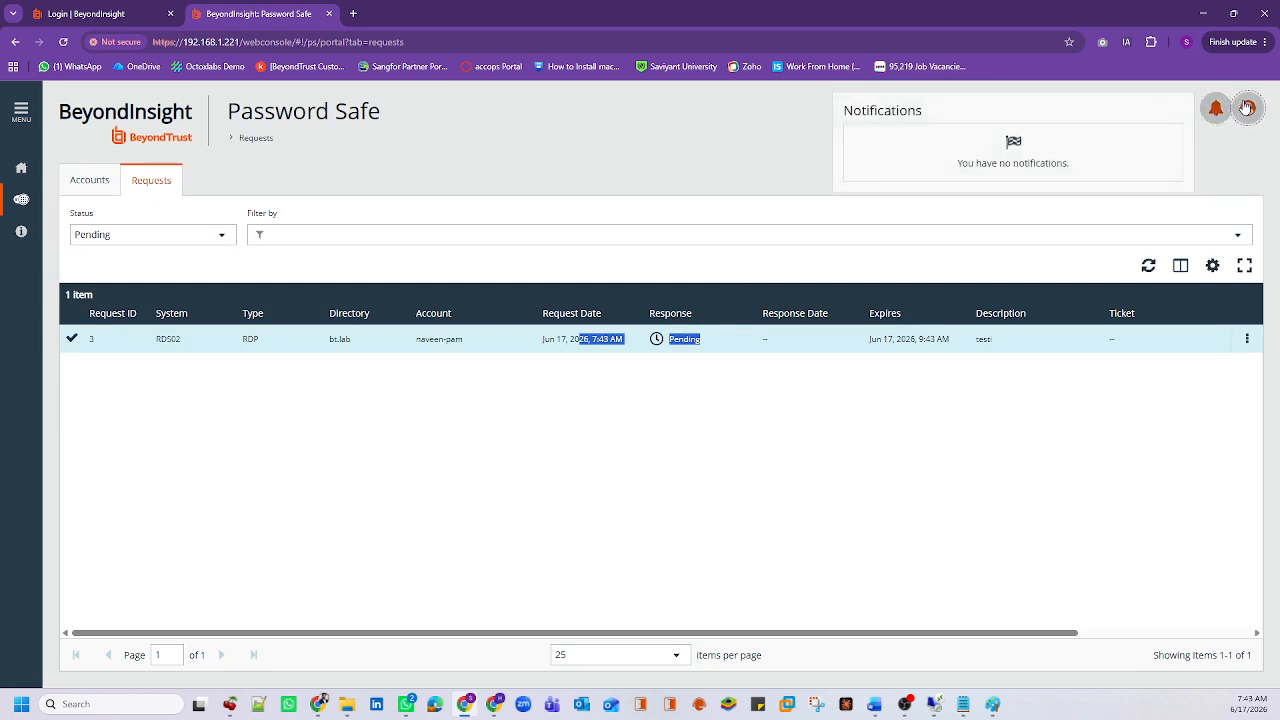
click(1248, 108)
click(1181, 115)
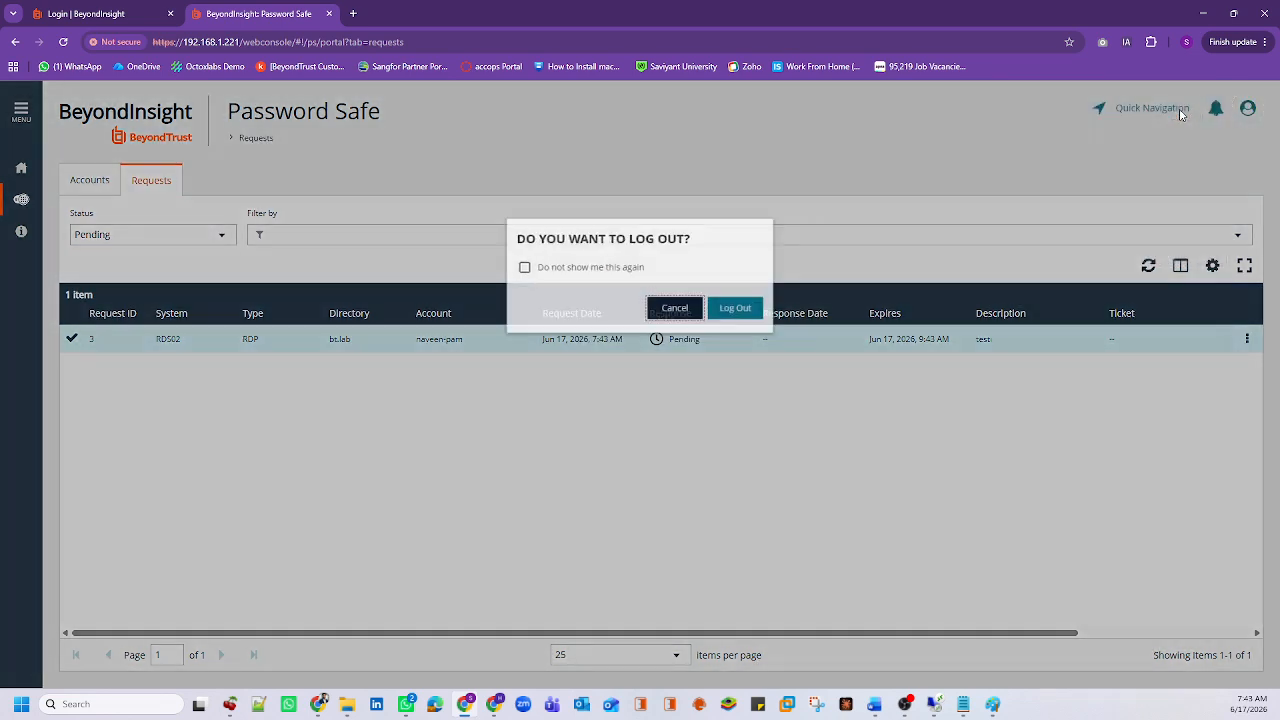
click(739, 309)
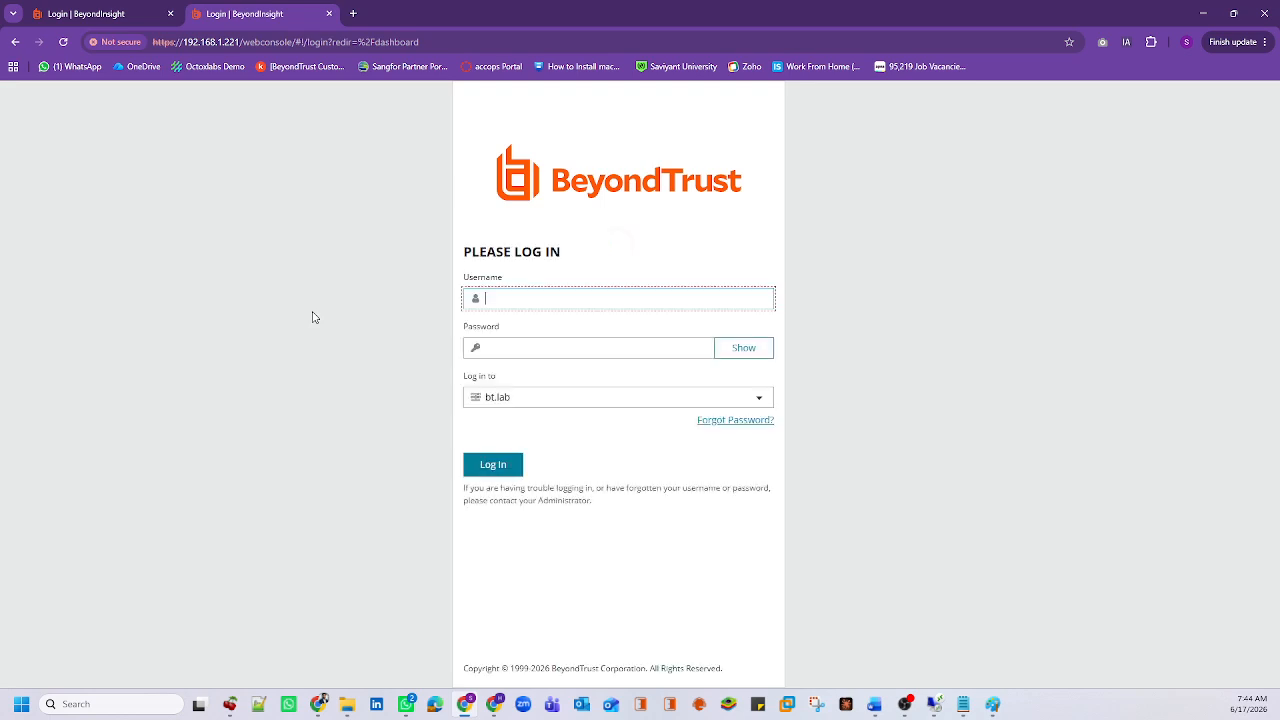
Sign in with the approving manager's username and password
text(btadmin)
key(Tab)
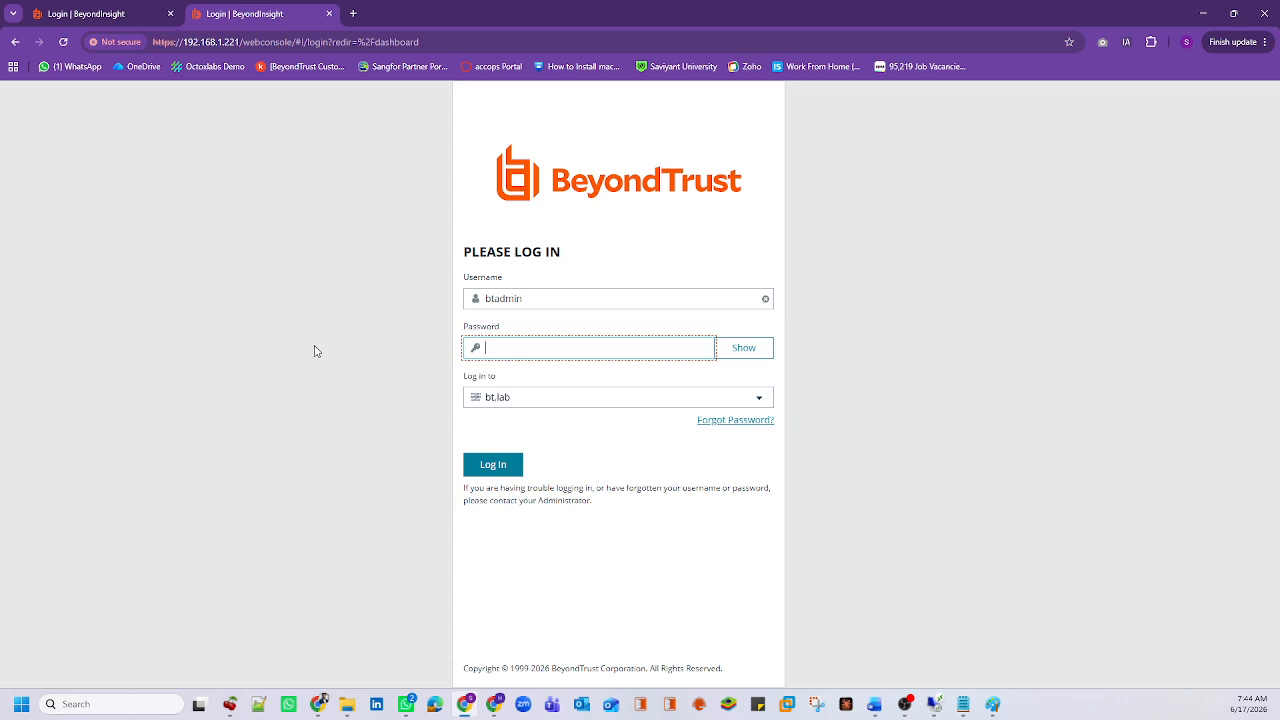
drag(528, 303, 462, 304)
text(pam/)
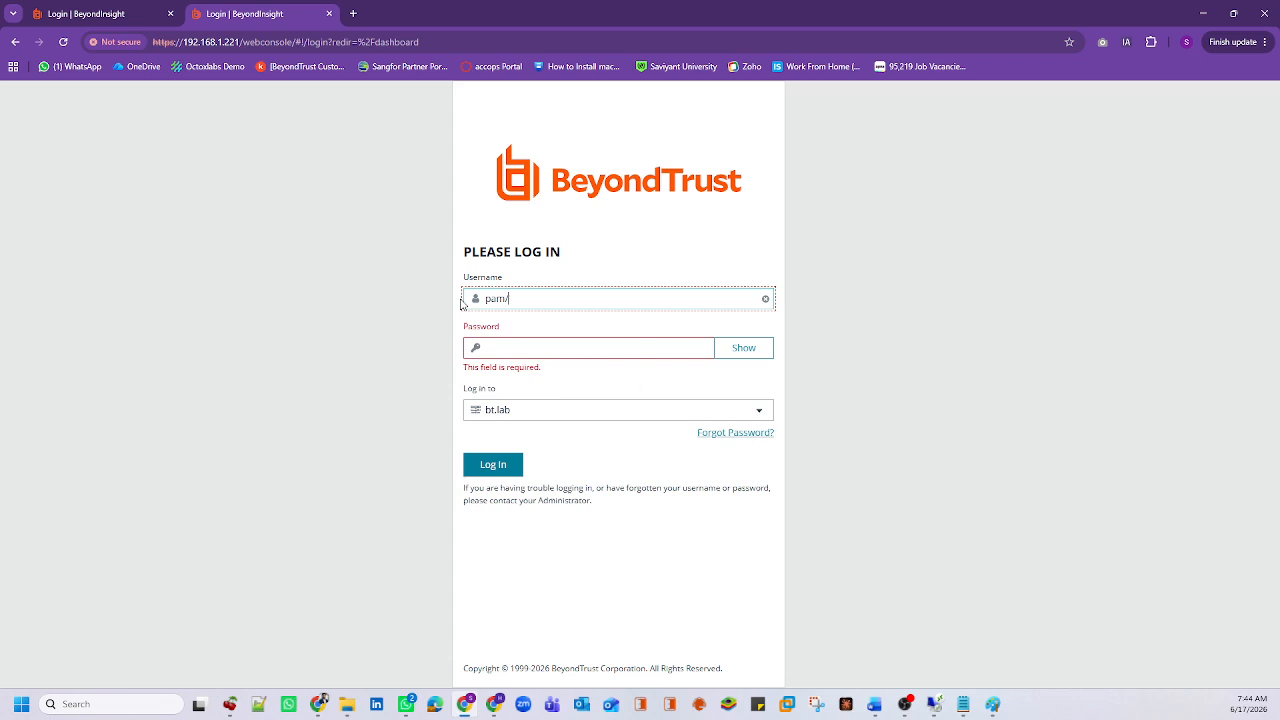
key(BackSpace)
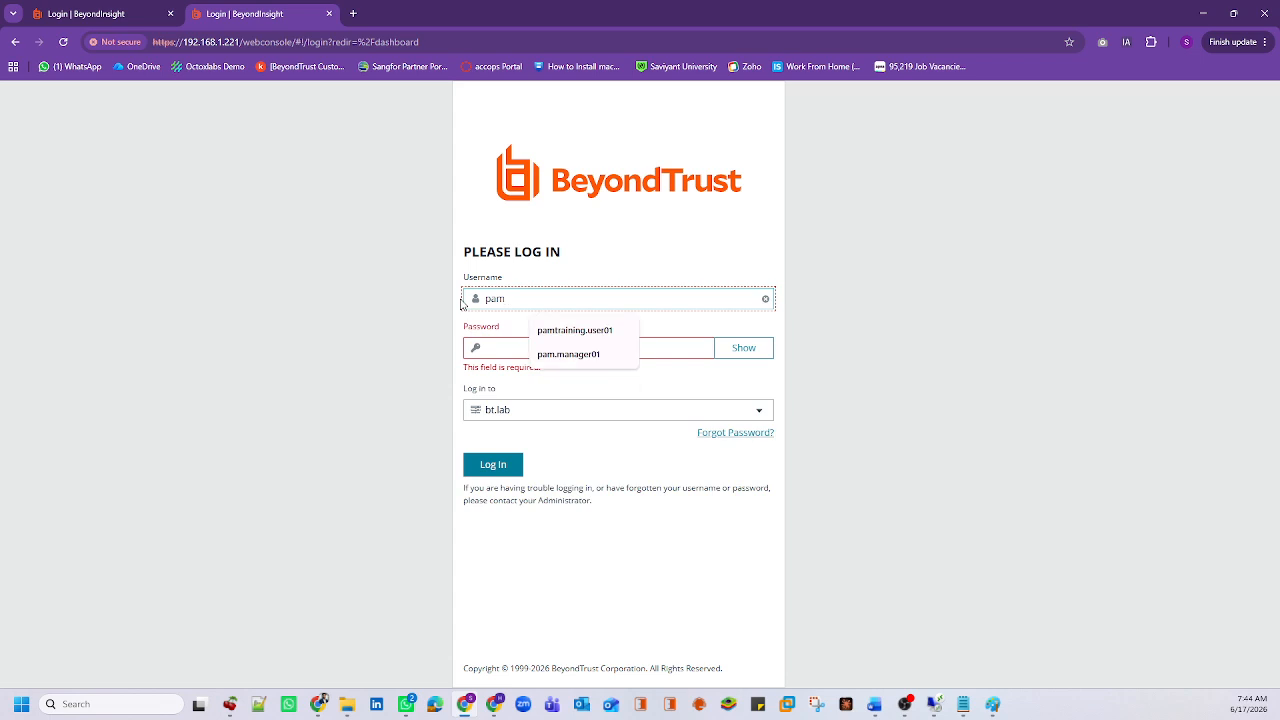
text(.manager01)
key(Tab)
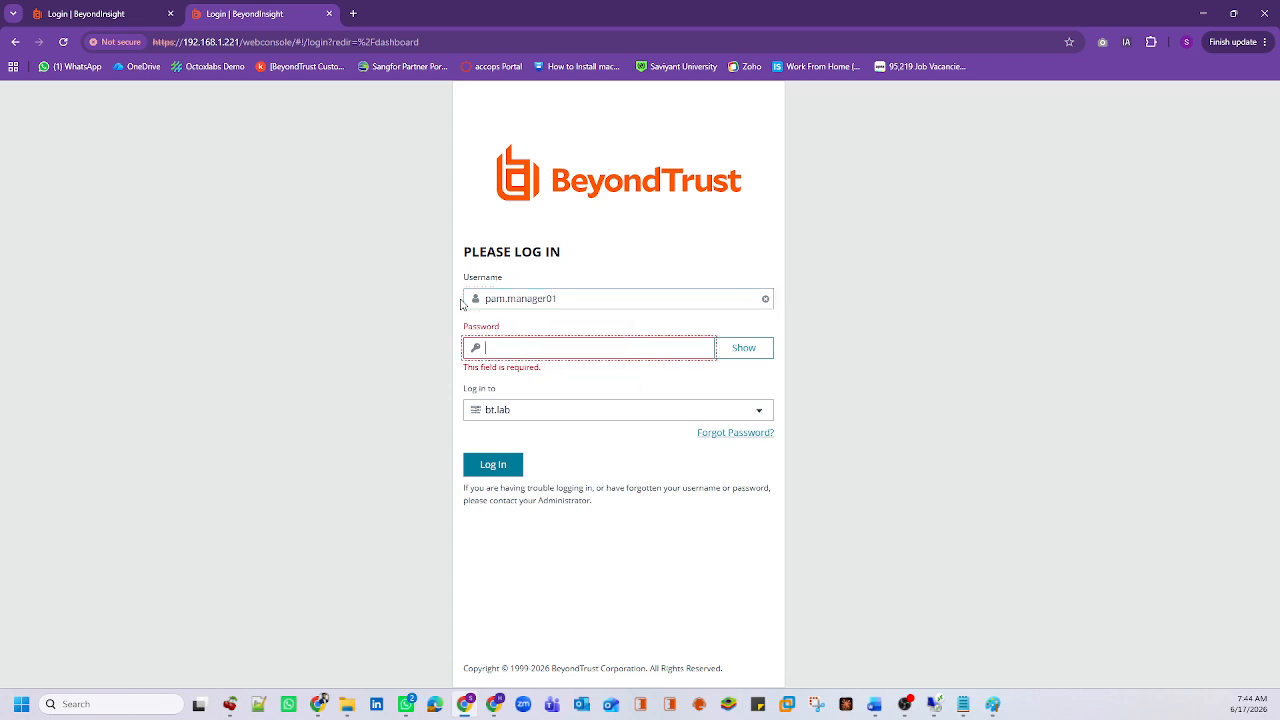
text(••)
key(Return)
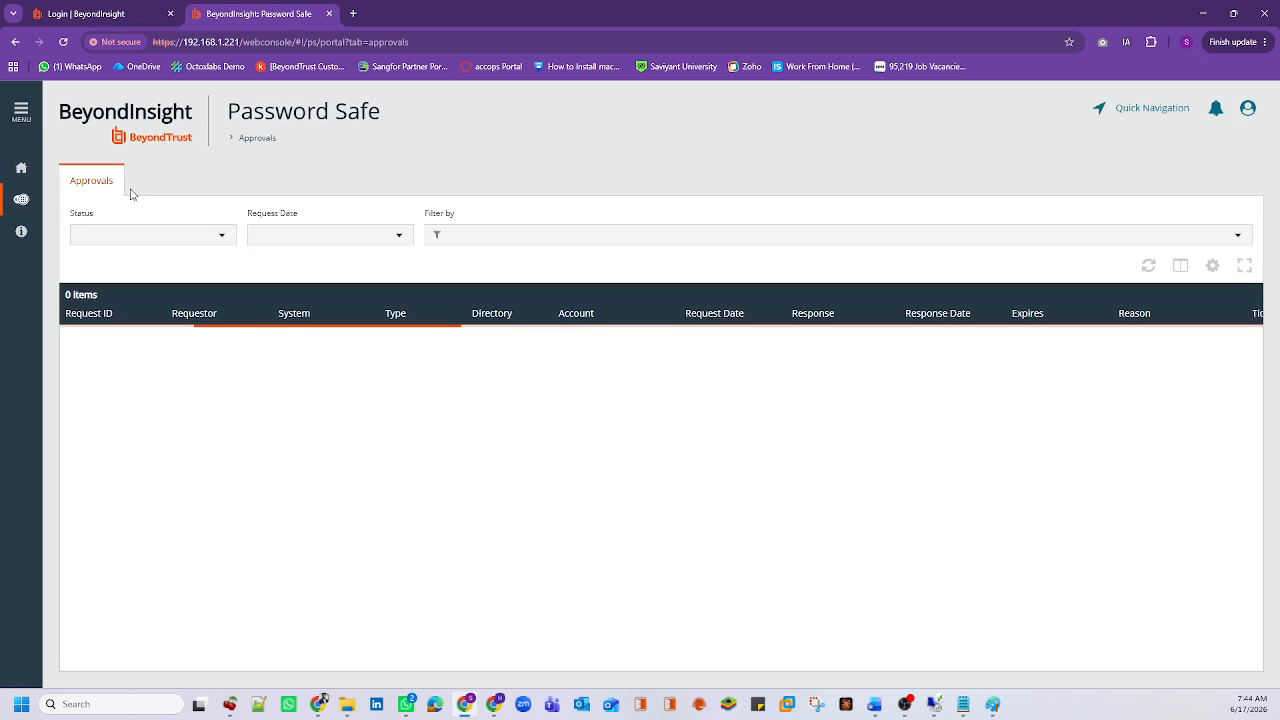
Approve the pending RDS02 RDP request with the comment 'Test'
double_click(858, 343)
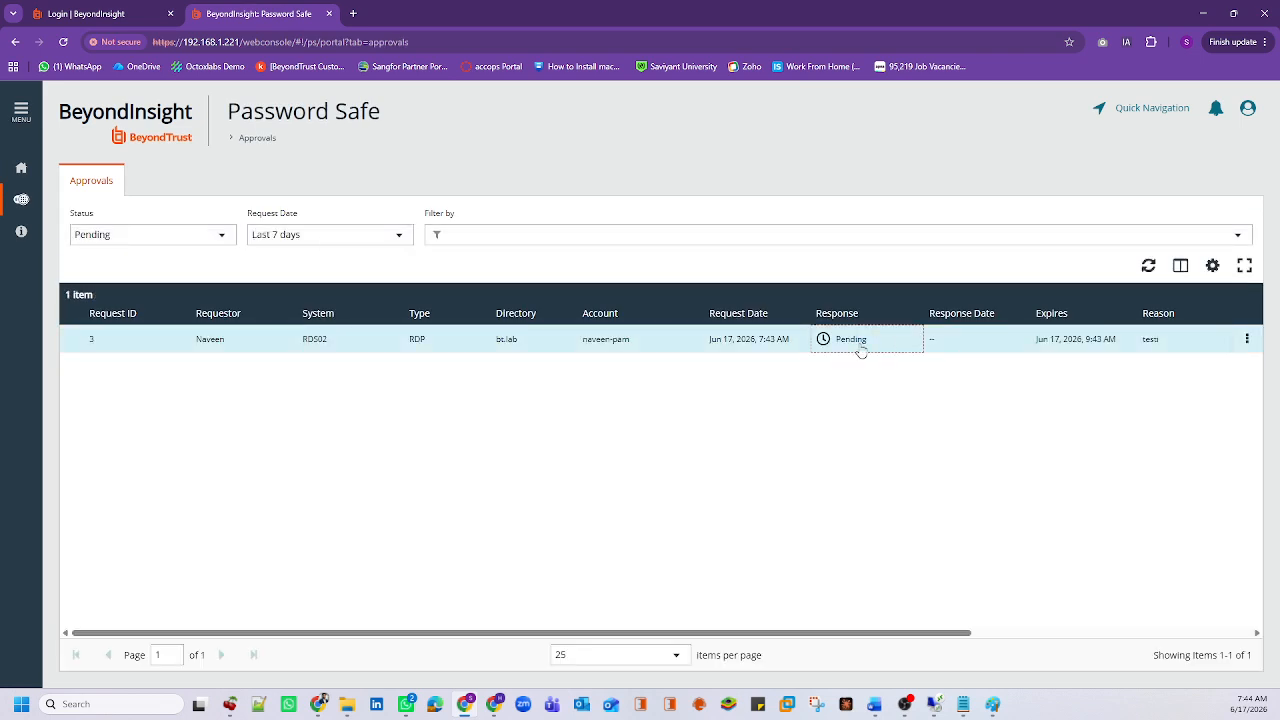
click(1247, 339)
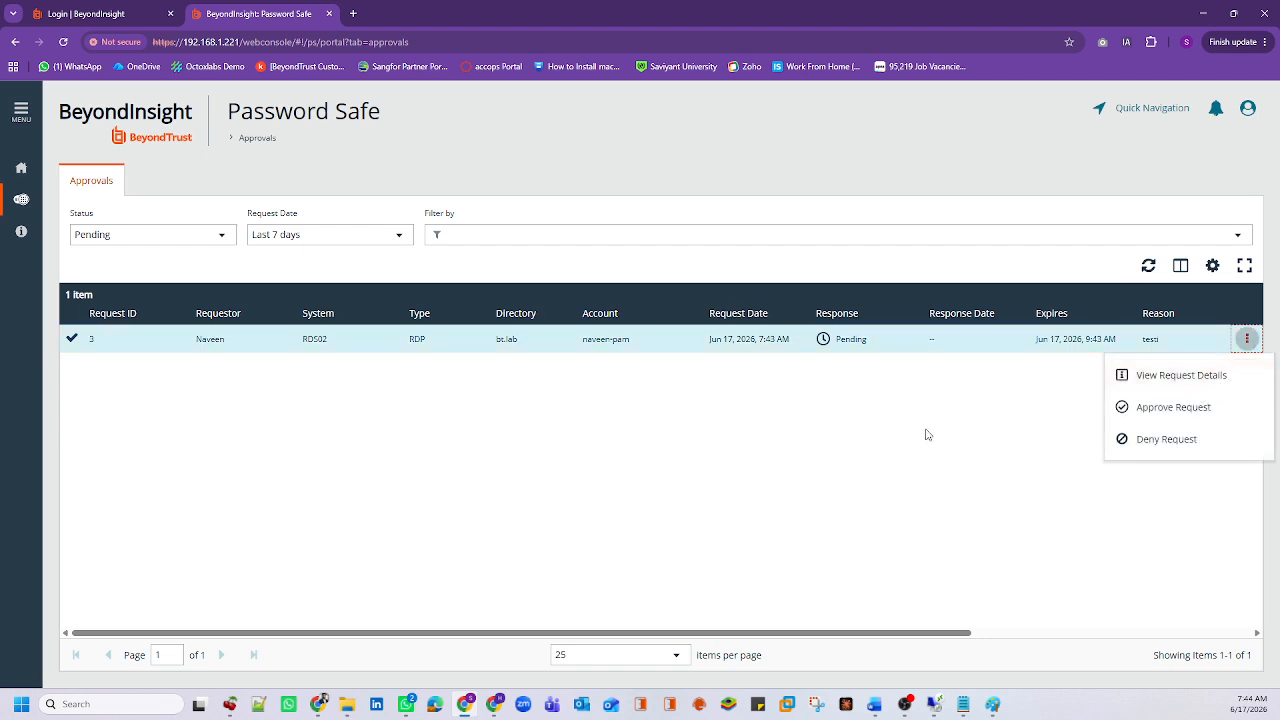
click(1122, 409)
click(609, 306)
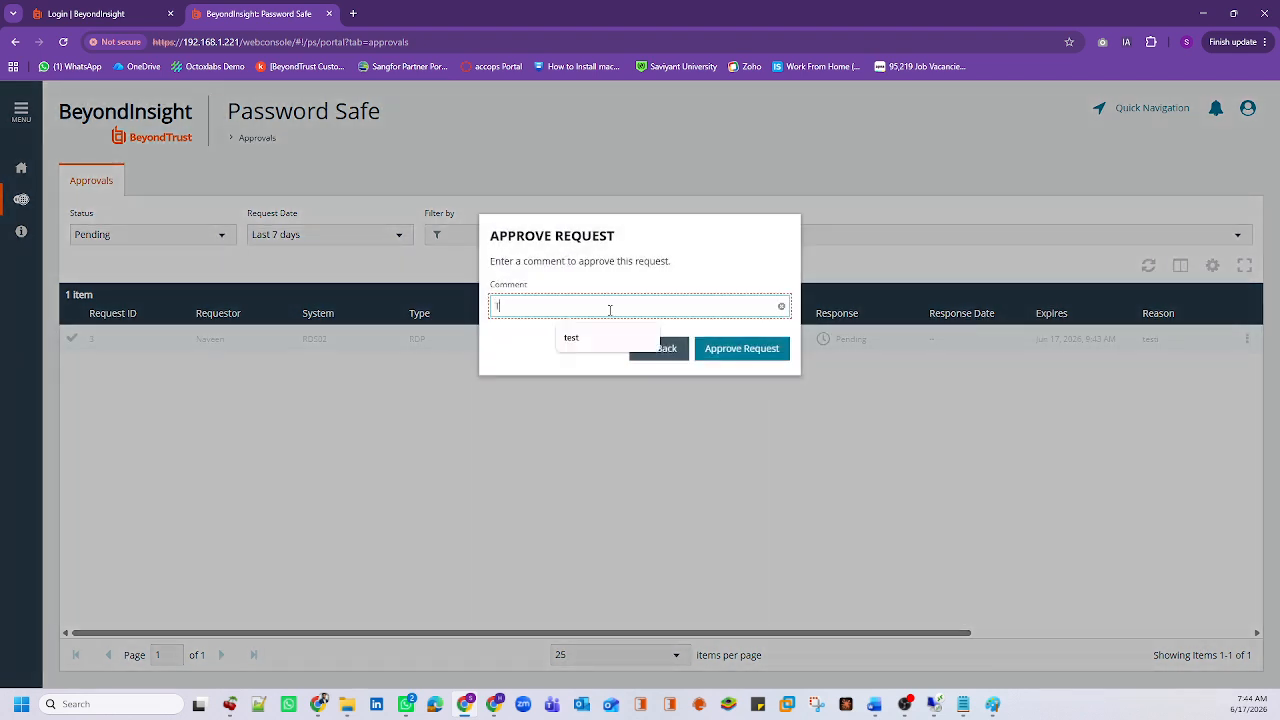
text(Testing)
key(Return)
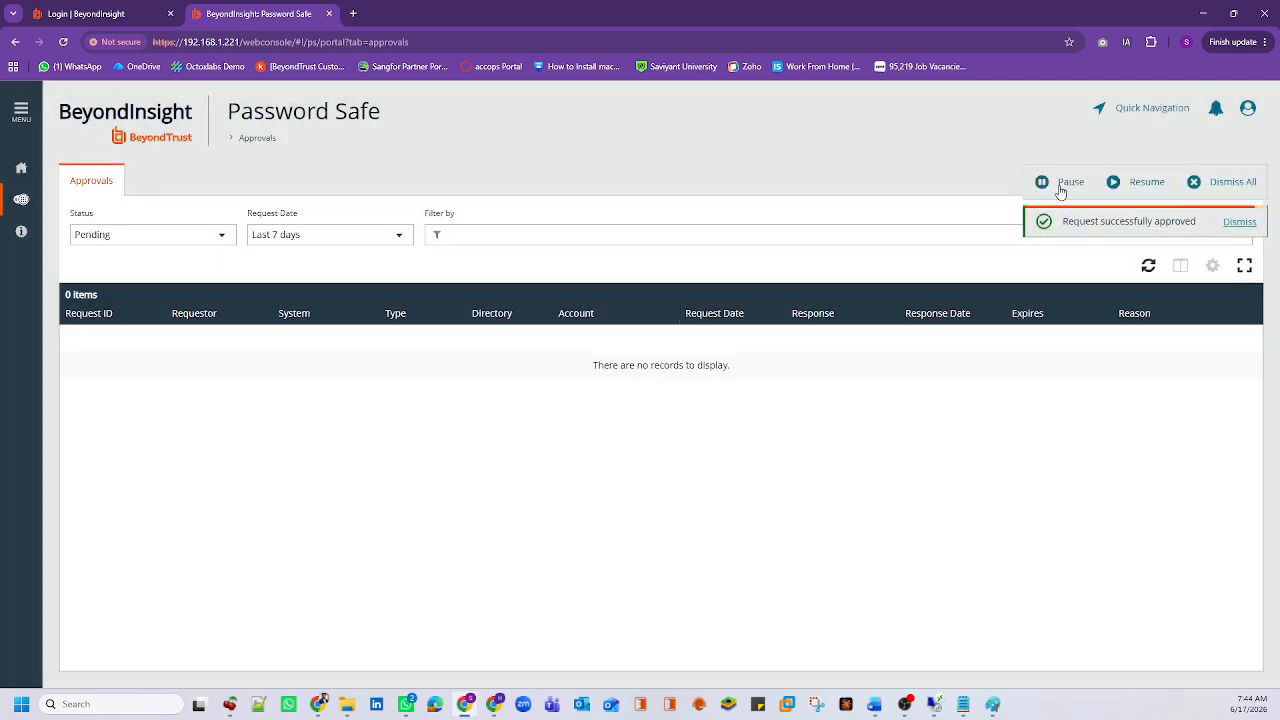
Log out of the manager account and confirm
click(1247, 108)
click(1178, 118)
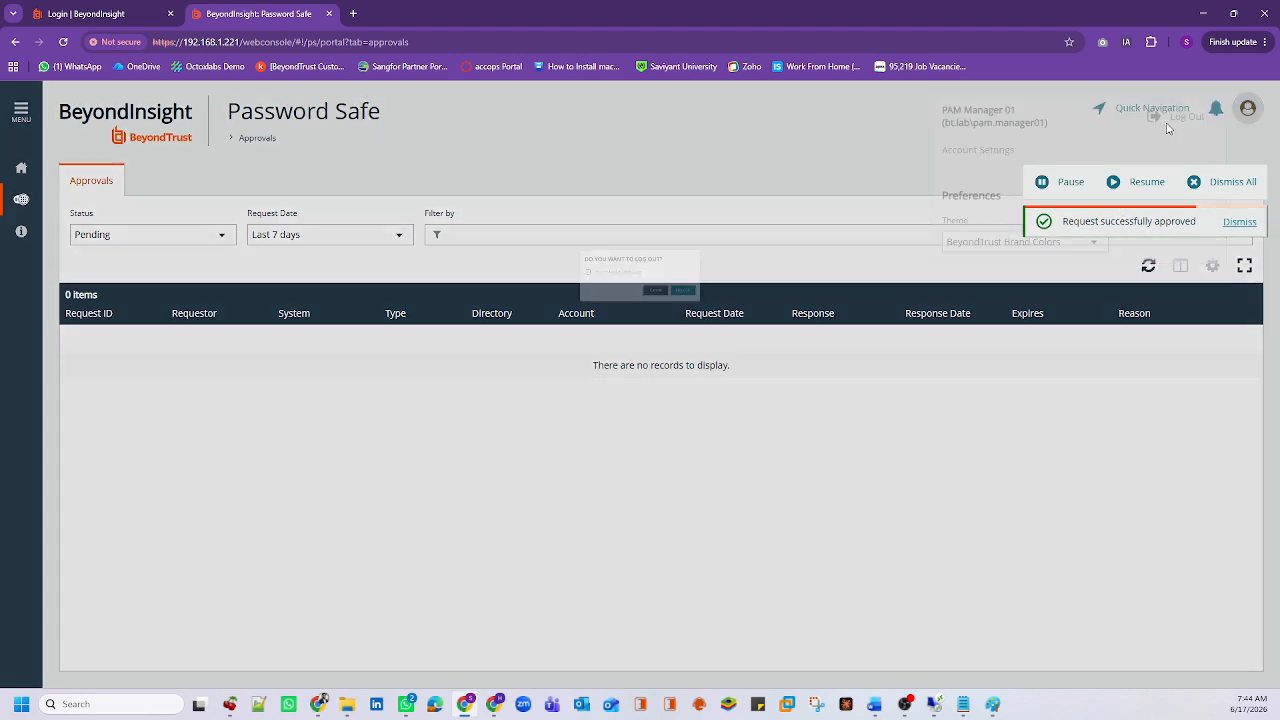
click(731, 309)
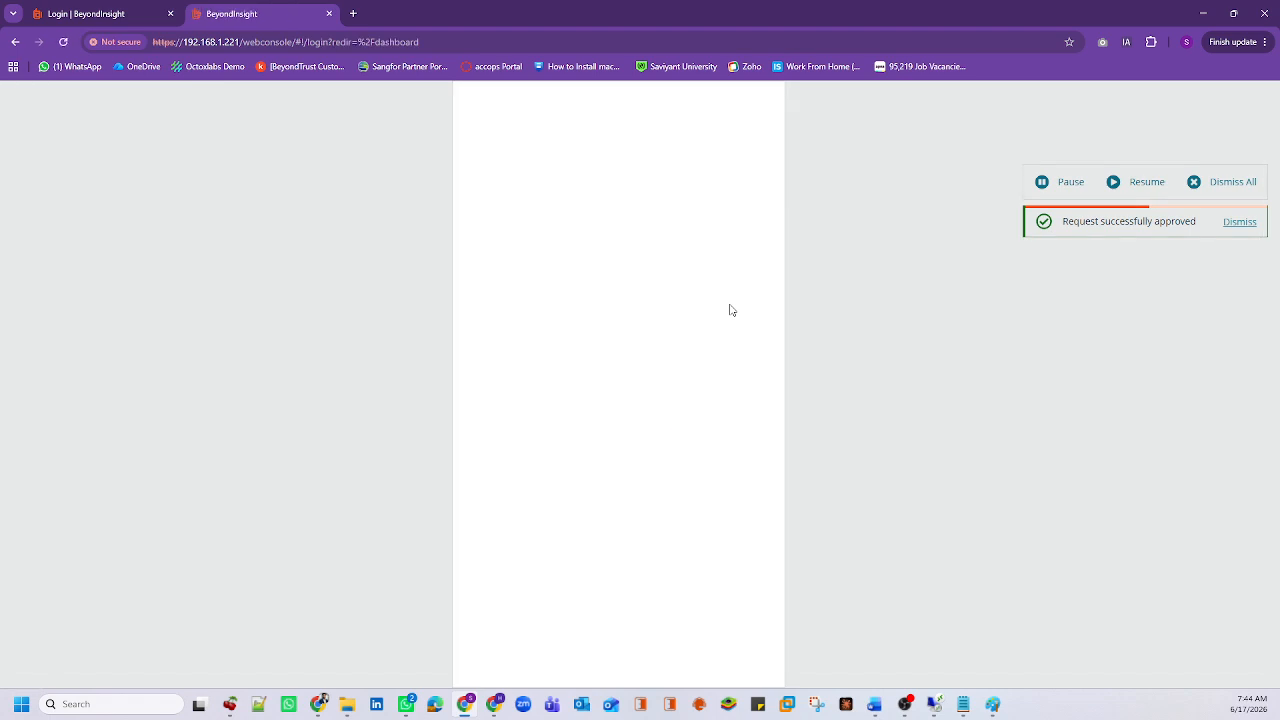
Sign in to BeyondInsight with the requester's username and password
text(naveen)
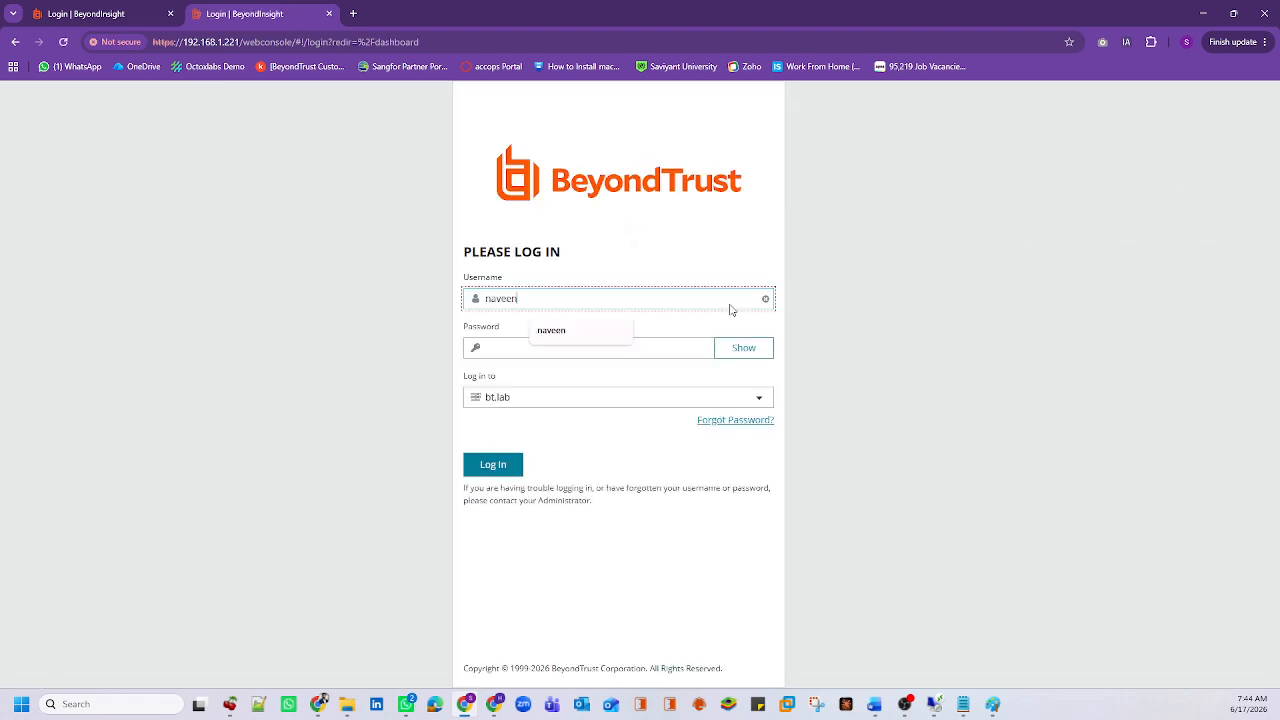
key(Tab)
text(••)
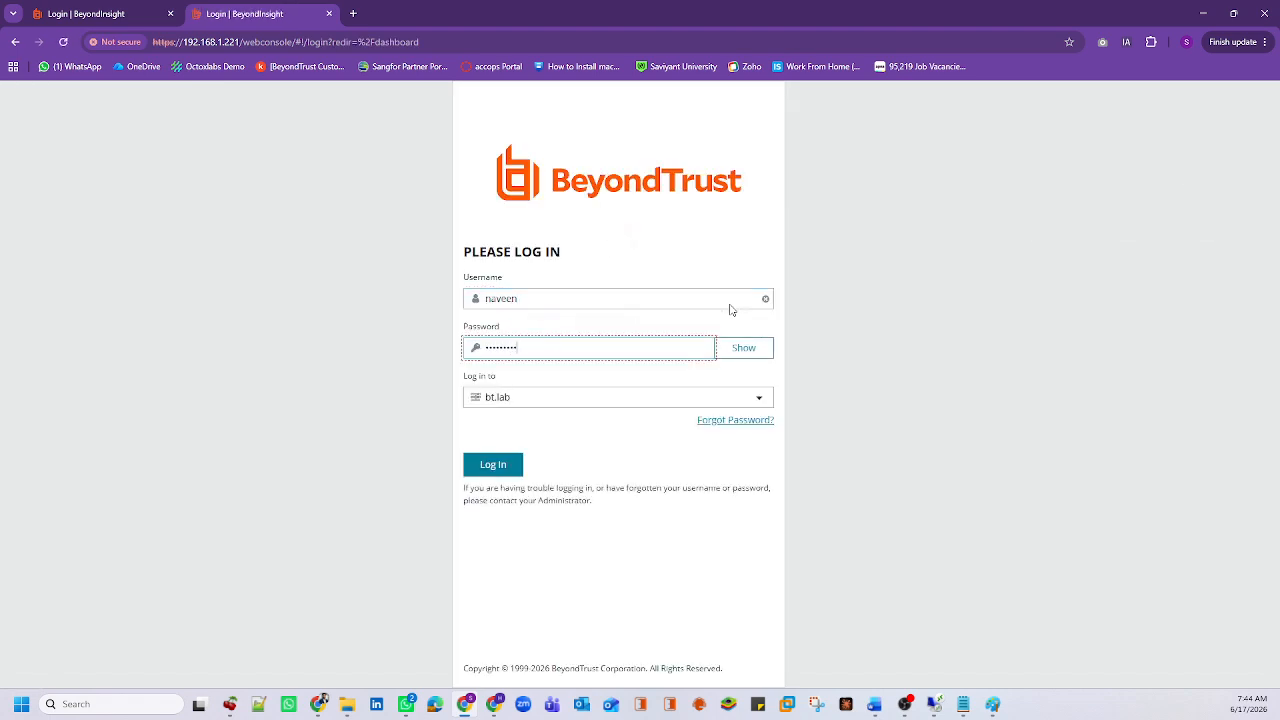
key(Return)
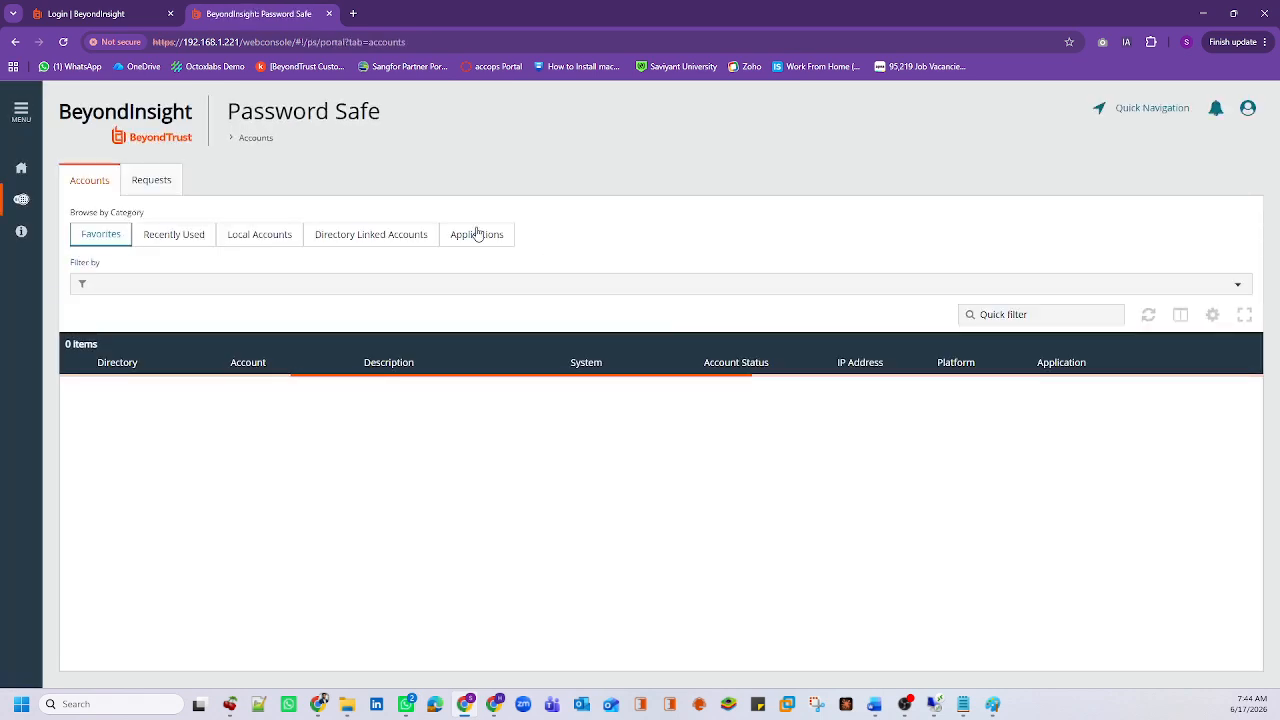
Start the RDP session for the approved RDS02 request, then check the request back in
click(151, 180)
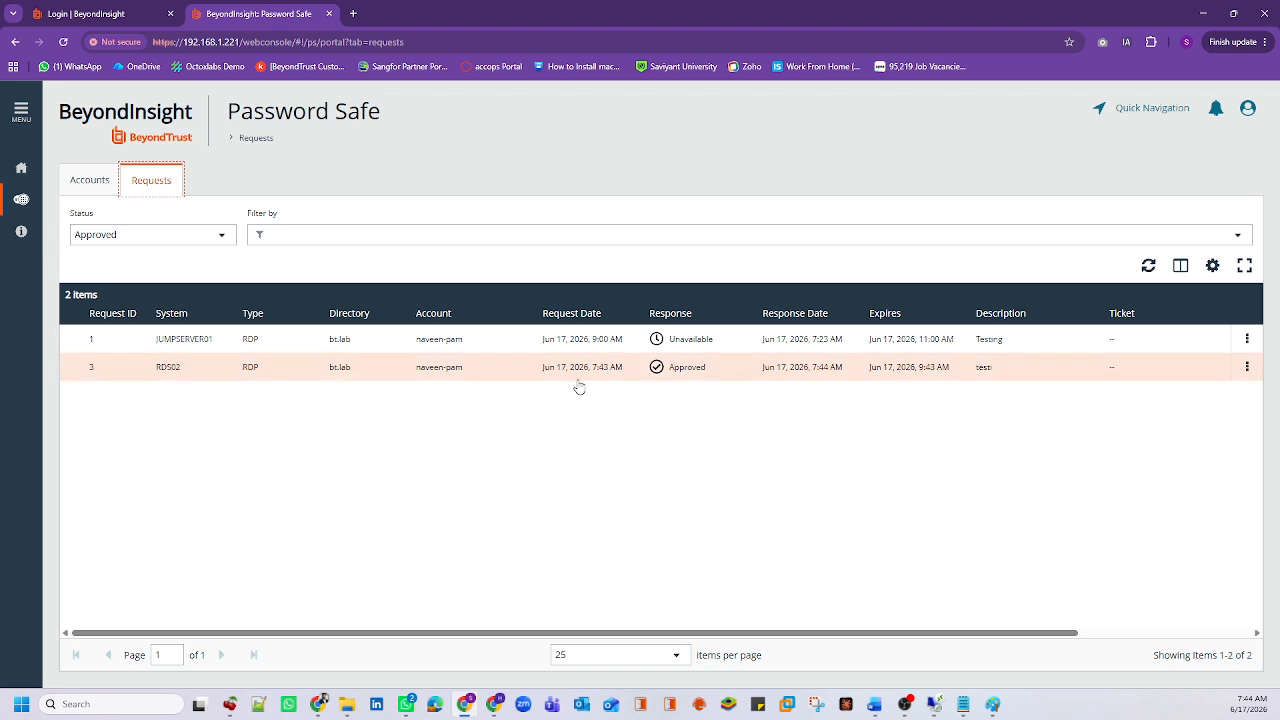
double_click(684, 367)
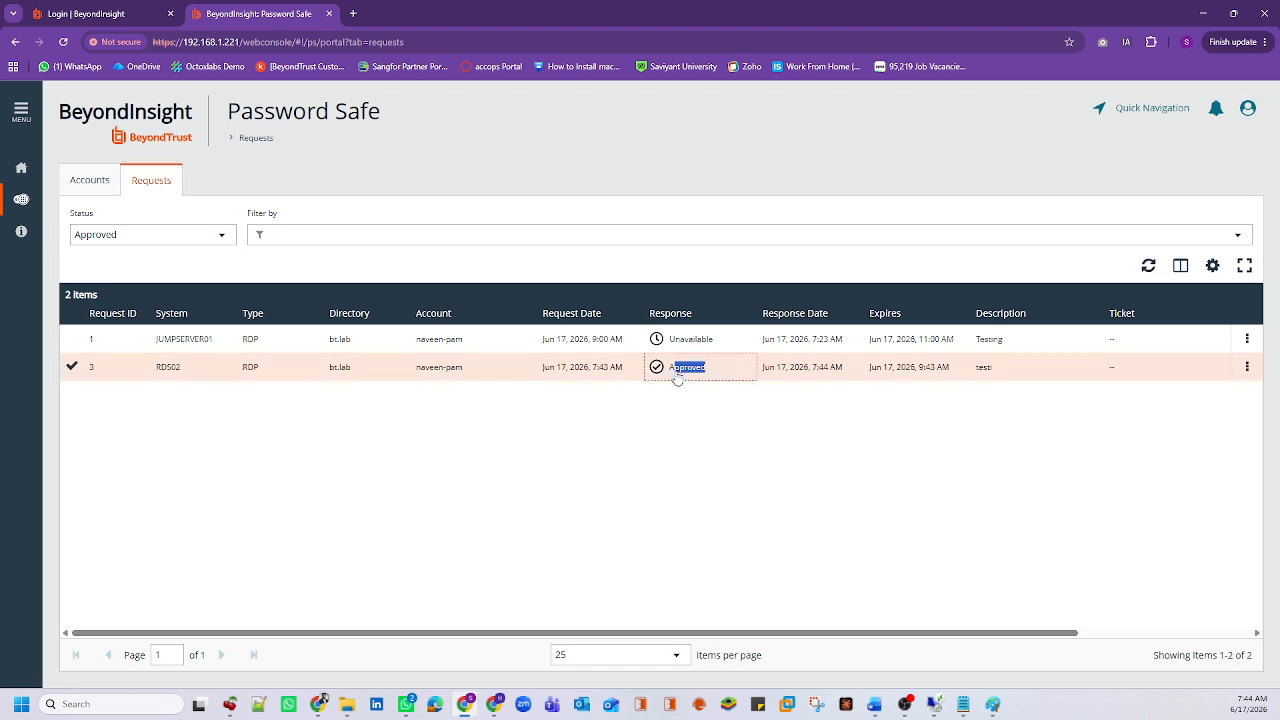
click(1248, 368)
click(1190, 404)
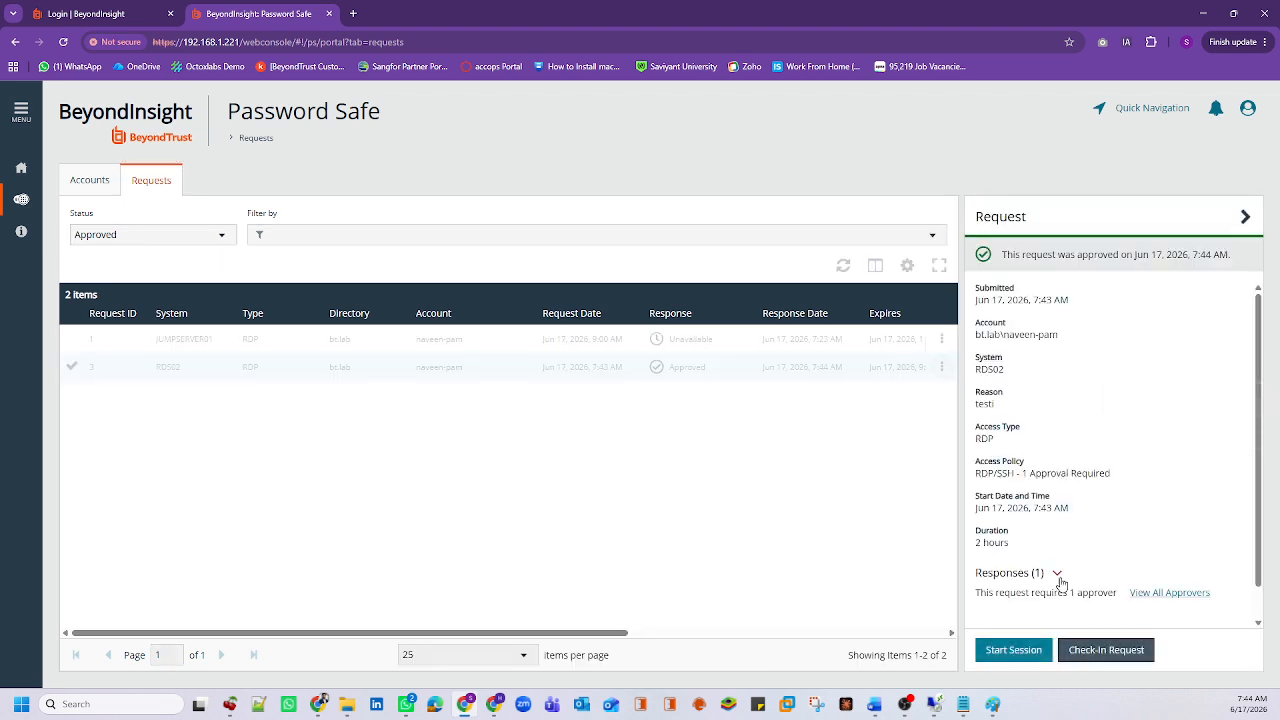
click(1012, 655)
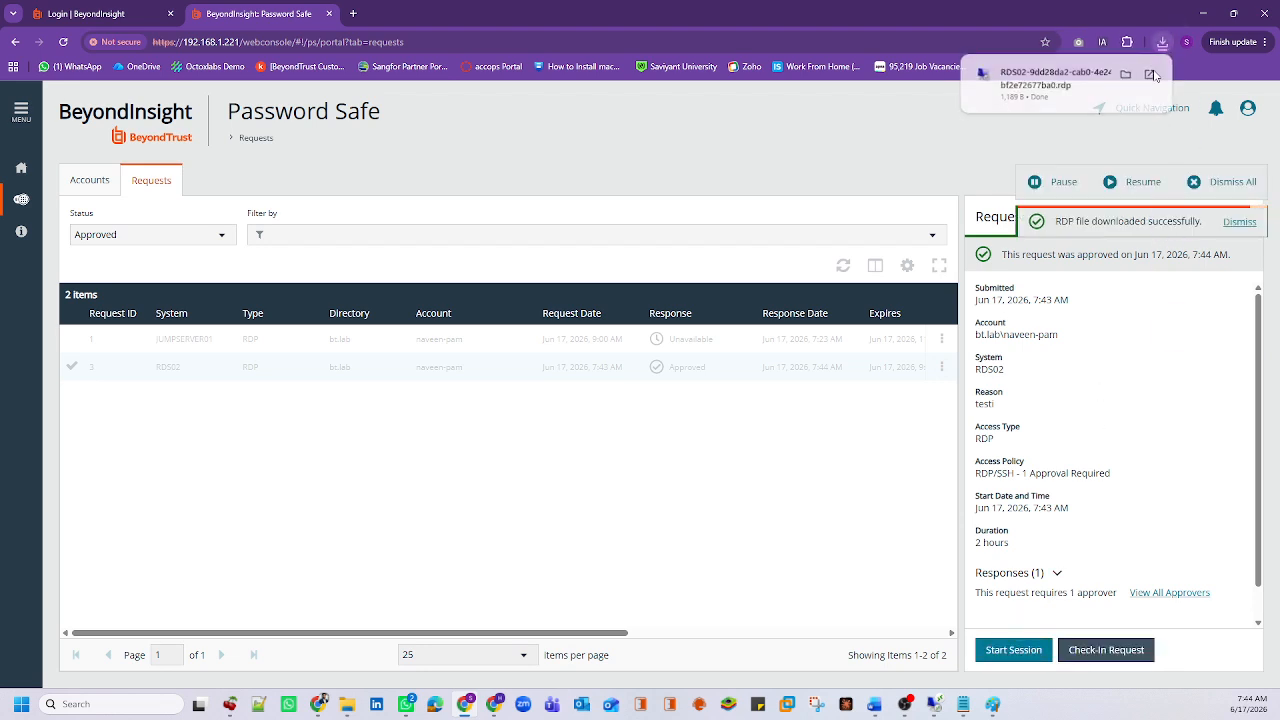
click(1050, 87)
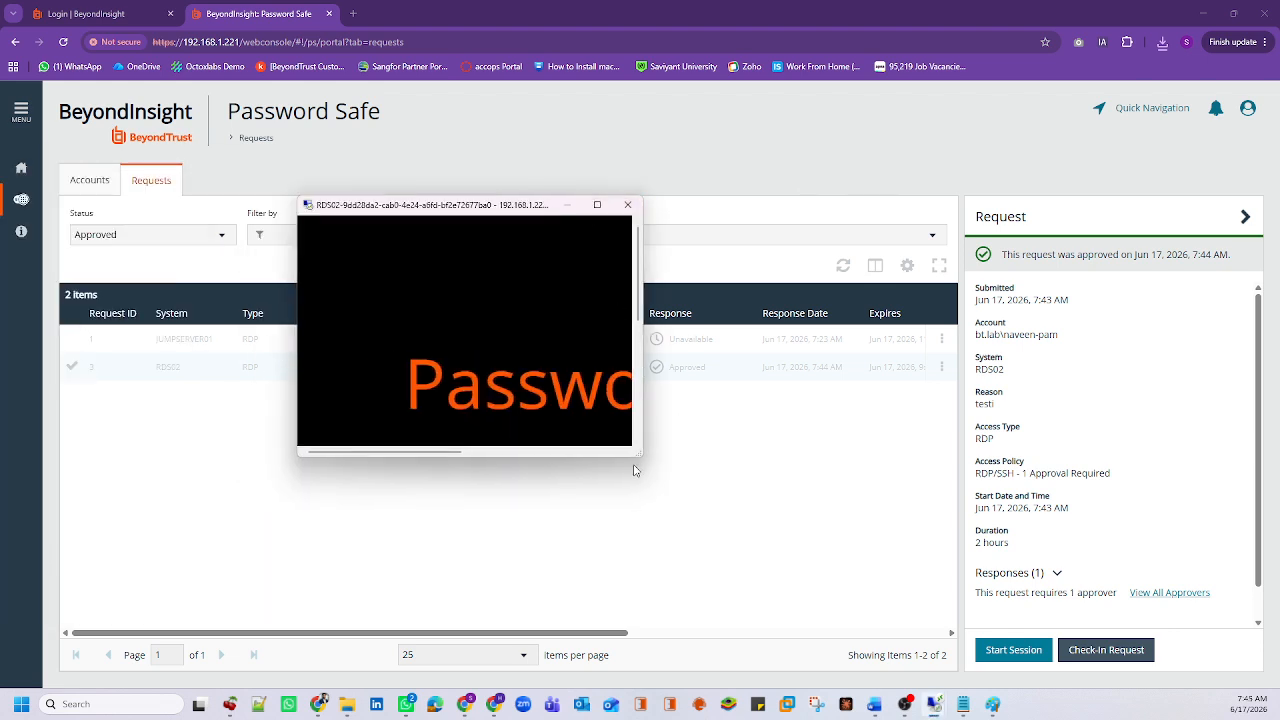
drag(637, 455, 938, 606)
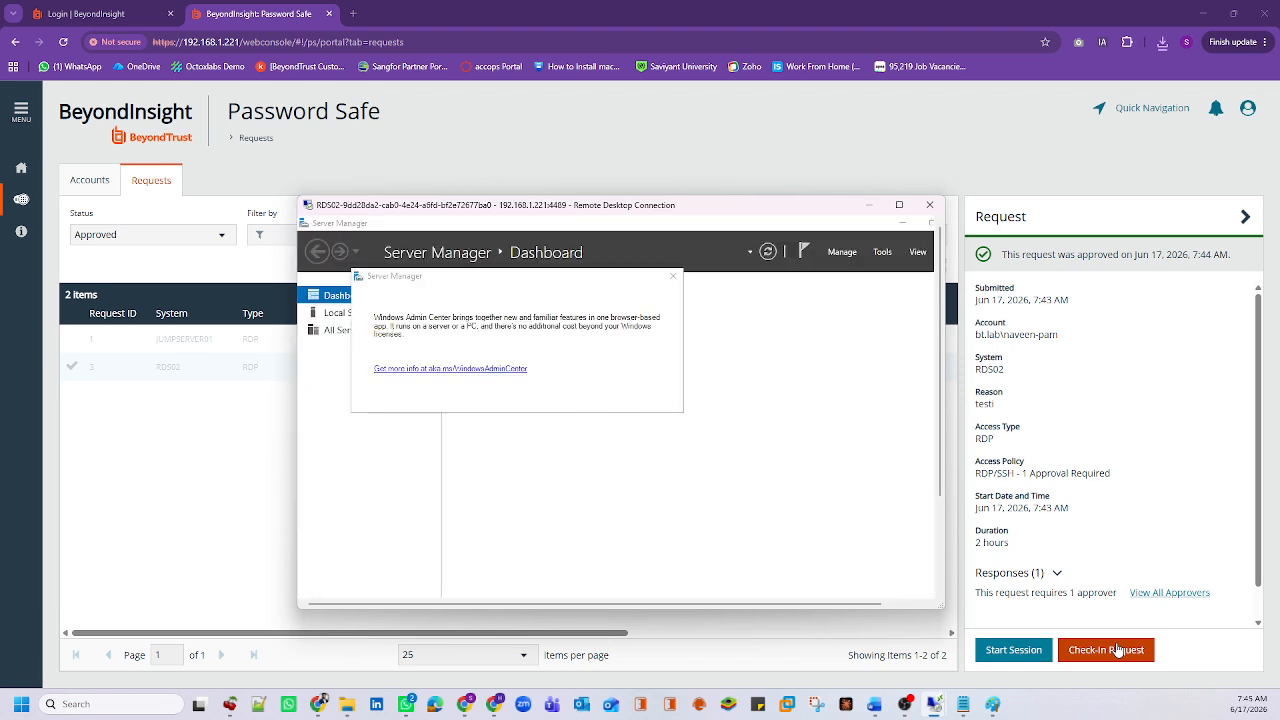
click(673, 277)
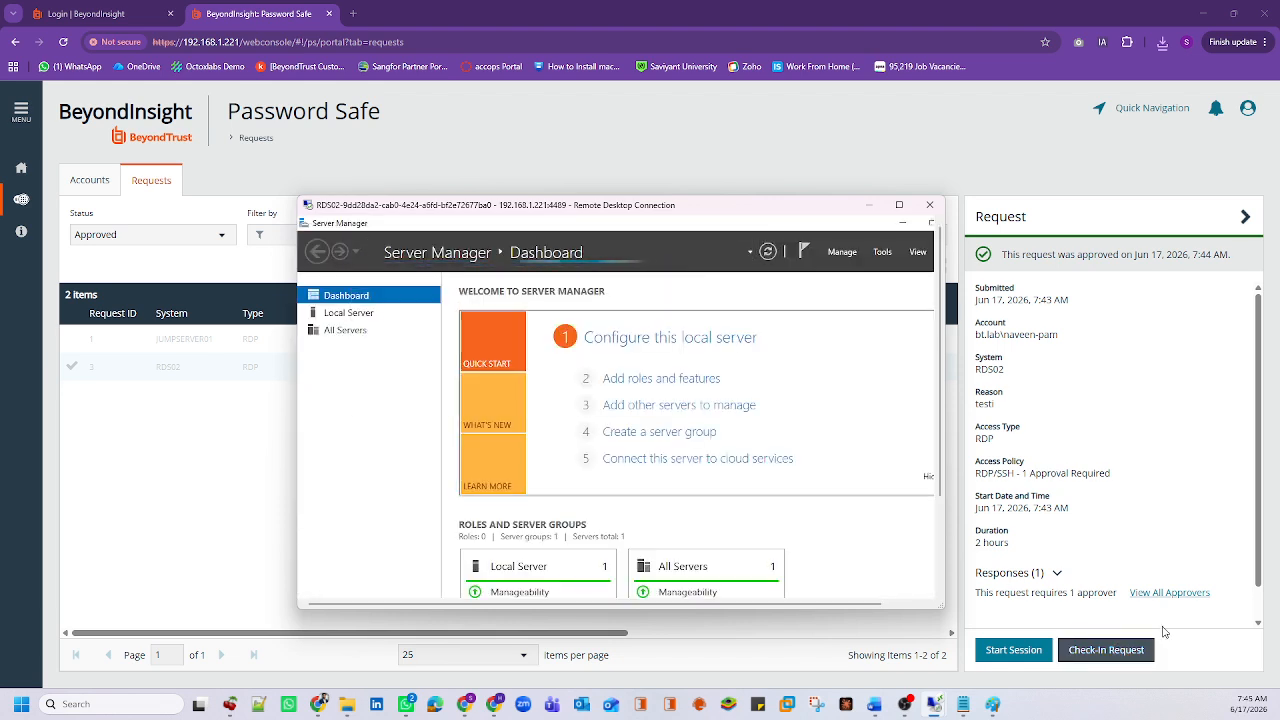
click(1138, 651)
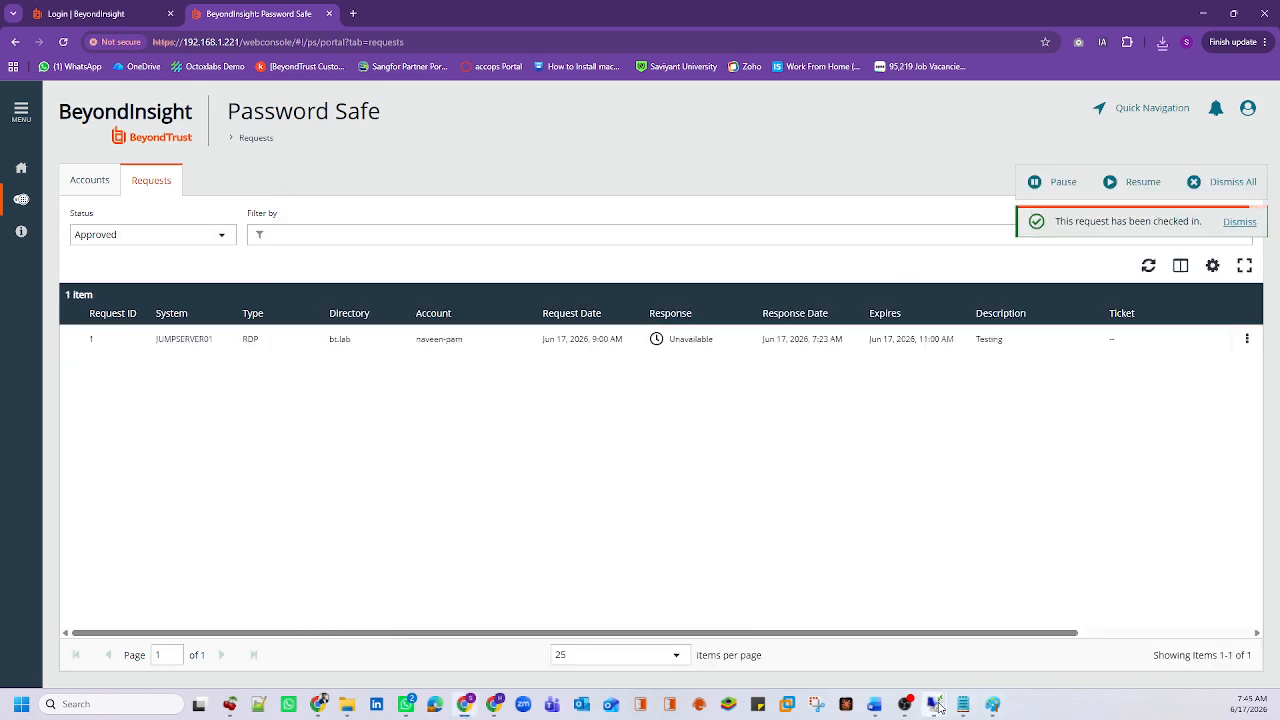
Load all Directory Linked Accounts and open the Access form for the bt.lab account on JUMPSERVER01
mouse_move(934, 704)
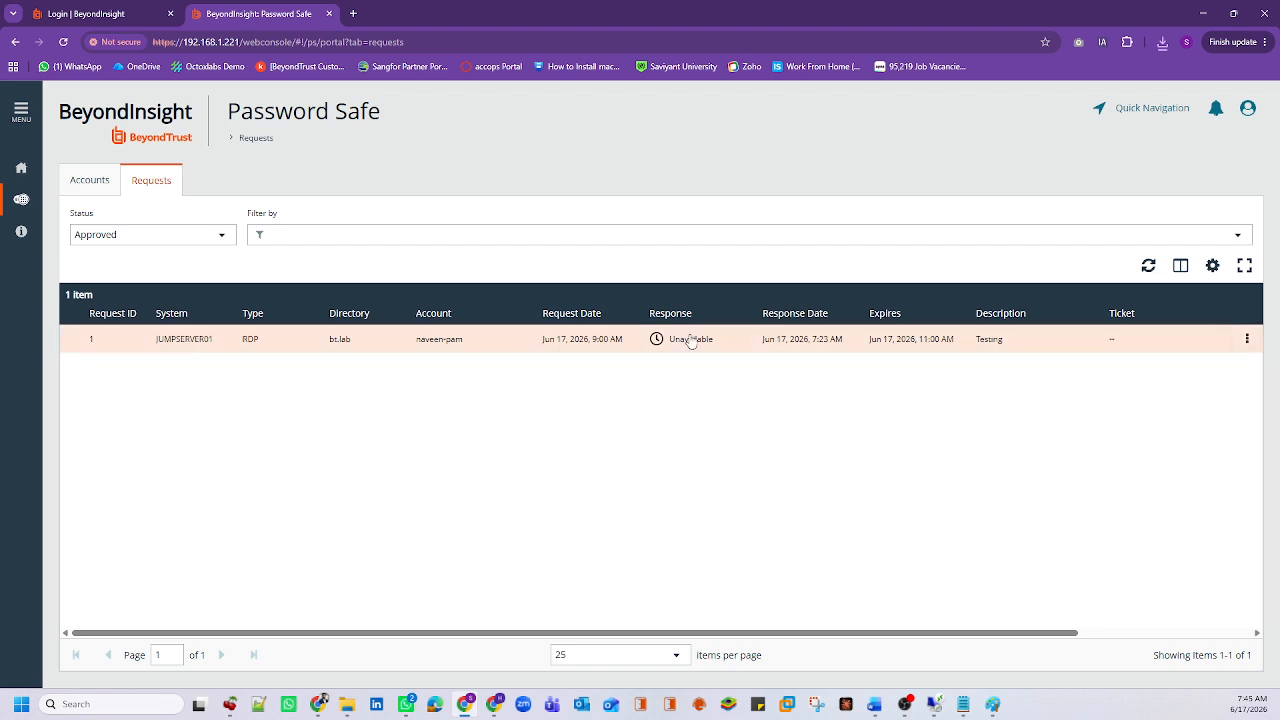
click(89, 179)
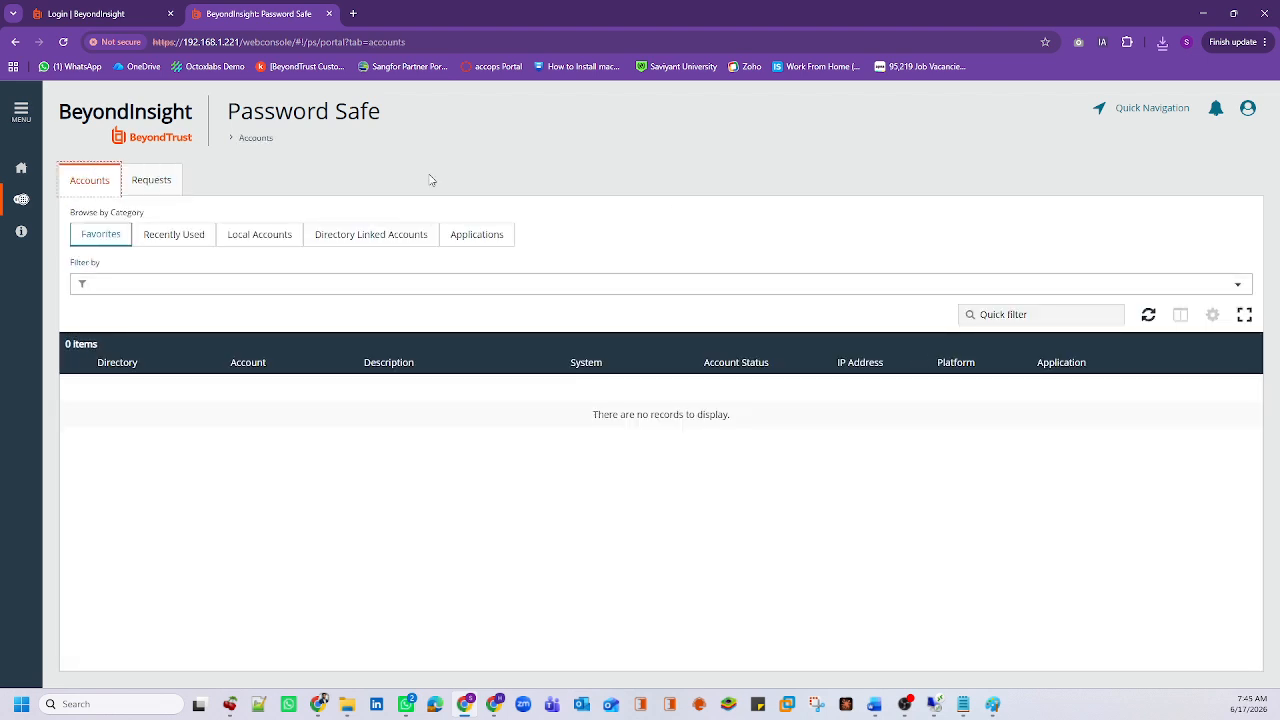
click(360, 234)
click(647, 481)
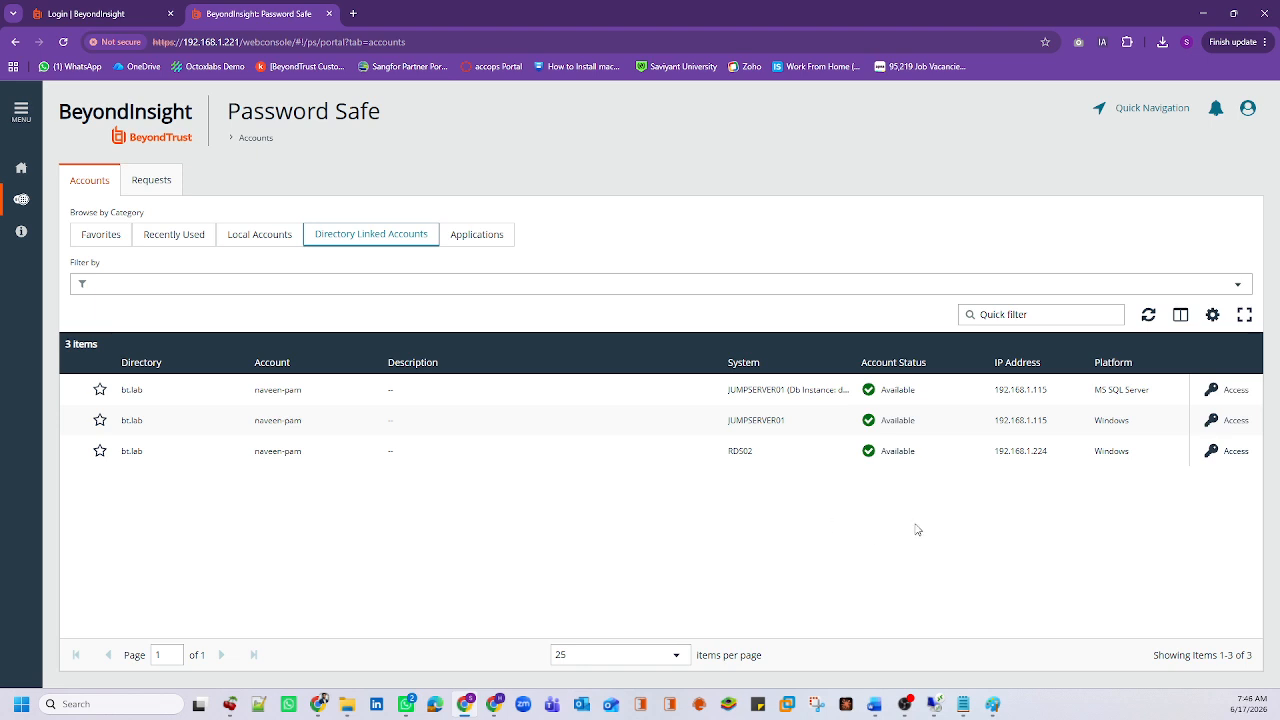
click(1227, 425)
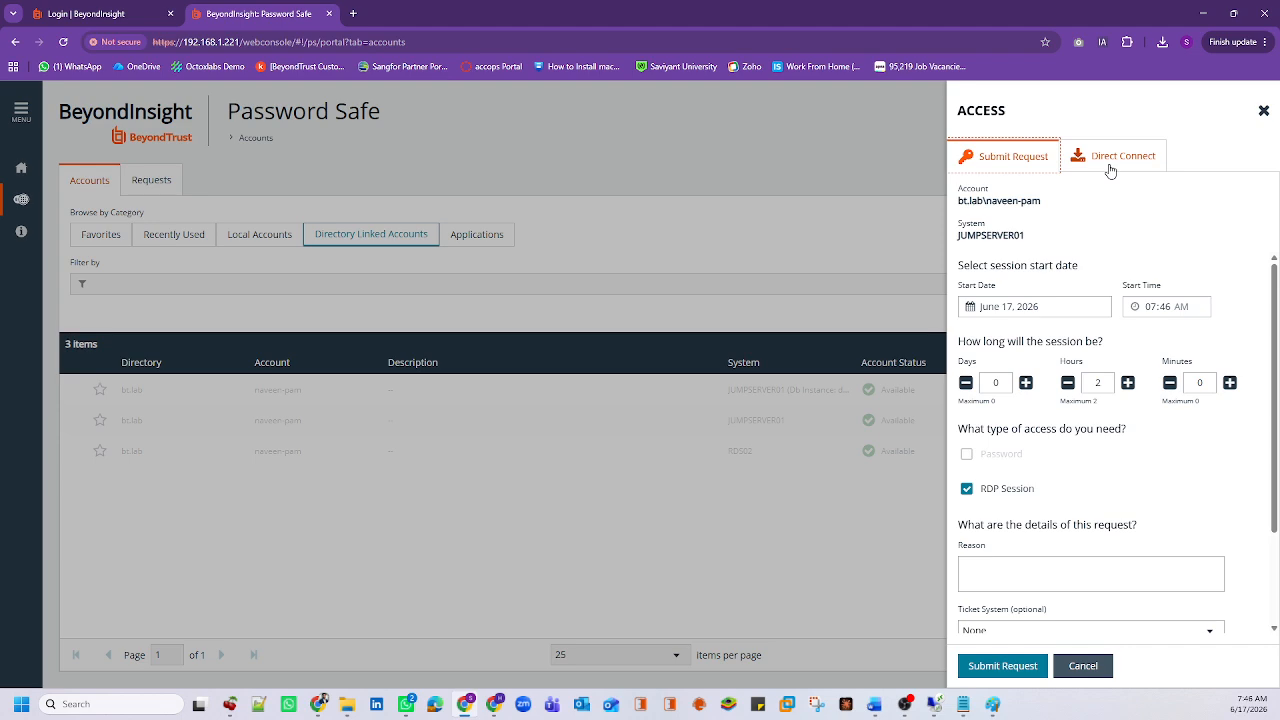
Download the Direct Connect RDP file for the JUMPSERVER01 account
click(1263, 110)
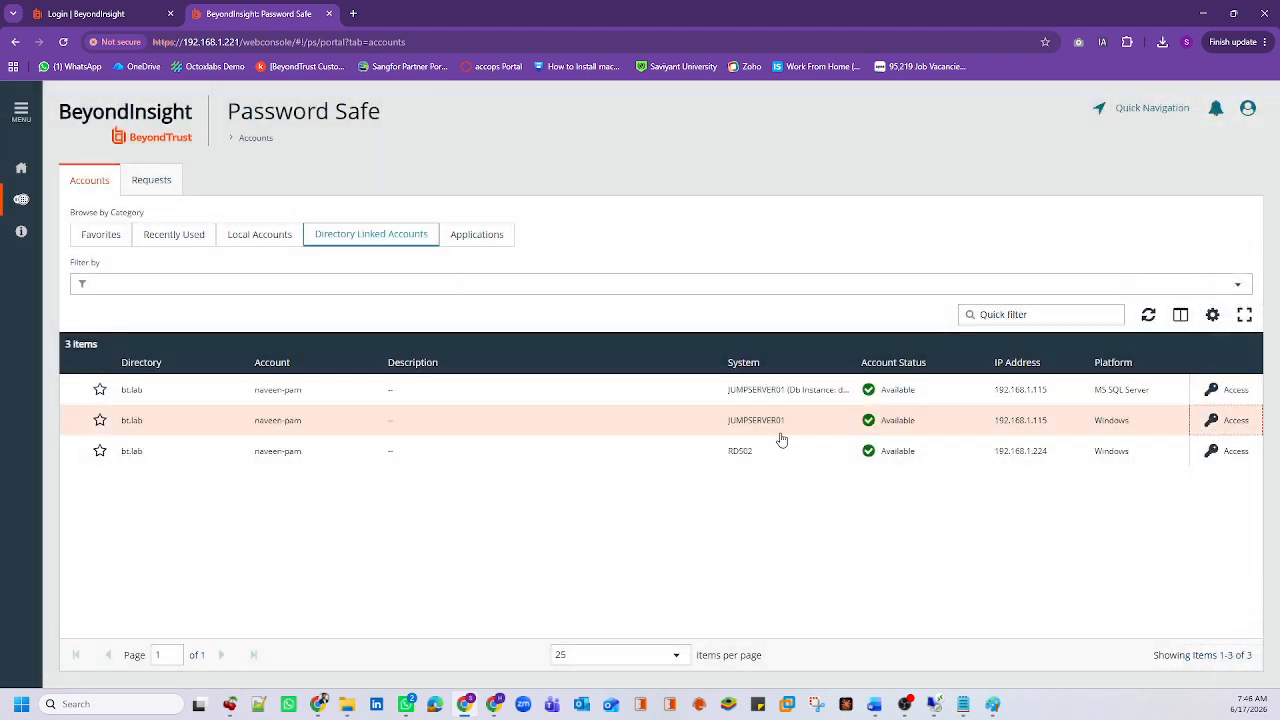
drag(814, 432, 726, 431)
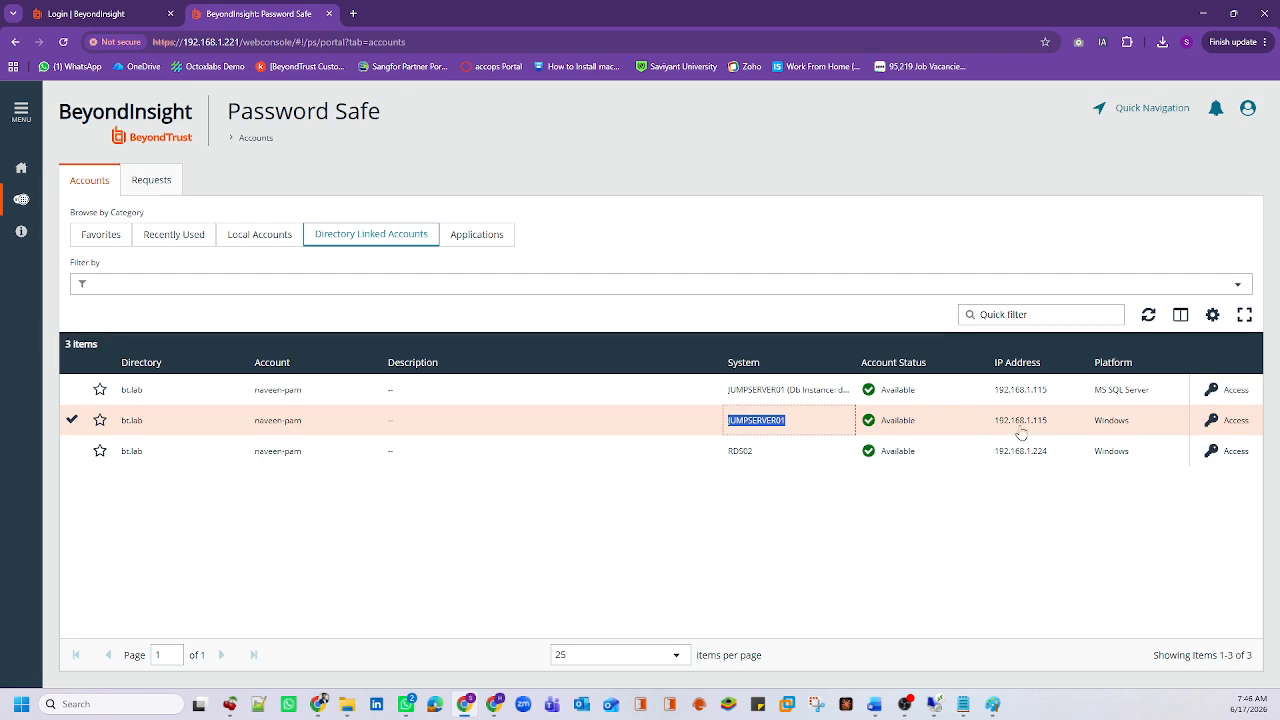
click(1212, 421)
click(1138, 157)
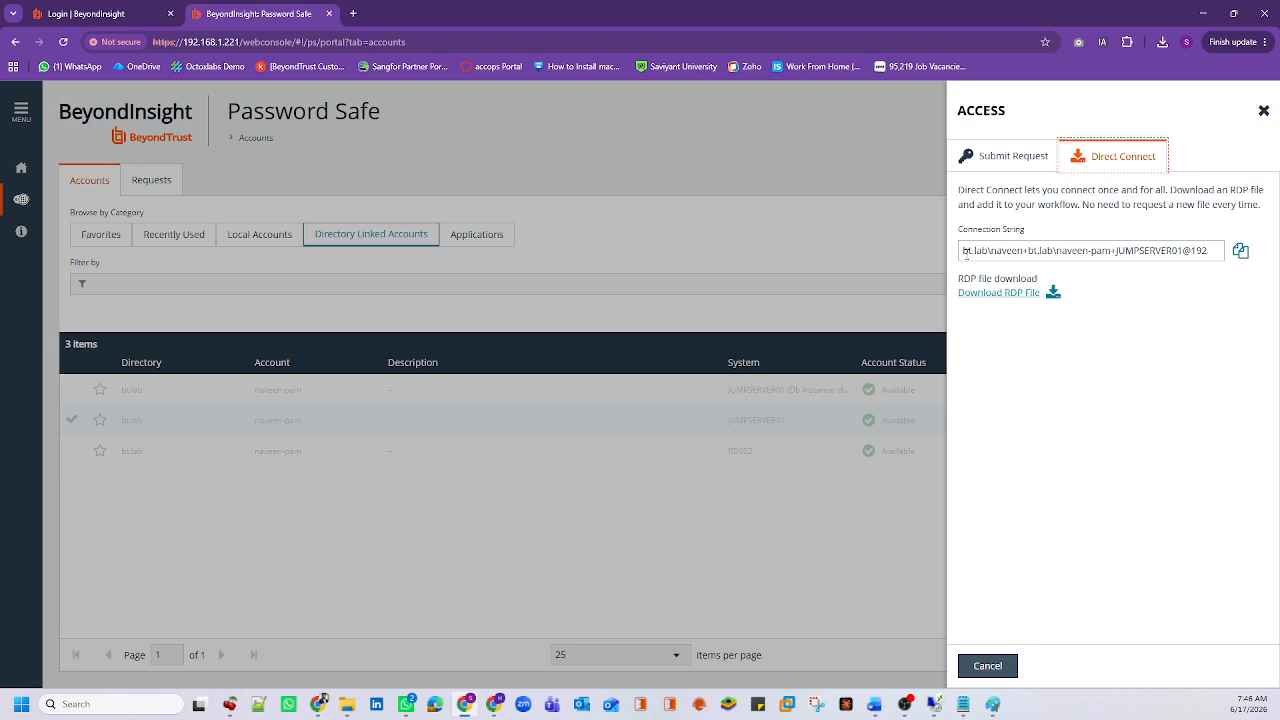
drag(963, 251, 1224, 245)
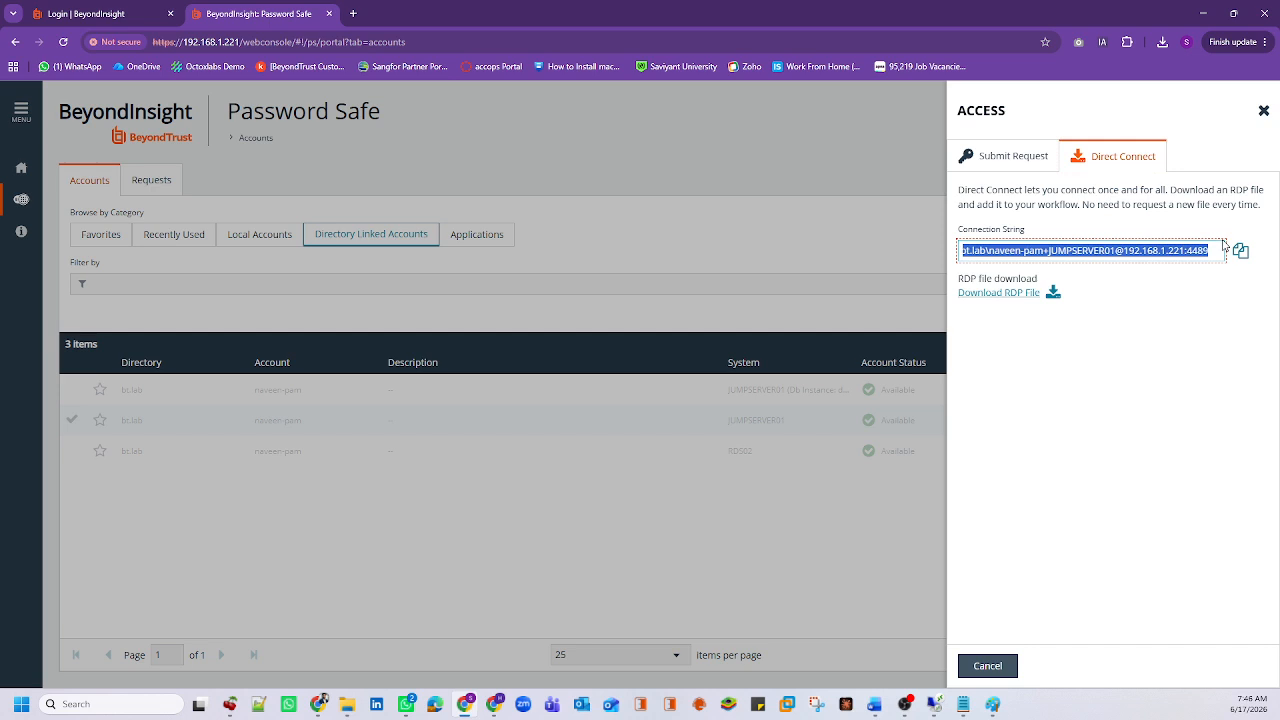
click(1037, 299)
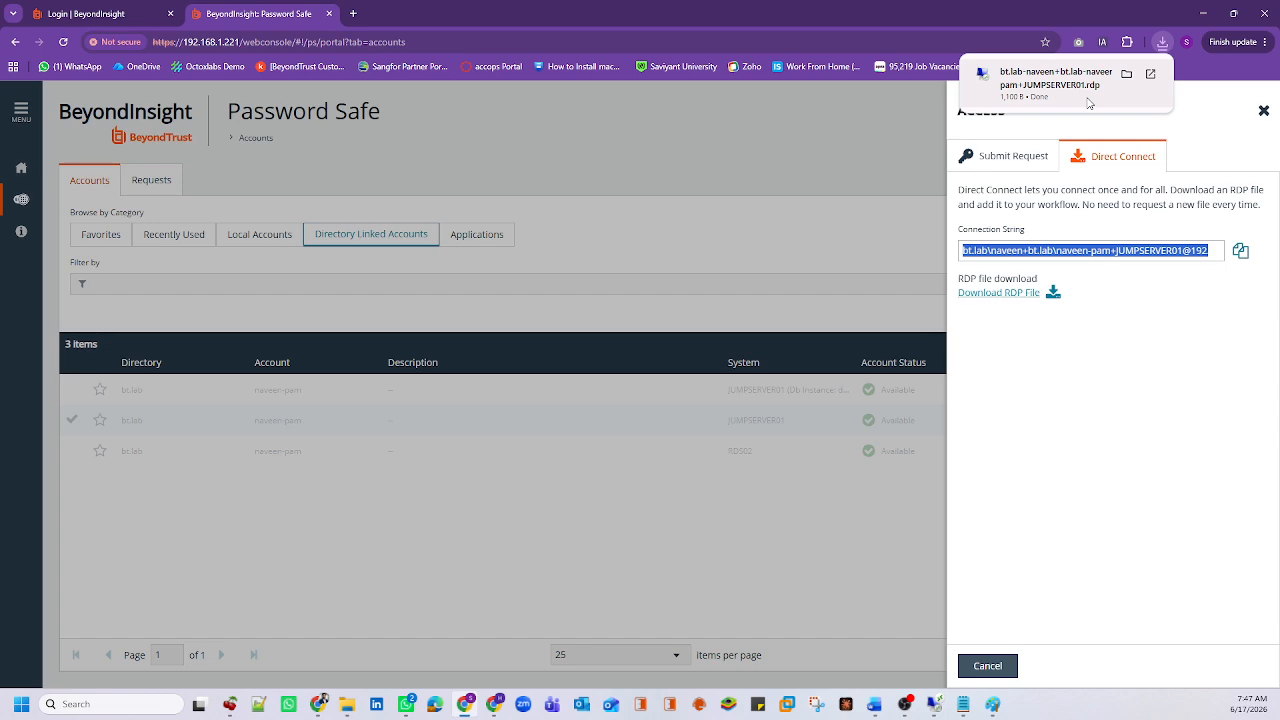
Close the access panel and begin logging out of BeyondInsight
click(1263, 111)
click(1247, 111)
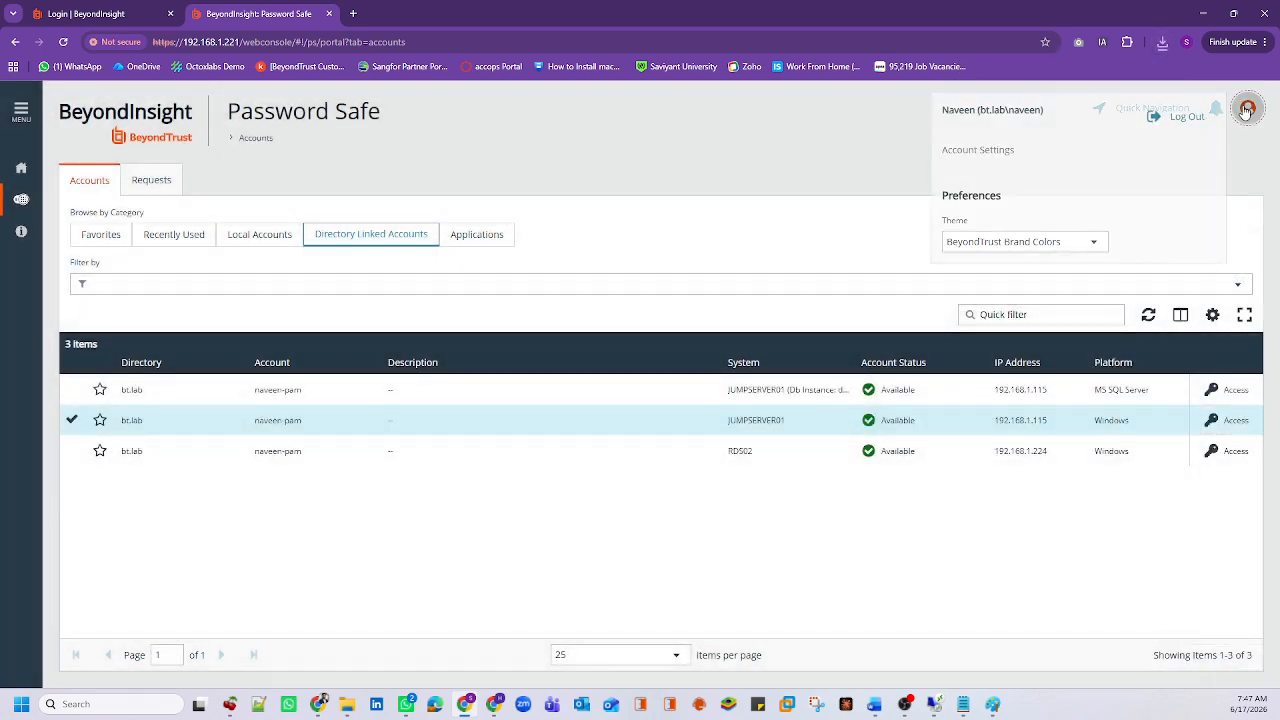
click(1186, 118)
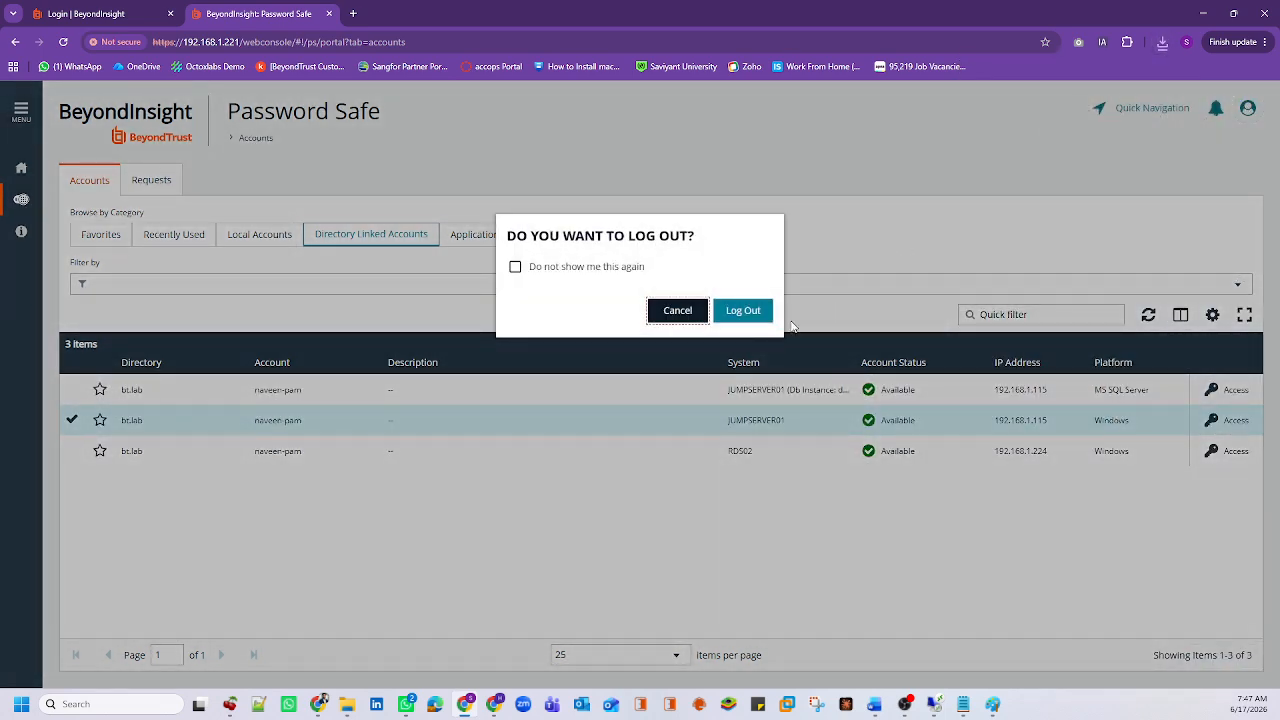
Confirm the logout, then open the downloaded JUMPSERVER01 .rdp file from the Downloads folder
click(743, 310)
click(1162, 42)
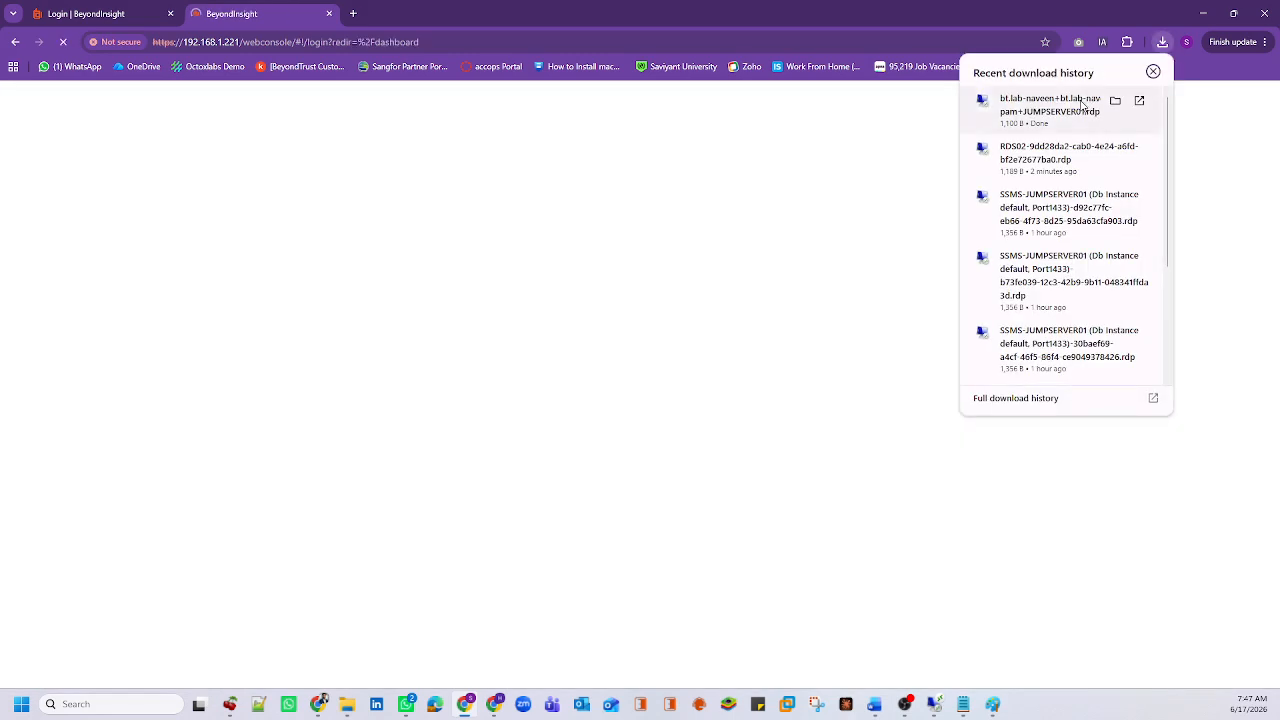
click(1117, 102)
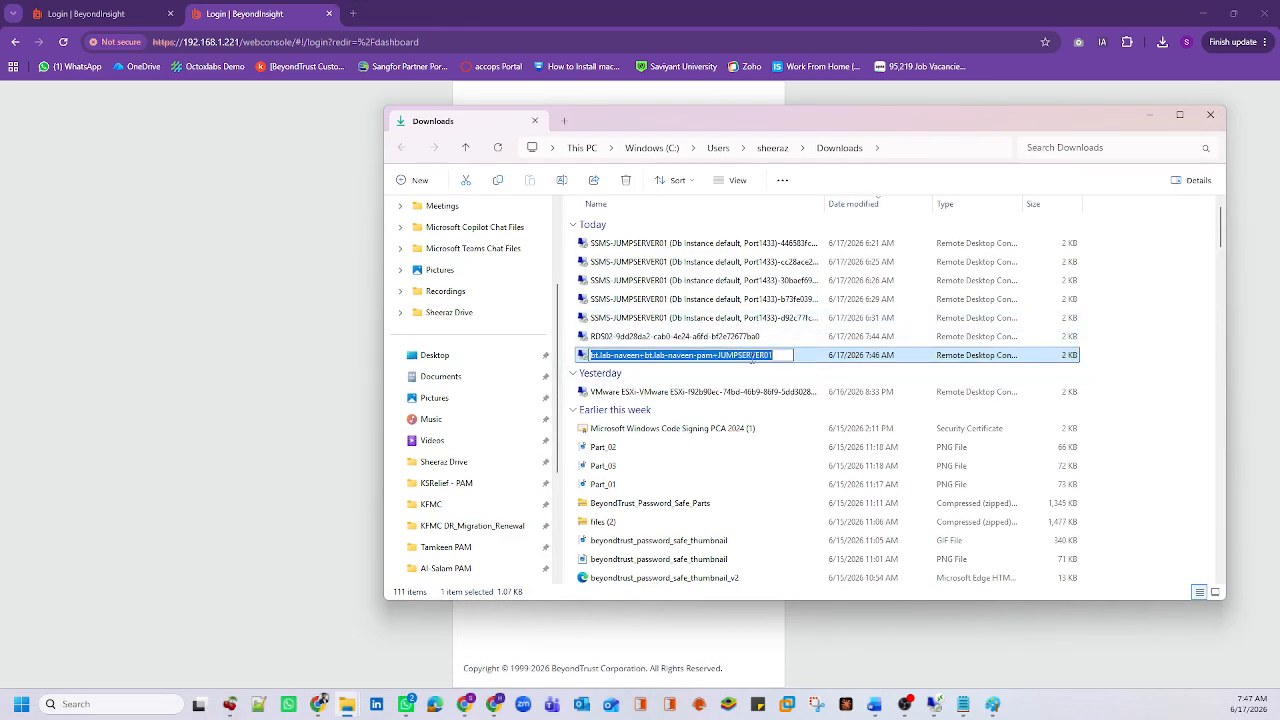
double_click(645, 358)
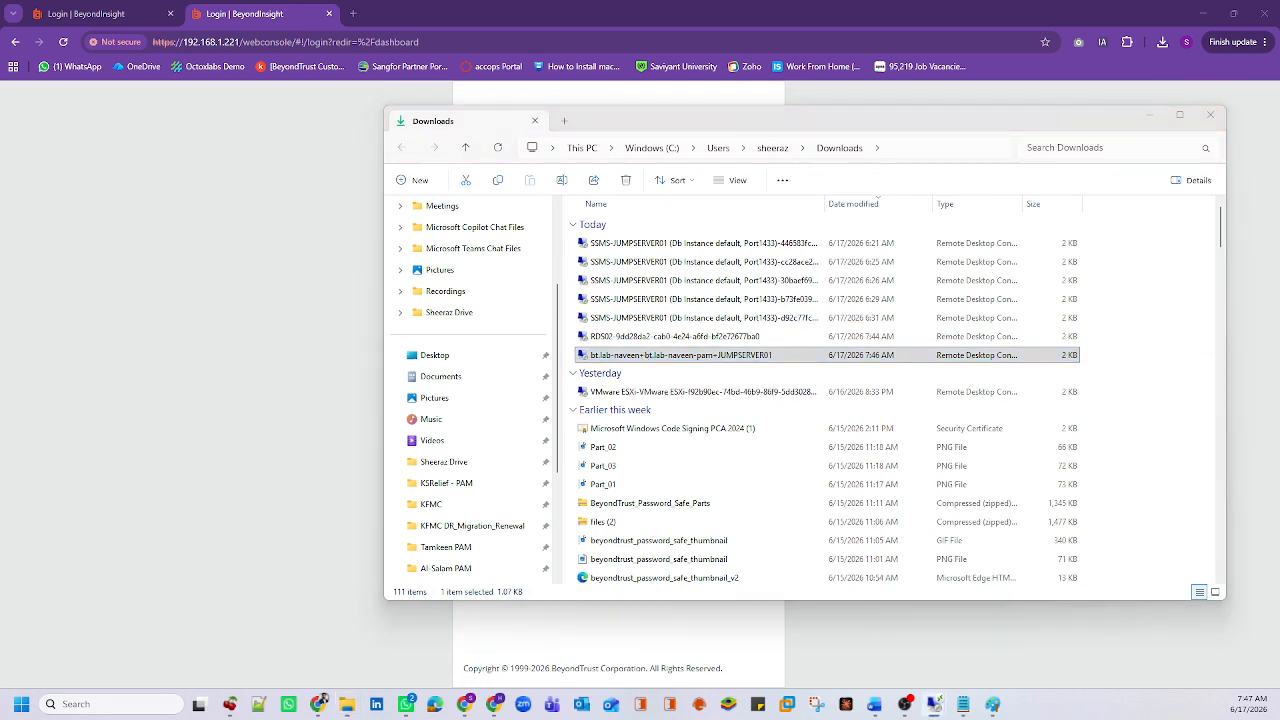
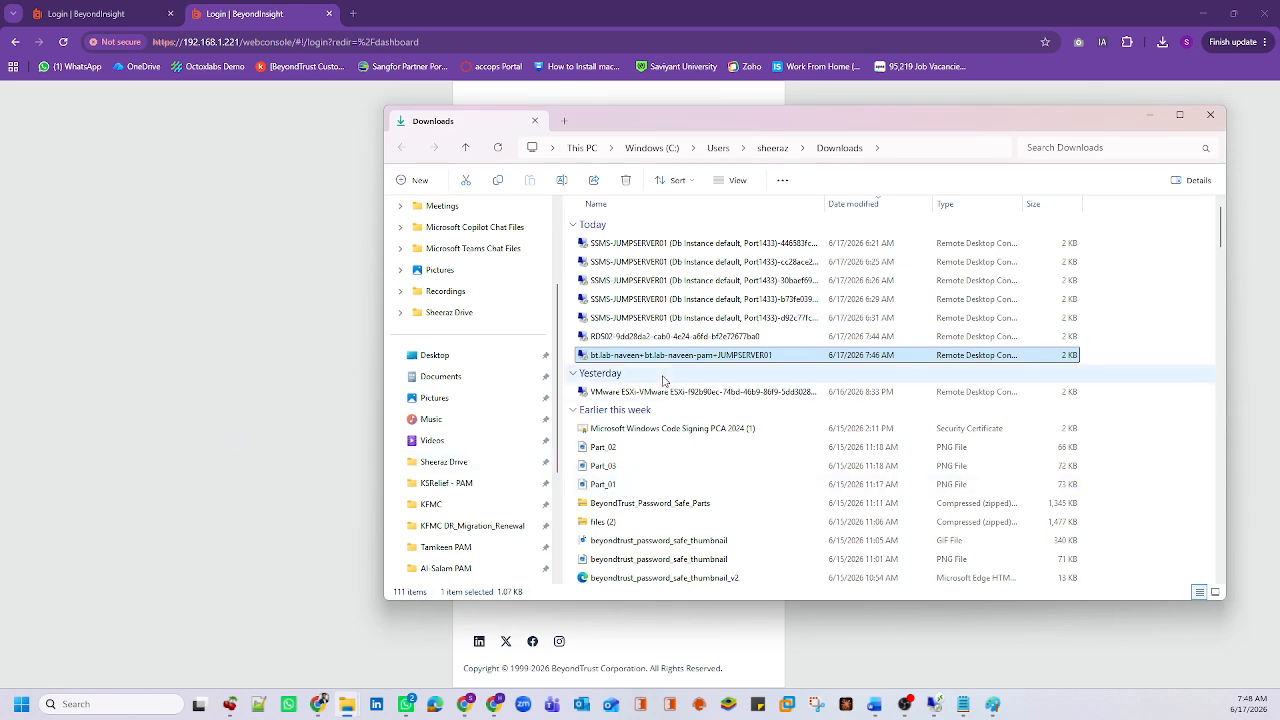
Disconnect the remote Server Manager session and dismiss the browser's recent downloads list
click(350, 472)
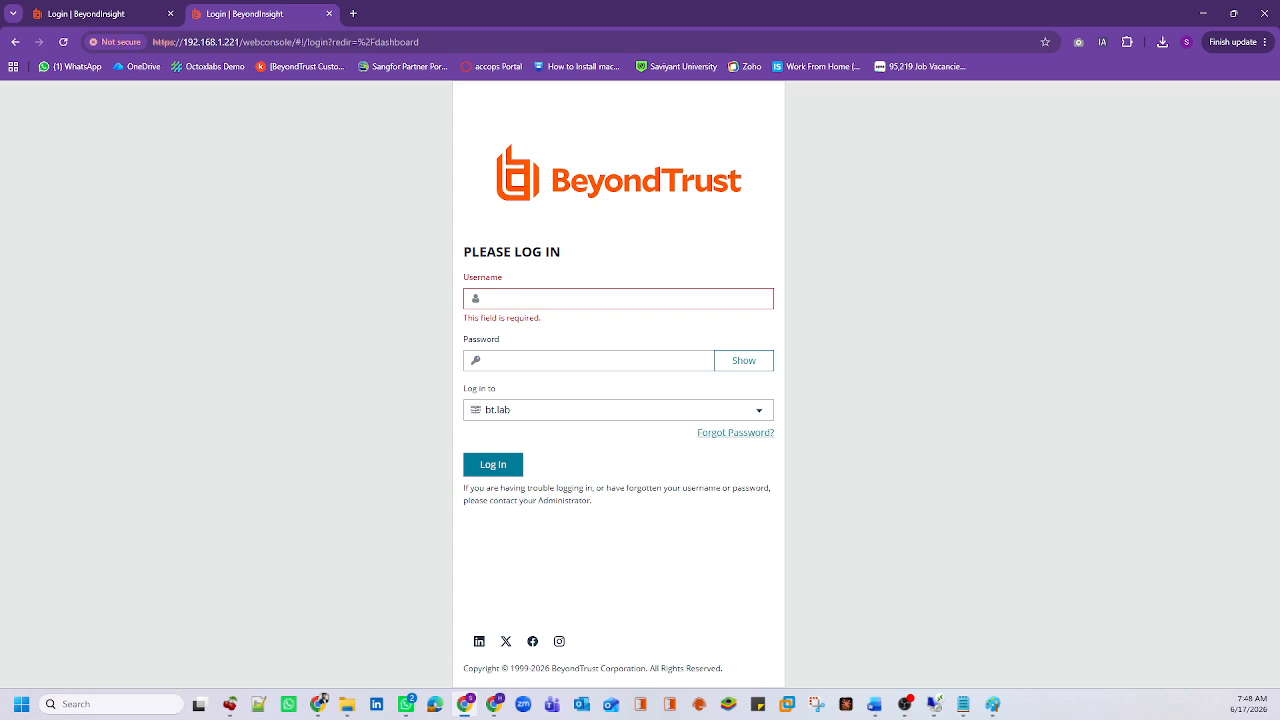
key(alt+Tab)
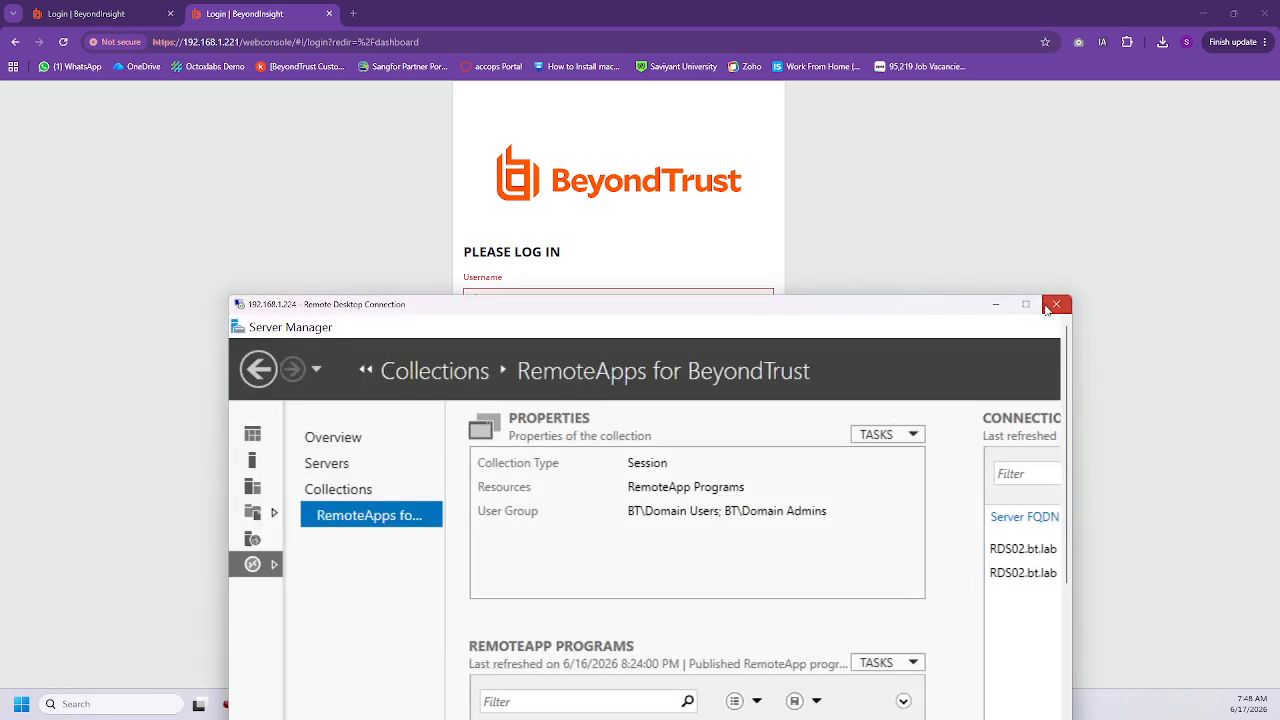
click(1055, 304)
click(697, 566)
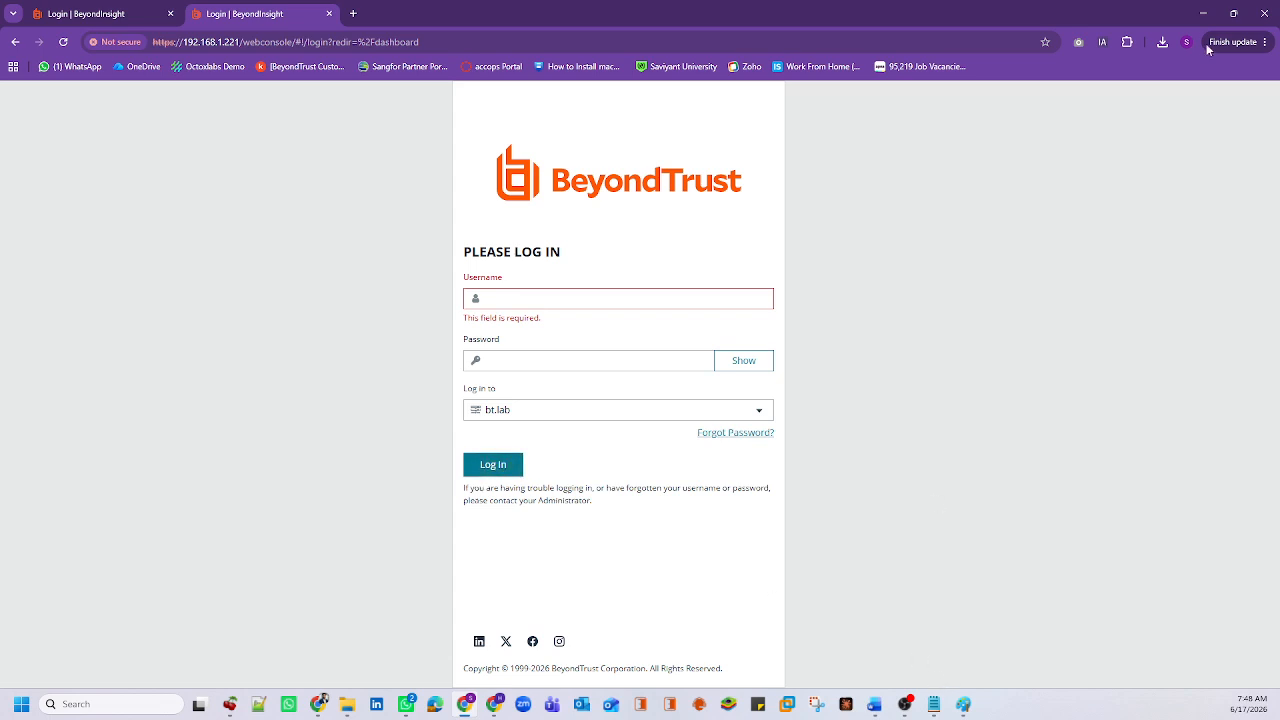
click(1162, 44)
click(1050, 115)
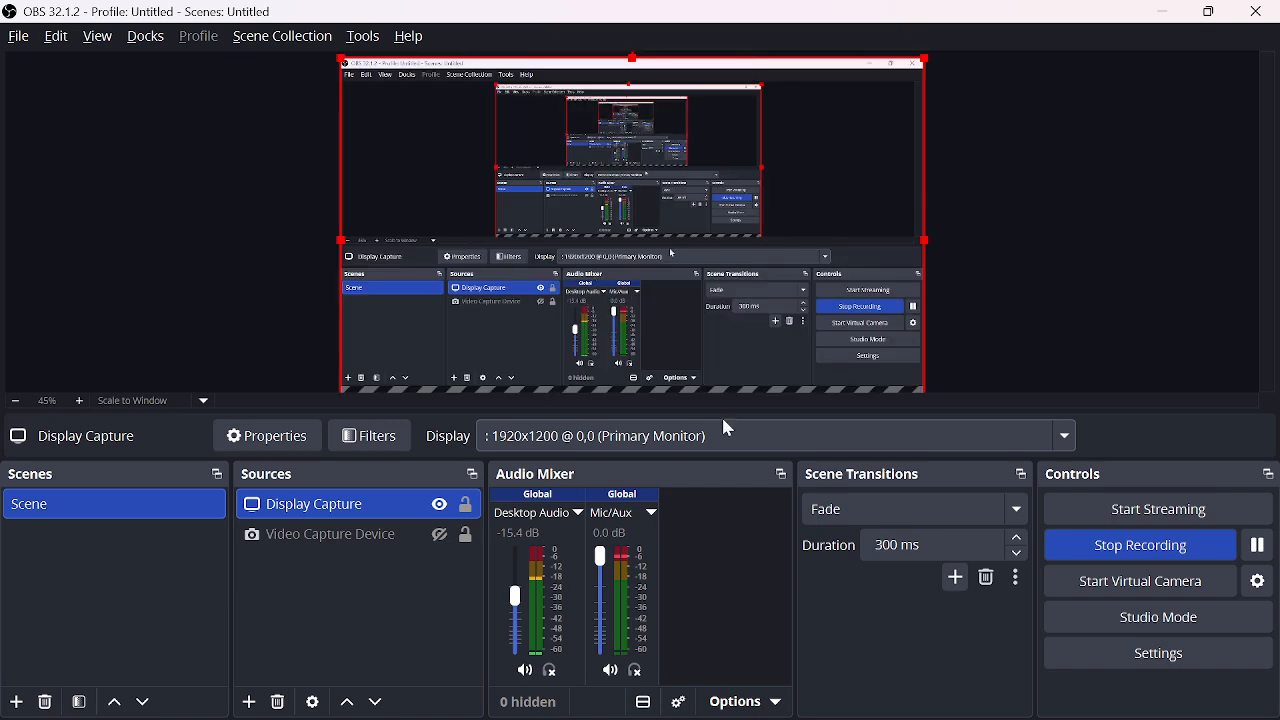
Hide the recording software and stop the current Zoho Meeting screen share
click(1170, 18)
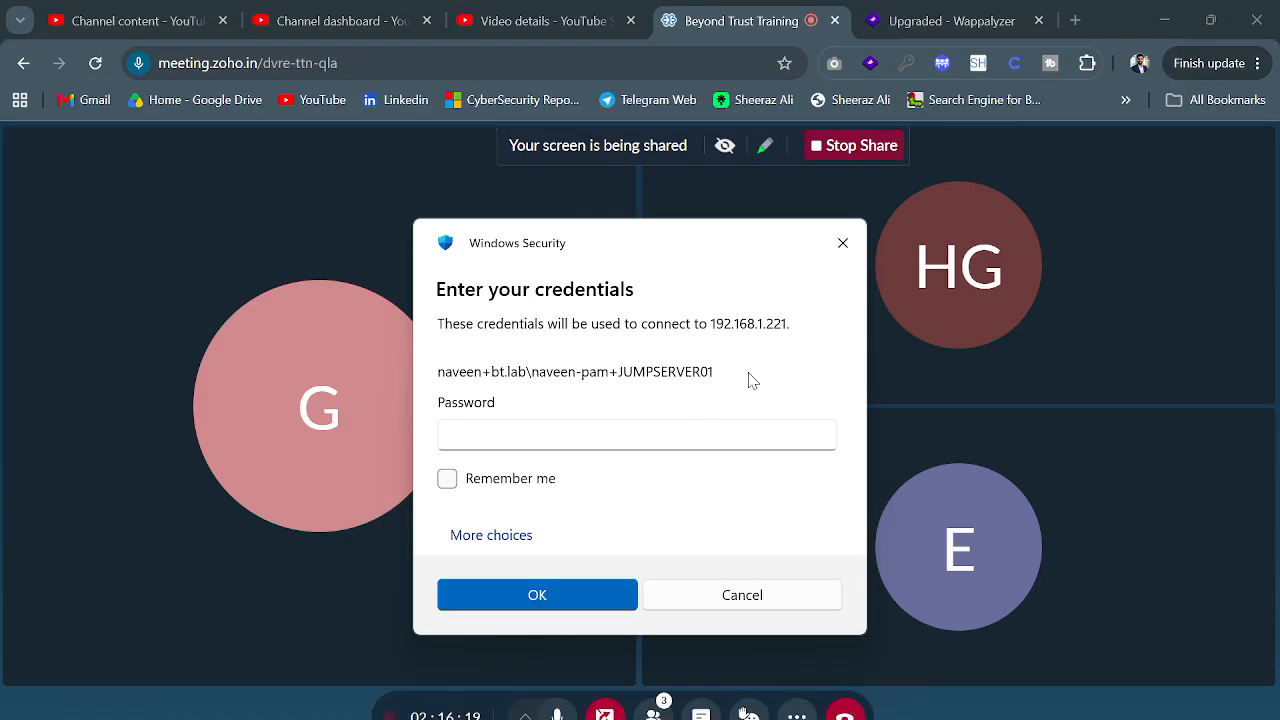
click(604, 713)
click(604, 713)
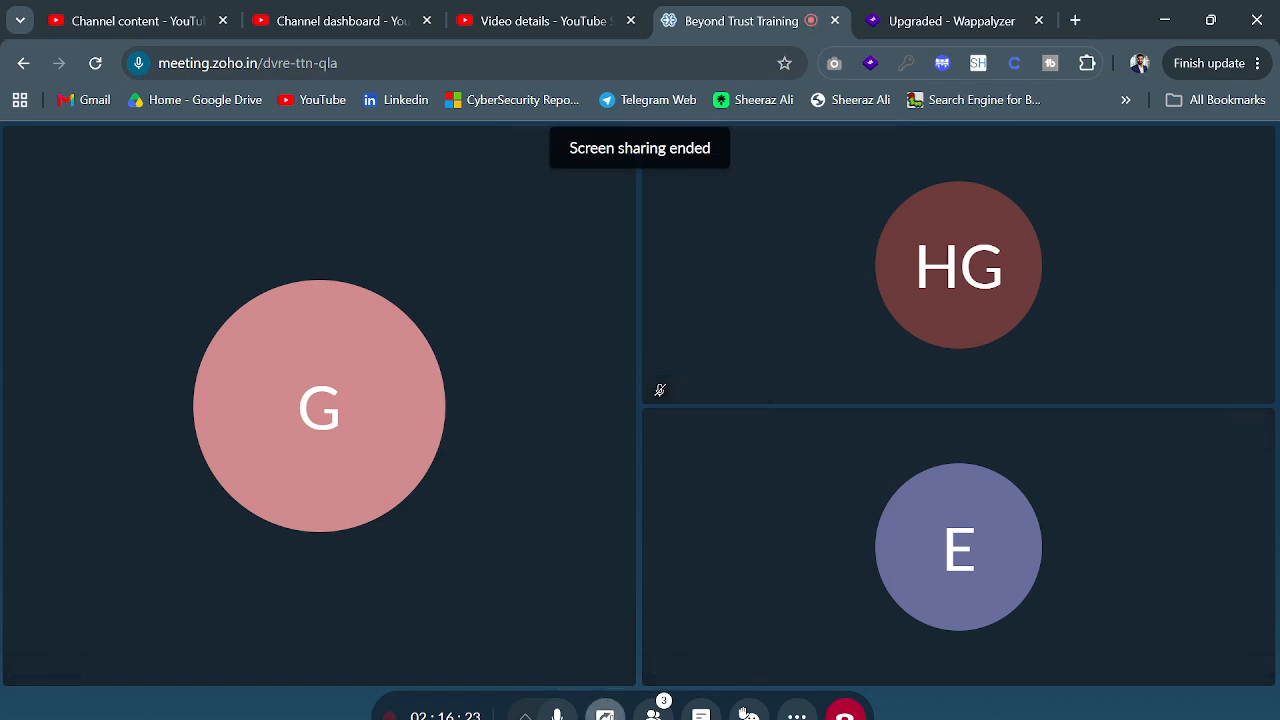
Share the entire Screen 1 again and dismiss the pending Windows credentials prompt
click(604, 713)
click(656, 589)
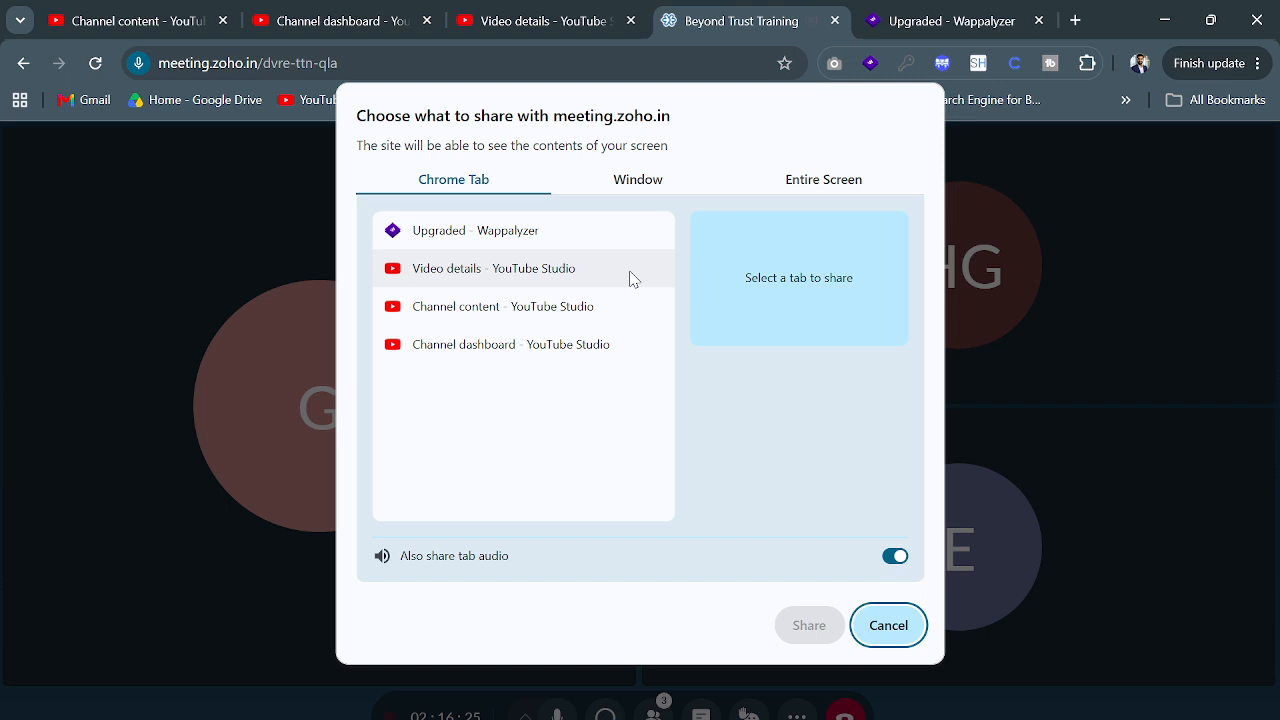
click(835, 178)
click(576, 345)
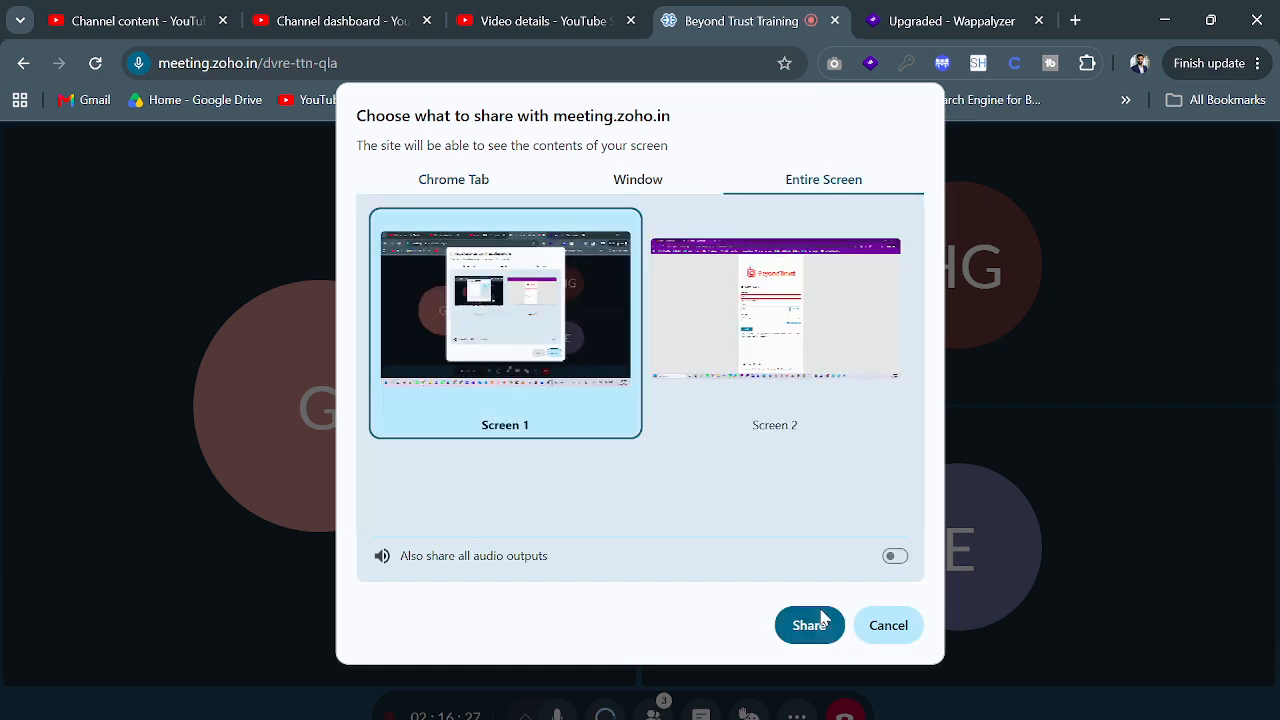
click(809, 625)
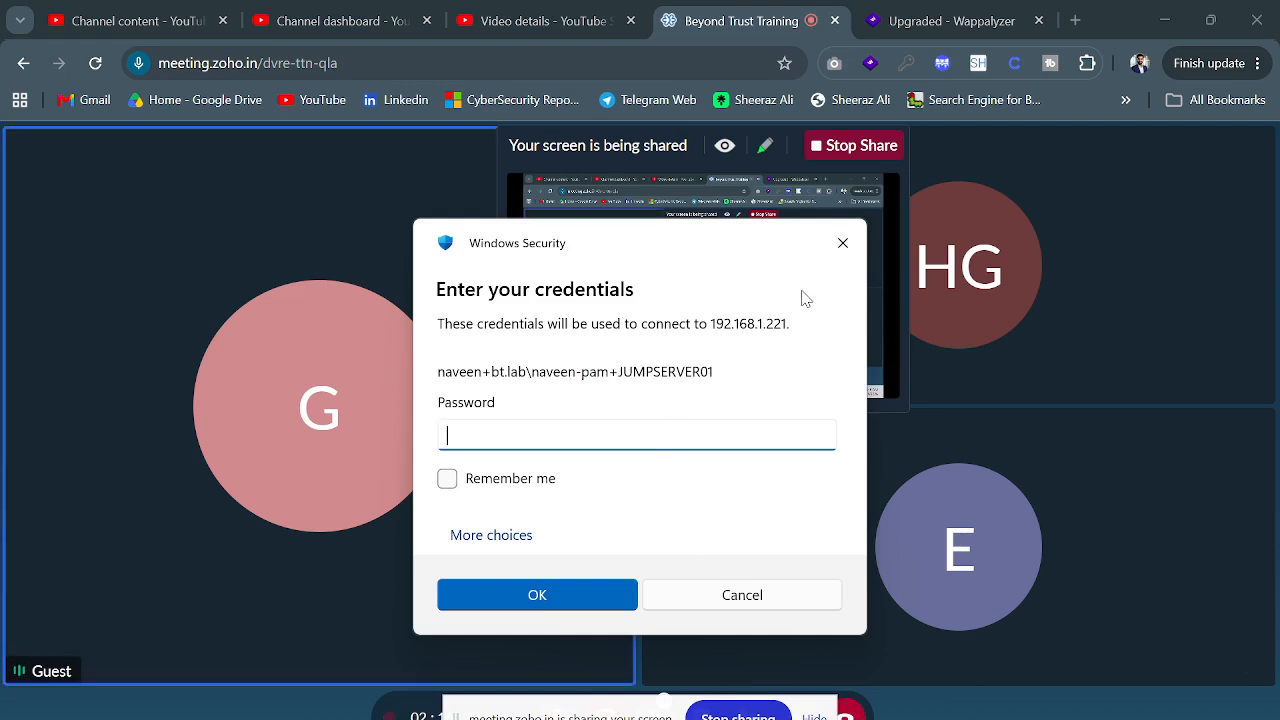
click(842, 243)
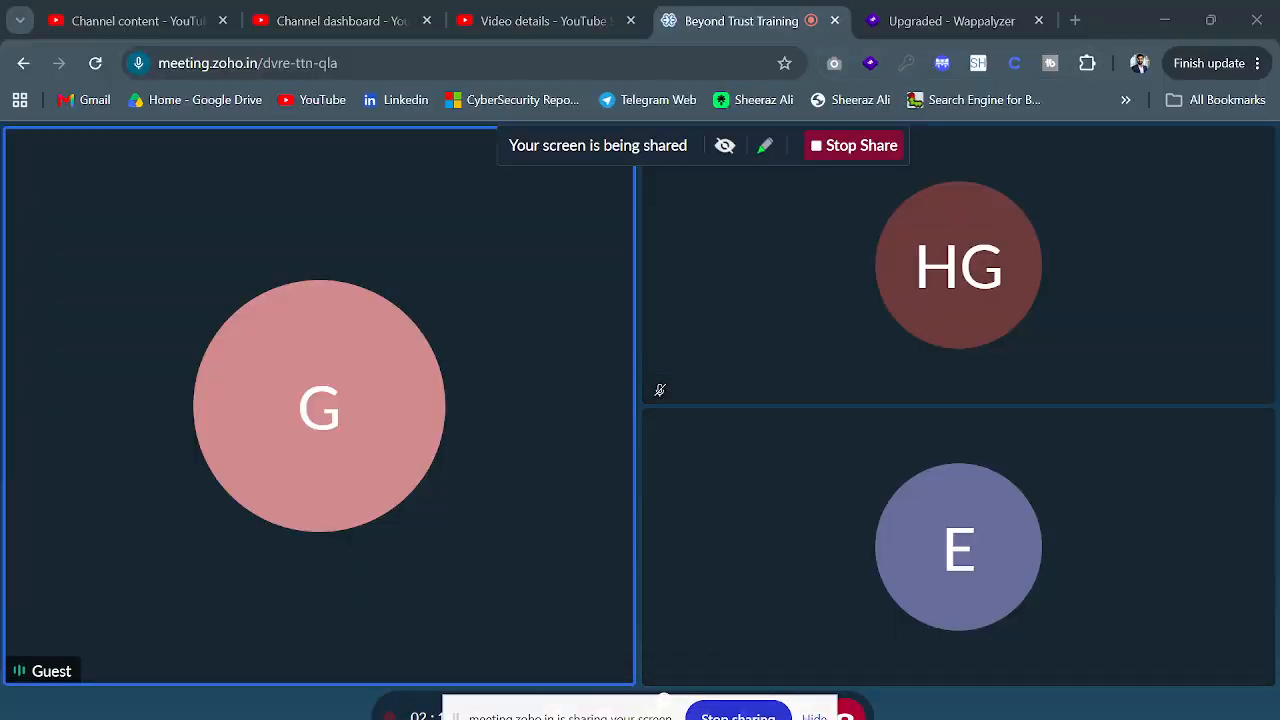
Launch the JUMPSERVER01 .rdp file from Downloads and connect past the unknown-publisher warning
drag(1279, 345, 333, 125)
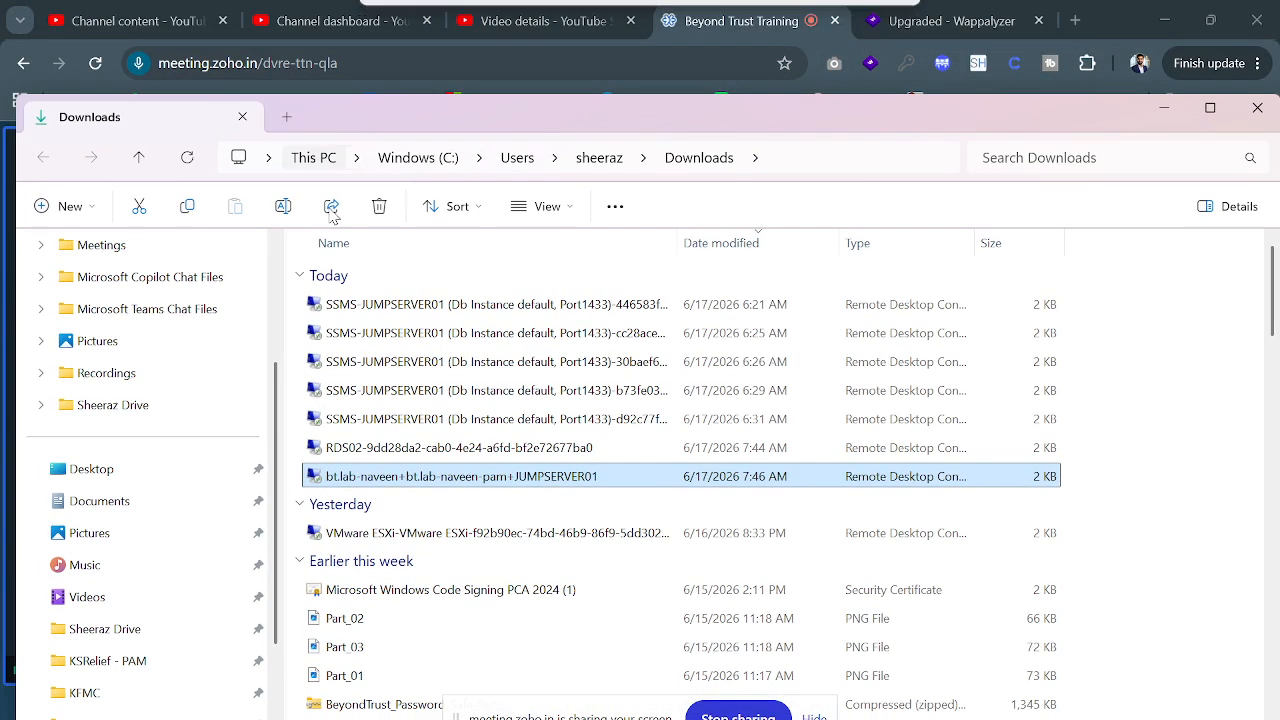
double_click(350, 485)
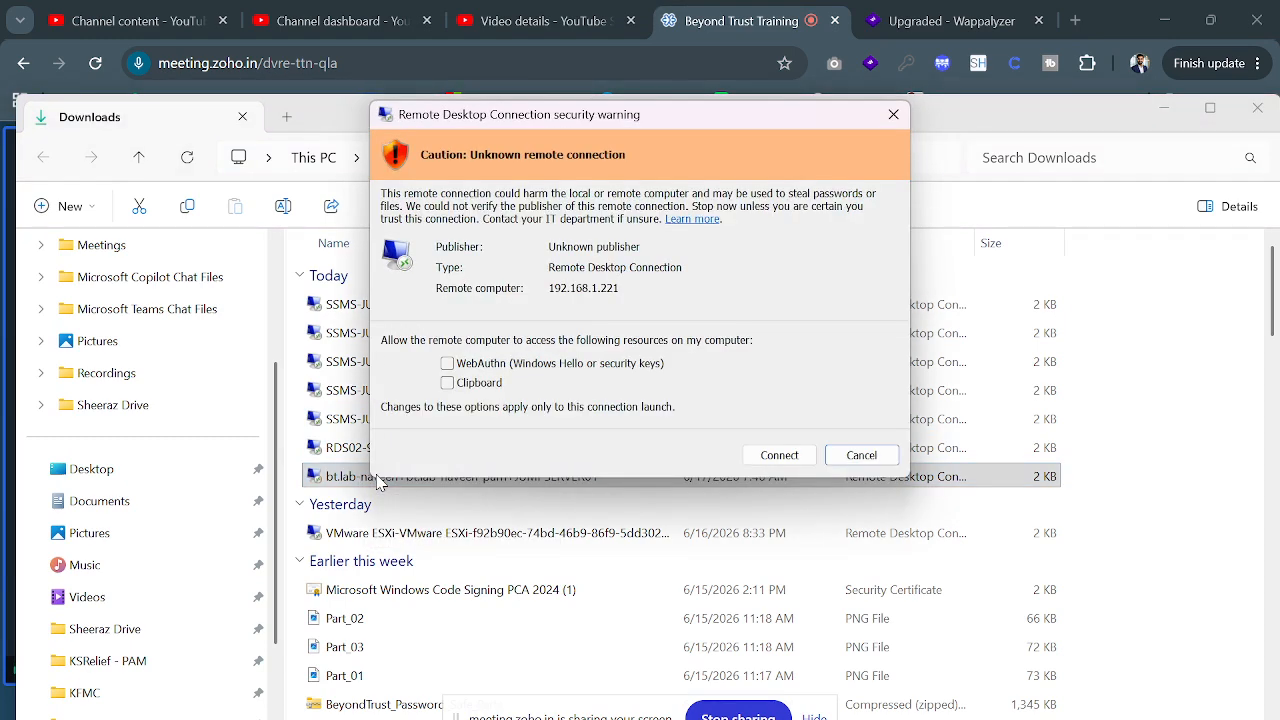
click(762, 455)
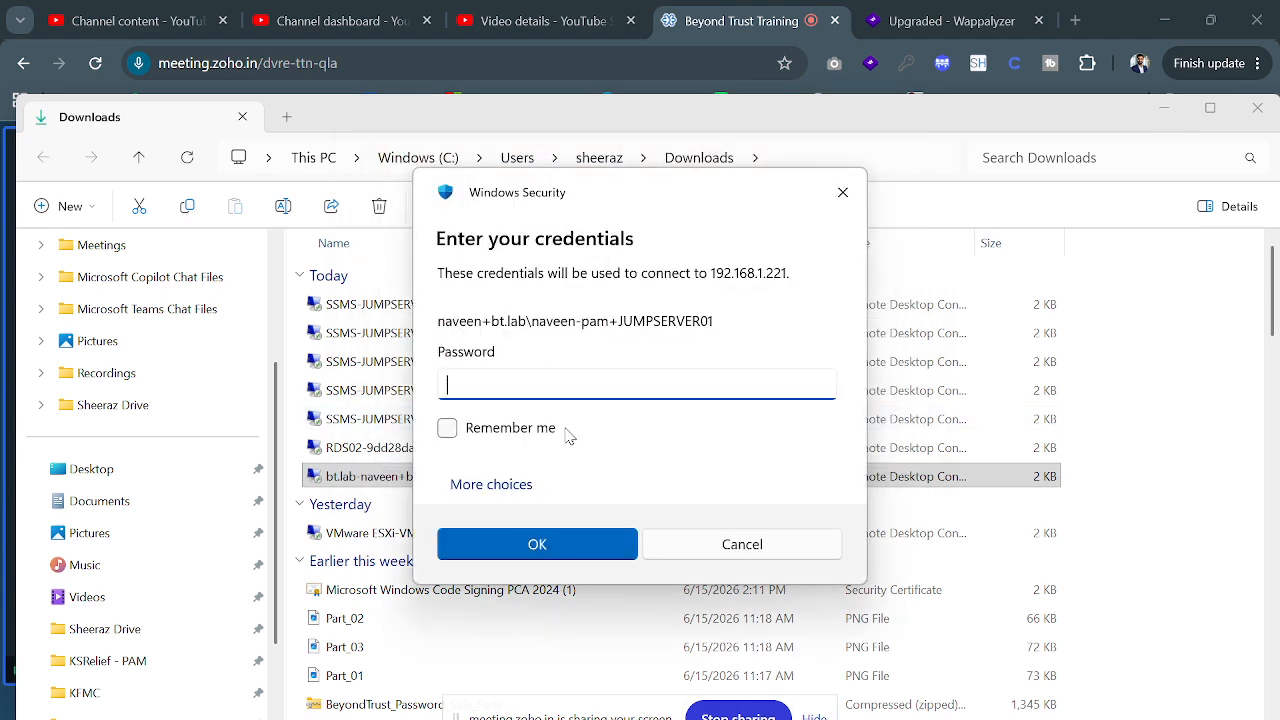
Enter the account password, accept the certificate warning, then close the failed Password Safe session
drag(563, 205, 846, 200)
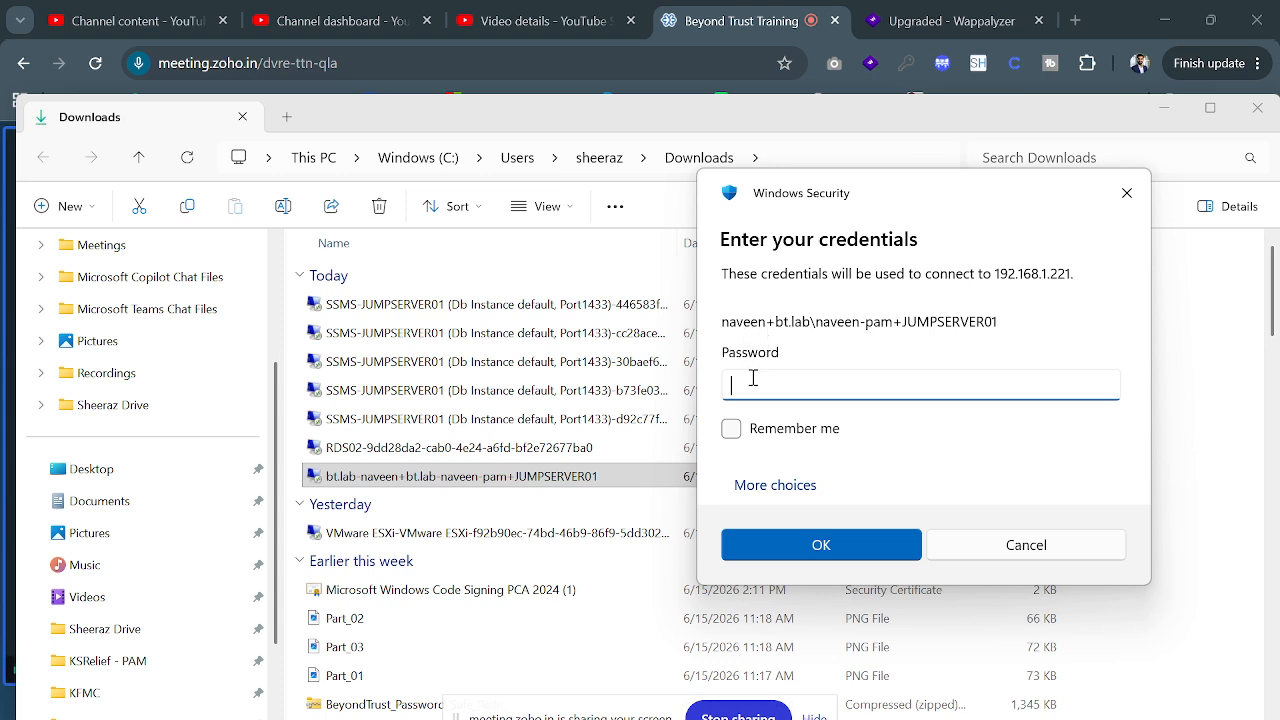
text(****)
click(1102, 394)
click(1102, 394)
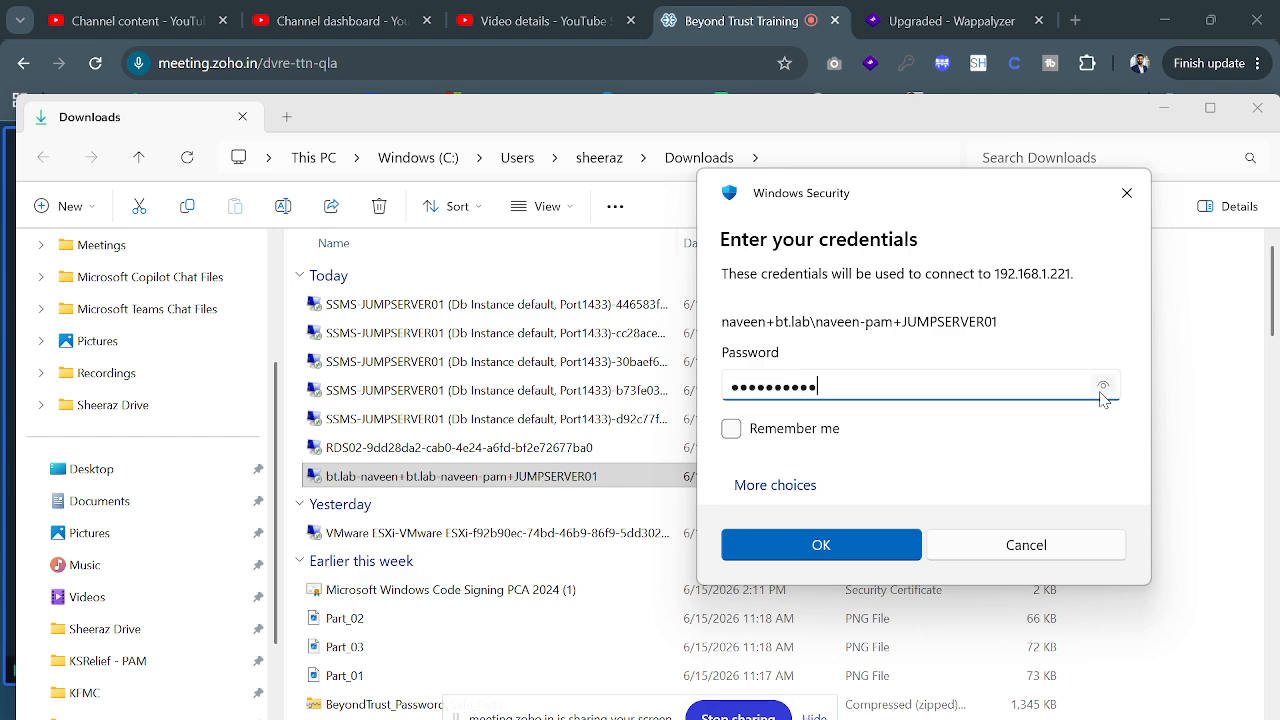
click(876, 547)
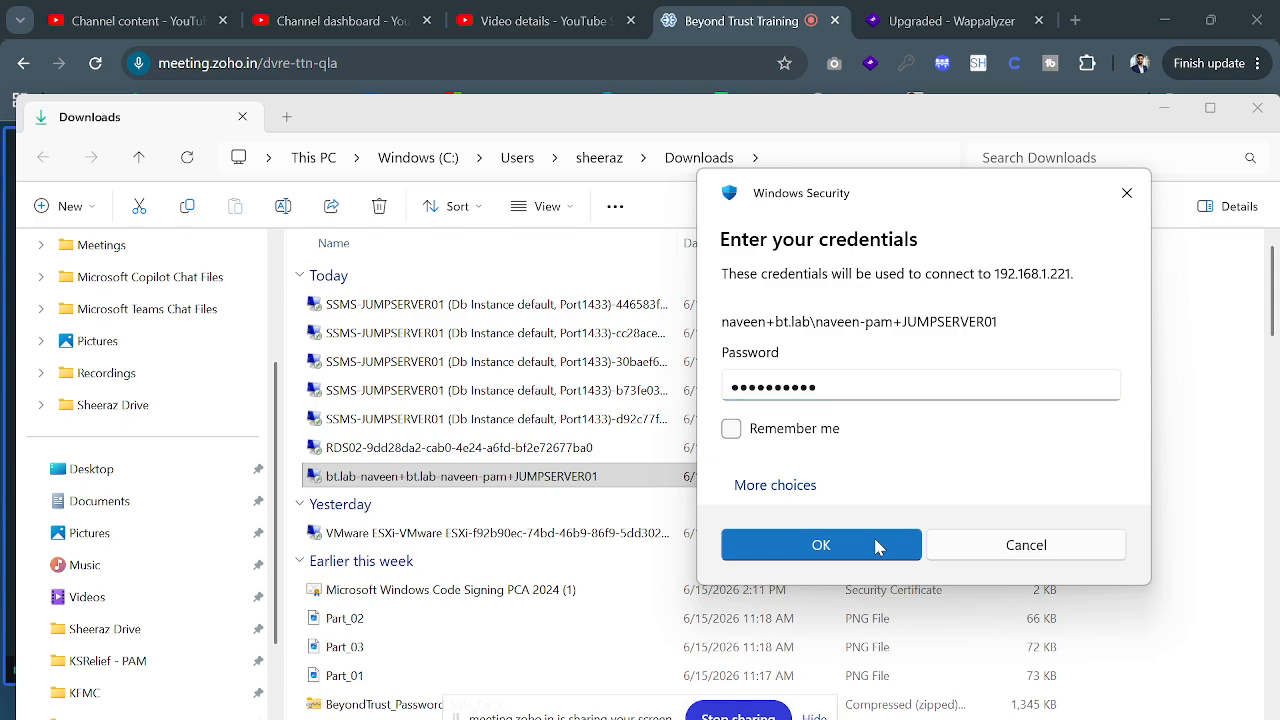
click(704, 587)
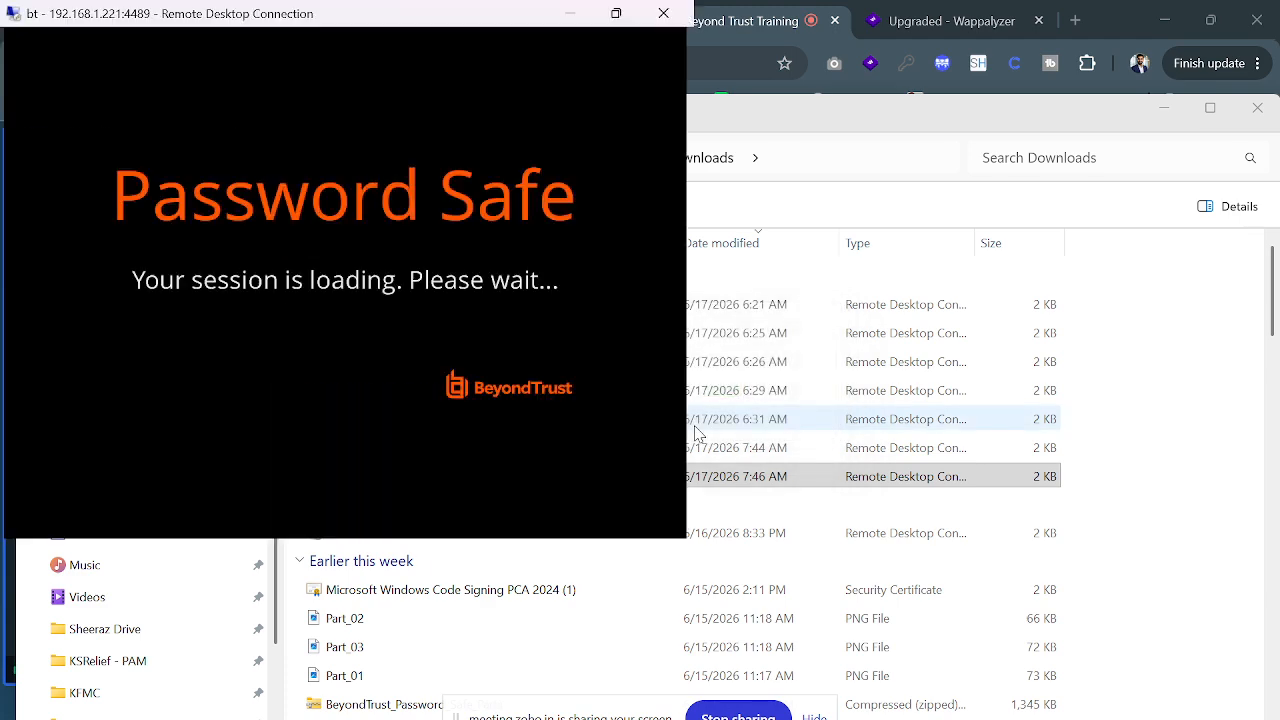
click(663, 13)
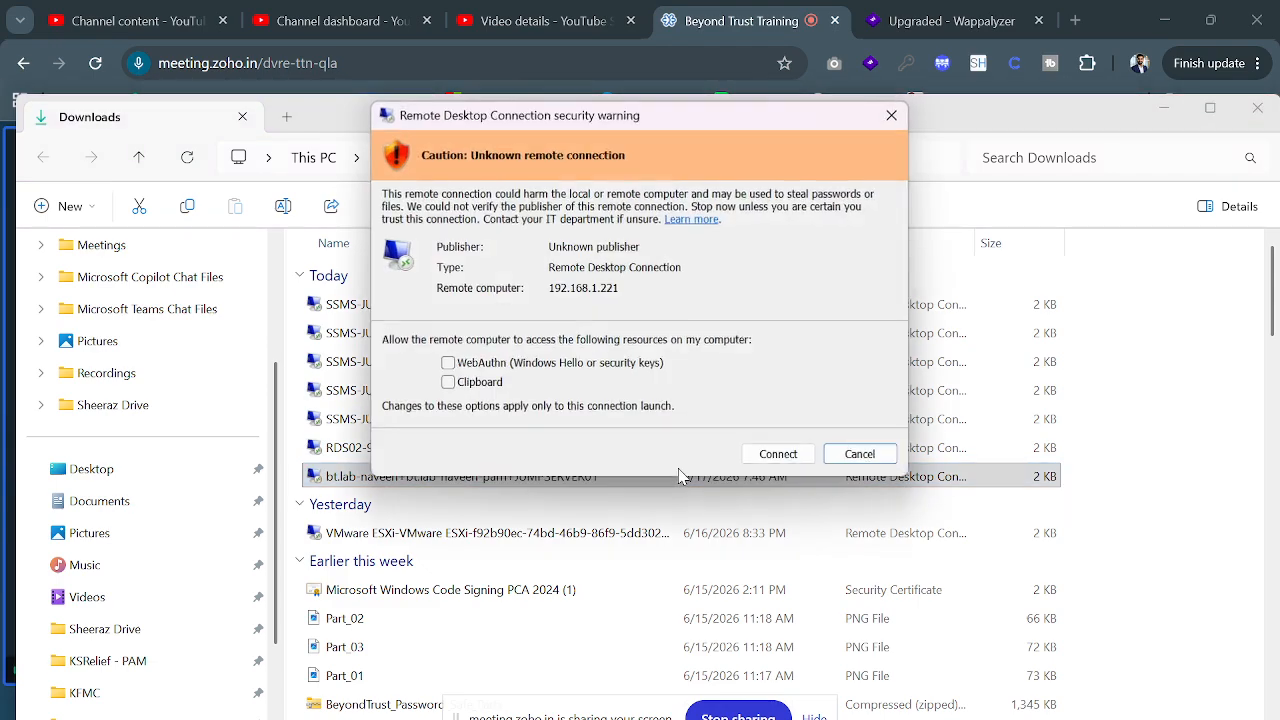
Reconnect to 192.168.1.221, re-enter the password, accept the certificate, and close the failed session
click(776, 452)
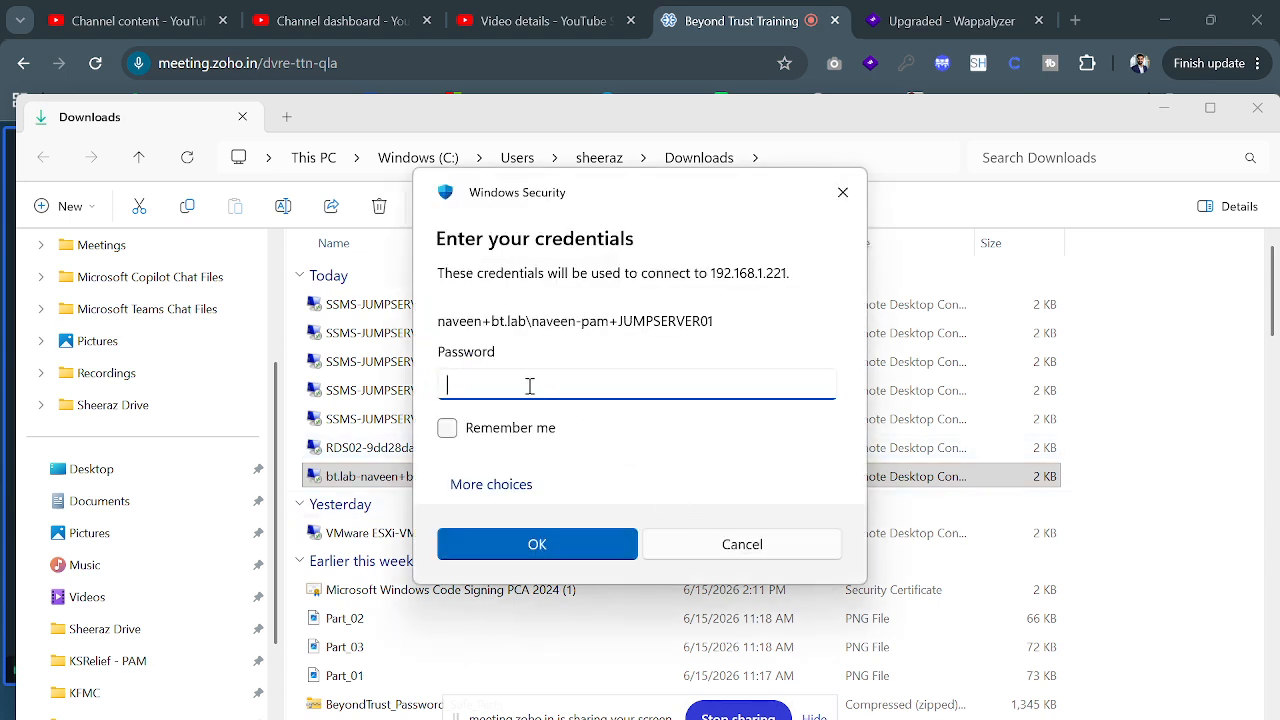
text(••)
key(Caps_Lock)
text(•)
click(818, 391)
click(610, 547)
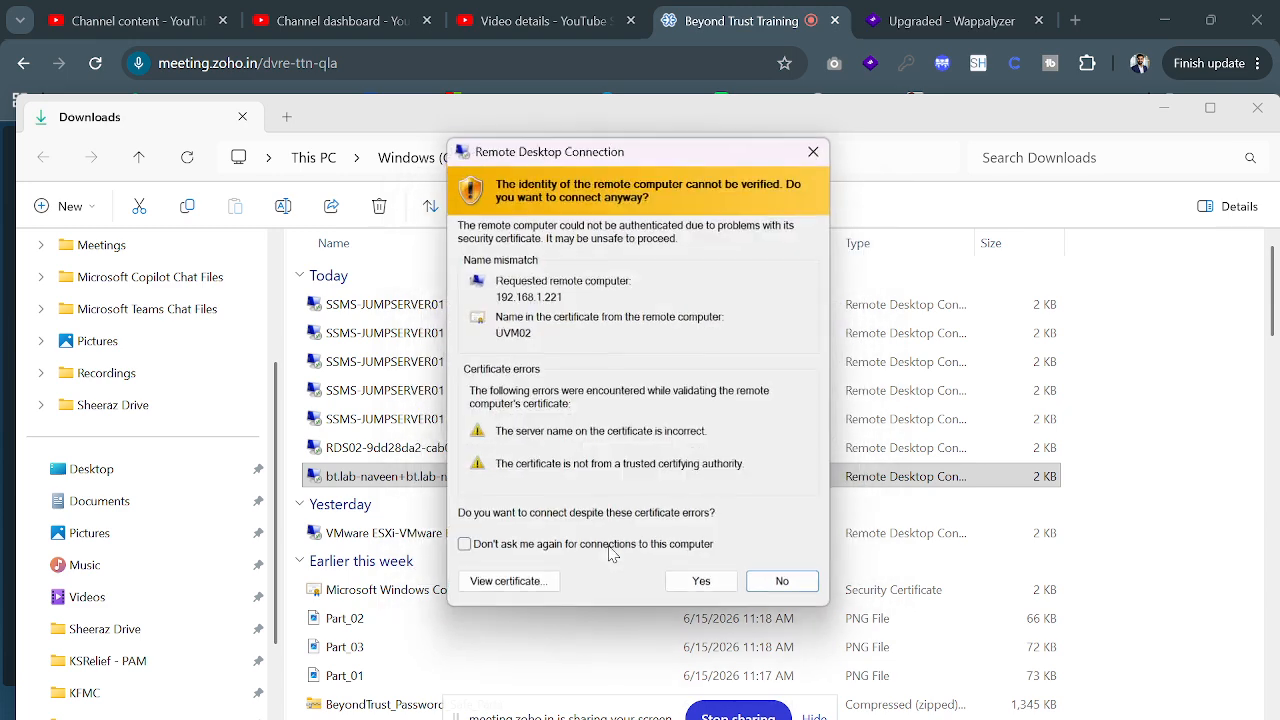
click(701, 581)
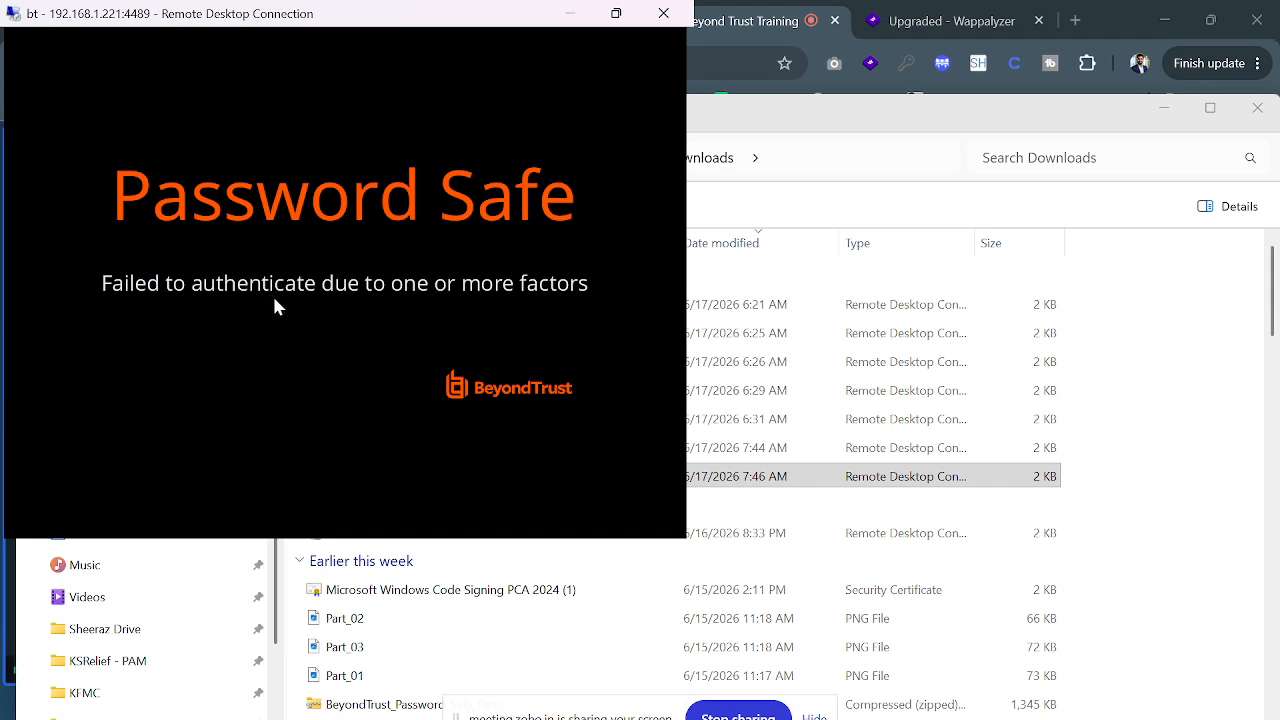
click(658, 14)
Open Manage Windows Credentials from Start search and hide the screen-sharing notification
key(super)
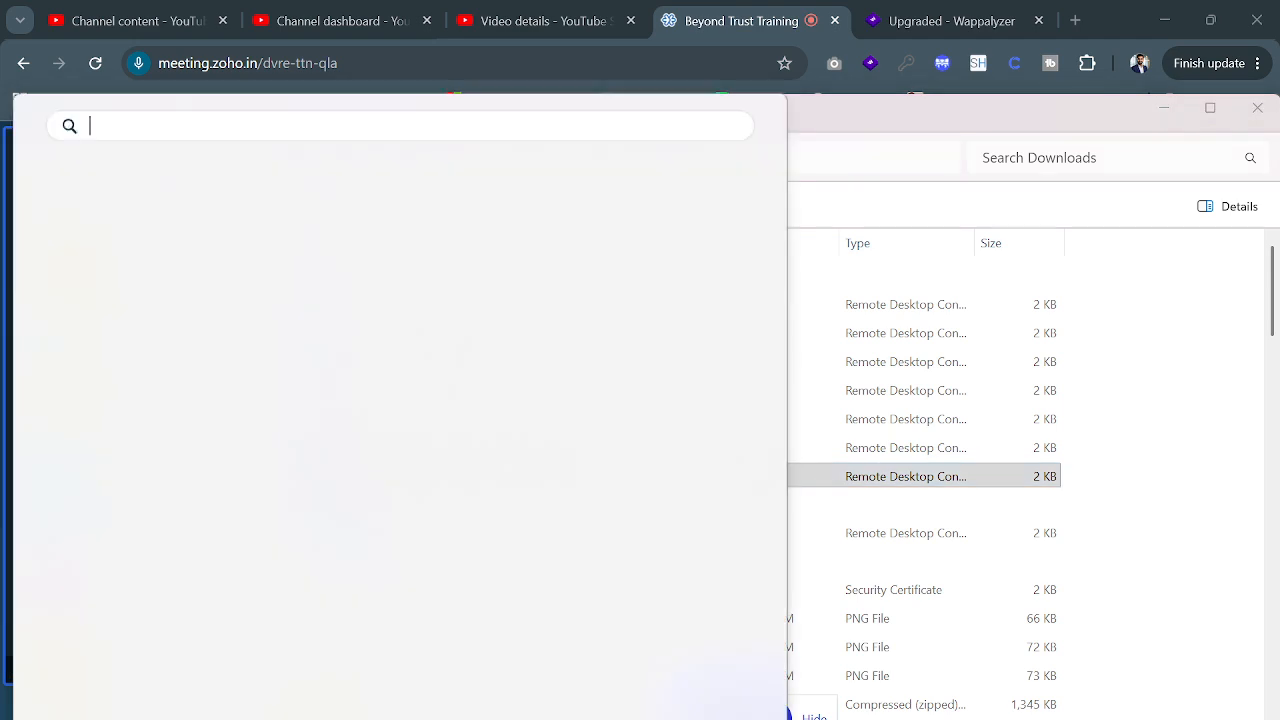
text(windows crede)
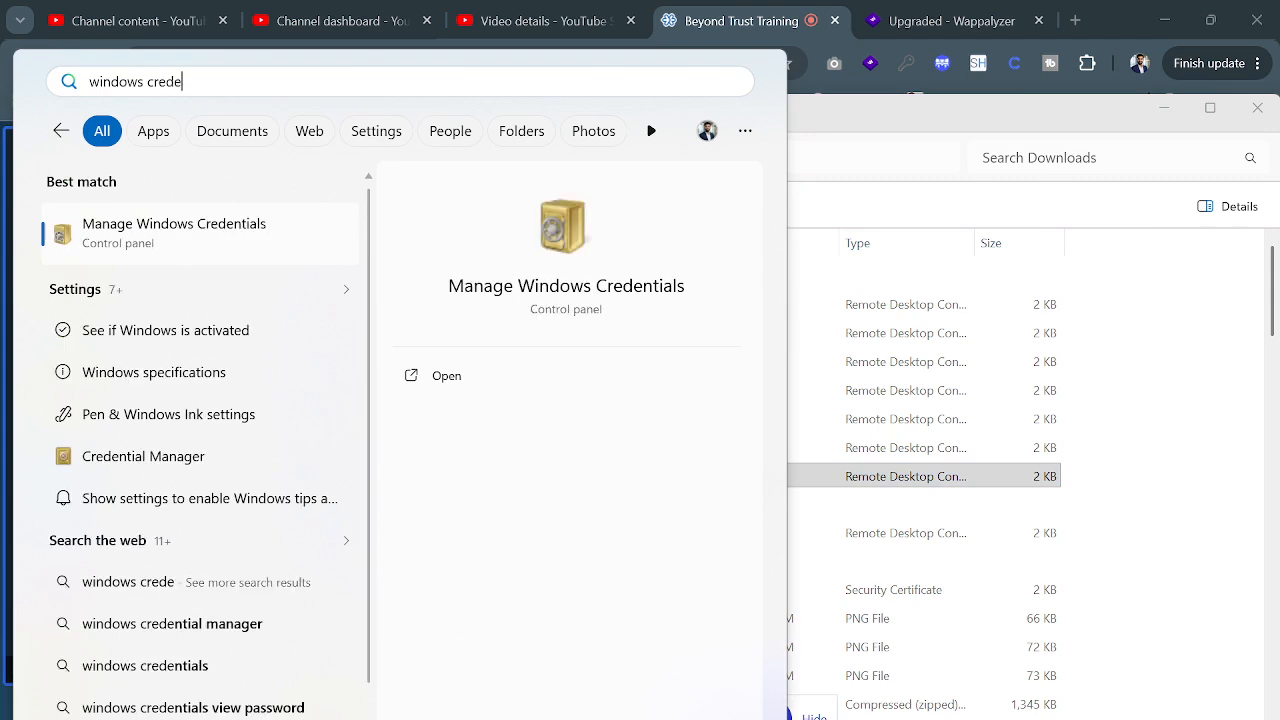
click(157, 264)
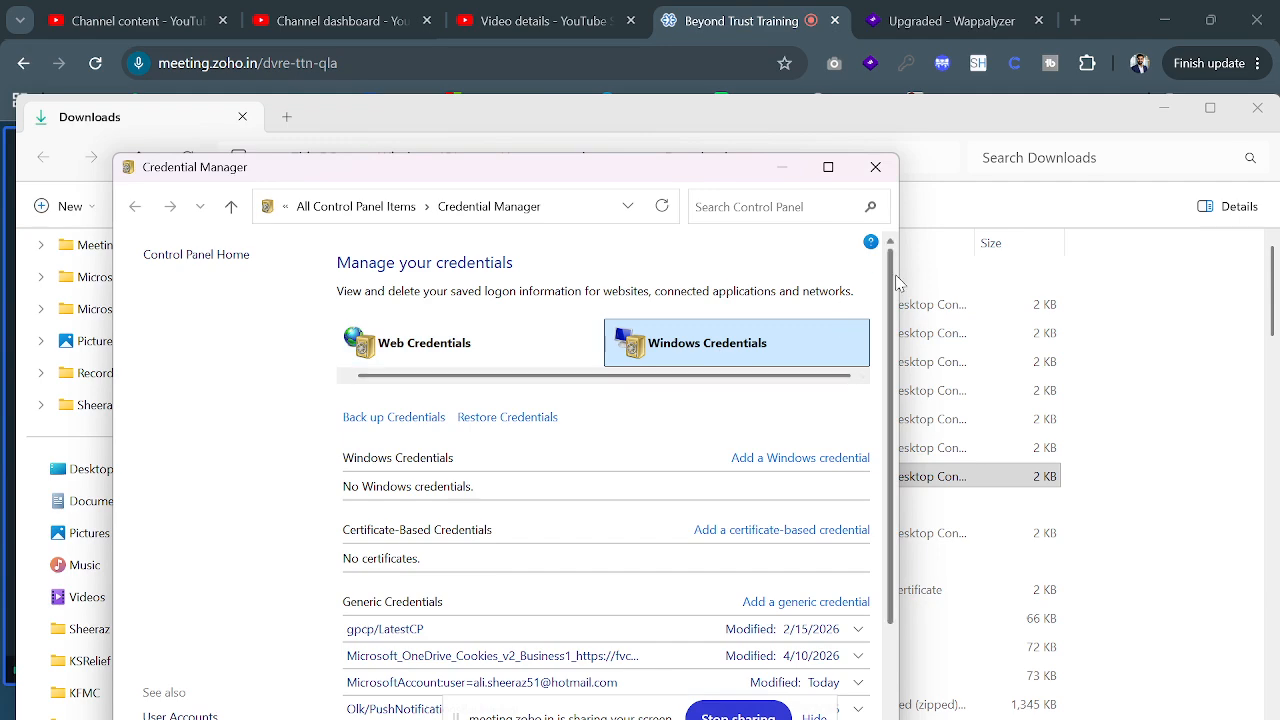
scroll(893, 278, down, 3)
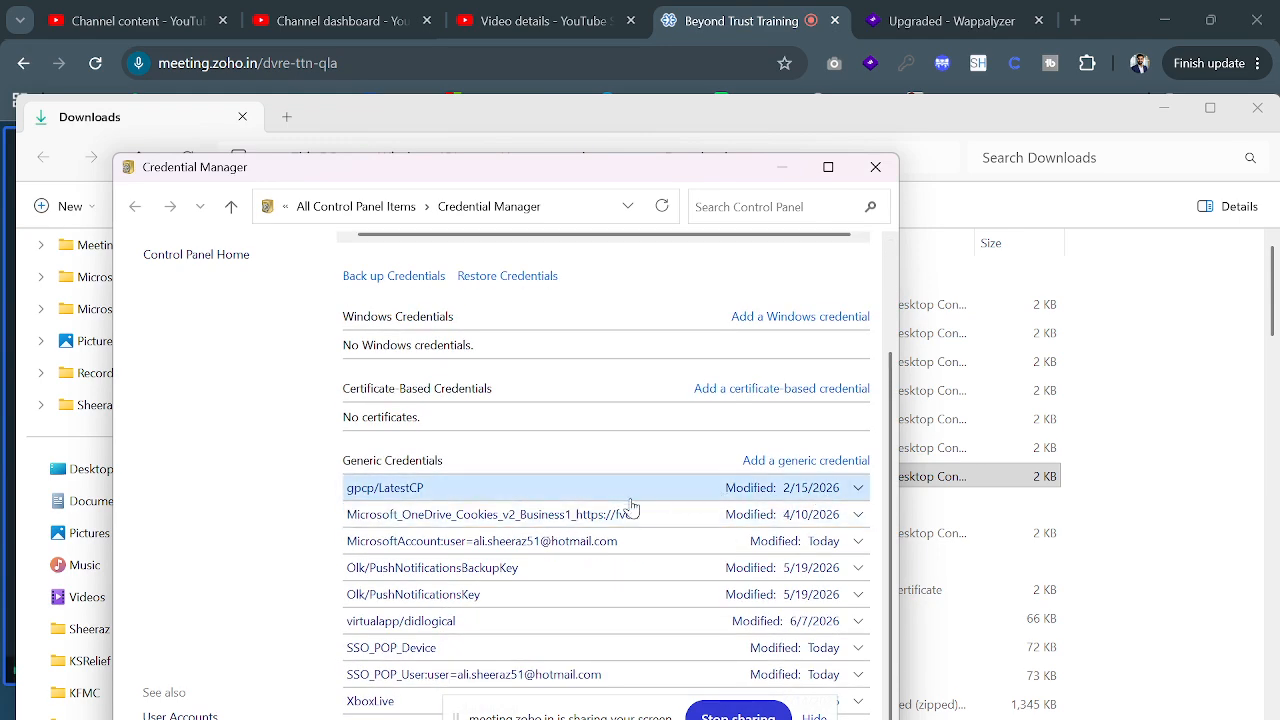
click(814, 717)
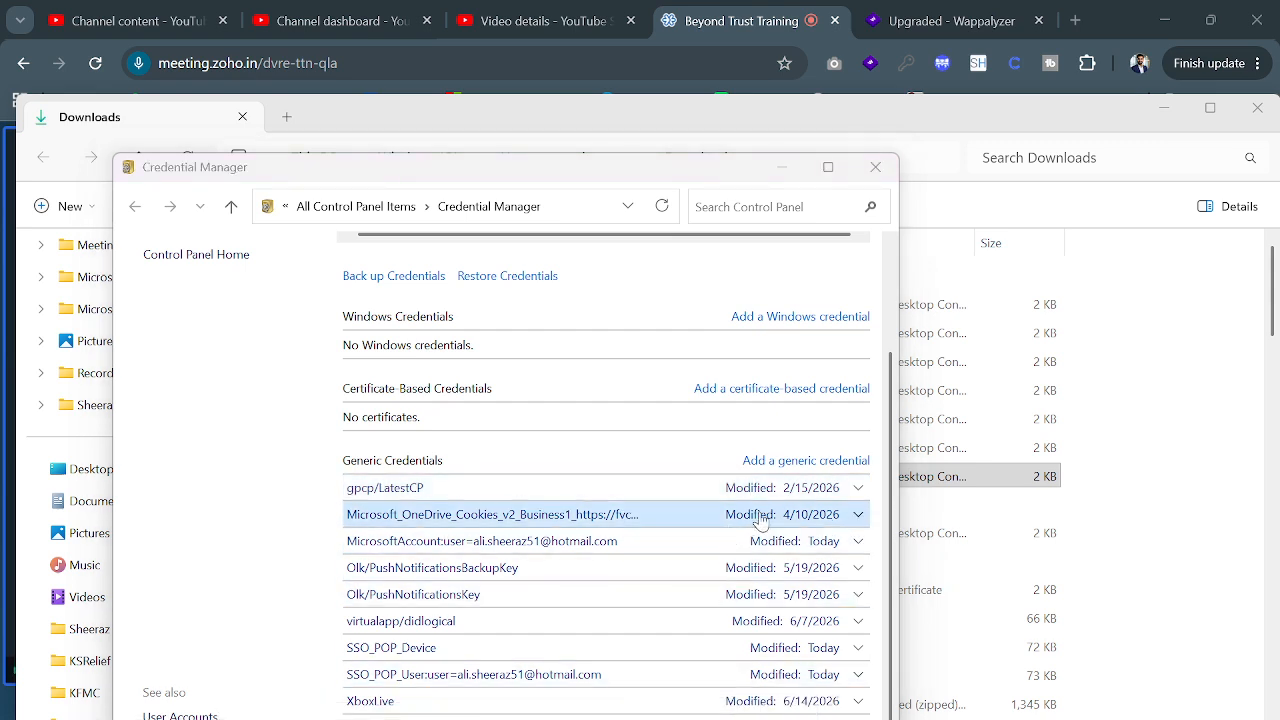
Remove the gpcp/LatestCP, OneDrive cookie and Microsoft account generic credentials
click(856, 494)
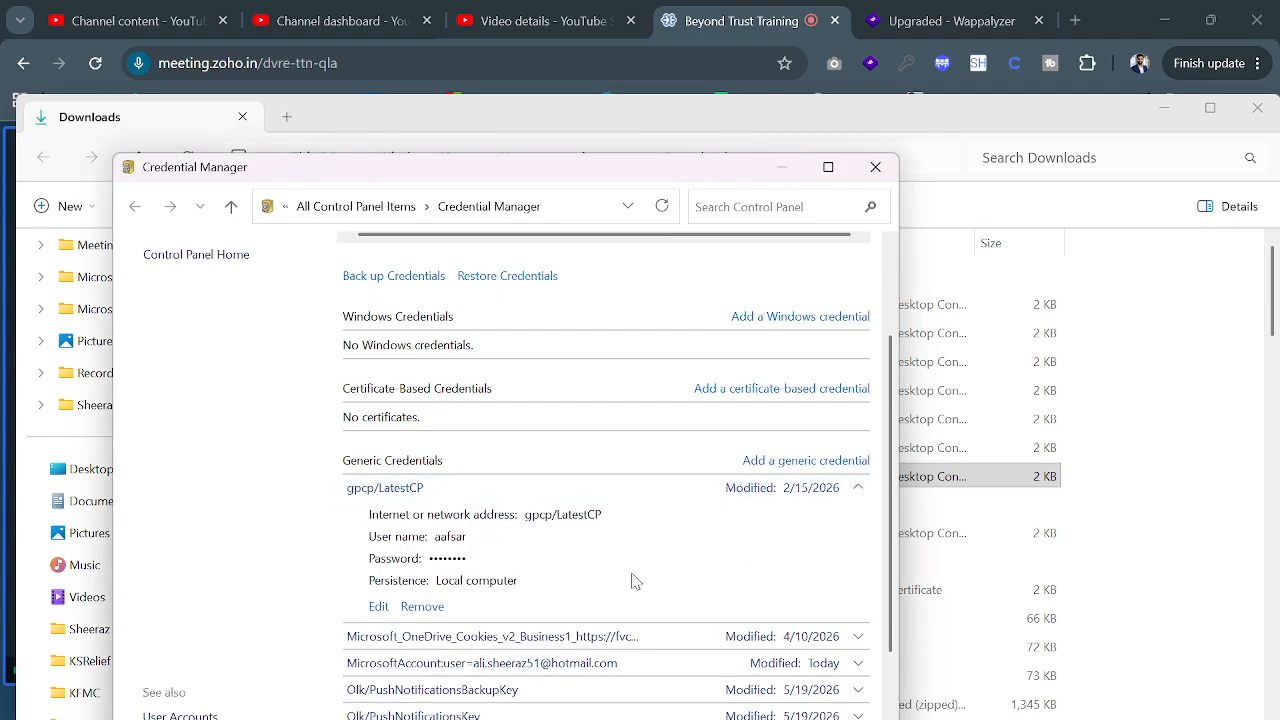
click(418, 606)
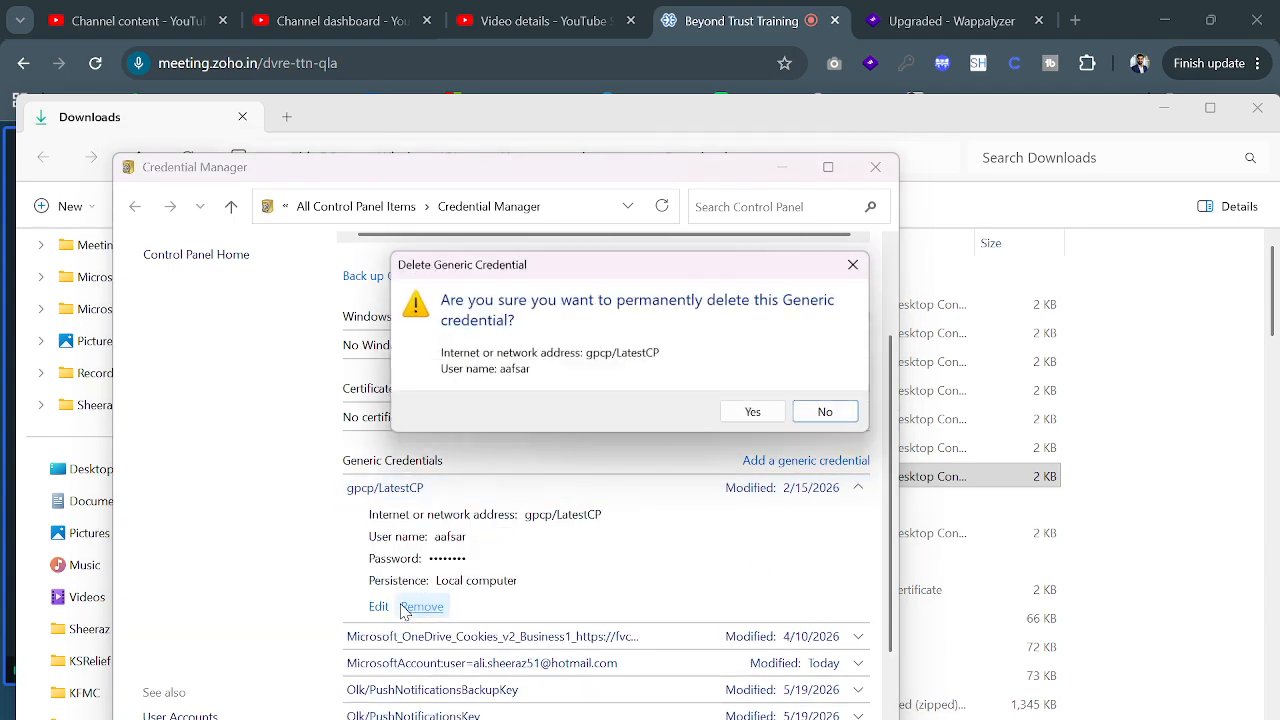
click(755, 418)
click(857, 632)
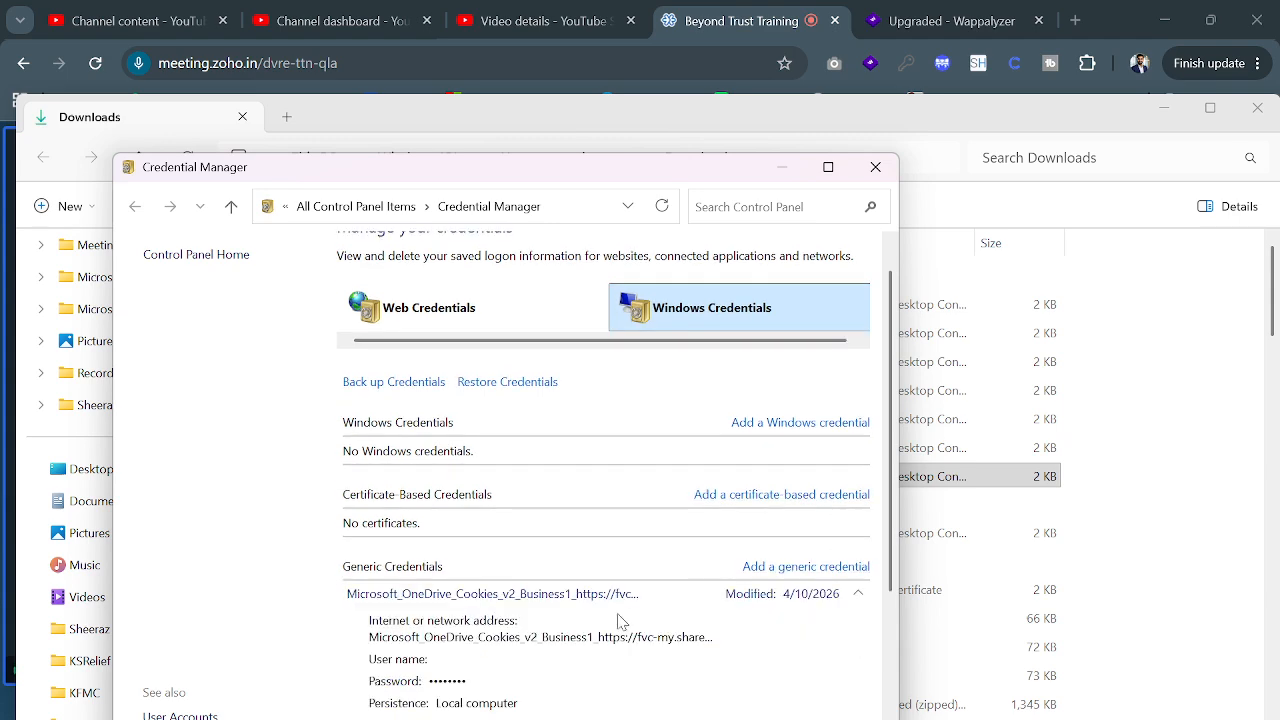
click(420, 717)
click(760, 424)
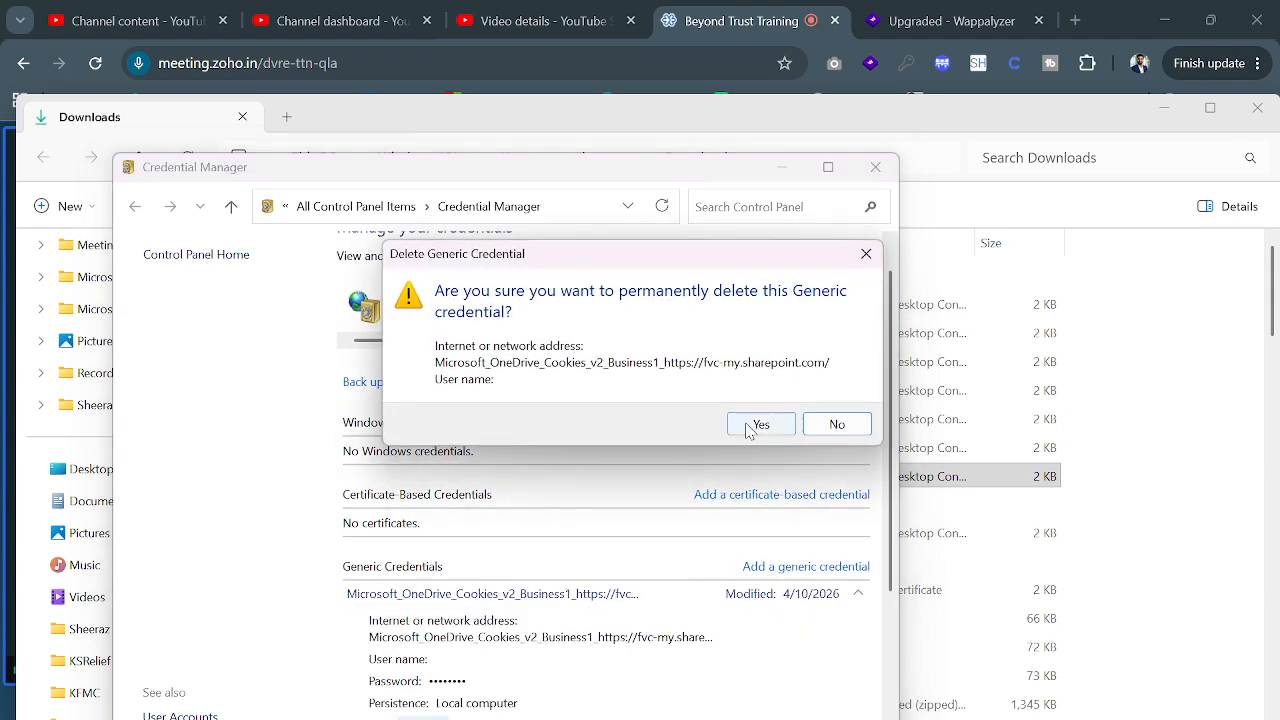
scroll(766, 600, down, 1)
click(857, 542)
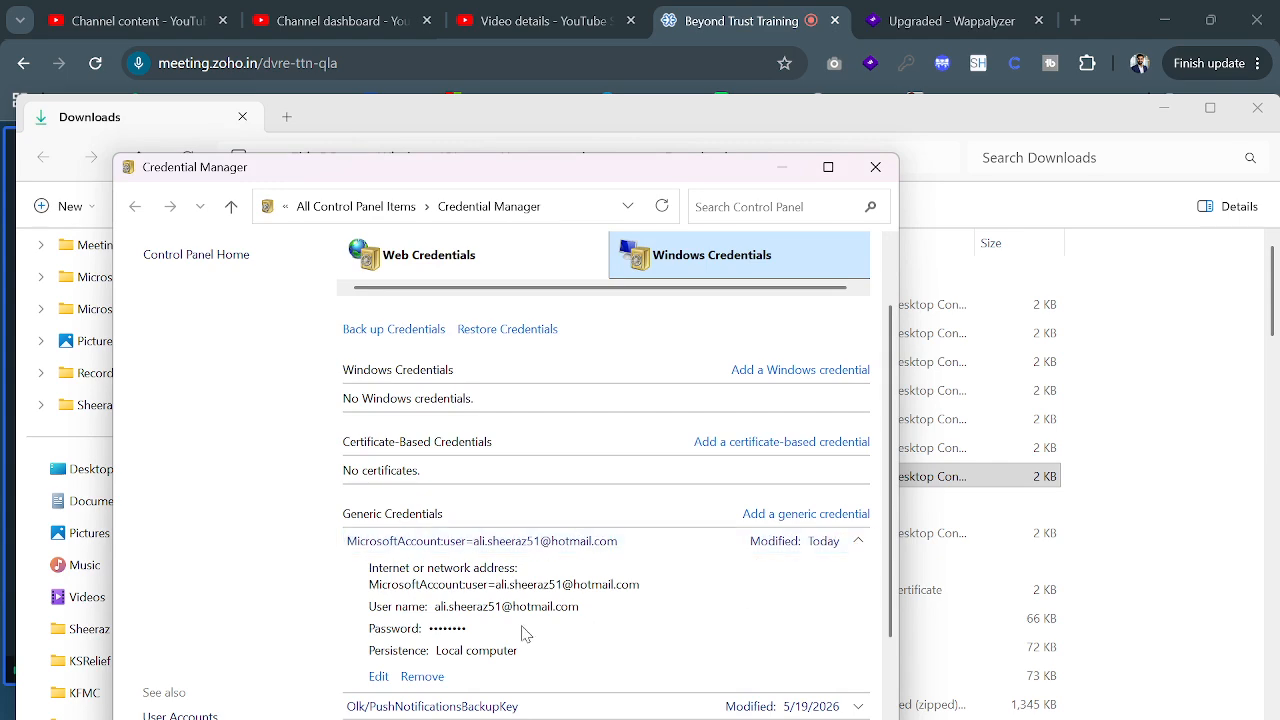
click(421, 676)
click(758, 418)
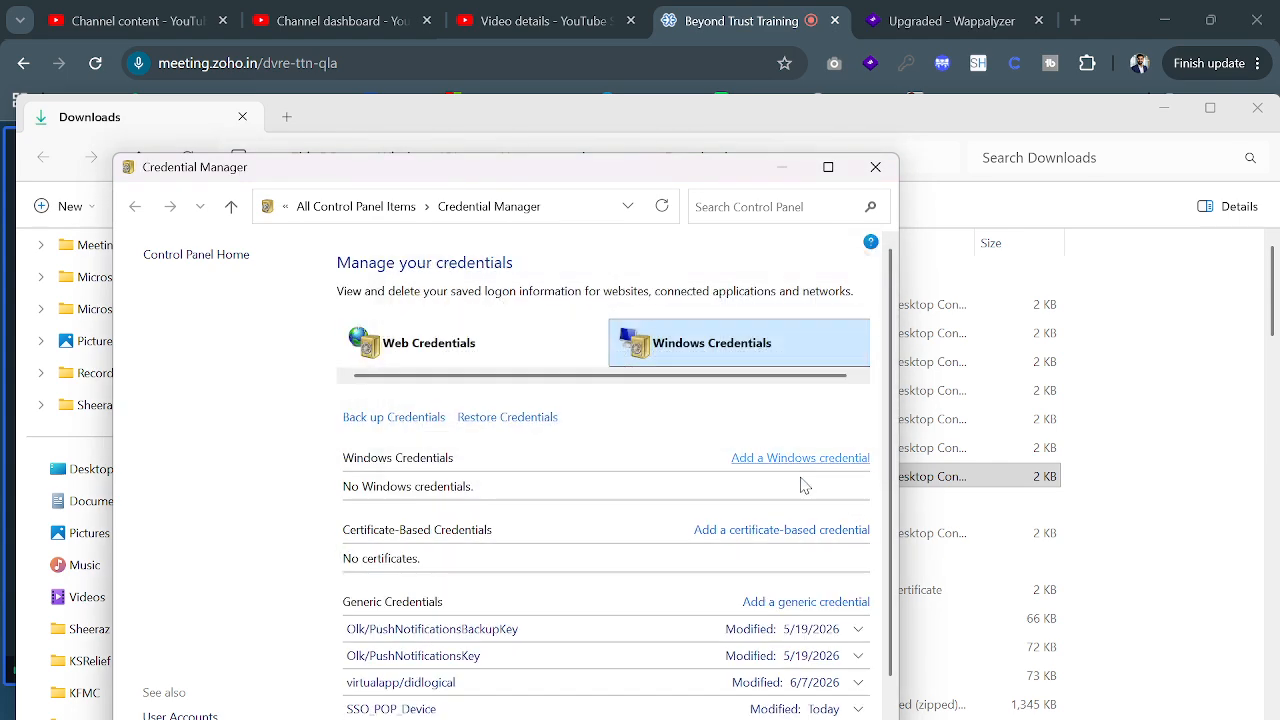
Remove the Olk/PushNotificationsBackupKey, Olk/PushNotificationsKey and virtualapp/didlogical credentials
scroll(830, 500, down, 1)
click(856, 567)
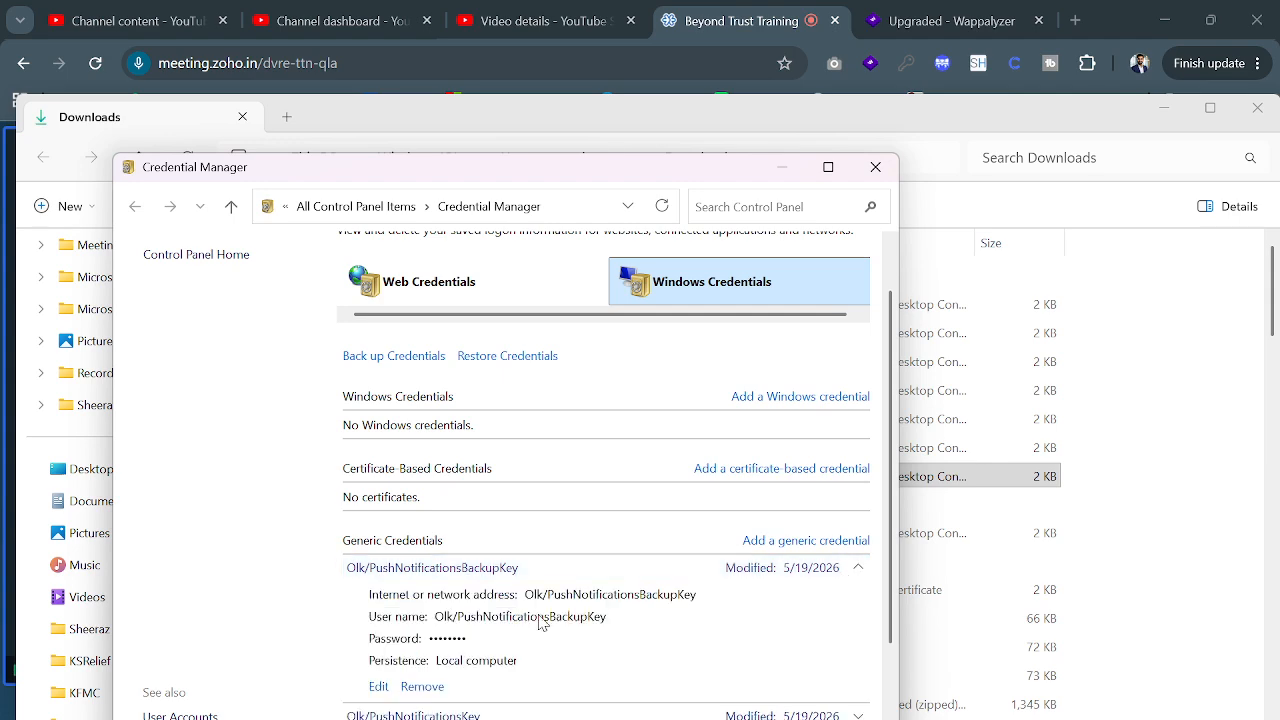
click(422, 686)
click(752, 419)
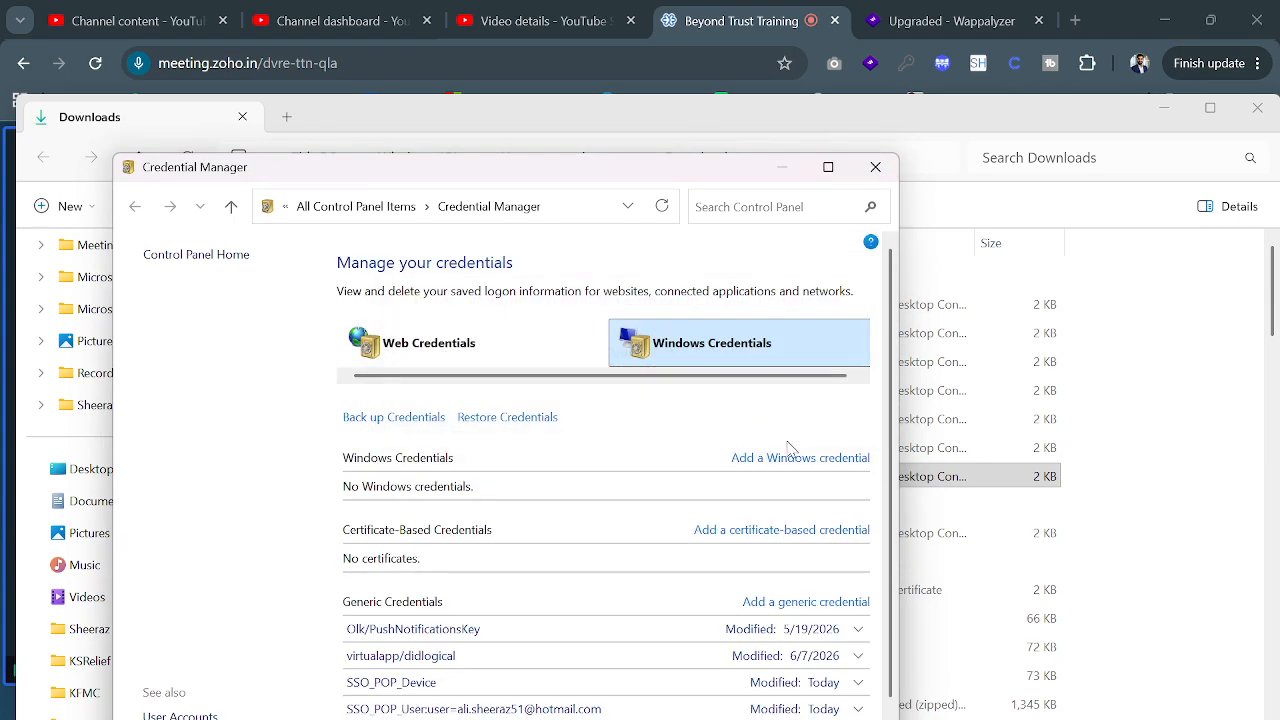
click(744, 630)
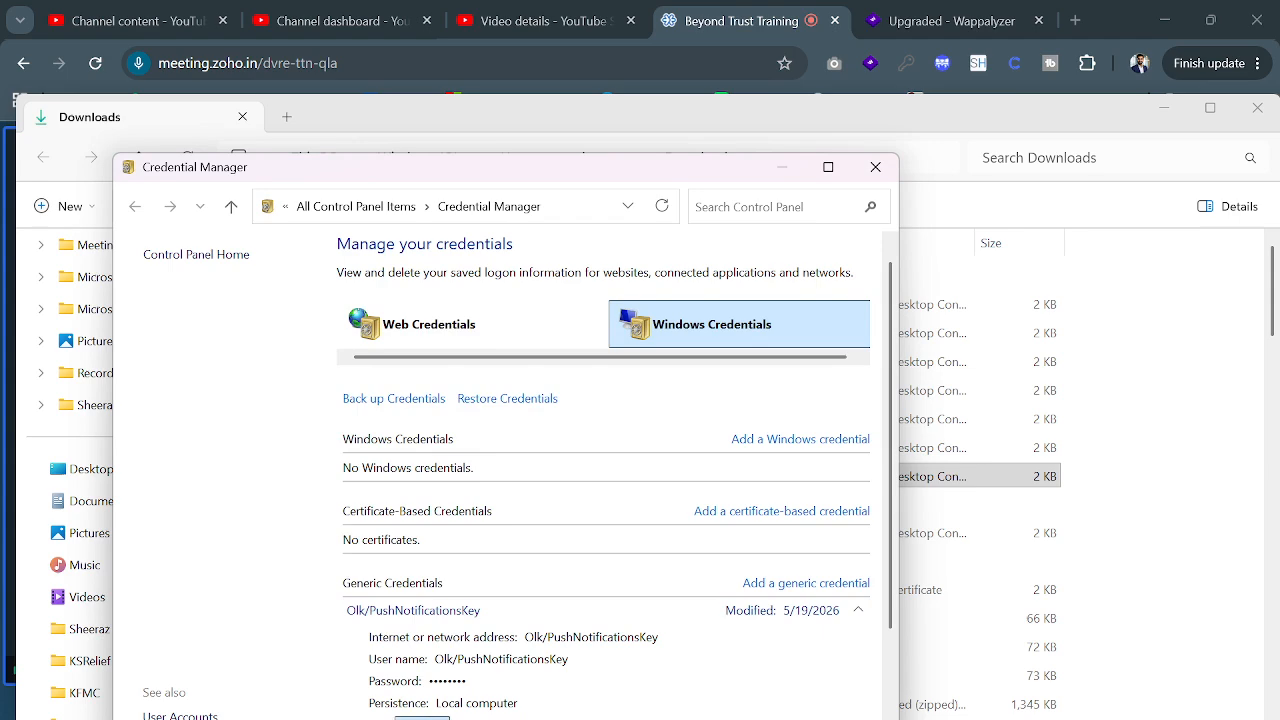
click(422, 716)
click(755, 417)
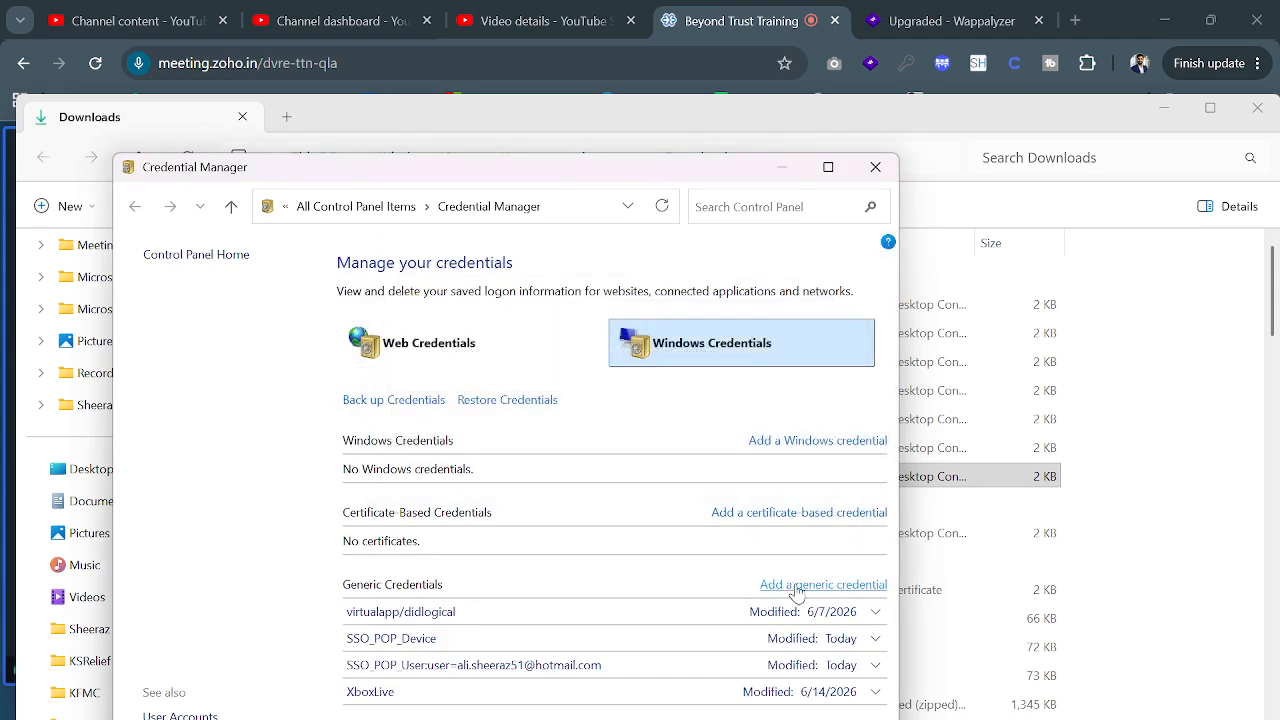
click(850, 611)
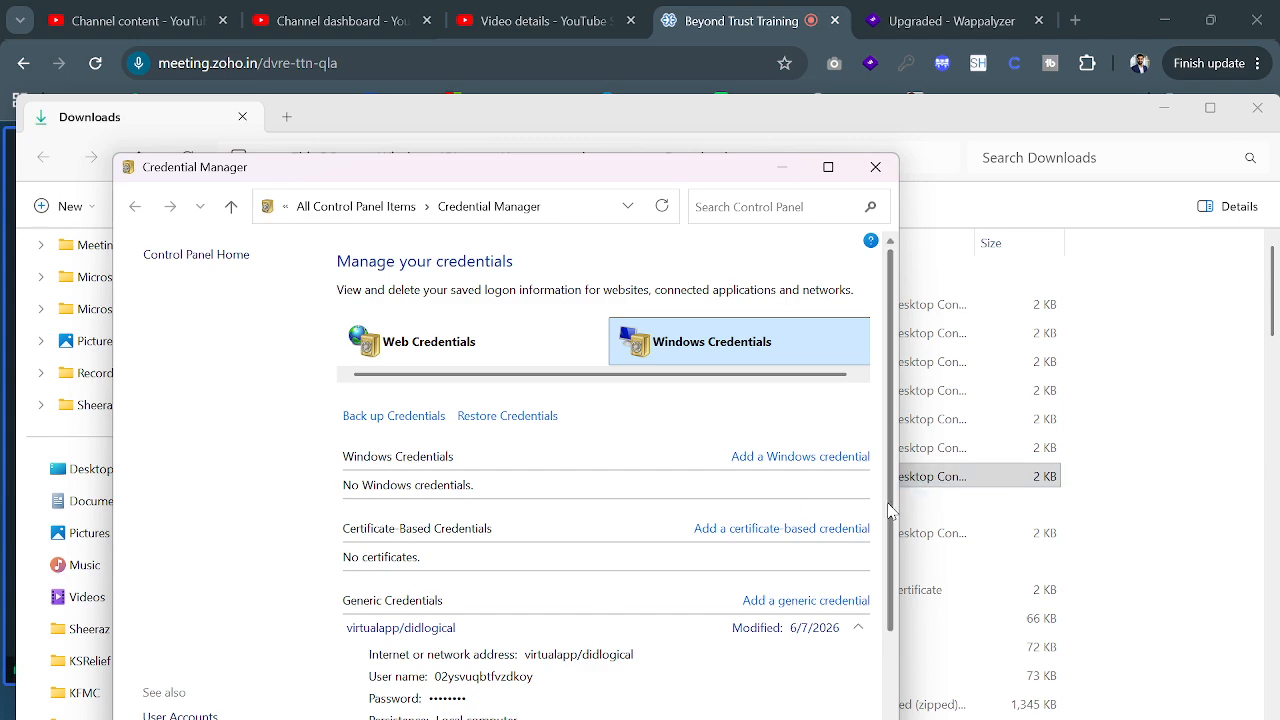
scroll(380, 640, down, 2)
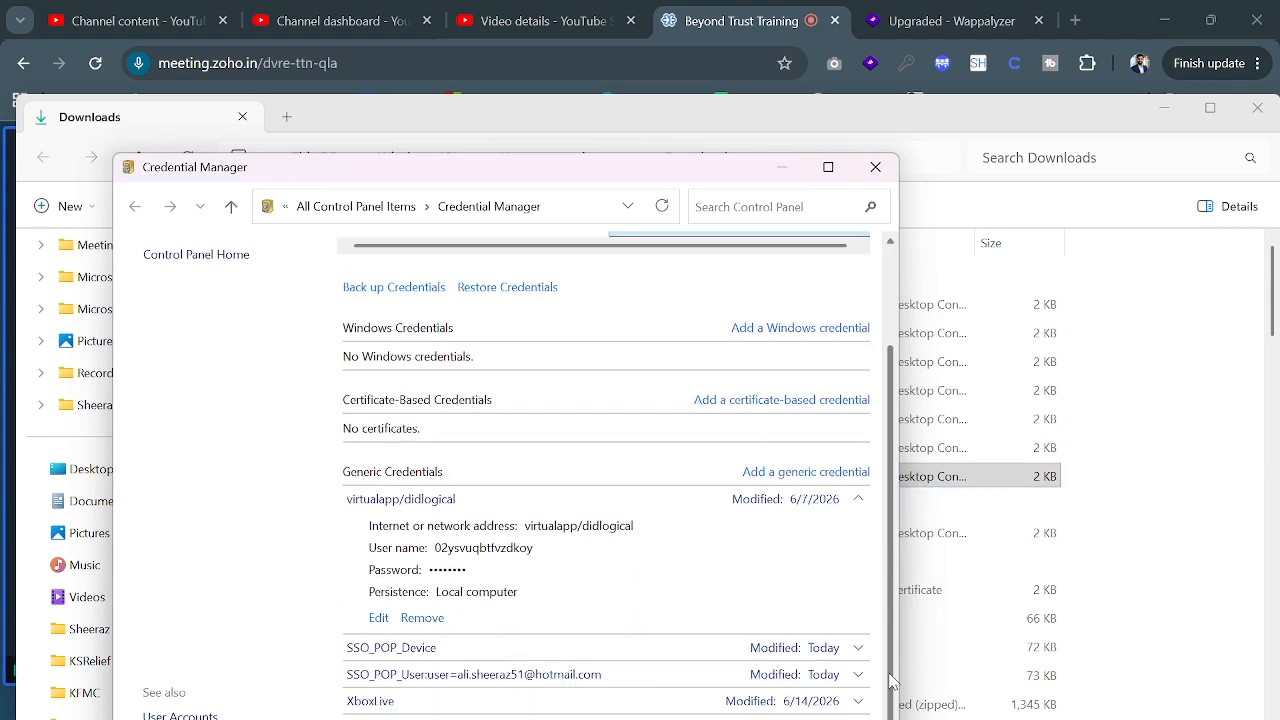
click(422, 617)
click(757, 417)
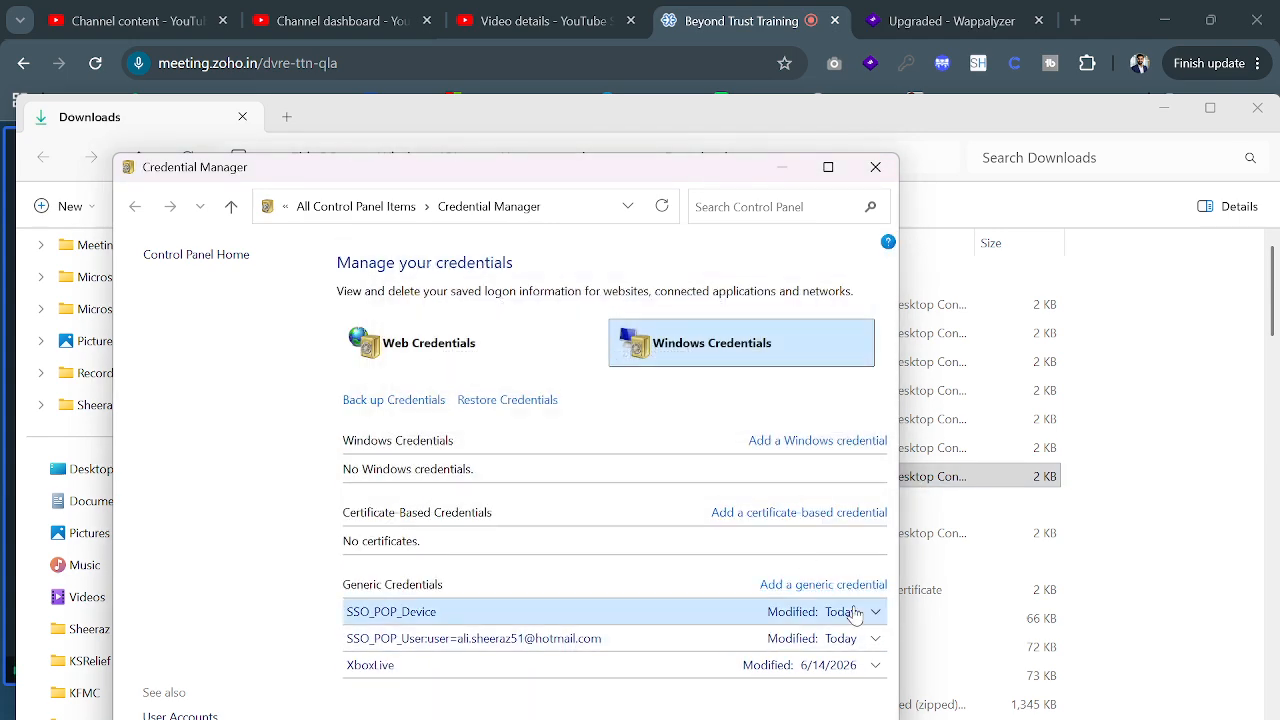
Remove the SSO_POP_Device, SSO_POP user and XboxLive credentials, then return to Downloads
click(845, 611)
scroll(510, 700, down, 2)
click(422, 644)
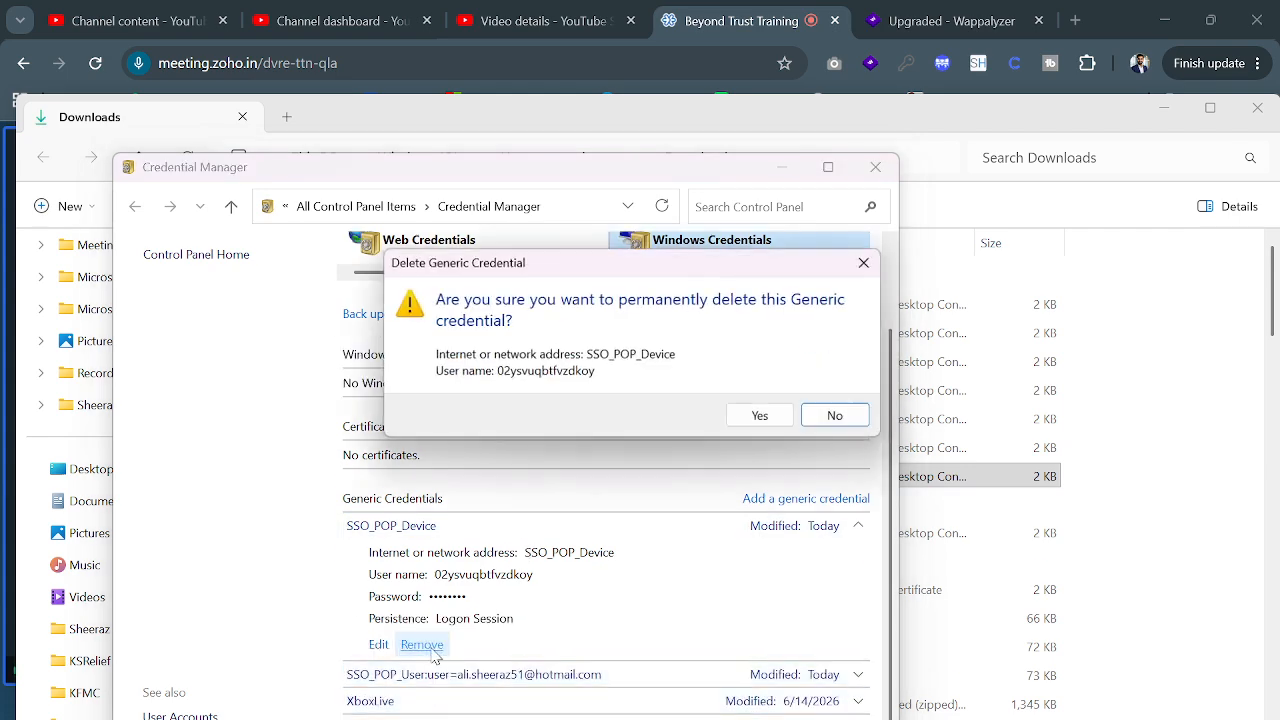
click(757, 417)
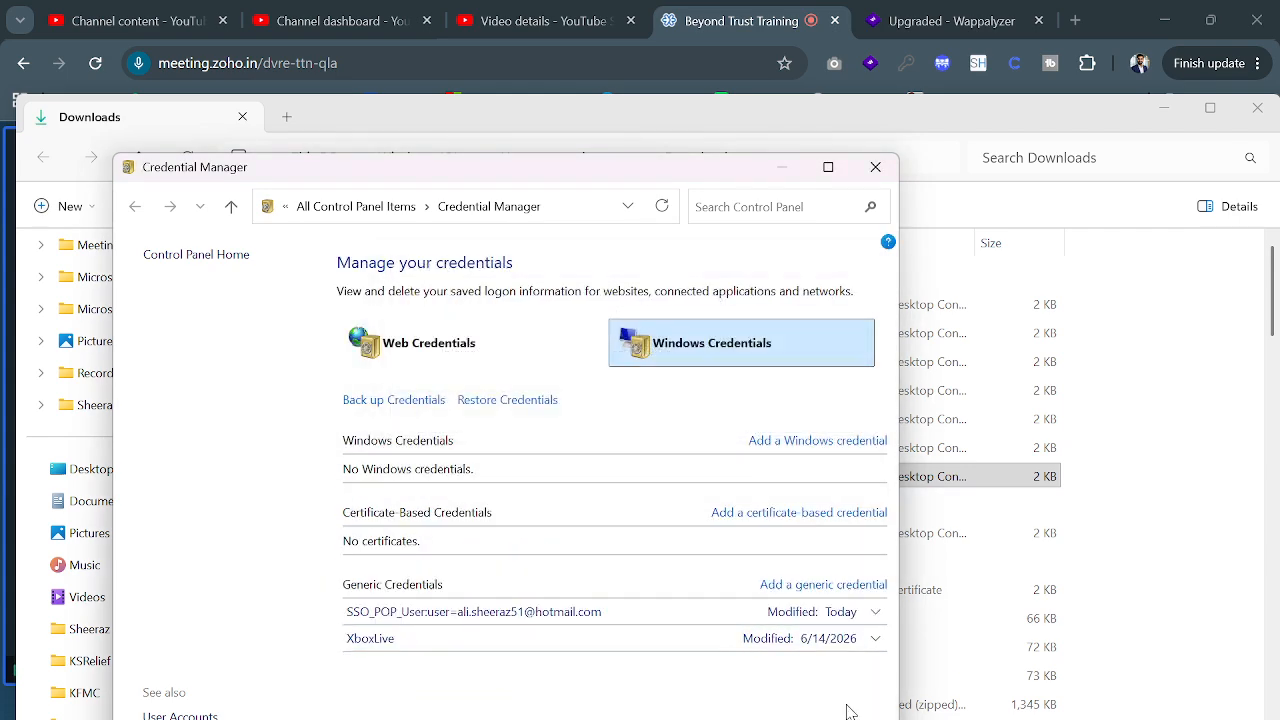
click(856, 611)
scroll(505, 688, down, 1)
click(422, 671)
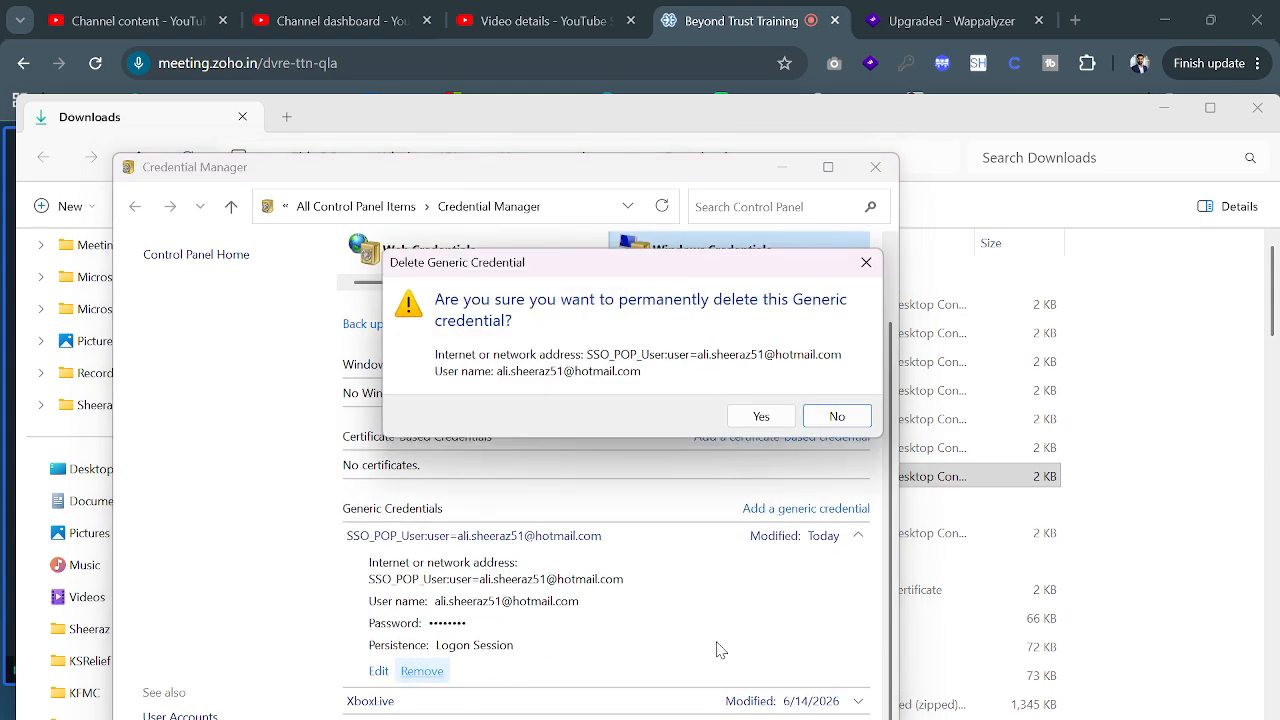
click(762, 417)
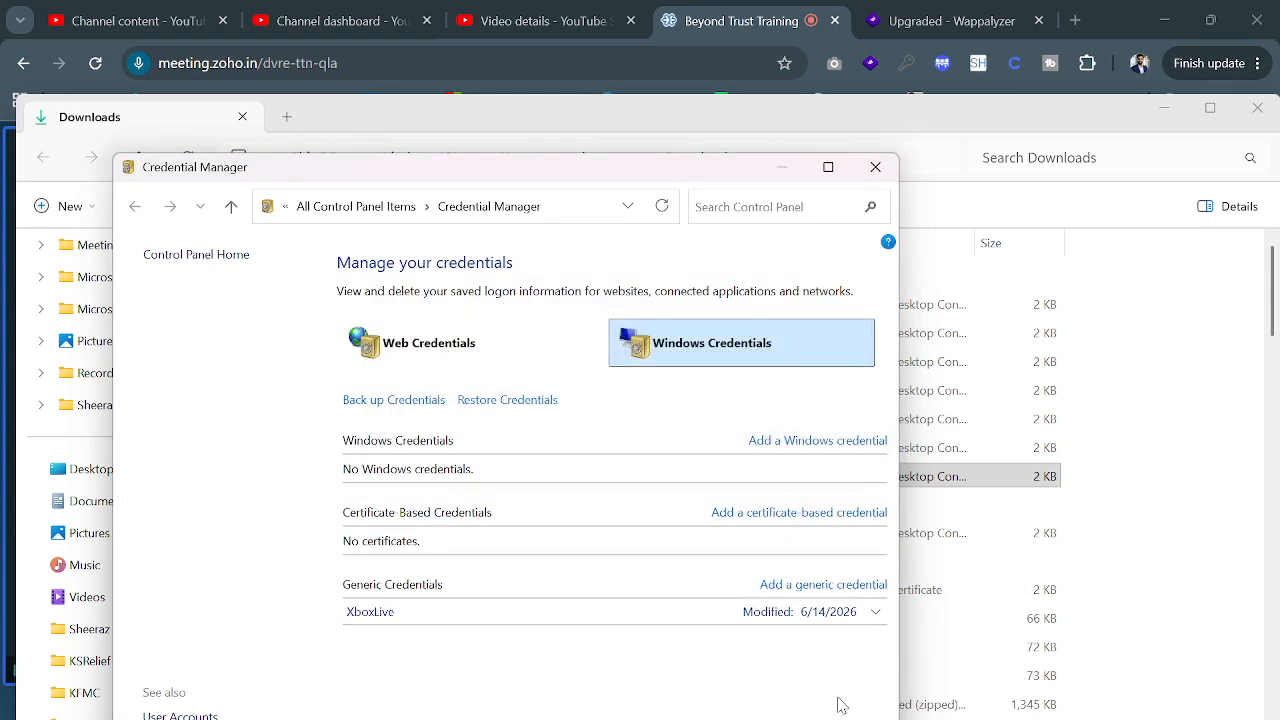
click(868, 630)
scroll(481, 677, down, 1)
click(421, 697)
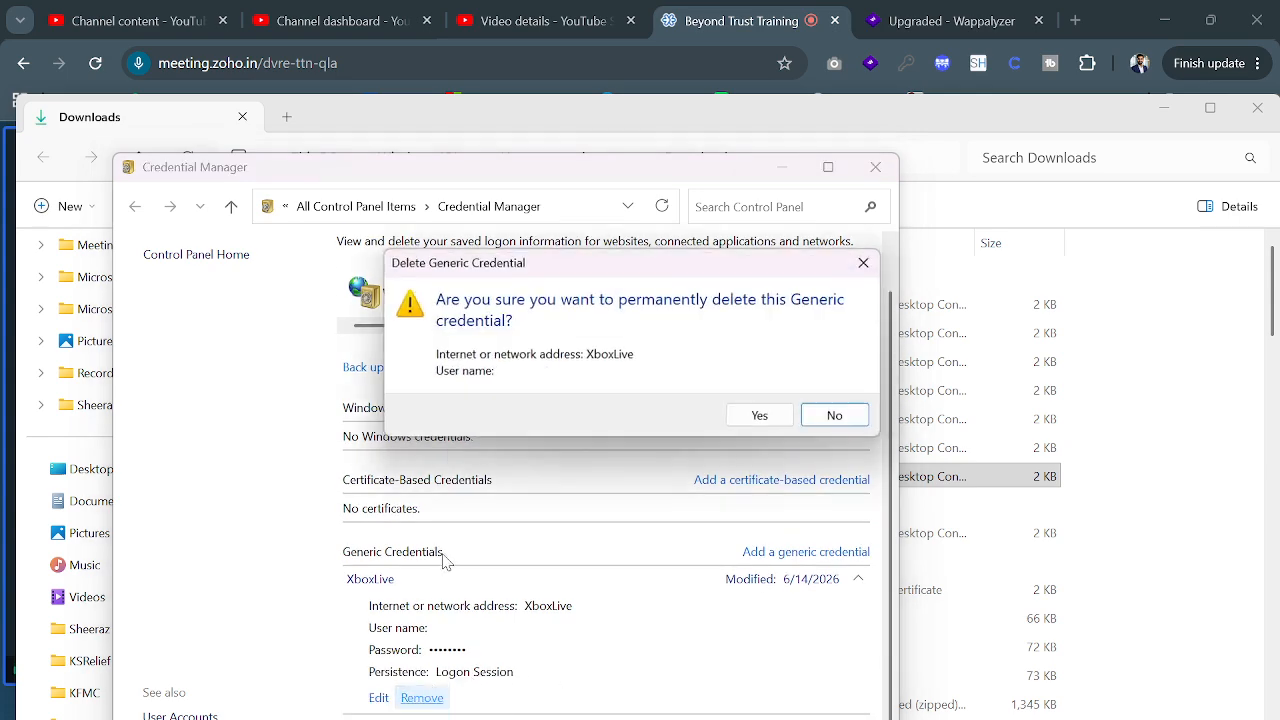
click(759, 416)
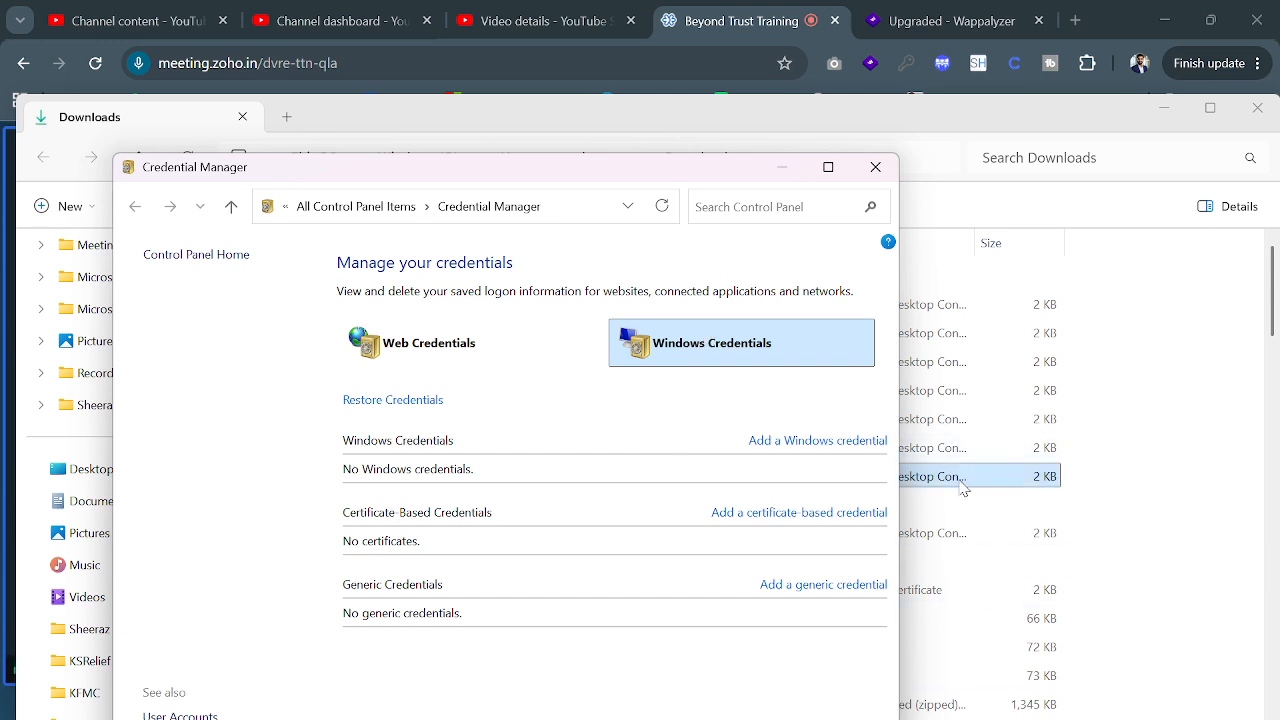
click(905, 478)
Launch the JUMPSERVER01 file again, enter the password, accept the certificate, and close the failed session
double_click(590, 478)
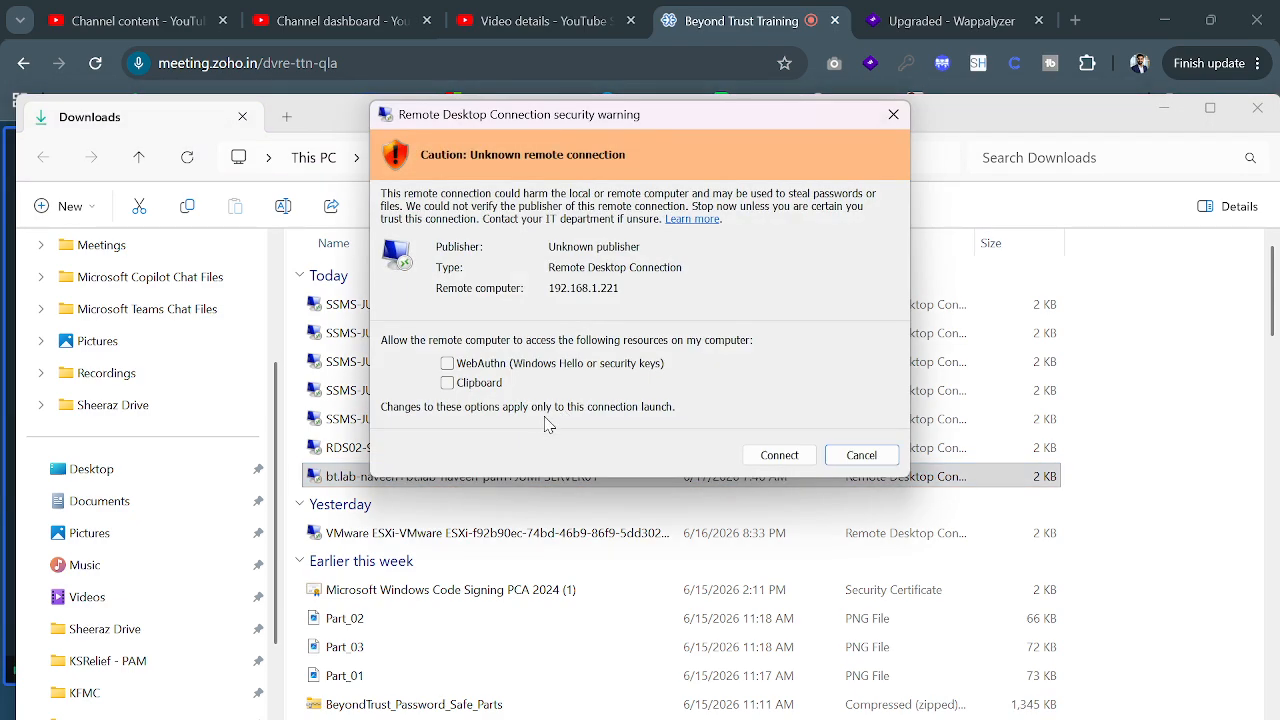
click(809, 453)
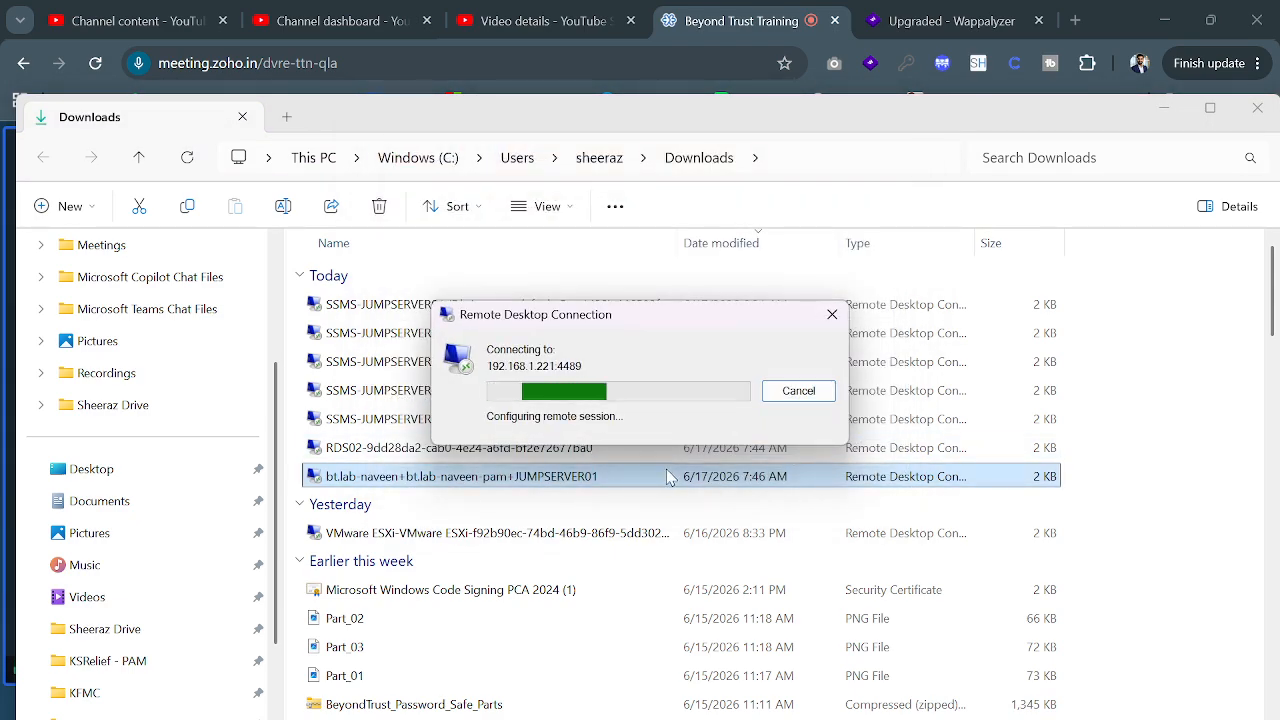
key(Caps_Lock)
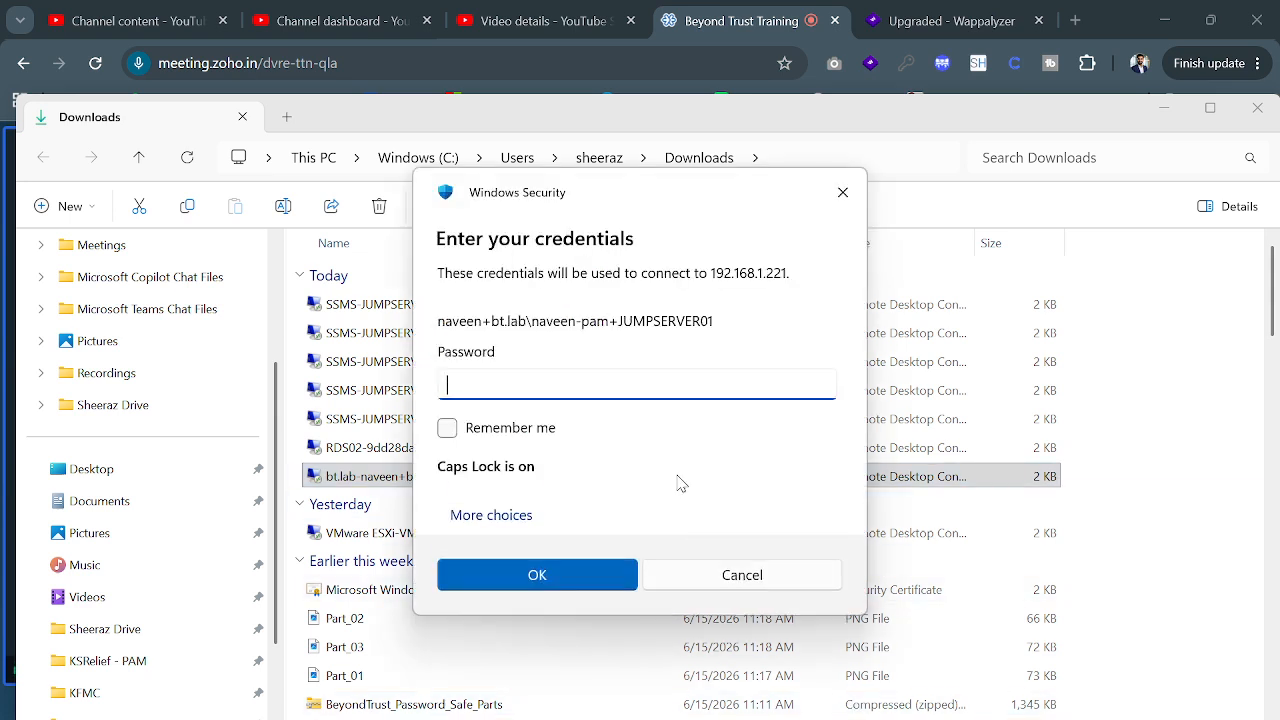
key(Caps_Lock)
text(••)
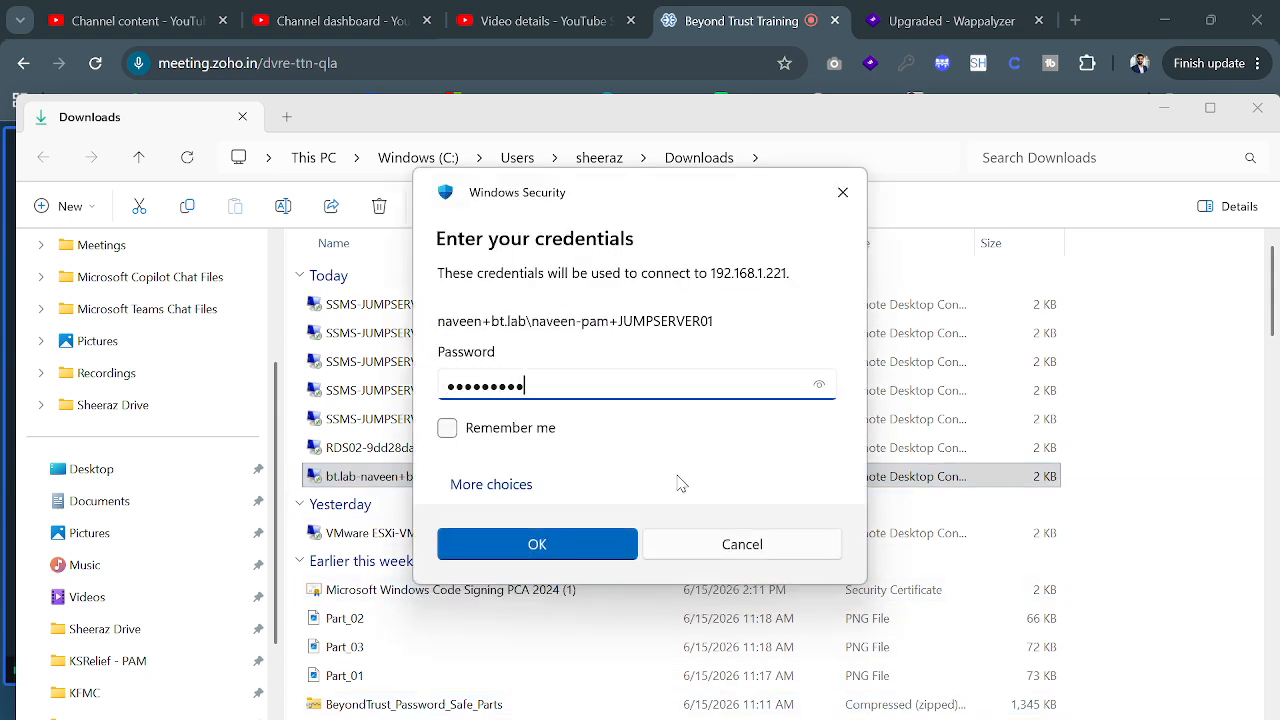
click(820, 386)
click(611, 544)
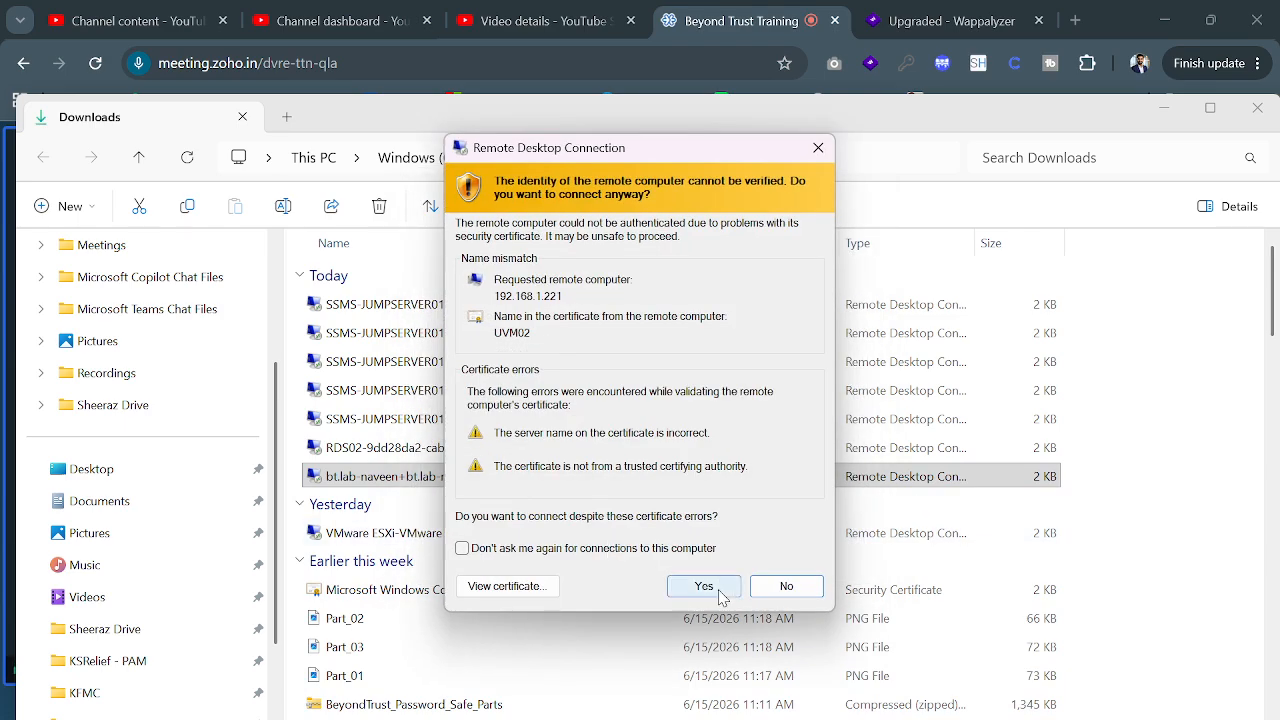
click(717, 590)
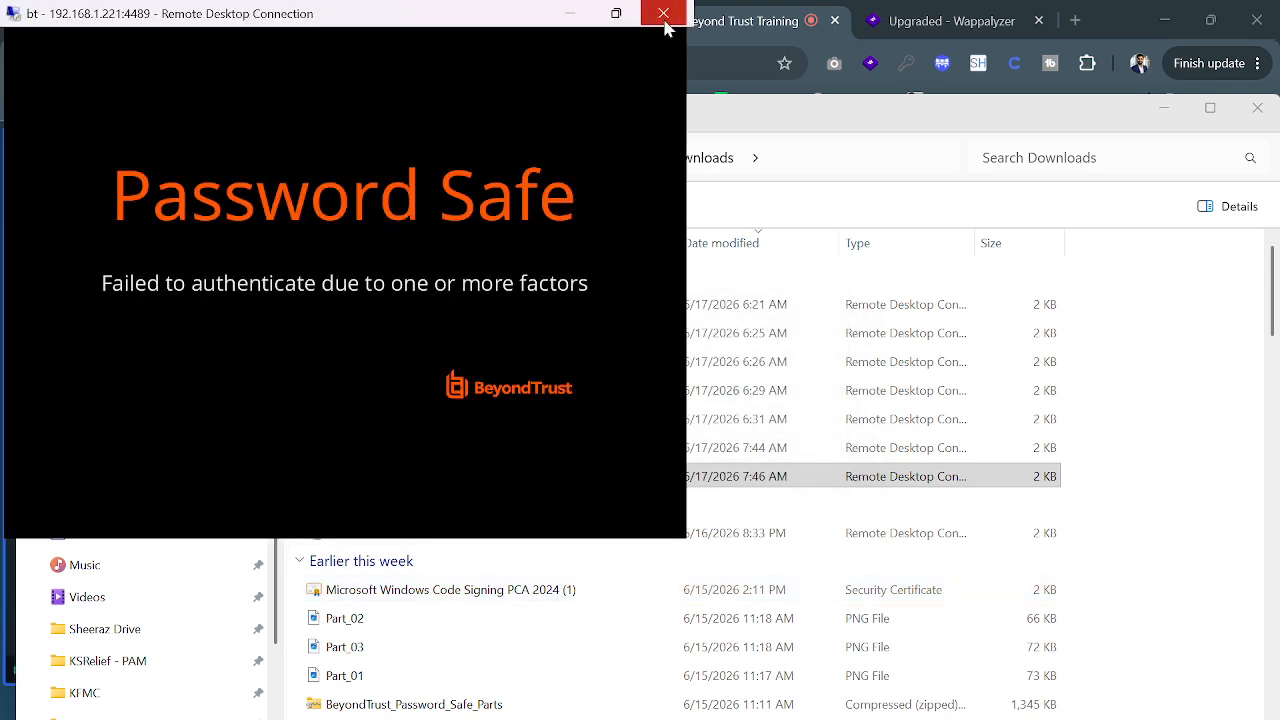
click(663, 13)
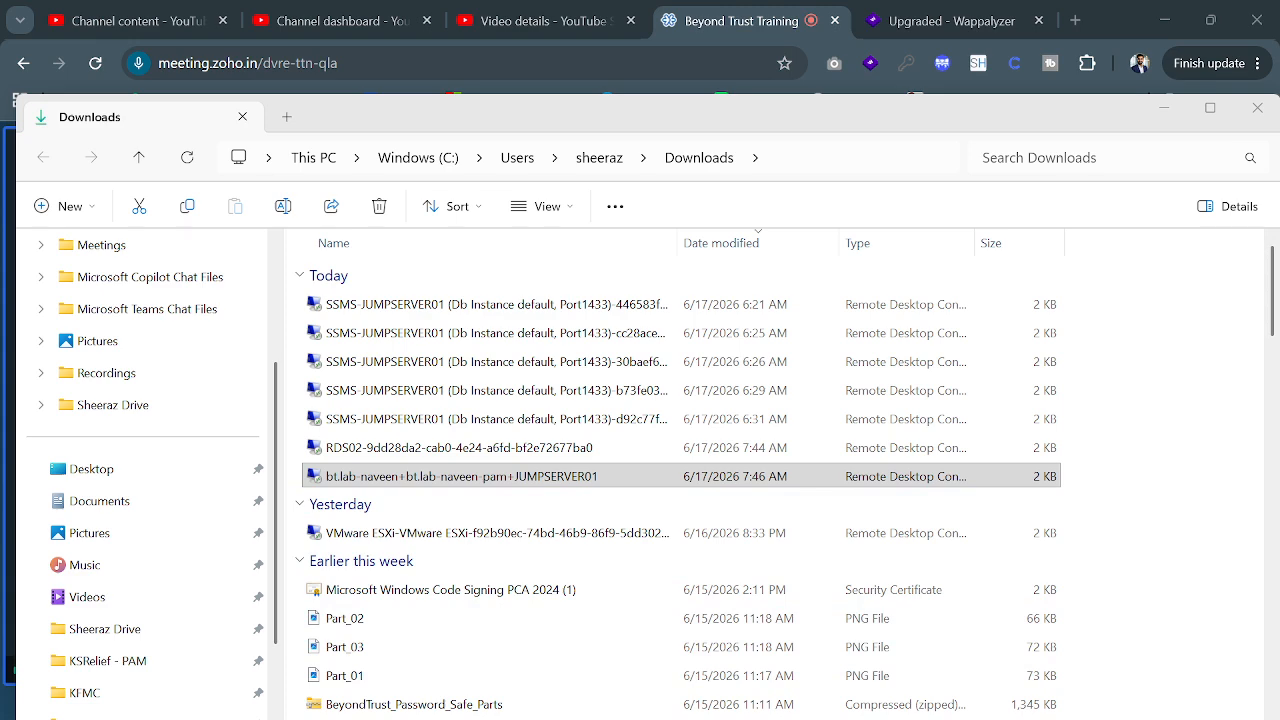
Search 'windows' to open Manage Windows Credentials and view the Web Credentials
key(super)
text(wind)
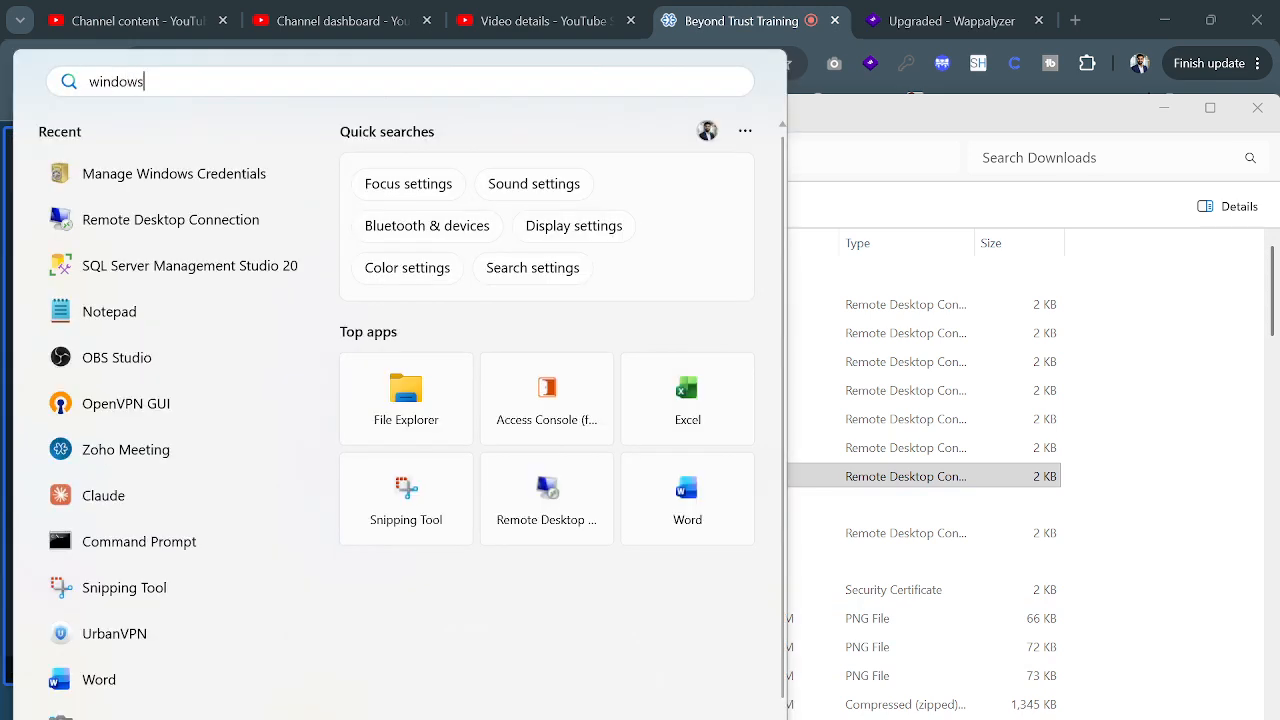
text(ows)
click(163, 240)
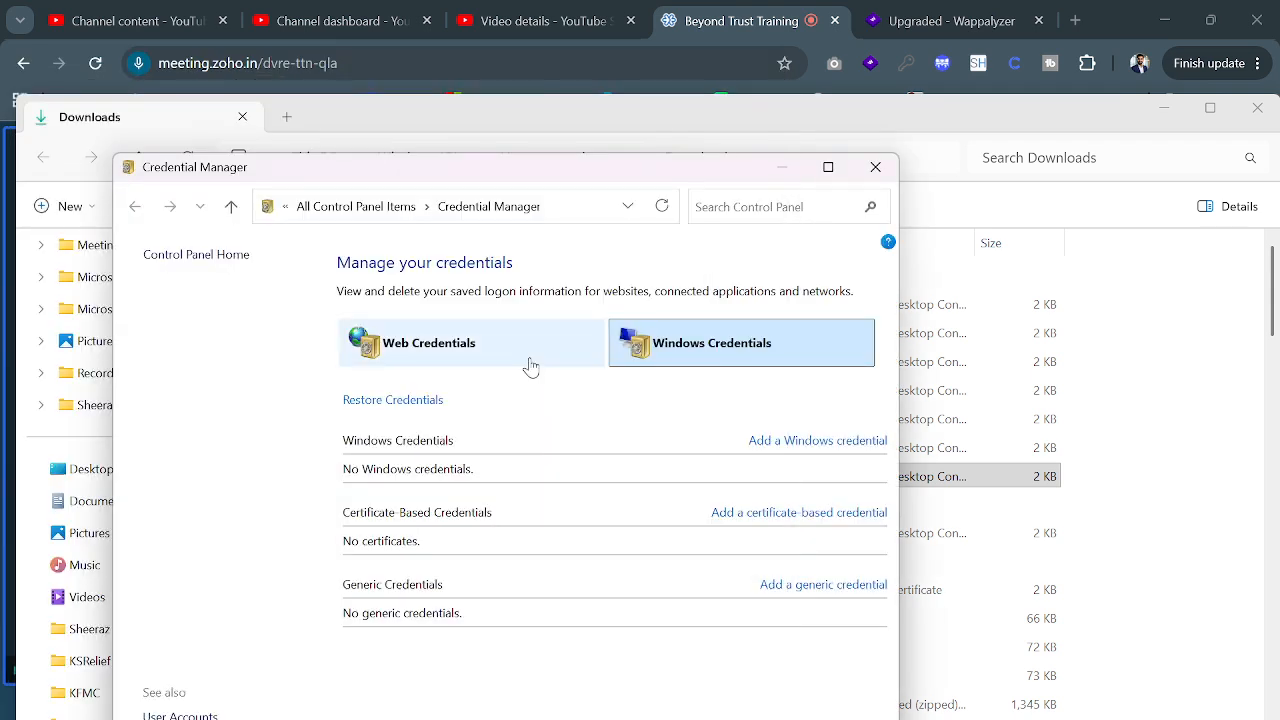
click(463, 360)
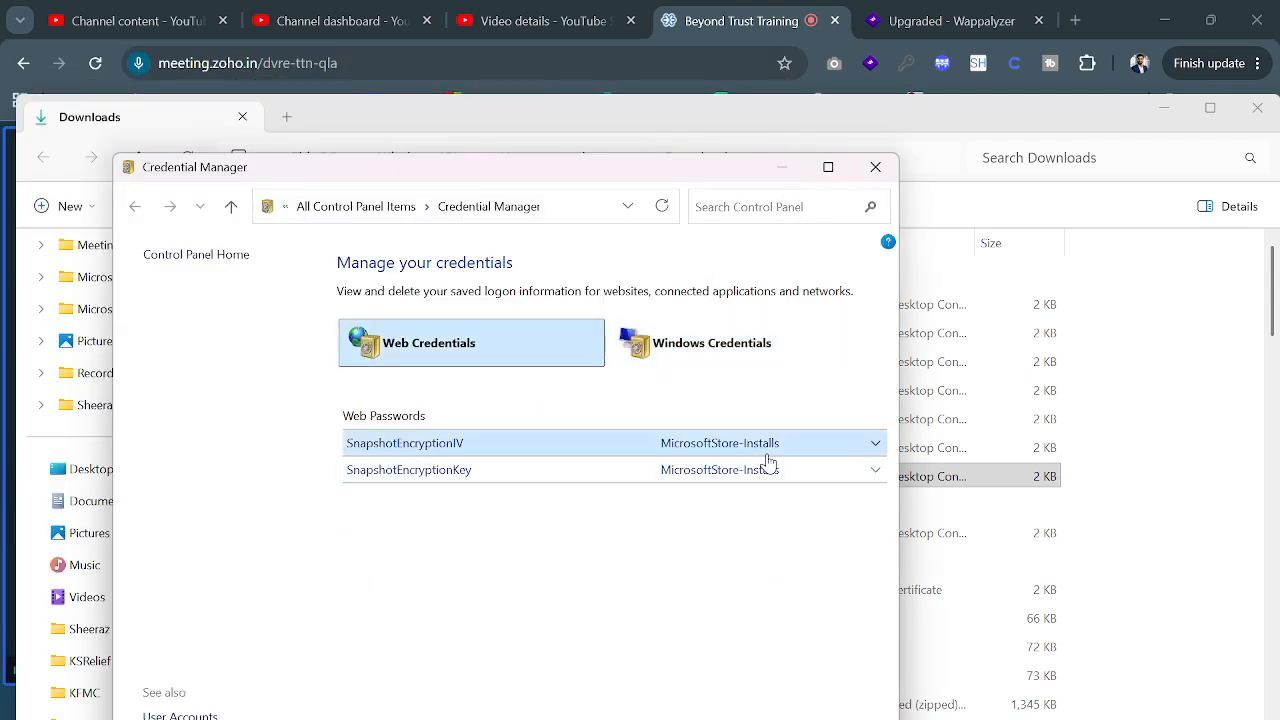
Remove SnapshotEncryptionIV and SnapshotEncryptionKey, verify Windows Credentials is empty, and close Credential Manager
click(868, 446)
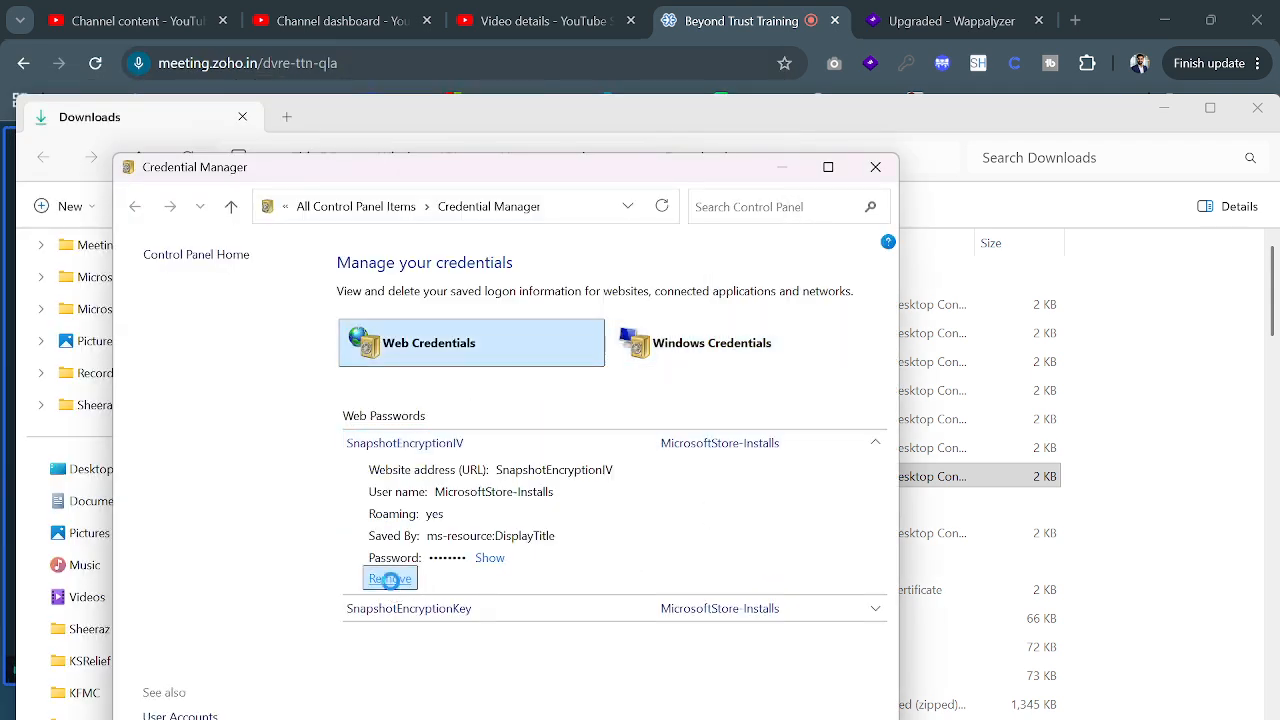
click(390, 578)
click(776, 418)
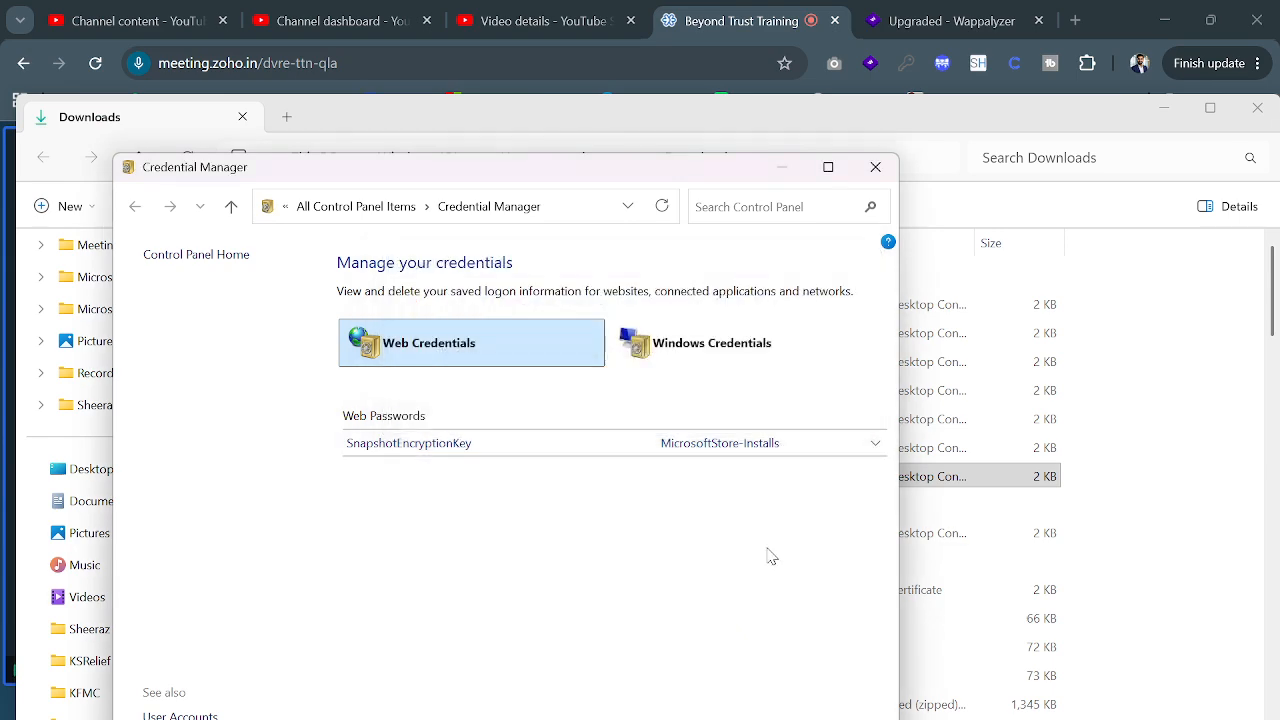
click(515, 445)
click(390, 578)
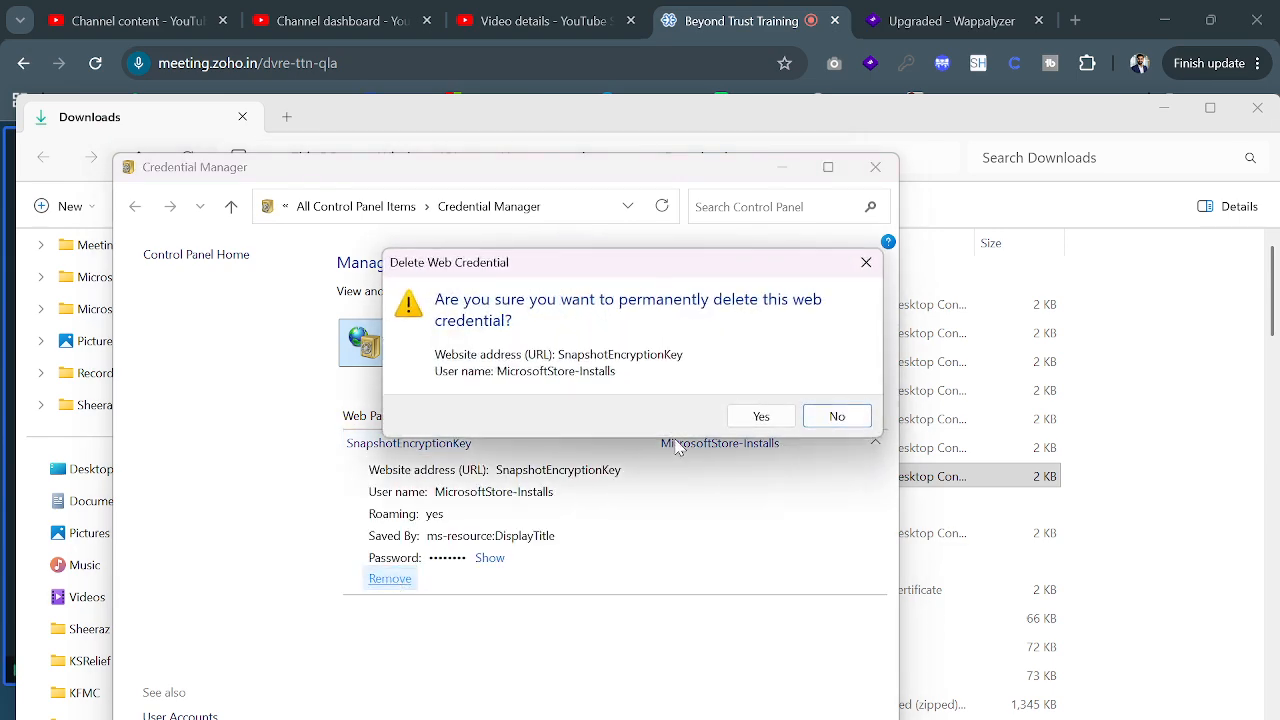
click(757, 416)
click(723, 343)
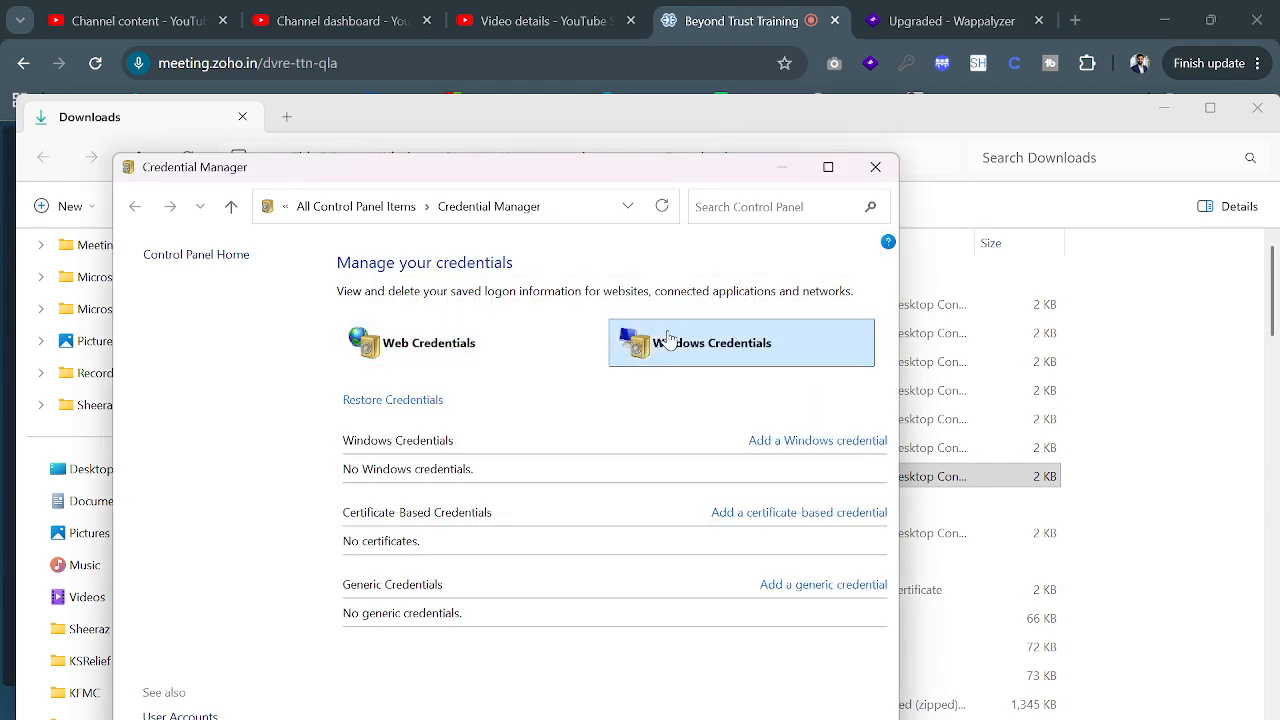
click(875, 166)
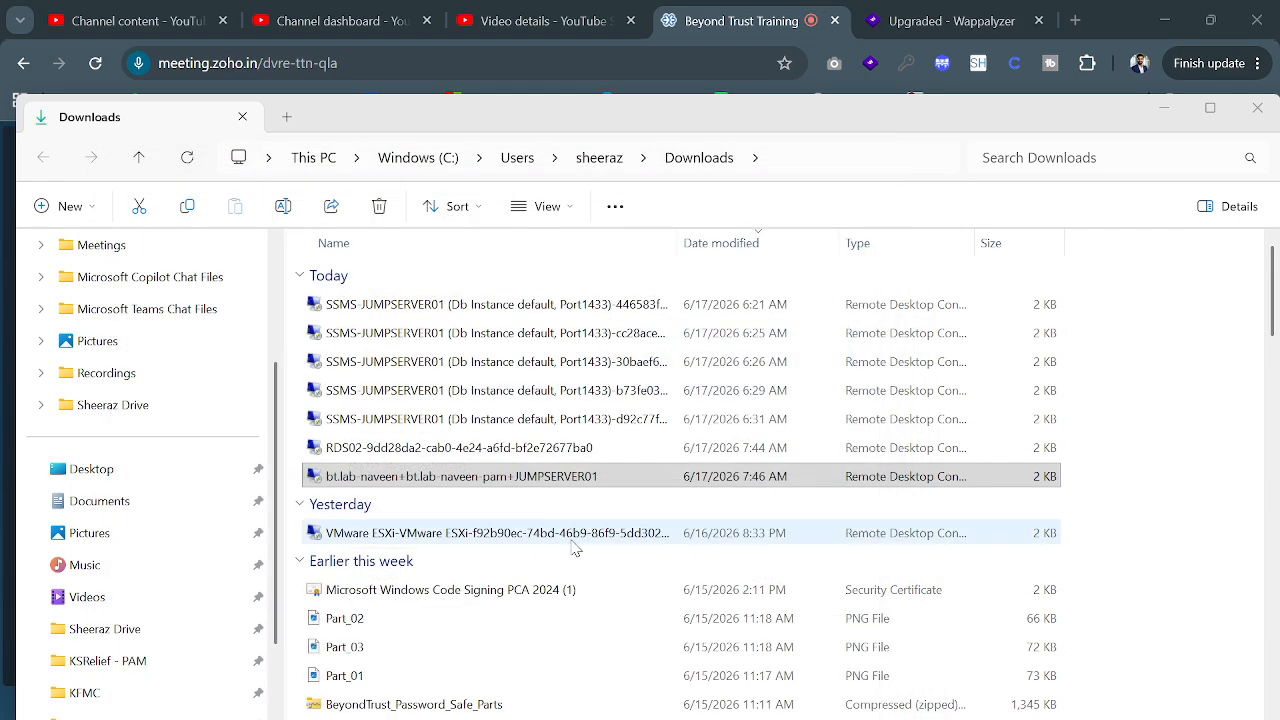
Connect with the JUMPSERVER01 RDP file via its right-click Connect option
right_click(522, 484)
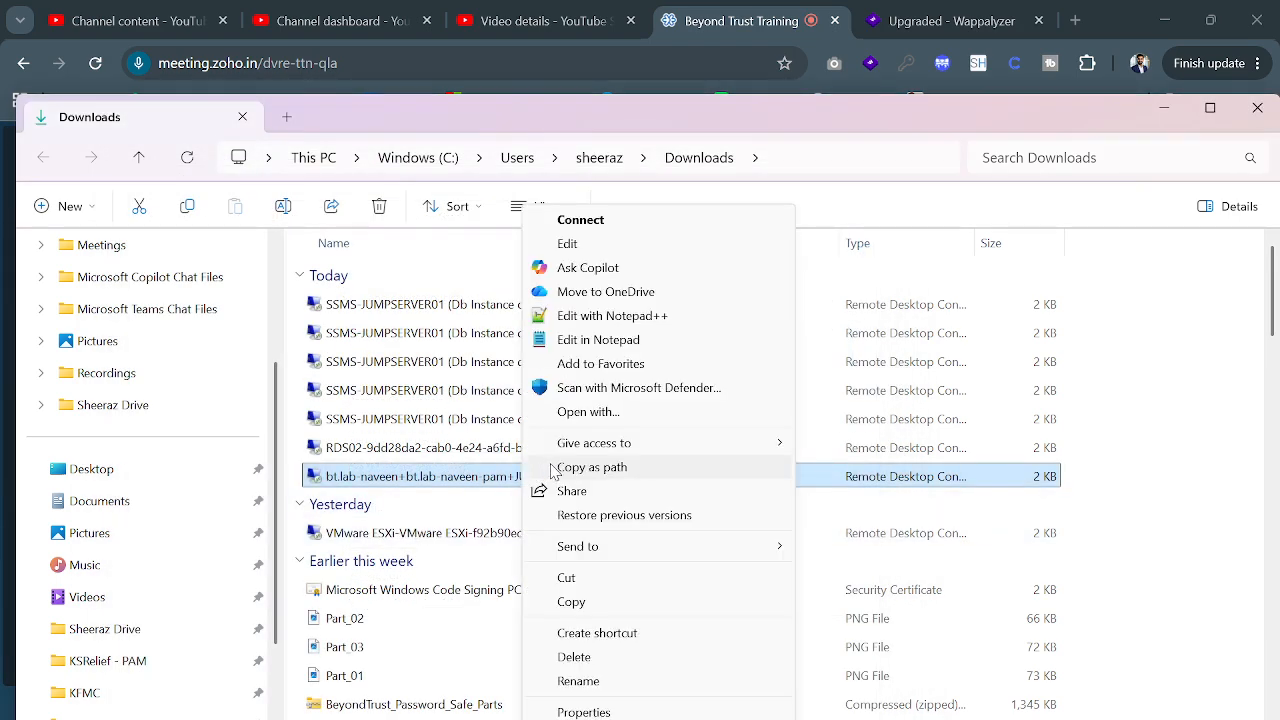
click(575, 228)
click(780, 455)
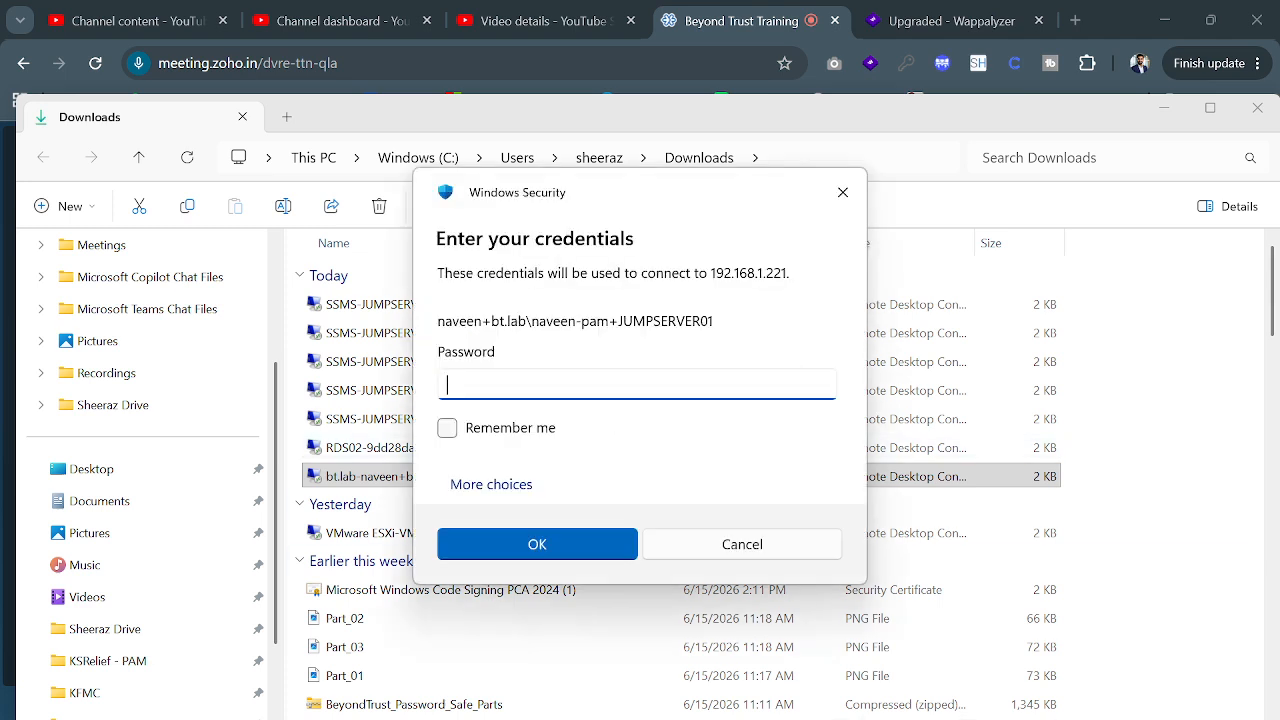
Enter the password, accept the certificate, close the failed session, and minimize the Downloads folder
text(••••)
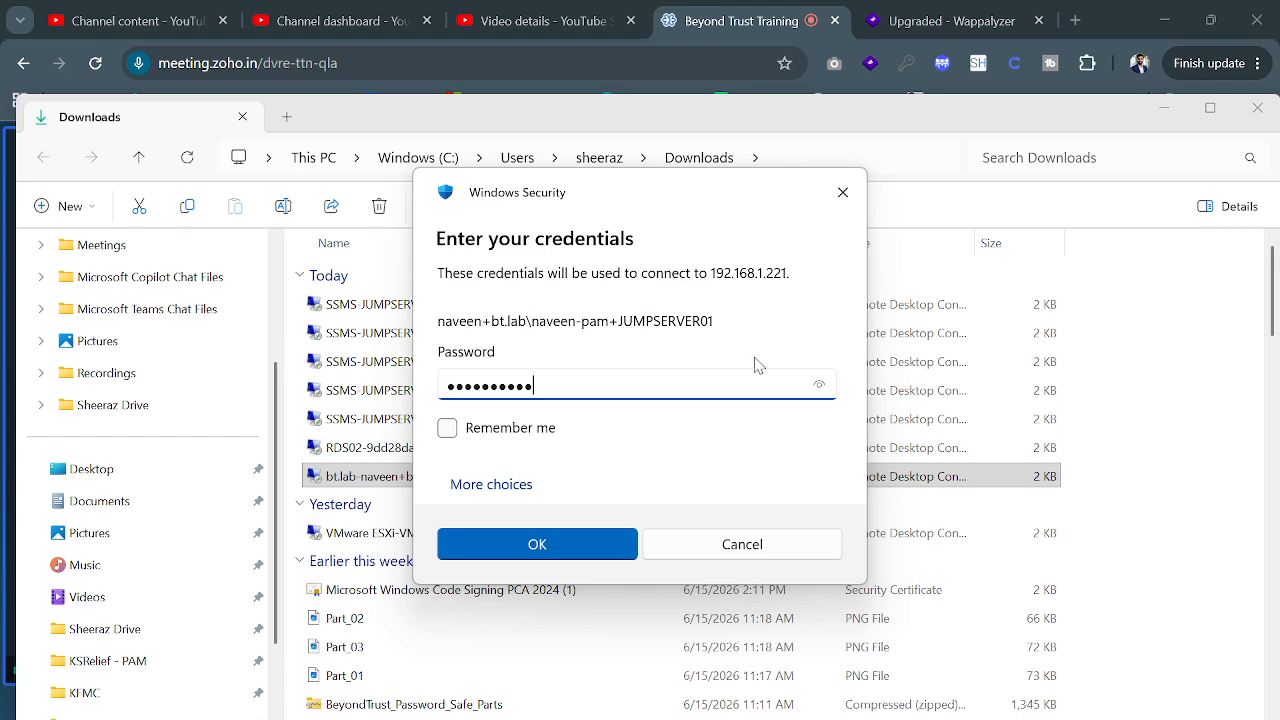
click(824, 384)
click(571, 540)
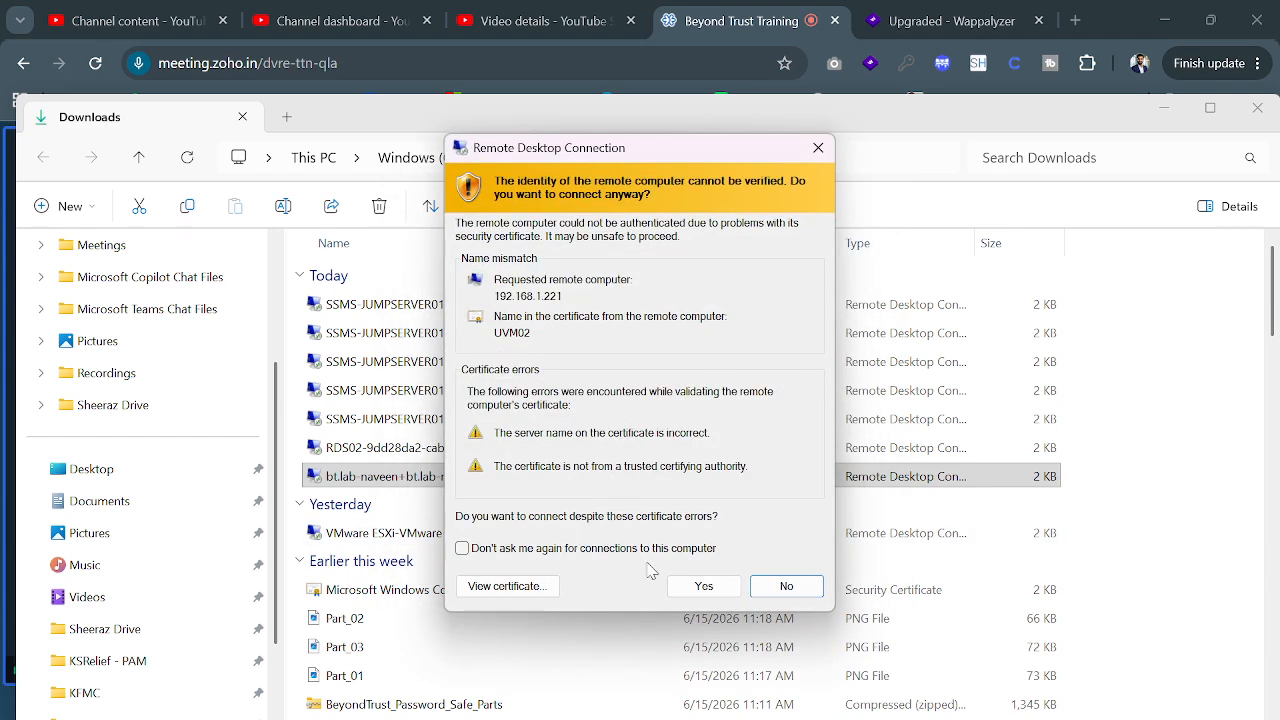
click(703, 586)
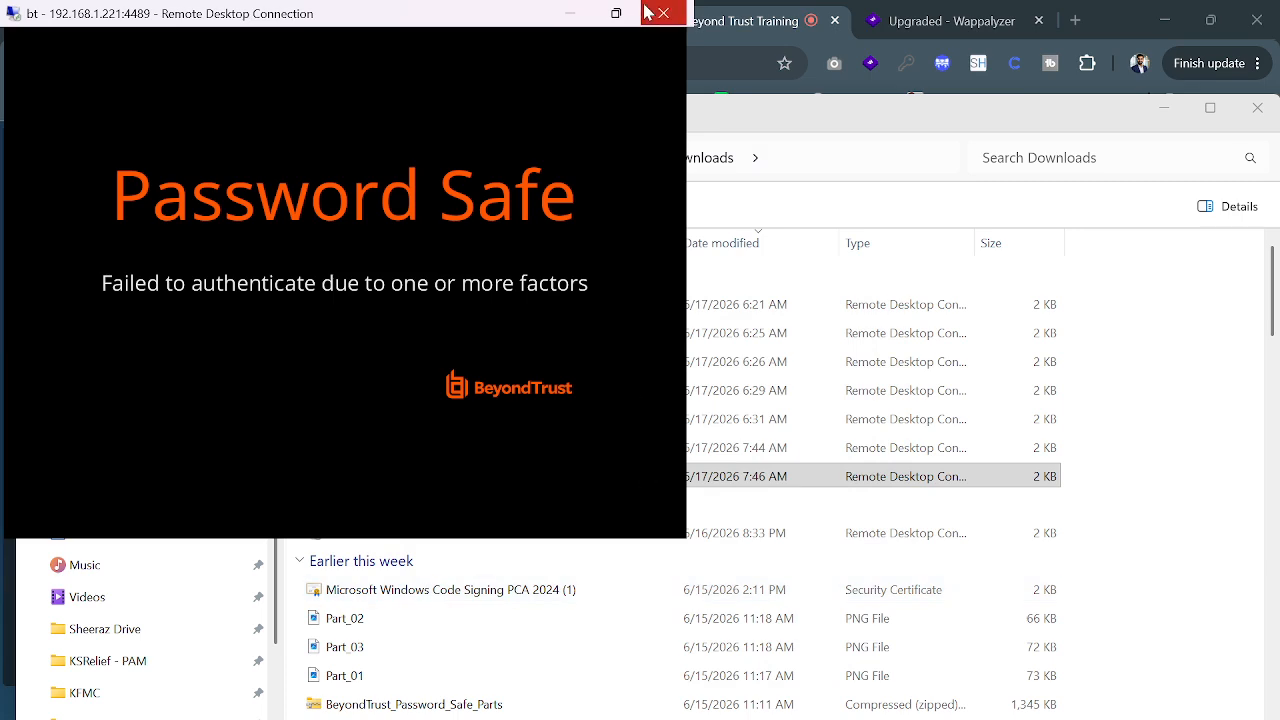
click(663, 13)
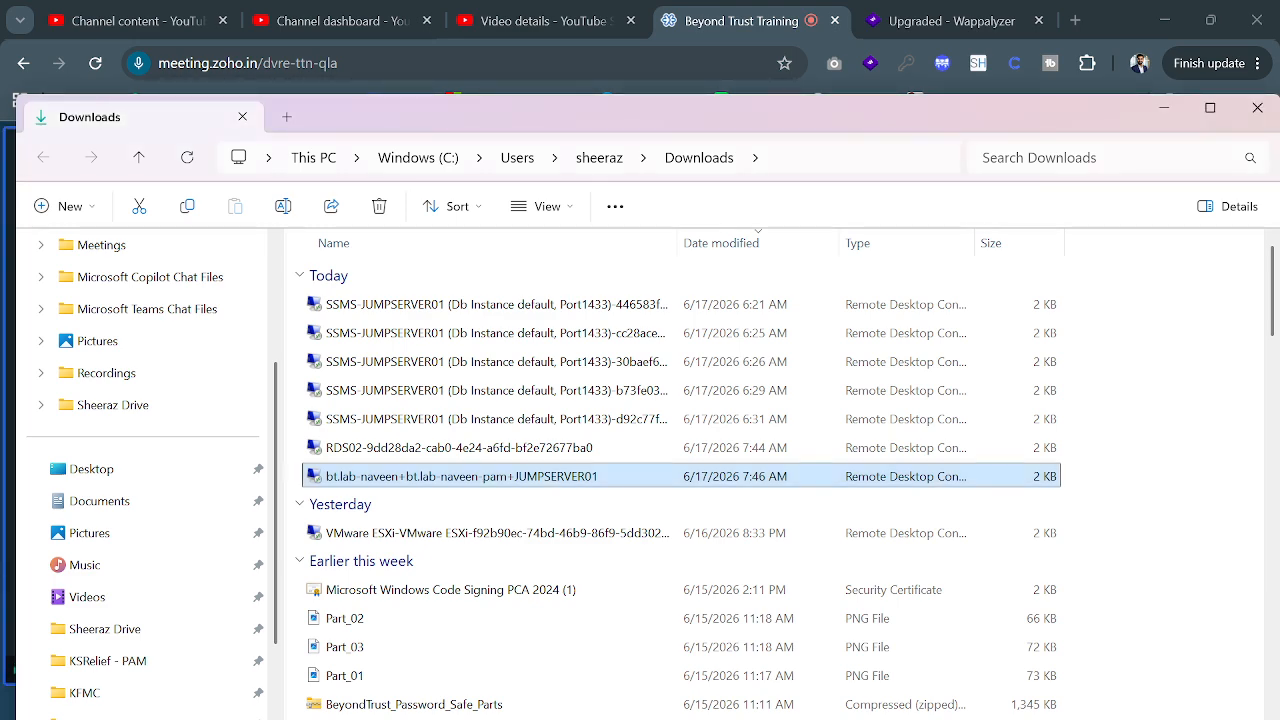
click(1164, 108)
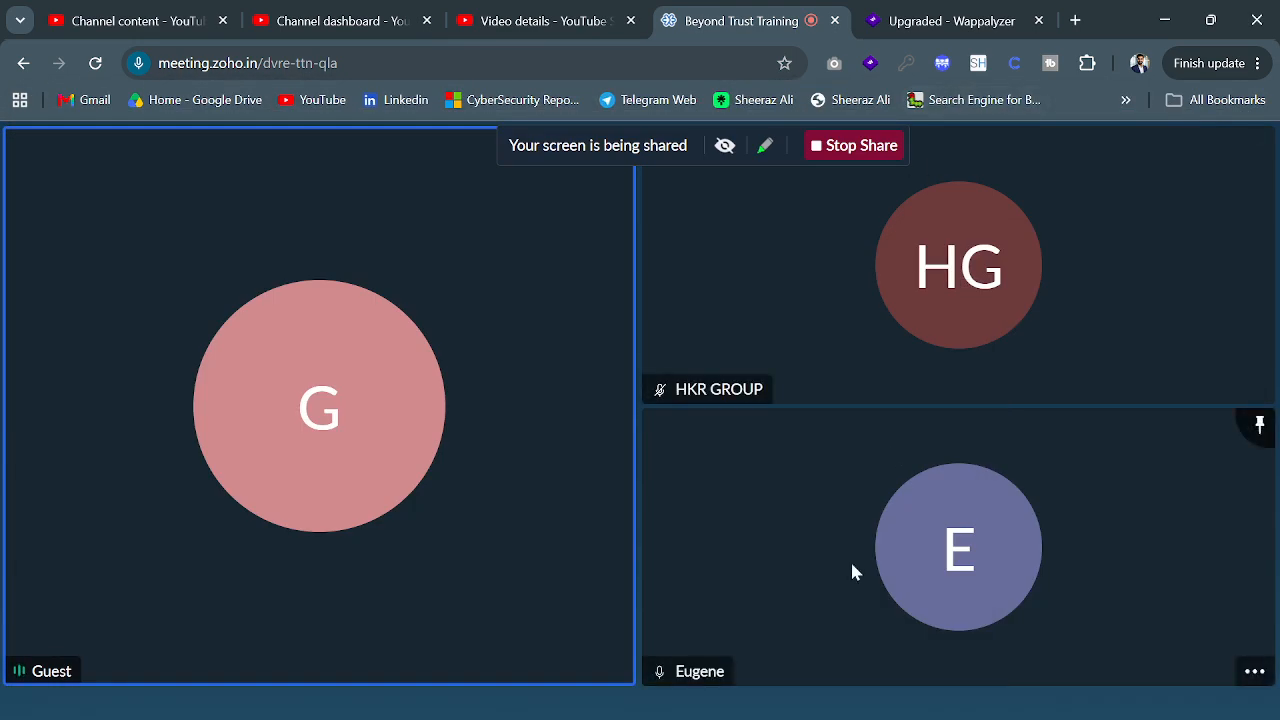